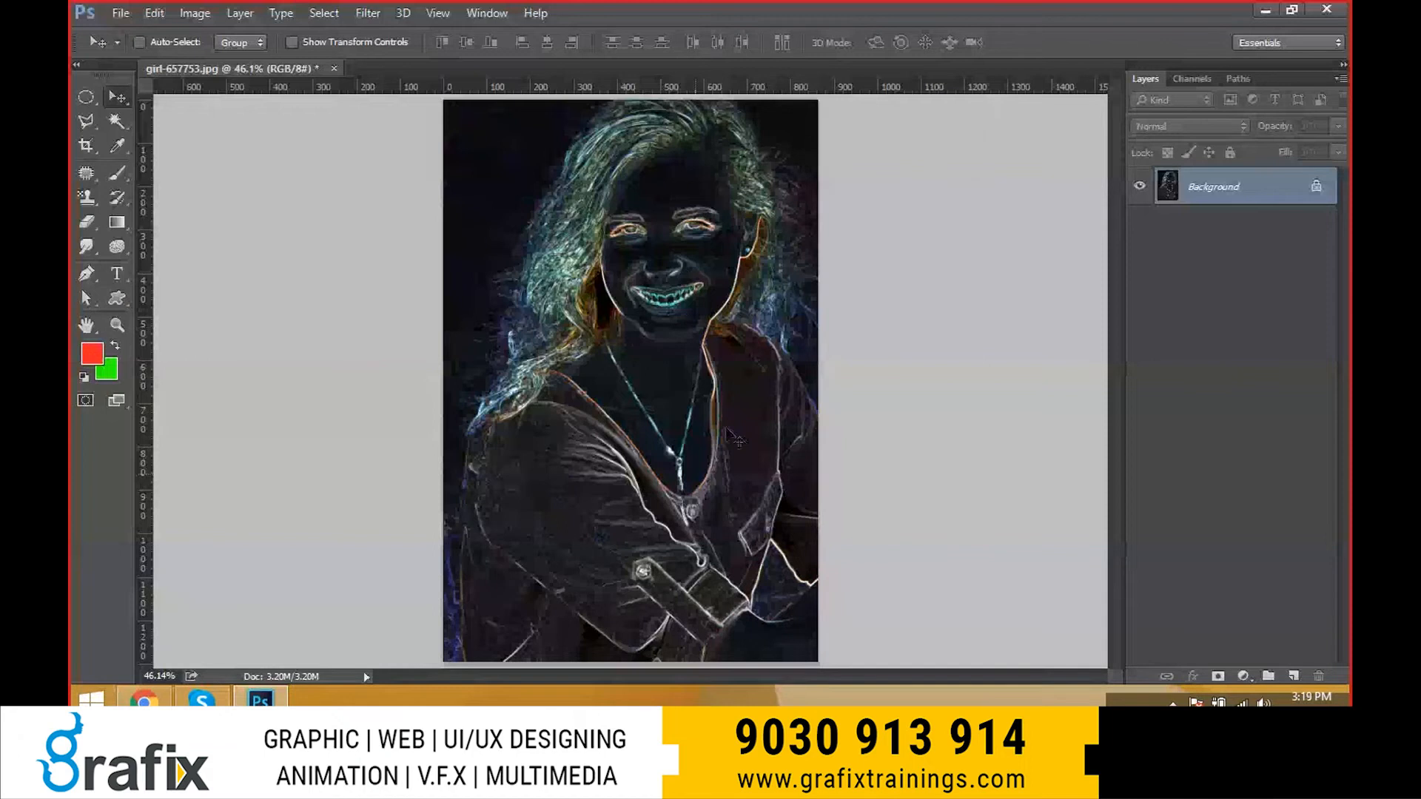
# - Open the Filter Gallery and preview the Stained Glass texture on the whole portrait
pyautogui.click(367, 13)
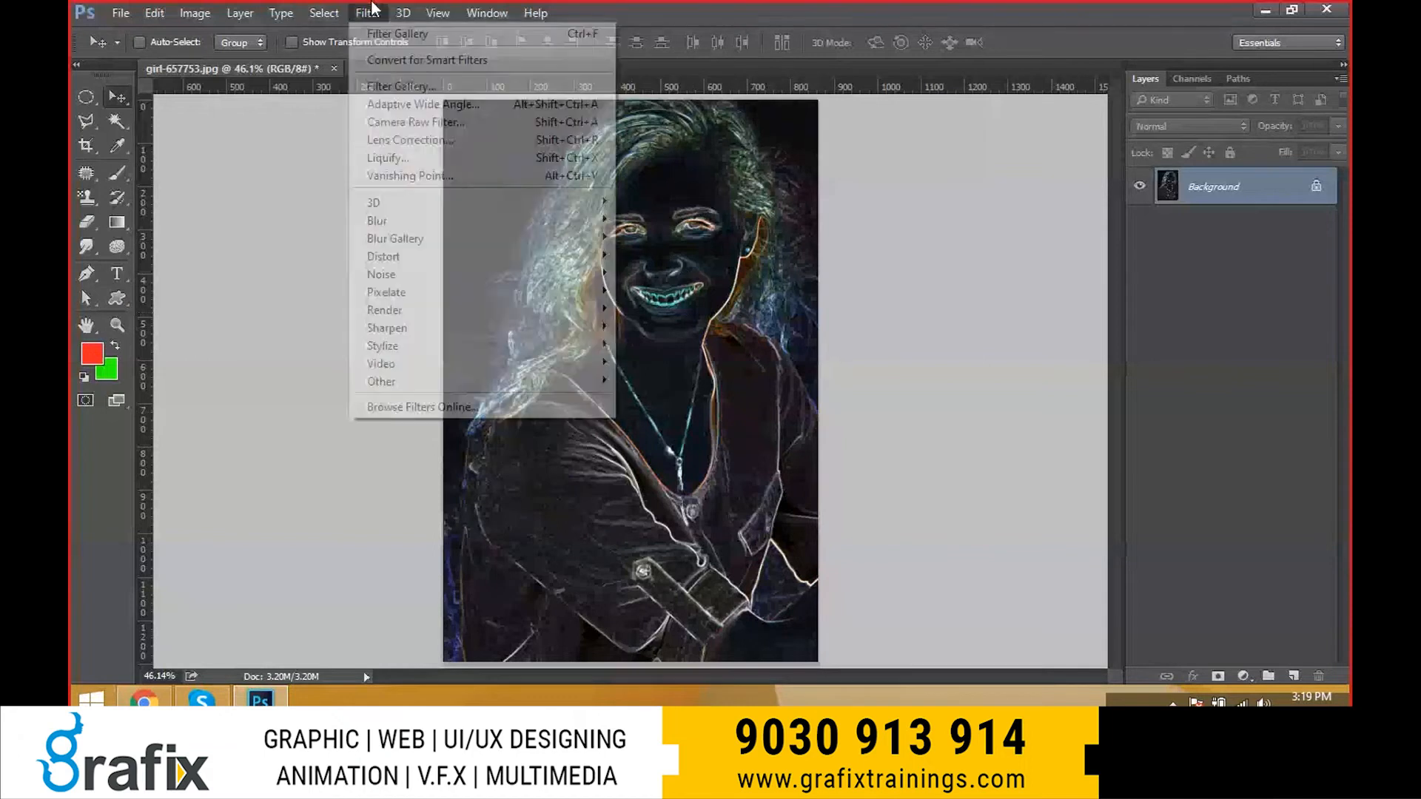
pyautogui.click(383, 88)
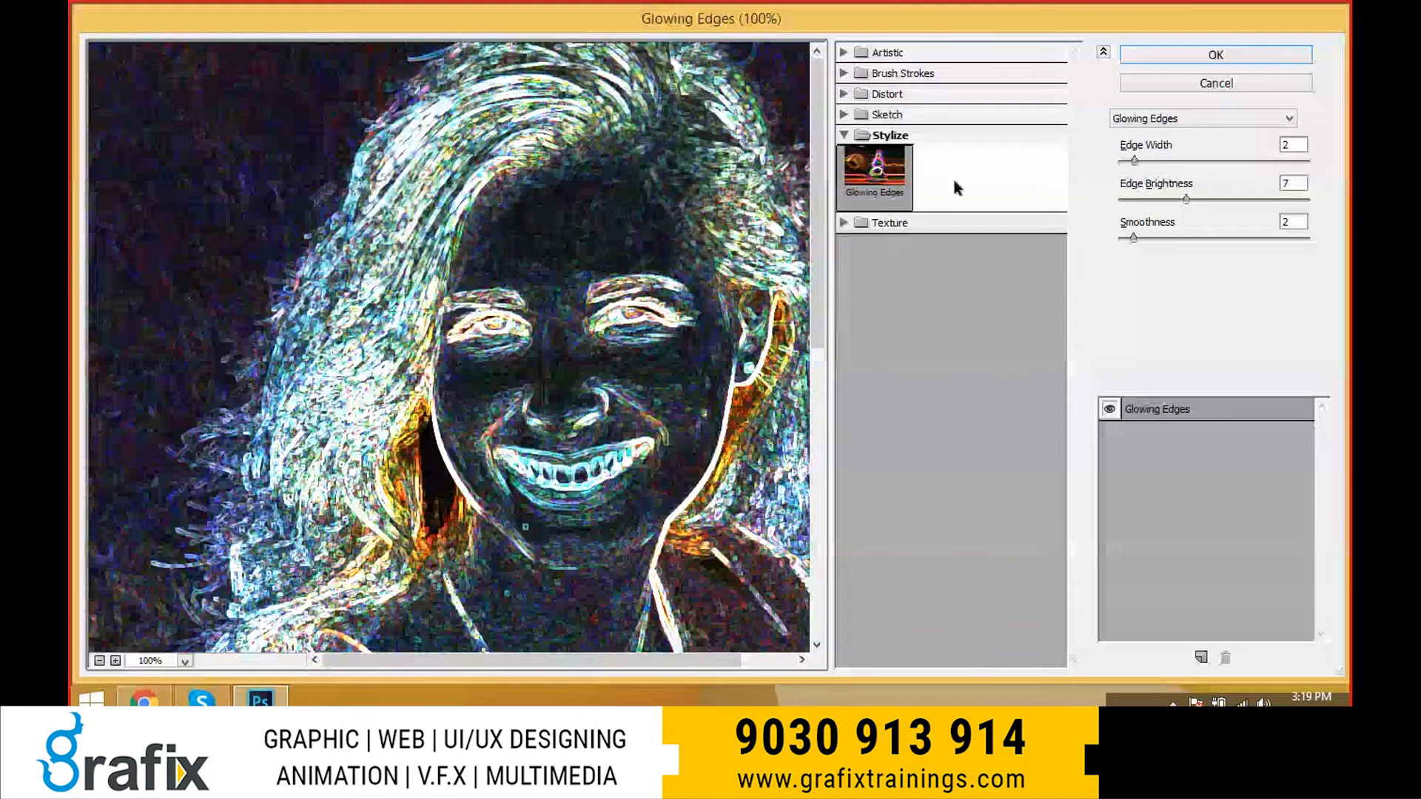
pyautogui.click(888, 222)
pyautogui.click(951, 320)
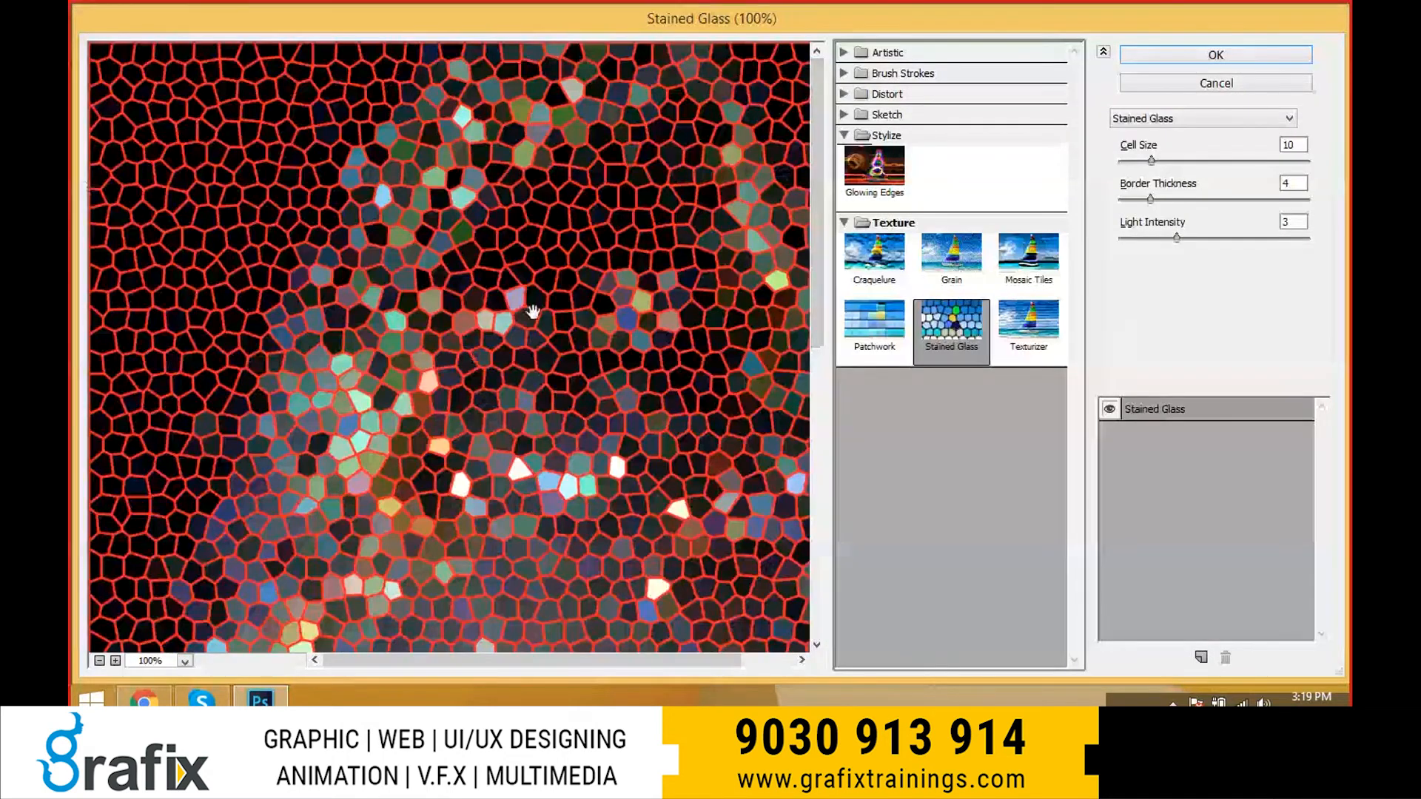
pyautogui.scroll(-5, 533, 312)
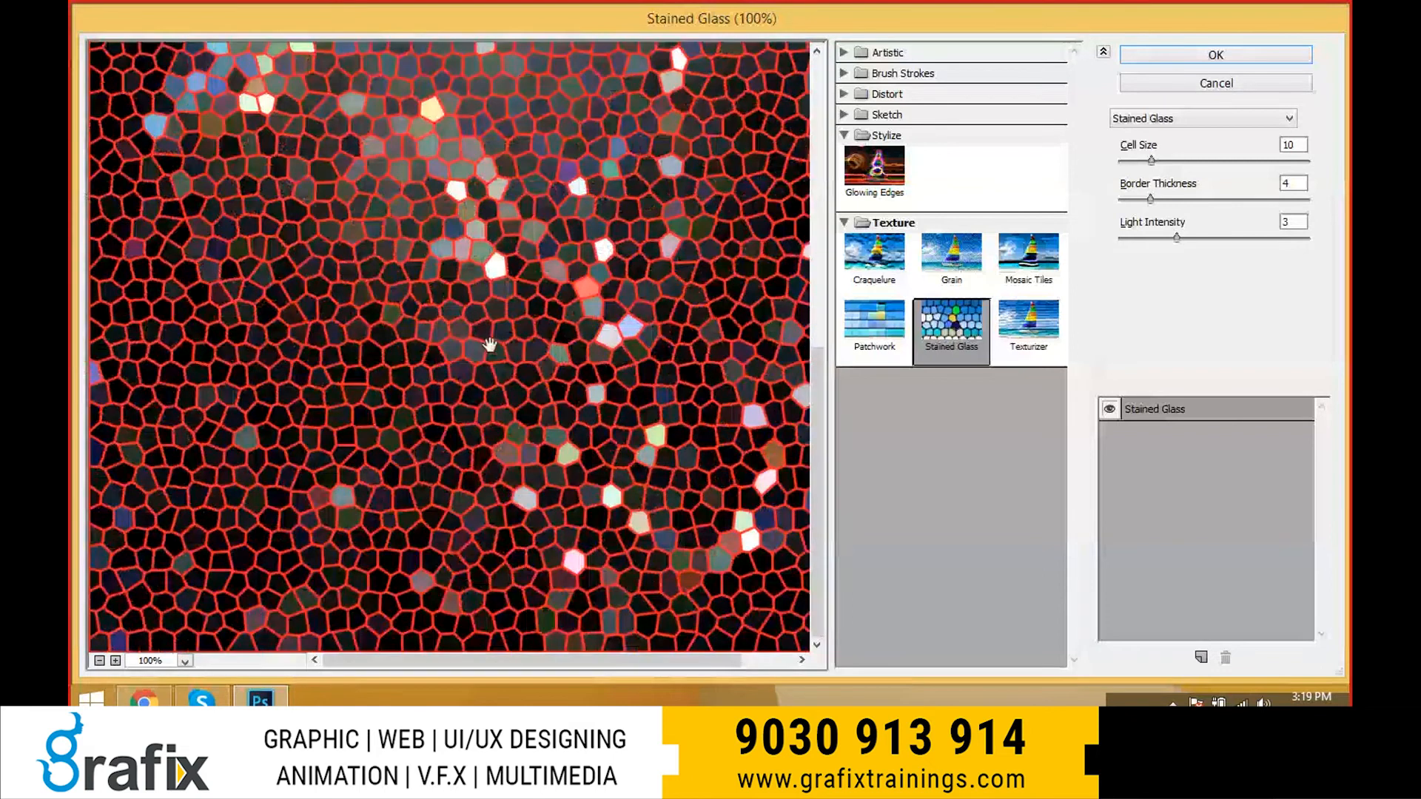
pyautogui.hotkey('ctrl', '0')
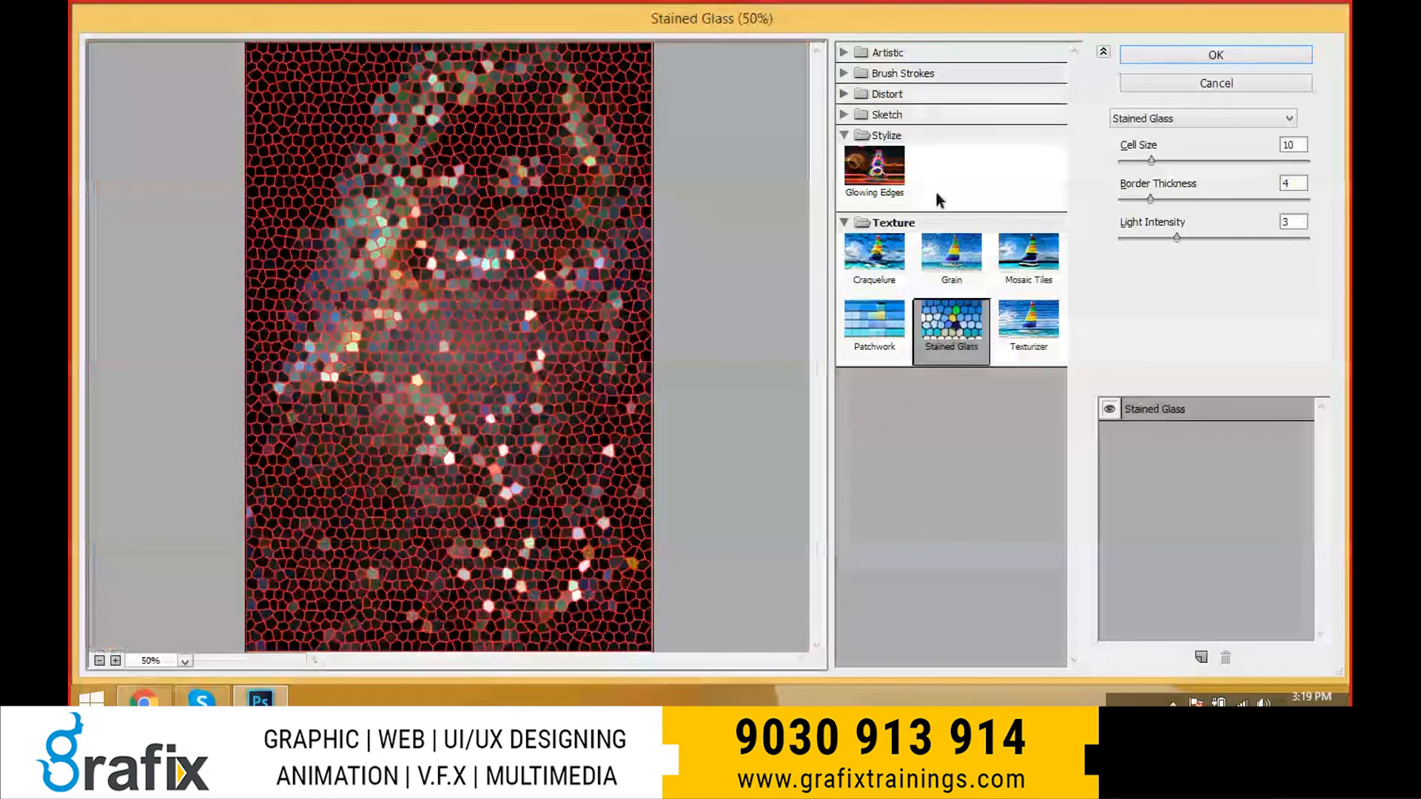
# - Try Stained Glass with cell size 2, border thickness 1 and light intensity 4
pyautogui.moveTo(1151, 160); pyautogui.dragTo(1117, 207)
pyautogui.moveTo(1177, 237); pyautogui.dragTo(1137, 230)
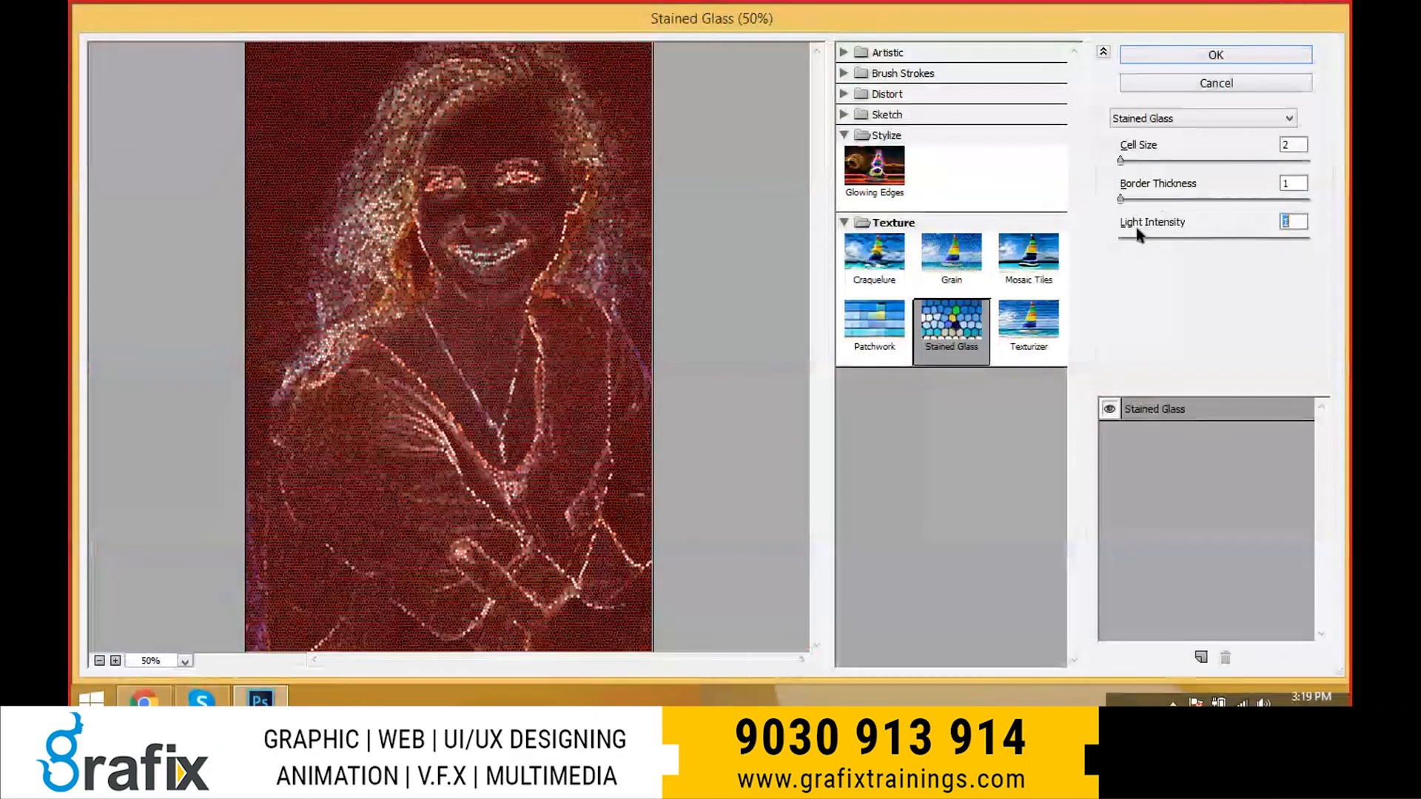
pyautogui.write('4')
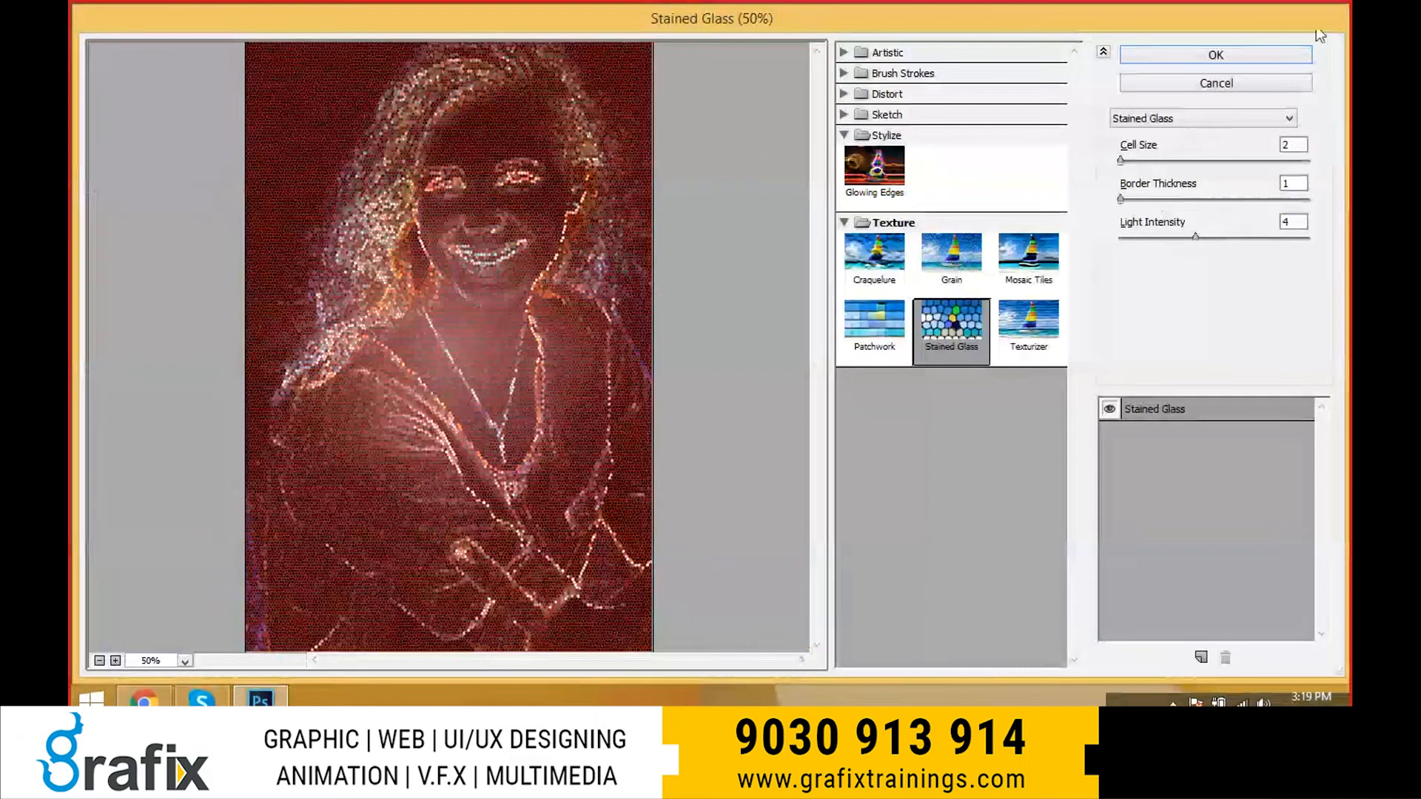
pyautogui.press('Return')
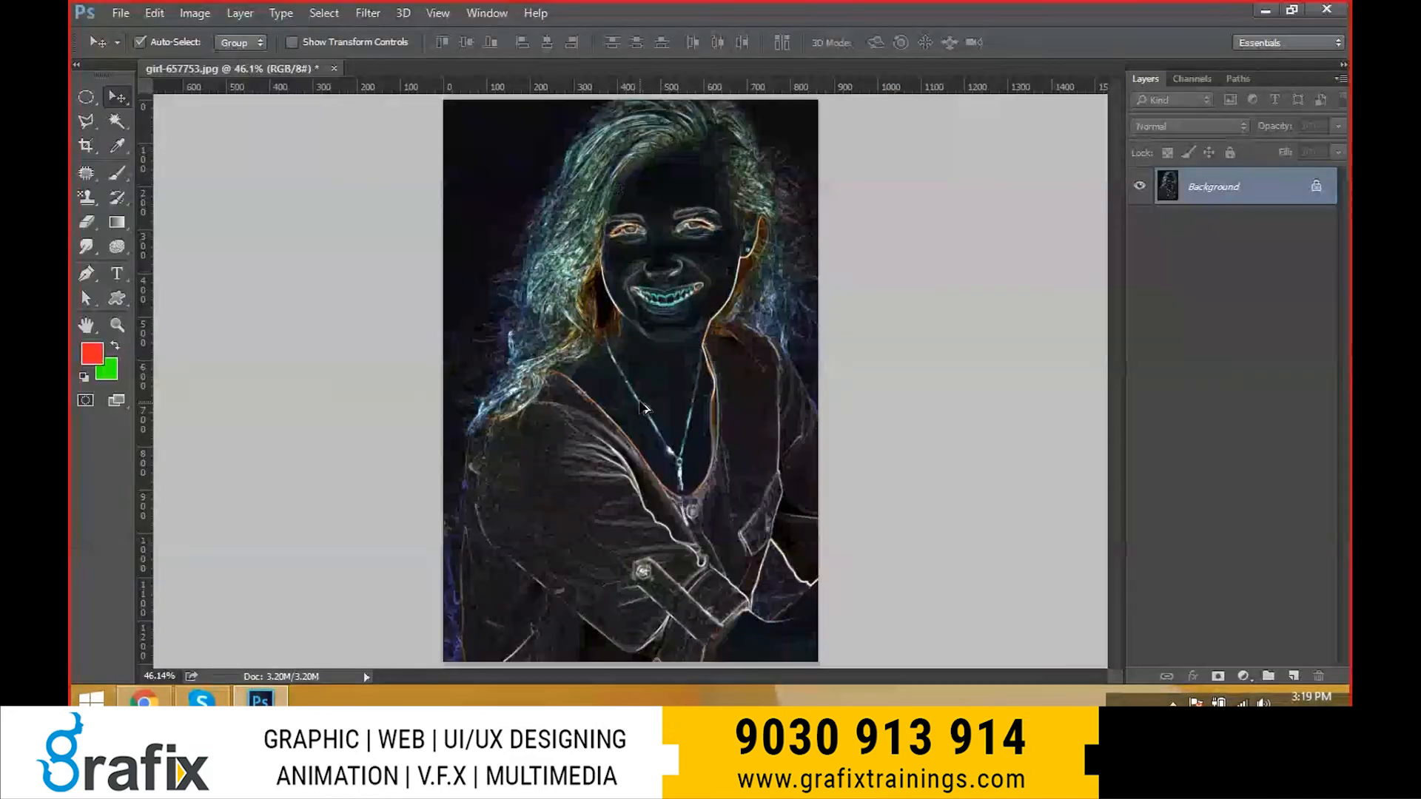
# - Undo the filter effects to bring back the original portrait photo
pyautogui.hotkey('ctrl', 'z')
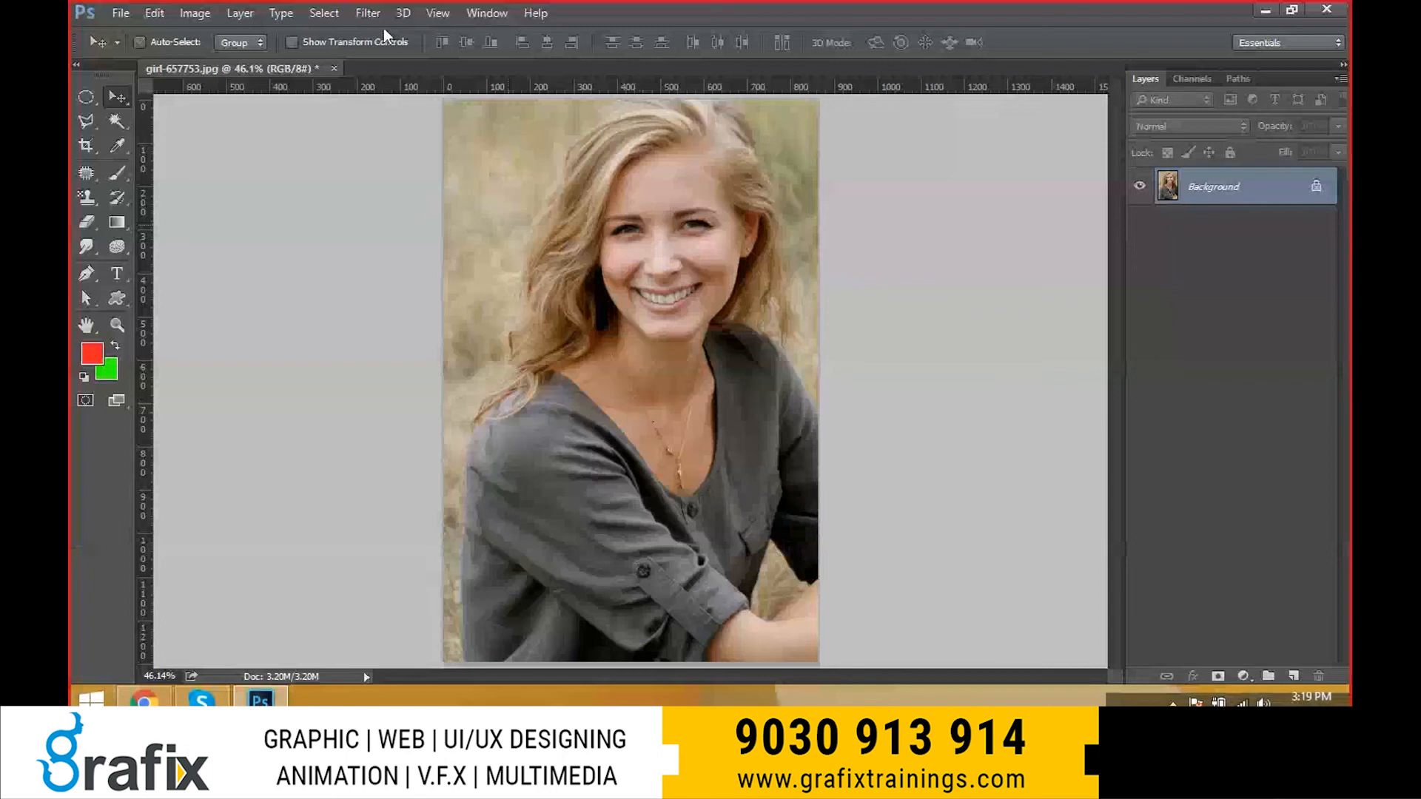
pyautogui.click(368, 13)
pyautogui.press('Escape')
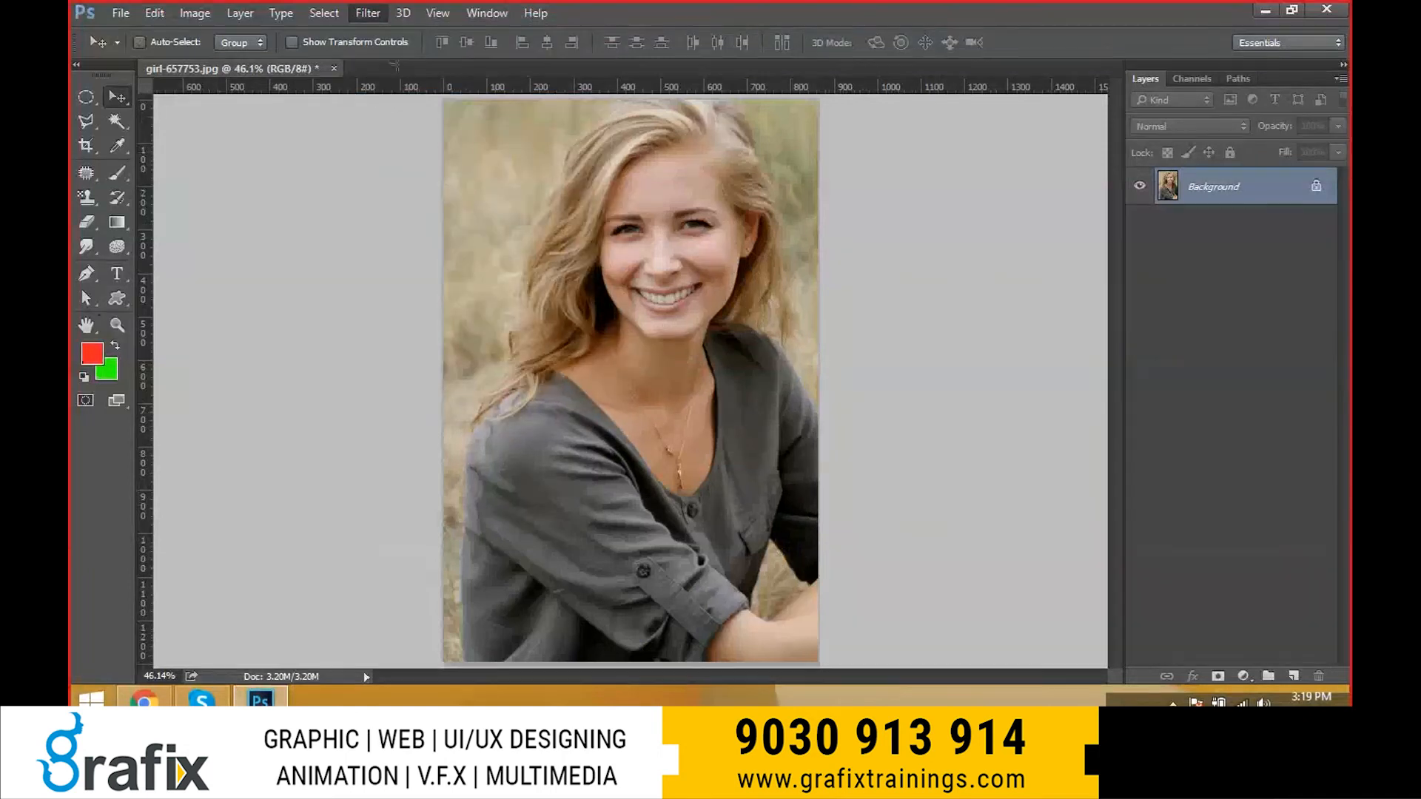
pyautogui.press('Escape')
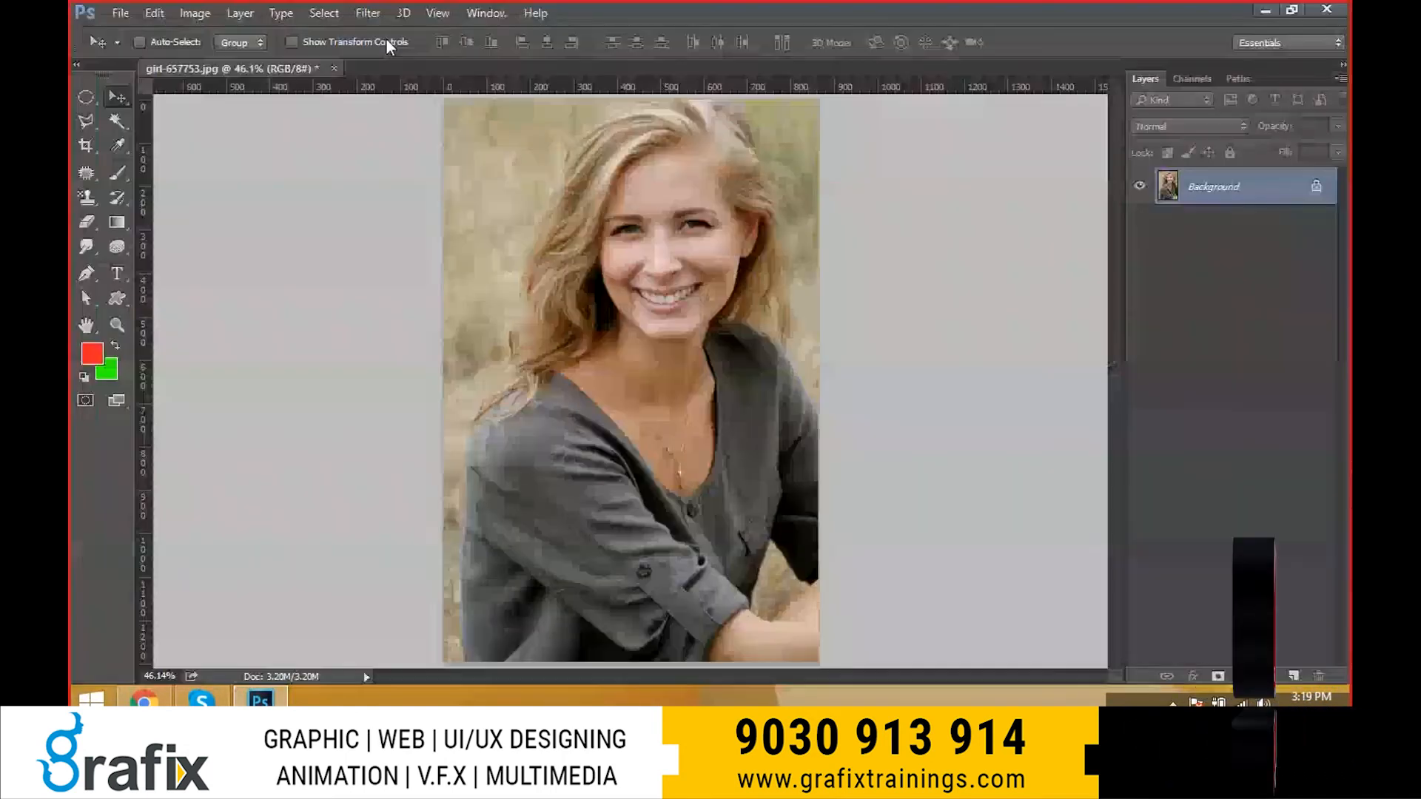
# - Open the Adaptive Wide Angle filter and draw several constraint lines across the hair, face and shirt
pyautogui.click(368, 13)
pyautogui.click(408, 107)
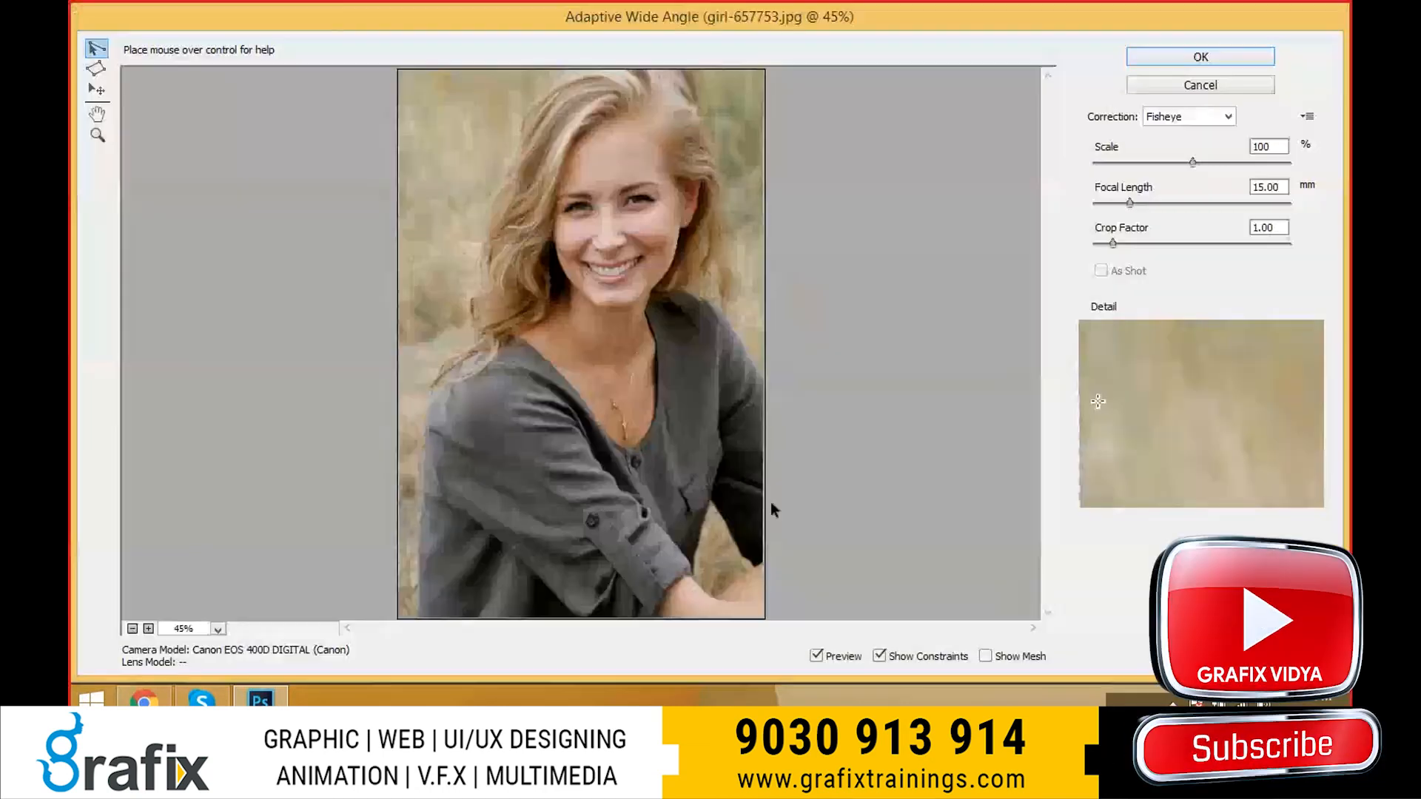
pyautogui.click(466, 191)
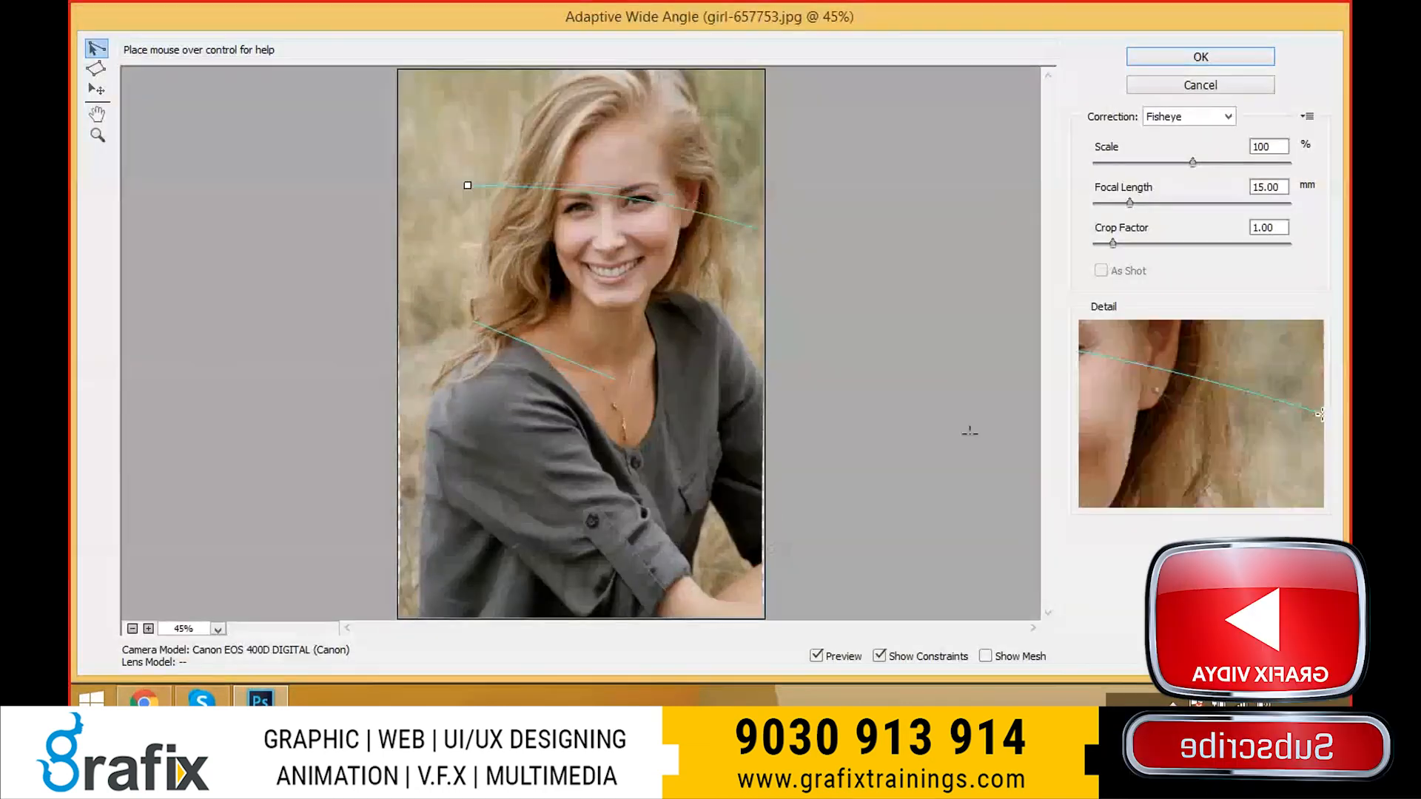
pyautogui.click(655, 497)
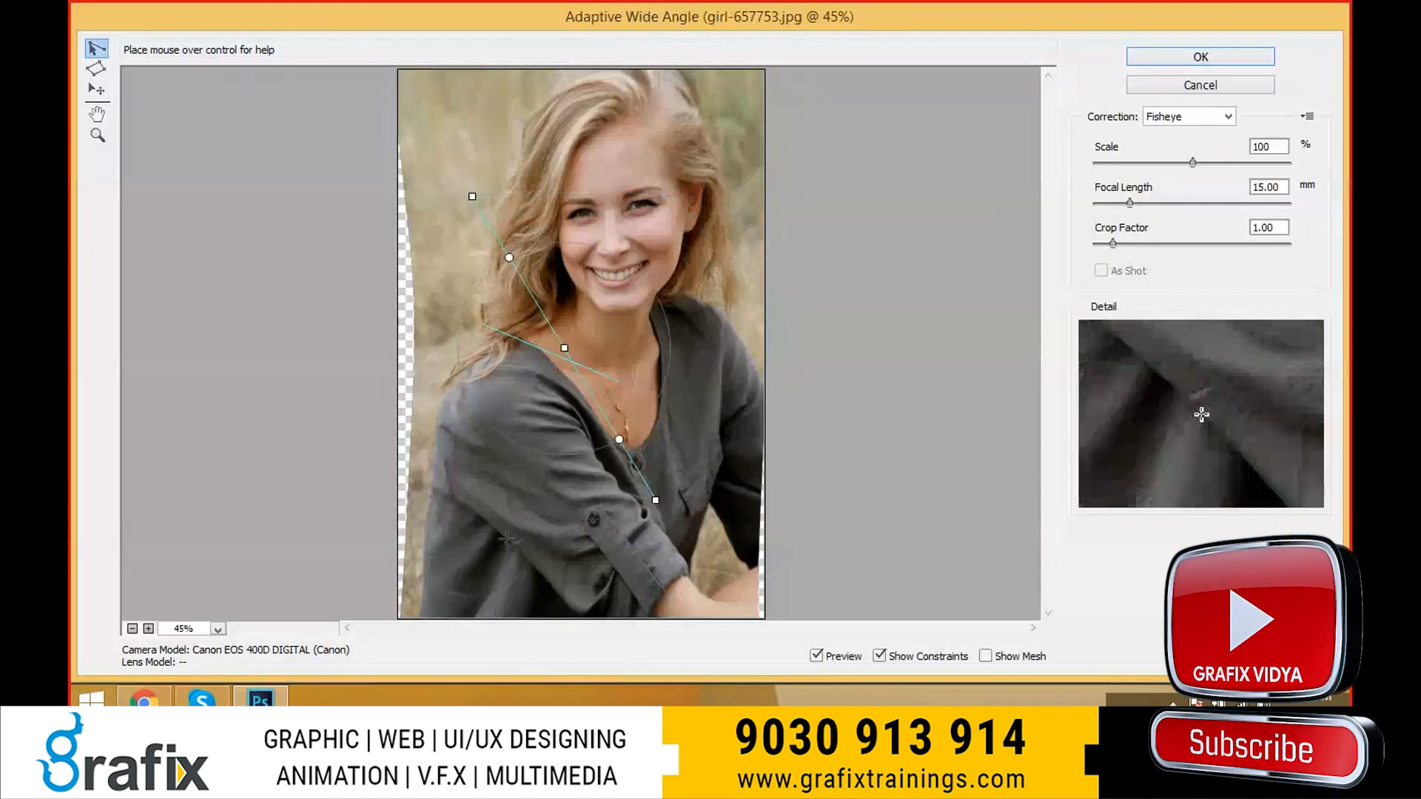
pyautogui.click(503, 533)
pyautogui.click(506, 226)
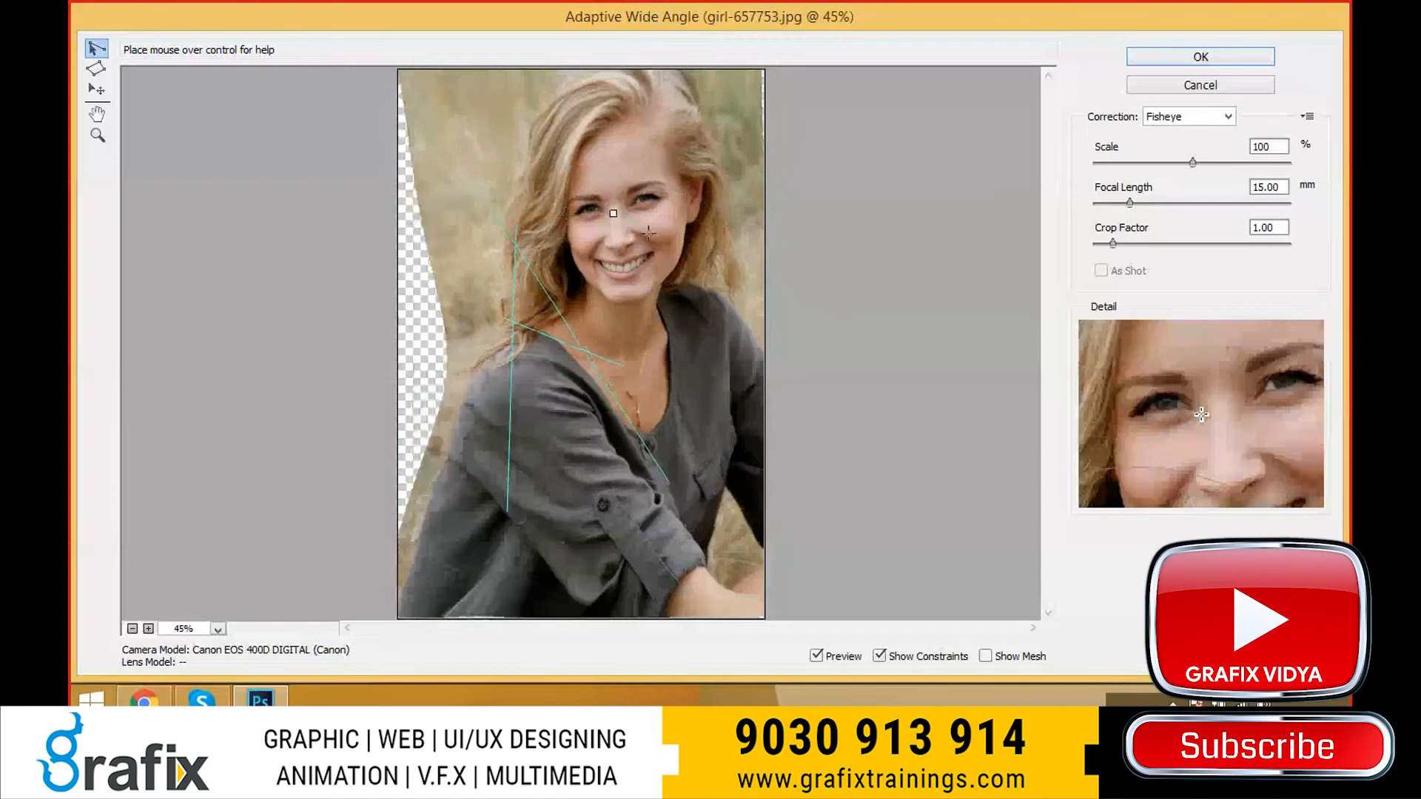
pyautogui.click(693, 376)
pyautogui.click(598, 486)
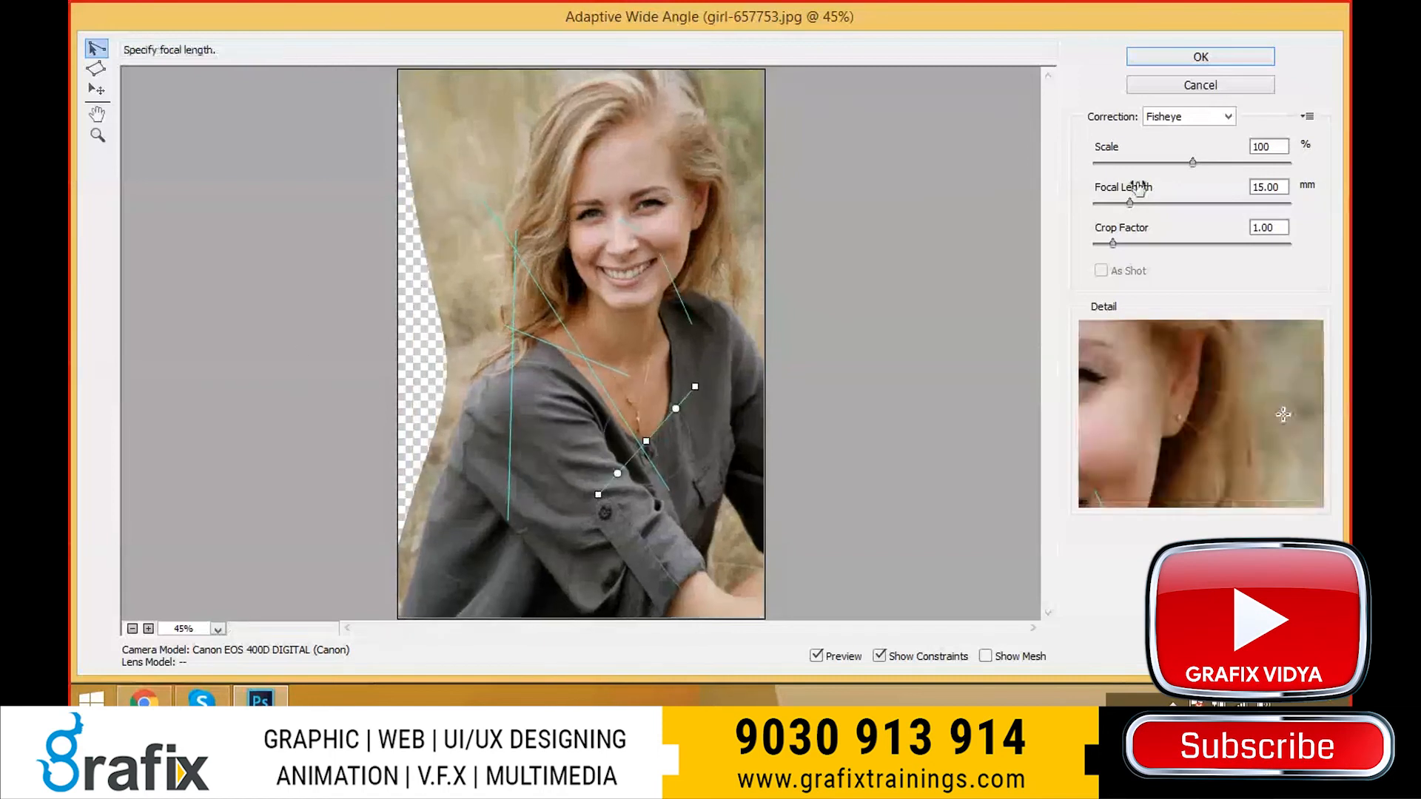
# - Raise the Fisheye correction's focal length to its maximum and set crop factor to 4.50 and scale to 94%
pyautogui.moveTo(1193, 162); pyautogui.dragTo(1170, 204)
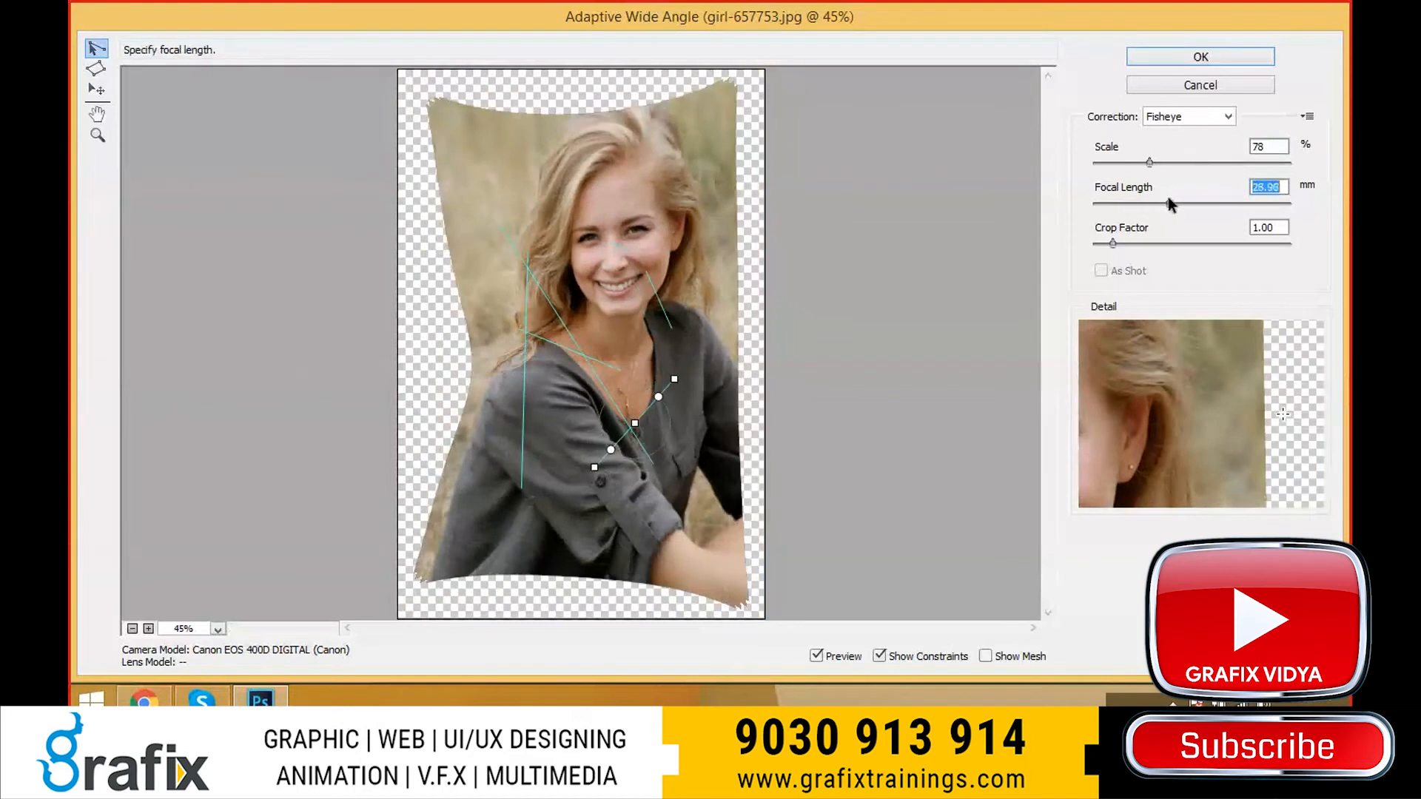
pyautogui.moveTo(1113, 244); pyautogui.dragTo(1179, 238)
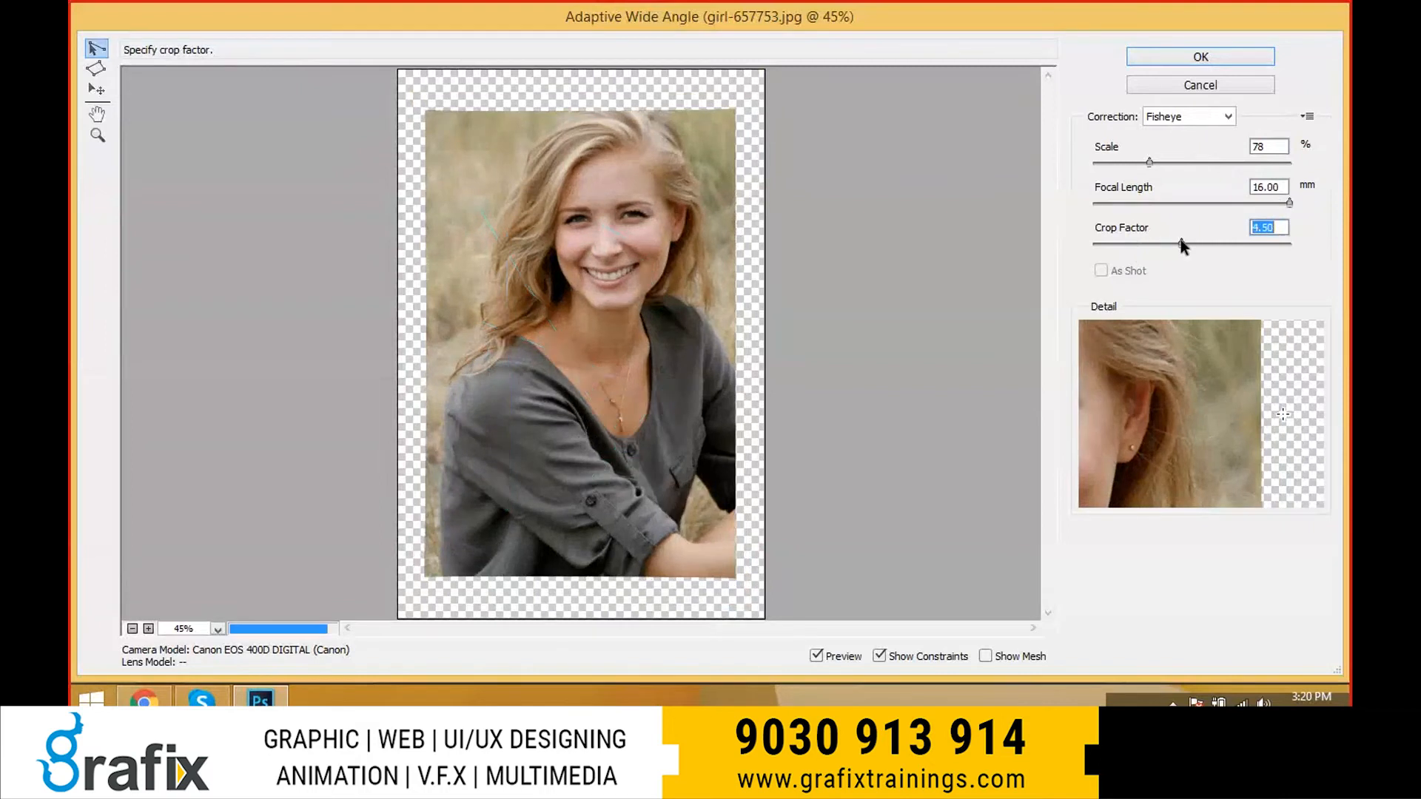
pyautogui.moveTo(1148, 162); pyautogui.dragTo(1181, 162)
# - Add more constraint lines across the face, along the sleeve and across the chest
pyautogui.moveTo(515, 135); pyautogui.dragTo(748, 255)
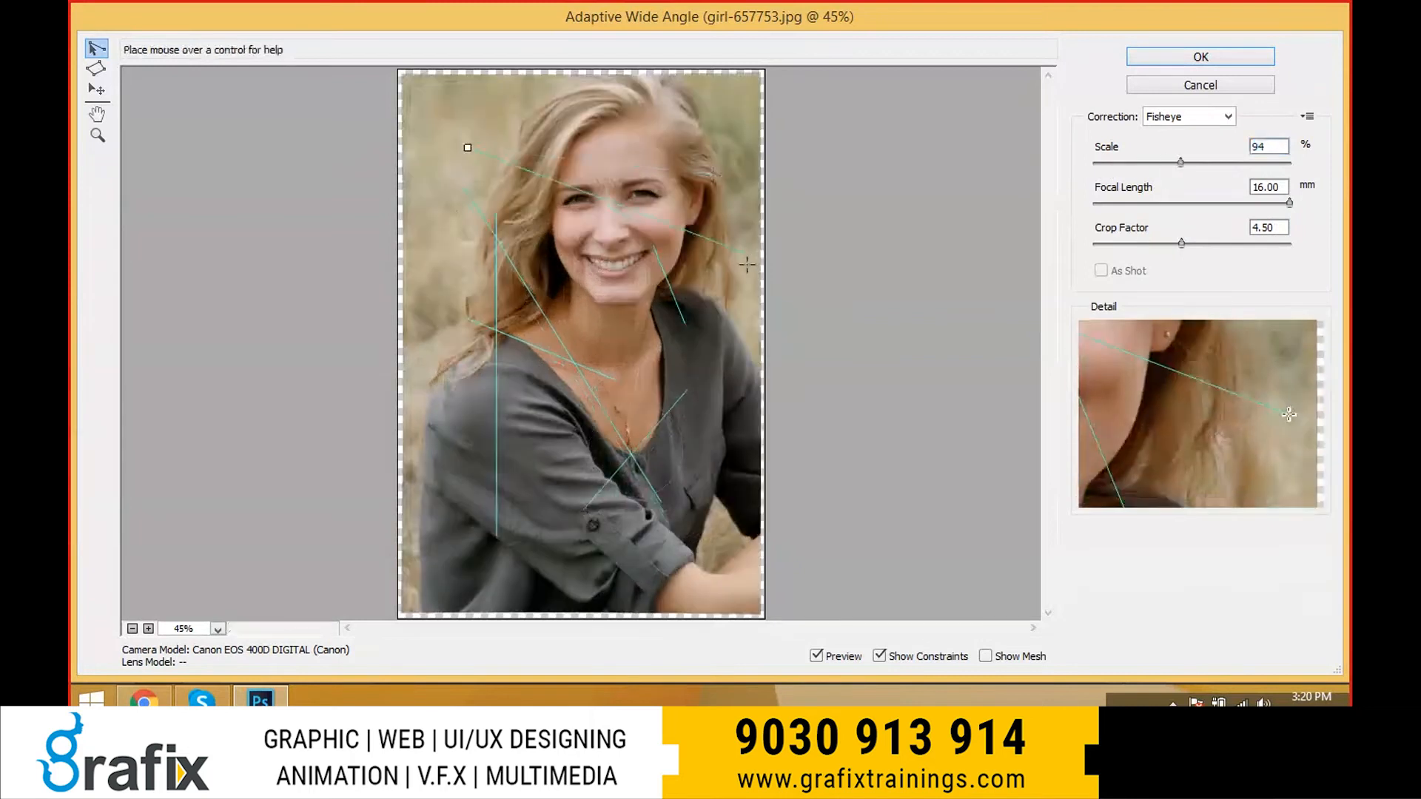
pyautogui.moveTo(731, 379); pyautogui.dragTo(710, 511)
pyautogui.moveTo(441, 434)
pyautogui.mouseDown()
pyautogui.moveTo(721, 352)
pyautogui.moveTo(710, 364)
pyautogui.mouseUp()
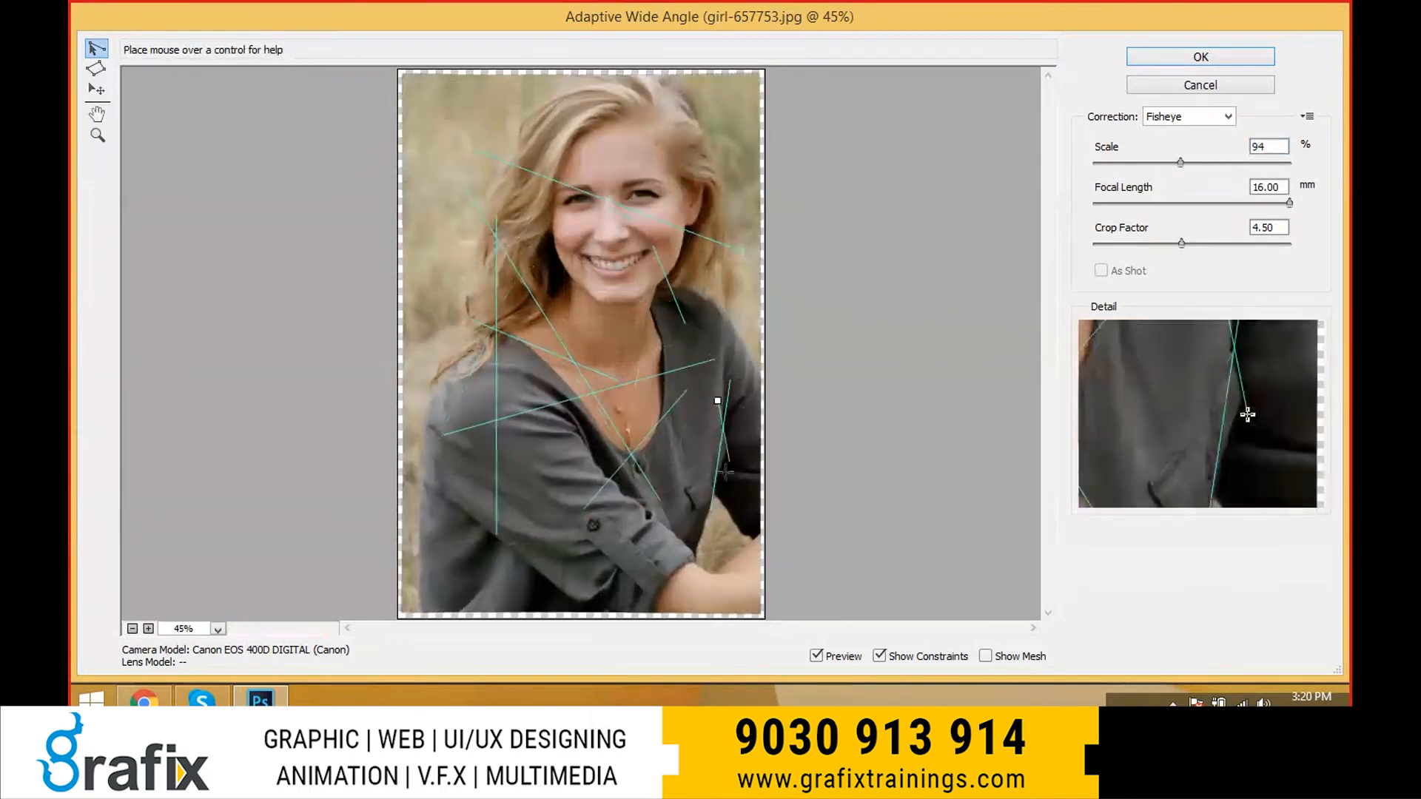
# - Set the correction's scale to 106%, crop factor to 1.30 and focal length to 1.85 mm
pyautogui.moveTo(1182, 164)
pyautogui.mouseDown()
pyautogui.moveTo(1135, 160)
pyautogui.moveTo(1202, 162)
pyautogui.mouseUp()
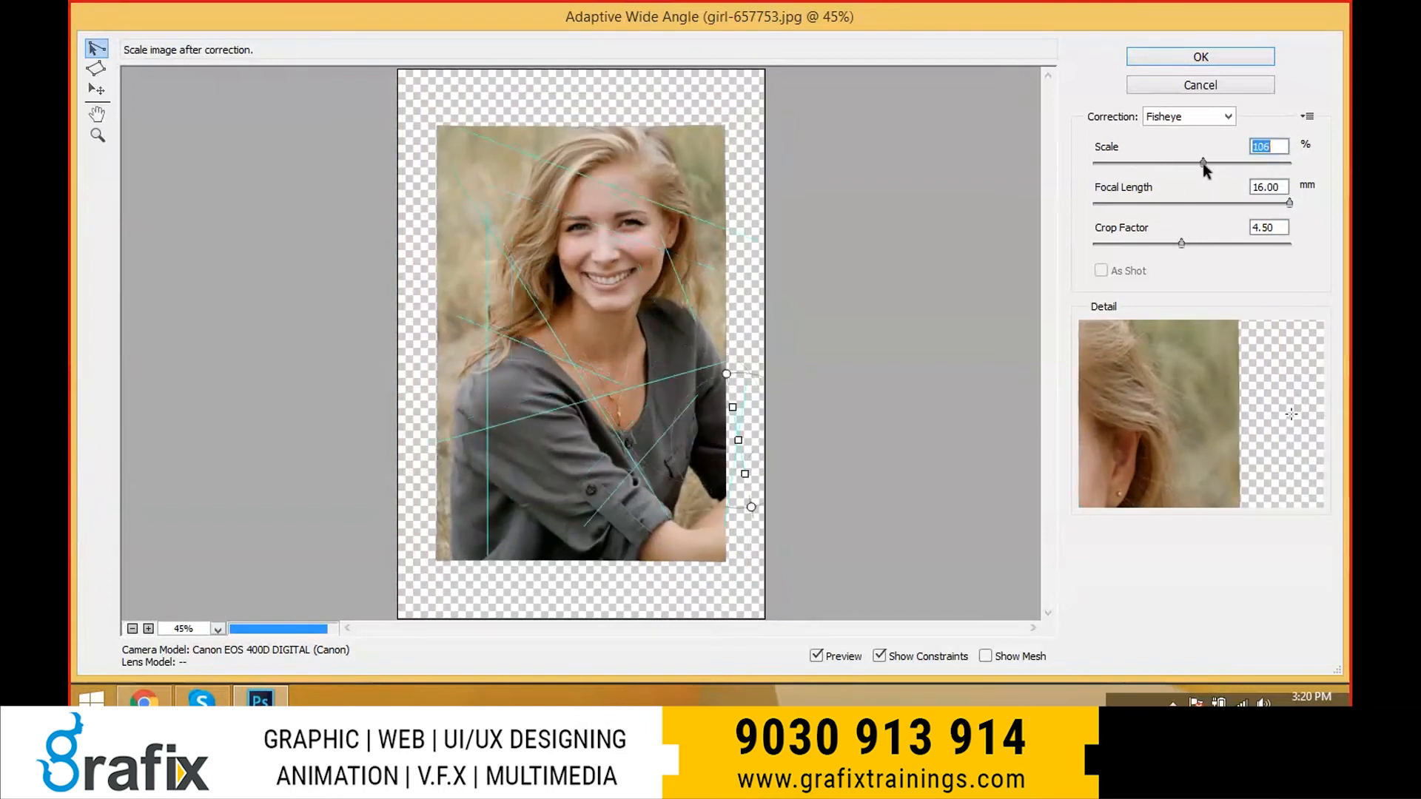
pyautogui.moveTo(1181, 243); pyautogui.dragTo(1118, 252)
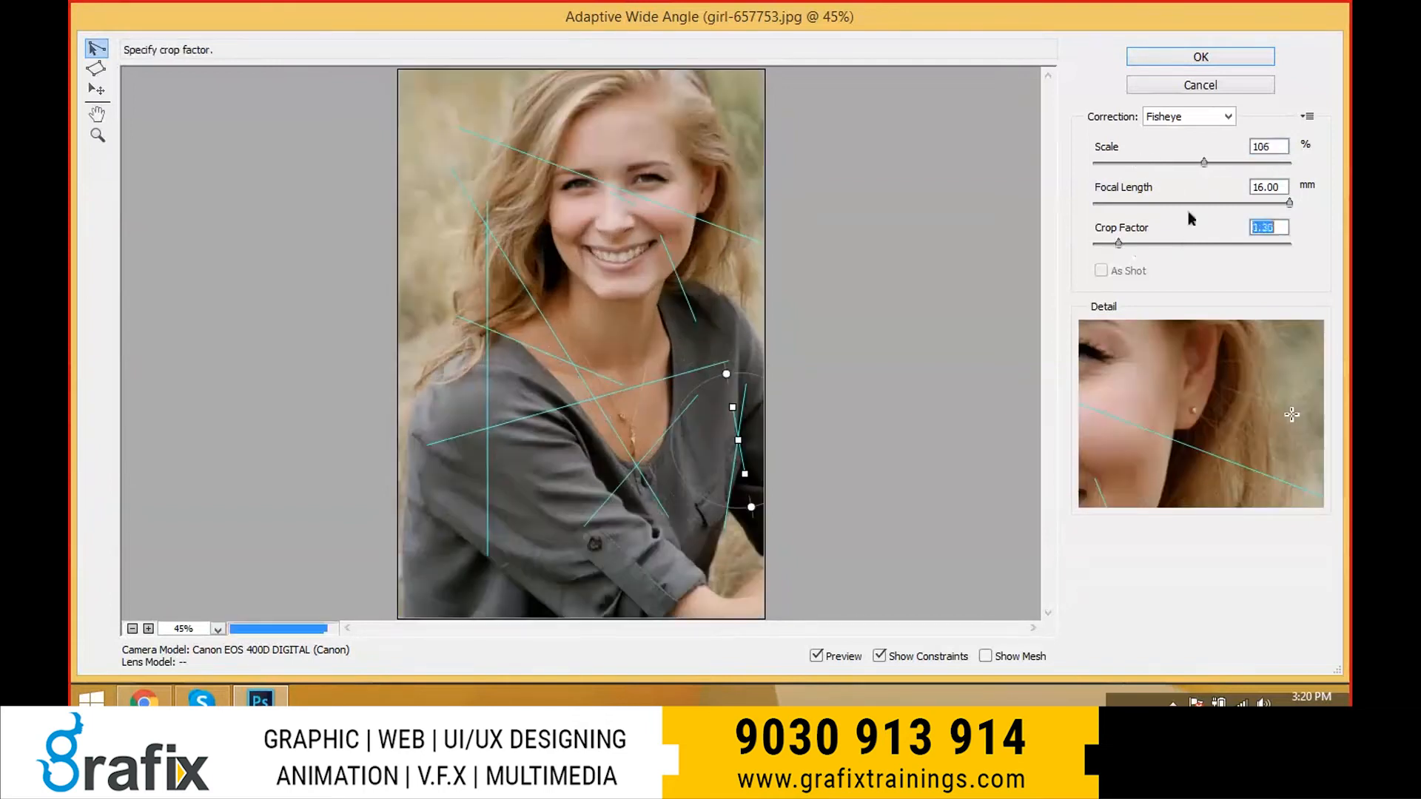
pyautogui.moveTo(1187, 211); pyautogui.dragTo(1070, 216)
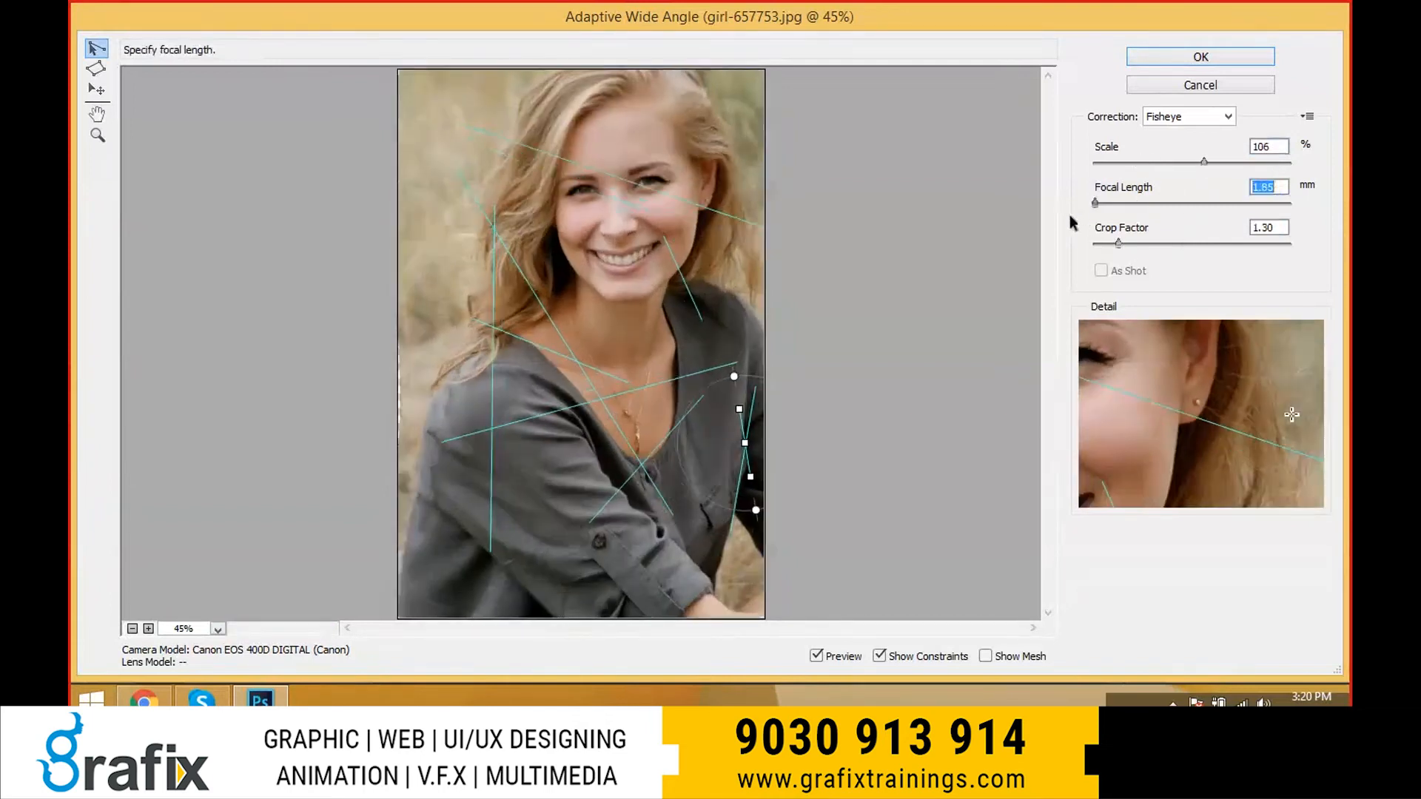
# - Try a scale of 144% with a focal length of 19.69 mm, and cancel the Adaptive Wide Angle filter
pyautogui.click(1204, 162)
pyautogui.moveTo(1209, 158); pyautogui.dragTo(1279, 155)
pyautogui.moveTo(1095, 202); pyautogui.dragTo(1153, 202)
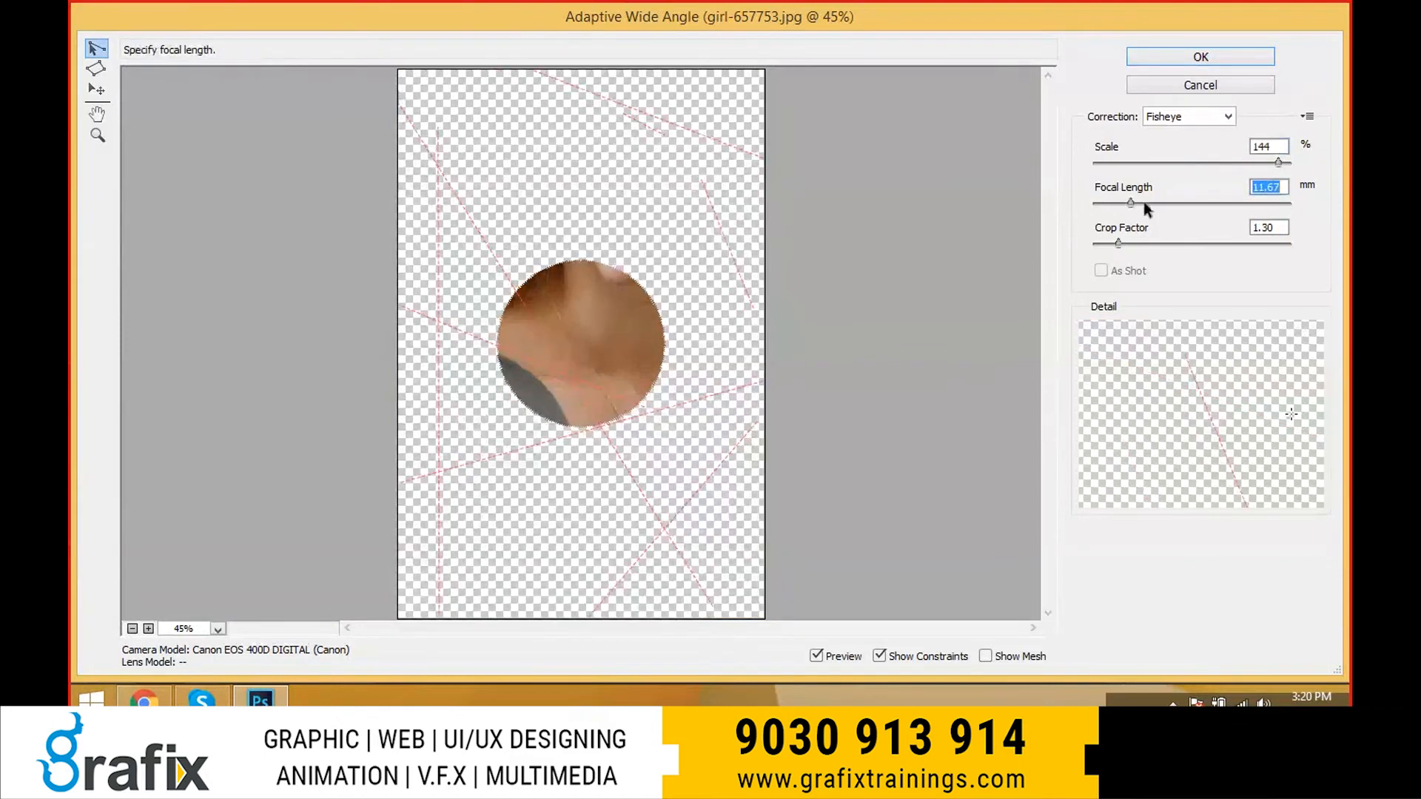
pyautogui.click(1183, 202)
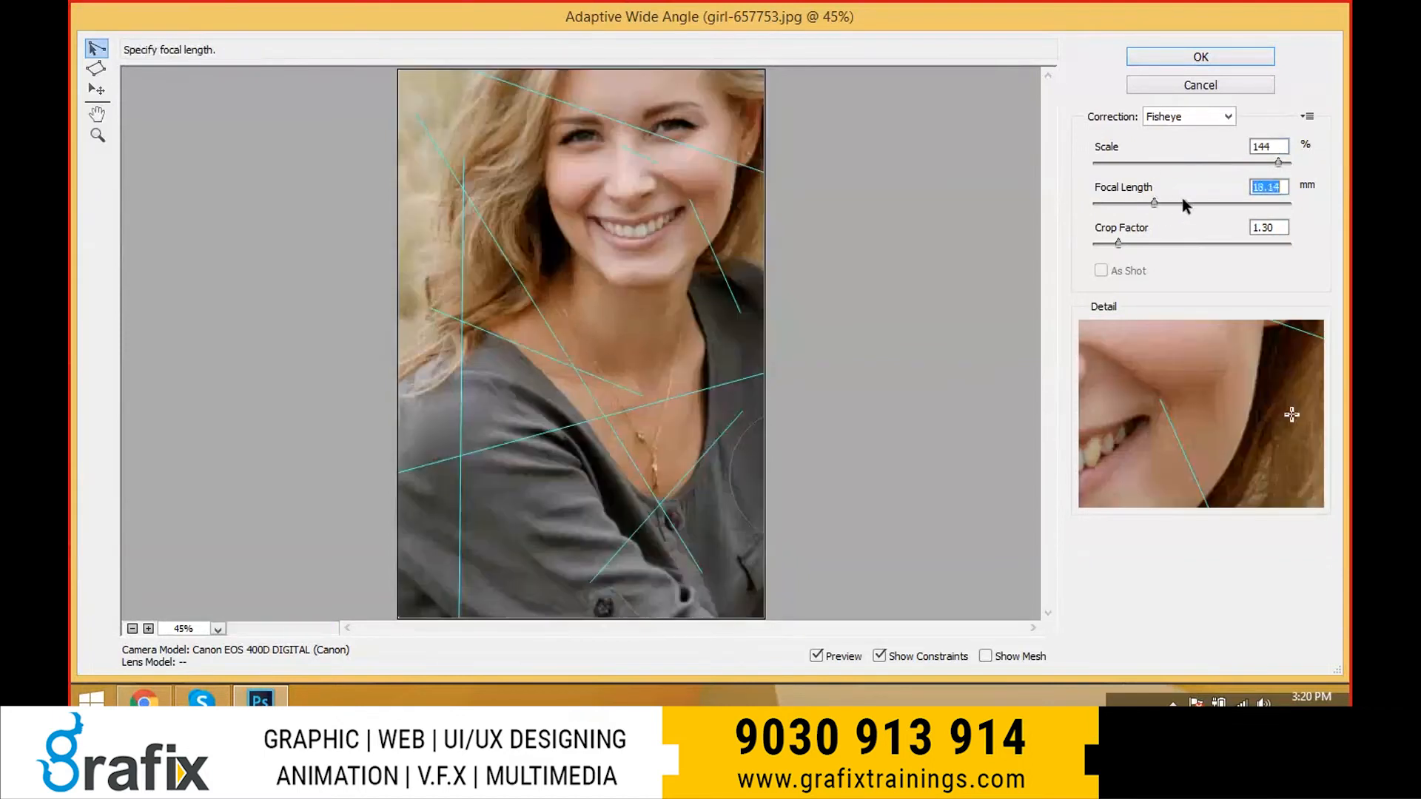
pyautogui.moveTo(1175, 201); pyautogui.dragTo(1157, 201)
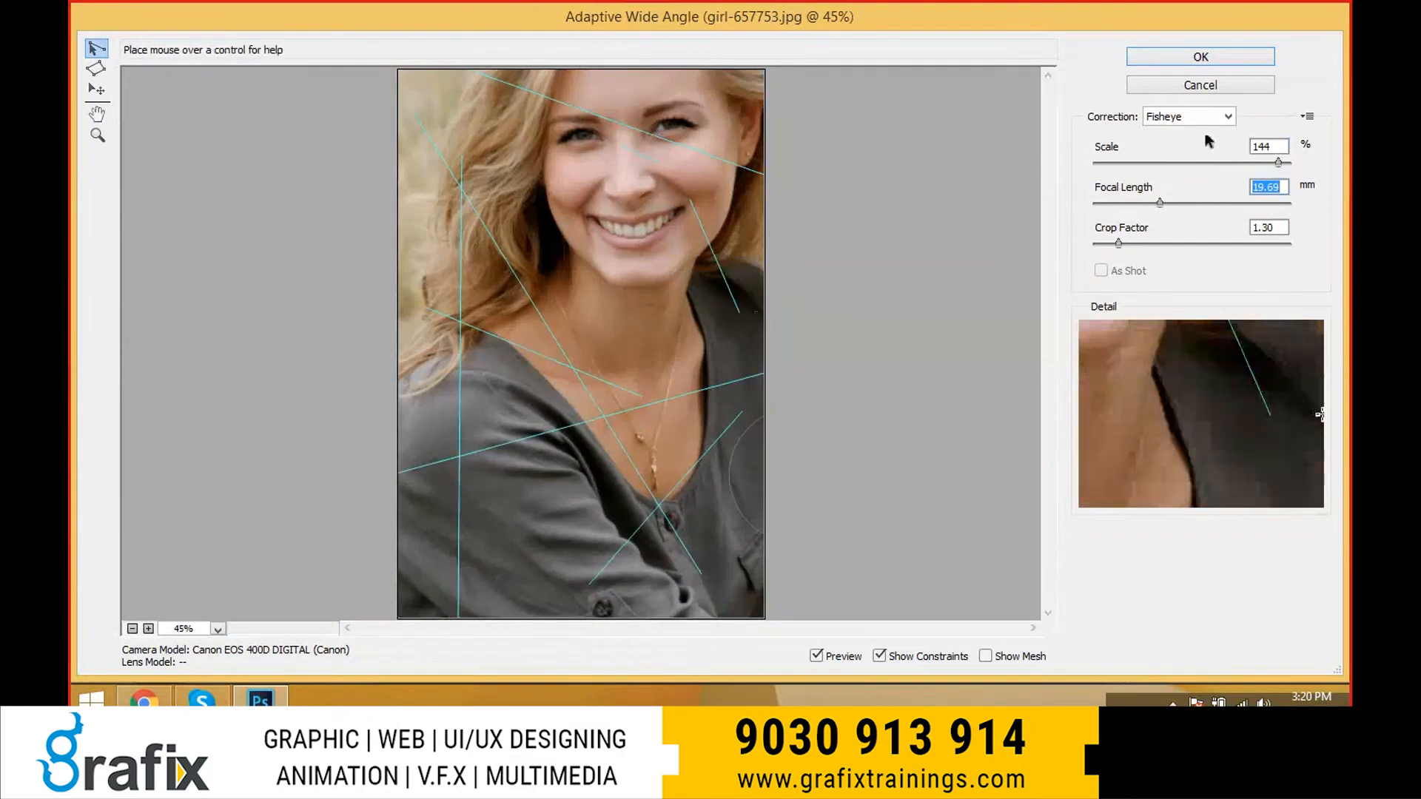
pyautogui.click(1200, 87)
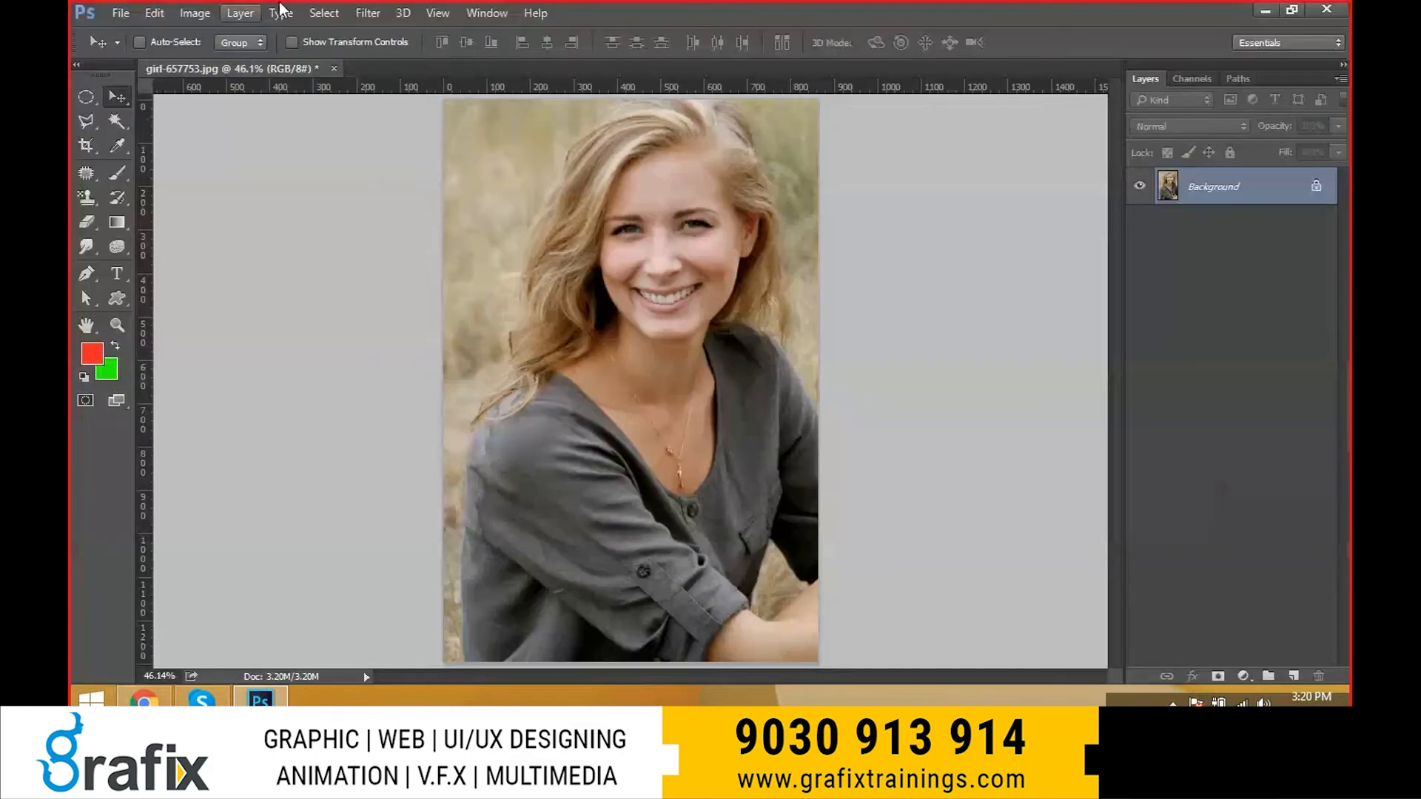
# - Reopen the Adaptive Wide Angle filter and draw four constraint lines across the mouth, torso, hair and shoulder
pyautogui.click(367, 12)
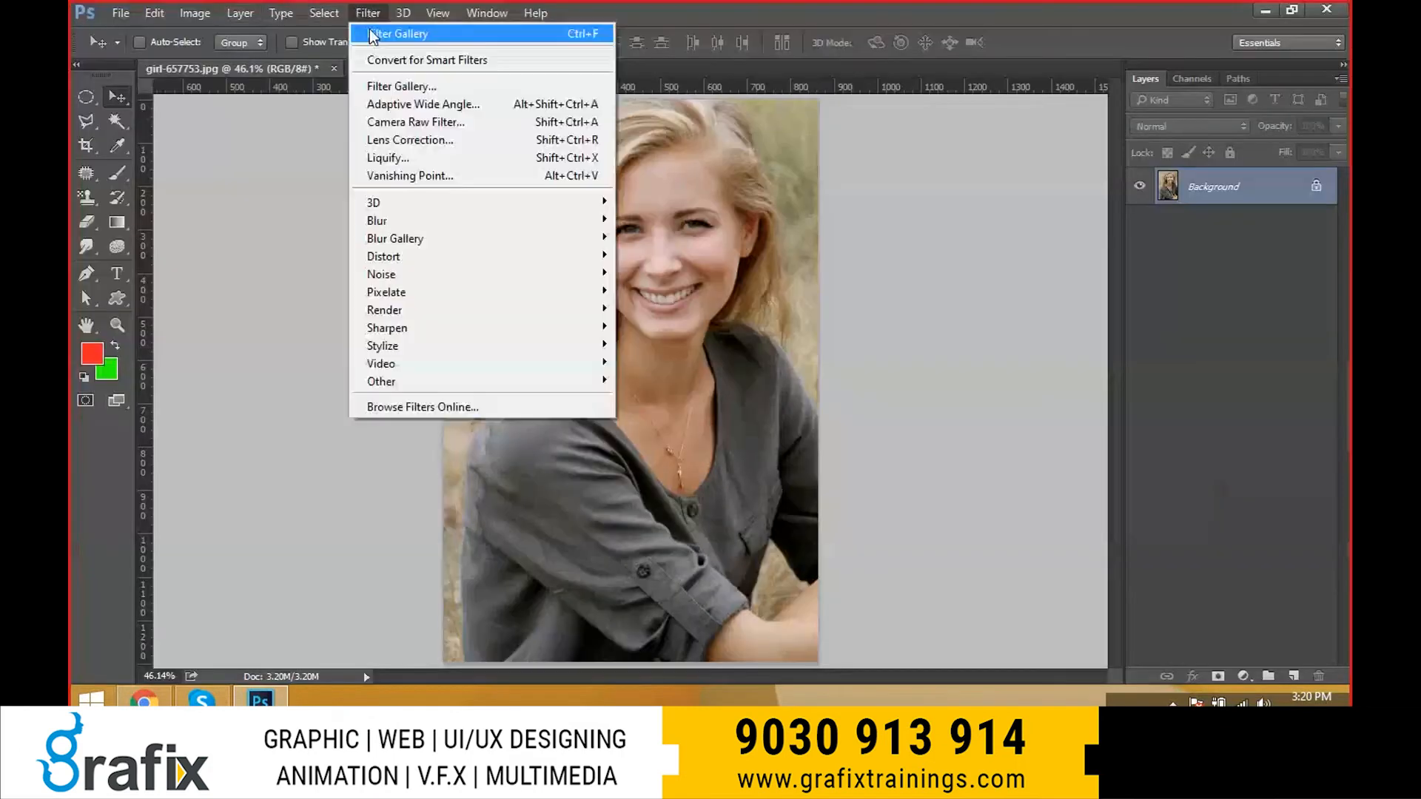
pyautogui.click(383, 105)
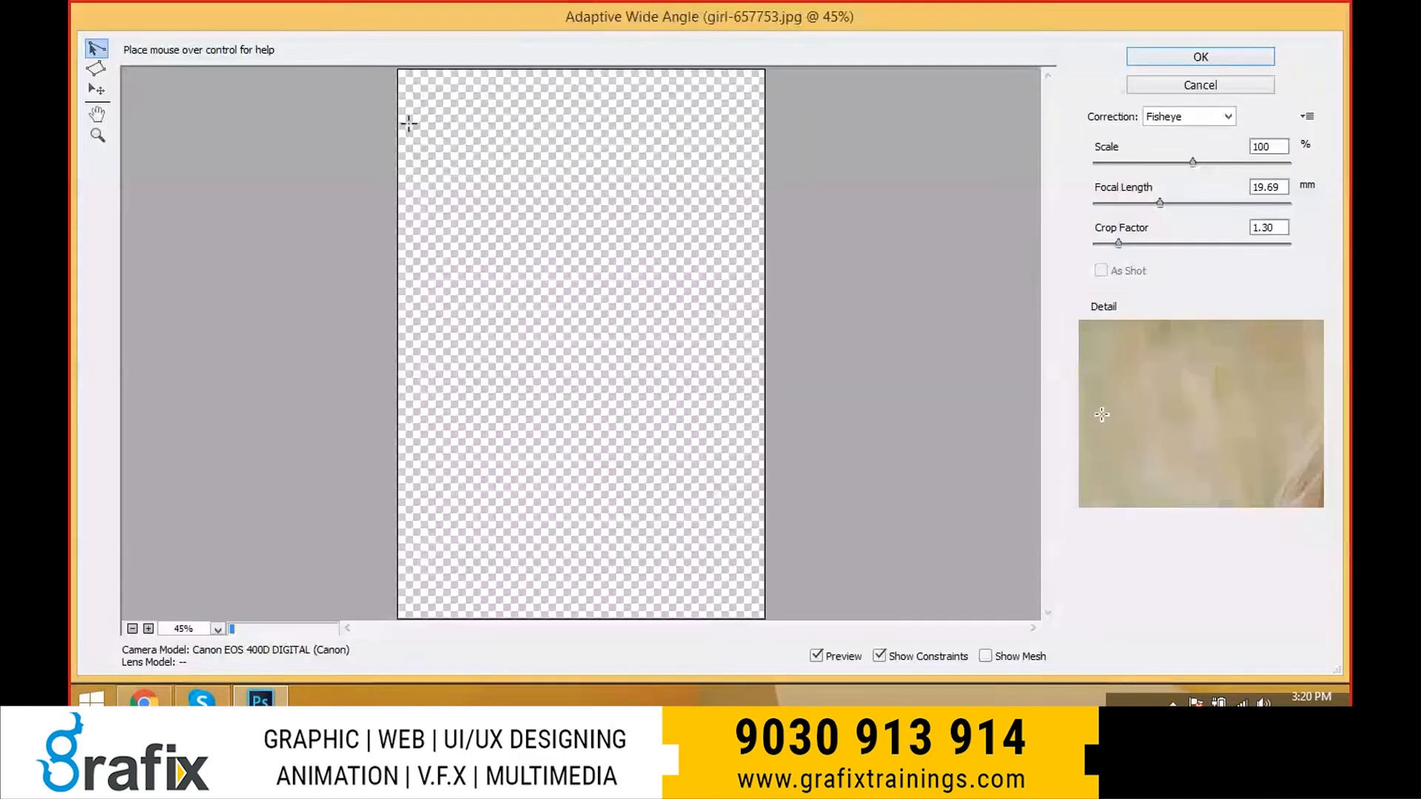
pyautogui.click(1219, 121)
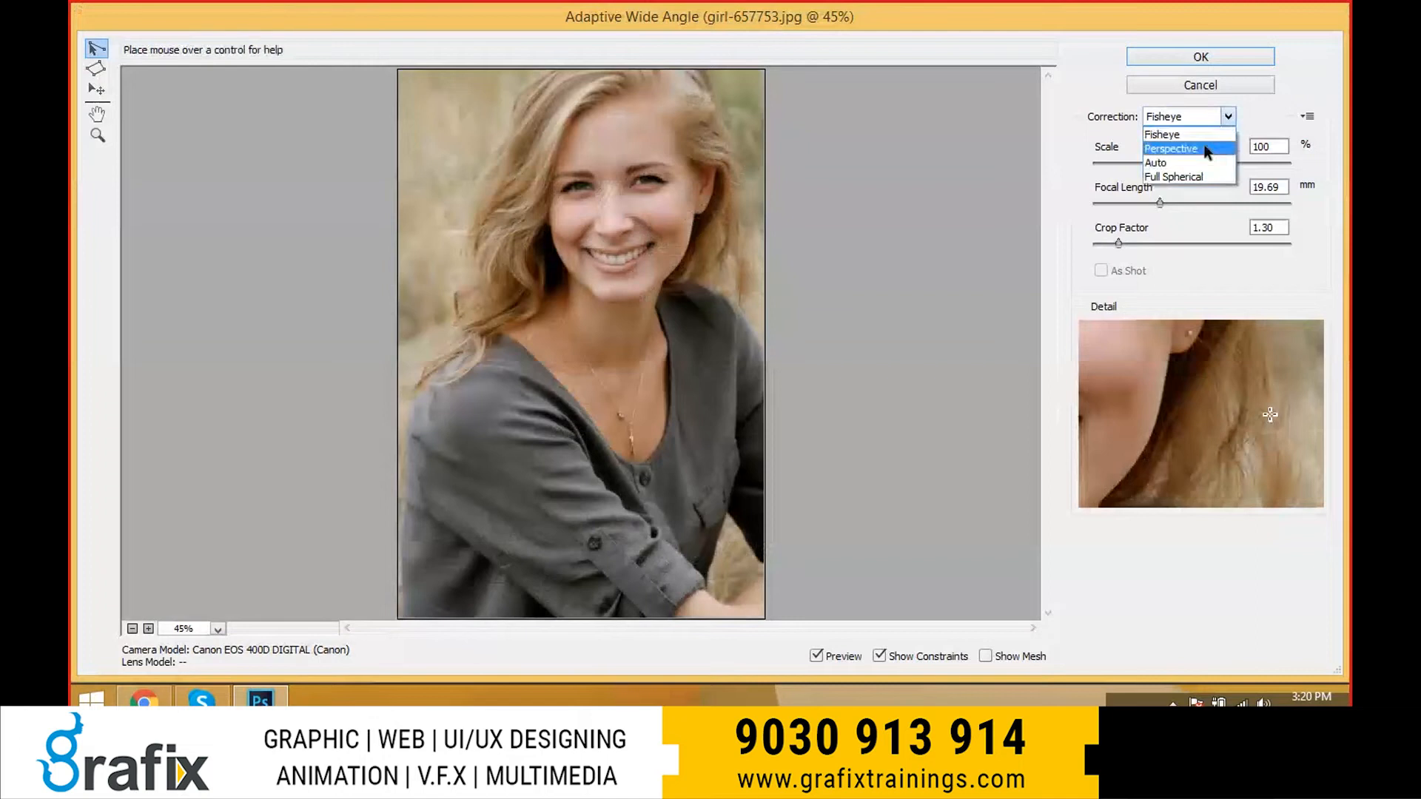
pyautogui.click(464, 282)
pyautogui.click(469, 265)
pyautogui.click(703, 265)
pyautogui.click(697, 364)
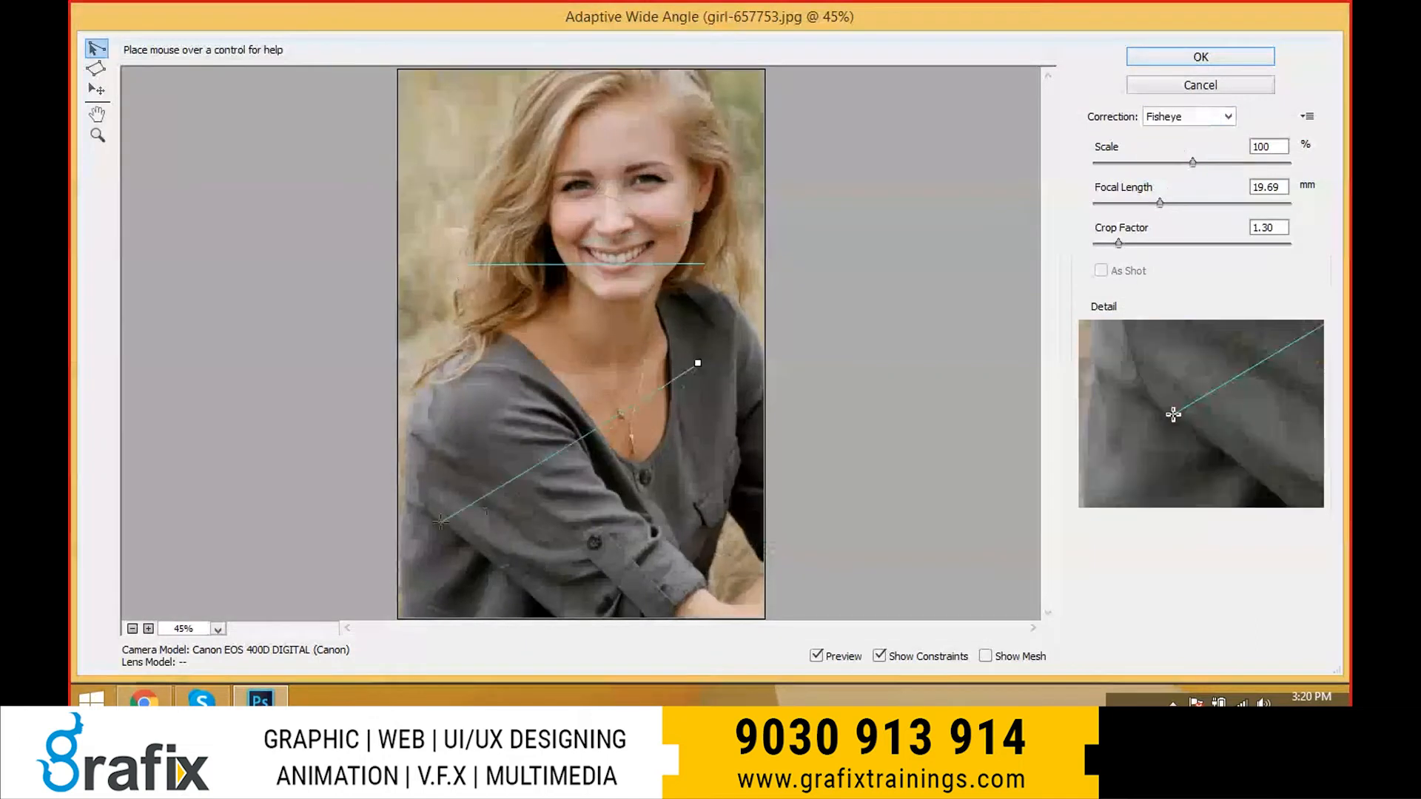
pyautogui.click(444, 522)
pyautogui.click(457, 424)
pyautogui.click(485, 242)
pyautogui.click(665, 337)
pyautogui.click(718, 362)
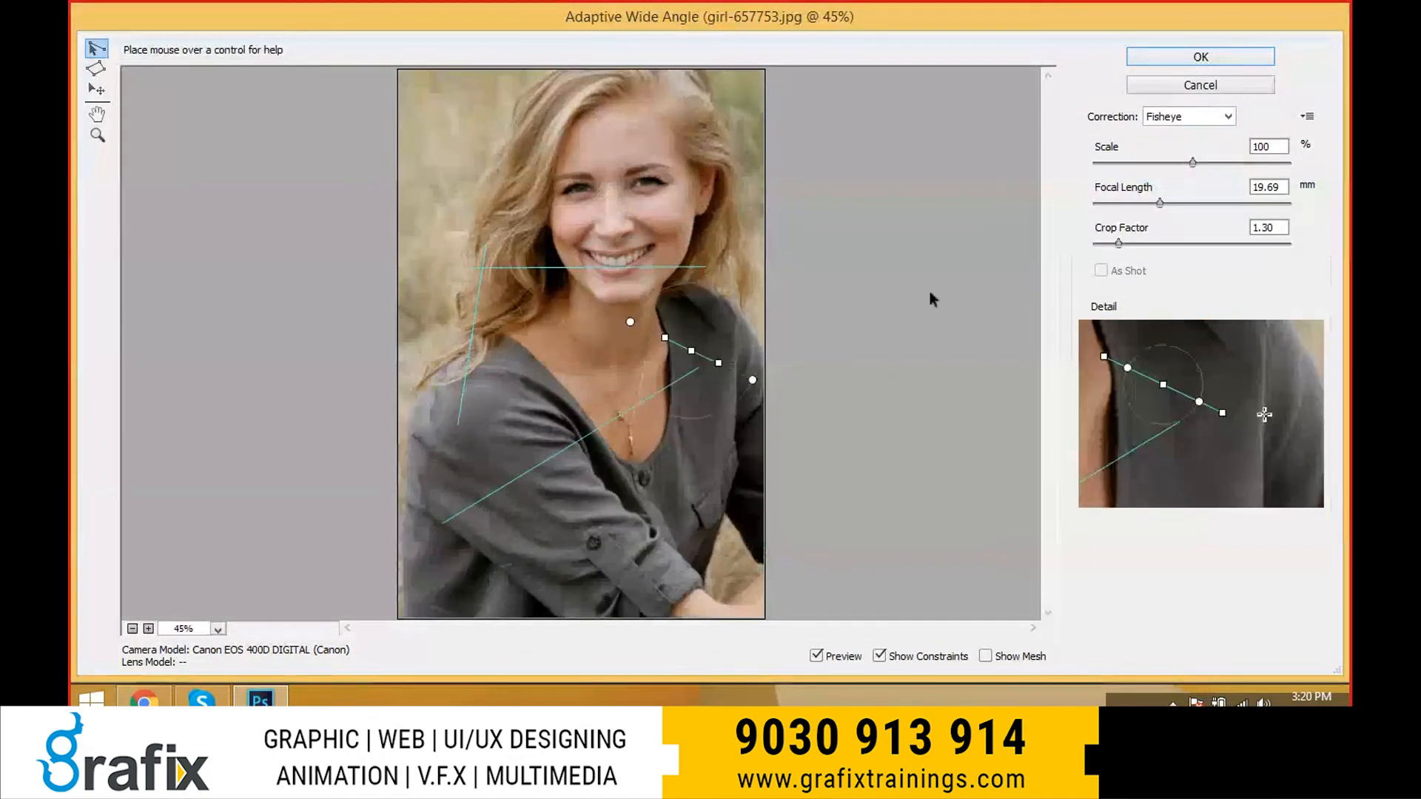
# - Set the correction scale to 79% and switch the projection model to Perspective
pyautogui.moveTo(1192, 162); pyautogui.dragTo(1151, 165)
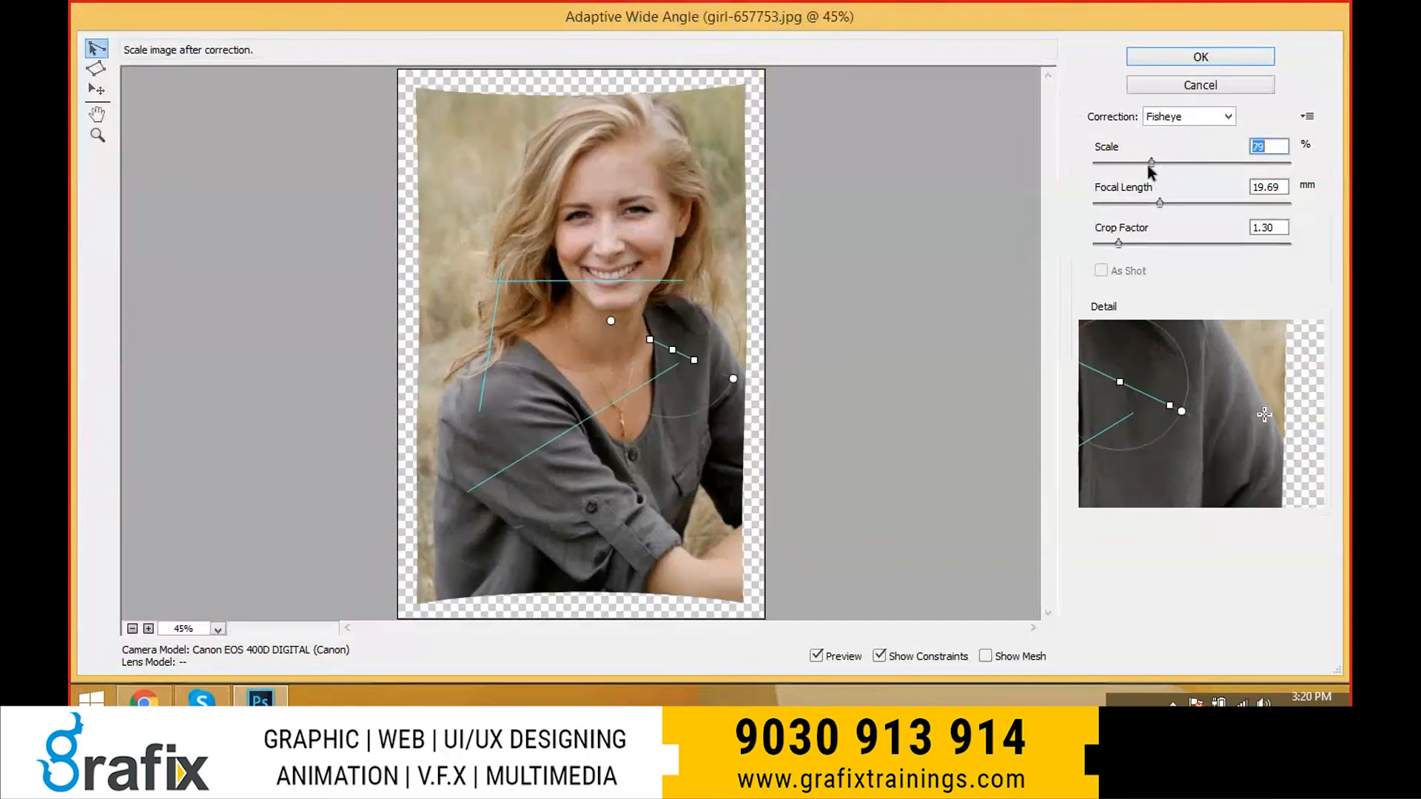
pyautogui.click(1188, 116)
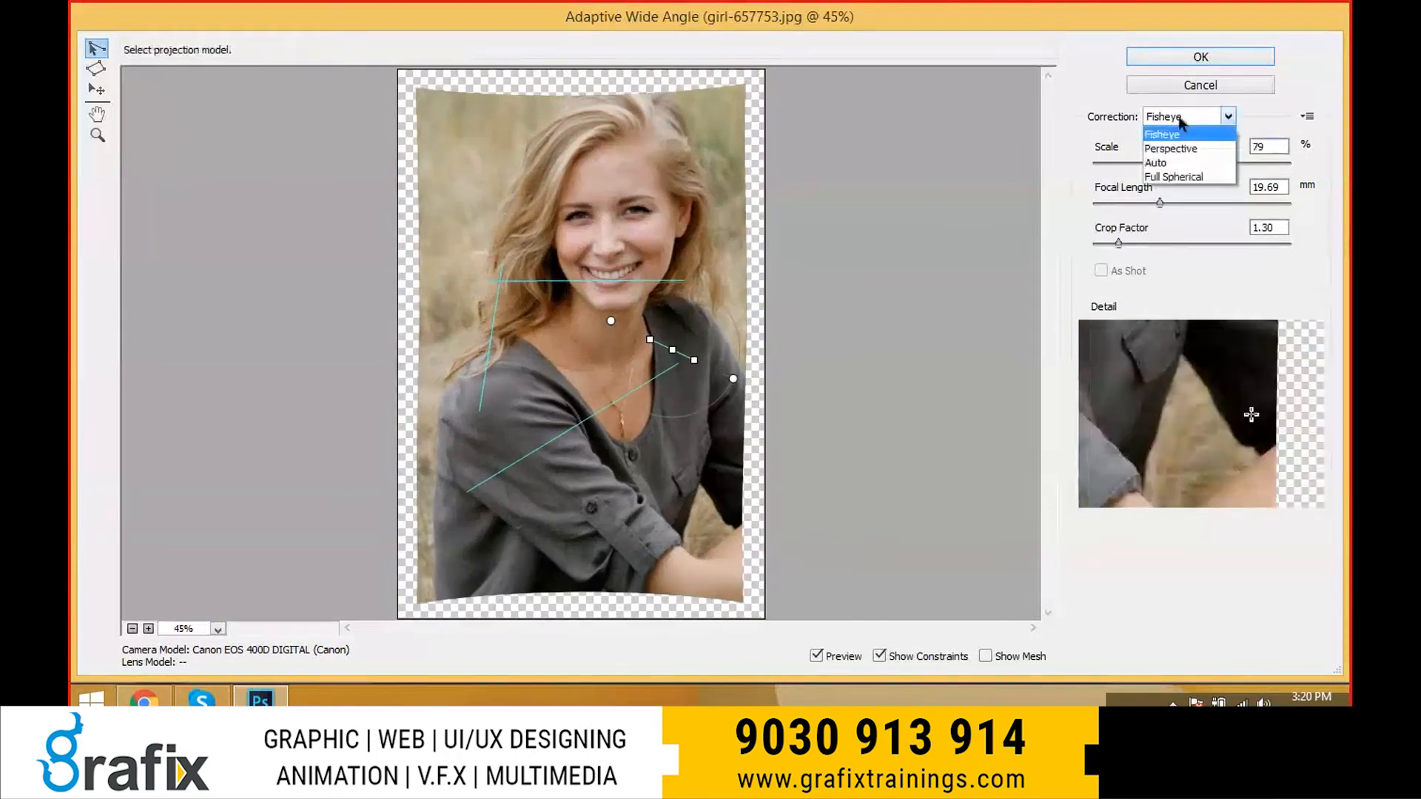
pyautogui.click(1181, 147)
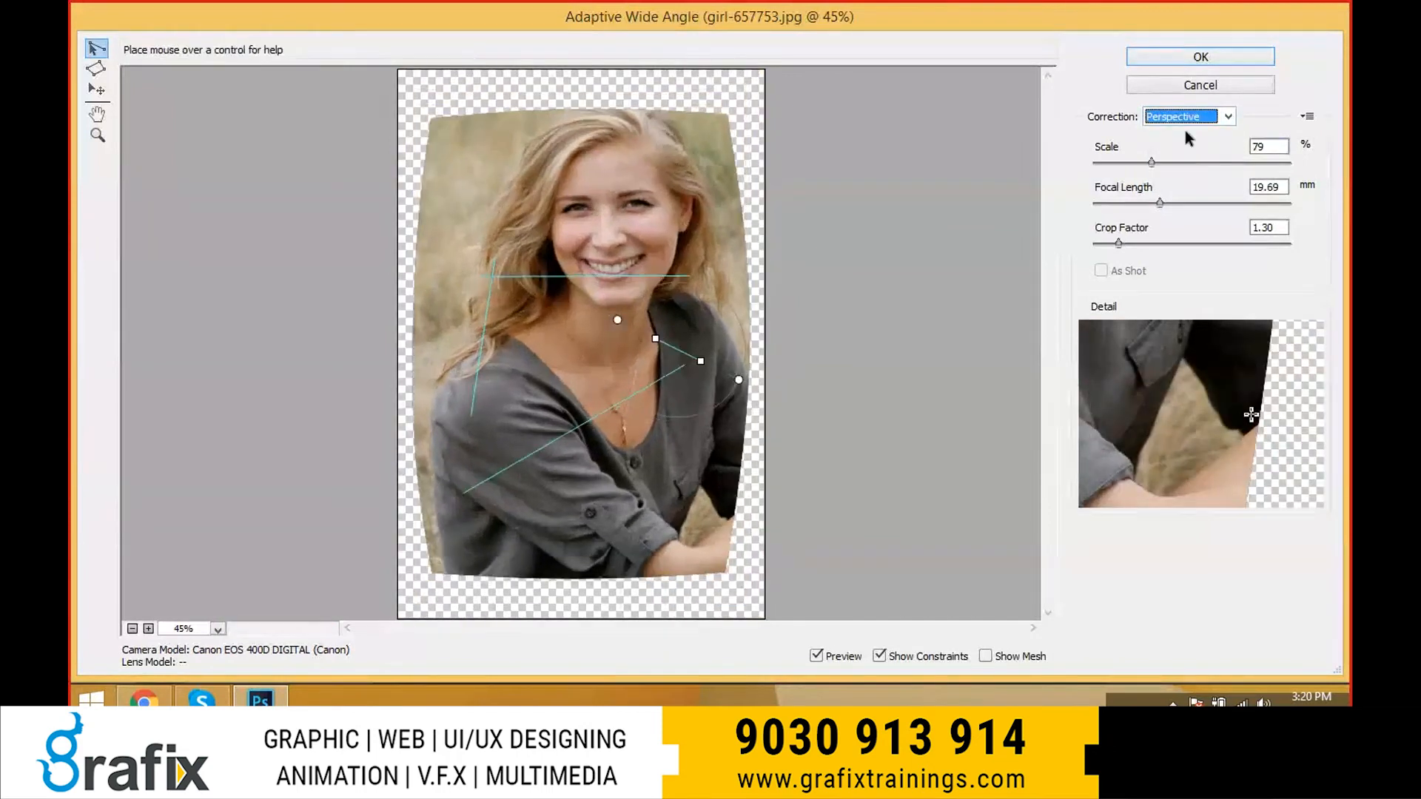
# - Set the correction scale to 83% and try the Auto and Full Spherical projection models
pyautogui.moveTo(1152, 162); pyautogui.dragTo(1165, 163)
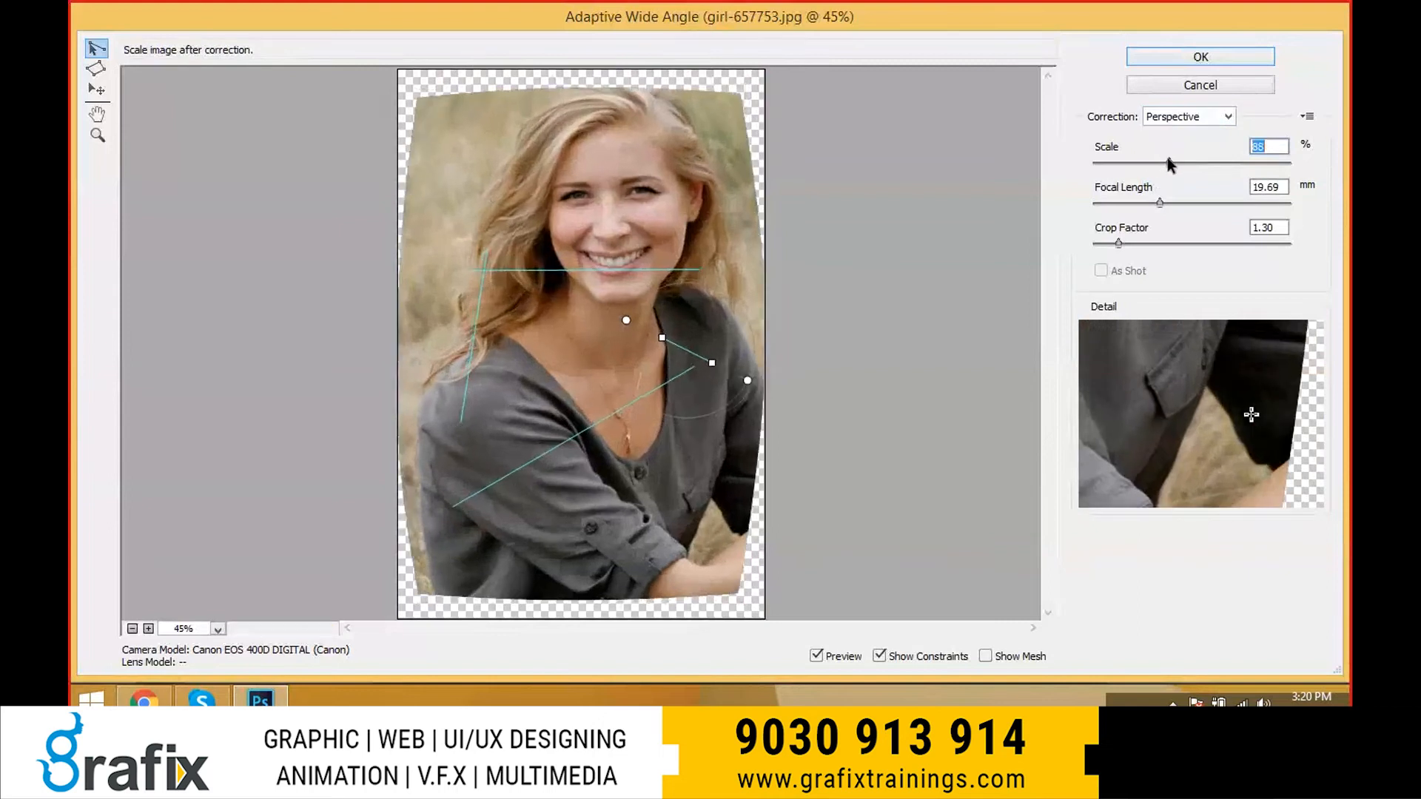
pyautogui.click(1188, 116)
pyautogui.click(1181, 161)
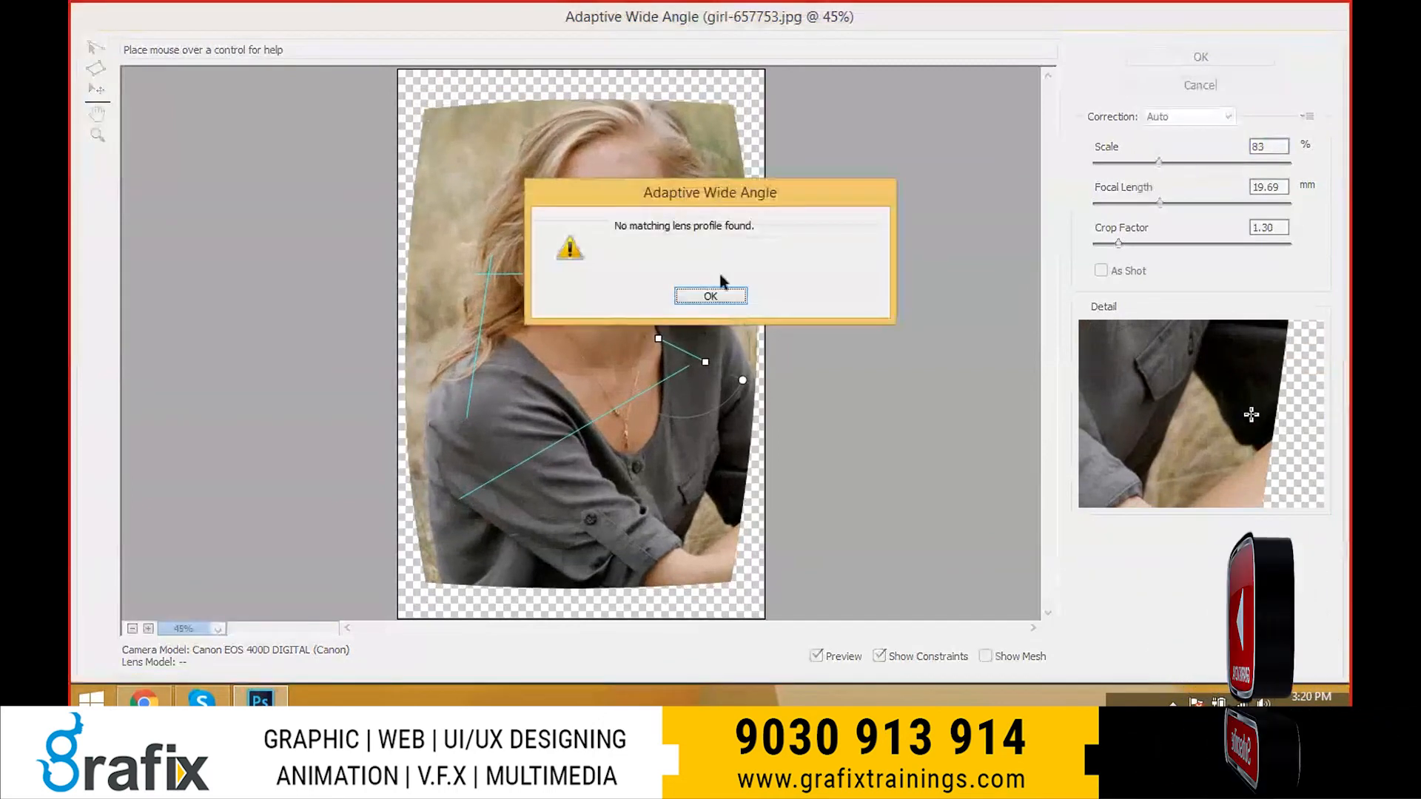
pyautogui.click(710, 297)
pyautogui.click(1187, 116)
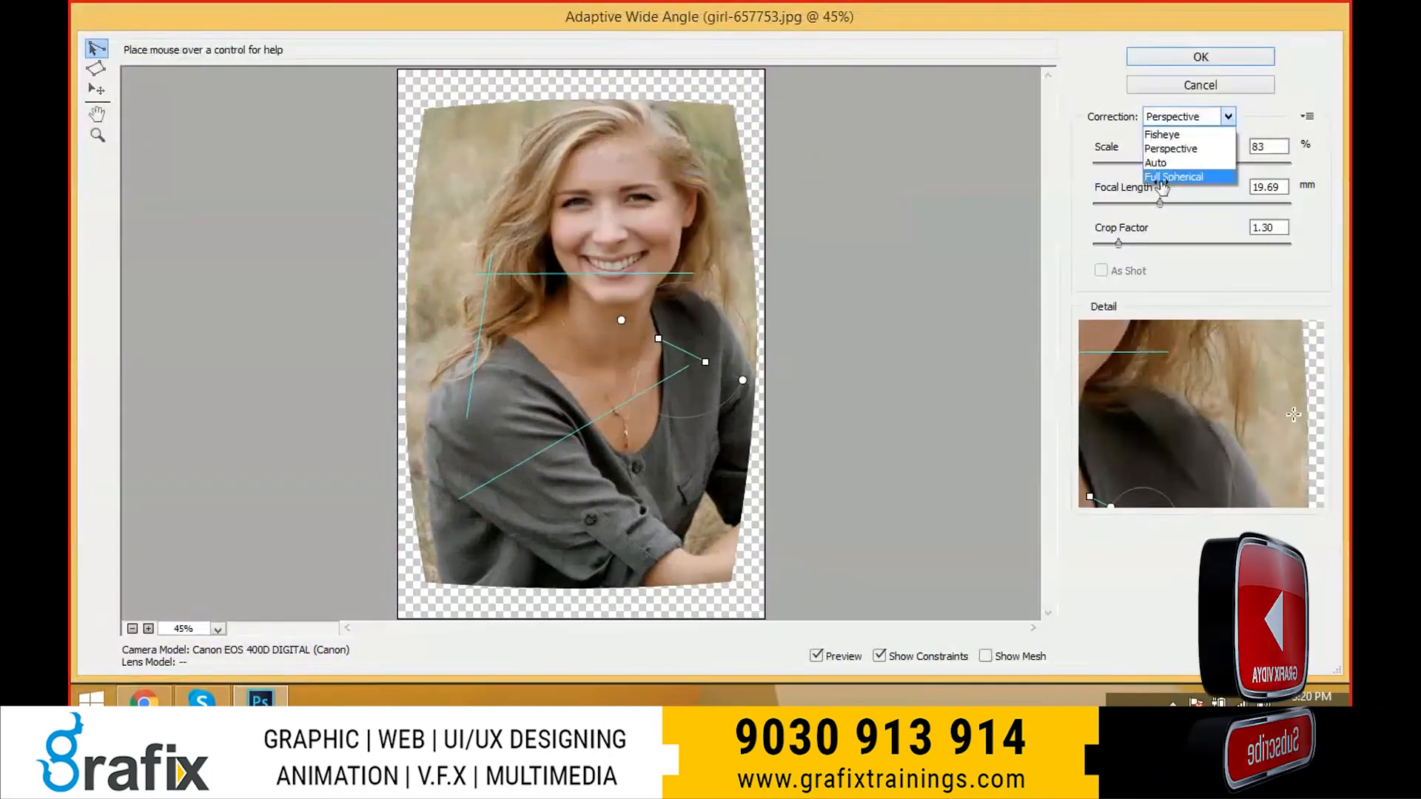
pyautogui.click(1176, 176)
pyautogui.click(711, 296)
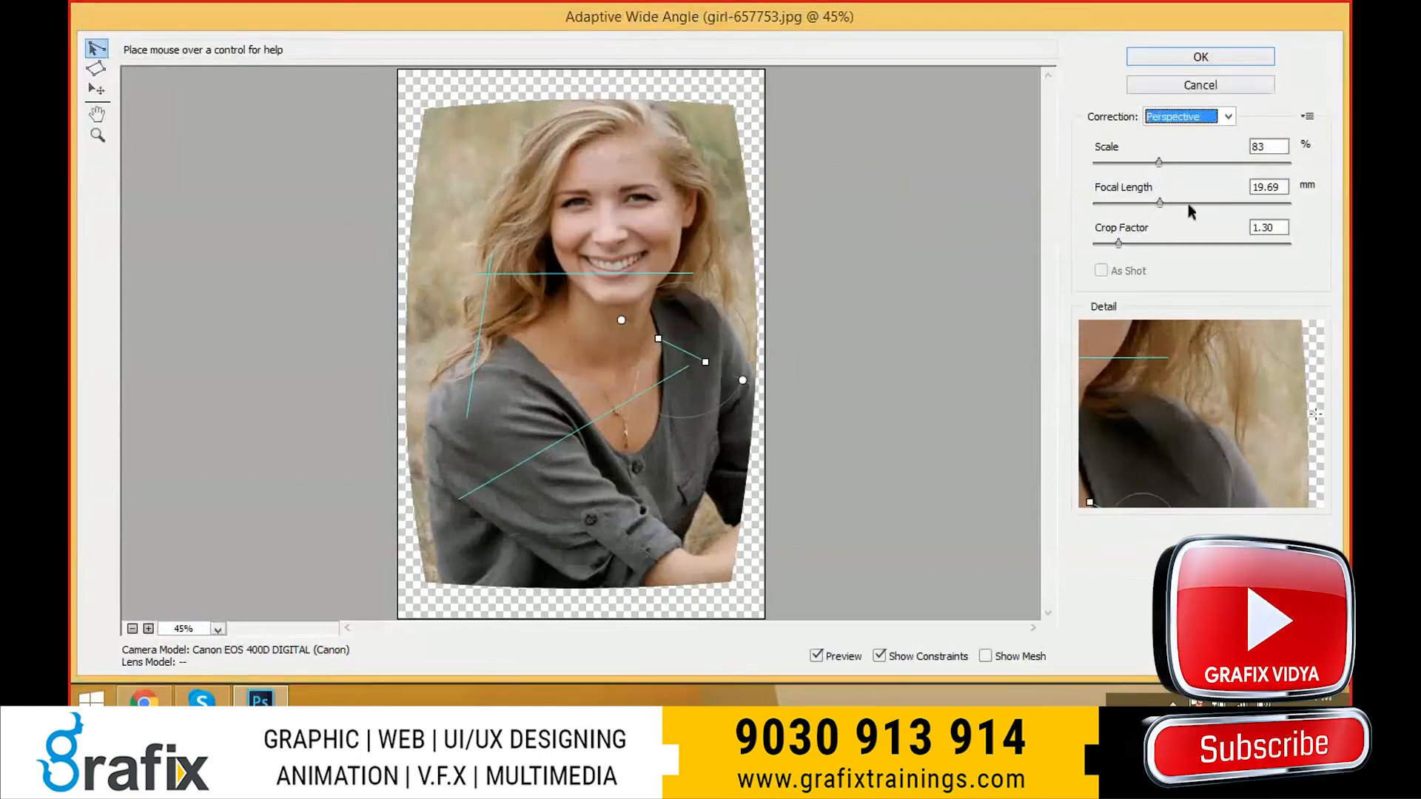
# - Set the focal length to 8.31 mm and the scale to about 71%, apply Adaptive Wide Angle and undo it
pyautogui.moveTo(1187, 203); pyautogui.dragTo(1133, 162)
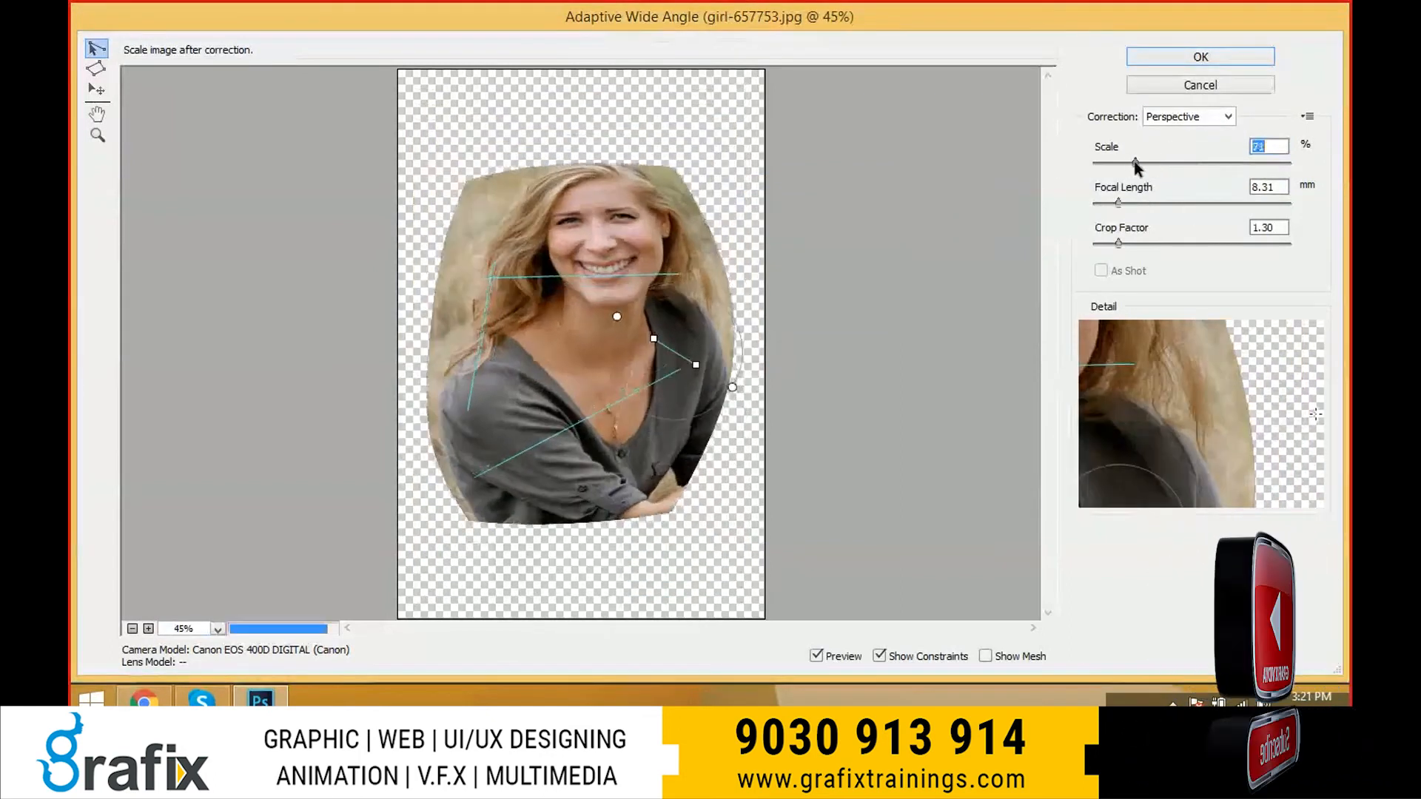
pyautogui.click(1209, 56)
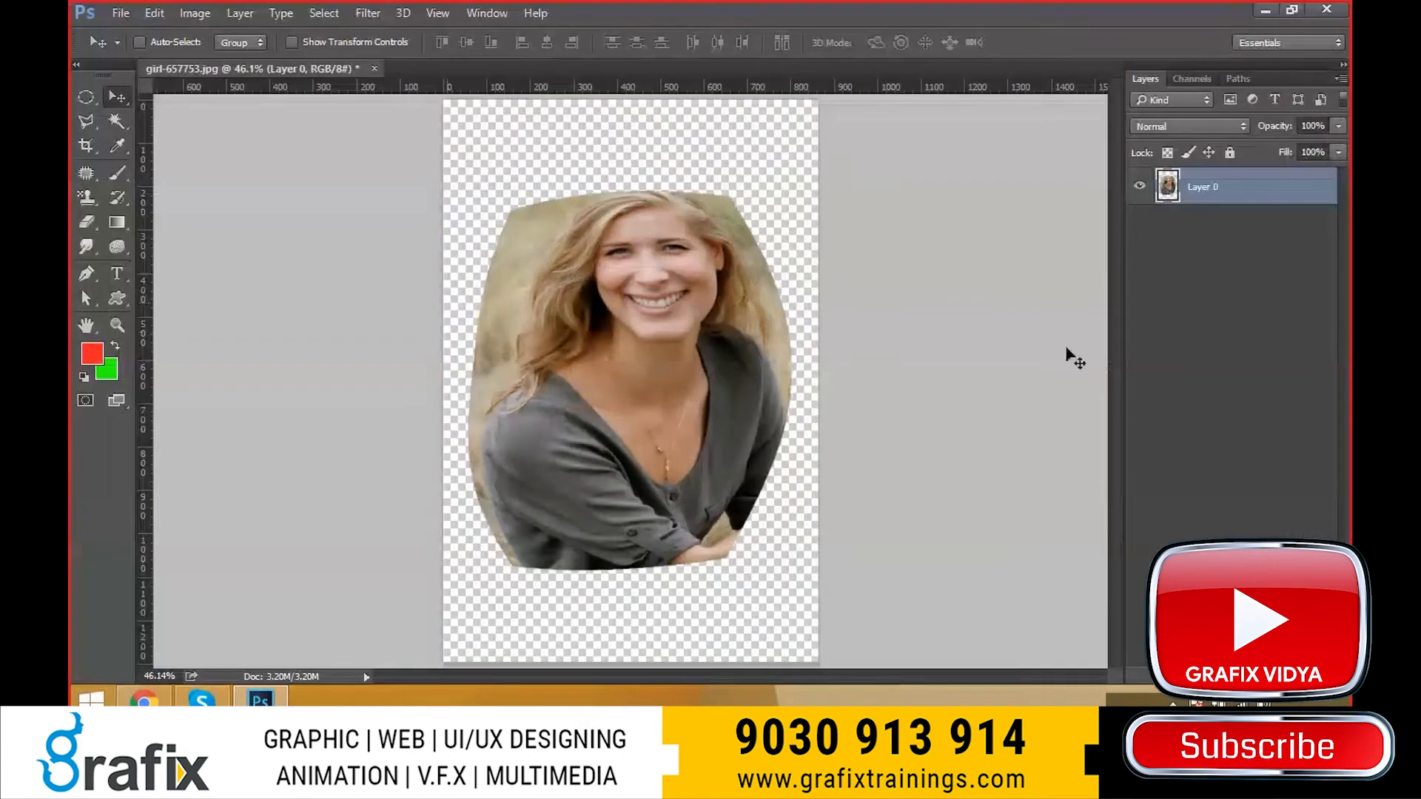
pyautogui.hotkey('ctrl', 'z')
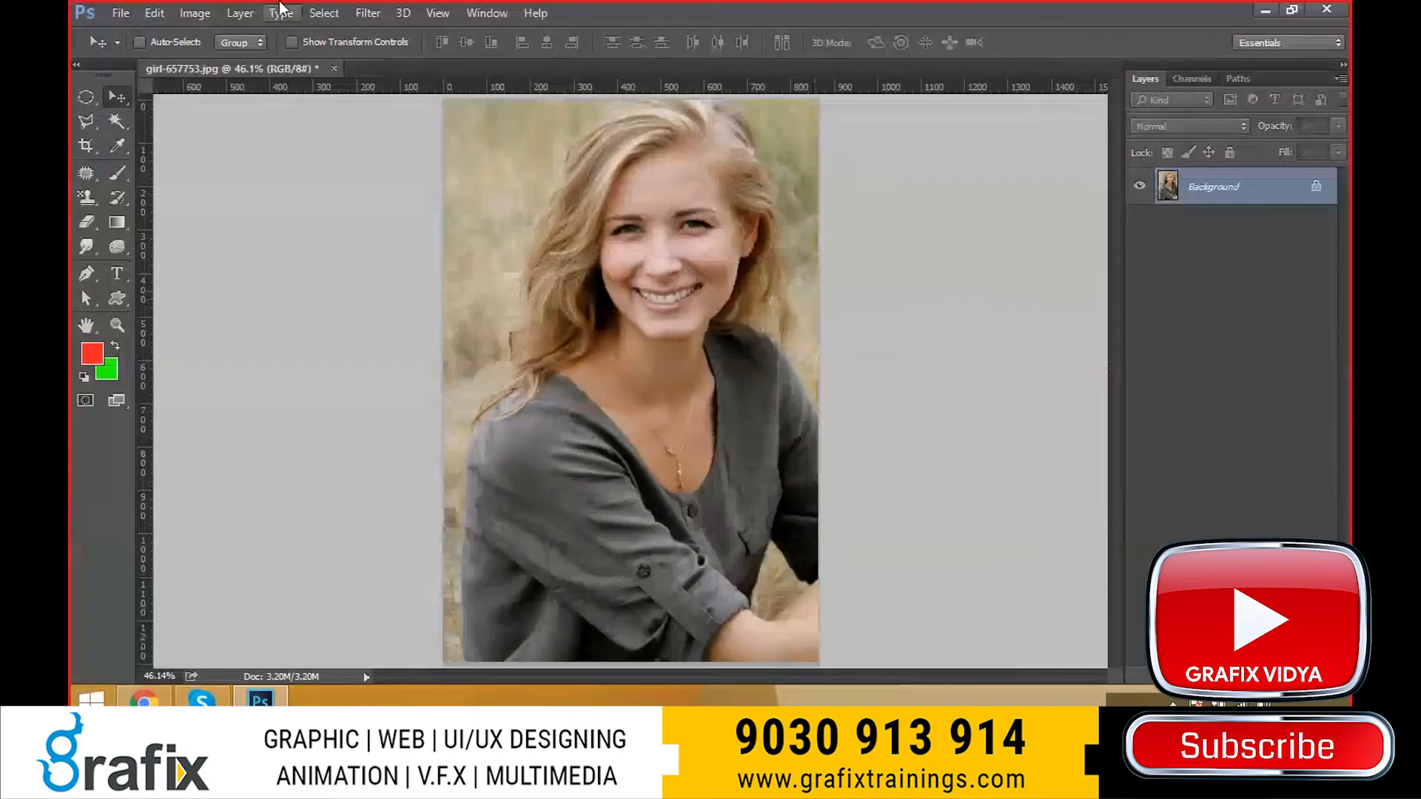
# - Open the Camera Raw filter and set temperature to -35, tint to -31, exposure to +0.65 and highlights to -30
pyautogui.click(196, 14)
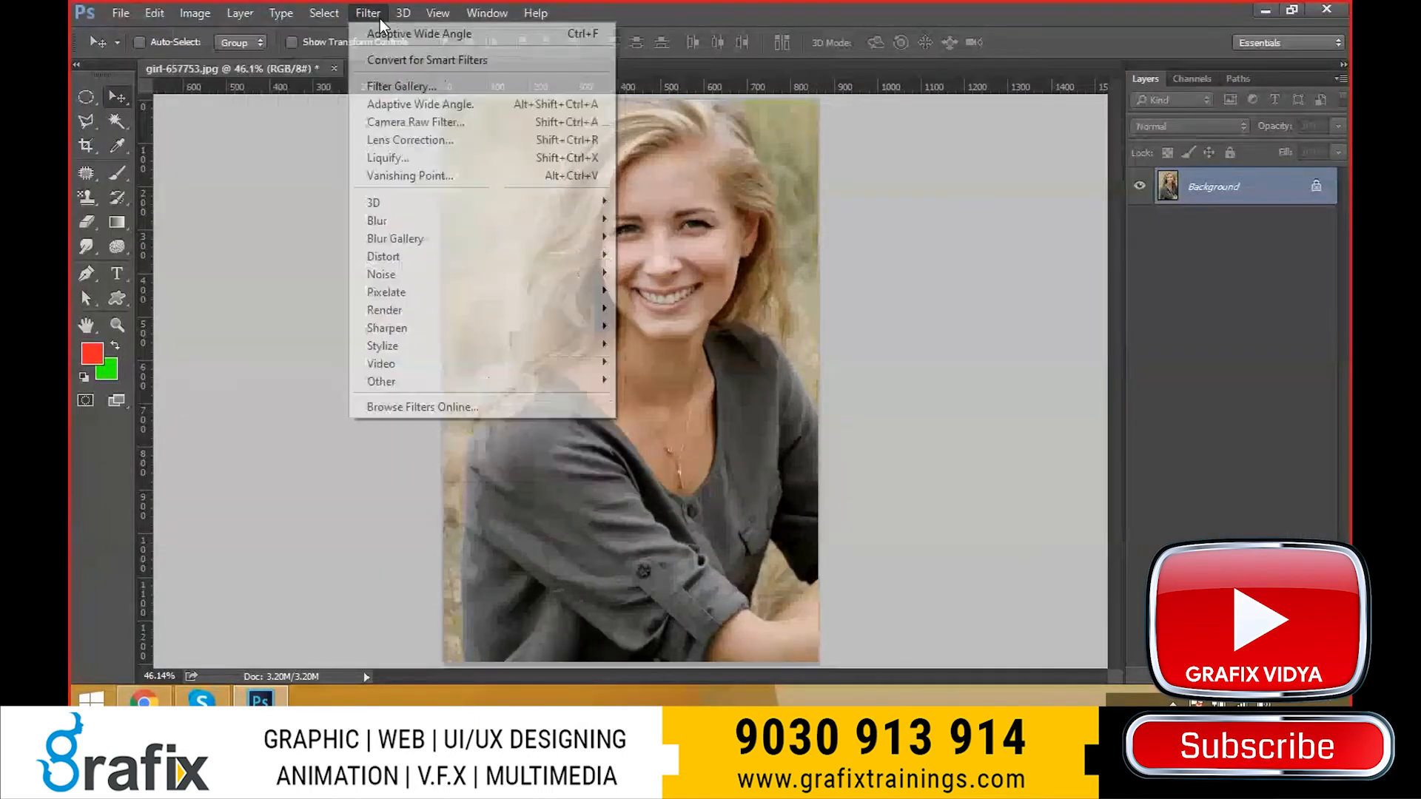
pyautogui.click(371, 17)
pyautogui.click(370, 17)
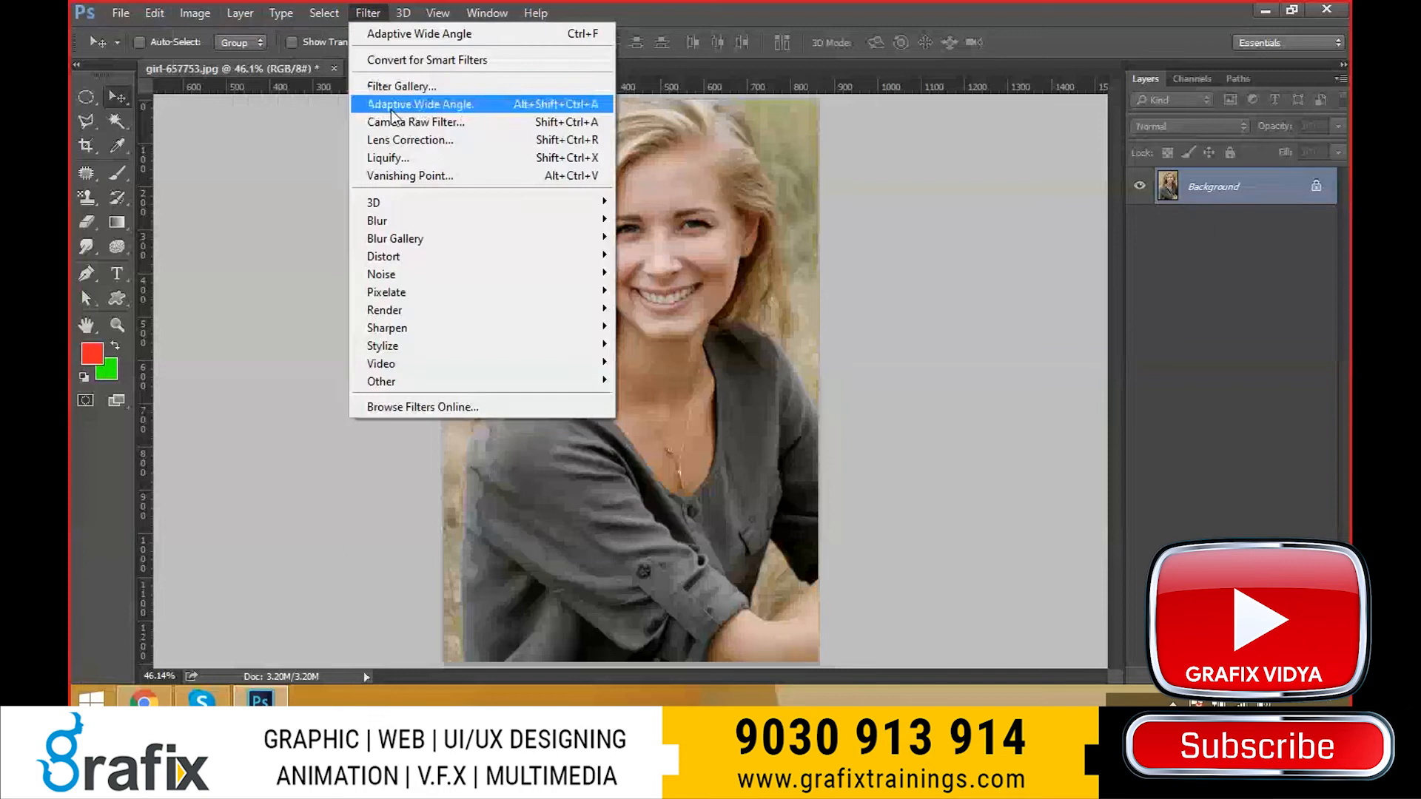
pyautogui.click(392, 107)
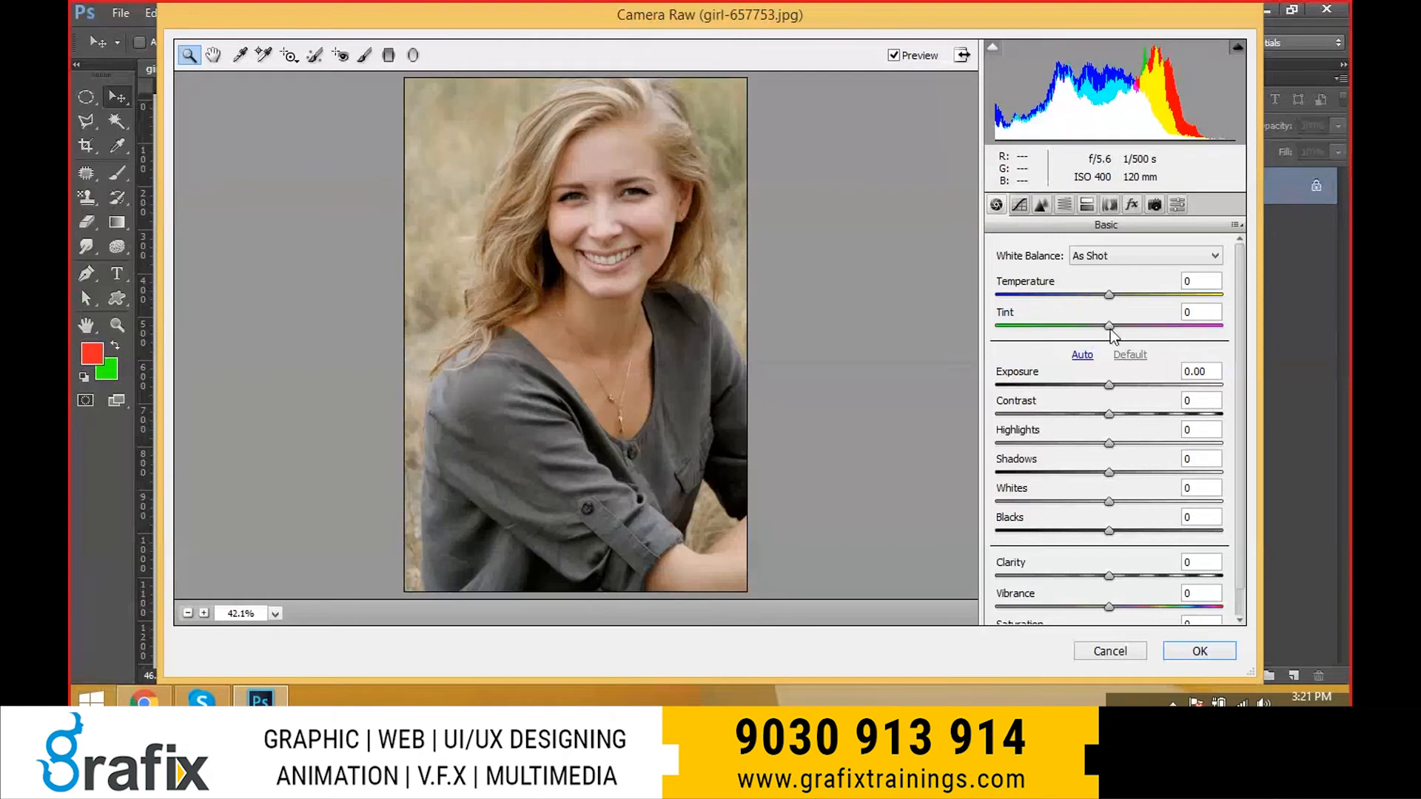
pyautogui.moveTo(1110, 330); pyautogui.dragTo(1069, 296)
pyautogui.moveTo(1098, 383); pyautogui.dragTo(1096, 384)
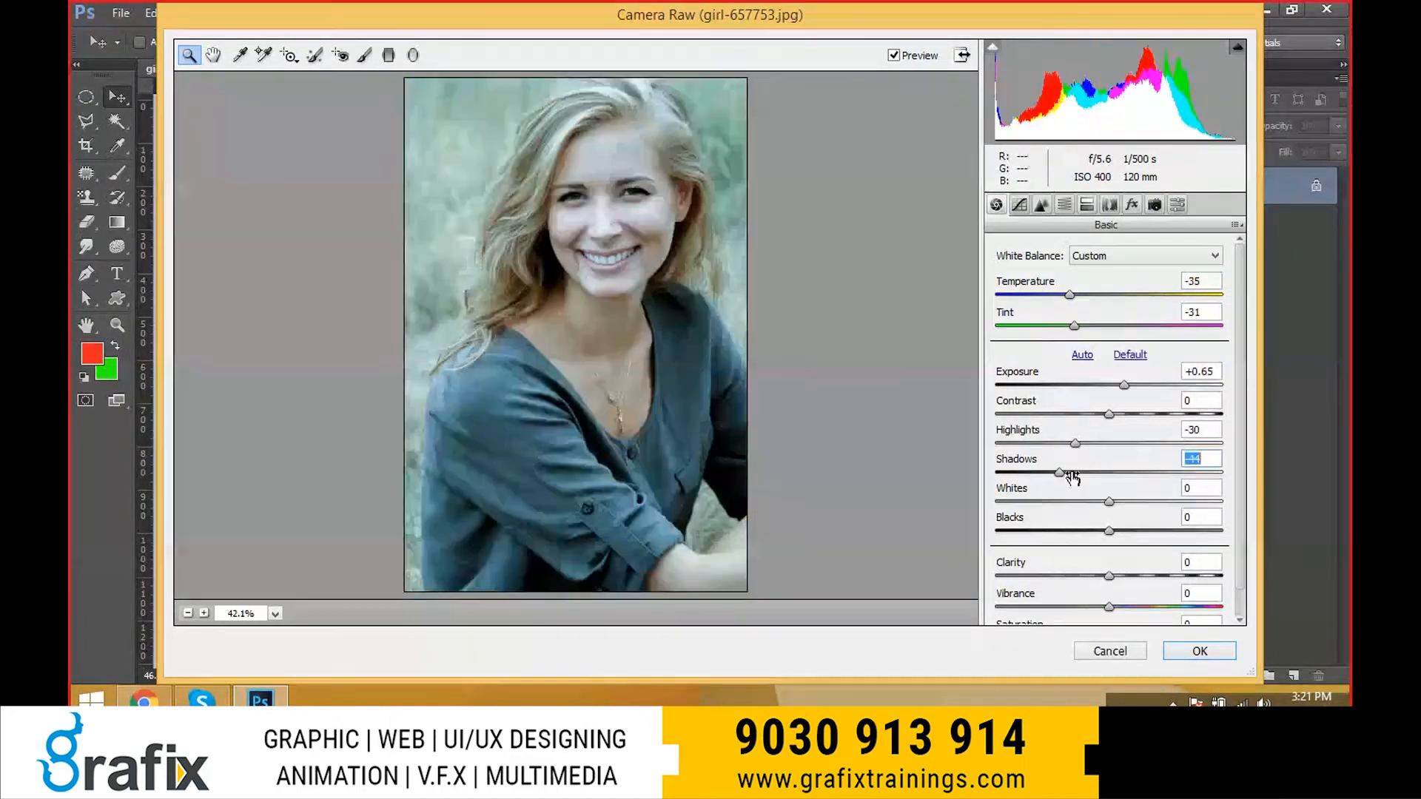
# - Set shadows to -57, whites to +9, clarity to +43, vibrance to -34 and saturation to +80
pyautogui.moveTo(1069, 475); pyautogui.dragTo(1045, 473)
pyautogui.moveTo(1114, 504); pyautogui.dragTo(1120, 503)
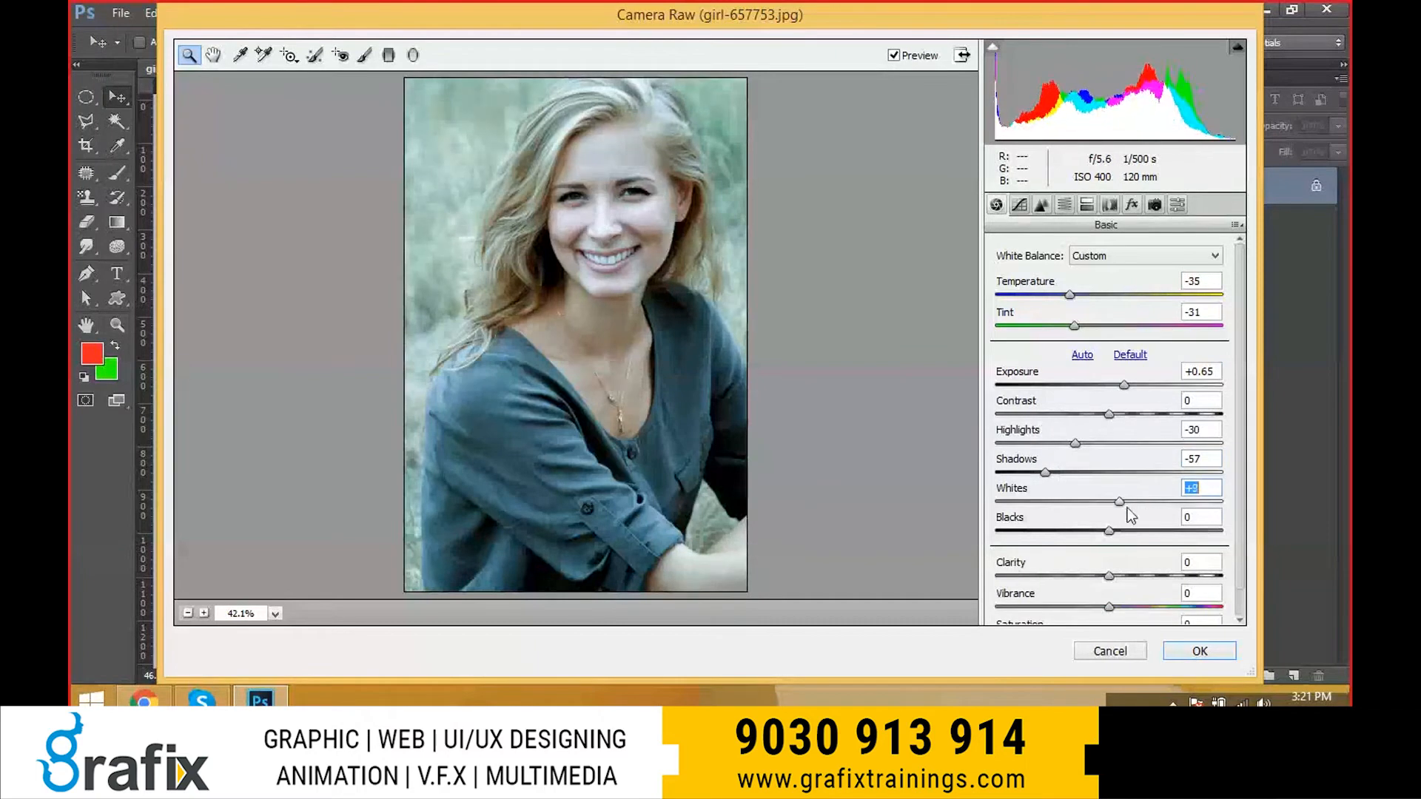
pyautogui.click(1109, 531)
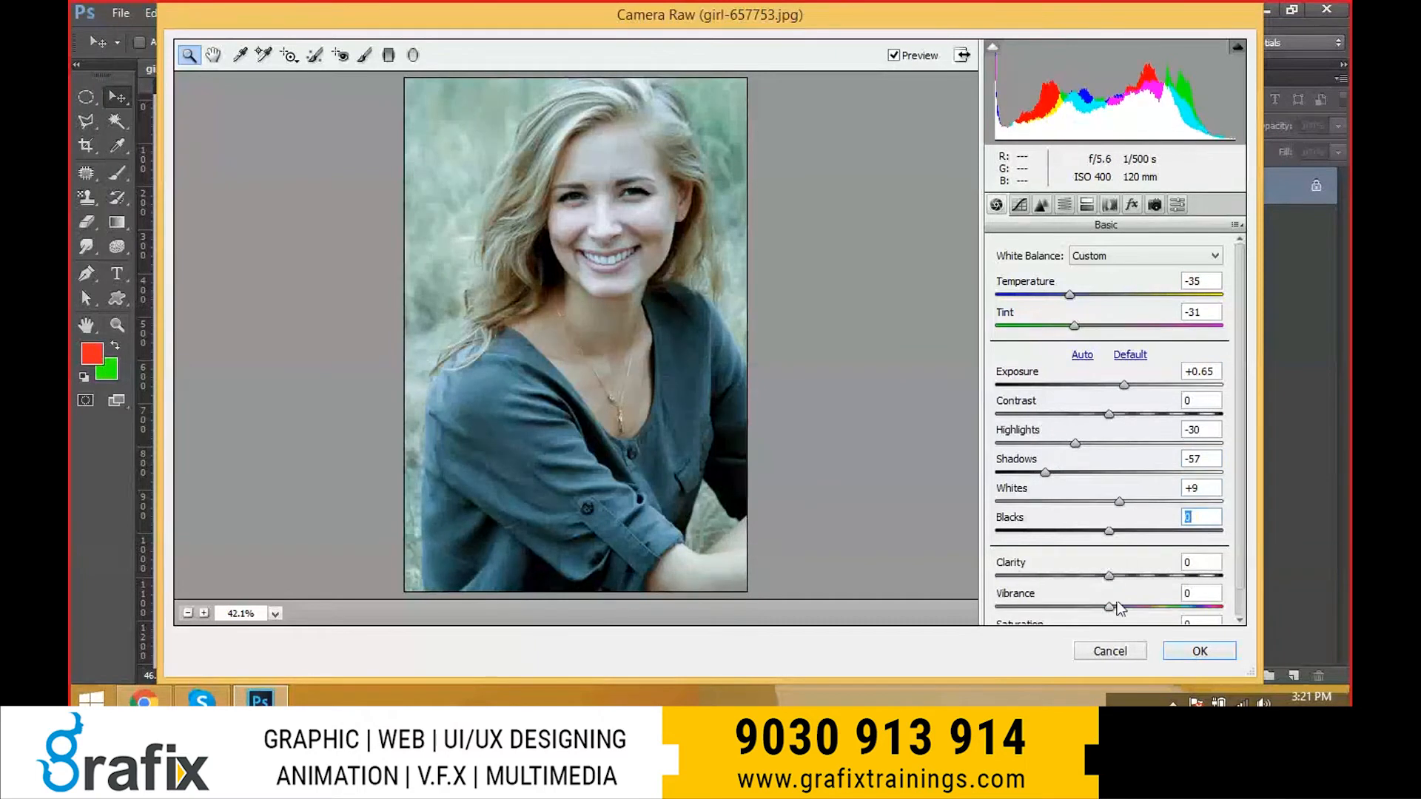
pyautogui.moveTo(1108, 576); pyautogui.dragTo(1199, 608)
pyautogui.scroll(-1, 1073, 611)
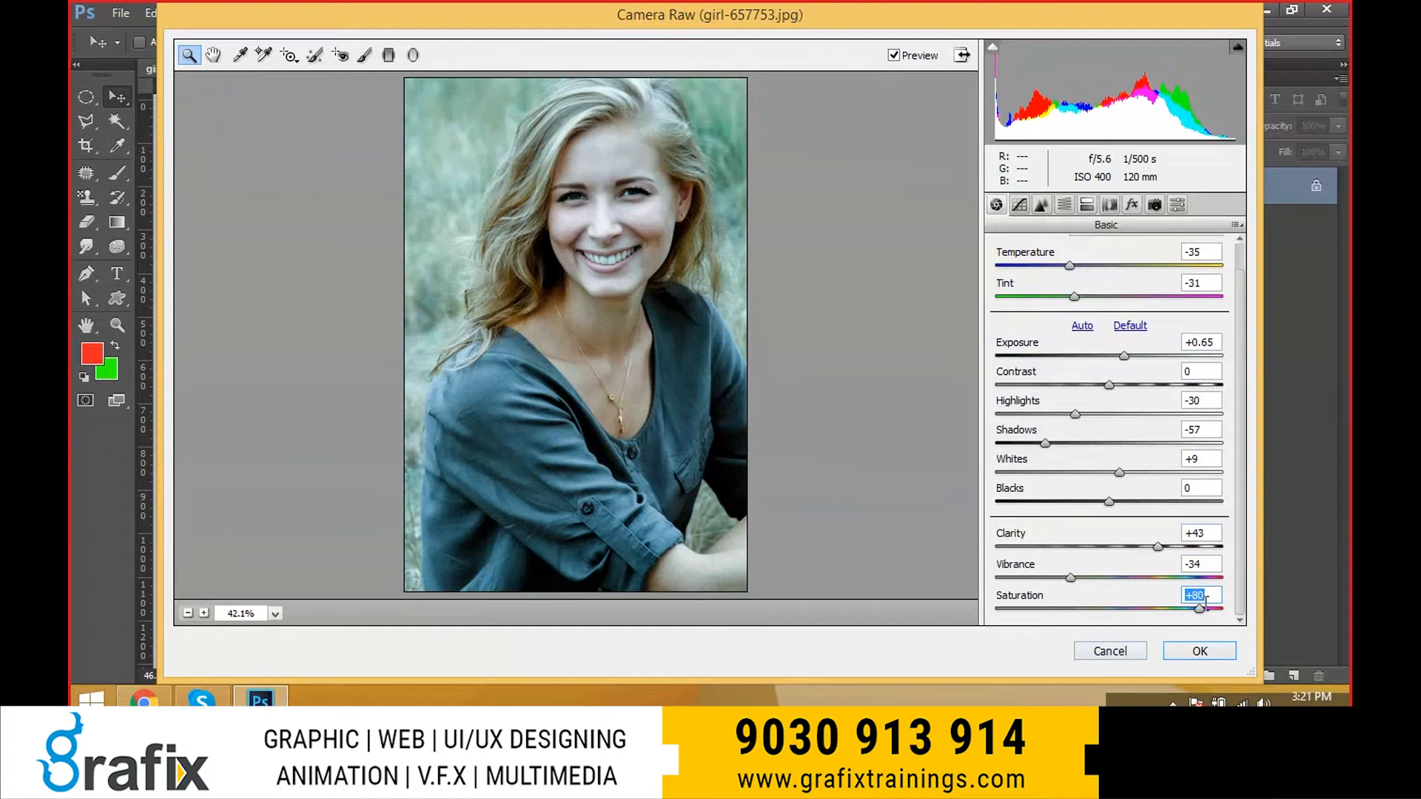
# - Change saturation to +94, vibrance to +97, clarity to -30, blacks to -24, shadows to -23 and whites to +18
pyautogui.moveTo(1199, 615)
pyautogui.mouseDown()
pyautogui.moveTo(1088, 612)
pyautogui.moveTo(1215, 612)
pyautogui.mouseUp()
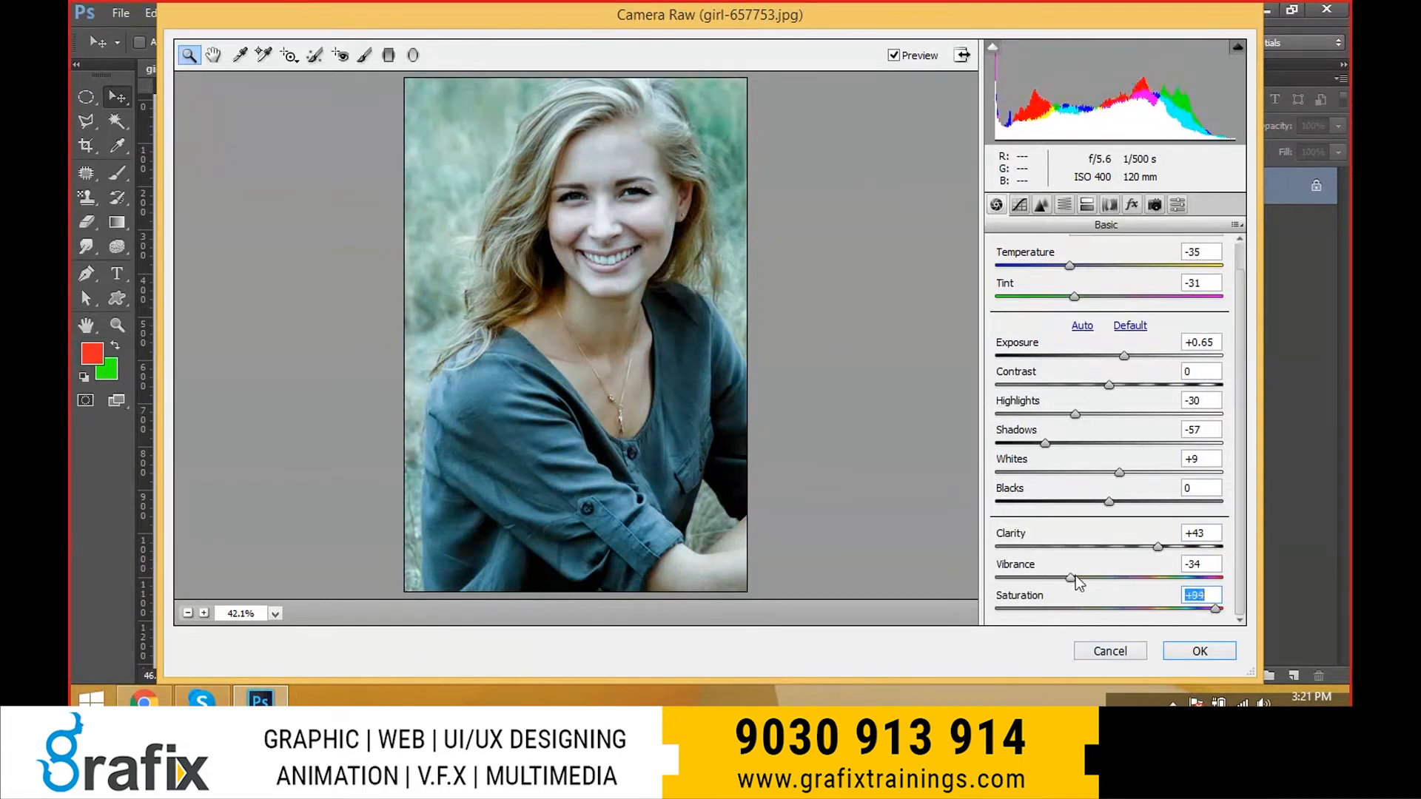
pyautogui.moveTo(1076, 576); pyautogui.dragTo(1220, 584)
pyautogui.moveTo(1157, 546); pyautogui.dragTo(1095, 556)
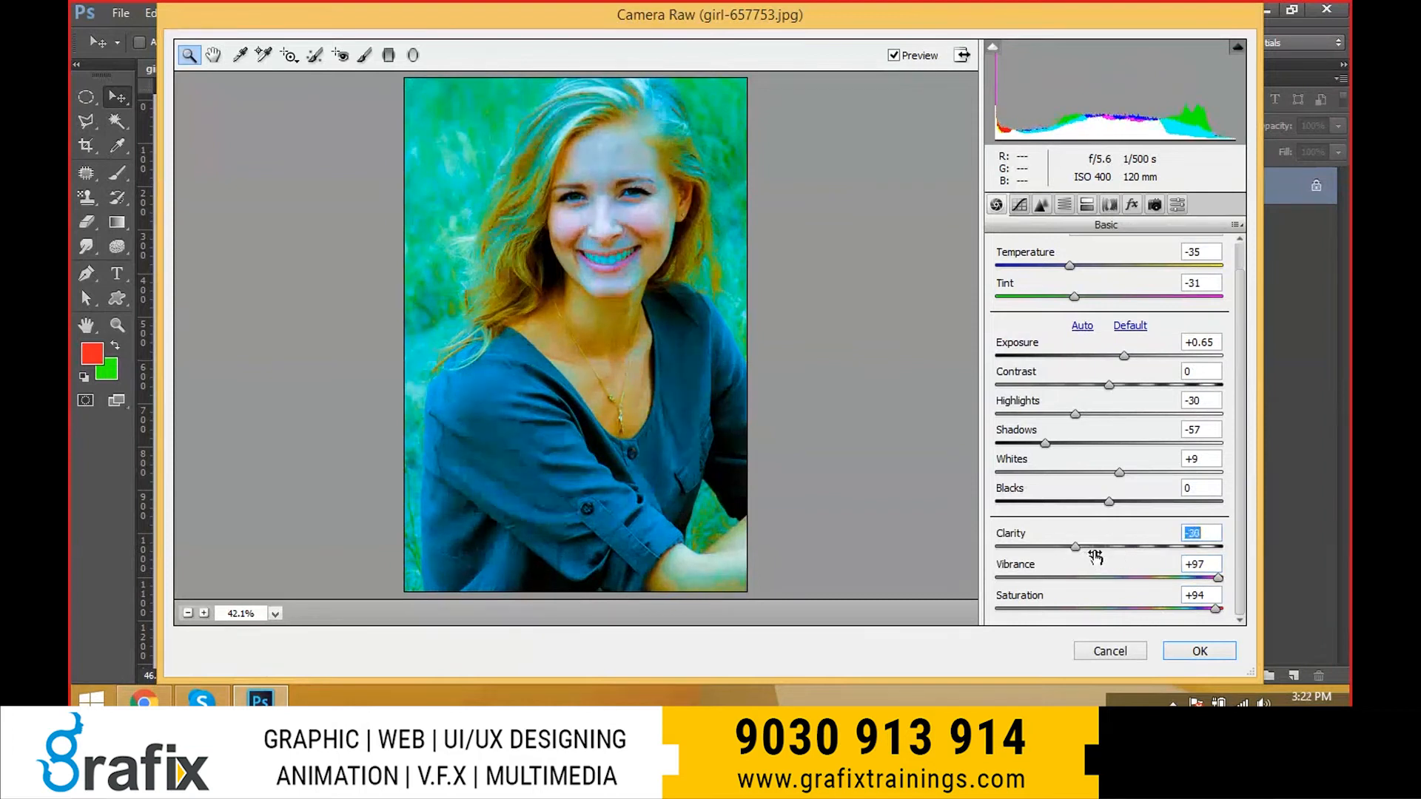
pyautogui.moveTo(1108, 501)
pyautogui.mouseDown()
pyautogui.moveTo(1068, 503)
pyautogui.moveTo(1212, 508)
pyautogui.moveTo(1082, 503)
pyautogui.mouseUp()
pyautogui.moveTo(1045, 443); pyautogui.dragTo(1127, 471)
# - Adjust vibrance to +64, saturation to +5 and clarity to -36
pyautogui.moveTo(1051, 578); pyautogui.dragTo(1097, 576)
pyautogui.moveTo(1210, 609); pyautogui.dragTo(1115, 608)
pyautogui.moveTo(1097, 577); pyautogui.dragTo(1207, 579)
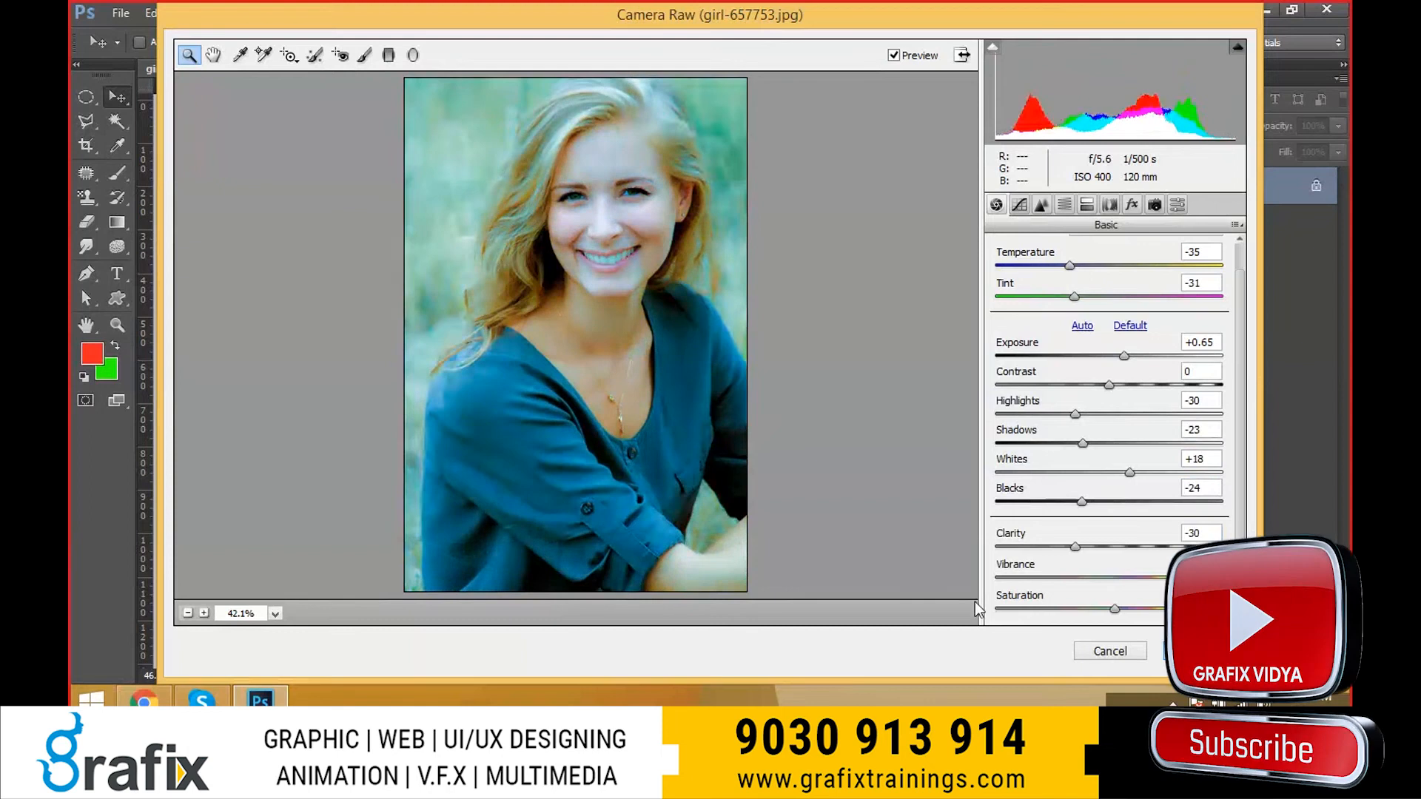
pyautogui.moveTo(1075, 547)
pyautogui.mouseDown()
pyautogui.moveTo(1028, 548)
pyautogui.moveTo(1069, 548)
pyautogui.mouseUp()
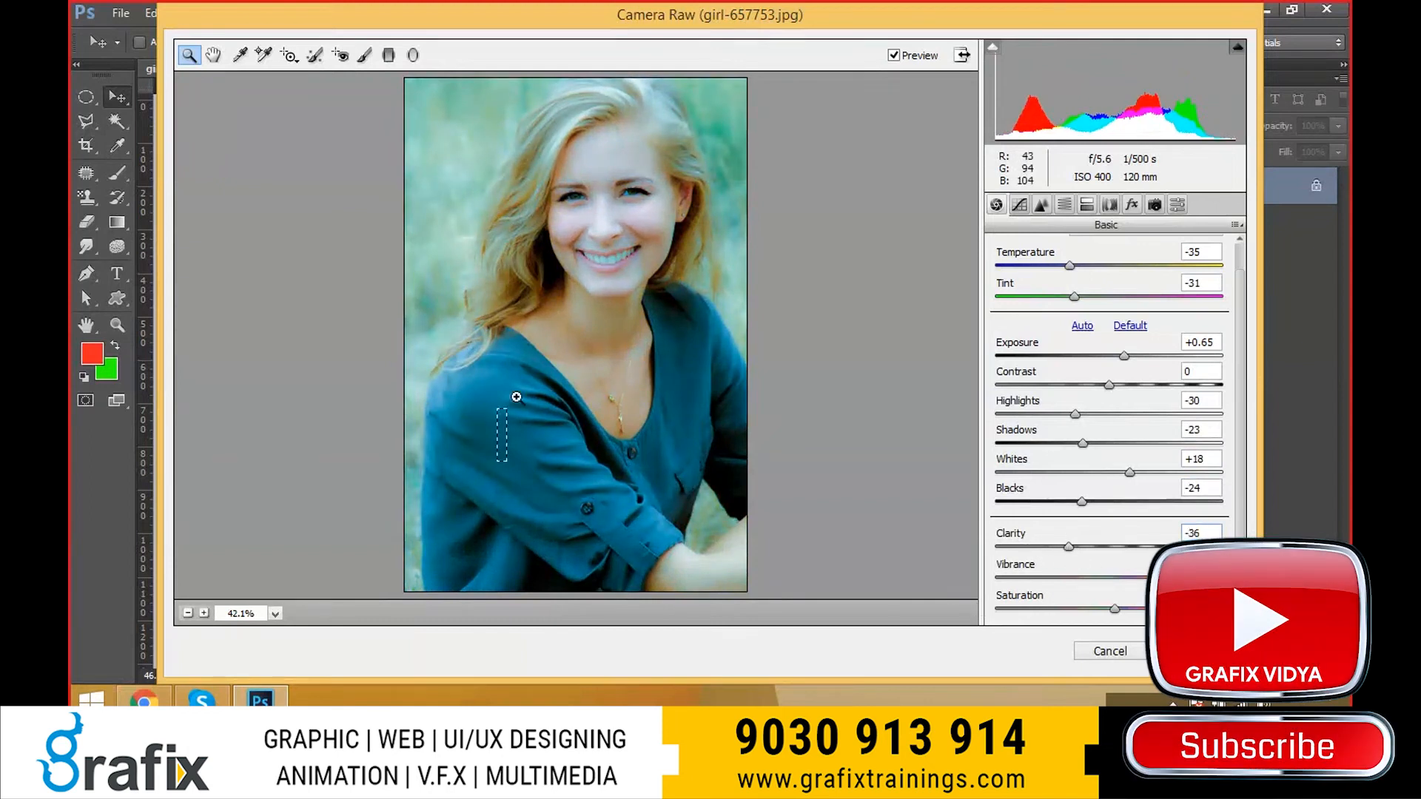
# - Examine the Camera Raw adjustments up close on the sleeve, neckline and face
pyautogui.moveTo(516, 397); pyautogui.dragTo(618, 437)
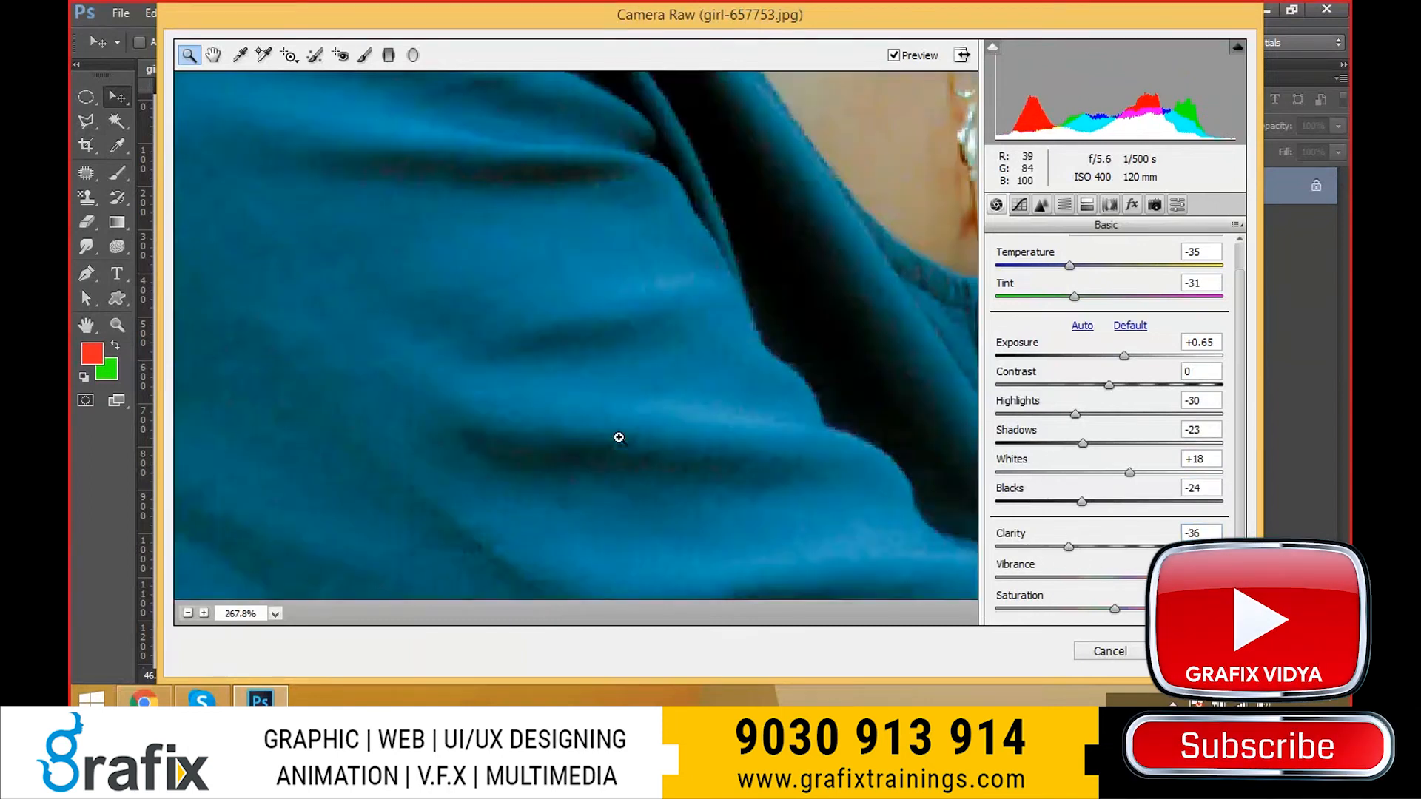
pyautogui.click(188, 613)
pyautogui.click(187, 614)
pyautogui.click(187, 613)
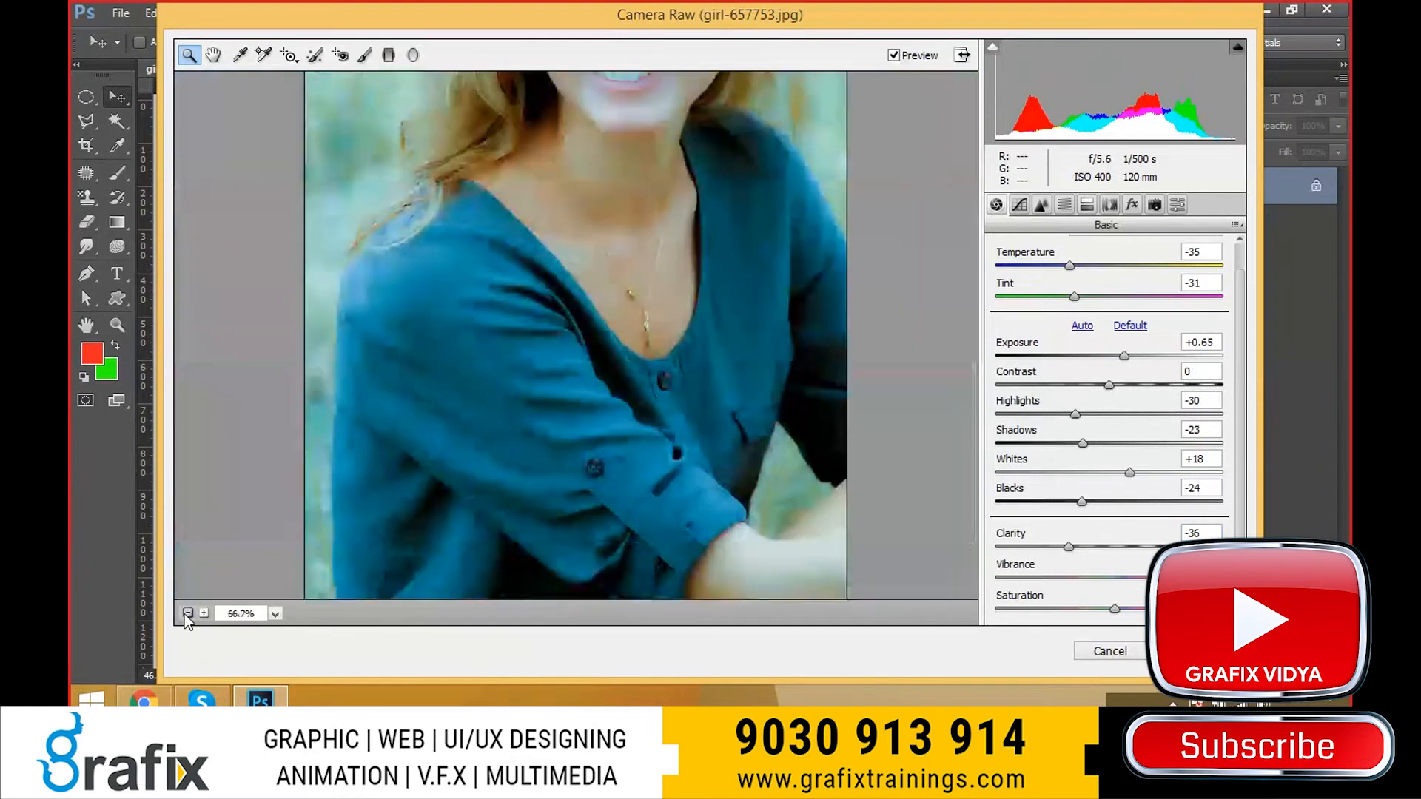
pyautogui.click(187, 613)
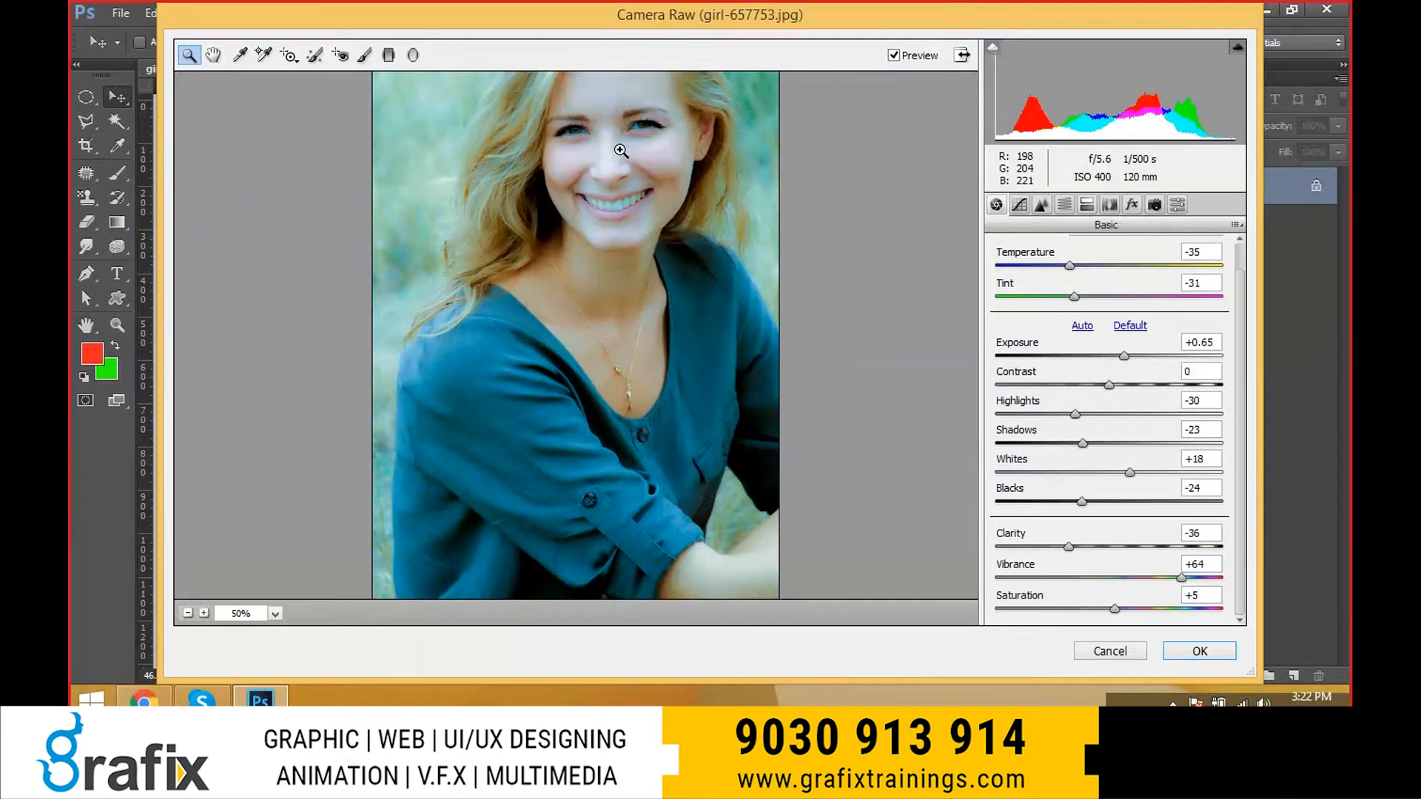
pyautogui.moveTo(774, 262); pyautogui.dragTo(380, 344)
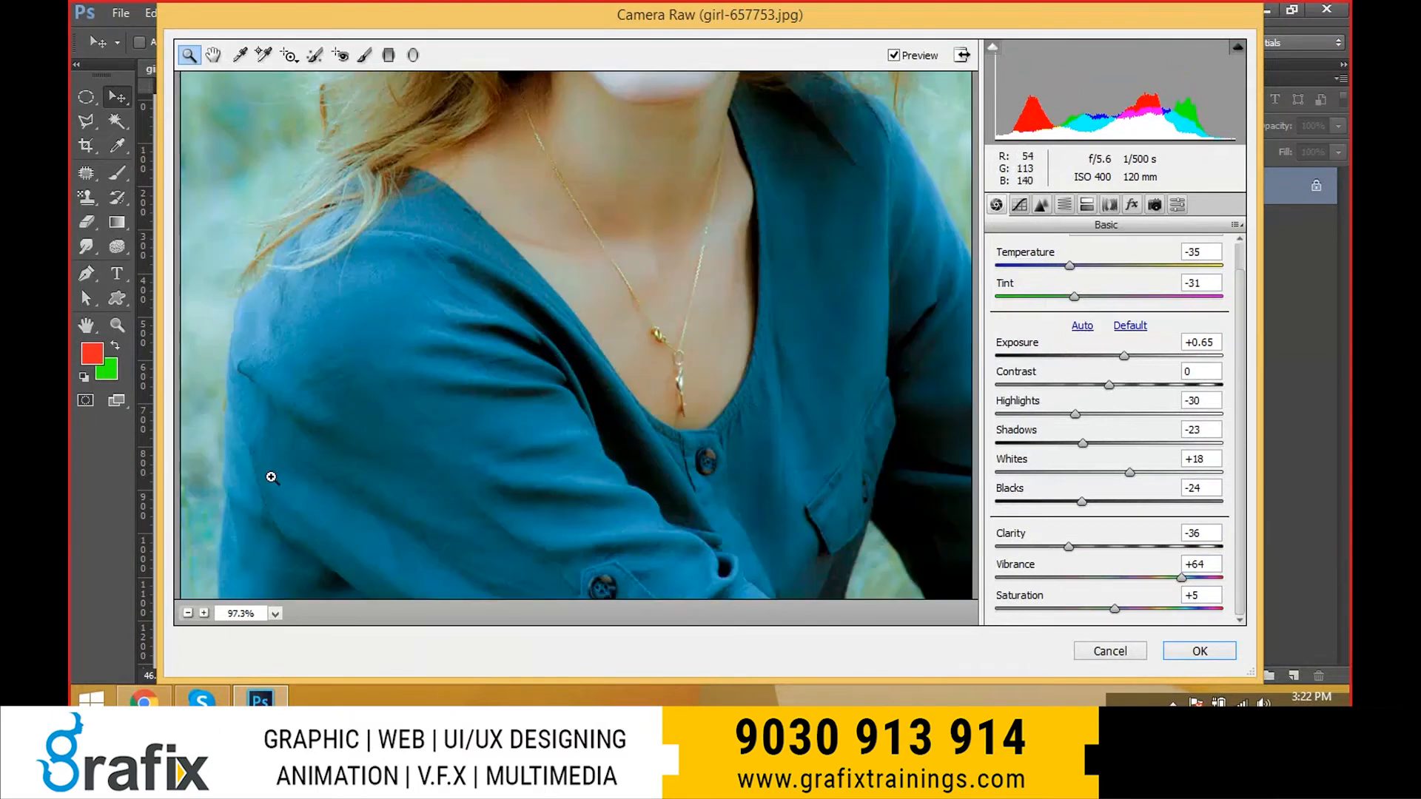
pyautogui.hotkey('ctrl', '0')
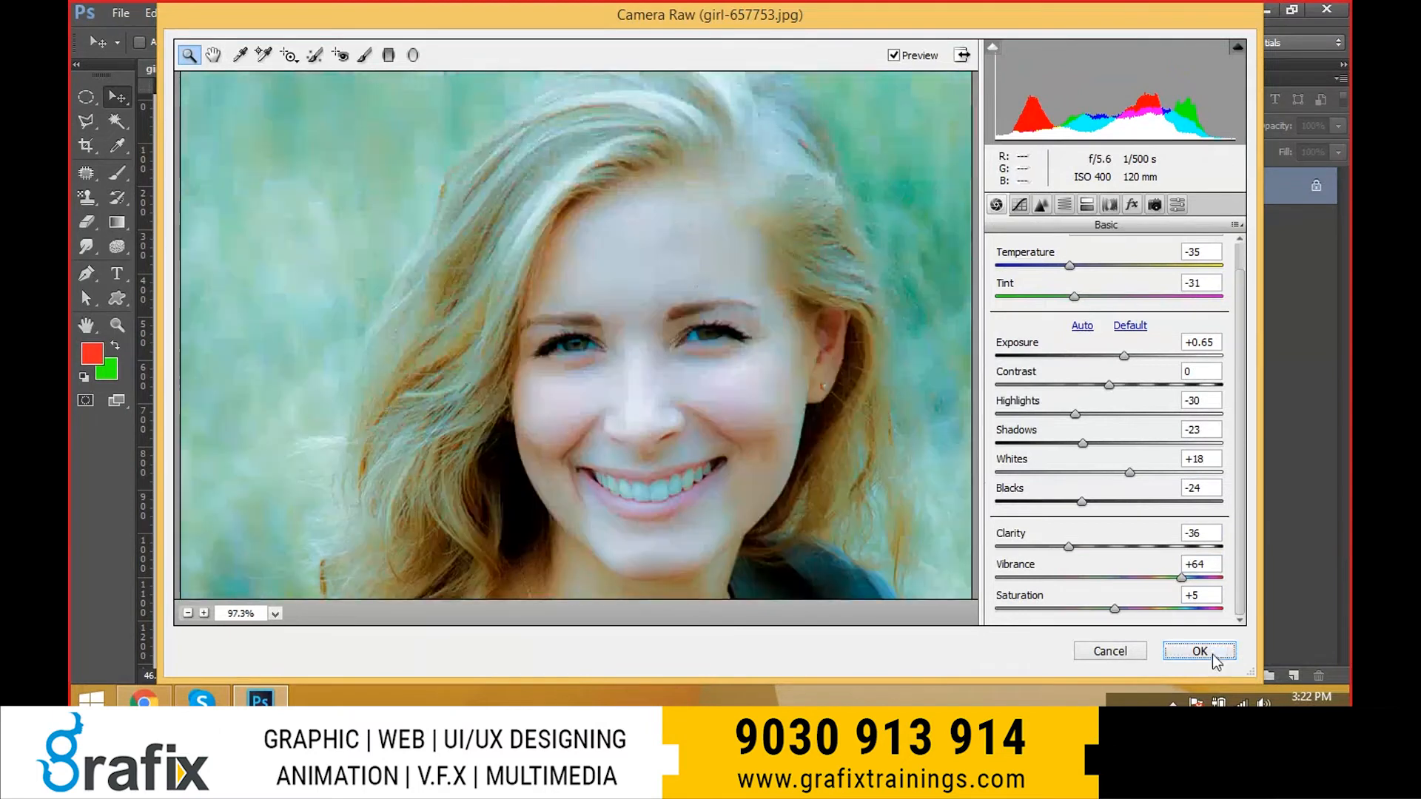
# - Apply the Camera Raw adjustments, compare the photo before and after, and leave the filter undone
pyautogui.click(1199, 651)
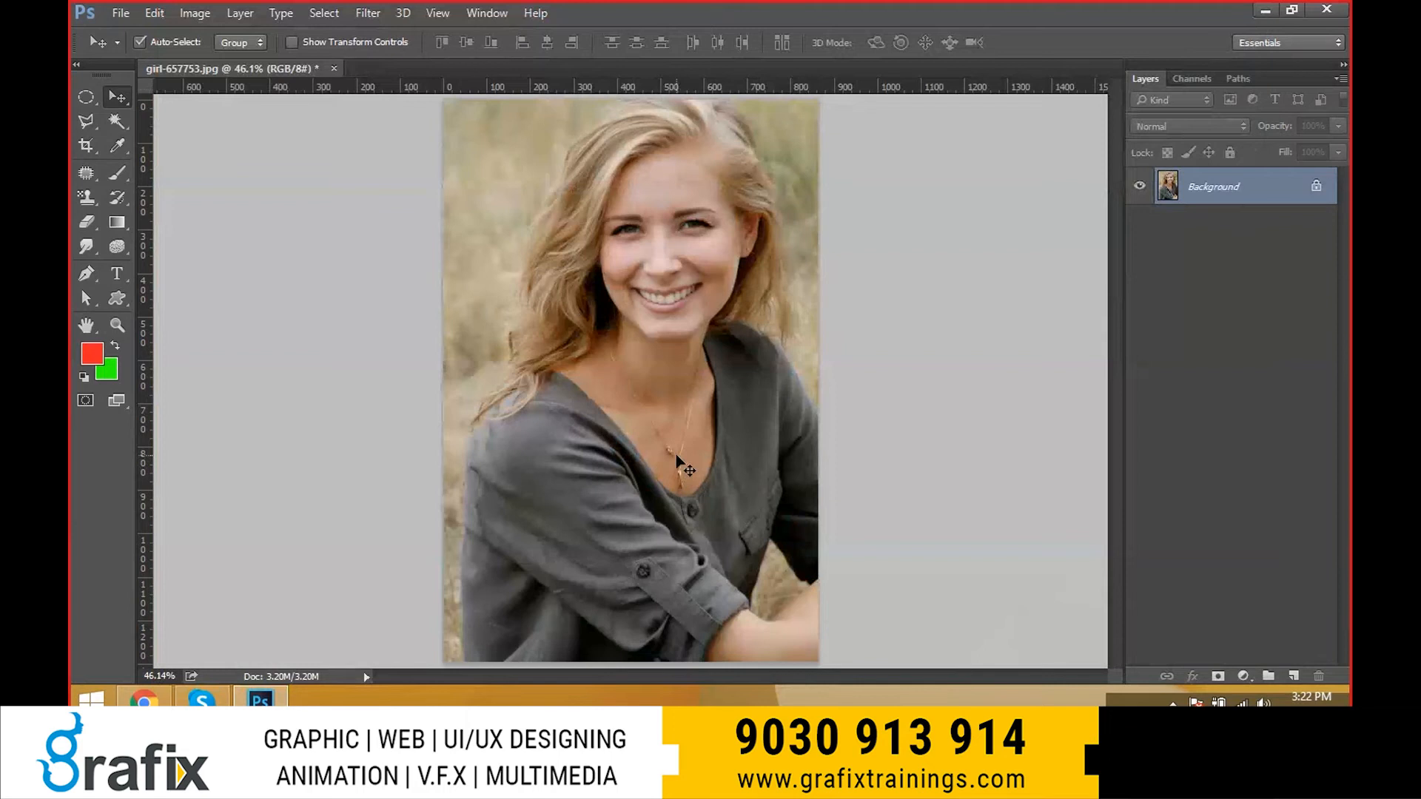
pyautogui.hotkey('ctrl', 'z')
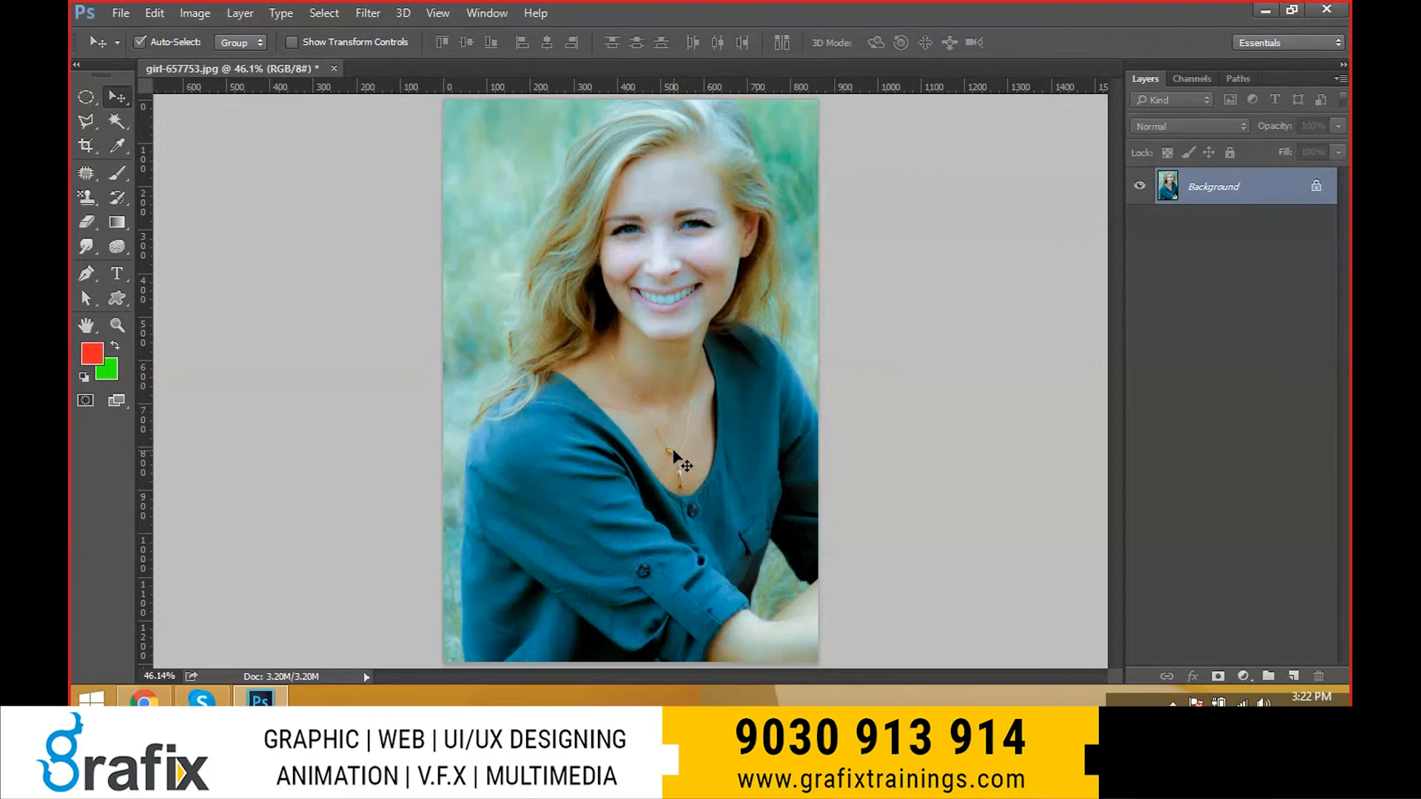
pyautogui.hotkey('ctrl', 'z')
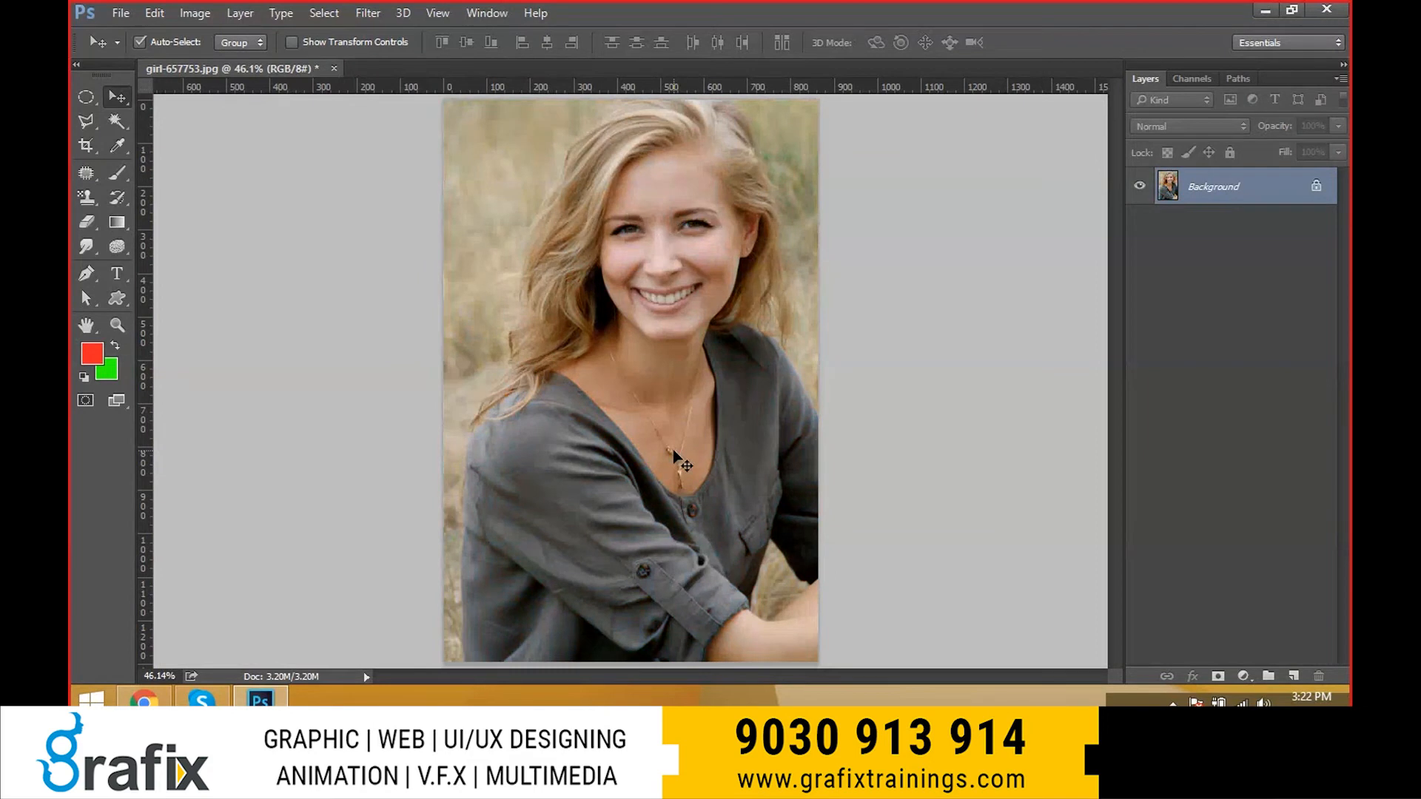
pyautogui.hotkey('ctrl', 'z')
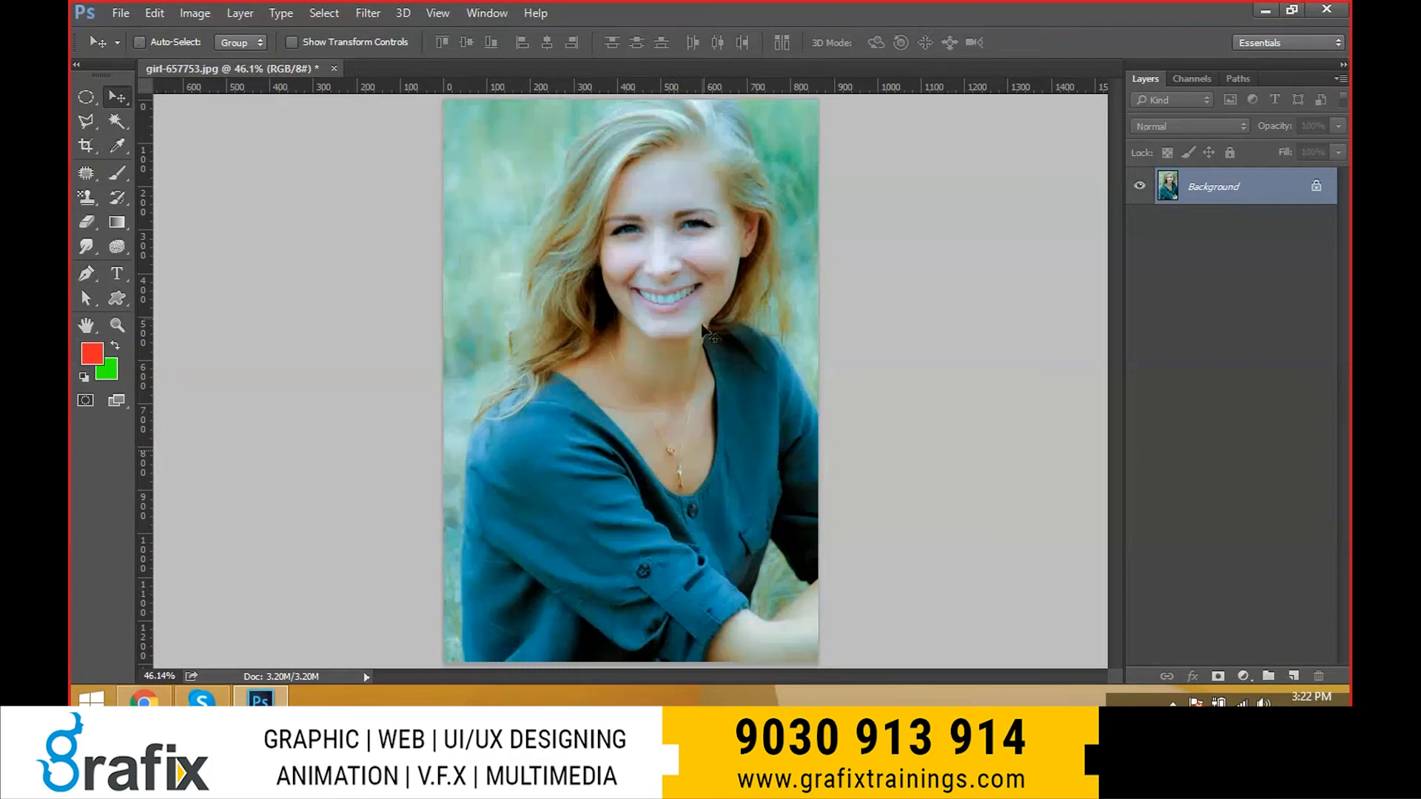
pyautogui.click(196, 12)
pyautogui.click(486, 209)
pyautogui.hotkey('ctrl', 'z')
# - Open the Lens Correction filter, choose Hasselblad as the camera make and set the edge fill to Black Color
pyautogui.click(253, 14)
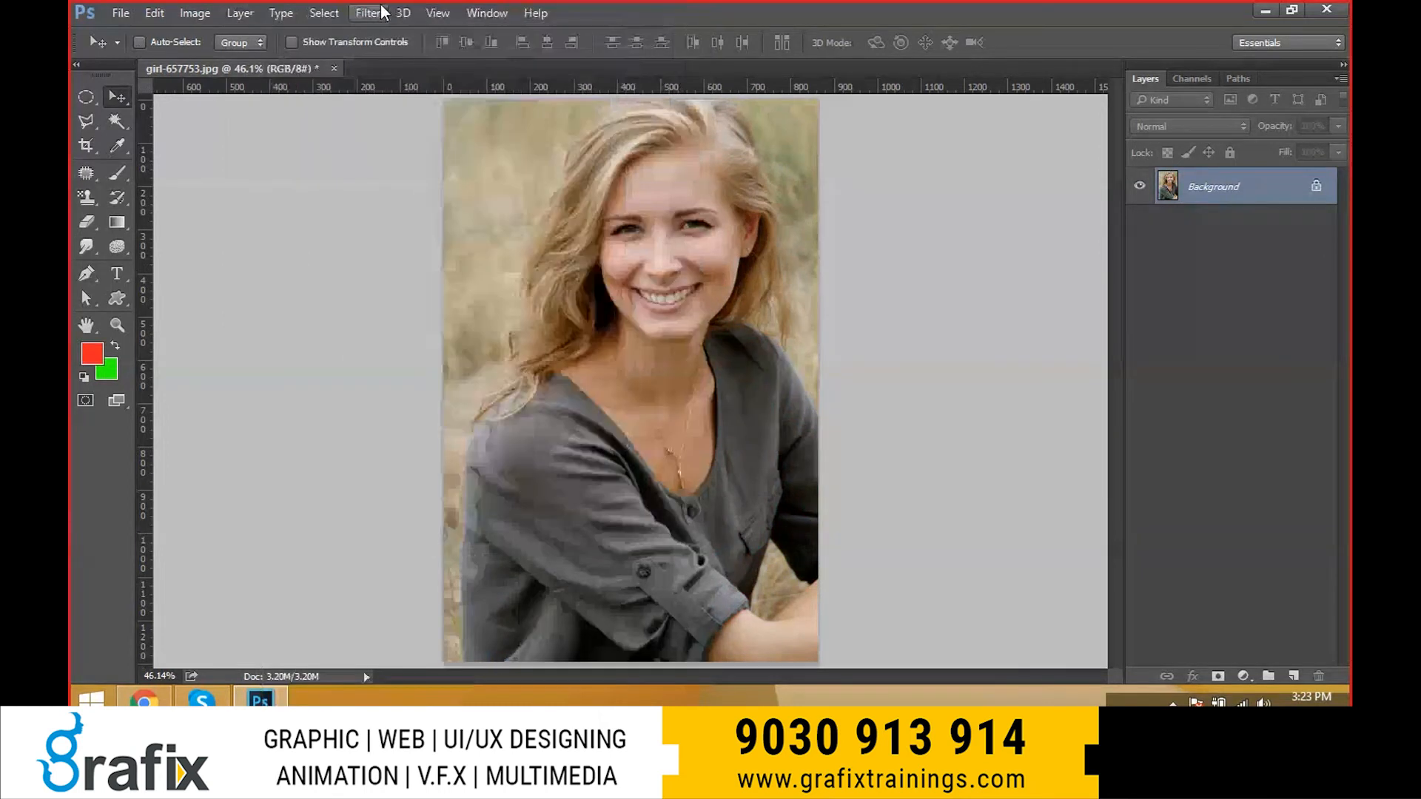
pyautogui.click(406, 142)
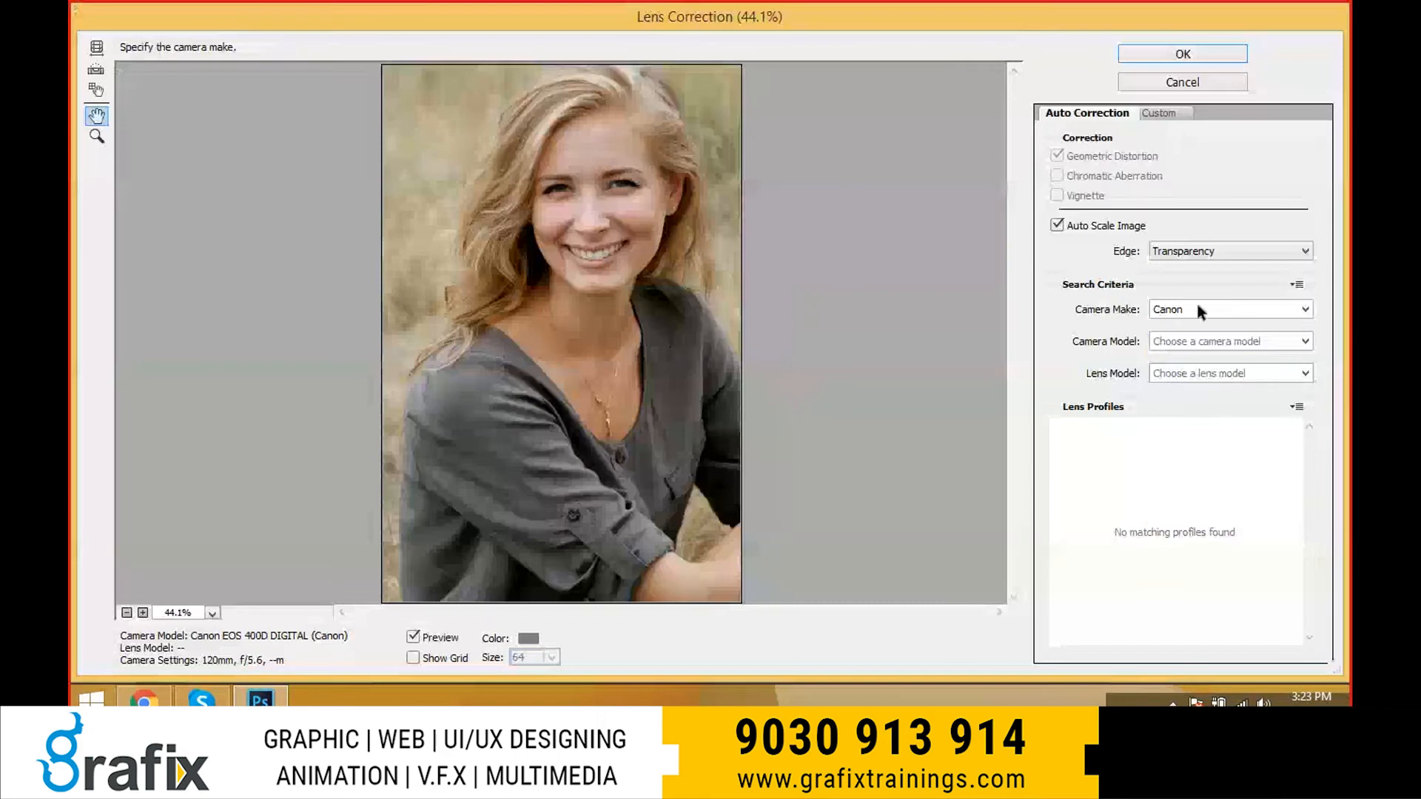
pyautogui.click(1198, 308)
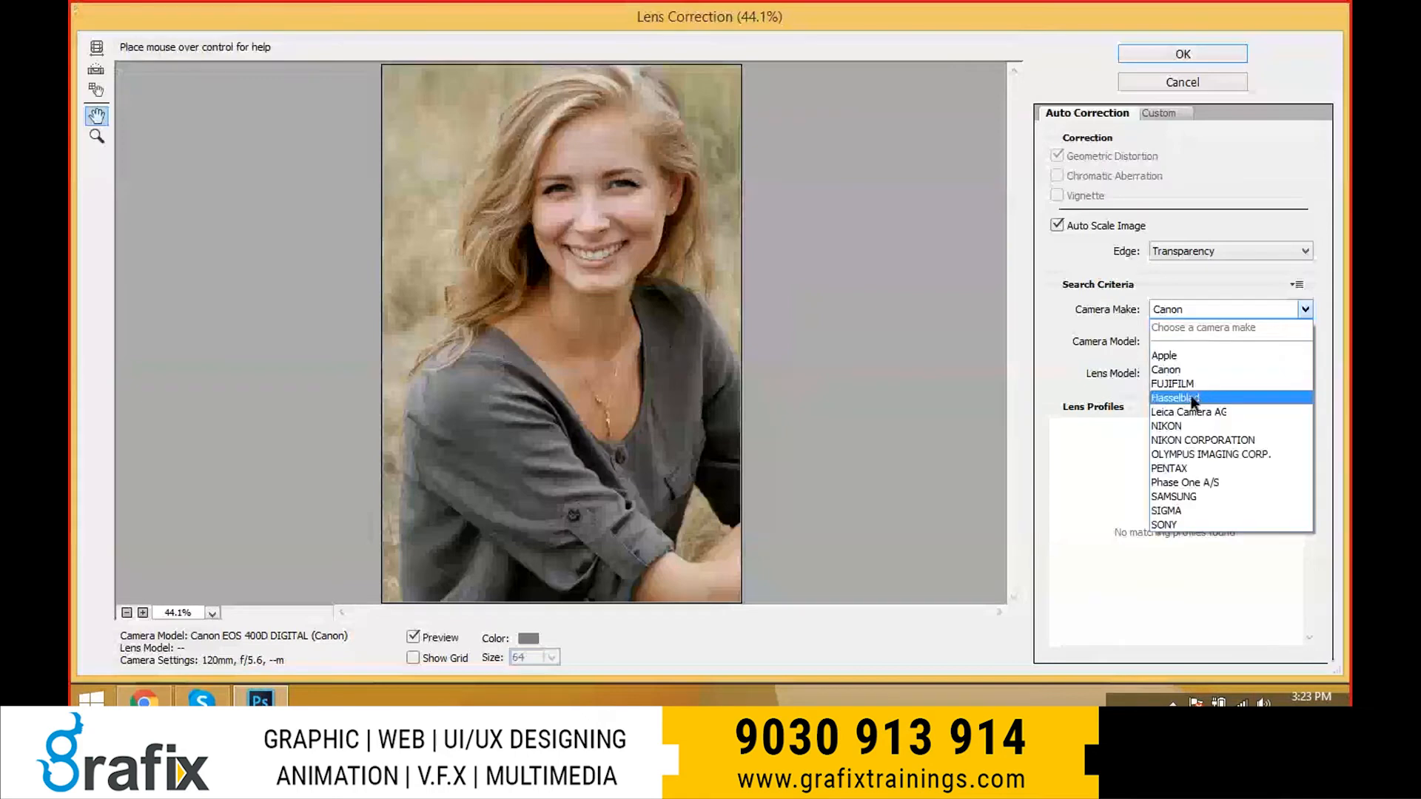
pyautogui.click(1193, 396)
pyautogui.click(1192, 252)
pyautogui.click(1184, 295)
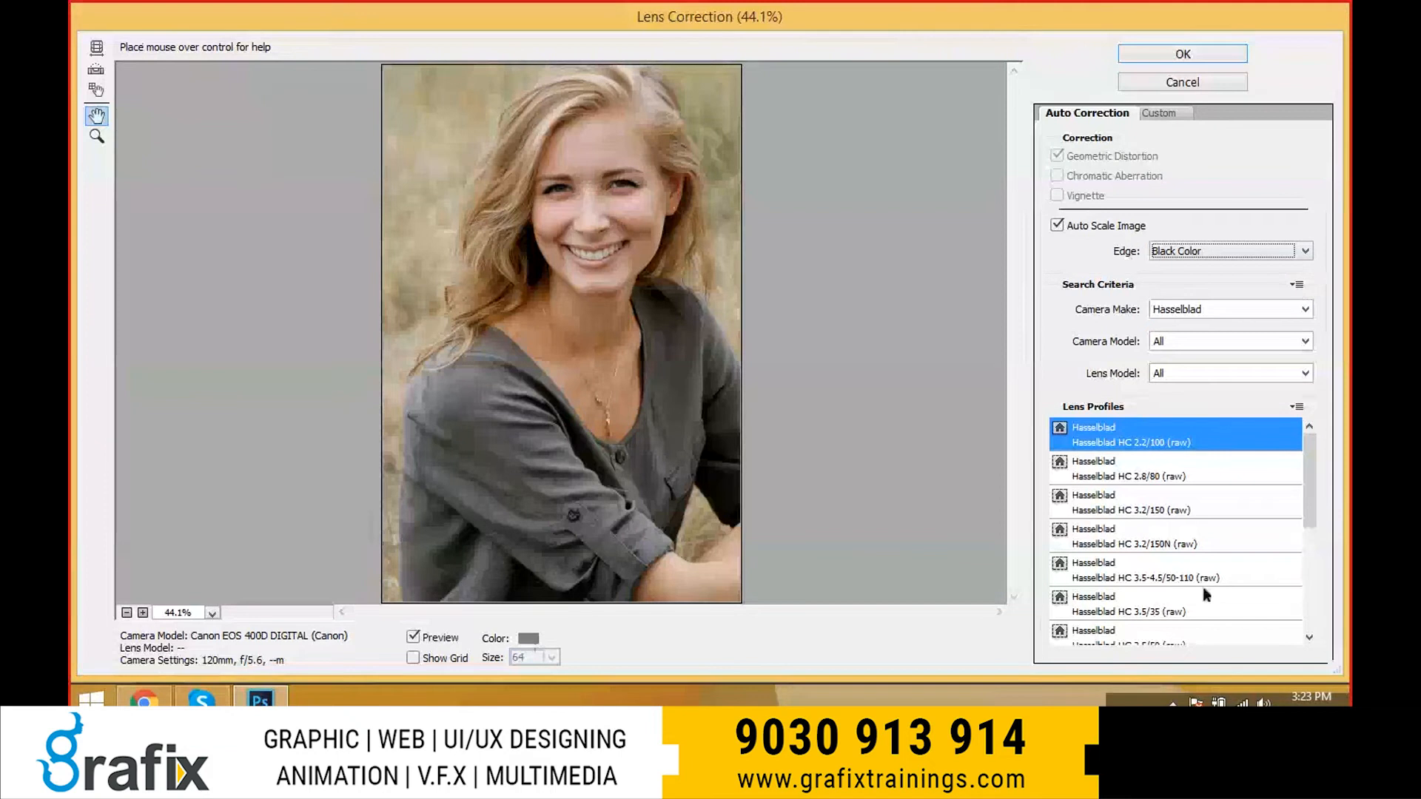
# - Try several Hasselblad lens profiles, set the edge fill to Edge Extension and select the Hasselblad HC 3.2/150 (raw) profile
pyautogui.click(1143, 532)
pyautogui.click(1115, 605)
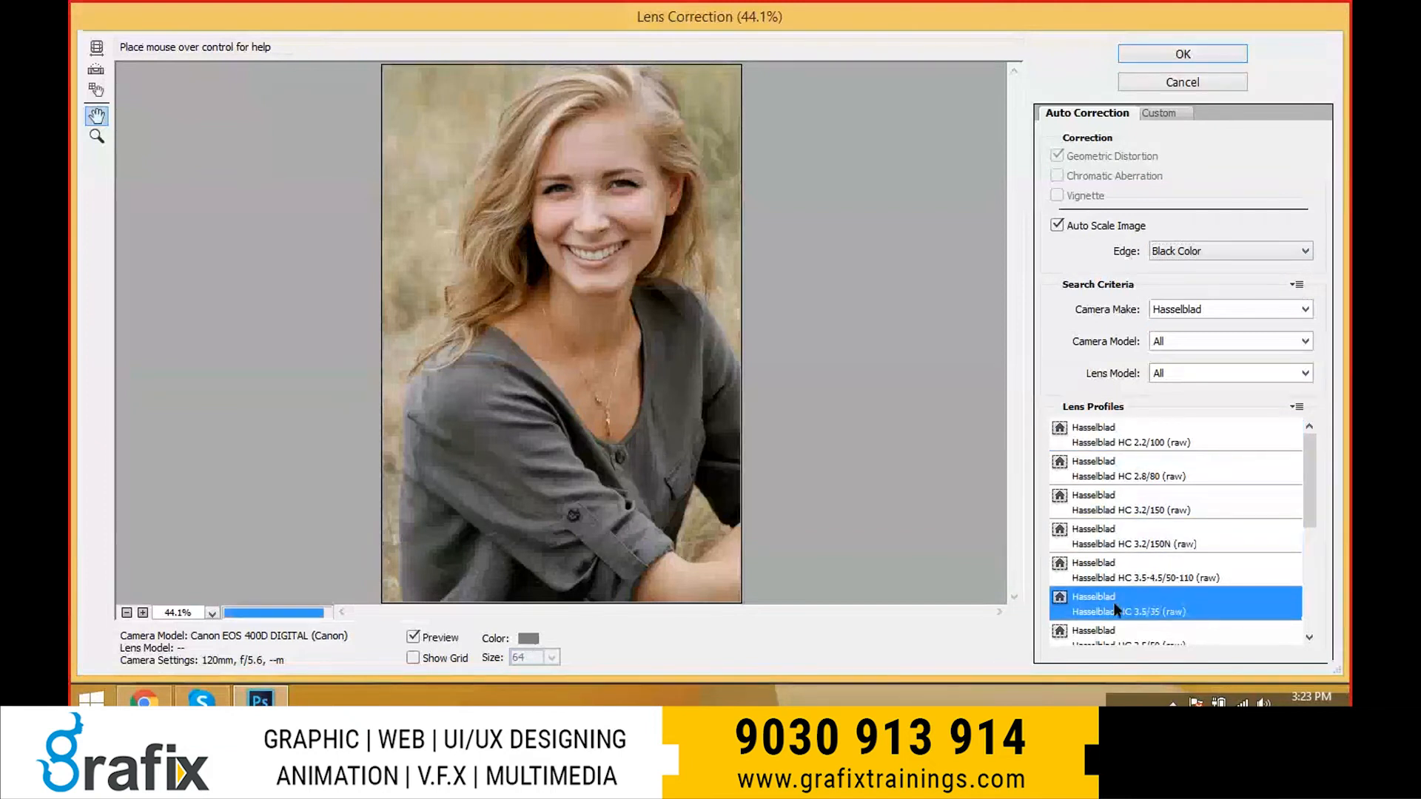
pyautogui.click(1188, 342)
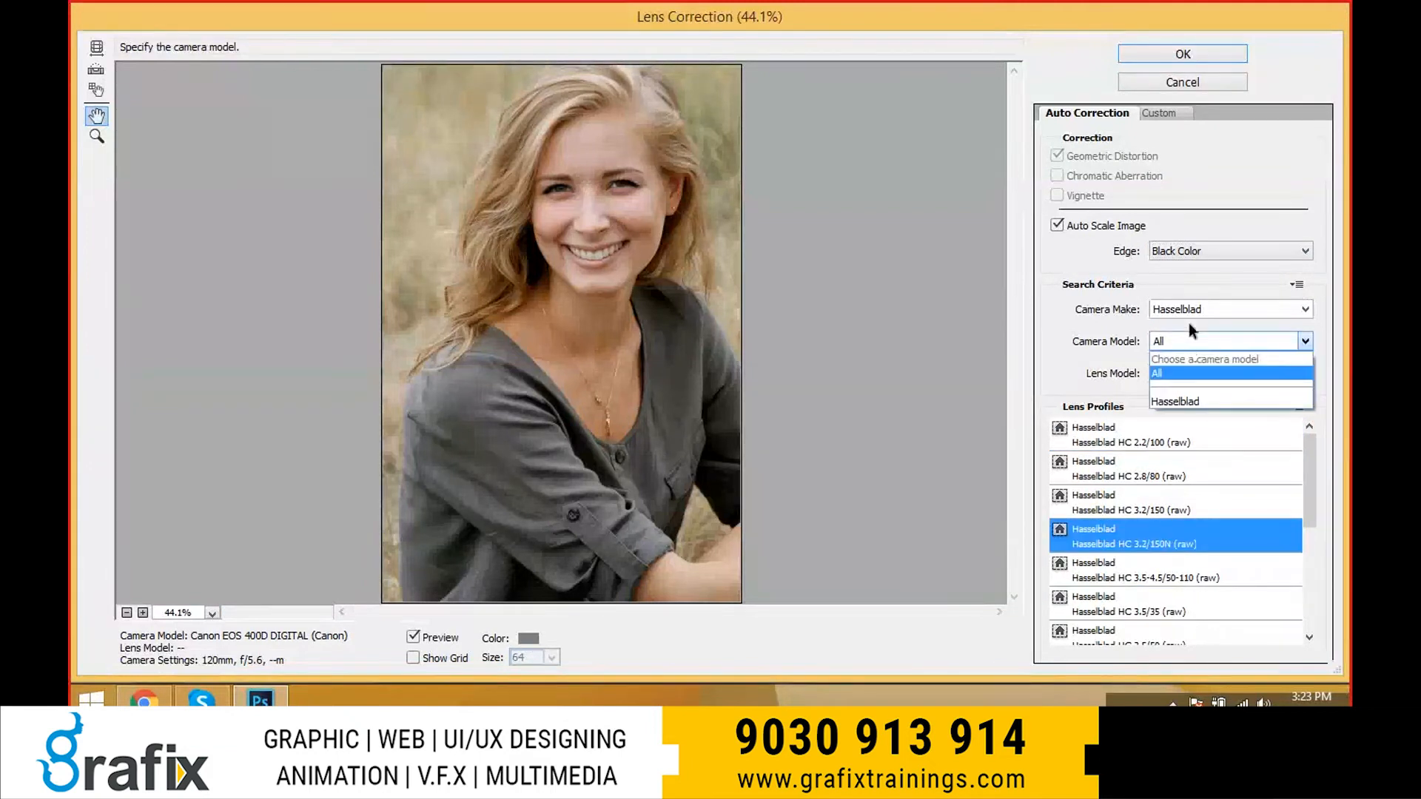
pyautogui.click(1193, 251)
pyautogui.click(1194, 271)
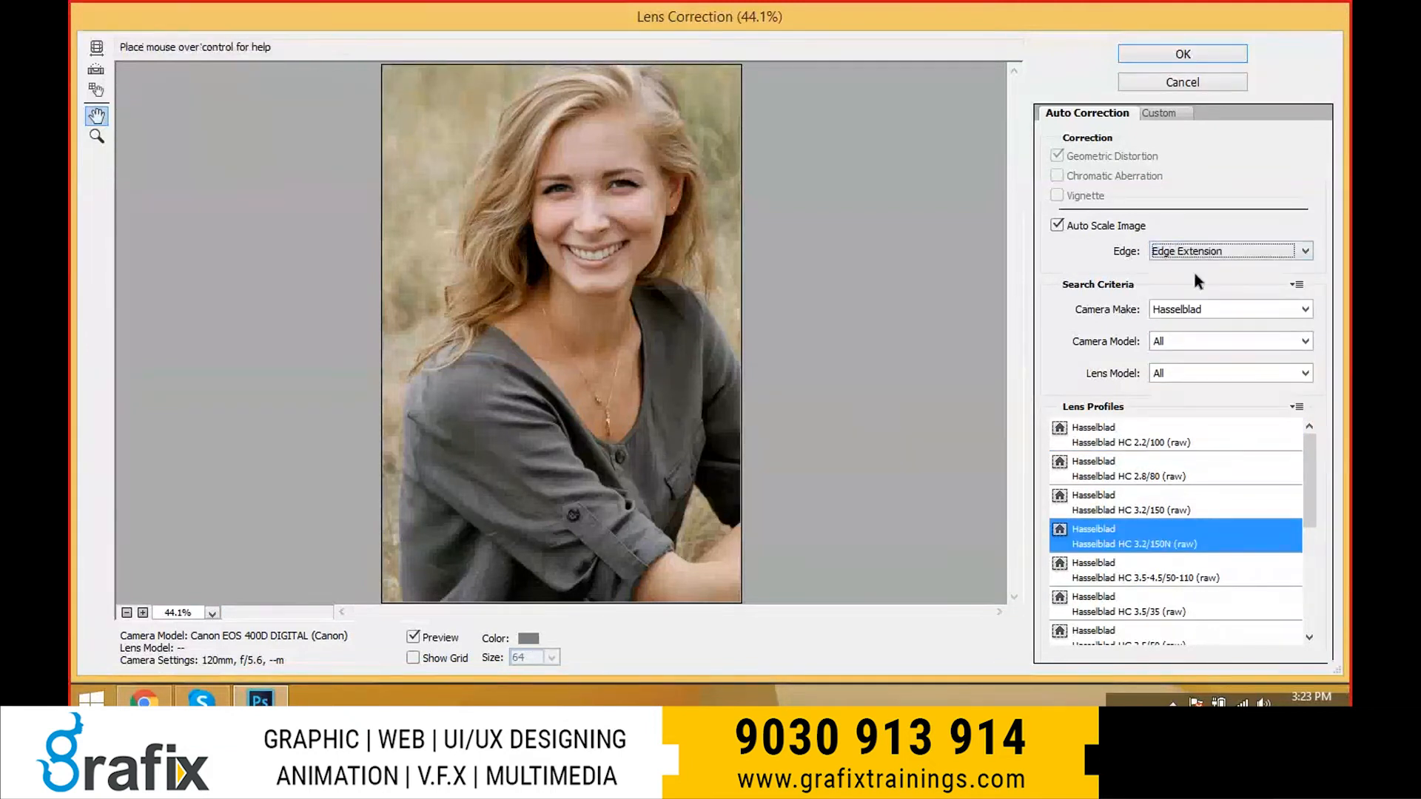
pyautogui.click(1157, 490)
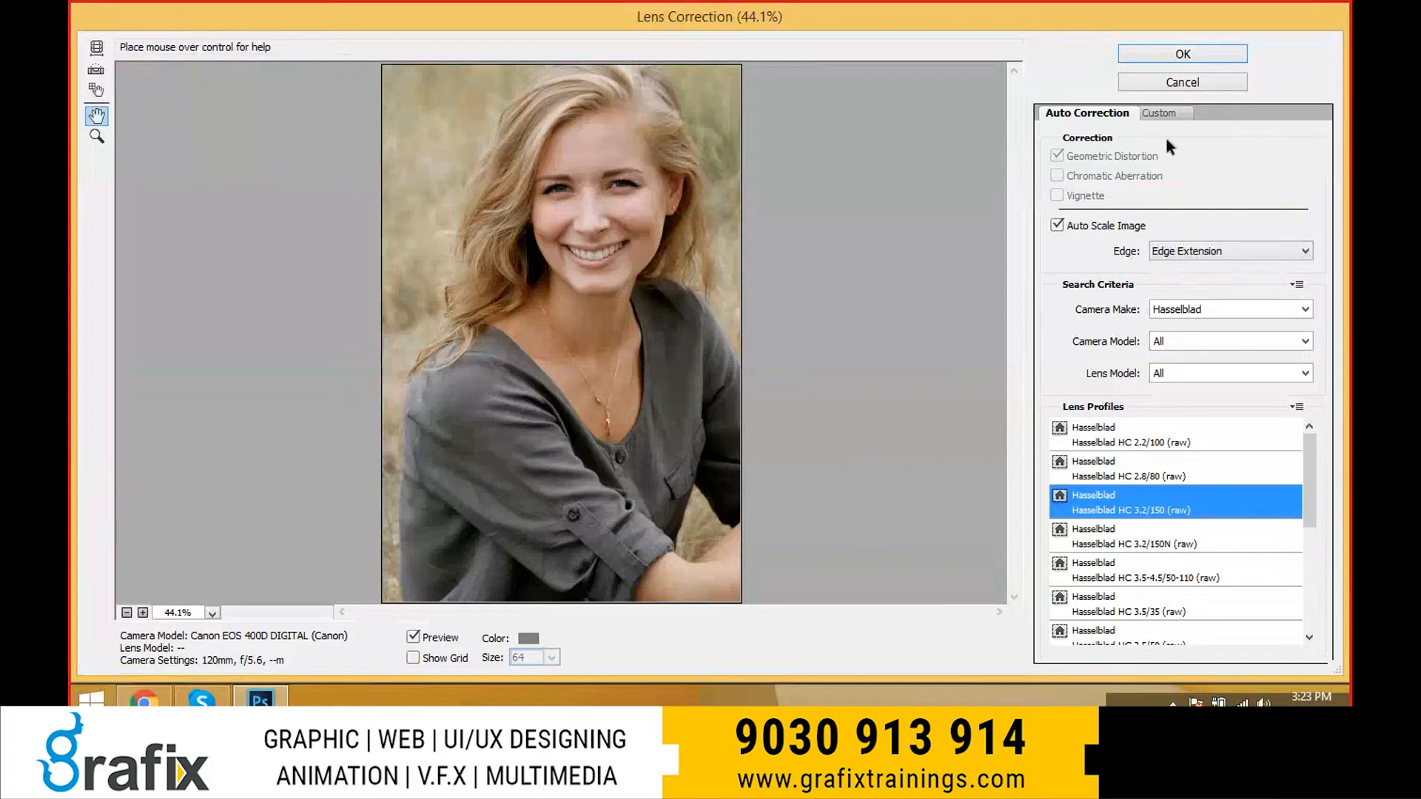
# - Set Remove Distortion to +2.00 in the custom lens correction settings
pyautogui.click(1158, 113)
pyautogui.moveTo(1183, 200)
pyautogui.mouseDown()
pyautogui.moveTo(1215, 200)
pyautogui.moveTo(1143, 198)
pyautogui.moveTo(1185, 195)
pyautogui.mouseUp()
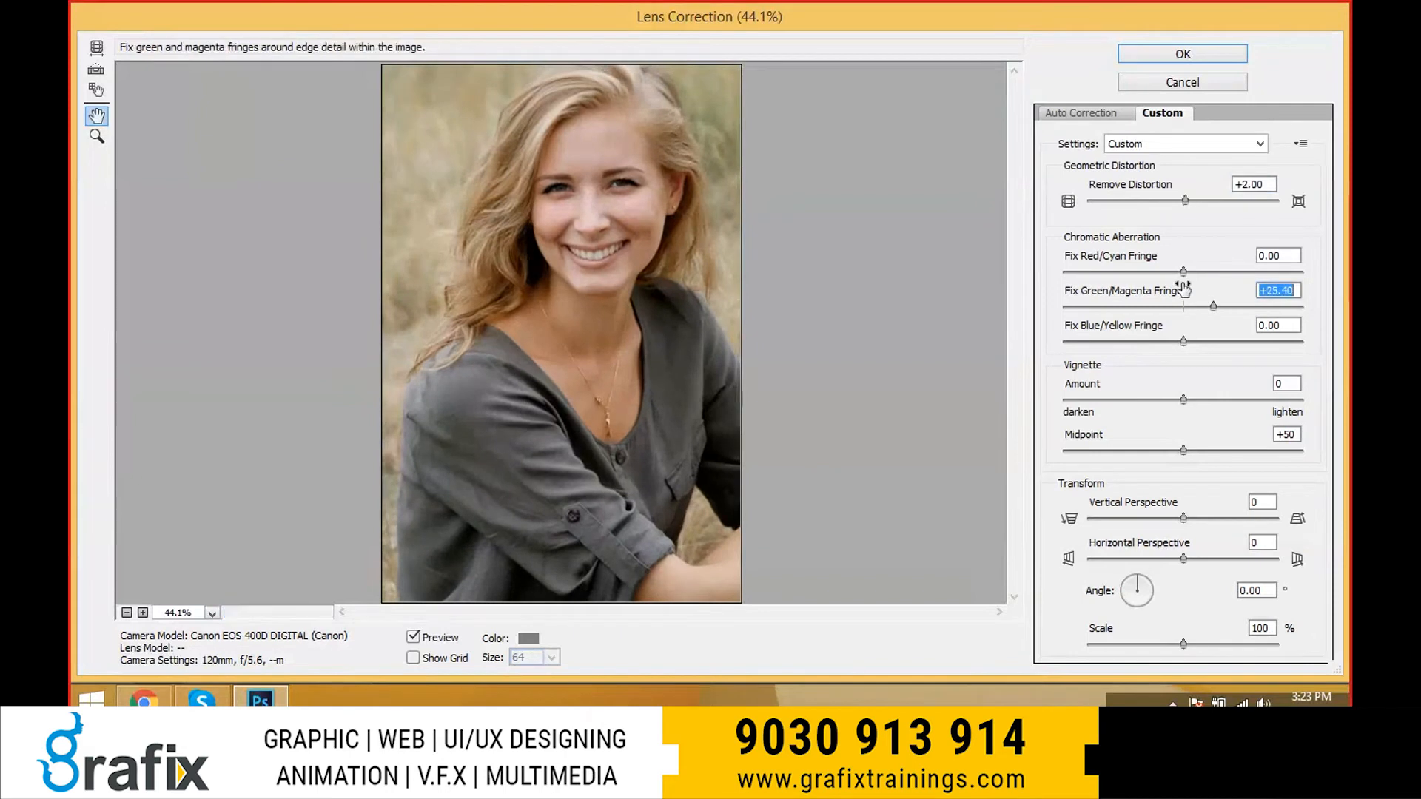
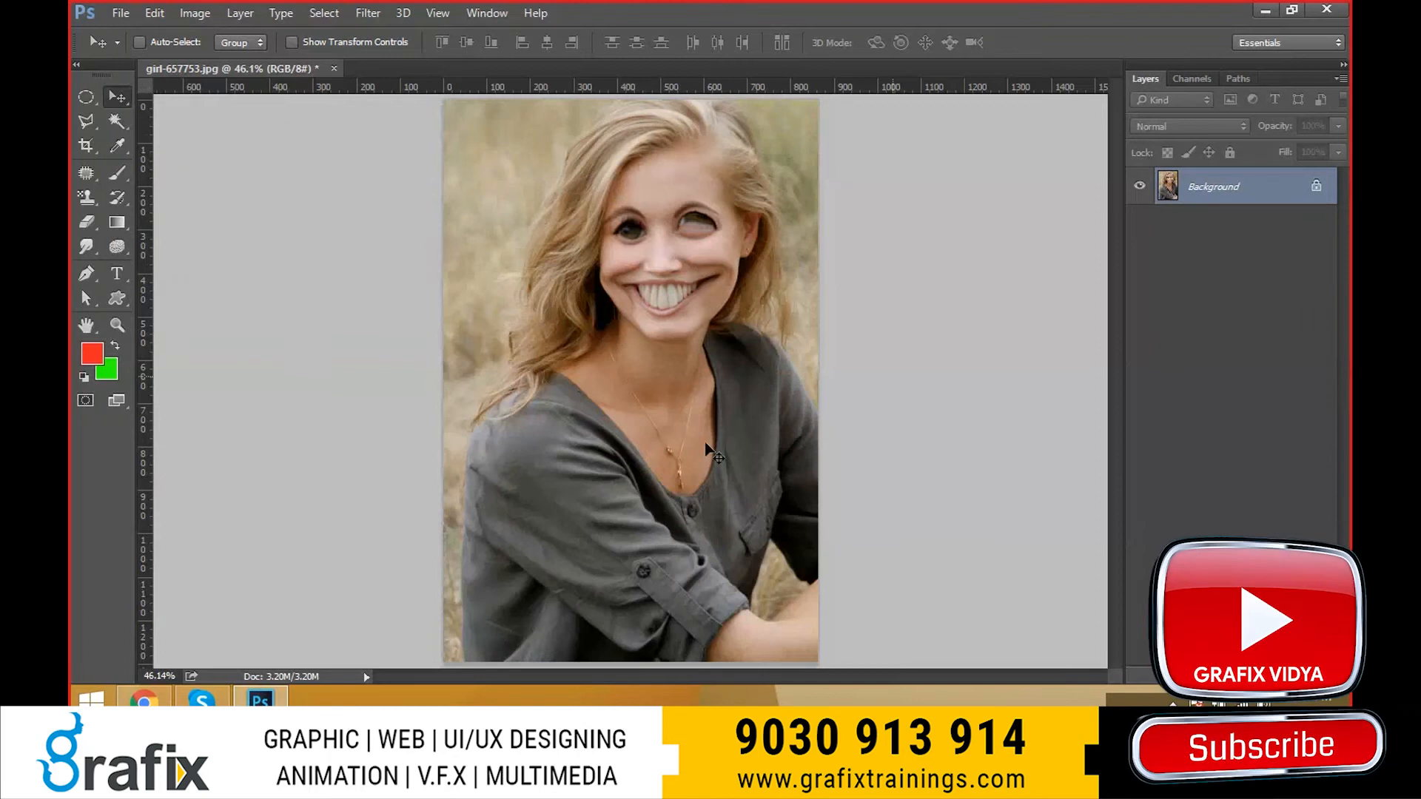
pyautogui.press('ctrl')
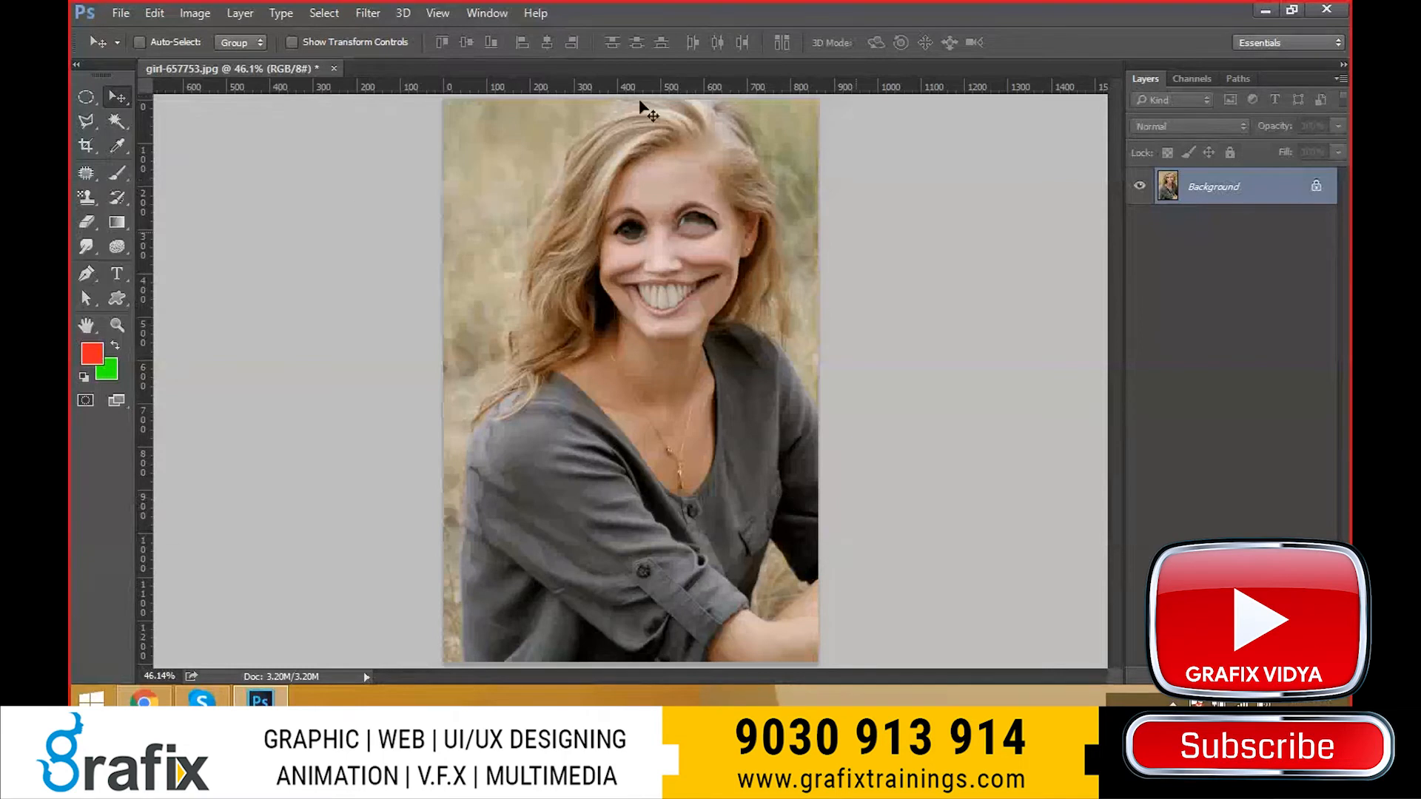
pyautogui.press('ctrl')
pyautogui.hotkey('ctrl', 'n')
pyautogui.press('Escape')
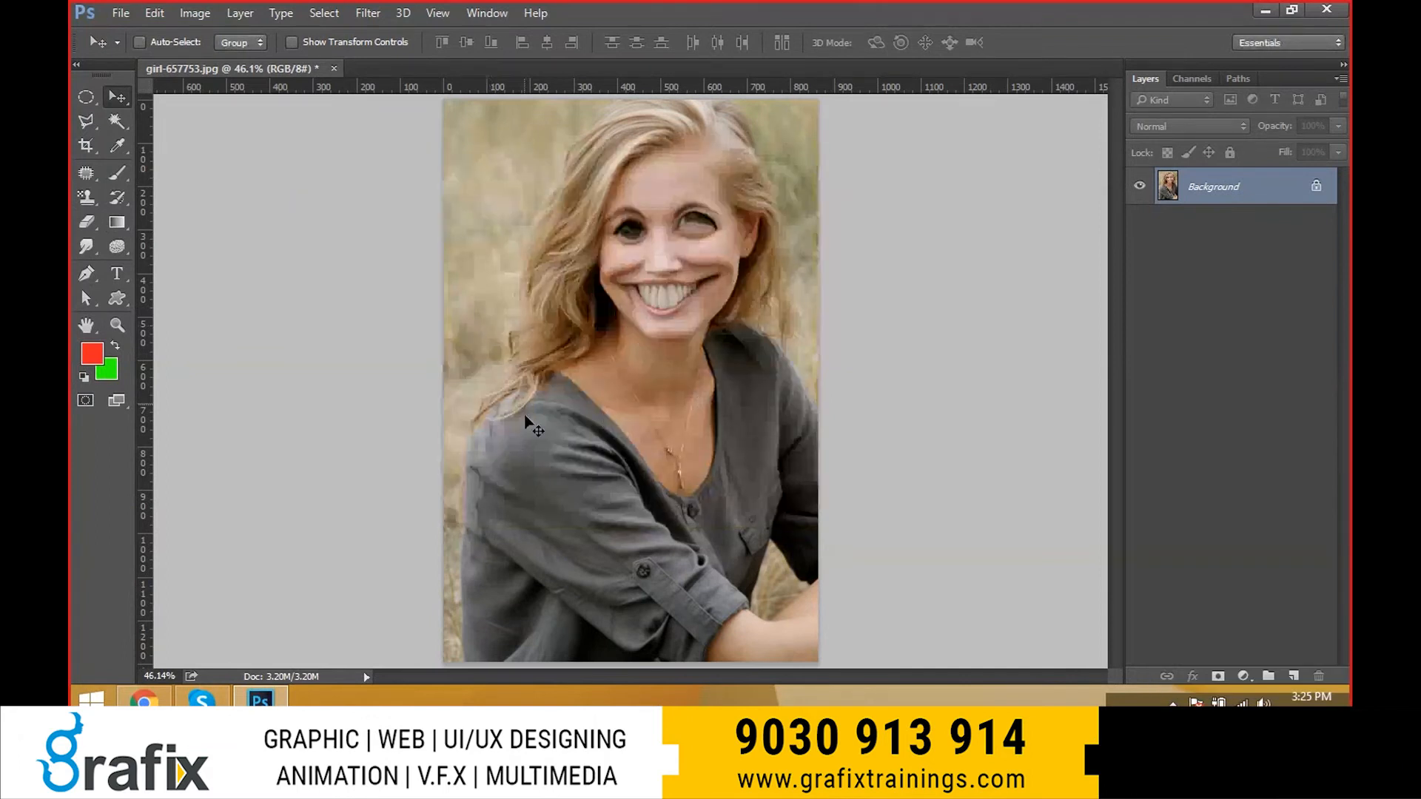
# - Open the boys-1807545 image from the Pixabay folder
pyautogui.press('ctrl')
pyautogui.press('ctrl')
pyautogui.hotkey('ctrl', 'o')
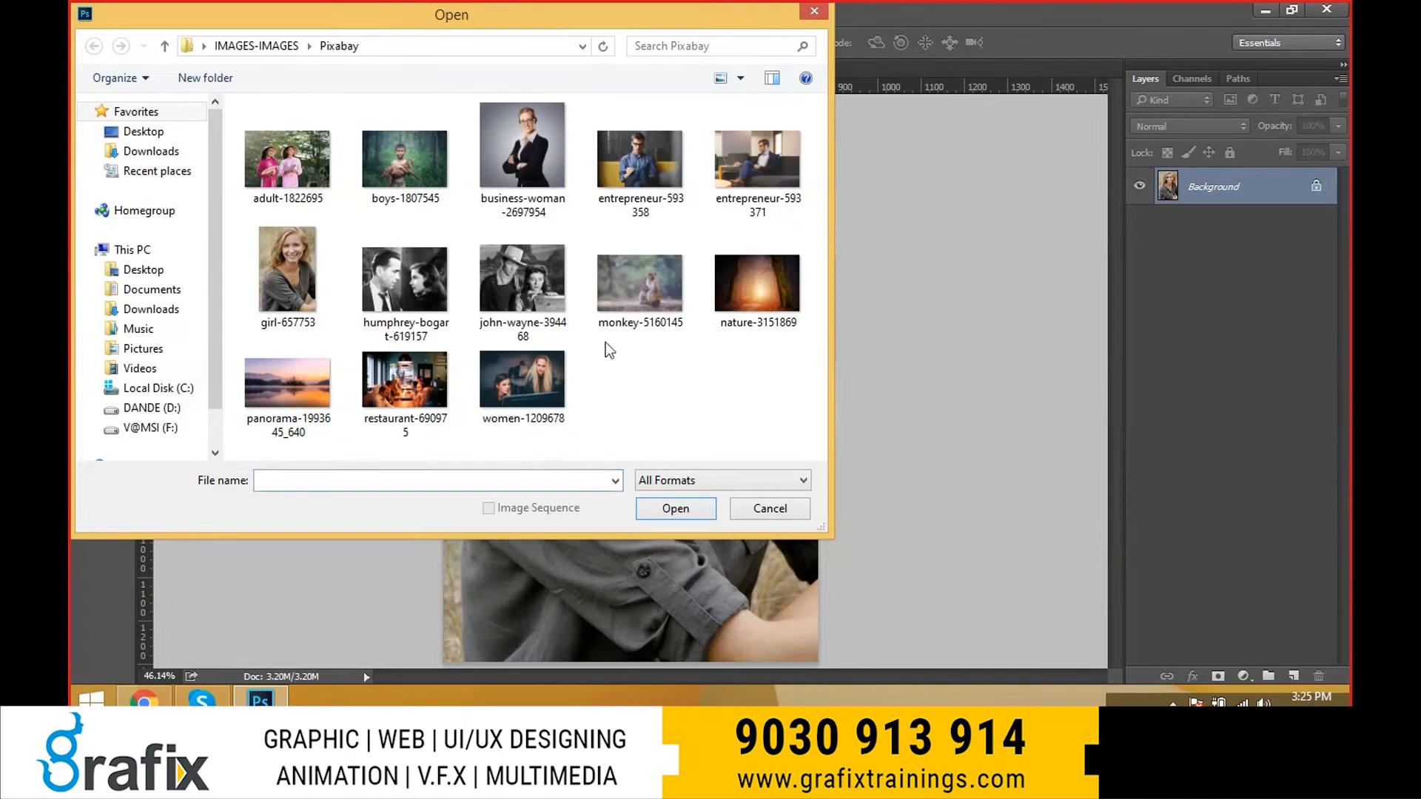
pyautogui.doubleClick(409, 162)
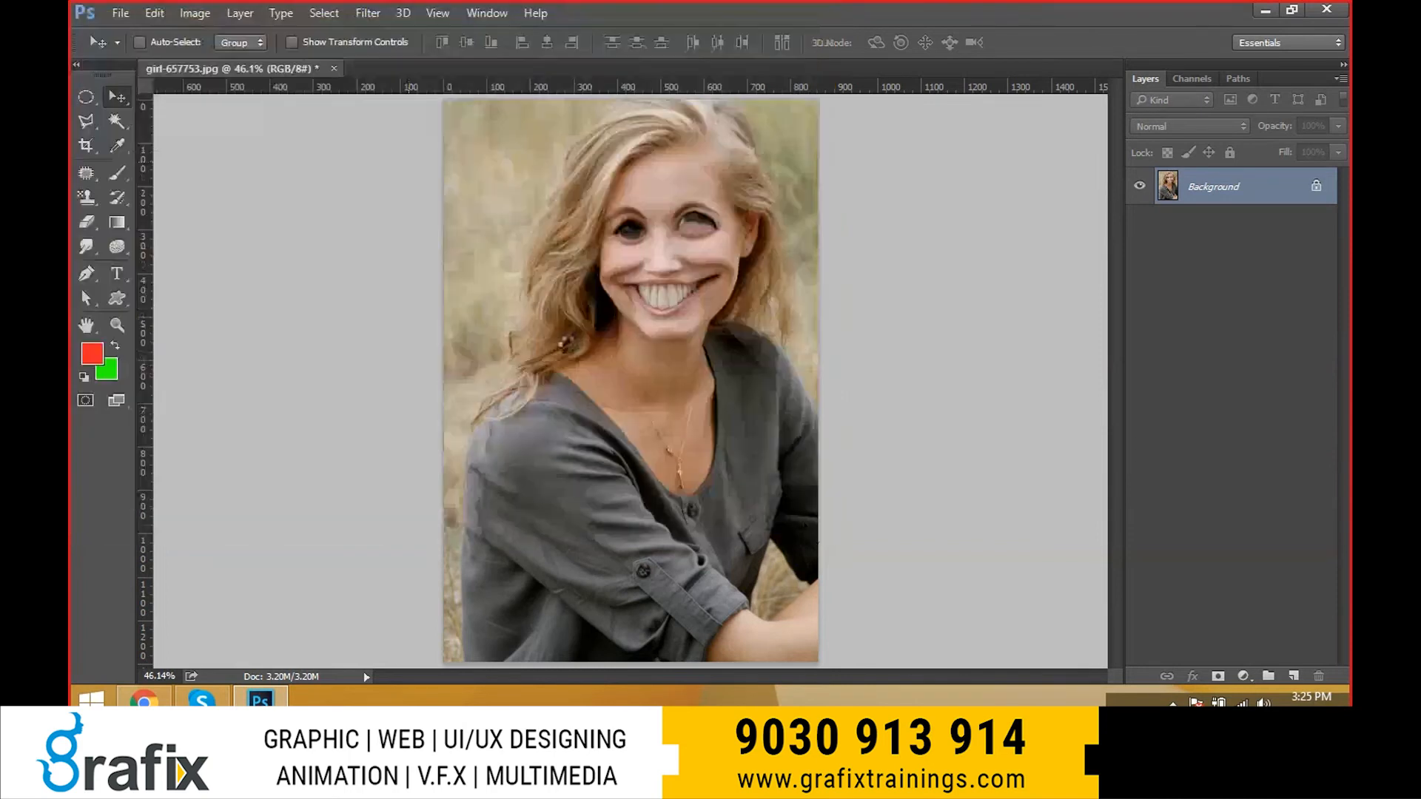
# - Resample the boys photo to a resolution of 72 pixels/inch and save the JPEG at Maximum quality 12
pyautogui.hotkey('ctrl', 'alt', 'i')
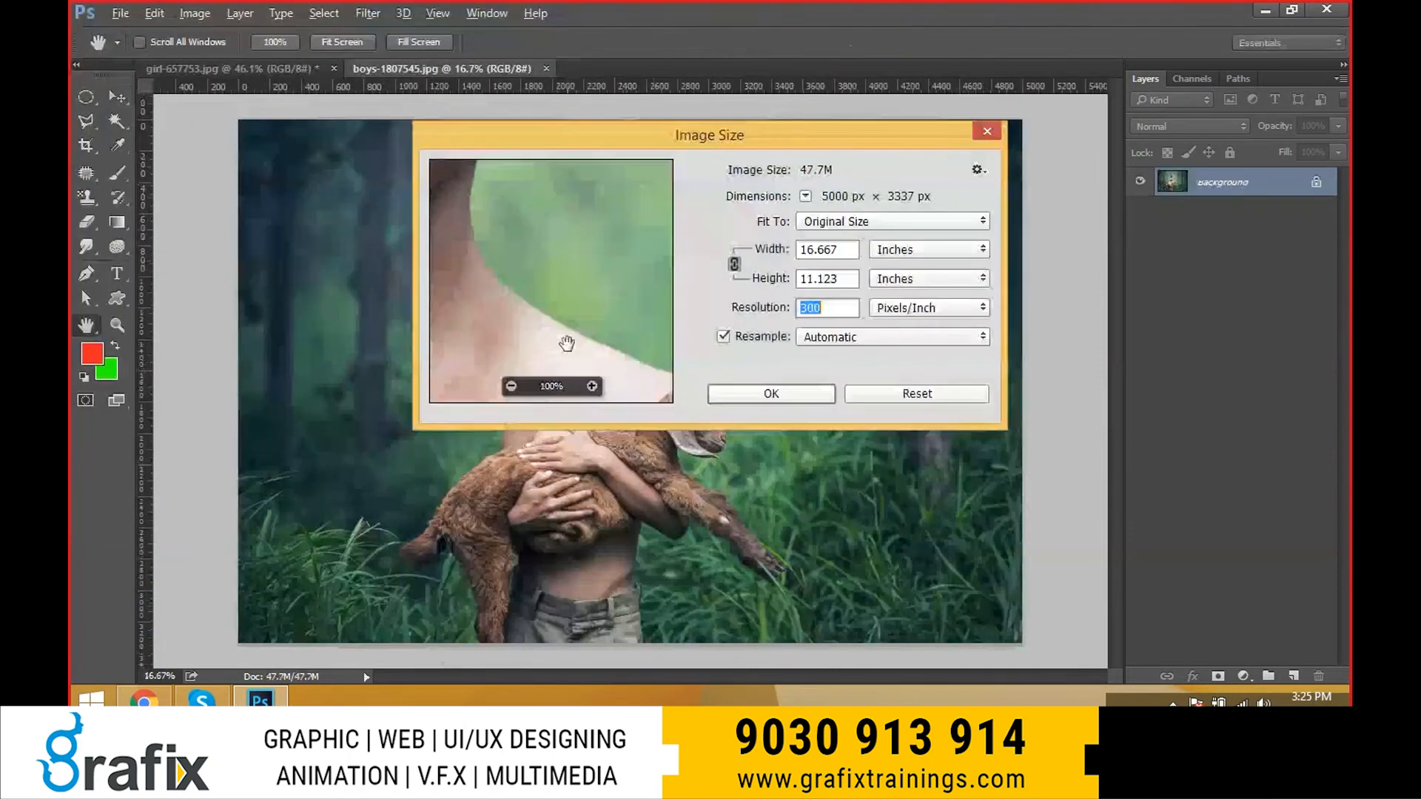
pyautogui.press('Tab')
pyautogui.write('72')
pyautogui.press('Return')
pyautogui.hotkey('ctrl', 's')
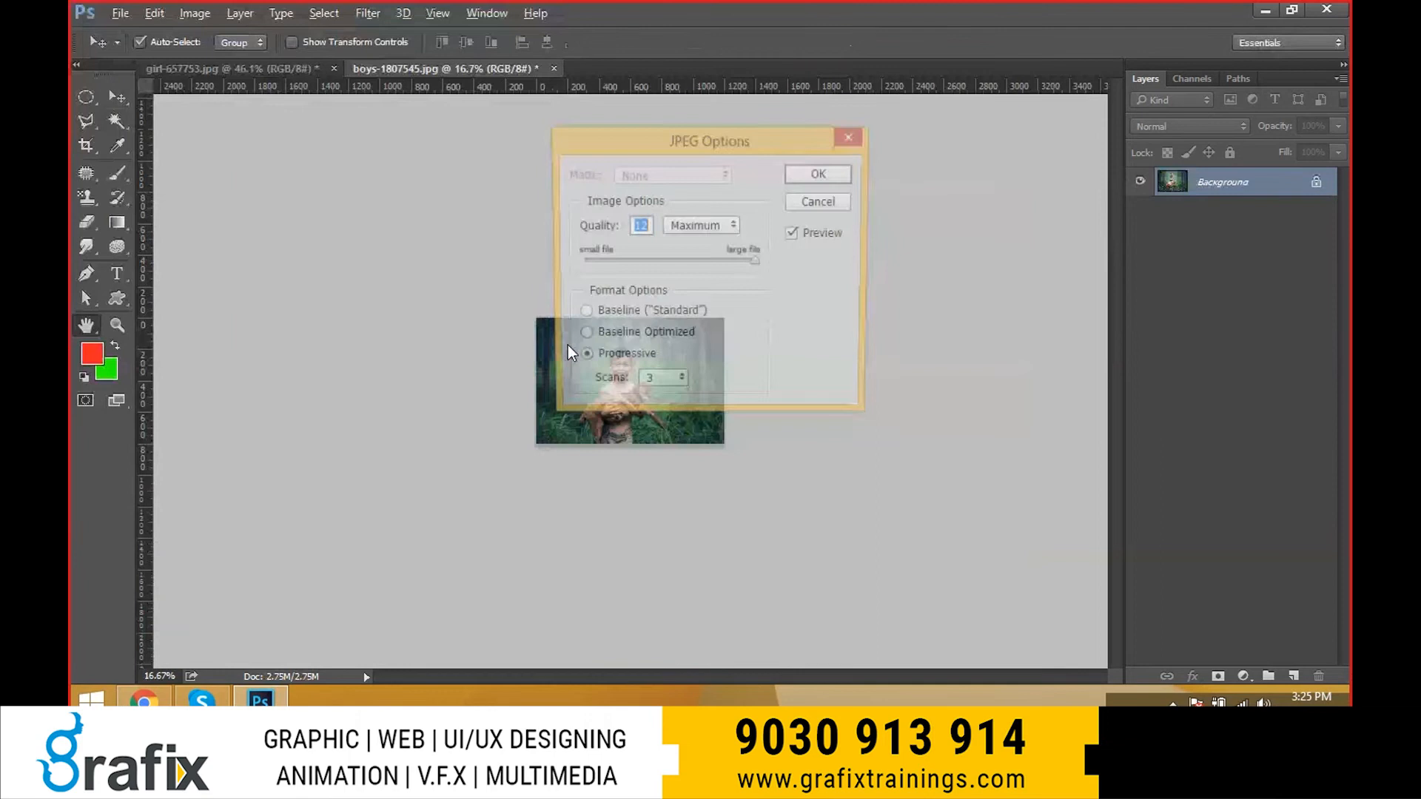
pyautogui.press('Return')
pyautogui.press('v')
pyautogui.hotkey('ctrl', '0')
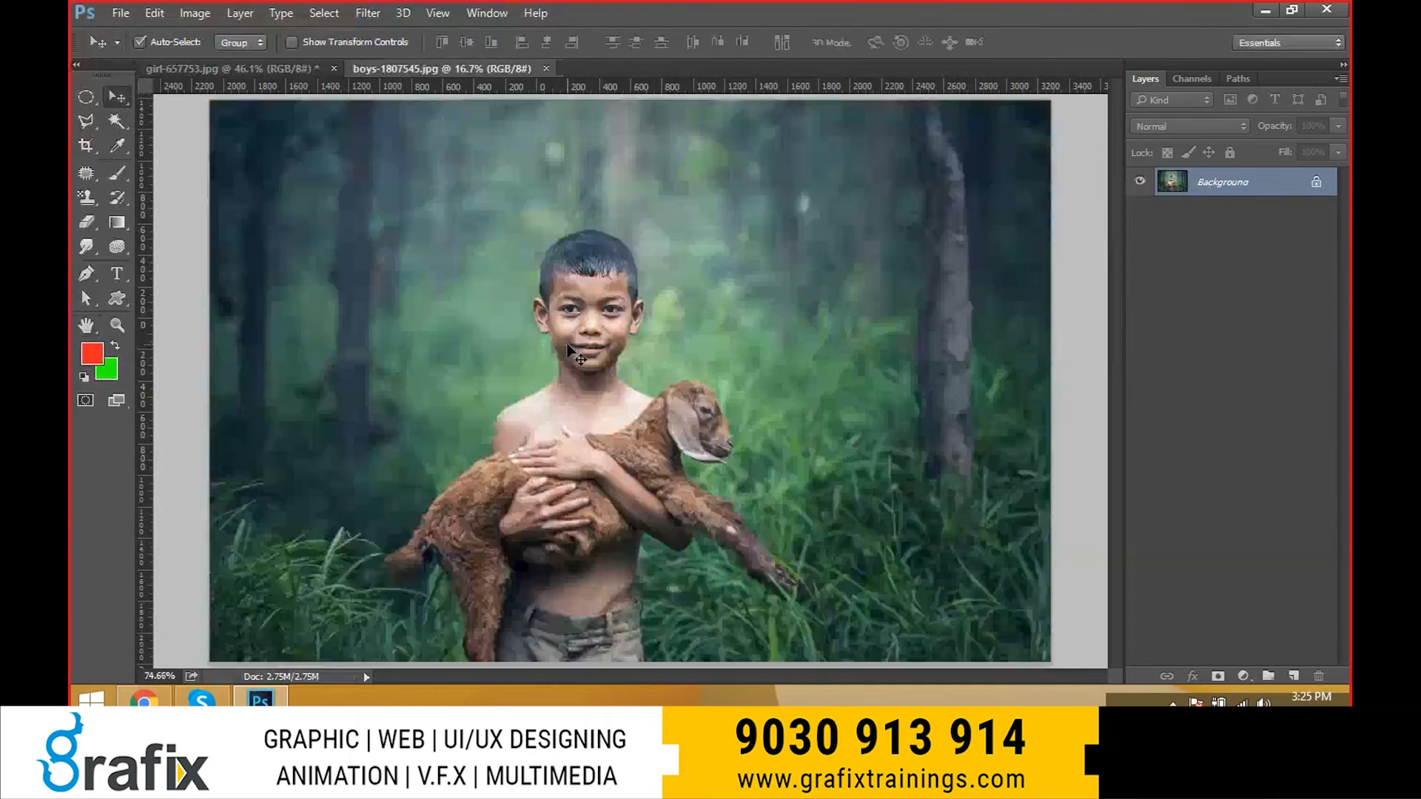
pyautogui.hotkey('ctrl', '+')
pyautogui.keyDown('ctrl'); pyautogui.rightClick(596, 225); pyautogui.keyUp('ctrl')
pyautogui.click(615, 233)
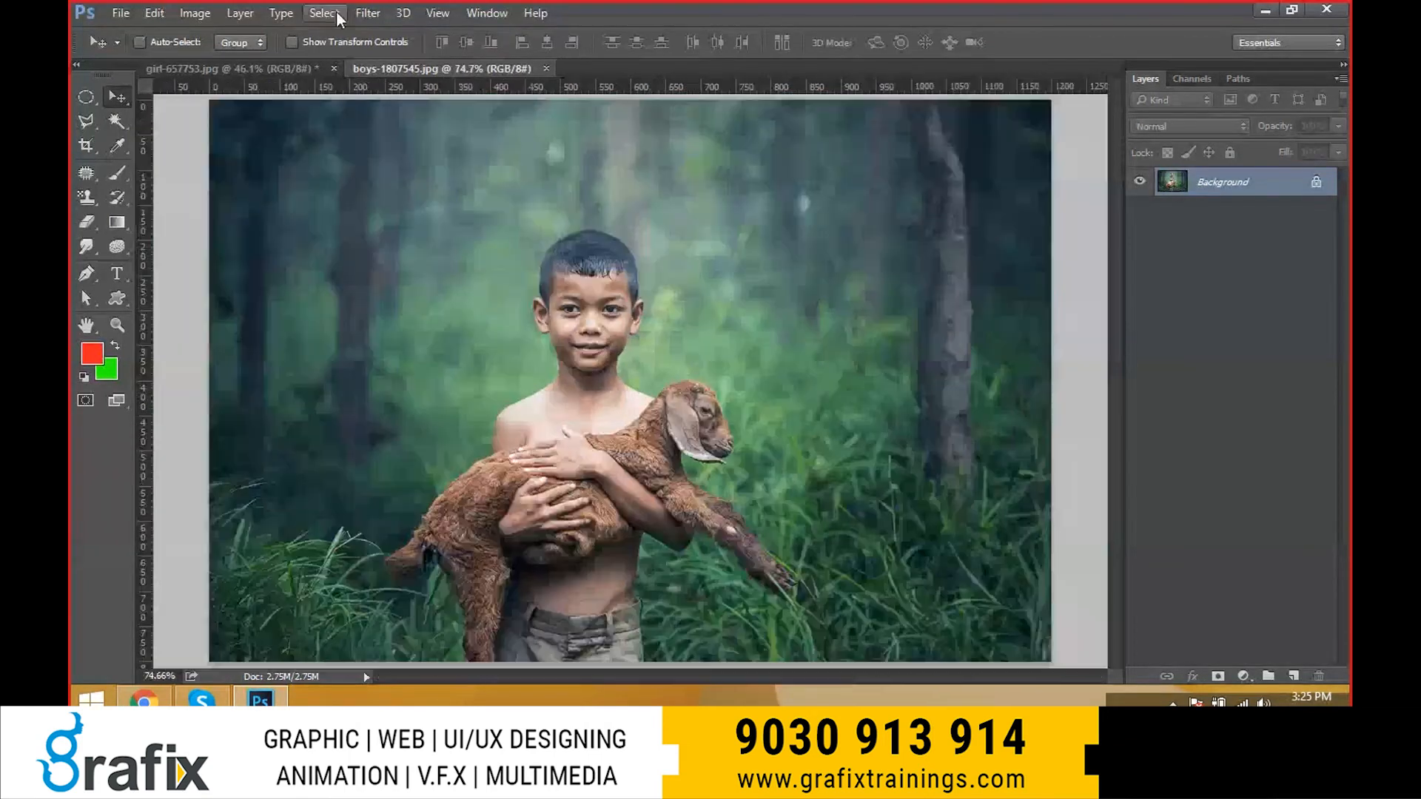
pyautogui.click(367, 12)
pyautogui.moveTo(433, 202)
pyautogui.click(658, 220)
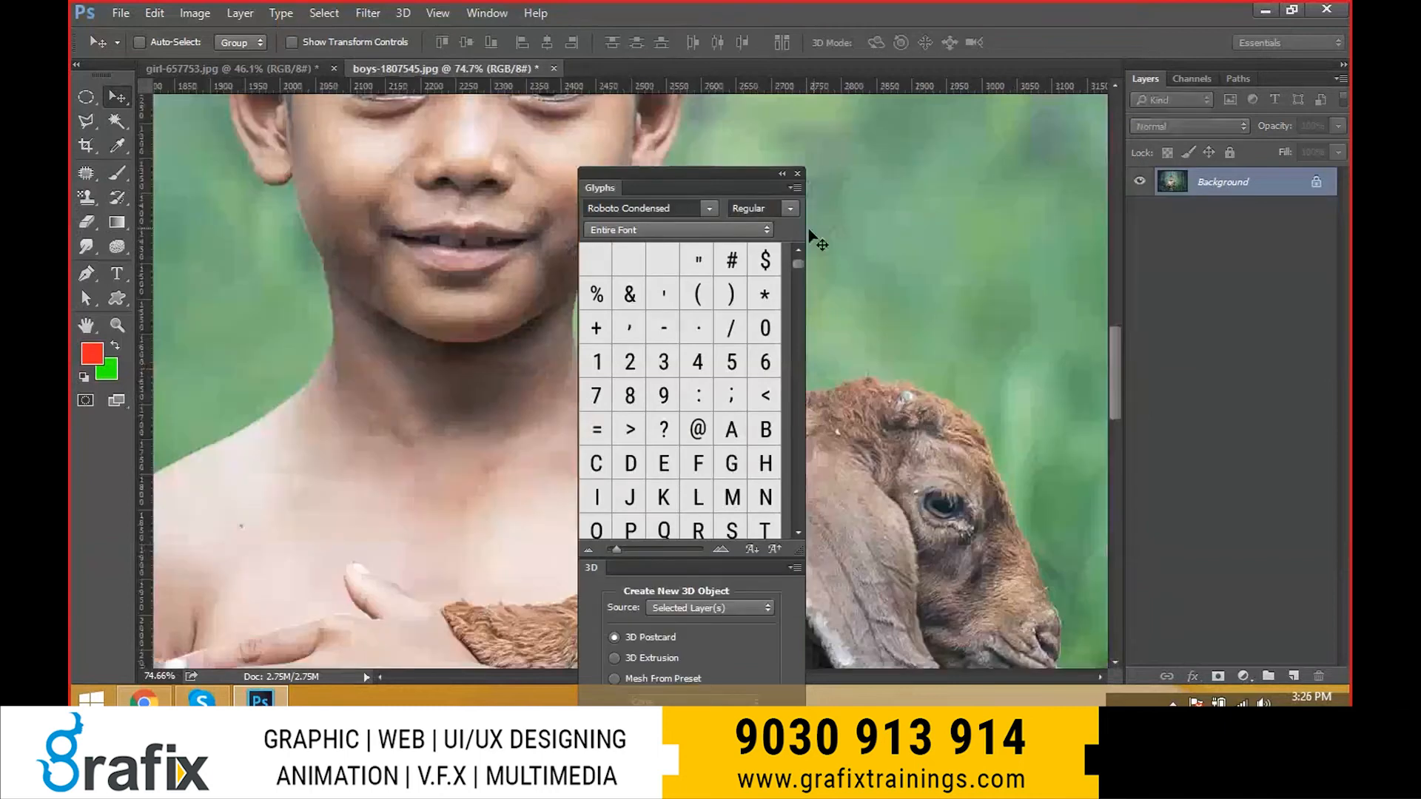
# - Dismiss the floating Glyphs panel and close the boys photo without saving its changes
pyautogui.click(797, 173)
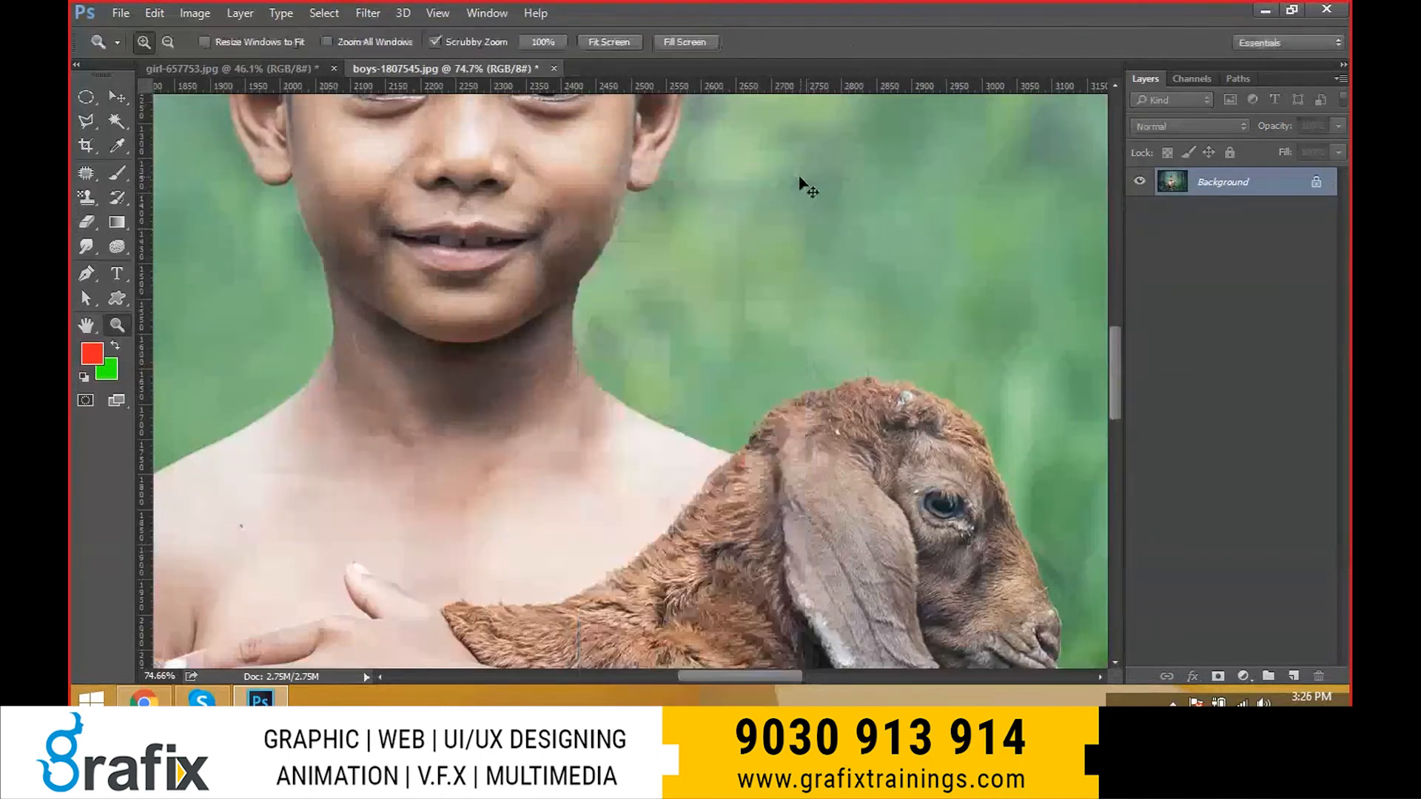
pyautogui.hotkey('ctrl', 'w')
pyautogui.click(707, 284)
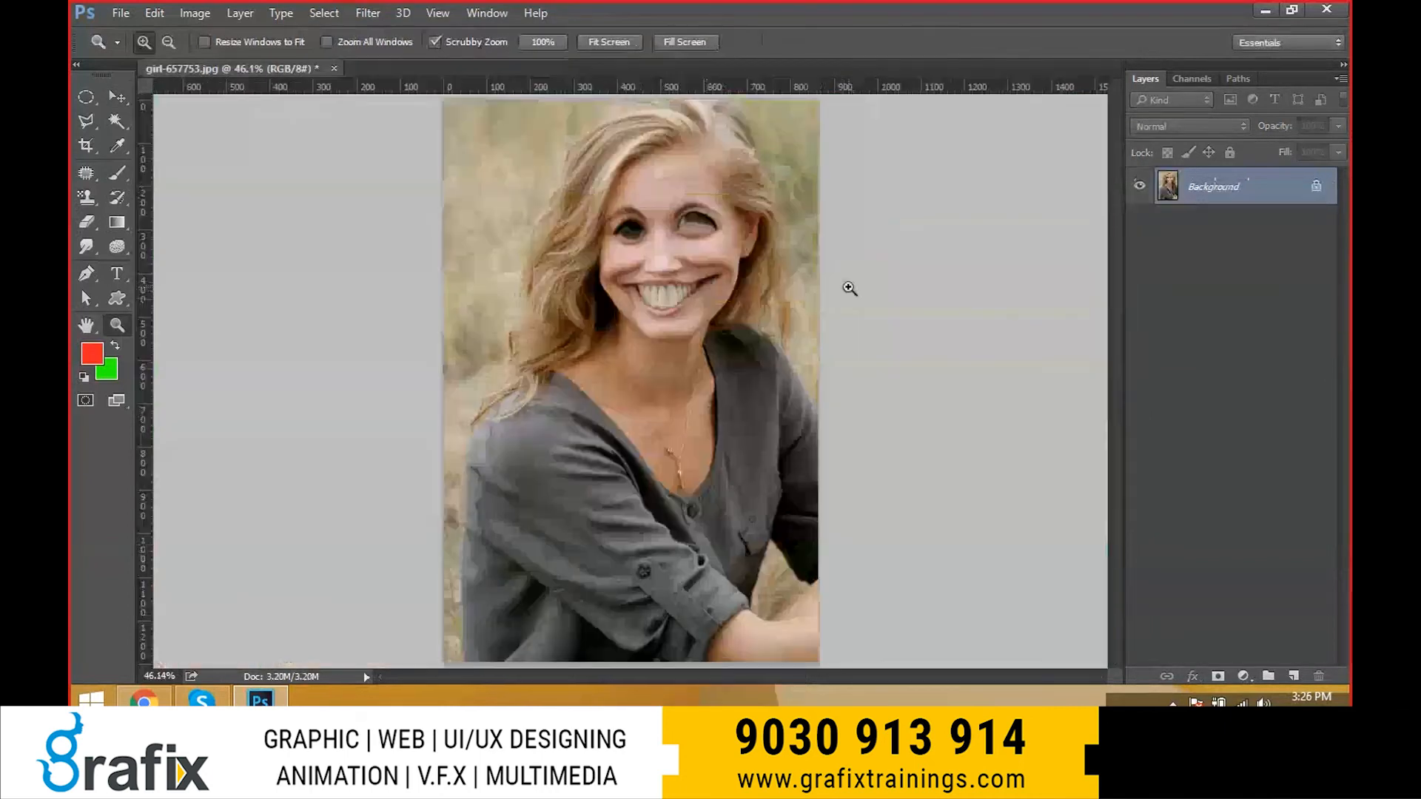
# - Reopen the boys-1807545 image and activate the Move tool
pyautogui.hotkey('ctrl', 'o')
pyautogui.click(434, 151)
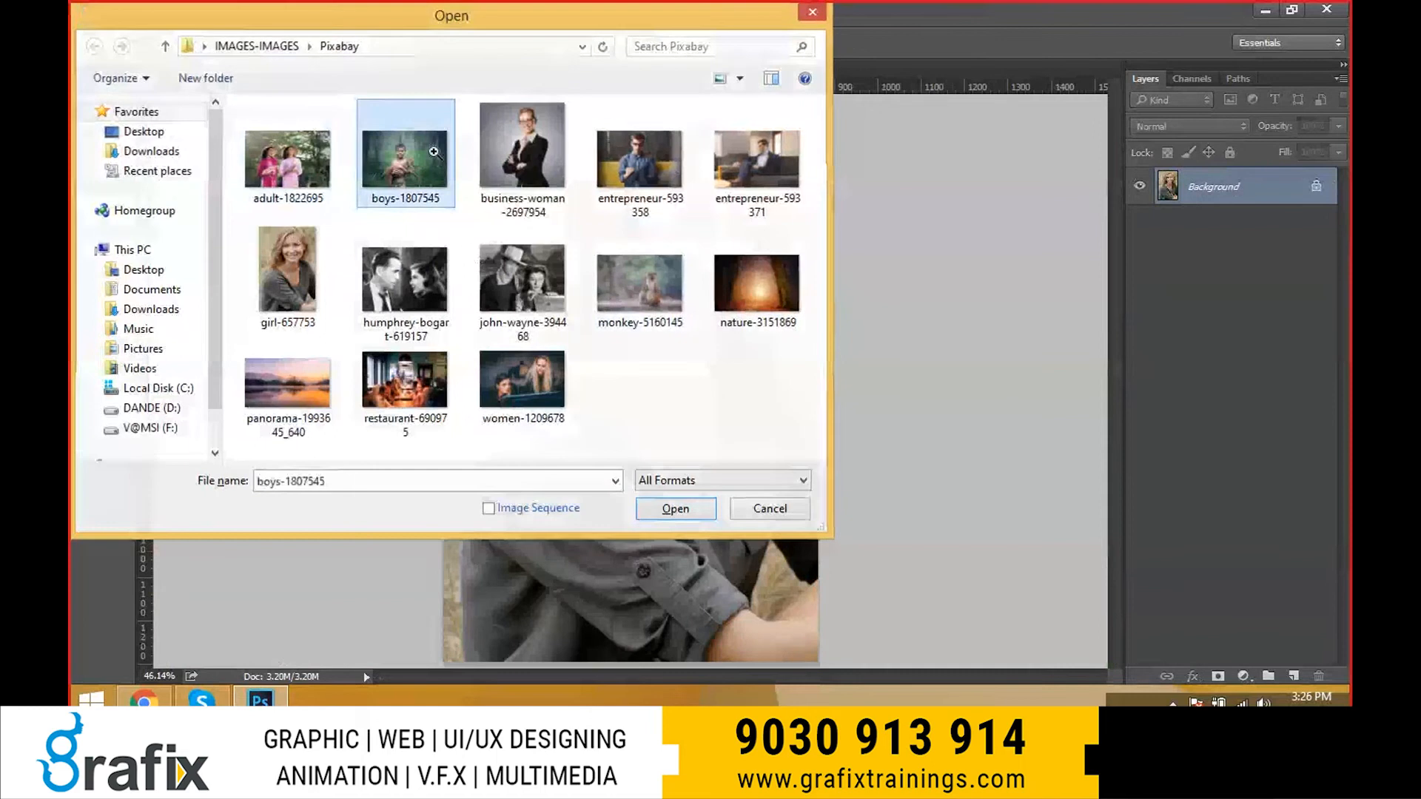
pyautogui.doubleClick(433, 151)
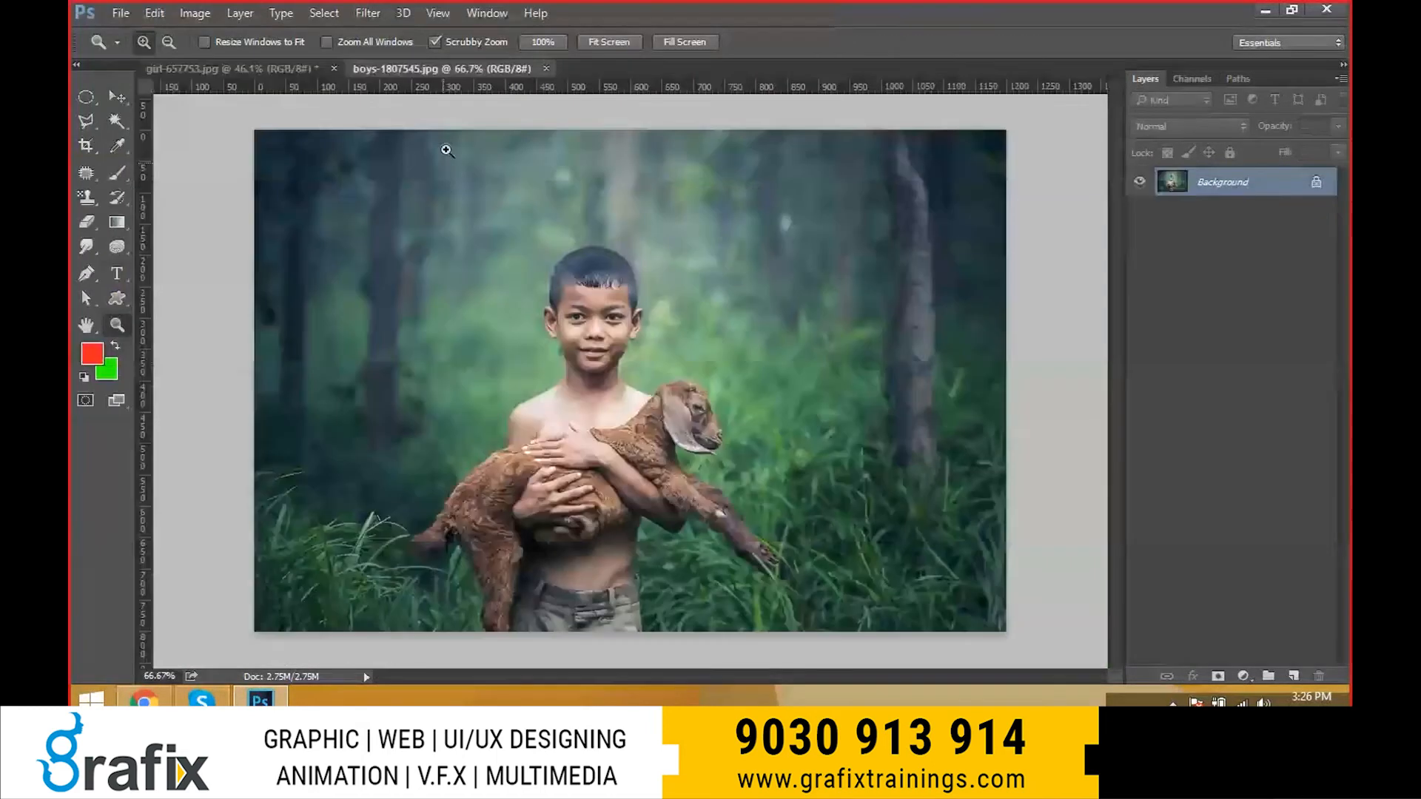
pyautogui.press('v')
pyautogui.click(368, 13)
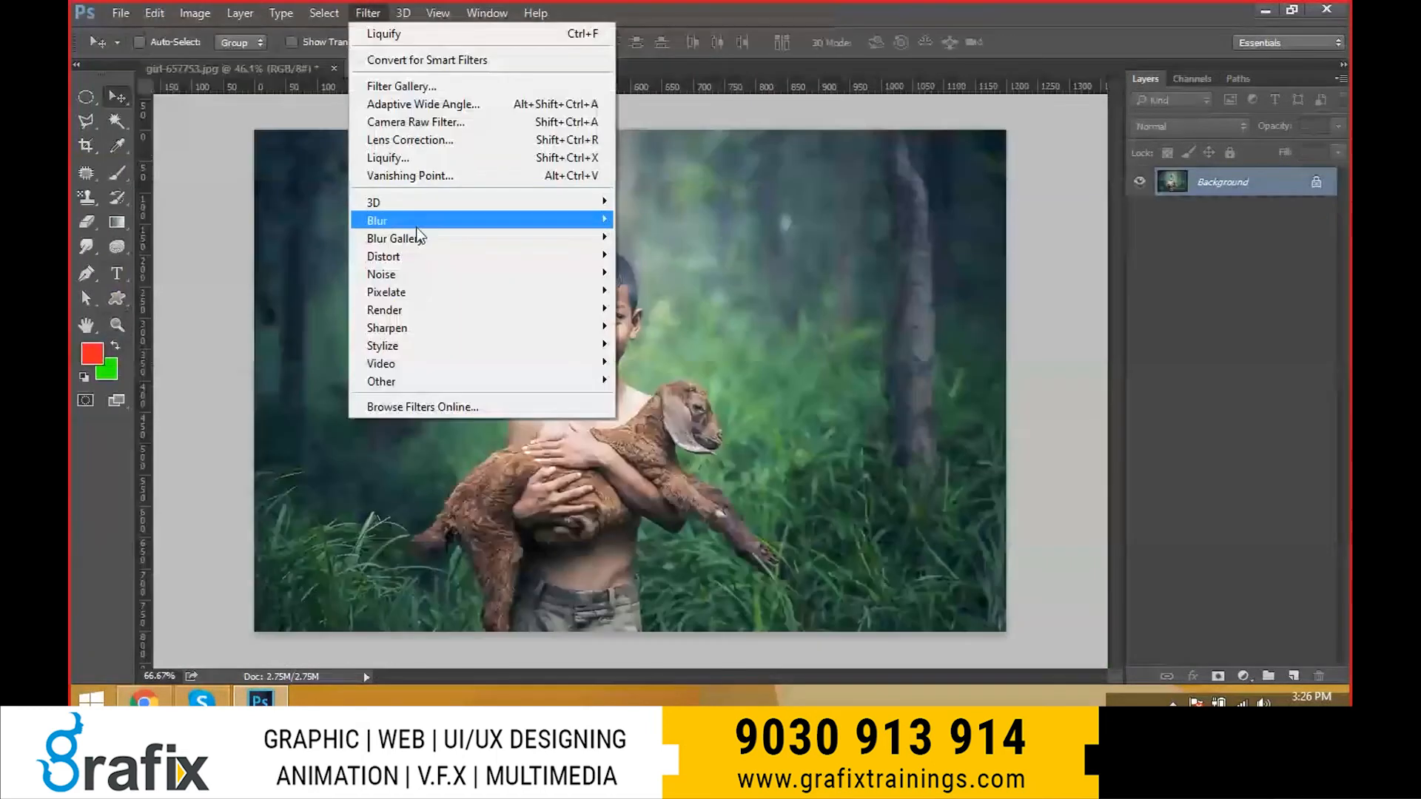
pyautogui.moveTo(466, 230)
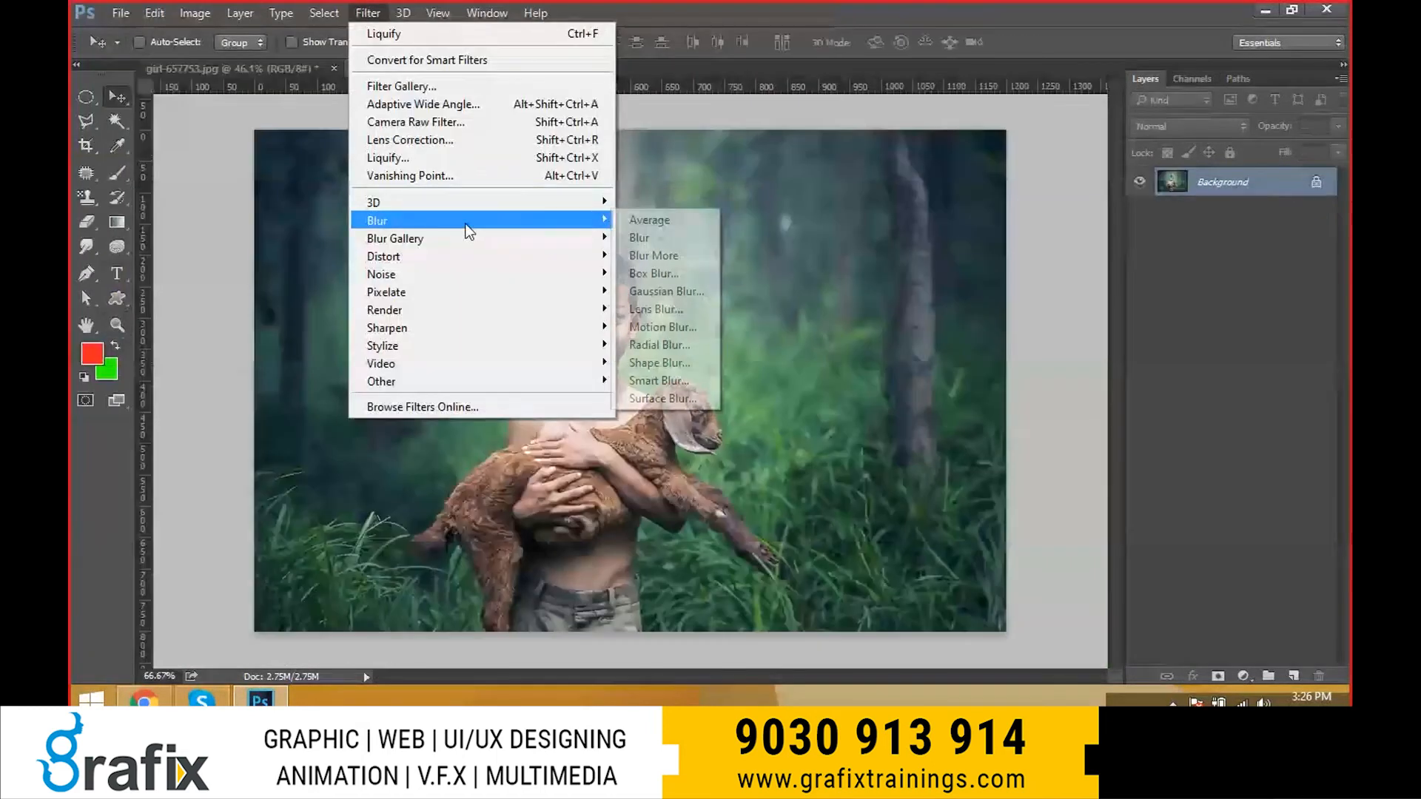
pyautogui.click(699, 297)
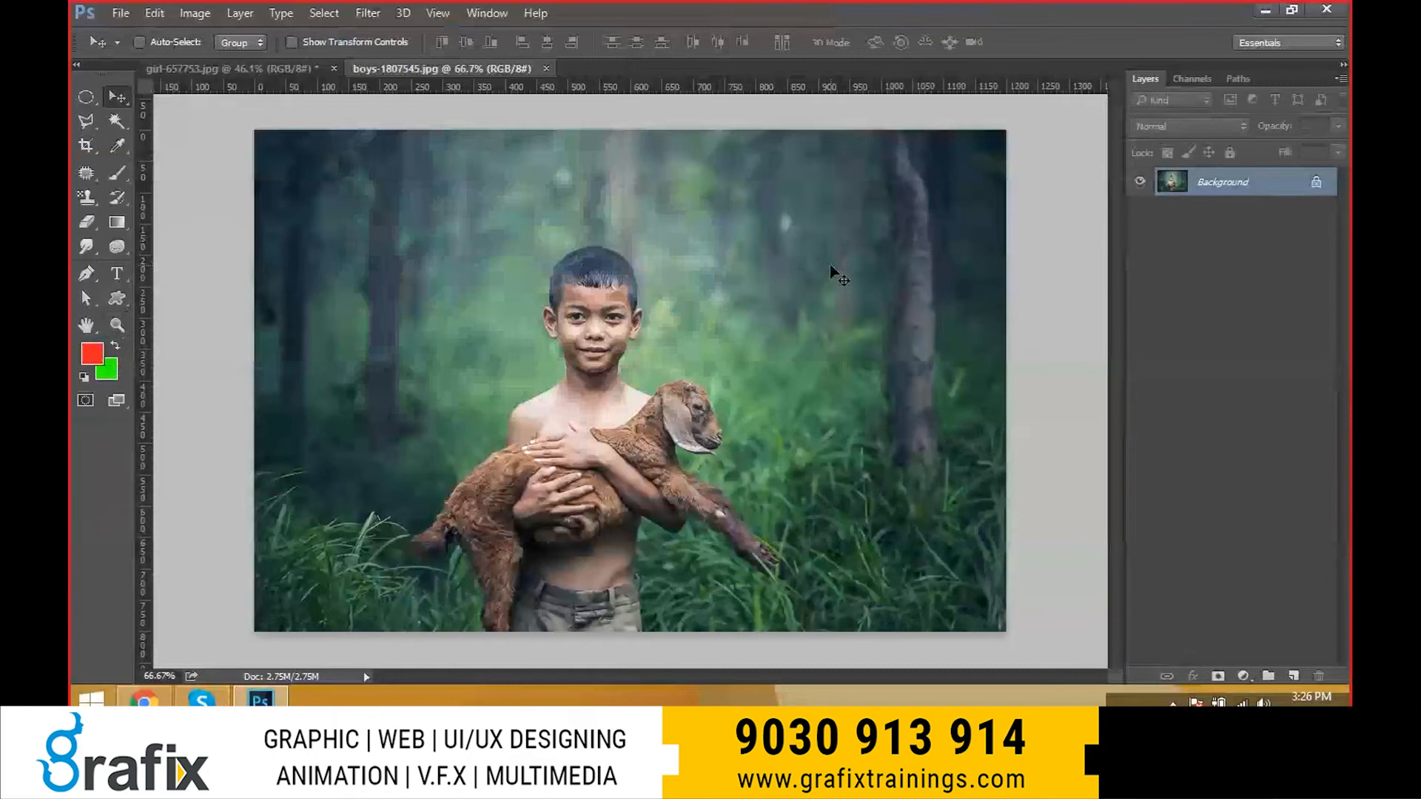
# - Open a new Notepad document and list "Gaussion Blur", "Radial Blur" and "Motion Blur" on separate lines
pyautogui.press('super+r')
pyautogui.write('notepad')
pyautogui.press('Return')
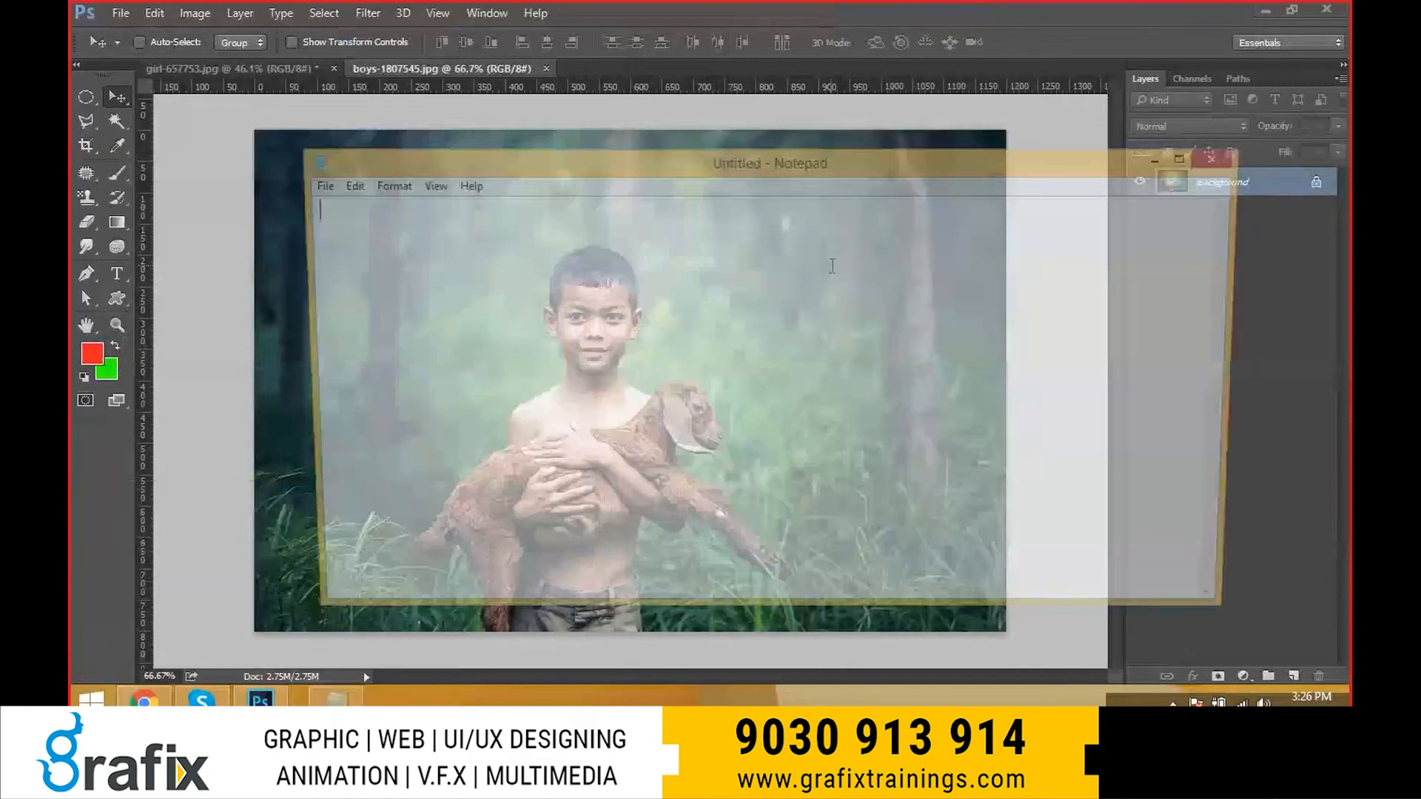
pyautogui.write('Gaussio')
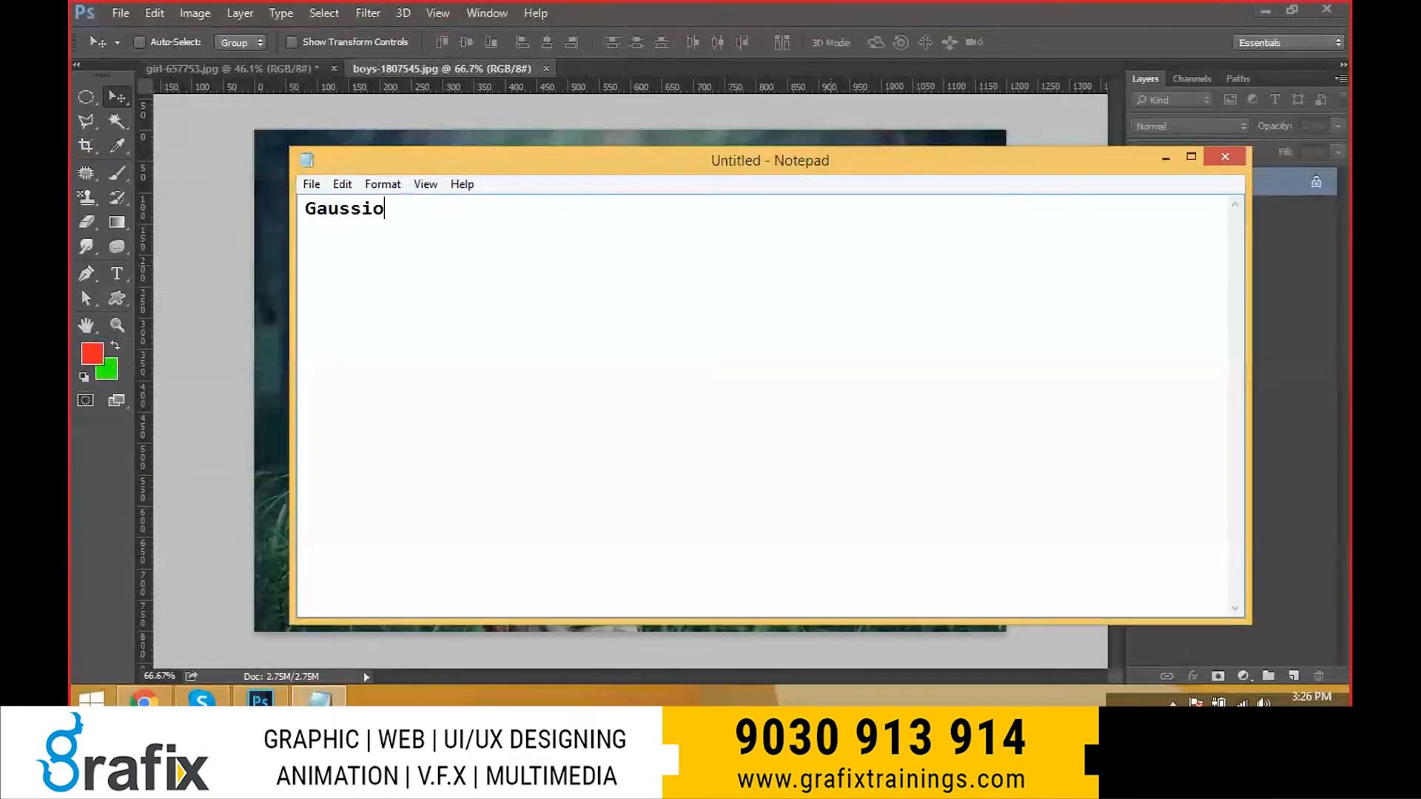
pyautogui.write('n B')
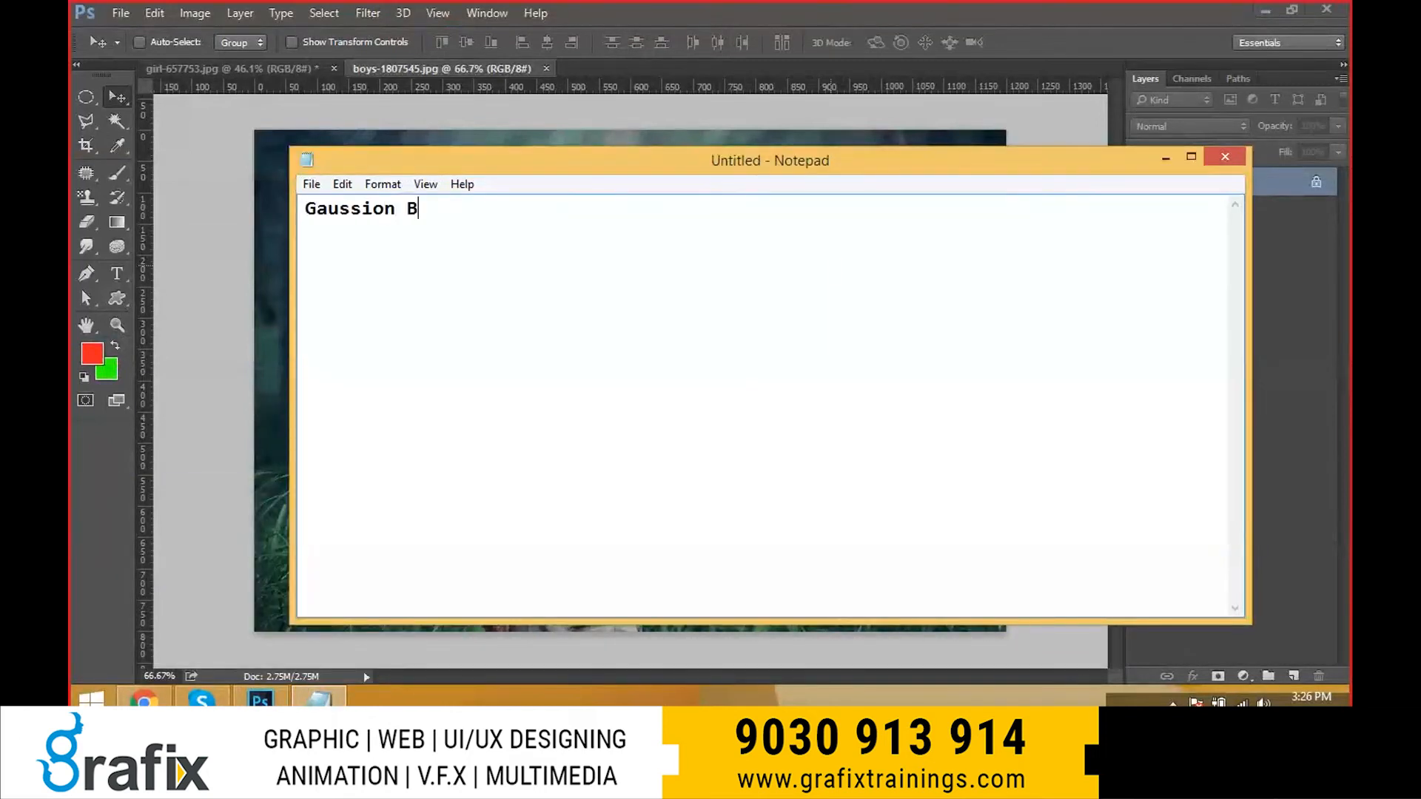
pyautogui.write('lur ')
pyautogui.write('G')
pyautogui.press('BackSpace')
pyautogui.write('Radial Blur')
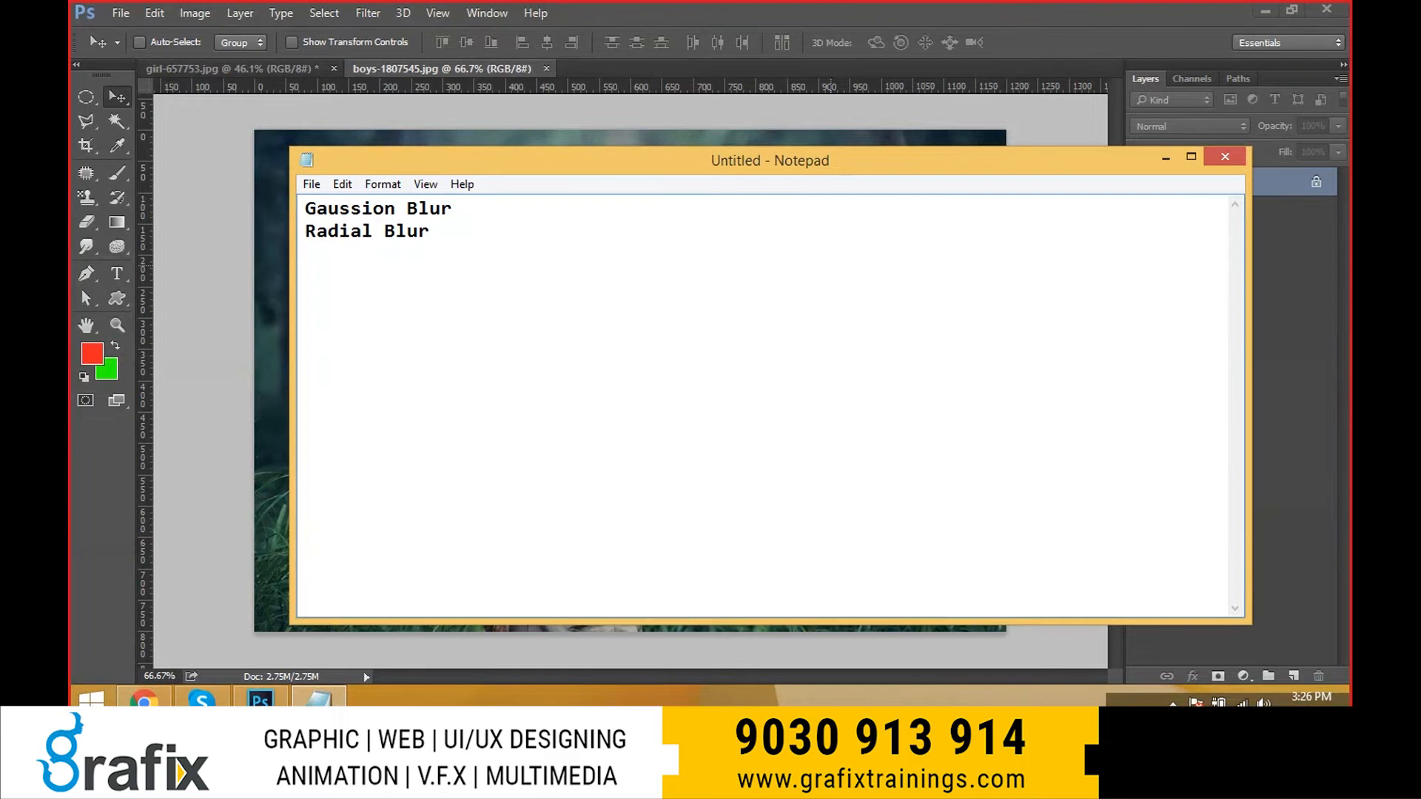
pyautogui.press('Return')
pyautogui.write('Motion Blur')
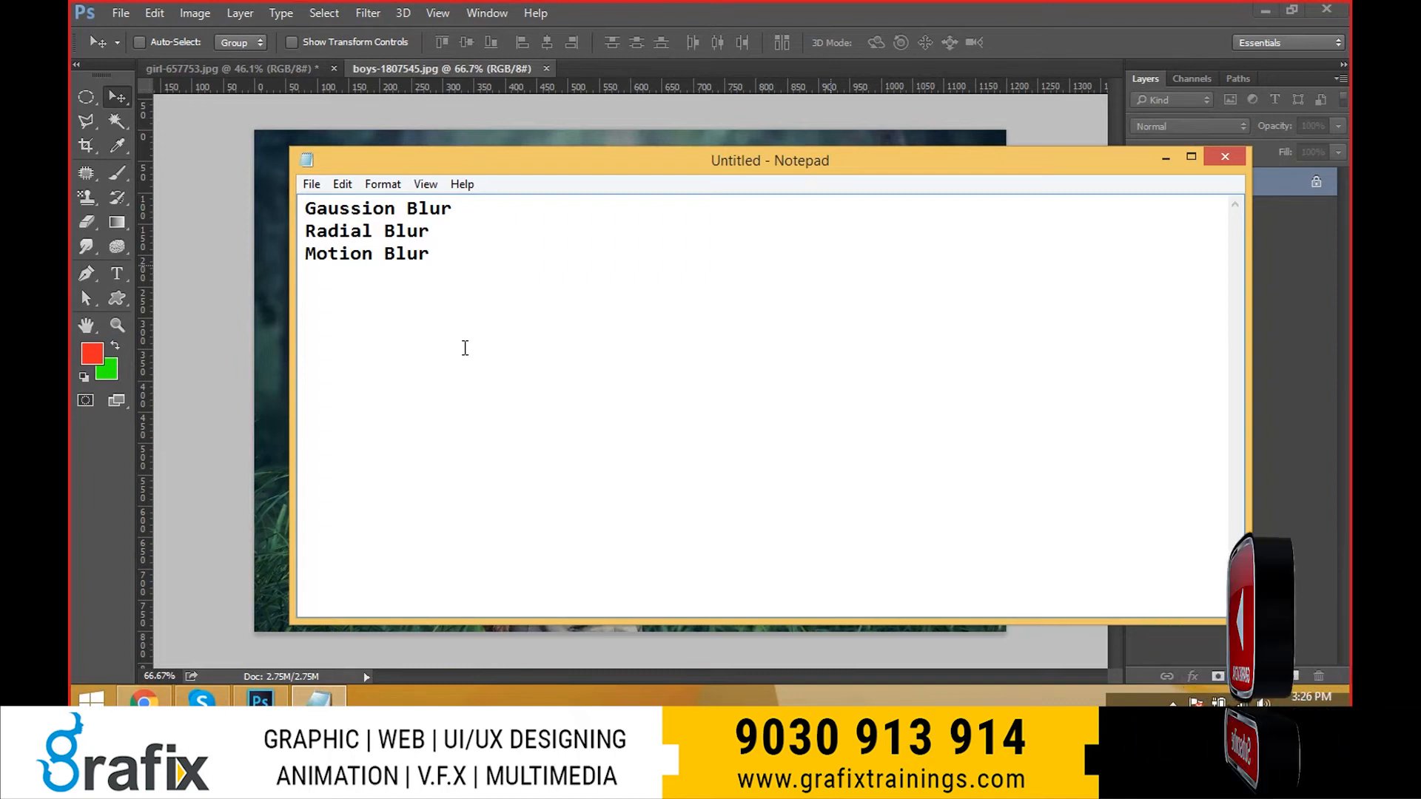
# - Switch back to Photoshop and examine the boy and the forest background up close
pyautogui.hotkey('alt', 'Tab')
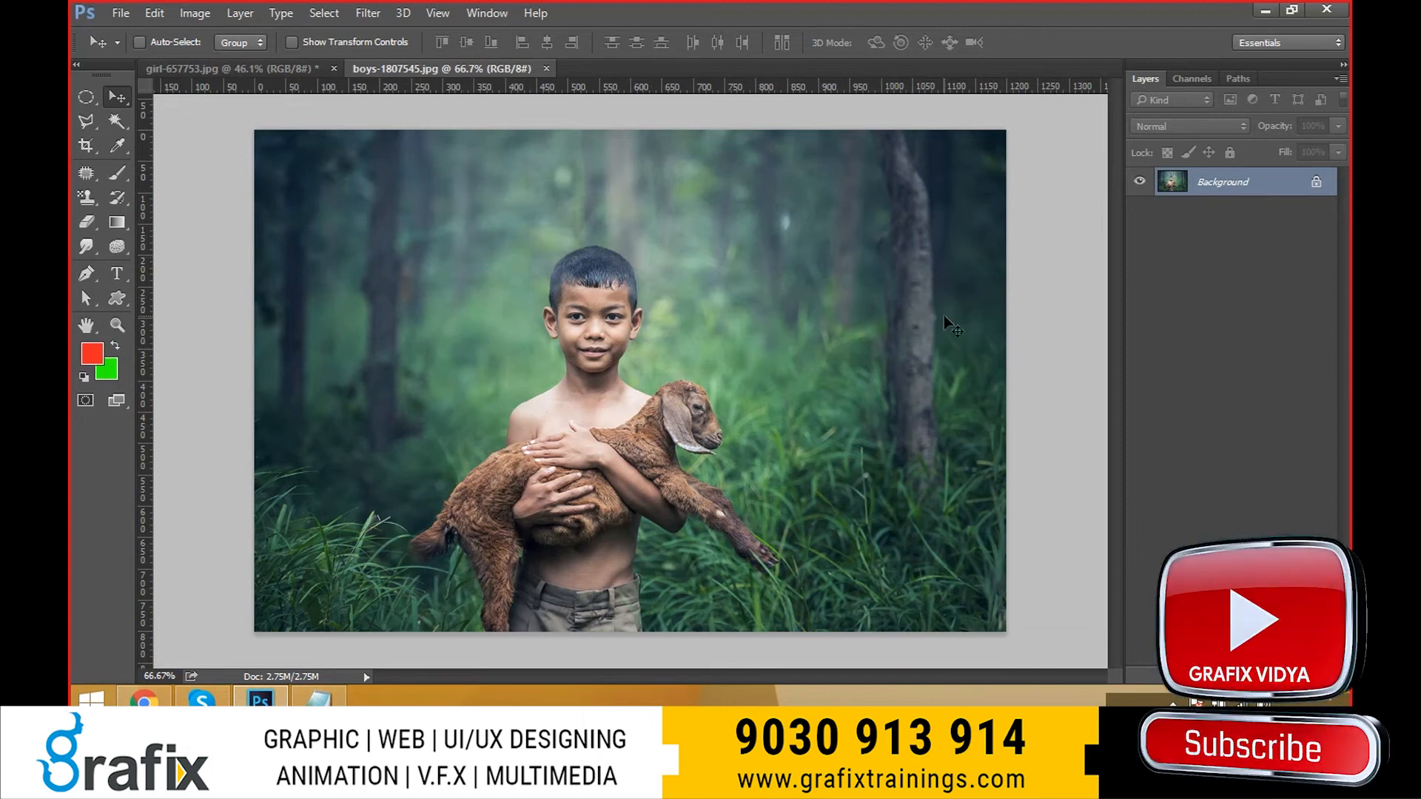
pyautogui.keyDown('ctrl'); pyautogui.click(737, 217); pyautogui.keyUp('ctrl')
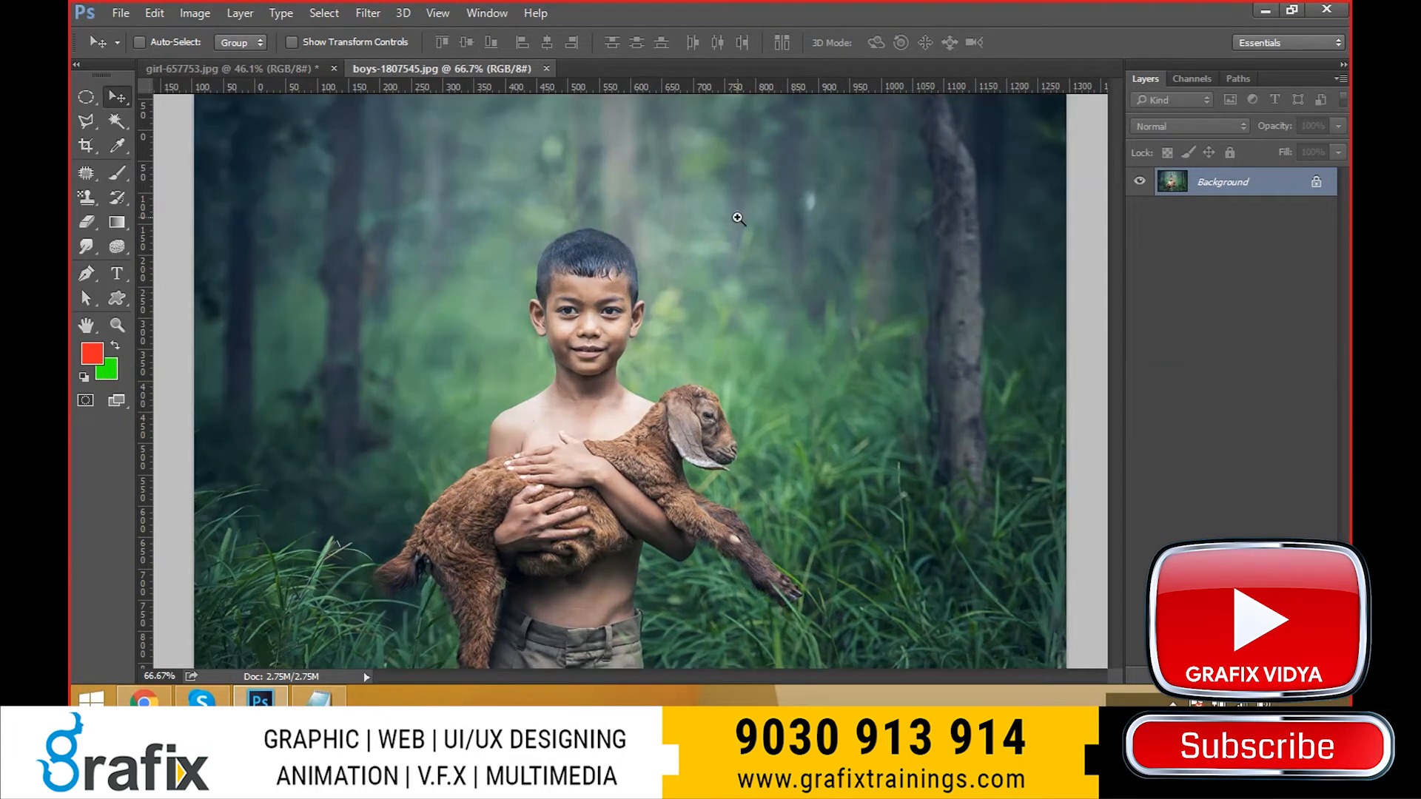
pyautogui.keyDown('ctrl'); pyautogui.click(737, 217); pyautogui.keyUp('ctrl')
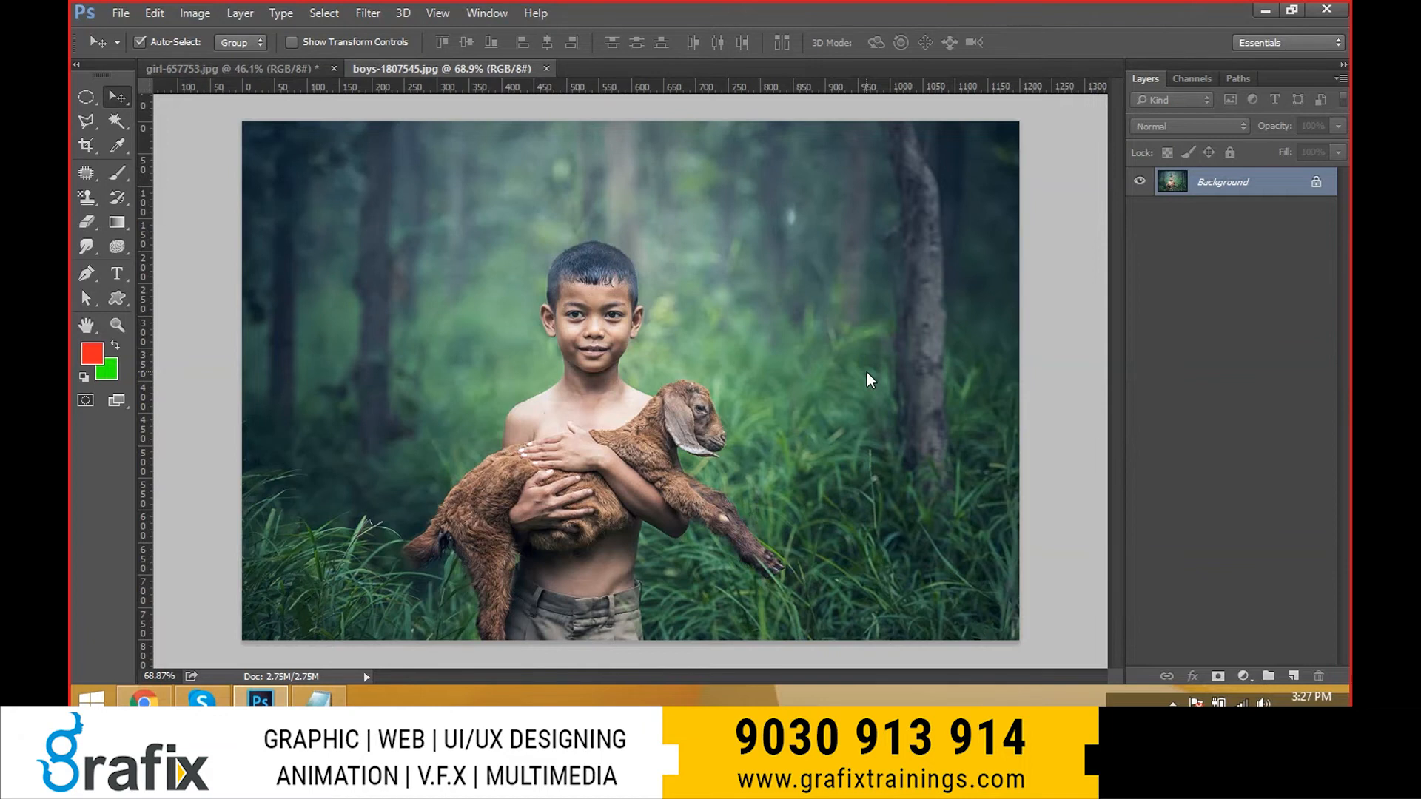
# - Open the adult-1822695 image from the Pixabay folder and examine the two women against the background
pyautogui.hotkey('ctrl', 'o')
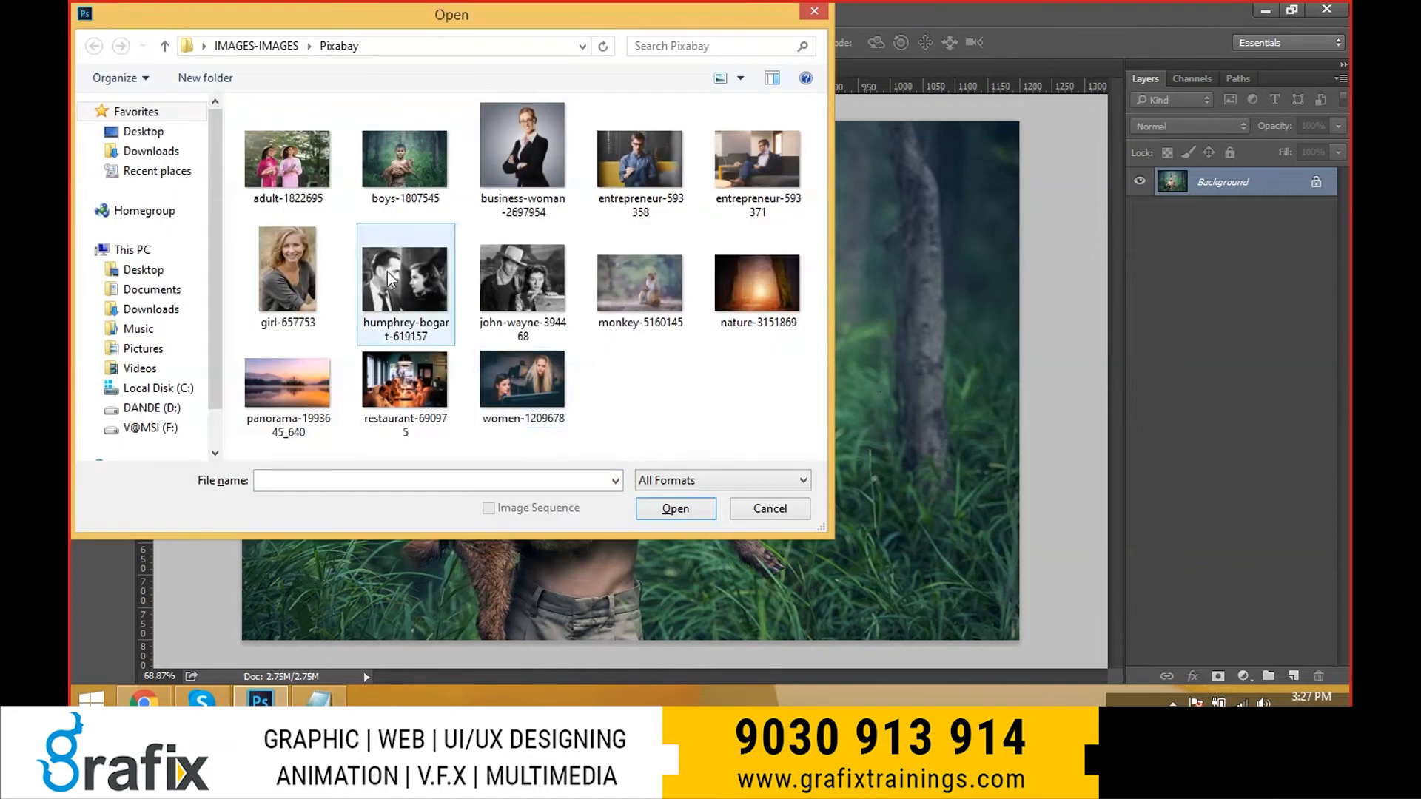
pyautogui.click(331, 180)
pyautogui.press('Escape')
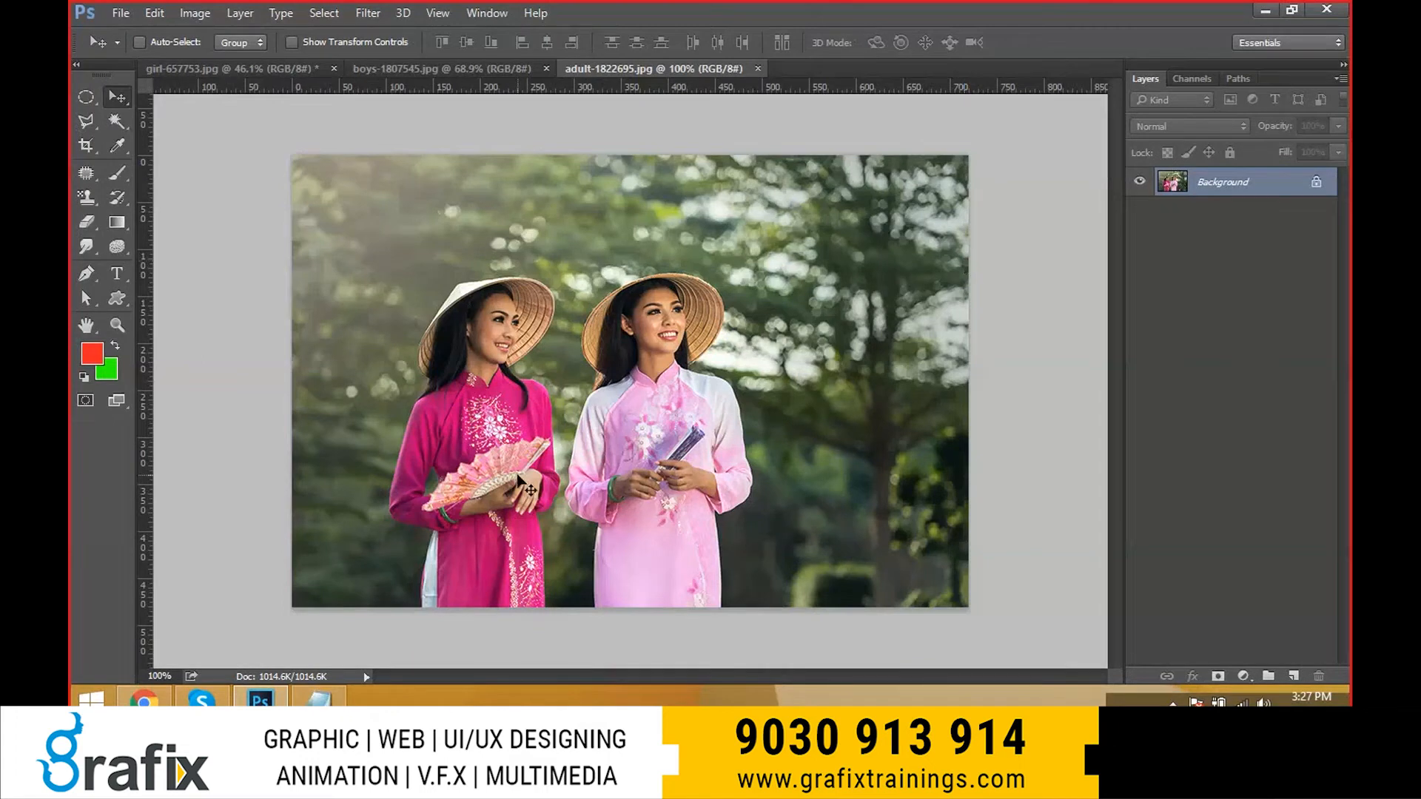
pyautogui.hotkey('ctrl', 'space')
pyautogui.click(508, 421)
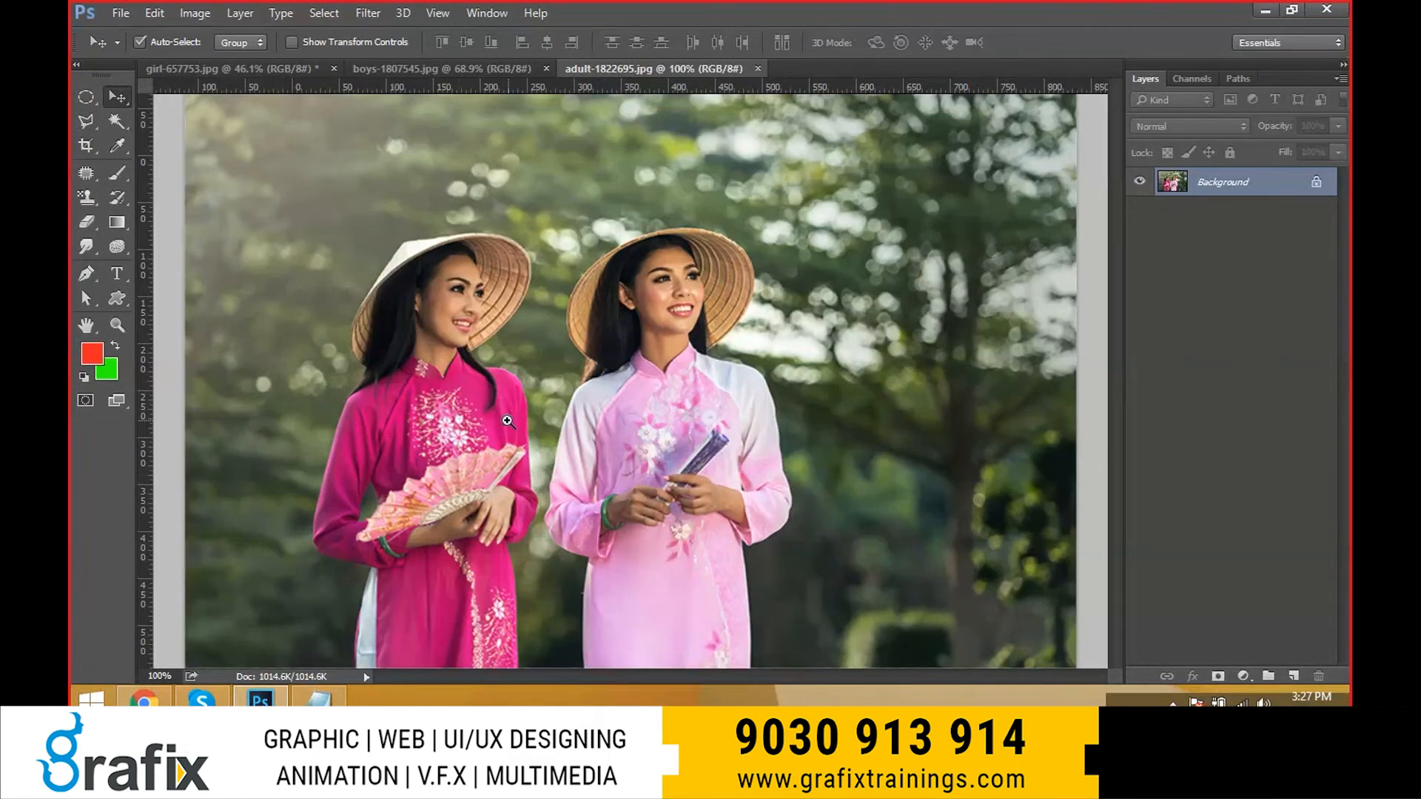
pyautogui.scroll(-3, 561, 435)
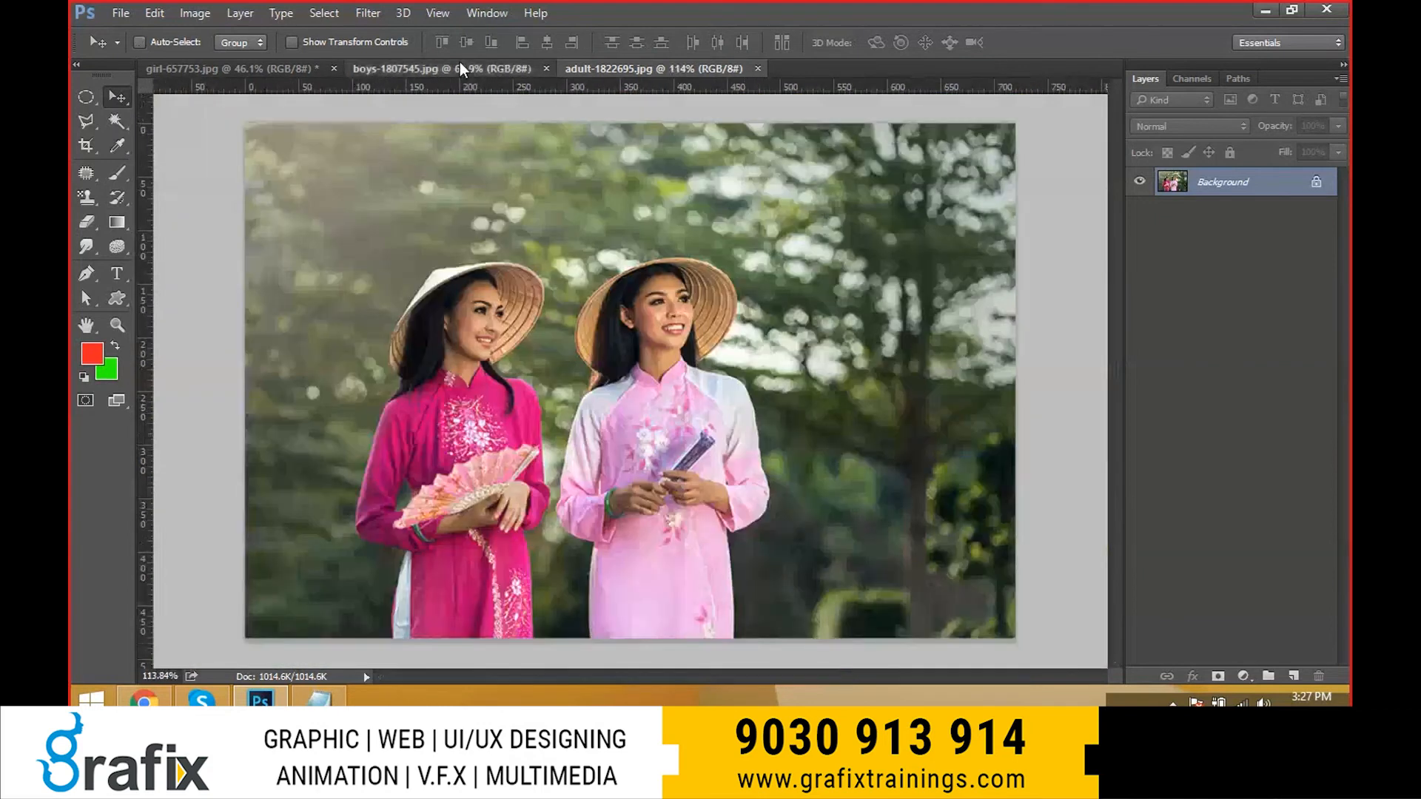
# - Return to the boys-1807545 photo and activate the Pen tool in Path mode
pyautogui.click(460, 69)
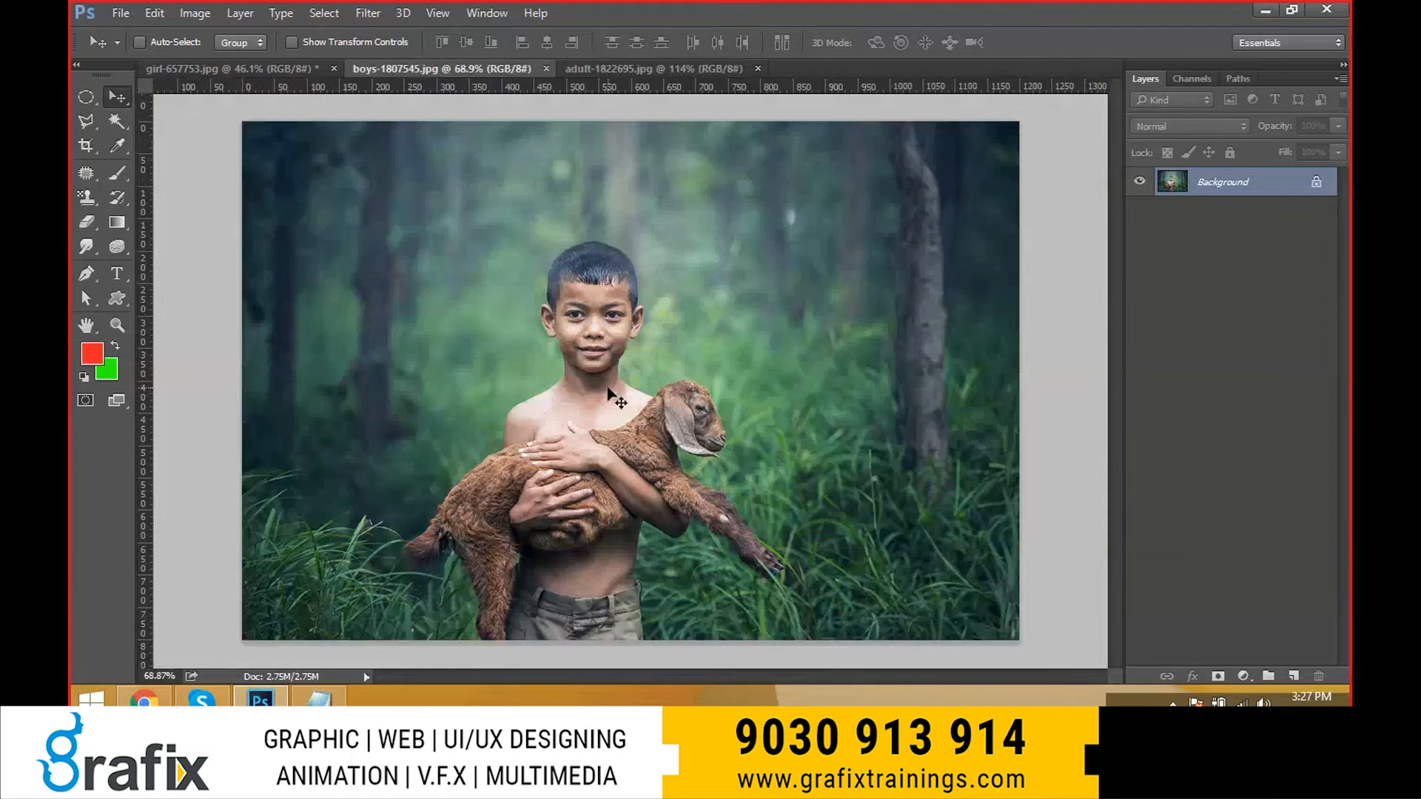
pyautogui.press('p')
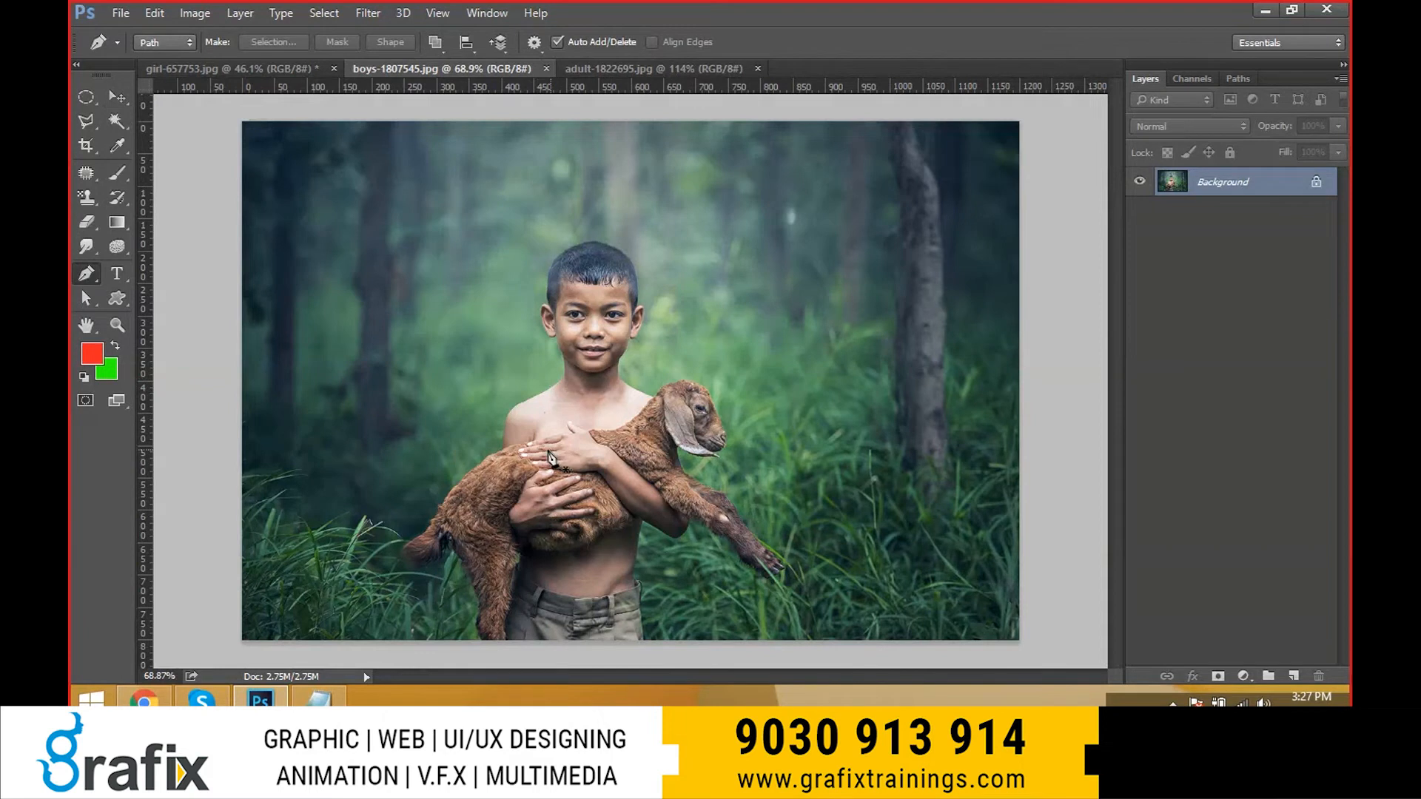
pyautogui.click(382, 14)
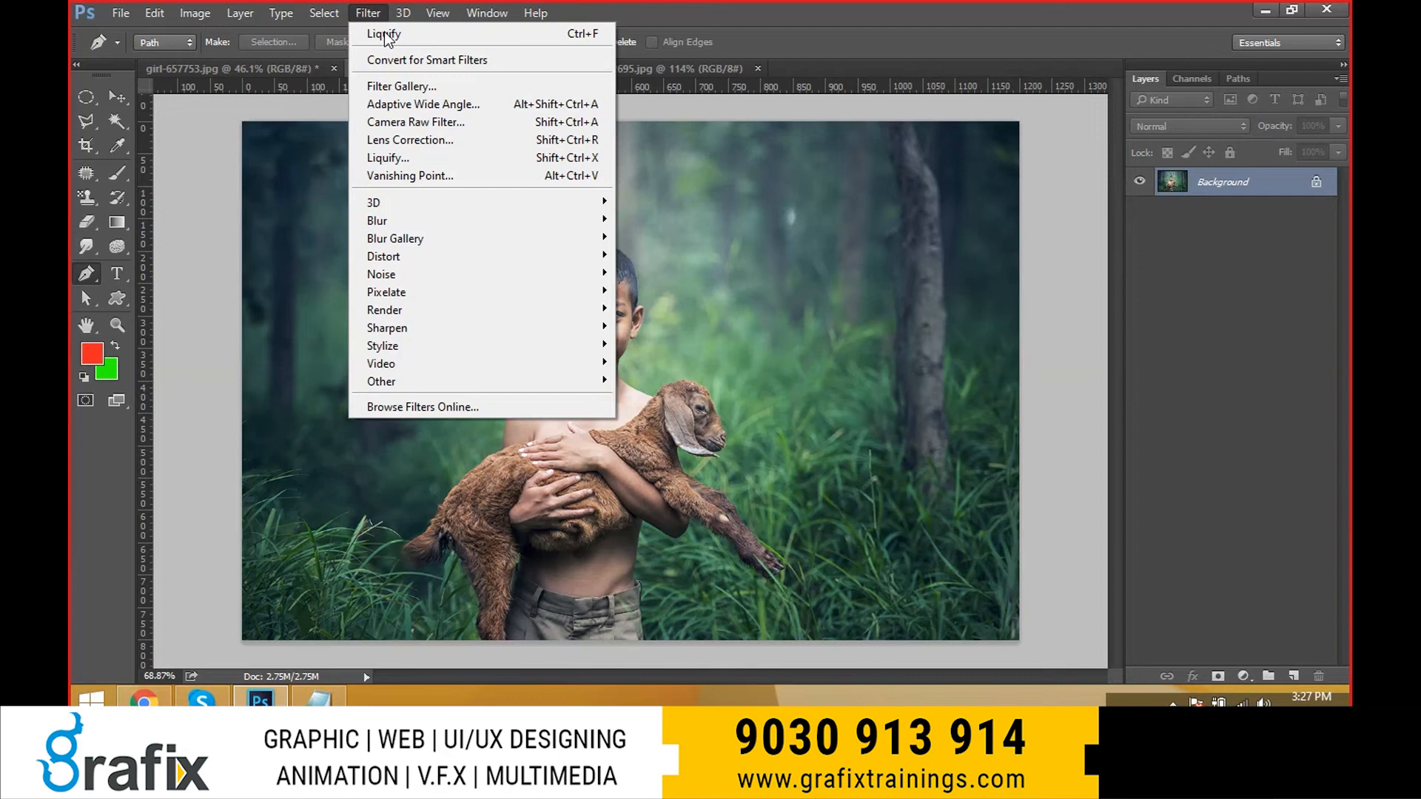
pyautogui.moveTo(517, 220)
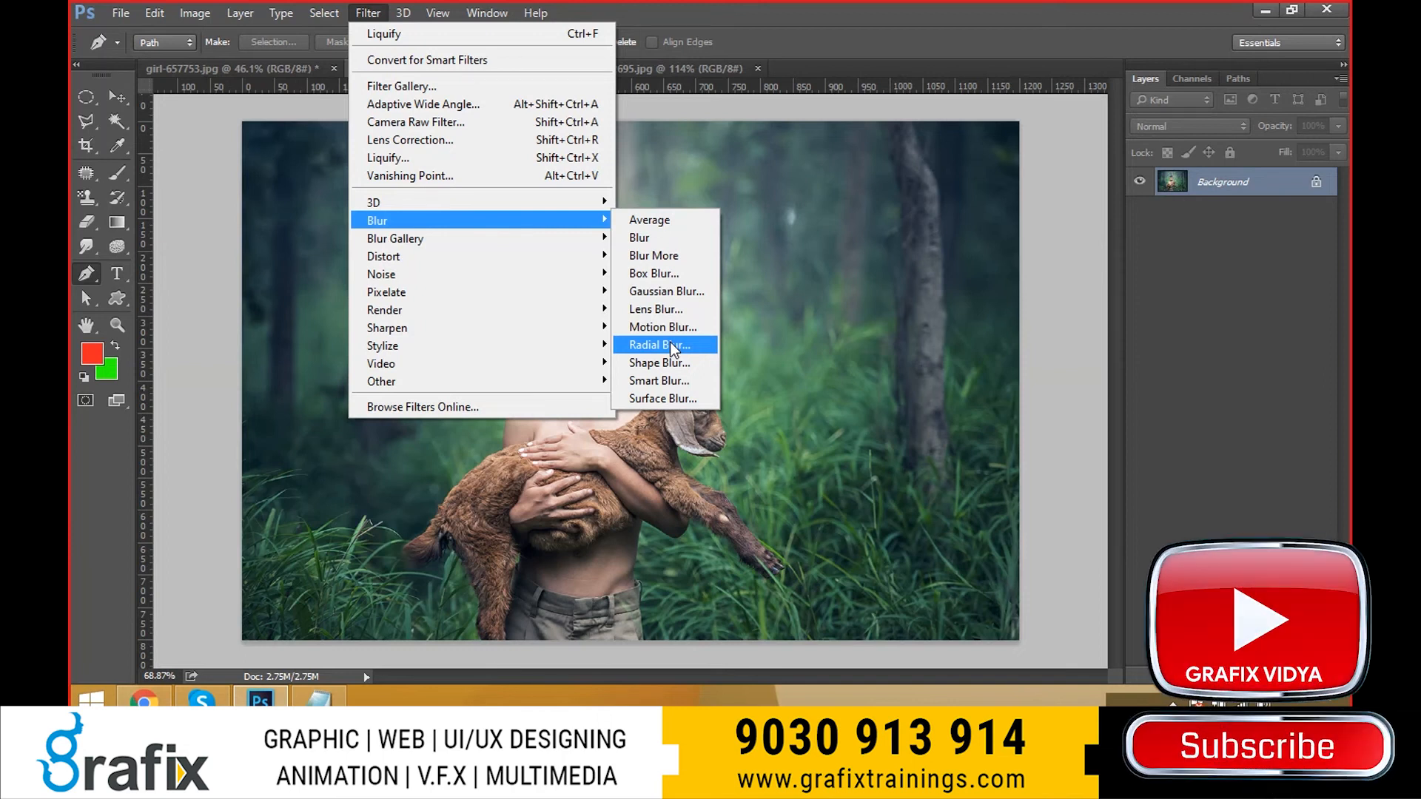
pyautogui.press('Escape')
pyautogui.press('Escape')
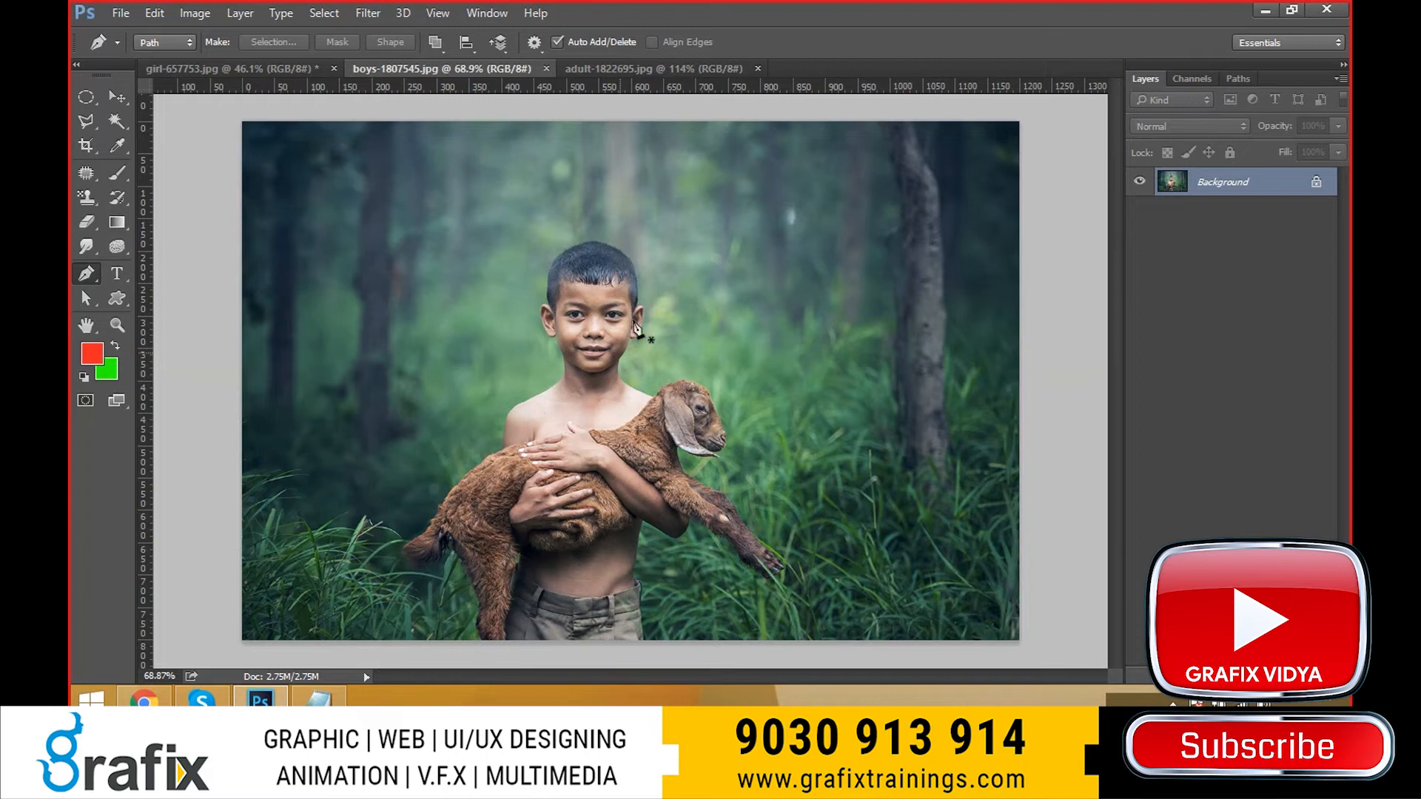
# - Start a Pen path at the photo's bottom edge beside the goat's hind leg and trace up the leg's outer edge
pyautogui.keyDown('ctrl'); pyautogui.click(564, 595); pyautogui.keyUp('ctrl')
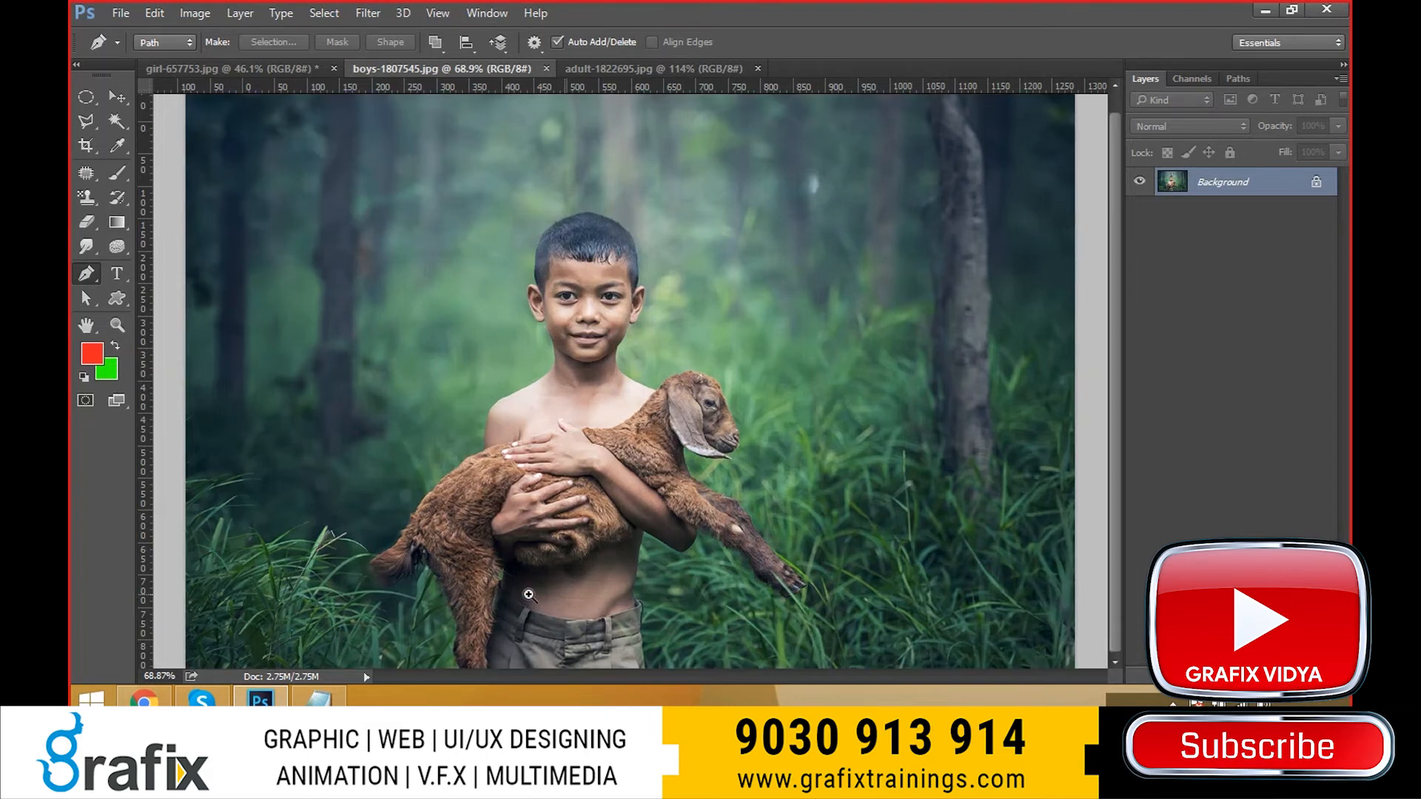
pyautogui.keyDown('ctrl'); pyautogui.click(528, 594); pyautogui.keyUp('ctrl')
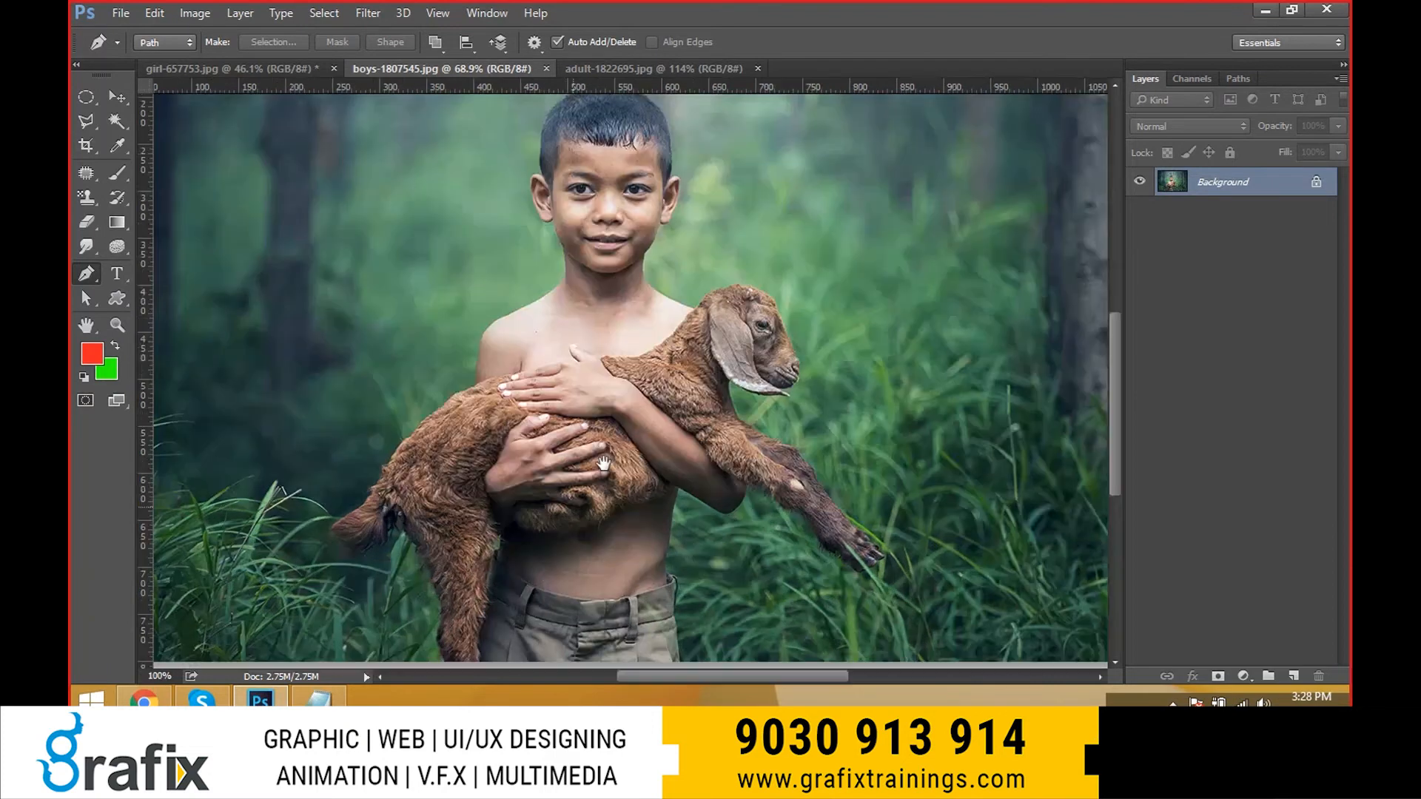
pyautogui.keyDown('alt'); pyautogui.click(603, 464); pyautogui.keyUp('alt')
pyautogui.scroll(2, 627, 374)
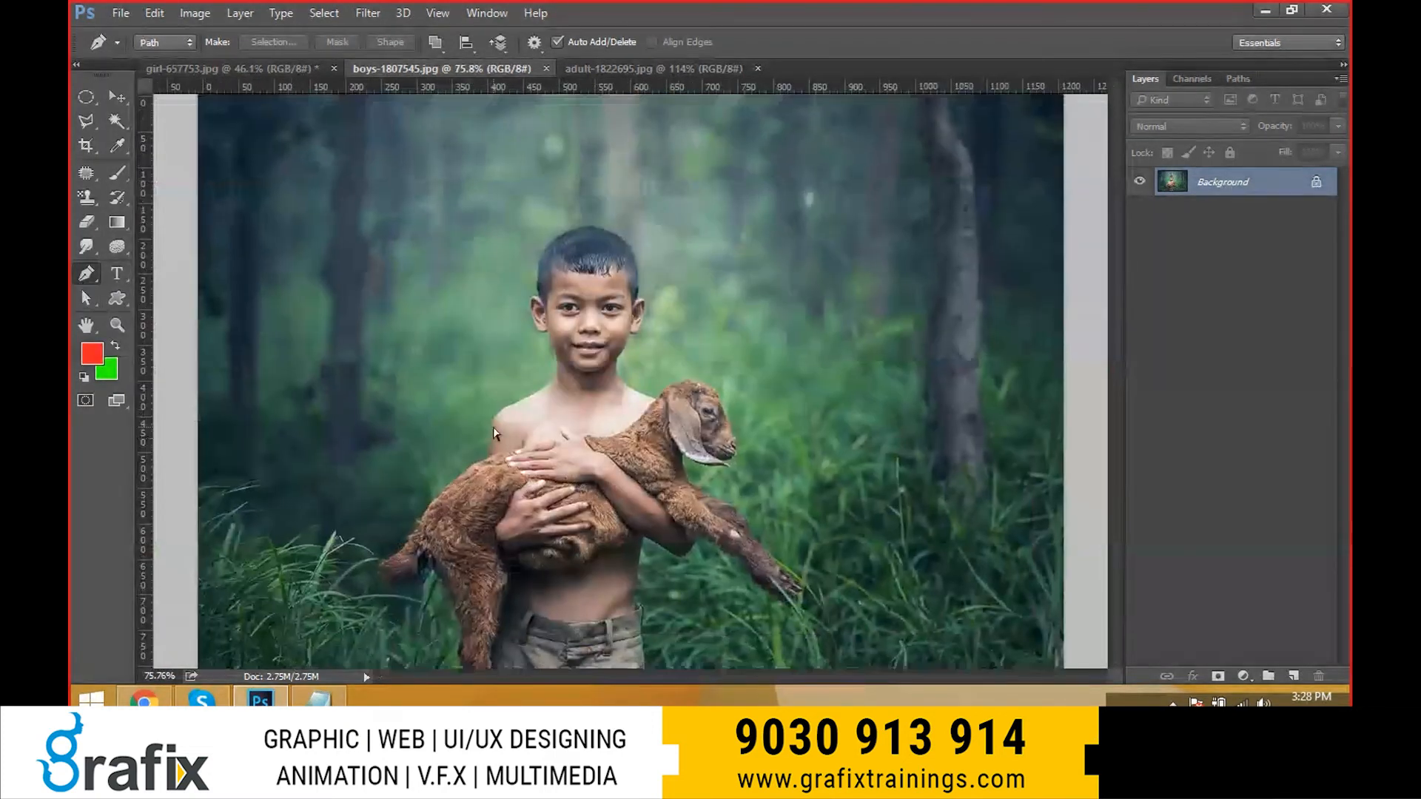
pyautogui.scroll(5, 494, 433)
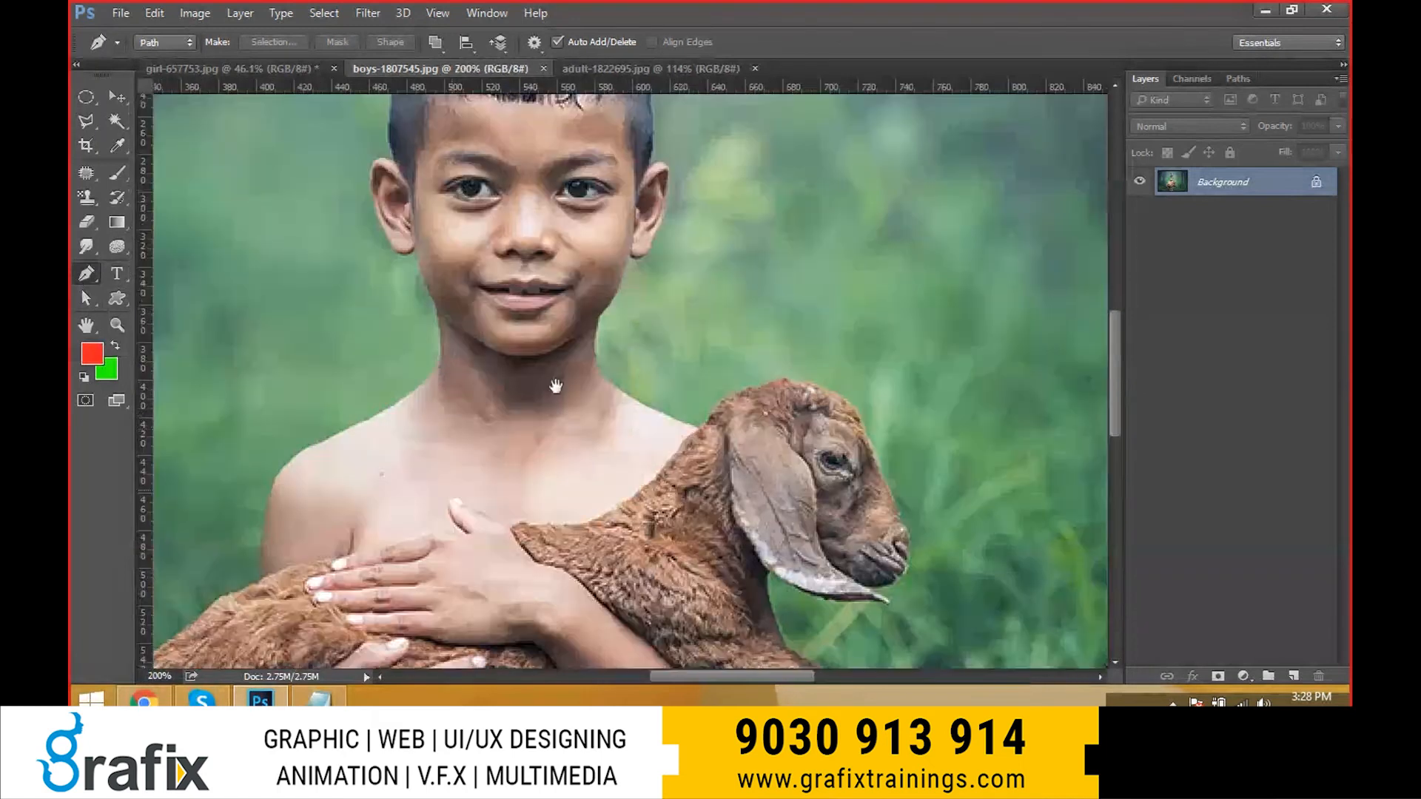
pyautogui.moveTo(453, 485); pyautogui.dragTo(717, 155)
pyautogui.moveTo(540, 518); pyautogui.dragTo(615, 198)
pyautogui.click(546, 484)
pyautogui.click(527, 441)
pyautogui.moveTo(536, 397); pyautogui.dragTo(538, 384)
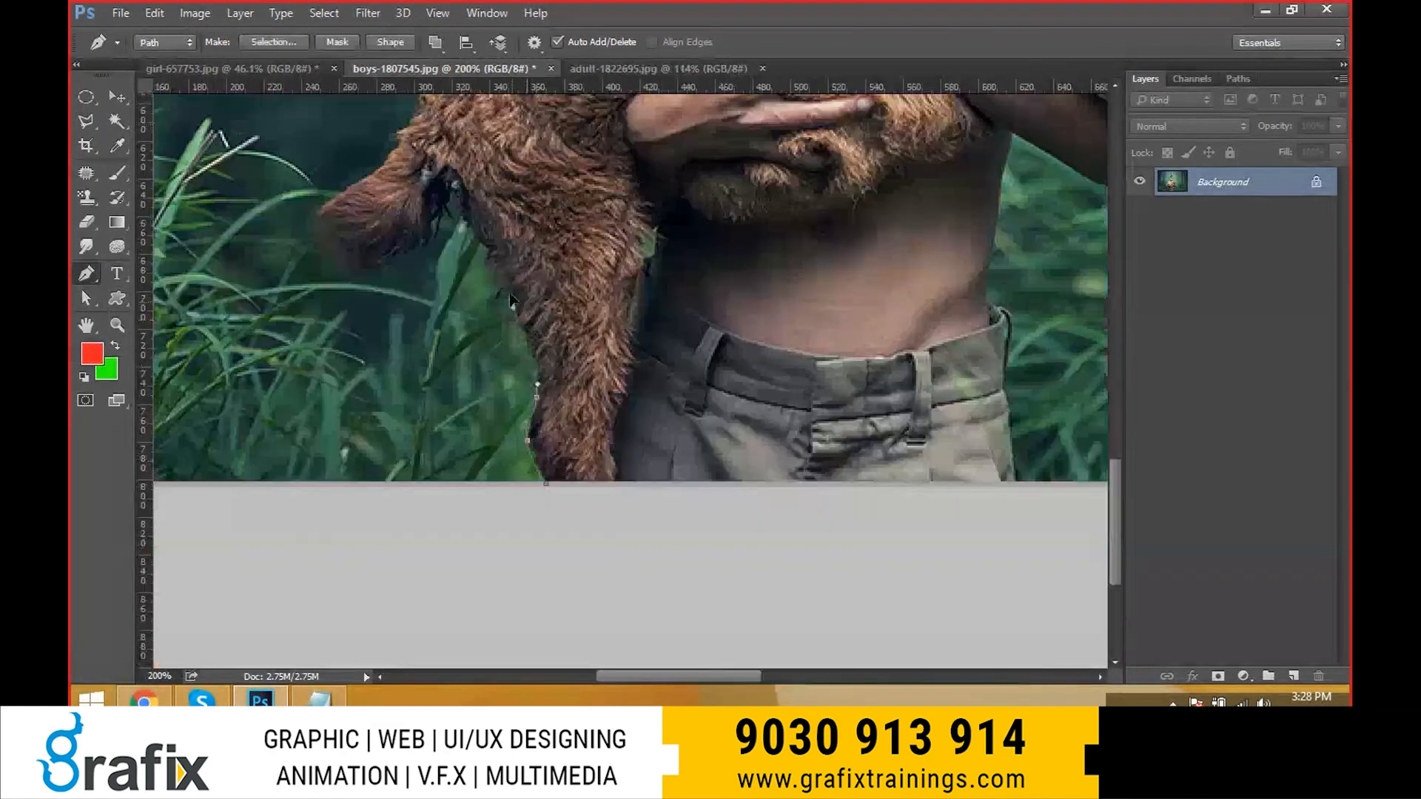
# - Continue the path up the goat's hind leg and around its tail
pyautogui.moveTo(512, 304)
pyautogui.mouseDown()
pyautogui.moveTo(495, 252)
pyautogui.moveTo(433, 234)
pyautogui.moveTo(376, 268)
pyautogui.moveTo(328, 256)
pyautogui.moveTo(335, 196)
pyautogui.mouseUp()
pyautogui.click(465, 213)
pyautogui.click(450, 186)
pyautogui.click(396, 152)
pyautogui.moveTo(461, 112); pyautogui.dragTo(398, 407)
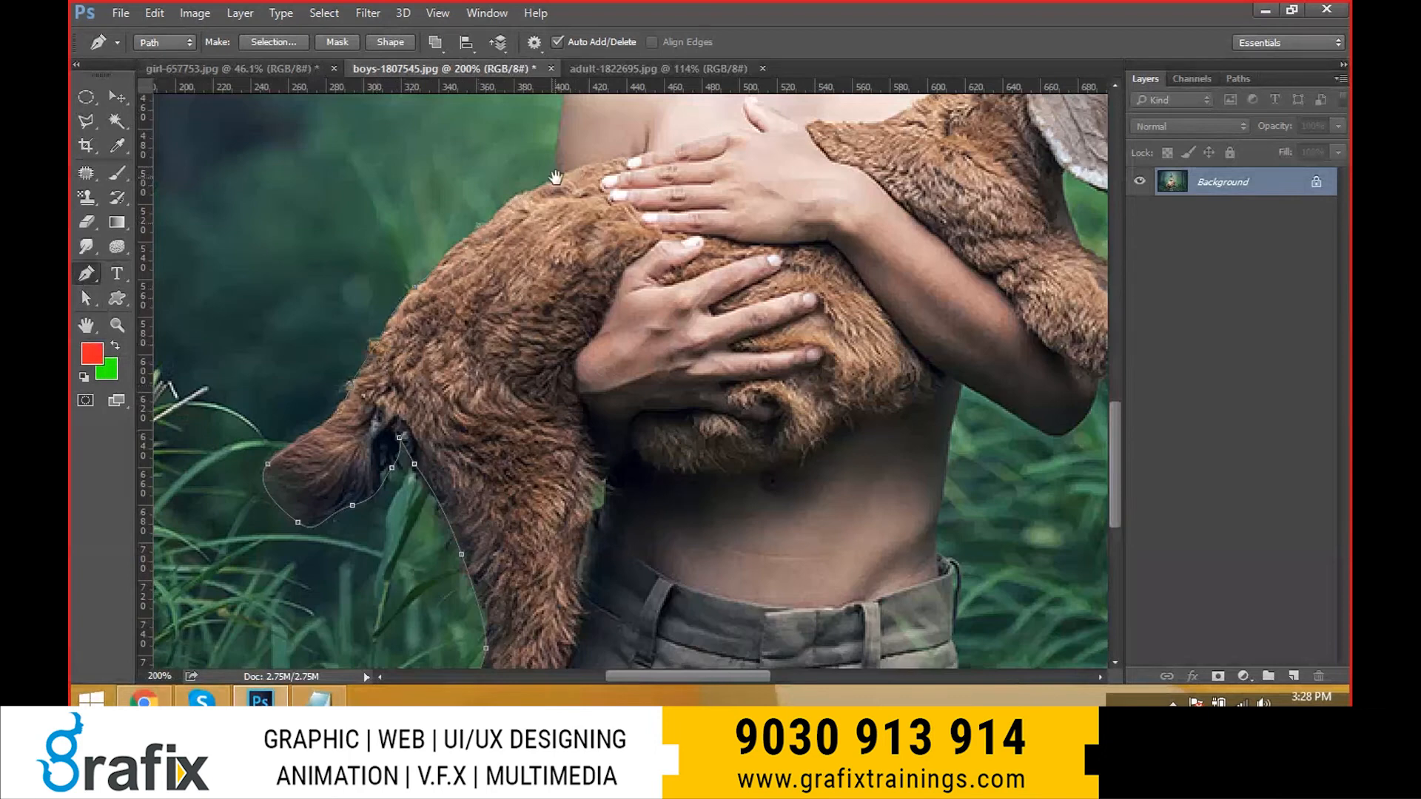
# - Extend the path along the goat's back and over the boy's left-hand shoulder towards his neck
pyautogui.moveTo(556, 178); pyautogui.dragTo(456, 529)
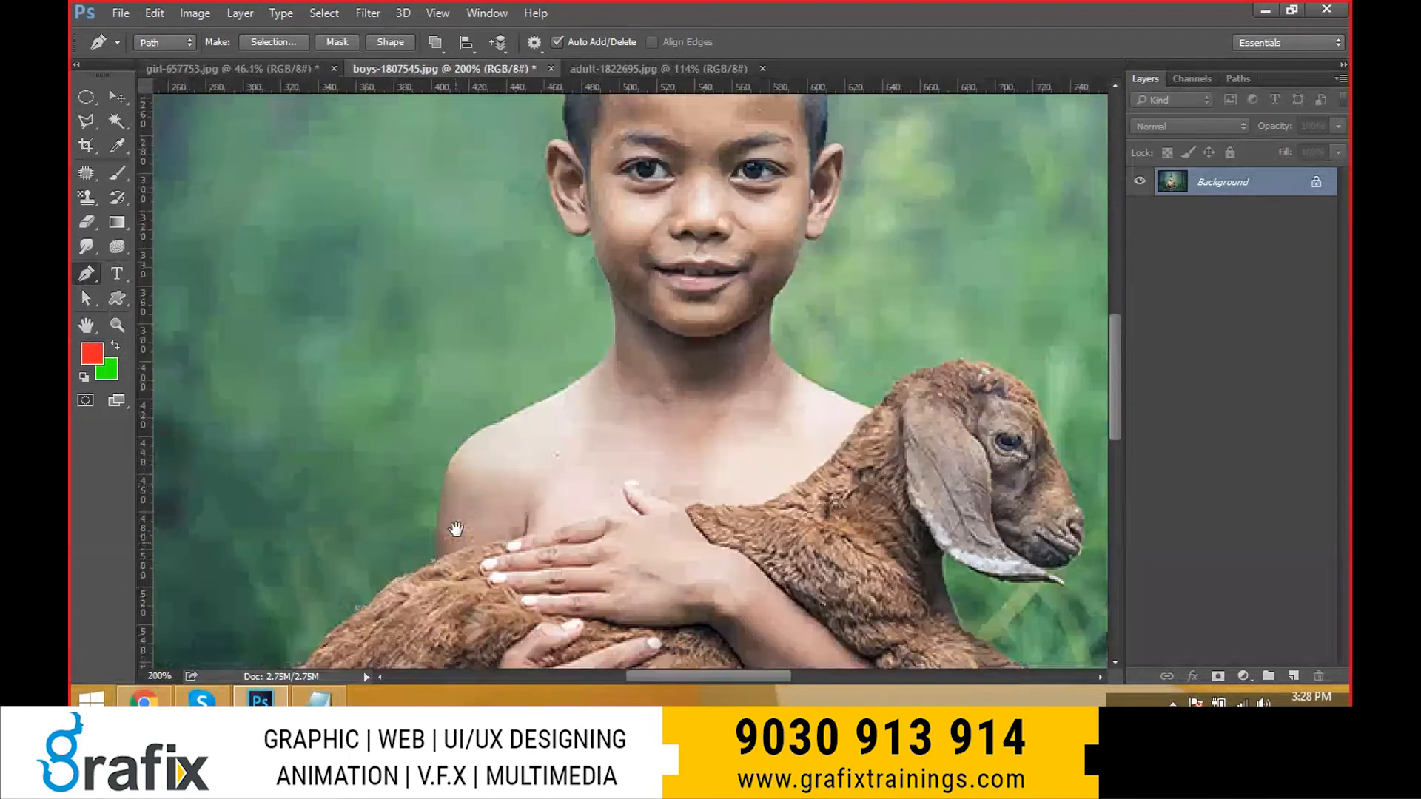
pyautogui.moveTo(471, 435); pyautogui.dragTo(509, 409)
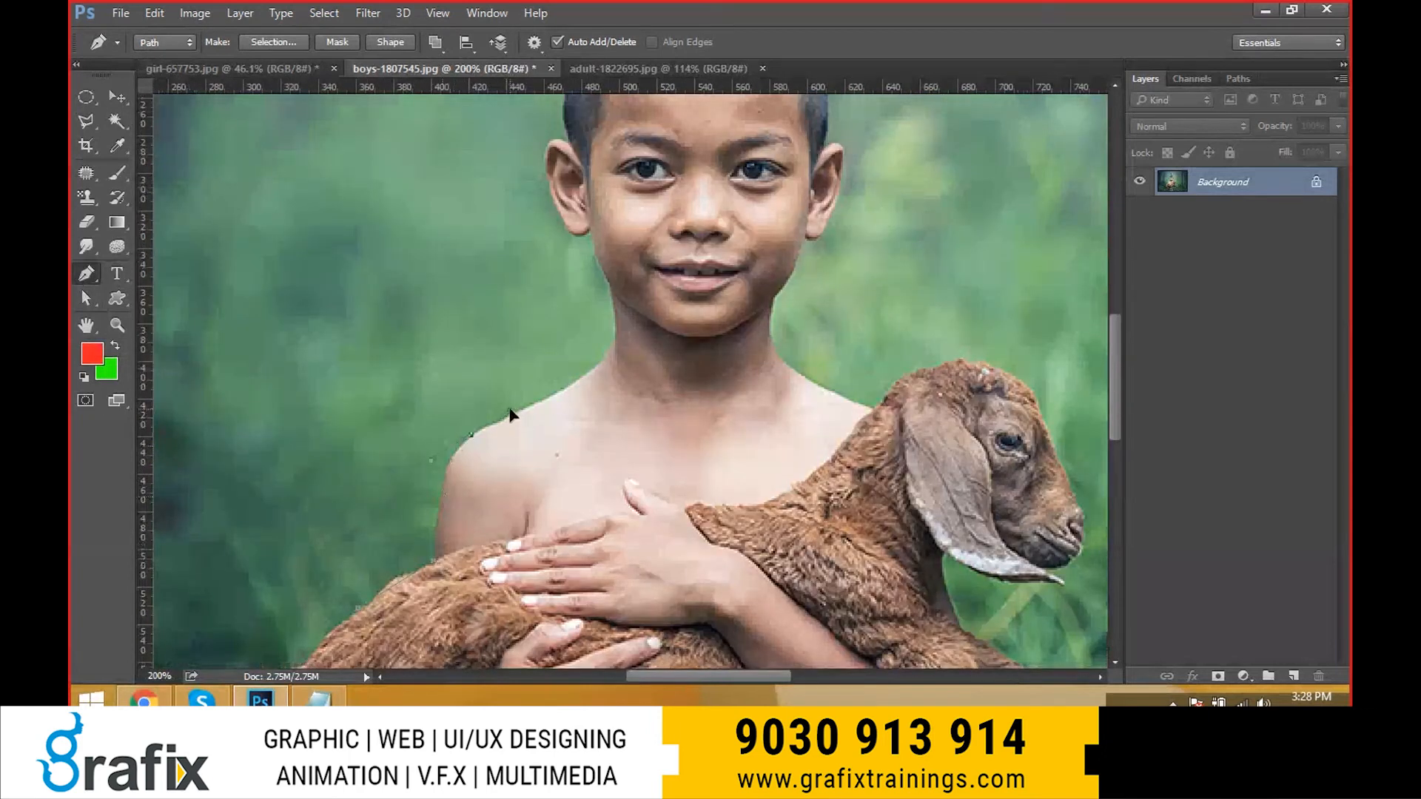
pyautogui.click(562, 396)
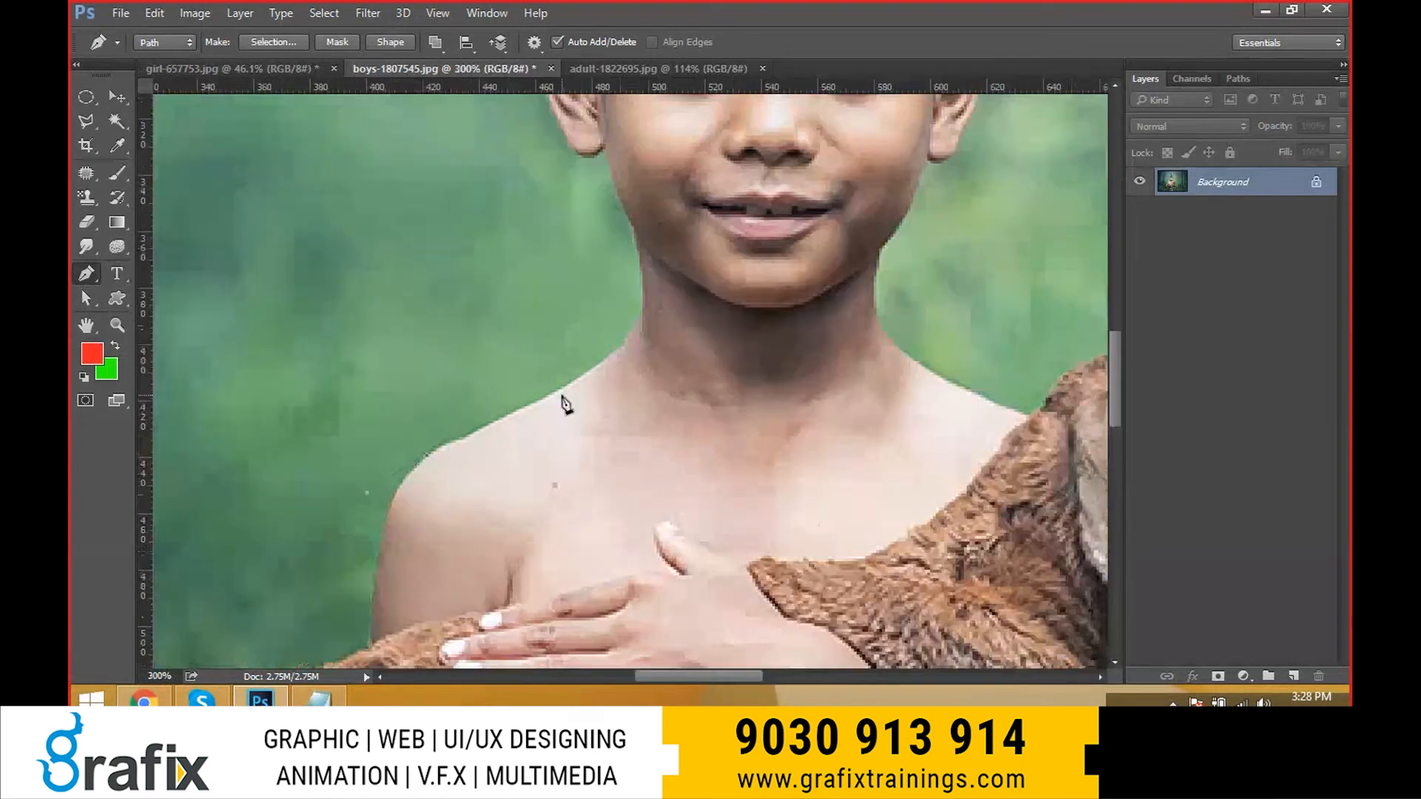
pyautogui.hotkey('ctrl', '+')
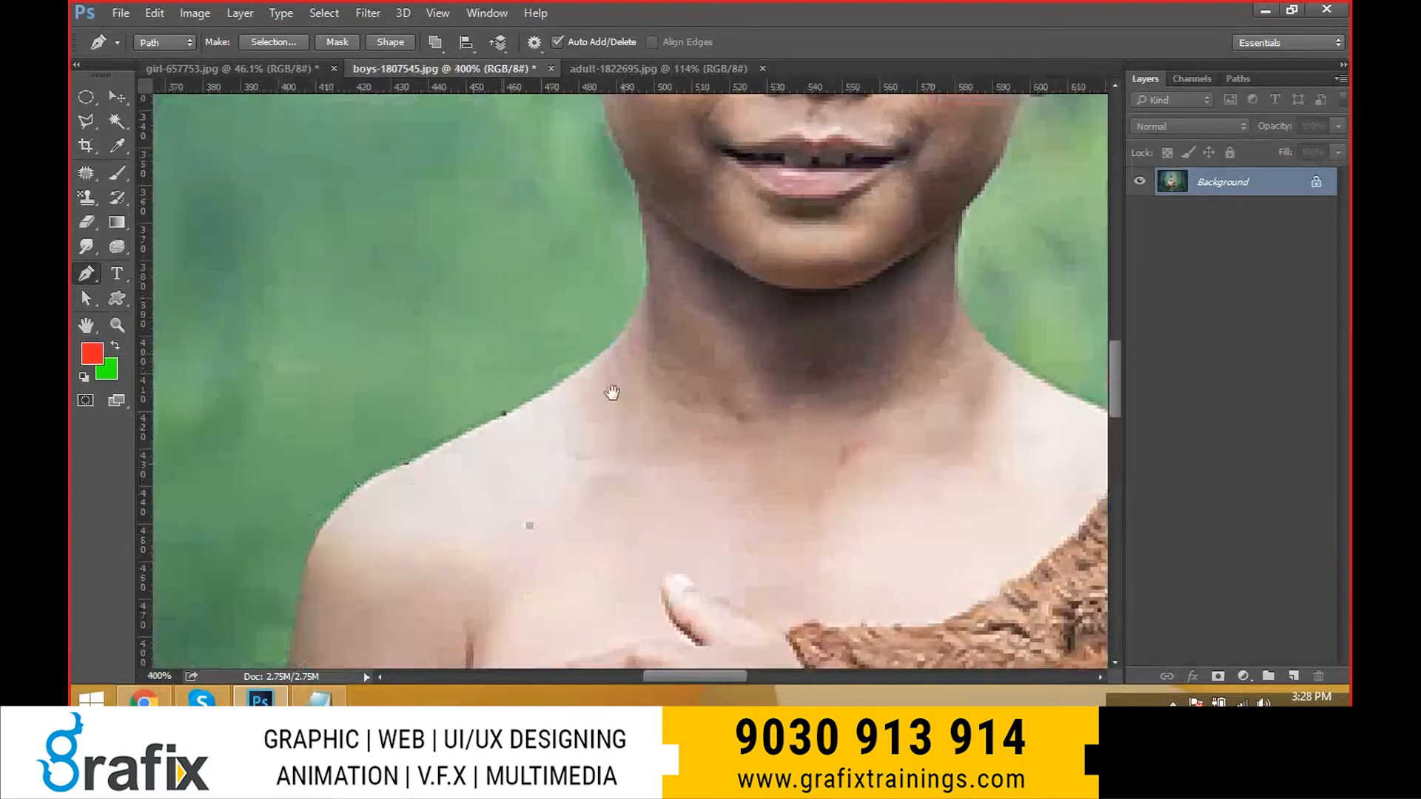
pyautogui.moveTo(612, 393); pyautogui.dragTo(516, 575)
# - Trace the path up the left-hand side of the boy's neck and jaw and around his ear
pyautogui.moveTo(551, 464); pyautogui.dragTo(591, 370)
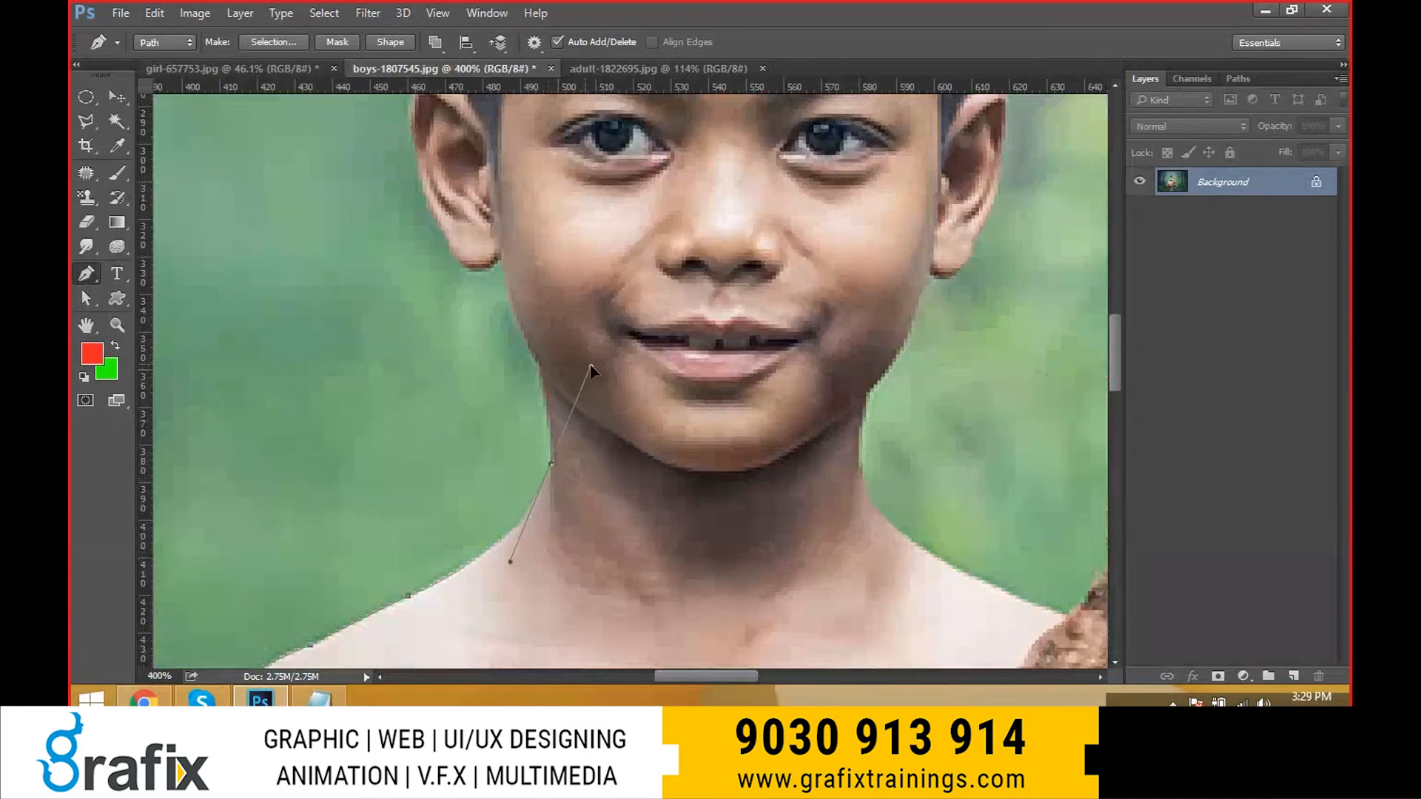
pyautogui.keyDown('alt'); pyautogui.click(551, 467); pyautogui.keyUp('alt')
pyautogui.moveTo(539, 381); pyautogui.dragTo(542, 483)
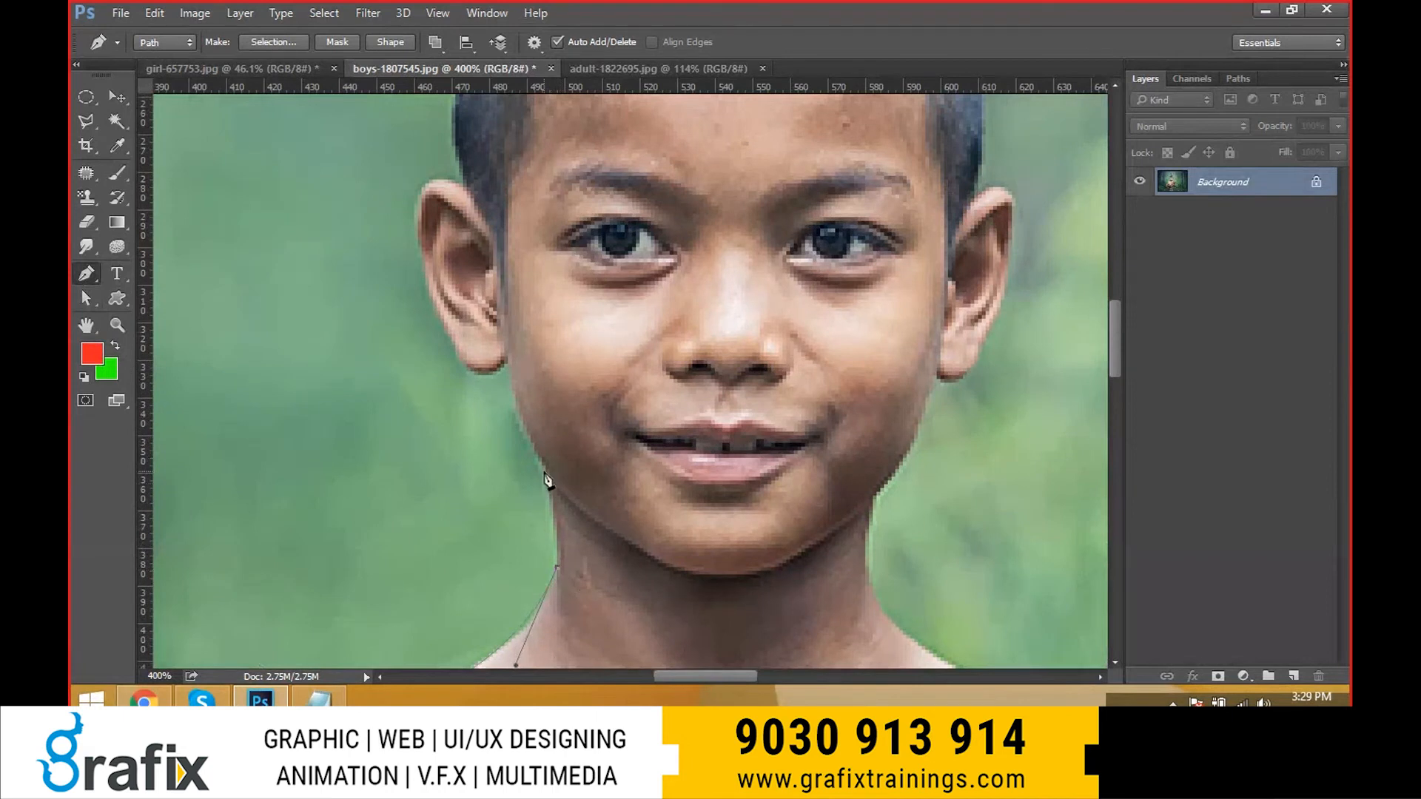
pyautogui.moveTo(551, 469); pyautogui.dragTo(575, 555)
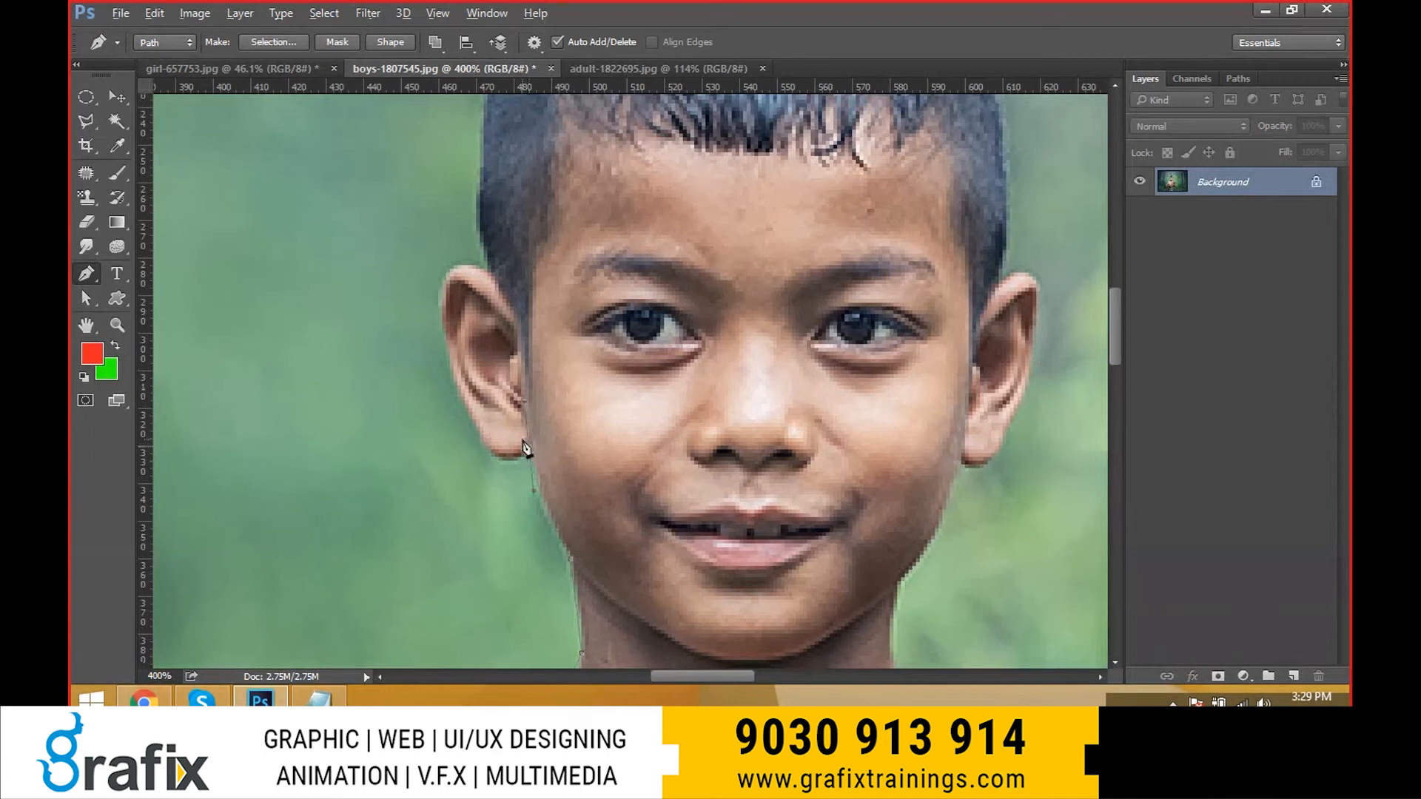
pyautogui.moveTo(476, 431); pyautogui.dragTo(456, 386)
pyautogui.moveTo(466, 270); pyautogui.dragTo(506, 482)
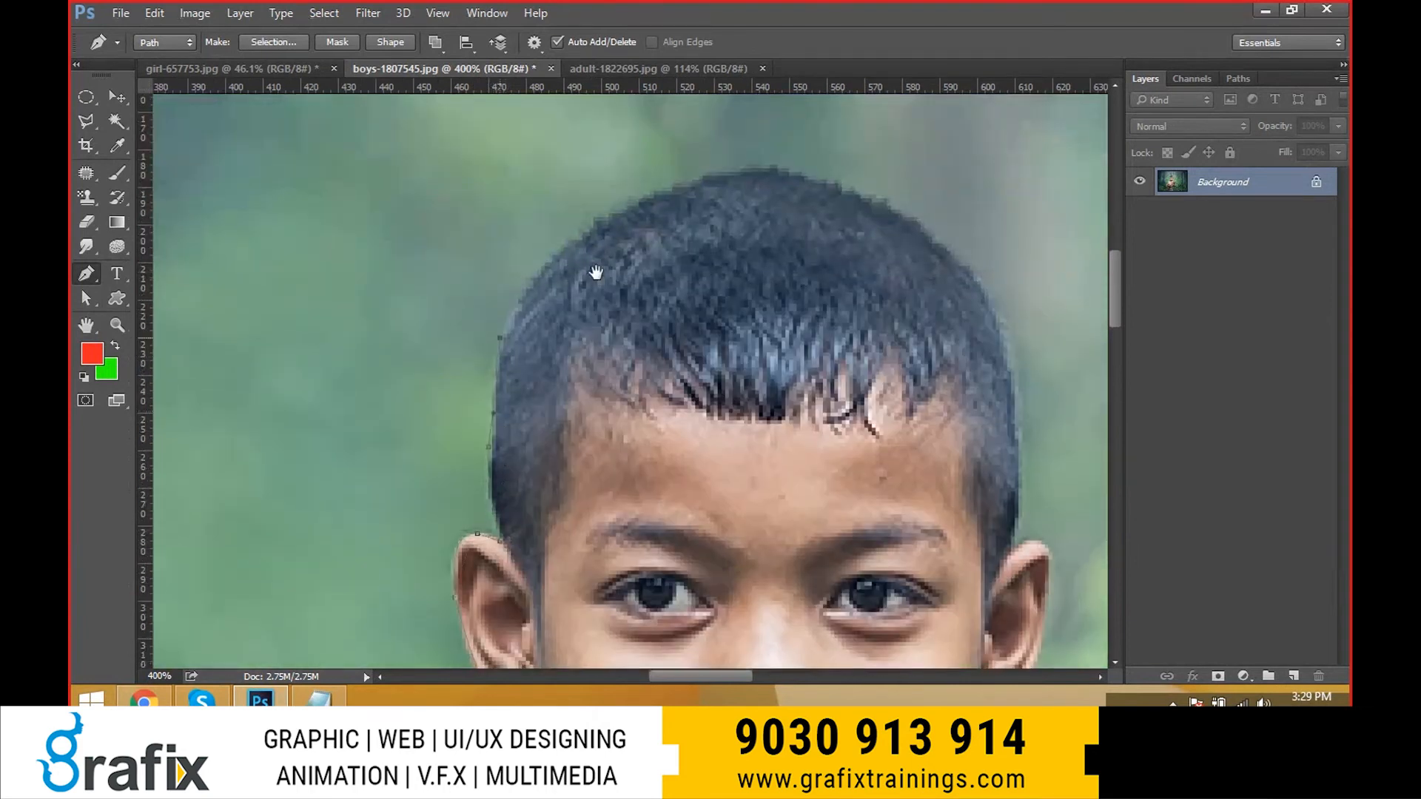
# - Carry the path with curved segments over the boy's hair and down to his right-hand ear
pyautogui.moveTo(596, 273); pyautogui.dragTo(458, 491)
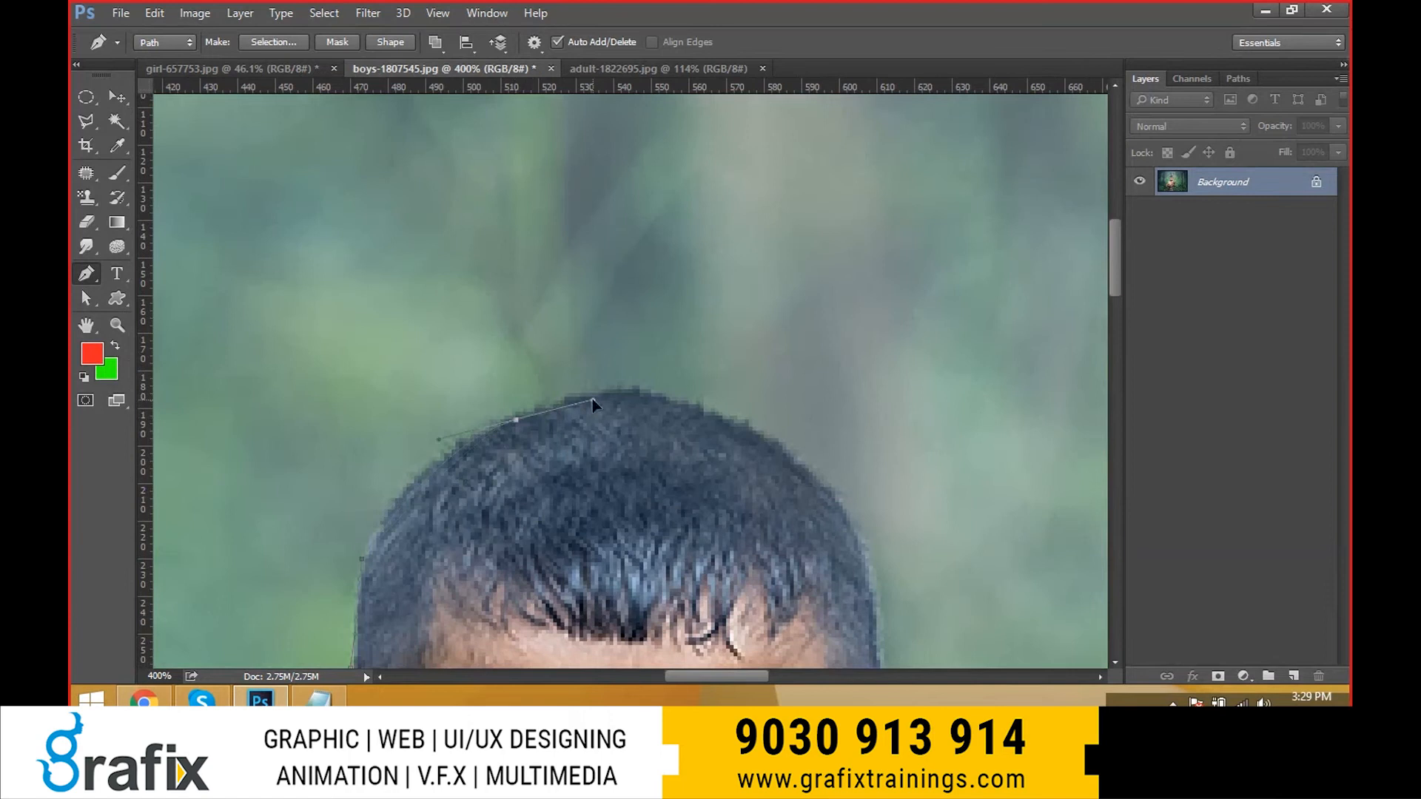
pyautogui.moveTo(587, 393); pyautogui.dragTo(761, 376)
pyautogui.keyDown('alt'); pyautogui.click(588, 395); pyautogui.keyUp('alt')
pyautogui.moveTo(783, 445); pyautogui.dragTo(881, 519)
pyautogui.click(864, 553)
pyautogui.moveTo(875, 586); pyautogui.dragTo(856, 556)
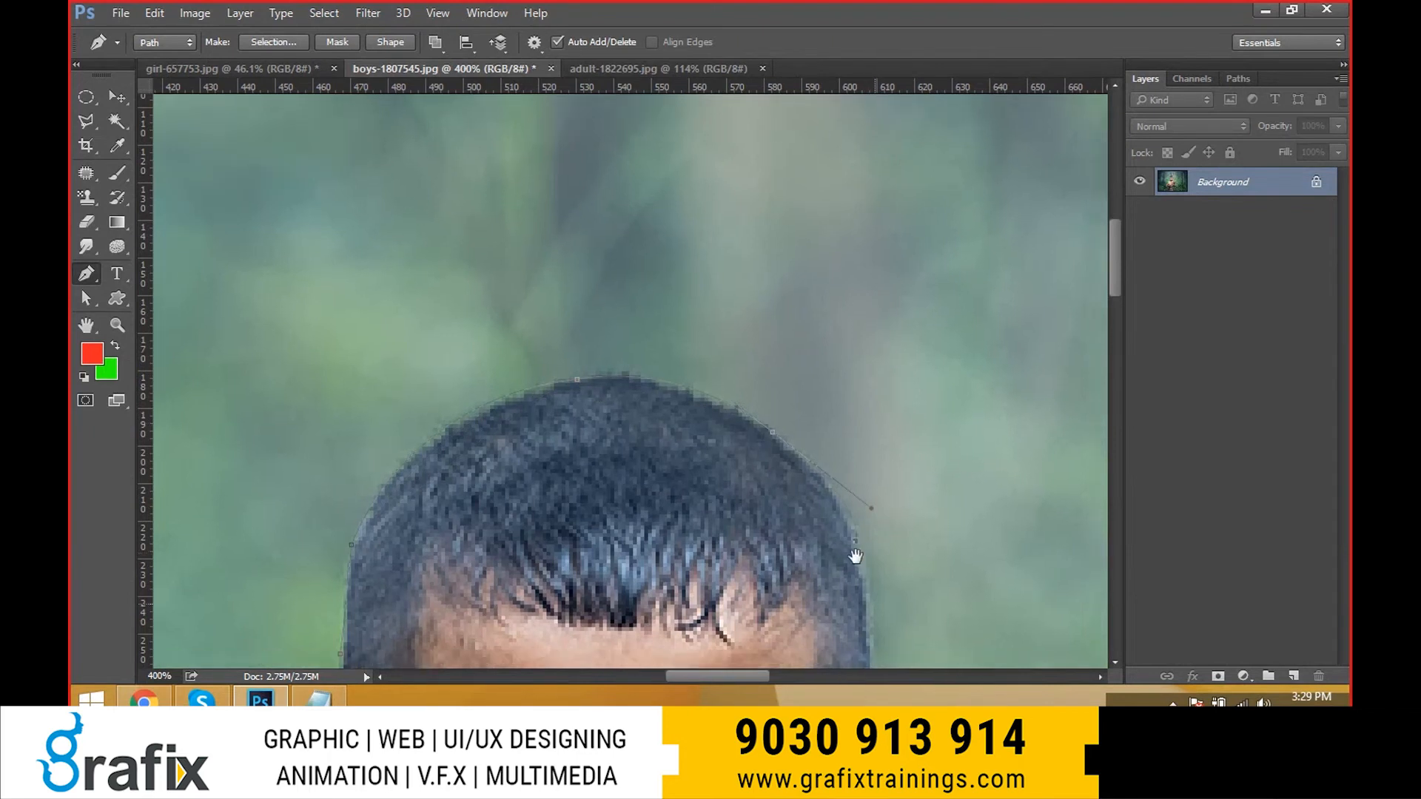
pyautogui.moveTo(855, 556); pyautogui.dragTo(799, 355)
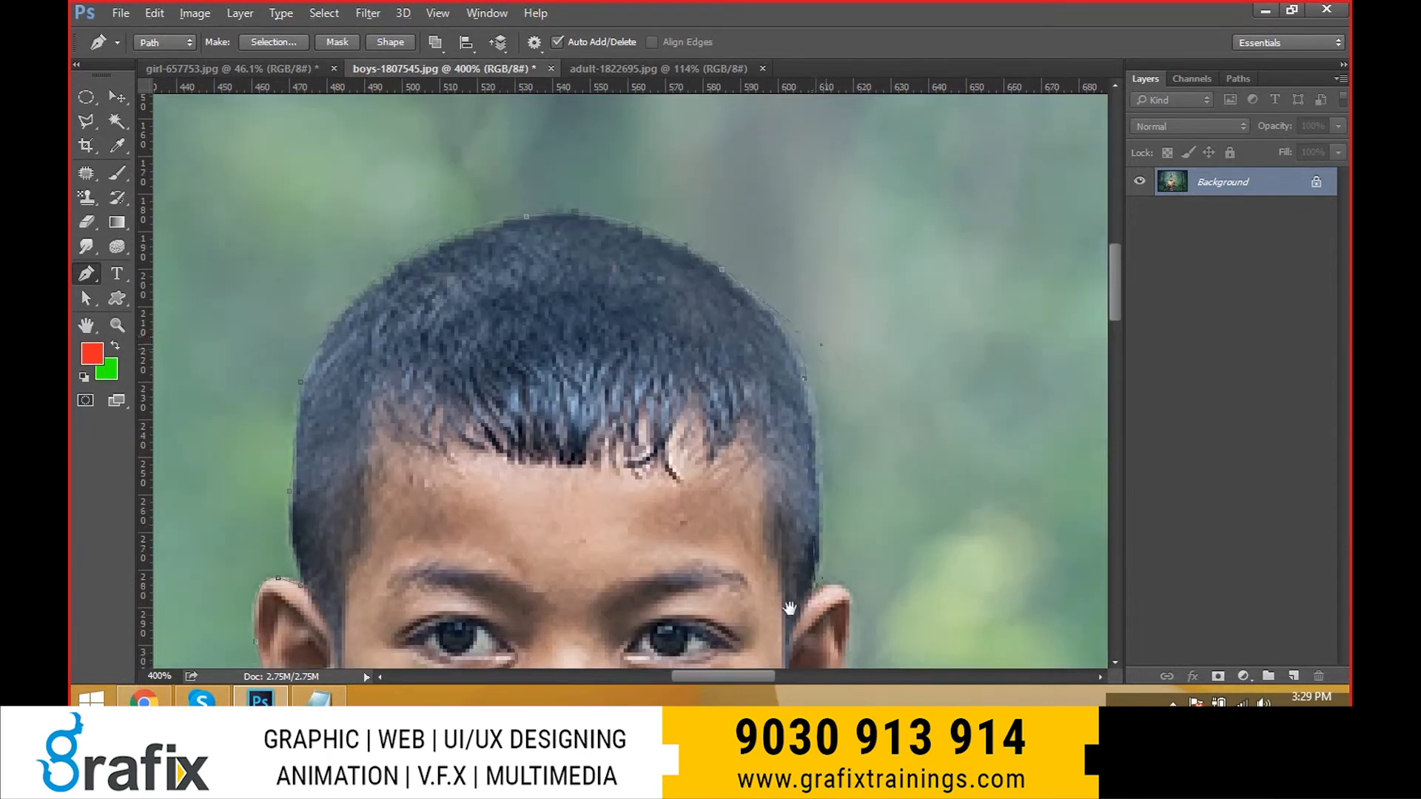
pyautogui.moveTo(790, 608); pyautogui.dragTo(758, 379)
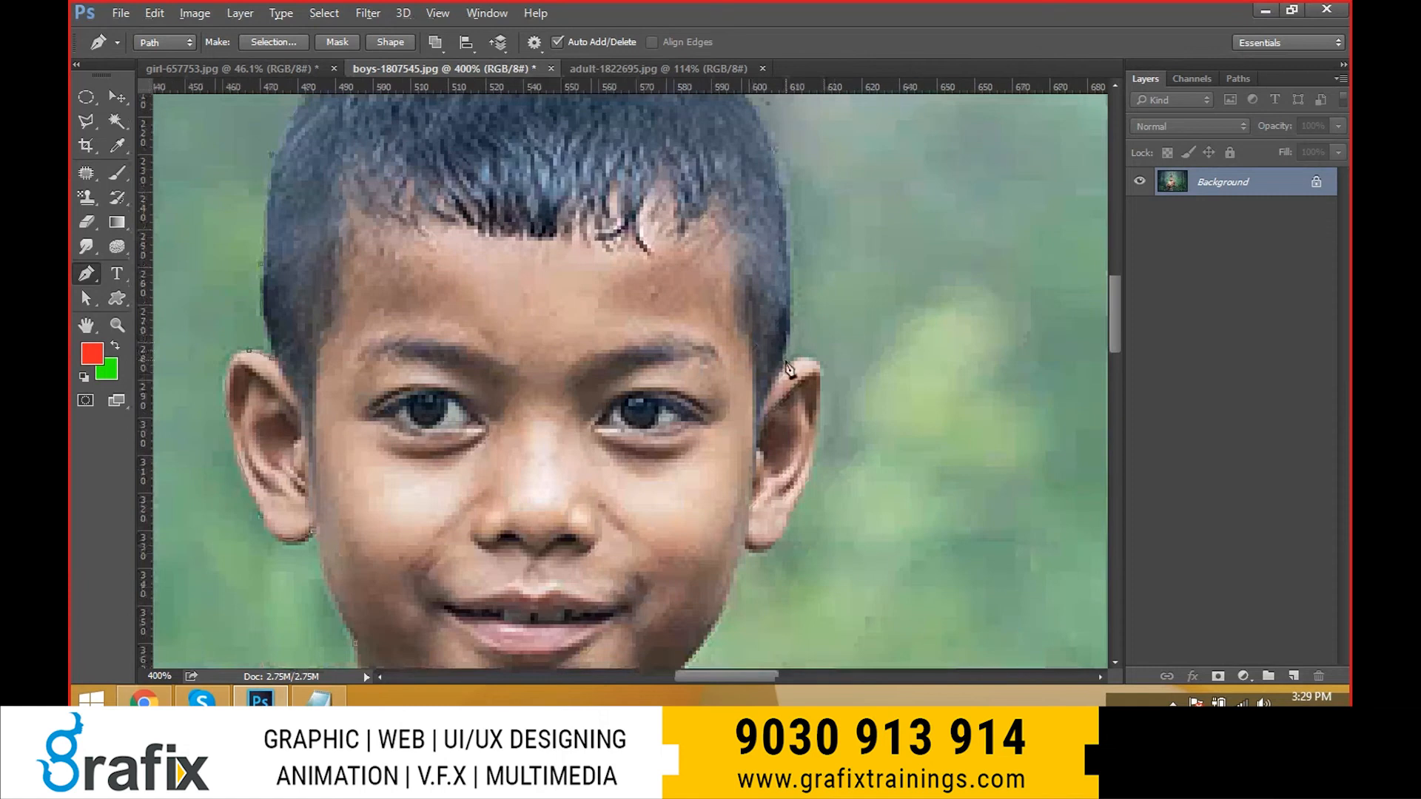
# - Outline the boy's right-hand ear down to the lobe, turning the curve handles into corners where the contour changes direction
pyautogui.click(772, 490)
pyautogui.hotkey('ctrl', 'z')
pyautogui.moveTo(825, 388); pyautogui.dragTo(826, 434)
pyautogui.moveTo(798, 492); pyautogui.dragTo(785, 511)
pyautogui.keyDown('alt'); pyautogui.click(798, 492); pyautogui.keyUp('alt')
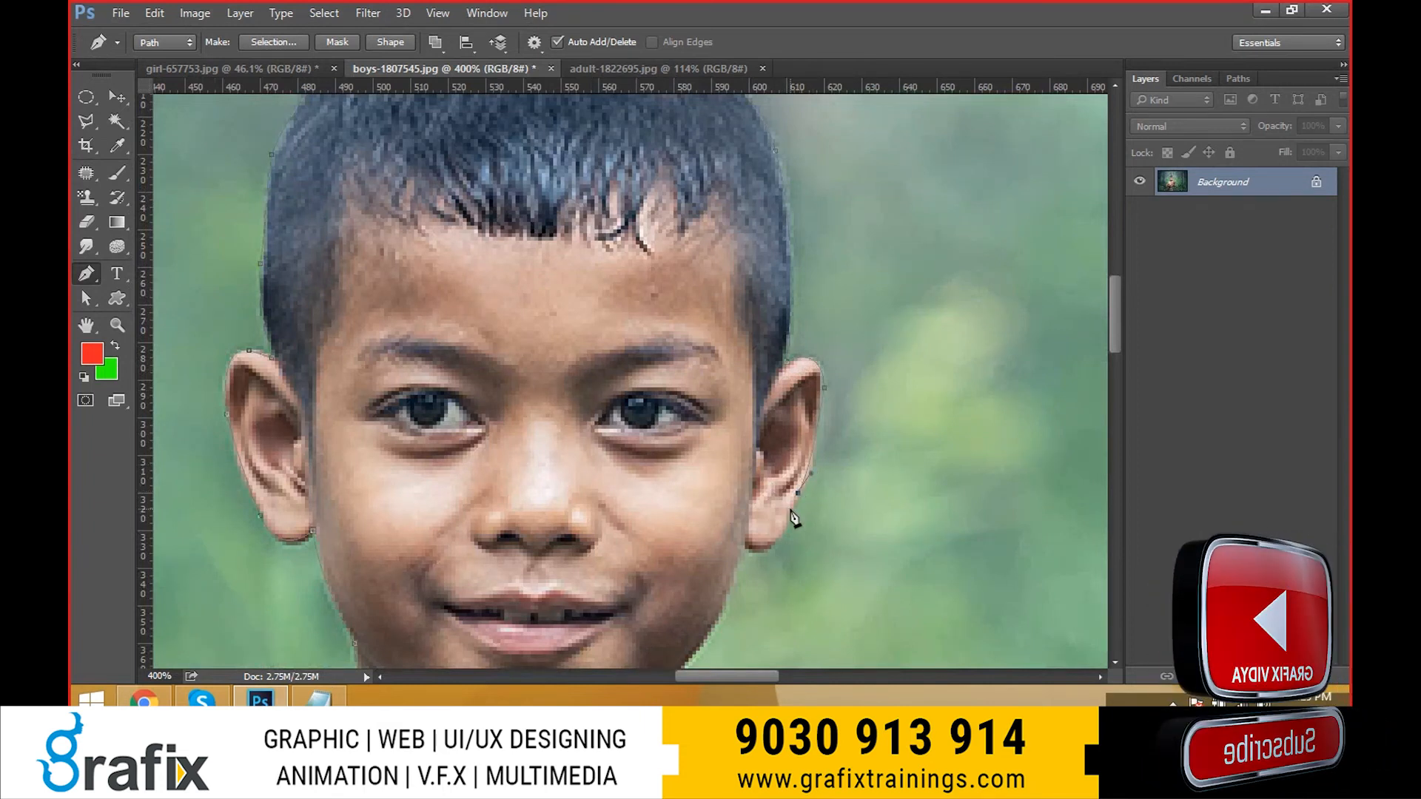
pyautogui.moveTo(747, 546); pyautogui.dragTo(708, 526)
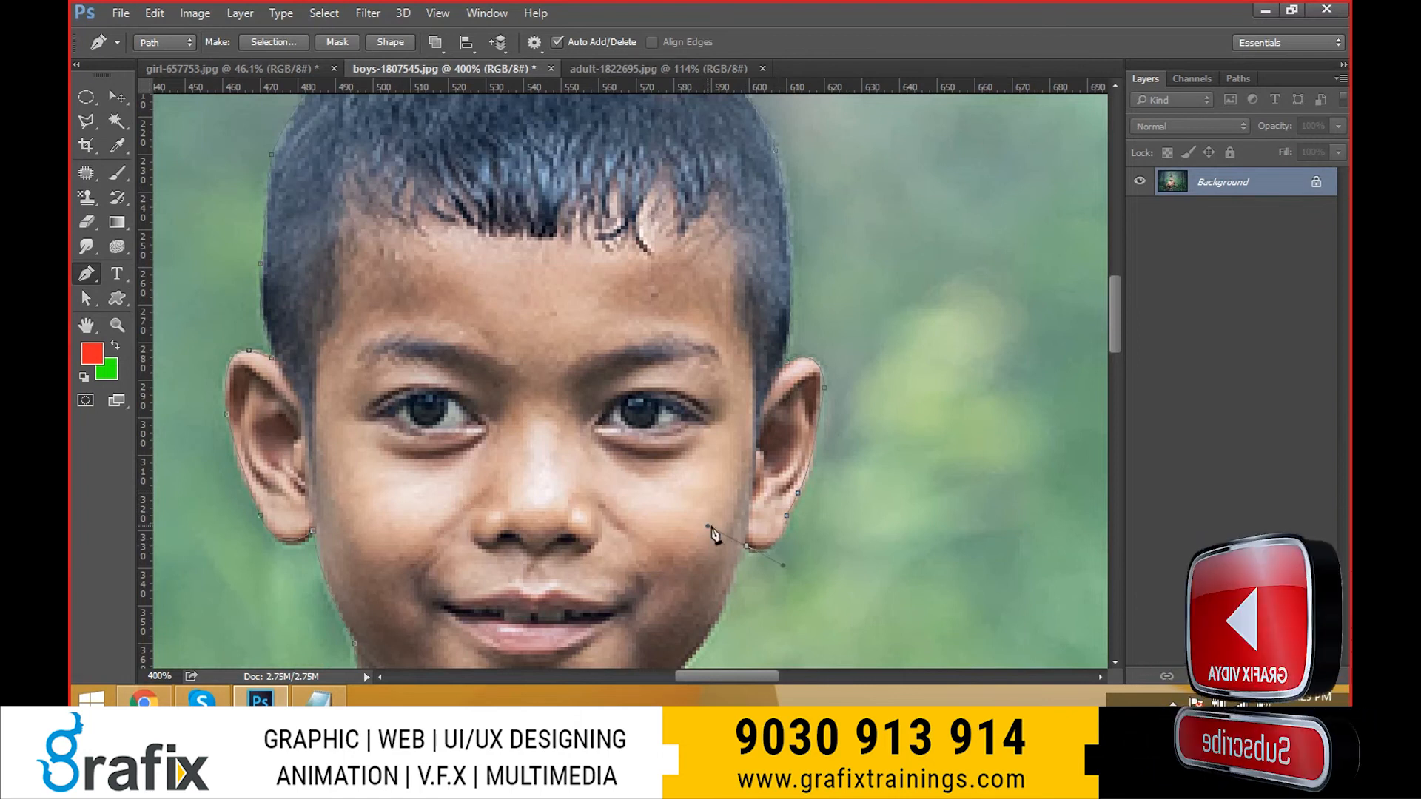
pyautogui.keyDown('alt'); pyautogui.click(747, 547); pyautogui.keyUp('alt')
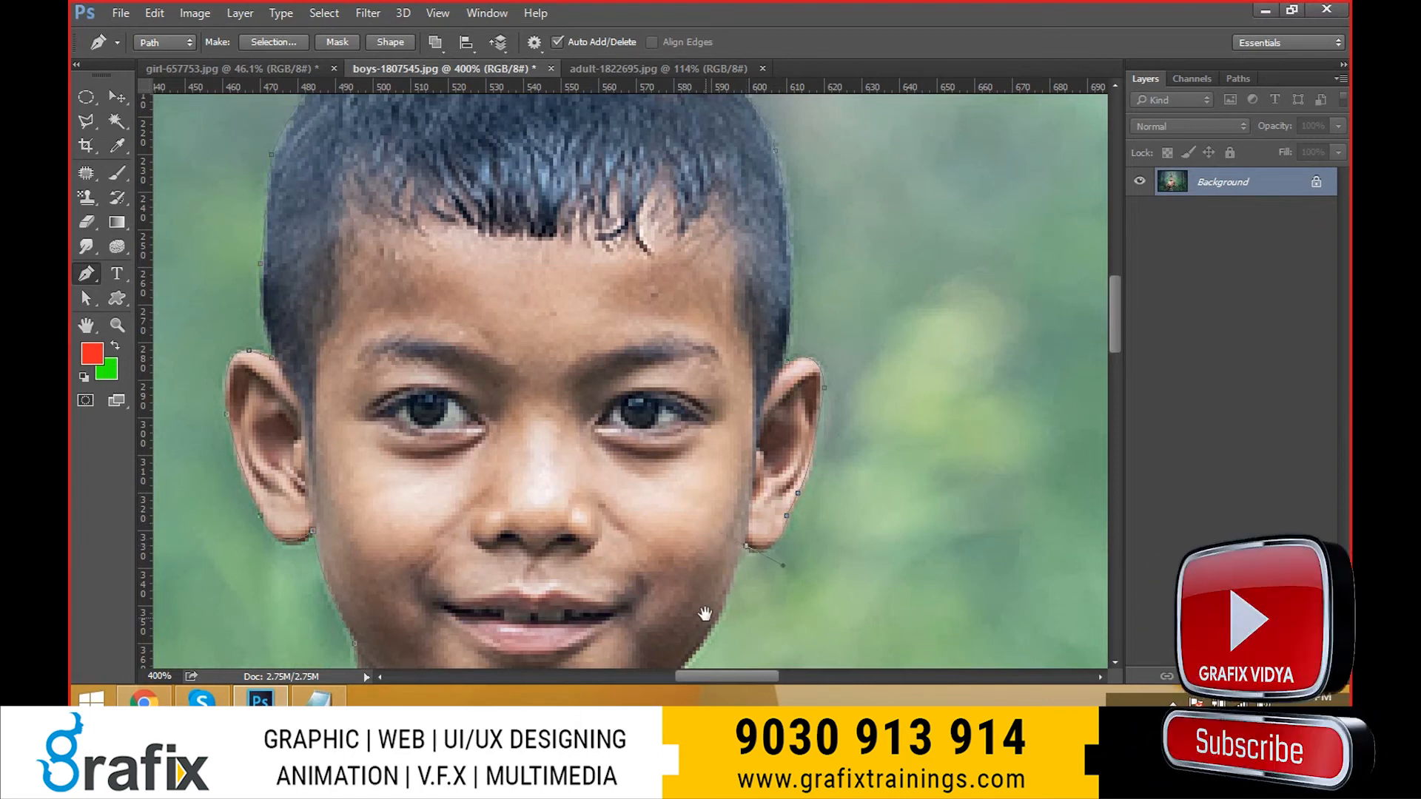
# - Trace the path down the boy's jaw and neck and along his right-hand shoulder
pyautogui.moveTo(705, 615); pyautogui.dragTo(751, 354)
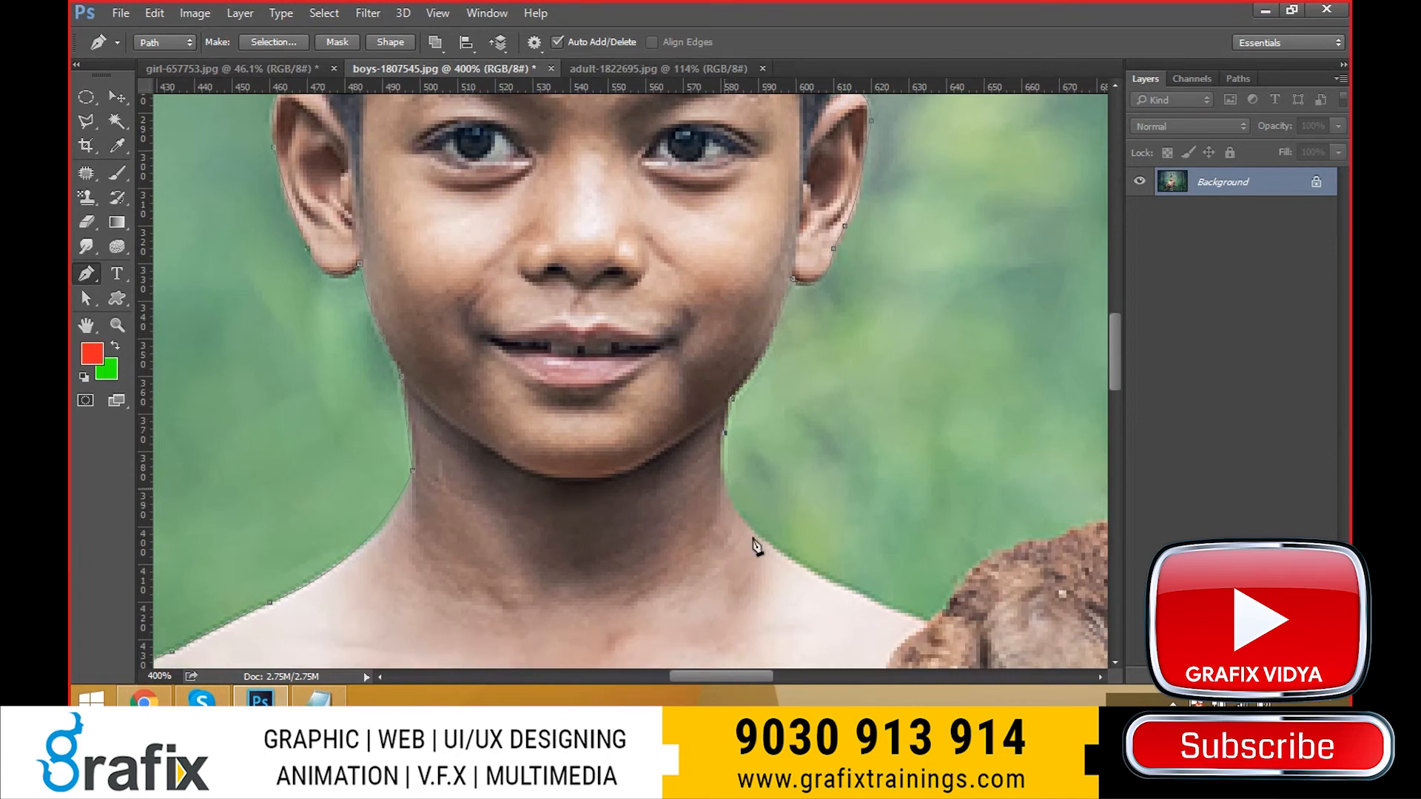
pyautogui.moveTo(754, 546); pyautogui.dragTo(708, 381)
pyautogui.click(778, 424)
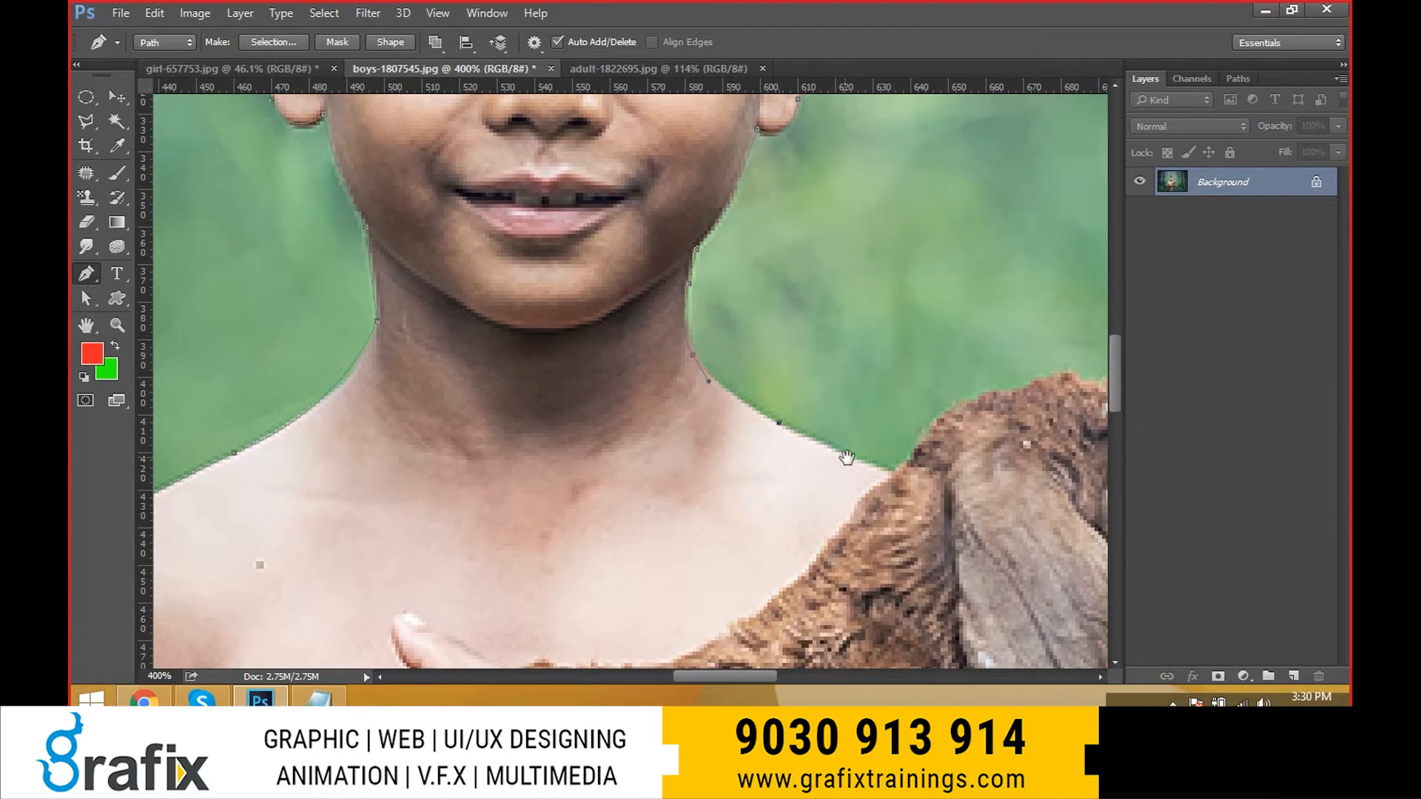
pyautogui.moveTo(848, 457); pyautogui.dragTo(766, 427)
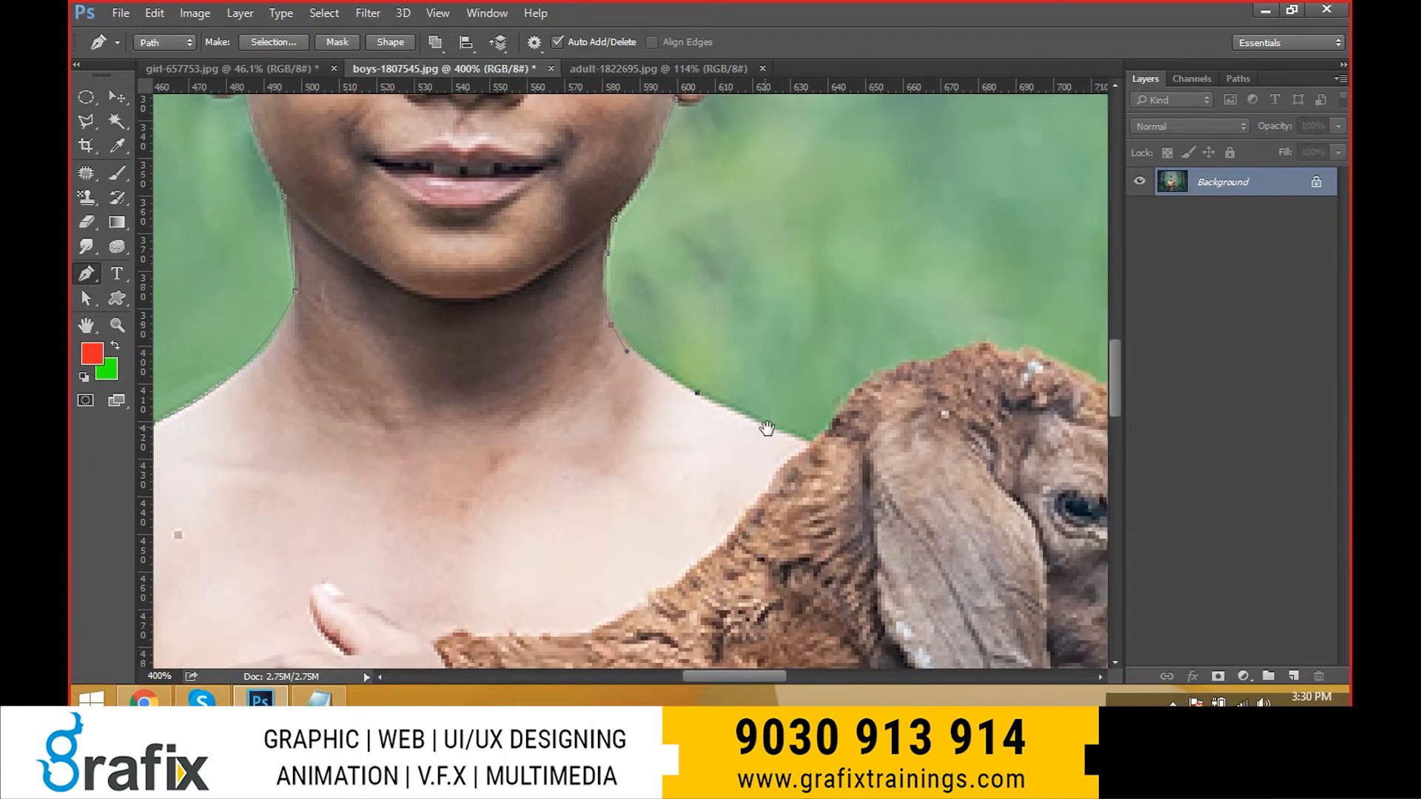
# - Follow the top of the goat's head with anchor points and continue down its forehead towards the nose
pyautogui.moveTo(873, 415); pyautogui.dragTo(678, 396)
pyautogui.moveTo(690, 348); pyautogui.dragTo(806, 331)
pyautogui.hotkey('ctrl', 'z')
pyautogui.click(821, 332)
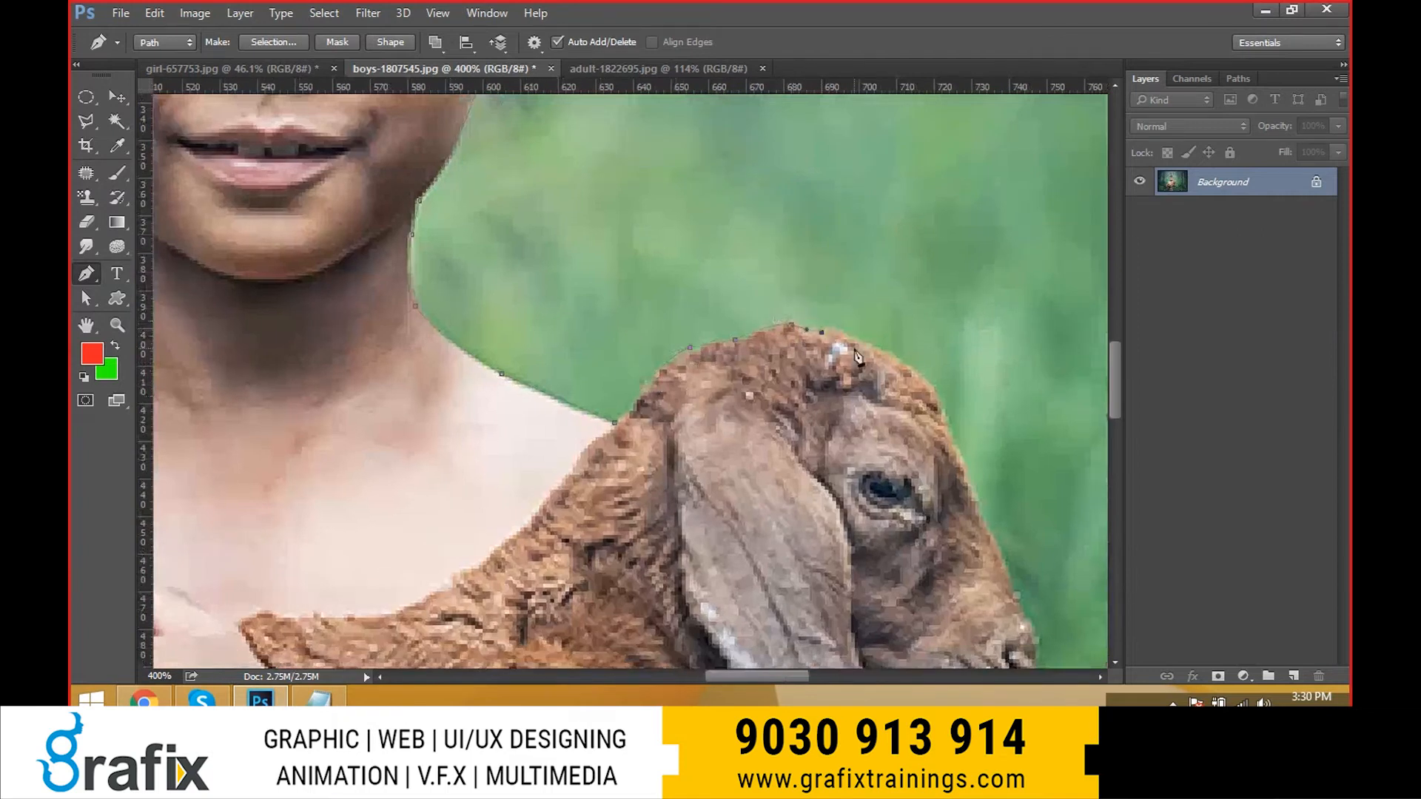
pyautogui.click(874, 347)
pyautogui.click(906, 363)
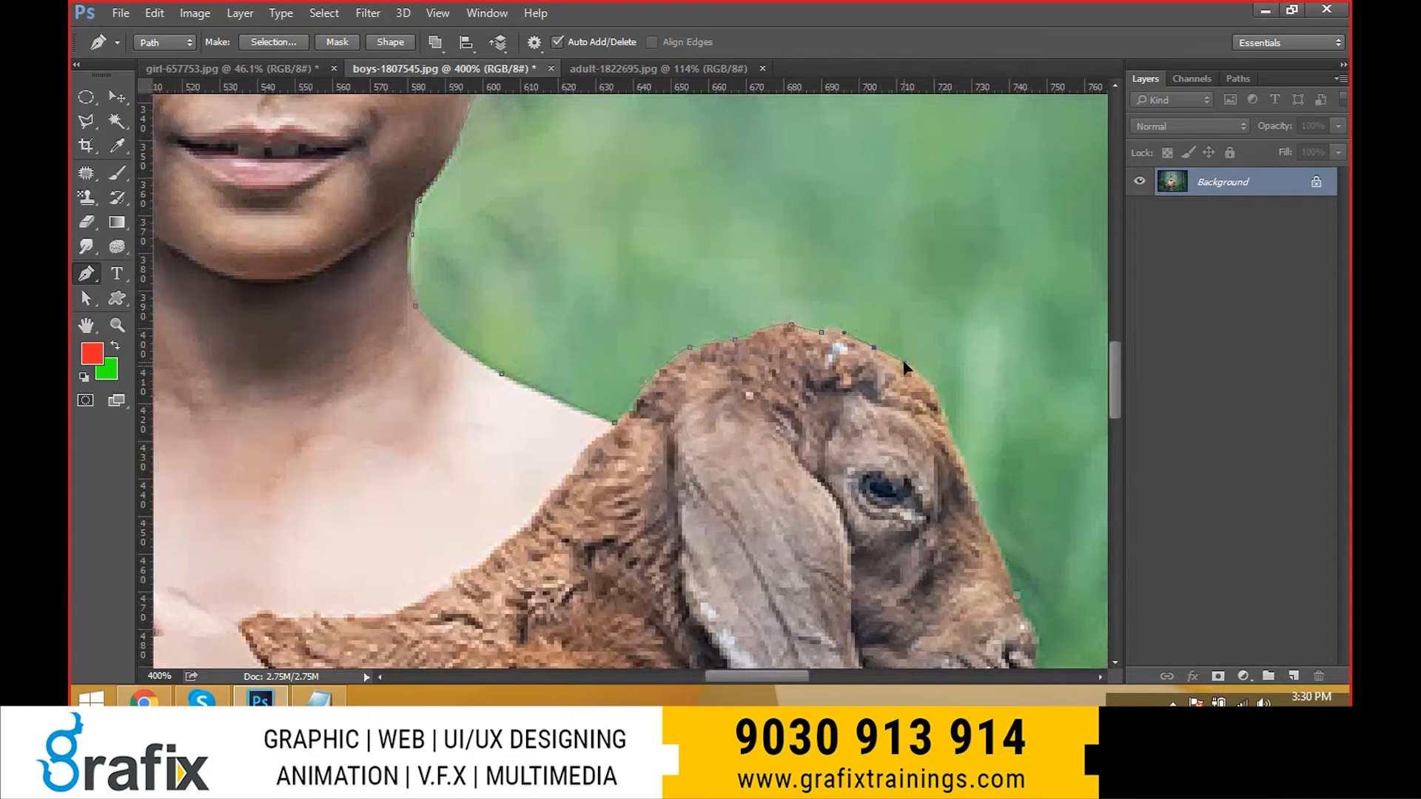
pyautogui.click(939, 404)
pyautogui.moveTo(971, 471); pyautogui.dragTo(836, 259)
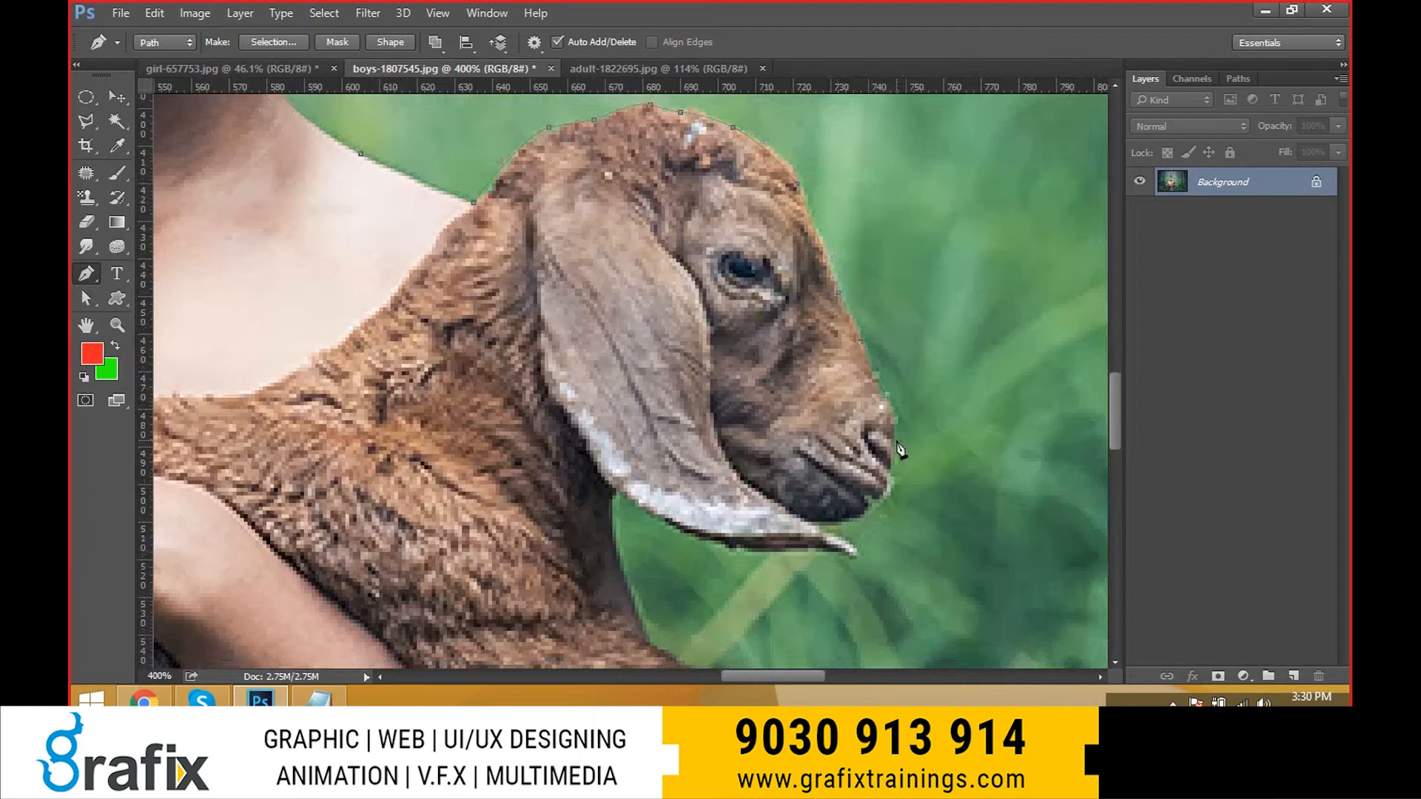
# - Outline the goat's muzzle and the tip and lower edge of its hanging ear
pyautogui.moveTo(890, 462); pyautogui.dragTo(886, 472)
pyautogui.moveTo(826, 522); pyautogui.dragTo(860, 551)
pyautogui.hotkey('ctrl', 'z')
pyautogui.moveTo(856, 557); pyautogui.dragTo(862, 560)
pyautogui.click(748, 552)
pyautogui.click(616, 492)
# - Trace the path down the goat's throat and chest to the start of its foreleg
pyautogui.click(617, 555)
pyautogui.click(624, 579)
pyautogui.click(632, 602)
pyautogui.moveTo(632, 602); pyautogui.dragTo(673, 658)
pyautogui.hotkey('ctrl', 'z')
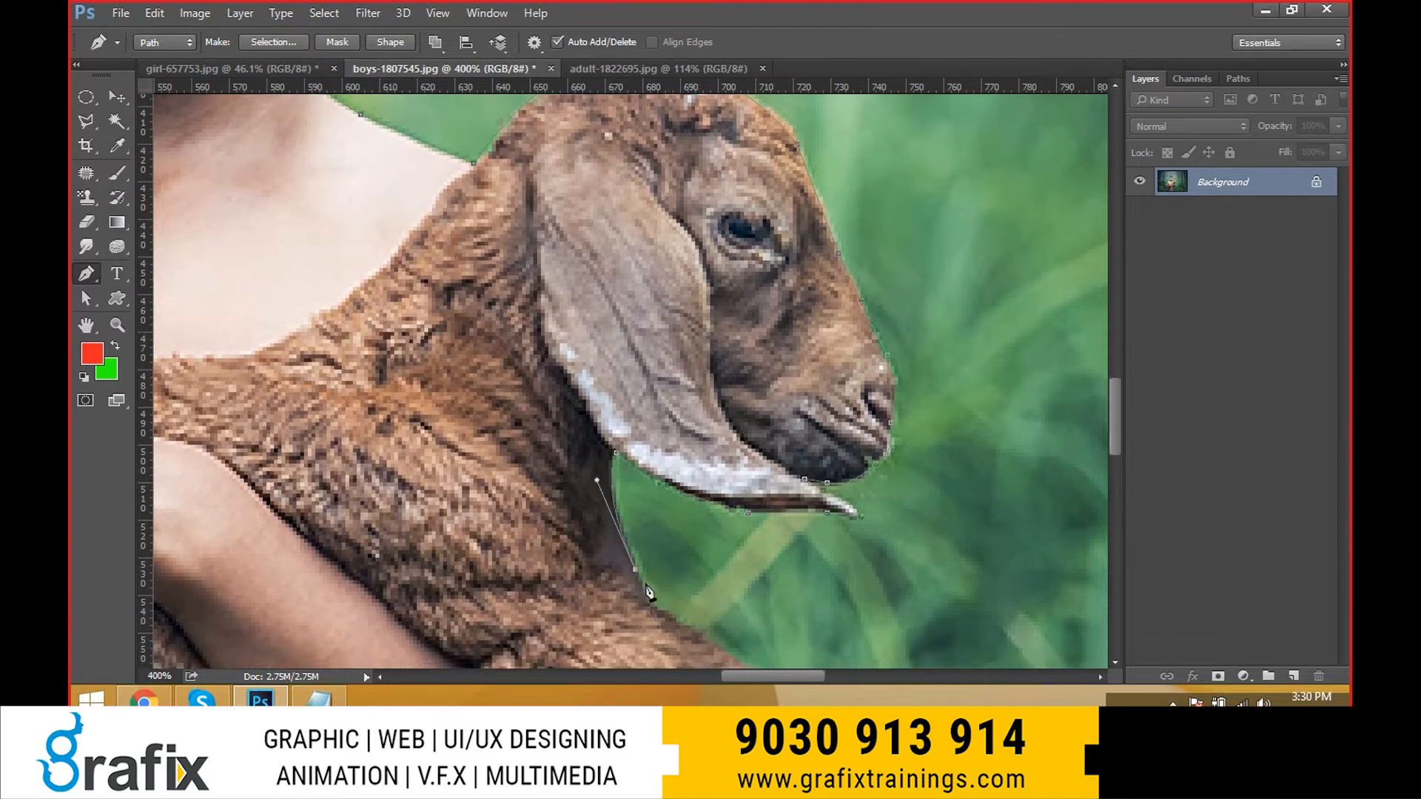
pyautogui.click(650, 603)
# - Continue the path along the upper edge of the goat's foreleg to the knee and end it in a corner point
pyautogui.moveTo(715, 654); pyautogui.dragTo(576, 341)
pyautogui.click(749, 418)
pyautogui.click(795, 478)
pyautogui.moveTo(820, 531); pyautogui.dragTo(608, 123)
pyautogui.keyDown('alt'); pyautogui.click(821, 532); pyautogui.keyUp('alt')
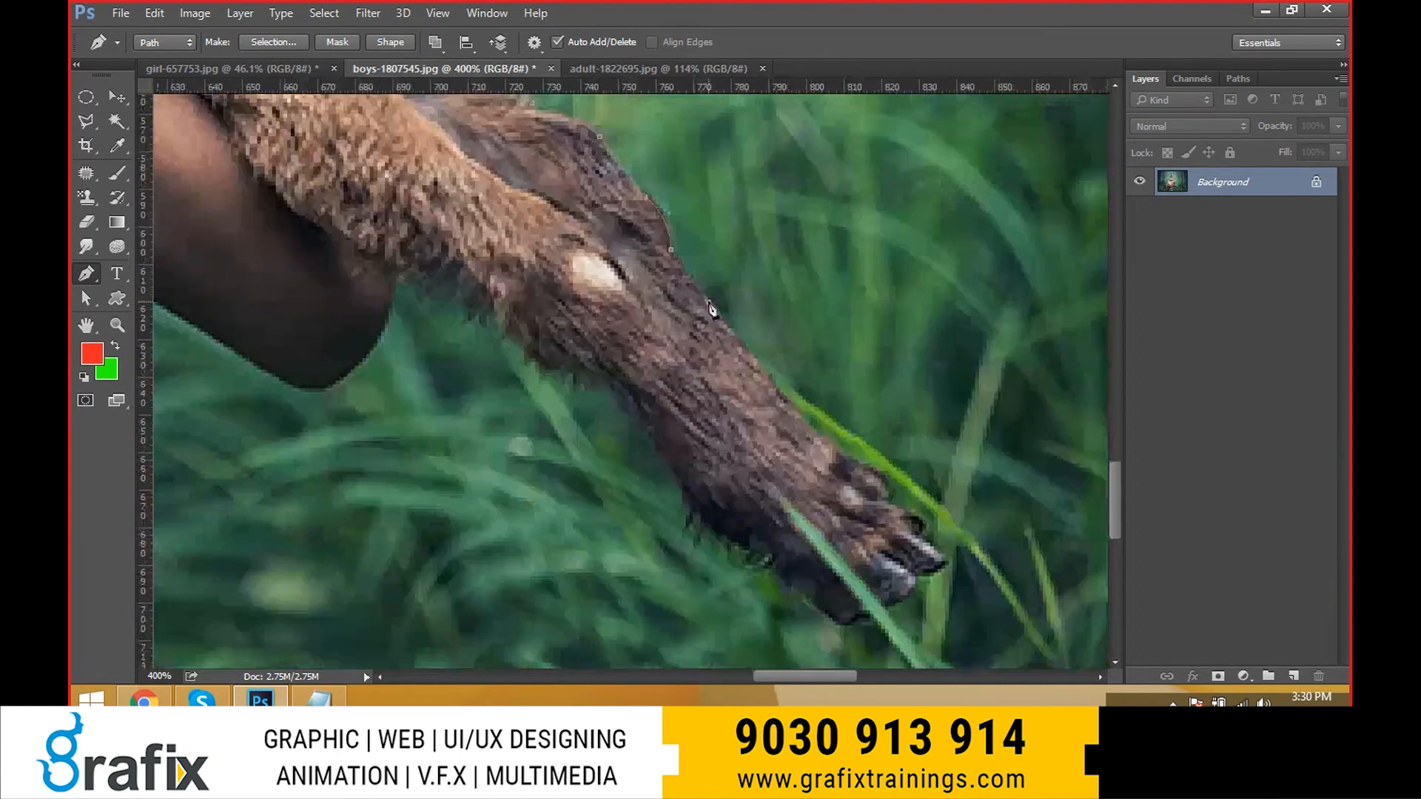
# - Trace the lower part of the goat's foreleg and go around its hoof
pyautogui.click(708, 302)
pyautogui.click(795, 416)
pyautogui.click(840, 453)
pyautogui.moveTo(889, 502); pyautogui.dragTo(956, 561)
pyautogui.click(923, 517)
pyautogui.click(918, 580)
pyautogui.moveTo(888, 611); pyautogui.dragTo(828, 631)
pyautogui.click(802, 595)
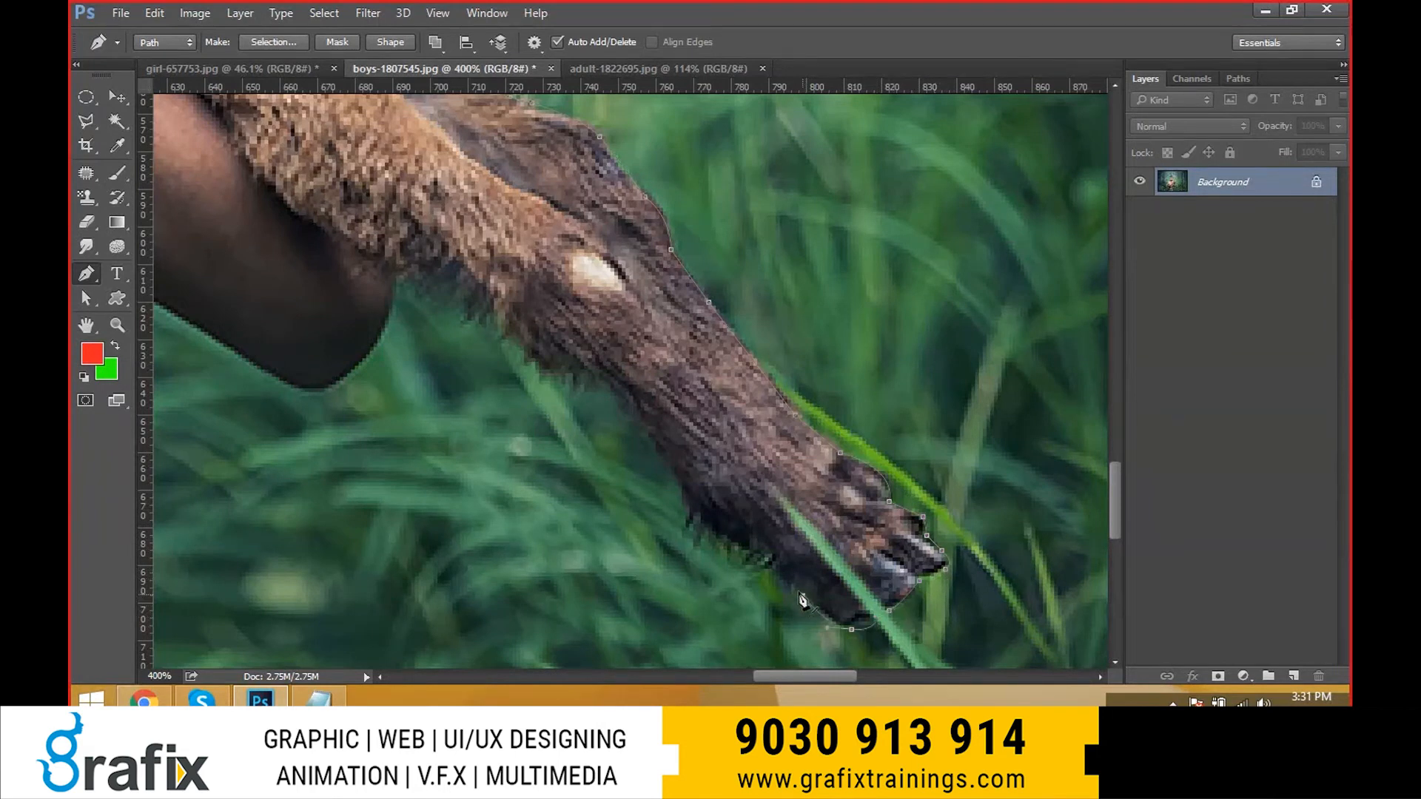
# - Bring the path back along the underside of the goat's foreleg to the boy's elbow
pyautogui.click(765, 569)
pyautogui.moveTo(716, 543); pyautogui.dragTo(661, 461)
pyautogui.click(614, 399)
pyautogui.click(584, 377)
pyautogui.moveTo(532, 355); pyautogui.dragTo(491, 330)
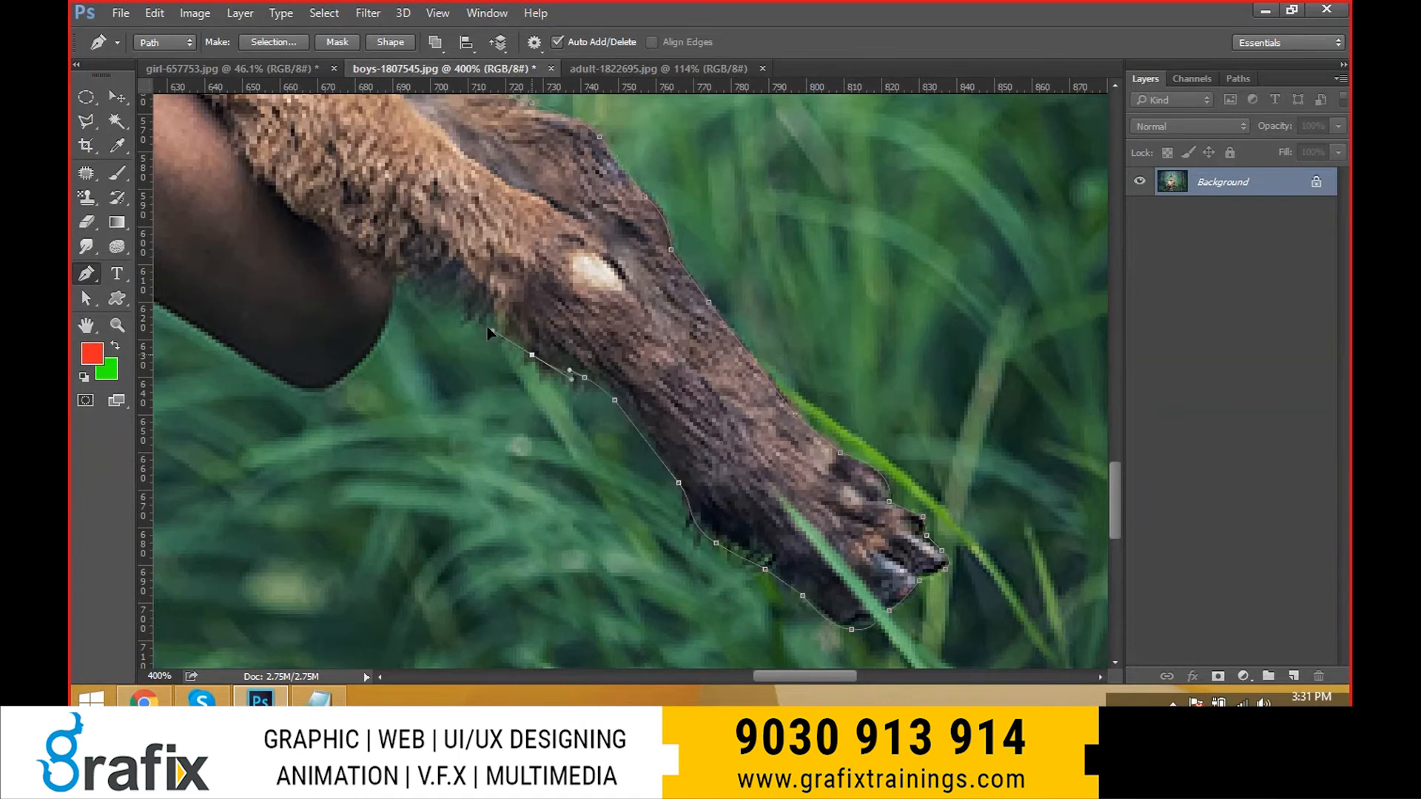
pyautogui.click(434, 298)
pyautogui.click(392, 280)
# - Curve the path around the boy's elbow and follow the underside of his forearm to the torso
pyautogui.moveTo(428, 388); pyautogui.dragTo(557, 465)
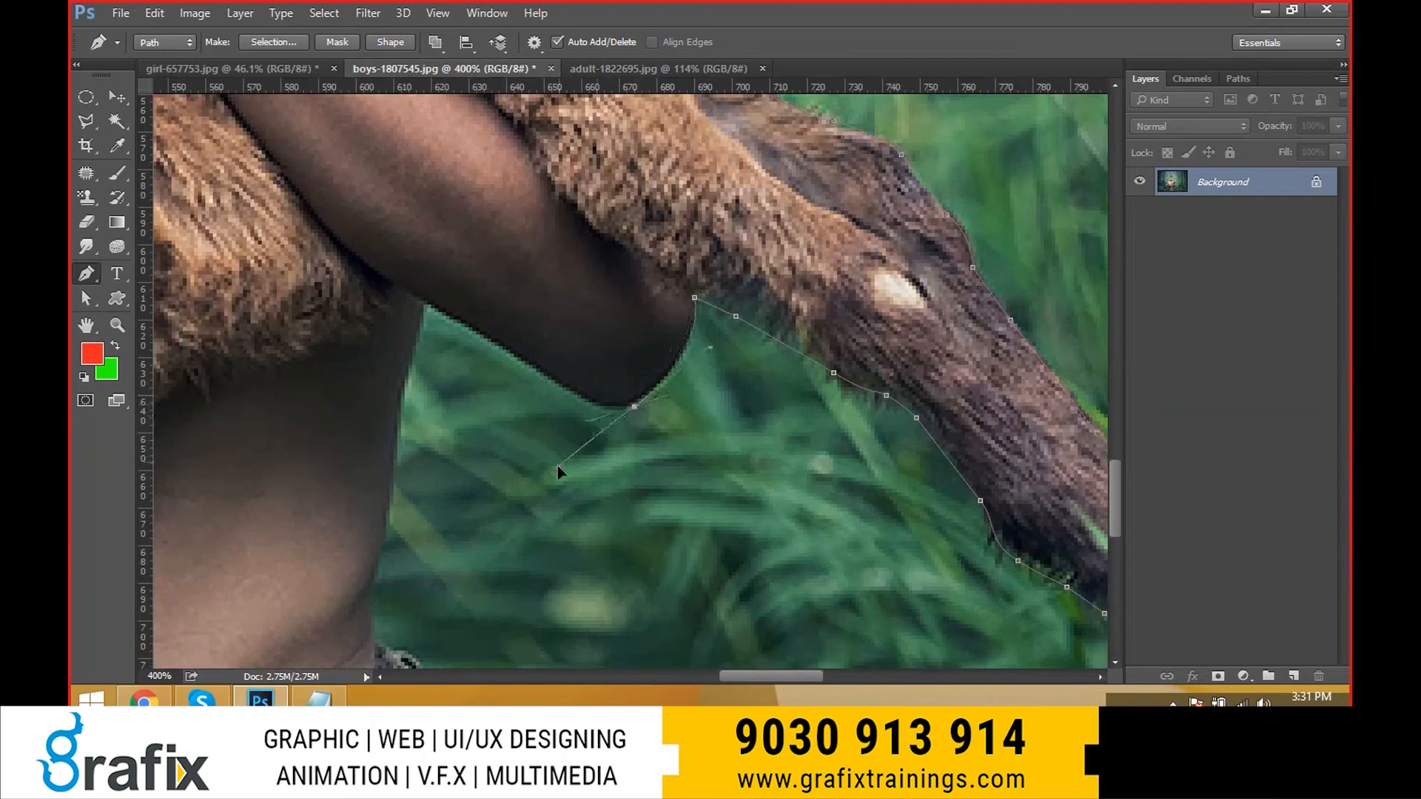
pyautogui.keyDown('alt'); pyautogui.click(634, 406); pyautogui.keyUp('alt')
pyautogui.moveTo(586, 398); pyautogui.dragTo(537, 374)
pyautogui.moveTo(633, 424); pyautogui.dragTo(611, 412)
pyautogui.click(428, 301)
# - Trace the path down the side of the boy's torso to the waistband of his trousers
pyautogui.click(412, 354)
pyautogui.click(396, 411)
pyautogui.moveTo(394, 507); pyautogui.dragTo(400, 287)
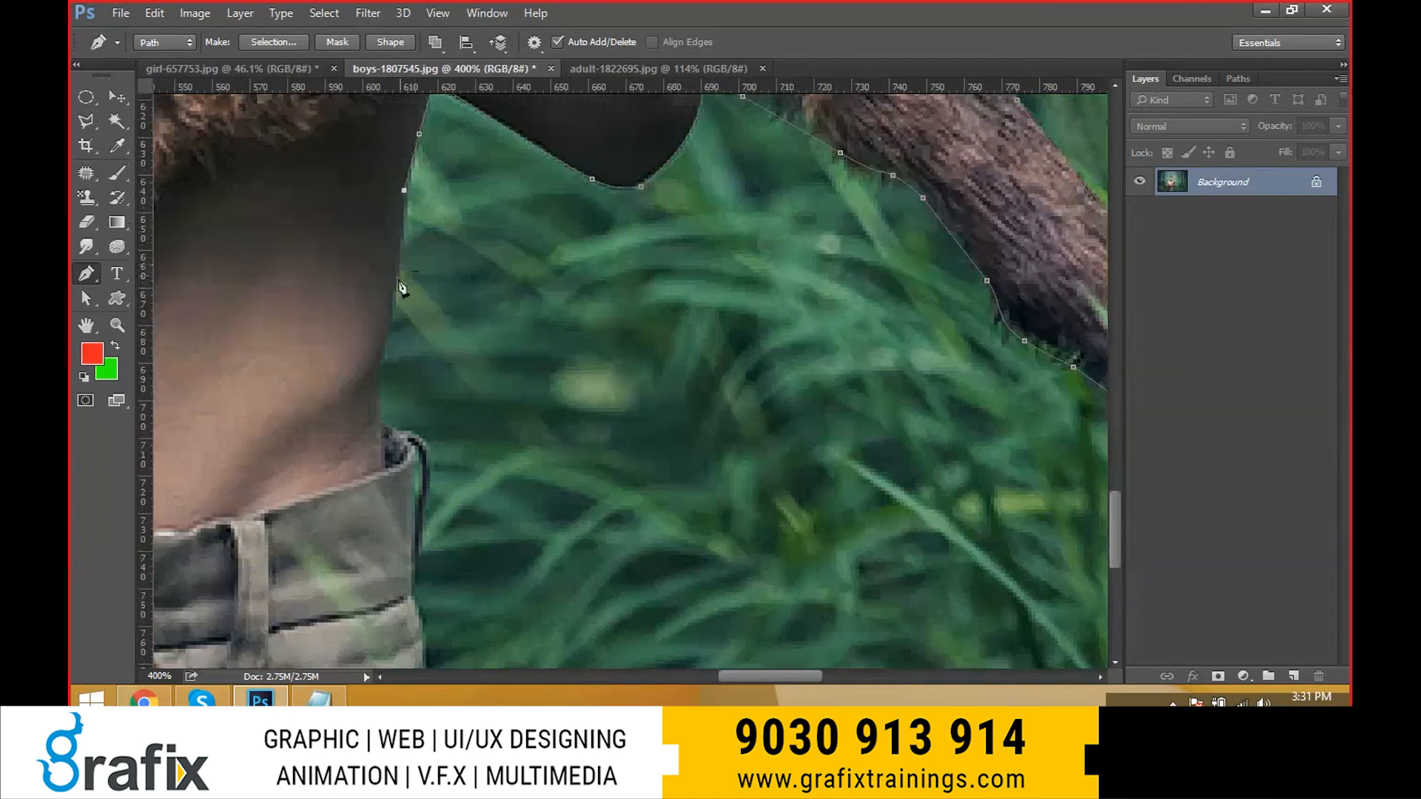
pyautogui.click(397, 288)
pyautogui.click(381, 356)
pyautogui.click(381, 424)
# - Outline the waistband loop and the outer side of the trousers down to the photo's bottom edge
pyautogui.moveTo(434, 466); pyautogui.dragTo(431, 484)
pyautogui.click(419, 540)
pyautogui.click(415, 582)
pyautogui.moveTo(408, 596); pyautogui.dragTo(397, 416)
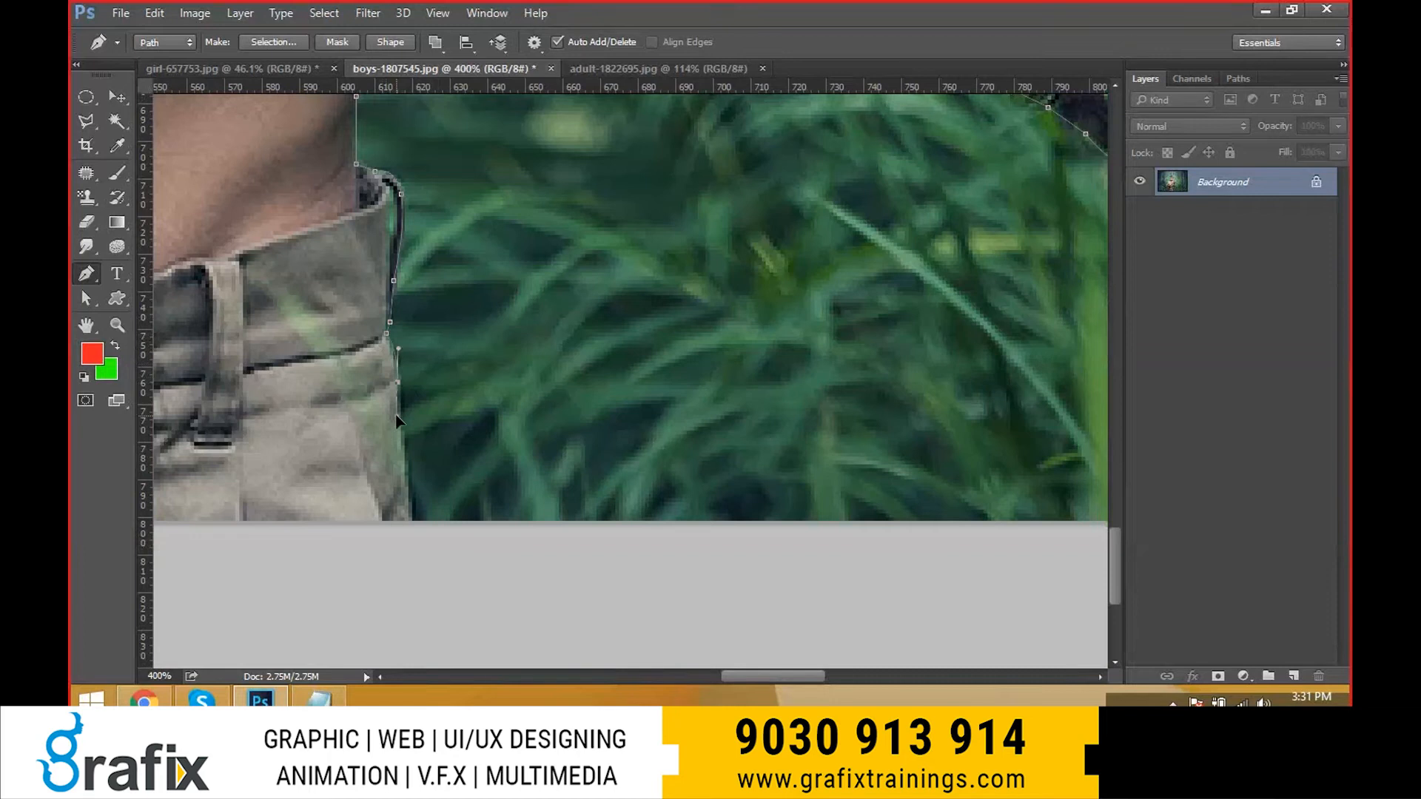
pyautogui.click(416, 520)
pyautogui.moveTo(416, 519); pyautogui.dragTo(412, 521)
# - Close the Pen path along the photo's bottom edge, joining the trousers to the starting point beside the goat's hind leg
pyautogui.moveTo(584, 550); pyautogui.dragTo(1065, 601)
pyautogui.moveTo(156, 466); pyautogui.dragTo(276, 377)
pyautogui.moveTo(728, 491); pyautogui.dragTo(548, 431)
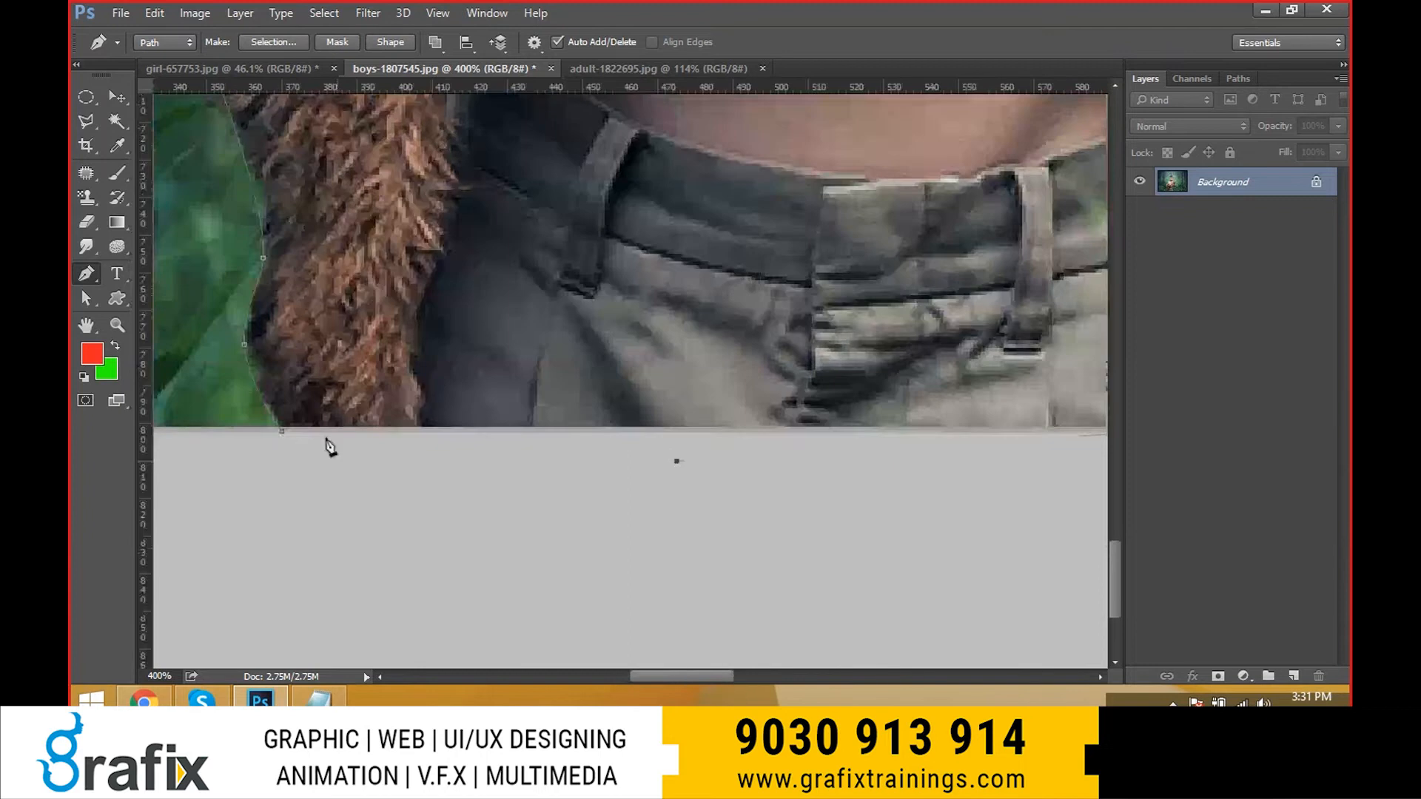
pyautogui.rightClick(410, 381)
pyautogui.click(427, 390)
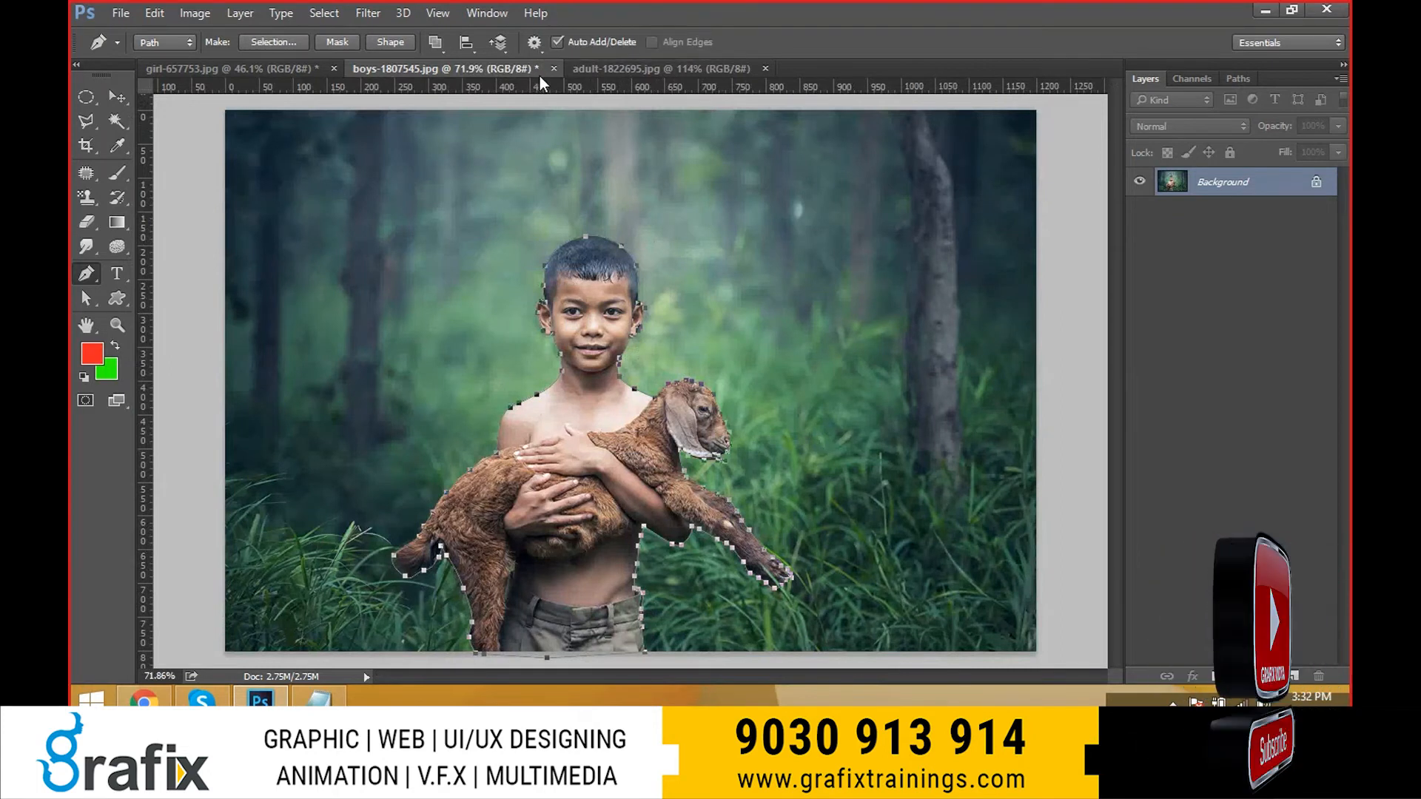
# - Save the work path under the name Boy-Path
pyautogui.click(1238, 79)
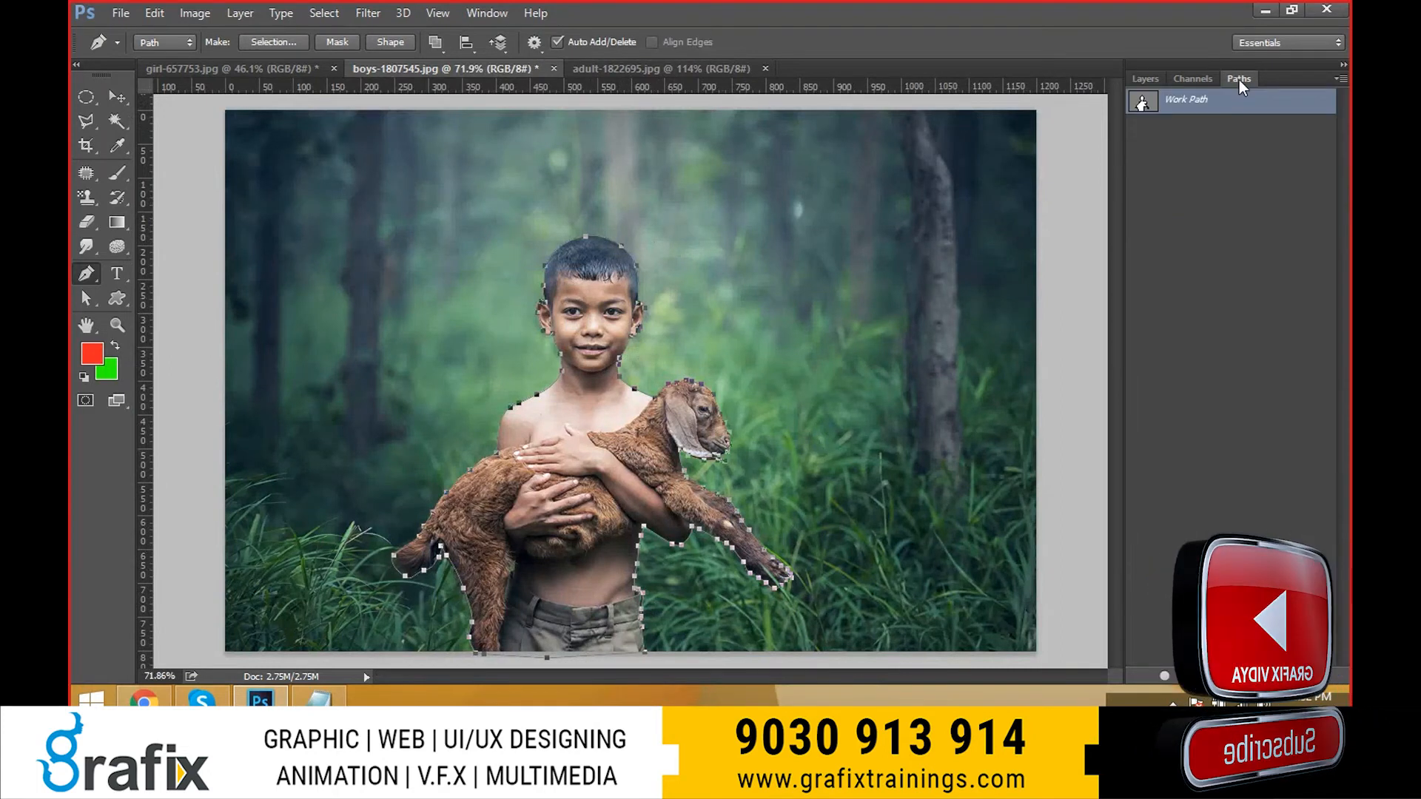
pyautogui.click(1339, 78)
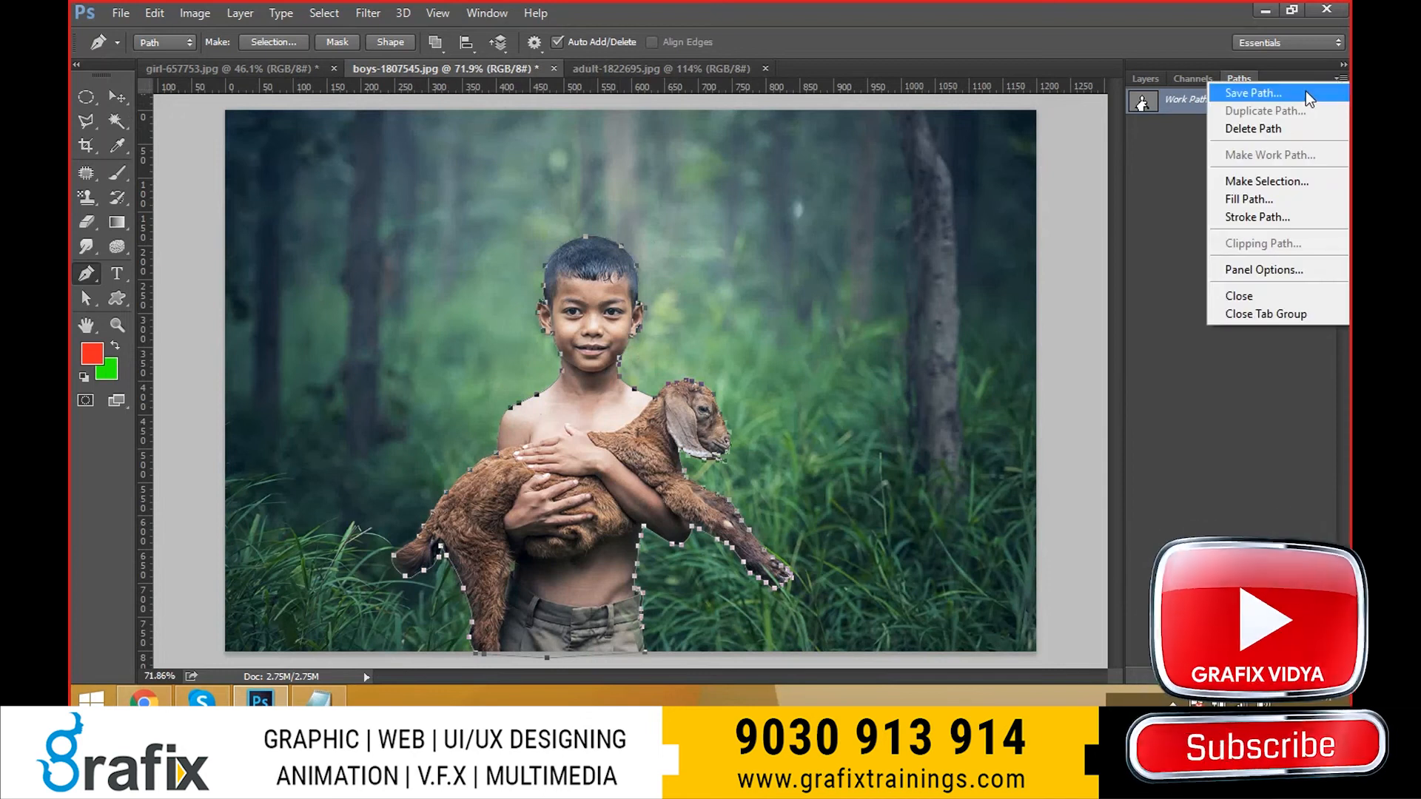
pyautogui.click(1306, 91)
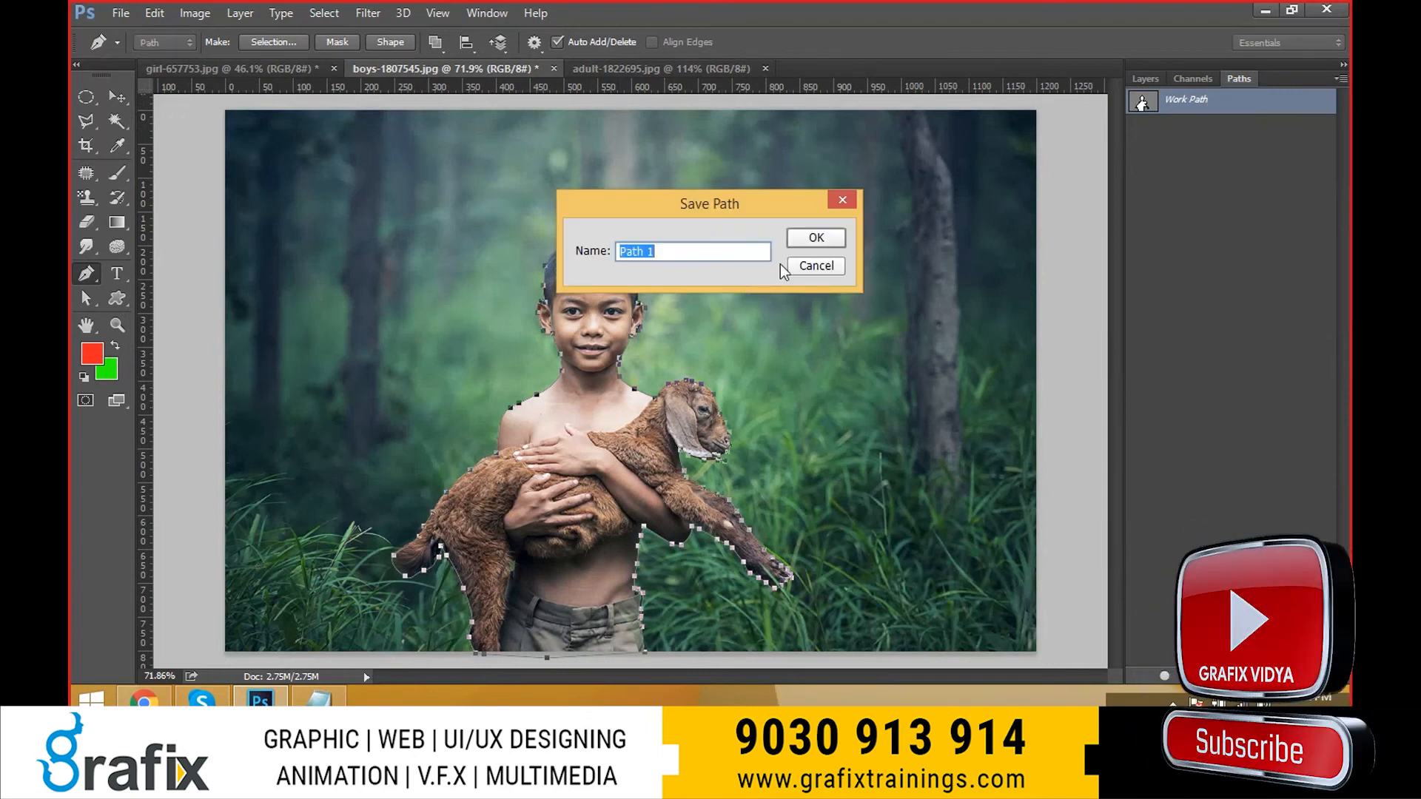
pyautogui.write('Dog')
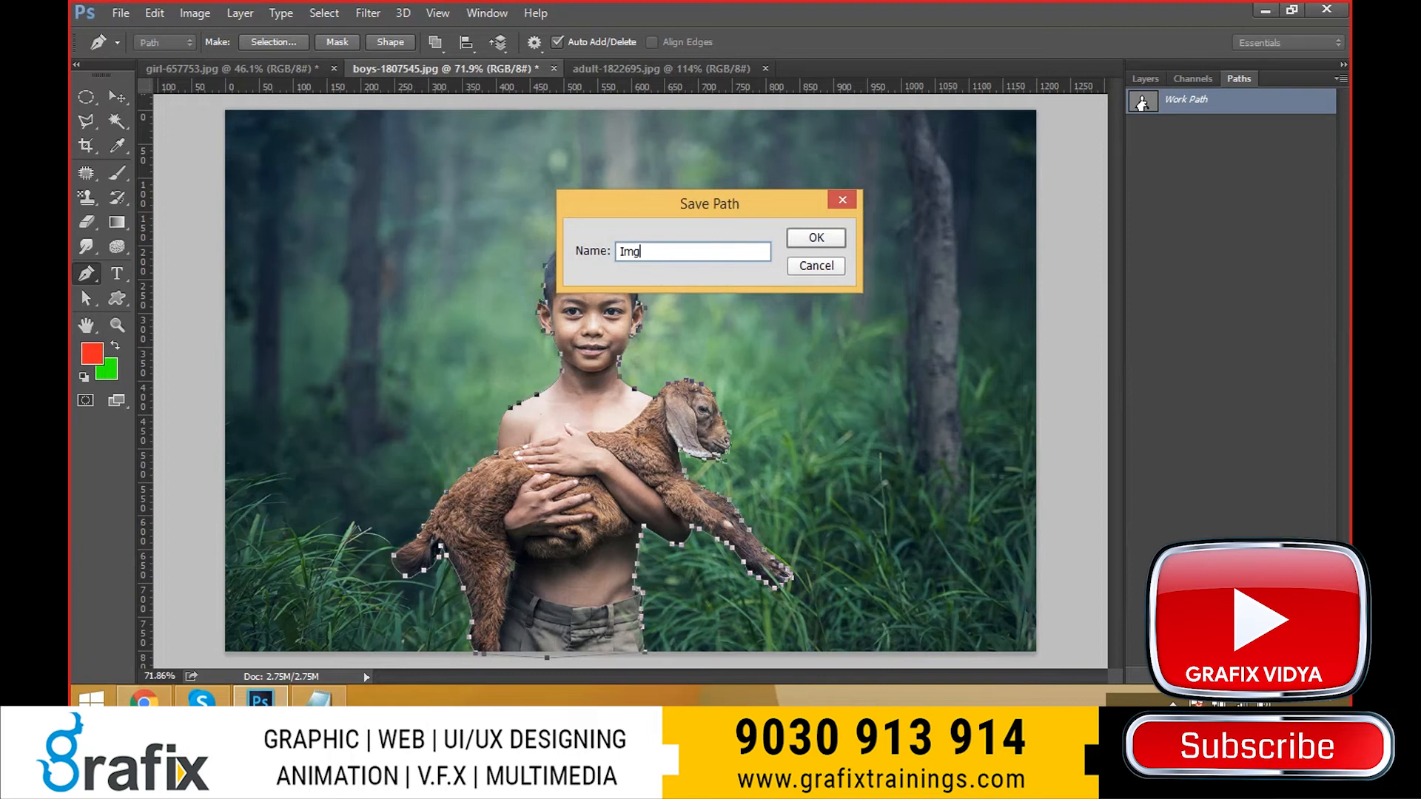
pyautogui.press('BackSpace')
pyautogui.press('BackSpace')
pyautogui.press('BackSpace')
pyautogui.write('Boy-Path')
pyautogui.click(828, 242)
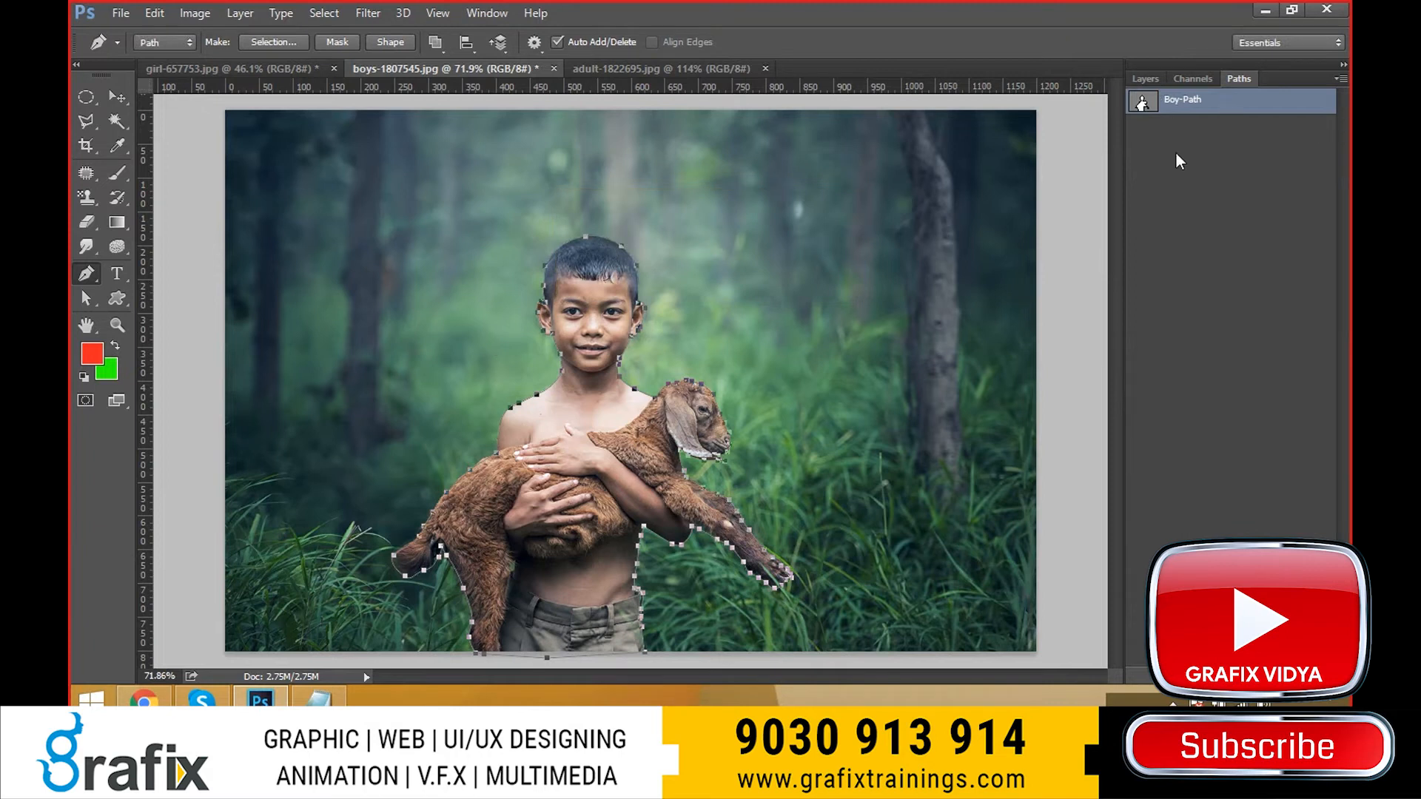
# - Save the boy photo in its existing JPG file
pyautogui.click(1145, 79)
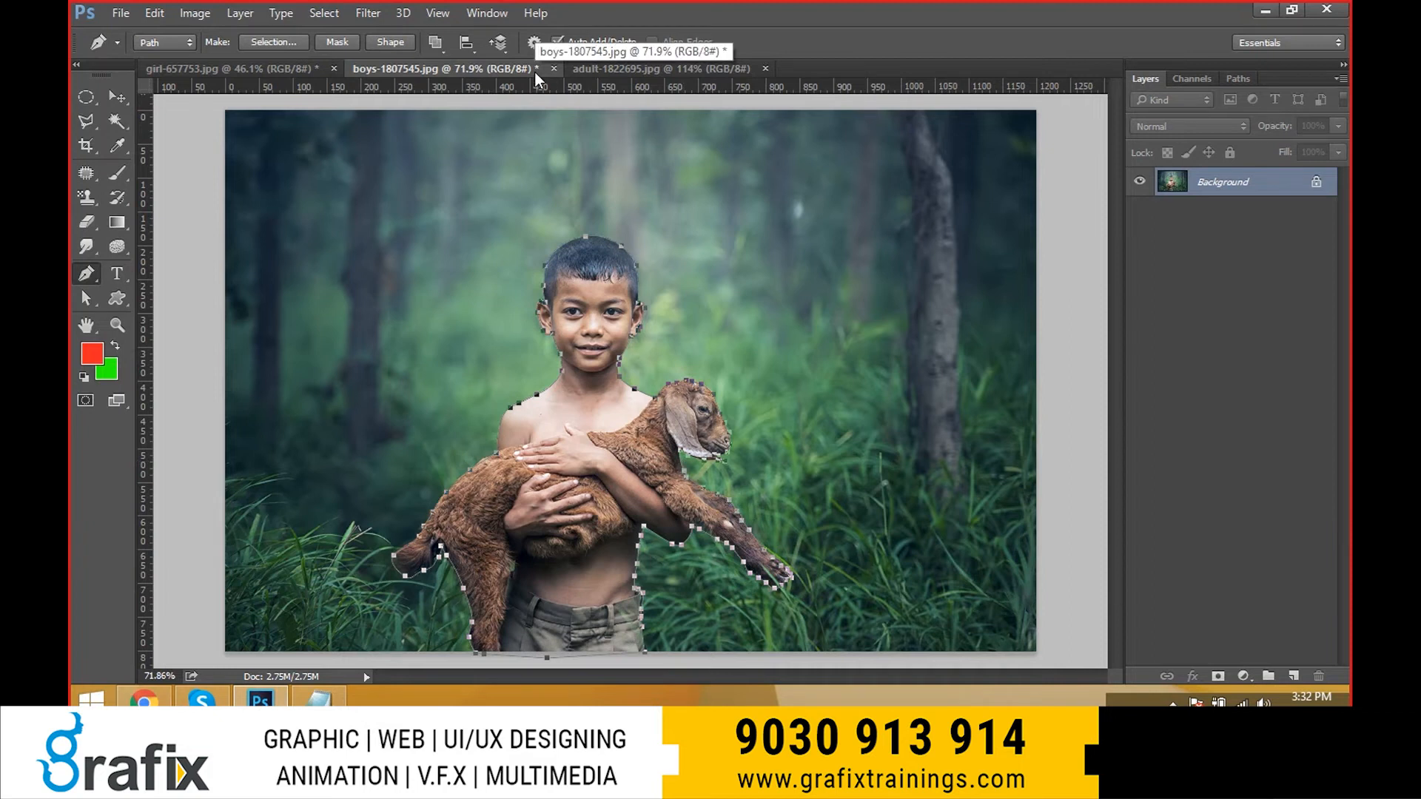
pyautogui.click(1237, 78)
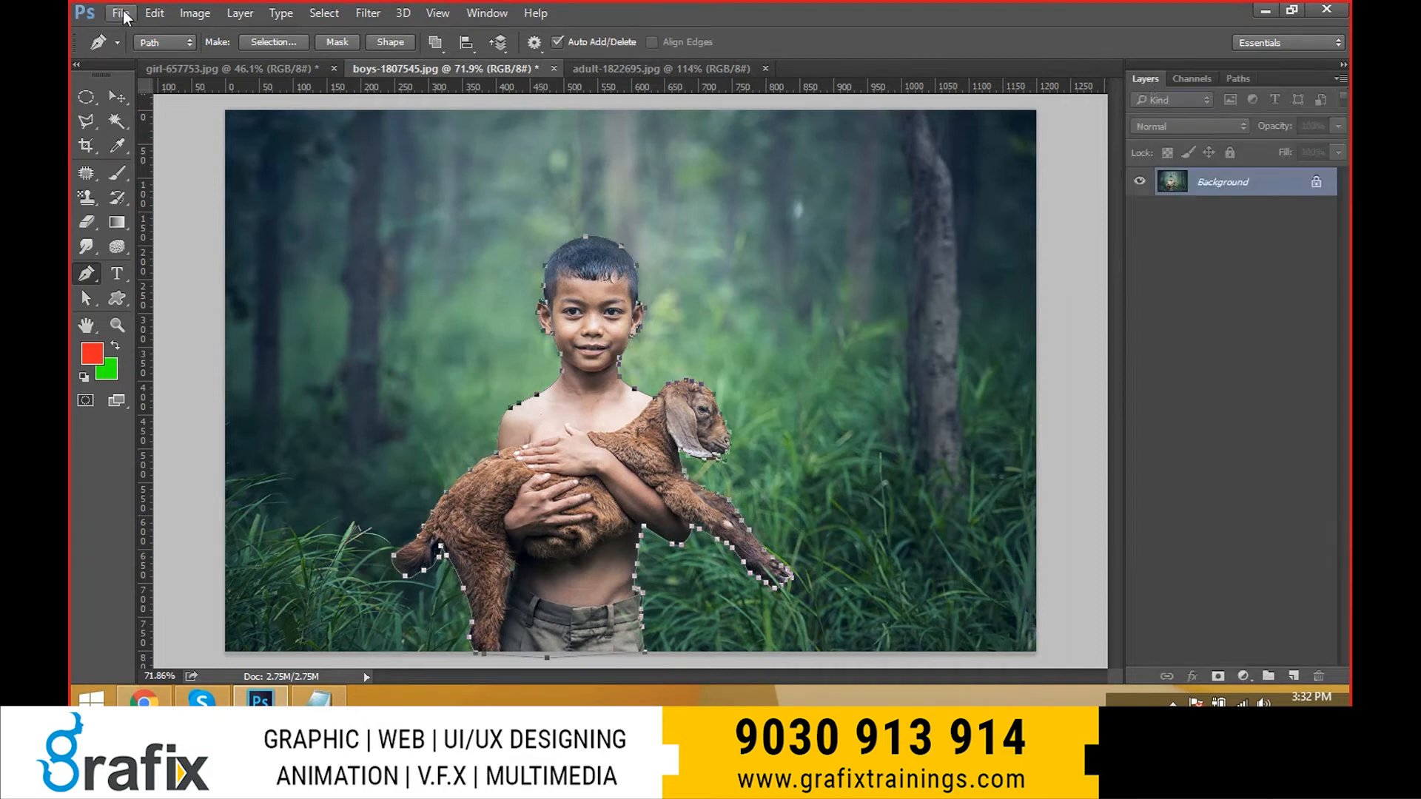
pyautogui.click(121, 14)
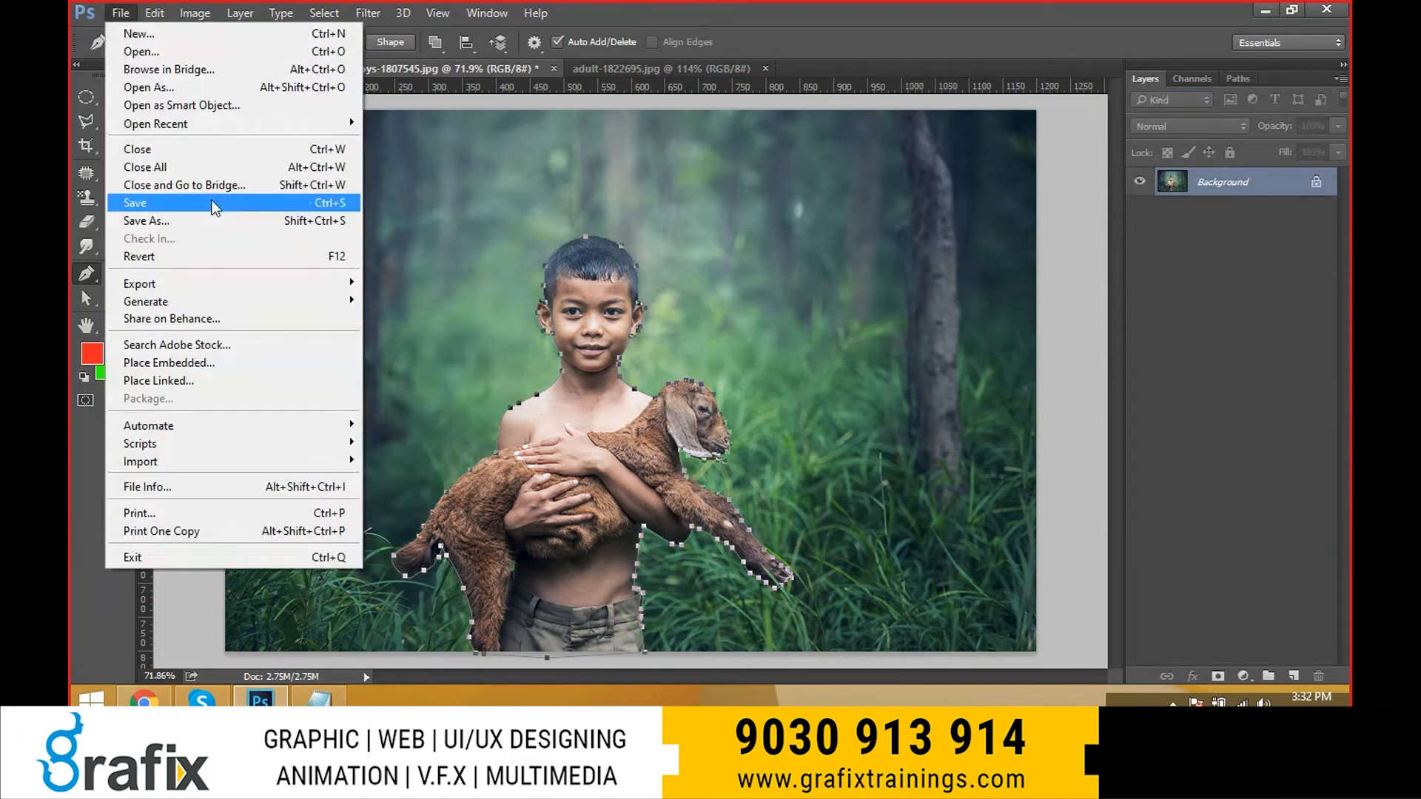
pyautogui.click(502, 92)
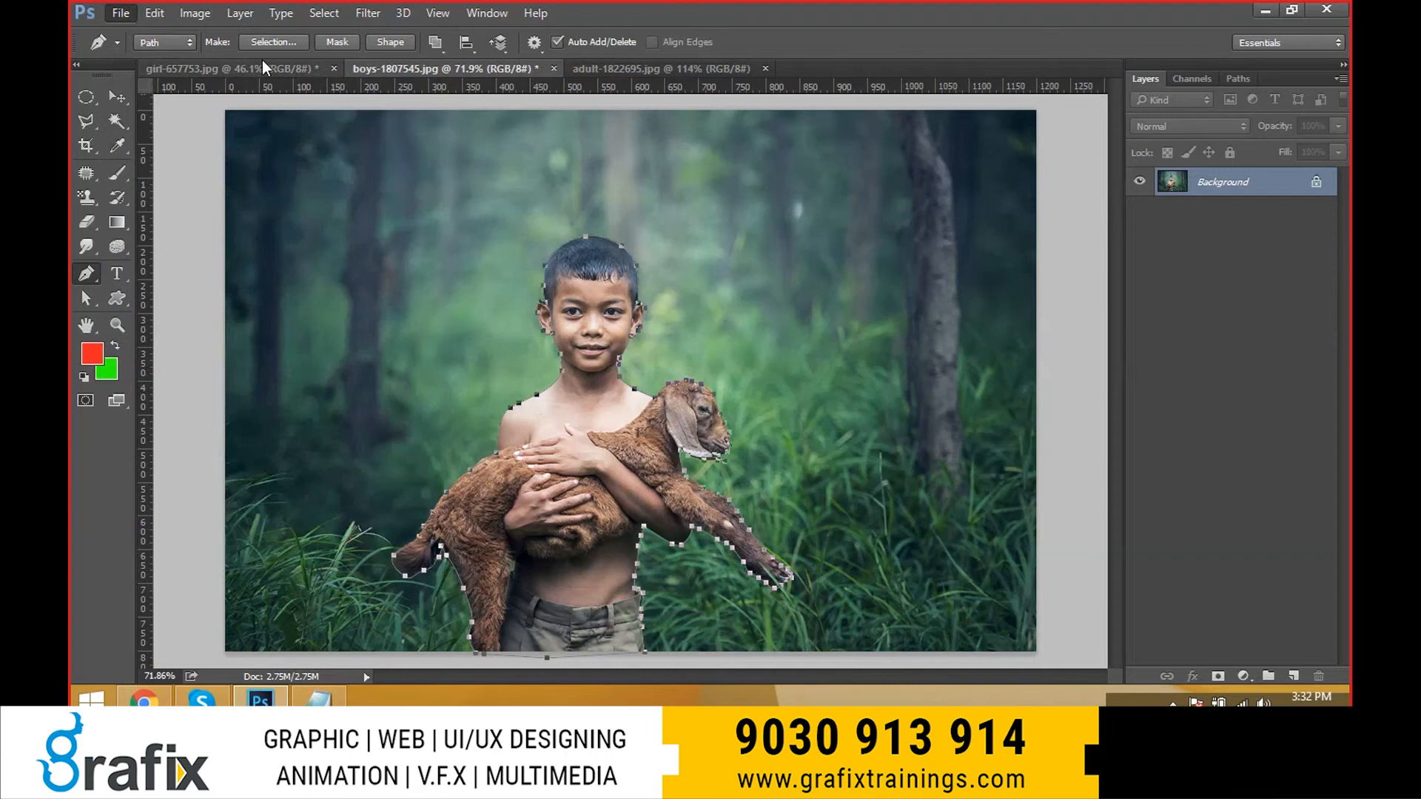
pyautogui.click(118, 15)
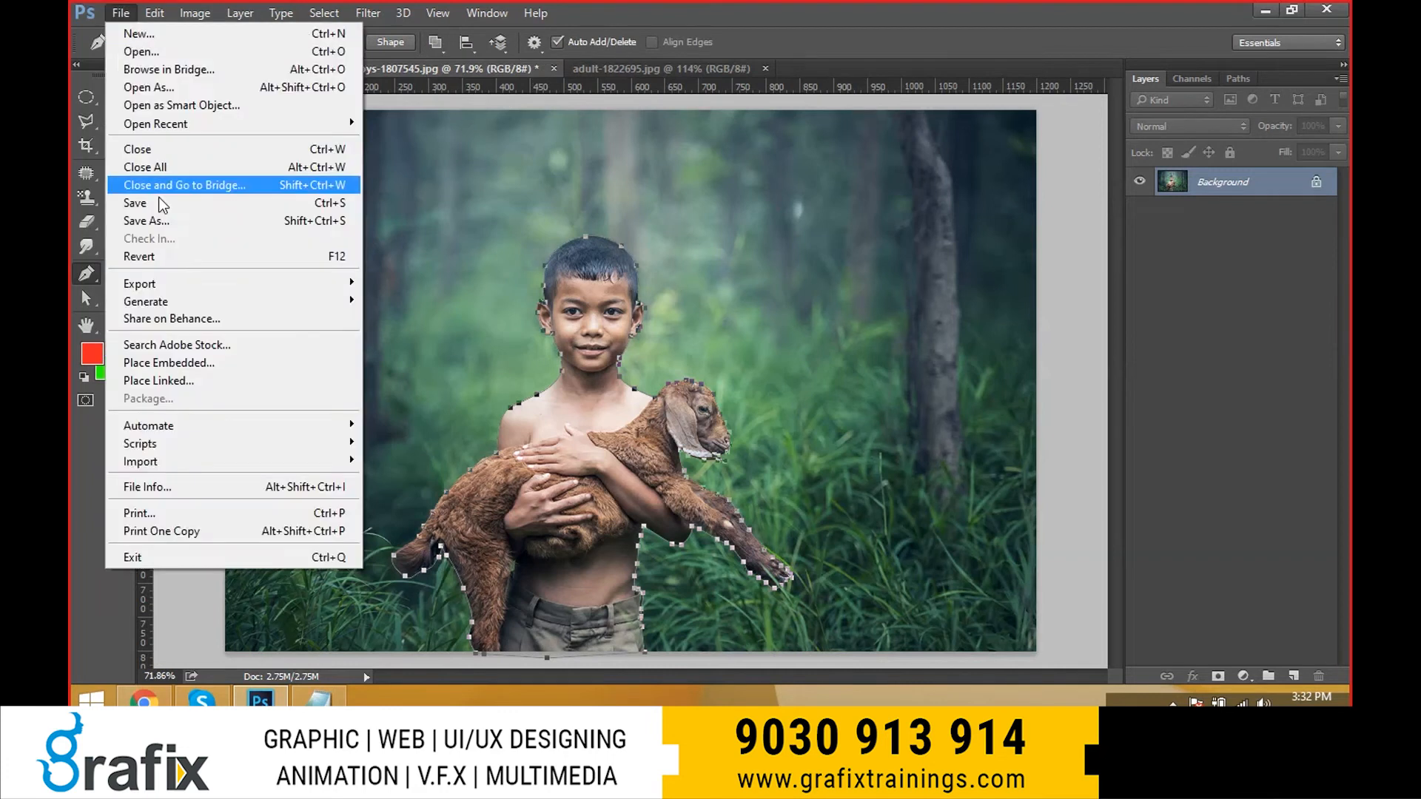
pyautogui.click(158, 198)
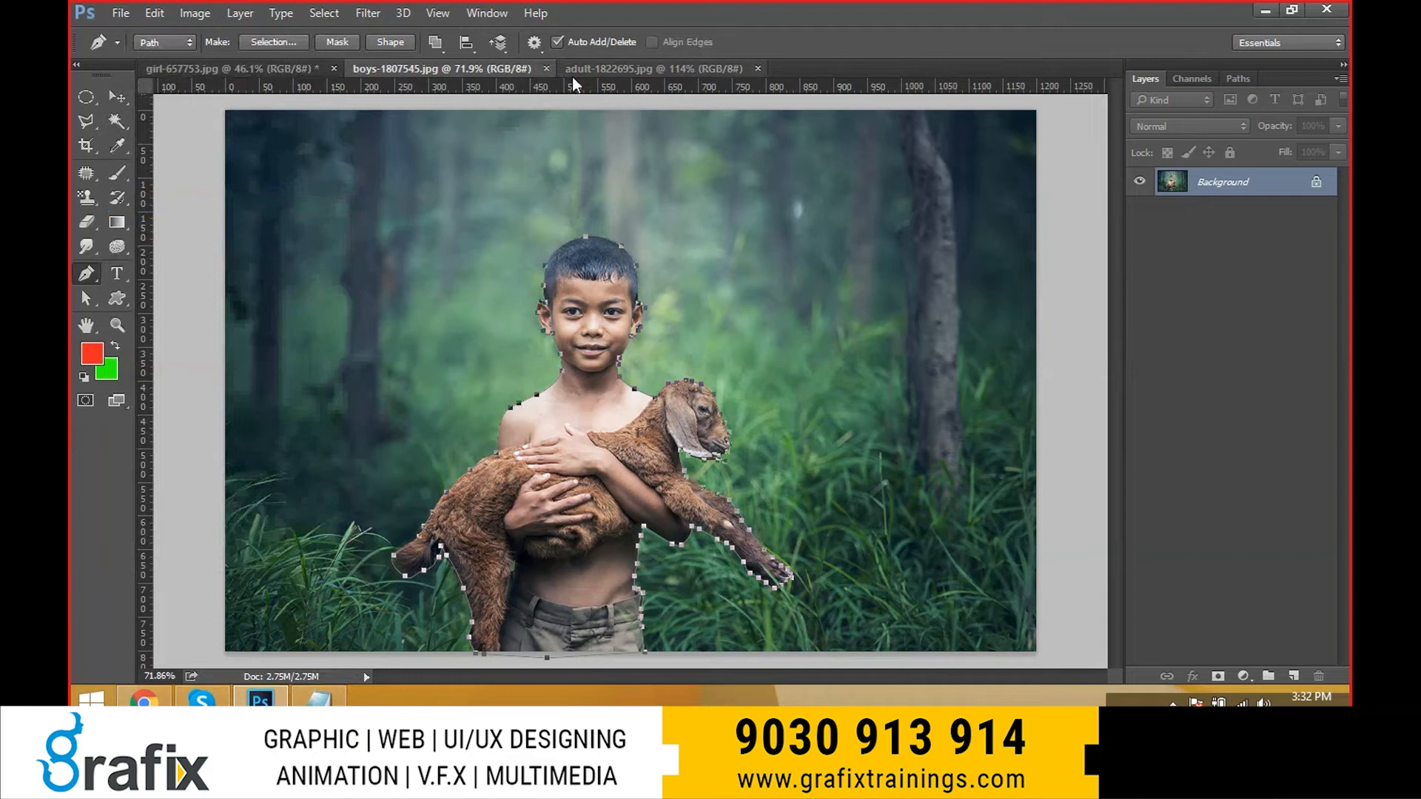
# - Close the boy photo and reopen boys-1807545 from the Pixabay folder
pyautogui.hotkey('ctrl', 'd')
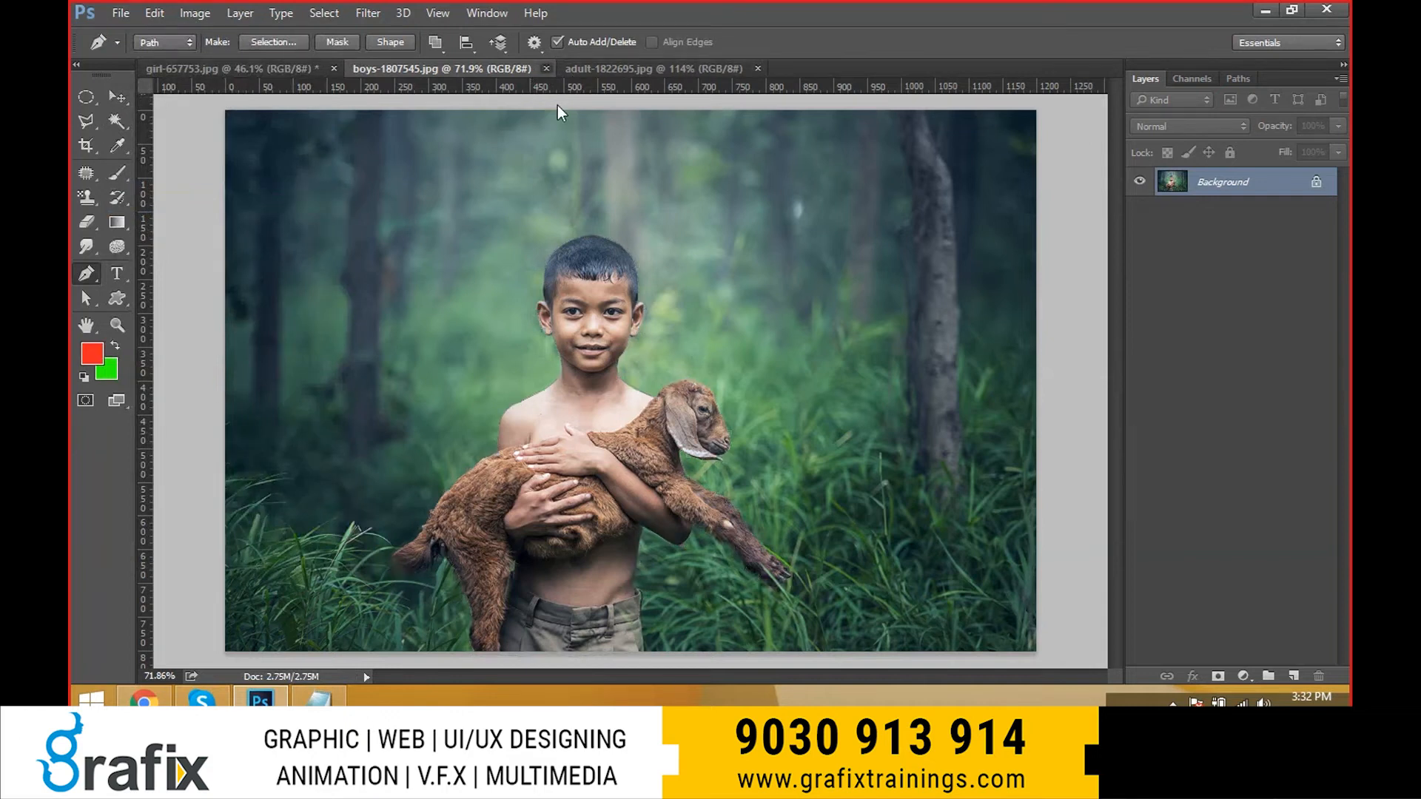
pyautogui.hotkey('ctrl', 'w')
pyautogui.click(126, 14)
pyautogui.click(129, 50)
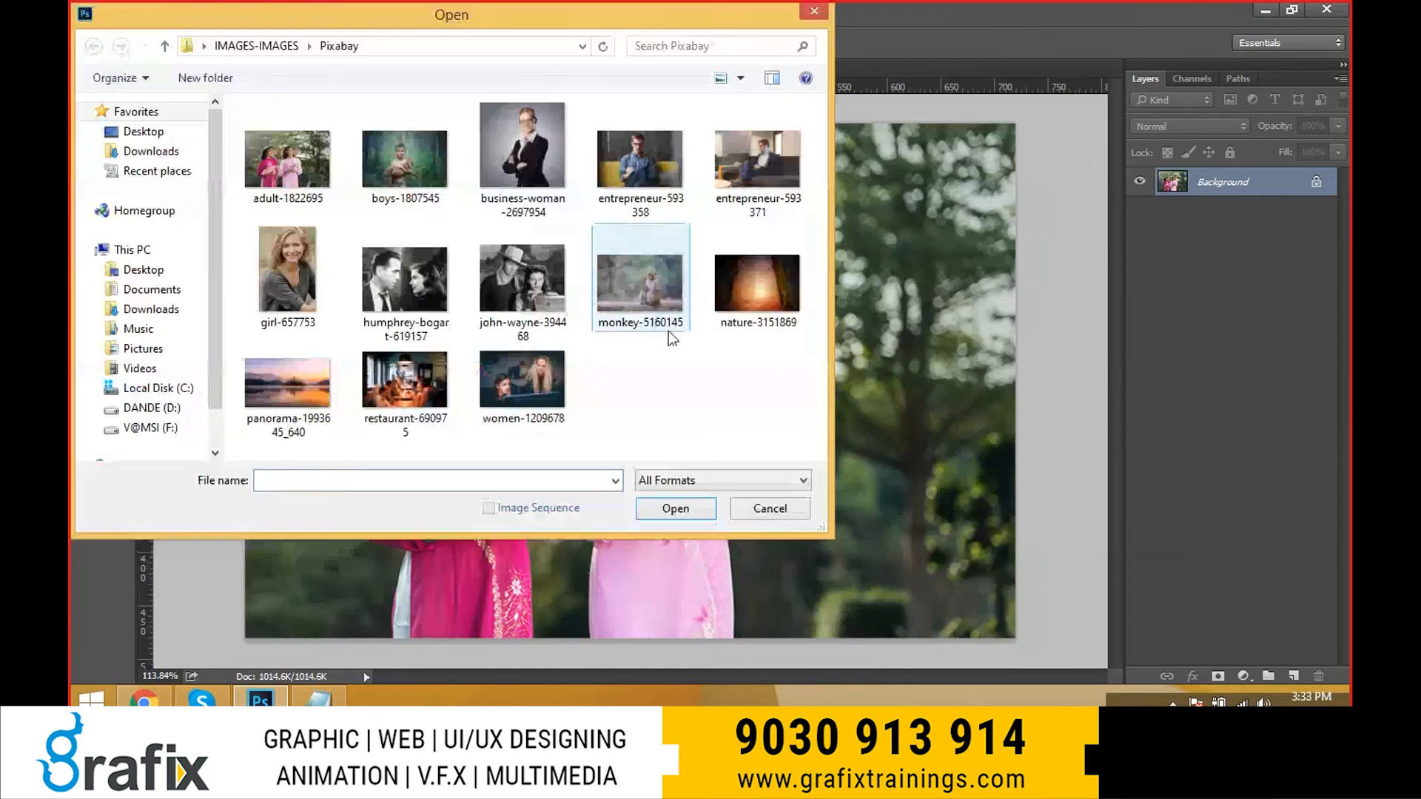
pyautogui.click(450, 179)
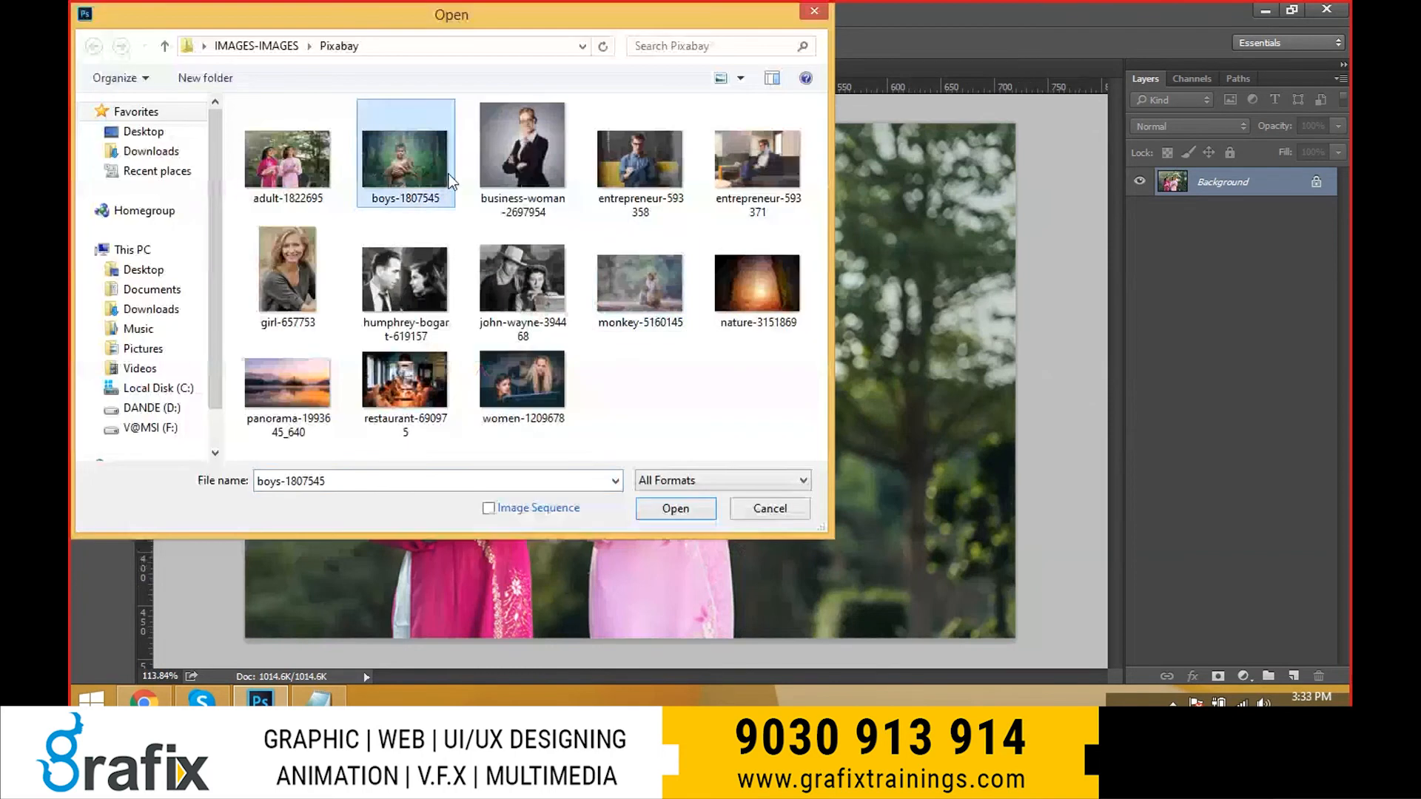
pyautogui.doubleClick(448, 176)
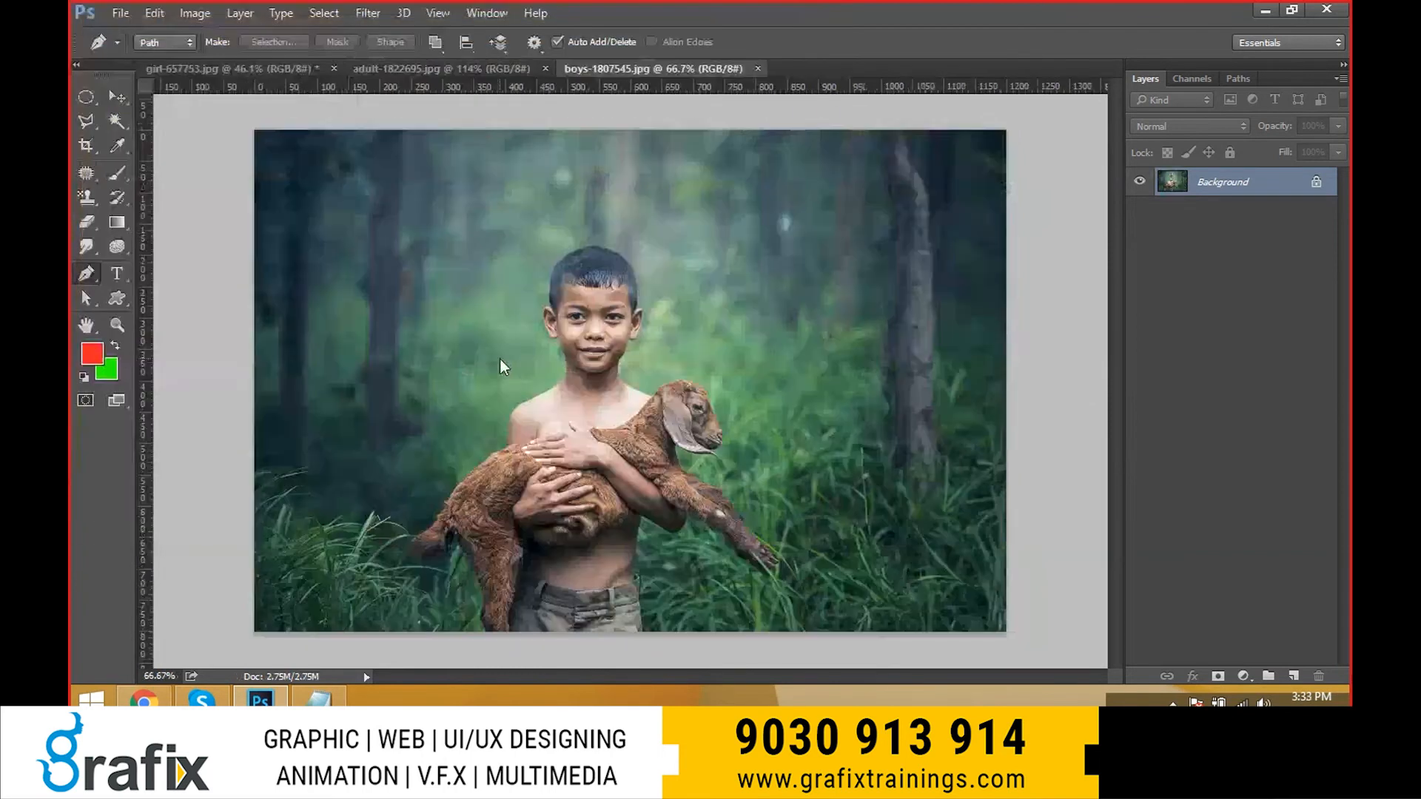
# - Activate the stored Boy-Path and select the whole outline with the Path Selection tool
pyautogui.click(1242, 78)
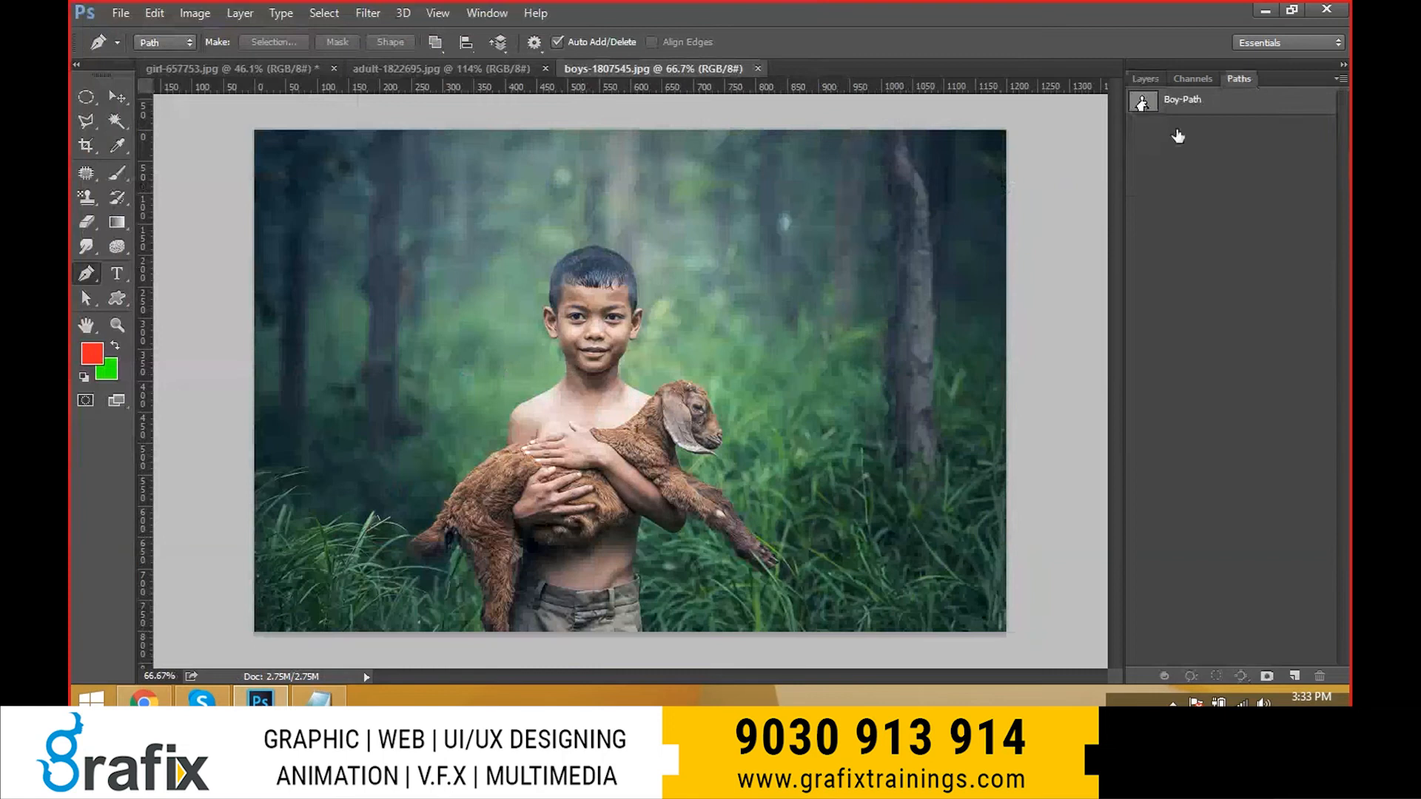
pyautogui.click(1182, 100)
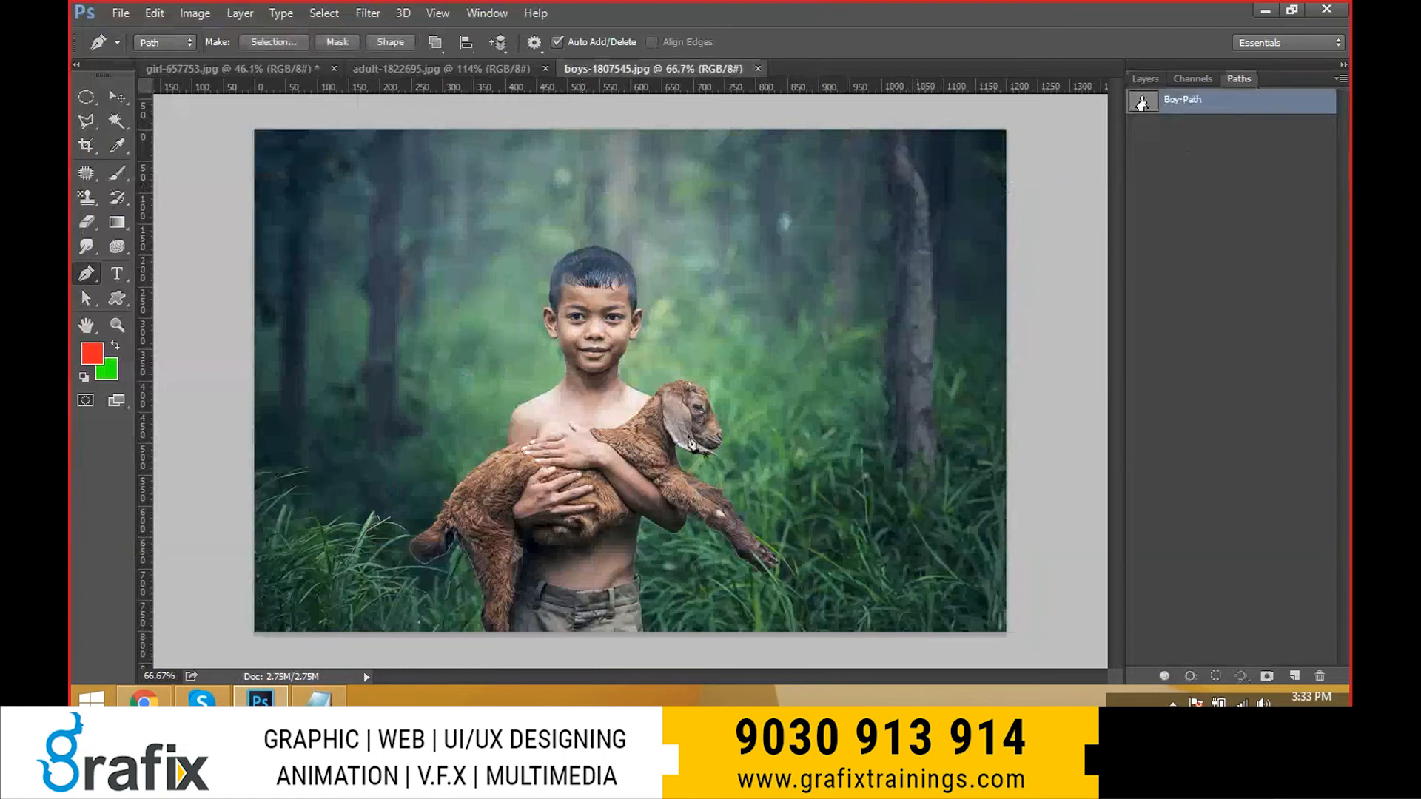
pyautogui.click(1145, 78)
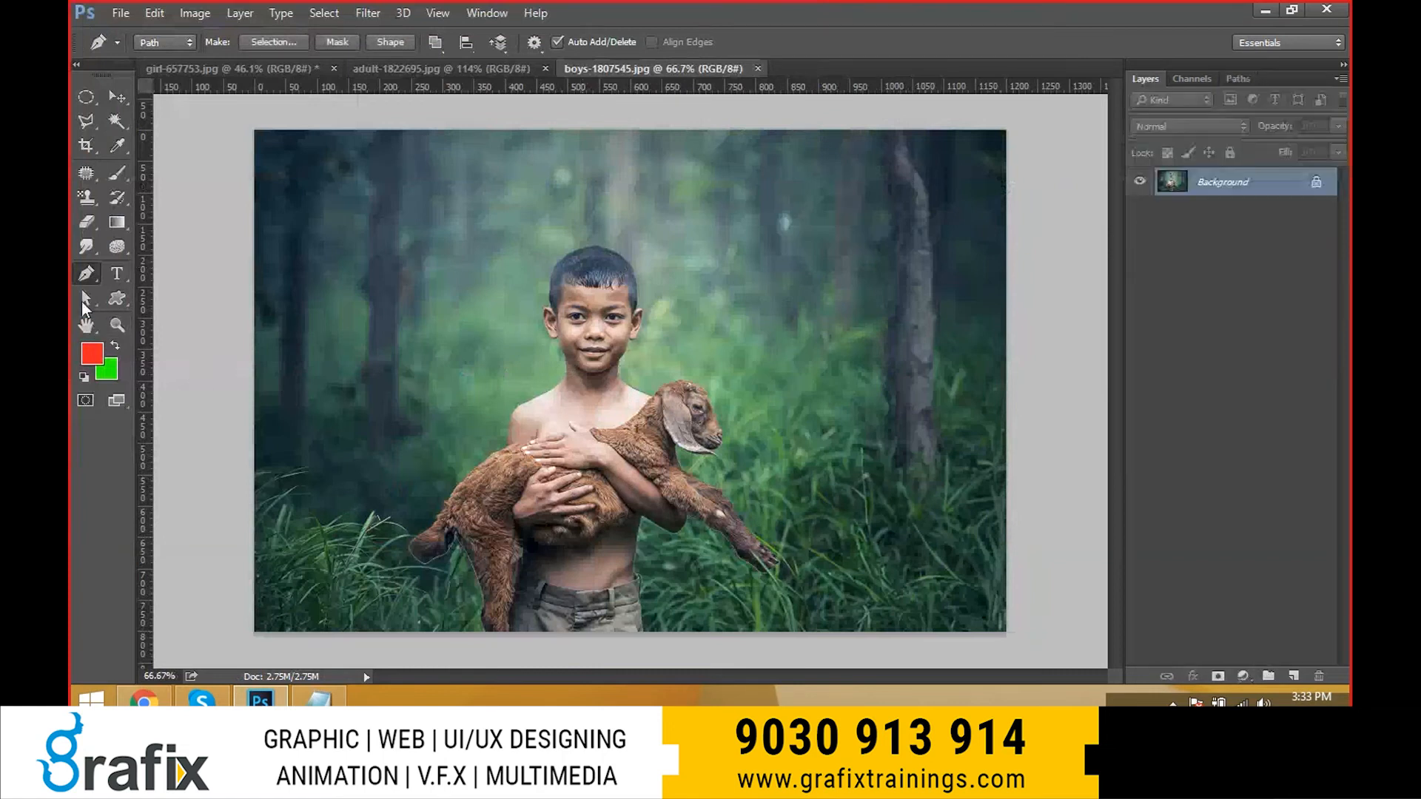
pyautogui.click(86, 300)
pyautogui.click(127, 314)
pyautogui.click(674, 385)
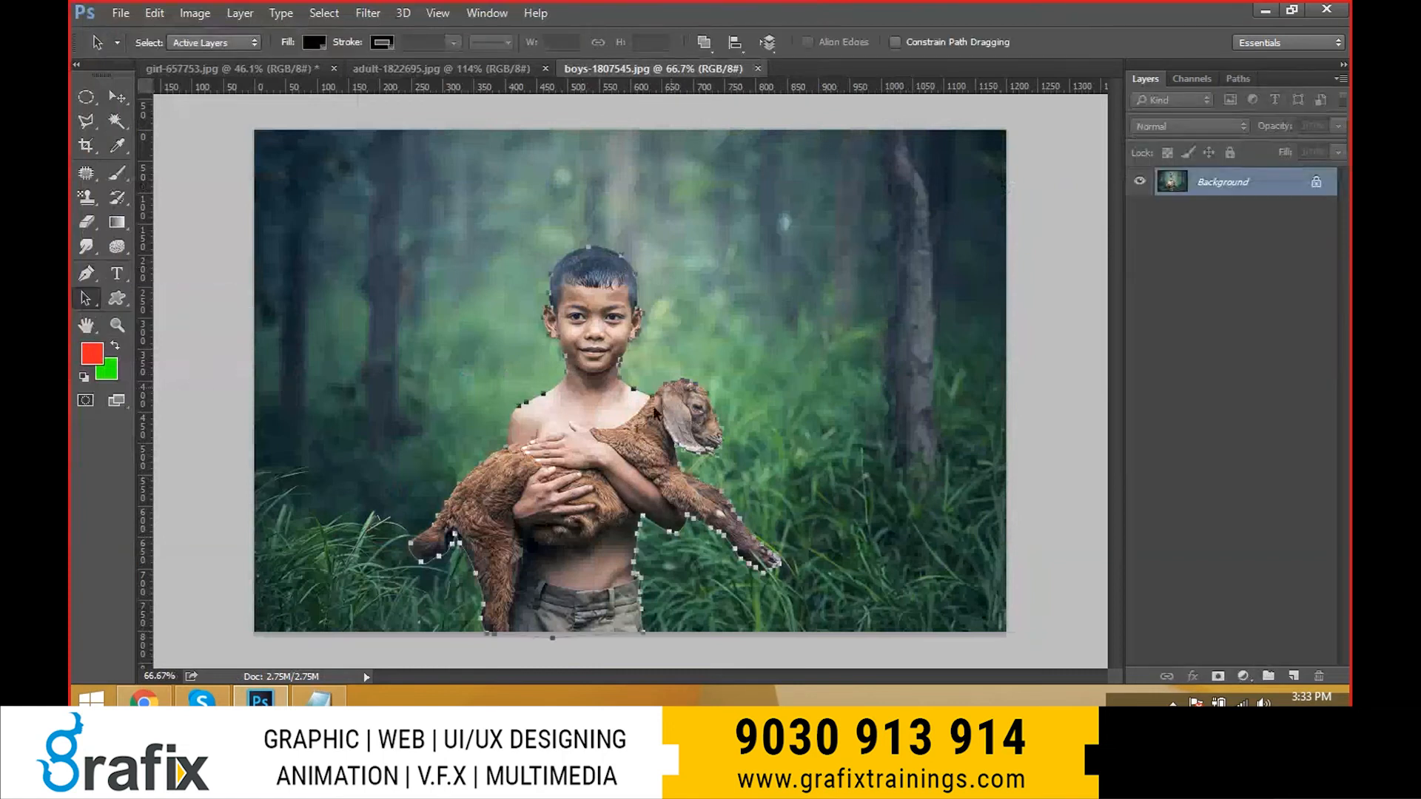
# - Adjust the path's curve at the upper side of the boy's head with the Direct Selection tool
pyautogui.rightClick(86, 302)
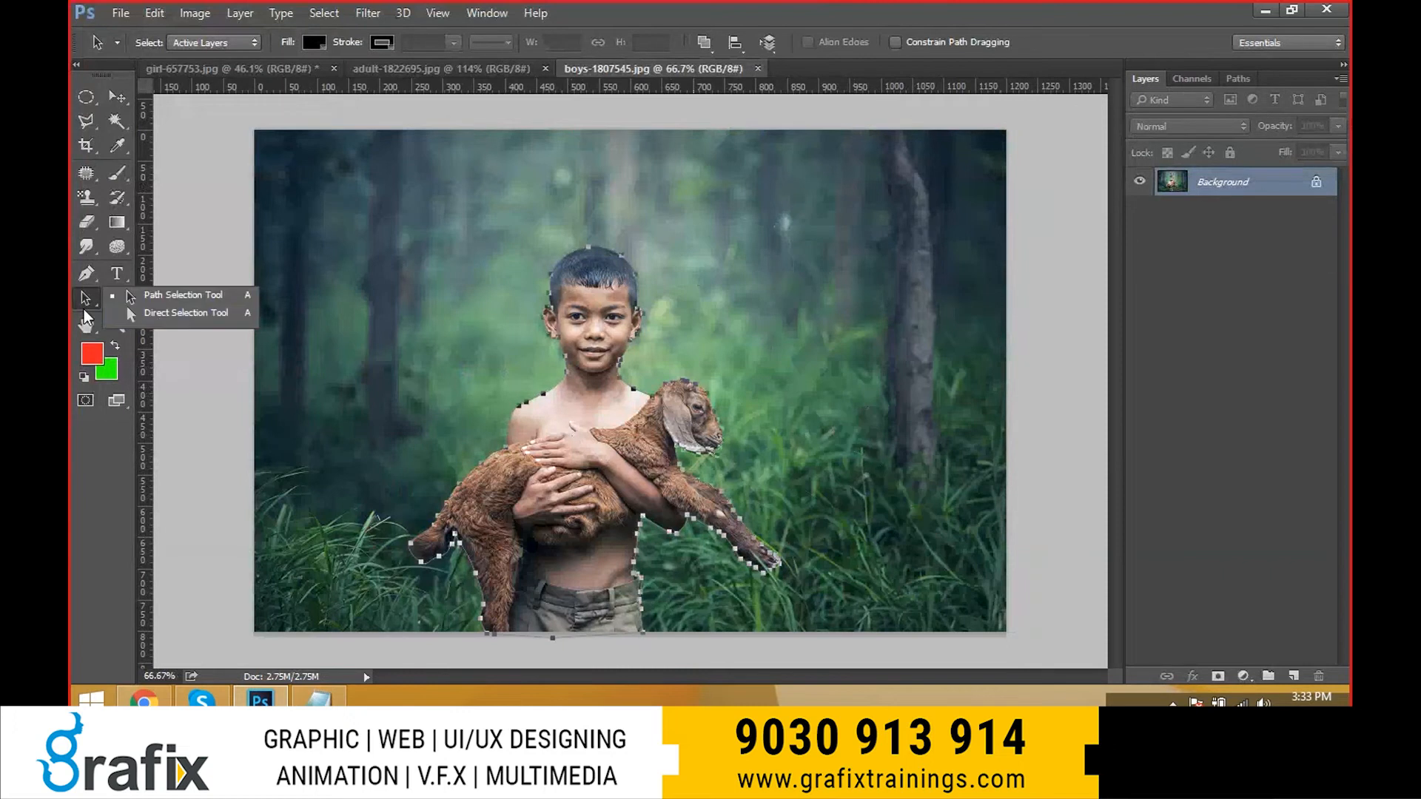
pyautogui.click(160, 318)
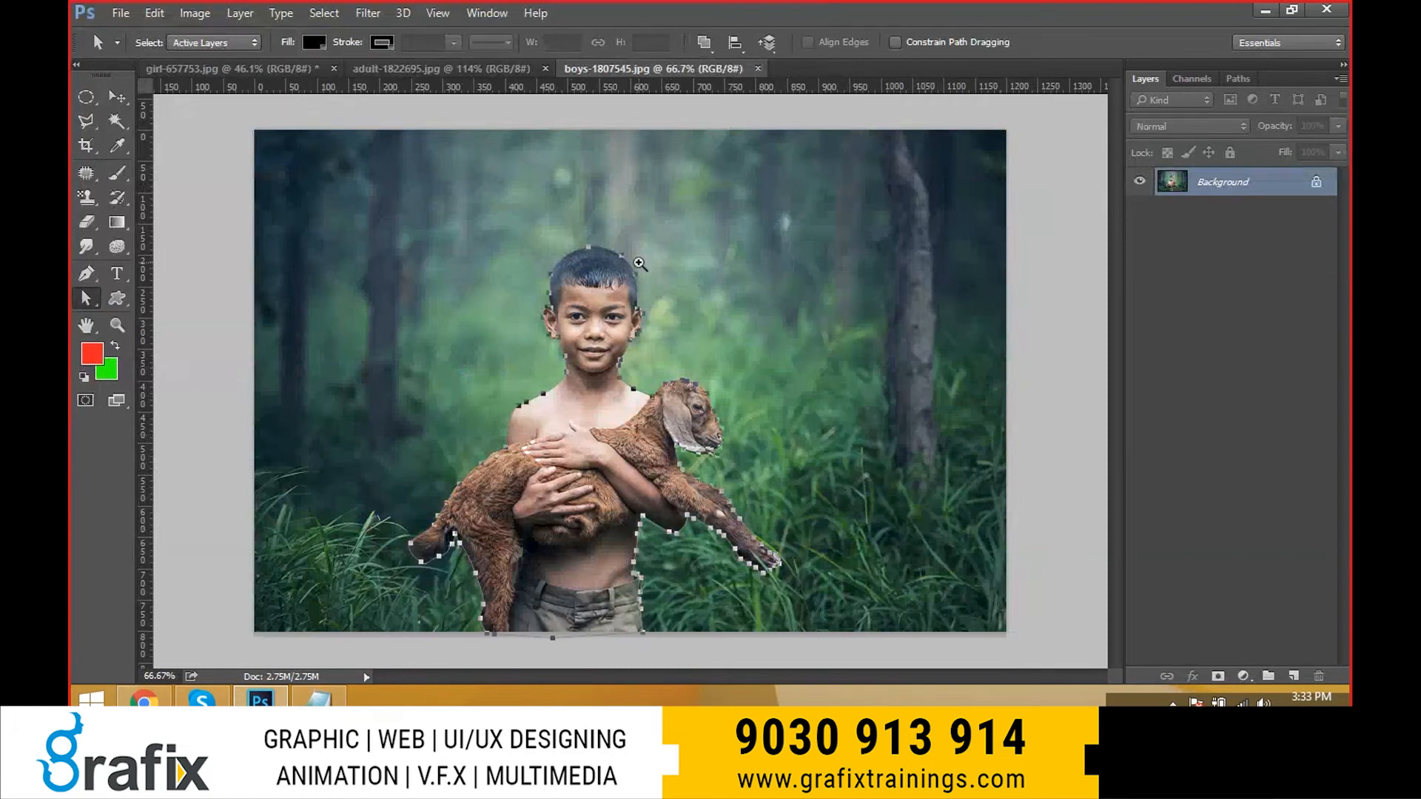
pyautogui.click(639, 263)
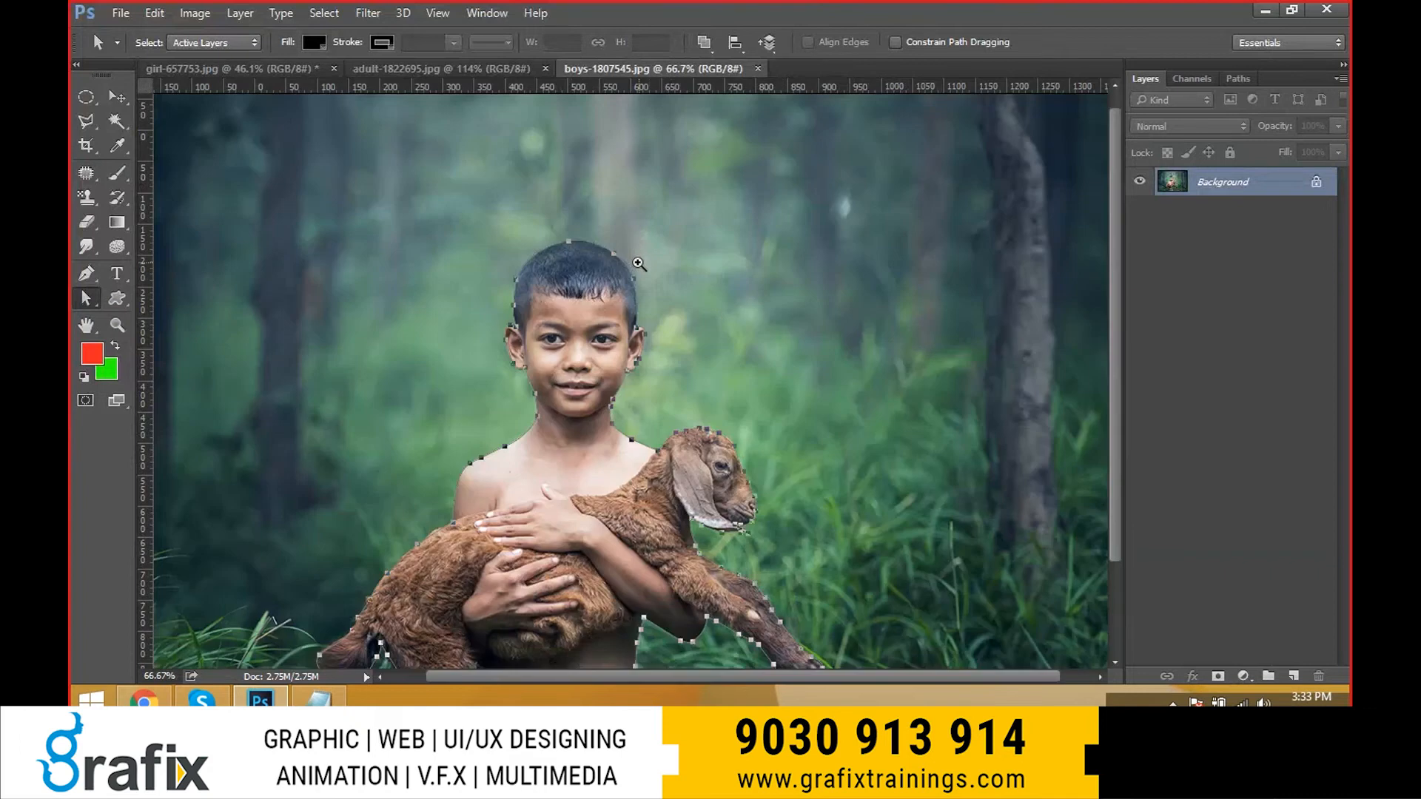
pyautogui.click(639, 264)
pyautogui.click(638, 263)
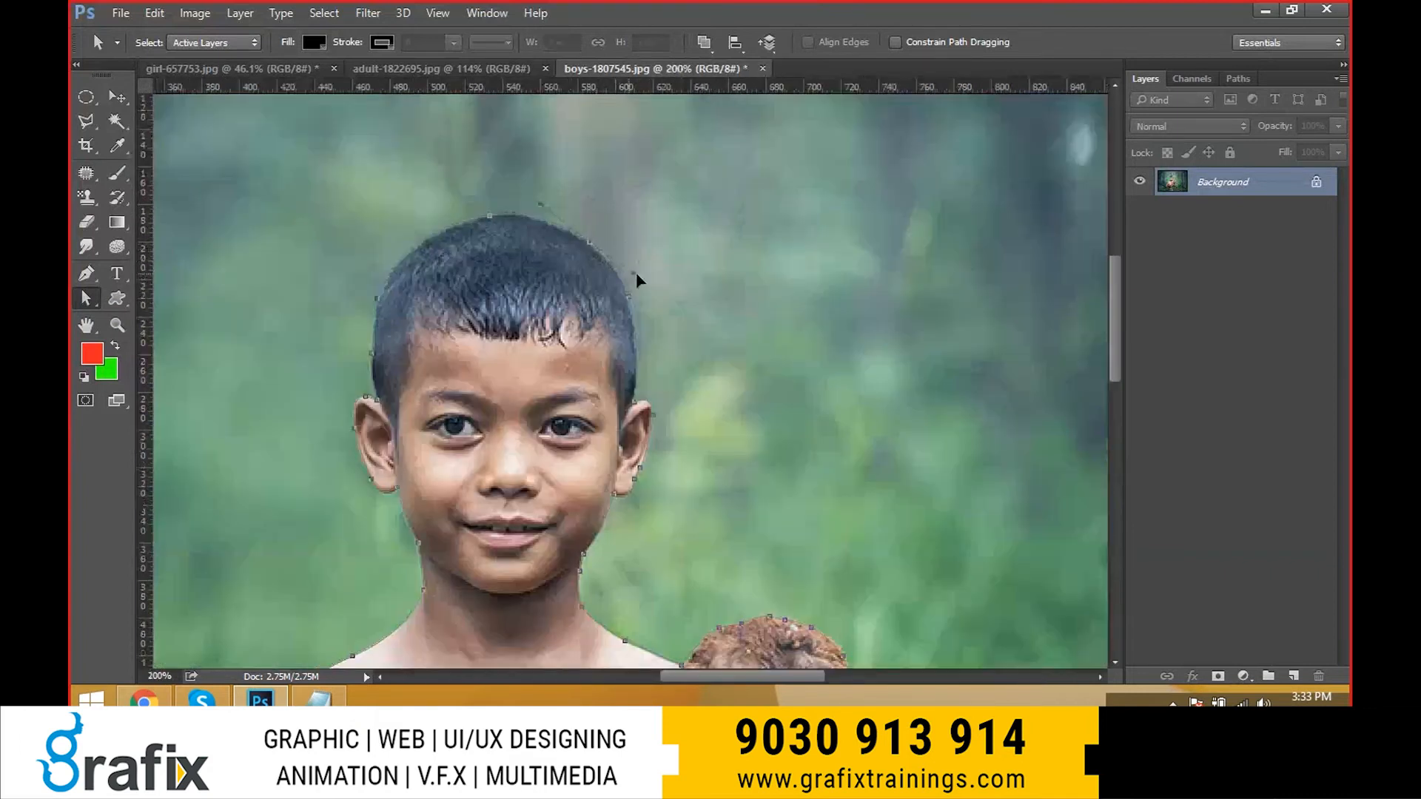
# - Add an anchor point to the path where the boy's neck meets his shoulder
pyautogui.moveTo(493, 373); pyautogui.dragTo(574, 46)
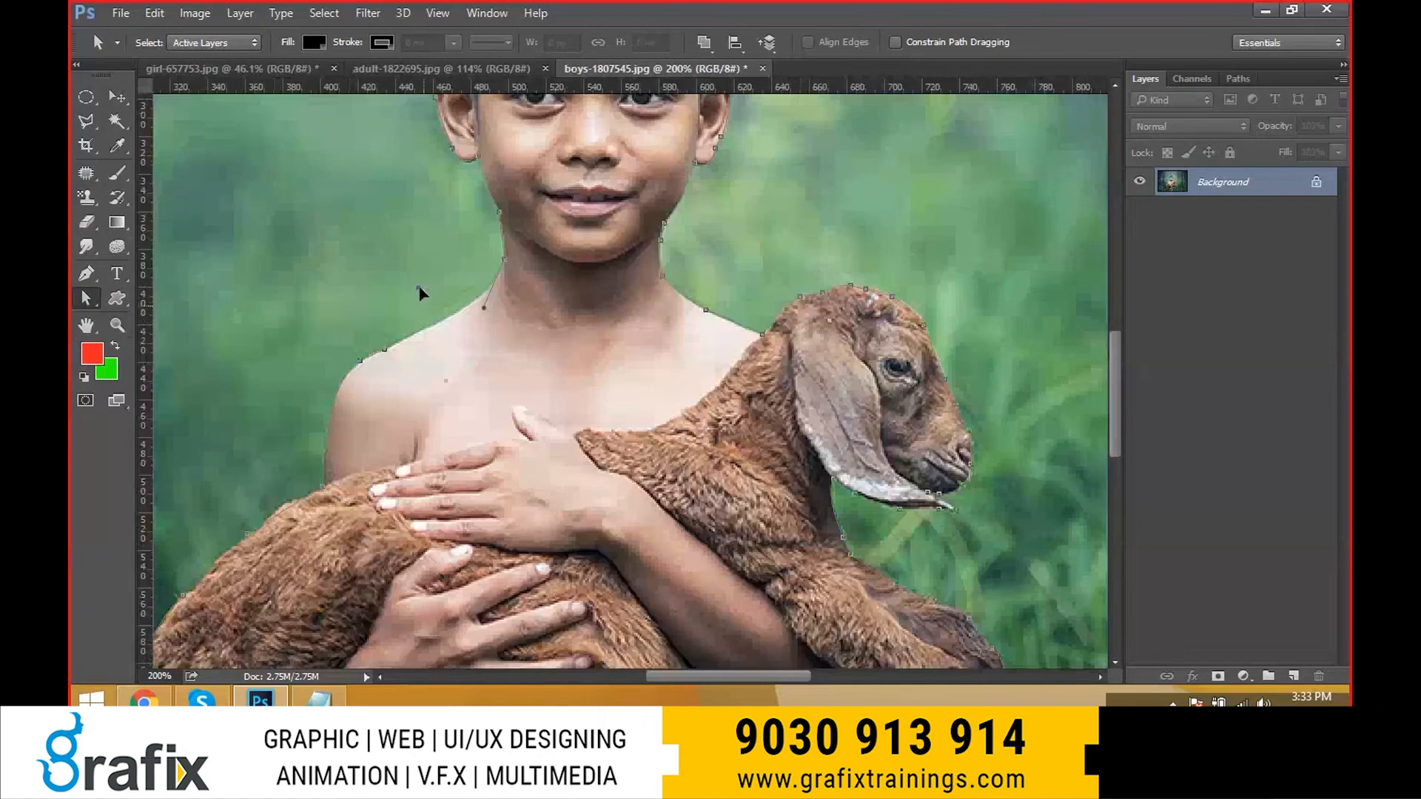
pyautogui.moveTo(86, 273); pyautogui.dragTo(162, 306)
pyautogui.click(478, 297)
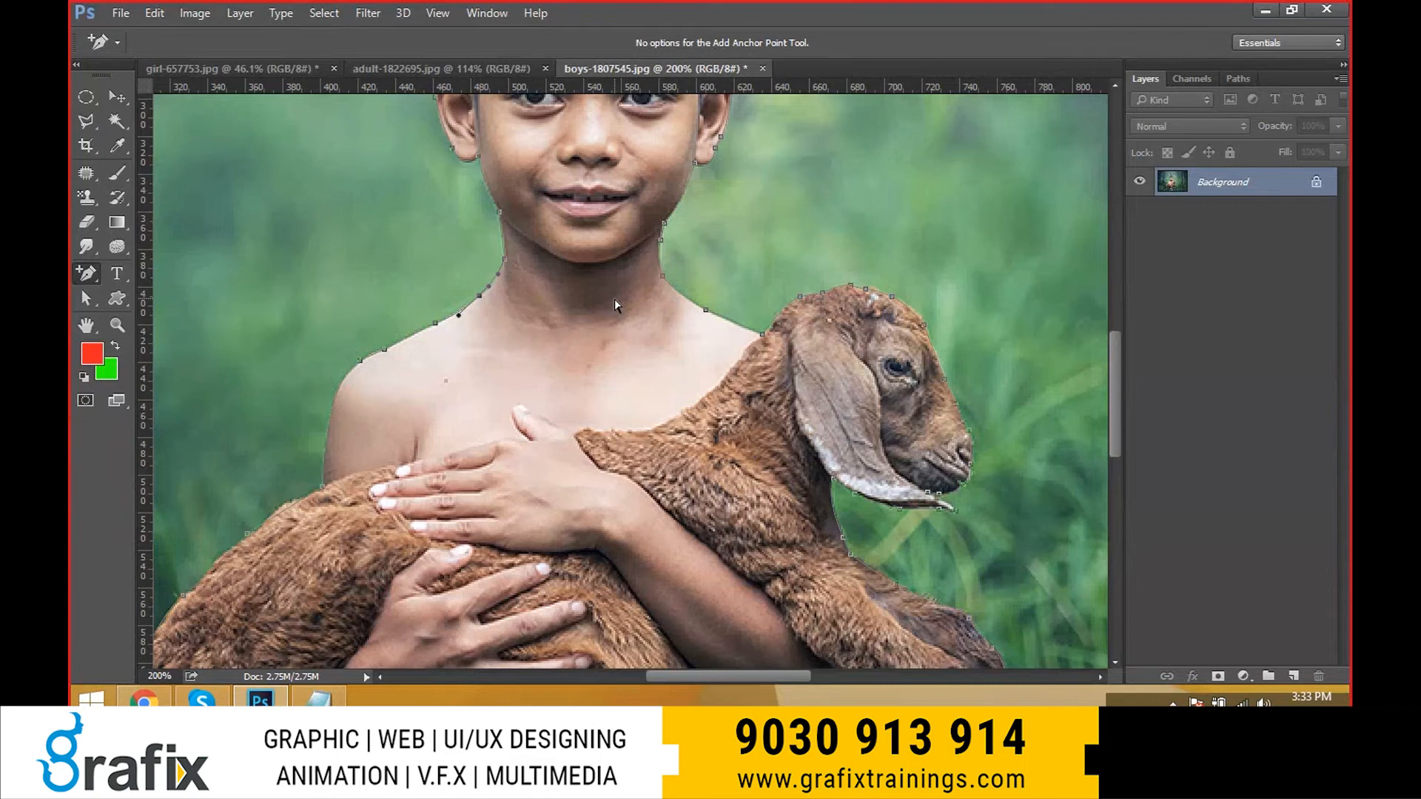
# - Remove the anchor point at the neck-to-shoulder curve with the Delete Anchor Point tool
pyautogui.rightClick(87, 273)
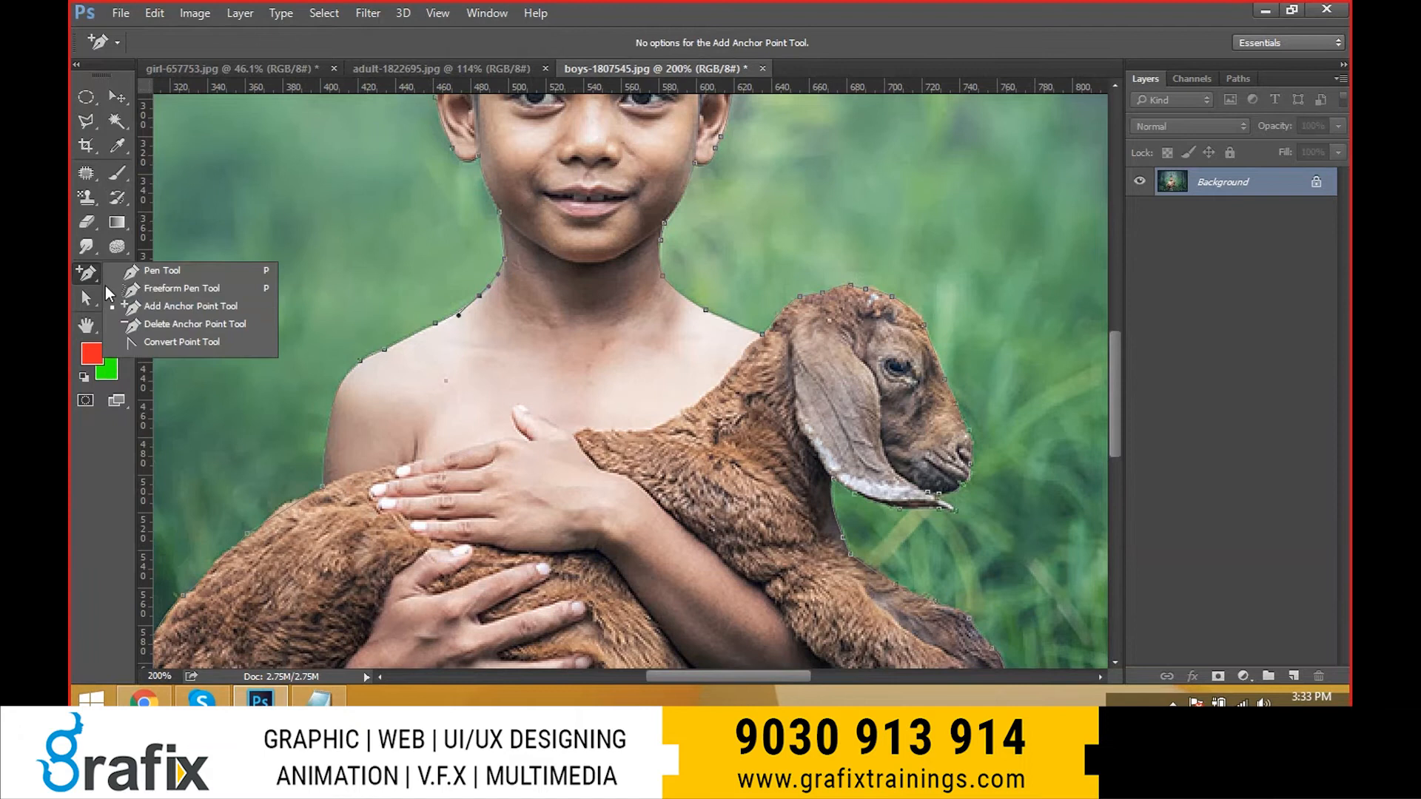
pyautogui.click(152, 324)
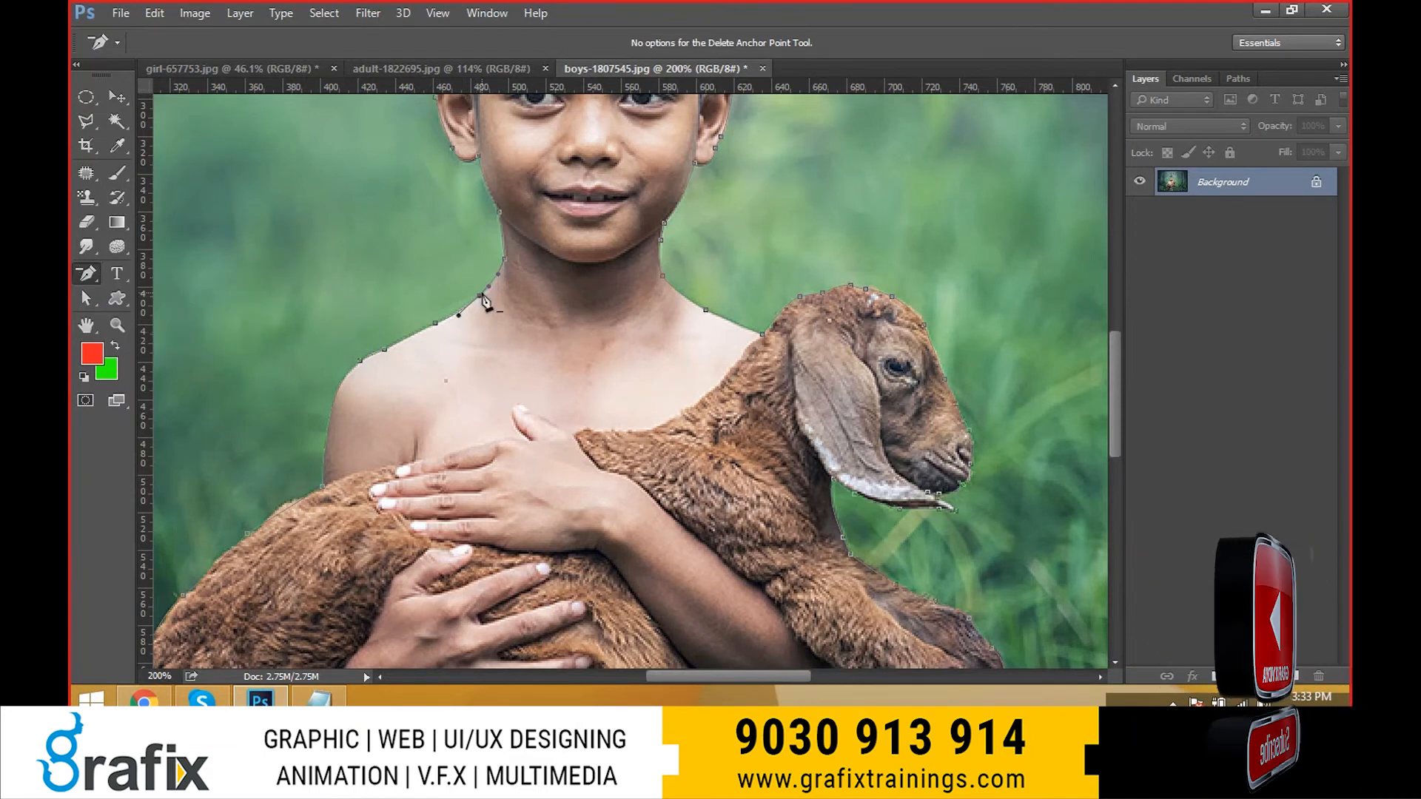
pyautogui.click(481, 299)
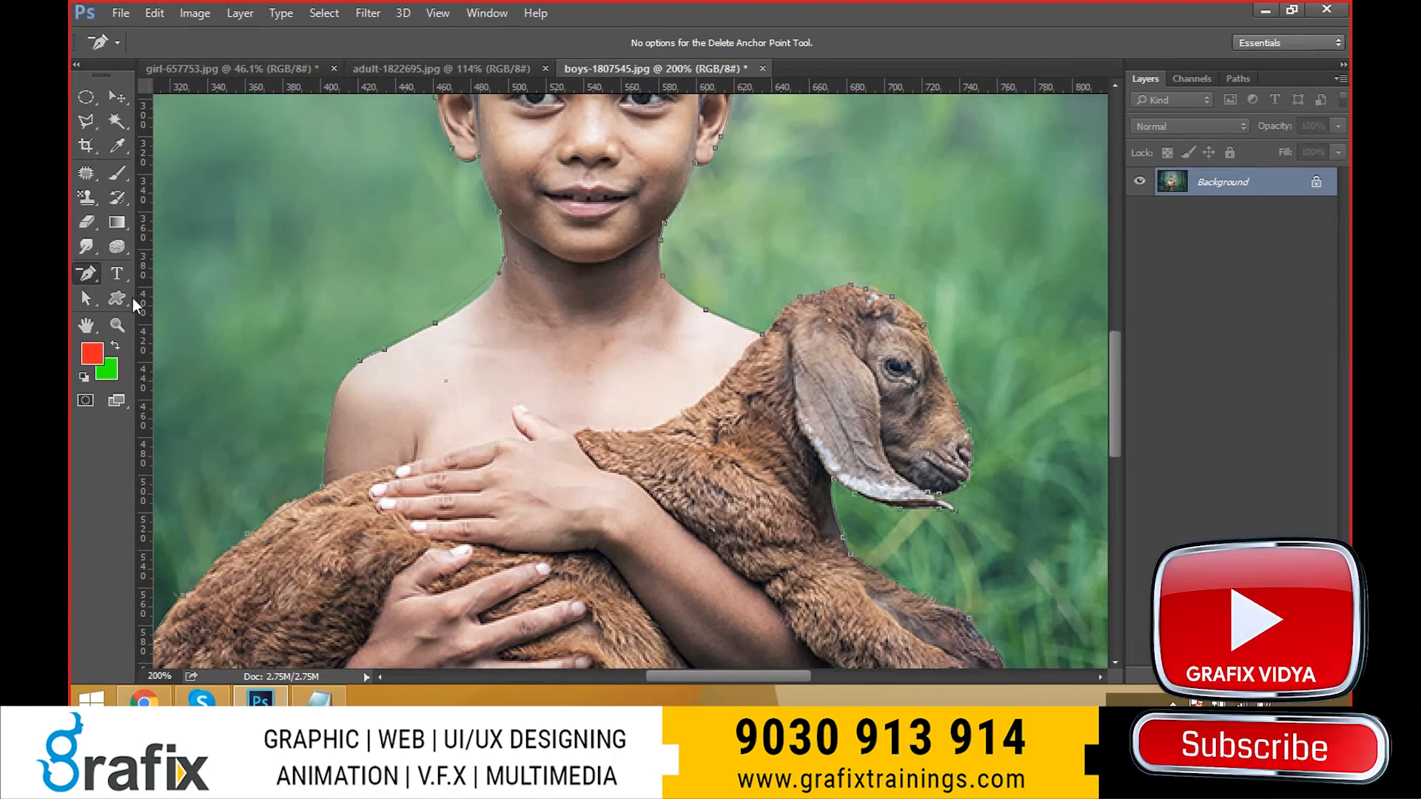
# - Move the anchor point on the boy's neck down to the base of the neck with the Direct Selection tool
pyautogui.click(85, 298)
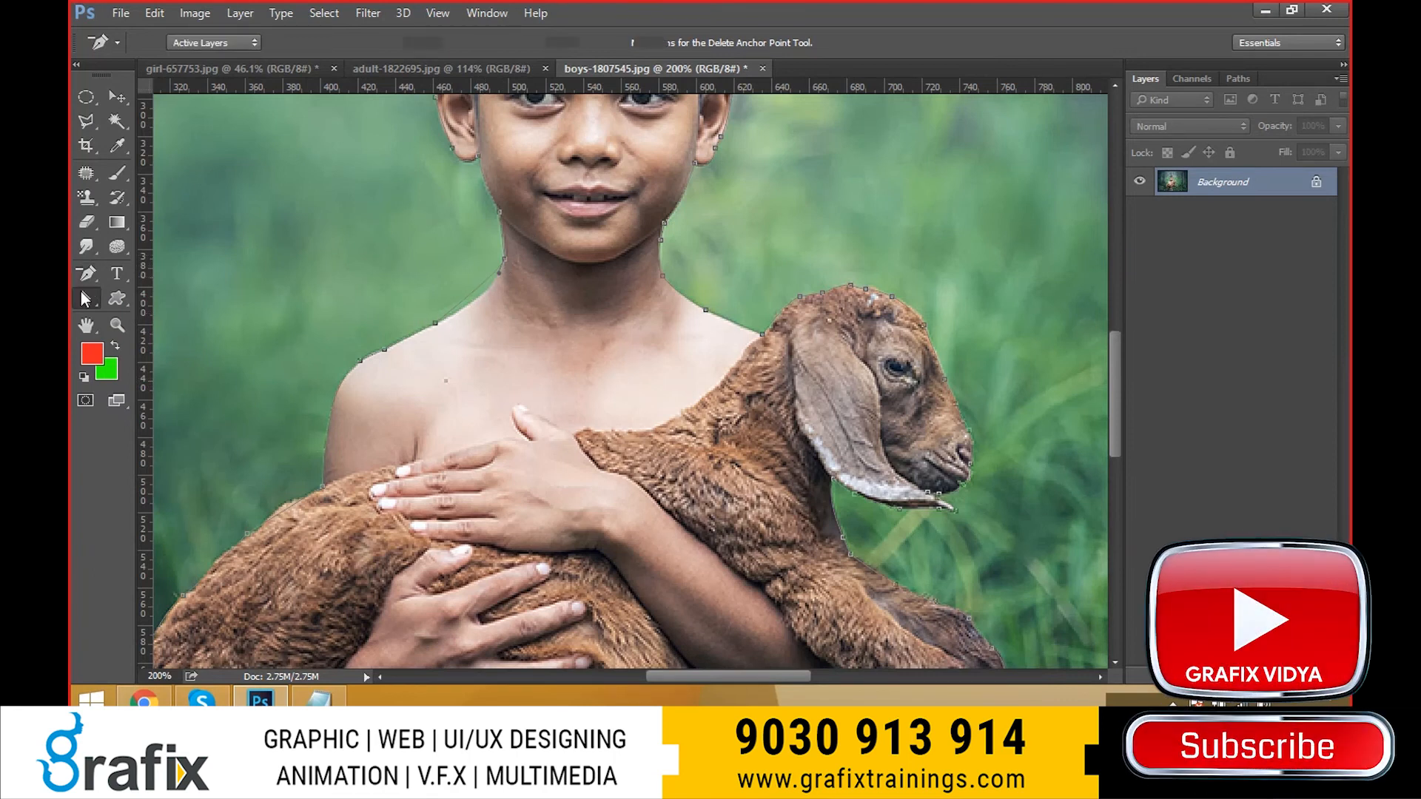
pyautogui.click(177, 315)
pyautogui.moveTo(499, 273); pyautogui.dragTo(495, 299)
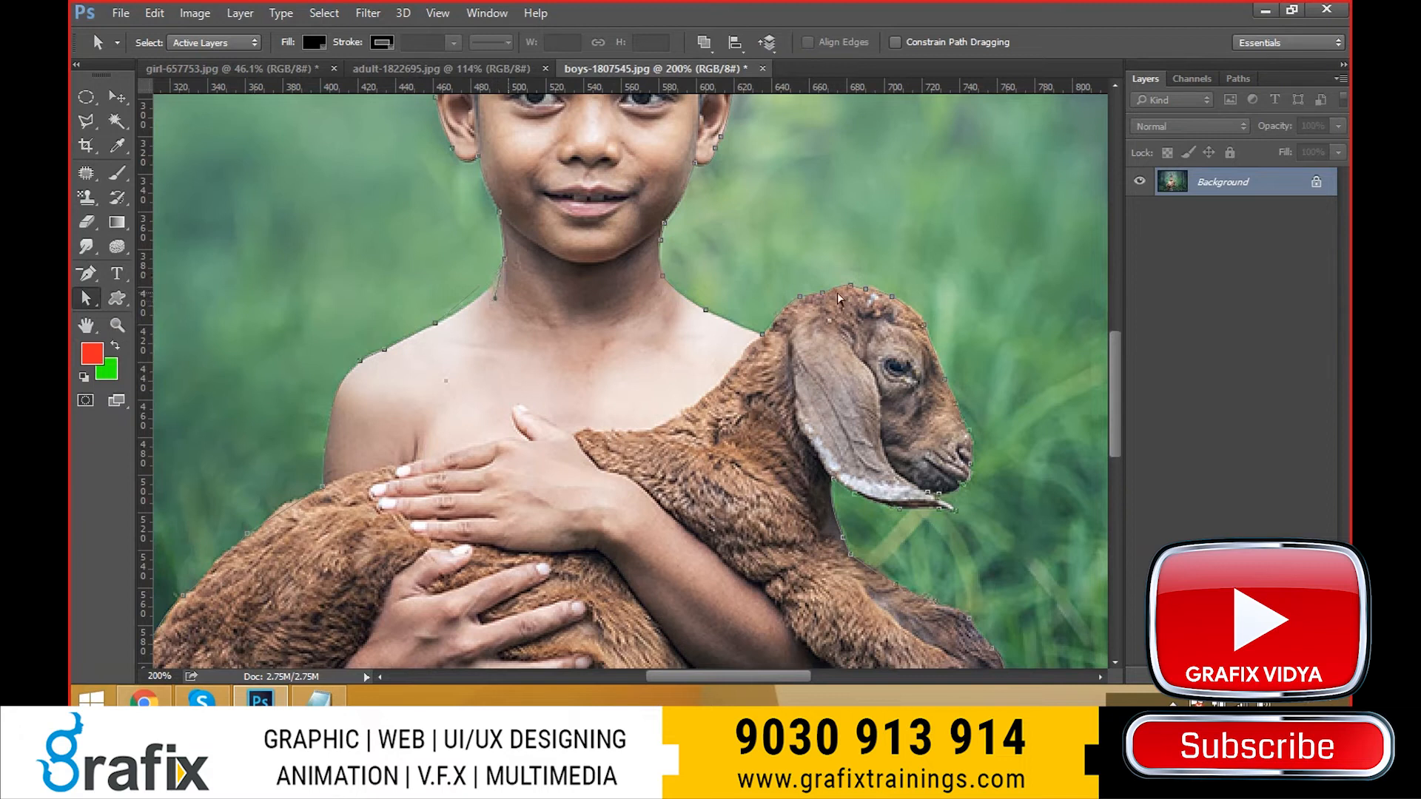
pyautogui.scroll(-5, 682, 275)
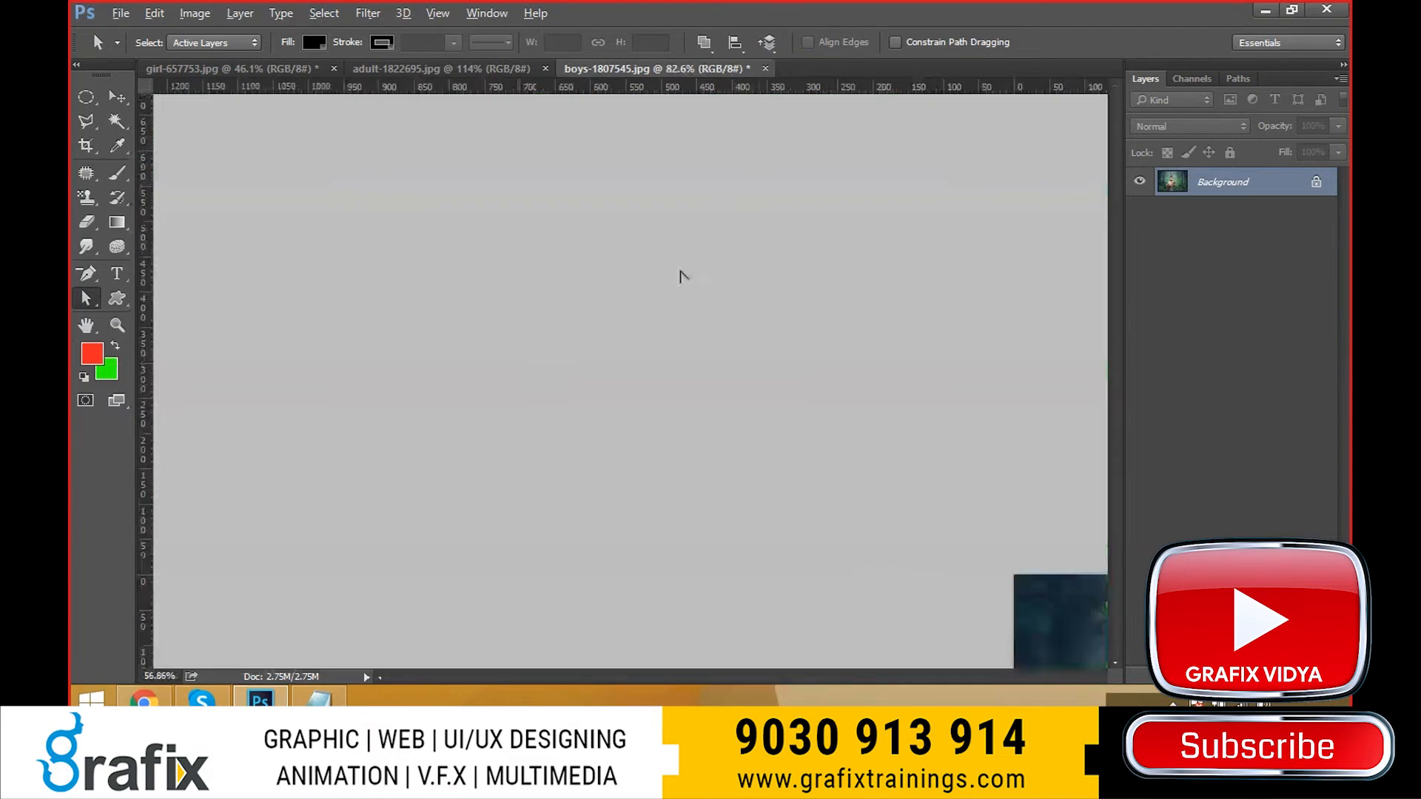
pyautogui.scroll(-1, 683, 275)
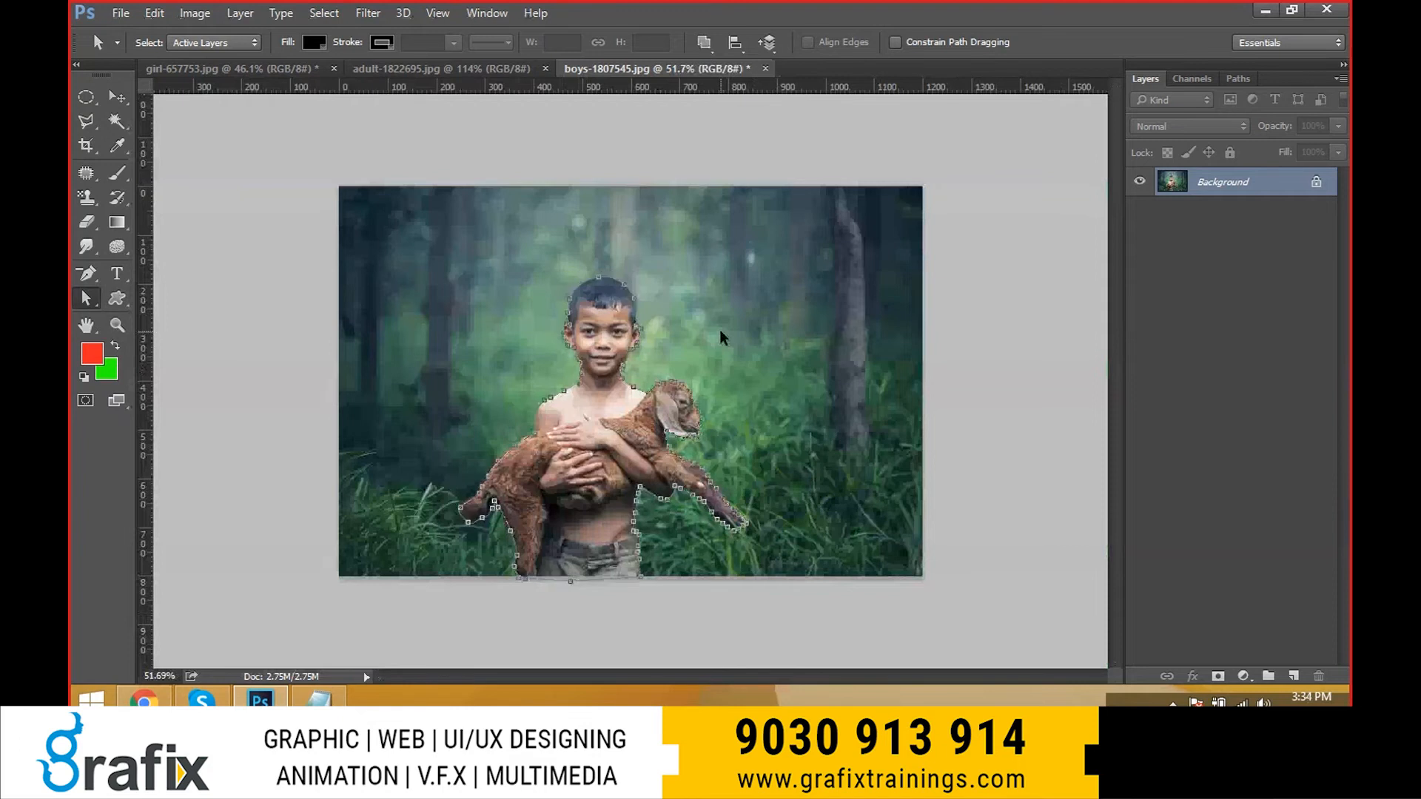
pyautogui.hotkey('ctrl', '+')
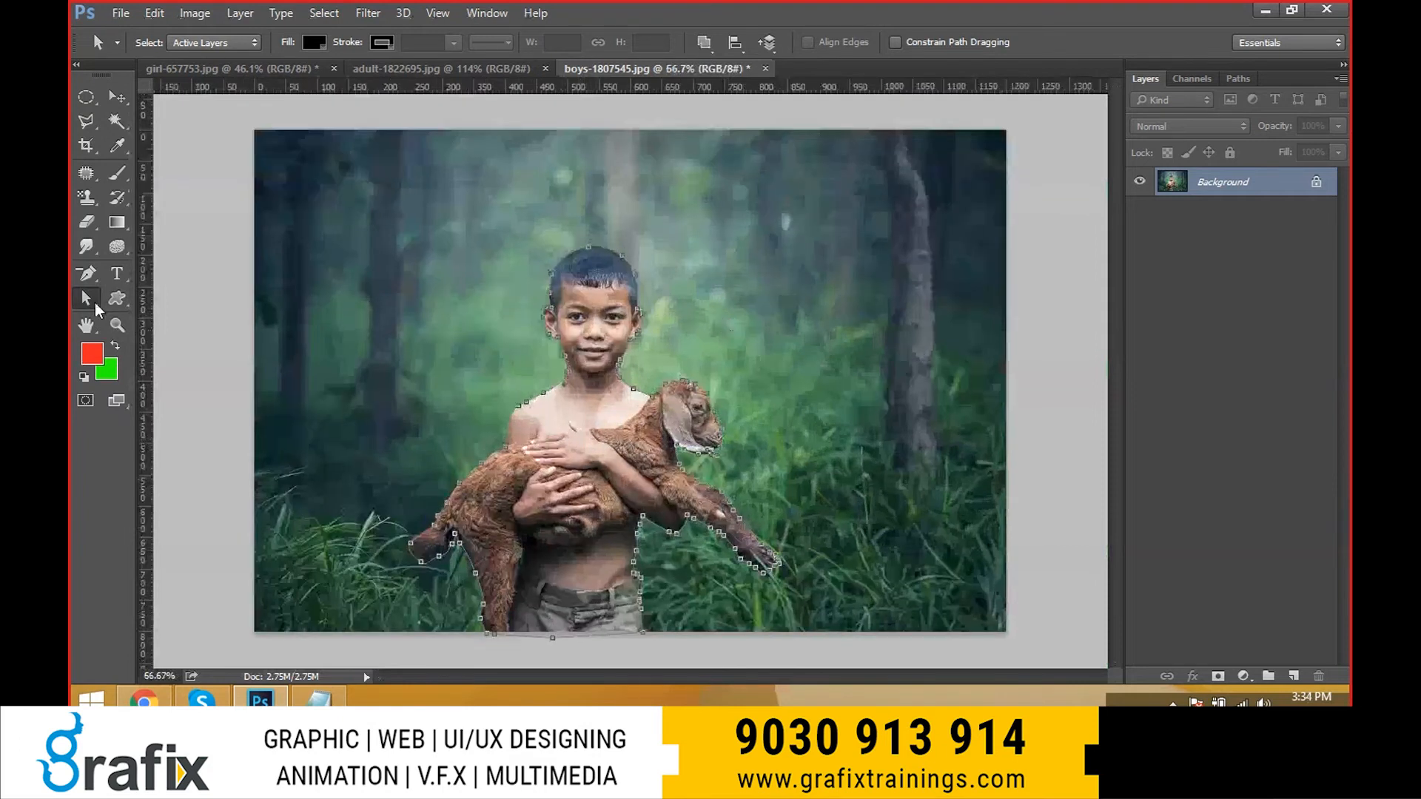
# - Convert the path around the boy and goat into a selection
pyautogui.rightClick(551, 280)
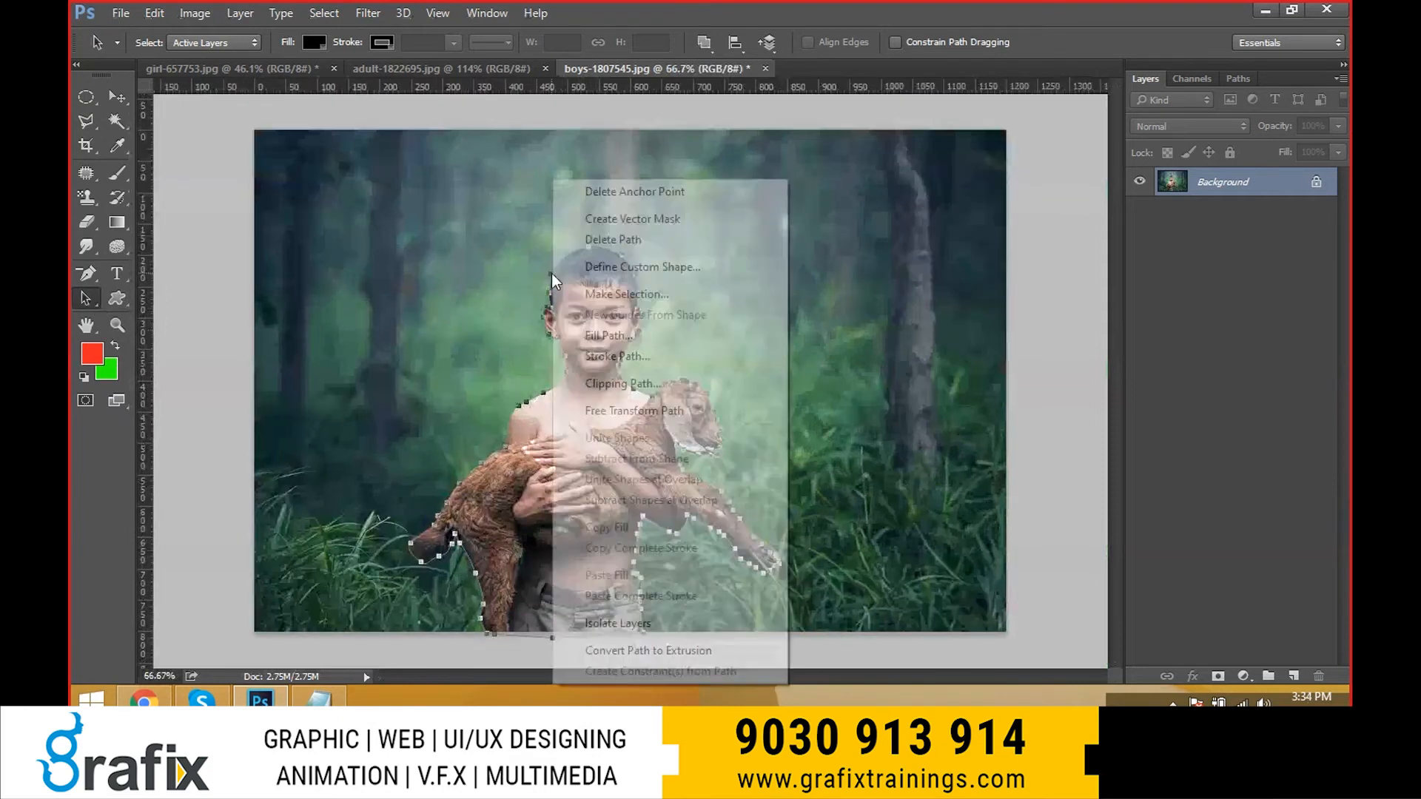
pyautogui.click(629, 296)
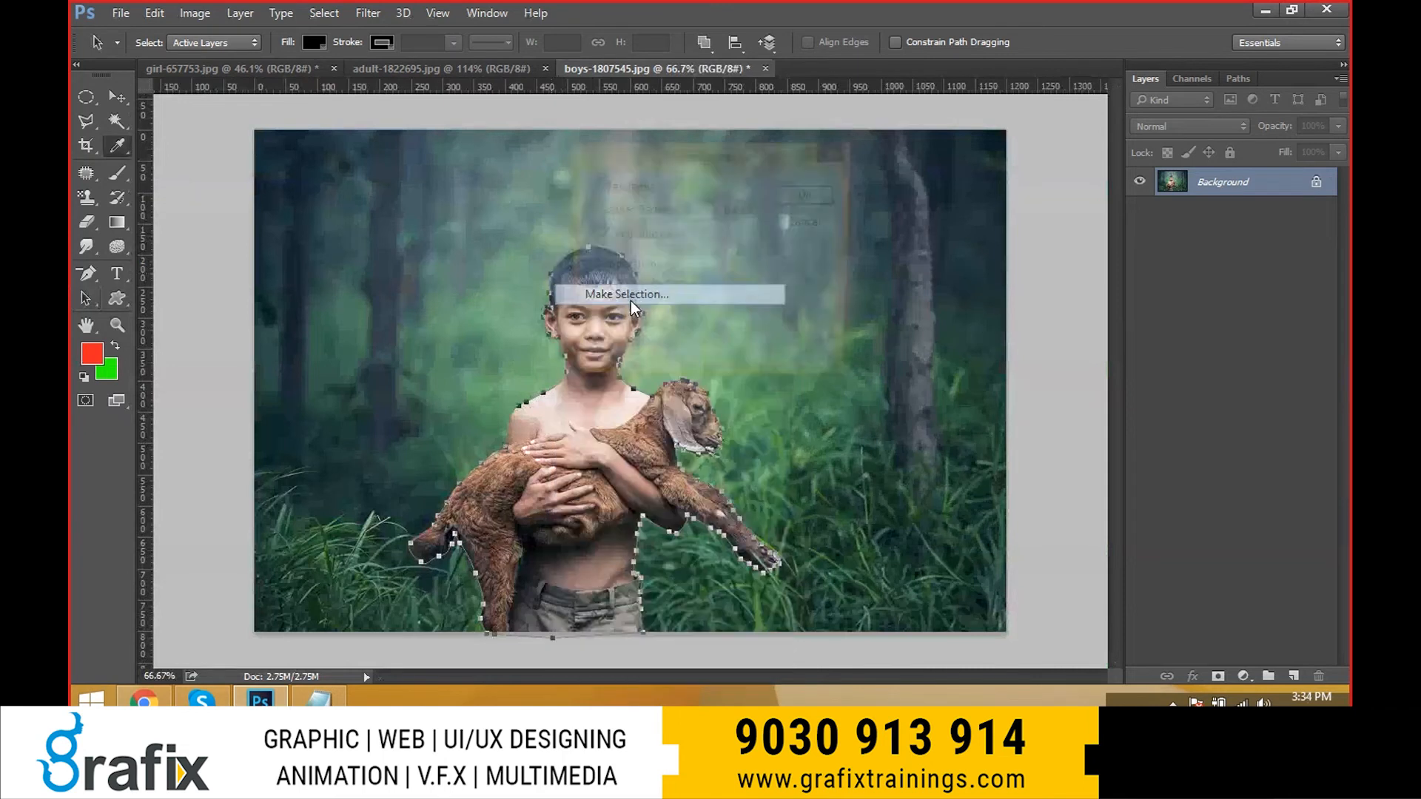
pyautogui.click(808, 196)
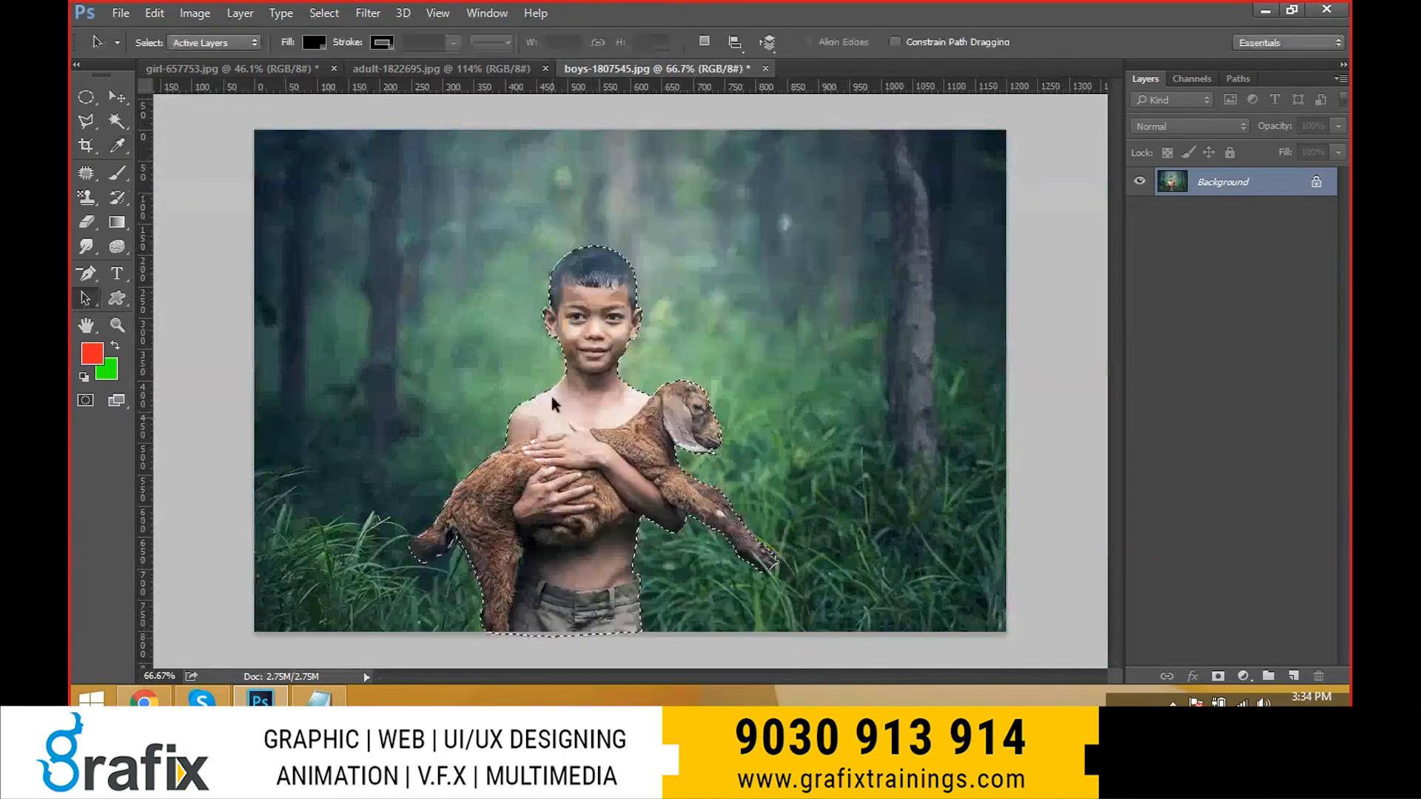
pyautogui.click(567, 479)
pyautogui.hotkey('ctrl', 'Return')
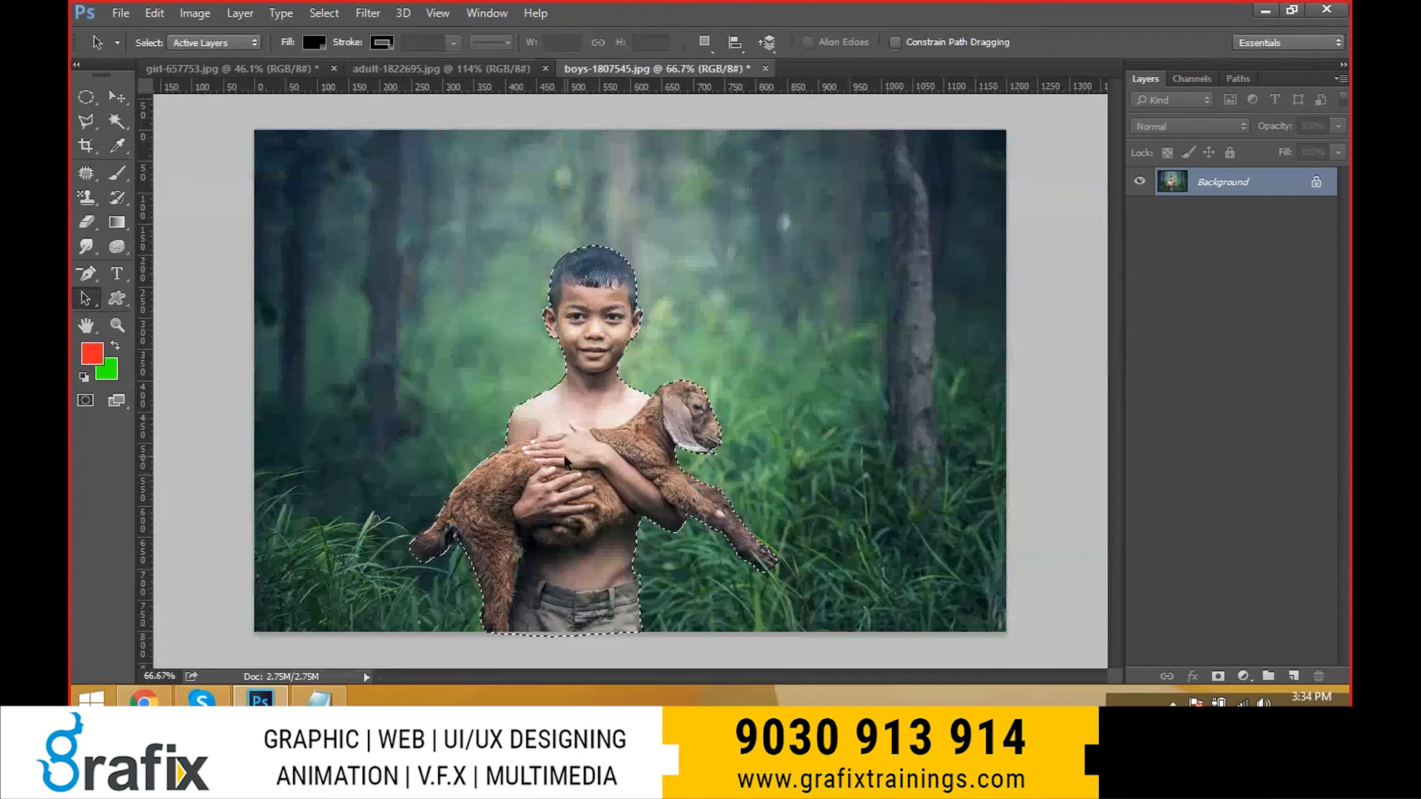
pyautogui.hotkey('shift', 'F6')
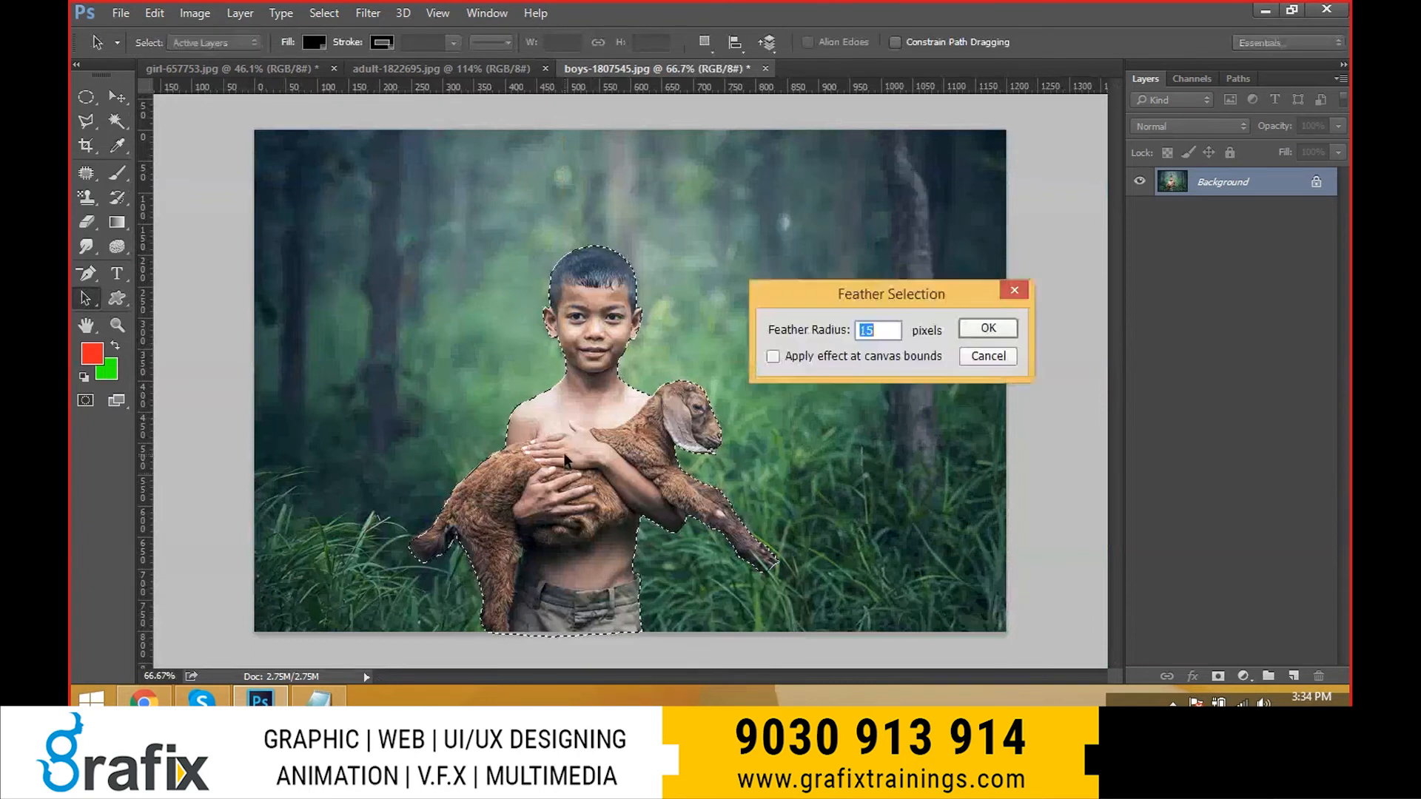
pyautogui.press('BackSpace')
pyautogui.write('1.5')
pyautogui.press('Return')
# - Open the Psd-Keys text file from the TEXT folder on the desktop and maximize its window
pyautogui.press('super+d')
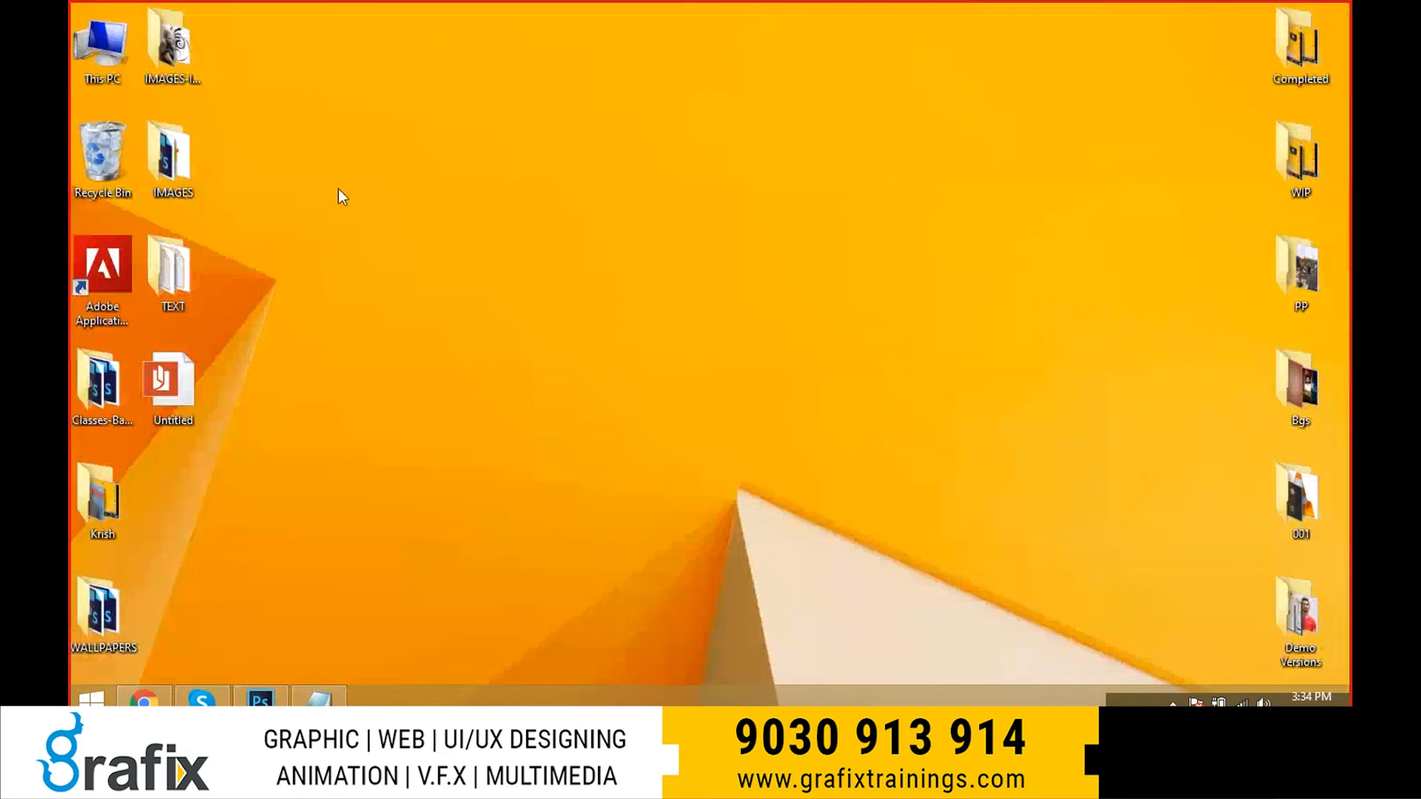
pyautogui.doubleClick(203, 260)
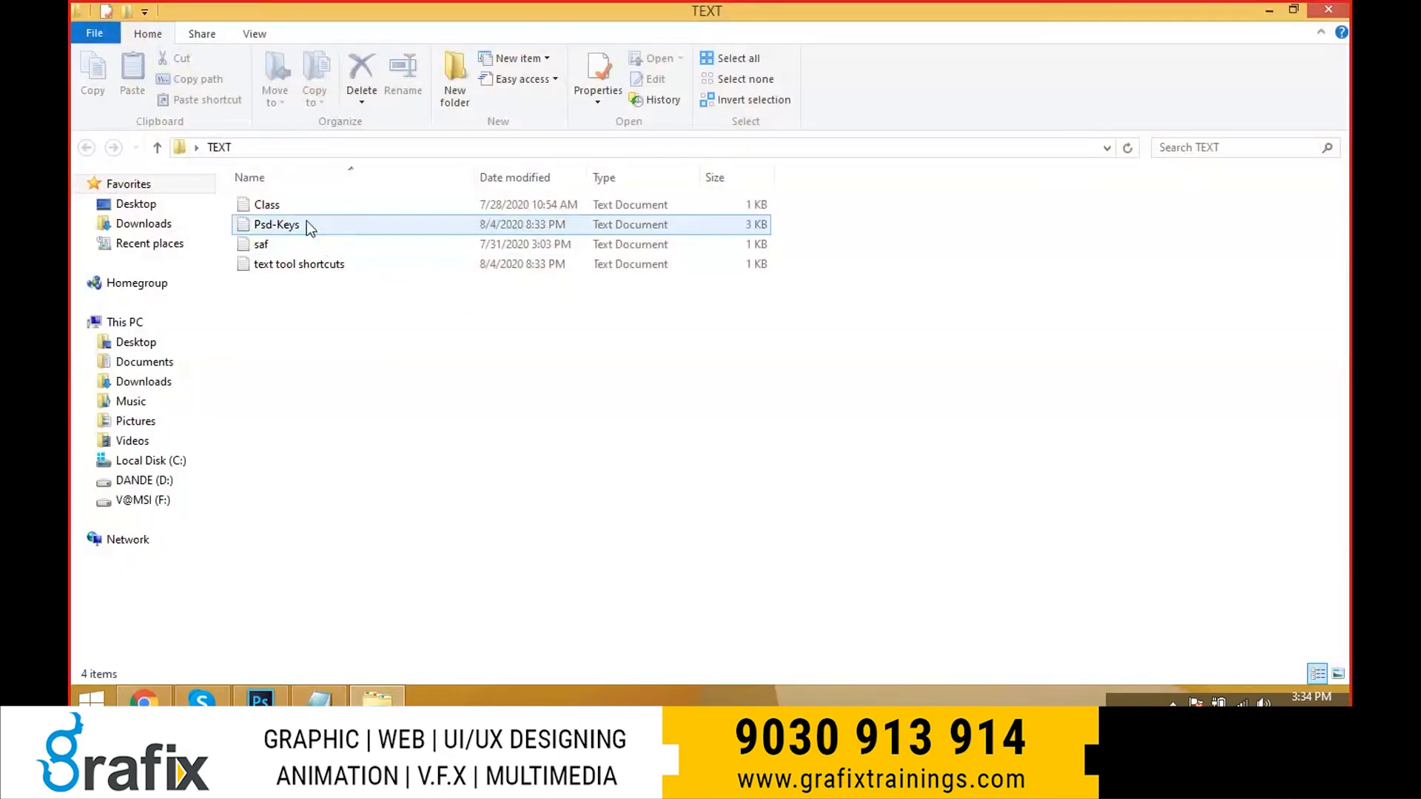
pyautogui.doubleClick(306, 222)
pyautogui.hotkey('alt', 'space')
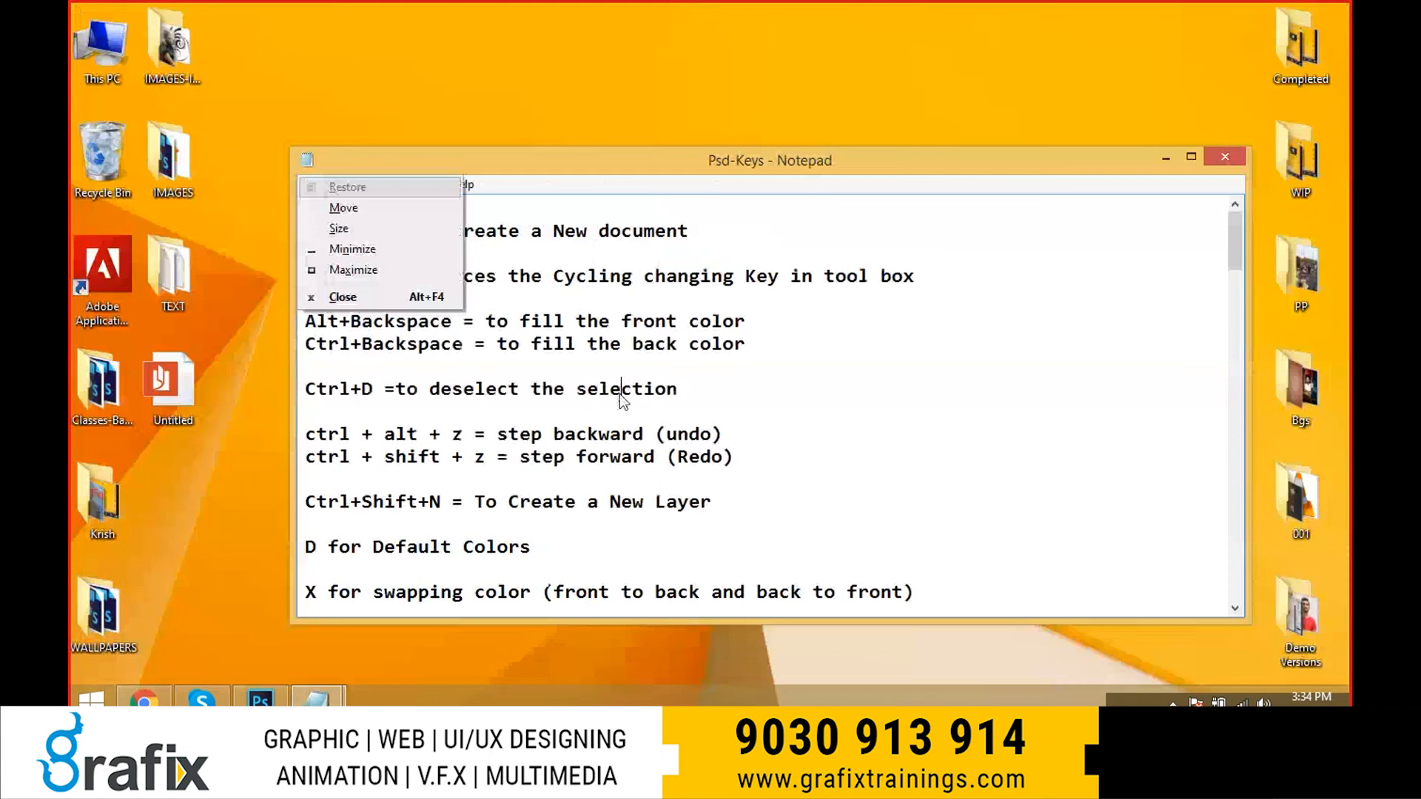
pyautogui.press('x')
# - Find the Feather Selection shortcuts in the Psd-Keys notes and highlight the line for old versions
pyautogui.scroll(-6, 617, 401)
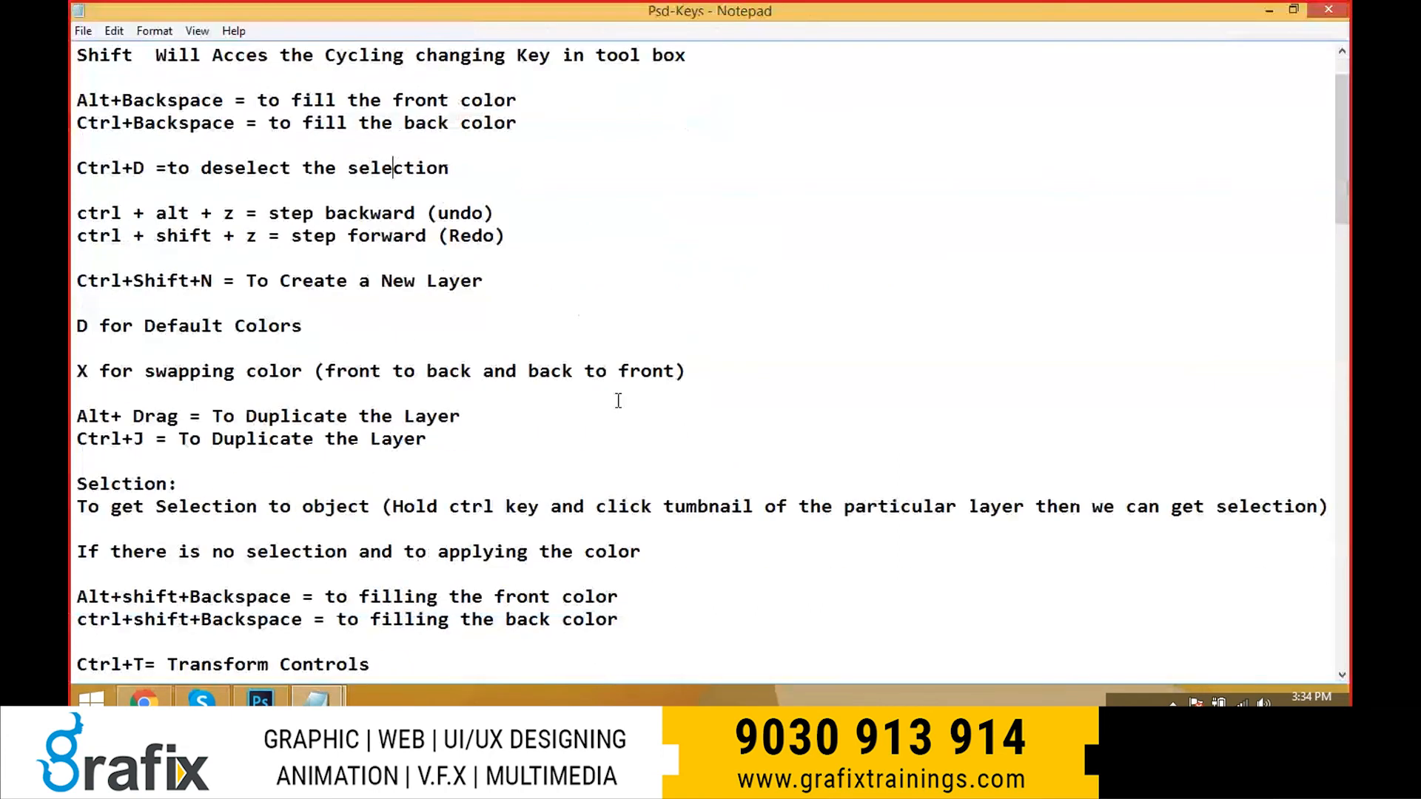
pyautogui.moveTo(78, 460); pyautogui.dragTo(914, 455)
pyautogui.click(258, 461)
pyautogui.click(225, 455)
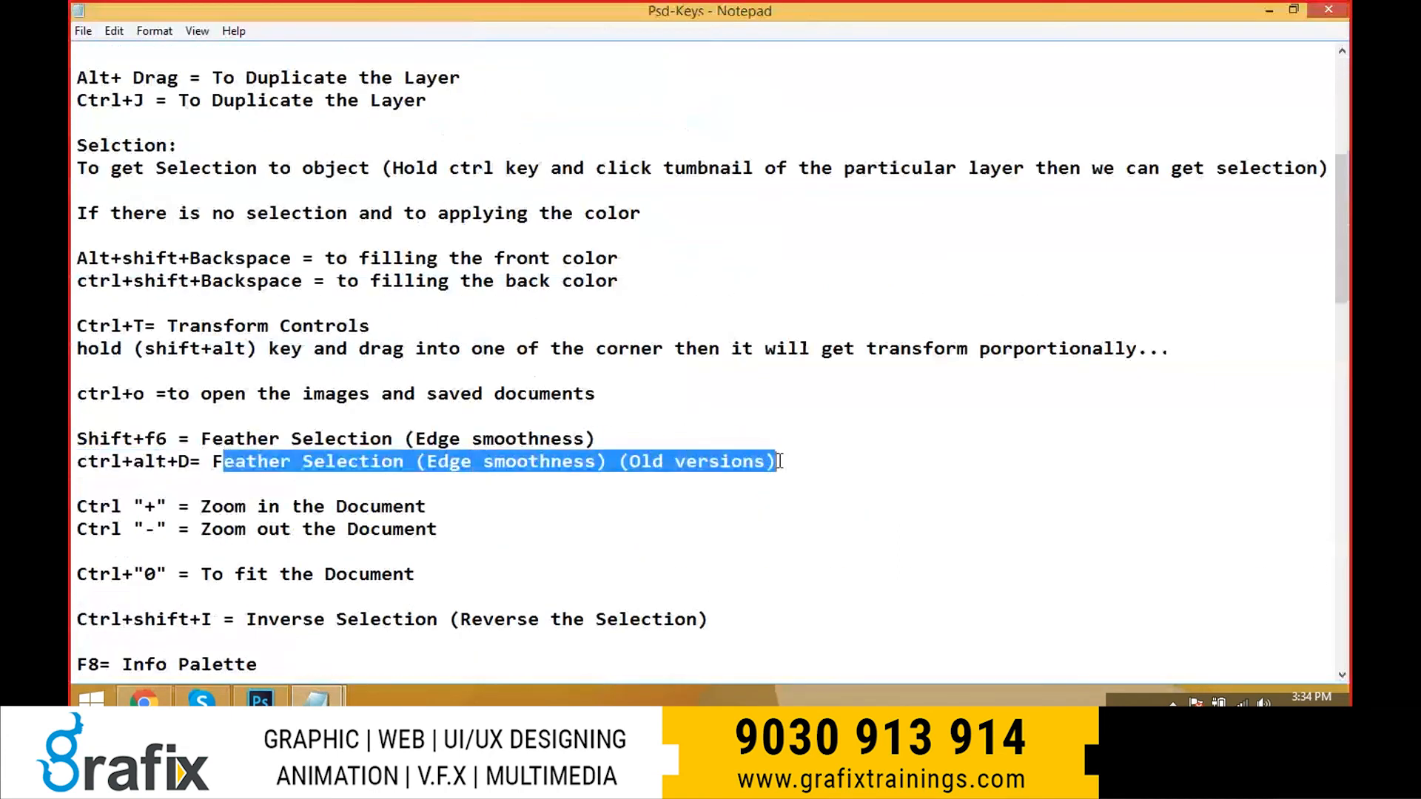
pyautogui.click(914, 453)
# - Switch back to Photoshop and feather the selection around the boy and goat by 1.5 pixels
pyautogui.hotkey('alt', 'Tab')
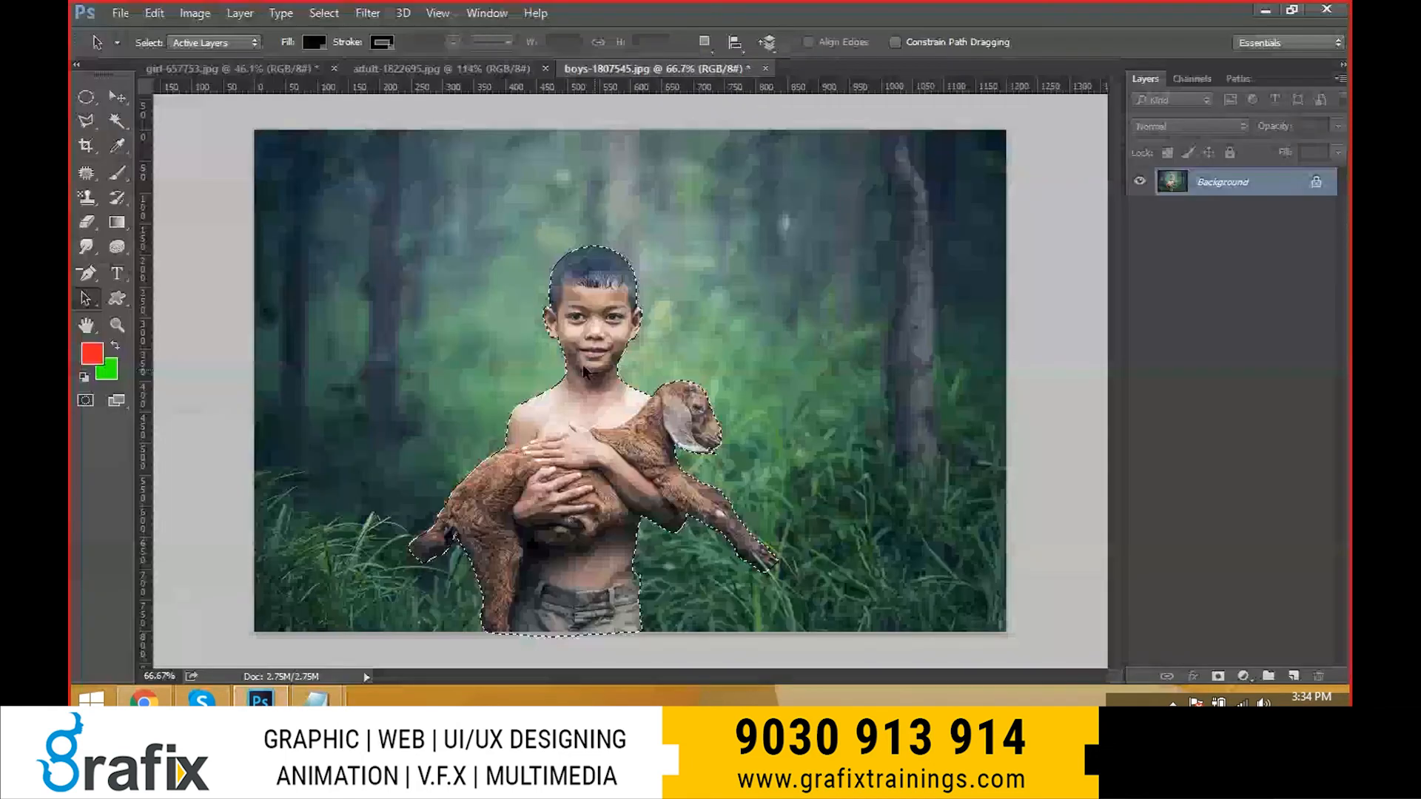
pyautogui.hotkey('shift', 'F6')
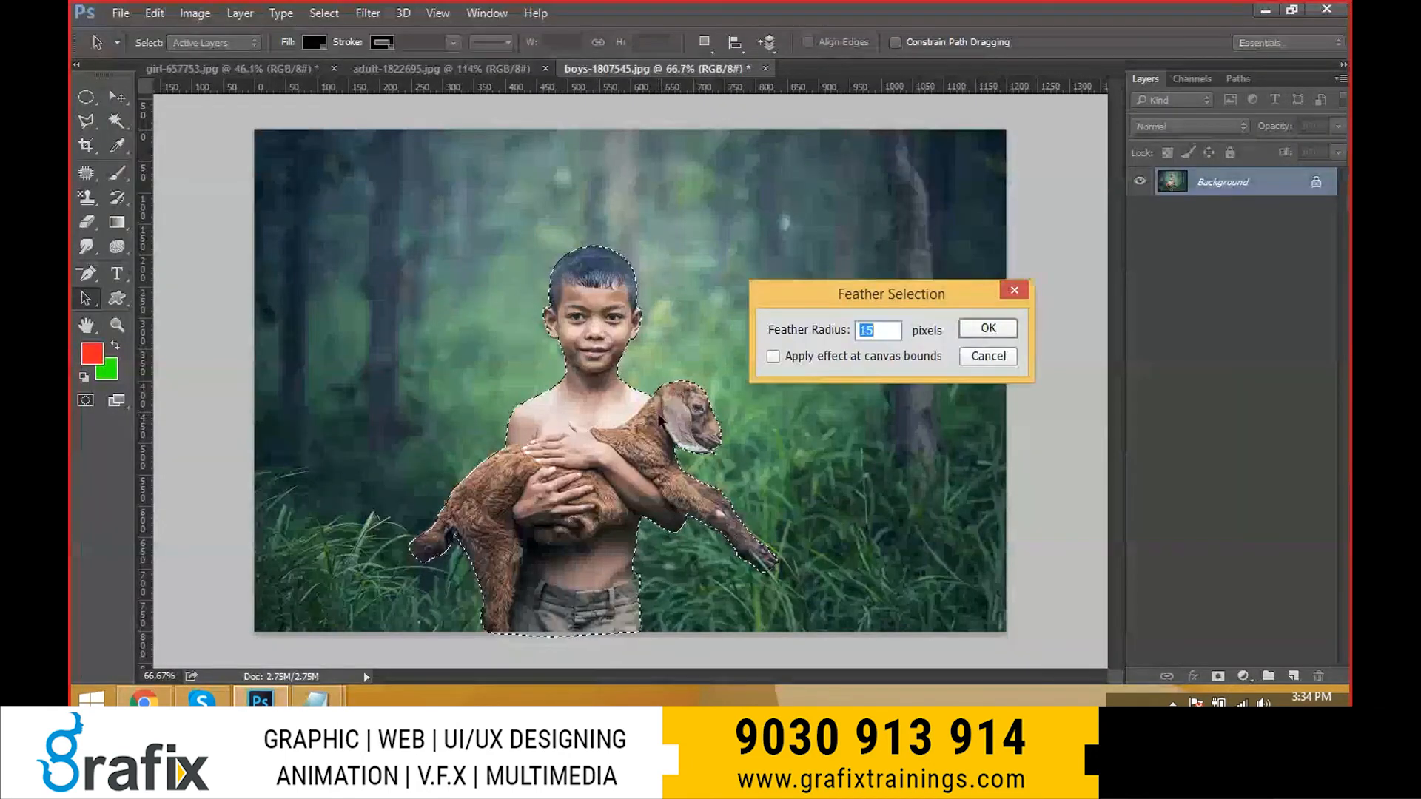
pyautogui.moveTo(851, 294)
pyautogui.mouseDown()
pyautogui.moveTo(894, 307)
pyautogui.moveTo(827, 264)
pyautogui.moveTo(928, 307)
pyautogui.moveTo(873, 290)
pyautogui.mouseUp()
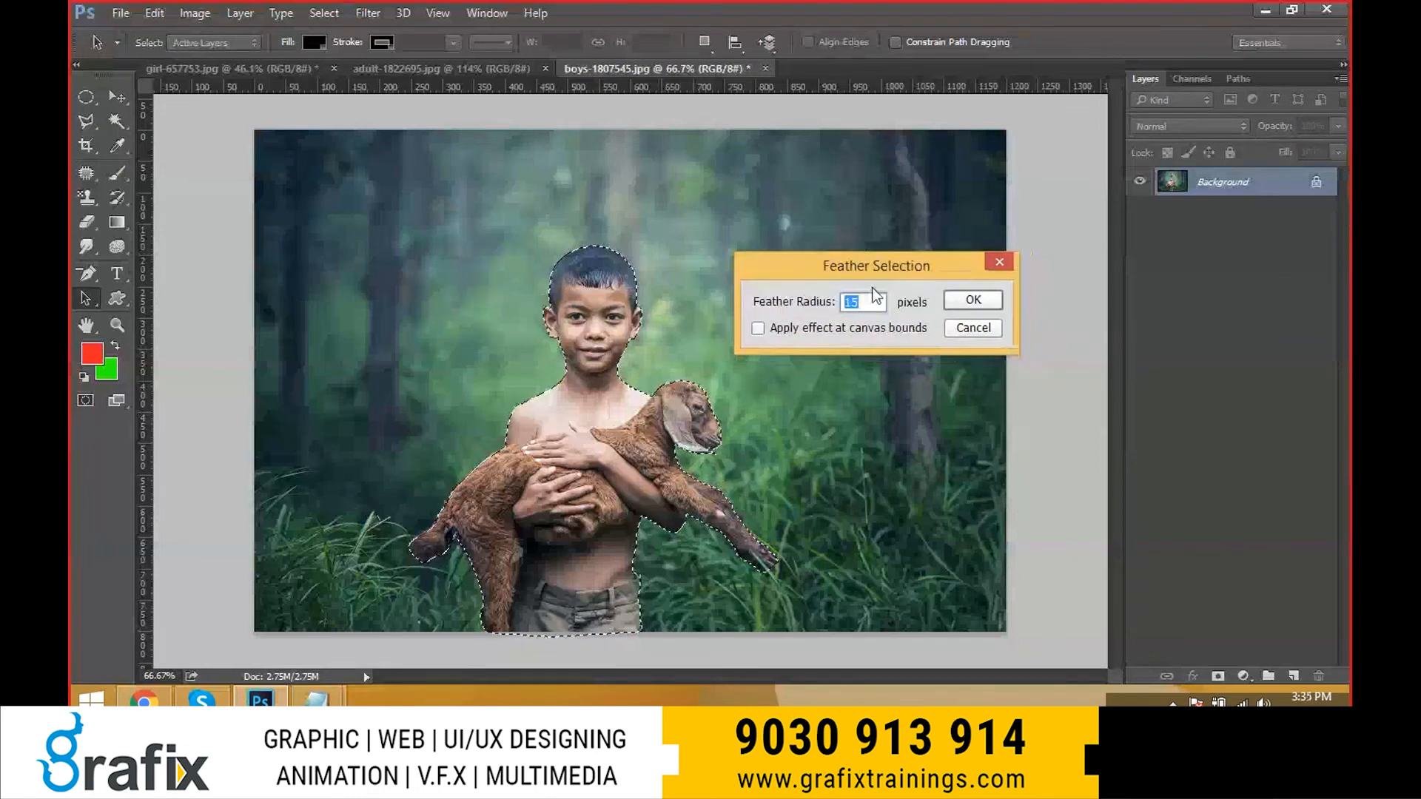
pyautogui.click(801, 303)
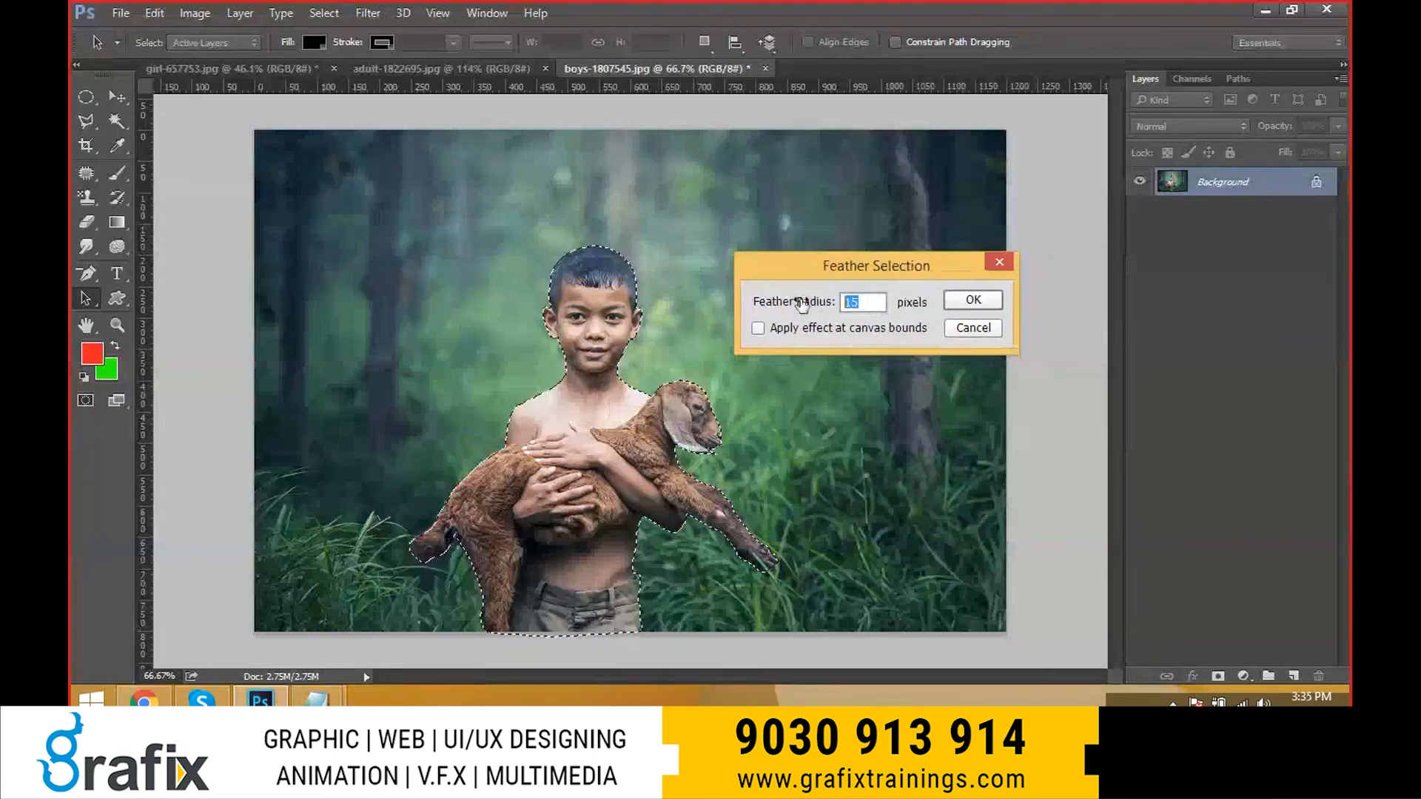
pyautogui.write('1.5')
pyautogui.press('Return')
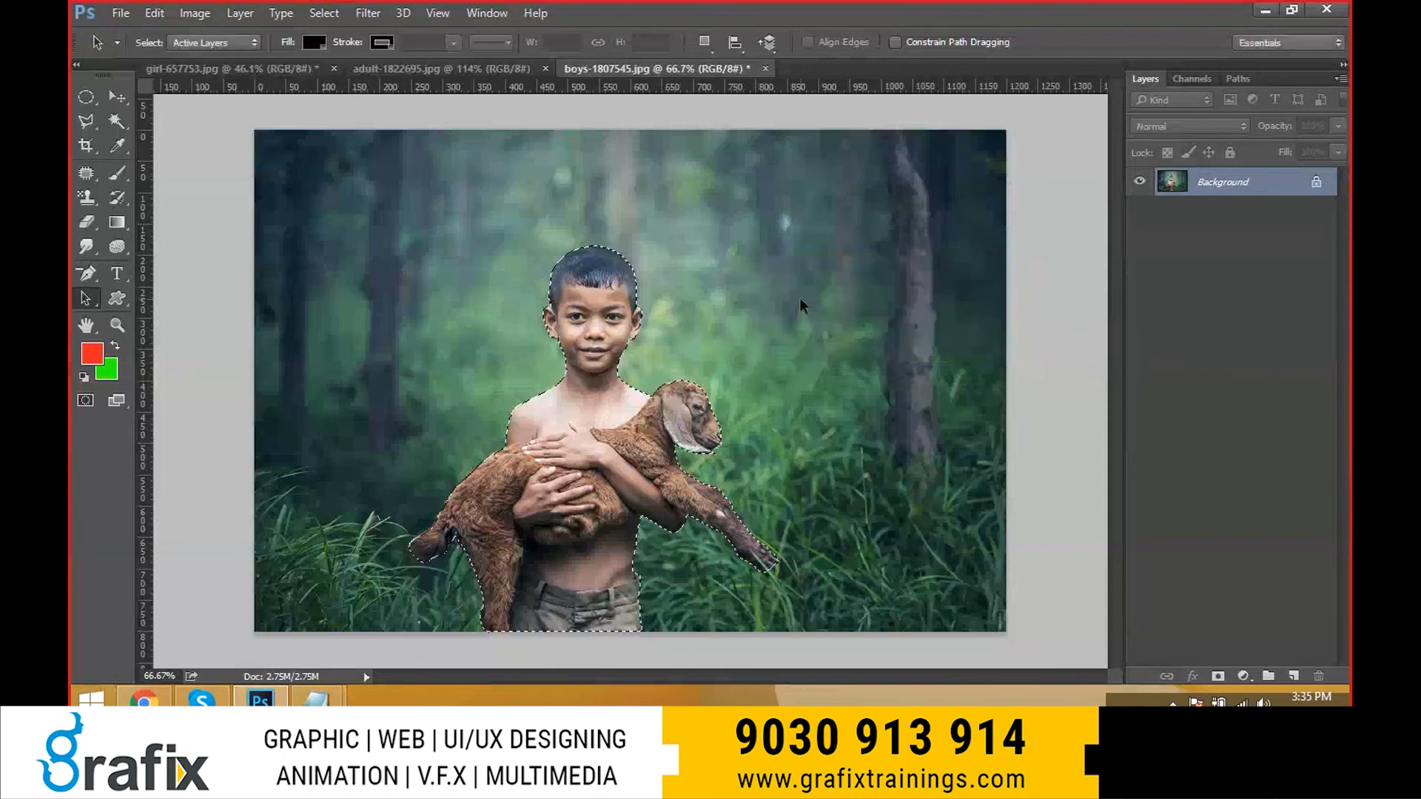
# - Copy the selected boy and goat to a new layer, test it by moving the copy aside, and undo the move
pyautogui.press('v')
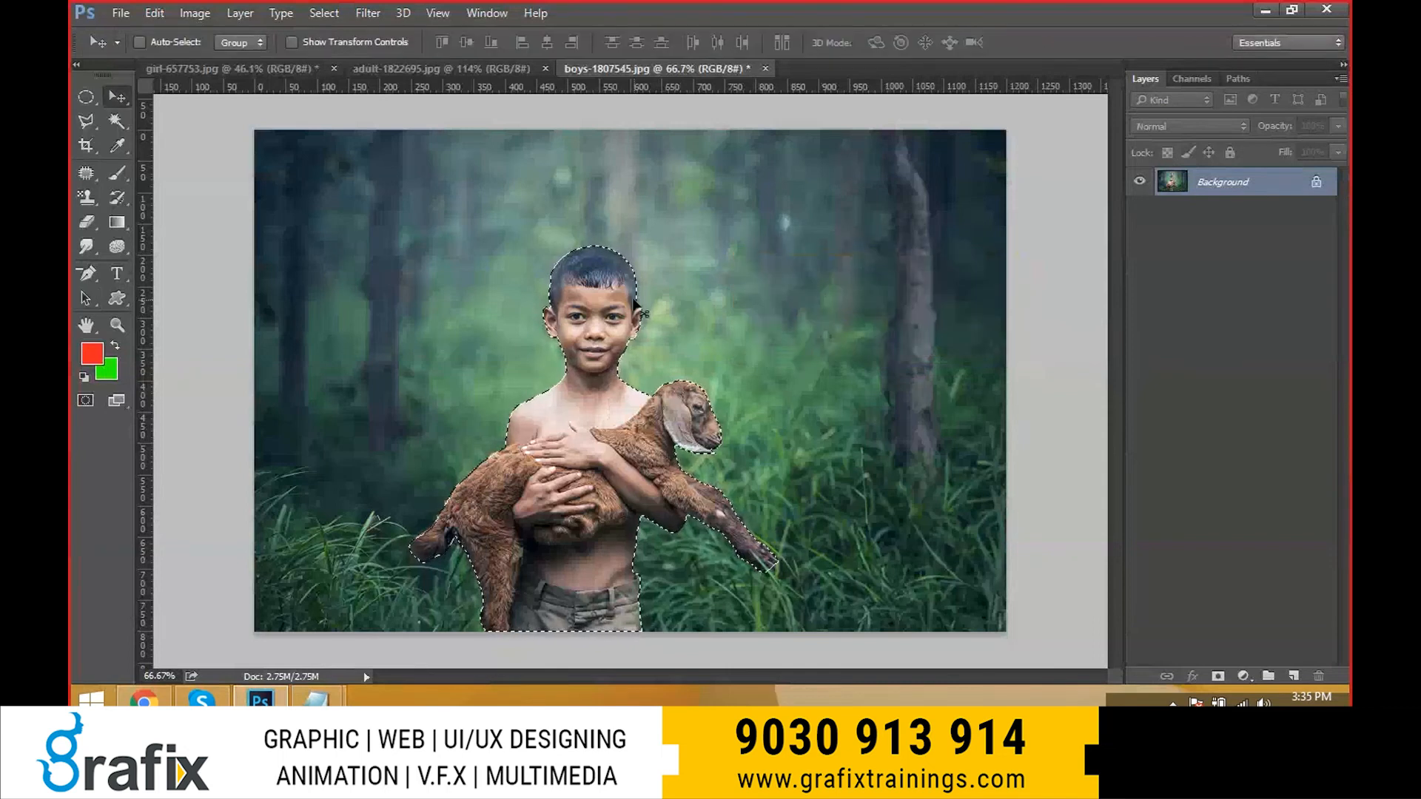
pyautogui.hotkey('ctrl', 'j')
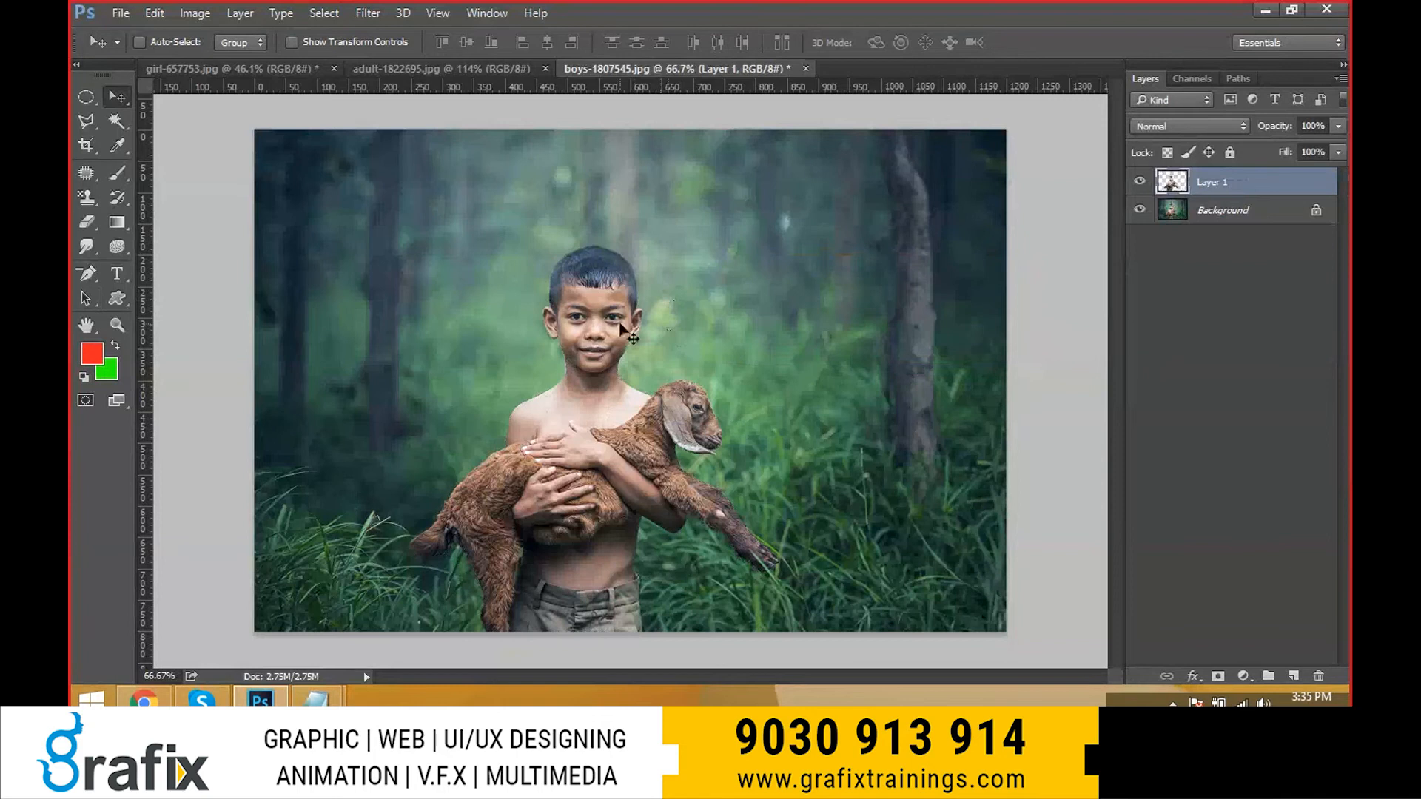
pyautogui.moveTo(660, 297); pyautogui.dragTo(852, 277)
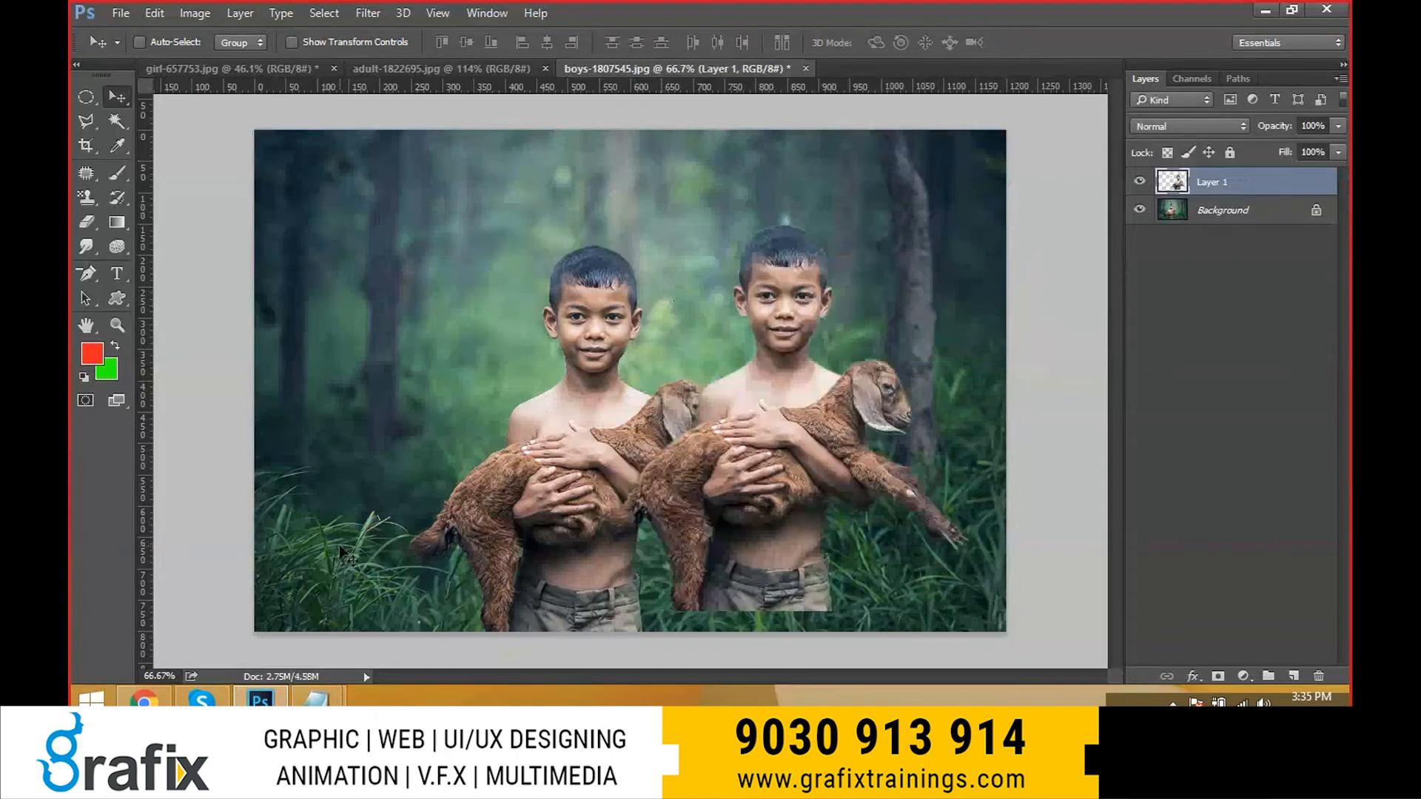
pyautogui.hotkey('ctrl', 'z')
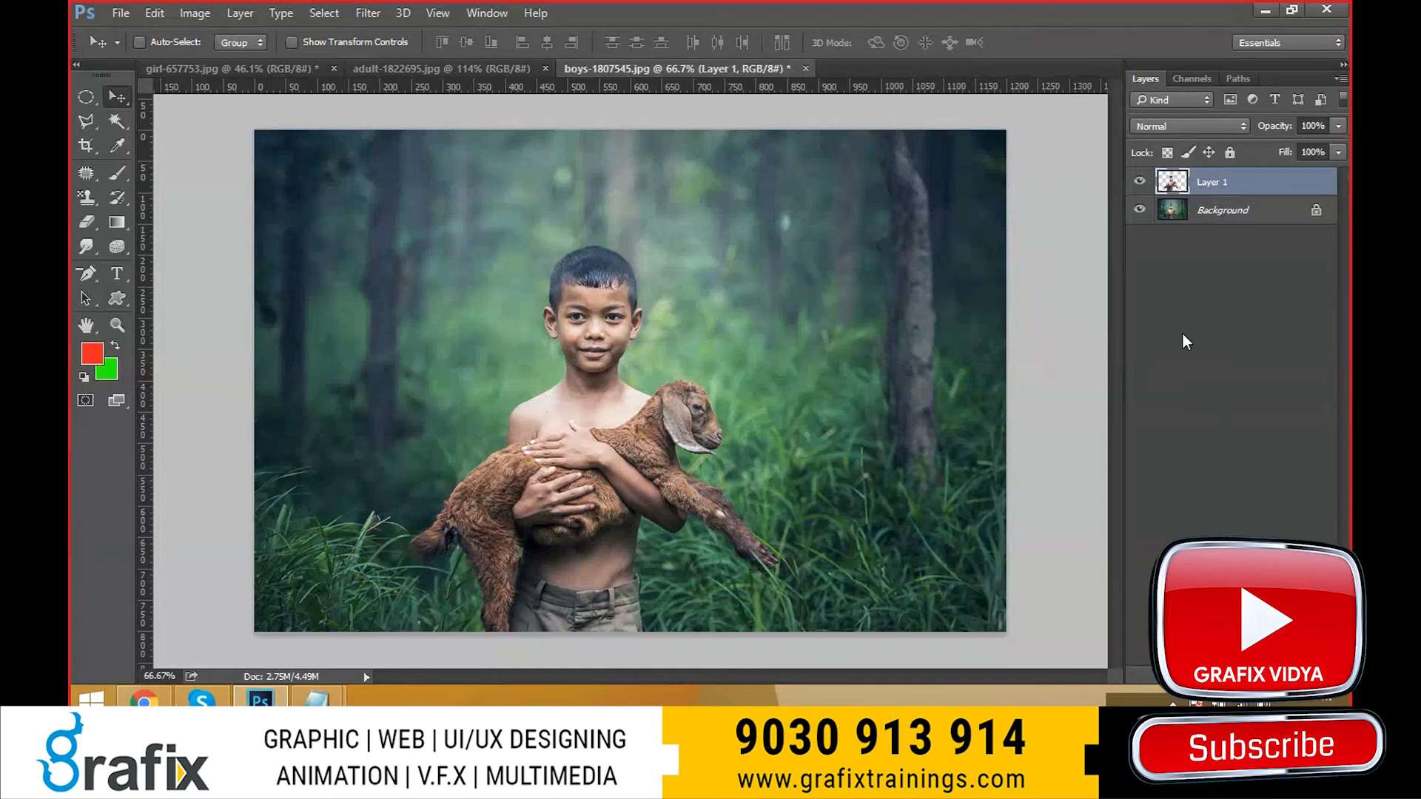
# - Switch to the Psd-Keys notes, look for the layer duplication shortcuts and highlight those two lines
pyautogui.hotkey('alt', 'Tab')
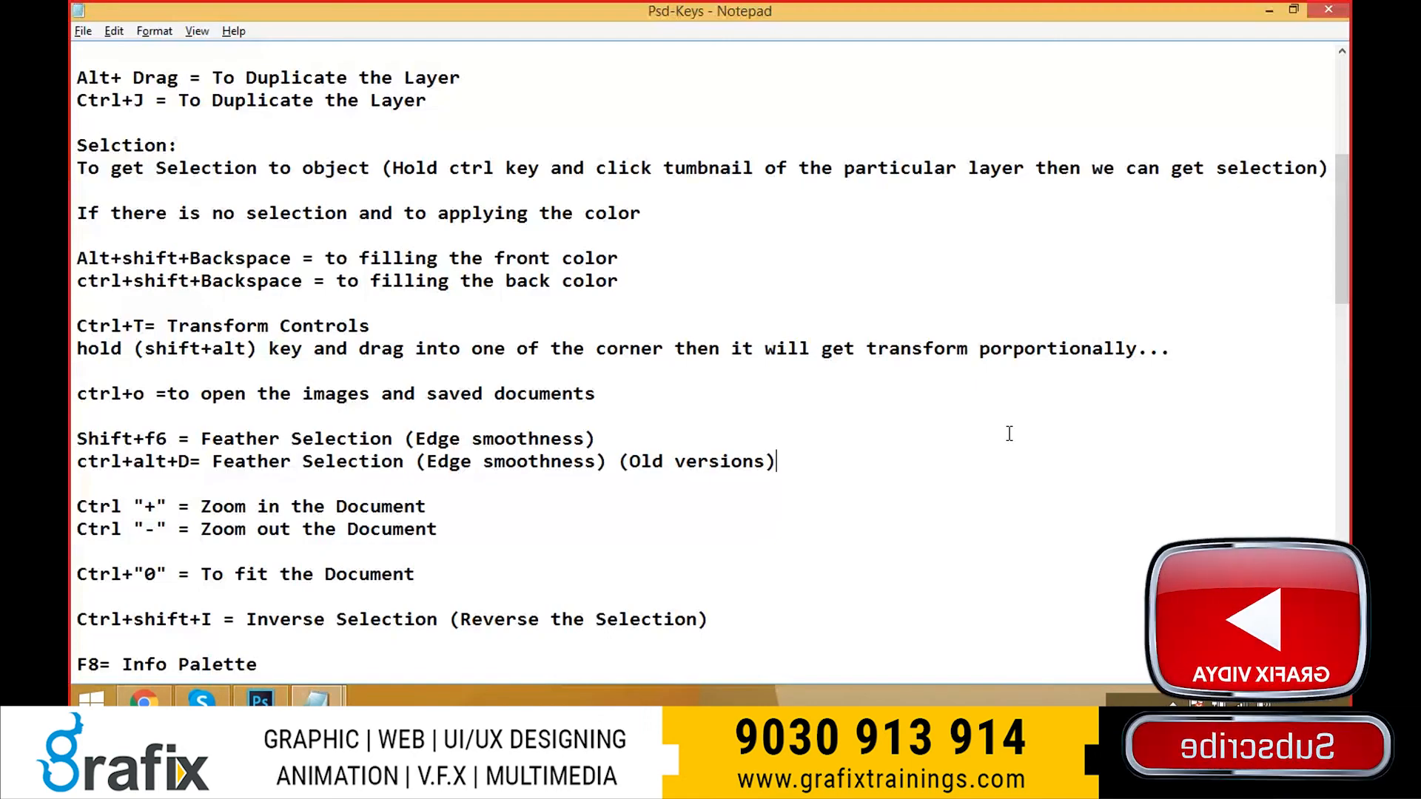
pyautogui.scroll(2, 498, 383)
pyautogui.scroll(2, 498, 384)
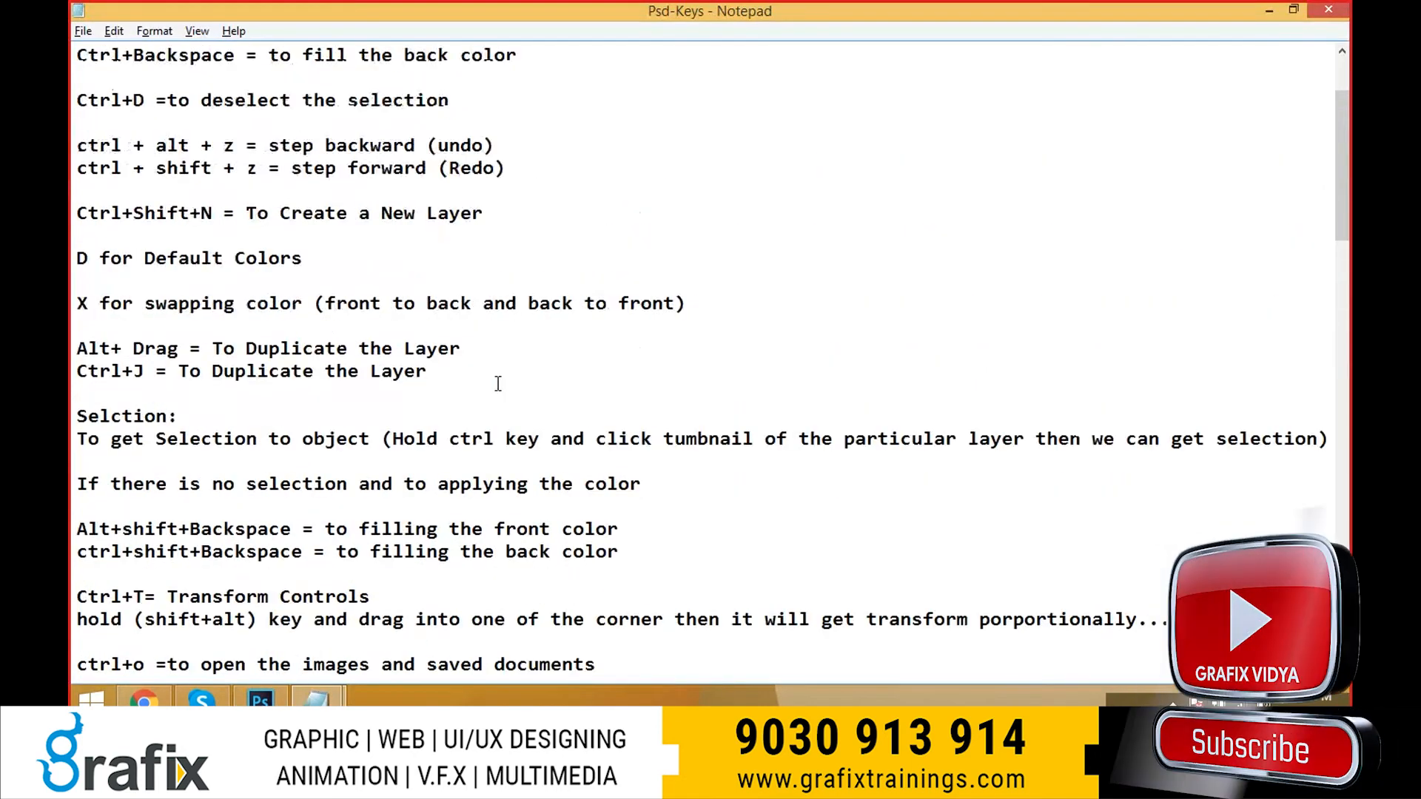
pyautogui.scroll(-13, 508, 438)
pyautogui.scroll(-3, 510, 441)
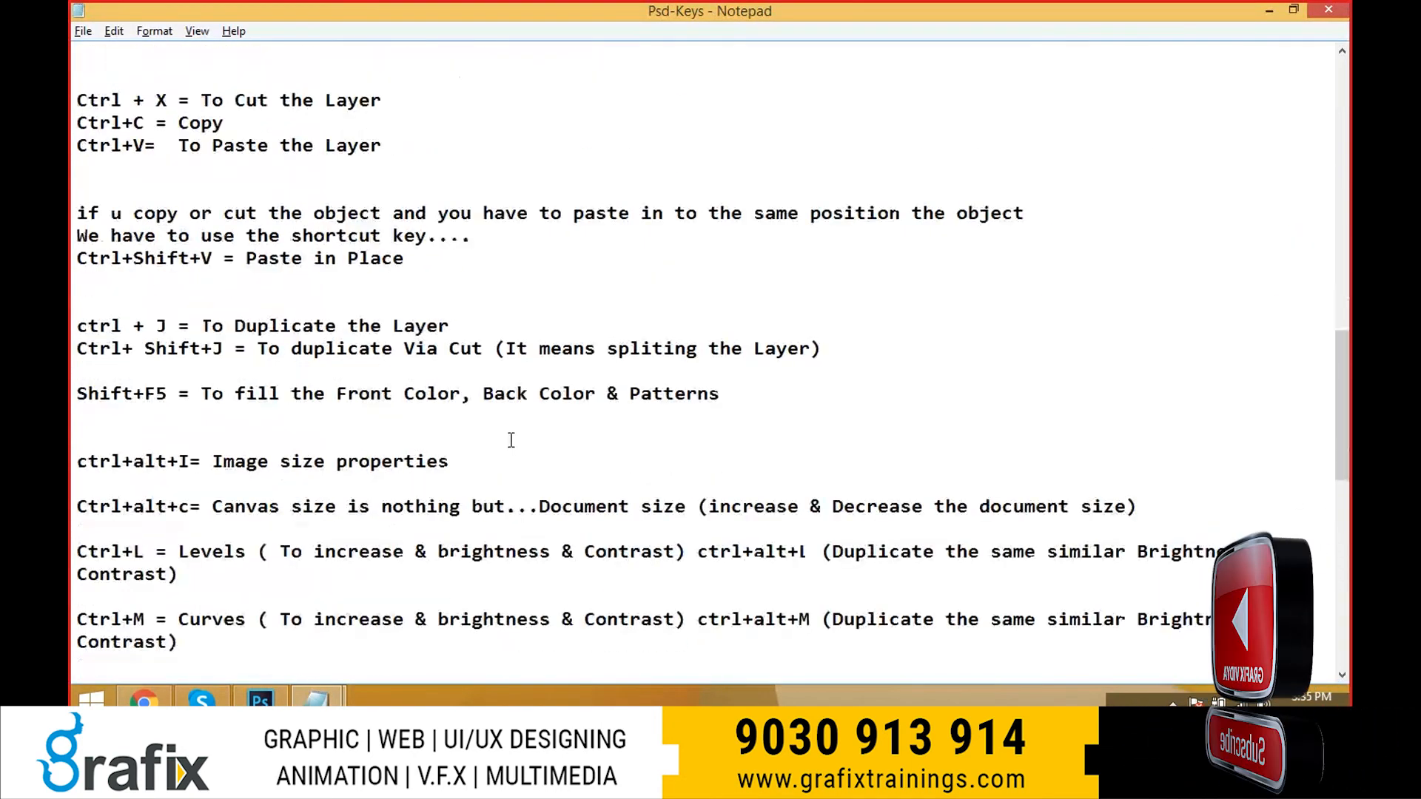
pyautogui.scroll(5, 510, 436)
pyautogui.scroll(2, 512, 432)
pyautogui.scroll(4, 510, 431)
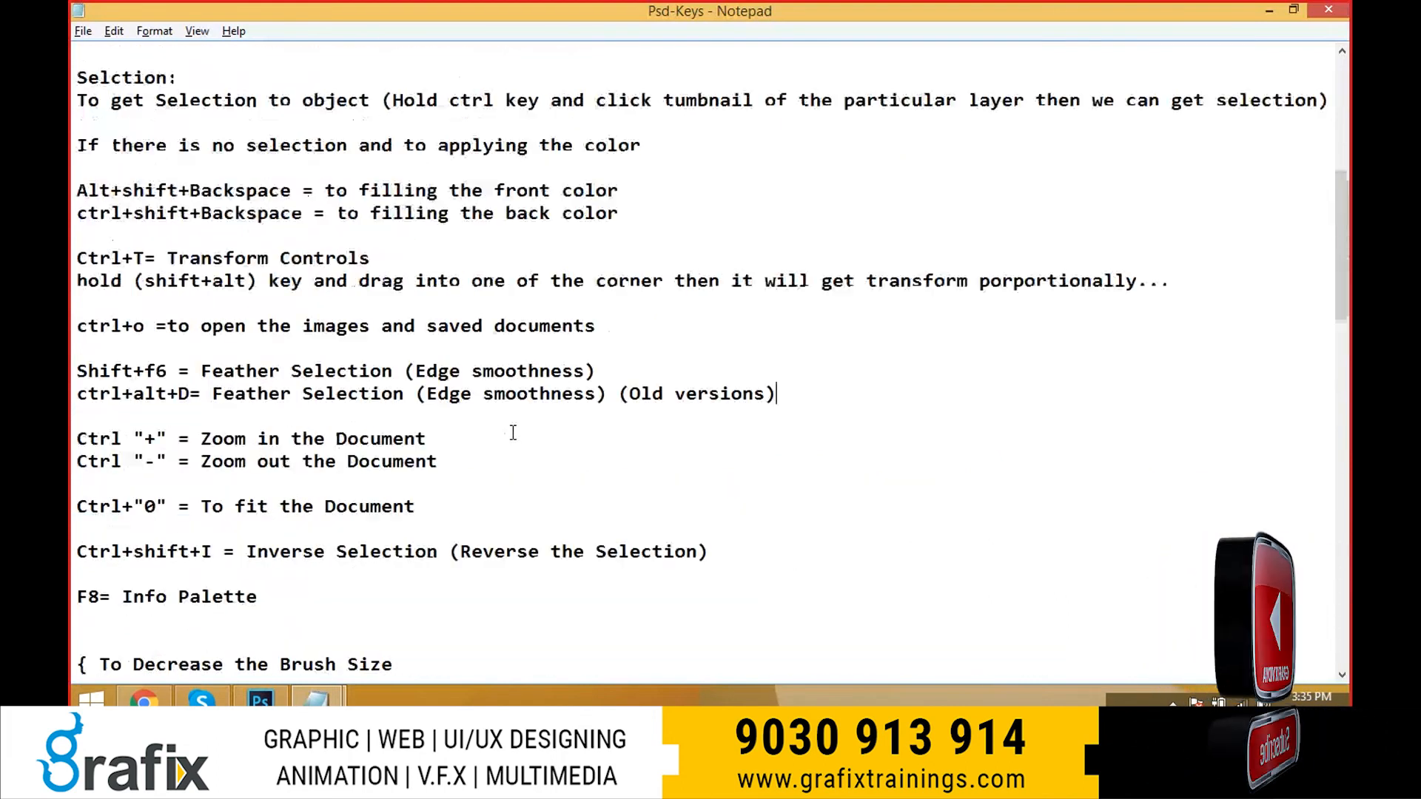
pyautogui.scroll(6, 510, 432)
pyautogui.moveTo(77, 416); pyautogui.dragTo(427, 439)
pyautogui.click(687, 456)
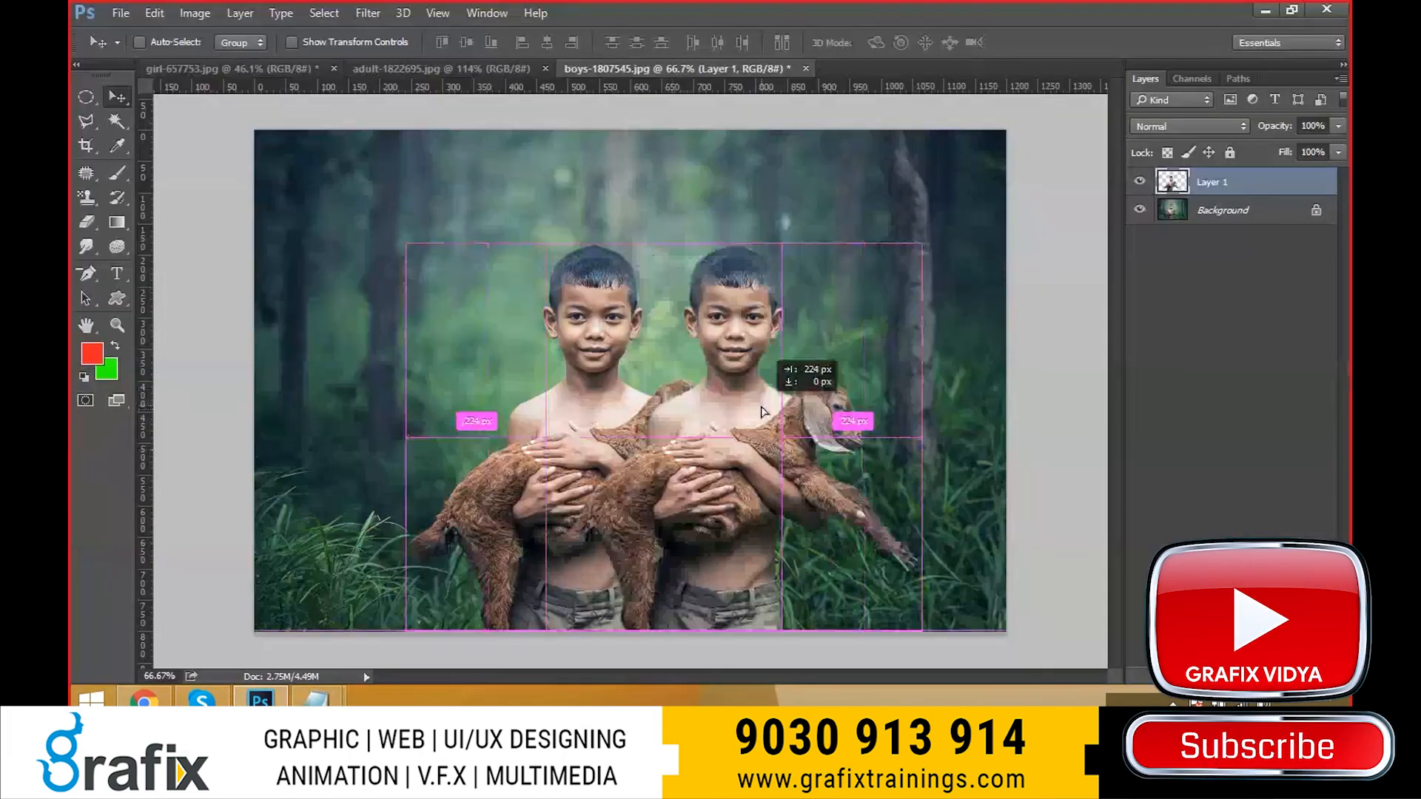
# - In Photoshop, shift the cutout about 224 px sideways, undo the move, and make the Background layer active
pyautogui.moveTo(792, 375); pyautogui.dragTo(795, 377)
pyautogui.hotkey('ctrl', 'alt', 'z')
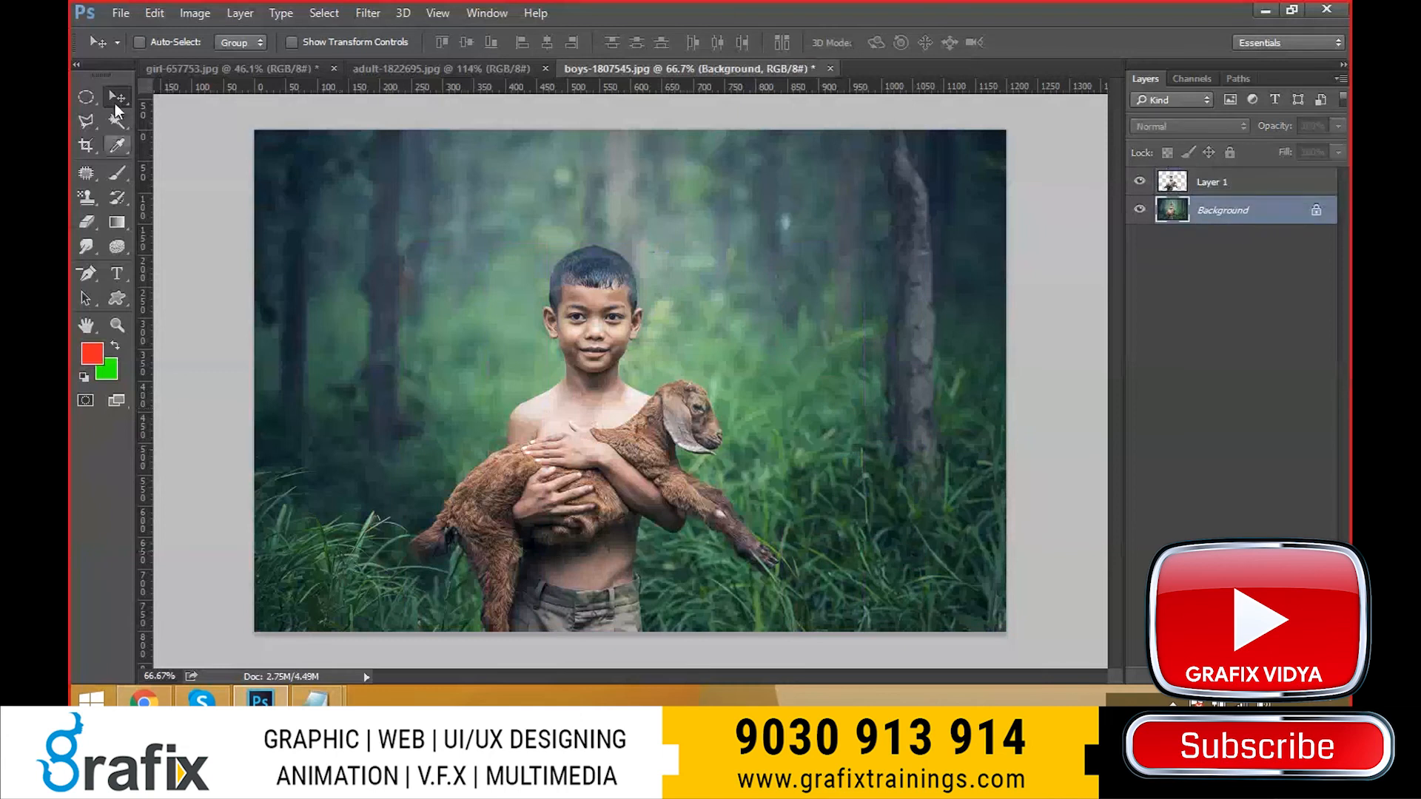
# - Switch to the untitled Notepad note and review its list of blur filters
pyautogui.moveTo(339, 699)
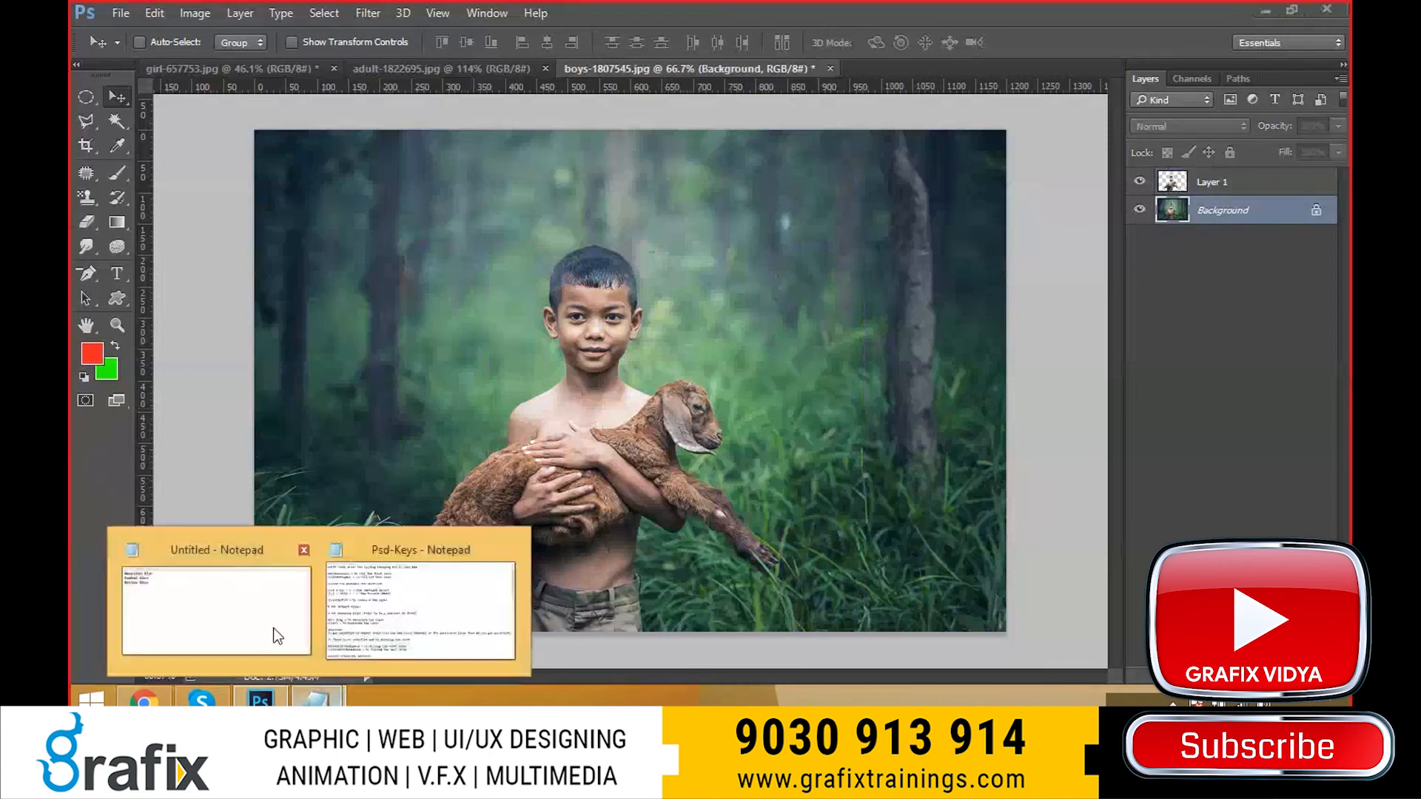
pyautogui.click(273, 627)
pyautogui.moveTo(453, 209); pyautogui.dragTo(296, 232)
pyautogui.moveTo(467, 259); pyautogui.dragTo(144, 274)
pyautogui.click(613, 360)
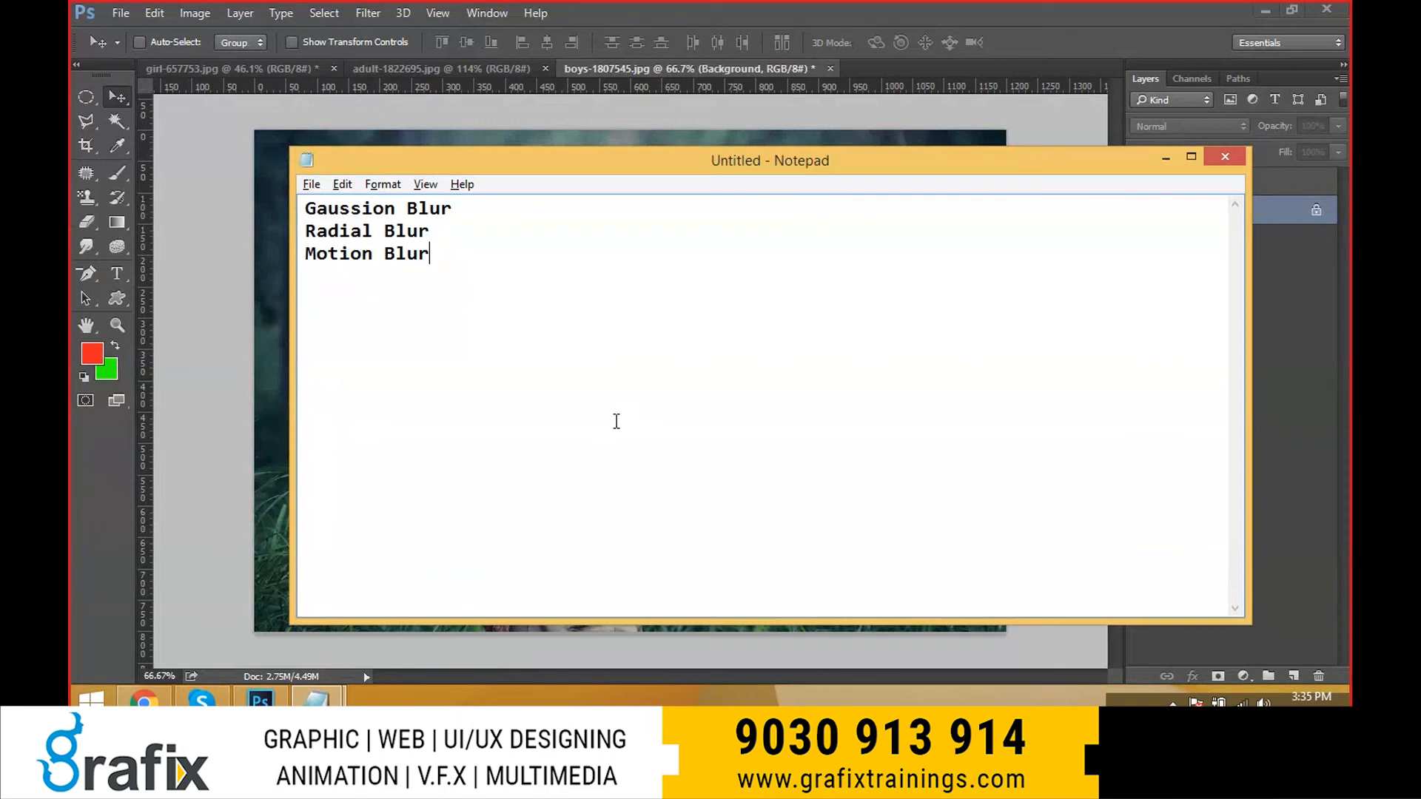
pyautogui.click(402, 10)
pyautogui.click(368, 13)
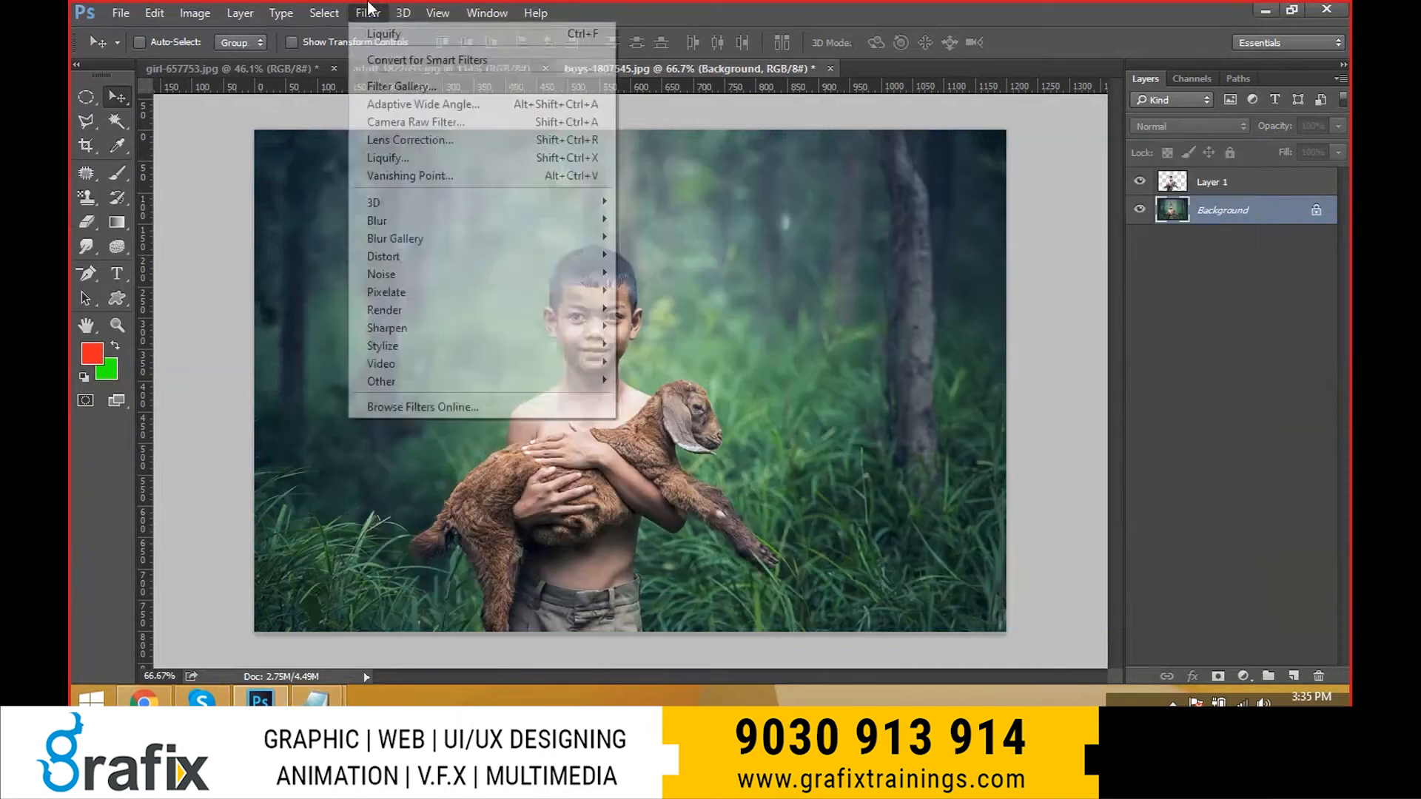
pyautogui.moveTo(481, 220)
pyautogui.click(659, 291)
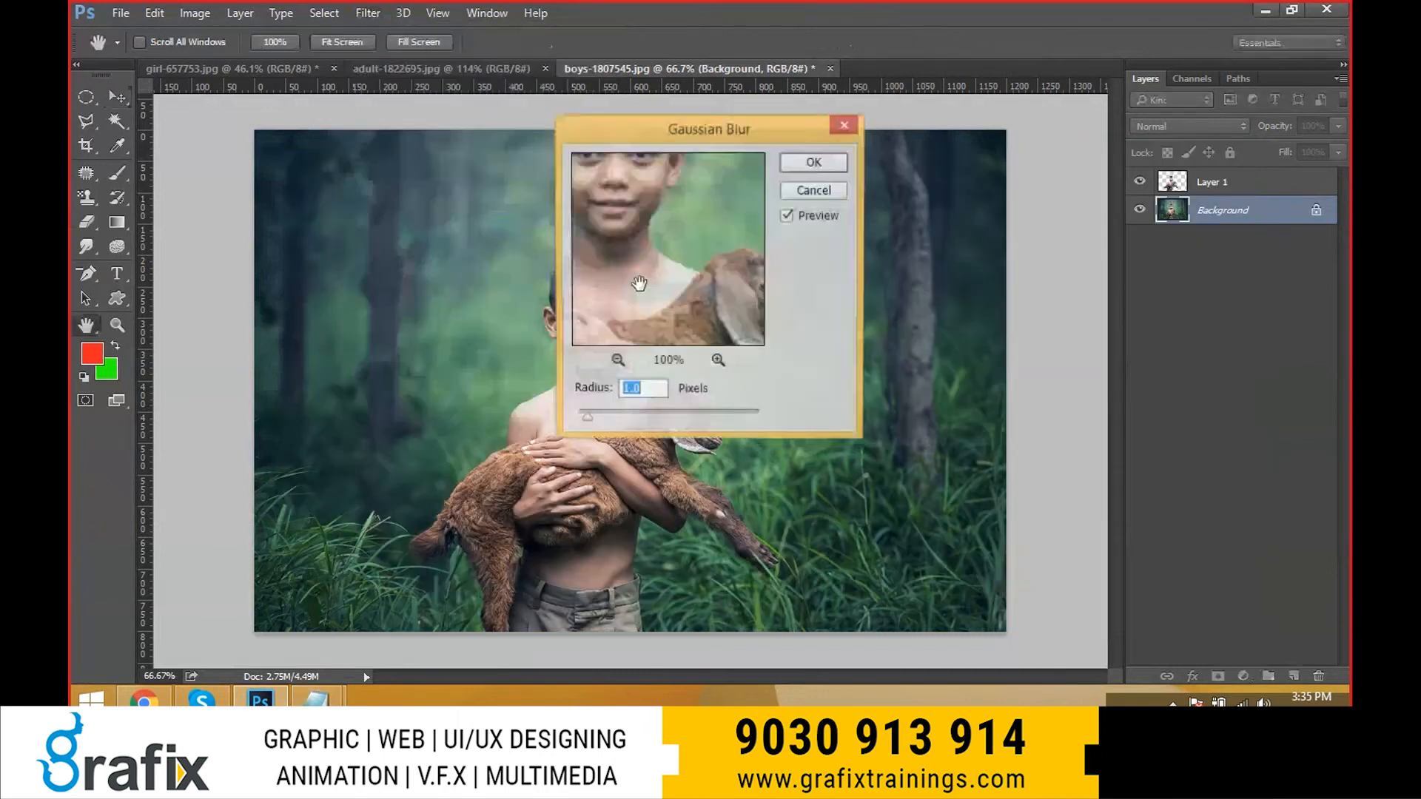
pyautogui.moveTo(852, 130); pyautogui.dragTo(917, 129)
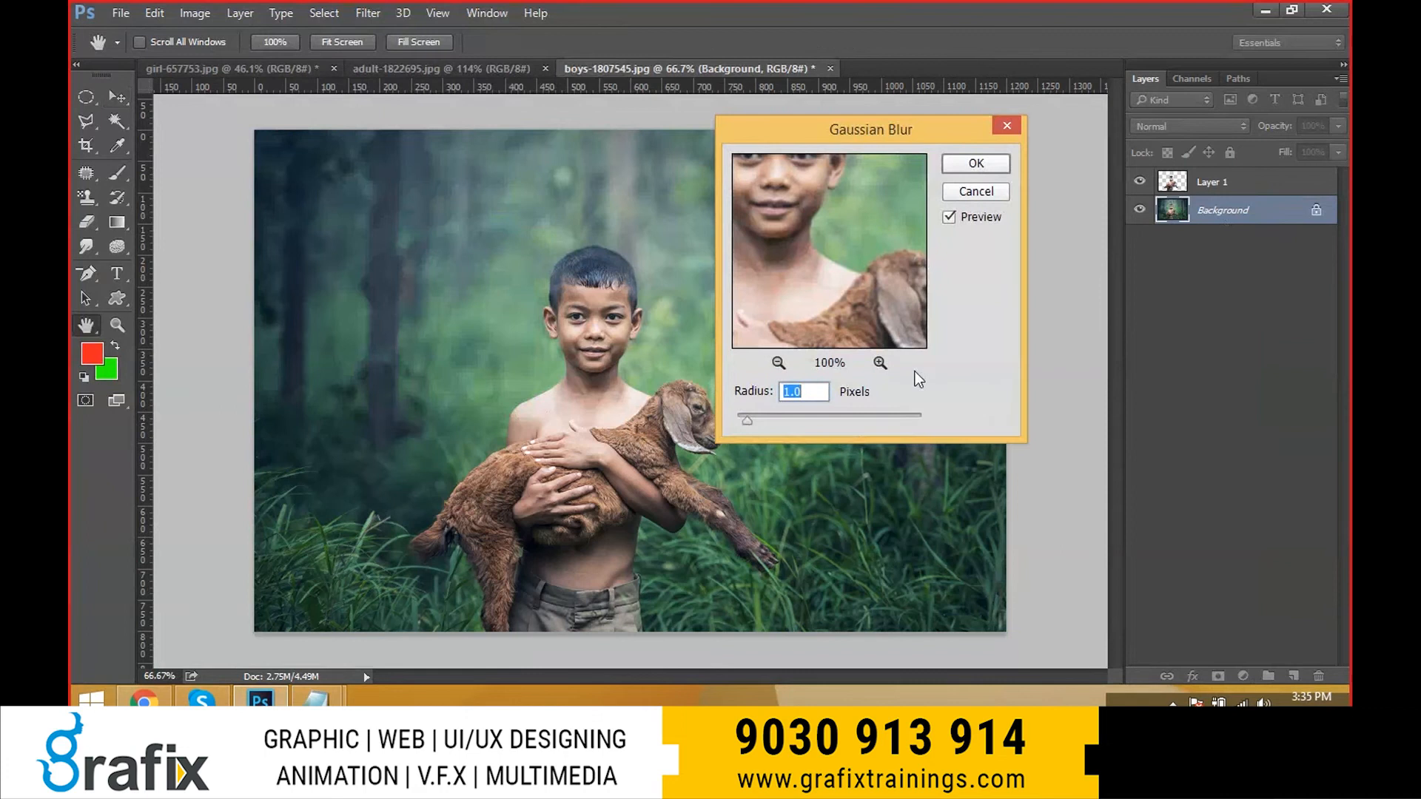
pyautogui.press('Escape')
# - Hide the Background layer briefly and show it again to check the cutout on Layer 1
pyautogui.click(1141, 210)
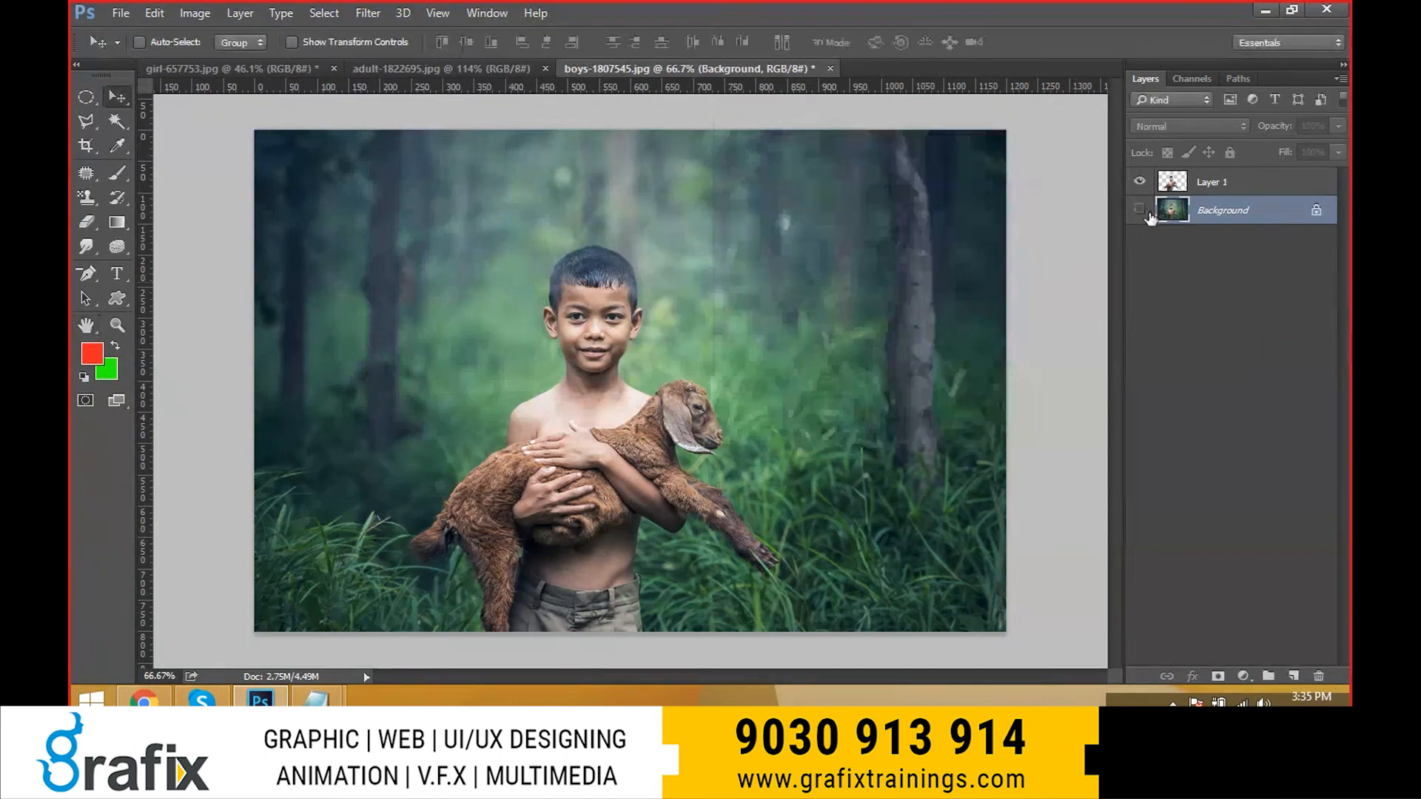
pyautogui.click(1141, 210)
# - Start a Gaussian Blur on the Background layer with a radius of 5.3 pixels and compare the image with the preview off and on
pyautogui.hotkey('alt', 't')
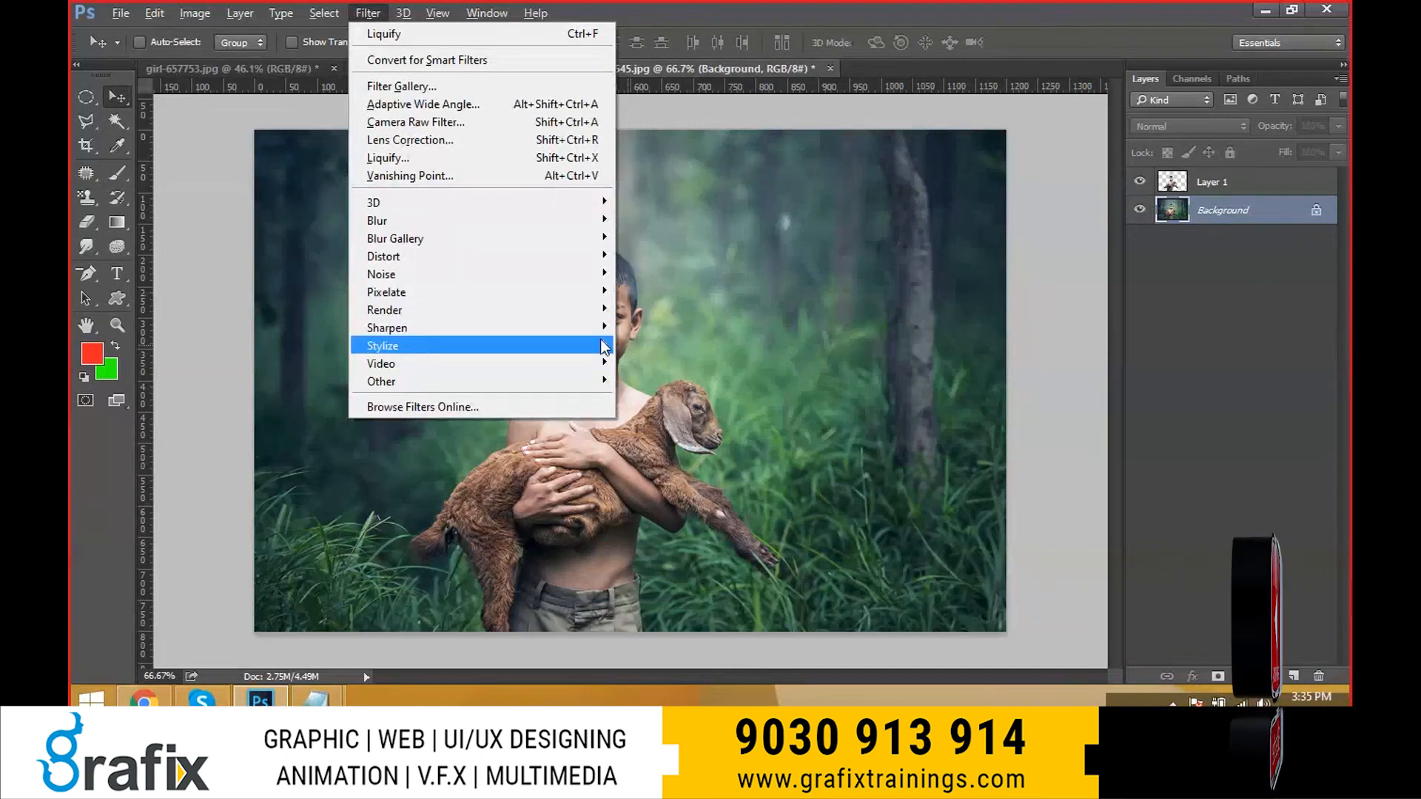
pyautogui.moveTo(533, 221)
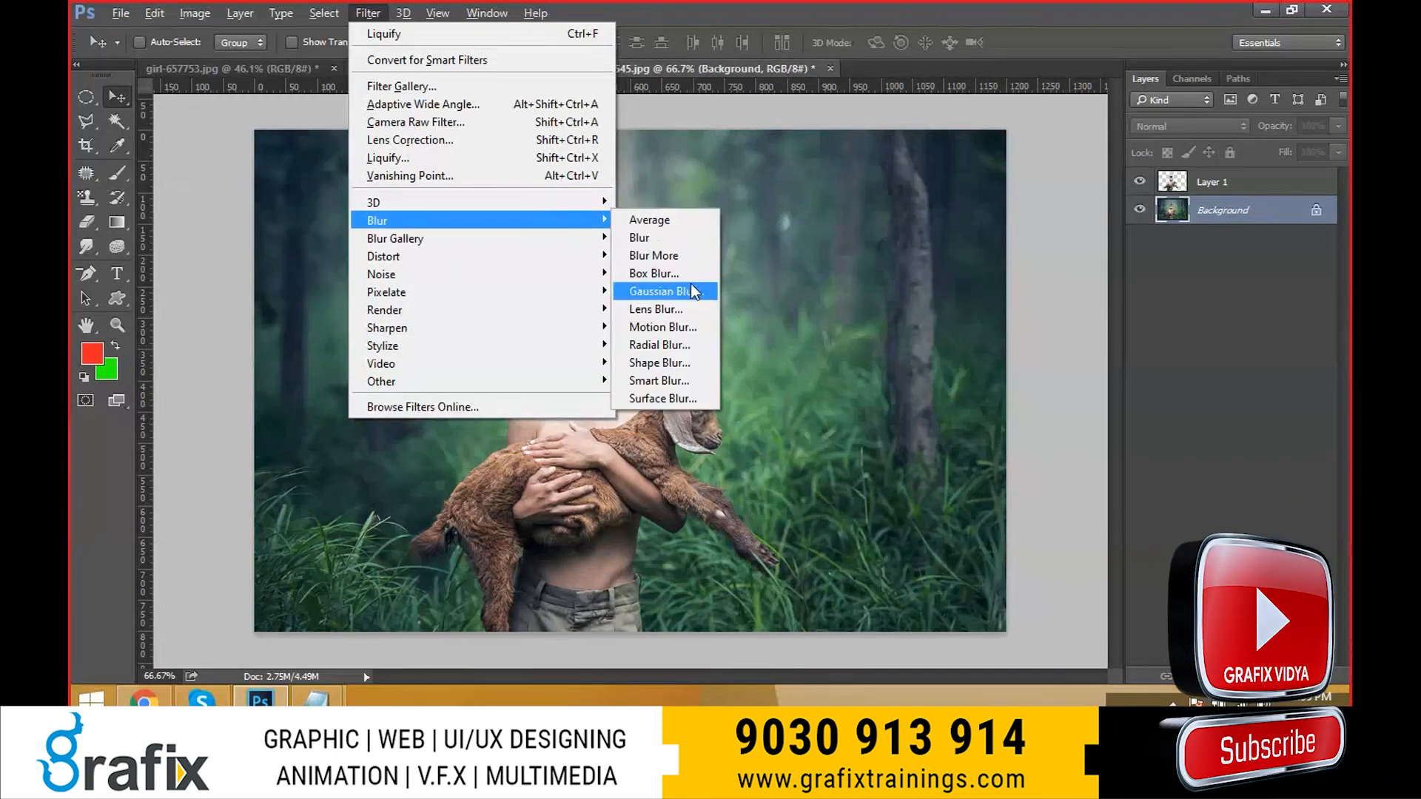
pyautogui.click(698, 292)
pyautogui.moveTo(750, 417); pyautogui.dragTo(812, 420)
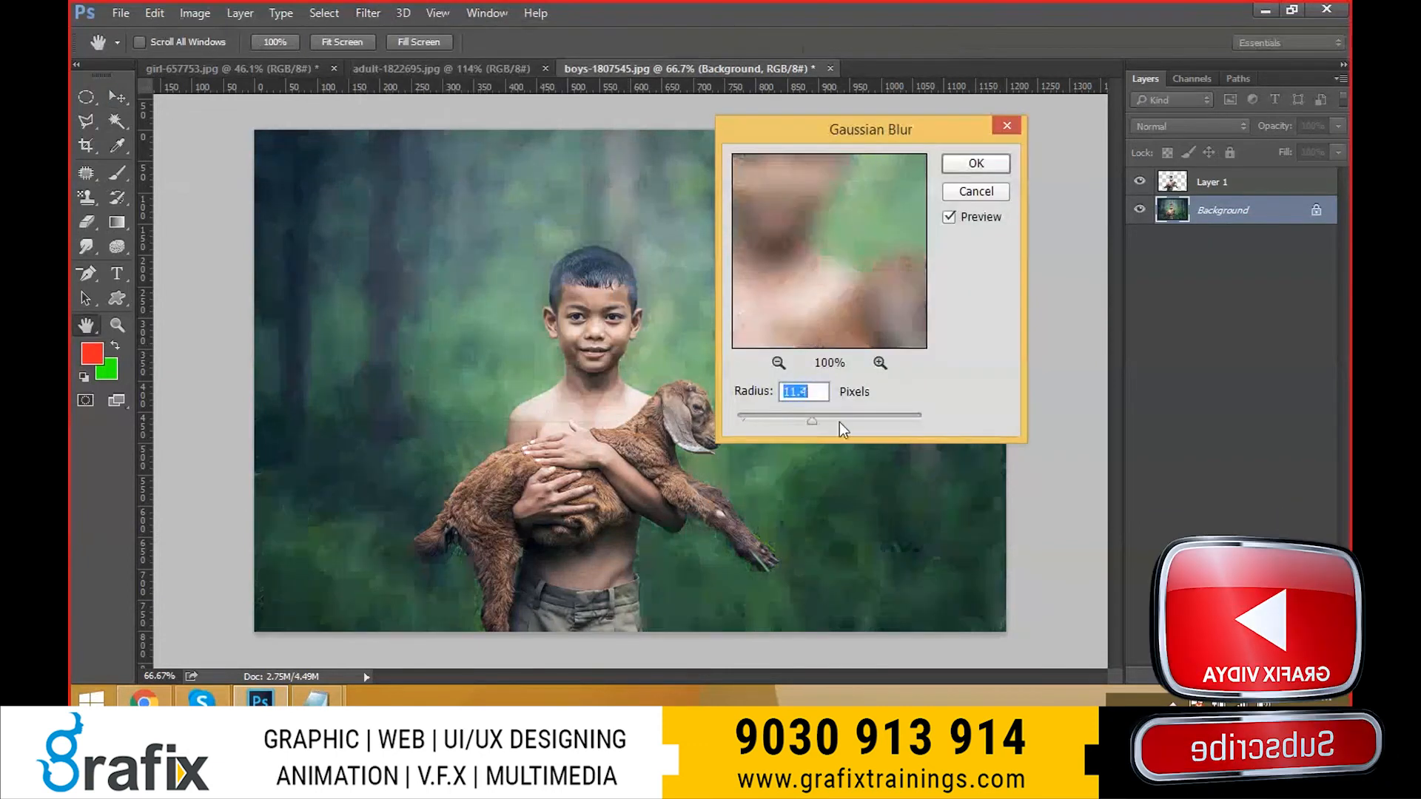
pyautogui.moveTo(813, 141); pyautogui.dragTo(1020, 151)
pyautogui.moveTo(1019, 432); pyautogui.dragTo(996, 431)
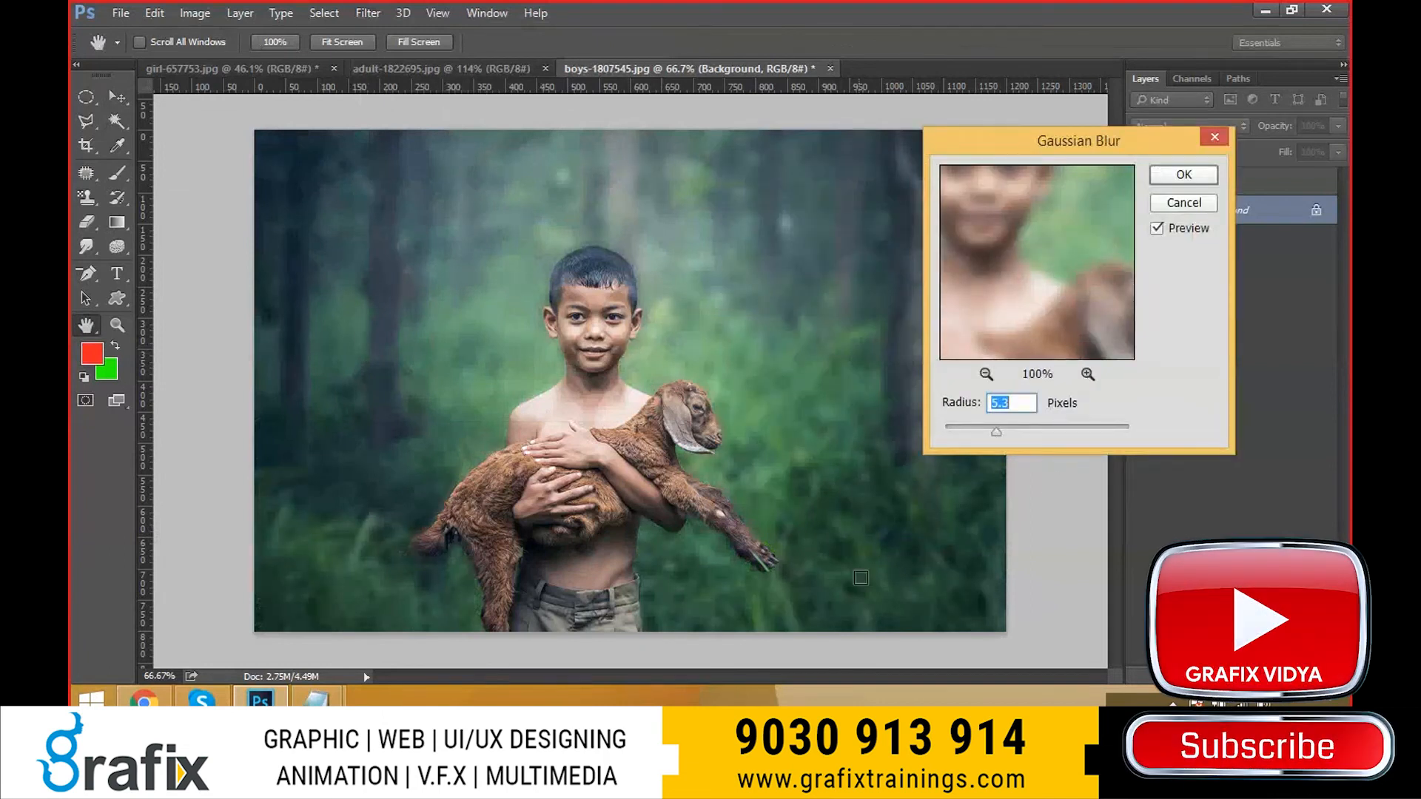
pyautogui.click(1198, 229)
pyautogui.click(1197, 229)
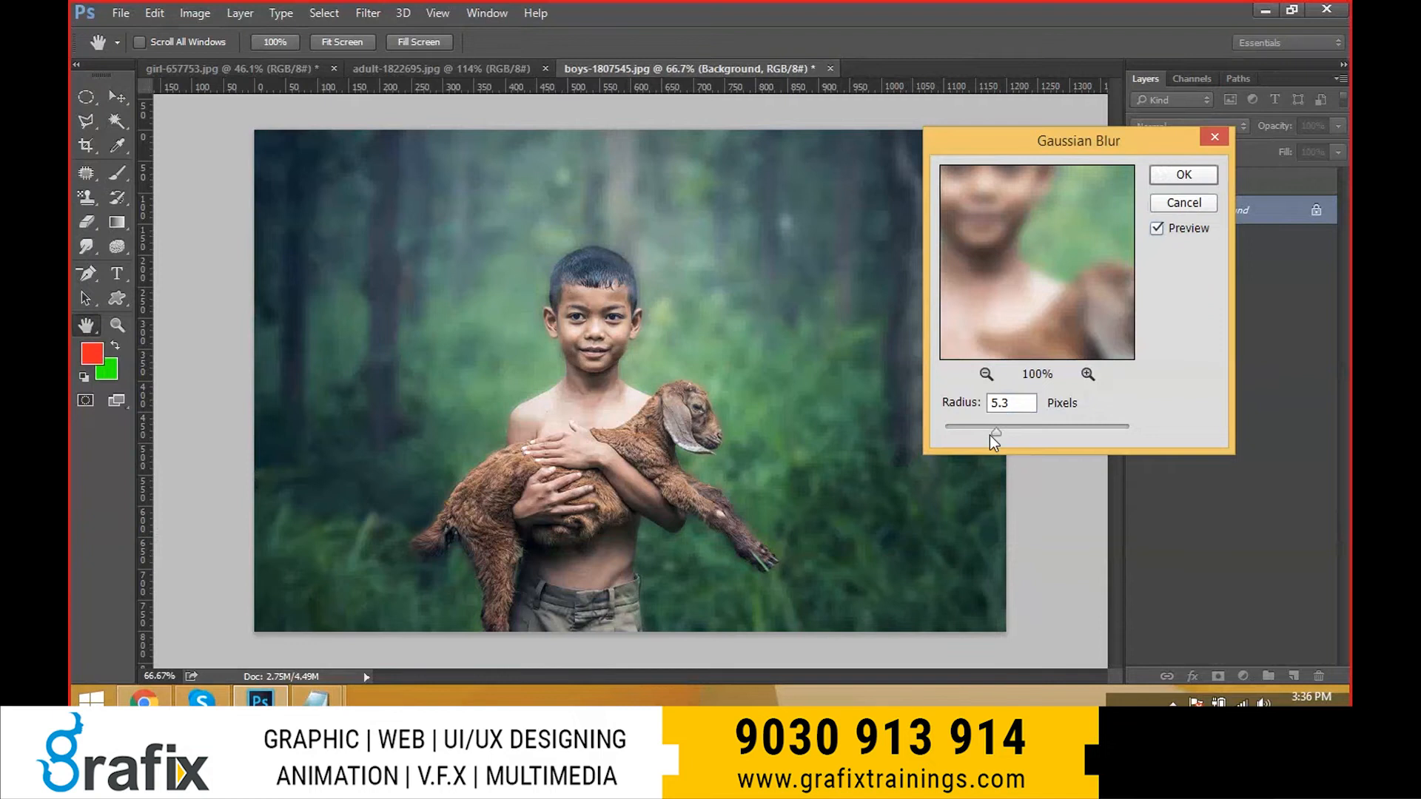
# - Try Gaussian Blur radii of 3.7 and 2.7 pixels, and apply the blur to the Background layer at 8.0 pixels
pyautogui.moveTo(994, 442); pyautogui.dragTo(980, 442)
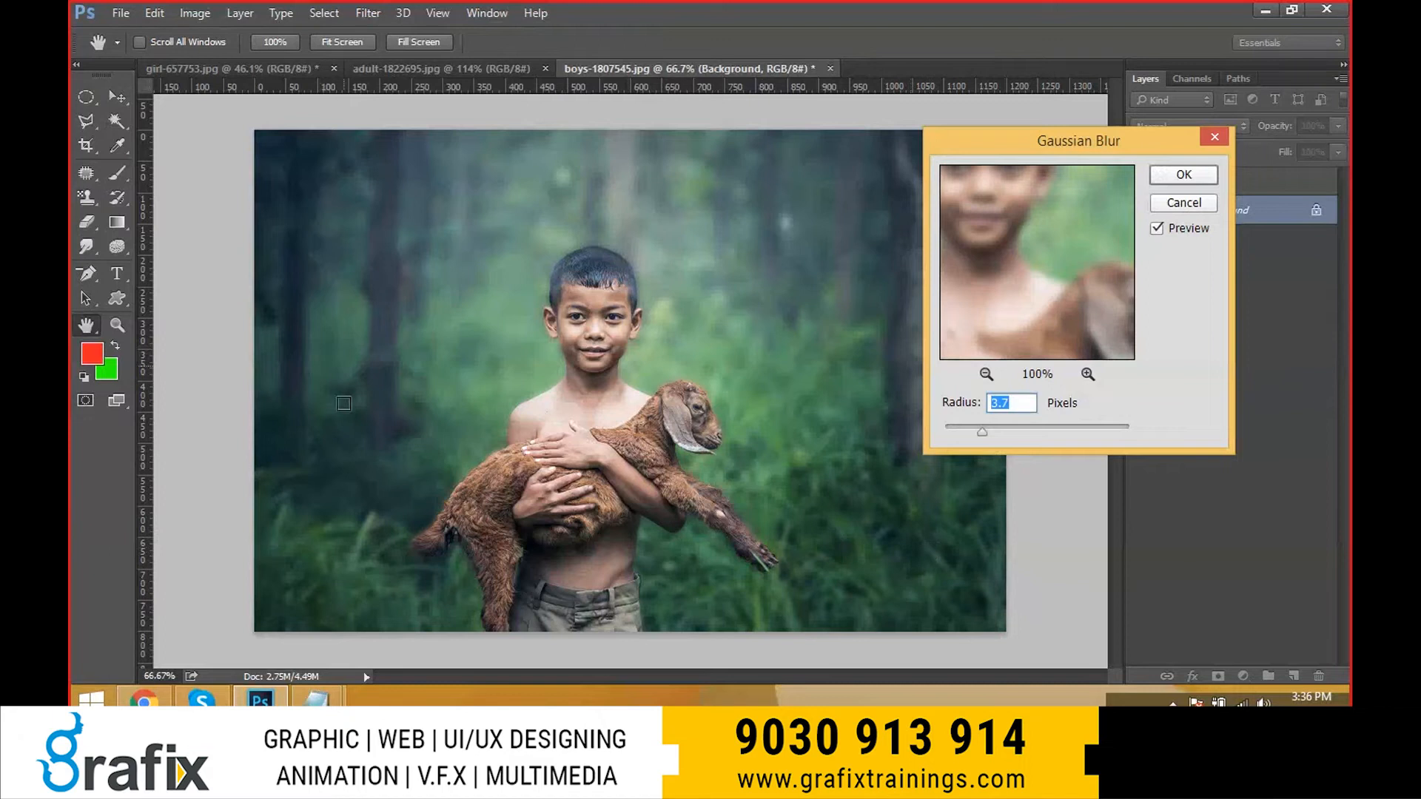
pyautogui.moveTo(981, 436)
pyautogui.mouseDown()
pyautogui.moveTo(1020, 435)
pyautogui.moveTo(951, 439)
pyautogui.moveTo(973, 441)
pyautogui.mouseUp()
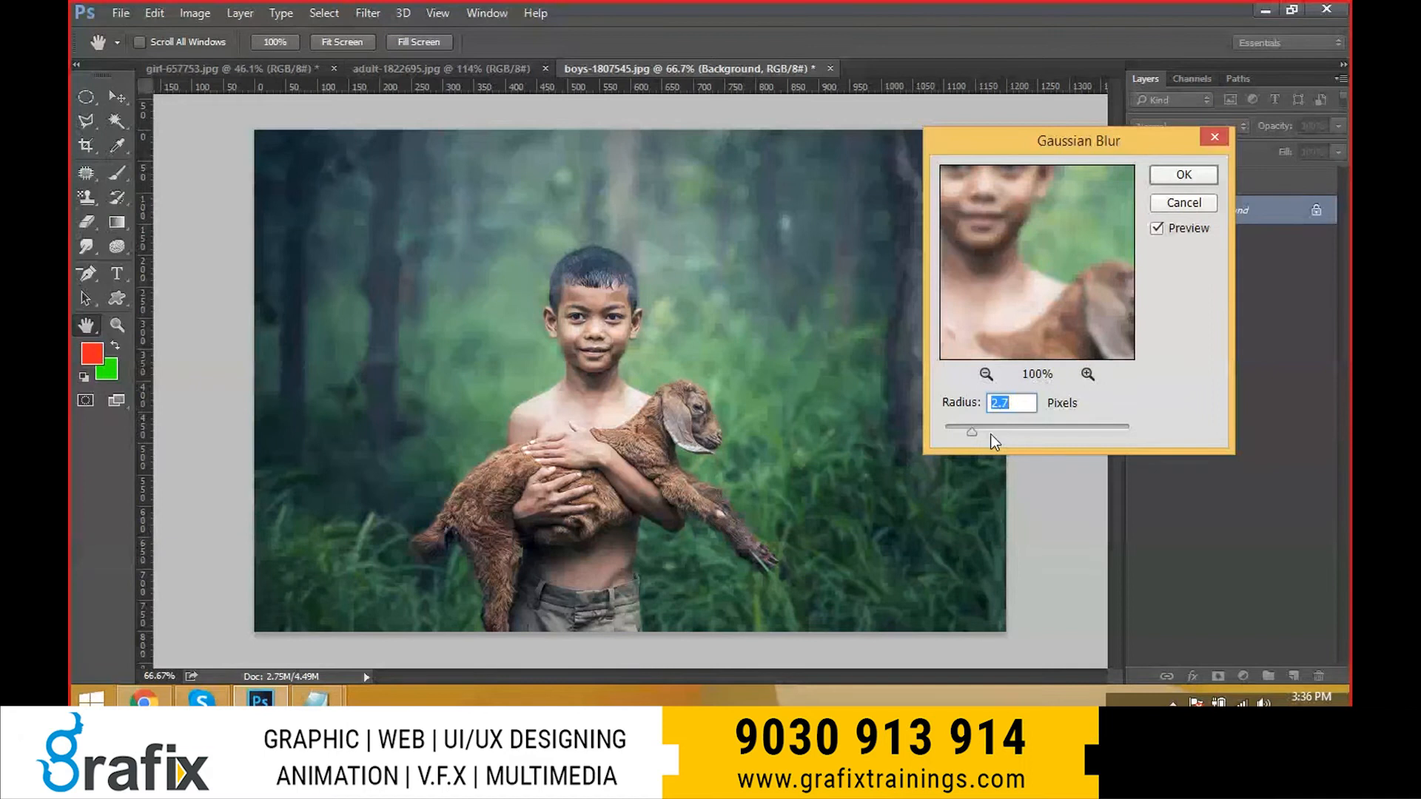
pyautogui.moveTo(991, 434); pyautogui.dragTo(1009, 435)
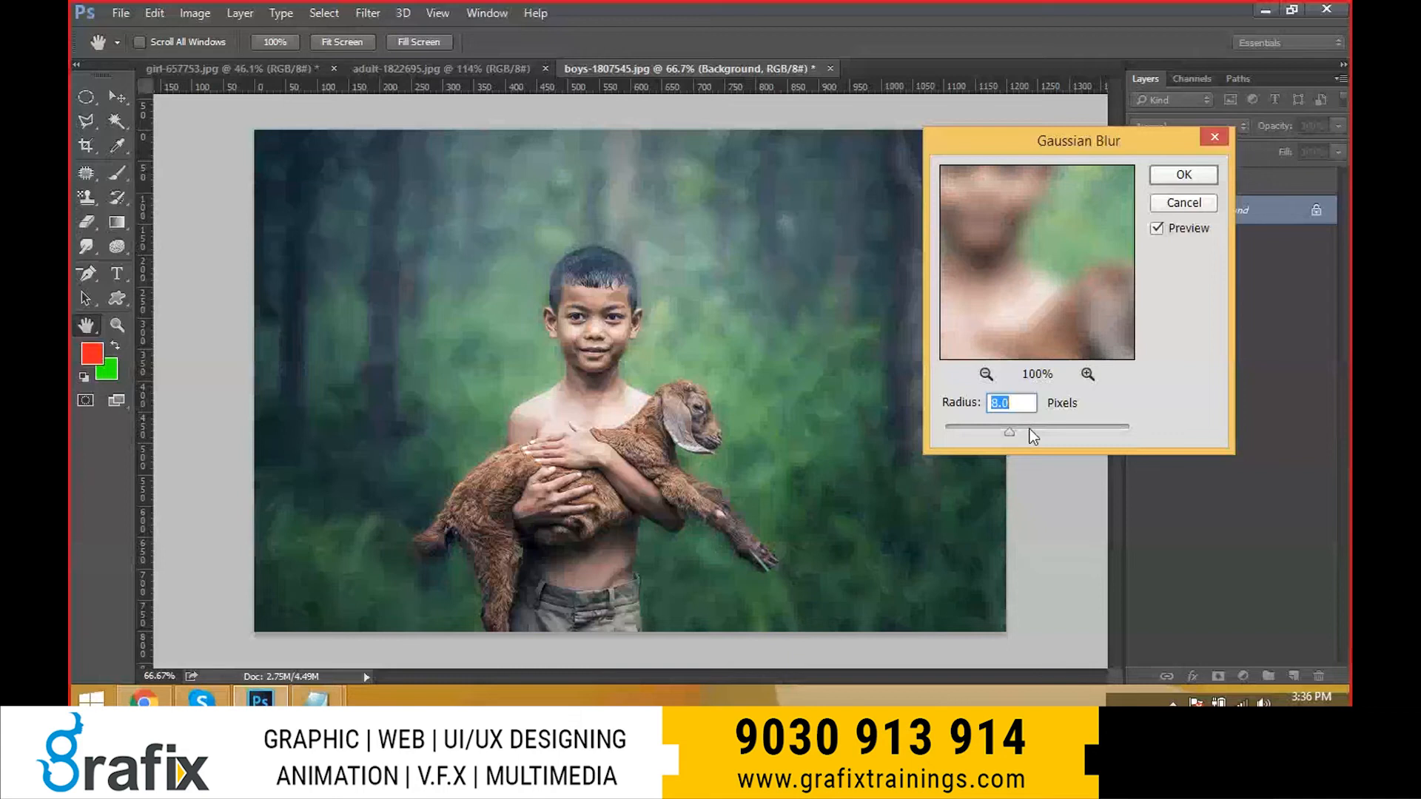
pyautogui.click(1179, 178)
# - Move the cutout on Layer 1 sideways to check the blurred background beneath it, and undo the move and the Gaussian Blur
pyautogui.moveTo(658, 464); pyautogui.dragTo(754, 465)
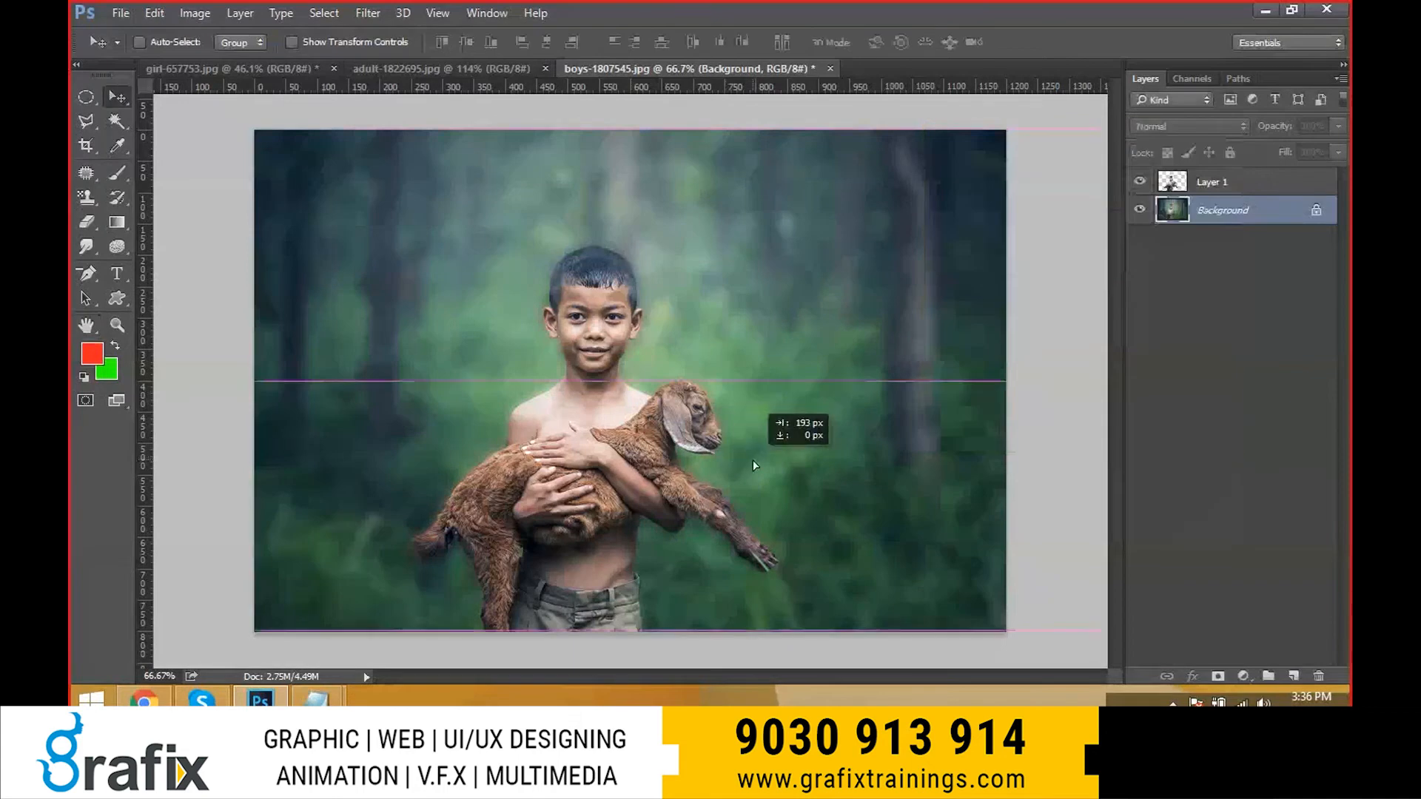
pyautogui.press('Return')
pyautogui.click(1213, 182)
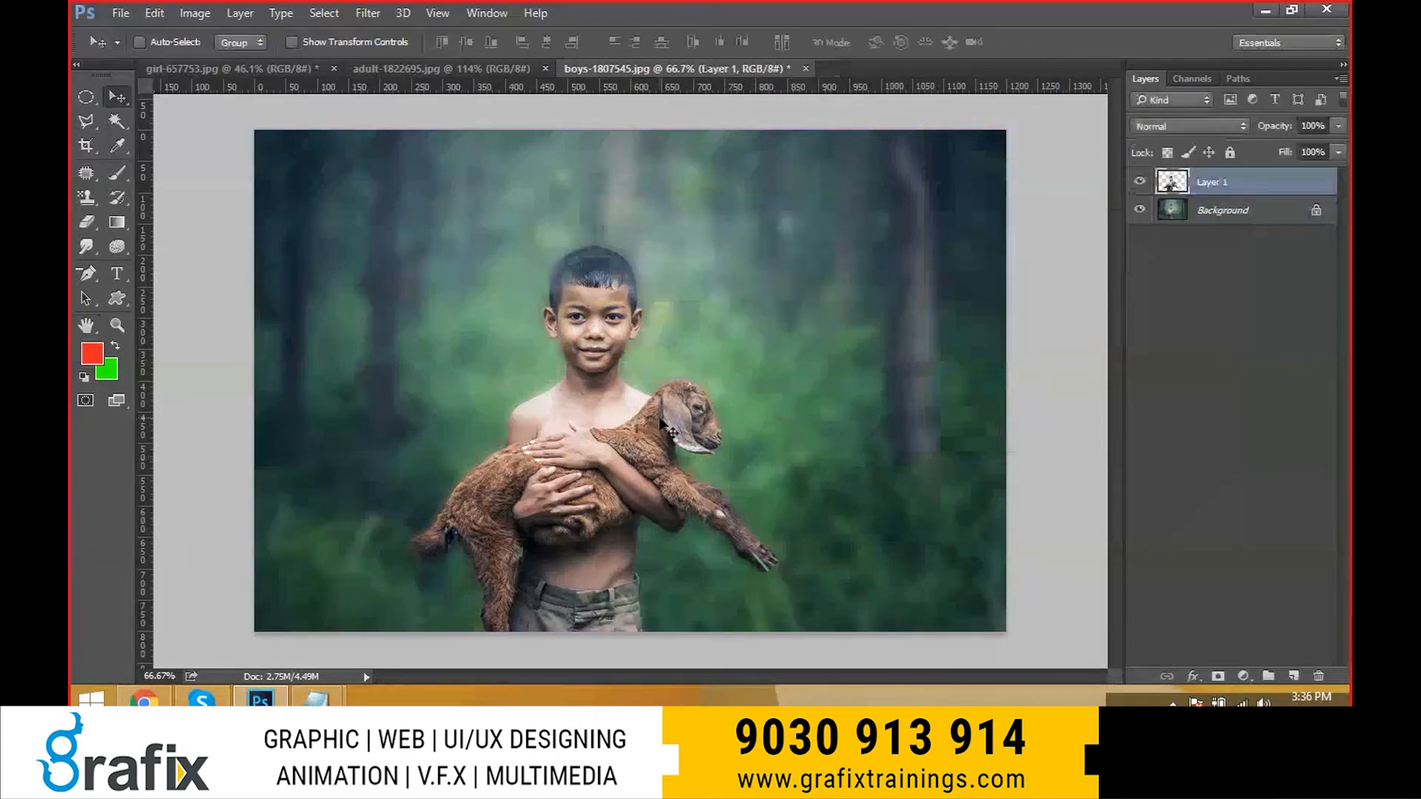
pyautogui.moveTo(661, 422); pyautogui.dragTo(812, 423)
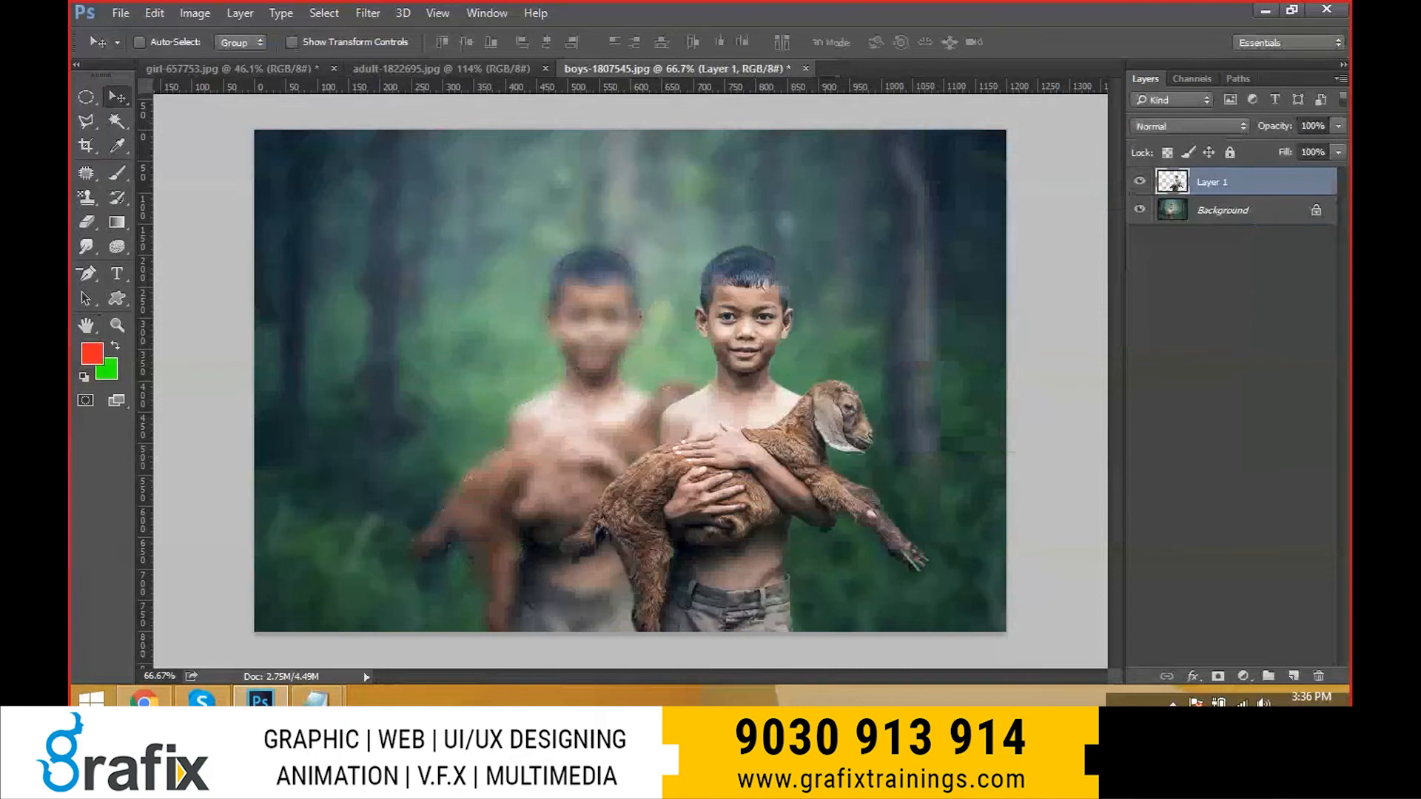
pyautogui.hotkey('ctrl', 'z')
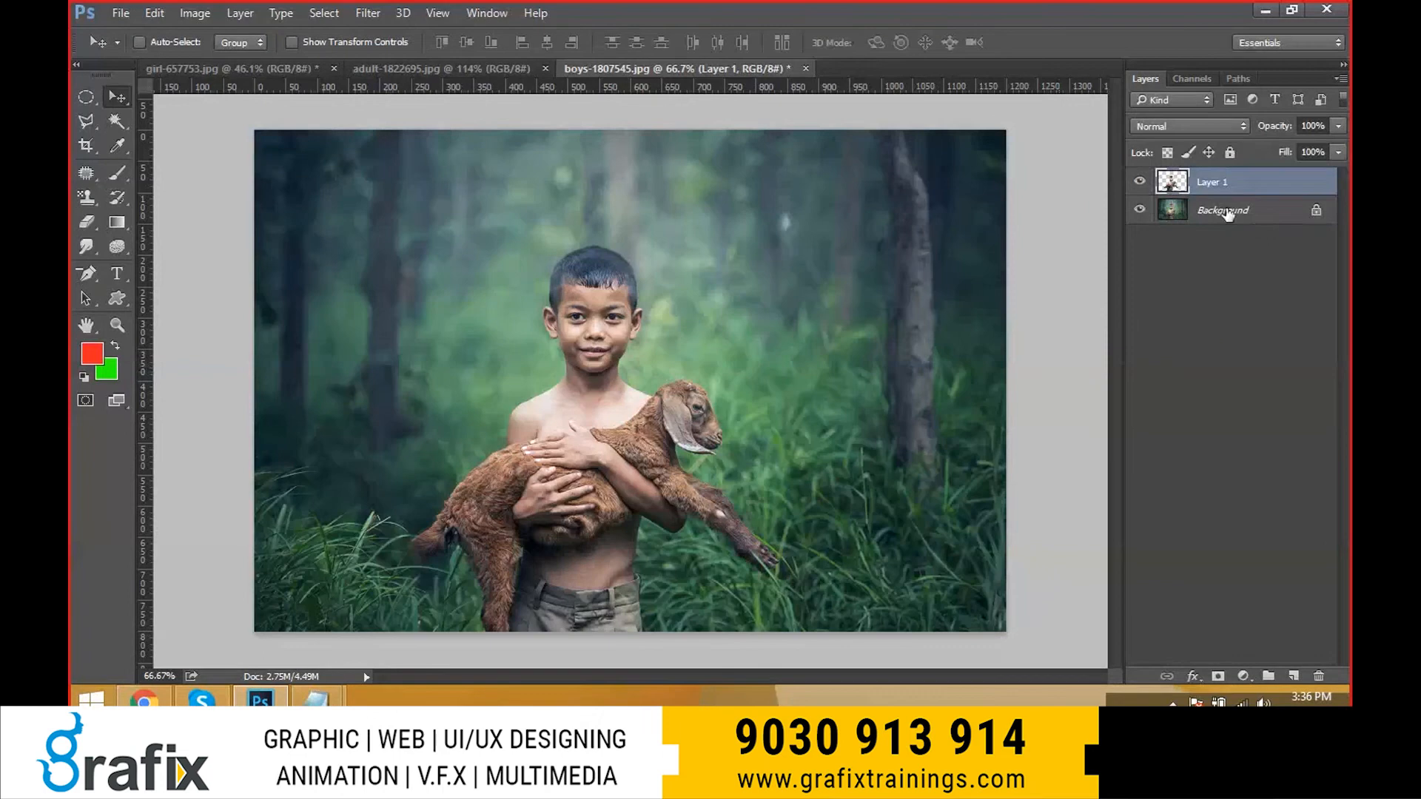
# - Apply Motion Blur to the Background layer with an angle of 47° and a distance of 214 pixels
pyautogui.click(1227, 211)
pyautogui.click(368, 13)
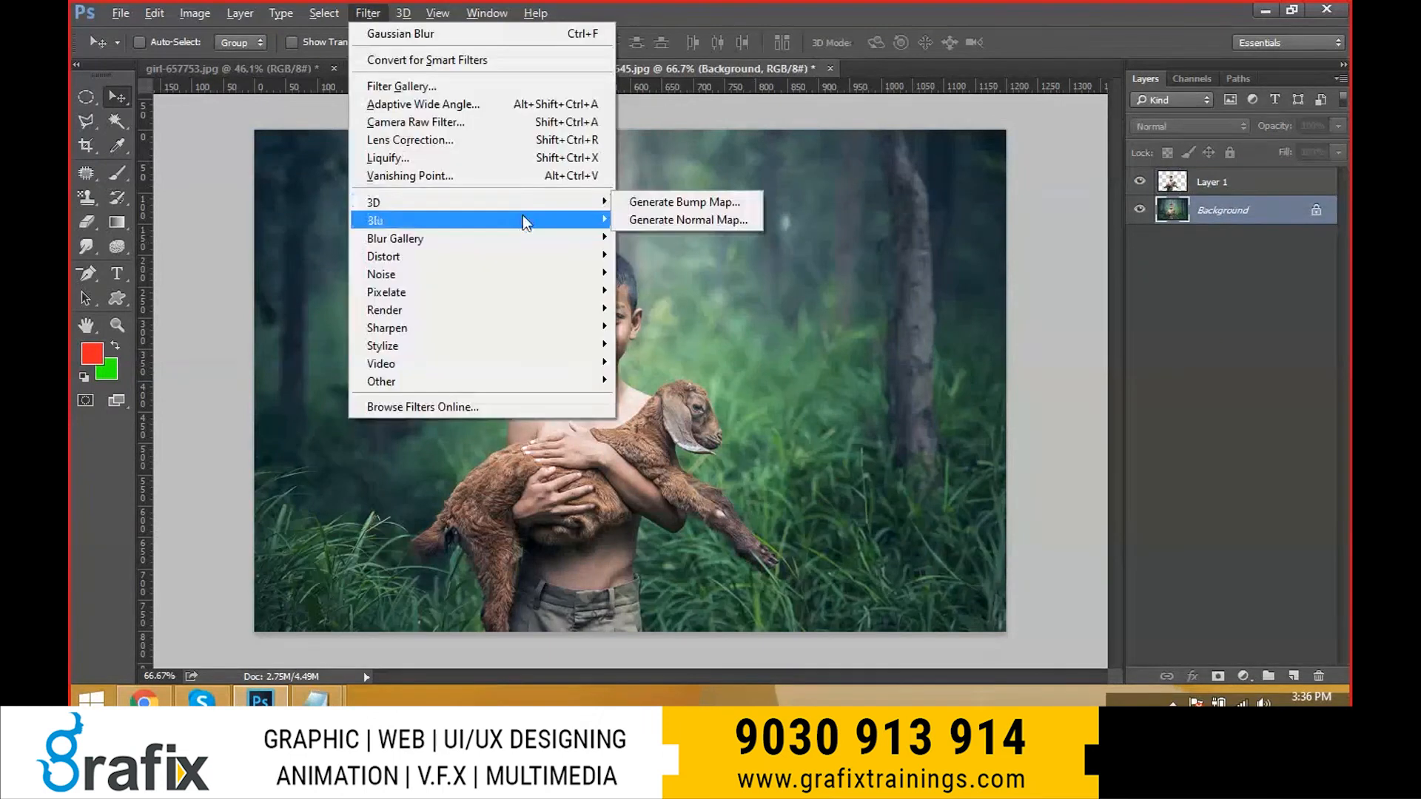
pyautogui.moveTo(444, 216)
pyautogui.click(663, 323)
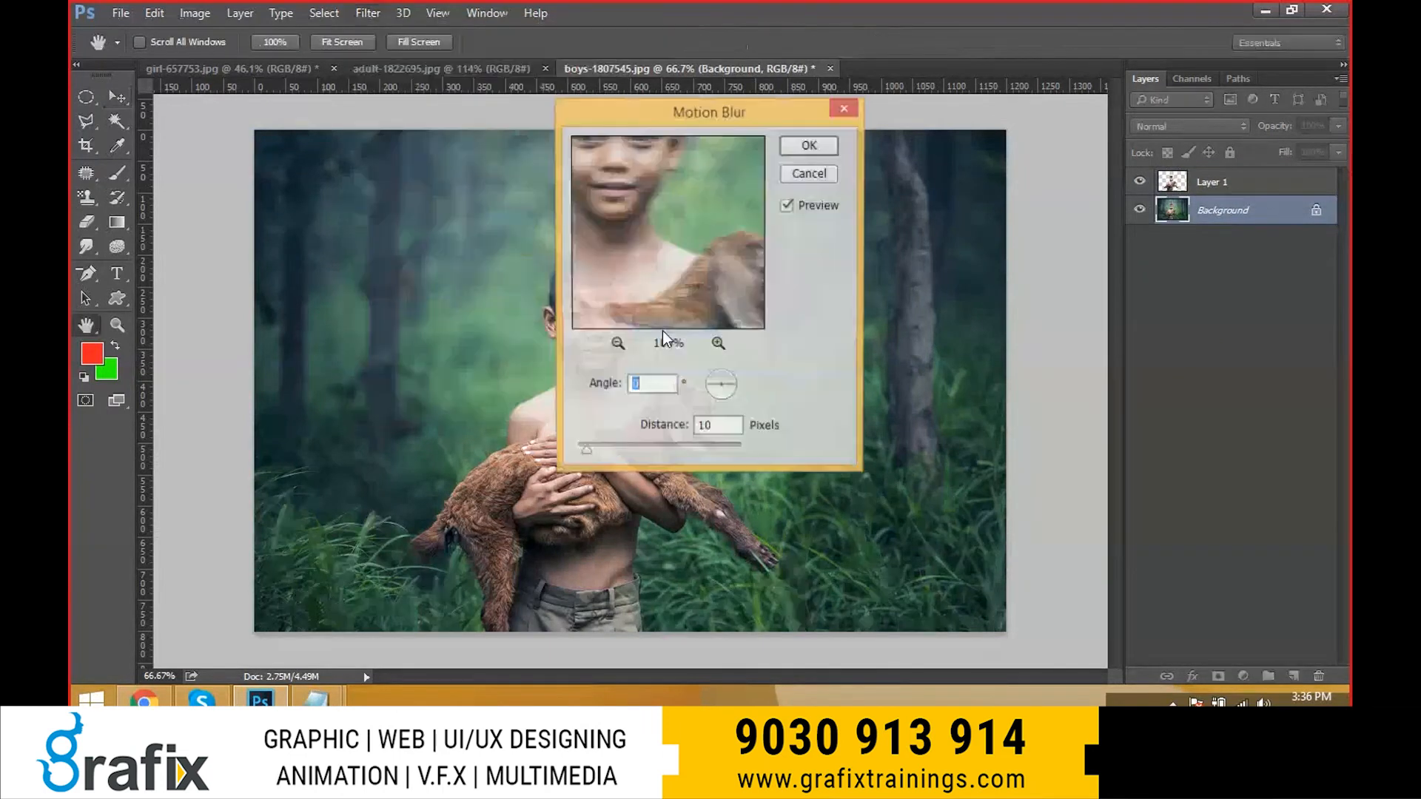
pyautogui.moveTo(689, 112); pyautogui.dragTo(938, 119)
pyautogui.moveTo(836, 457); pyautogui.dragTo(916, 460)
pyautogui.moveTo(962, 119); pyautogui.dragTo(1170, 83)
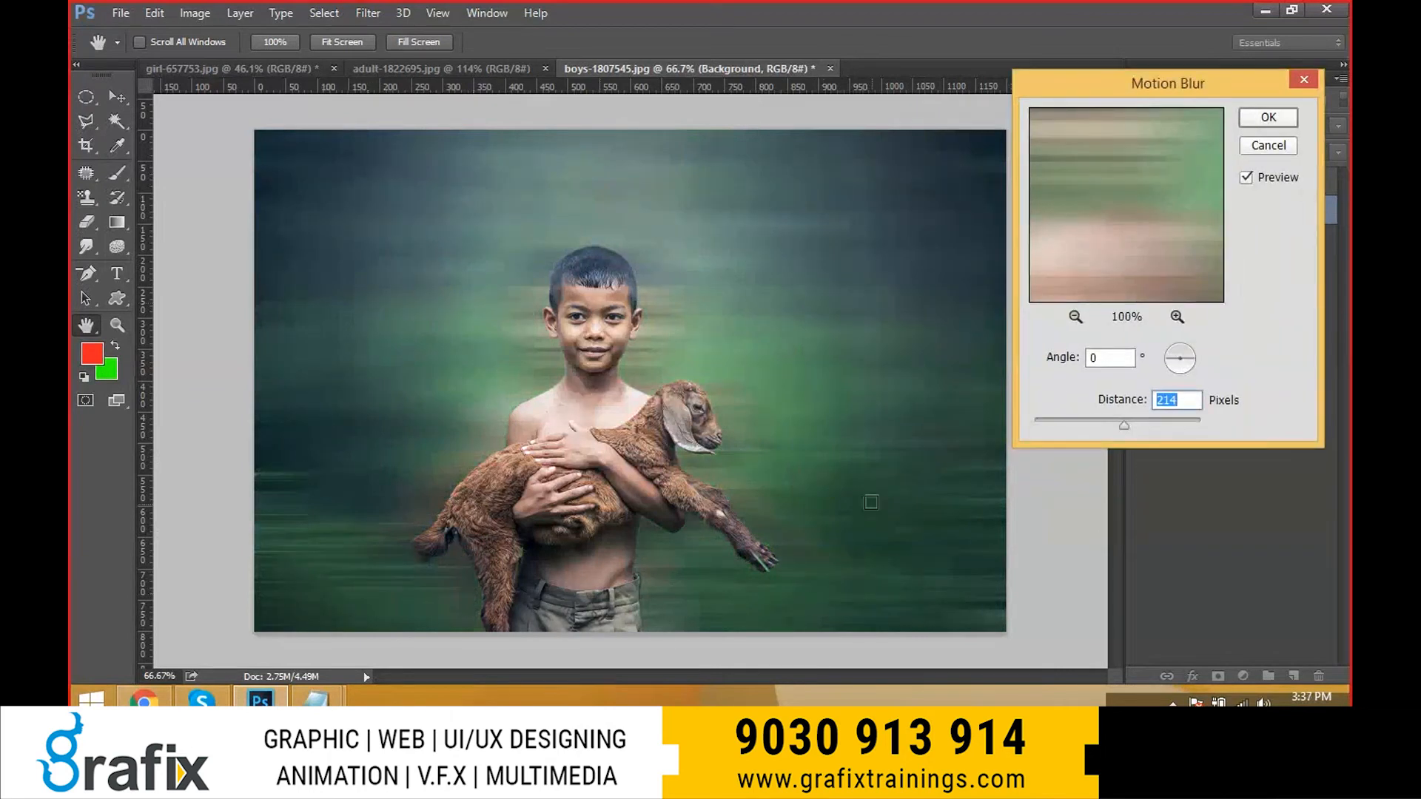
pyautogui.moveTo(1198, 363); pyautogui.dragTo(1193, 346)
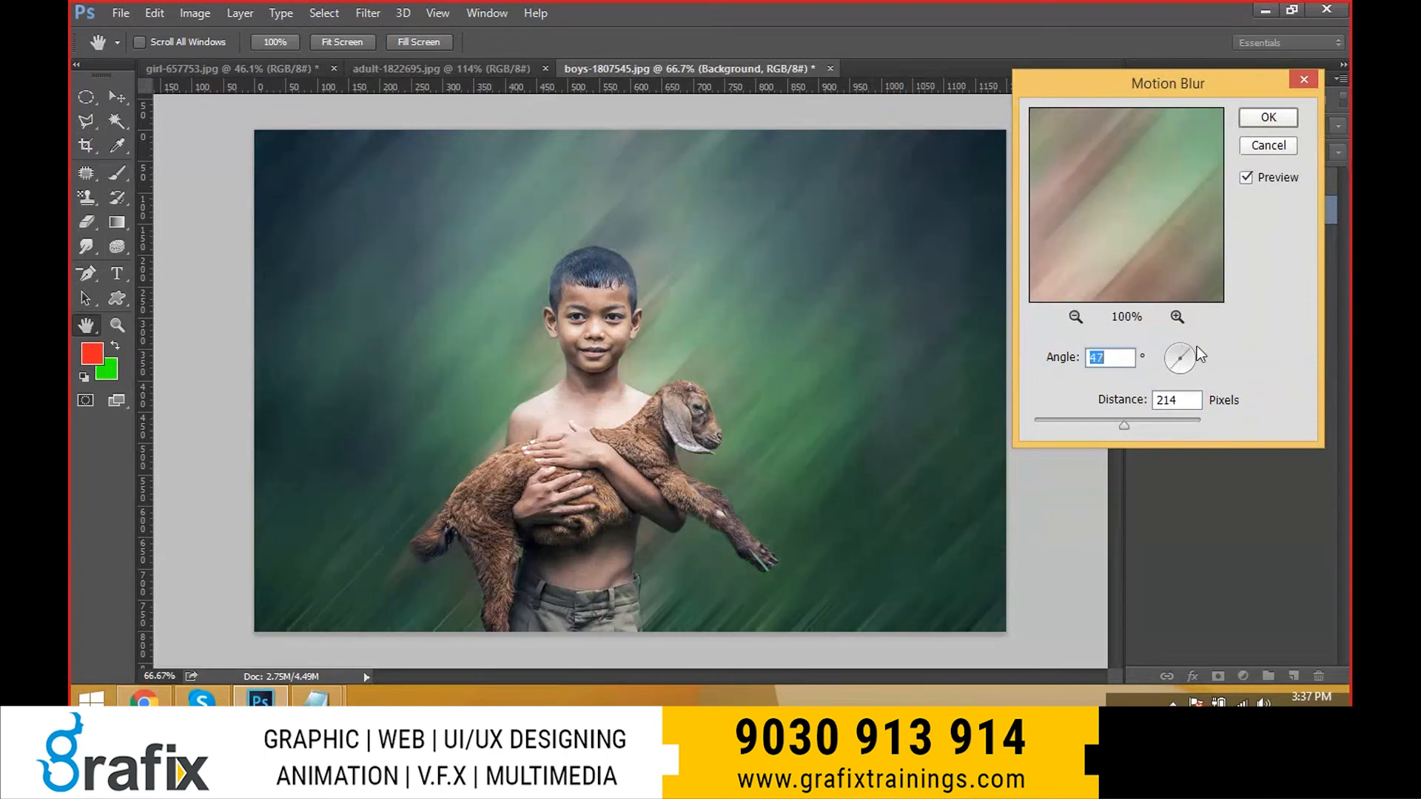
pyautogui.click(1275, 112)
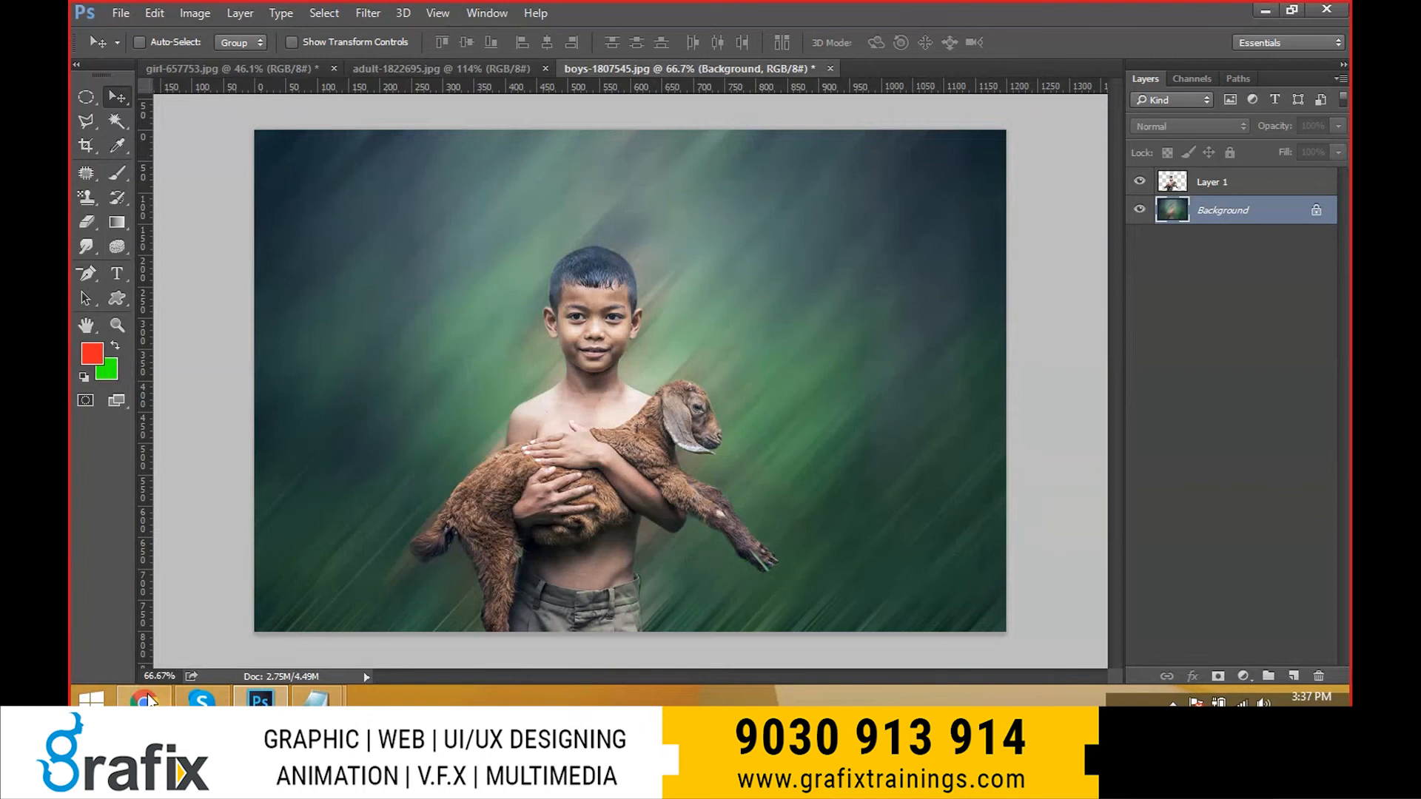
# - Switch to Chrome, maximize its window and close the Yahoo search results tab
pyautogui.click(149, 700)
pyautogui.hotkey('alt', 'space')
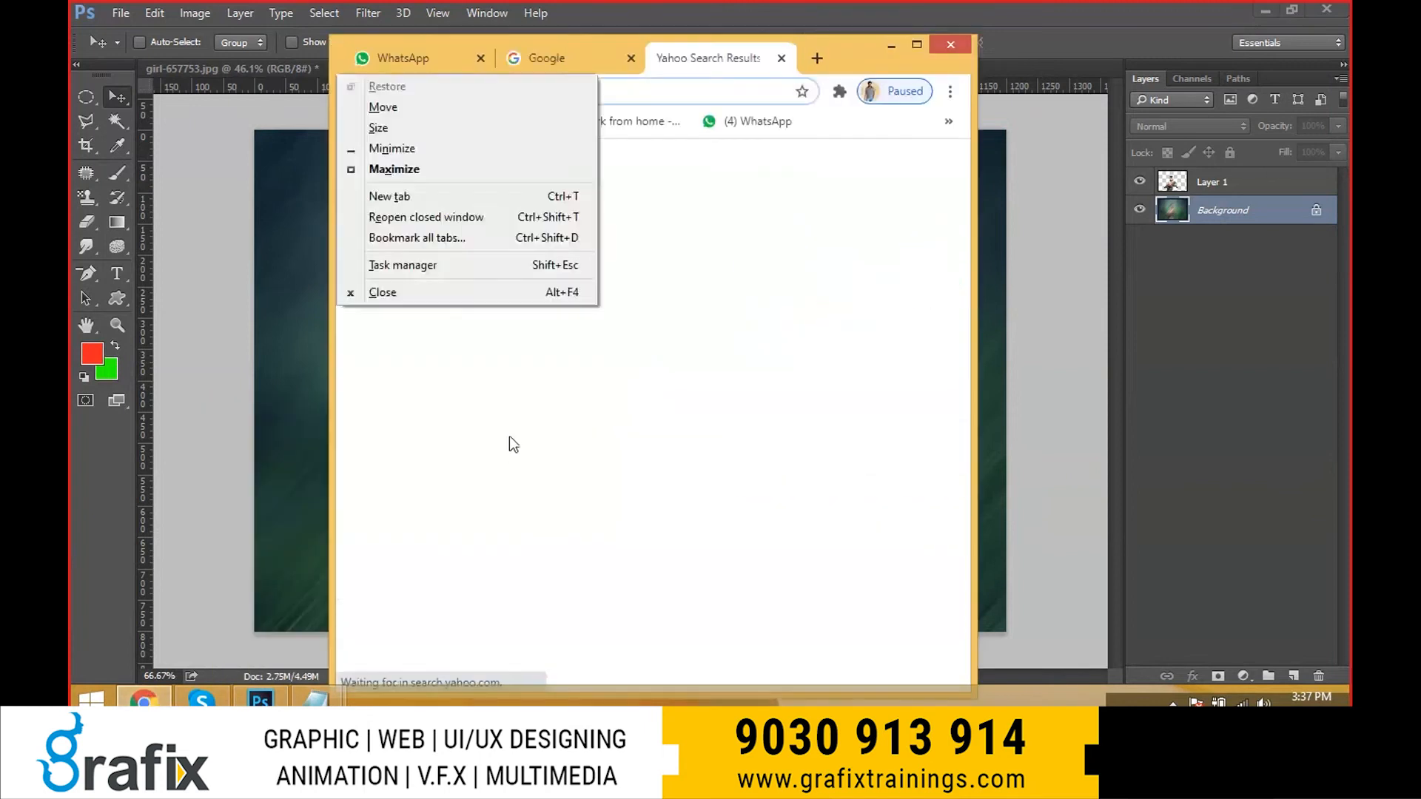
pyautogui.press('x')
pyautogui.hotkey('ctrl', 'w')
# - Search Google for images of "sports backgrounds" and look through the results
pyautogui.click(580, 355)
pyautogui.write('spo')
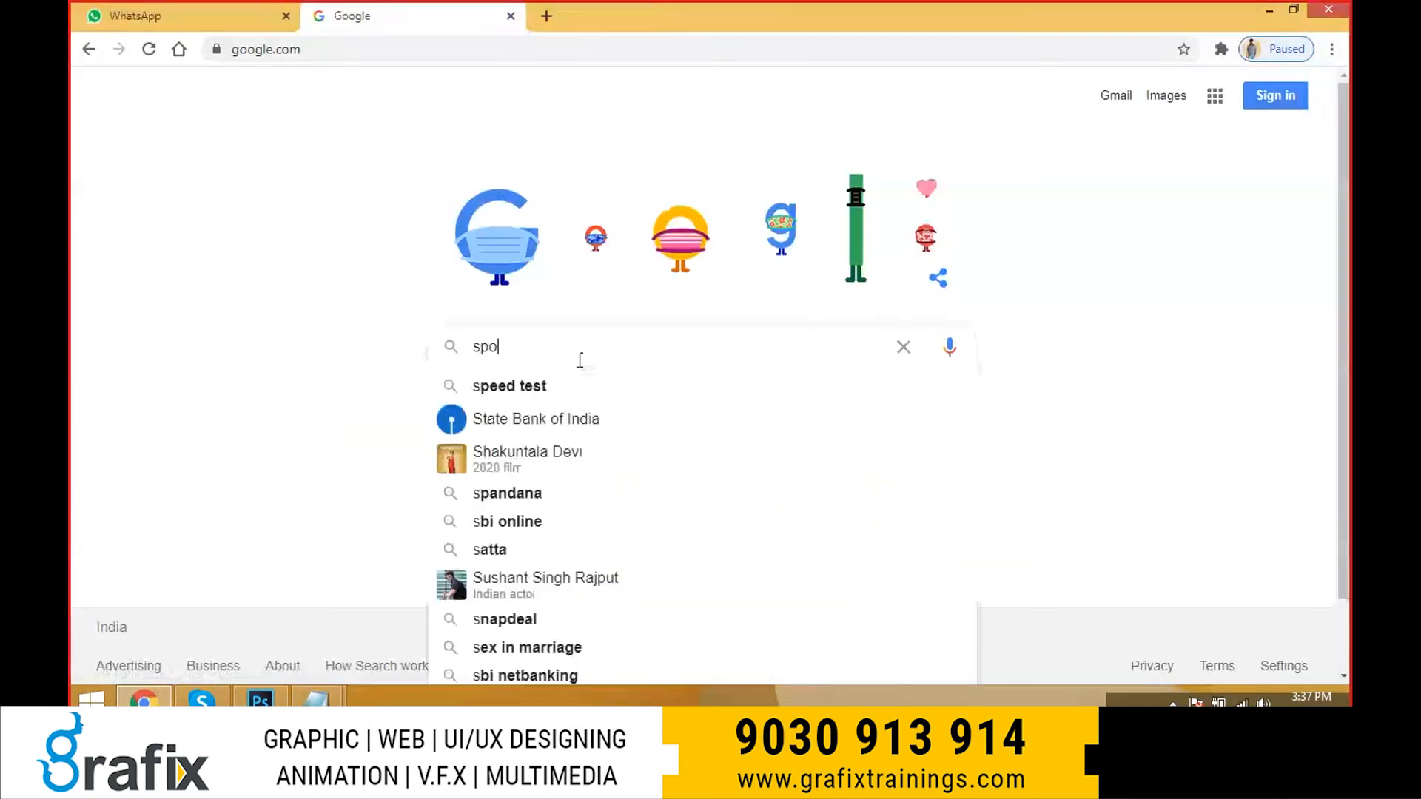
pyautogui.write('rts ')
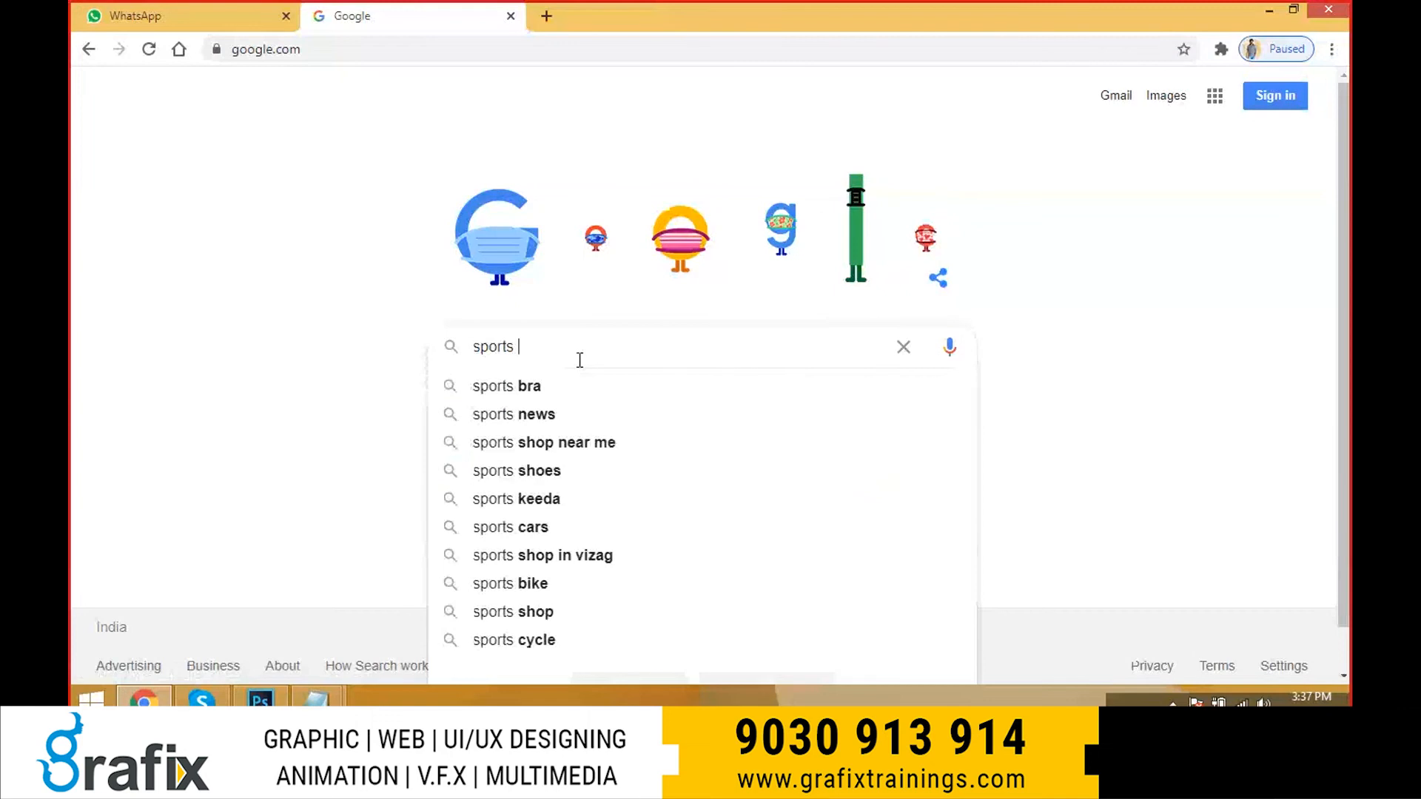
pyautogui.write('ba')
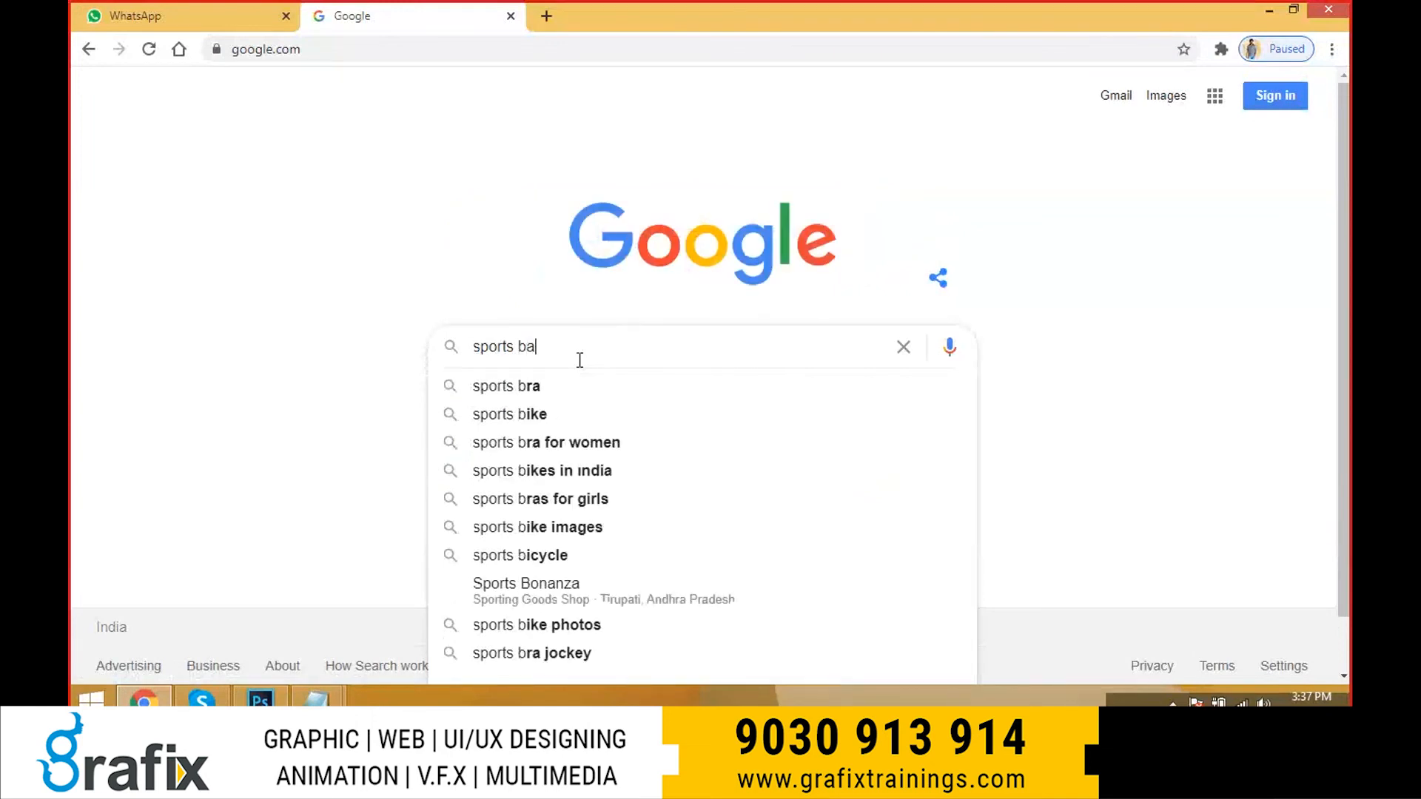
pyautogui.write('ckround')
pyautogui.press('BackSpace')
pyautogui.press('BackSpace')
pyautogui.press('BackSpace')
pyautogui.press('BackSpace')
pyautogui.press('BackSpace')
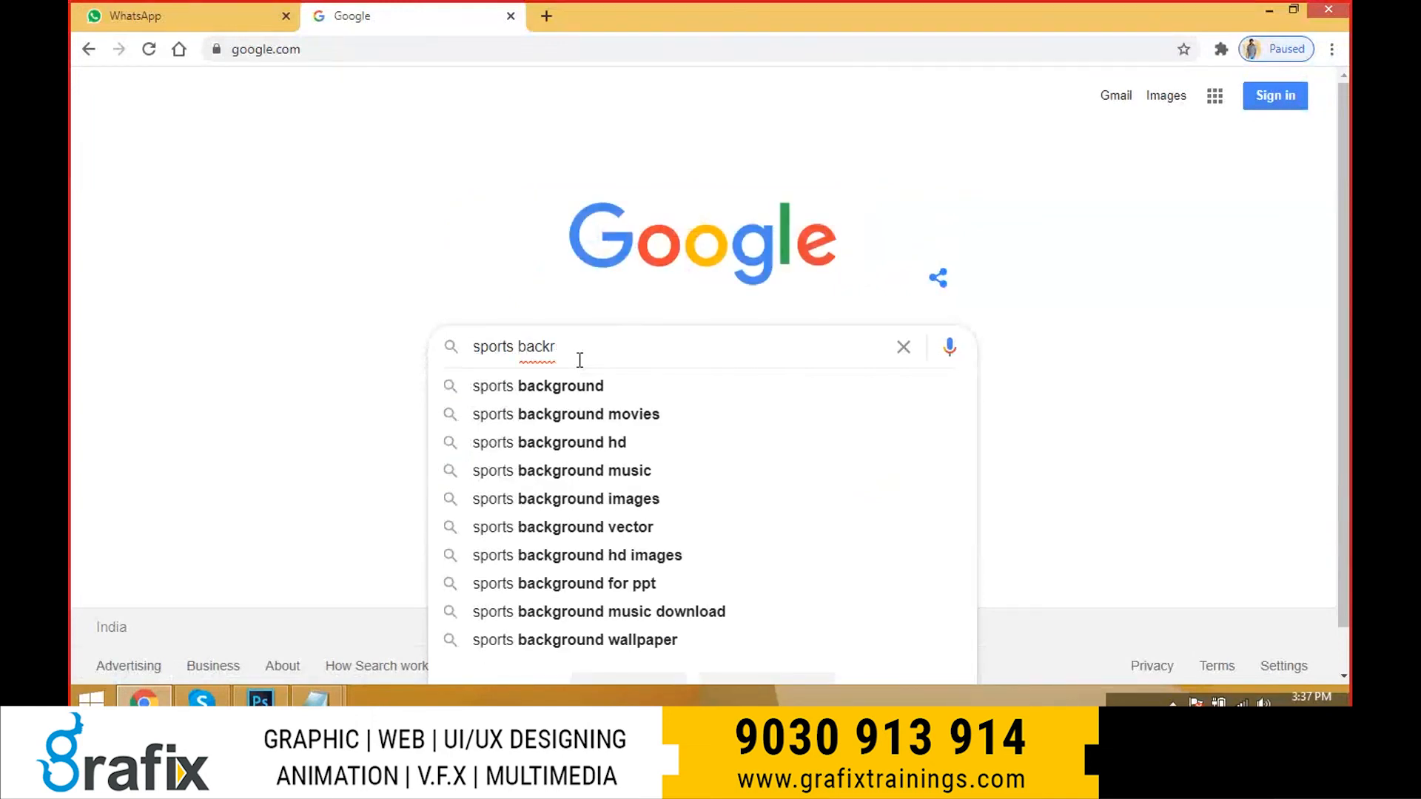
pyautogui.write('grounds')
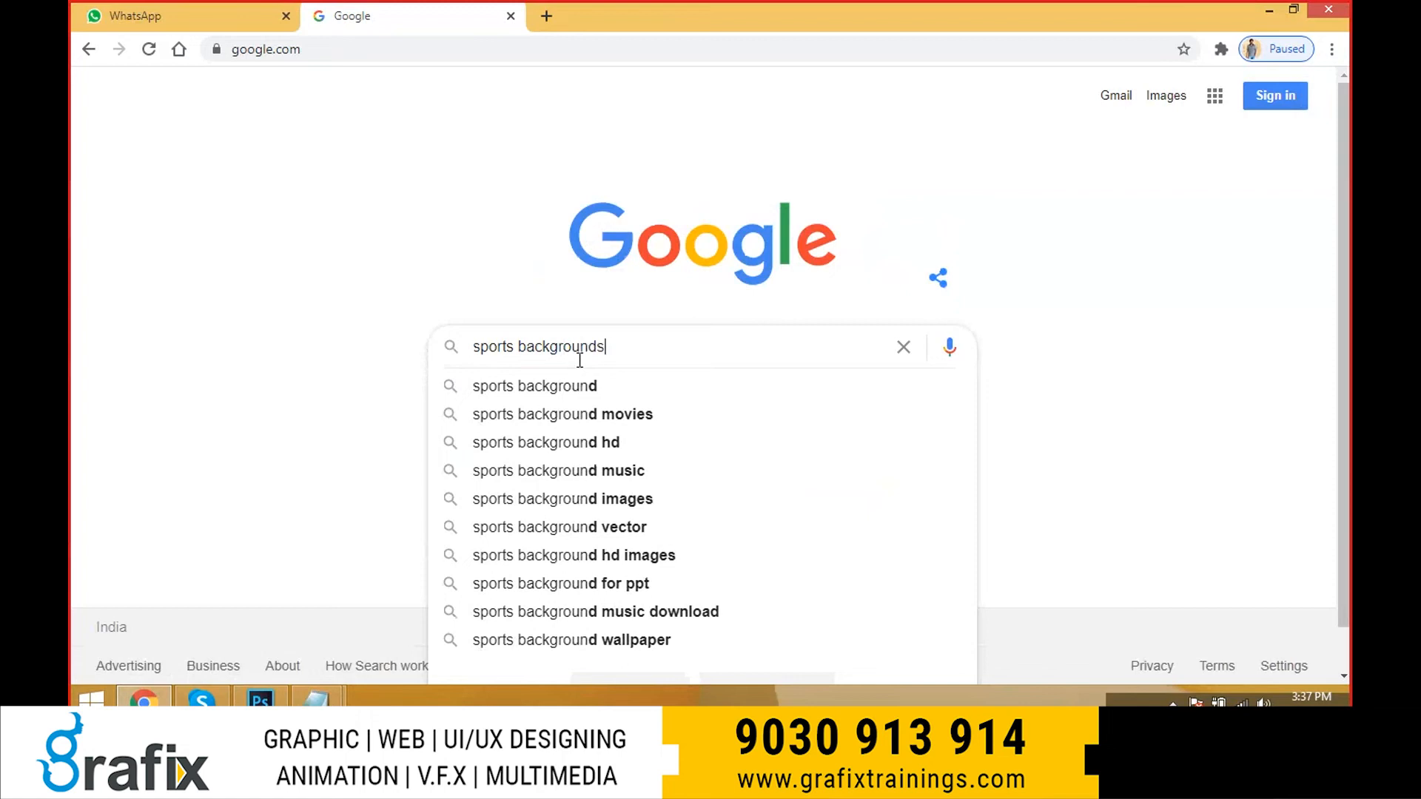
pyautogui.press('Return')
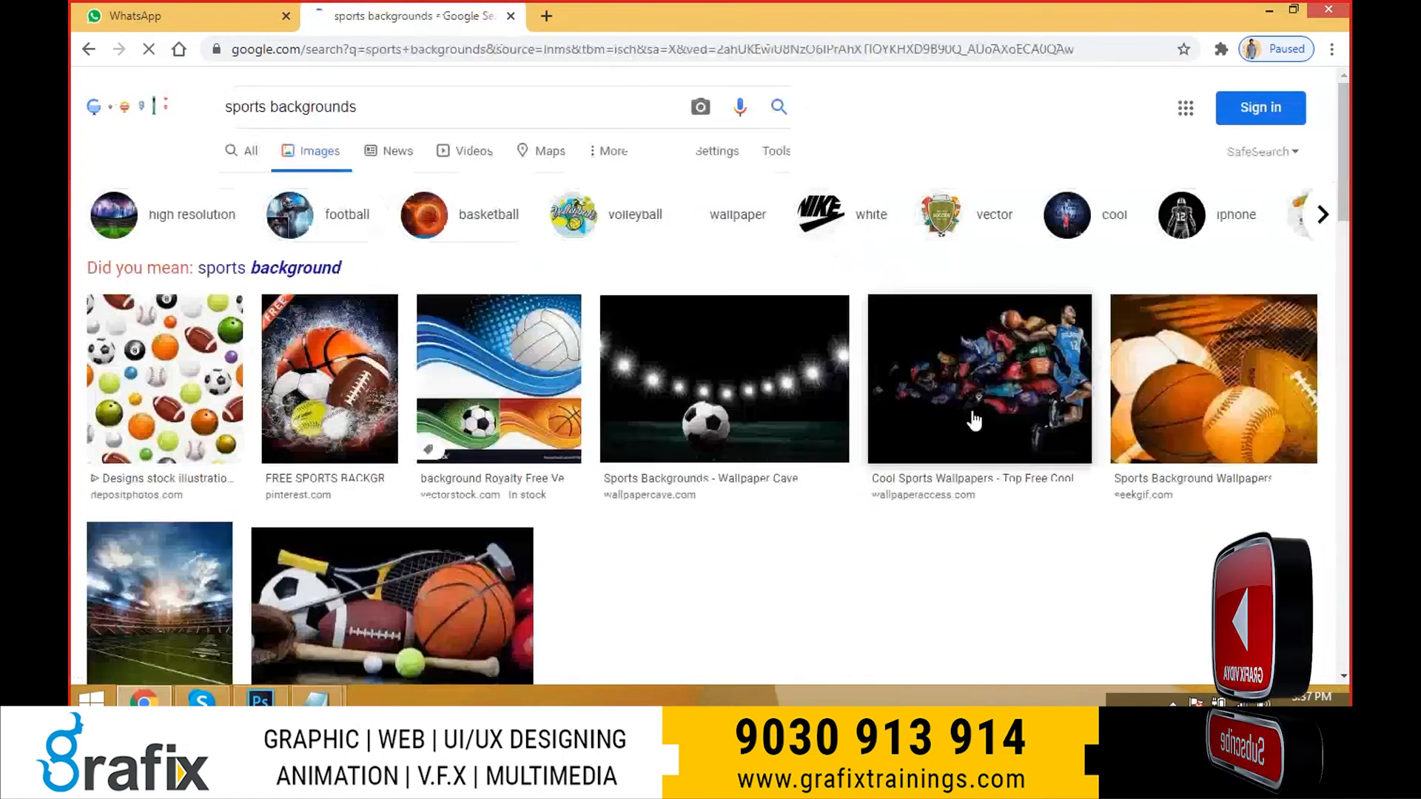
pyautogui.scroll(-10, 884, 462)
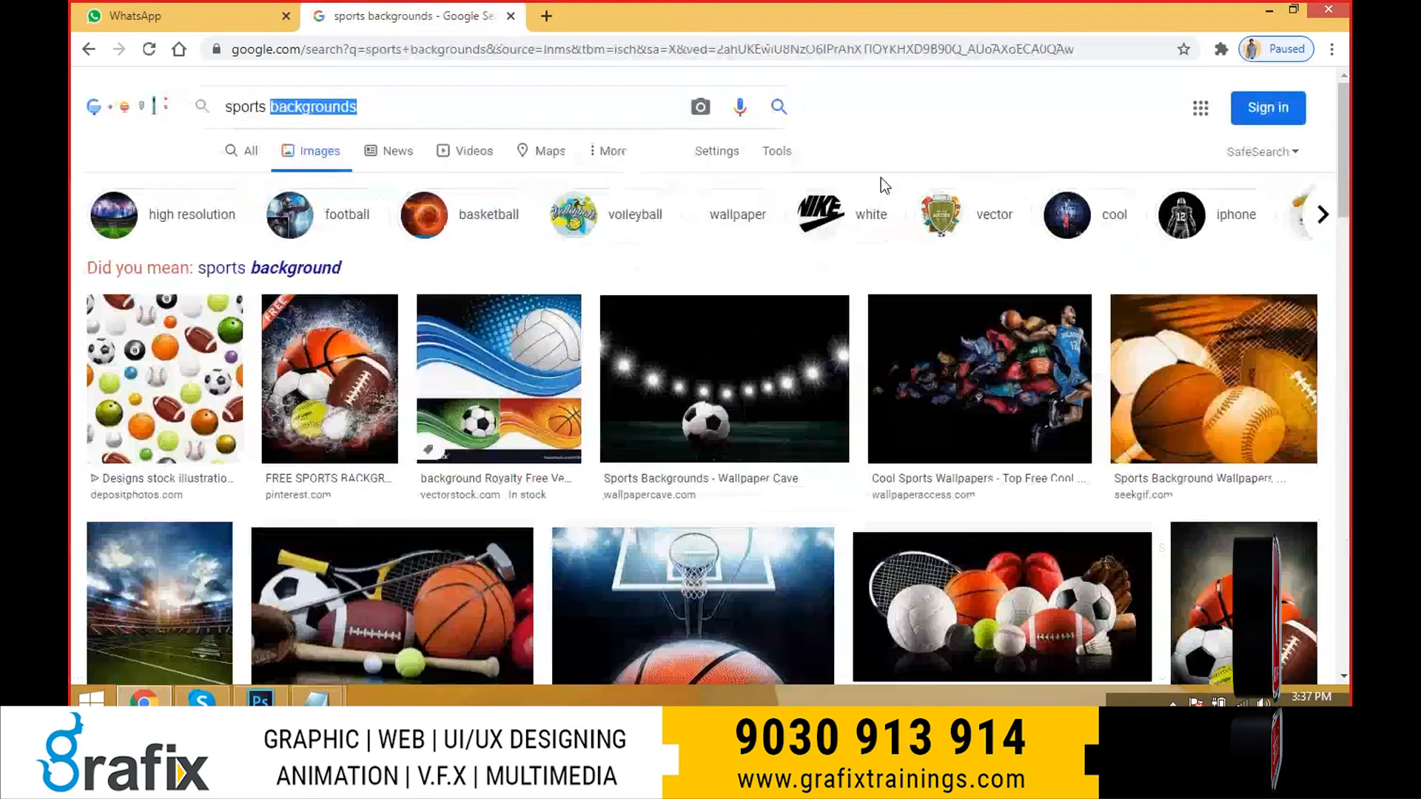
# - Change the image search to "sports bike race" and browse the results for a photo showing motion blur
pyautogui.write('bike race')
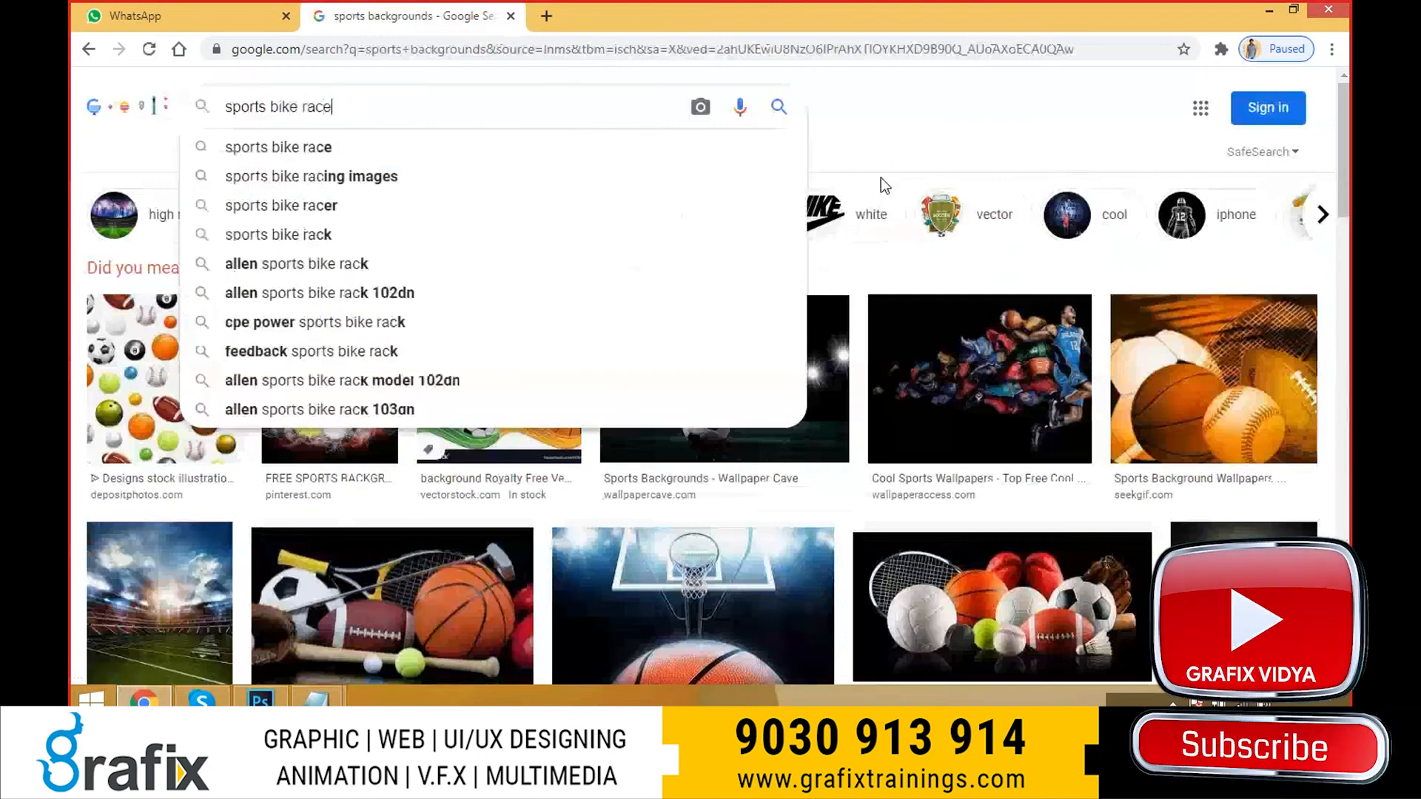
pyautogui.press('Return')
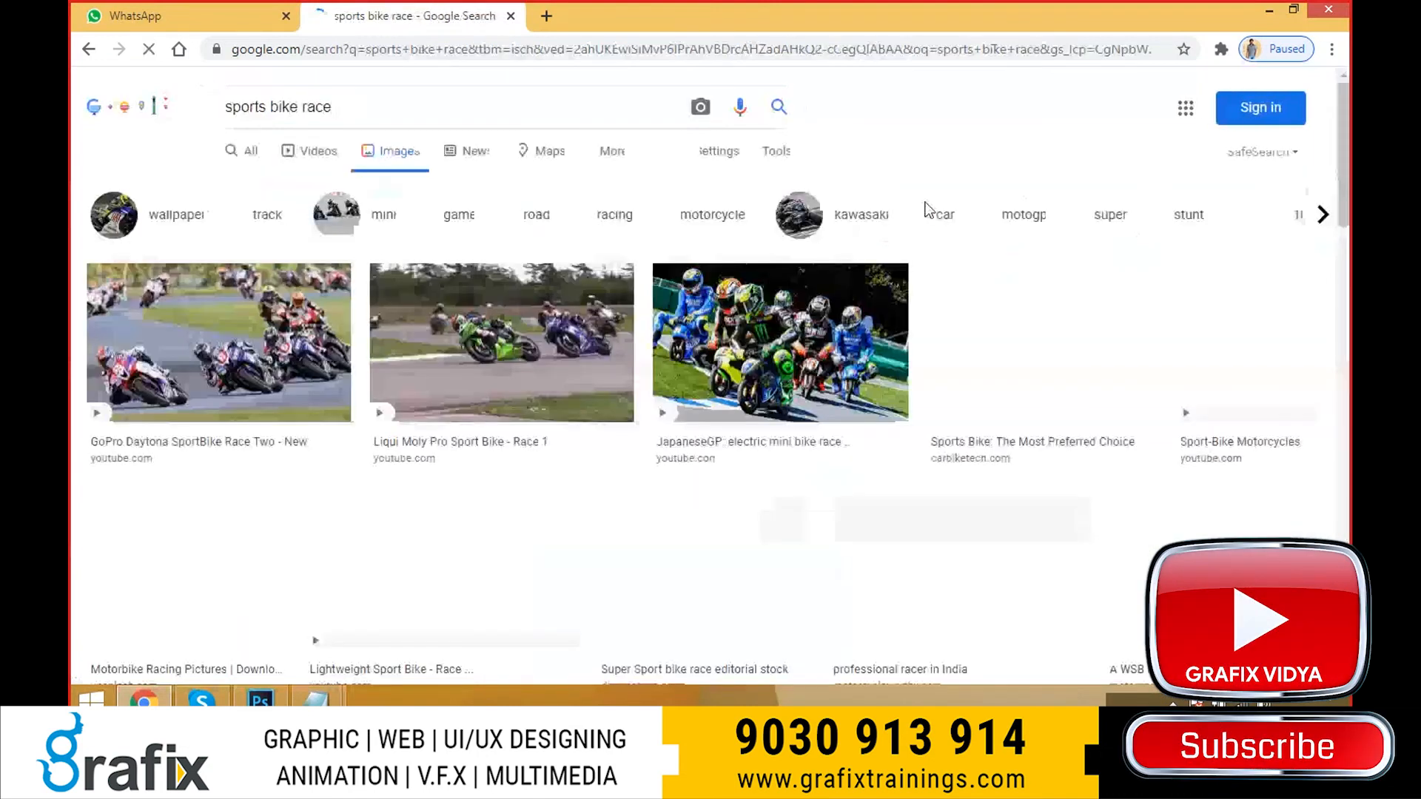
pyautogui.scroll(-3, 925, 209)
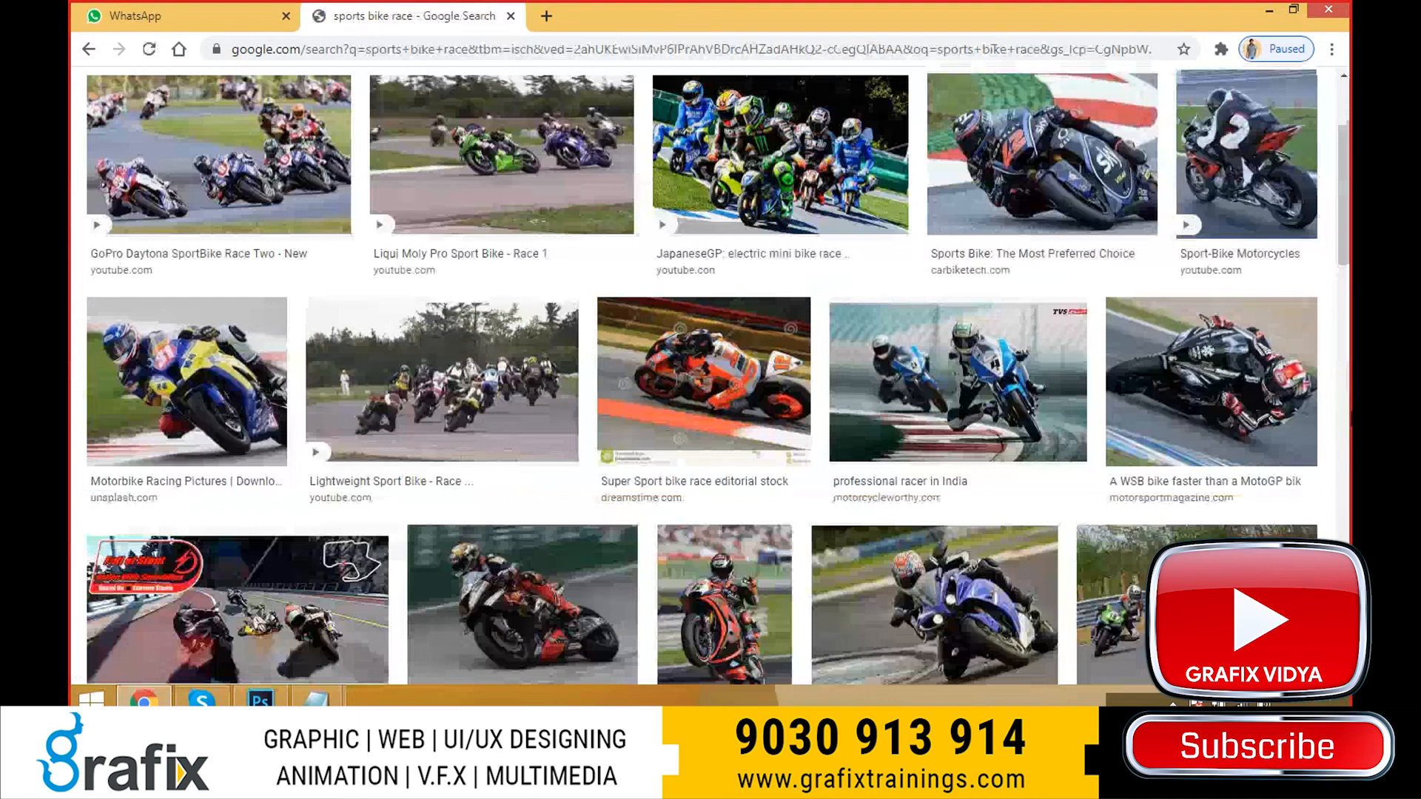
pyautogui.scroll(-8, 934, 481)
pyautogui.scroll(-6, 934, 481)
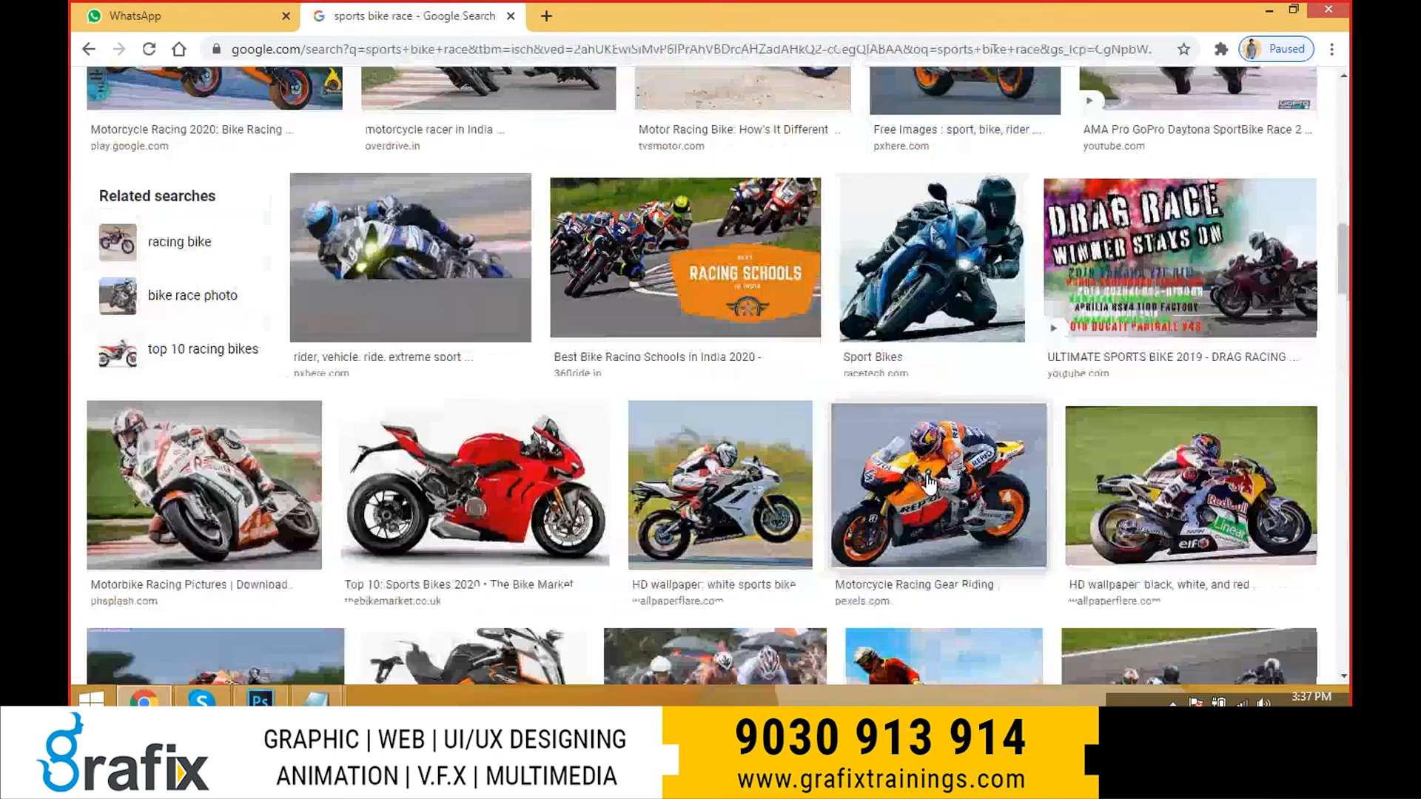
pyautogui.scroll(-10, 929, 483)
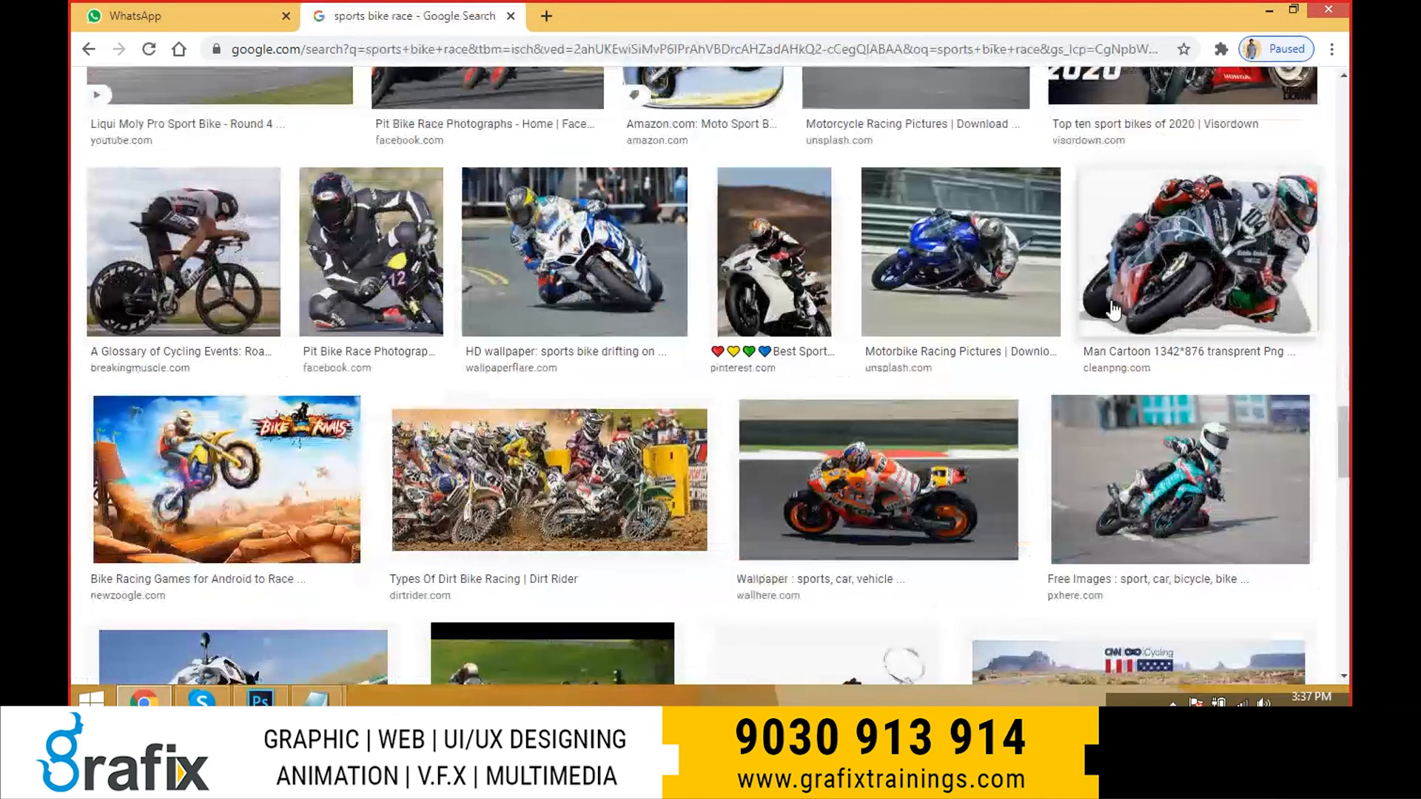
pyautogui.scroll(5, 408, 254)
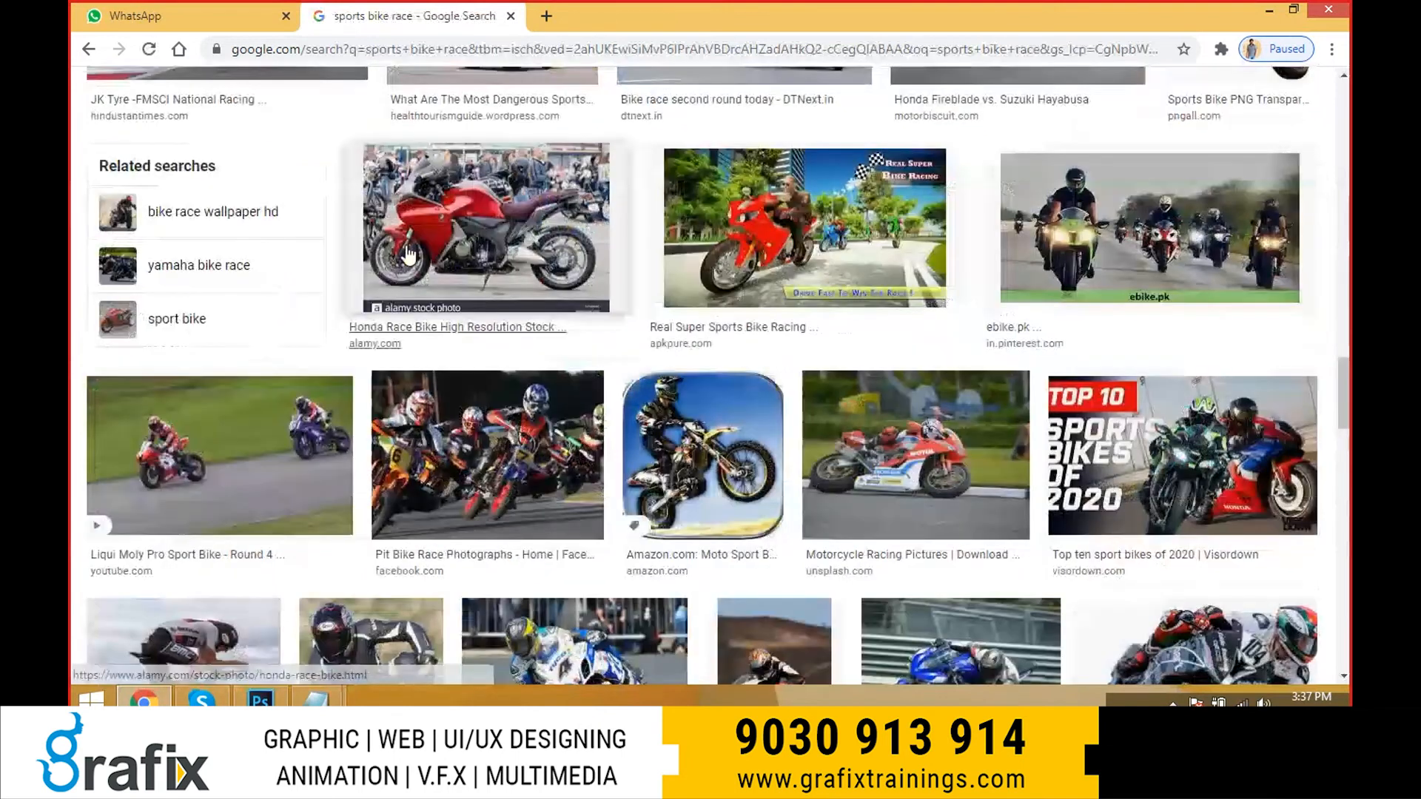
pyautogui.scroll(8, 564, 220)
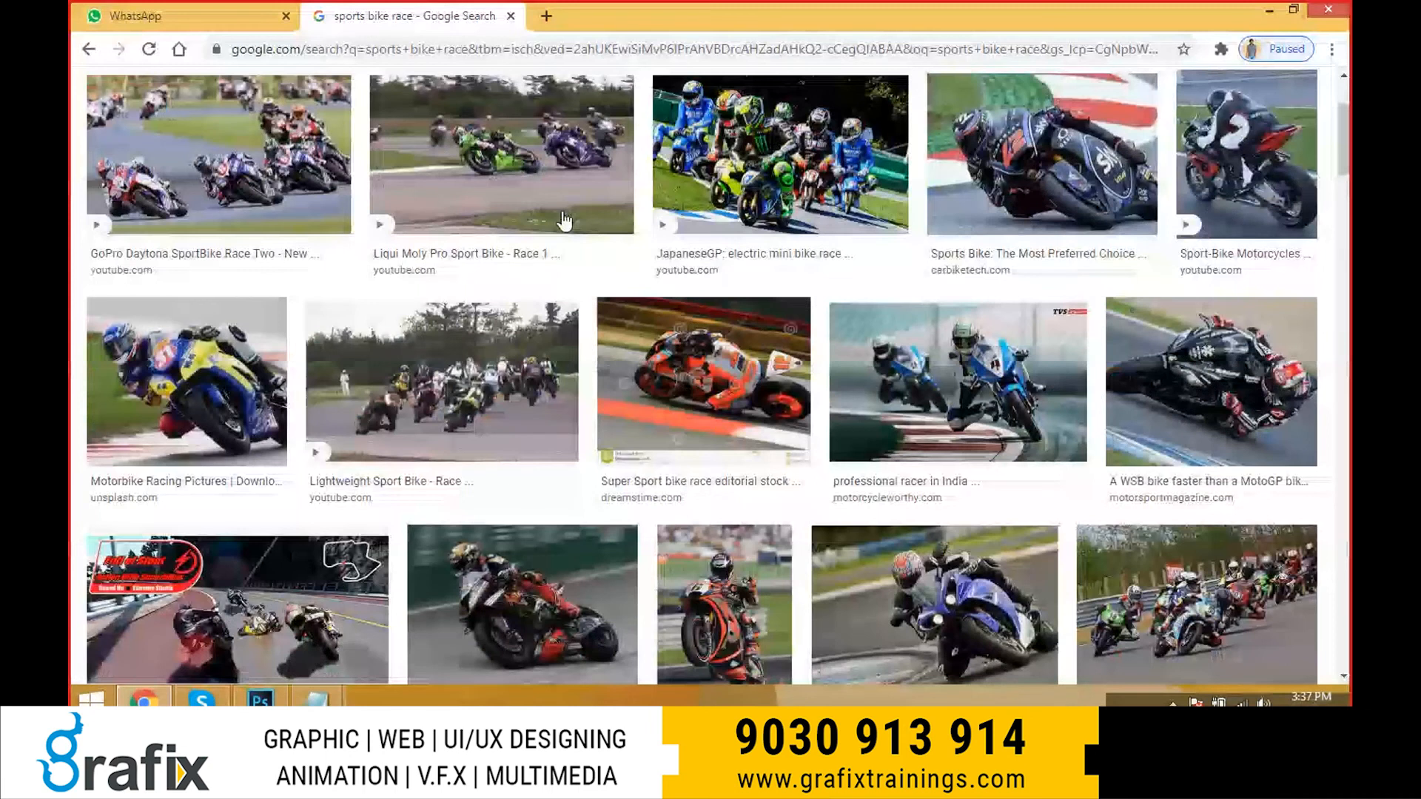
# - Refine the image search to "sports bike race motion" and open the Can Stock Photo picture of the racer on the black and green bike
pyautogui.click(888, 355)
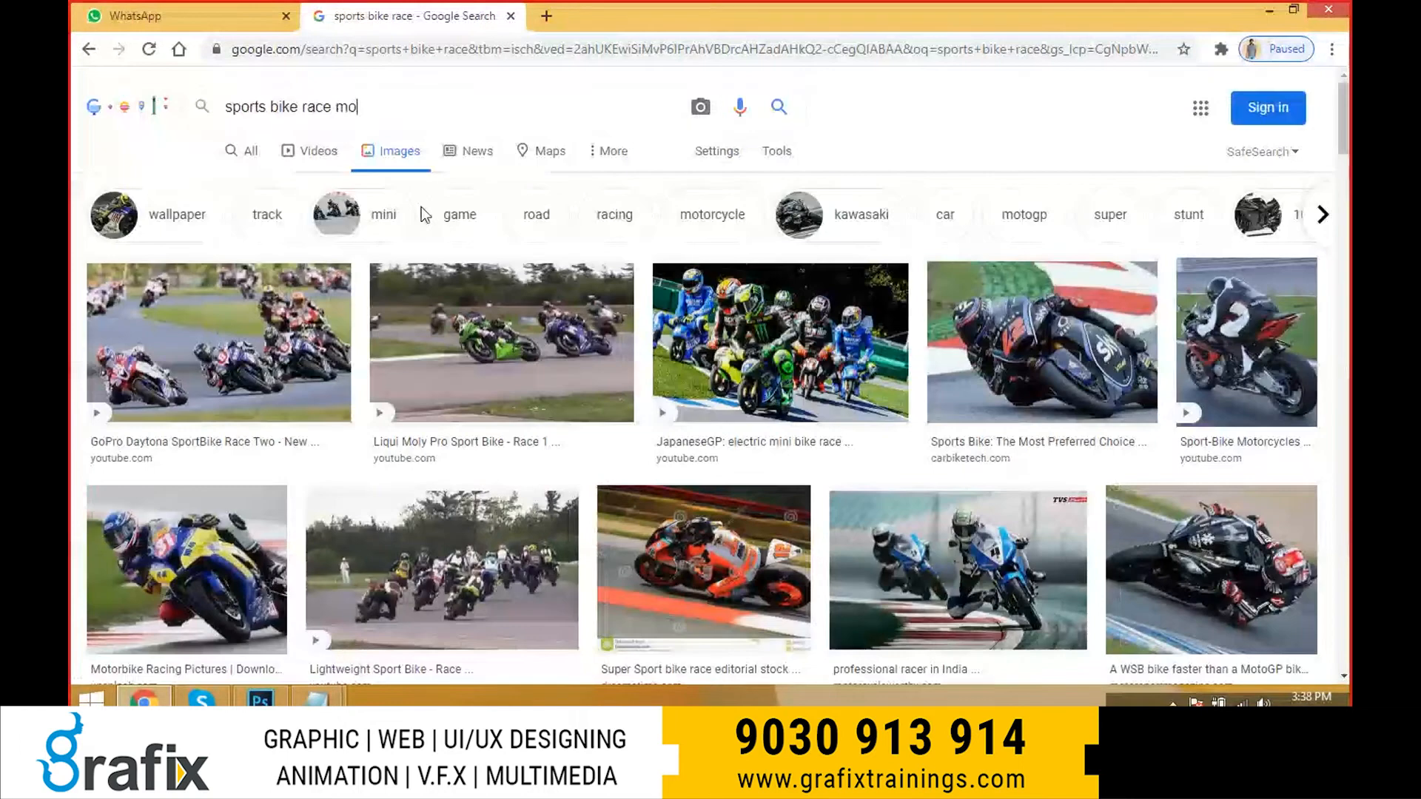
pyautogui.write('ion')
pyautogui.press('Return')
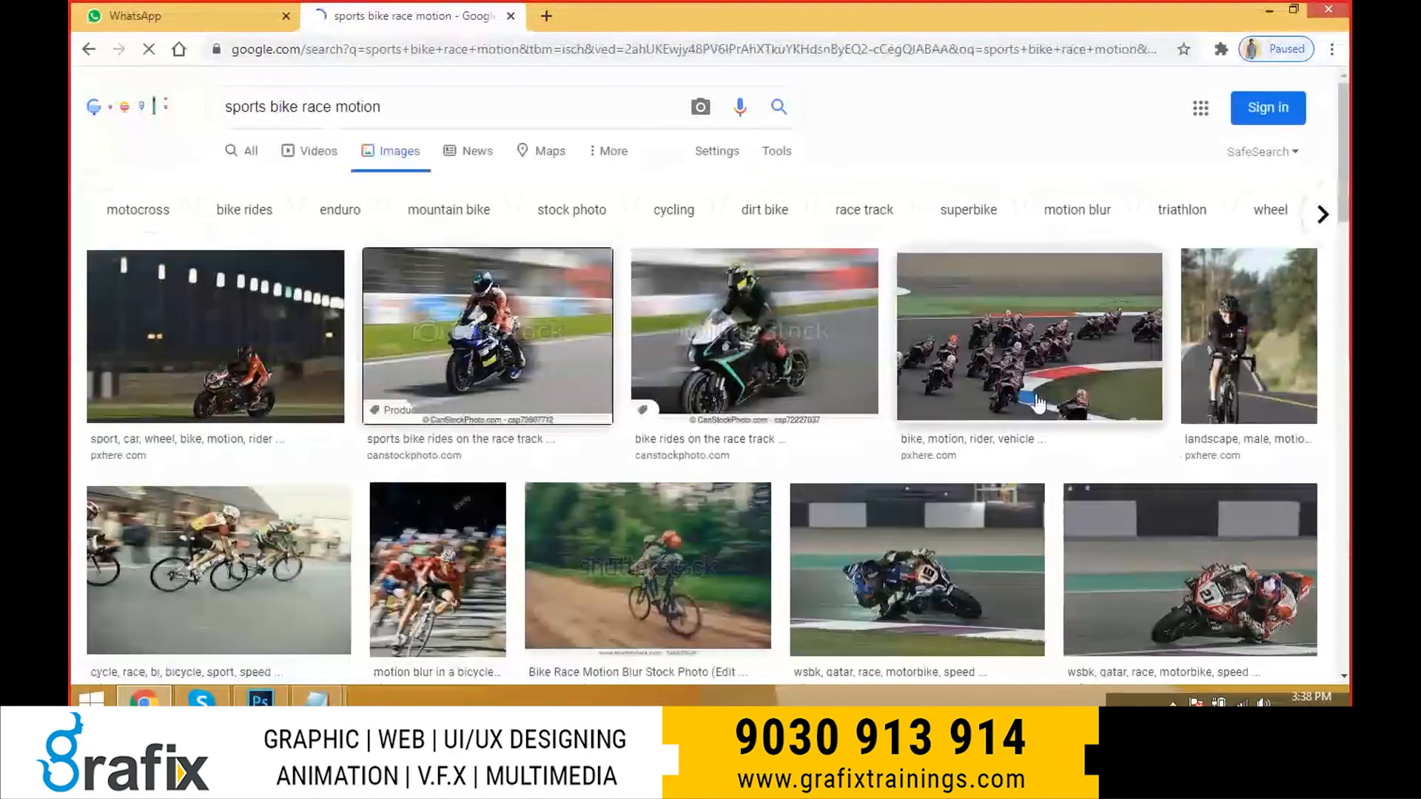
pyautogui.click(772, 295)
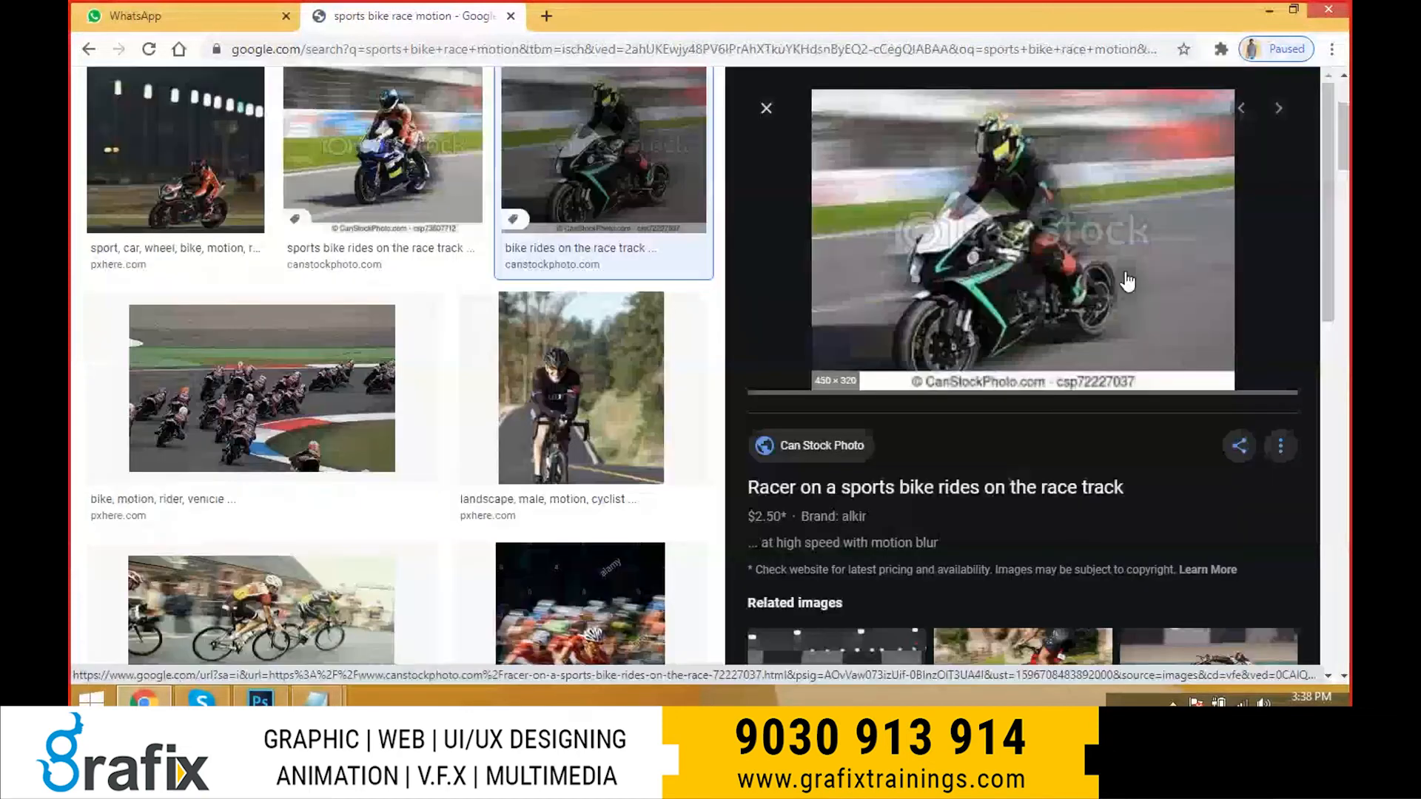
# - Look at the Shutterstock bike race motion blur photo, switch back to Photoshop and undo the motion blur on the Background
pyautogui.press('Escape')
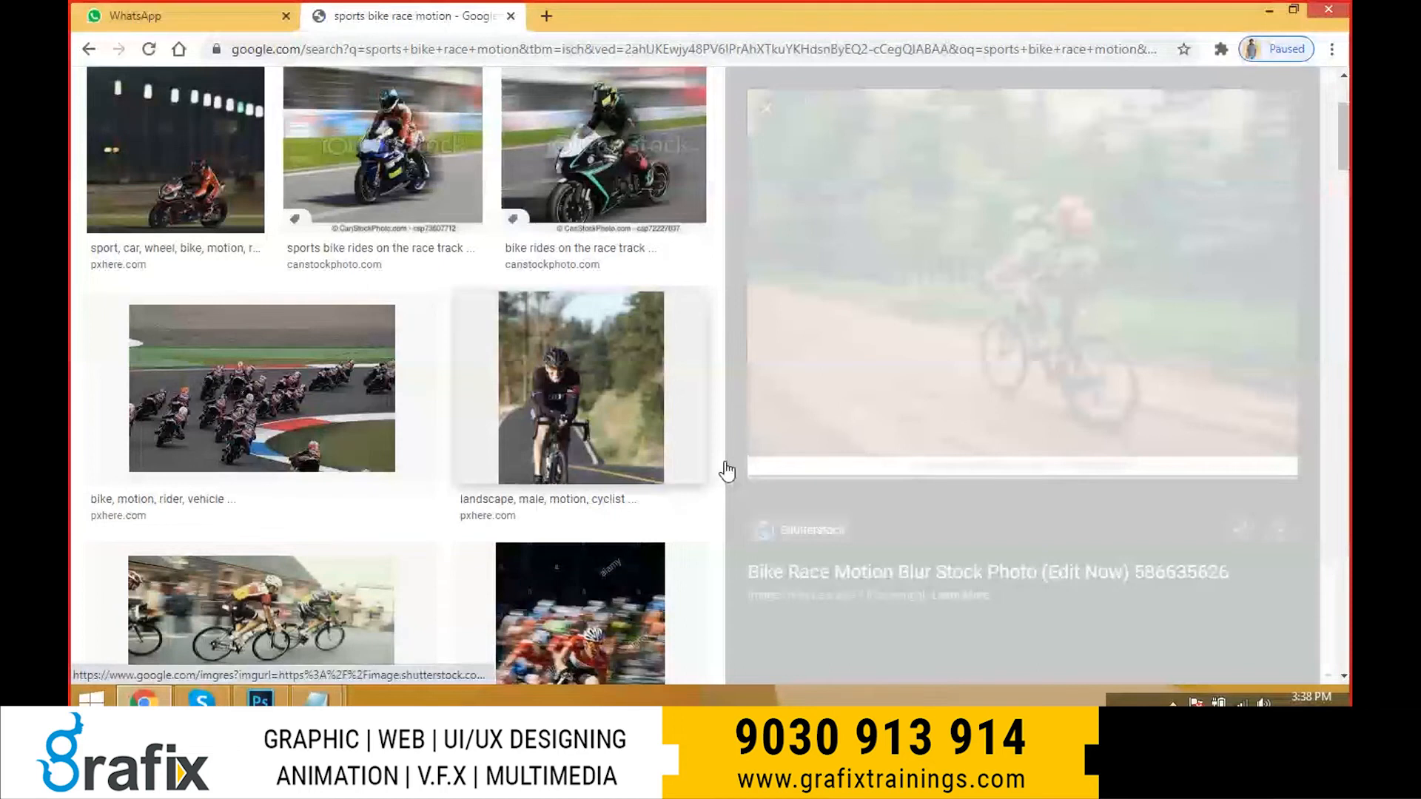
pyautogui.scroll(-4, 959, 361)
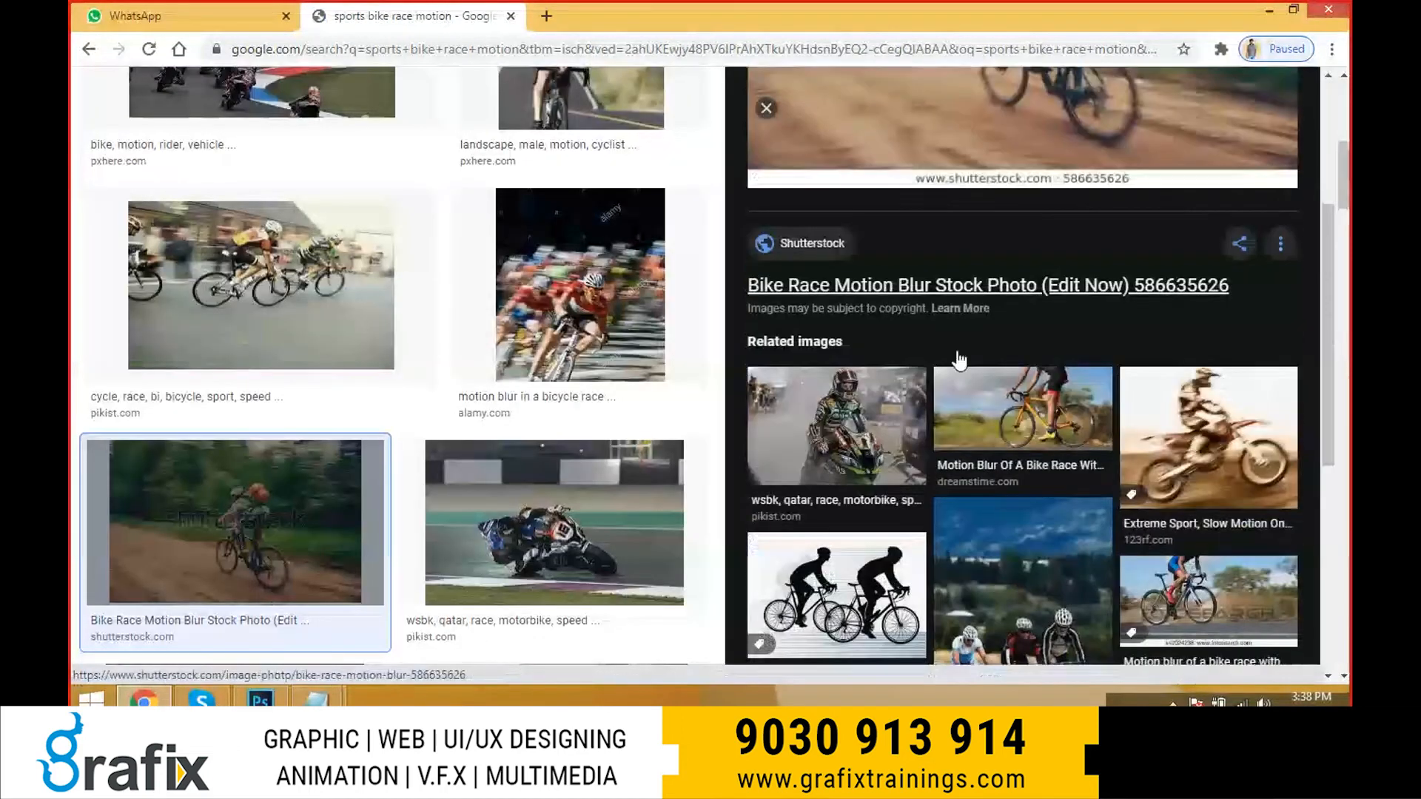
pyautogui.scroll(-5, 959, 360)
pyautogui.hotkey('ctrl', 'z')
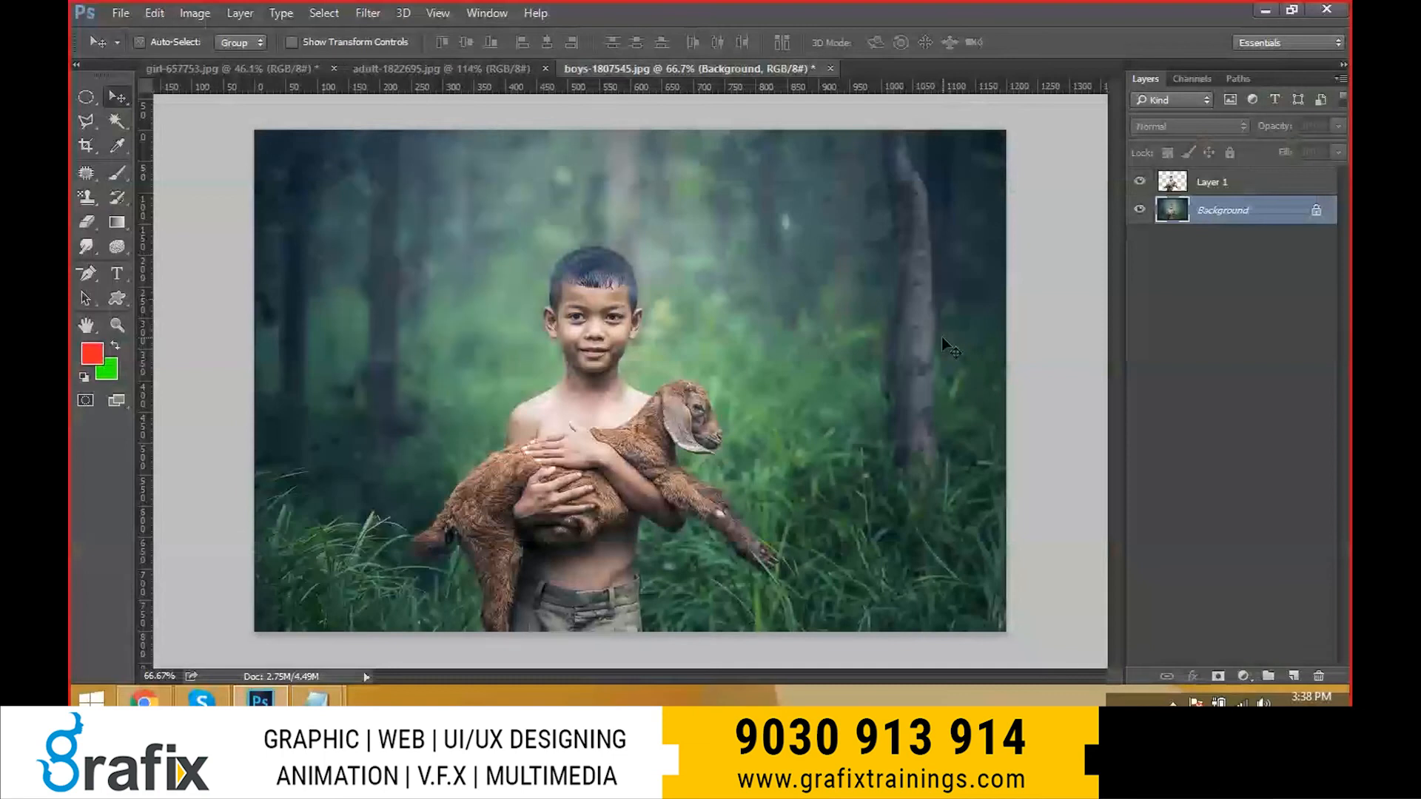
# - Apply a Radial Blur to the Background with amount 93, Spin method and Best quality, centred slightly up and left of the middle
pyautogui.click(368, 13)
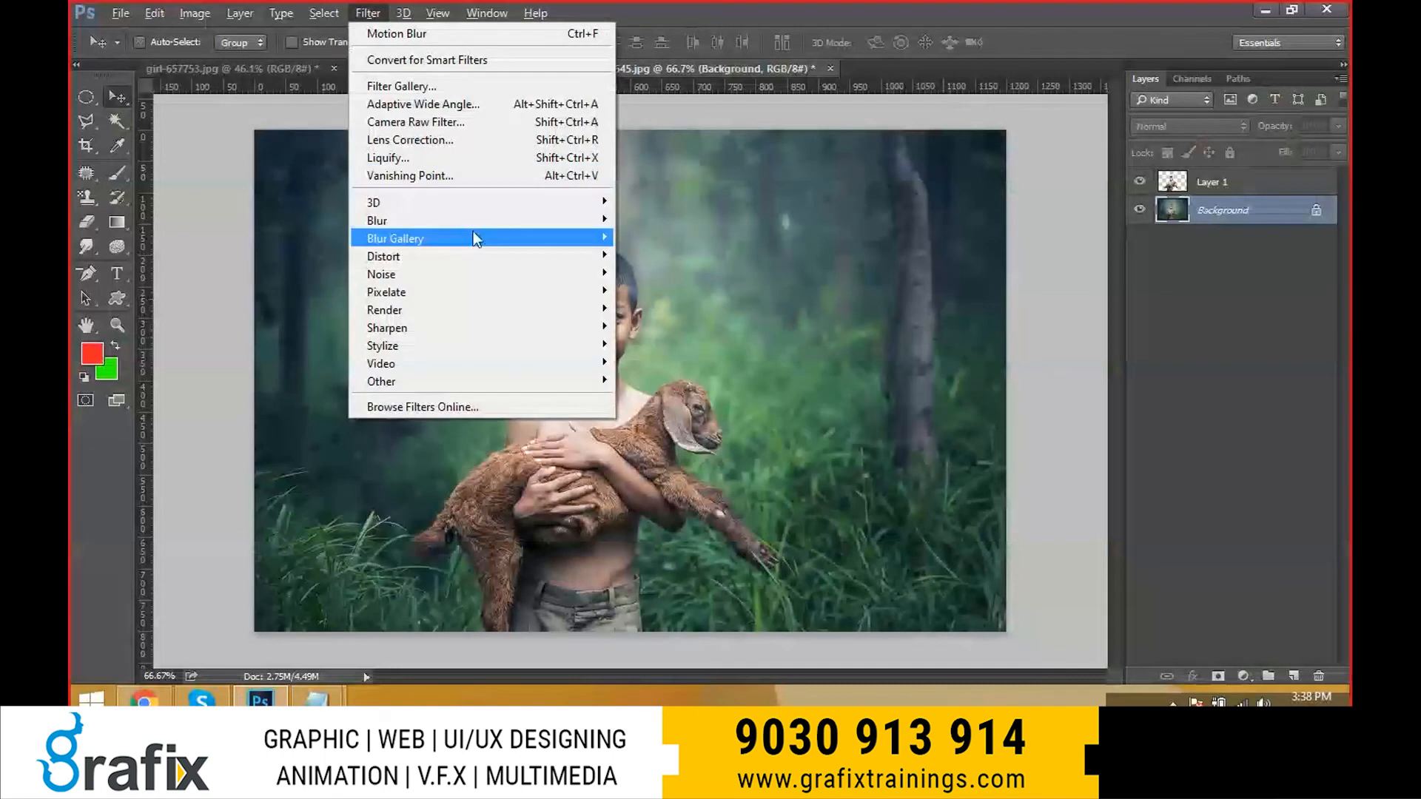
pyautogui.click(563, 345)
pyautogui.moveTo(712, 163); pyautogui.dragTo(960, 185)
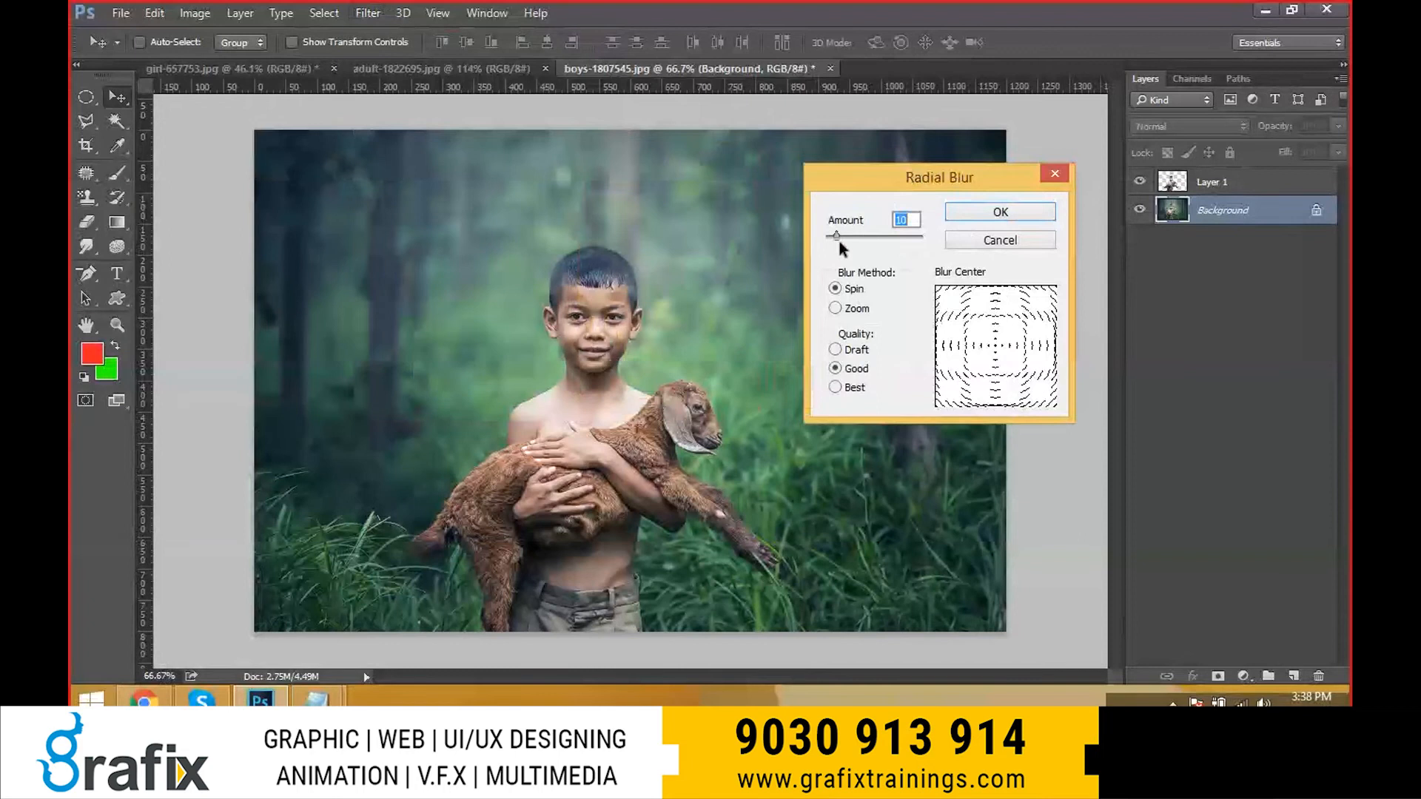
pyautogui.moveTo(839, 237); pyautogui.dragTo(915, 235)
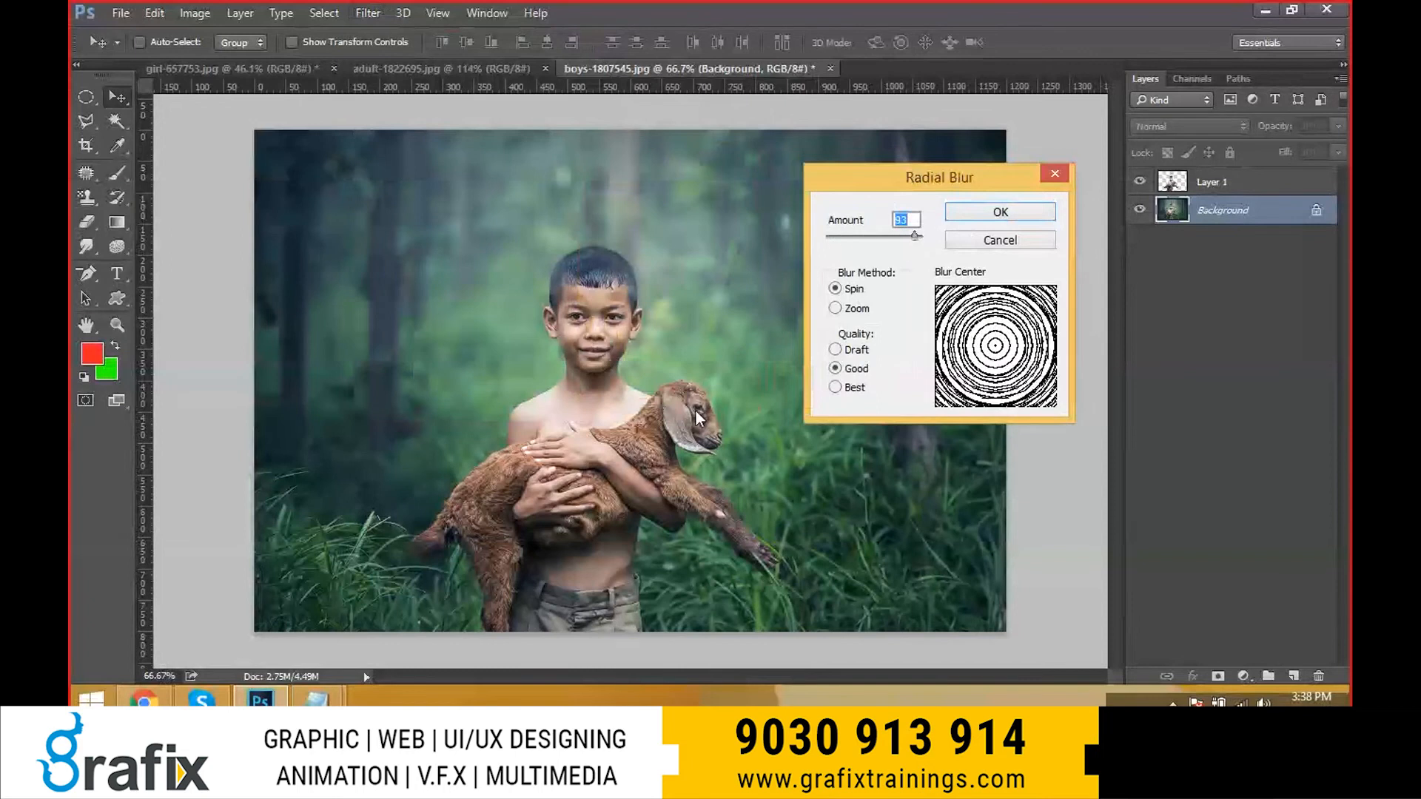
pyautogui.moveTo(1036, 349); pyautogui.dragTo(986, 342)
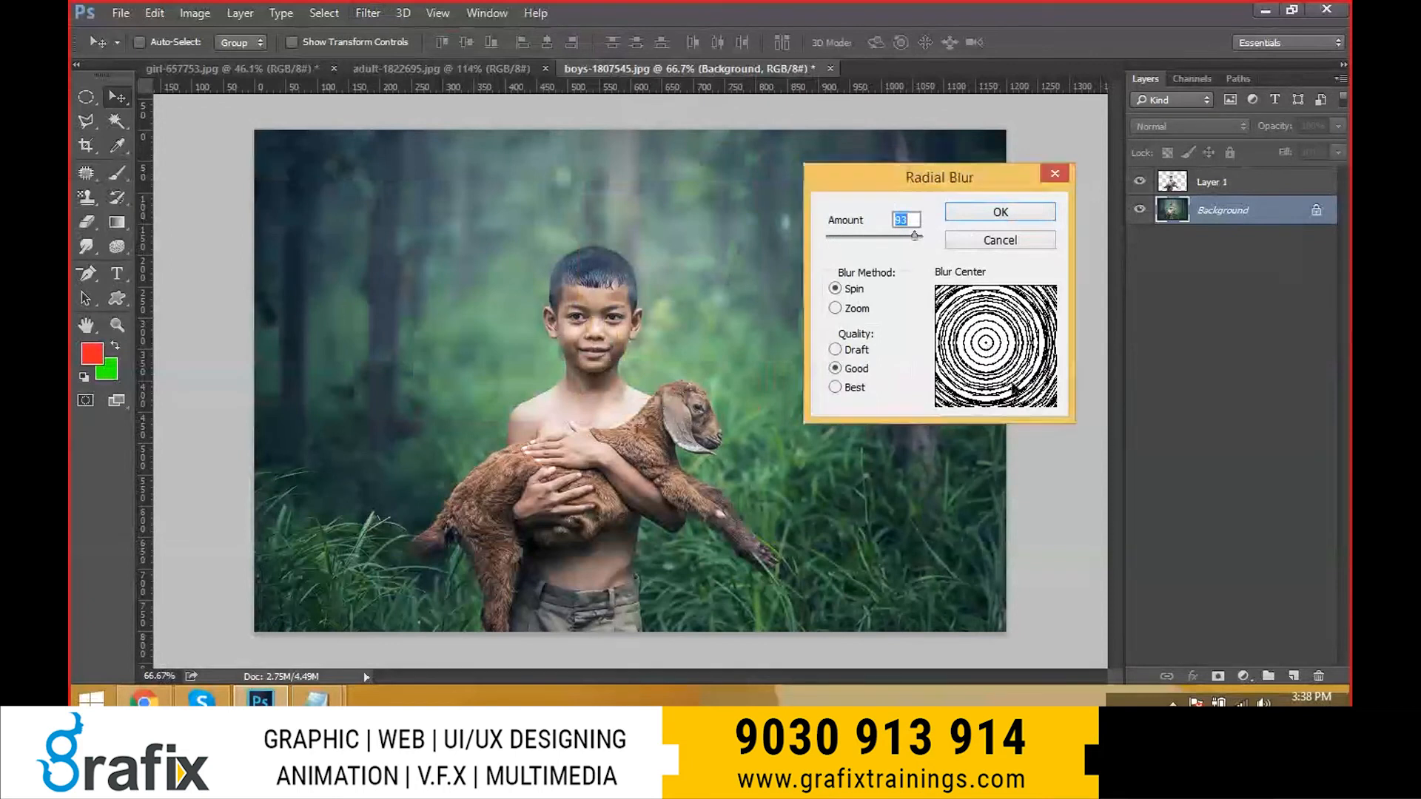
pyautogui.click(855, 387)
pyautogui.click(1011, 212)
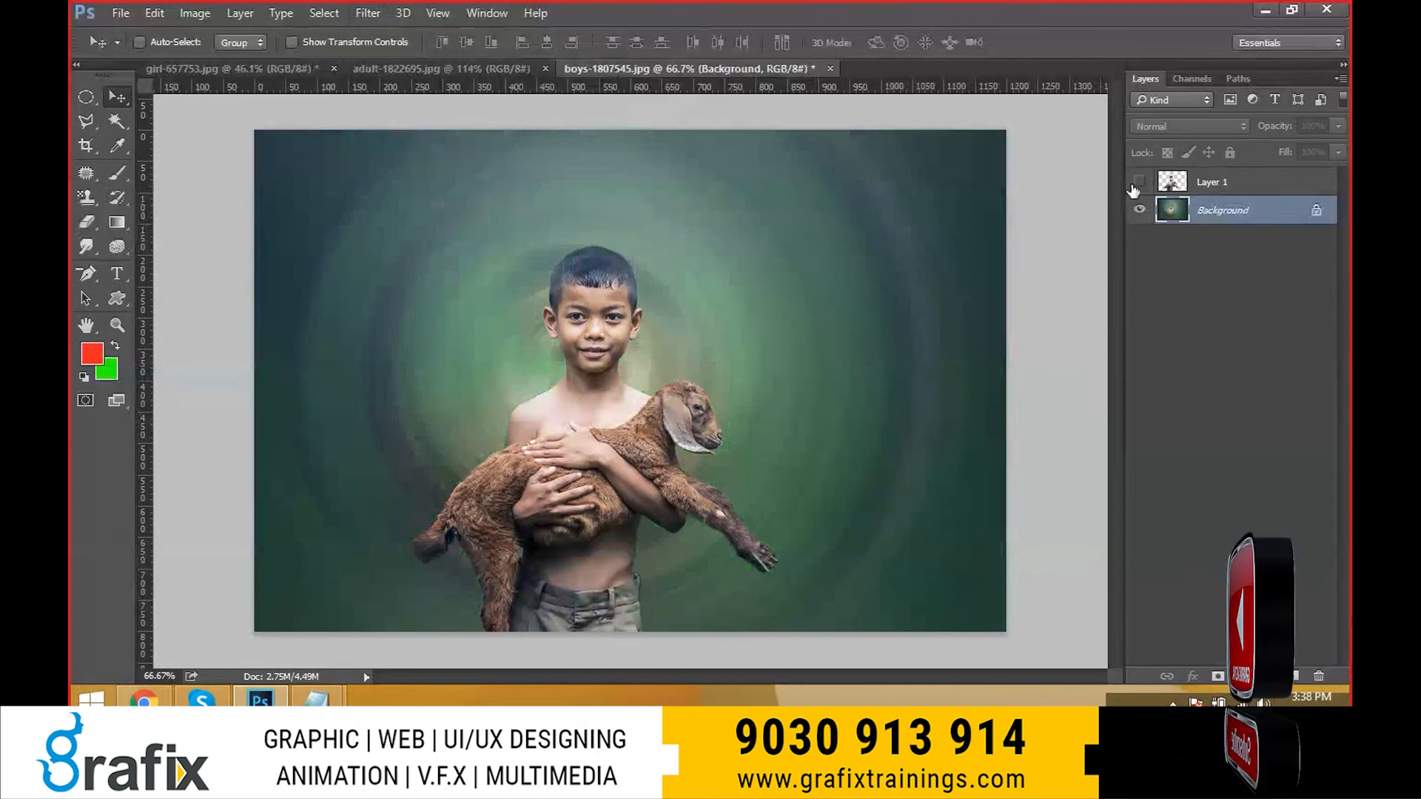
# - Hide and show Layer 1 to inspect the spin blur behind the boy, and undo the radial blur
pyautogui.click(1138, 183)
pyautogui.click(1138, 184)
pyautogui.click(1138, 184)
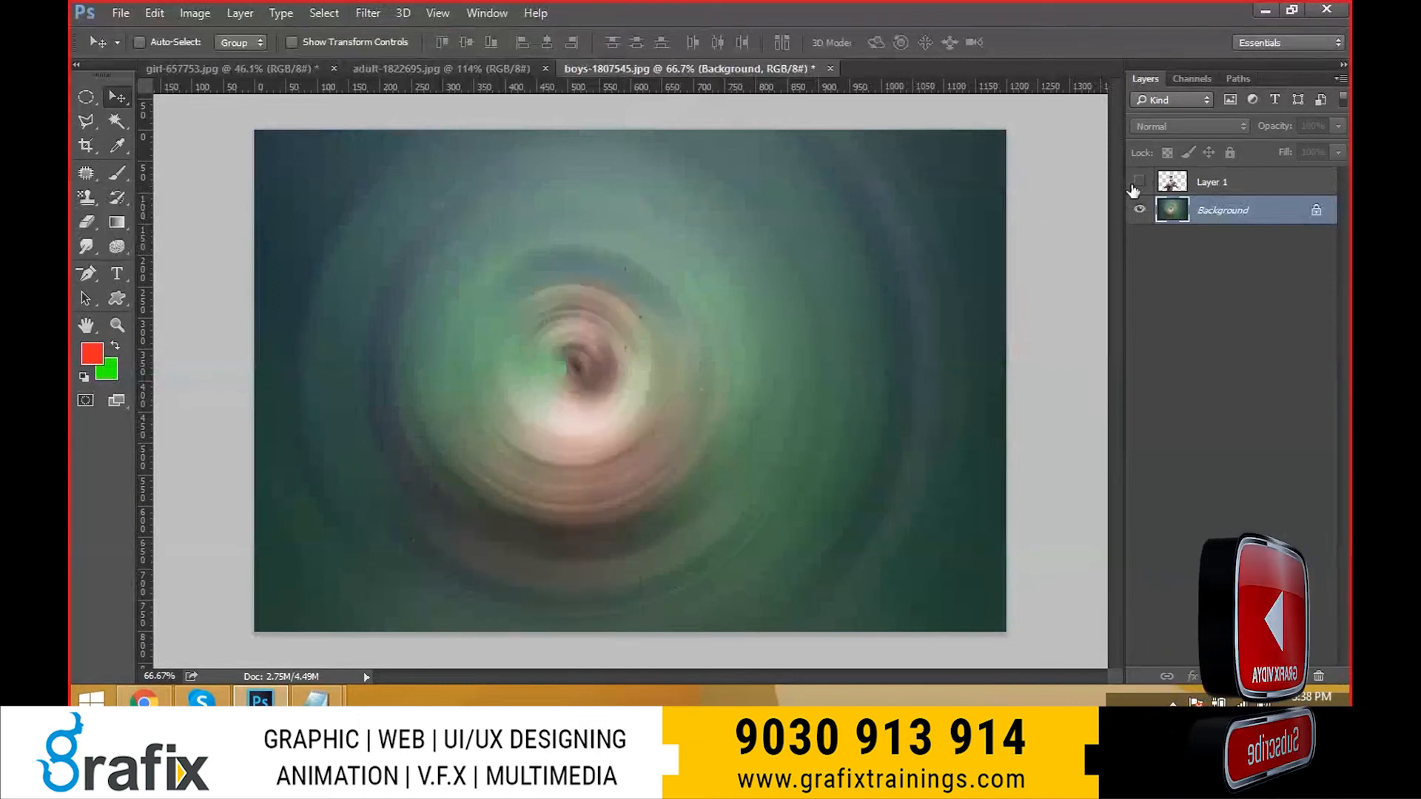
pyautogui.click(1139, 184)
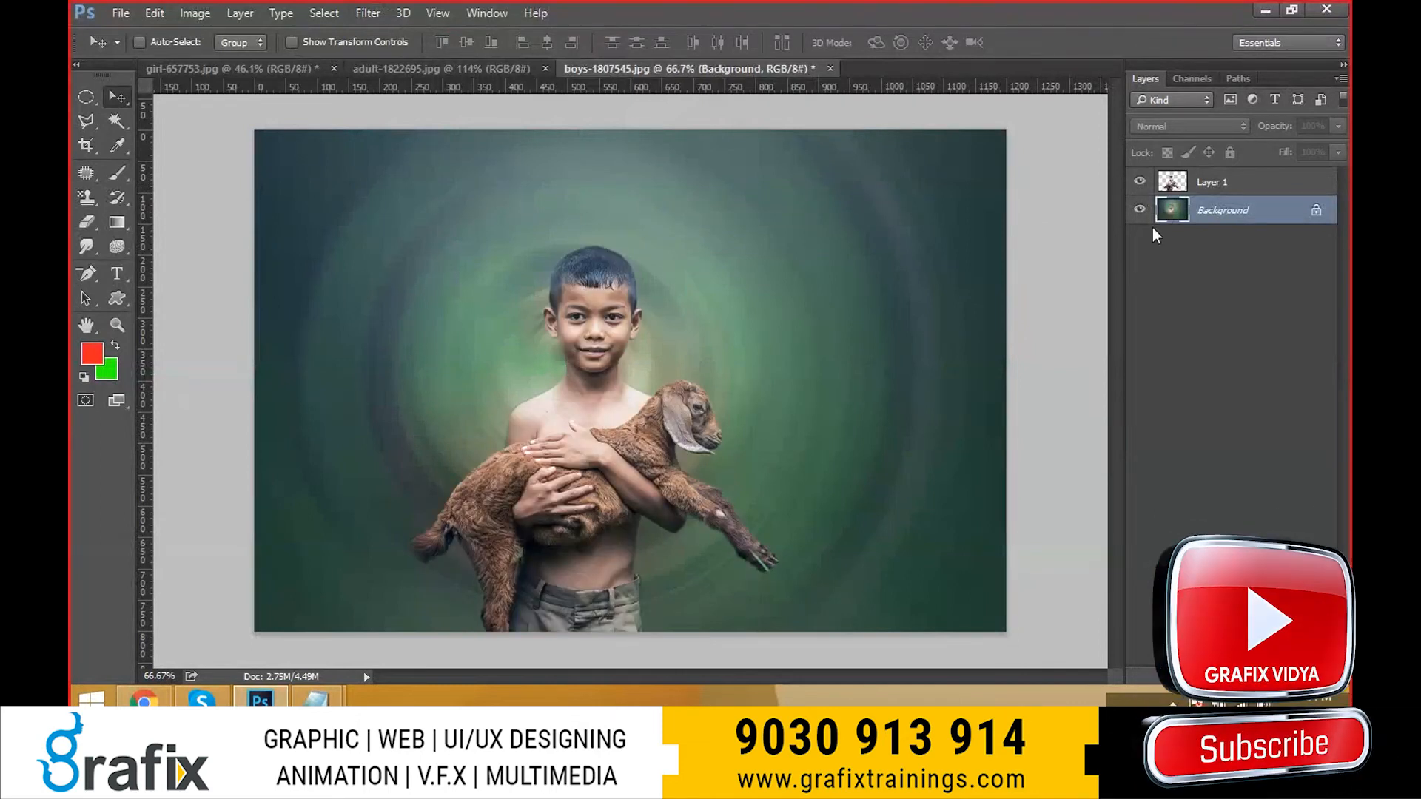
pyautogui.hotkey('ctrl', 'z')
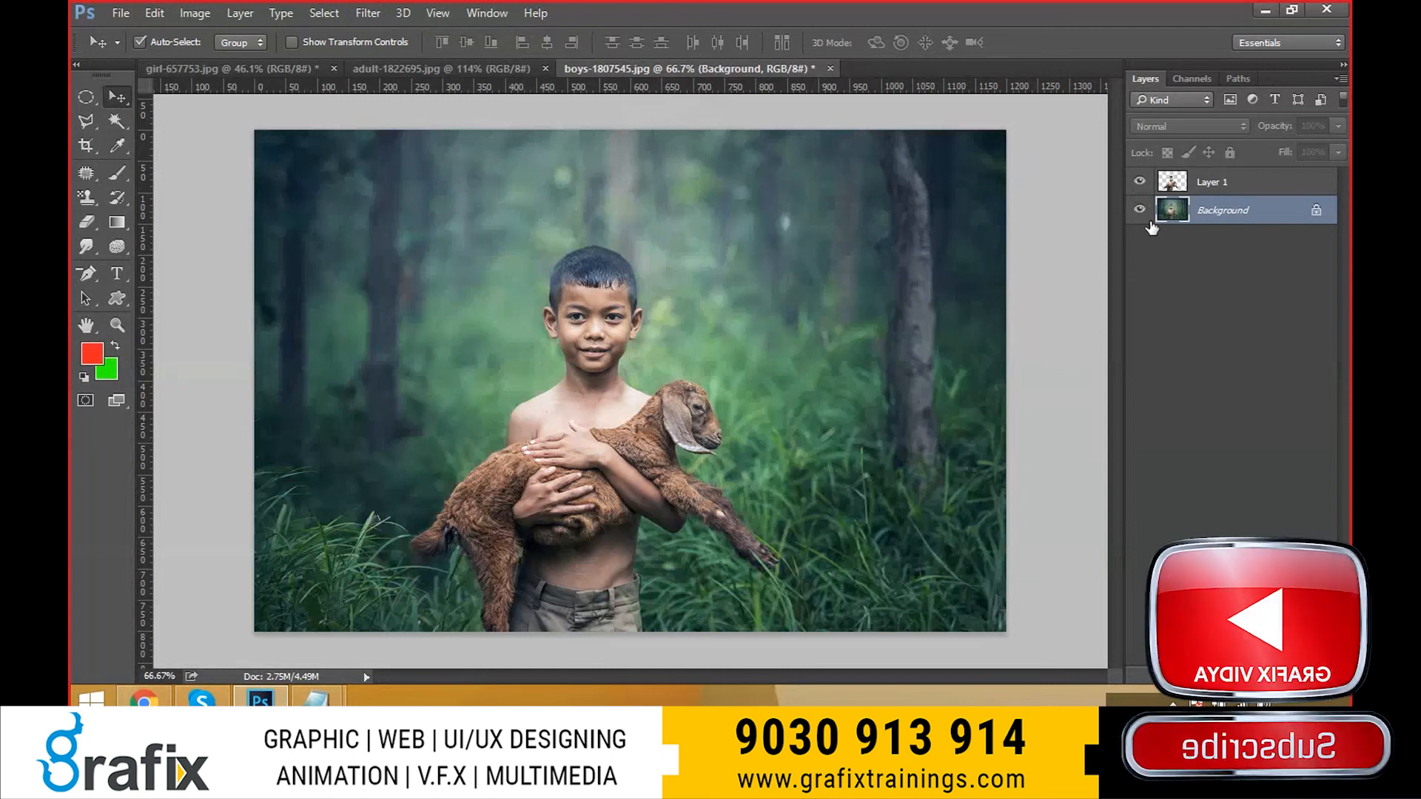
# - Apply a Radial Blur to the Background using the Zoom method with amount 93 and Best quality
pyautogui.click(367, 13)
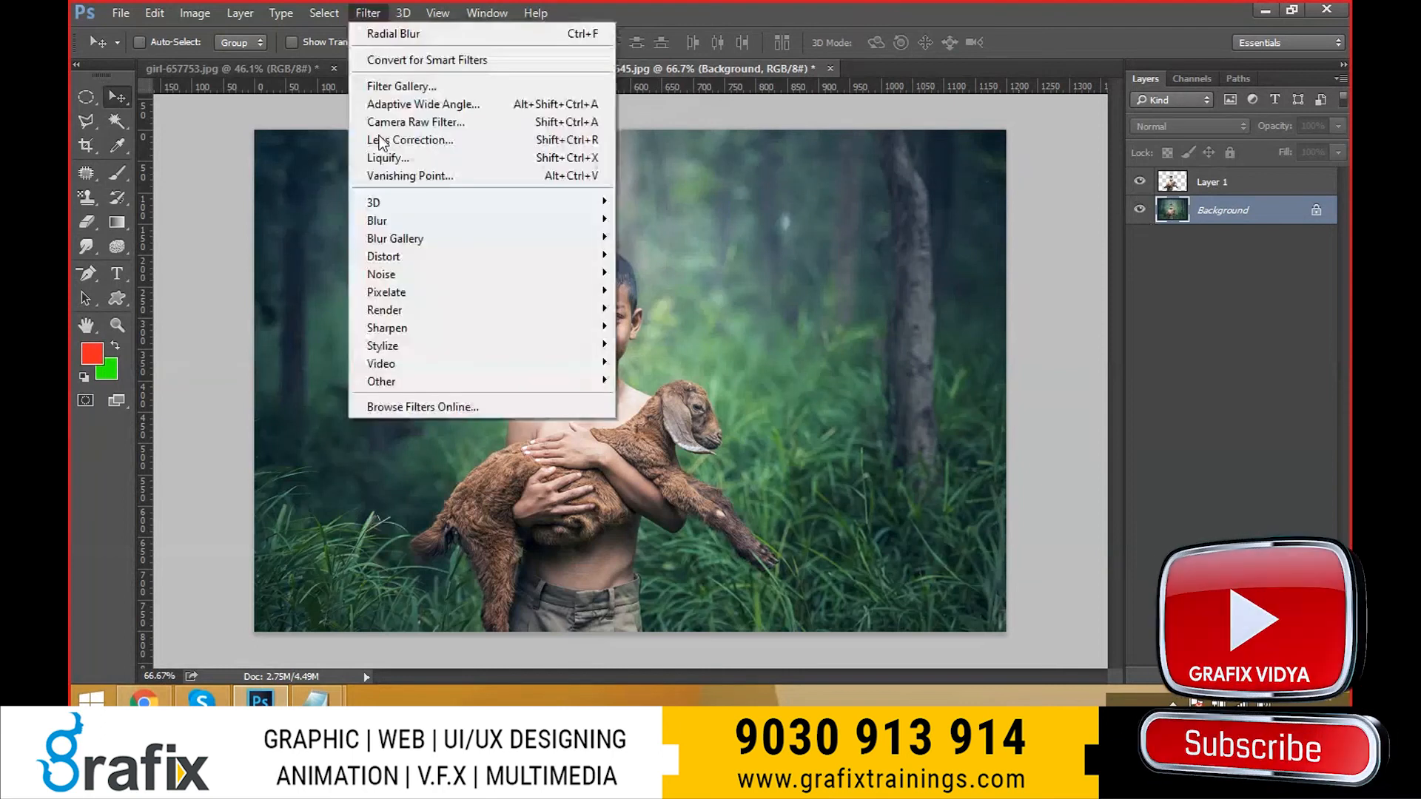
pyautogui.moveTo(460, 220)
pyautogui.click(693, 294)
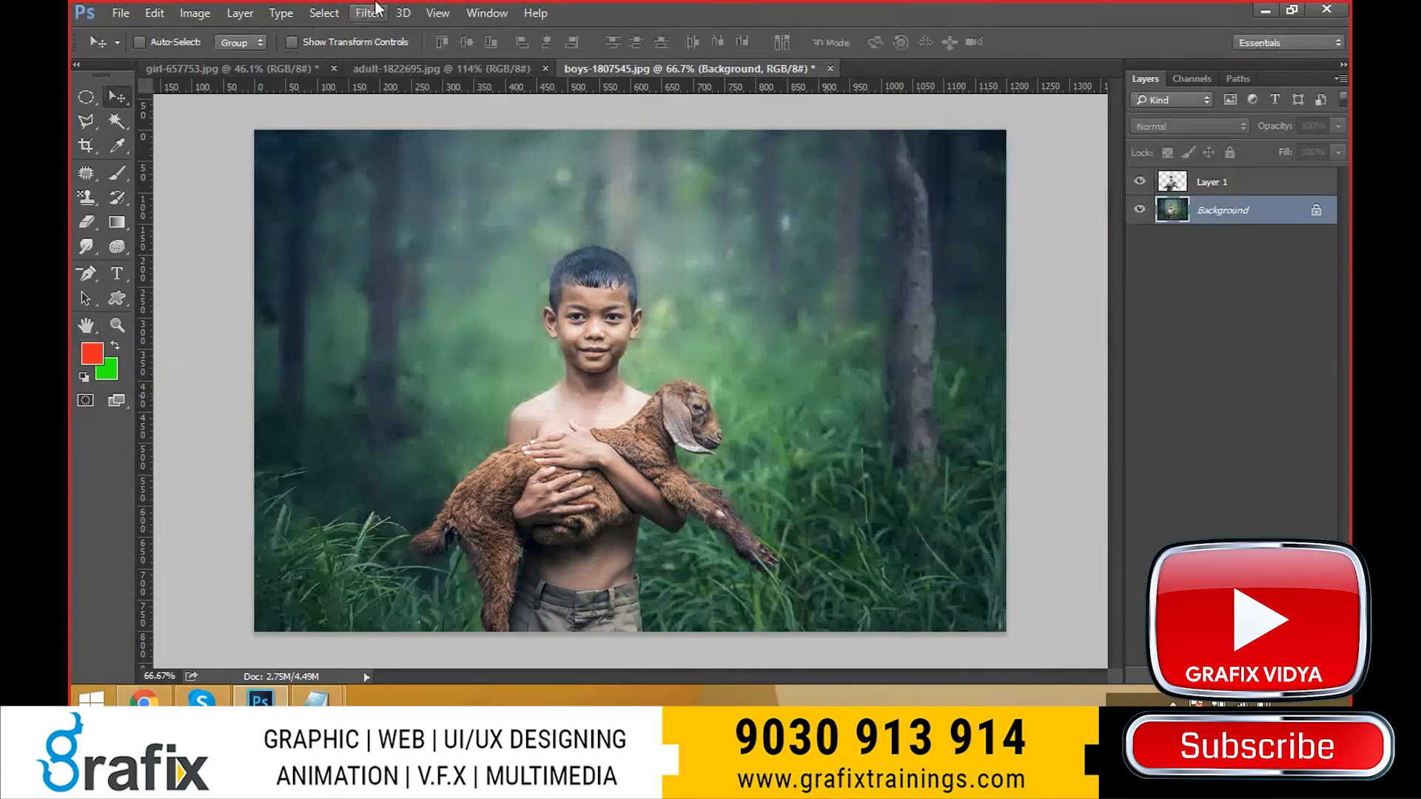
pyautogui.click(370, 12)
pyautogui.moveTo(460, 219)
pyautogui.click(681, 345)
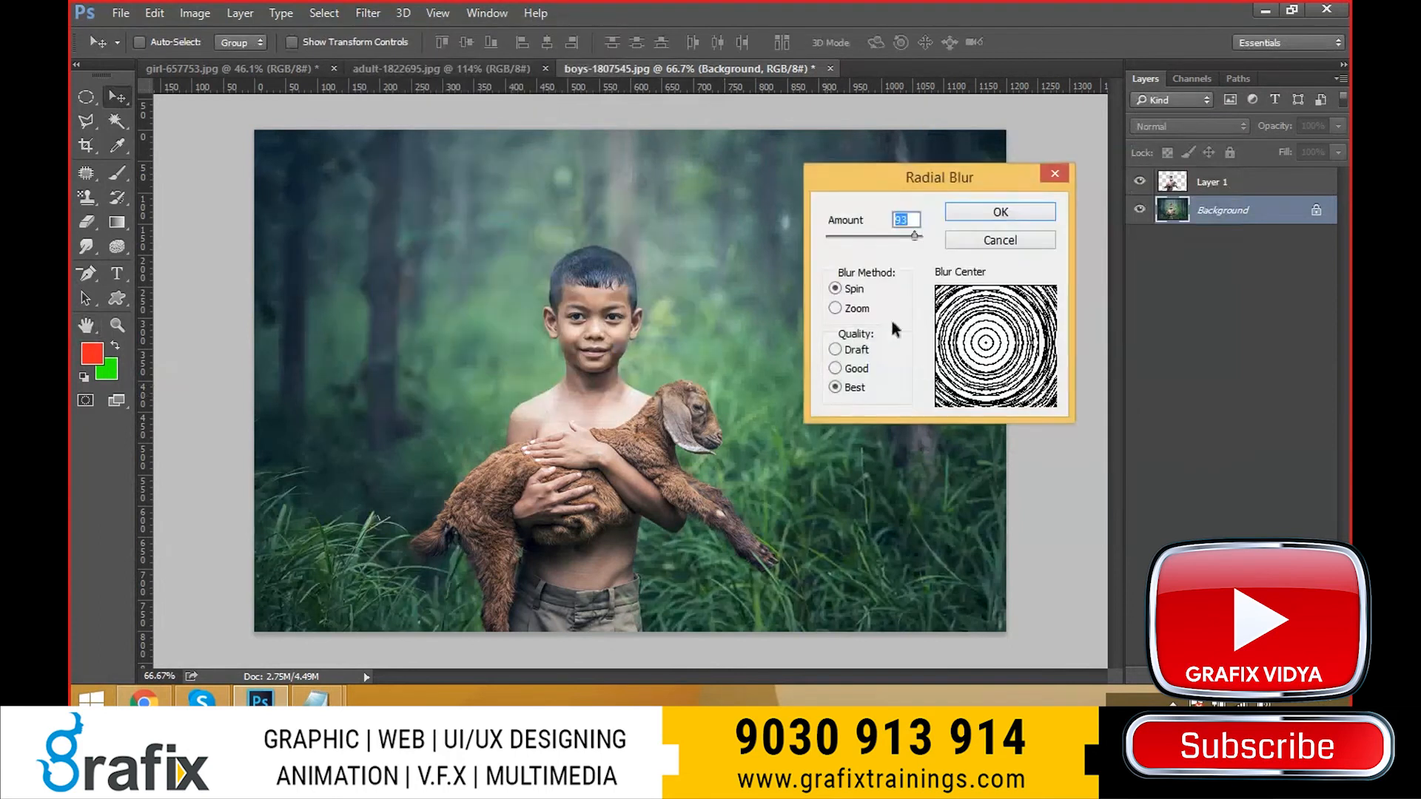
pyautogui.click(835, 307)
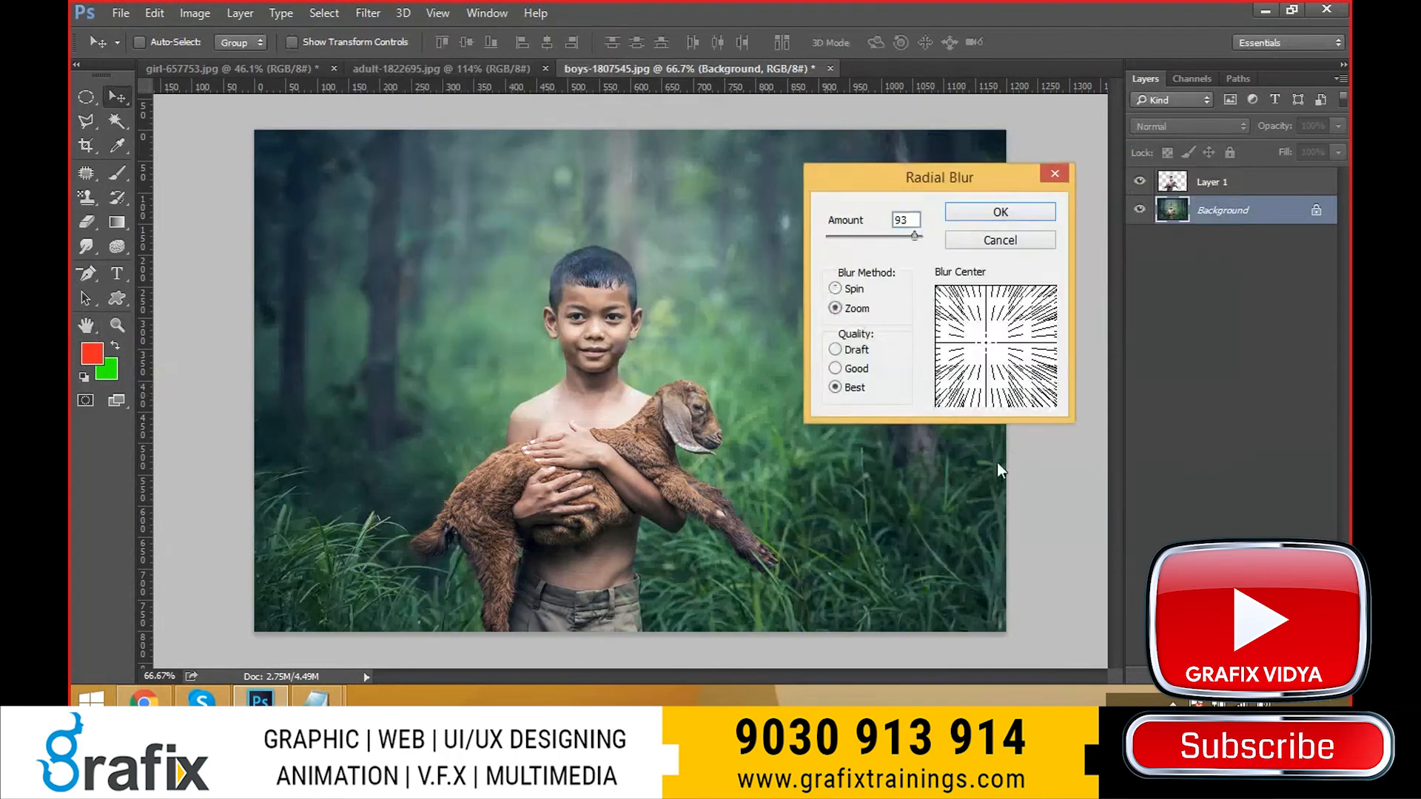
pyautogui.click(1011, 211)
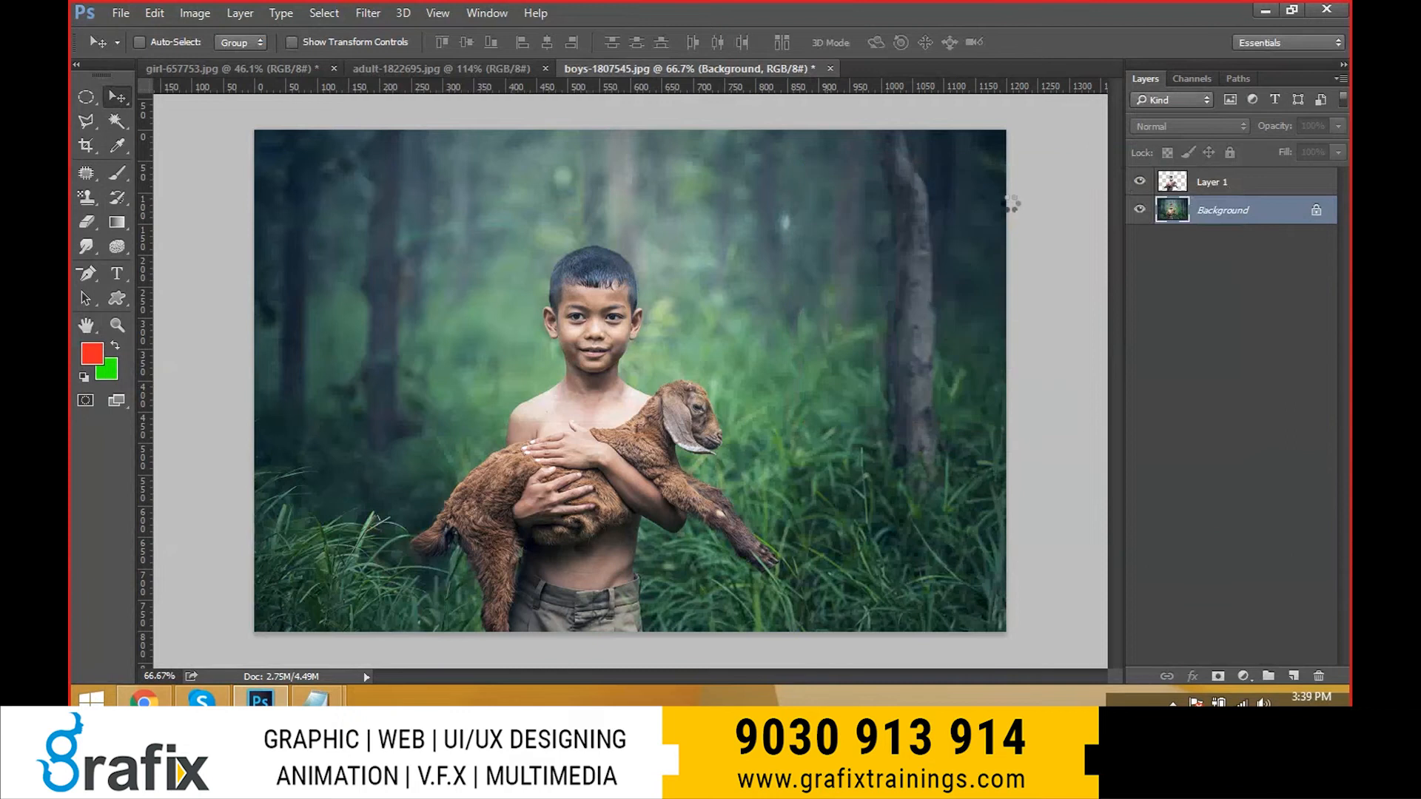
# - Toggle the visibility of the Background and Layer 1 to inspect the zoom blur, and undo that blur
pyautogui.click(1140, 211)
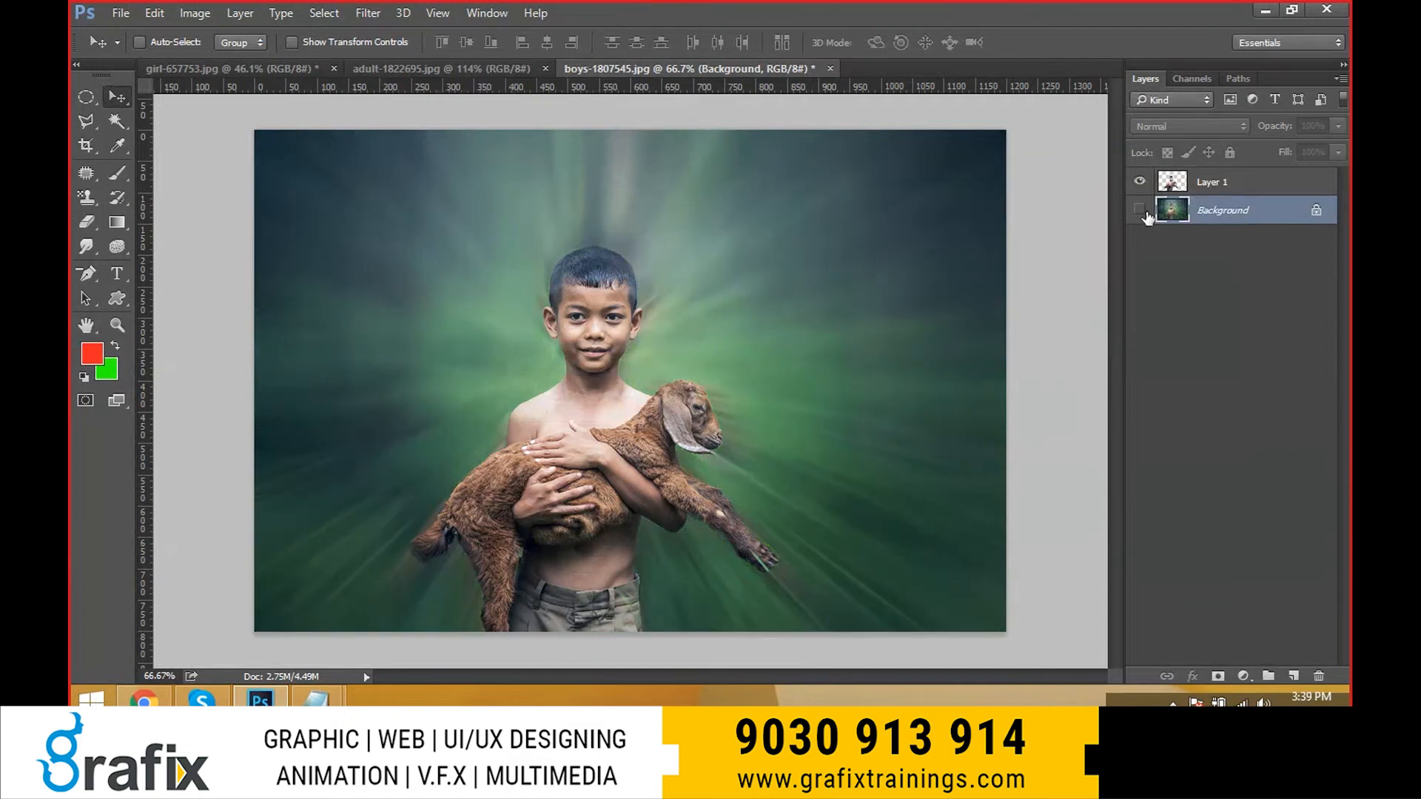
pyautogui.click(1140, 210)
pyautogui.click(1141, 182)
pyautogui.click(1141, 181)
pyautogui.click(368, 13)
pyautogui.click(690, 211)
pyautogui.hotkey('ctrl', 'alt', 'z')
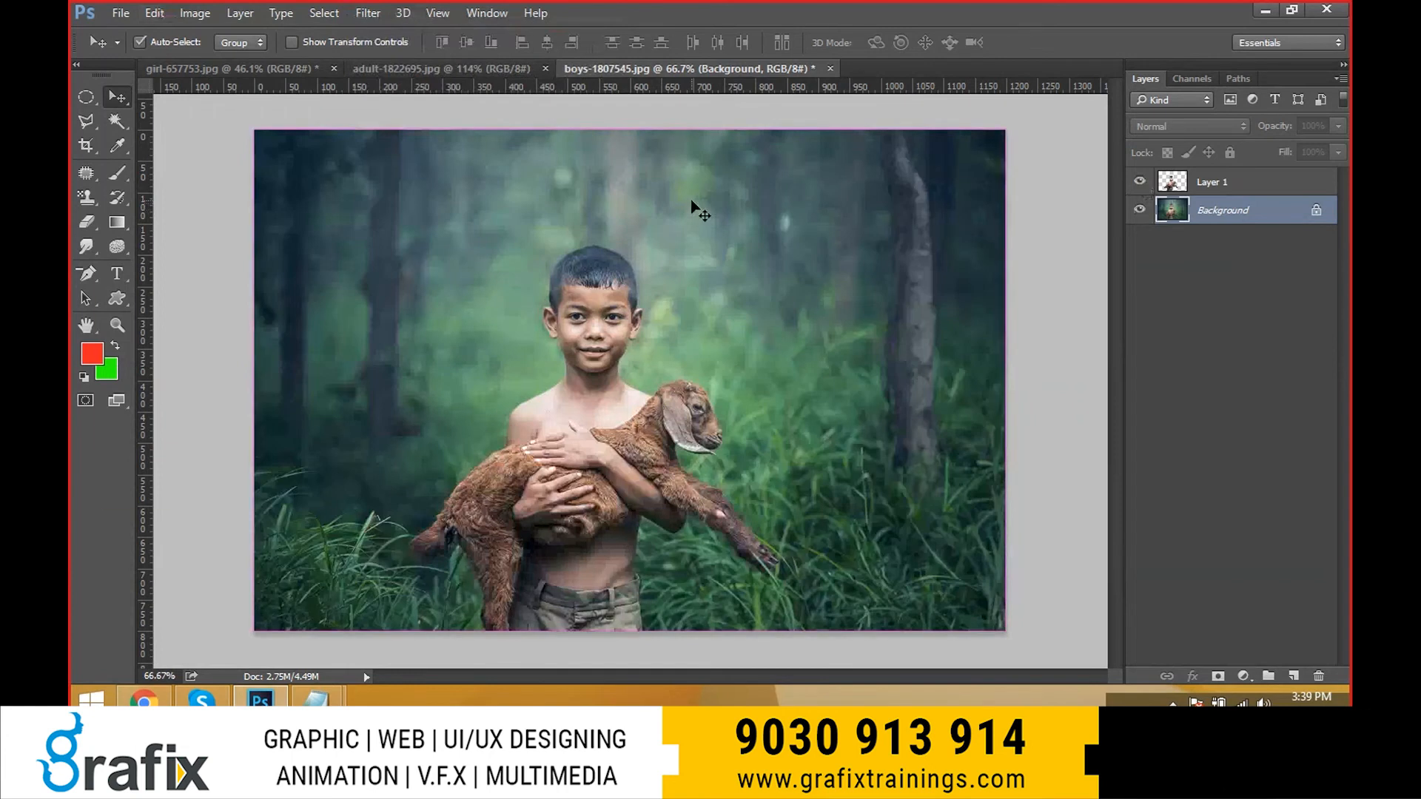
# - Open the adult-1822695 image from the Pixabay folder and apply the basic Blur filter to it
pyautogui.hotkey('ctrl', 'o')
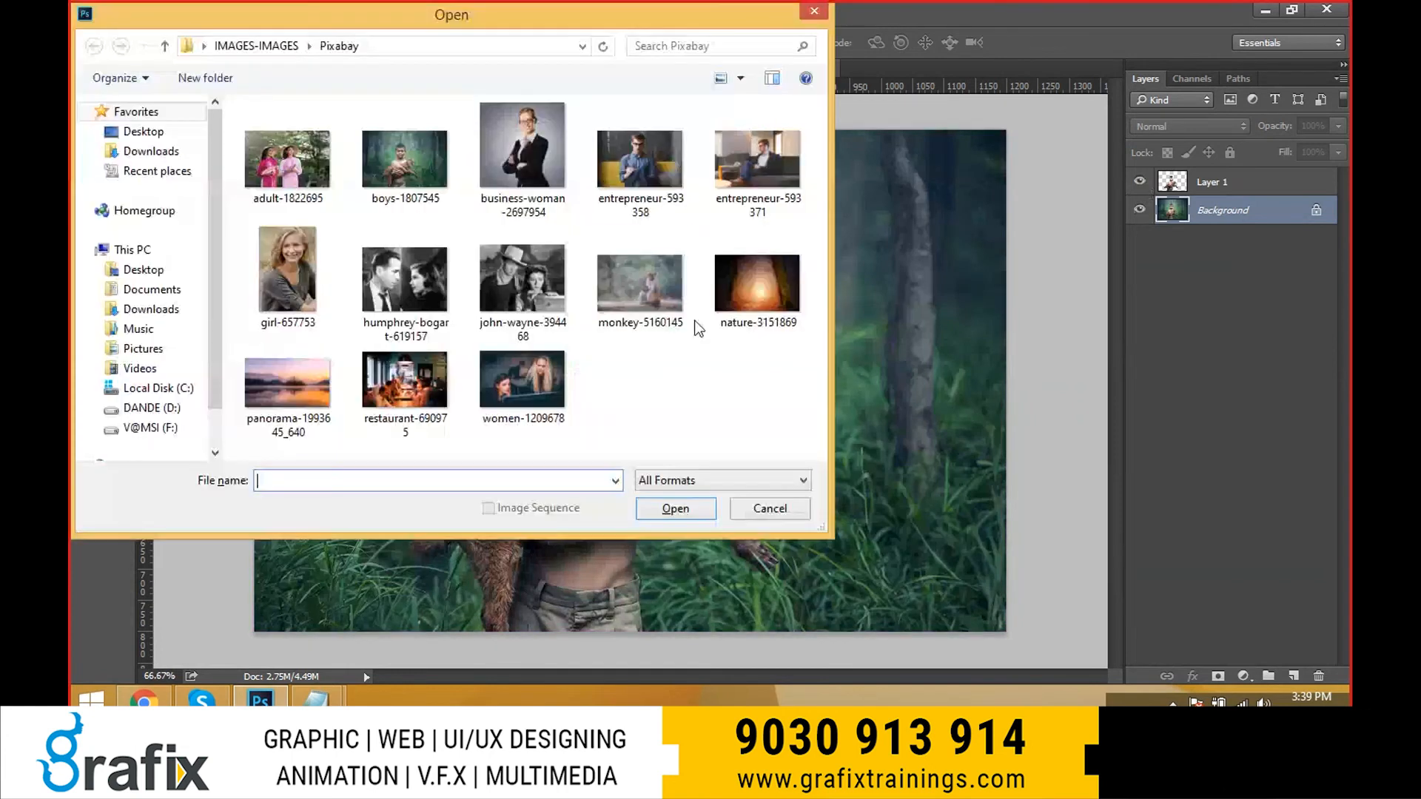
pyautogui.doubleClick(287, 159)
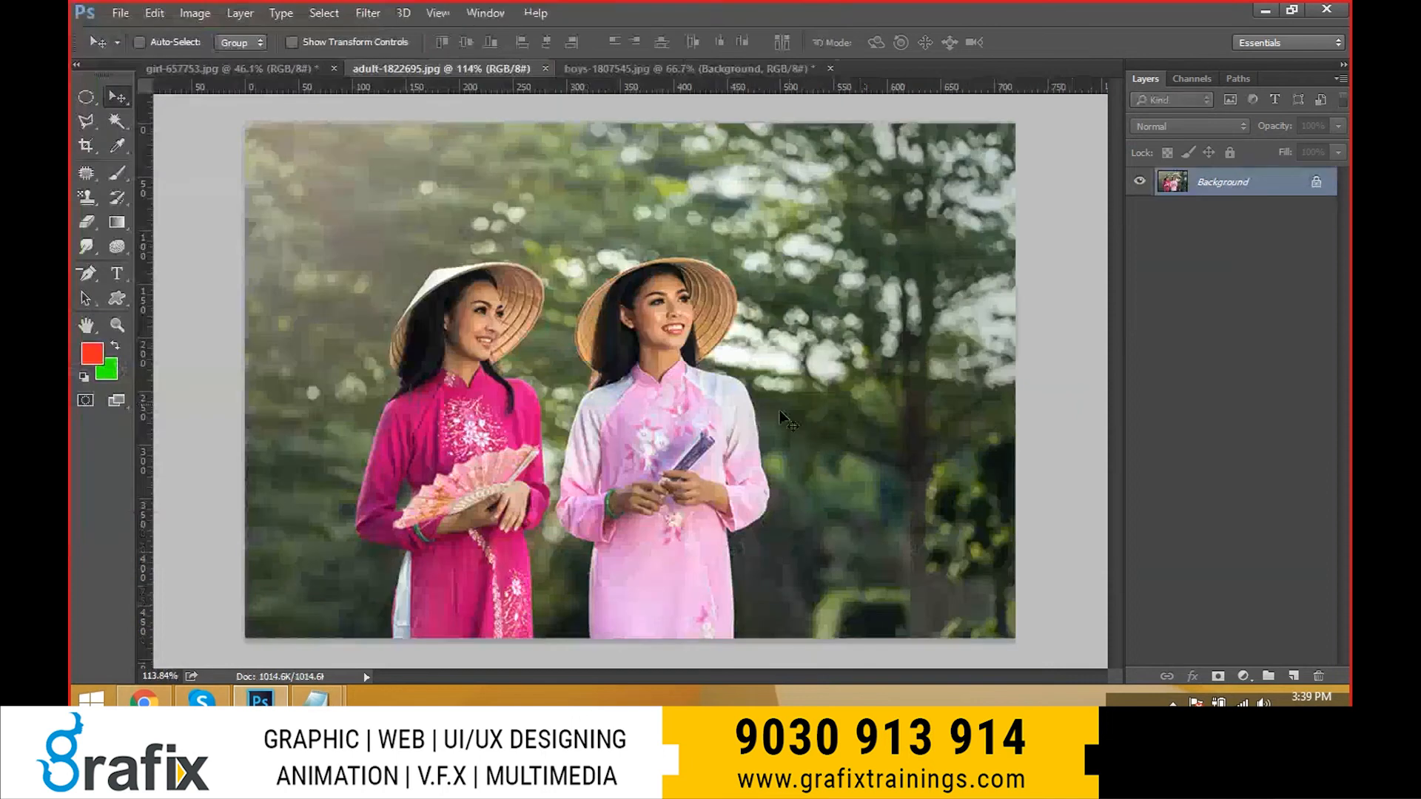
pyautogui.click(354, 13)
pyautogui.click(666, 235)
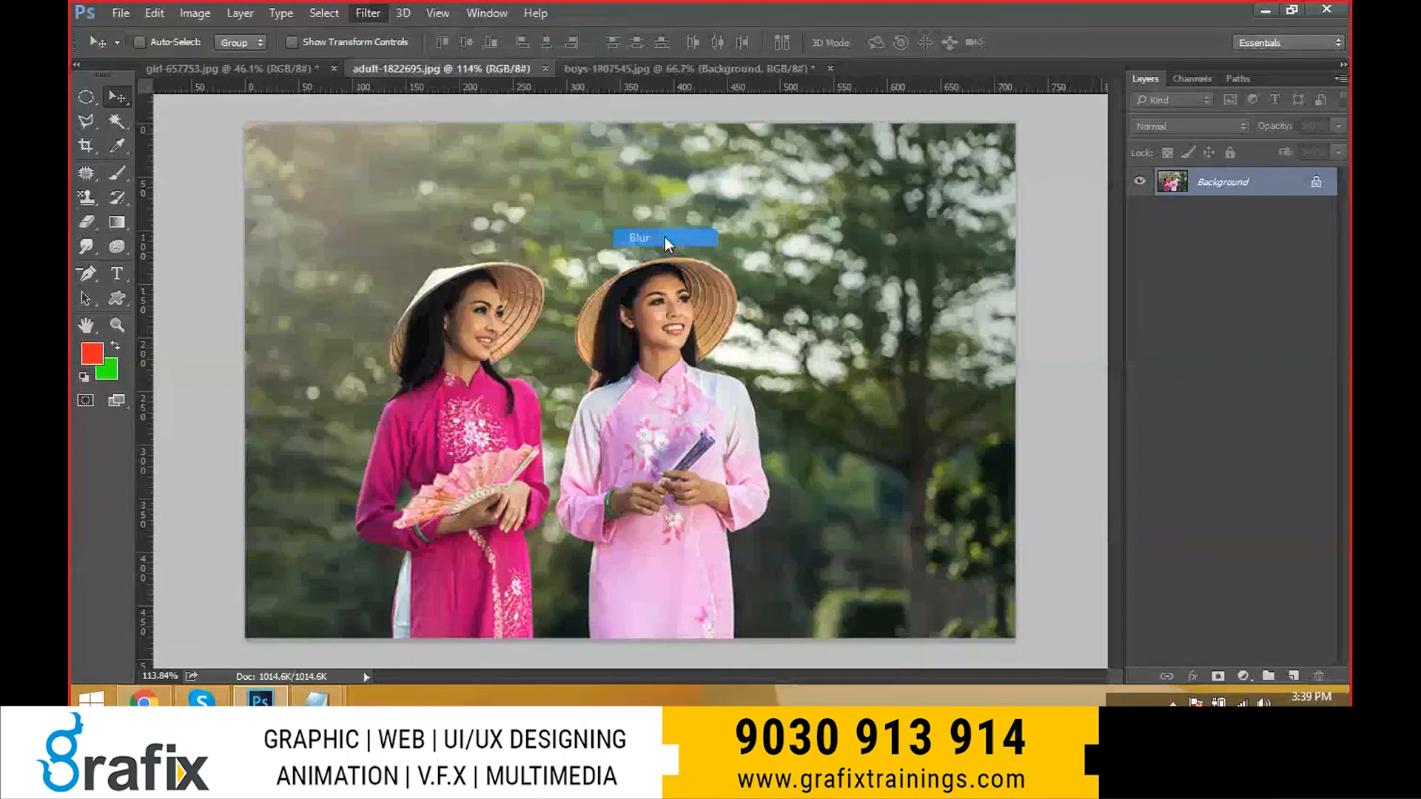
# - Inspect the woman in pale pink at 300% and undo the basic blur
pyautogui.click(636, 312)
pyautogui.click(638, 315)
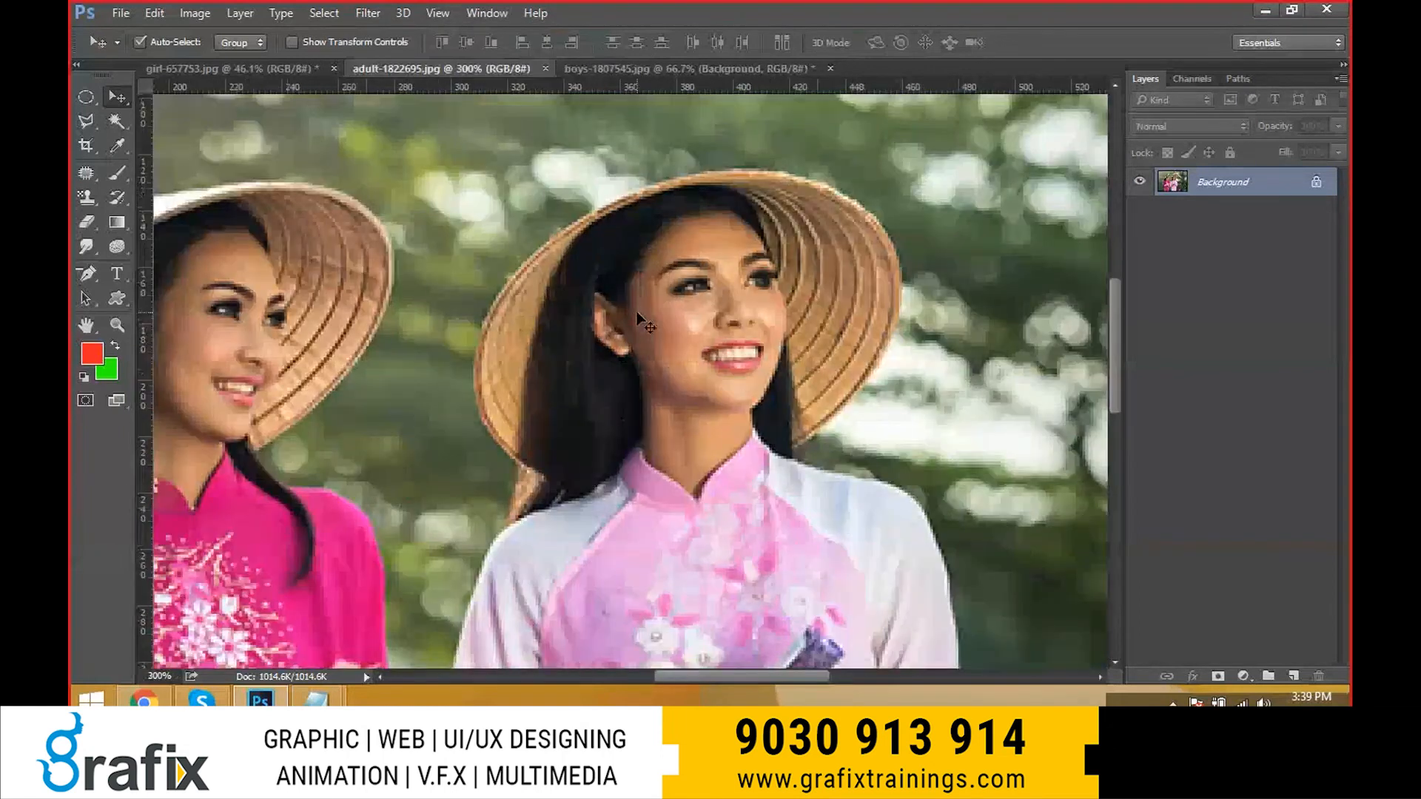
pyautogui.hotkey('ctrl', 'z')
# - Try a Box Blur on the photo of the two women, previewing radii of 4 and 8 pixels
pyautogui.click(359, 12)
pyautogui.moveTo(599, 249)
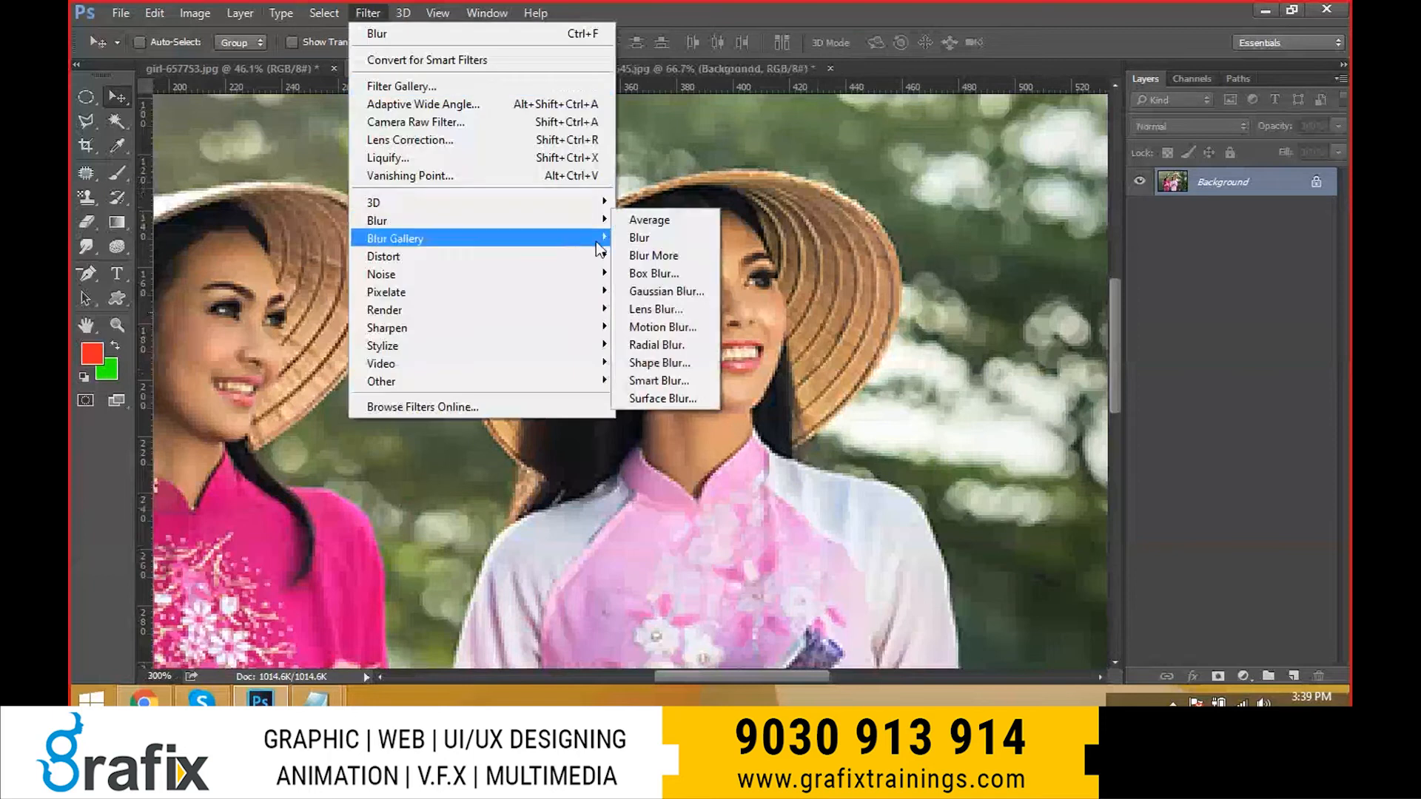
pyautogui.click(645, 274)
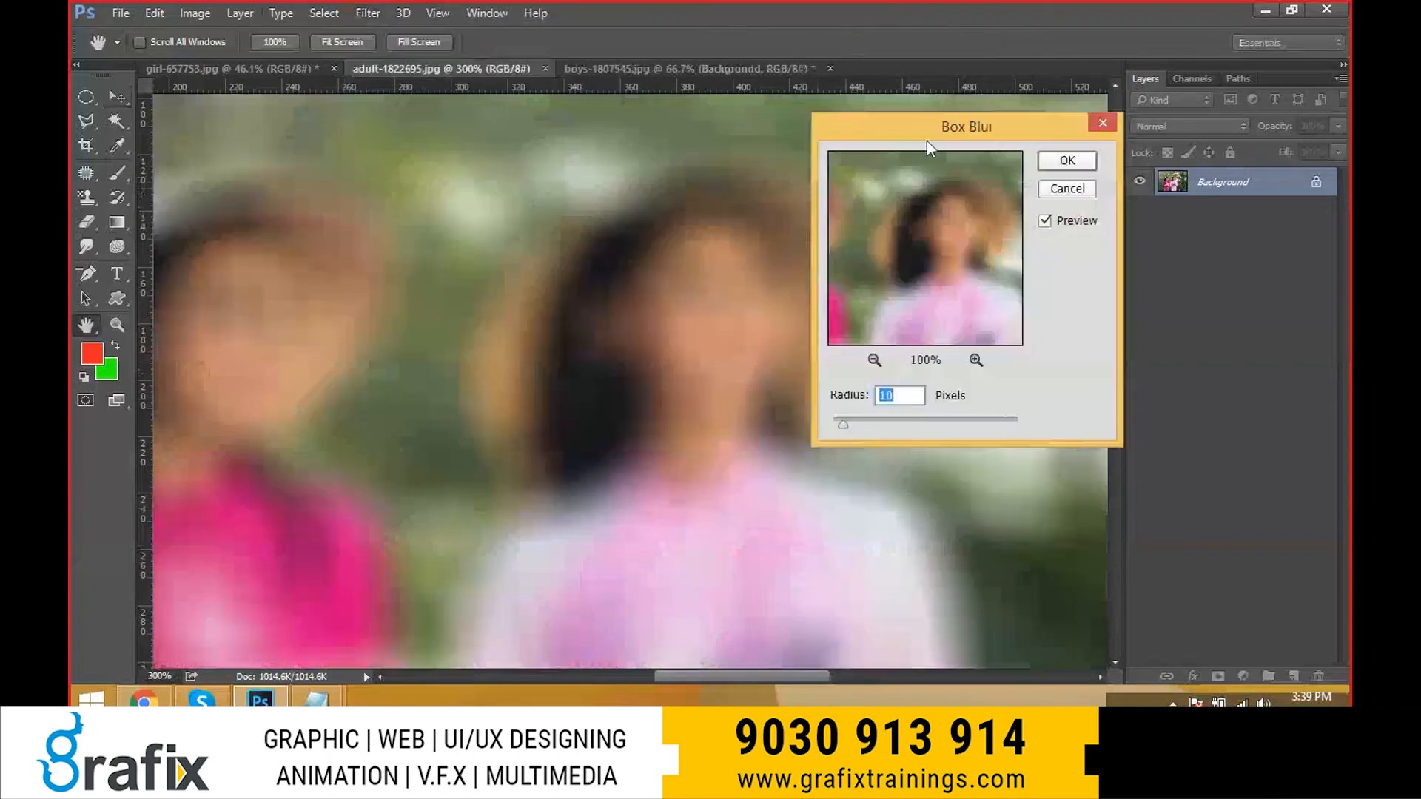
pyautogui.press('alt')
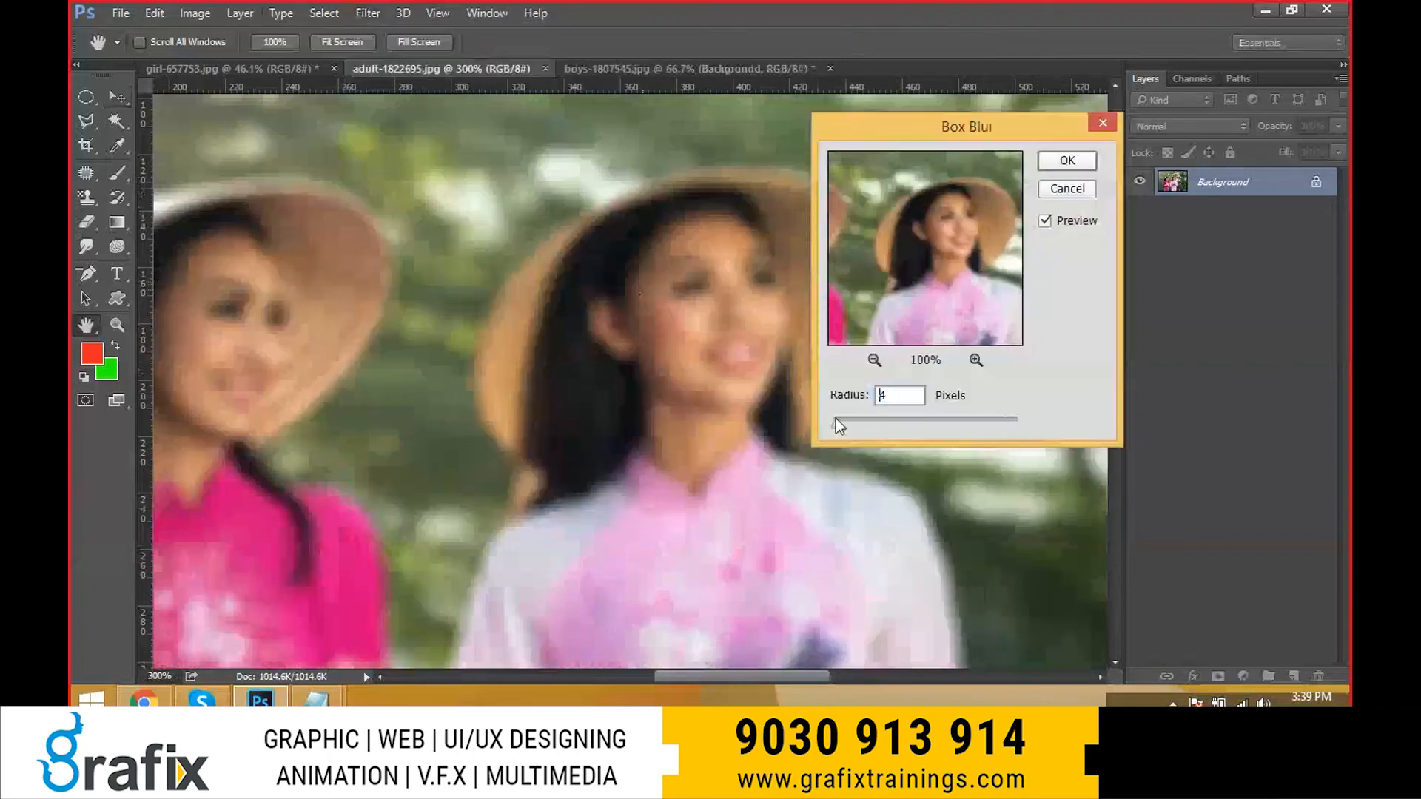
pyautogui.moveTo(836, 419)
pyautogui.mouseDown()
pyautogui.moveTo(898, 422)
pyautogui.moveTo(841, 423)
pyautogui.mouseUp()
pyautogui.keyDown('alt'); pyautogui.click(605, 288); pyautogui.keyUp('alt')
pyautogui.keyDown('alt'); pyautogui.click(605, 288); pyautogui.keyUp('alt')
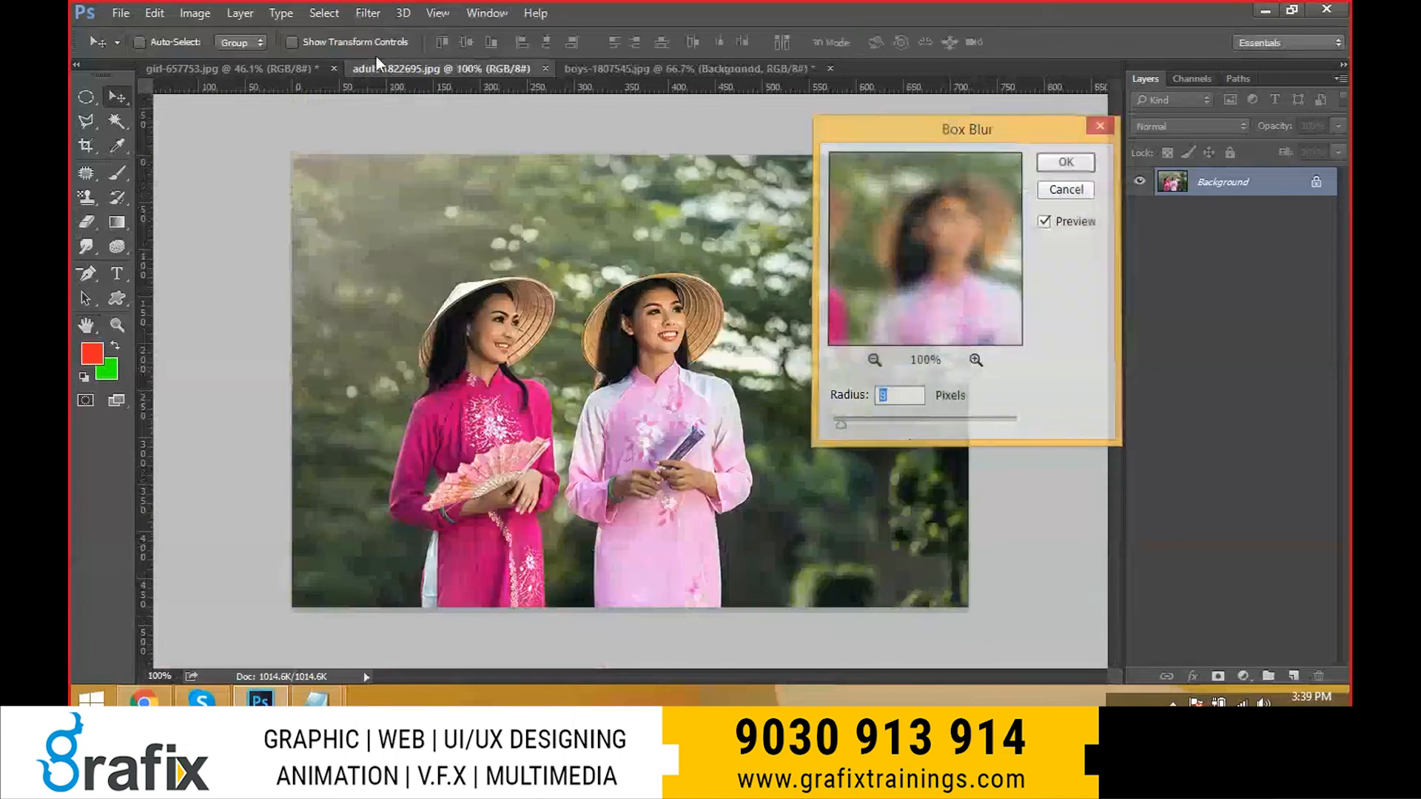
pyautogui.press('Return')
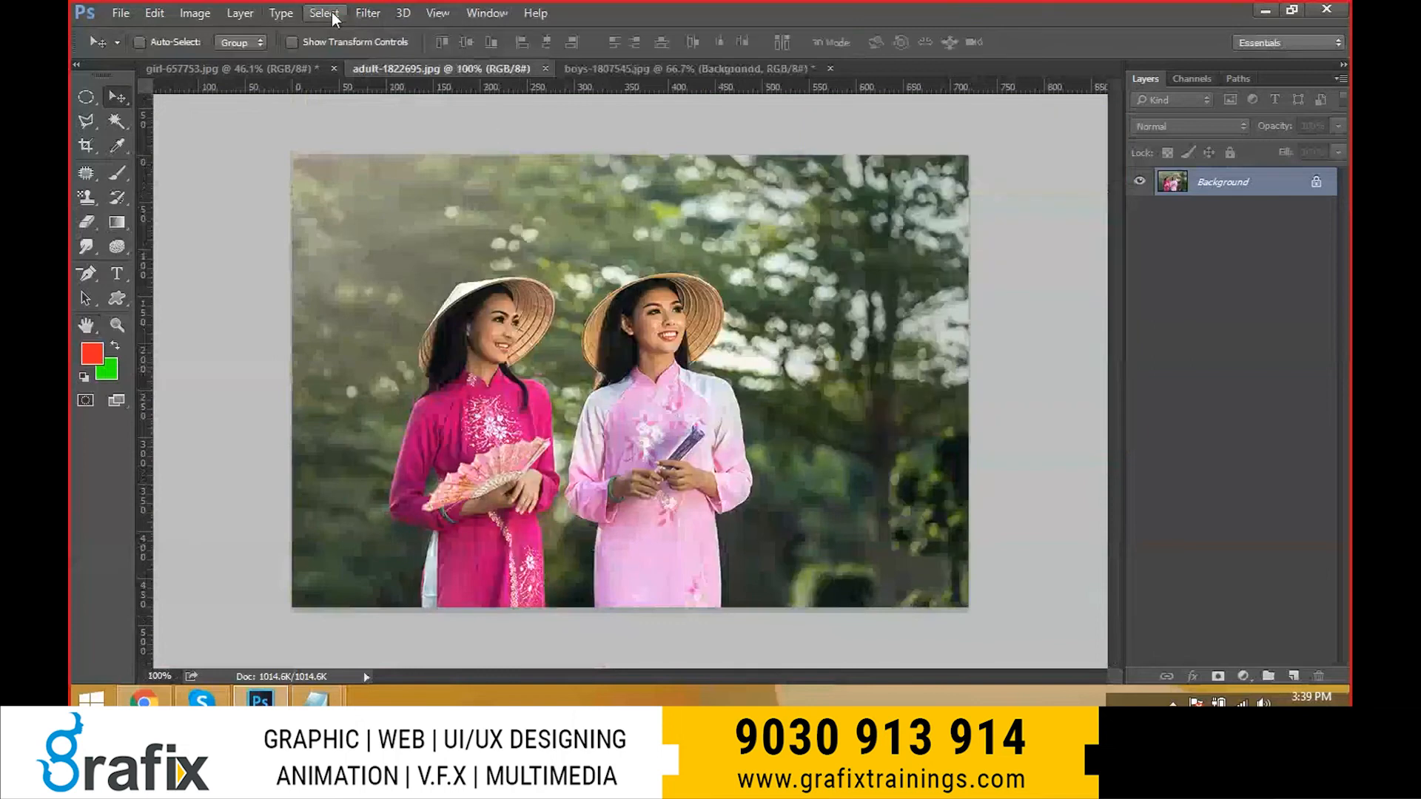
# - Start a Lens Blur on the photo of the two women with radius 20 and blade curvature 6
pyautogui.click(245, 13)
pyautogui.moveTo(367, 13)
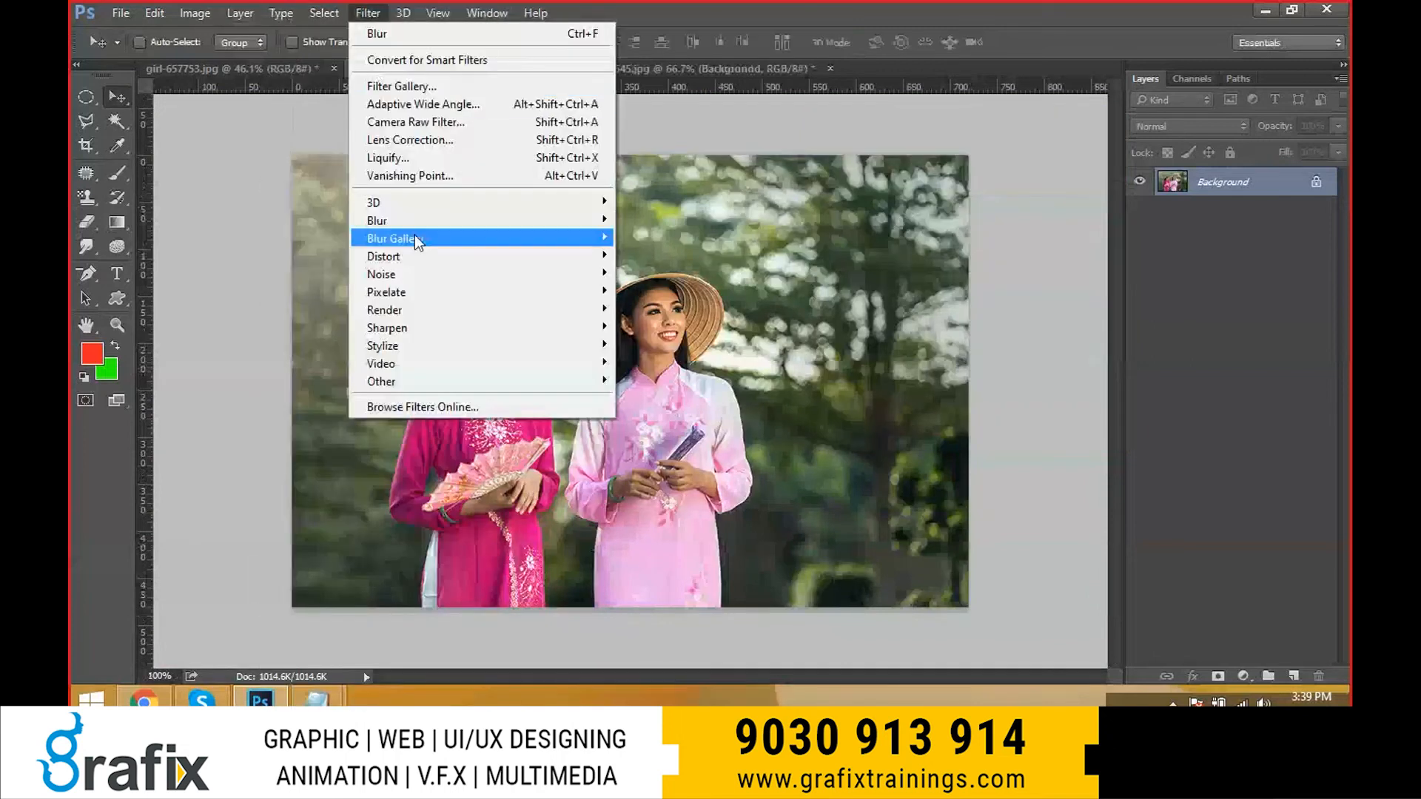
pyautogui.moveTo(459, 220)
pyautogui.click(650, 310)
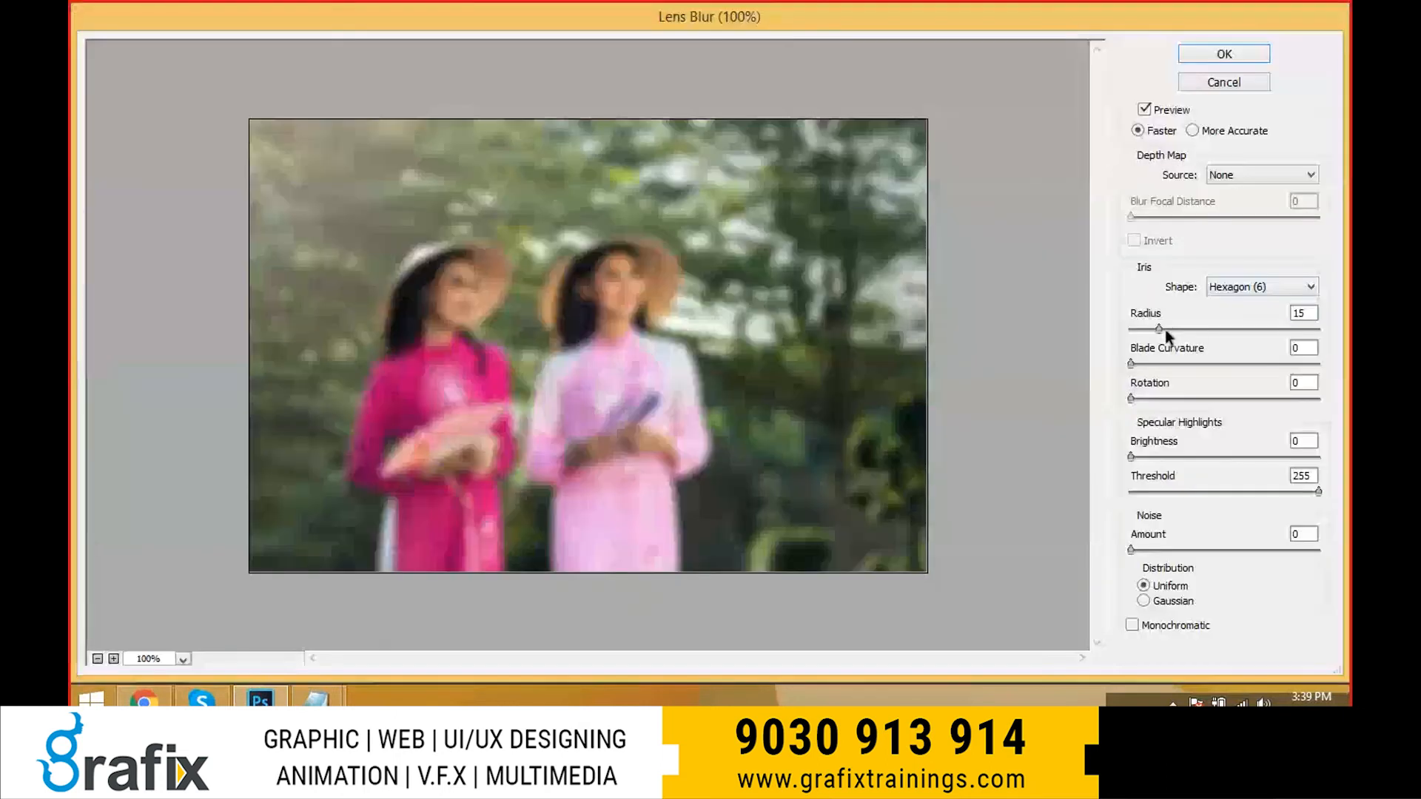
pyautogui.moveTo(1205, 327); pyautogui.dragTo(1175, 329)
pyautogui.click(1158, 364)
pyautogui.click(1140, 361)
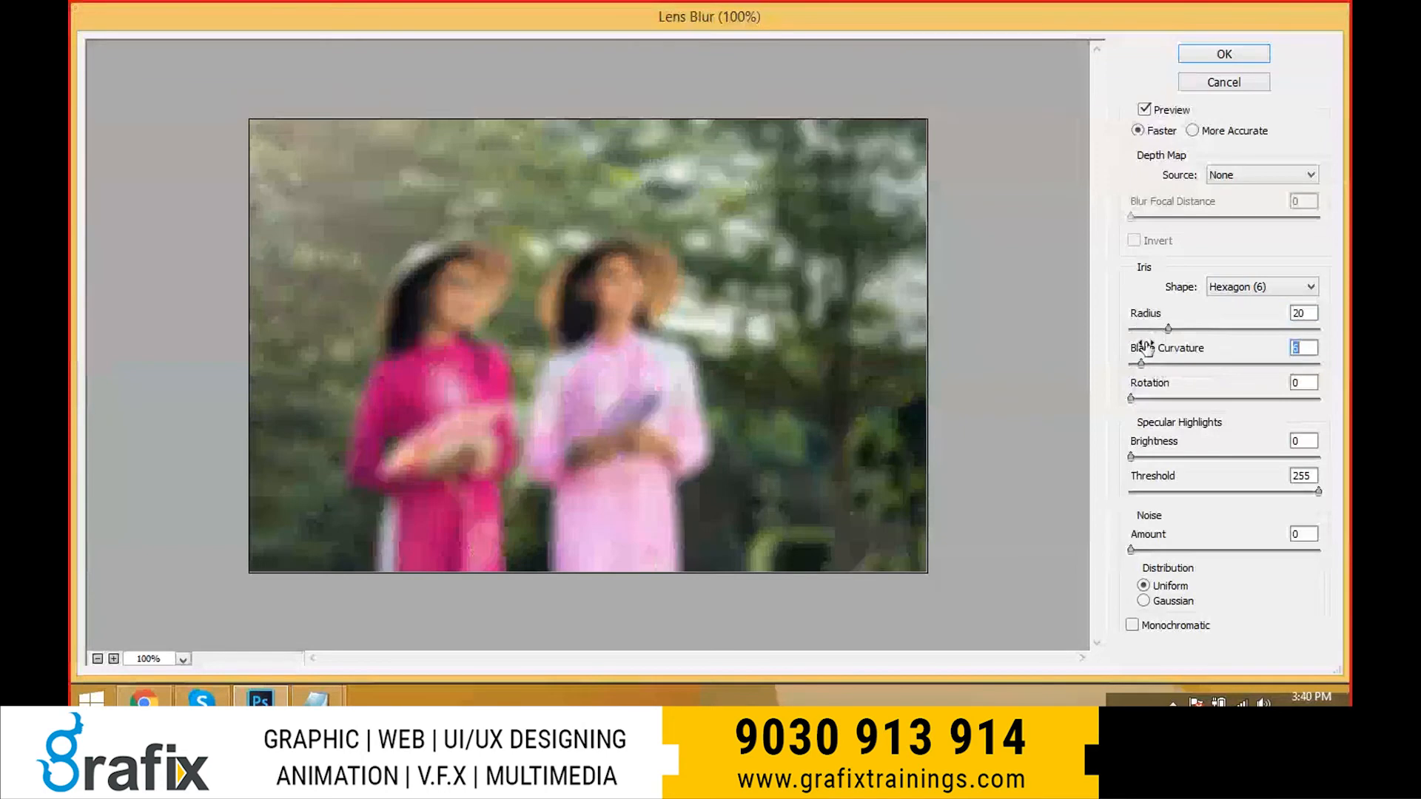
# - Change the lens blur iris settings to radius 23, blade curvature 19 and rotation 157
pyautogui.click(1137, 328)
pyautogui.click(1153, 398)
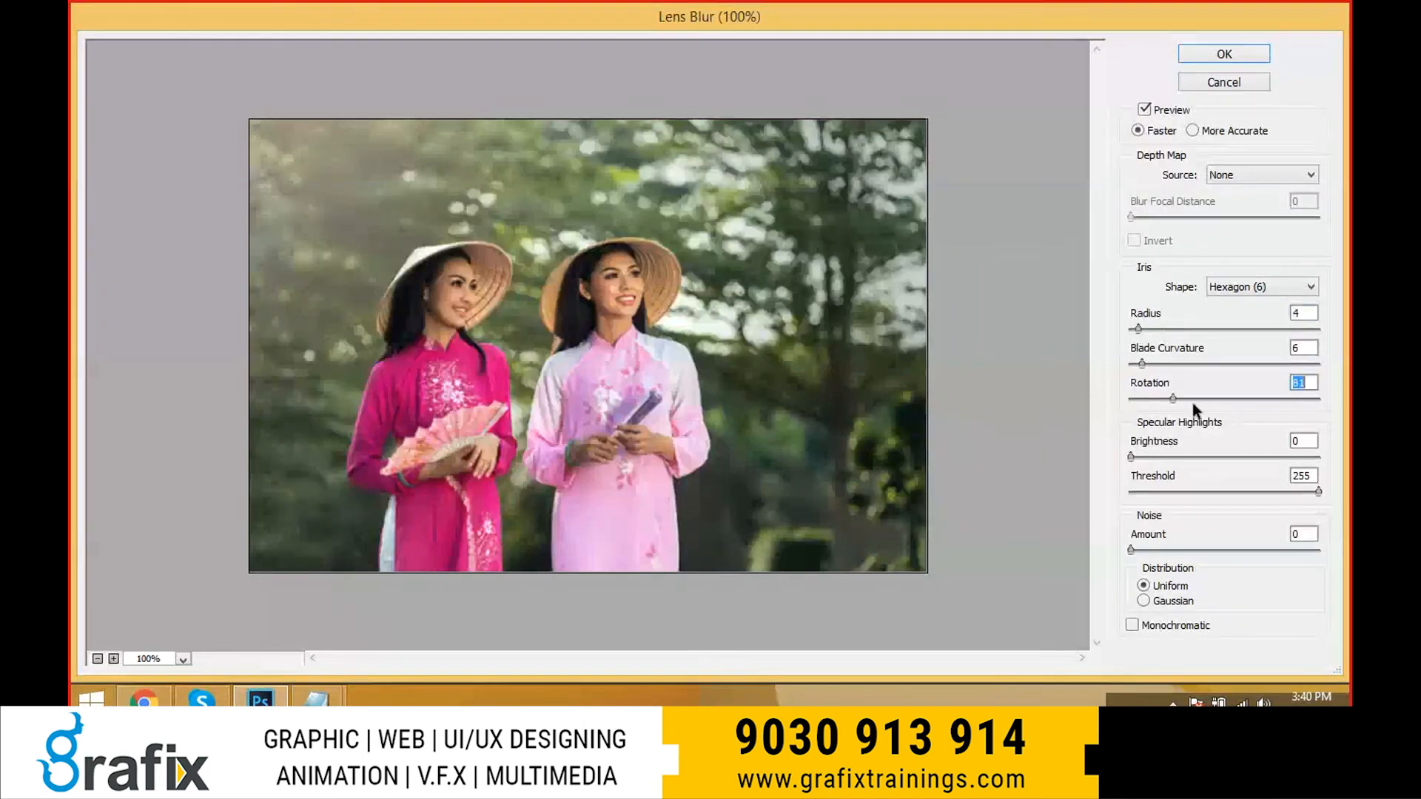
pyautogui.click(1166, 363)
pyautogui.click(1159, 329)
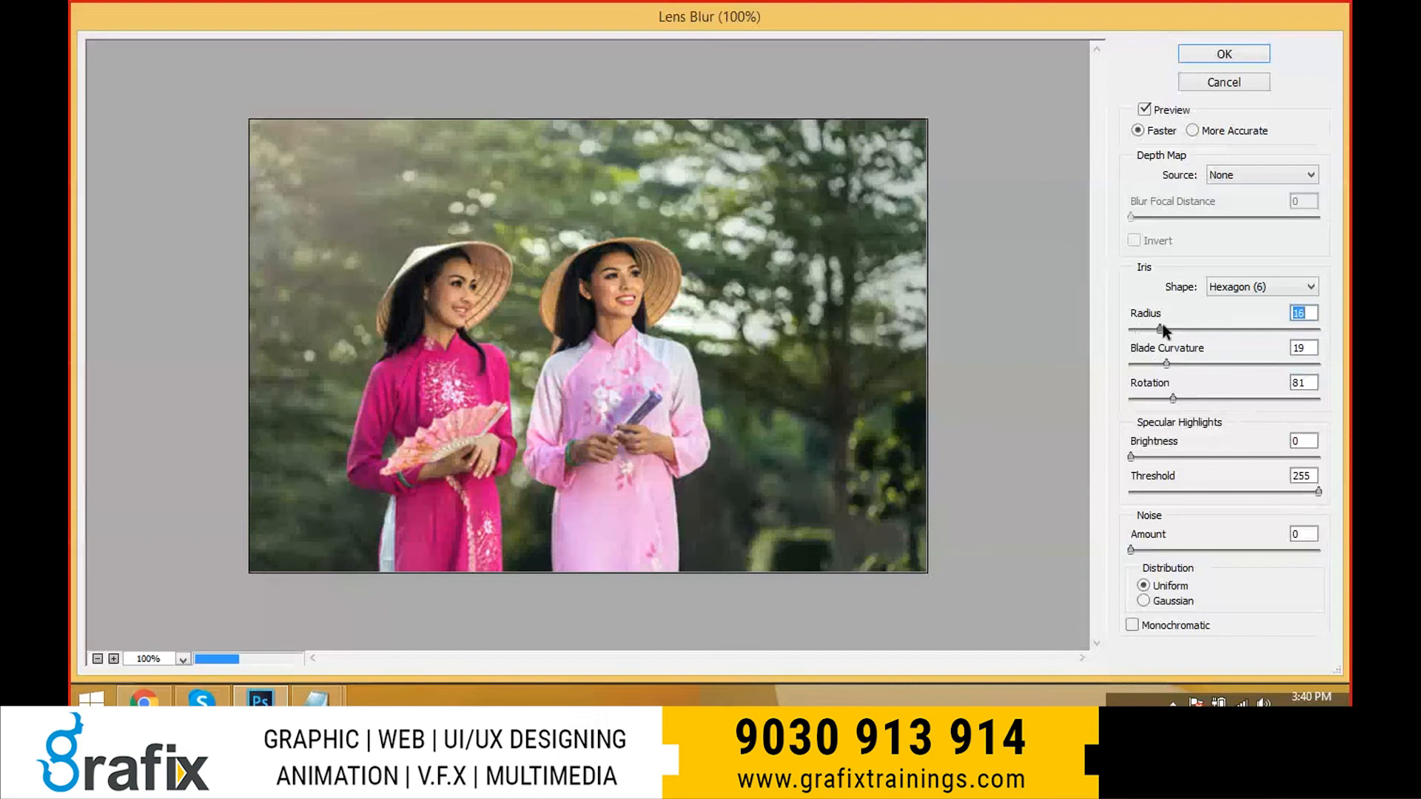
pyautogui.click(1211, 399)
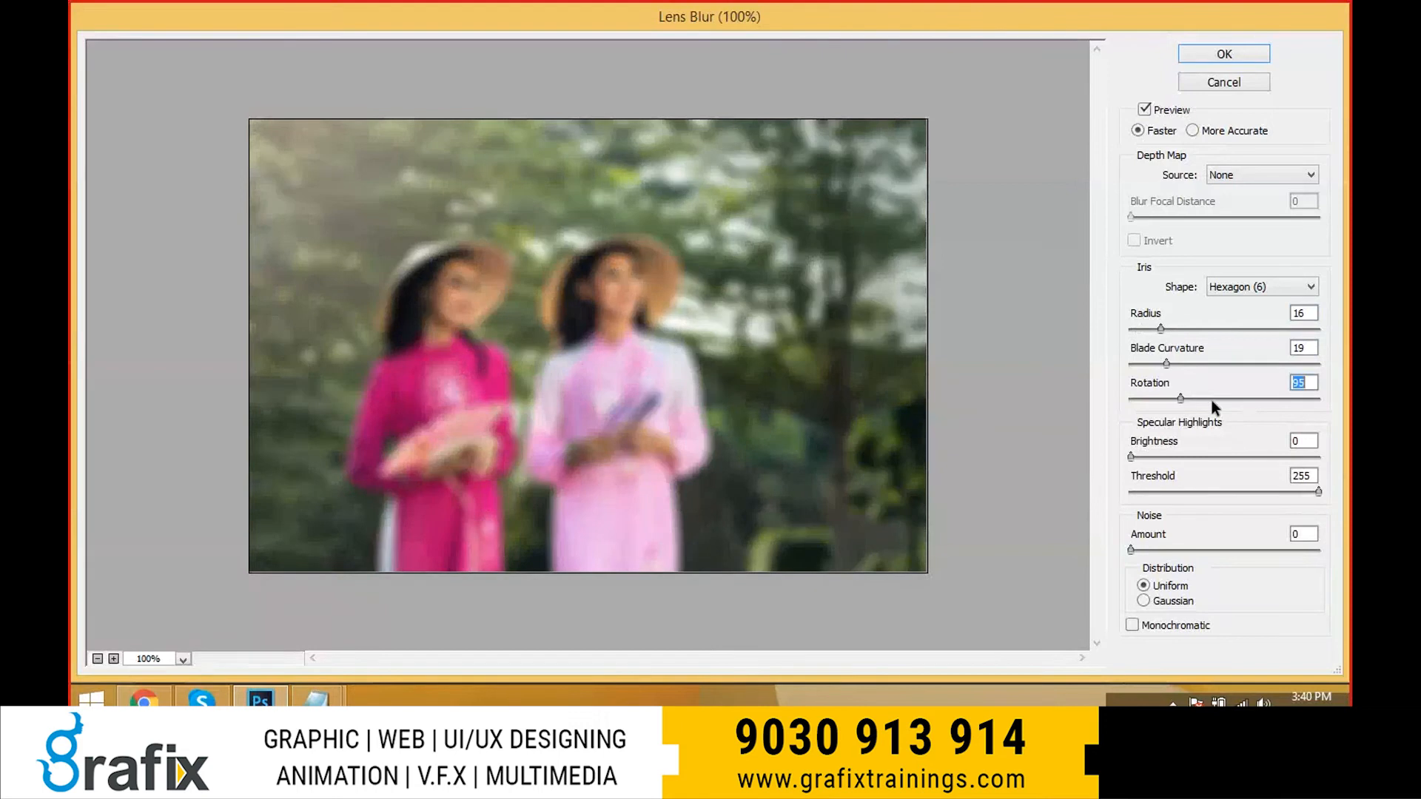
pyautogui.click(1174, 329)
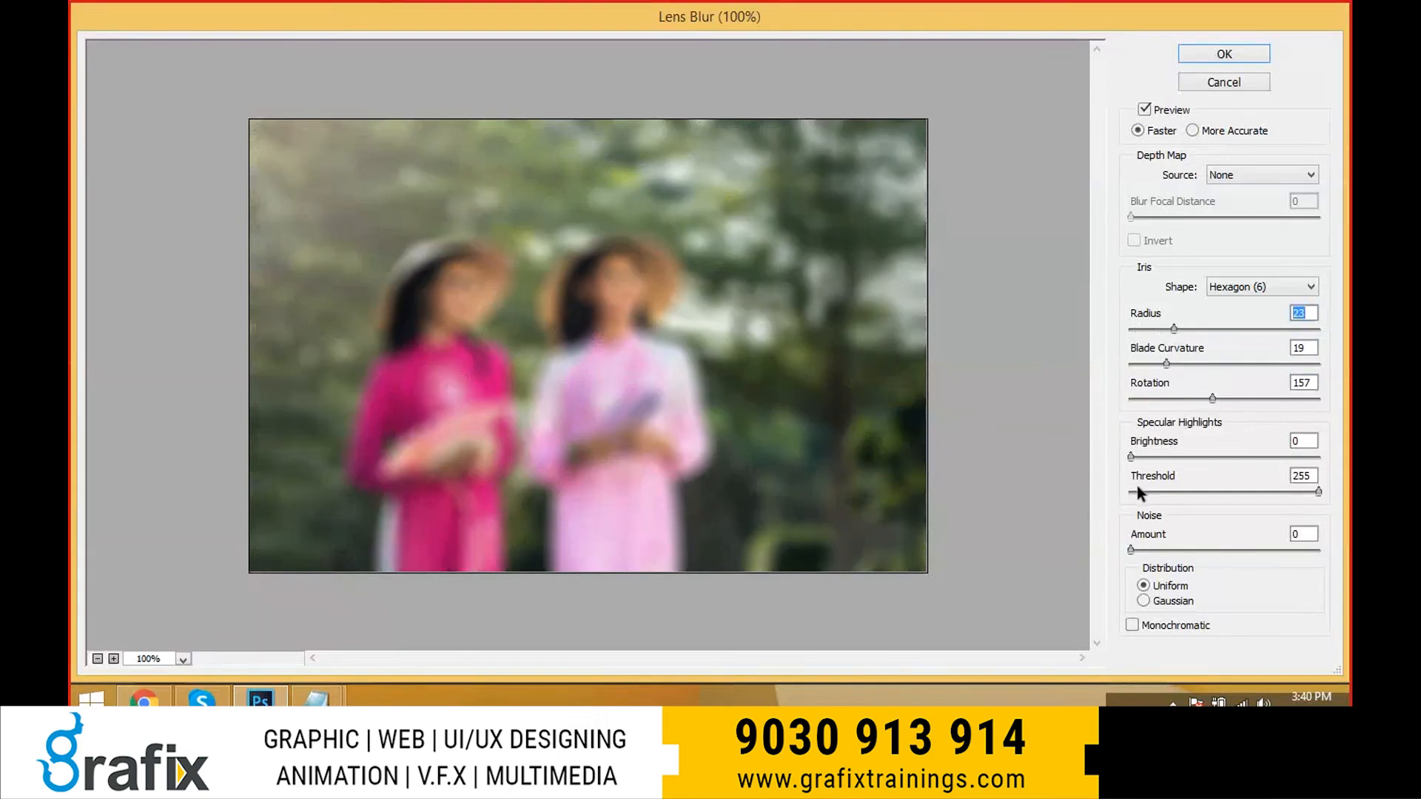
# - Set the lens blur's specular highlight brightness to 33 and try monochromatic noise, raising the amount to 36
pyautogui.click(1160, 457)
pyautogui.moveTo(1161, 457); pyautogui.dragTo(1191, 457)
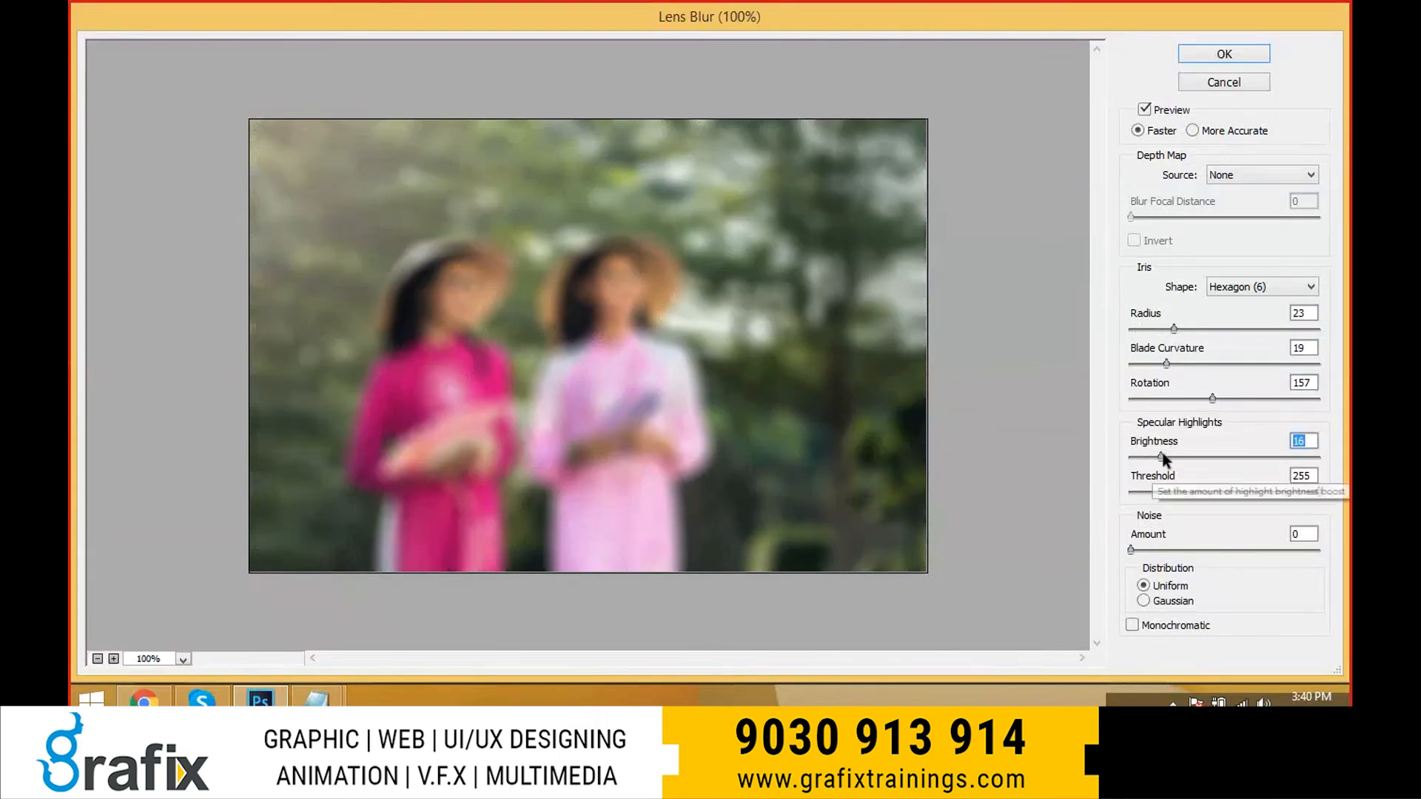
pyautogui.click(1149, 545)
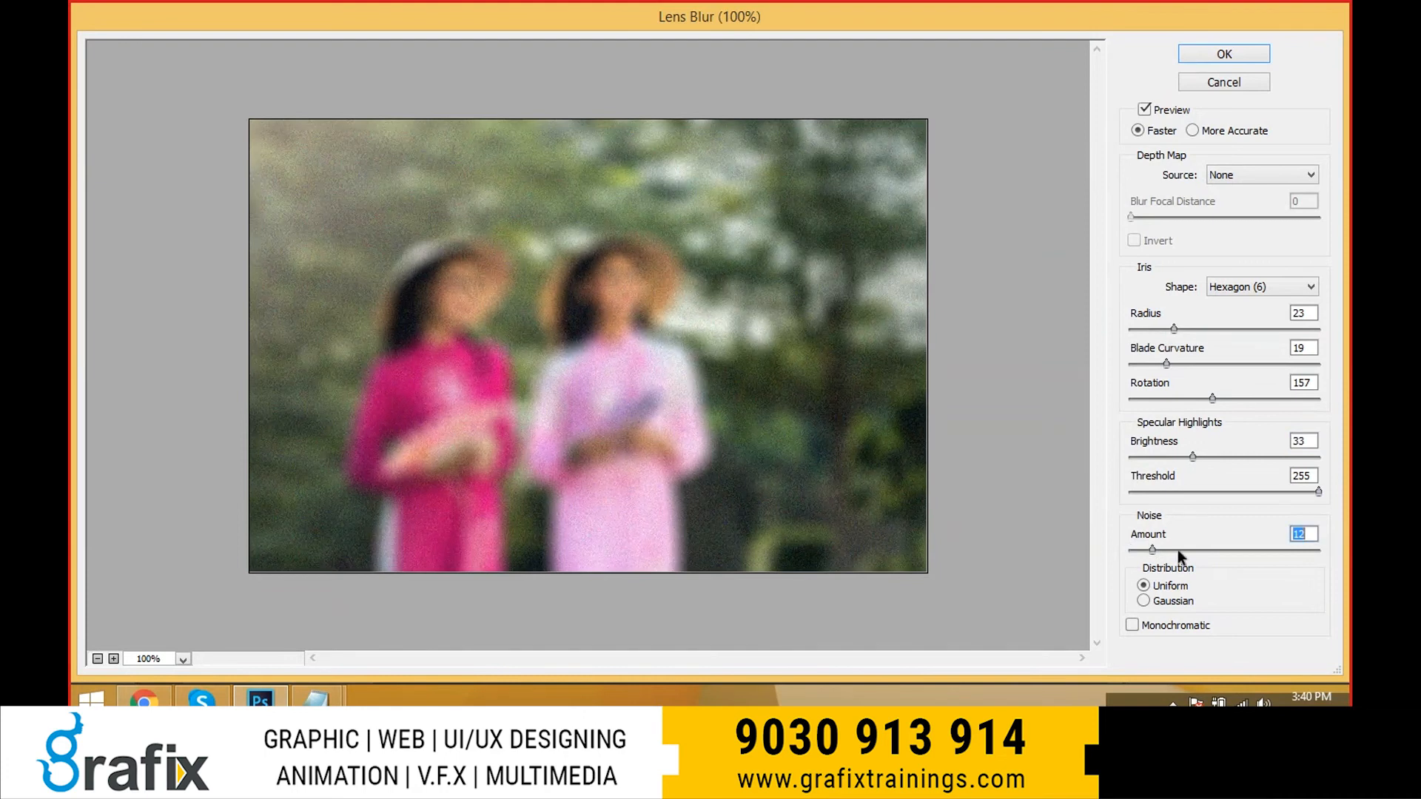
pyautogui.moveTo(1178, 551); pyautogui.dragTo(1186, 550)
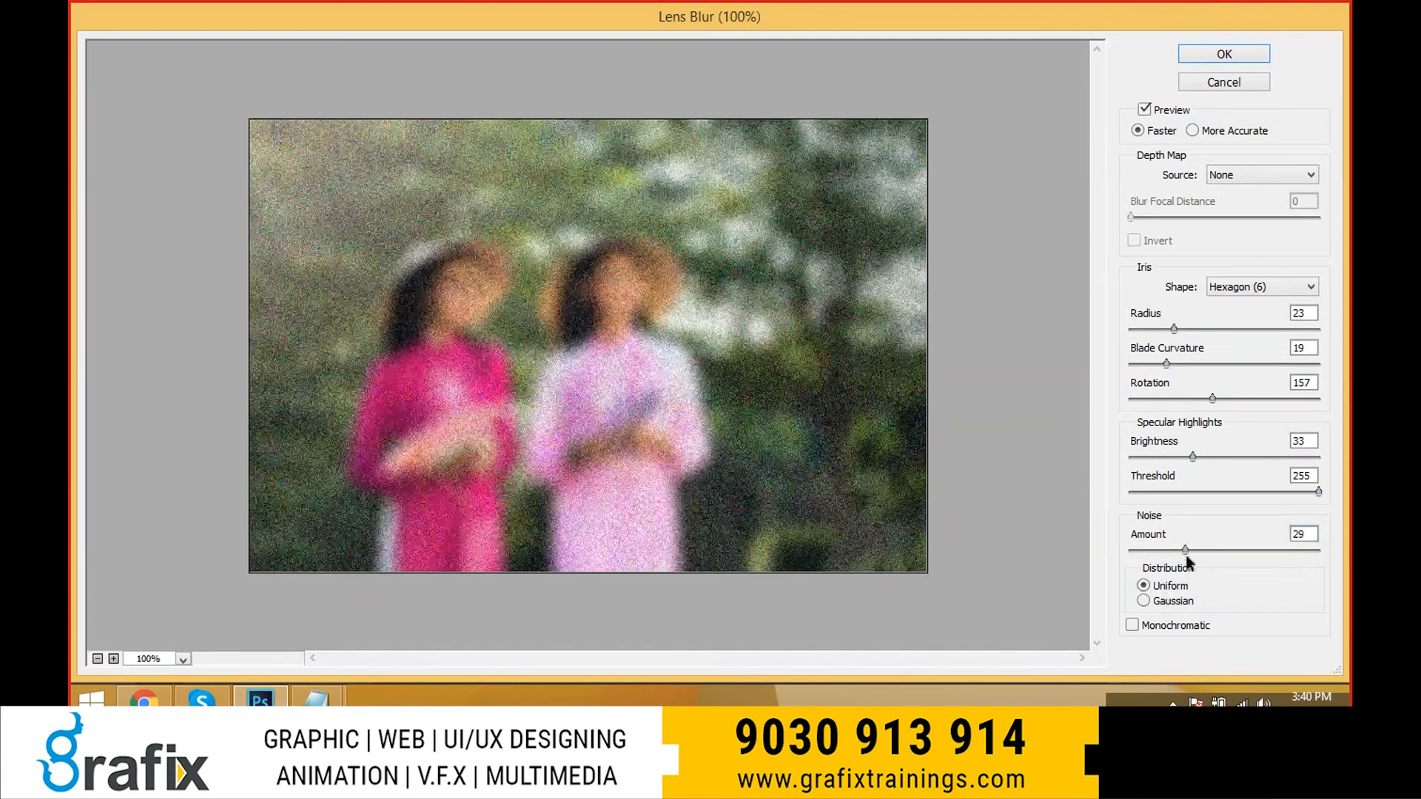
pyautogui.moveTo(1185, 550)
pyautogui.mouseDown()
pyautogui.moveTo(1119, 552)
pyautogui.moveTo(1188, 549)
pyautogui.mouseUp()
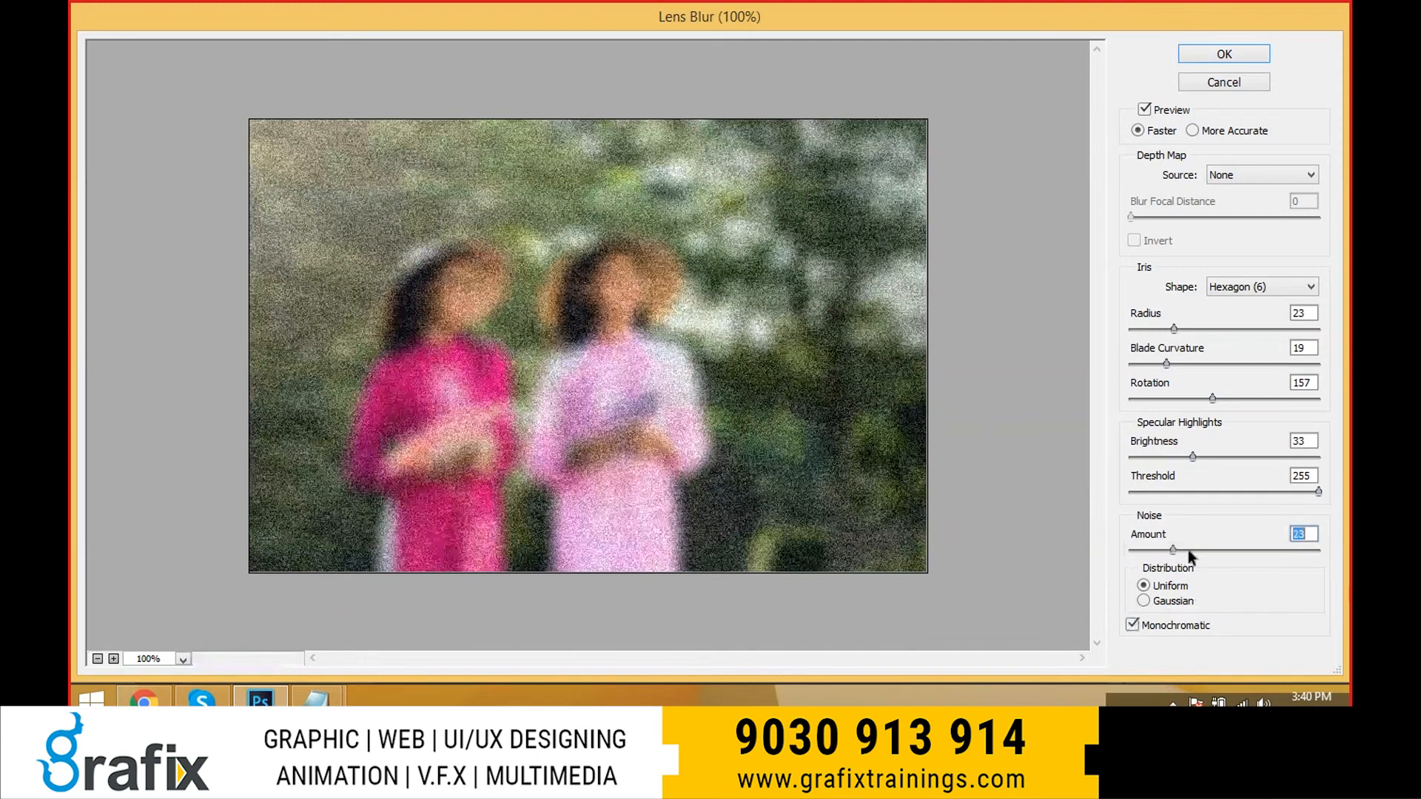
pyautogui.moveTo(1188, 549); pyautogui.dragTo(1212, 549)
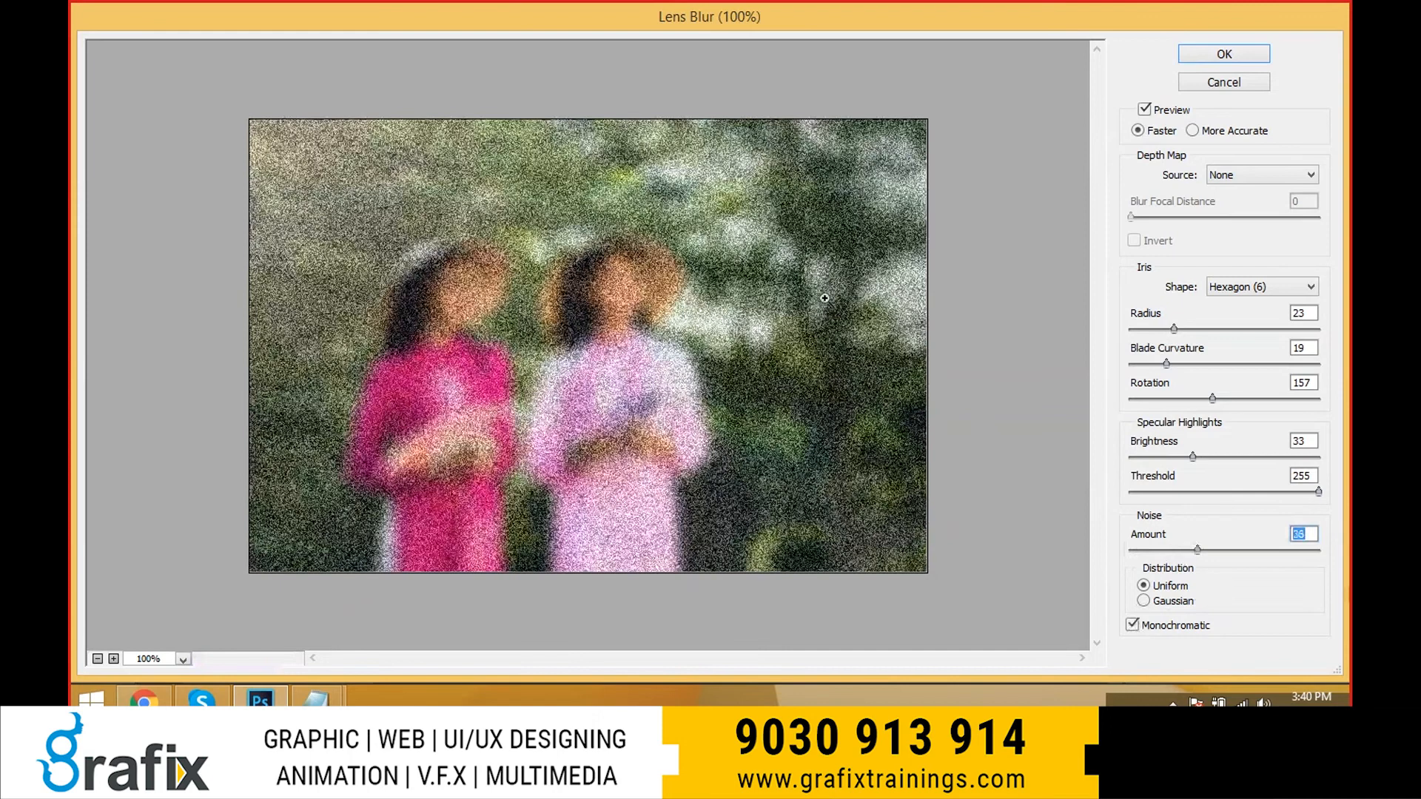
pyautogui.press('alt')
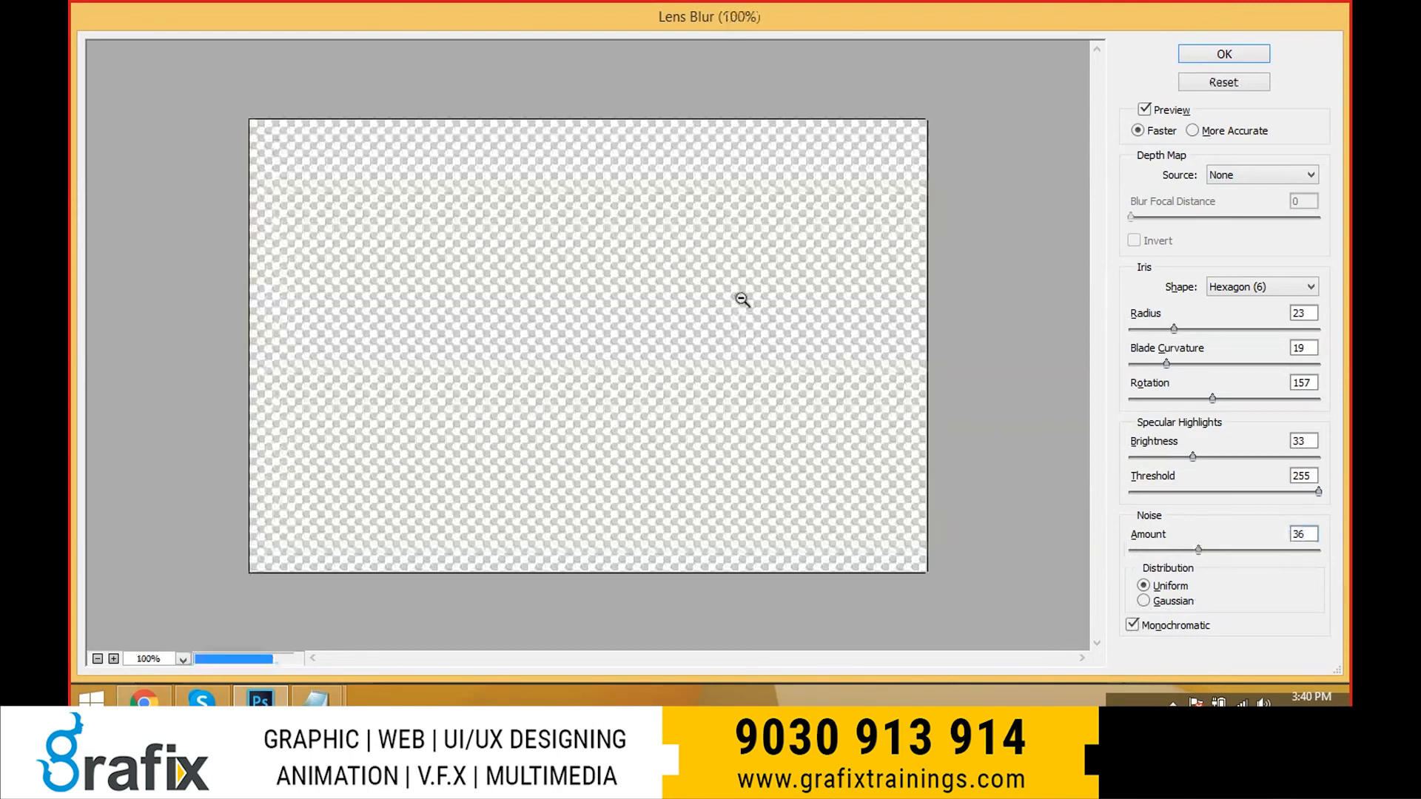
# - Compare Gaussian and Uniform noise with and without Monochromatic, lower the brightness and noise amount, and discard the lens blur
pyautogui.click(1131, 626)
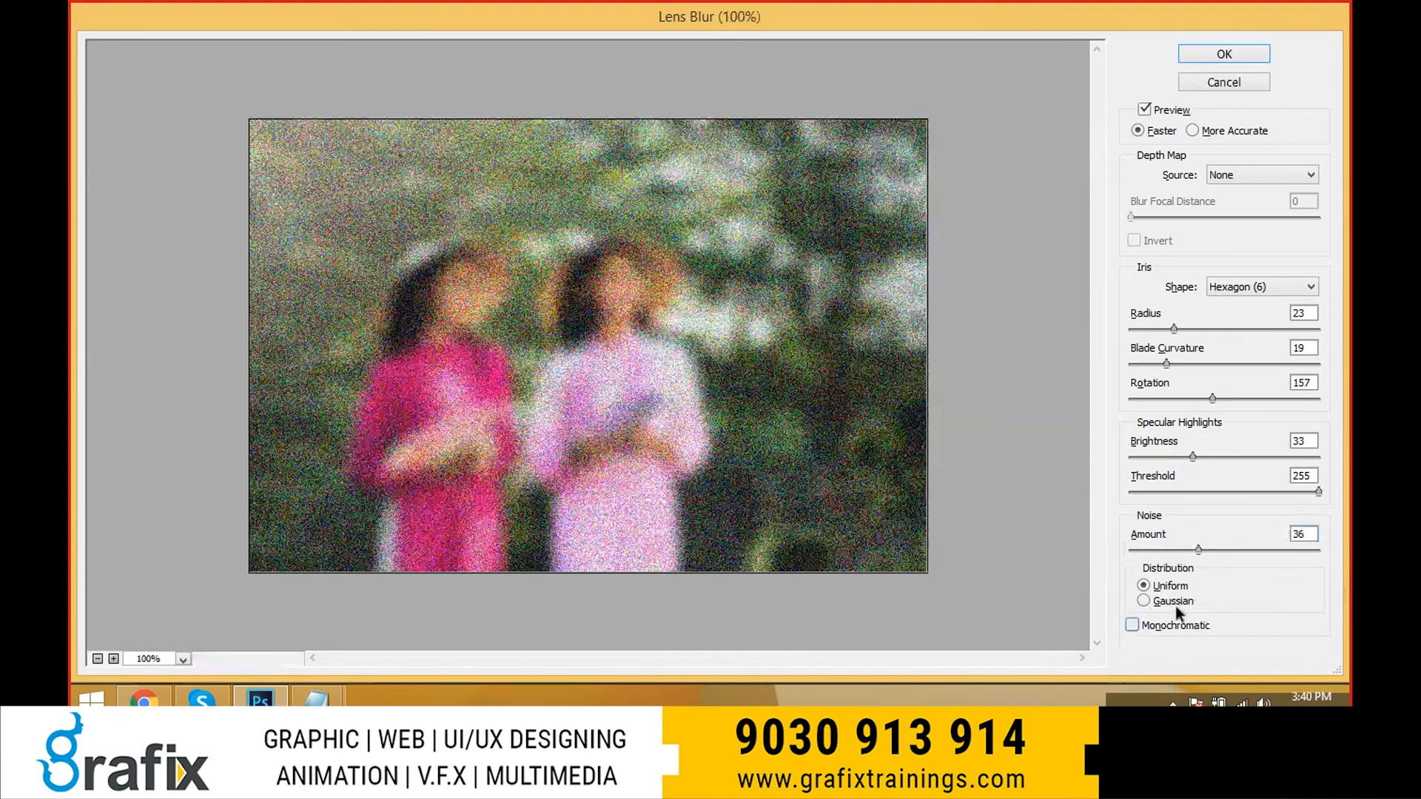
pyautogui.click(1176, 604)
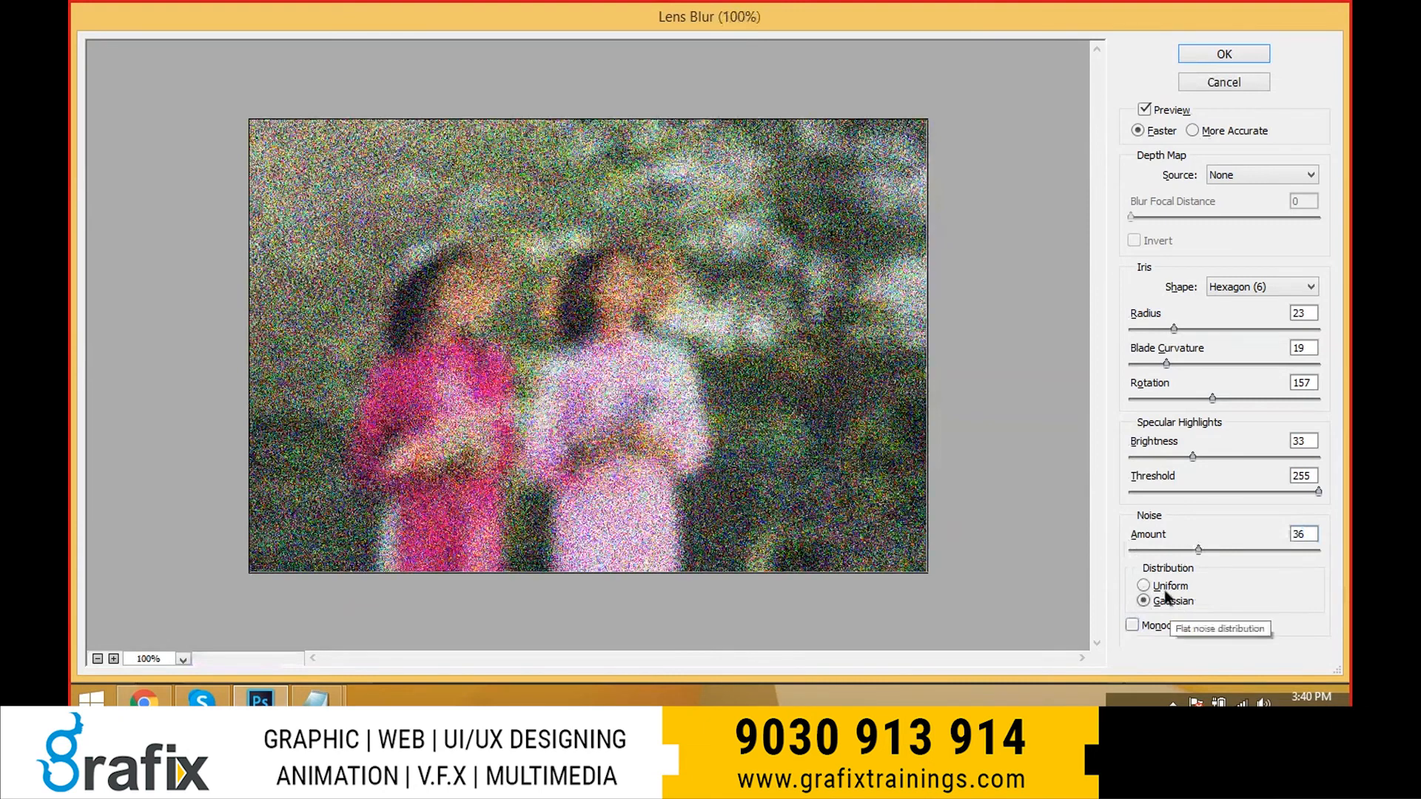
pyautogui.click(1172, 587)
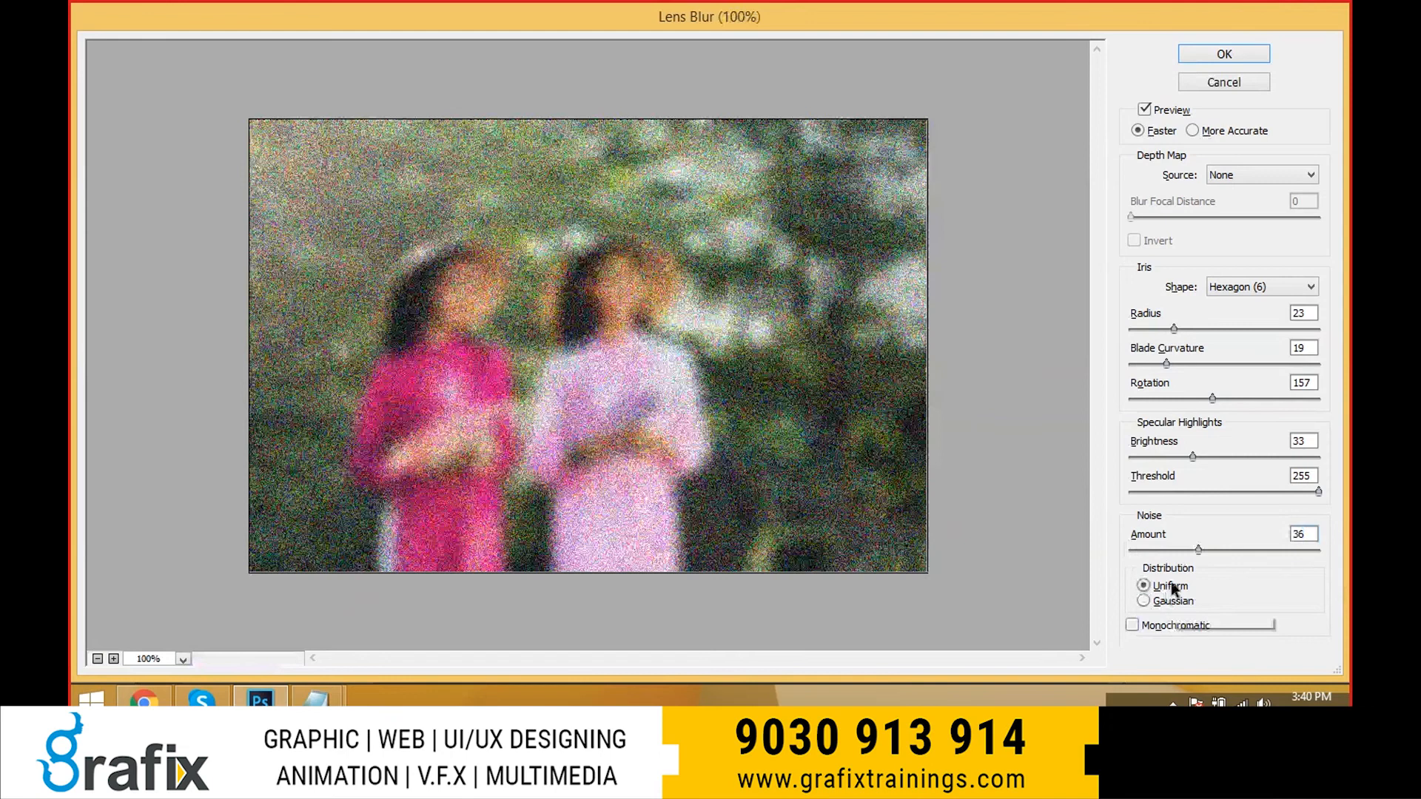
pyautogui.click(1162, 625)
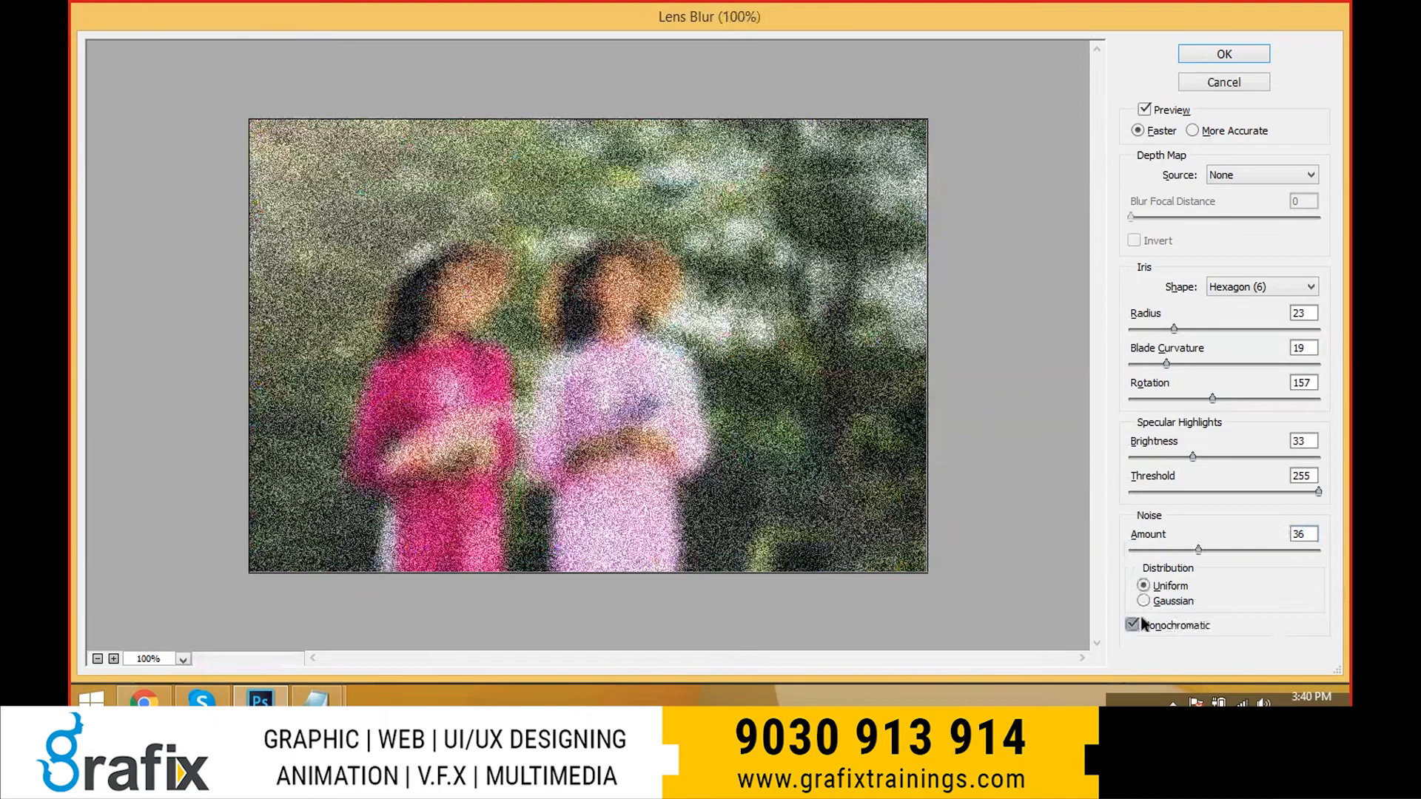
pyautogui.click(1144, 625)
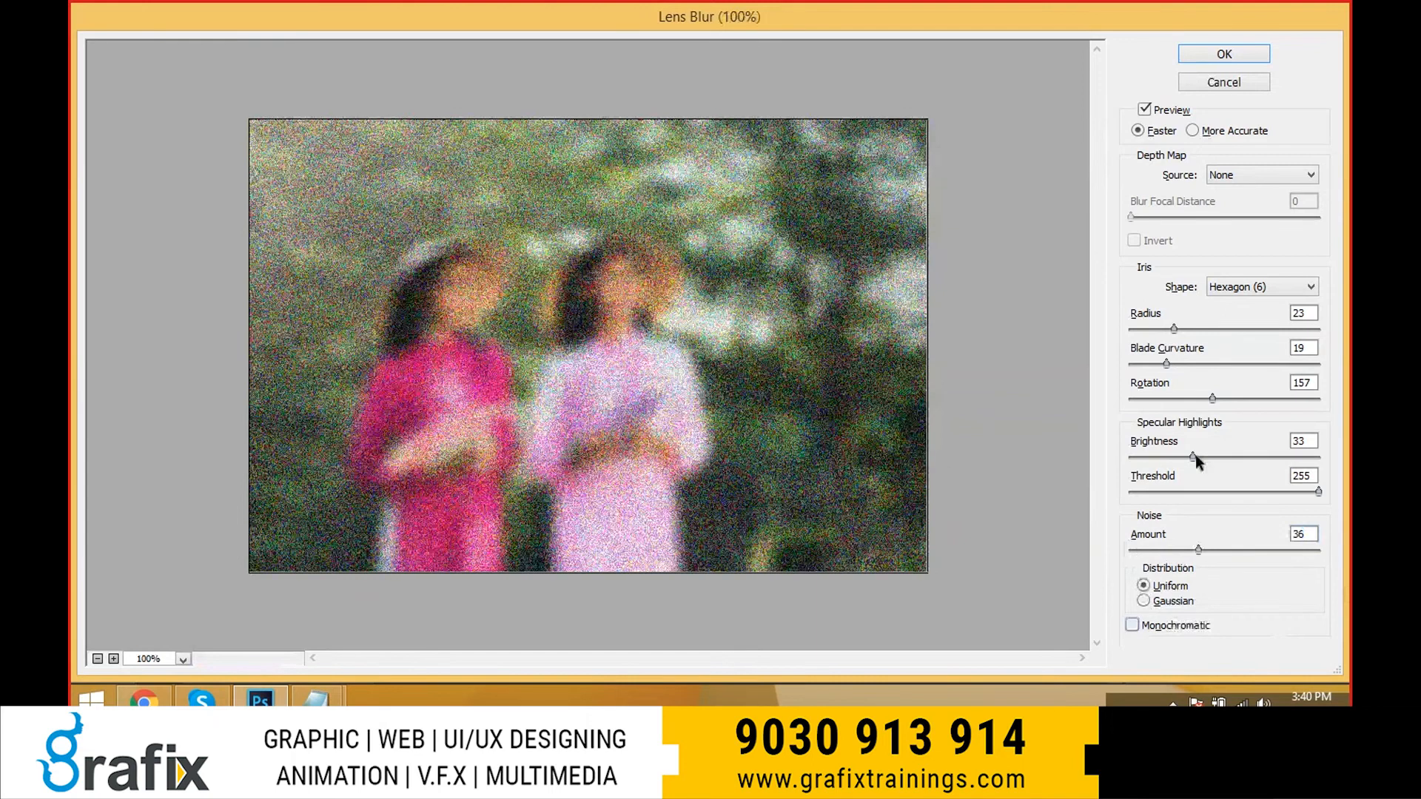
pyautogui.moveTo(1196, 454); pyautogui.dragTo(1176, 457)
pyautogui.moveTo(1198, 549); pyautogui.dragTo(1139, 550)
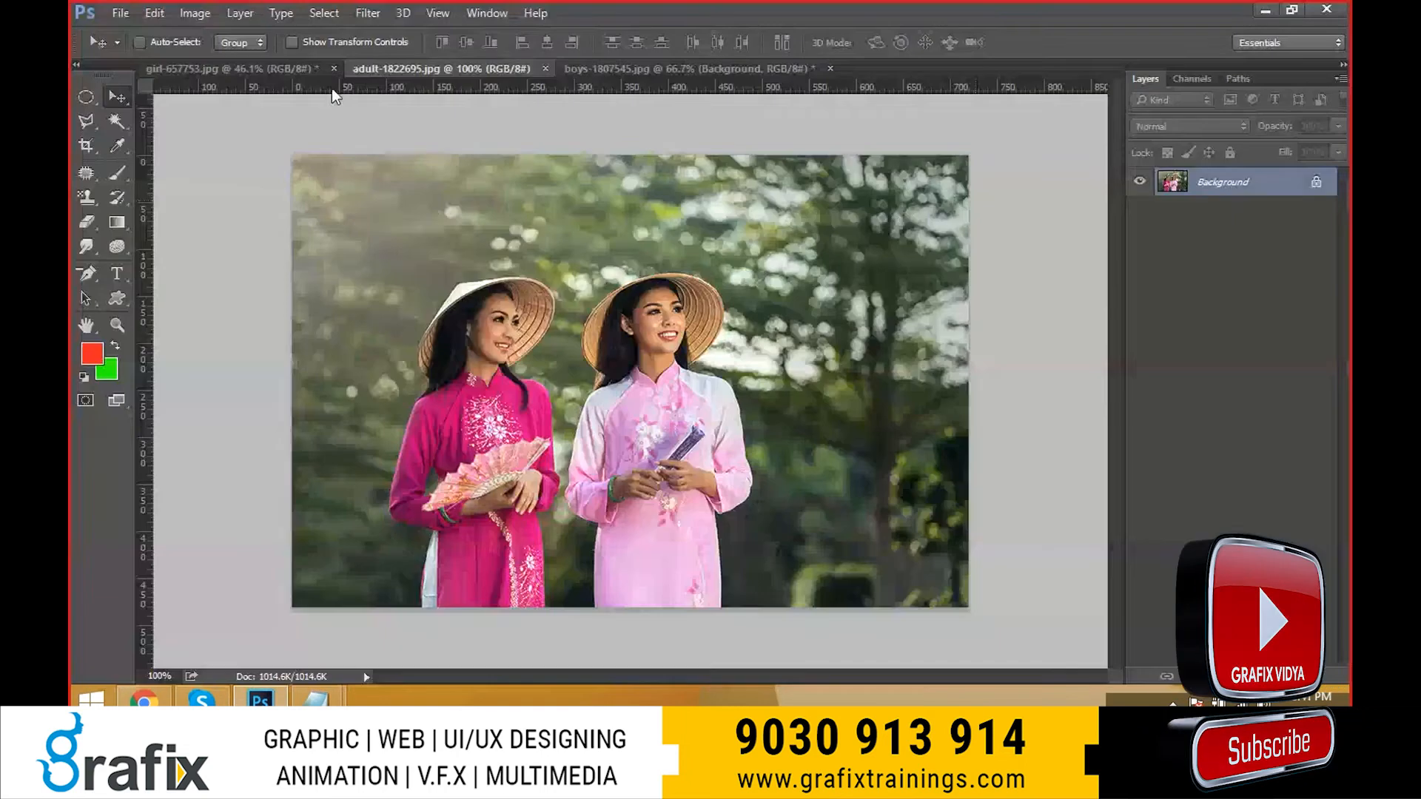
# - Start a Shape Blur on the photo of the two women and preview arrow, scribble and jagged seal shapes at radius 10
pyautogui.click(377, 12)
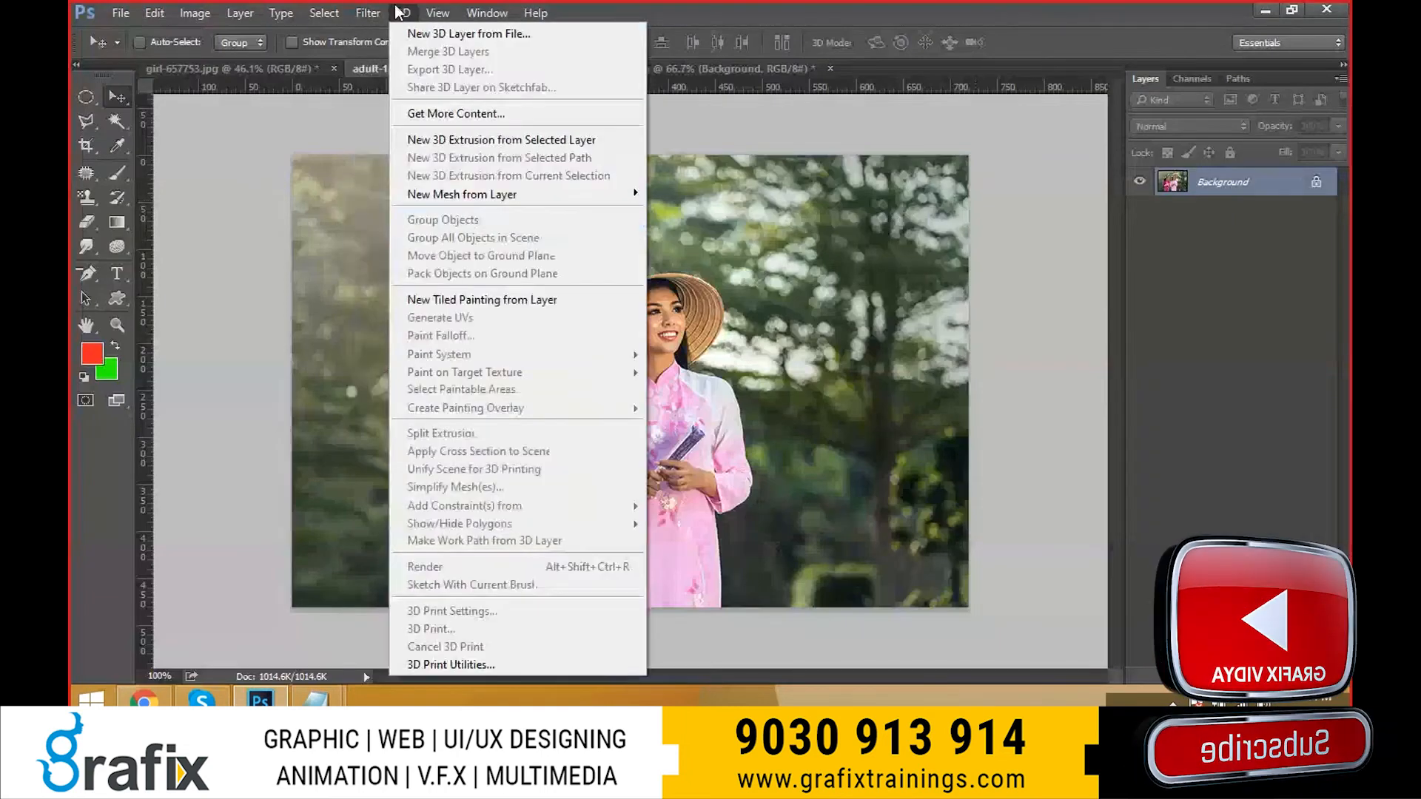
pyautogui.moveTo(481, 220)
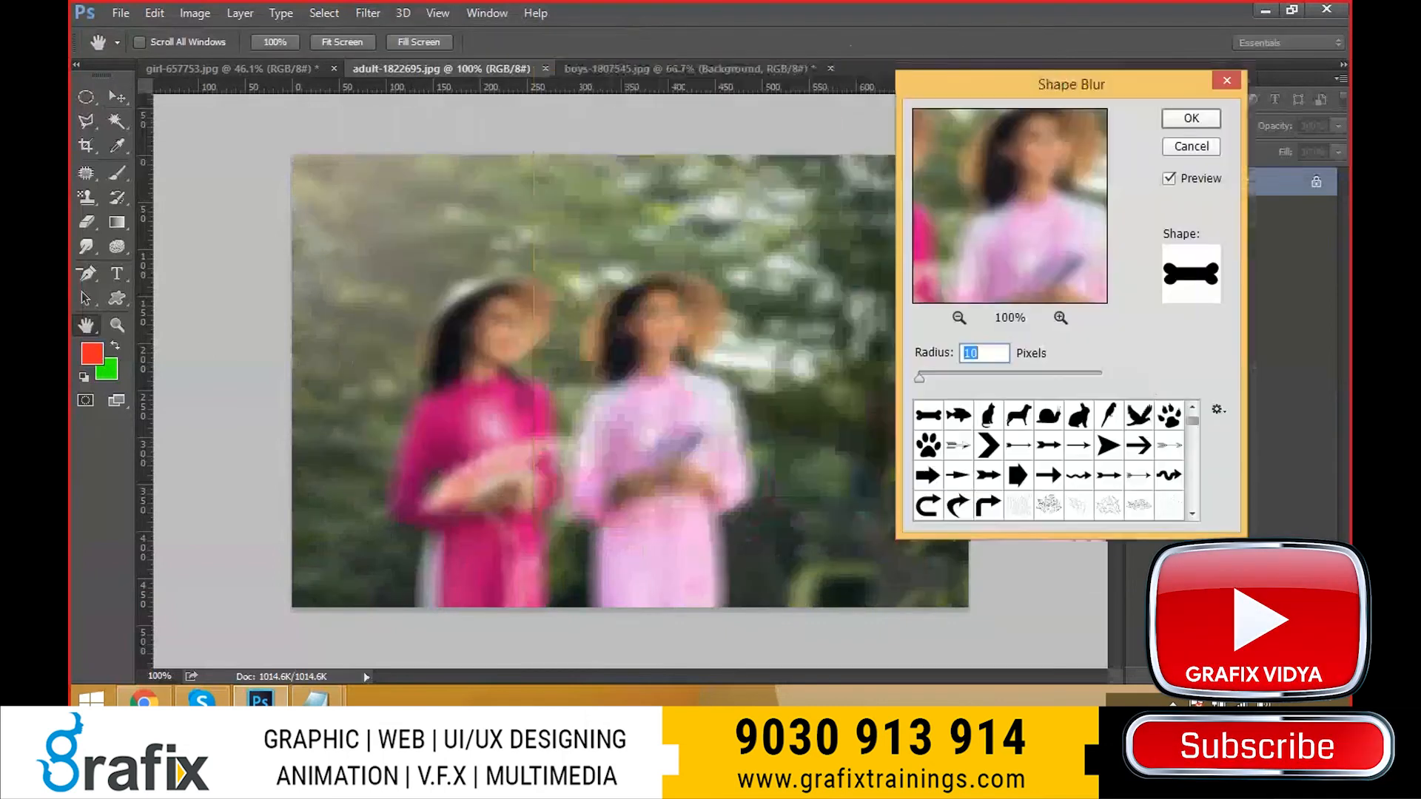
pyautogui.click(989, 476)
pyautogui.click(1048, 476)
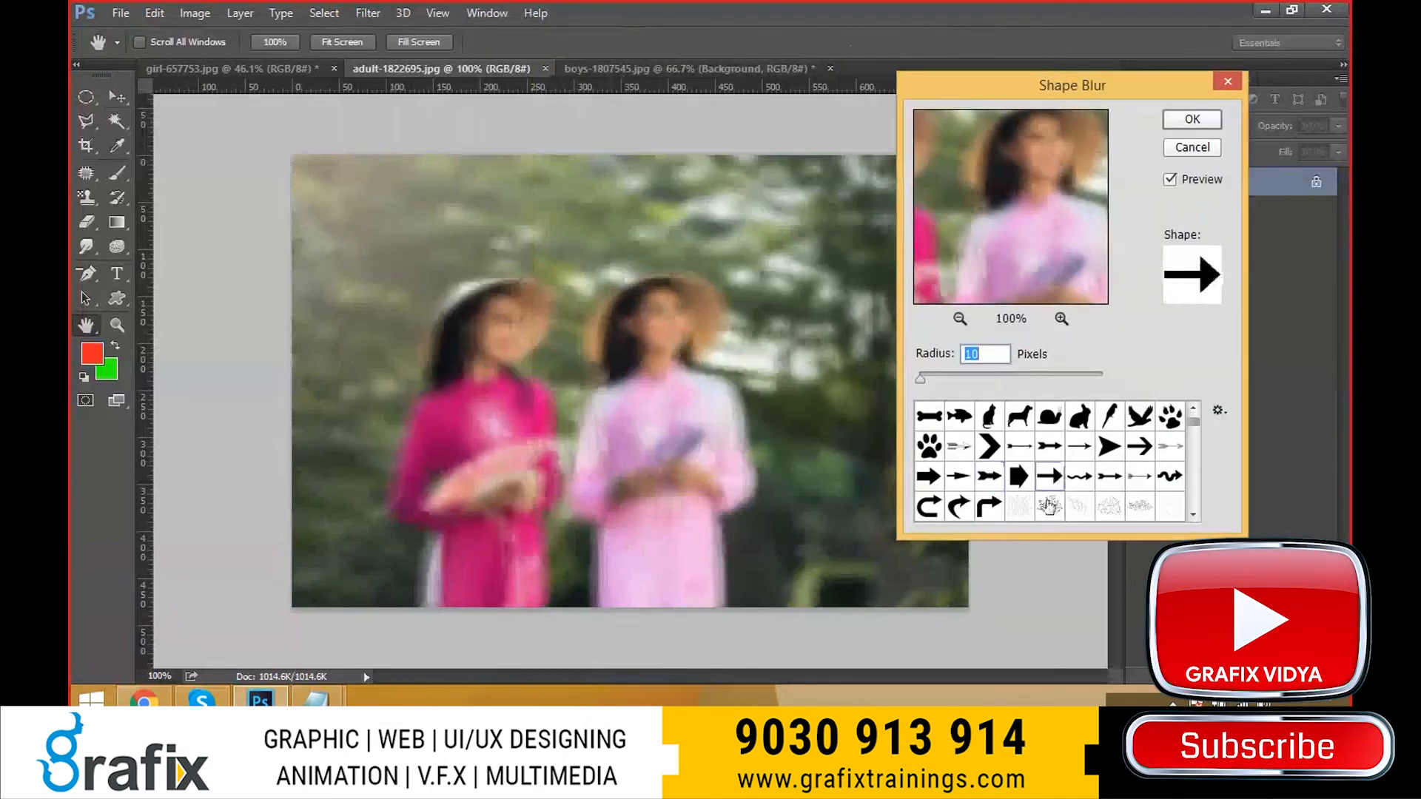
pyautogui.click(1019, 447)
pyautogui.scroll(-1, 1019, 450)
pyautogui.click(1019, 476)
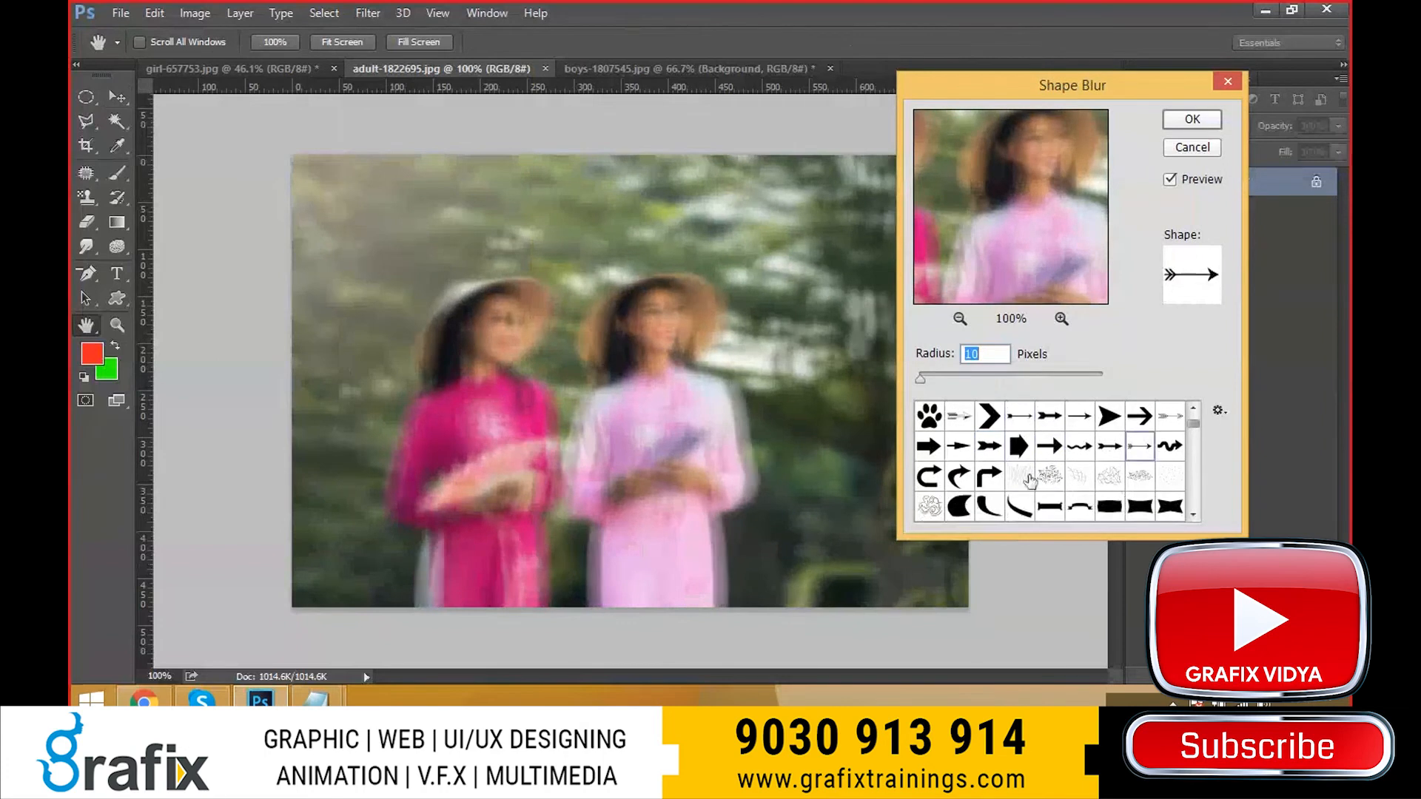
pyautogui.click(1136, 475)
pyautogui.scroll(-2, 1070, 488)
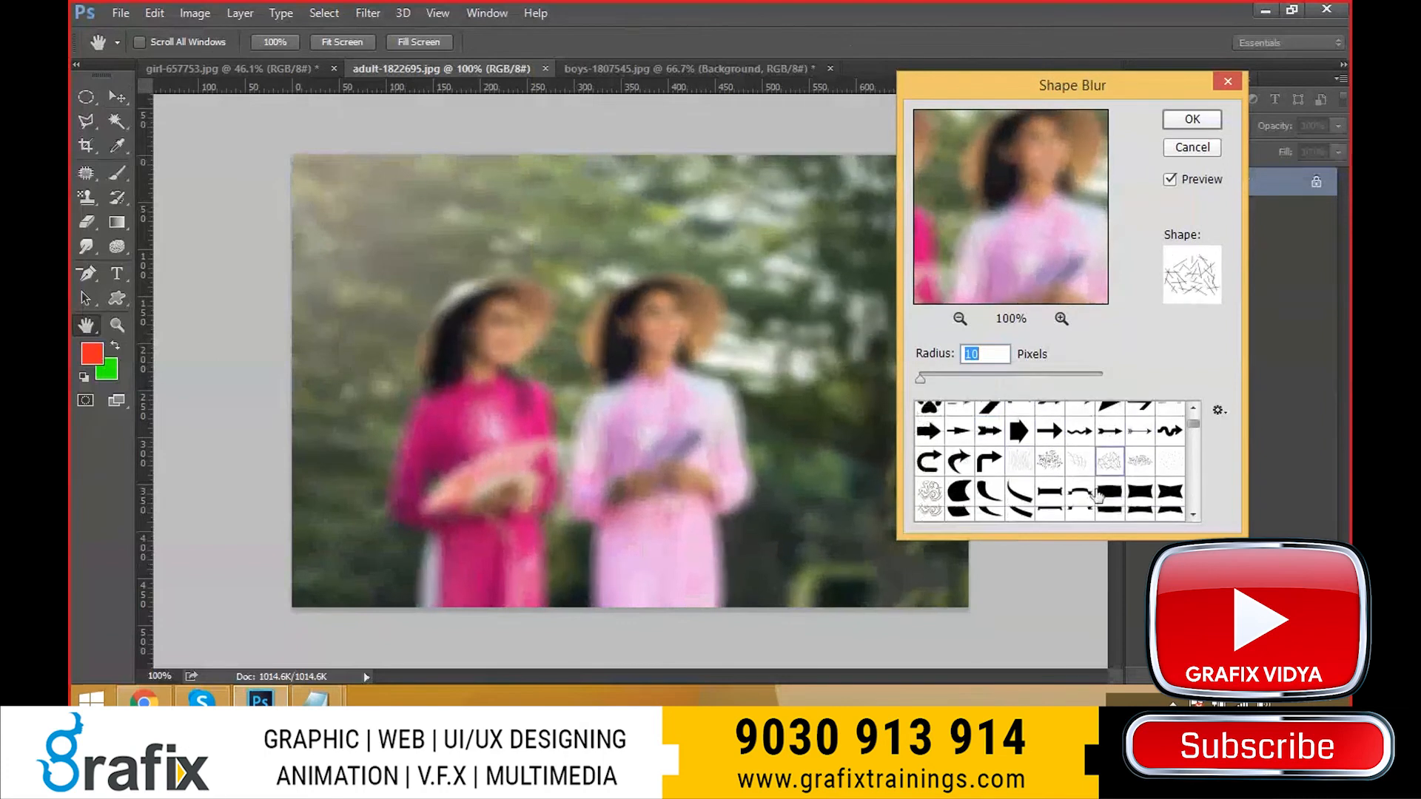
pyautogui.click(1077, 493)
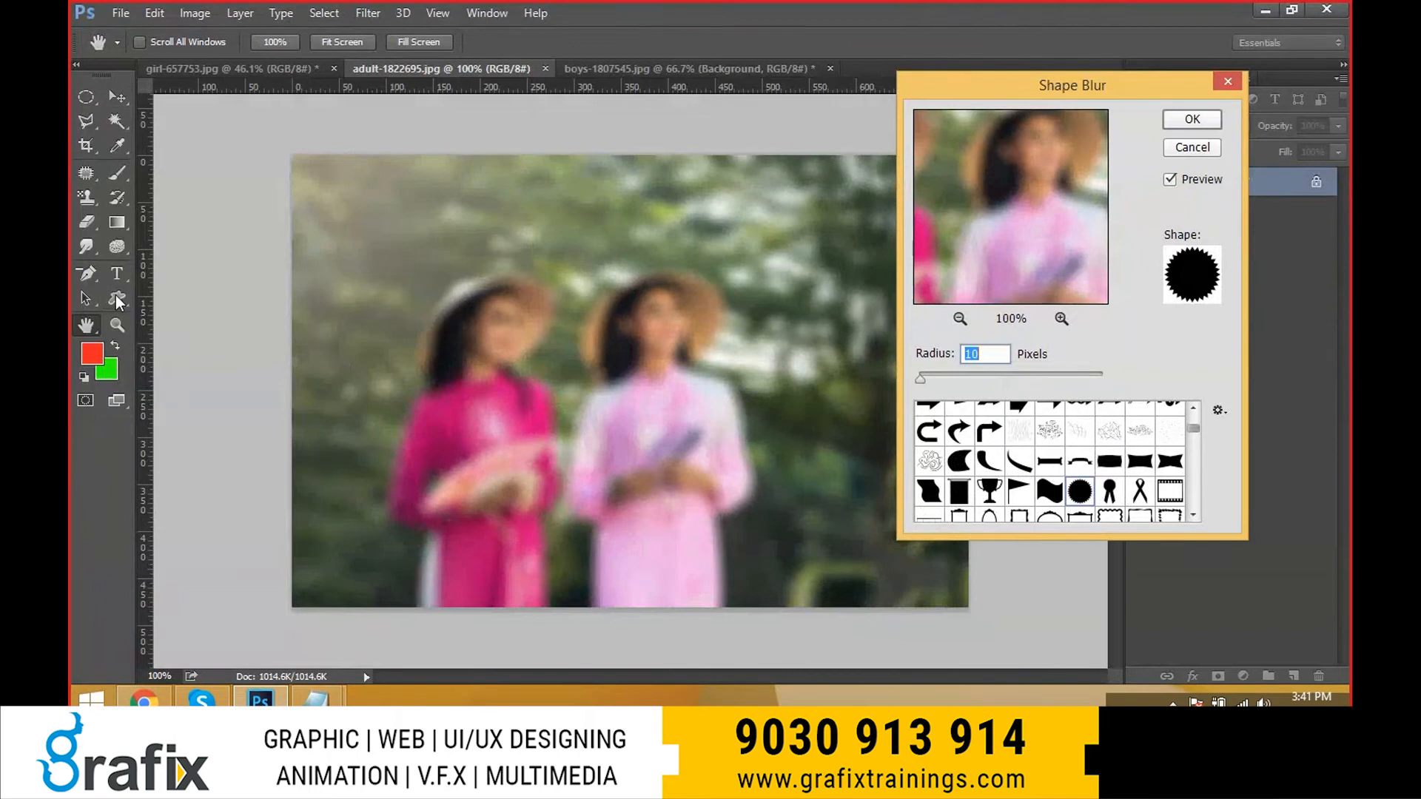
# - Preview banner, wavy flag and oval frame shapes at radius 61, reduce the radius to 15 pixels and cancel the Shape Blur
pyautogui.click(959, 491)
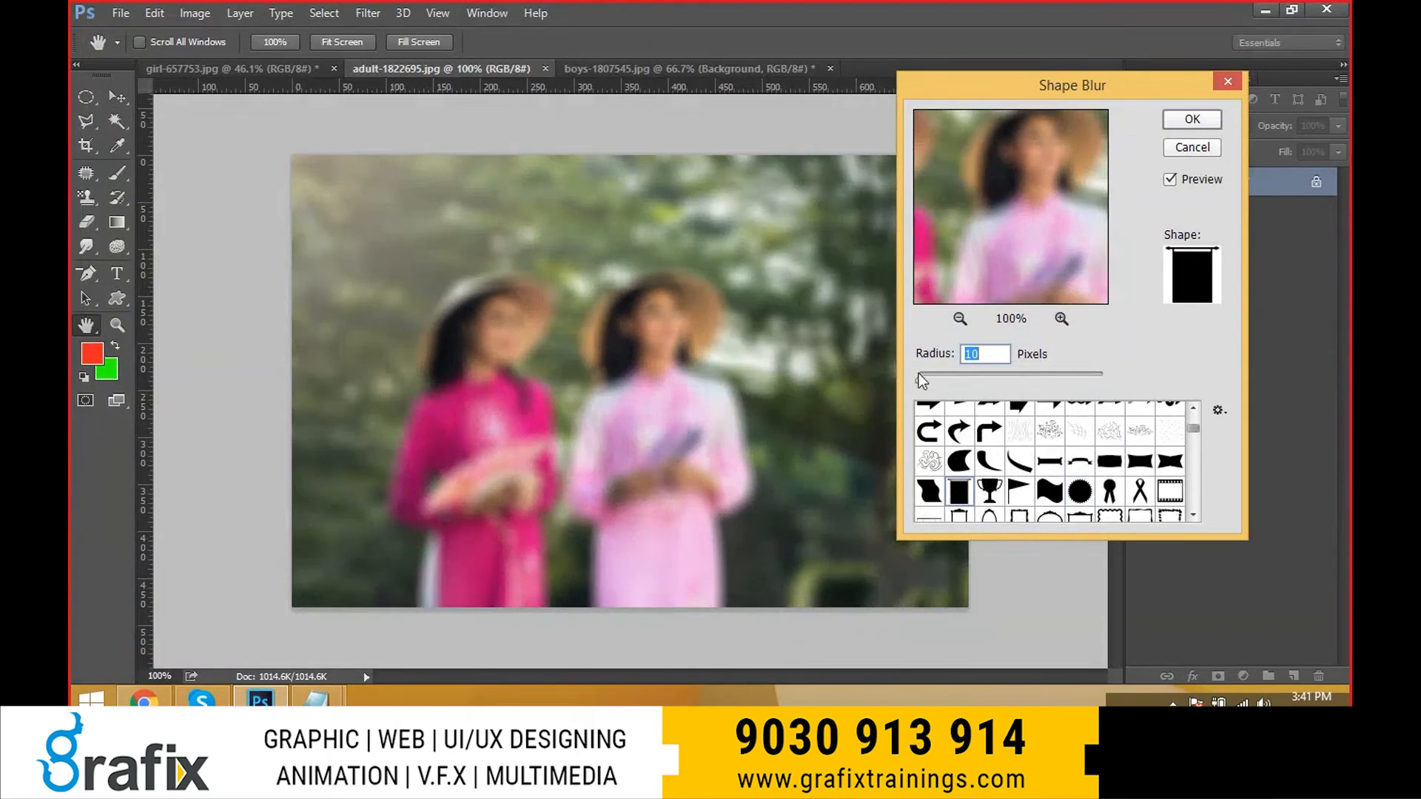
pyautogui.moveTo(918, 373); pyautogui.dragTo(930, 376)
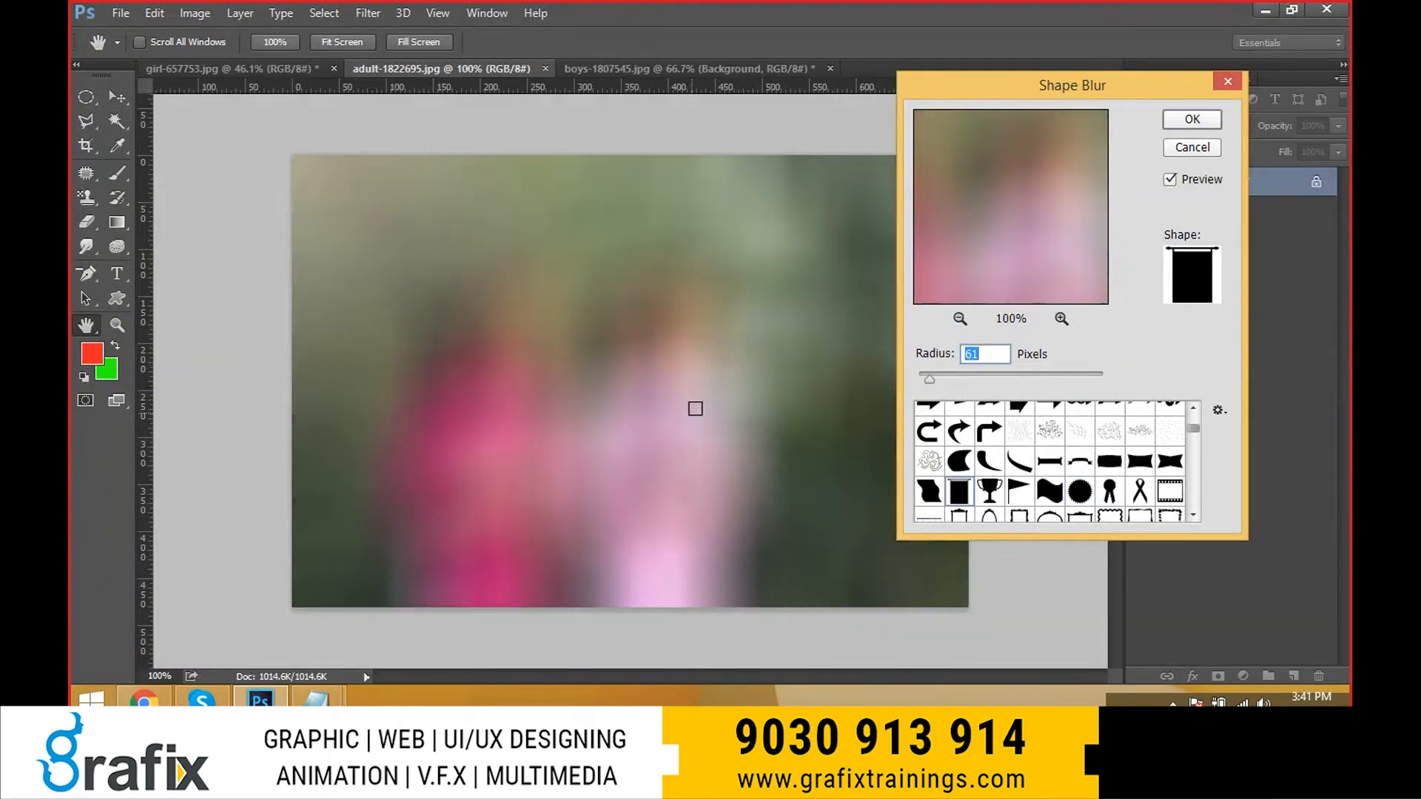
pyautogui.click(1054, 488)
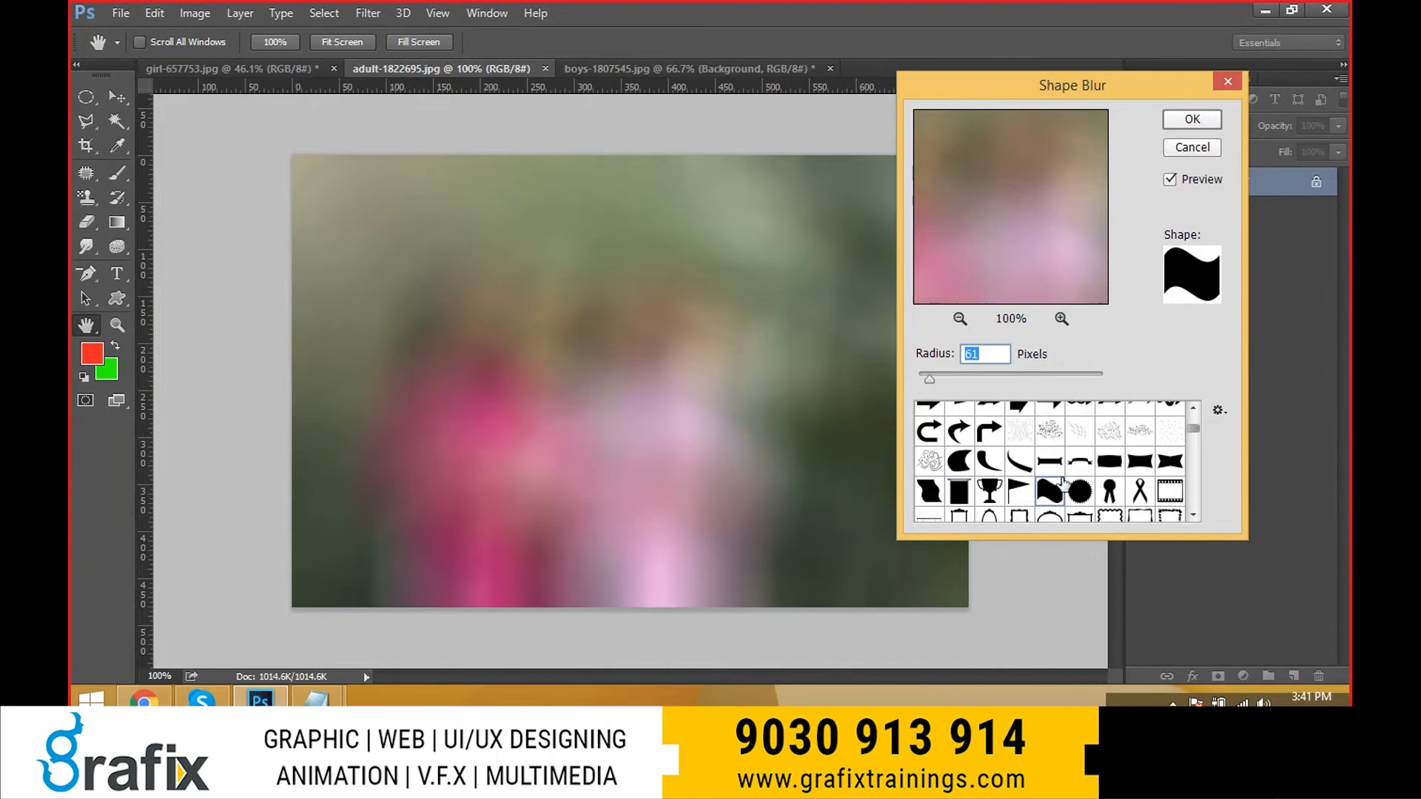
pyautogui.scroll(-1, 1062, 482)
pyautogui.click(1055, 489)
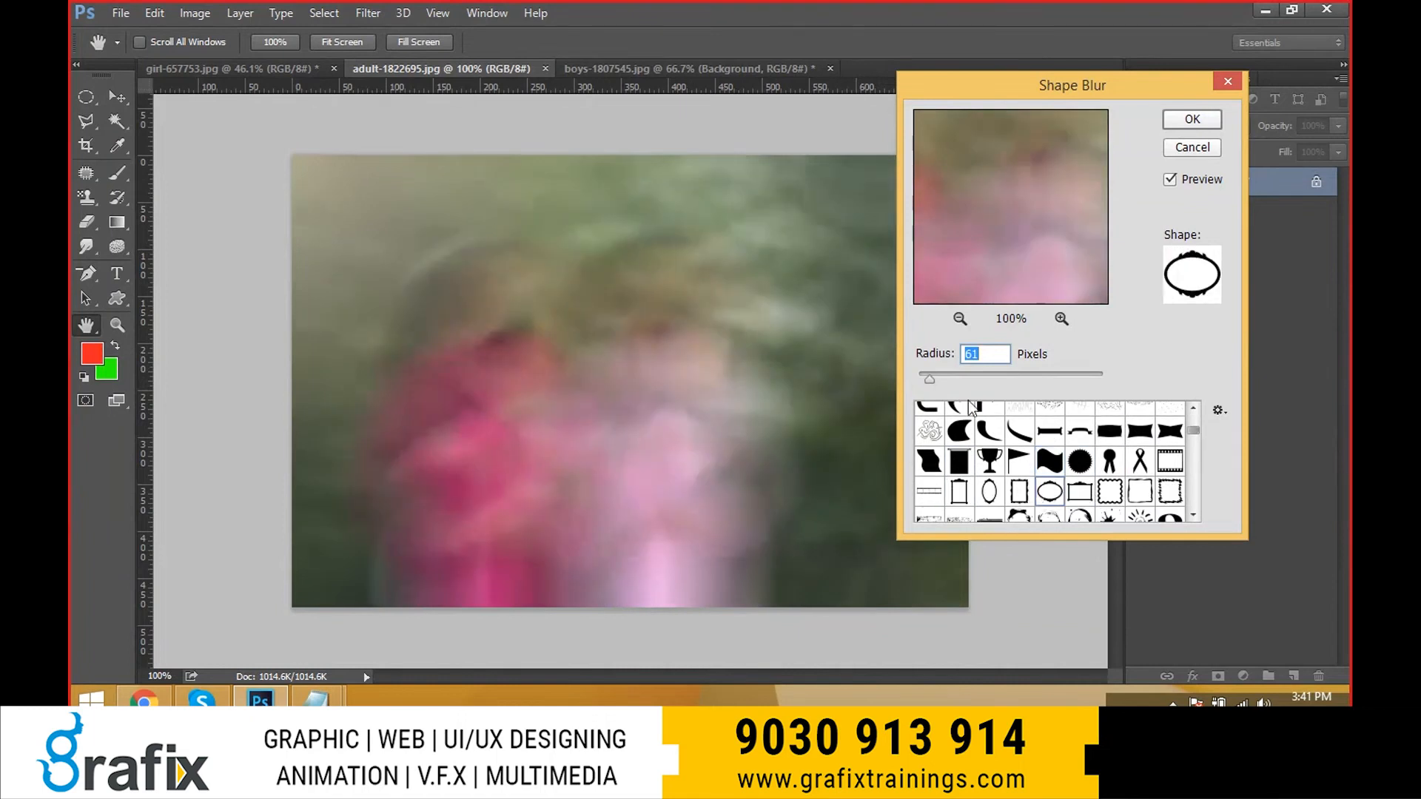
pyautogui.moveTo(929, 377); pyautogui.dragTo(921, 379)
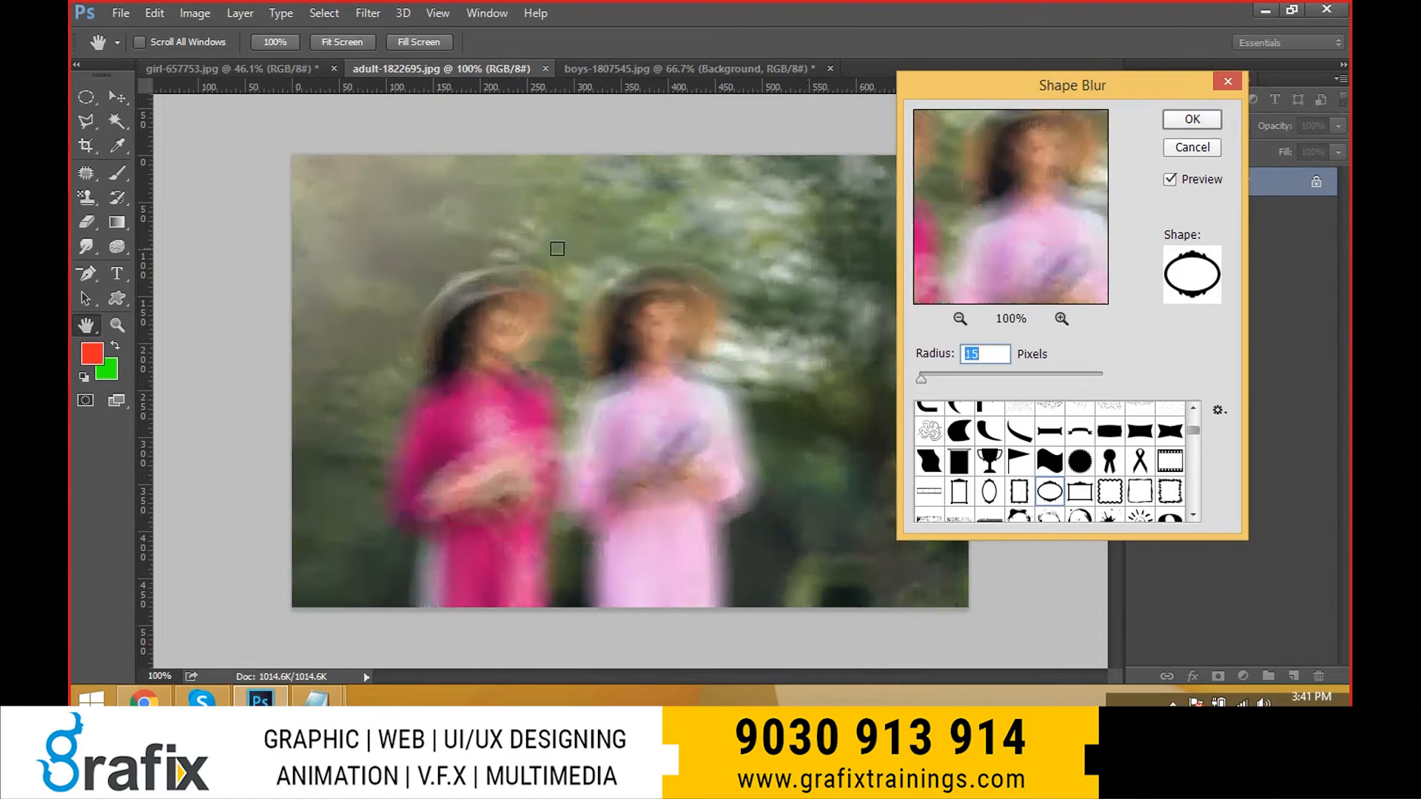
pyautogui.click(1192, 149)
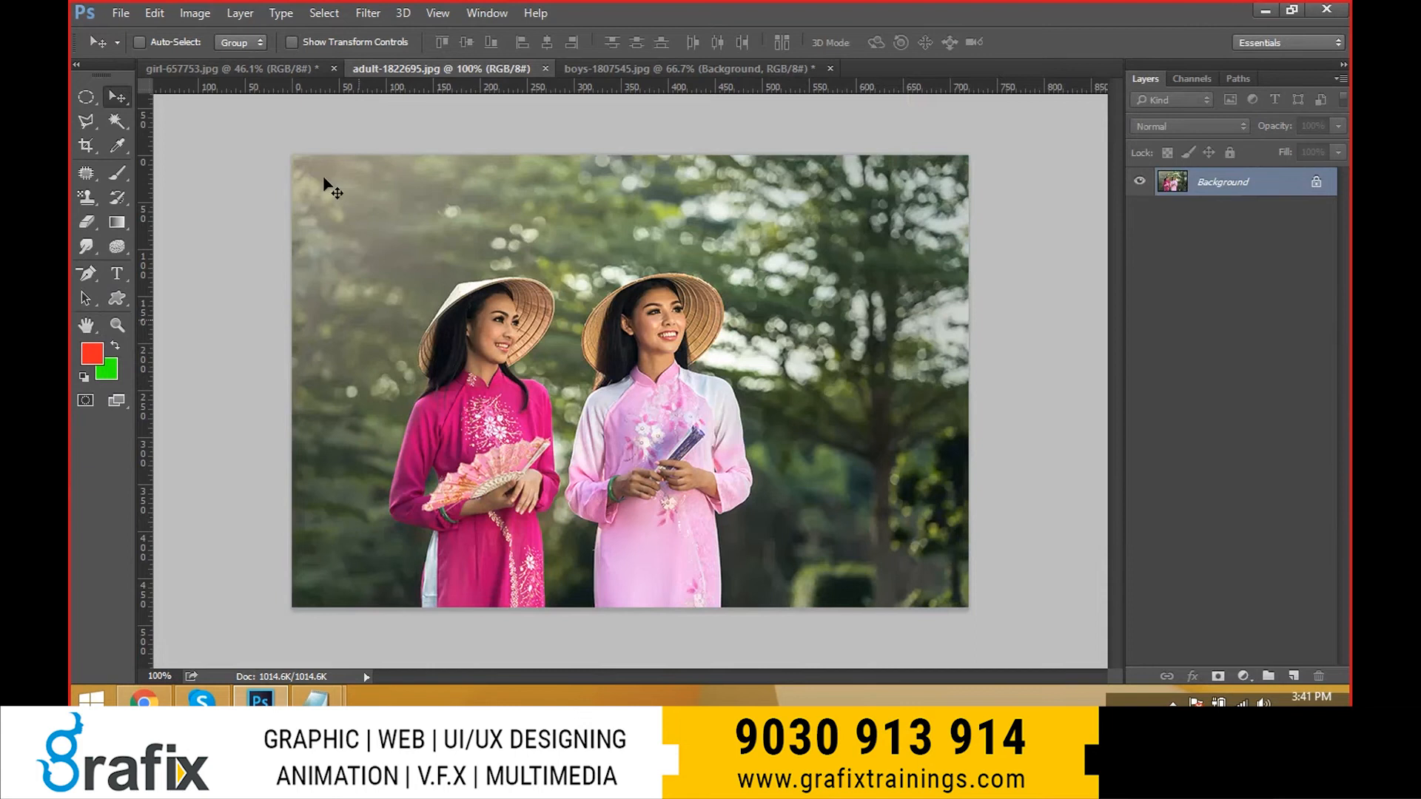
# - Start a Smart Blur on the photo of the two women with radius 23.0 and threshold 34.2
pyautogui.click(367, 13)
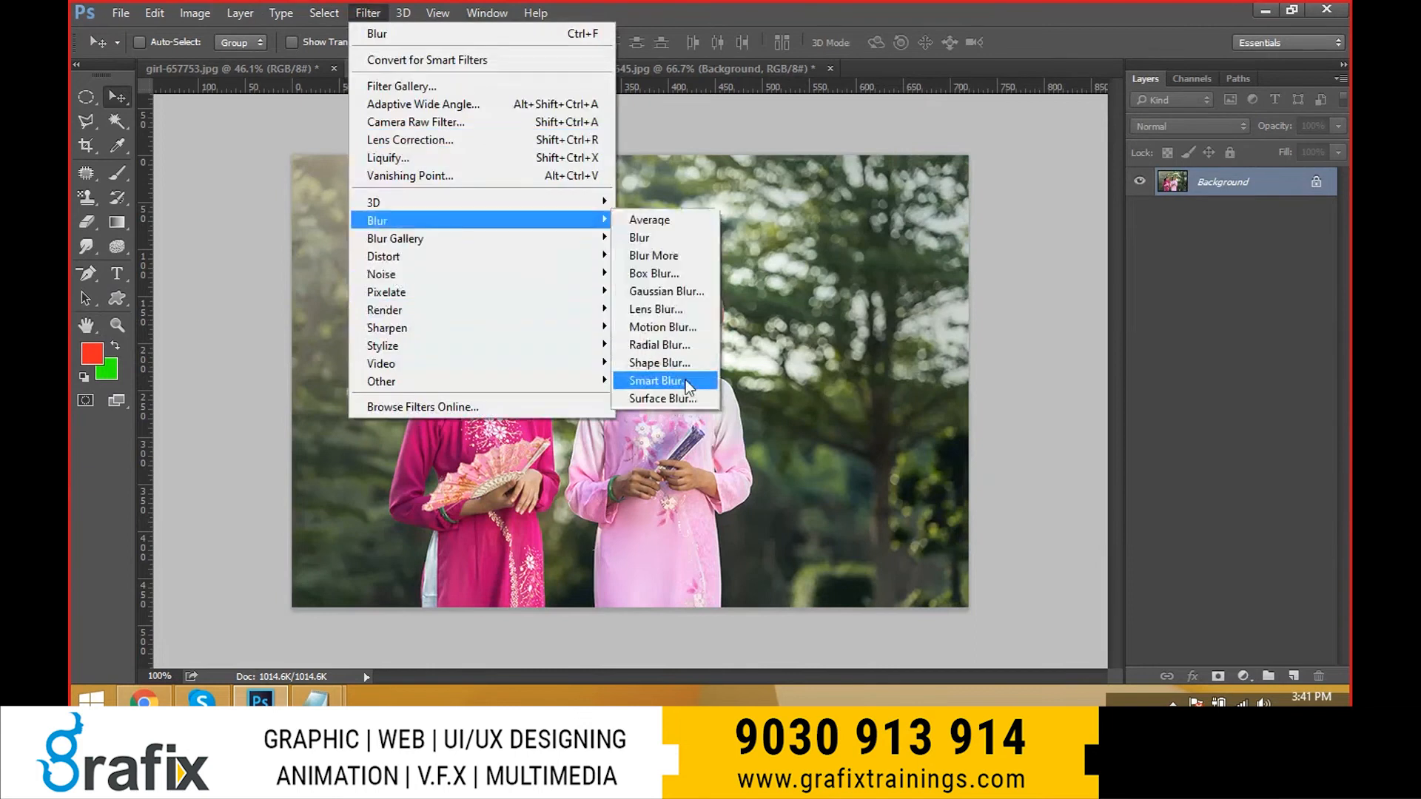
pyautogui.click(685, 380)
pyautogui.moveTo(730, 96); pyautogui.dragTo(939, 129)
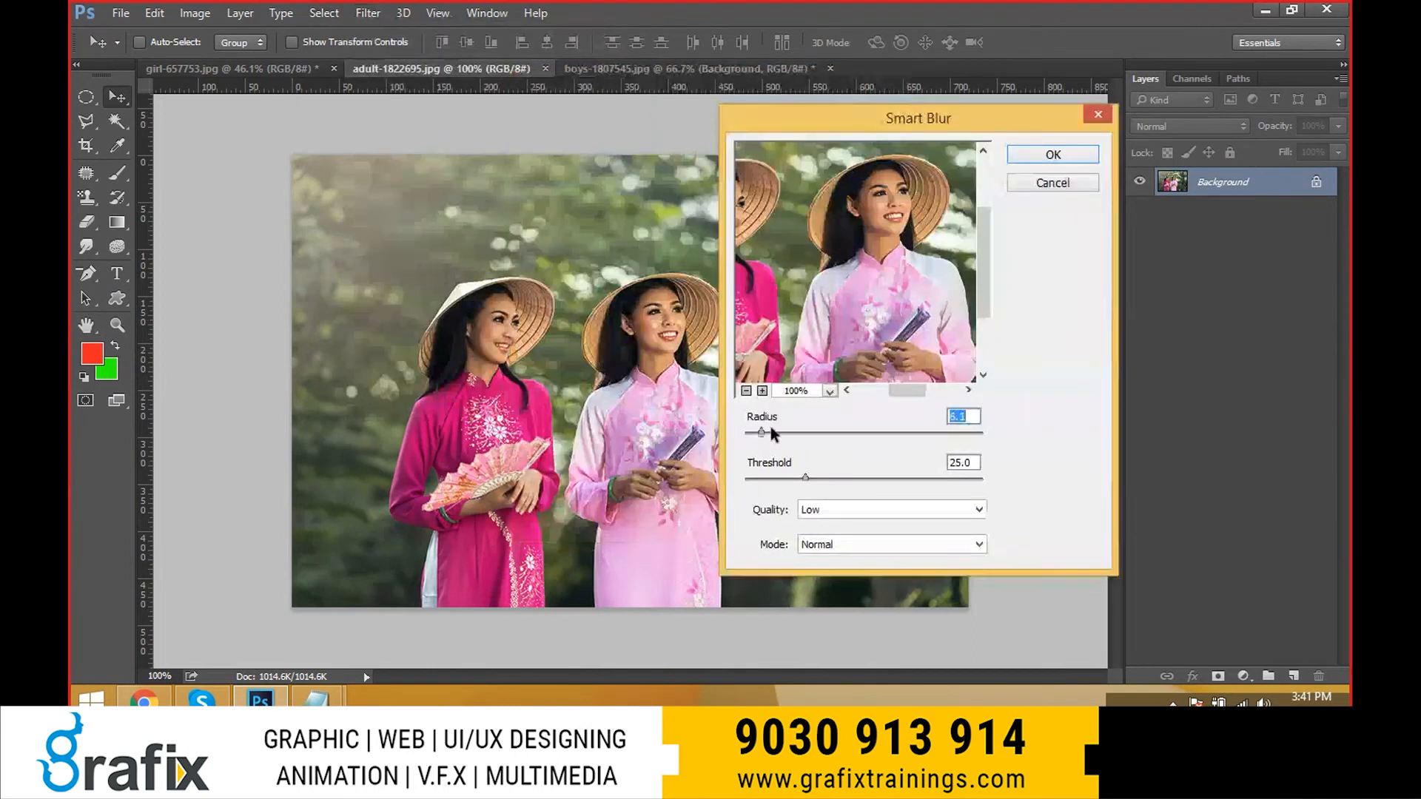
pyautogui.moveTo(770, 431); pyautogui.dragTo(827, 478)
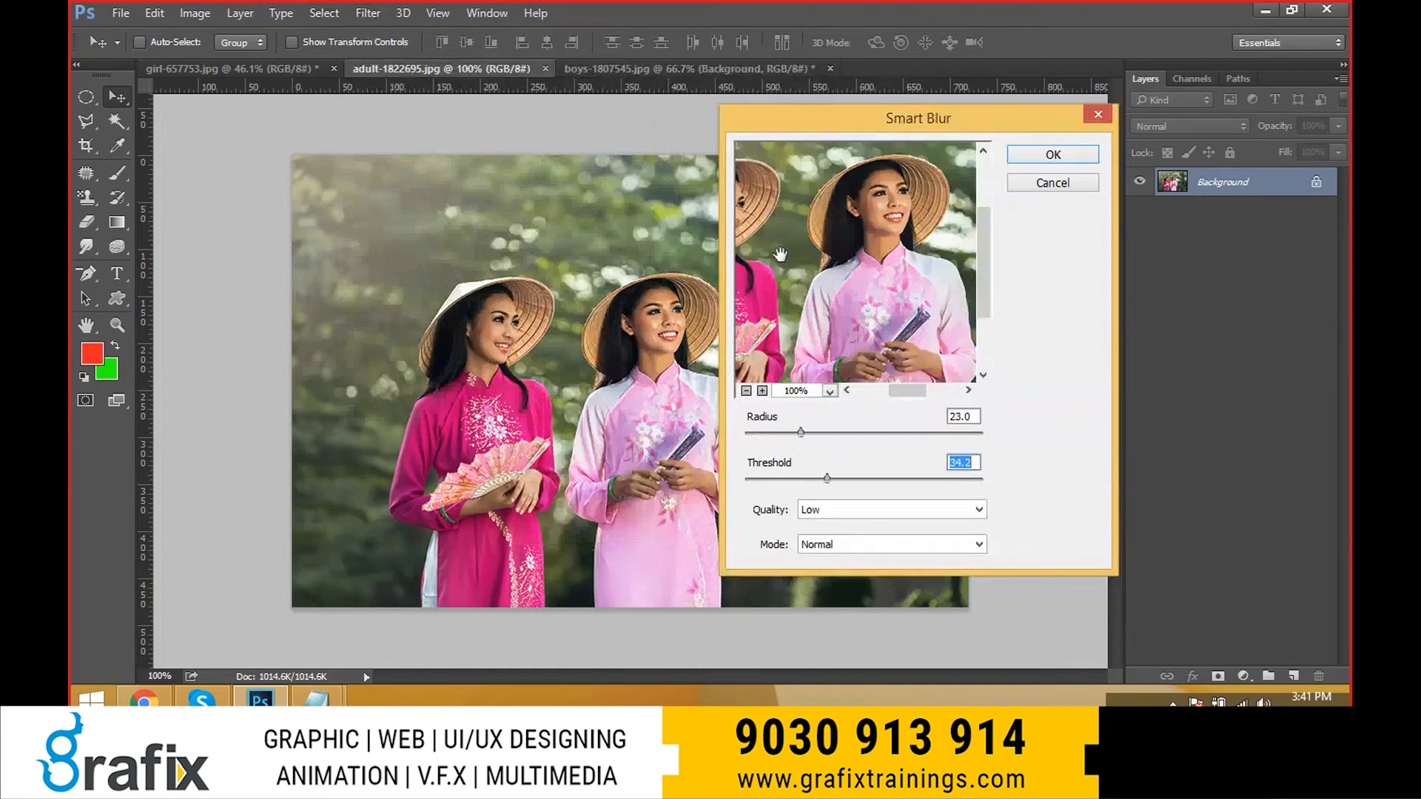
# - Check the face of the woman in dark pink at 300%, set radius 47.8 and threshold 7.7, and apply the Smart Blur
pyautogui.moveTo(780, 254); pyautogui.dragTo(832, 248)
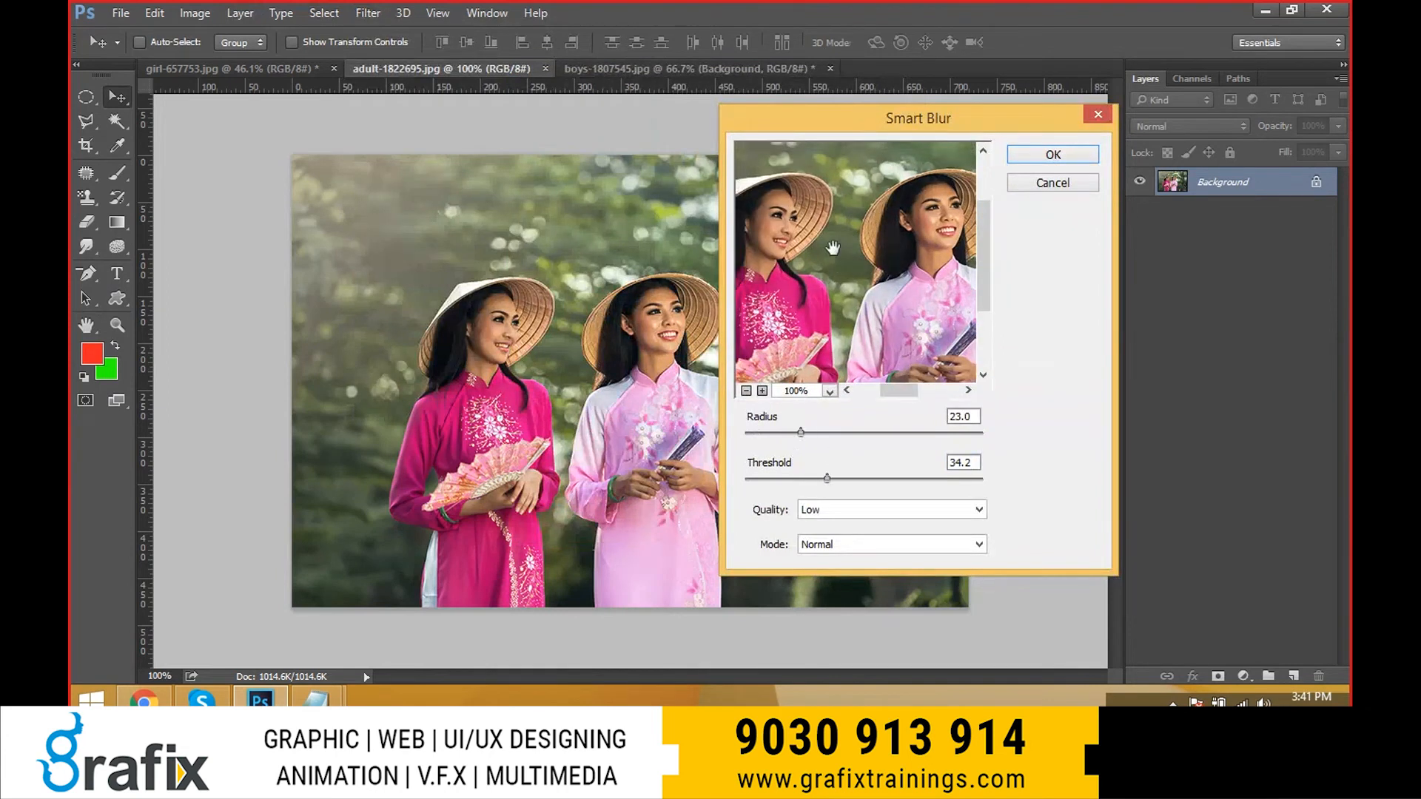
pyautogui.click(762, 390)
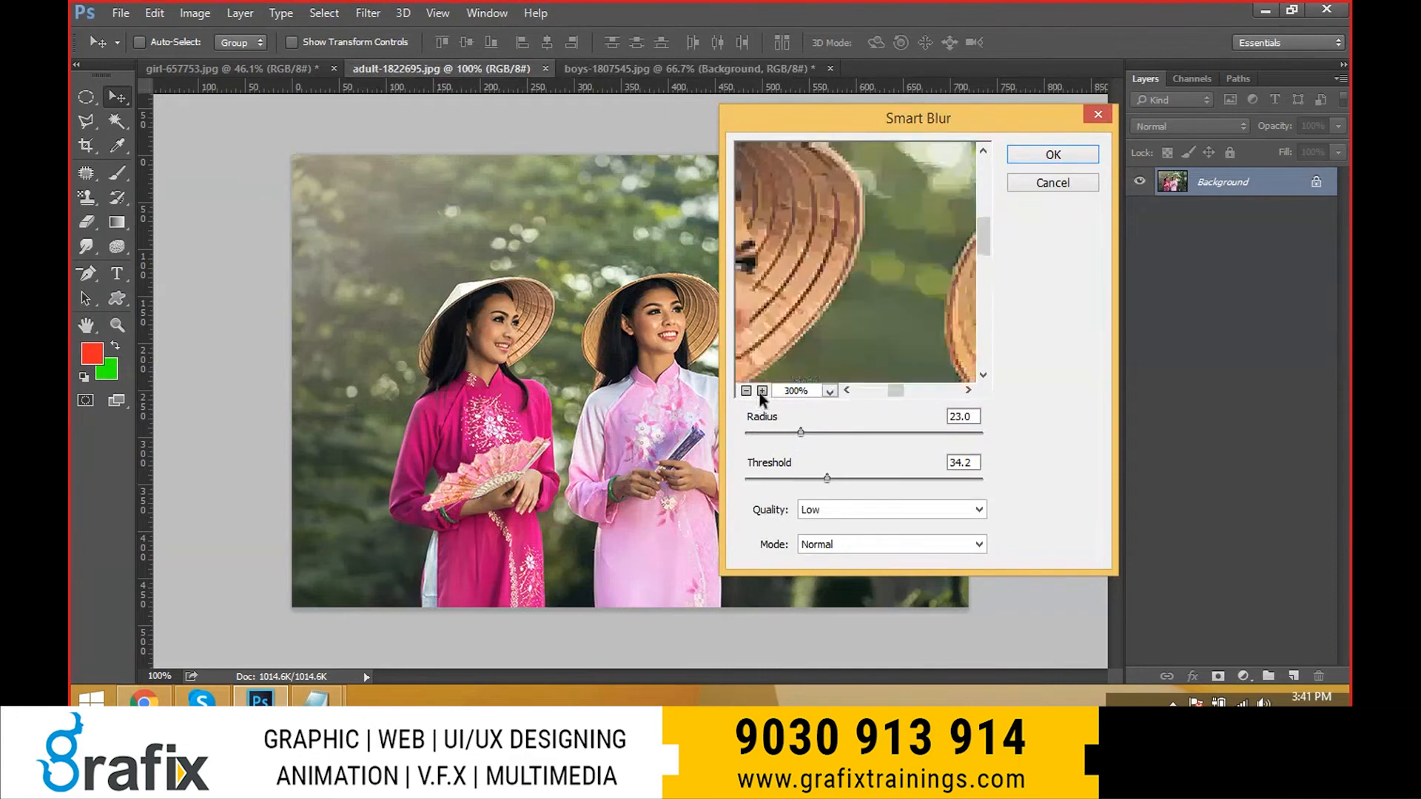
pyautogui.click(762, 390)
pyautogui.moveTo(827, 478); pyautogui.dragTo(774, 481)
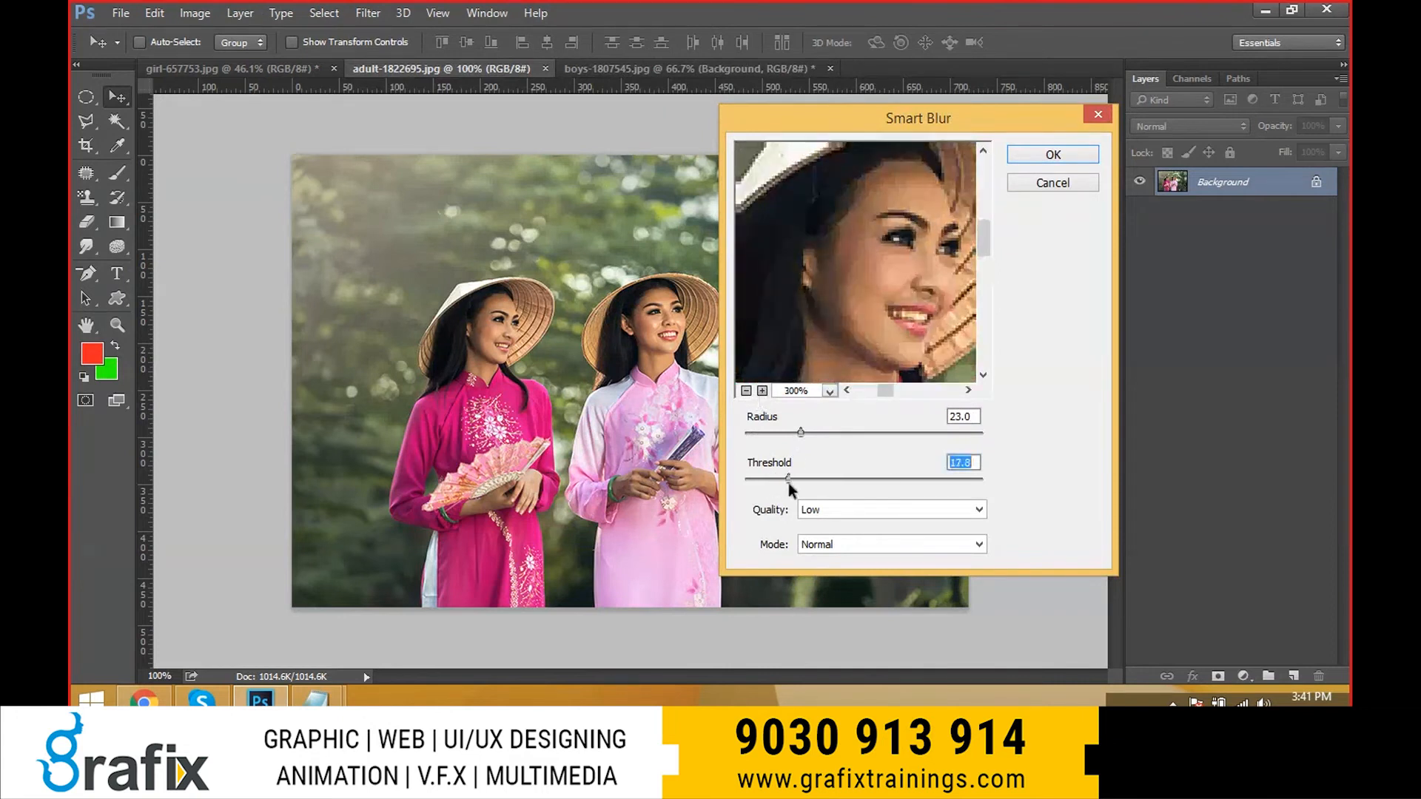
pyautogui.moveTo(800, 433); pyautogui.dragTo(858, 428)
pyautogui.moveTo(788, 478); pyautogui.dragTo(764, 479)
pyautogui.click(746, 391)
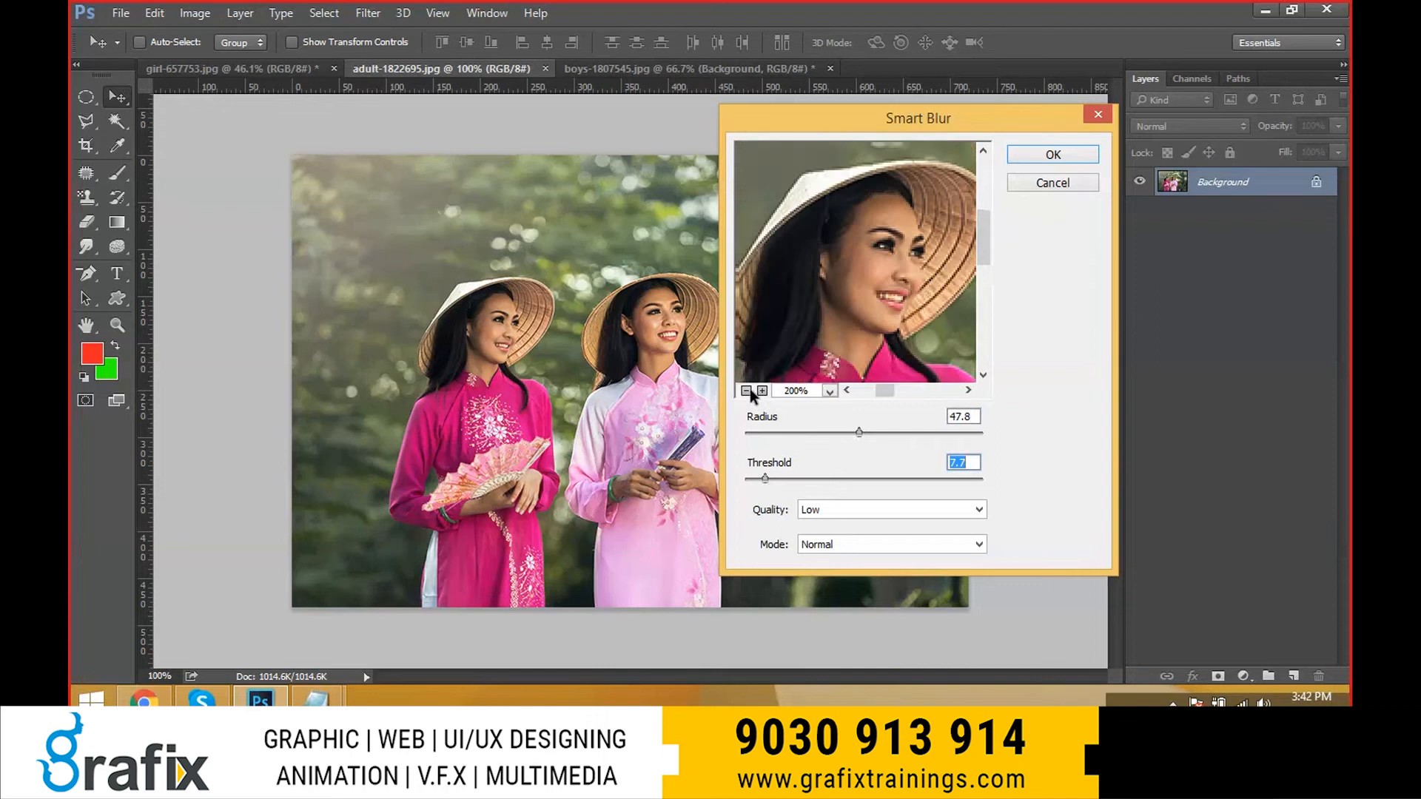
pyautogui.click(747, 390)
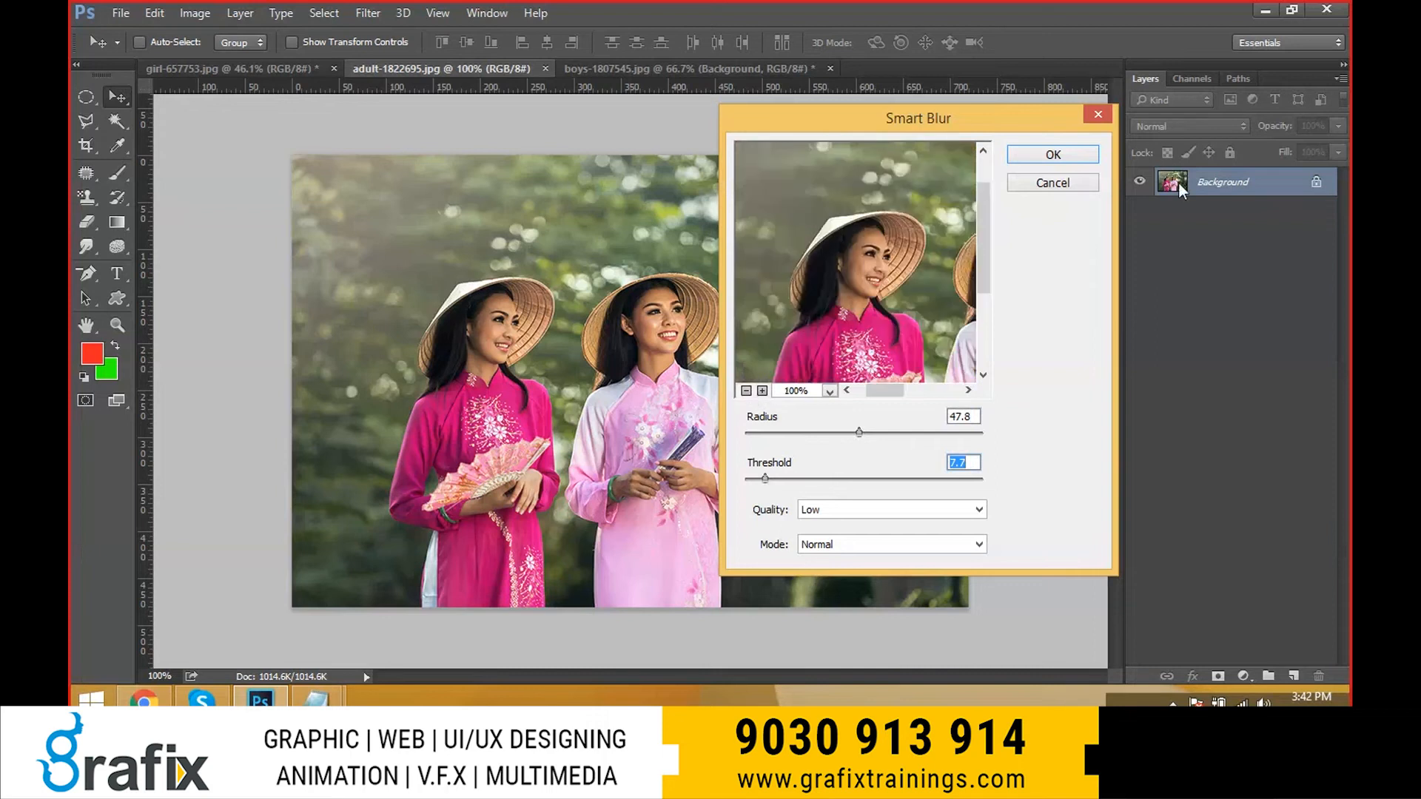
pyautogui.click(1077, 151)
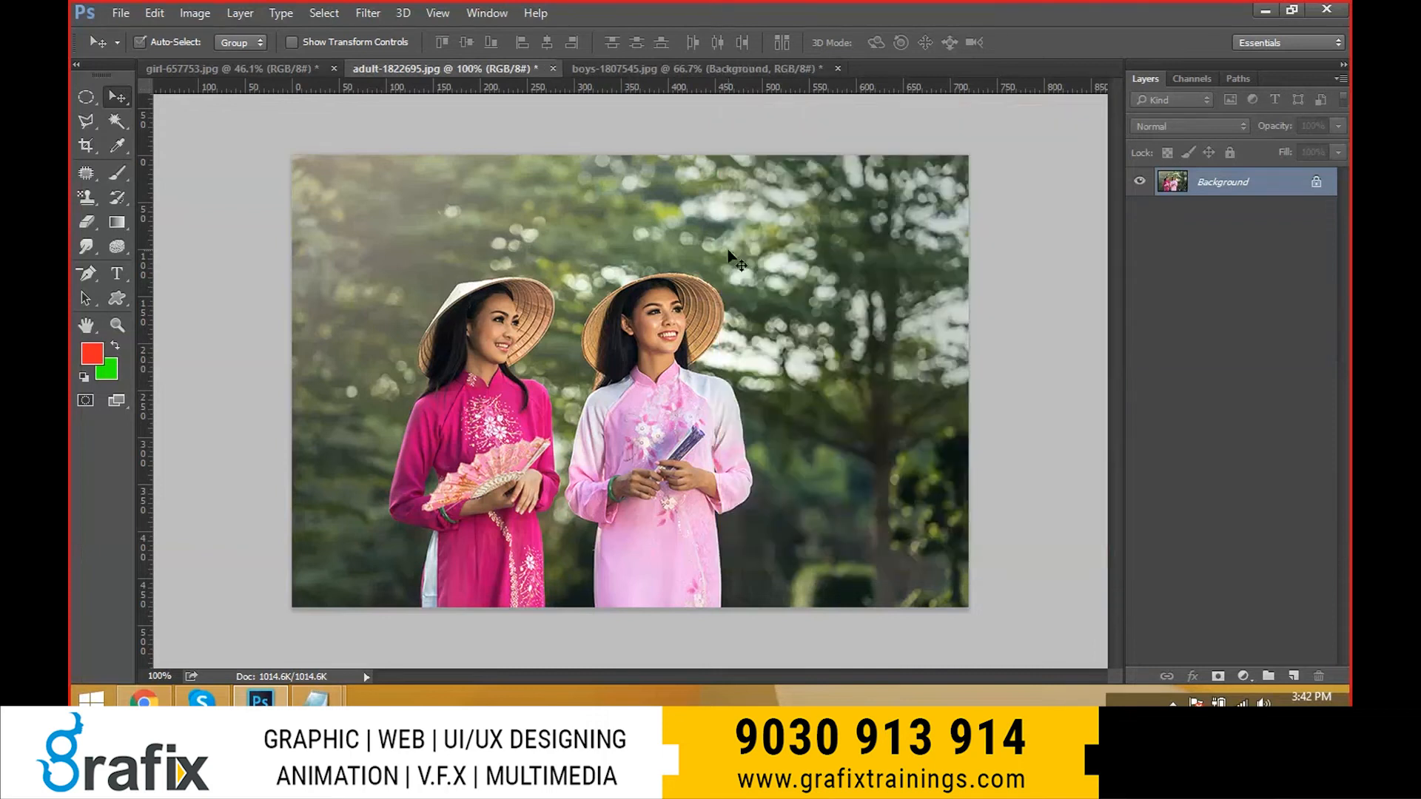
# - Apply a Surface Blur with radius 3 pixels and threshold 15 levels to the photo, checking the face of the woman in dark pink
pyautogui.click(359, 11)
pyautogui.moveTo(393, 216)
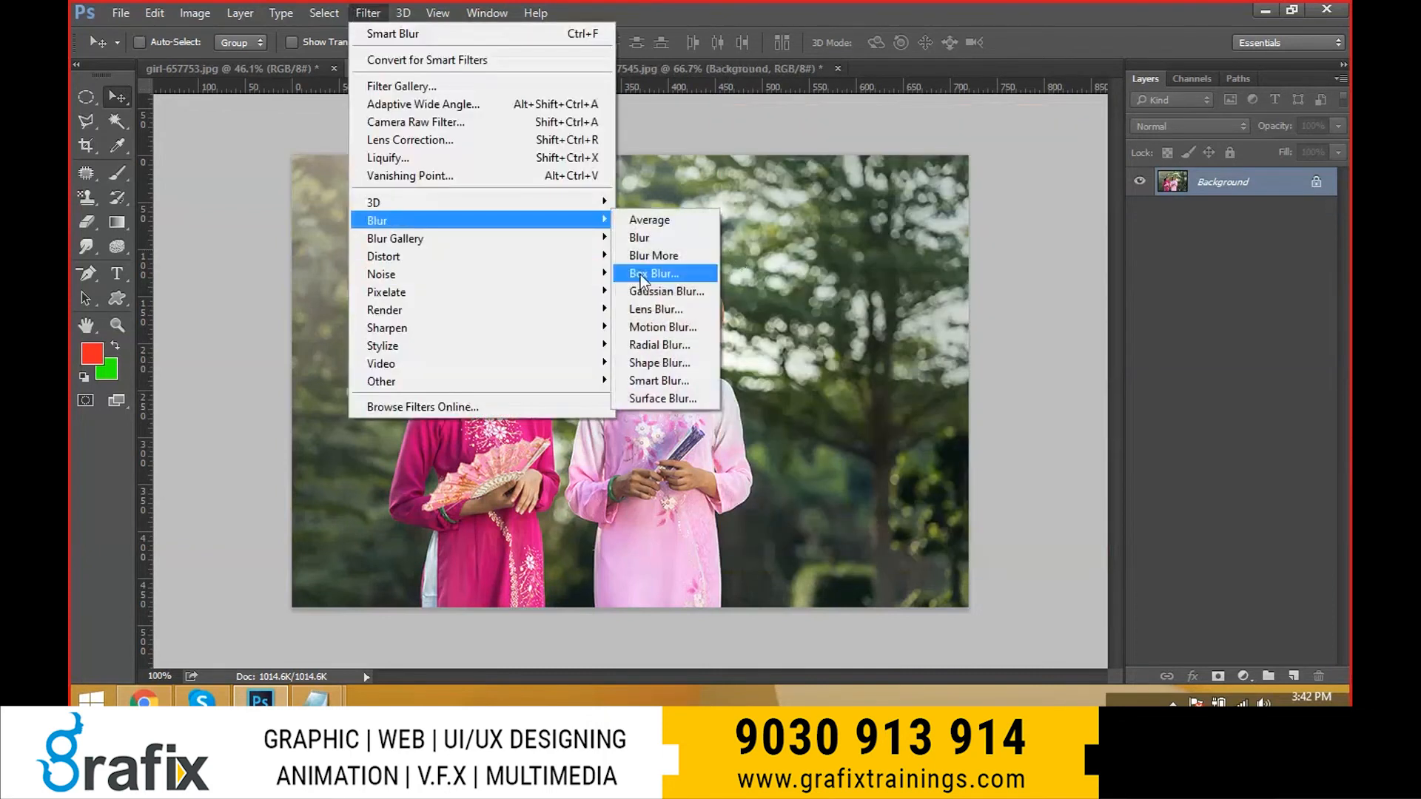
pyautogui.click(649, 404)
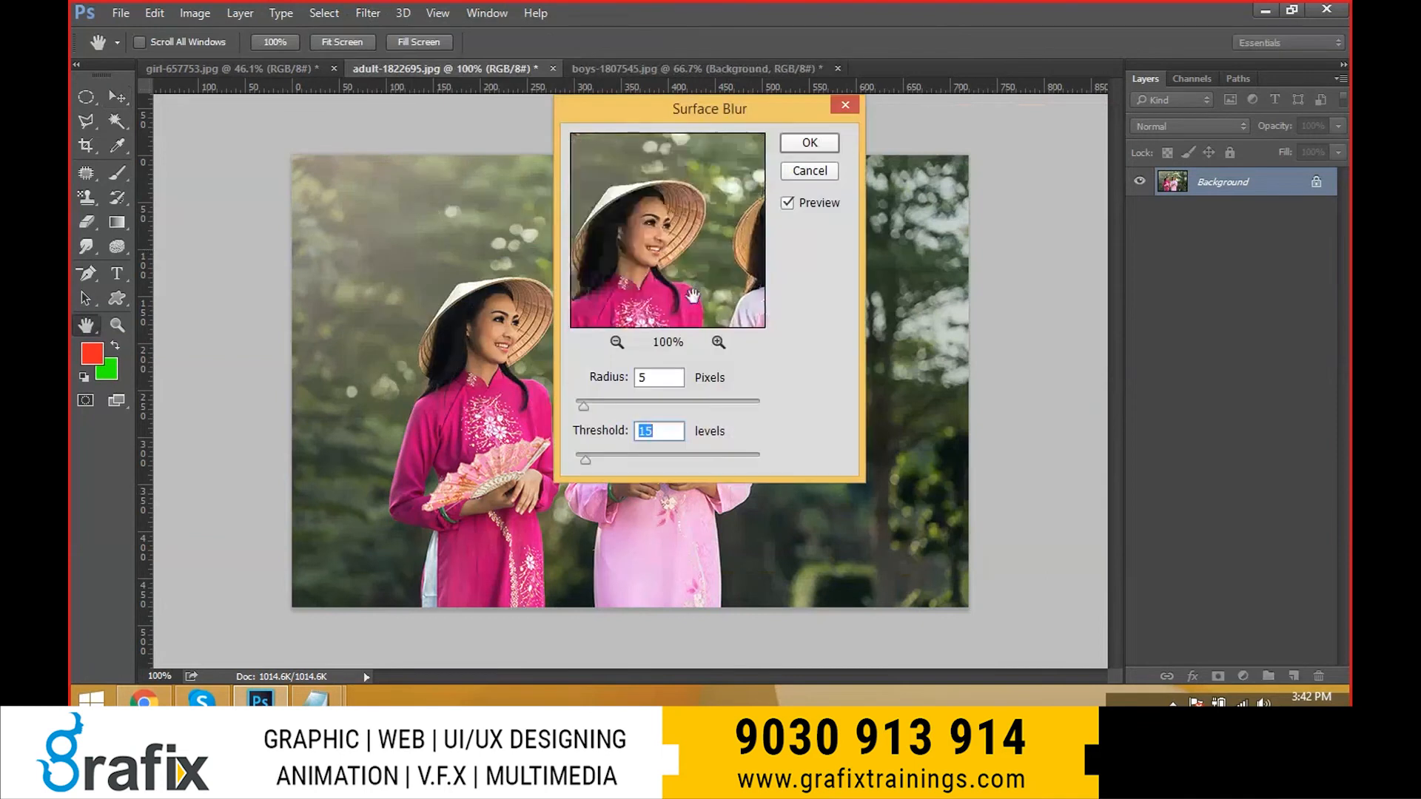
pyautogui.click(717, 344)
pyautogui.click(717, 344)
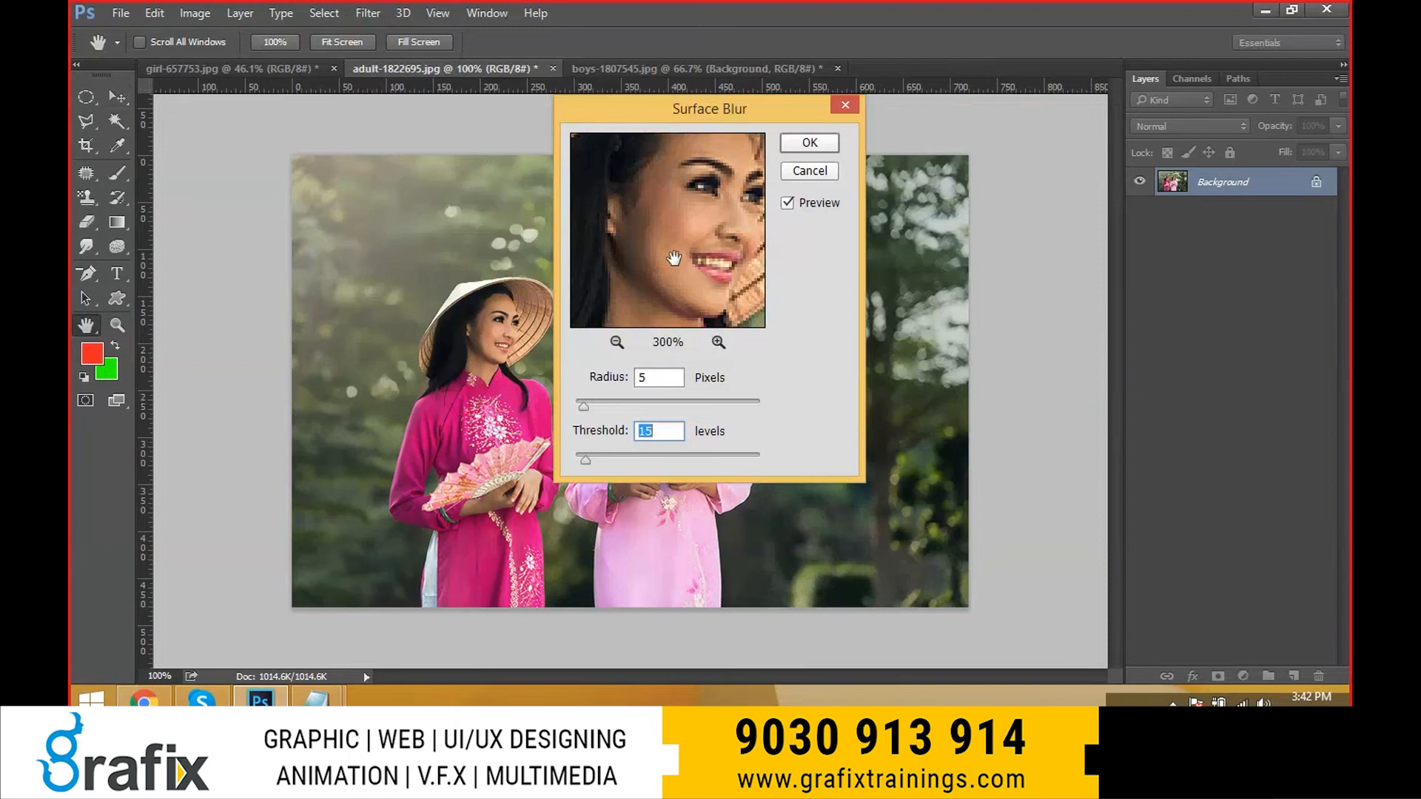
pyautogui.moveTo(674, 258)
pyautogui.mouseDown()
pyautogui.moveTo(617, 279)
pyautogui.moveTo(675, 273)
pyautogui.mouseUp()
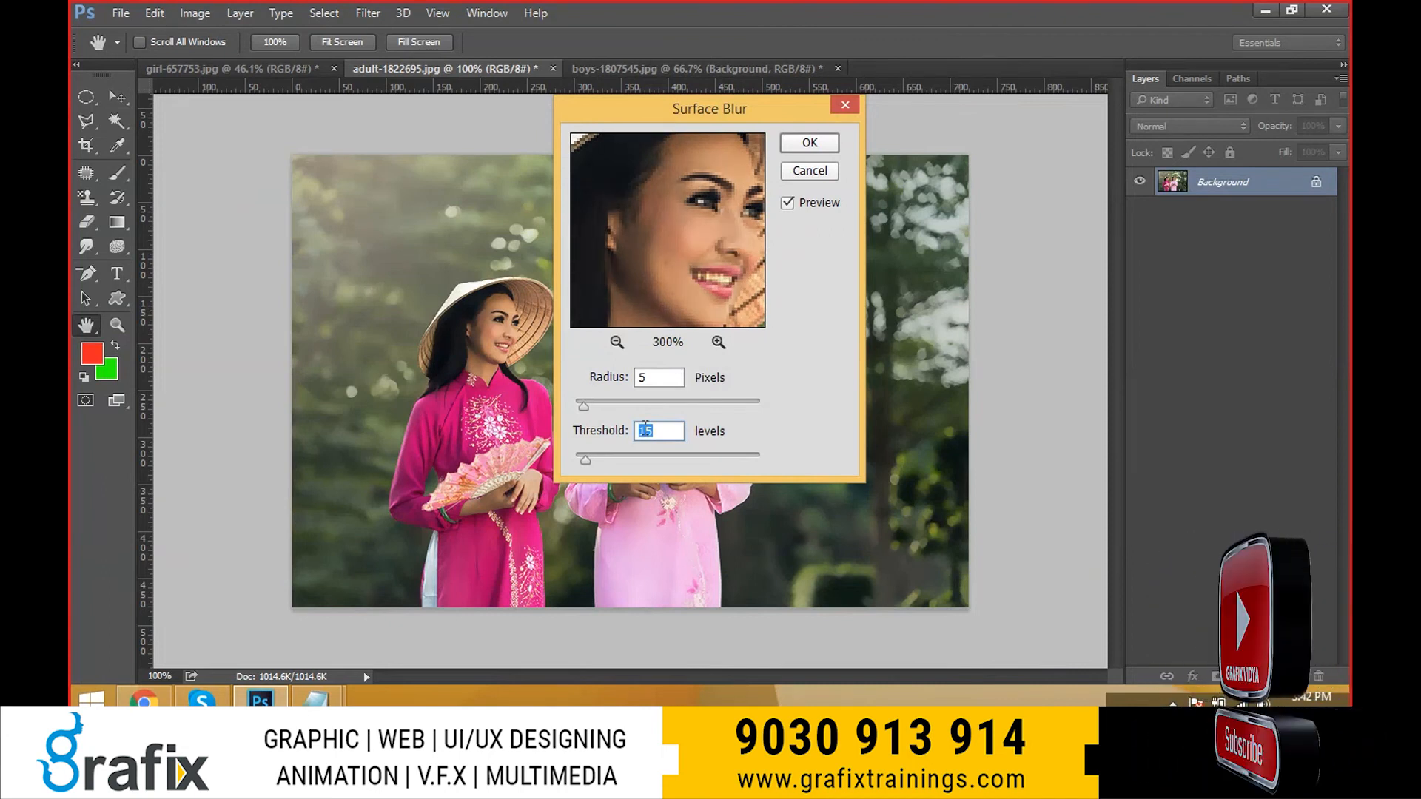
pyautogui.moveTo(584, 403); pyautogui.dragTo(579, 402)
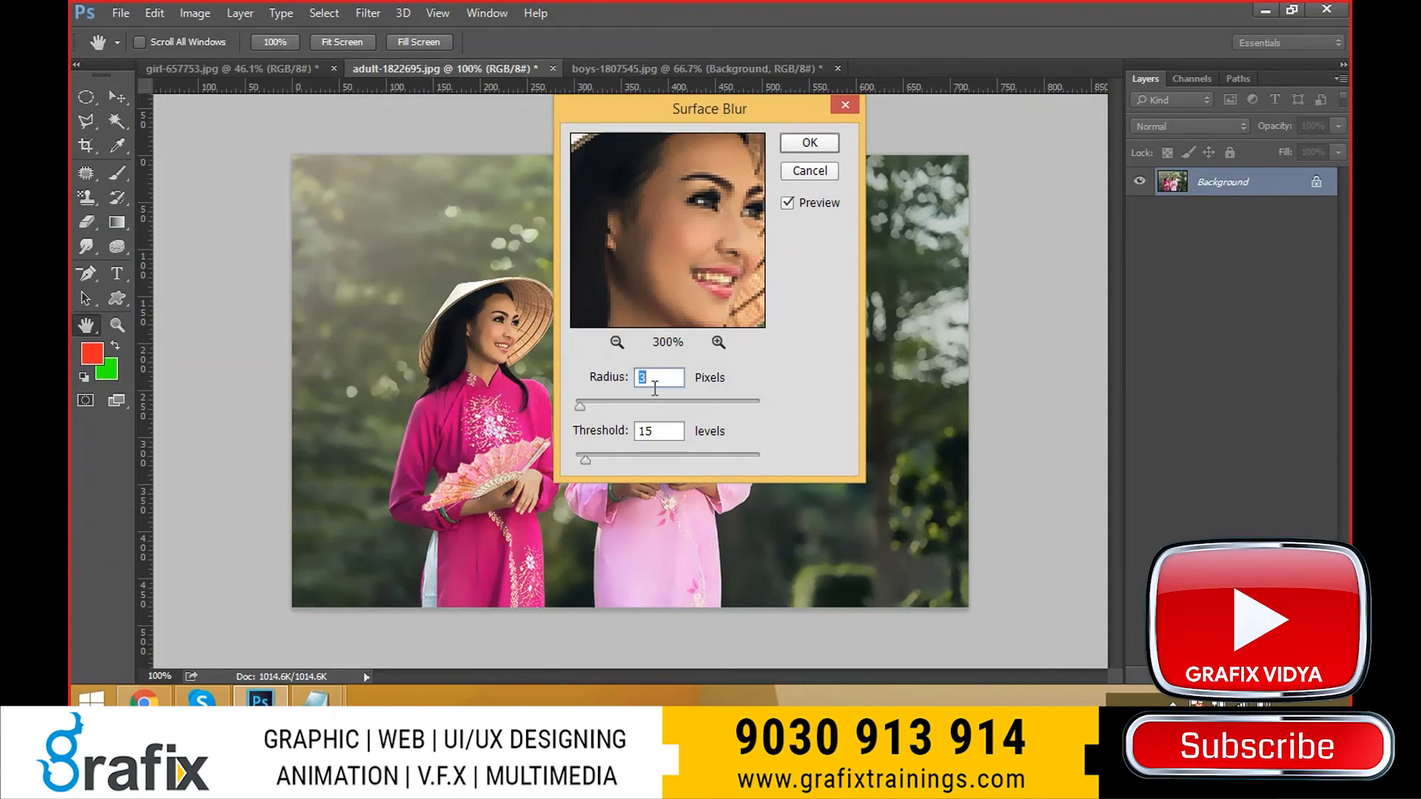
pyautogui.click(808, 144)
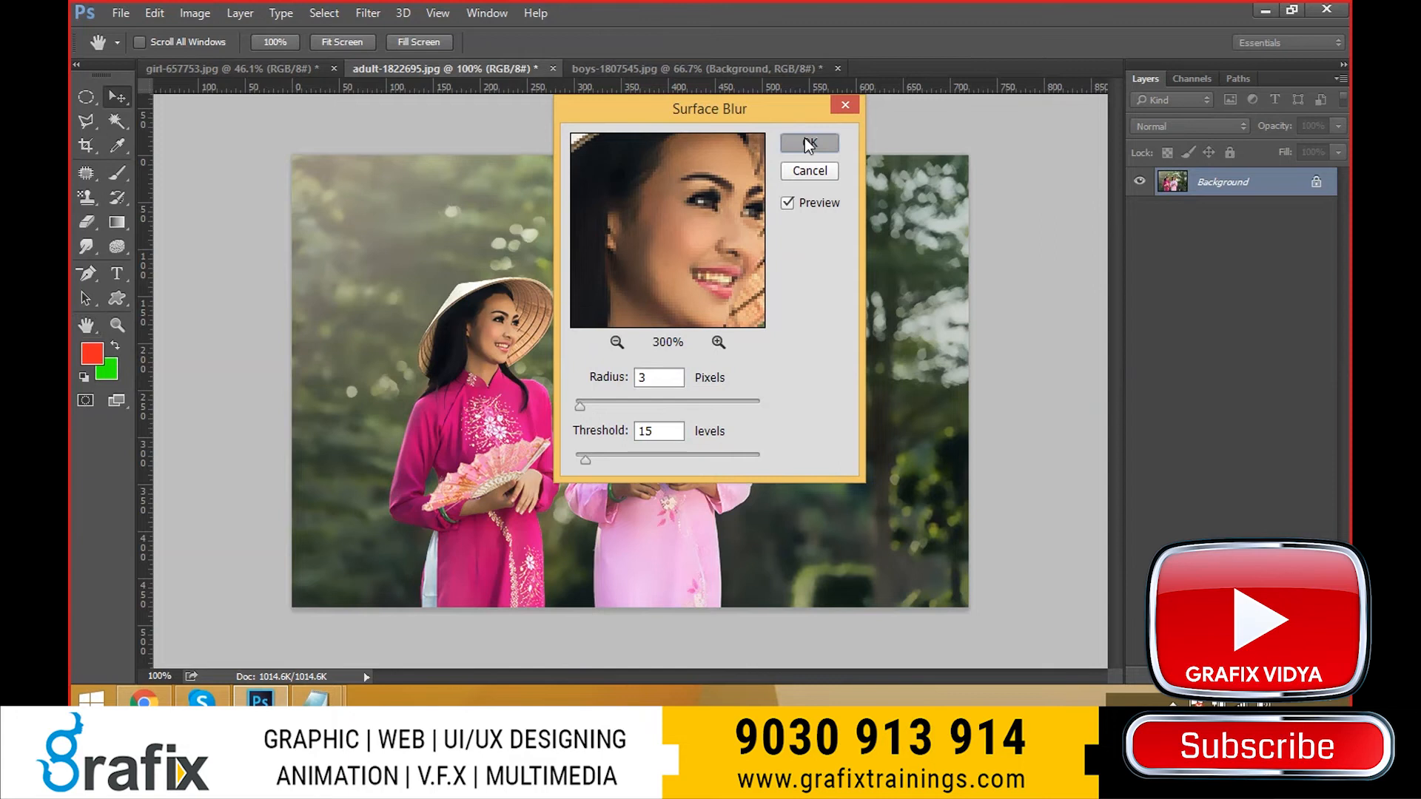
pyautogui.click(532, 330)
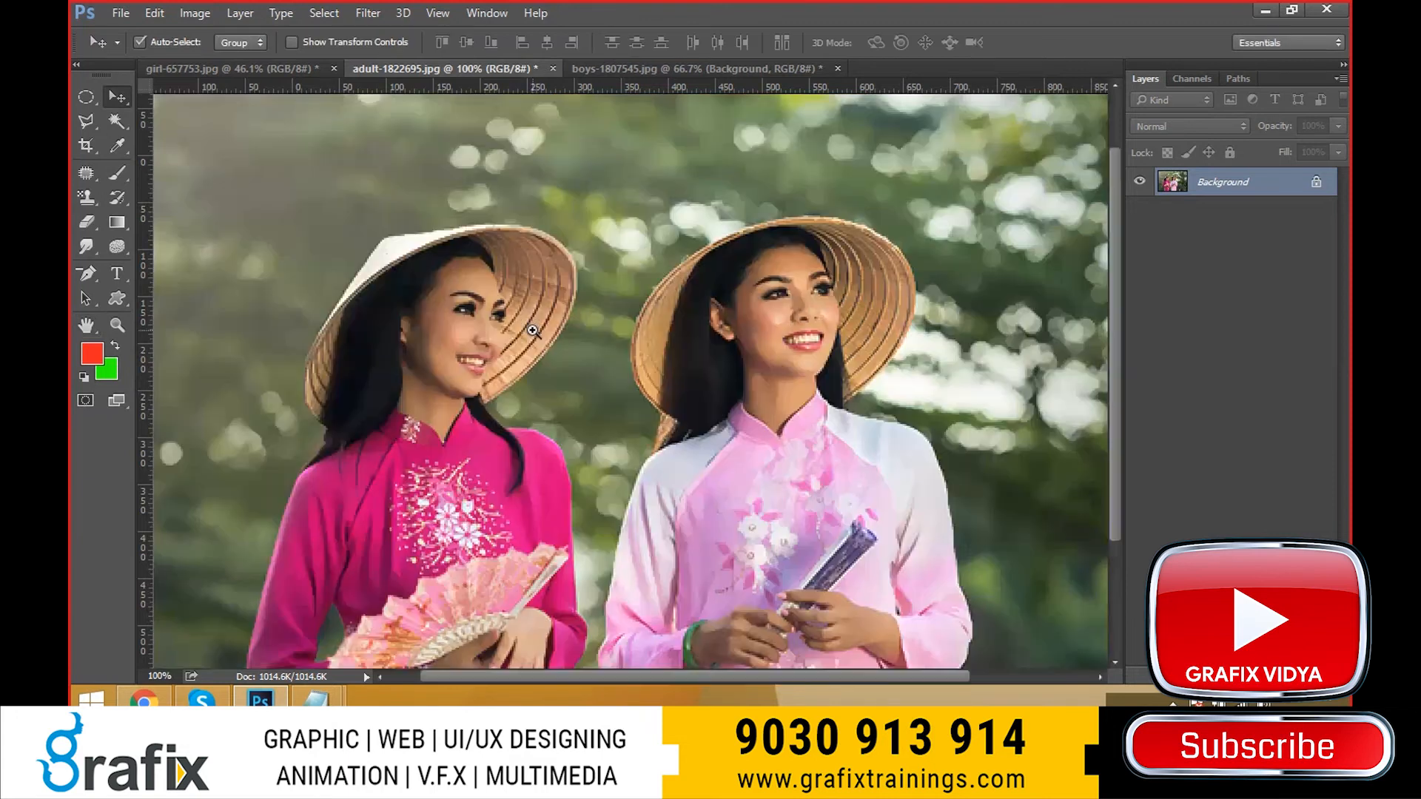
pyautogui.hotkey('ctrl', '+')
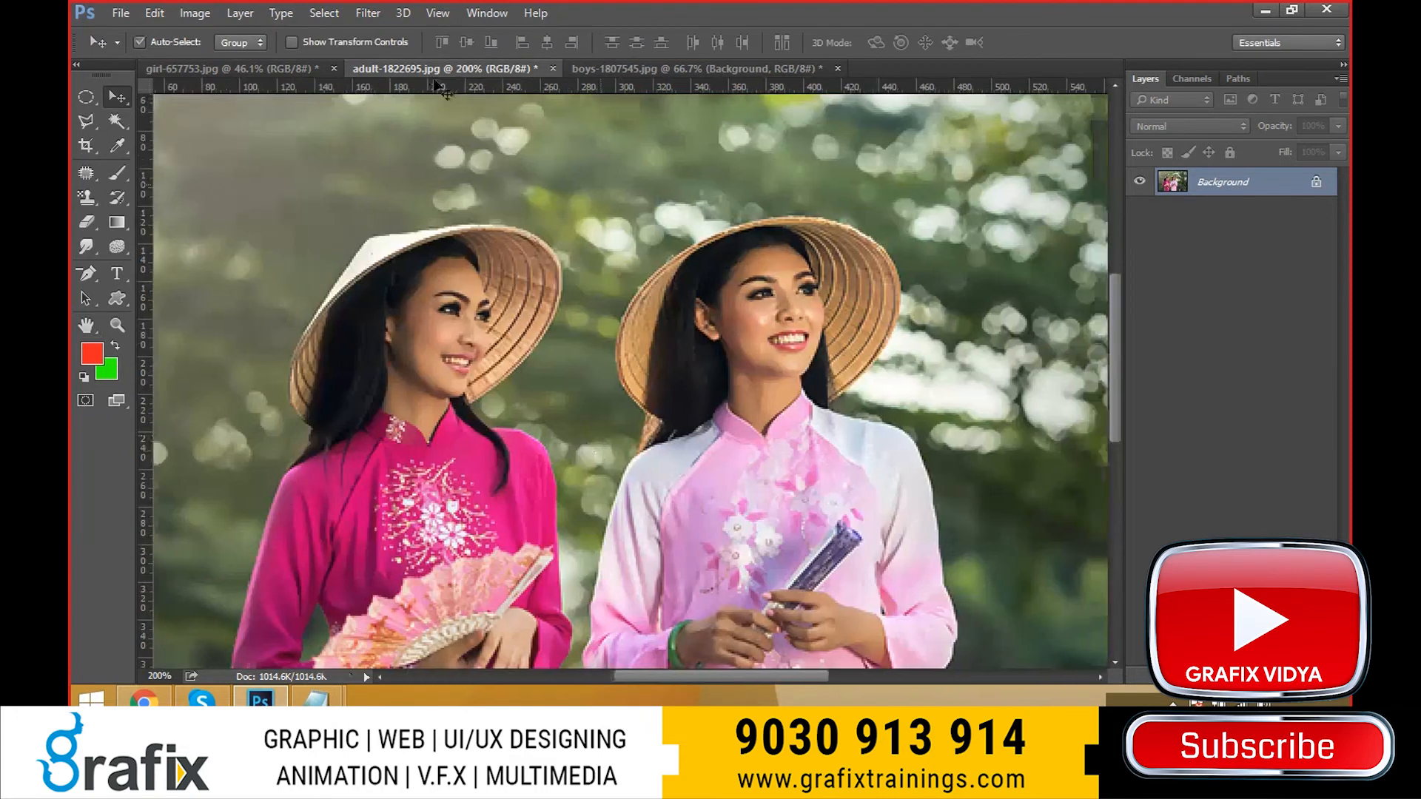
pyautogui.scroll(-1, 442, 88)
pyautogui.click(368, 13)
pyautogui.moveTo(377, 220)
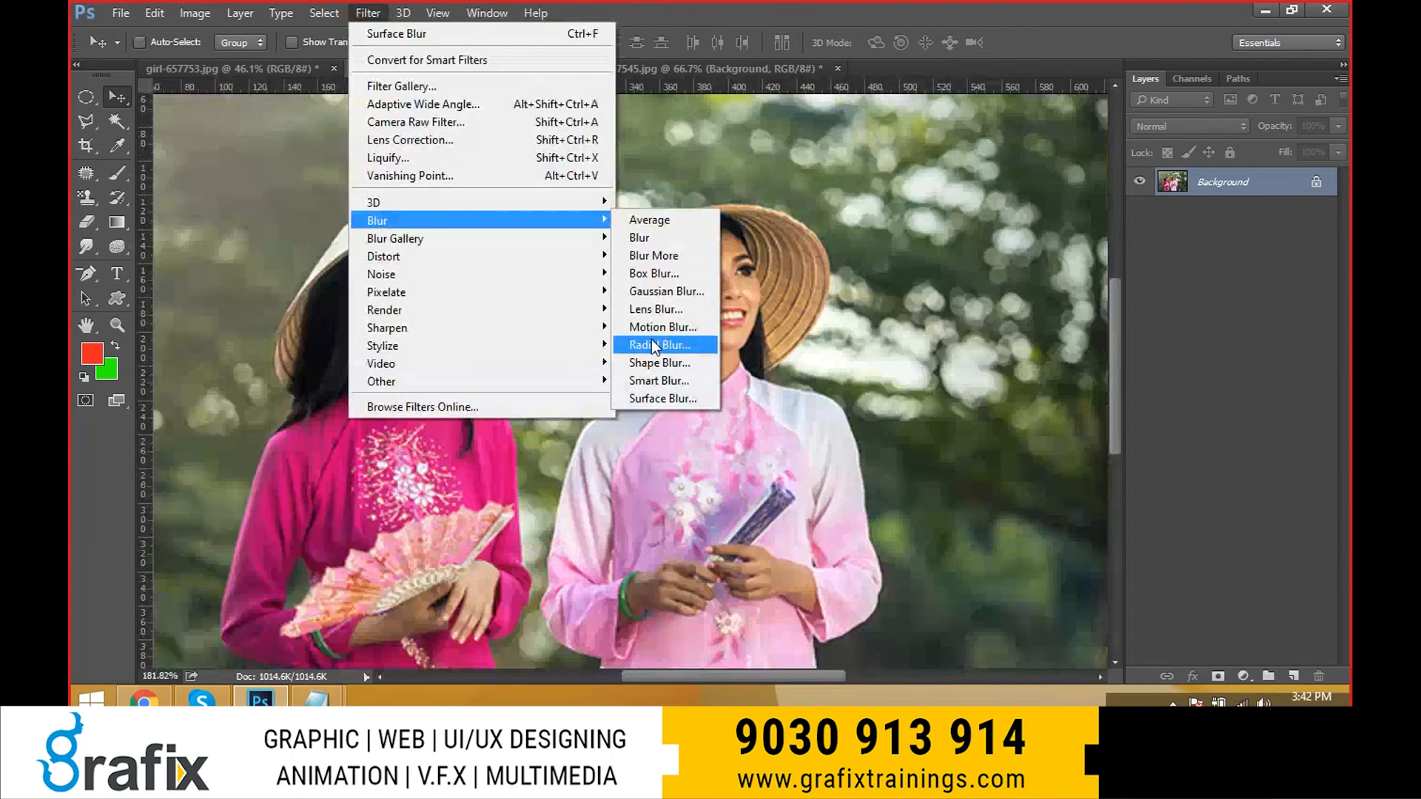
pyautogui.click(842, 186)
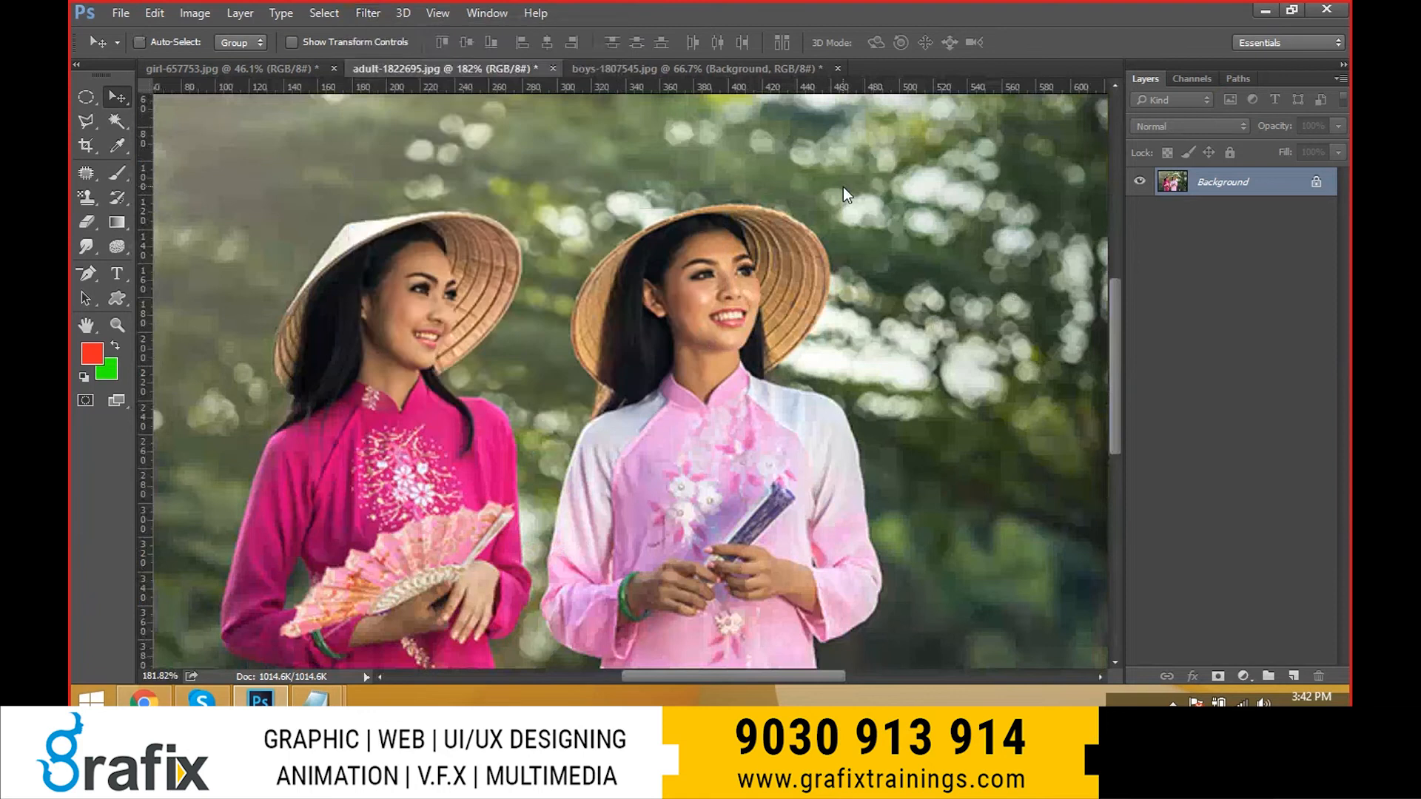
pyautogui.click(386, 9)
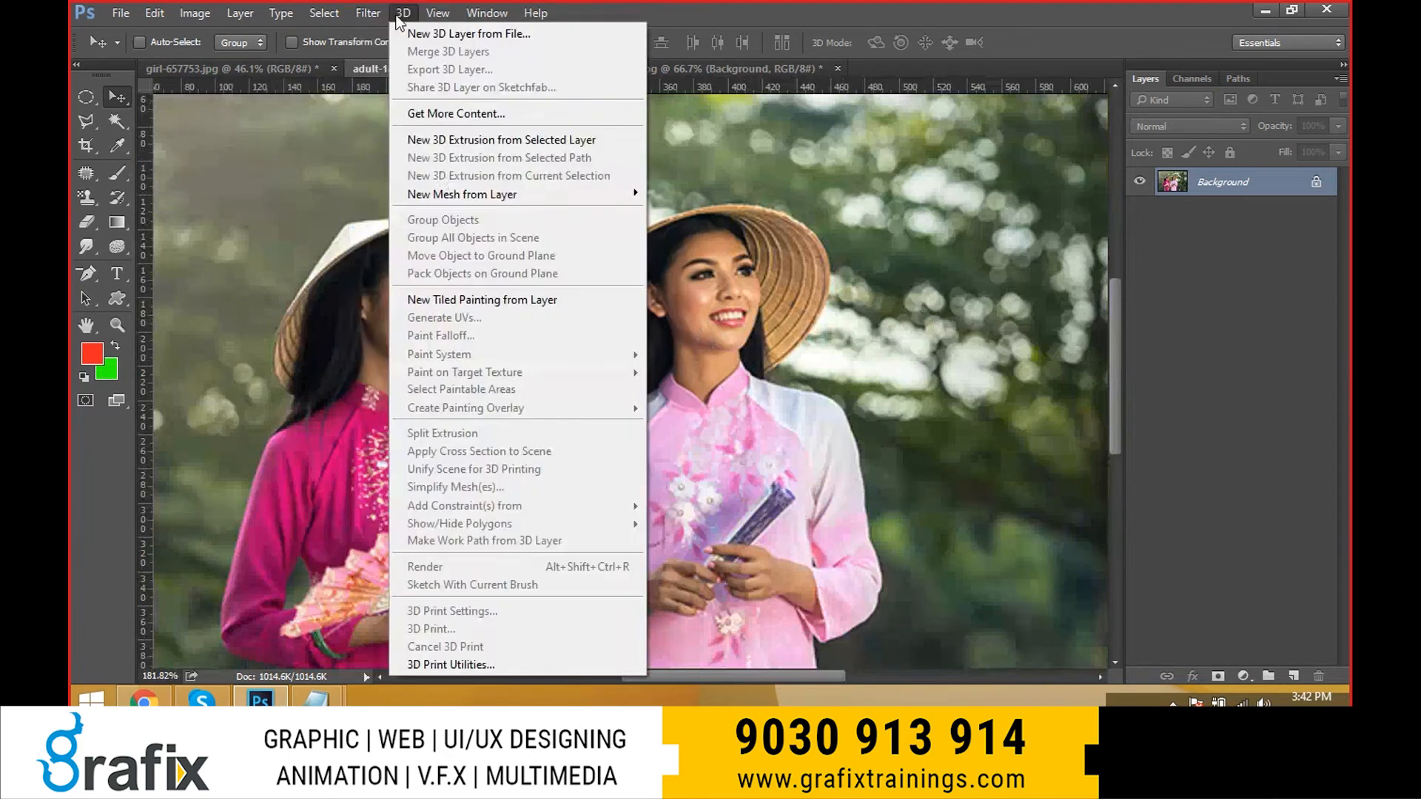
pyautogui.moveTo(563, 220)
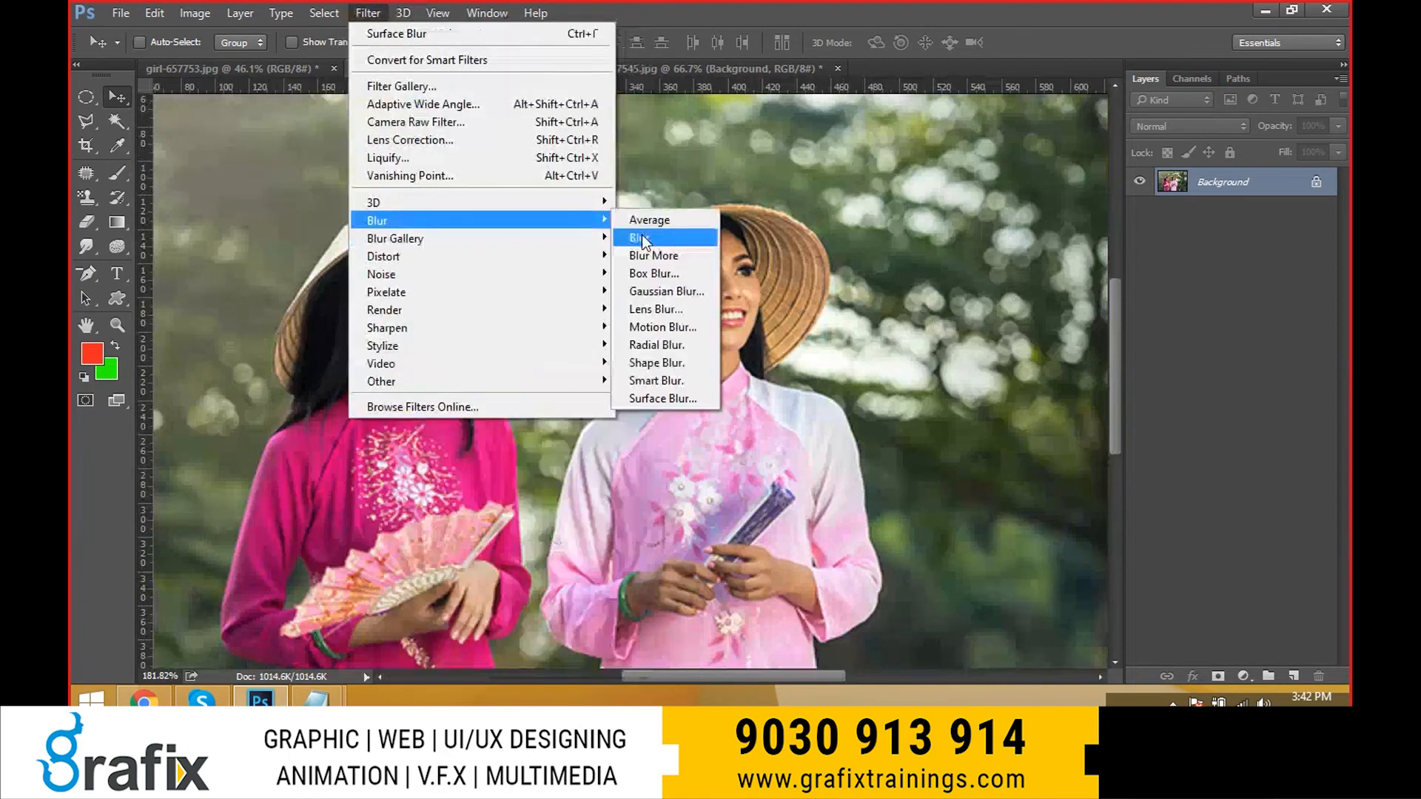
pyautogui.click(660, 351)
pyautogui.press('Escape')
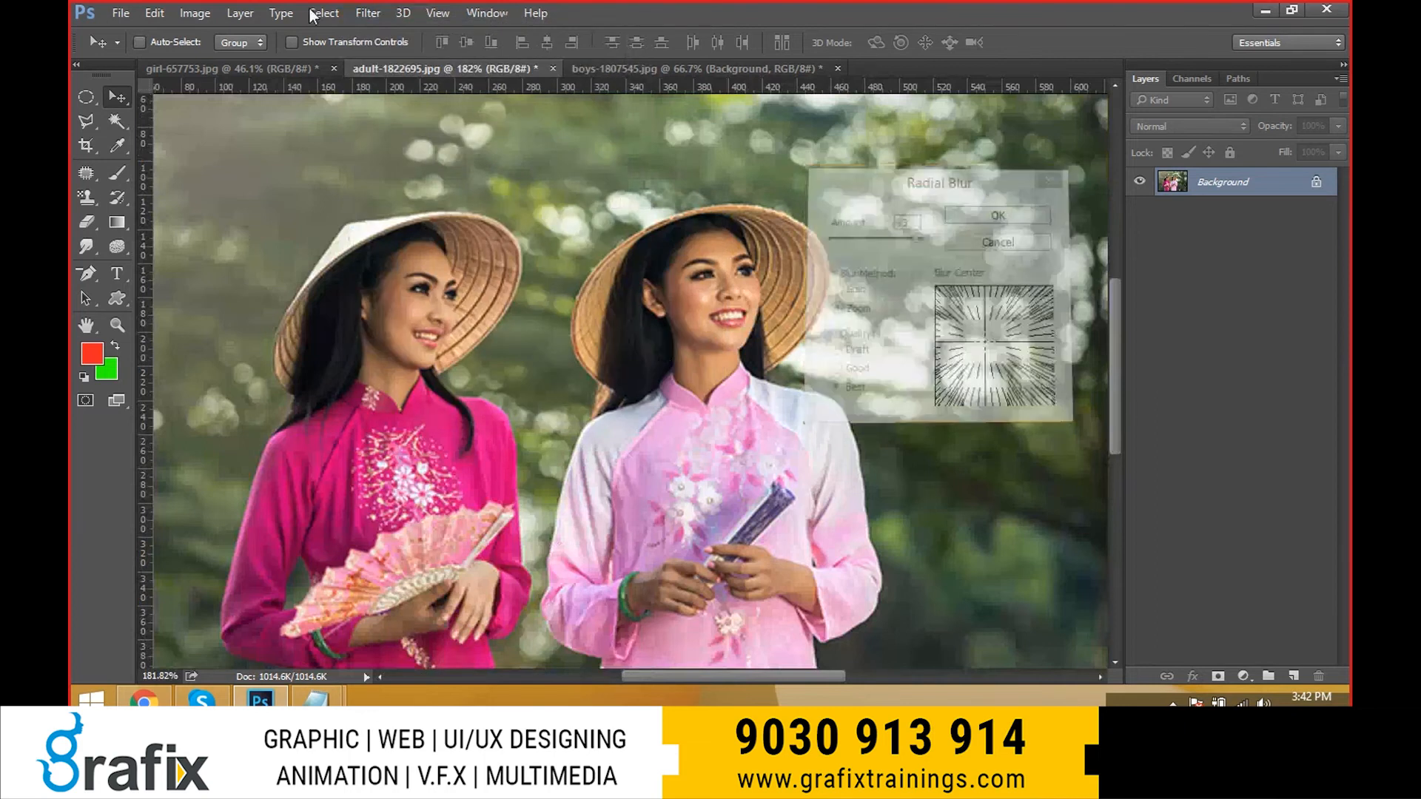
# - Start a Field Blur on the photo, add a second pin on the woman in dark pink and raise its blur to 400 px
pyautogui.click(368, 12)
pyautogui.moveTo(416, 238)
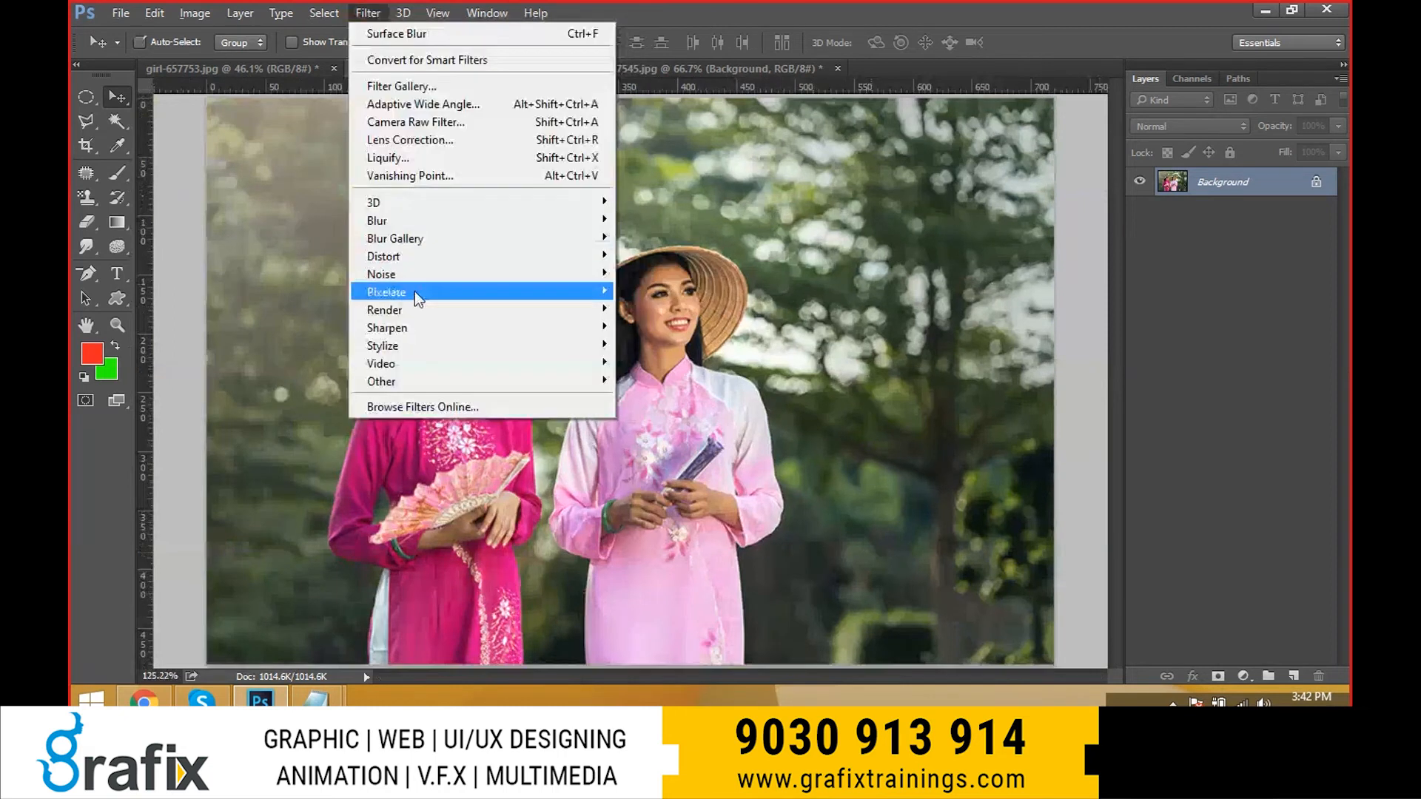
pyautogui.moveTo(424, 235)
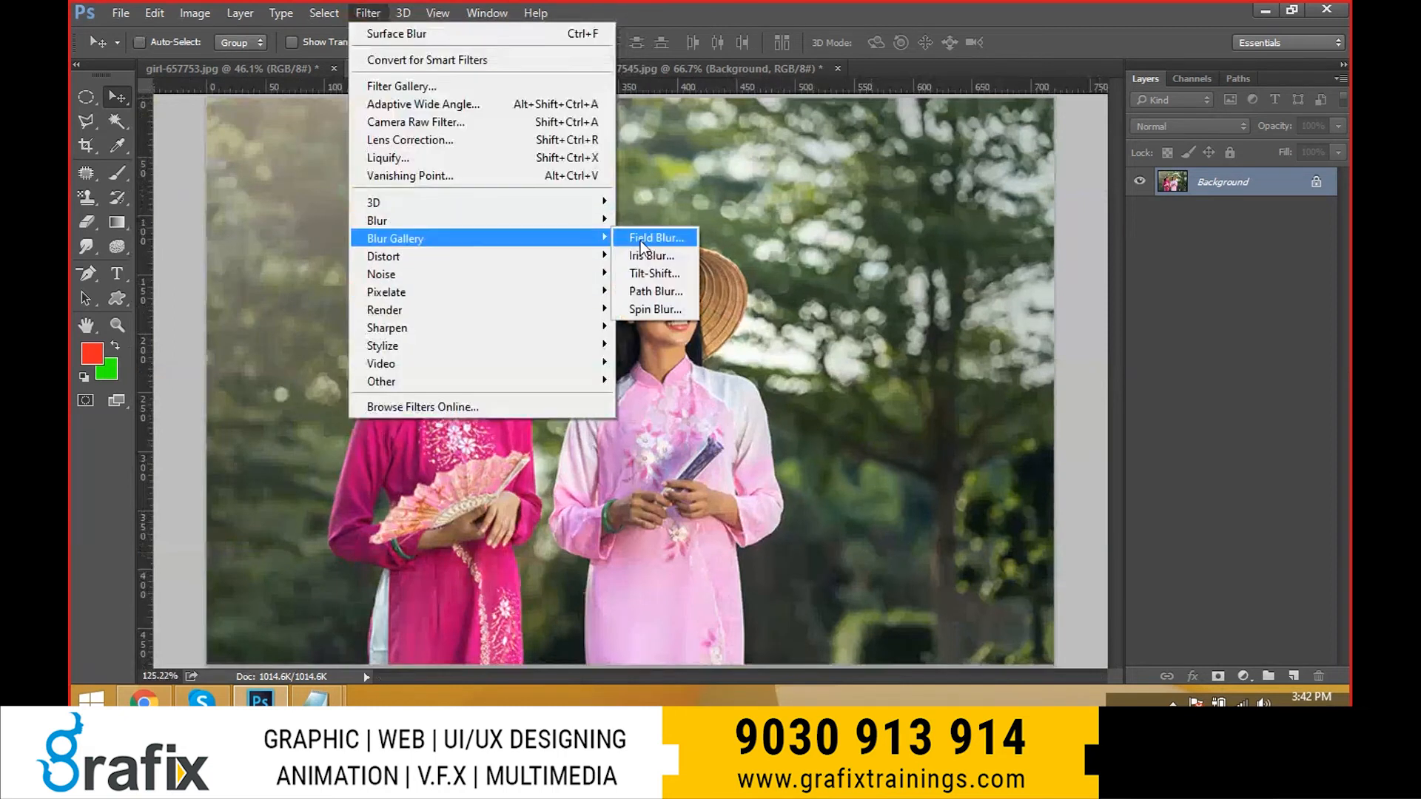
pyautogui.click(641, 239)
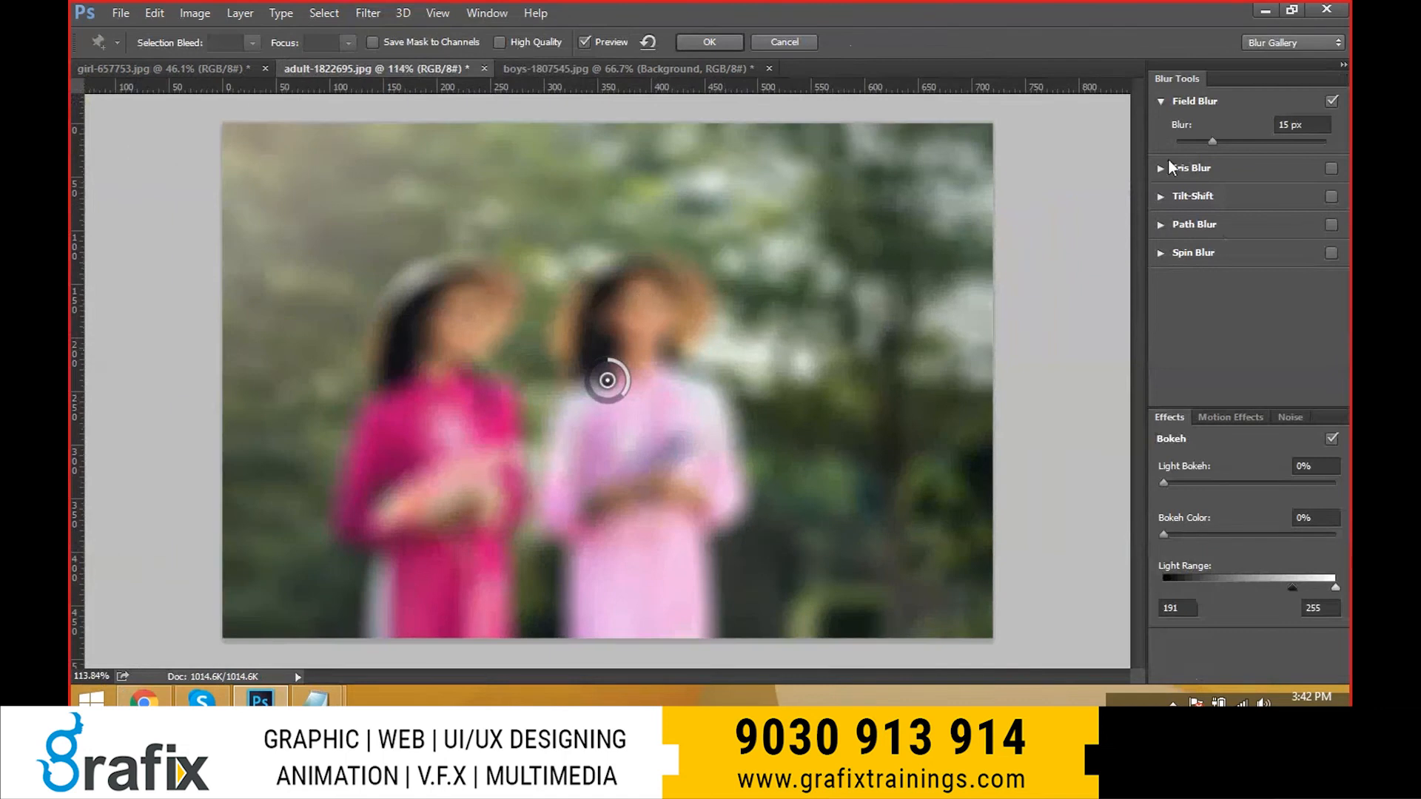
pyautogui.click(473, 455)
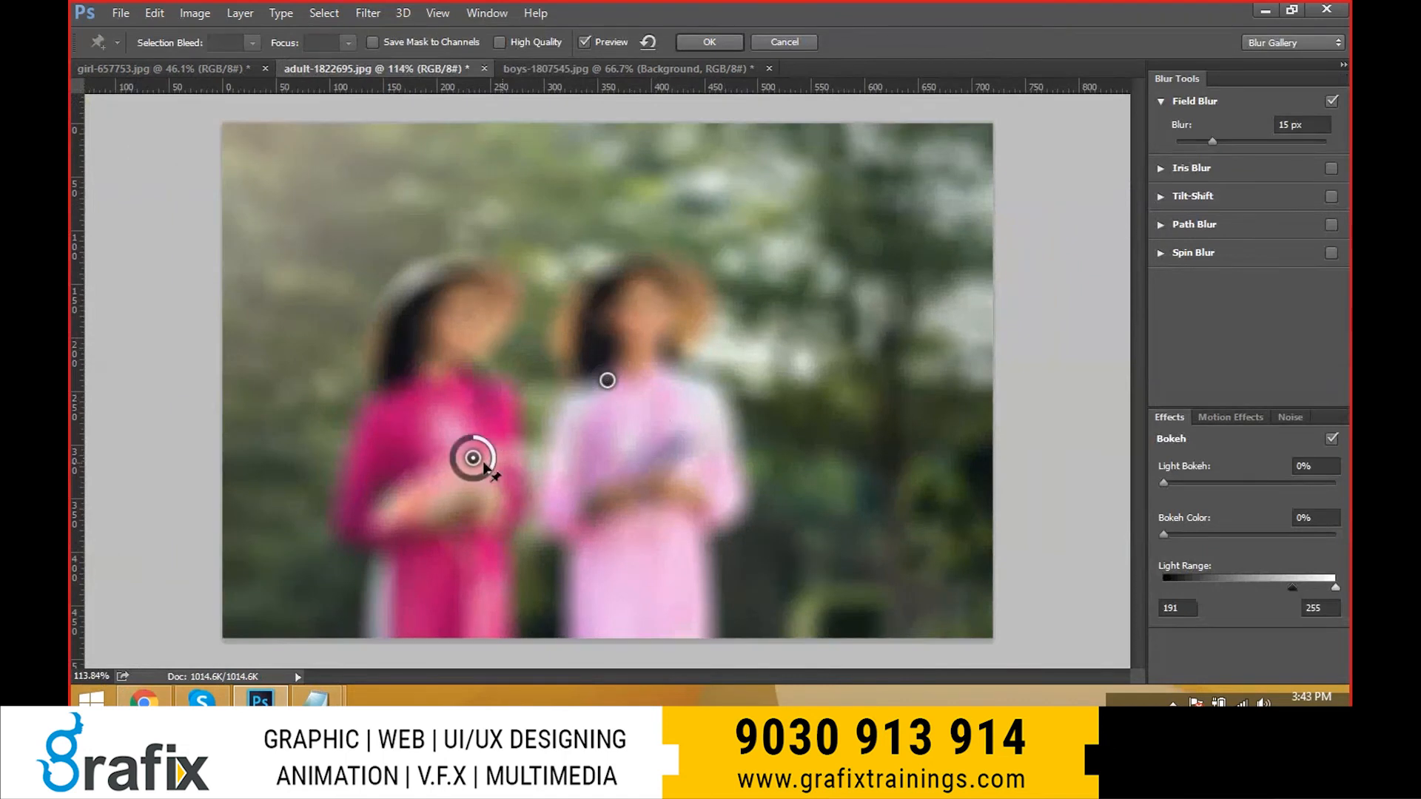
pyautogui.moveTo(473, 455); pyautogui.dragTo(535, 346)
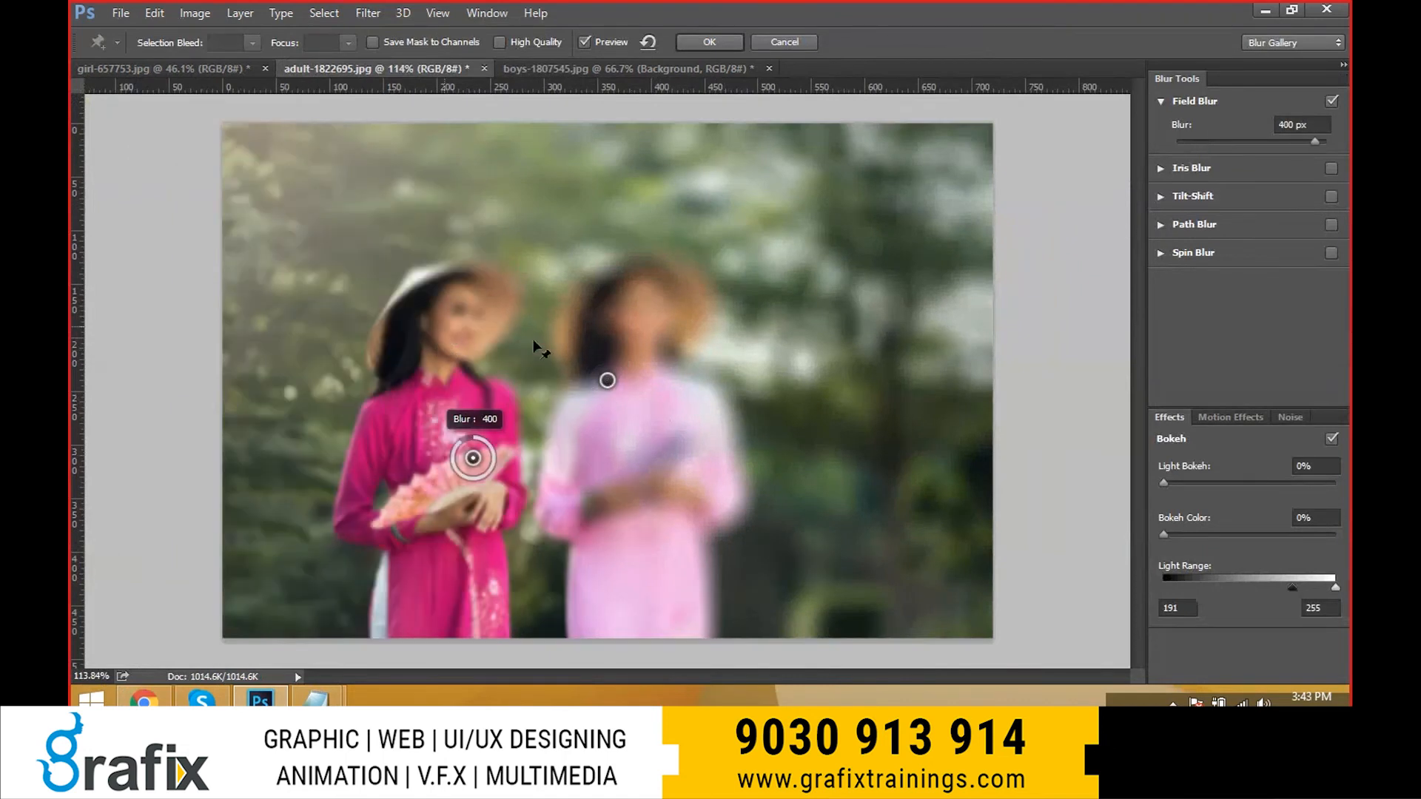
# - Move the original pin to the sleeve of the woman in light pink, set its blur to 9 px and cancel the Field Blur
pyautogui.moveTo(607, 382); pyautogui.dragTo(693, 443)
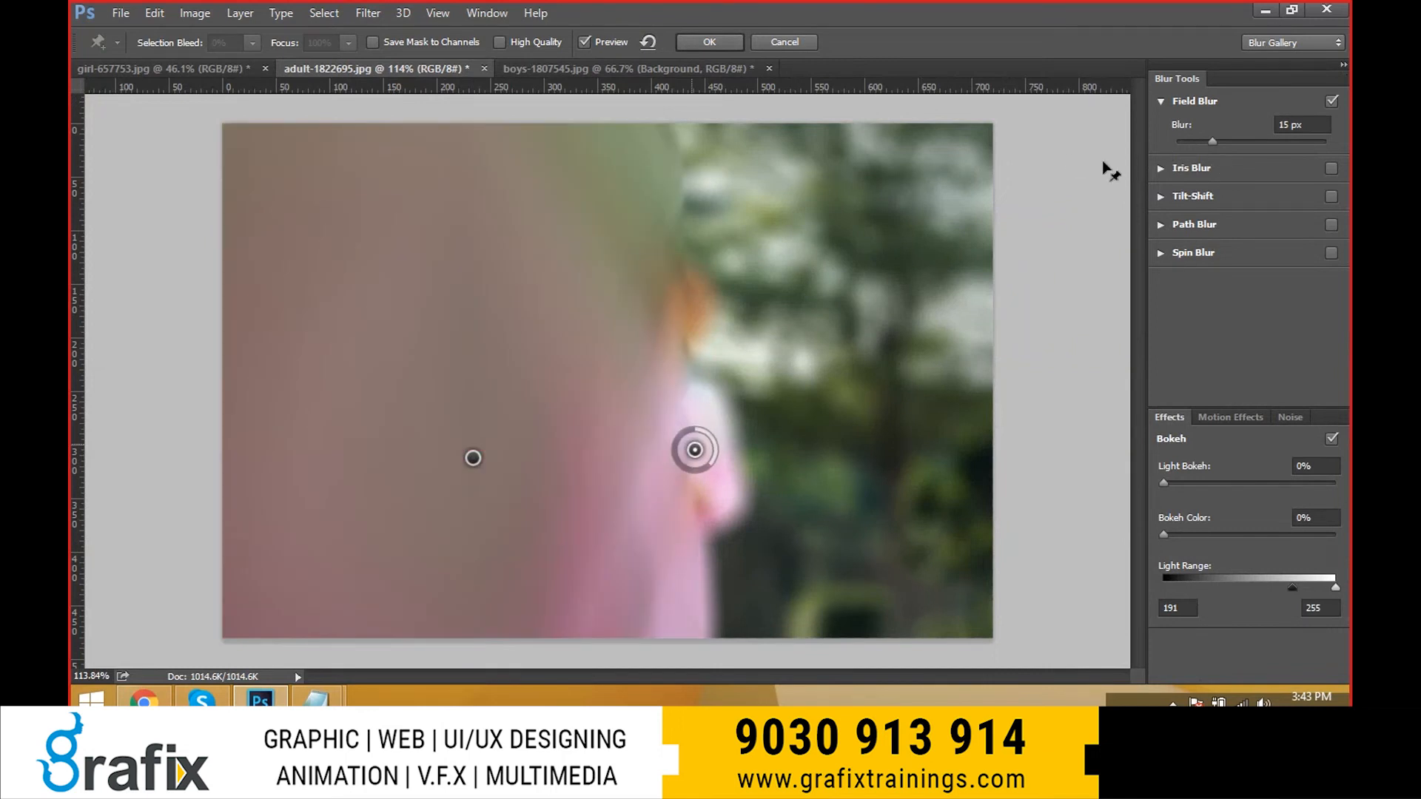
pyautogui.click(1185, 142)
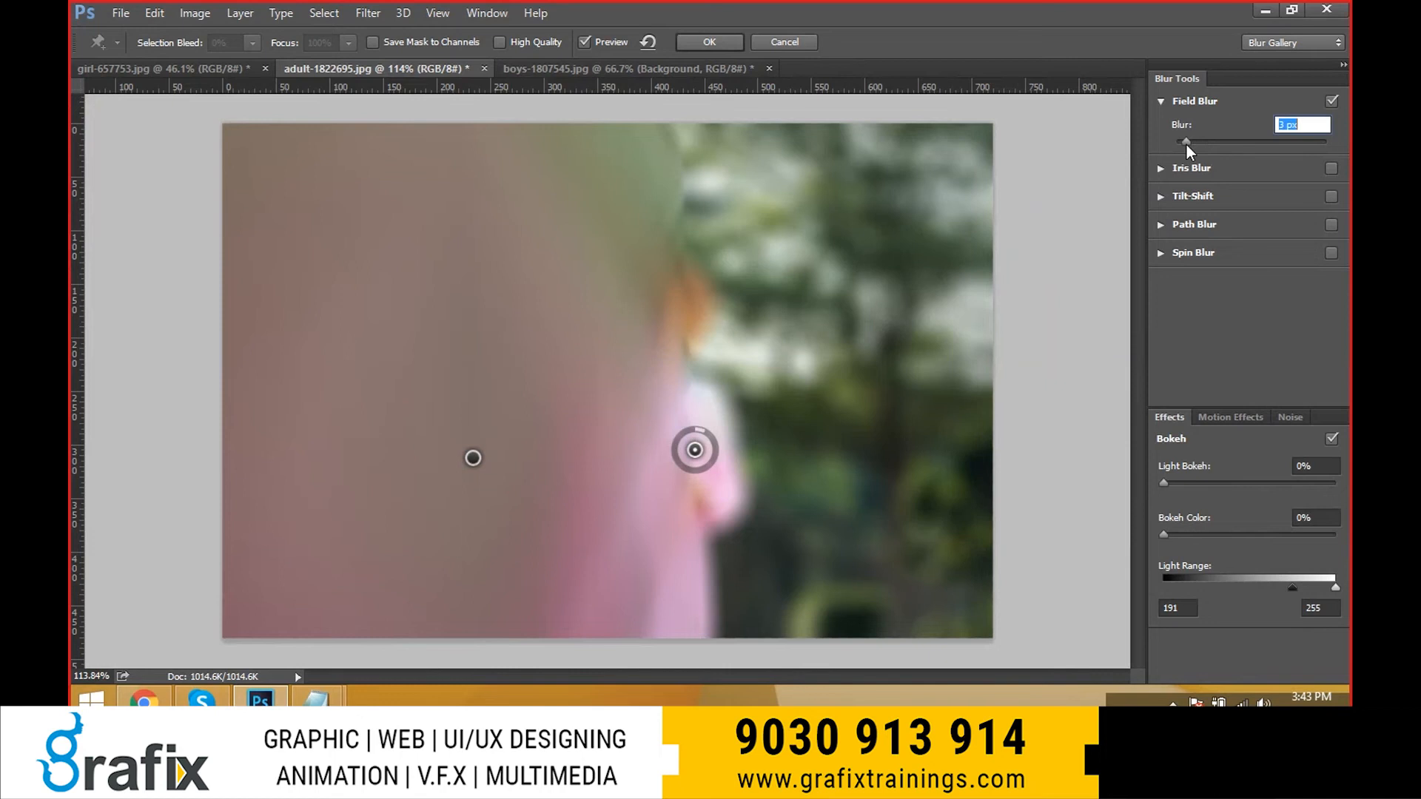
pyautogui.moveTo(1187, 146); pyautogui.dragTo(1204, 143)
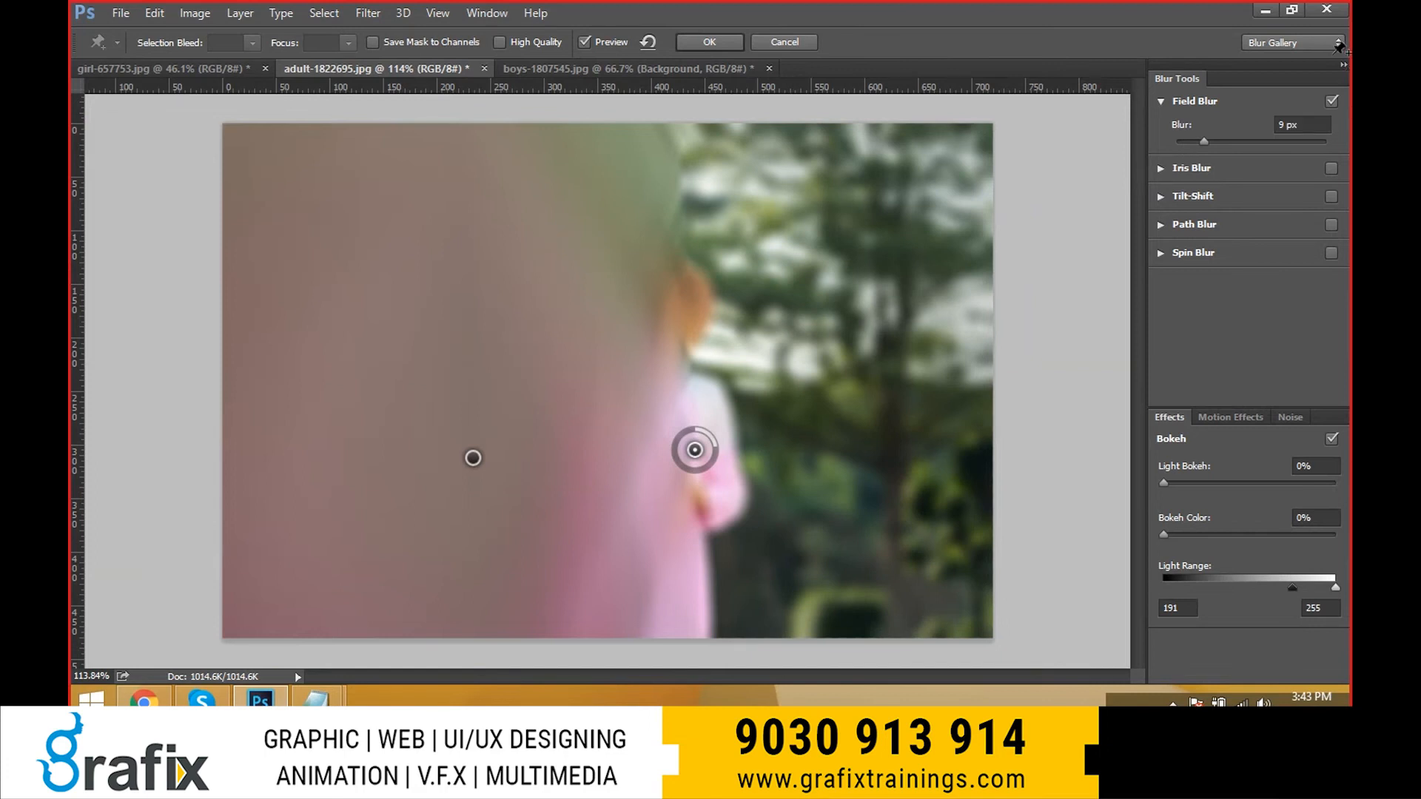
pyautogui.press('Escape')
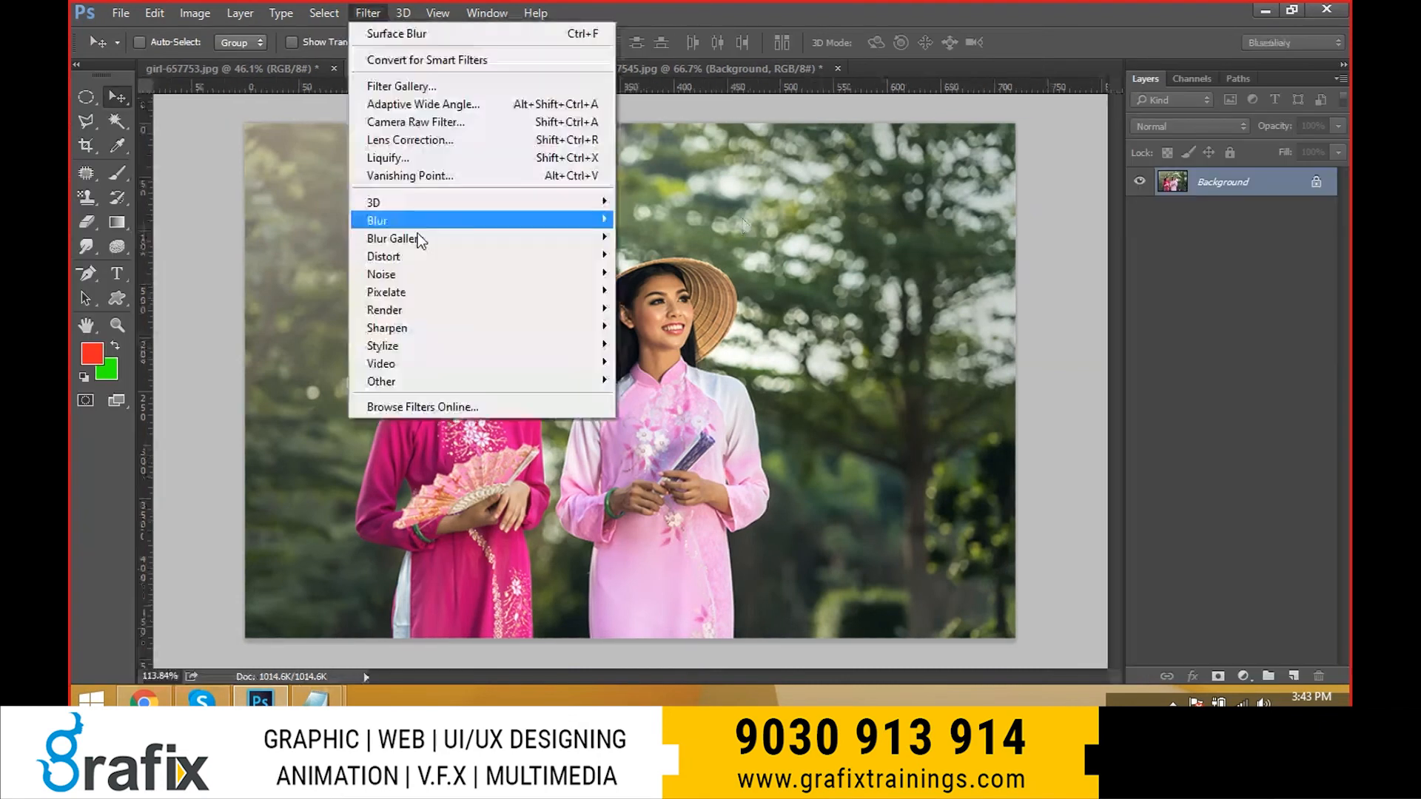
# - Start a new Field Blur with a 4 px pin above the light pink woman's hat and add a pin on the other woman's dress
pyautogui.moveTo(417, 233)
pyautogui.click(660, 233)
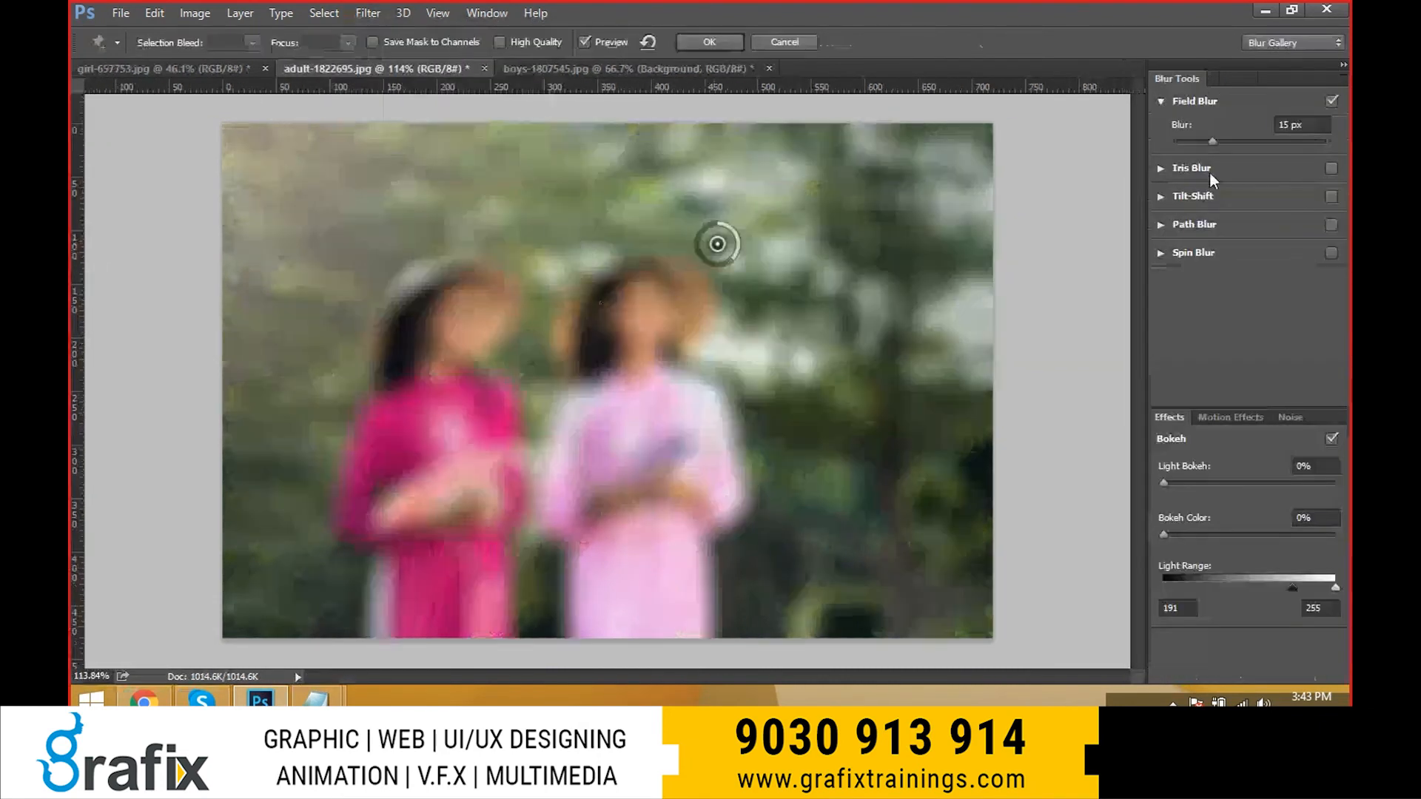
pyautogui.moveTo(1212, 141)
pyautogui.mouseDown()
pyautogui.moveTo(1175, 144)
pyautogui.moveTo(1190, 144)
pyautogui.mouseUp()
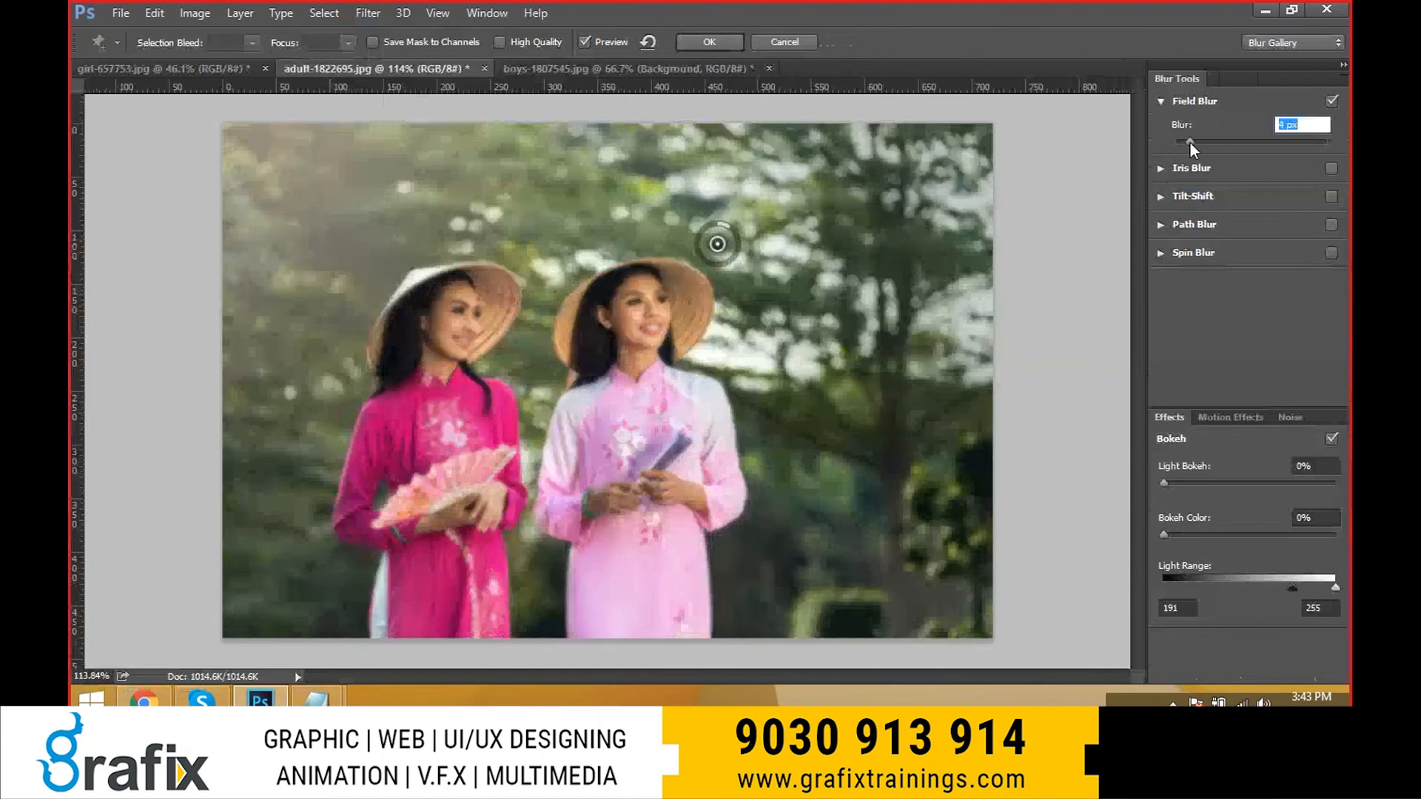
pyautogui.click(400, 565)
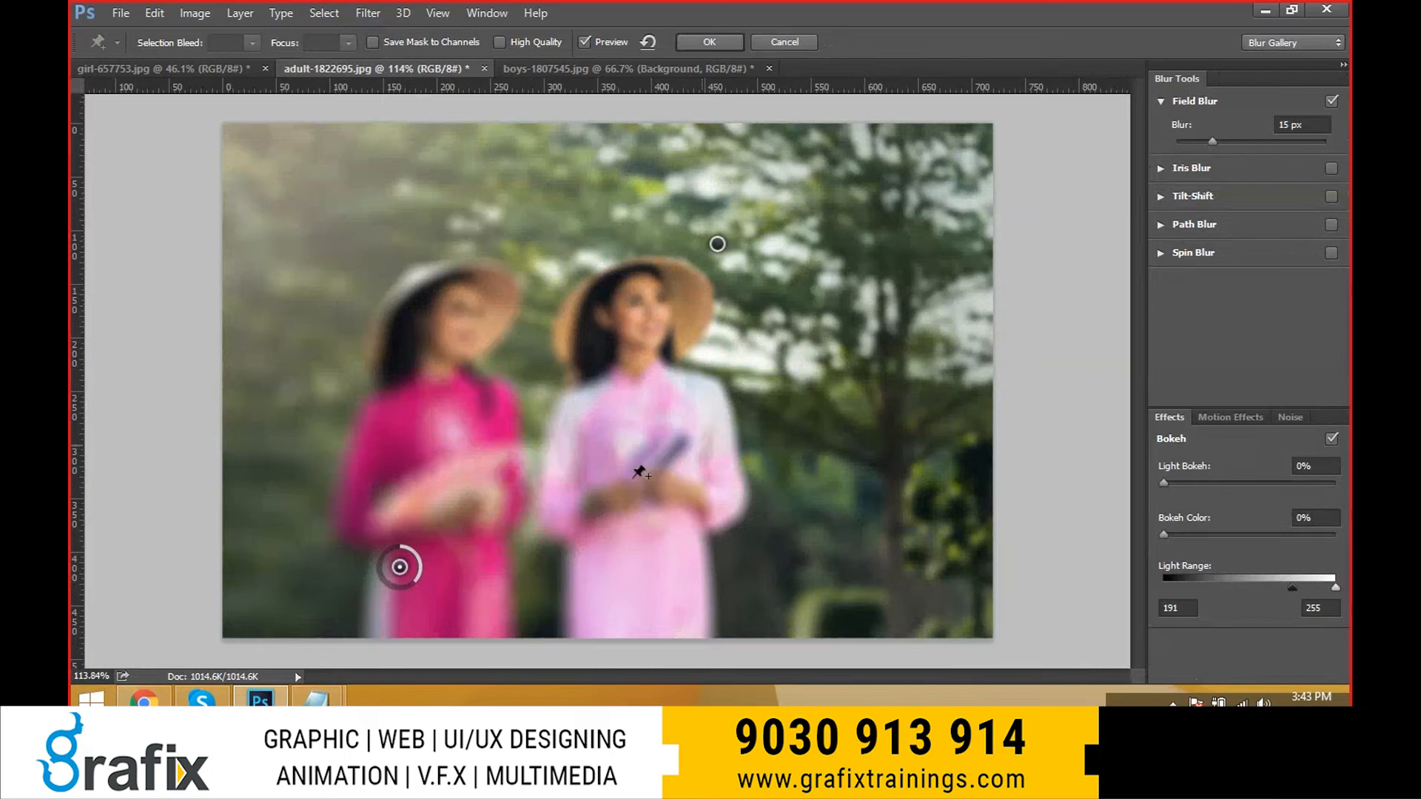
# - Set light bokeh to 19% and bokeh color to 44%, and move the second pin onto the woman in light pink with 3 px blur
pyautogui.moveTo(1160, 487); pyautogui.dragTo(1196, 489)
pyautogui.moveTo(1190, 540); pyautogui.dragTo(1237, 540)
pyautogui.moveTo(1212, 142); pyautogui.dragTo(1184, 142)
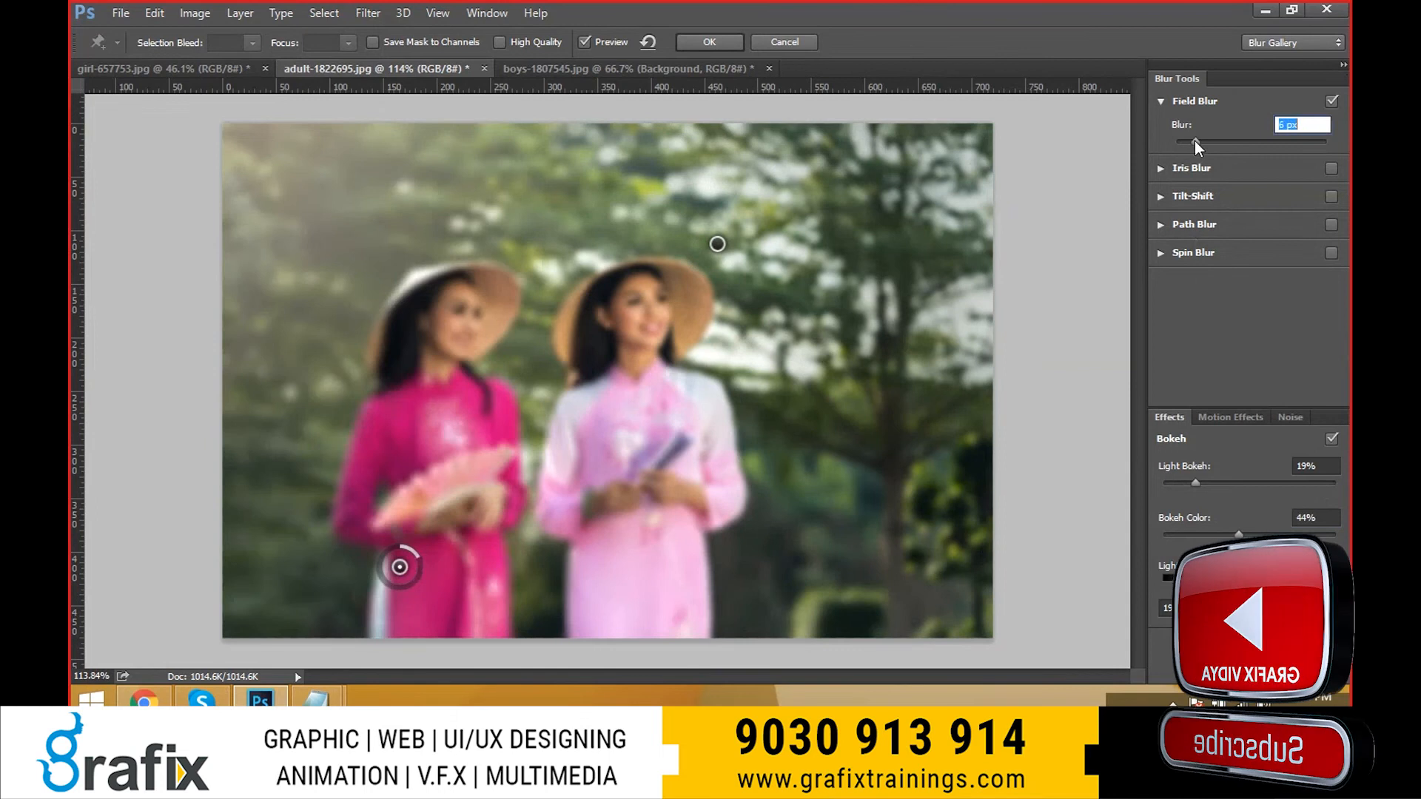
pyautogui.moveTo(400, 567); pyautogui.dragTo(1008, 254)
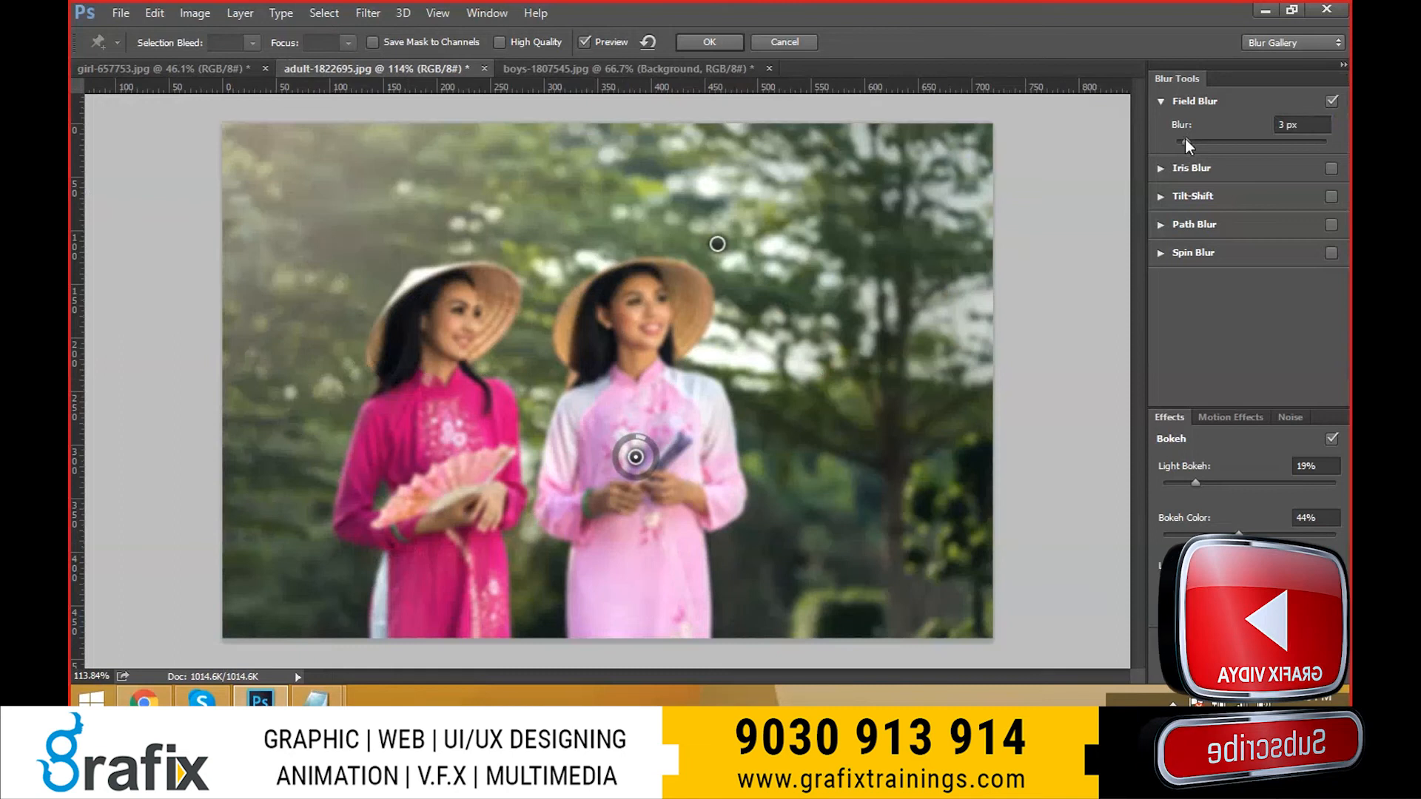
# - Raise the lower pin's blur to 23 px, and move the upper pin into the trees with its blur at 0 px
pyautogui.moveTo(1186, 141); pyautogui.dragTo(1222, 142)
pyautogui.click(713, 243)
pyautogui.moveTo(714, 240); pyautogui.dragTo(641, 157)
pyautogui.moveTo(1211, 143); pyautogui.dragTo(1177, 142)
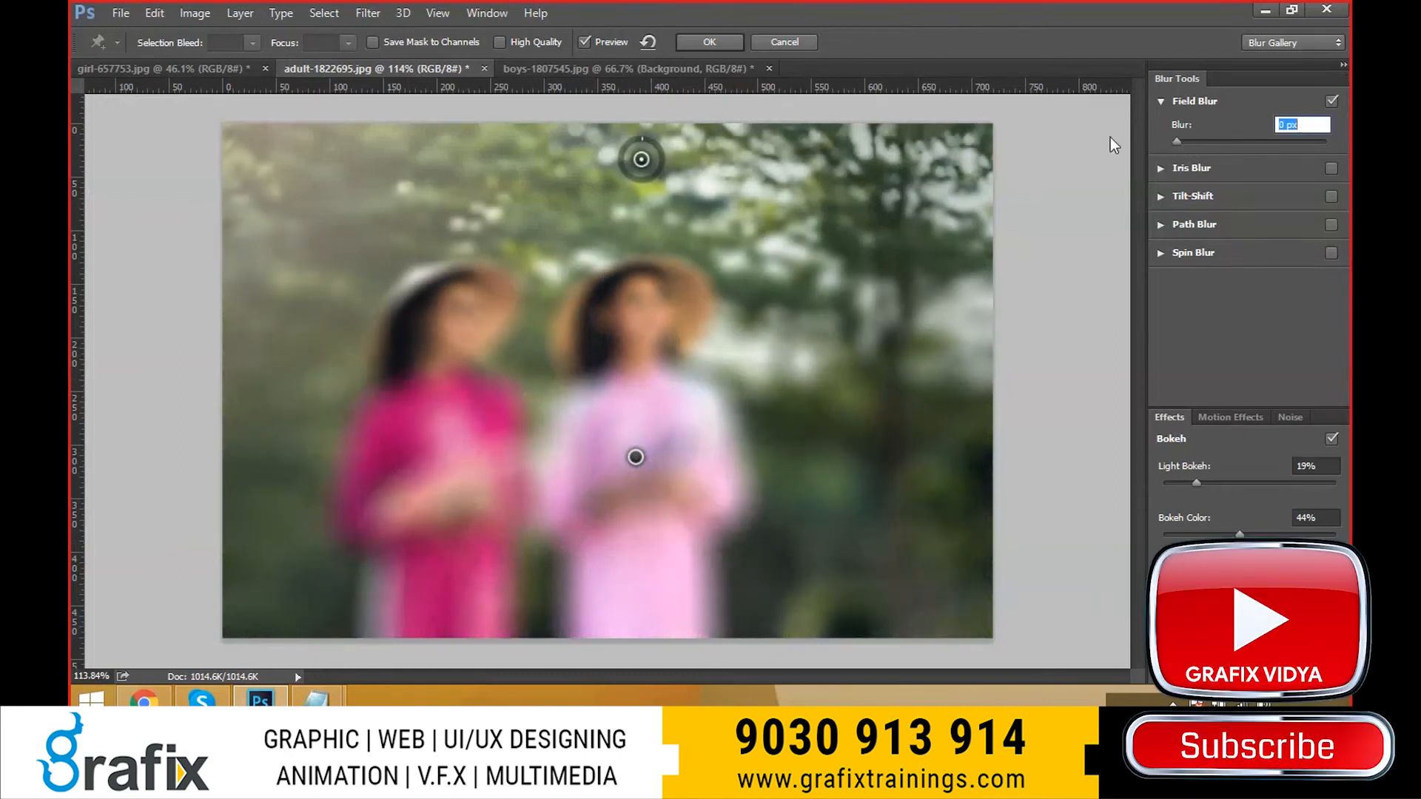
# - Try the upper pin at 53 px and 0 px among the trees, and at 39 px and 33 px on the light pink woman's face
pyautogui.moveTo(628, 165); pyautogui.dragTo(446, 302)
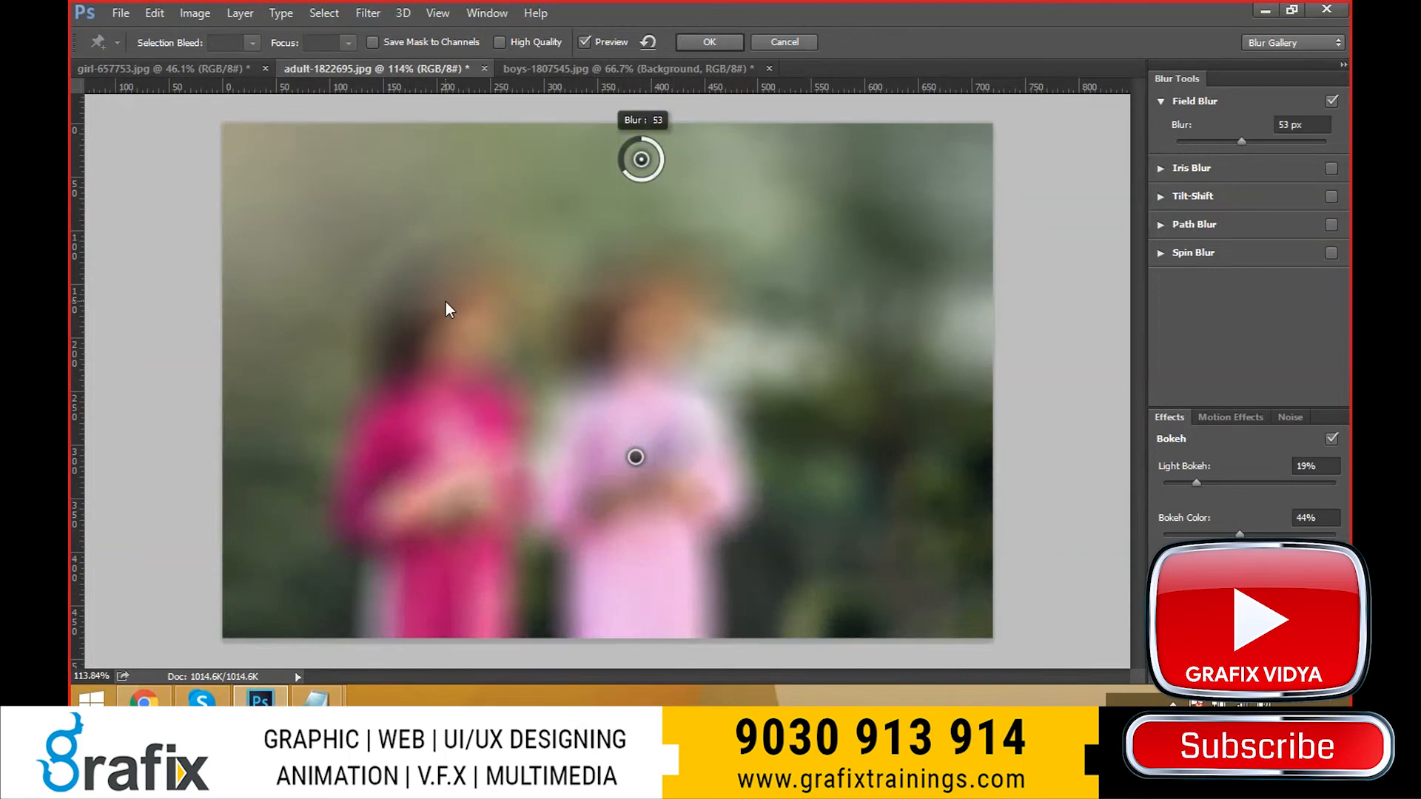
pyautogui.moveTo(1242, 143); pyautogui.dragTo(1177, 142)
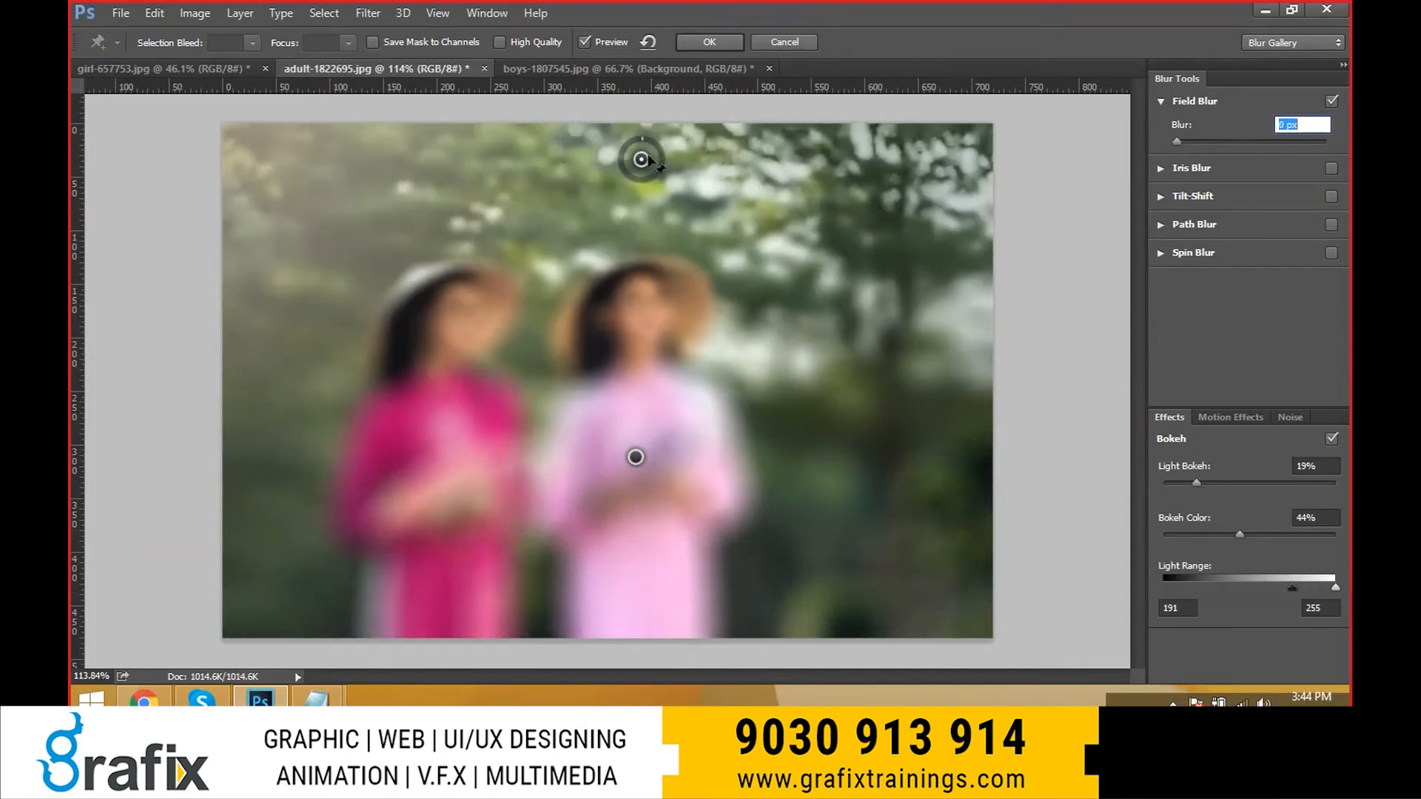
pyautogui.moveTo(654, 158); pyautogui.dragTo(598, 309)
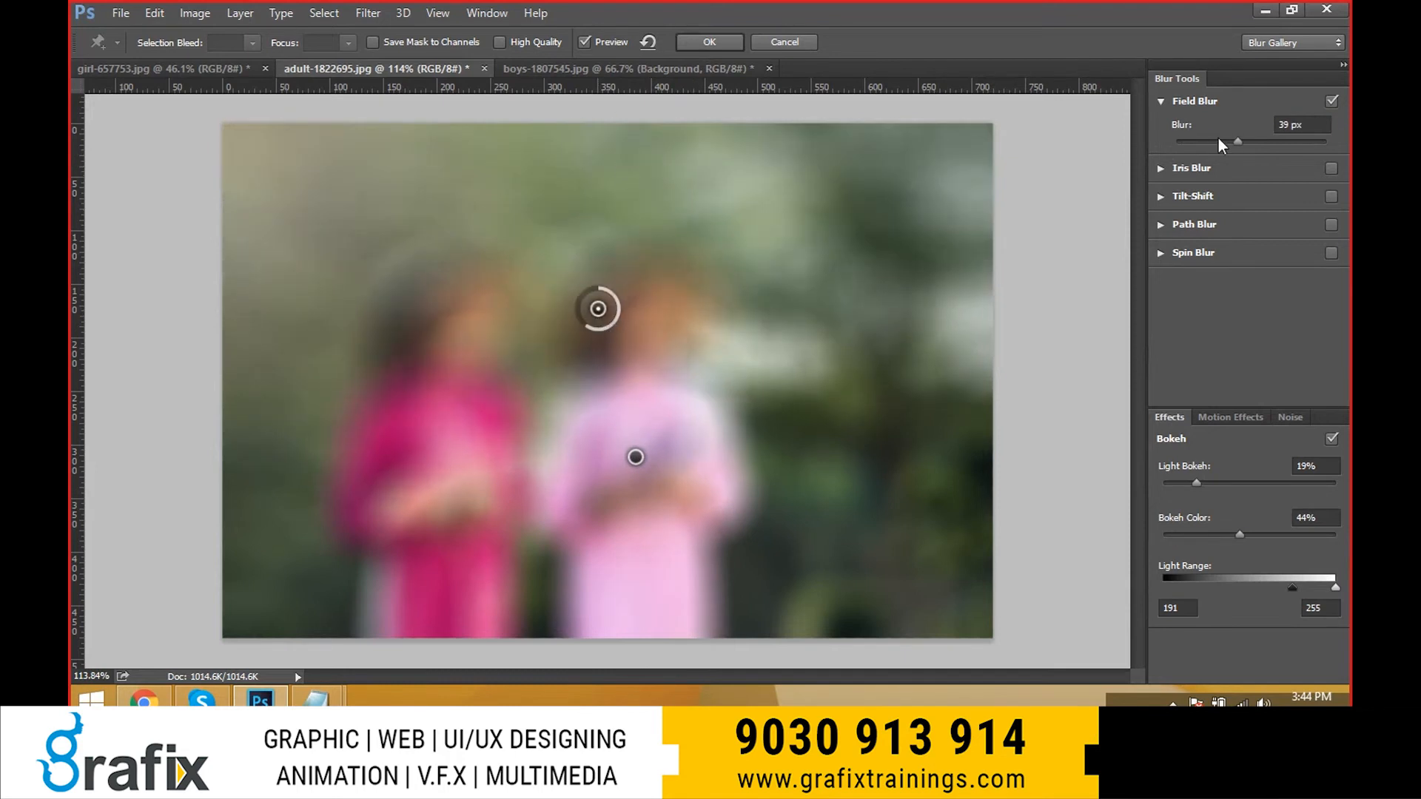
pyautogui.moveTo(1218, 140); pyautogui.dragTo(1214, 141)
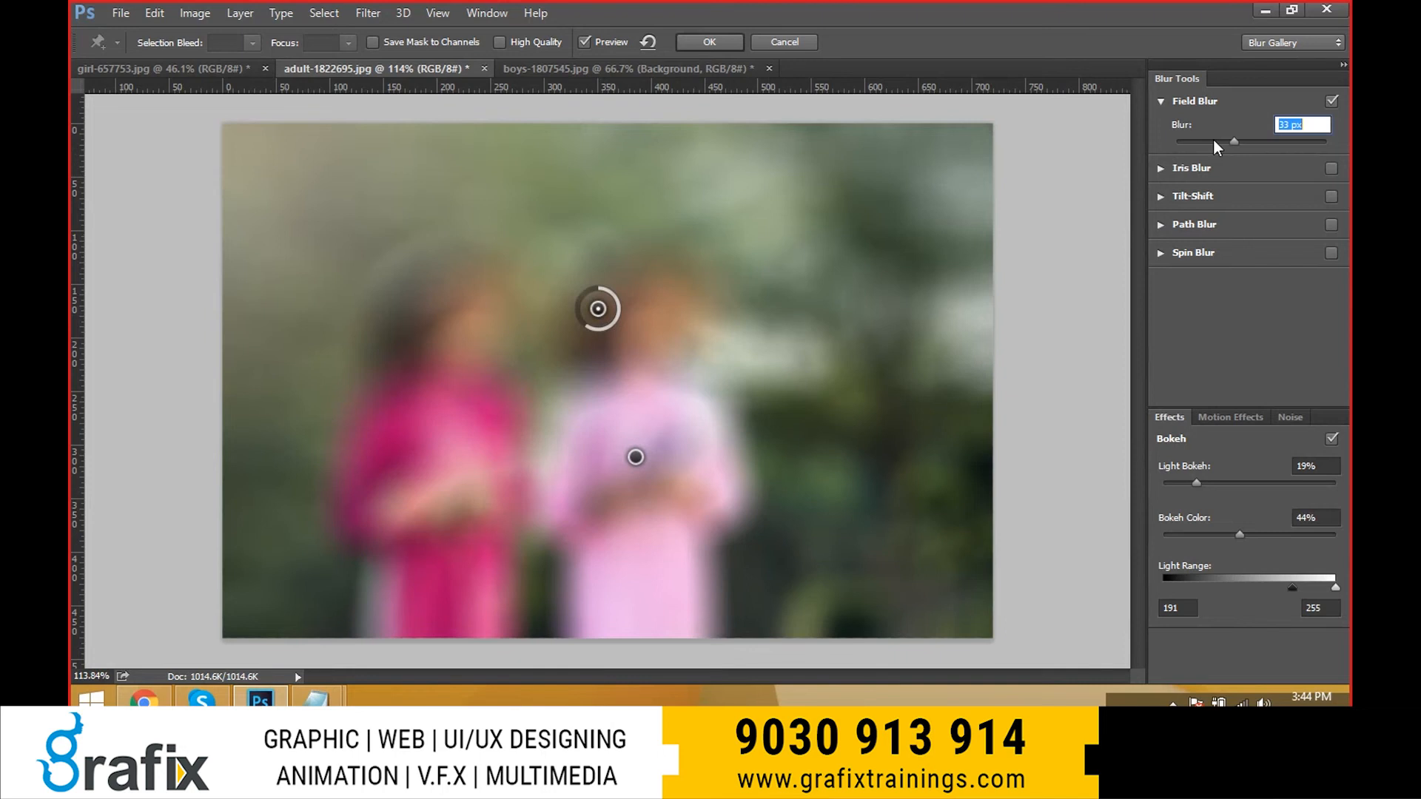
# - Place the upper pin on the dark pink woman's hat with 0 px blur, and reposition the 23 px pin beside her hand
pyautogui.moveTo(635, 456); pyautogui.dragTo(758, 580)
pyautogui.moveTo(597, 309); pyautogui.dragTo(505, 320)
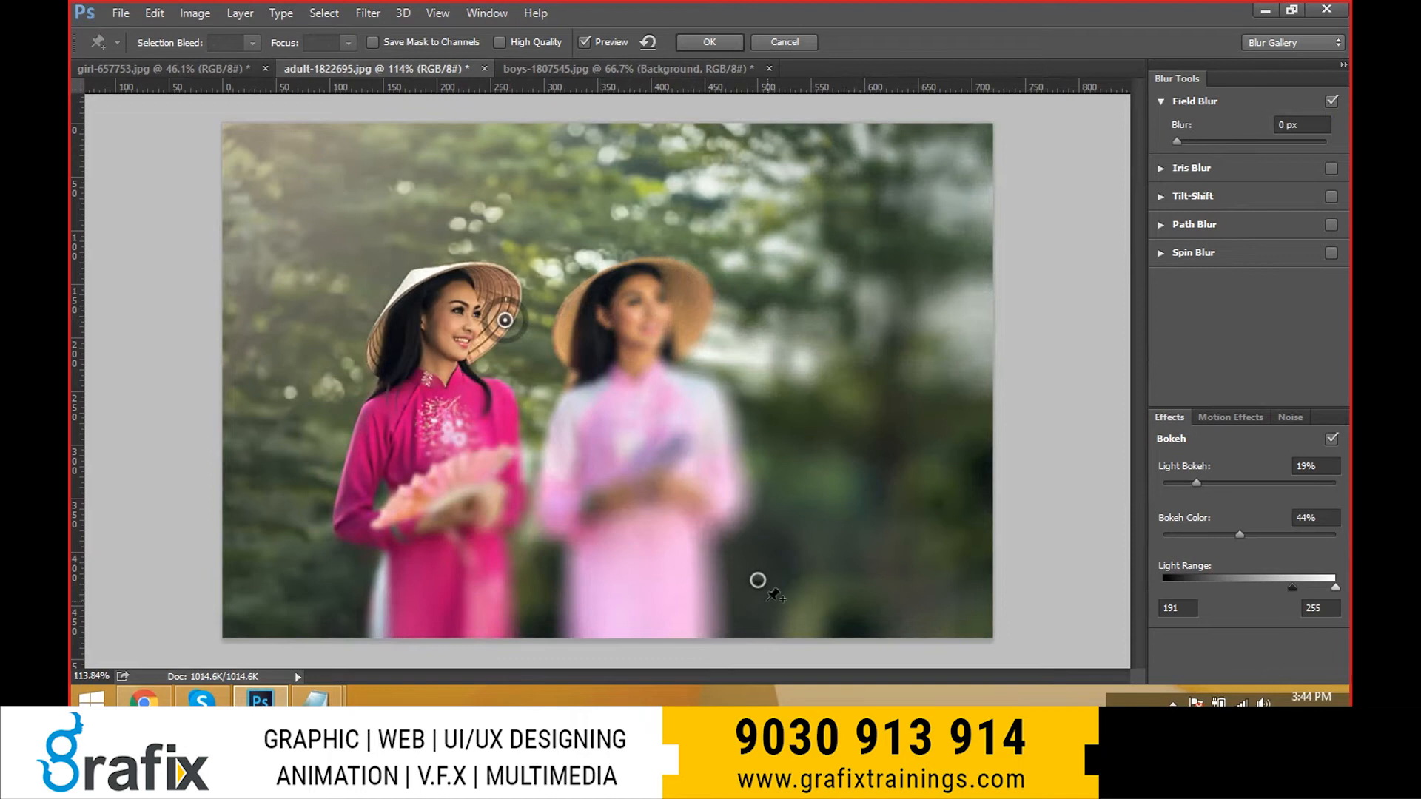
pyautogui.click(764, 584)
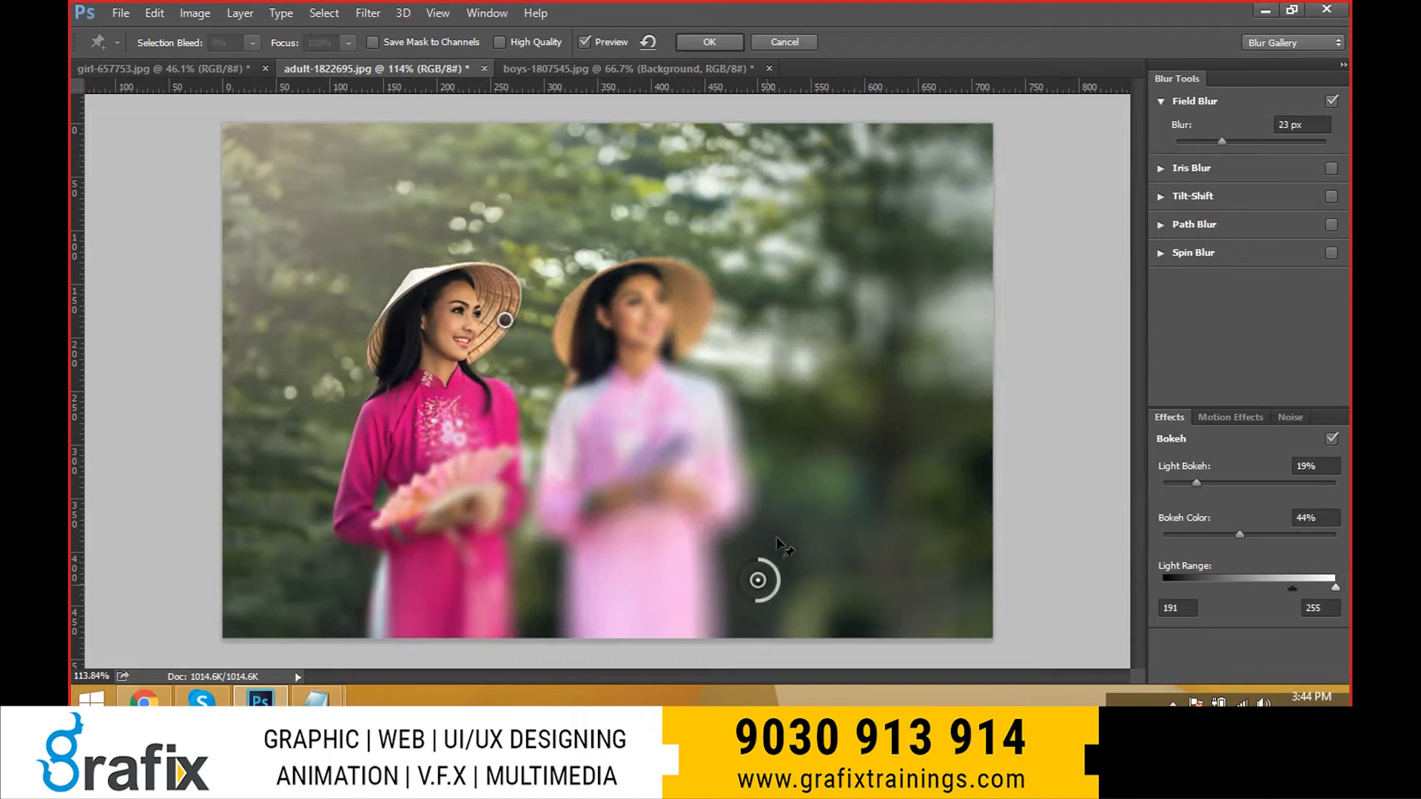
pyautogui.moveTo(758, 580); pyautogui.dragTo(397, 528)
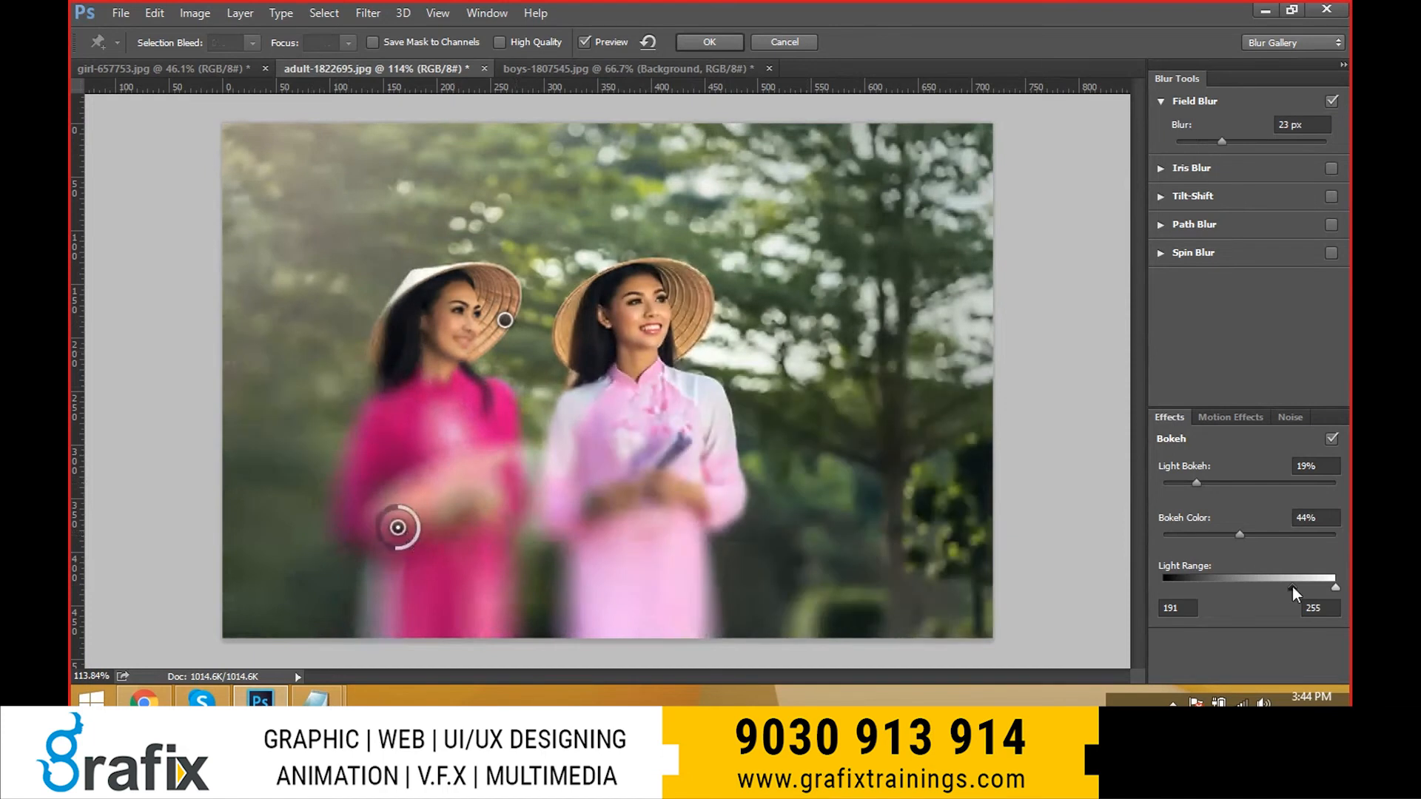
# - Set the light range to 68–122 and the bokeh color to 45%, and apply the Field Blur
pyautogui.moveTo(1293, 592); pyautogui.dragTo(1245, 590)
pyautogui.moveTo(1232, 537); pyautogui.dragTo(1190, 526)
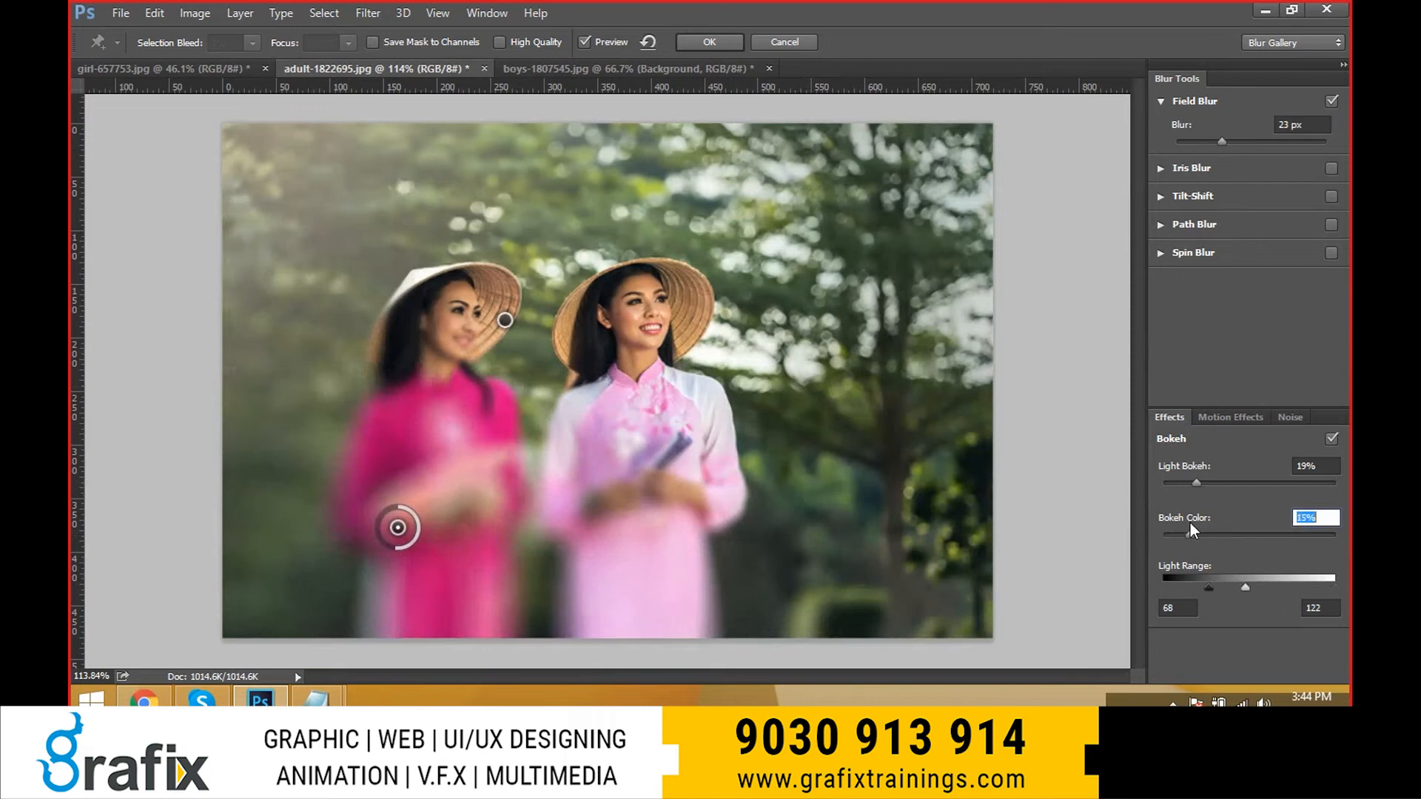
pyautogui.click(1239, 419)
pyautogui.click(1289, 418)
pyautogui.click(1169, 417)
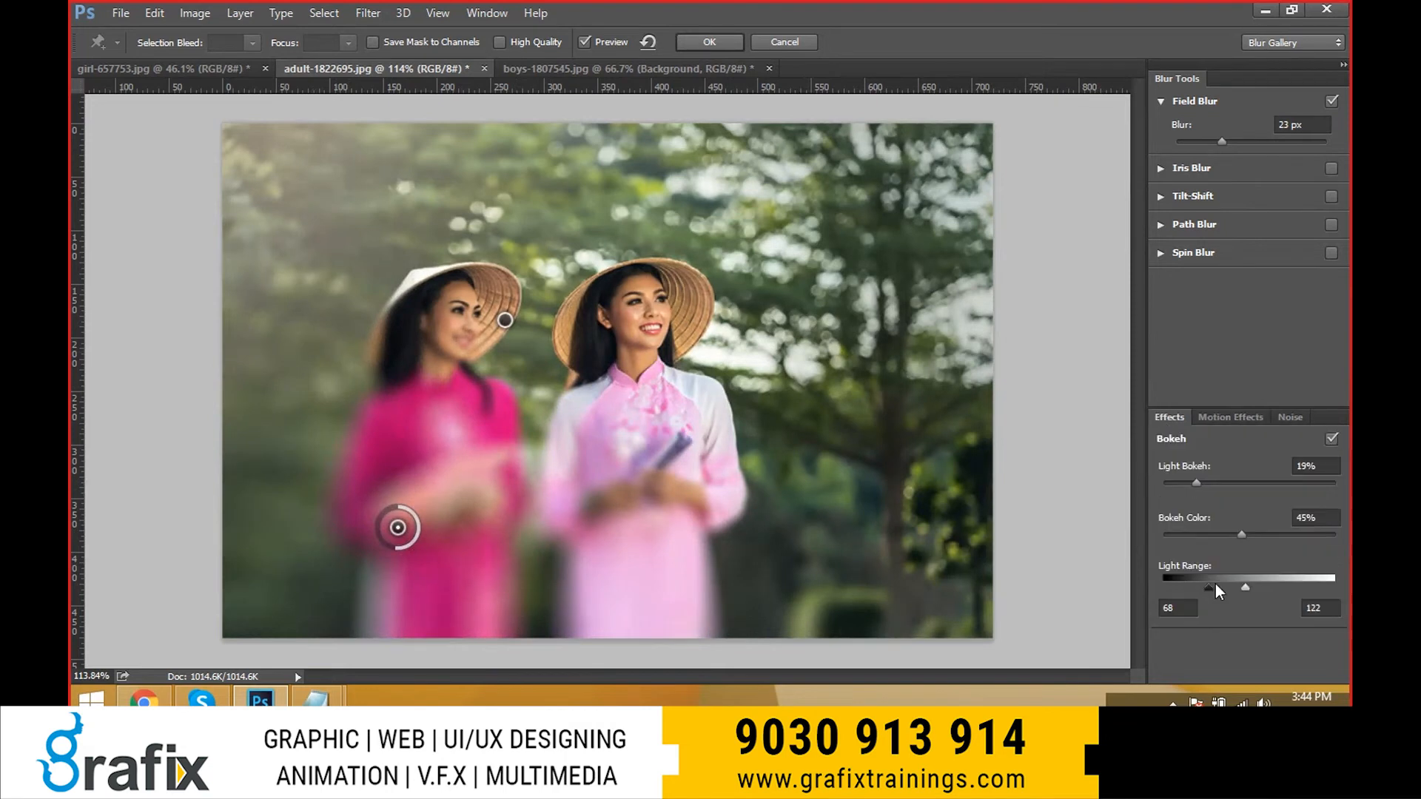
pyautogui.click(741, 46)
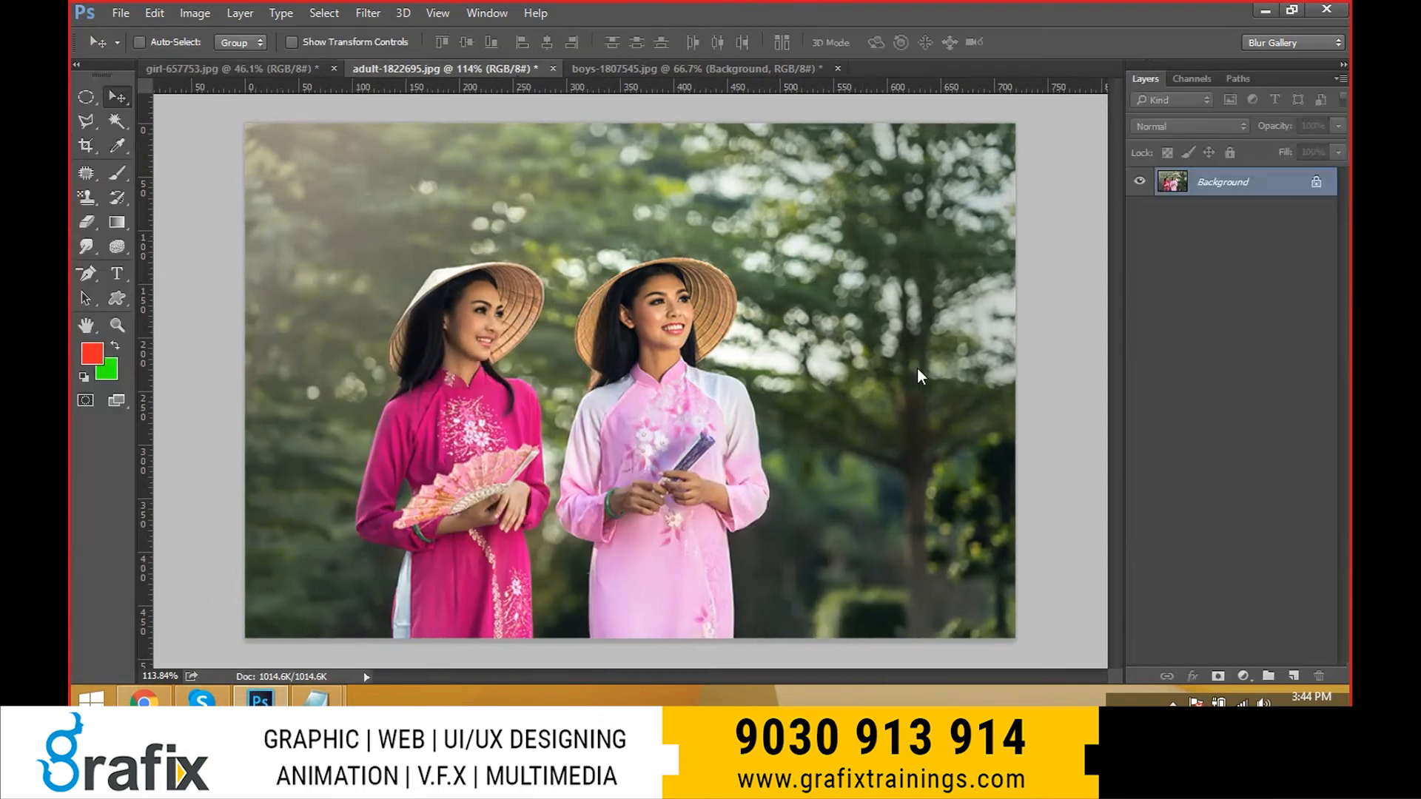
# - Fit the image of the two women on screen and undo the applied Field Blur
pyautogui.click(726, 387)
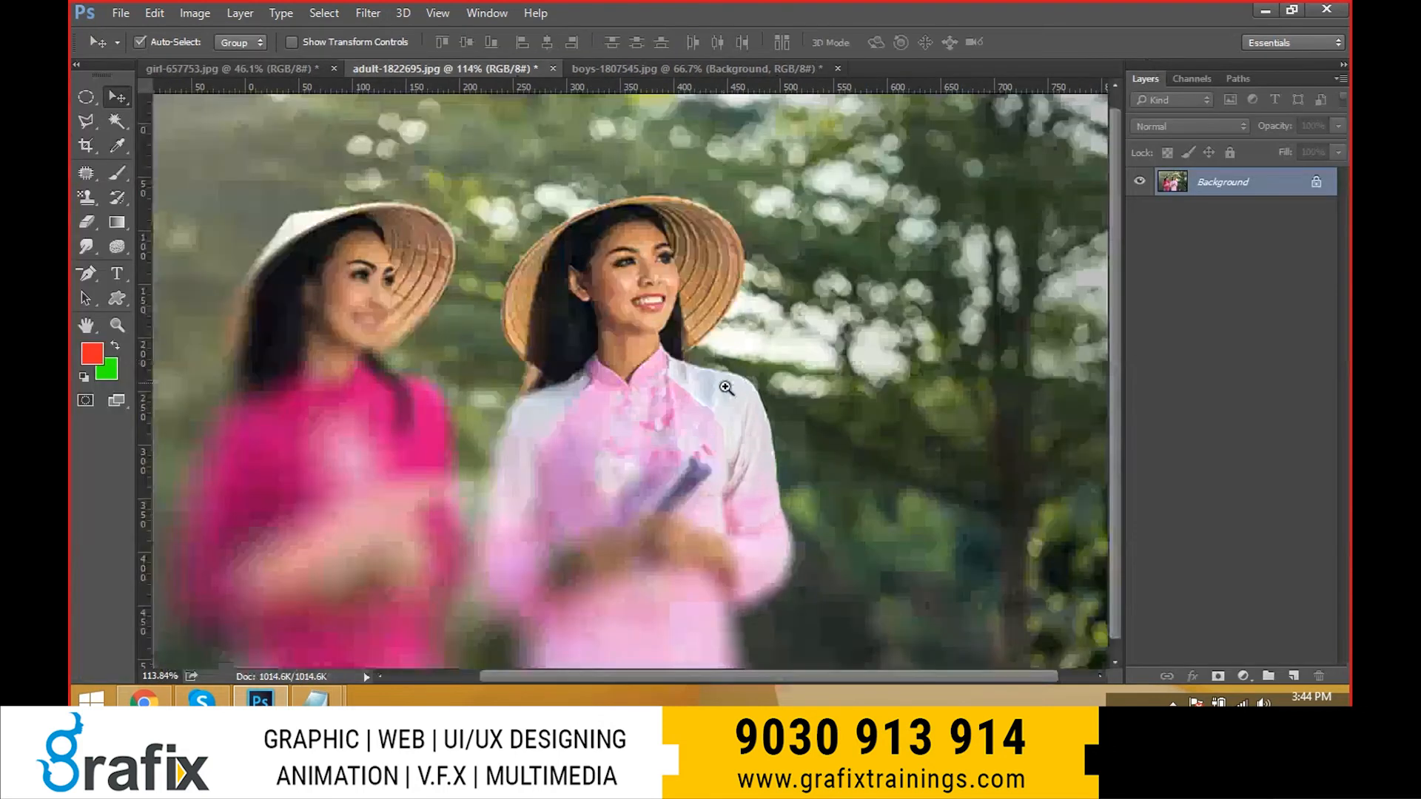
pyautogui.rightClick(734, 228)
pyautogui.click(766, 234)
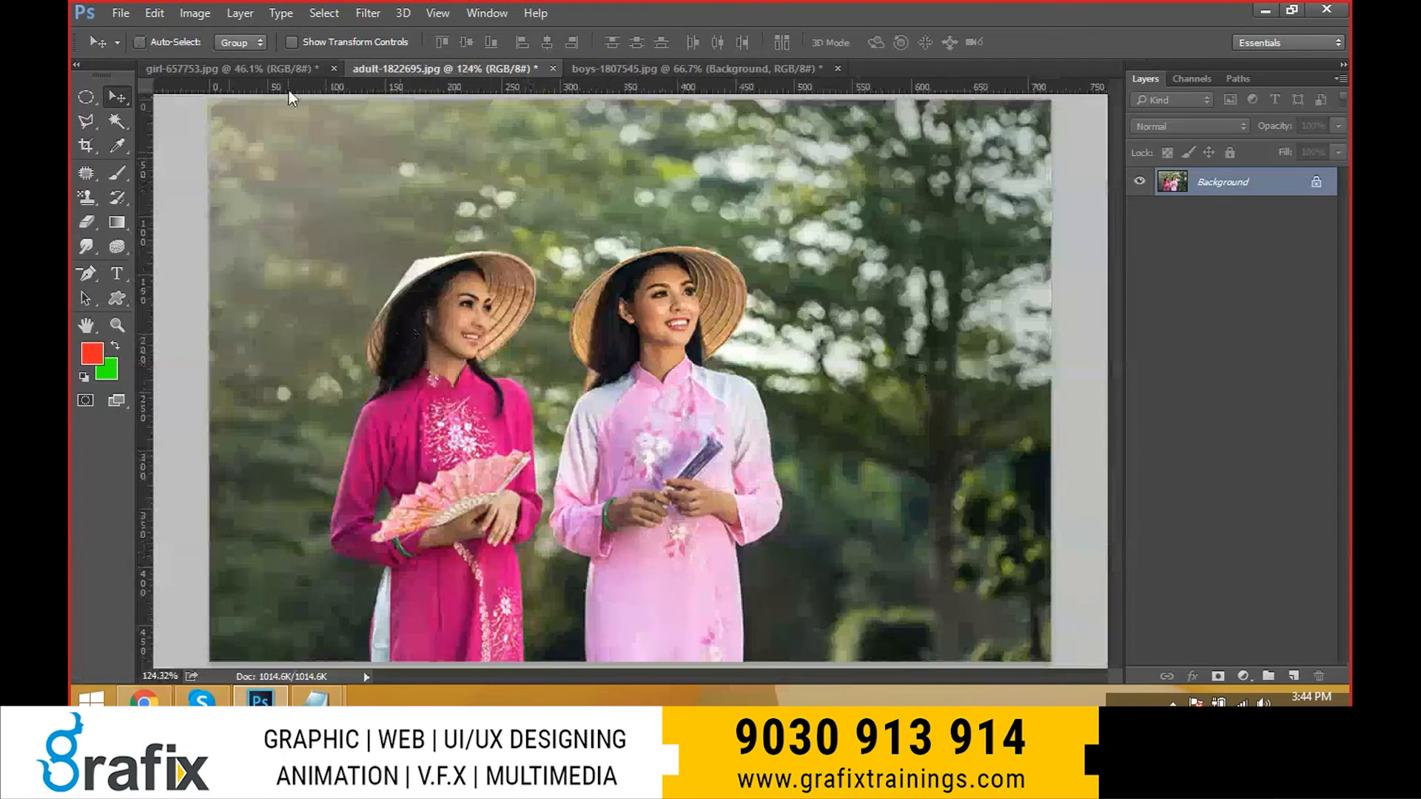
# - Start an Iris Blur on the two women and move its sharp-area handles about three quarters of the way out to the ellipse
pyautogui.click(367, 13)
pyautogui.moveTo(463, 244)
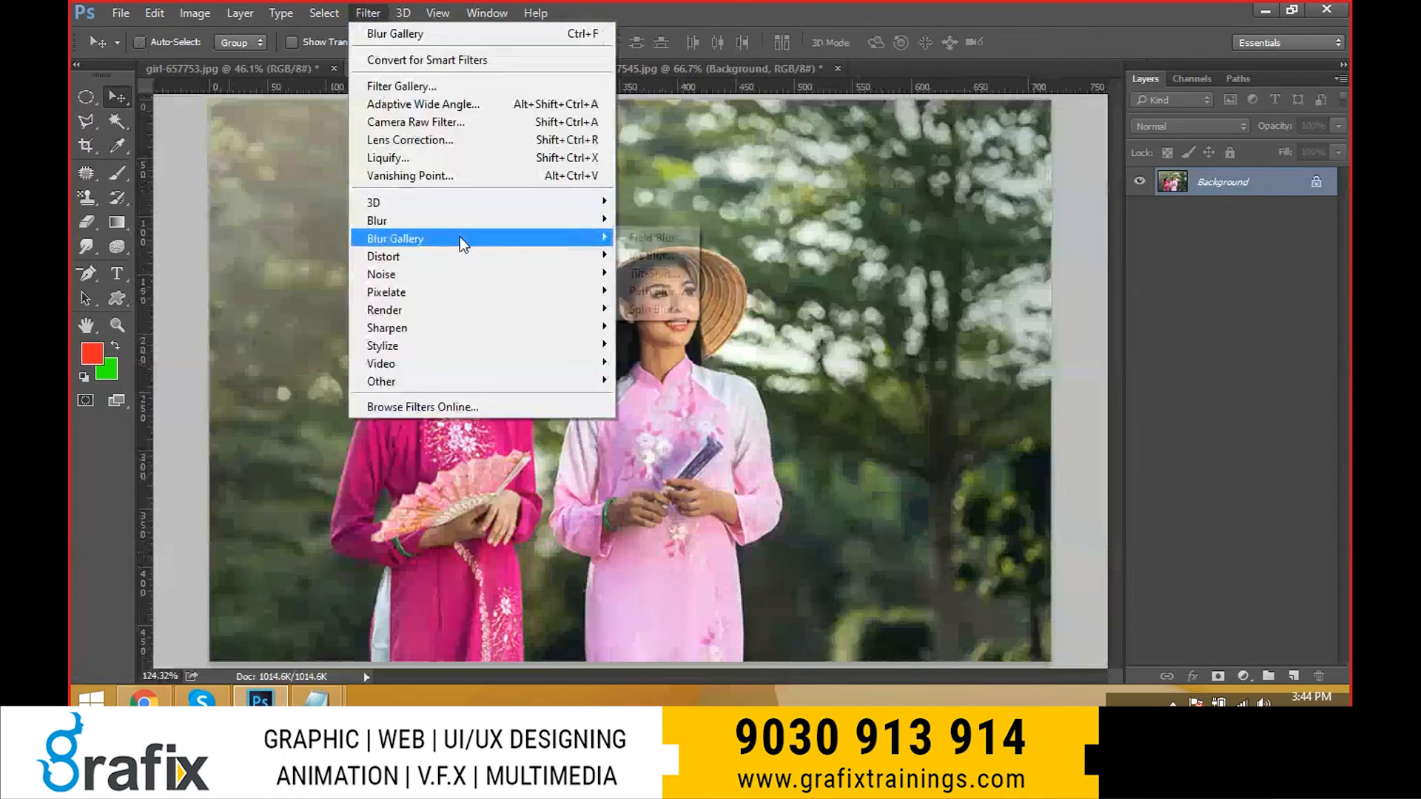
pyautogui.click(641, 254)
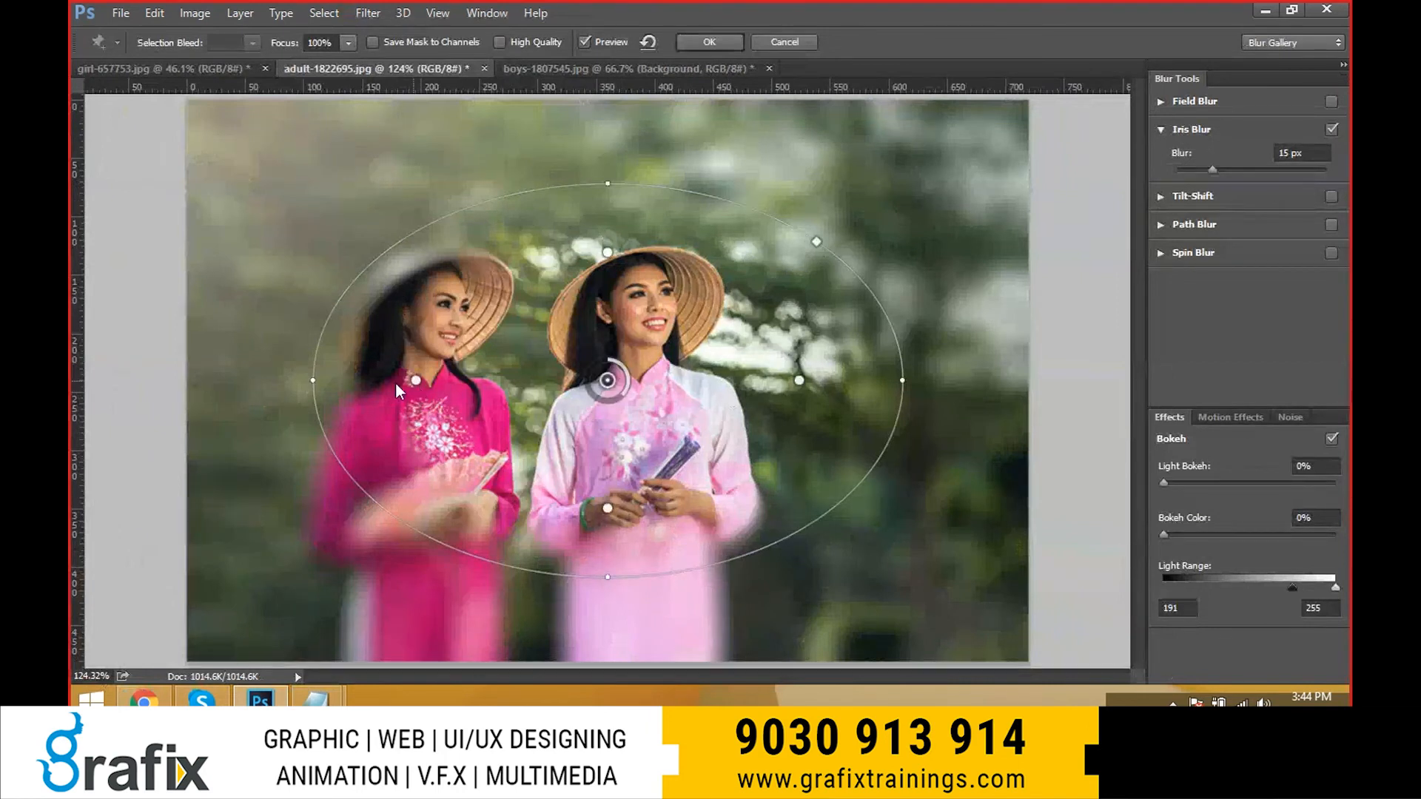
pyautogui.moveTo(416, 380); pyautogui.dragTo(390, 404)
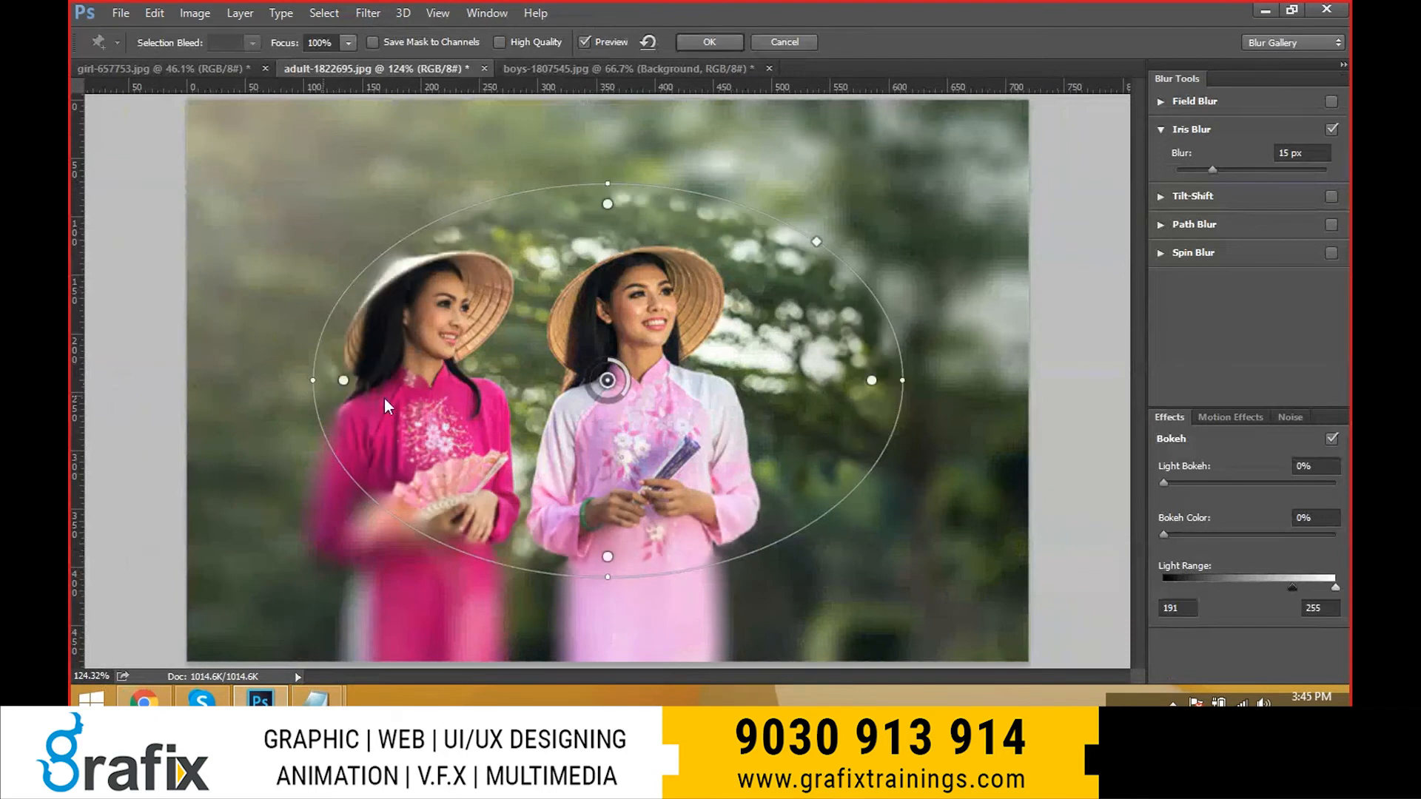
pyautogui.moveTo(855, 381); pyautogui.dragTo(823, 381)
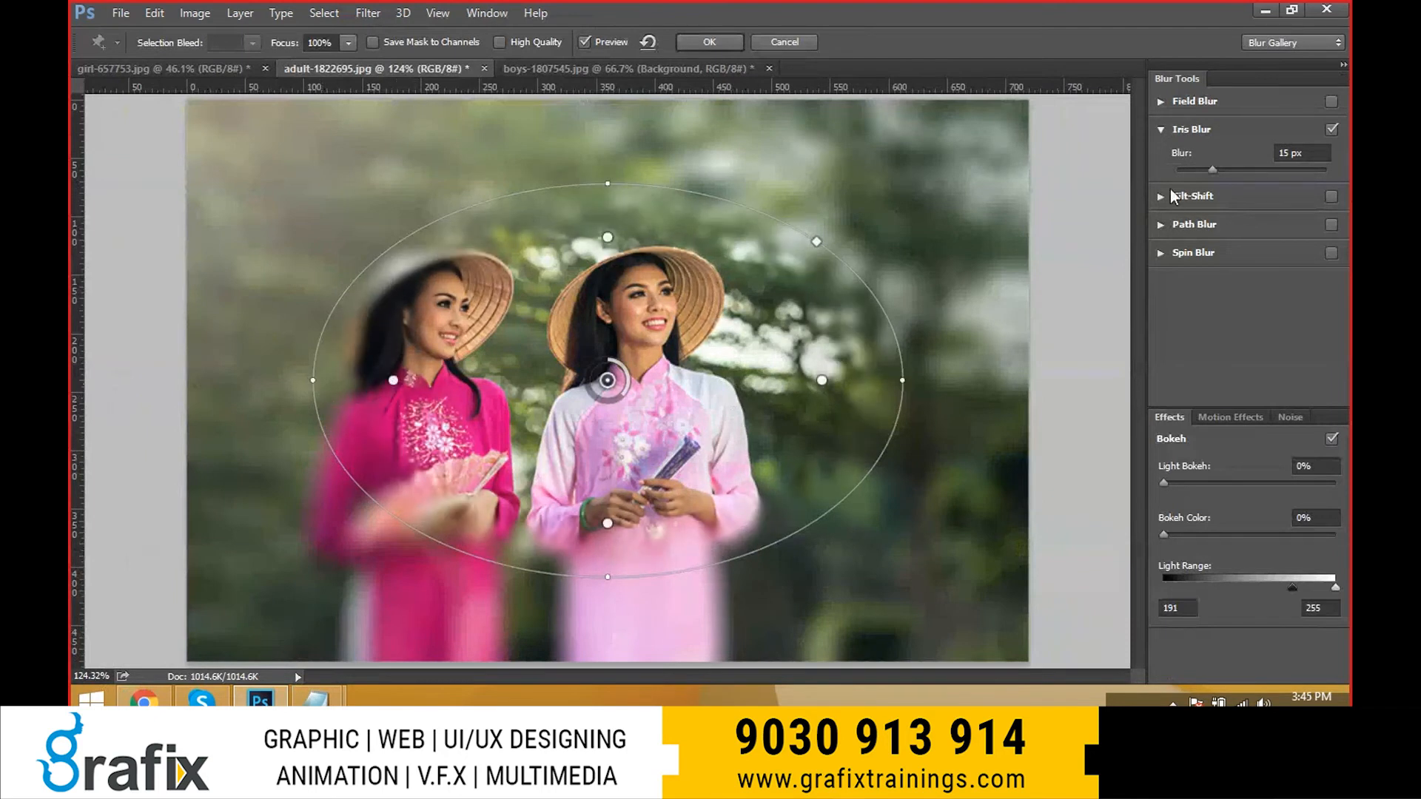
# - Set the Iris Blur amount to 10 px and its light bokeh to 55%
pyautogui.moveTo(1210, 169)
pyautogui.mouseDown()
pyautogui.moveTo(1182, 169)
pyautogui.moveTo(1207, 172)
pyautogui.mouseUp()
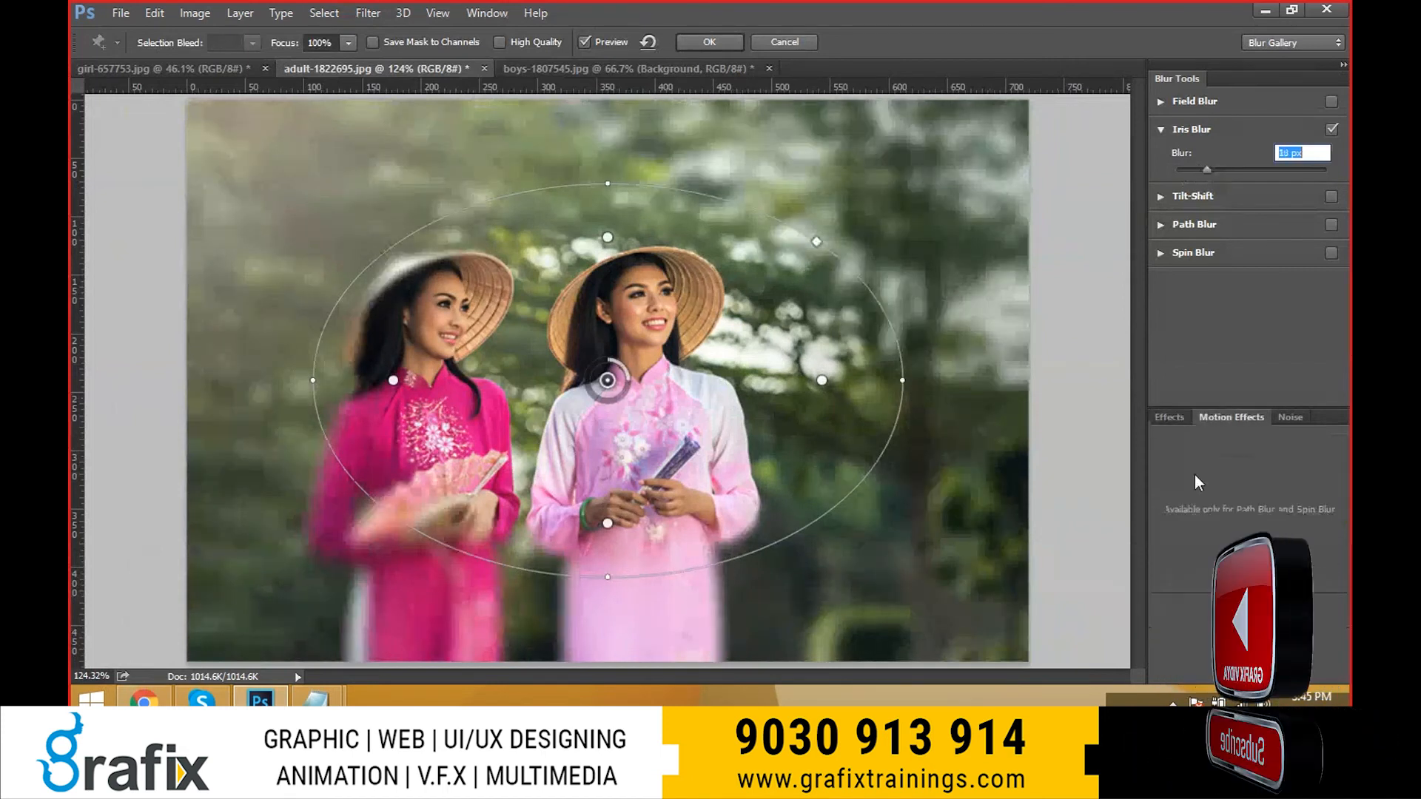
pyautogui.moveTo(1163, 482); pyautogui.dragTo(1258, 482)
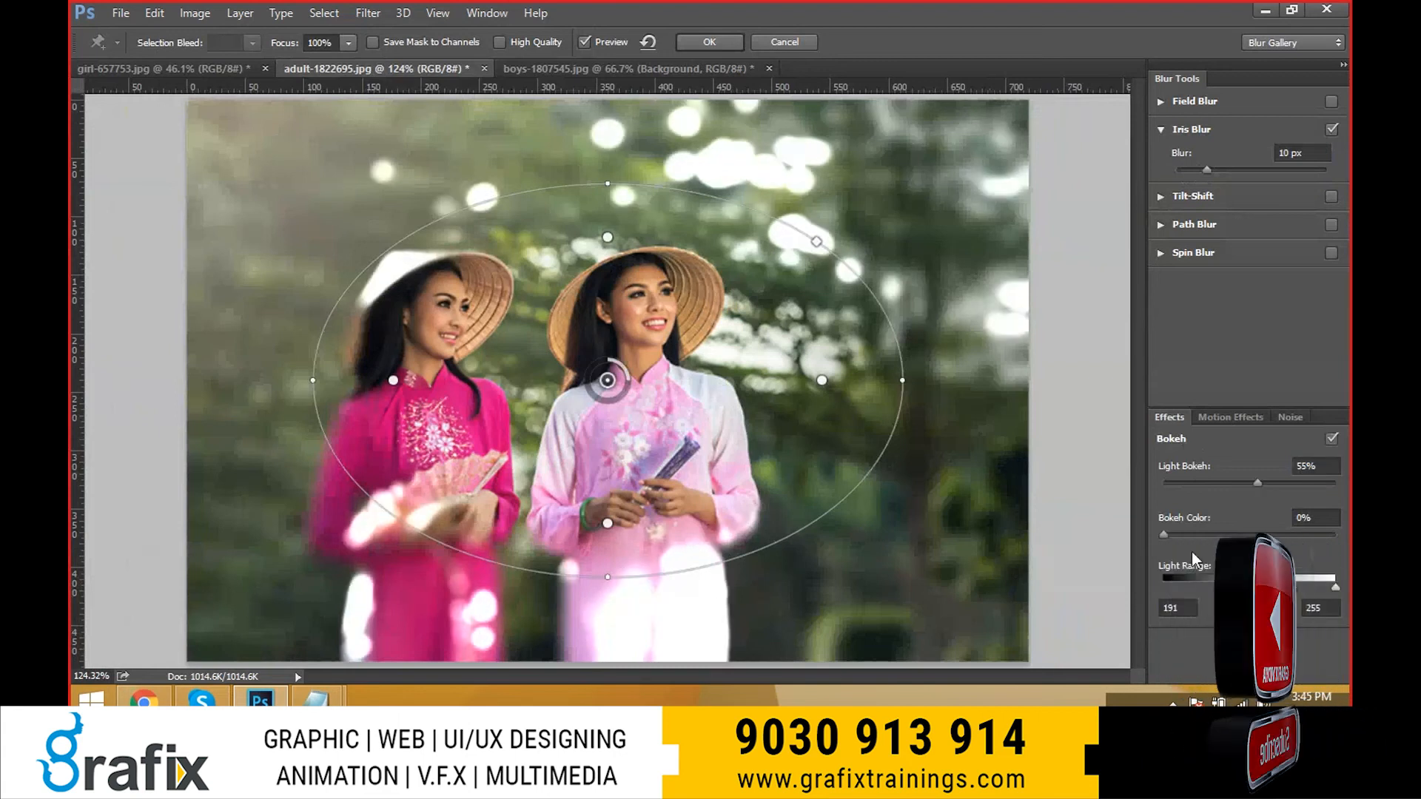
# - Set the iris blur's bokeh color to 53%, the lower light range to 164 and the blur amount to 11 px
pyautogui.moveTo(1163, 533); pyautogui.dragTo(1255, 535)
pyautogui.moveTo(1292, 587); pyautogui.dragTo(1250, 587)
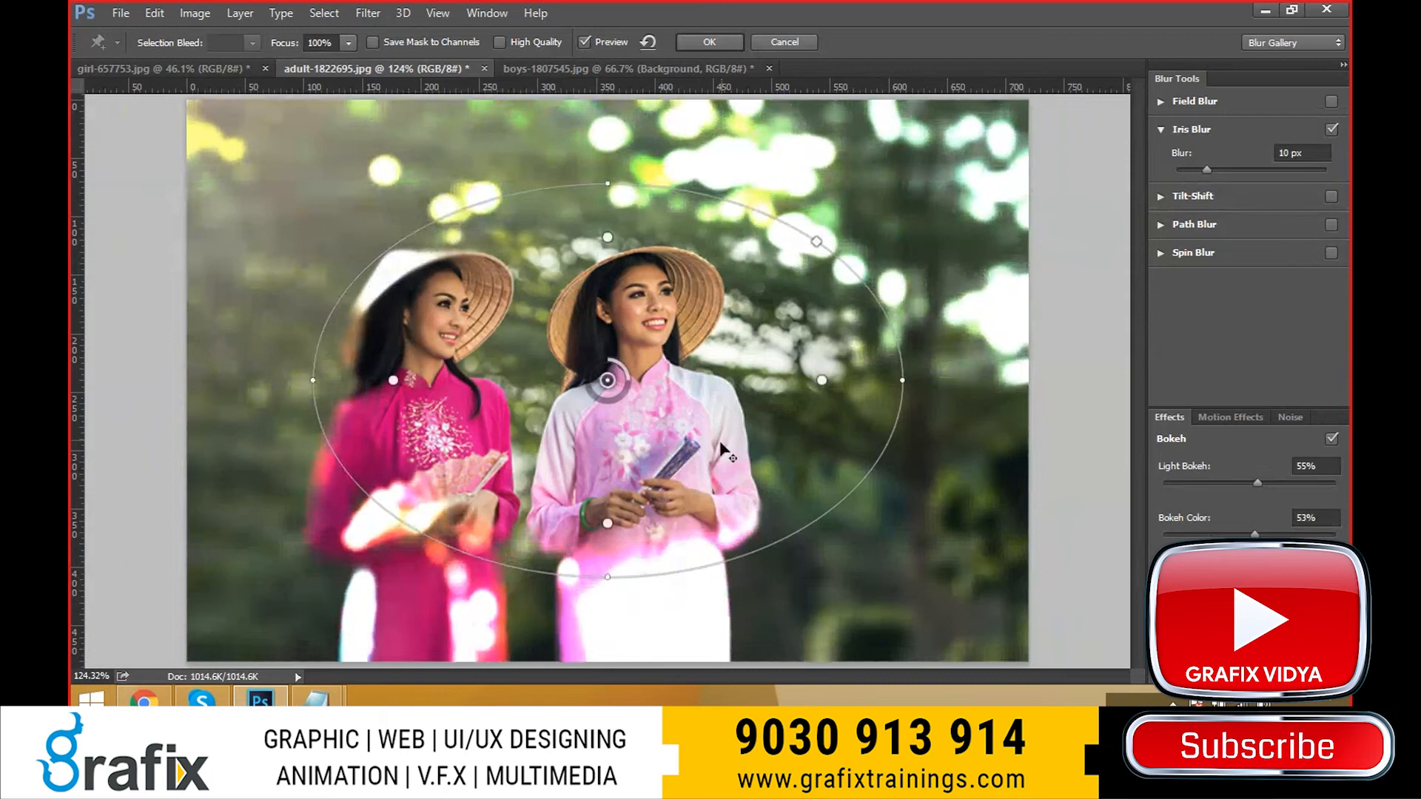
pyautogui.moveTo(1207, 169); pyautogui.dragTo(1182, 170)
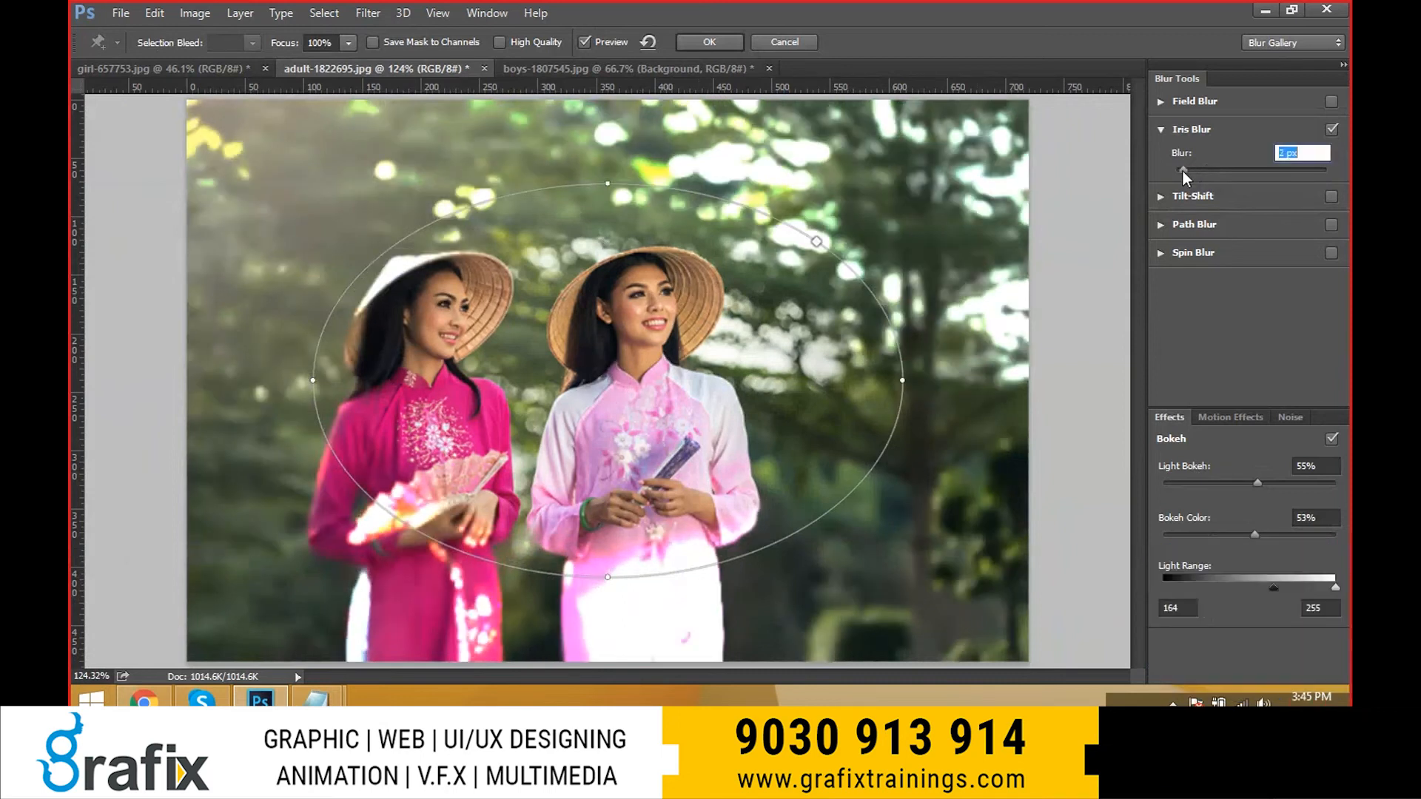
pyautogui.moveTo(626, 378); pyautogui.dragTo(641, 403)
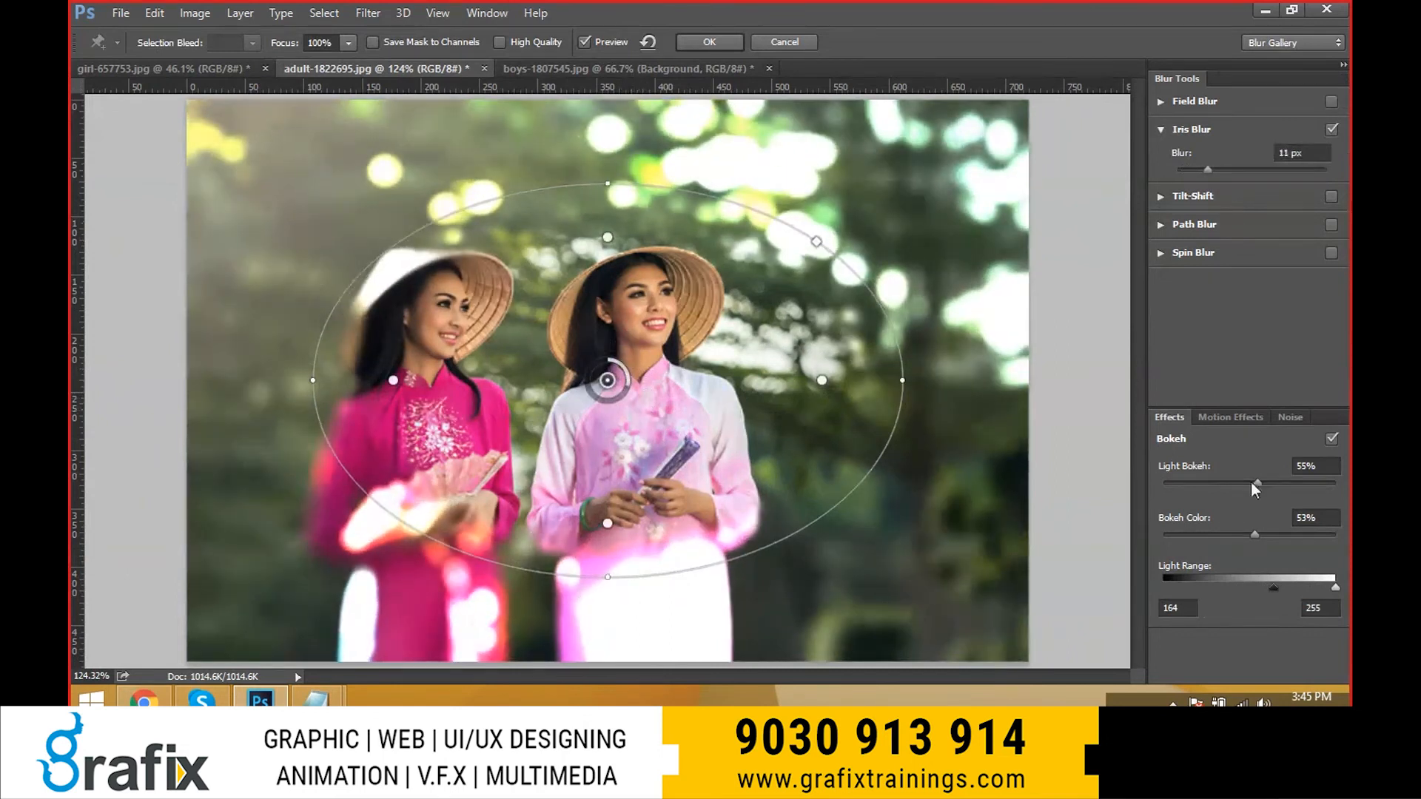
# - Reduce the light bokeh to 10% and bokeh color to 5%, set the iris blur to 16 px, and apply it
pyautogui.moveTo(1257, 484); pyautogui.dragTo(1182, 492)
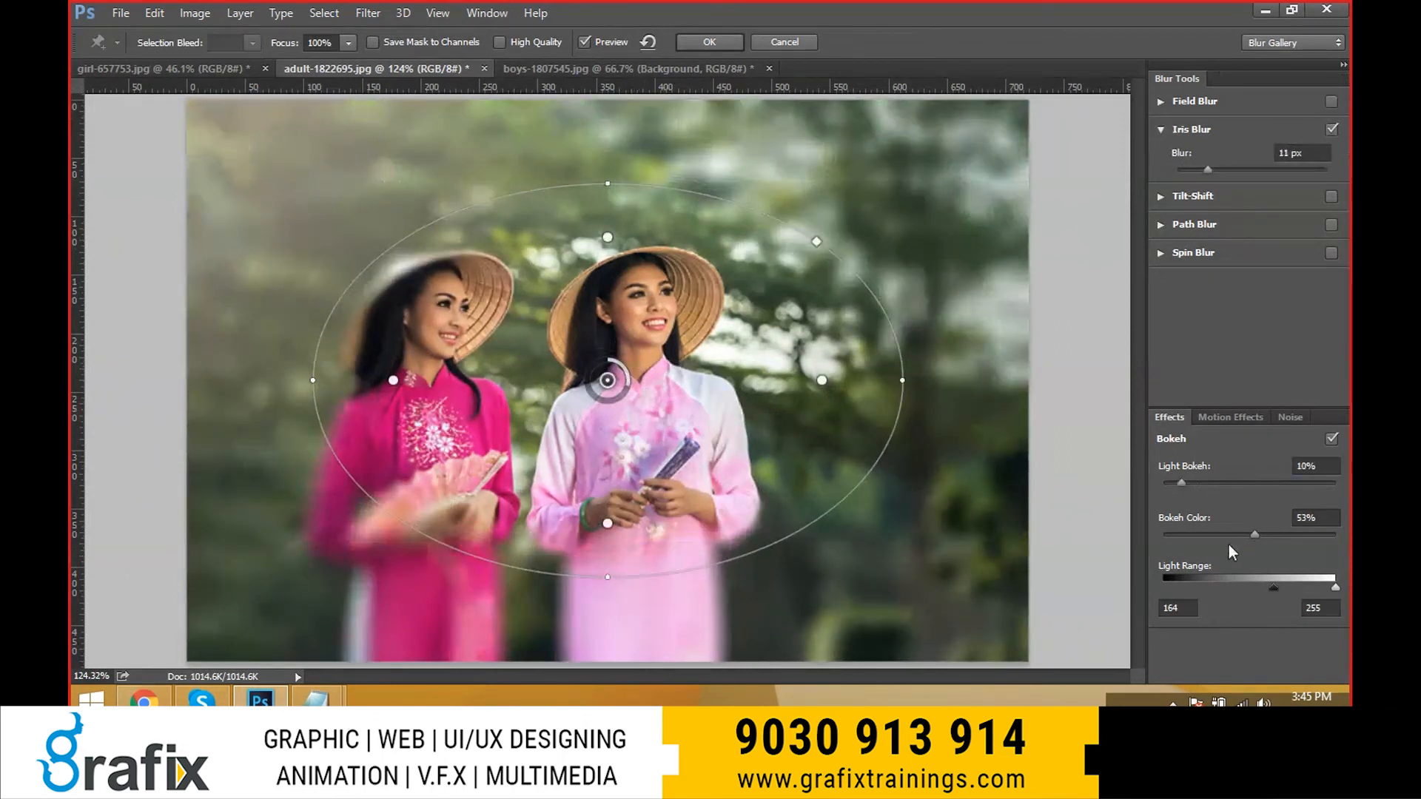
pyautogui.moveTo(1254, 535); pyautogui.dragTo(1172, 543)
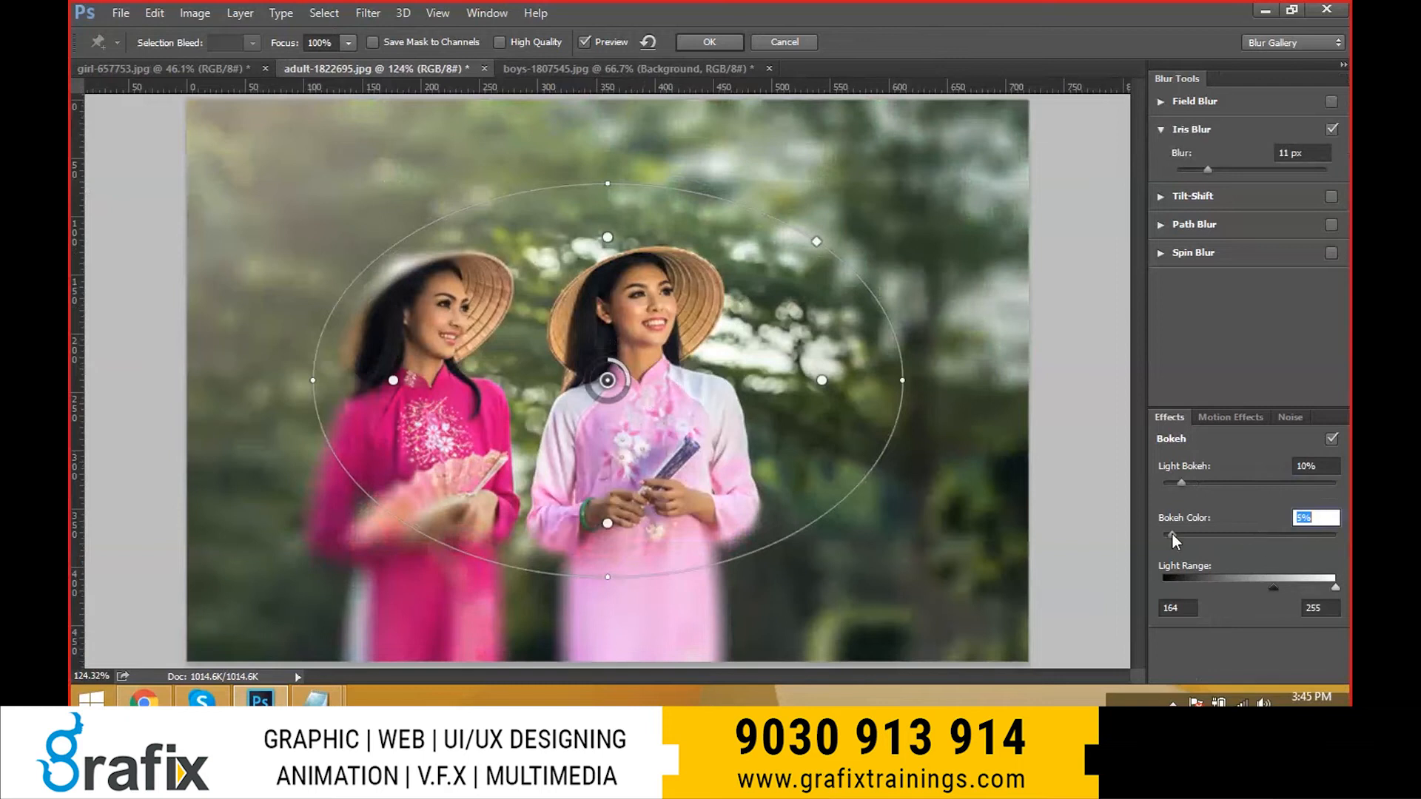
pyautogui.moveTo(1207, 170); pyautogui.dragTo(1218, 181)
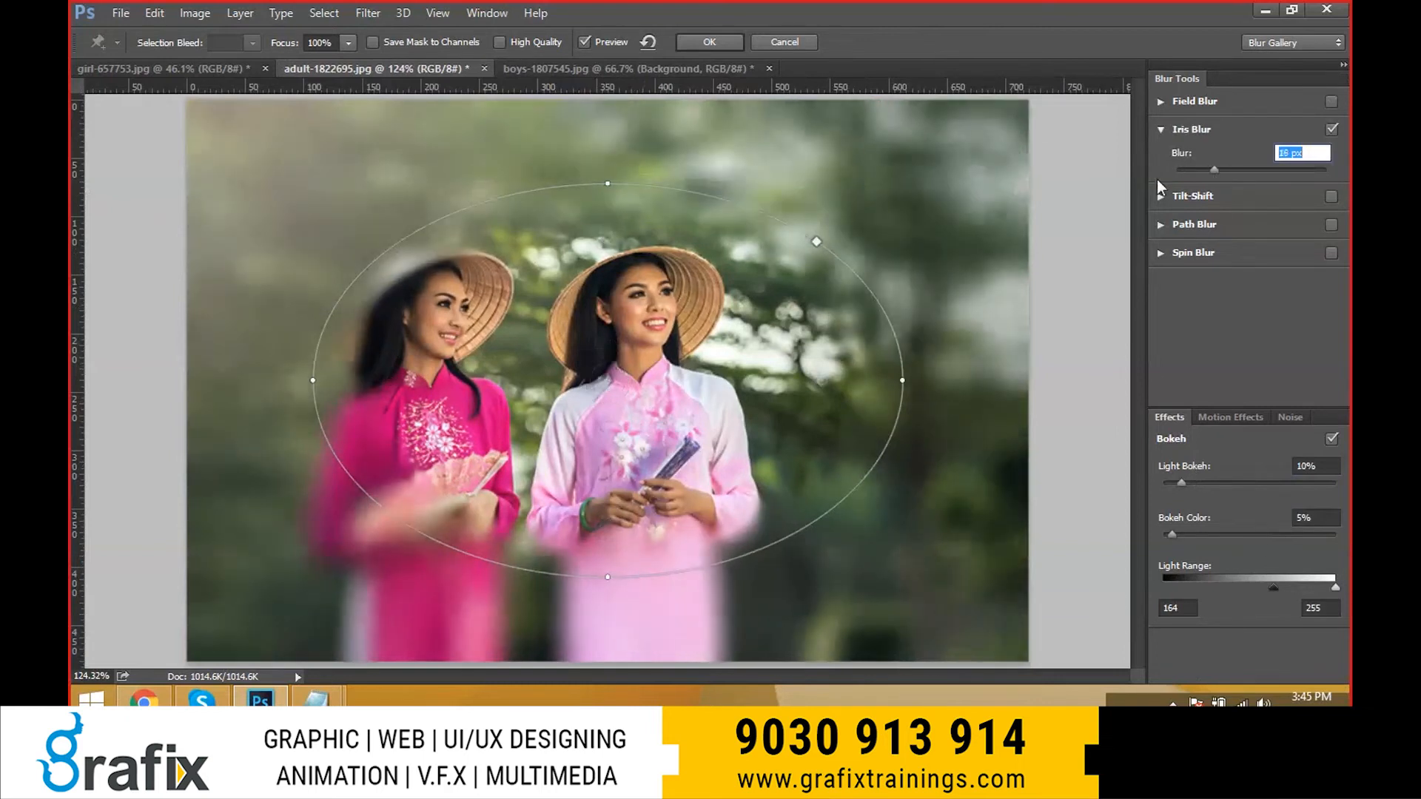
pyautogui.click(706, 50)
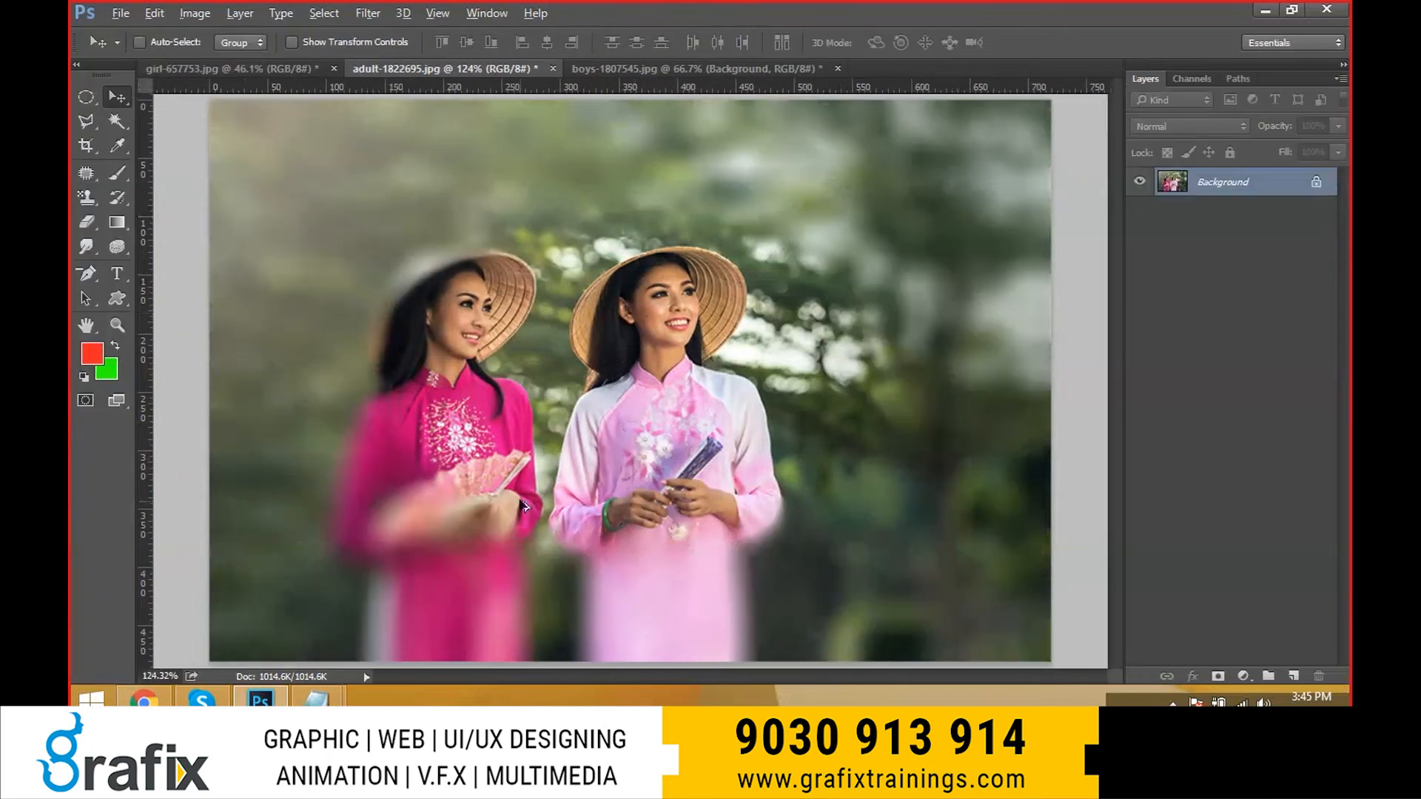
# - Try a 31 px Tilt-Shift blur and widen its sharp band to cover both women from their faces to their hands
pyautogui.click(384, 15)
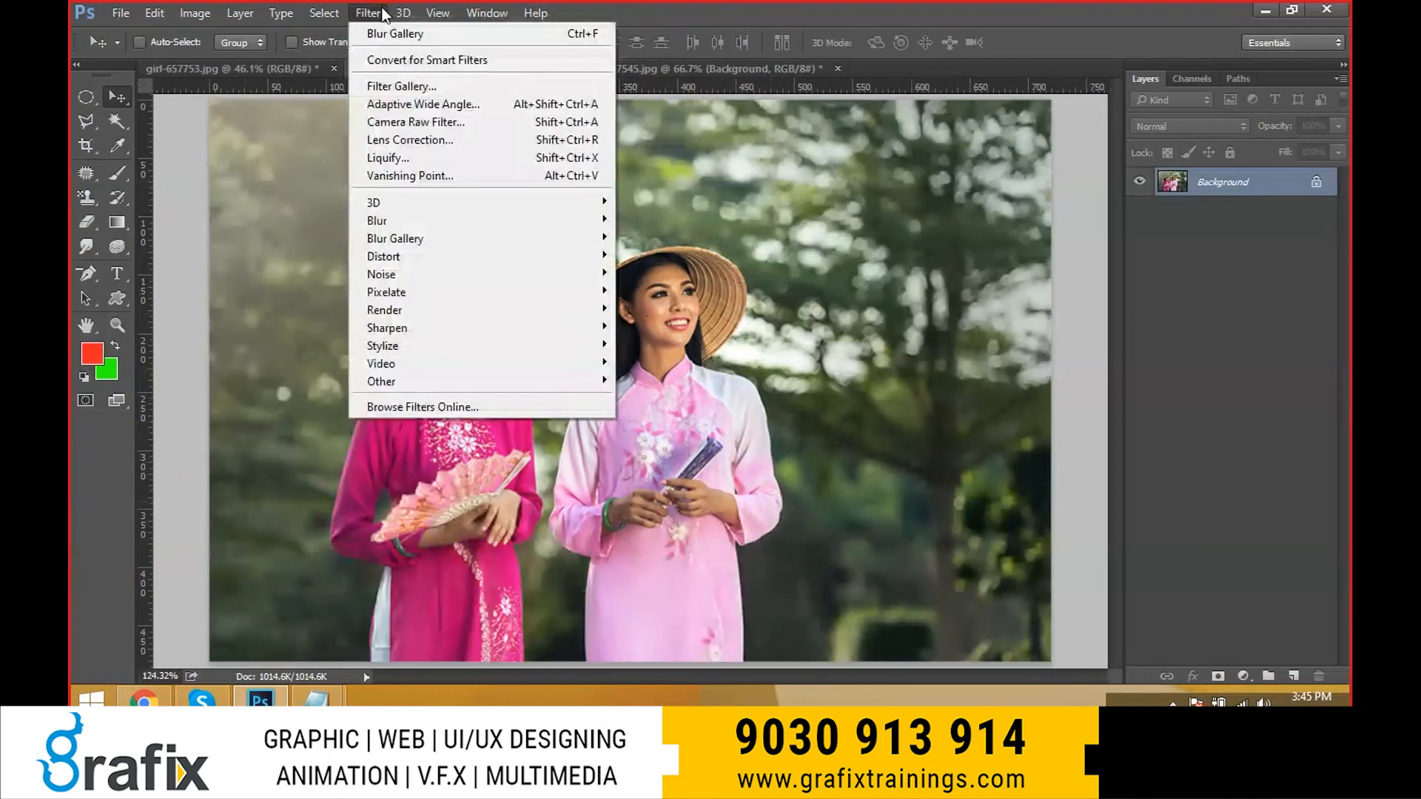
pyautogui.moveTo(414, 238)
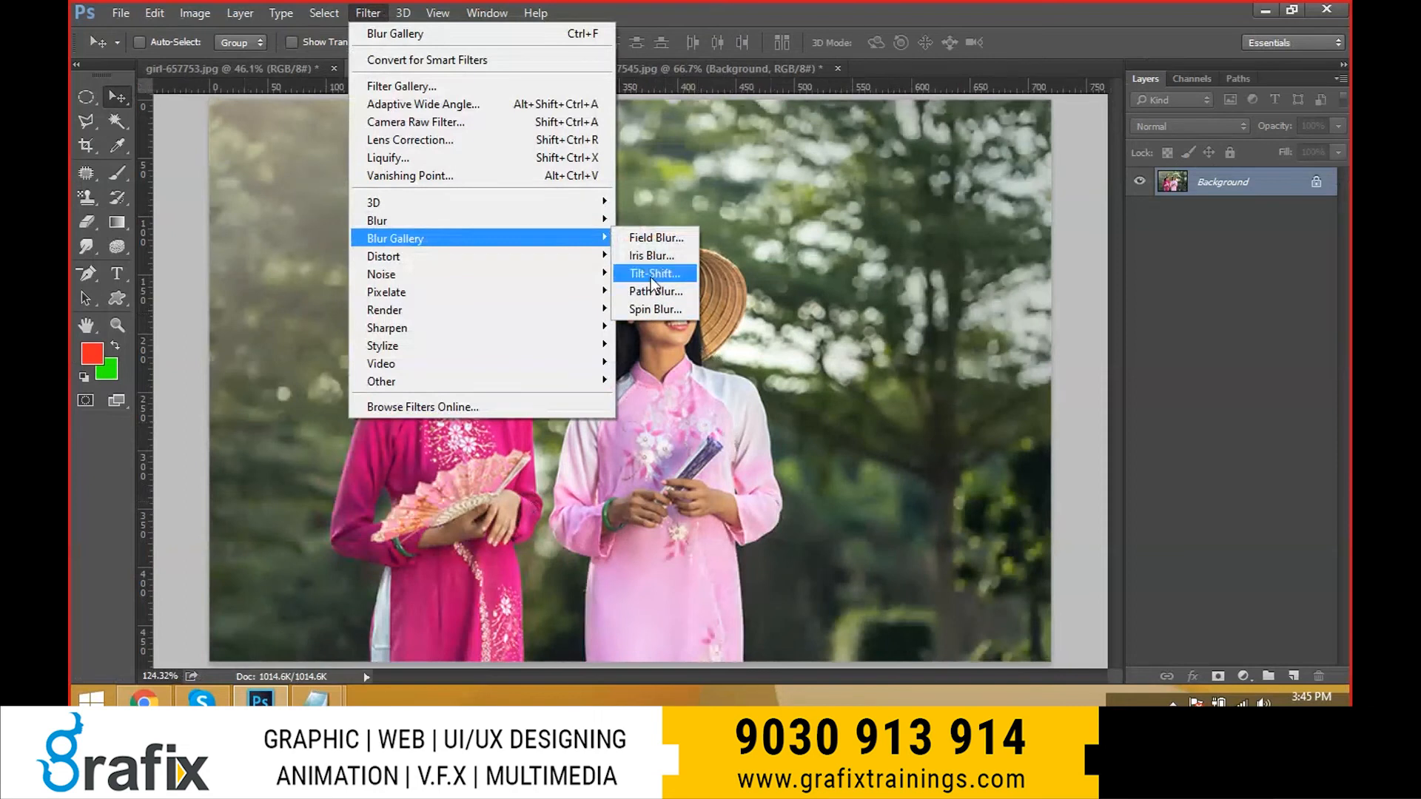
pyautogui.click(653, 274)
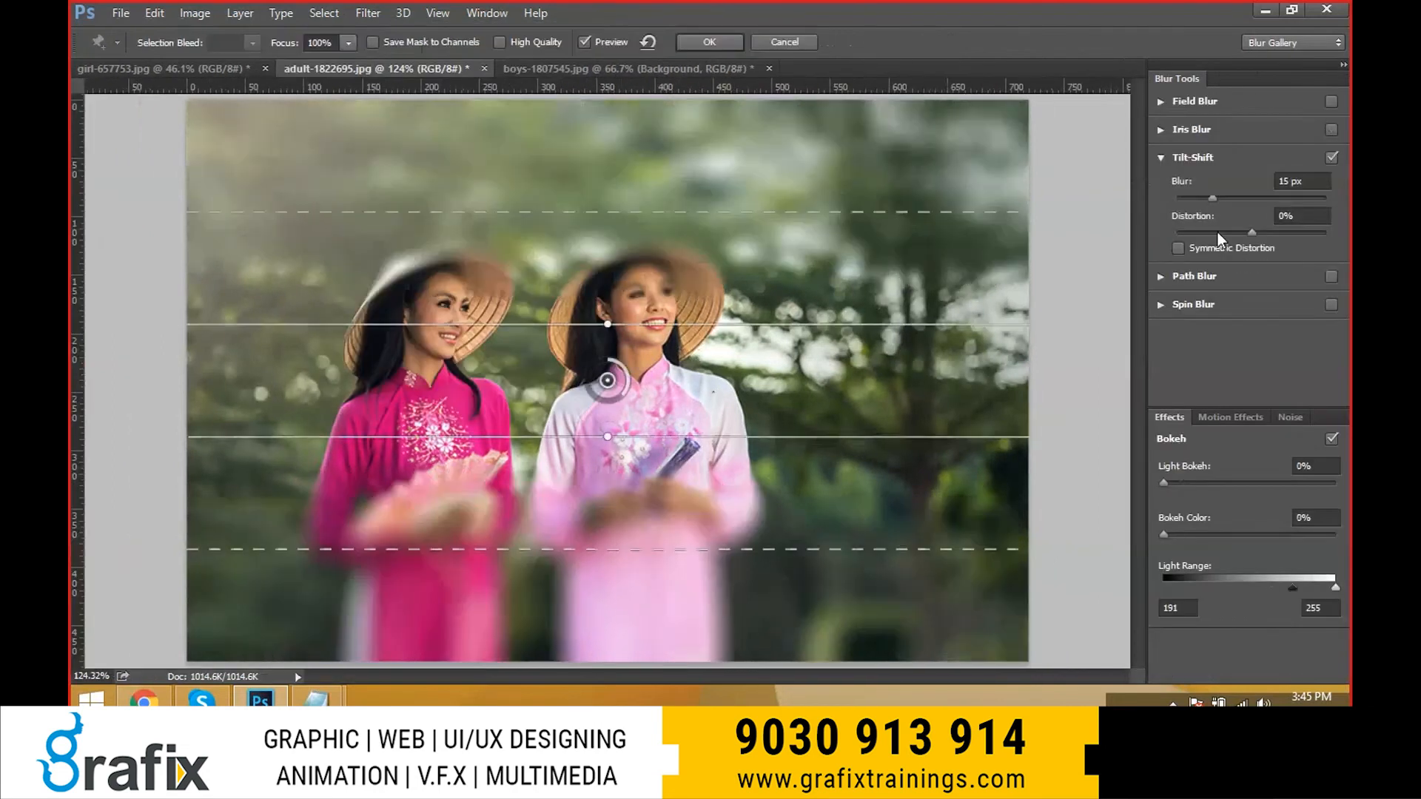
pyautogui.moveTo(1212, 199); pyautogui.dragTo(1232, 198)
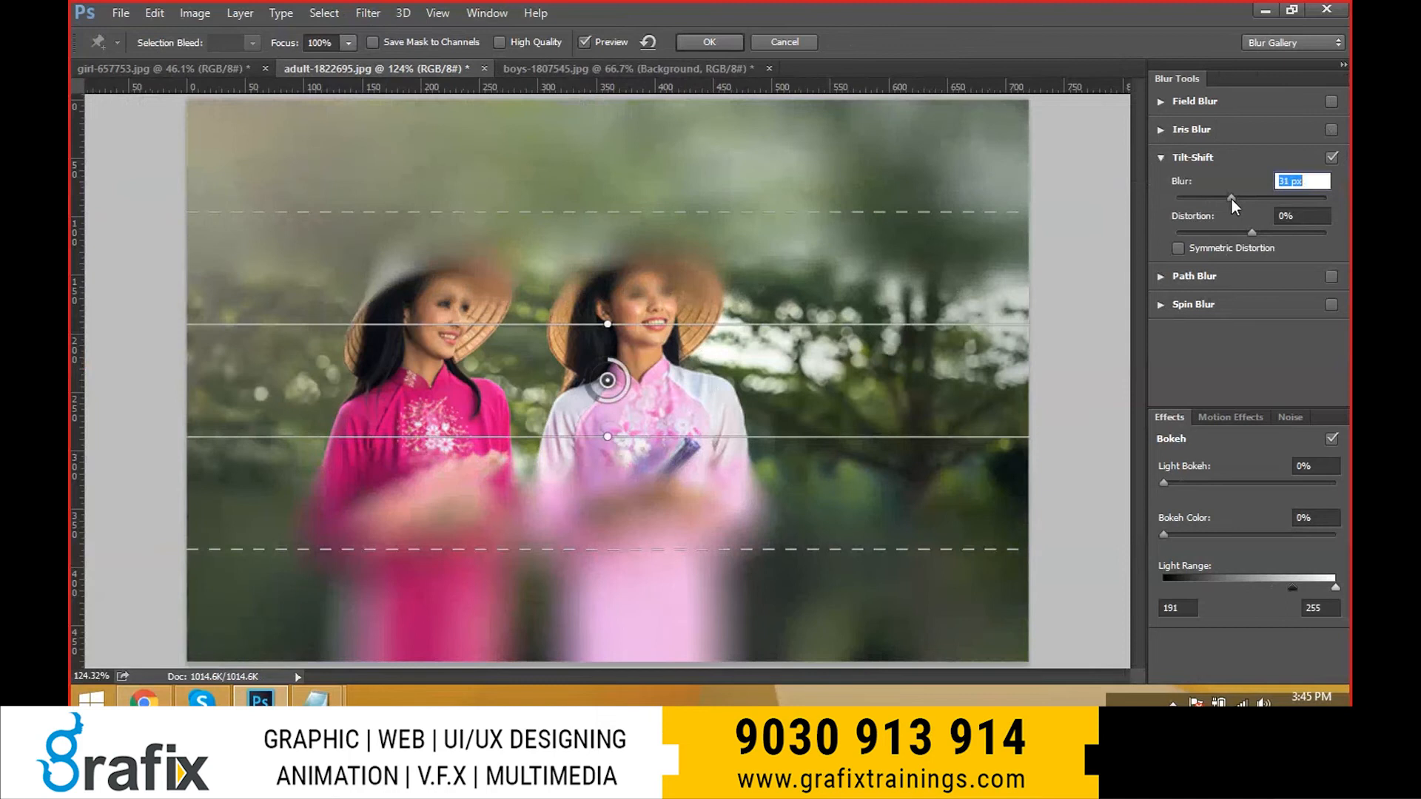
pyautogui.moveTo(574, 323); pyautogui.dragTo(574, 272)
pyautogui.moveTo(538, 436); pyautogui.dragTo(533, 475)
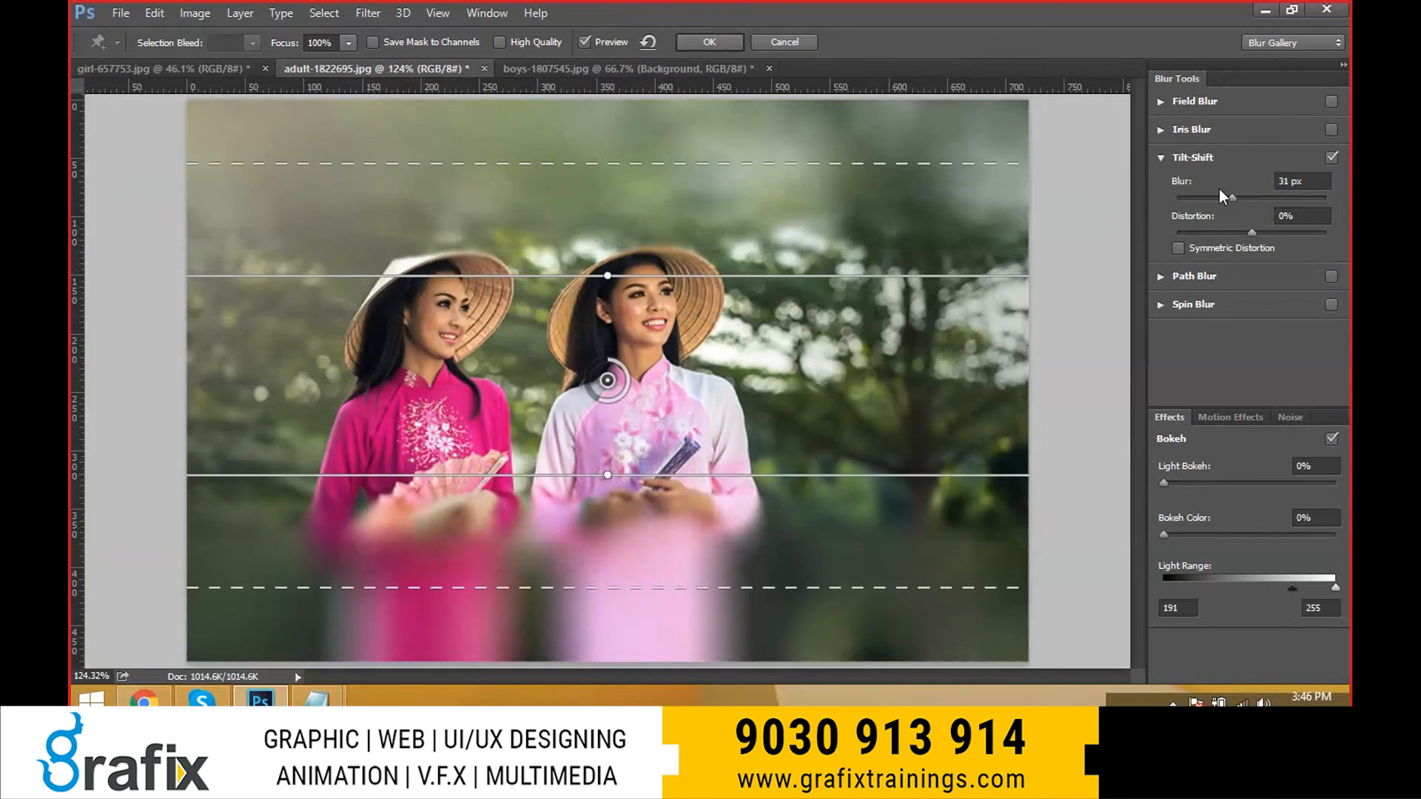
# - Switch from tilt-shift to path blur and stretch the path from the left woman's elbow to the trees beyond the other woman
pyautogui.click(1332, 159)
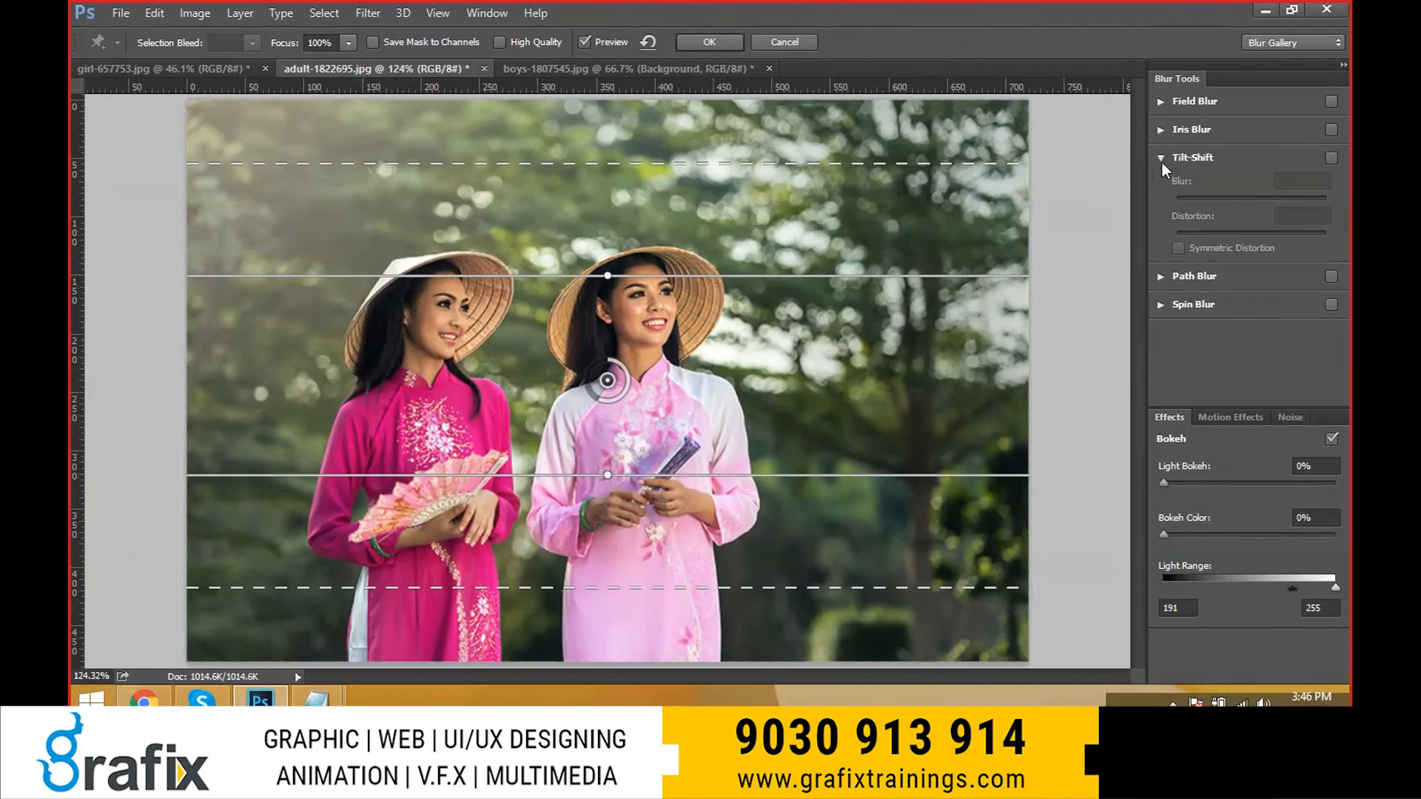
pyautogui.click(1161, 157)
pyautogui.click(1162, 185)
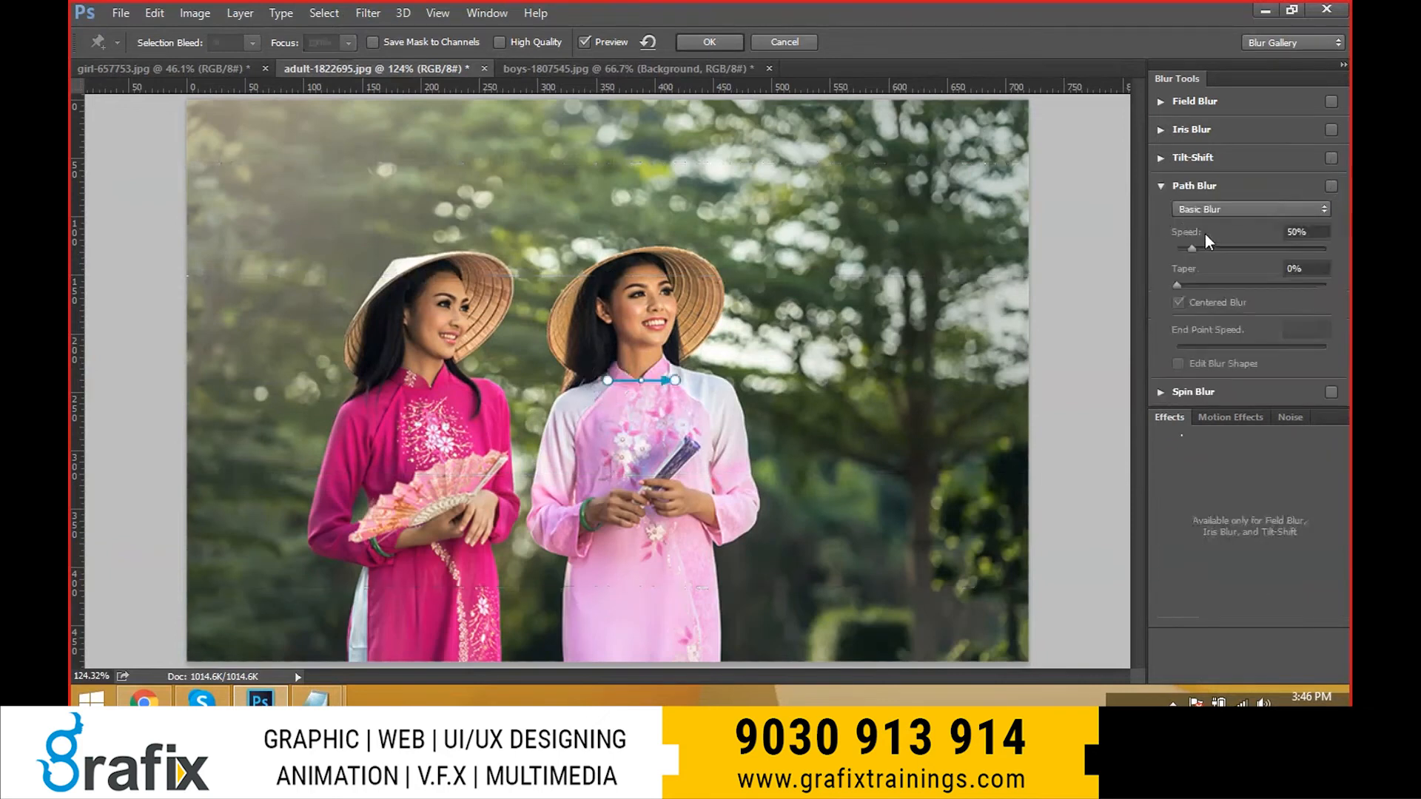
pyautogui.moveTo(674, 380); pyautogui.dragTo(849, 181)
pyautogui.moveTo(606, 380); pyautogui.dragTo(537, 469)
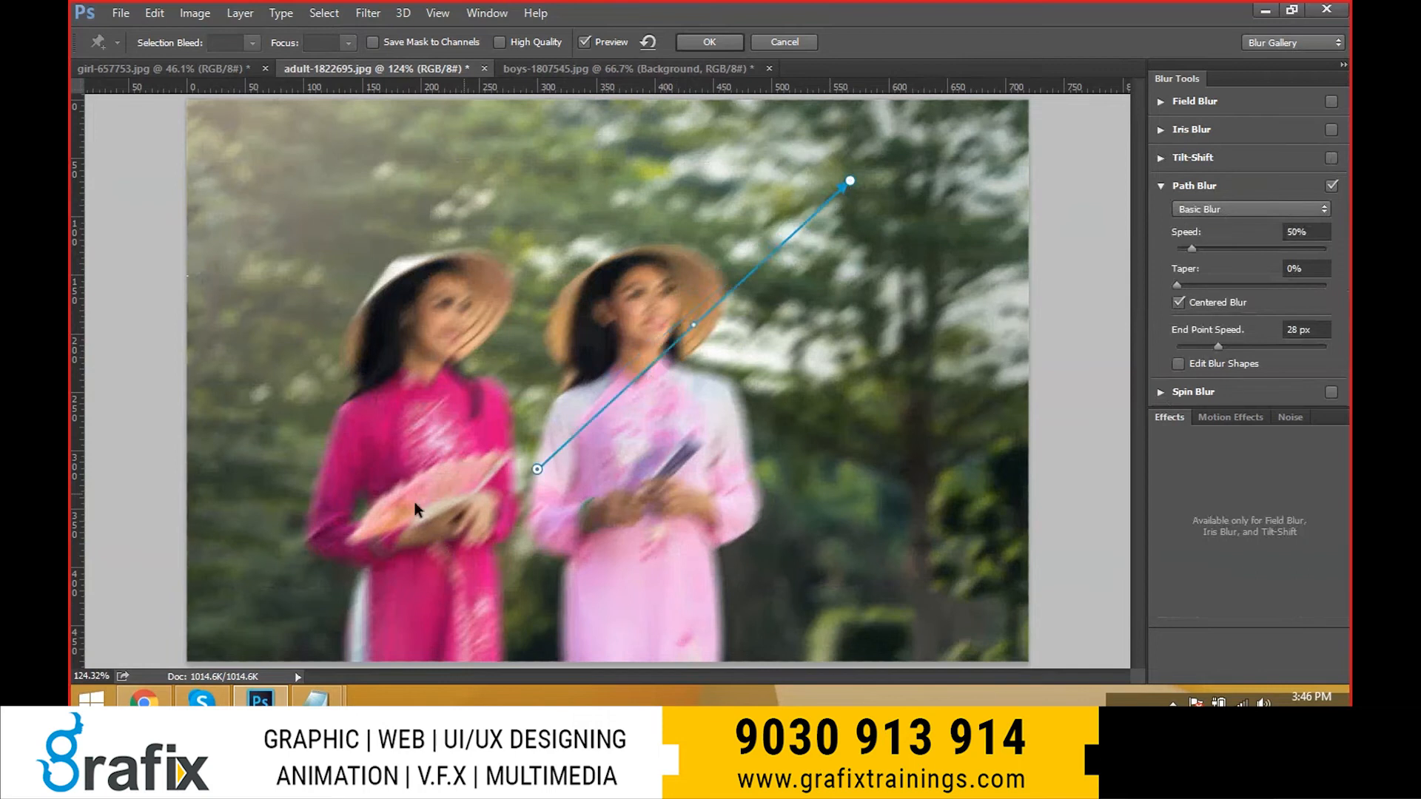
pyautogui.moveTo(416, 509); pyautogui.dragTo(306, 519)
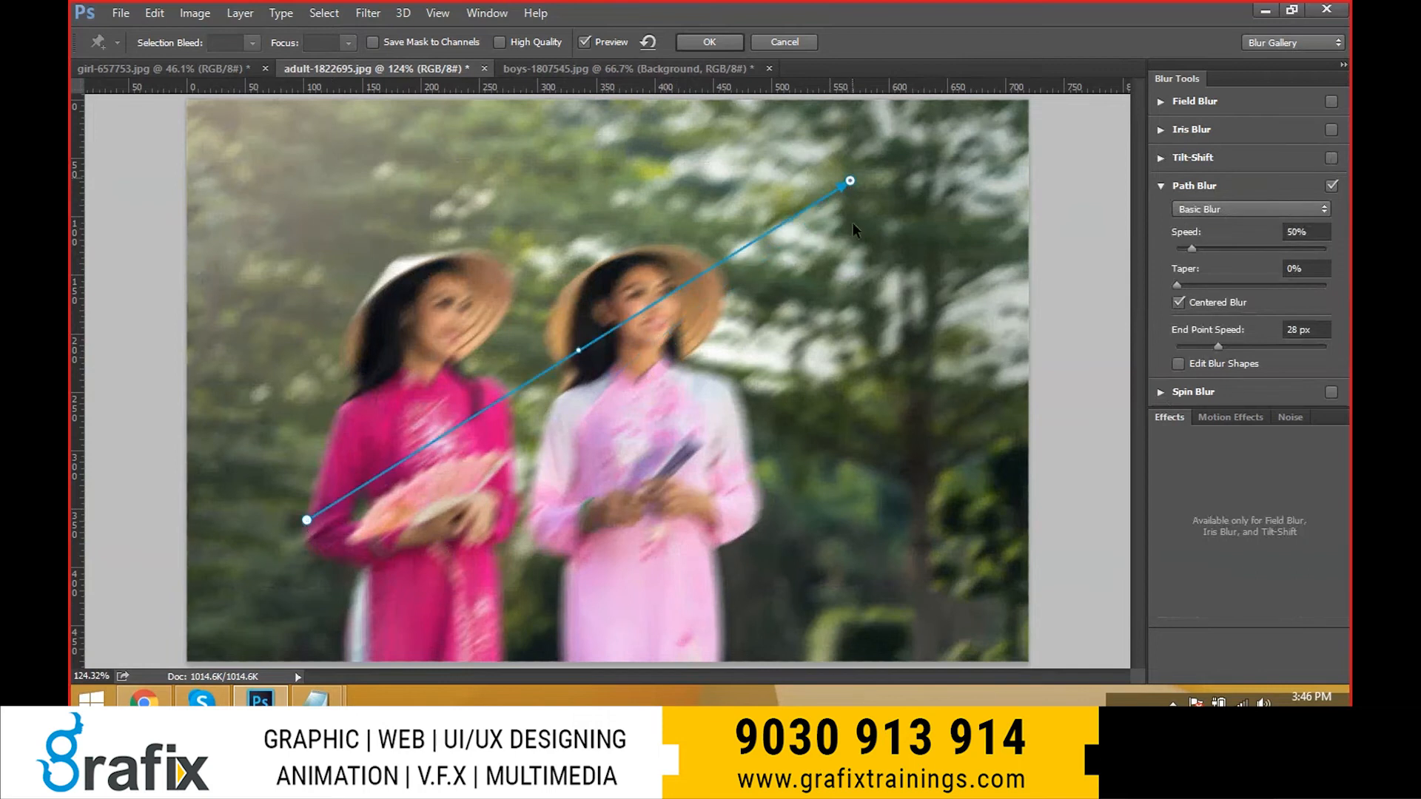
pyautogui.moveTo(849, 181); pyautogui.dragTo(839, 426)
# - Bend the blur path into a wavy curve by adding and moving three intermediate points across the two women
pyautogui.click(573, 474)
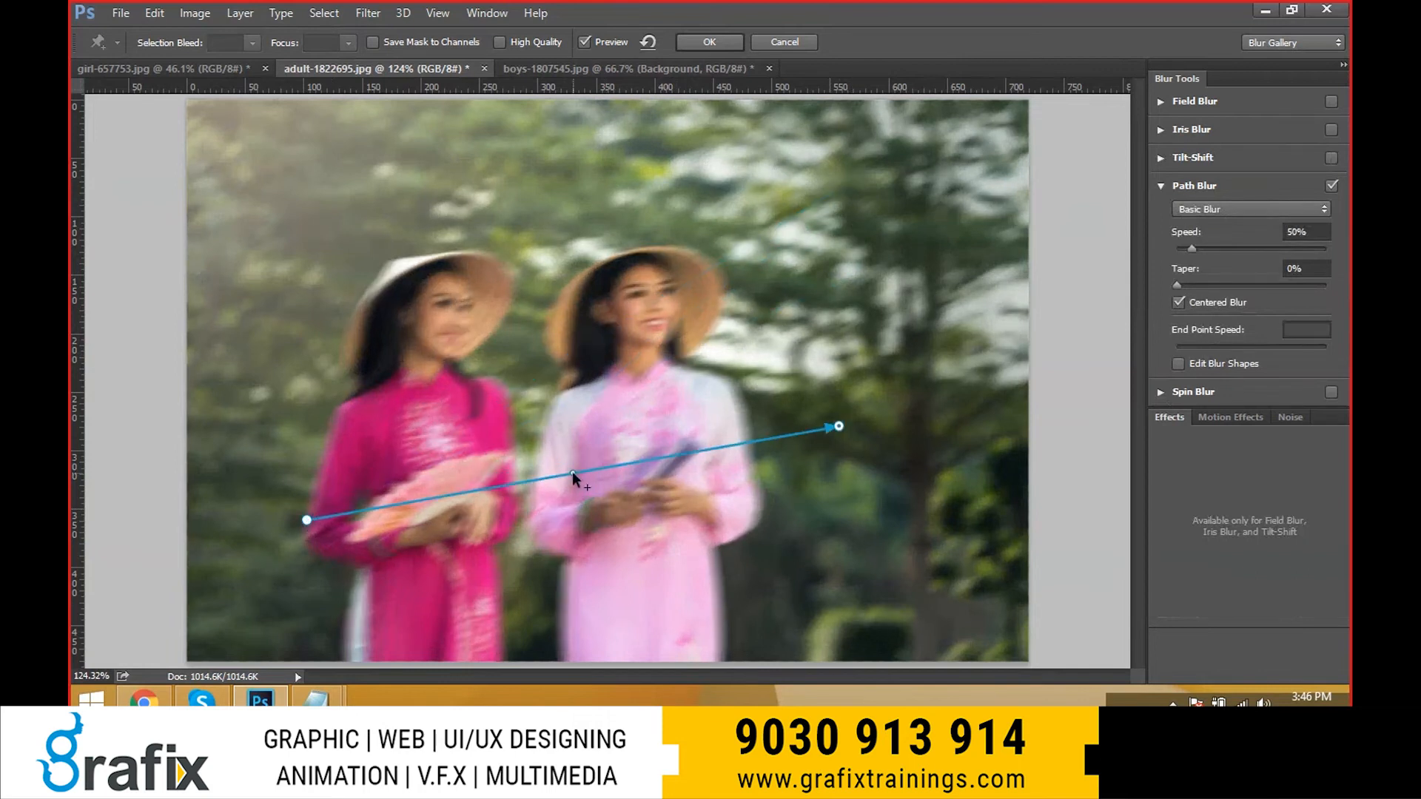
pyautogui.moveTo(573, 475); pyautogui.dragTo(585, 575)
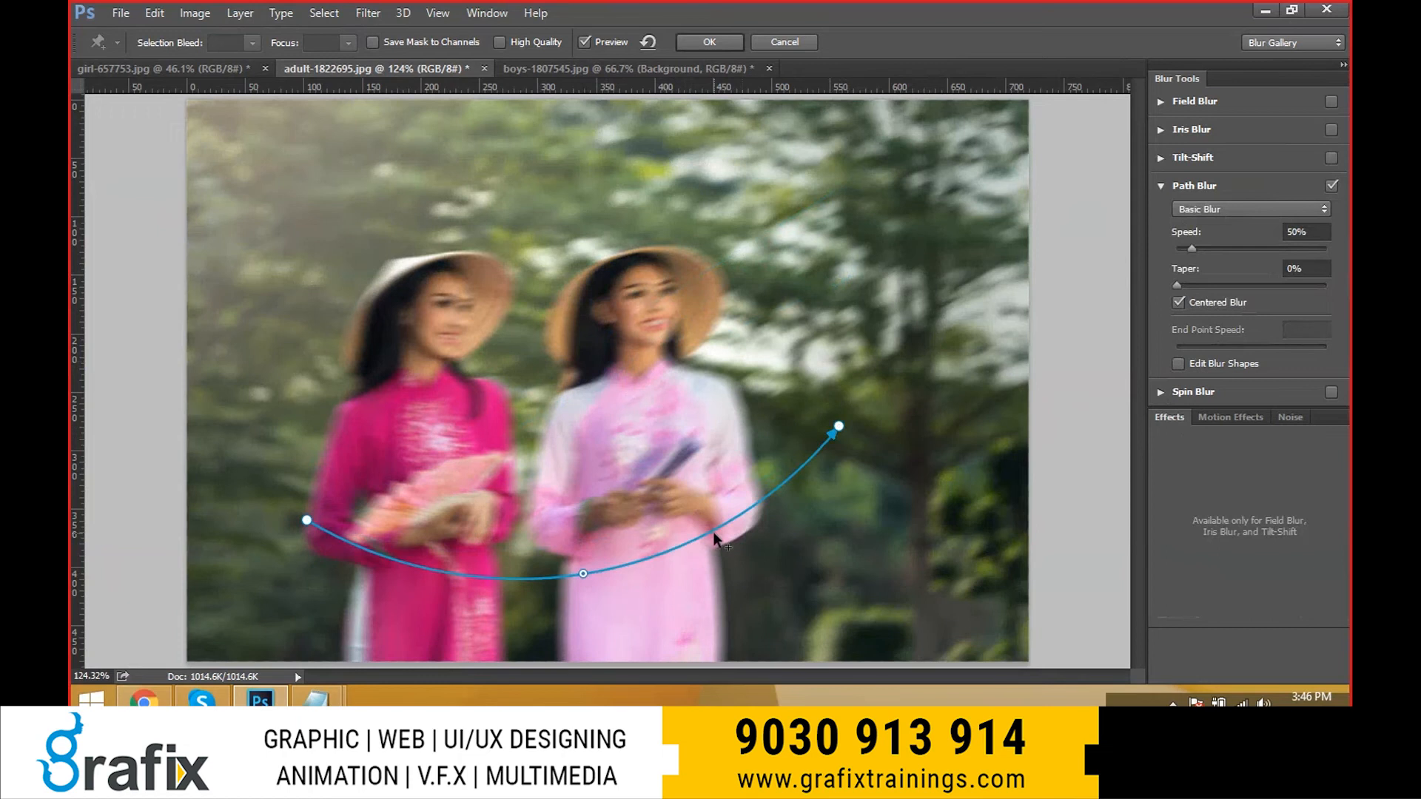
pyautogui.click(710, 529)
pyautogui.moveTo(638, 443); pyautogui.dragTo(626, 429)
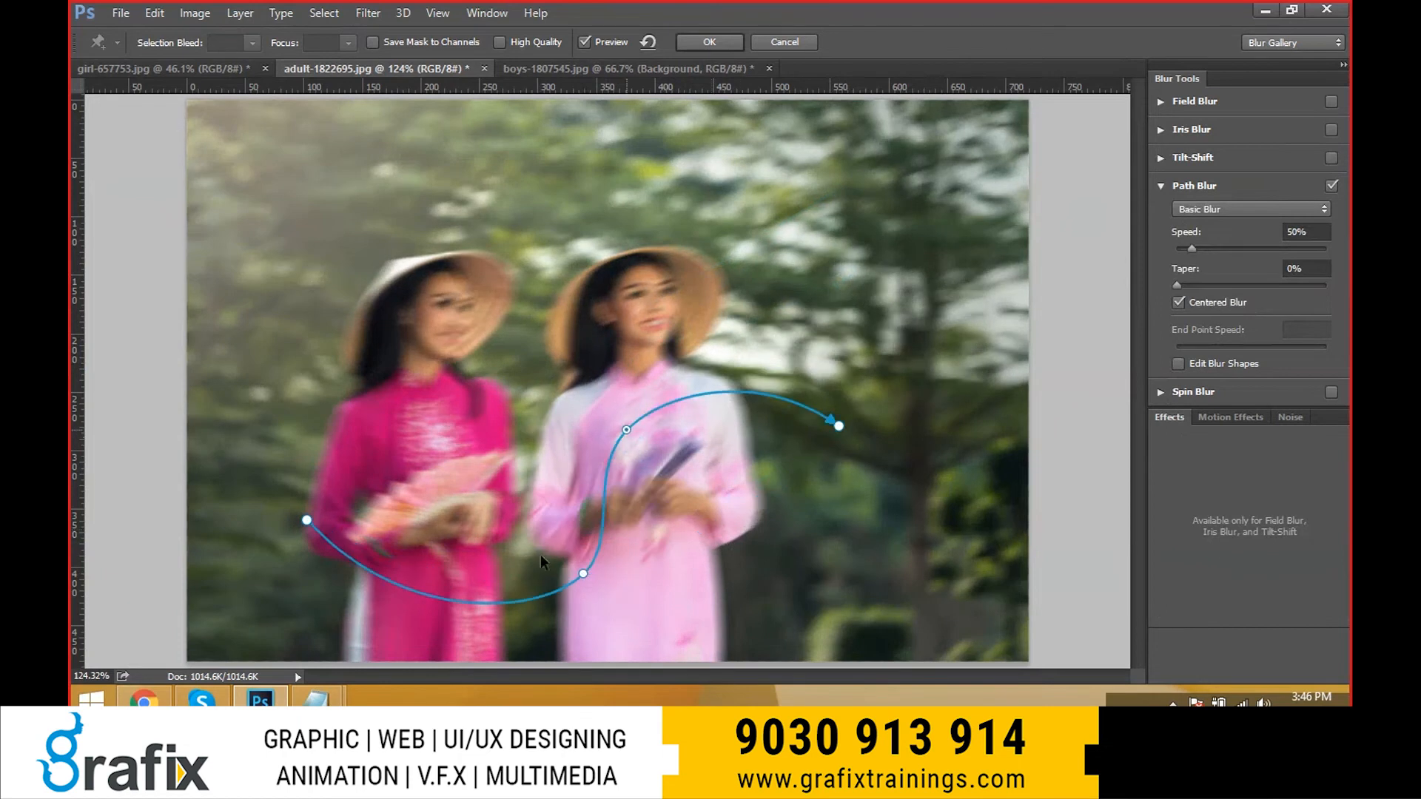
pyautogui.click(420, 600)
pyautogui.moveTo(420, 597); pyautogui.dragTo(436, 524)
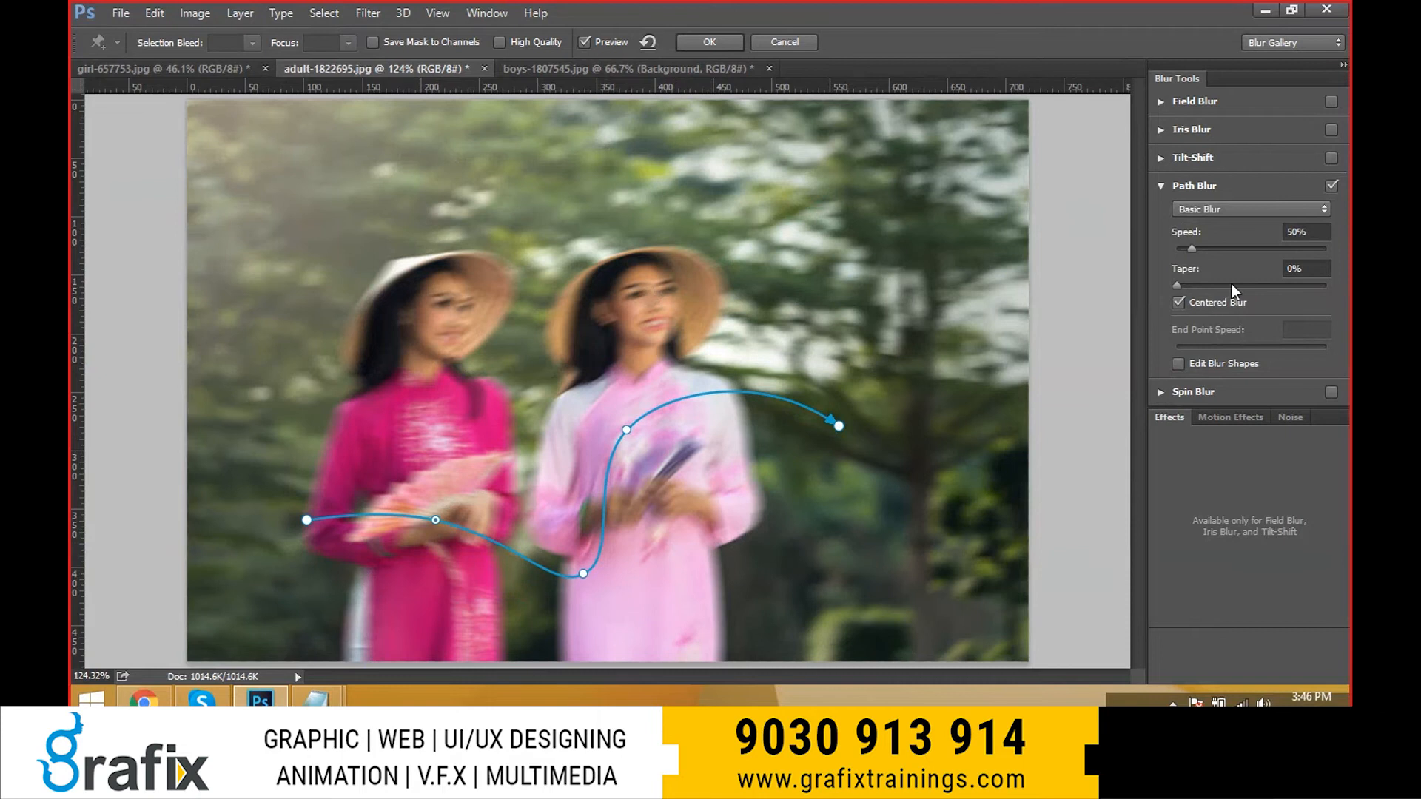
# - Set the path blur's taper to 14% and speed to 116%, and reshape its end arrows to 39 px at the start and 68 px at the end
pyautogui.moveTo(1179, 283); pyautogui.dragTo(1218, 289)
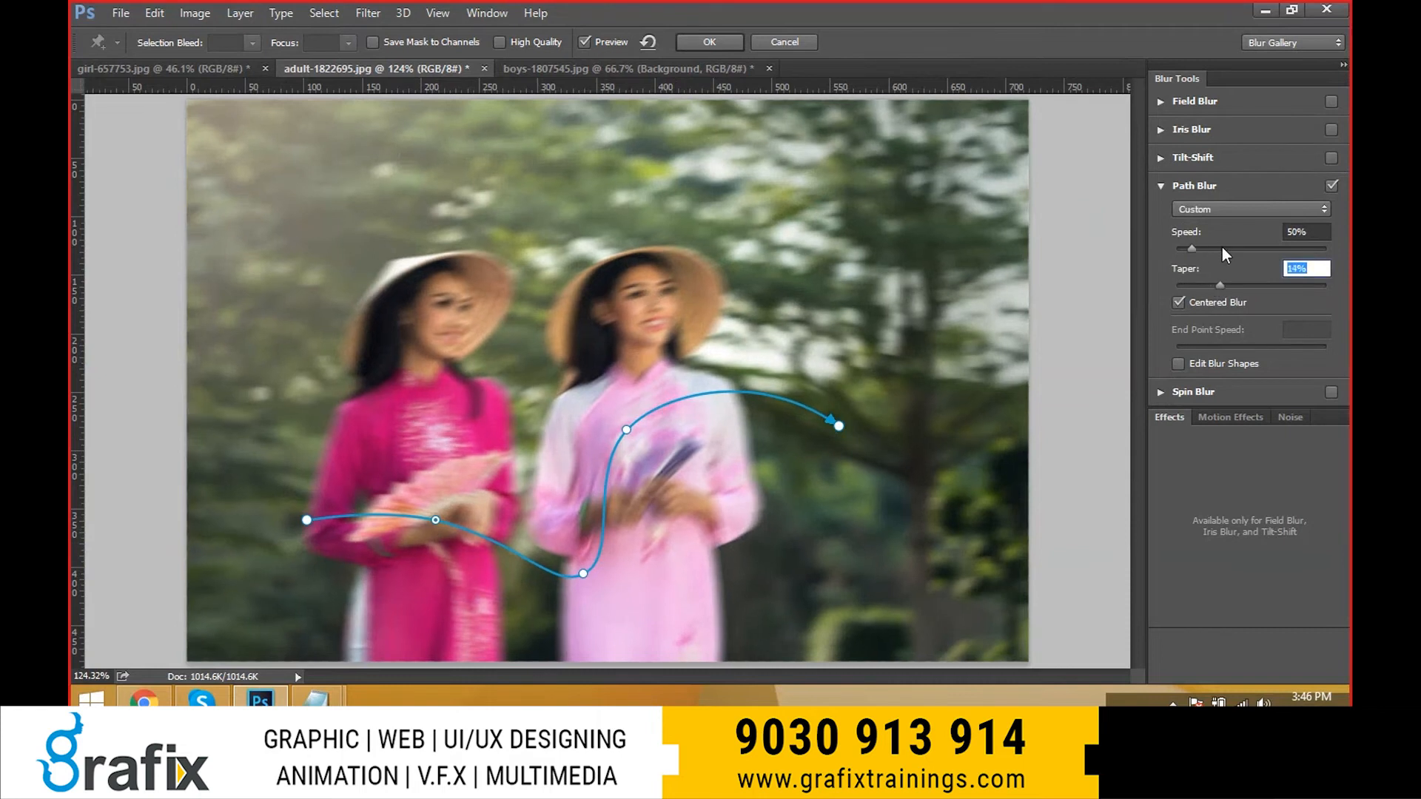
pyautogui.moveTo(1187, 252); pyautogui.dragTo(1209, 245)
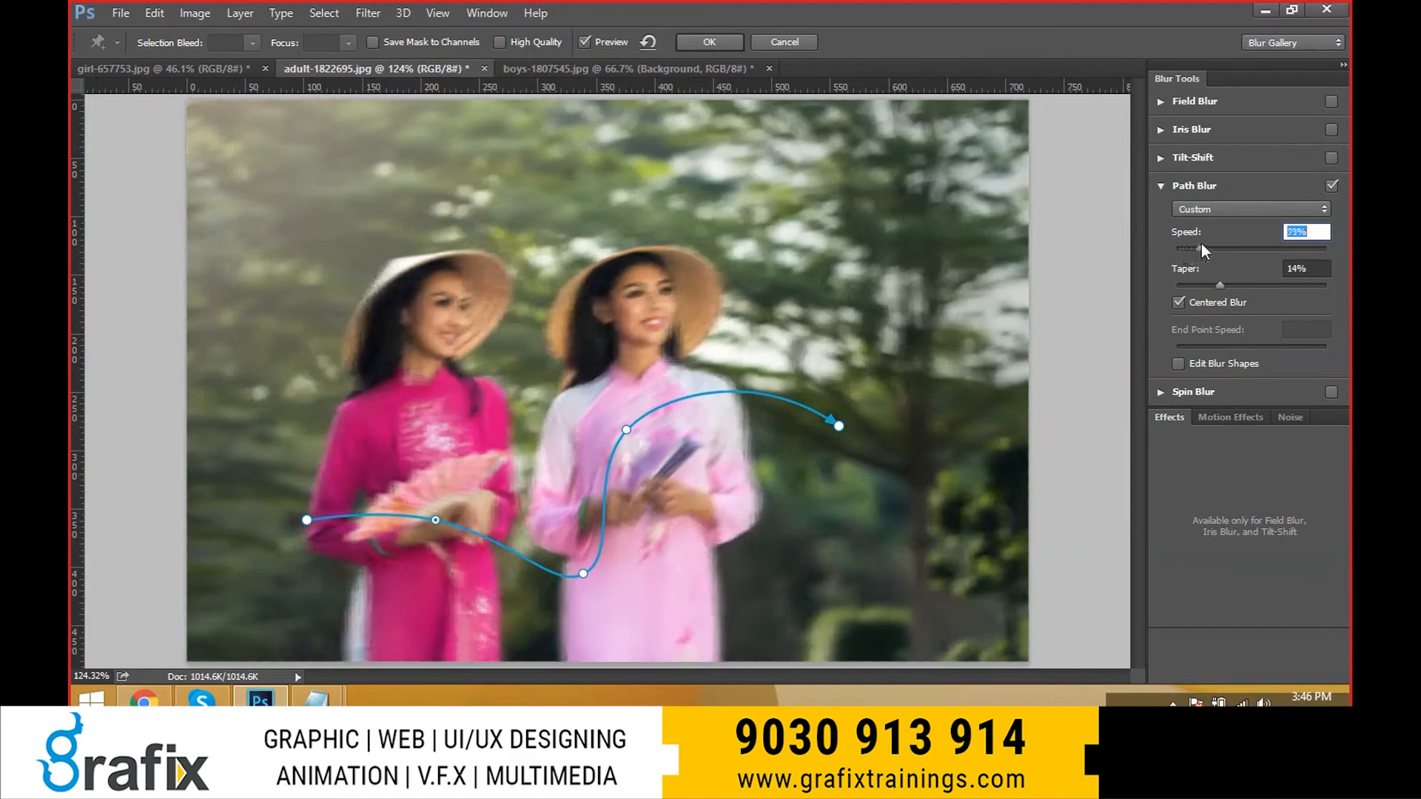
pyautogui.click(1192, 369)
pyautogui.moveTo(865, 446); pyautogui.dragTo(905, 381)
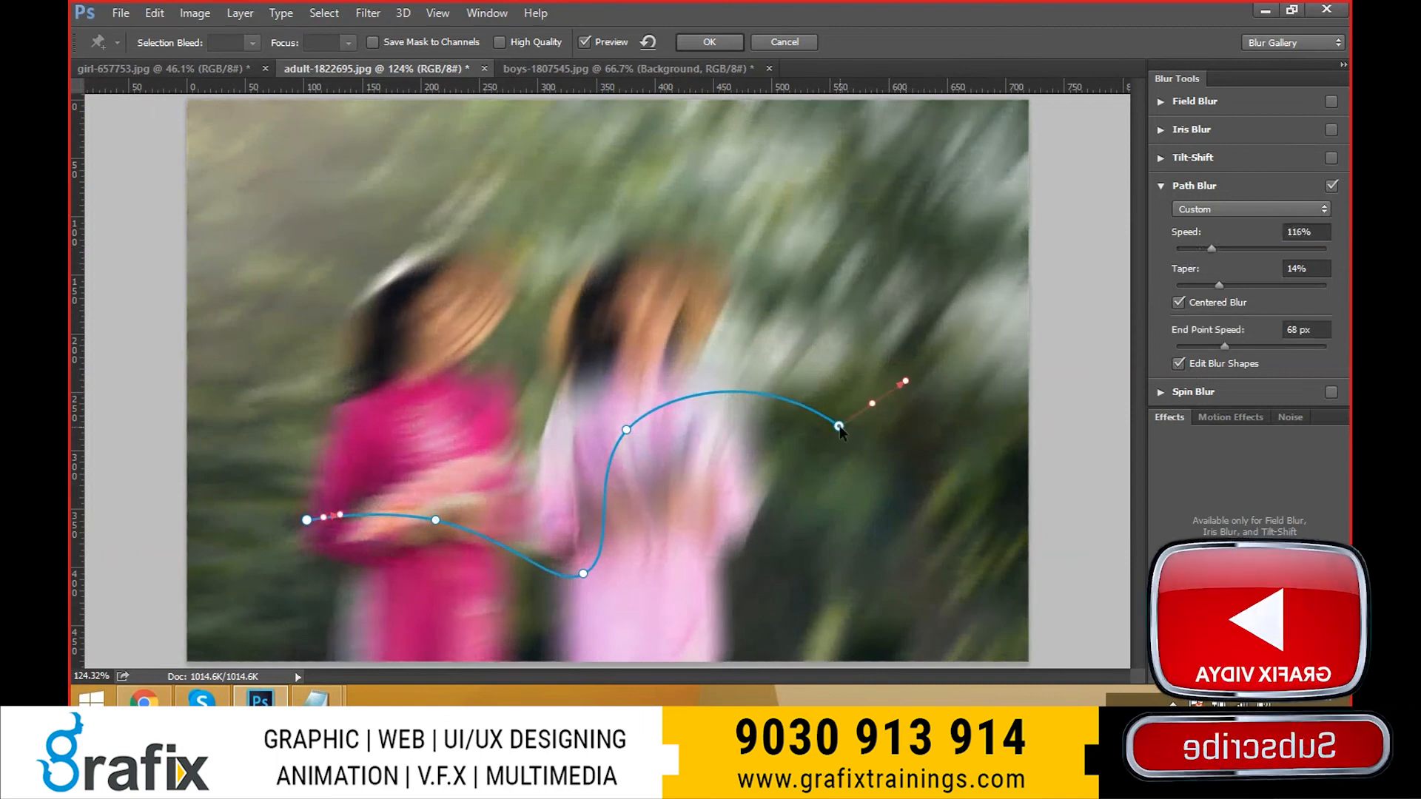
pyautogui.moveTo(839, 427); pyautogui.dragTo(844, 450)
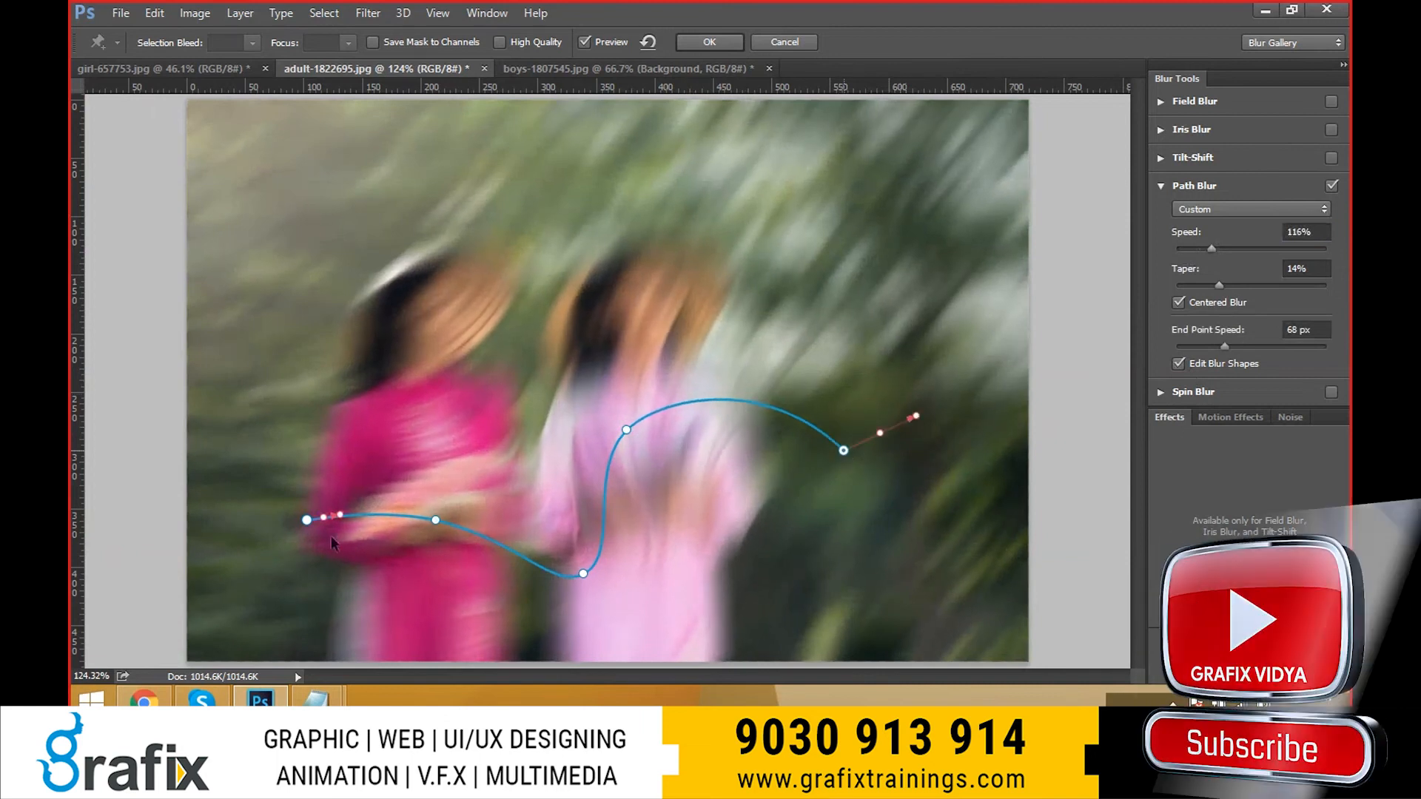
pyautogui.moveTo(340, 514); pyautogui.dragTo(307, 473)
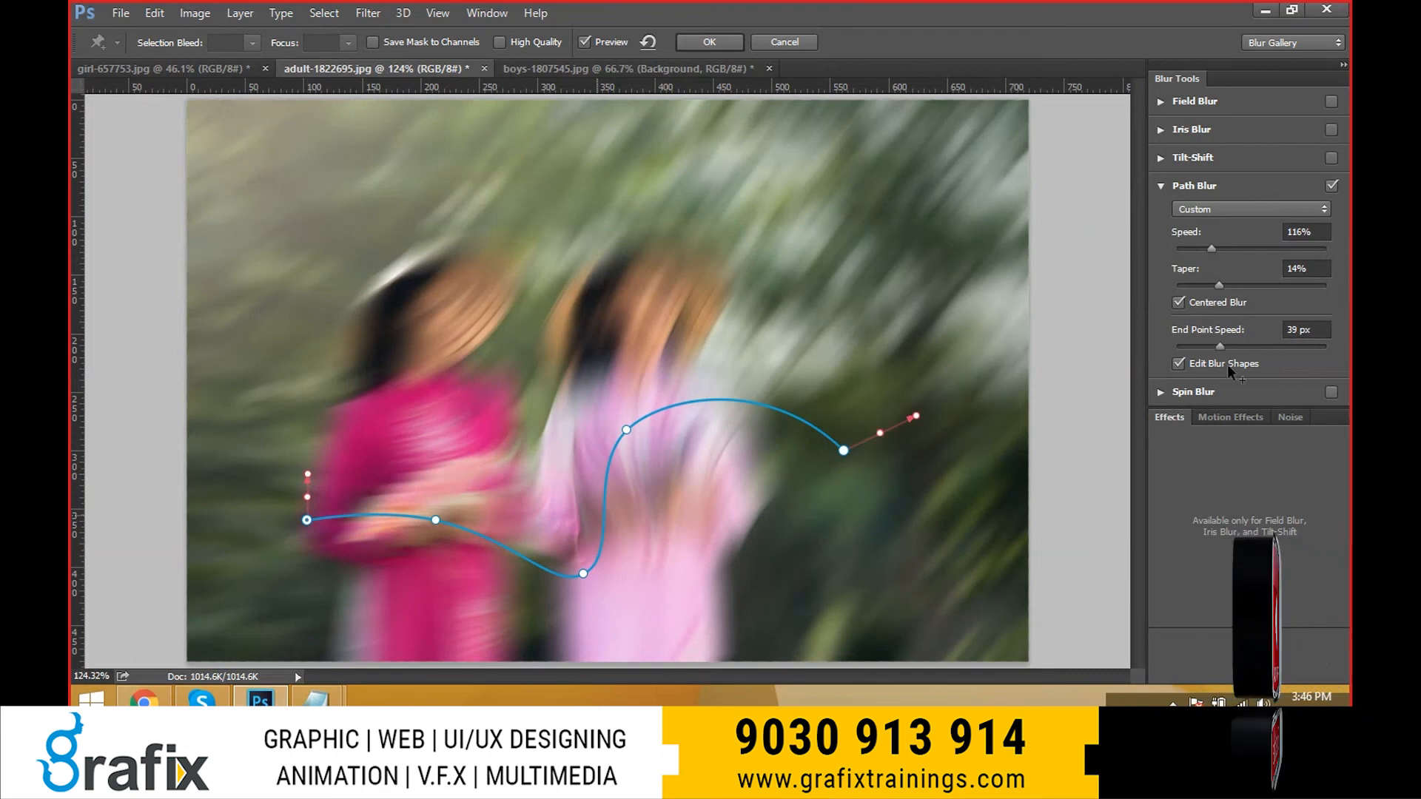
# - Toggle the path's blur shape editing off and turn off the path blur
pyautogui.click(1181, 365)
pyautogui.click(1182, 364)
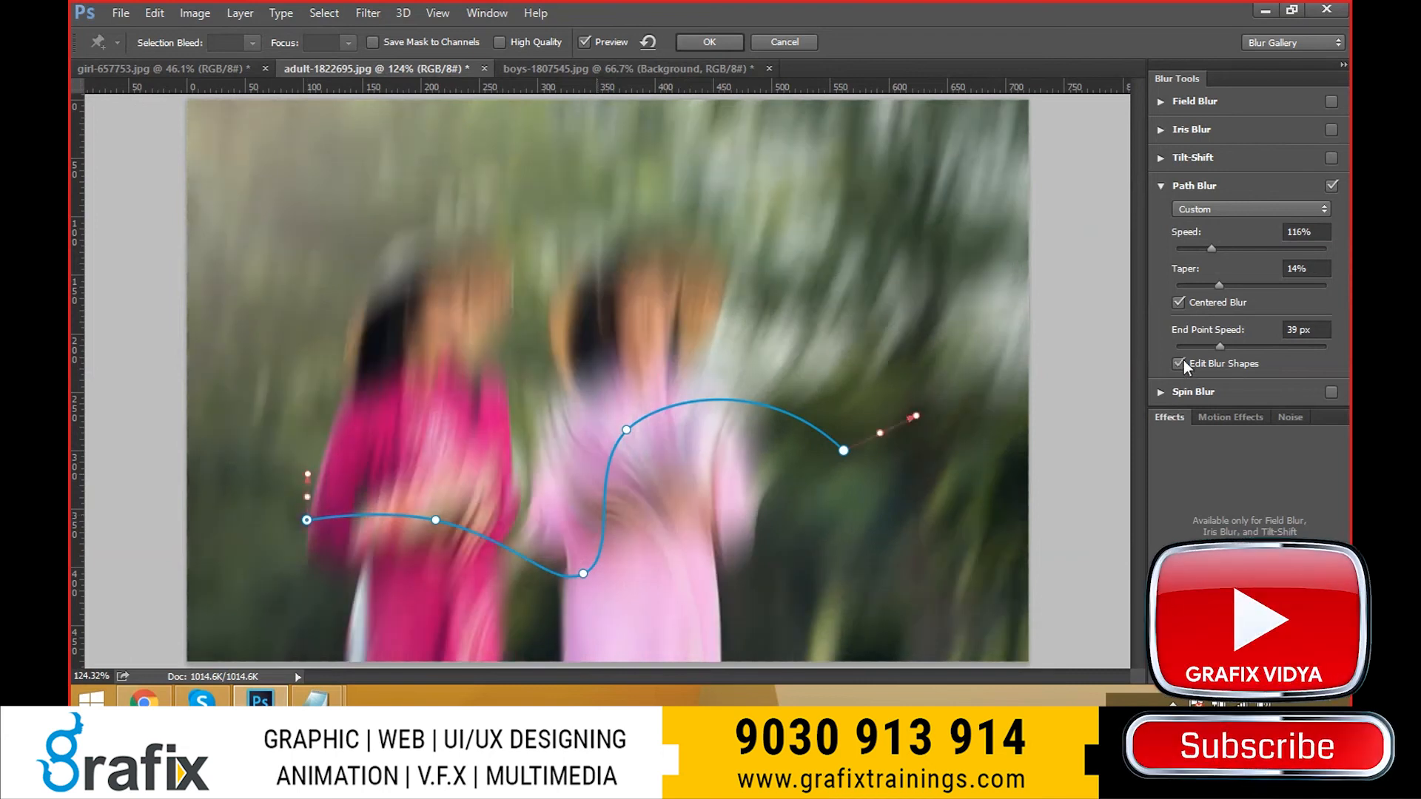
pyautogui.click(1181, 364)
pyautogui.click(1331, 186)
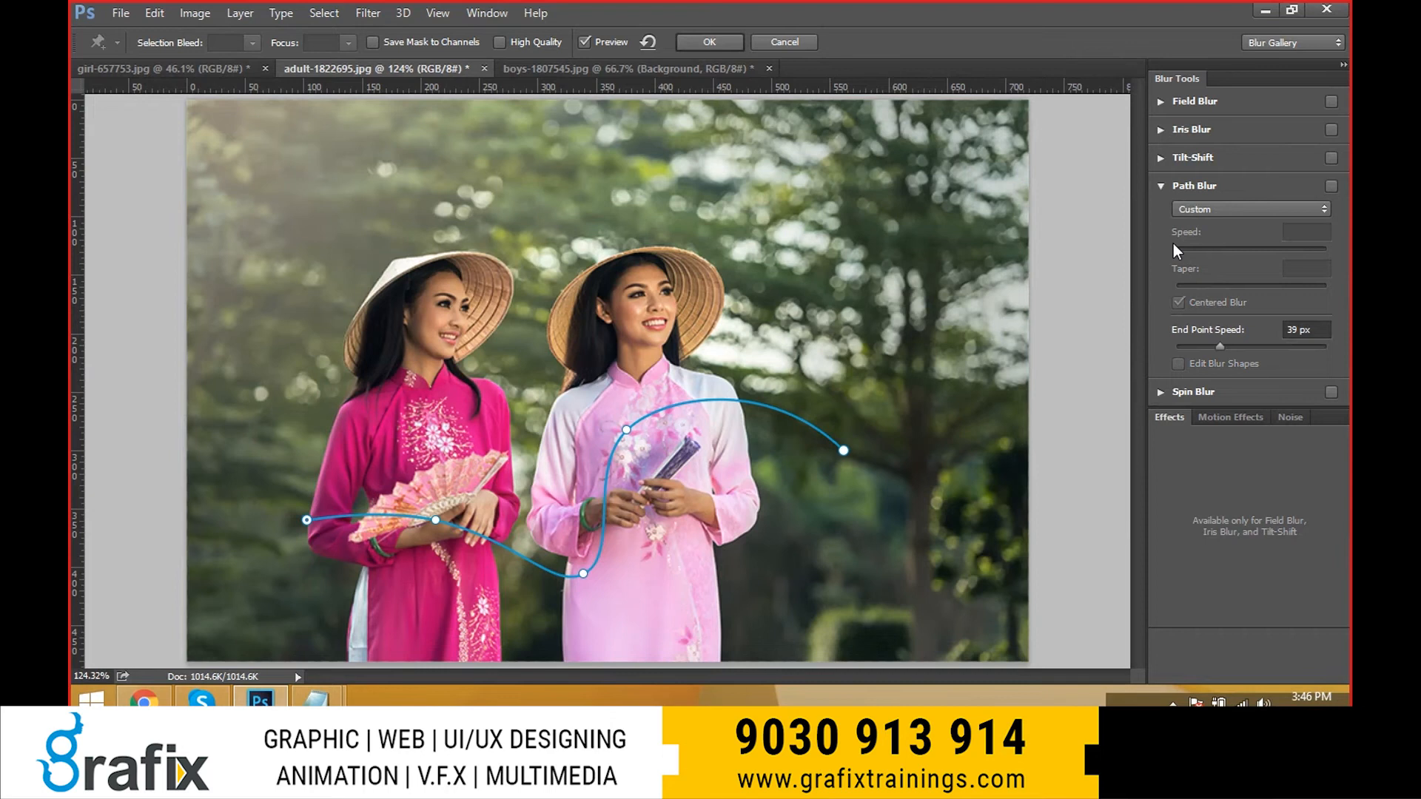
# - Try a spin blur enlarged to the image's full height with a much smaller blur angle, and cancel the blur gallery
pyautogui.click(1193, 391)
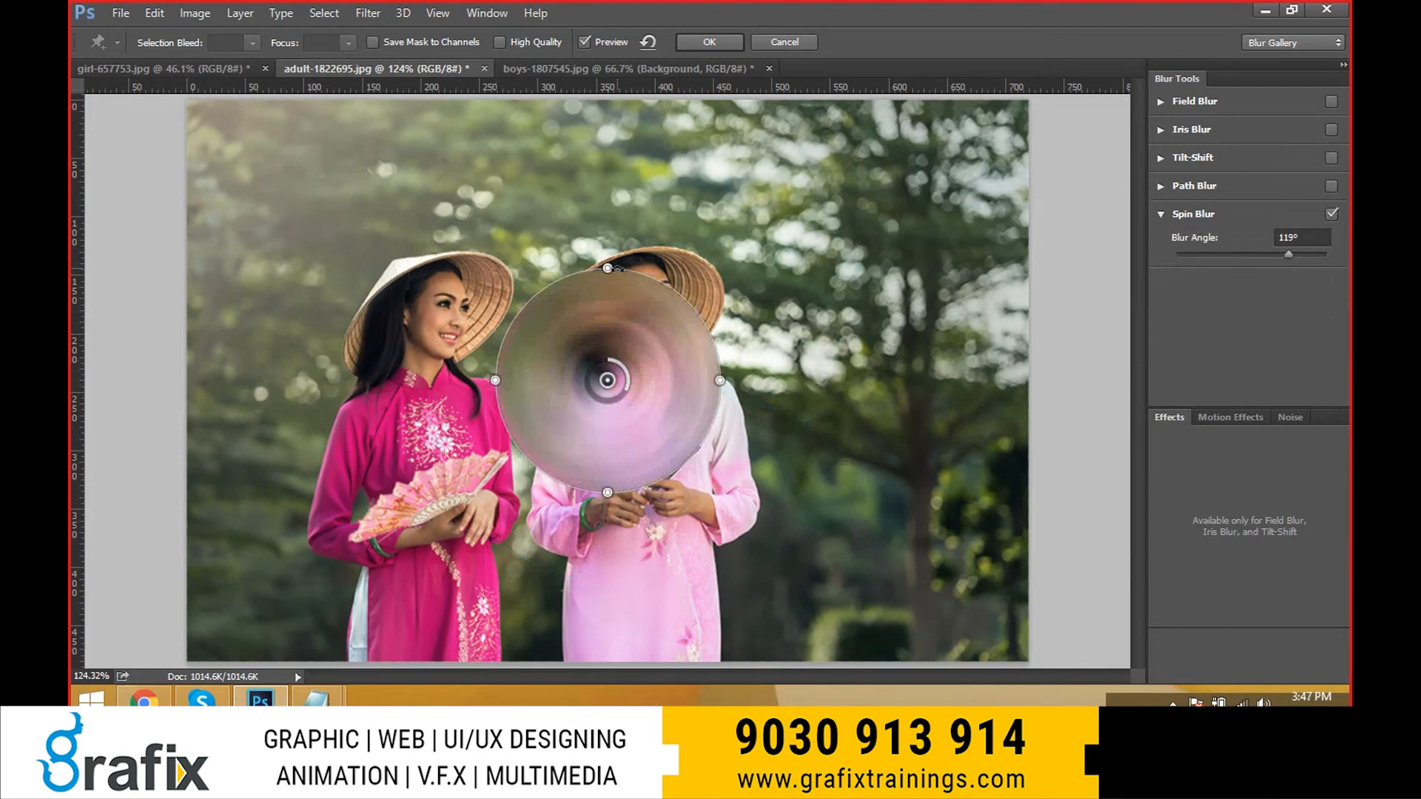
pyautogui.moveTo(638, 268); pyautogui.dragTo(876, 159)
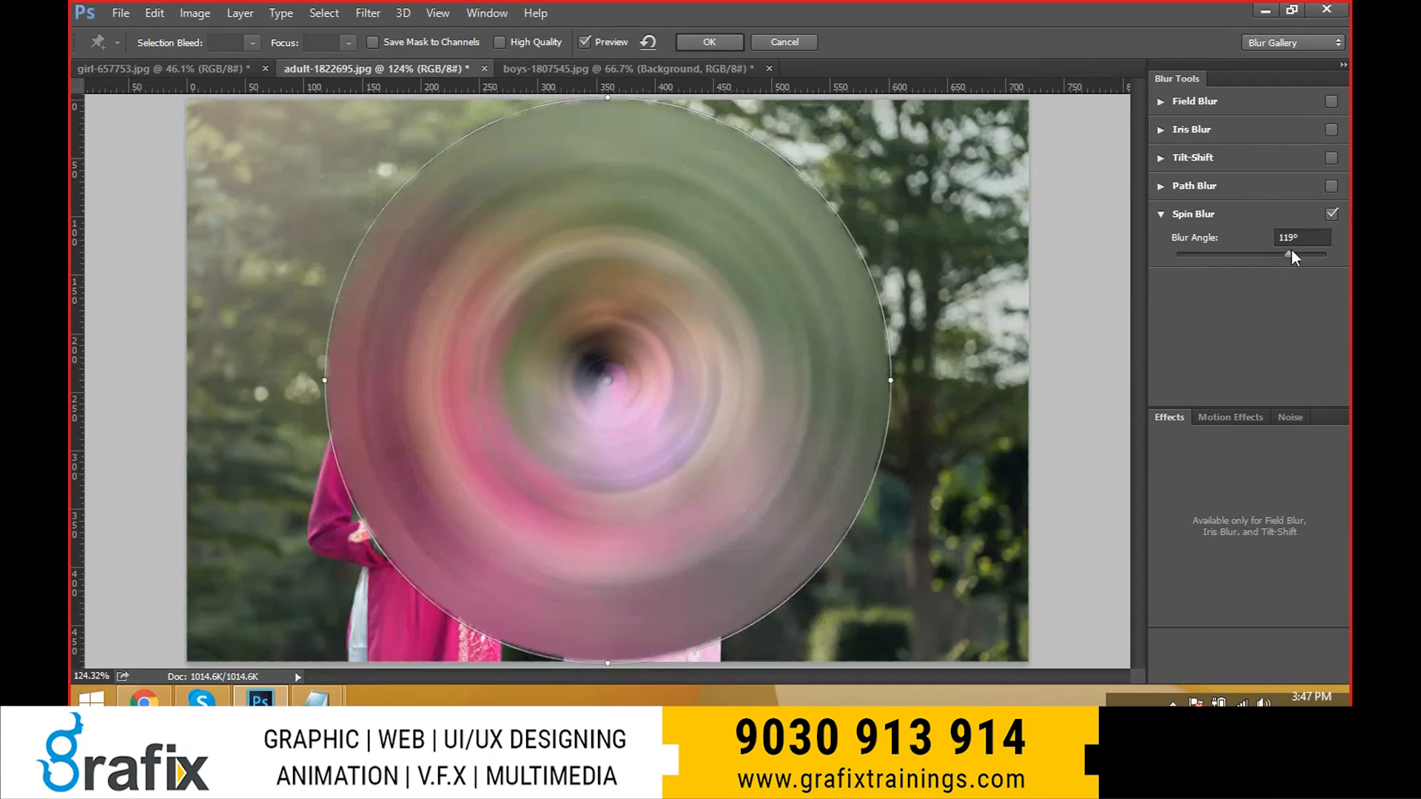
pyautogui.moveTo(1293, 257); pyautogui.dragTo(1192, 264)
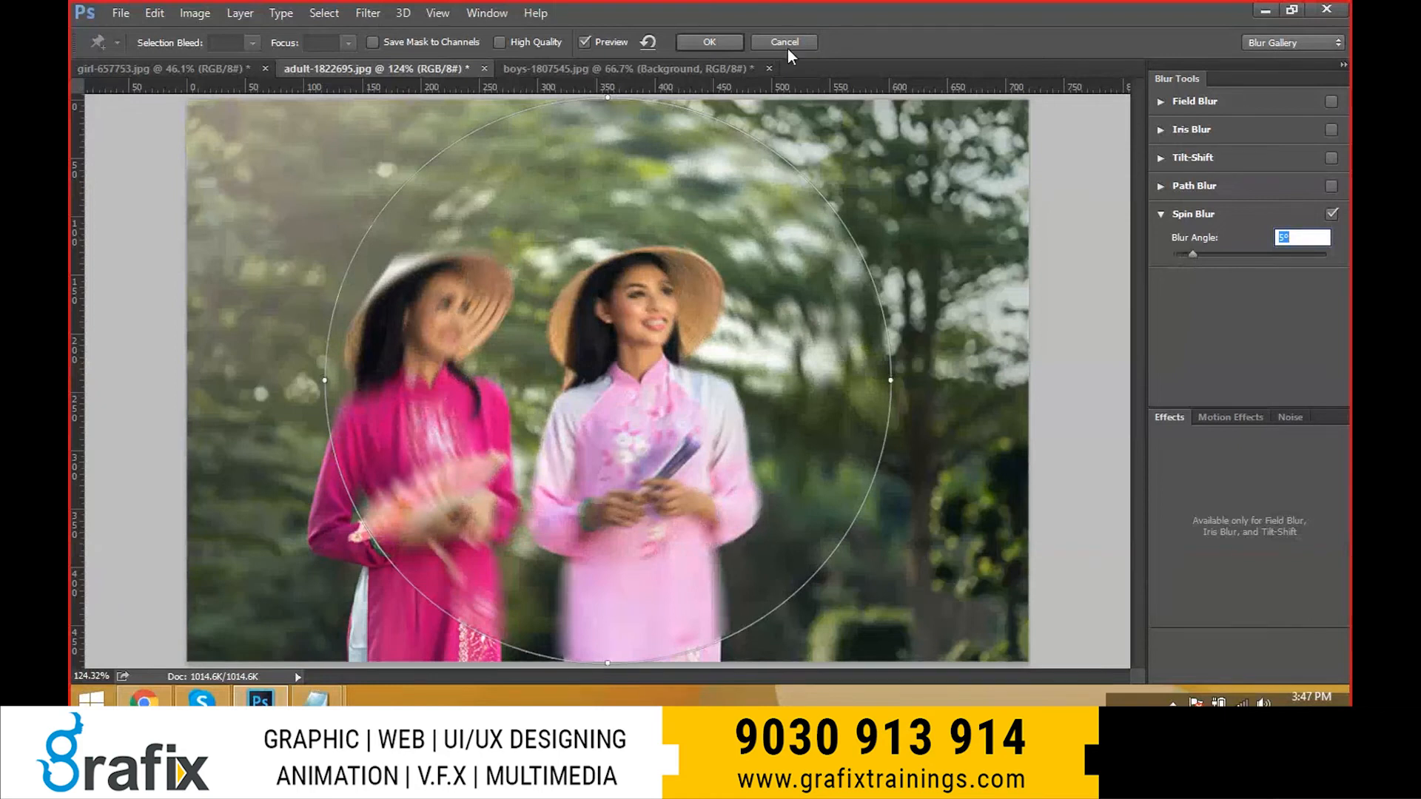
pyautogui.click(786, 42)
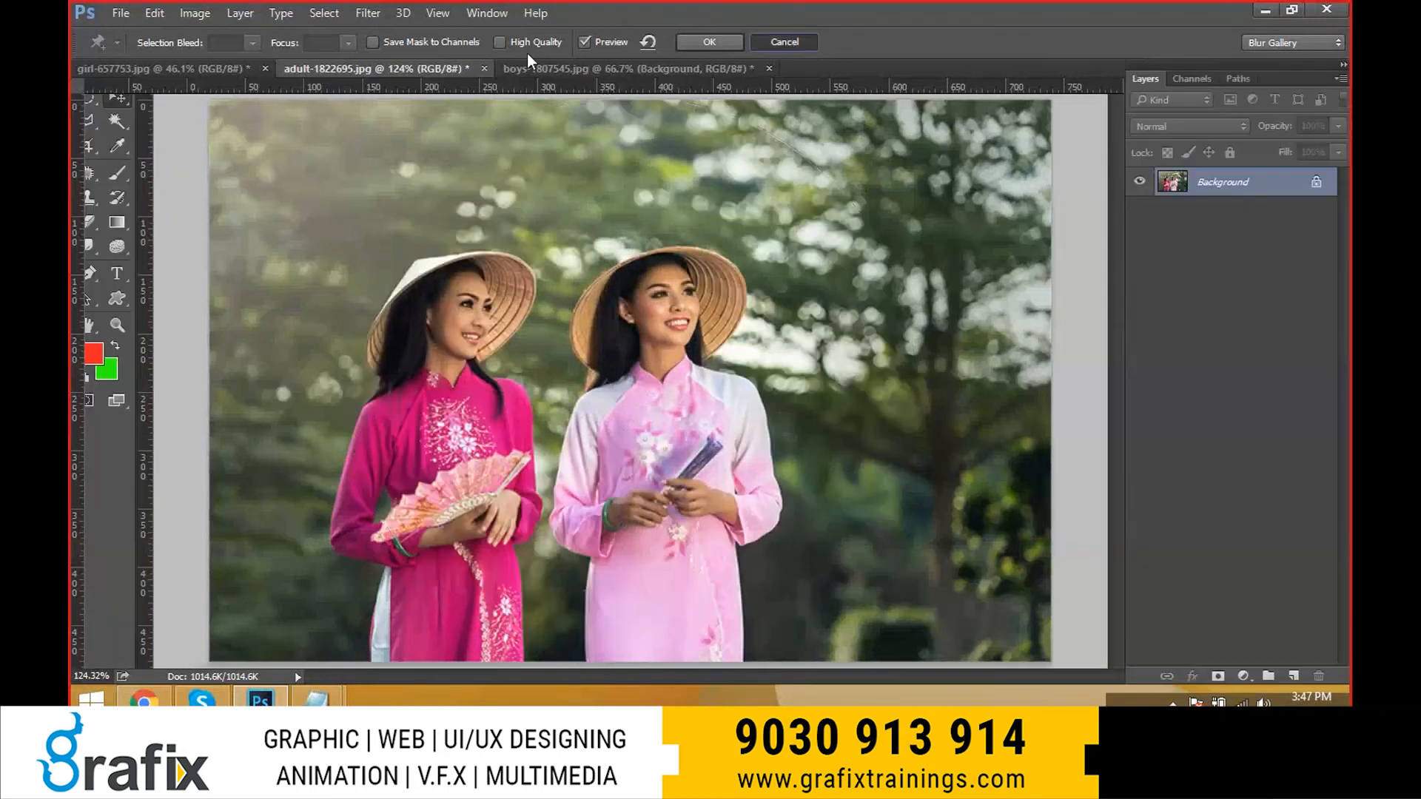
pyautogui.click(368, 12)
pyautogui.moveTo(416, 222)
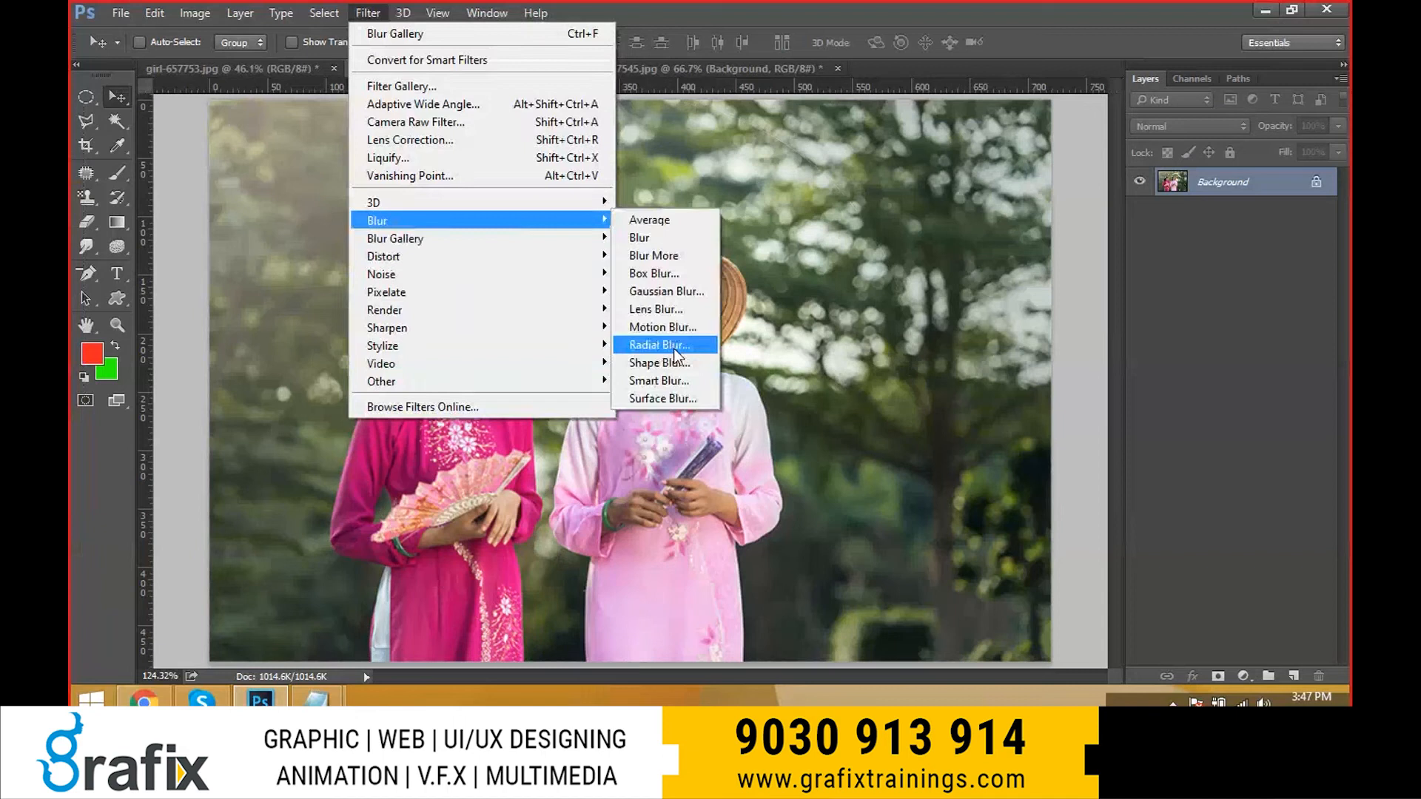
pyautogui.click(684, 330)
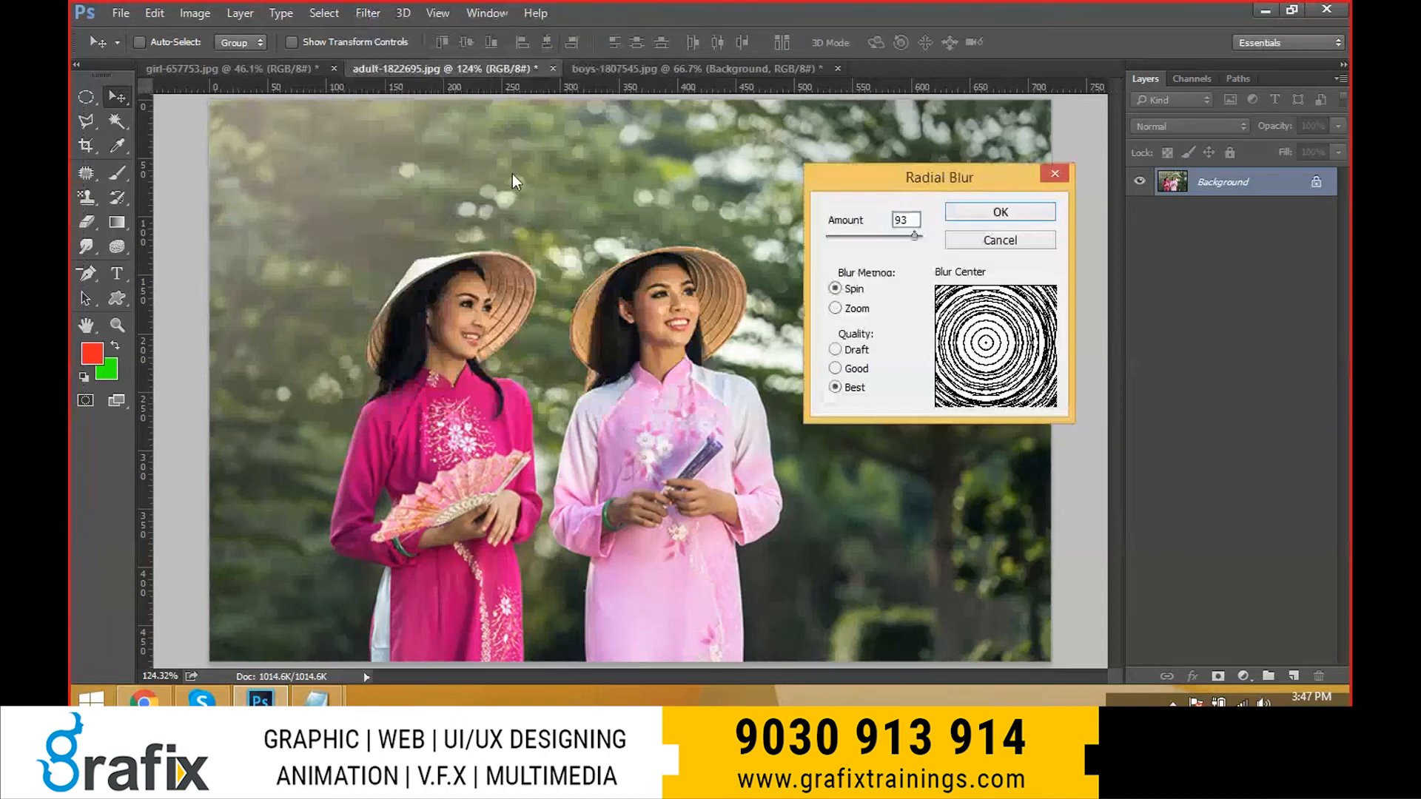
pyautogui.press('Escape')
# - Open the Displace distortion settings for the photo and cancel them
pyautogui.click(368, 12)
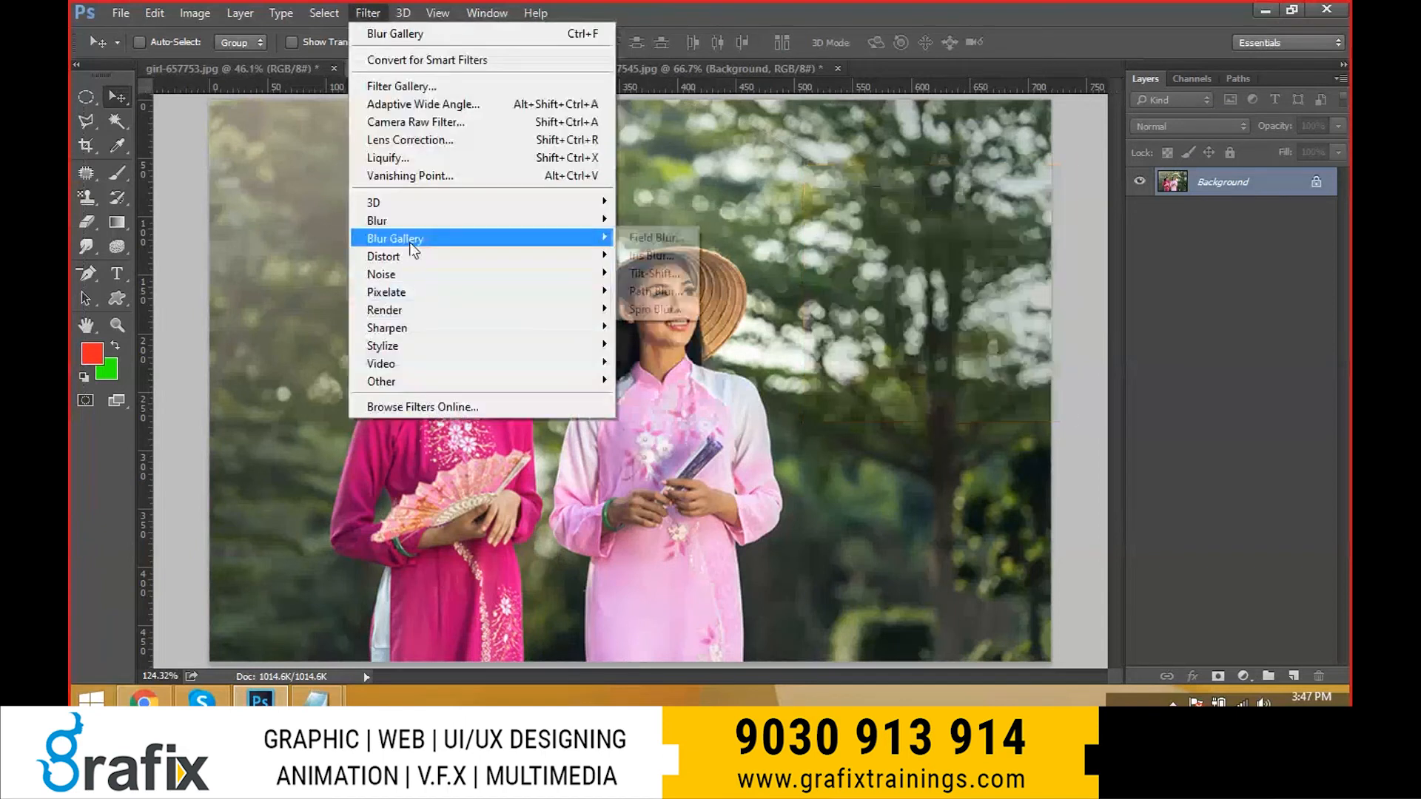
pyautogui.moveTo(492, 257)
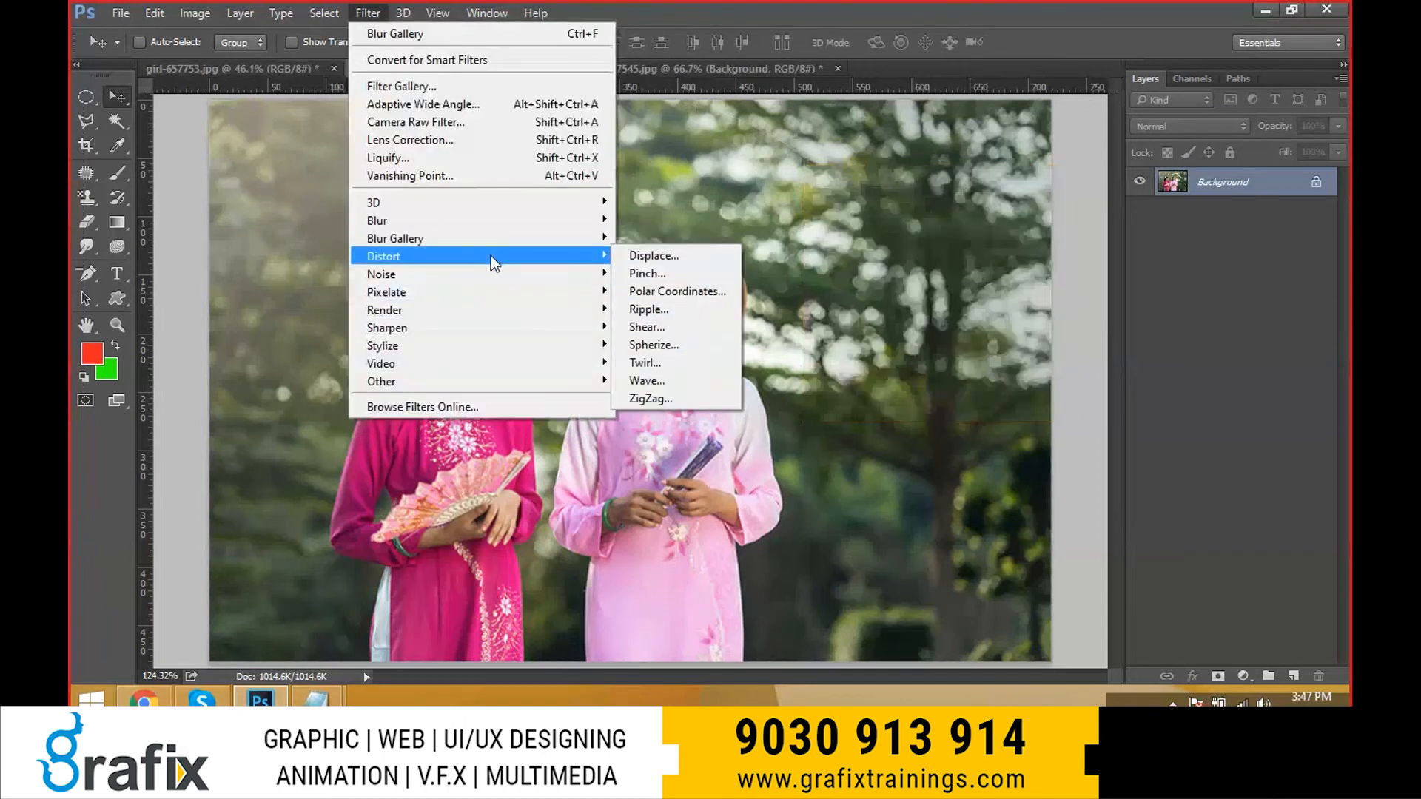
pyautogui.click(648, 257)
pyautogui.press('Return')
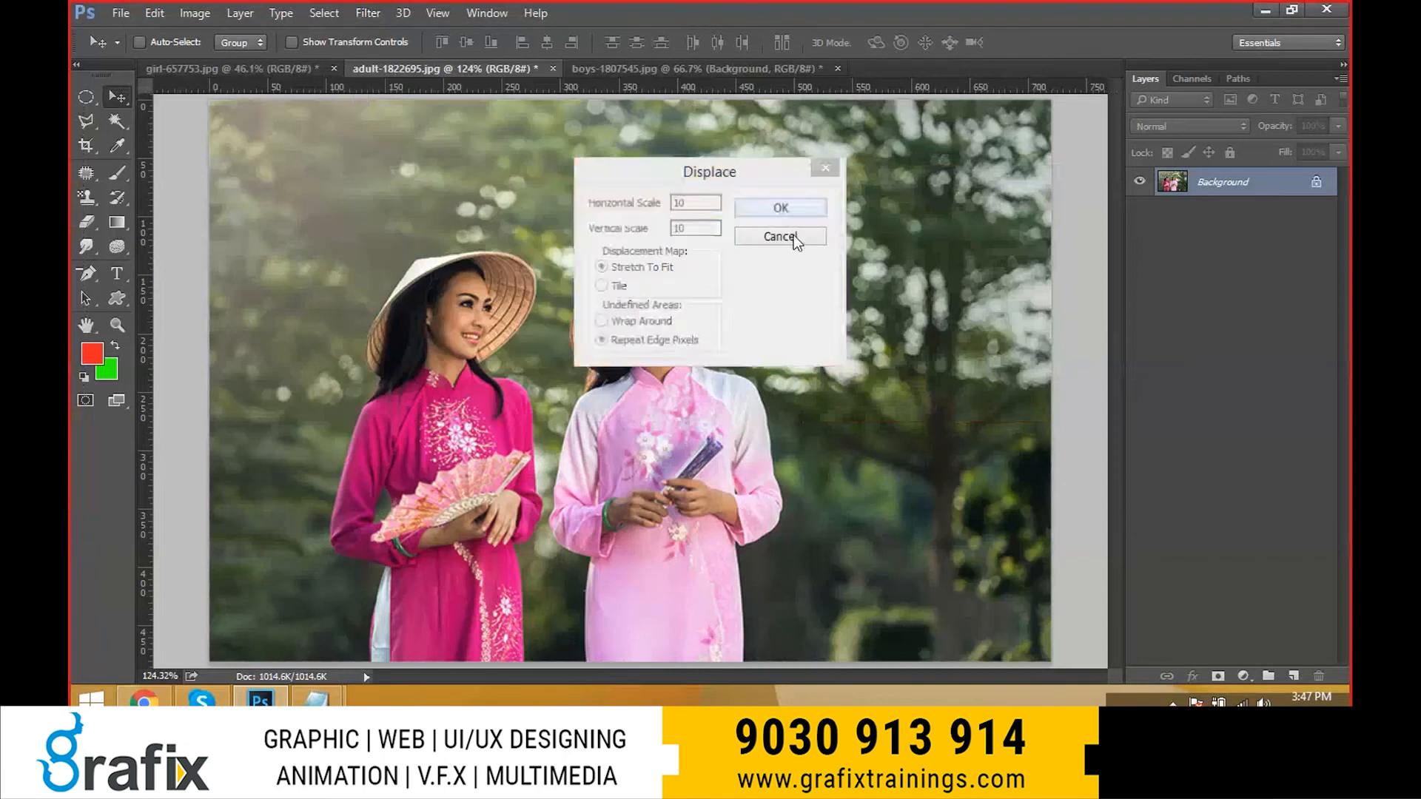
pyautogui.press('Escape')
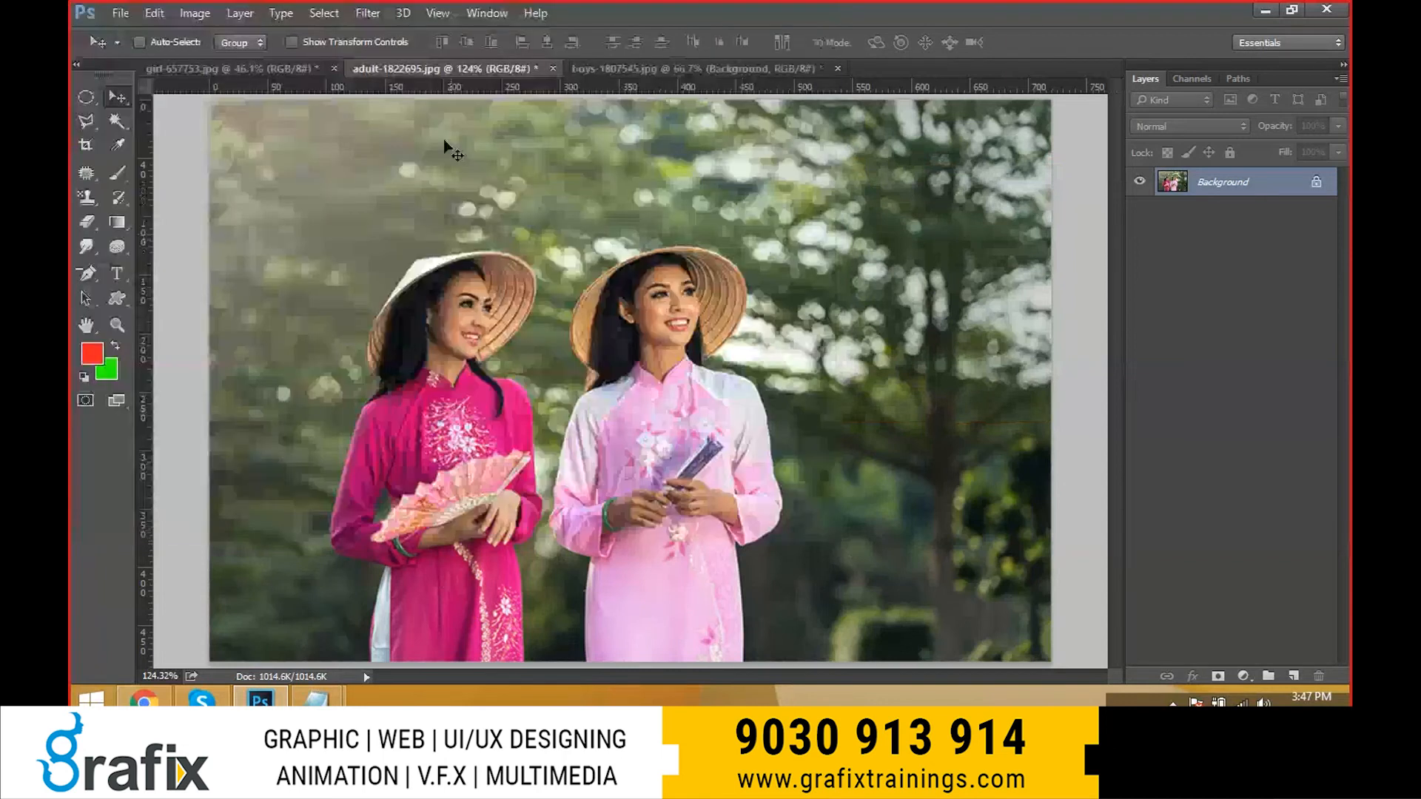
# - Try the Pinch distortion on the photo with an adjusted amount
pyautogui.click(325, 13)
pyautogui.moveTo(367, 13)
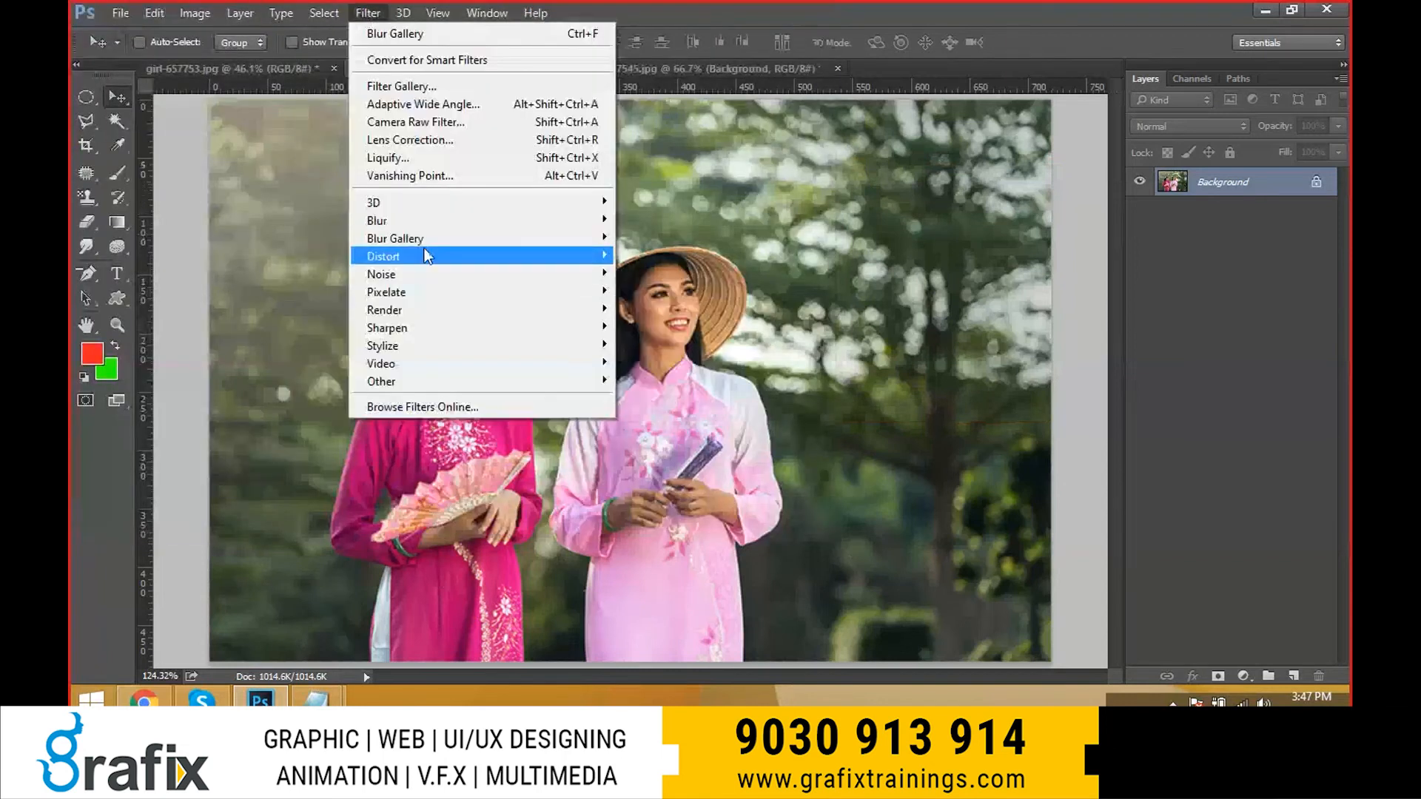
pyautogui.moveTo(427, 256)
pyautogui.click(652, 275)
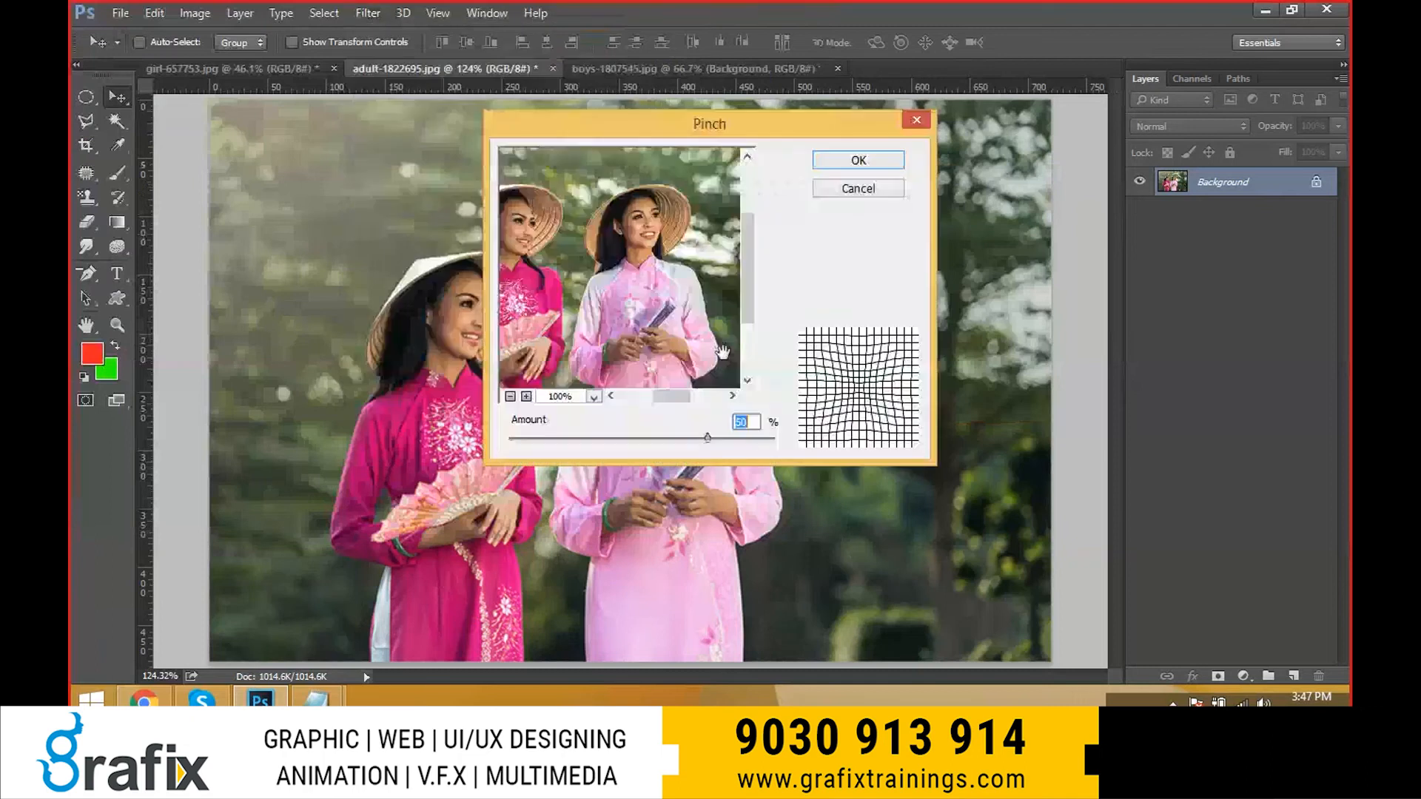
pyautogui.moveTo(722, 352); pyautogui.dragTo(717, 438)
pyautogui.click(850, 167)
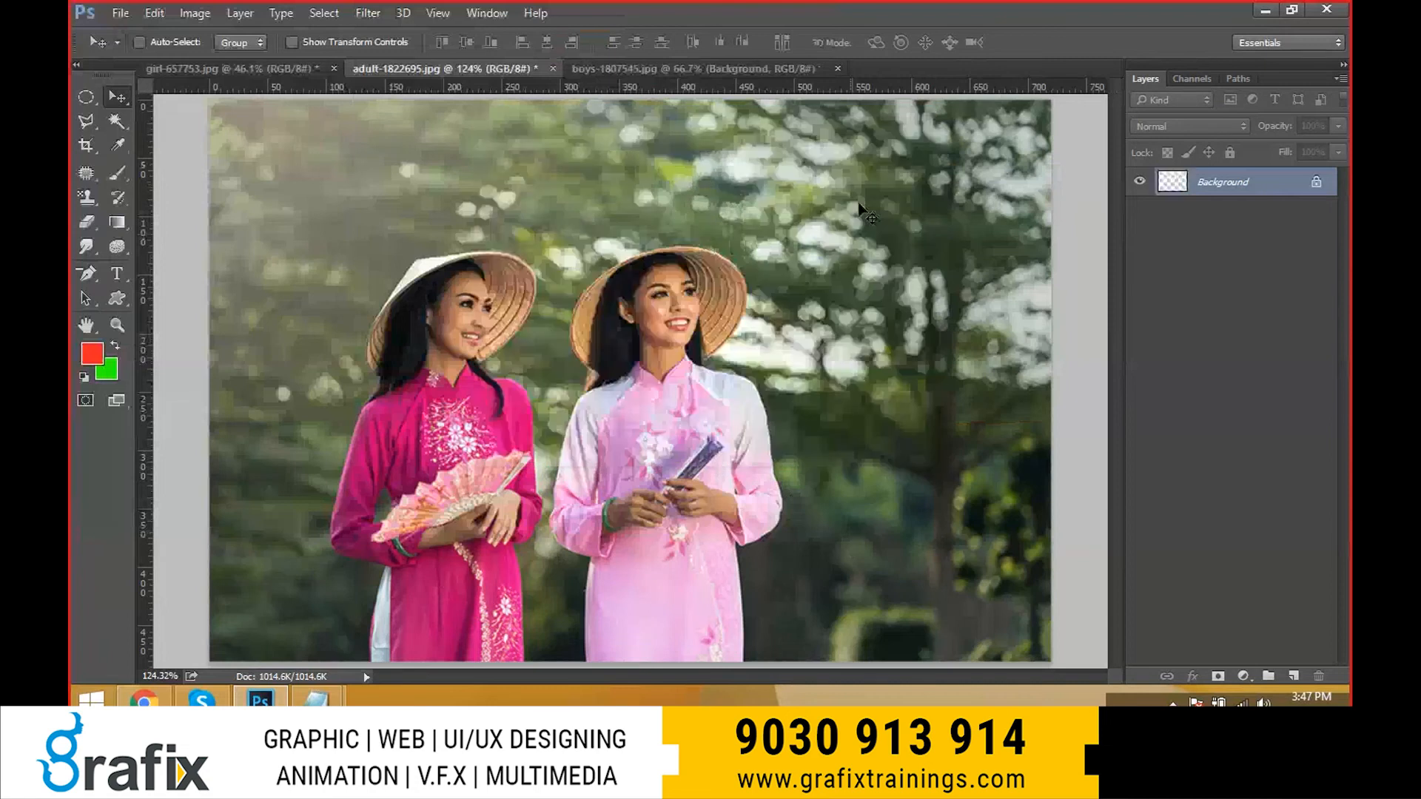
# - Try Polar Coordinates on the whole photo using Rectangular to Polar, and undo it
pyautogui.click(368, 13)
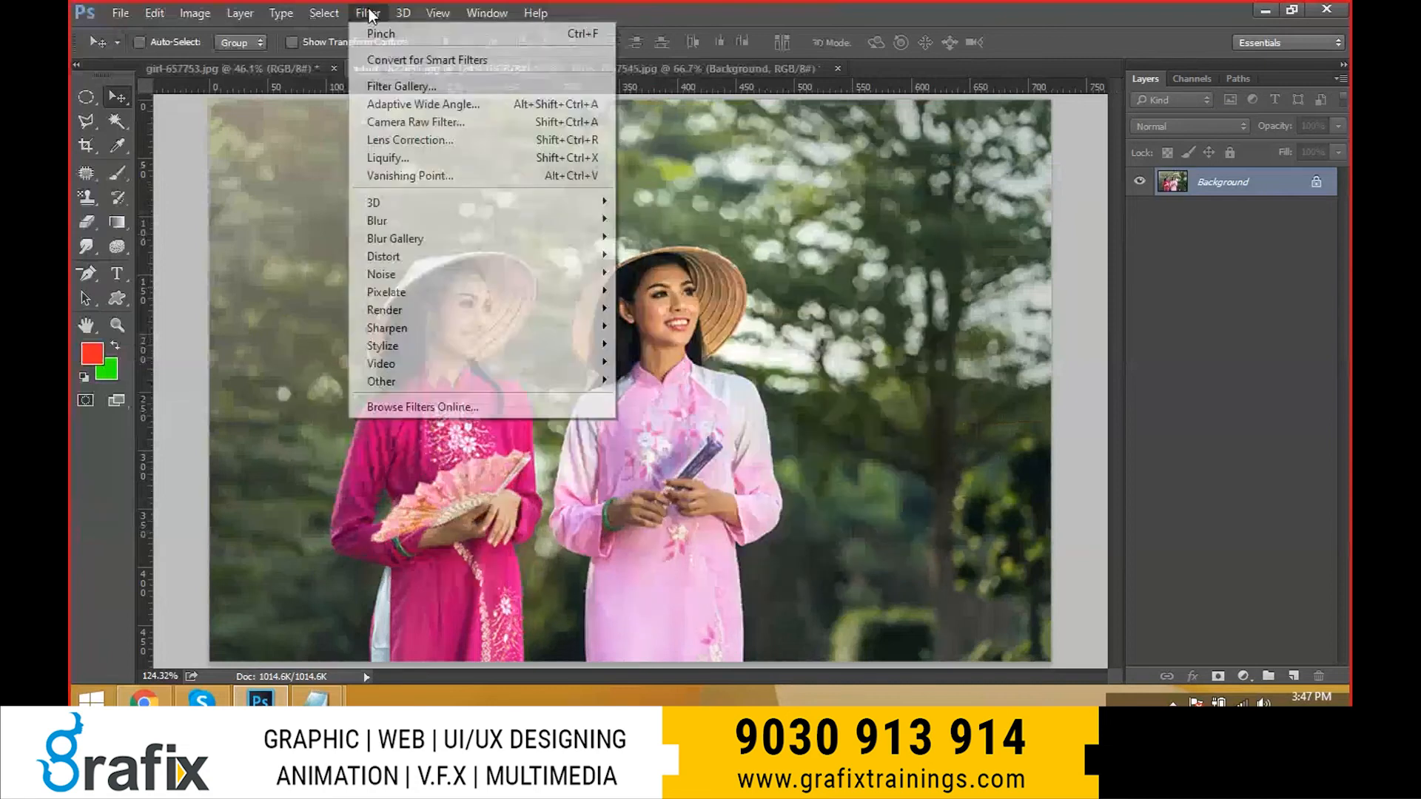
pyautogui.moveTo(414, 256)
pyautogui.click(666, 292)
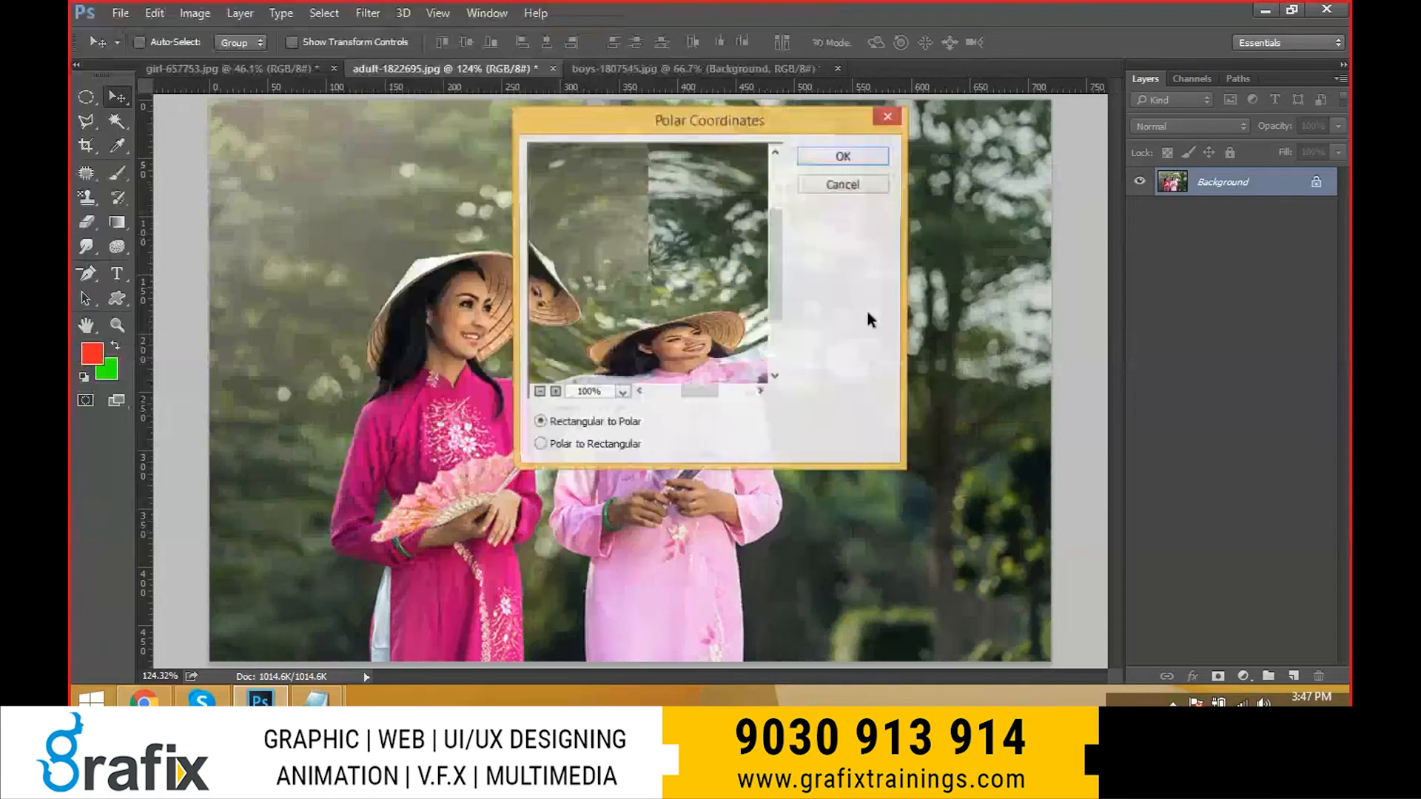
pyautogui.moveTo(659, 279); pyautogui.dragTo(599, 252)
pyautogui.click(538, 391)
pyautogui.click(539, 391)
pyautogui.click(538, 391)
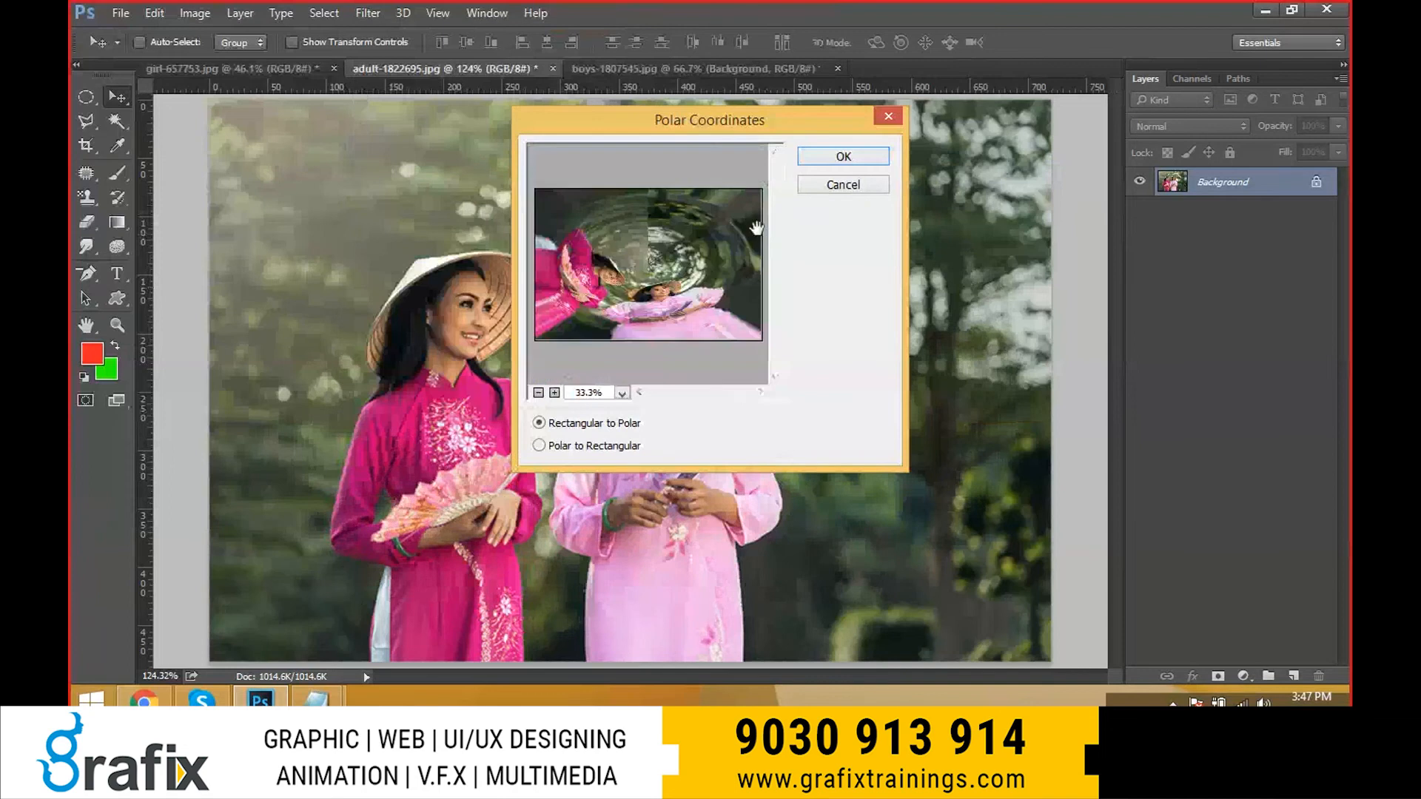
pyautogui.click(833, 163)
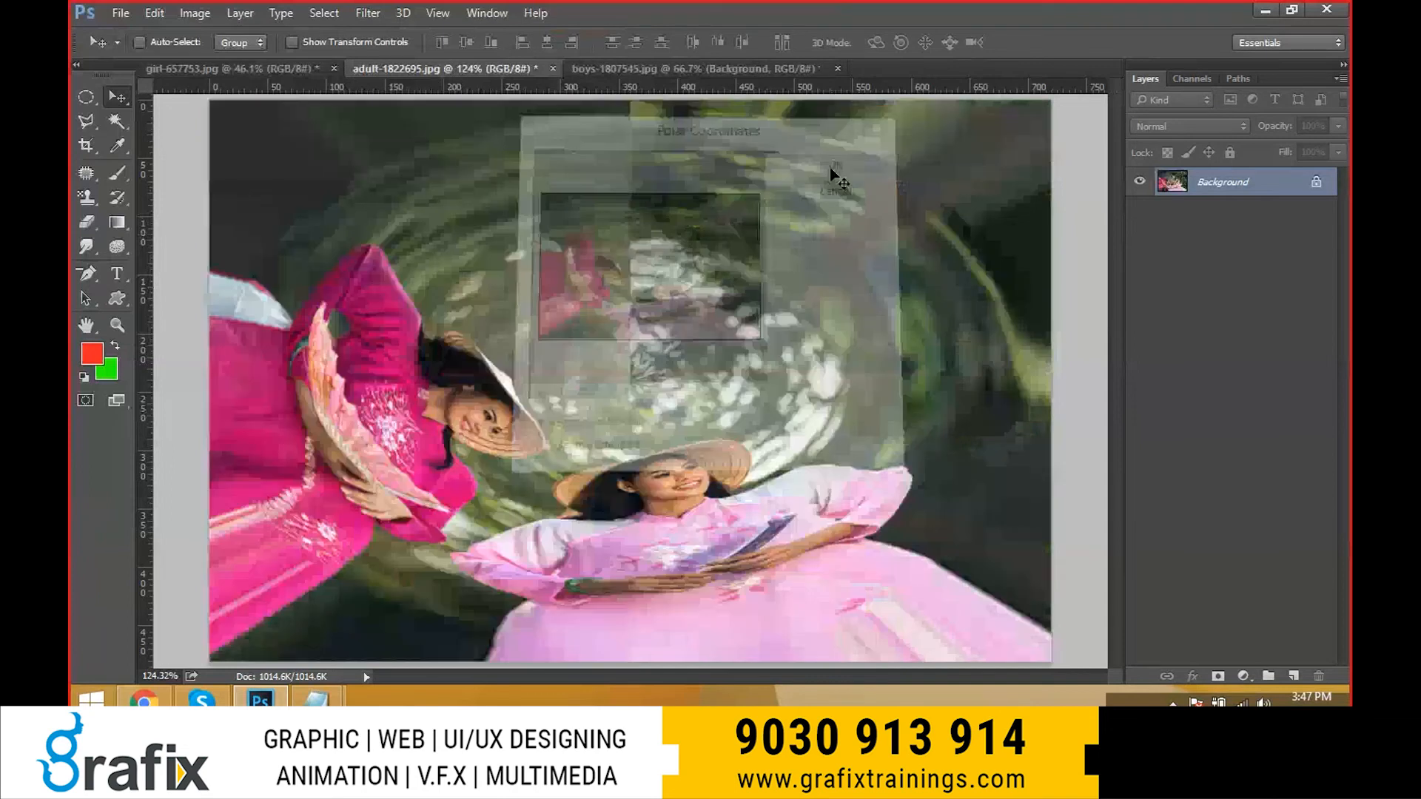
pyautogui.hotkey('ctrl', 'z')
# - Start a Ripple distortion at 53%, comparing the small and large ripple sizes and settling on Small
pyautogui.click(368, 13)
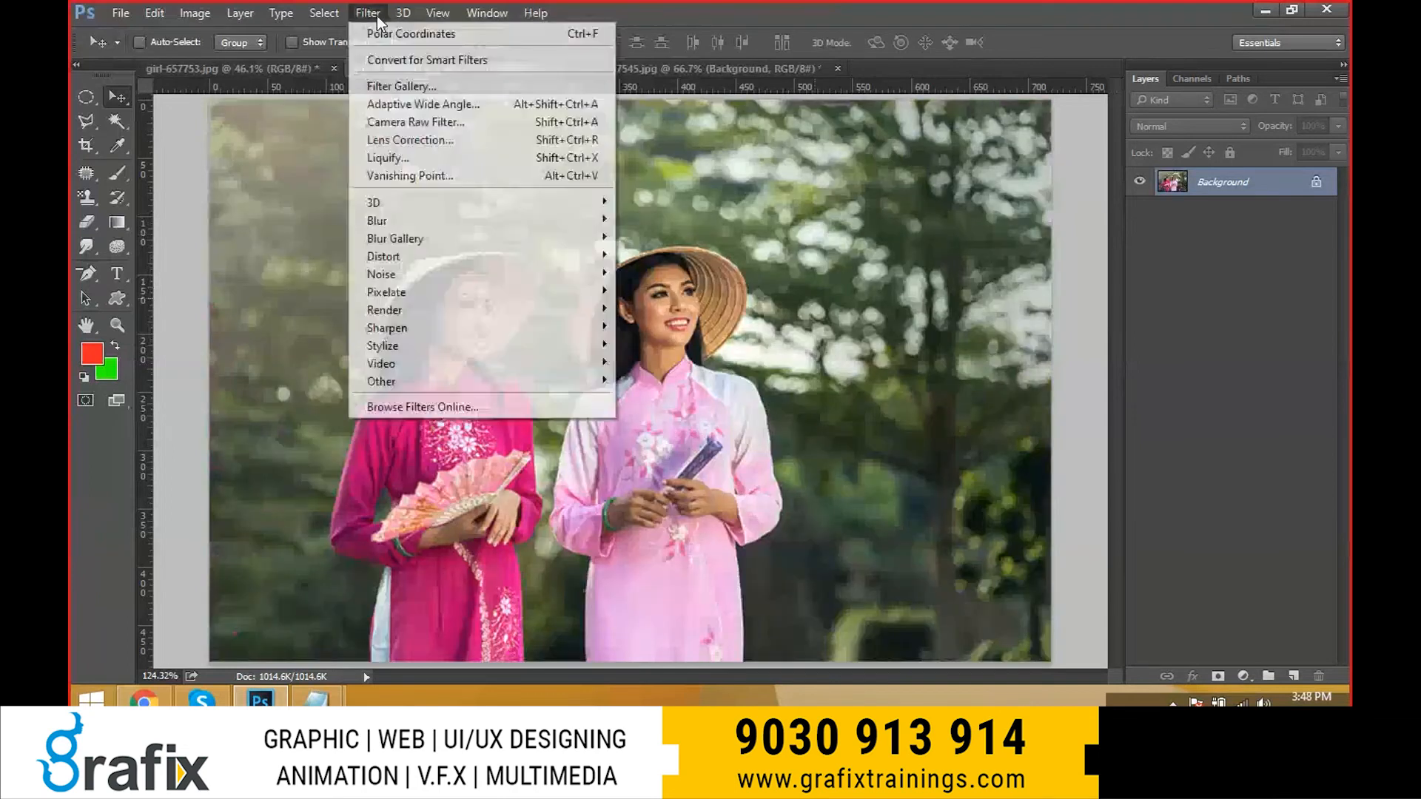
pyautogui.moveTo(413, 269)
pyautogui.click(651, 308)
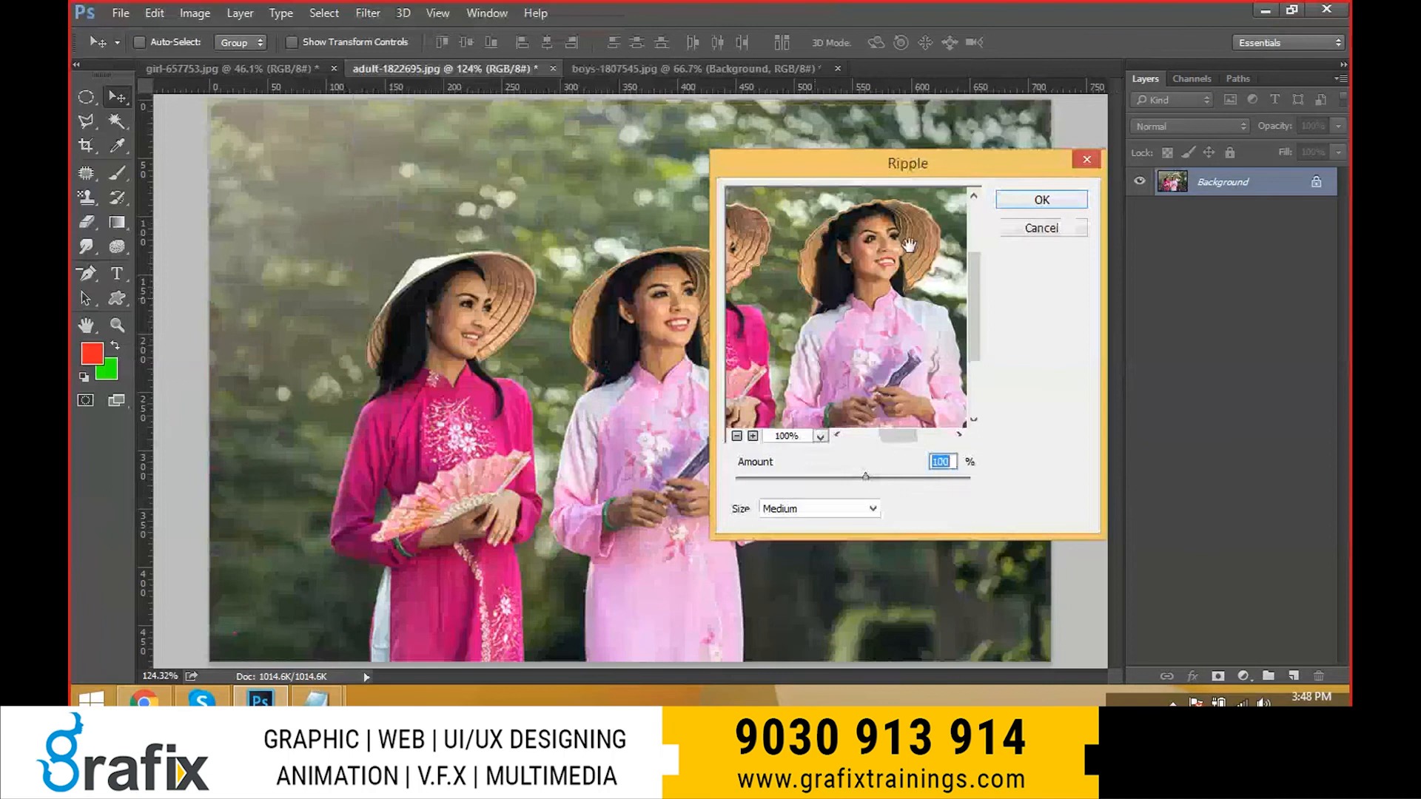
pyautogui.moveTo(756, 480); pyautogui.dragTo(859, 477)
pyautogui.click(821, 509)
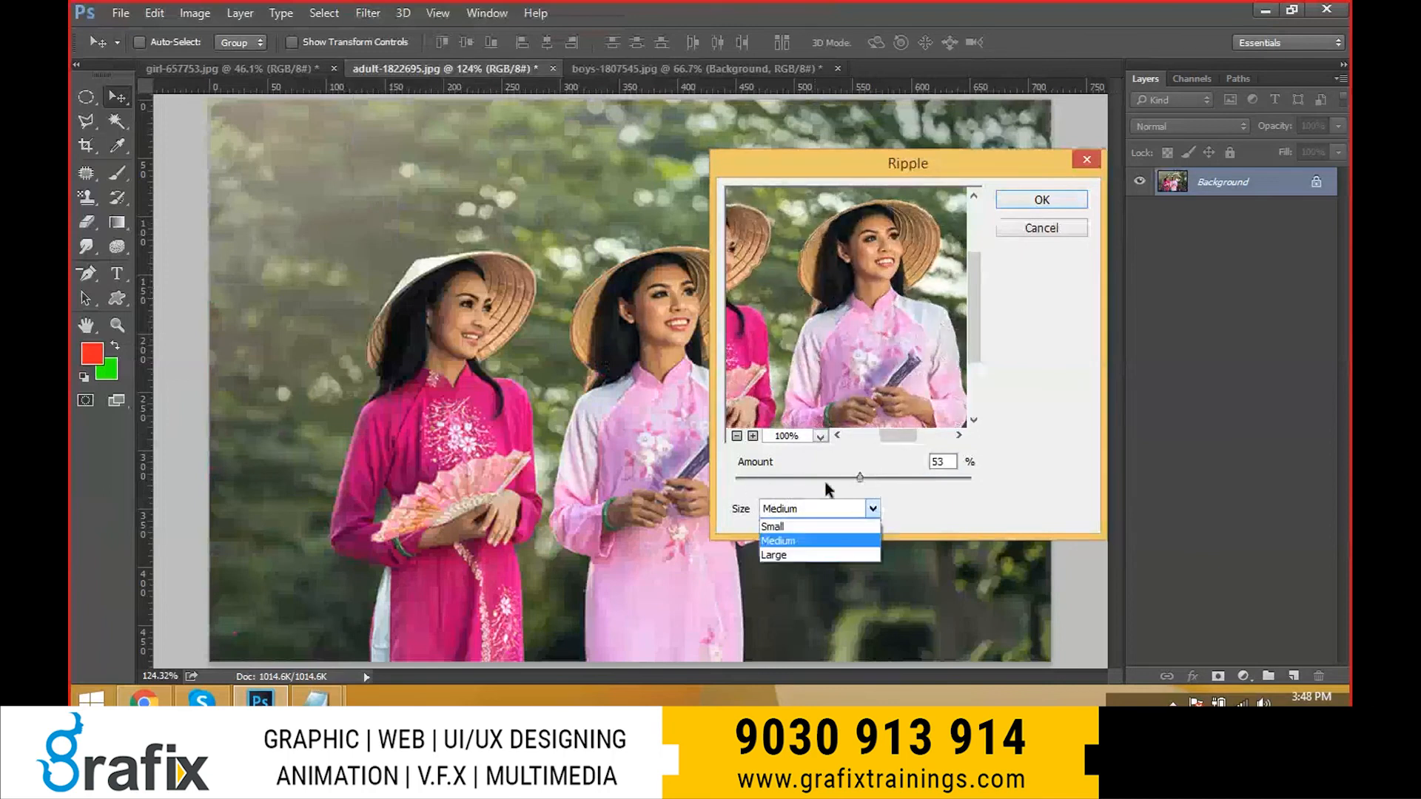
pyautogui.click(818, 526)
pyautogui.click(819, 510)
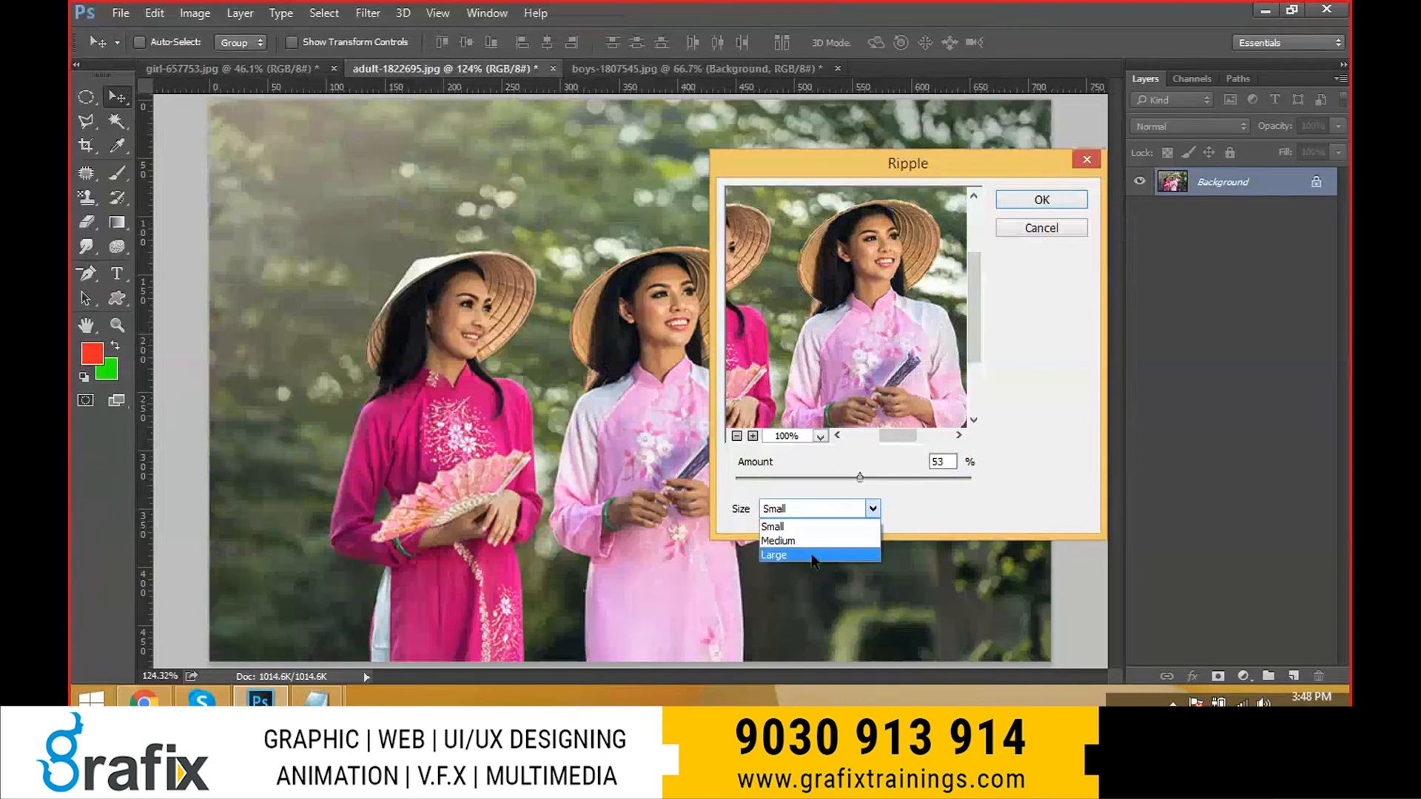
pyautogui.click(812, 557)
pyautogui.click(821, 510)
pyautogui.click(819, 526)
# - Raise the ripple amount to about 77%, try it on the photo and inspect the women up close
pyautogui.click(863, 479)
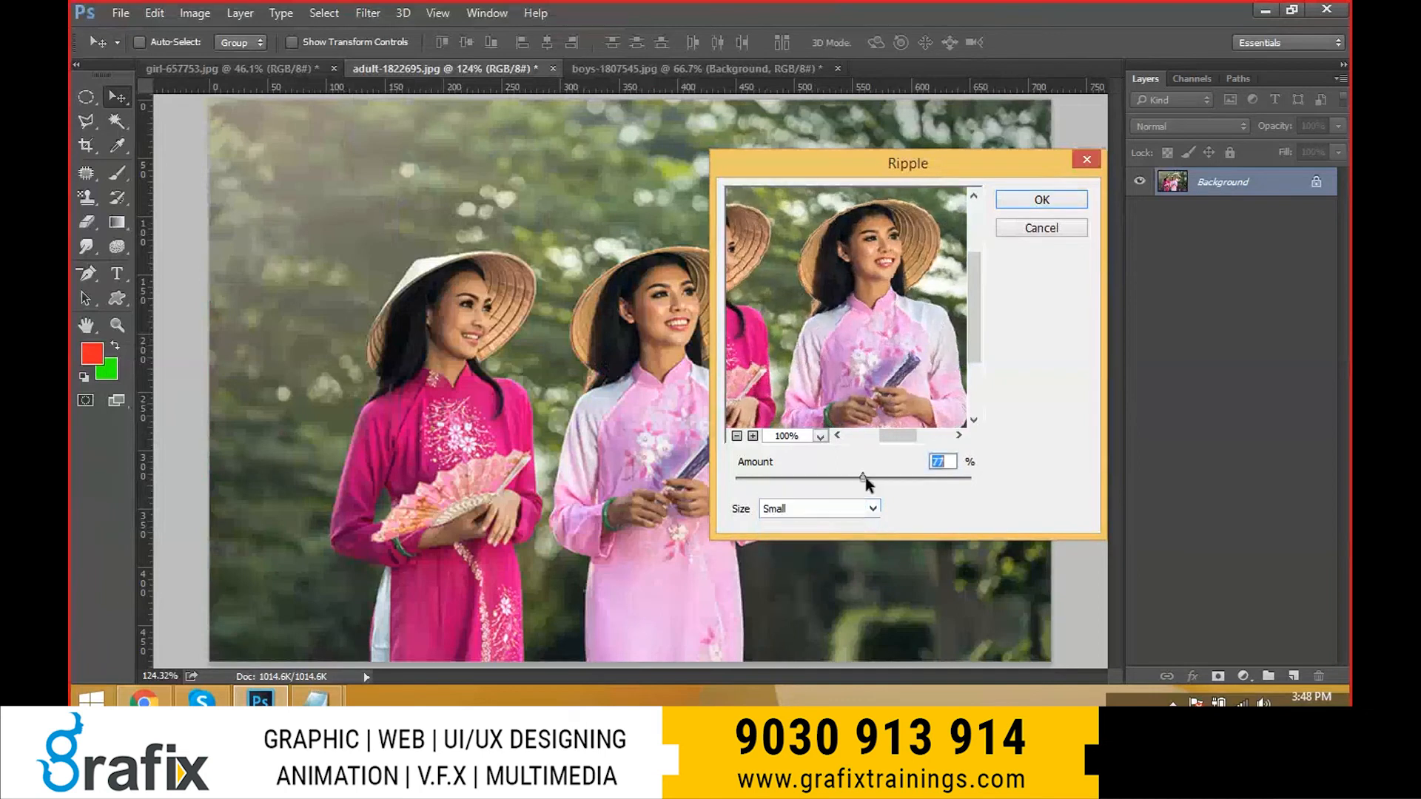
pyautogui.moveTo(865, 478); pyautogui.dragTo(863, 479)
pyautogui.click(1027, 226)
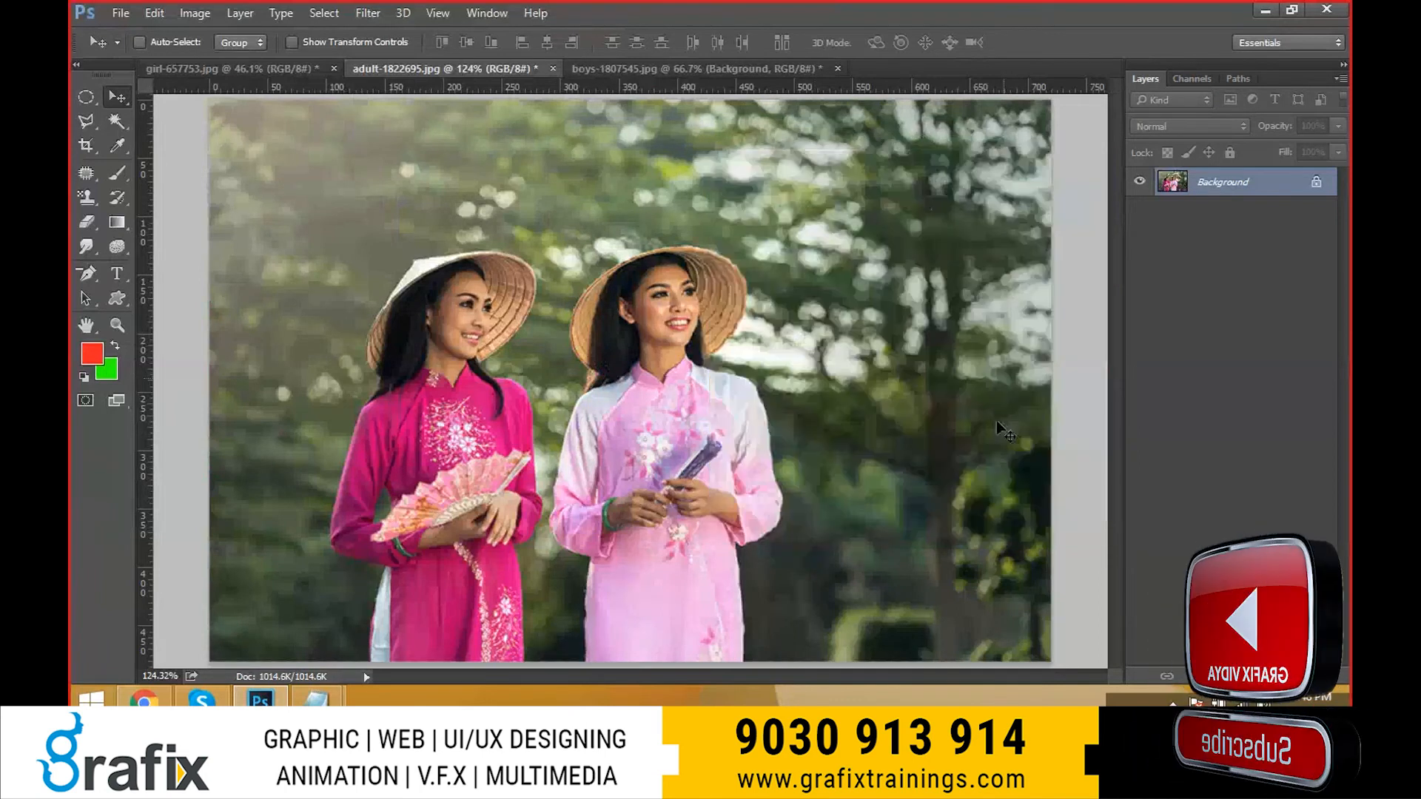
pyautogui.press('ctrl')
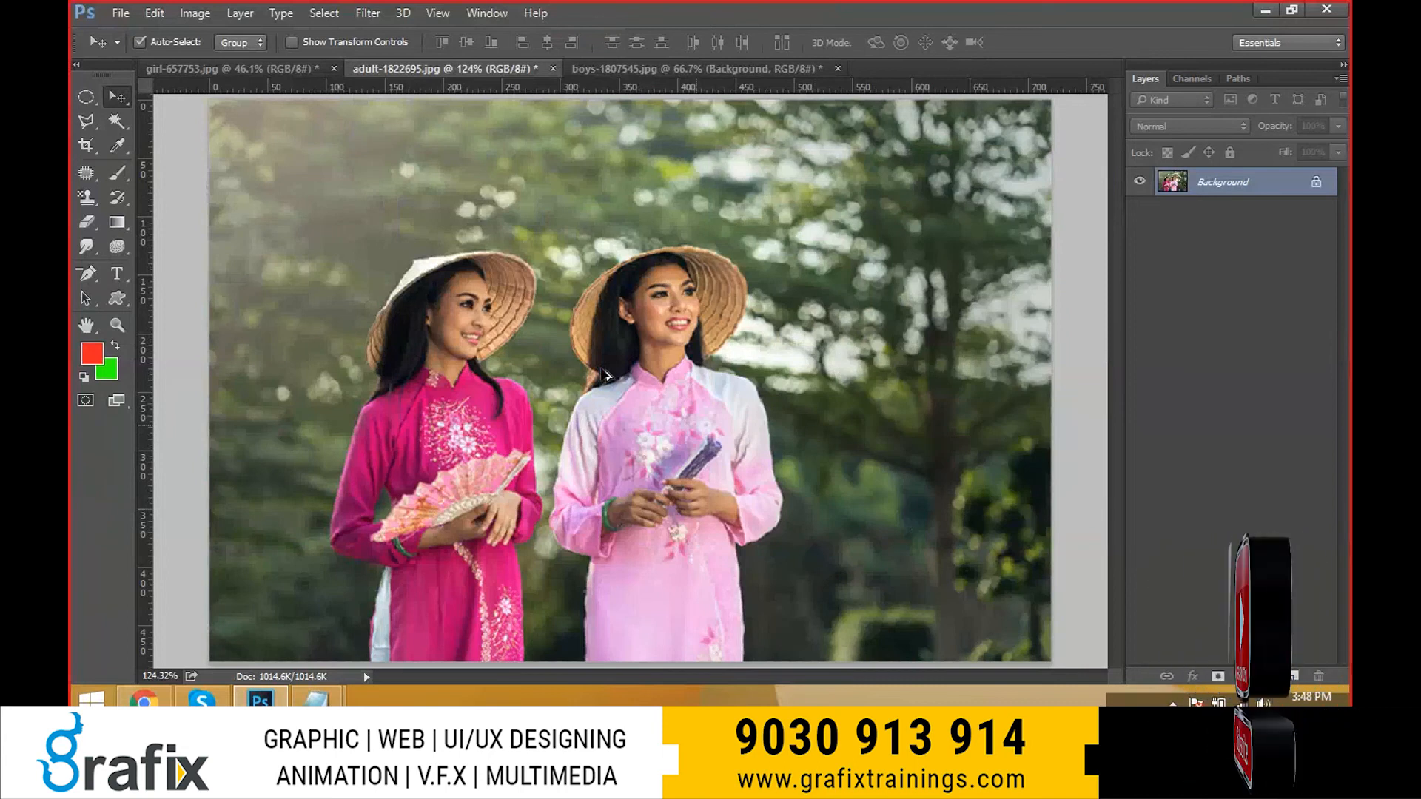
pyautogui.scroll(4, 603, 372)
pyautogui.scroll(-4, 539, 273)
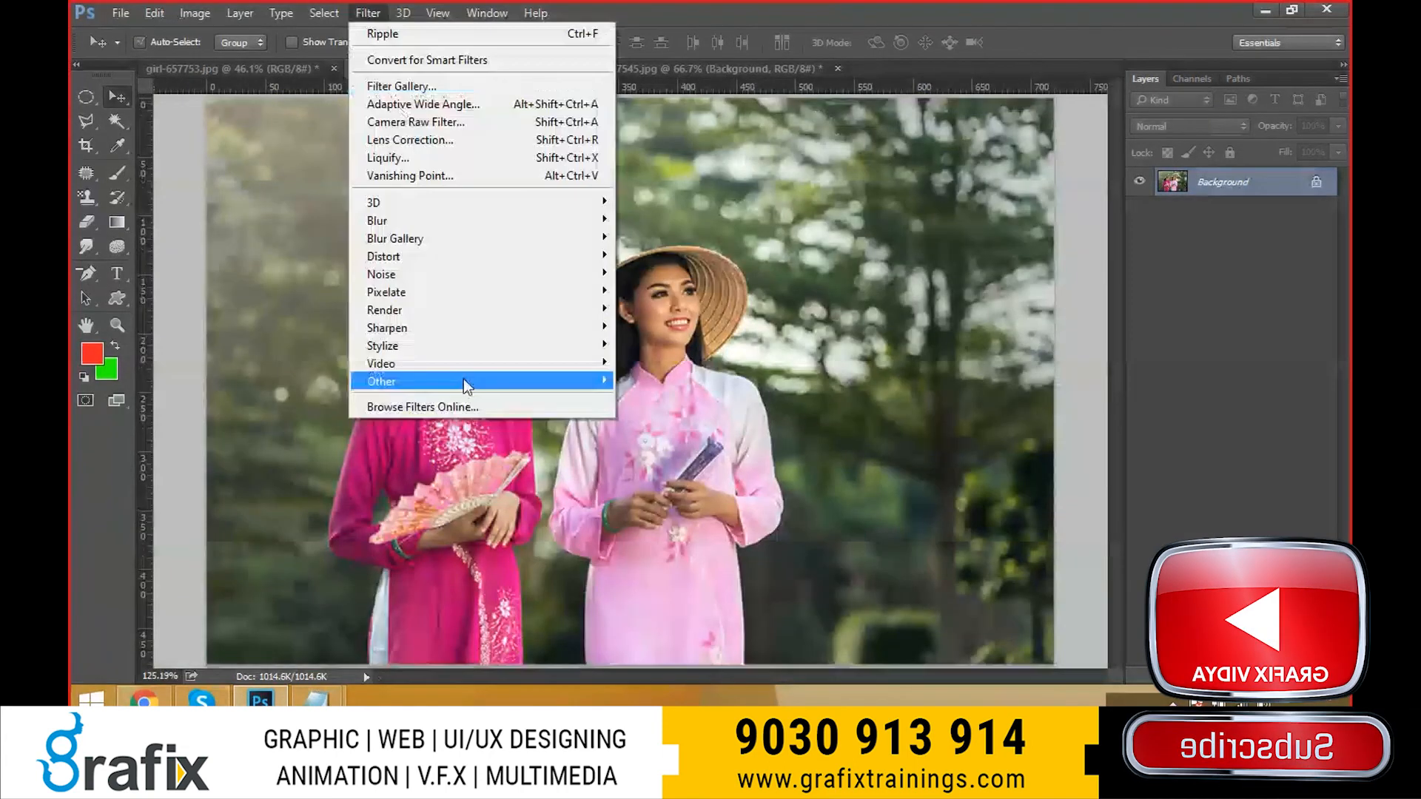
# - Try a Shear distortion with the curve's middle bent far to the left and Wrap Around edges, and undo it
pyautogui.moveTo(466, 384)
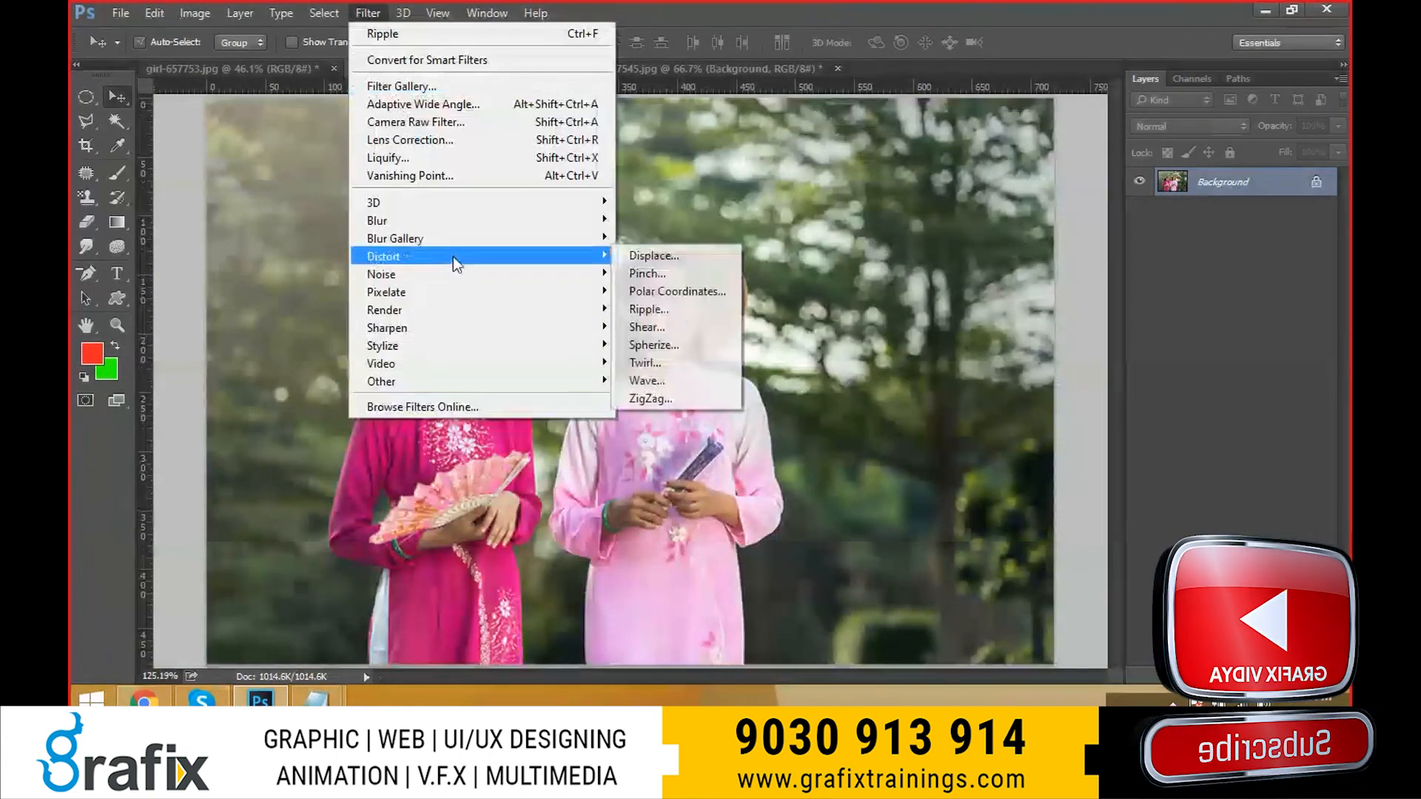
pyautogui.click(679, 326)
pyautogui.moveTo(628, 211); pyautogui.dragTo(579, 205)
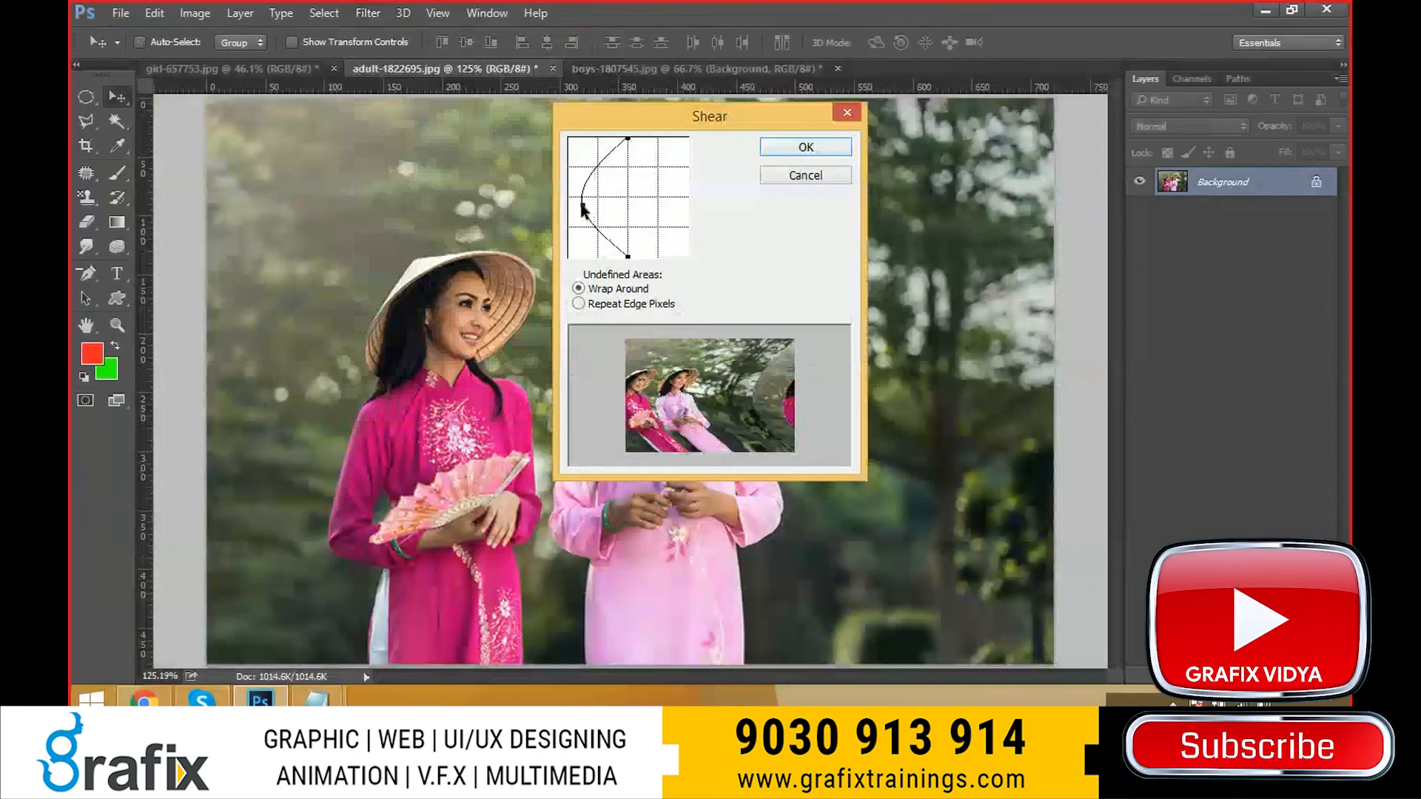
pyautogui.click(798, 152)
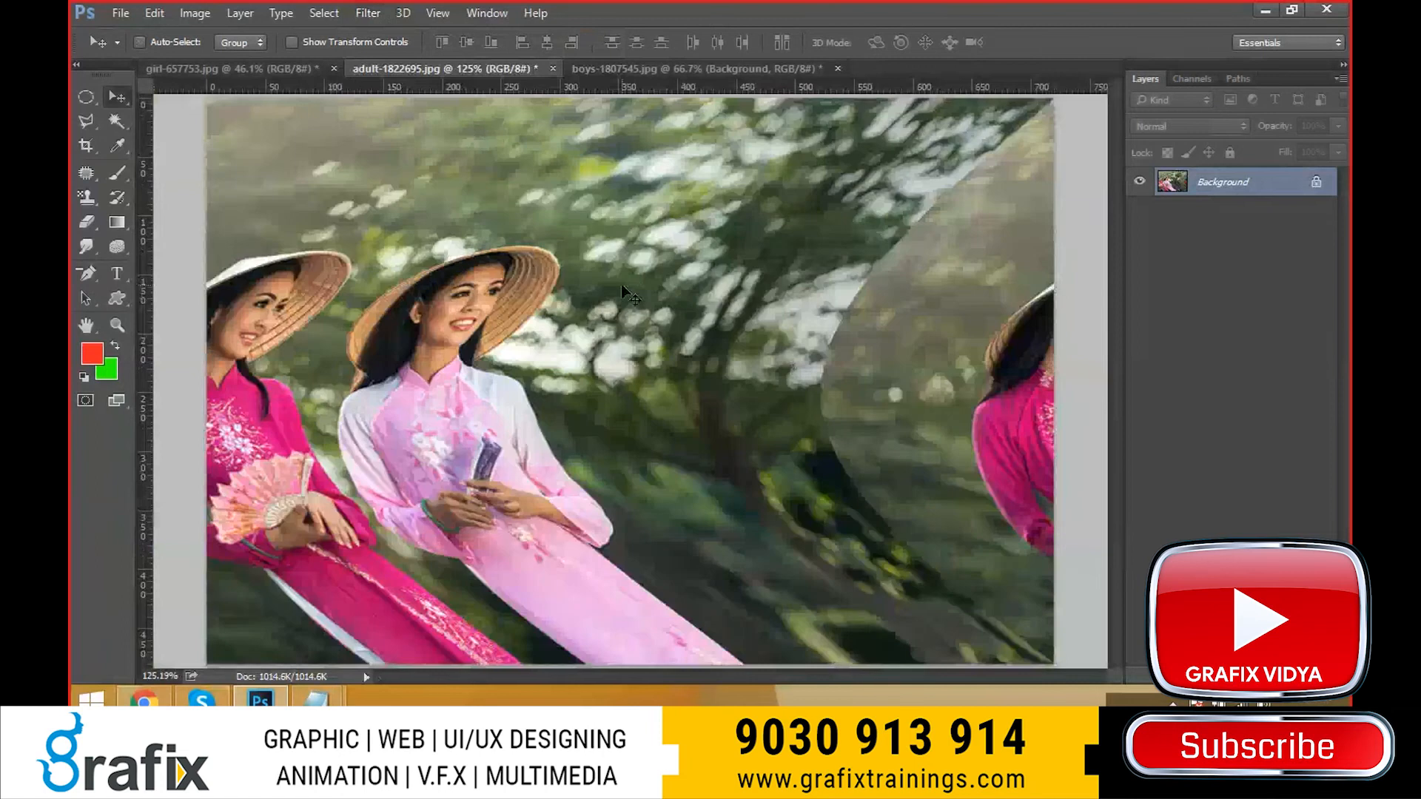
pyautogui.hotkey('ctrl', 'z')
# - Try Spherize on the photo at 100% in Normal mode, and undo it
pyautogui.click(368, 12)
pyautogui.moveTo(433, 258)
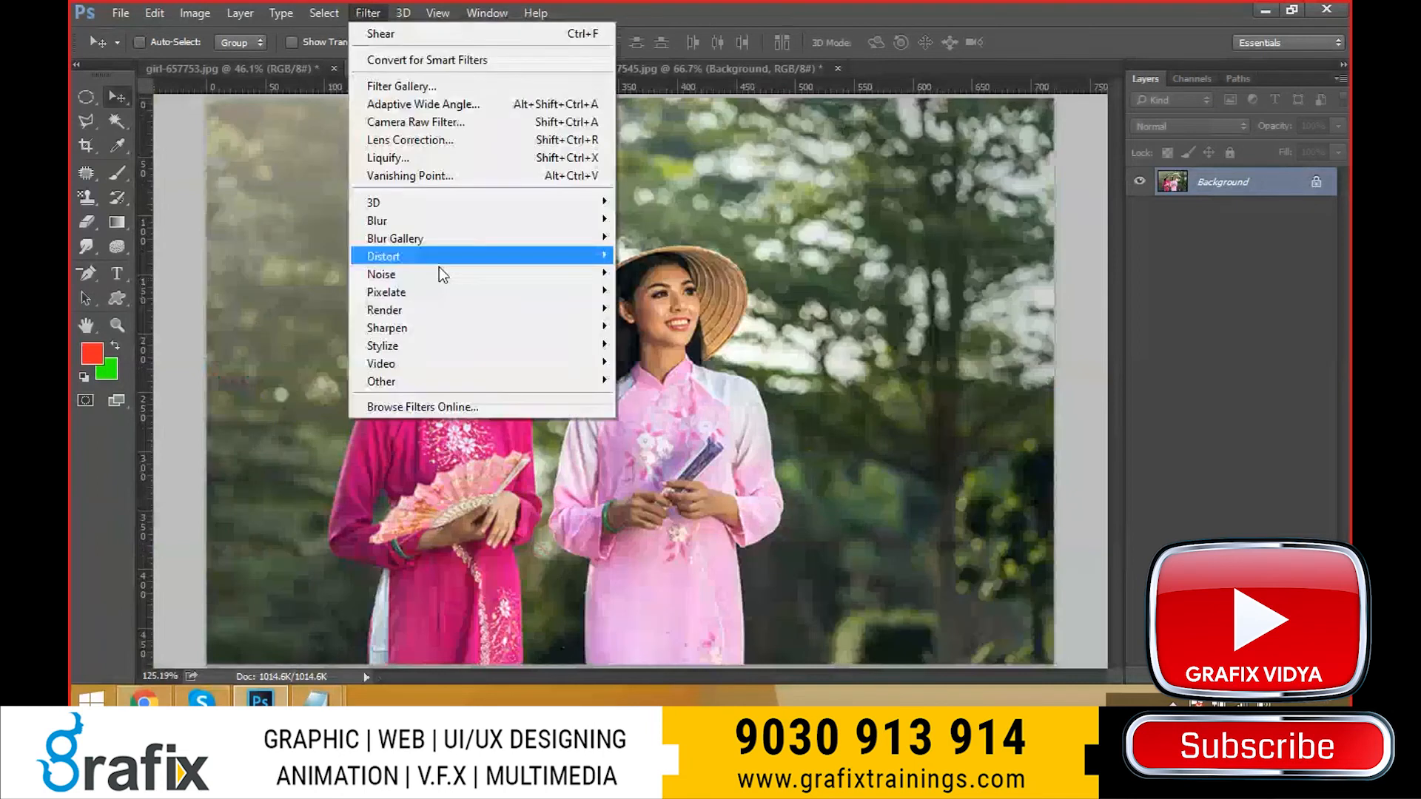
pyautogui.click(659, 351)
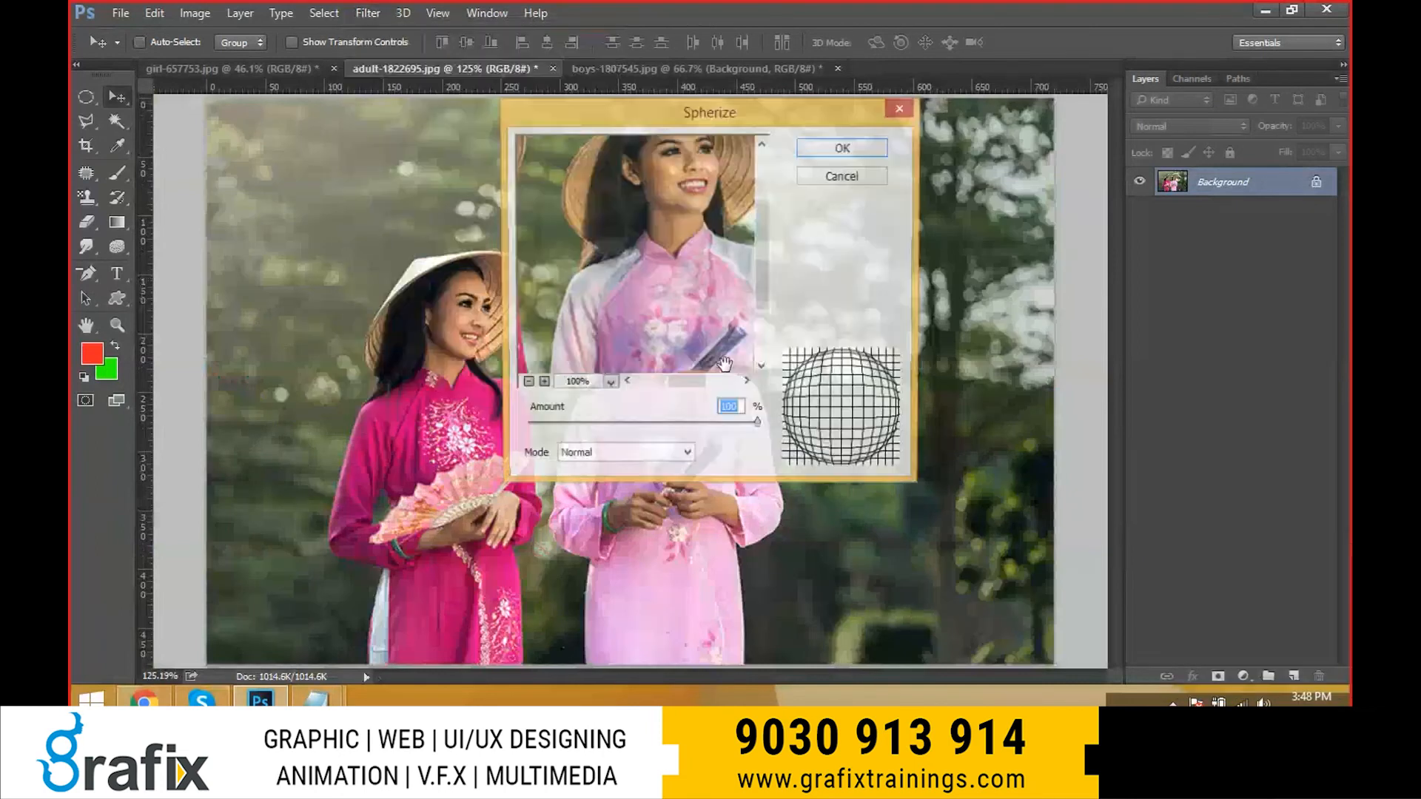
pyautogui.click(525, 384)
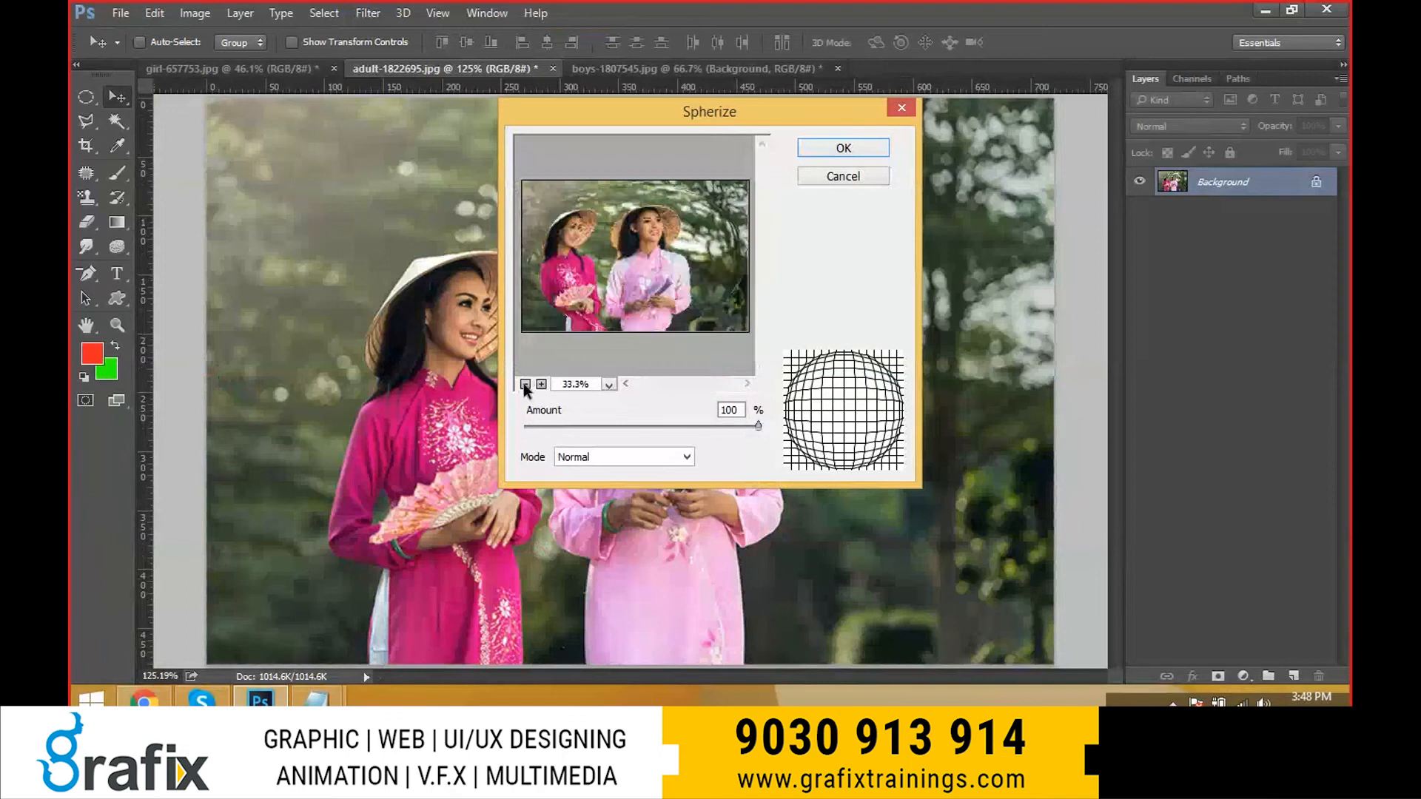
pyautogui.click(524, 384)
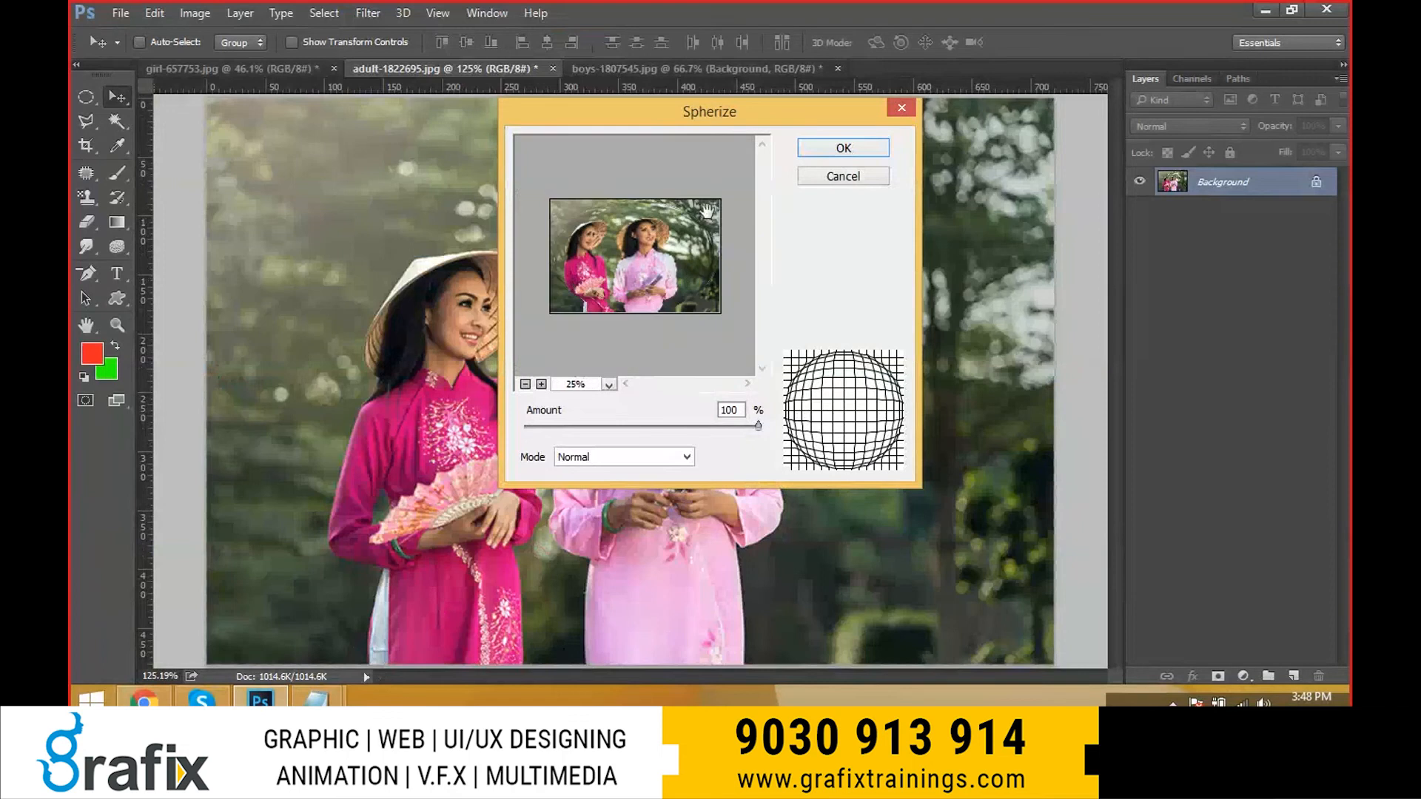
pyautogui.click(879, 149)
pyautogui.hotkey('ctrl', 'z')
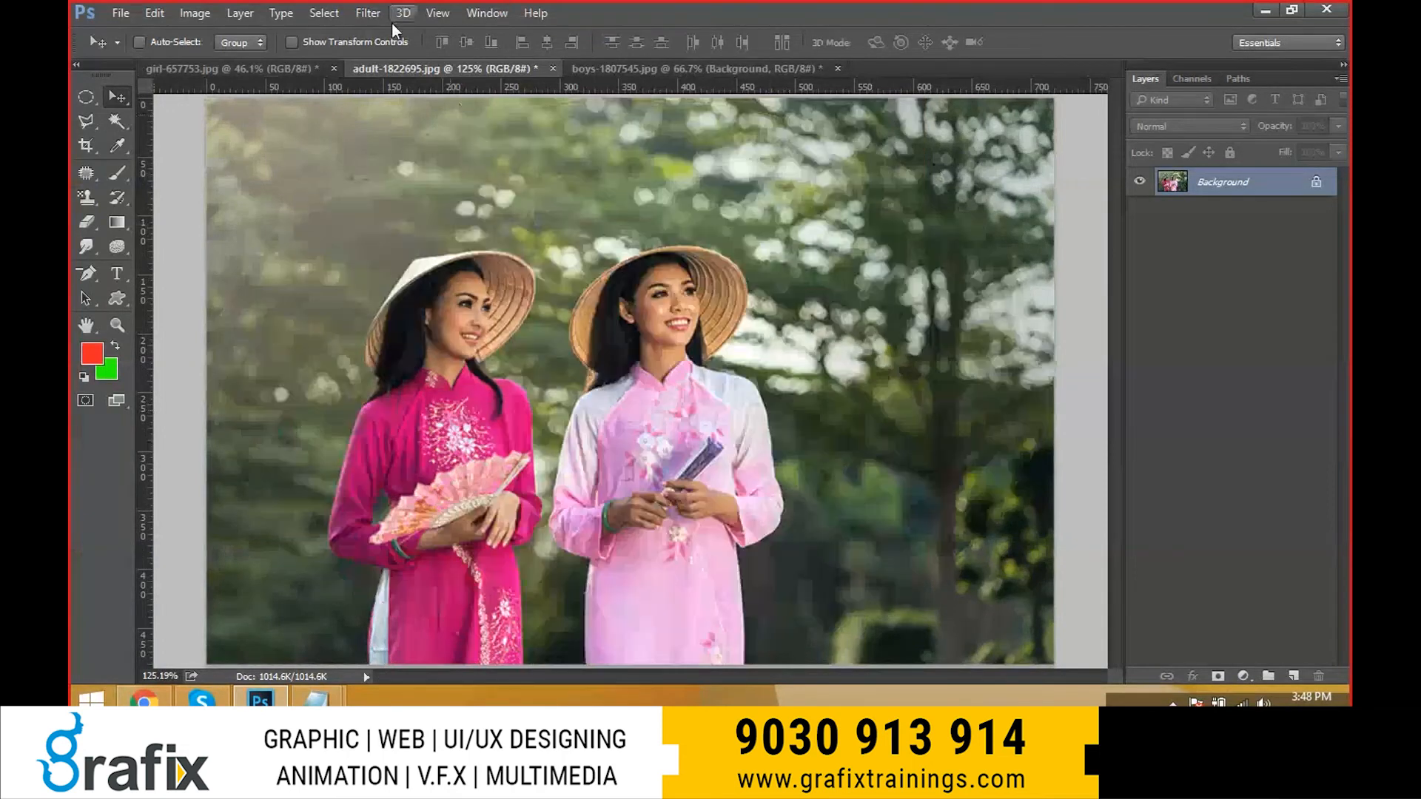
# - Try a Twirl distortion with an angle of about 740° on the photo, and undo it
pyautogui.click(368, 13)
pyautogui.moveTo(393, 258)
pyautogui.click(710, 368)
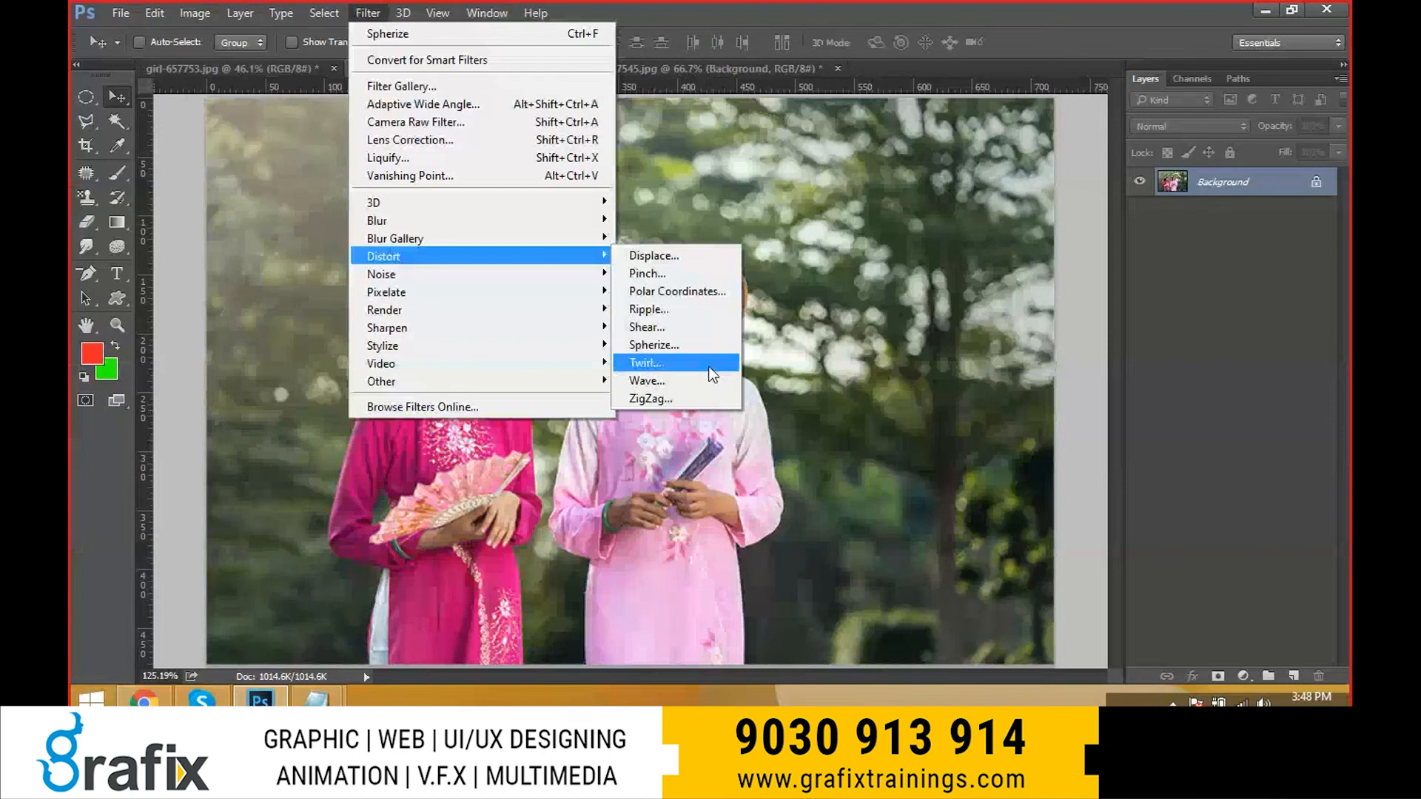
pyautogui.click(663, 364)
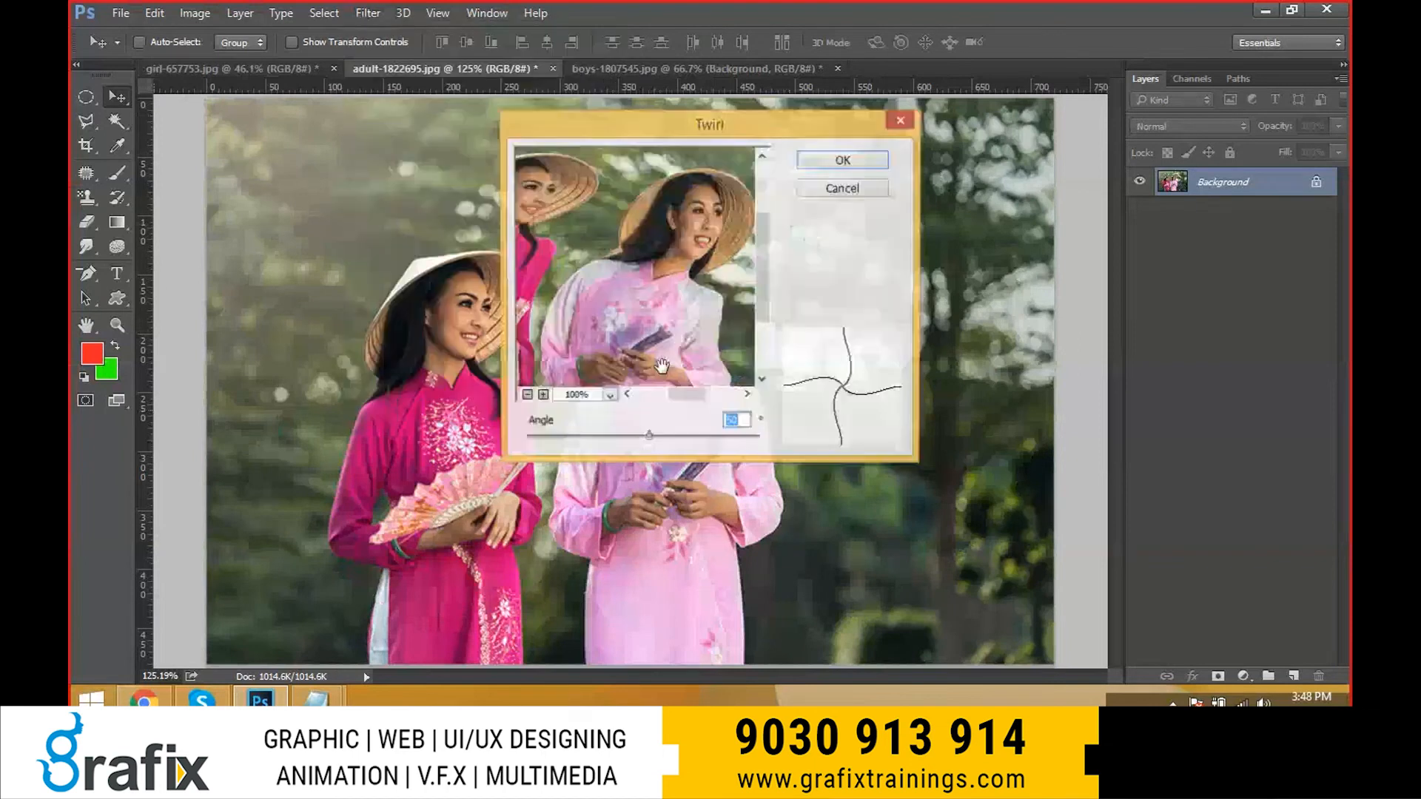
pyautogui.moveTo(651, 436); pyautogui.dragTo(729, 458)
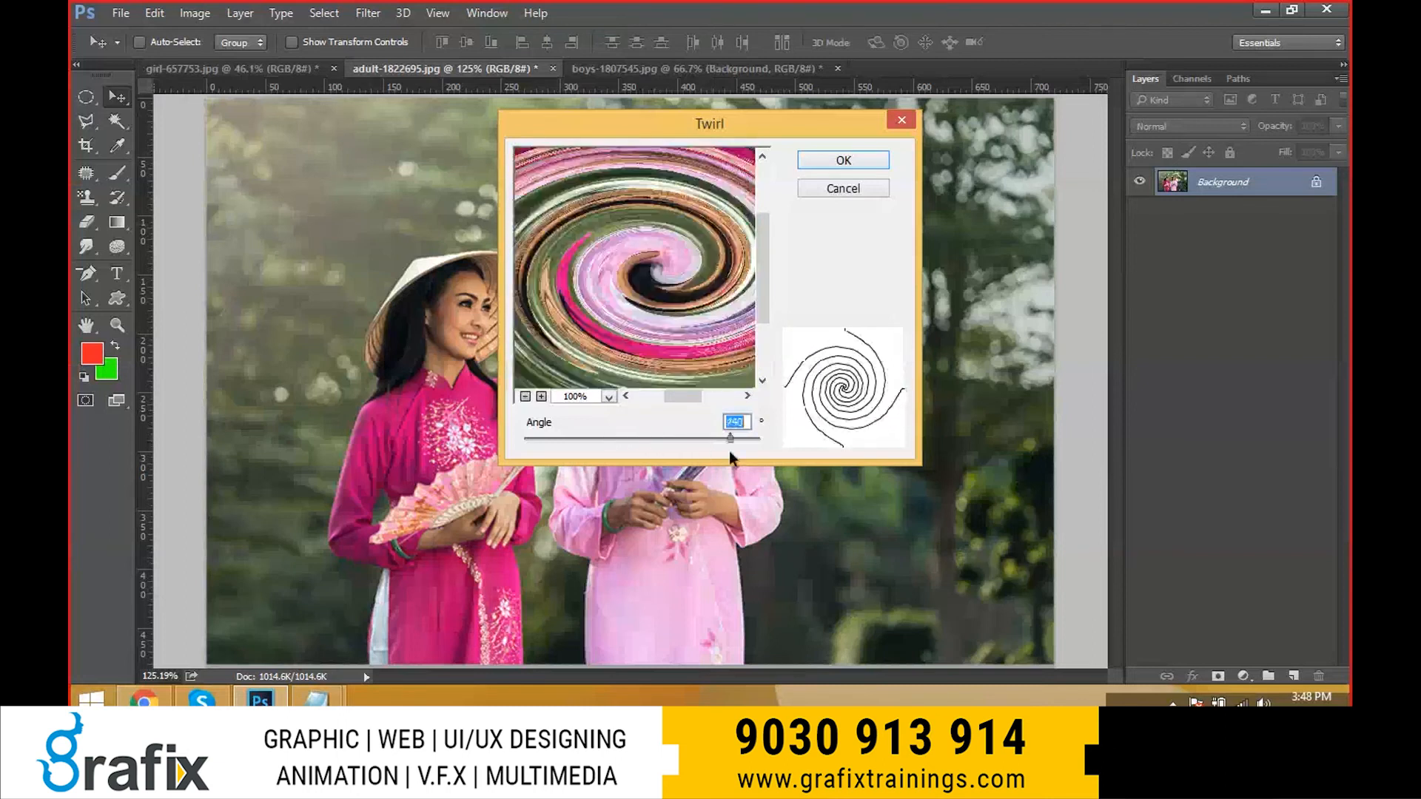
pyautogui.click(866, 158)
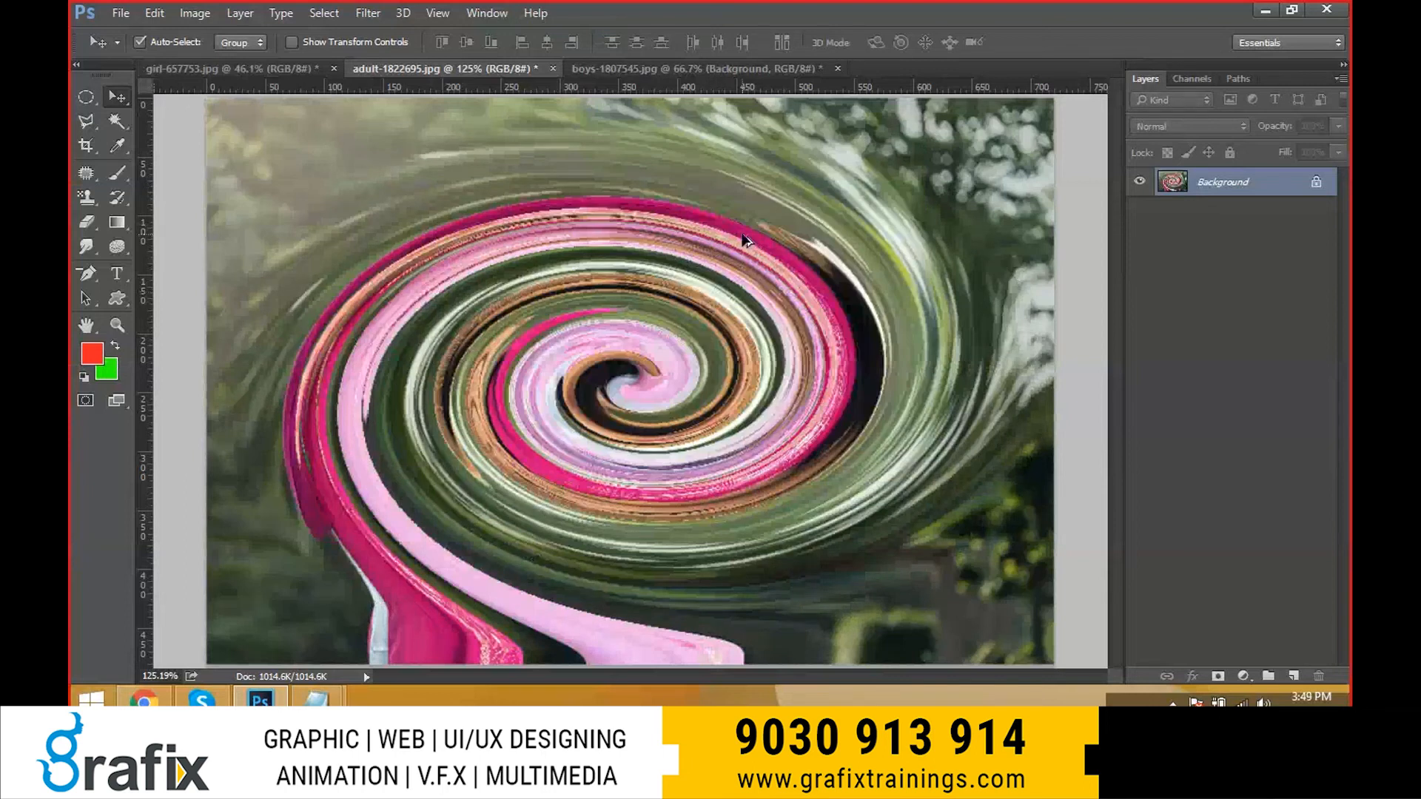
pyautogui.hotkey('ctrl', 'z')
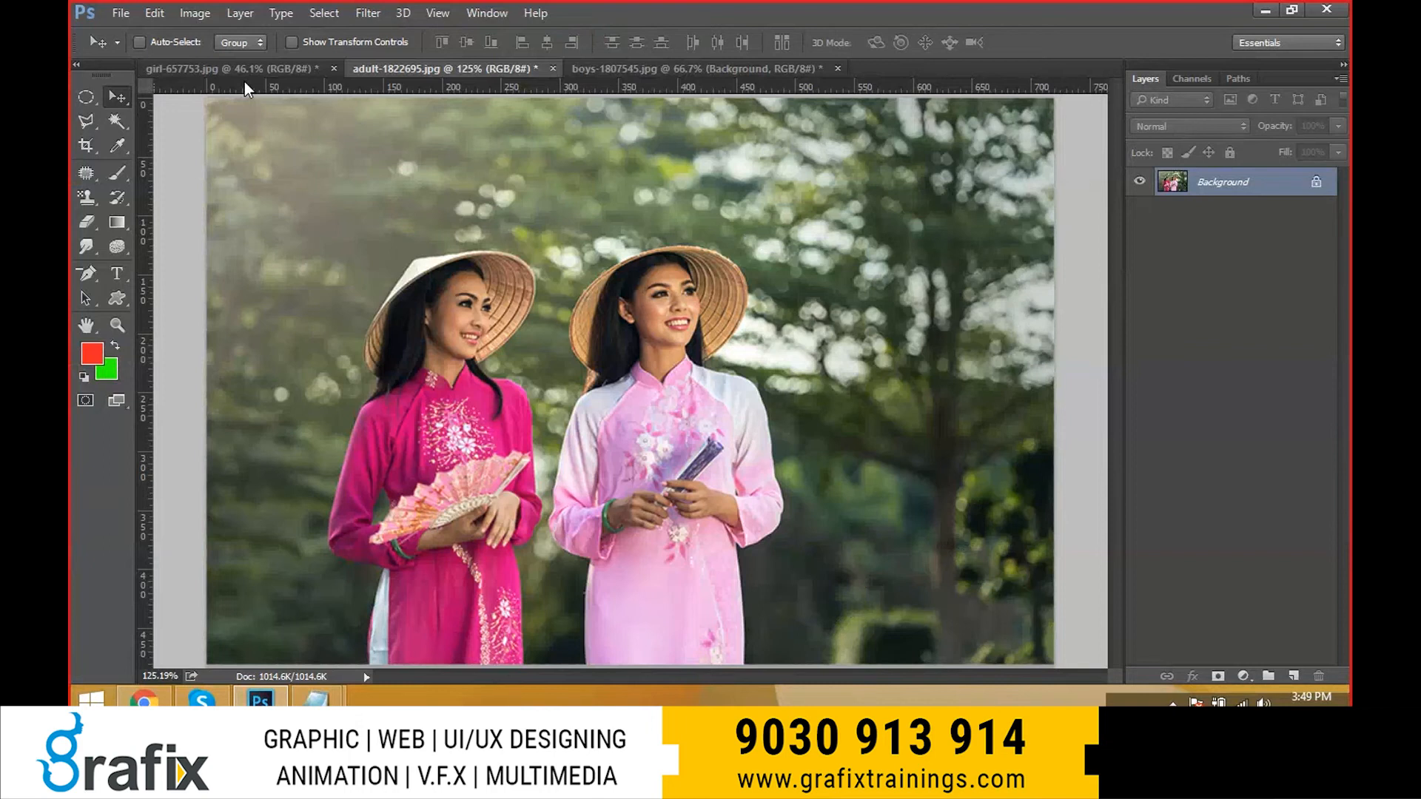
# - Try a Sine Wave distortion with a maximum wavelength of about 125 and Repeat Edge Pixels on the photo, and undo it
pyautogui.click(362, 13)
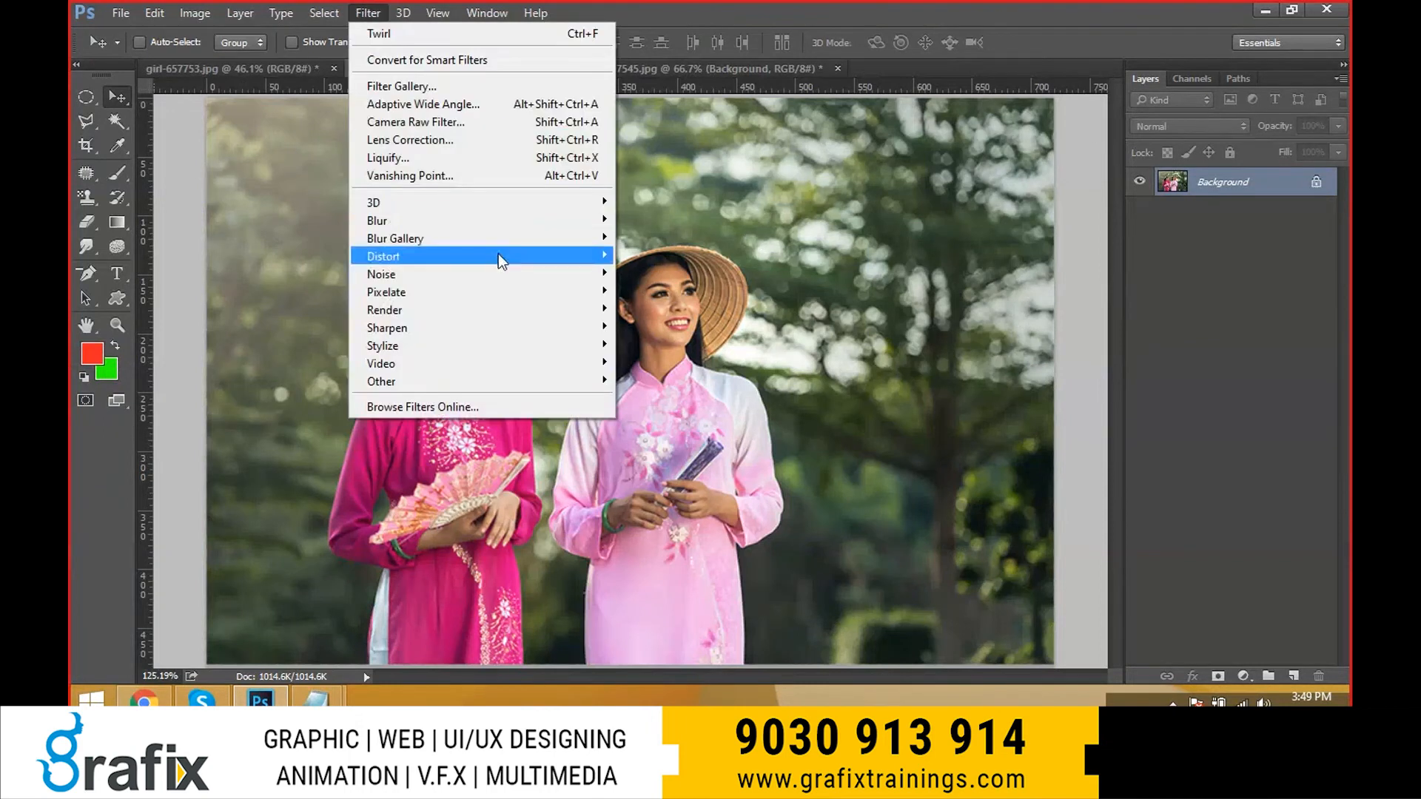
pyautogui.moveTo(498, 255)
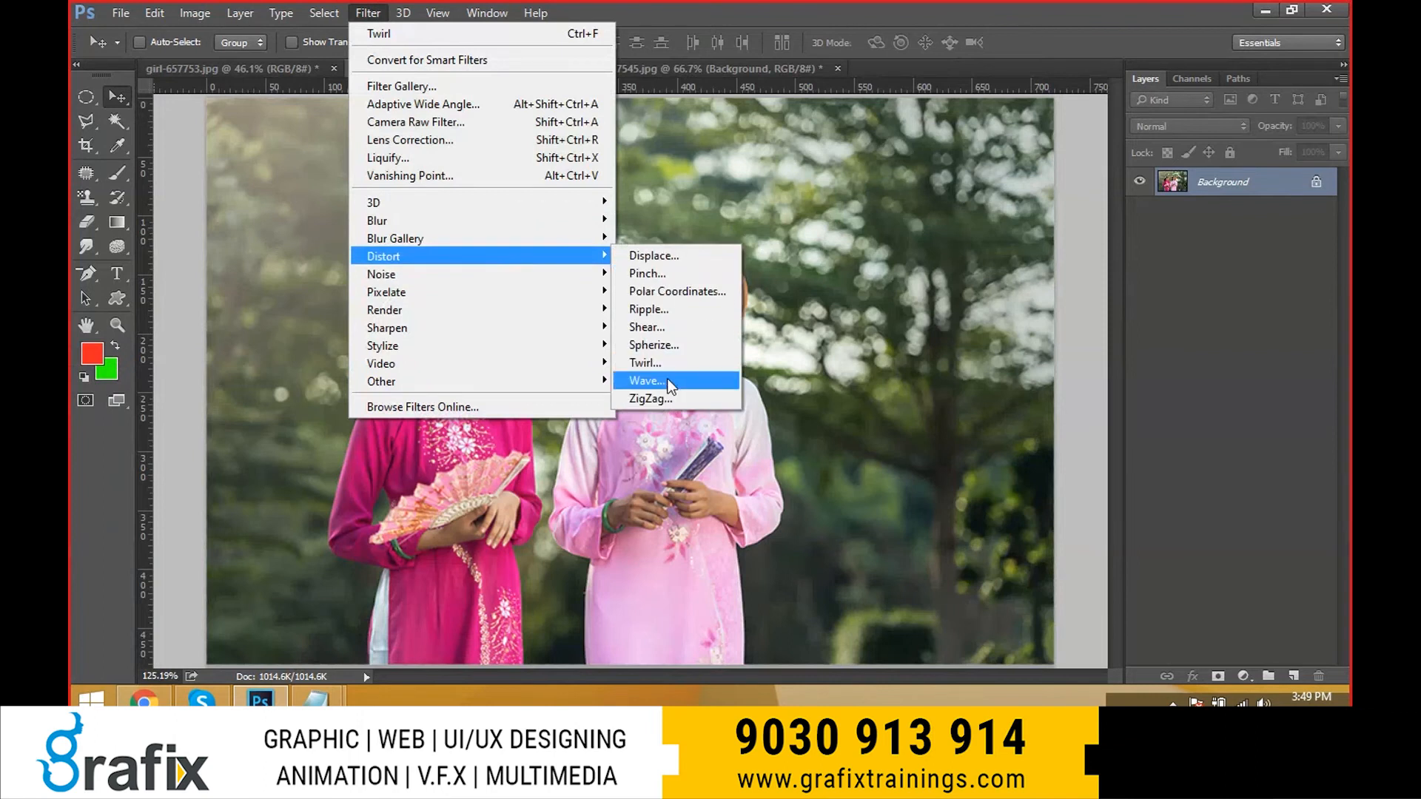
pyautogui.click(669, 382)
pyautogui.moveTo(504, 247)
pyautogui.mouseDown()
pyautogui.moveTo(521, 247)
pyautogui.moveTo(478, 245)
pyautogui.moveTo(504, 244)
pyautogui.mouseUp()
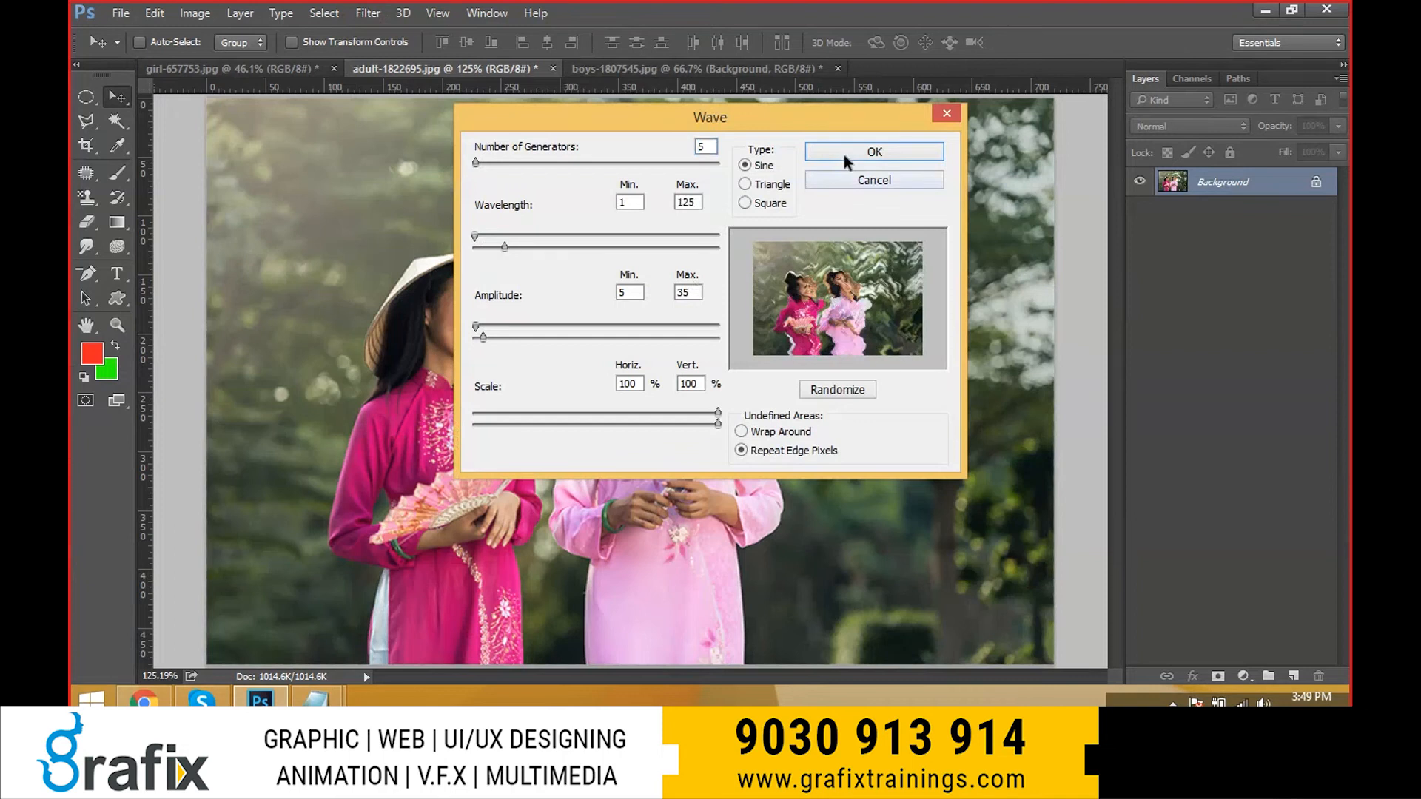
pyautogui.click(844, 154)
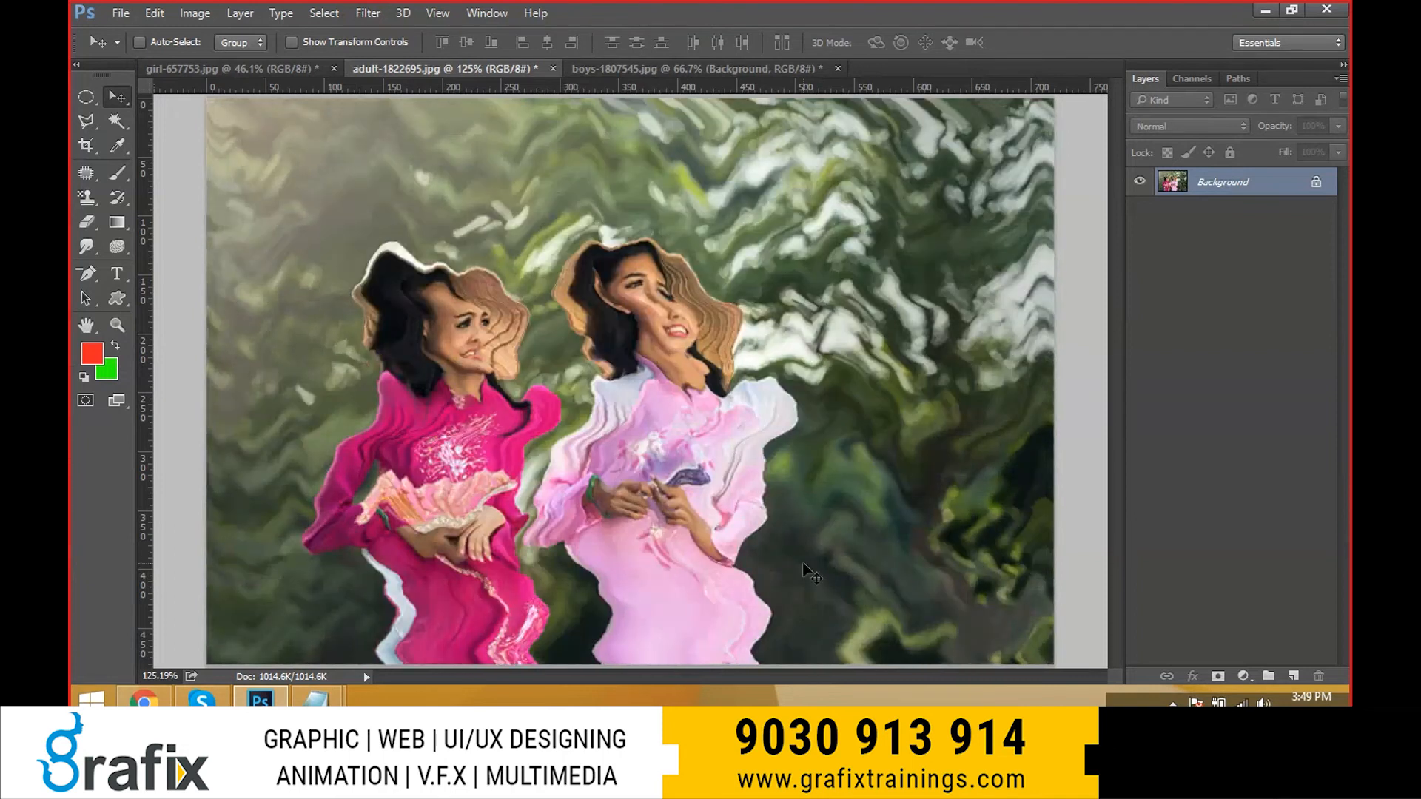
pyautogui.hotkey('ctrl', 'z')
# - Try a ZigZag distortion with amount 6, 7 ridges and the Pond Ripples style on the photo, and undo it
pyautogui.click(368, 14)
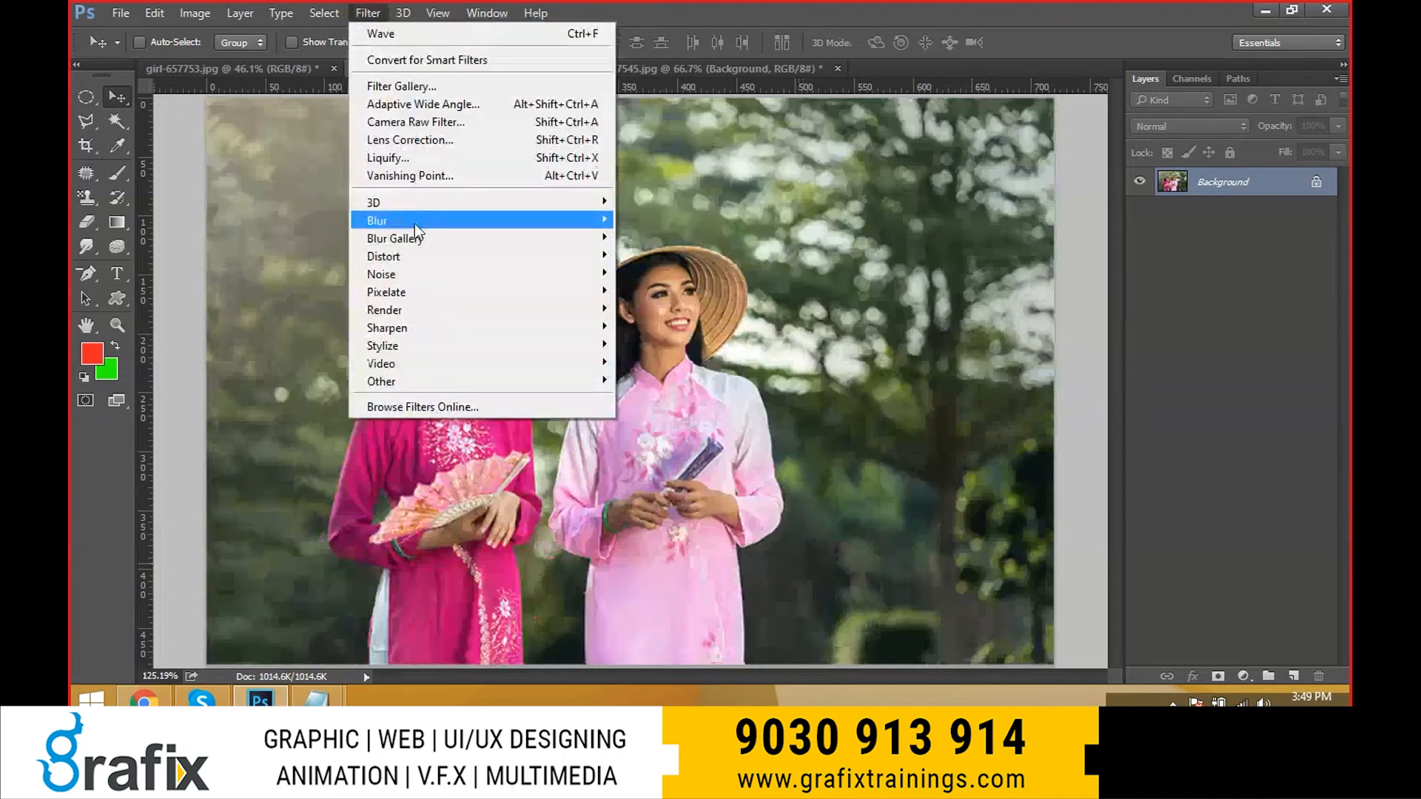
pyautogui.moveTo(412, 309)
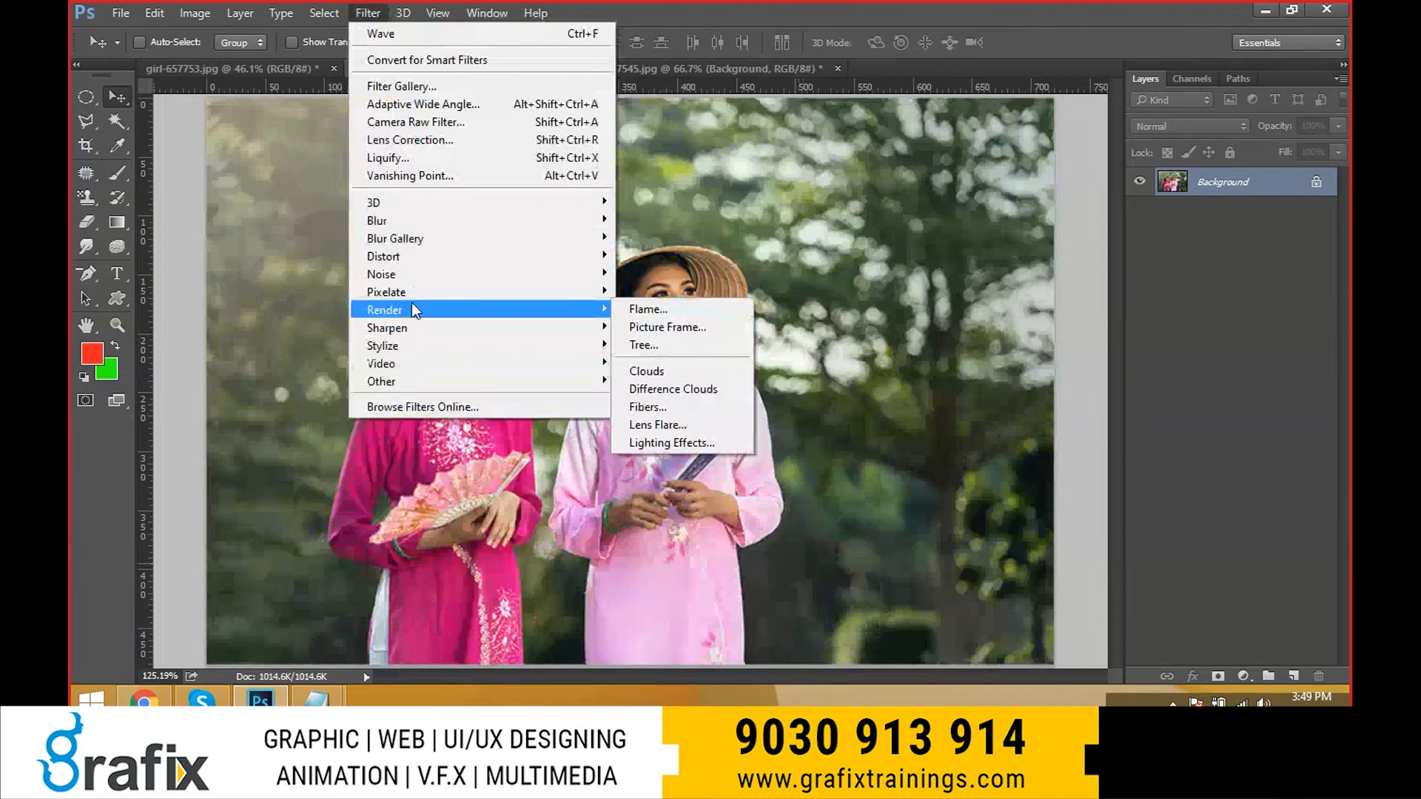
pyautogui.moveTo(574, 258)
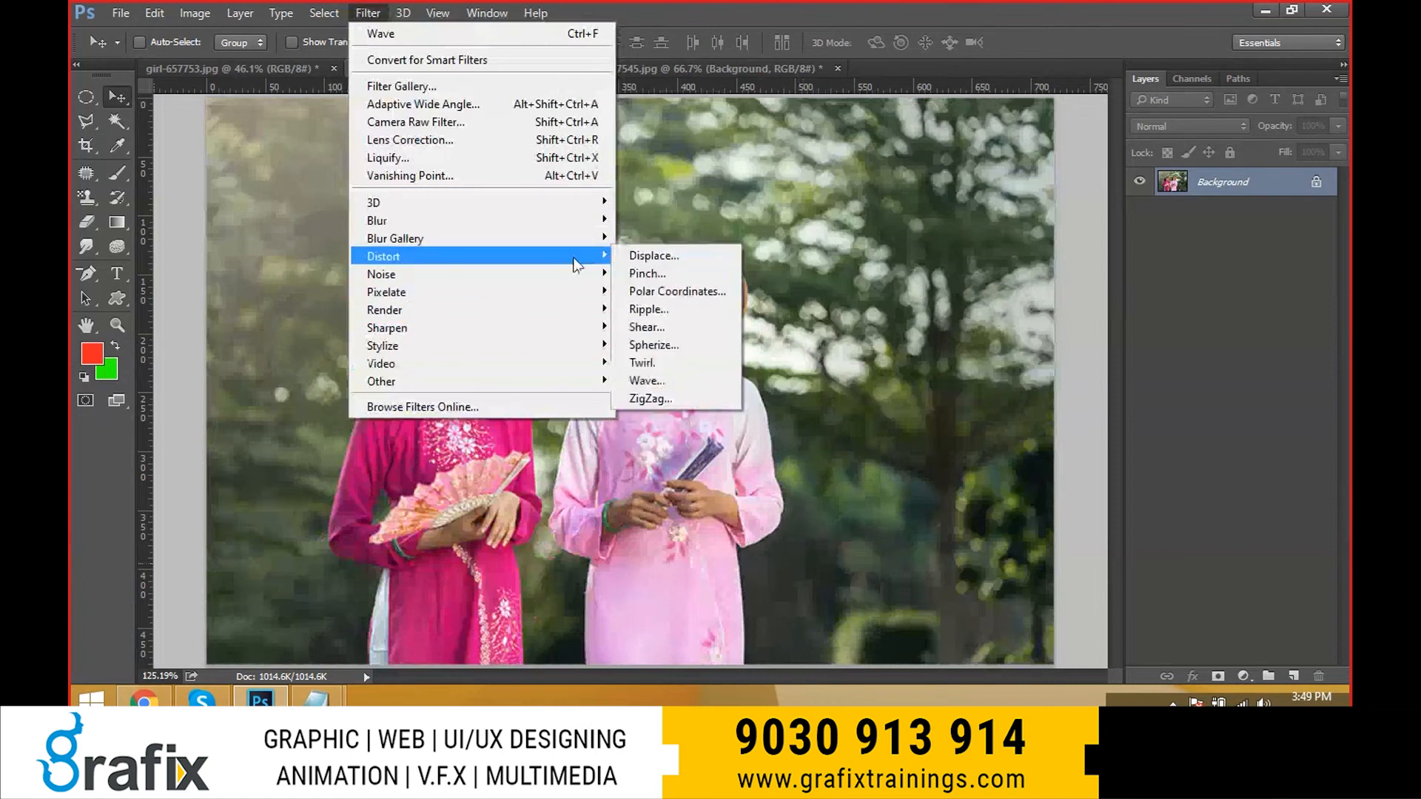
pyautogui.click(655, 396)
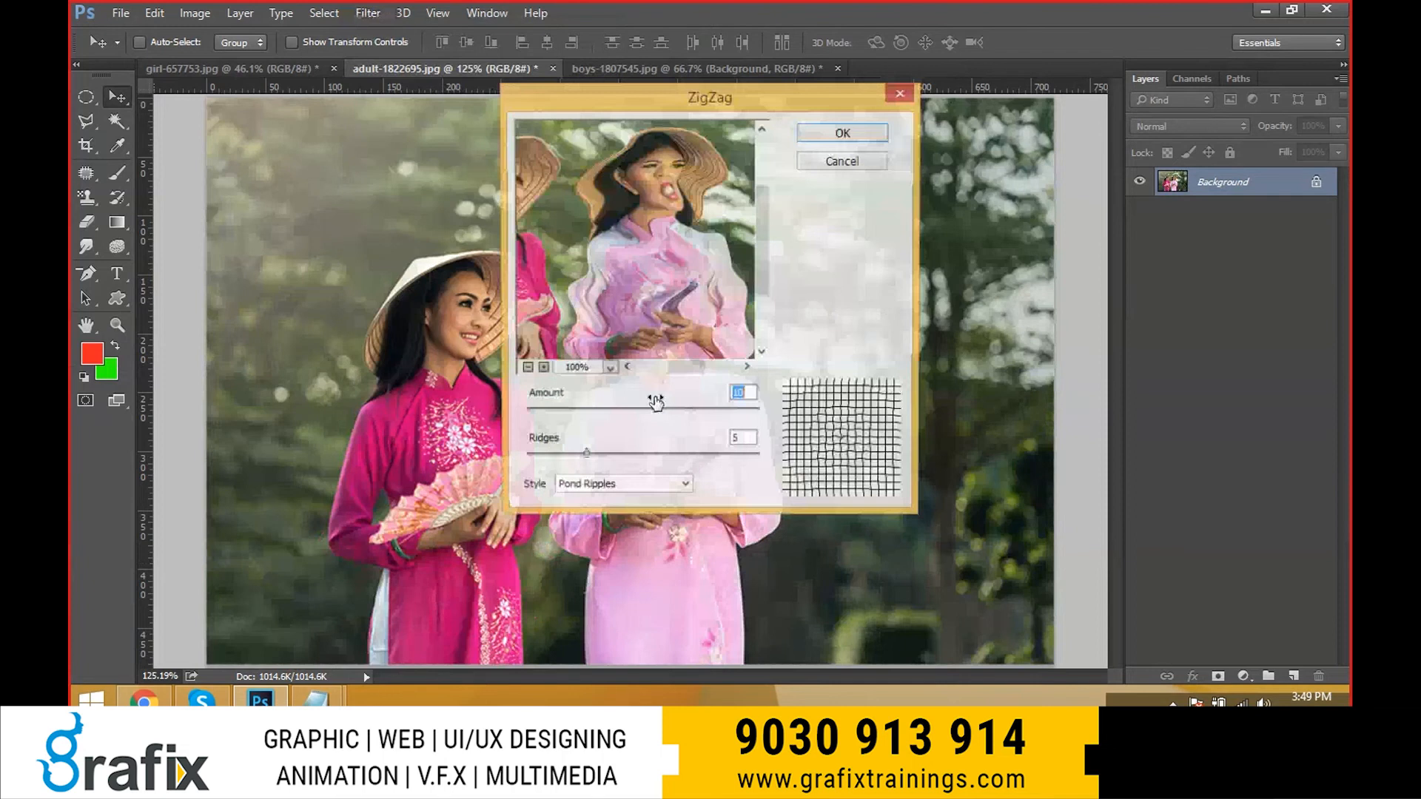
pyautogui.moveTo(655, 399)
pyautogui.mouseDown()
pyautogui.moveTo(618, 408)
pyautogui.moveTo(646, 411)
pyautogui.mouseUp()
pyautogui.moveTo(586, 456); pyautogui.dragTo(601, 456)
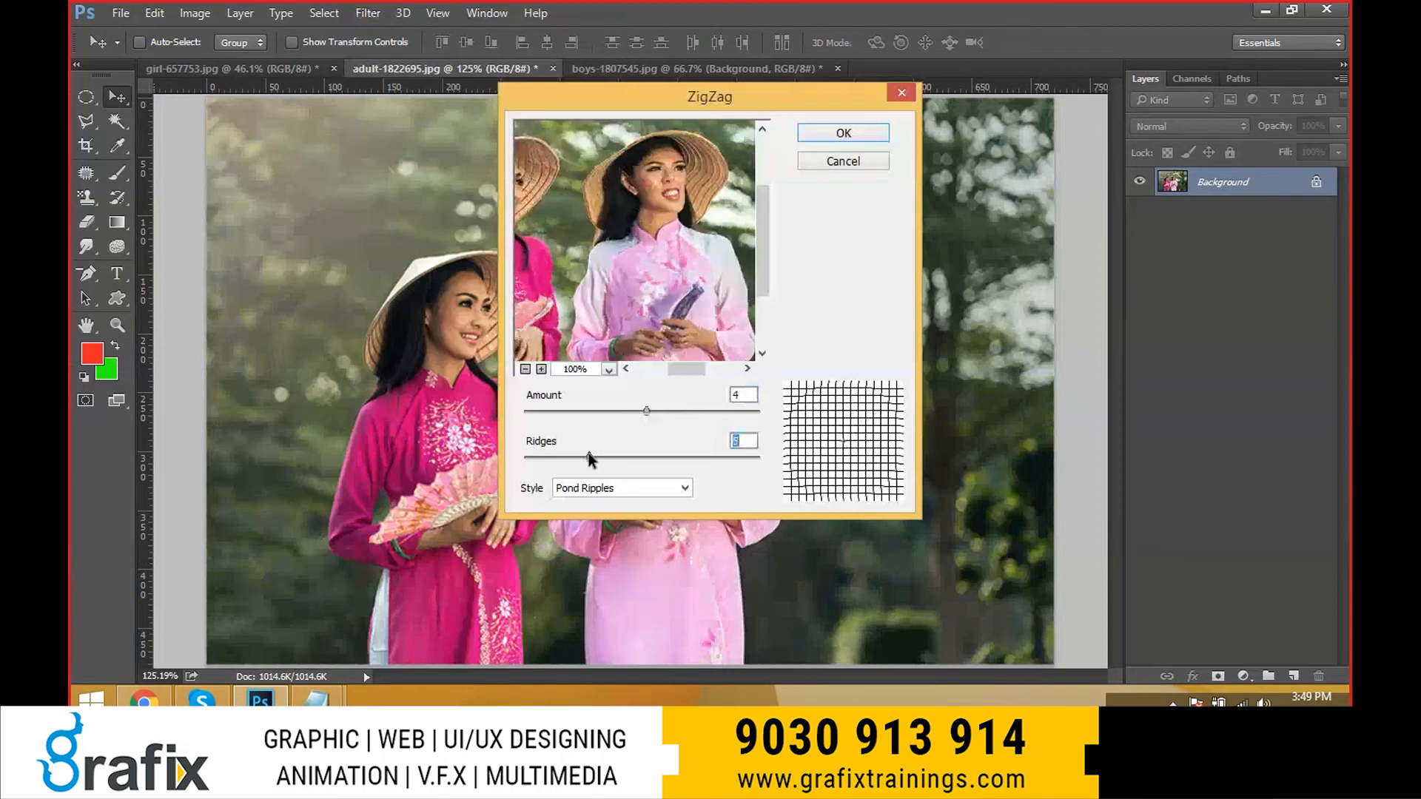
pyautogui.moveTo(646, 411)
pyautogui.mouseDown()
pyautogui.moveTo(631, 410)
pyautogui.moveTo(649, 411)
pyautogui.mouseUp()
pyautogui.click(838, 131)
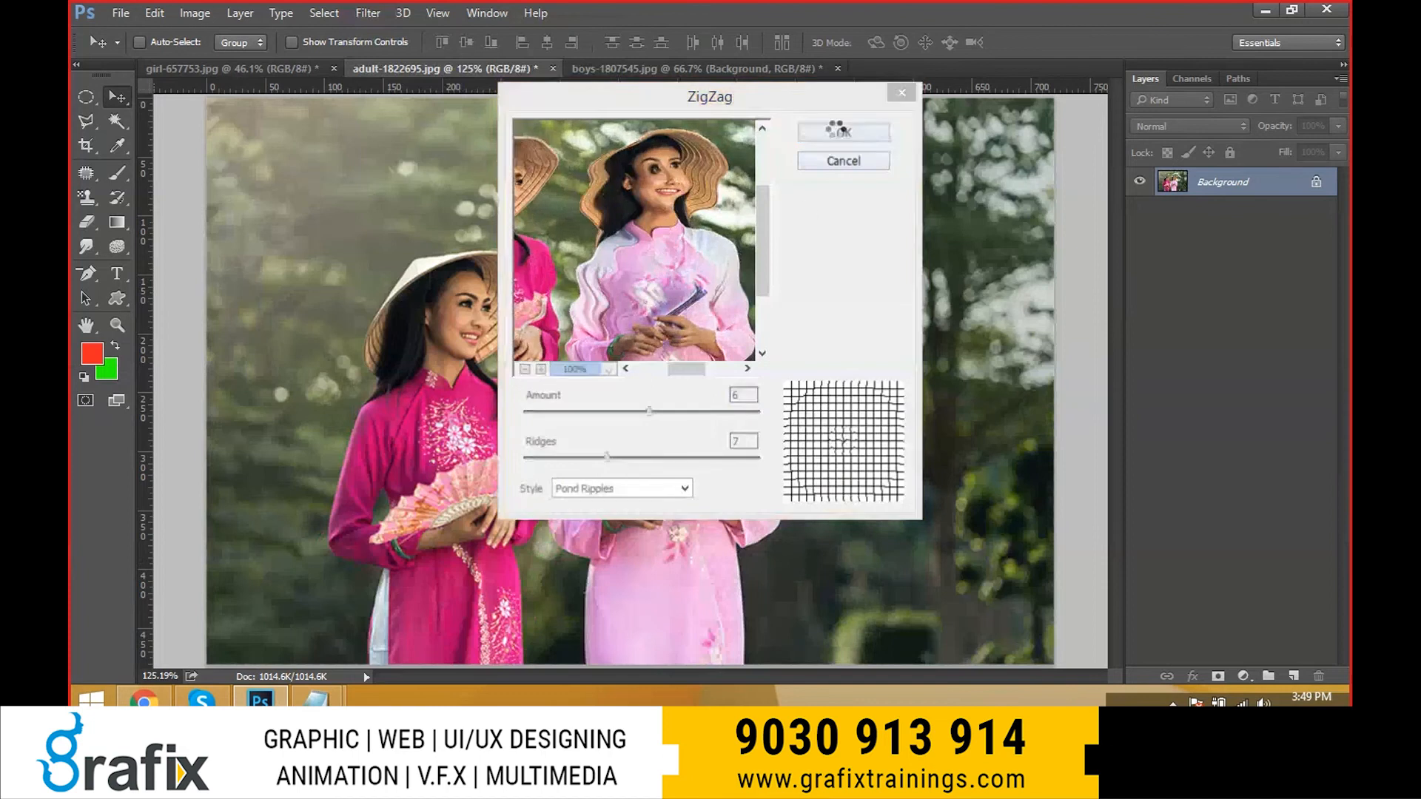
pyautogui.press('ctrl')
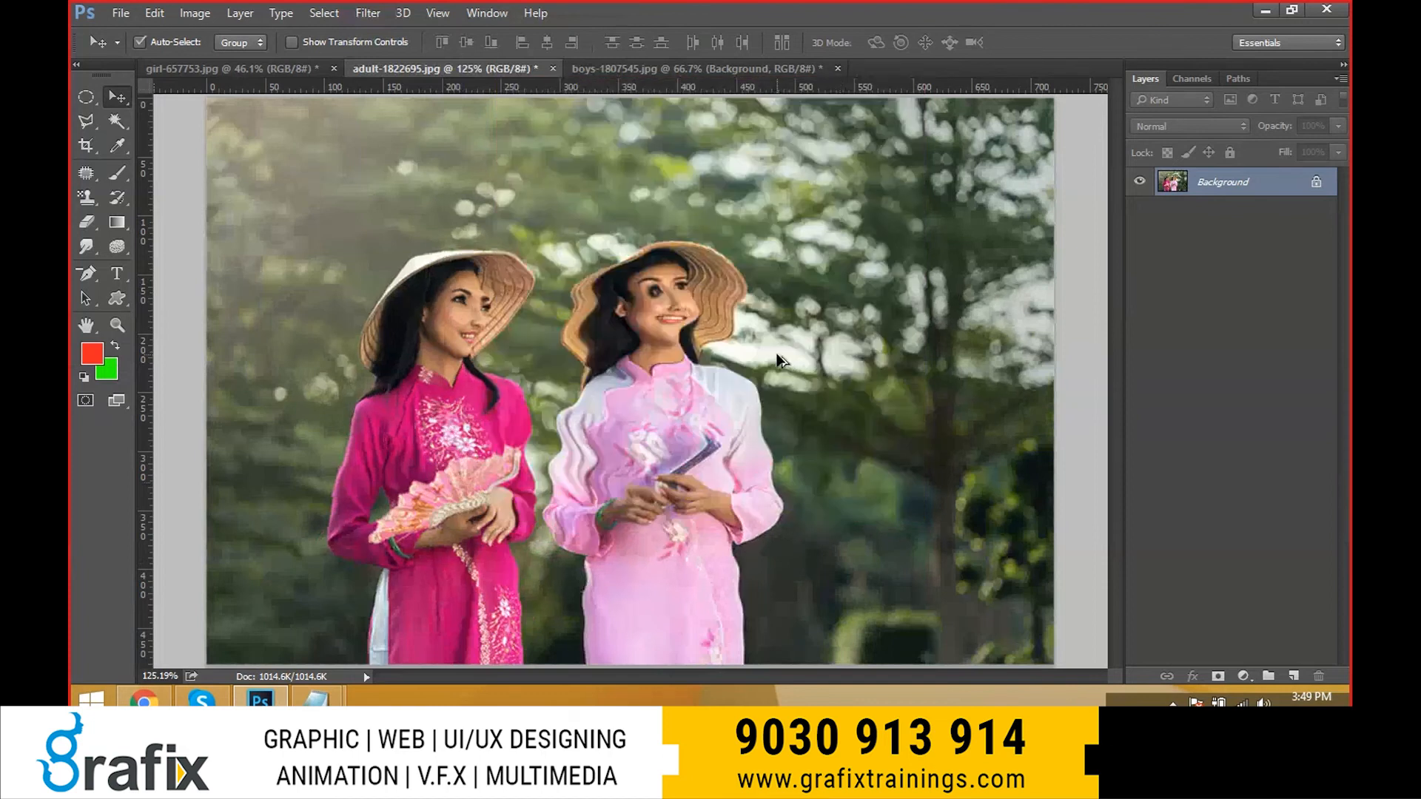
pyautogui.hotkey('ctrl', 'z')
# - Start Add Noise on the photo and try Uniform noise amounts of about 24% and 12%
pyautogui.click(370, 13)
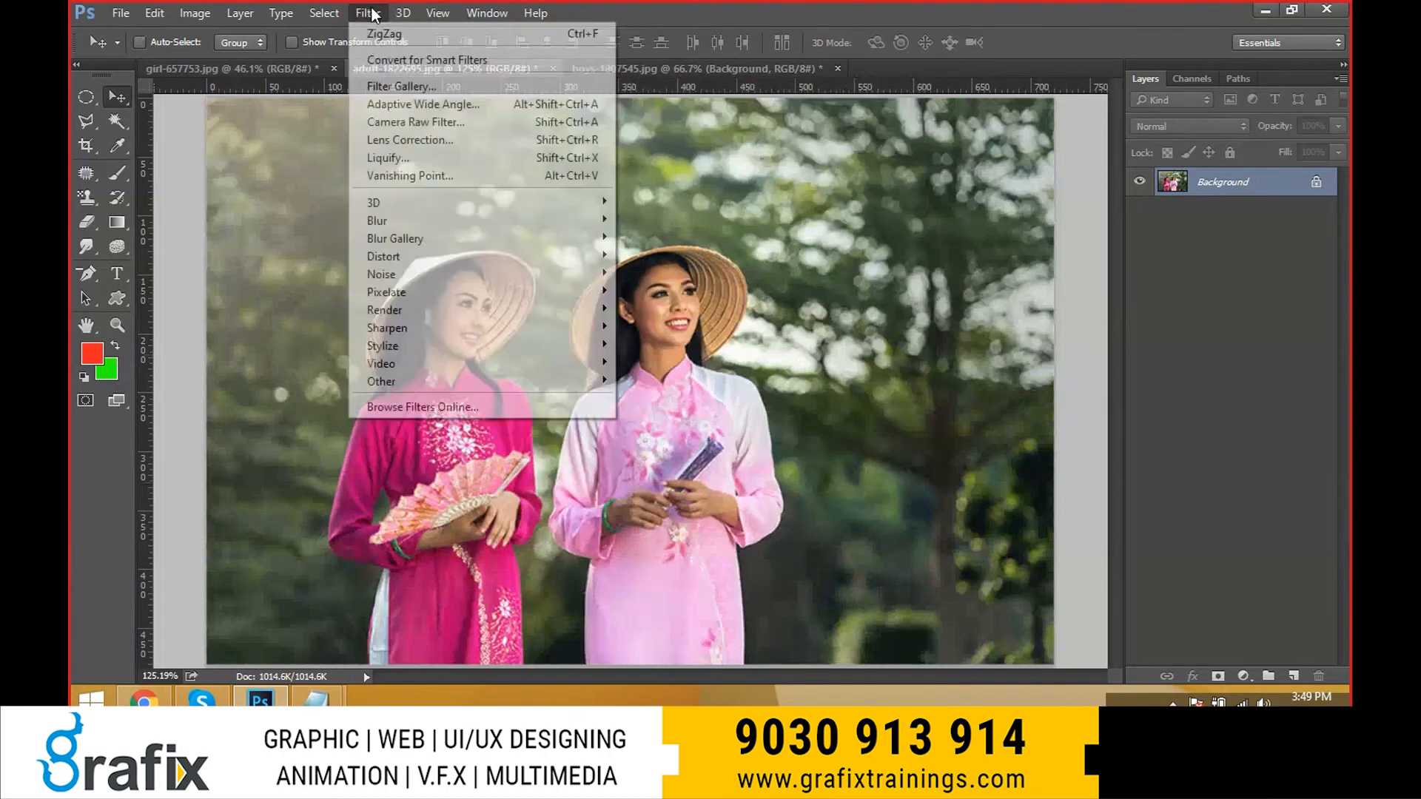
pyautogui.moveTo(407, 276)
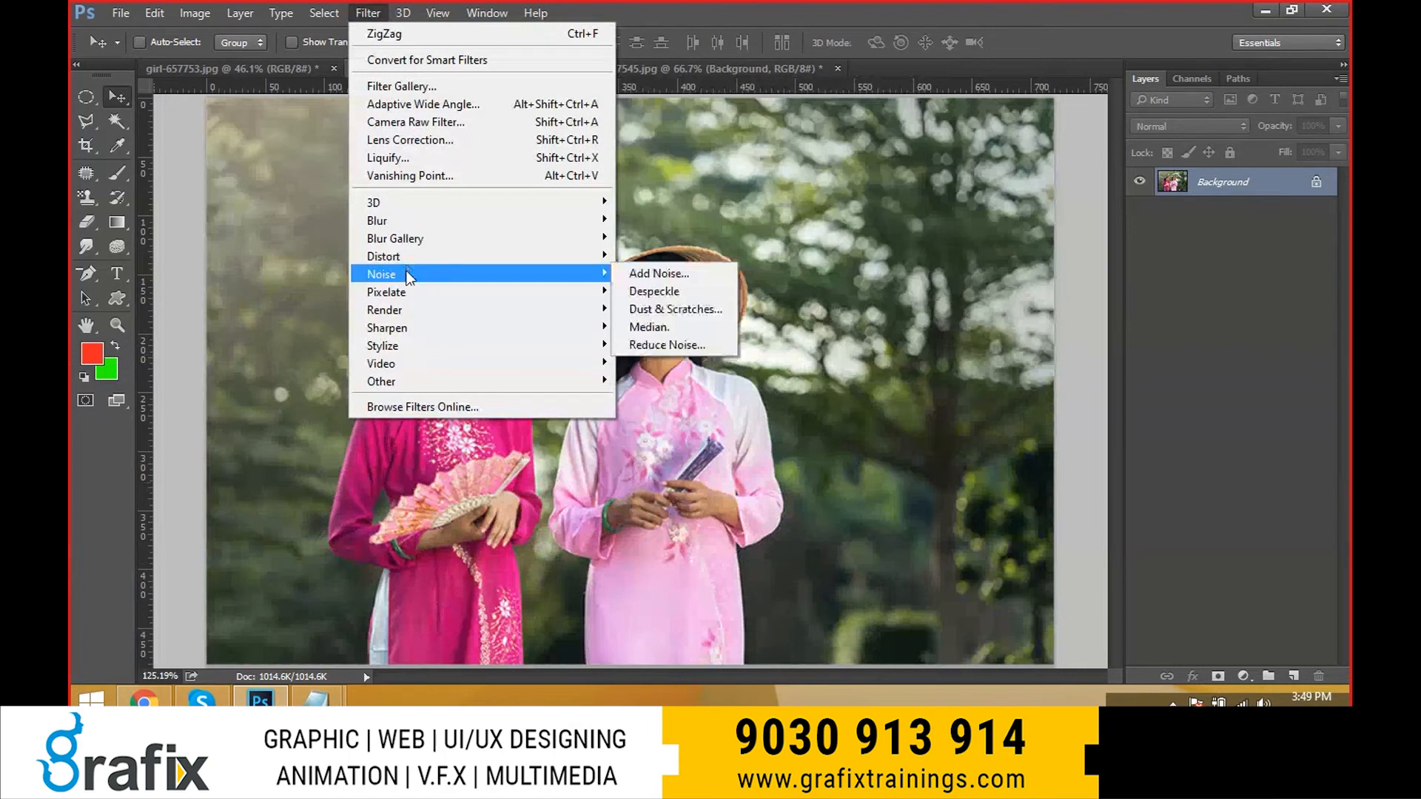
pyautogui.click(633, 276)
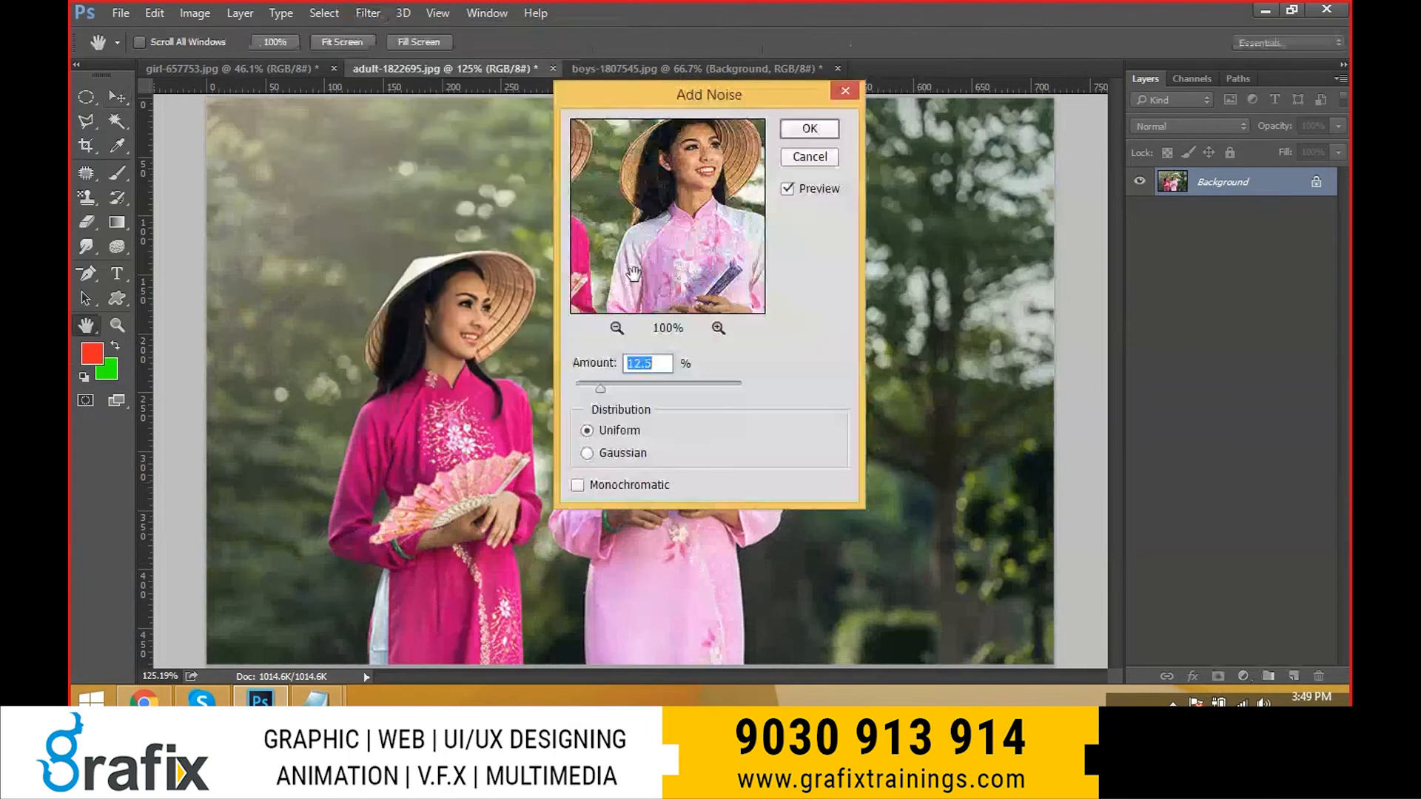
pyautogui.moveTo(841, 454); pyautogui.dragTo(864, 454)
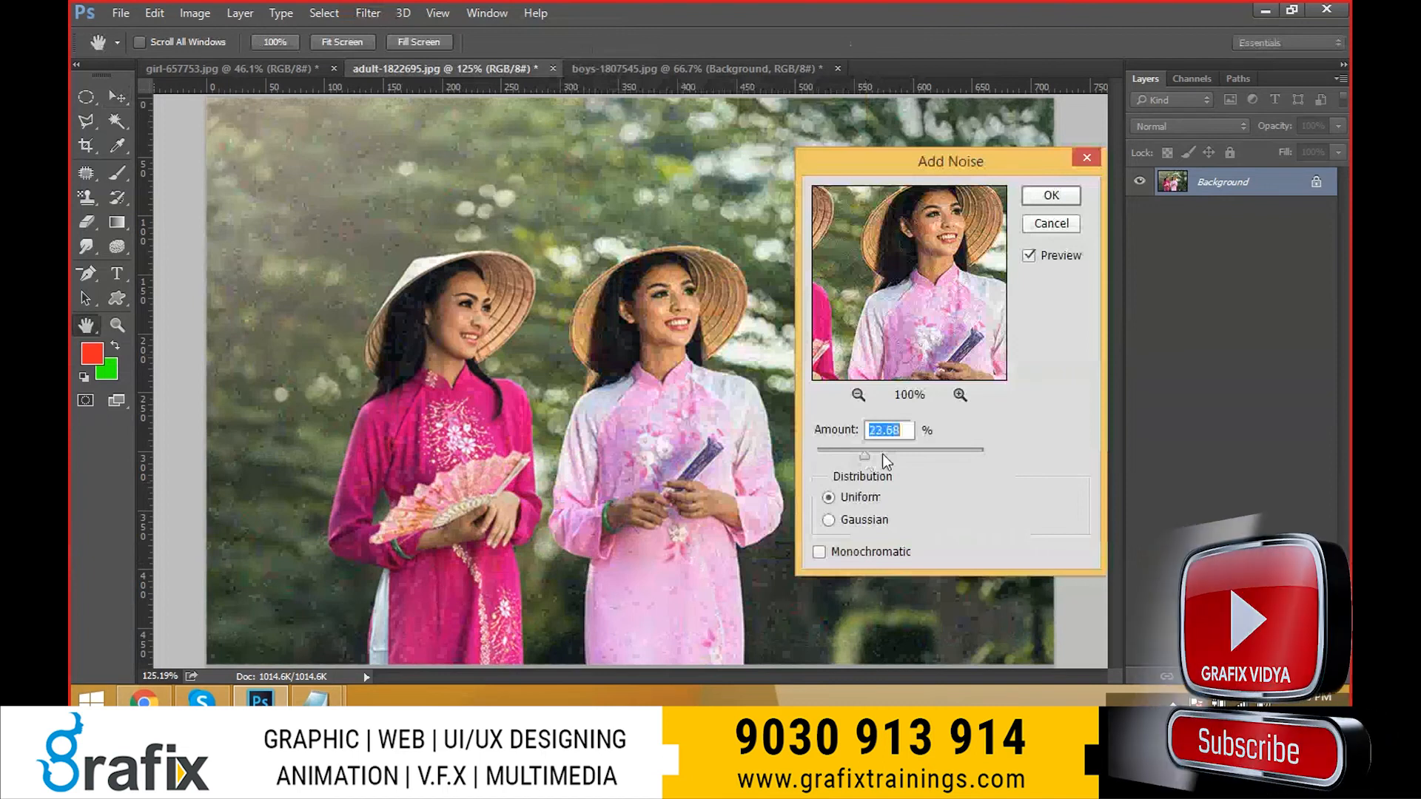
pyautogui.moveTo(882, 454); pyautogui.dragTo(842, 454)
# - Compare Gaussian with Uniform noise distribution, and raise the amount to about 21% with Gaussian
pyautogui.click(828, 520)
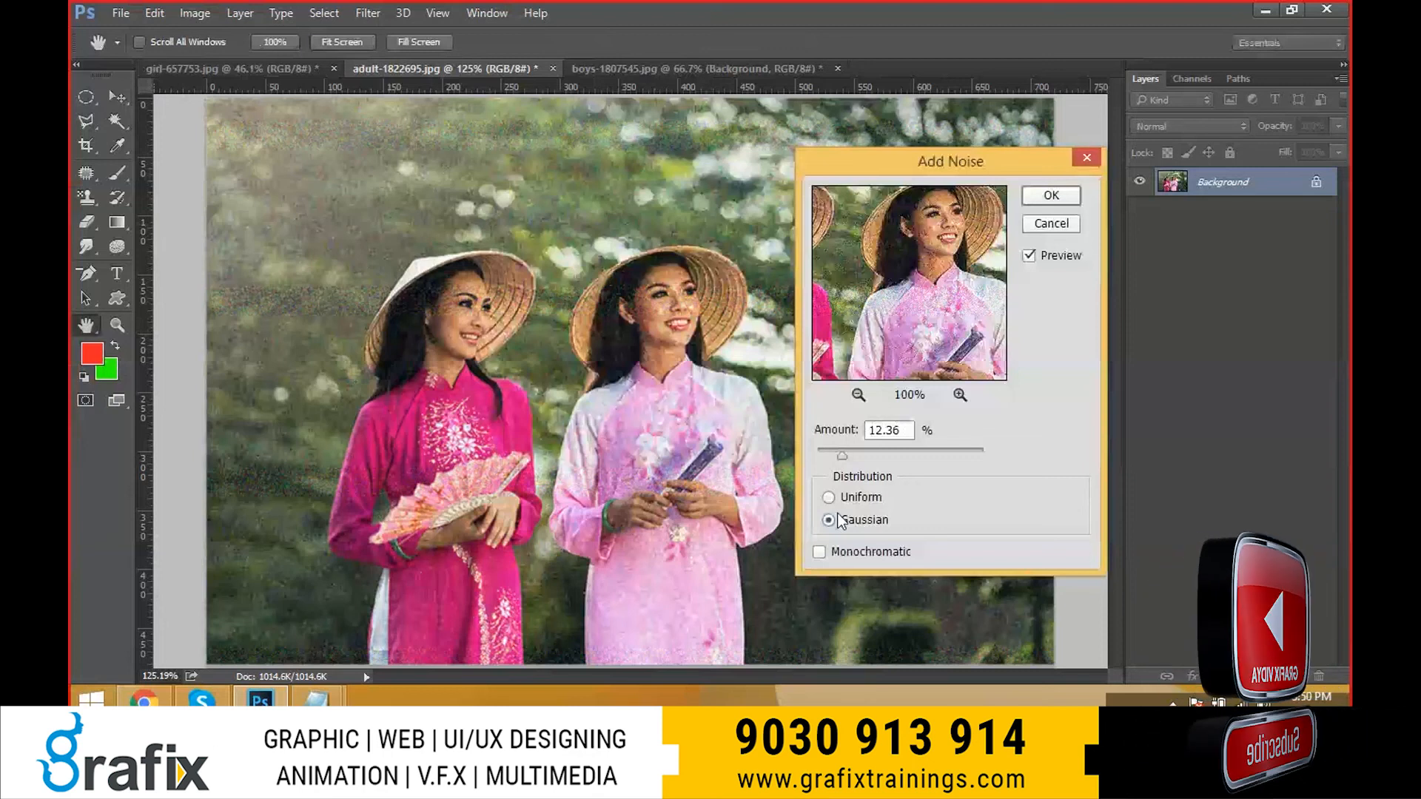
pyautogui.click(845, 504)
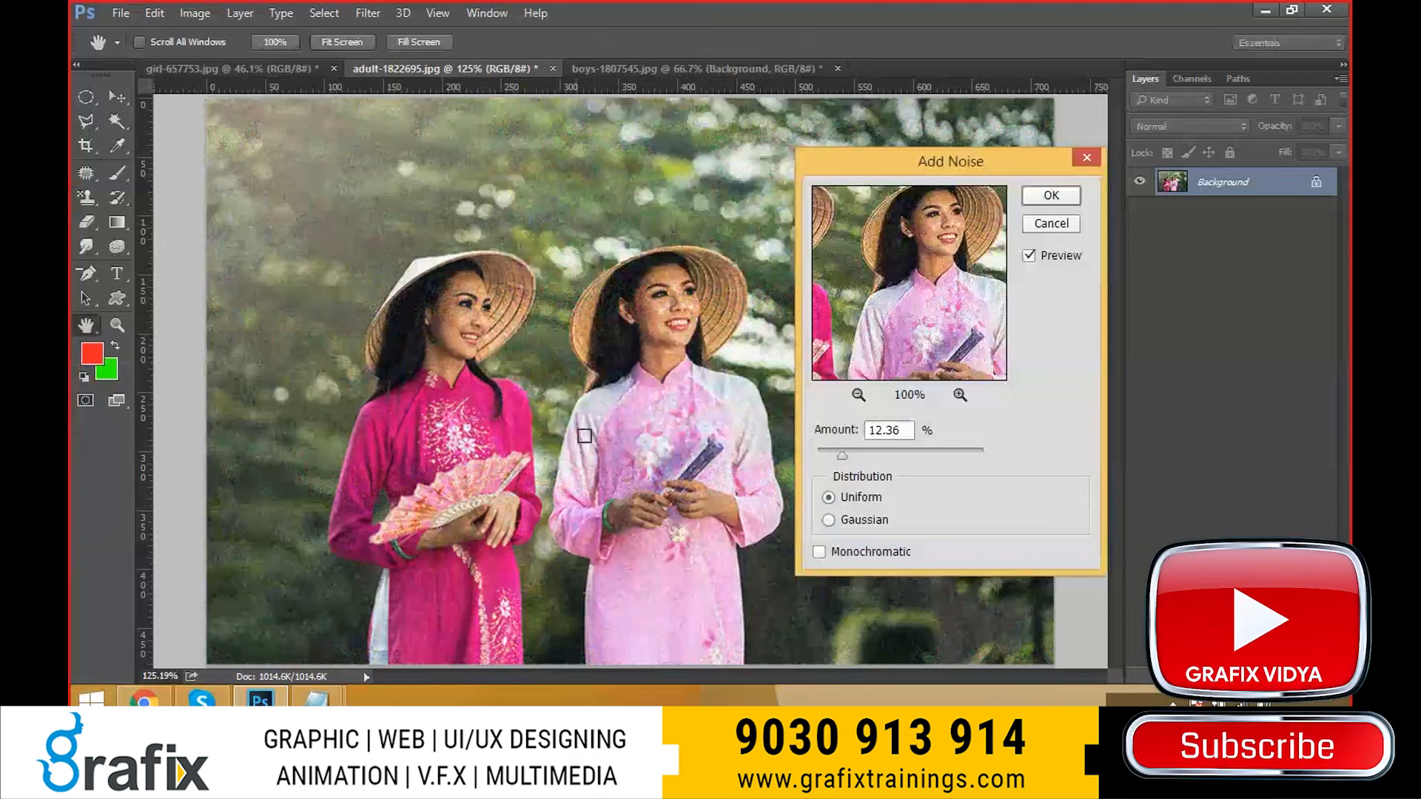
pyautogui.click(884, 524)
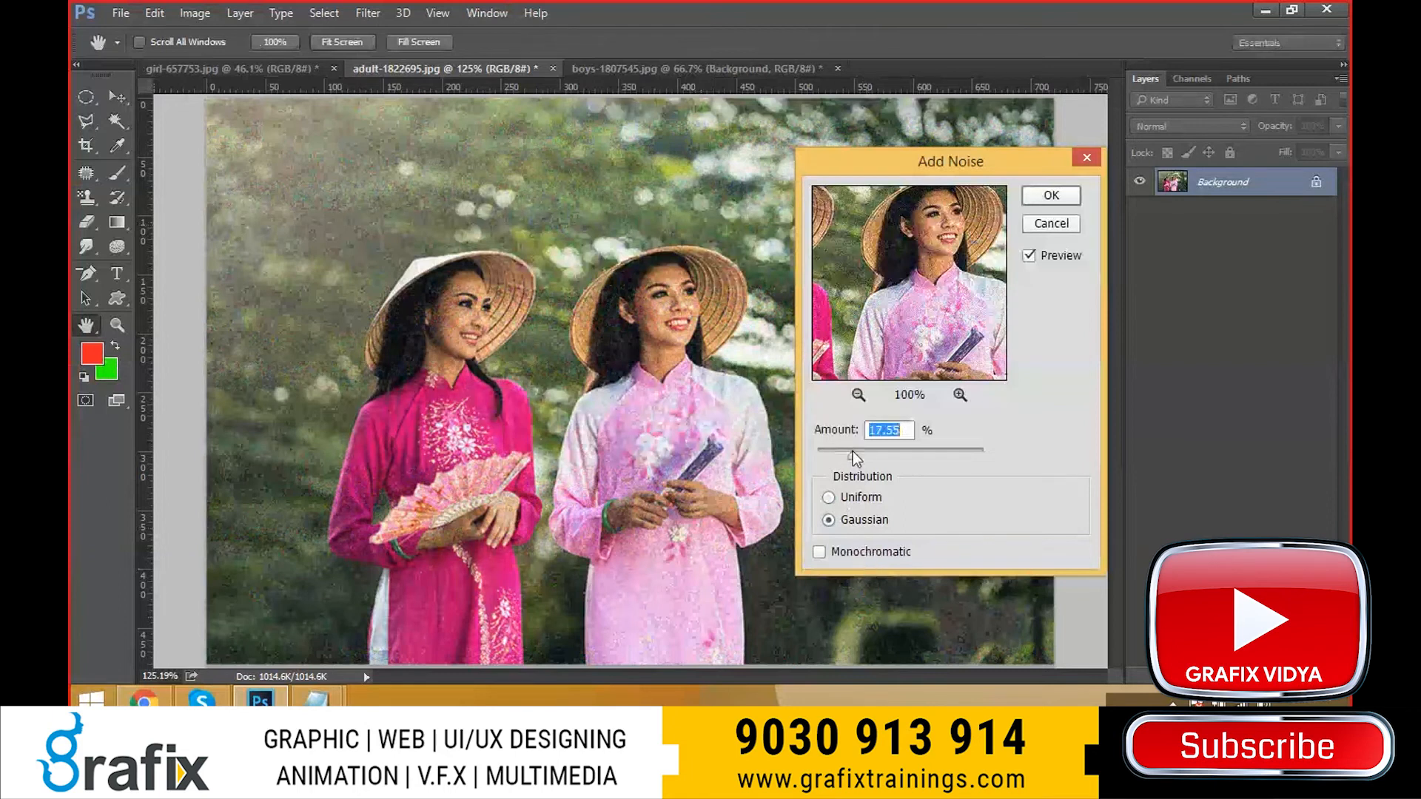
pyautogui.moveTo(853, 452); pyautogui.dragTo(859, 451)
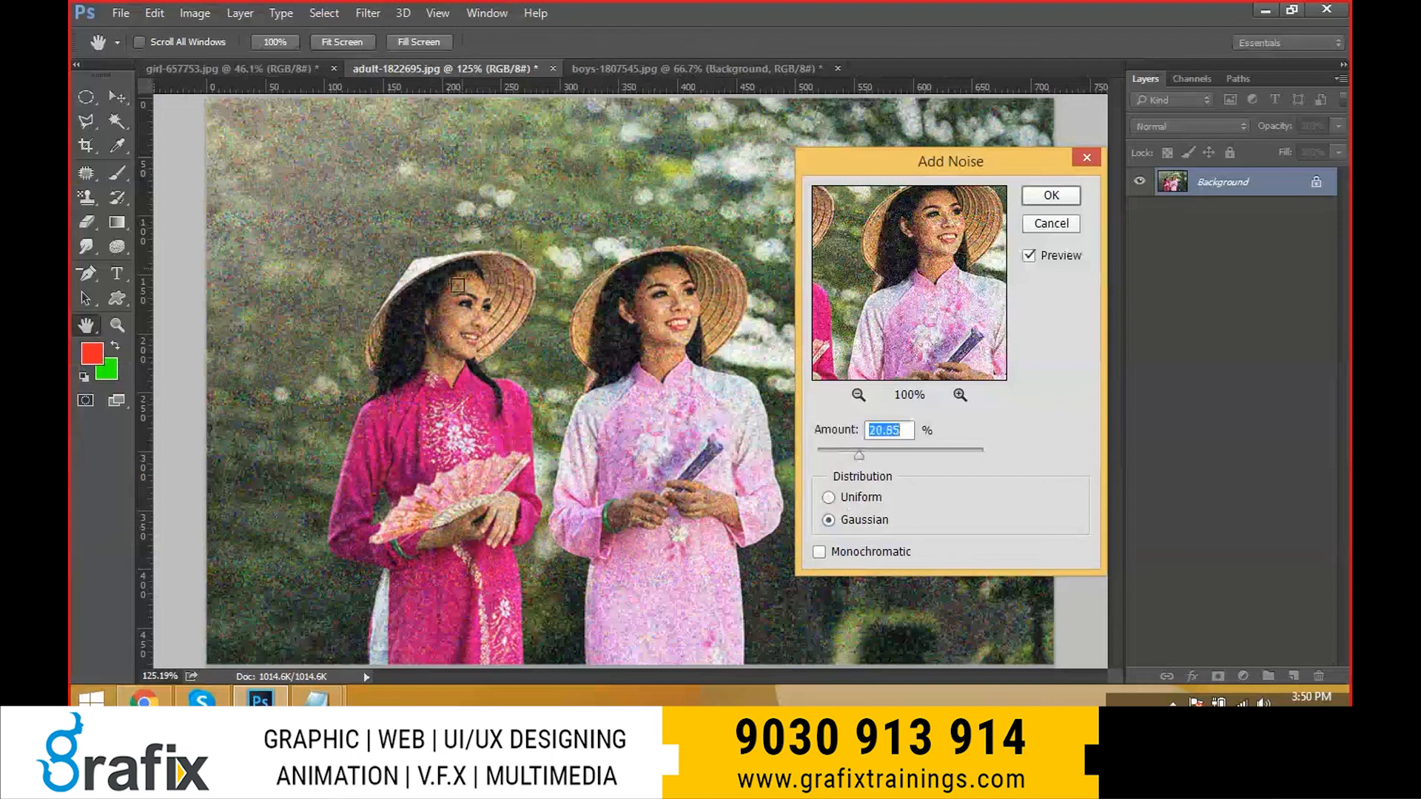
# - Compare the noise with Monochromatic on and off while inspecting the women at up to 300% zoom
pyautogui.click(842, 551)
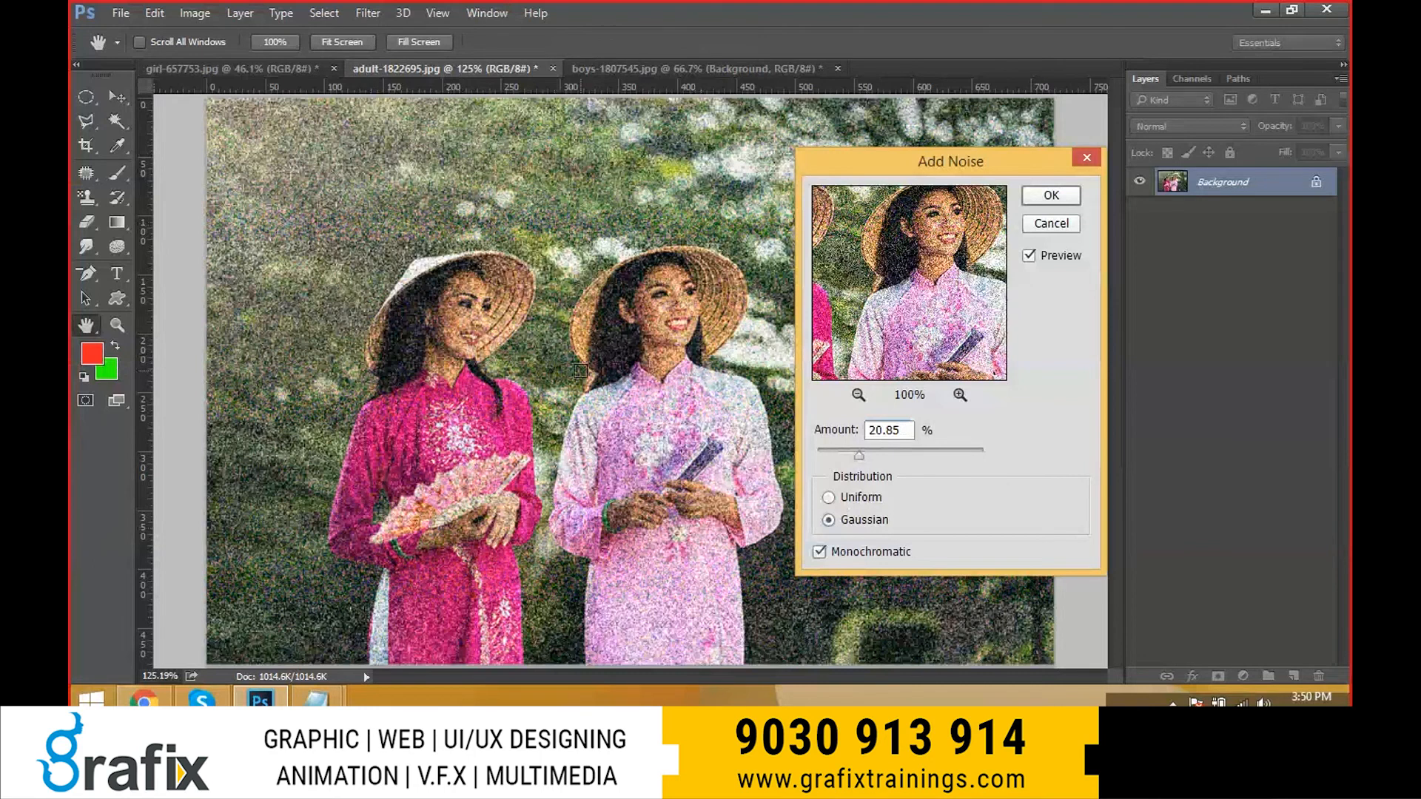
pyautogui.hotkey('ctrl', '+')
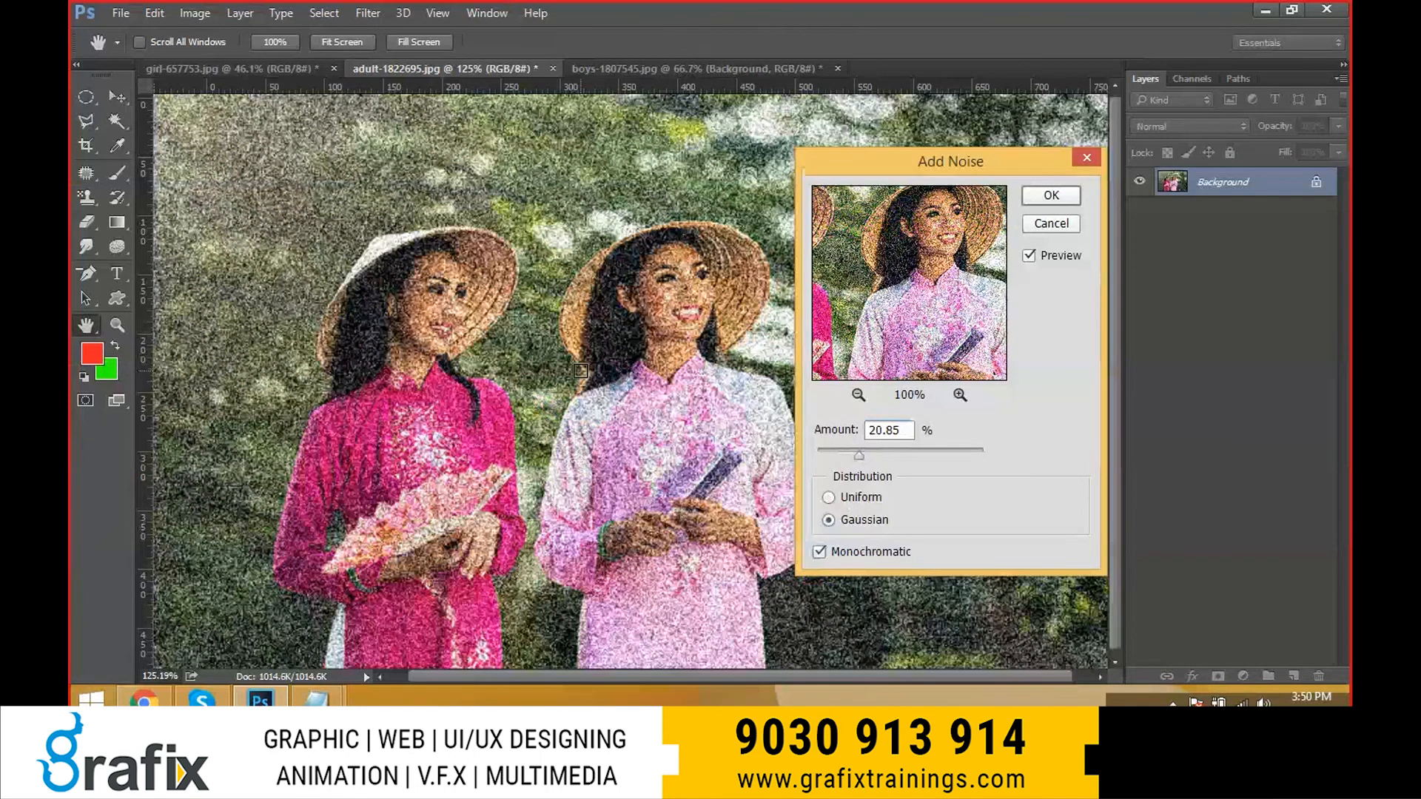
pyautogui.hotkey('ctrl', '+')
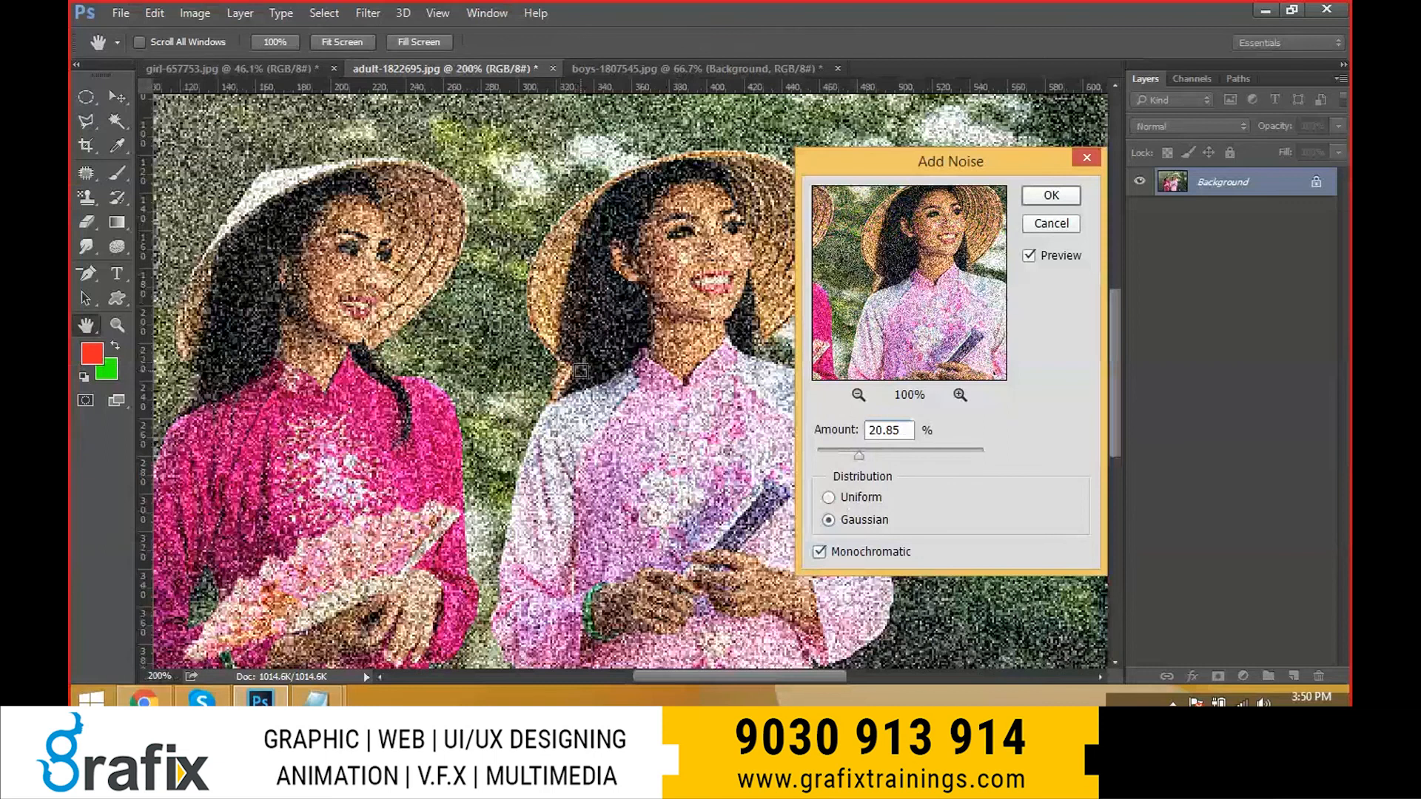
pyautogui.hotkey('ctrl', '+')
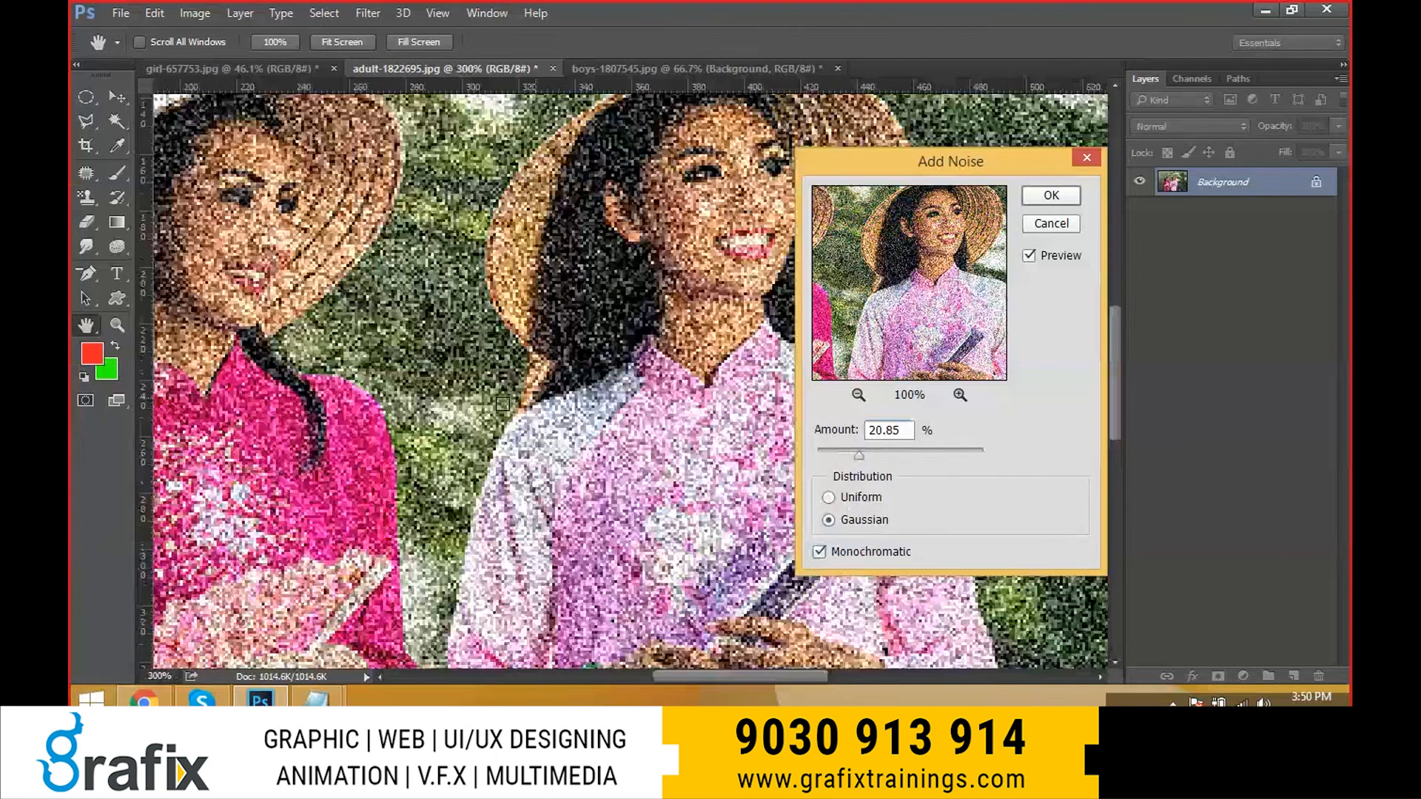
pyautogui.hotkey('alt', 'm')
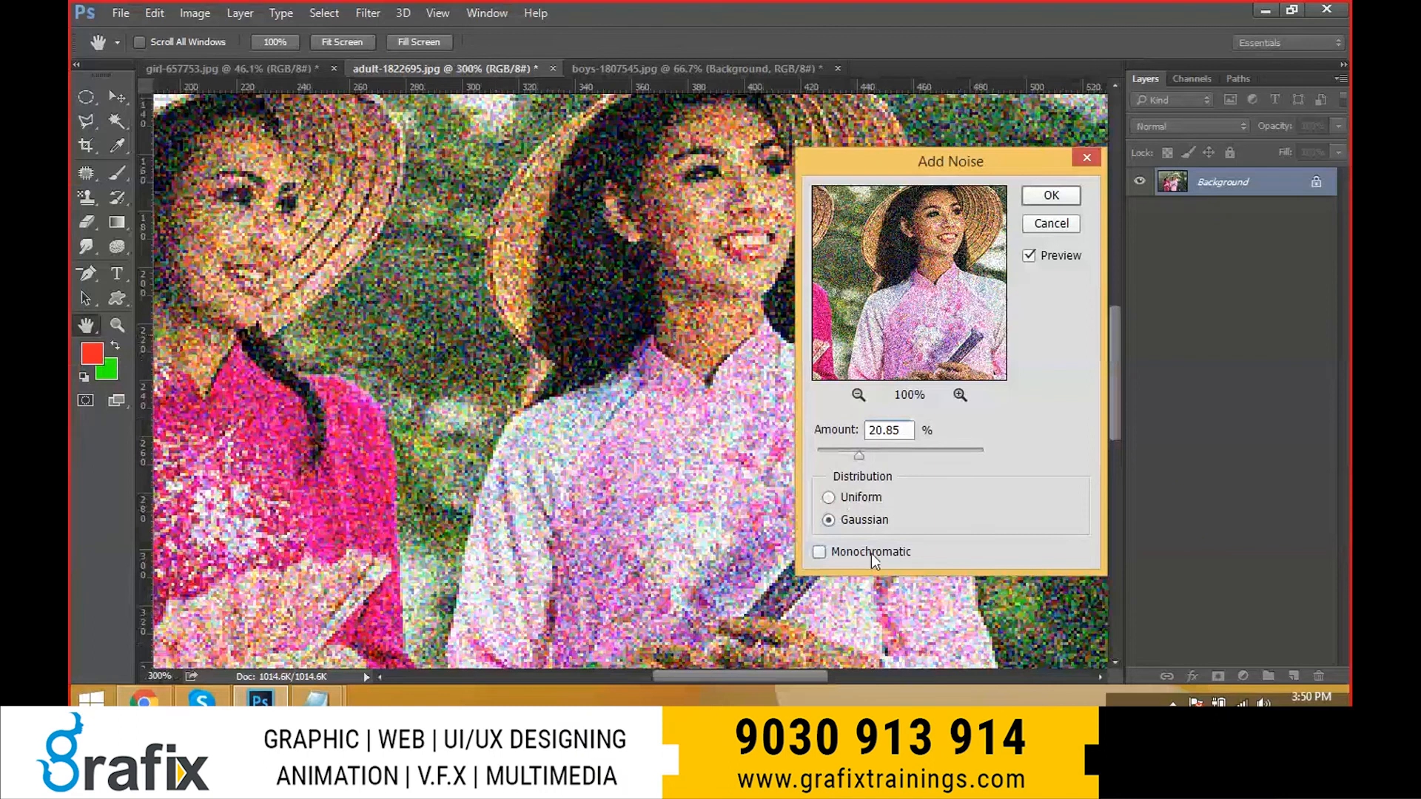
pyautogui.click(872, 554)
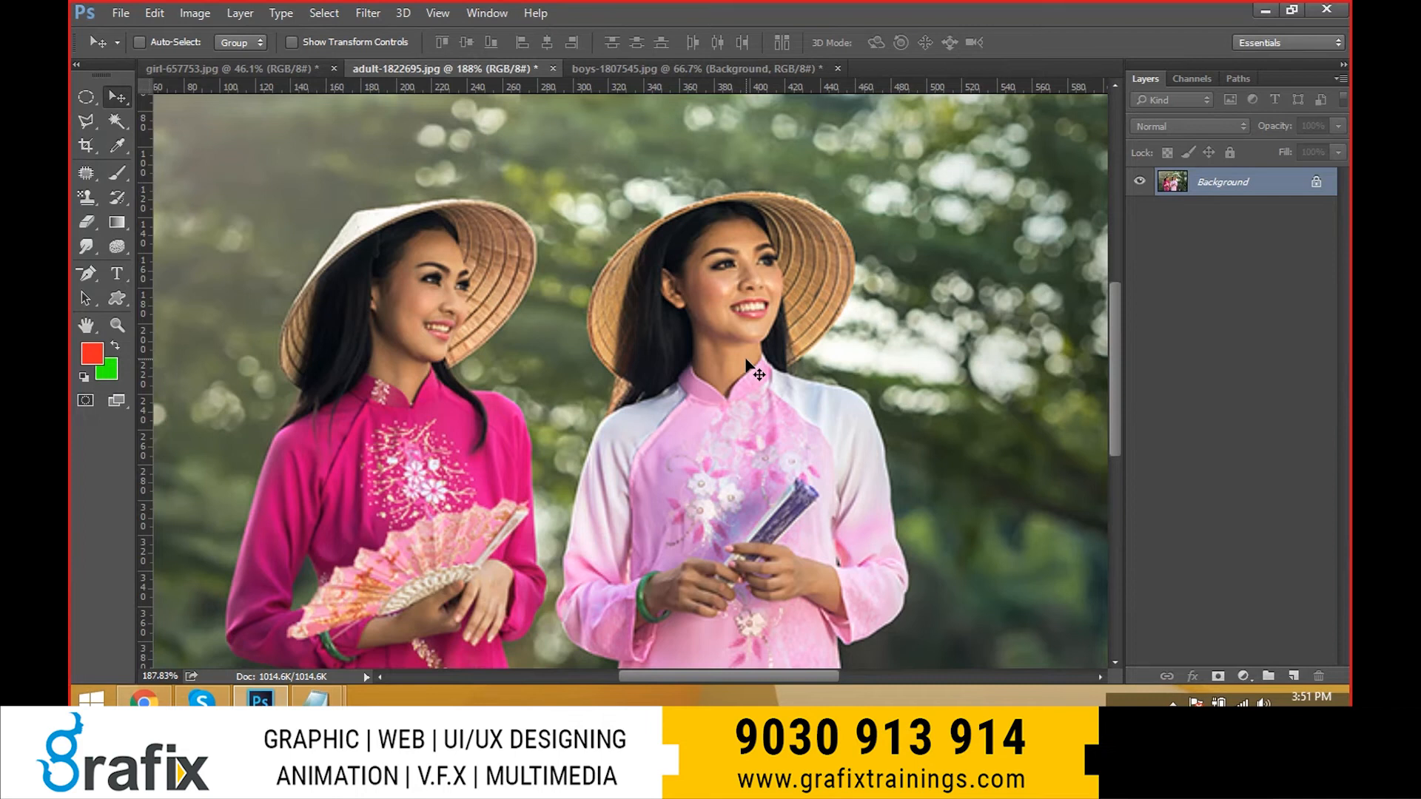
# - Apply the Despeckle noise filter to the photo twice, checking the woman in light pink at 300% zoom
pyautogui.click(368, 13)
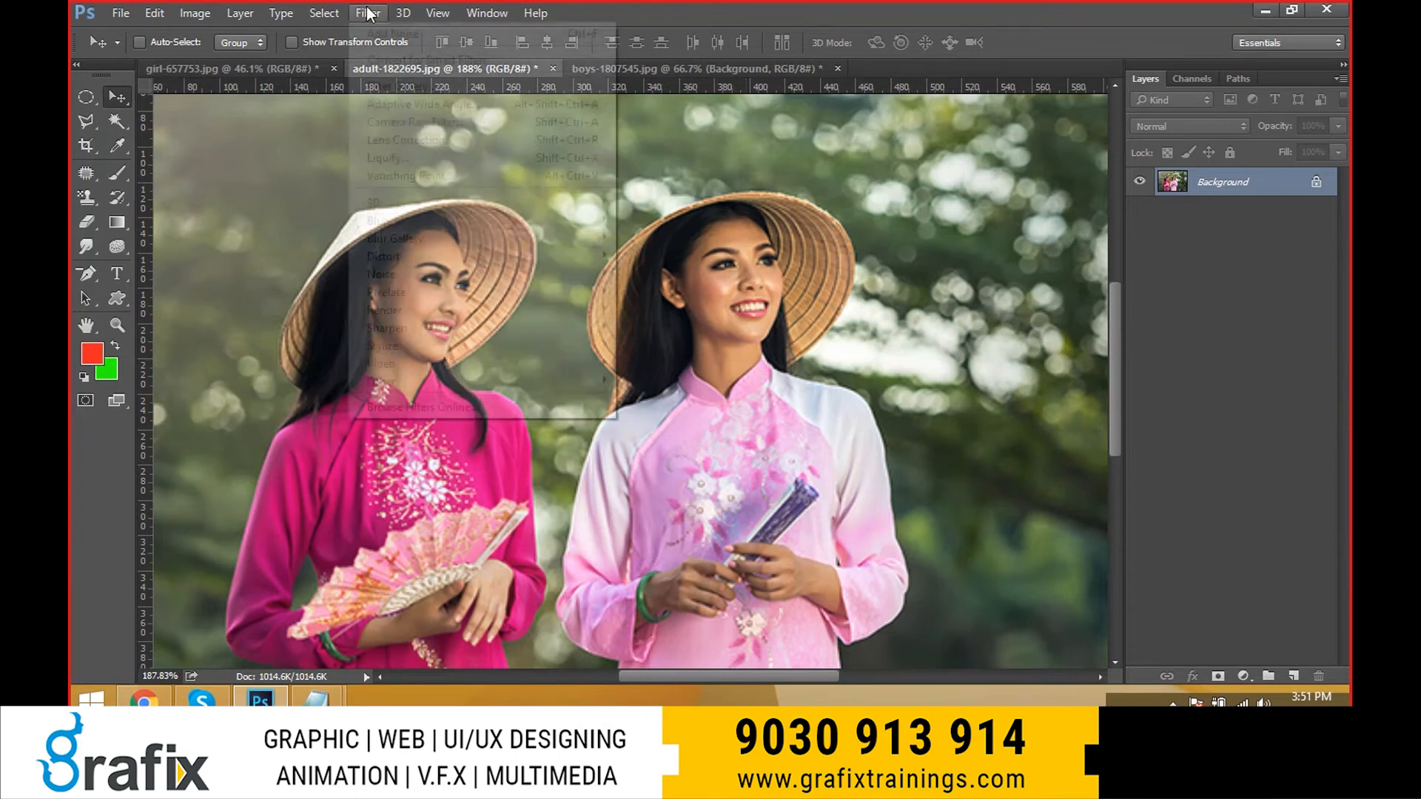
pyautogui.moveTo(441, 286)
pyautogui.click(689, 294)
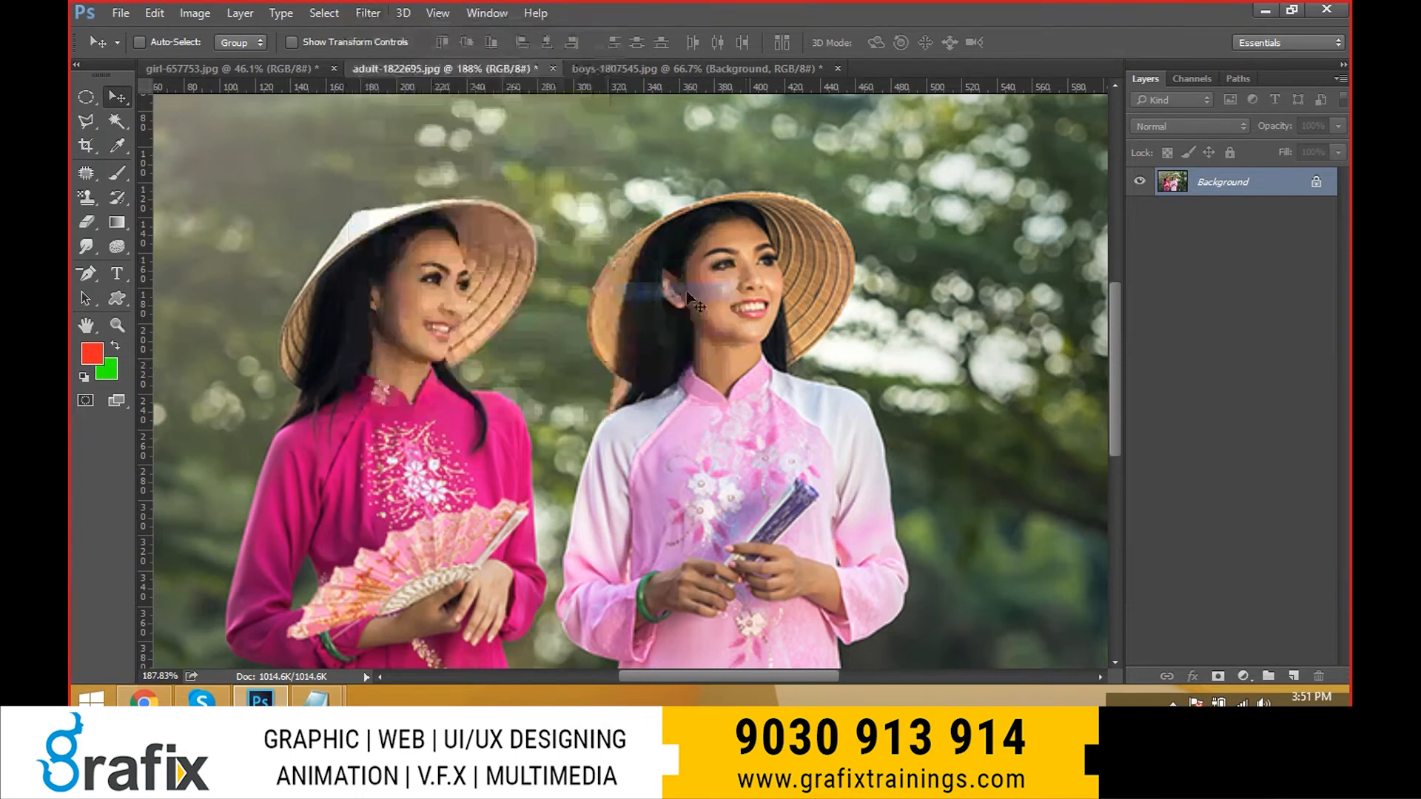
pyautogui.hotkey('ctrl', '+')
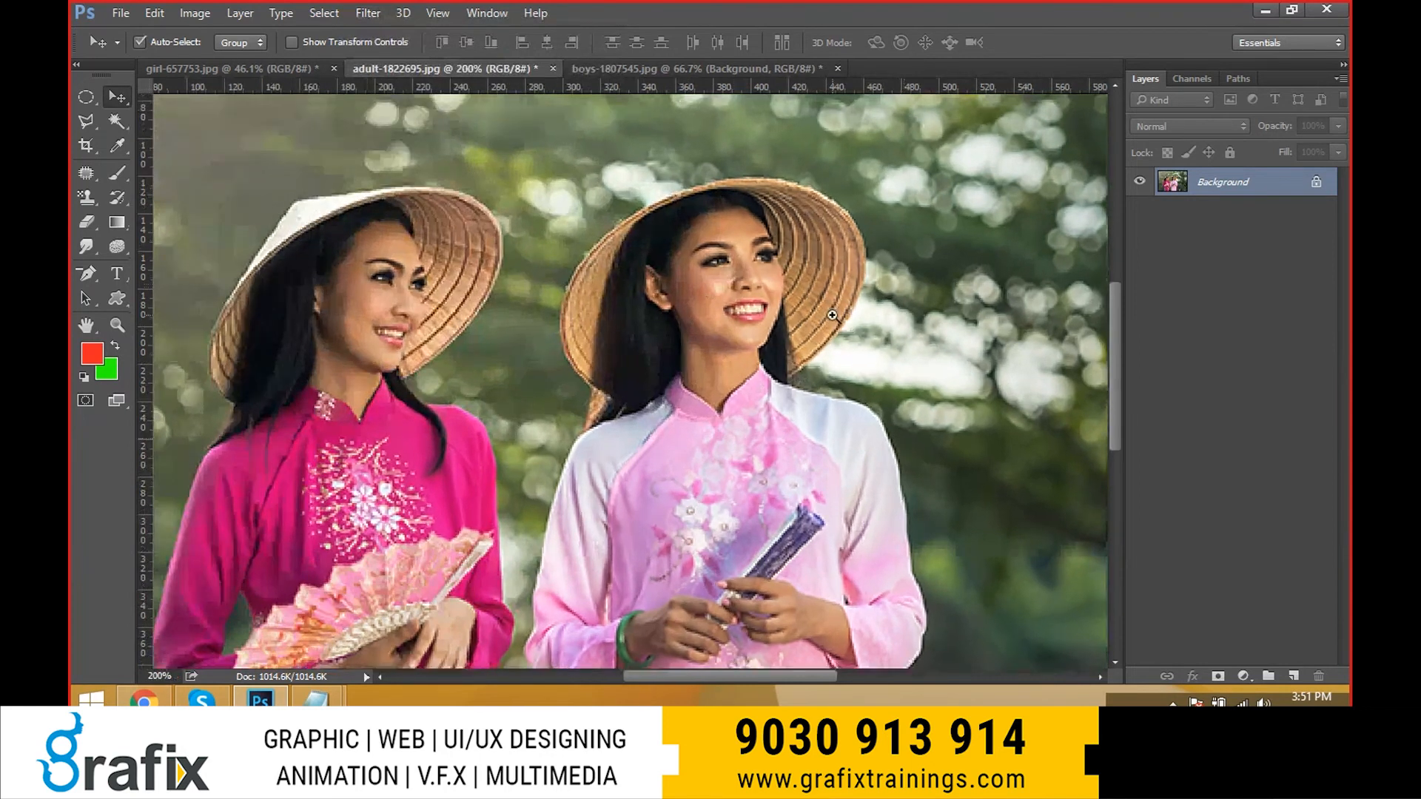
pyautogui.click(831, 315)
pyautogui.click(368, 12)
pyautogui.moveTo(474, 273)
pyautogui.click(681, 287)
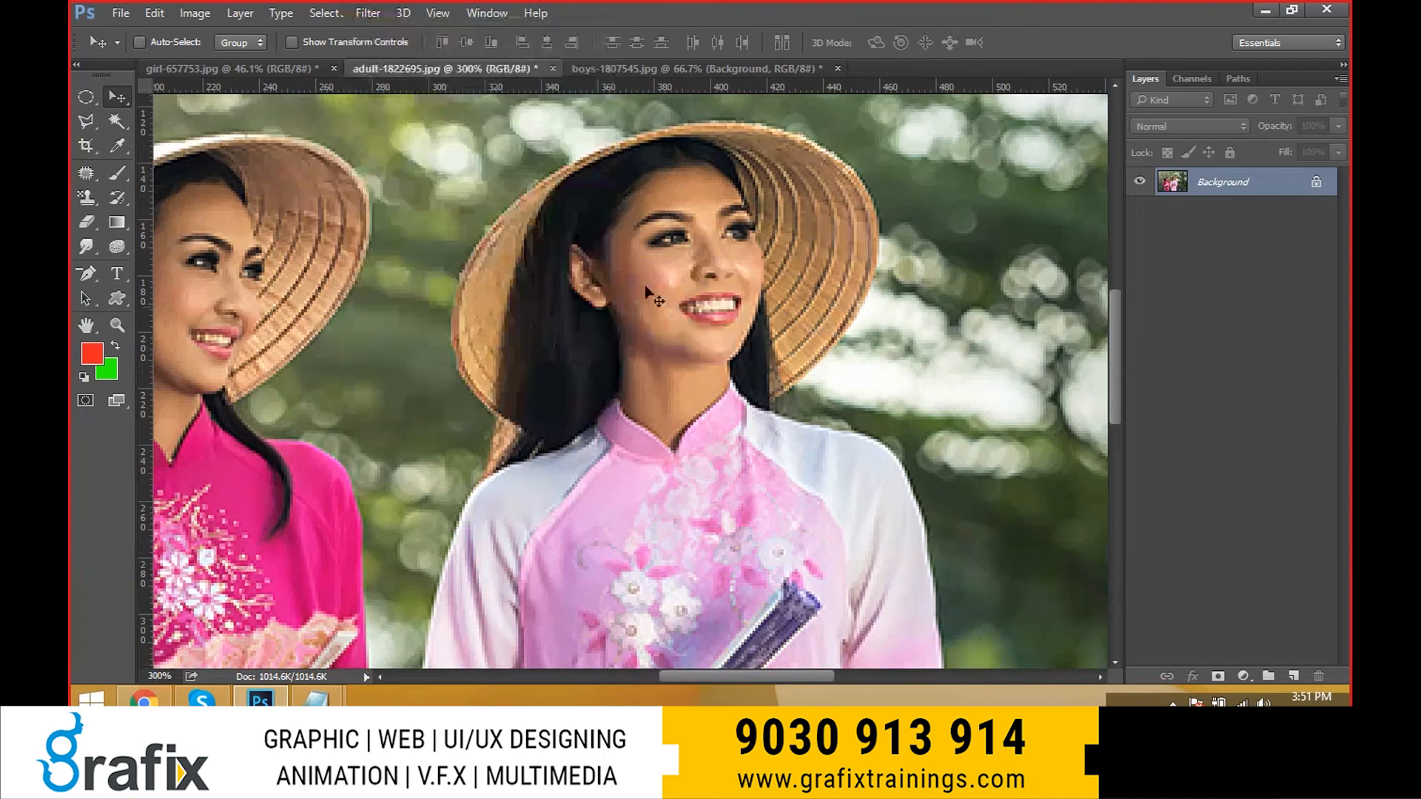
# - Try the Dust & Scratches noise filter at radius 1 and threshold 0, compare its preview, and cancel it
pyautogui.click(379, 14)
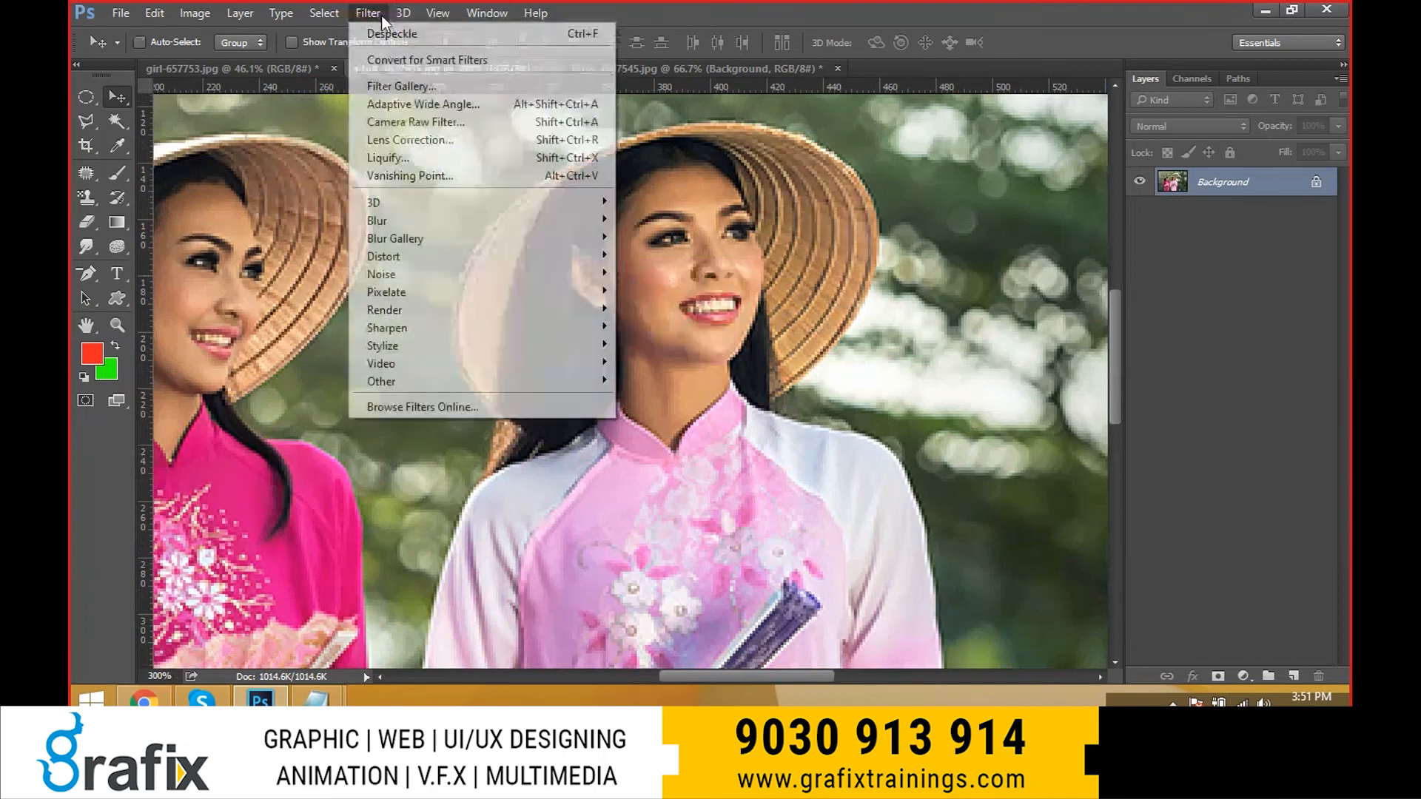
pyautogui.moveTo(476, 356)
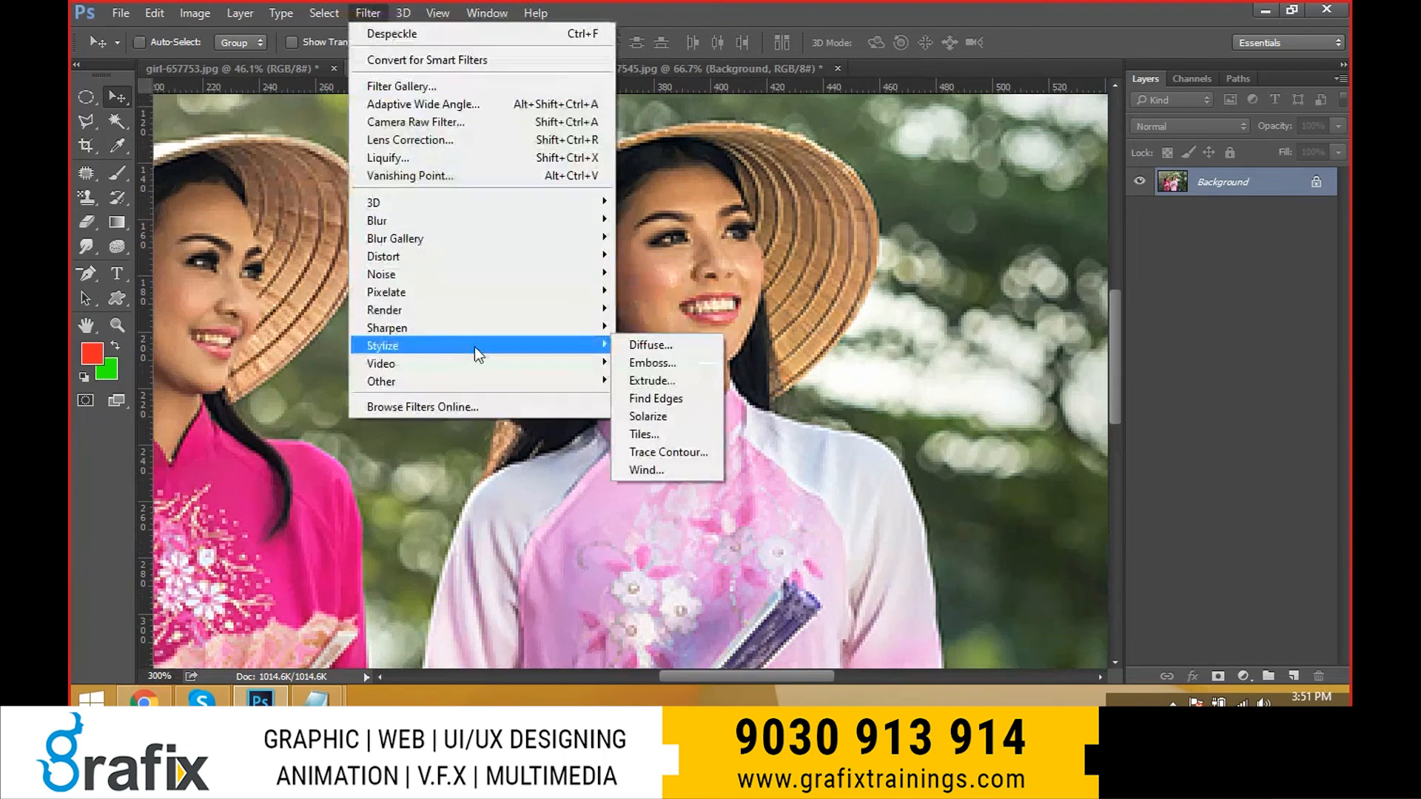
pyautogui.moveTo(474, 308)
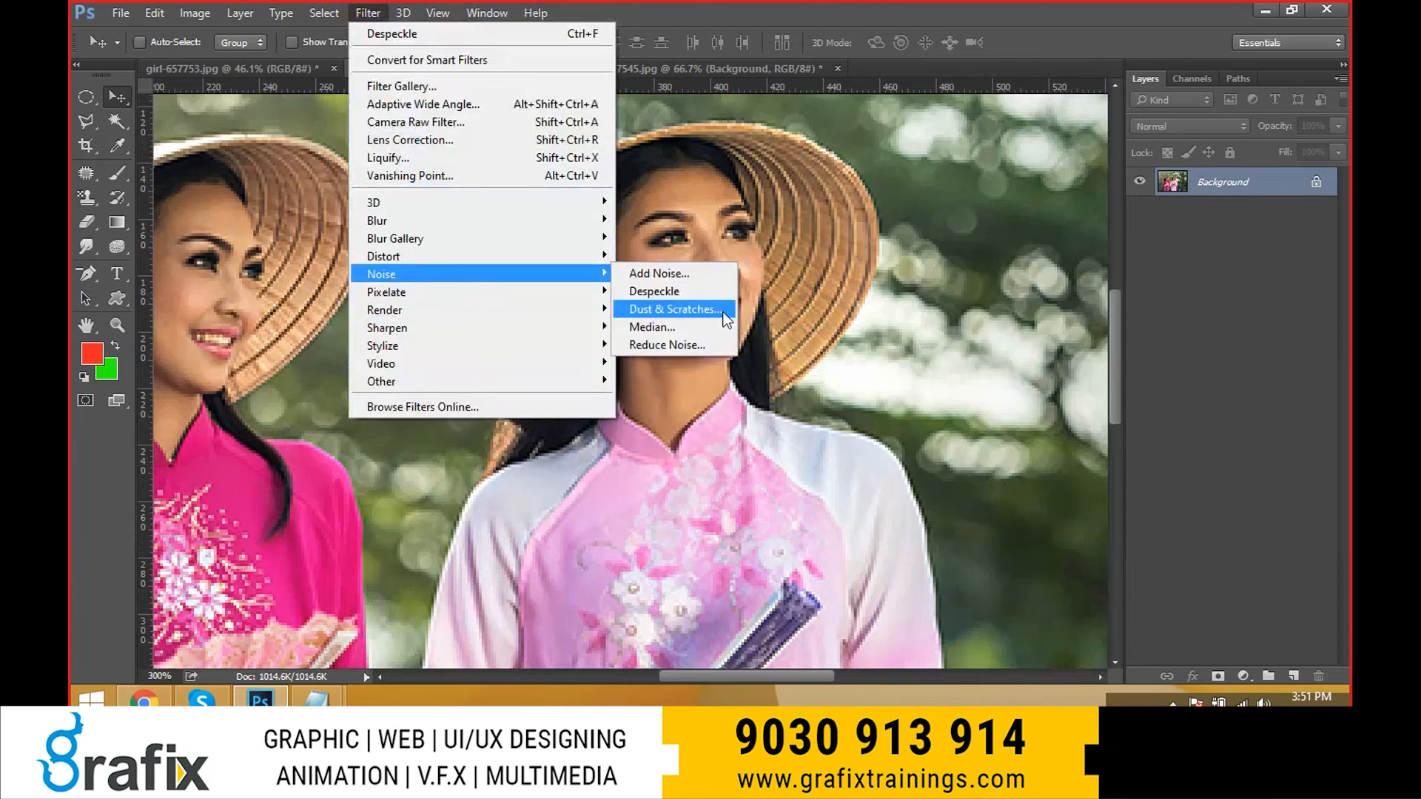
pyautogui.click(672, 309)
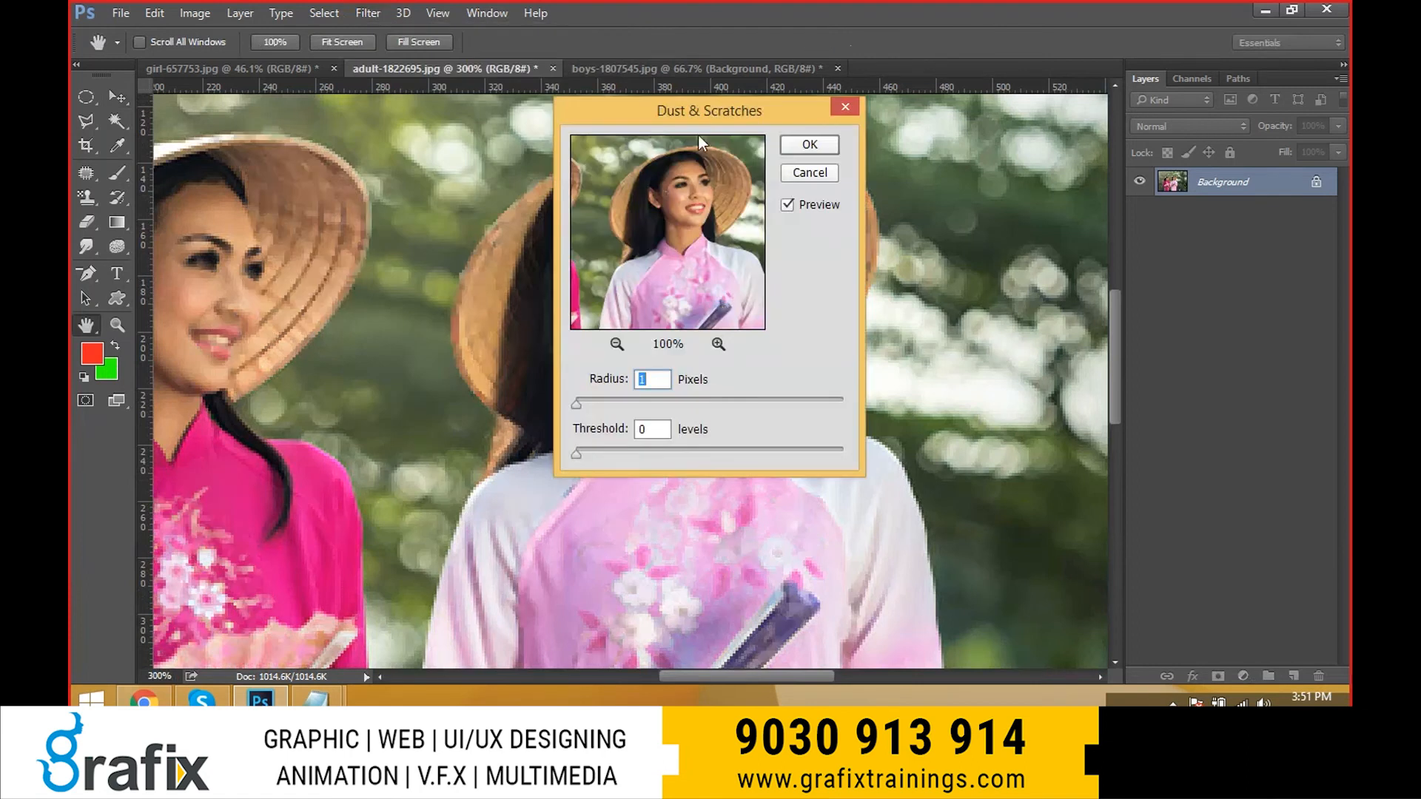
pyautogui.moveTo(699, 115); pyautogui.dragTo(976, 151)
pyautogui.moveTo(863, 442); pyautogui.dragTo(829, 433)
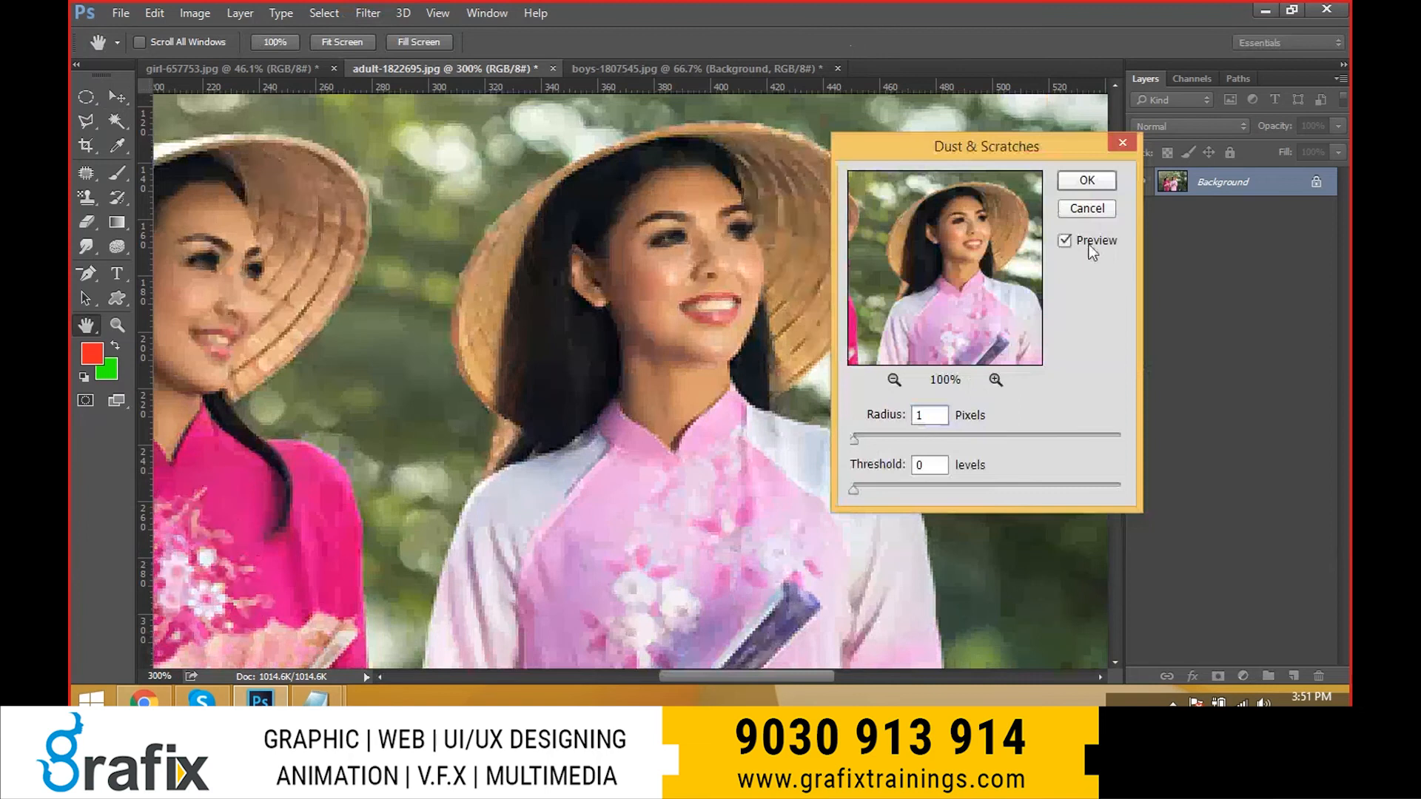
pyautogui.click(1088, 243)
pyautogui.click(1086, 235)
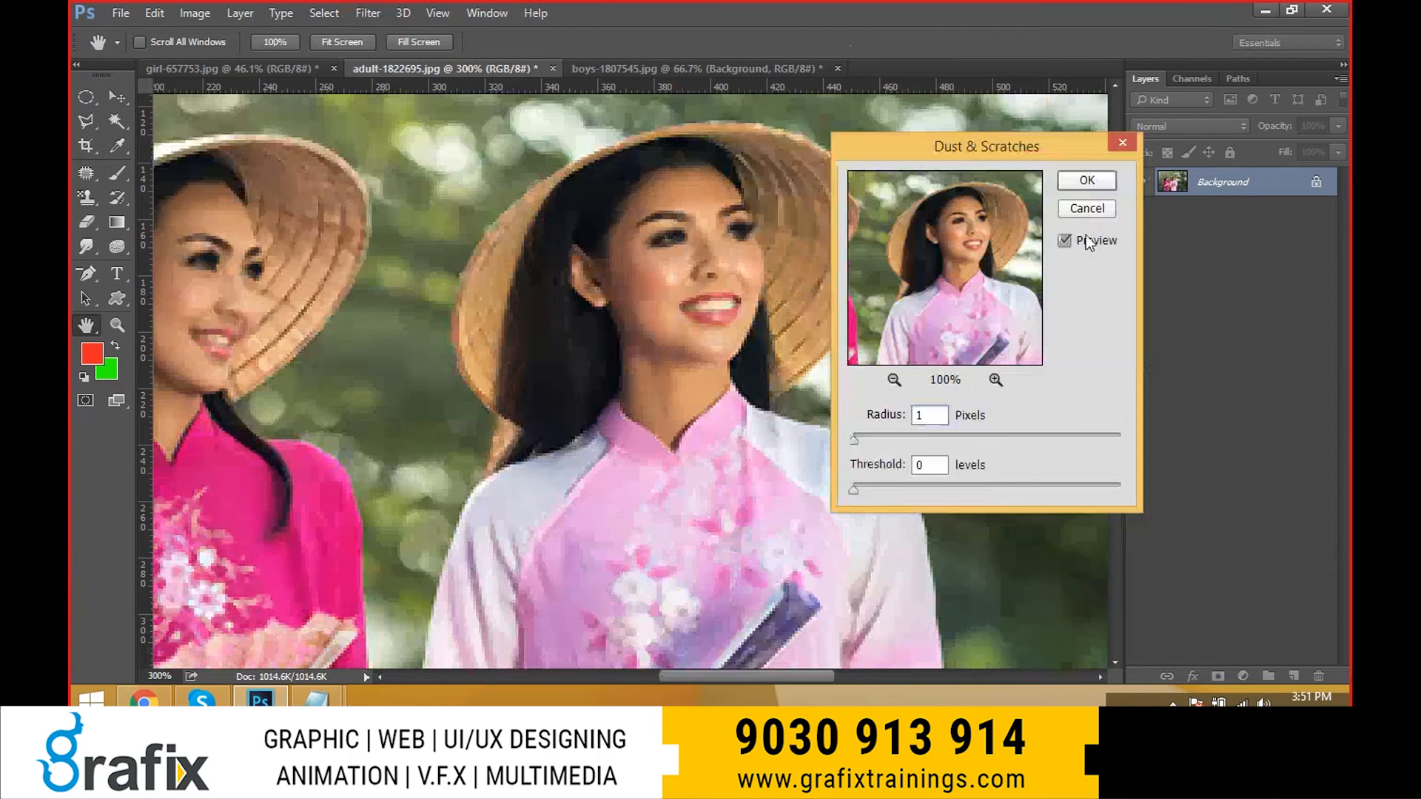
pyautogui.press('Escape')
# - Try different radii of the Median noise filter on the photo and cancel it
pyautogui.click(373, 12)
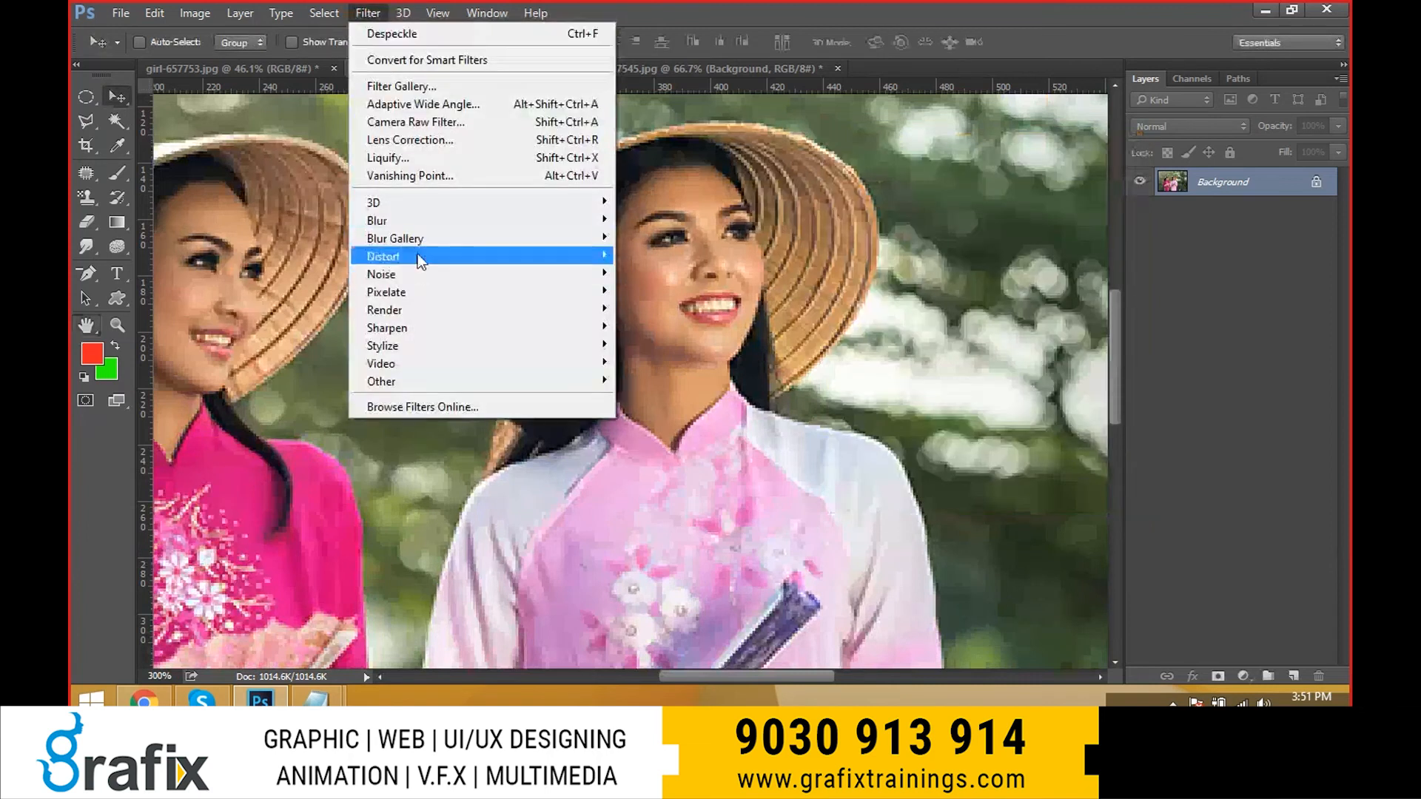
pyautogui.moveTo(474, 274)
pyautogui.click(709, 330)
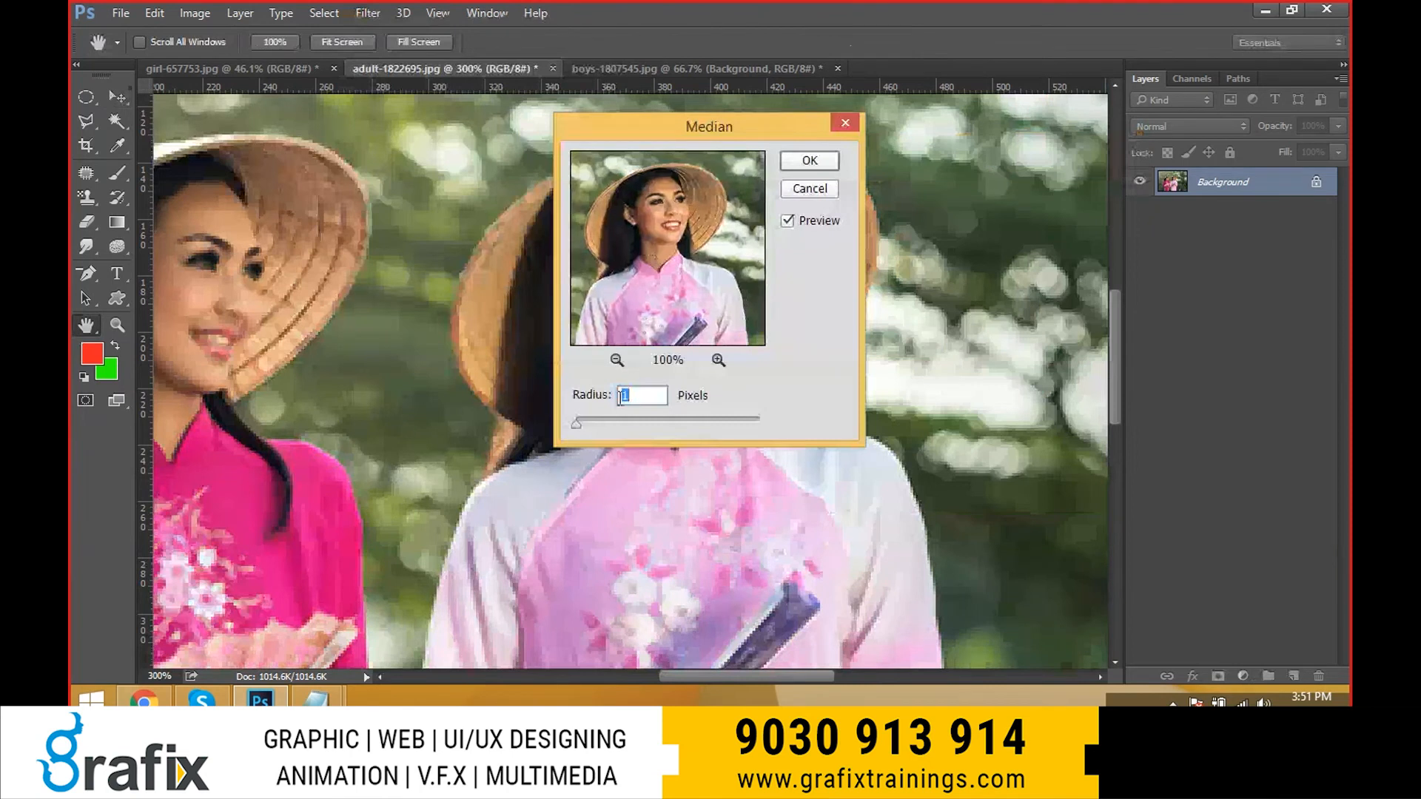
pyautogui.moveTo(688, 126); pyautogui.dragTo(378, 119)
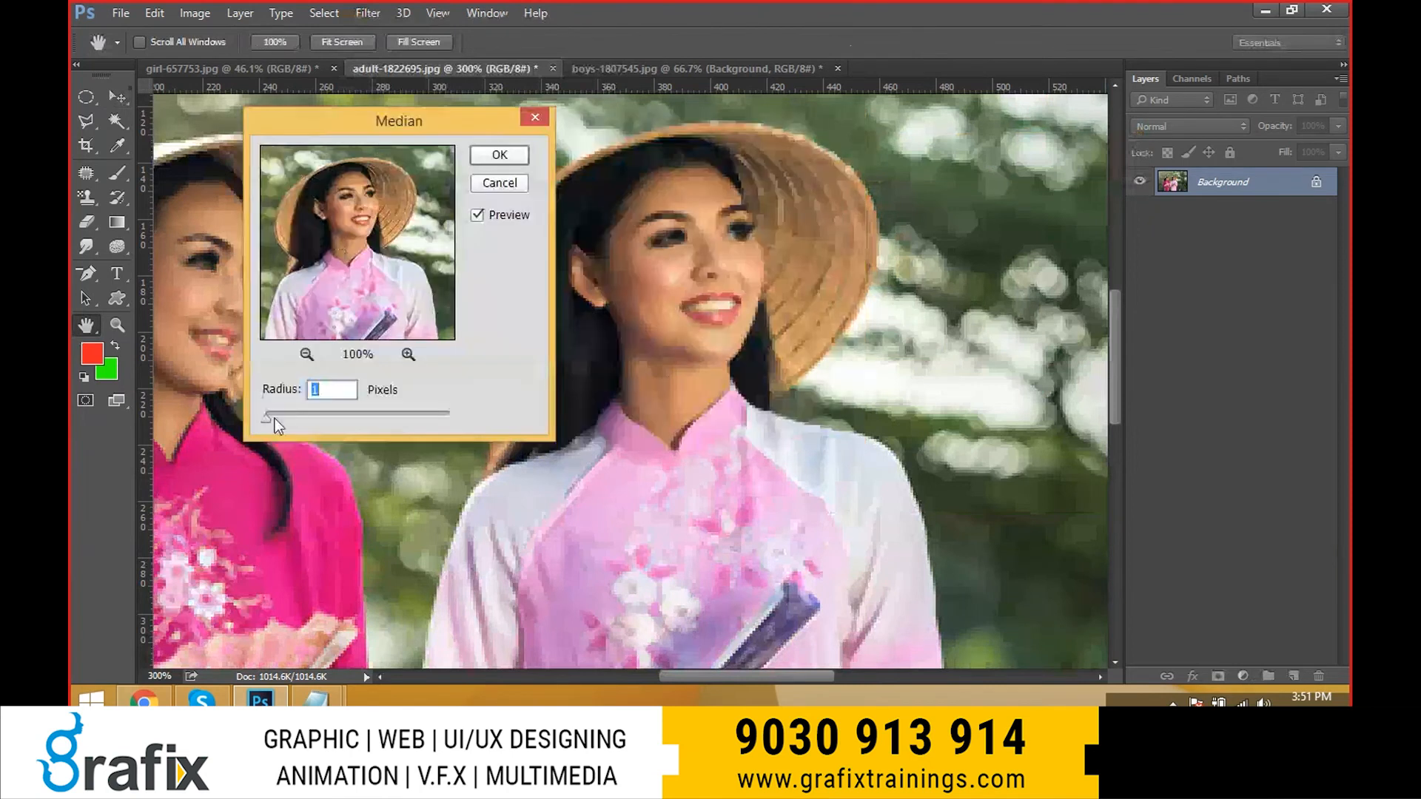
pyautogui.moveTo(274, 419)
pyautogui.mouseDown()
pyautogui.moveTo(295, 415)
pyautogui.moveTo(264, 414)
pyautogui.mouseUp()
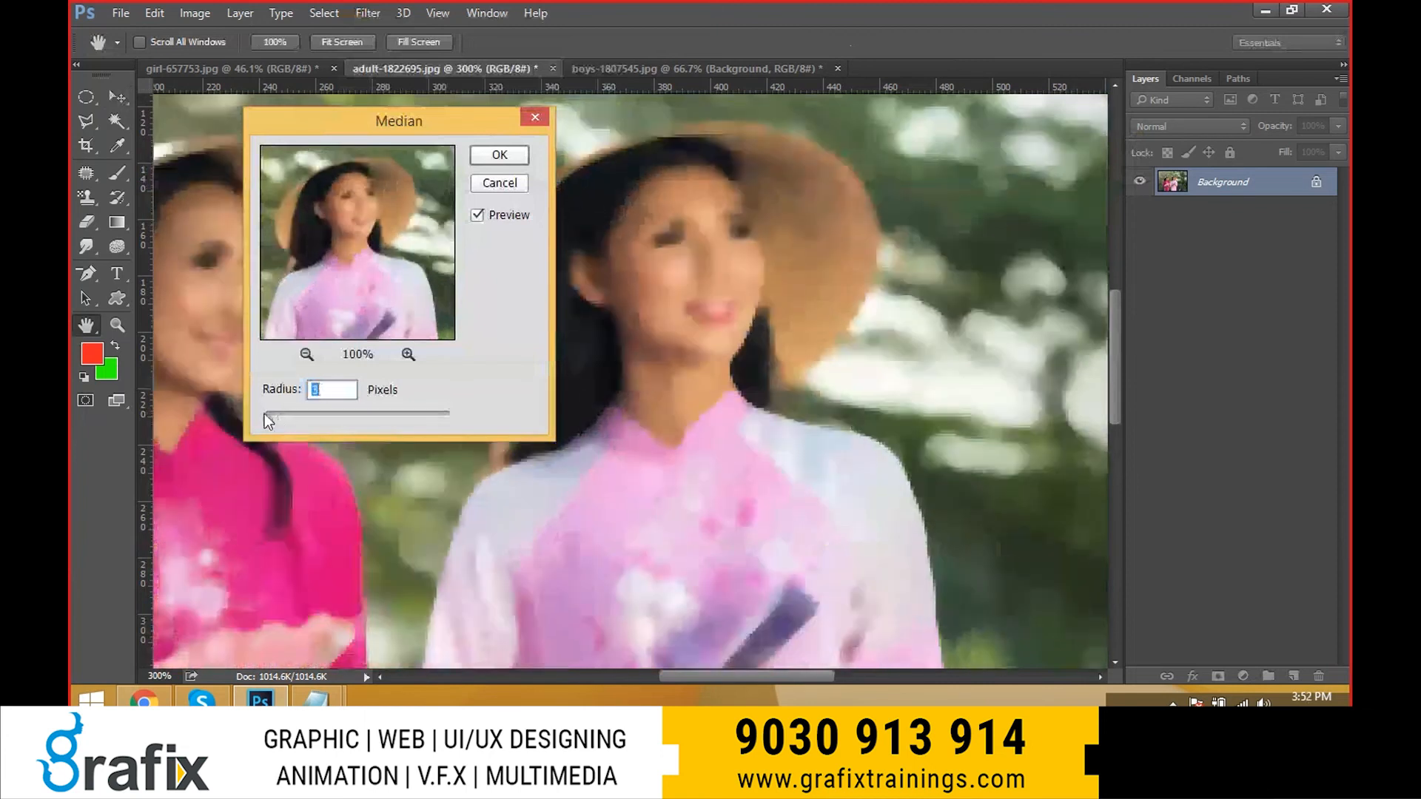
pyautogui.click(500, 184)
# - Start Reduce Noise with a 300% preview and set Strength to 10, Preserve Details to 100% and Reduce Color Noise to 100%
pyautogui.click(368, 13)
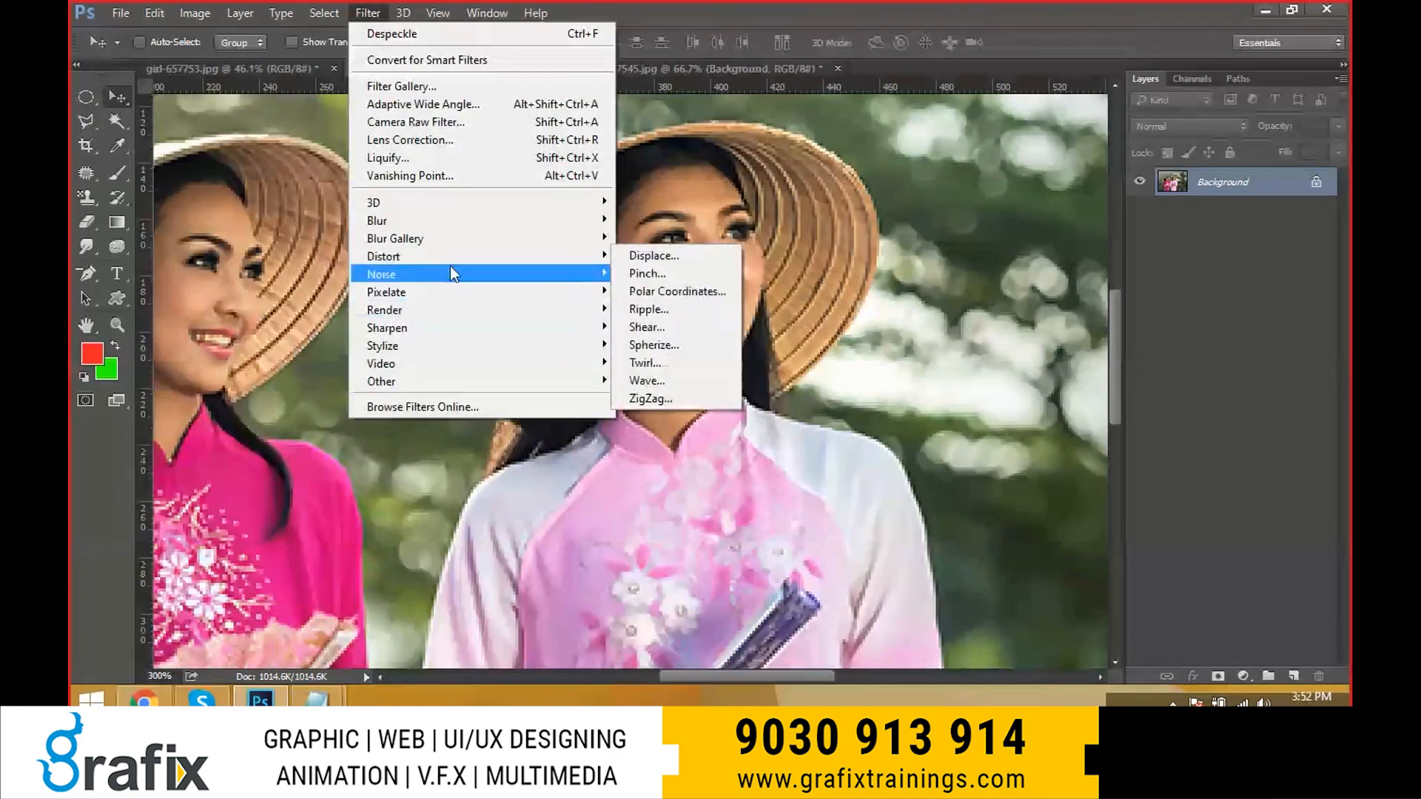
pyautogui.moveTo(478, 271)
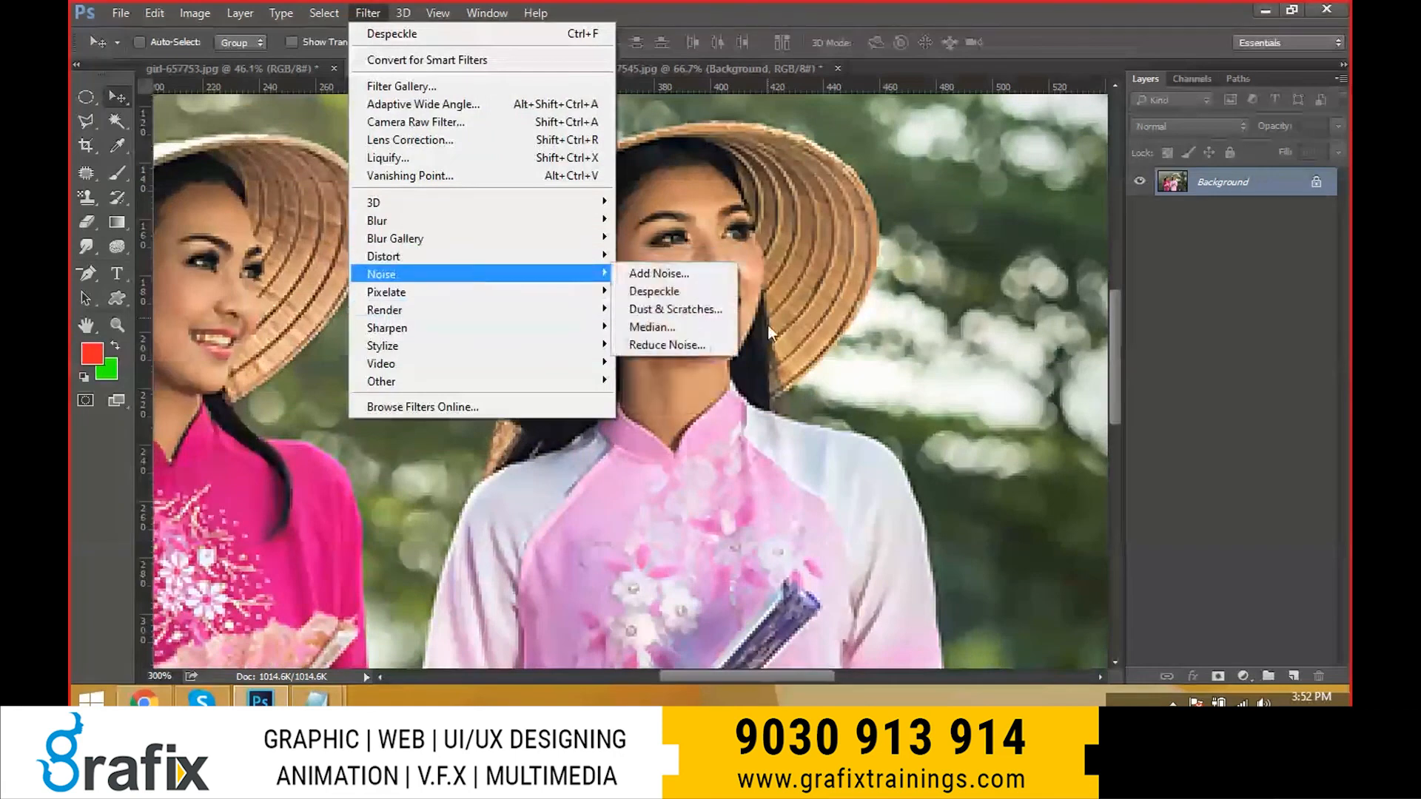
pyautogui.click(712, 345)
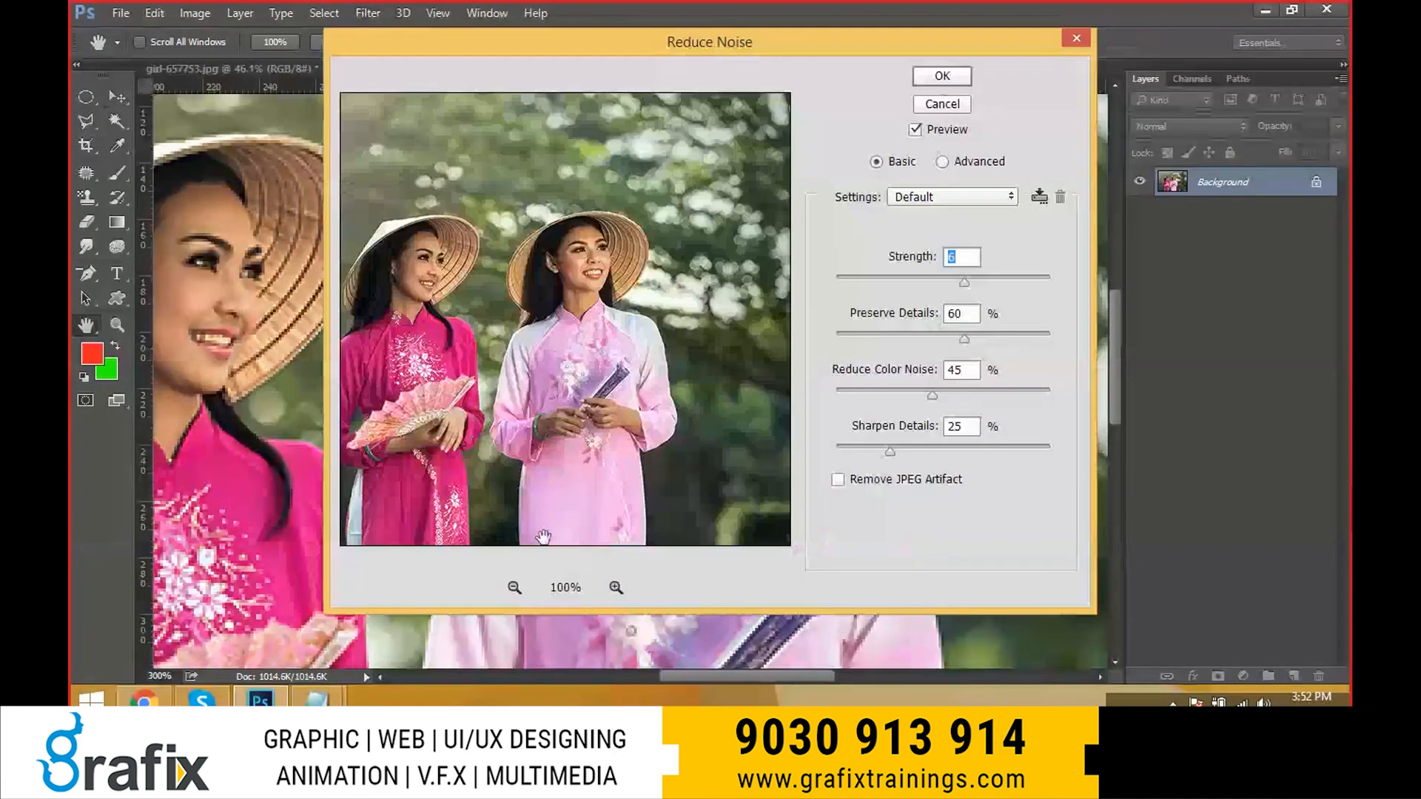
pyautogui.click(615, 588)
pyautogui.click(615, 587)
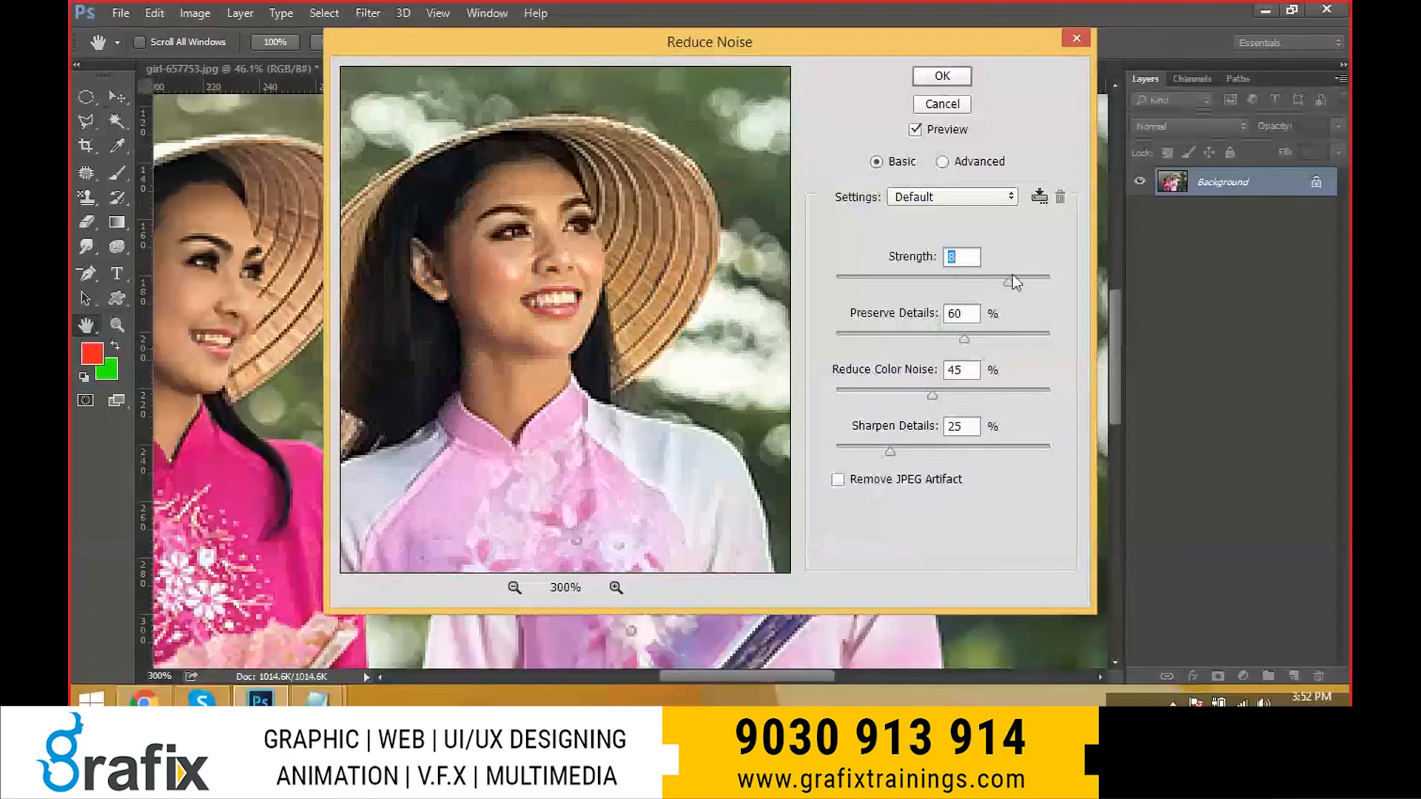
pyautogui.moveTo(1011, 280); pyautogui.dragTo(1051, 280)
pyautogui.moveTo(964, 337); pyautogui.dragTo(1051, 339)
pyautogui.moveTo(933, 394); pyautogui.dragTo(1068, 389)
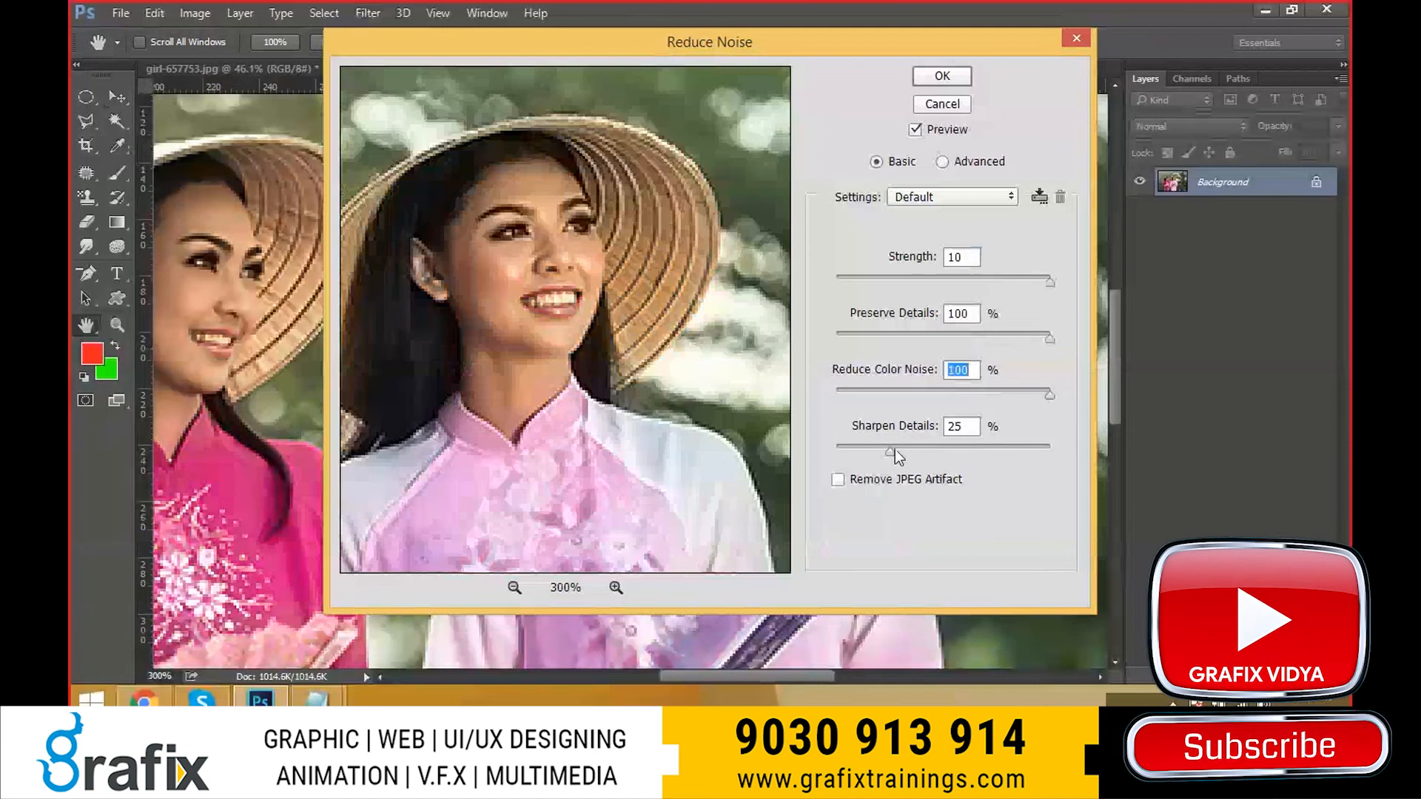
# - Set Sharpen Details to 41% and Reduce Color Noise to 91%, and apply Reduce Noise with Remove JPEG Artifact enabled
pyautogui.moveTo(892, 451); pyautogui.dragTo(922, 442)
pyautogui.click(867, 479)
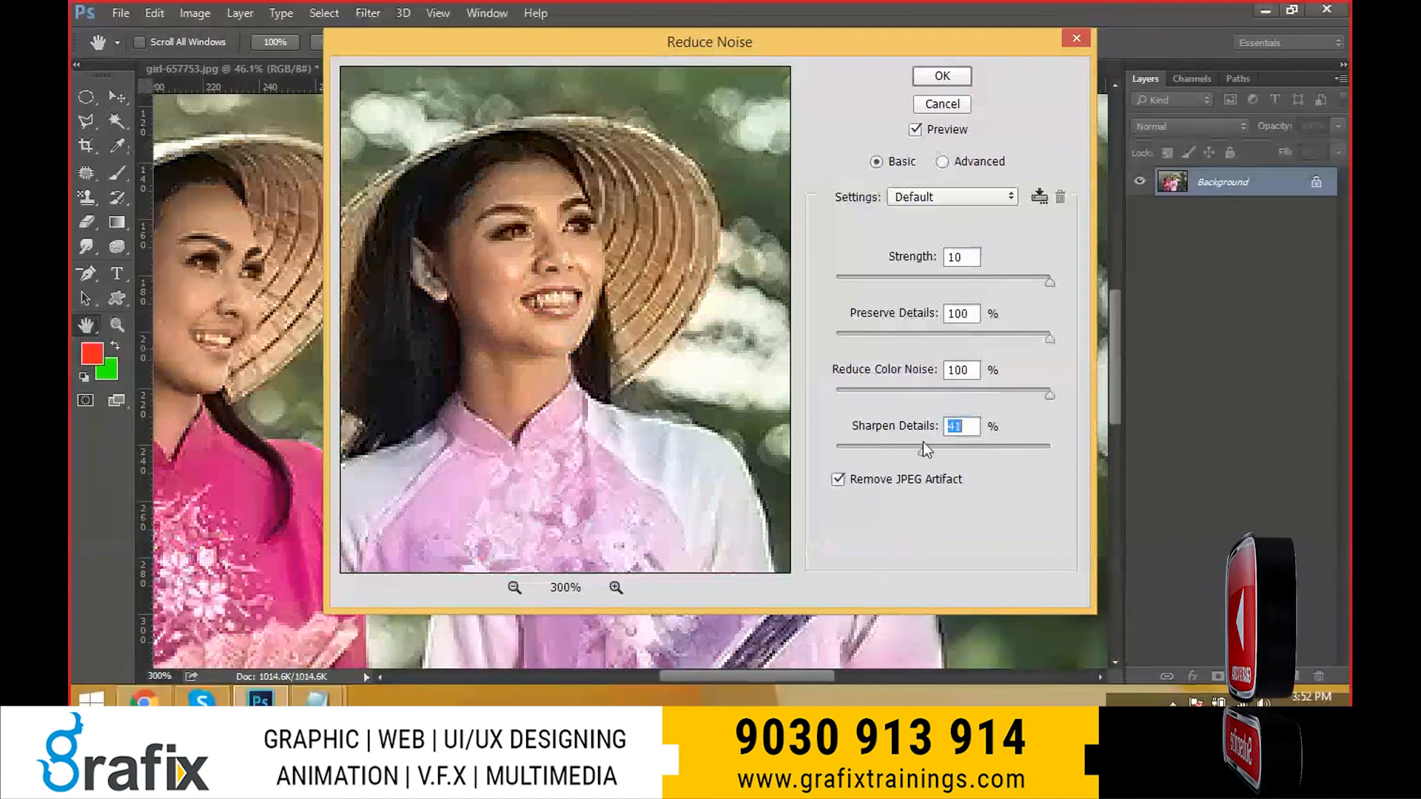
pyautogui.moveTo(920, 394); pyautogui.dragTo(1030, 387)
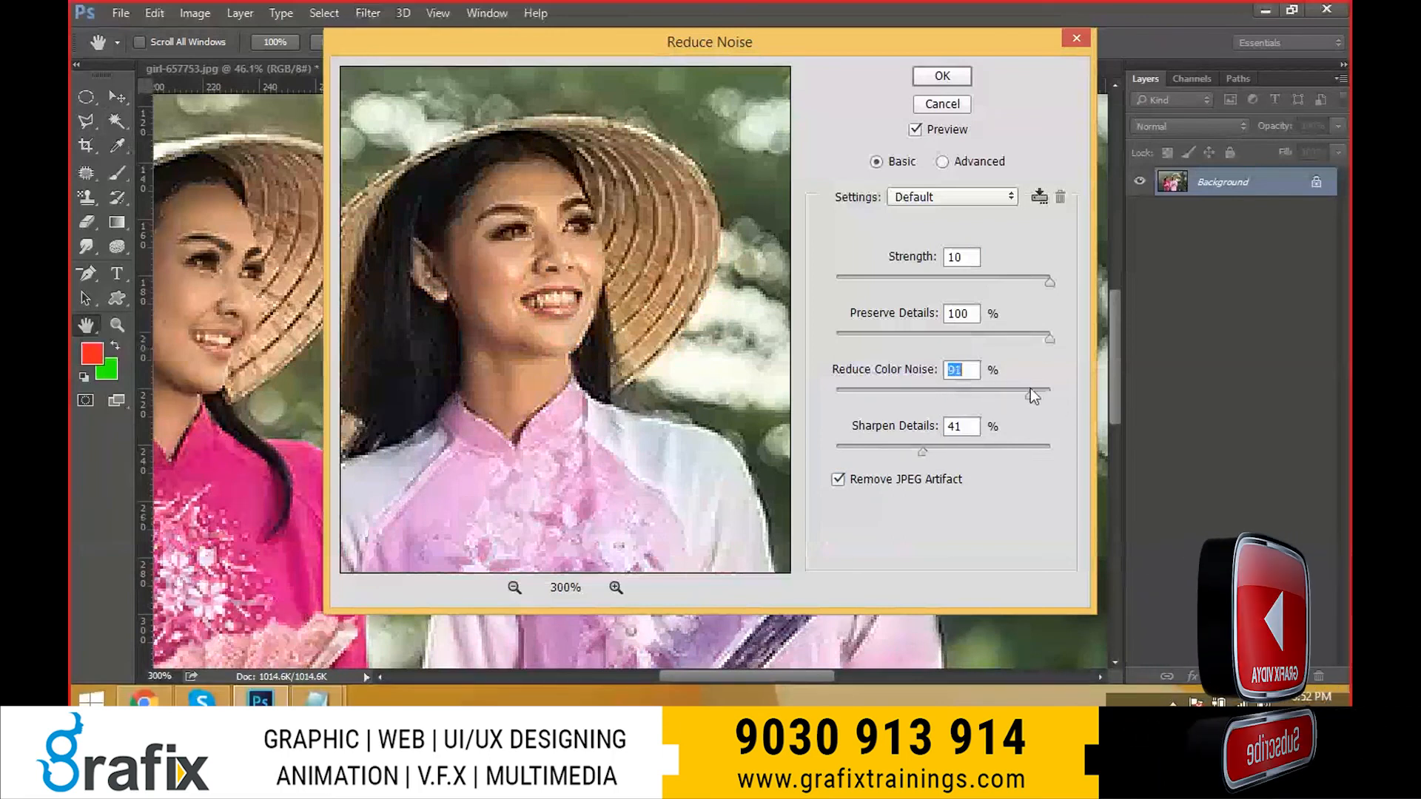
pyautogui.click(854, 482)
pyautogui.click(854, 482)
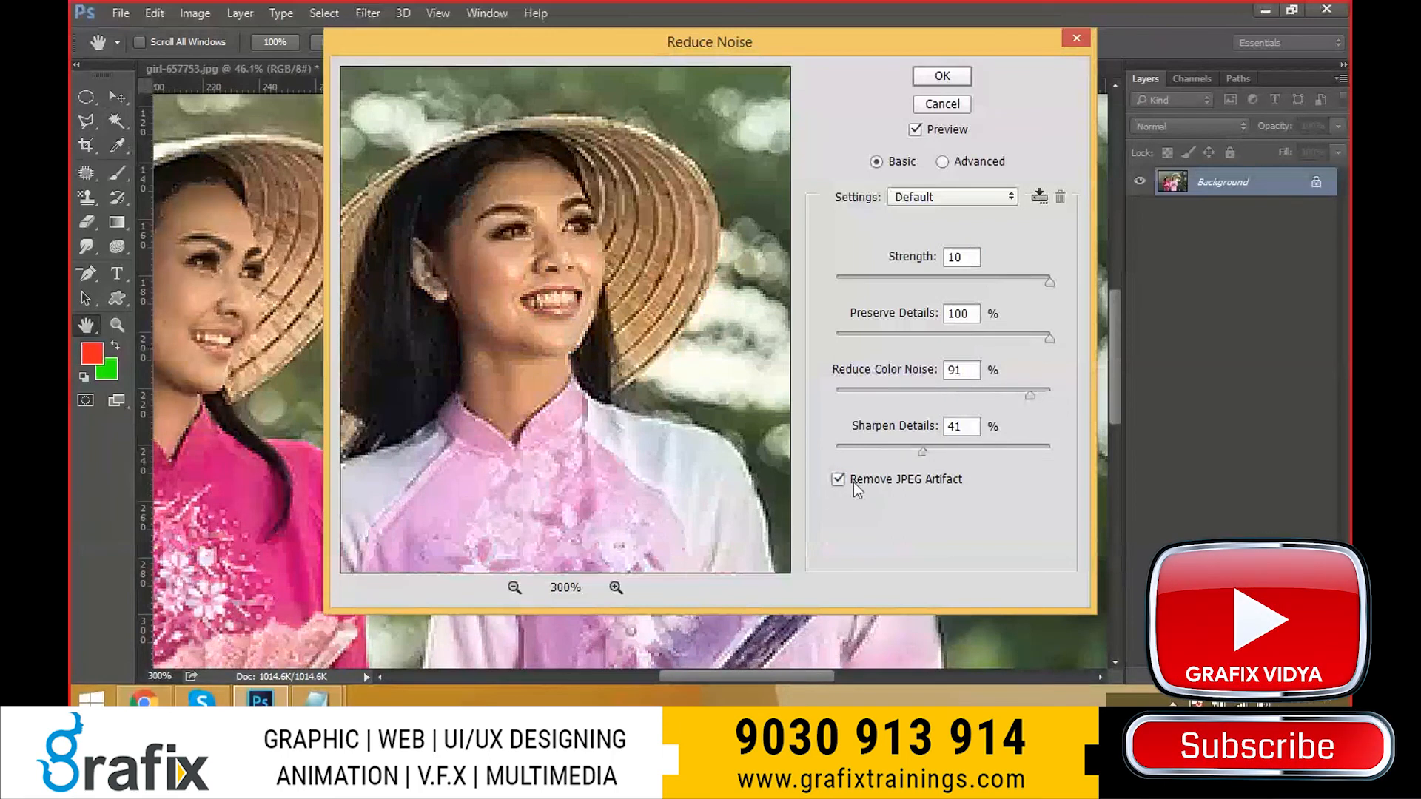
pyautogui.click(855, 481)
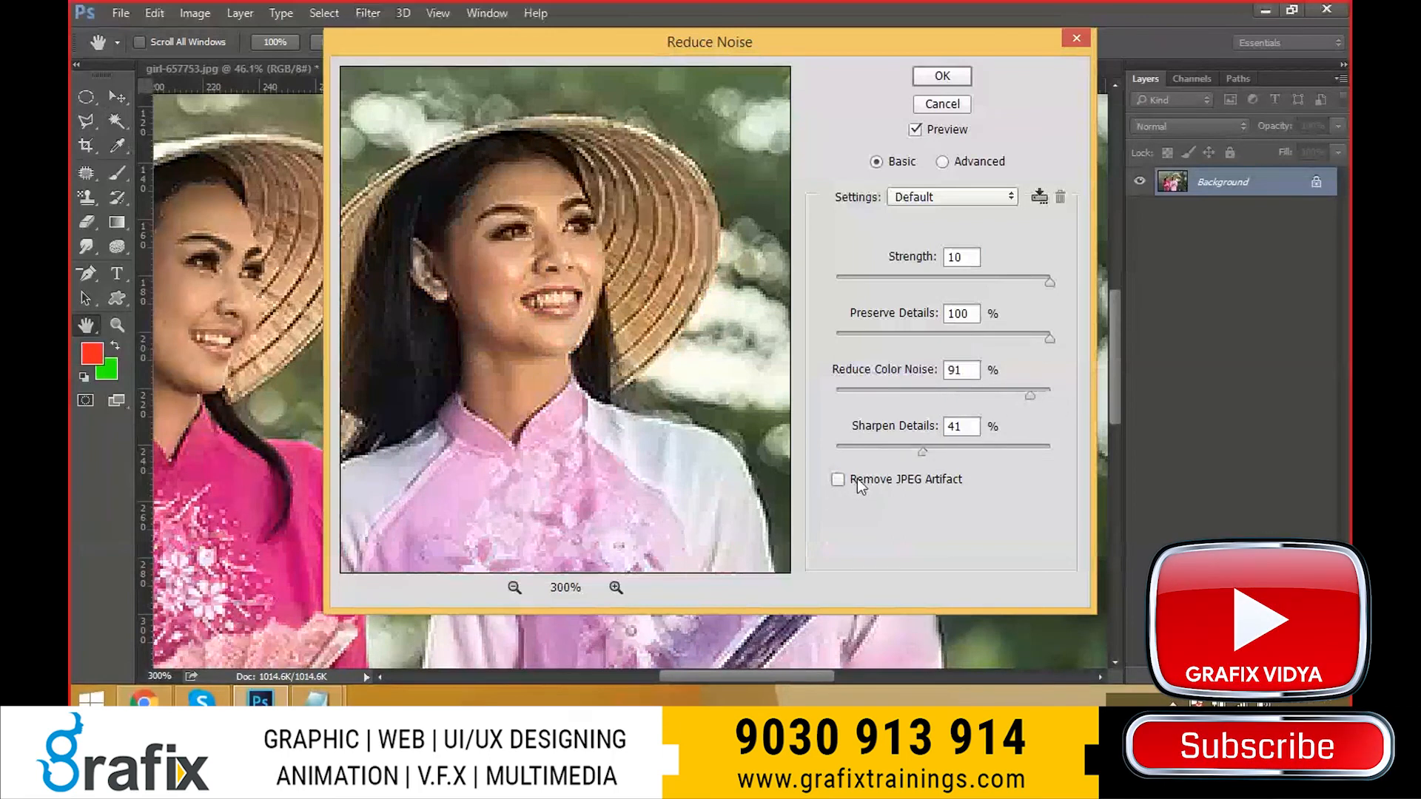
pyautogui.click(855, 481)
pyautogui.click(941, 76)
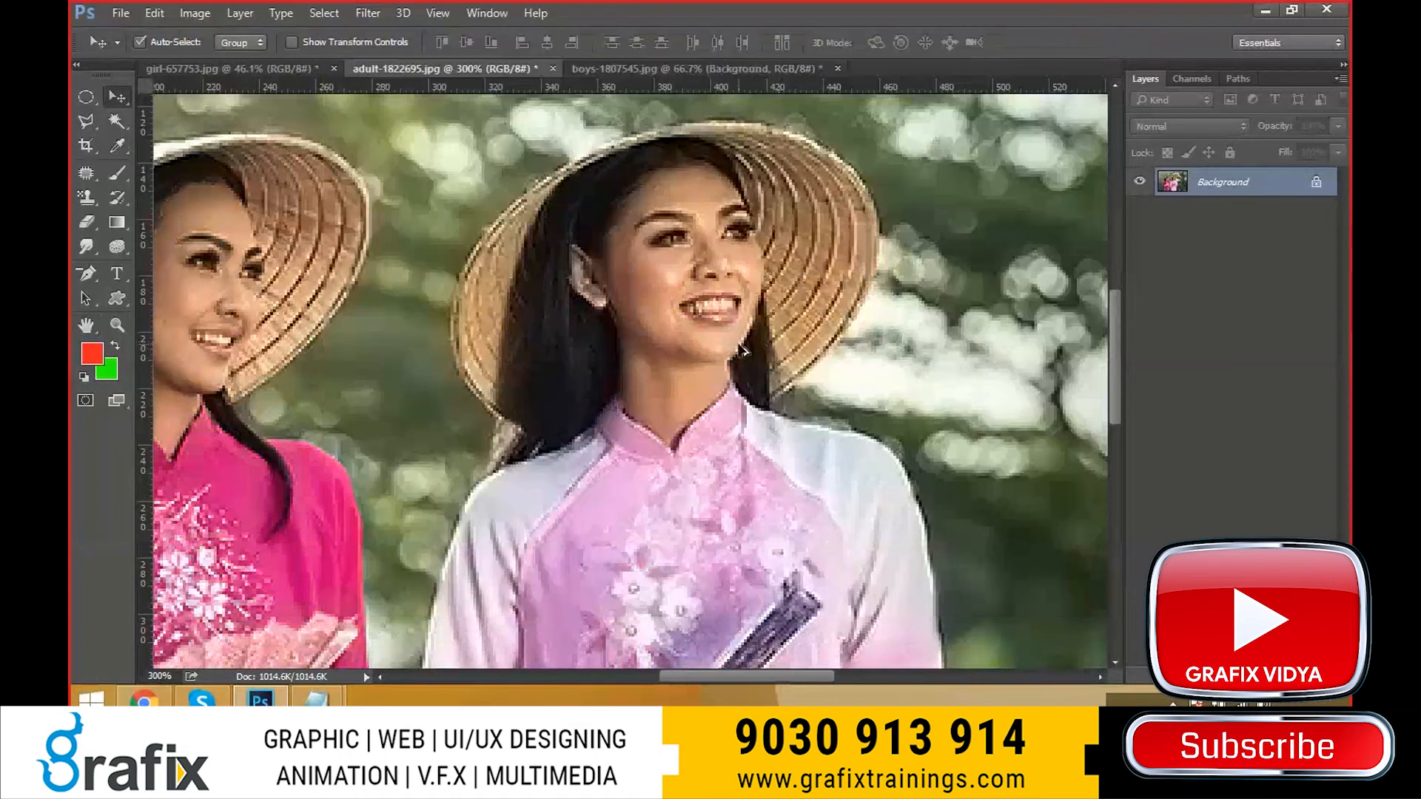
pyautogui.click(368, 12)
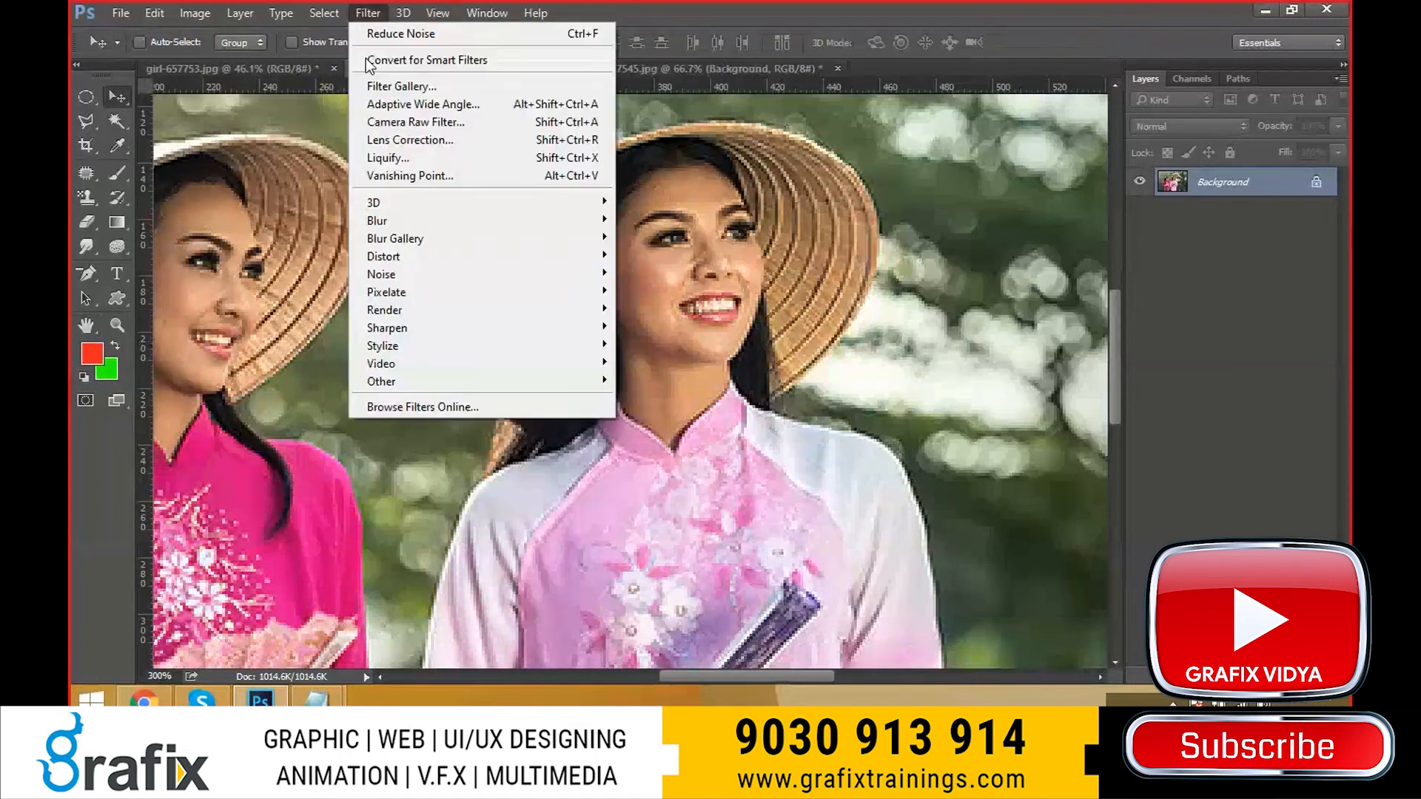
pyautogui.moveTo(437, 290)
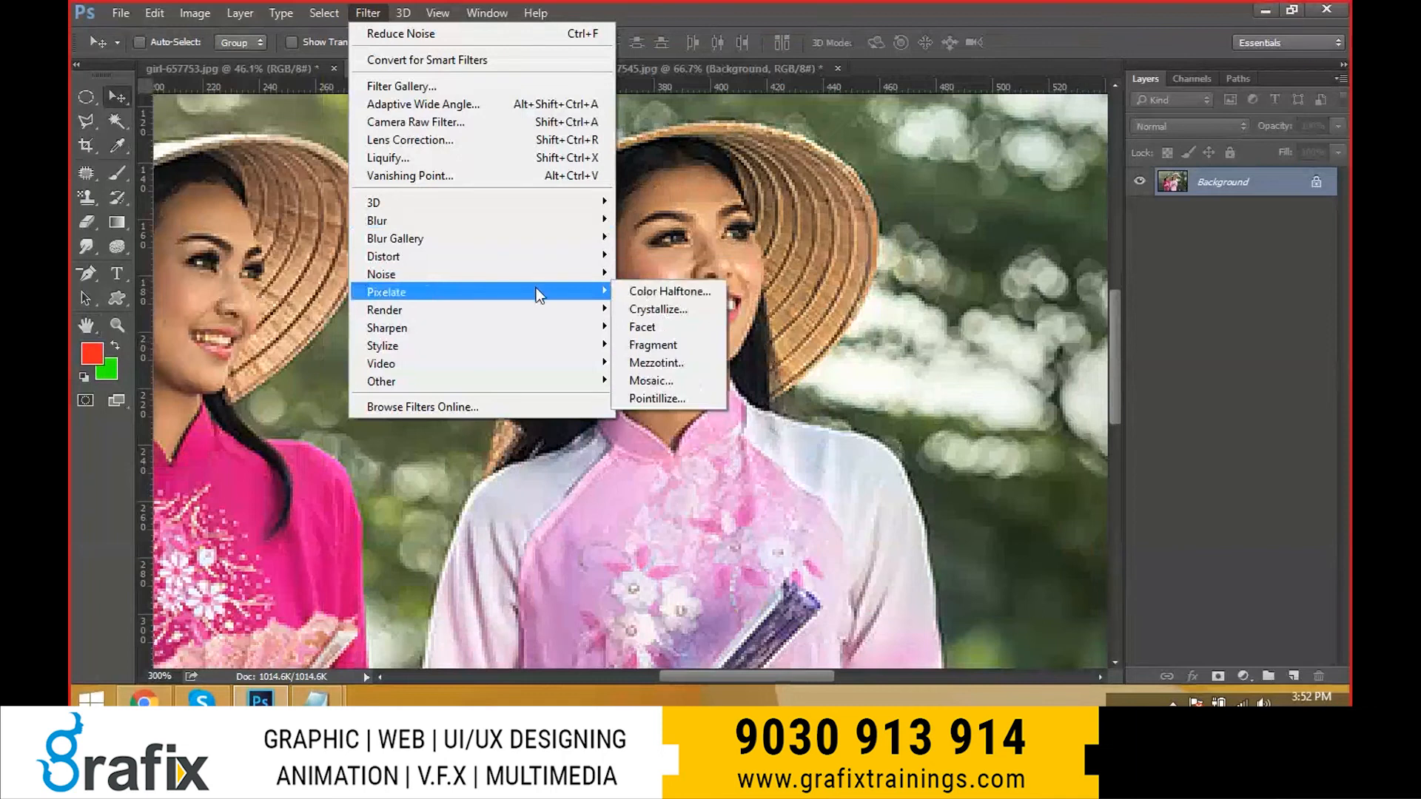
pyautogui.click(681, 309)
pyautogui.press('Escape')
# - Try the Color Halftone pixelate filter with its default settings, and undo it
pyautogui.click(368, 13)
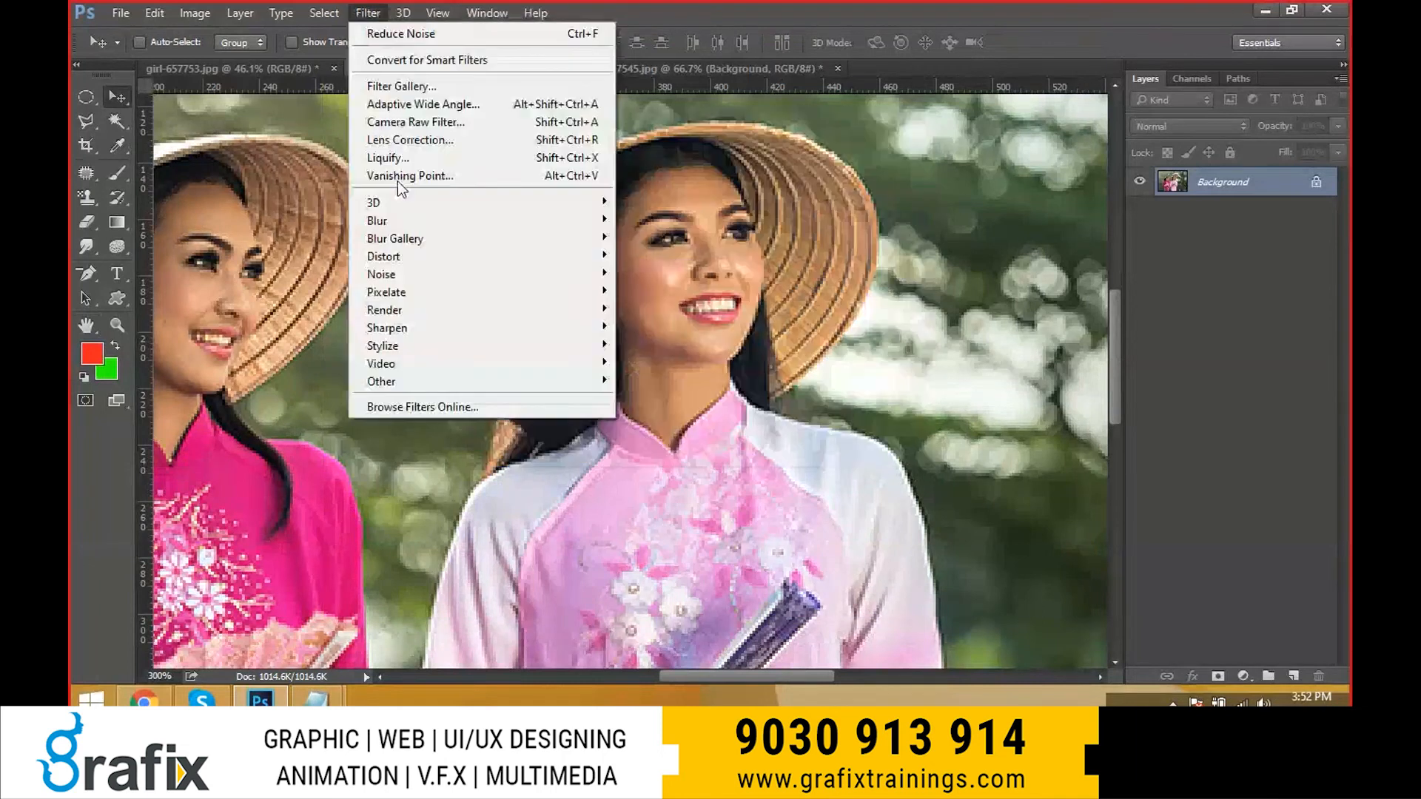
pyautogui.moveTo(556, 294)
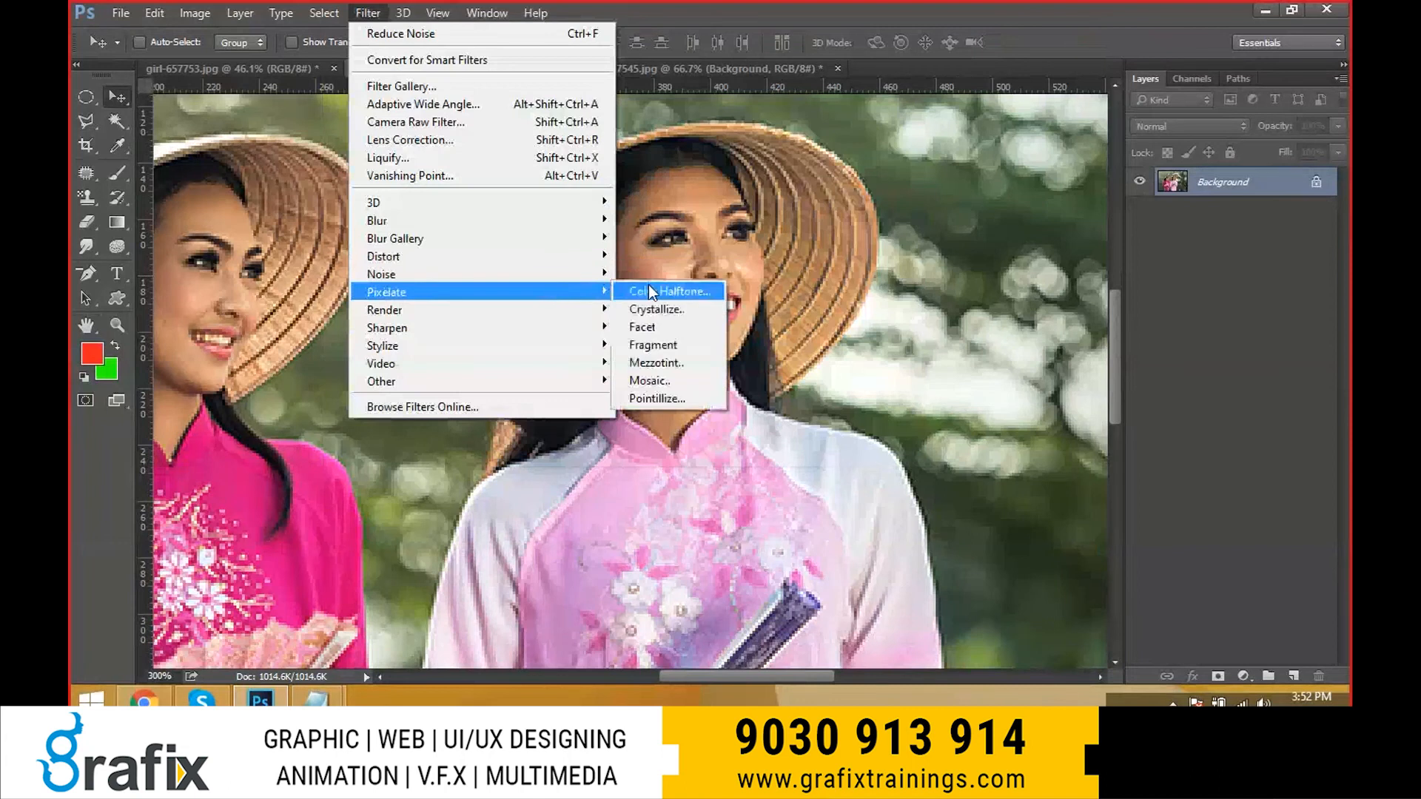
pyautogui.click(649, 276)
pyautogui.click(778, 201)
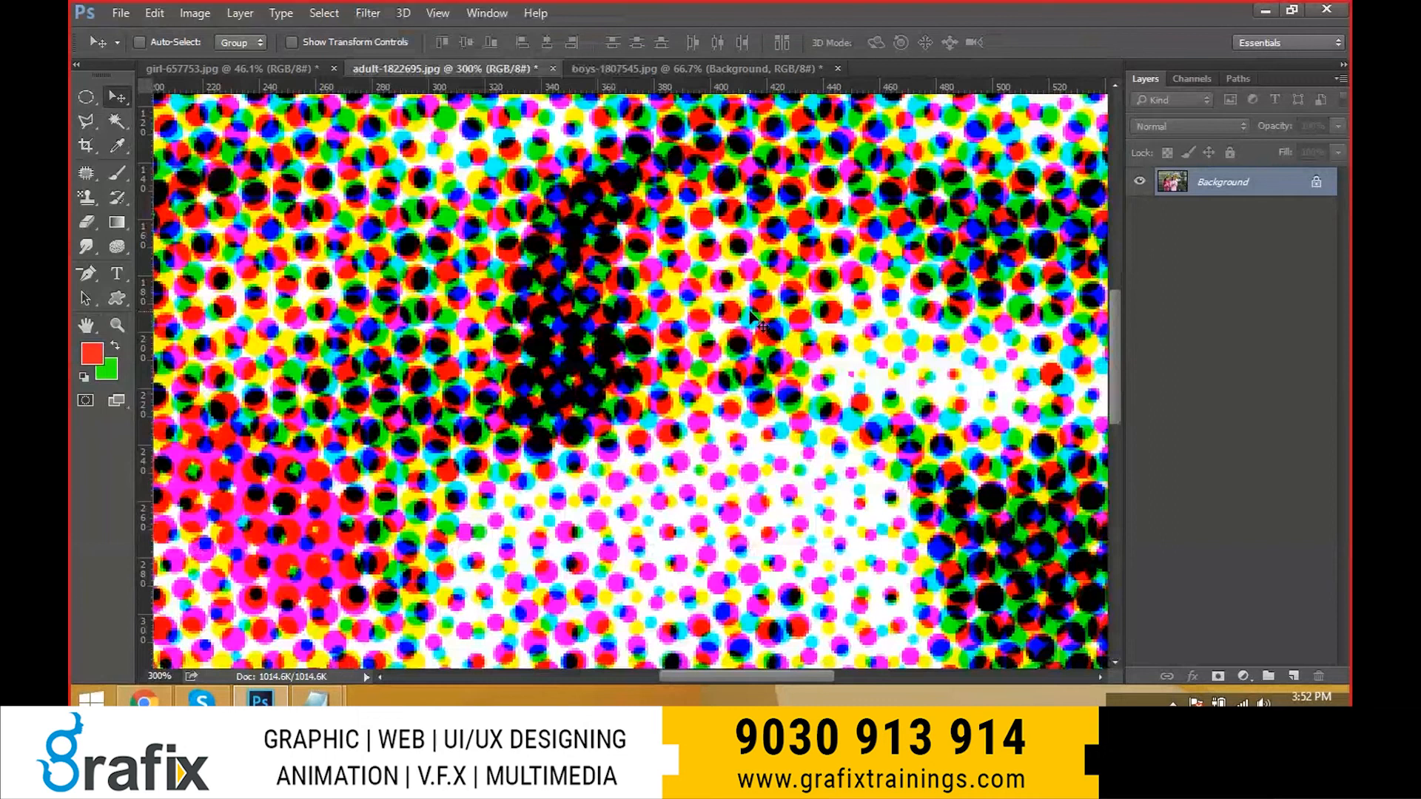
pyautogui.hotkey('ctrl', 'f')
# - Try Color Halftone on the whole photo with a maximum radius of 4 pixels, and undo it
pyautogui.click(368, 12)
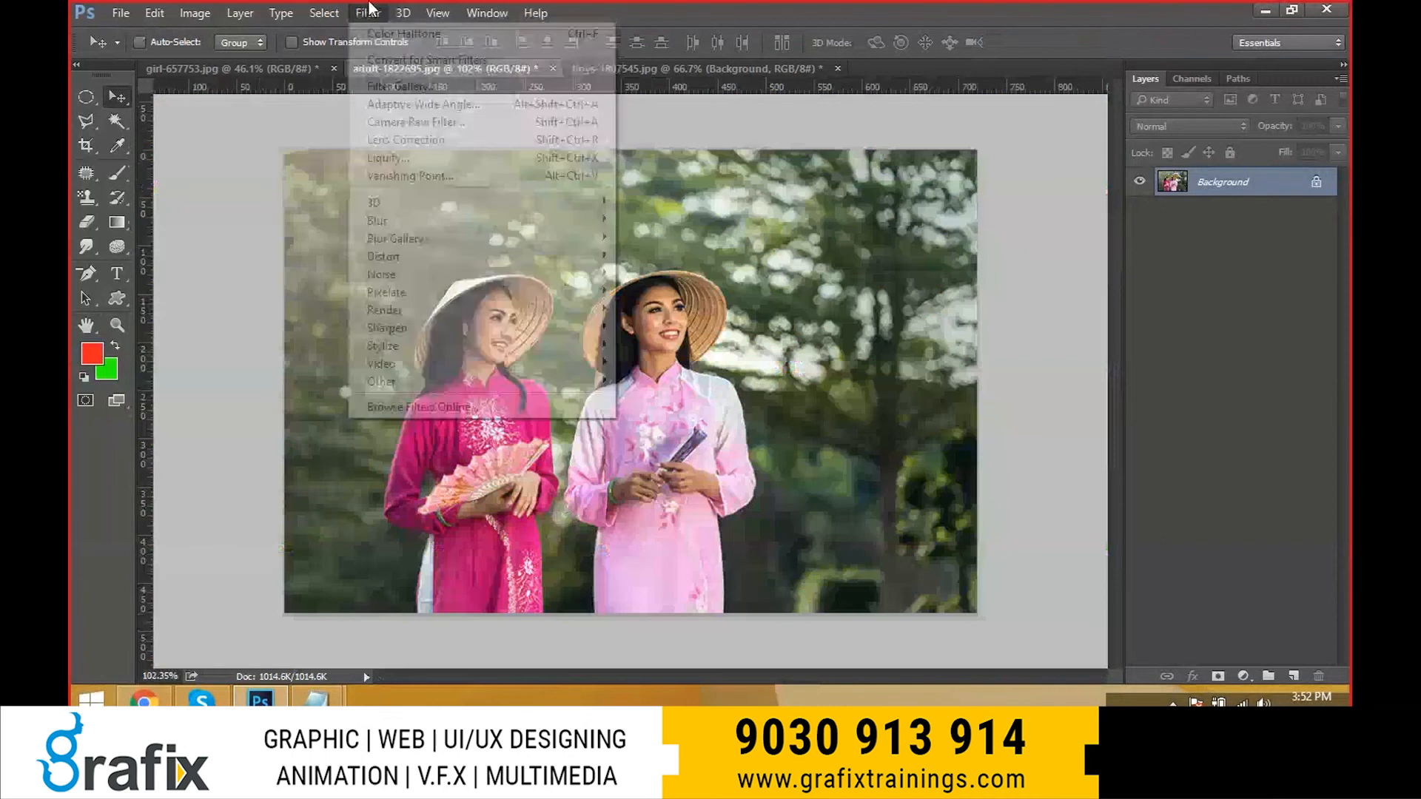
pyautogui.moveTo(400, 296)
pyautogui.click(657, 296)
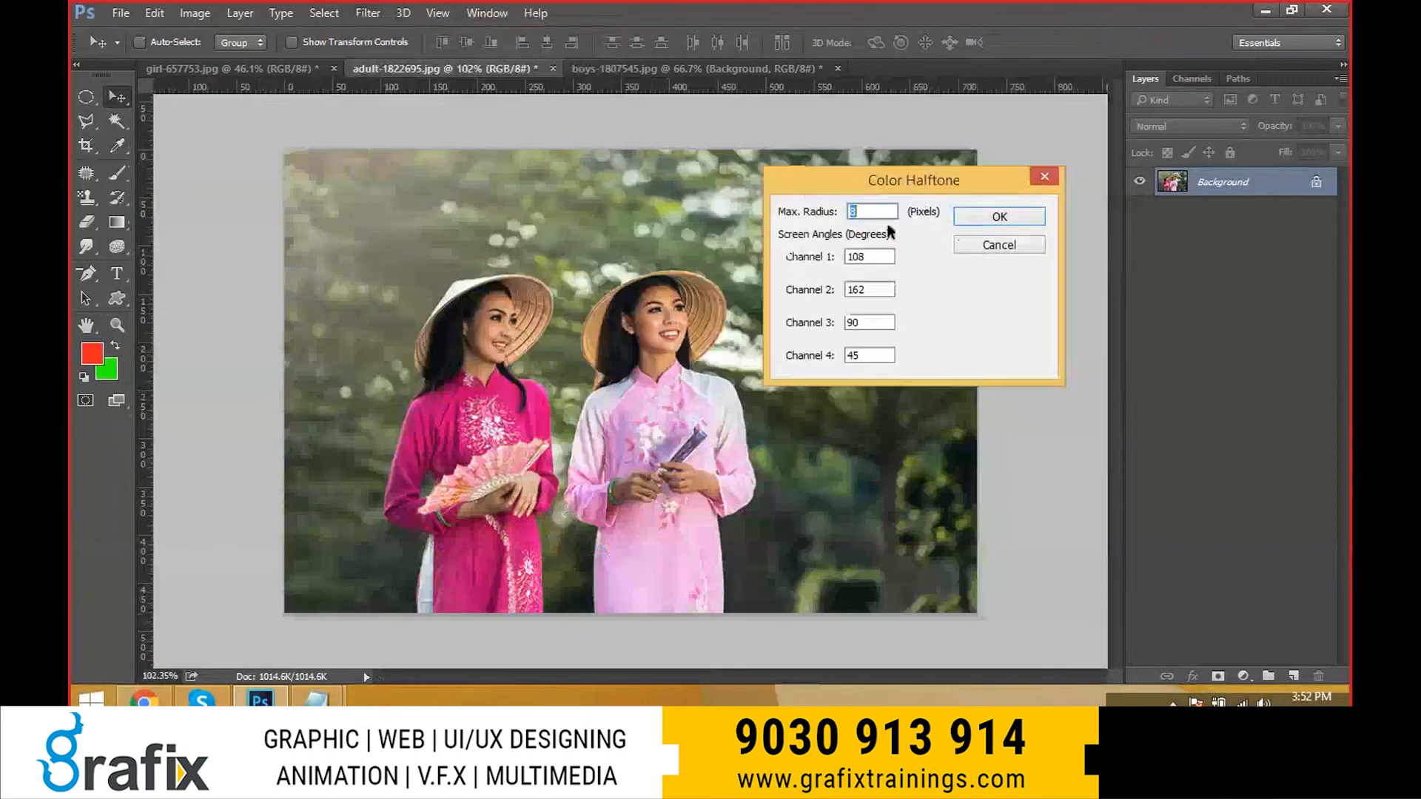
pyautogui.write('2')
pyautogui.click(866, 260)
pyautogui.click(793, 422)
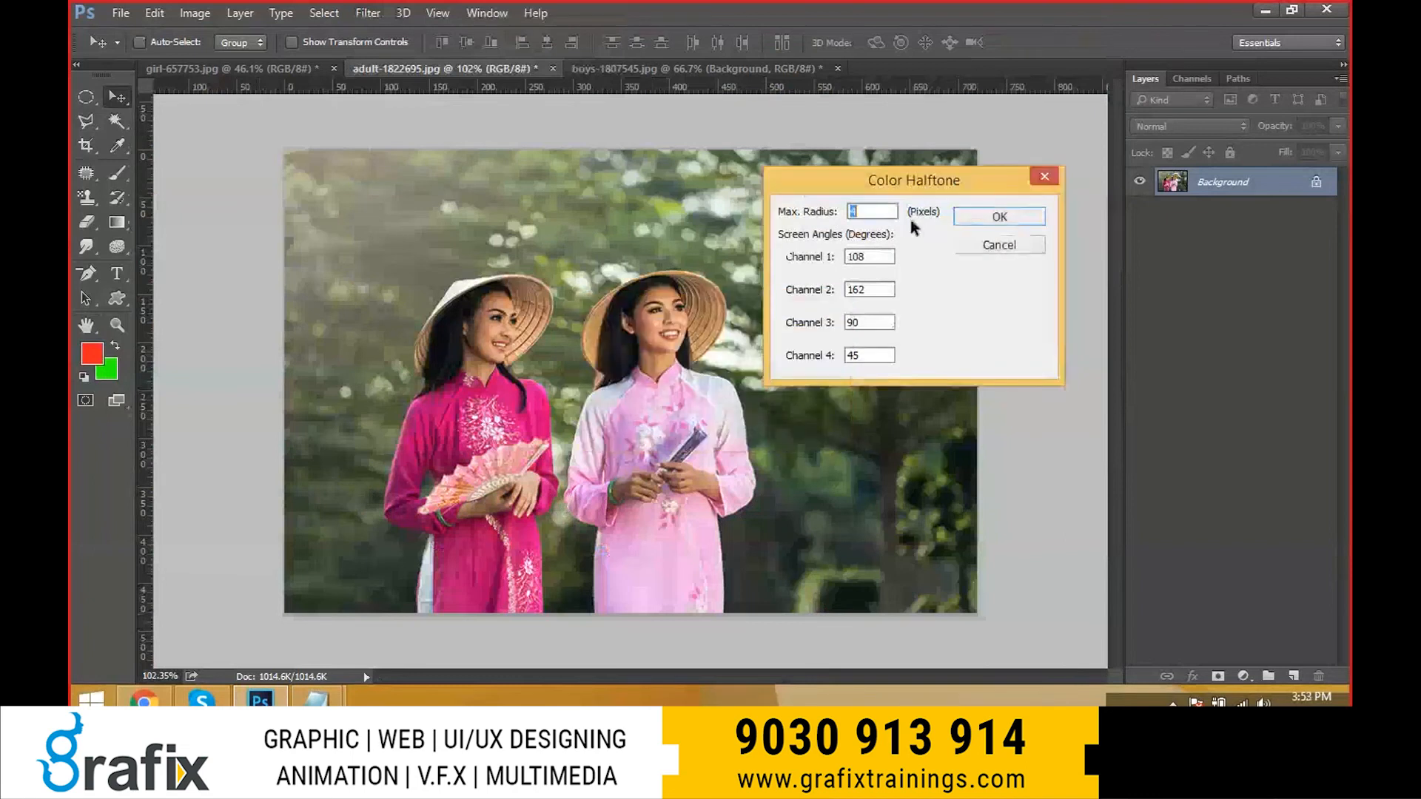
pyautogui.press('Tab')
pyautogui.press('Tab')
pyautogui.press('Tab')
pyautogui.press('Tab')
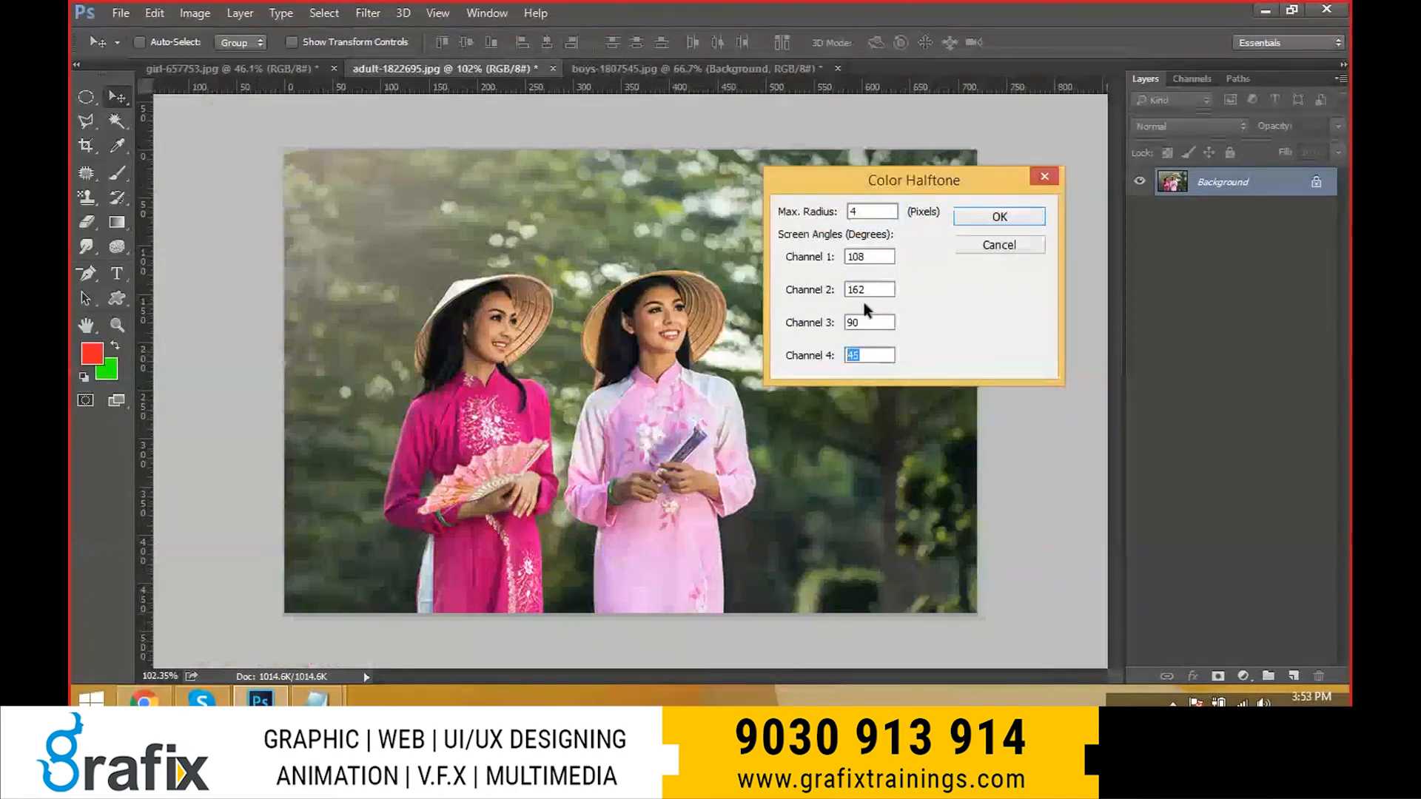
pyautogui.click(1011, 216)
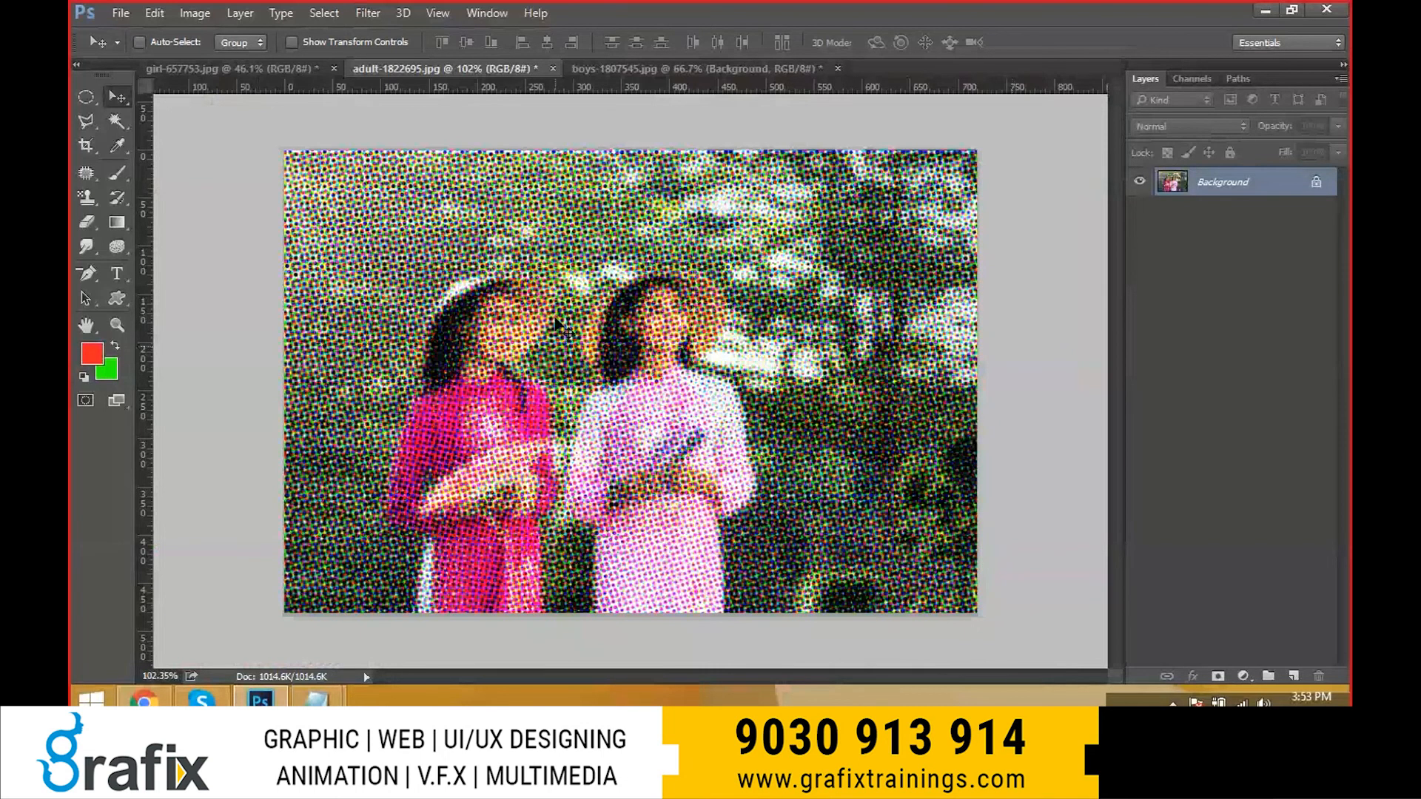
pyautogui.hotkey('ctrl', '+')
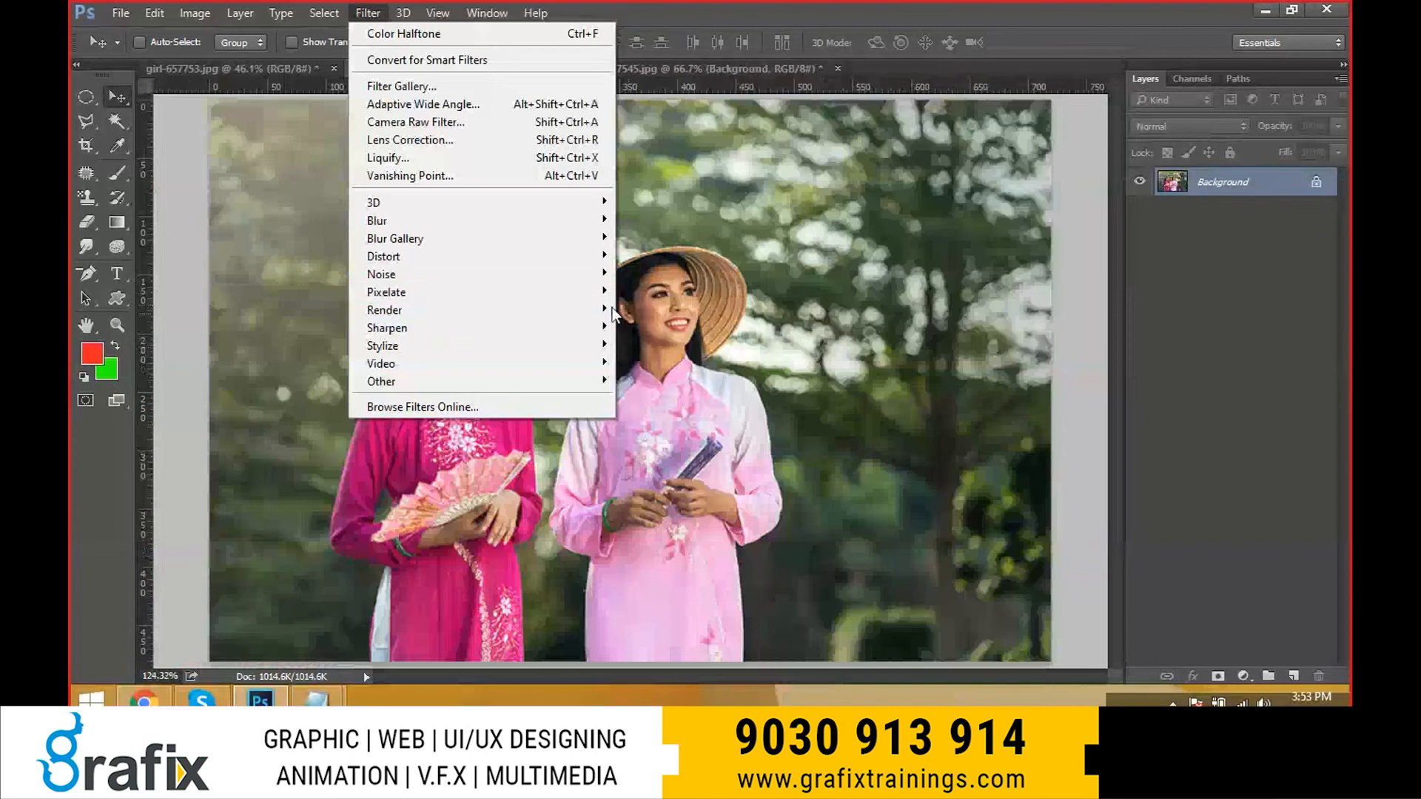
# - Try the Crystallize pixelate filter on the photo with a reduced cell size, and undo it
pyautogui.click(659, 301)
pyautogui.moveTo(569, 434); pyautogui.dragTo(513, 435)
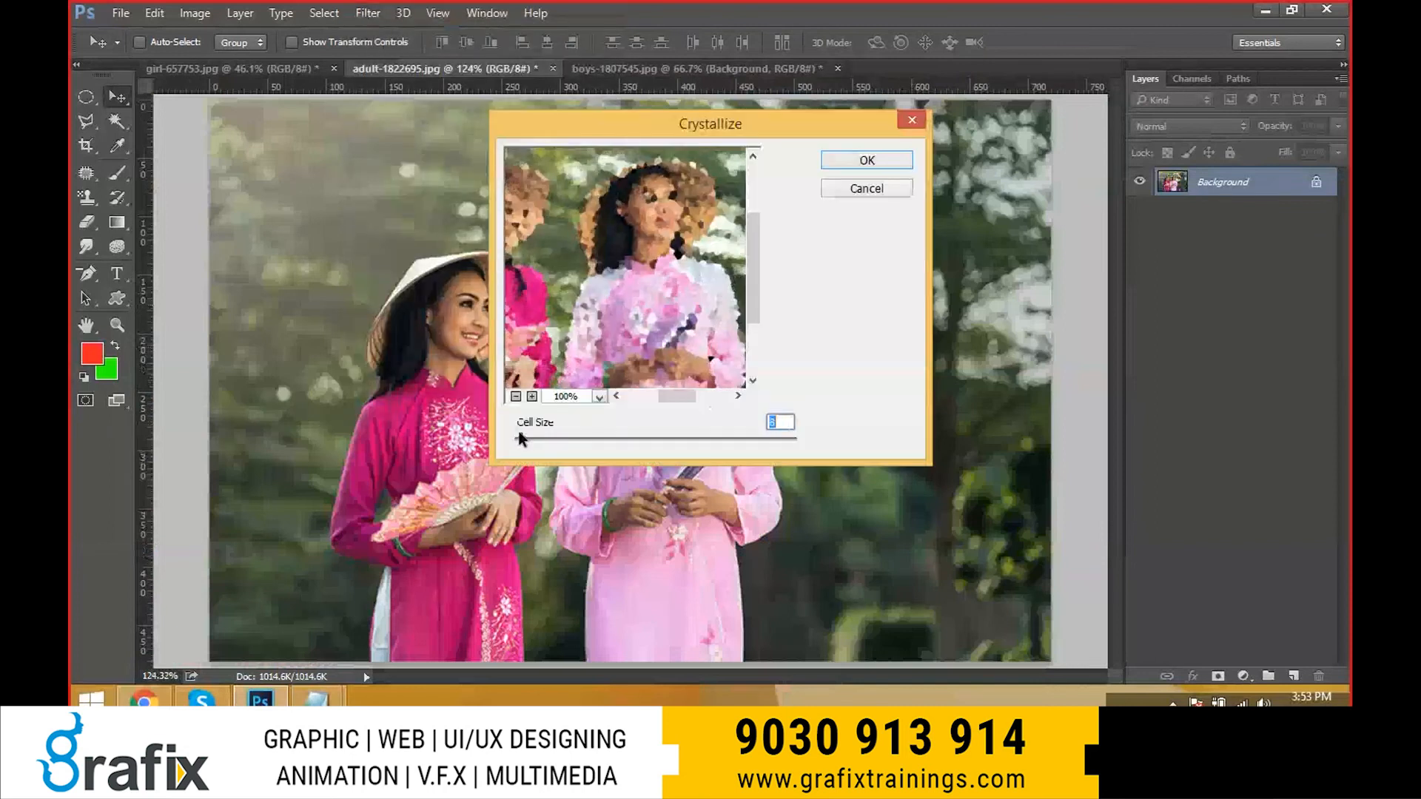
pyautogui.click(516, 397)
pyautogui.click(531, 396)
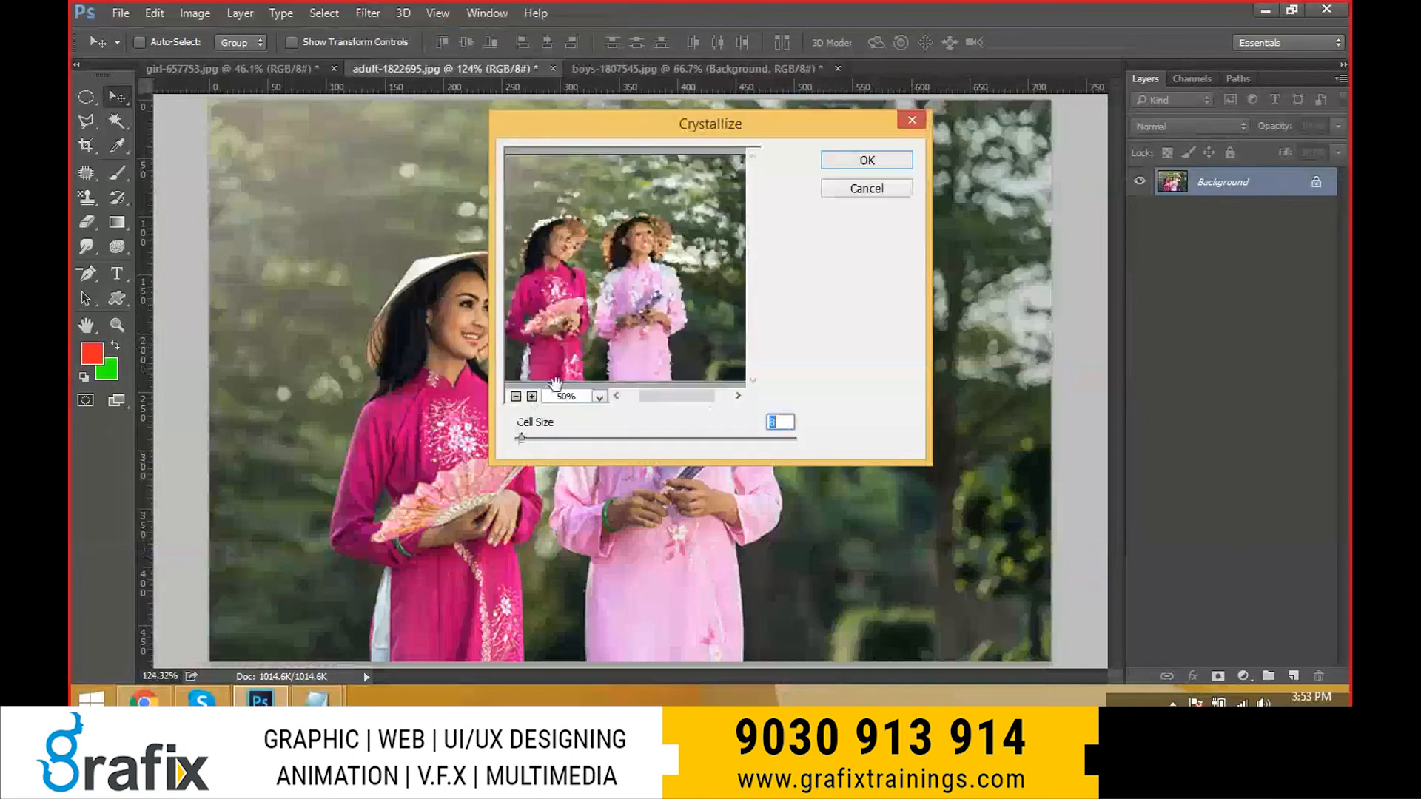
pyautogui.click(851, 162)
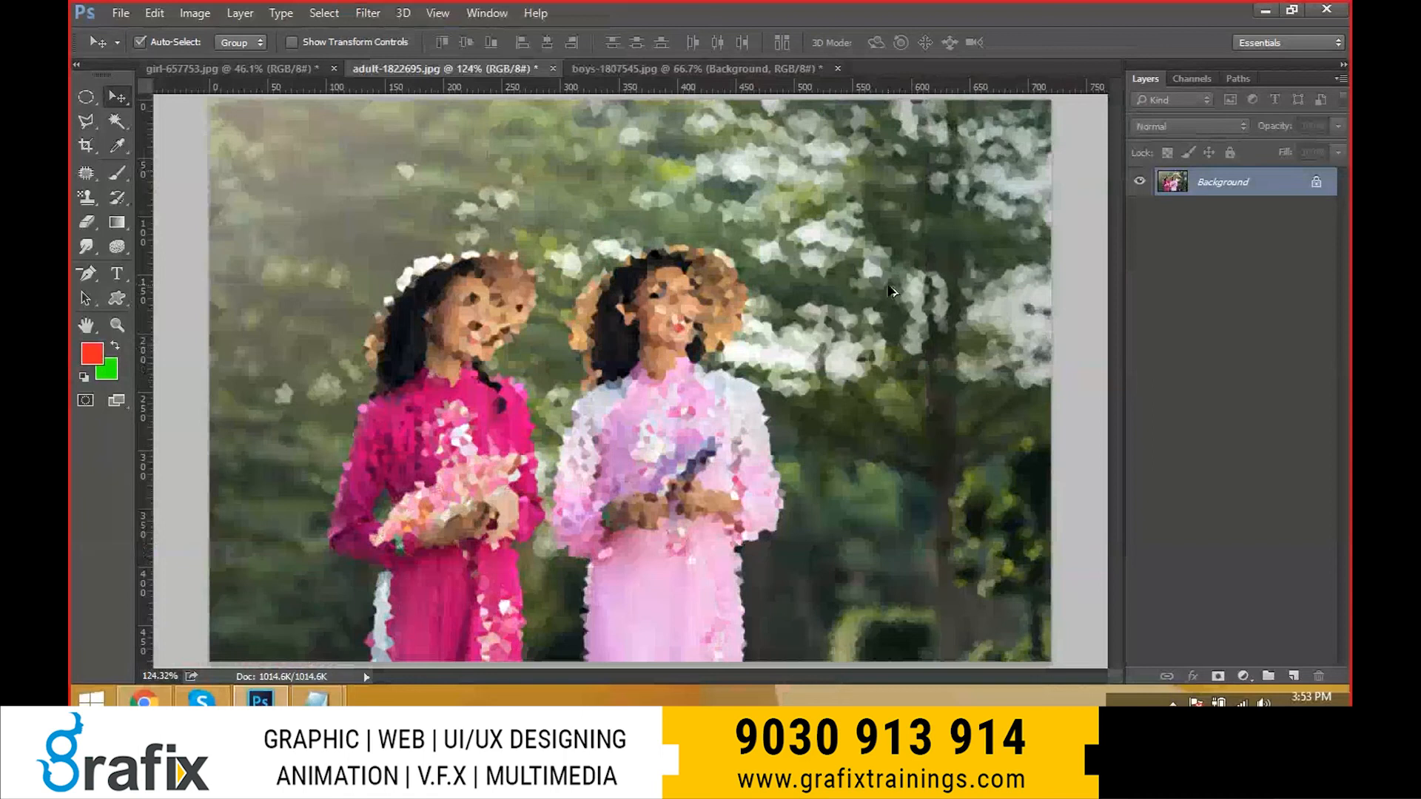
pyautogui.hotkey('ctrl', 'z')
# - Try the Facet pixelate filter on the photo, and undo it
pyautogui.click(380, 11)
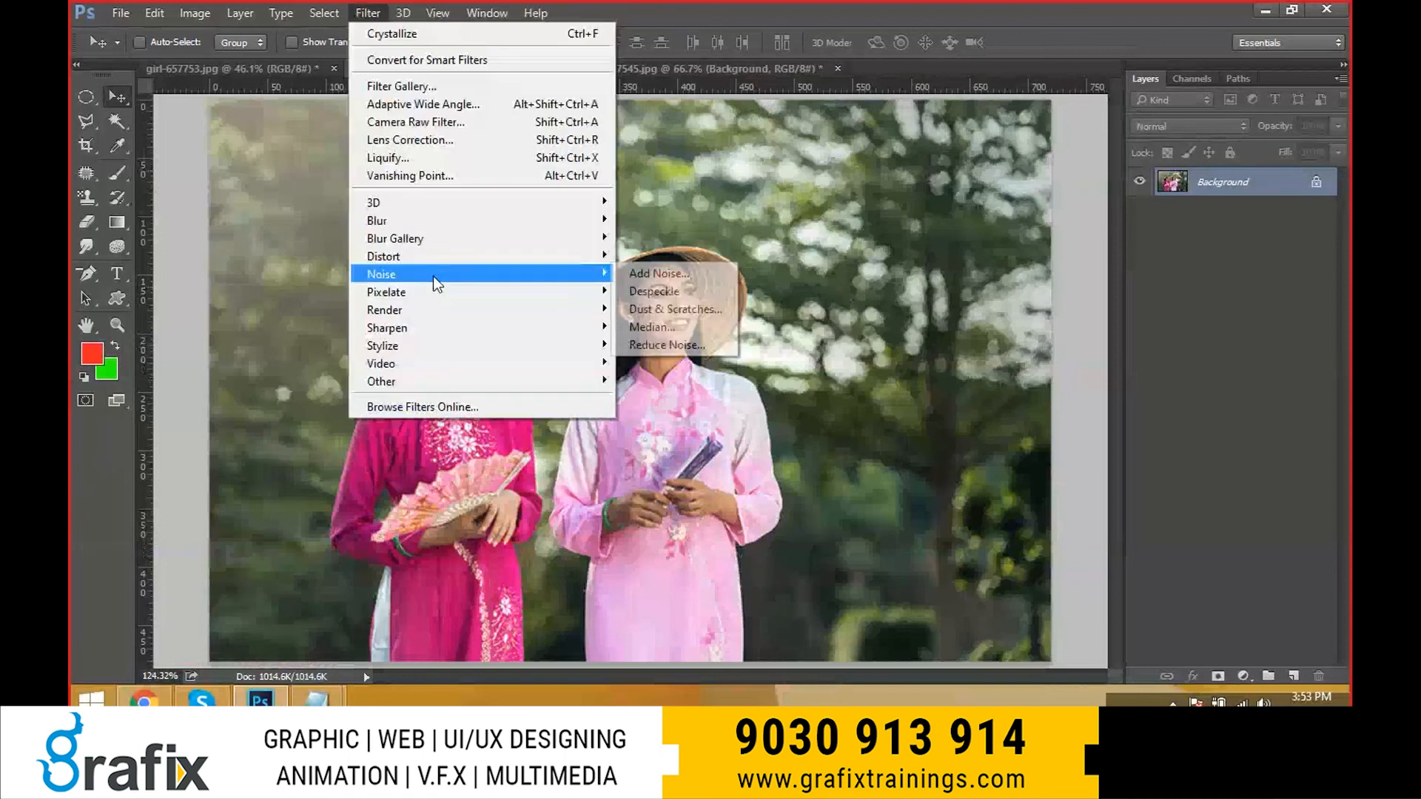
pyautogui.moveTo(437, 290)
pyautogui.click(639, 321)
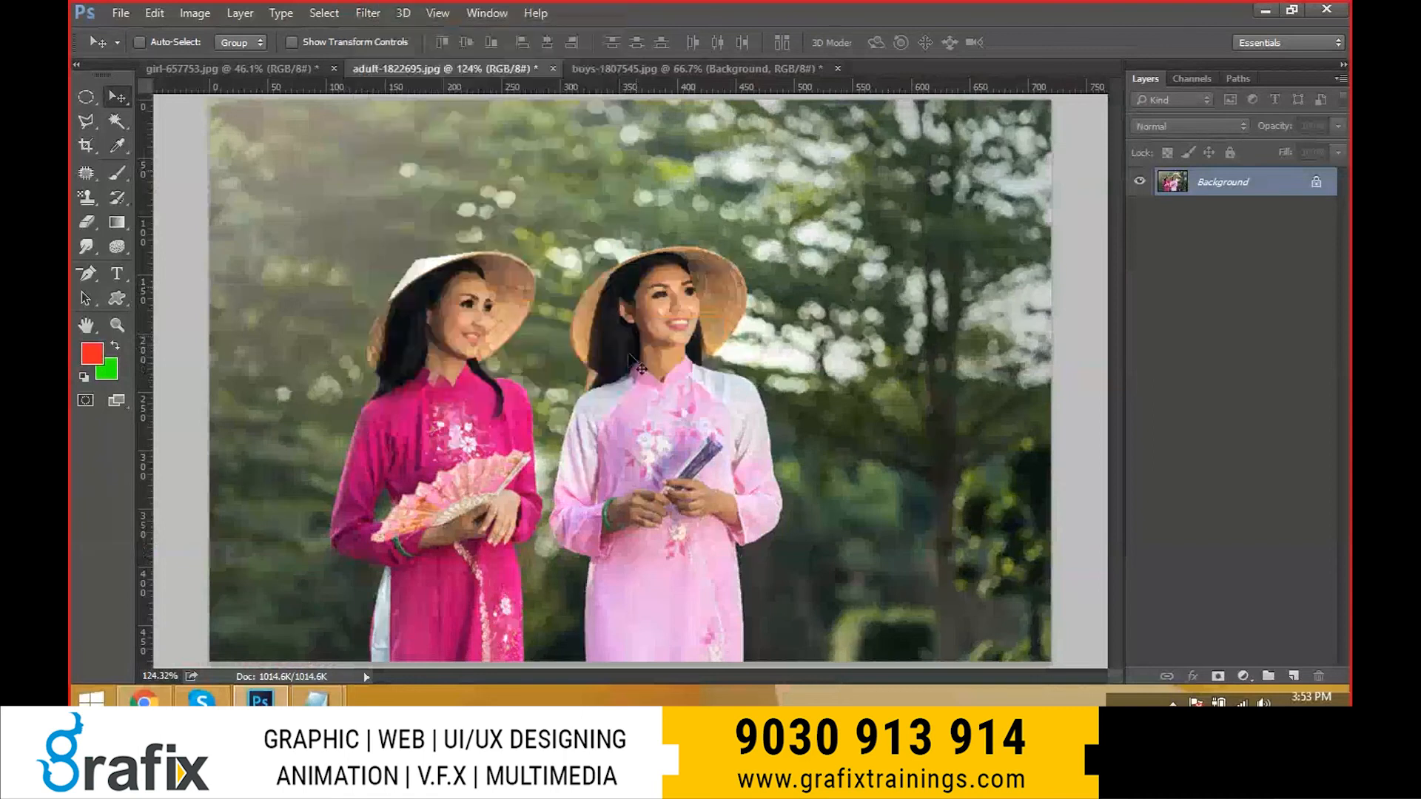
pyautogui.click(718, 344)
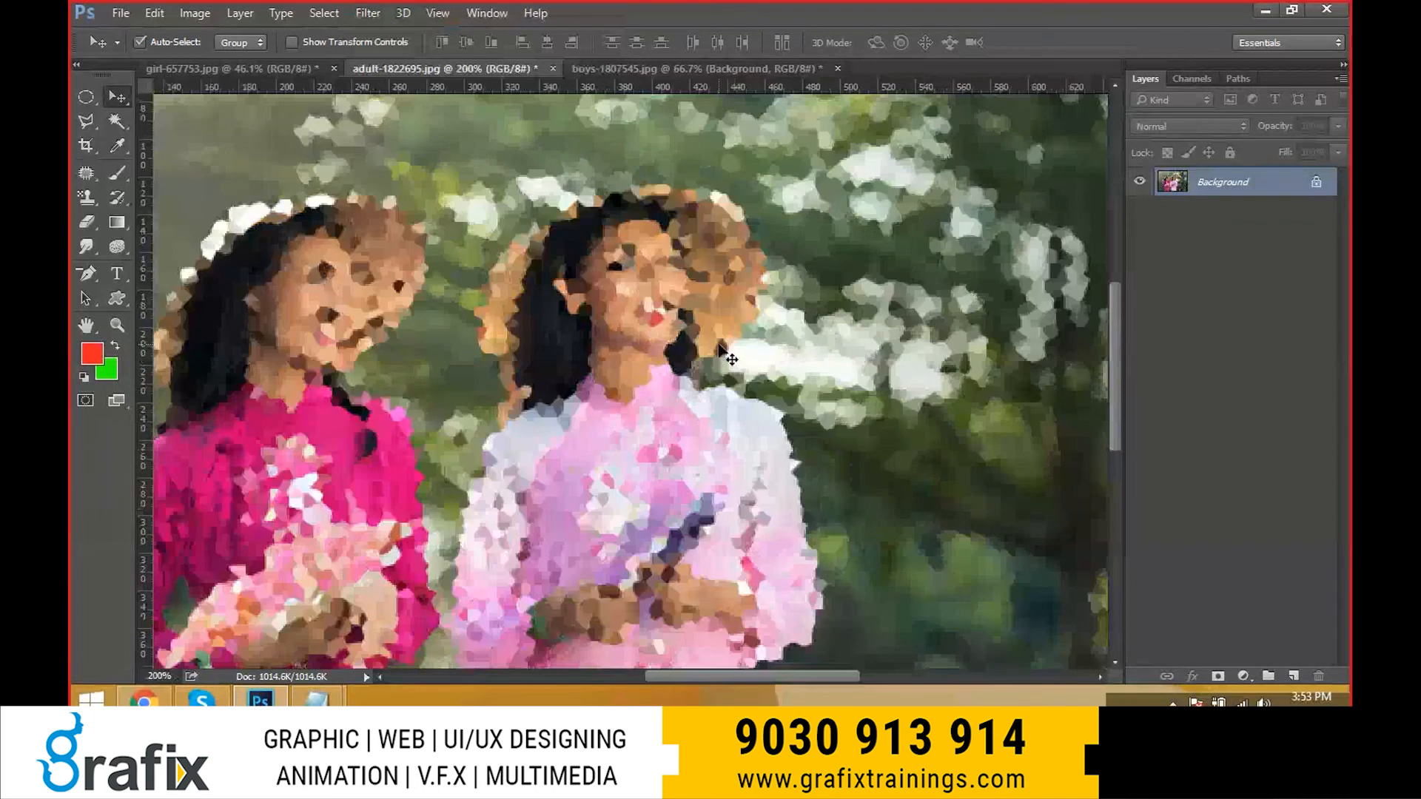
pyautogui.hotkey('ctrl', '0')
pyautogui.hotkey('ctrl', 'z')
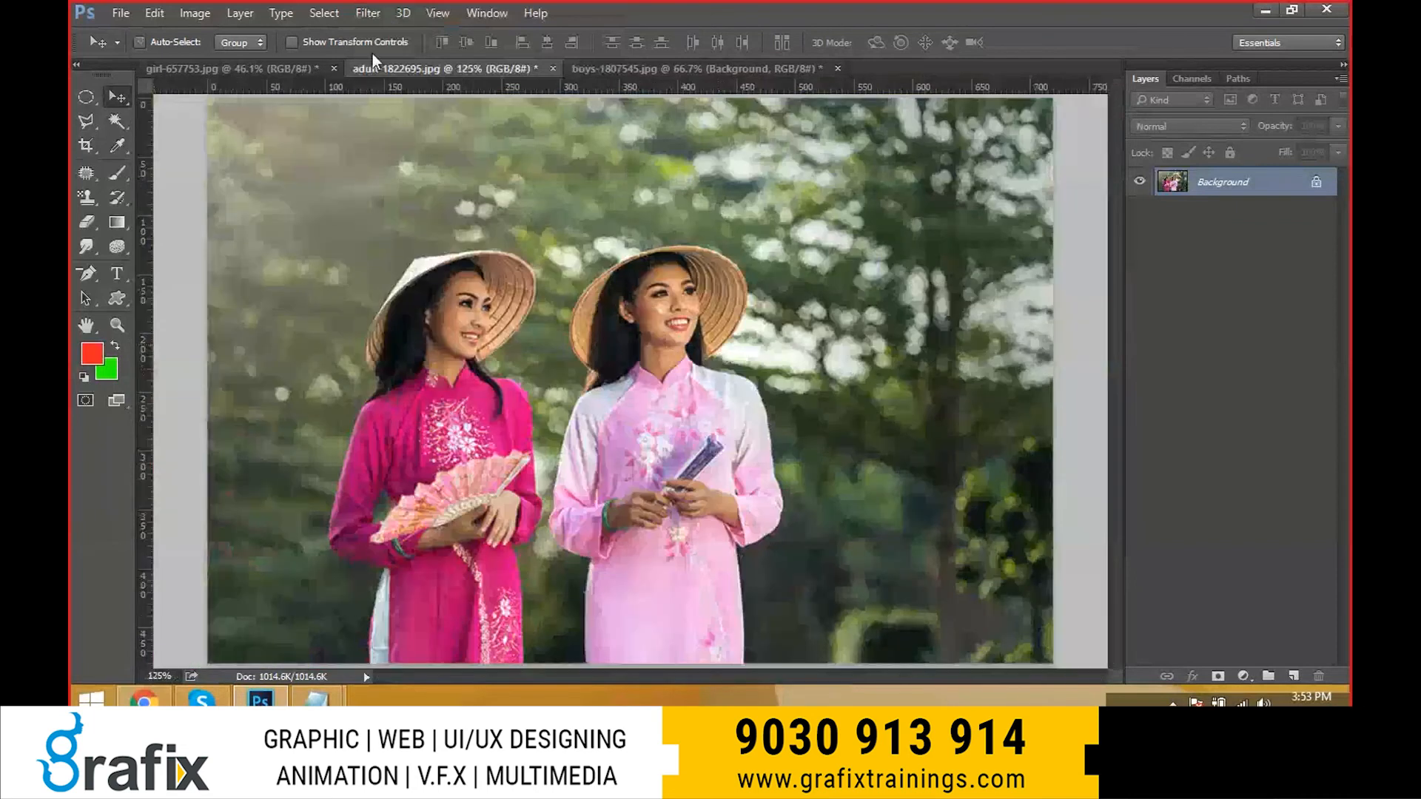
# - Try the Fragment pixelate filter on the photo, and undo it
pyautogui.click(368, 13)
pyautogui.click(415, 292)
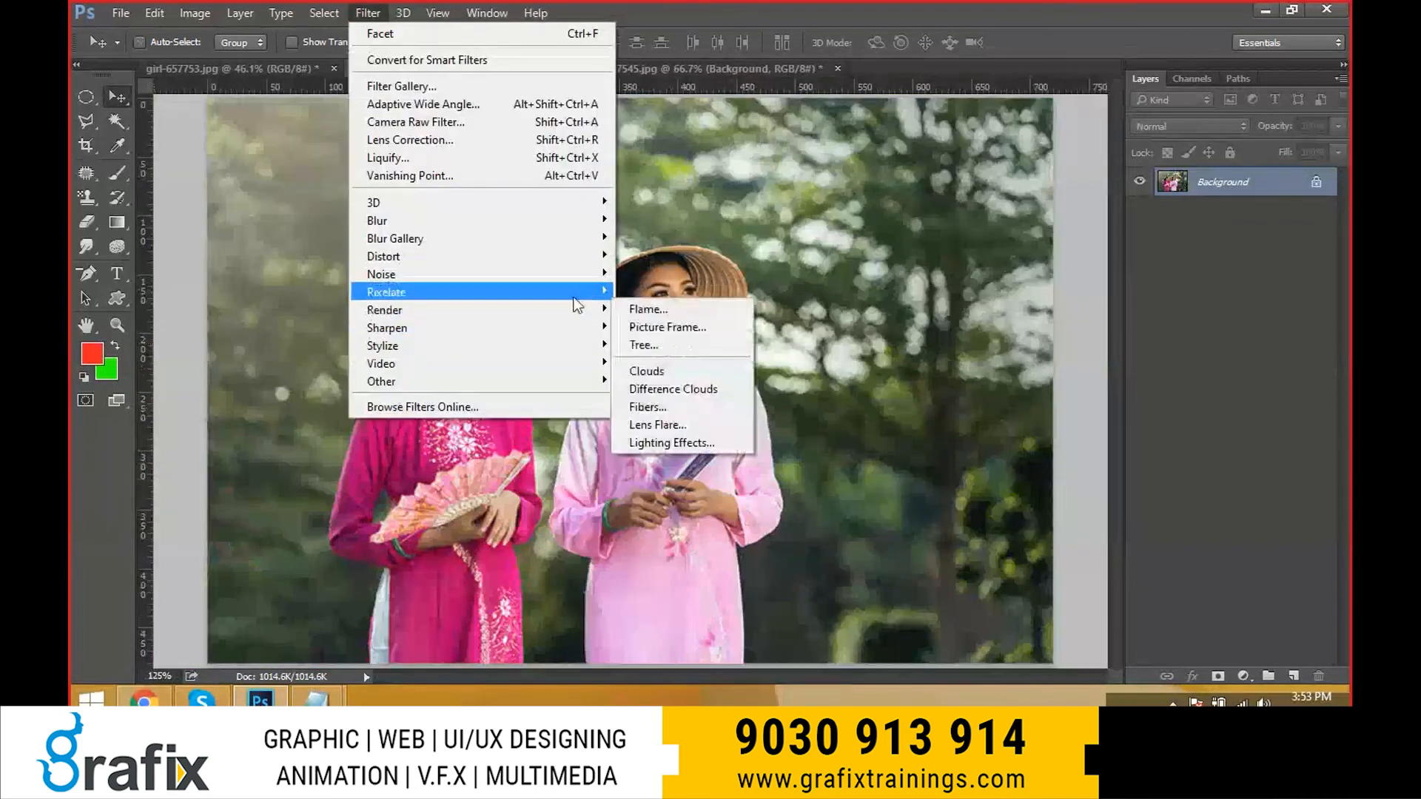
pyautogui.click(654, 345)
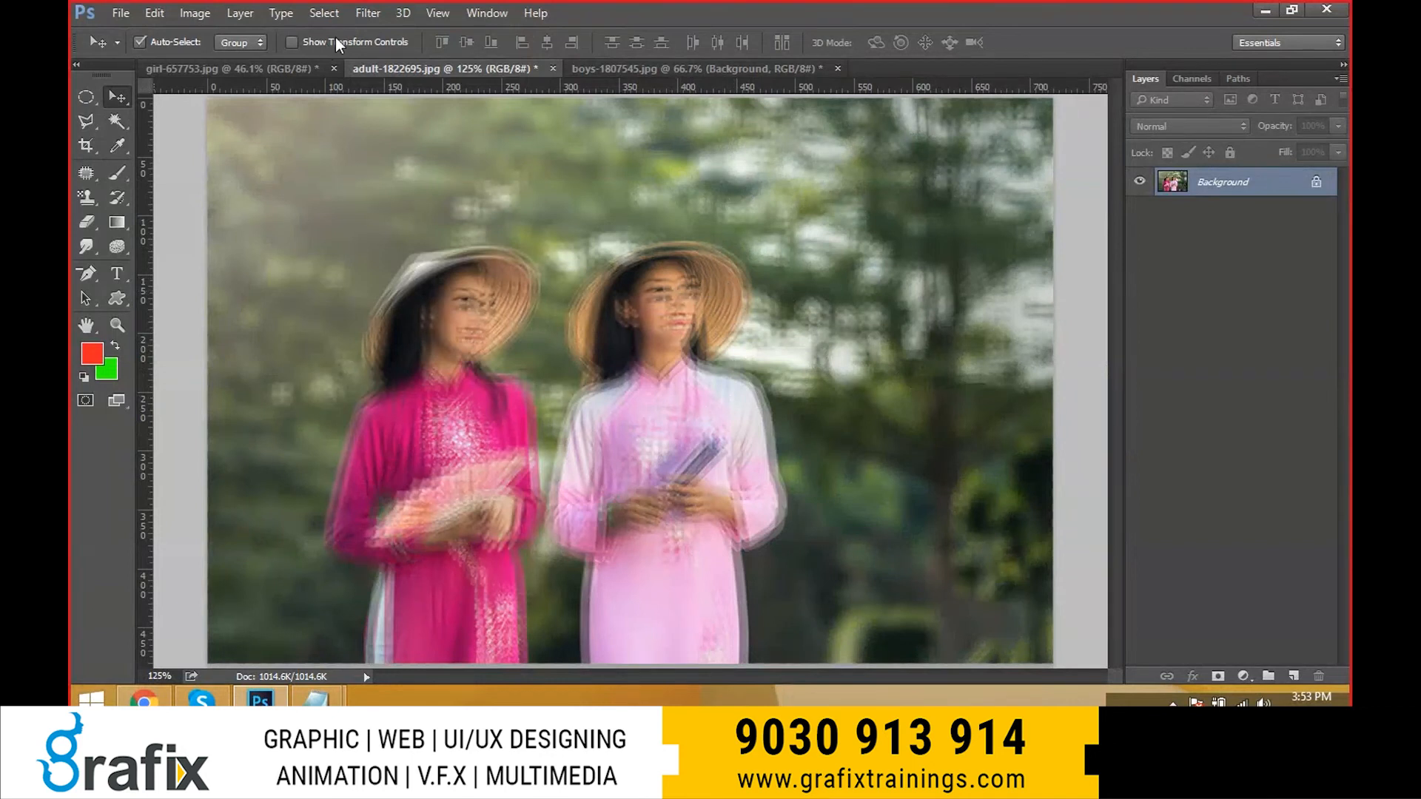
pyautogui.hotkey('ctrl', 'z')
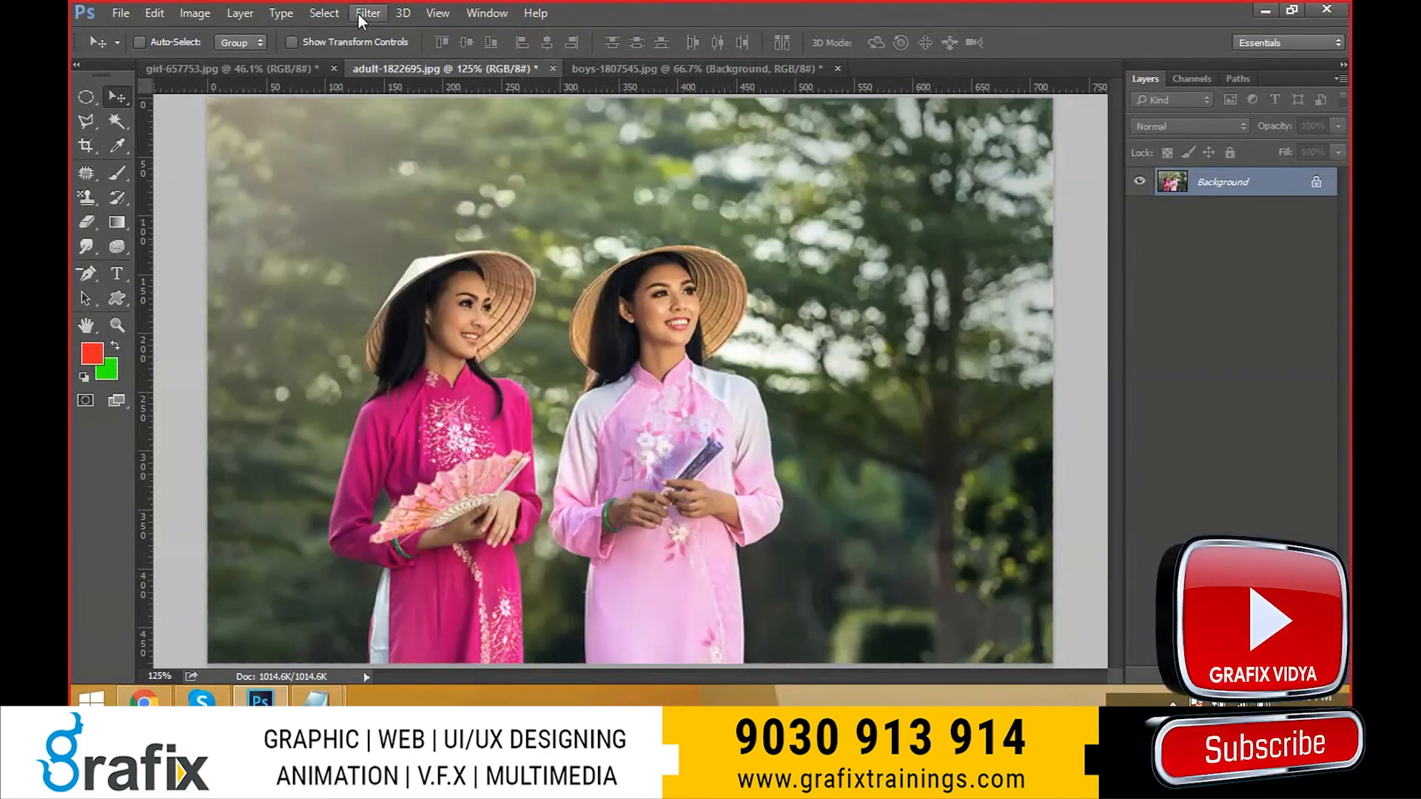
# - Try the Mezzotint pixelate filter with the Fine Dots type, and discard it
pyautogui.click(364, 13)
pyautogui.moveTo(459, 290)
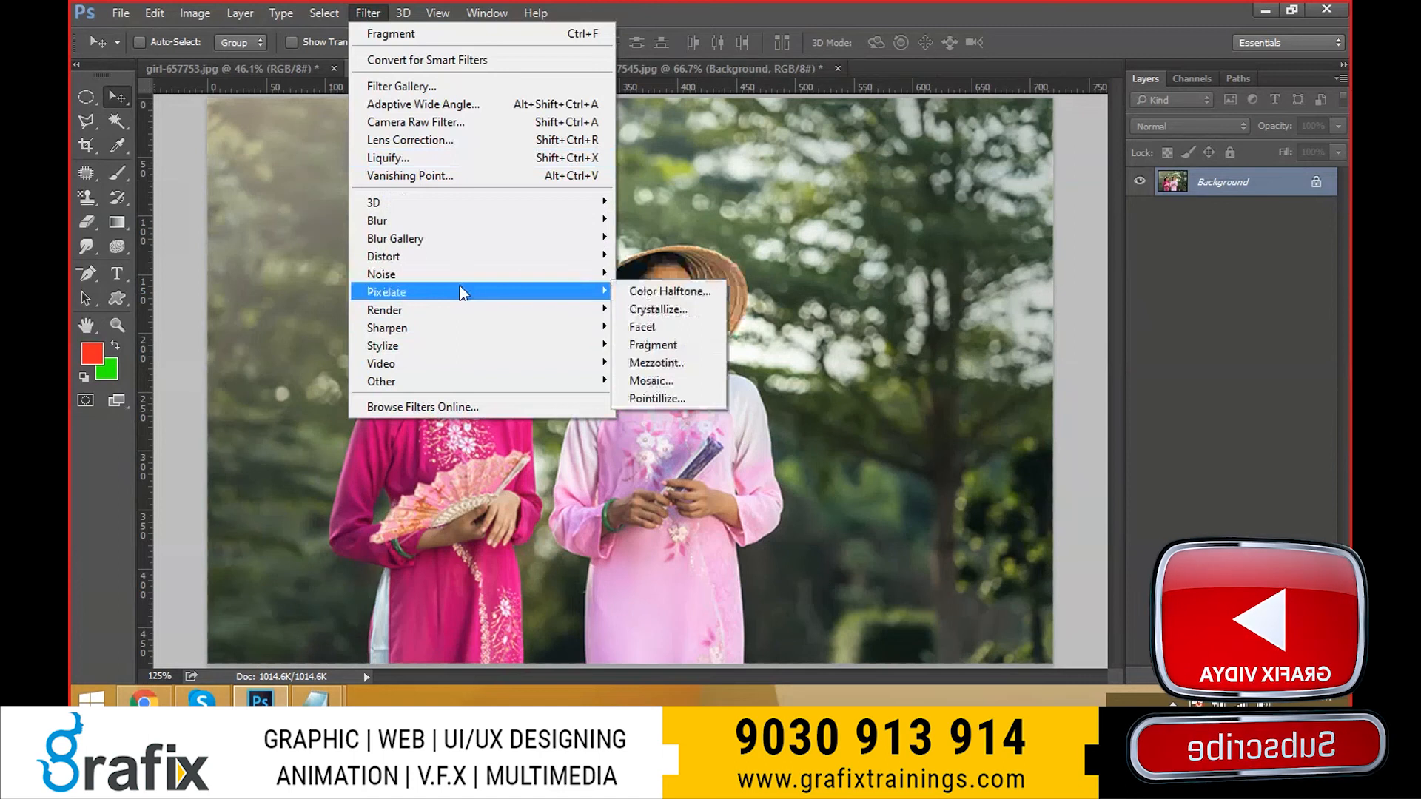
pyautogui.click(643, 362)
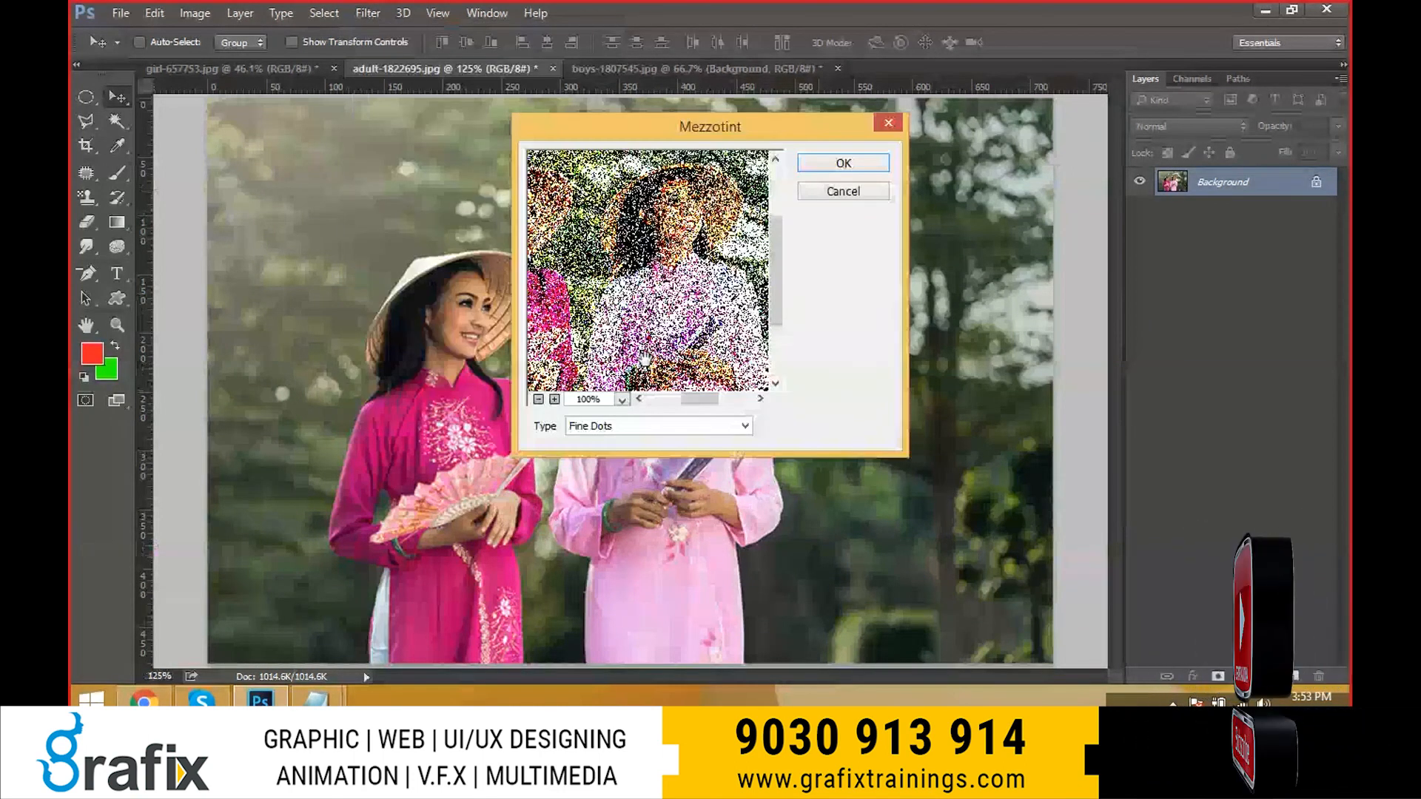
pyautogui.moveTo(710, 126); pyautogui.dragTo(907, 157)
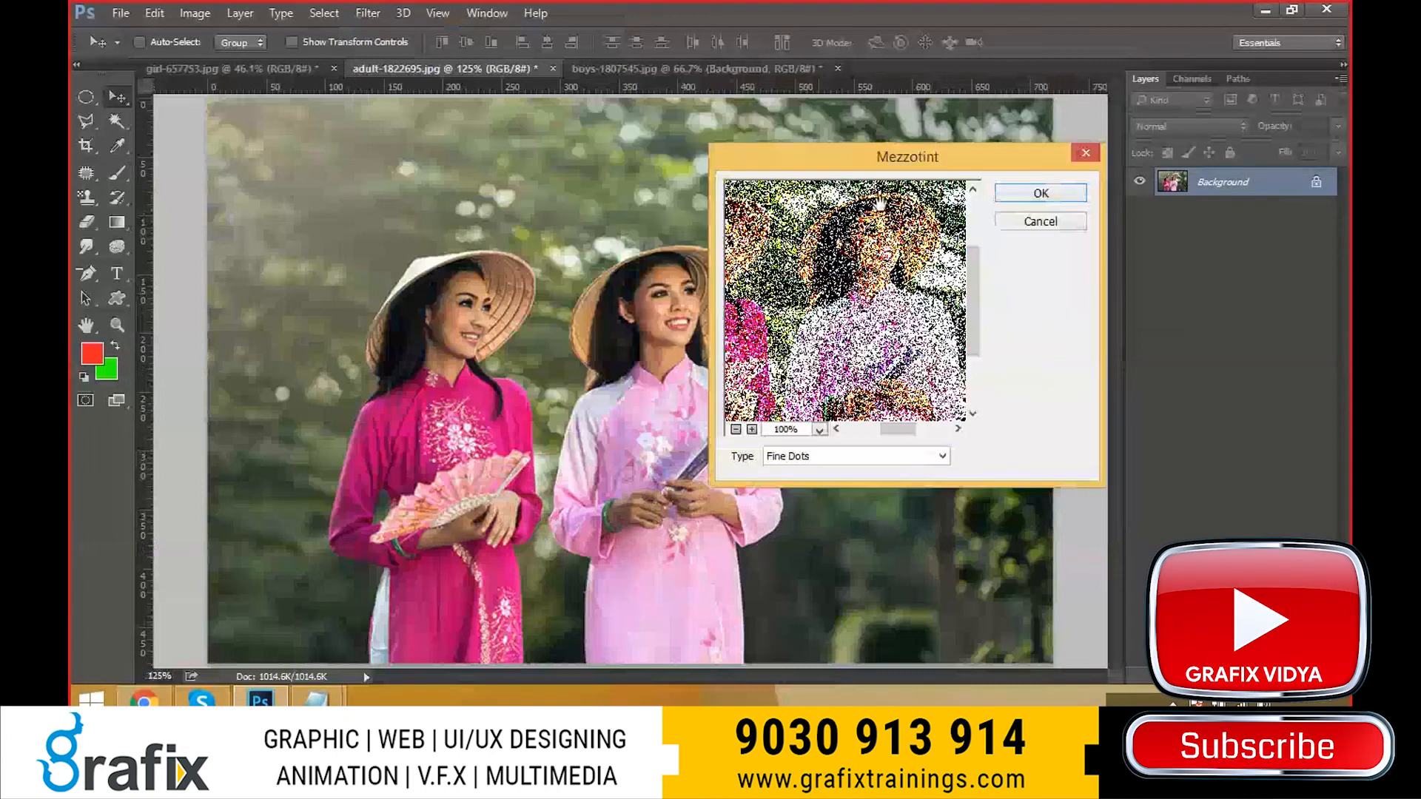
pyautogui.press('Escape')
# - Preview the Mezzotint filter with the Grainy Dots and Coarse Dots types at 50% and 100% preview zoom
pyautogui.click(368, 13)
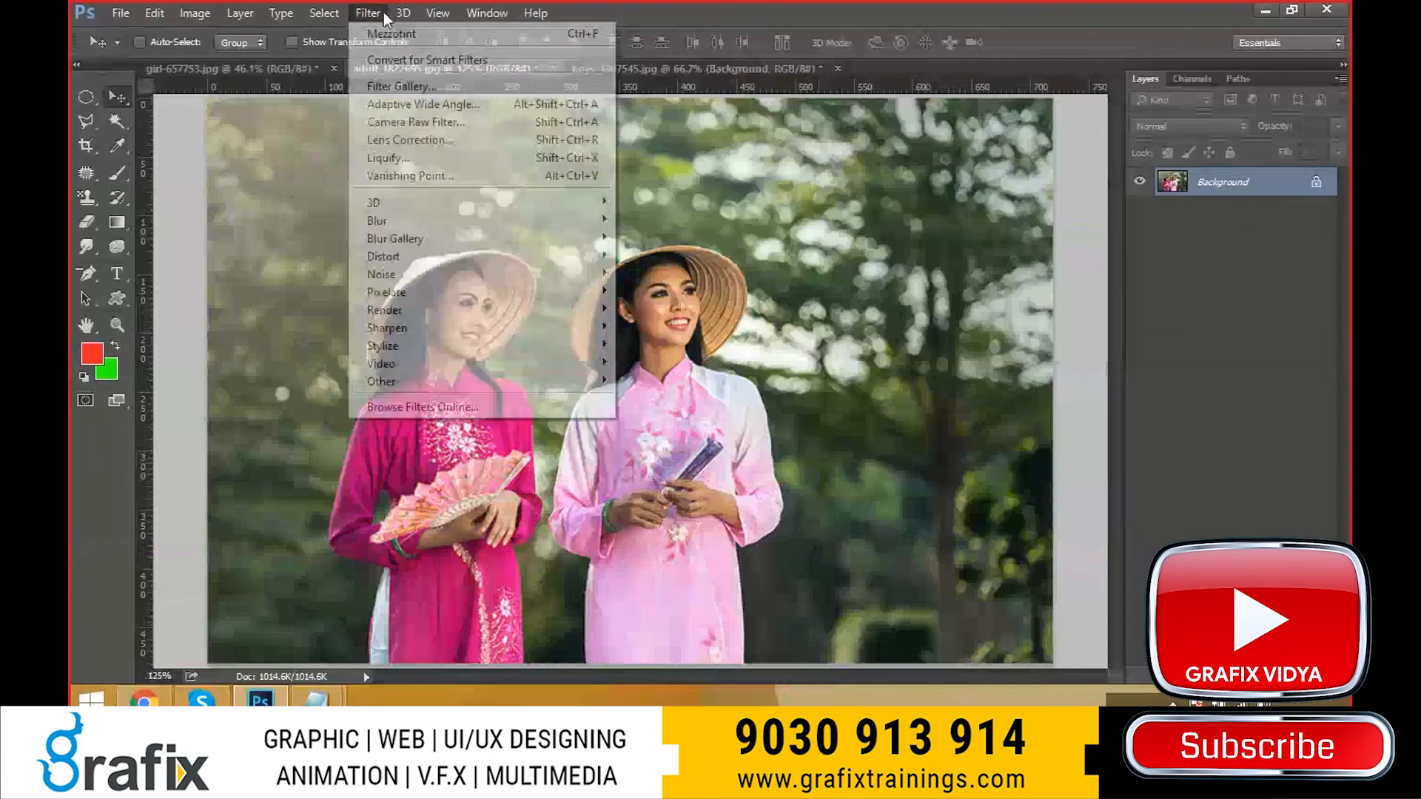
pyautogui.moveTo(518, 291)
pyautogui.click(678, 365)
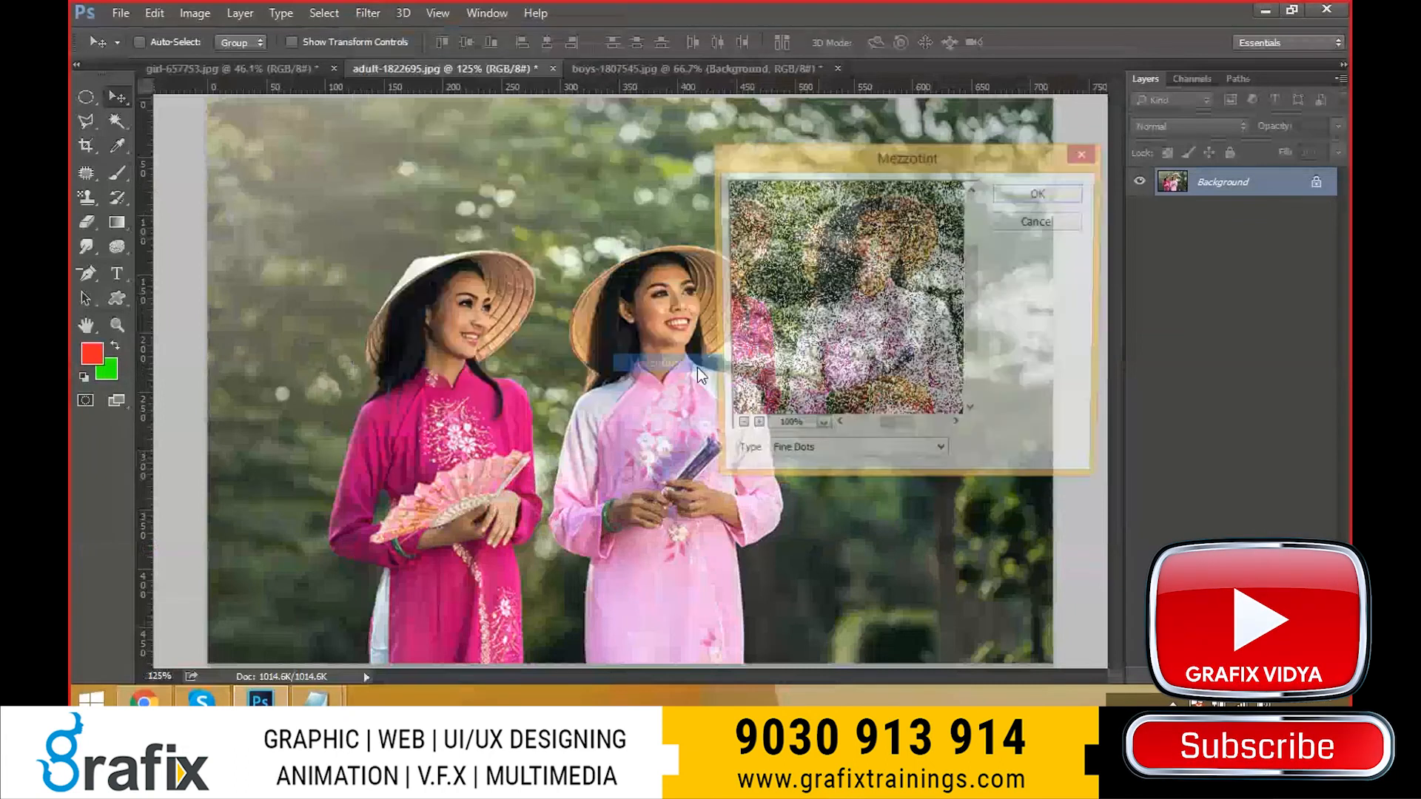
pyautogui.click(786, 456)
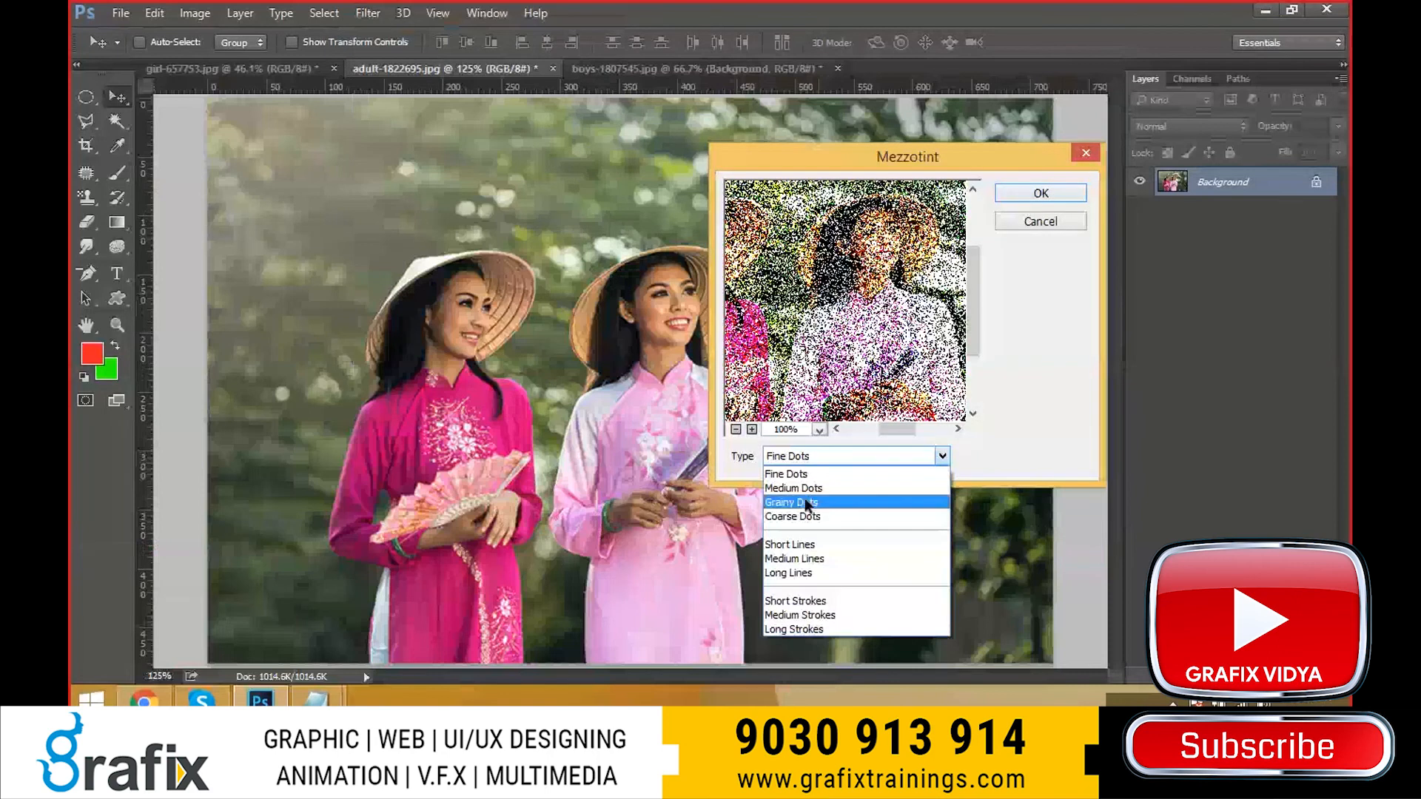
pyautogui.click(810, 502)
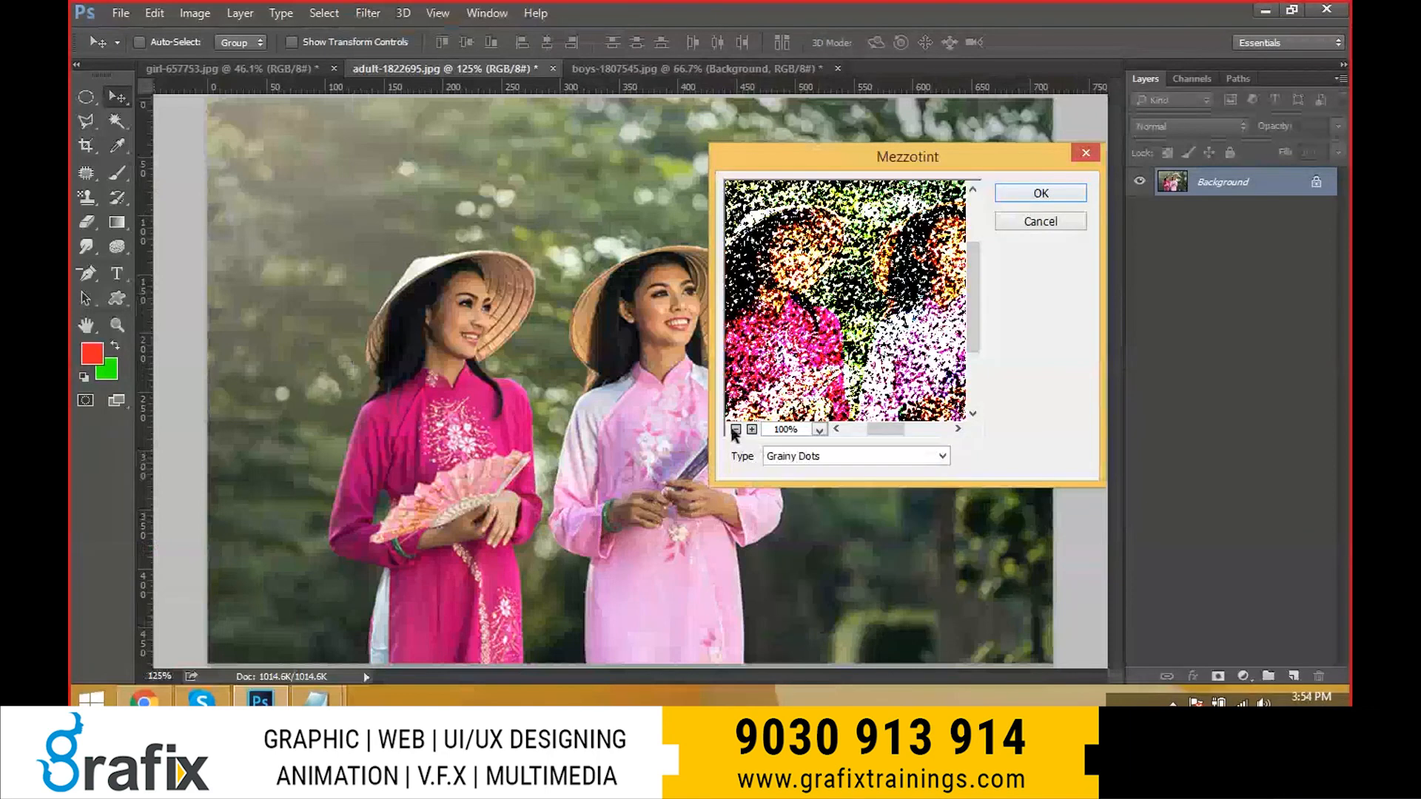
pyautogui.click(734, 429)
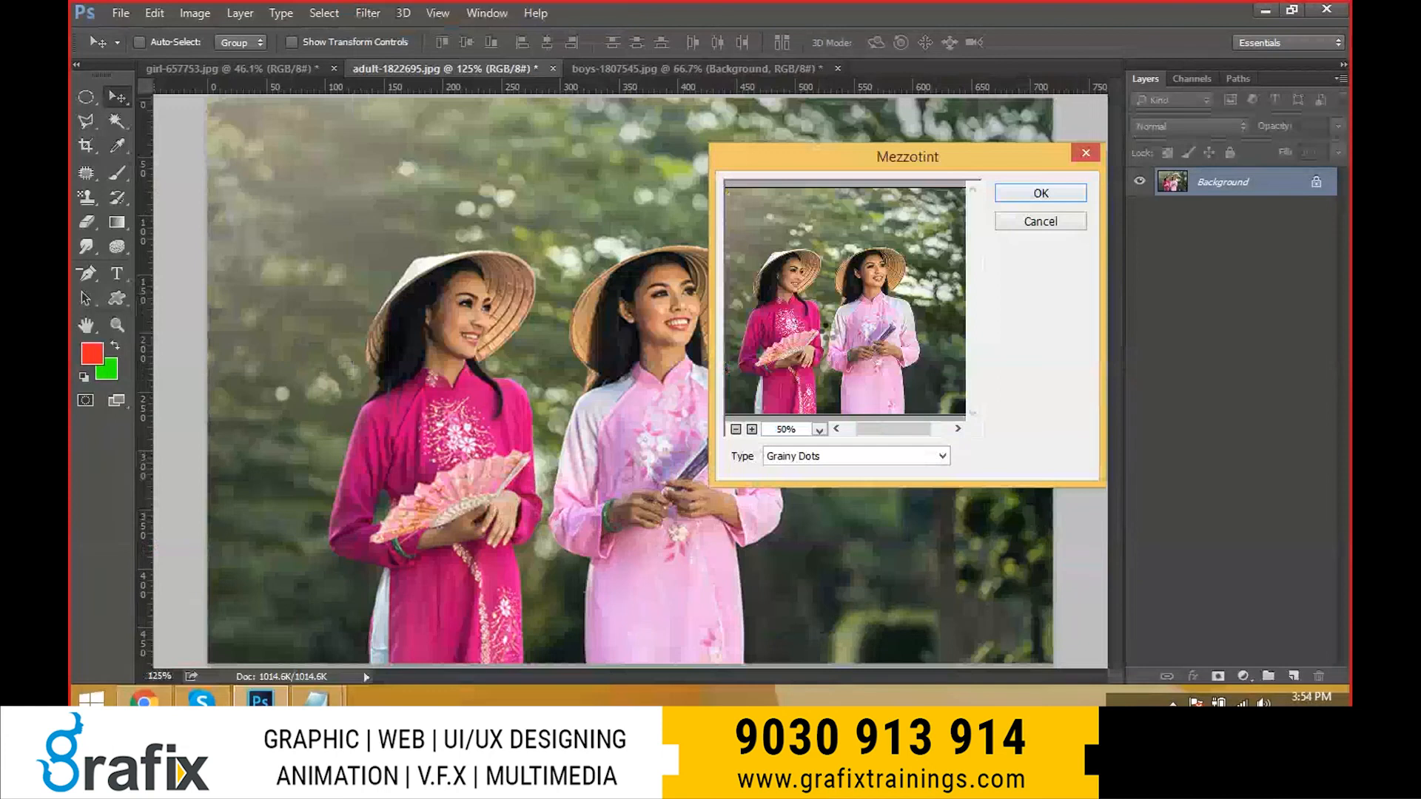
pyautogui.click(942, 456)
pyautogui.click(820, 518)
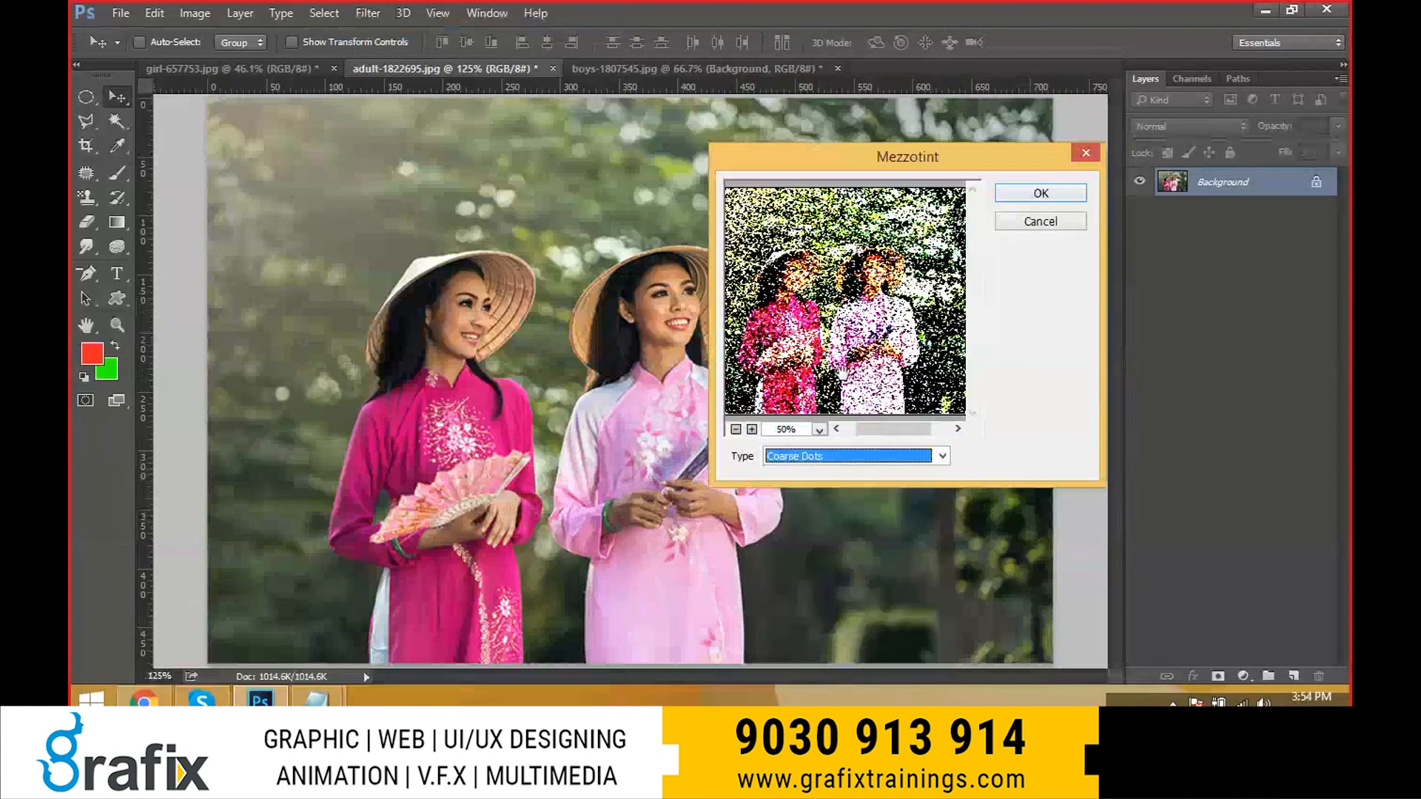
pyautogui.click(752, 429)
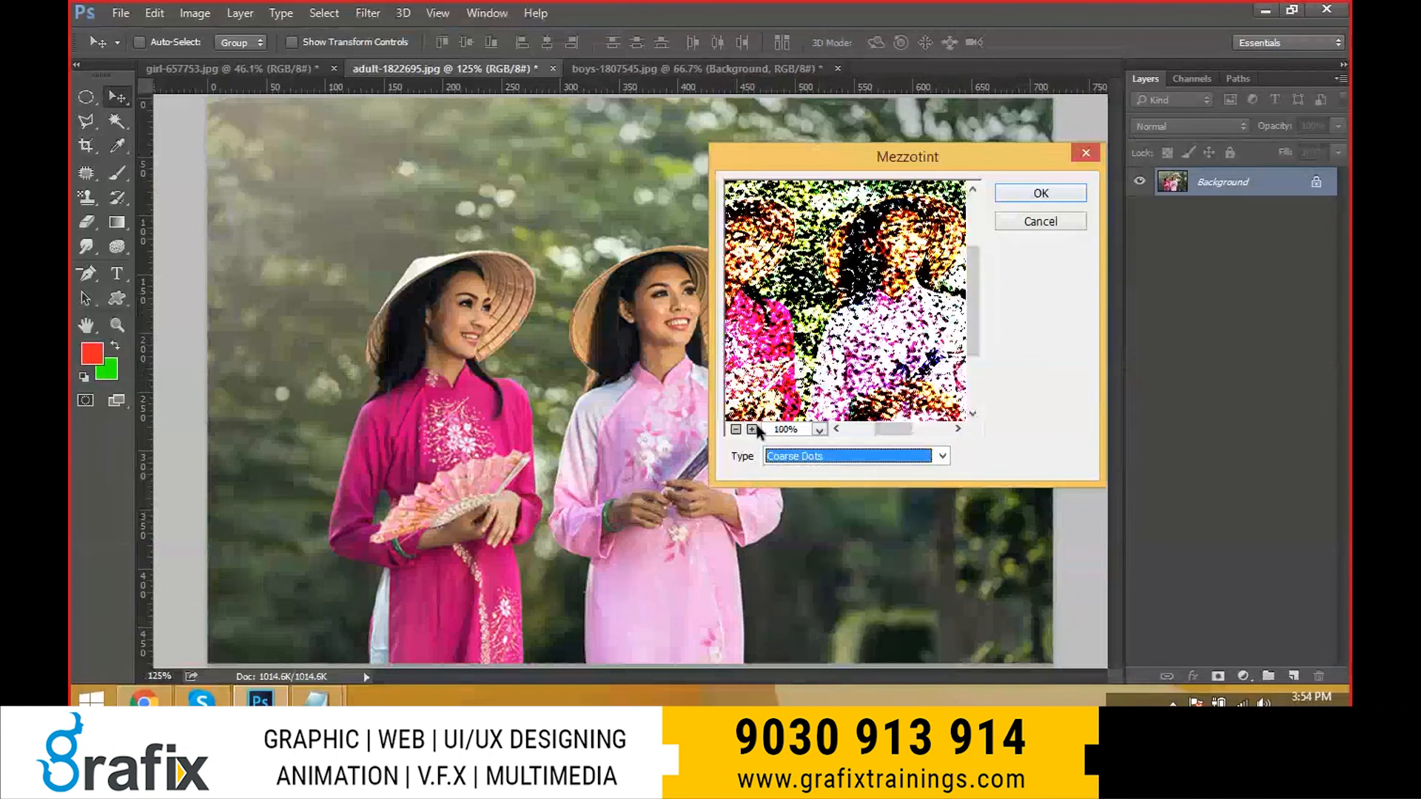
# - Try the Mezzotint filter with the Short Lines type on the photo, and undo it
pyautogui.click(773, 456)
pyautogui.click(823, 544)
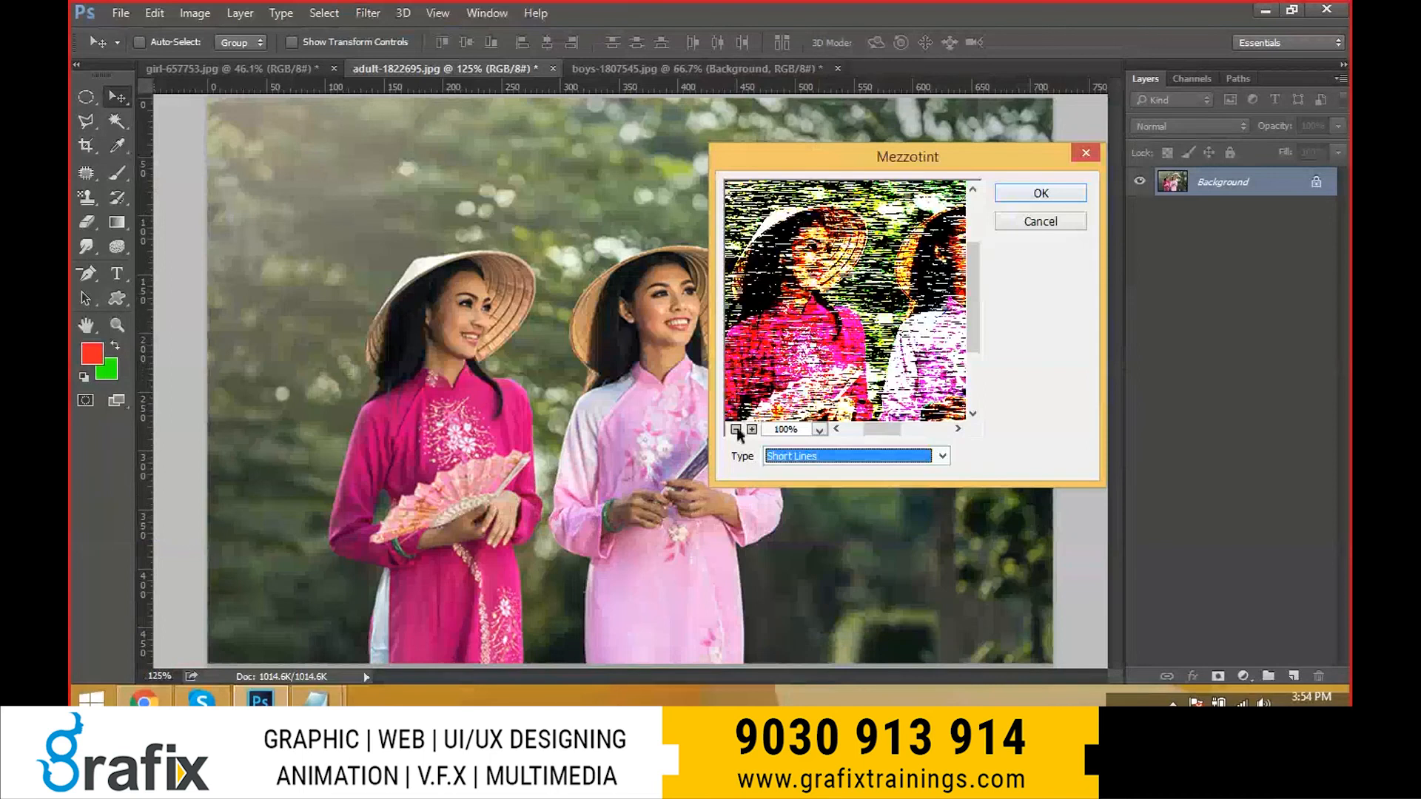
pyautogui.click(735, 429)
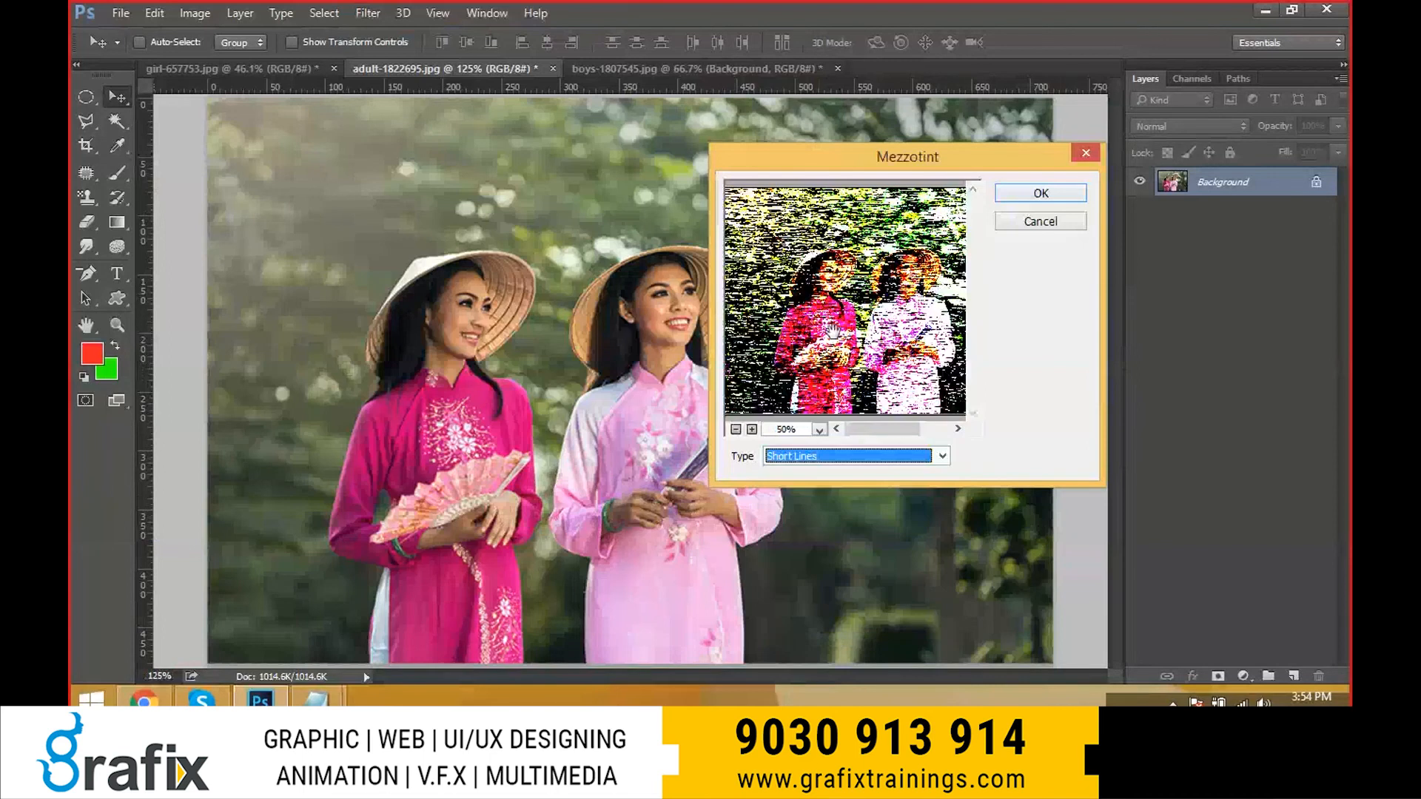
pyautogui.click(1030, 190)
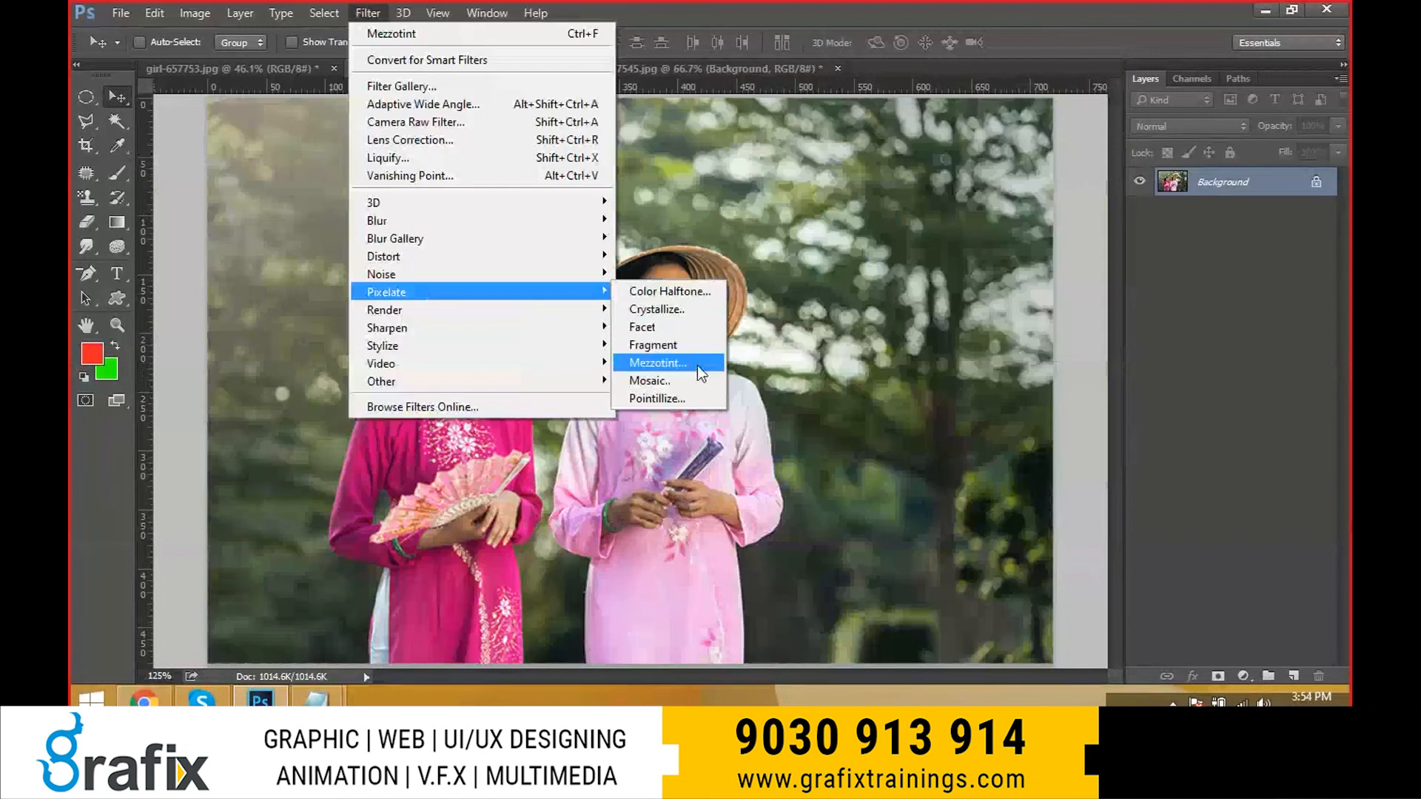
# - Preview Mezzotint with Medium Lines, try it on the photo with Long Lines, and undo it
pyautogui.click(697, 363)
pyautogui.click(942, 456)
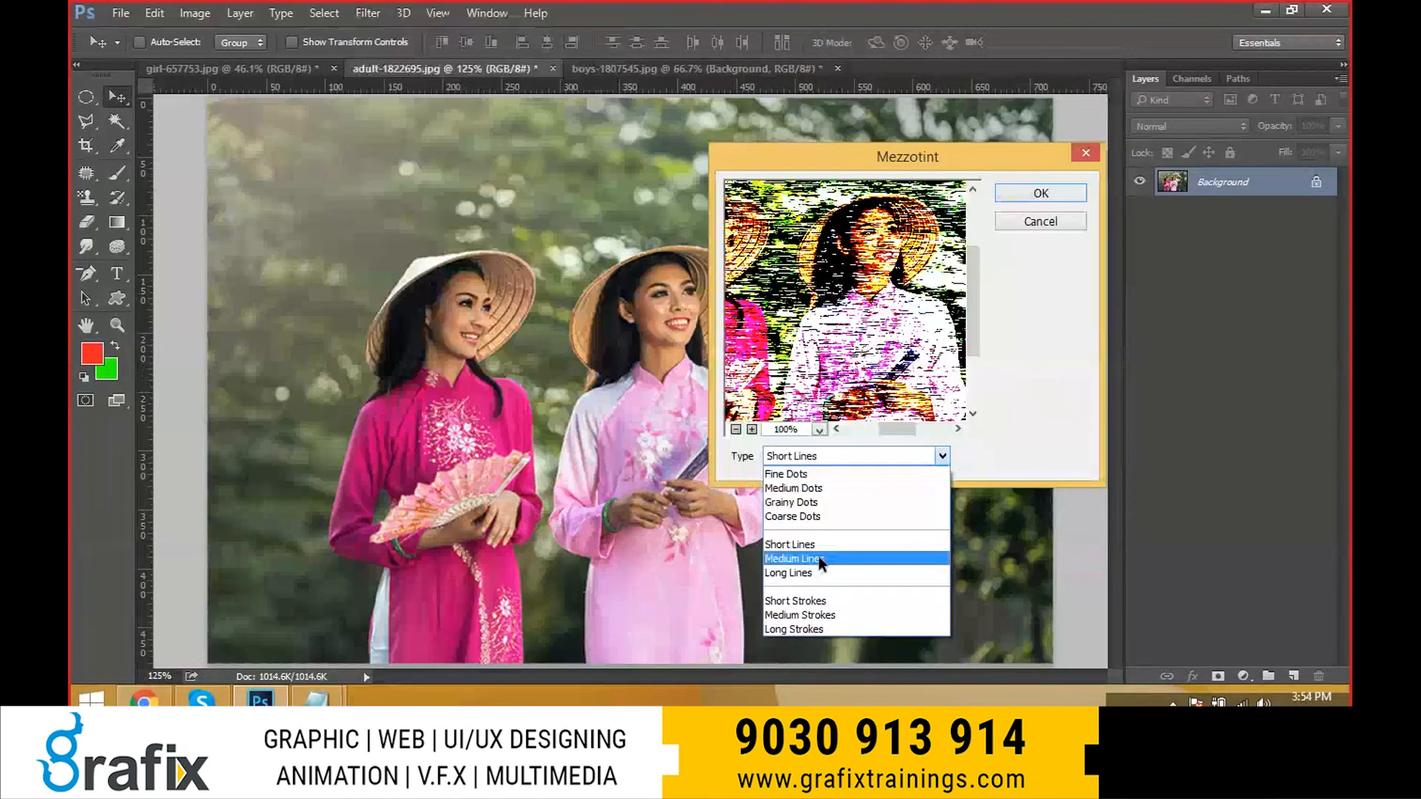
pyautogui.click(819, 557)
pyautogui.click(942, 456)
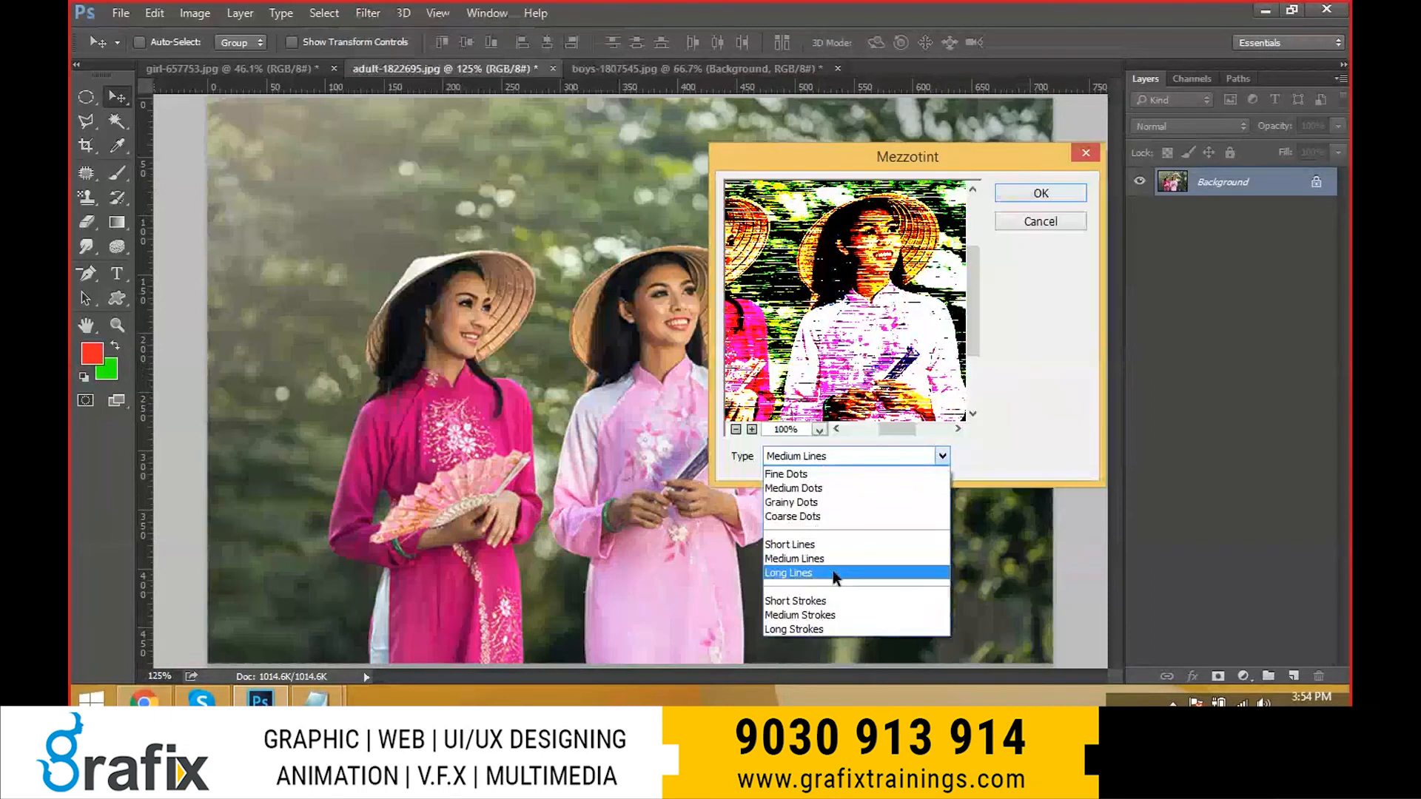
pyautogui.click(834, 572)
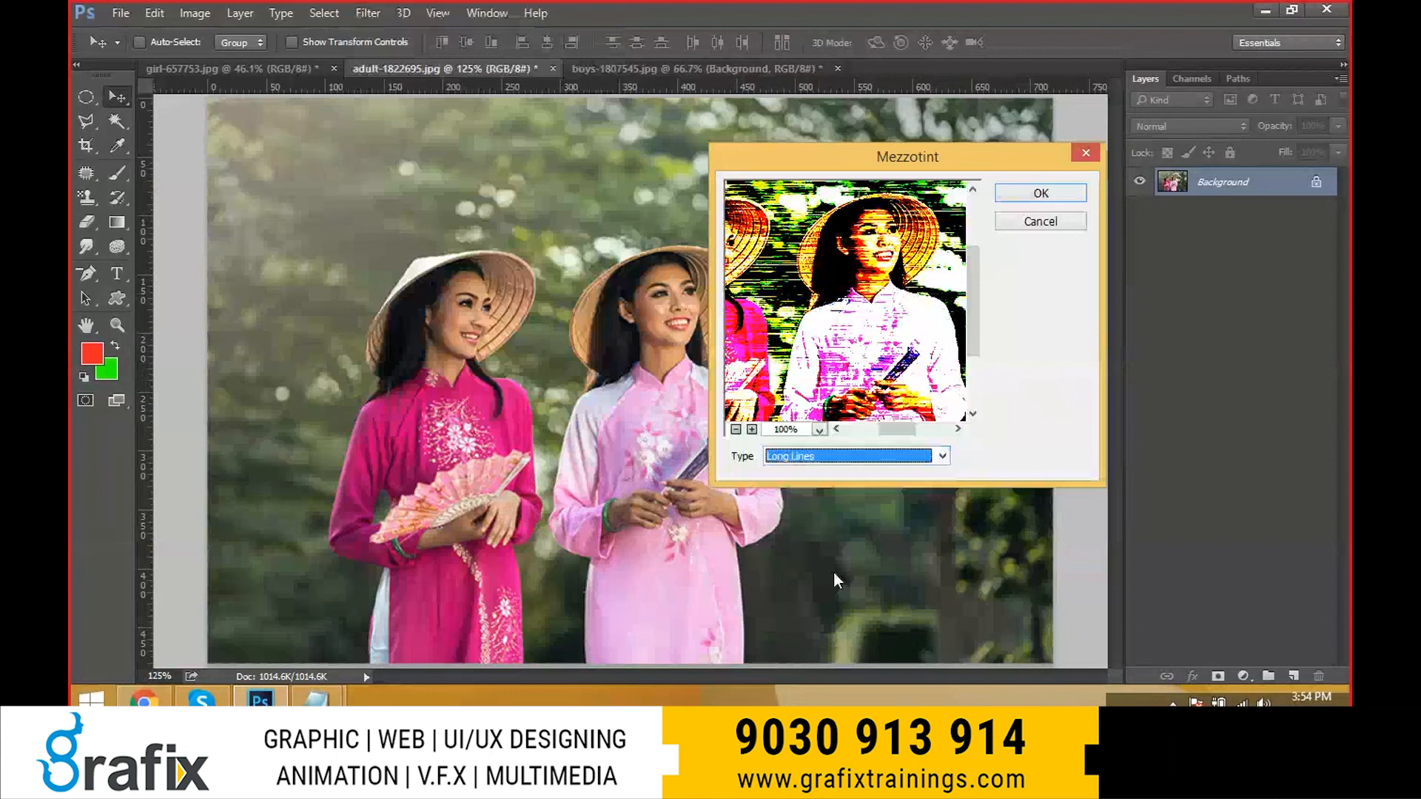
pyautogui.click(1039, 193)
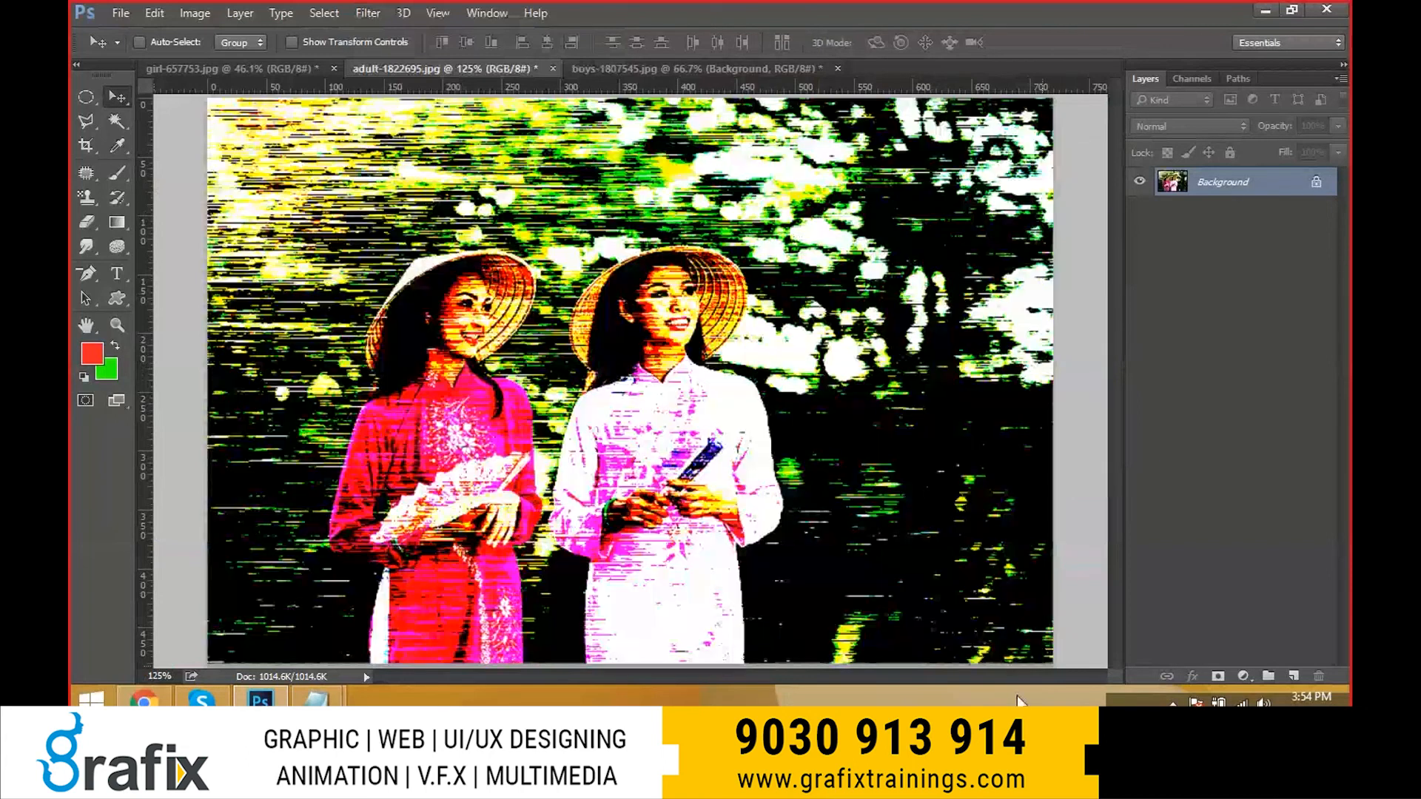
pyautogui.hotkey('ctrl', 'z')
# - Try the Mosaic pixelate filter on the photo with its preset cell size, and undo it
pyautogui.click(378, 13)
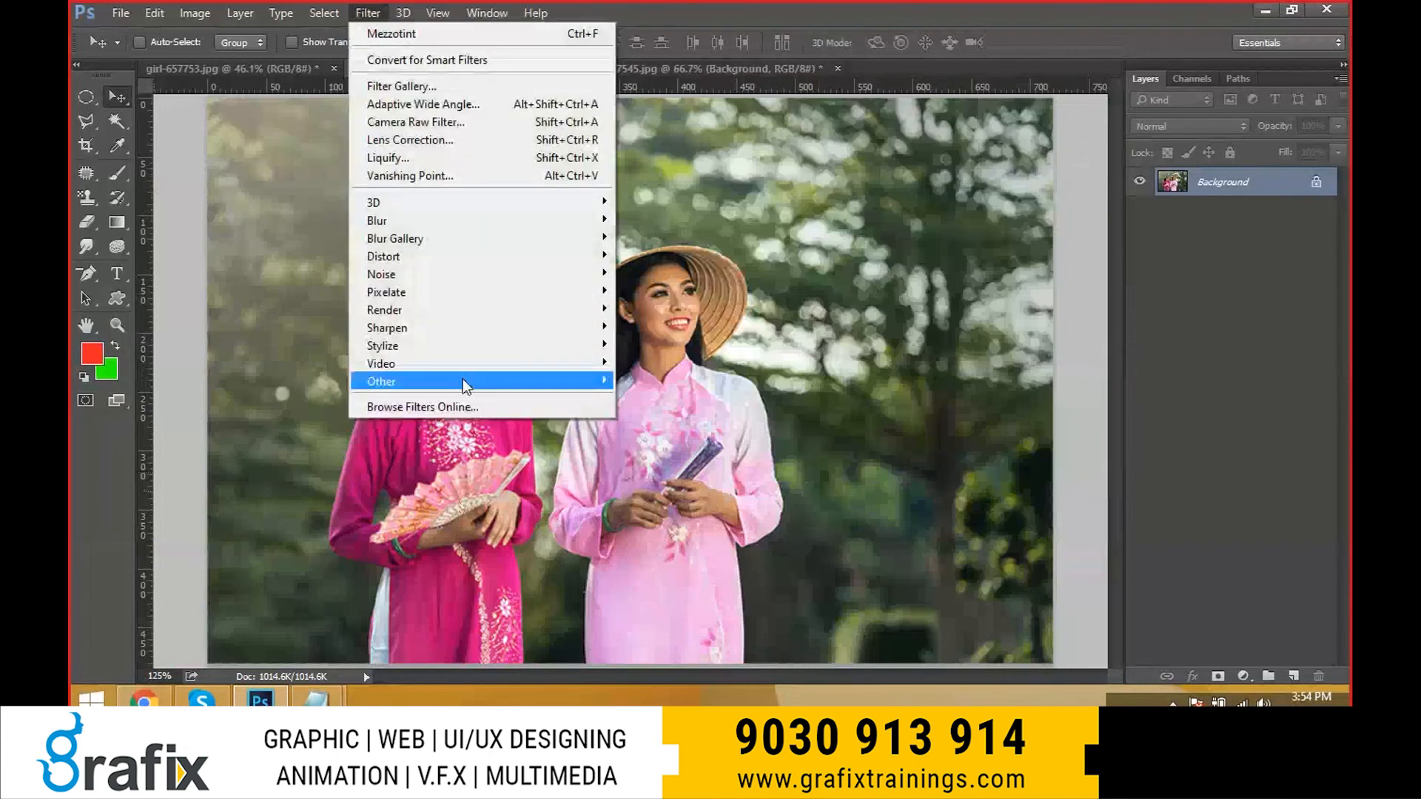
pyautogui.moveTo(460, 309)
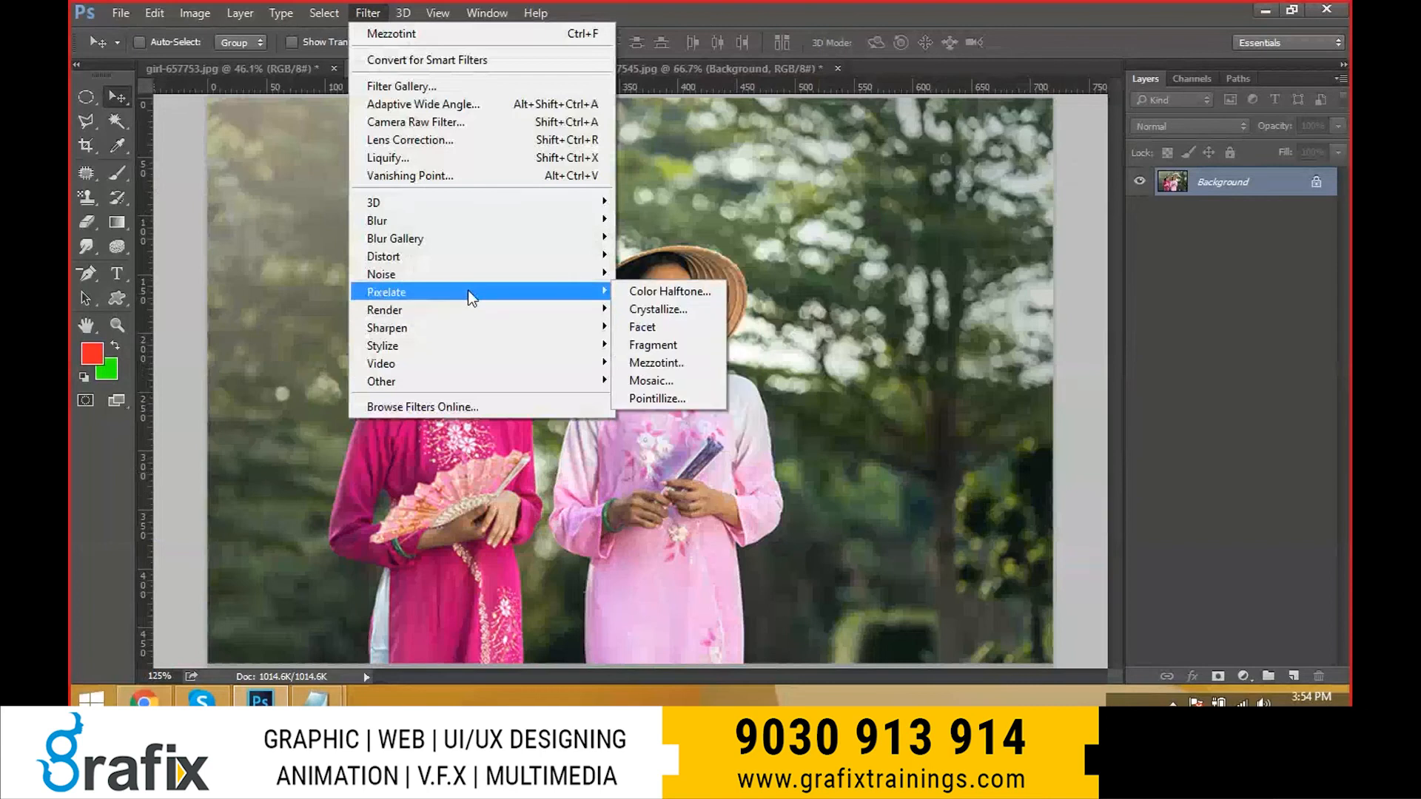
pyautogui.click(656, 381)
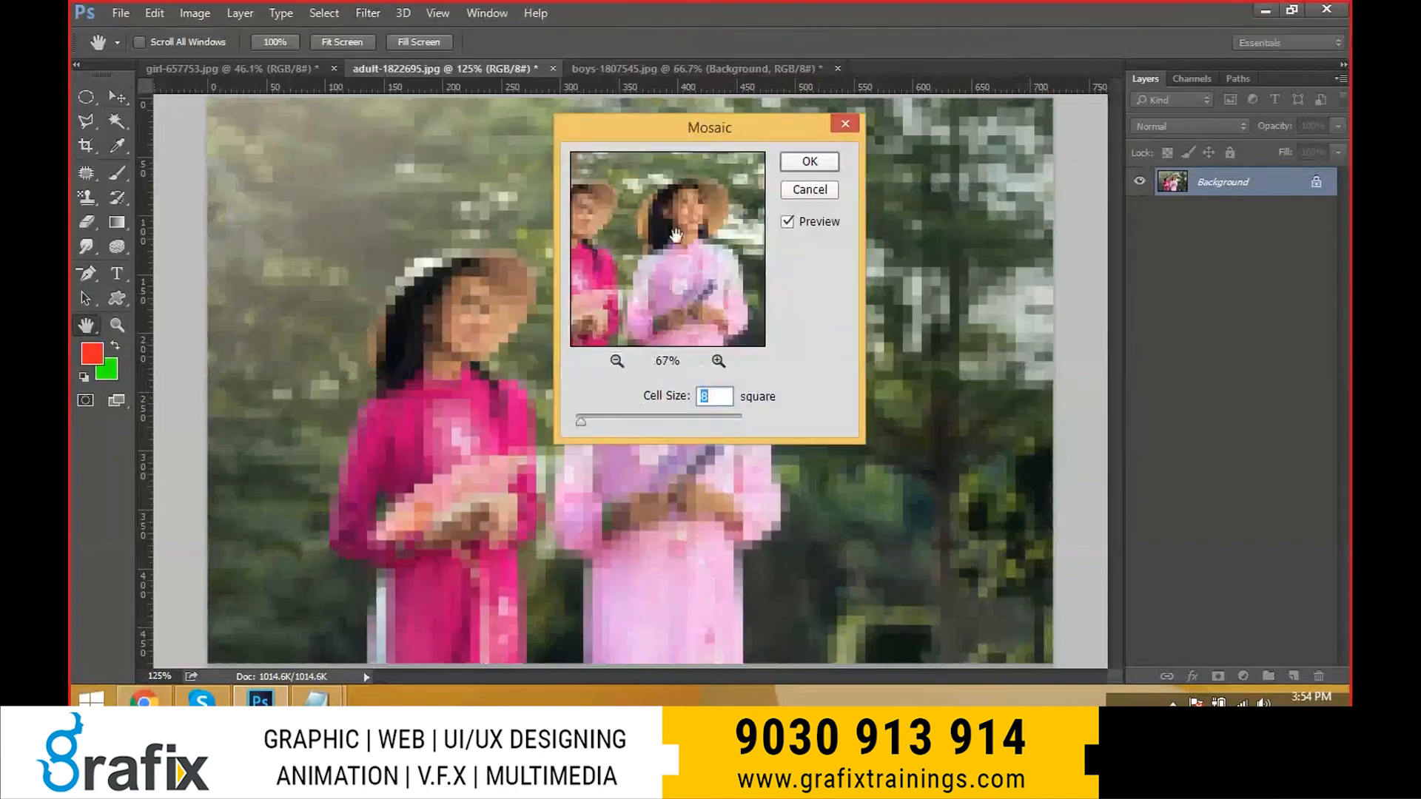
pyautogui.click(812, 163)
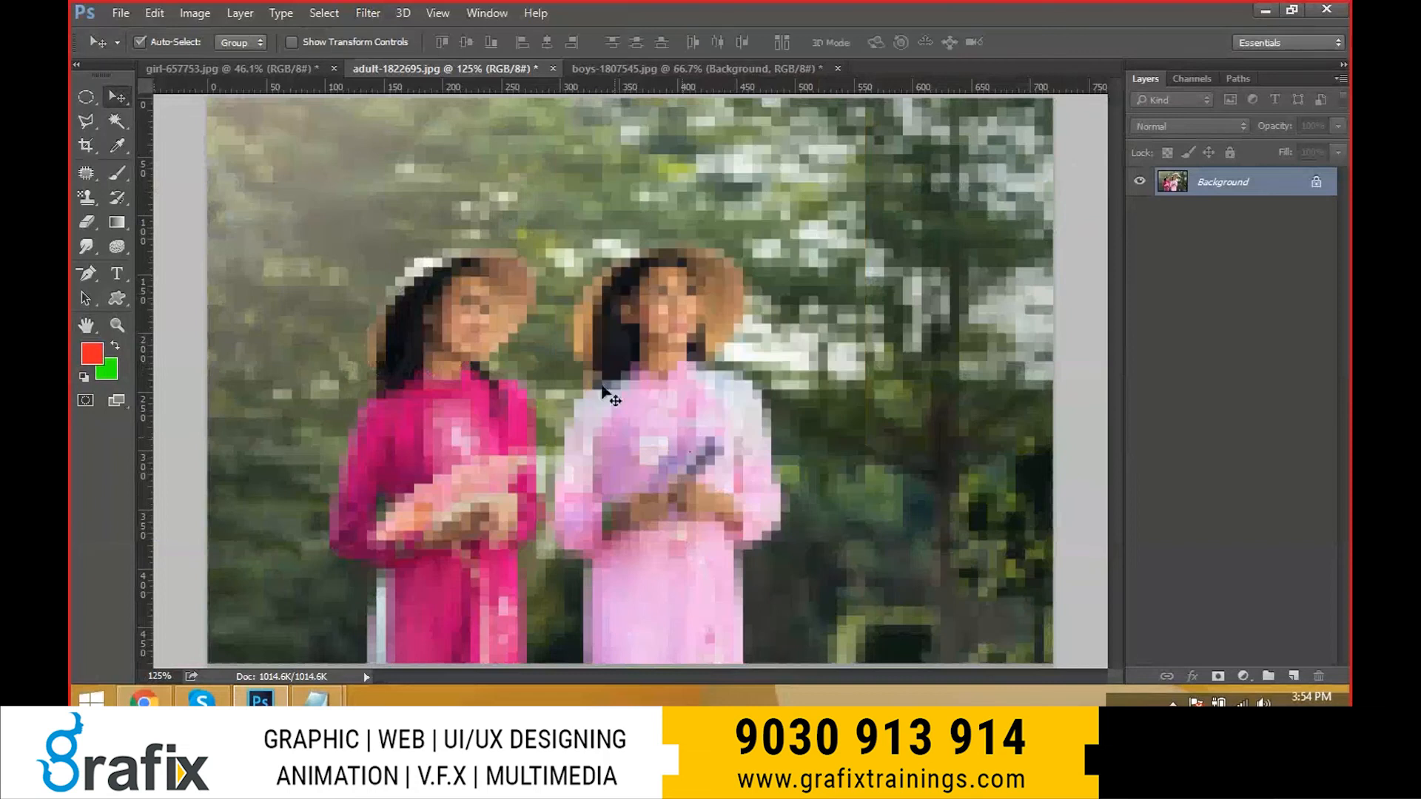
pyautogui.hotkey('ctrl', 'z')
# - Try the Pointillize pixelate filter on the photo with a cell size of 3, and undo it
pyautogui.click(368, 13)
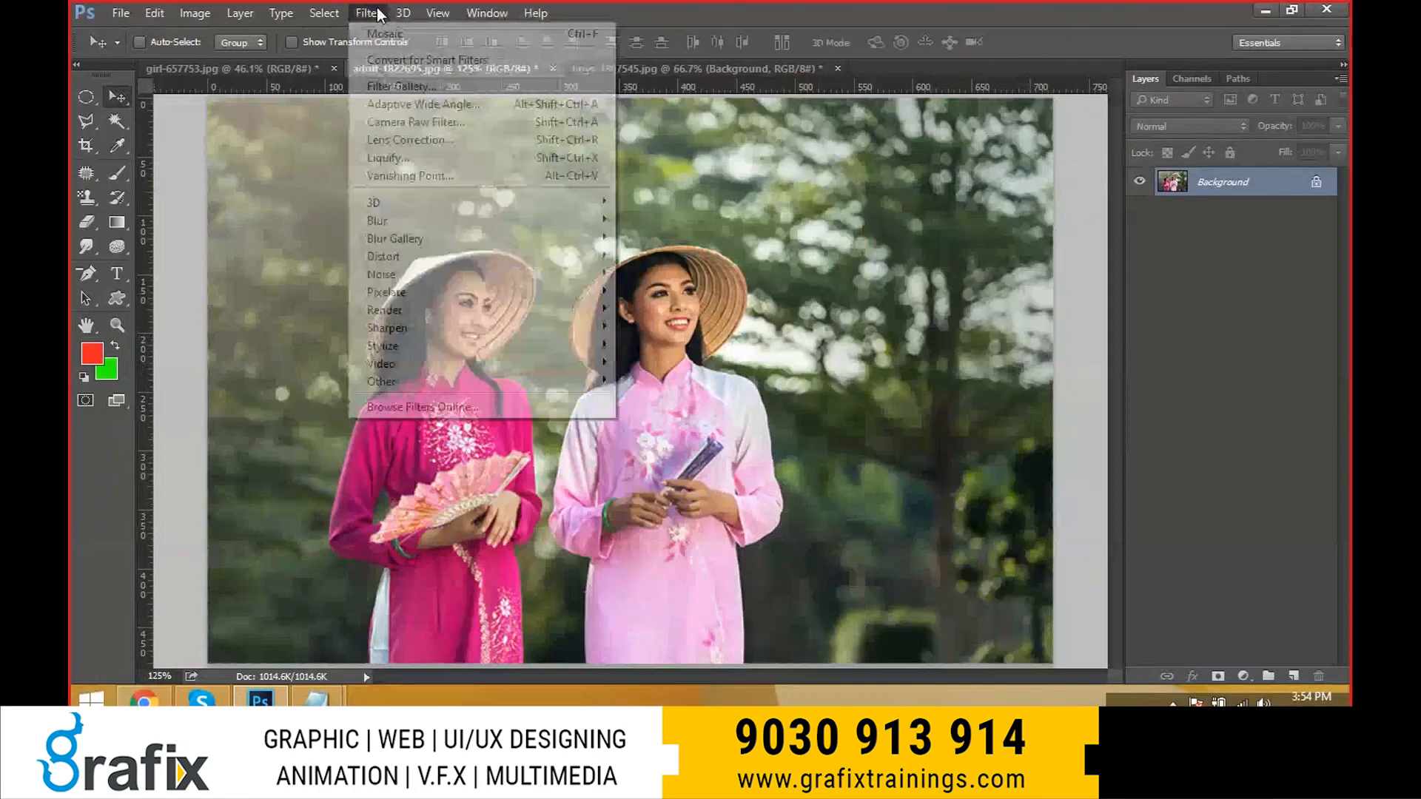
pyautogui.moveTo(422, 308)
pyautogui.click(669, 397)
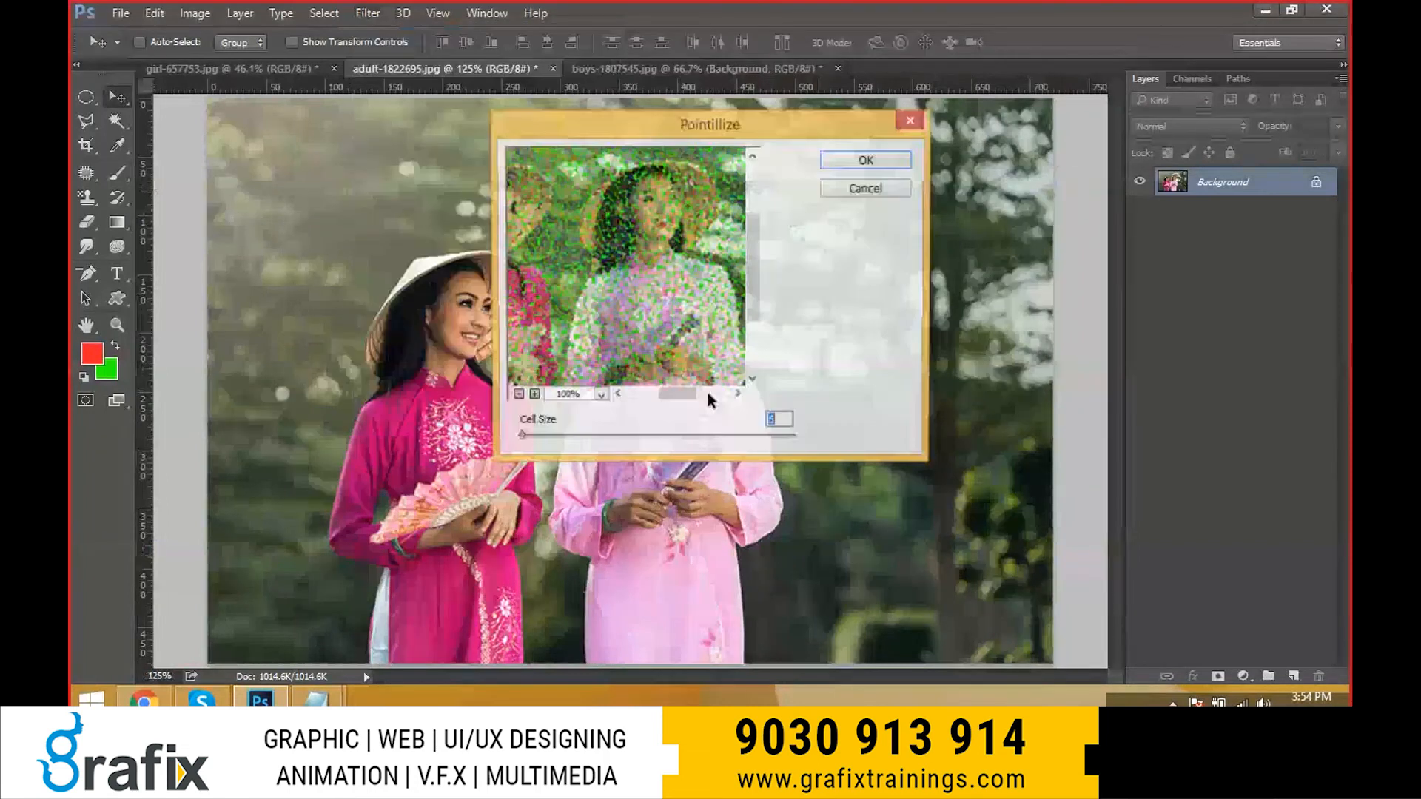
pyautogui.moveTo(703, 296); pyautogui.dragTo(677, 315)
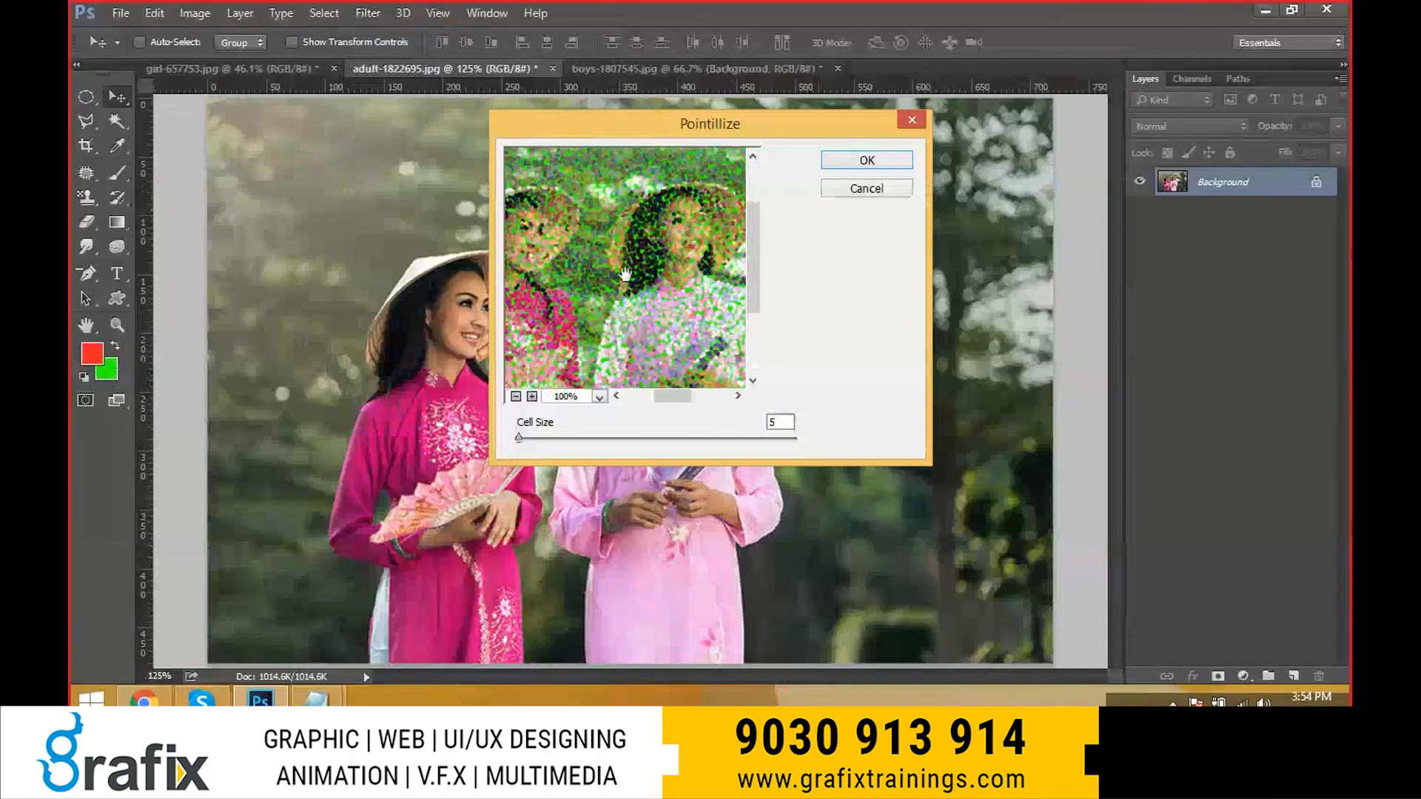
pyautogui.moveTo(521, 437); pyautogui.dragTo(526, 438)
pyautogui.moveTo(527, 442); pyautogui.dragTo(516, 442)
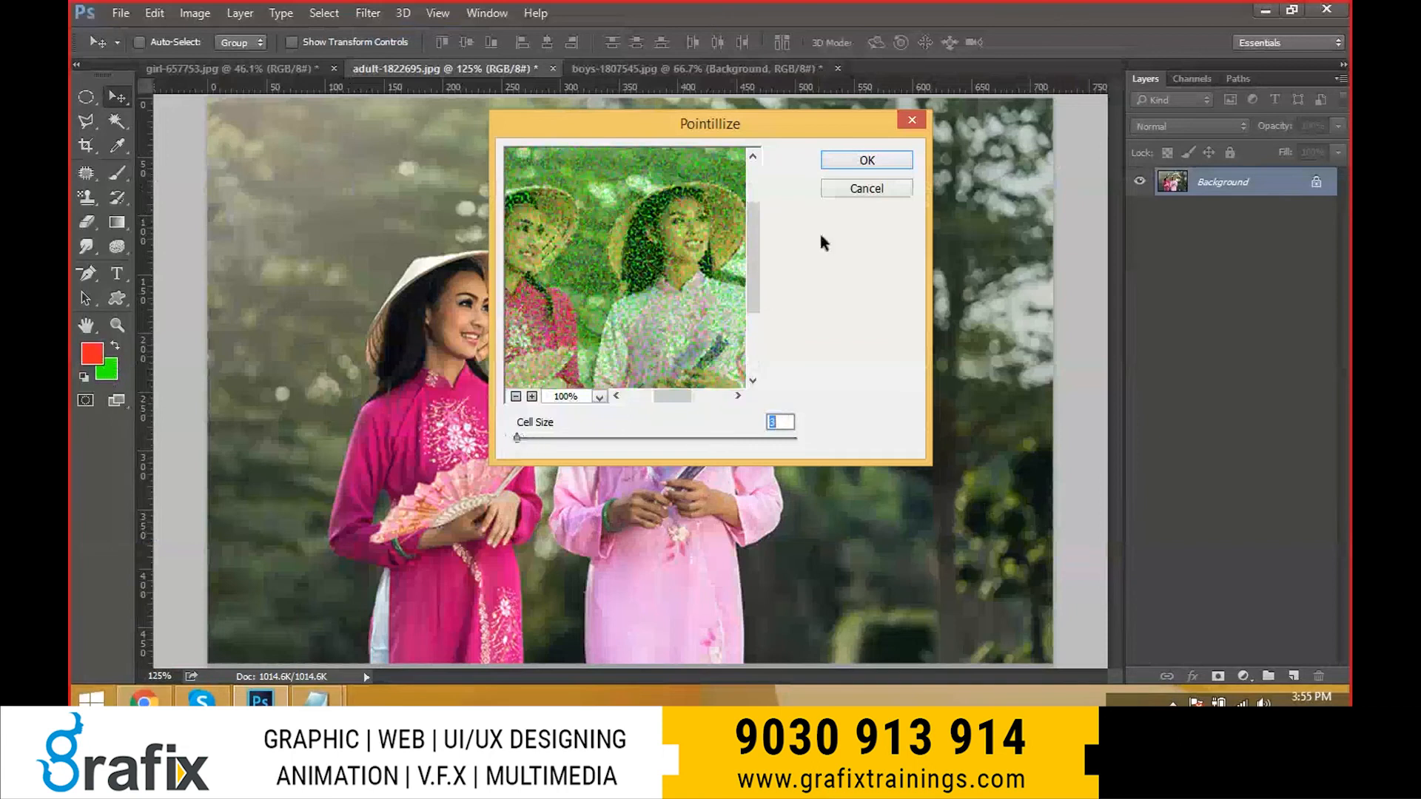
pyautogui.click(876, 185)
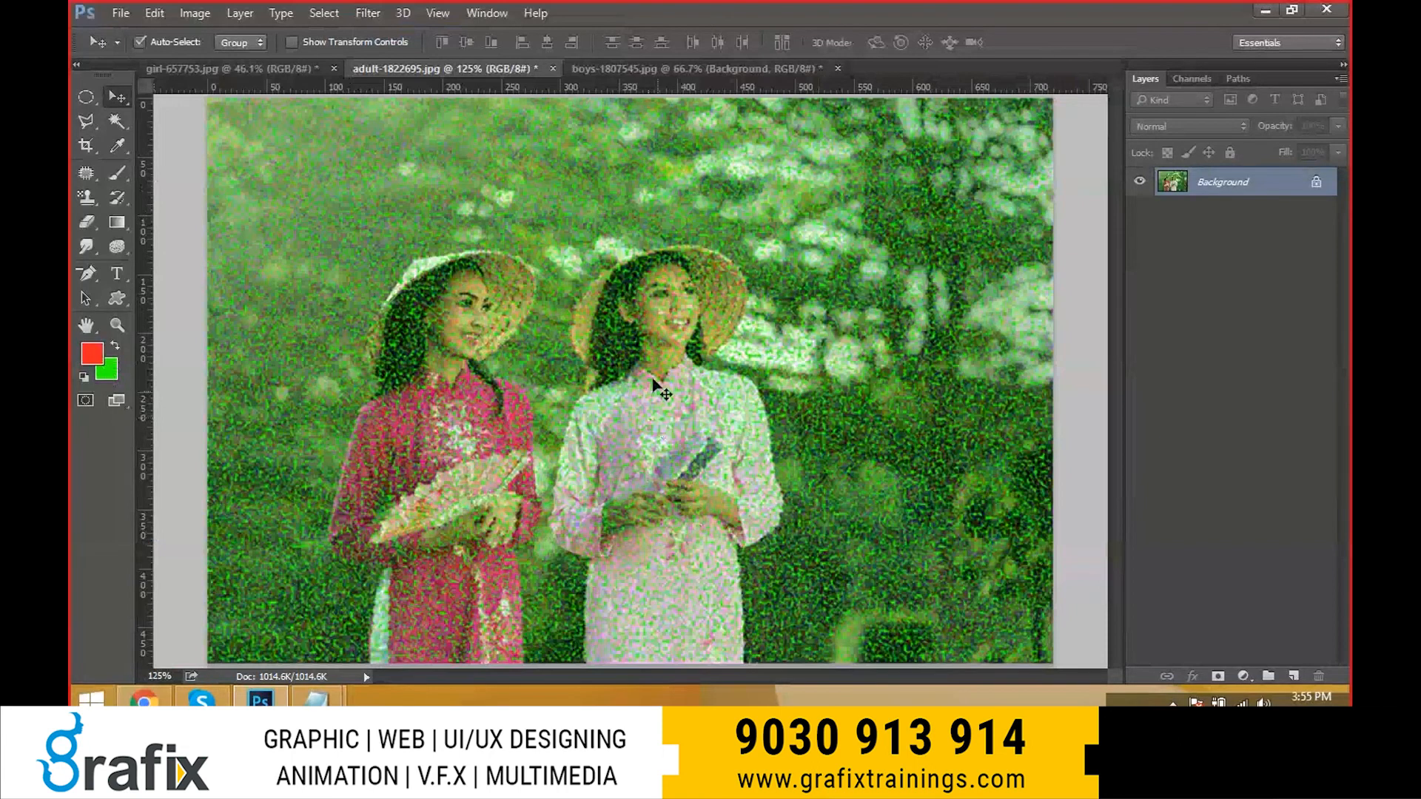
pyautogui.hotkey('ctrl', 'z')
# - Set the background color to the light pink e9ade1 by sampling the right woman's dress
pyautogui.click(108, 370)
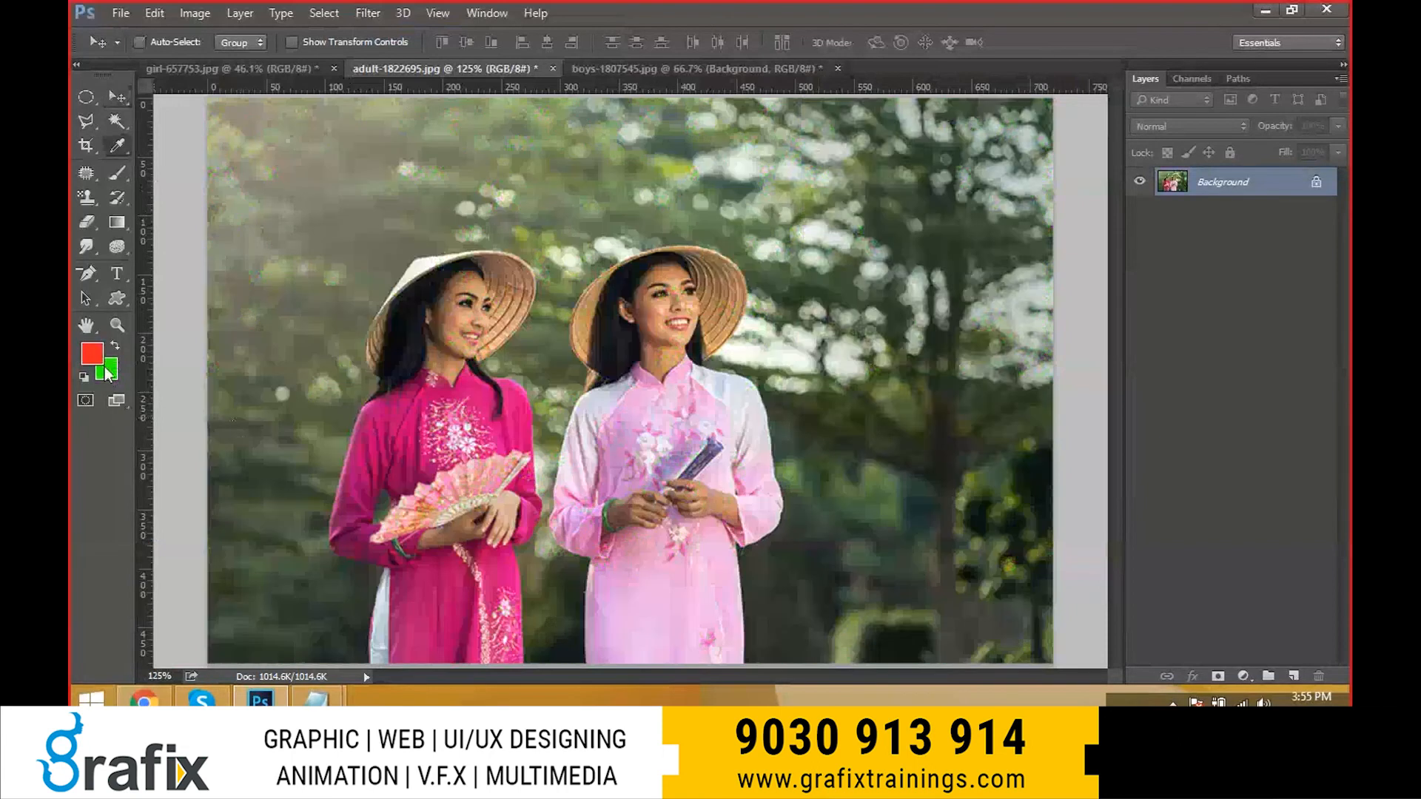
pyautogui.click(478, 553)
pyautogui.click(403, 481)
pyautogui.click(592, 481)
pyautogui.click(639, 407)
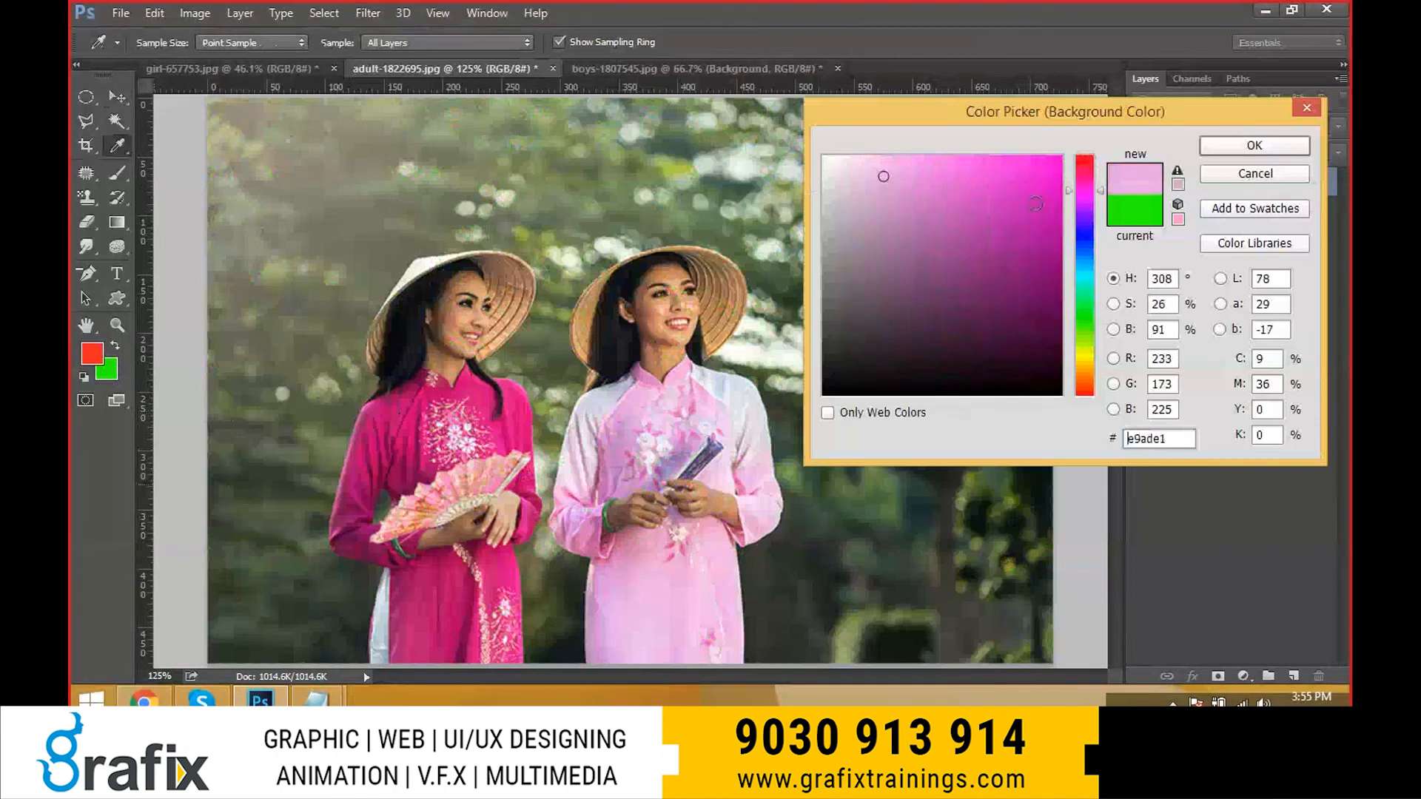
pyautogui.click(1269, 144)
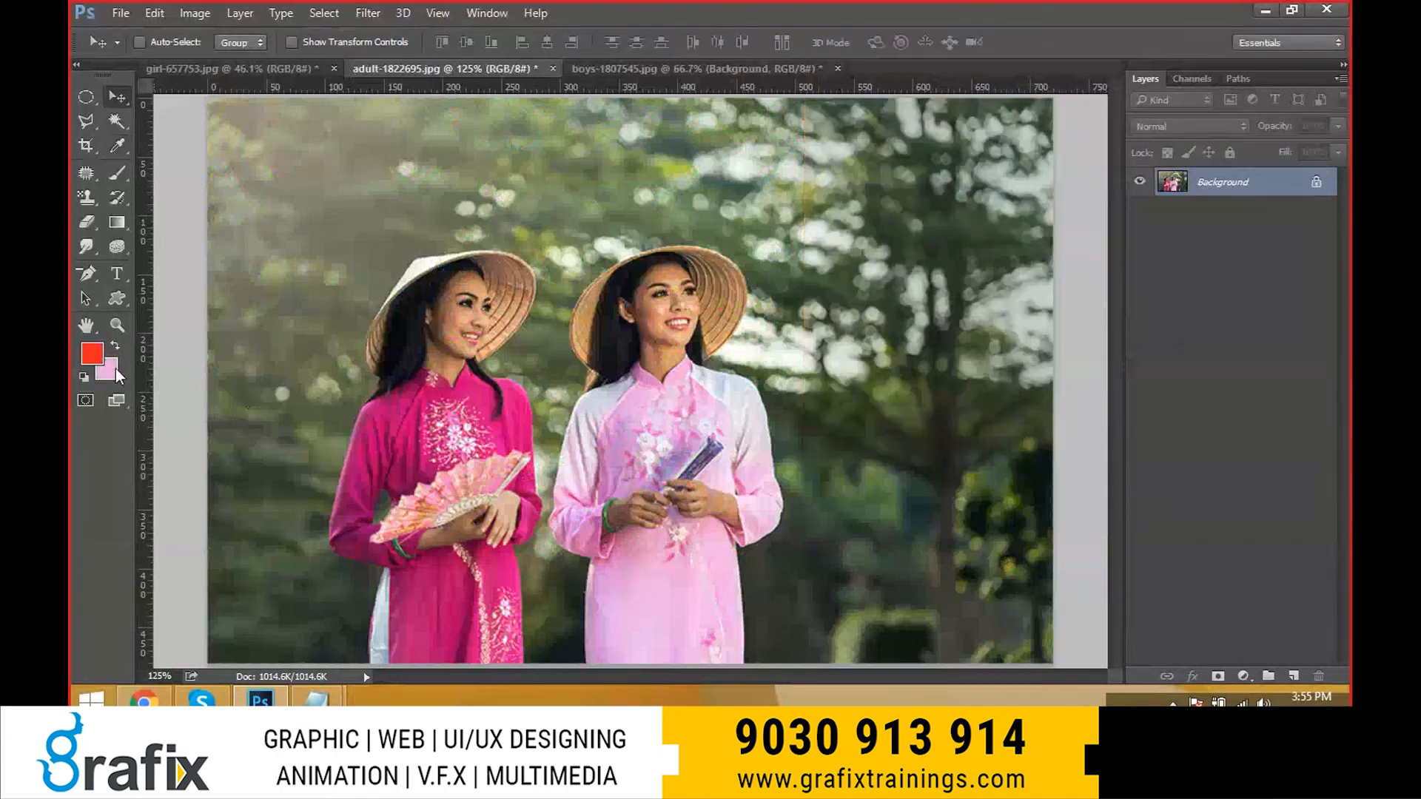
# - Try the Pointillize pixelate filter on the photo with a slightly larger cell size, and undo it
pyautogui.click(367, 14)
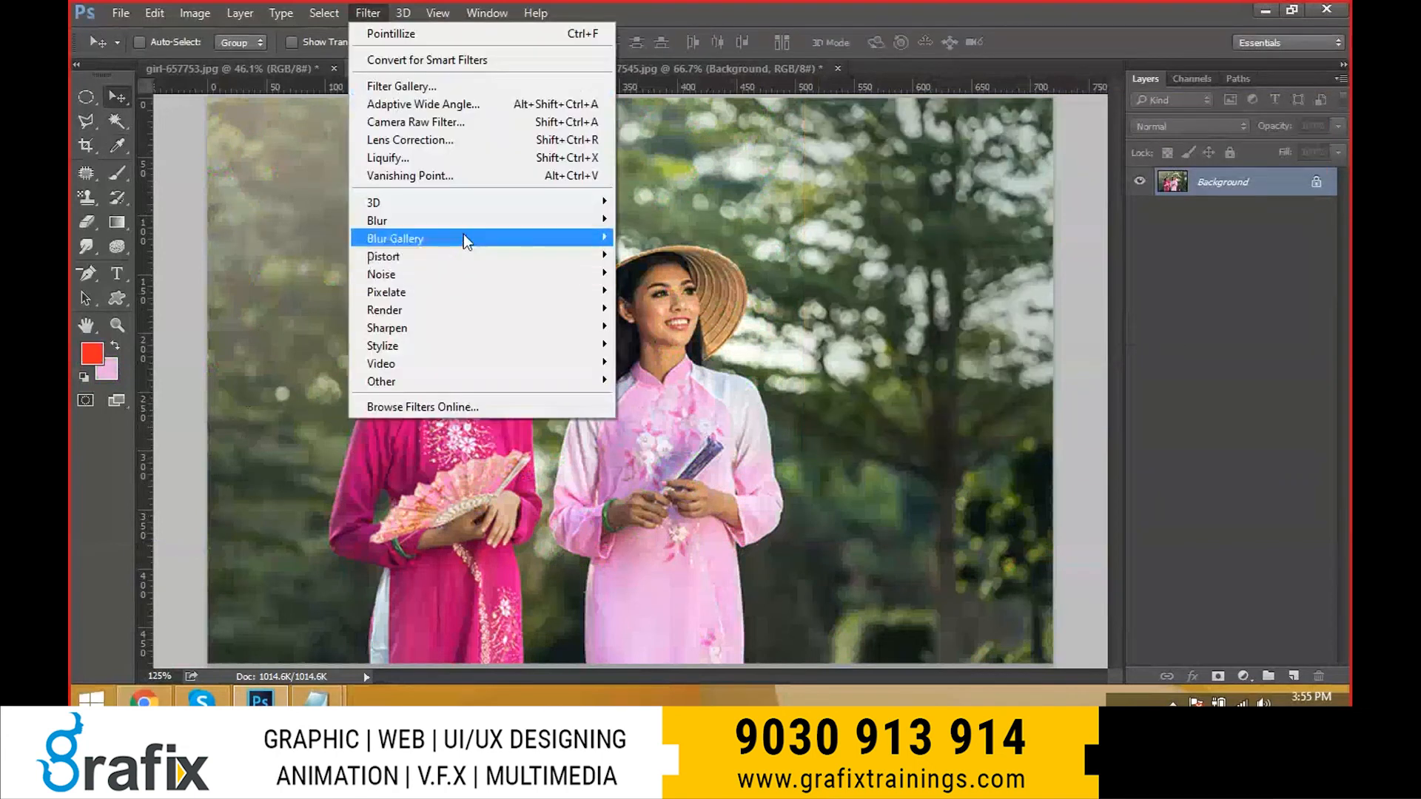
pyautogui.moveTo(474, 292)
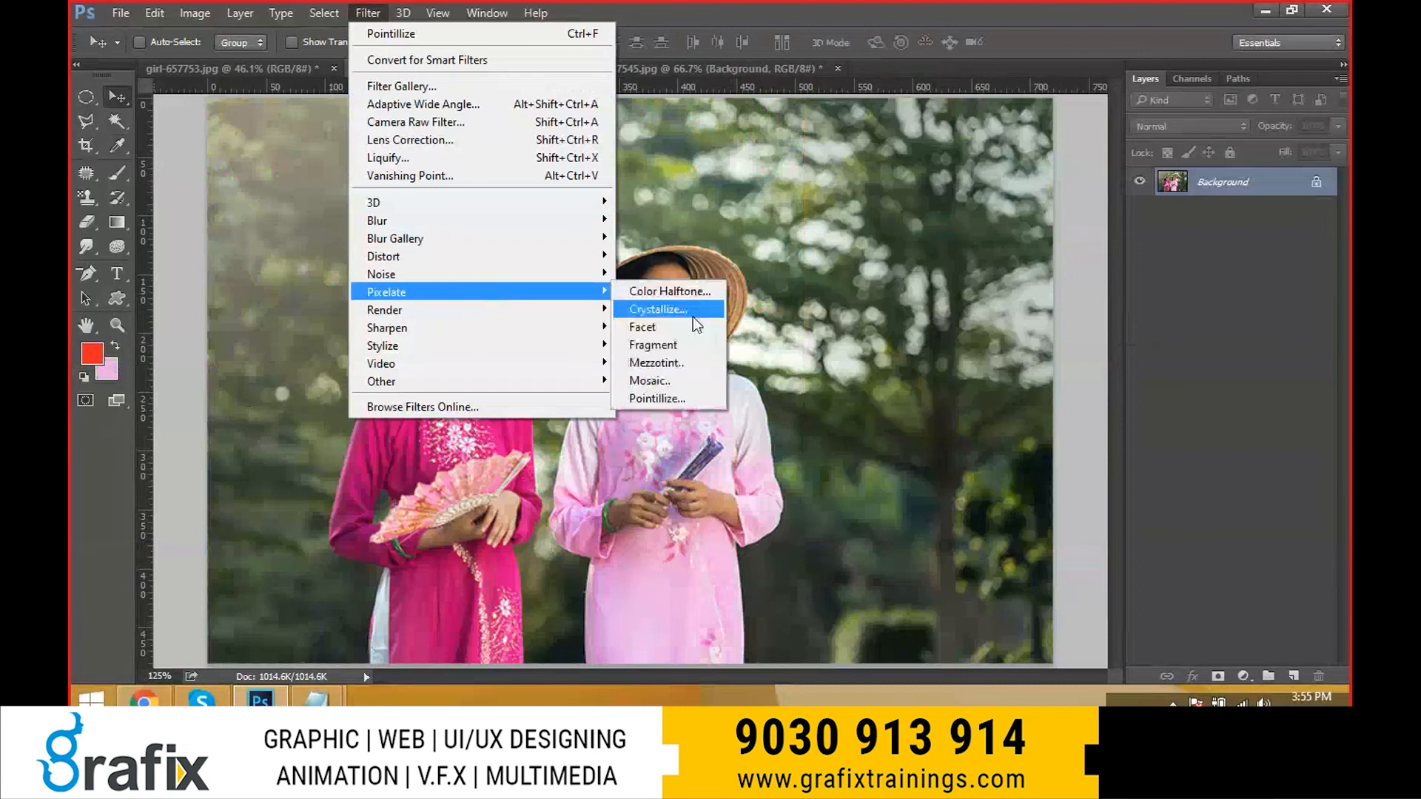
pyautogui.click(691, 397)
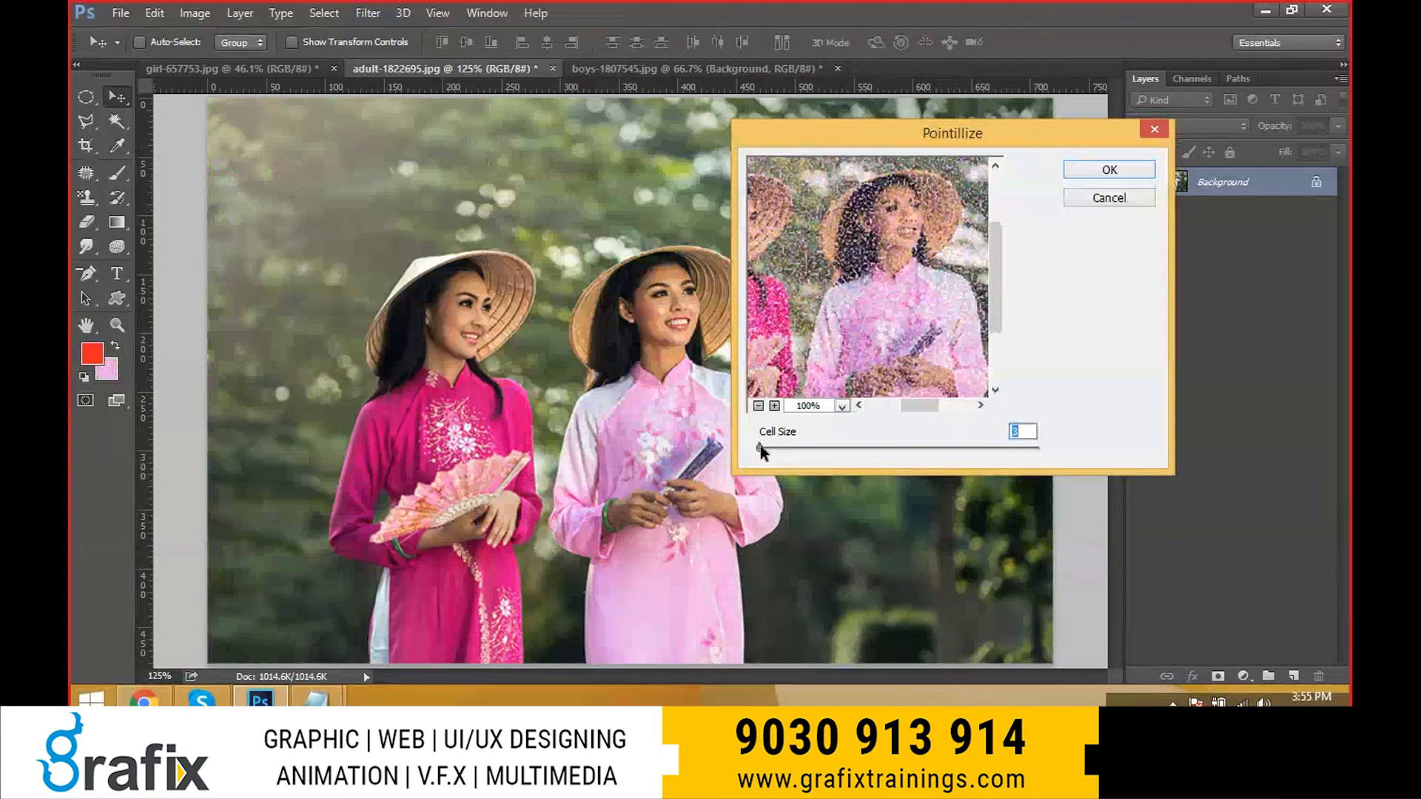
pyautogui.moveTo(760, 447); pyautogui.dragTo(763, 447)
pyautogui.click(1154, 170)
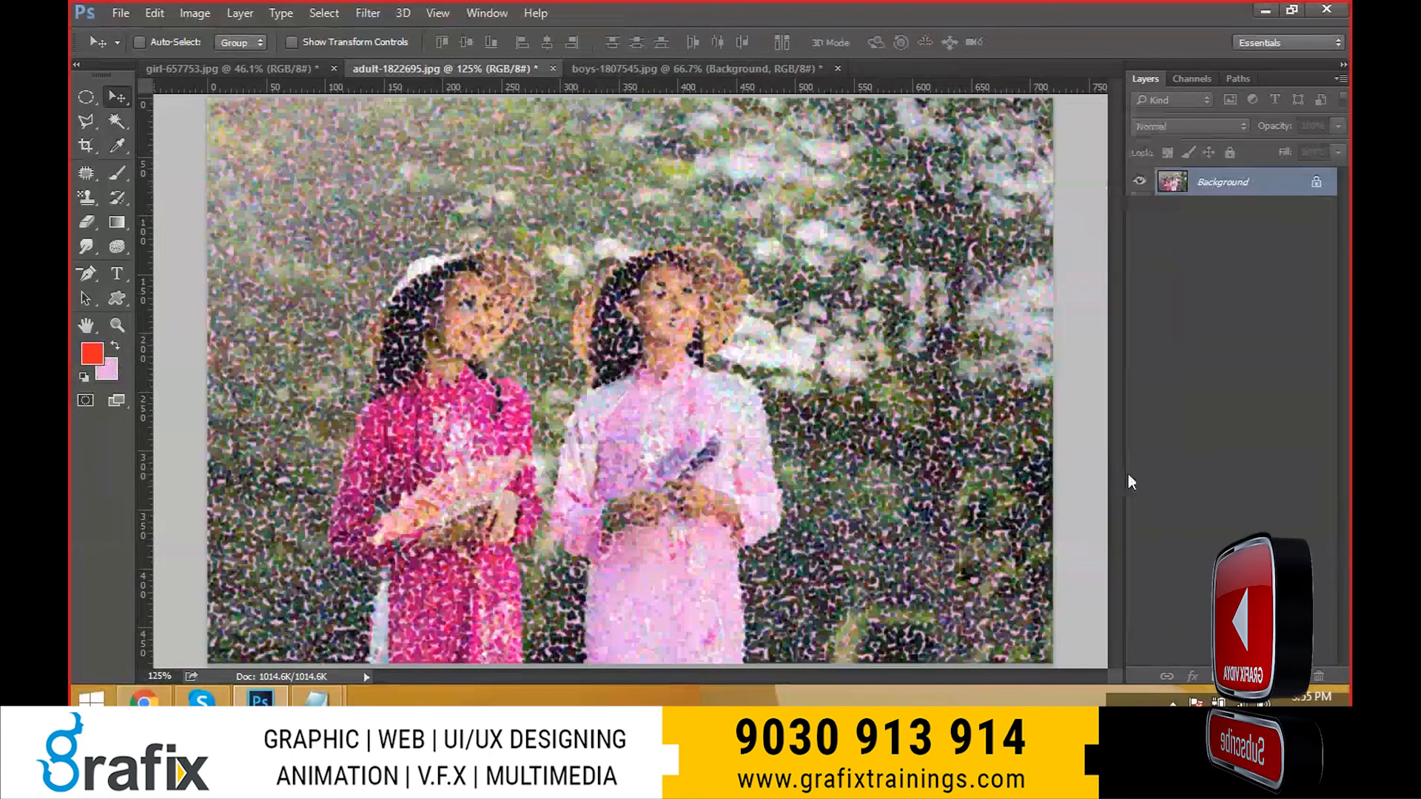
pyautogui.hotkey('ctrl', 'z')
# - Try the Flame render filter on the photo without a path
pyautogui.click(368, 13)
pyautogui.moveTo(477, 311)
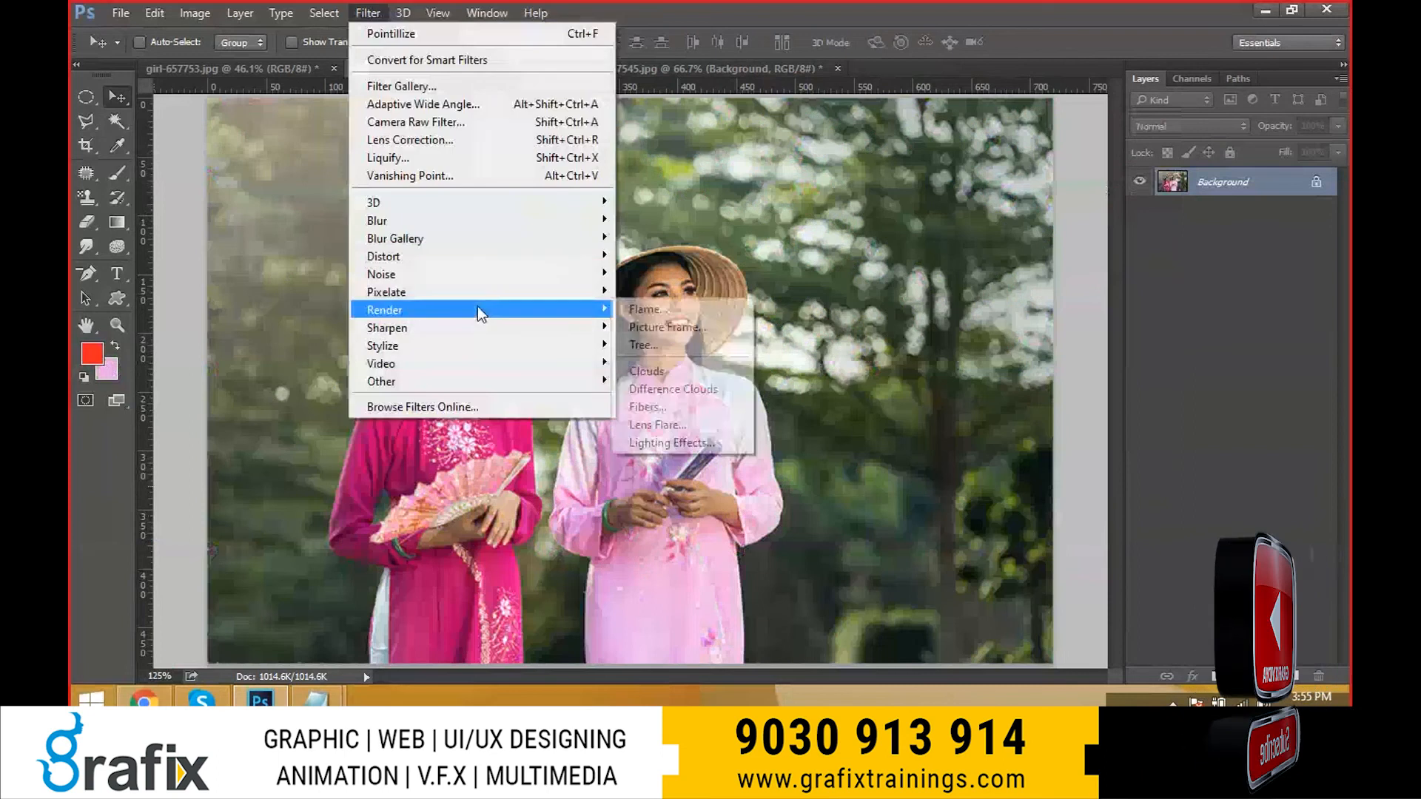
pyautogui.click(641, 310)
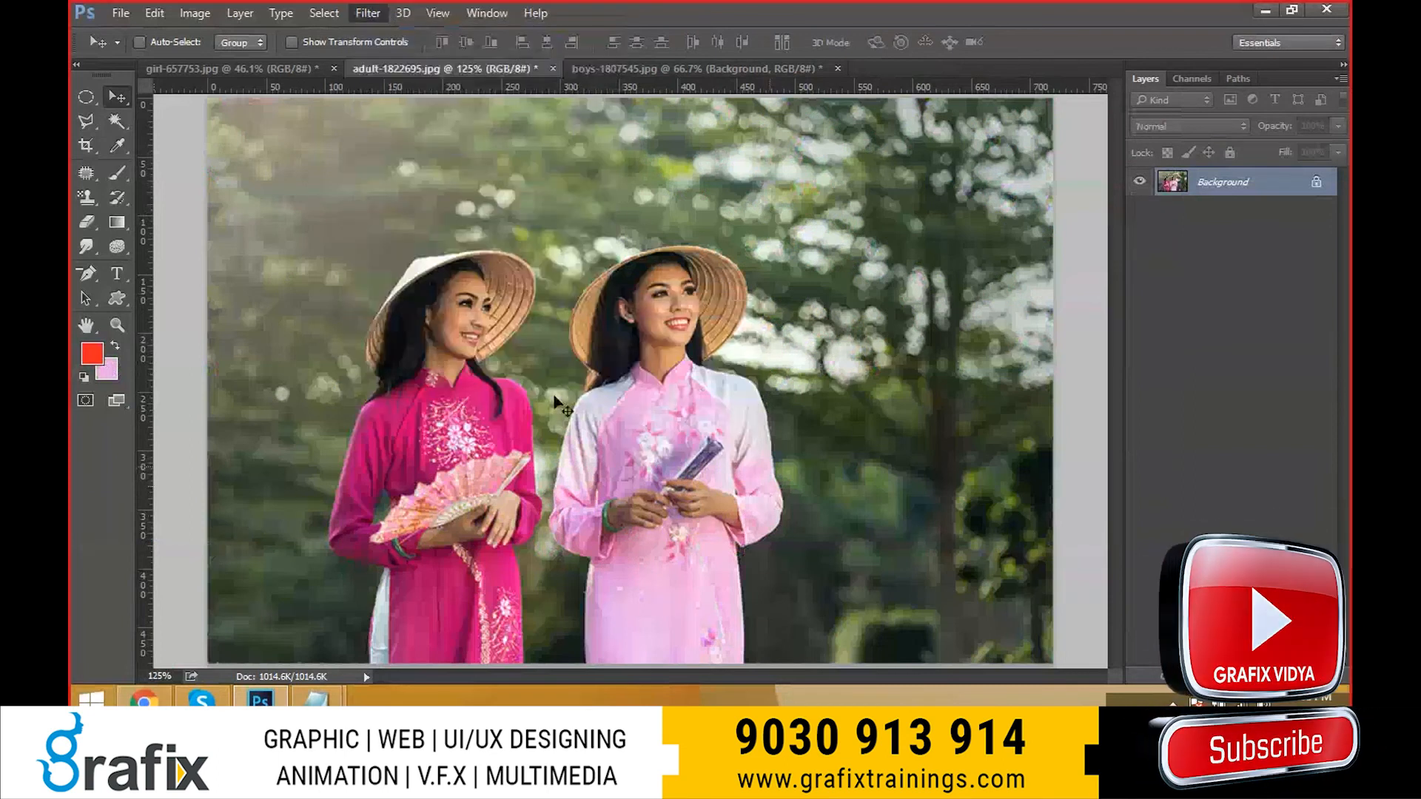
pyautogui.click(683, 279)
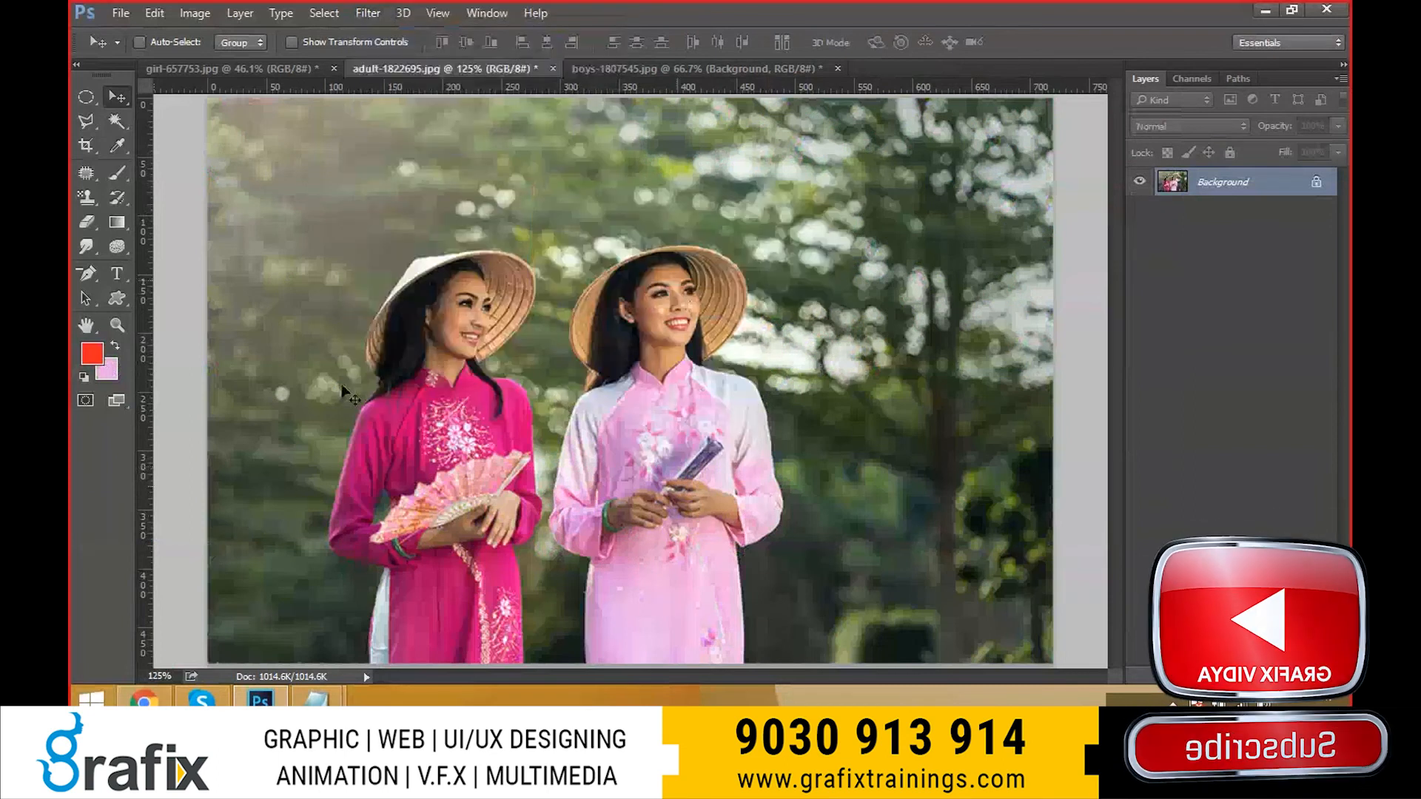
# - Draw an open curved path with the Pen tool across the women's skirts and up through the trees beside them
pyautogui.rightClick(92, 276)
pyautogui.click(133, 266)
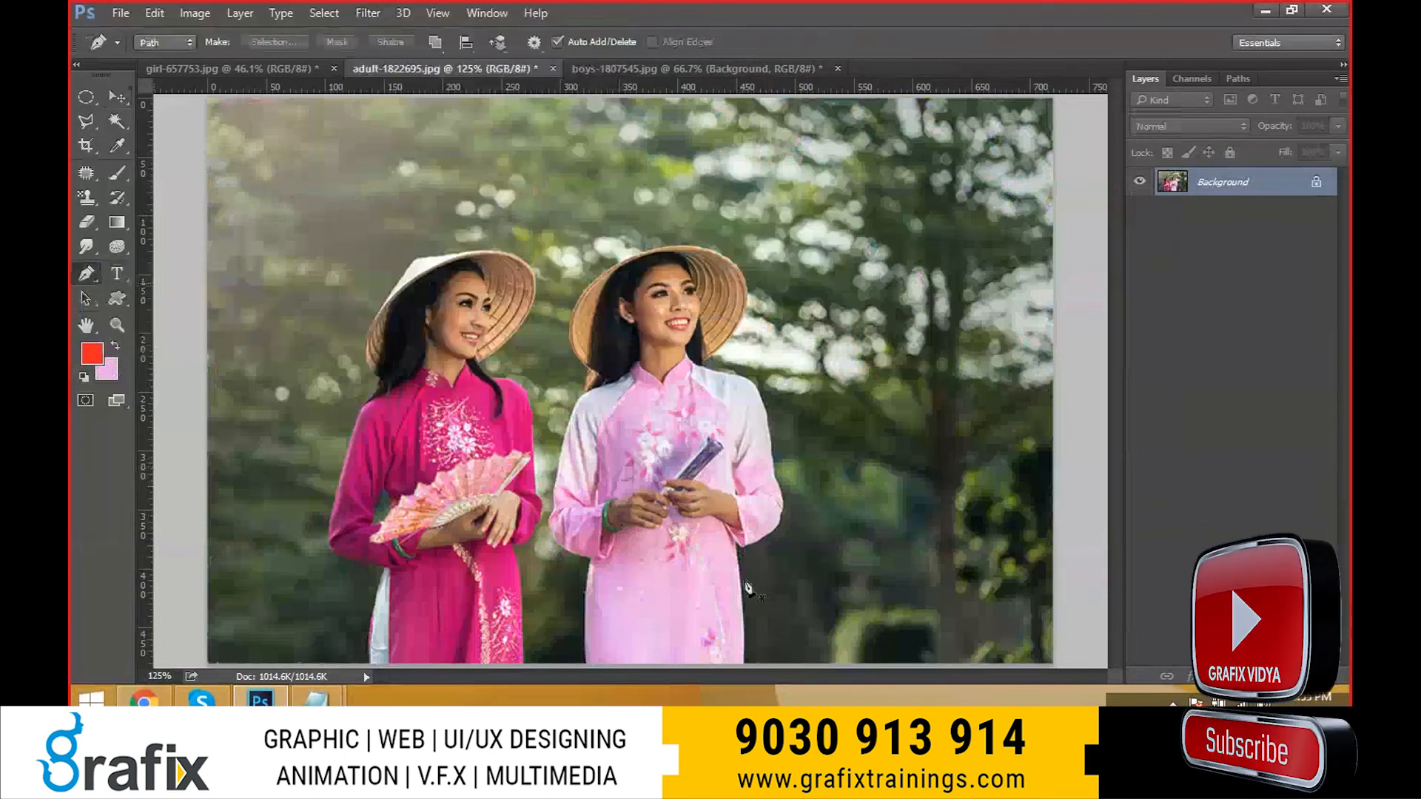
pyautogui.click(294, 631)
pyautogui.moveTo(398, 628); pyautogui.dragTo(485, 667)
pyautogui.moveTo(590, 622); pyautogui.dragTo(768, 588)
pyautogui.moveTo(888, 595); pyautogui.dragTo(914, 517)
pyautogui.moveTo(957, 446); pyautogui.dragTo(935, 396)
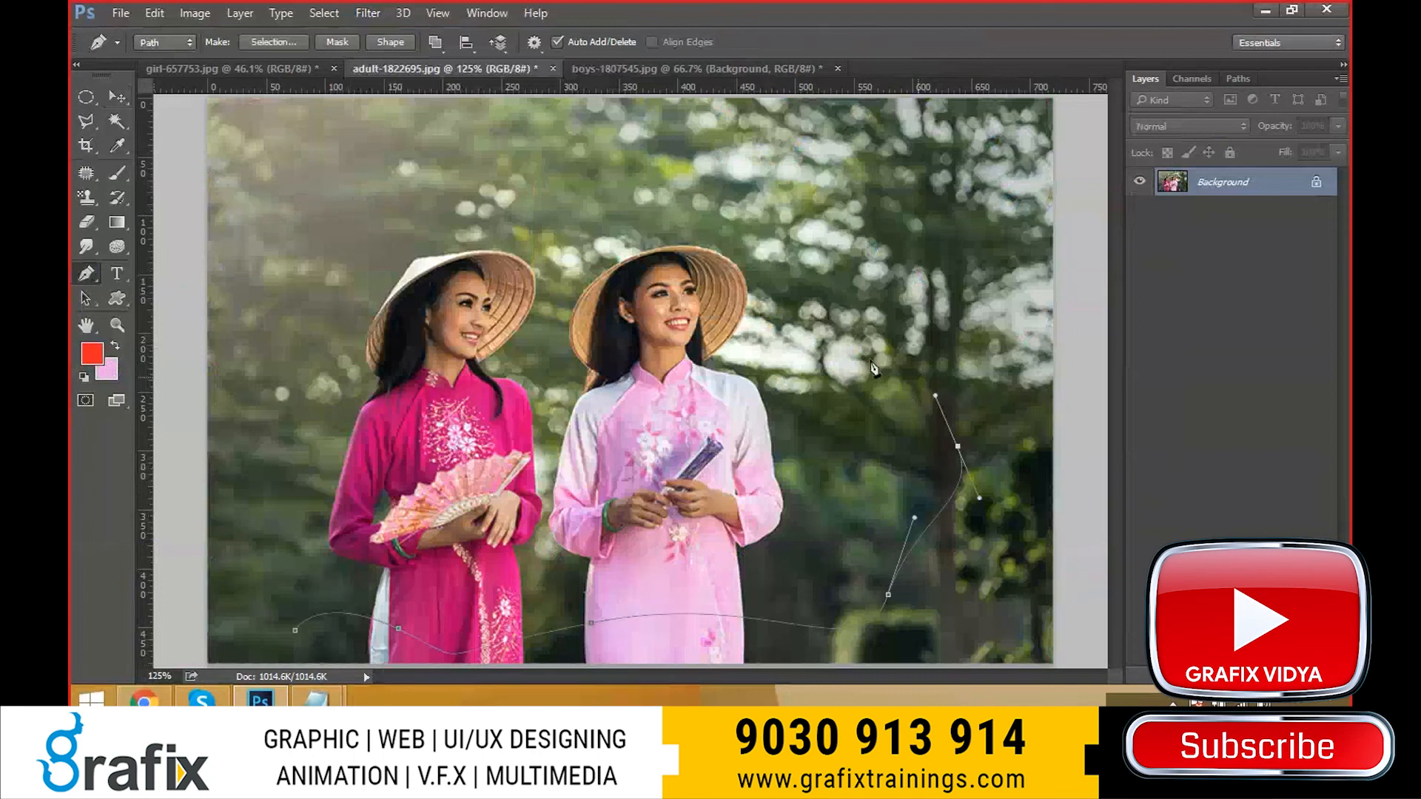
# - Try the Flame filter along the path with Multiple Flames One Direction, a length of 181 and a larger width
pyautogui.press('v')
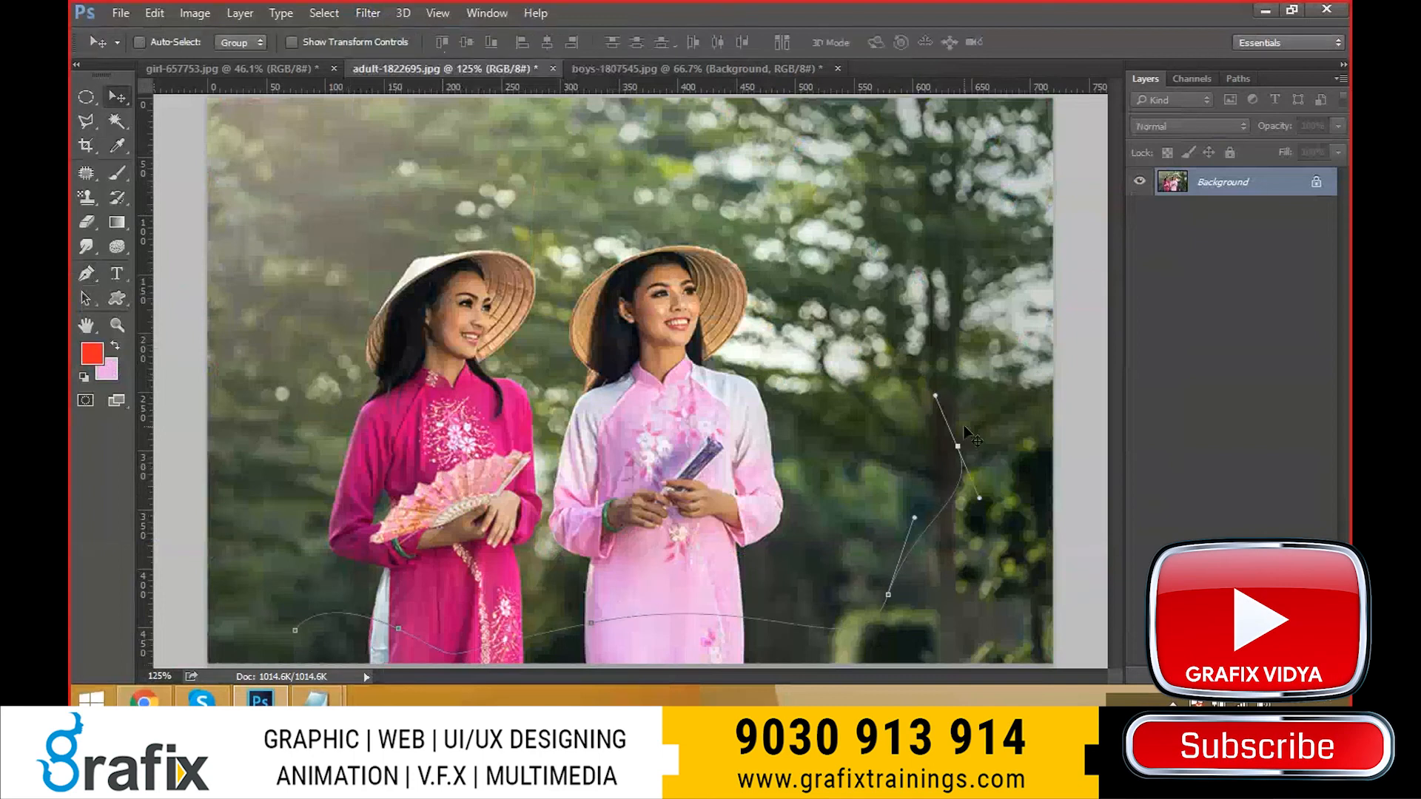
pyautogui.click(363, 15)
pyautogui.moveTo(433, 309)
pyautogui.click(638, 321)
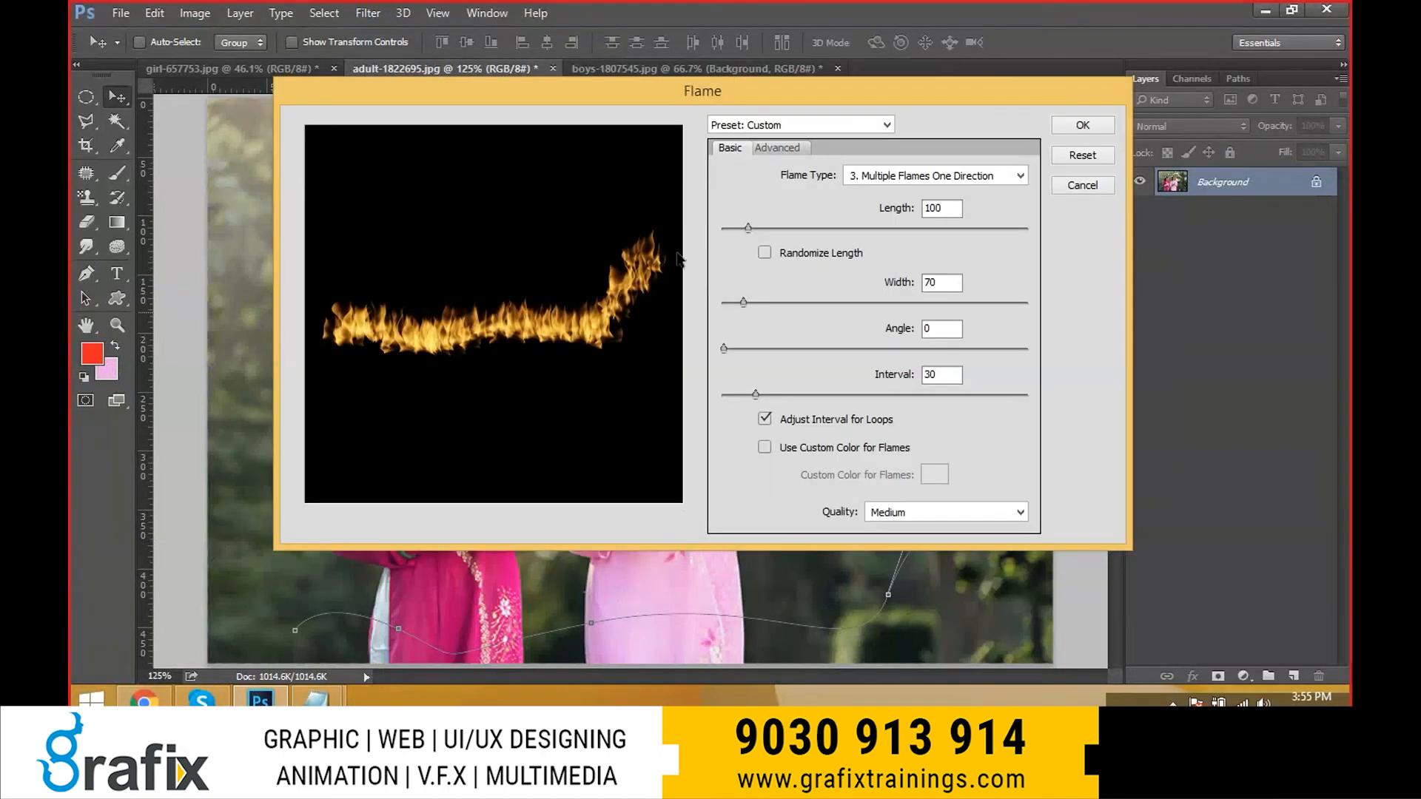
pyautogui.moveTo(748, 228); pyautogui.dragTo(729, 228)
pyautogui.moveTo(730, 227); pyautogui.dragTo(774, 229)
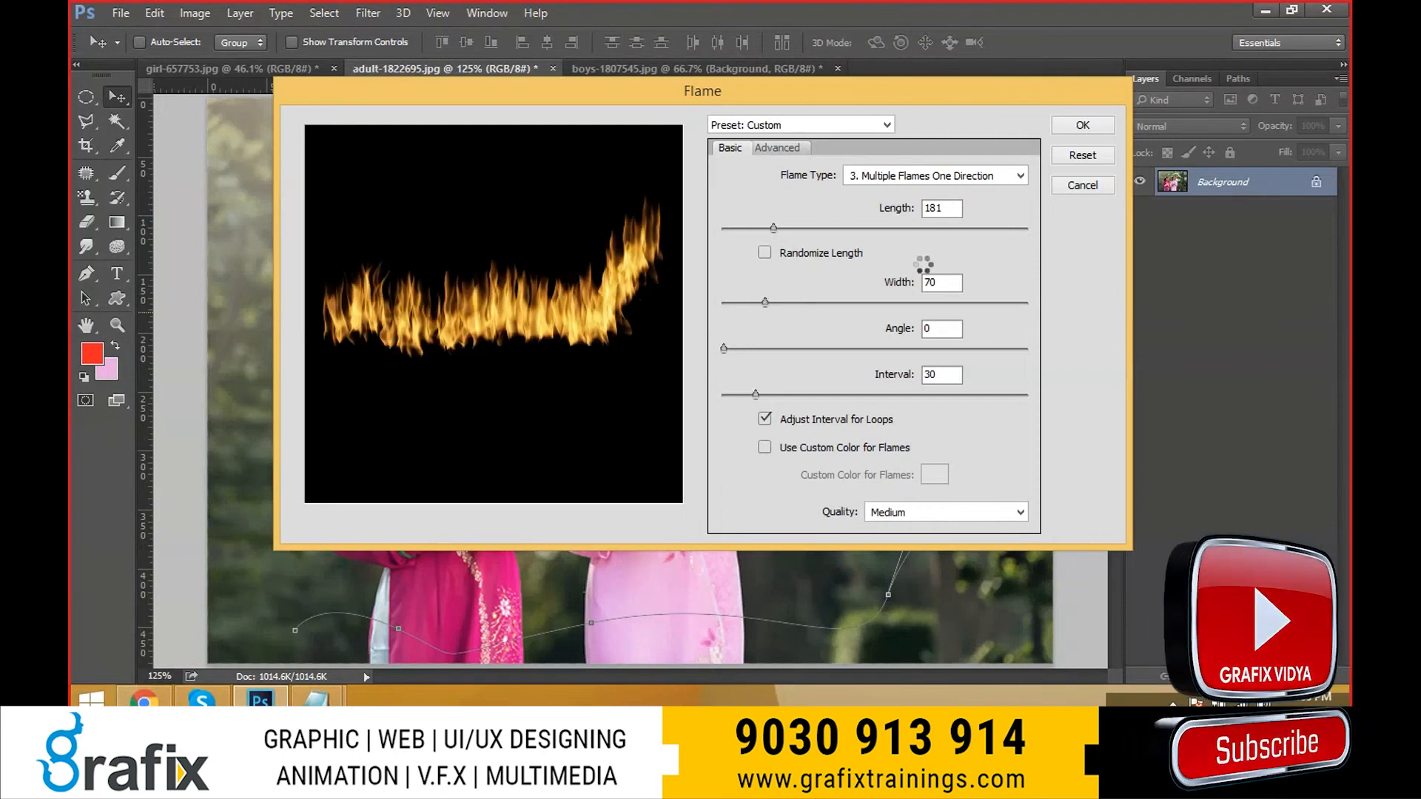
pyautogui.click(1083, 124)
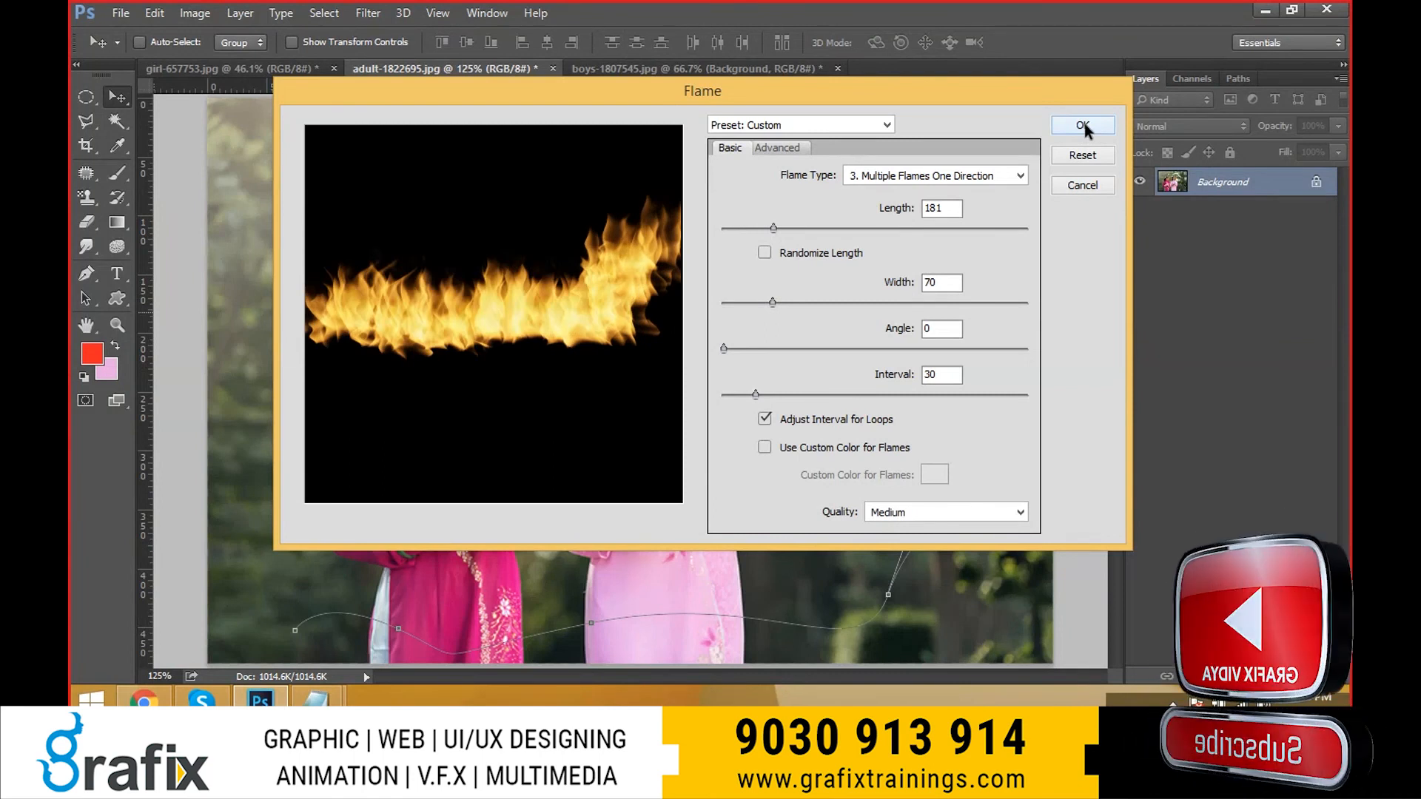
pyautogui.click(1084, 126)
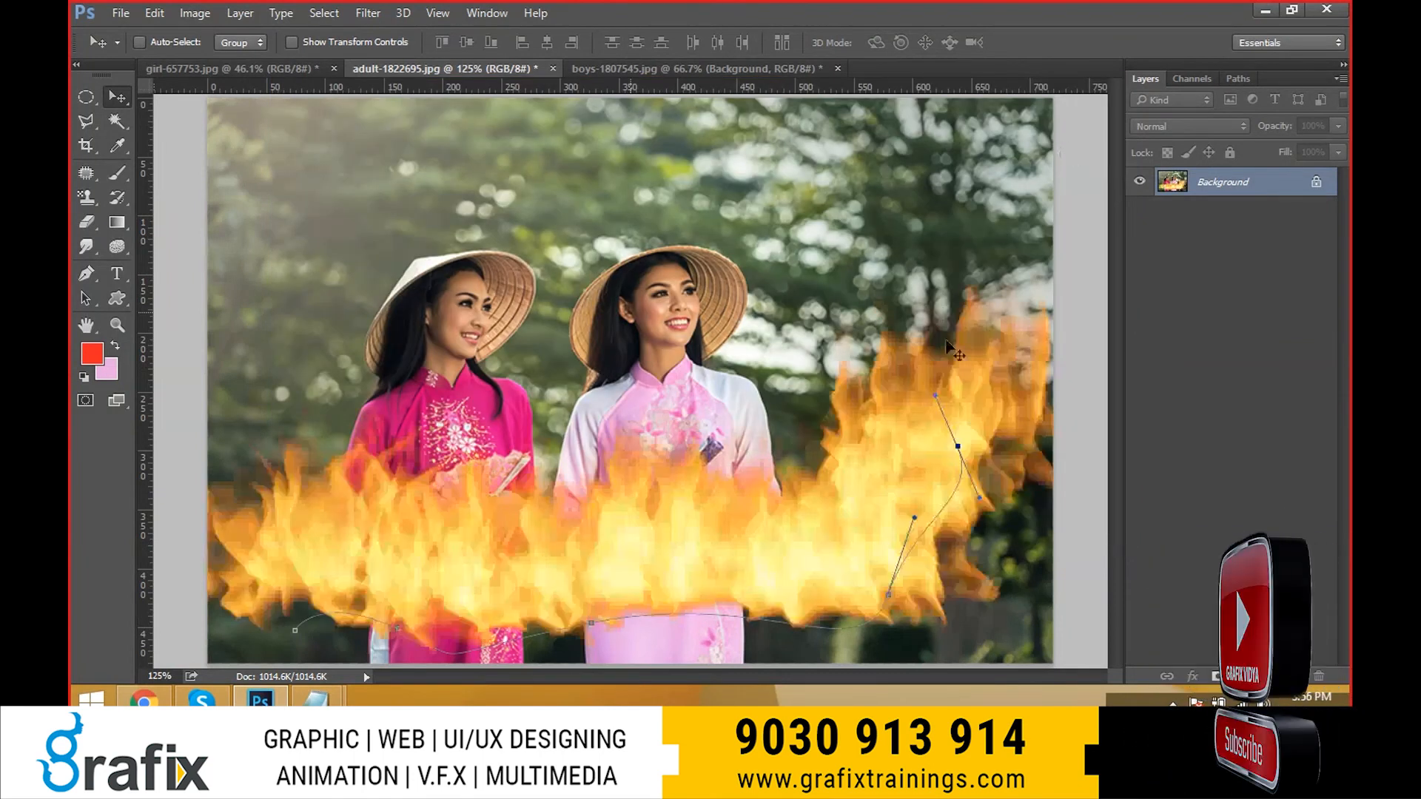
# - Try moving the path's upper end anchor with Direct Selection, and undo both that move and the flames
pyautogui.scroll(-1, 942, 344)
pyautogui.scroll(-3, 942, 345)
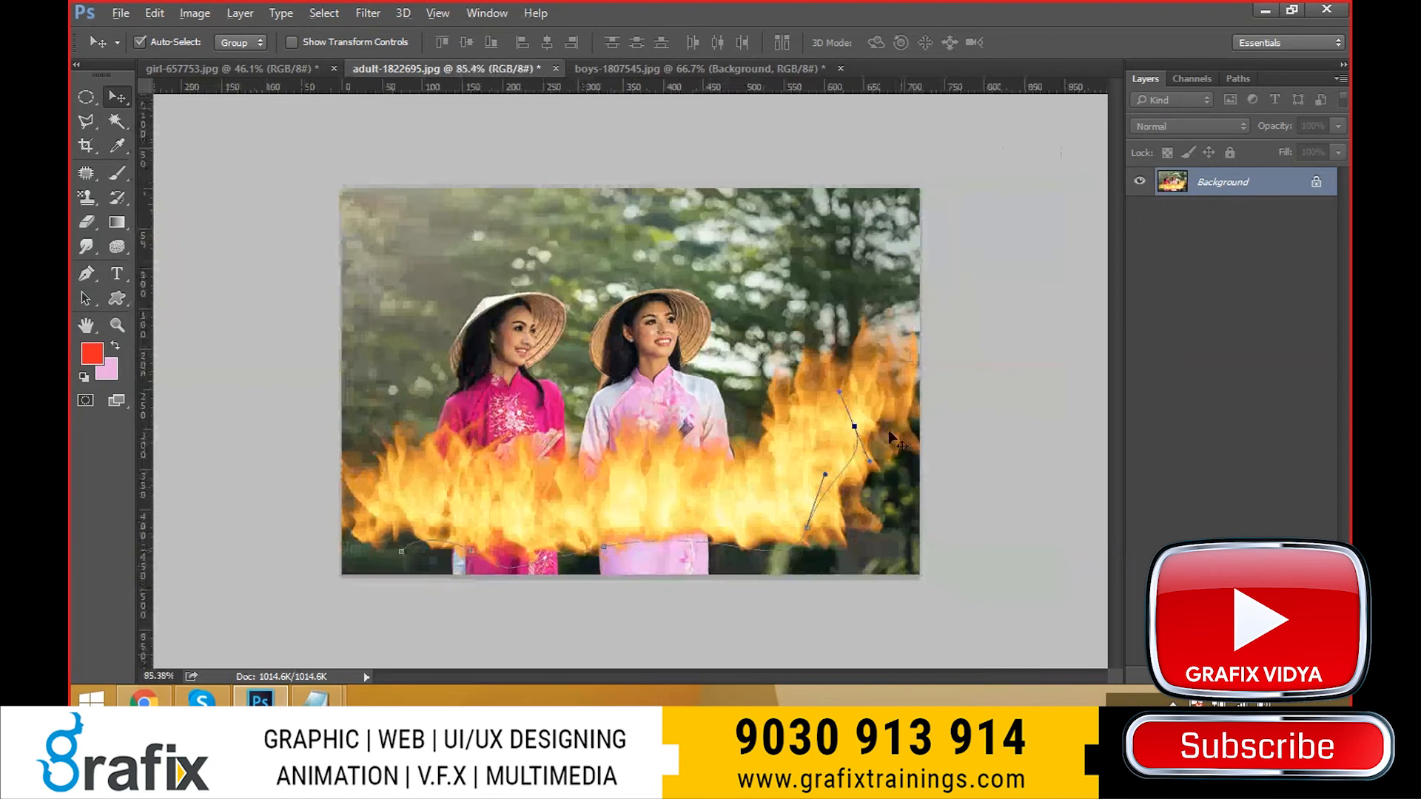
pyautogui.press('a')
pyautogui.moveTo(853, 427); pyautogui.dragTo(930, 455)
pyautogui.hotkey('ctrl', 'z')
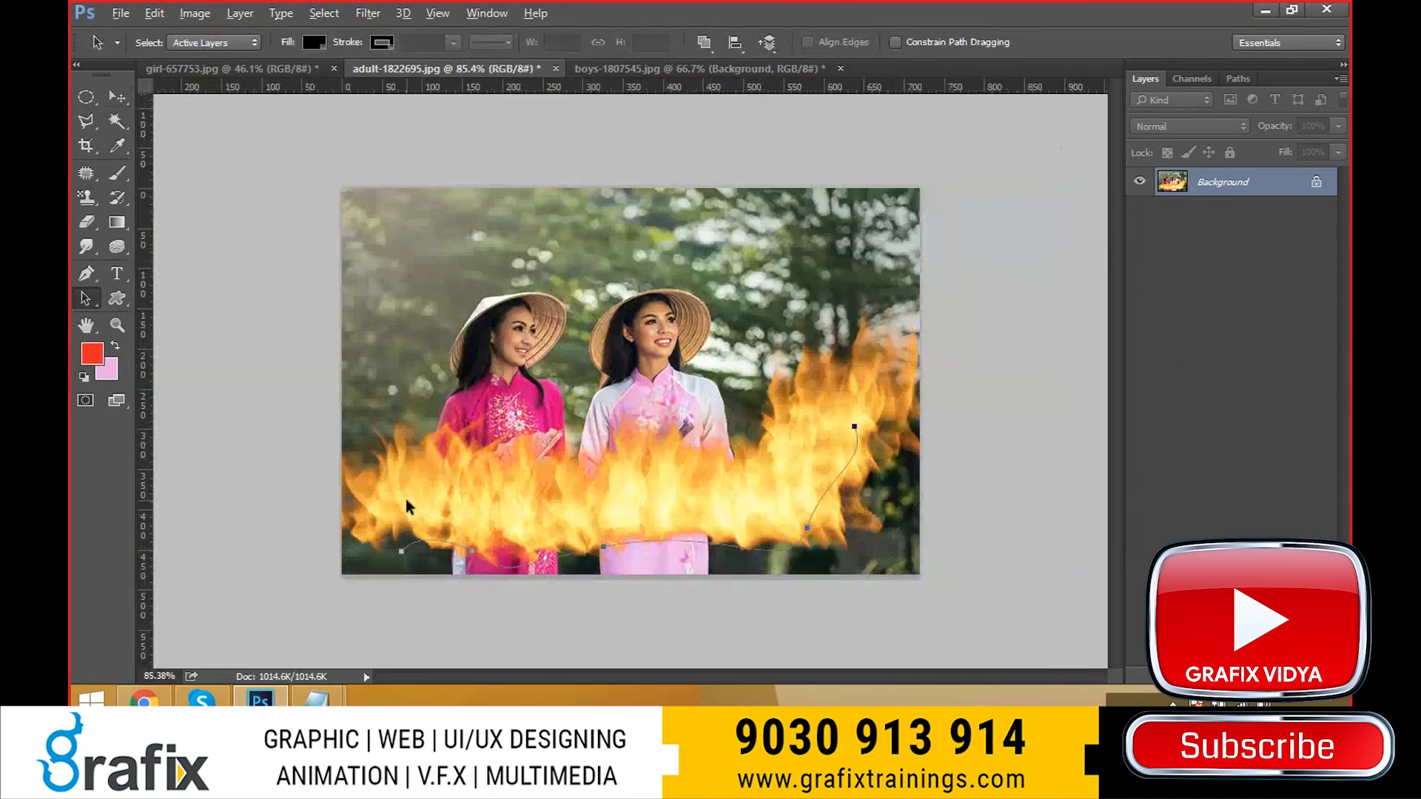
pyautogui.hotkey('ctrl', 'alt', 'z')
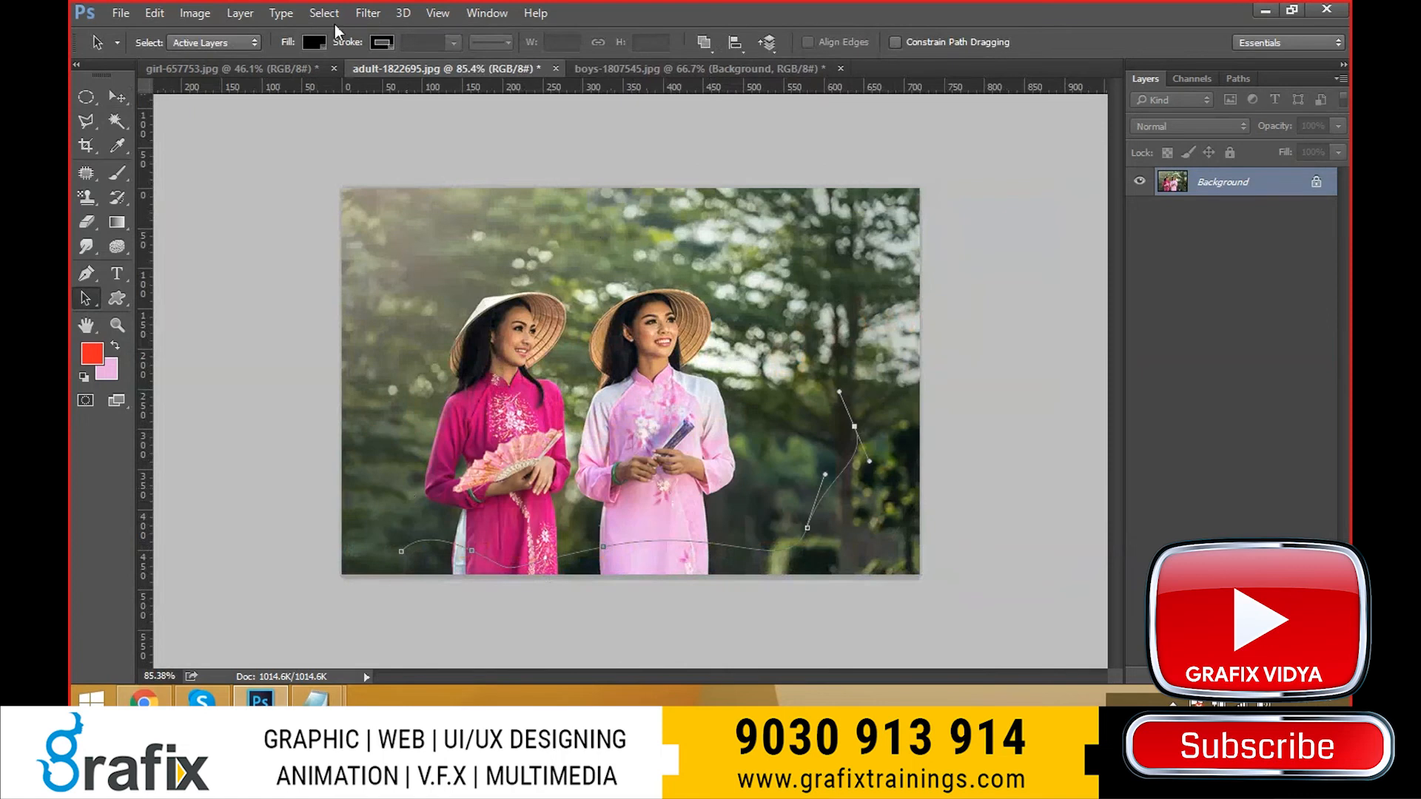
# - Start a Picture Frame render on the photo with a margin of 26 and a size of 29
pyautogui.click(368, 12)
pyautogui.moveTo(396, 309)
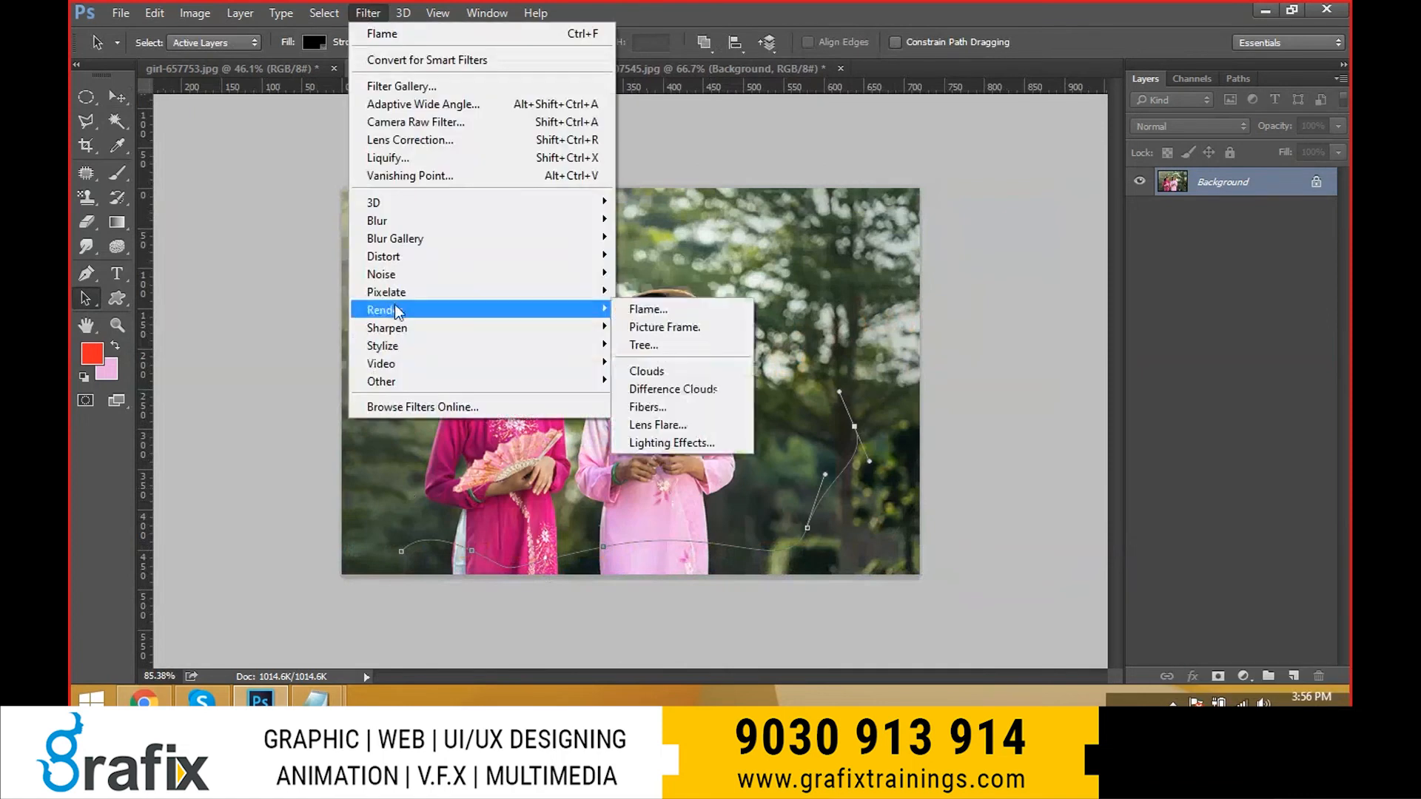
pyautogui.click(654, 328)
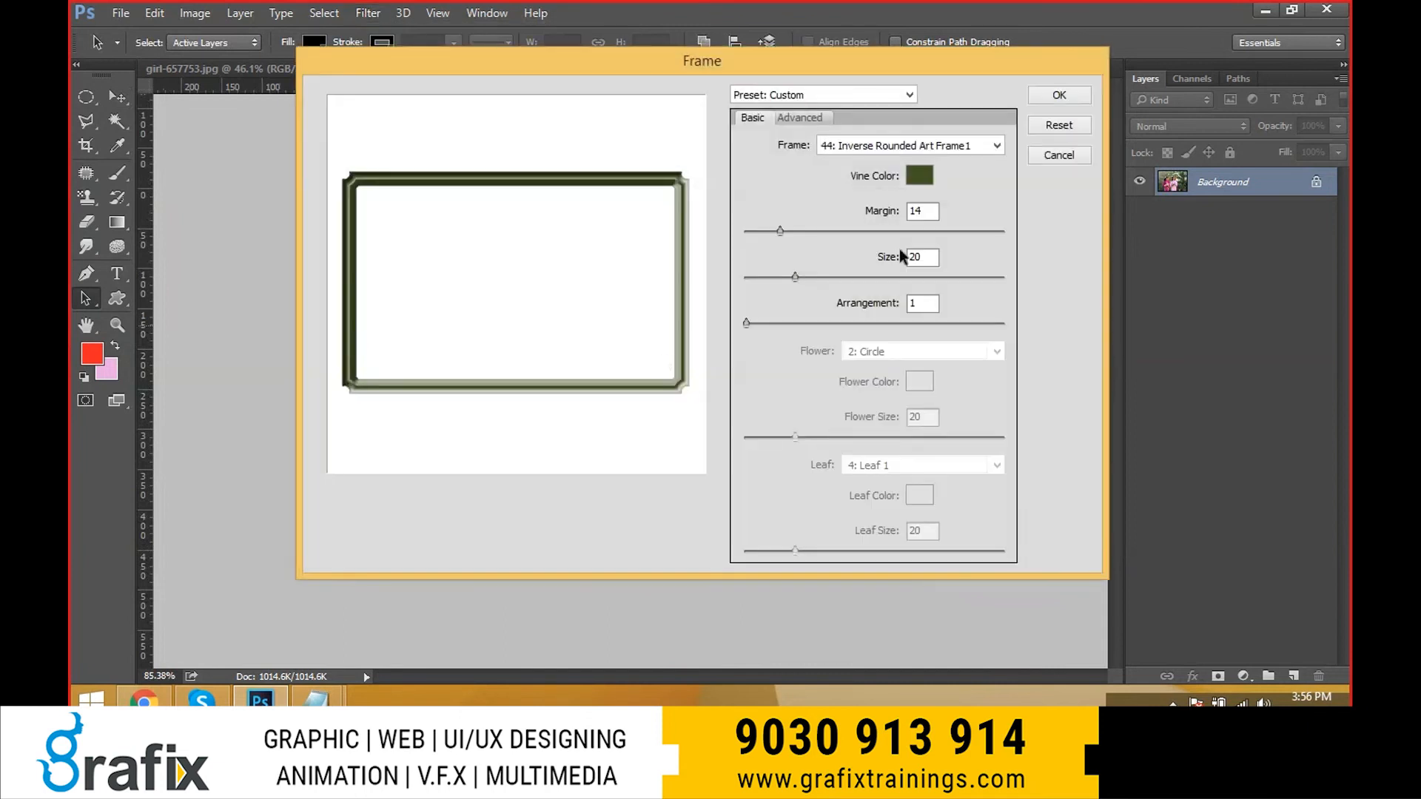
pyautogui.moveTo(777, 231); pyautogui.dragTo(811, 231)
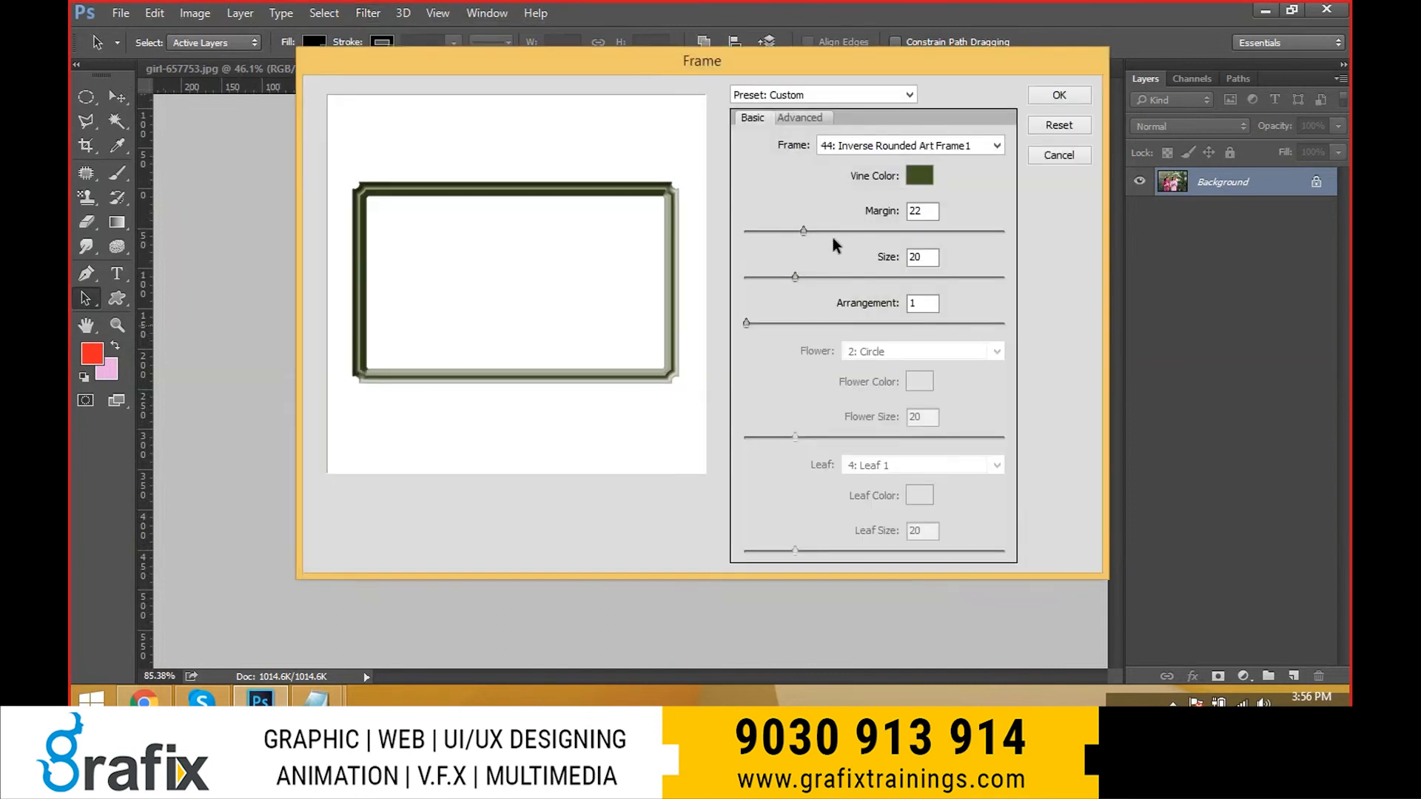
pyautogui.click(818, 276)
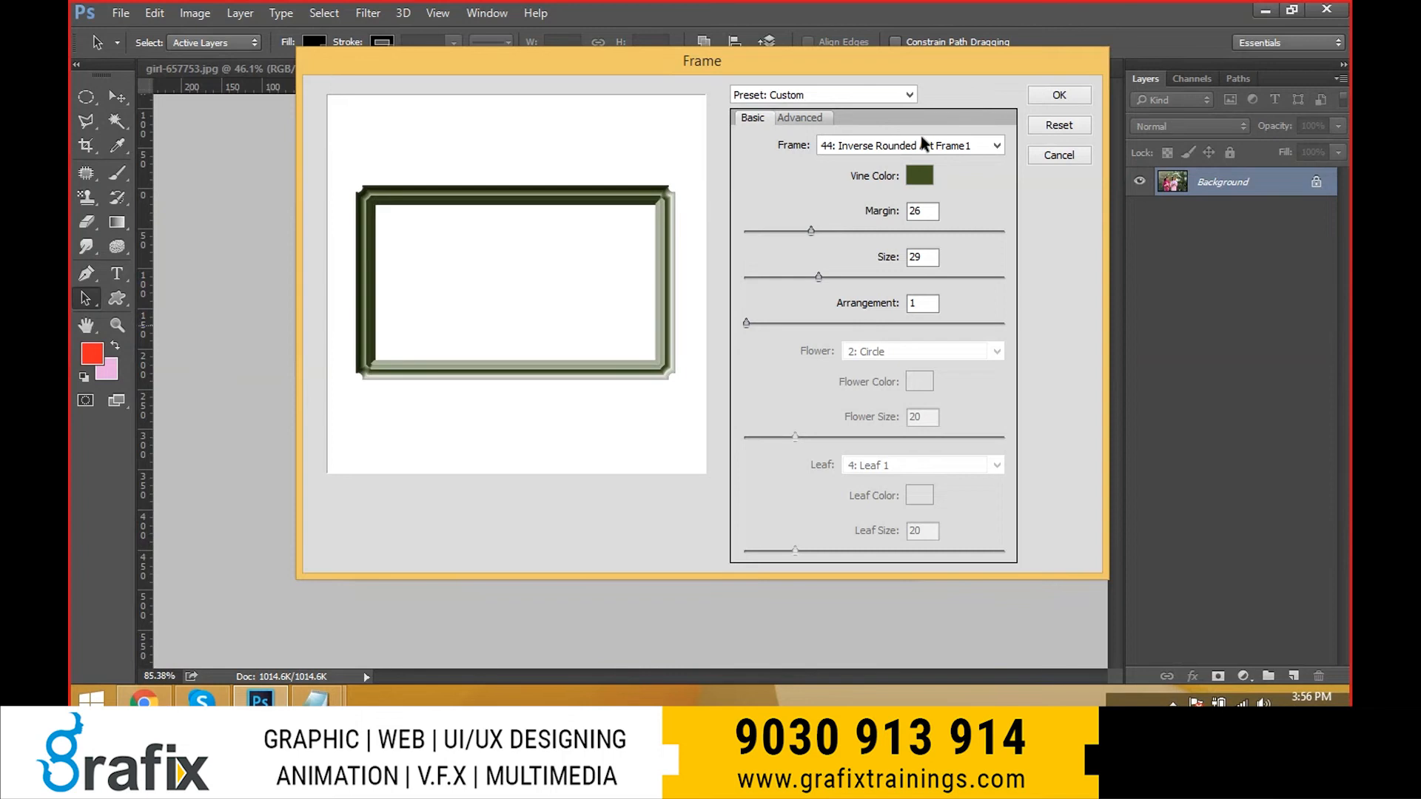
# - Try the Mustache, Anemone, Rounded Corners and Inverse Rounded Corners1 frame styles
pyautogui.click(924, 145)
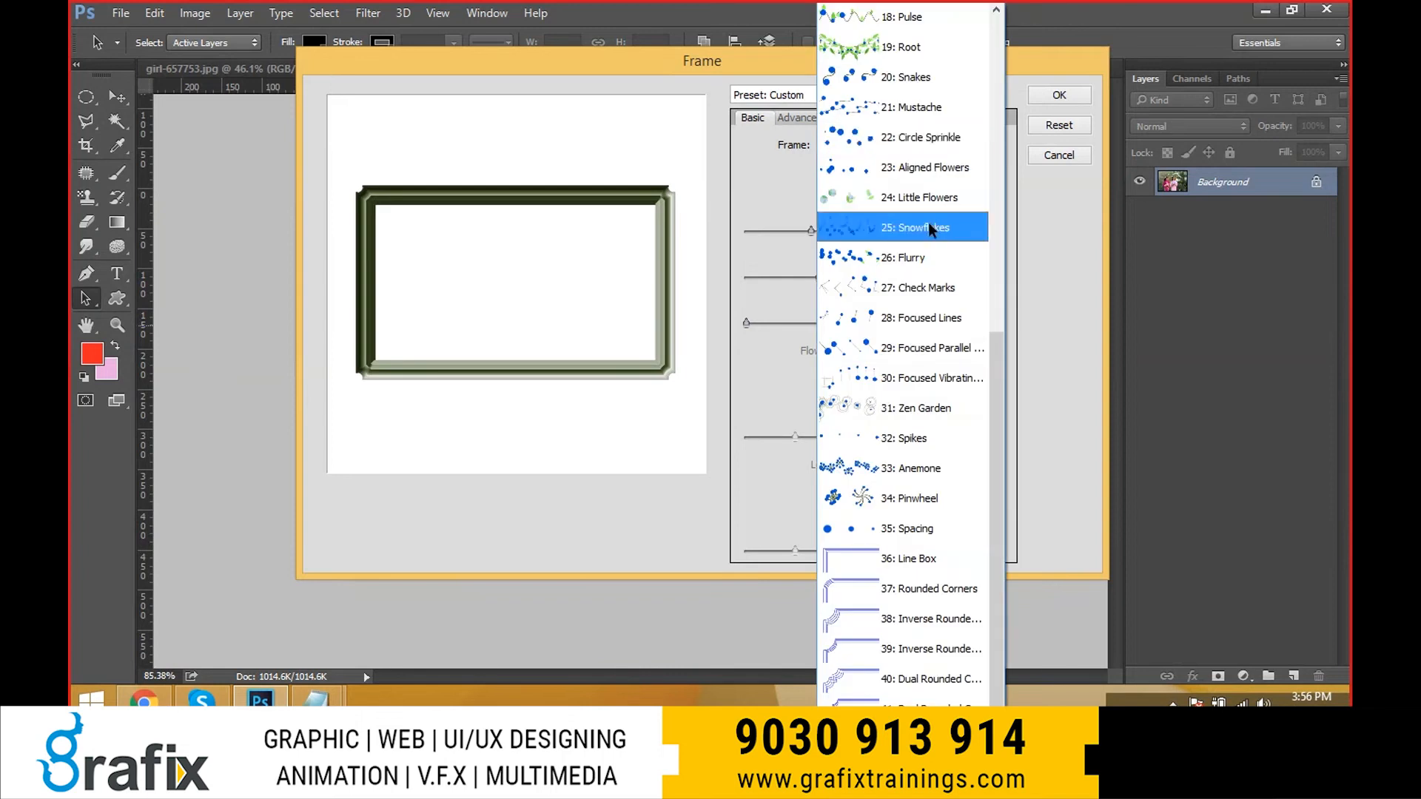
pyautogui.click(917, 106)
pyautogui.click(915, 151)
pyautogui.click(925, 222)
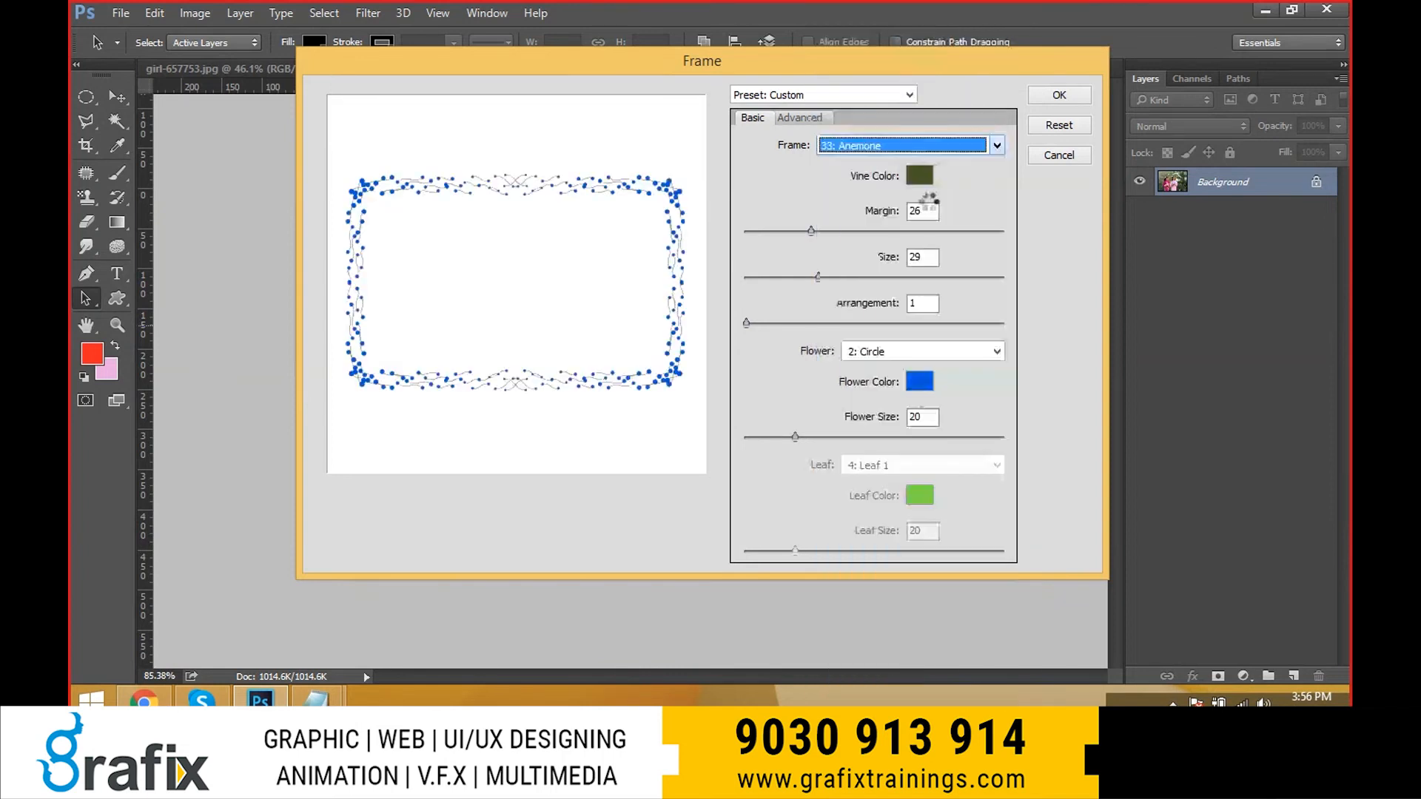
pyautogui.click(919, 149)
pyautogui.click(912, 588)
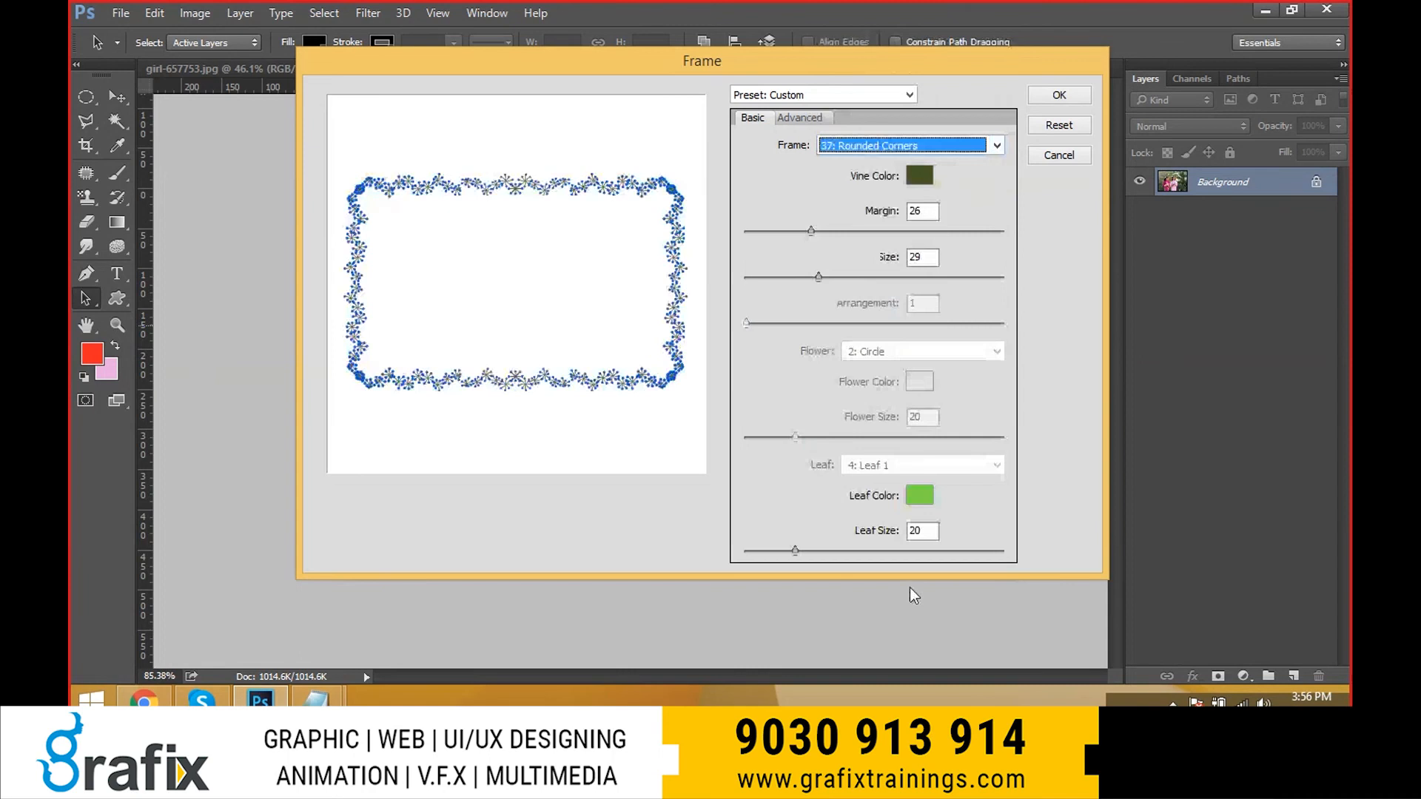
pyautogui.click(915, 140)
pyautogui.click(913, 604)
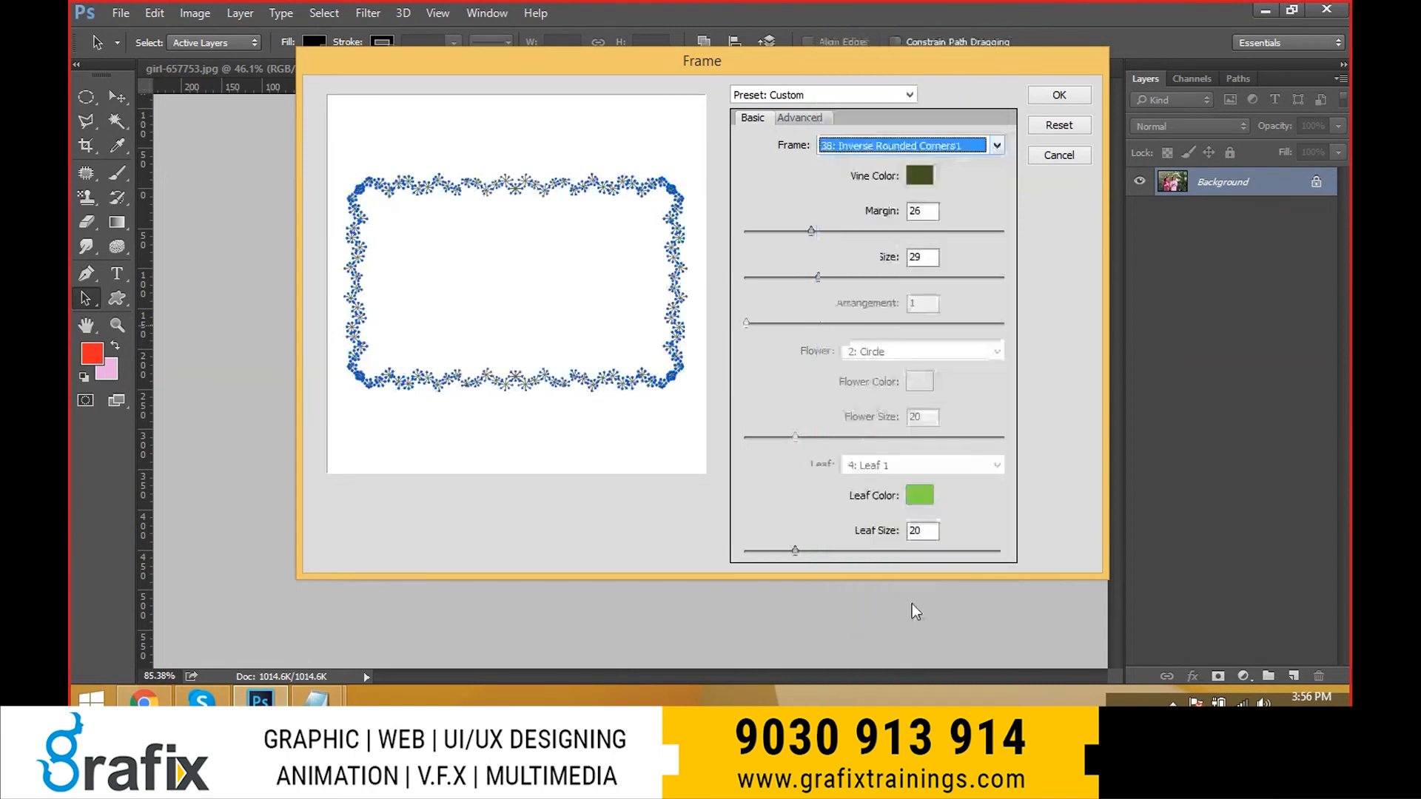
# - Choose the 21: Mustache frame, try it directly on the photo, and undo it
pyautogui.click(839, 144)
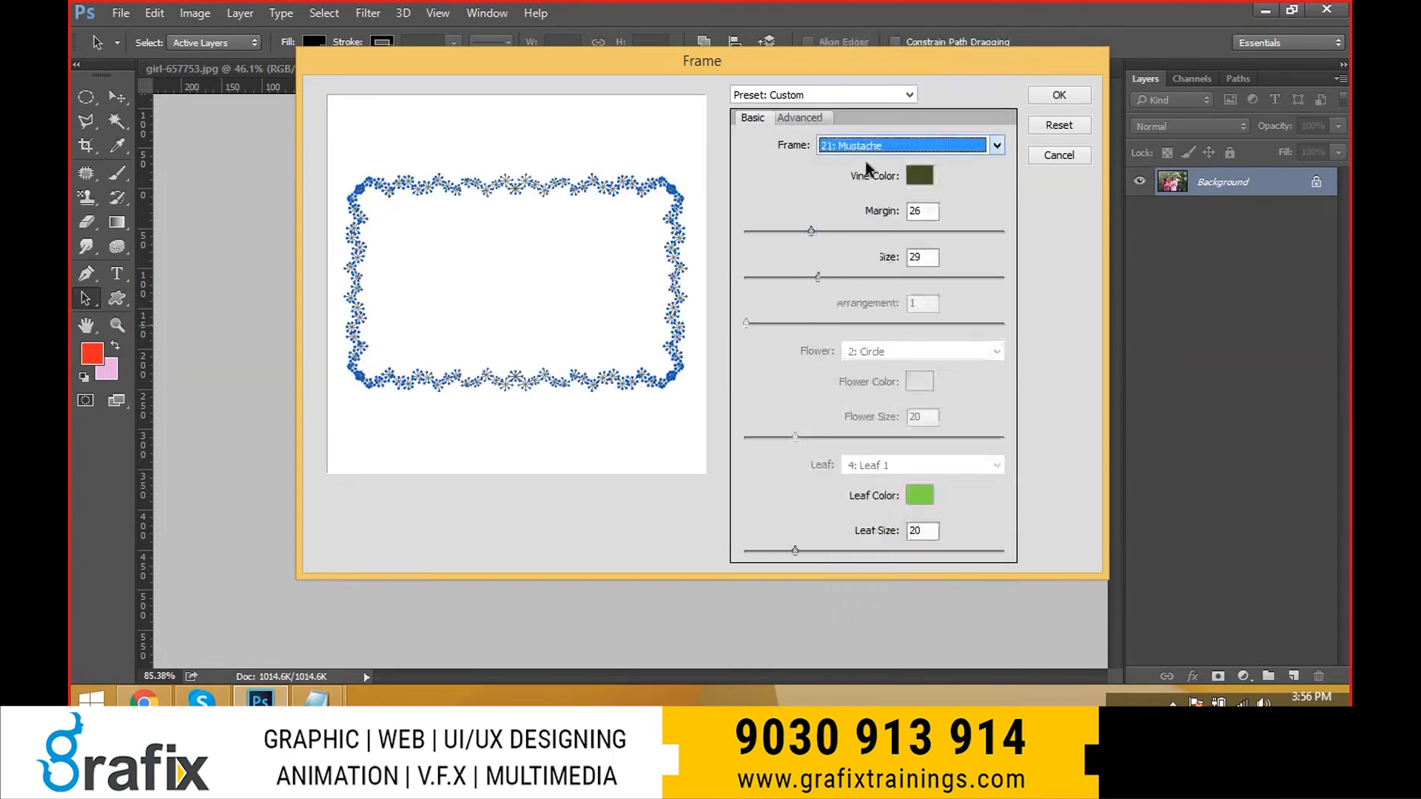
pyautogui.click(1059, 94)
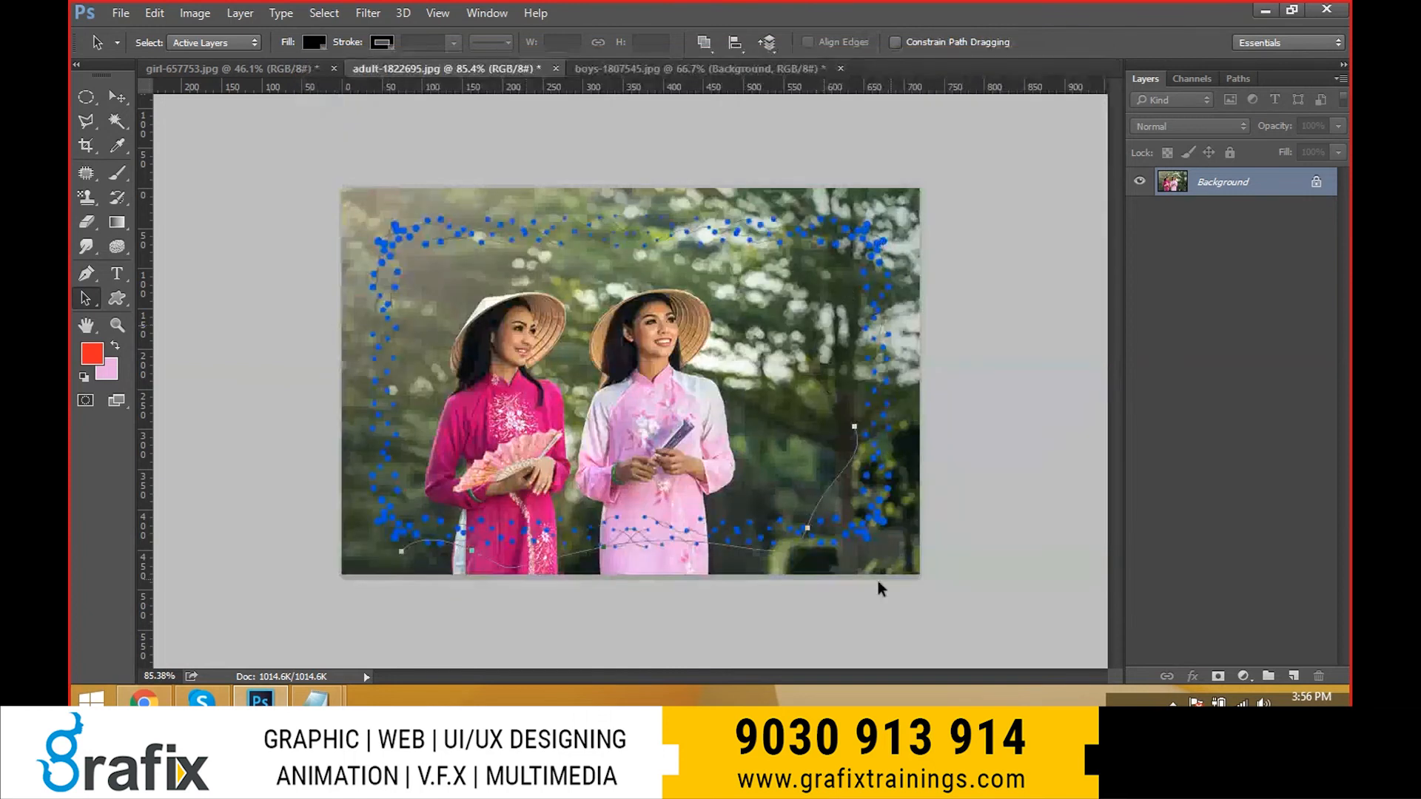
pyautogui.hotkey('ctrl', 'z')
# - Render the 21: Mustache picture frame on a new blank layer above the photo, and hide that layer
pyautogui.hotkey('ctrl', 'shift', 'n')
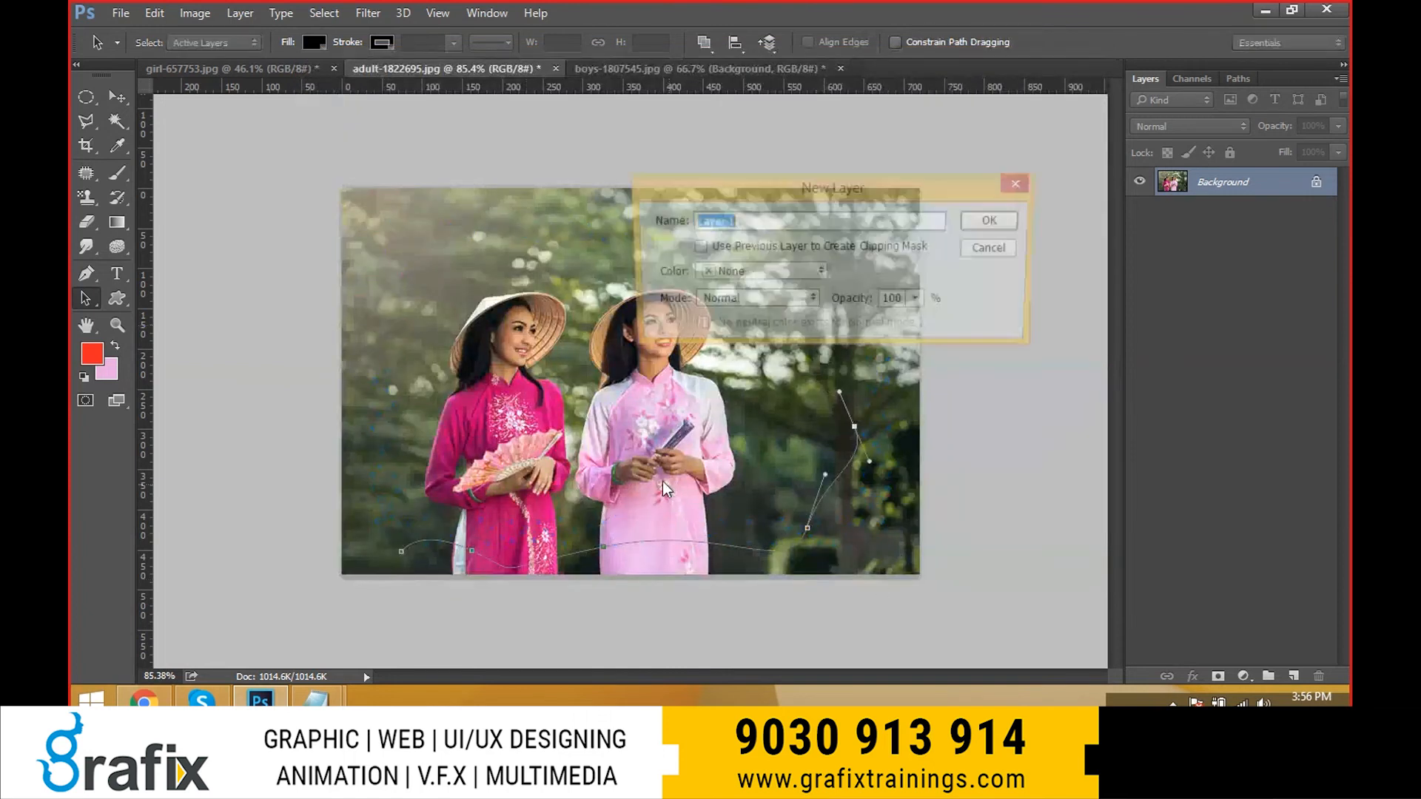
pyautogui.press('Return')
pyautogui.click(368, 12)
pyautogui.moveTo(449, 320)
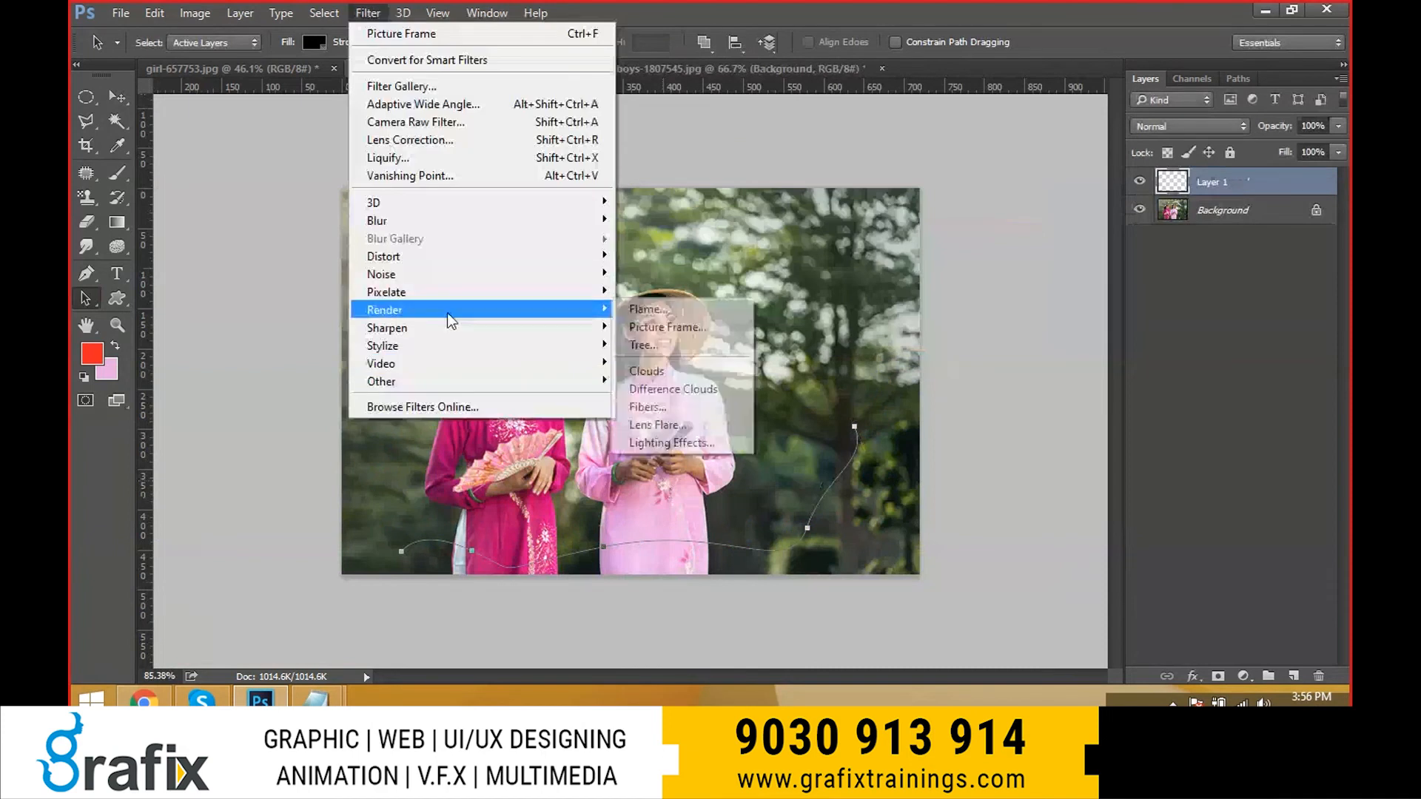
pyautogui.click(673, 327)
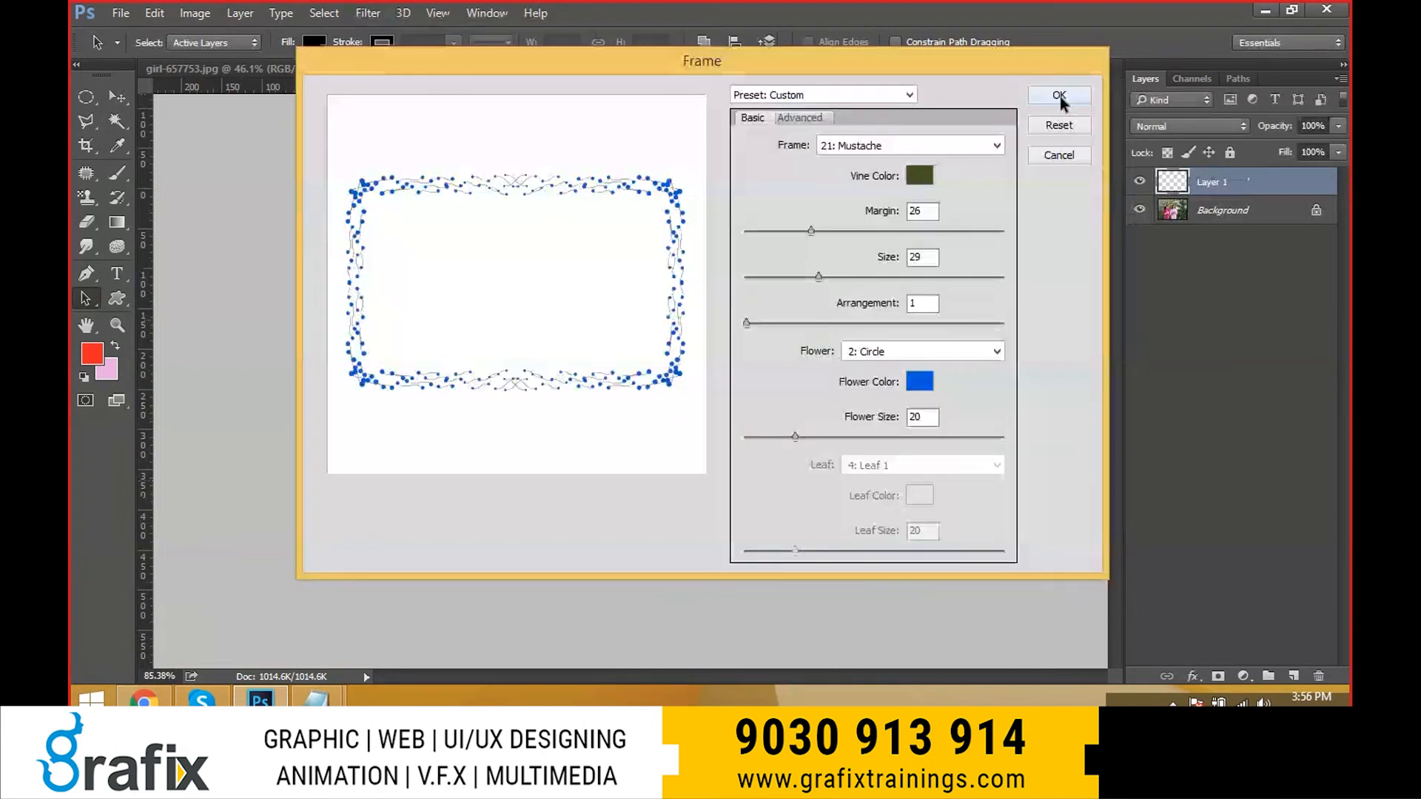
pyautogui.click(1059, 96)
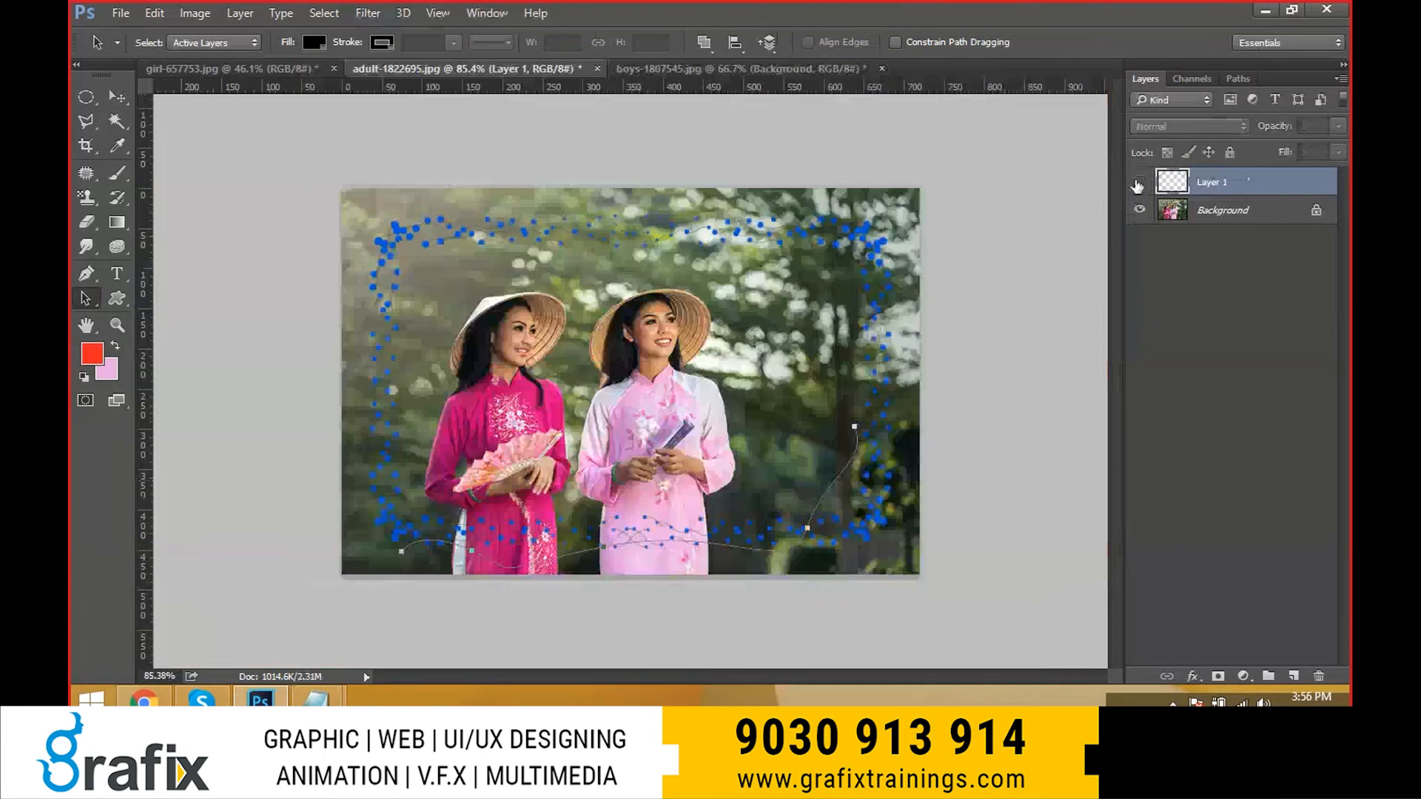
pyautogui.click(1137, 183)
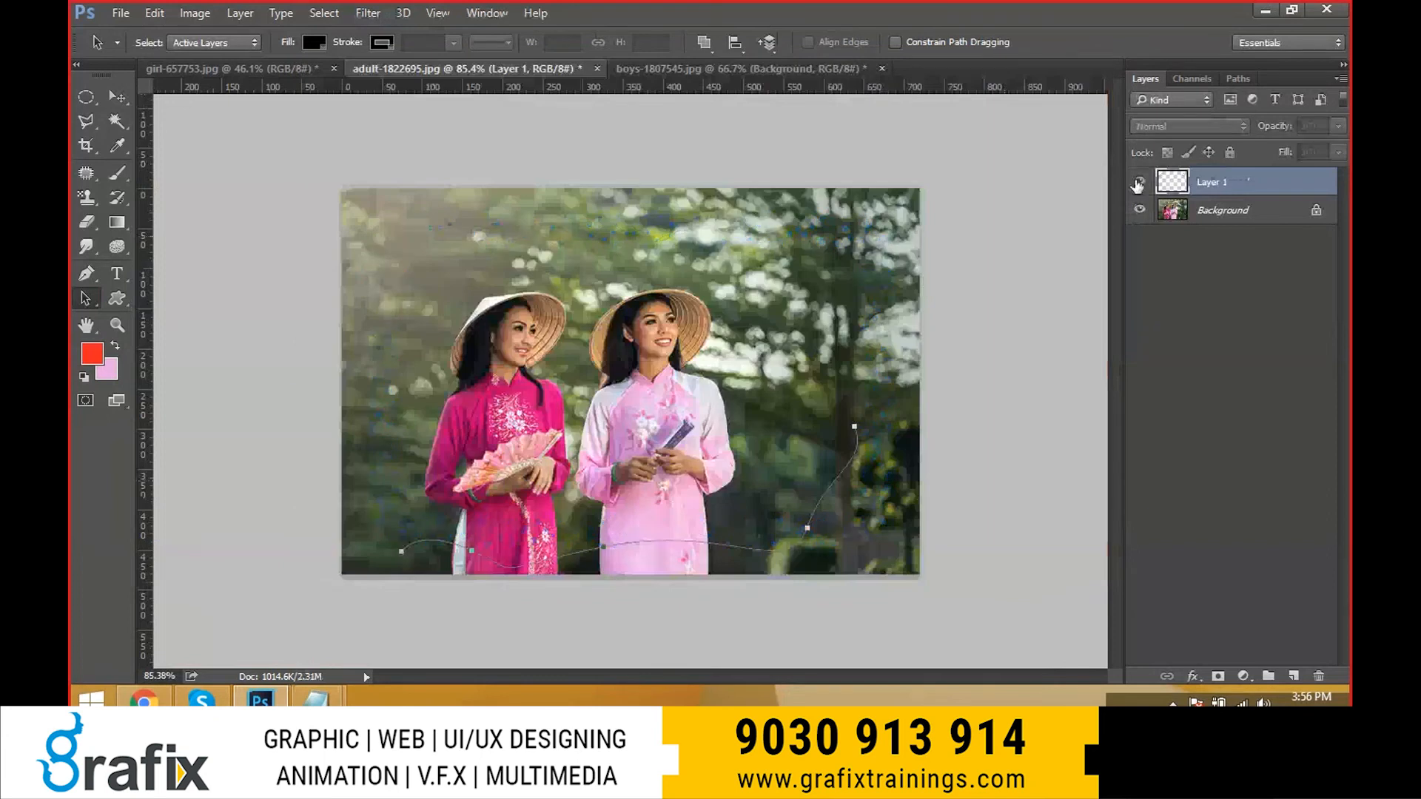
# - Toggle the frame layer's visibility to compare the photo with and without the frame, leaving the layer shown
pyautogui.click(1138, 182)
pyautogui.click(1138, 182)
pyautogui.click(1138, 182)
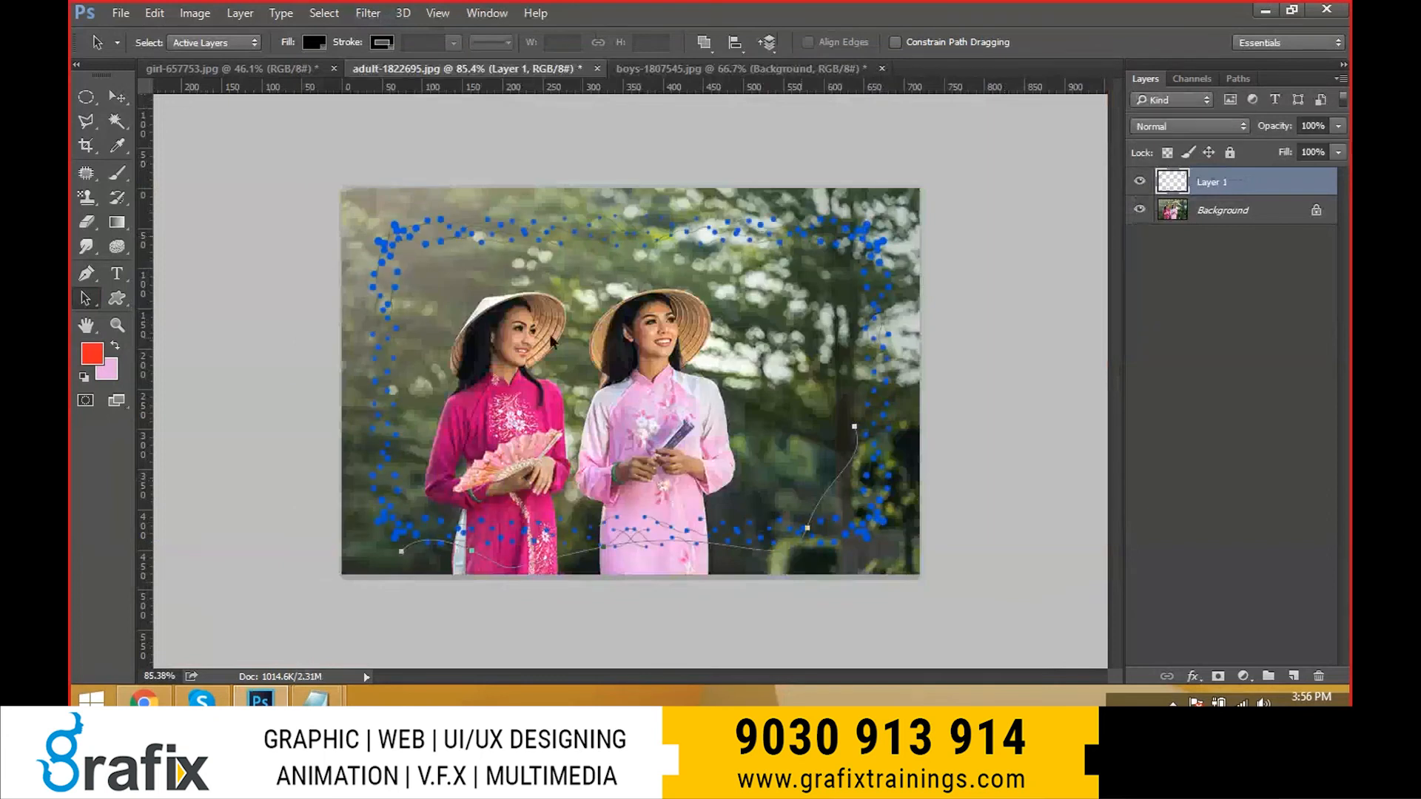
# - Try several combinations of Stroke effects on the frame layer, cancelling the layer style changes each time
pyautogui.doubleClick(1291, 185)
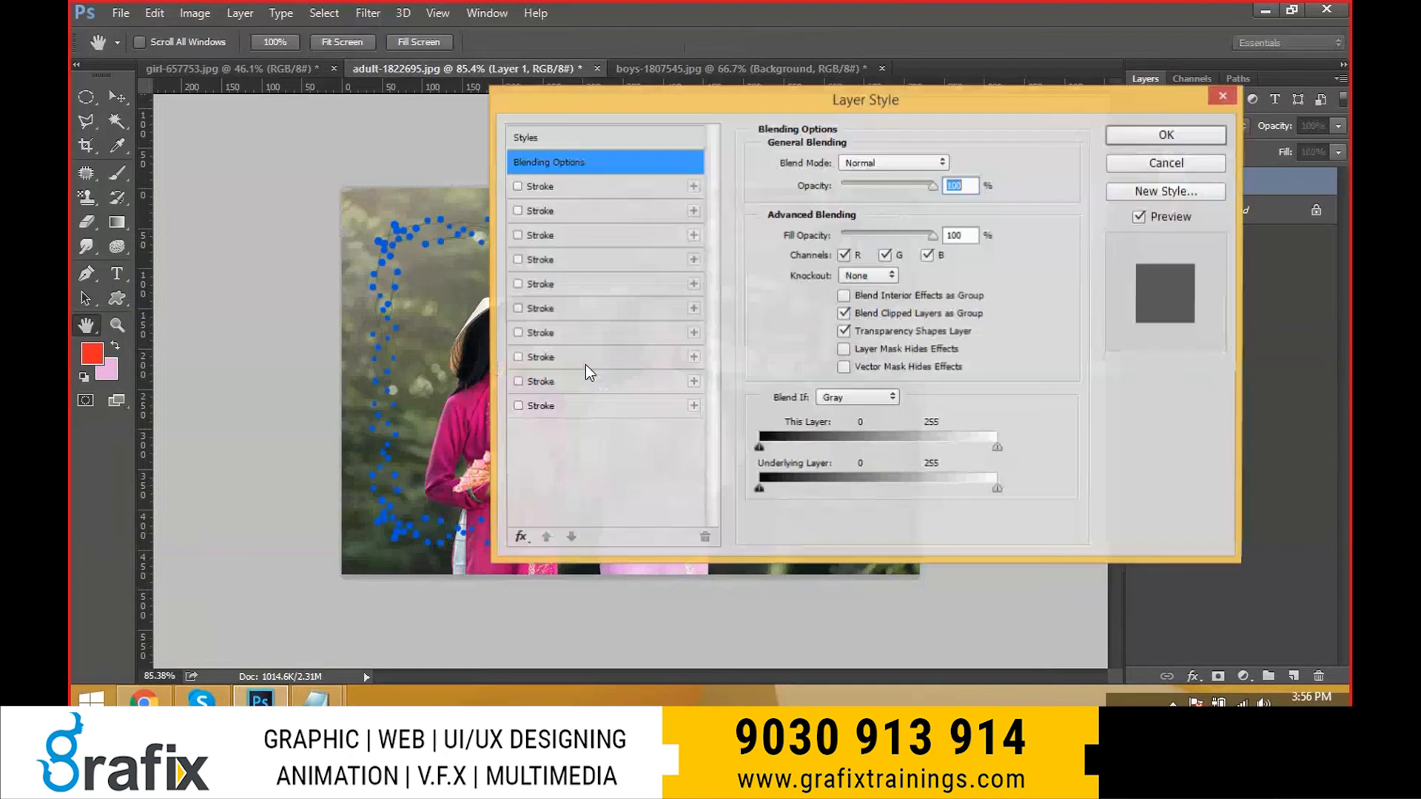
pyautogui.click(551, 405)
pyautogui.click(563, 259)
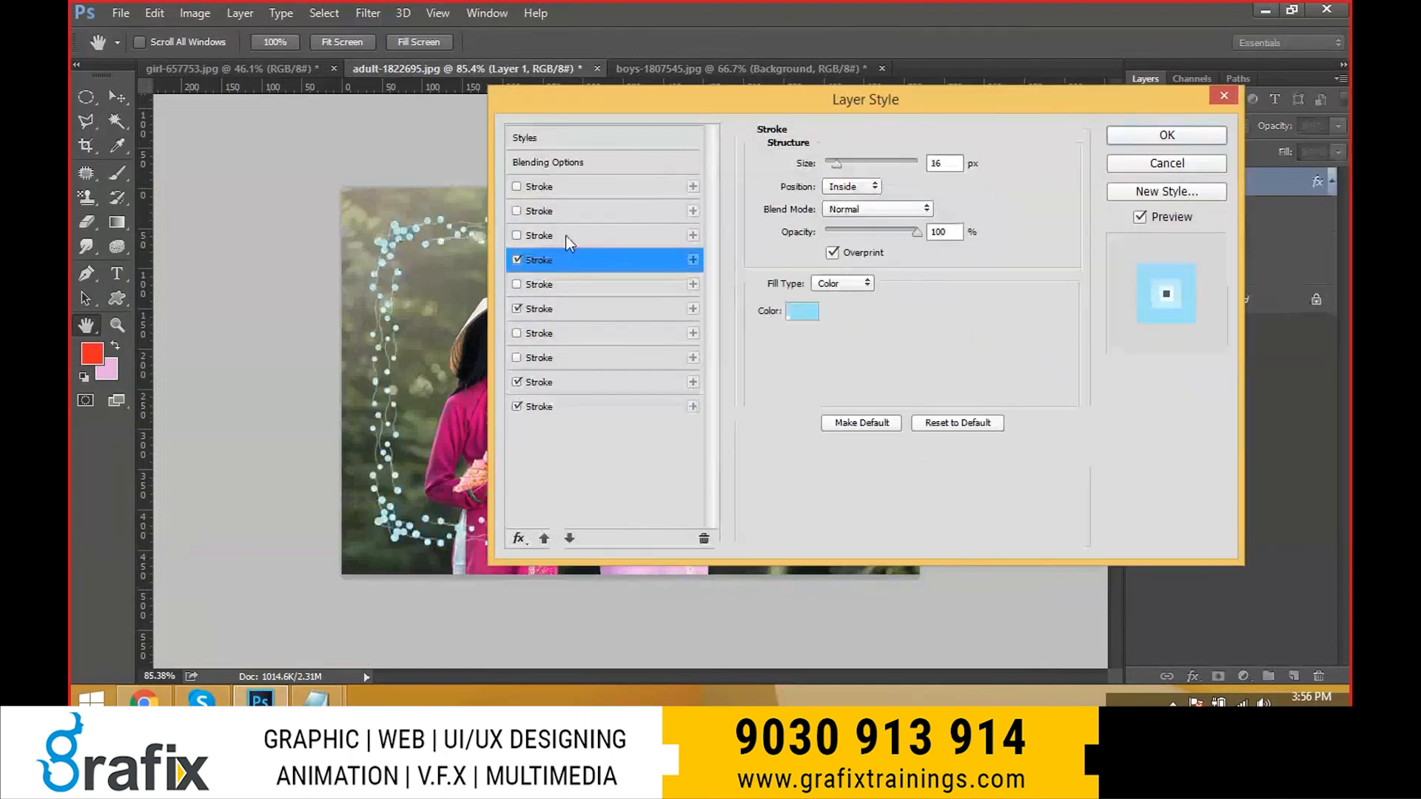
pyautogui.click(571, 210)
pyautogui.click(571, 194)
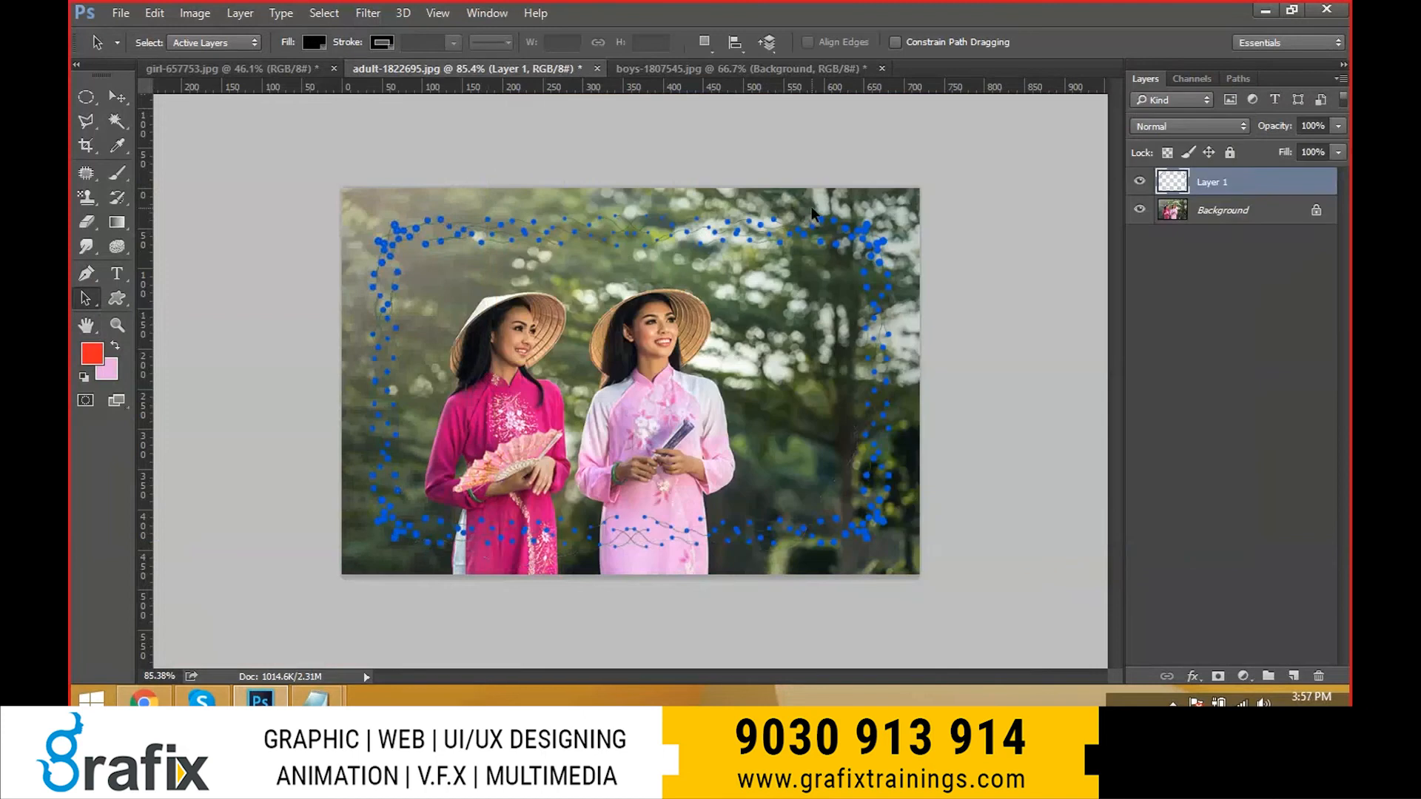
pyautogui.press('space')
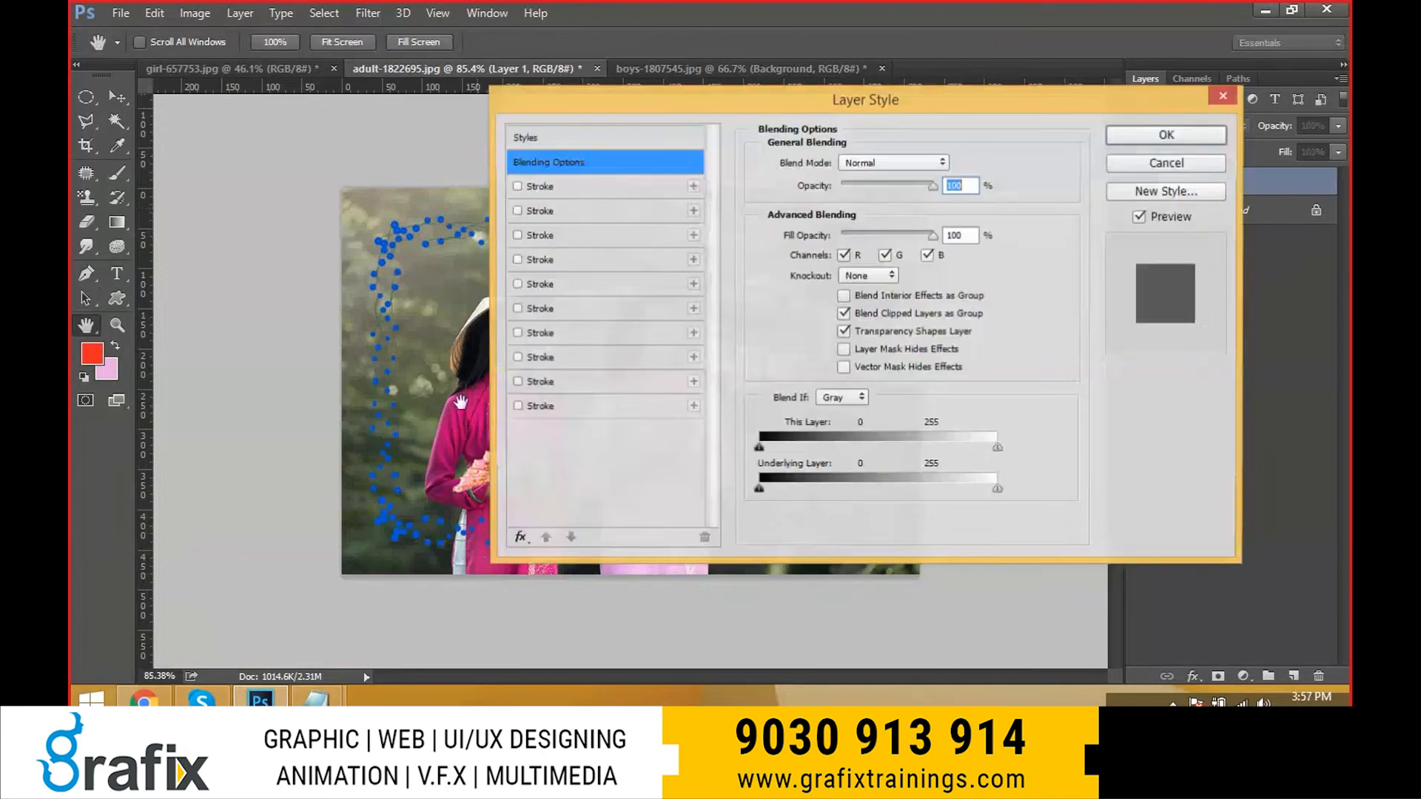
pyautogui.click(559, 309)
pyautogui.click(562, 260)
pyautogui.click(561, 211)
pyautogui.click(561, 185)
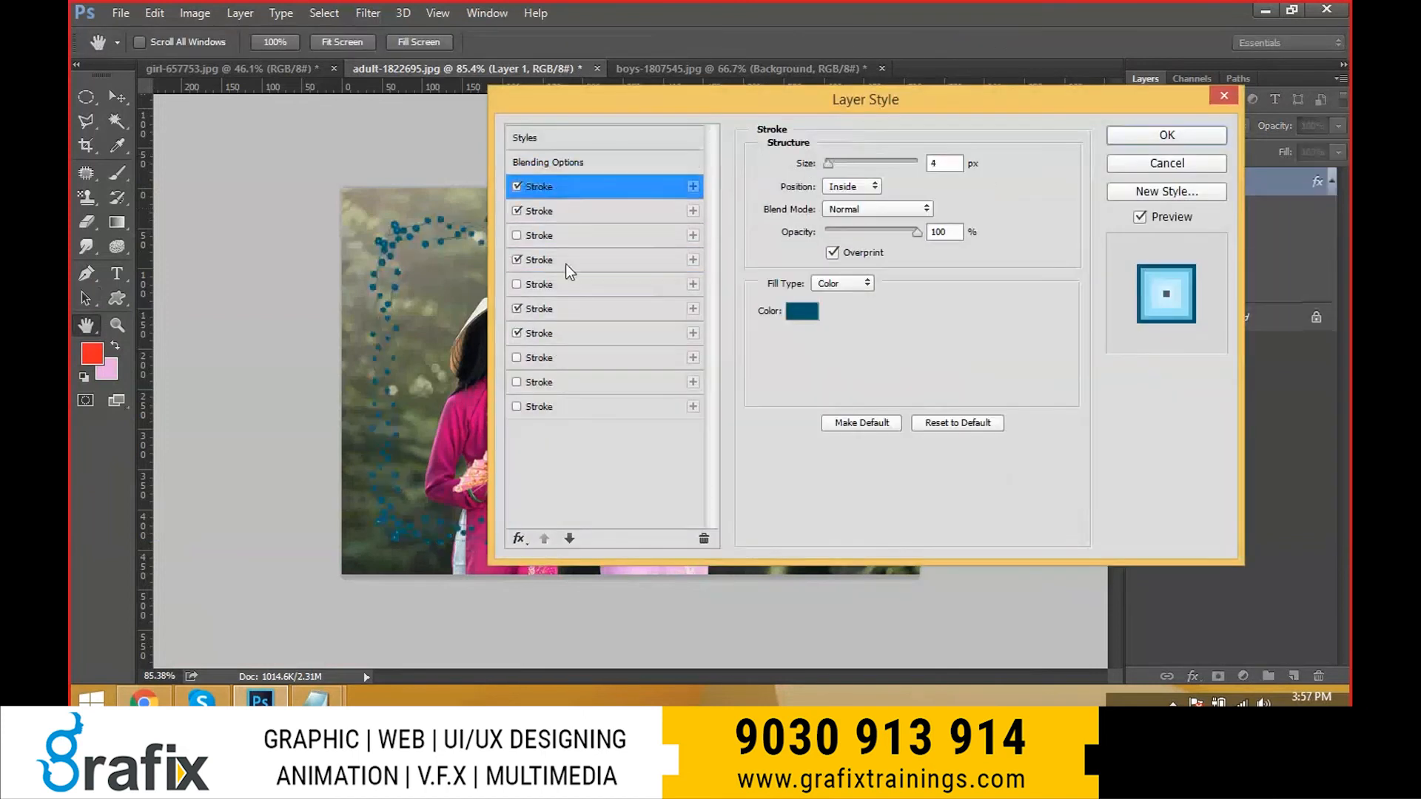
pyautogui.click(567, 332)
pyautogui.click(564, 357)
pyautogui.click(563, 406)
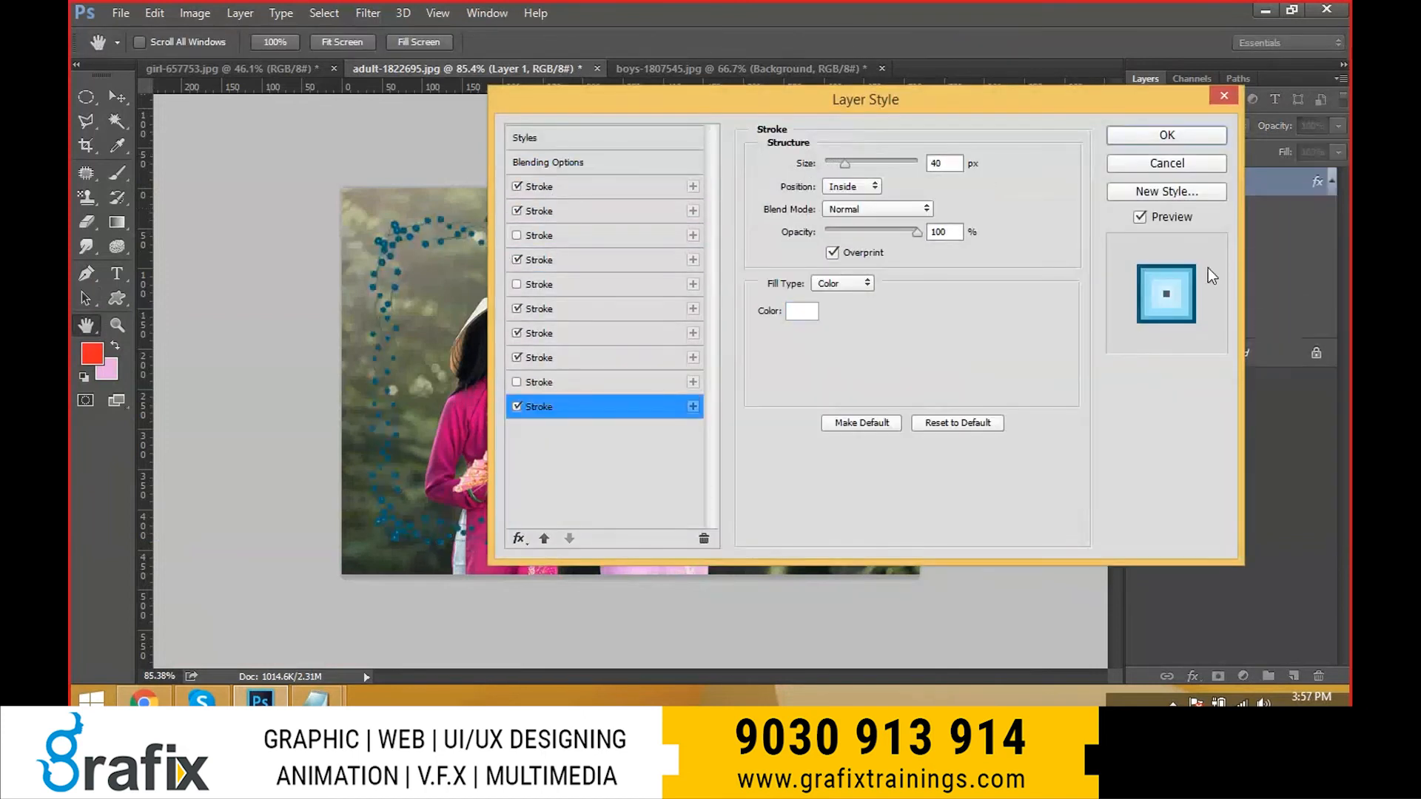
pyautogui.click(1178, 171)
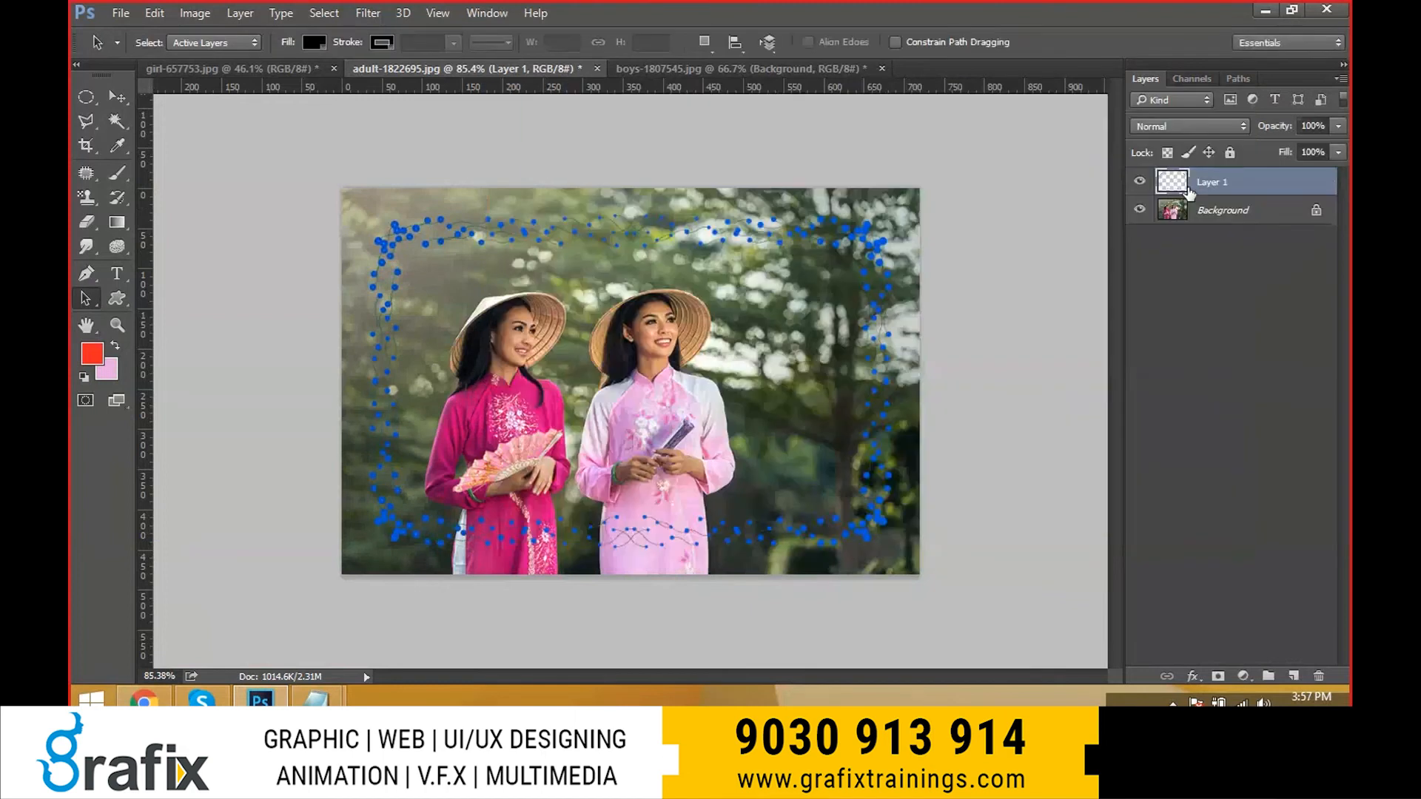
# - Switch to the Skype call, raise the system volume to 100, and return to Photoshop
pyautogui.hotkey('alt', 'Tab')
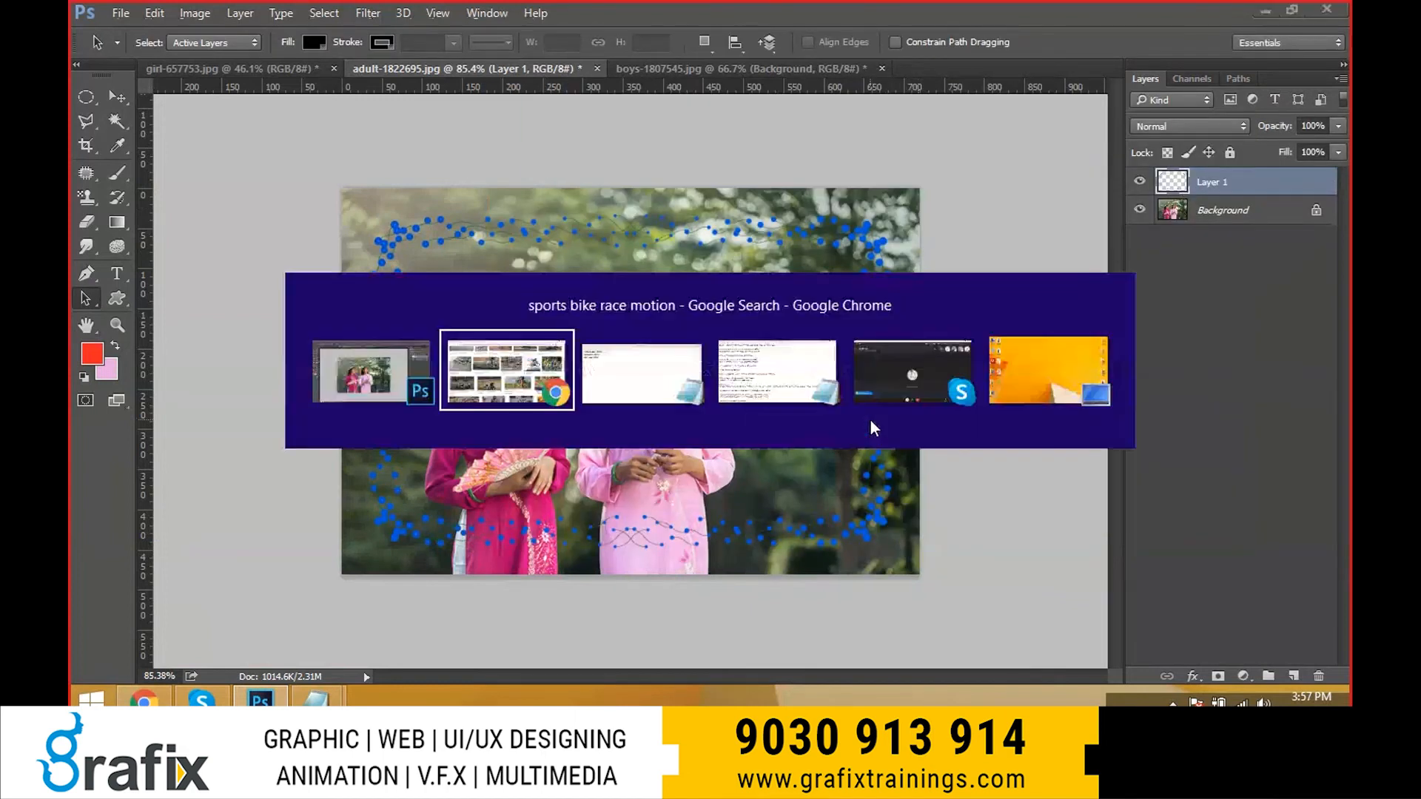
pyautogui.hotkey('alt', 'Tab')
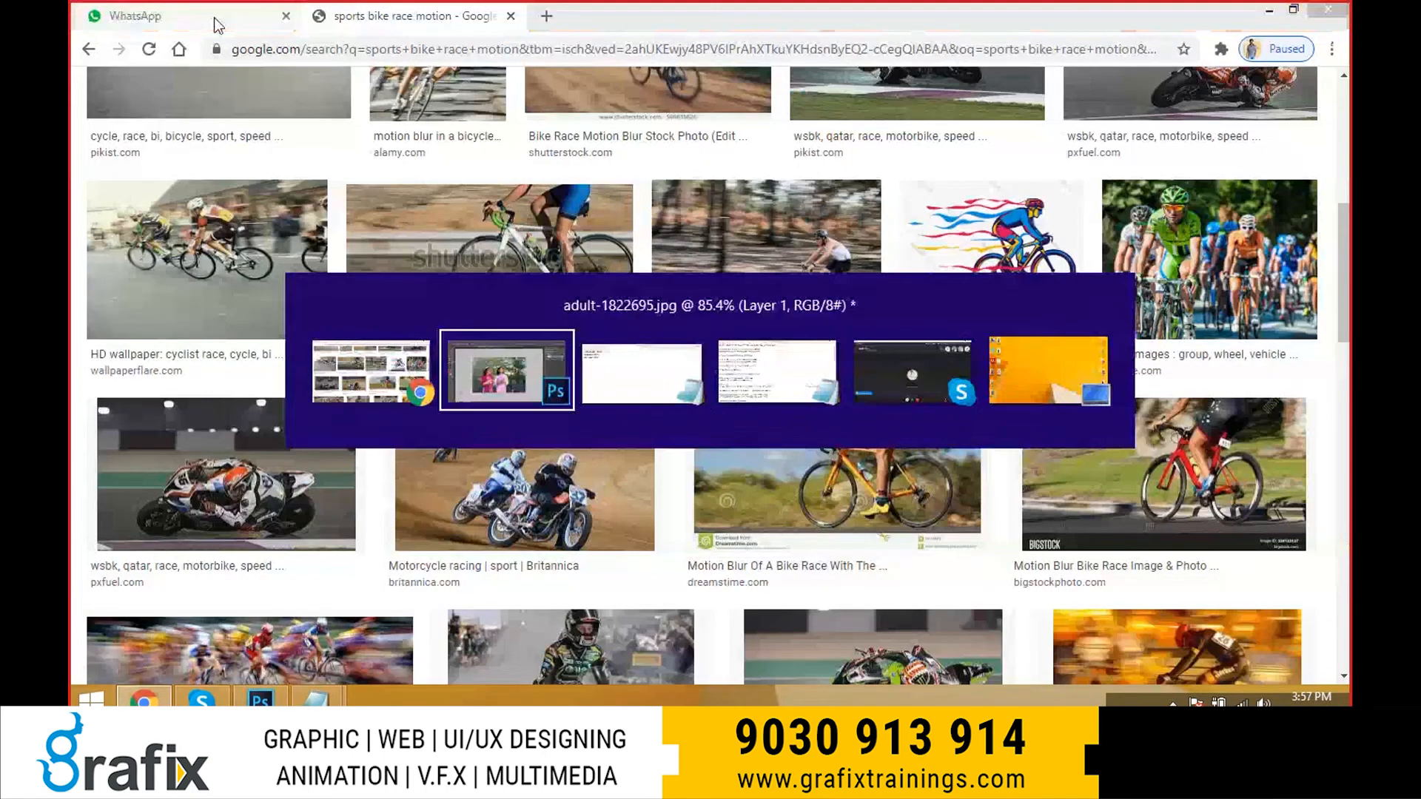
pyautogui.hotkey('alt', 'Tab')
pyautogui.hotkey('alt', 'Tab')
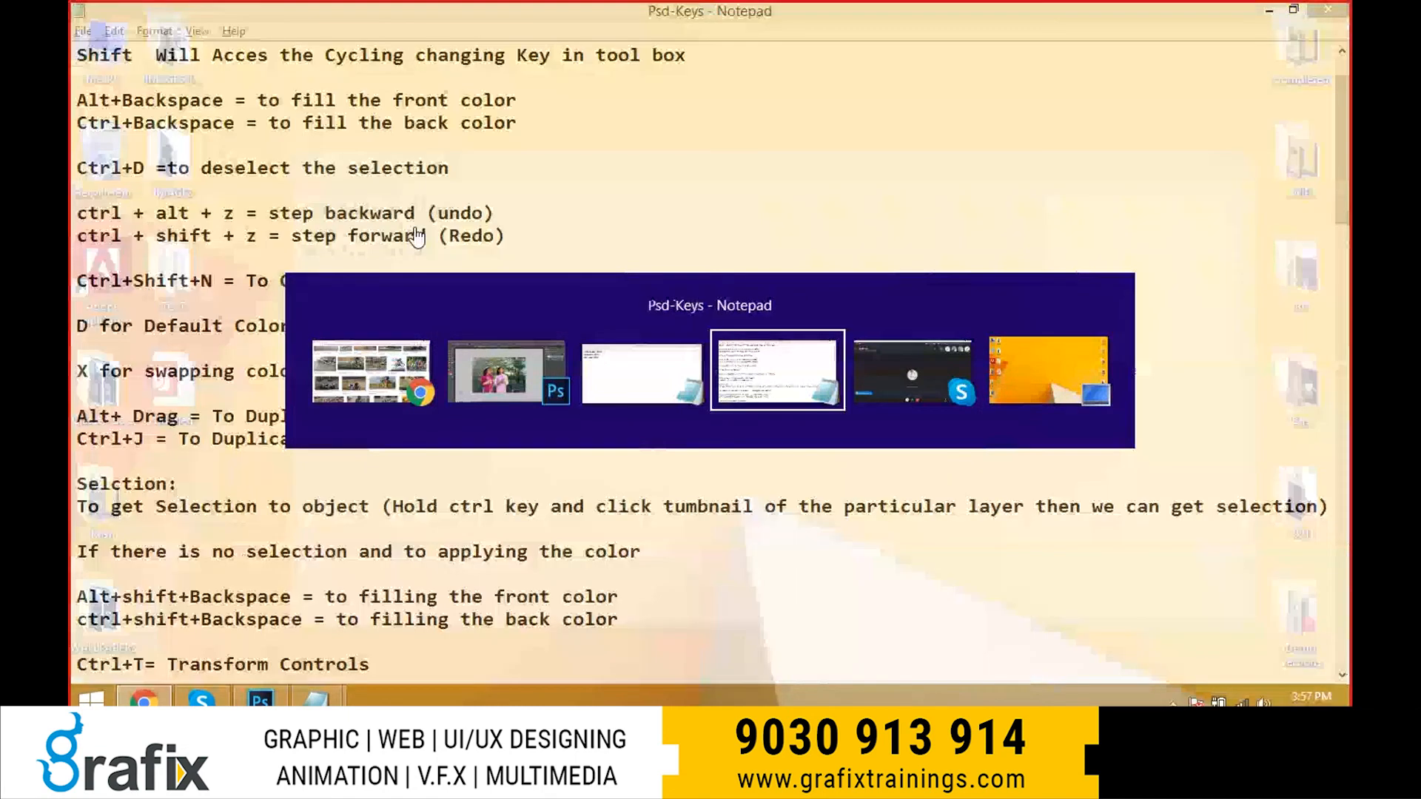
pyautogui.hotkey('alt', 'Tab')
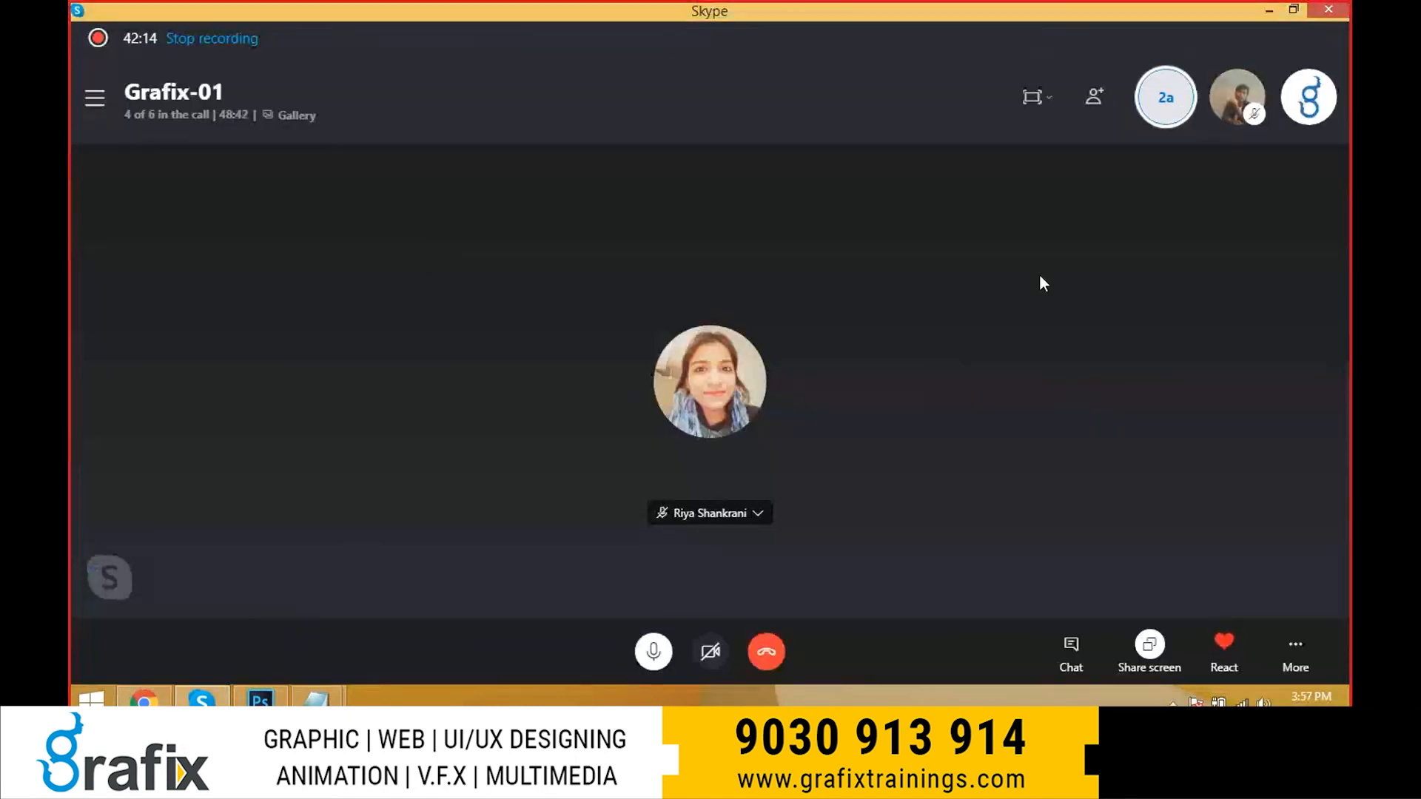
pyautogui.press('XF86AudioRaiseVolume')
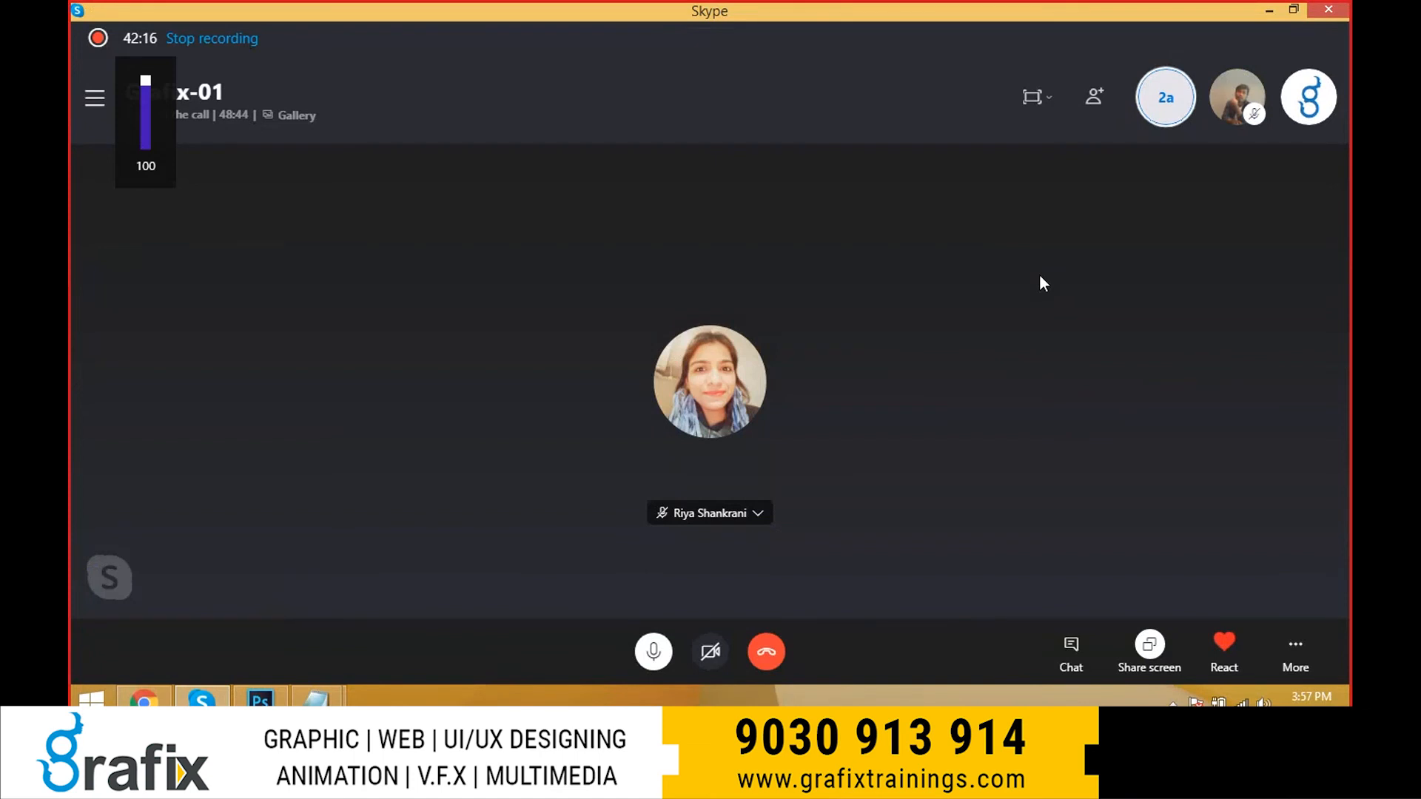
pyautogui.hotkey('alt', 'Tab')
pyautogui.hotkey('alt', 'Tab')
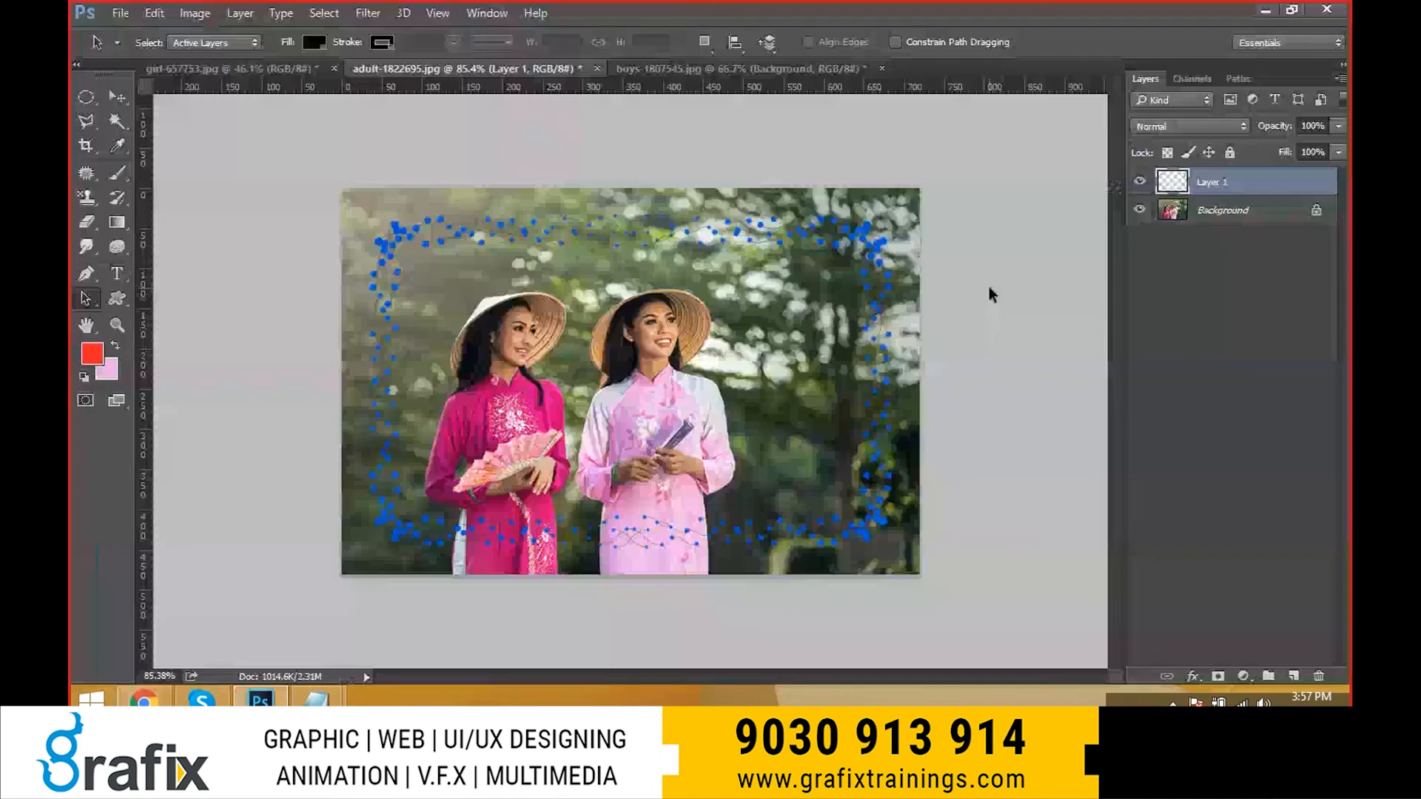
# - Reopen the Picture Frame filter, examine its list of frame styles and its preset options, and close it without applying
pyautogui.click(368, 13)
pyautogui.moveTo(474, 312)
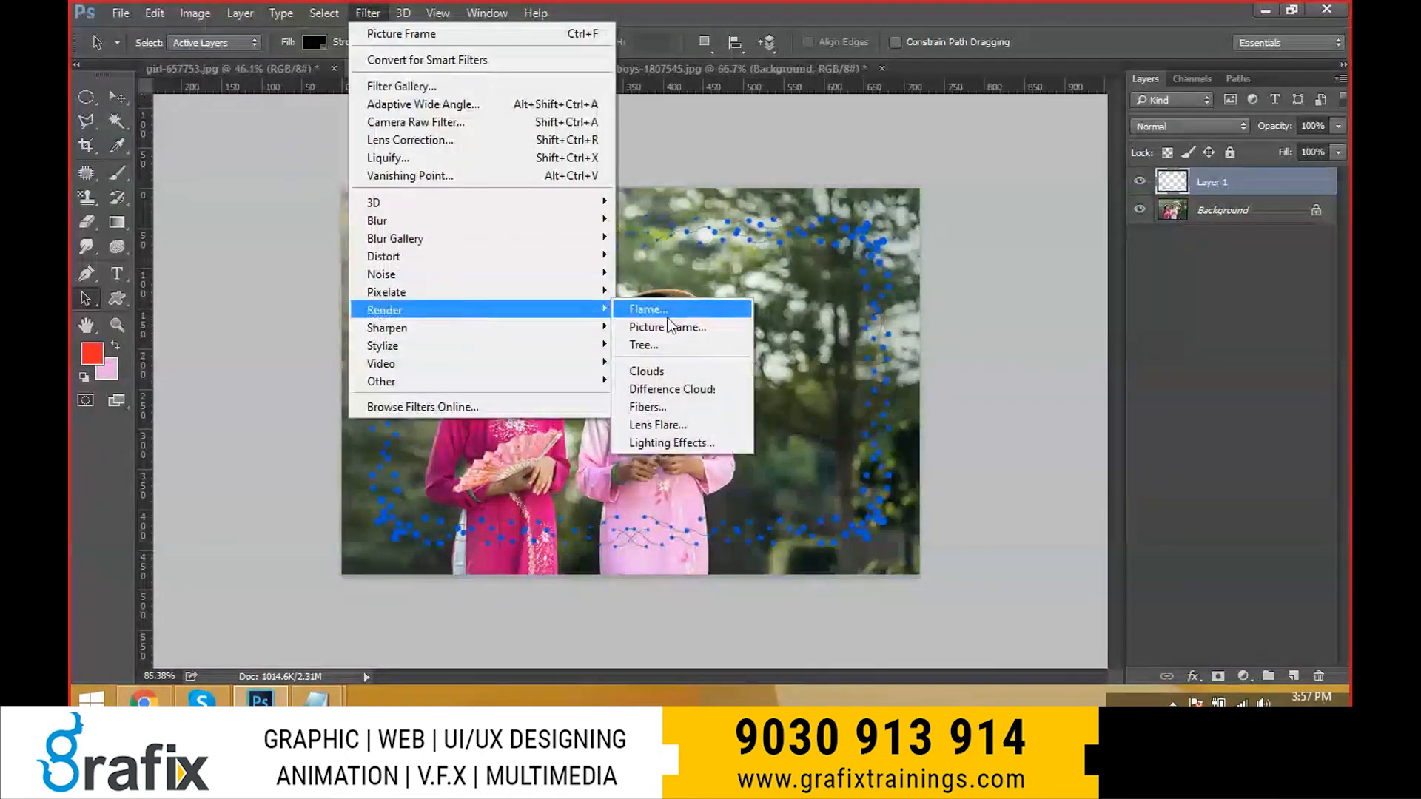
pyautogui.click(669, 327)
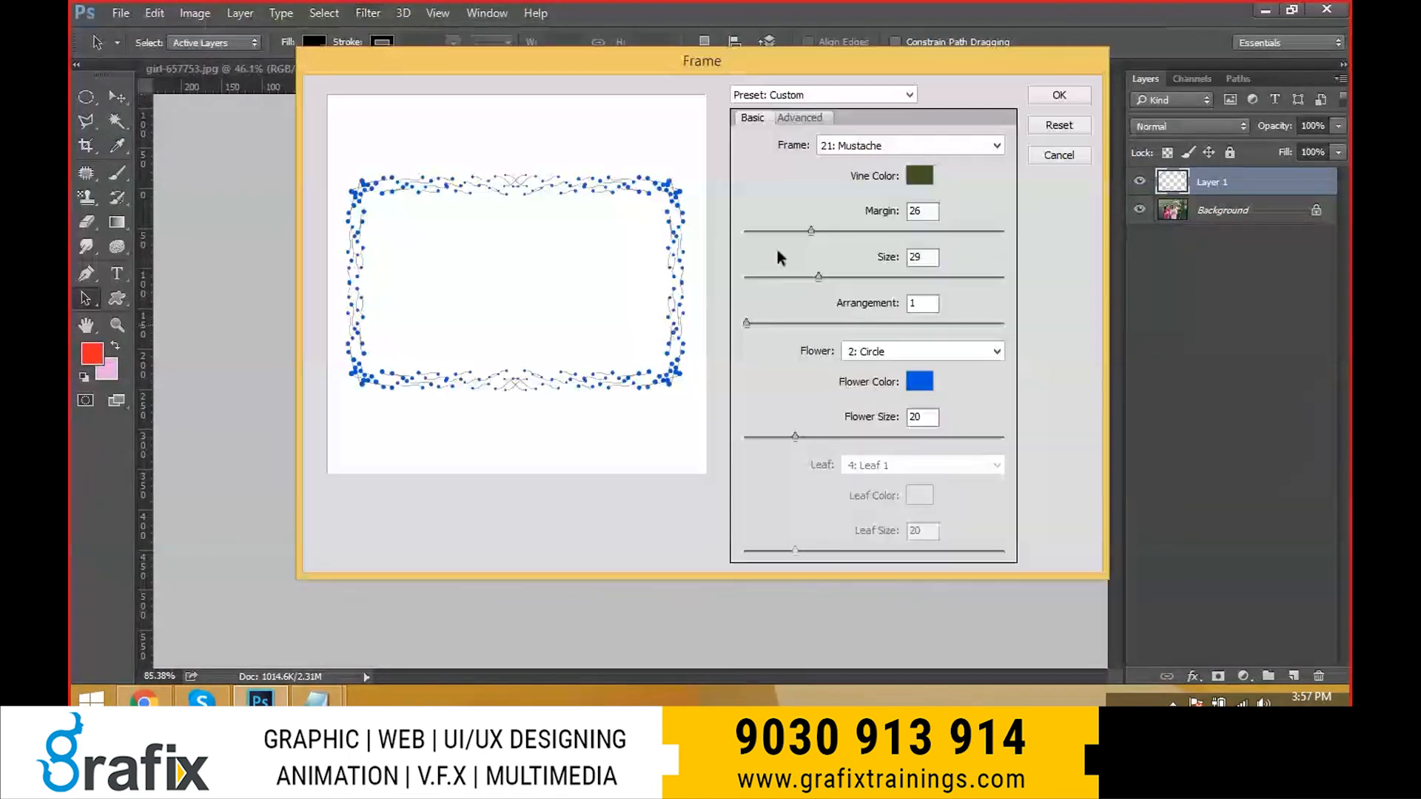
pyautogui.click(917, 145)
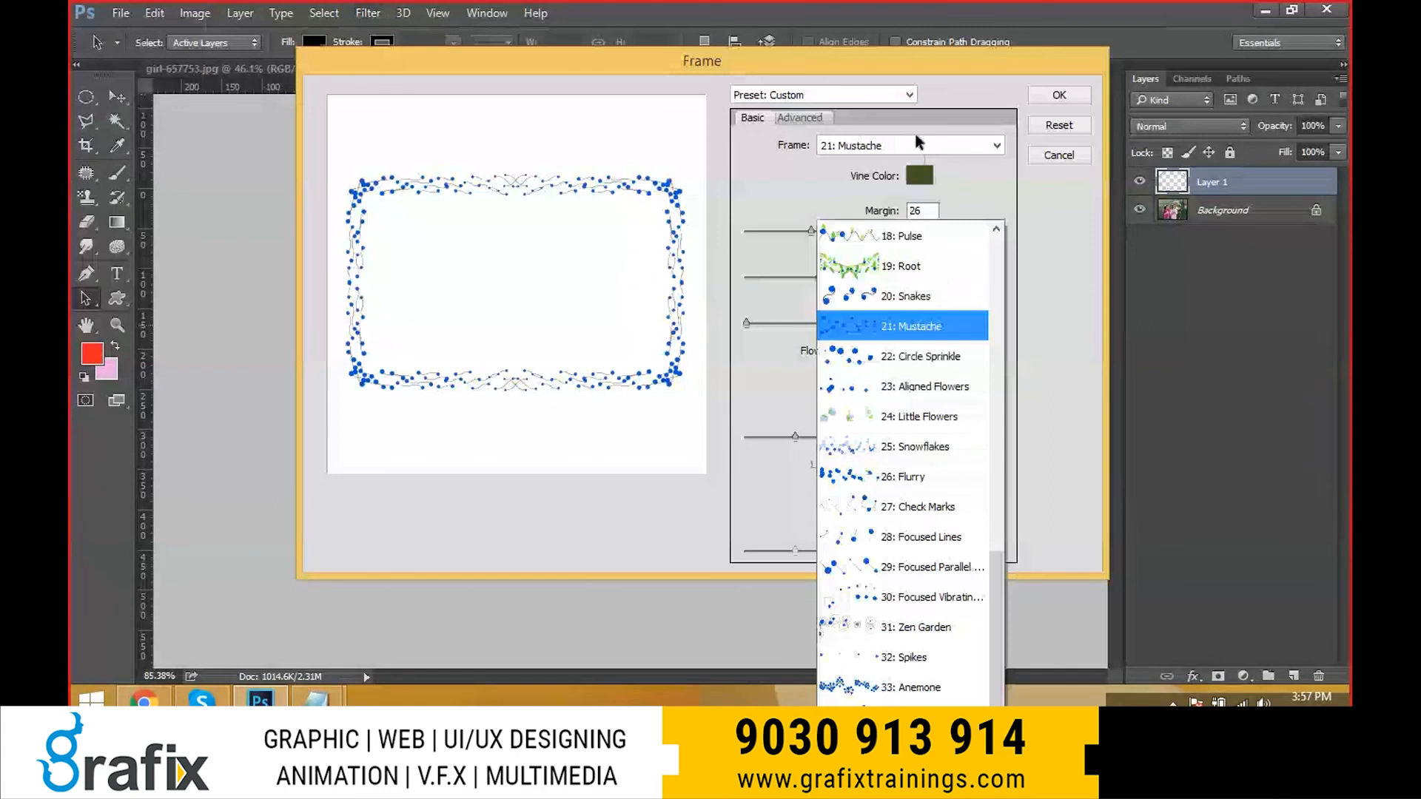
pyautogui.click(762, 152)
pyautogui.click(785, 96)
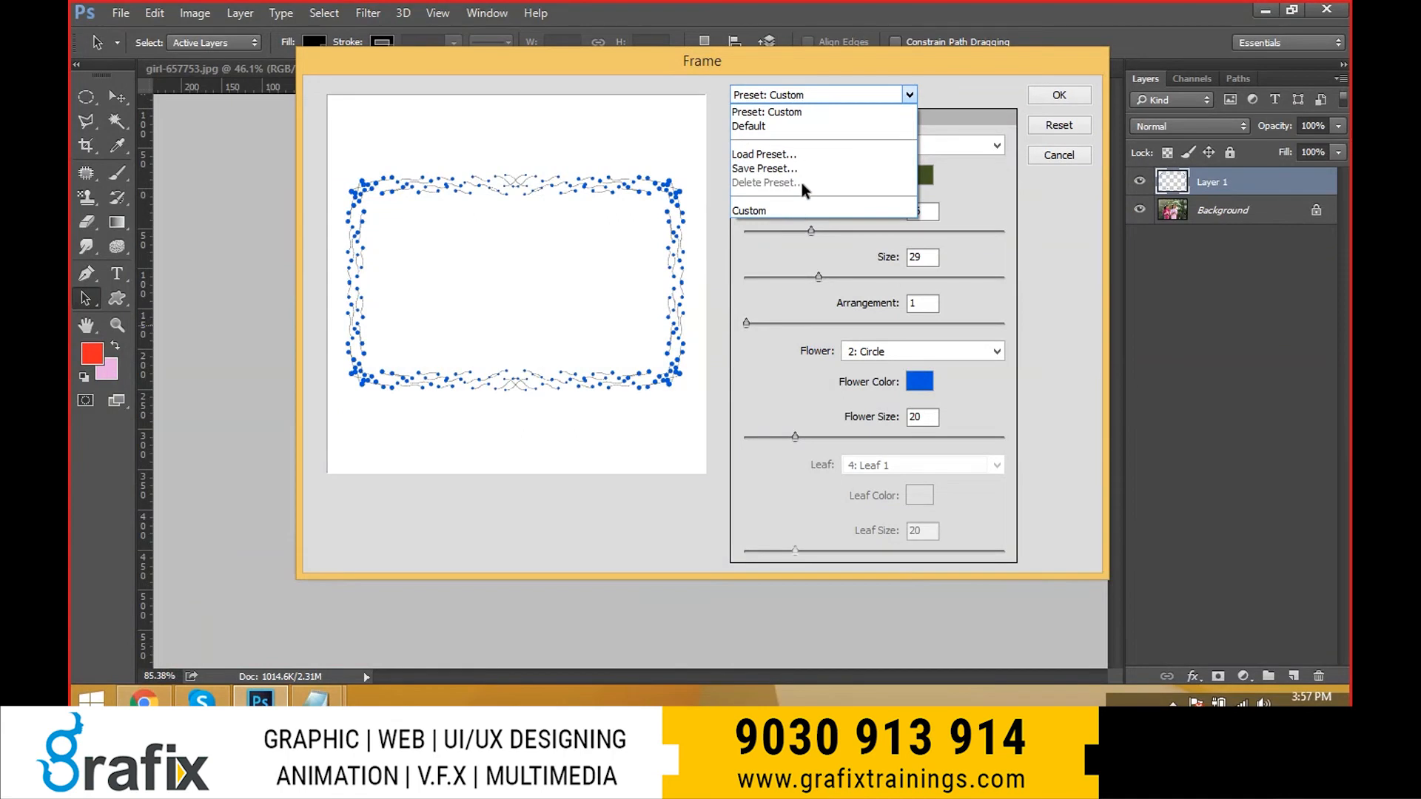
pyautogui.click(987, 173)
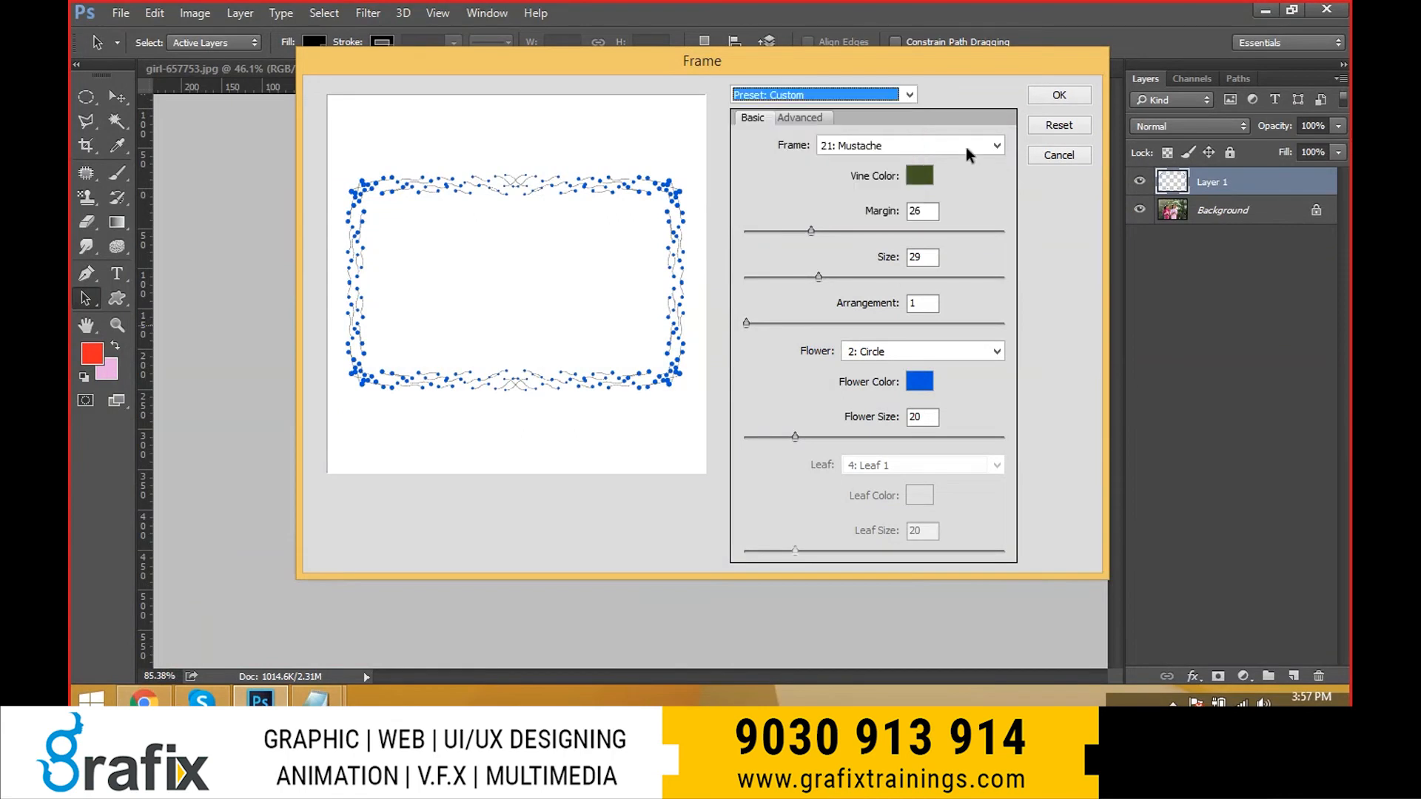
pyautogui.click(966, 147)
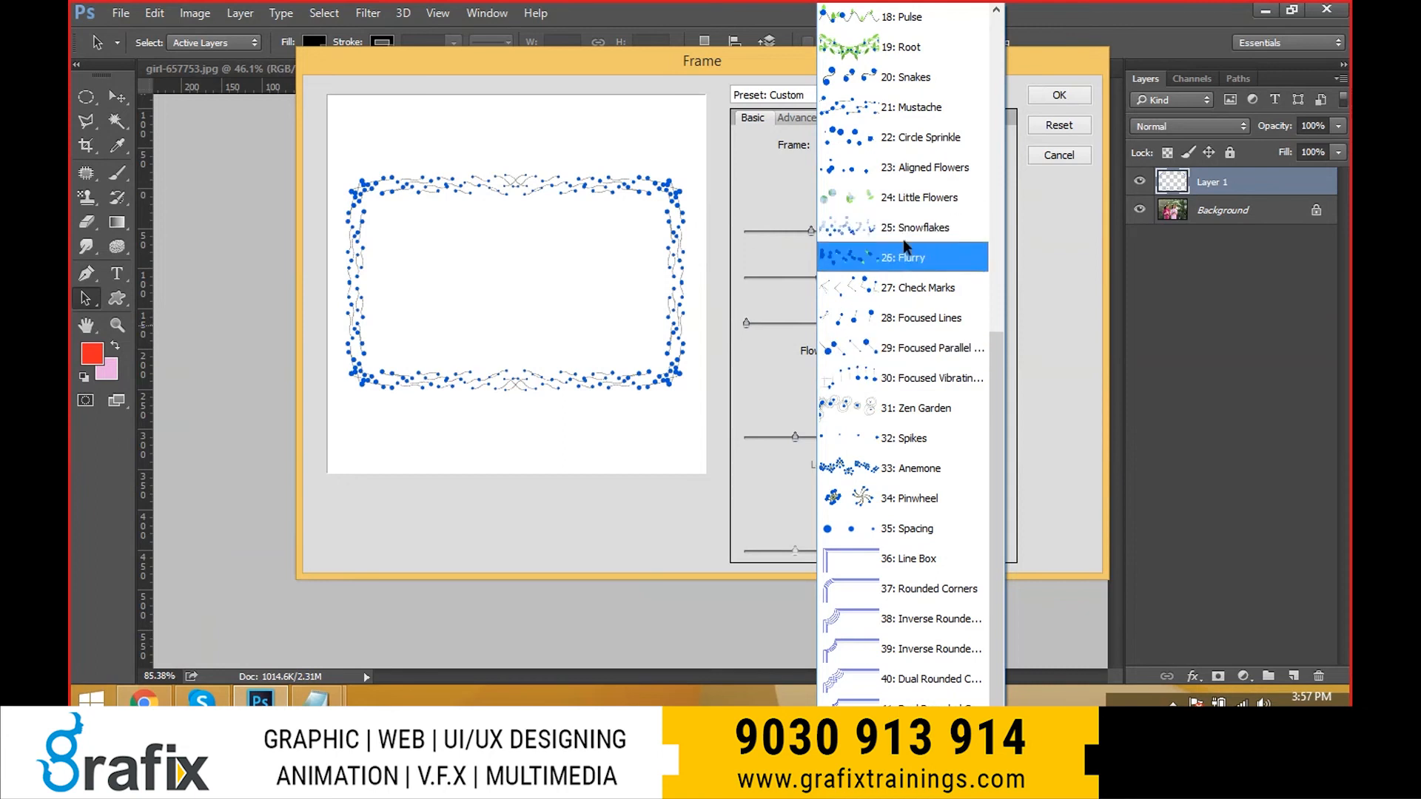
pyautogui.click(1008, 226)
pyautogui.click(829, 92)
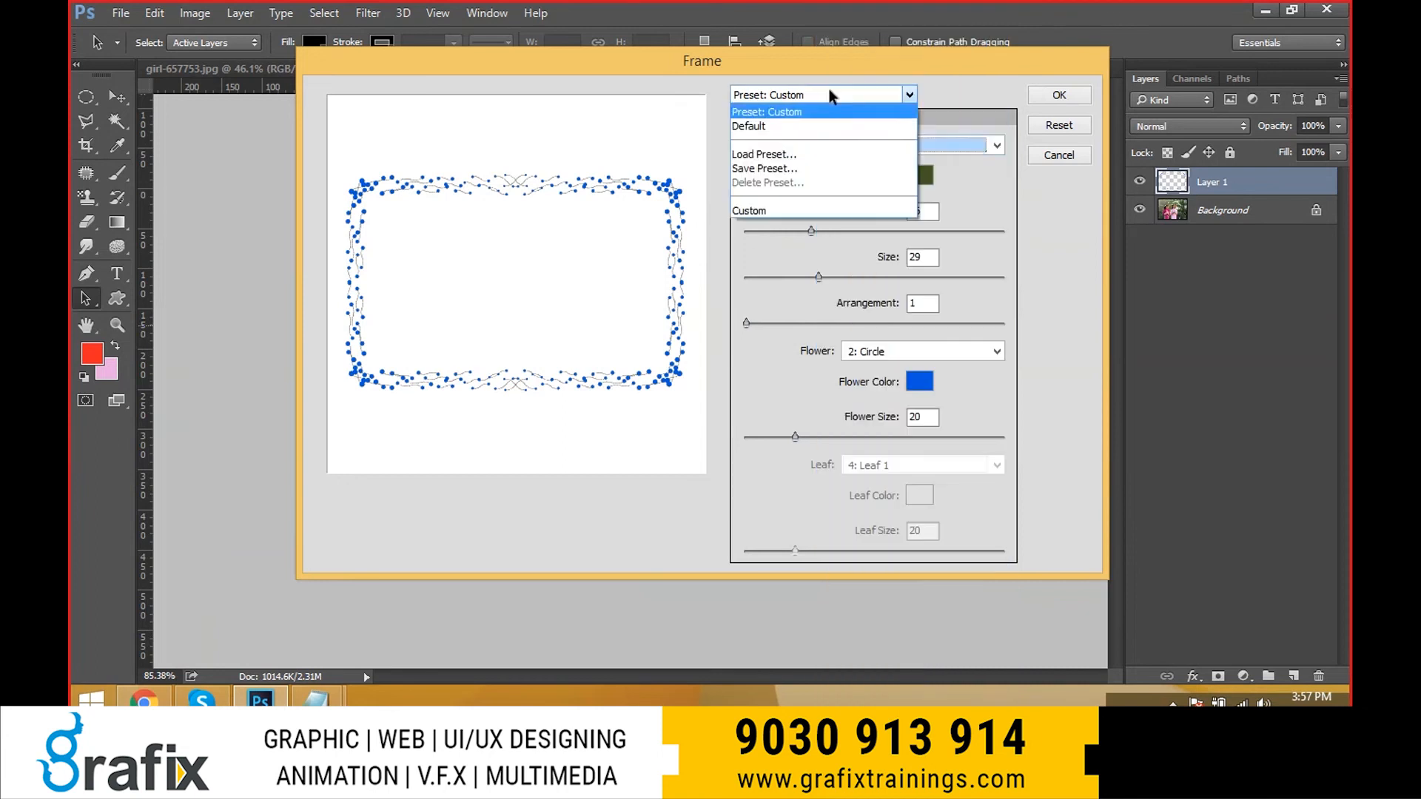
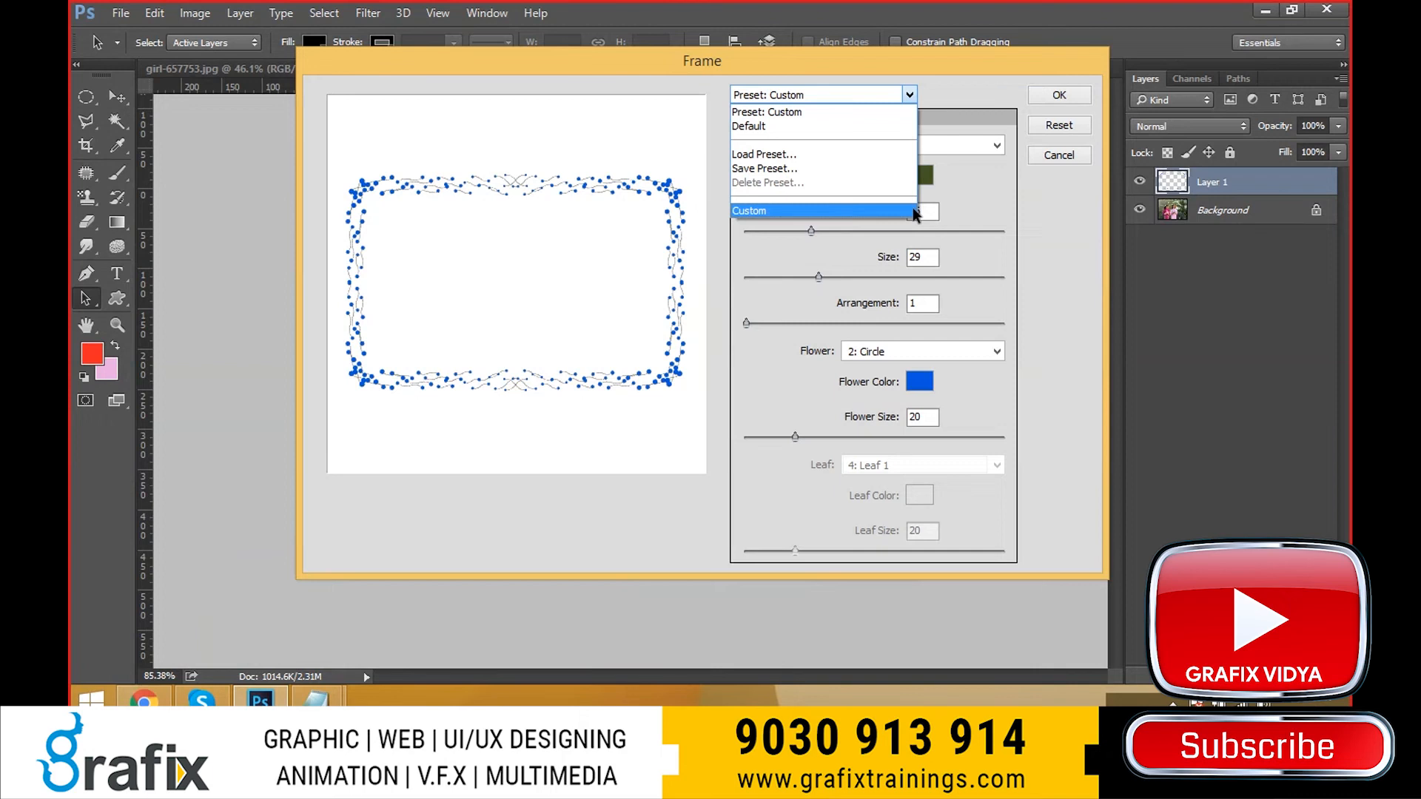
pyautogui.click(991, 213)
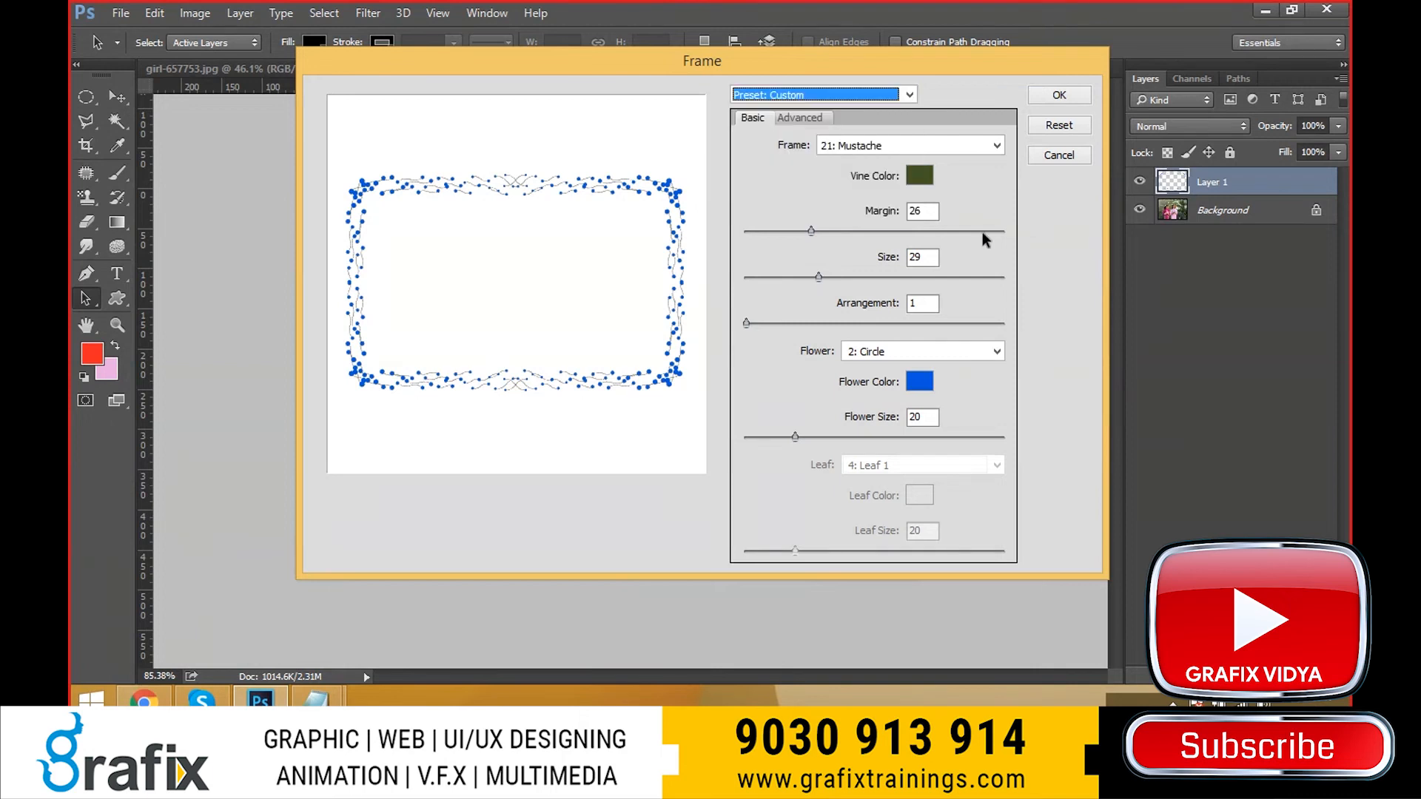
pyautogui.click(928, 154)
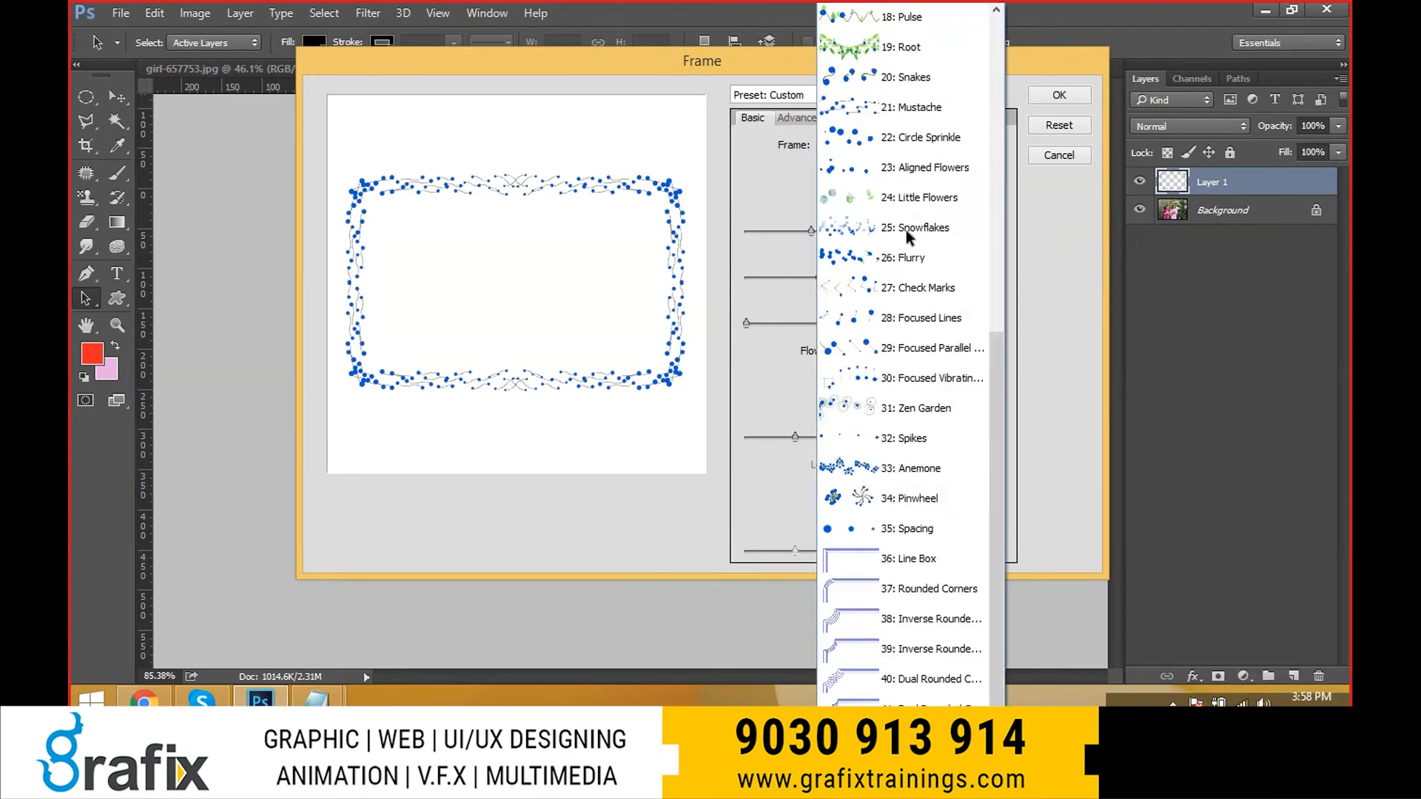
pyautogui.click(1224, 191)
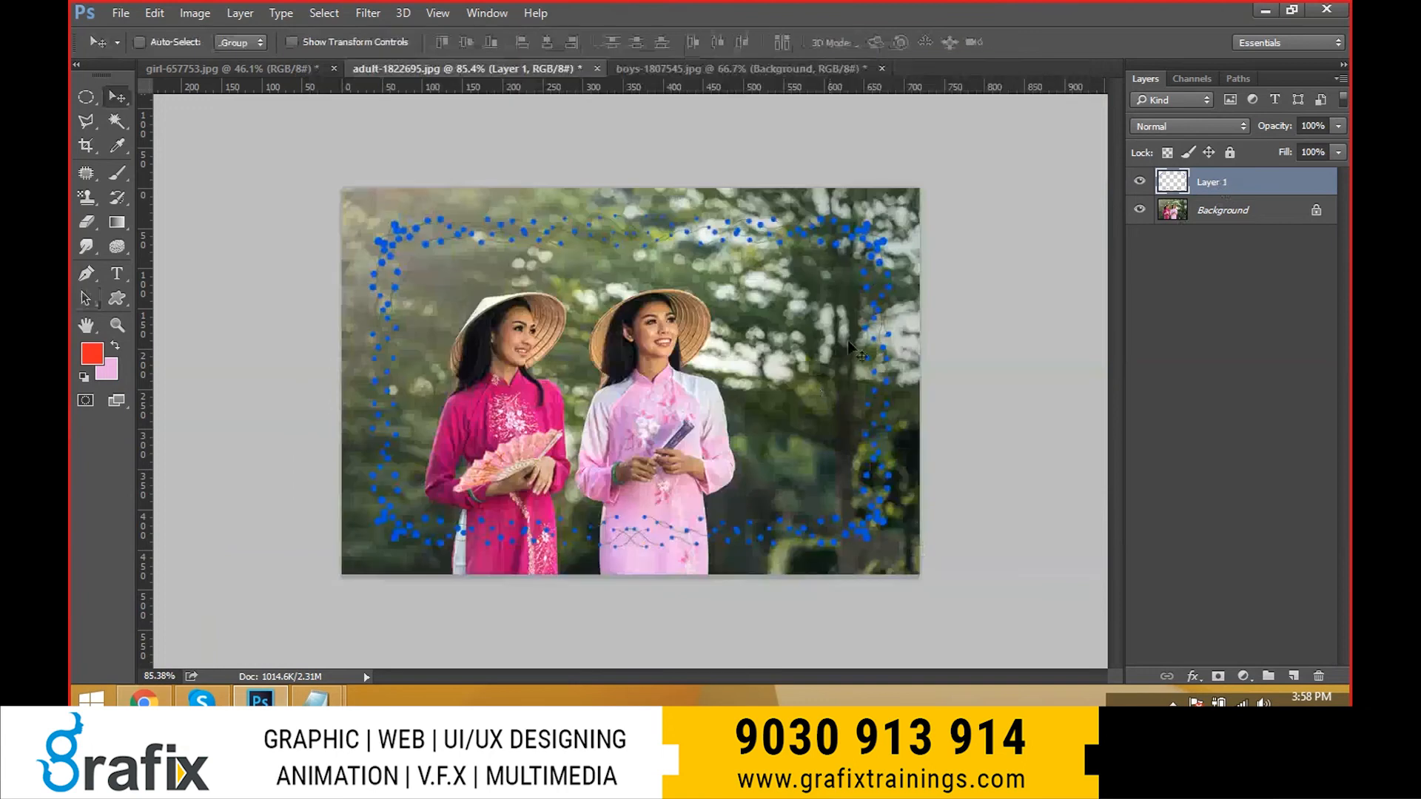
# - Shift the frame slightly to the left on the photo and scale it down a little with Free Transform
pyautogui.moveTo(877, 284)
pyautogui.mouseDown()
pyautogui.moveTo(864, 336)
pyautogui.moveTo(861, 267)
pyautogui.mouseUp()
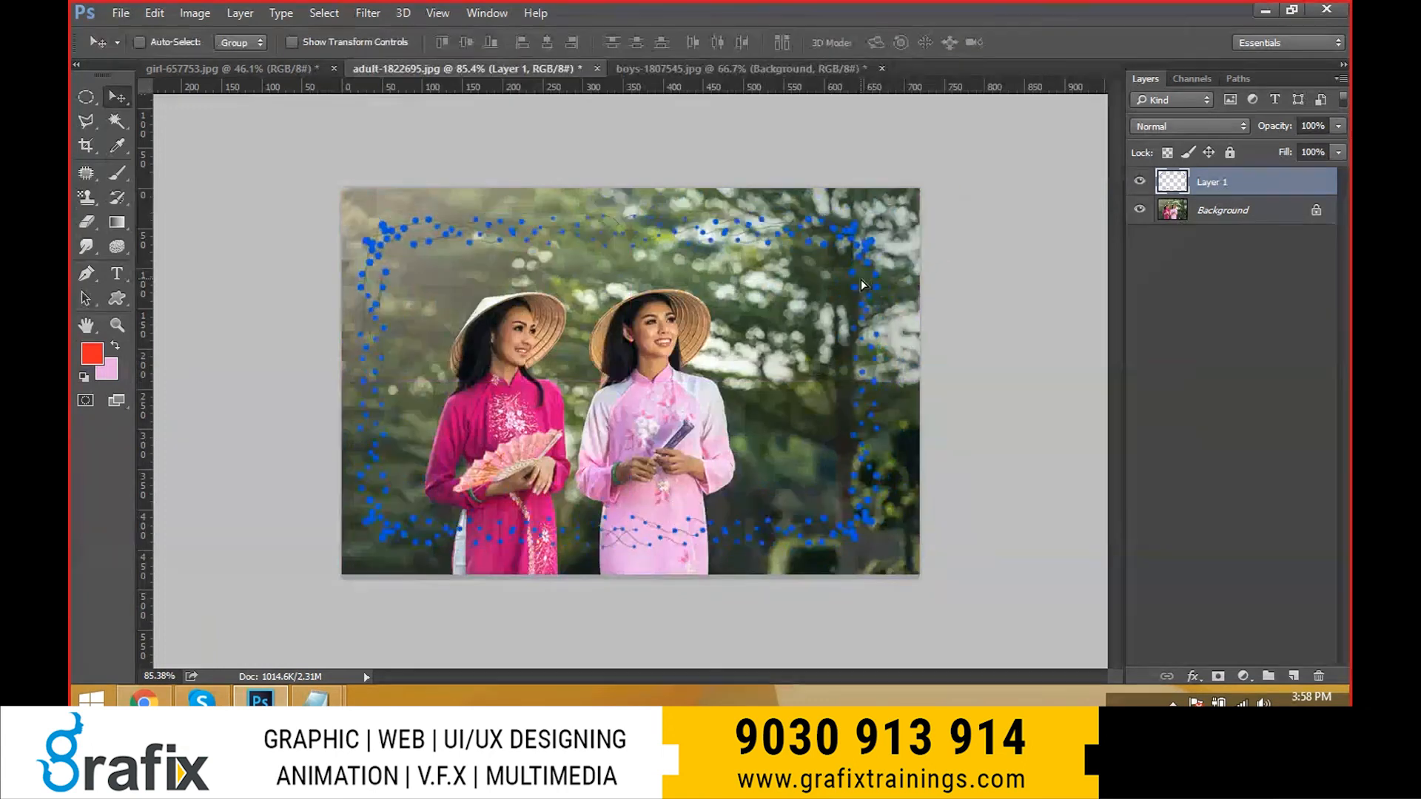
pyautogui.hotkey('ctrl', 't')
pyautogui.moveTo(885, 211)
pyautogui.mouseDown()
pyautogui.moveTo(821, 337)
pyautogui.moveTo(722, 345)
pyautogui.moveTo(894, 218)
pyautogui.mouseUp()
pyautogui.press('Return')
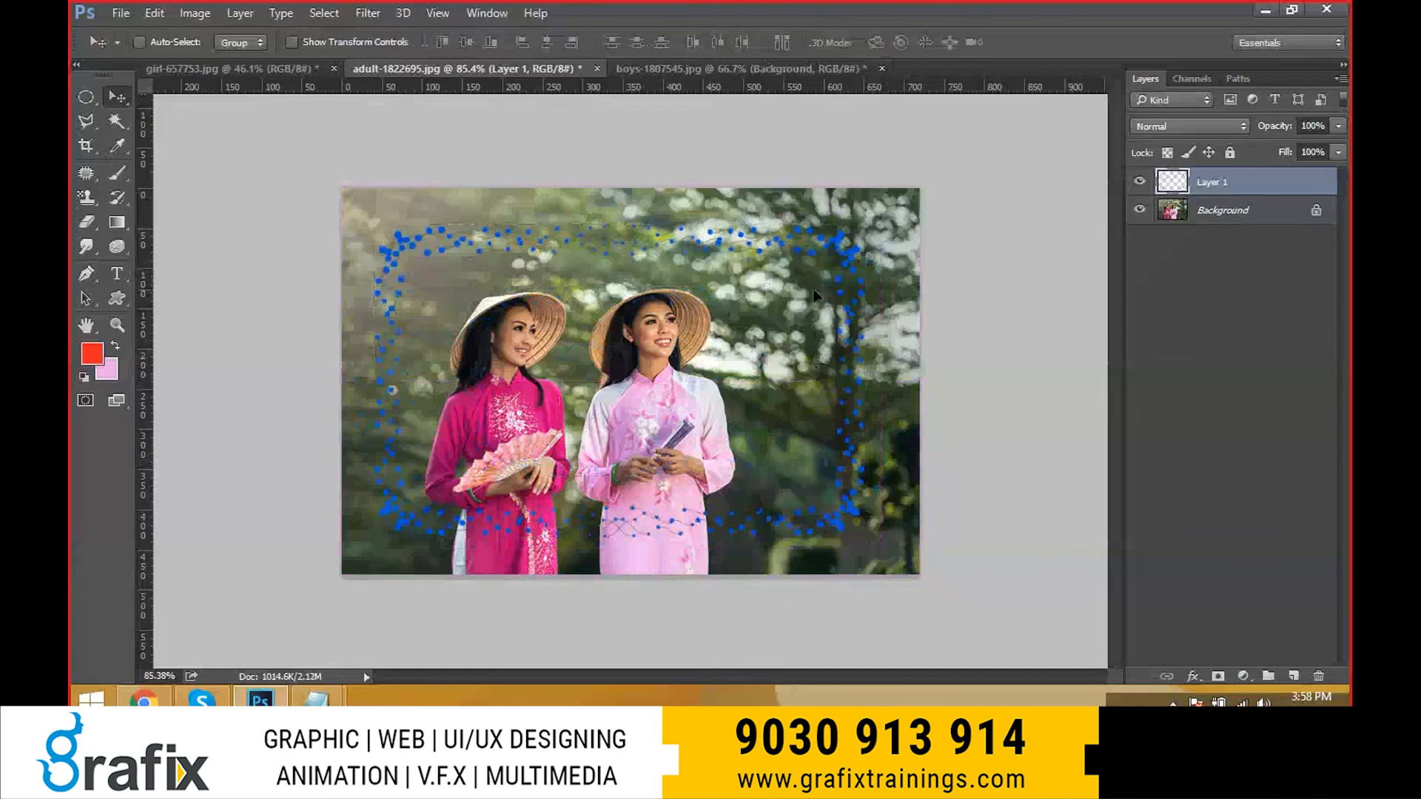
# - Recolour the frame's opaque pixels with the red foreground and pink background colours in turn, and finally with the default white background
pyautogui.hotkey('alt', 'shift', 'Delete')
pyautogui.hotkey('ctrl', 'shift', 'Delete')
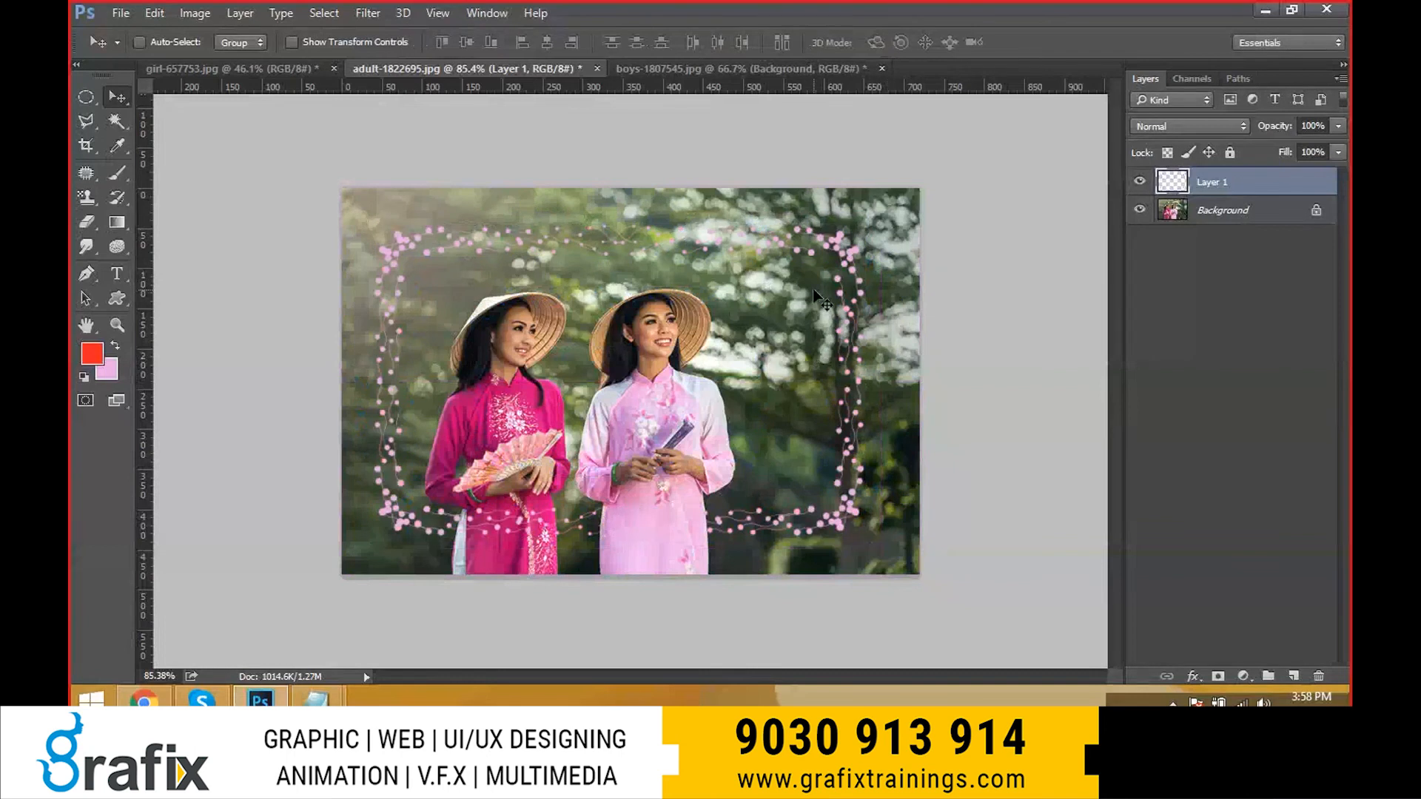
pyautogui.press('d')
pyautogui.hotkey('ctrl', 'shift', 'Delete')
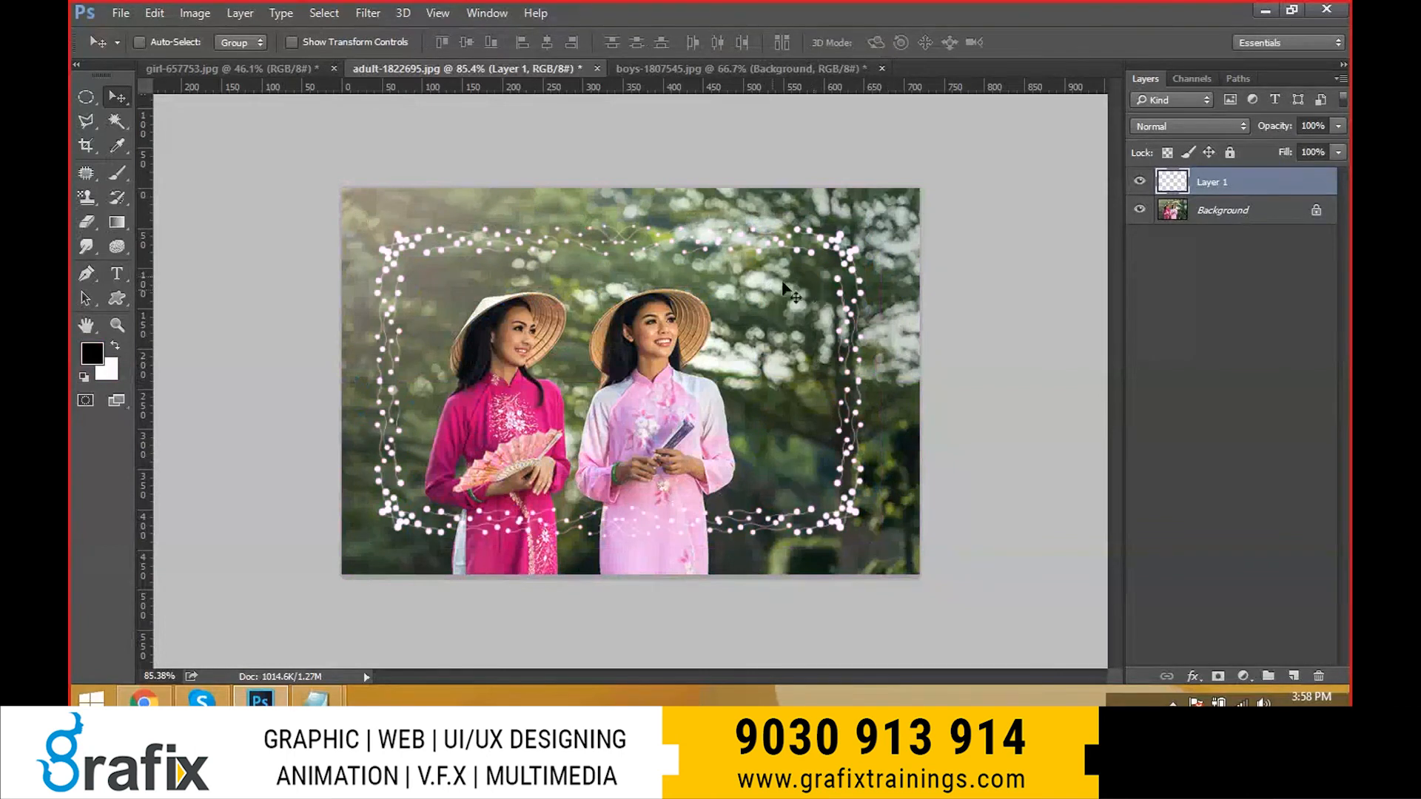
# - Enlarge the white frame with Free Transform so that it sits closer to the photo's edges
pyautogui.moveTo(813, 245); pyautogui.dragTo(898, 215)
pyautogui.hotkey('ctrl', 't')
pyautogui.press('Return')
# - Start a Tree render on the frame layer with 17: Sakura Cherry Blossom as the base tree type
pyautogui.click(368, 12)
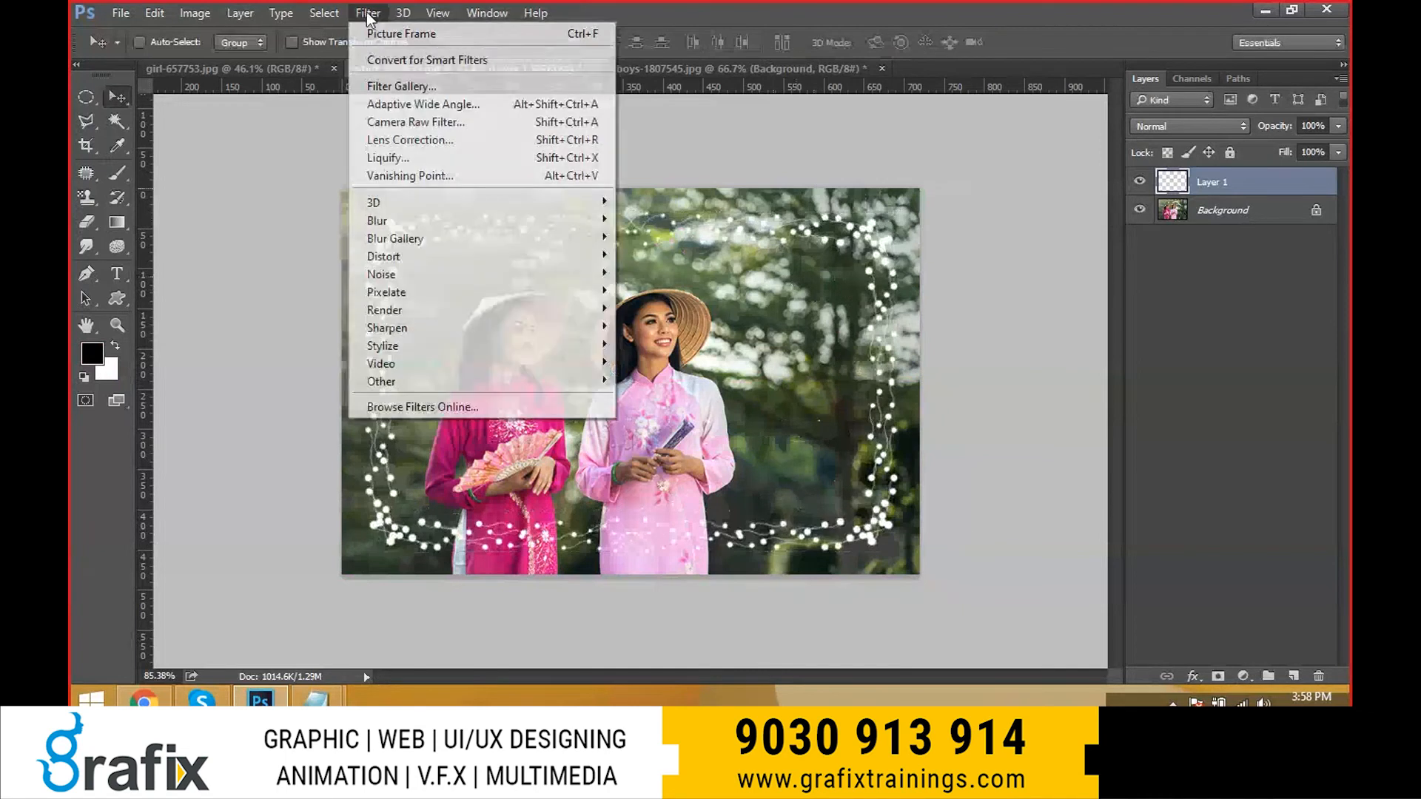
pyautogui.moveTo(442, 313)
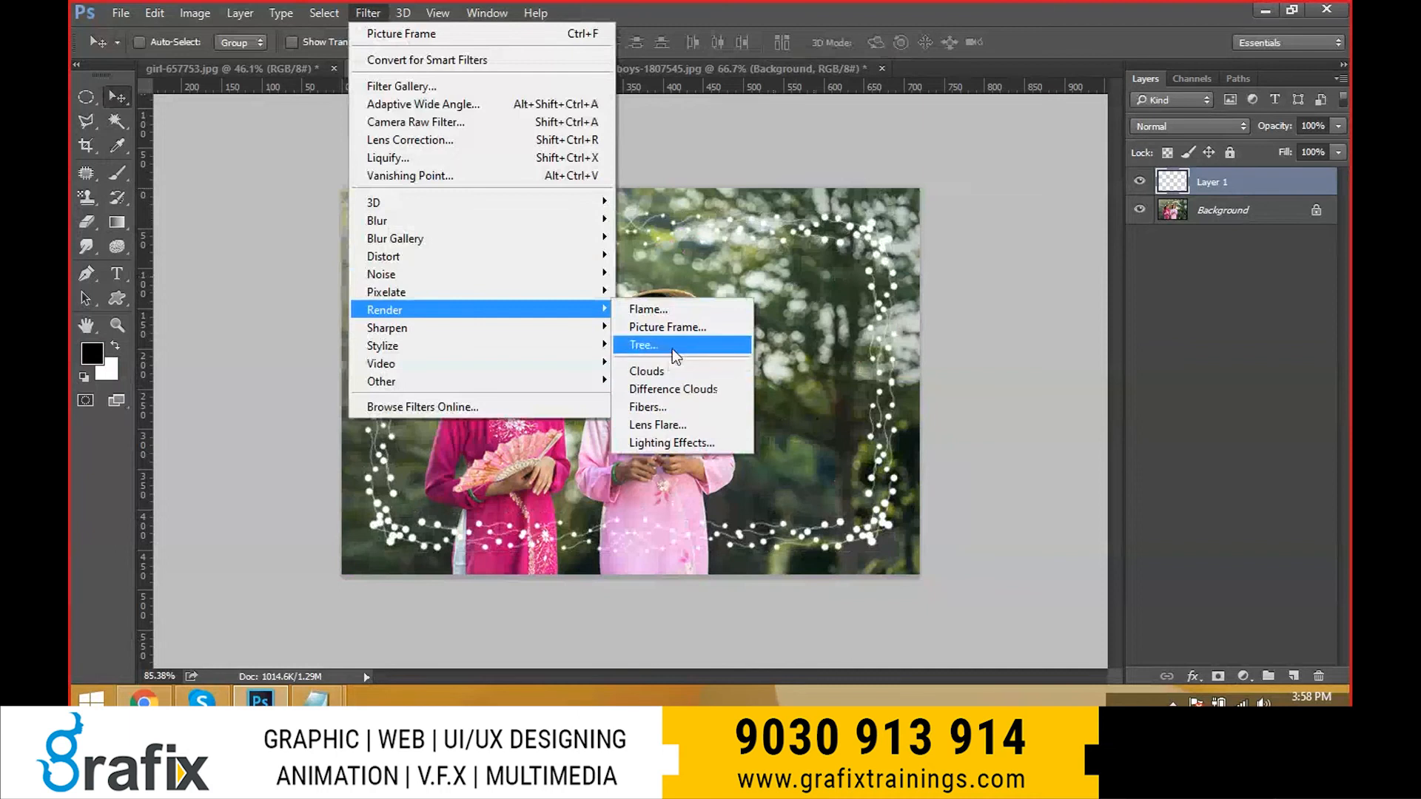
pyautogui.click(673, 350)
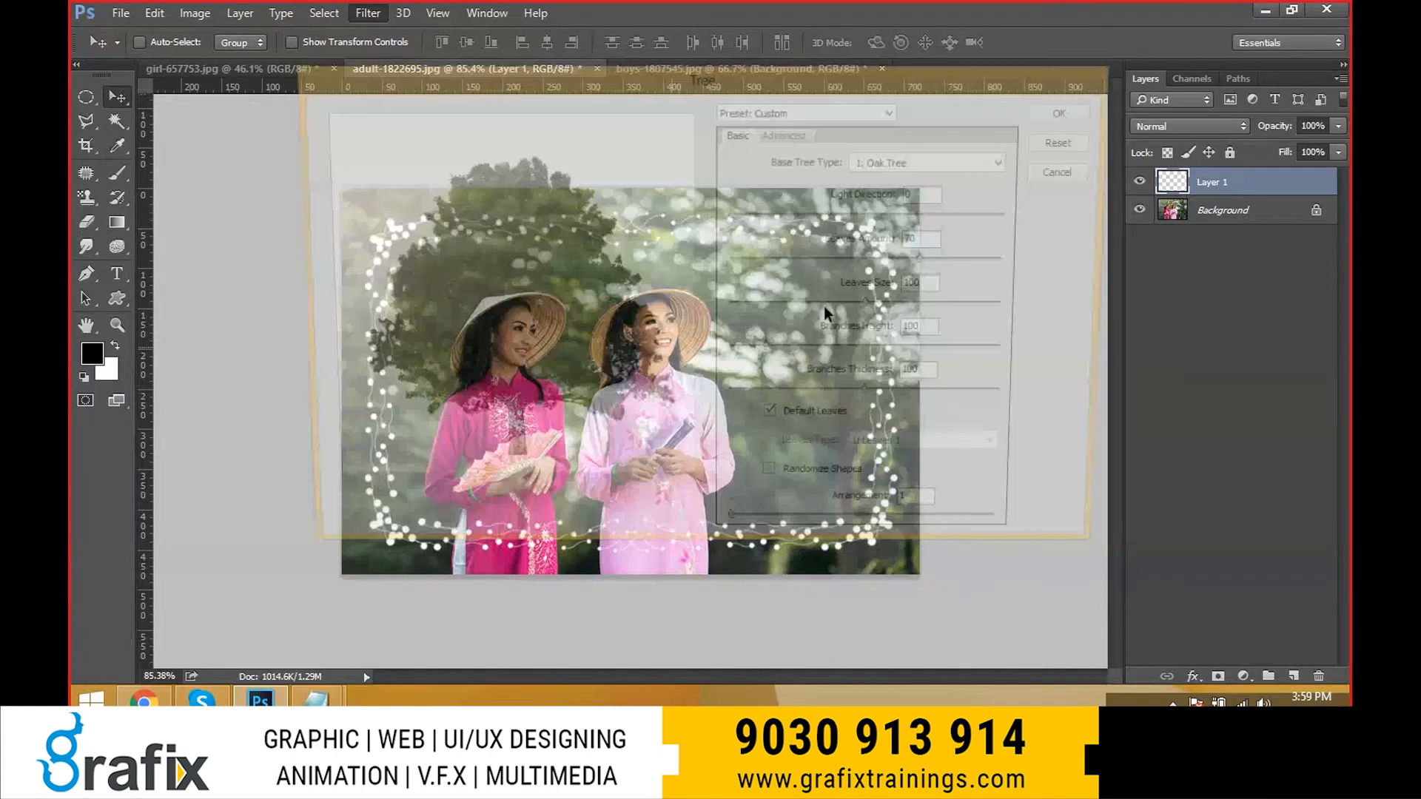
pyautogui.click(938, 159)
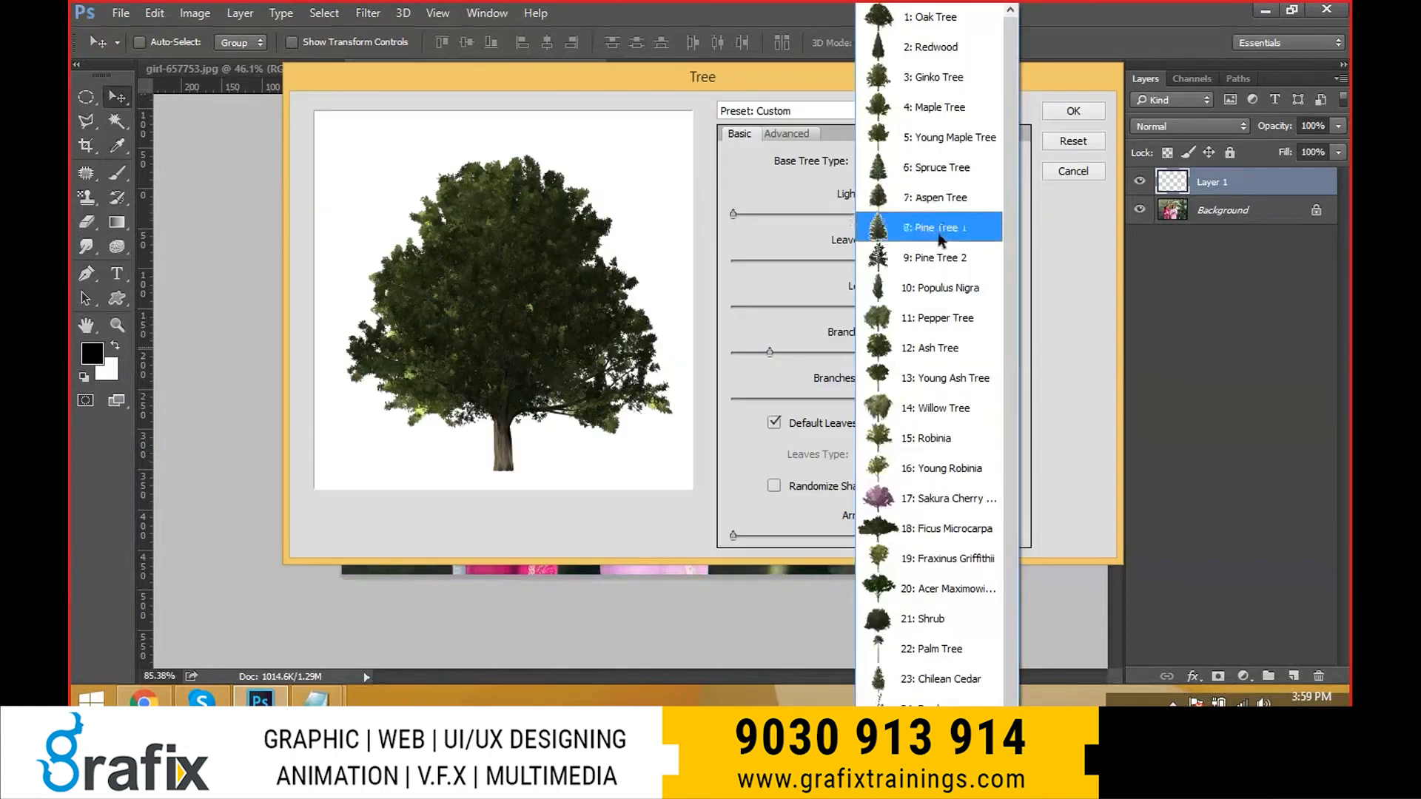
pyautogui.scroll(-2, 919, 473)
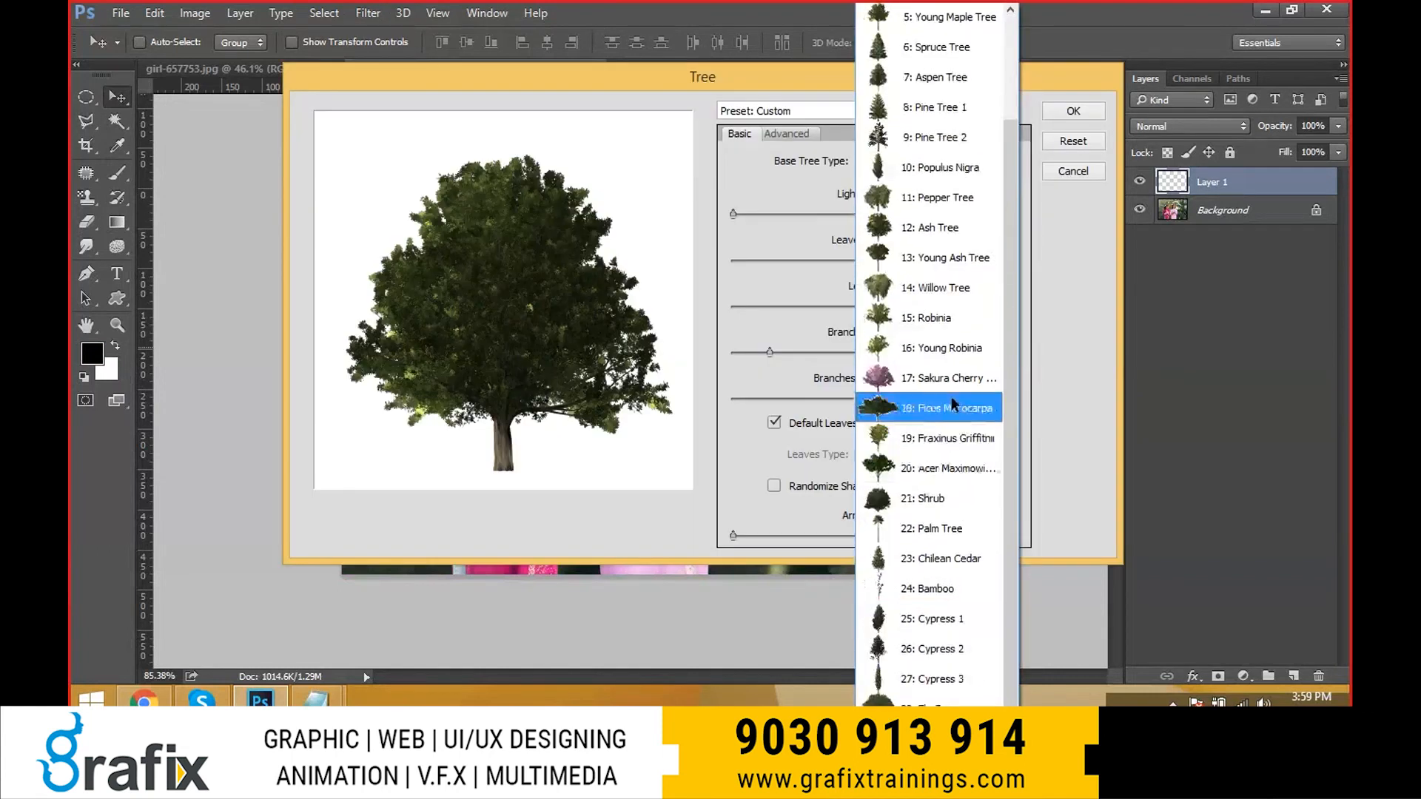
pyautogui.click(936, 380)
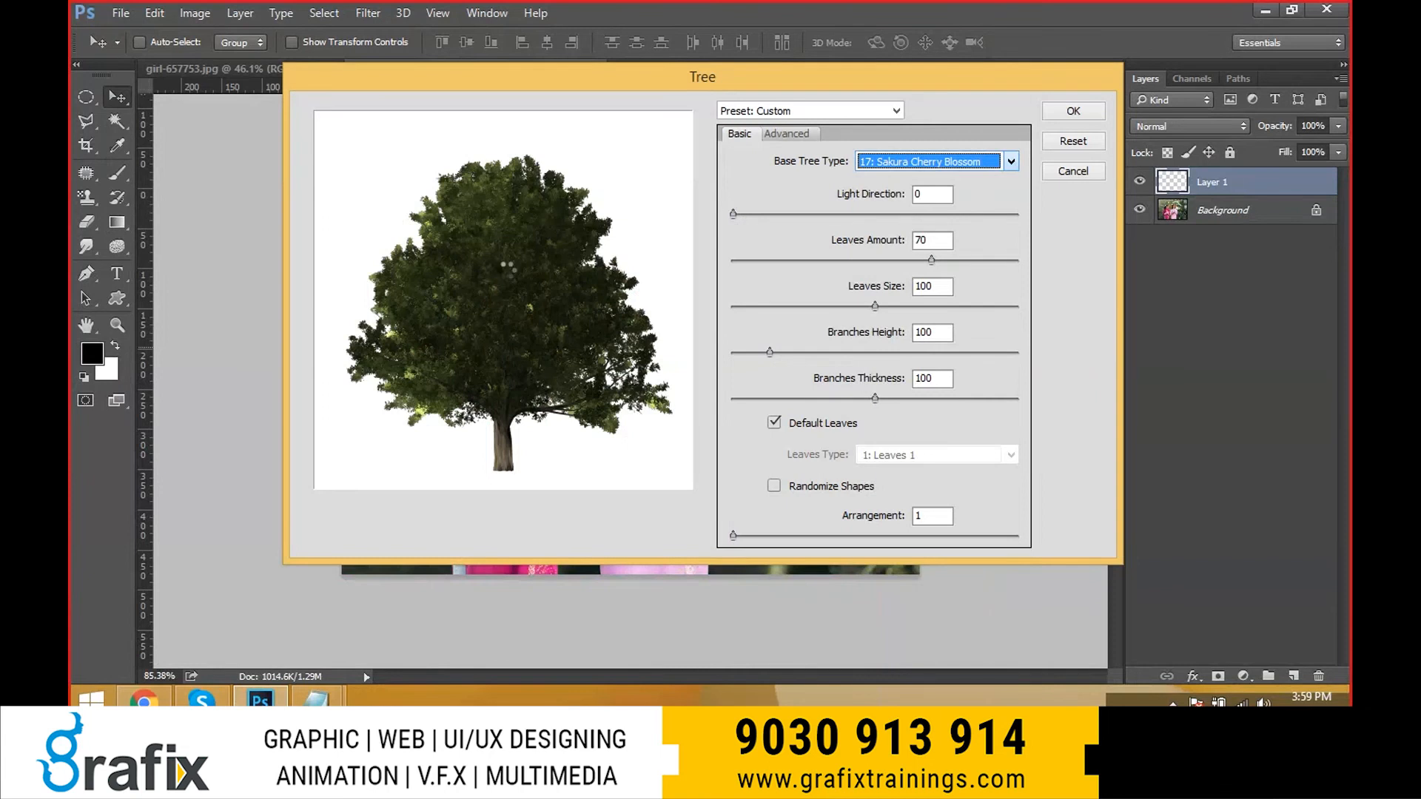
# - Render the Sakura Cherry Blossom tree onto the frame layer and shift the layer slightly up and to the left
pyautogui.click(1073, 112)
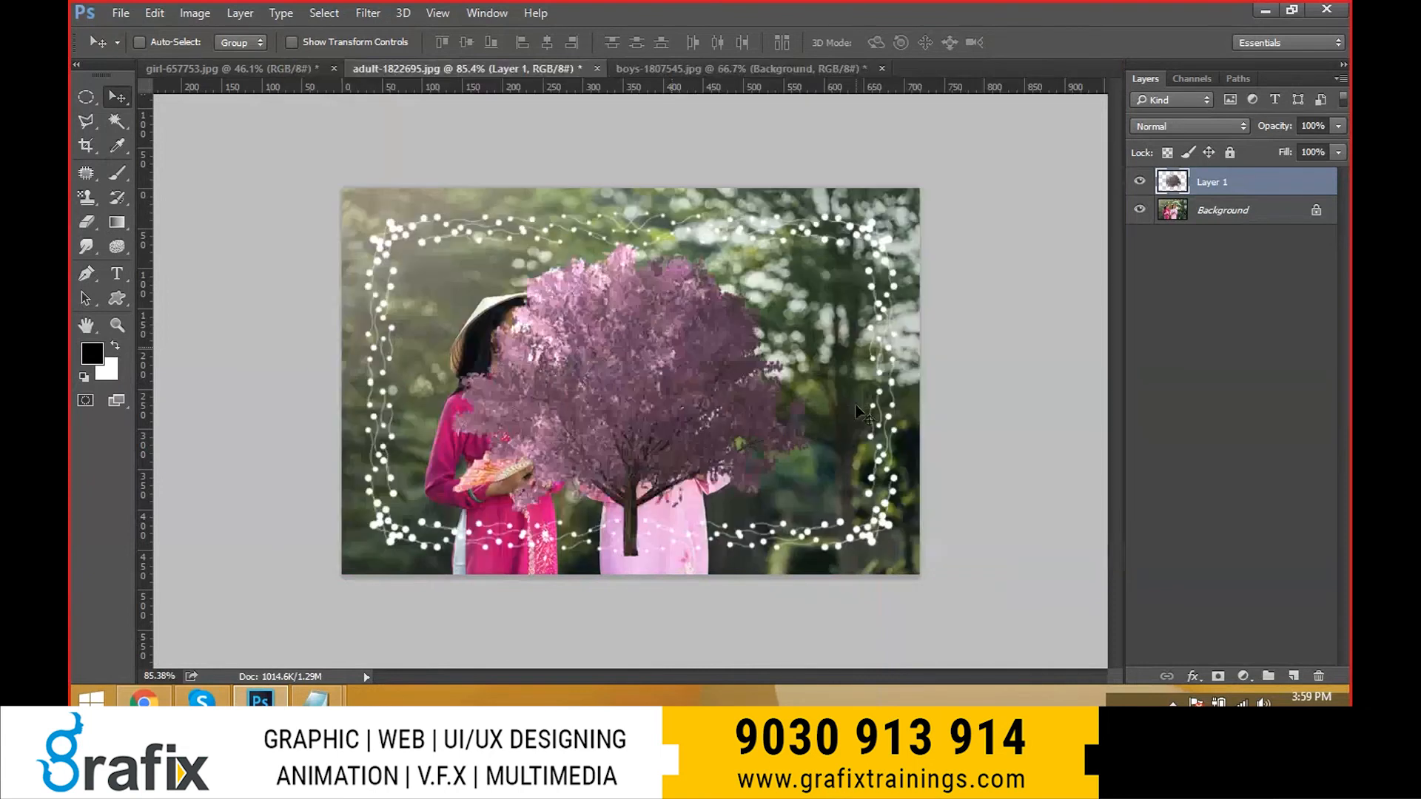
pyautogui.moveTo(701, 429); pyautogui.dragTo(688, 399)
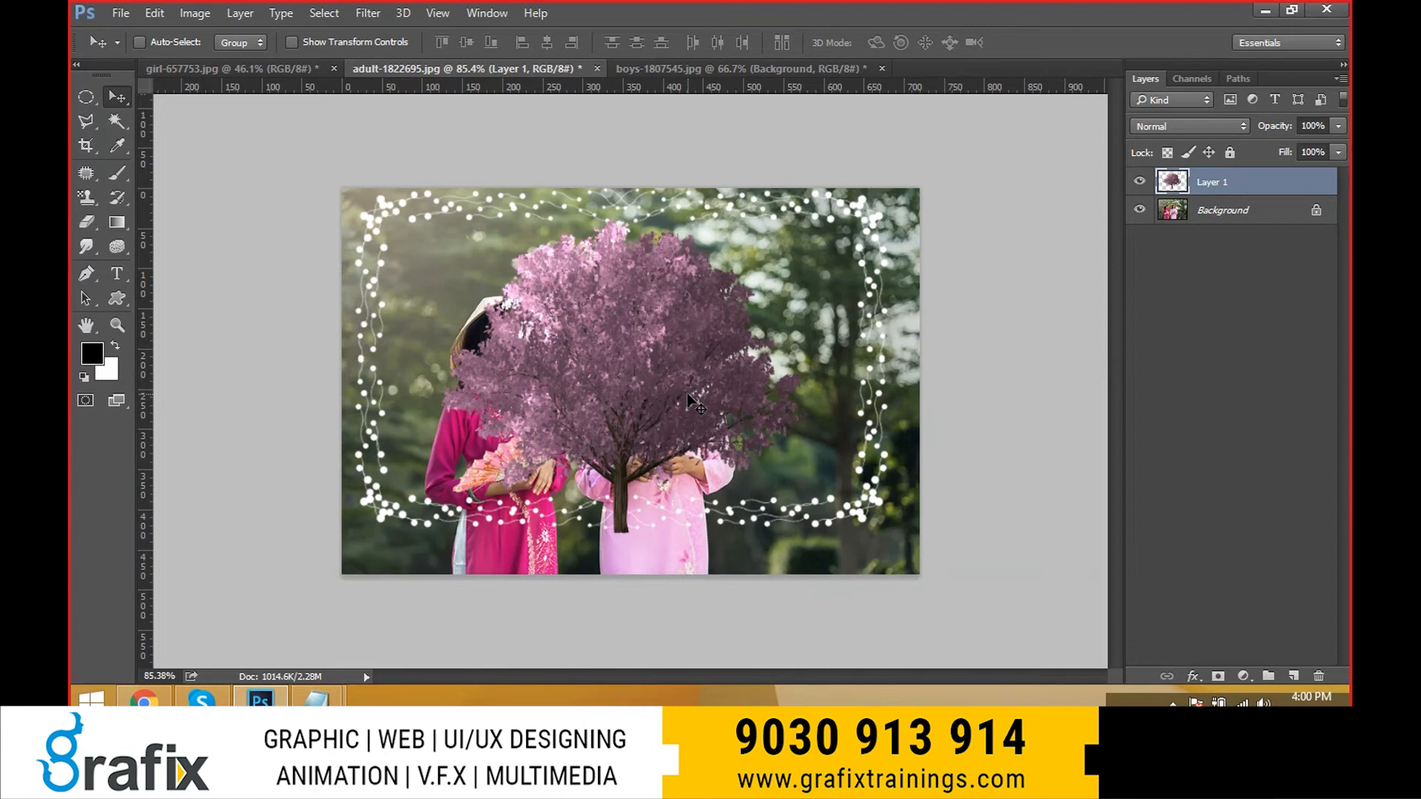
# - Render a second tree on the same layer with the Tree filter, using 13: Young Ash Tree as the base tree type
pyautogui.click(369, 16)
pyautogui.moveTo(461, 229)
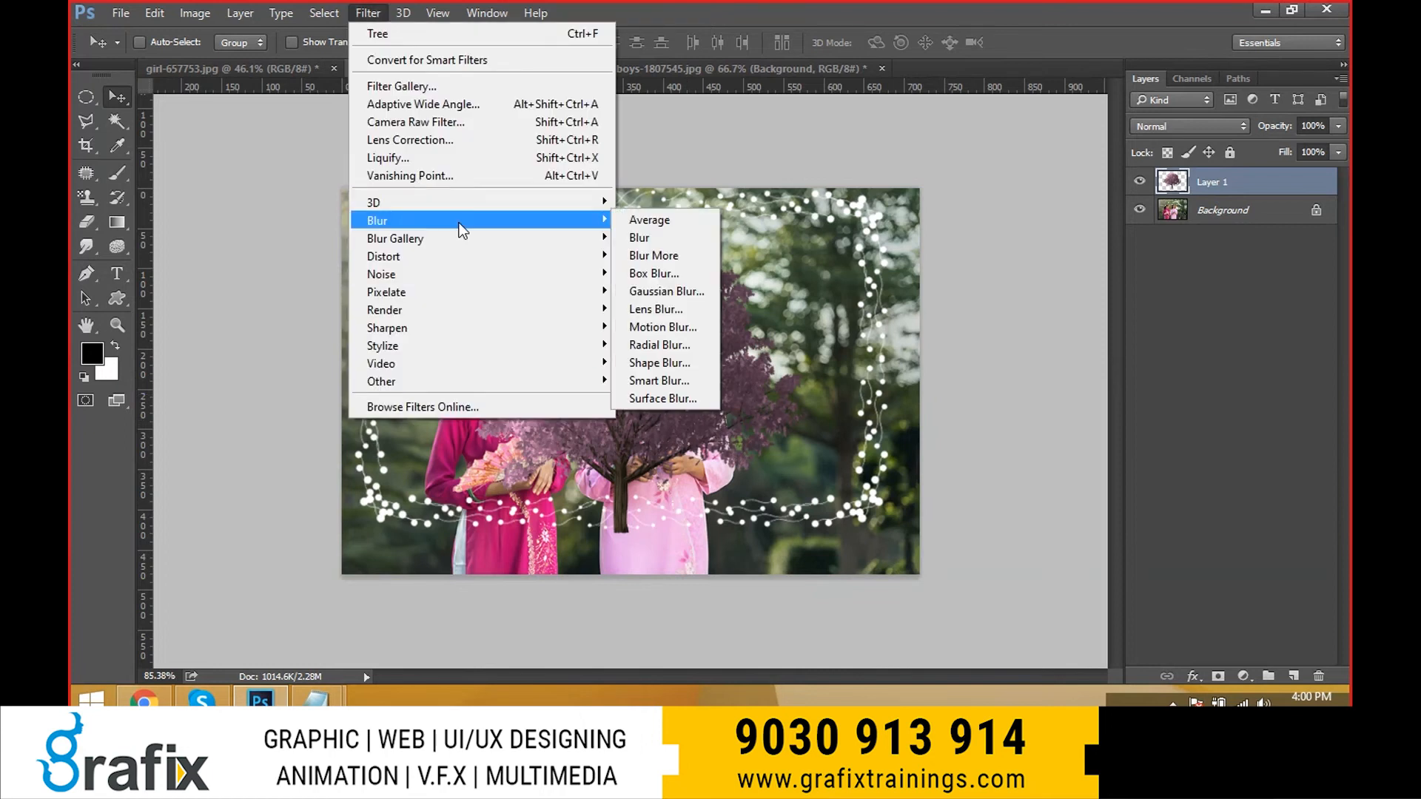
pyautogui.moveTo(472, 310)
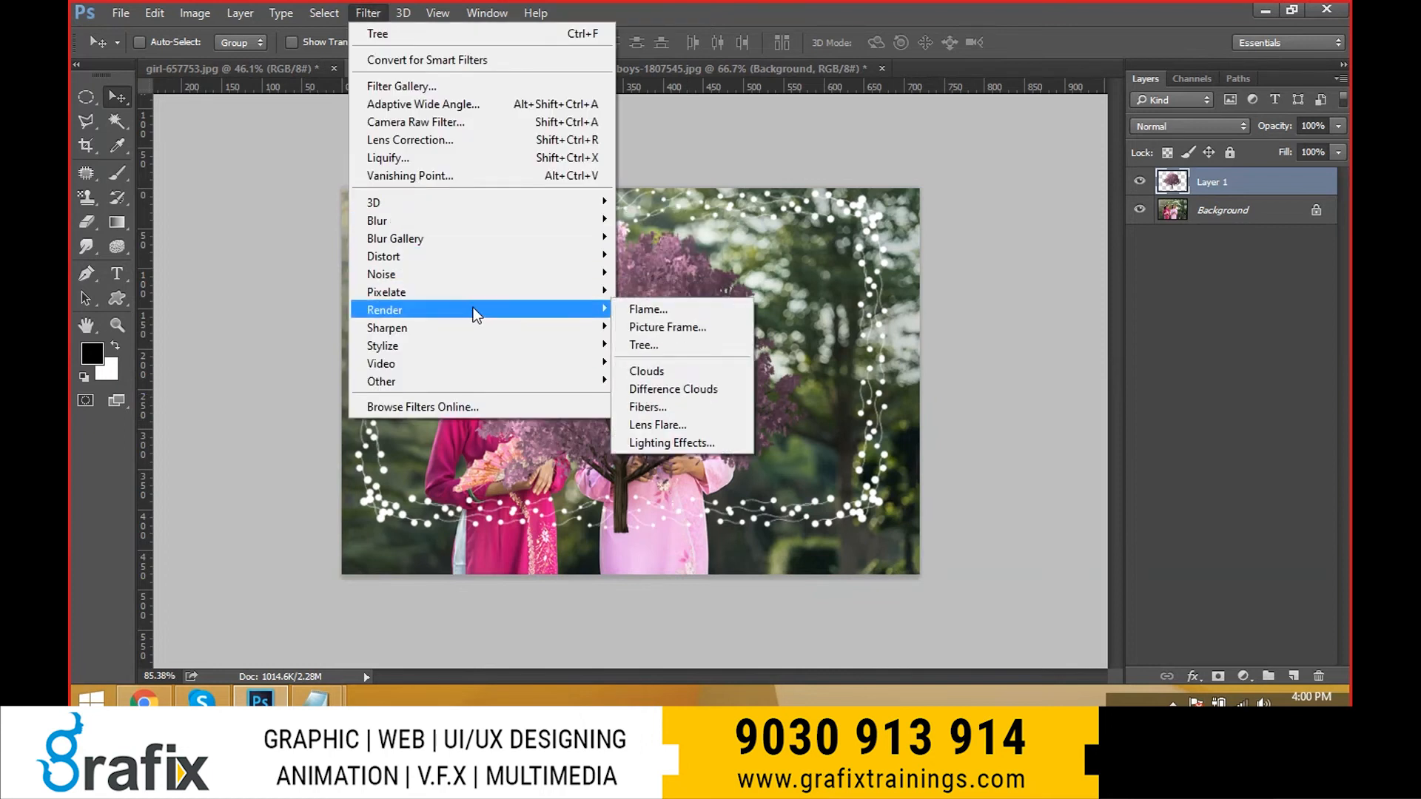
pyautogui.click(688, 348)
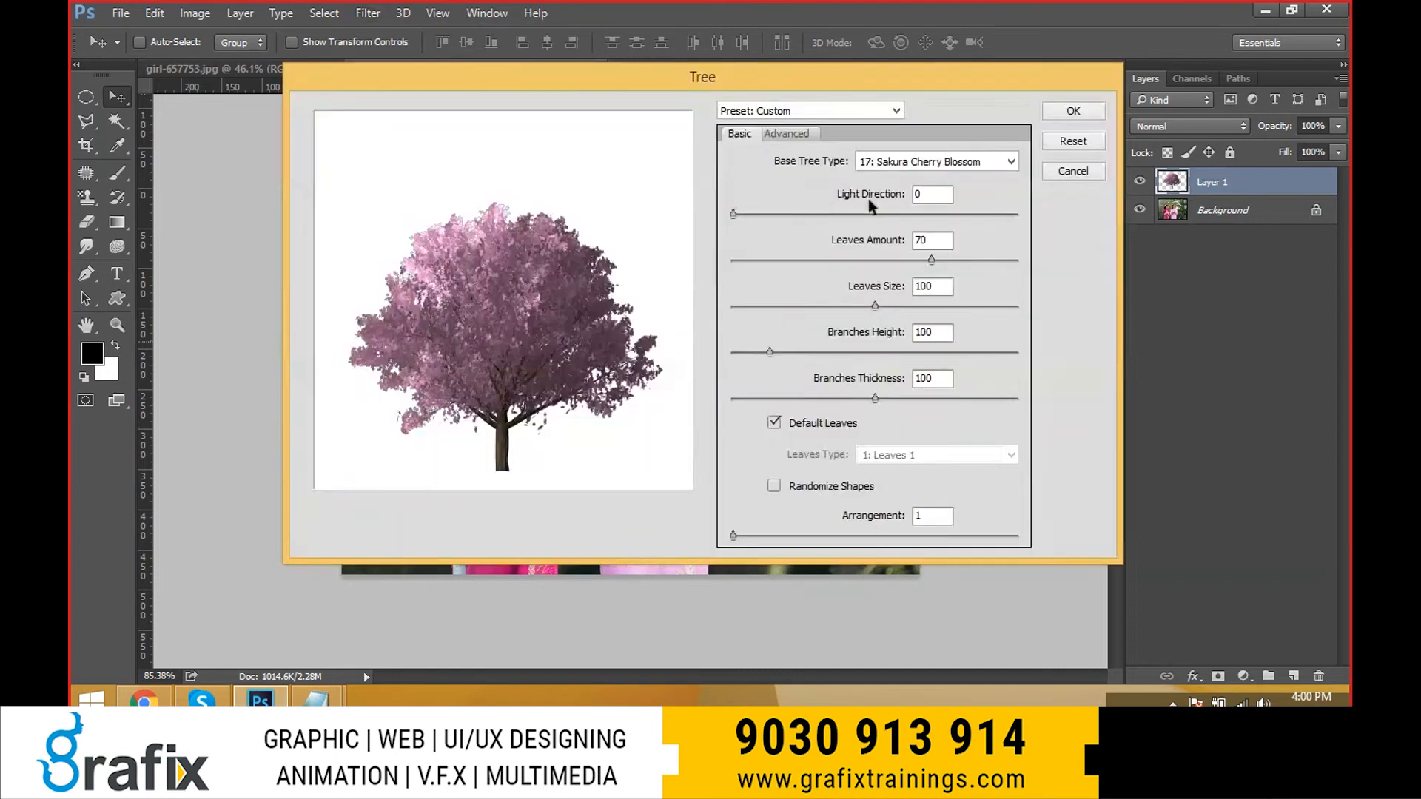
pyautogui.click(933, 164)
pyautogui.click(939, 259)
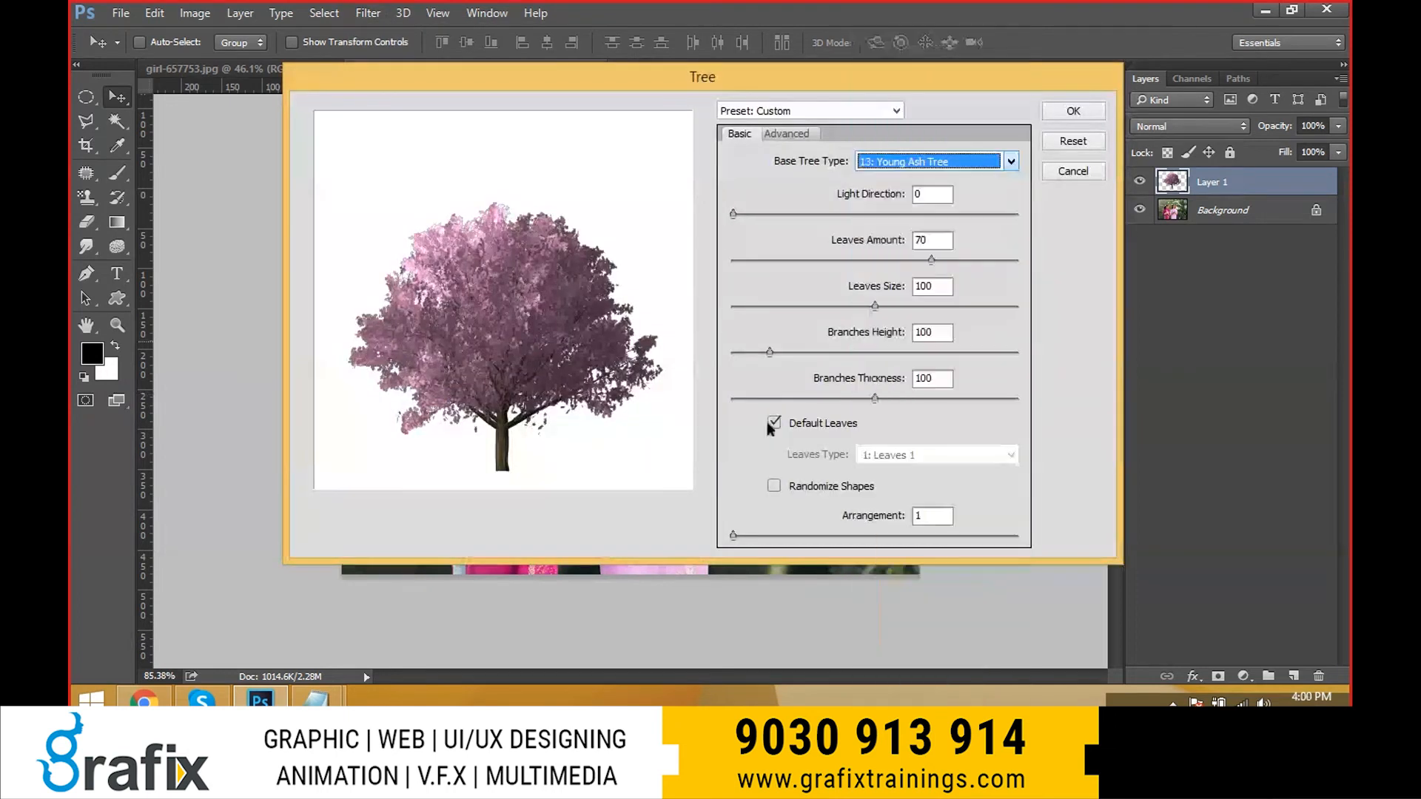
pyautogui.click(1073, 114)
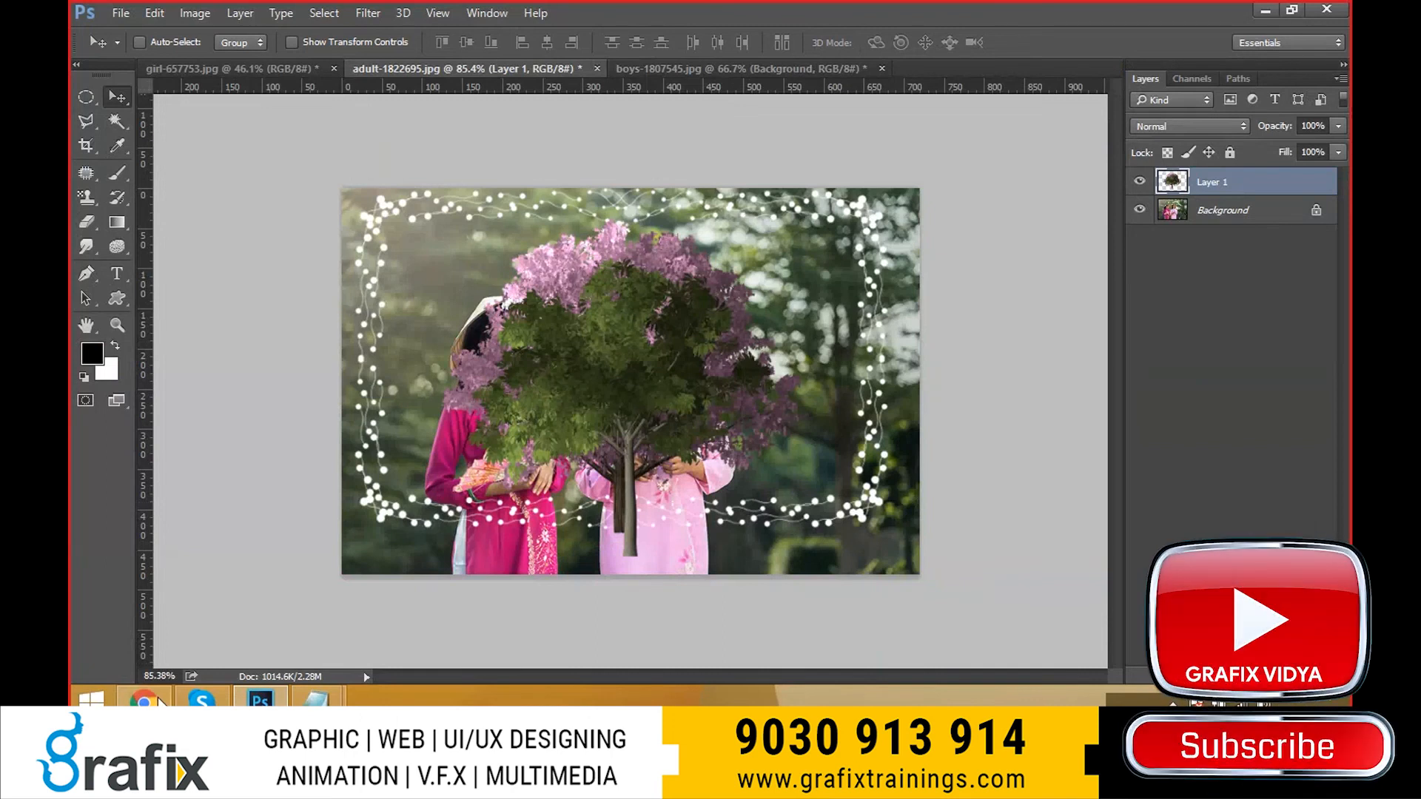
# - Switch to Chrome, search Google Images for "real estate" and open the "Real Estate and Artificial Intelligence" house picture
pyautogui.click(157, 699)
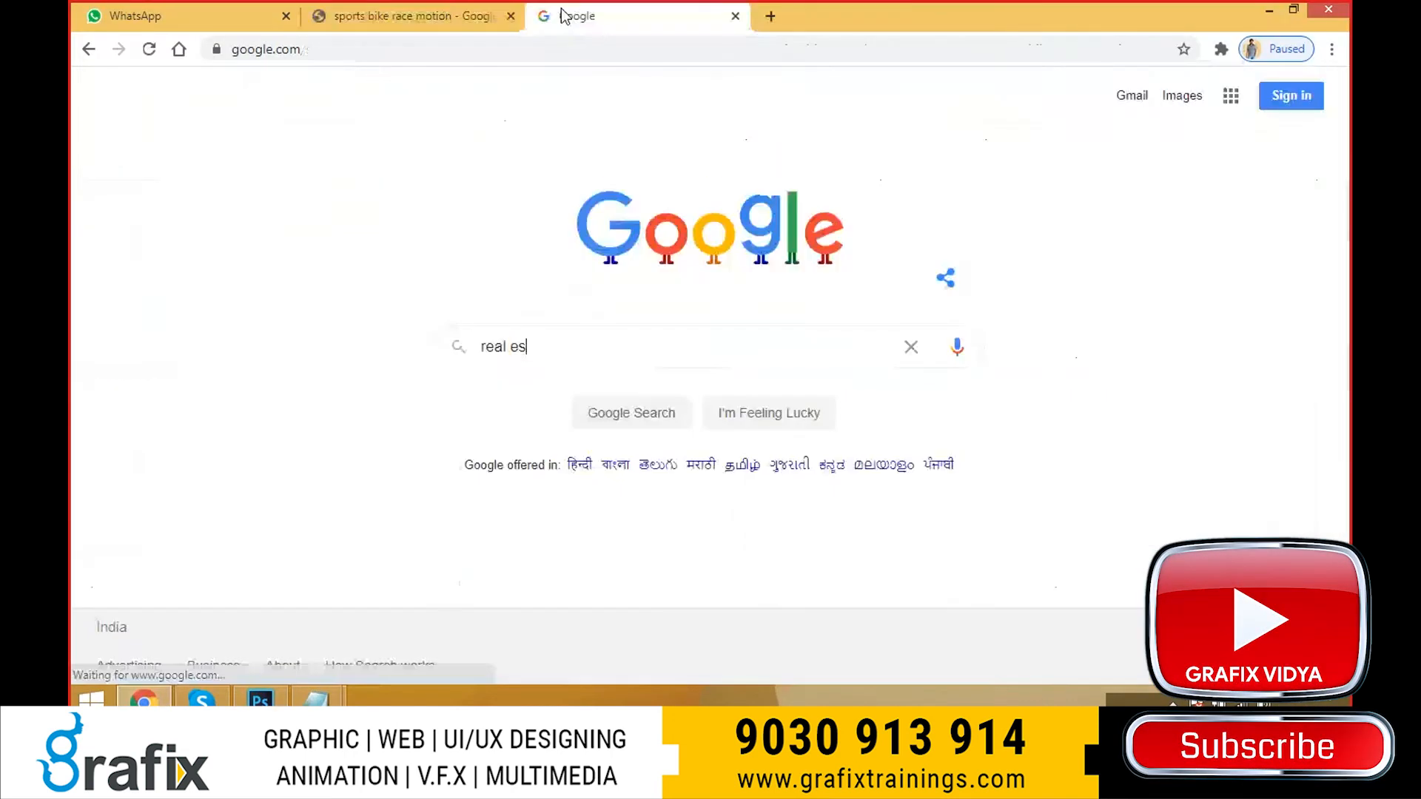
pyautogui.write('tate')
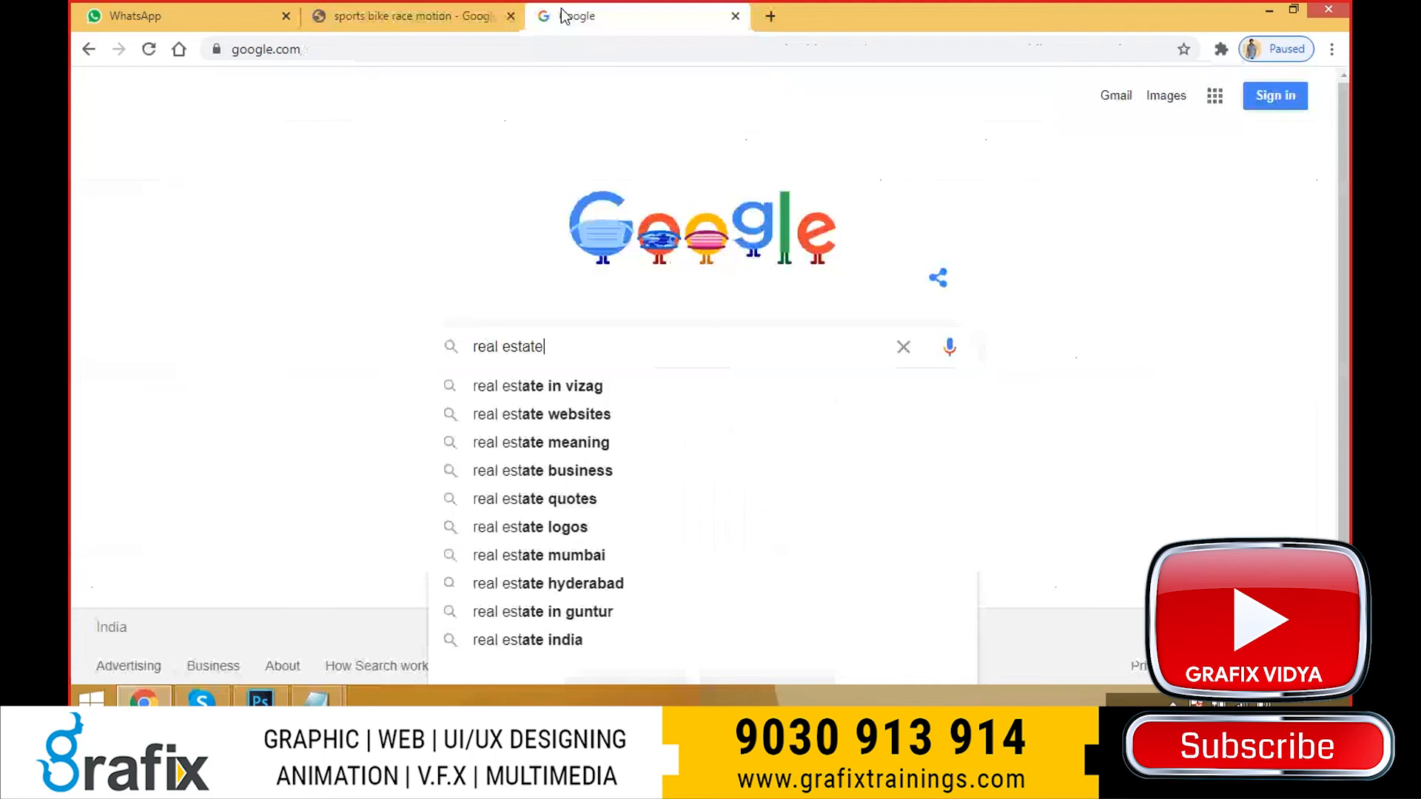
pyautogui.press('Return')
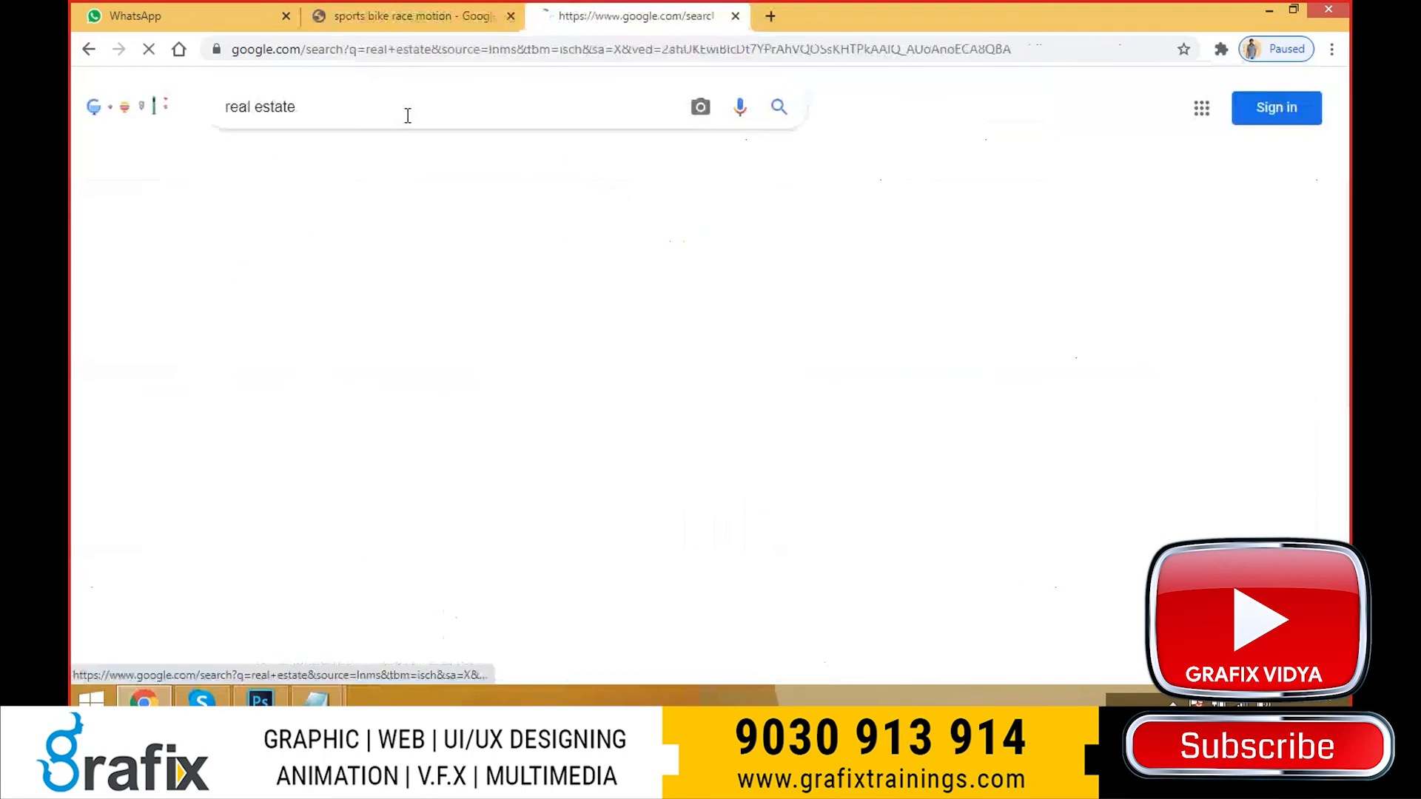
pyautogui.scroll(-1, 786, 363)
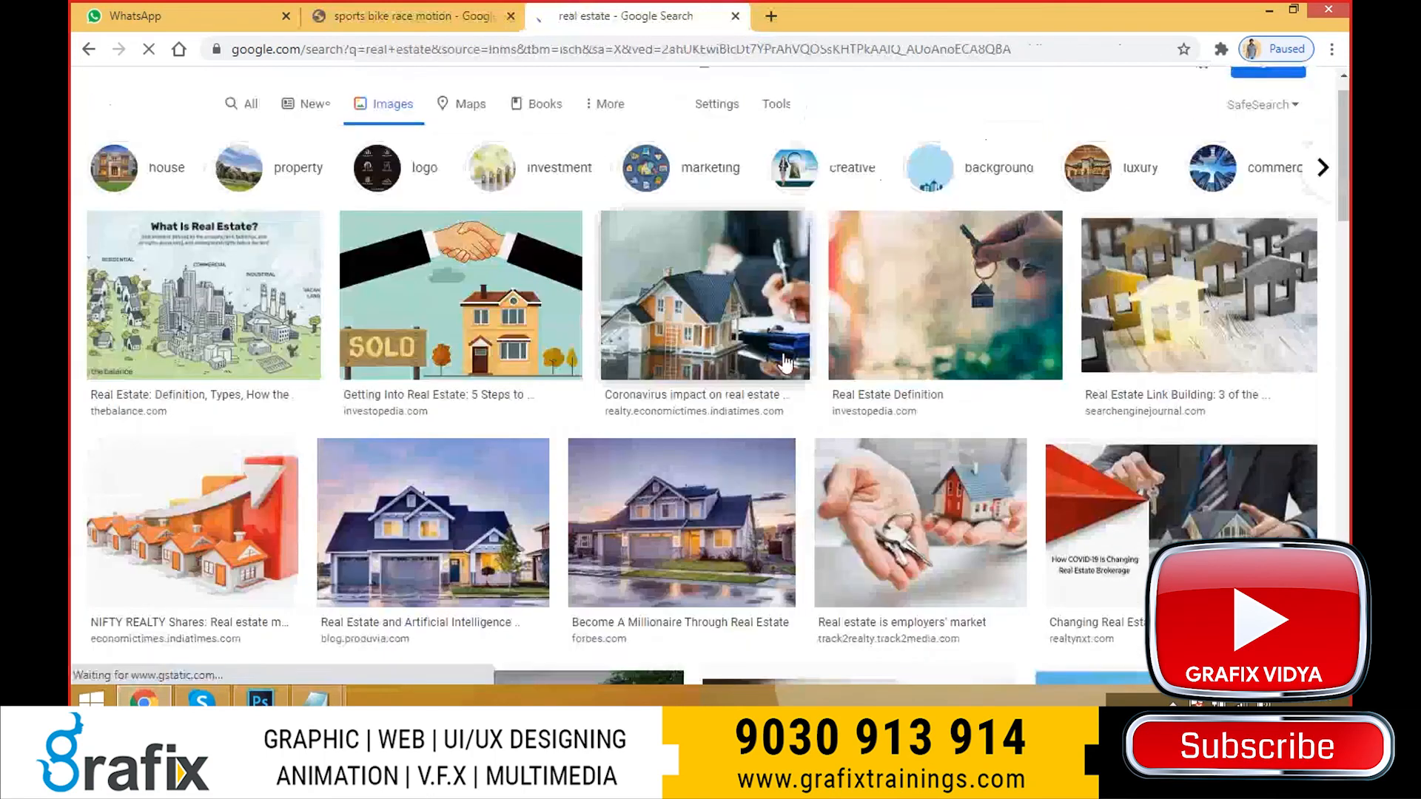
pyautogui.scroll(-2, 786, 362)
pyautogui.scroll(-1, 776, 388)
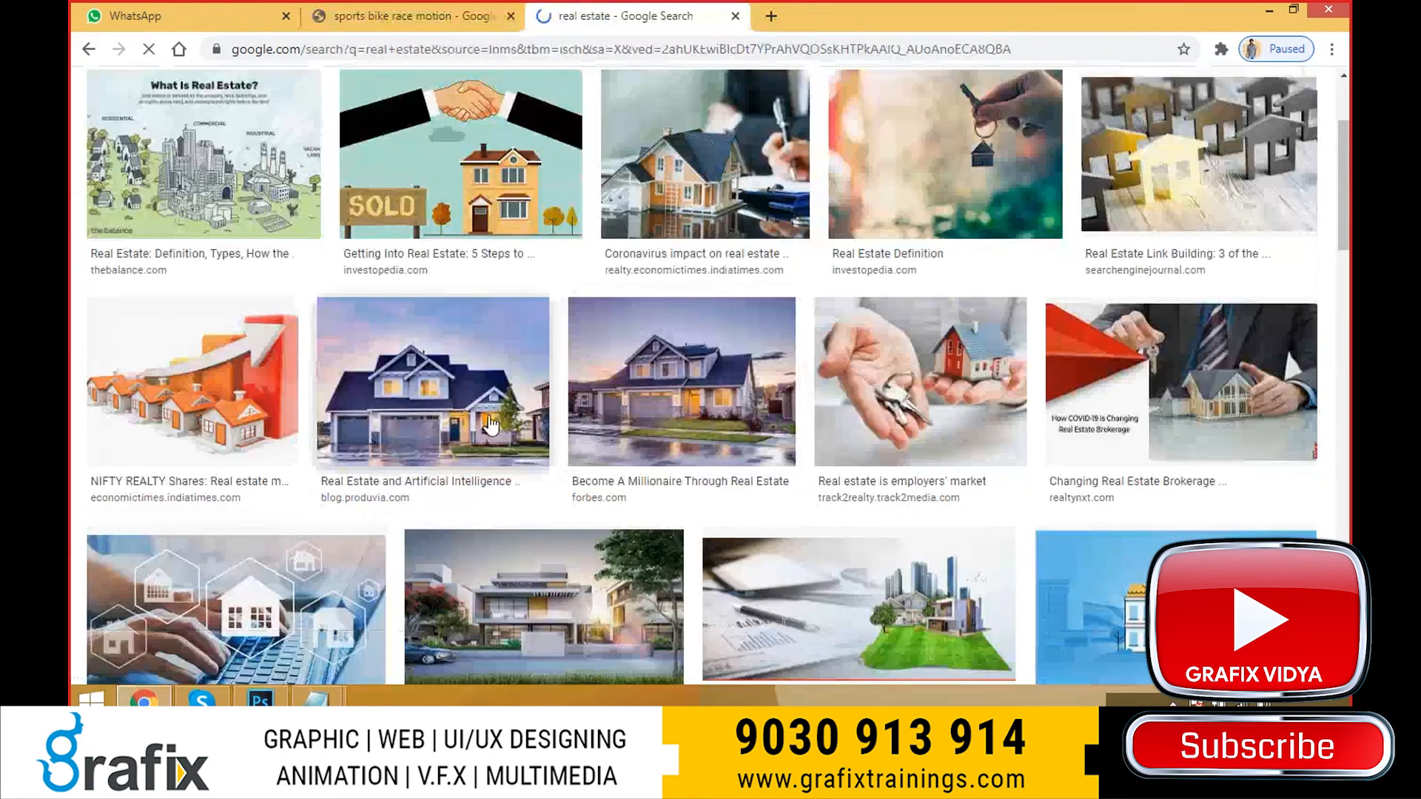
pyautogui.click(491, 425)
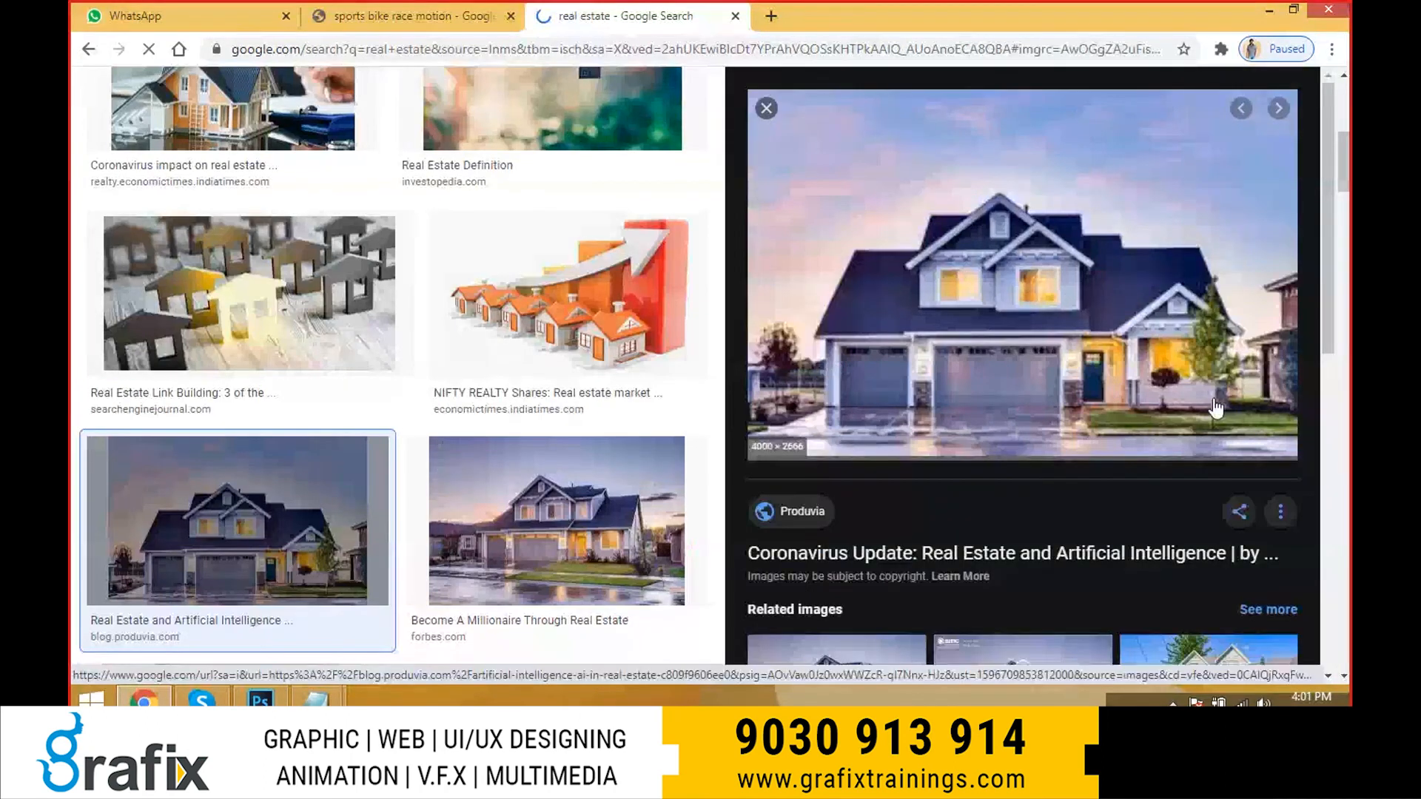
# - Examine the related house images, including the Forbes "How Coronavirus Is Impacting Home Buyers And Sellers" picture, and close the preview
pyautogui.scroll(-5, 1215, 408)
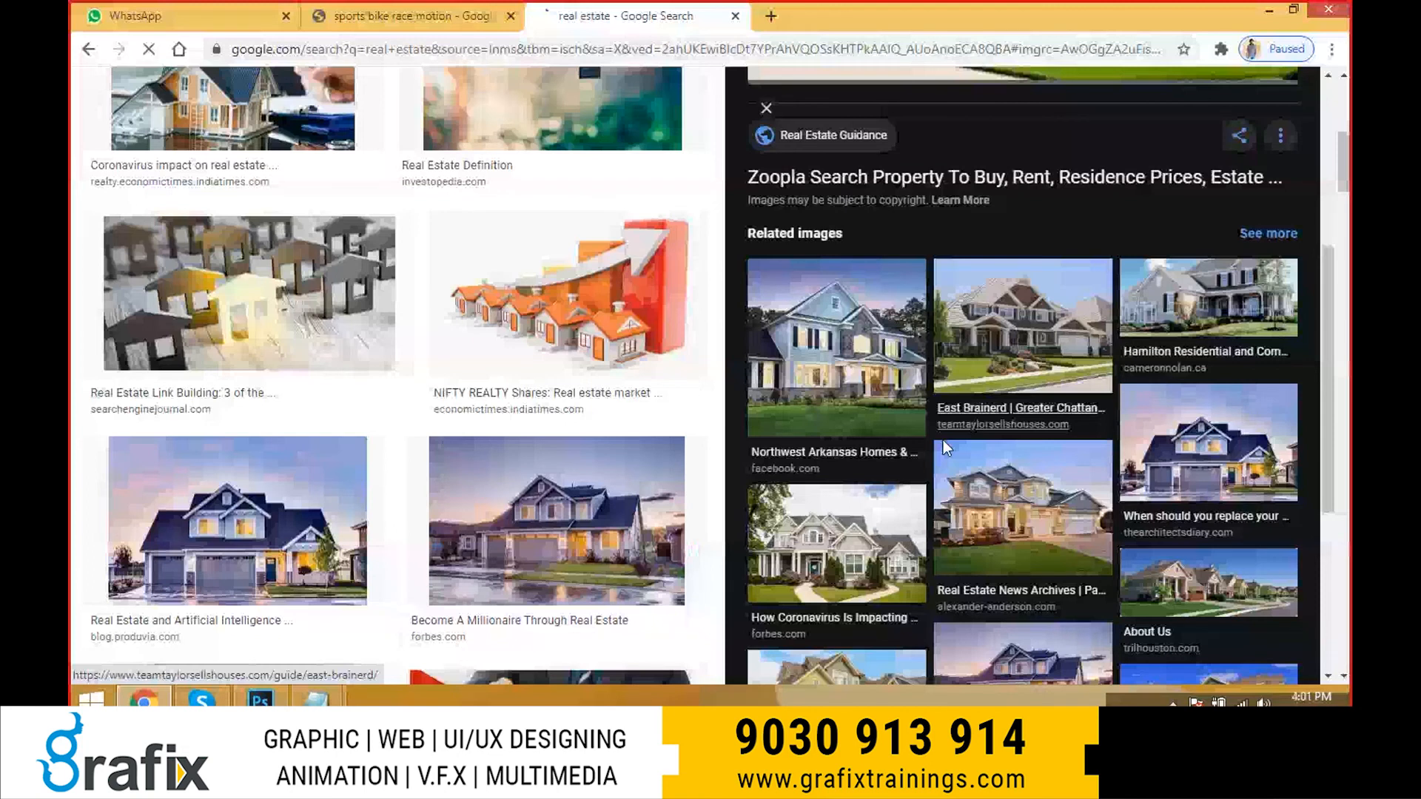
pyautogui.click(834, 511)
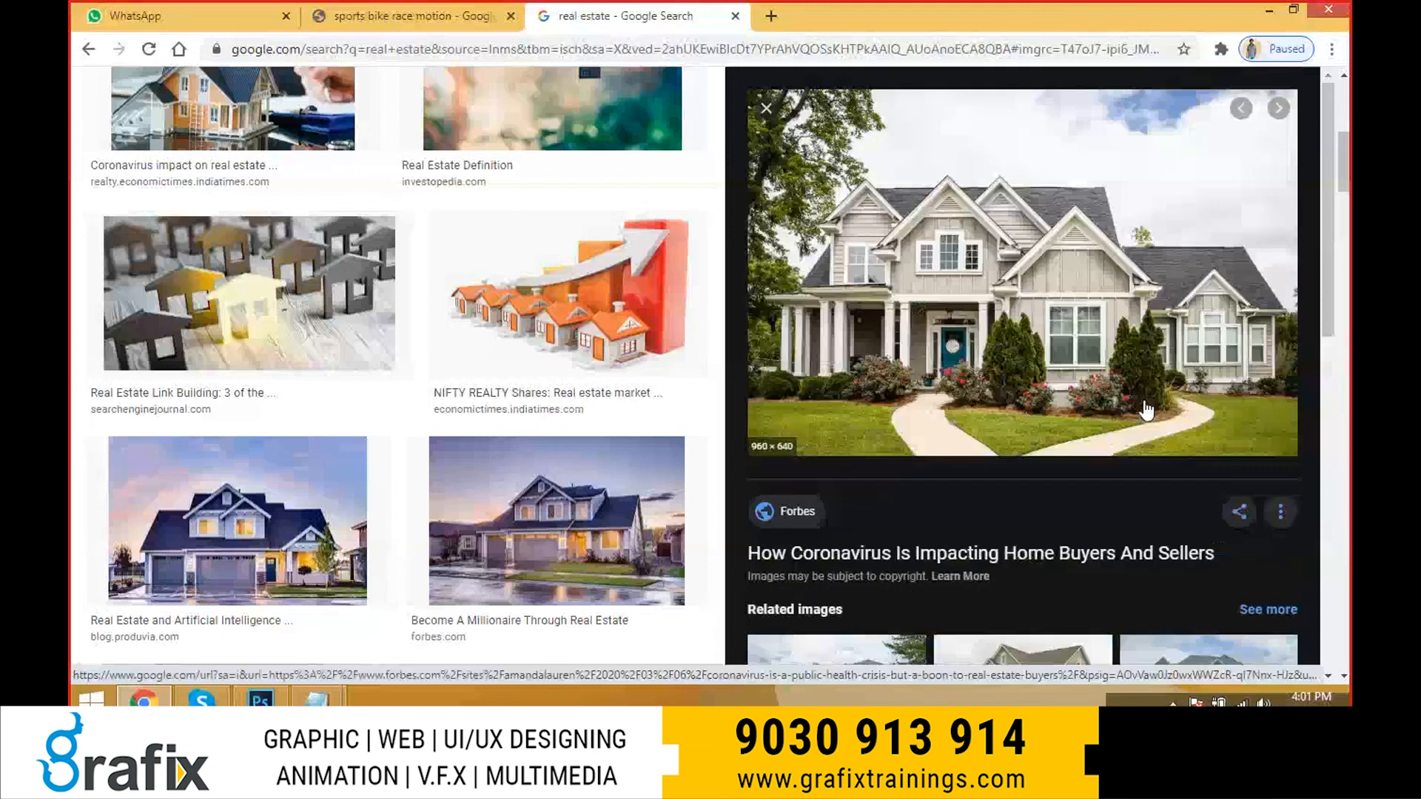
pyautogui.scroll(-6, 1146, 409)
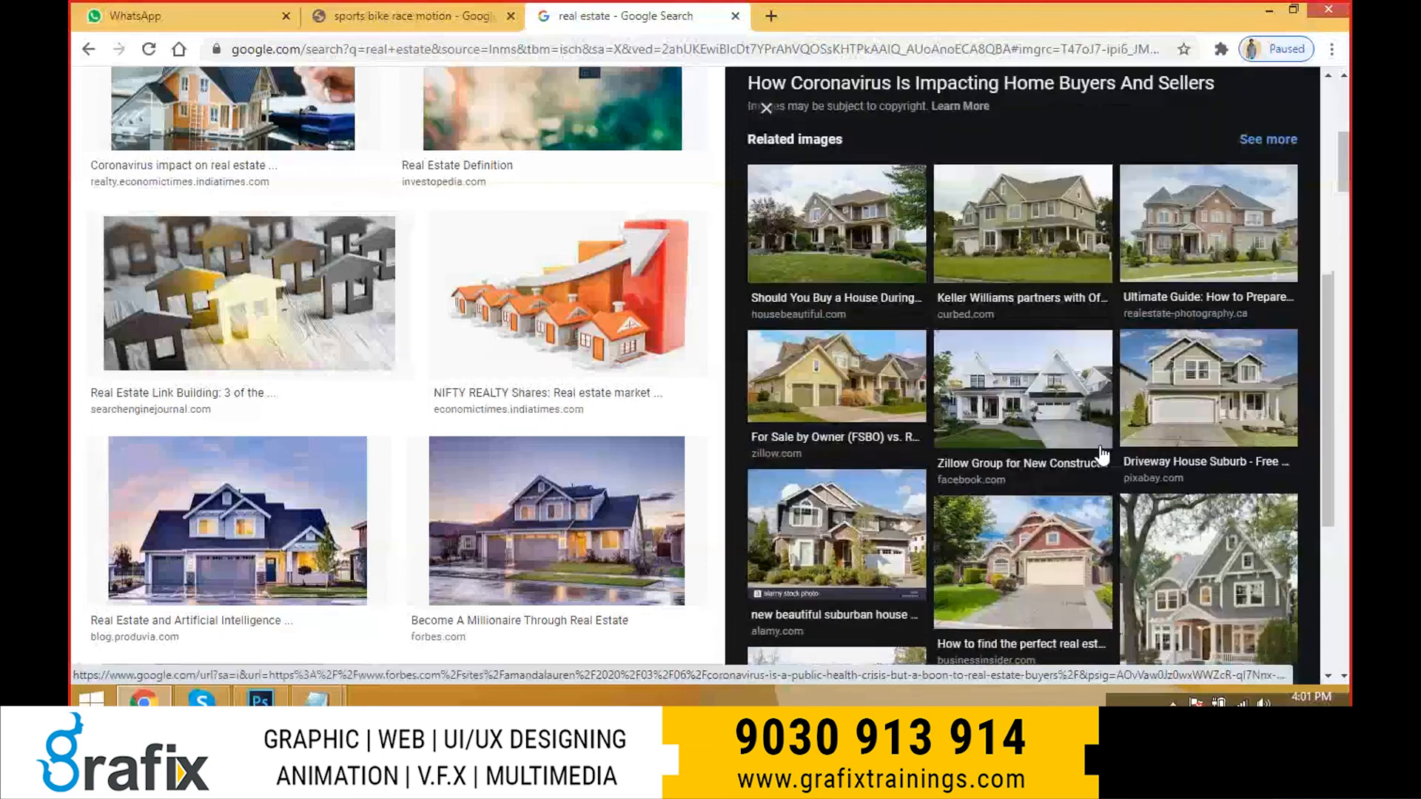
pyautogui.scroll(-5, 1102, 454)
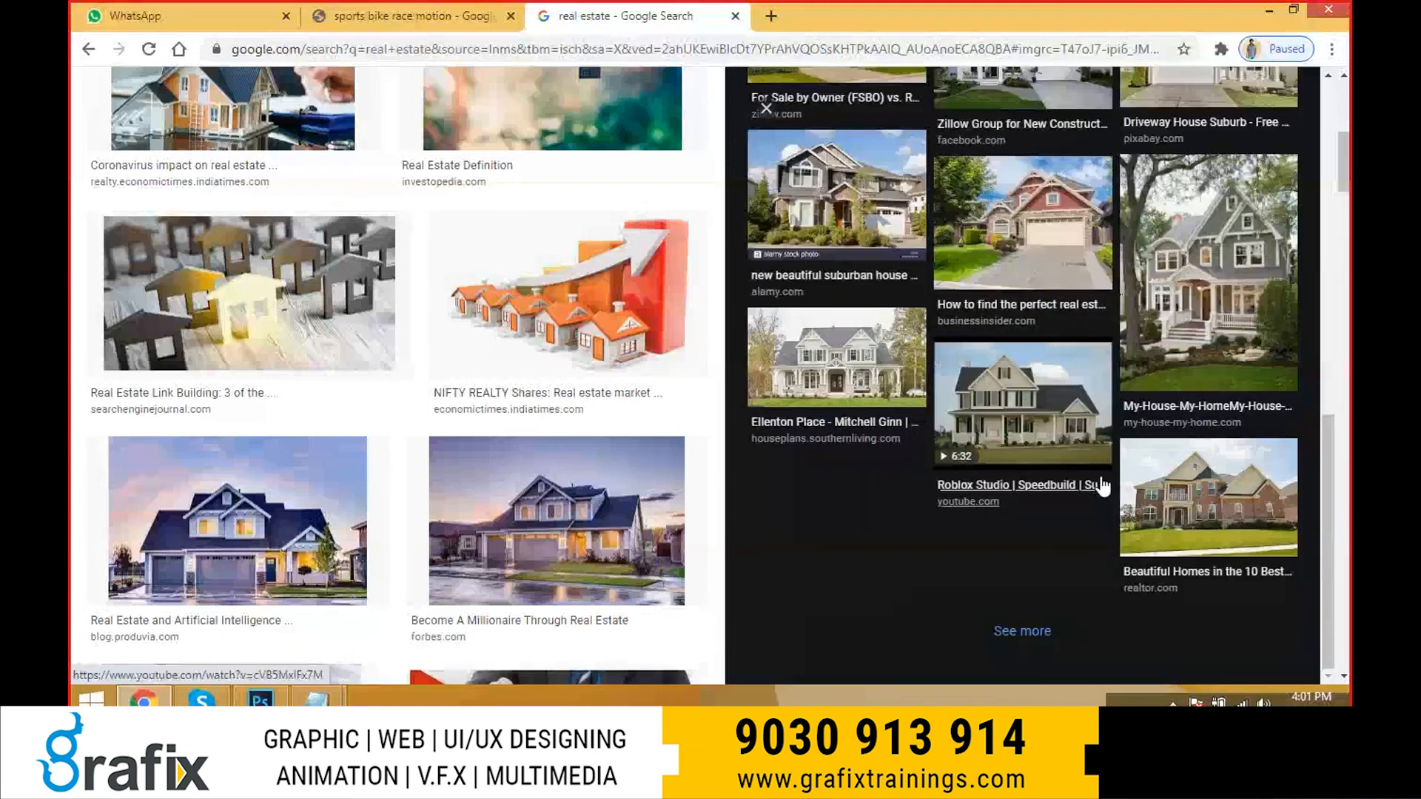
pyautogui.press('Escape')
# - View the Kerala Real Estate villa result, its related "Real estate in Patna" image and the "Real Estate Gorakhpur" image for surrounding trees
pyautogui.scroll(-5, 847, 462)
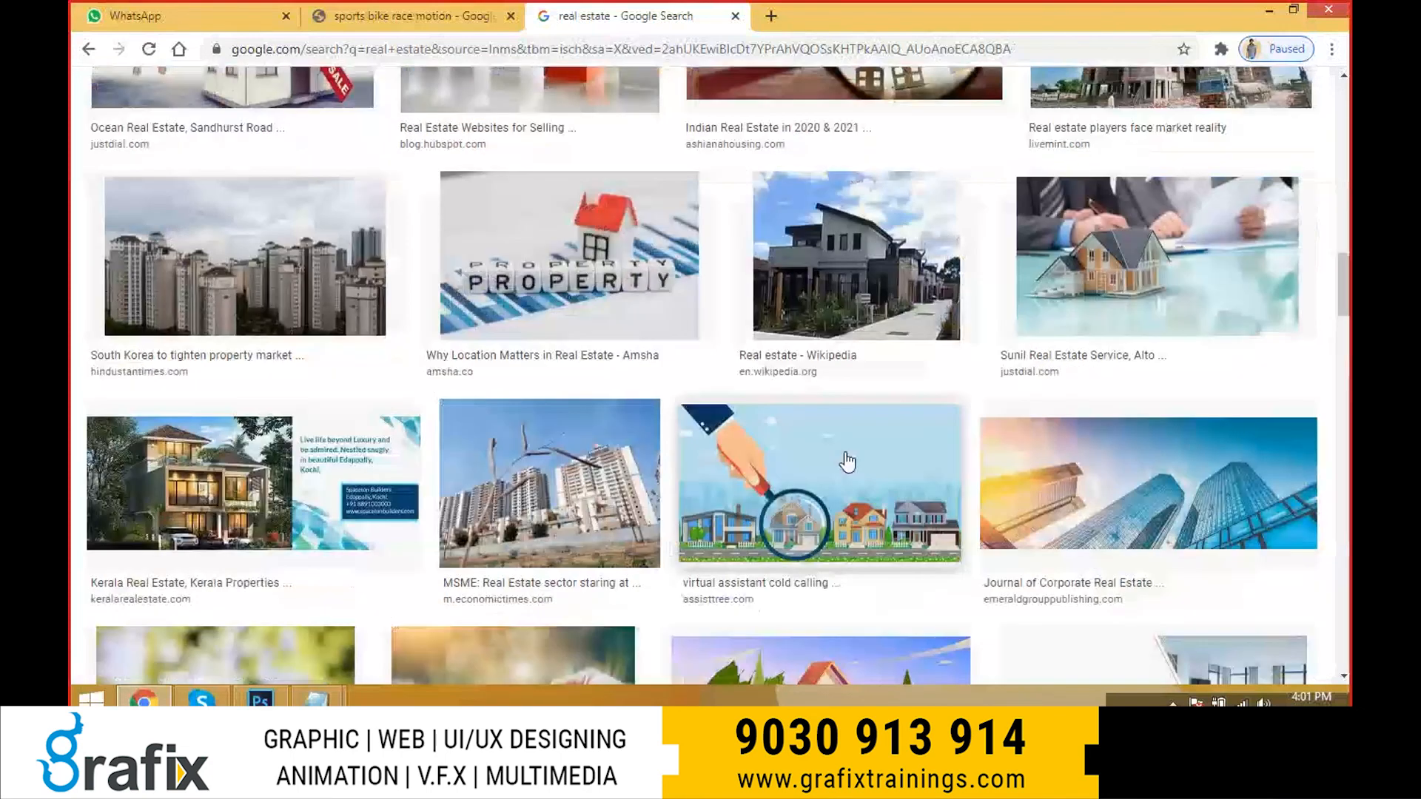
pyautogui.click(253, 483)
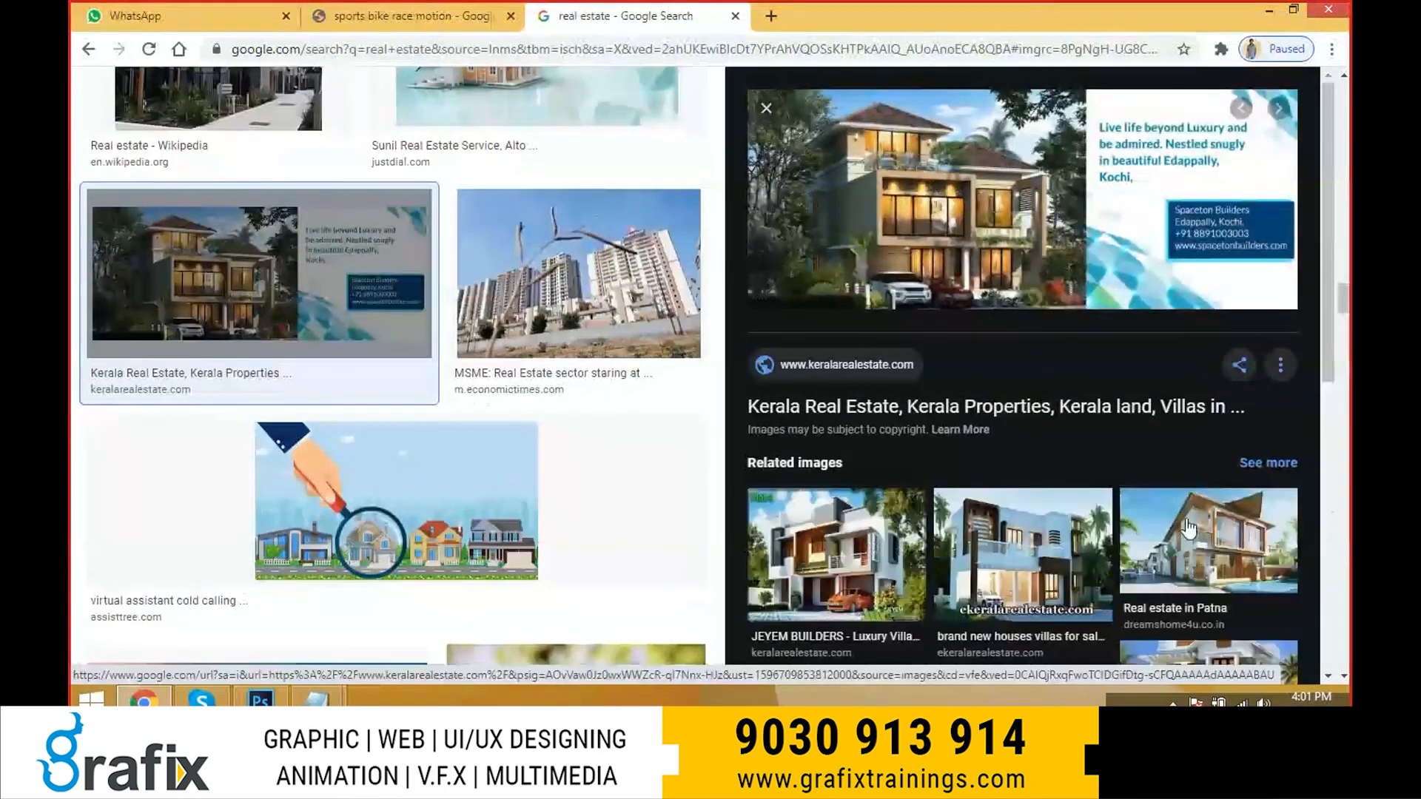
pyautogui.click(1188, 529)
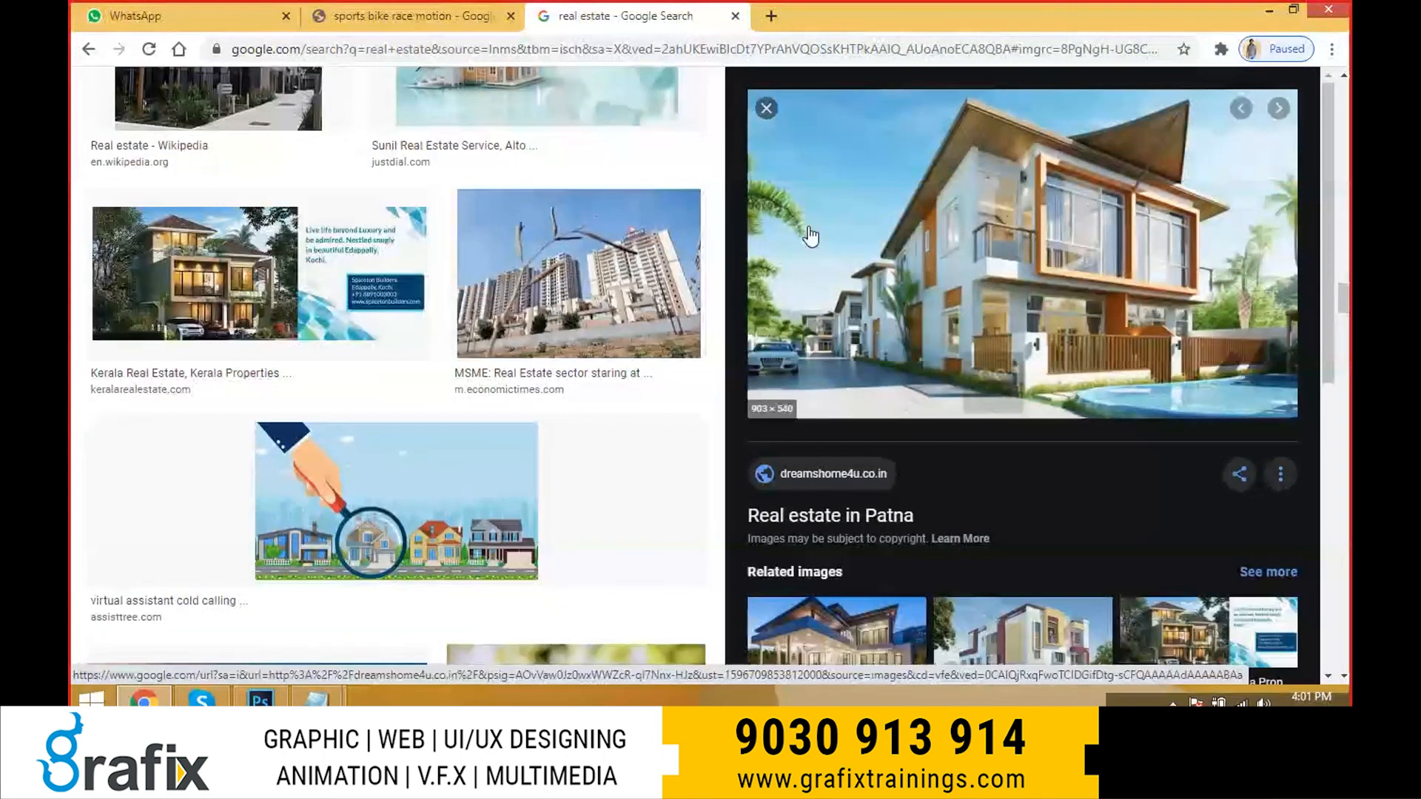
pyautogui.scroll(-6, 810, 236)
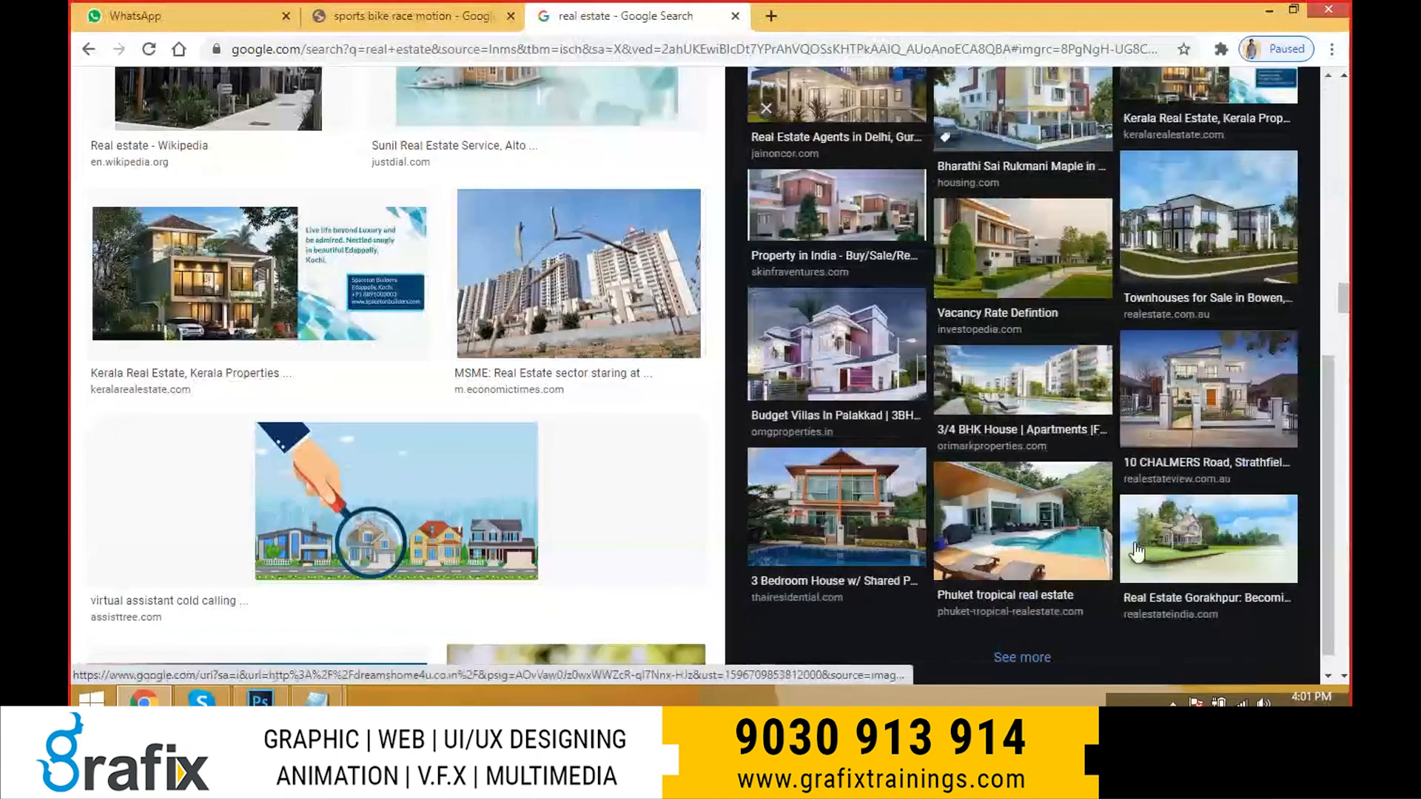
pyautogui.click(1191, 522)
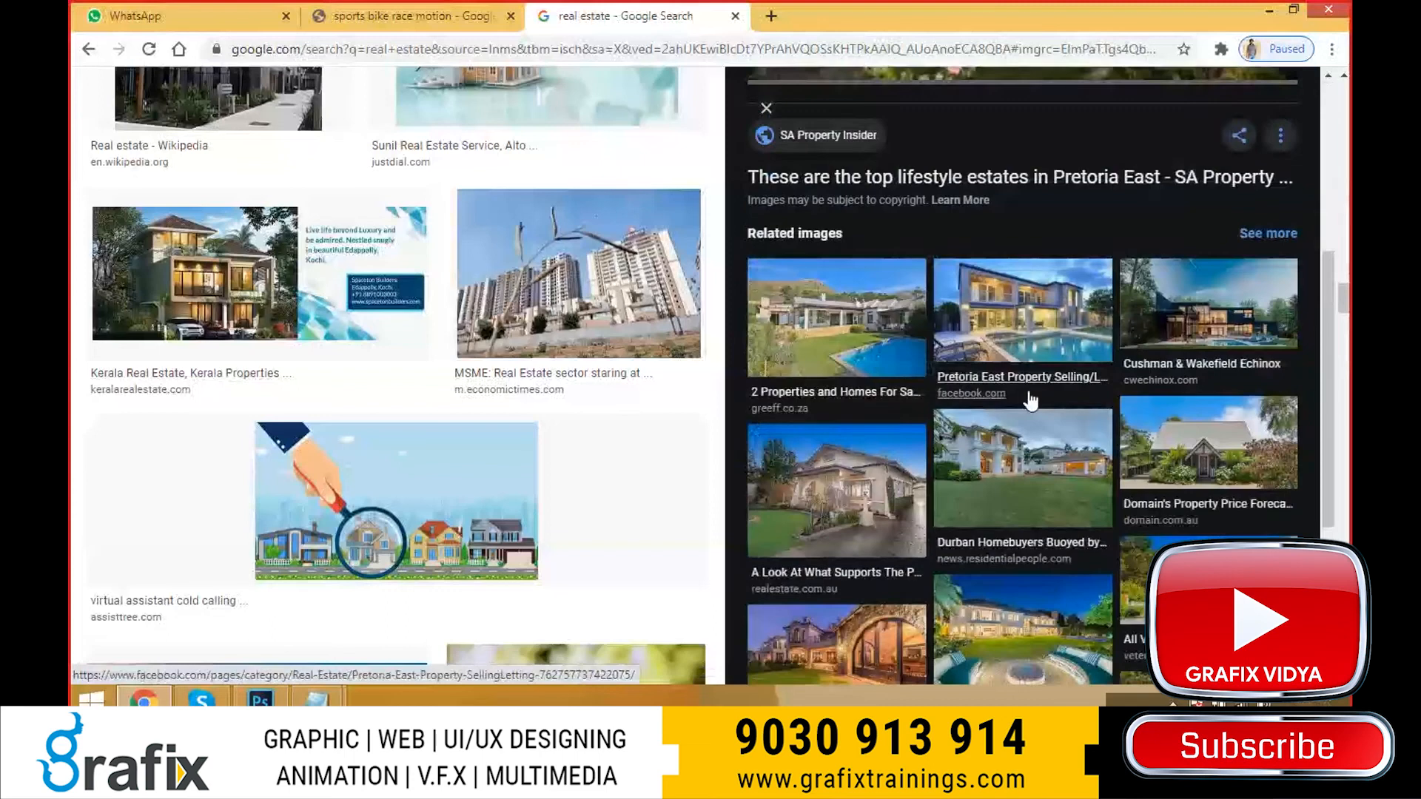
# - Examine the SA Property Insider estate picture and its related images, close the preview and switch back to Photoshop
pyautogui.scroll(-1, 1018, 417)
pyautogui.scroll(3, 1014, 422)
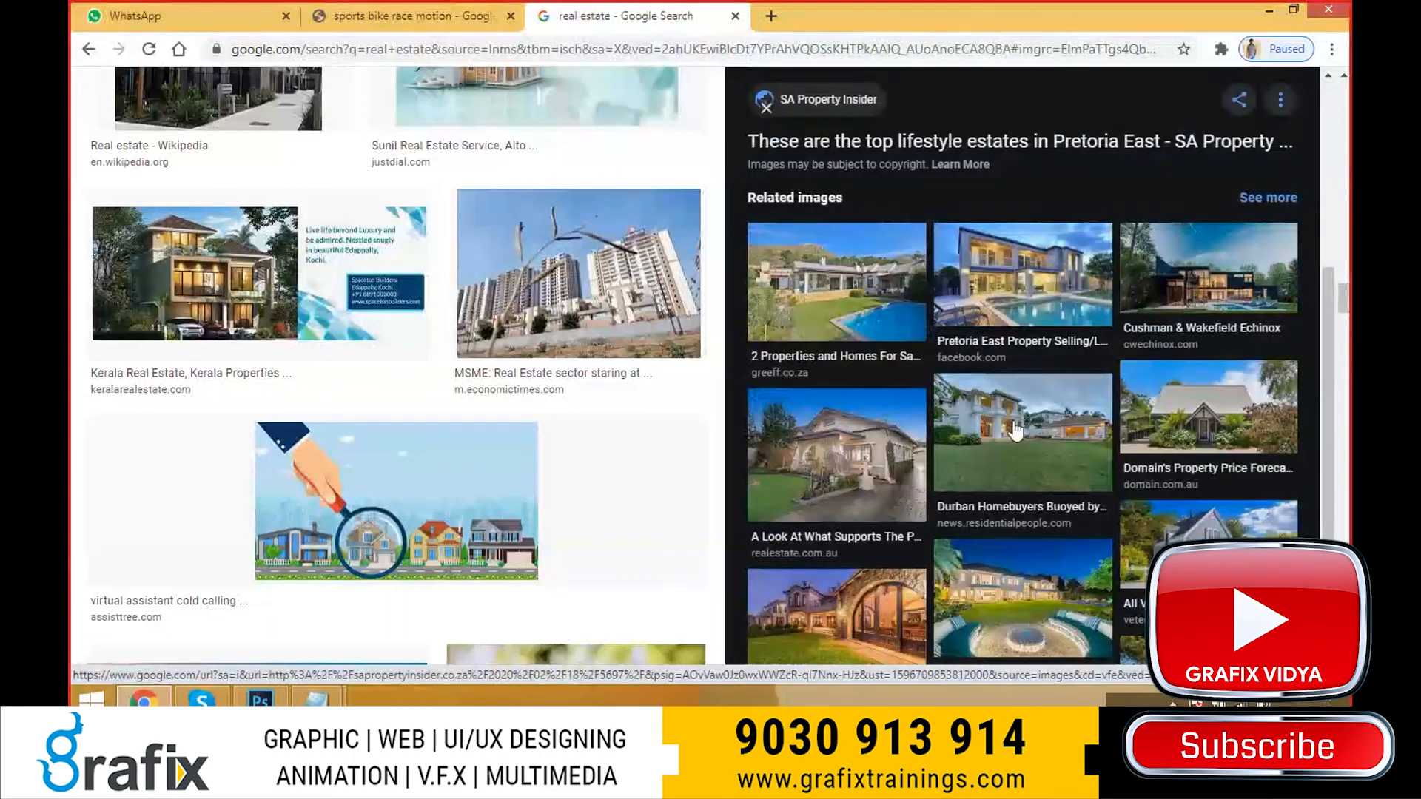
pyautogui.scroll(2, 1004, 419)
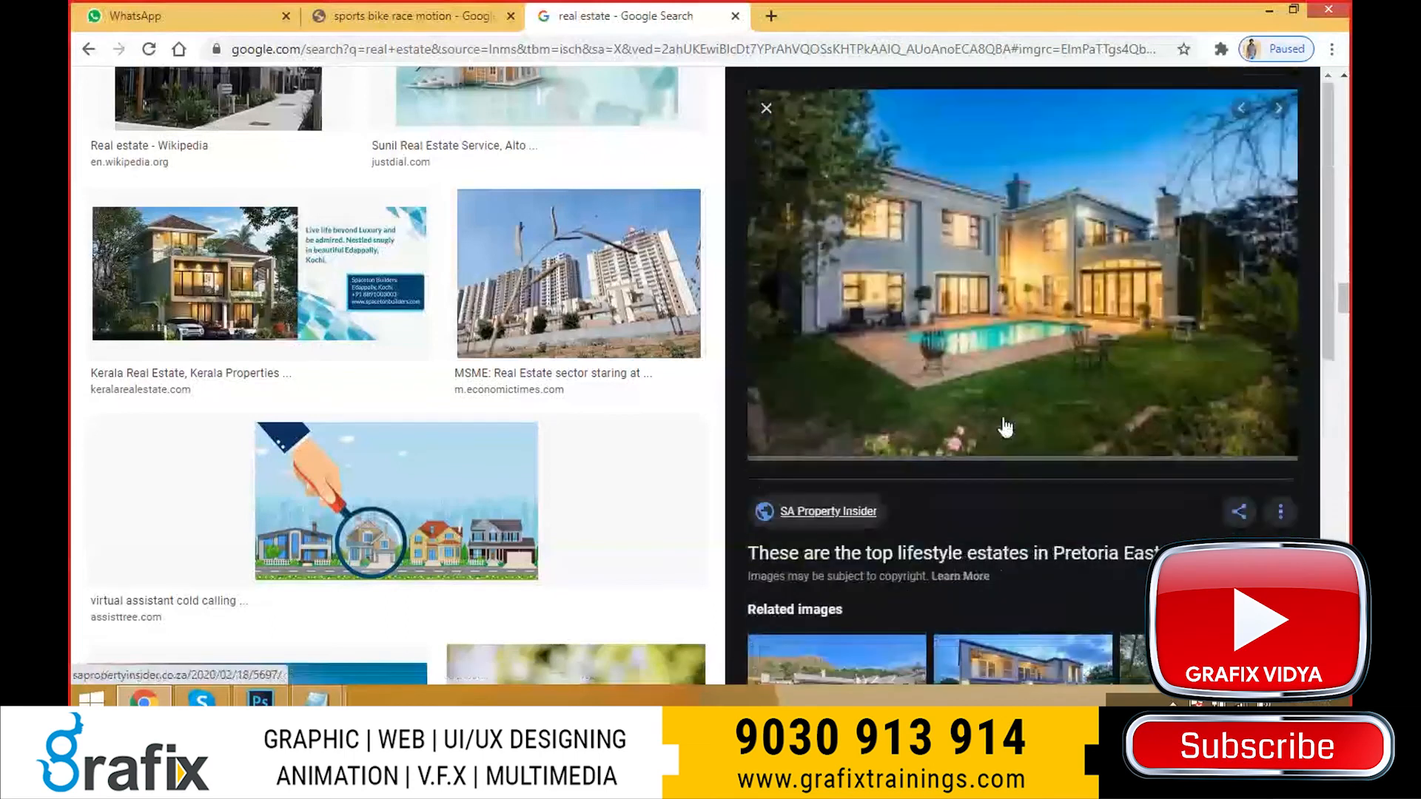
pyautogui.scroll(-3, 998, 420)
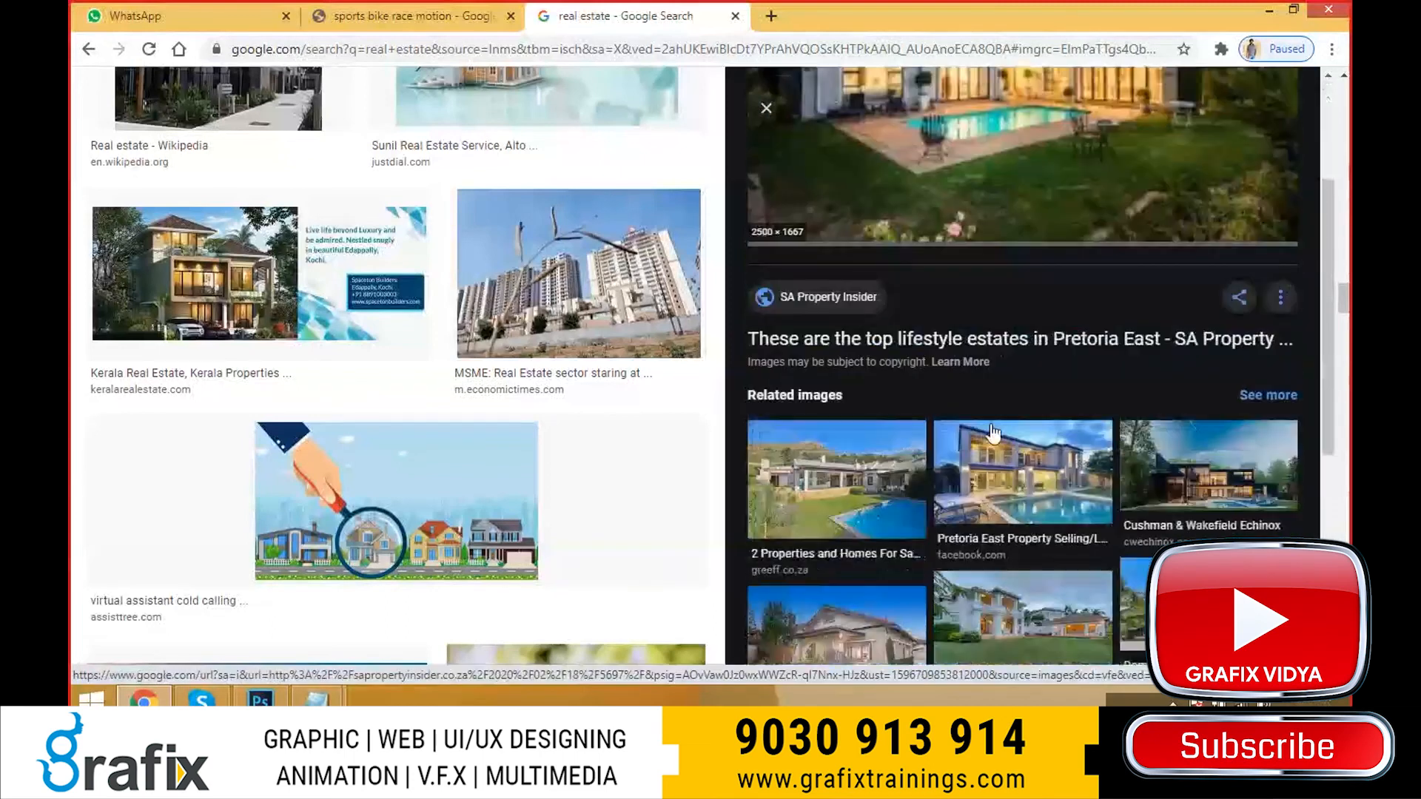
pyautogui.scroll(-1, 993, 433)
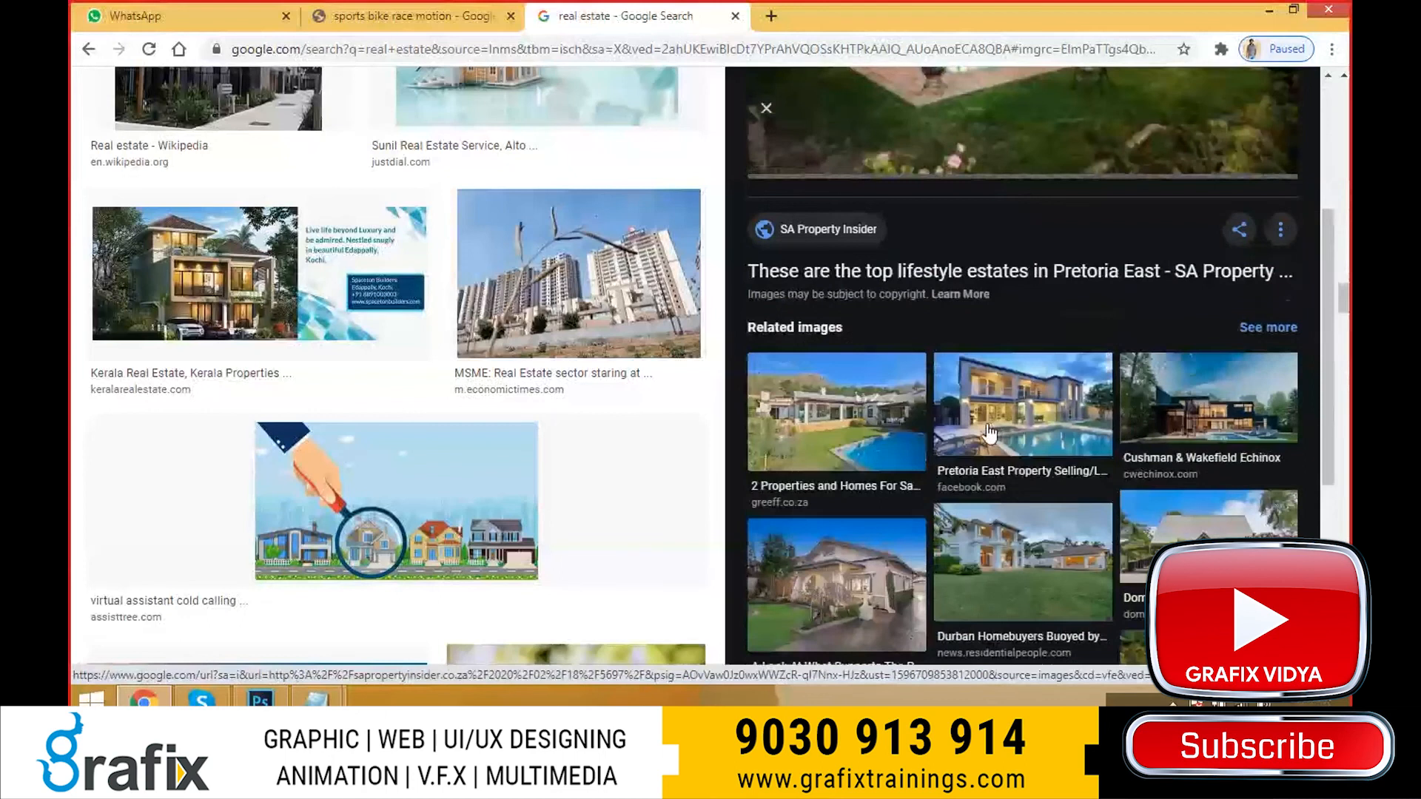
pyautogui.scroll(-5, 989, 433)
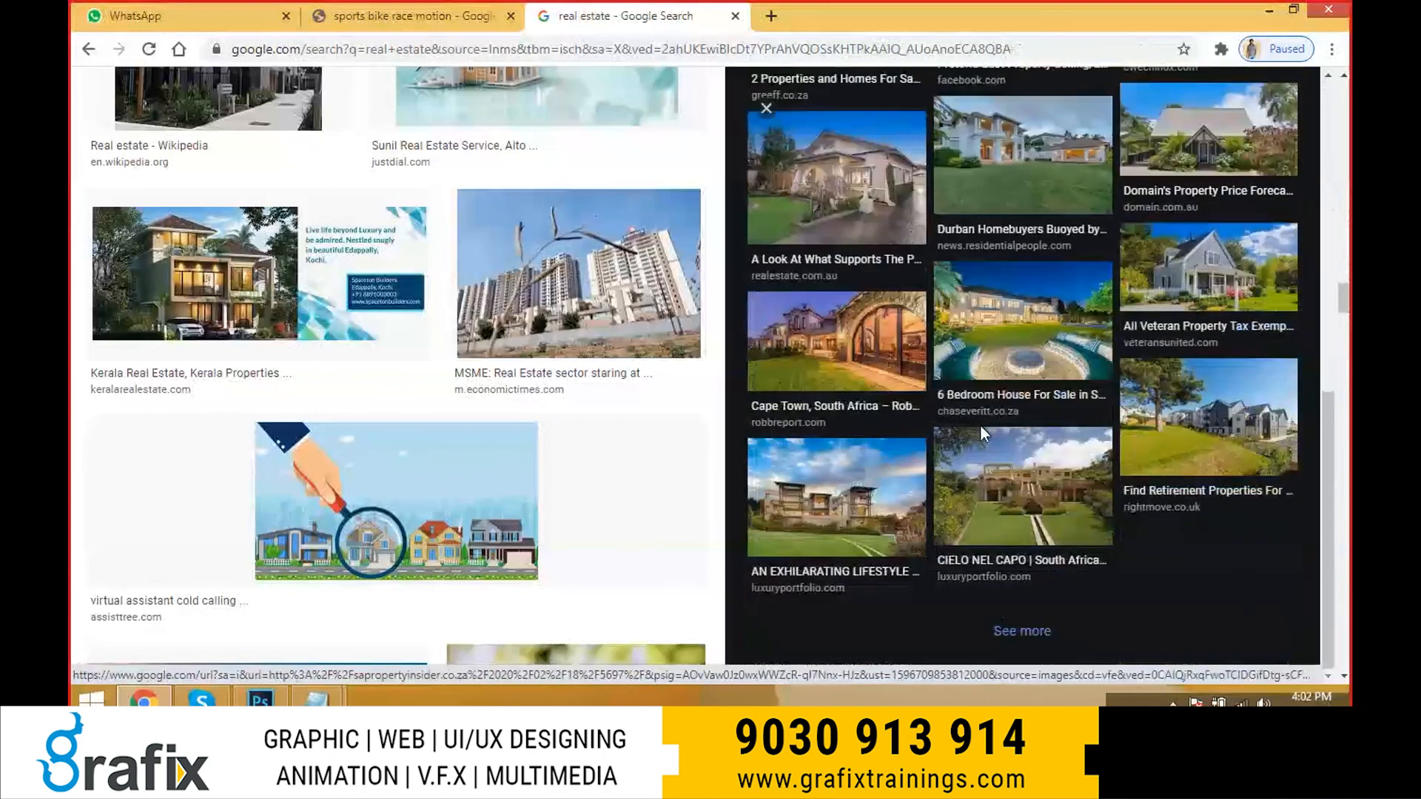
pyautogui.press('Escape')
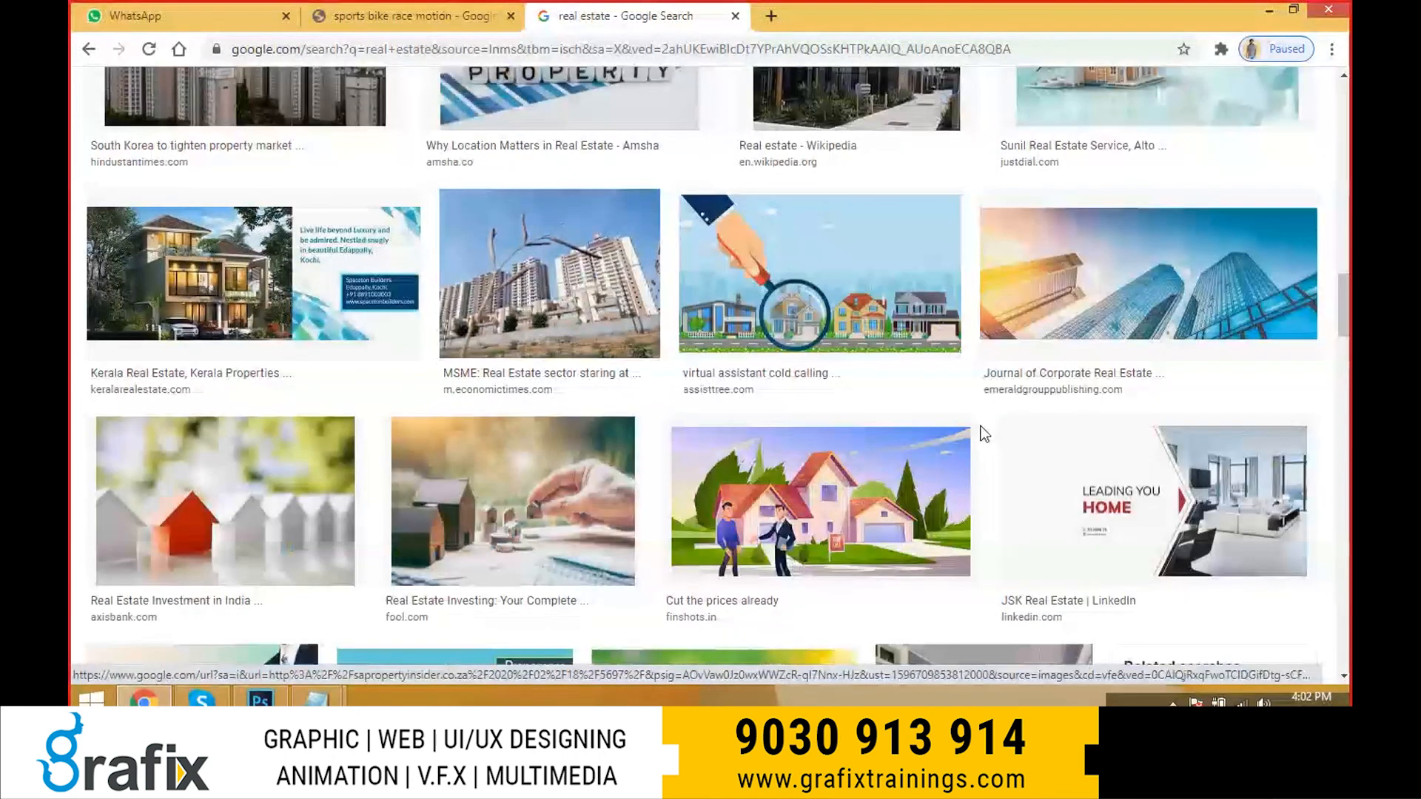
pyautogui.hotkey('alt', 'Tab')
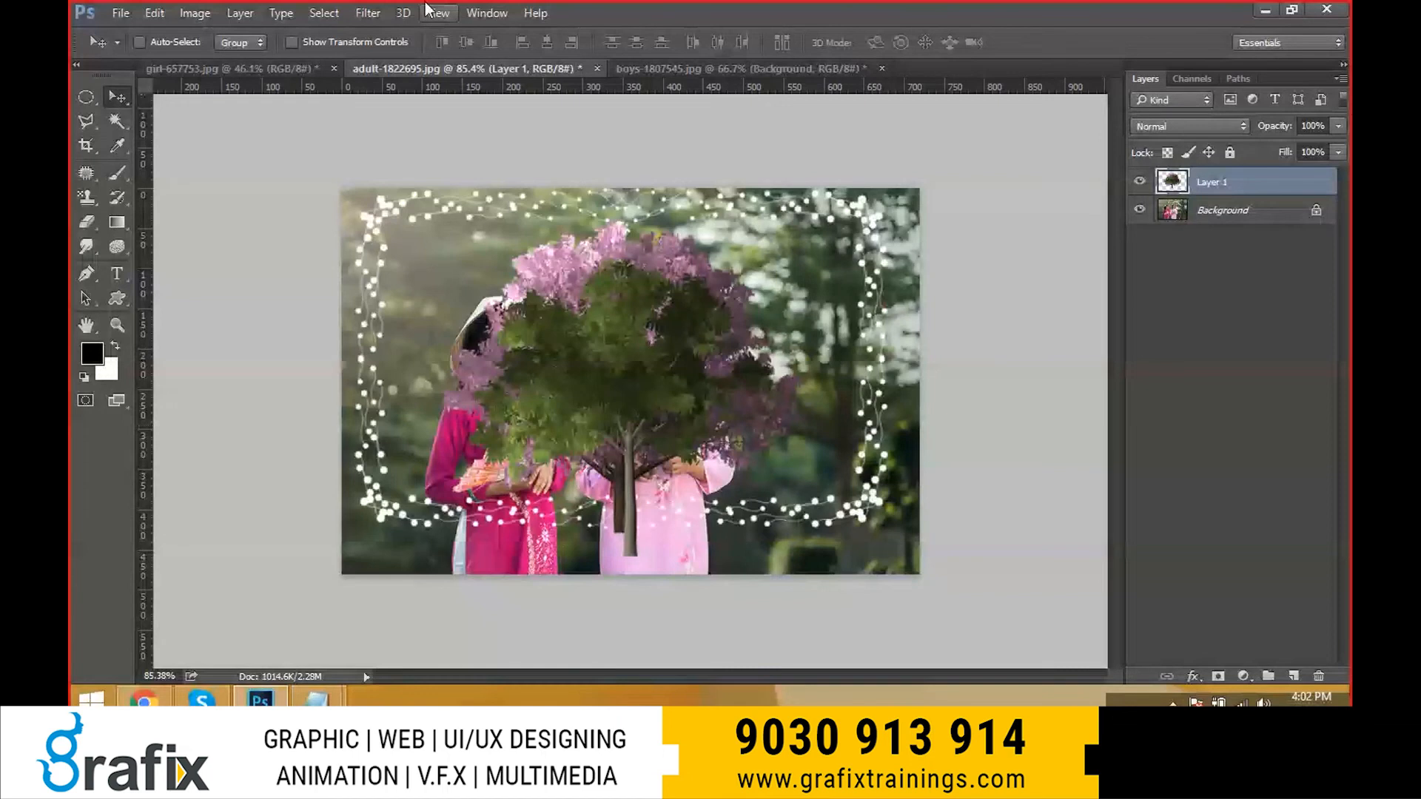
# - Move the tree and frame layer down and to the right, enlarge it to about 154% with Free Transform, and reposition it
pyautogui.moveTo(604, 357); pyautogui.dragTo(634, 376)
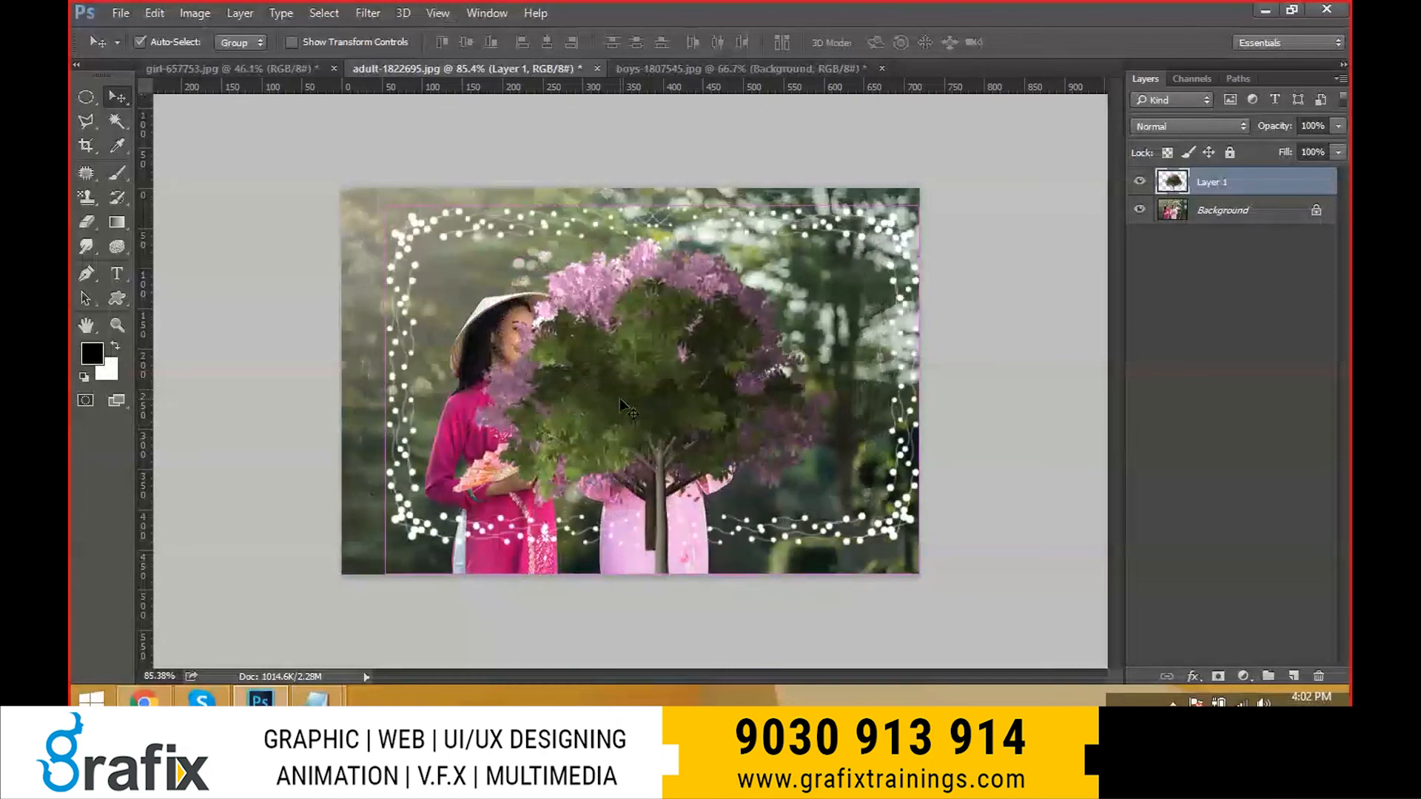
pyautogui.hotkey('ctrl', 't')
pyautogui.moveTo(919, 206); pyautogui.dragTo(1051, 126)
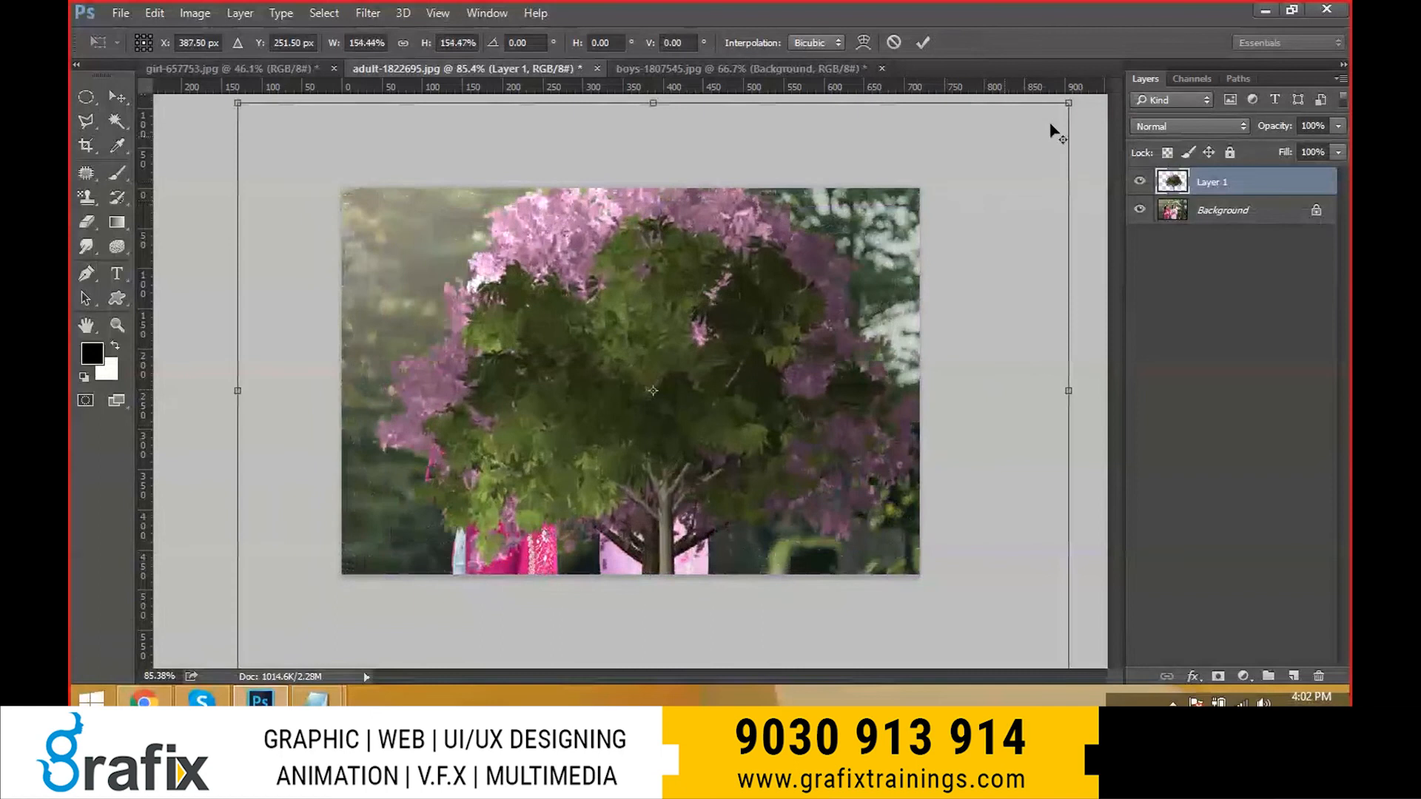
pyautogui.press('Return')
pyautogui.moveTo(705, 288); pyautogui.dragTo(721, 340)
# - Delete the tree and frame layer and add a new empty layer above the photo
pyautogui.press('Delete')
pyautogui.hotkey('ctrl', 'shift', 'n')
pyautogui.press('Return')
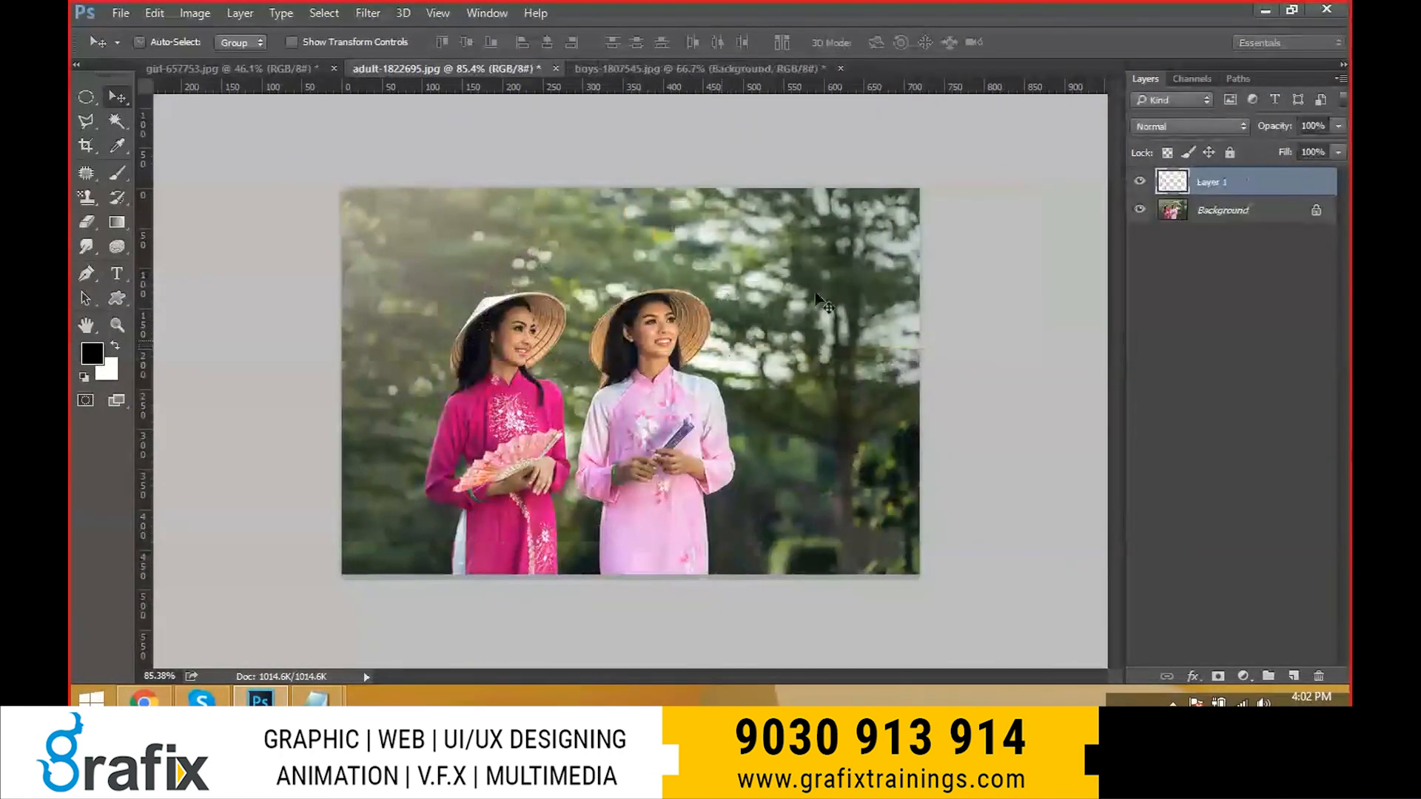
# - Fill the Background layer with the black foreground colour and the new layer with the white background colour
pyautogui.click(1247, 210)
pyautogui.hotkey('alt', 'BackSpace')
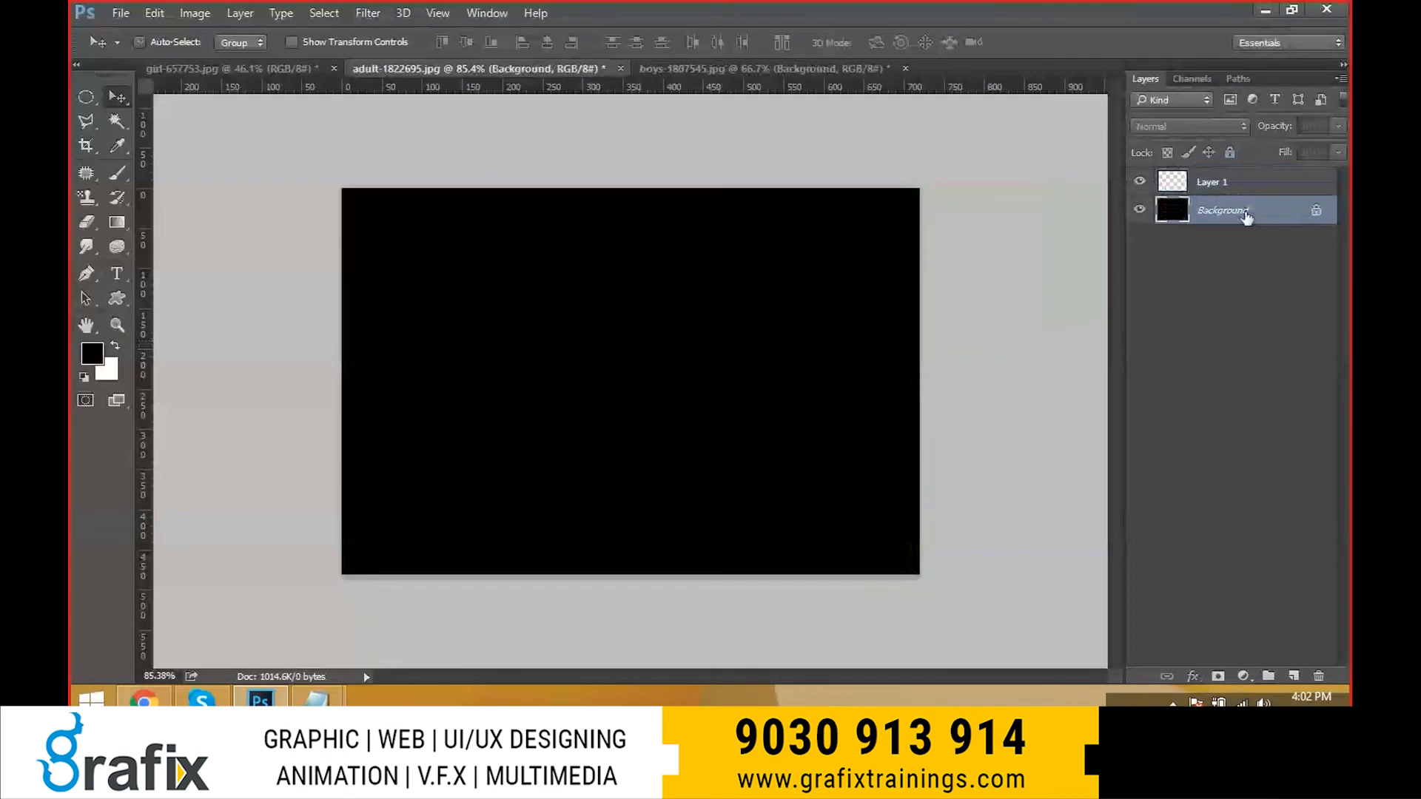
pyautogui.click(1235, 185)
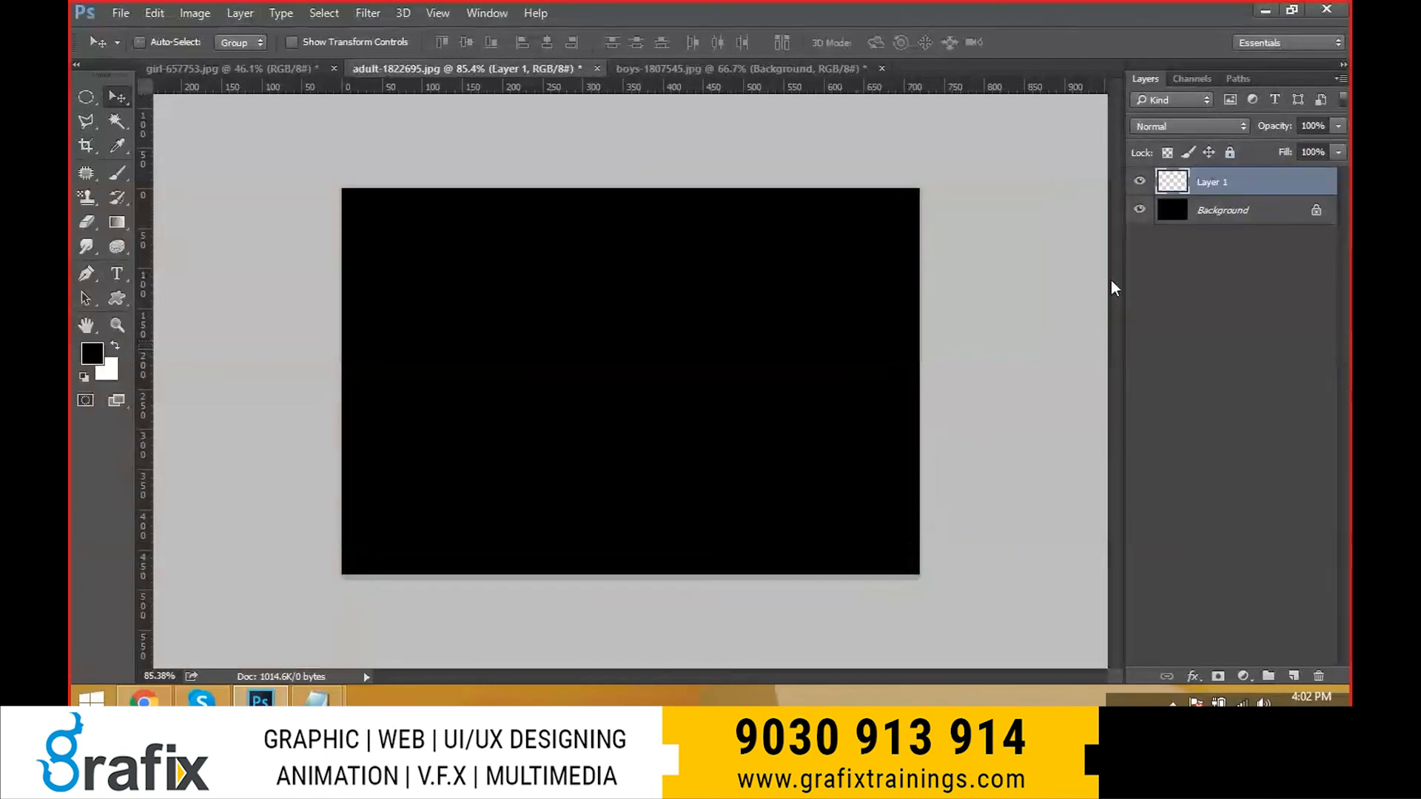
pyautogui.hotkey('ctrl', 'BackSpace')
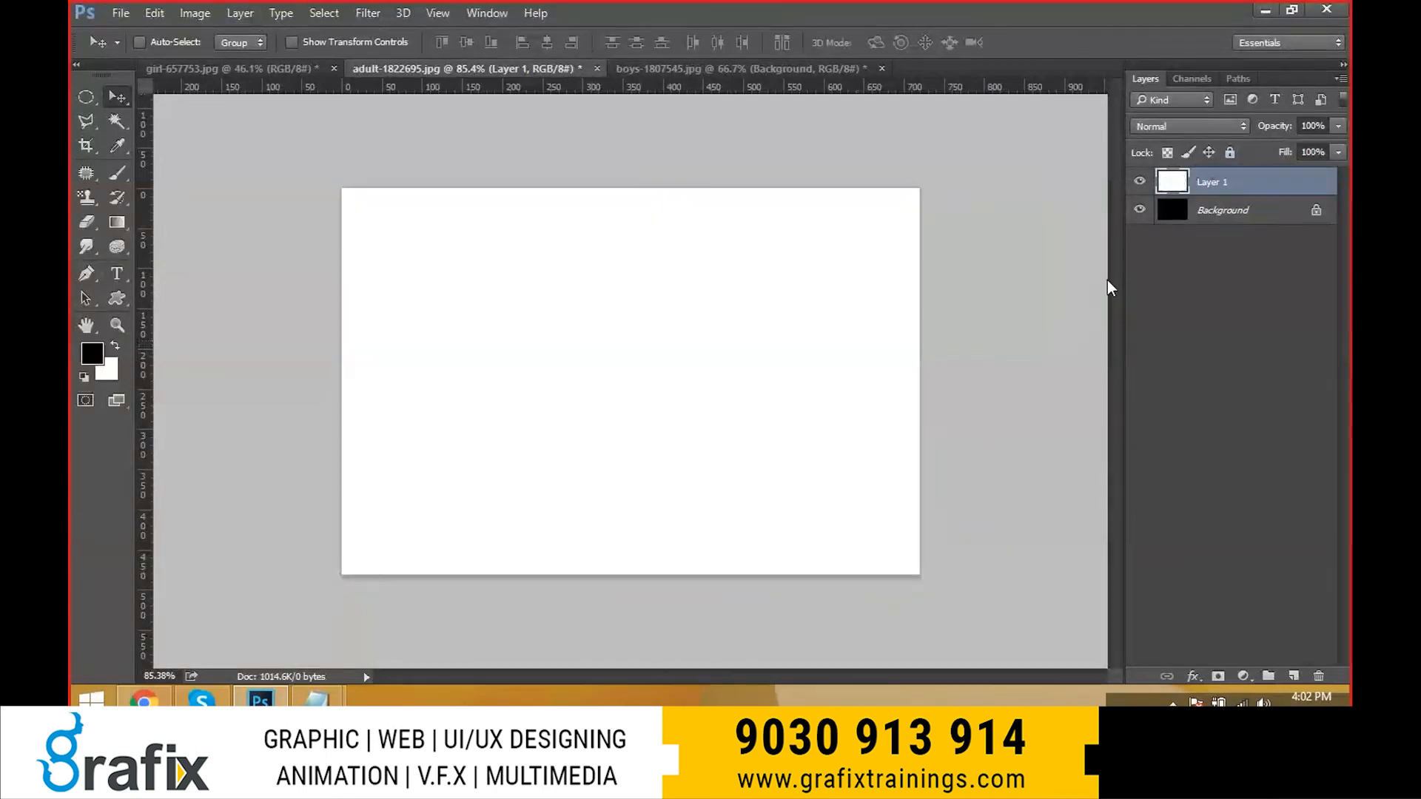
# - Fill the Background layer with the white background colour and merge all visible layers into it
pyautogui.click(1253, 211)
pyautogui.hotkey('ctrl', 'BackSpace')
pyautogui.hotkey('ctrl', 'shift', 'e')
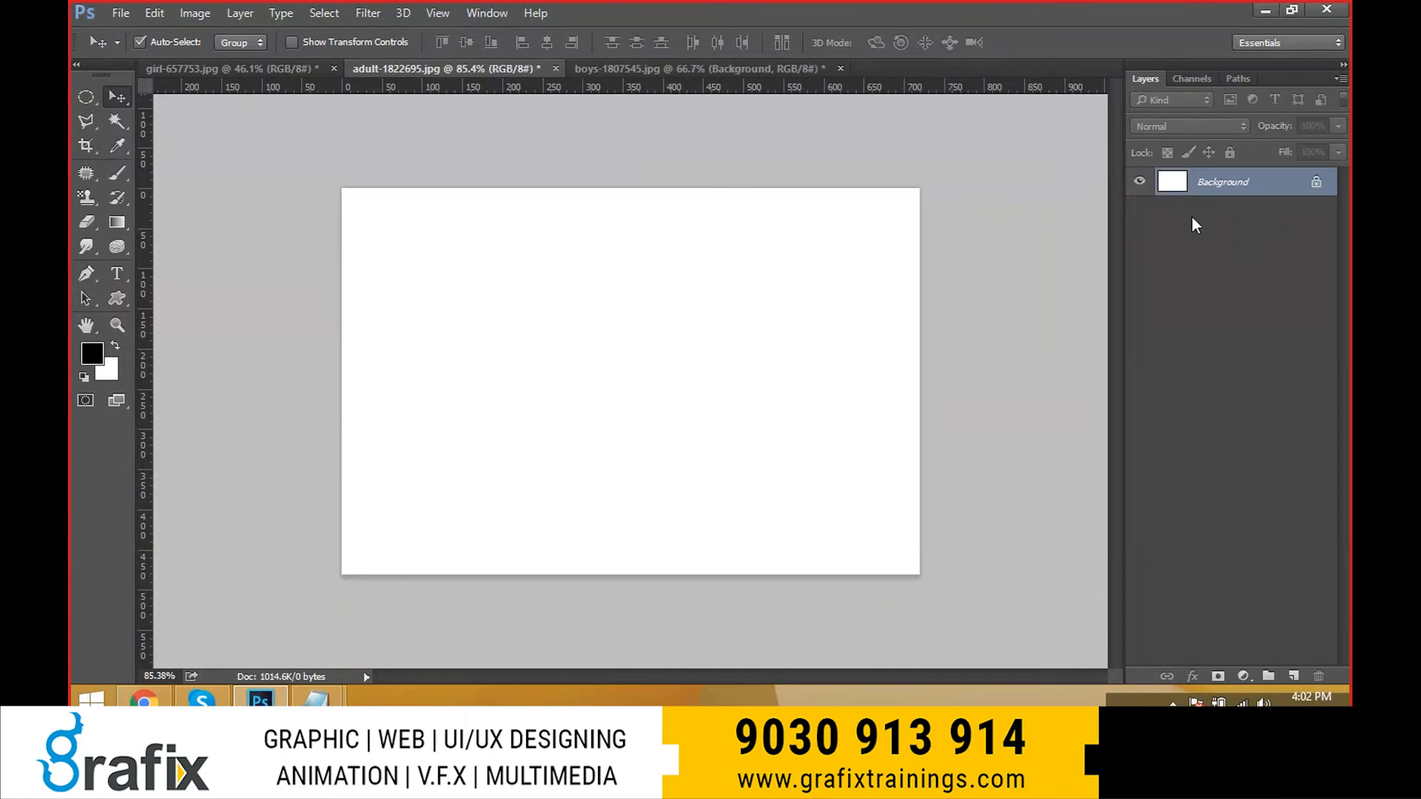
# - Add a new empty layer and render a 13: Young Ash Tree on it with leaves amount 70
pyautogui.hotkey('ctrl', 'shift', 'n')
pyautogui.click(999, 216)
pyautogui.click(140, 42)
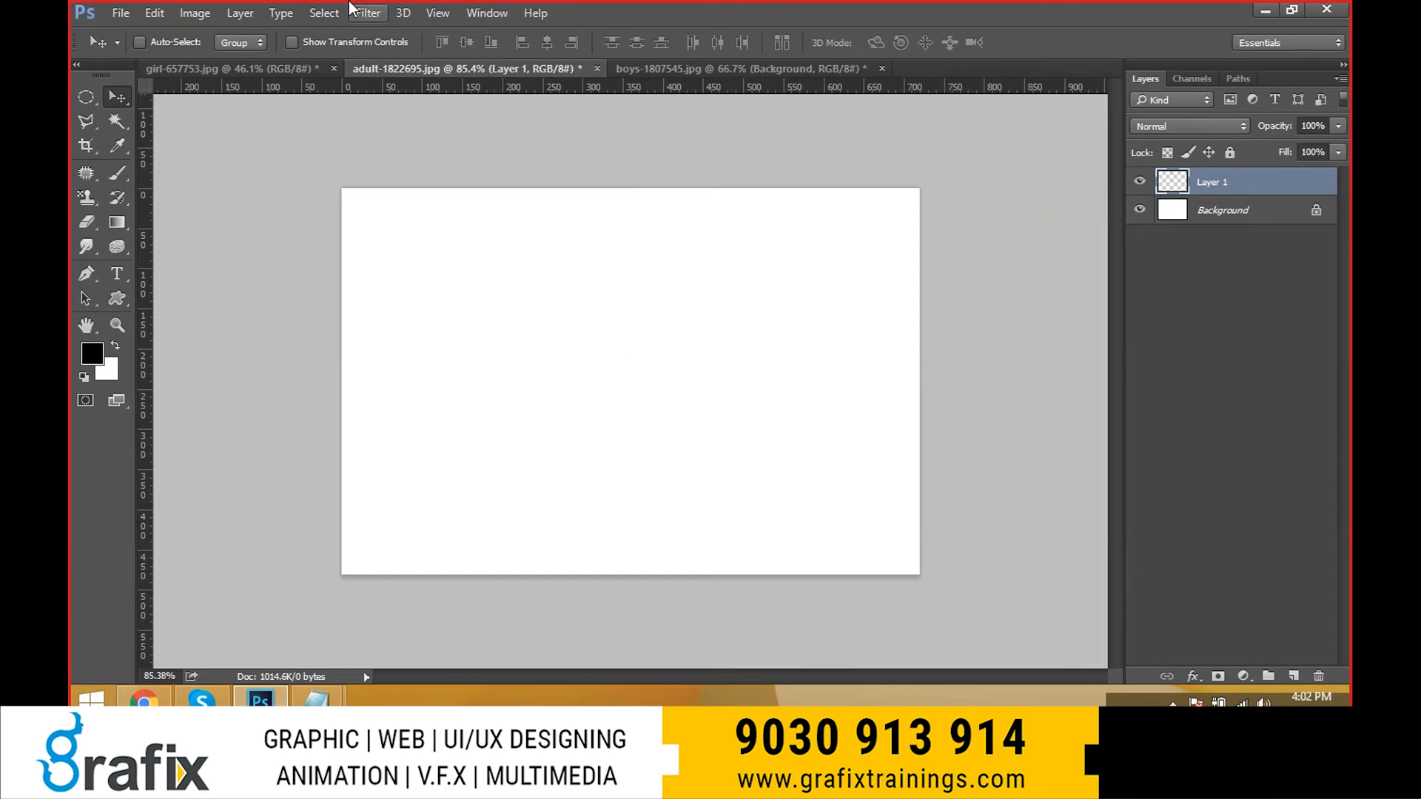
pyautogui.click(363, 13)
pyautogui.moveTo(400, 295)
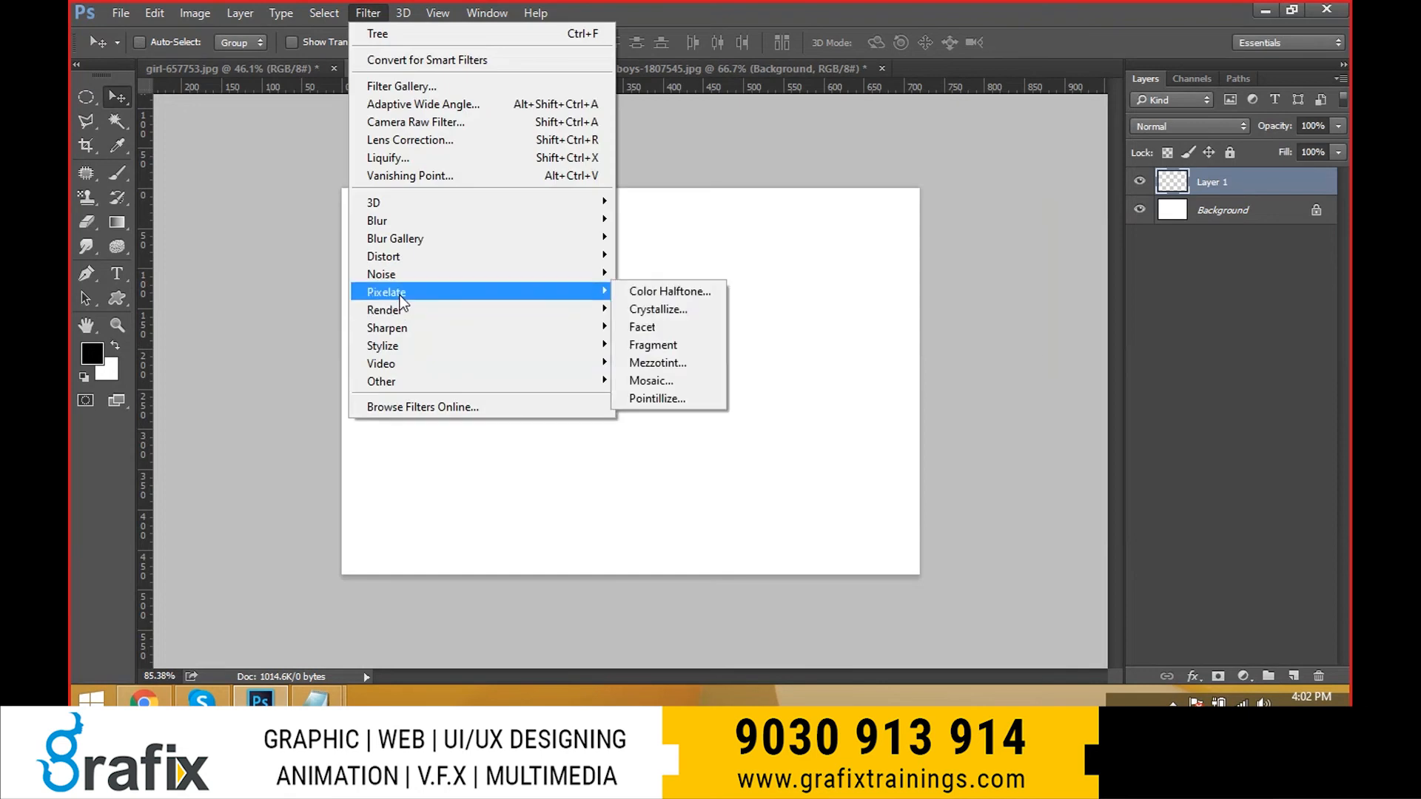
pyautogui.moveTo(571, 314)
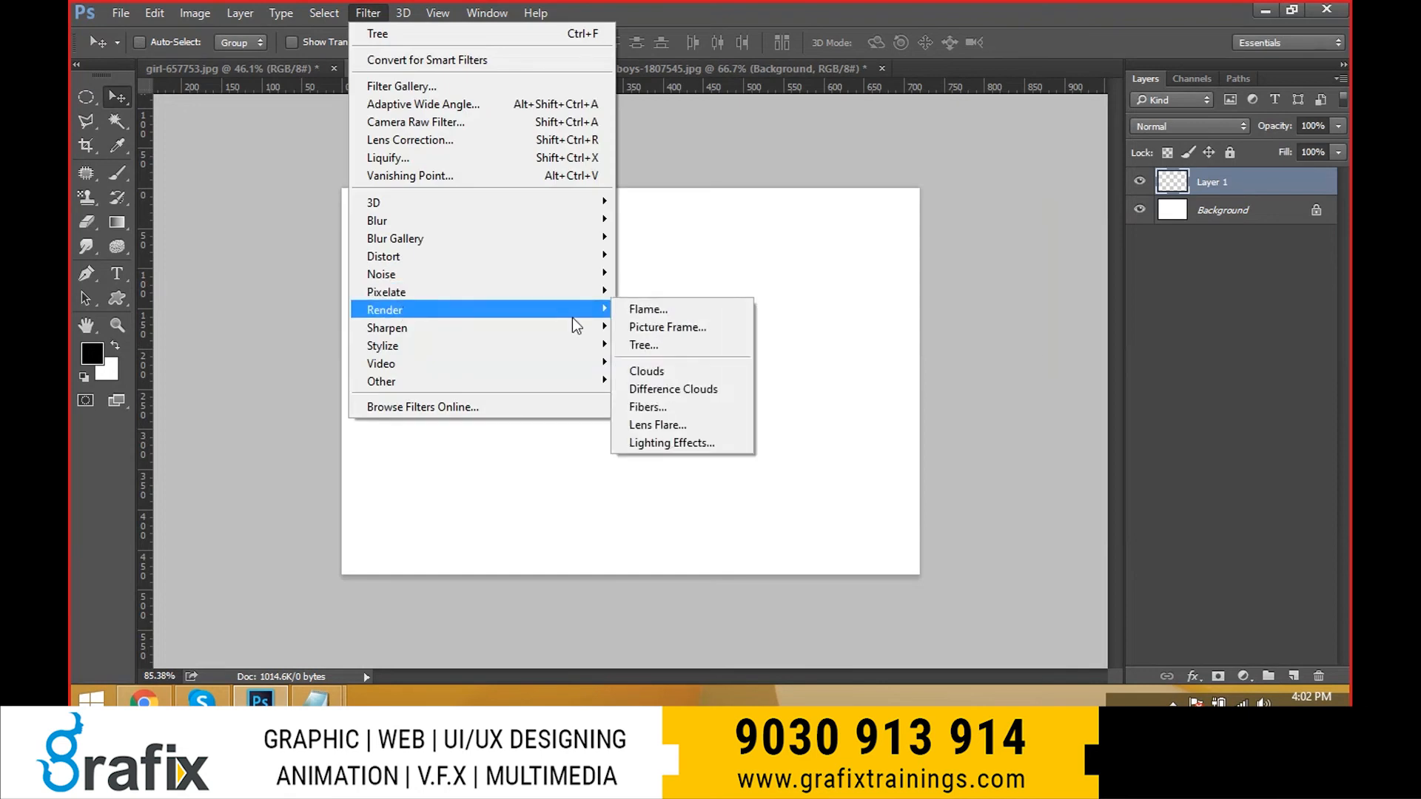
pyautogui.click(642, 345)
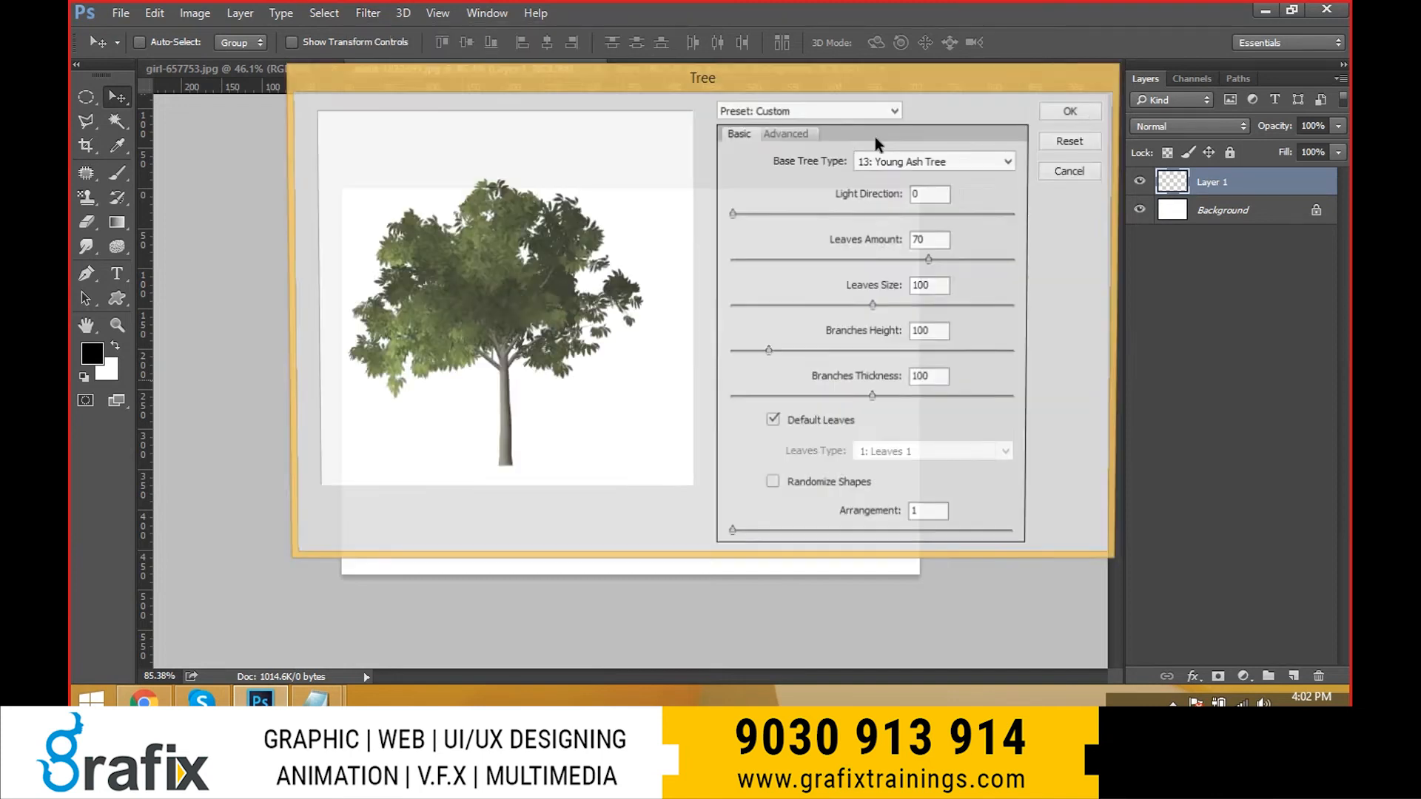
pyautogui.click(1073, 111)
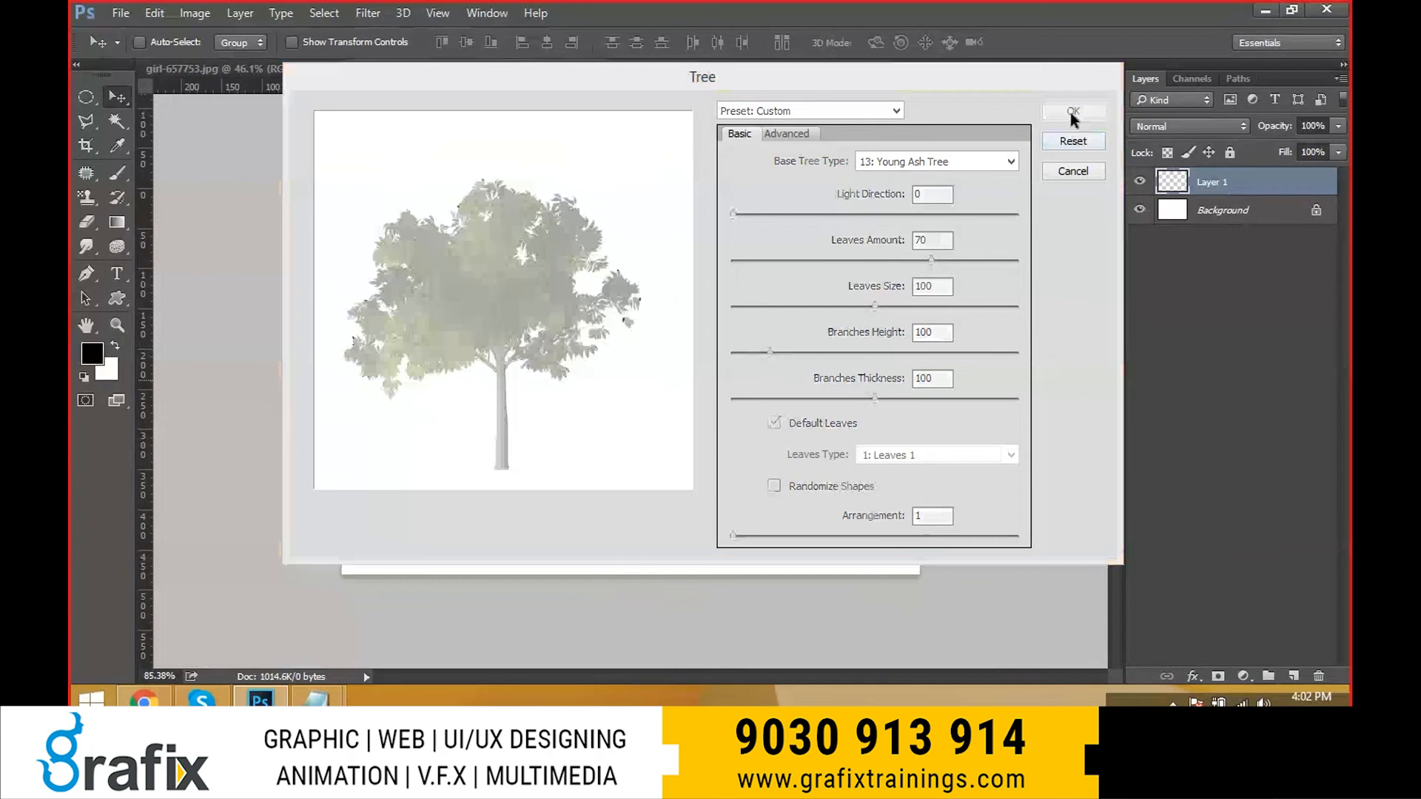
# - Move the tree toward the canvas's lower left and make it greener with Color Balance, using green +53 for midtones and +22 for highlights
pyautogui.moveTo(607, 390); pyautogui.dragTo(521, 343)
pyautogui.press('ctrl')
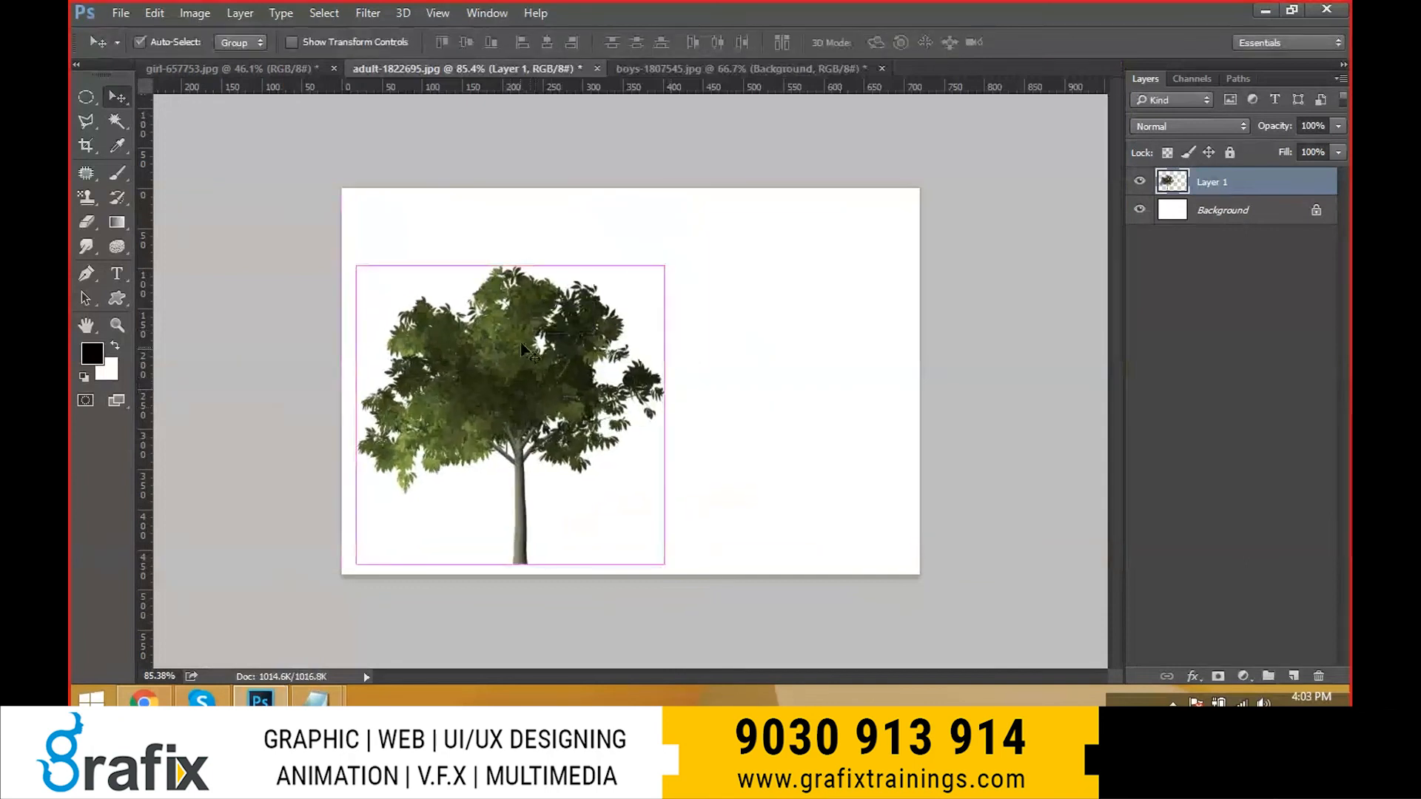
pyautogui.hotkey('ctrl', 'b')
pyautogui.moveTo(1073, 296); pyautogui.dragTo(1122, 296)
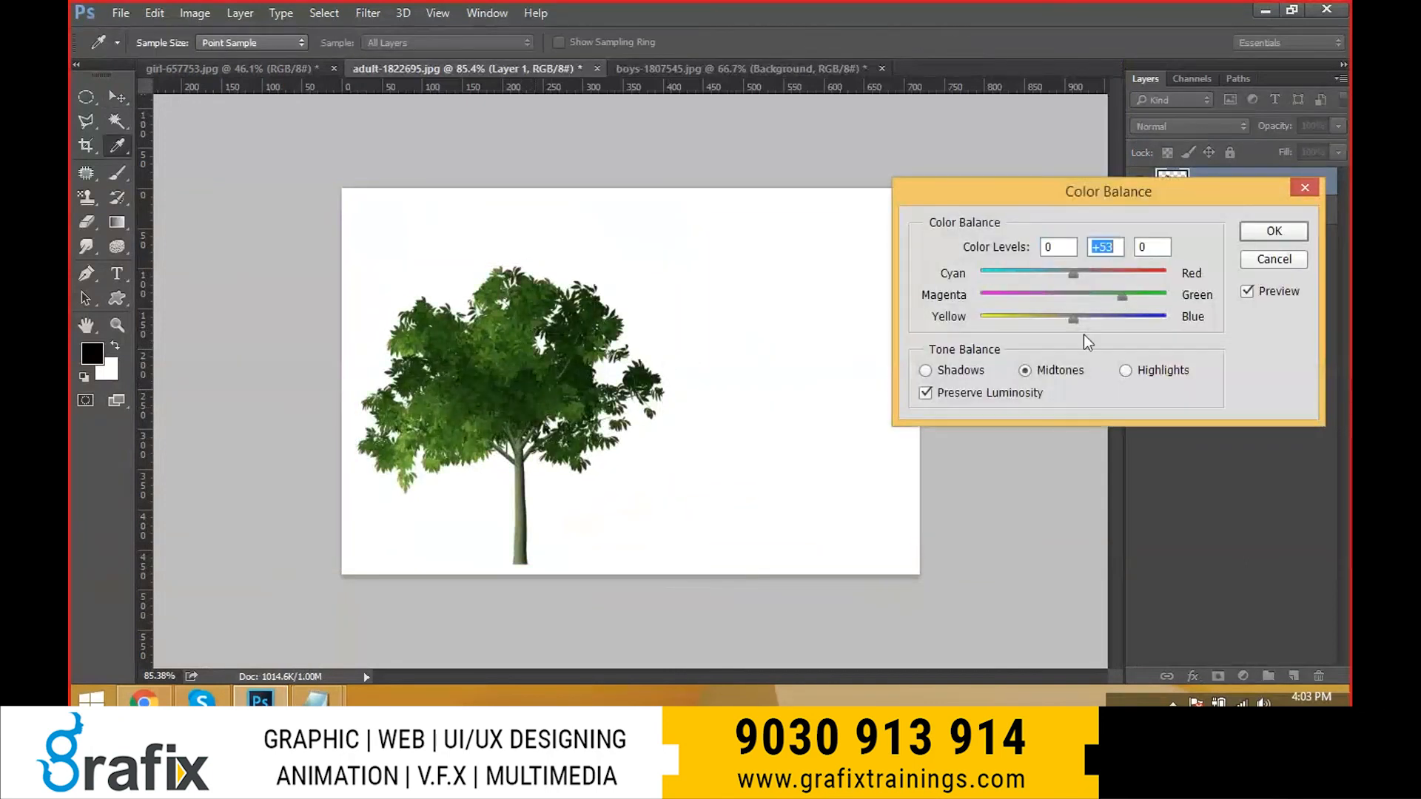
pyautogui.click(961, 370)
pyautogui.click(1134, 374)
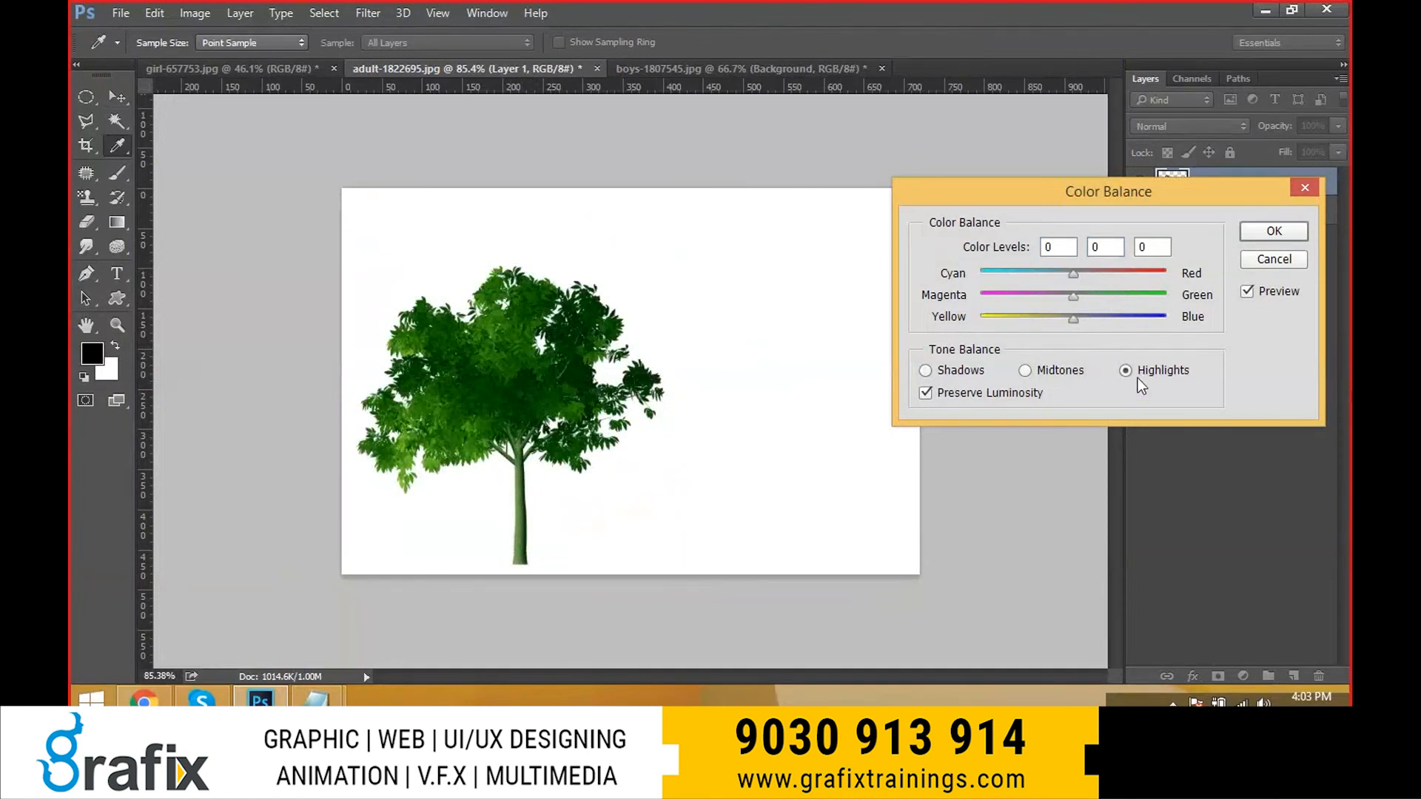
pyautogui.moveTo(1082, 304); pyautogui.dragTo(1094, 298)
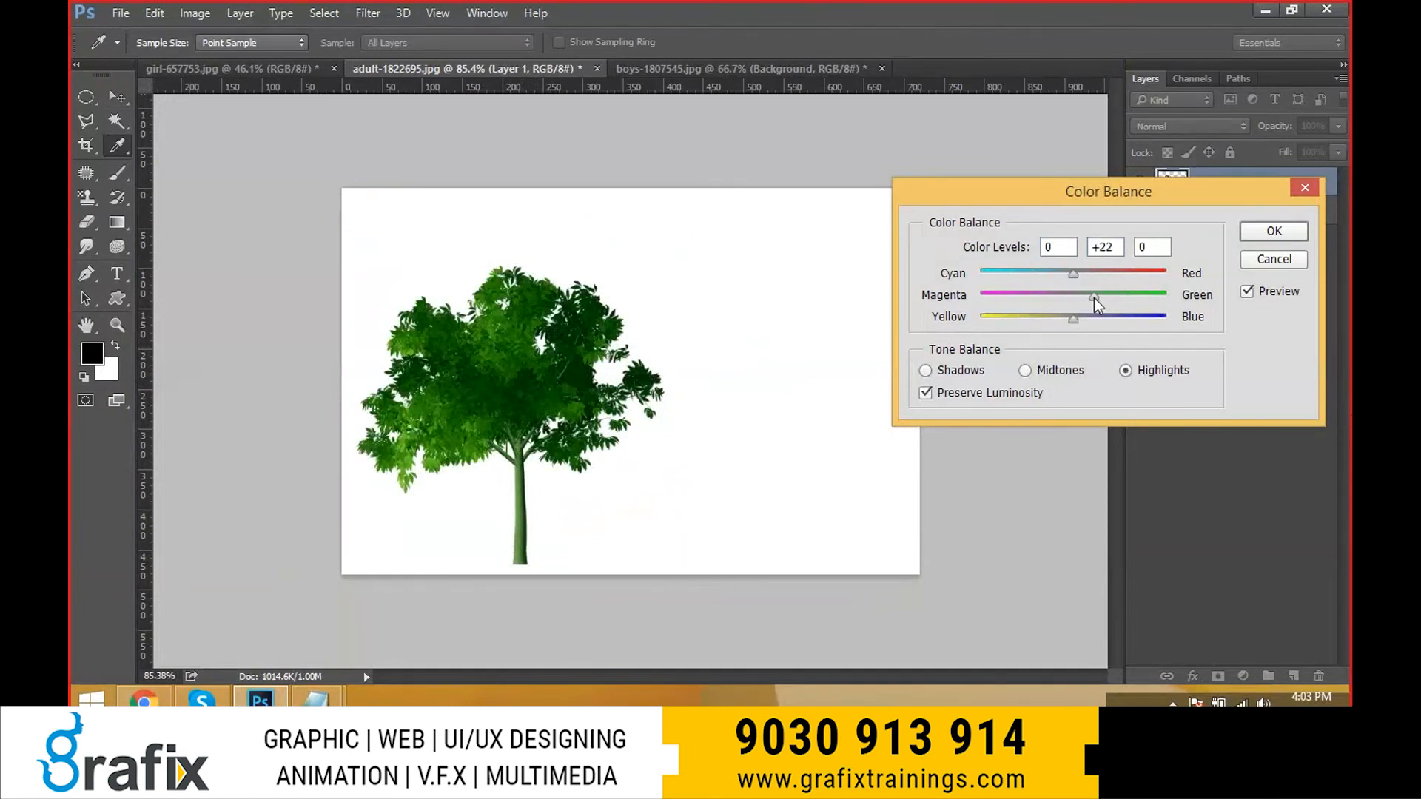
pyautogui.click(1063, 373)
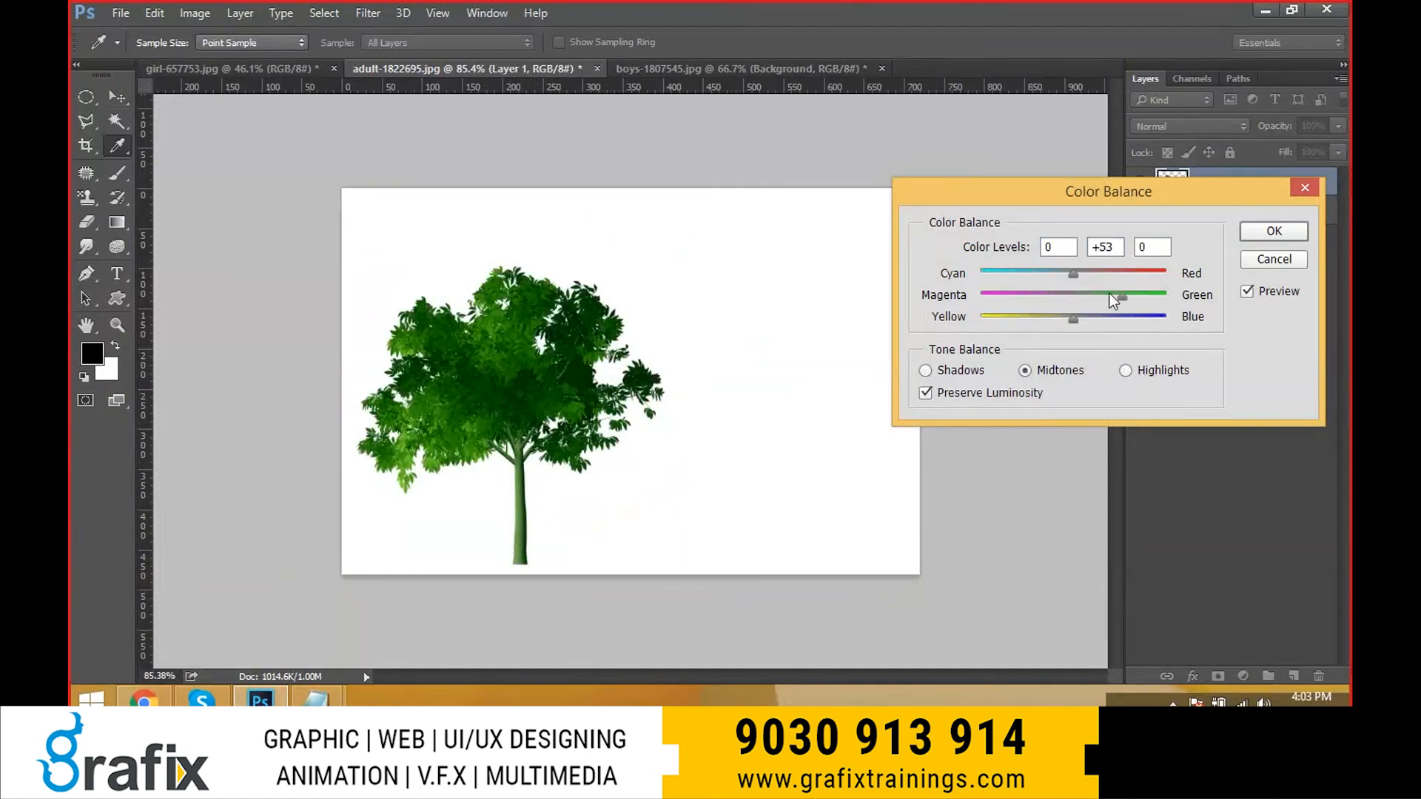
pyautogui.click(1307, 234)
pyautogui.press('v')
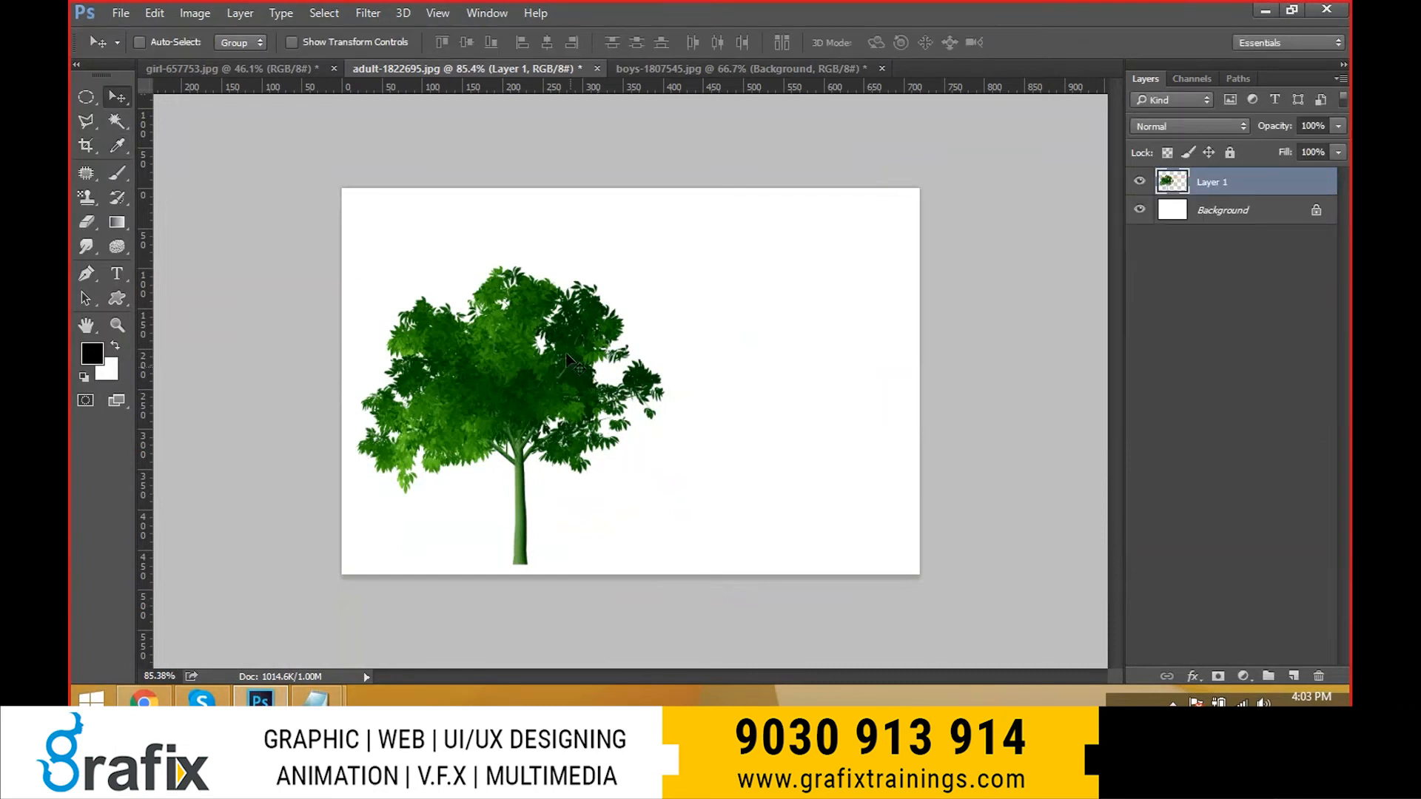
# - Duplicate the tree to the right, shrink the copy with Free Transform, and set it beside the original near the canvas's lower edge
pyautogui.moveTo(562, 344); pyautogui.dragTo(724, 384)
pyautogui.hotkey('ctrl', 't')
pyautogui.moveTo(835, 276); pyautogui.dragTo(780, 333)
pyautogui.press('Return')
pyautogui.moveTo(739, 441); pyautogui.dragTo(686, 494)
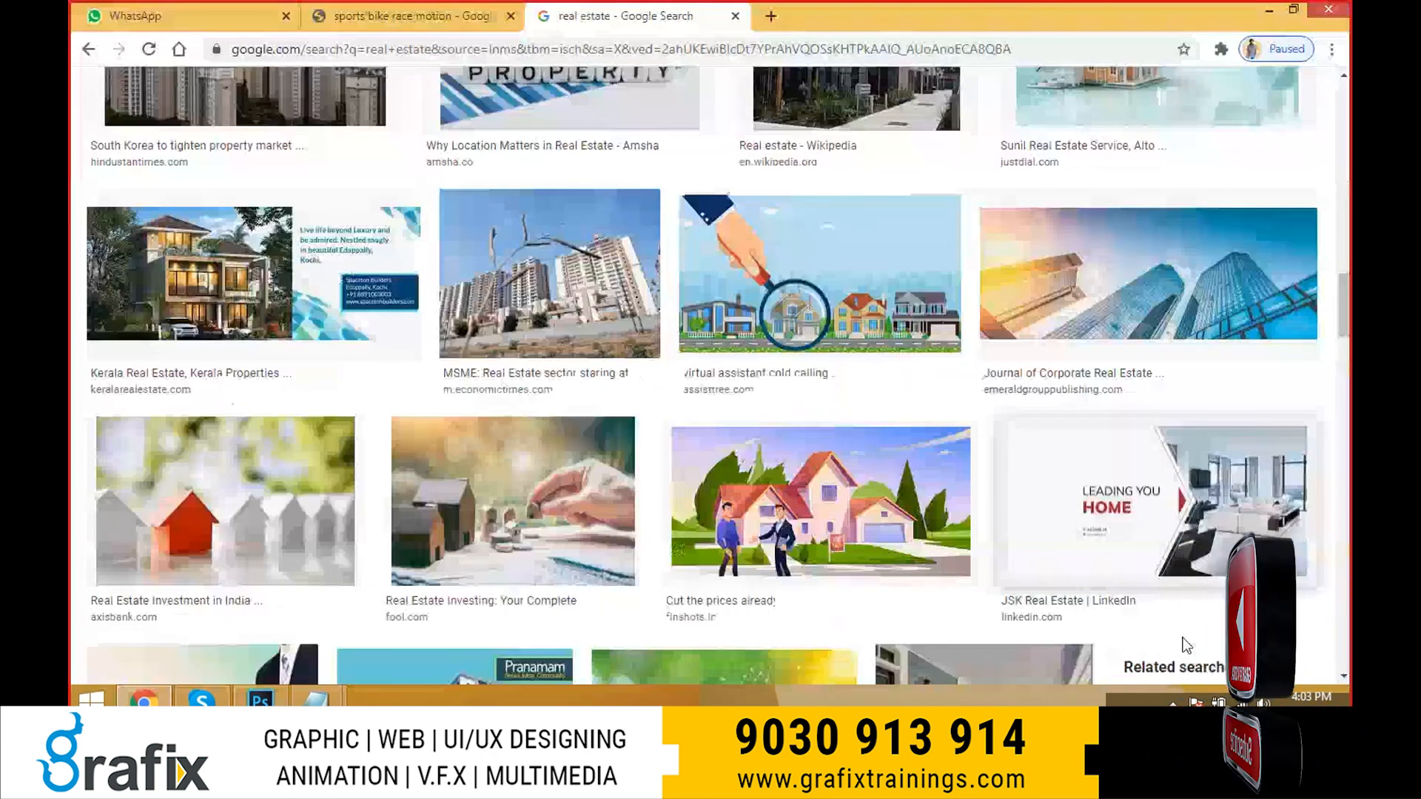
# - Switch to Chrome, search Google Images for "house 3d modelling" and open the House Modeling - The Calahouse 3D Model picture
pyautogui.scroll(15, 537, 299)
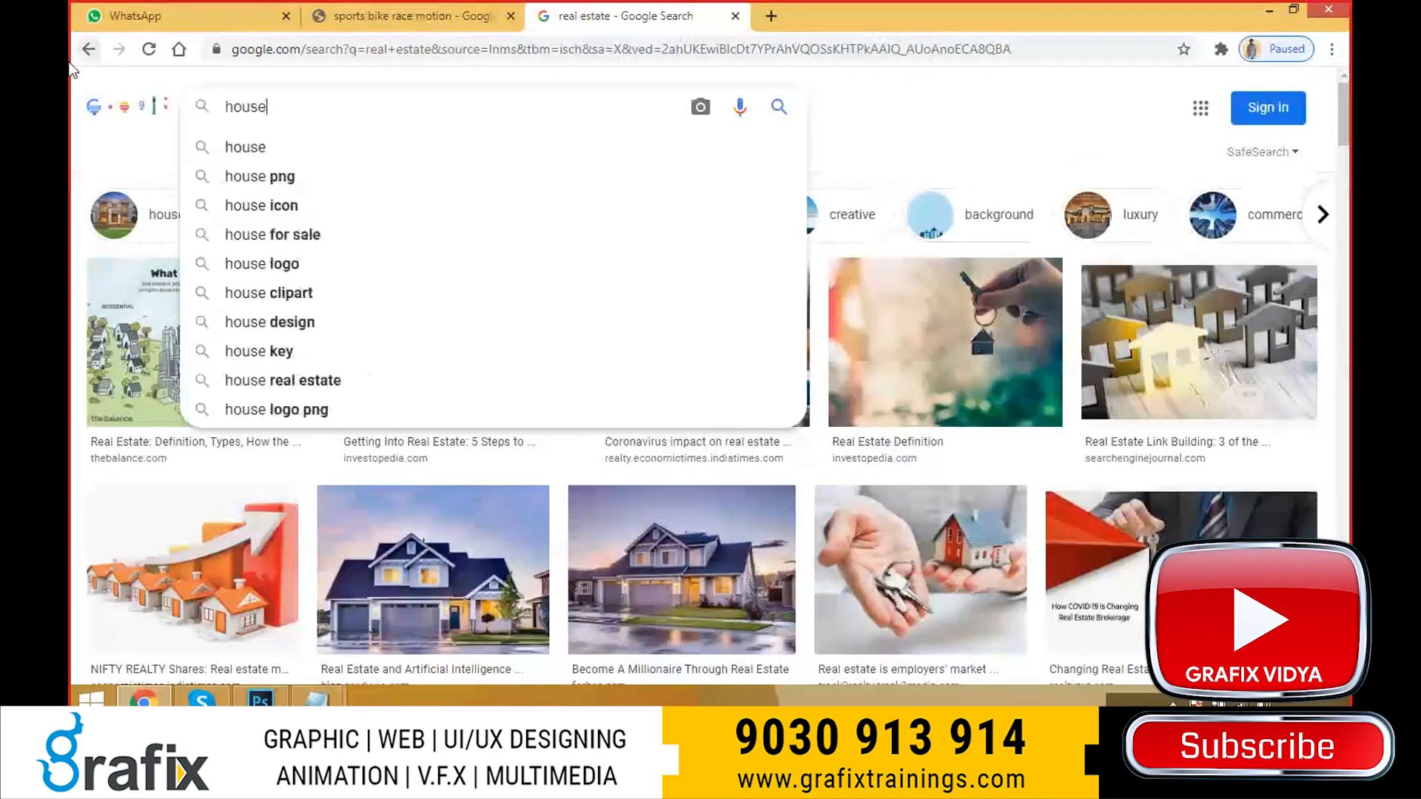
pyautogui.write('3d modelling')
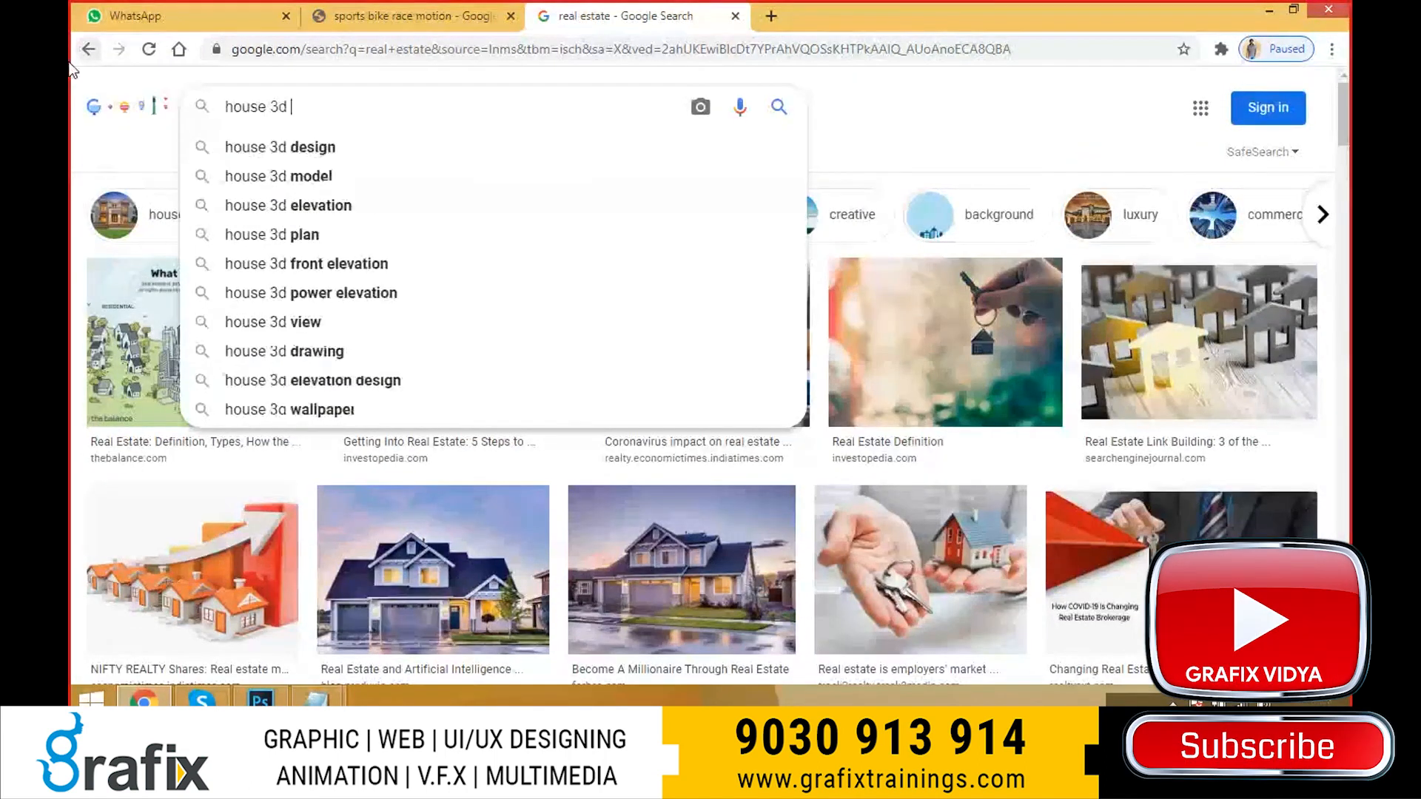
pyautogui.press('Return')
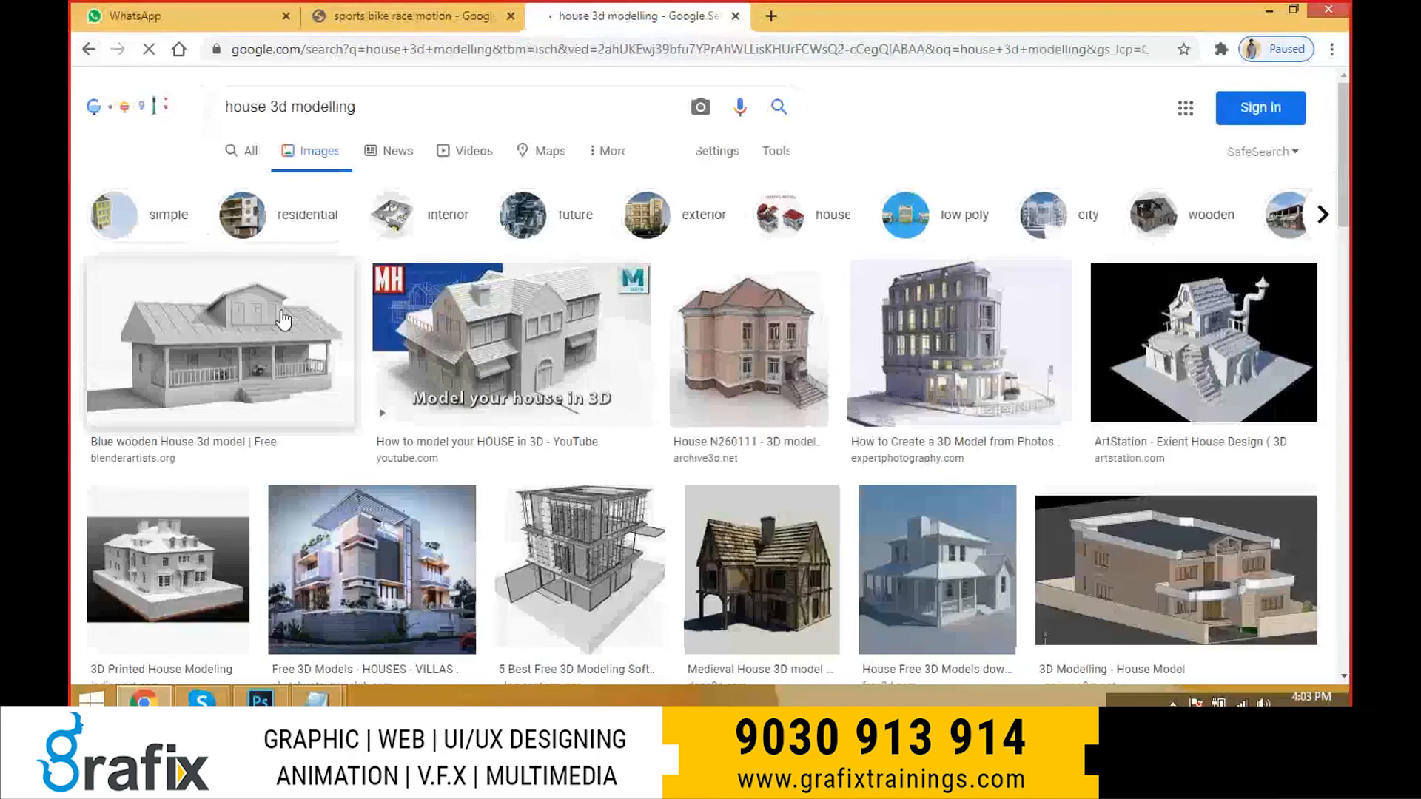
pyautogui.scroll(-5, 1225, 429)
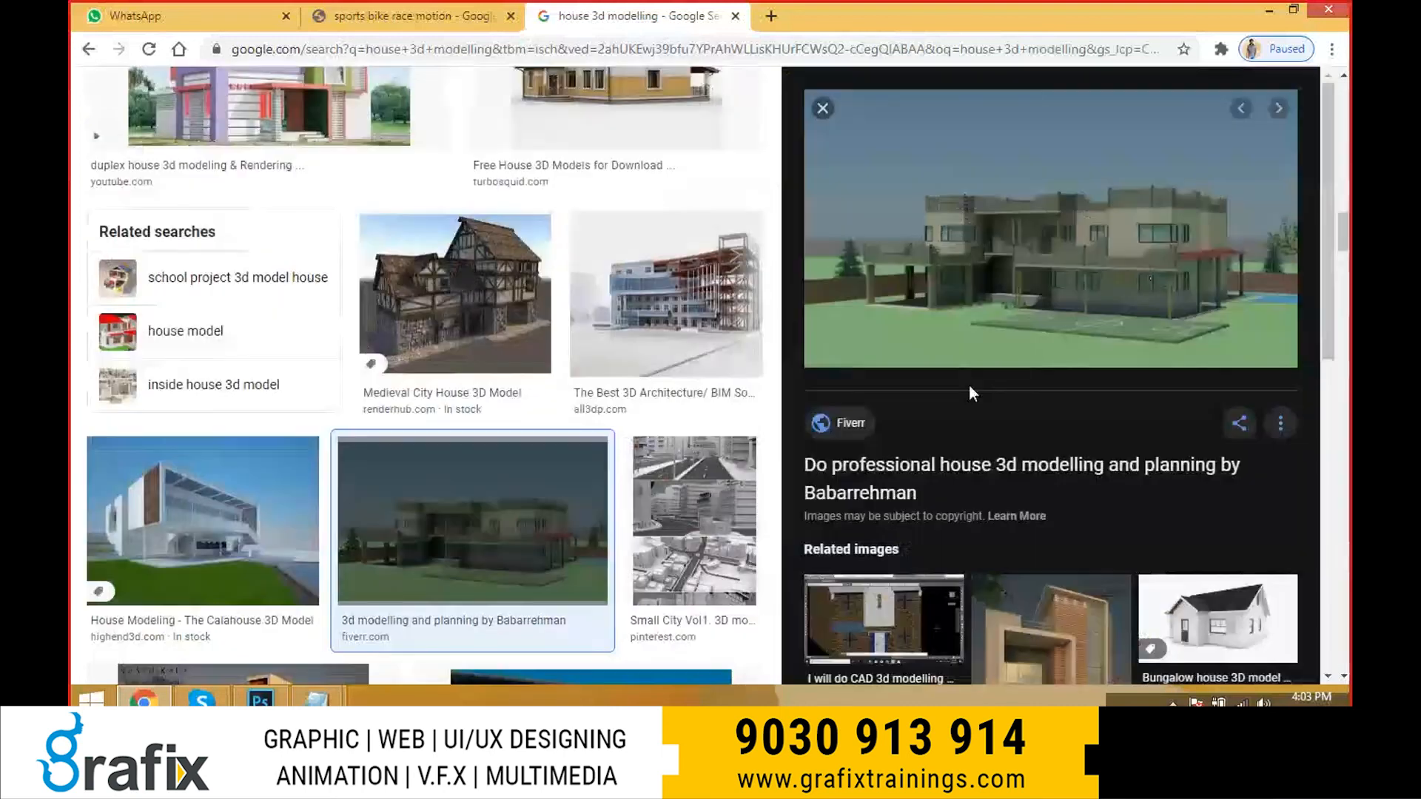
pyautogui.scroll(-2, 390, 355)
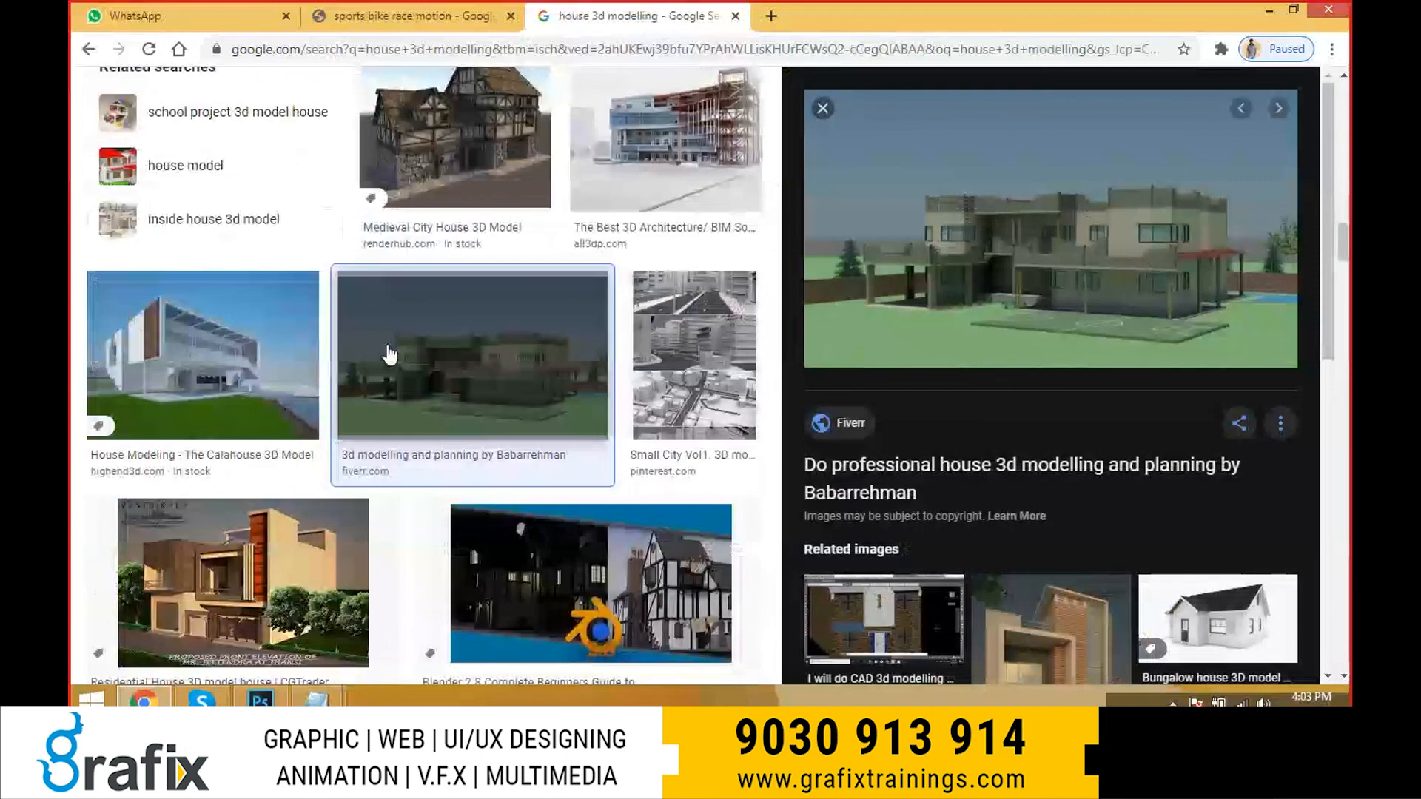
pyautogui.scroll(-2, 390, 355)
pyautogui.click(277, 314)
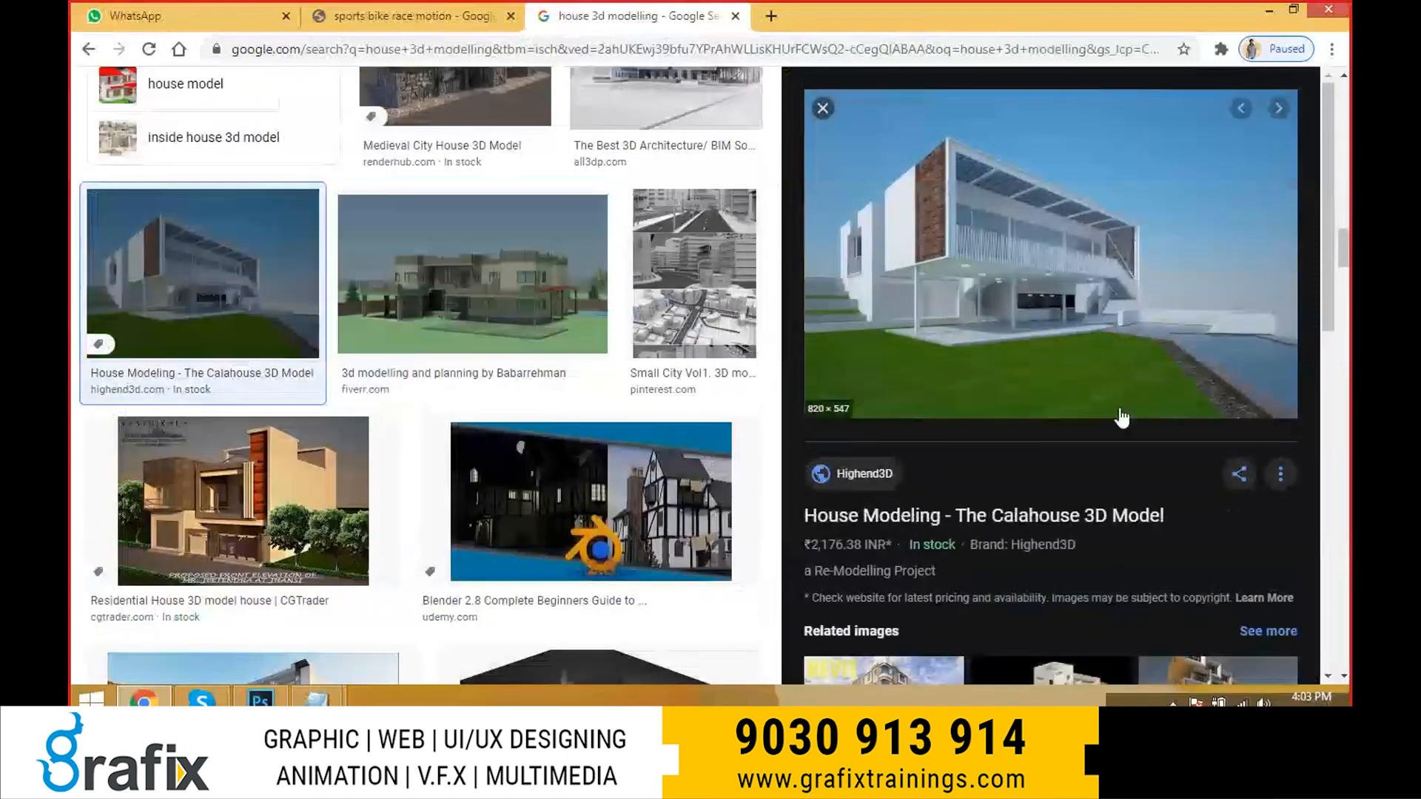
# - Switch back to Photoshop, paste the copied house picture and scale it to 87.93% with Free Transform so it fills the canvas
pyautogui.hotkey('alt', 'Tab')
pyautogui.hotkey('ctrl', 'v')
pyautogui.hotkey('ctrl', 't')
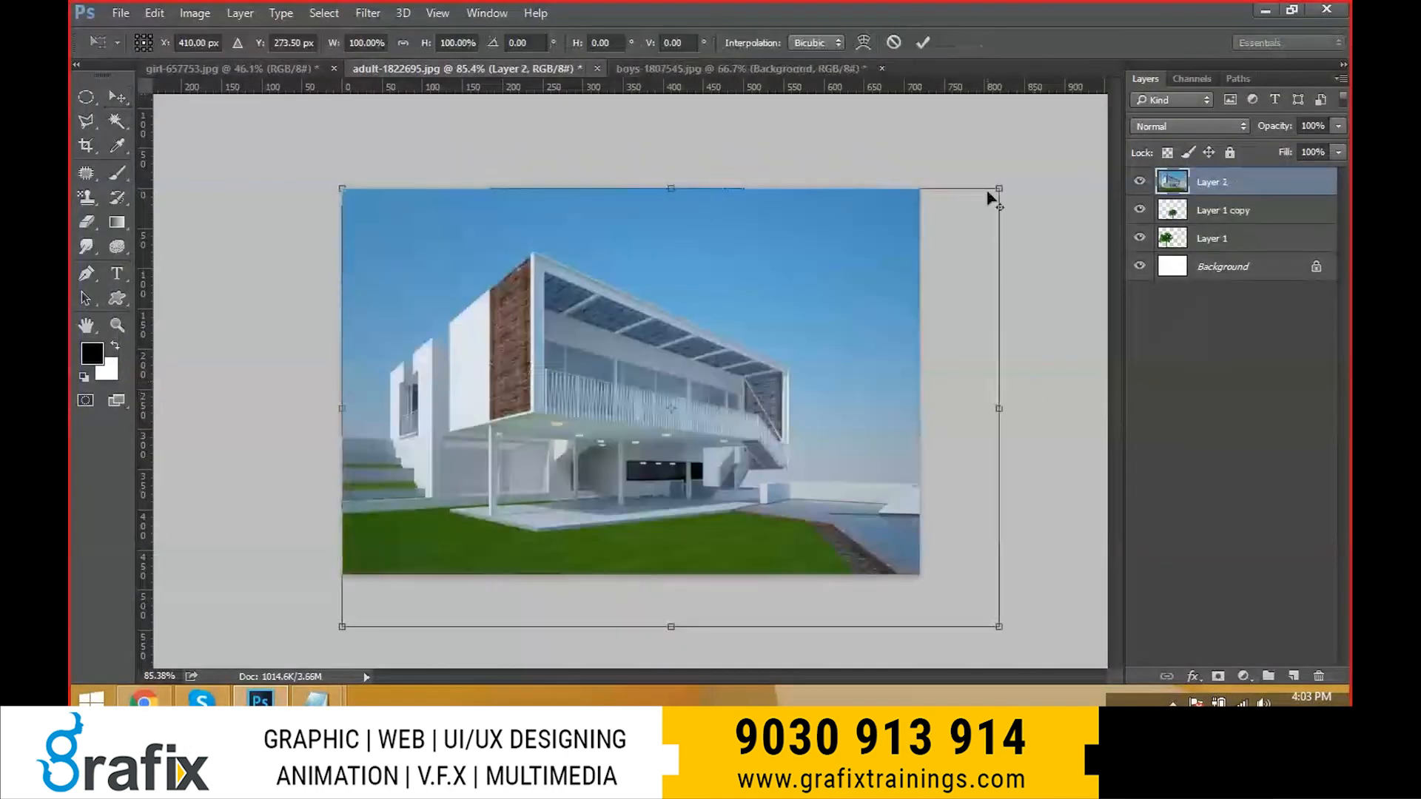
pyautogui.moveTo(989, 197); pyautogui.dragTo(942, 232)
pyautogui.moveTo(892, 279); pyautogui.dragTo(837, 241)
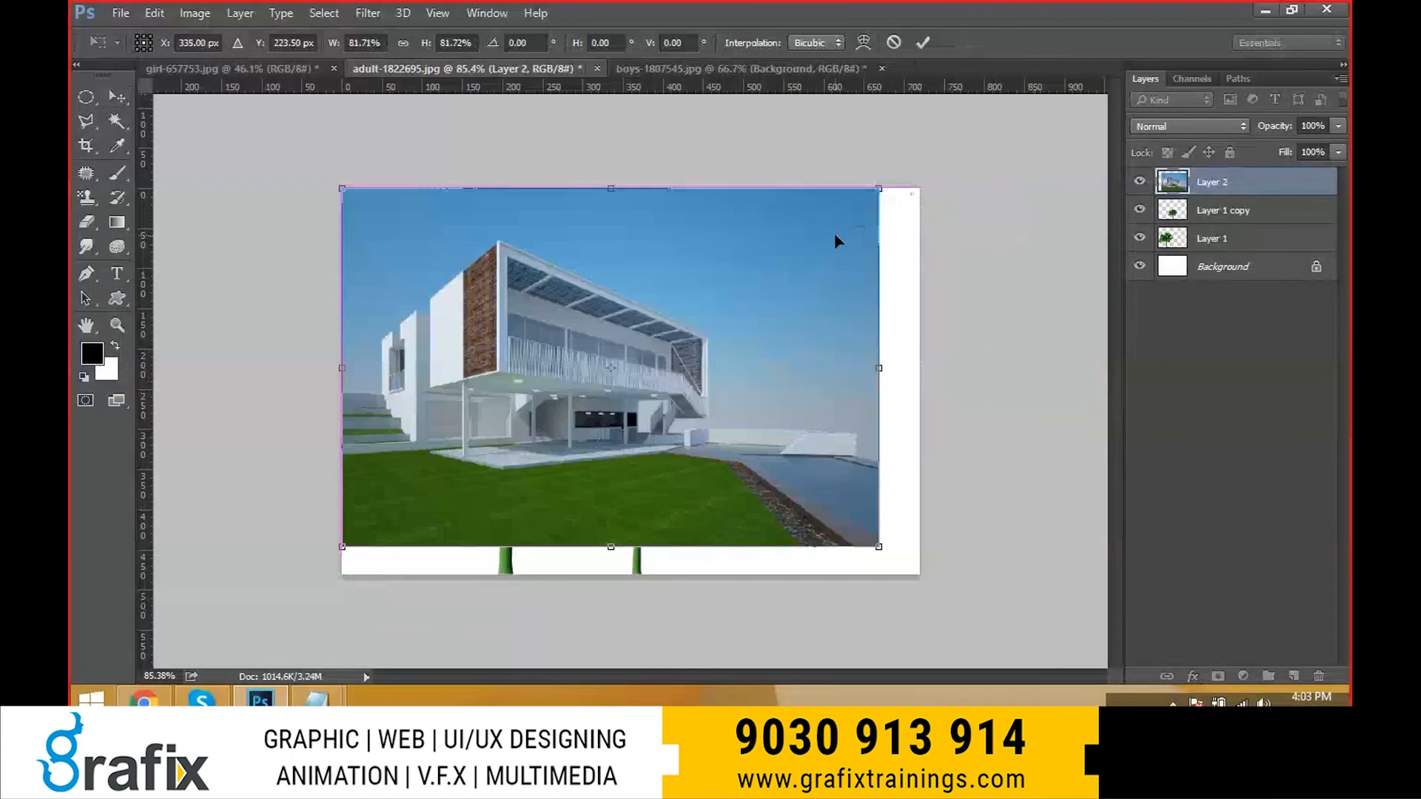
pyautogui.moveTo(879, 546); pyautogui.dragTo(921, 573)
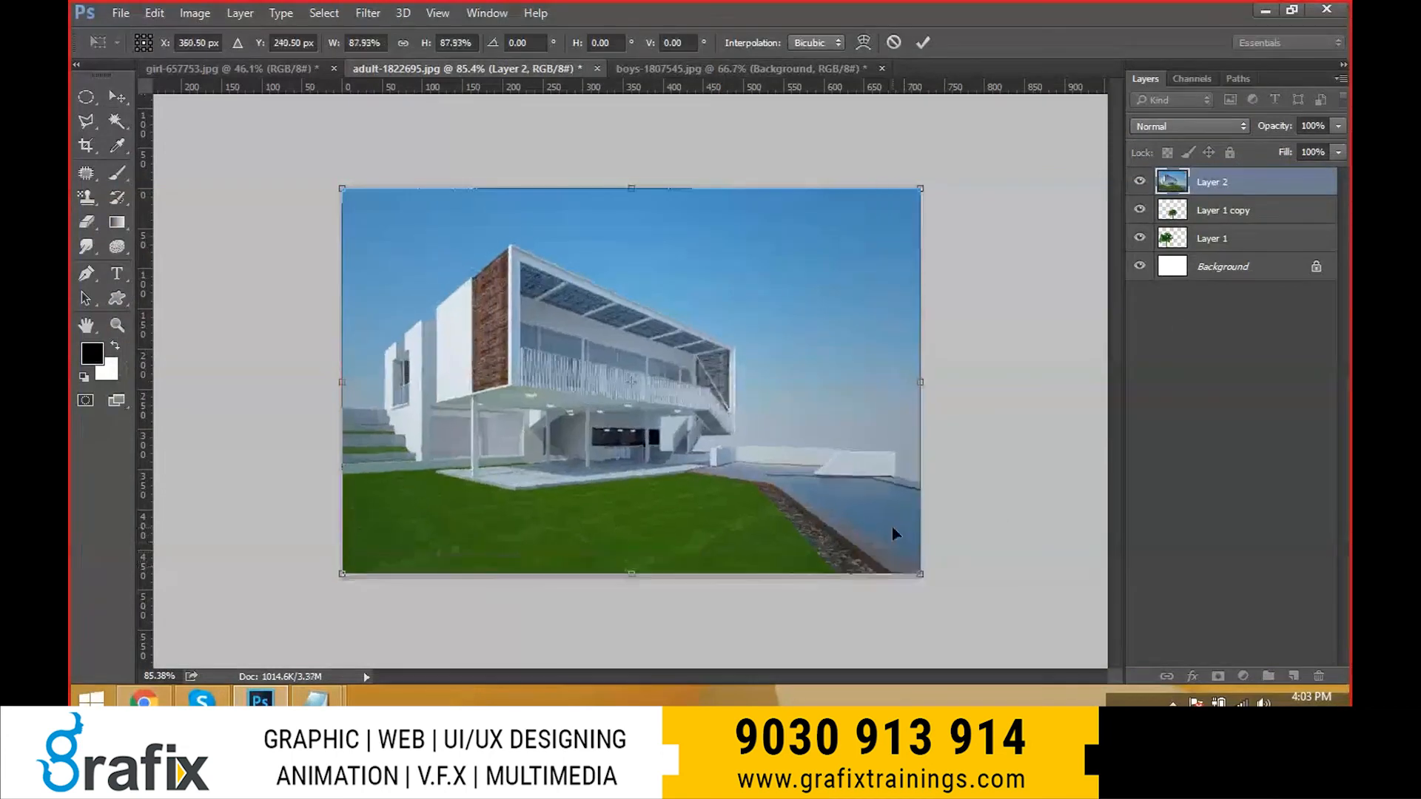
pyautogui.press('Return')
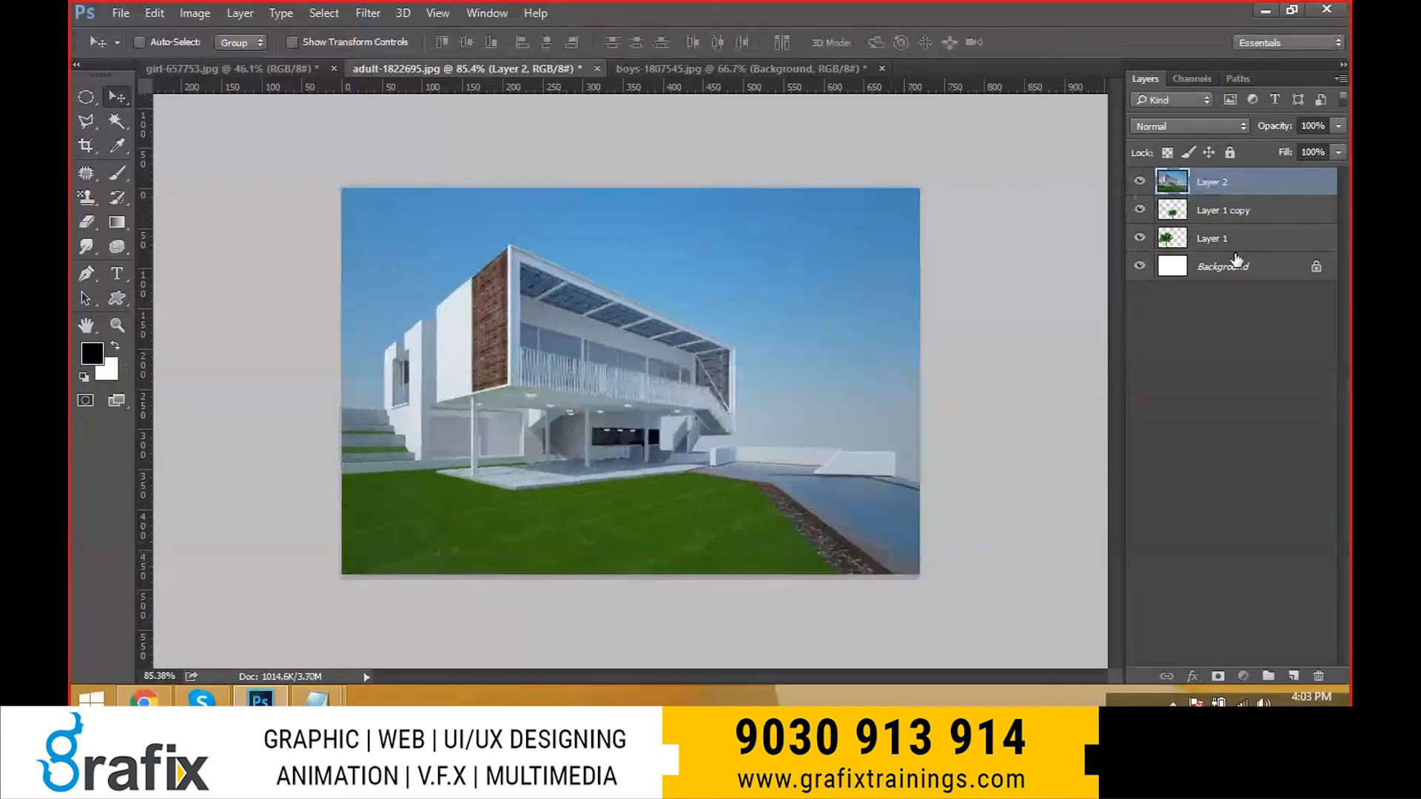
# - Move the house layer beneath both tree layers, then shrink the left tree and place it on the lawn beside the house
pyautogui.moveTo(1233, 189); pyautogui.dragTo(1229, 274)
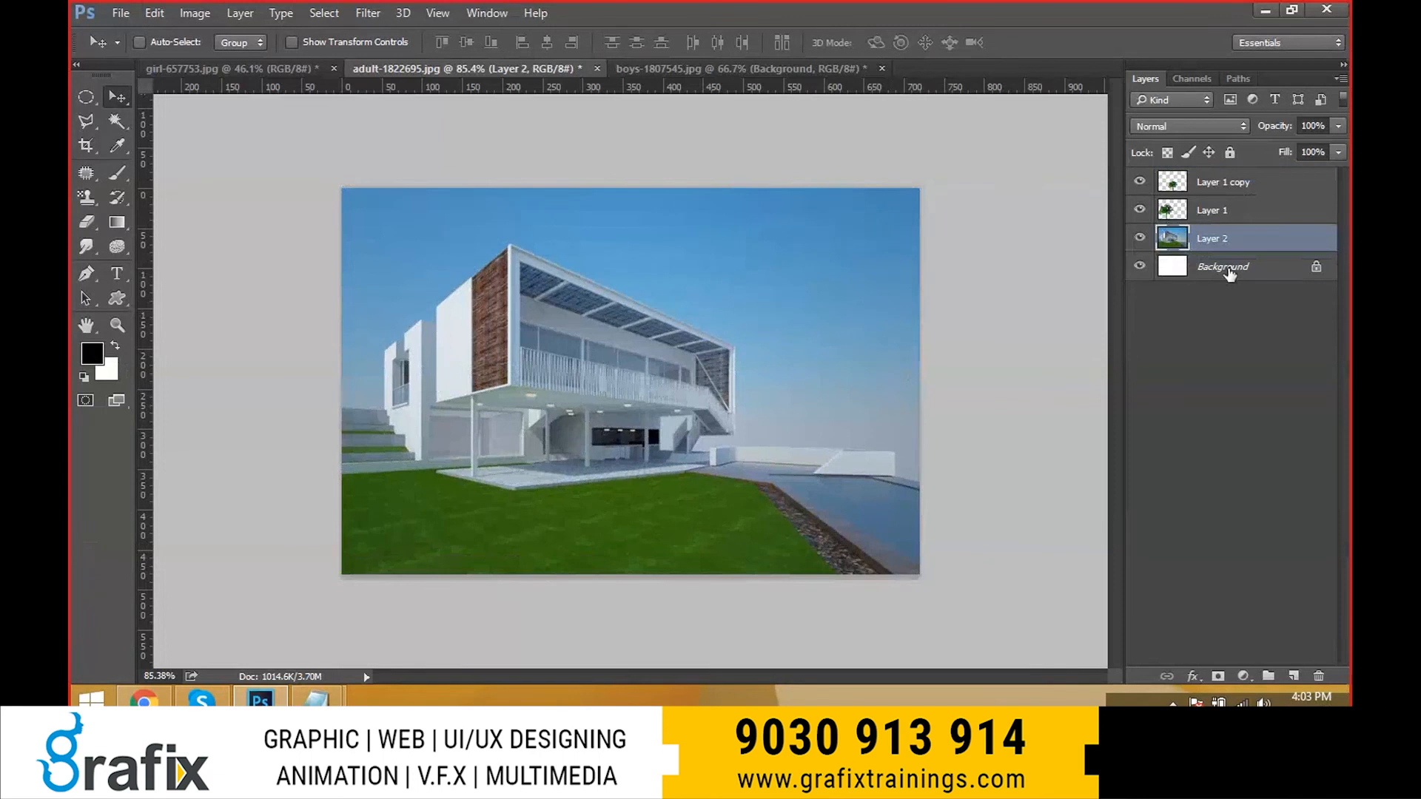
pyautogui.click(1214, 210)
pyautogui.hotkey('ctrl', 't')
pyautogui.moveTo(648, 276); pyautogui.dragTo(592, 328)
pyautogui.press('Return')
pyautogui.moveTo(526, 409); pyautogui.dragTo(481, 430)
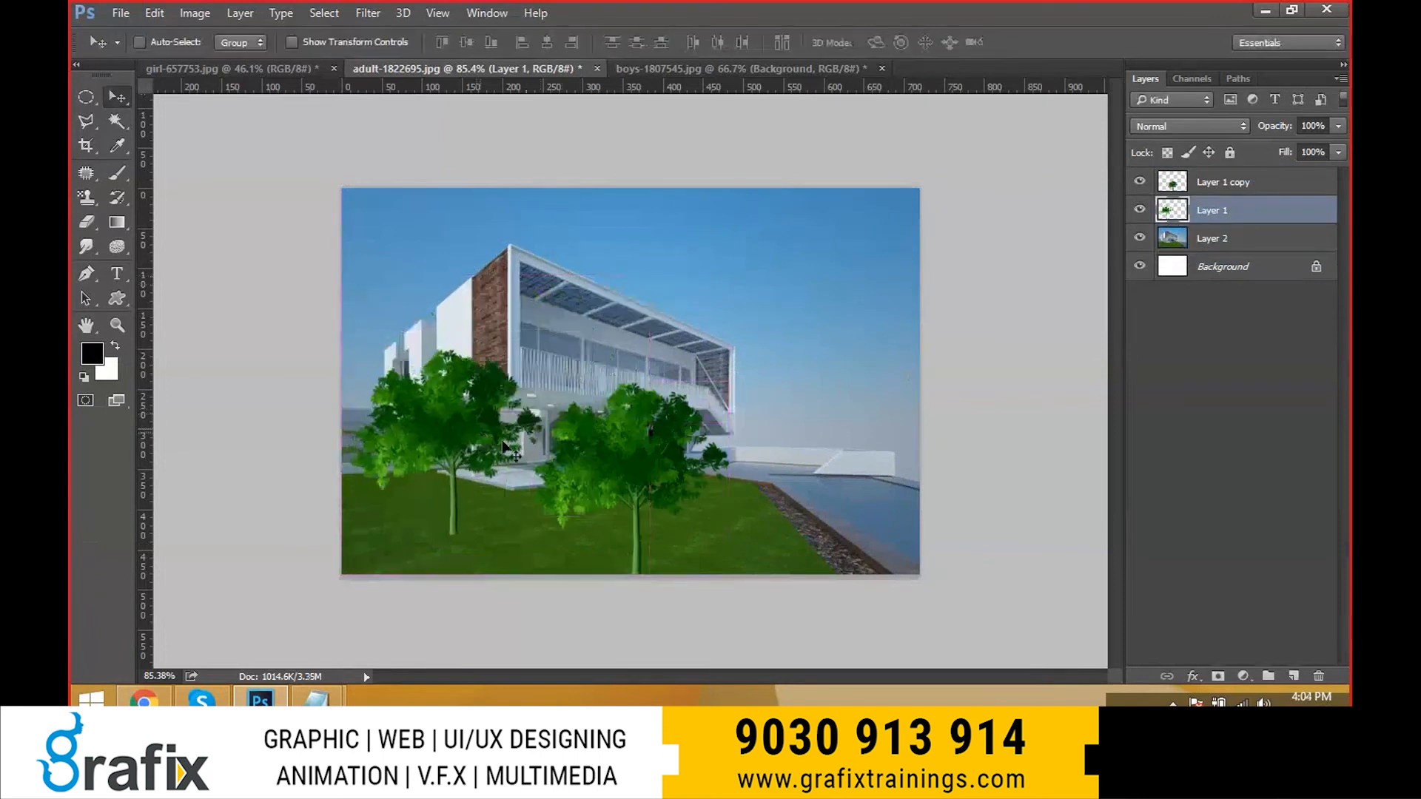
# - Shrink the right-hand tree with Free Transform and spread three small trees across the lawn using copies of it
pyautogui.rightClick(628, 442)
pyautogui.click(681, 466)
pyautogui.hotkey('ctrl', 't')
pyautogui.moveTo(729, 385); pyautogui.dragTo(509, 531)
pyautogui.press('Return')
# - Draw a small flat elliptical selection at the large tree's base and fill it with black on a new layer above the tree
pyautogui.rightClick(463, 451)
pyautogui.click(518, 476)
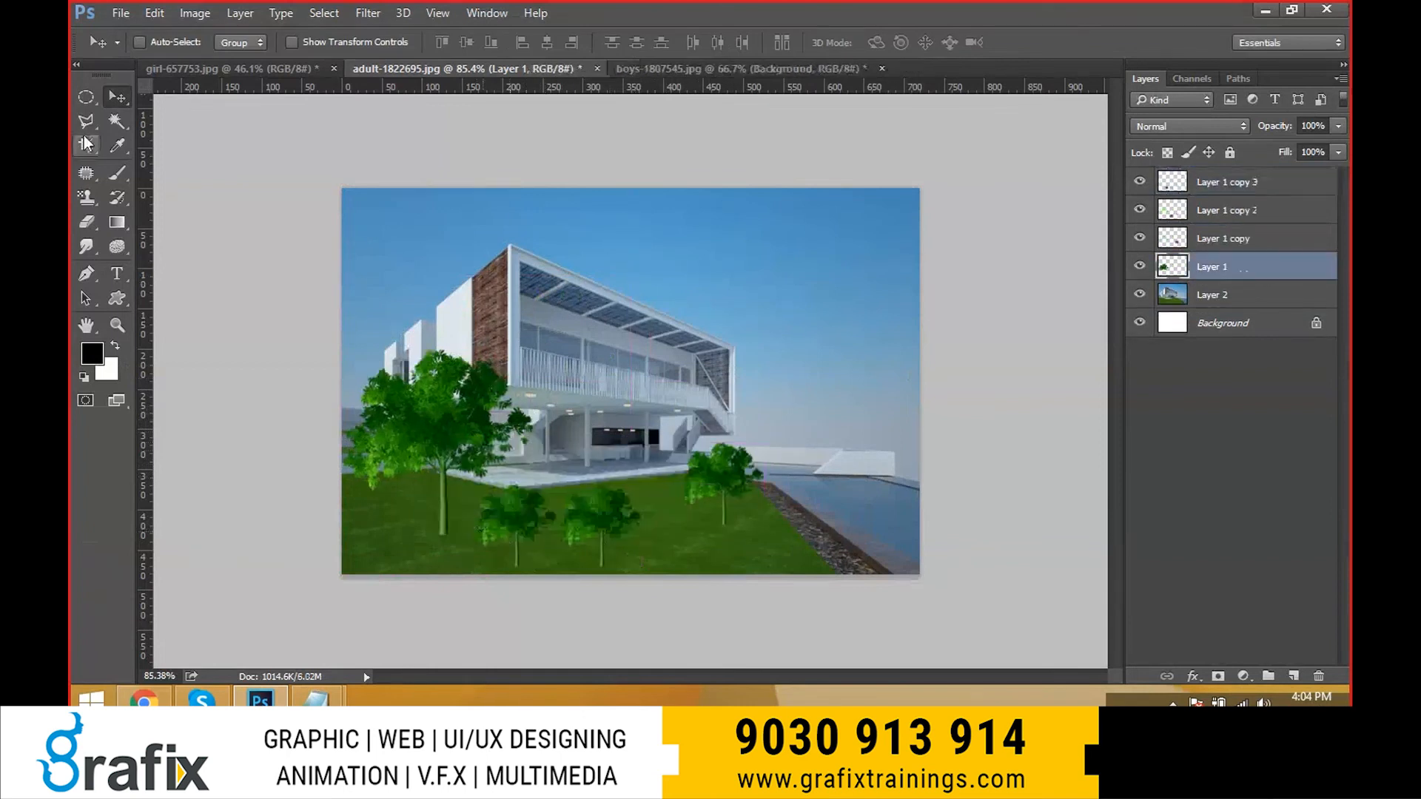
pyautogui.rightClick(86, 97)
pyautogui.click(147, 112)
pyautogui.moveTo(437, 534); pyautogui.dragTo(460, 543)
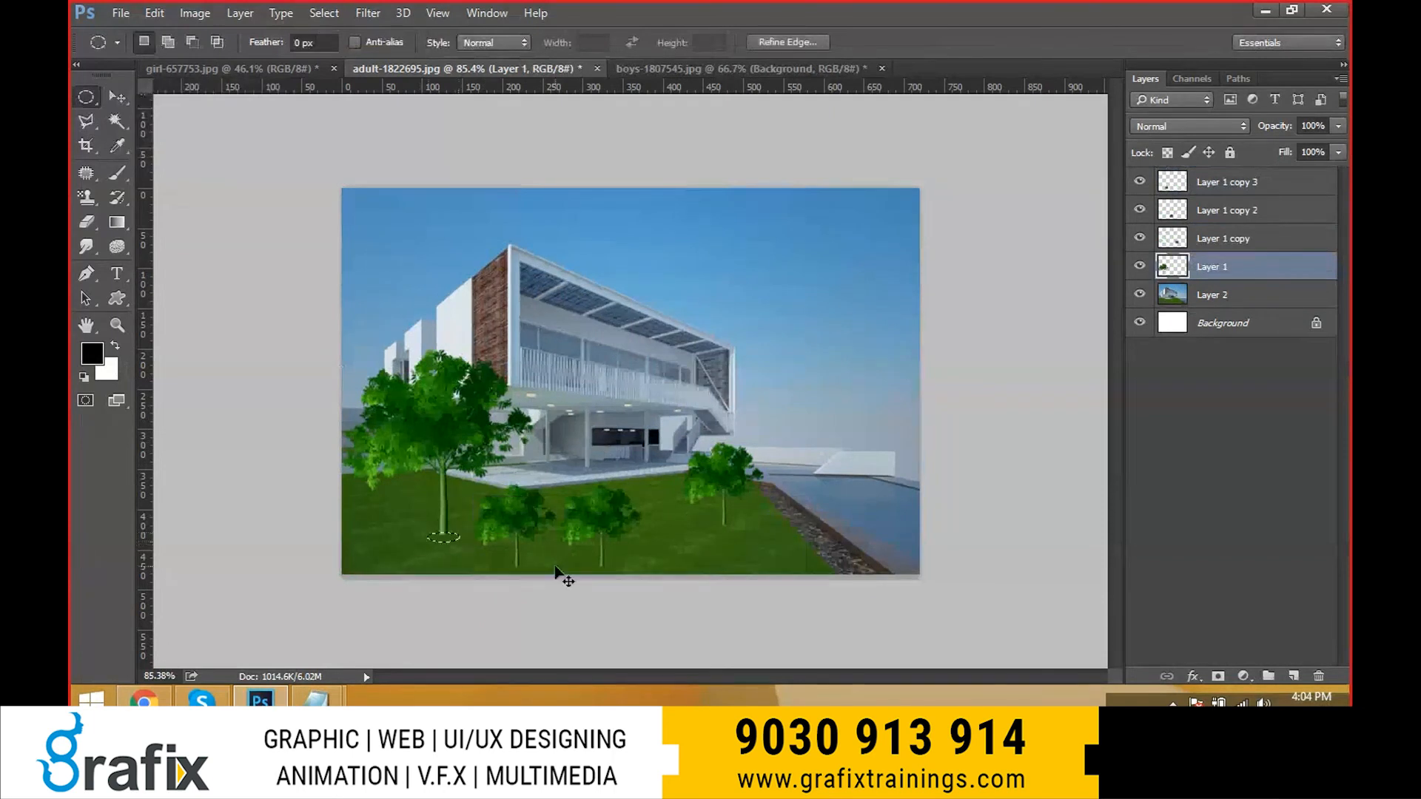
pyautogui.hotkey('ctrl', 'shift', 'n')
pyautogui.press('Return')
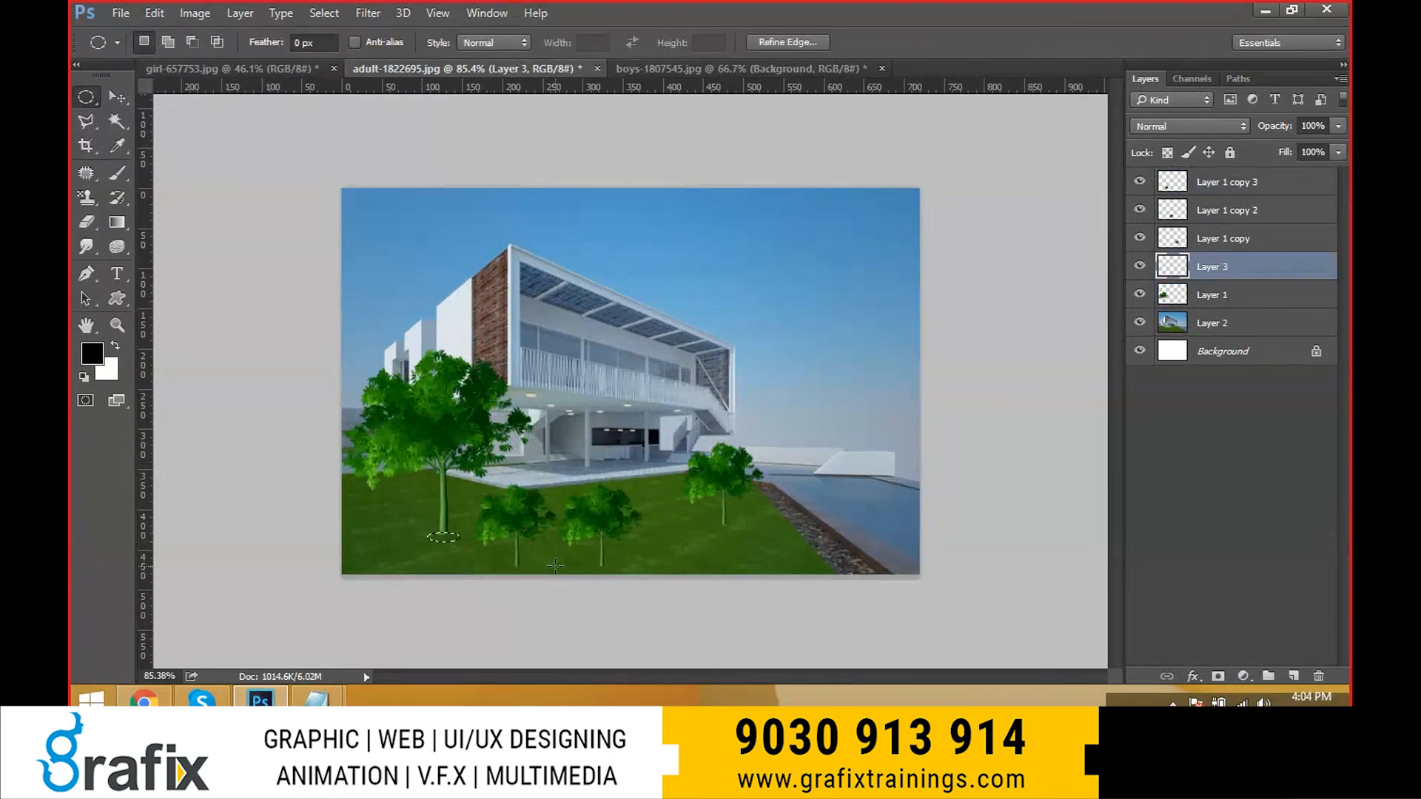
pyautogui.hotkey('alt', 'BackSpace')
pyautogui.hotkey('ctrl', 'd')
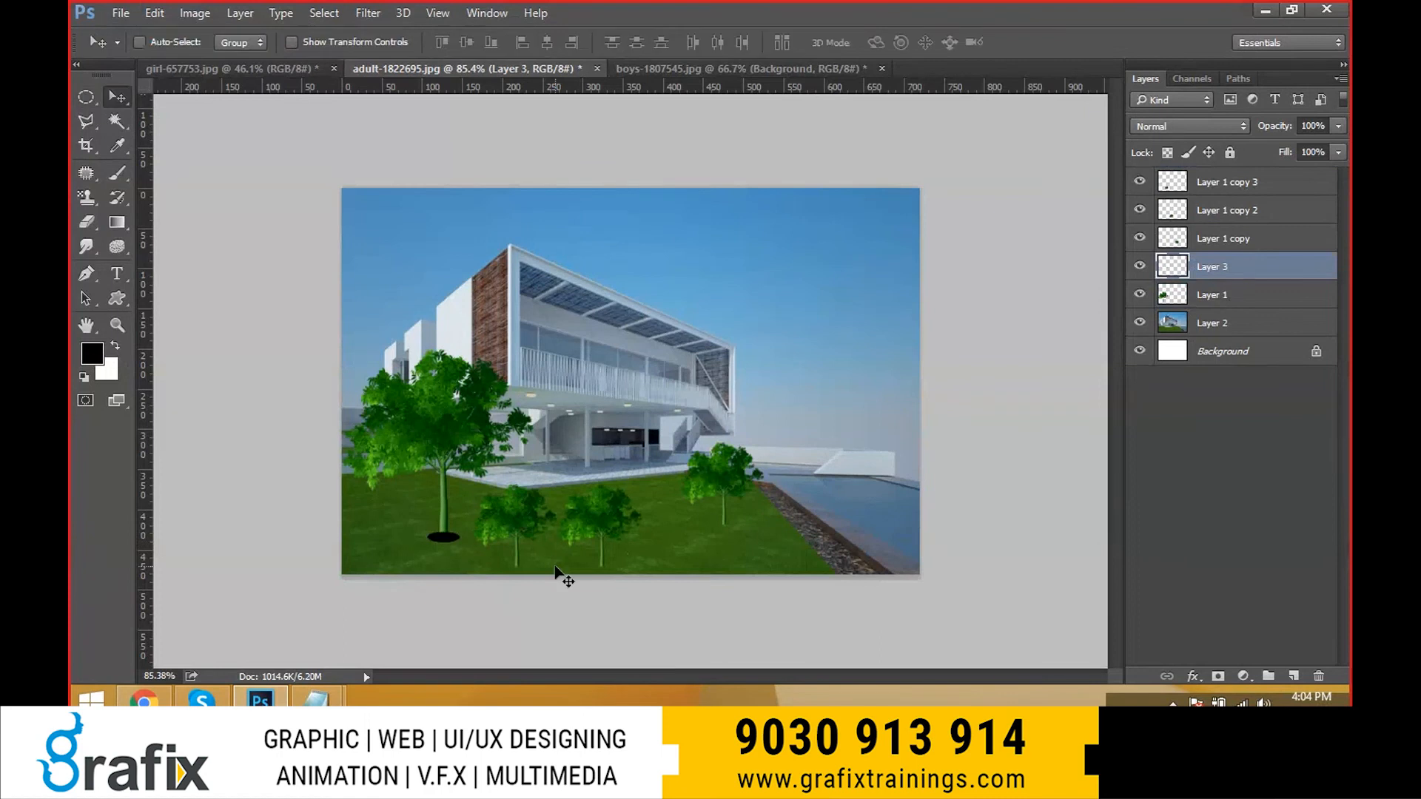
# - Send the black ellipse layer behind the large tree and nudge it up slightly to line up with the trunk's base
pyautogui.hotkey('ctrl', '[')
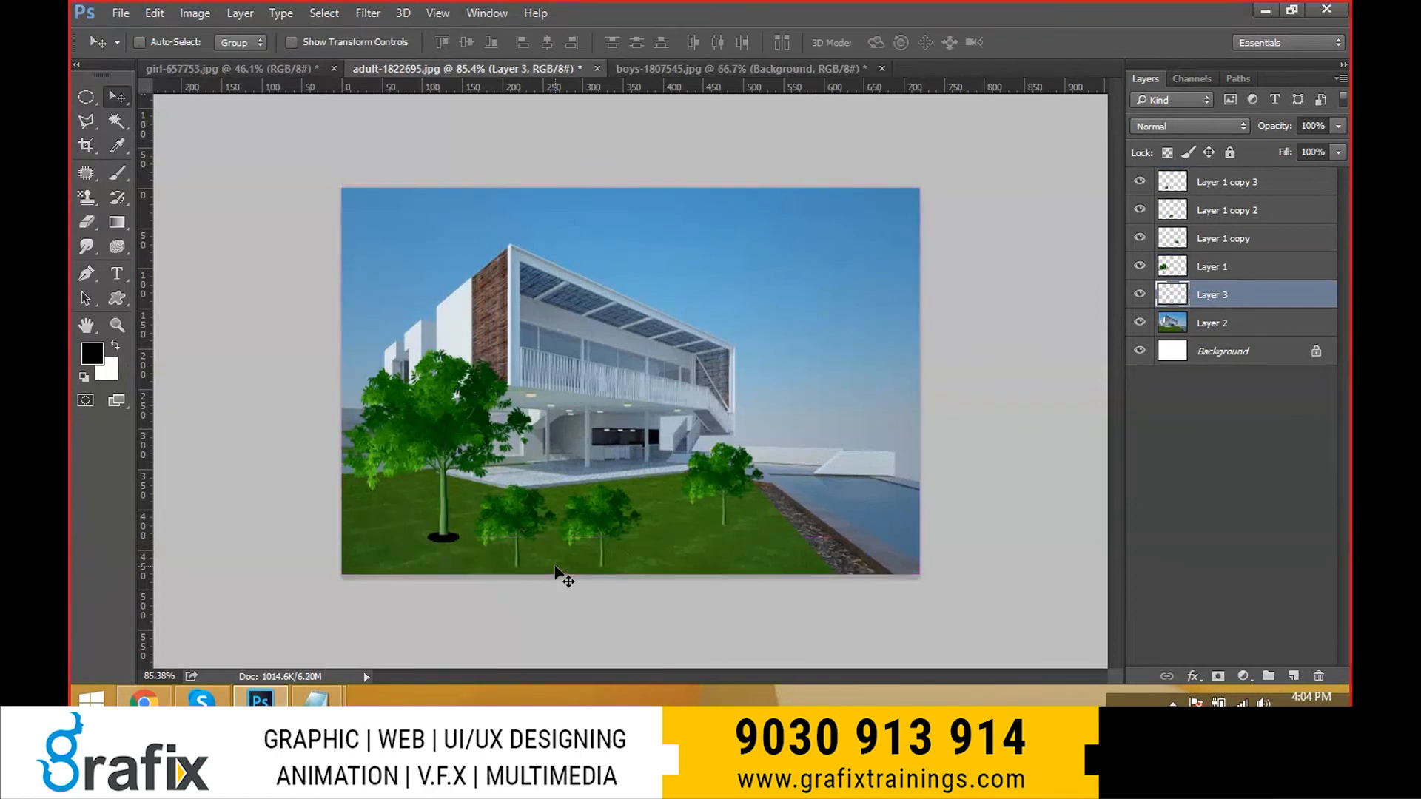
pyautogui.press('Up')
pyautogui.press('Up')
pyautogui.press('Up')
pyautogui.press('Up')
pyautogui.press('Up')
pyautogui.press('Up')
pyautogui.press('Up')
pyautogui.press('Down')
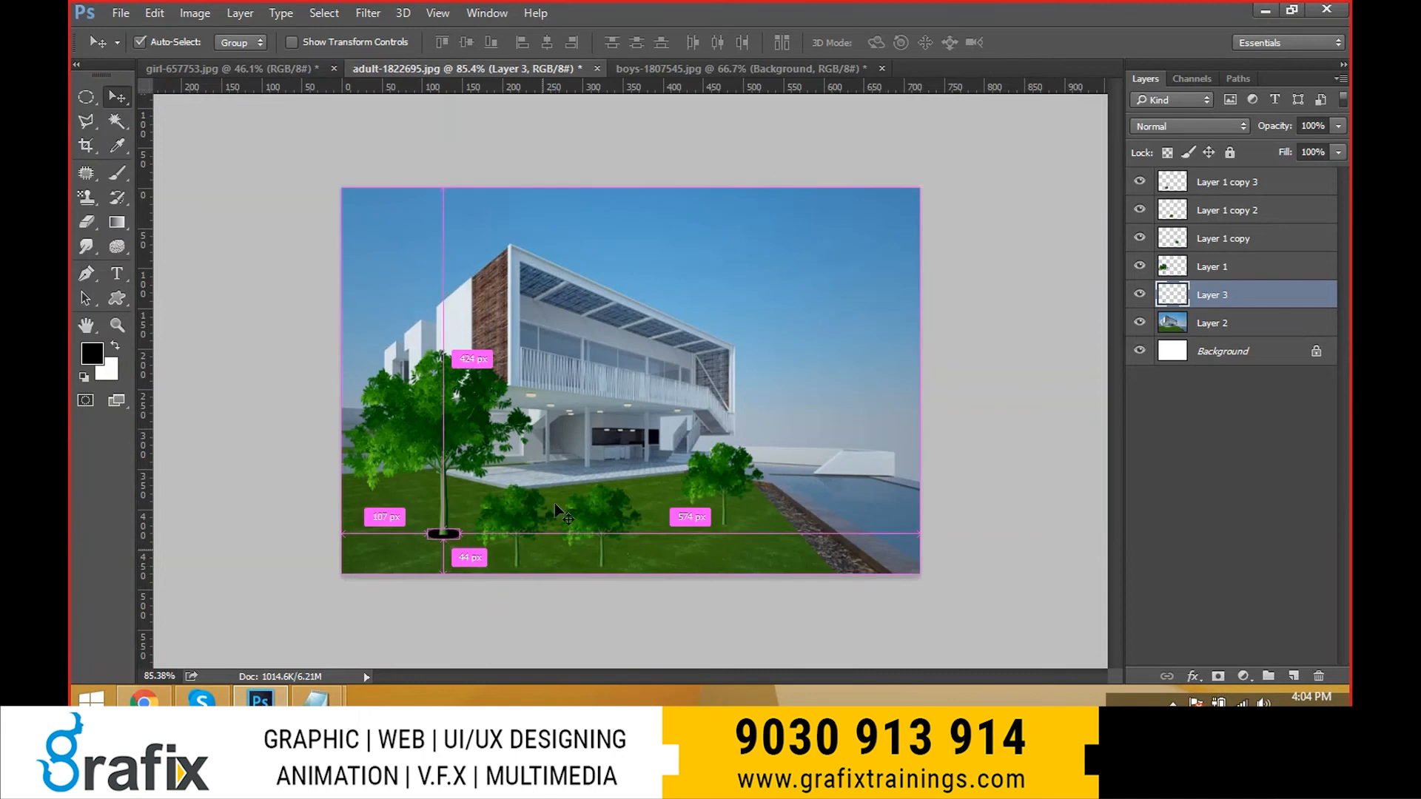
# - Lower the ellipse layer's opacity to 56% and soften it with Gaussian Blur to form the tree's ground shadow
pyautogui.moveTo(1338, 126); pyautogui.dragTo(1295, 145)
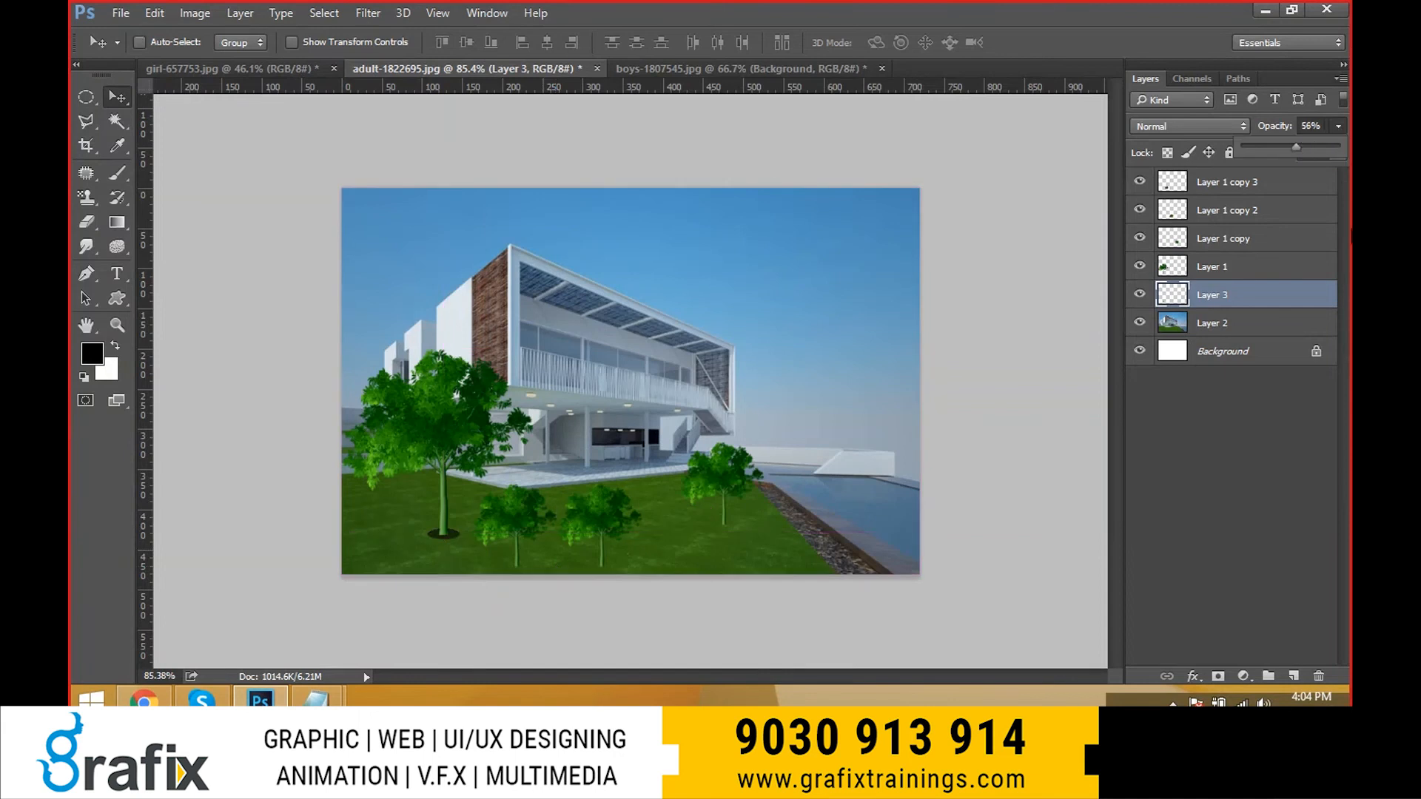
pyautogui.click(368, 12)
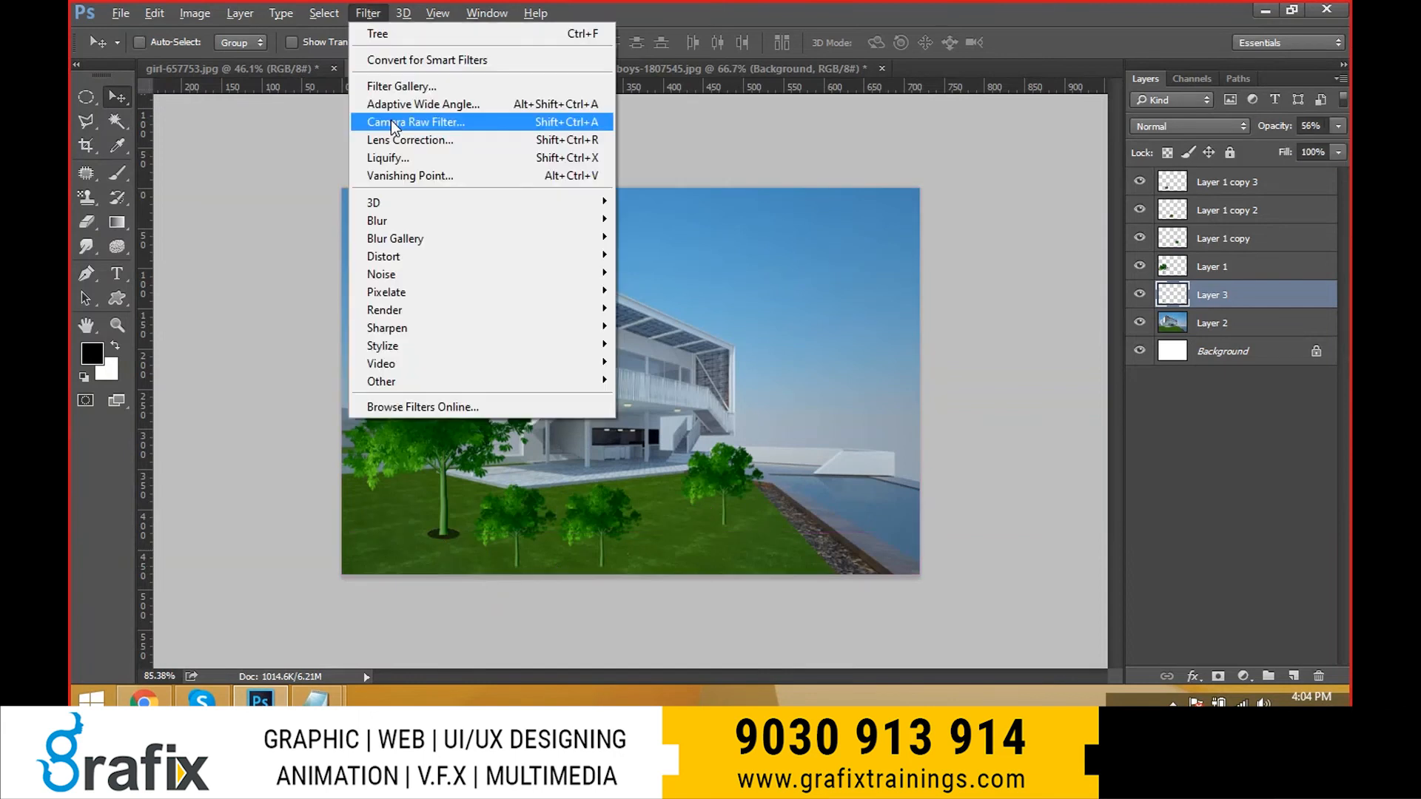
pyautogui.click(365, 14)
pyautogui.click(365, 13)
pyautogui.moveTo(563, 220)
pyautogui.click(688, 290)
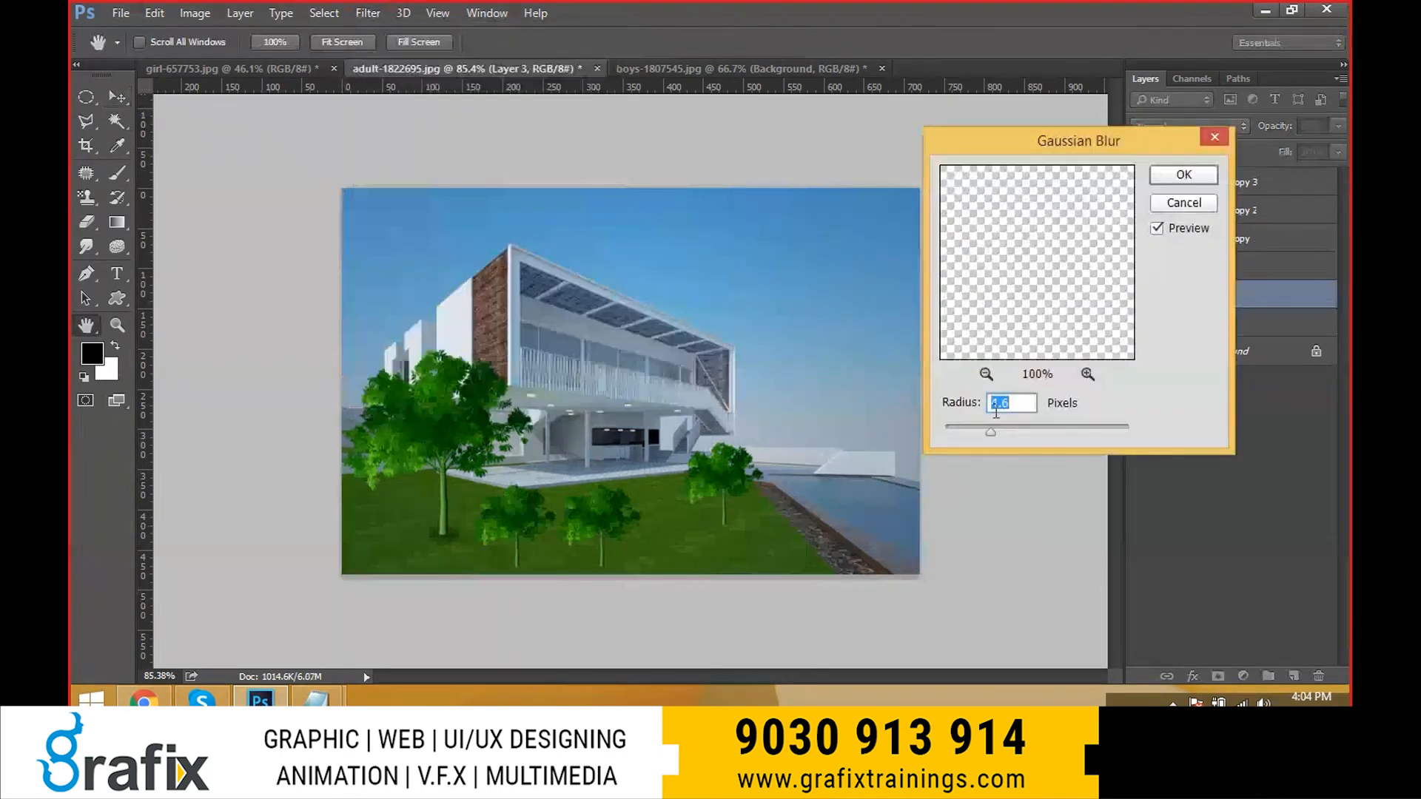
pyautogui.press('Return')
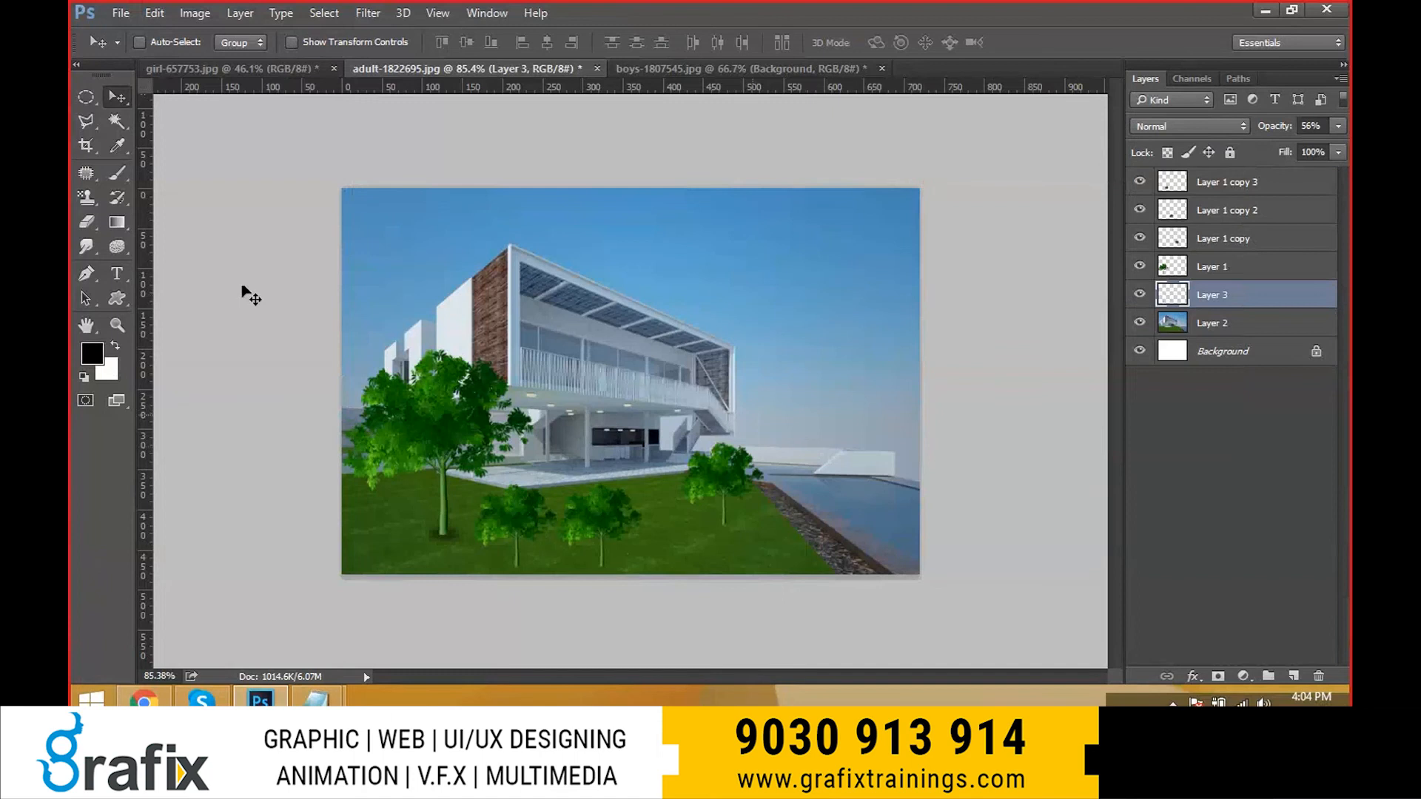
# - Draw a small flat elliptical selection at the base of the small tree nearest the large one and feather it by 2 pixels
pyautogui.click(88, 98)
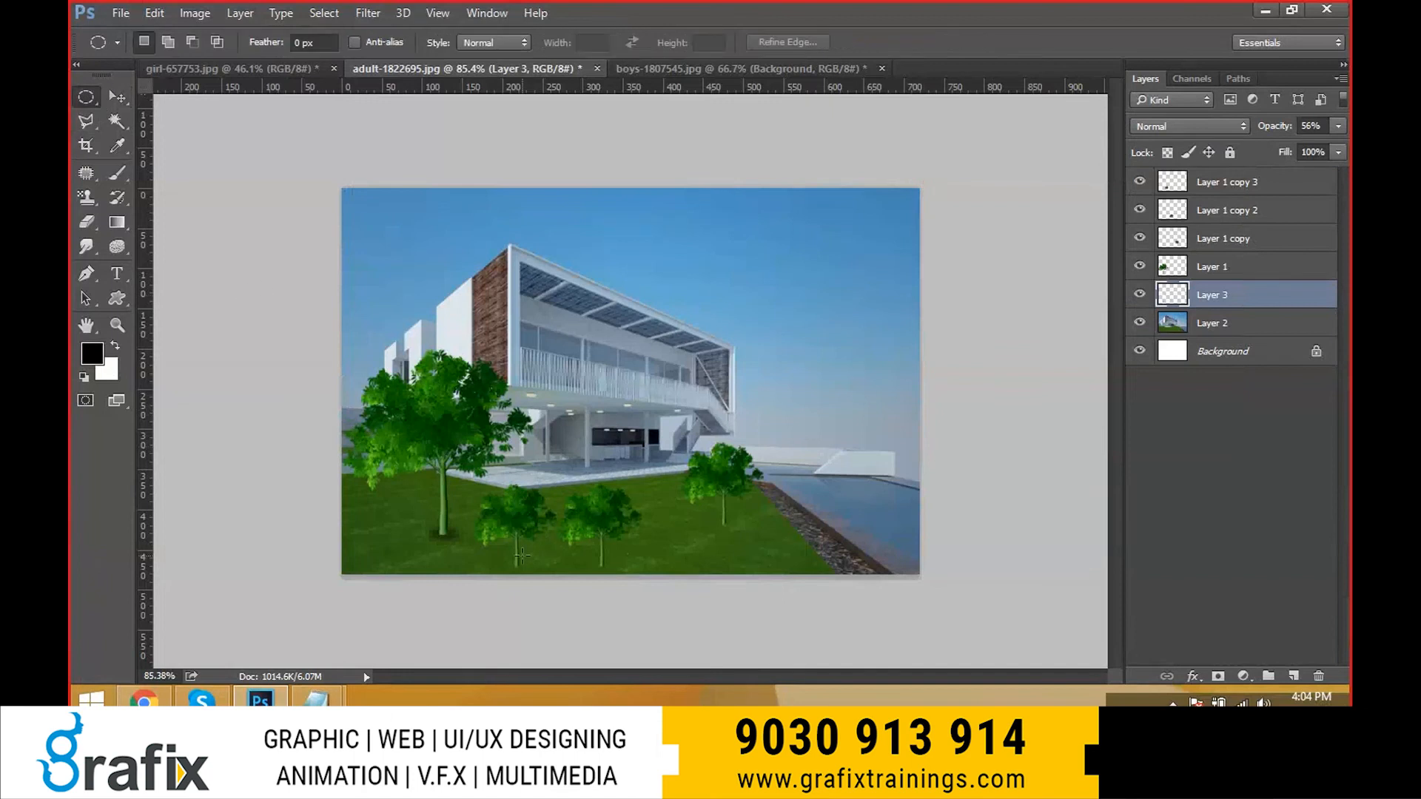
pyautogui.moveTo(509, 560); pyautogui.dragTo(528, 569)
pyautogui.hotkey('shift', 'F6')
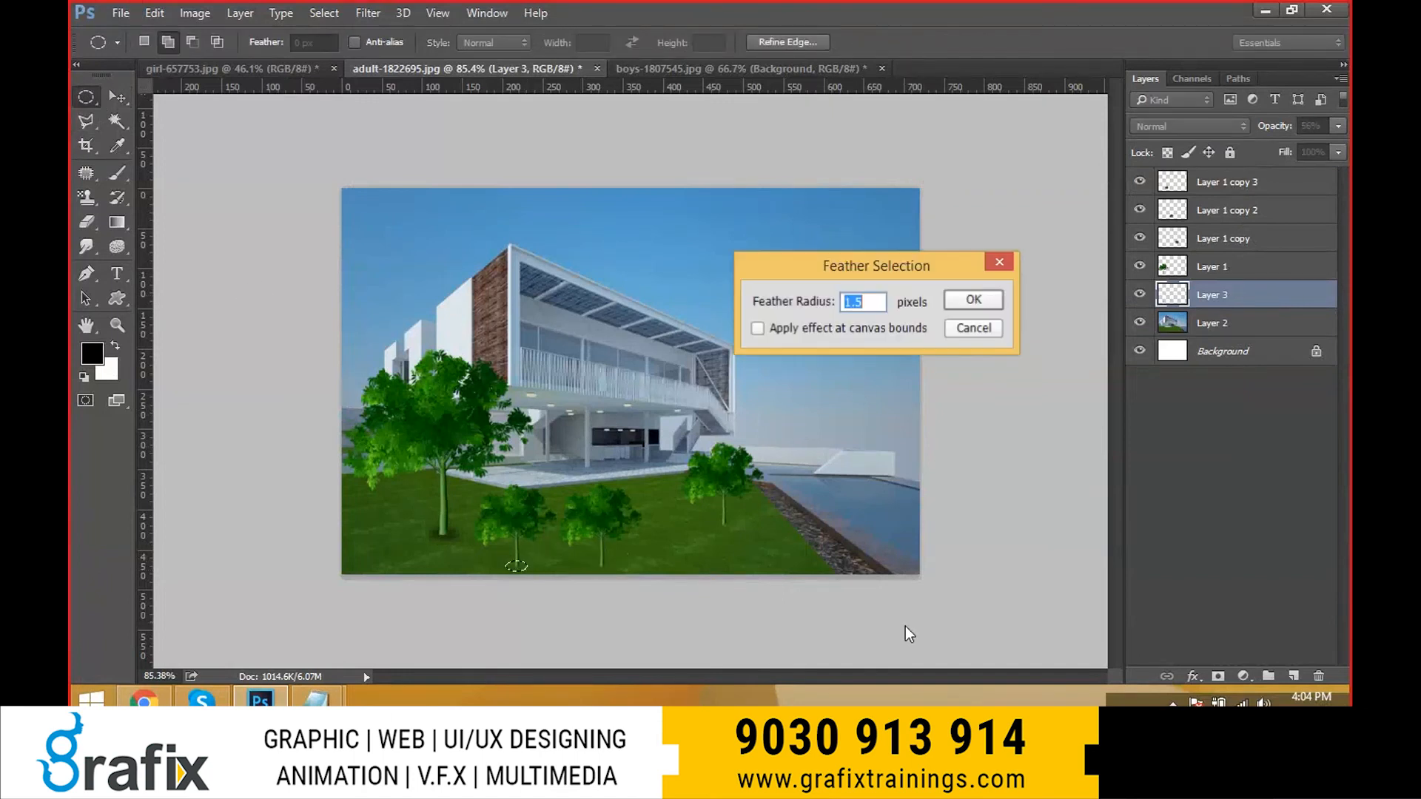
pyautogui.write('2')
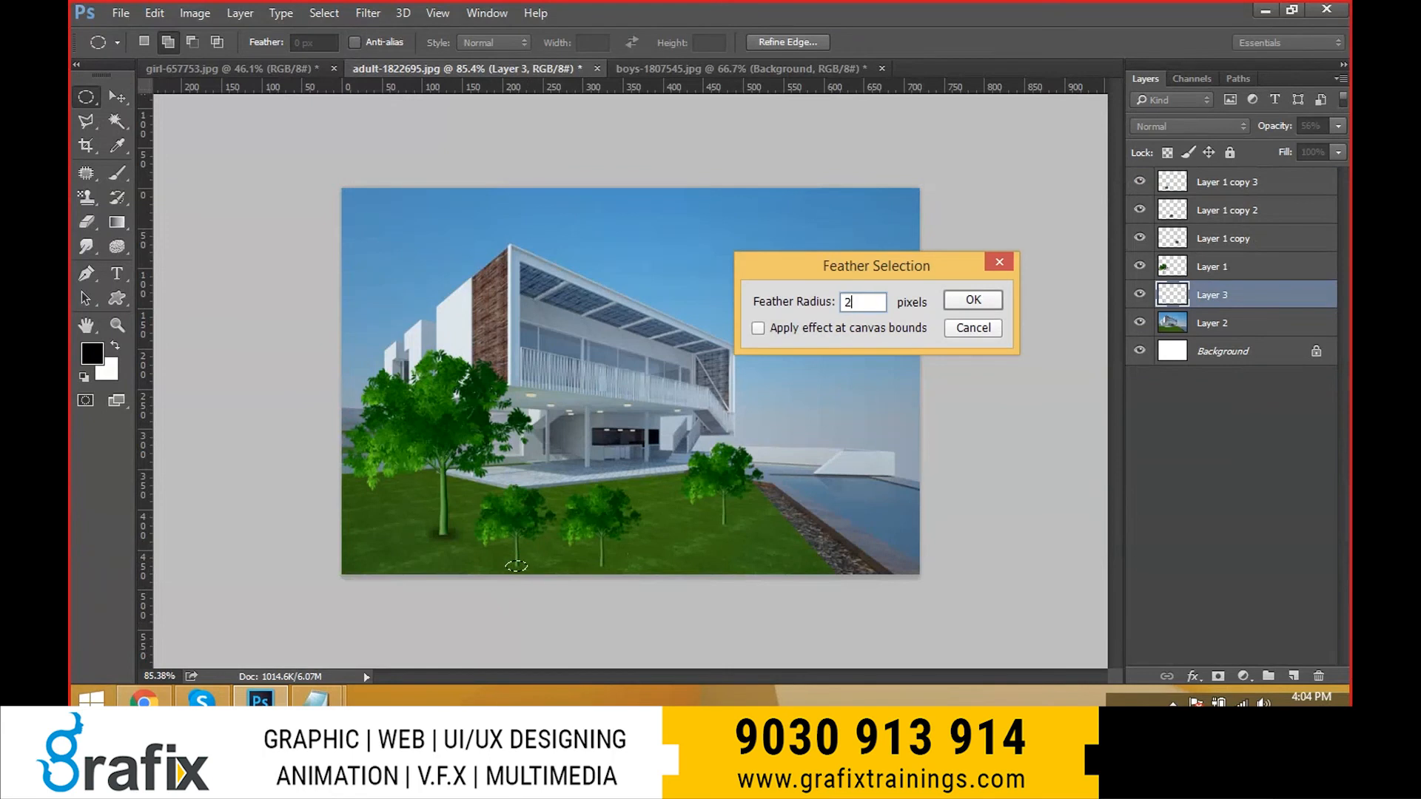
pyautogui.press('Return')
# - Fill the feathered selection with black on a new layer and deselect it
pyautogui.hotkey('ctrl', 'shift', 'n')
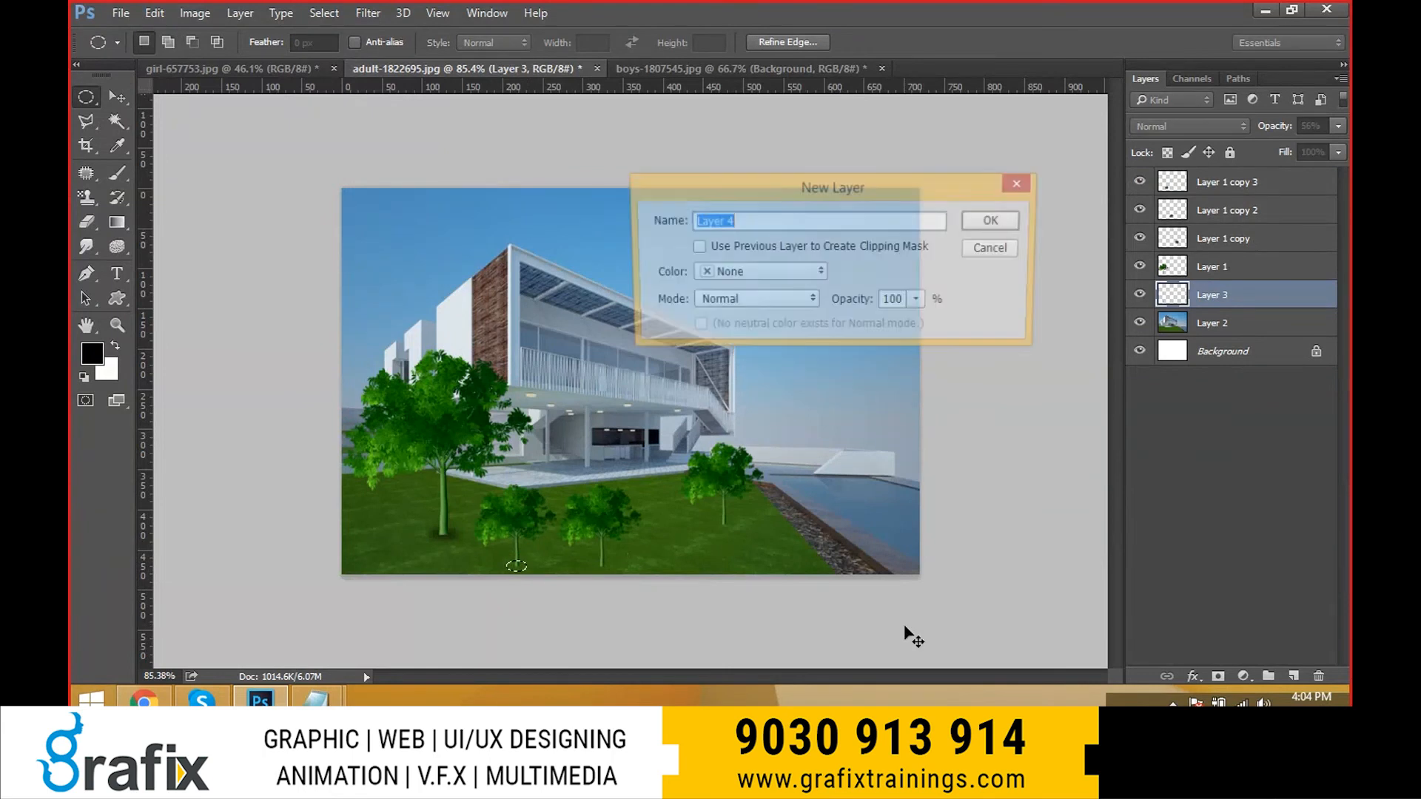
pyautogui.press('Return')
pyautogui.hotkey('alt', 'BackSpace')
pyautogui.hotkey('ctrl', 'd')
# - Lower the opacity of the small tree's shadow layer to 33%
pyautogui.press('v')
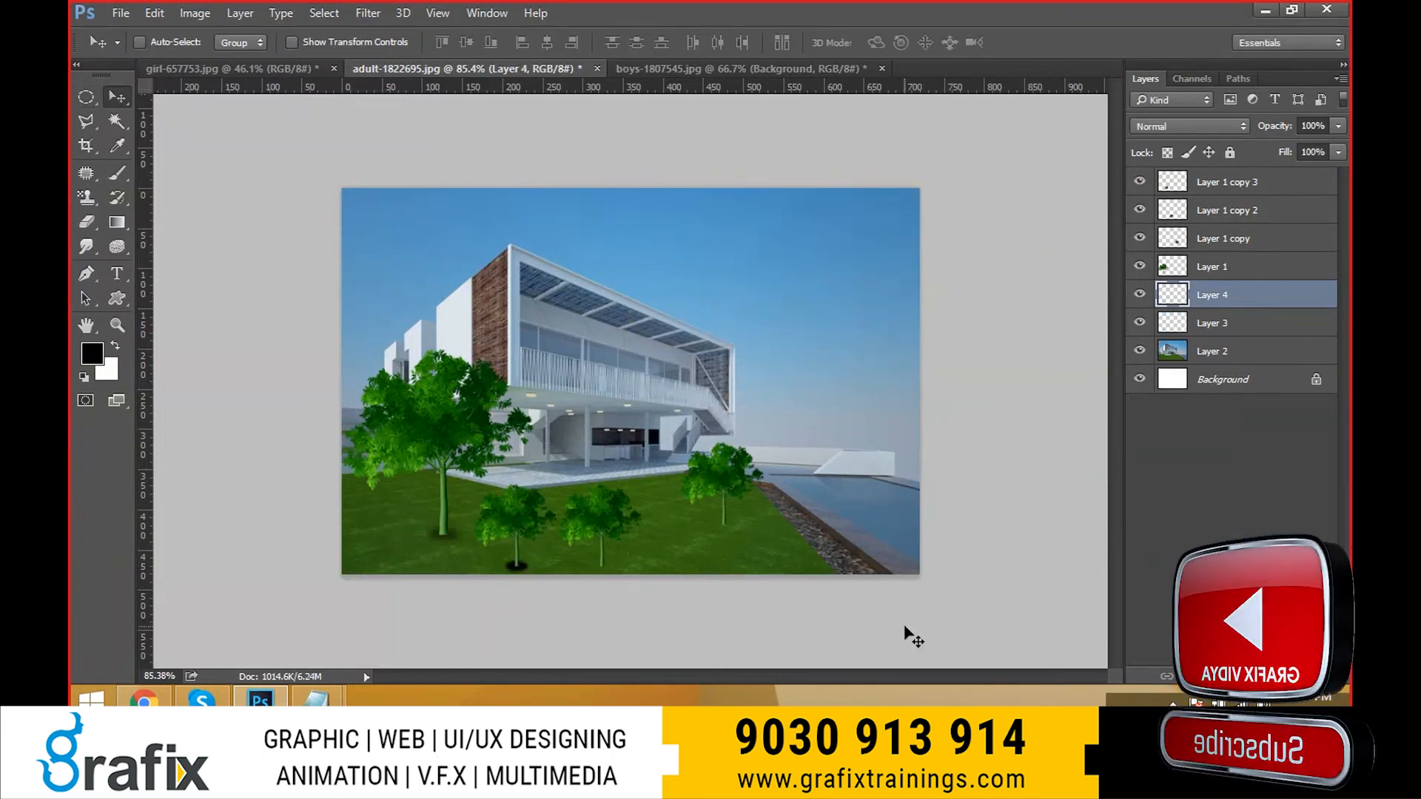
pyautogui.press('5')
pyautogui.press('5')
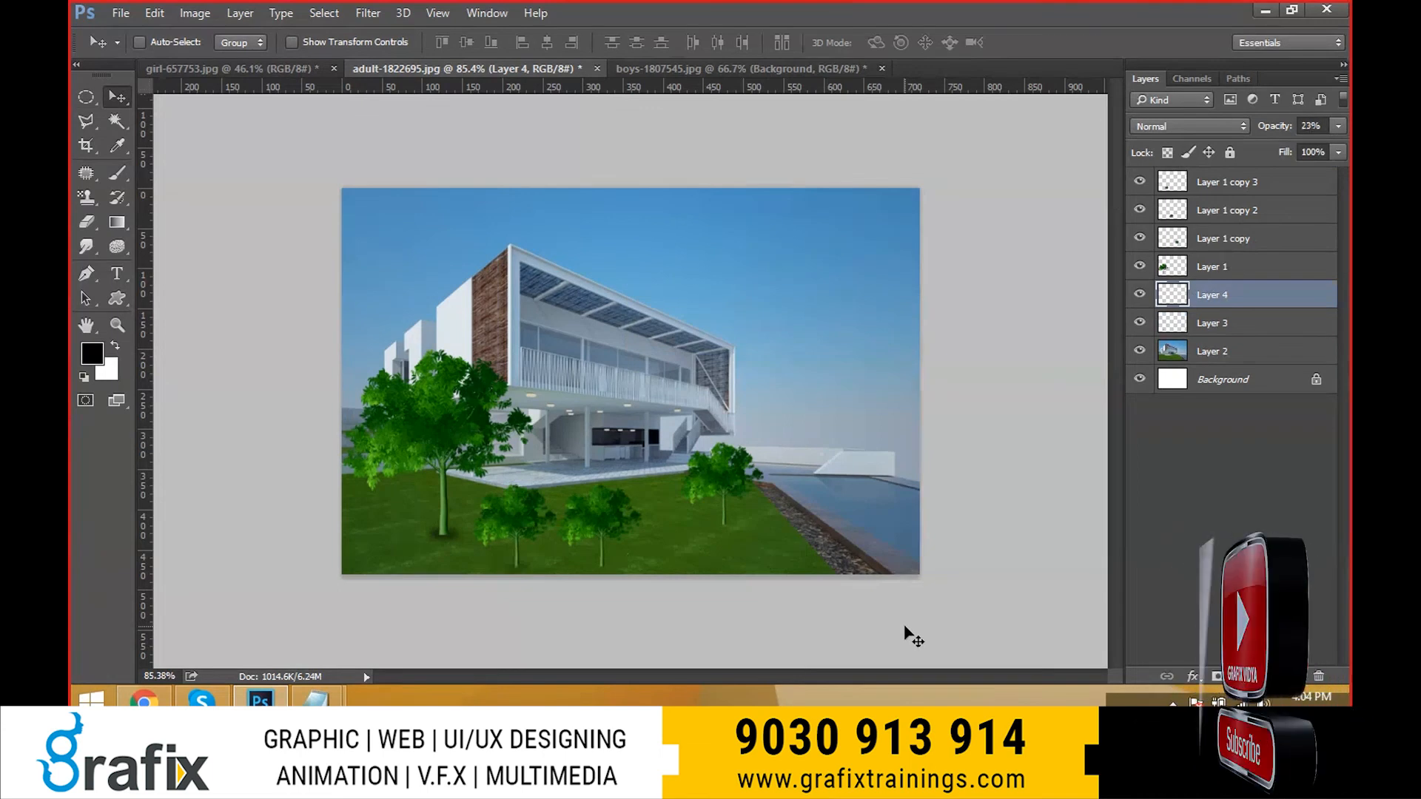
pyautogui.press('2')
pyautogui.press('2')
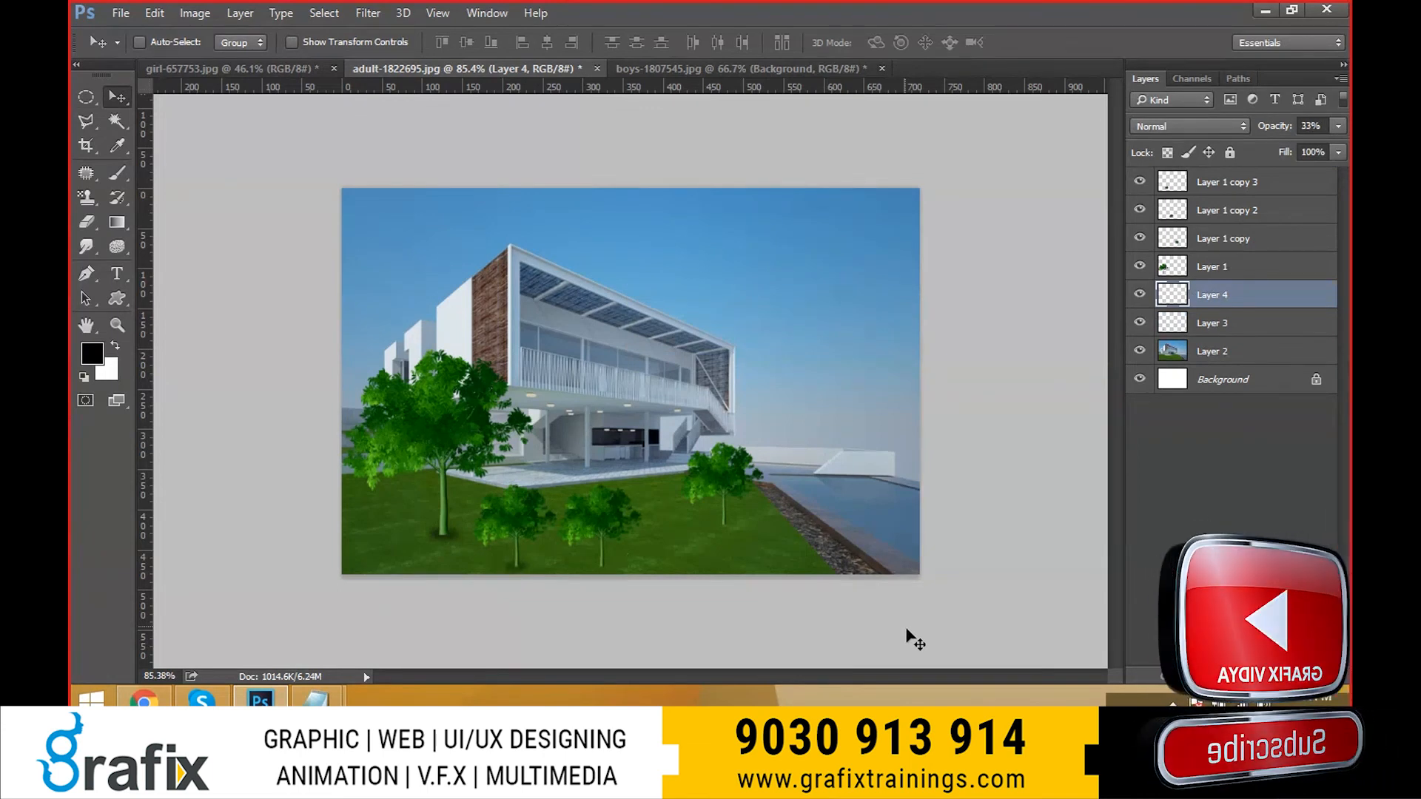
pyautogui.press('3')
pyautogui.press('3')
pyautogui.rightClick(450, 530)
pyautogui.click(474, 546)
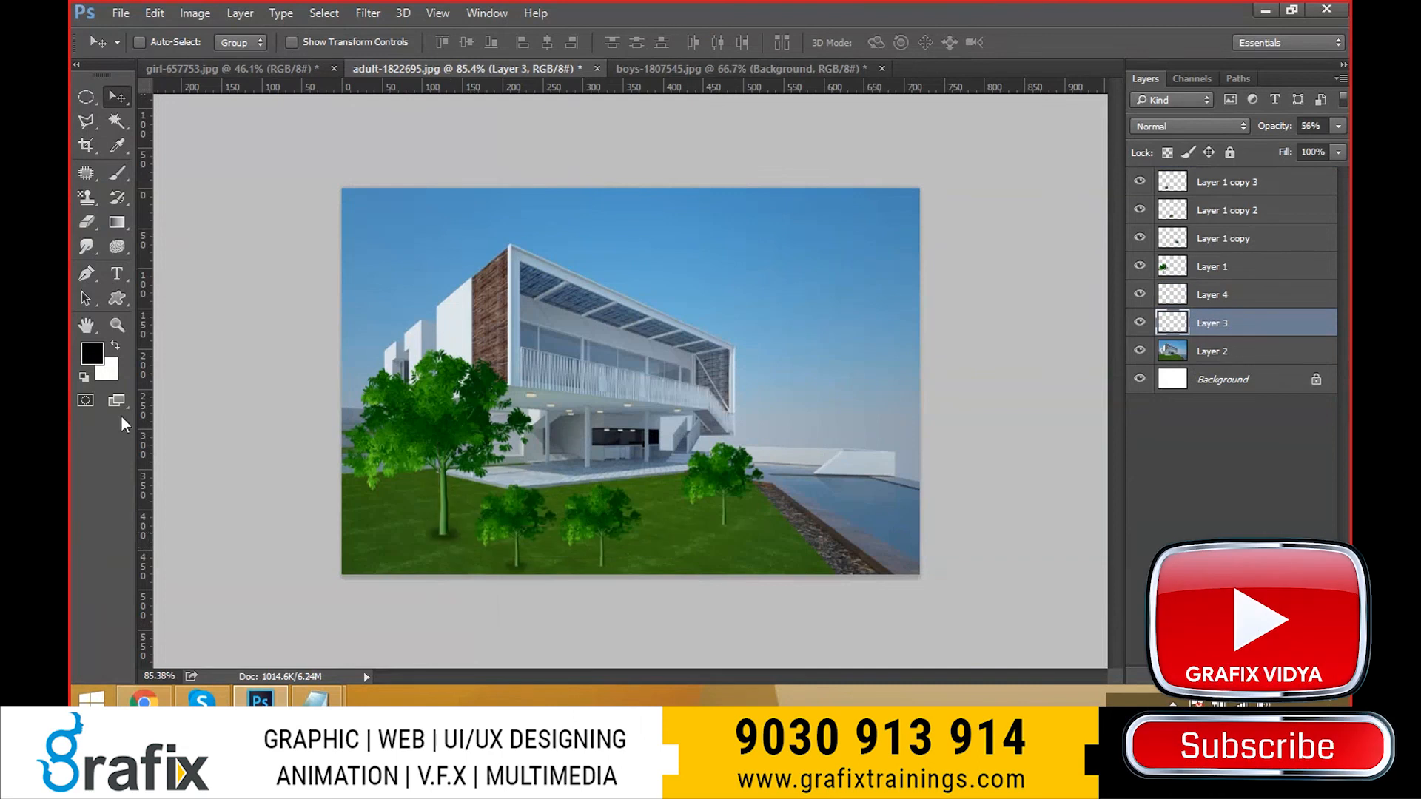
pyautogui.rightClick(456, 379)
pyautogui.click(494, 392)
pyautogui.moveTo(473, 415); pyautogui.dragTo(444, 416)
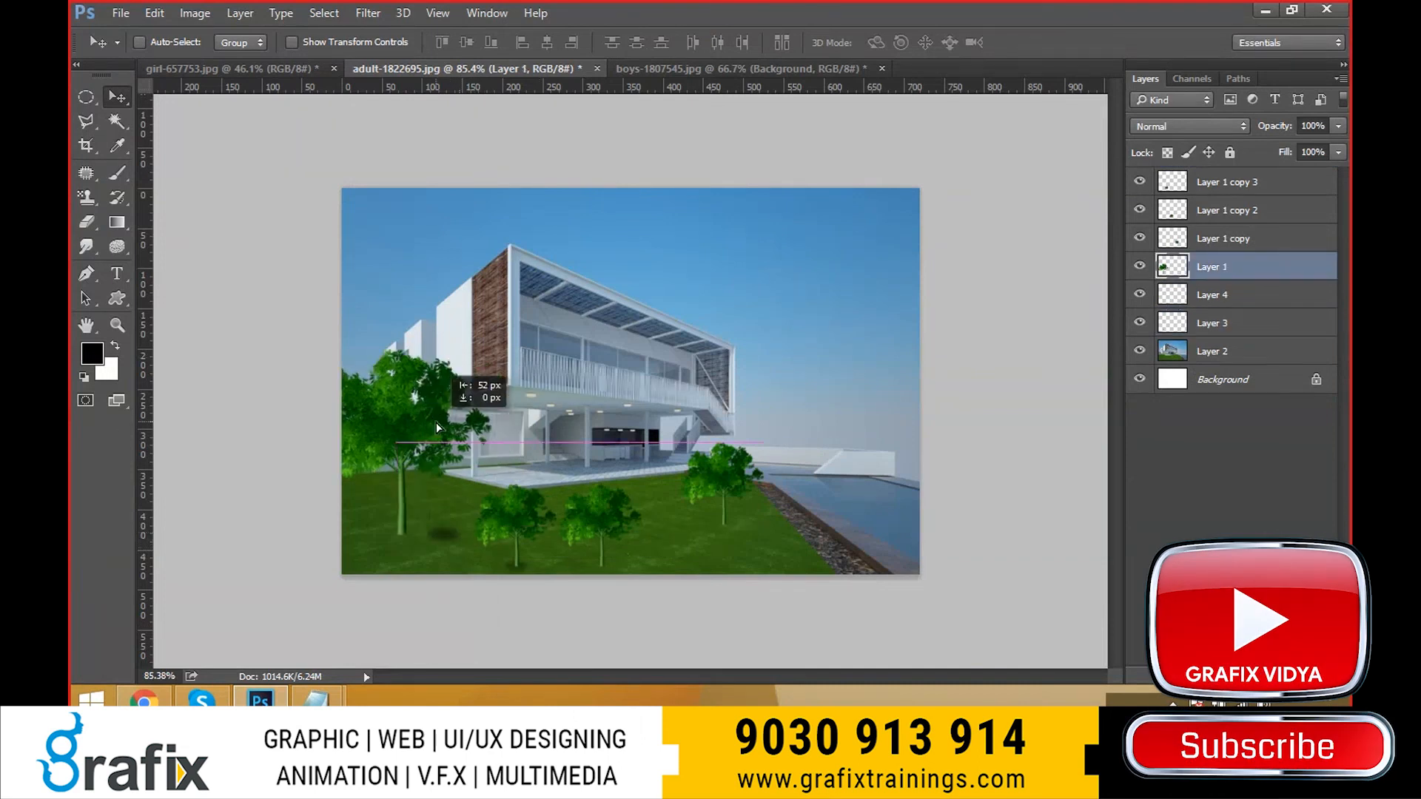
pyautogui.hotkey('ctrl', 'z')
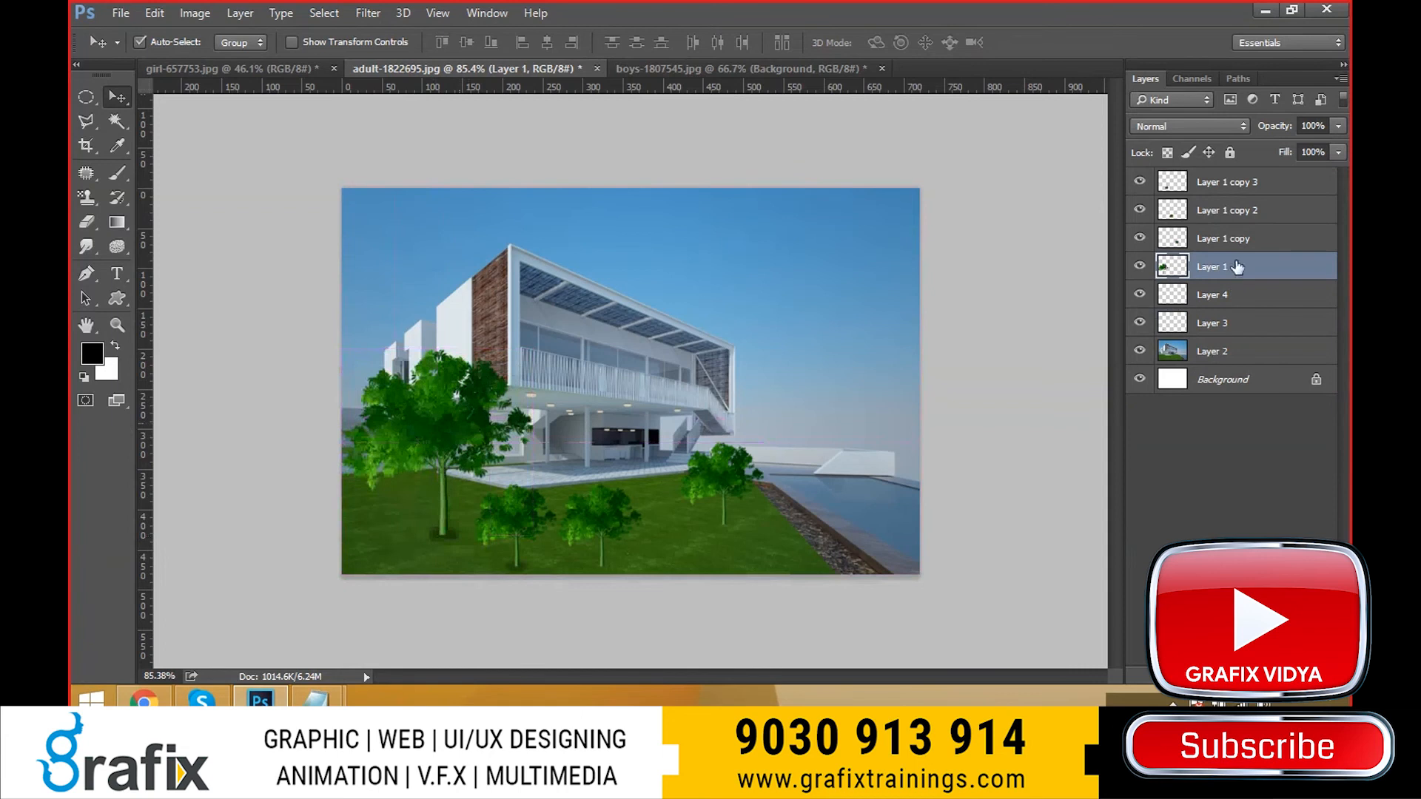
pyautogui.keyDown('ctrl'); pyautogui.click(1281, 239); pyautogui.keyUp('ctrl')
pyautogui.moveTo(627, 494); pyautogui.dragTo(607, 493)
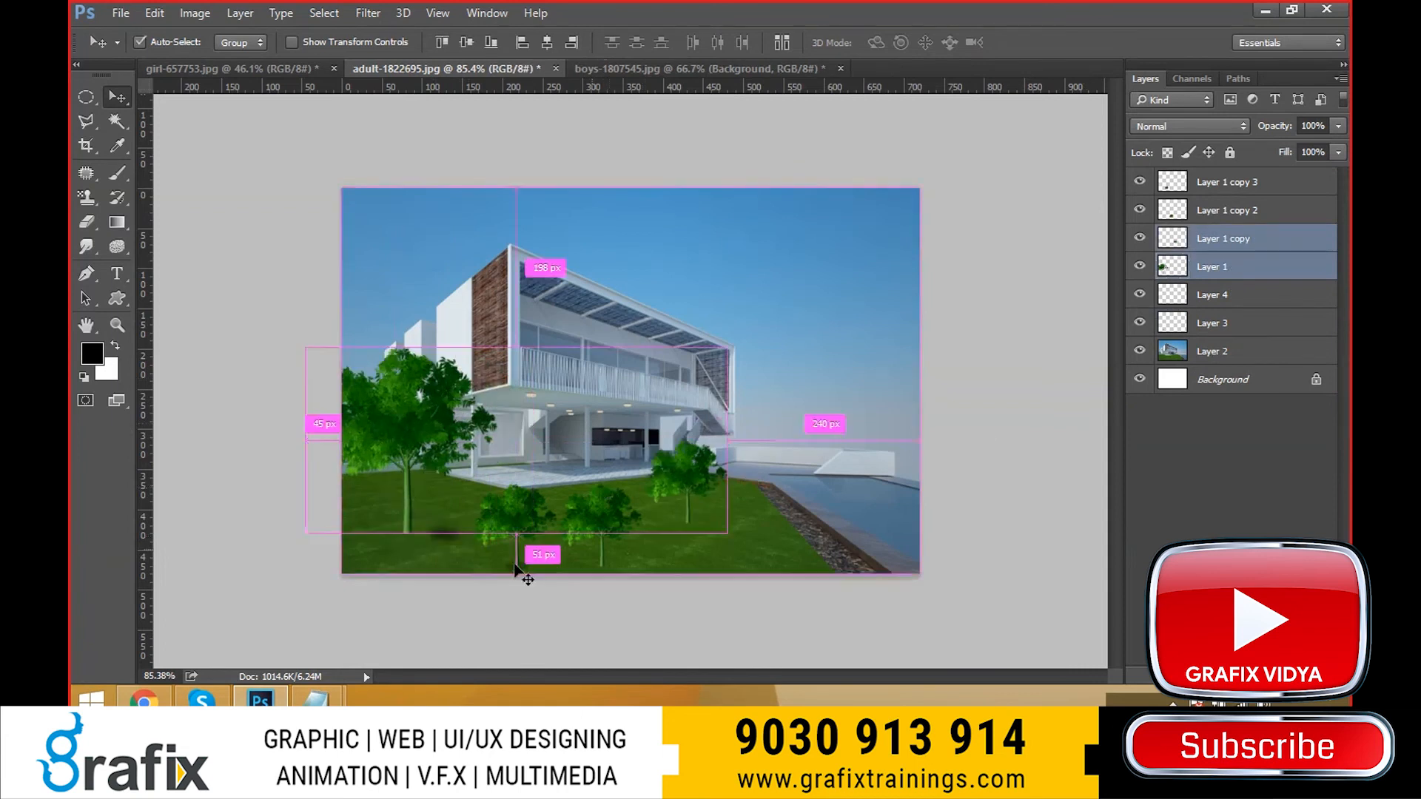
pyautogui.hotkey('ctrl', 'z')
pyautogui.keyDown('ctrl'); pyautogui.keyDown('shift'); pyautogui.click(447, 537); pyautogui.keyUp('shift'); pyautogui.keyUp('ctrl')
pyautogui.keyDown('ctrl'); pyautogui.keyDown('shift'); pyautogui.click(447, 538); pyautogui.keyUp('shift'); pyautogui.keyUp('ctrl')
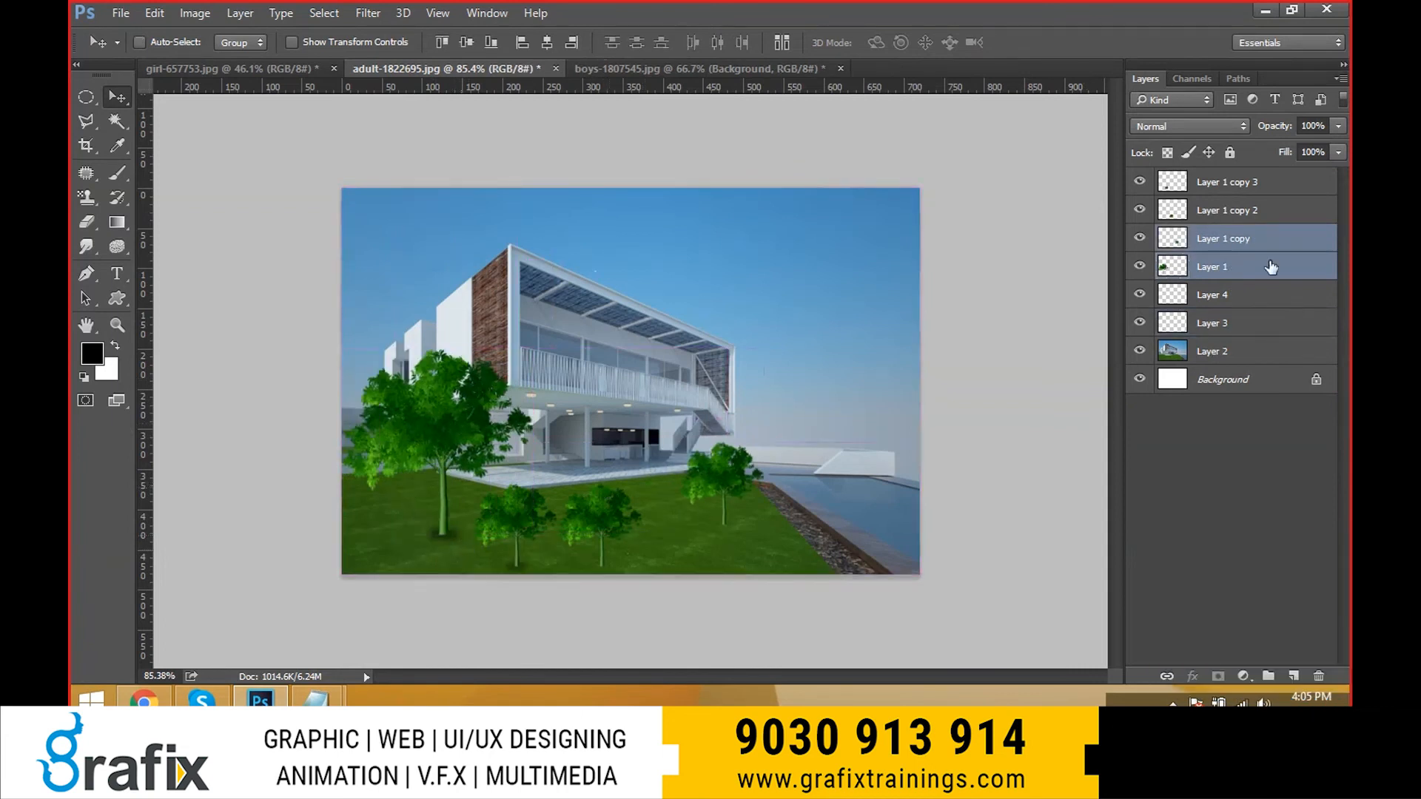
# - Select the large tree together with its shadow layer and move both to the left edge of the lawn
pyautogui.click(1269, 267)
pyautogui.click(1269, 323)
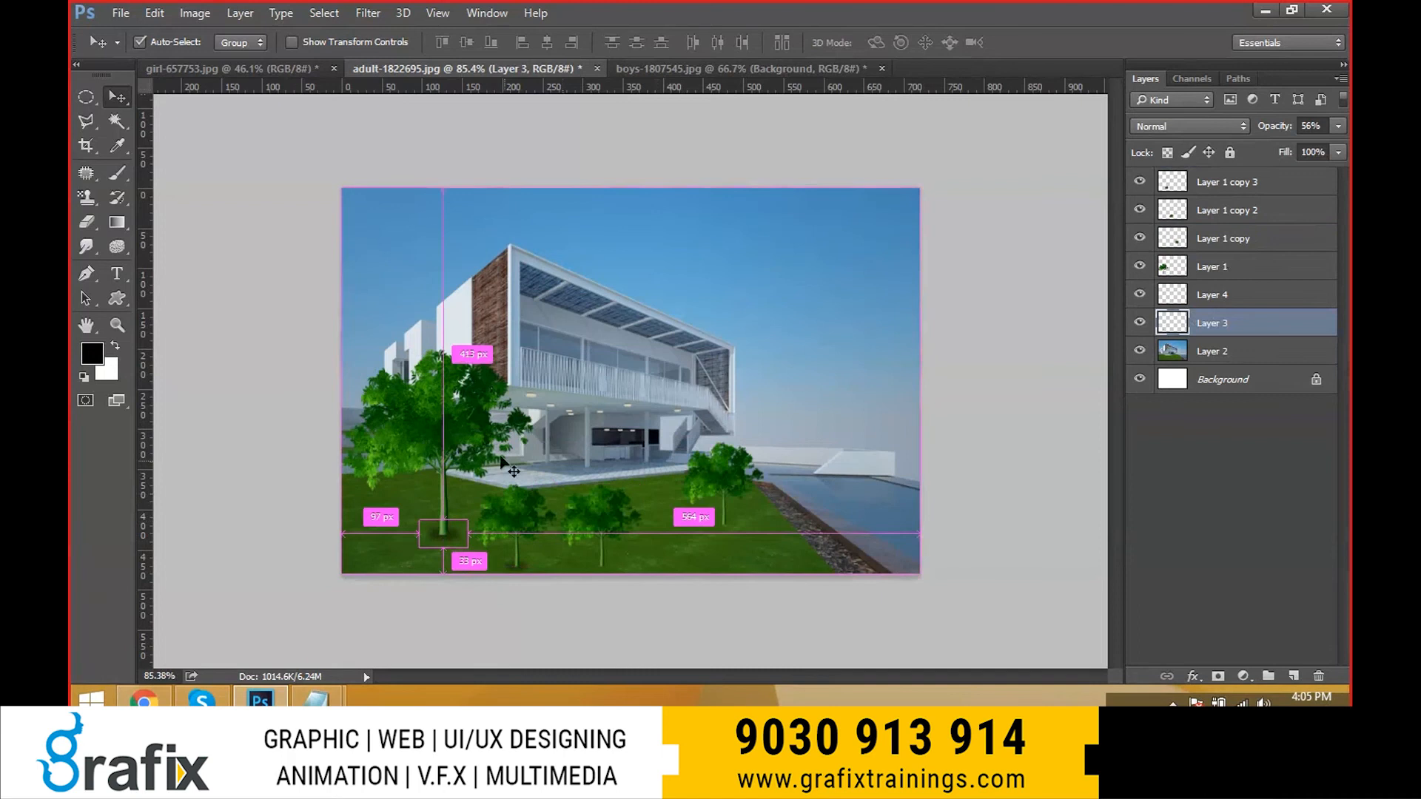
pyautogui.keyDown('ctrl'); pyautogui.keyDown('shift'); pyautogui.click(468, 442); pyautogui.keyUp('shift'); pyautogui.keyUp('ctrl')
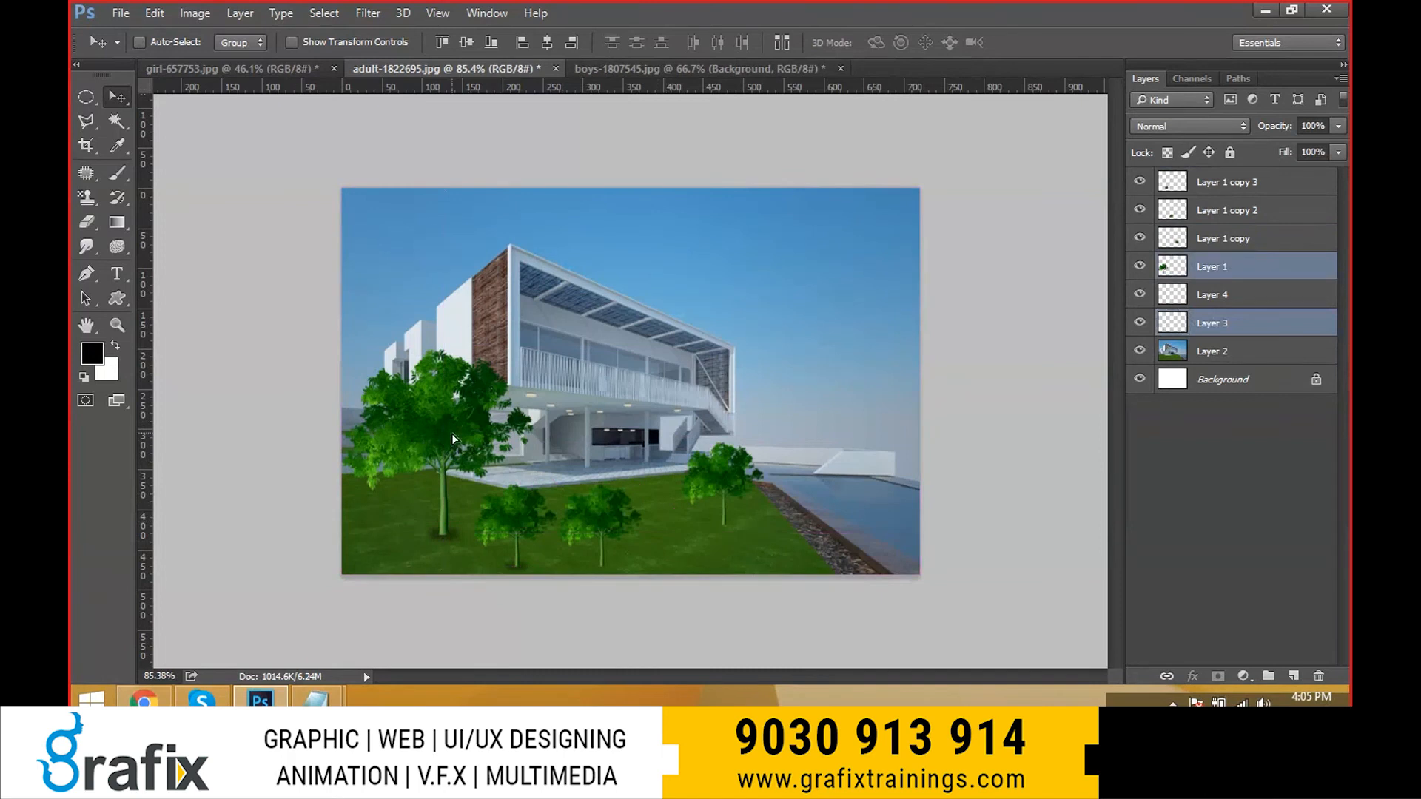
pyautogui.moveTo(453, 439); pyautogui.dragTo(367, 451)
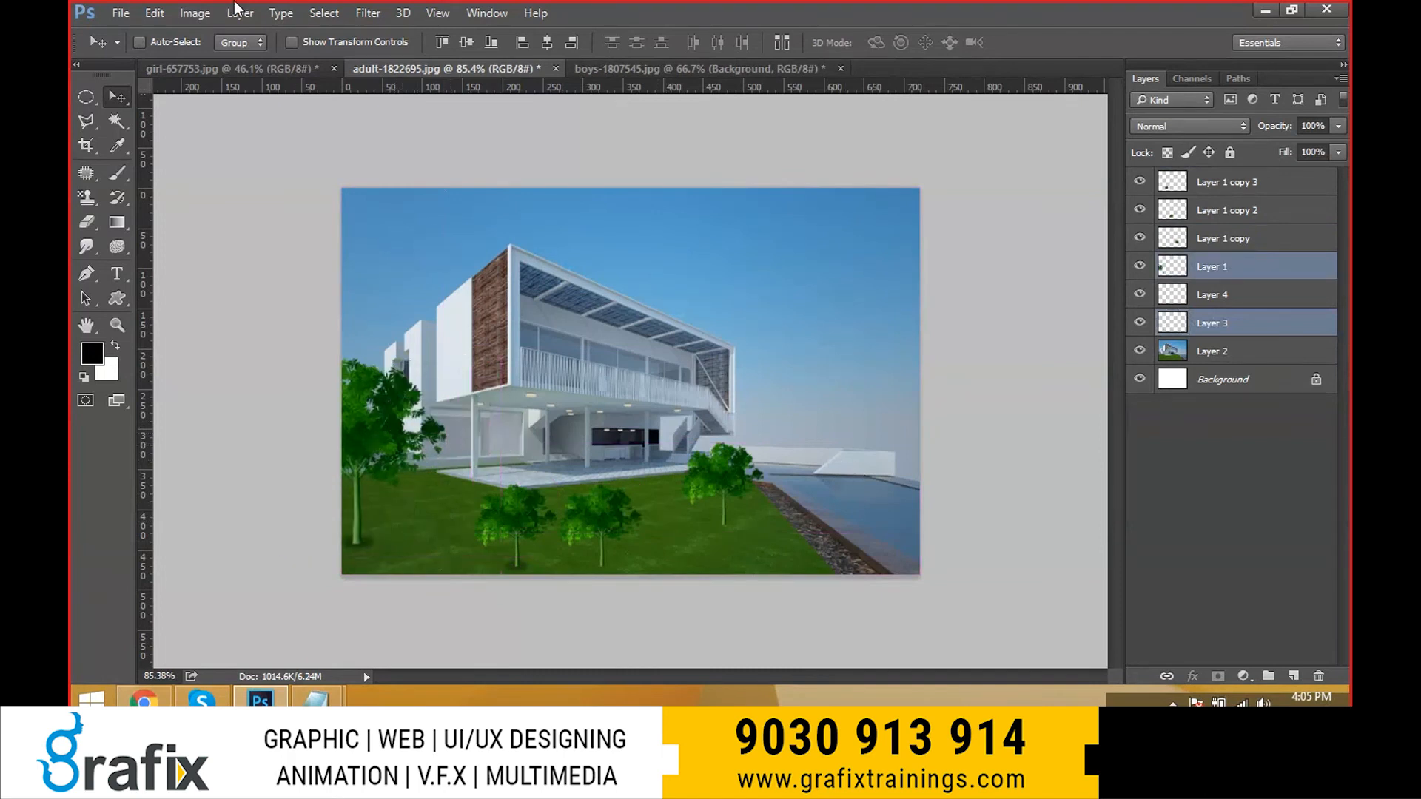
# - Close the house composition without saving and reopen the original adult-1822695.jpg photo
pyautogui.rightClick(742, 246)
pyautogui.click(762, 255)
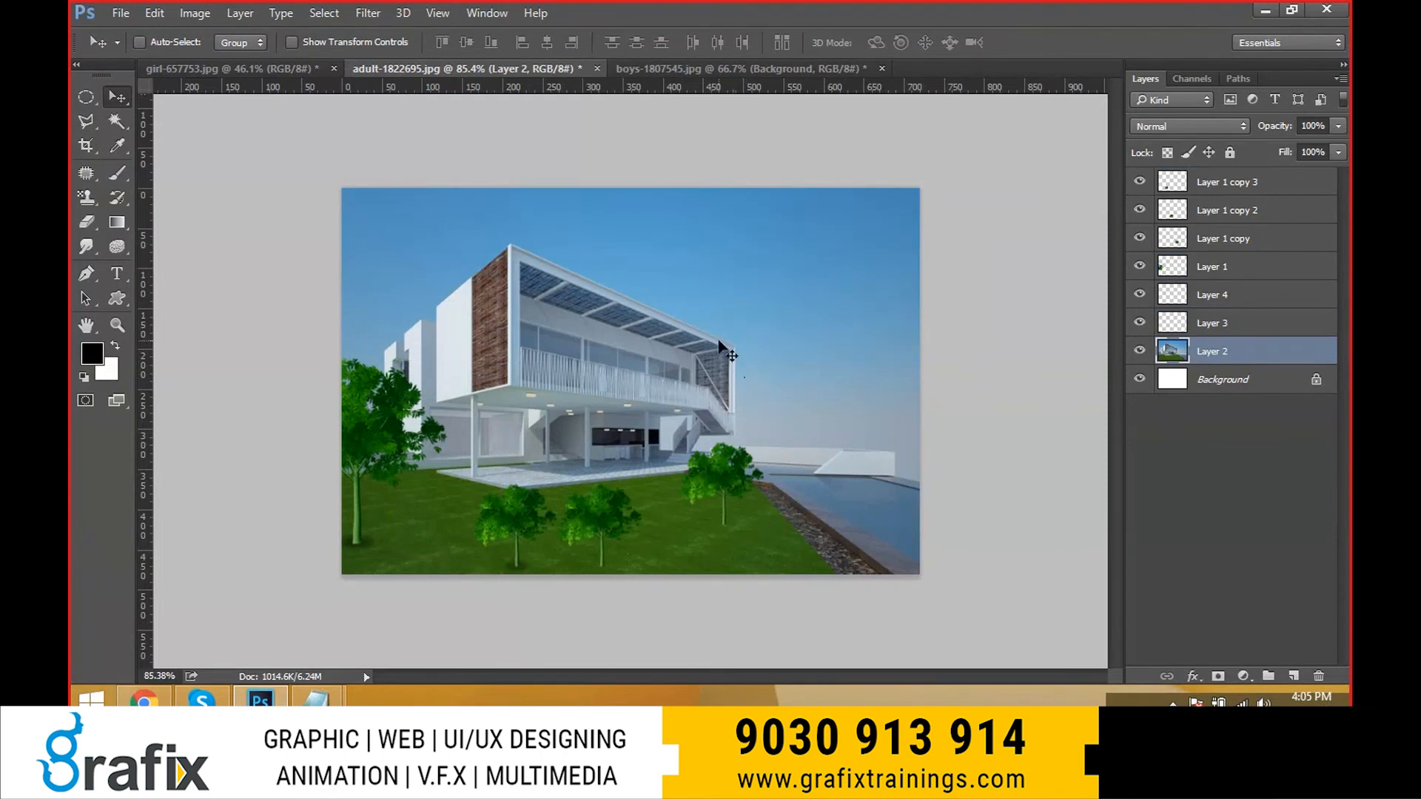
pyautogui.press('ctrl')
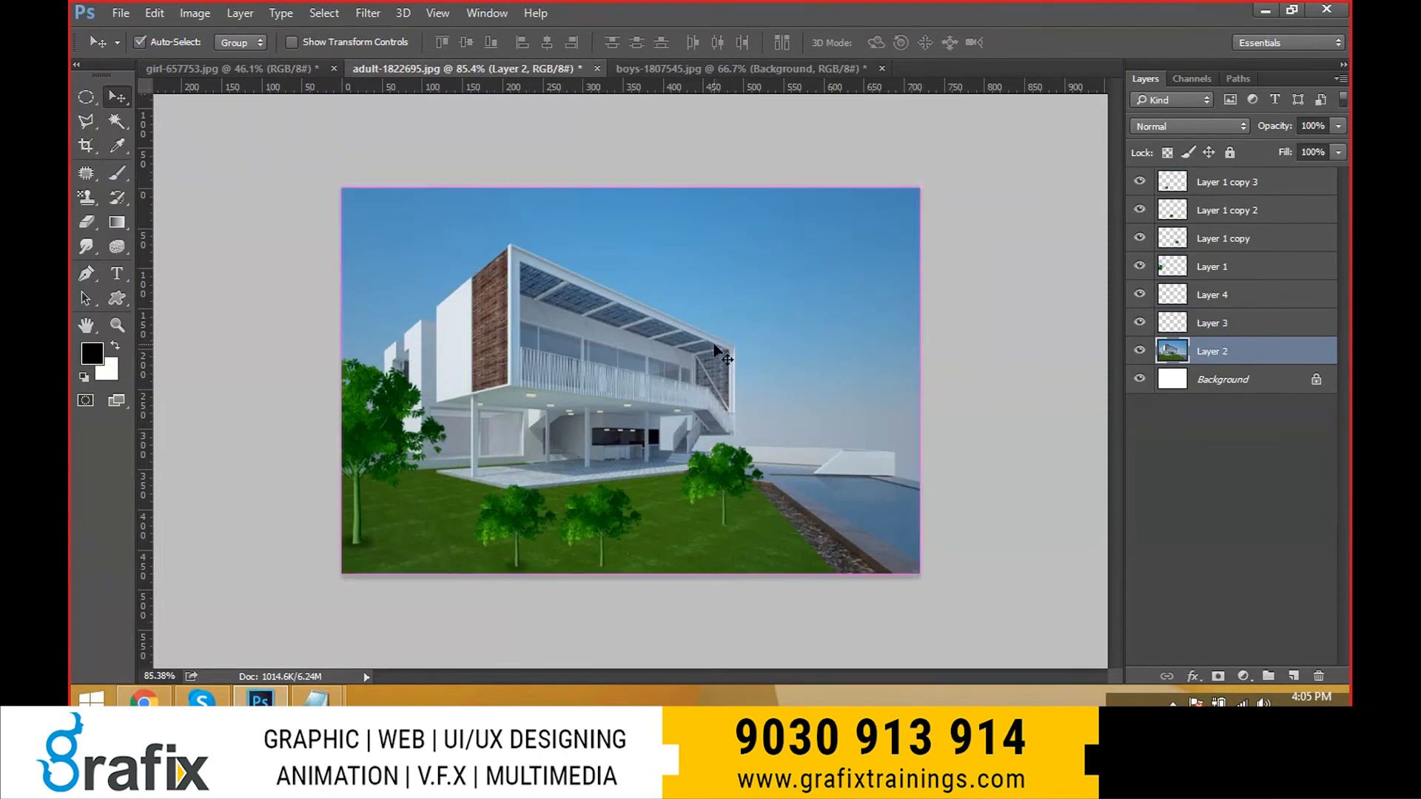
pyautogui.hotkey('ctrl', 'w')
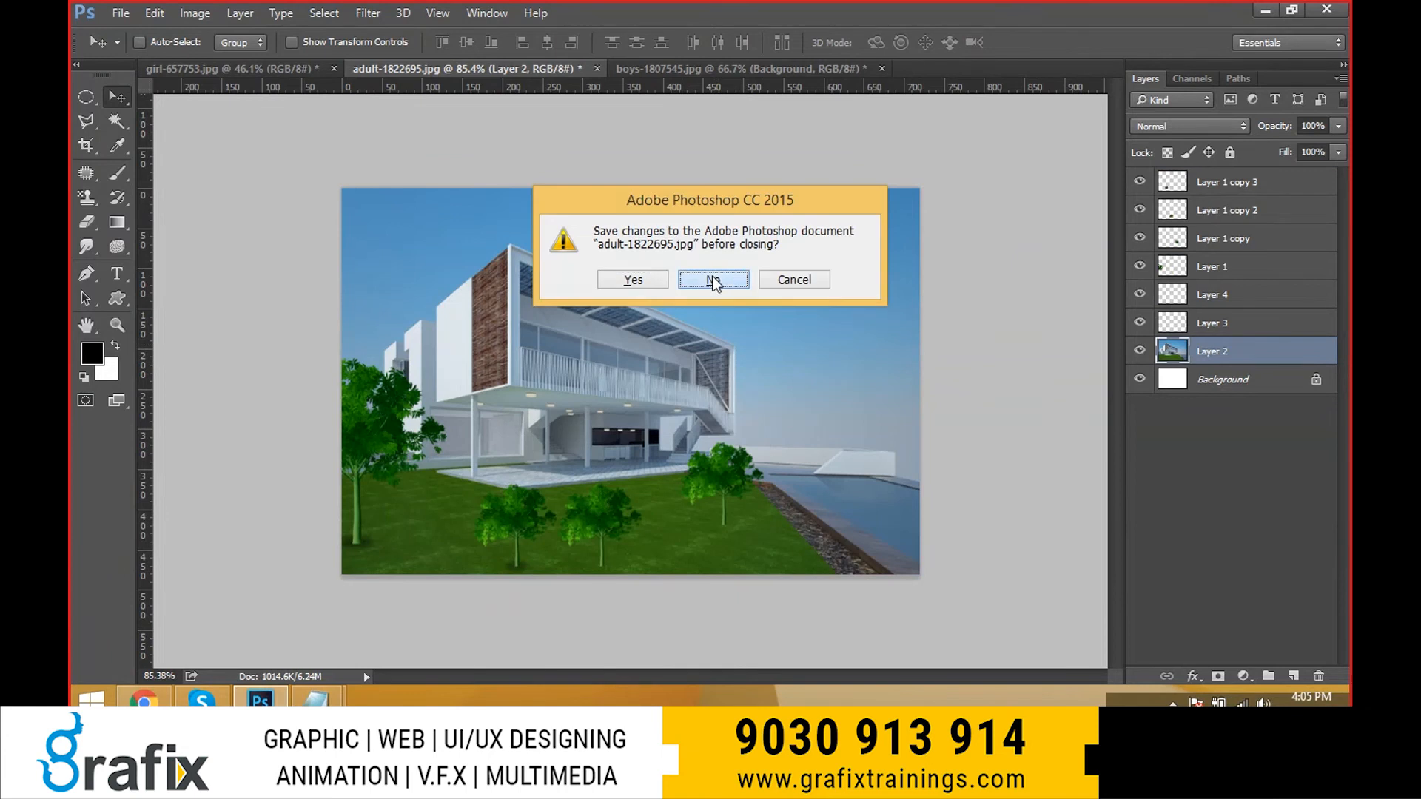
pyautogui.click(713, 280)
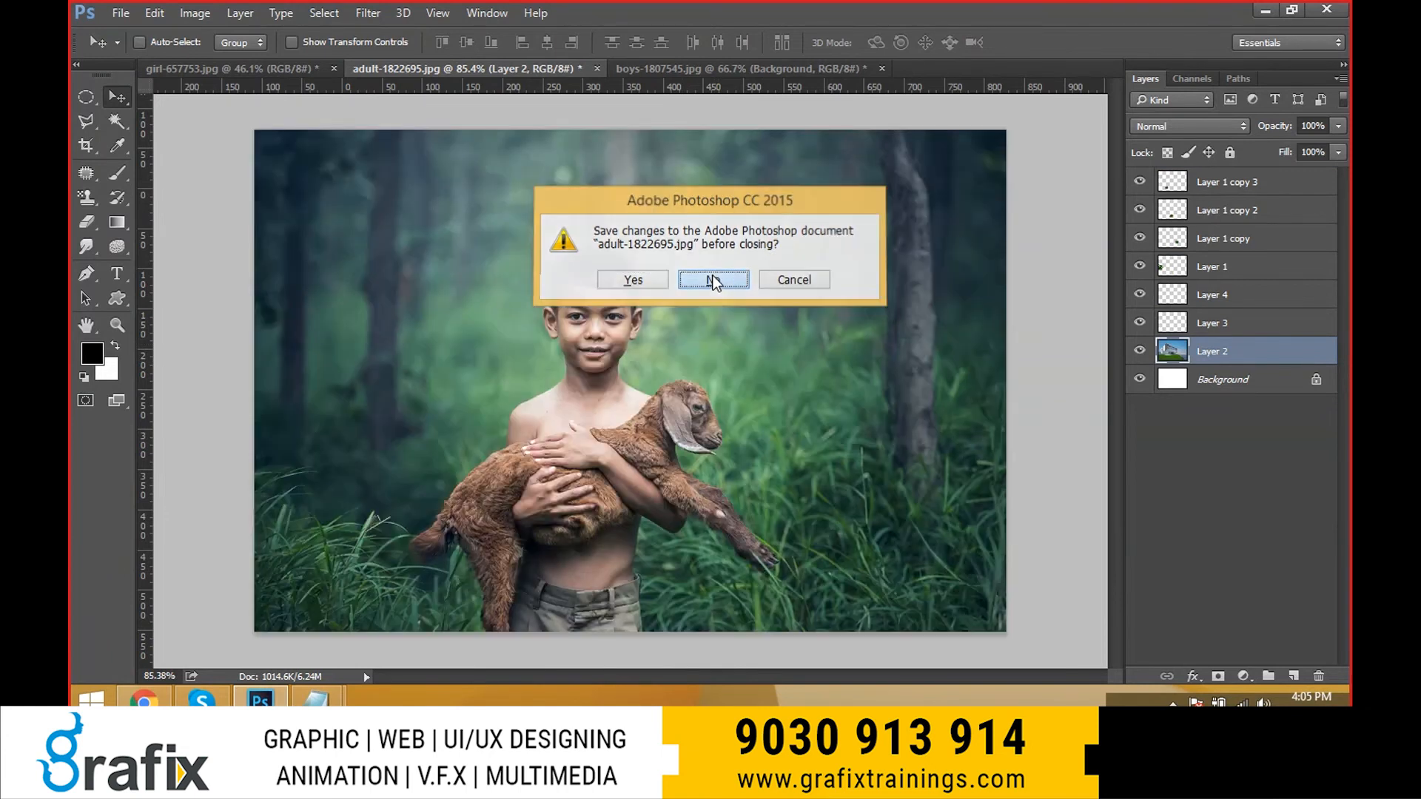
pyautogui.click(712, 280)
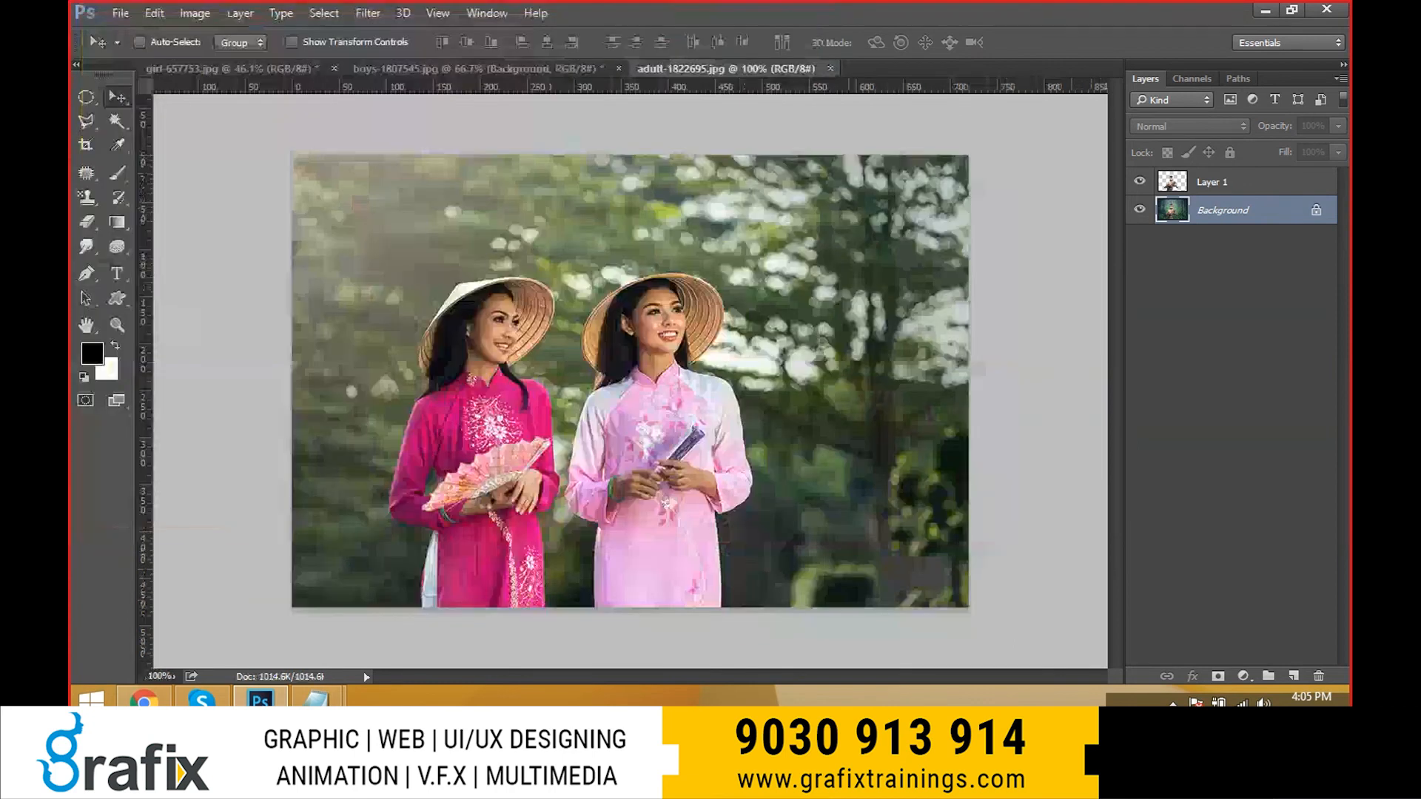
# - Try the Clouds render filter on the photo using the black and white colours
pyautogui.click(280, 13)
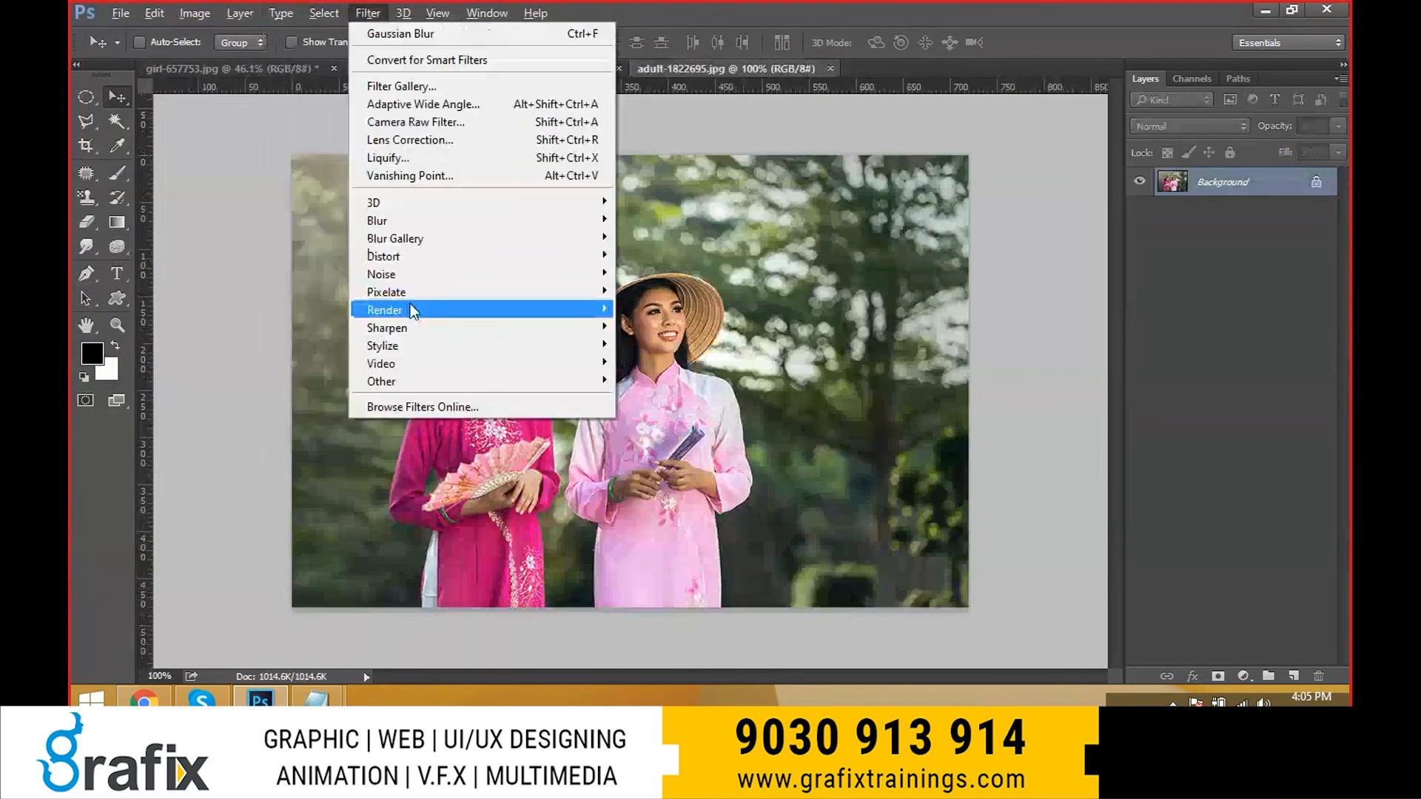
pyautogui.moveTo(412, 311)
pyautogui.click(696, 370)
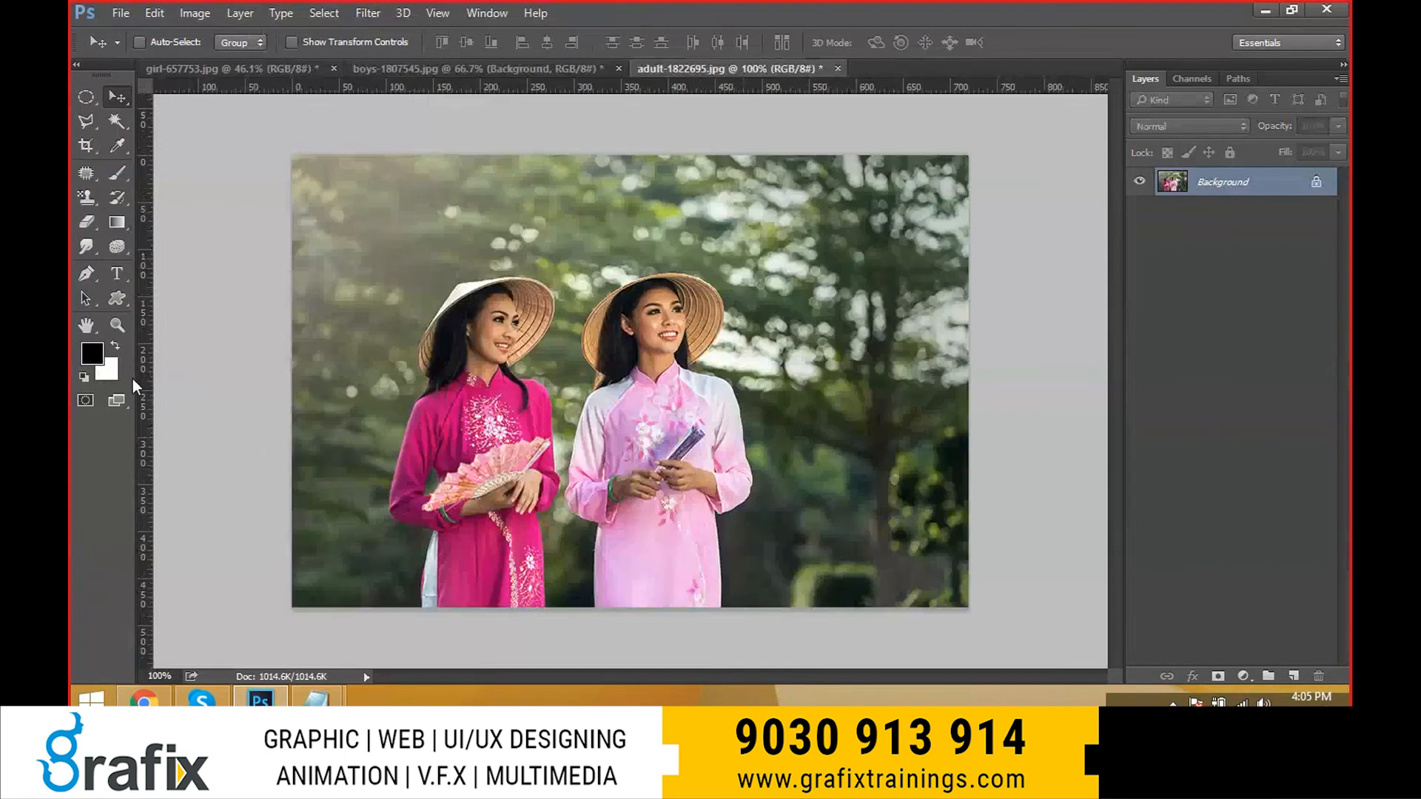
# - Set the foreground colour to bright blue #189ffe and render Clouds over the photo
pyautogui.click(92, 354)
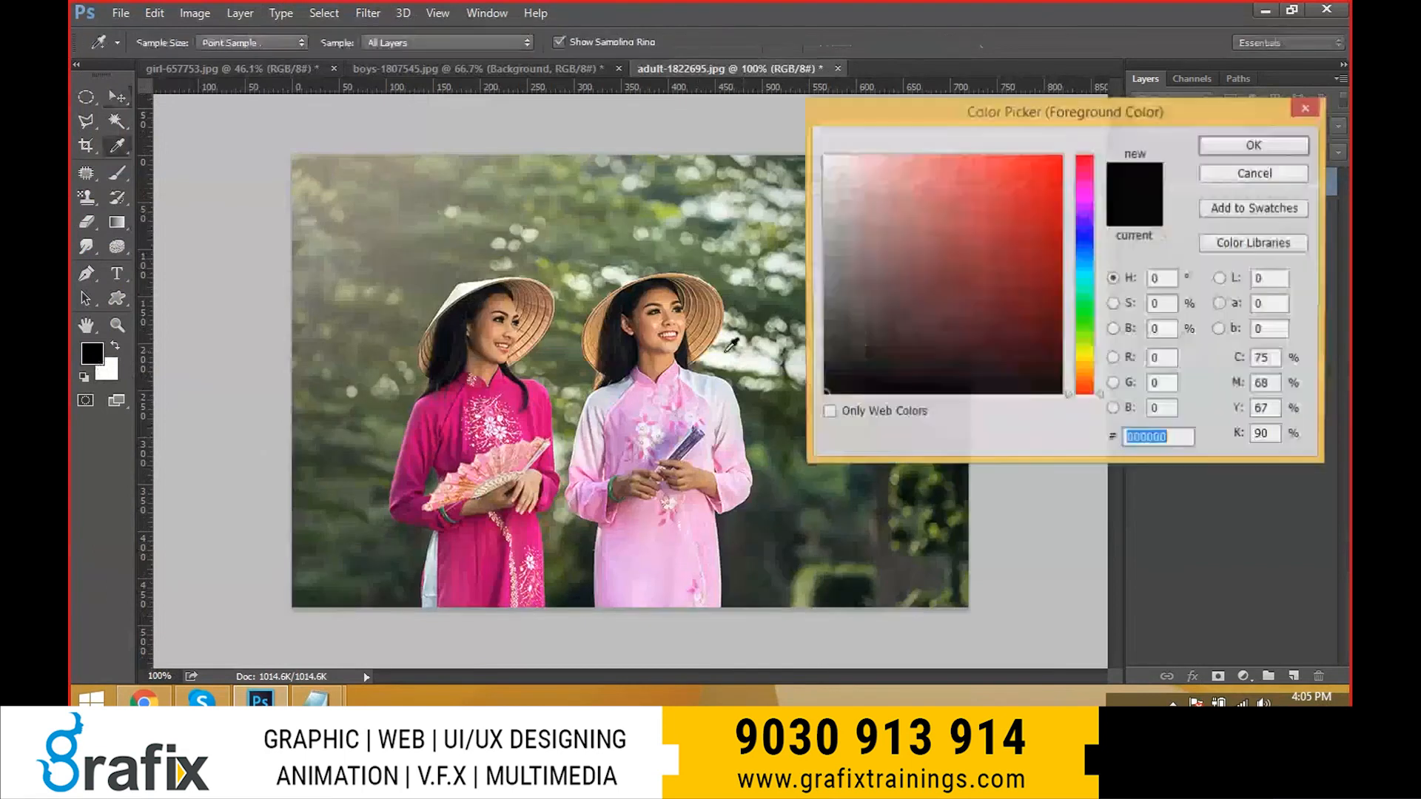
pyautogui.click(1039, 157)
pyautogui.moveTo(1090, 304); pyautogui.dragTo(1091, 258)
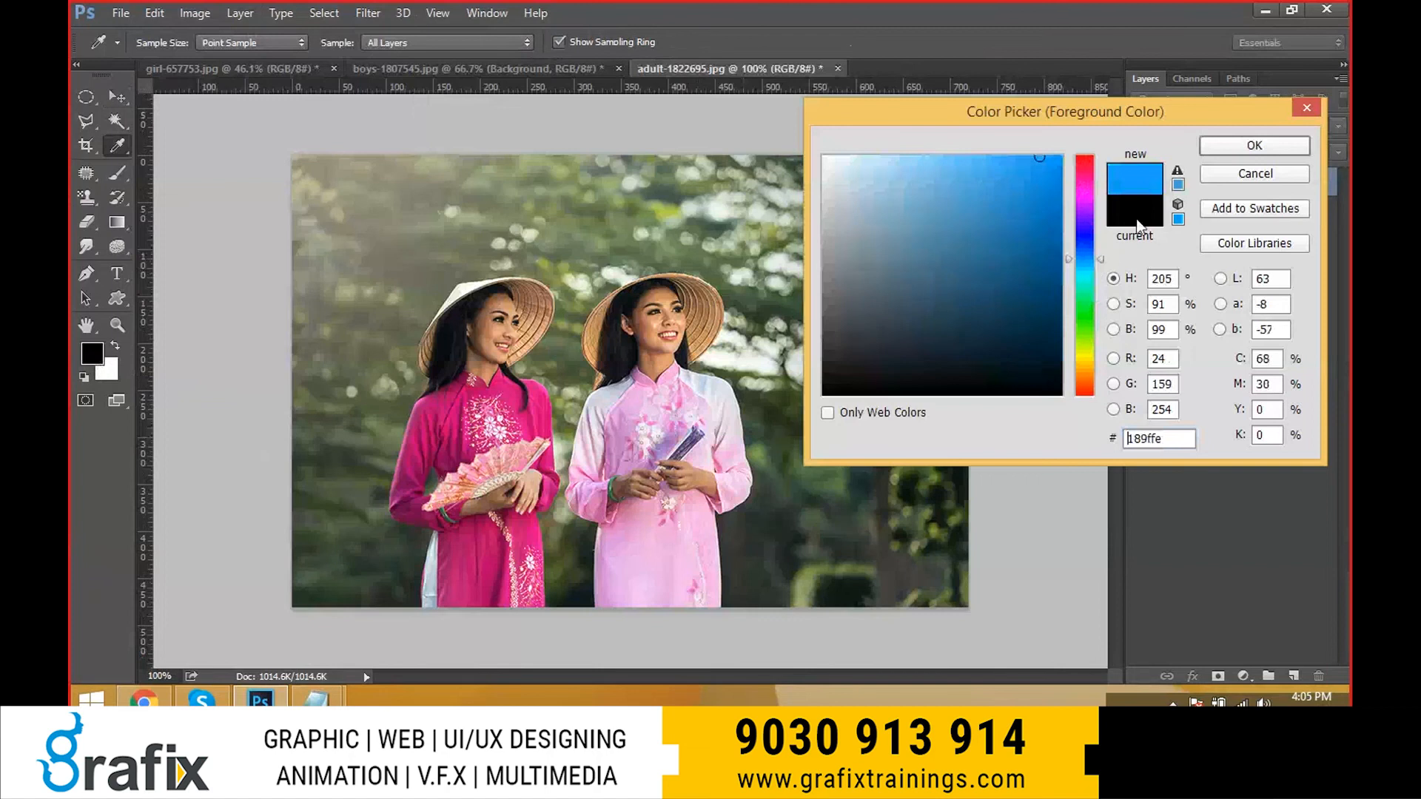
pyautogui.click(1274, 150)
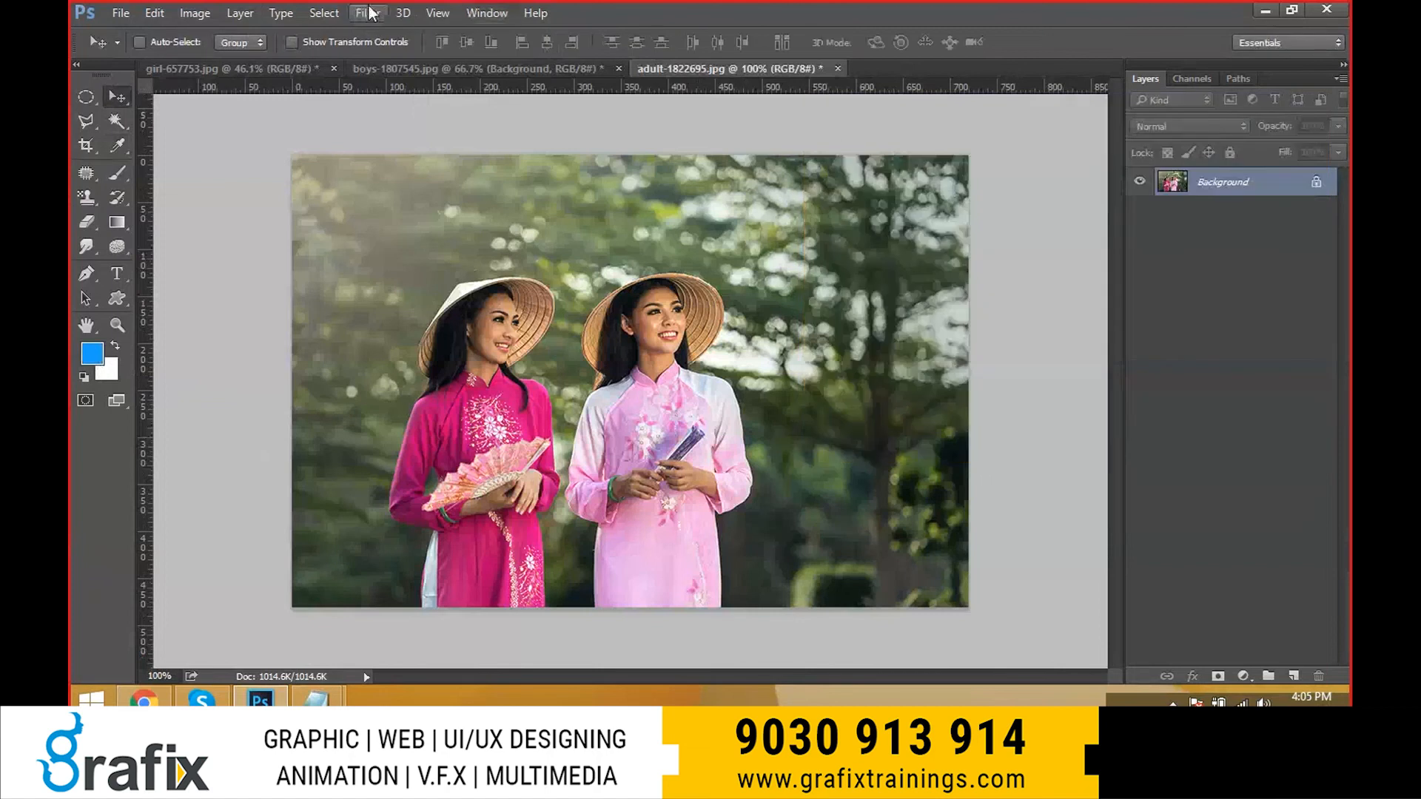
pyautogui.click(368, 12)
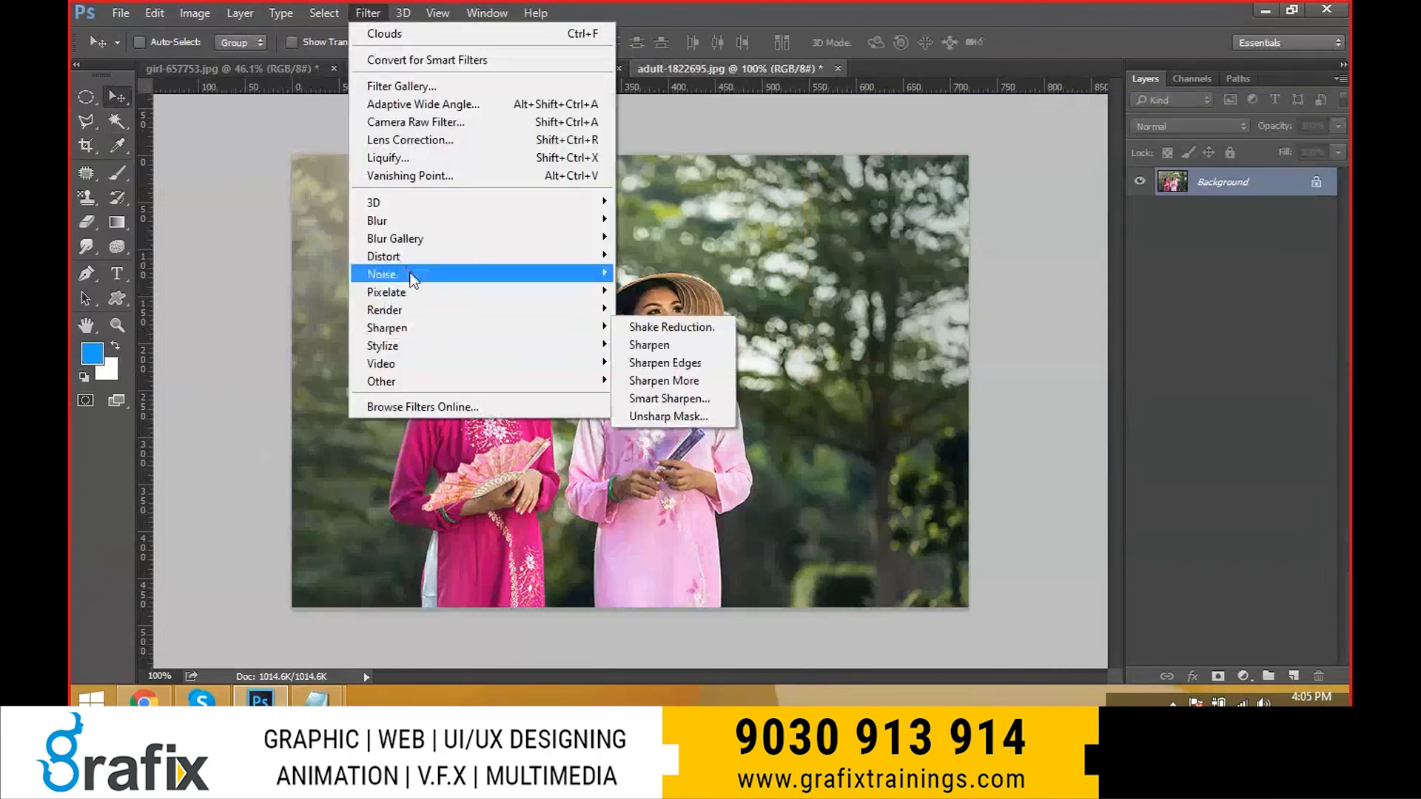
pyautogui.moveTo(417, 309)
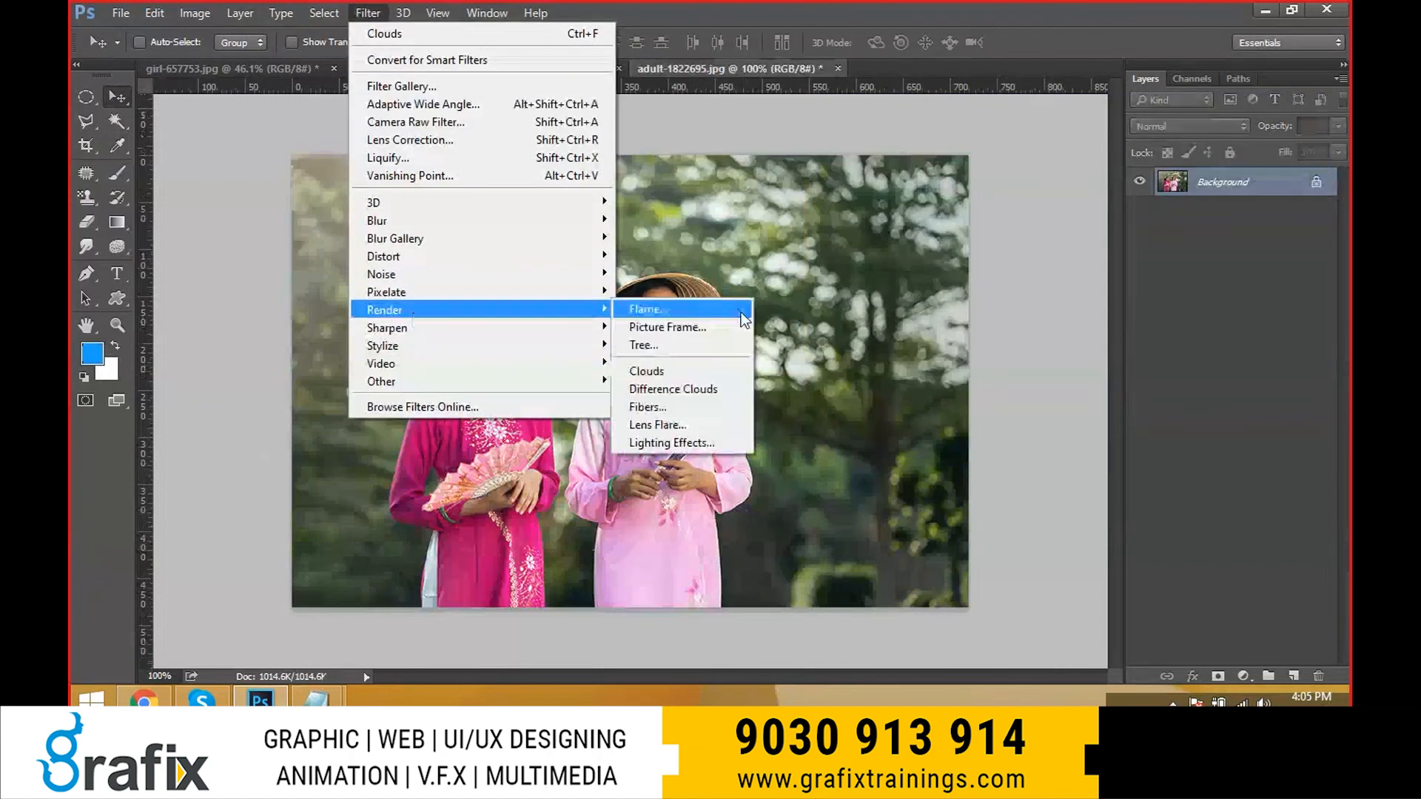
pyautogui.click(694, 371)
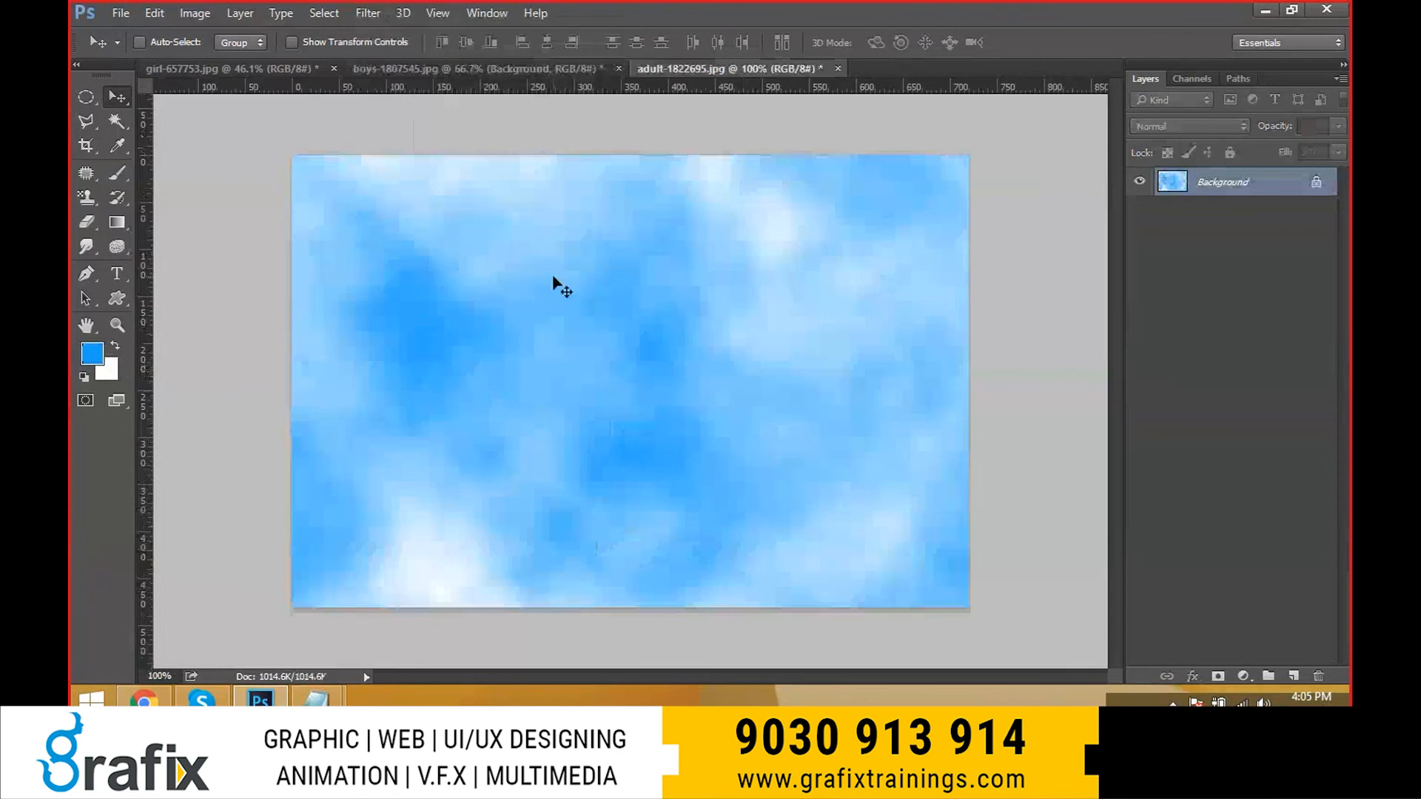
# - Try the Difference Clouds render filter over the blue clouds and undo it
pyautogui.click(368, 20)
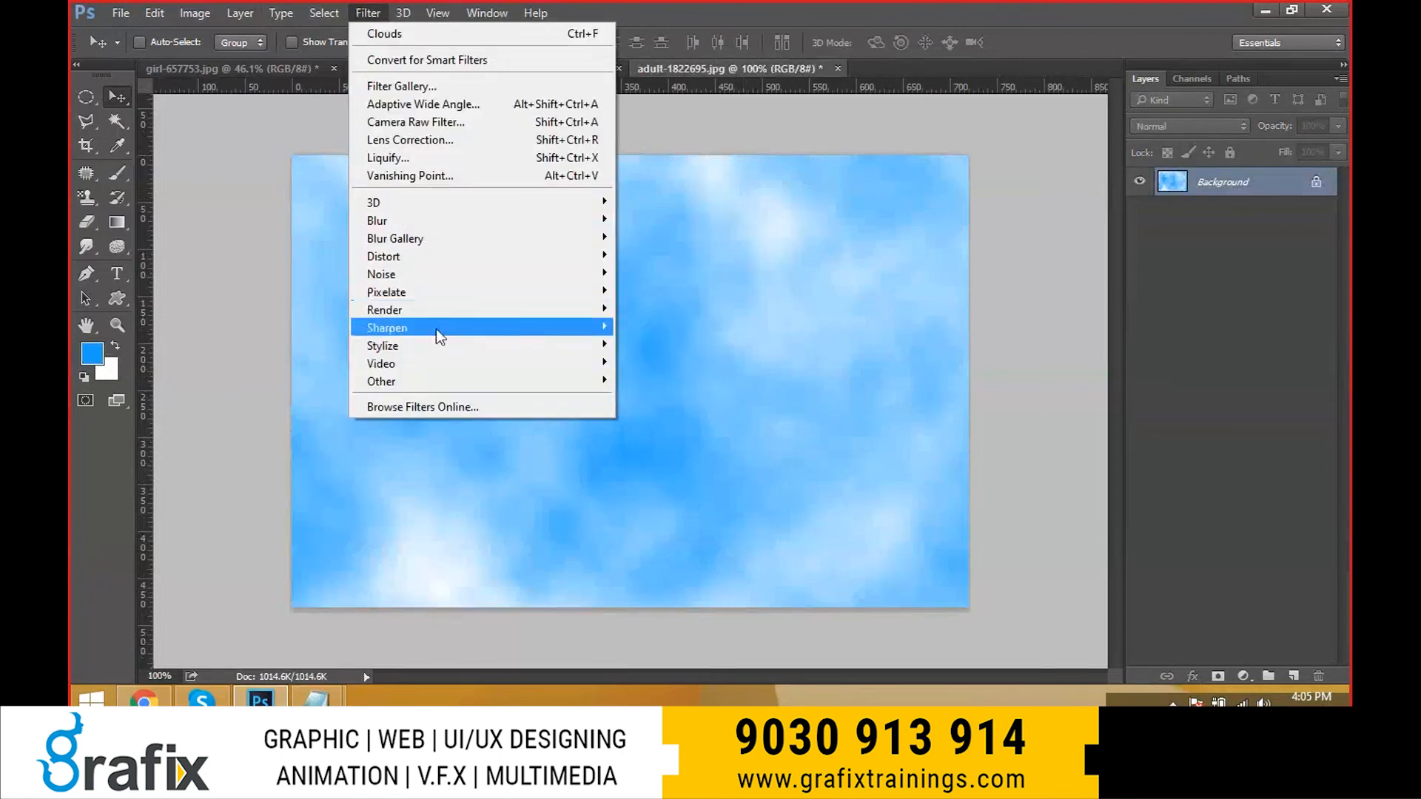
pyautogui.moveTo(435, 311)
pyautogui.click(708, 391)
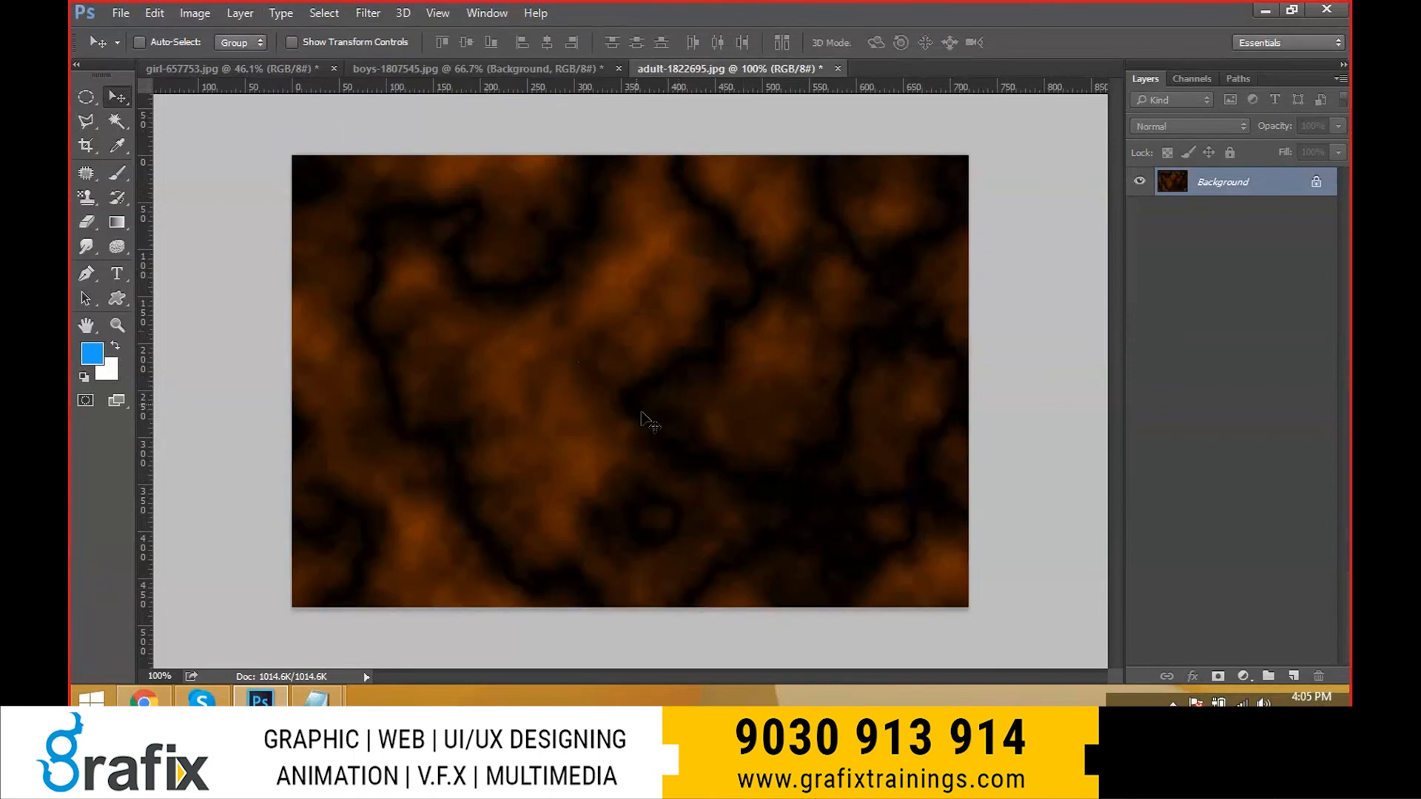
pyautogui.press('ctrl')
pyautogui.hotkey('ctrl', 'z')
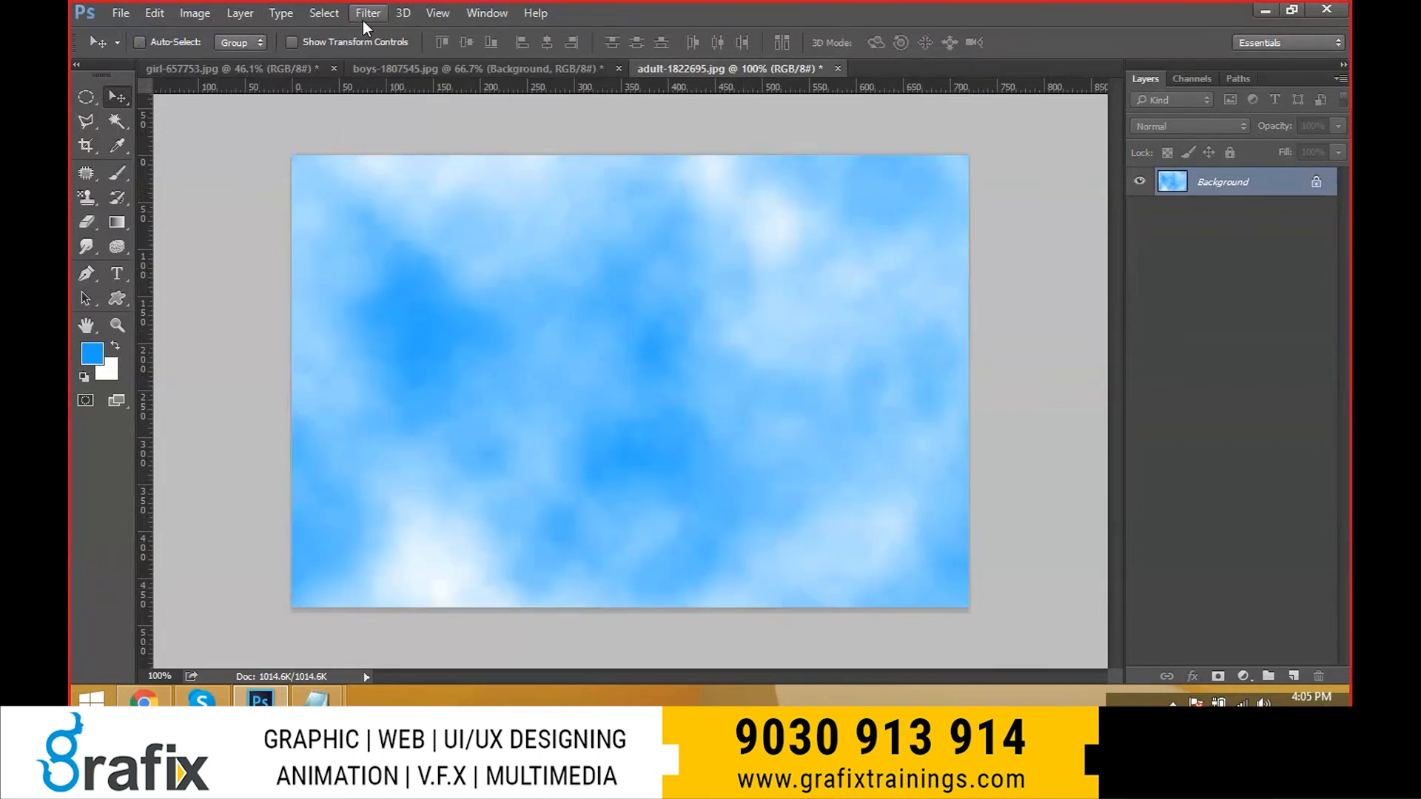
# - Try the Fibers render filter over the blue clouds with Variance 38 and Strength 10, and undo it
pyautogui.click(366, 15)
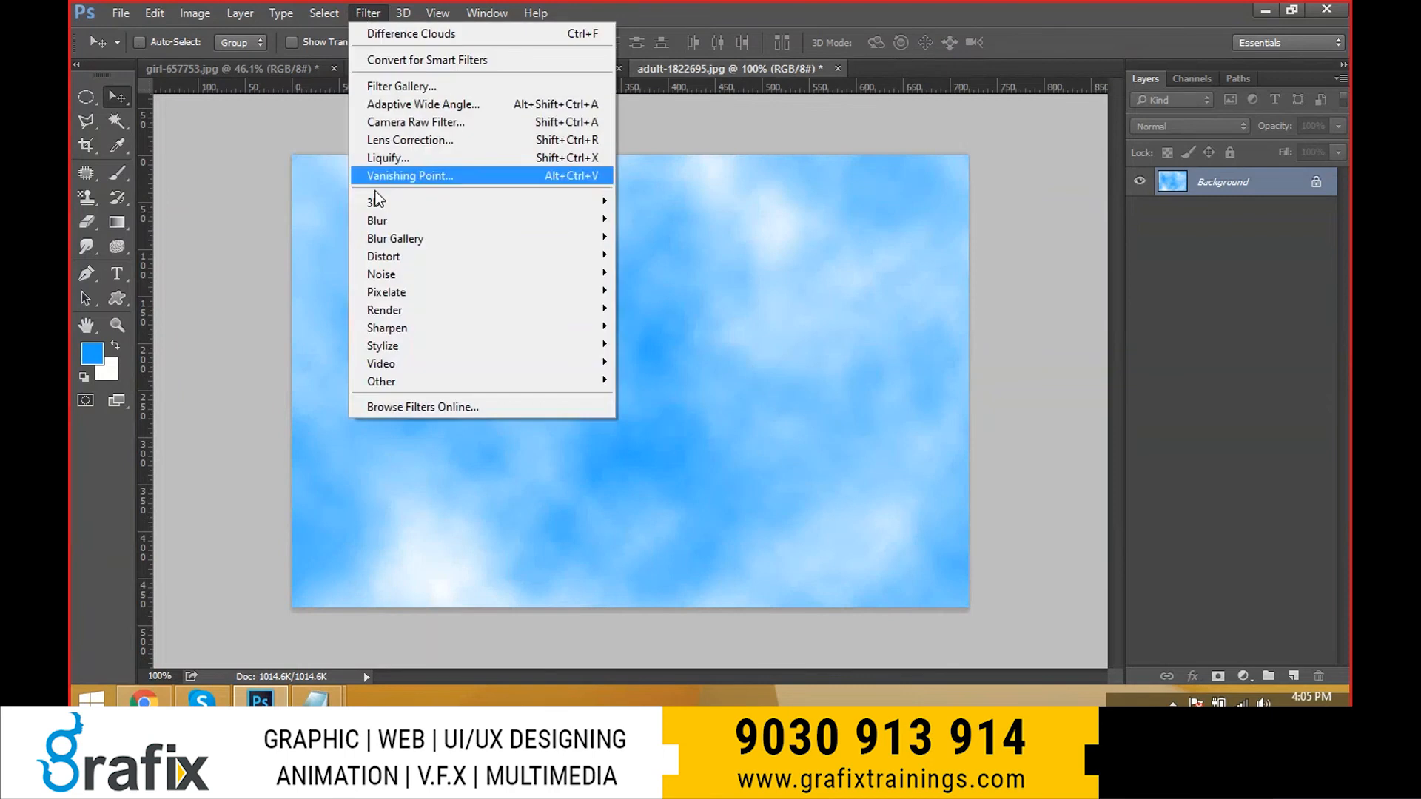
pyautogui.moveTo(400, 309)
pyautogui.click(691, 407)
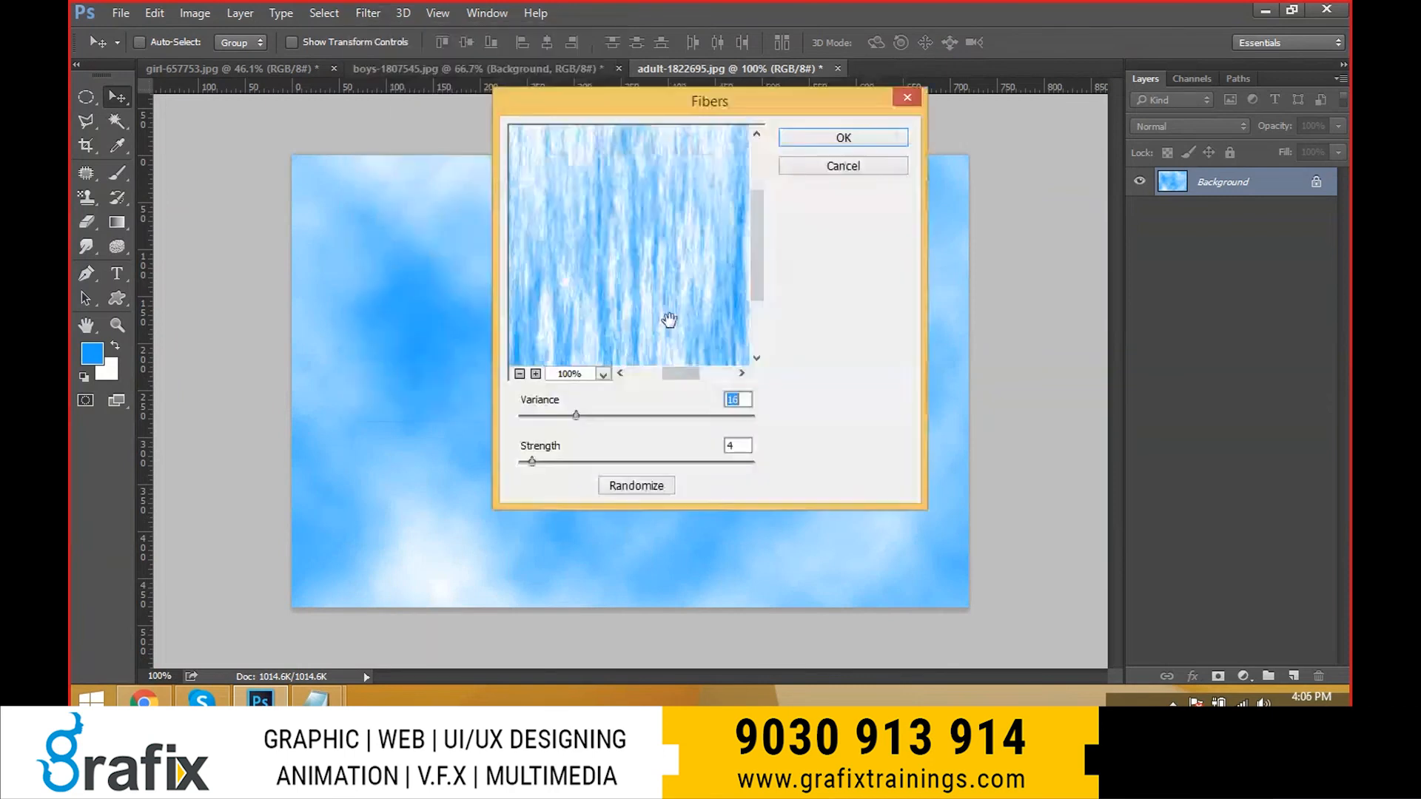
pyautogui.moveTo(578, 417); pyautogui.dragTo(657, 415)
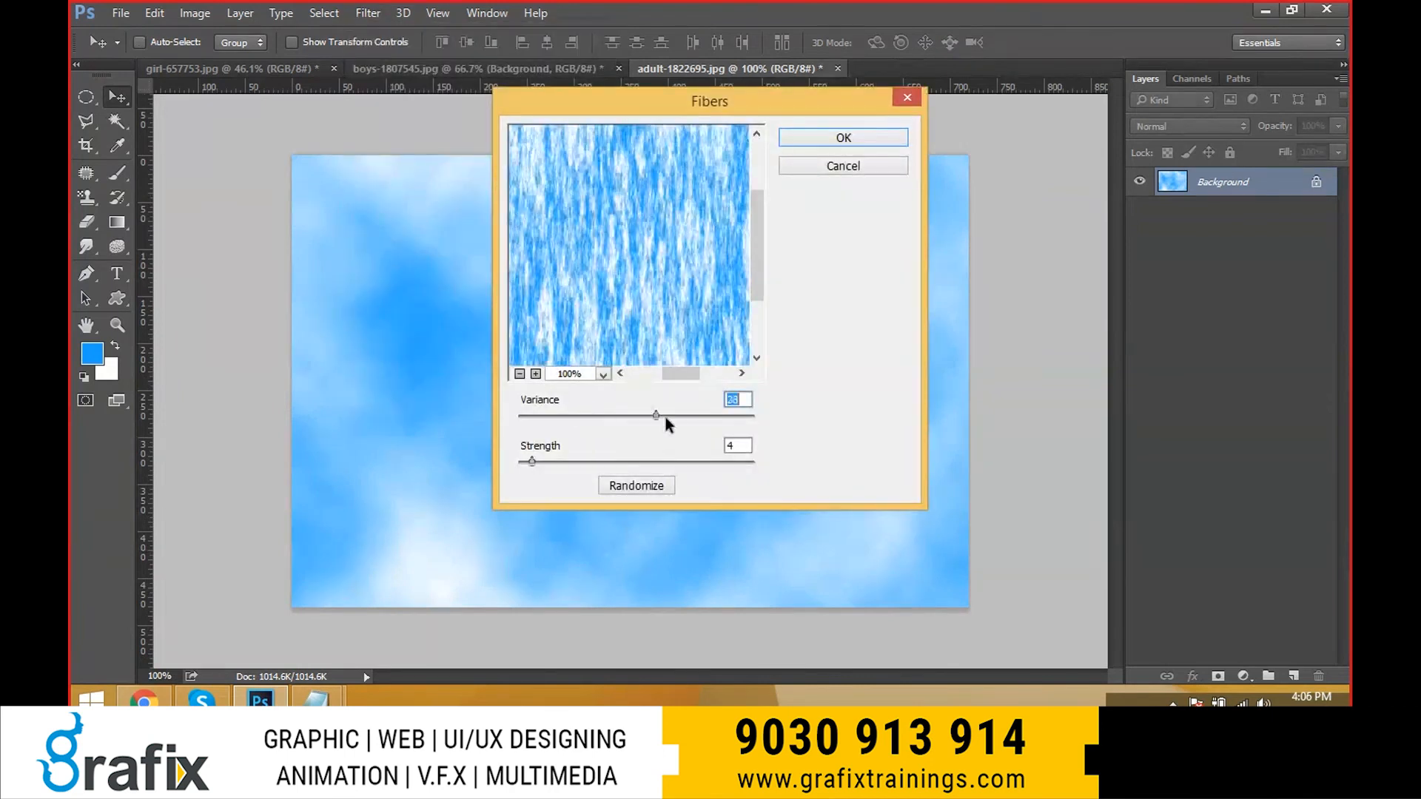
pyautogui.moveTo(568, 458); pyautogui.dragTo(556, 462)
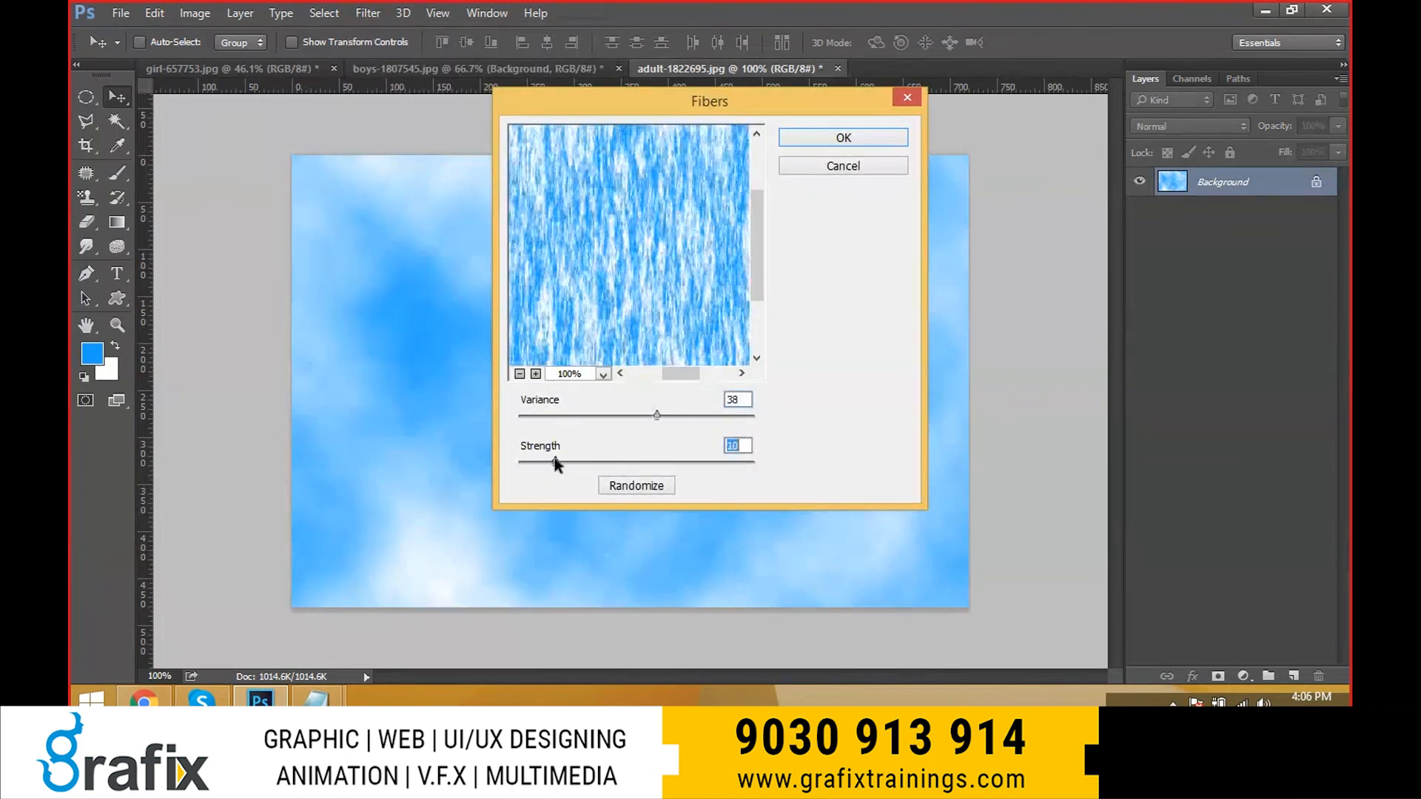
pyautogui.click(877, 138)
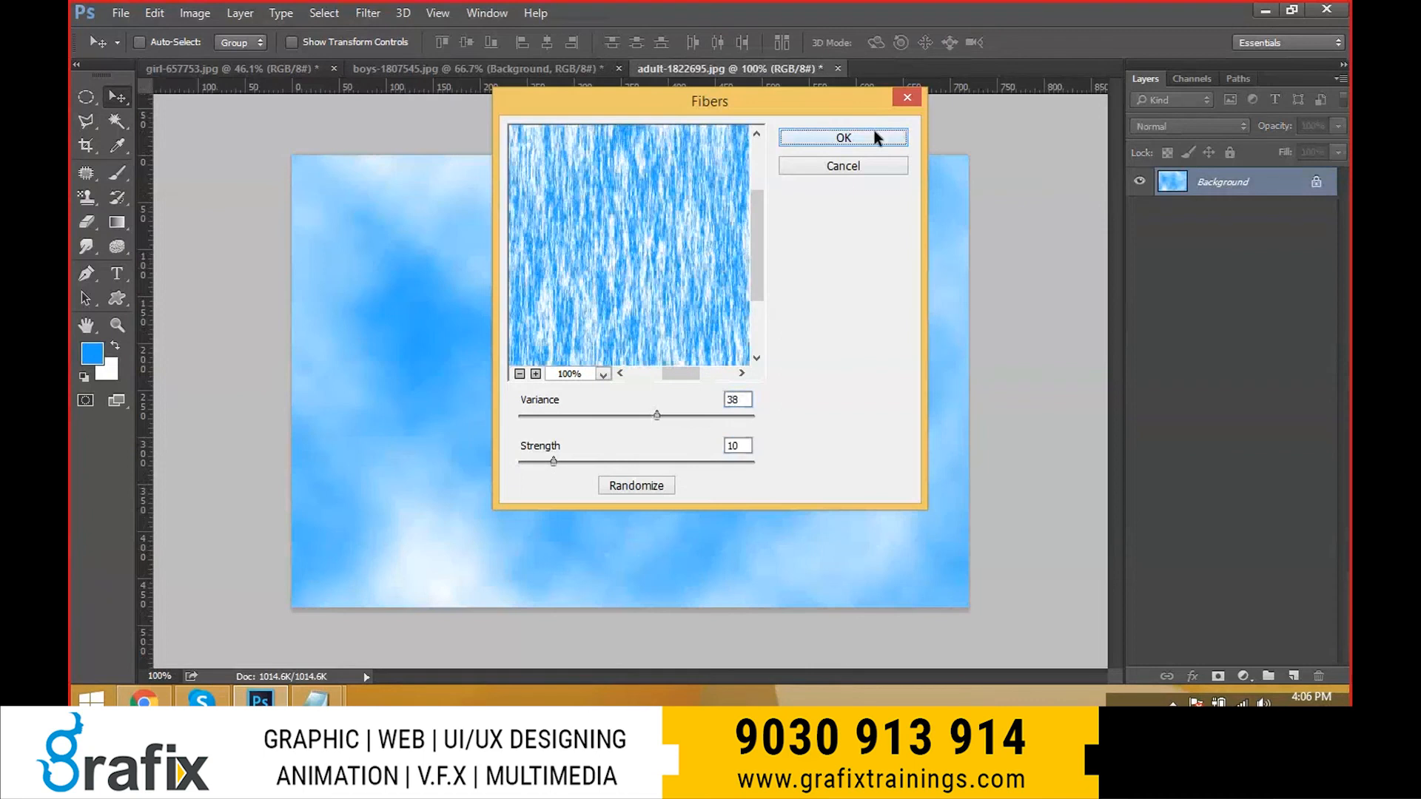
pyautogui.click(875, 138)
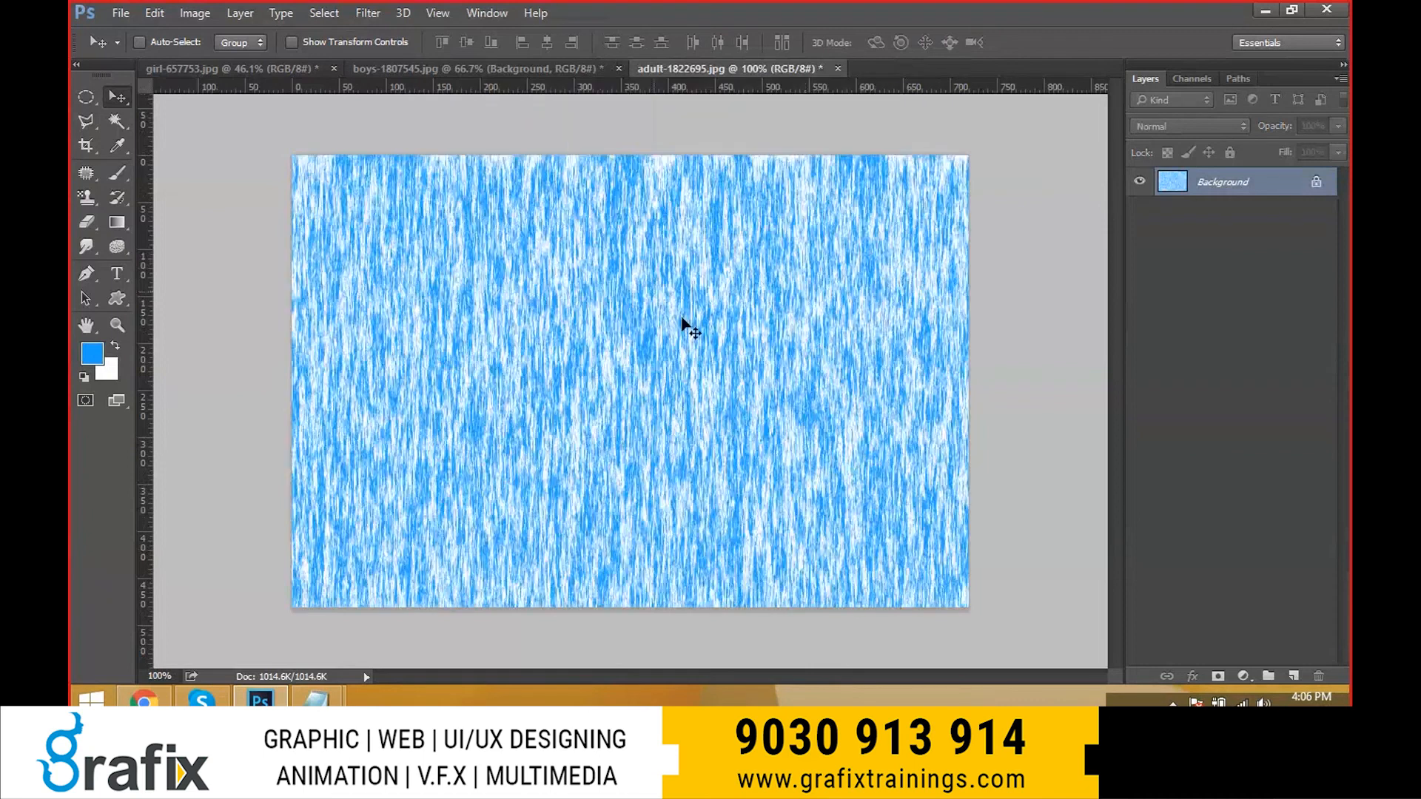
pyautogui.hotkey('ctrl', 'z')
# - Step back through the history to remove the blue clouds and restore the original photo
pyautogui.click(367, 13)
pyautogui.moveTo(436, 309)
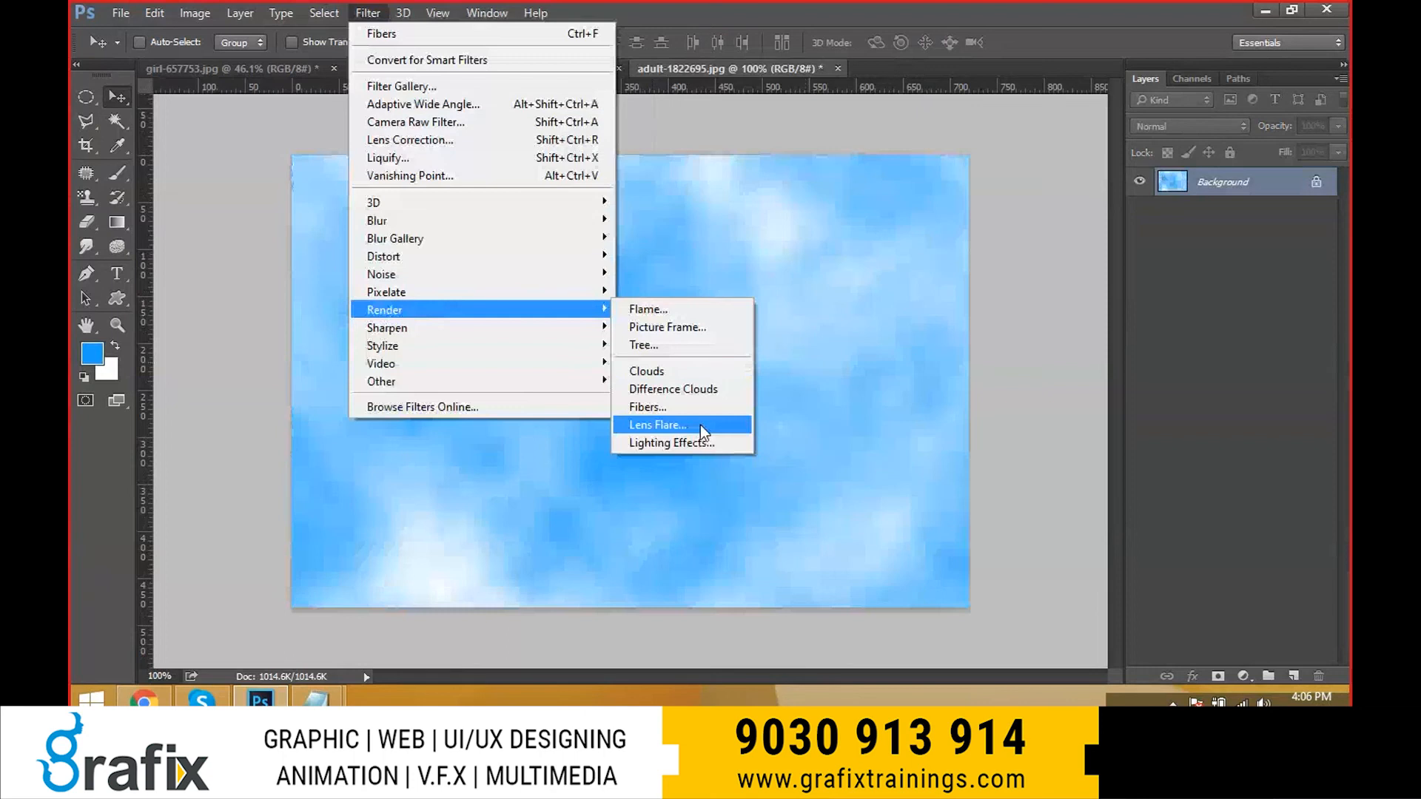
pyautogui.click(815, 393)
pyautogui.hotkey('ctrl', 'alt', 'z')
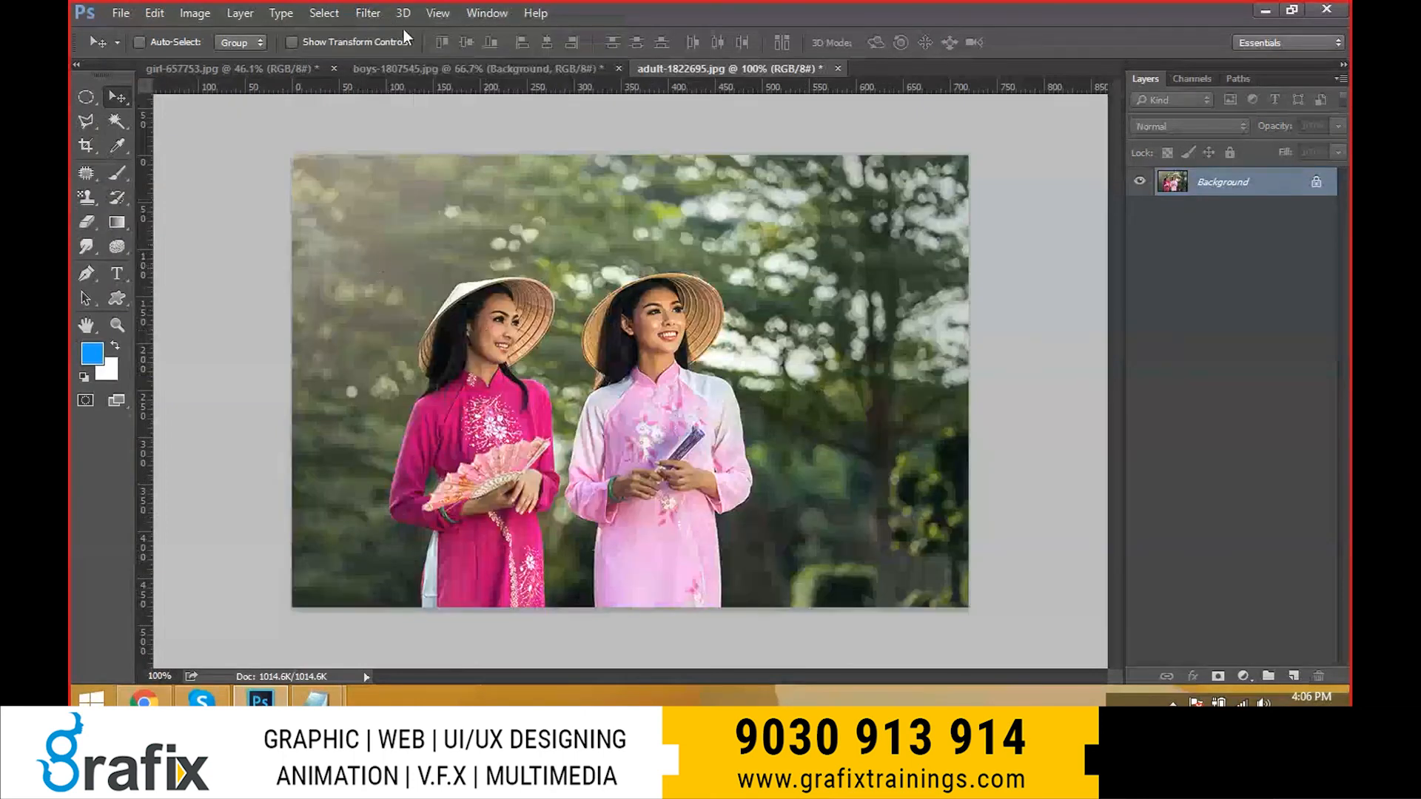
# - Start a Lens Flare render filter on the photo and set its brightness to 125%
pyautogui.click(368, 13)
pyautogui.moveTo(444, 309)
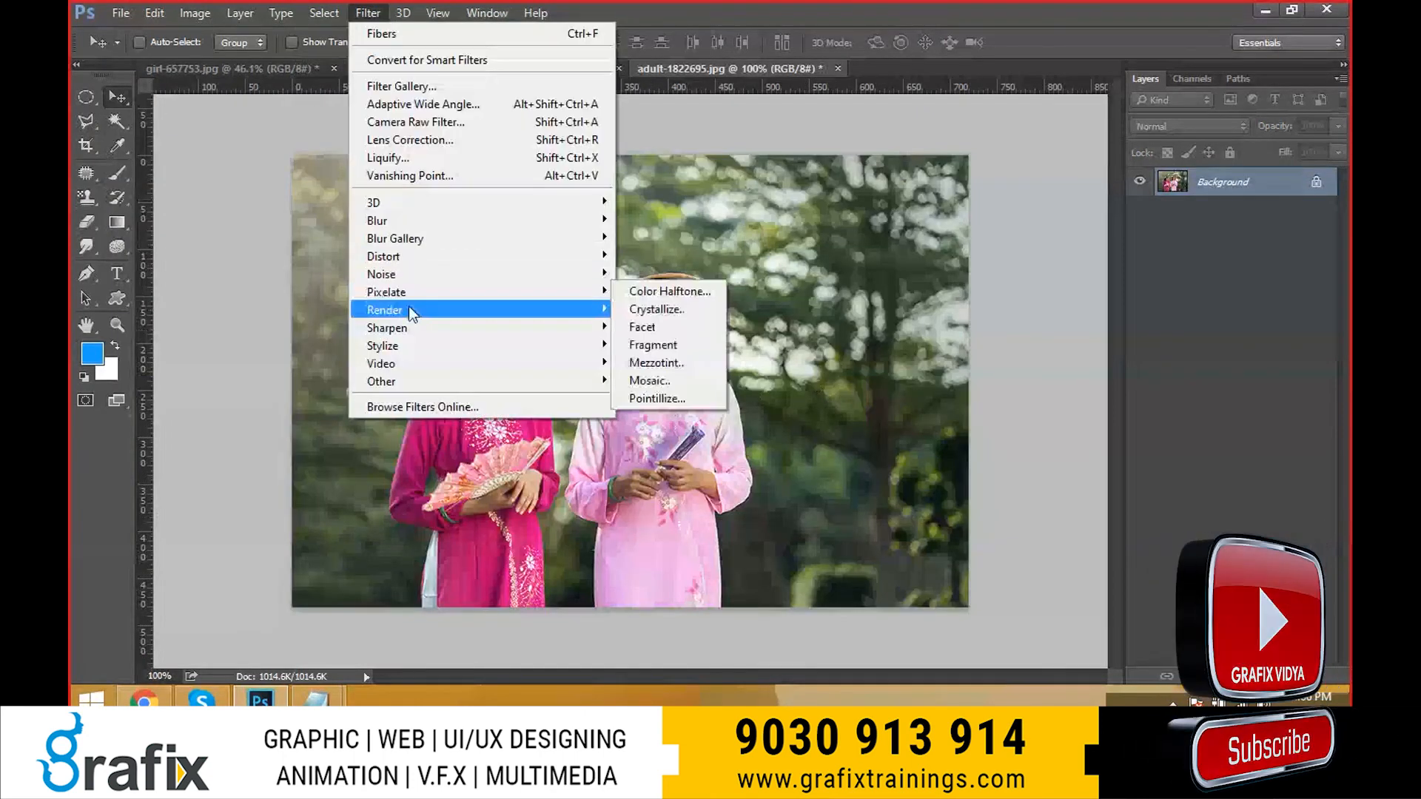
pyautogui.click(655, 424)
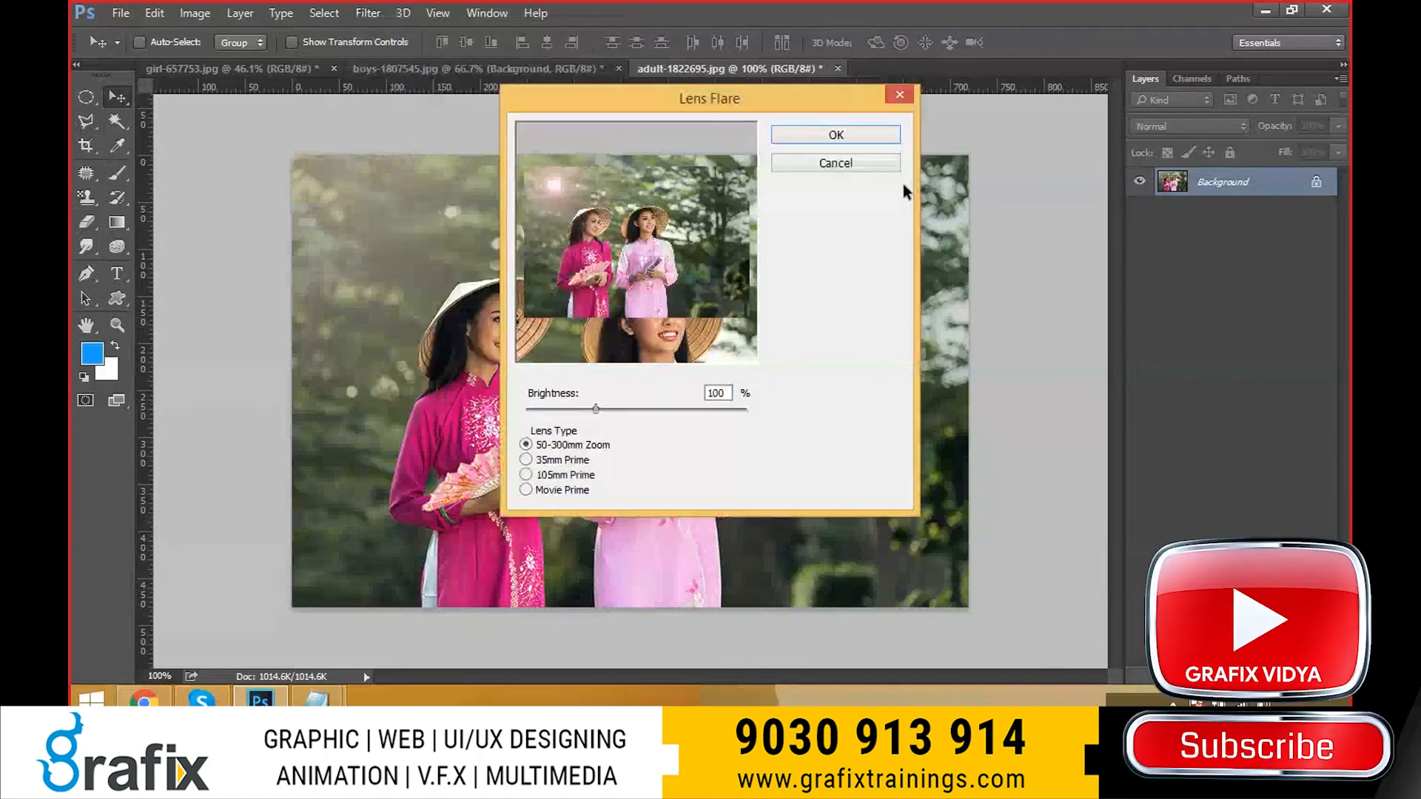
pyautogui.moveTo(605, 411); pyautogui.dragTo(610, 414)
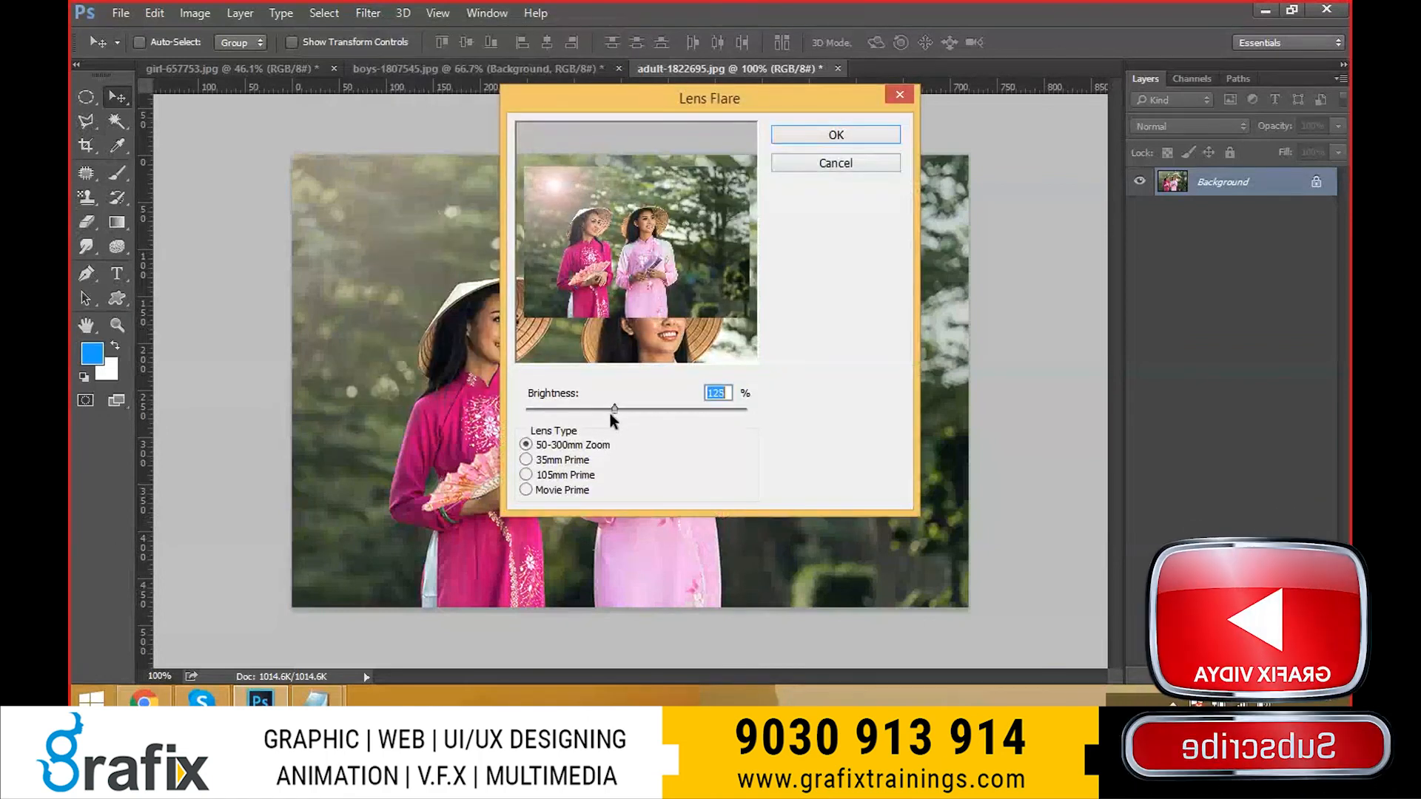
# - Compare the 35mm Prime, 105mm Prime and Movie Prime lens types, and apply the flare with 50-300mm Zoom
pyautogui.click(561, 460)
pyautogui.click(573, 474)
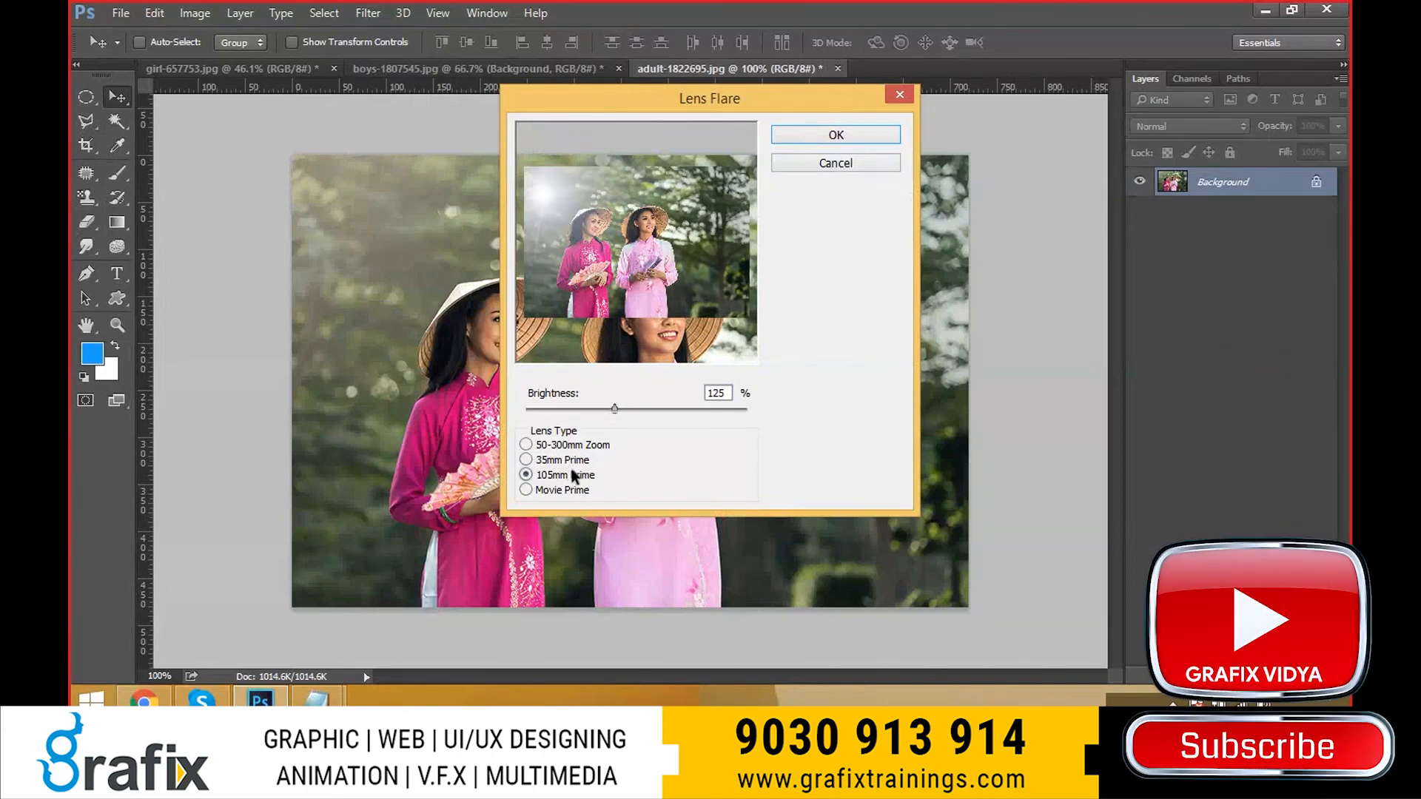
pyautogui.click(560, 493)
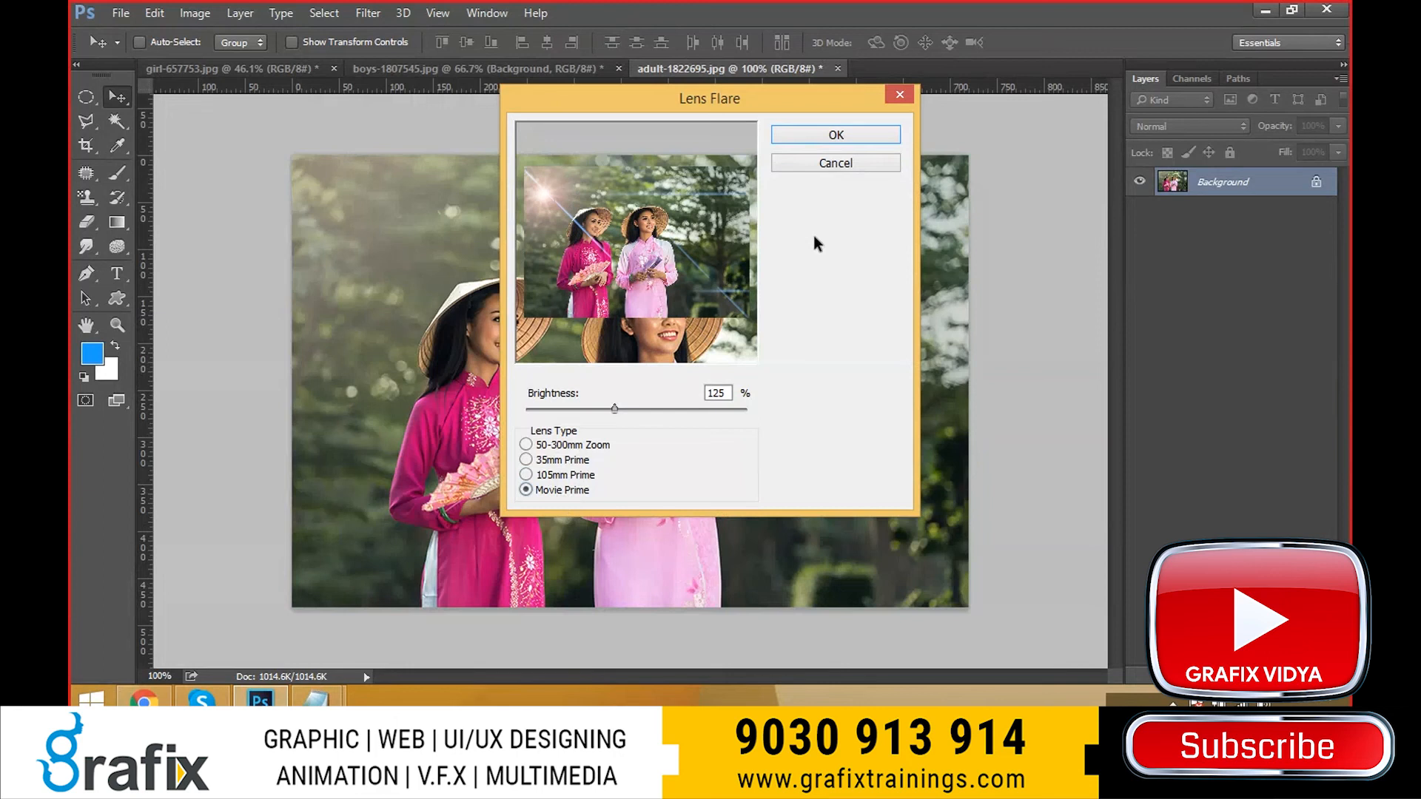
pyautogui.click(552, 446)
pyautogui.click(571, 489)
pyautogui.click(552, 446)
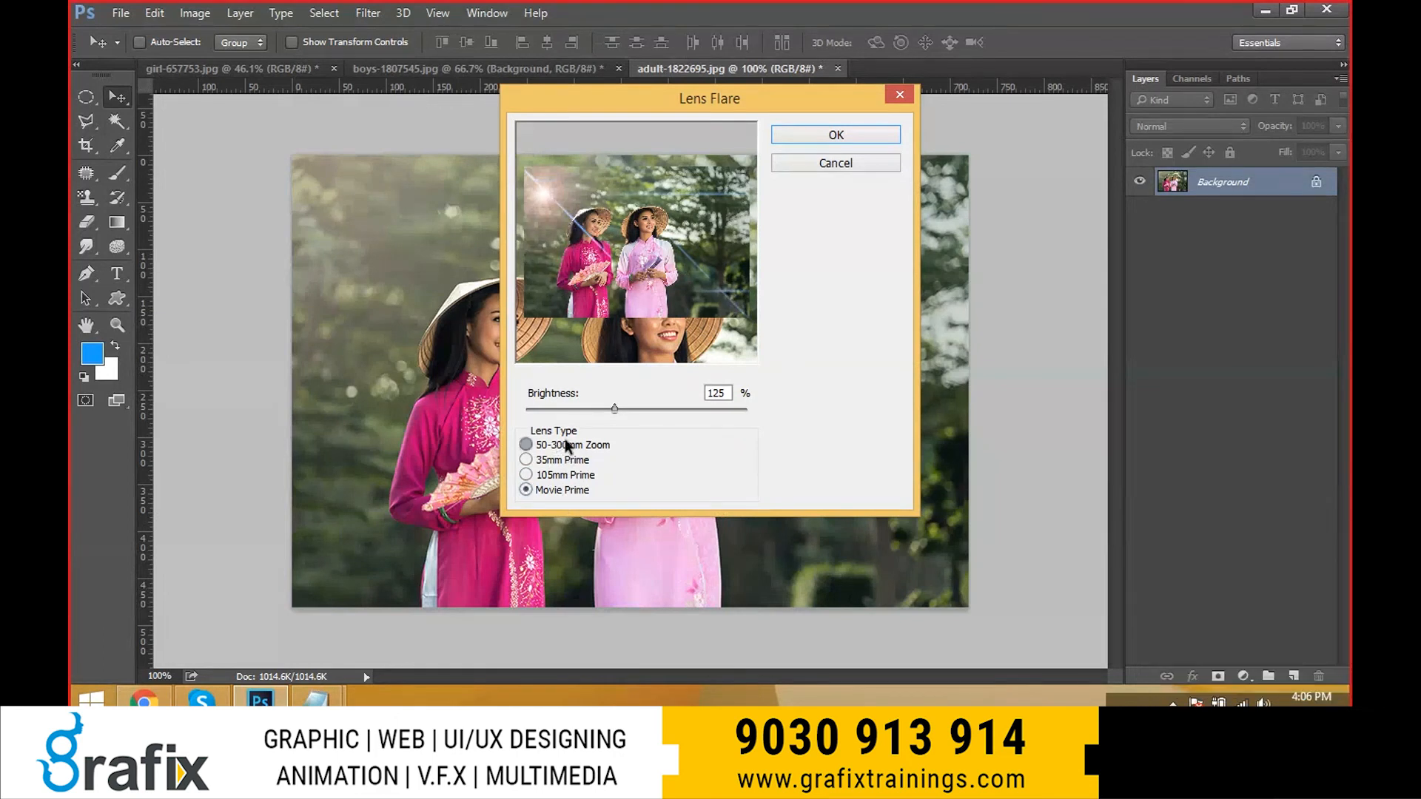
pyautogui.click(849, 137)
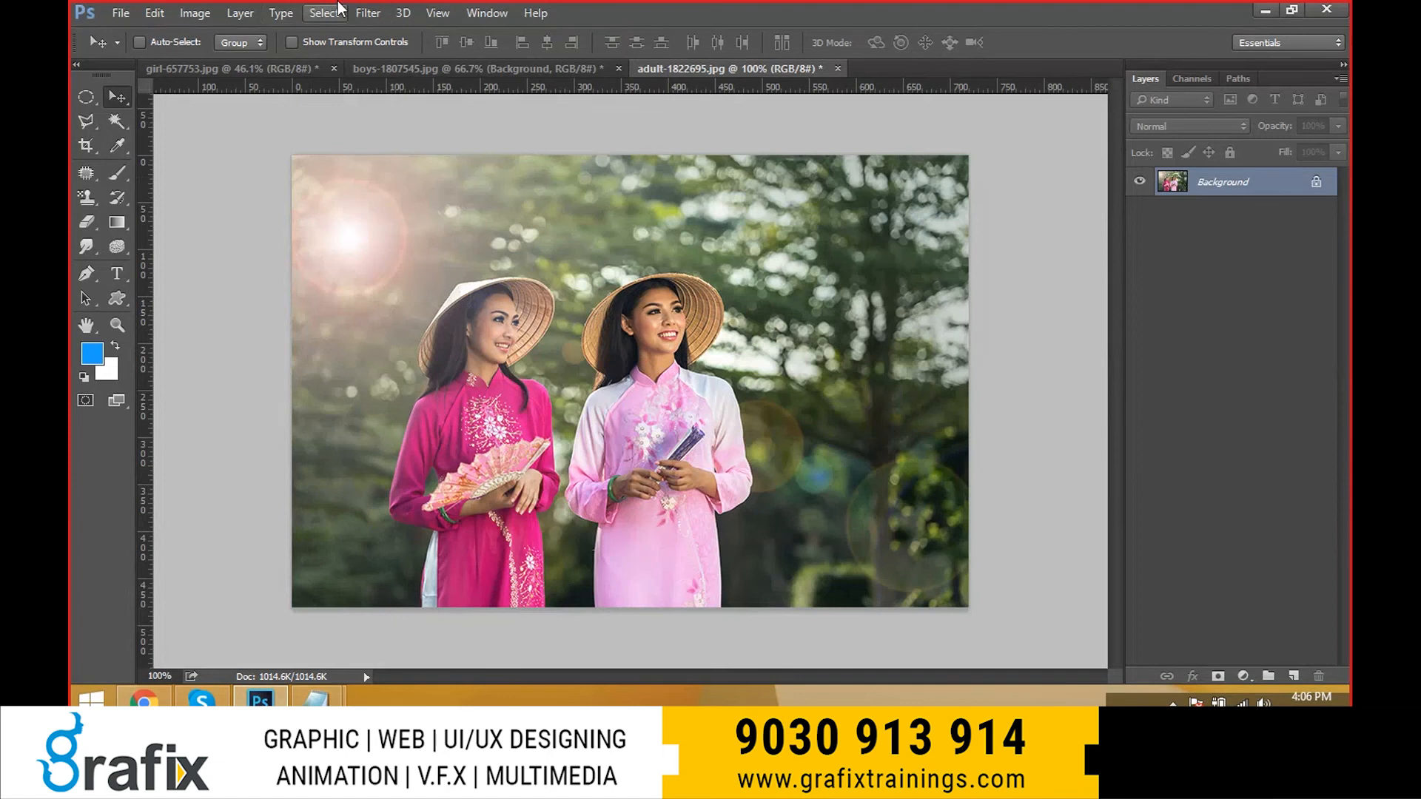
# - Start the Lighting Effects render filter and widen the spot light's ellipse to cover more of both women
pyautogui.click(372, 10)
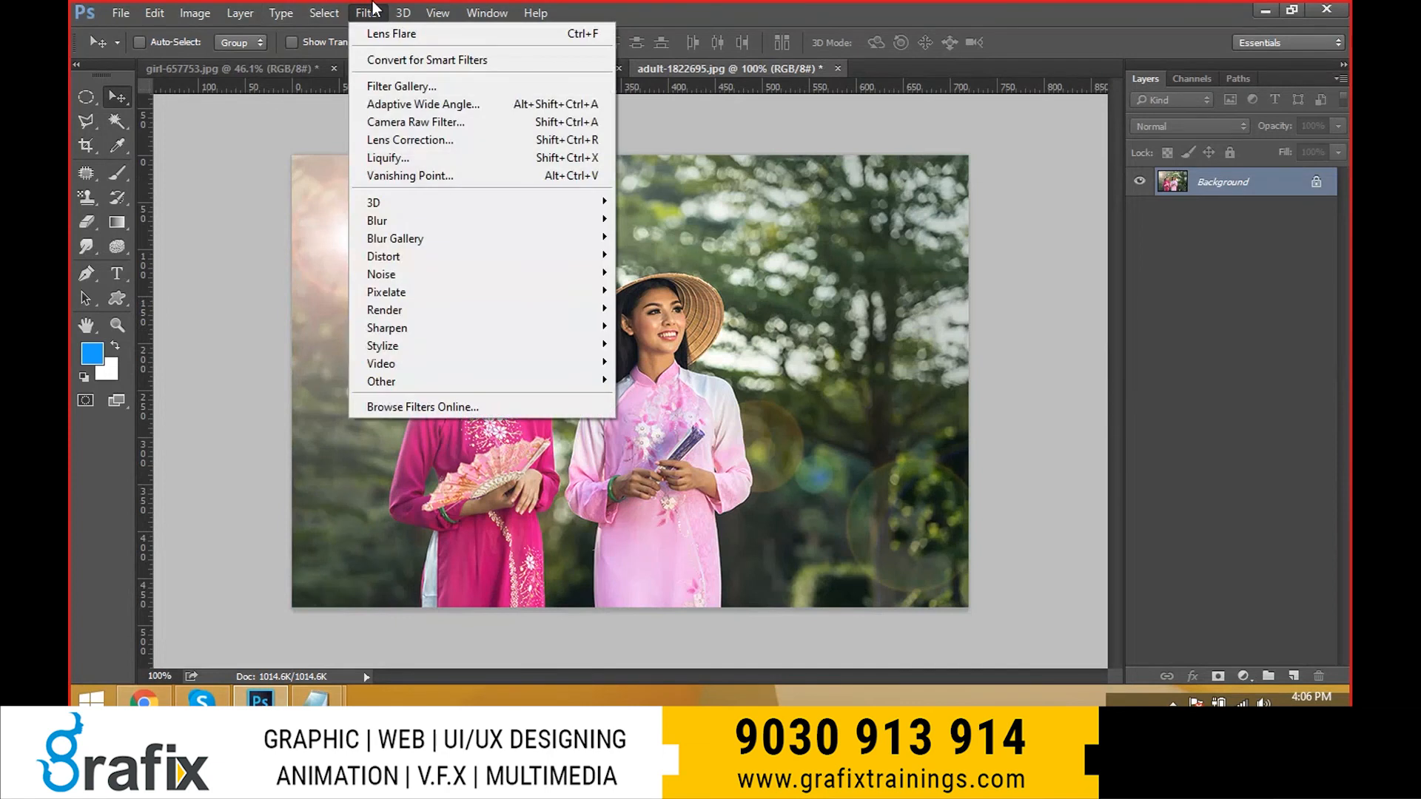
pyautogui.moveTo(400, 310)
pyautogui.click(673, 447)
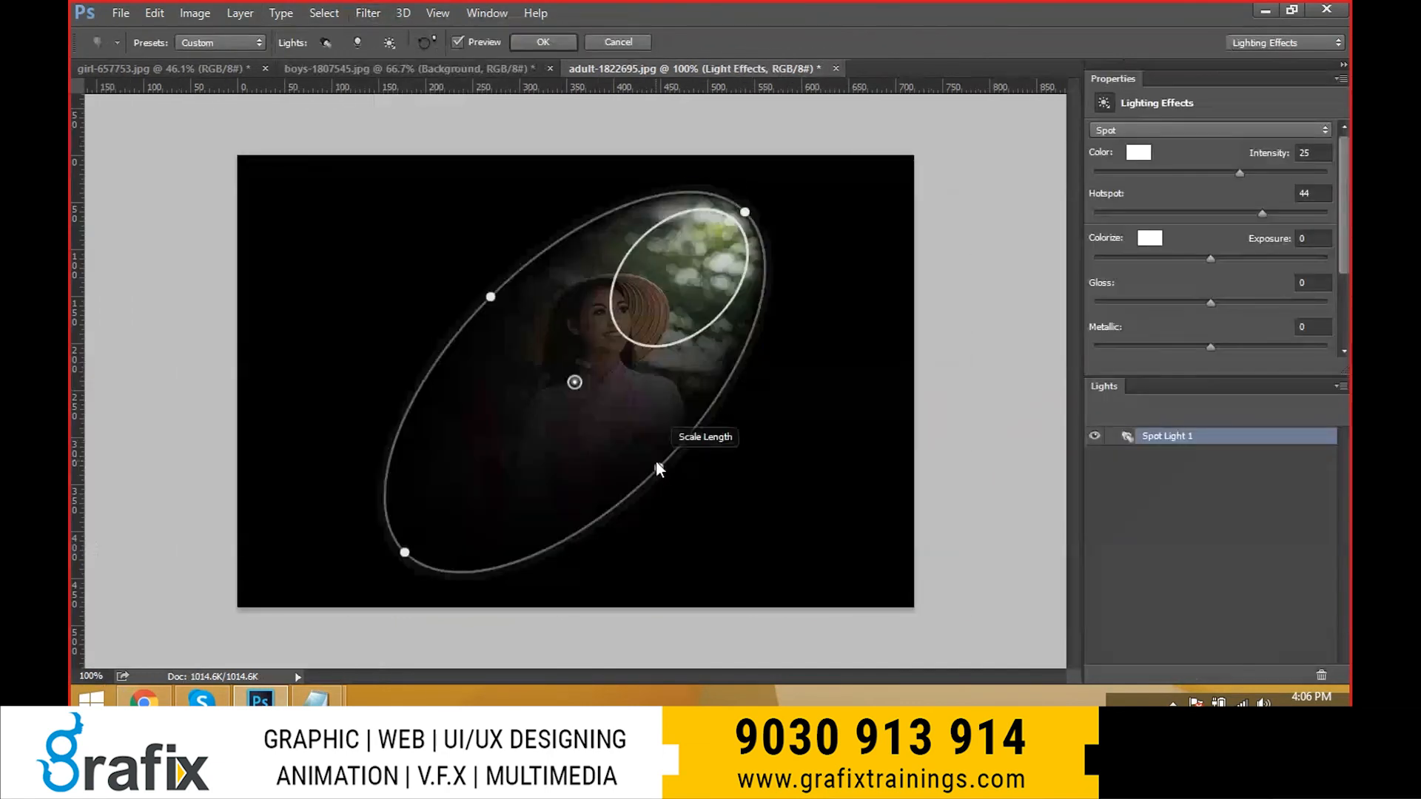
pyautogui.moveTo(656, 463); pyautogui.dragTo(708, 482)
pyautogui.moveTo(445, 281)
pyautogui.mouseDown()
pyautogui.moveTo(403, 273)
pyautogui.moveTo(460, 281)
pyautogui.moveTo(444, 267)
pyautogui.mouseUp()
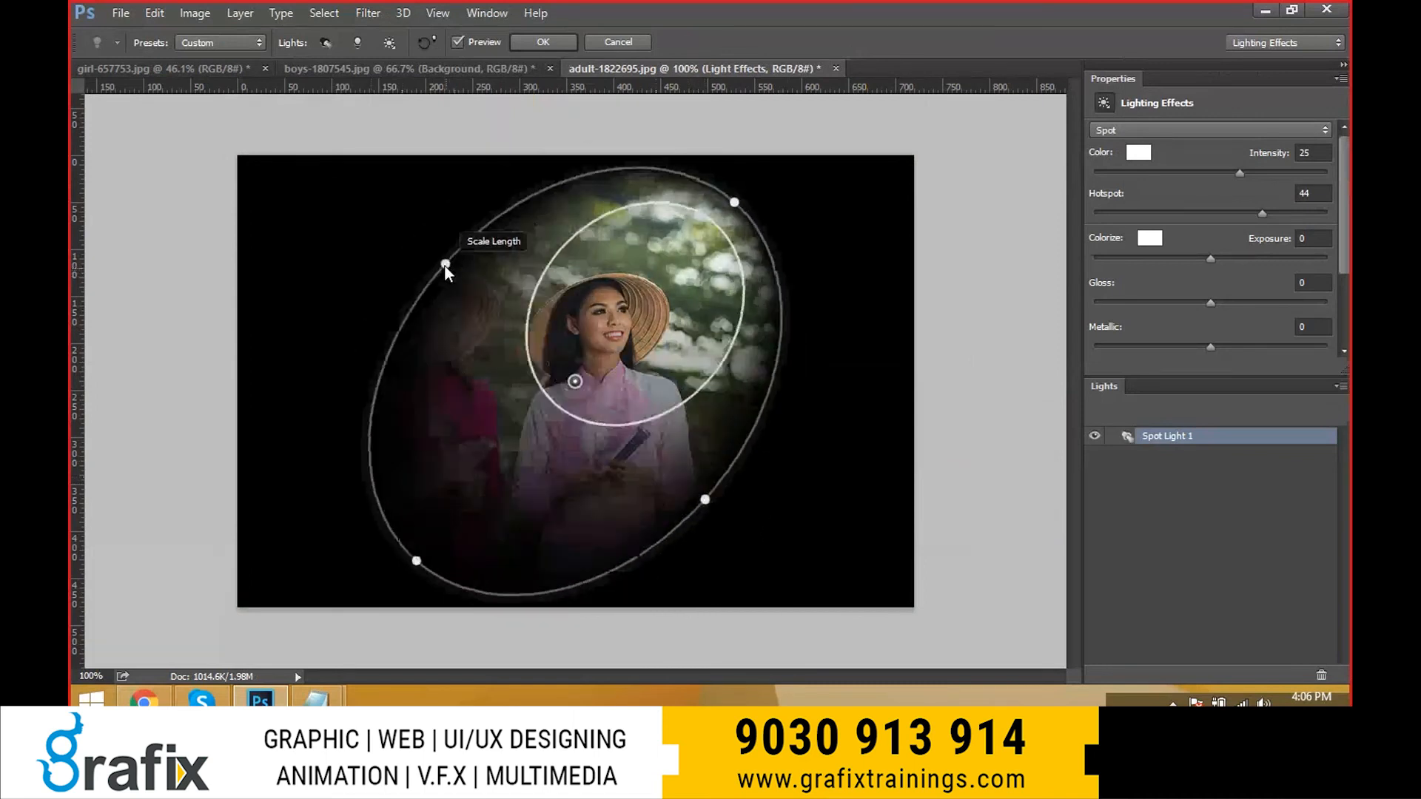
# - Set the Colorize colour of the lighting effect to light red, RGB 255, 130, 130
pyautogui.click(1149, 238)
pyautogui.click(879, 390)
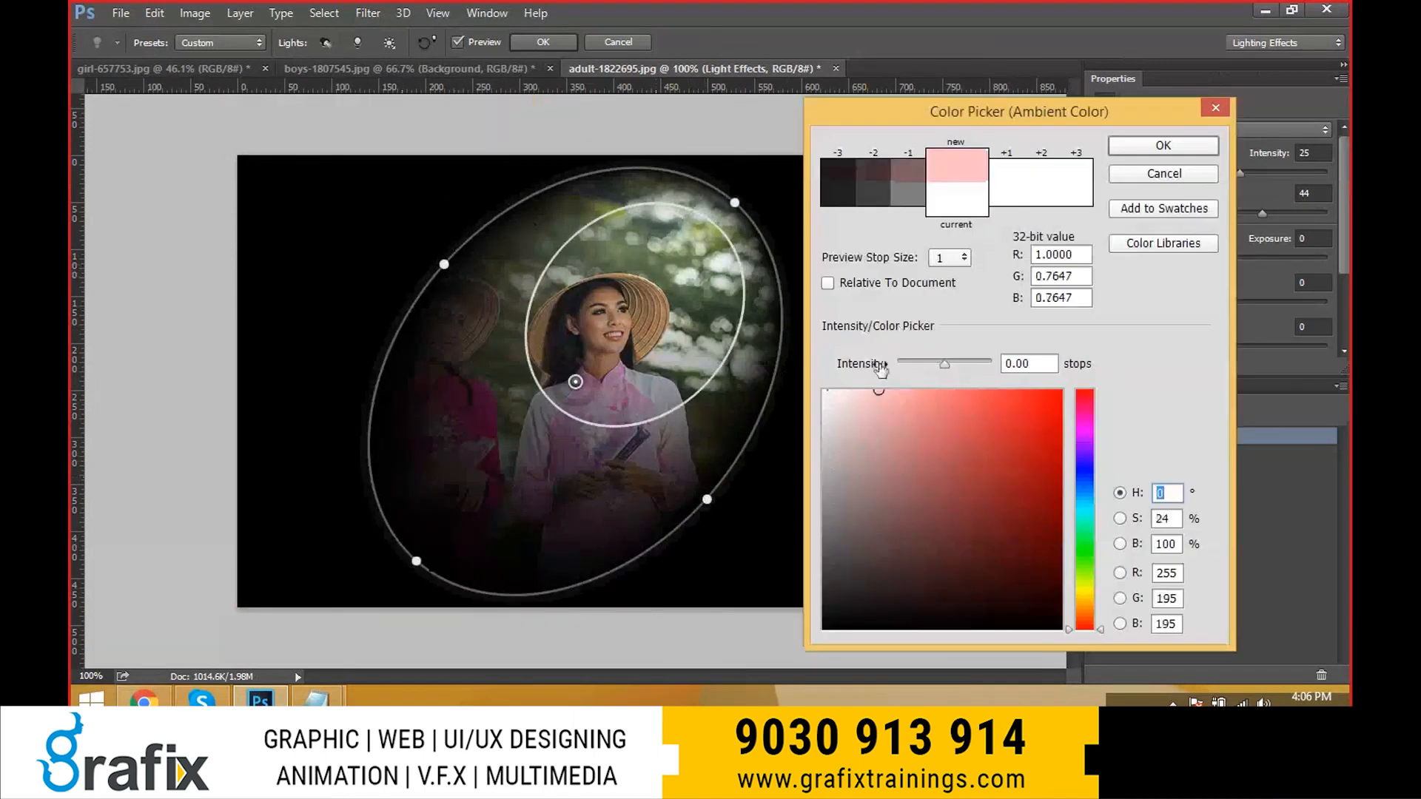
pyautogui.click(940, 390)
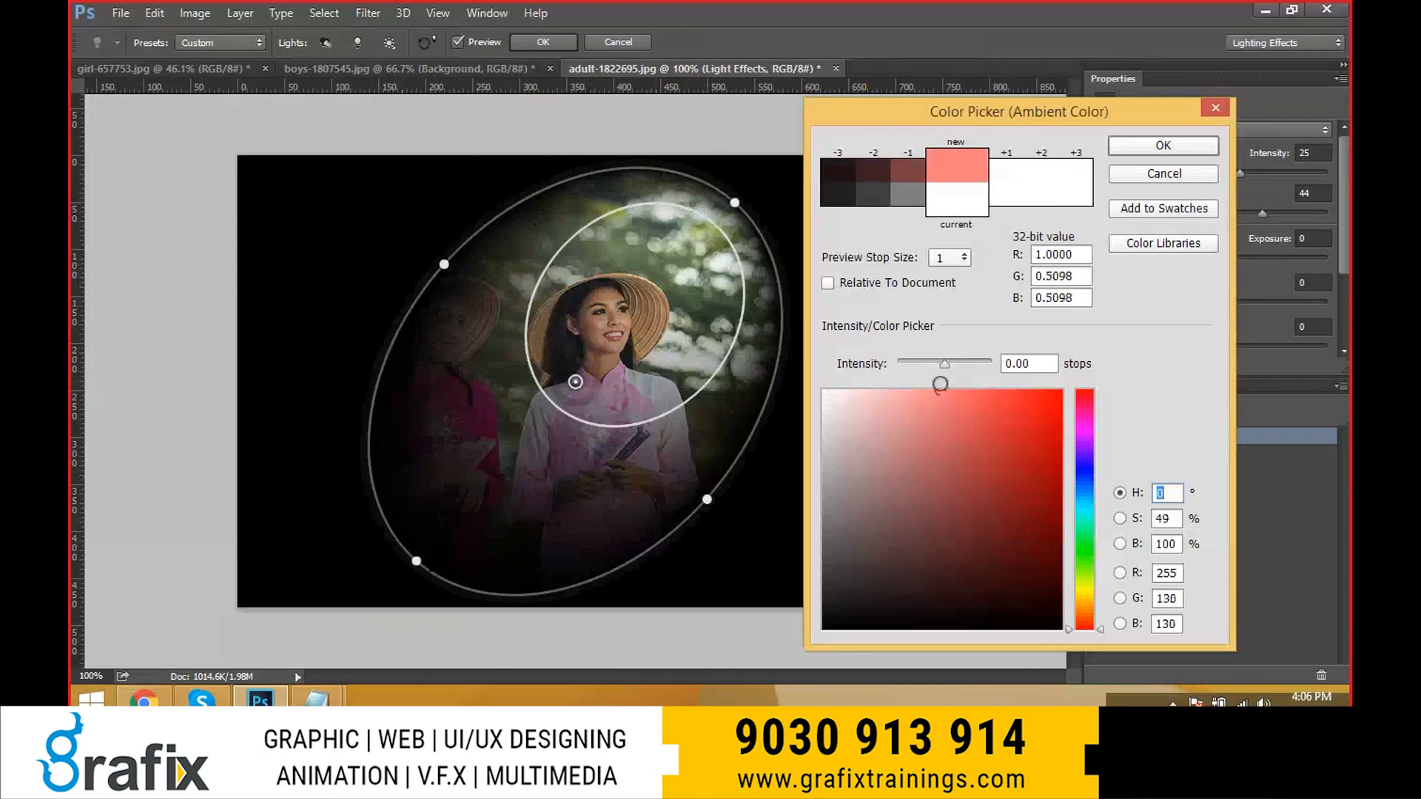
pyautogui.click(1194, 152)
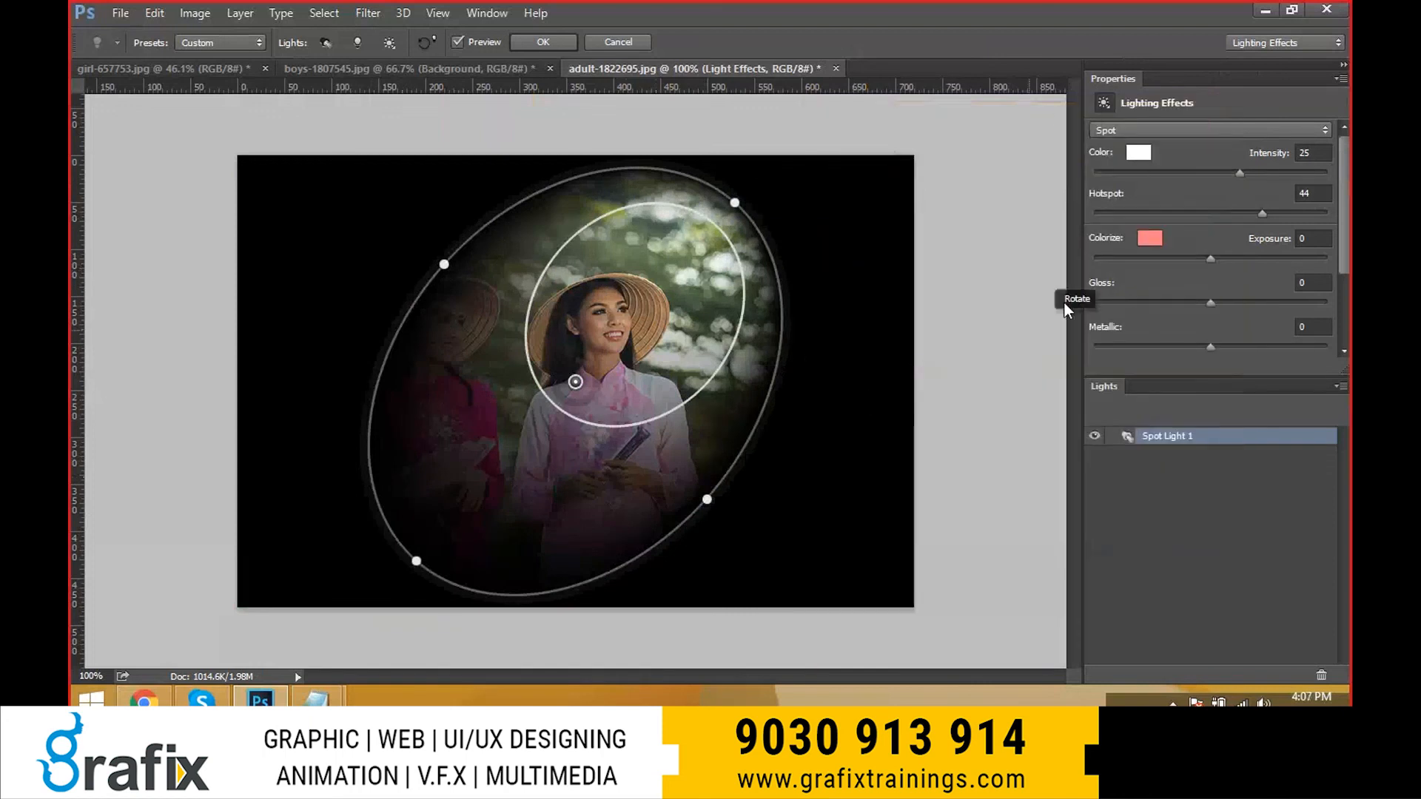
# - Change the spotlight's colour from white to a light cyan blue
pyautogui.click(1139, 153)
pyautogui.moveTo(1082, 483); pyautogui.dragTo(1083, 503)
pyautogui.click(1051, 391)
pyautogui.click(994, 390)
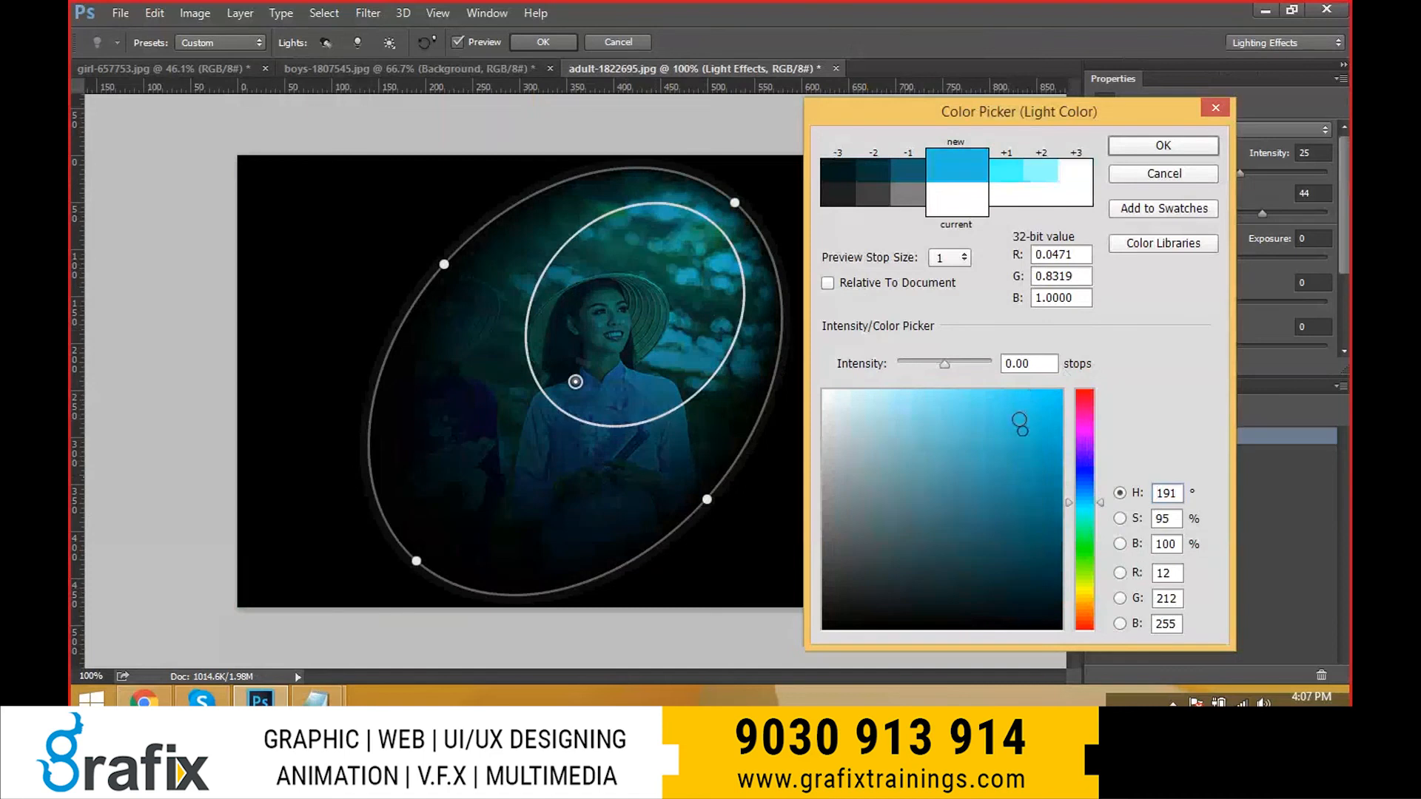
pyautogui.click(1179, 147)
# - Enlarge and rotate the spotlight's ellipse, and set Exposure to 68, Gloss to -72 and Metallic to 73
pyautogui.moveTo(442, 268); pyautogui.dragTo(407, 259)
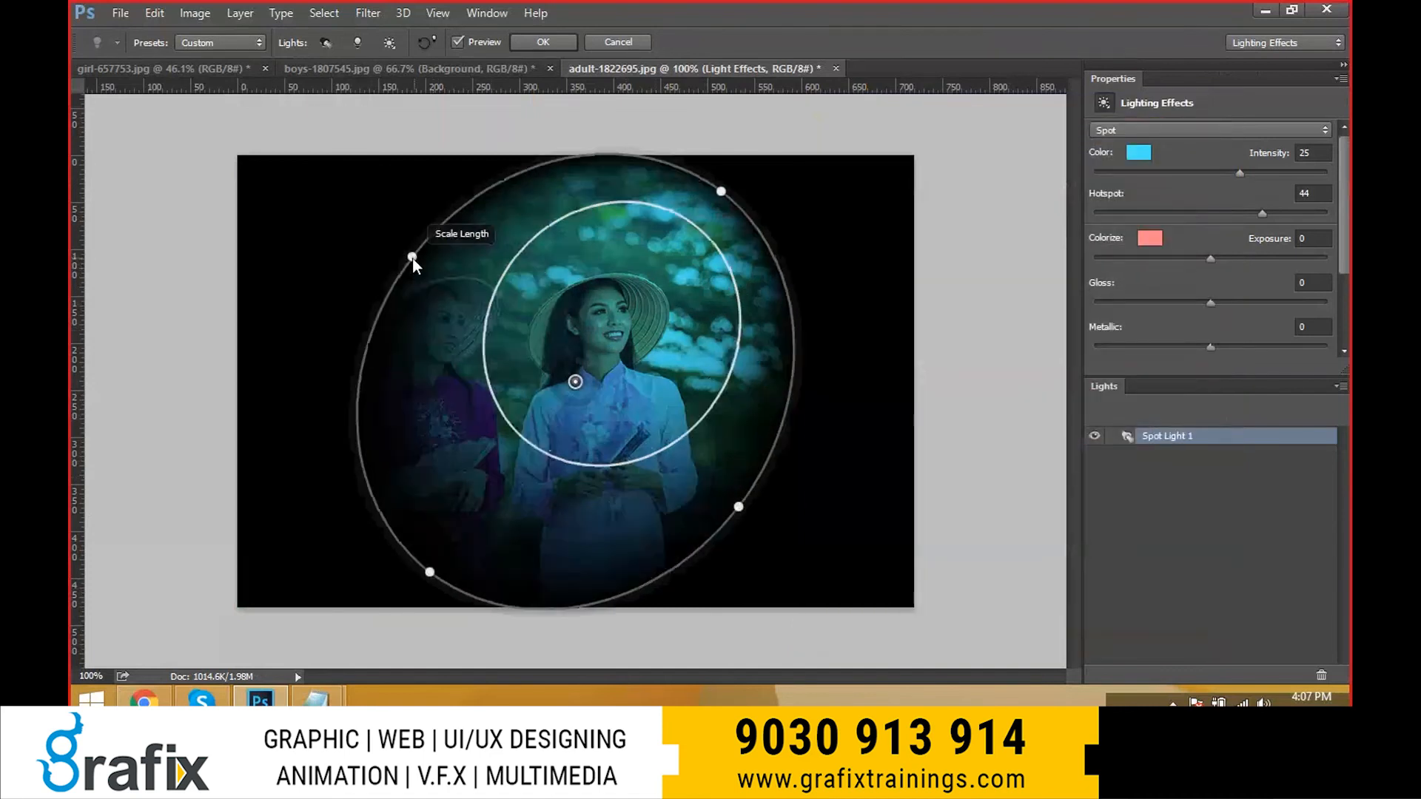
pyautogui.moveTo(427, 569); pyautogui.dragTo(331, 569)
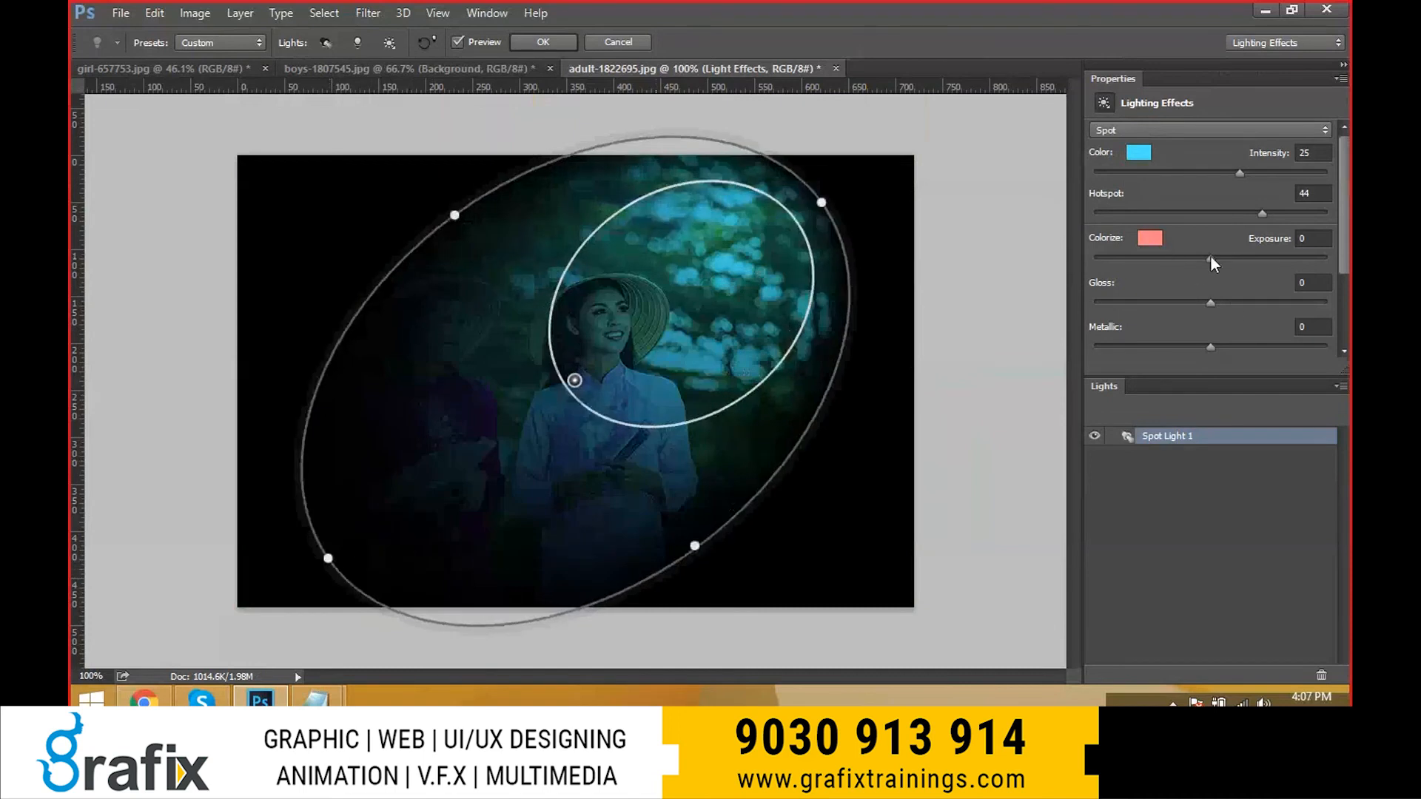
pyautogui.moveTo(1210, 259); pyautogui.dragTo(1291, 259)
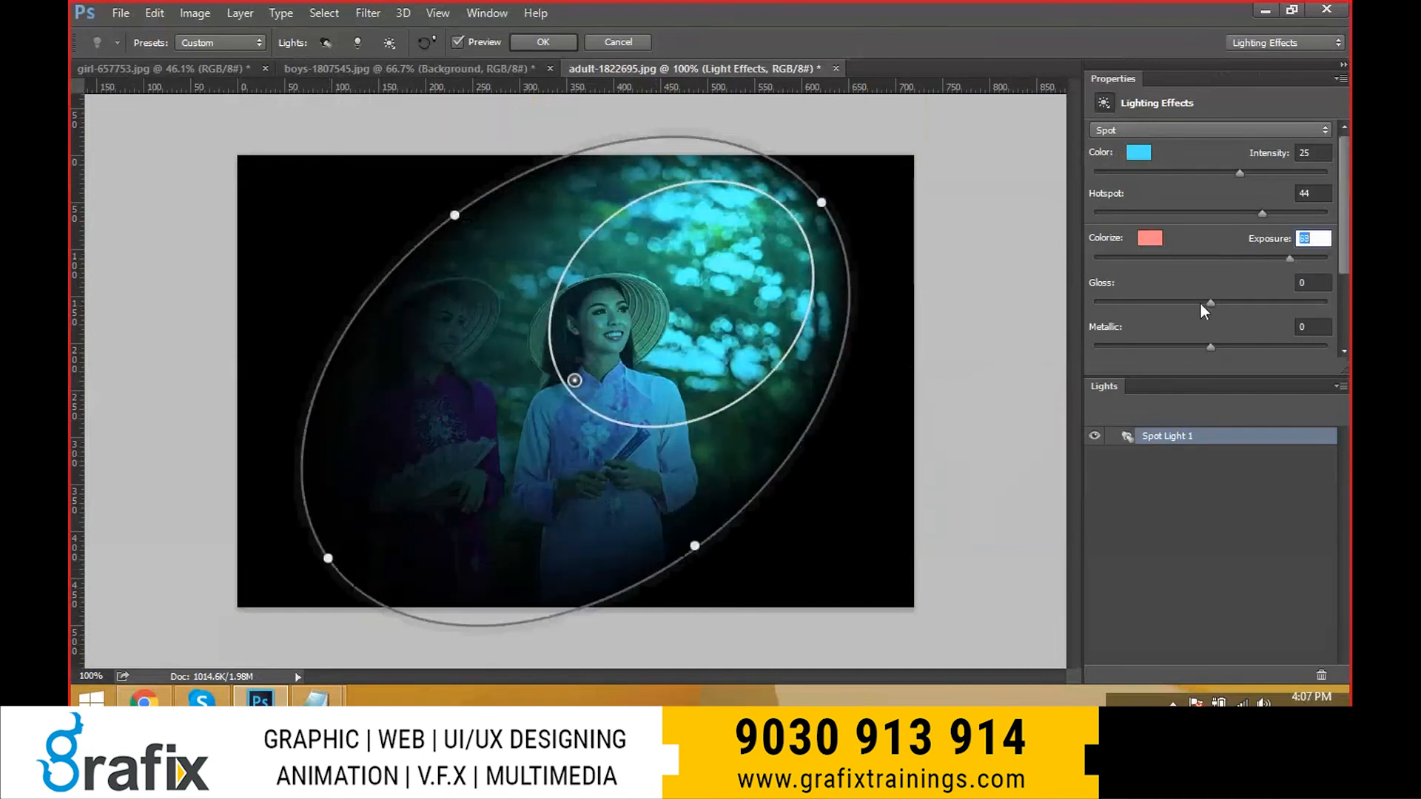
pyautogui.moveTo(1201, 305); pyautogui.dragTo(1127, 305)
pyautogui.moveTo(1211, 346); pyautogui.dragTo(1299, 349)
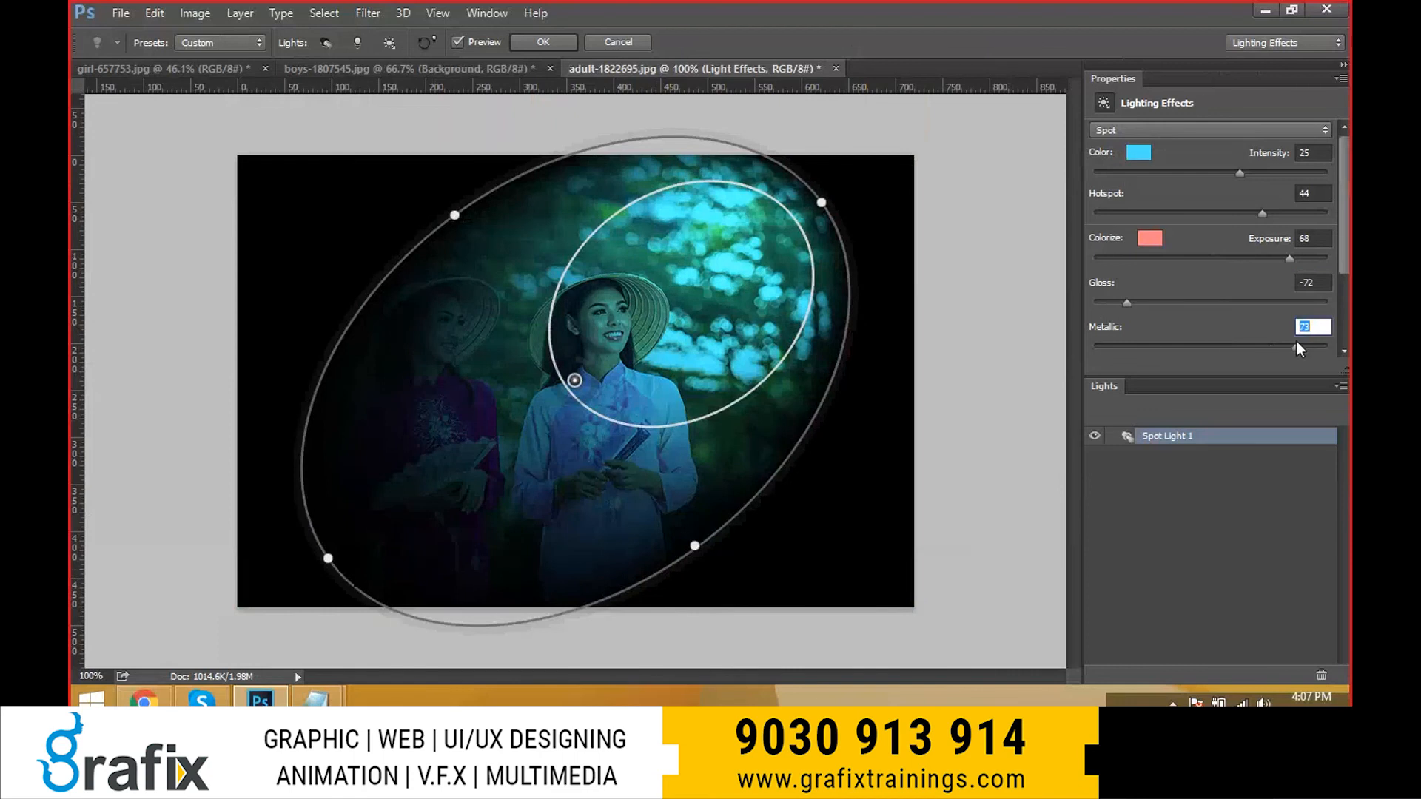
# - Set the spotlight's colour to amber (RGB 255, 205, 72) and apply the lighting effect to the photo
pyautogui.click(1138, 152)
pyautogui.click(1086, 571)
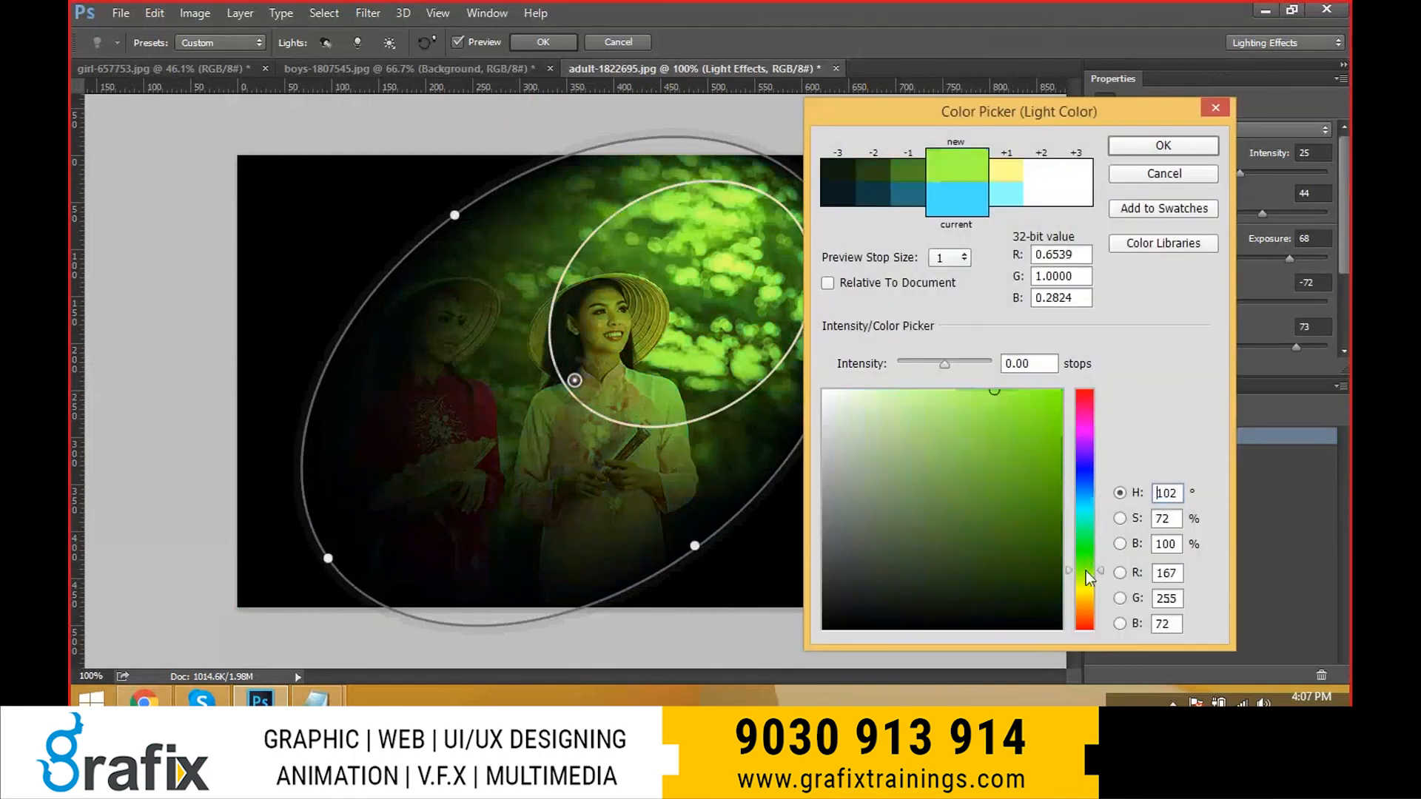
pyautogui.moveTo(1086, 579); pyautogui.dragTo(1084, 603)
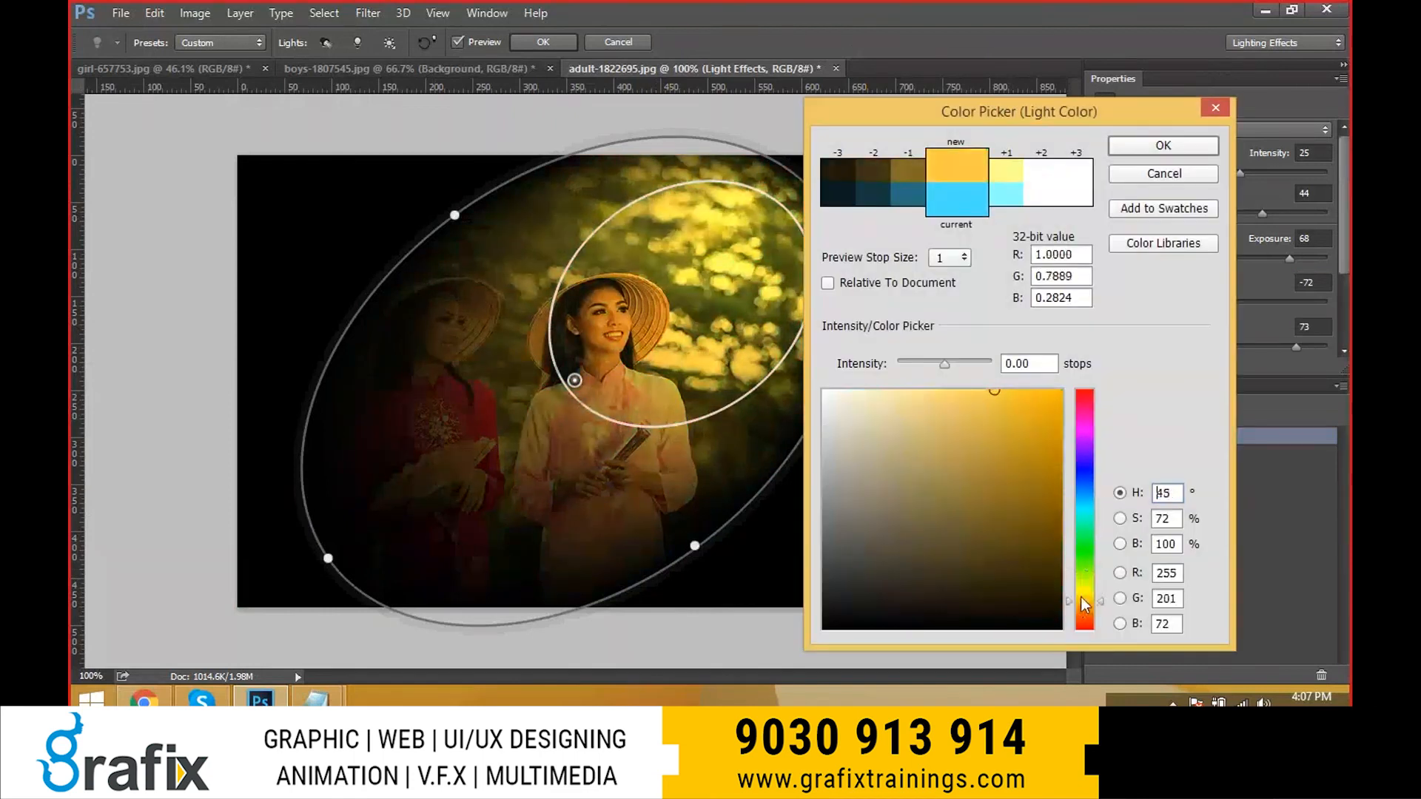
pyautogui.click(1164, 145)
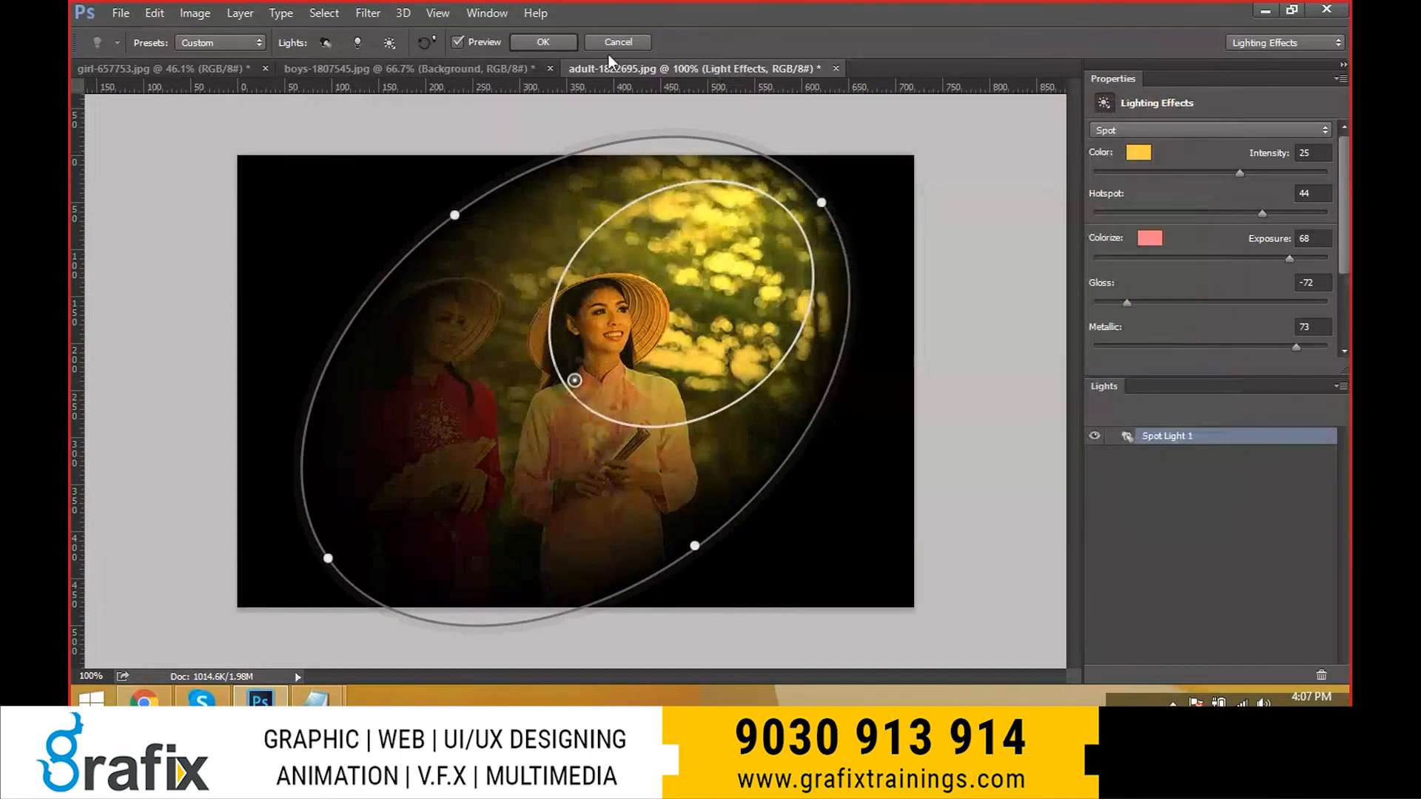
pyautogui.click(542, 42)
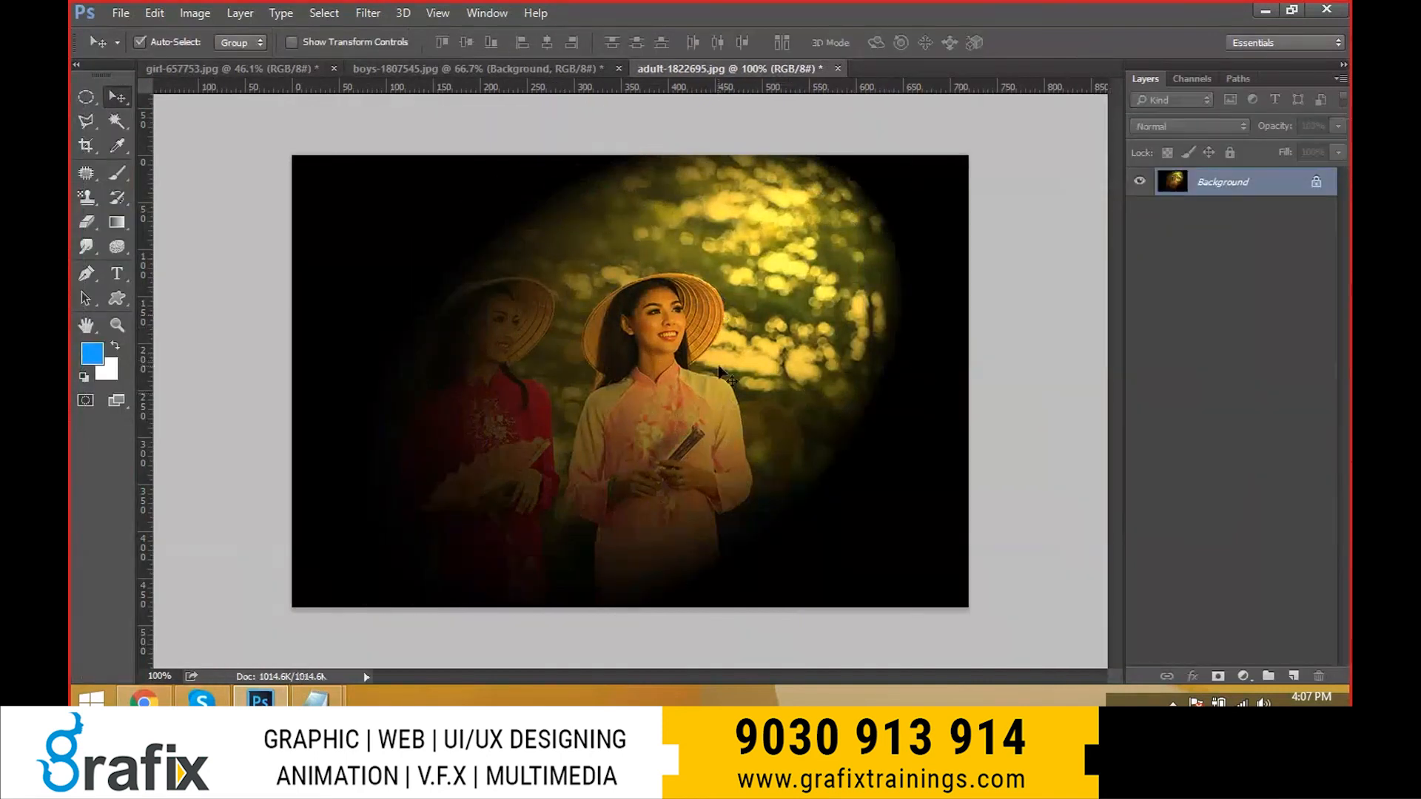
# - Undo the applied lighting effect and open the Lighting Effects filter again on the original photo
pyautogui.hotkey('ctrl', 'z')
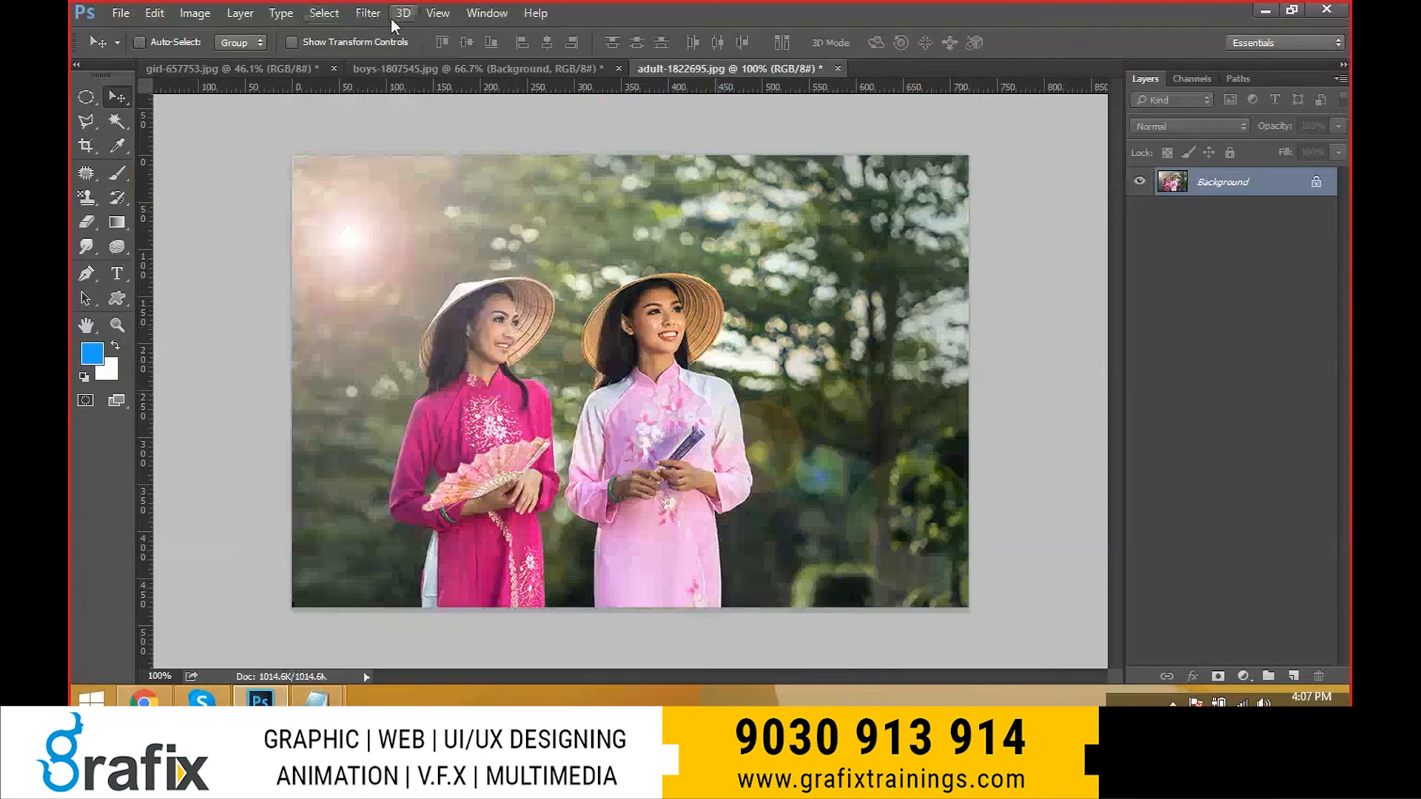
pyautogui.click(368, 12)
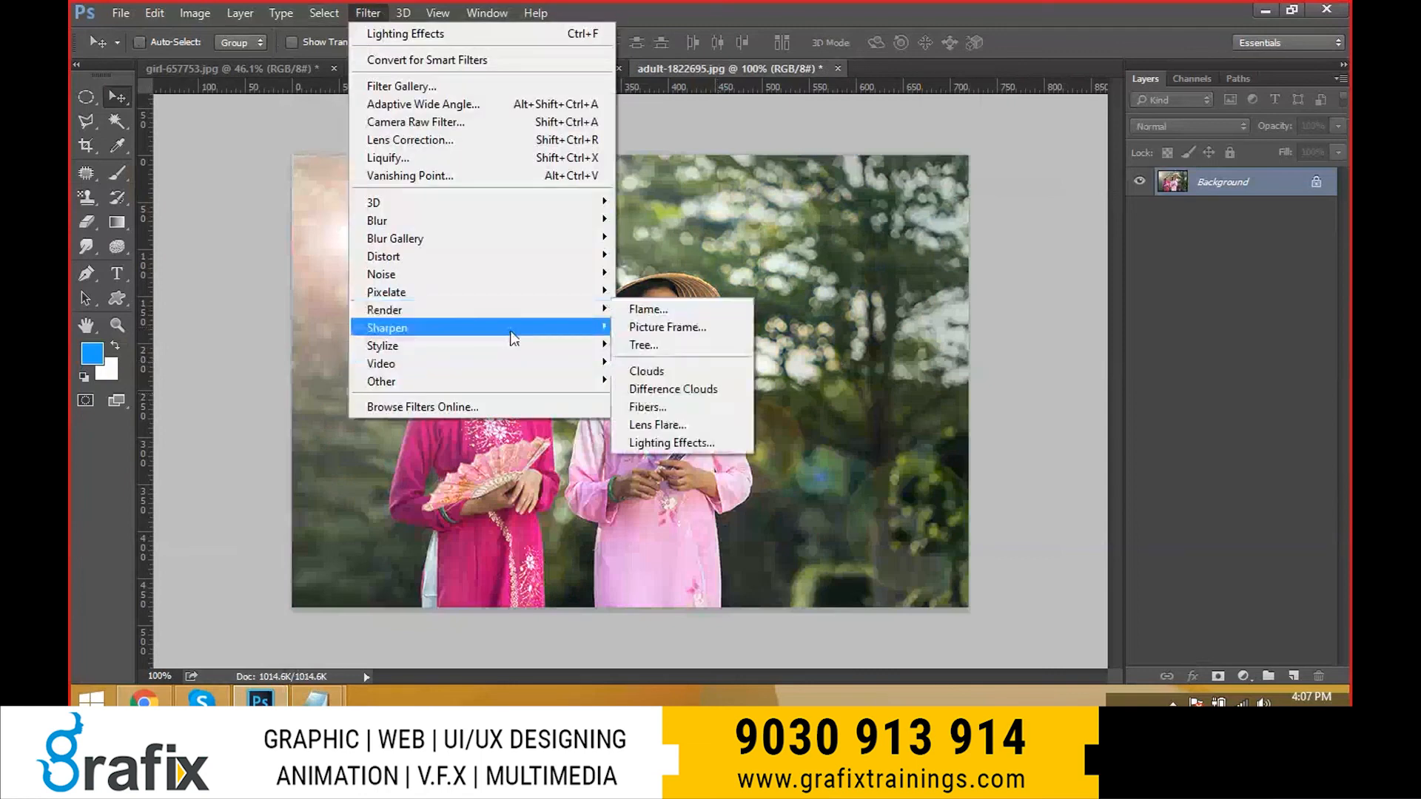
pyautogui.click(707, 443)
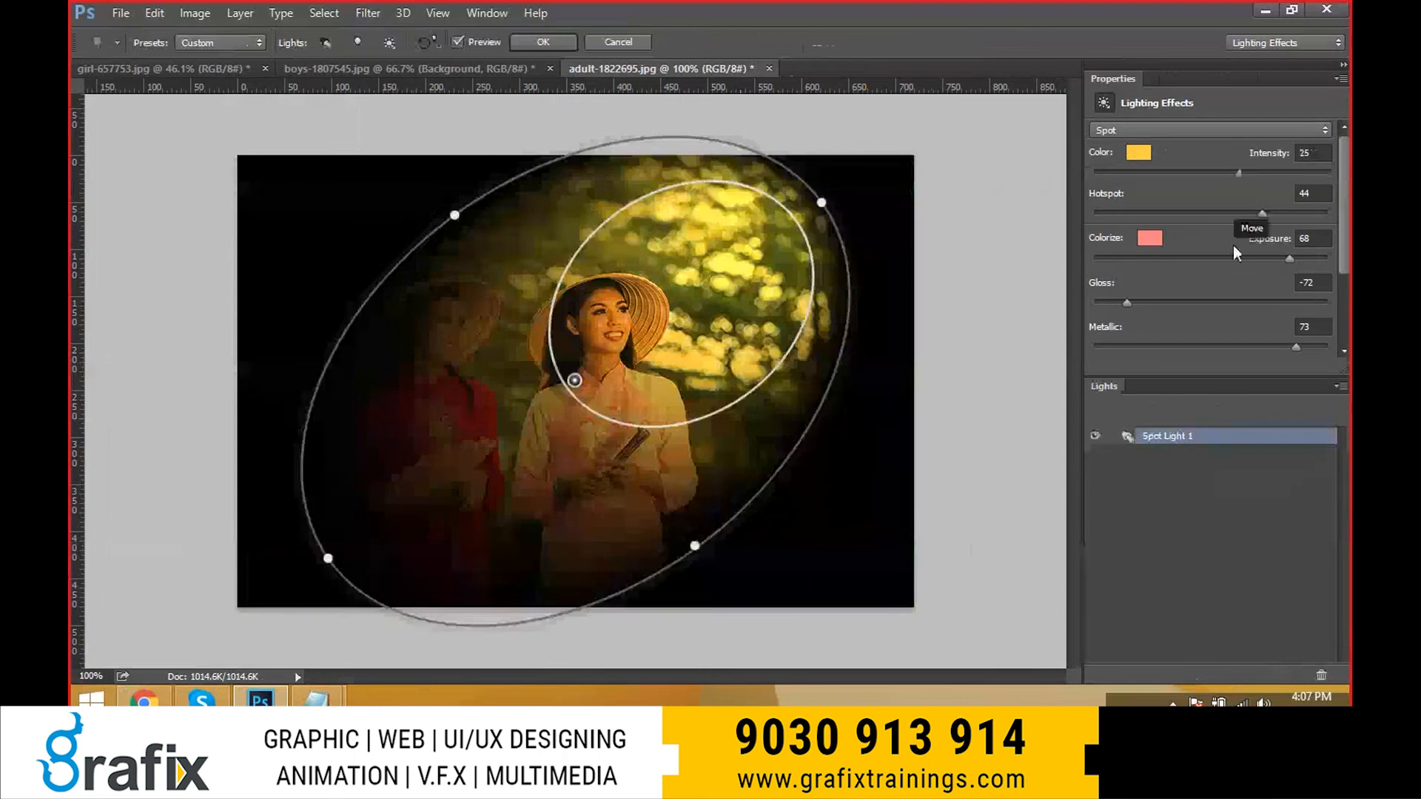
# - Try the Point, Infinite and Spot light types, and finish with the light set to Point
pyautogui.click(1191, 130)
pyautogui.click(1178, 152)
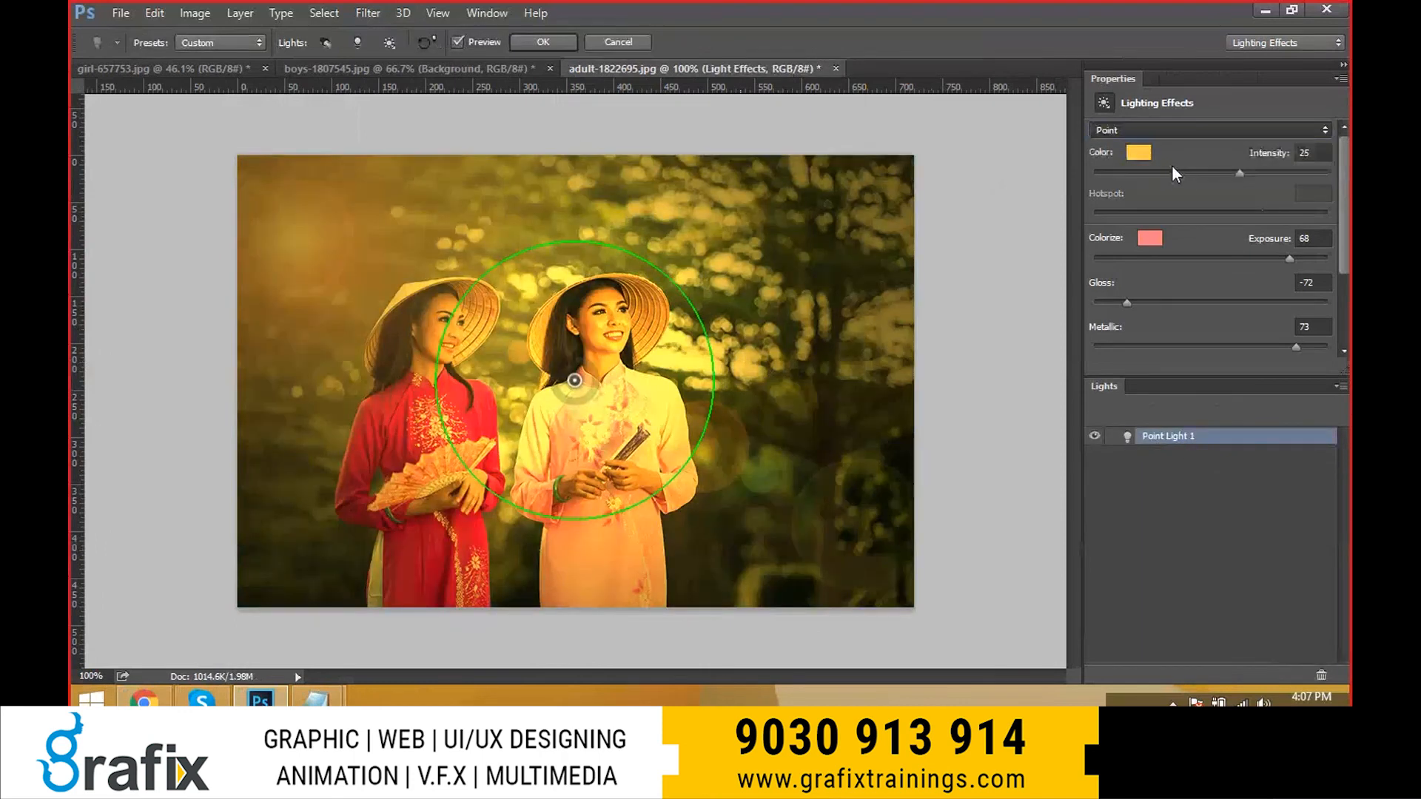
pyautogui.click(1173, 131)
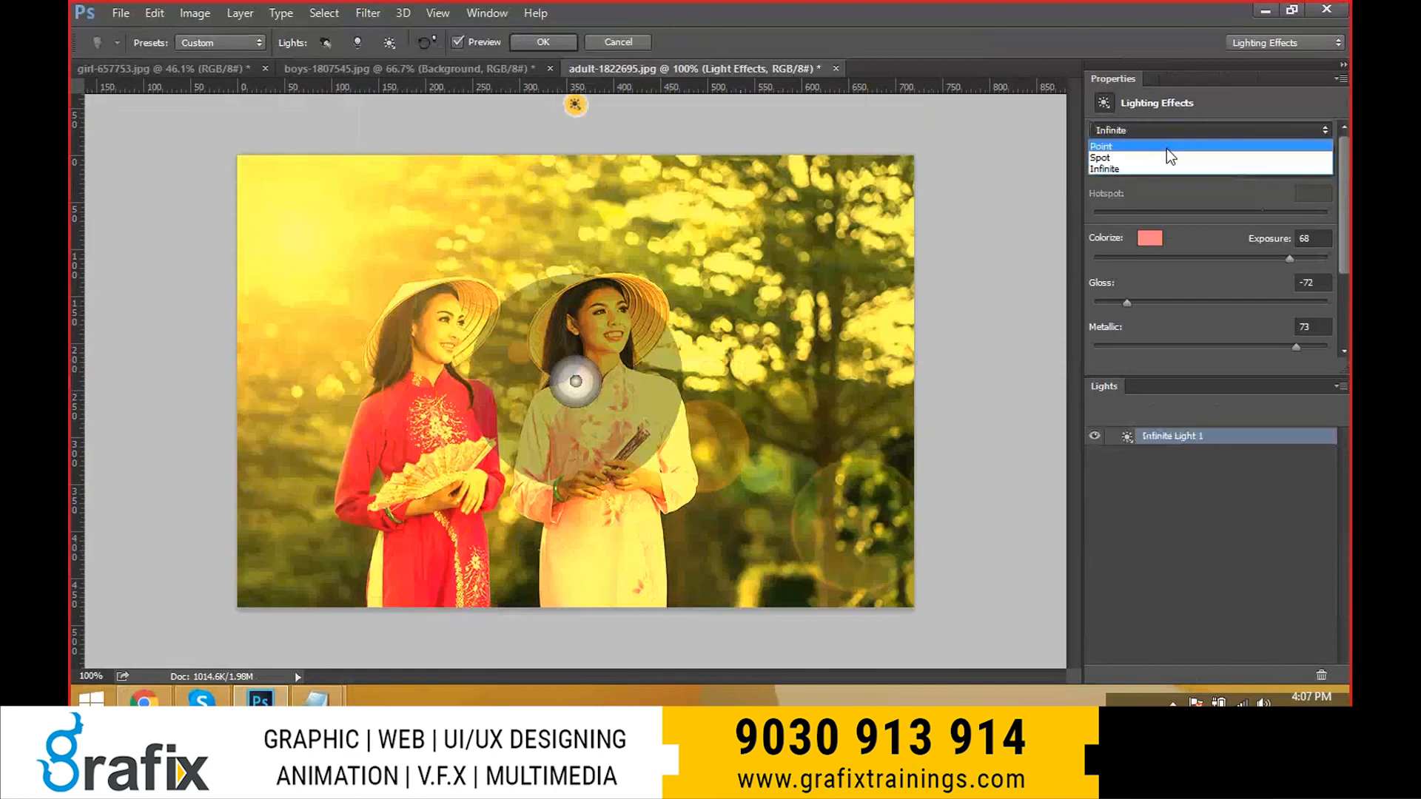
pyautogui.click(1168, 140)
pyautogui.click(1121, 131)
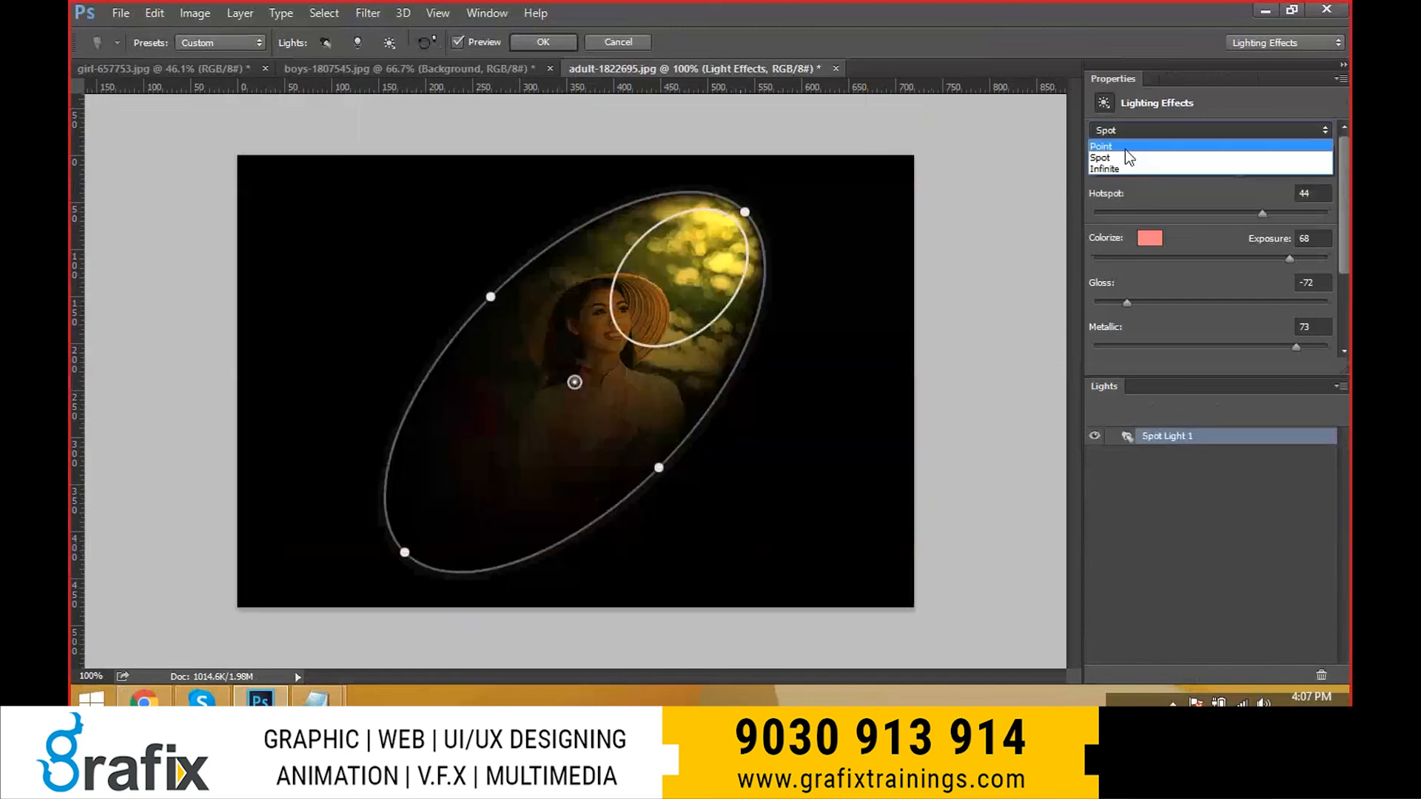
pyautogui.click(1117, 147)
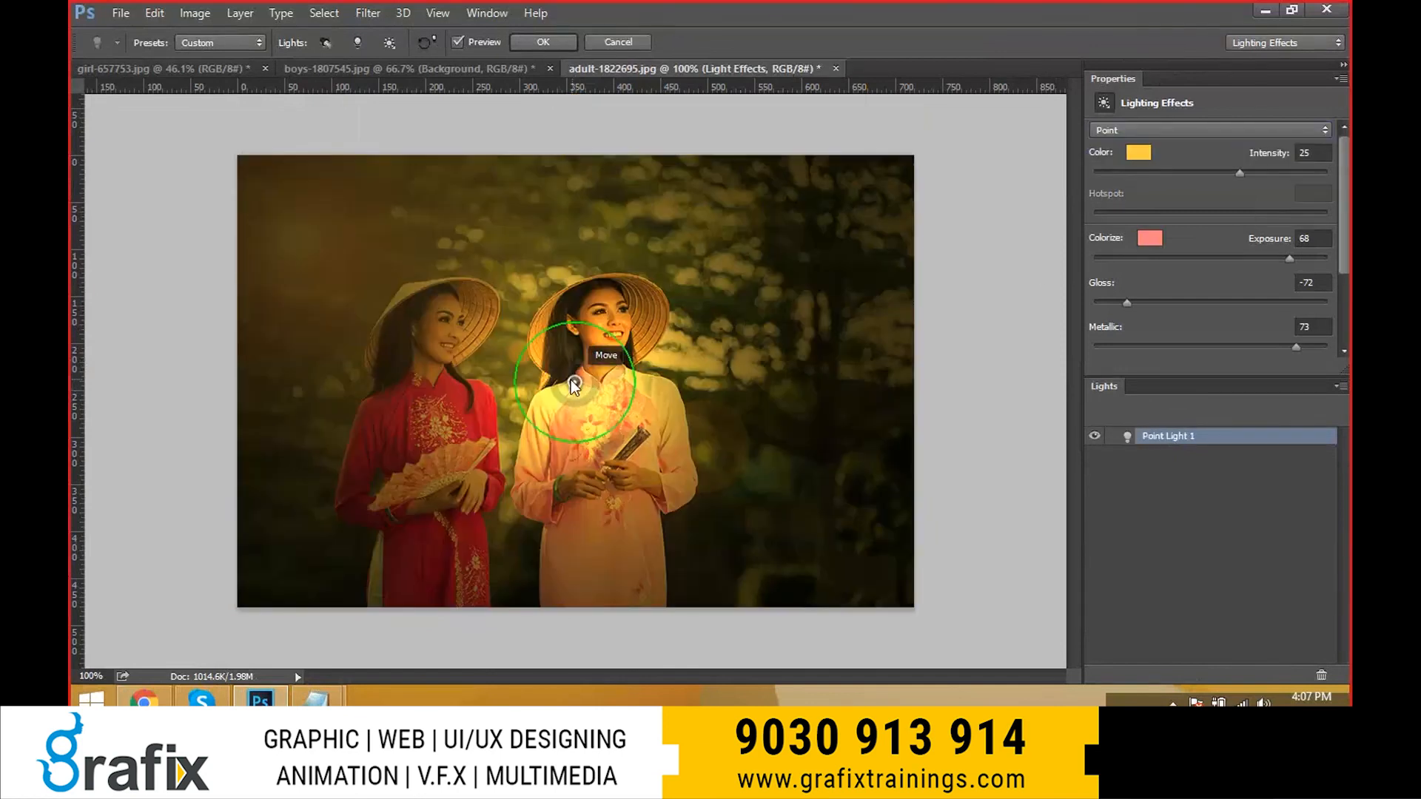
# - Move the point light between the two women and set Intensity to 27, Gloss to -58 and Metallic to -65
pyautogui.moveTo(575, 385); pyautogui.dragTo(519, 366)
pyautogui.moveTo(1126, 303); pyautogui.dragTo(1143, 303)
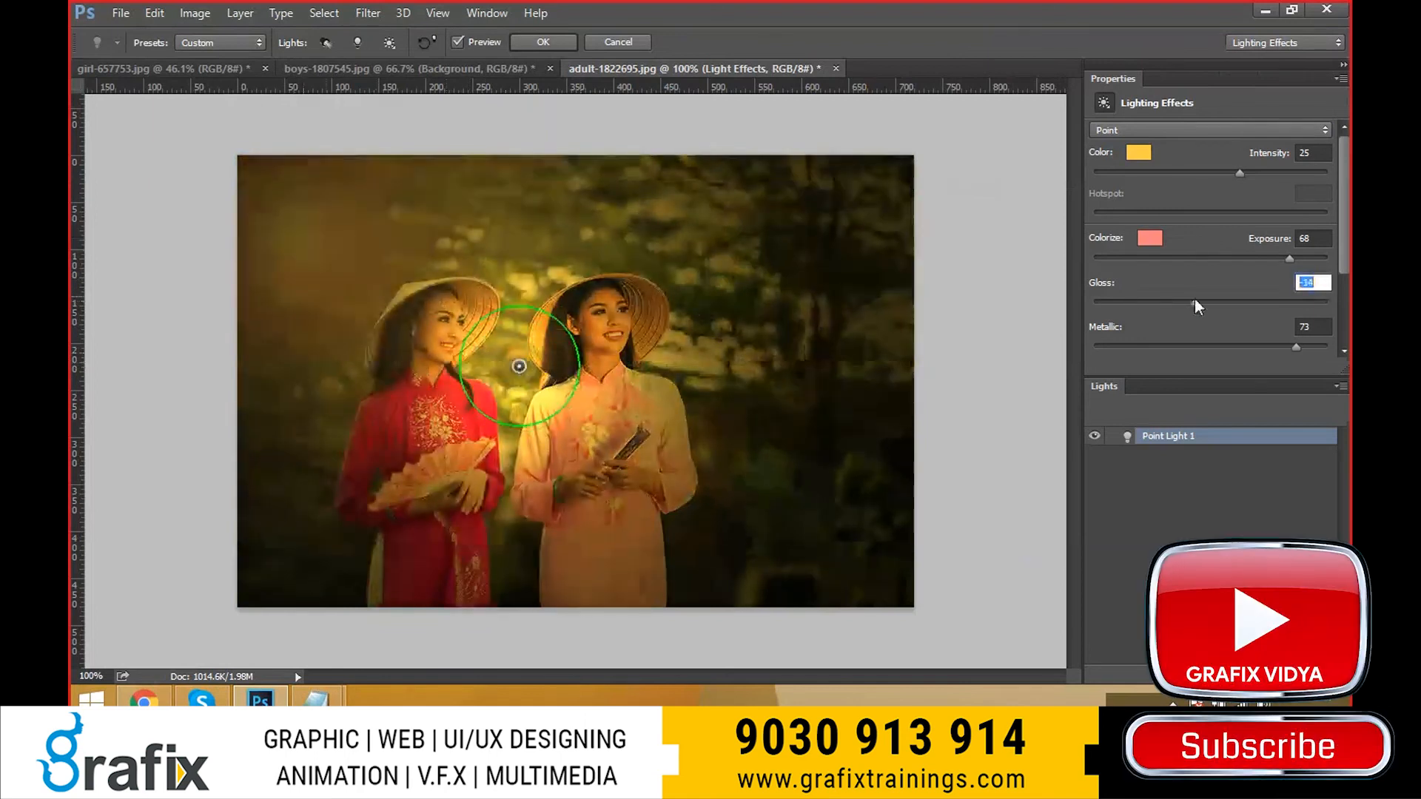
pyautogui.moveTo(1240, 172)
pyautogui.mouseDown()
pyautogui.moveTo(1258, 172)
pyautogui.moveTo(1242, 173)
pyautogui.mouseUp()
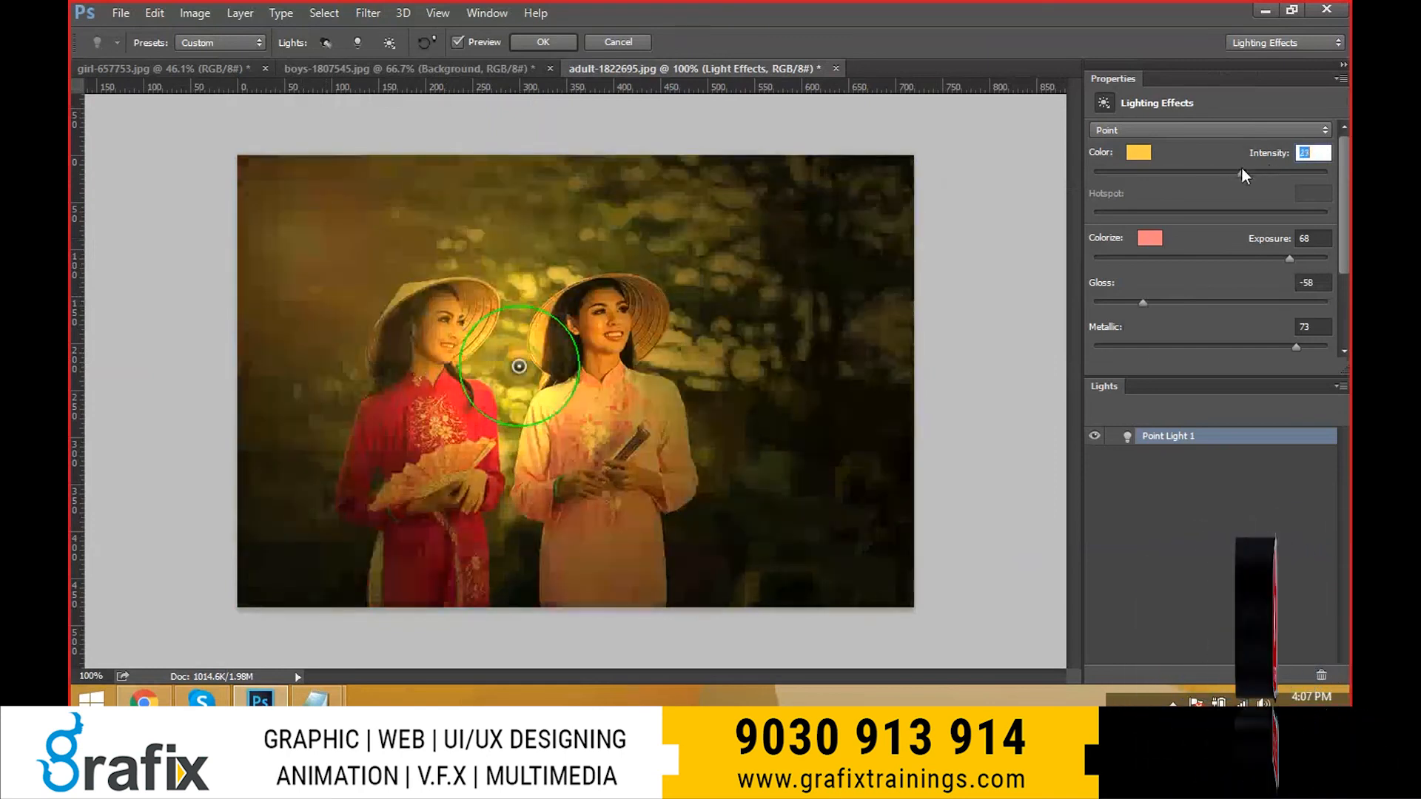
pyautogui.moveTo(1296, 348); pyautogui.dragTo(1133, 347)
# - Set the Colorize ambient colour to purple (RGB 126, 0, 255)
pyautogui.click(1158, 240)
pyautogui.click(1059, 394)
pyautogui.click(1085, 450)
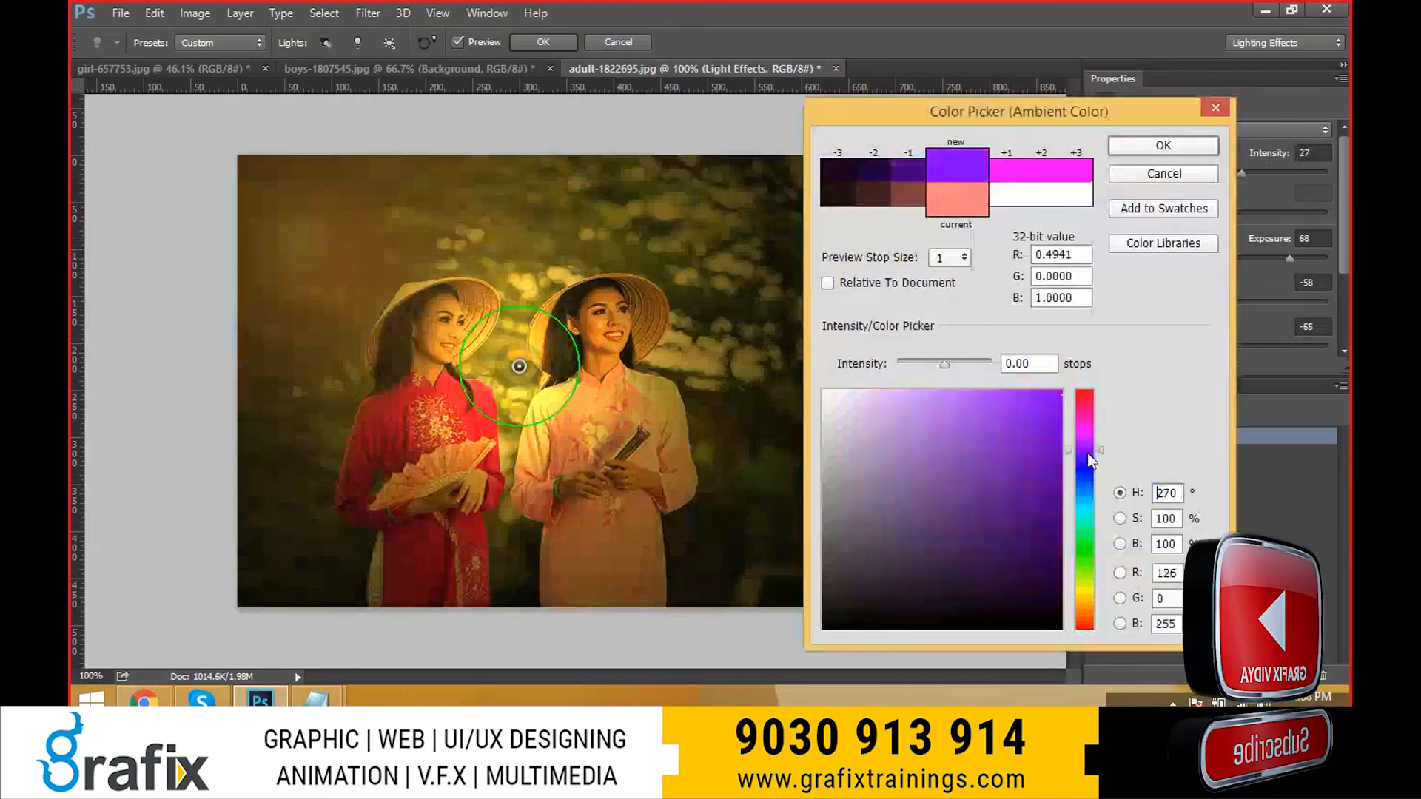
pyautogui.click(1174, 151)
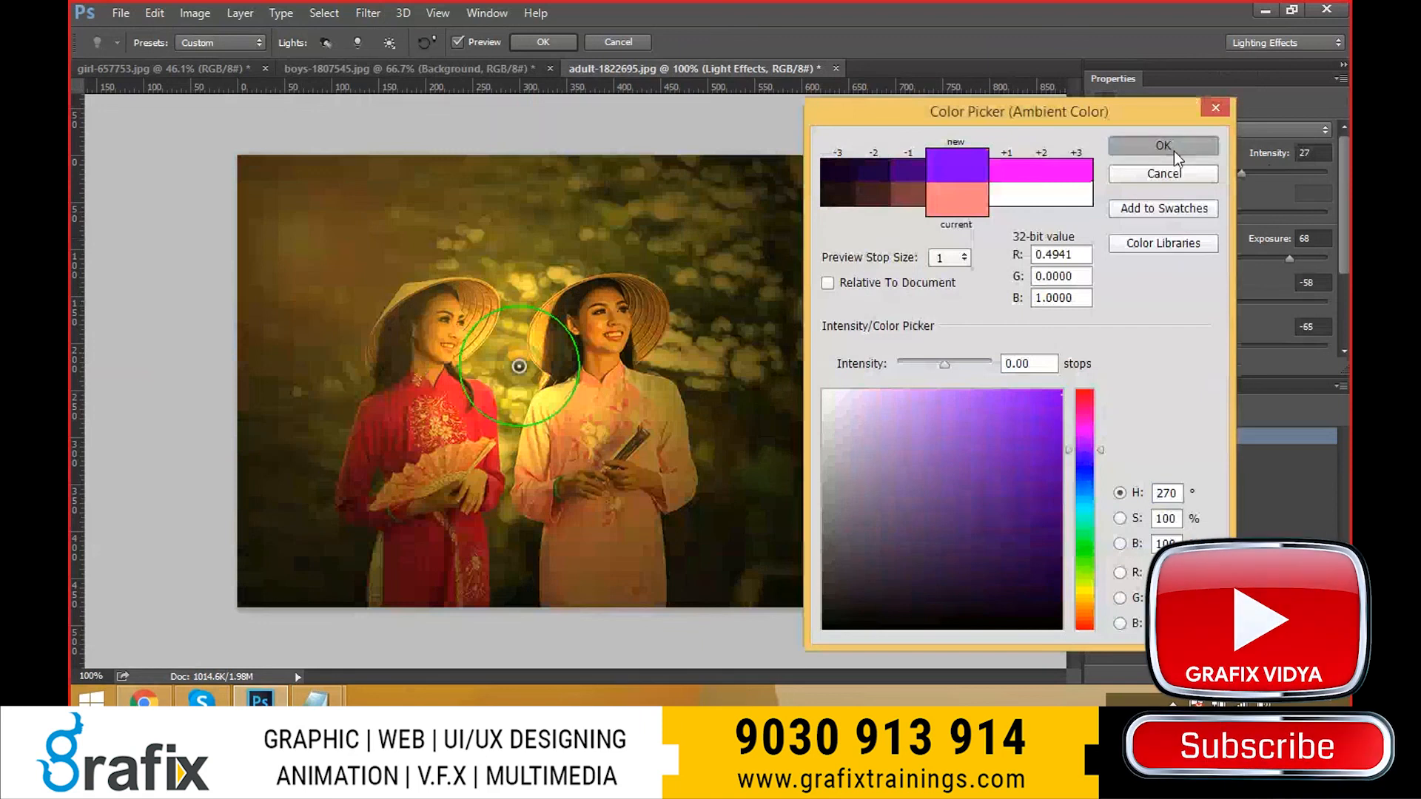
# - Set Metallic to -37 and Intensity to 70, and move the point light over the trees in the photo's upper-right area
pyautogui.moveTo(1139, 347); pyautogui.dragTo(1170, 348)
pyautogui.moveTo(1243, 173)
pyautogui.mouseDown()
pyautogui.moveTo(1130, 173)
pyautogui.moveTo(1267, 189)
pyautogui.moveTo(1235, 191)
pyautogui.mouseUp()
pyautogui.moveTo(550, 360); pyautogui.dragTo(876, 261)
pyautogui.moveTo(873, 235)
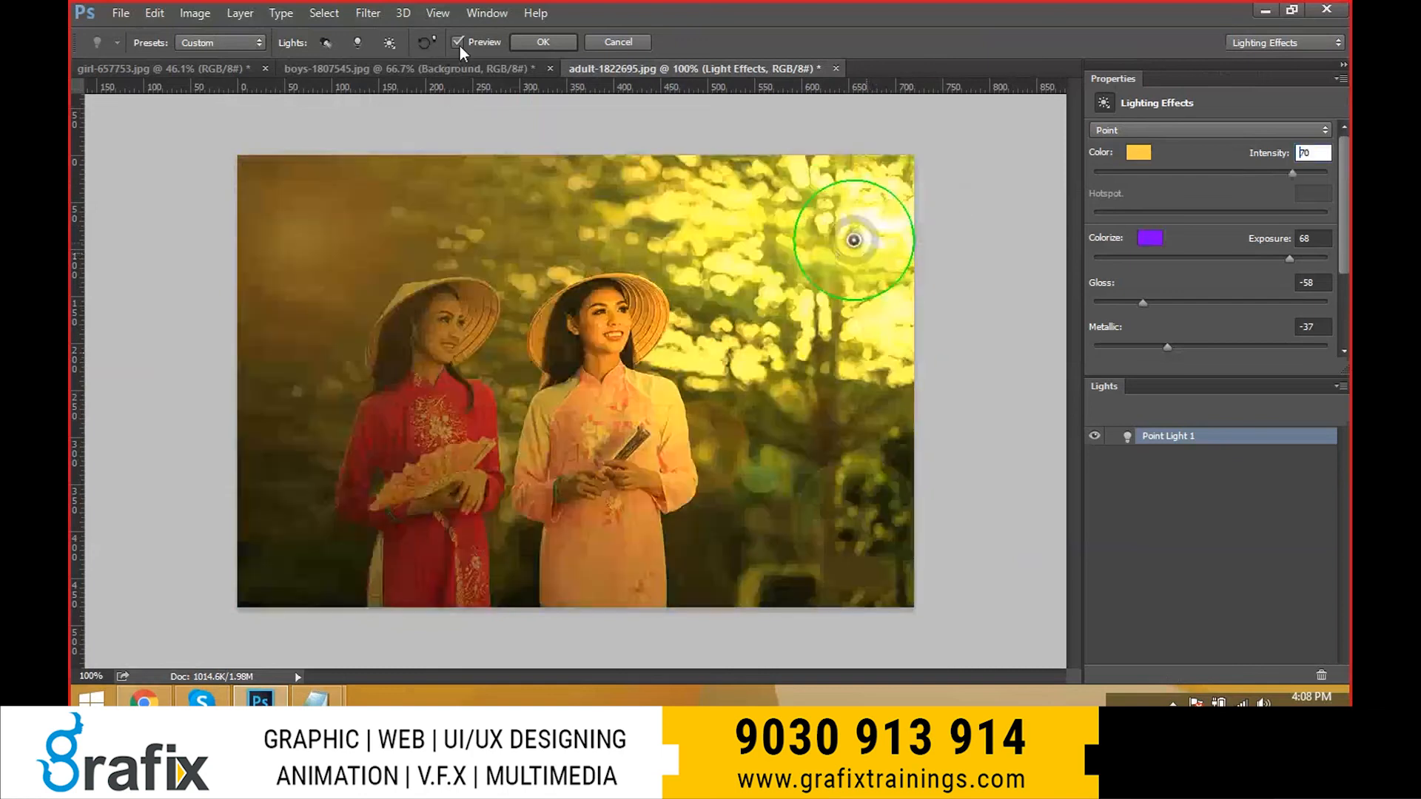
# - Compare the photo with and without the lighting effect by switching the preview off and on several times
pyautogui.click(458, 43)
pyautogui.click(458, 42)
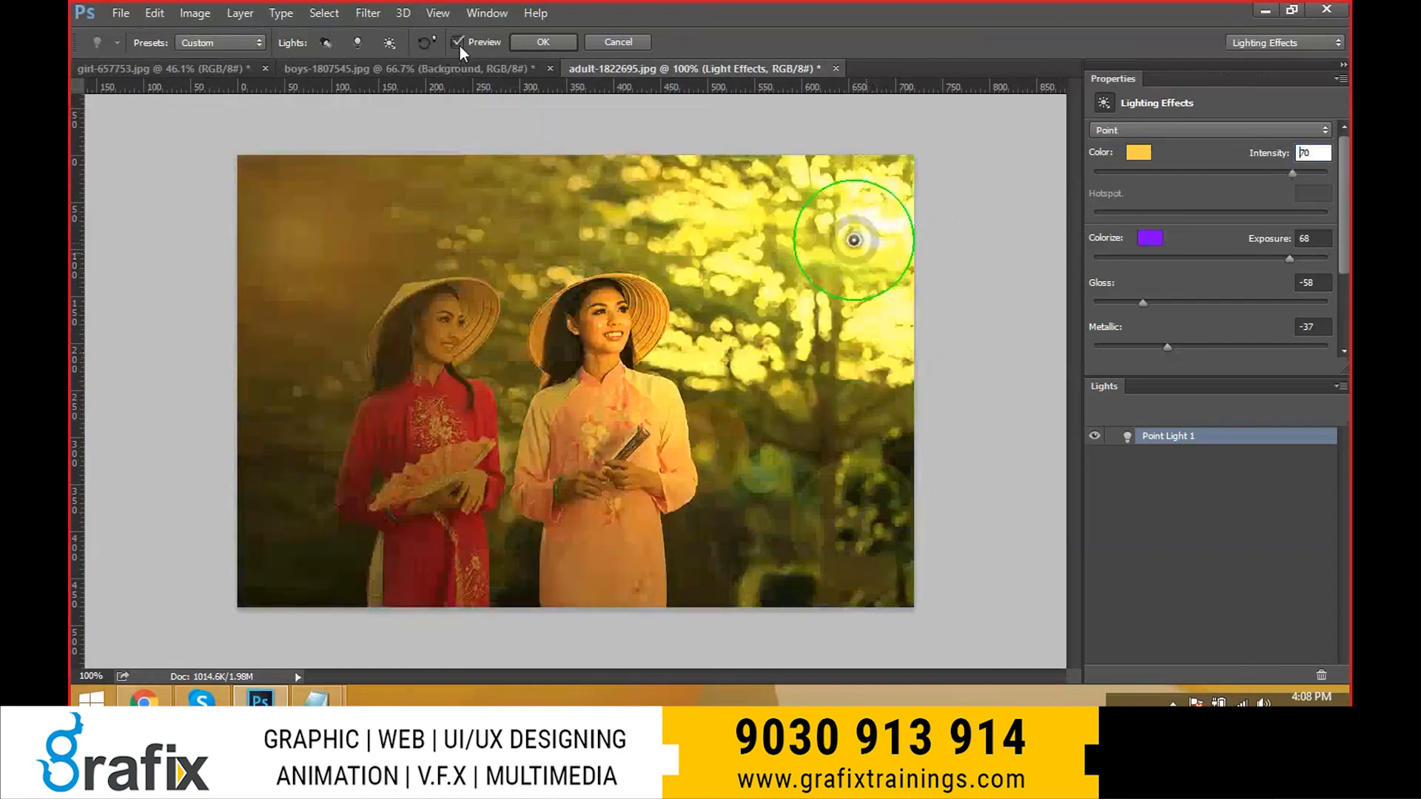
pyautogui.click(458, 43)
pyautogui.click(458, 43)
pyautogui.click(458, 43)
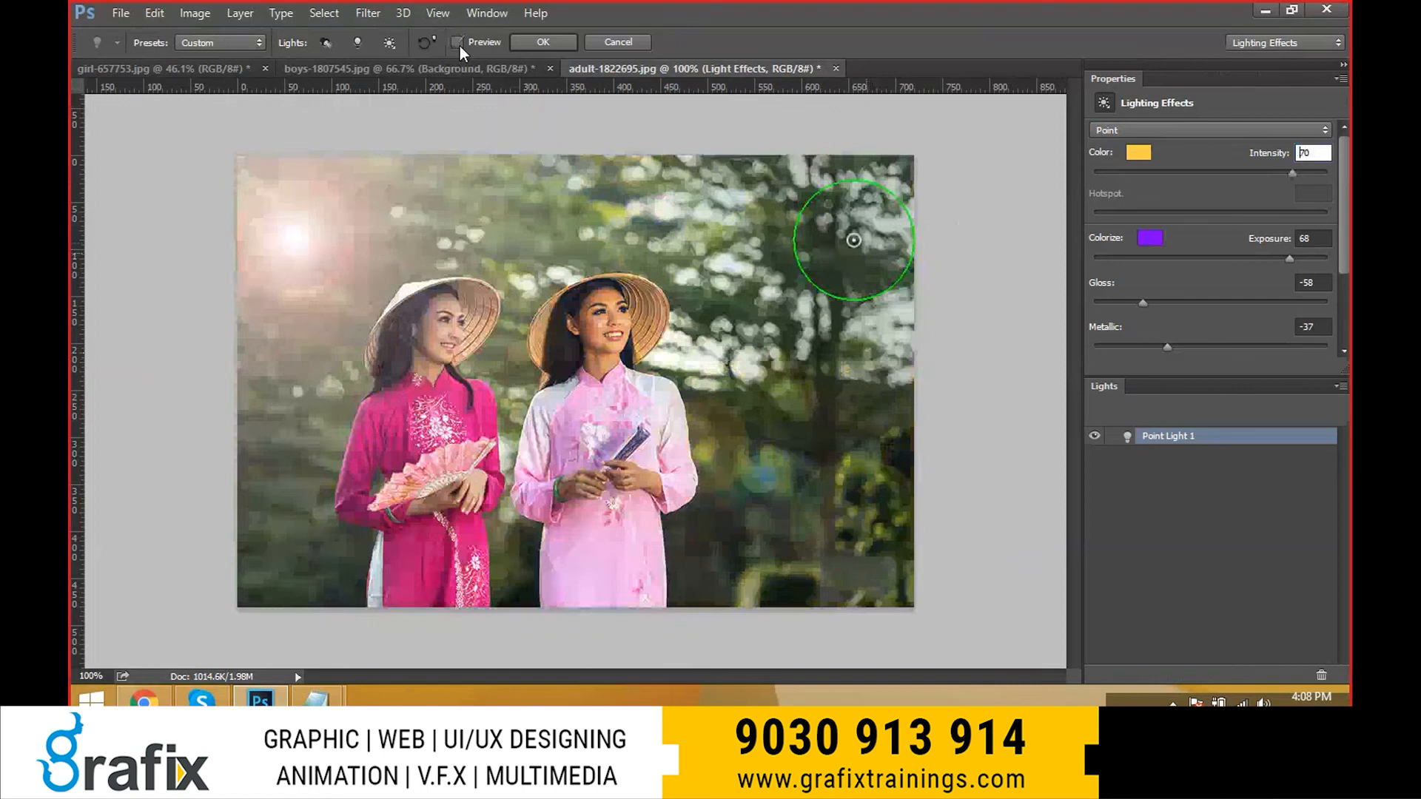
pyautogui.click(458, 42)
pyautogui.click(458, 43)
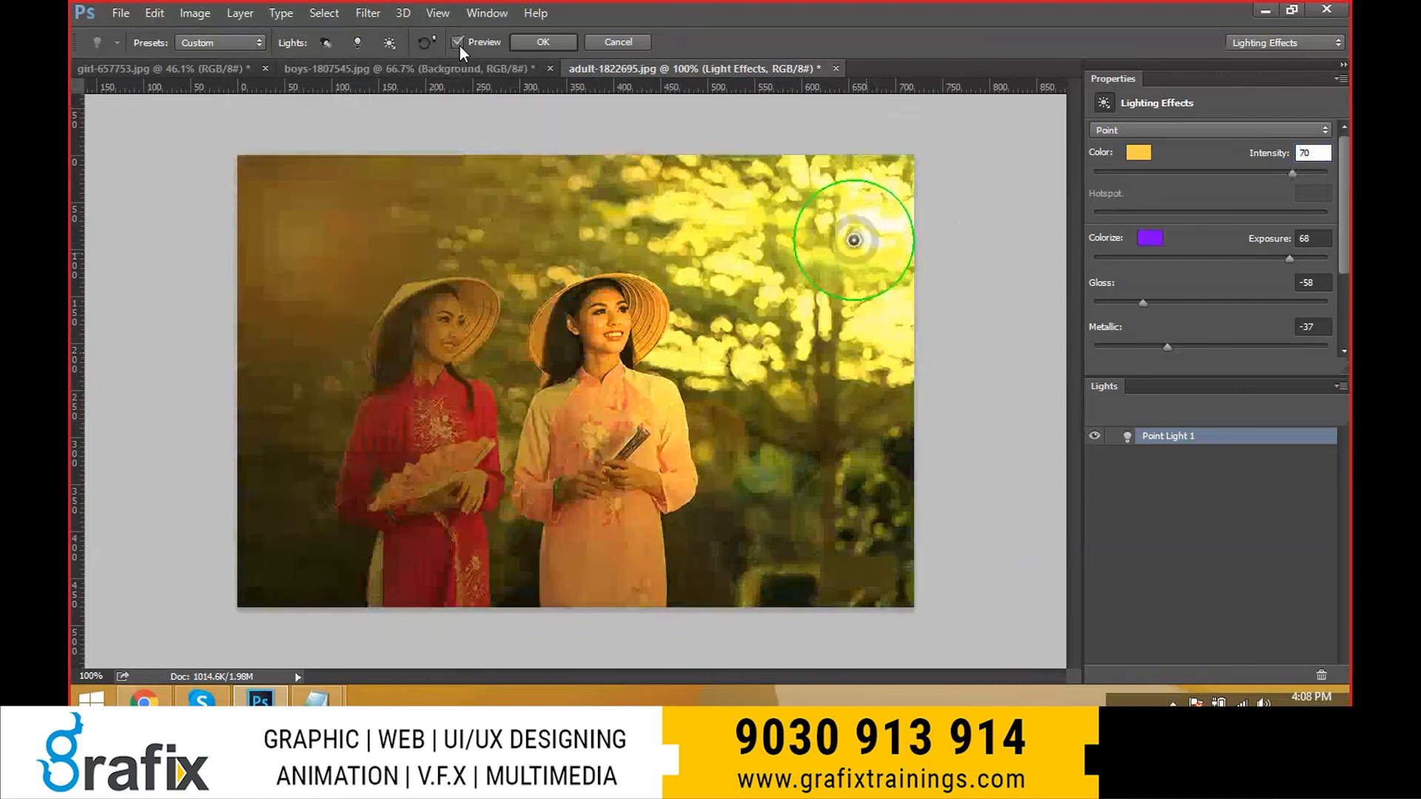
# - Try a bright green (RGB 50, 255, 2) as the point light's colour
pyautogui.click(1138, 154)
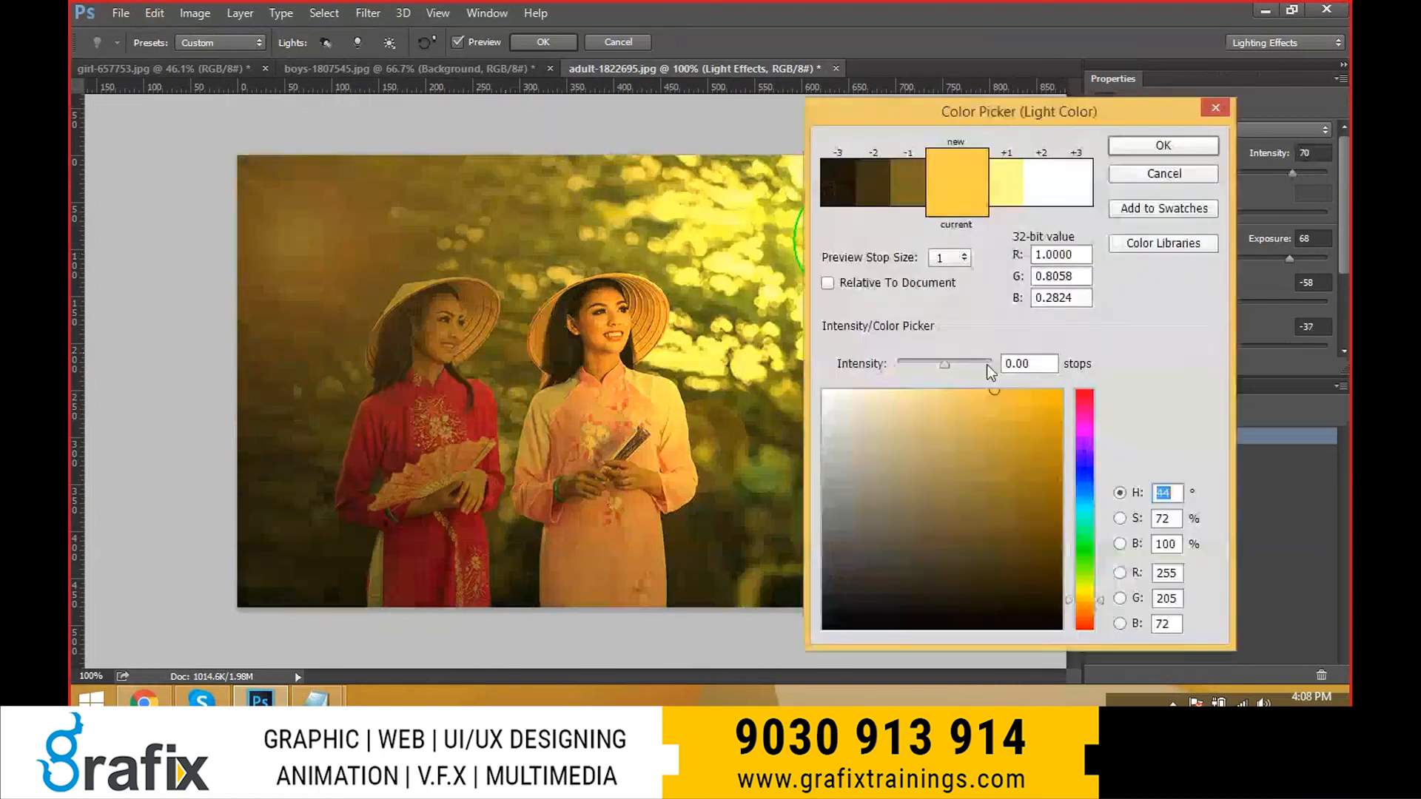
pyautogui.click(984, 442)
pyautogui.click(1085, 558)
pyautogui.click(1059, 393)
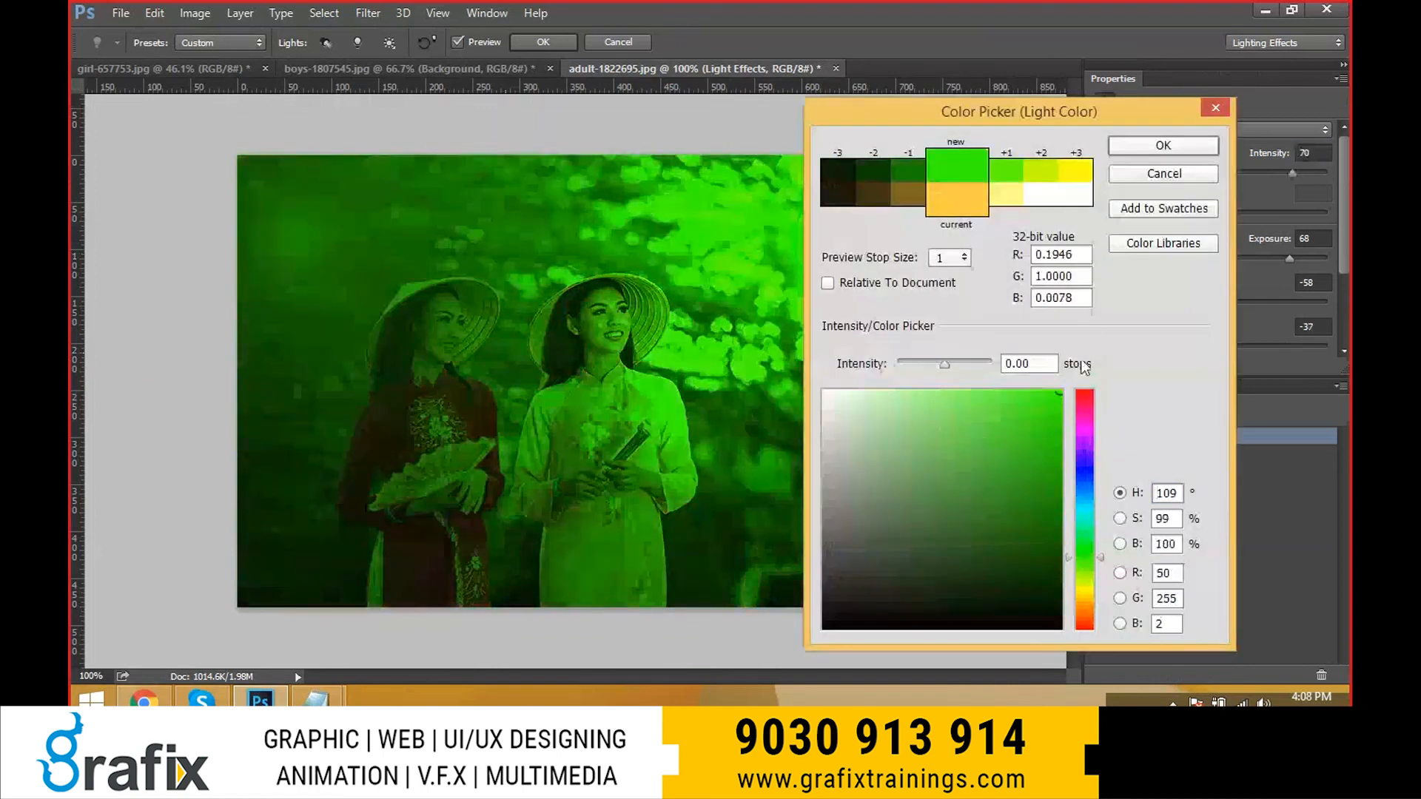
# - Try brighter and darker stops of the amber light colour, including +2.00 and -2.00
pyautogui.click(1051, 191)
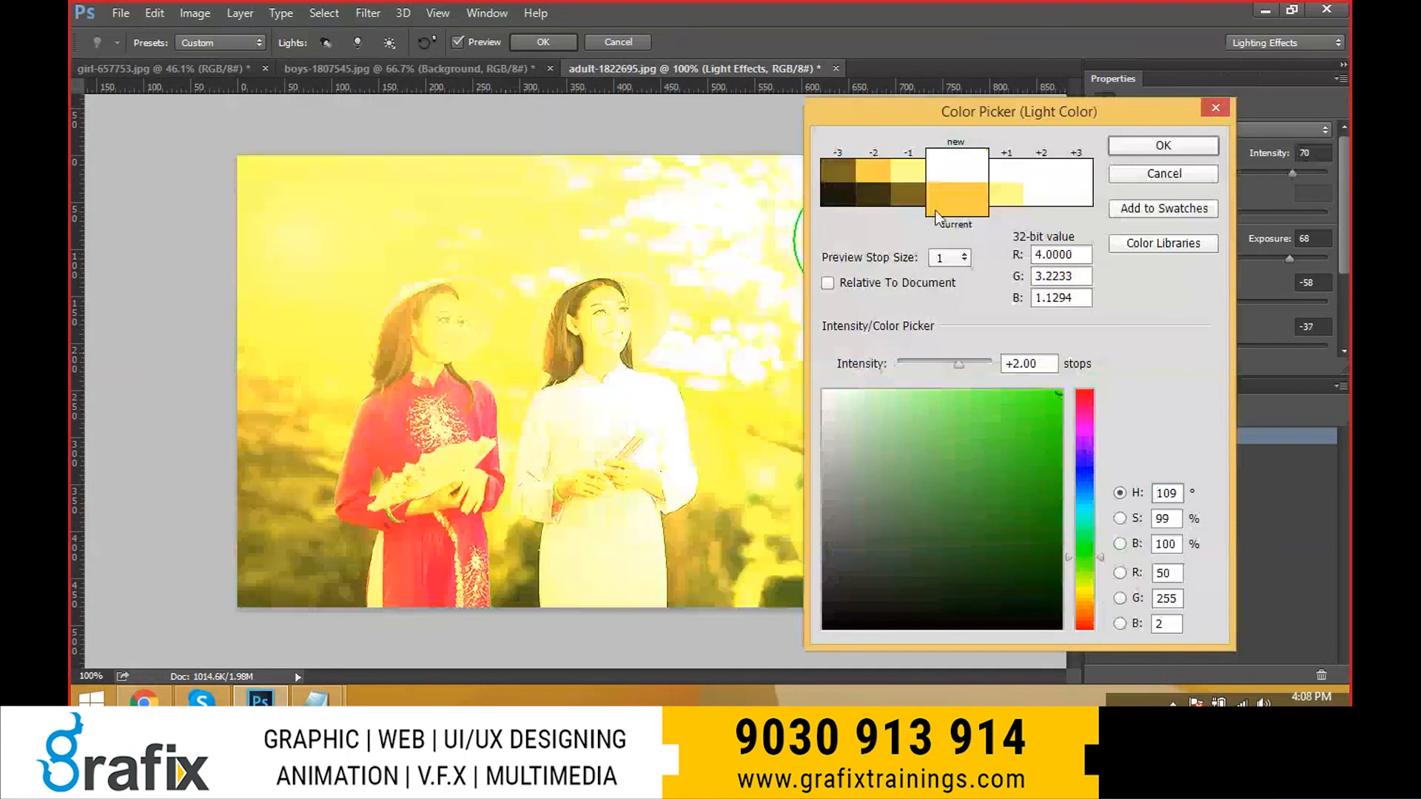
pyautogui.click(935, 209)
pyautogui.click(908, 195)
pyautogui.click(869, 190)
pyautogui.click(1008, 182)
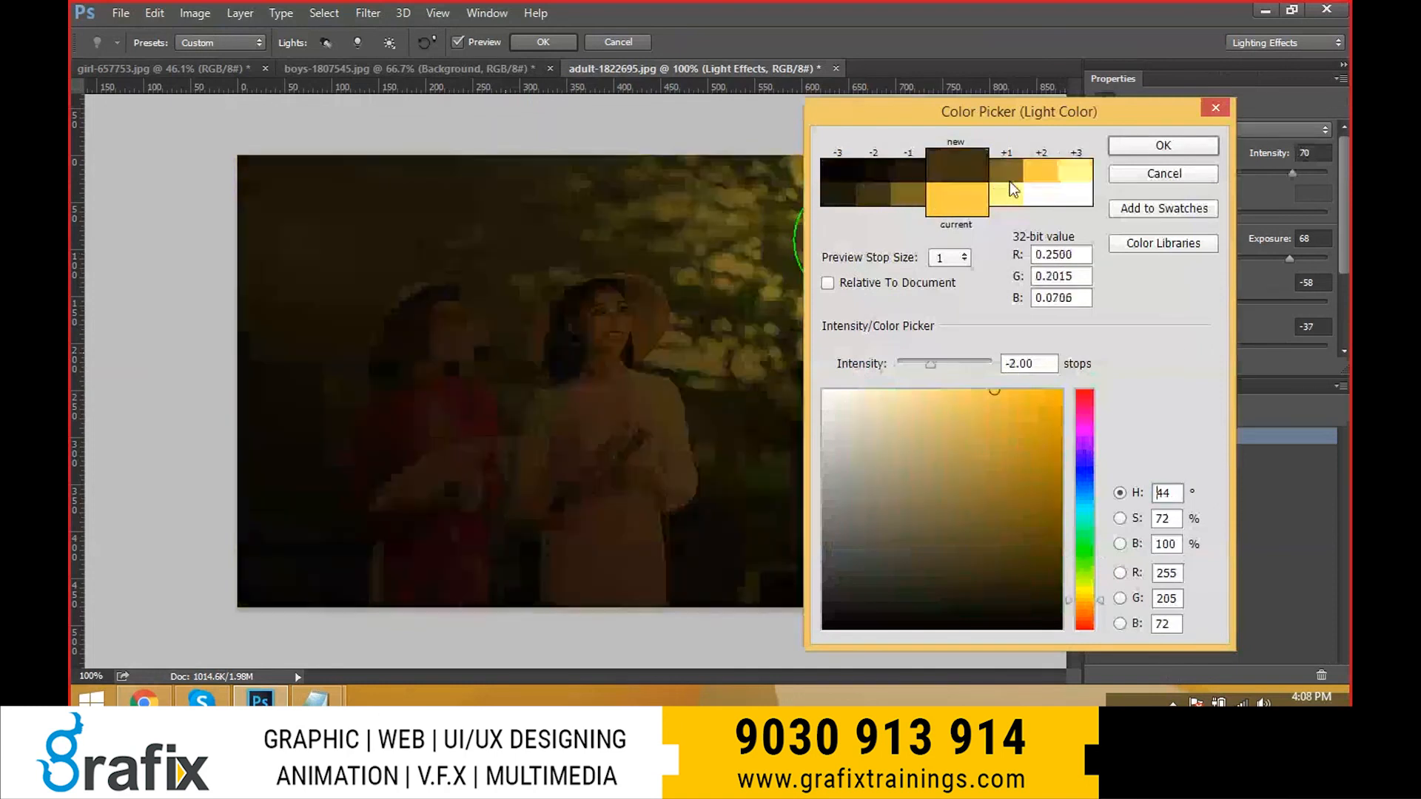
# - Set the light colour to pink (RGB 255, 72, 210) at 0.00 stops, and set Metallic to -26
pyautogui.click(1041, 178)
pyautogui.click(1073, 454)
pyautogui.moveTo(1072, 451); pyautogui.dragTo(1073, 419)
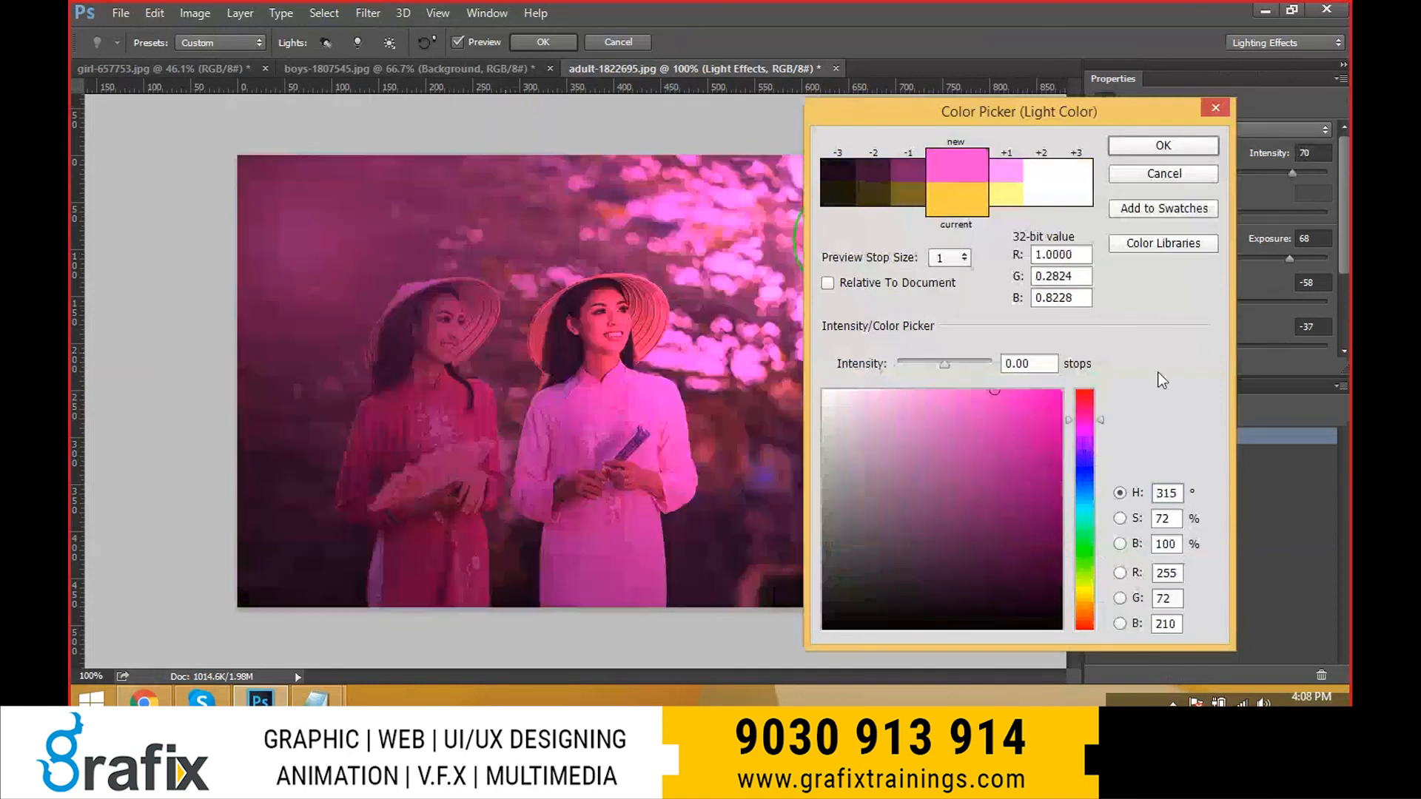
pyautogui.click(1174, 145)
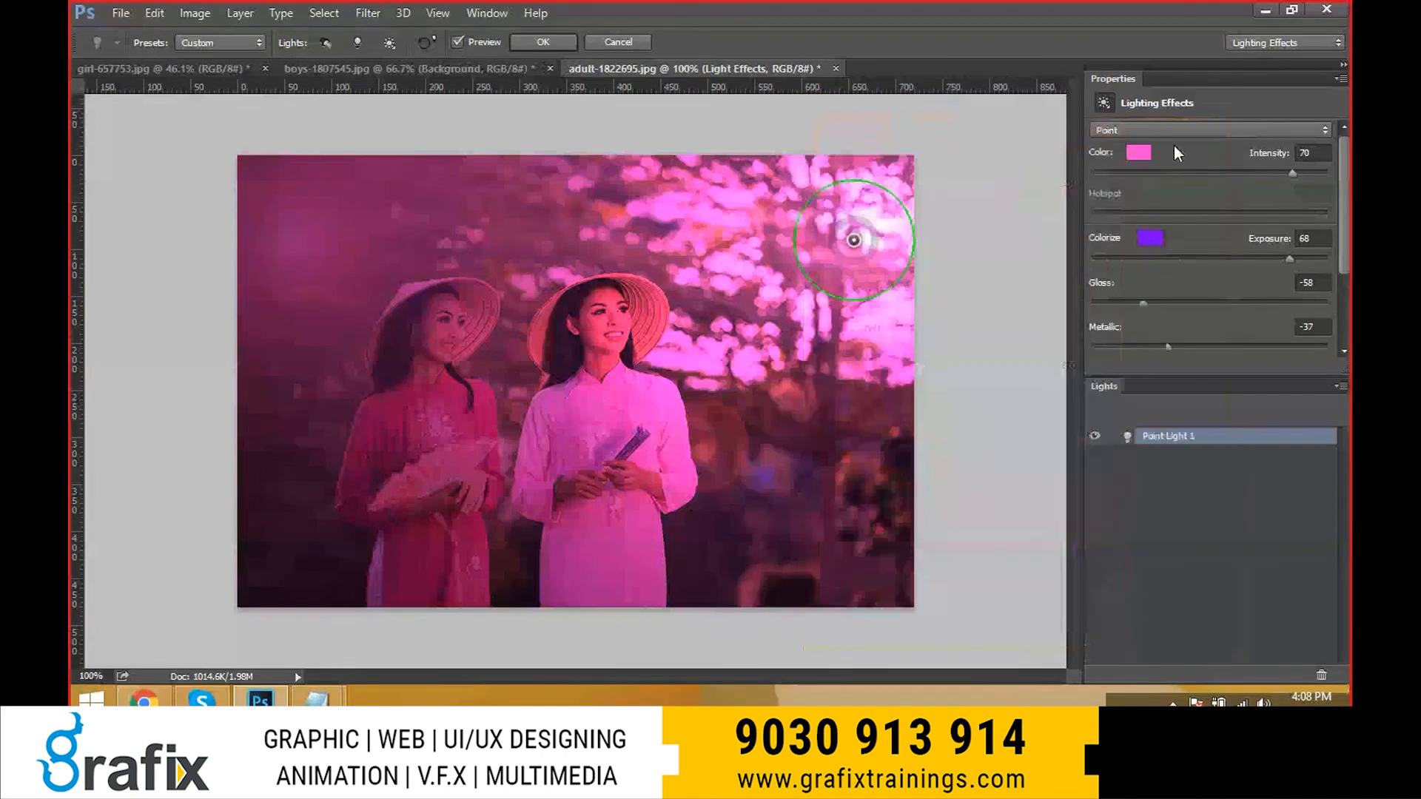
pyautogui.moveTo(1167, 346)
pyautogui.mouseDown()
pyautogui.moveTo(1121, 344)
pyautogui.moveTo(1181, 347)
pyautogui.mouseUp()
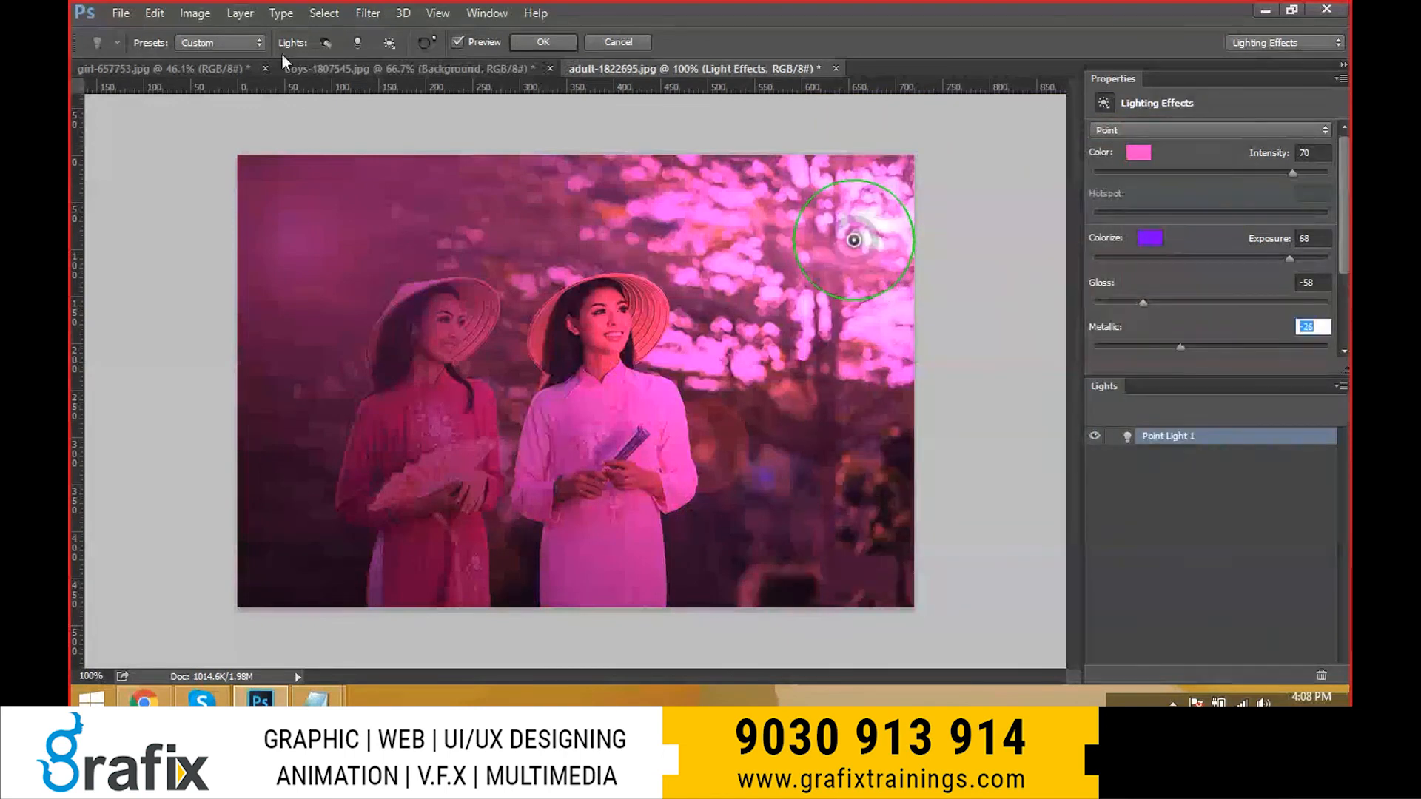
pyautogui.click(219, 42)
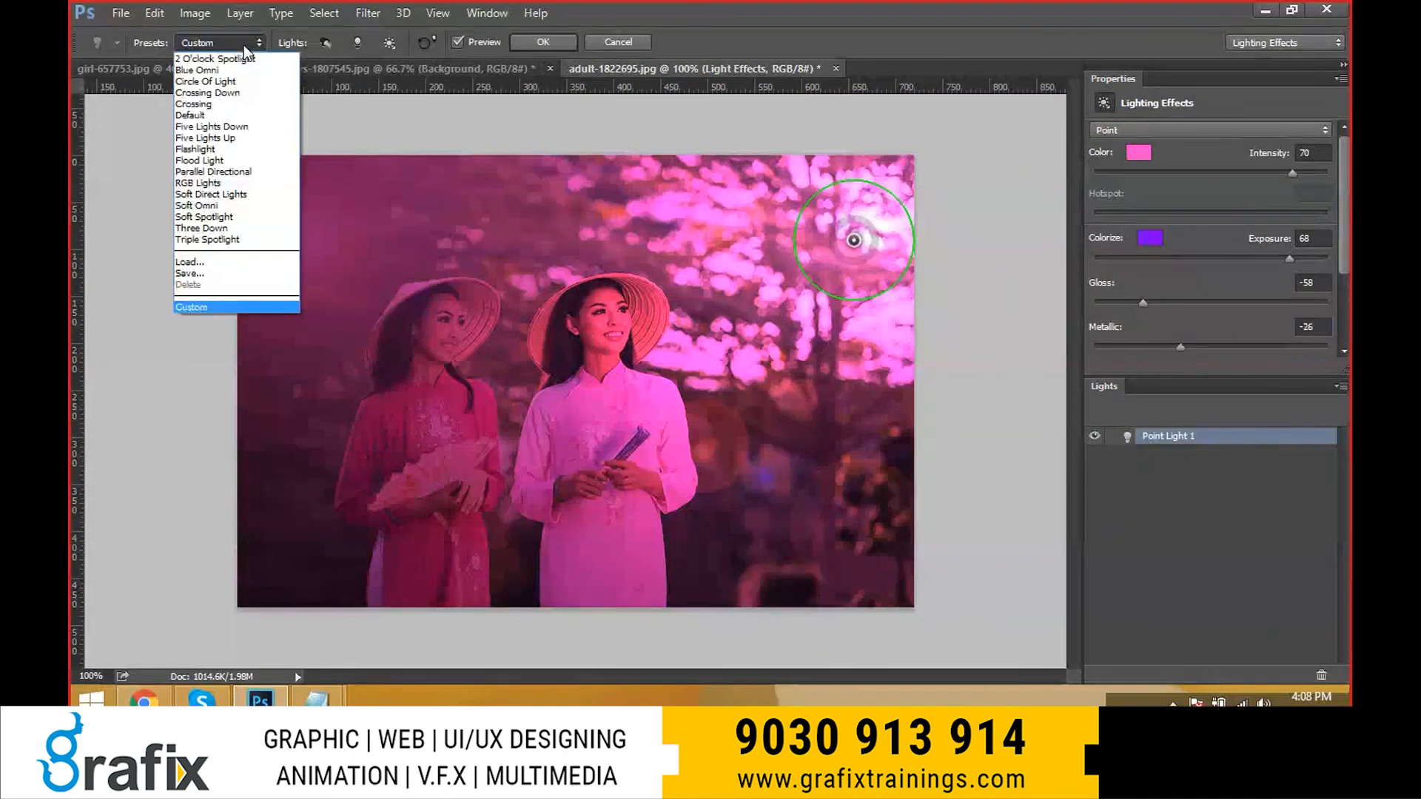
pyautogui.click(1177, 153)
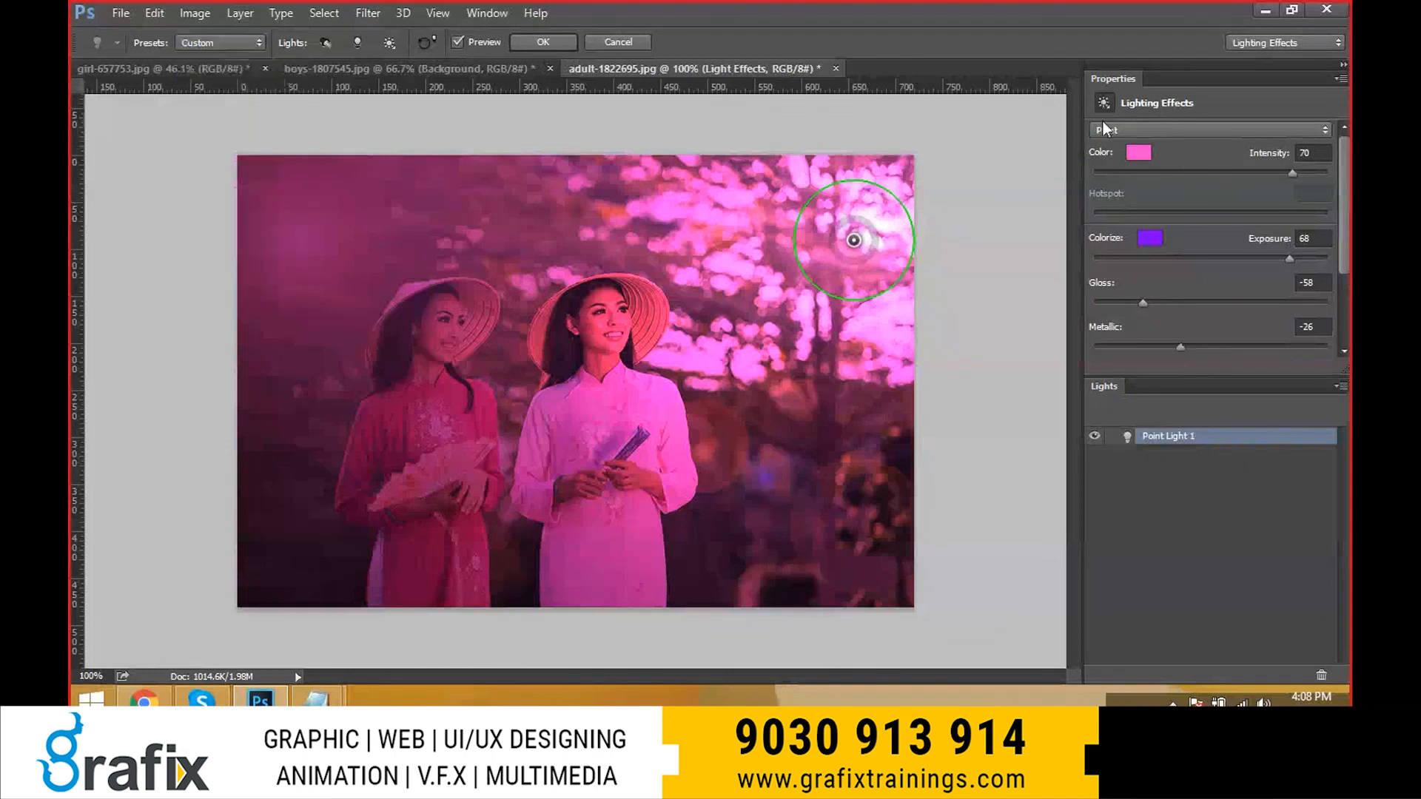
# - Change the light type to Spot and move the spotlight over the women, with its hotspot around the right-hand woman's head
pyautogui.click(1150, 131)
pyautogui.click(1152, 158)
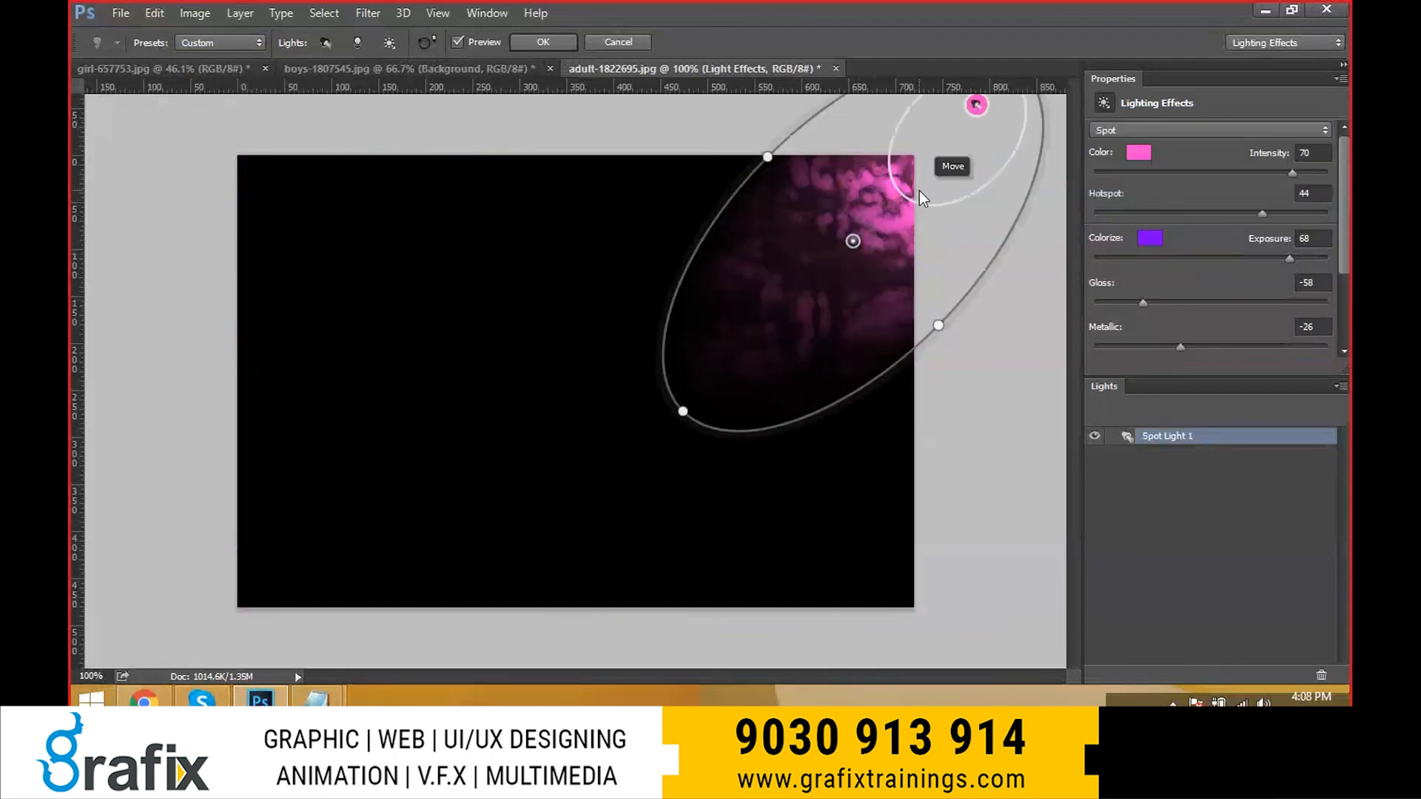
pyautogui.moveTo(919, 191); pyautogui.dragTo(592, 315)
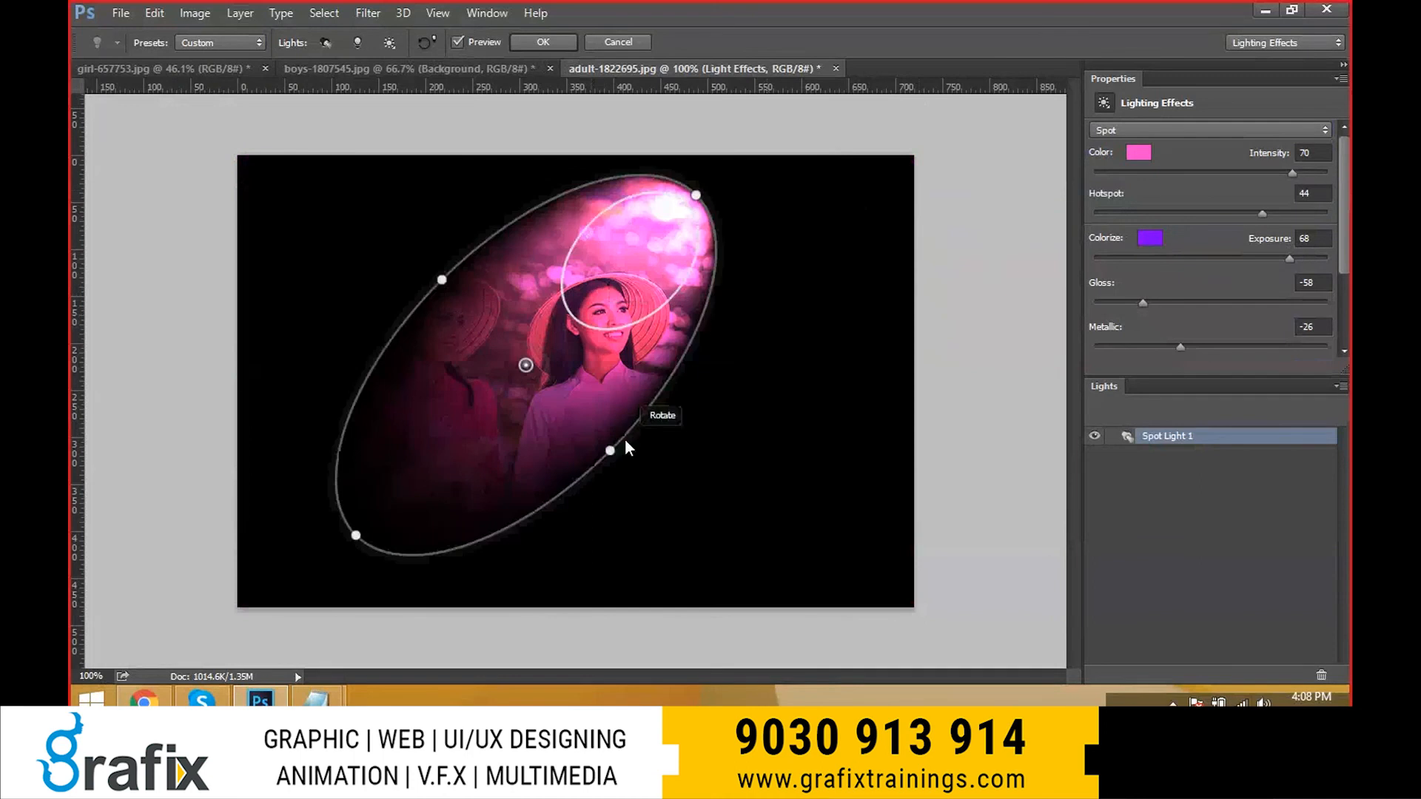
# - Widen and rotate the spotlight's ellipse around the women, and change the light type to Infinite
pyautogui.moveTo(615, 454)
pyautogui.mouseDown()
pyautogui.moveTo(646, 463)
pyautogui.moveTo(634, 462)
pyautogui.mouseUp()
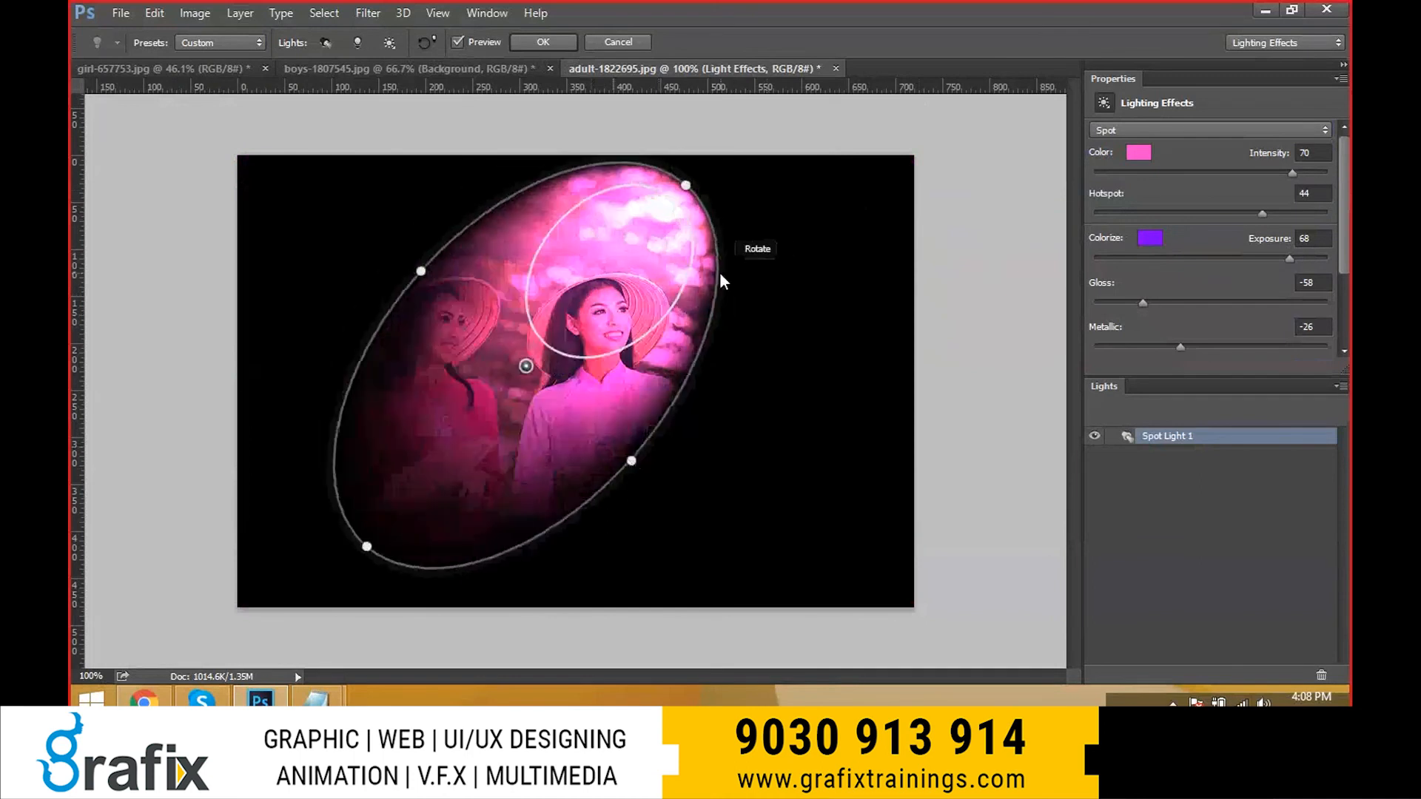
pyautogui.moveTo(719, 272); pyautogui.dragTo(749, 328)
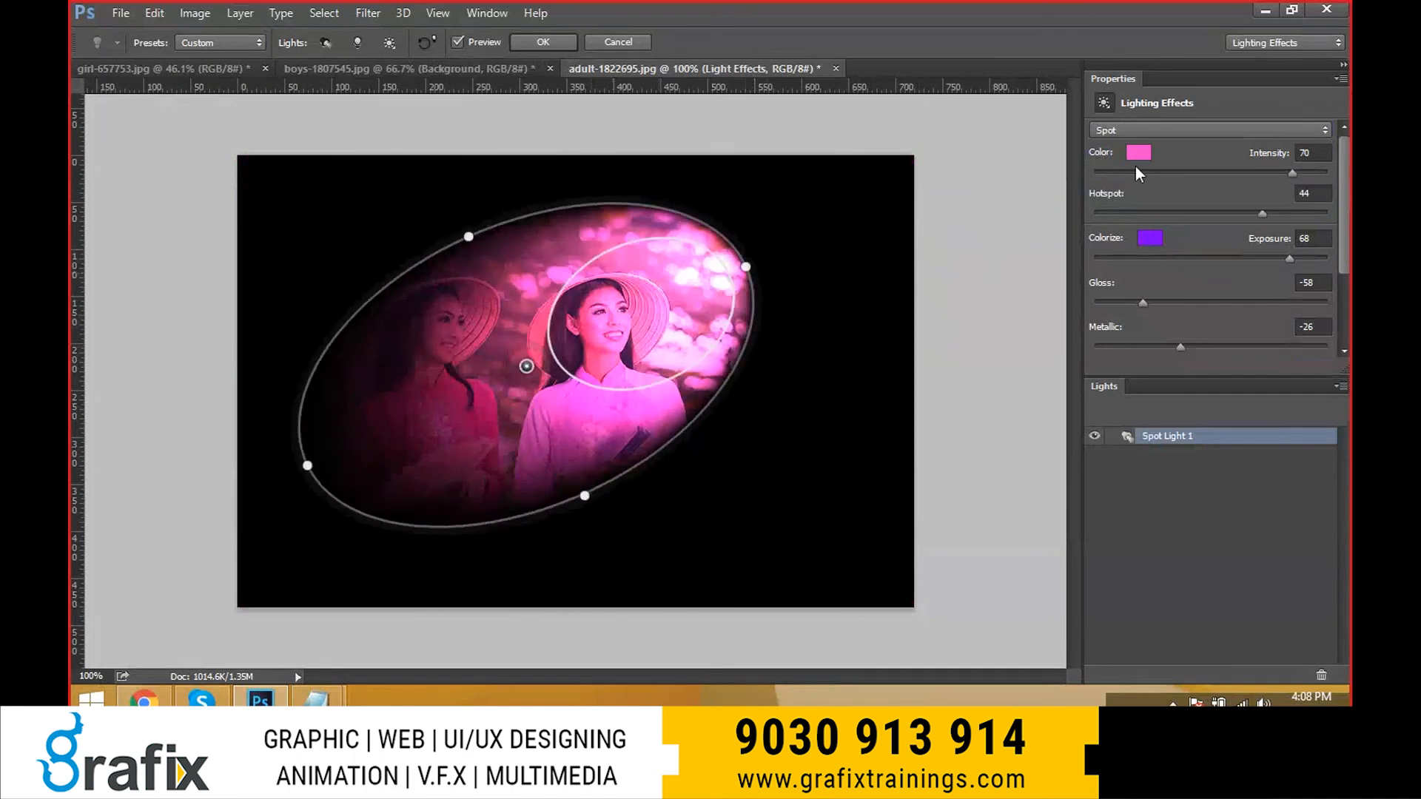
pyautogui.click(1184, 131)
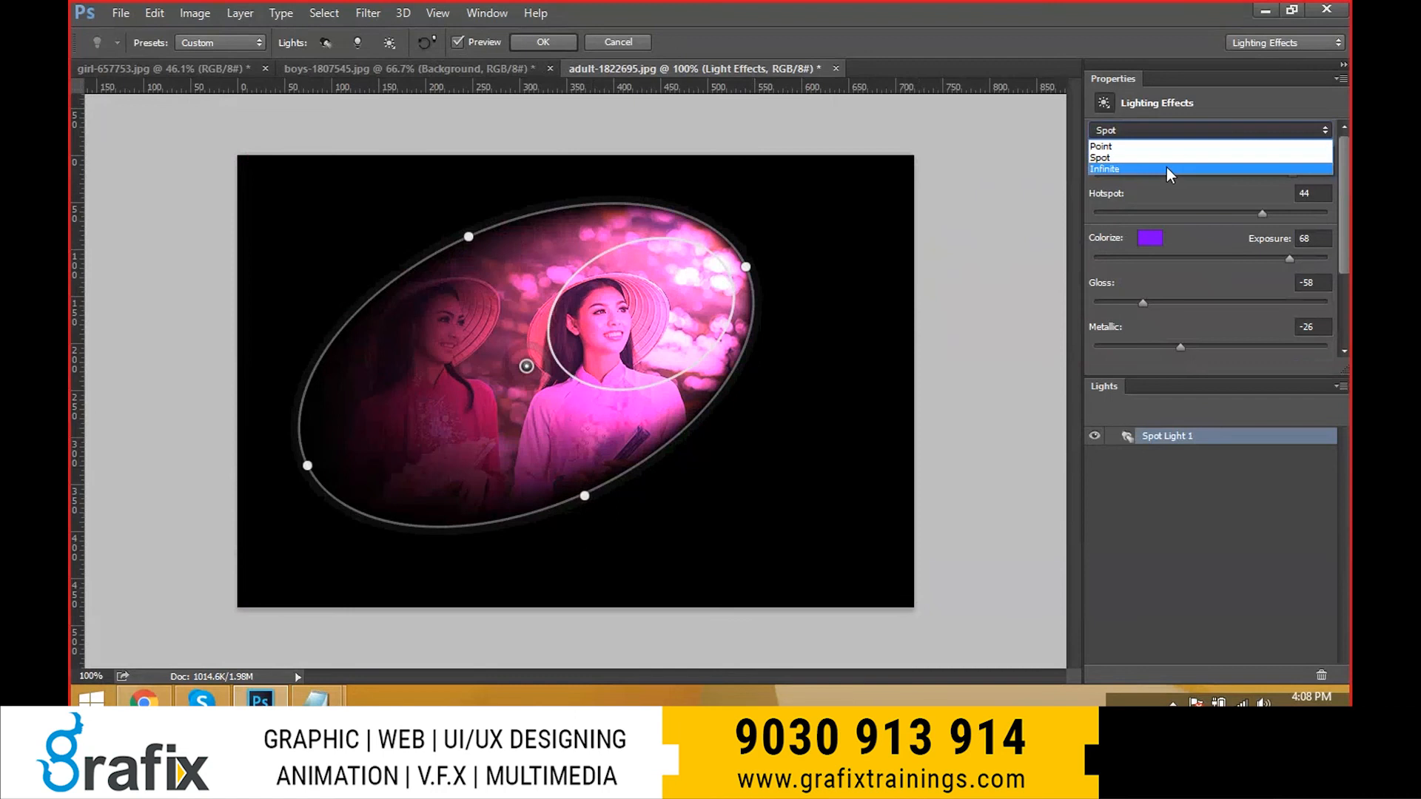
pyautogui.click(1167, 169)
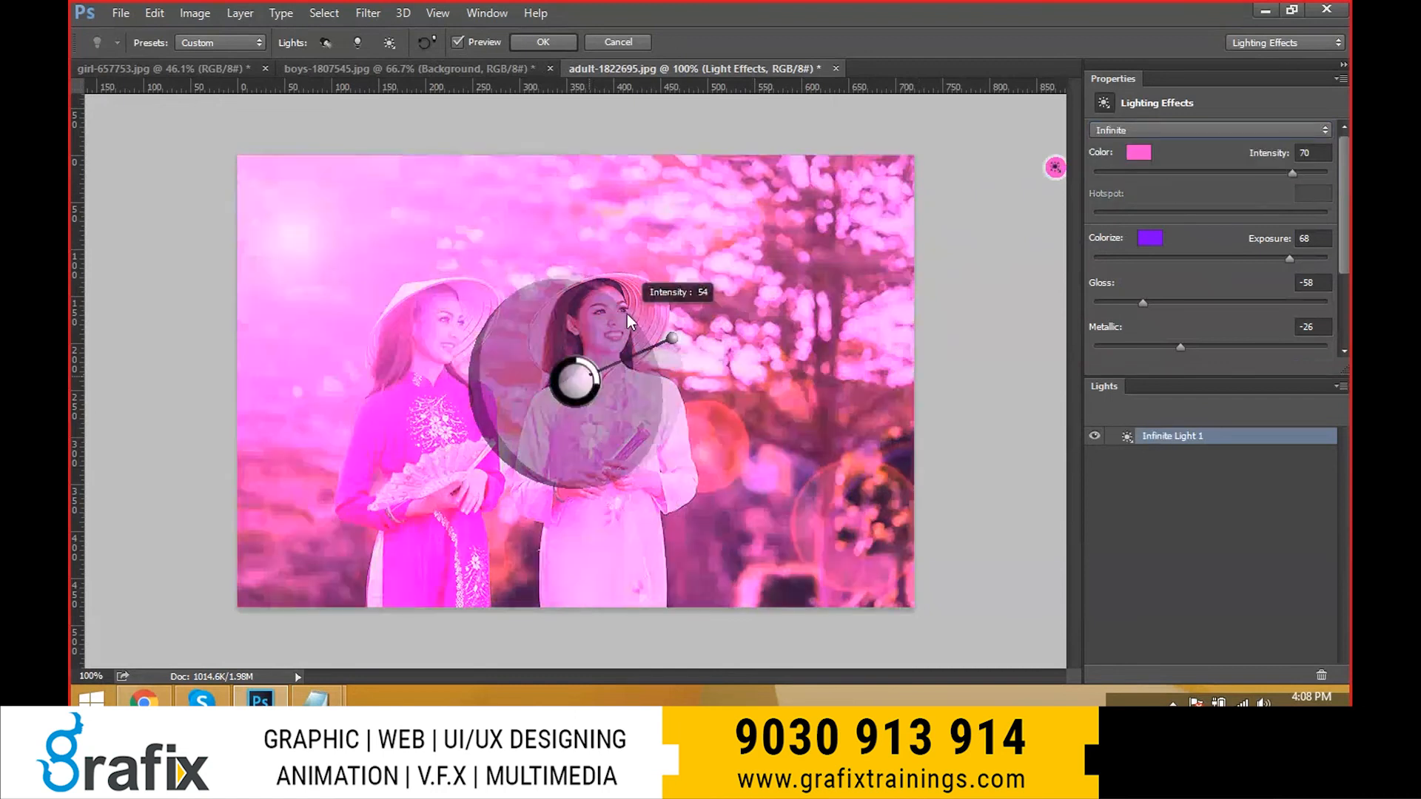
# - Aim the infinite light from the photo's upper left and set its intensity to 100
pyautogui.moveTo(627, 314); pyautogui.dragTo(660, 197)
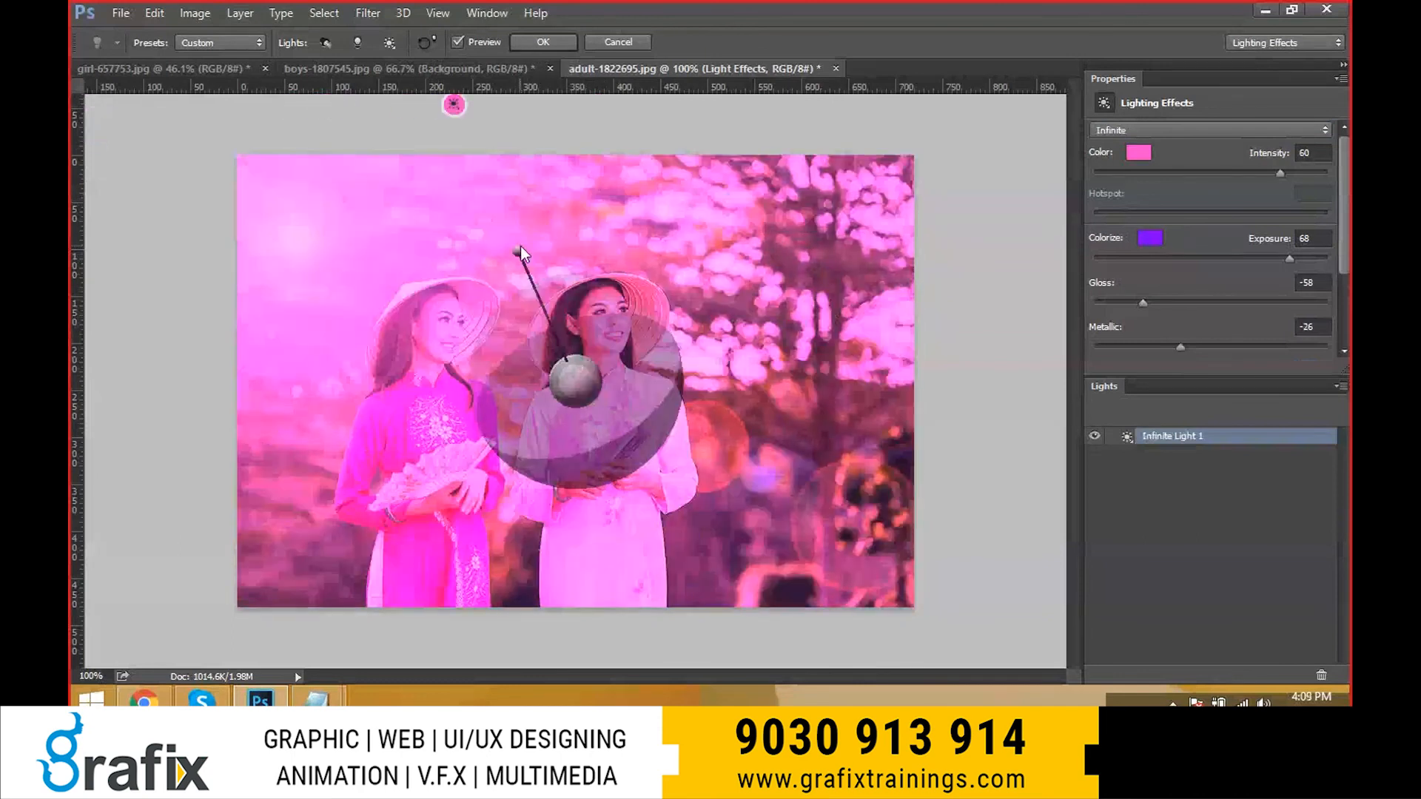
pyautogui.moveTo(518, 251); pyautogui.dragTo(451, 296)
pyautogui.moveTo(1280, 172); pyautogui.dragTo(1334, 178)
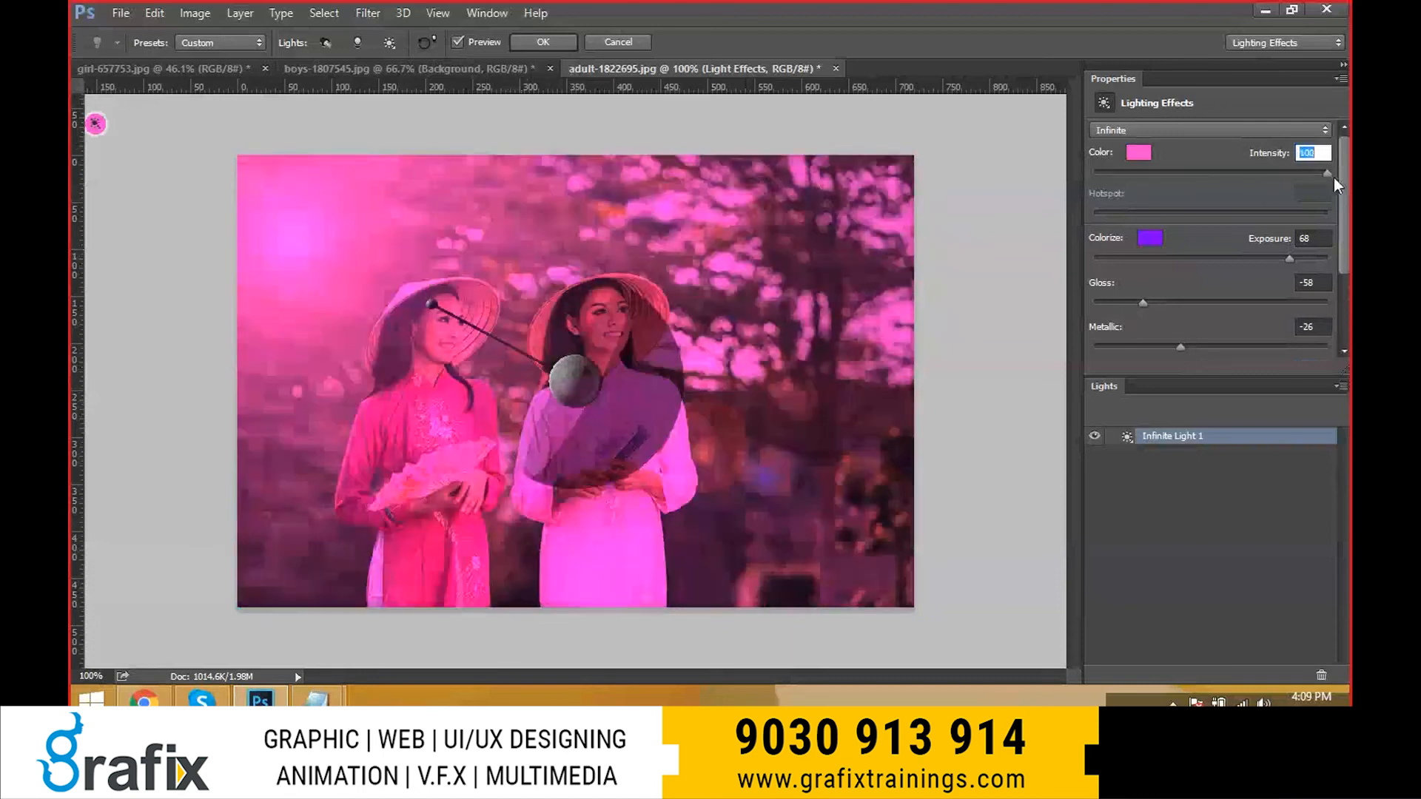
# - Try a green (RGB 0, 237, 72) for the infinite light and set its colour to golden yellow (RGB 237, 190, 0)
pyautogui.click(1138, 152)
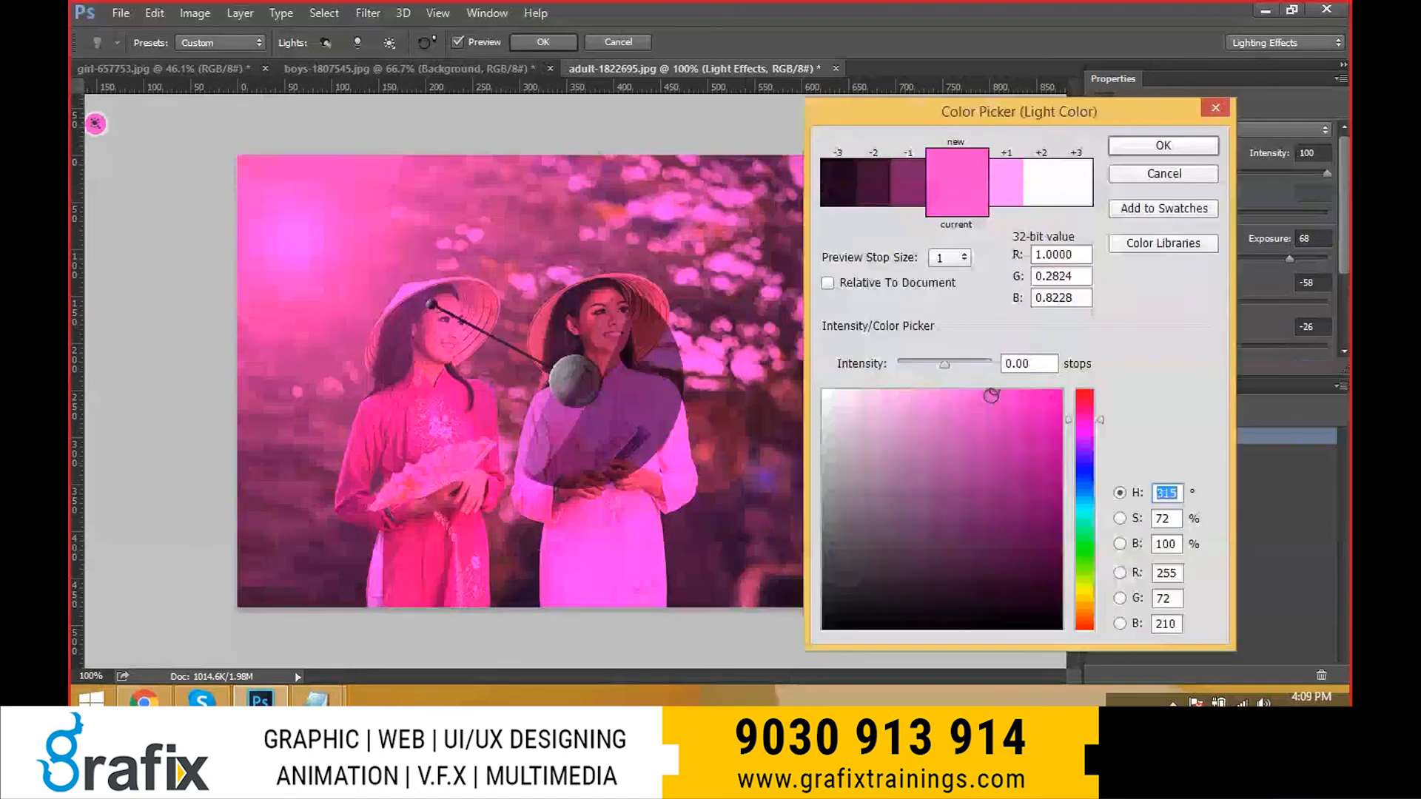
pyautogui.click(1084, 538)
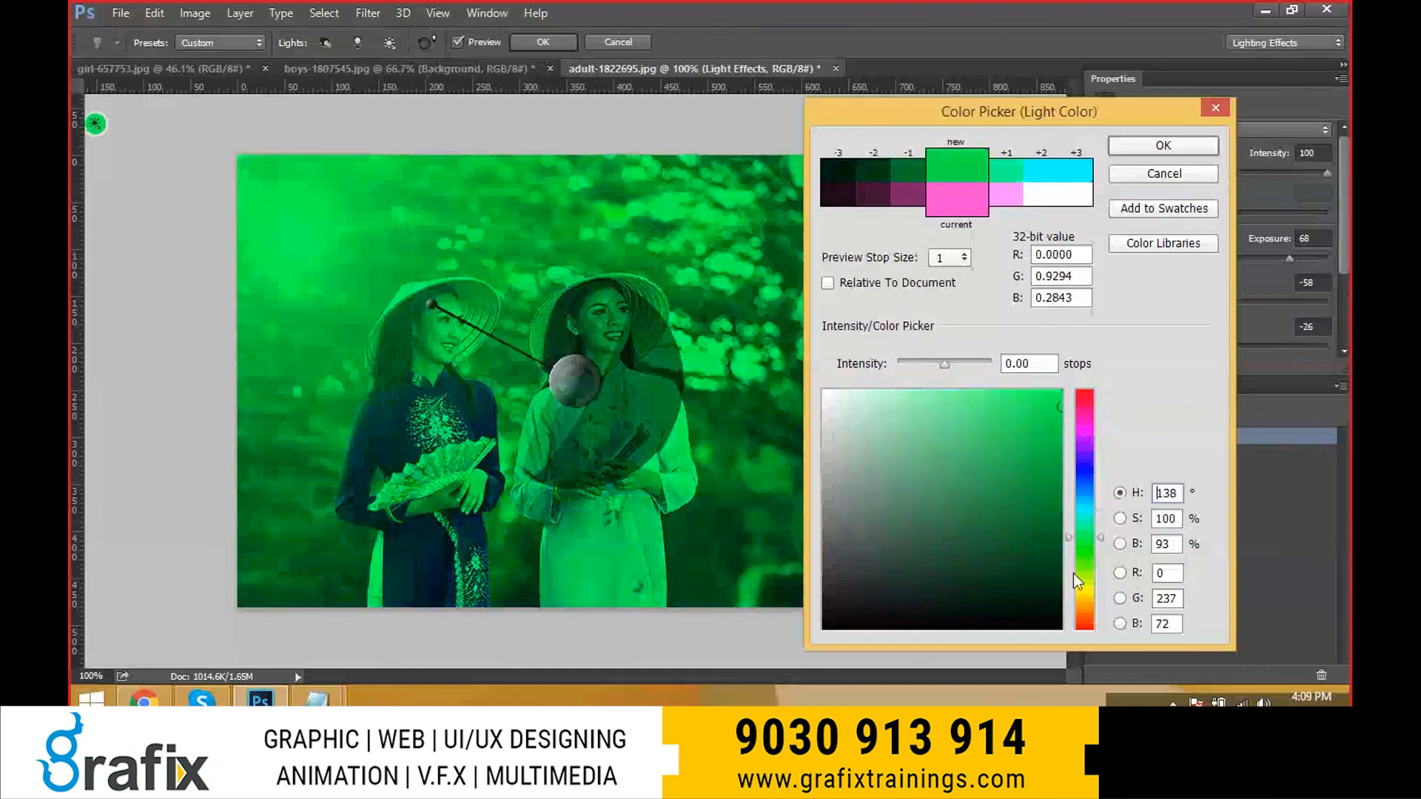
pyautogui.click(1081, 597)
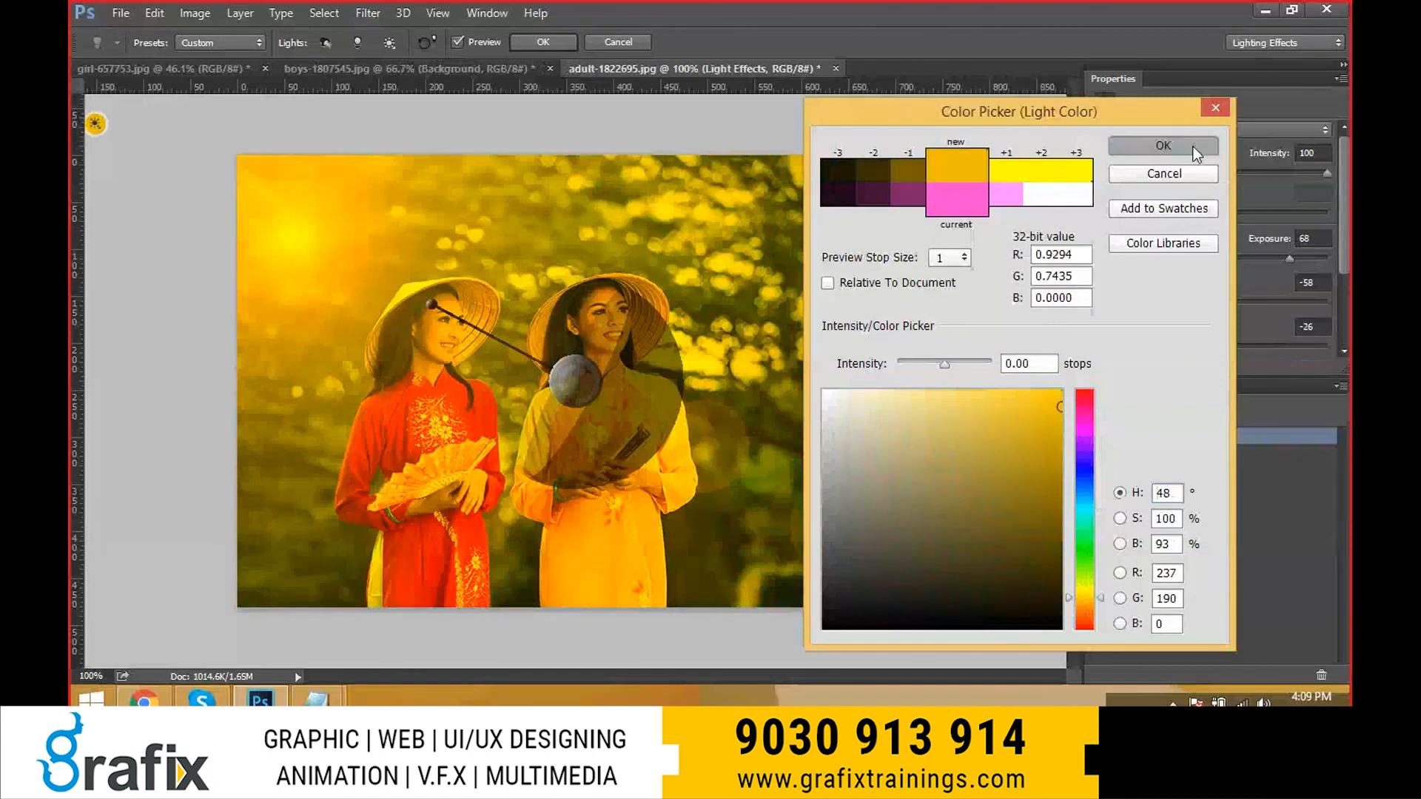
pyautogui.click(1193, 147)
# - Set Metallic to 100 and Gloss to 13, and apply the lighting to the photo
pyautogui.moveTo(1180, 346); pyautogui.dragTo(1332, 348)
pyautogui.moveTo(1142, 302); pyautogui.dragTo(1224, 317)
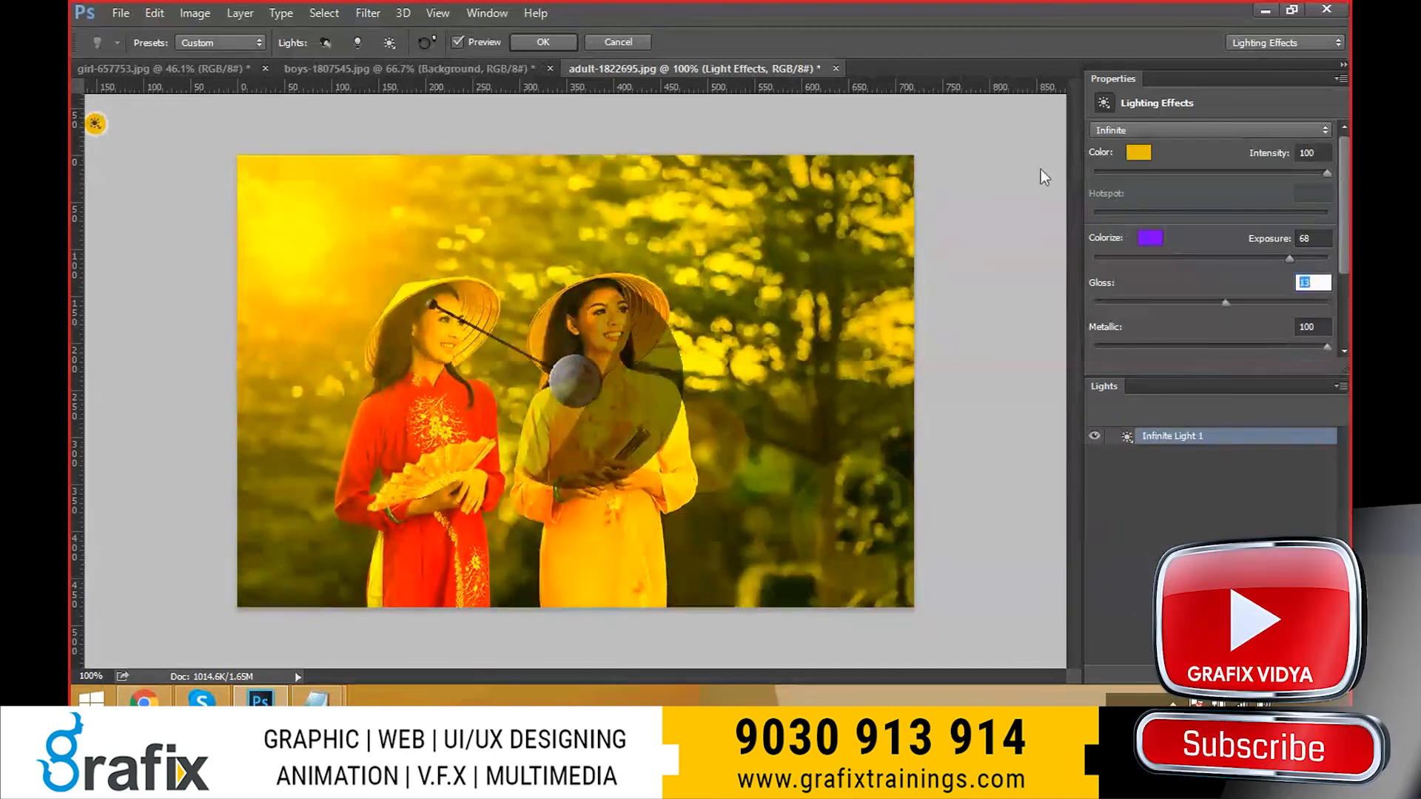
pyautogui.click(543, 42)
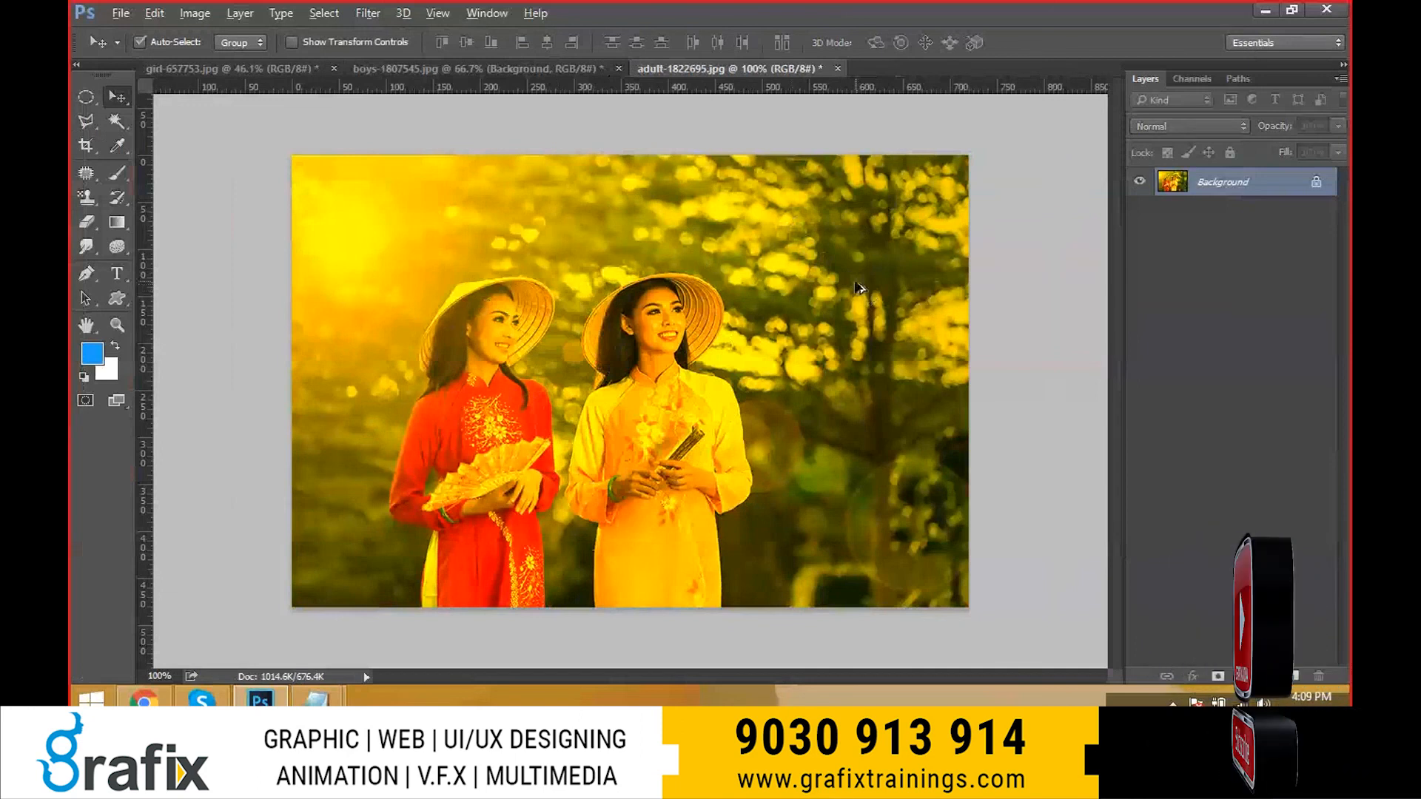
# - Undo the applied lighting and reopen the Lighting Effects filter on the original photo
pyautogui.hotkey('ctrl', 'z')
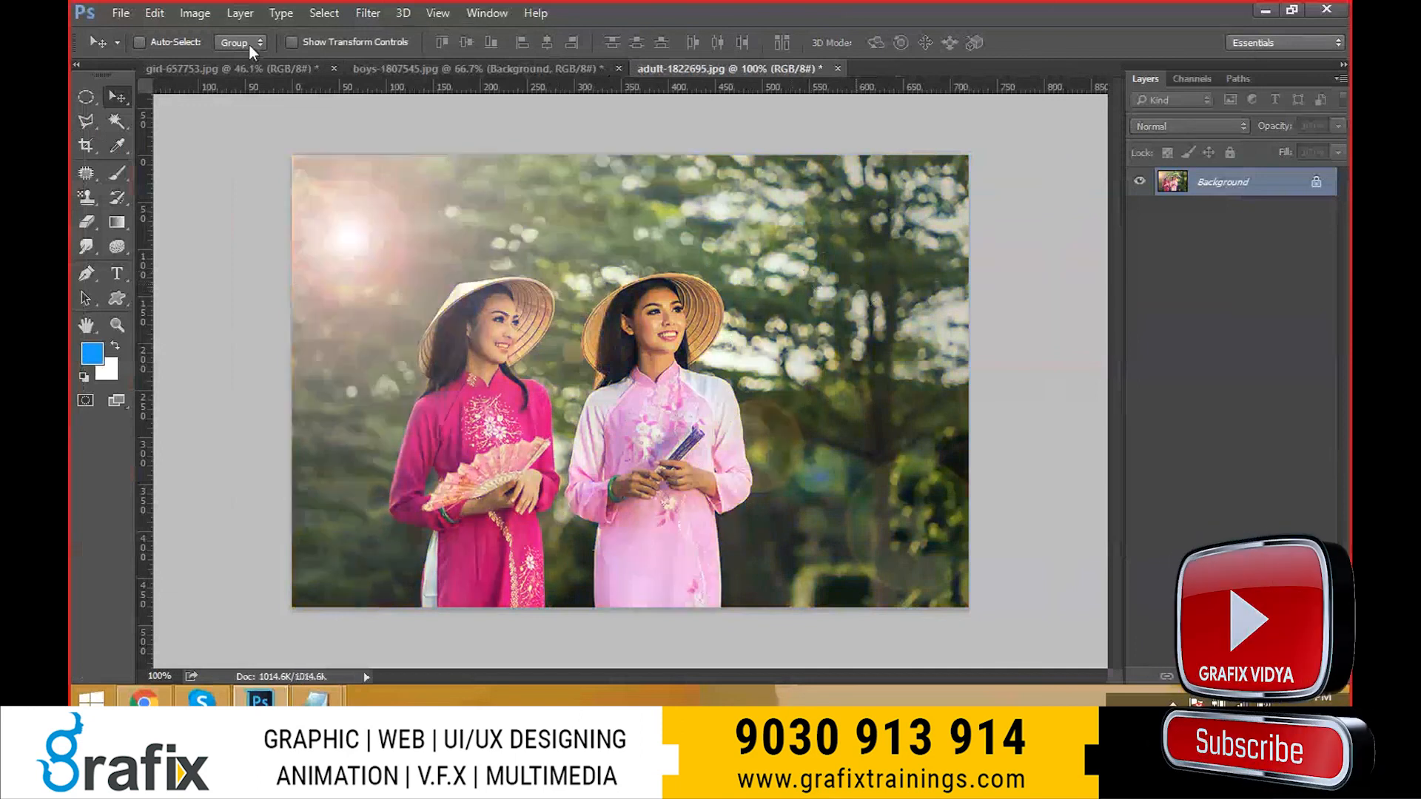
pyautogui.click(381, 15)
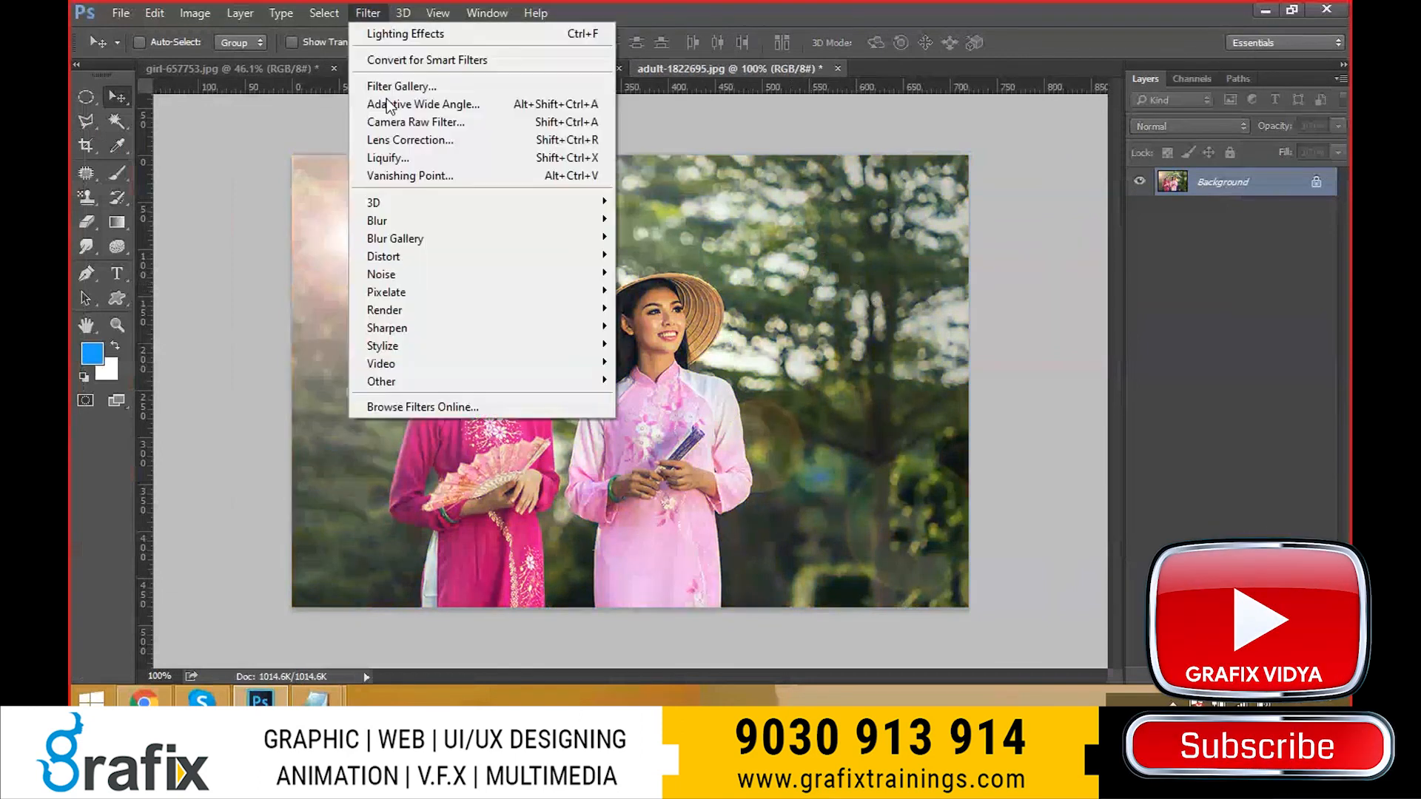
pyautogui.moveTo(457, 310)
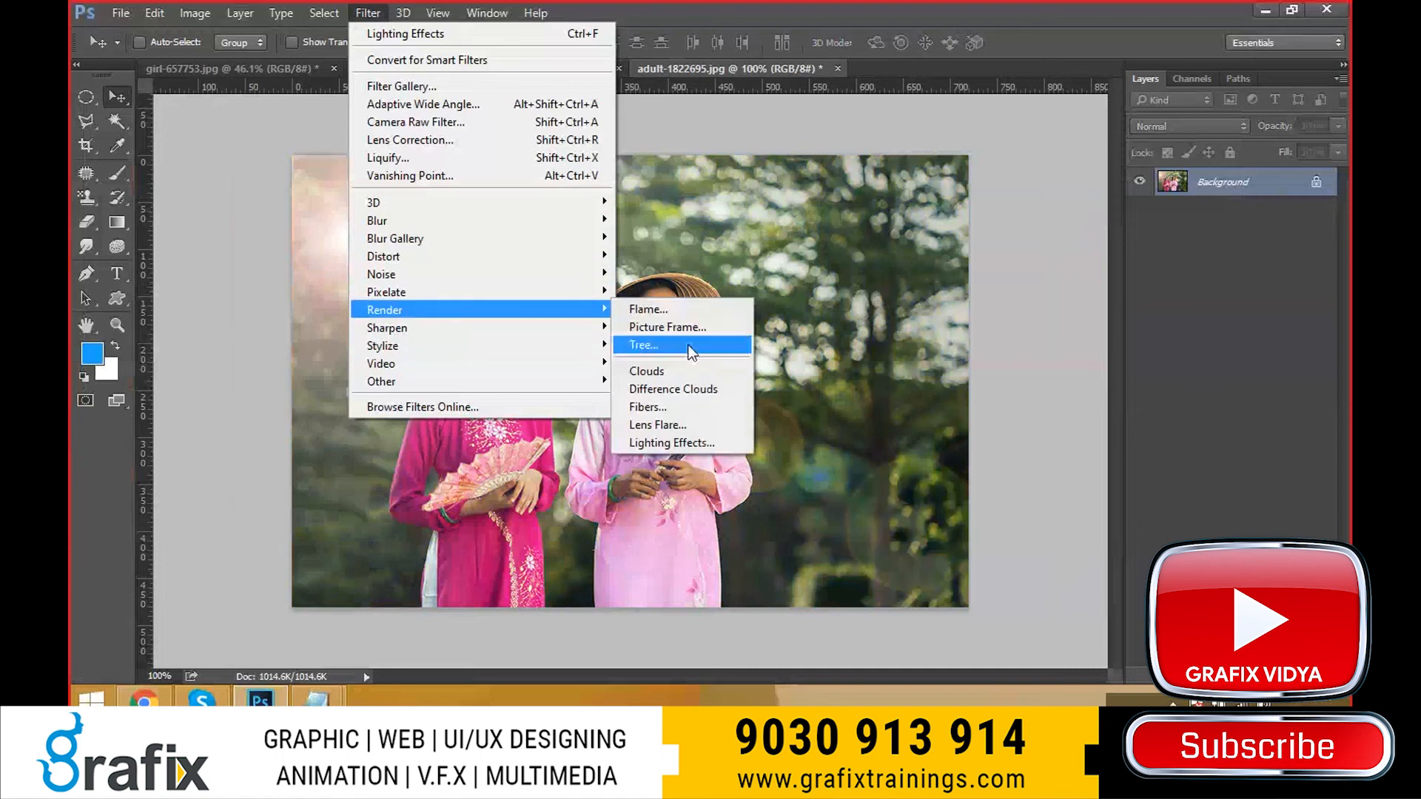
pyautogui.click(666, 442)
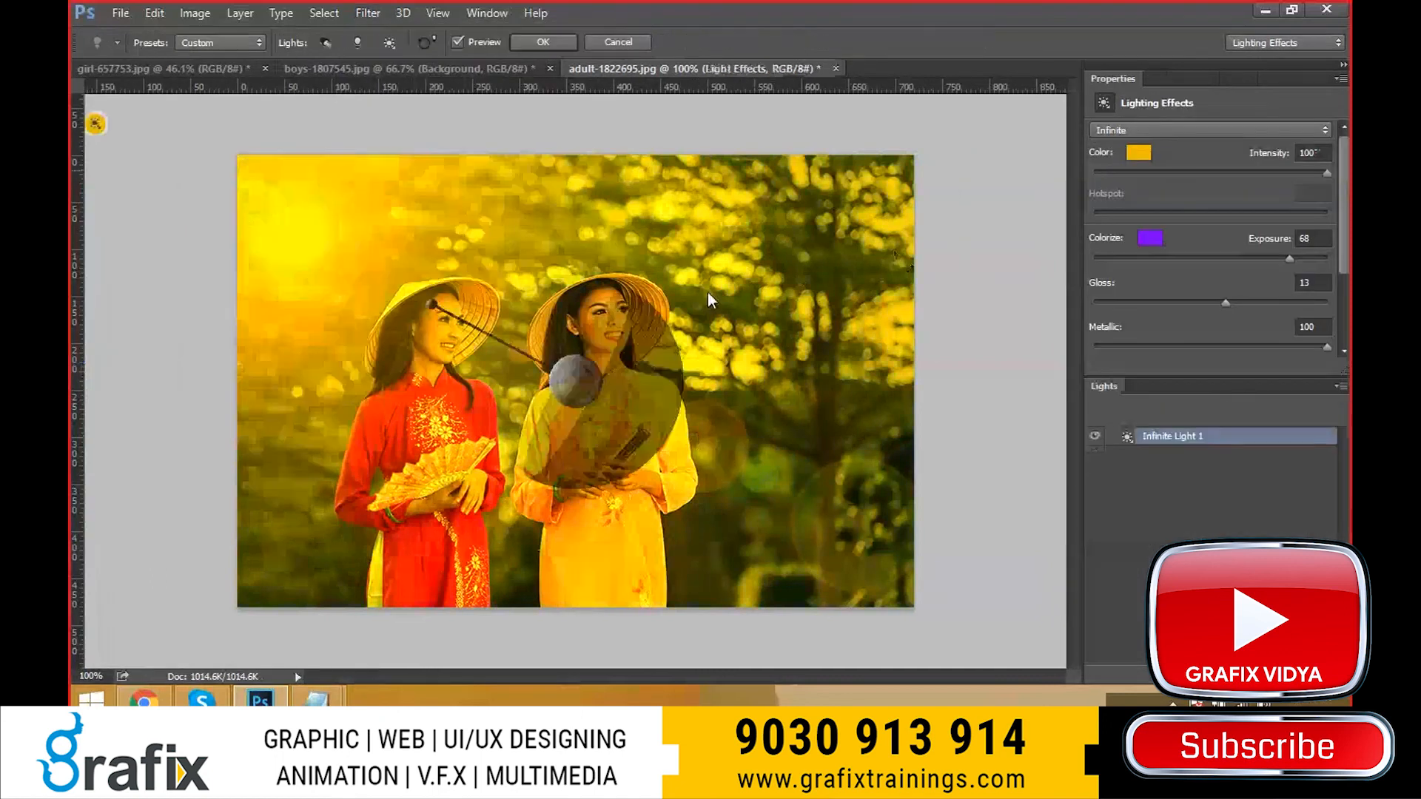
# - Load the 2 O'clock Spotlight preset and set its light colour to yellow (RGB 255, 215, 0)
pyautogui.click(226, 45)
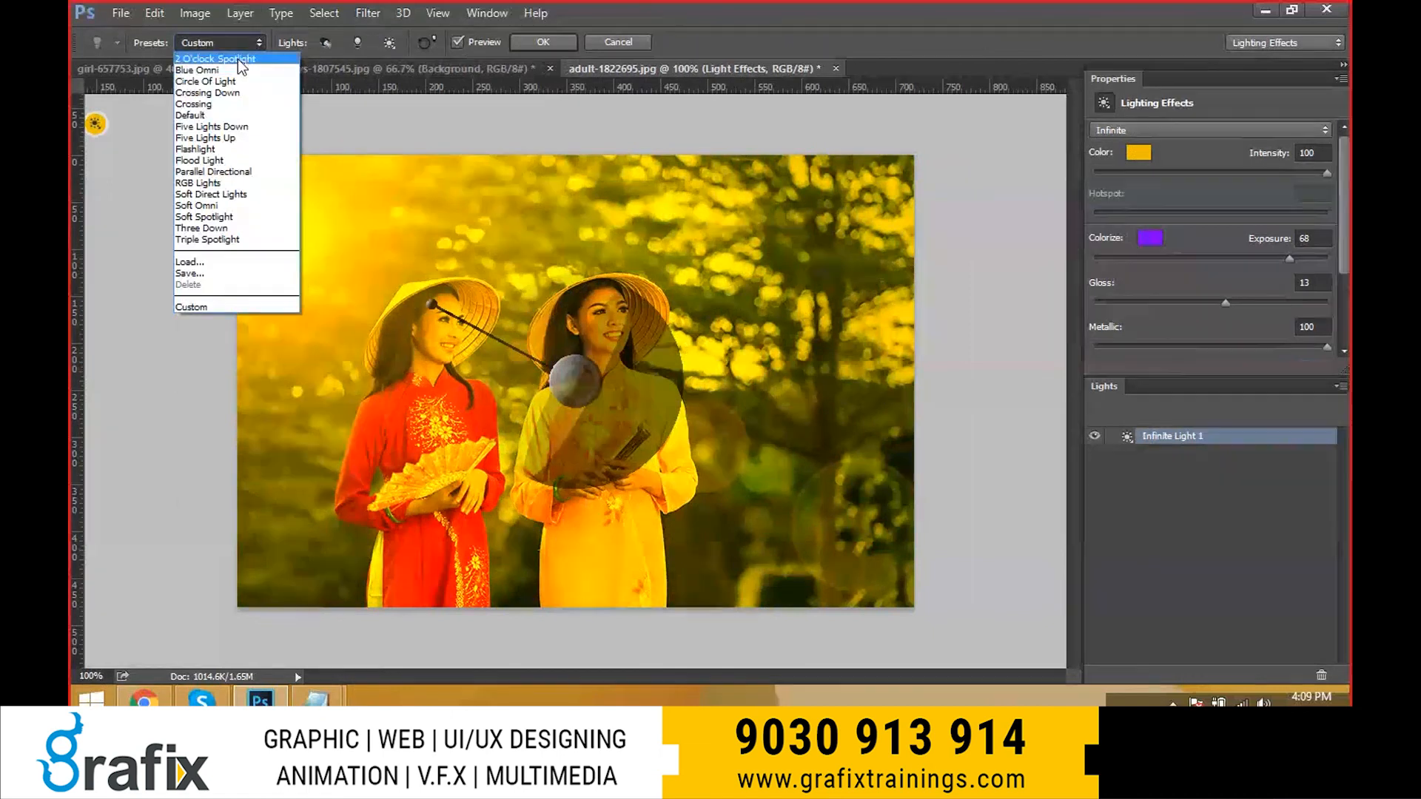
pyautogui.click(238, 59)
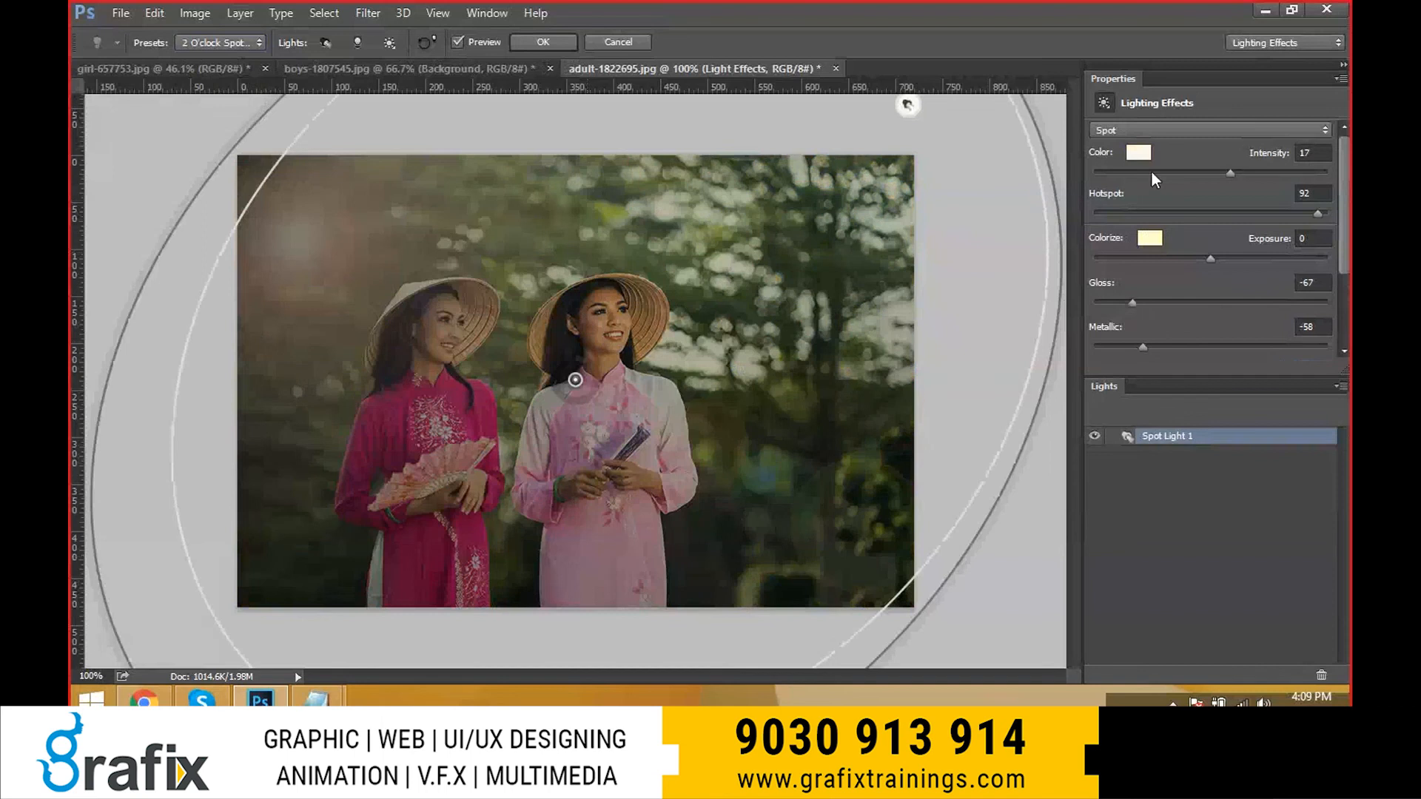
pyautogui.click(1138, 152)
pyautogui.moveTo(977, 437)
pyautogui.mouseDown()
pyautogui.moveTo(992, 444)
pyautogui.moveTo(1099, 371)
pyautogui.mouseUp()
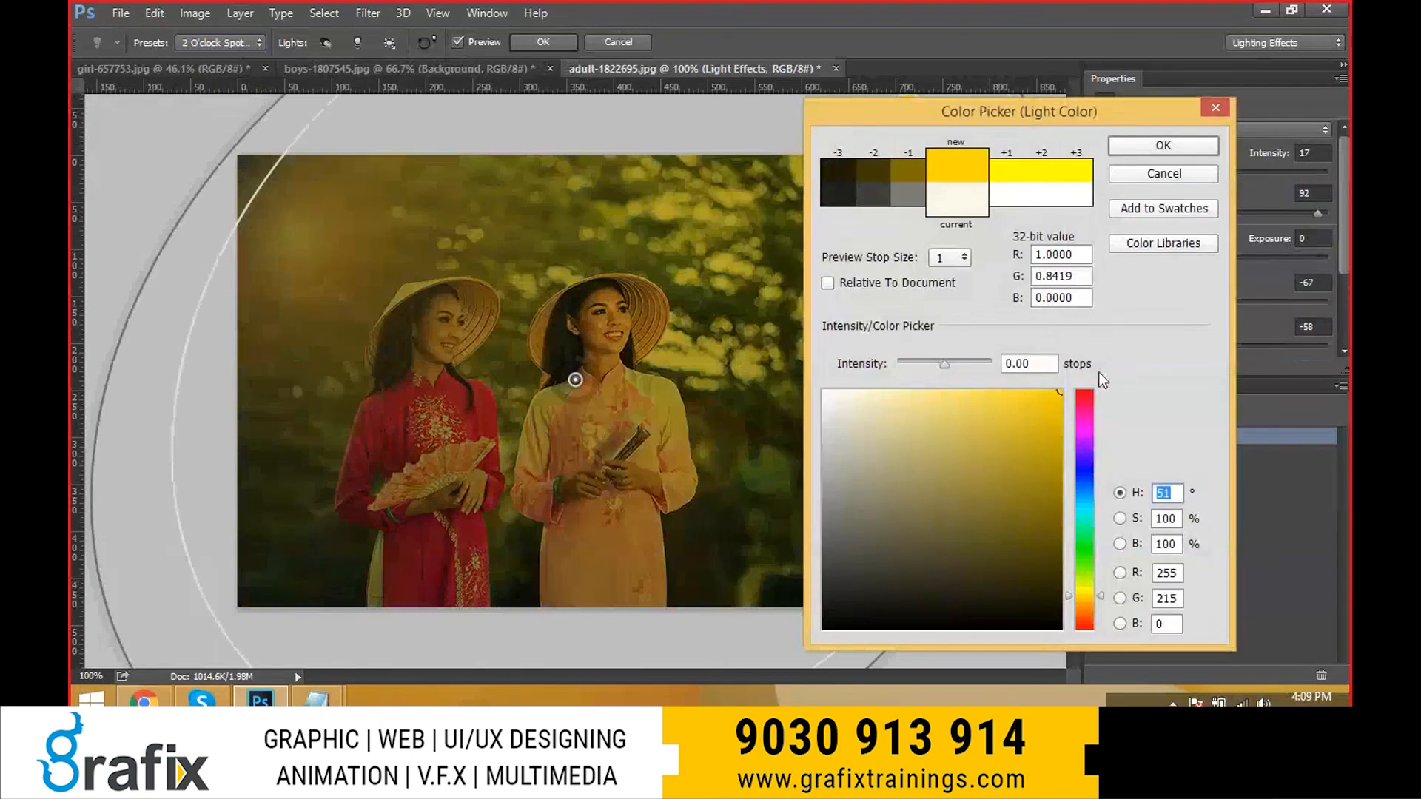
pyautogui.press('Return')
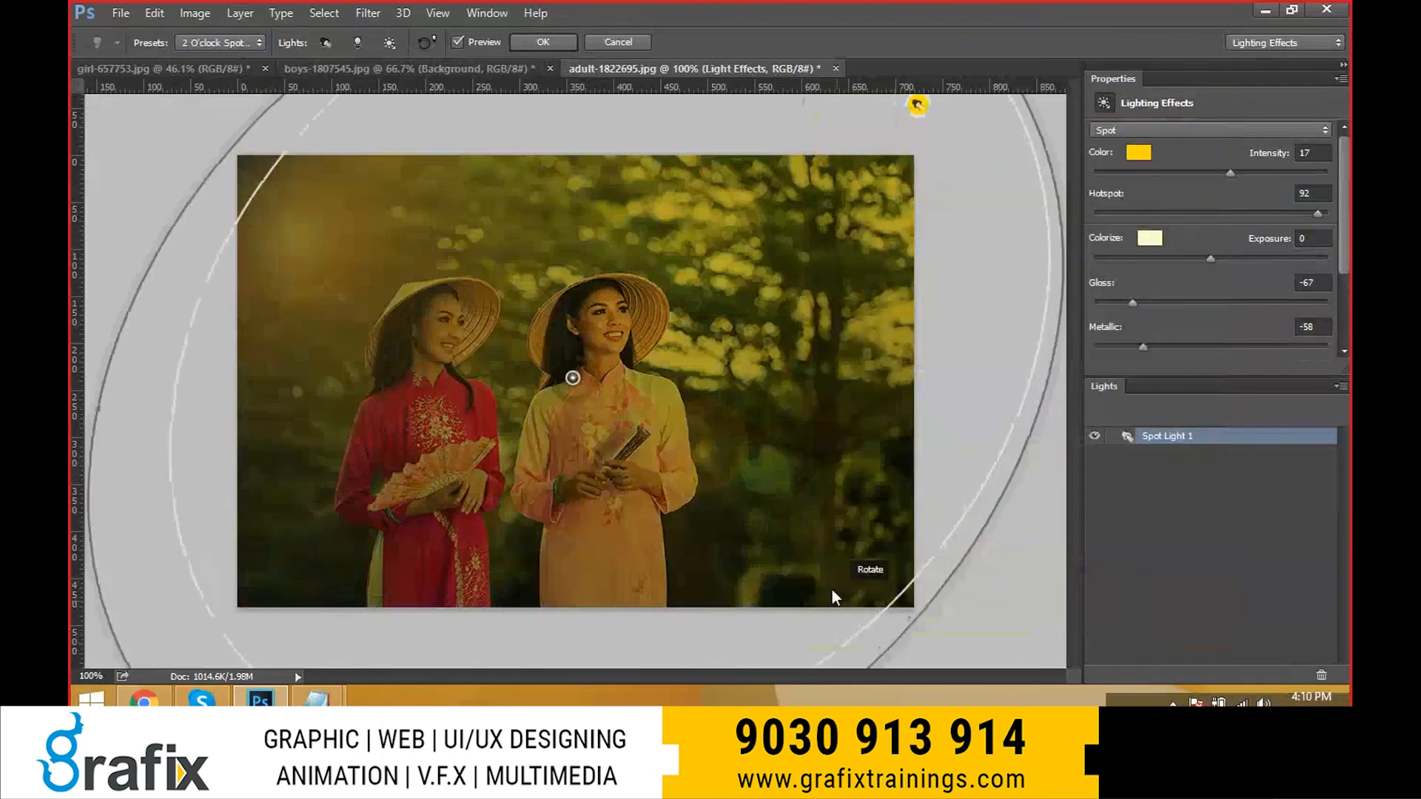
# - Move and reshape the spotlight into a near-circle enclosing both women
pyautogui.moveTo(832, 596); pyautogui.dragTo(718, 520)
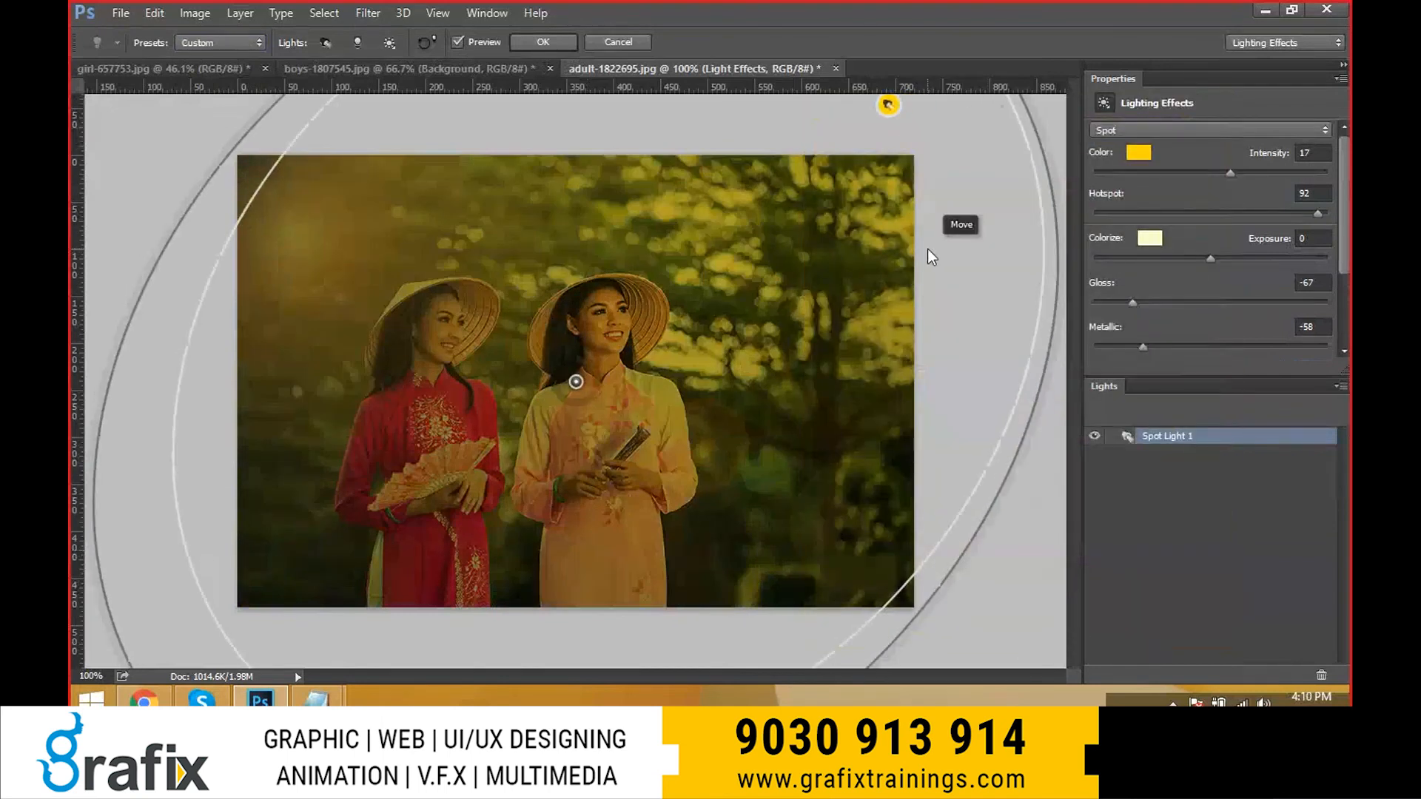
pyautogui.hotkey('ctrl', '-')
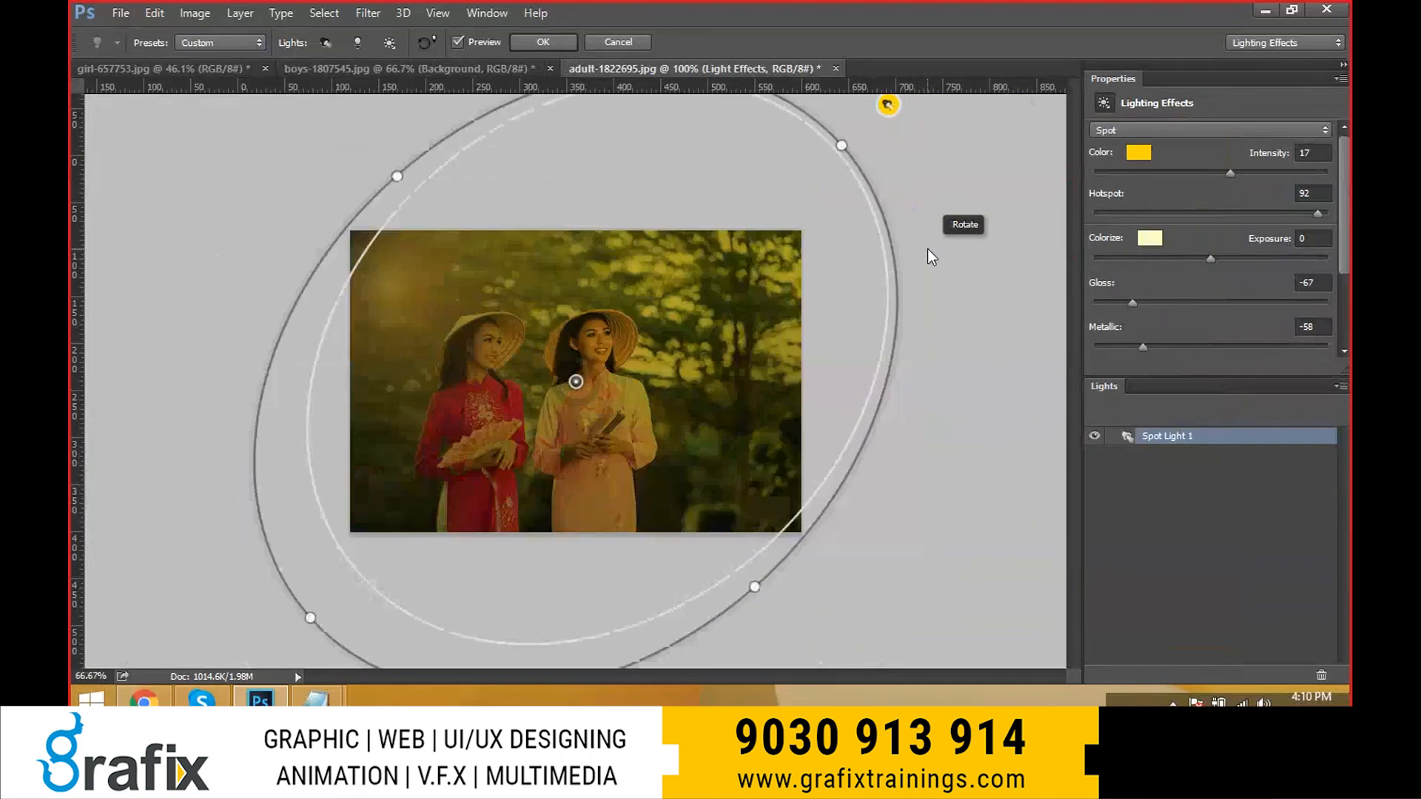
pyautogui.moveTo(744, 252); pyautogui.dragTo(718, 275)
pyautogui.moveTo(288, 301); pyautogui.dragTo(573, 313)
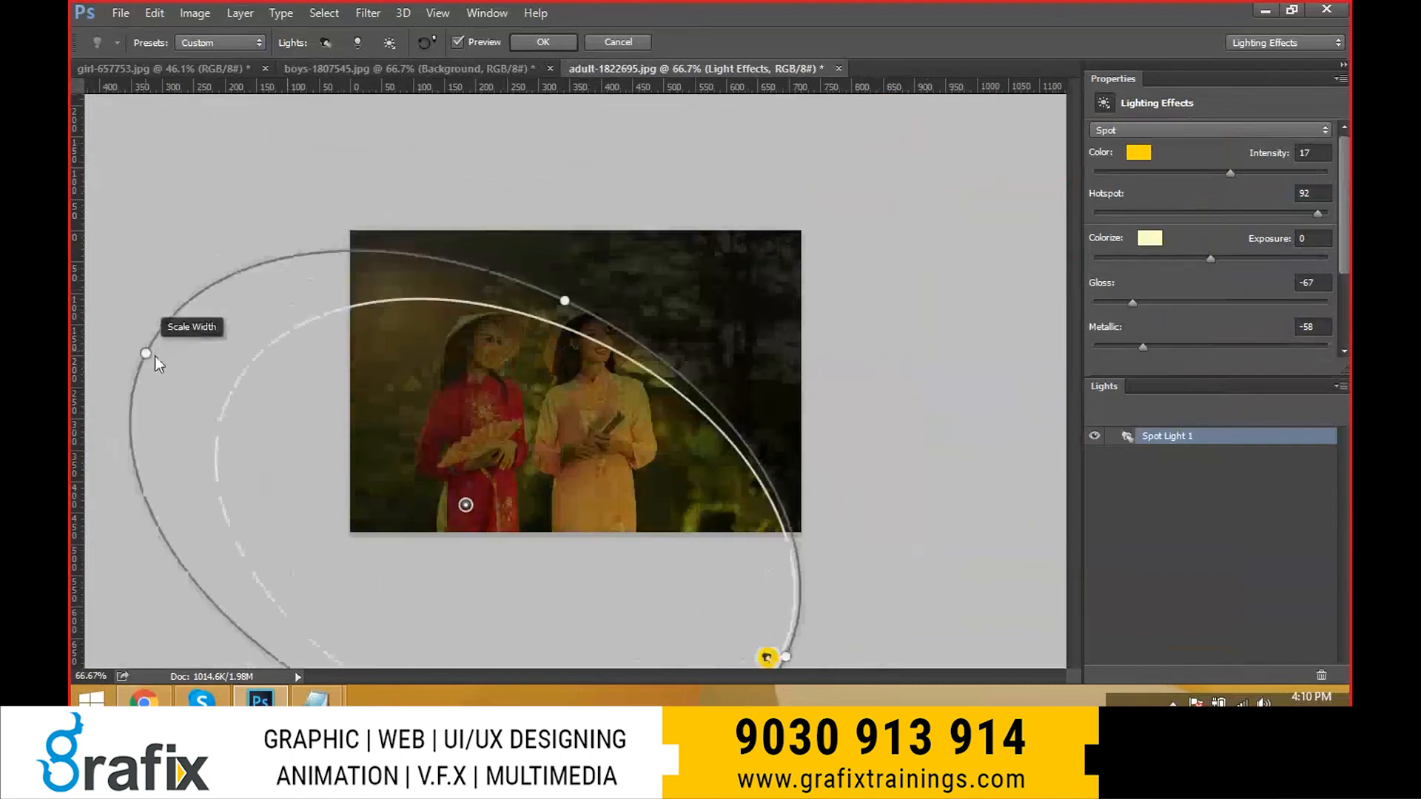
pyautogui.moveTo(151, 355); pyautogui.dragTo(338, 425)
pyautogui.moveTo(523, 412); pyautogui.dragTo(585, 331)
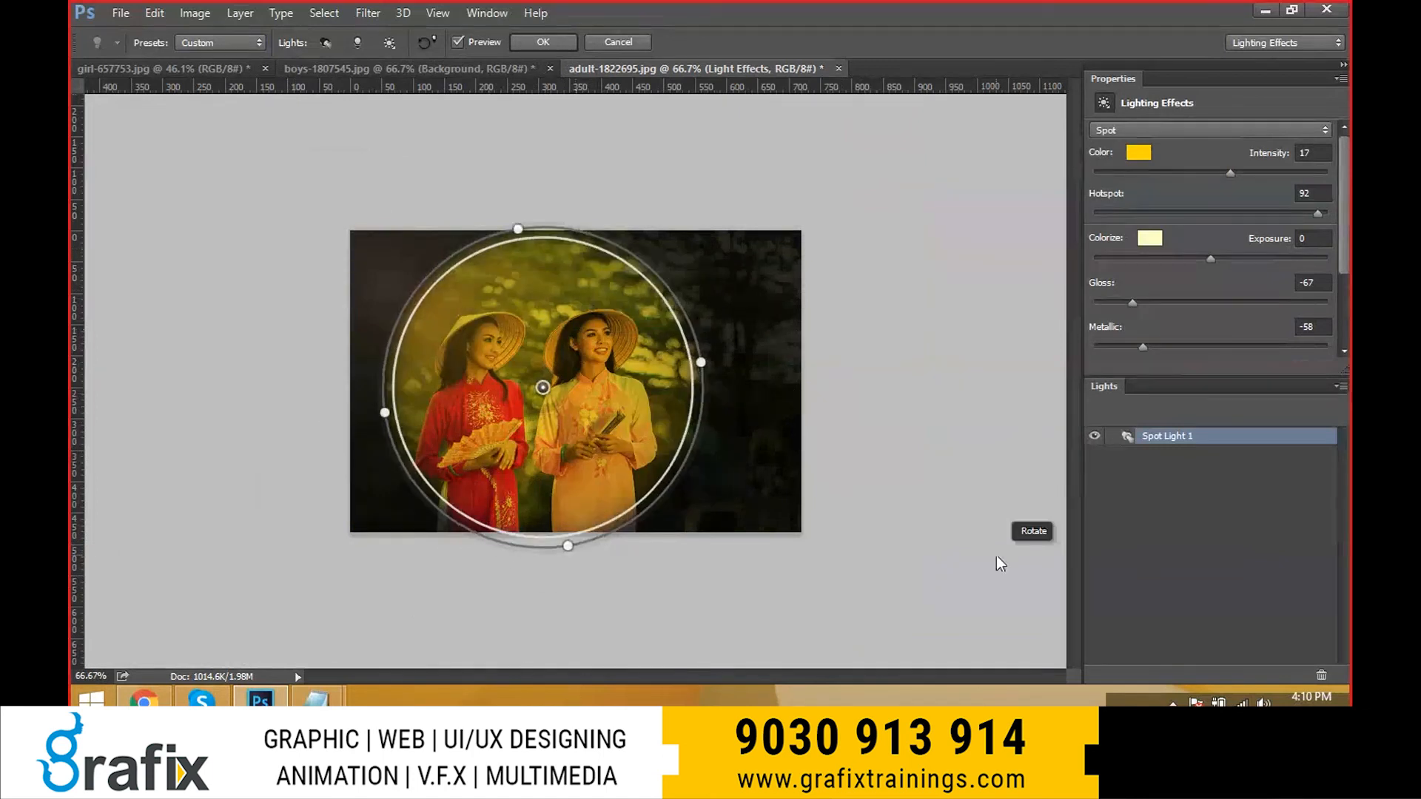
# - Set the spotlight's intensity to 23, gloss to -12 and exposure to -26, and stretch it into a wide ellipse across the photo
pyautogui.hotkey('ctrl', '+')
pyautogui.moveTo(1229, 171)
pyautogui.mouseDown()
pyautogui.moveTo(1276, 172)
pyautogui.moveTo(1205, 167)
pyautogui.moveTo(1253, 167)
pyautogui.moveTo(1237, 163)
pyautogui.mouseUp()
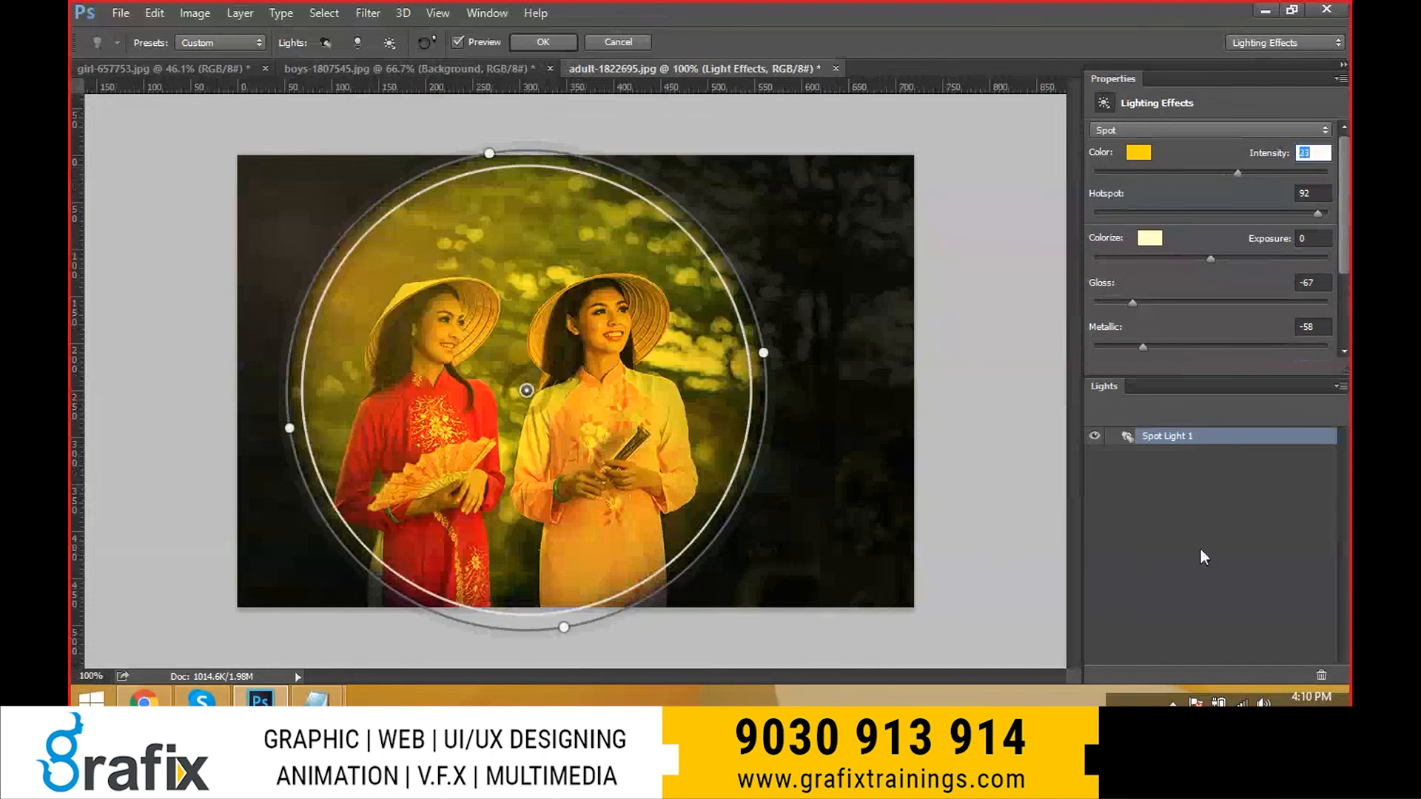
pyautogui.moveTo(1215, 300); pyautogui.dragTo(1180, 259)
pyautogui.moveTo(765, 355); pyautogui.dragTo(902, 357)
pyautogui.moveTo(504, 155); pyautogui.dragTo(539, 163)
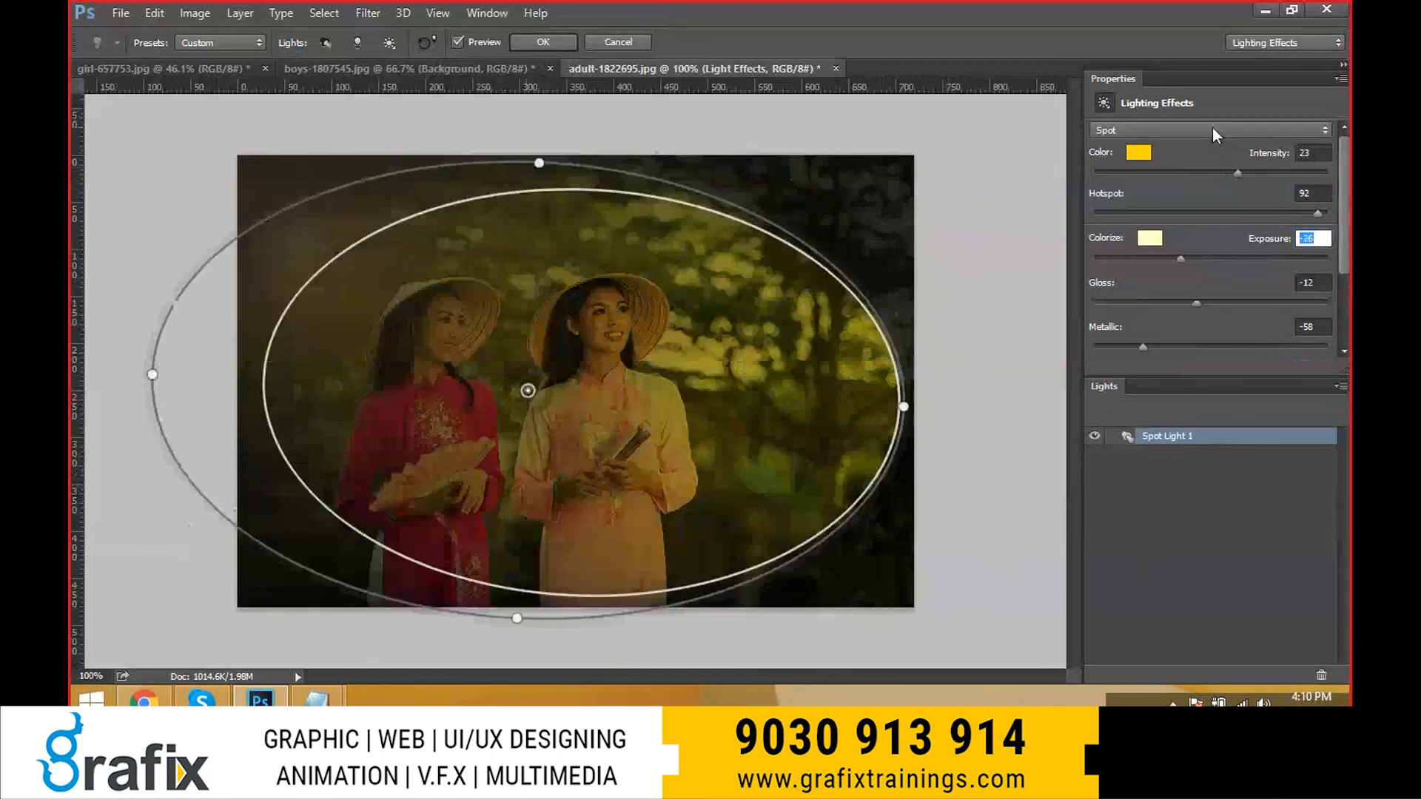
# - Load the Blue Omni lighting preset
pyautogui.click(1183, 130)
pyautogui.click(242, 37)
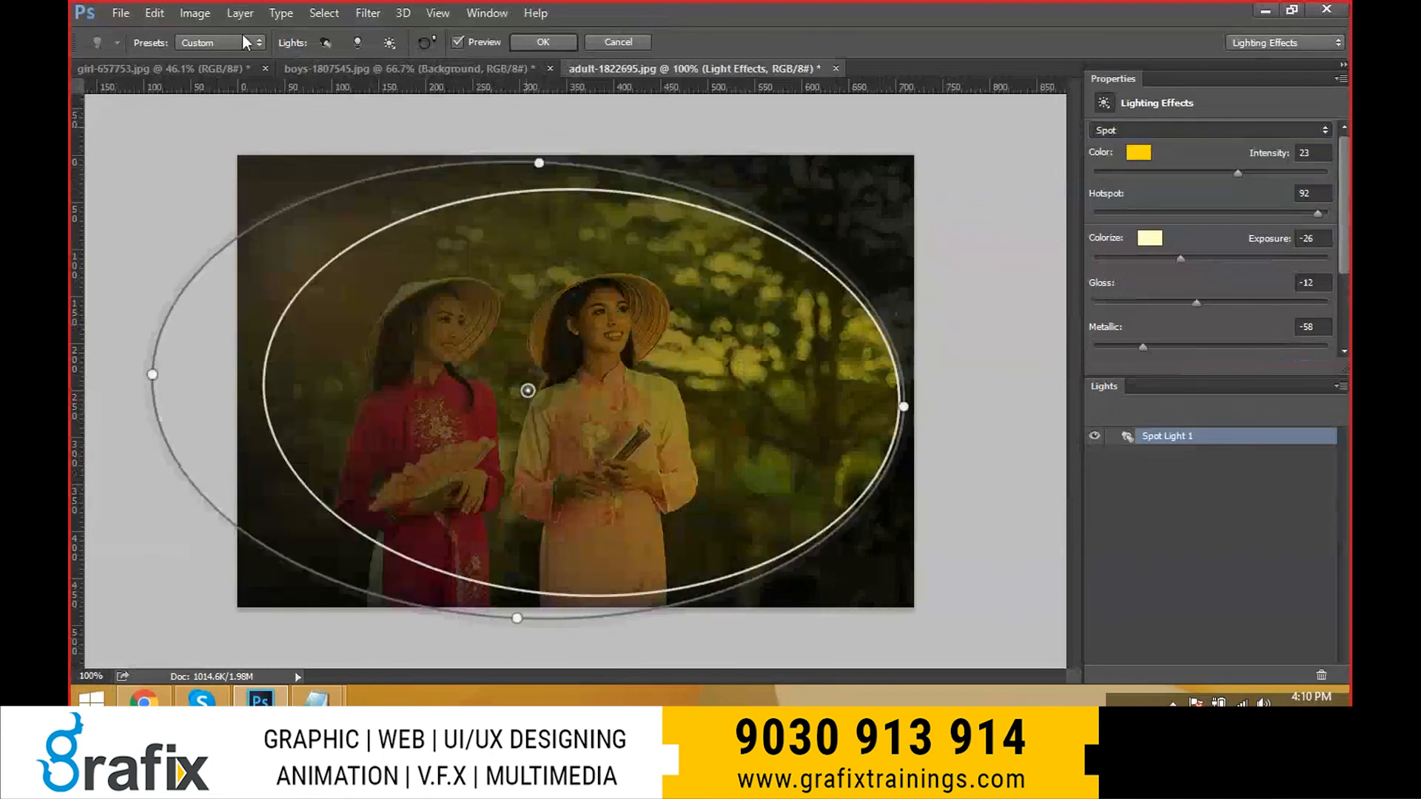
pyautogui.click(239, 42)
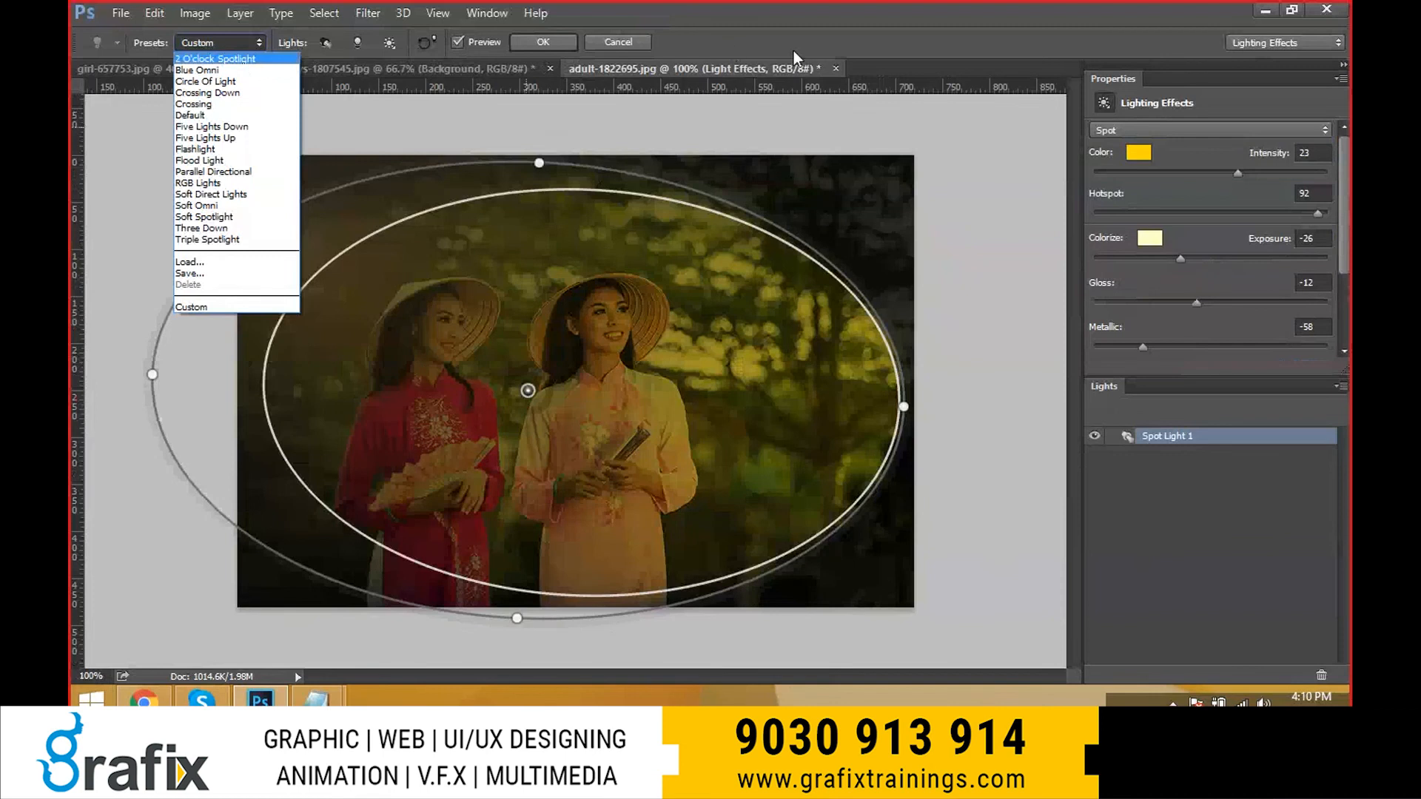
pyautogui.press('Down')
pyautogui.press('Return')
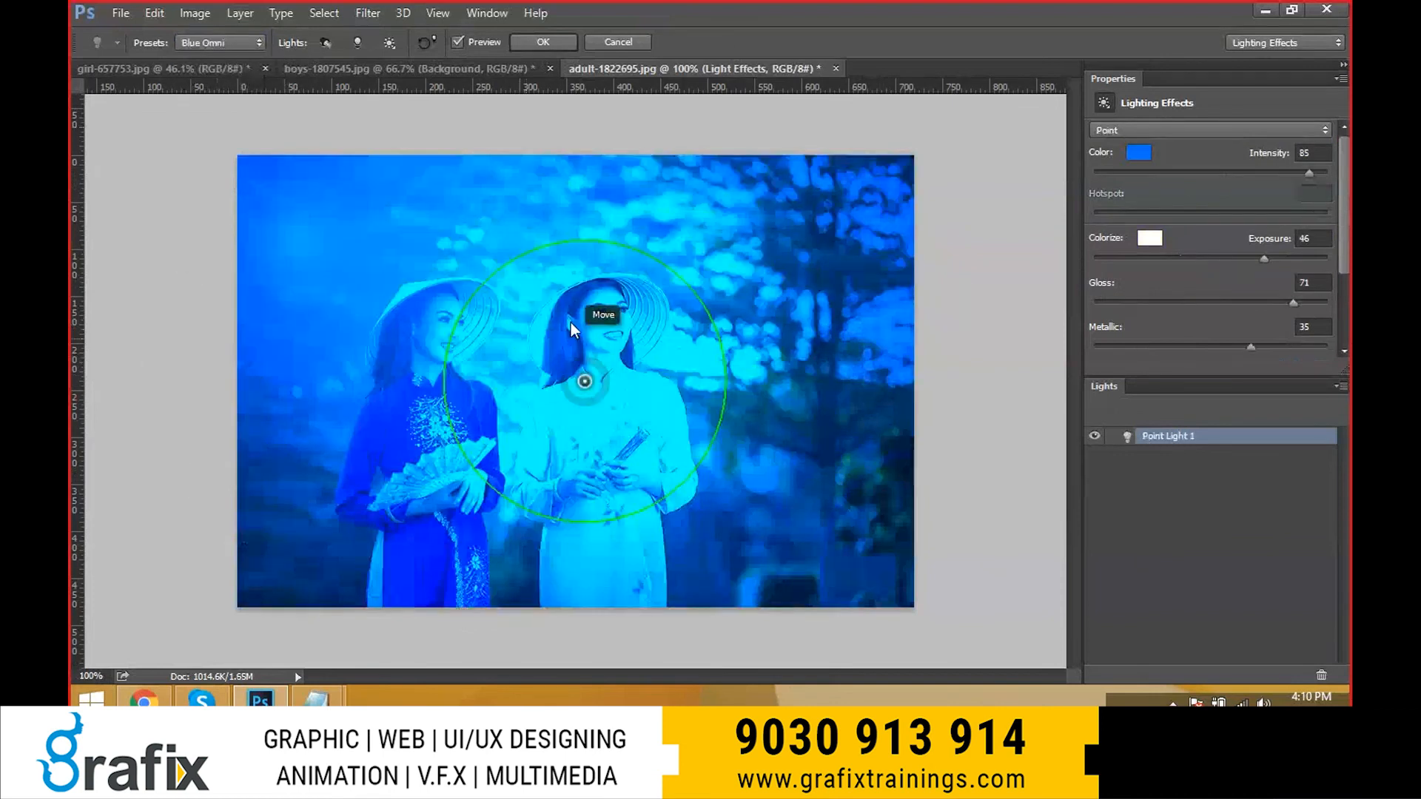
pyautogui.click(1160, 243)
pyautogui.moveTo(904, 437); pyautogui.dragTo(824, 490)
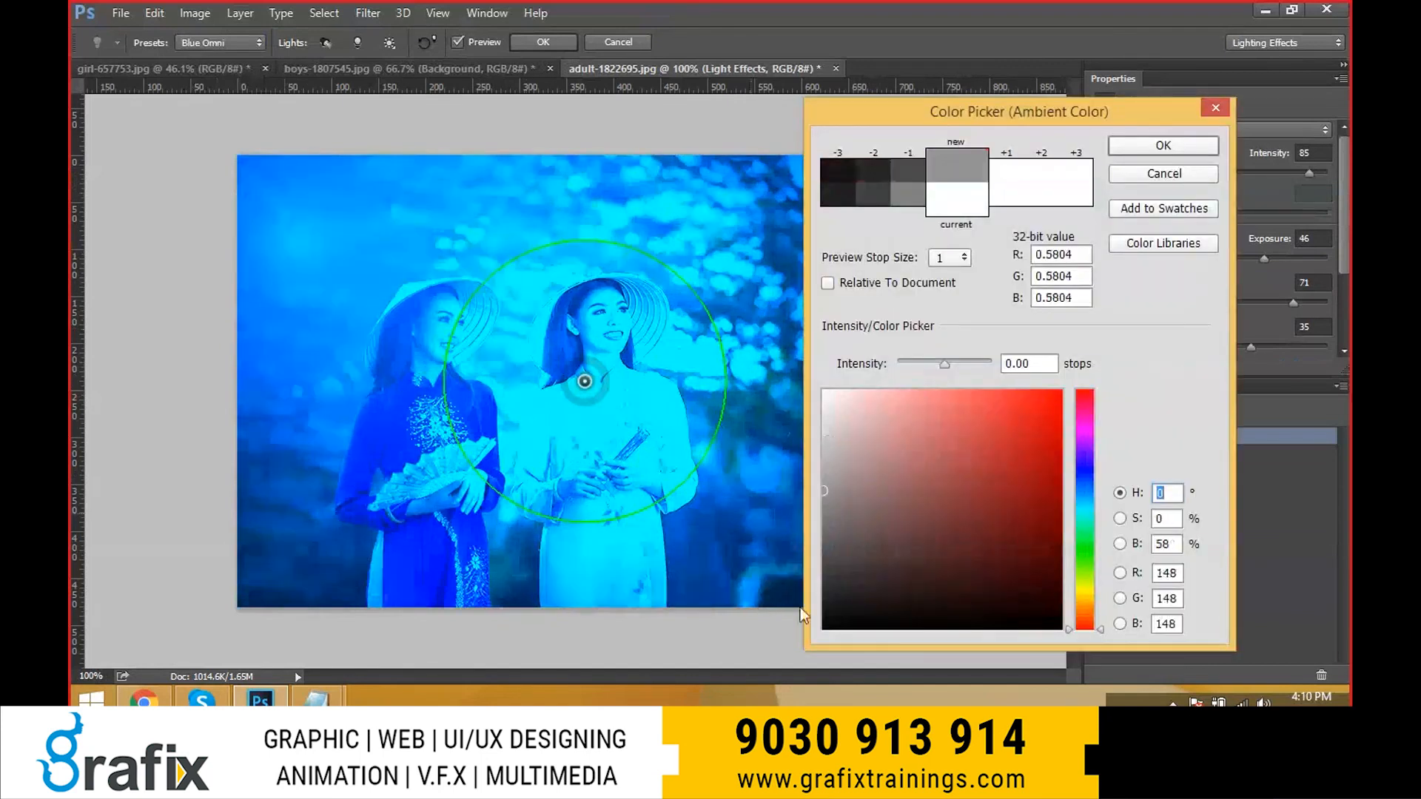
pyautogui.click(1203, 179)
# - Set the point light's colour to a dark blue (RGB 19, 50, 88)
pyautogui.click(1152, 165)
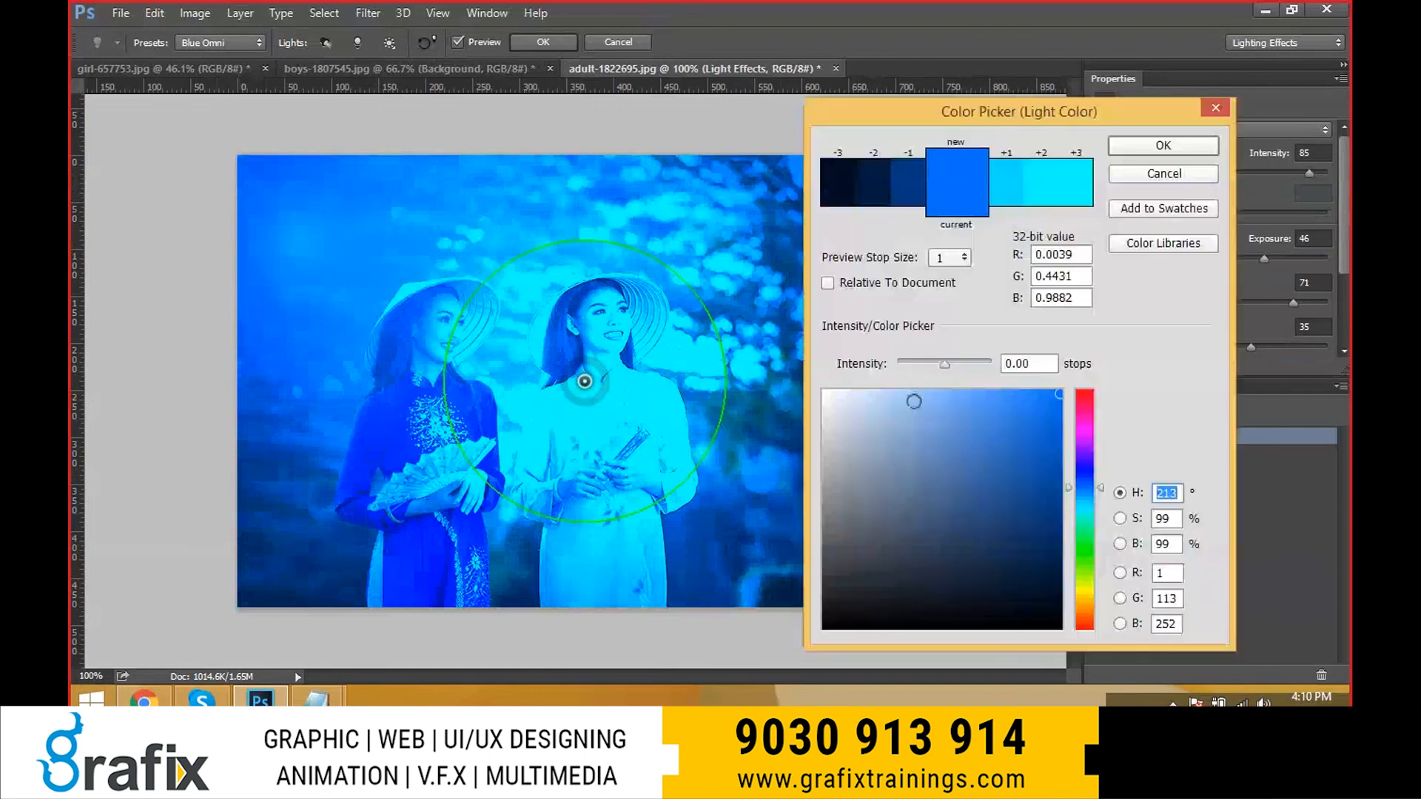
pyautogui.moveTo(914, 401); pyautogui.dragTo(1037, 602)
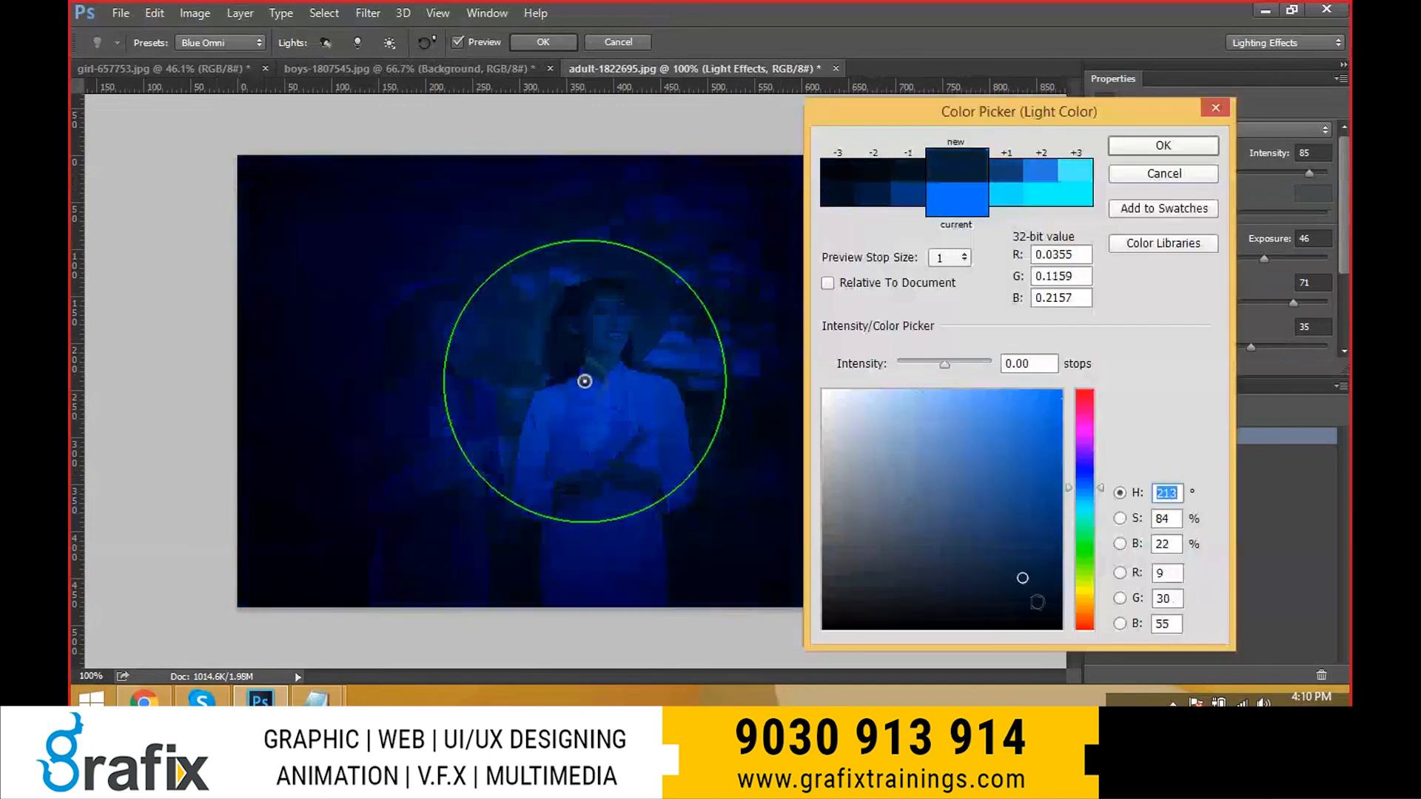
pyautogui.moveTo(1012, 495)
pyautogui.mouseDown()
pyautogui.moveTo(1036, 498)
pyautogui.moveTo(1016, 521)
pyautogui.moveTo(1021, 578)
pyautogui.moveTo(1010, 547)
pyautogui.mouseUp()
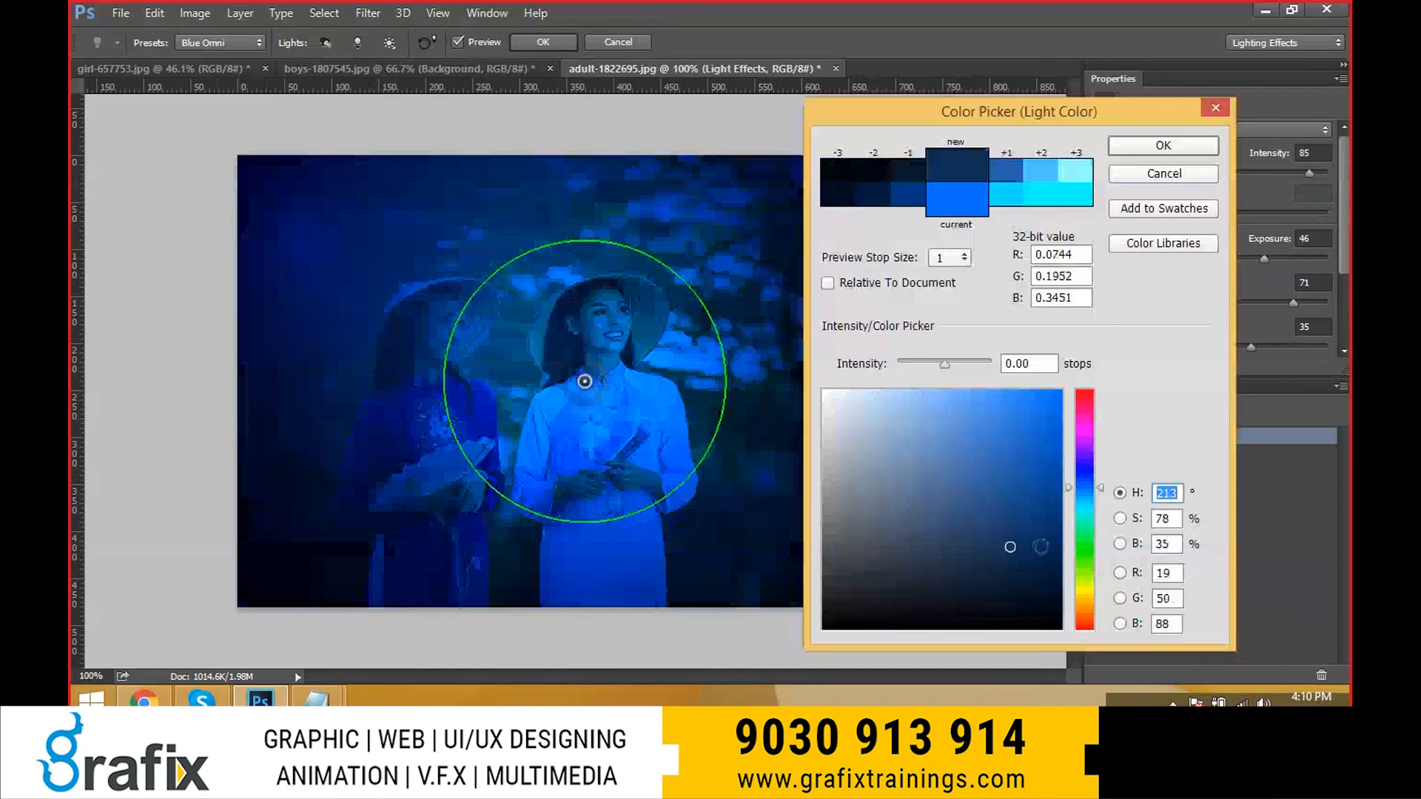
pyautogui.click(1198, 147)
# - Load the Circle Of Light preset and move its four spotlights together down and to the left over the women
pyautogui.click(215, 46)
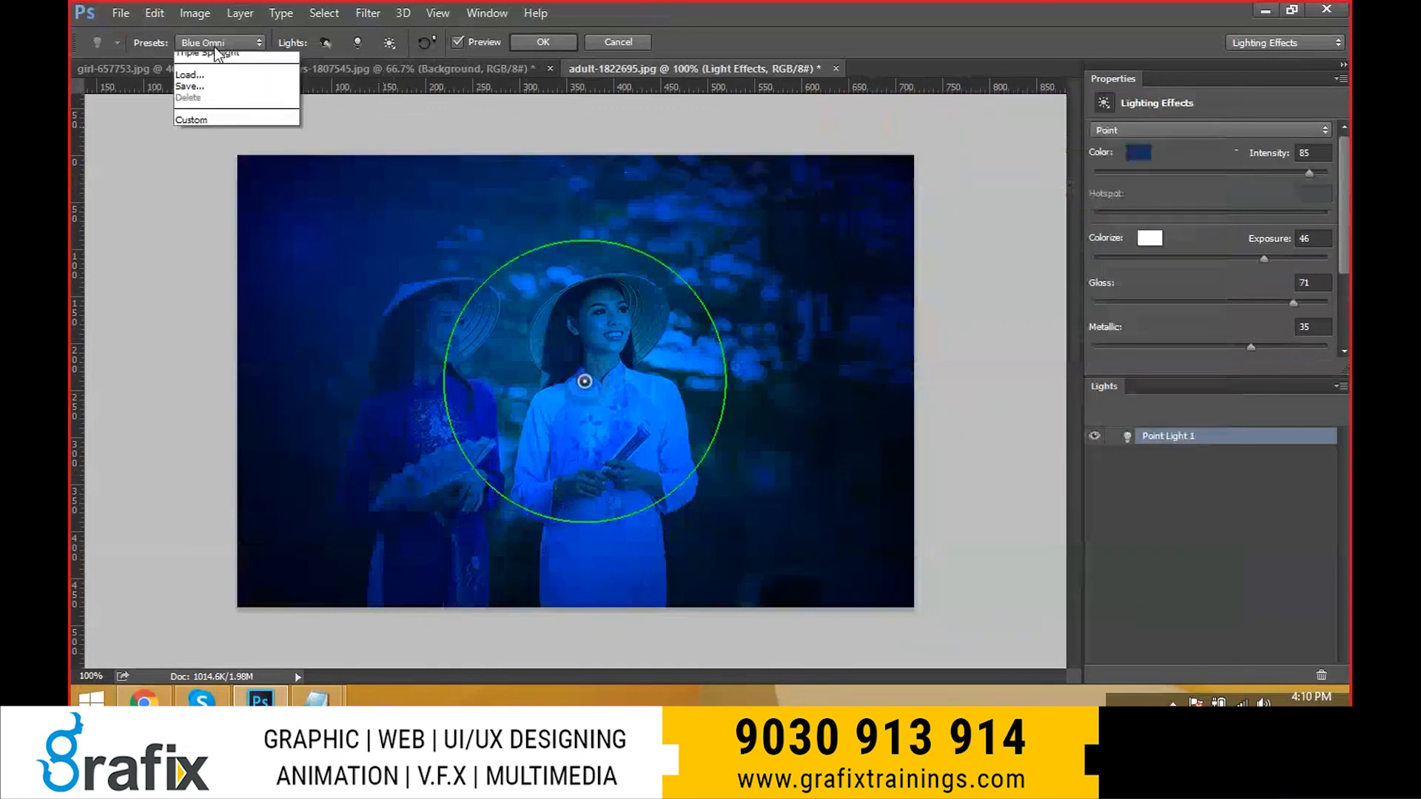
pyautogui.click(220, 75)
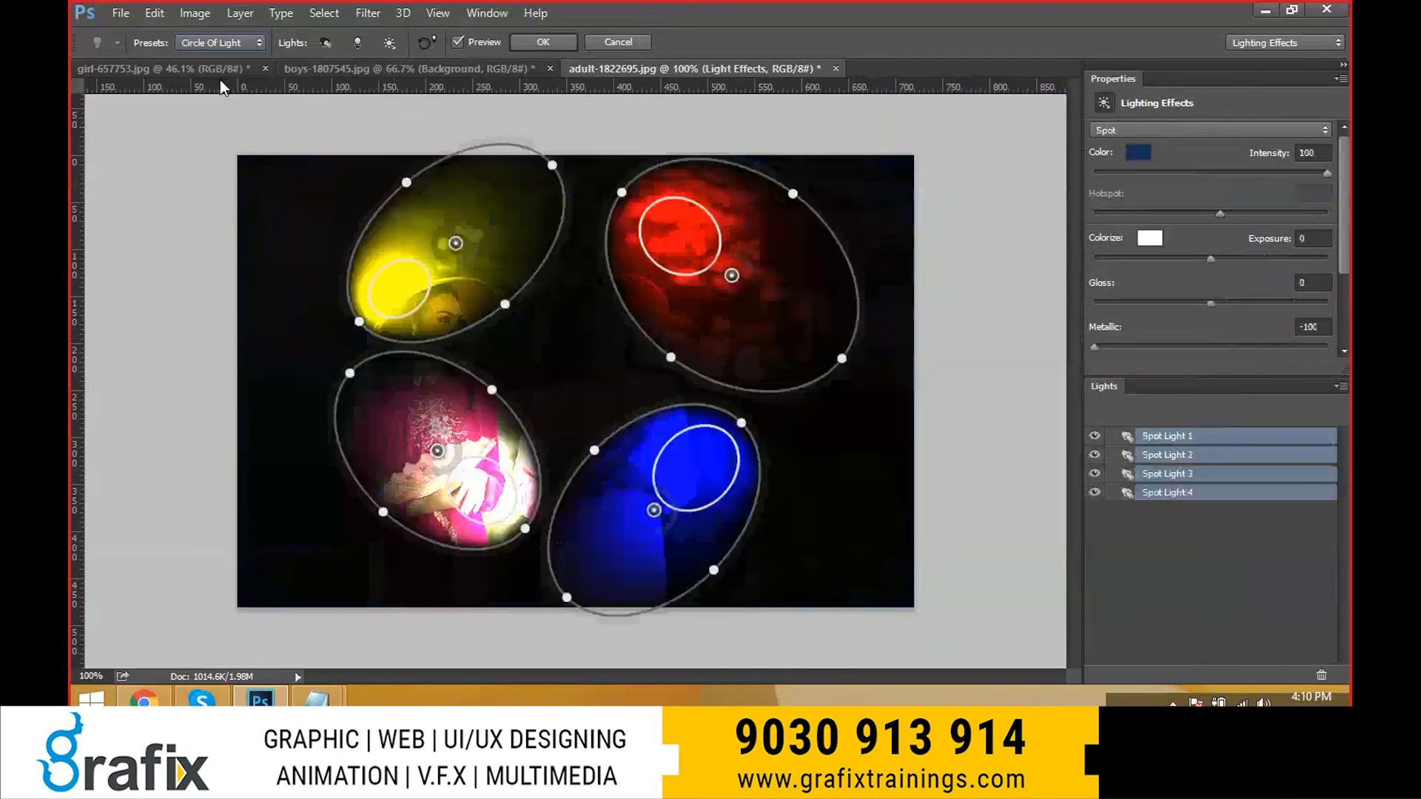
pyautogui.moveTo(440, 522); pyautogui.dragTo(398, 589)
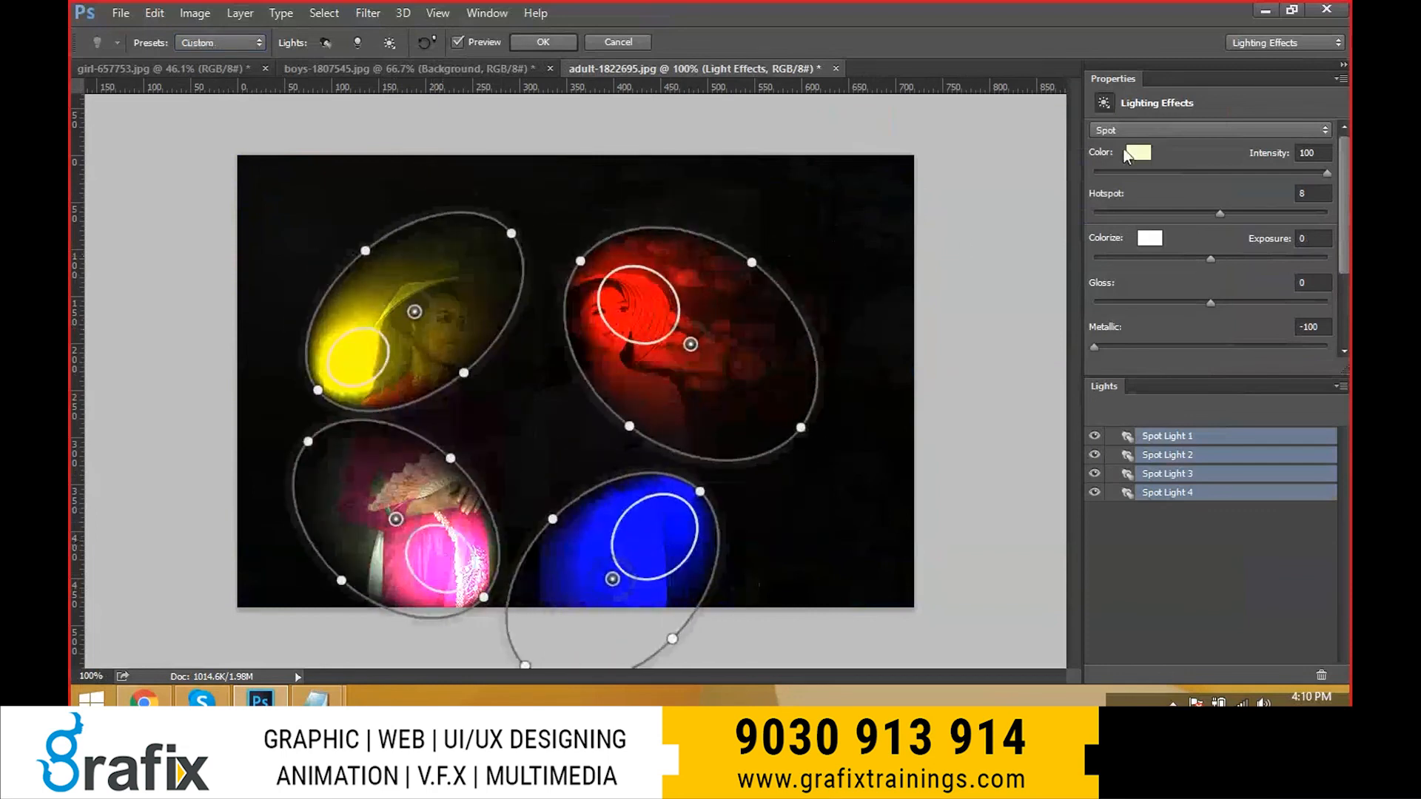
# - Apply the four-spotlight lighting to the photo and undo it
pyautogui.click(543, 41)
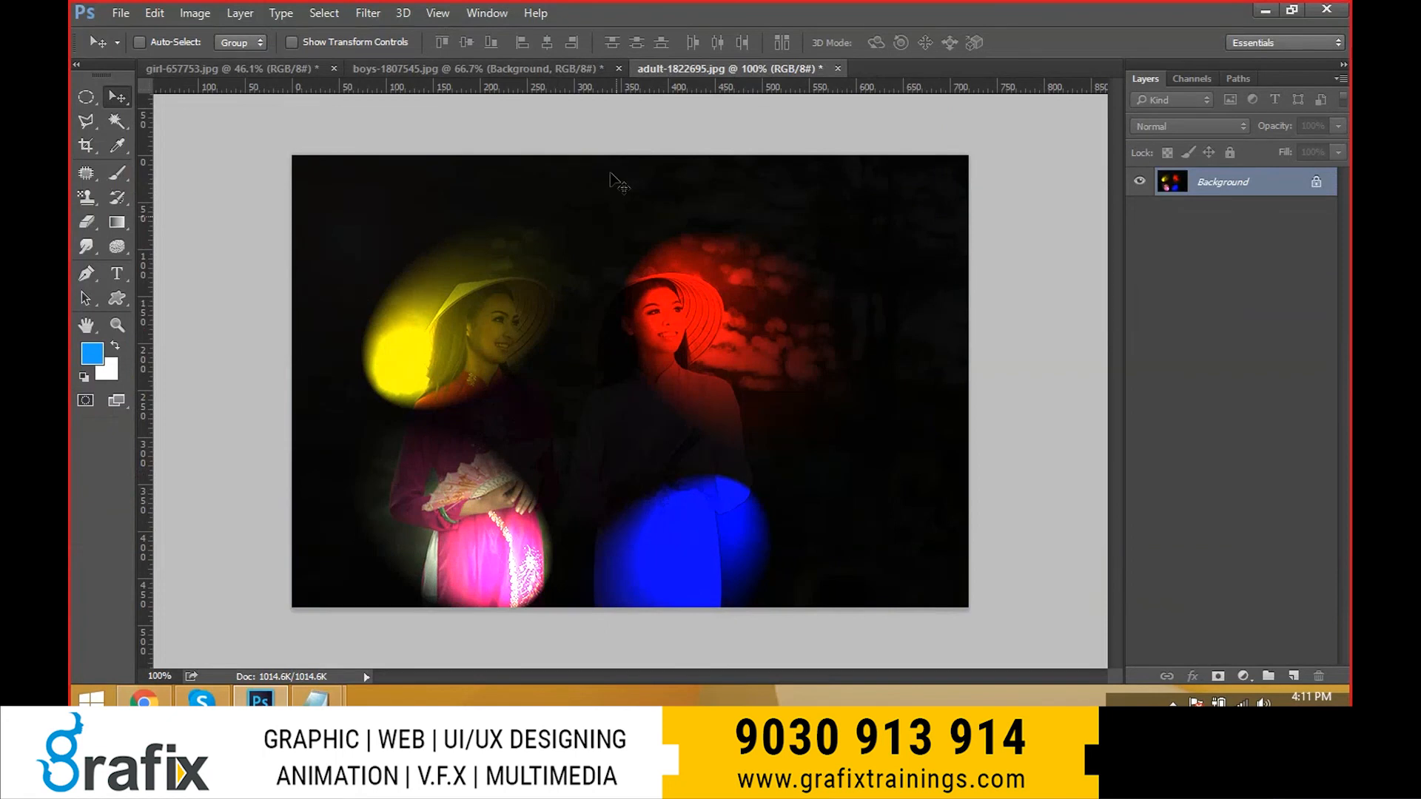
pyautogui.hotkey('ctrl', 'z')
# - Start the Lighting Effects filter again and load the Crossing preset after trying the Default one
pyautogui.click(368, 12)
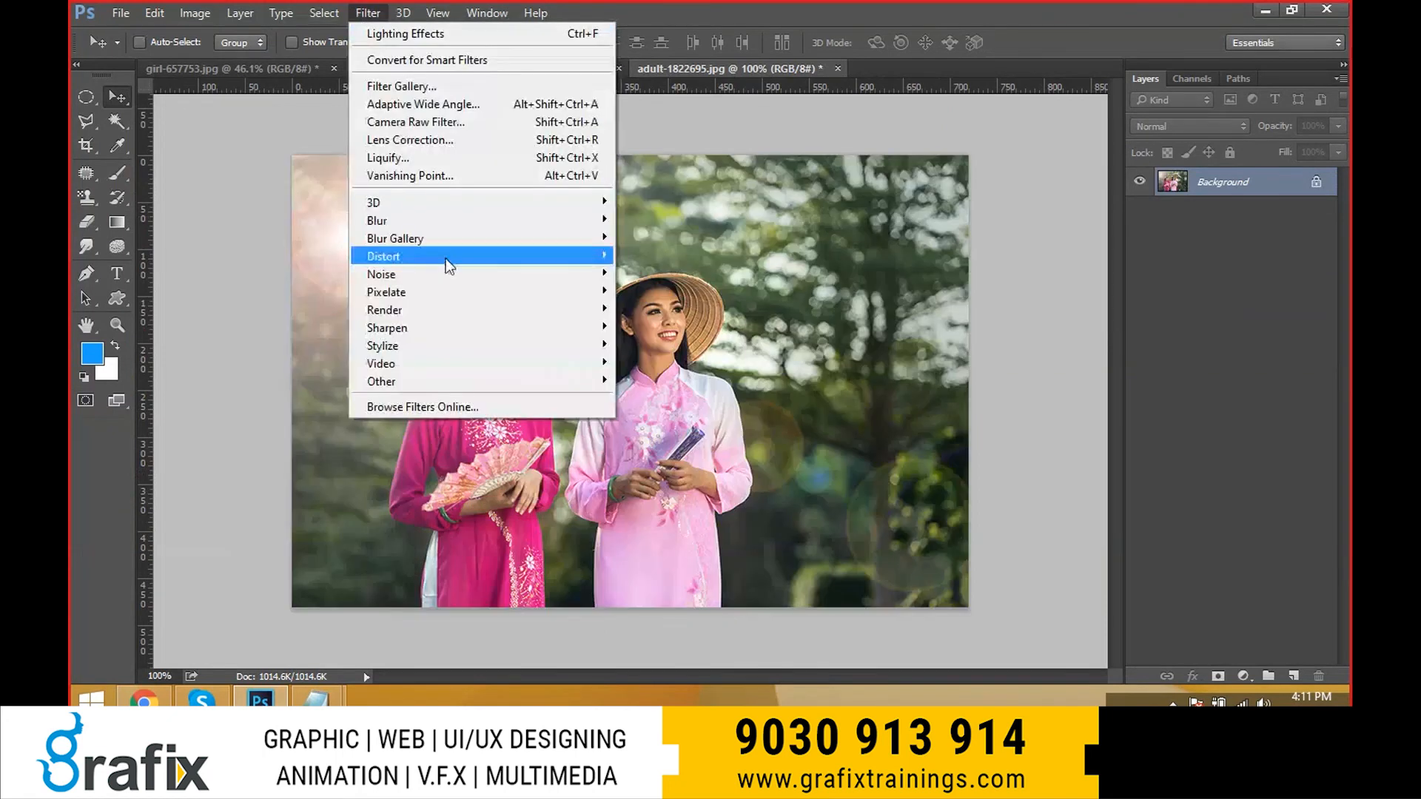
pyautogui.moveTo(482, 311)
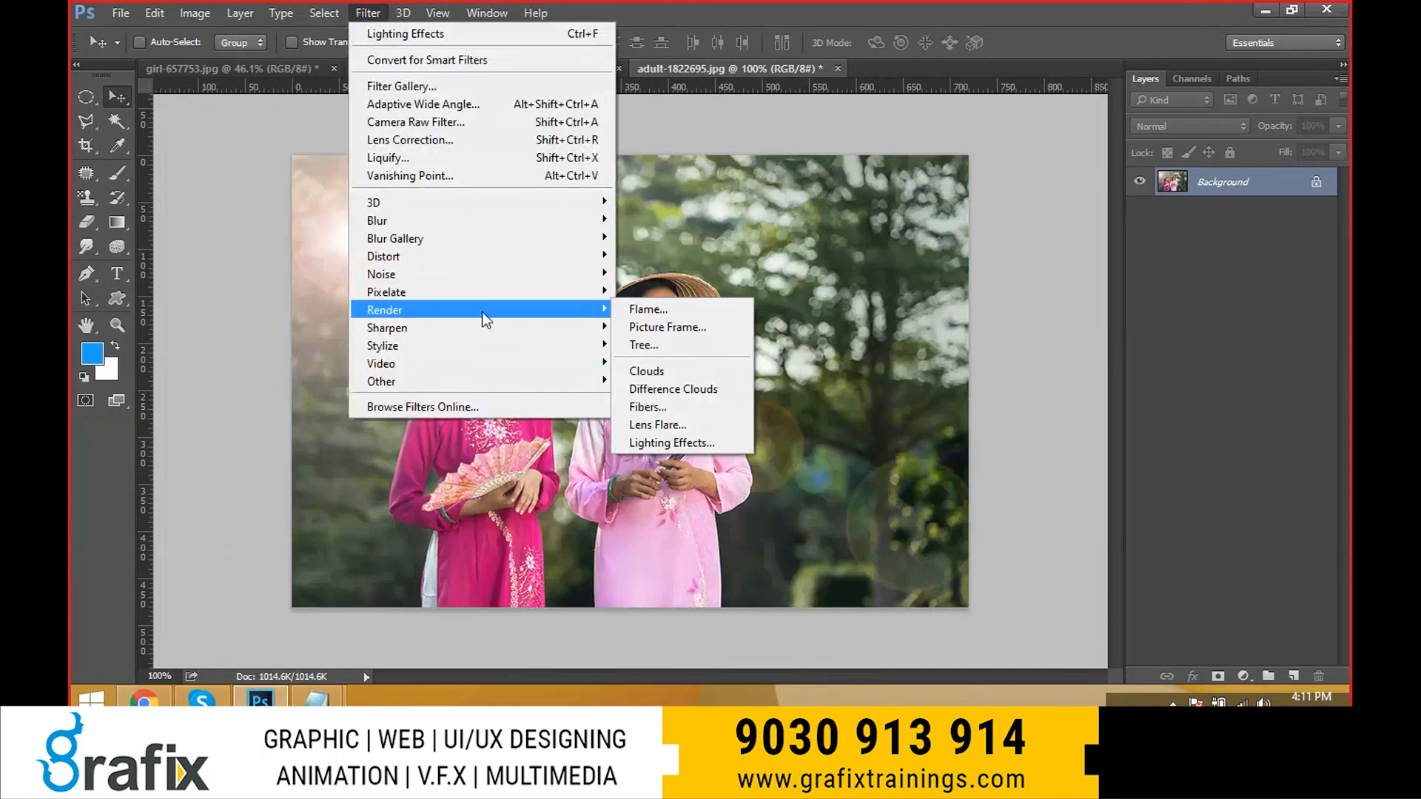
pyautogui.click(681, 442)
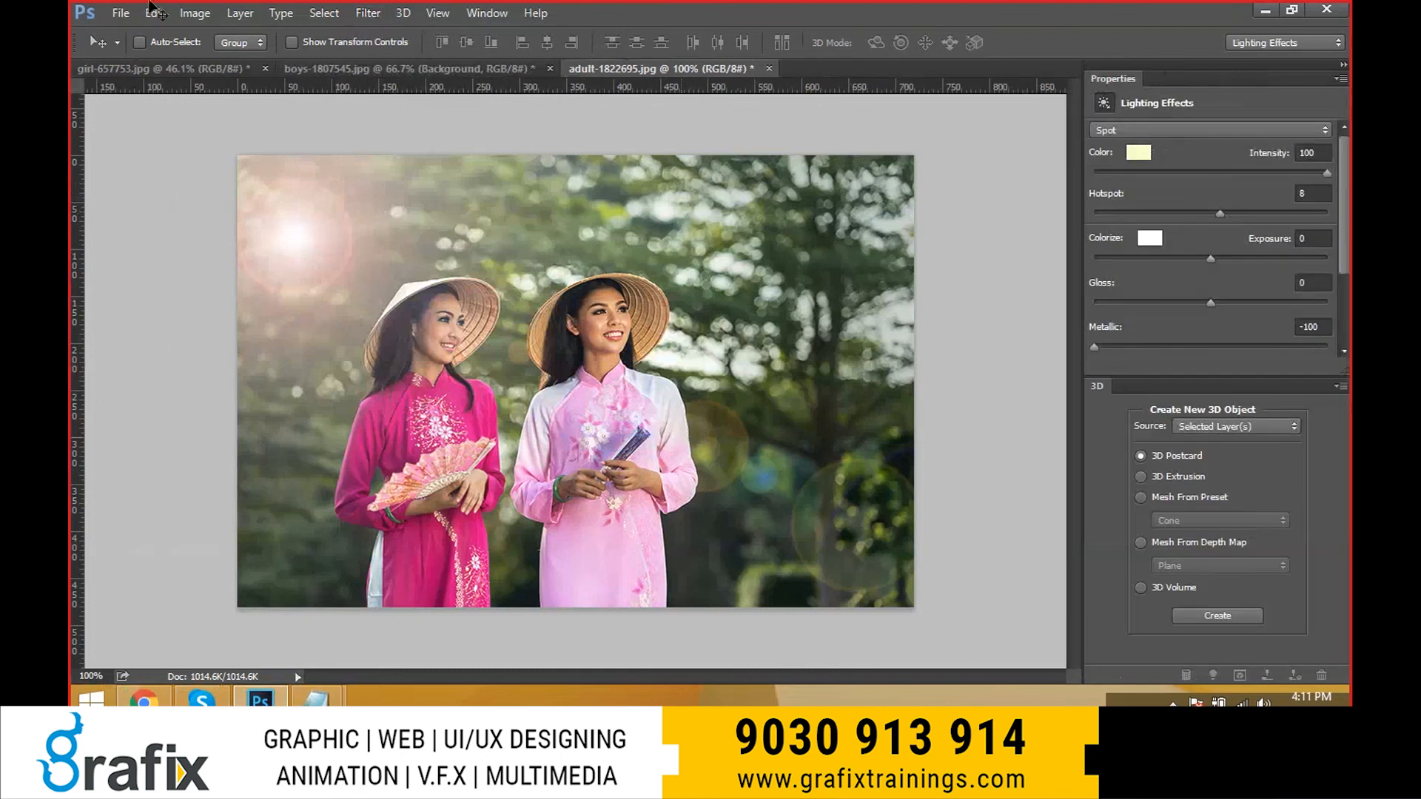
pyautogui.click(219, 42)
pyautogui.click(207, 114)
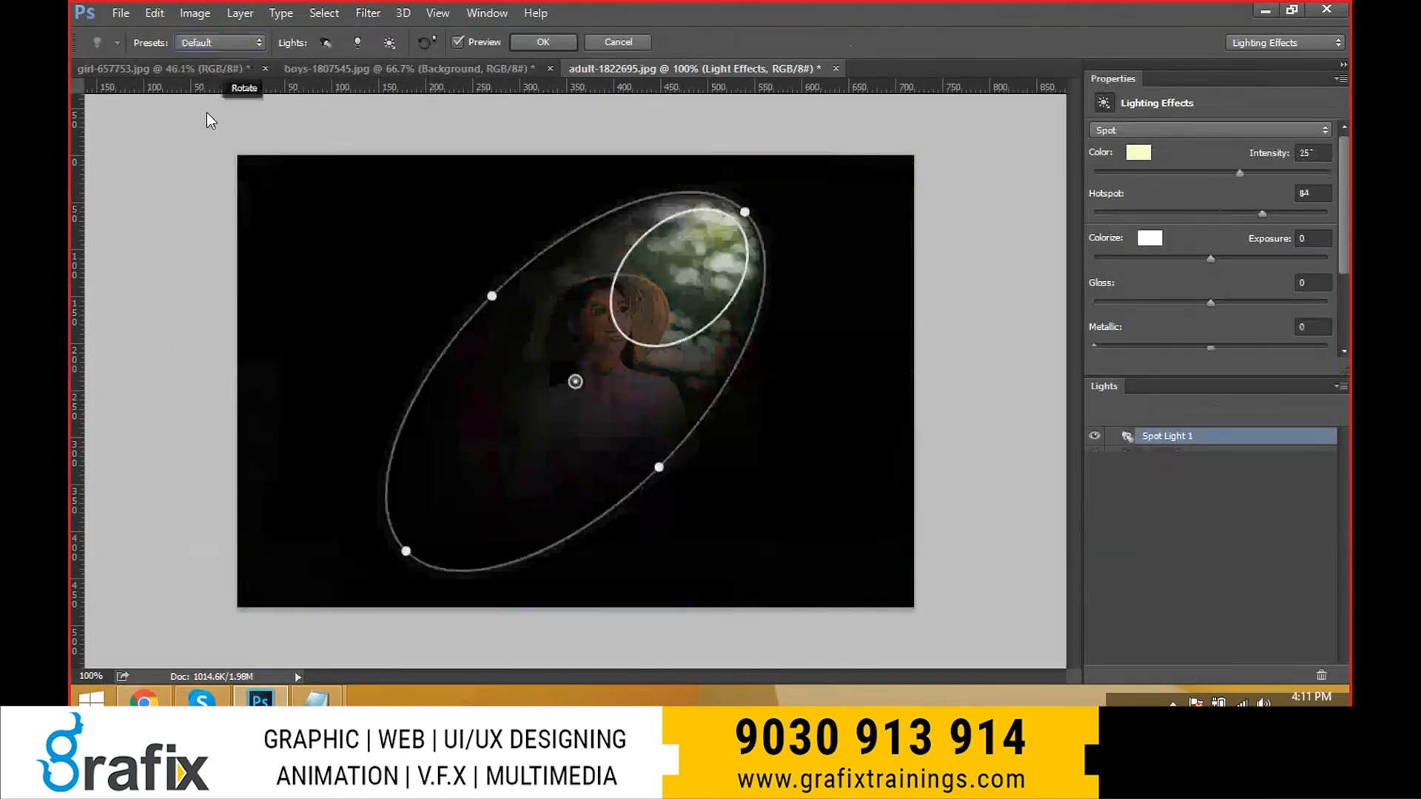
pyautogui.click(229, 42)
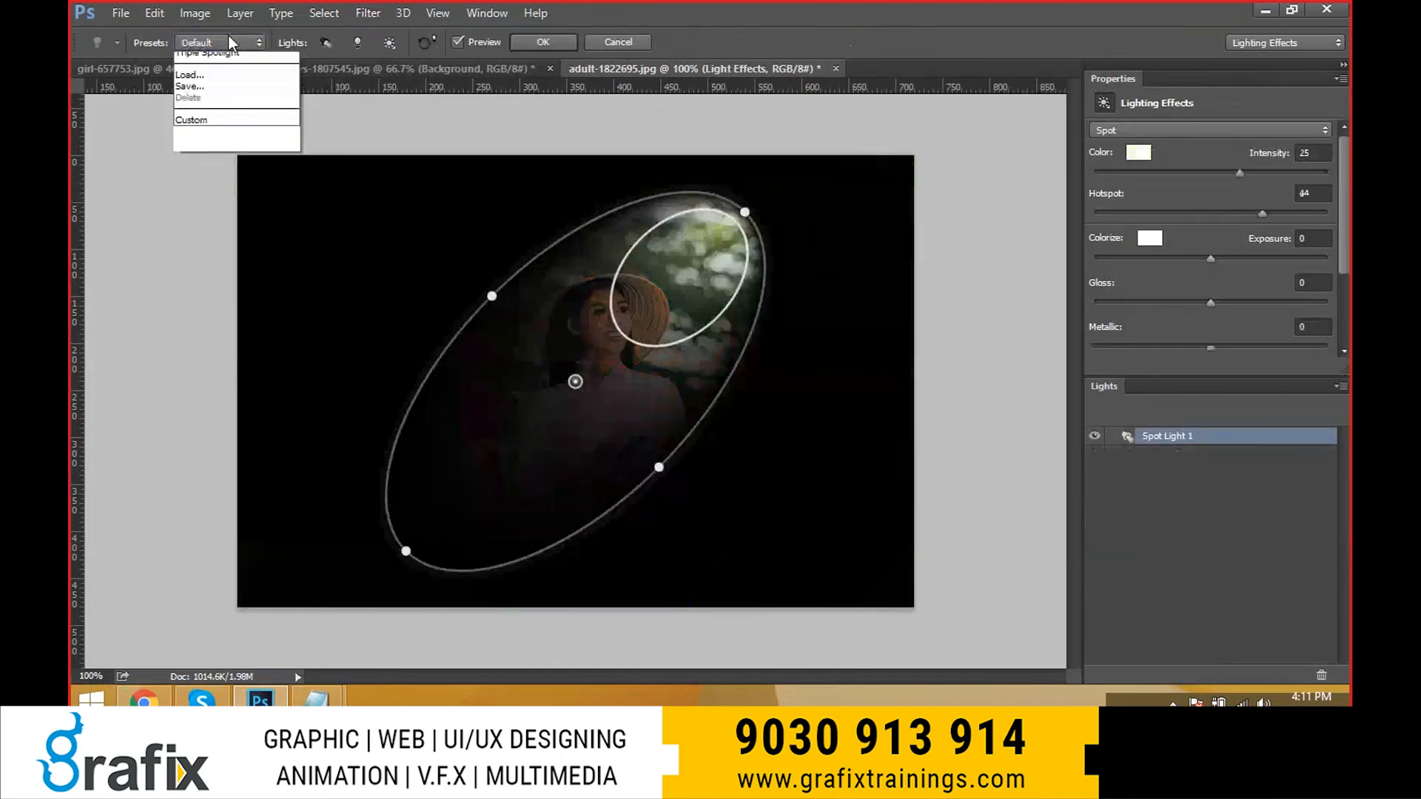
pyautogui.click(250, 101)
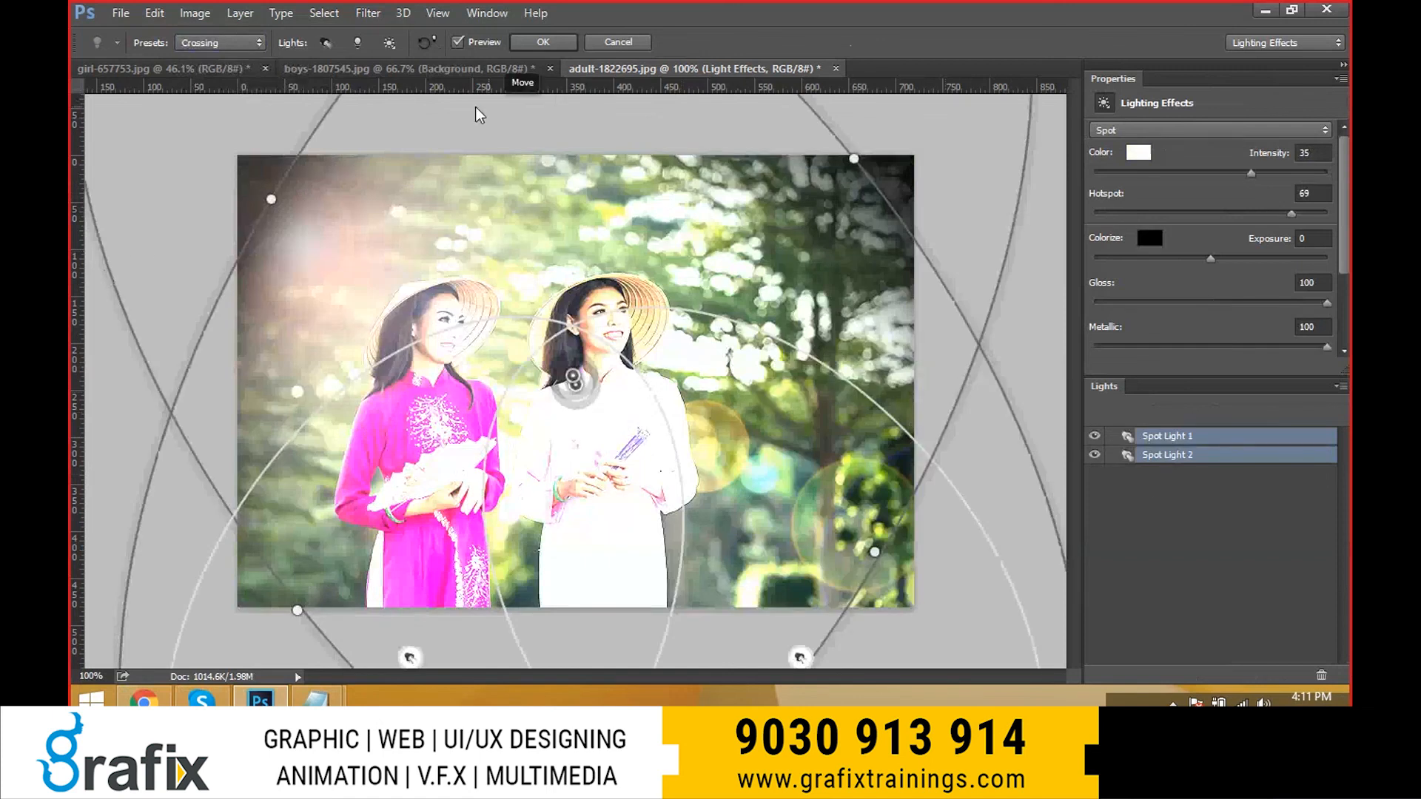
# - Set the light colour of the two crossing spotlights to bright green (RGB 141, 231, 44)
pyautogui.click(1138, 153)
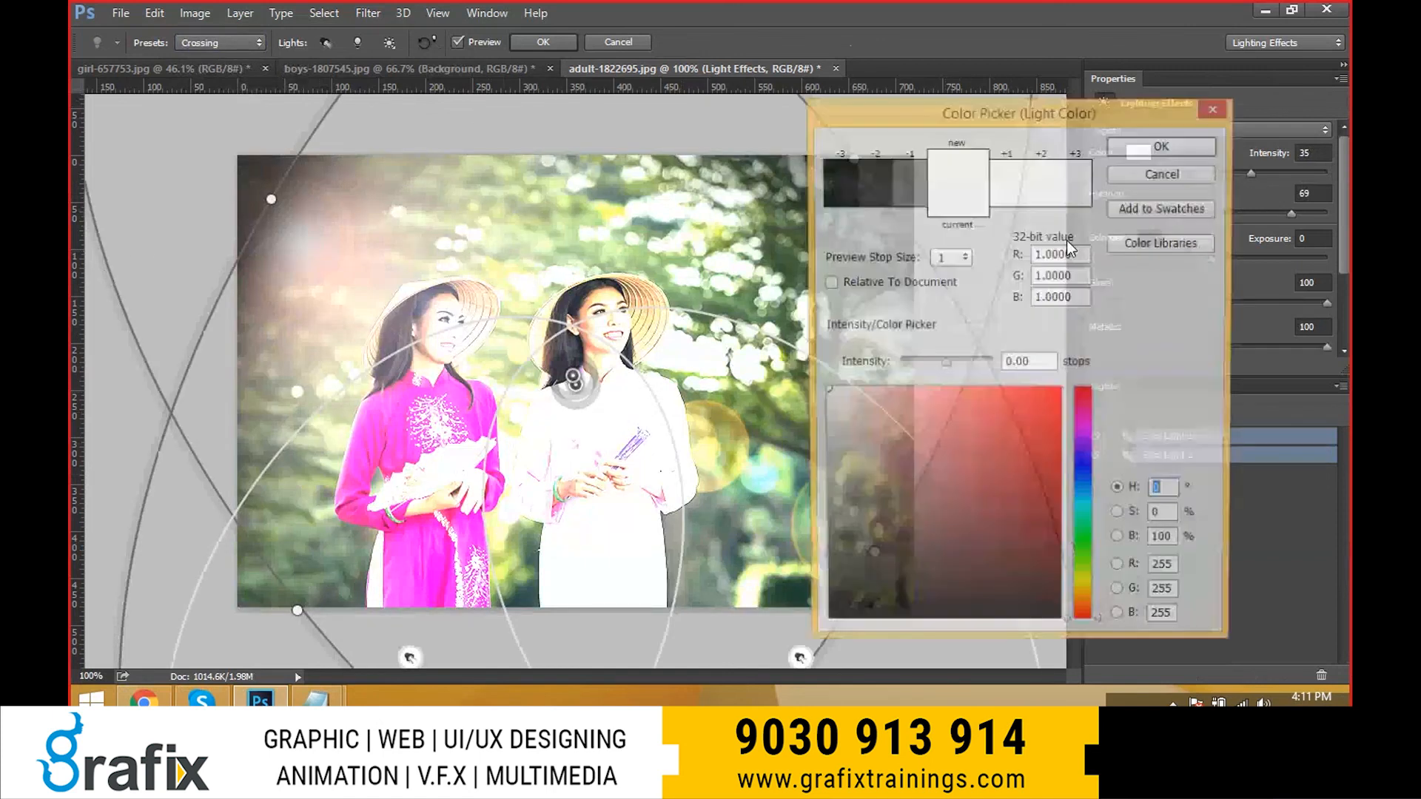
pyautogui.click(1058, 411)
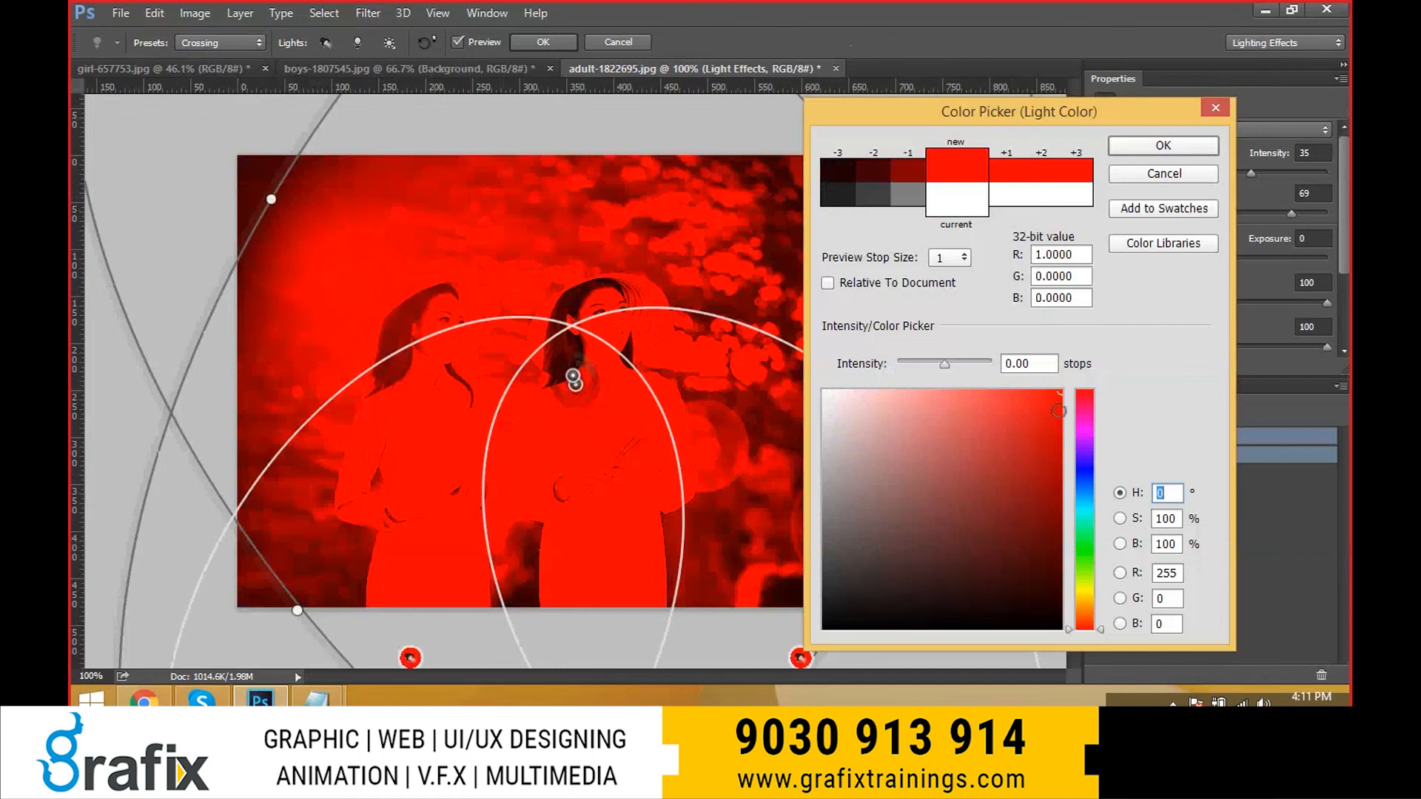
pyautogui.moveTo(1059, 411)
pyautogui.mouseDown()
pyautogui.moveTo(993, 444)
pyautogui.moveTo(948, 396)
pyautogui.moveTo(1016, 412)
pyautogui.mouseUp()
pyautogui.moveTo(1093, 486); pyautogui.dragTo(1095, 570)
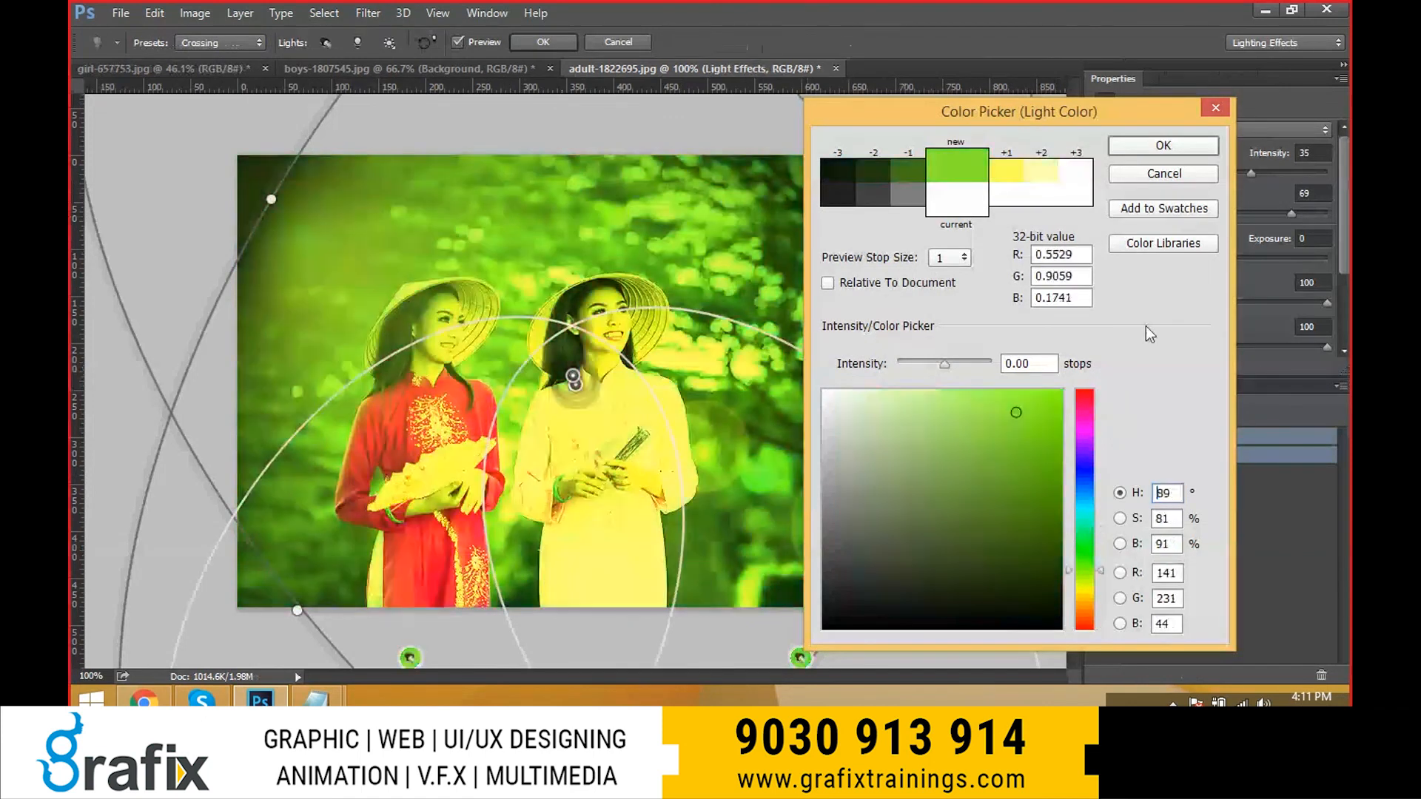
pyautogui.click(1162, 145)
# - Set the ambient (Colorize) colour of the lighting effect to bright red
pyautogui.click(1149, 237)
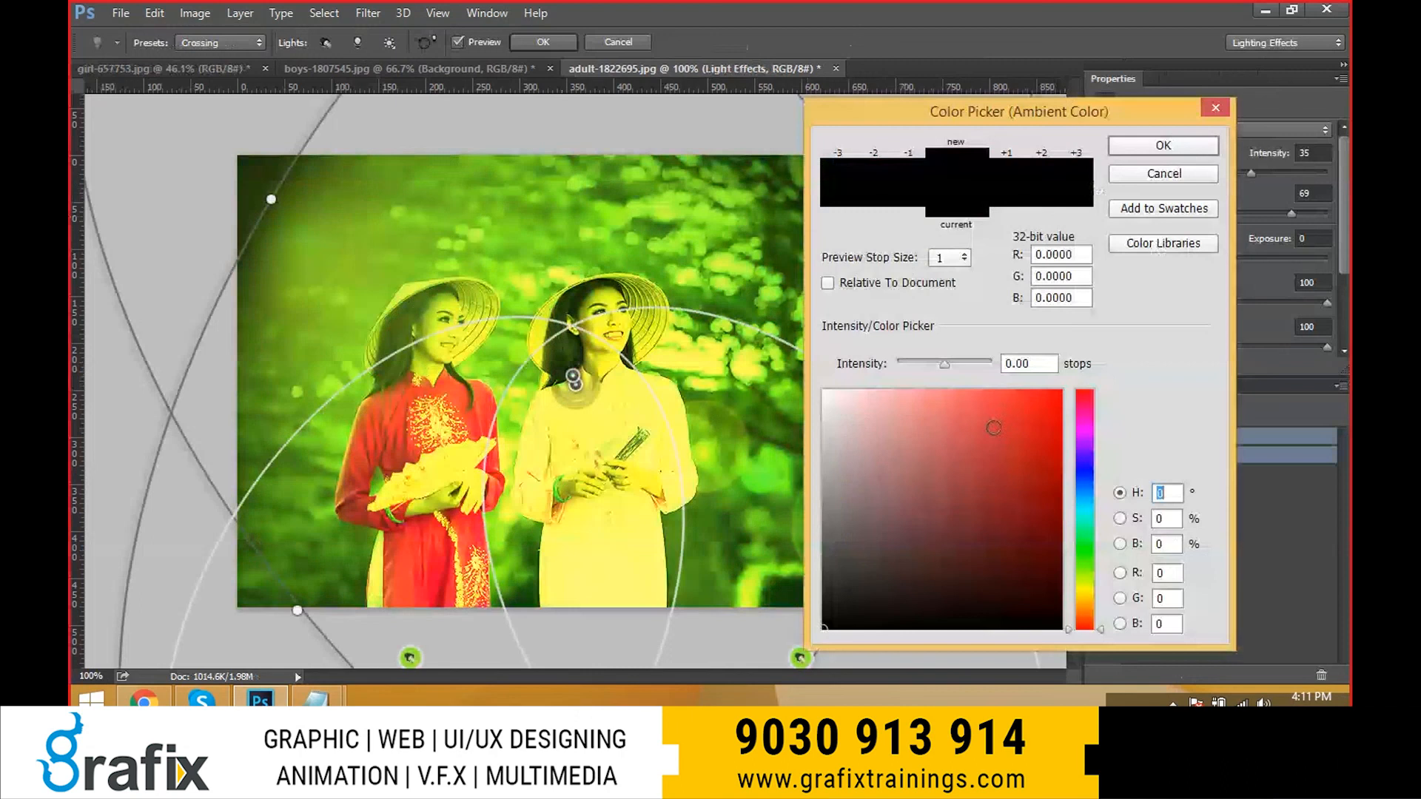
pyautogui.click(1060, 391)
pyautogui.click(1162, 145)
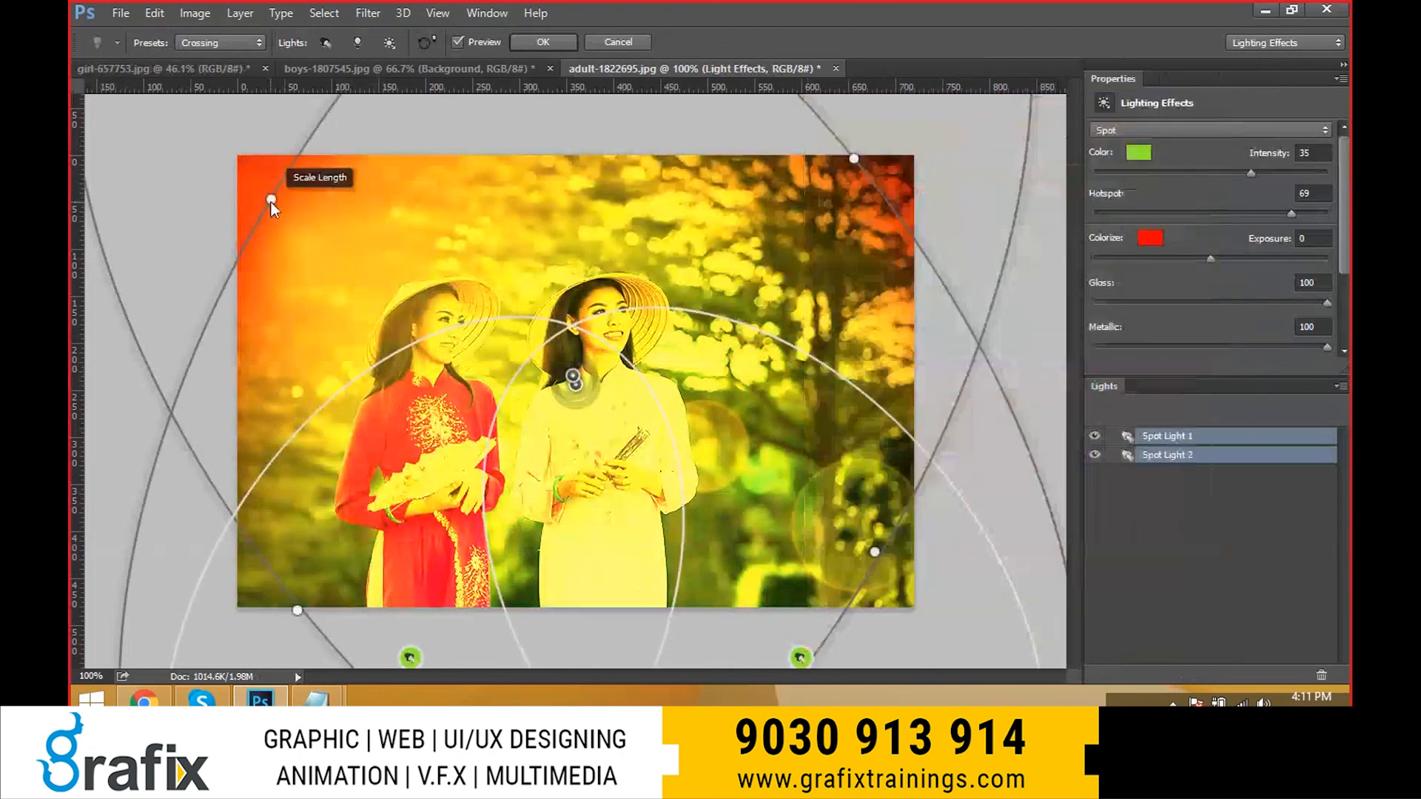
# - Reshape a crossing spotlight by pulling its upper-left length handle inward, apply the lighting effect and undo it
pyautogui.moveTo(271, 202); pyautogui.dragTo(374, 268)
pyautogui.click(634, 41)
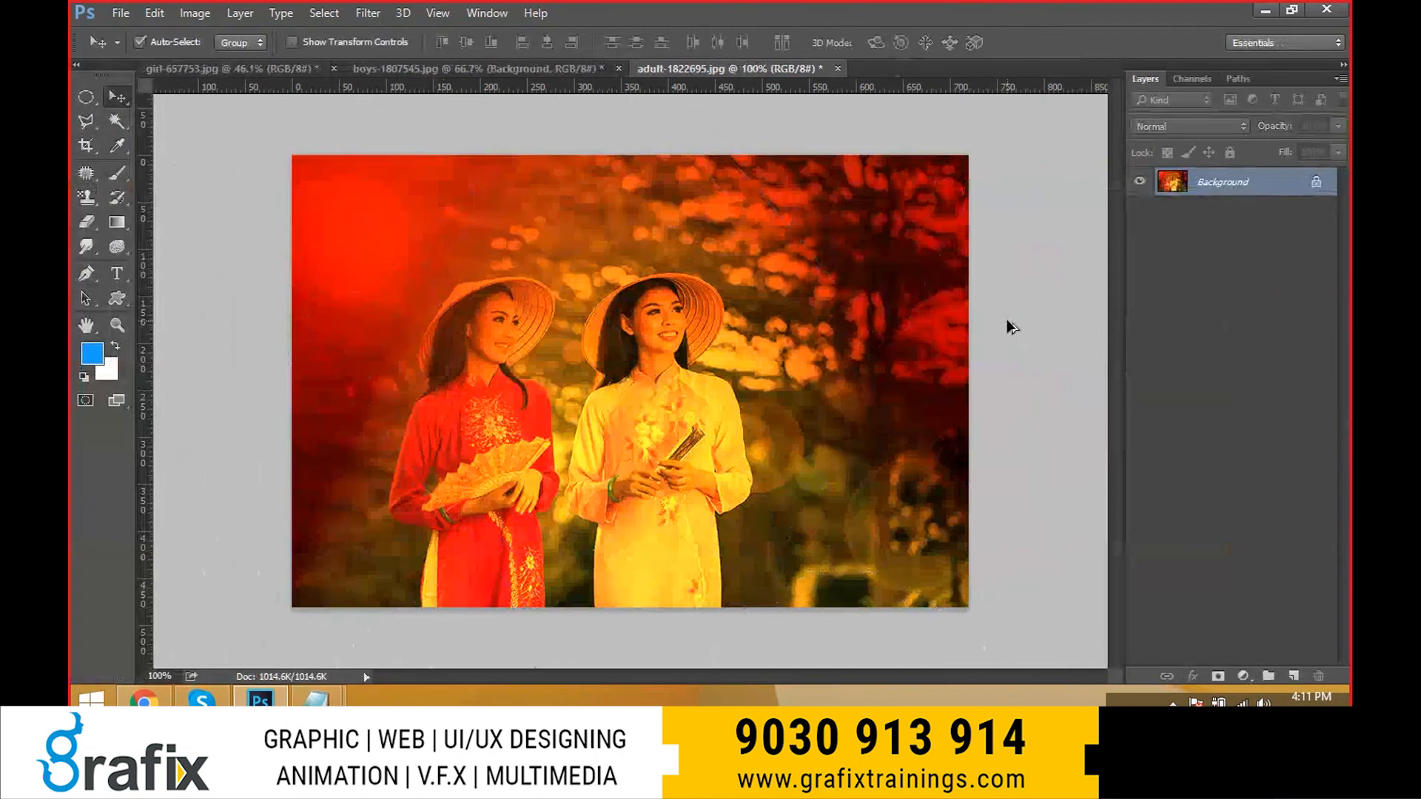
pyautogui.hotkey('ctrl', 'z')
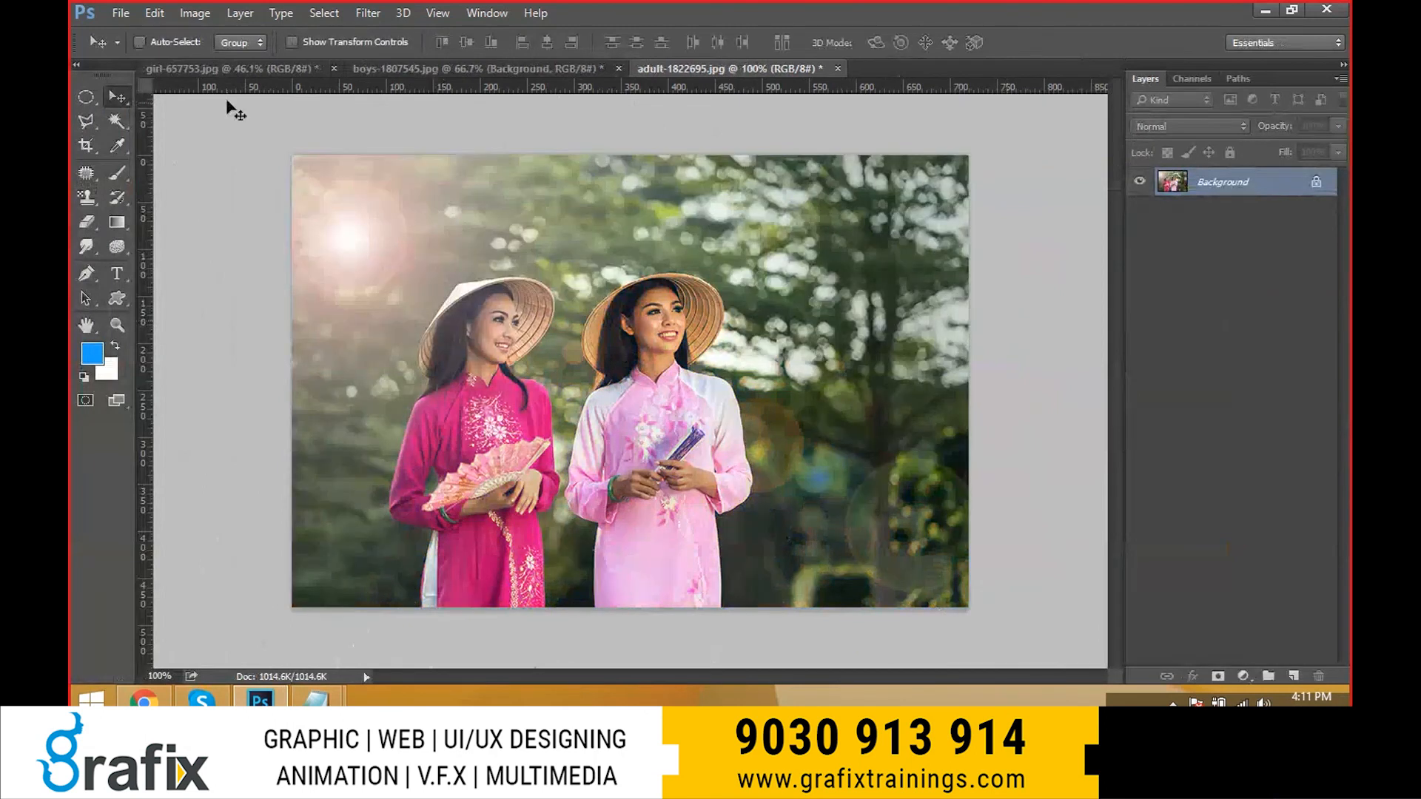
# - Start the Lighting Effects filter again and load the Five Lights Down preset
pyautogui.click(367, 13)
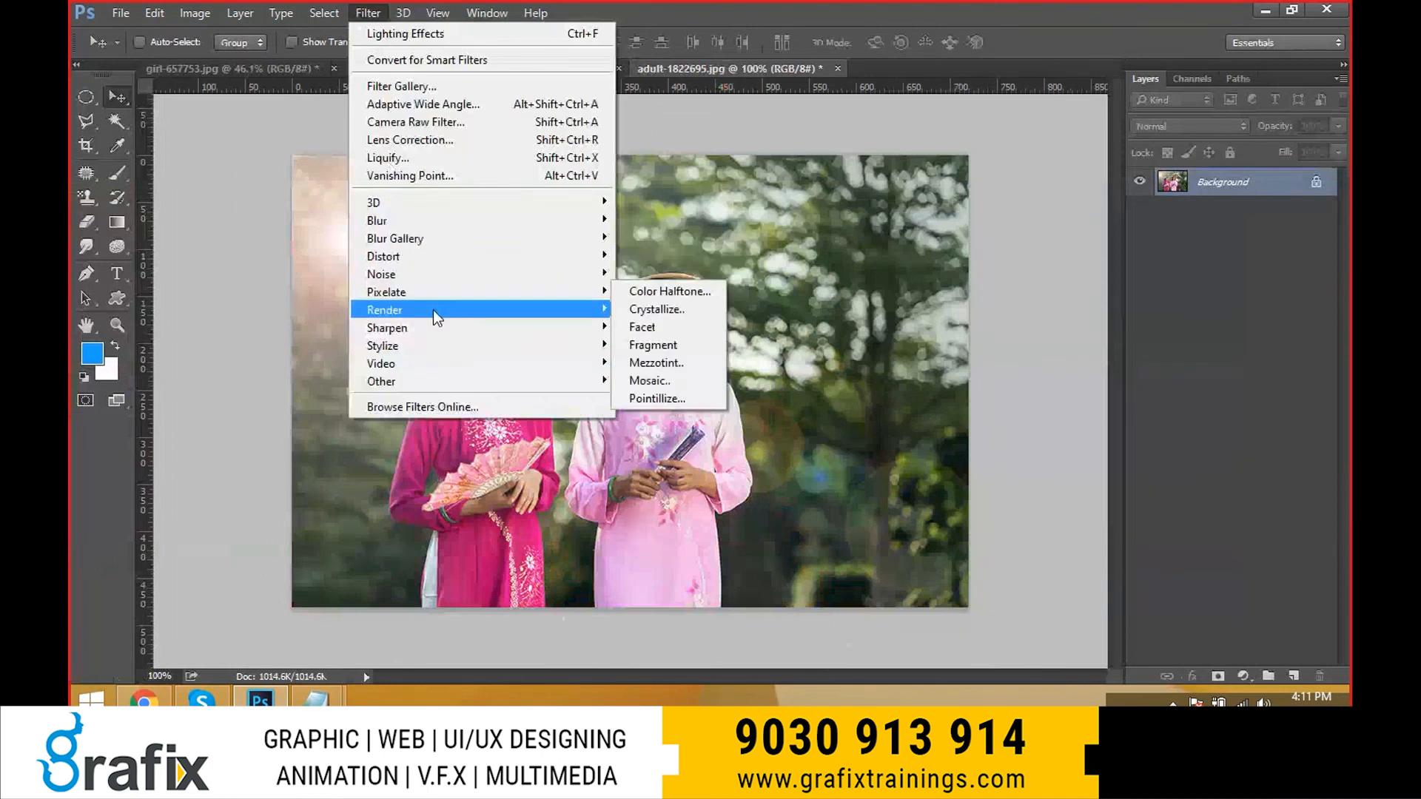
pyautogui.moveTo(437, 311)
pyautogui.click(696, 444)
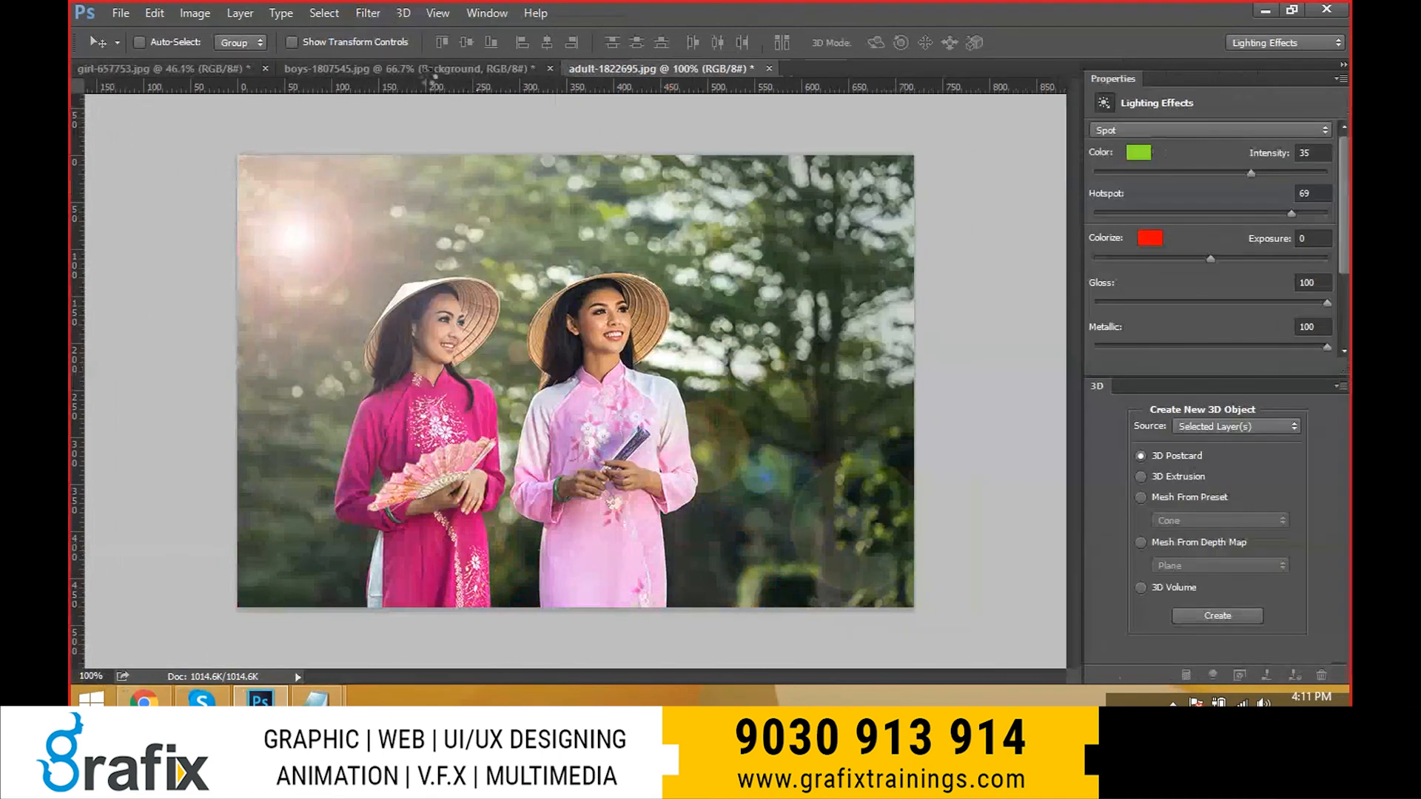
pyautogui.click(248, 42)
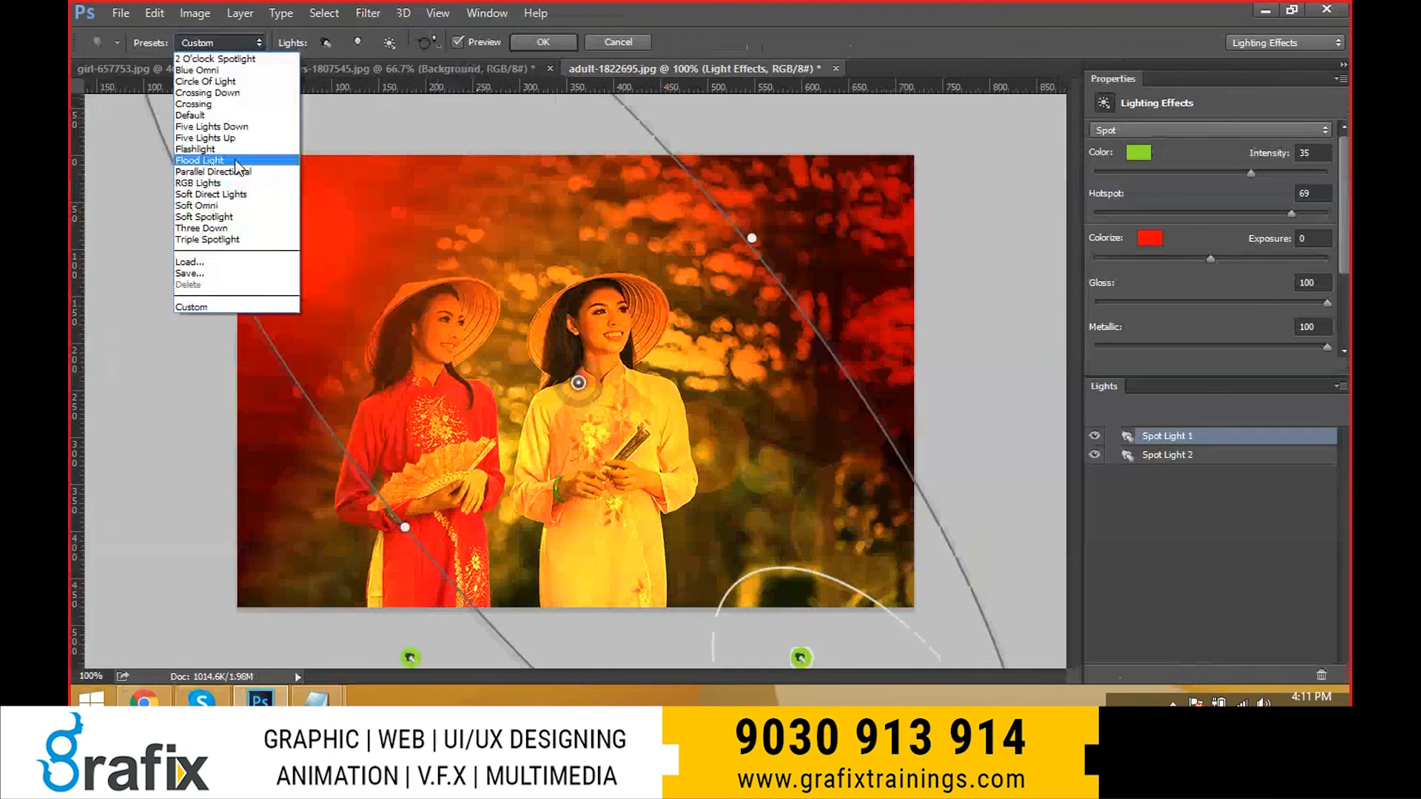
pyautogui.click(214, 127)
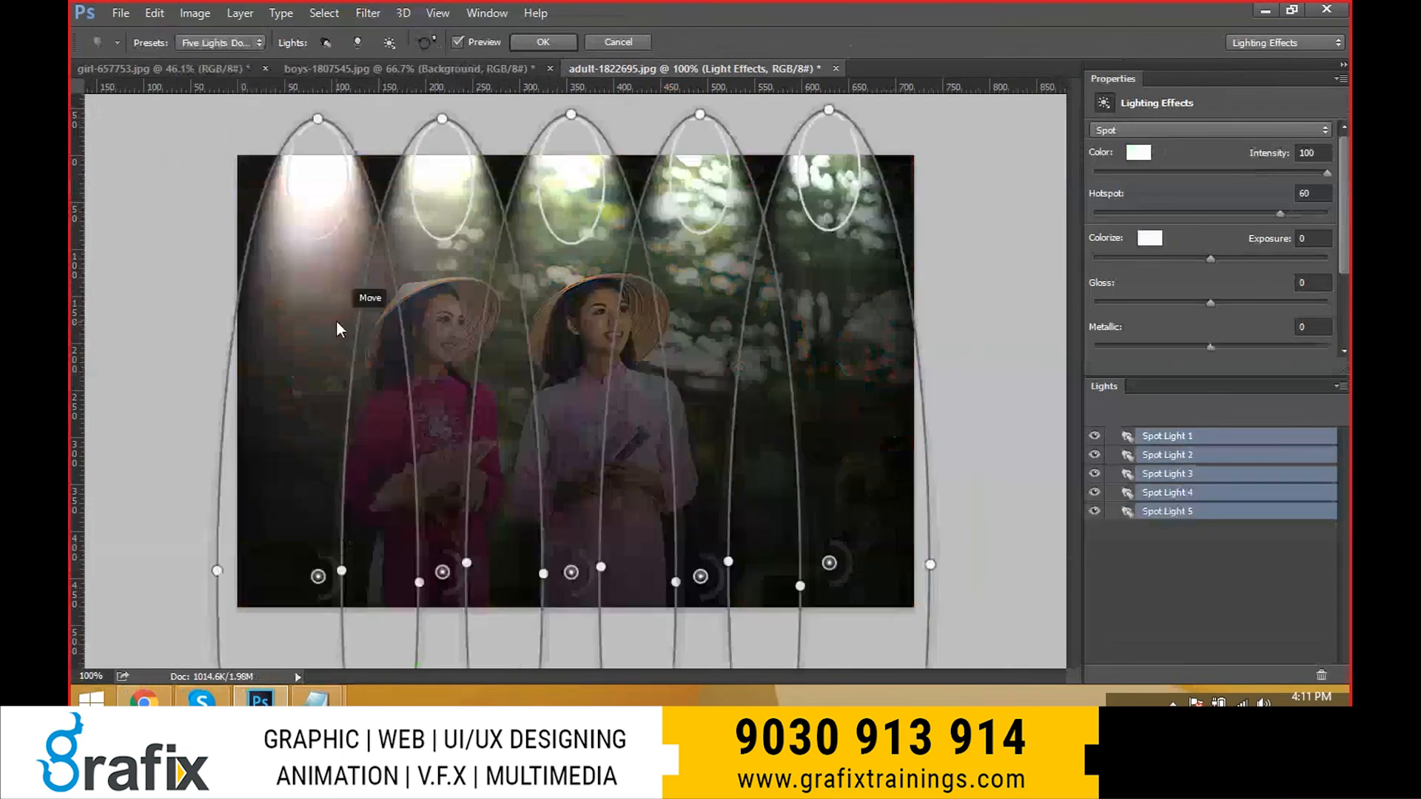
# - Set the colour of Spot Light 1 alone to red (RGB 255, 4, 4)
pyautogui.click(317, 578)
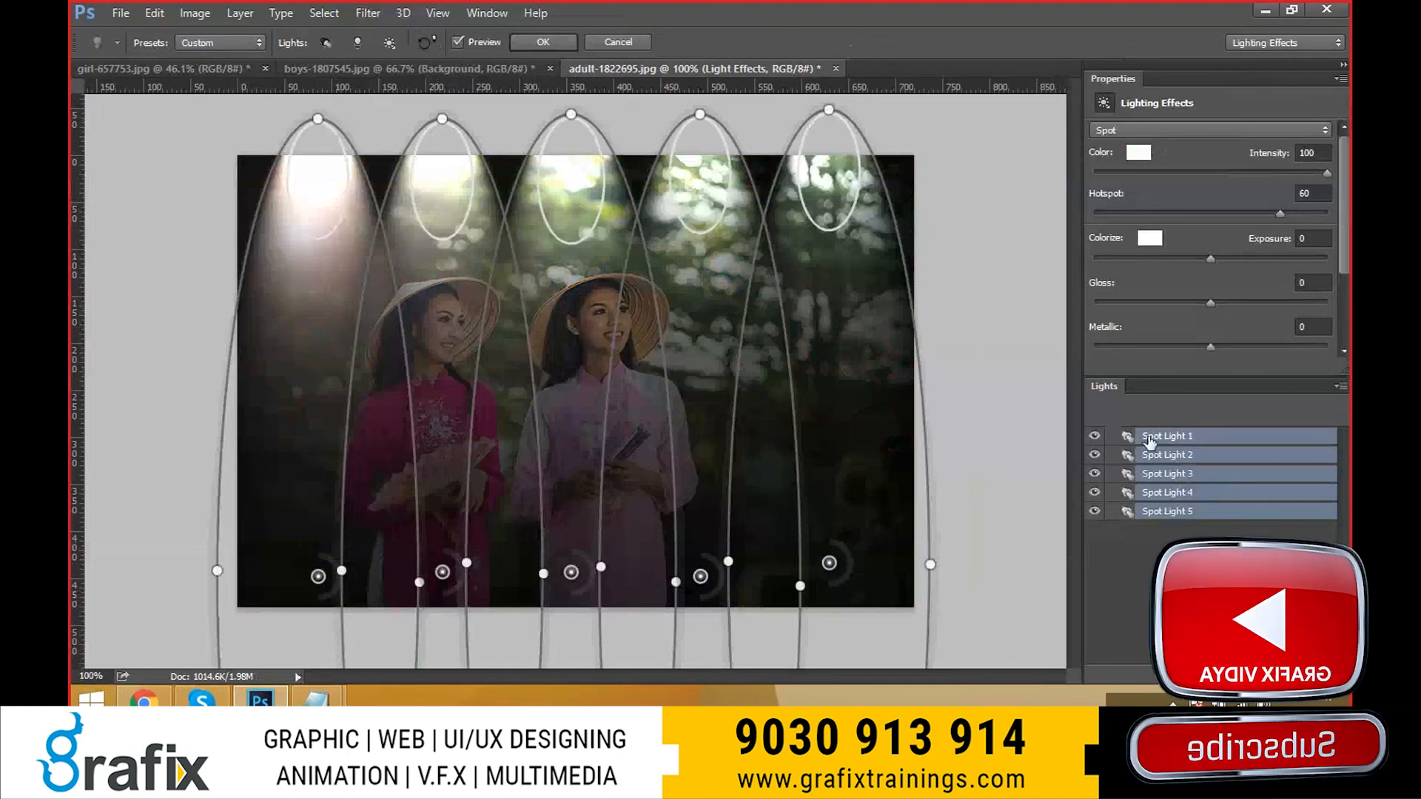
pyautogui.click(1231, 438)
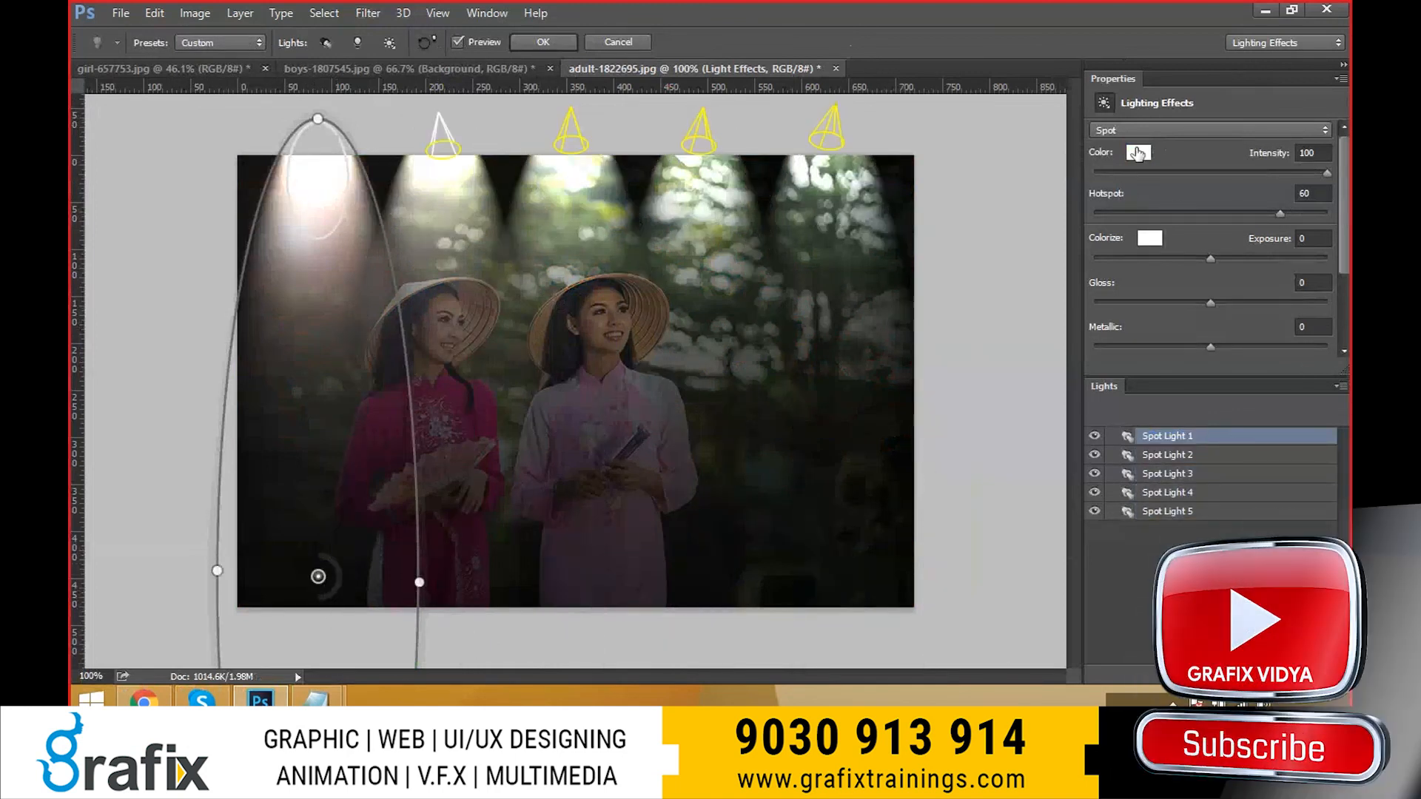
pyautogui.click(1138, 153)
pyautogui.click(1055, 418)
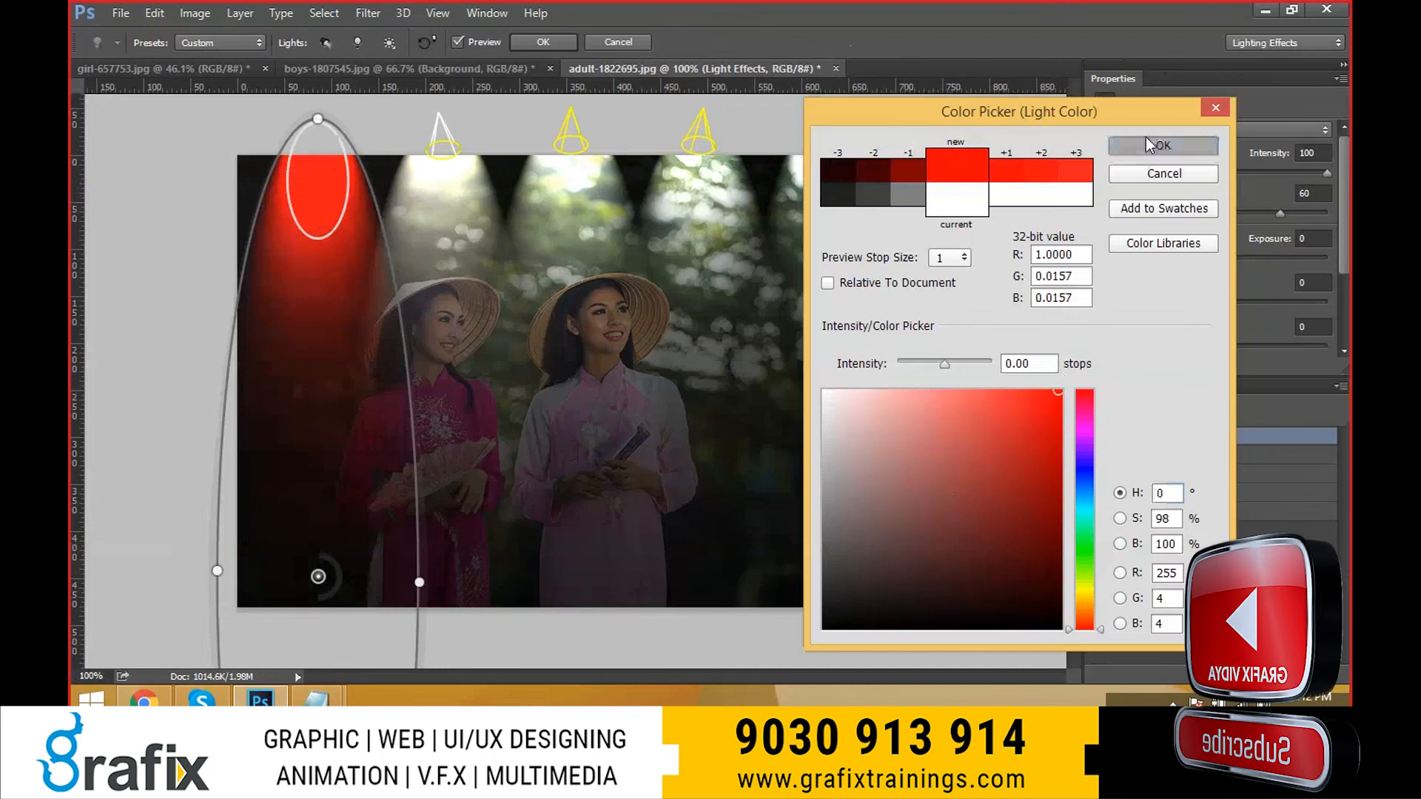
pyautogui.click(1146, 137)
# - Set the colour of Spot Light 2 to a fully saturated turquoise (hue 169°)
pyautogui.click(1224, 459)
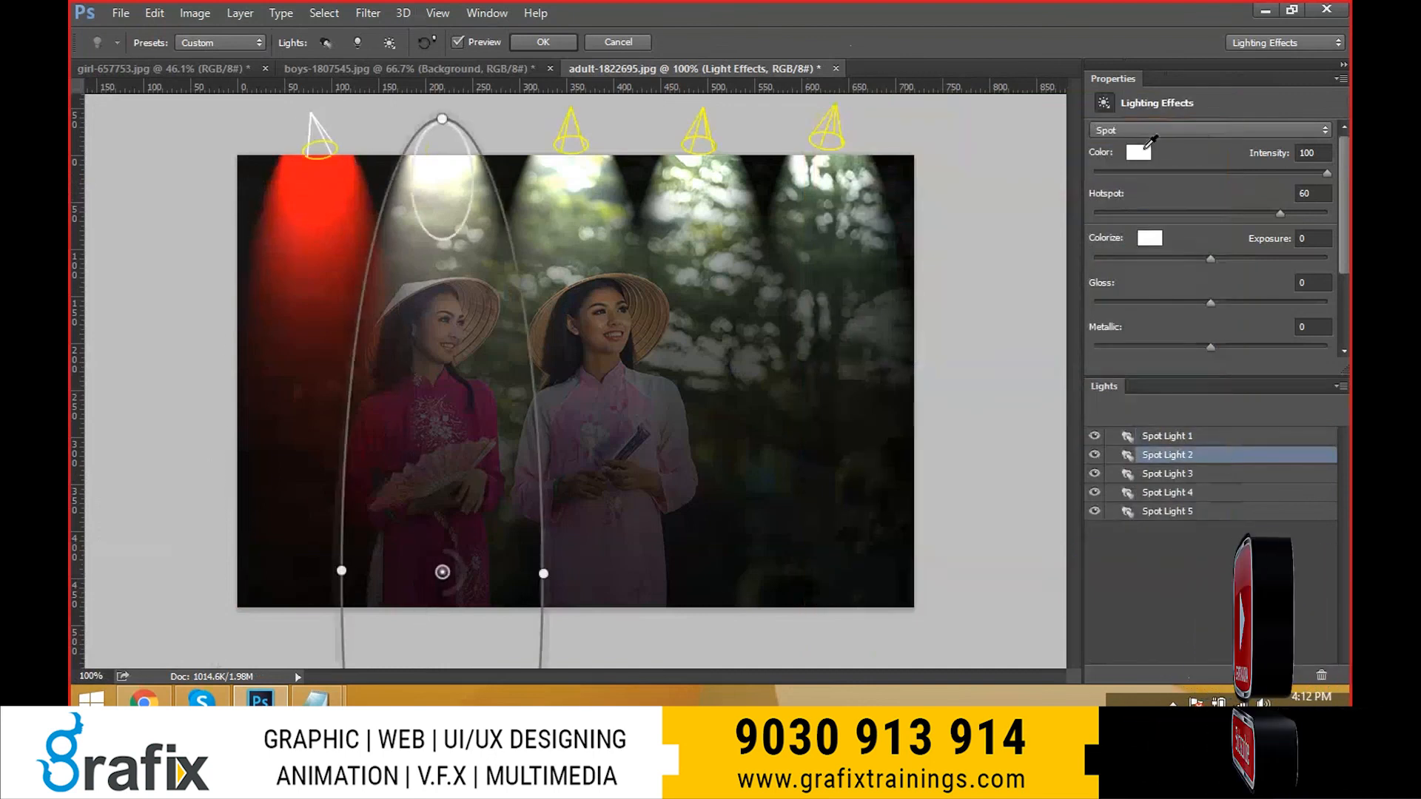
pyautogui.click(1139, 153)
pyautogui.click(1060, 392)
pyautogui.click(1085, 516)
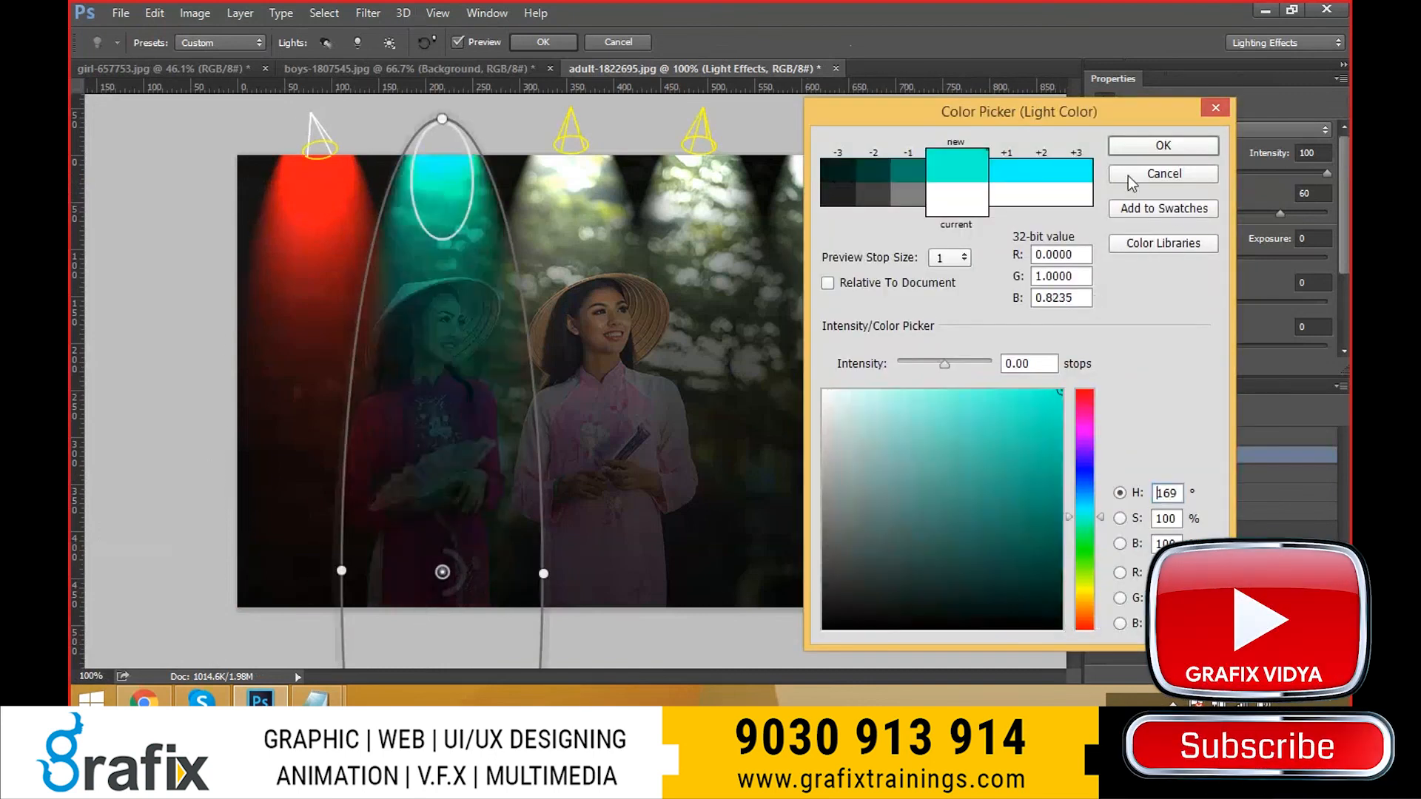
pyautogui.click(1164, 148)
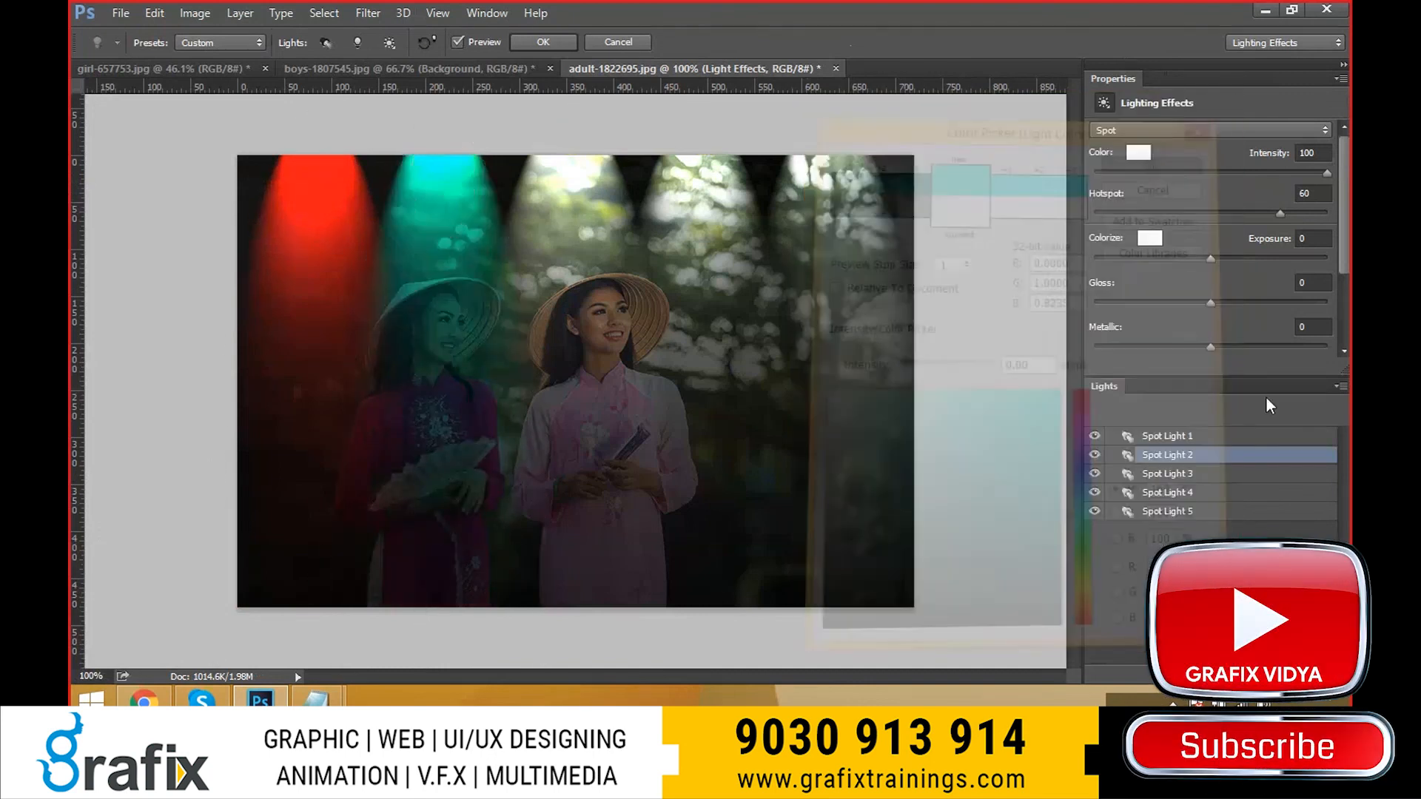
# - Set the colour of Spot Light 3 to a fully saturated blue
pyautogui.click(1225, 475)
pyautogui.click(1139, 153)
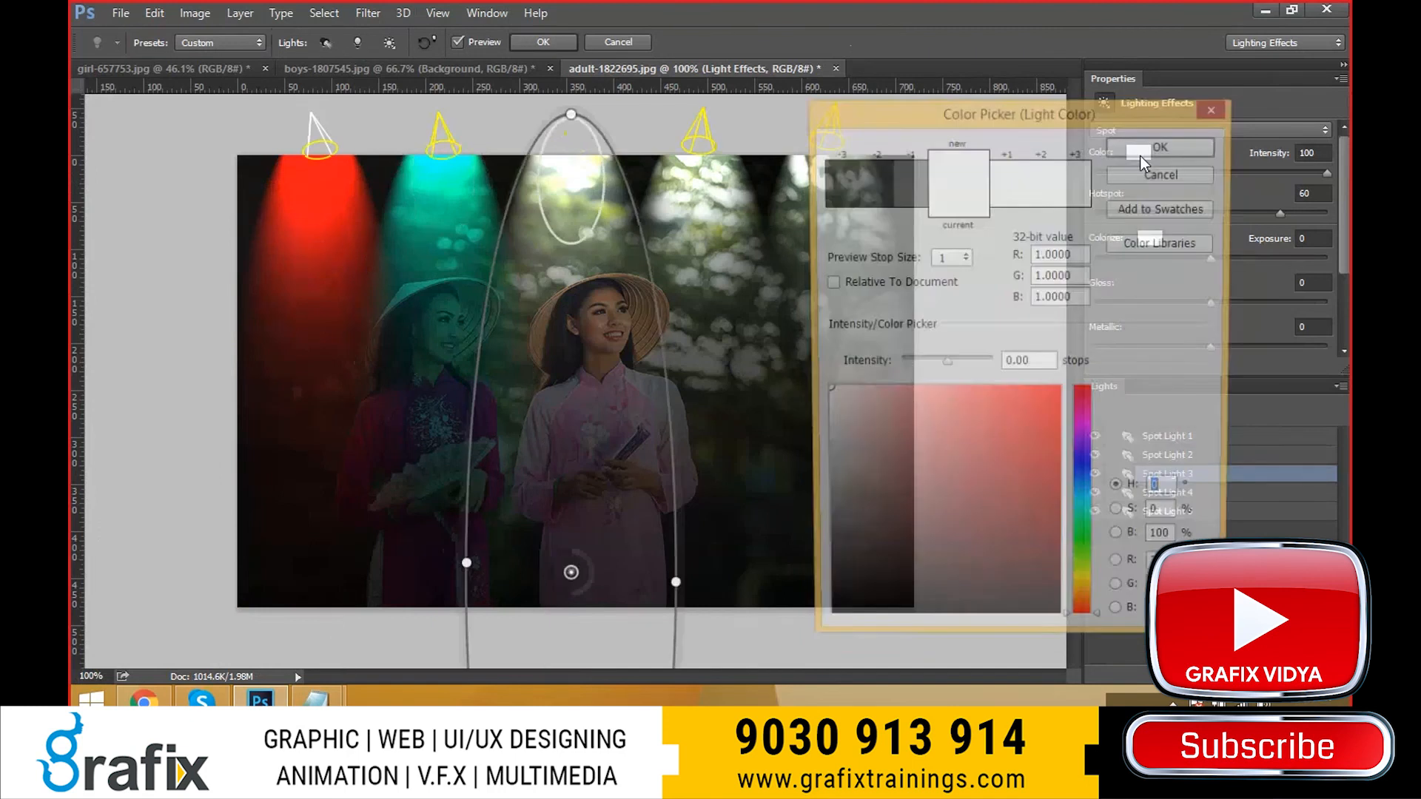
pyautogui.click(1084, 470)
pyautogui.click(1164, 145)
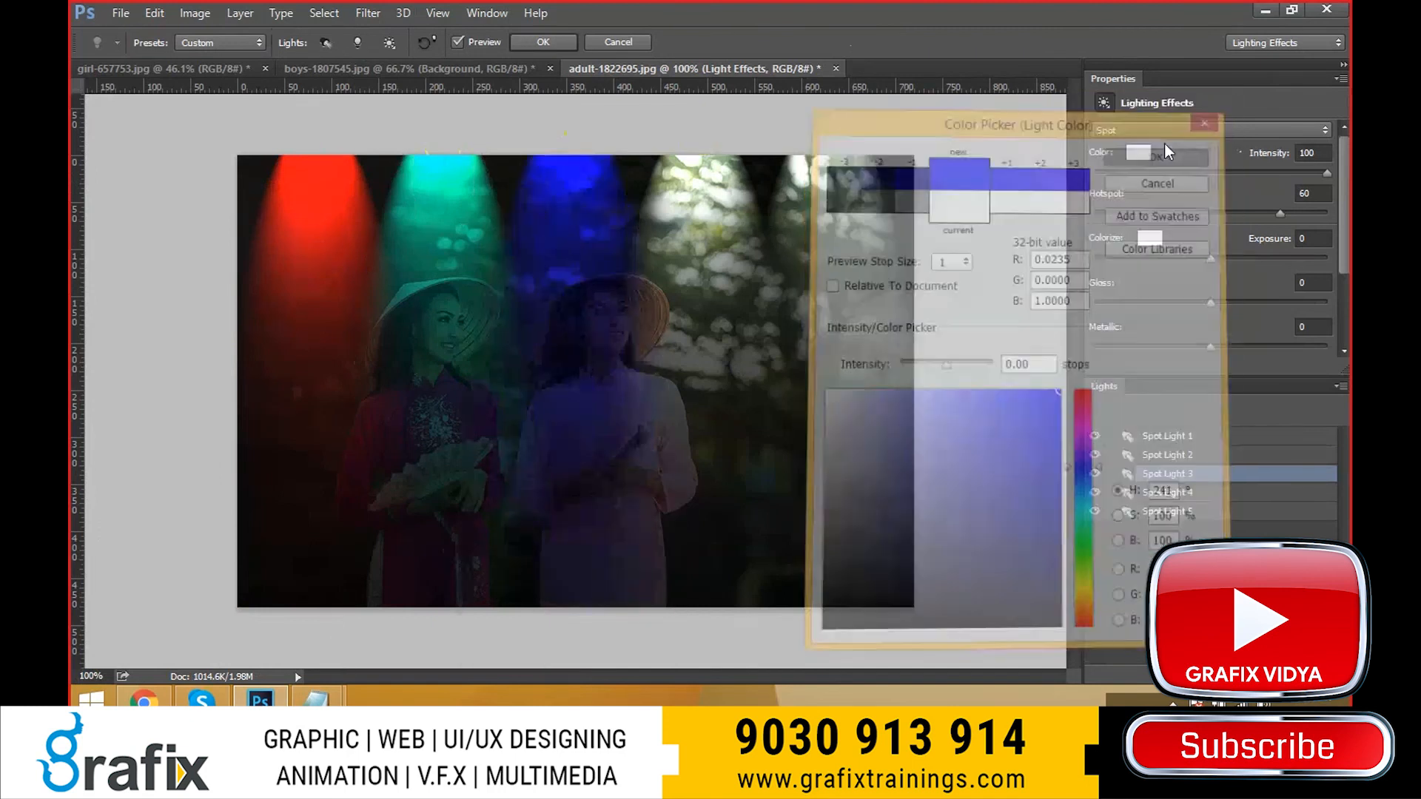
# - Set the colour of Spot Light 4 to yellow-green (RGB 174, 255, 0)
pyautogui.click(1167, 493)
pyautogui.click(1139, 153)
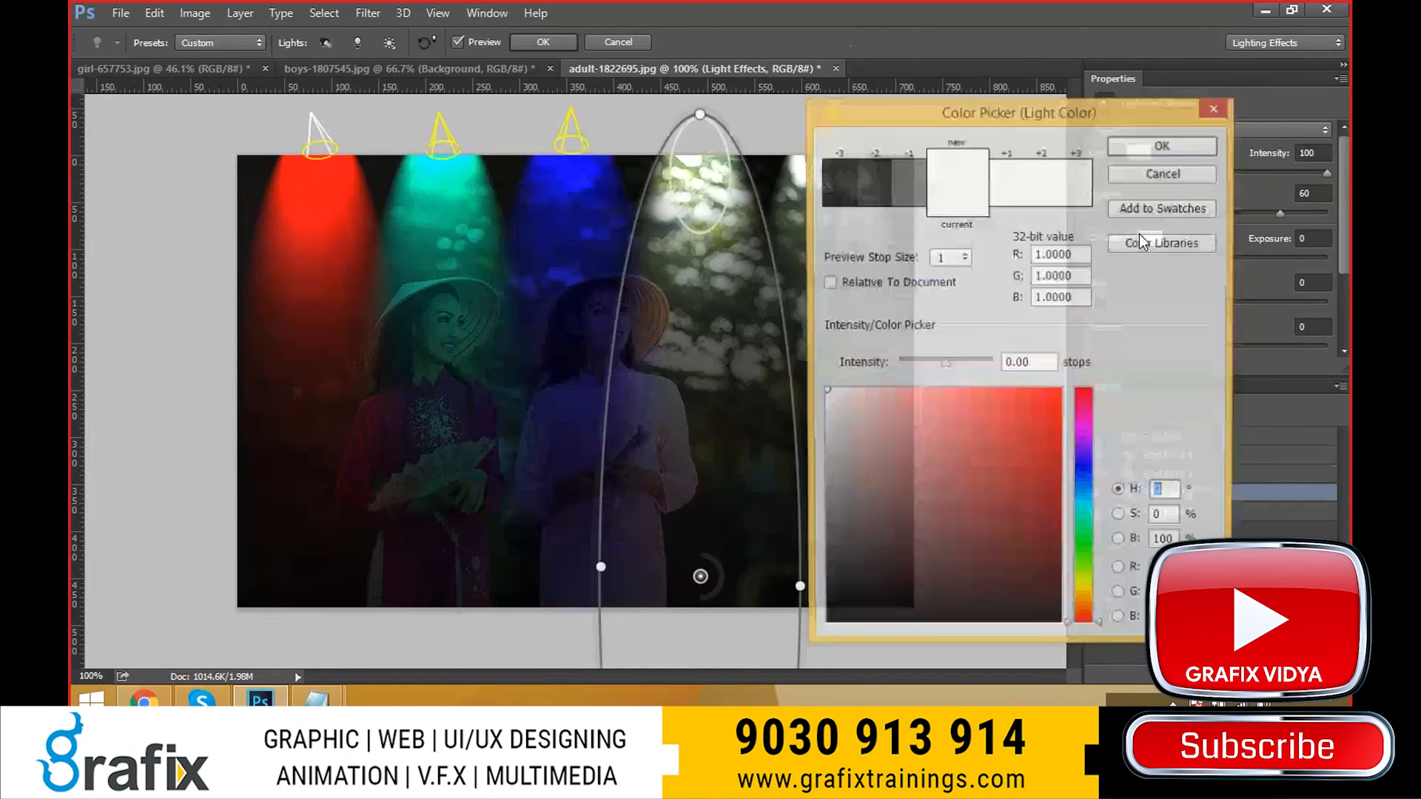
pyautogui.click(1060, 392)
pyautogui.click(1084, 496)
pyautogui.click(1085, 577)
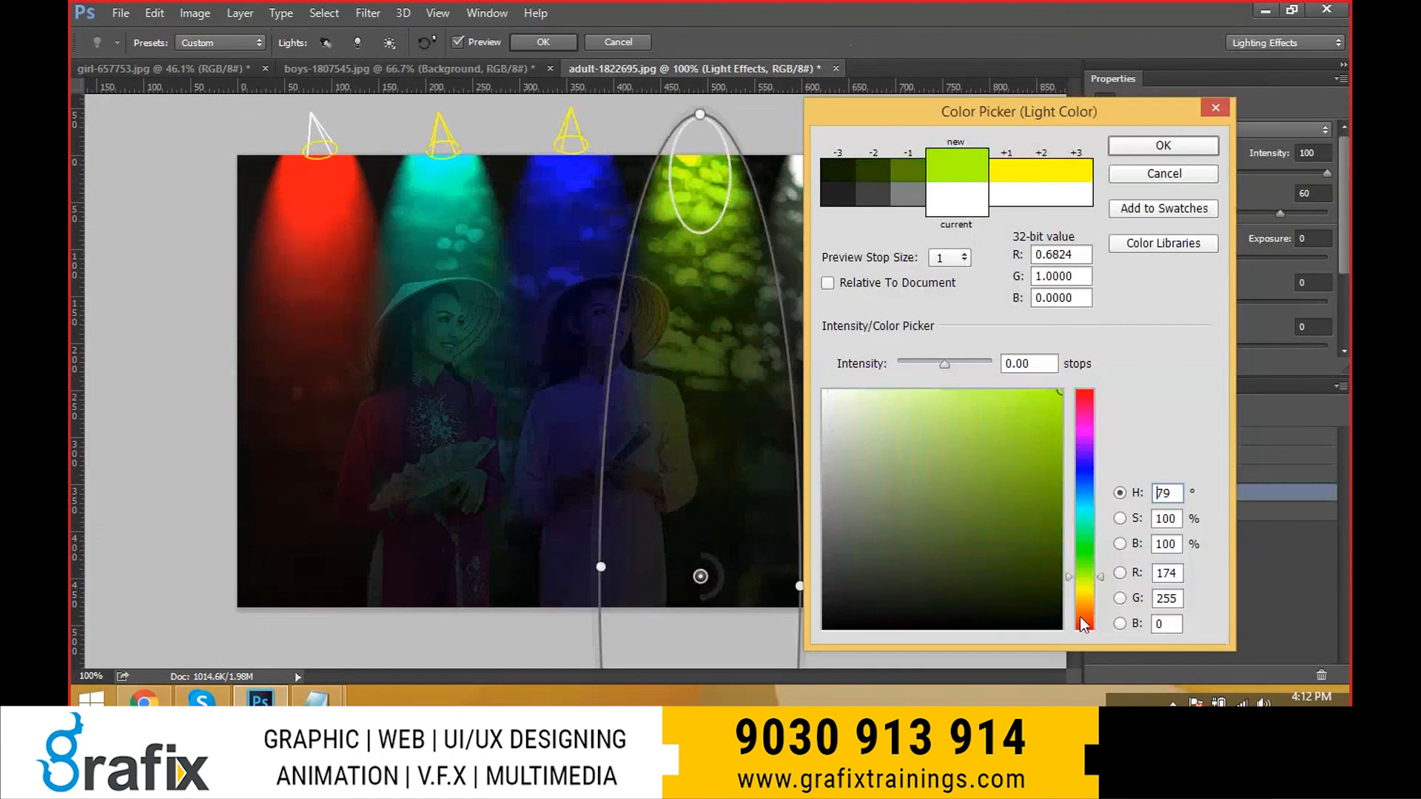
pyautogui.click(1154, 147)
# - Set the colour of Spot Light 5 to orange-red (RGB 255, 54, 0)
pyautogui.click(1202, 512)
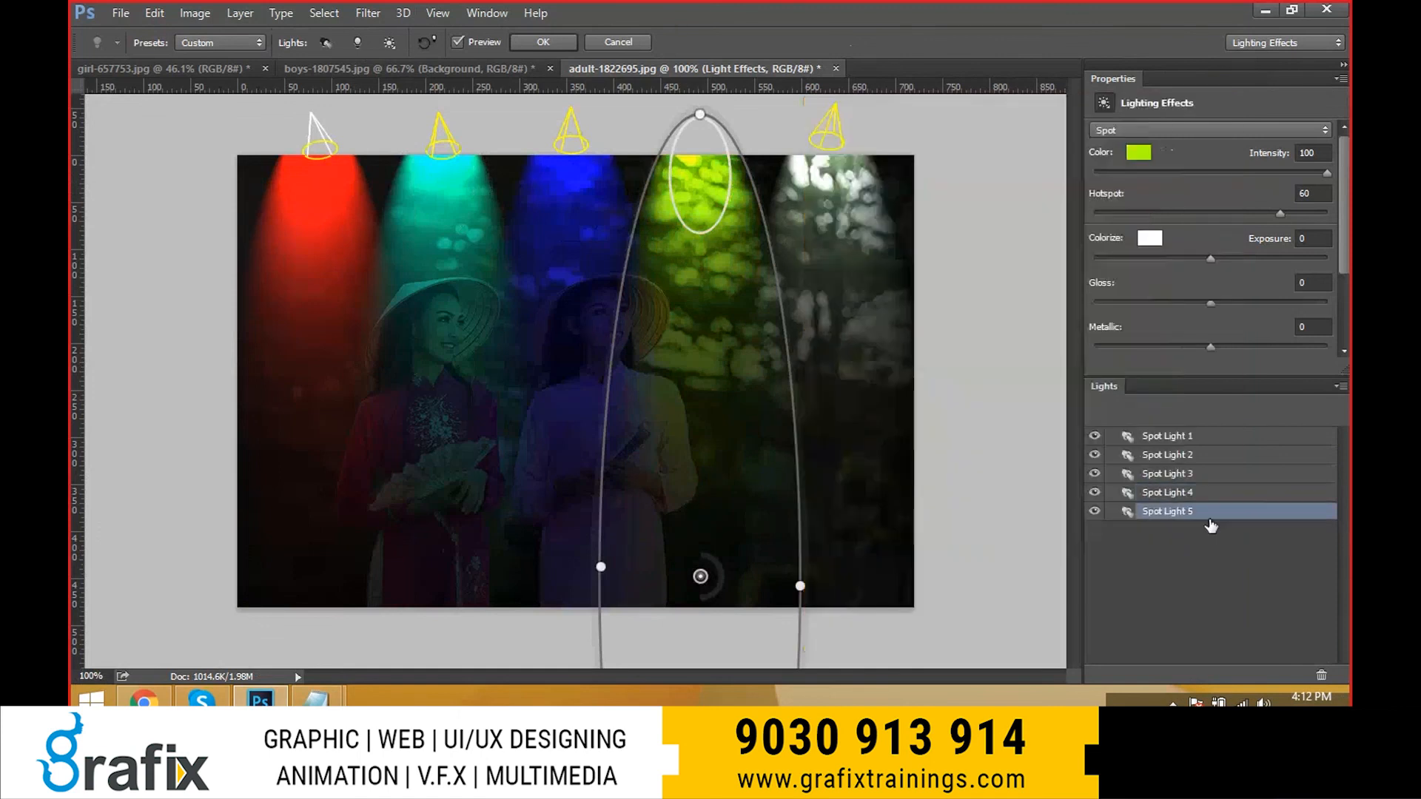
pyautogui.click(1135, 154)
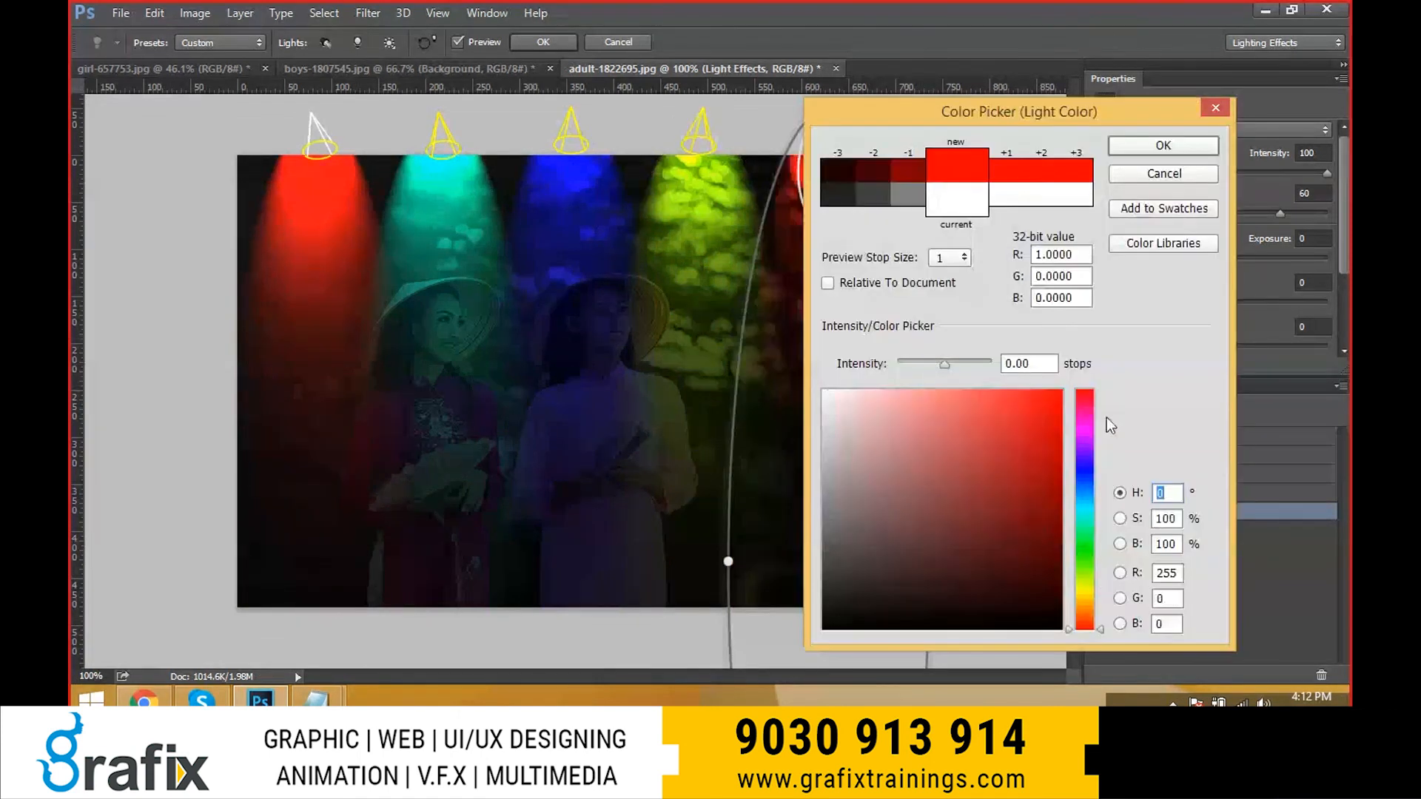
pyautogui.click(1086, 624)
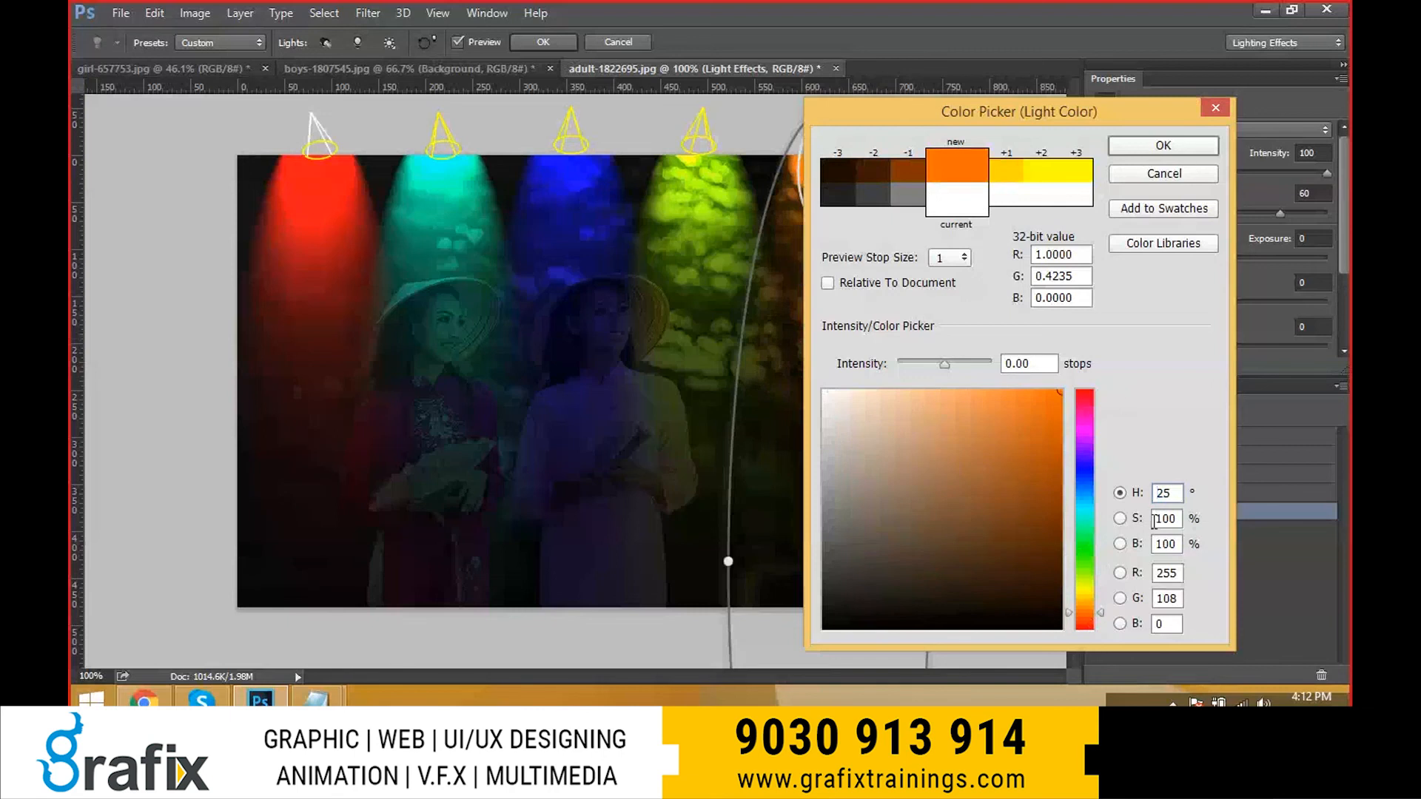
pyautogui.click(1086, 614)
pyautogui.click(1087, 621)
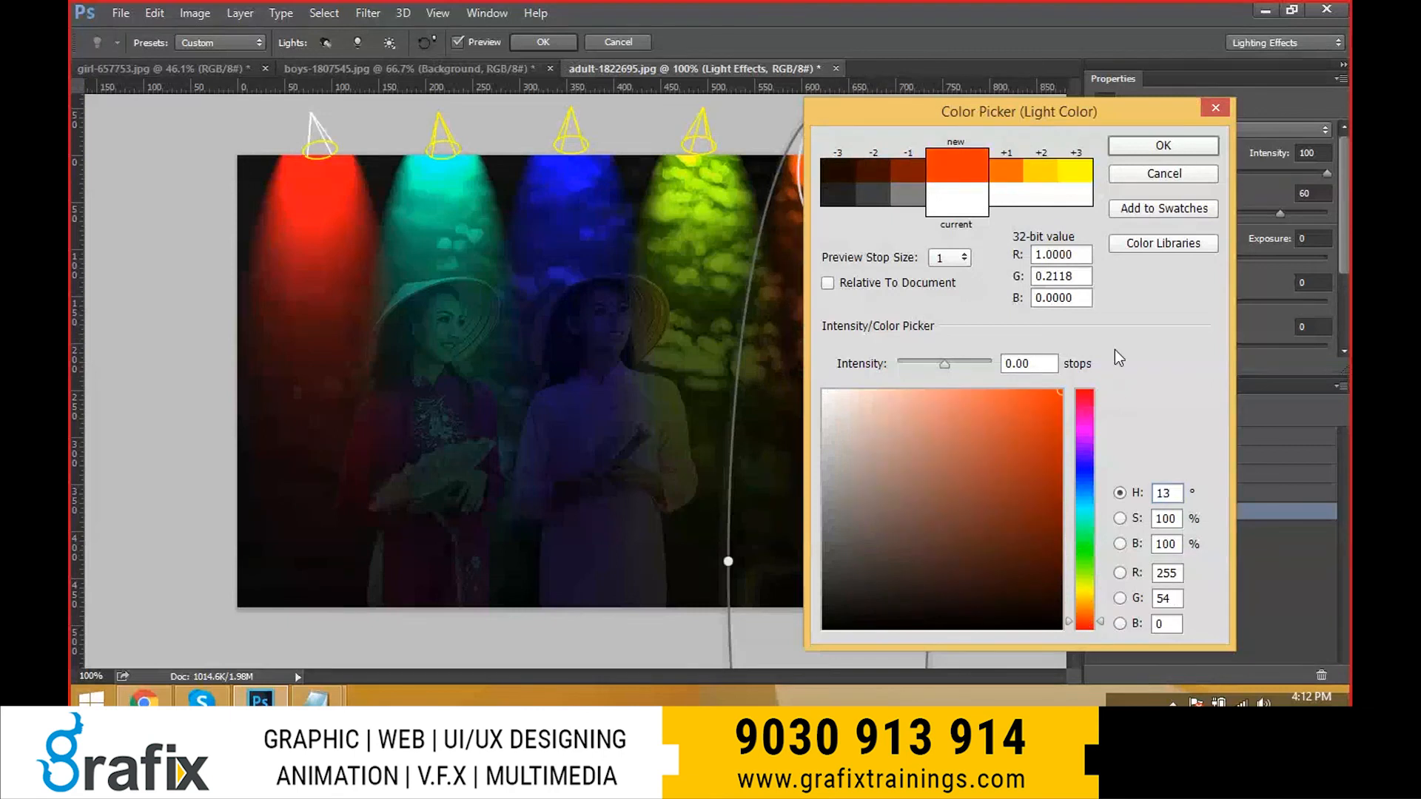
pyautogui.click(1163, 145)
# - Set gloss to 50, exposure to -12 and metallic to 100, apply the five-light effect and undo it
pyautogui.moveTo(1210, 300); pyautogui.dragTo(1268, 291)
pyautogui.moveTo(1204, 257)
pyautogui.mouseDown()
pyautogui.moveTo(1142, 259)
pyautogui.moveTo(1196, 258)
pyautogui.mouseUp()
pyautogui.moveTo(1210, 346); pyautogui.dragTo(1297, 345)
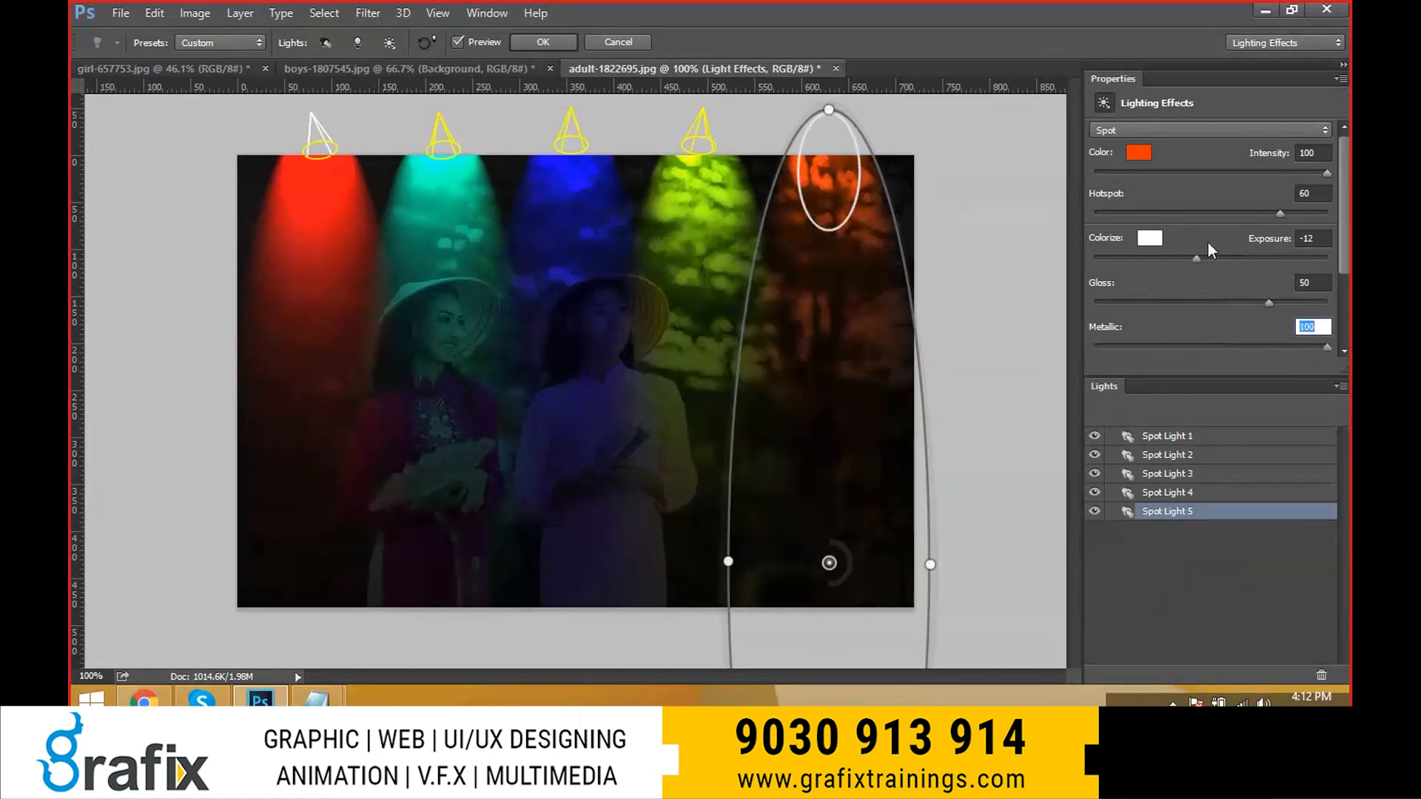
pyautogui.click(521, 45)
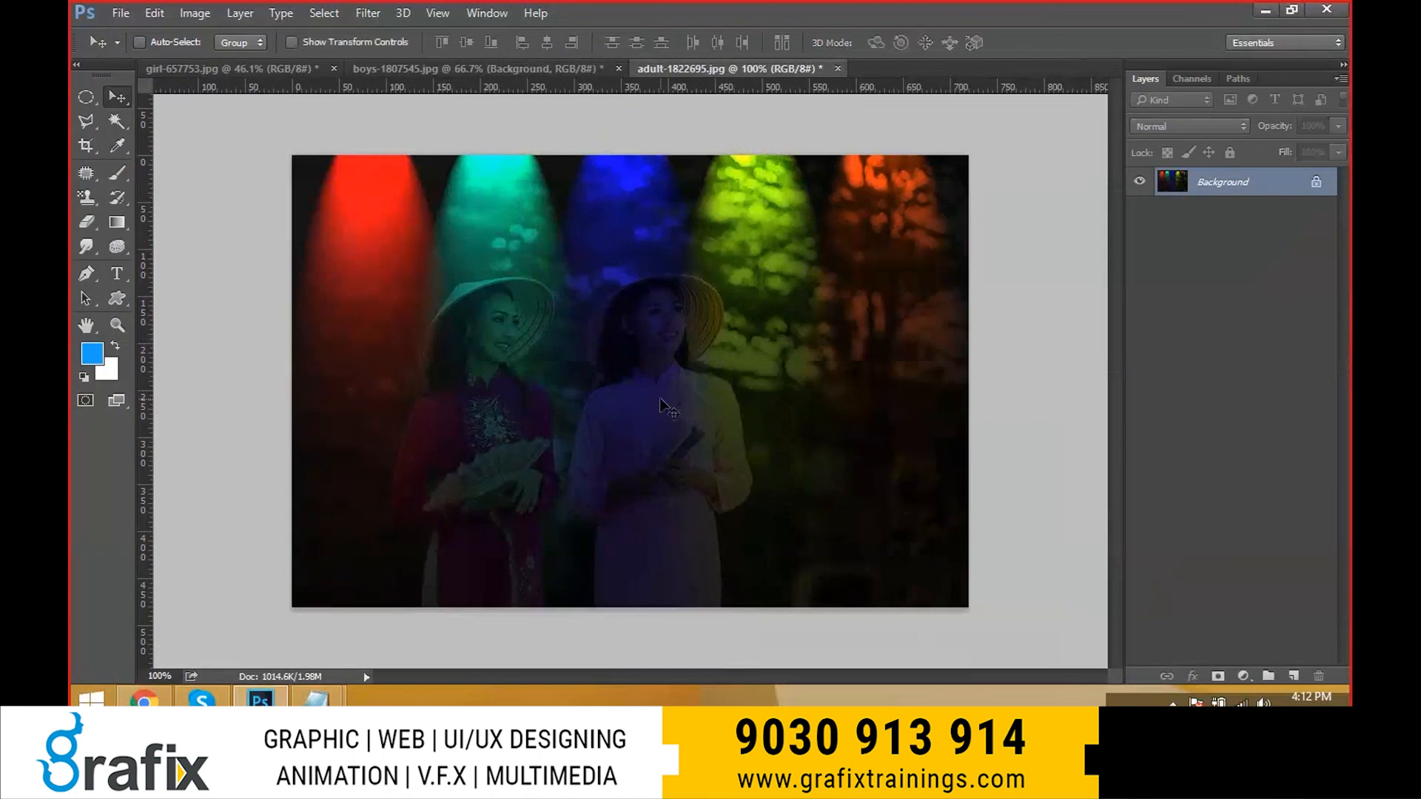
pyautogui.hotkey('ctrl', 'z')
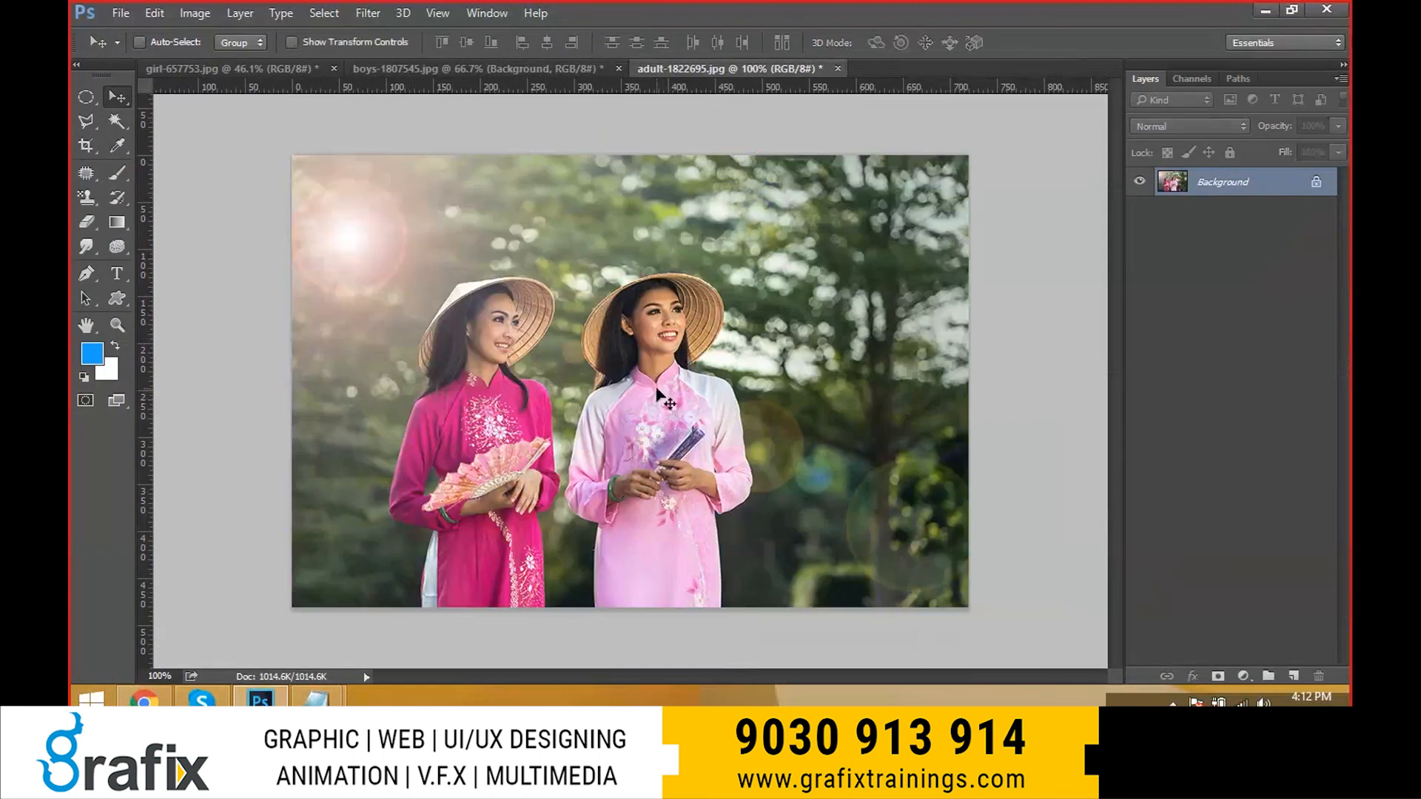
# - Reapply the last lighting effect to the photo and undo it
pyautogui.hotkey('ctrl', 'f')
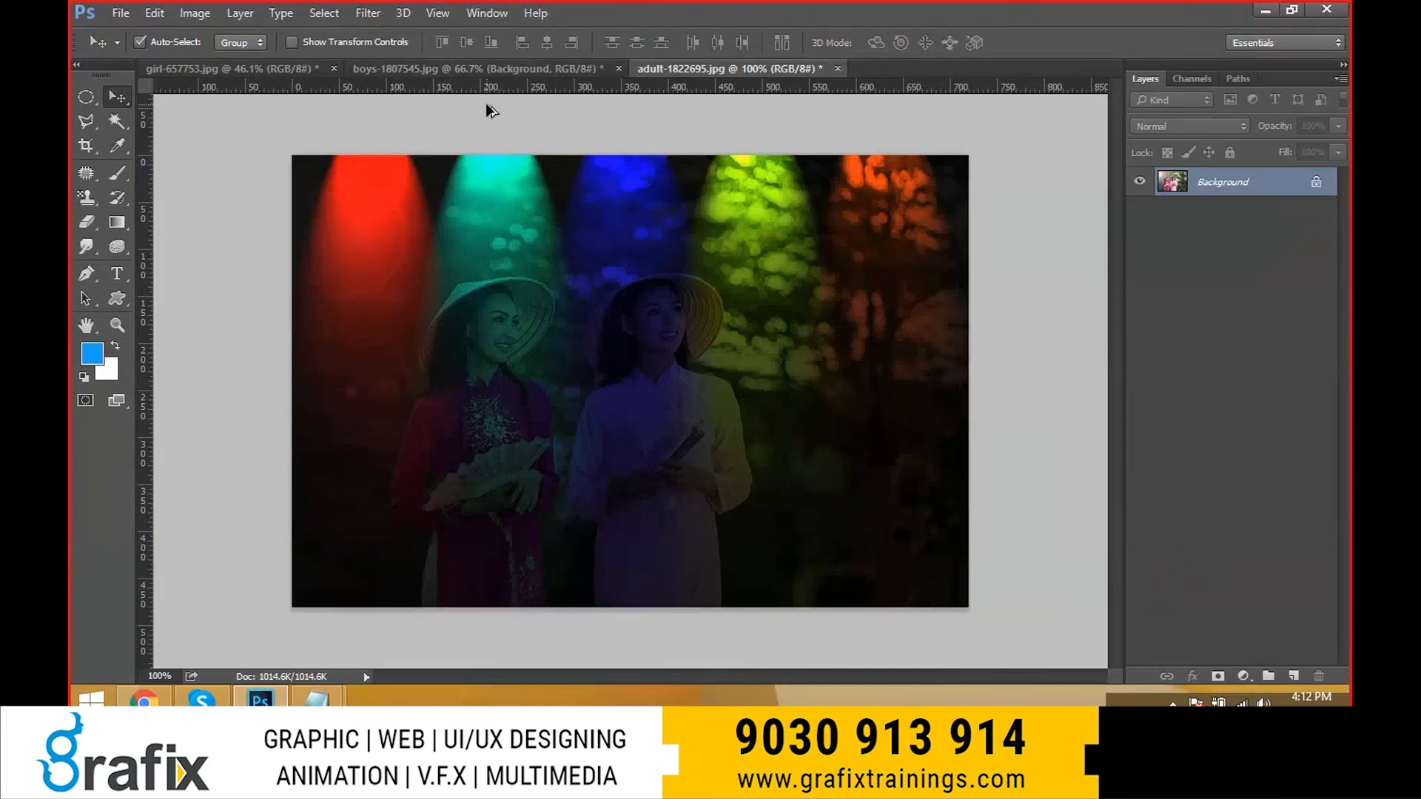
pyautogui.hotkey('ctrl', 'z')
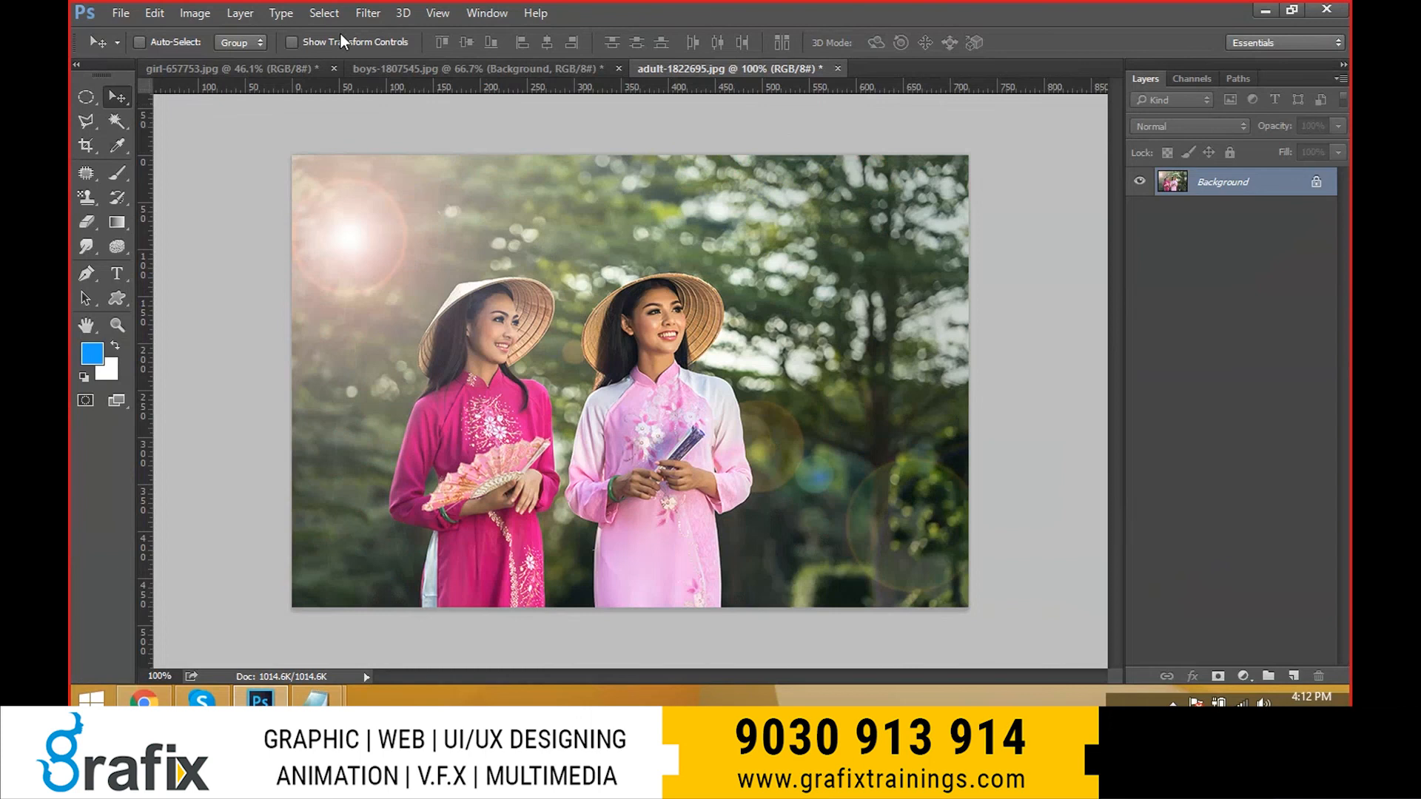
# - Reopen the Lighting Effects filter, nudge Spot Light 1's beam and rotate Spot Light 2 to shine from below the photo's lower-left corner
pyautogui.click(367, 13)
pyautogui.moveTo(385, 310)
pyautogui.click(696, 442)
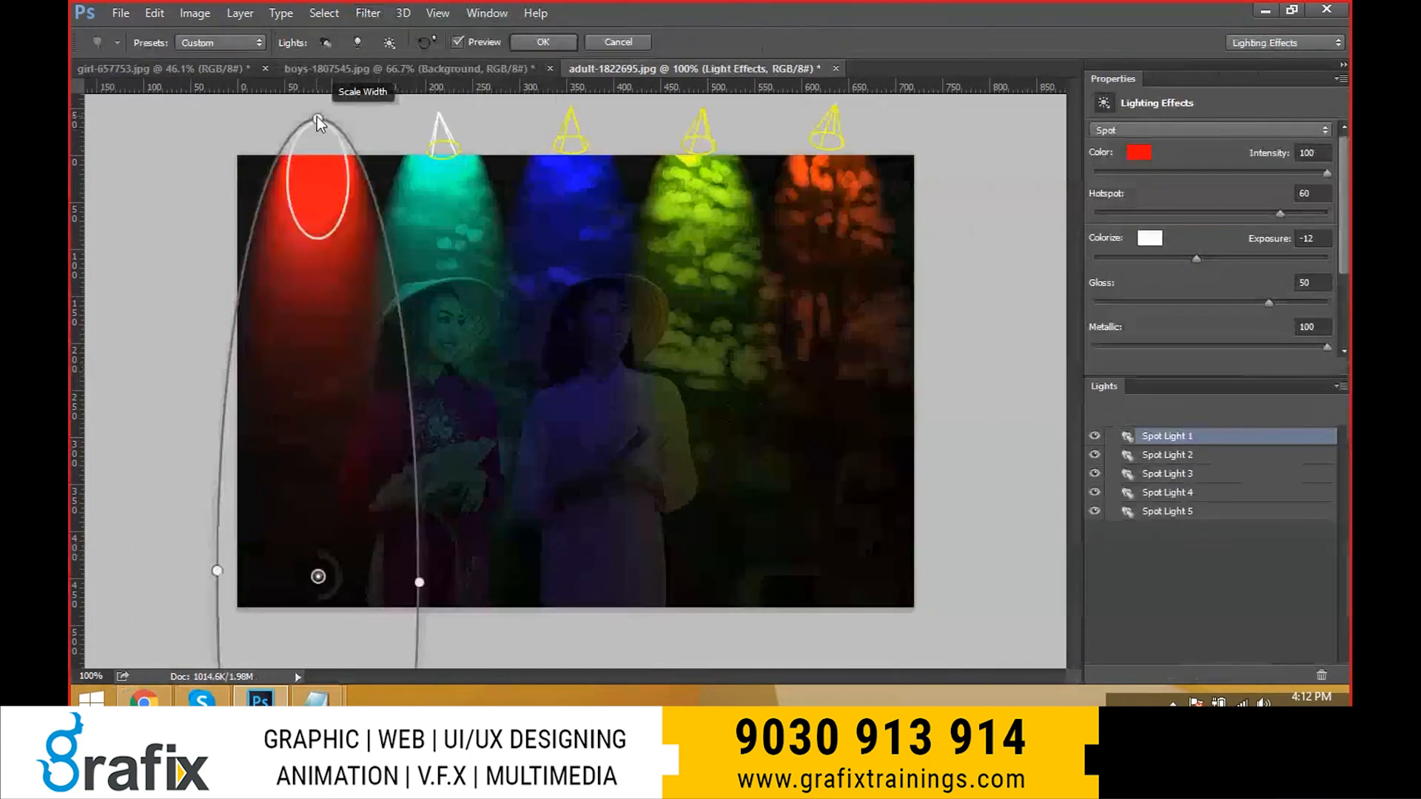
pyautogui.moveTo(317, 118)
pyautogui.mouseDown()
pyautogui.moveTo(243, 124)
pyautogui.moveTo(228, 162)
pyautogui.moveTo(397, 171)
pyautogui.moveTo(259, 117)
pyautogui.moveTo(325, 126)
pyautogui.mouseUp()
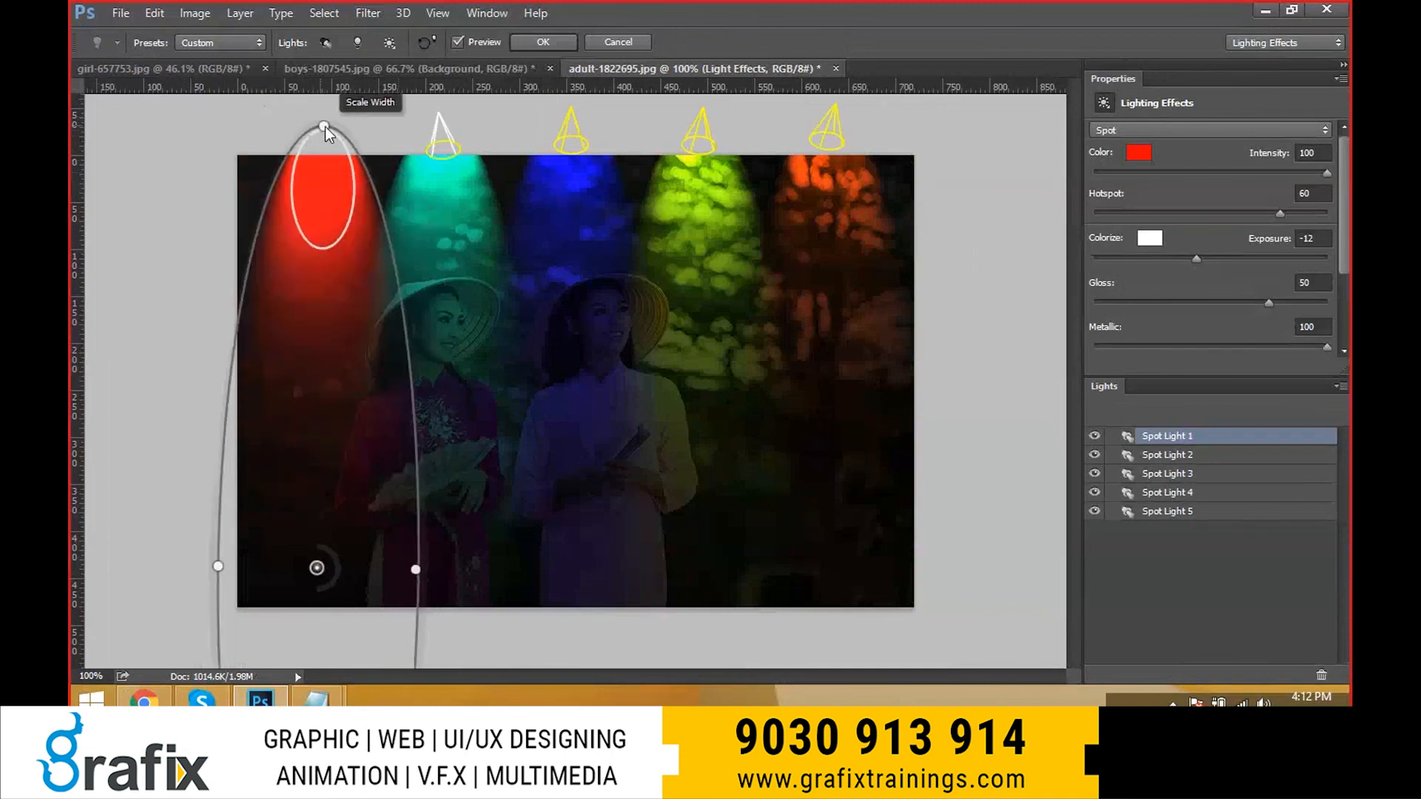
pyautogui.click(446, 132)
pyautogui.moveTo(441, 120); pyautogui.dragTo(346, 447)
# - Rotate Spot Light 3 to shine from below the photo's lower-right corner and widen its beam over the two women
pyautogui.click(570, 128)
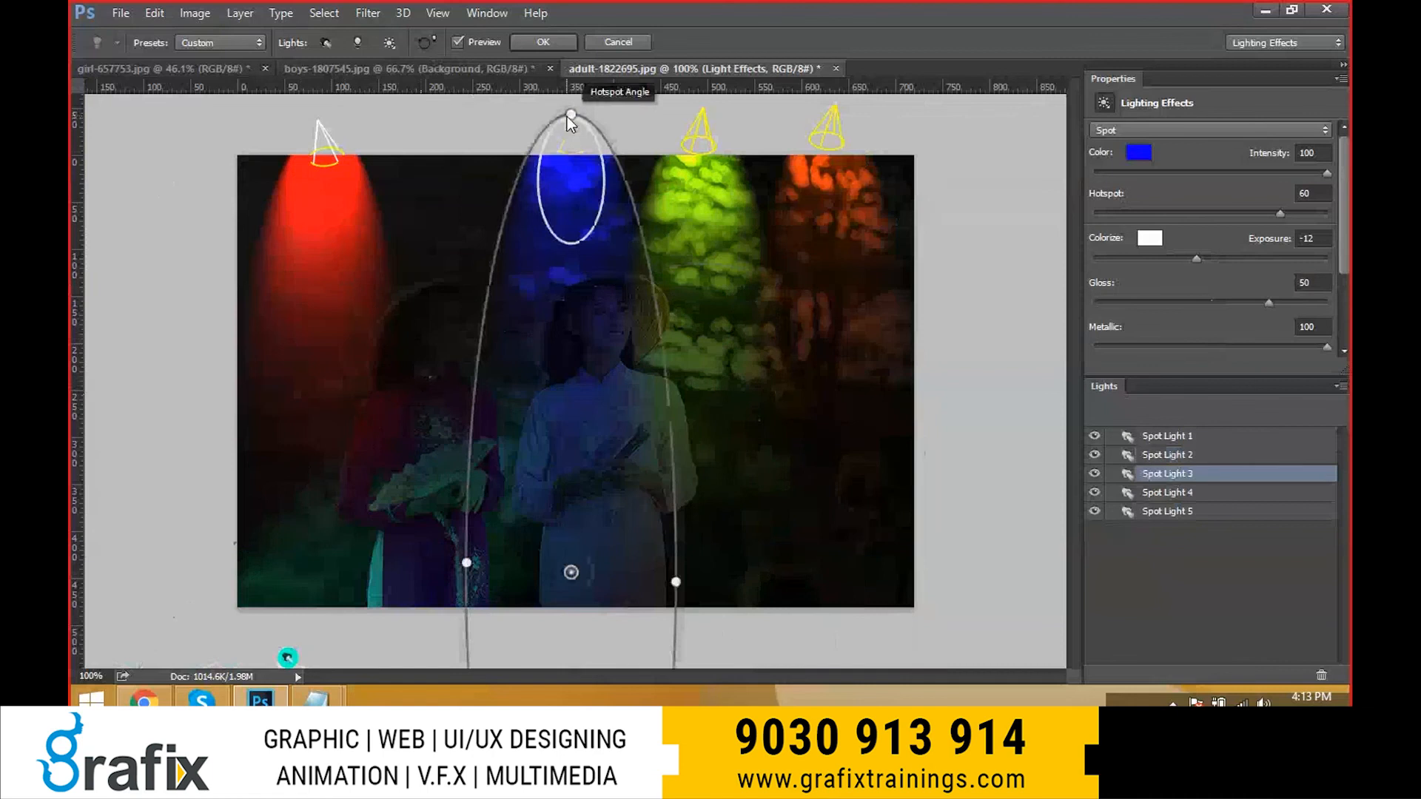
pyautogui.moveTo(567, 116); pyautogui.dragTo(875, 659)
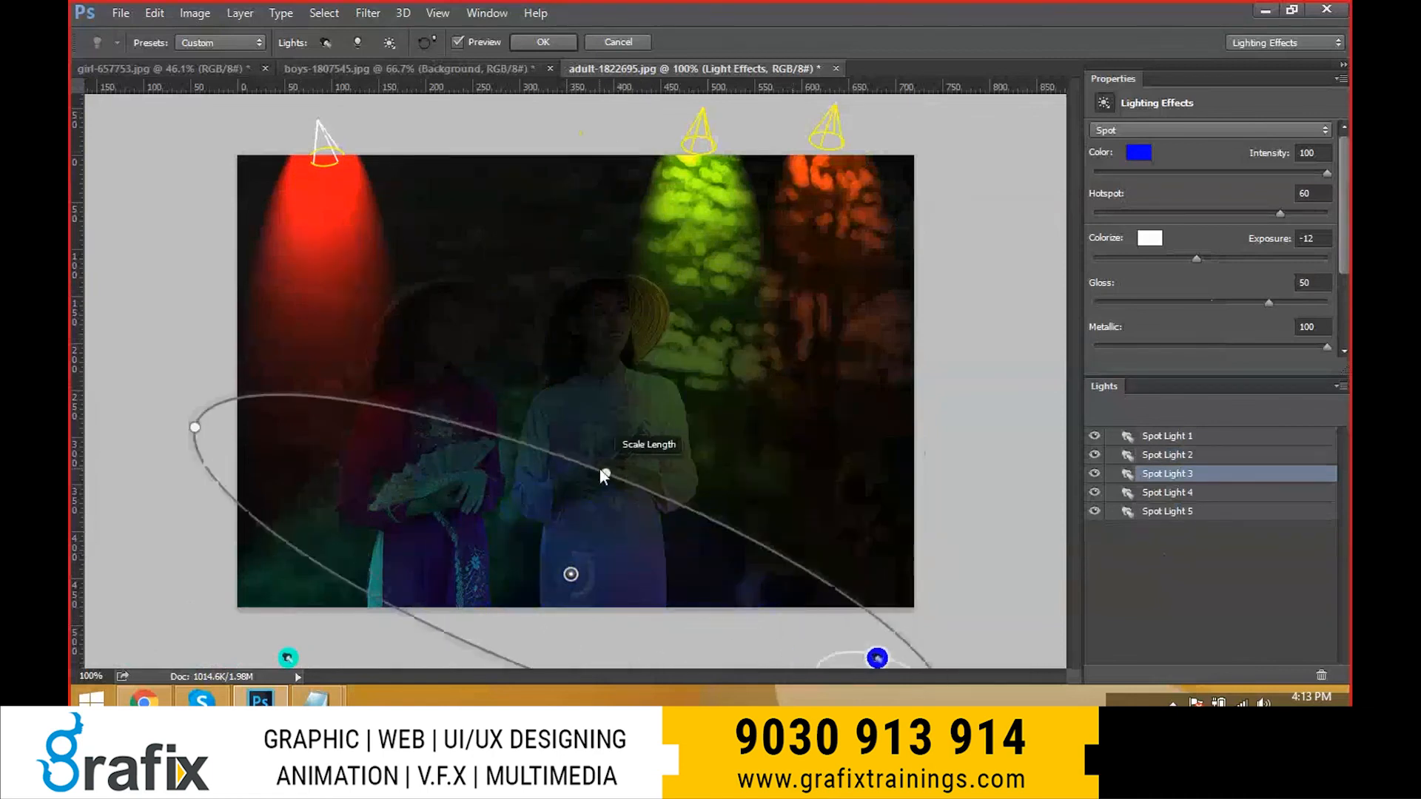
pyautogui.moveTo(605, 471); pyautogui.dragTo(637, 404)
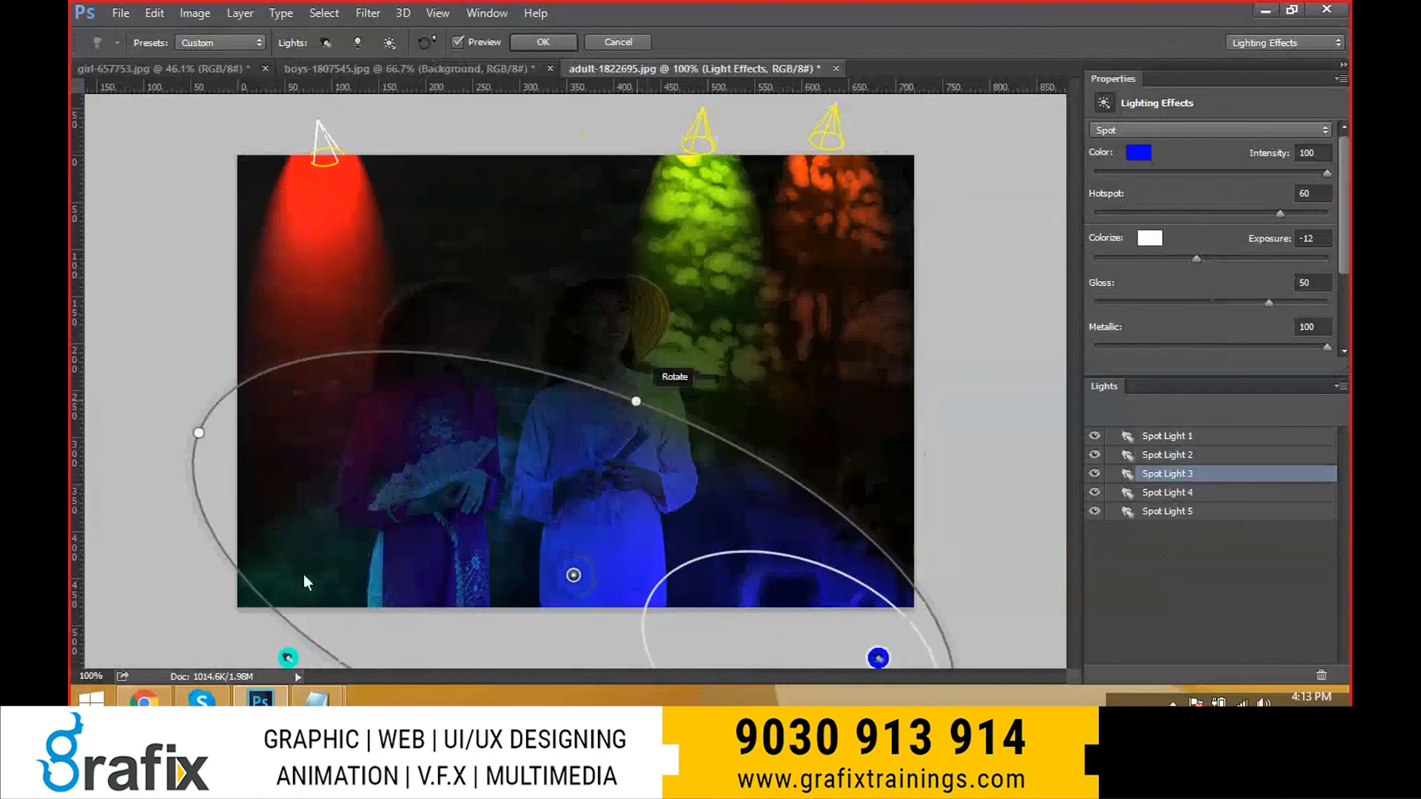
# - Widen Spot Light 4 and aim it from the photo's upper-left corner, apply the five-light effect and undo it
pyautogui.click(700, 130)
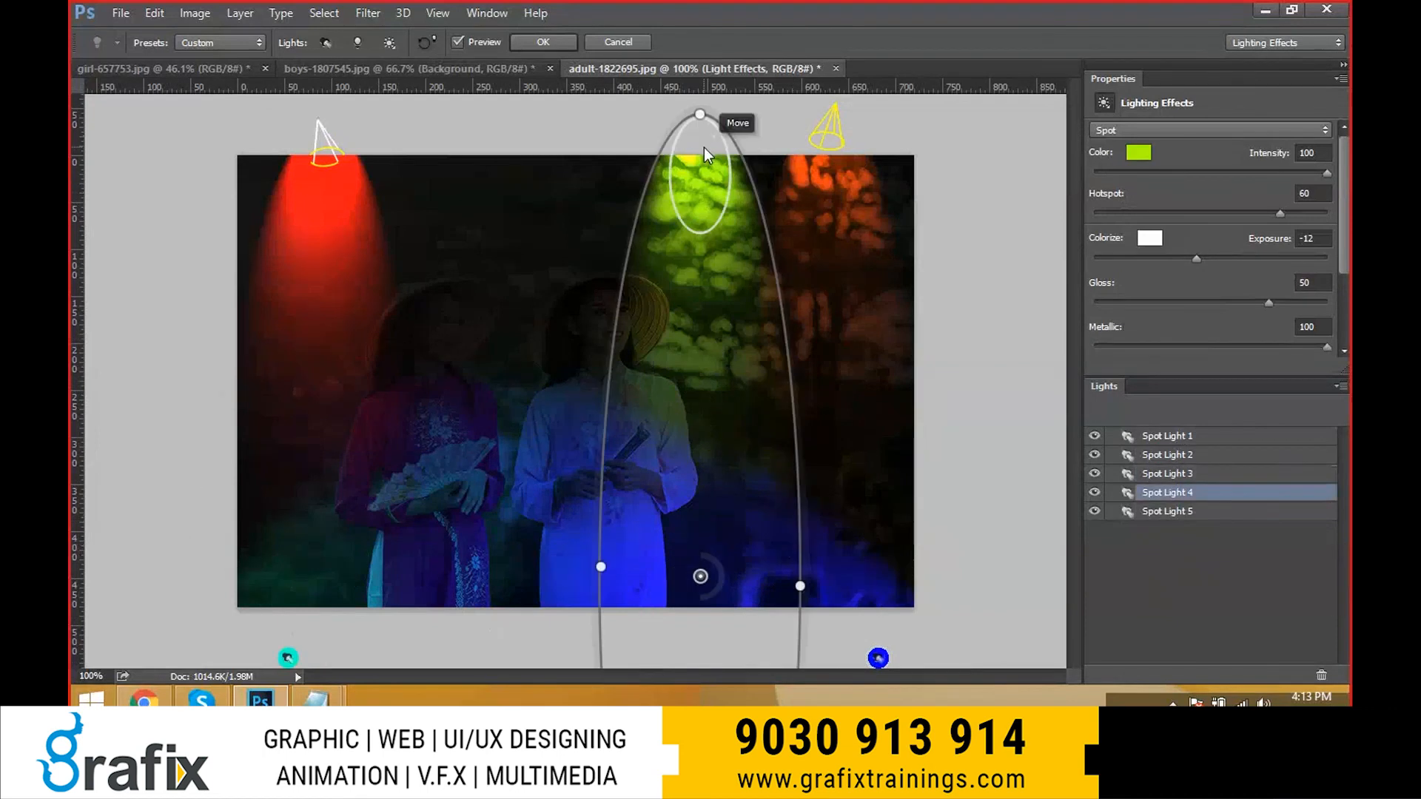
pyautogui.moveTo(699, 115); pyautogui.dragTo(858, 156)
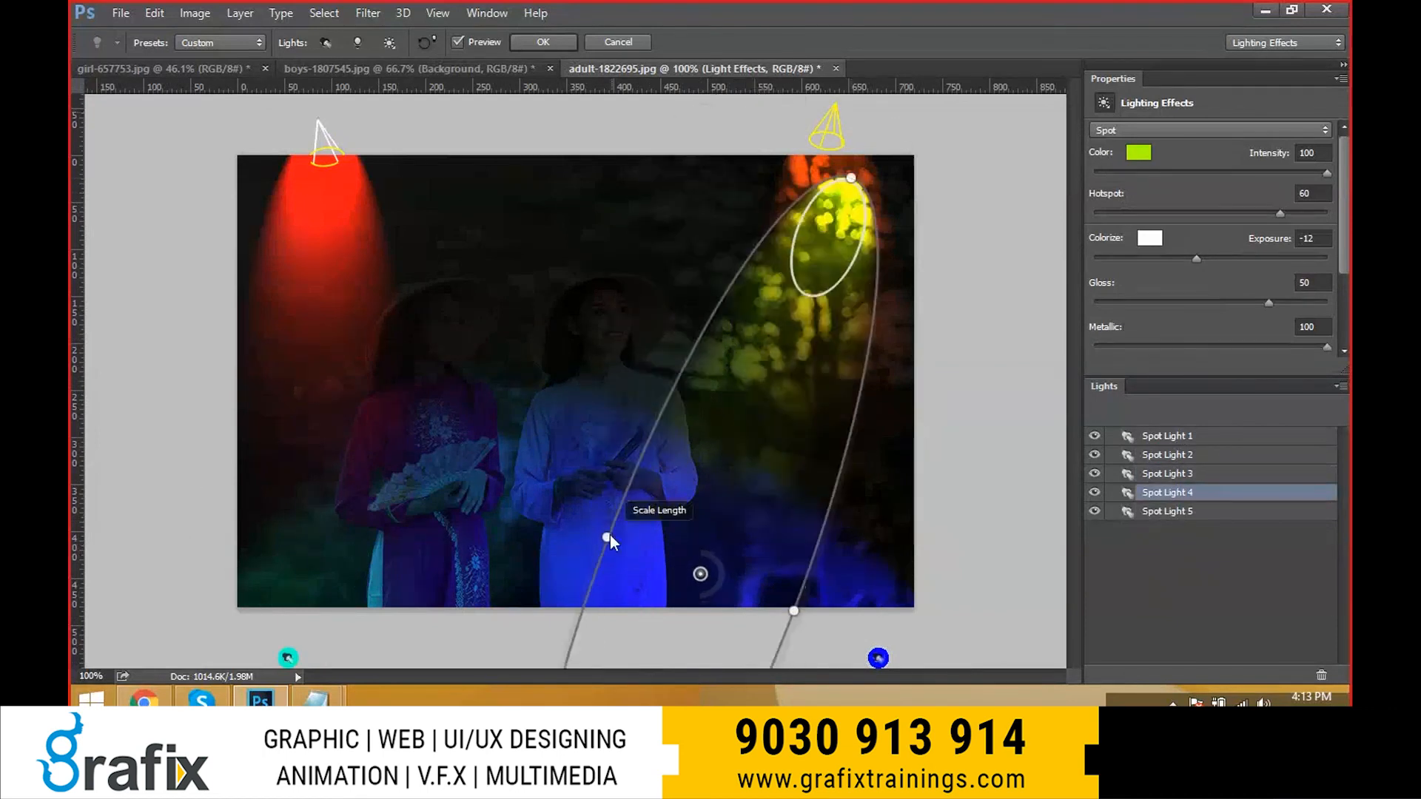
pyautogui.moveTo(607, 538); pyautogui.dragTo(546, 464)
pyautogui.moveTo(887, 172); pyautogui.dragTo(849, 153)
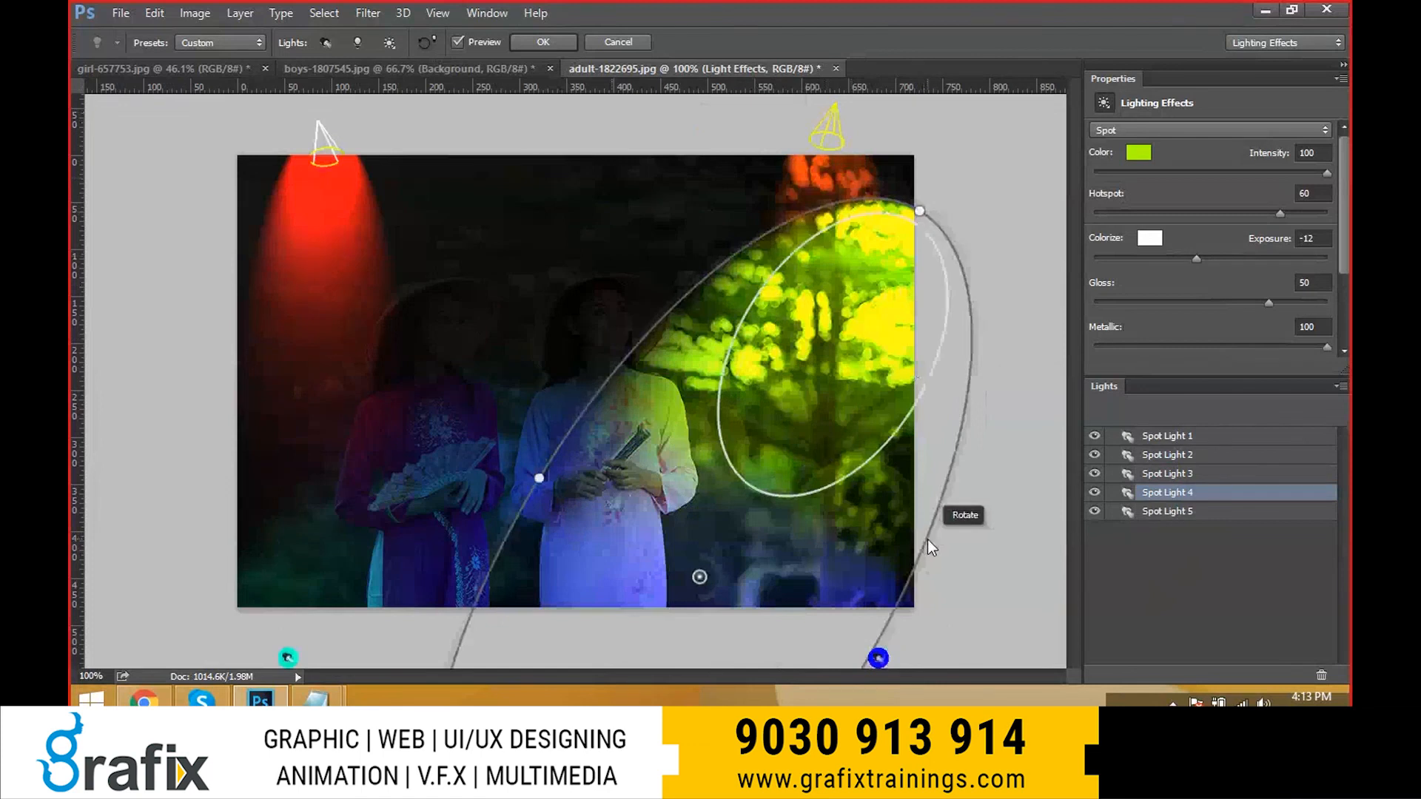
pyautogui.moveTo(927, 540); pyautogui.dragTo(674, 285)
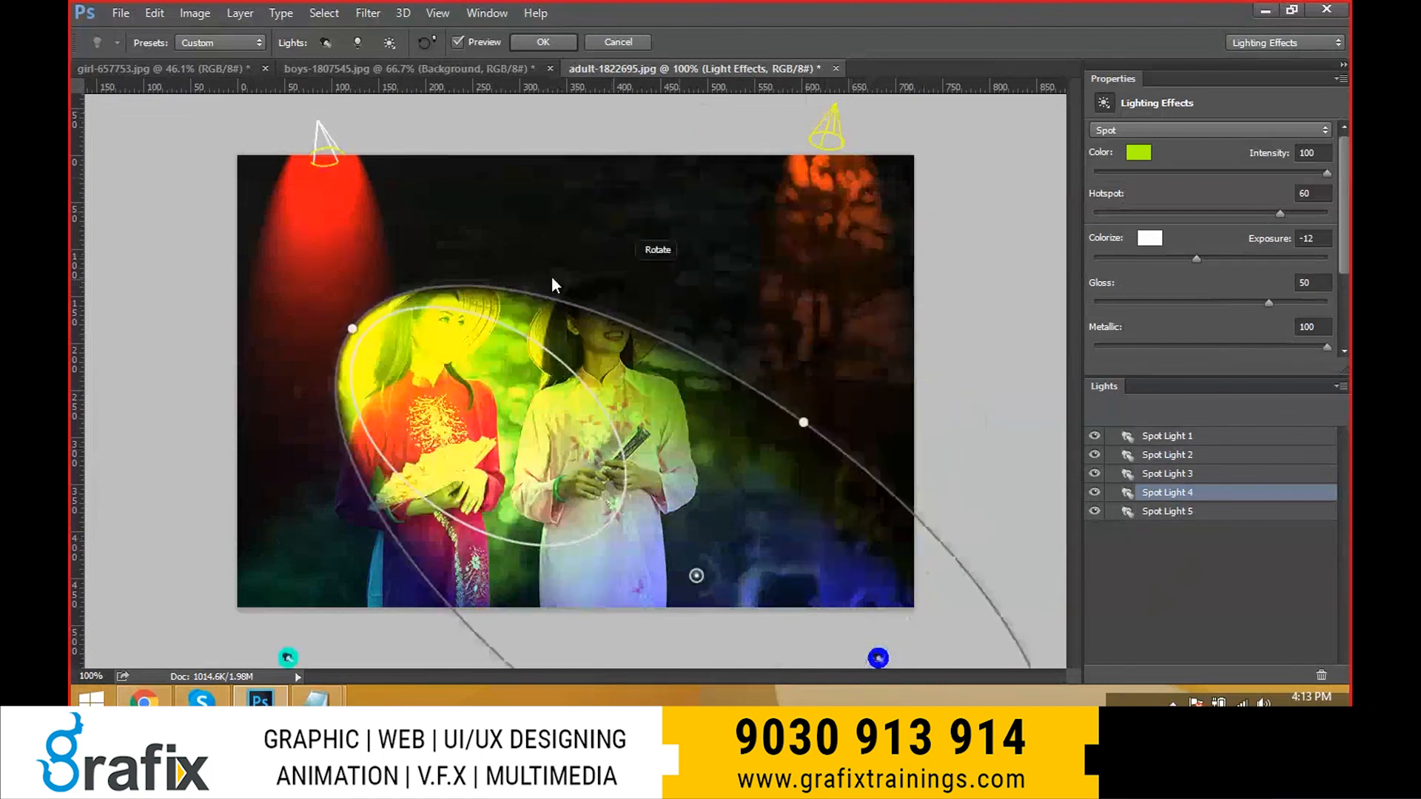
pyautogui.moveTo(352, 326); pyautogui.dragTo(250, 155)
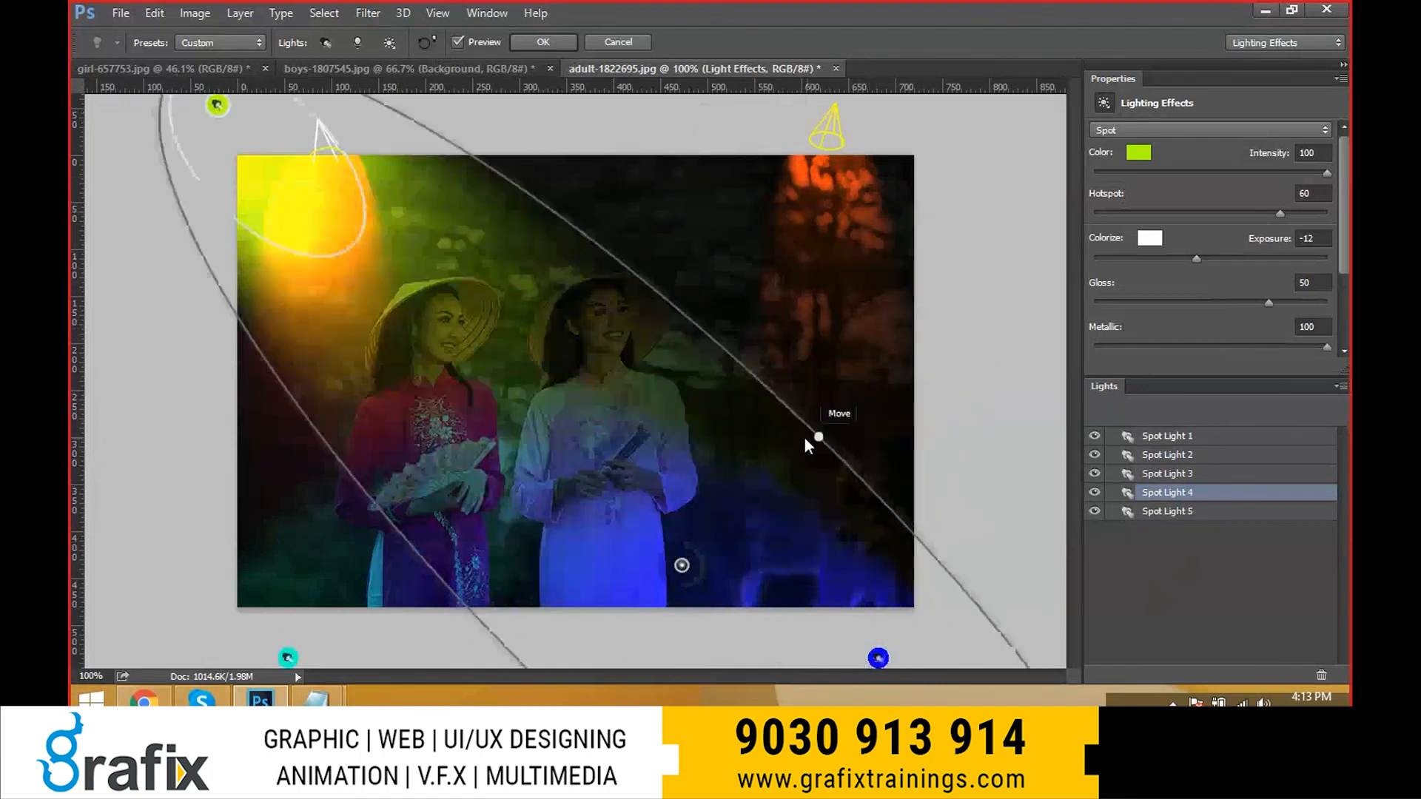
pyautogui.moveTo(820, 437); pyautogui.dragTo(858, 371)
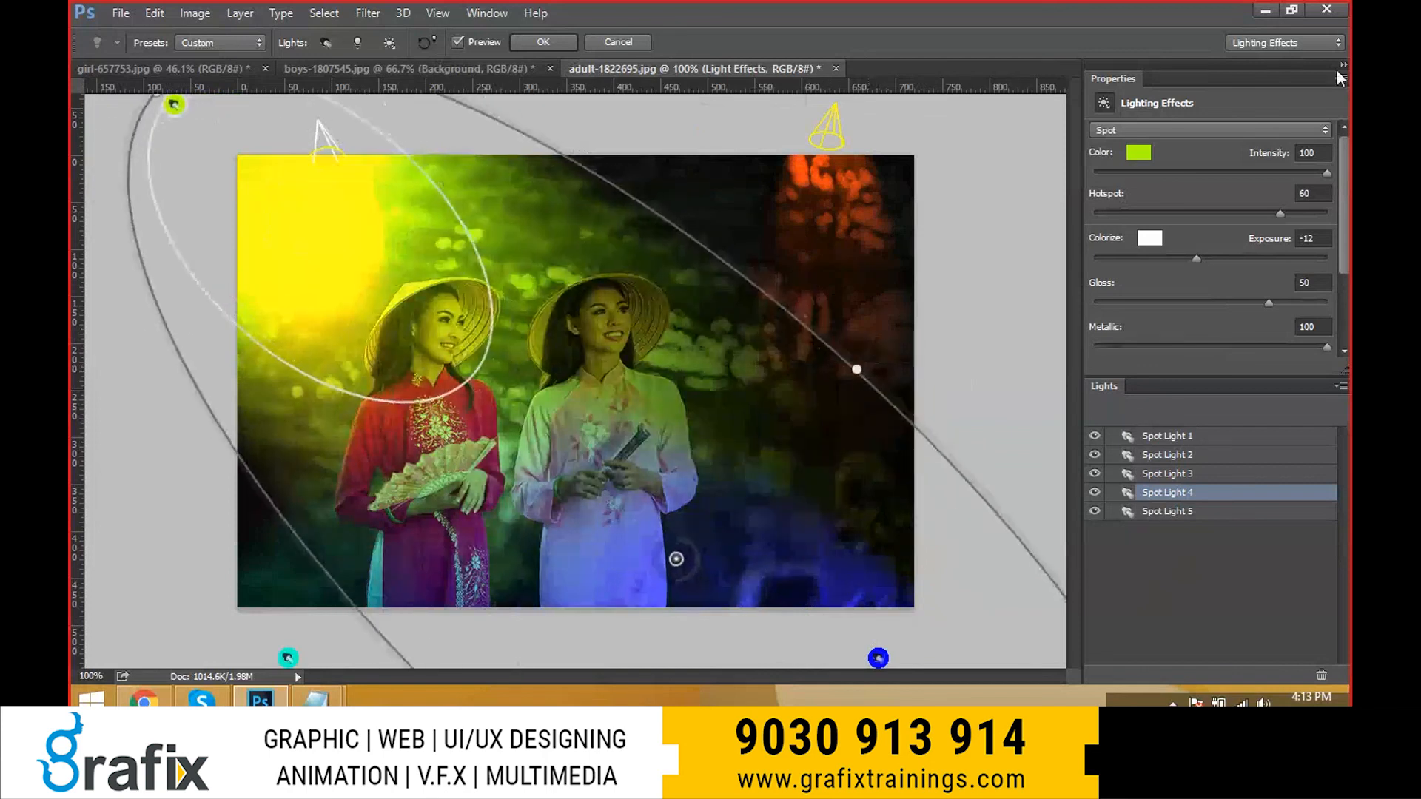
pyautogui.press('Return')
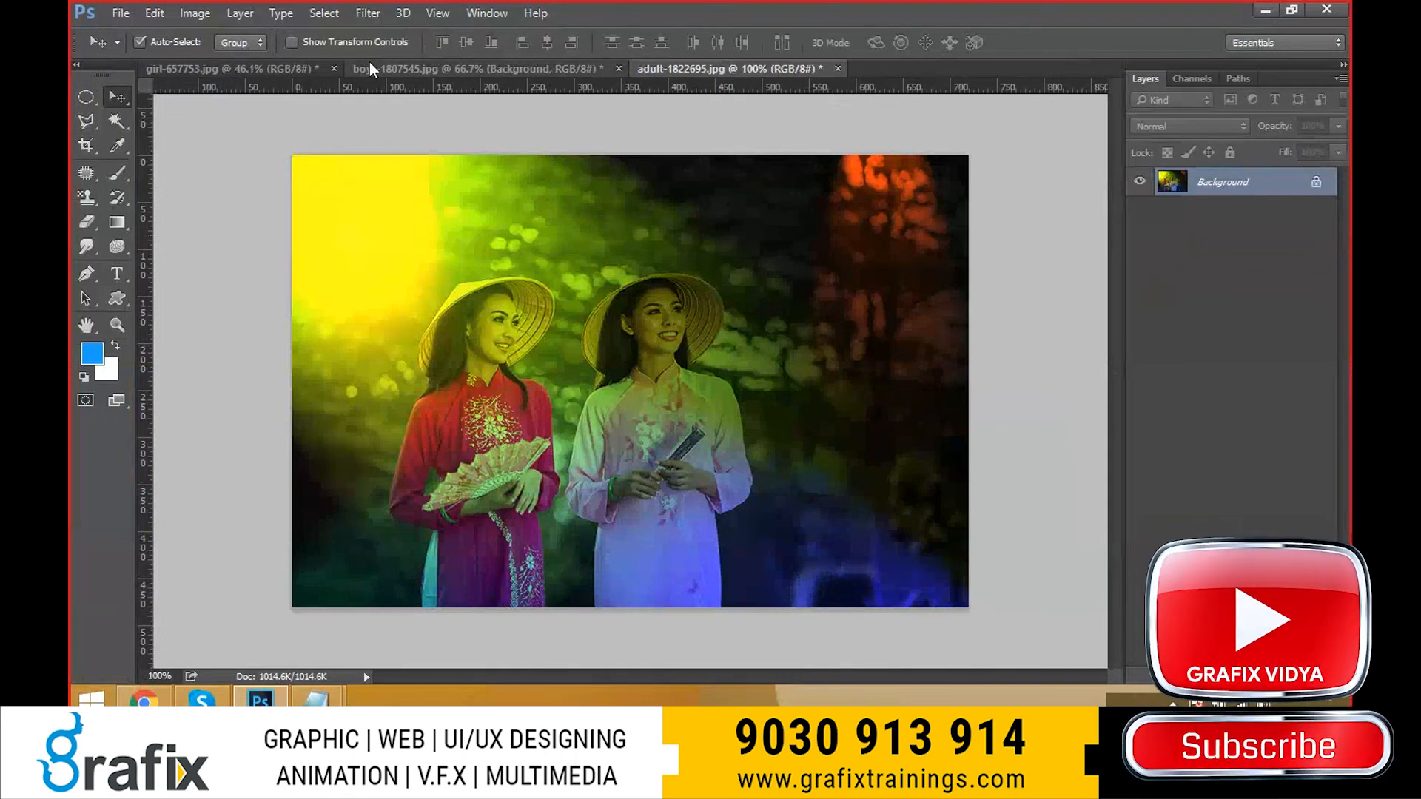
pyautogui.hotkey('ctrl', 'z')
# - Reopen the Lighting Effects filter and try the RGB Lights and Soft Direct Lights presets
pyautogui.click(368, 13)
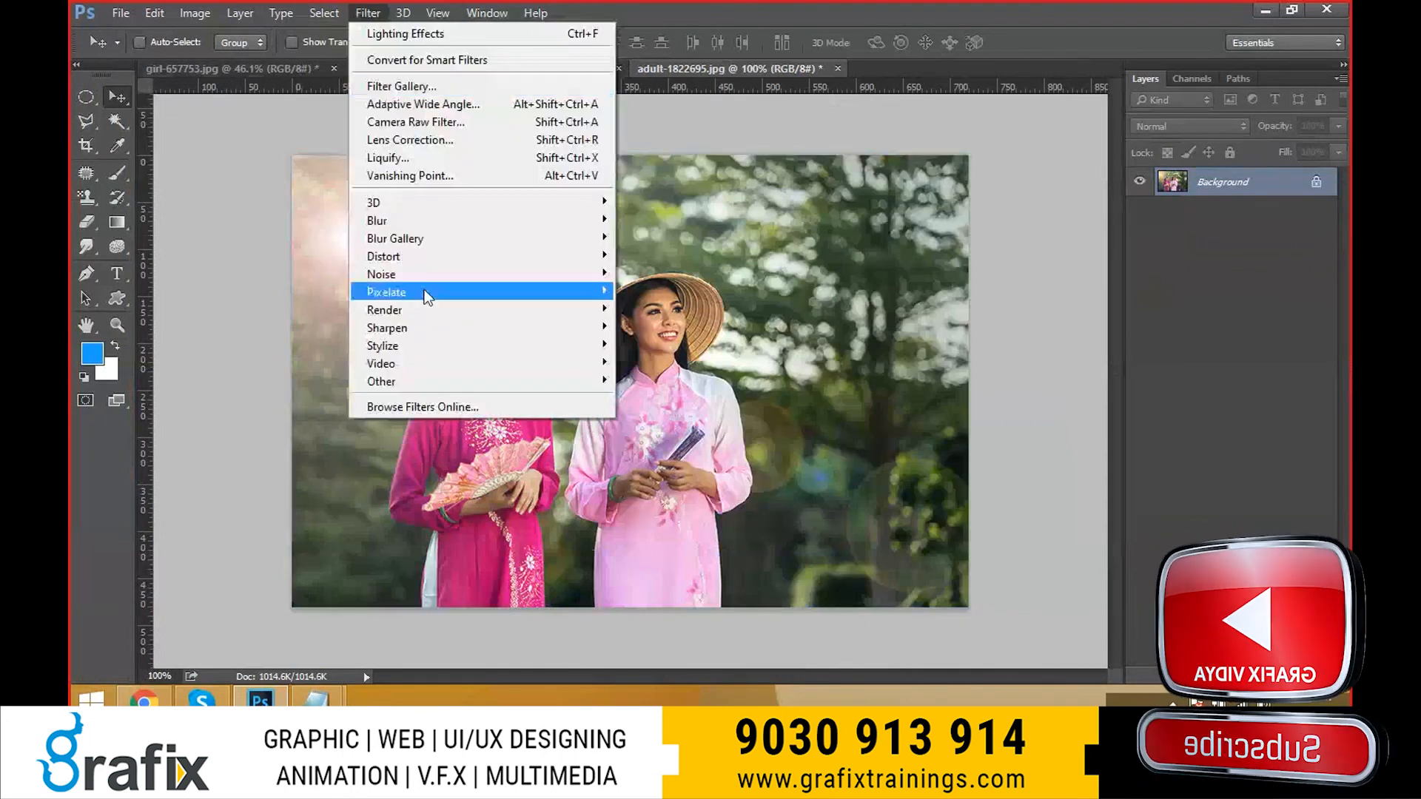
pyautogui.moveTo(518, 310)
pyautogui.click(710, 444)
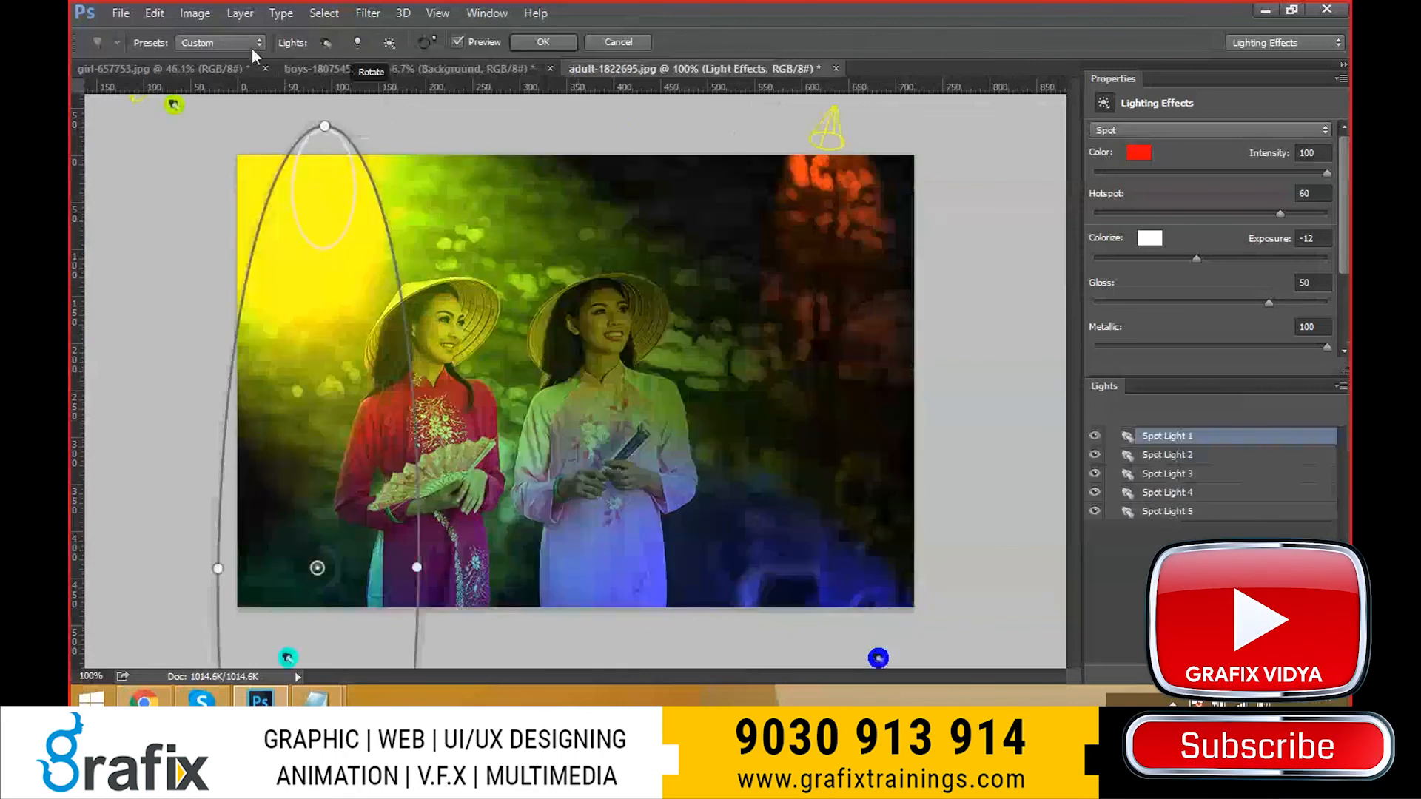
pyautogui.click(251, 46)
pyautogui.click(234, 180)
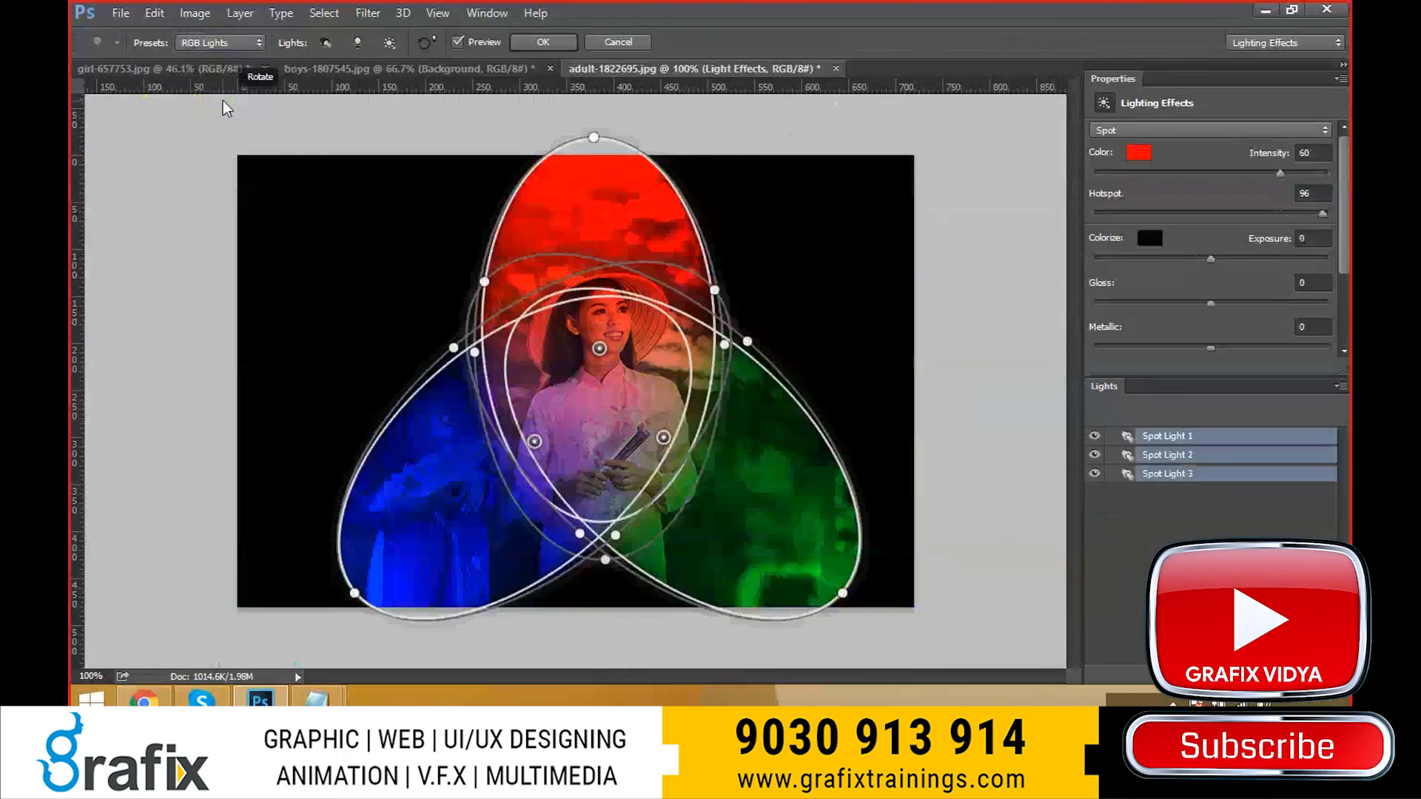
pyautogui.click(230, 42)
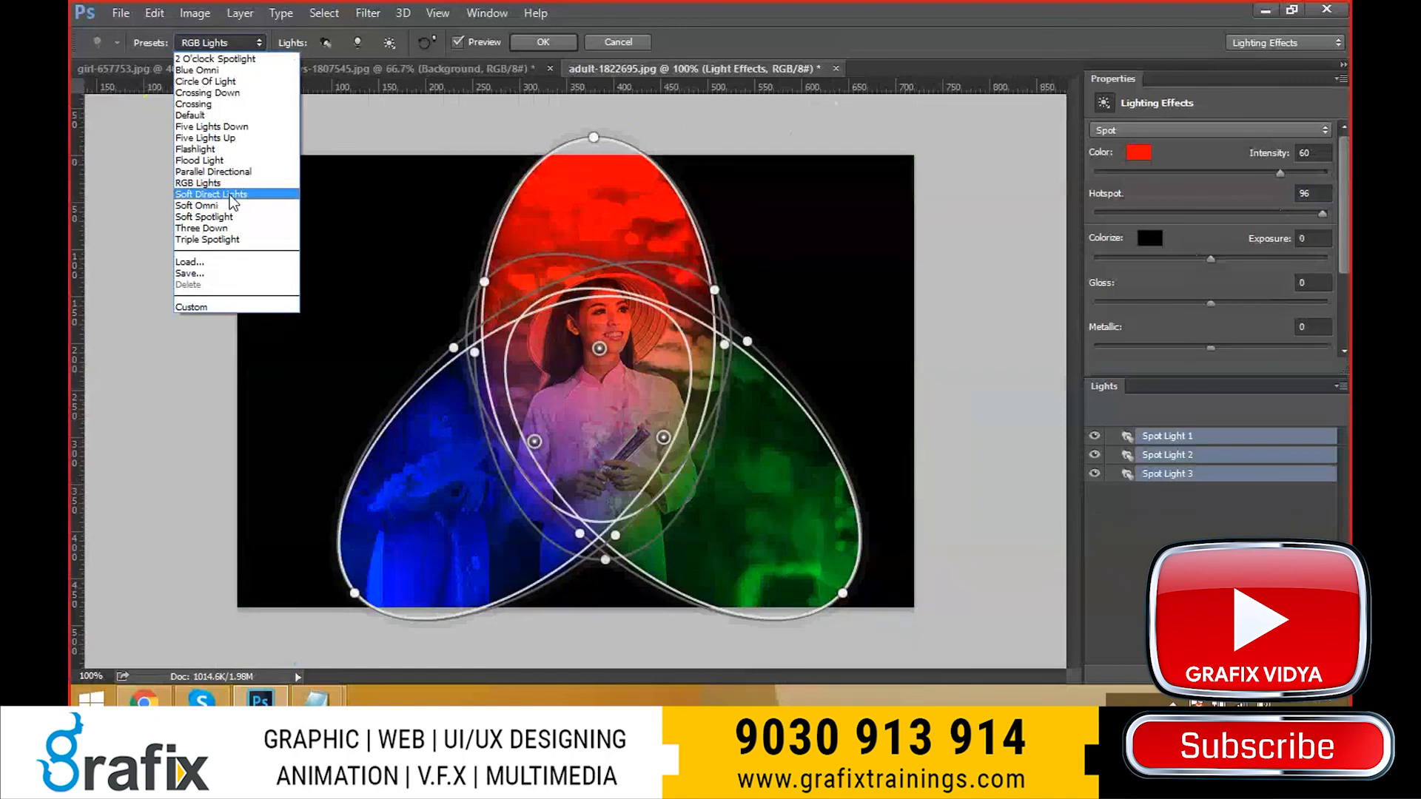
pyautogui.click(230, 194)
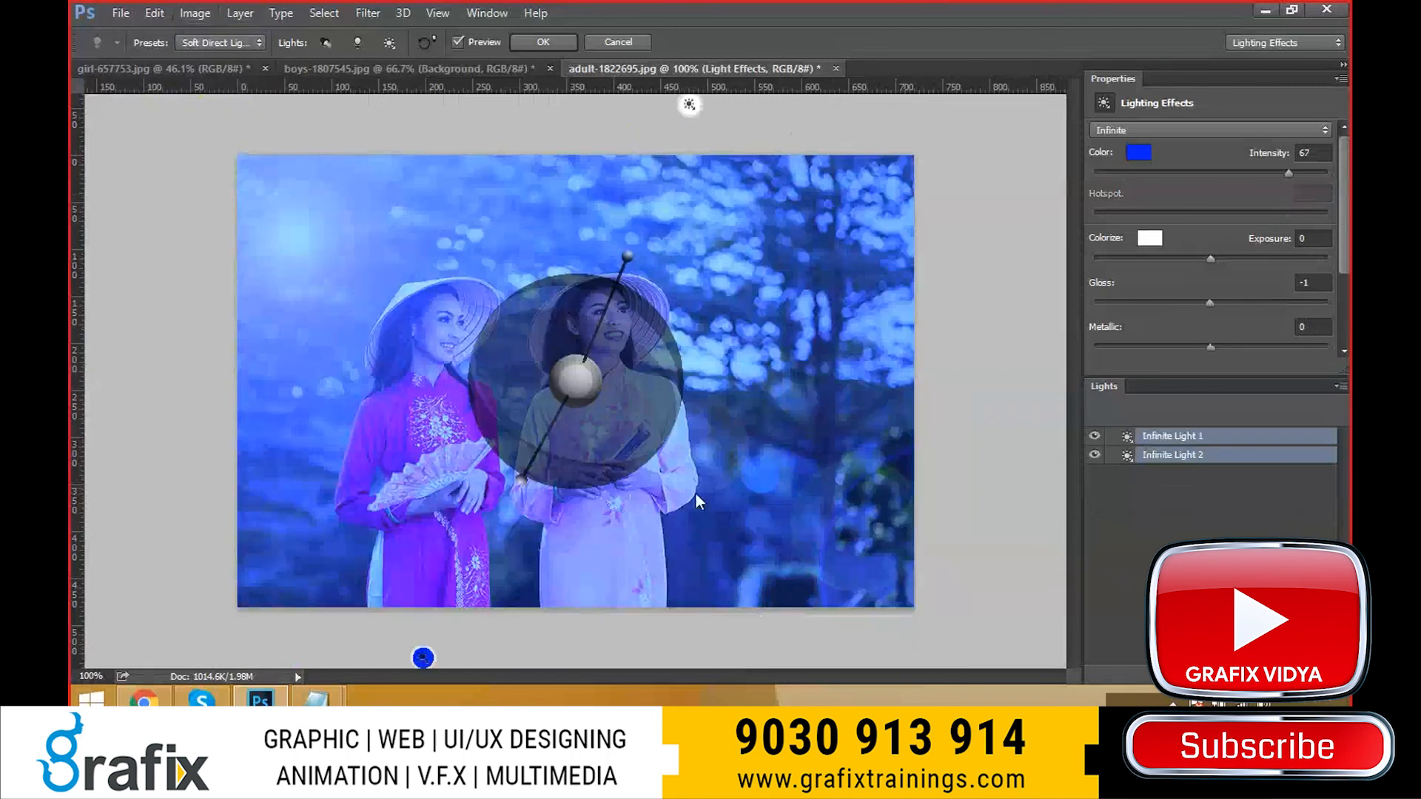
# - Load the Three Down preset and set the colour of all three spot lights to red
pyautogui.click(243, 43)
pyautogui.click(233, 222)
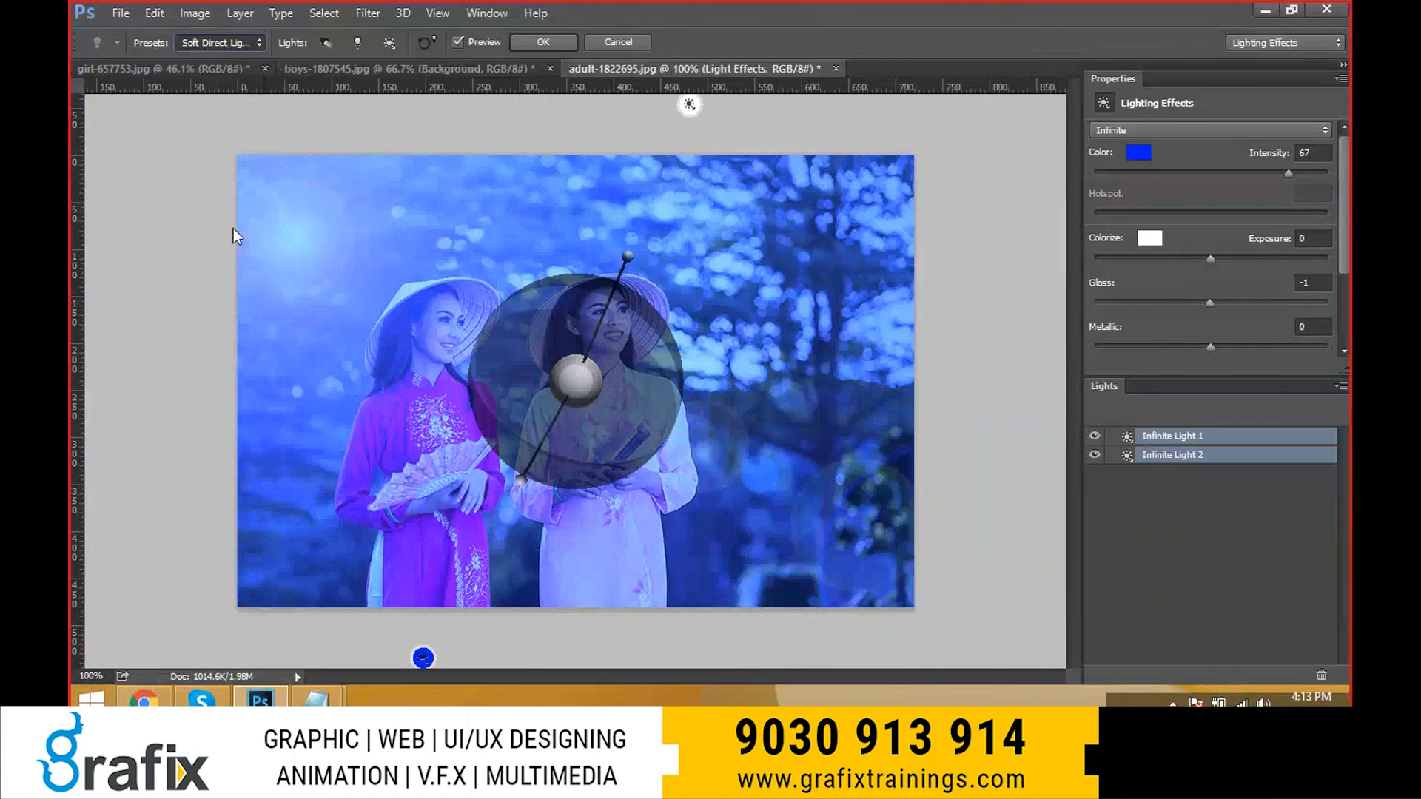
pyautogui.click(1138, 152)
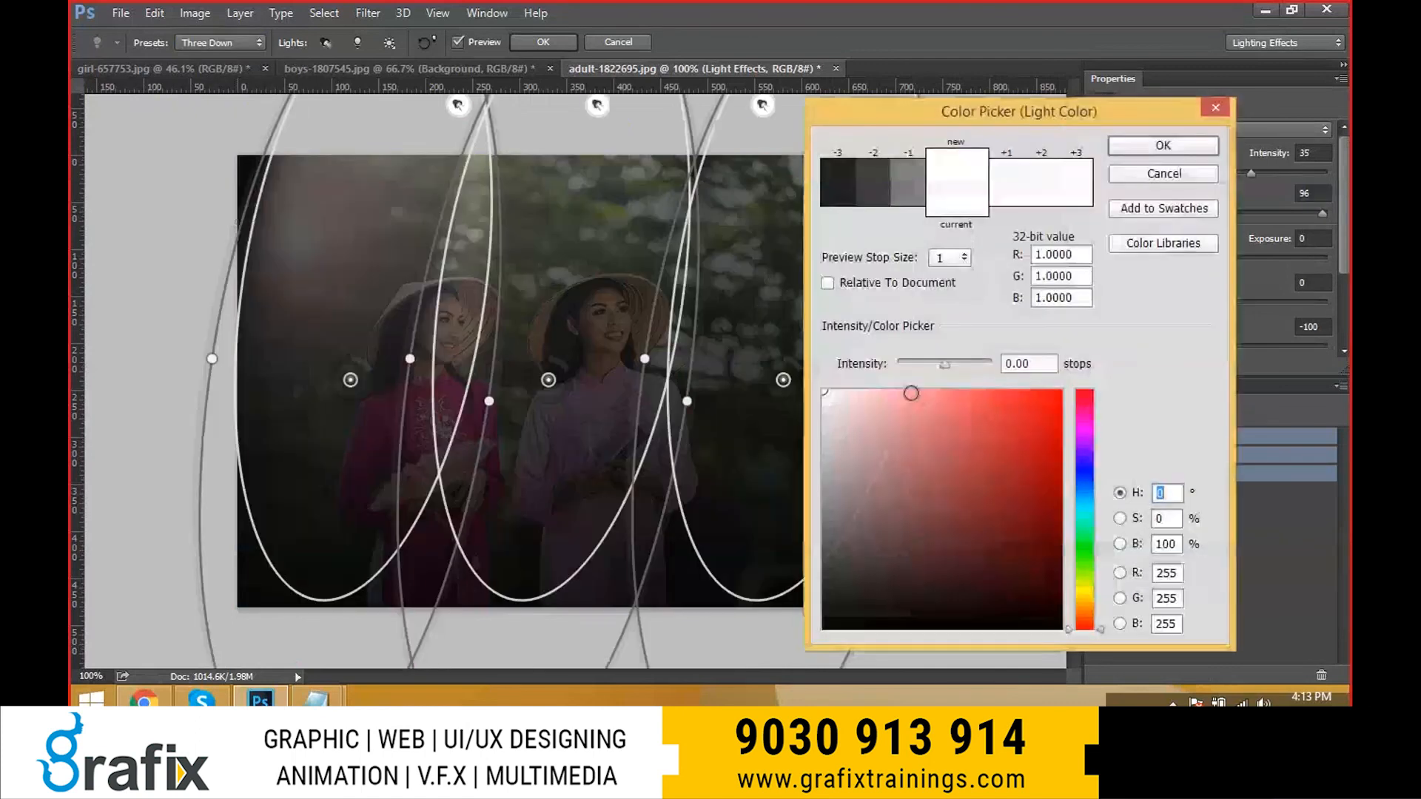
pyautogui.moveTo(911, 393); pyautogui.dragTo(1163, 348)
pyautogui.click(1132, 154)
# - Set the colour of Spot Light 2 to a saturated teal green
pyautogui.click(1219, 459)
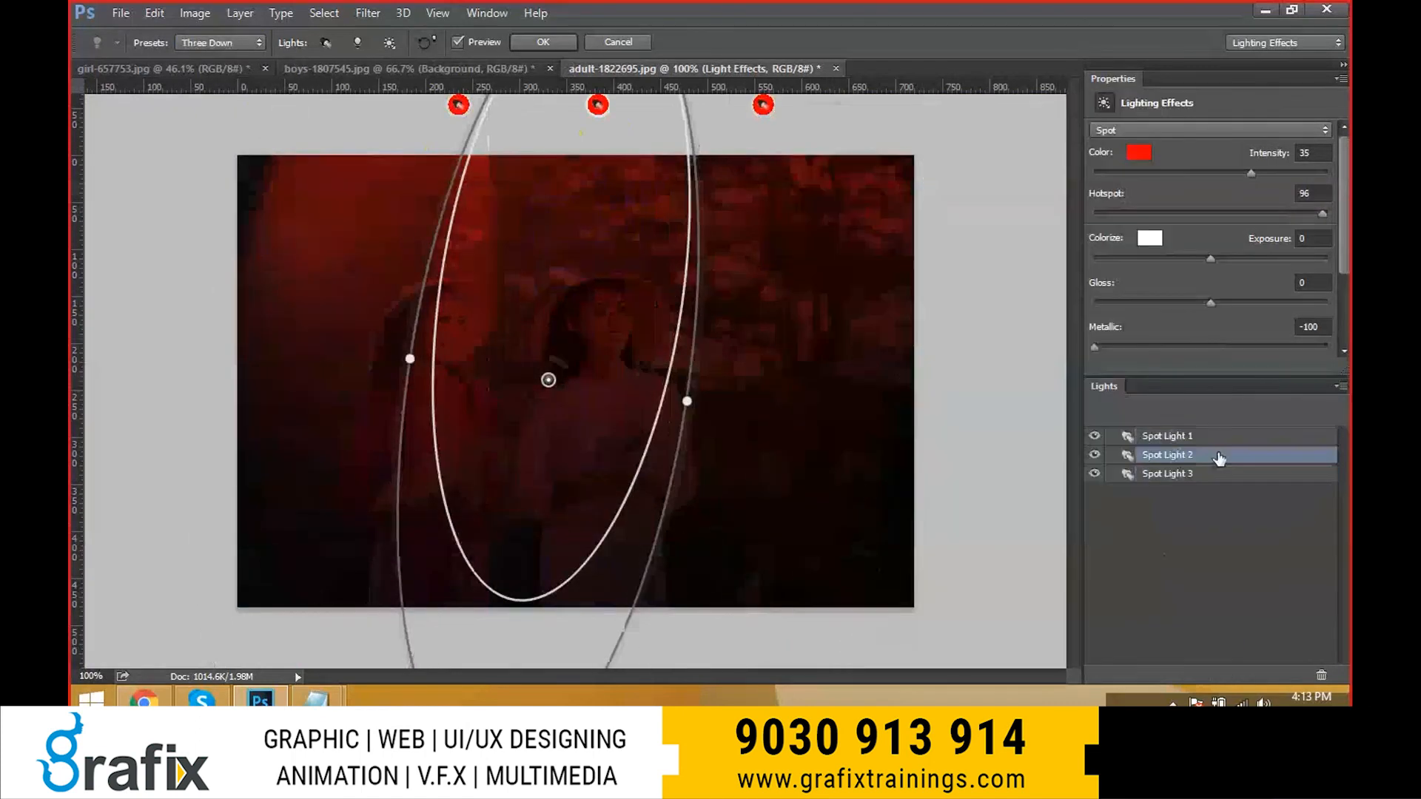
pyautogui.click(1143, 153)
pyautogui.click(1085, 487)
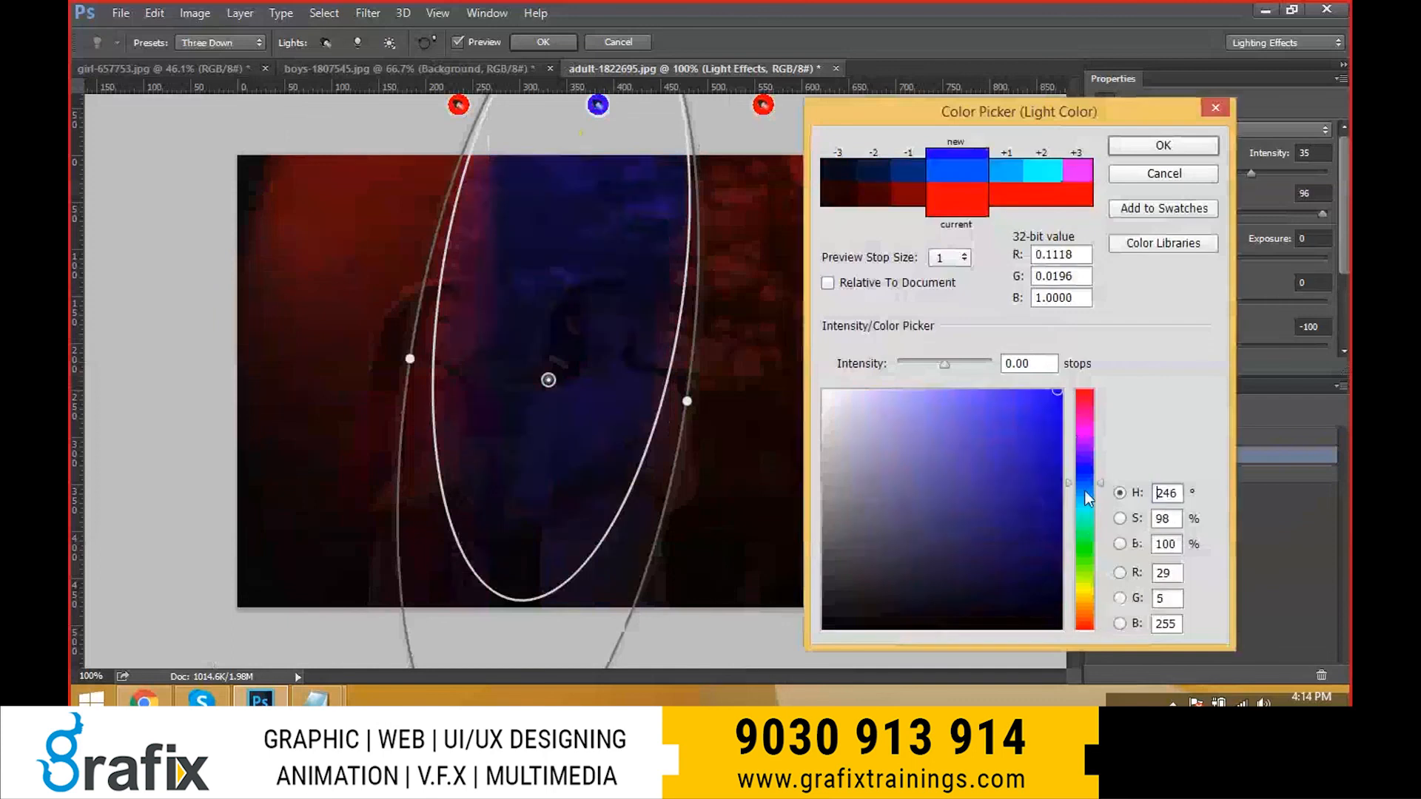
pyautogui.moveTo(1085, 489); pyautogui.dragTo(1081, 532)
pyautogui.click(1184, 145)
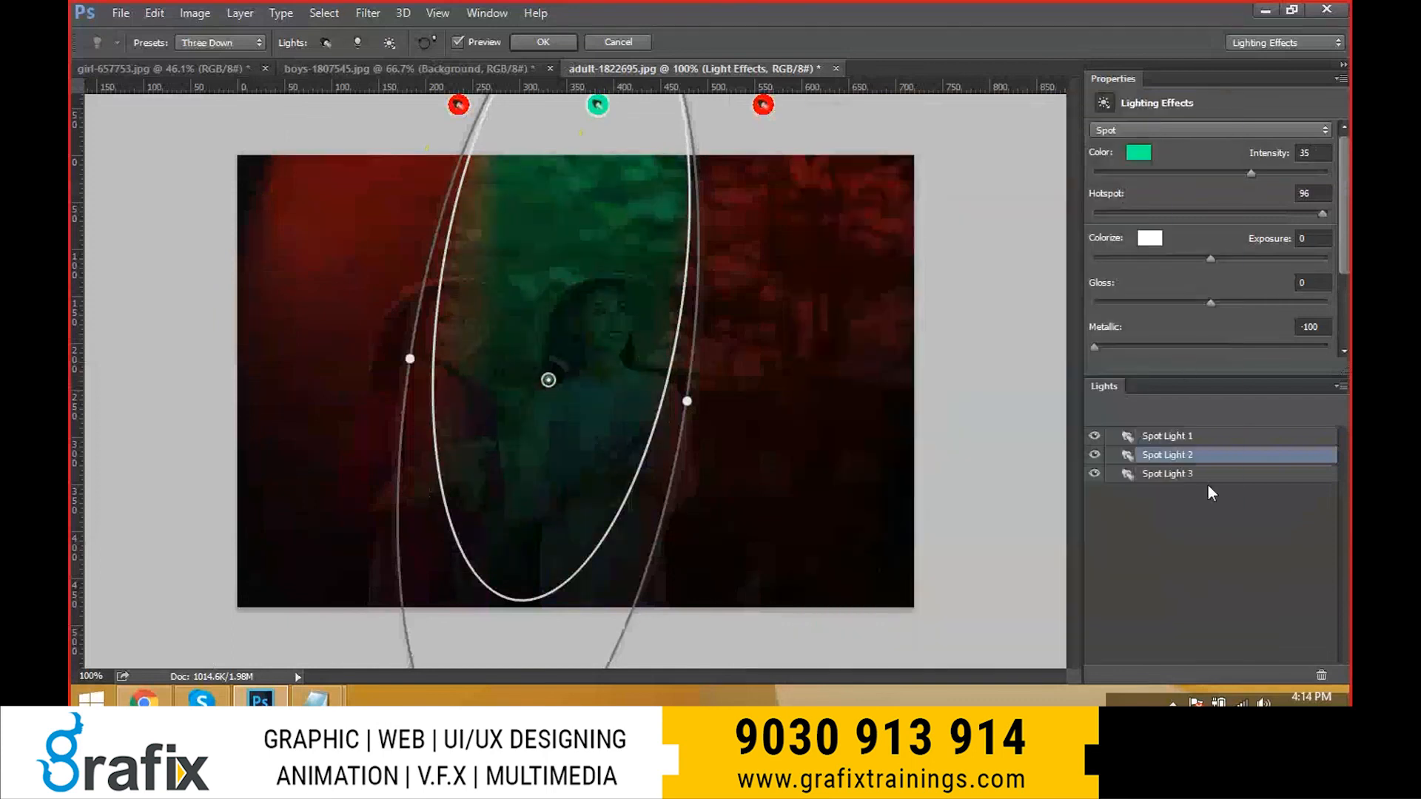
# - Set the colour of Spot Light 3 to bright green (RGB 109, 255, 11)
pyautogui.click(1110, 474)
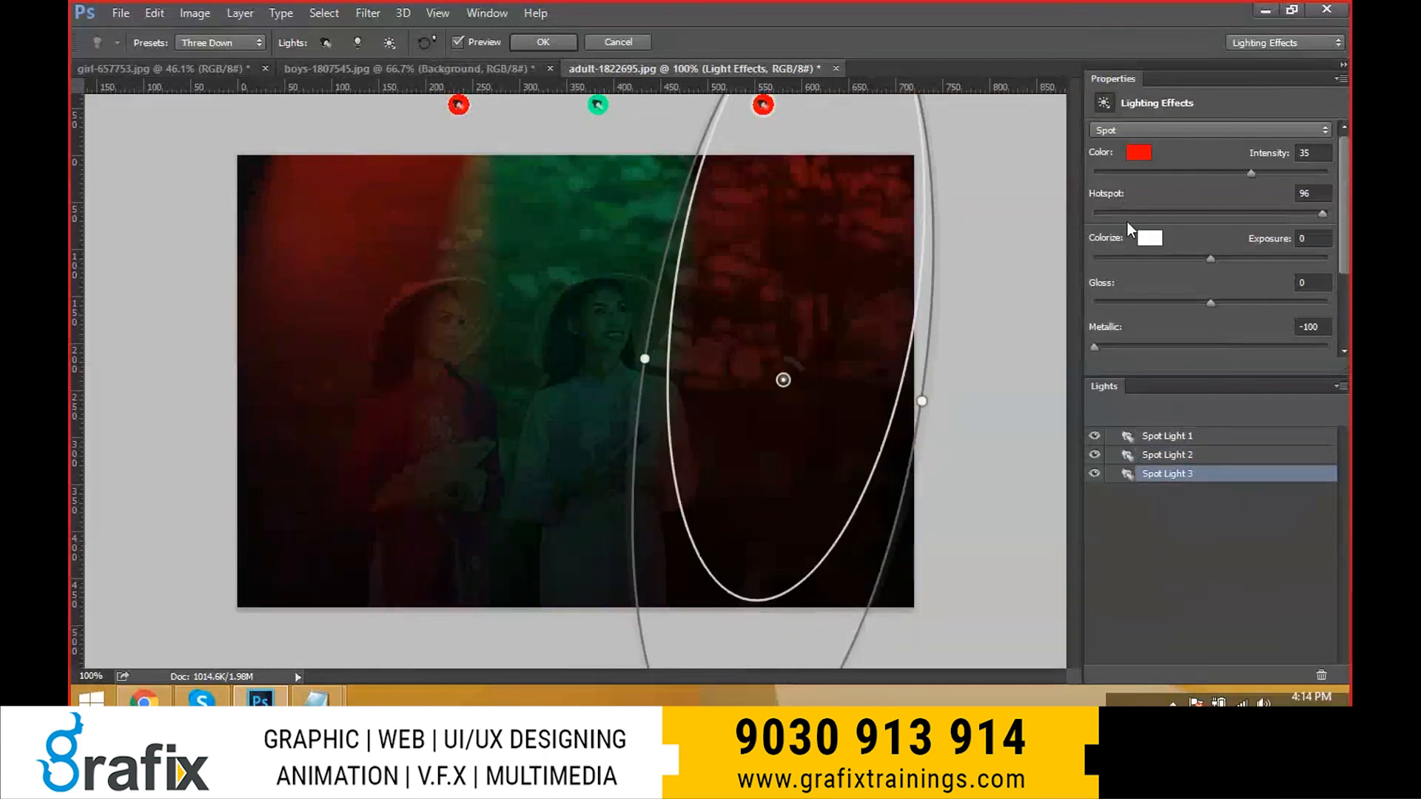
pyautogui.click(1134, 153)
pyautogui.moveTo(1084, 473); pyautogui.dragTo(1085, 566)
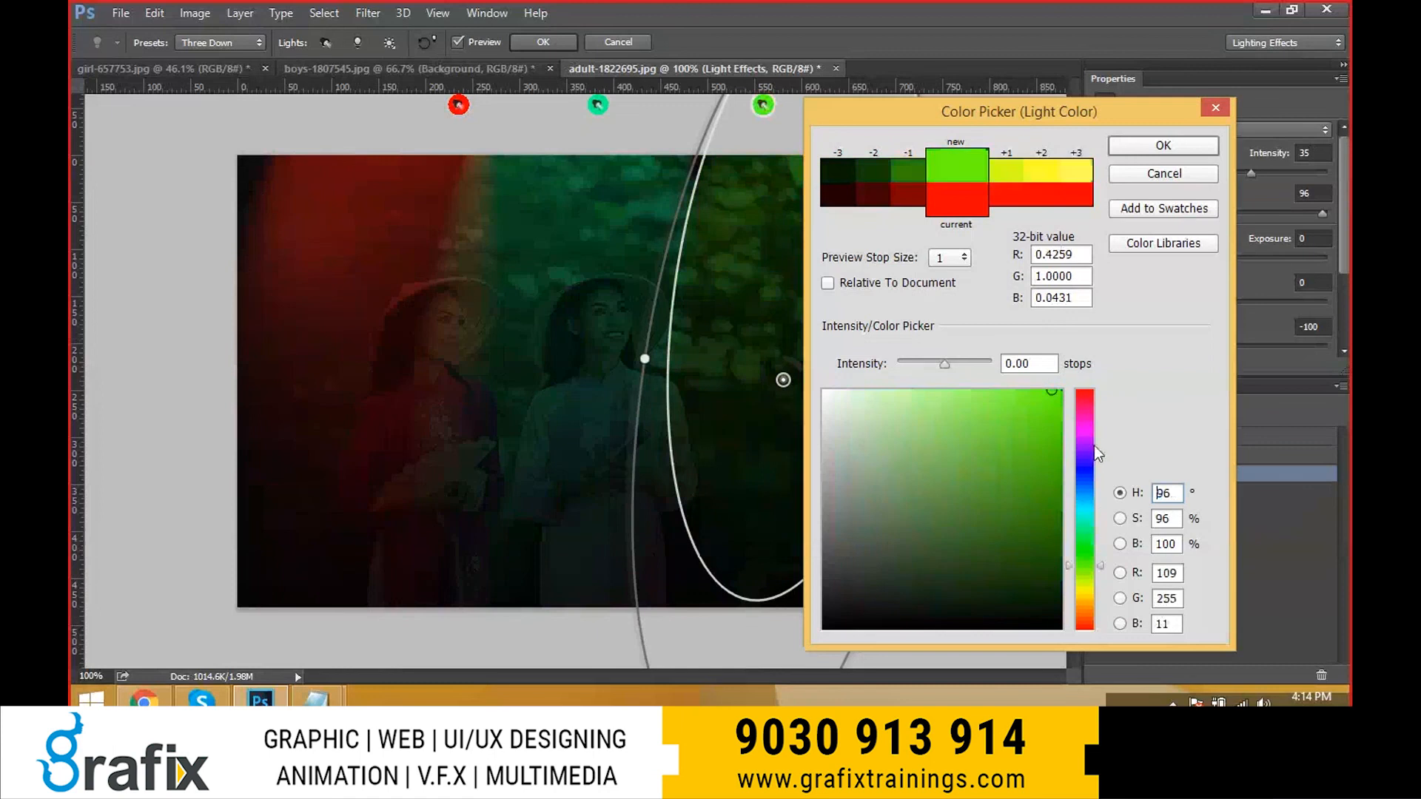
pyautogui.click(1187, 150)
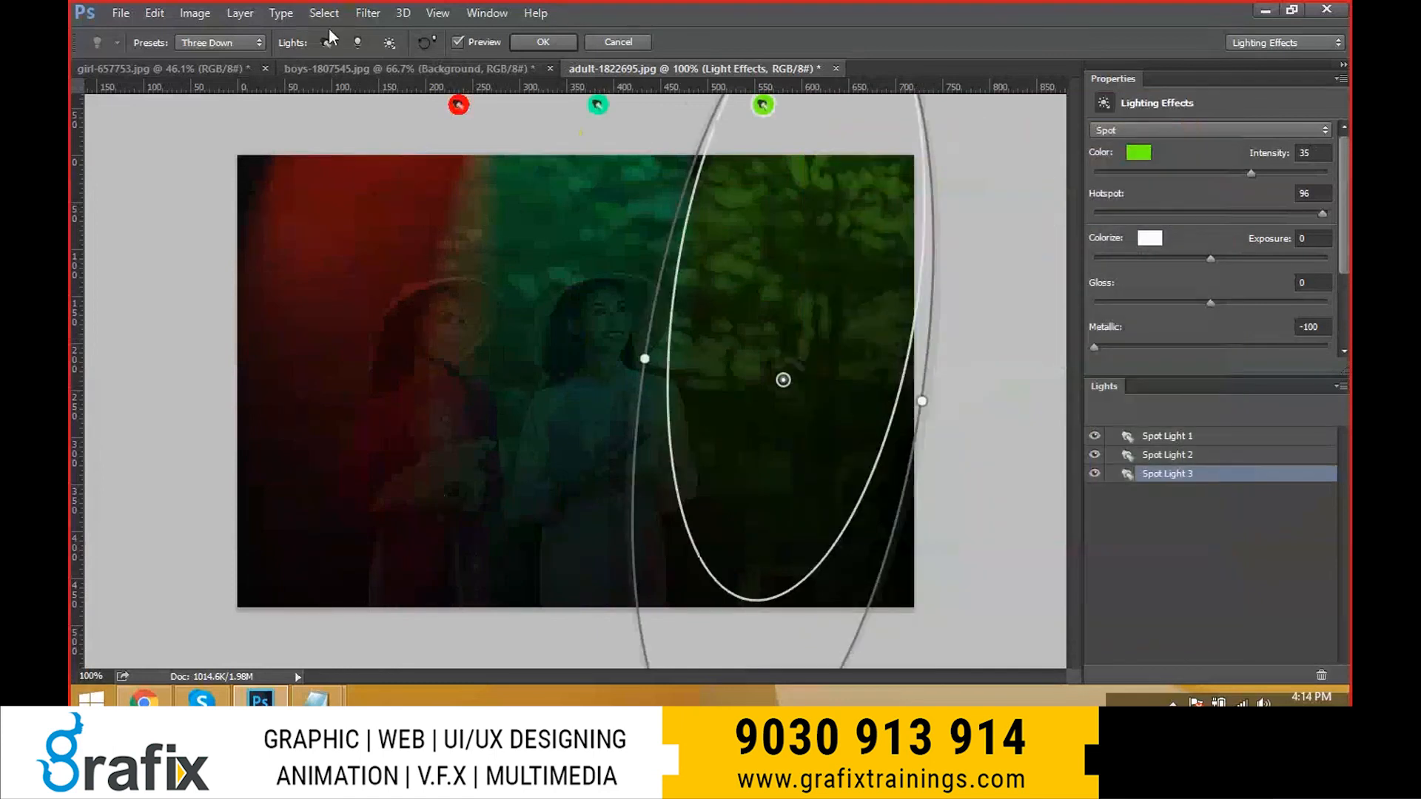
# - Toggle the preview off and on to compare the three-colour lighting with the original photo
pyautogui.click(483, 43)
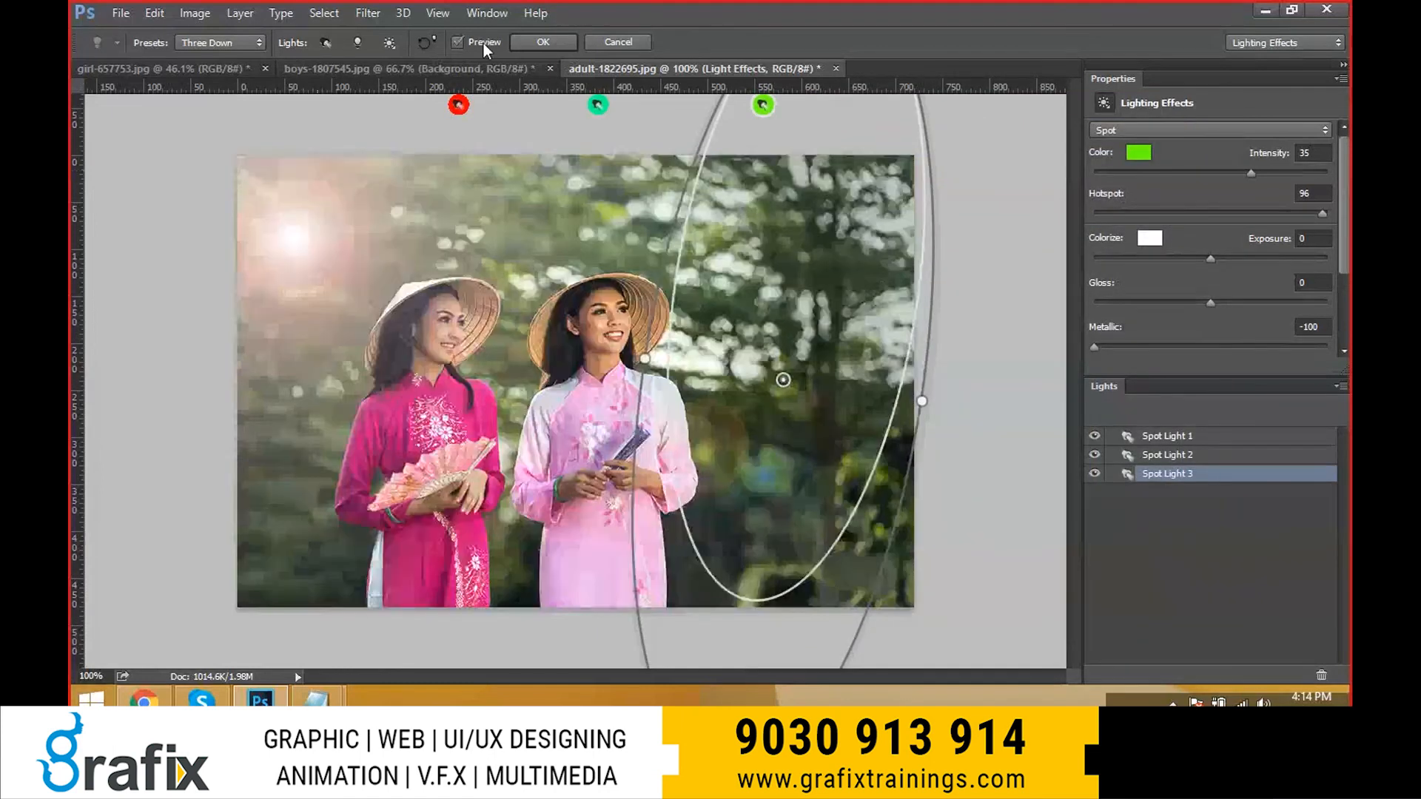
pyautogui.click(483, 43)
pyautogui.click(482, 43)
pyautogui.click(481, 49)
# - Try the Triple Spotlight preset and reload the Three Down preset
pyautogui.click(339, 13)
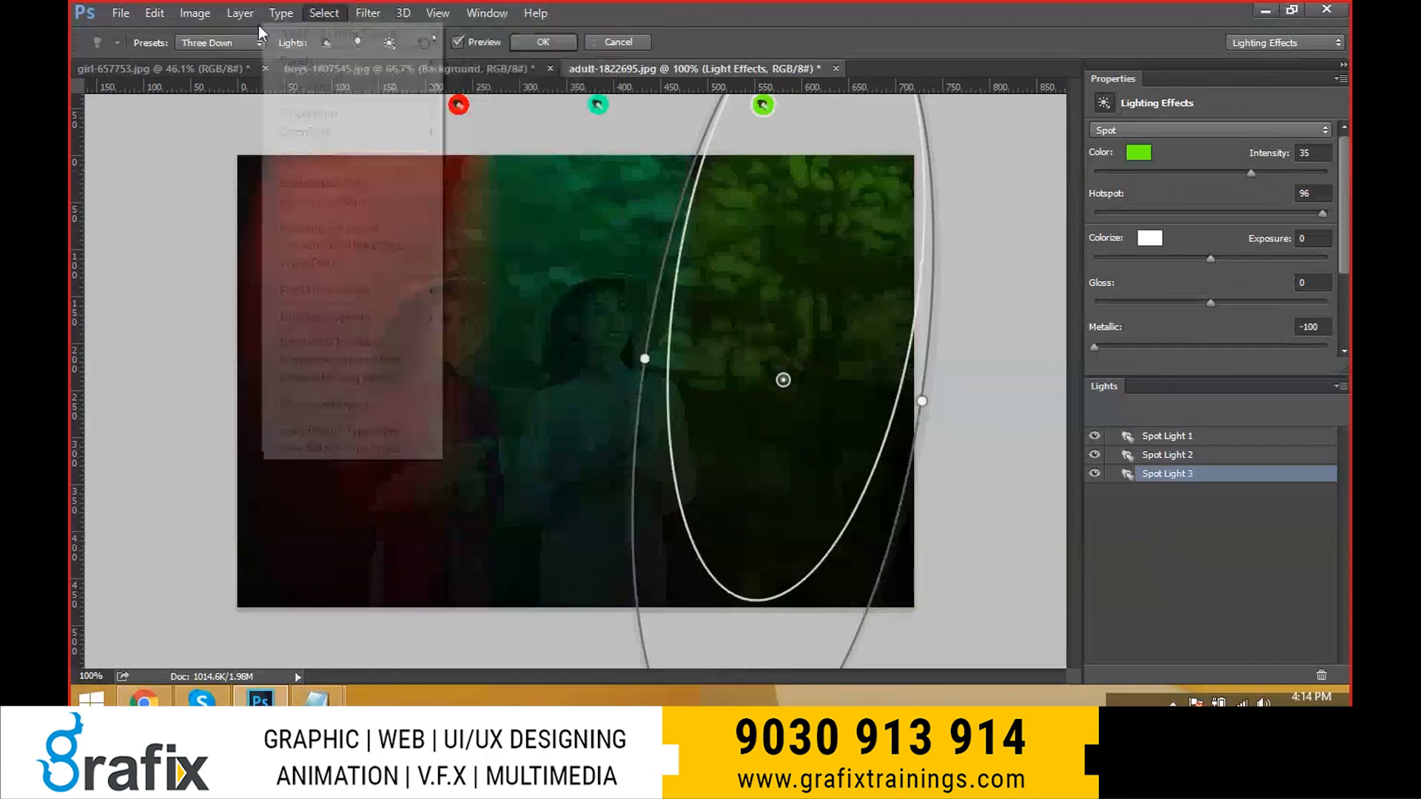
pyautogui.click(241, 42)
pyautogui.click(231, 238)
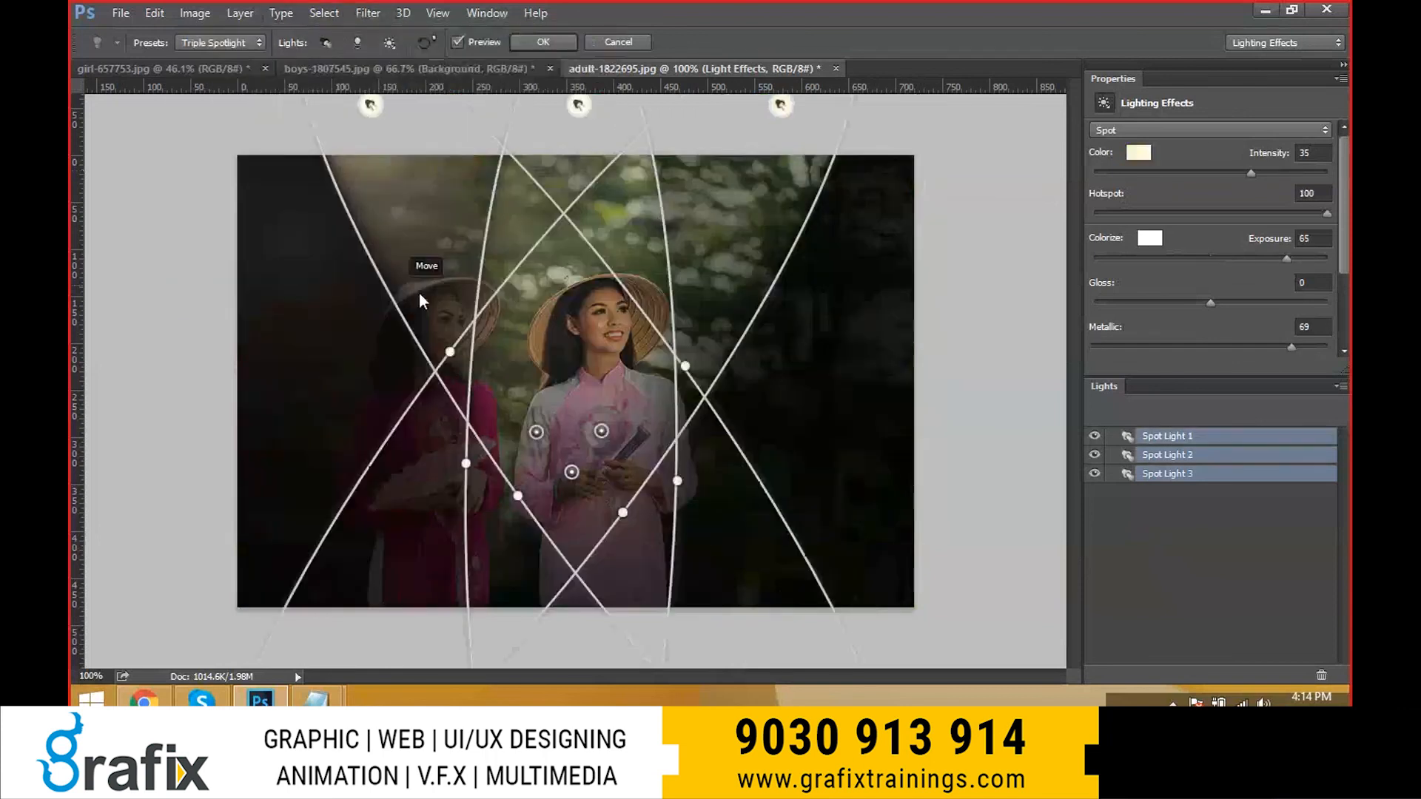
pyautogui.click(229, 43)
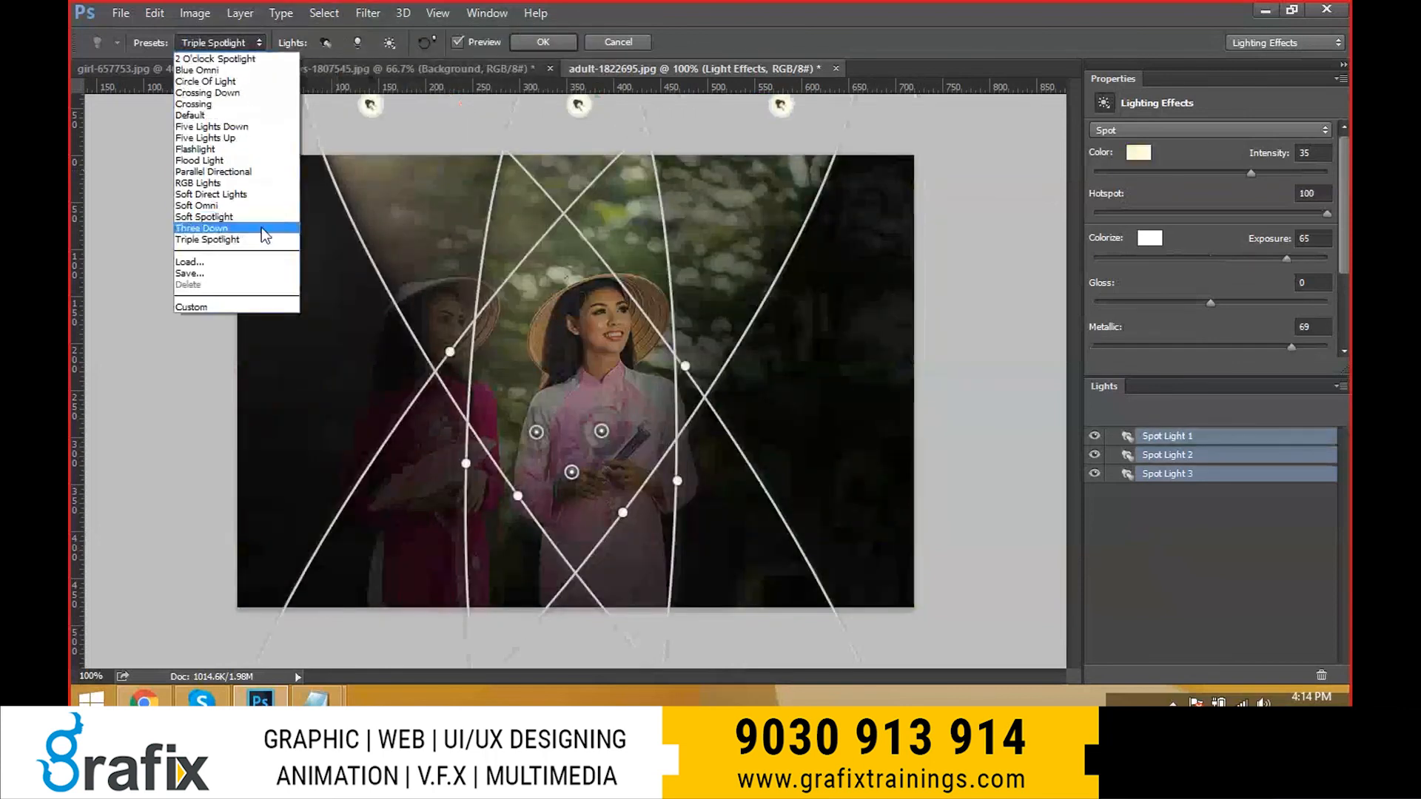
pyautogui.click(261, 228)
# - Try the RGB Lights preset and switch to the Parallel Directional preset
pyautogui.click(219, 46)
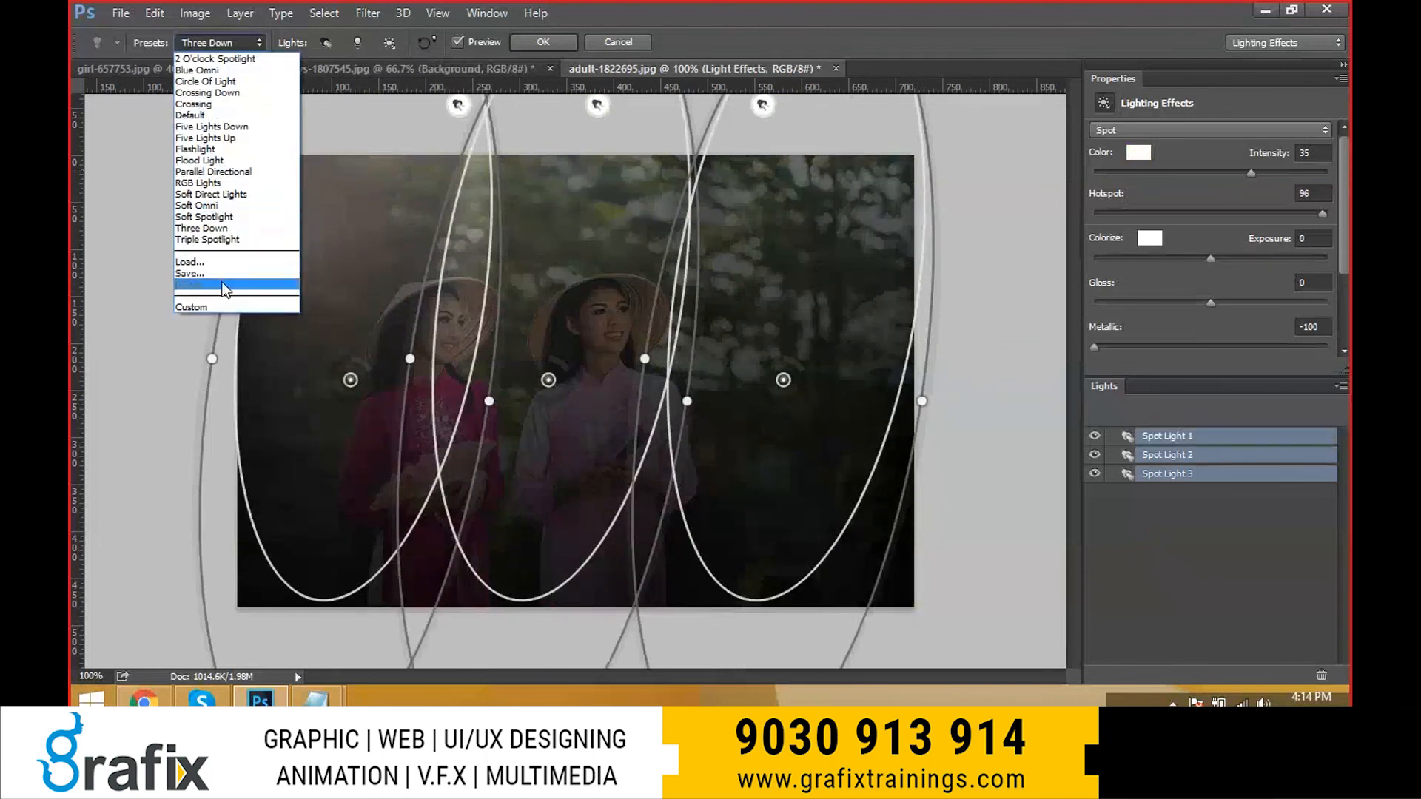
pyautogui.click(218, 183)
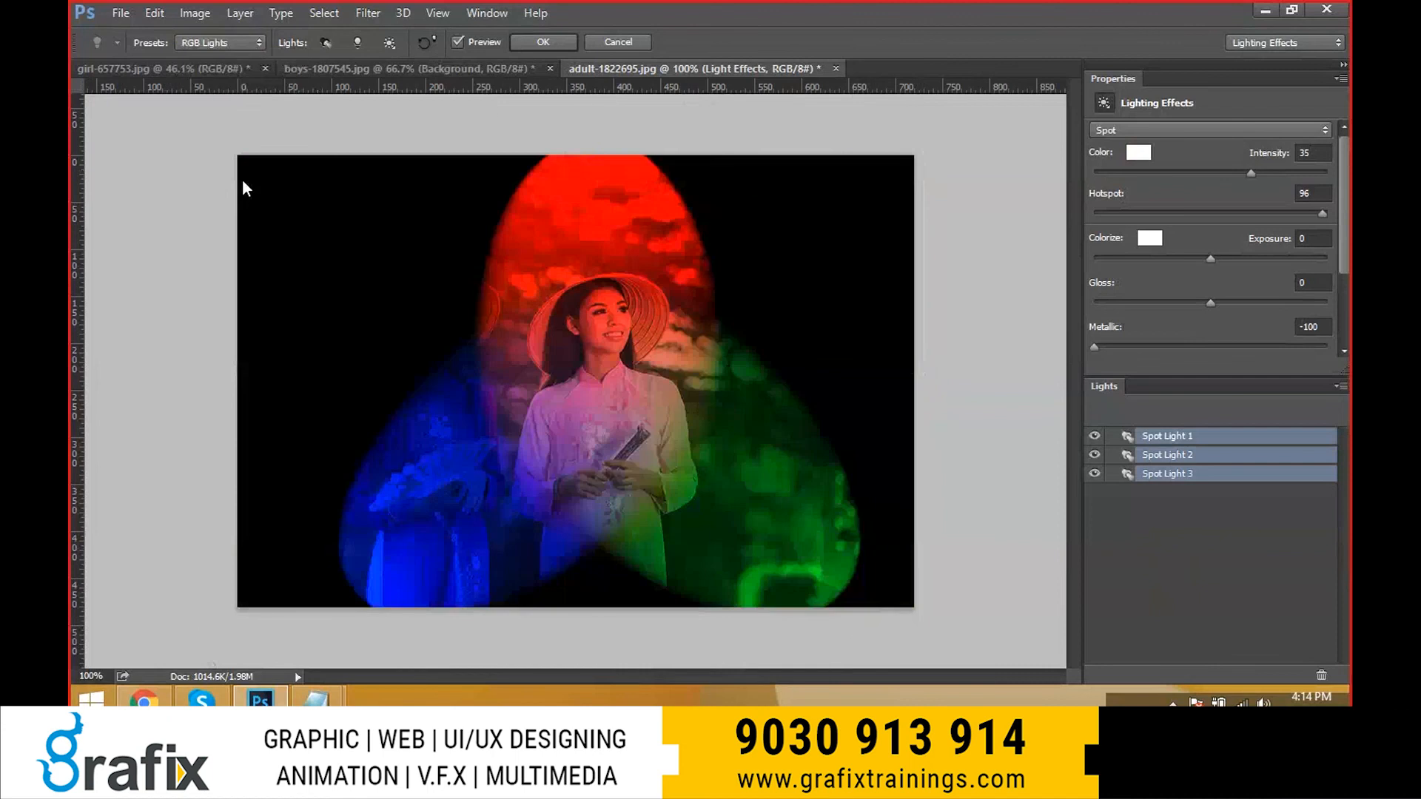
pyautogui.click(244, 43)
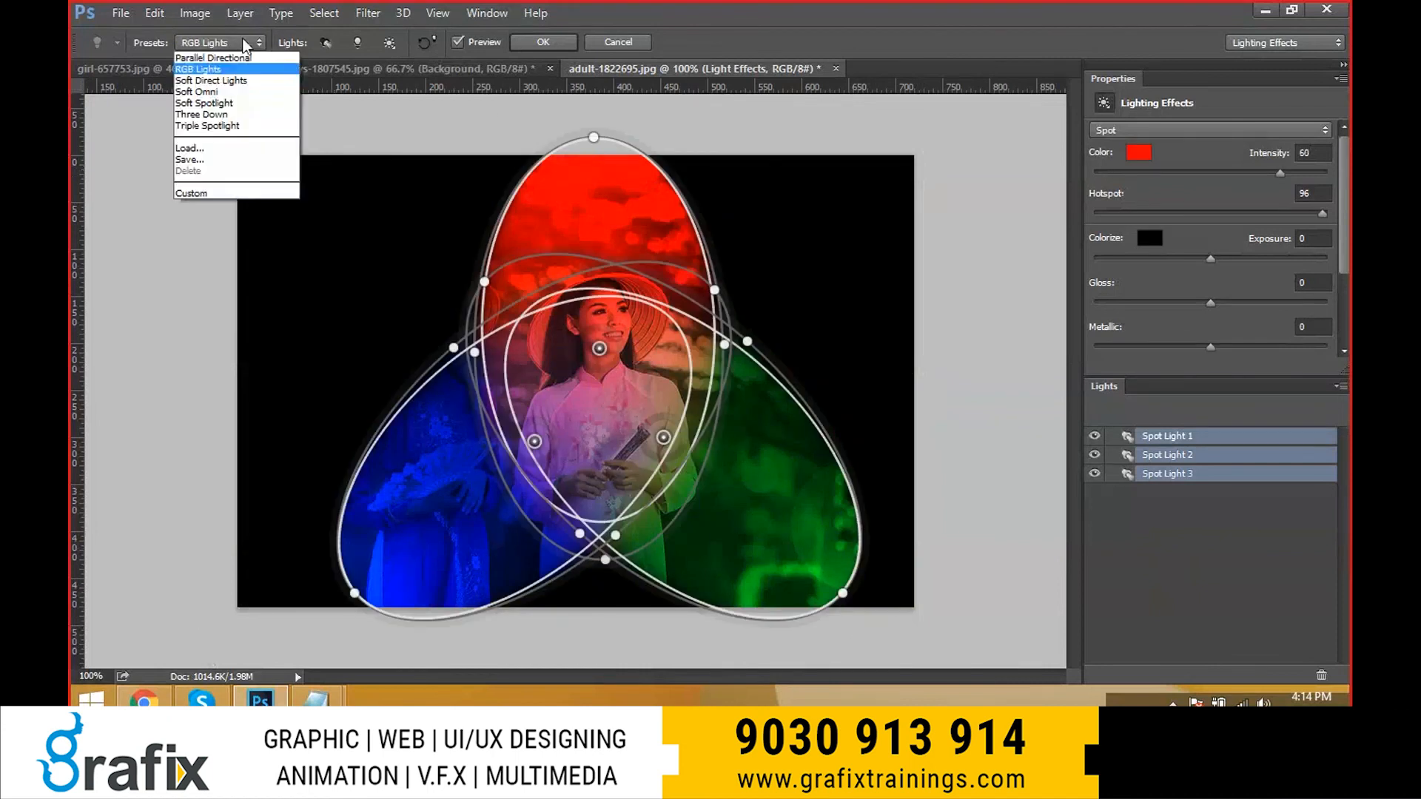
pyautogui.click(238, 172)
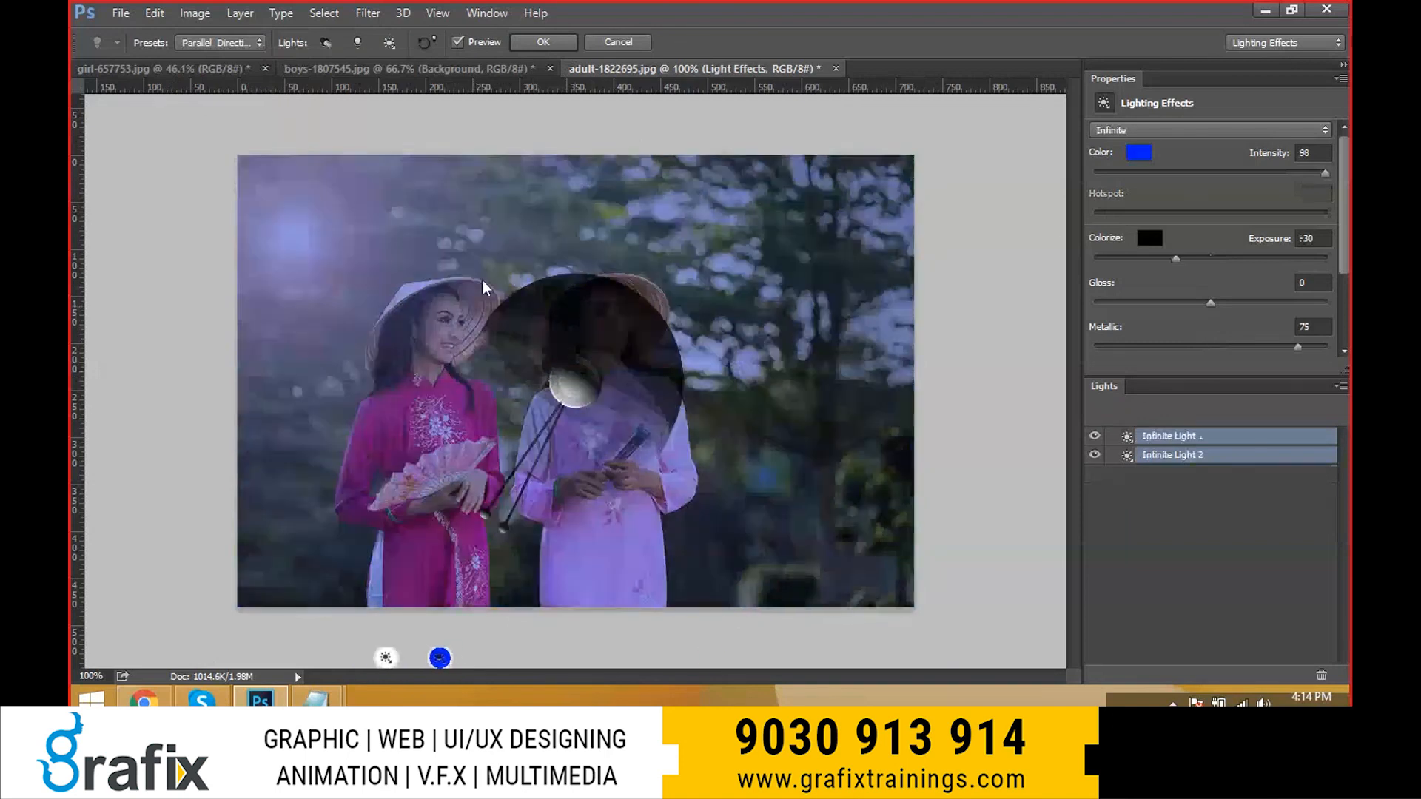
# - Apply the Parallel Directional lighting preset and leave the Lighting Effects filter
pyautogui.click(542, 42)
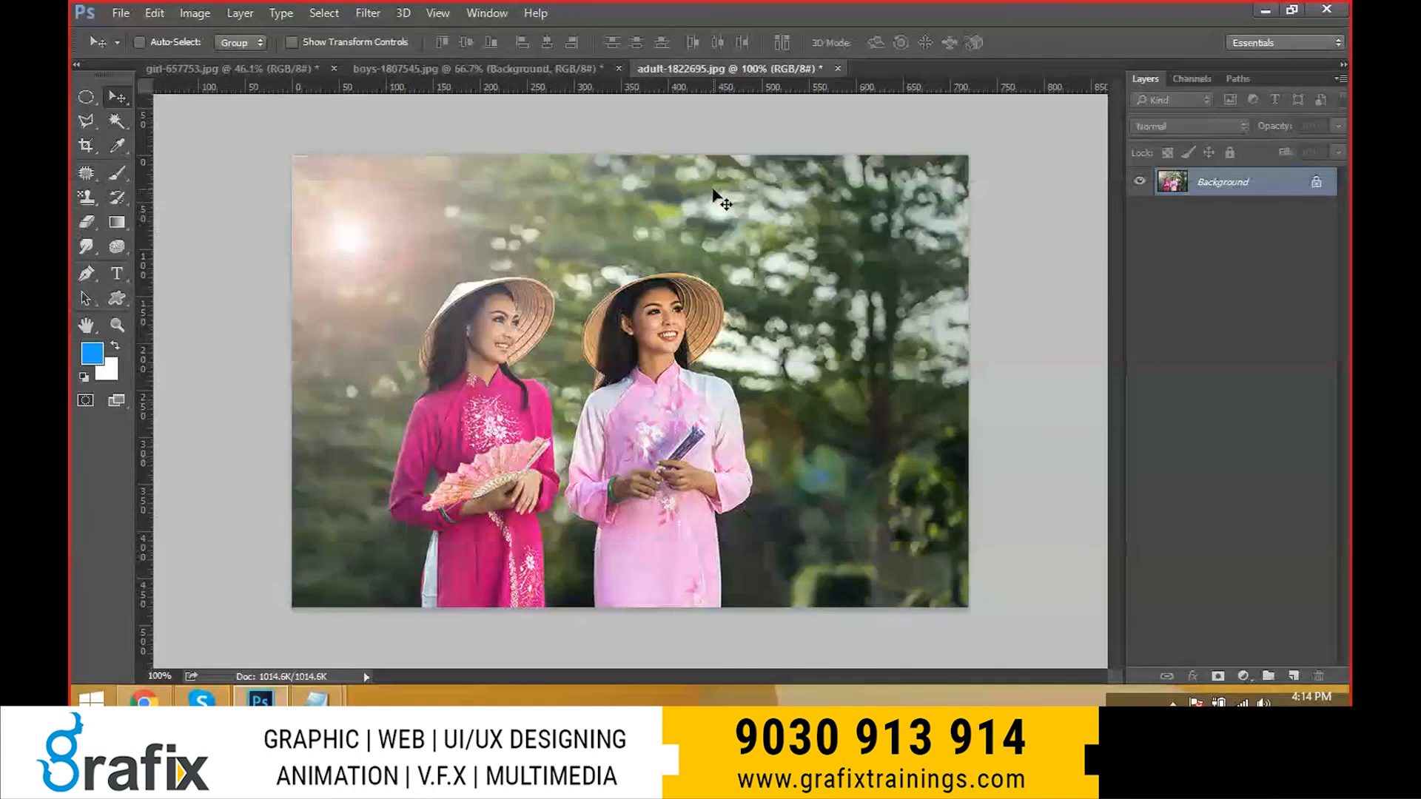
# - Try the Shake Reduction filter on the photo with Blur Trace Bounds of 37 px and toggle its preview
pyautogui.click(367, 13)
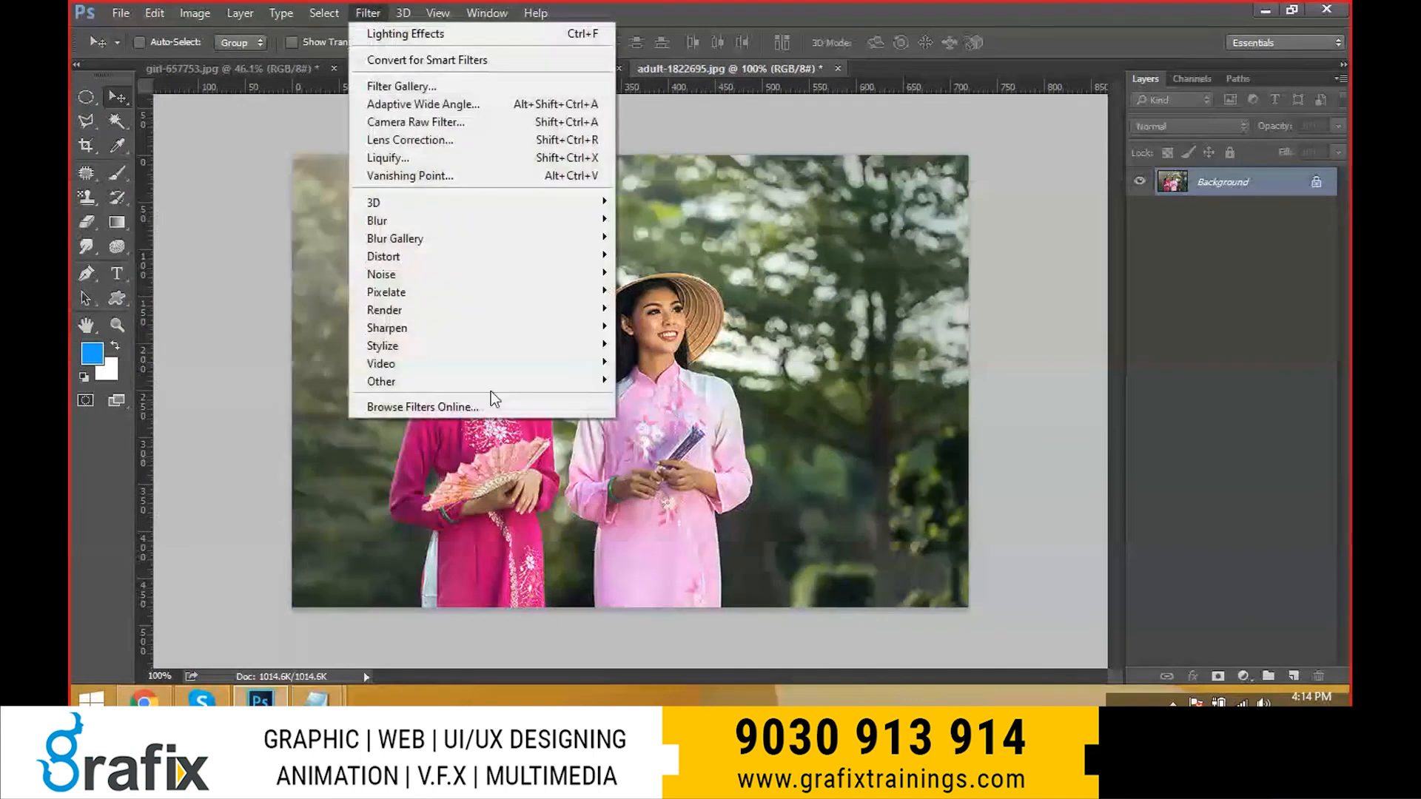
pyautogui.moveTo(473, 309)
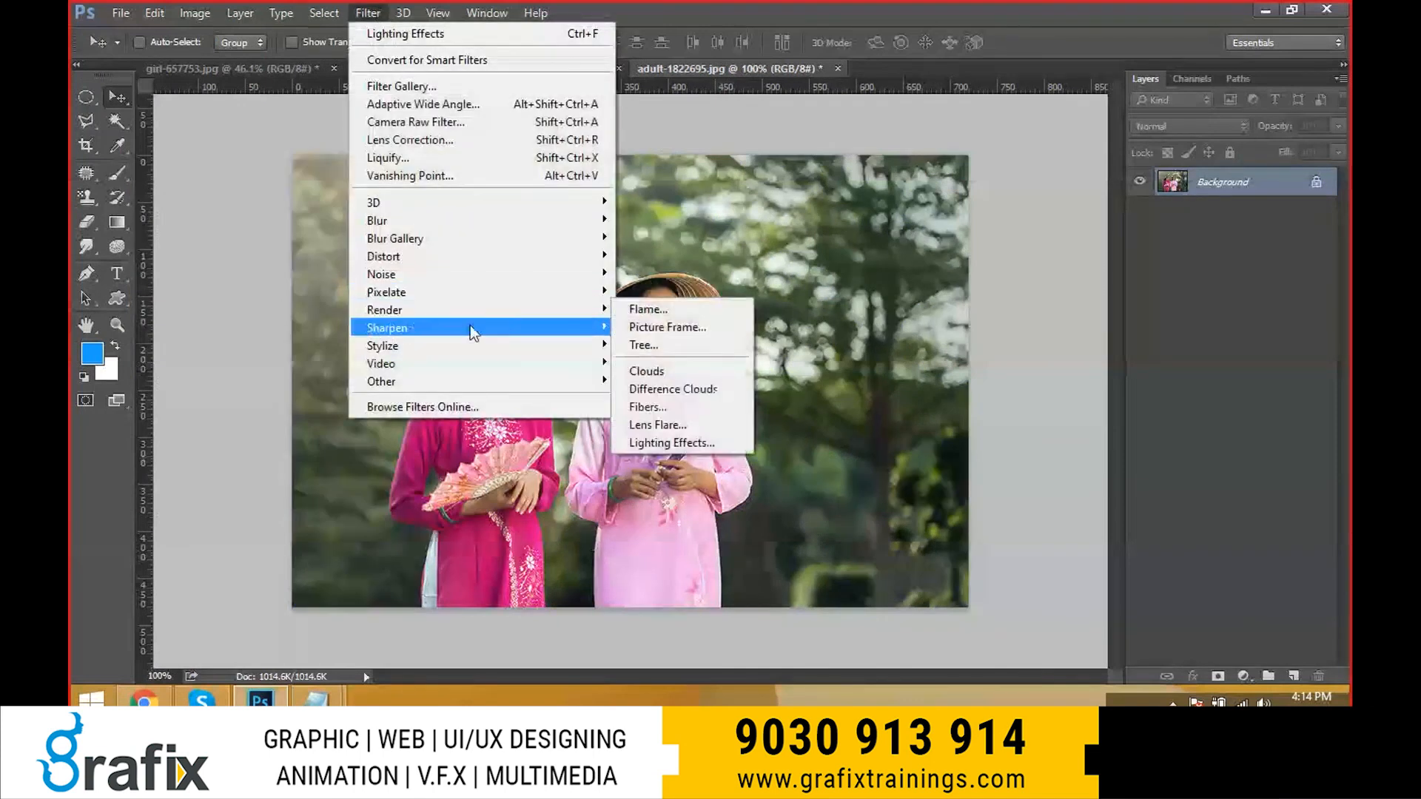
pyautogui.click(650, 333)
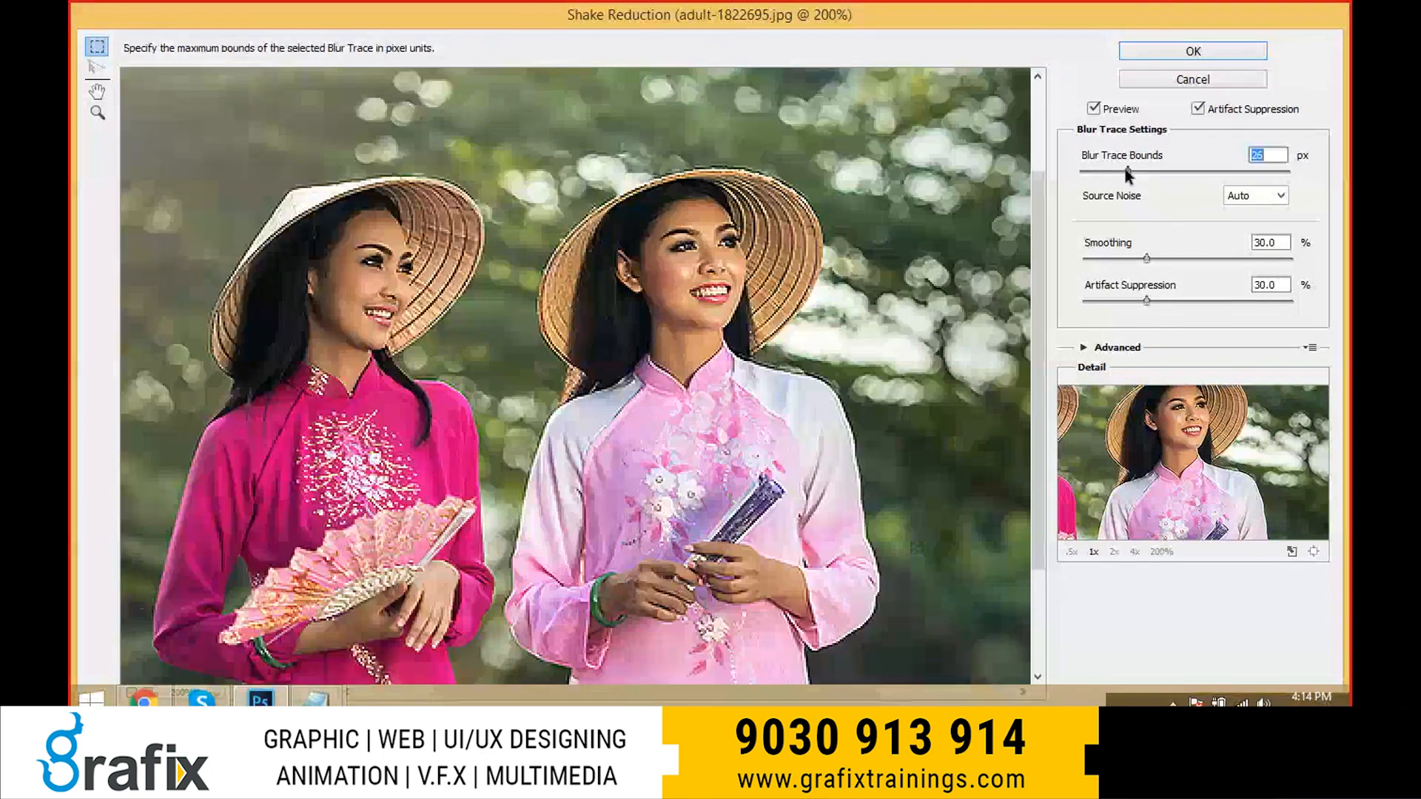
pyautogui.moveTo(1140, 171); pyautogui.dragTo(1157, 171)
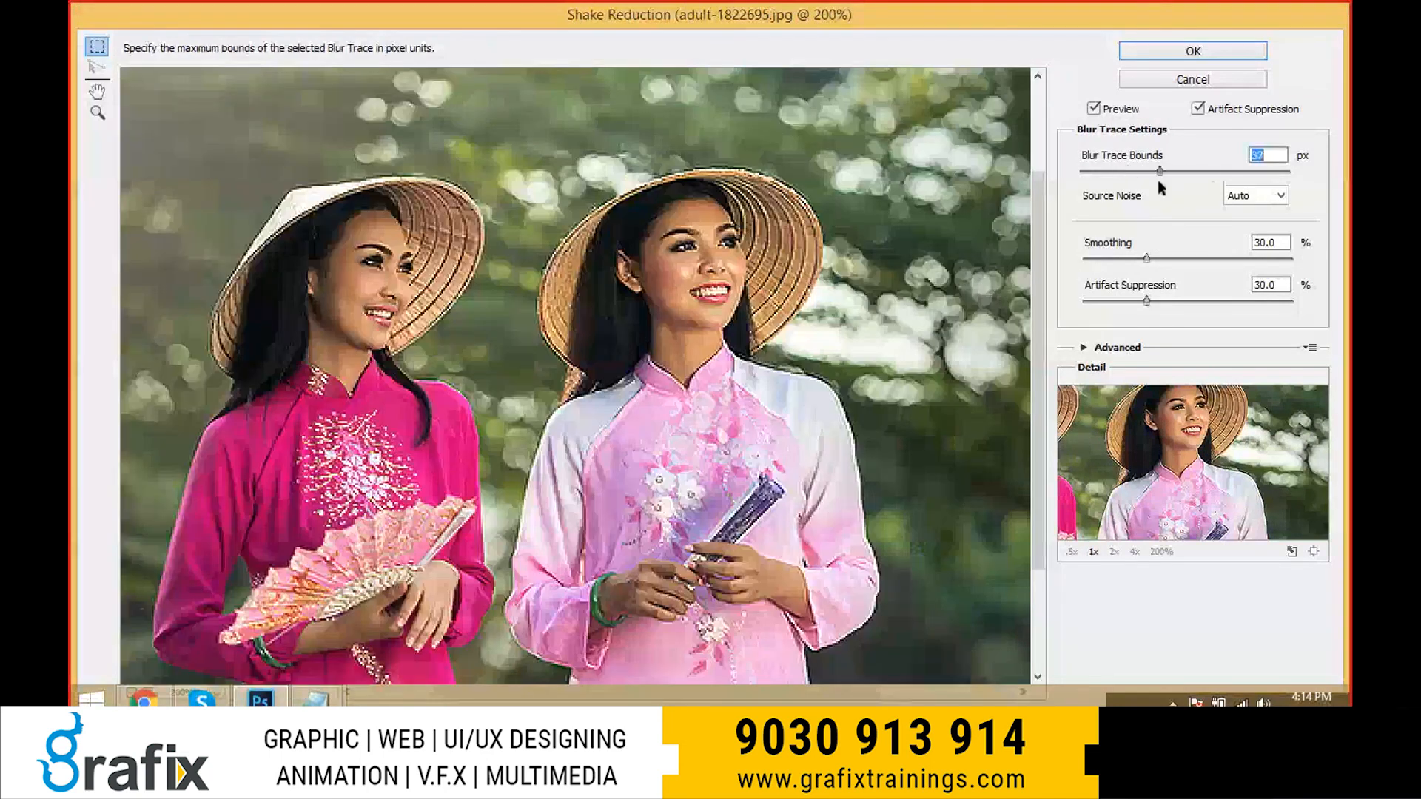
pyautogui.click(1108, 110)
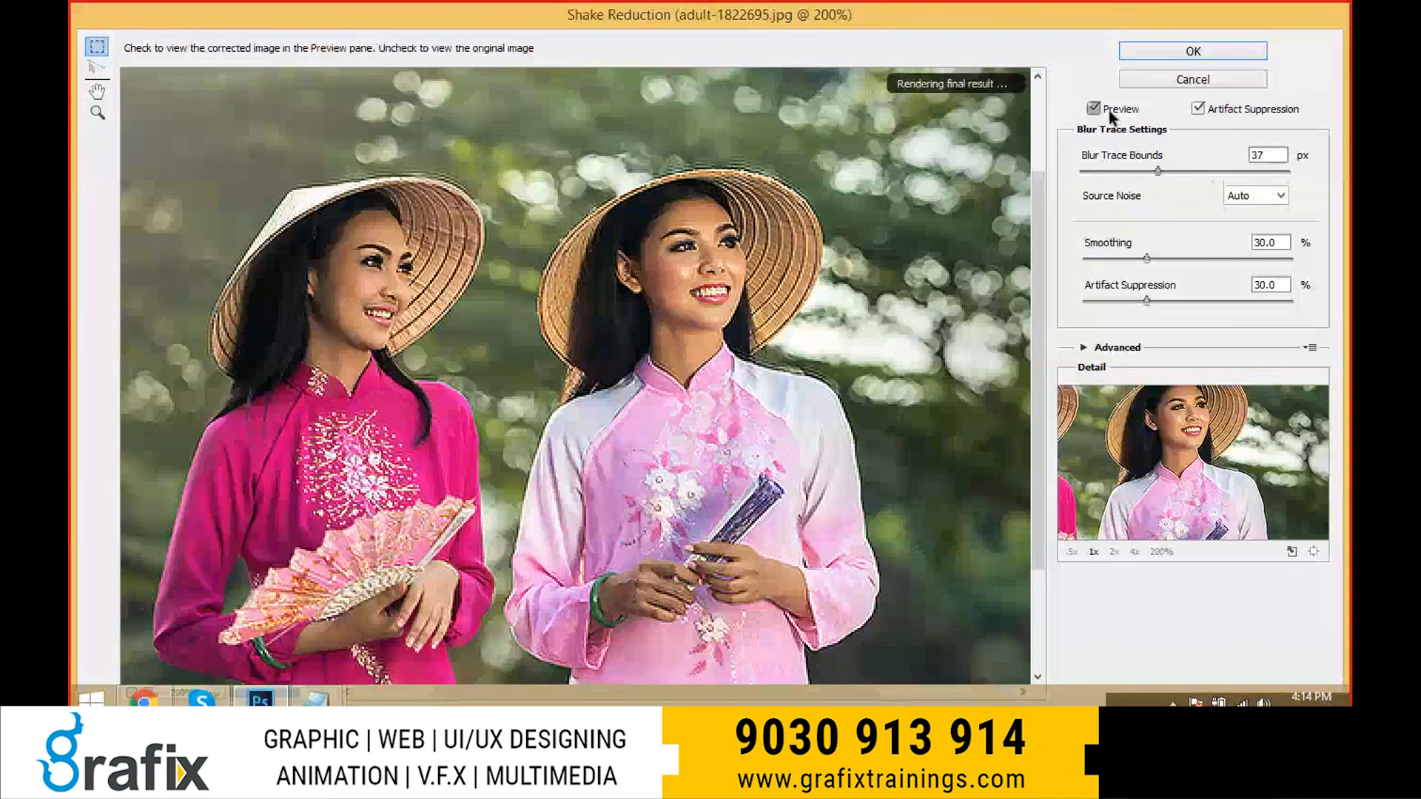
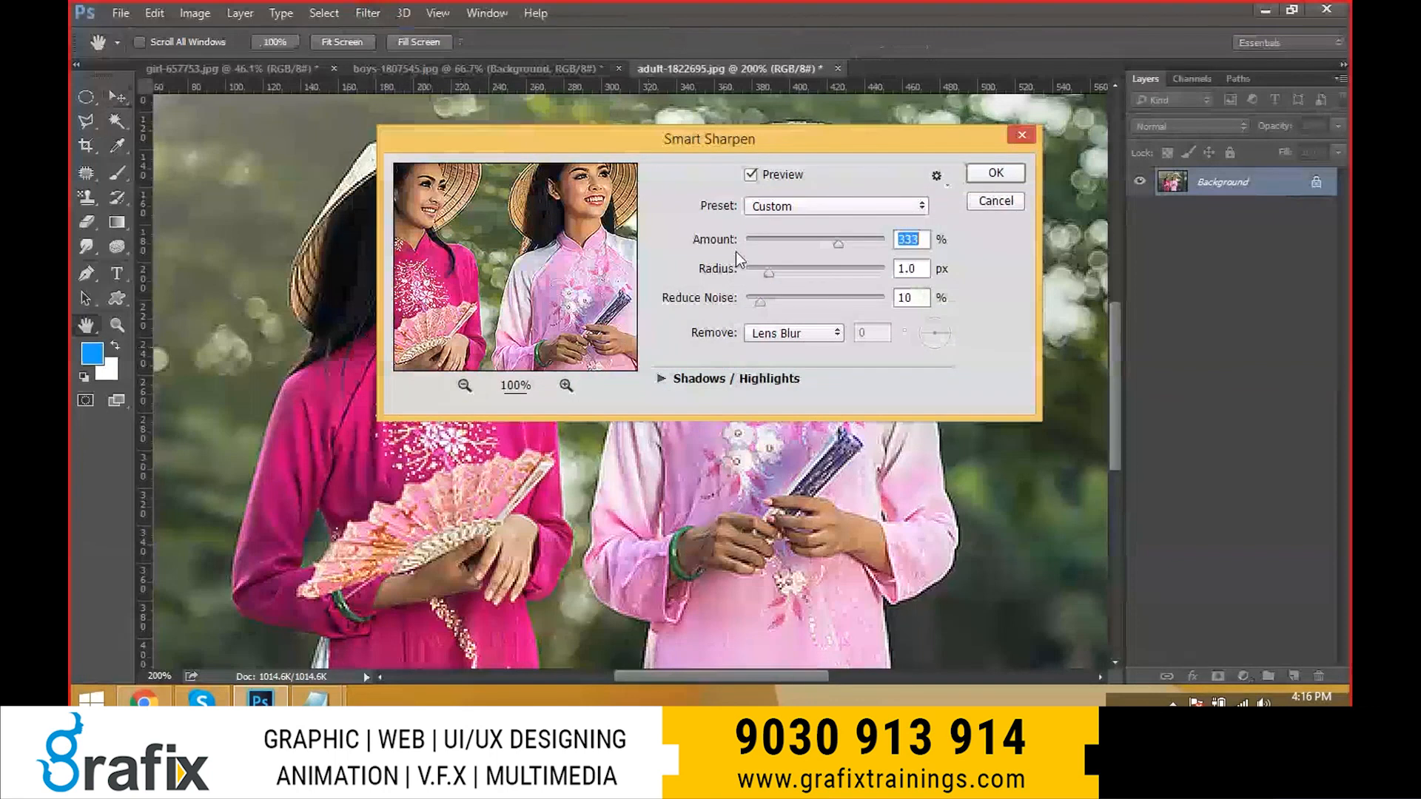
# - Try Smart Sharpen with a radius of 15.5 px, and reduce it to an amount of 180% and a radius of 2.9 px
pyautogui.moveTo(768, 273); pyautogui.dragTo(839, 274)
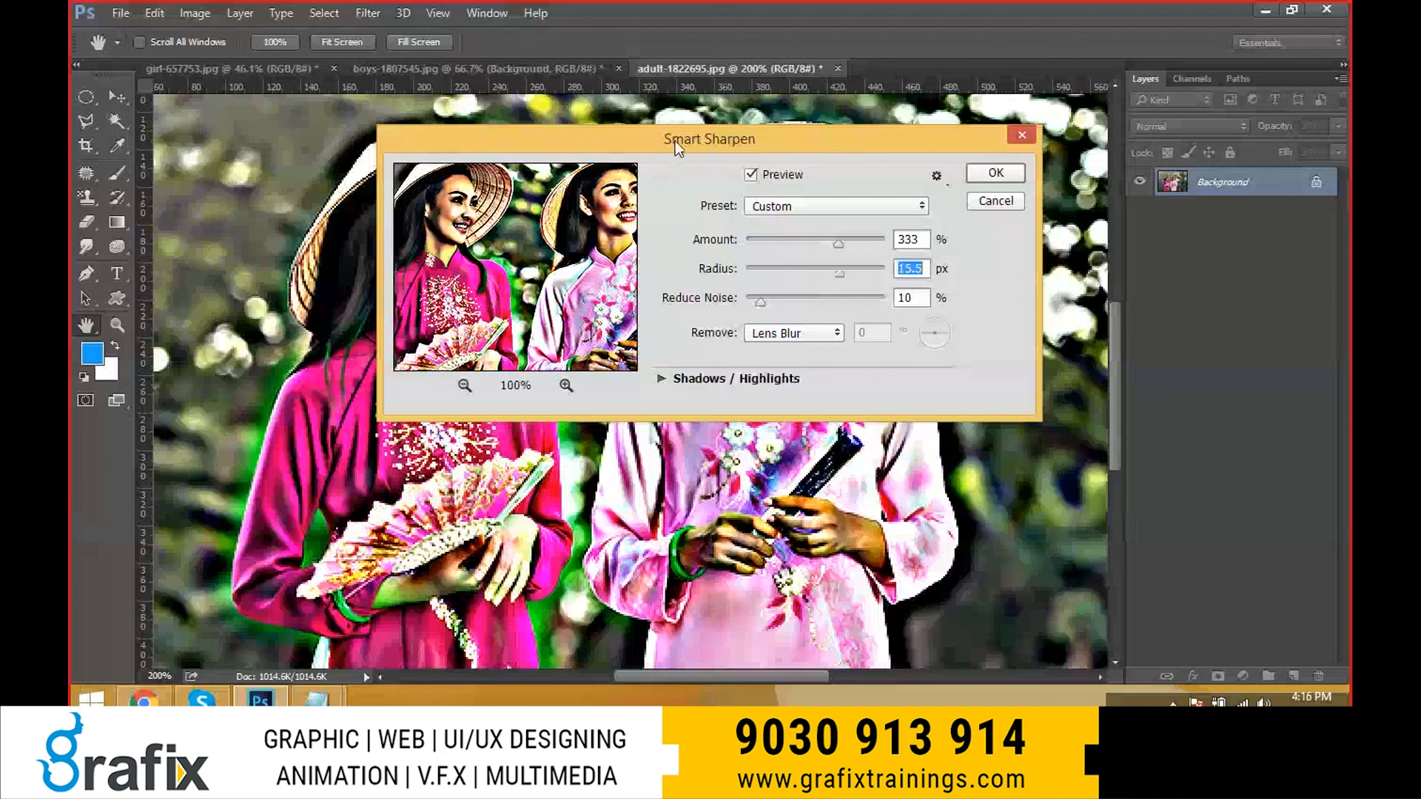
pyautogui.moveTo(675, 140); pyautogui.dragTo(1050, 111)
pyautogui.moveTo(1214, 245); pyautogui.dragTo(1171, 215)
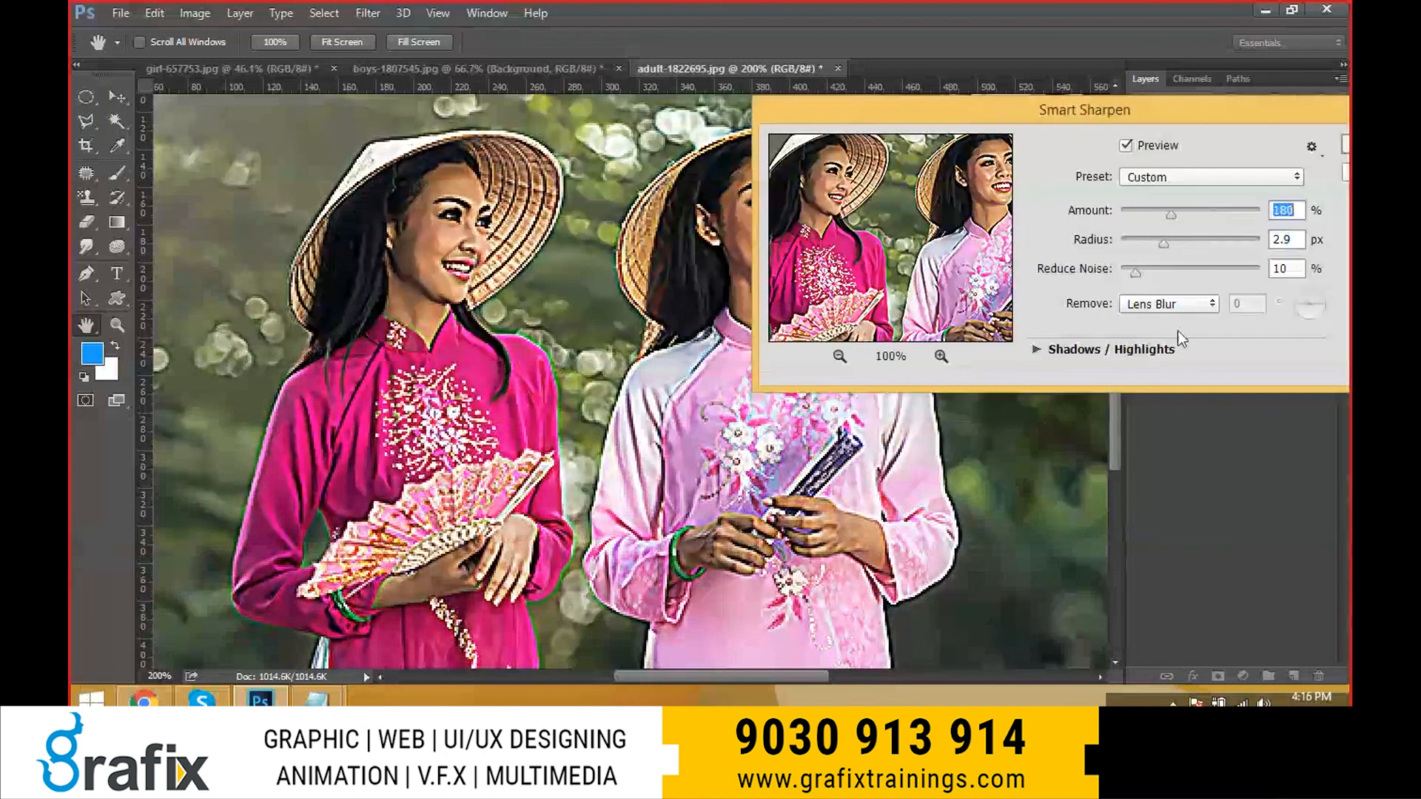
# - Try Gaussian Blur and Motion Blur removal in Smart Sharpen, with amount 245%, radius 7.3 px and noise reduction 22%
pyautogui.click(1176, 304)
pyautogui.click(1172, 324)
pyautogui.click(1177, 304)
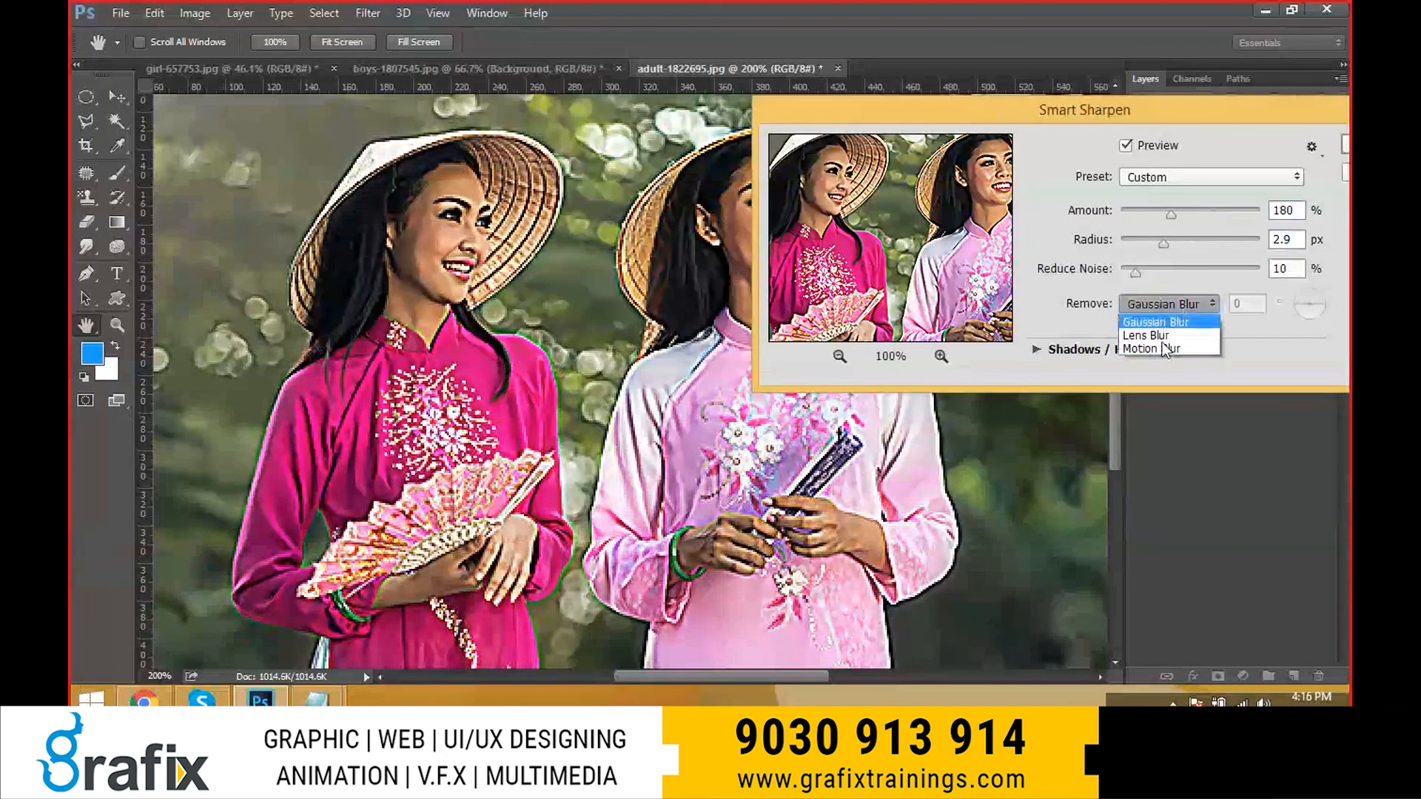
pyautogui.click(1160, 346)
pyautogui.moveTo(1135, 272); pyautogui.dragTo(1169, 244)
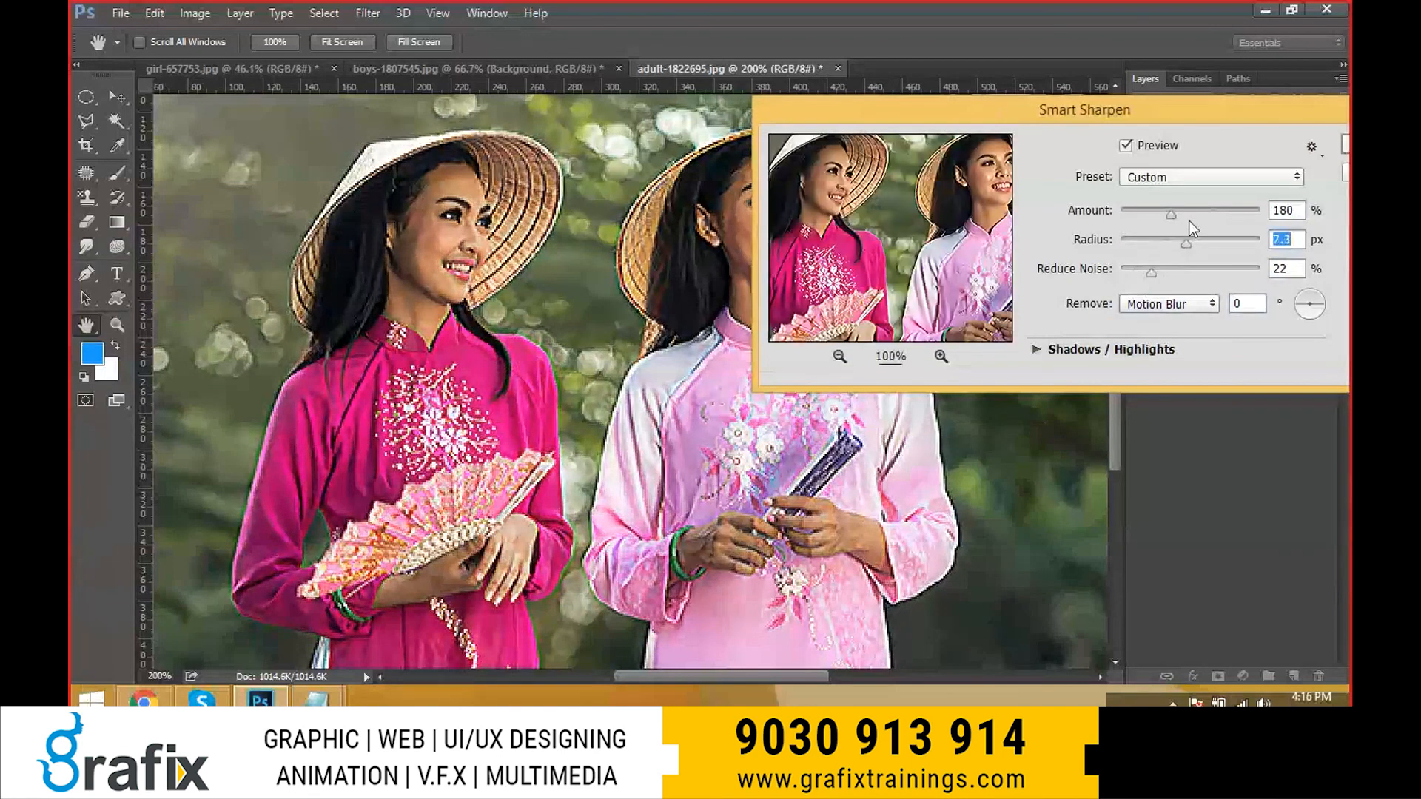
pyautogui.click(1189, 220)
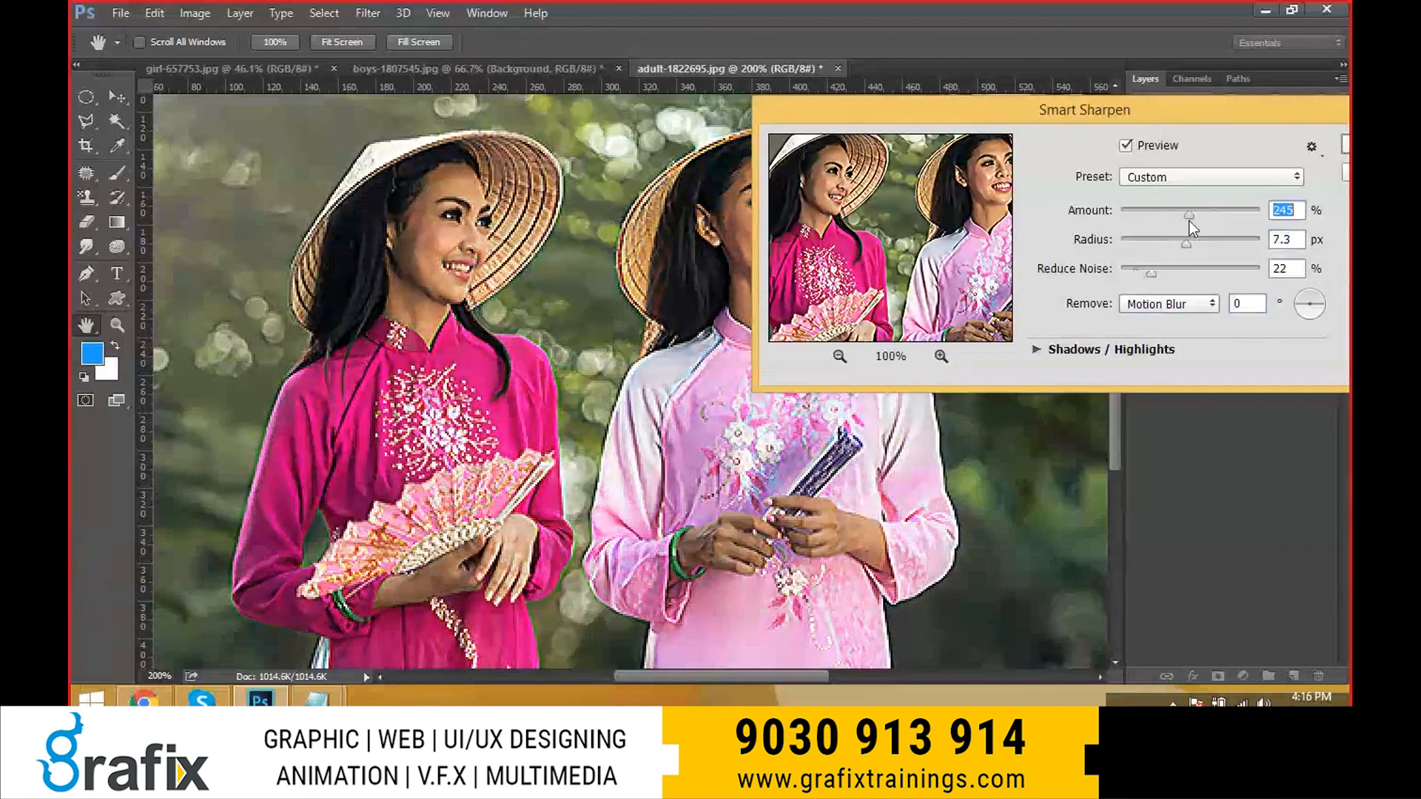
# - Turn off the Smart Sharpen preview to compare with the unsharpened photo, and close the filter
pyautogui.moveTo(1104, 105); pyautogui.dragTo(1027, 103)
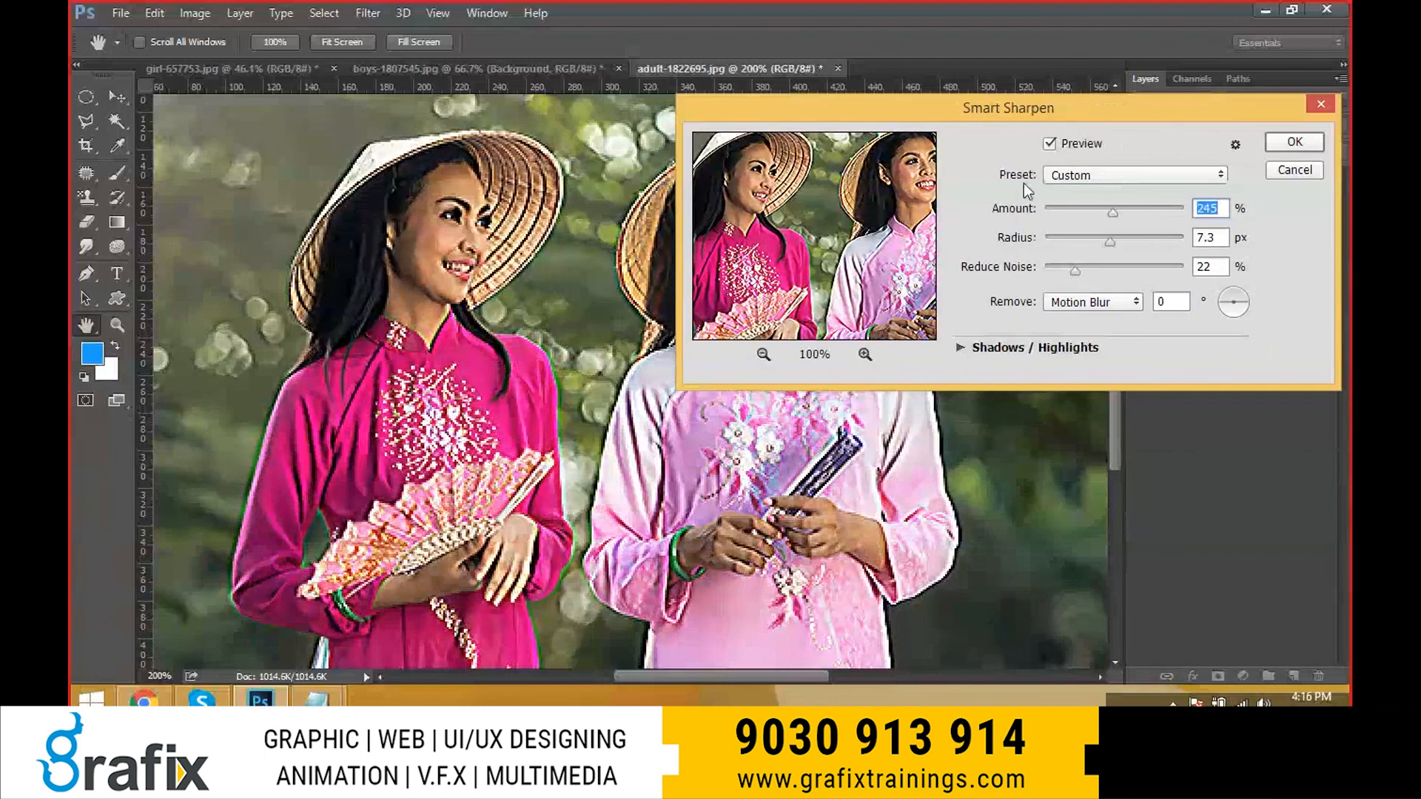
pyautogui.click(1076, 145)
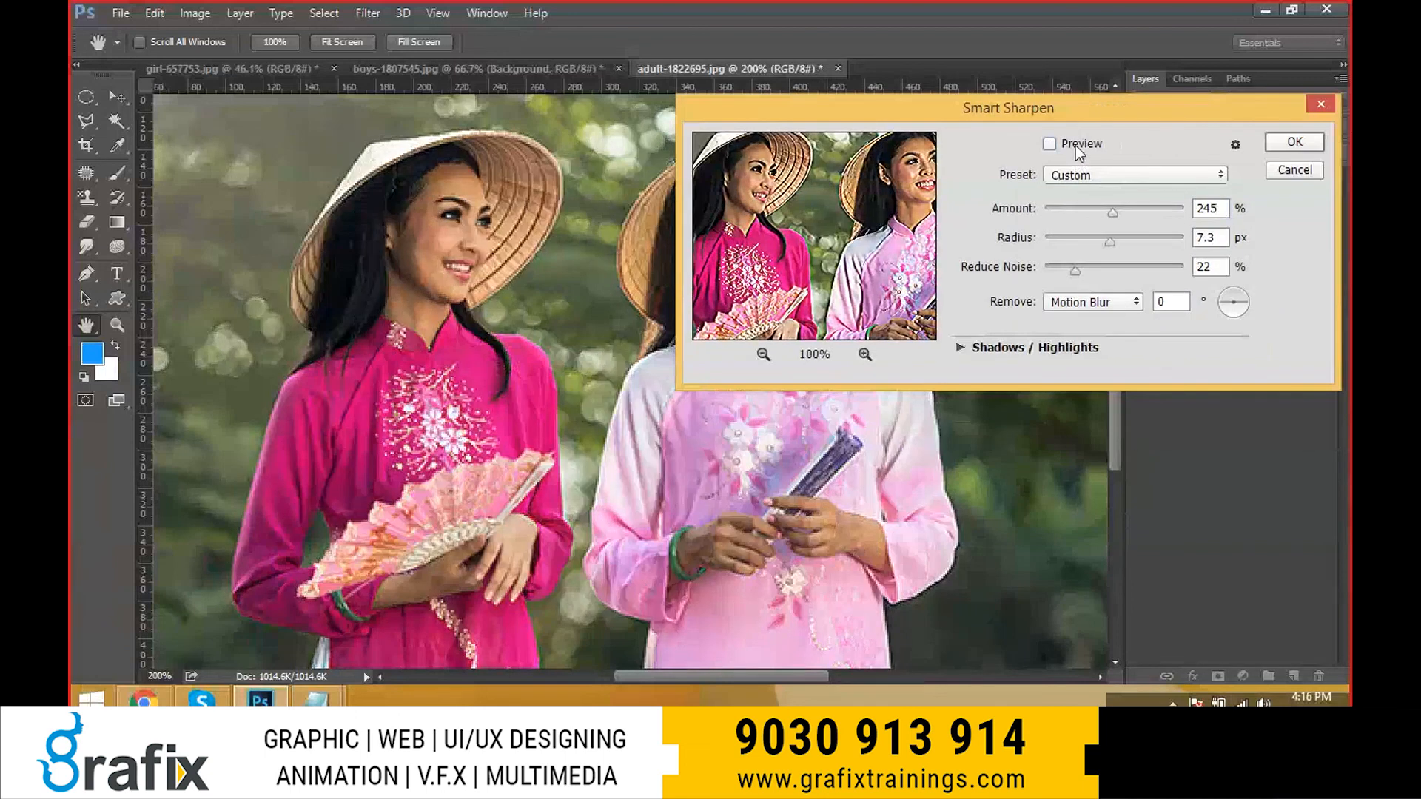
pyautogui.press('Return')
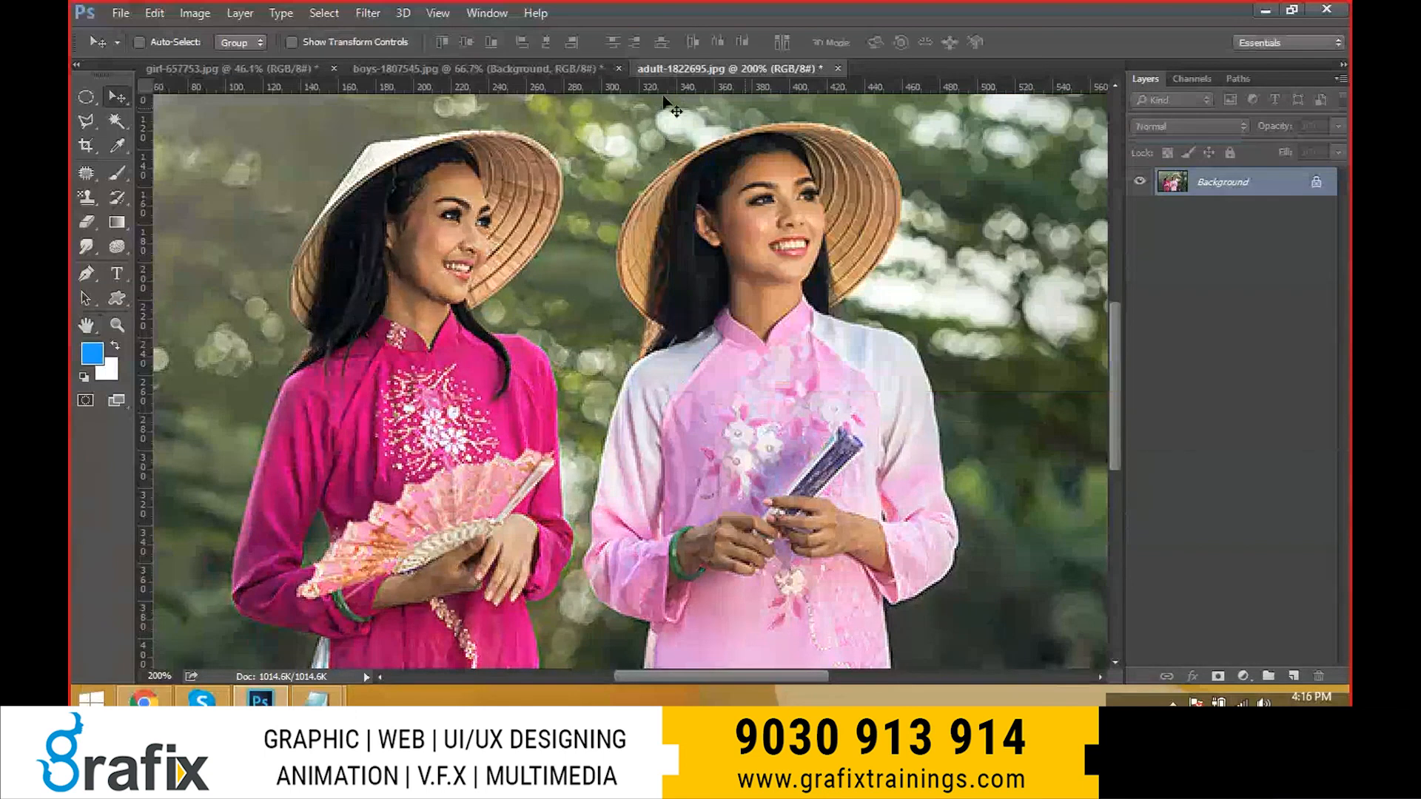
# - Open the Unsharp Mask filter and try an amount of 116% with a radius of 16 pixels
pyautogui.click(368, 12)
pyautogui.moveTo(442, 333)
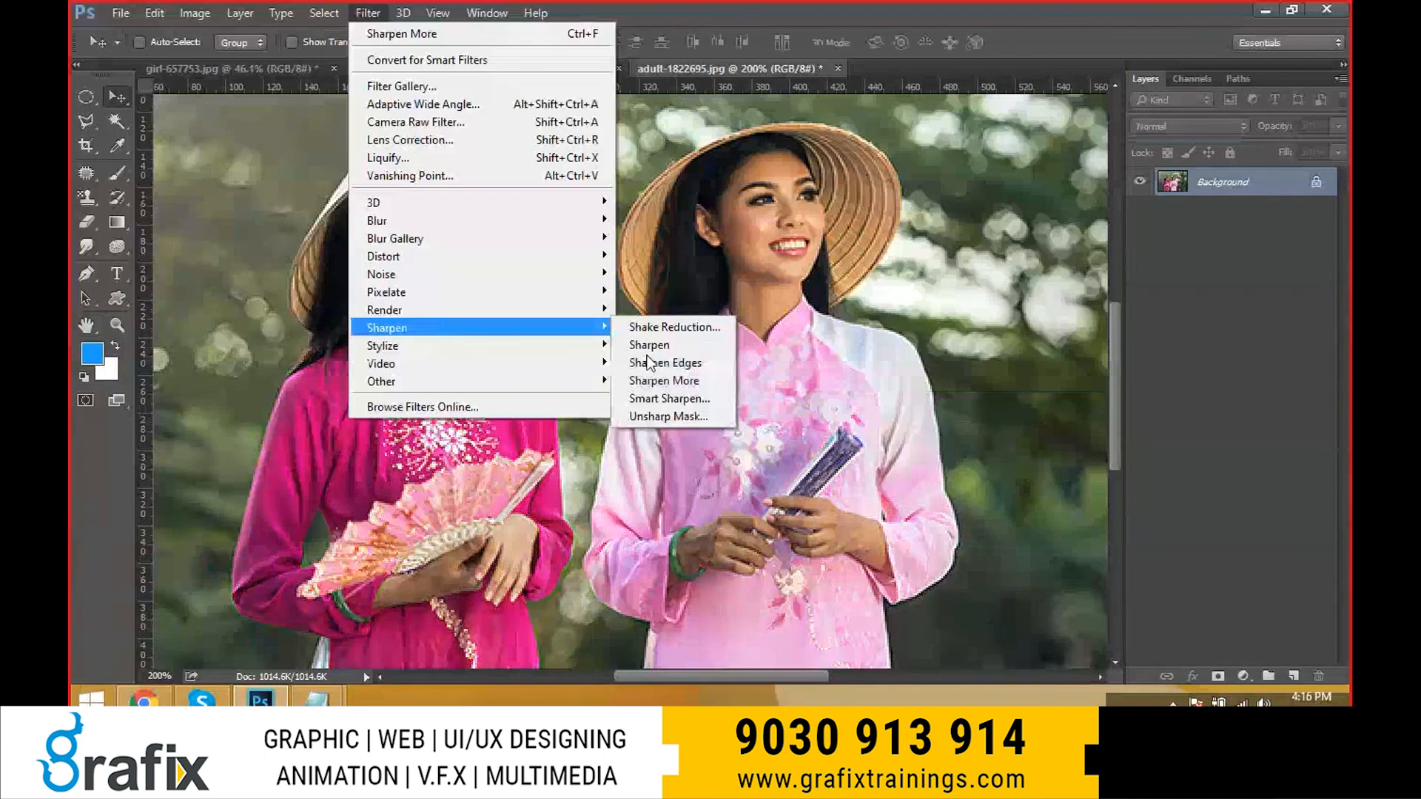
pyautogui.click(671, 417)
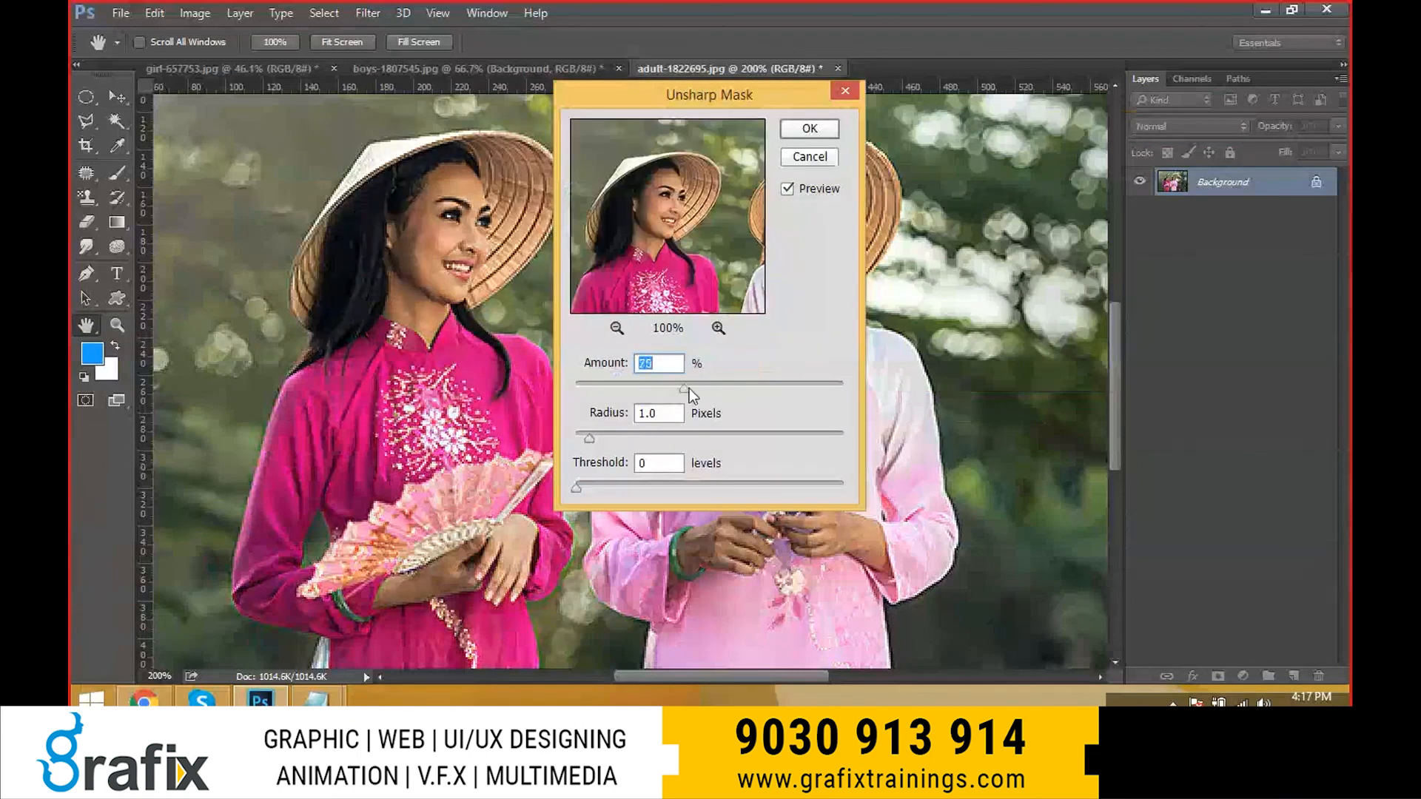
pyautogui.moveTo(725, 388); pyautogui.dragTo(738, 388)
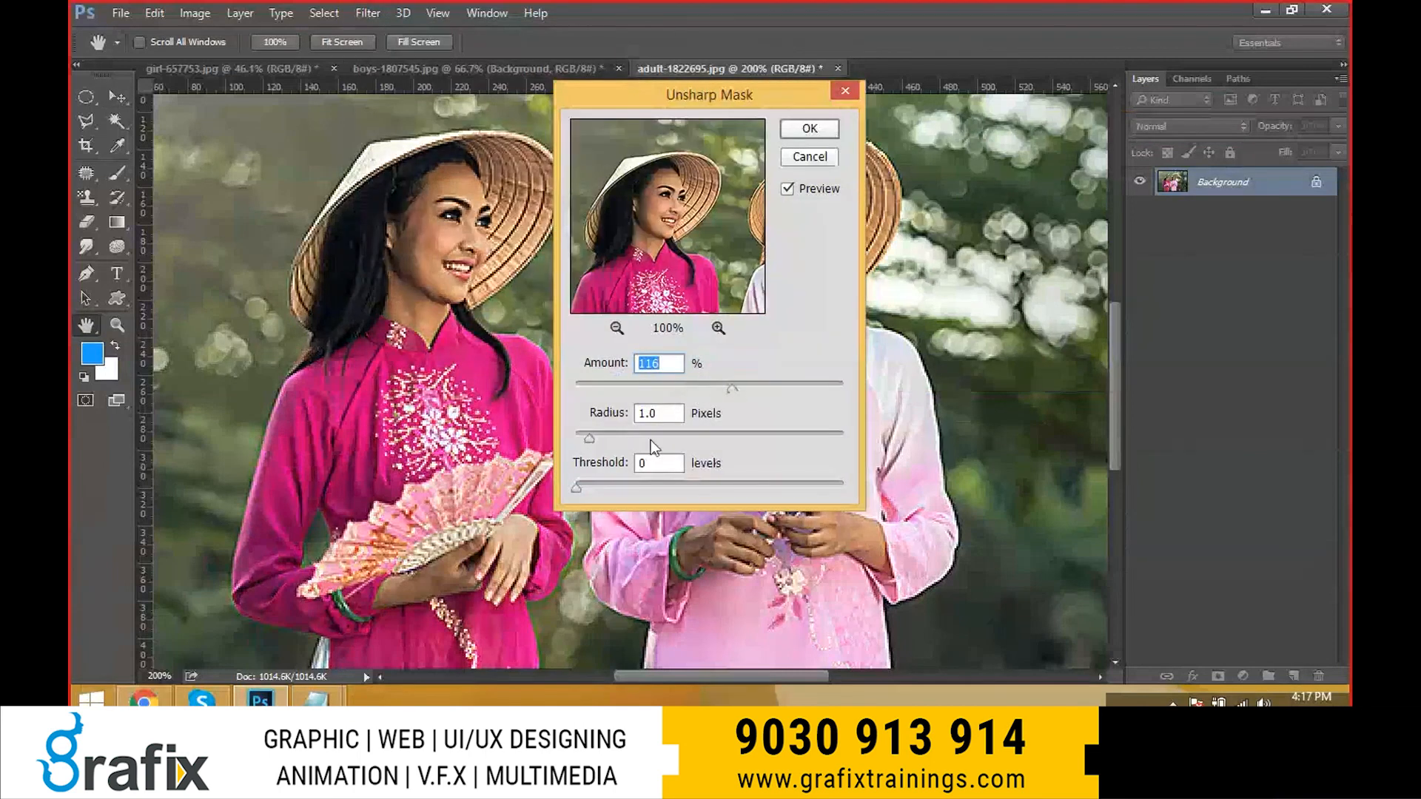
pyautogui.moveTo(650, 439); pyautogui.dragTo(690, 438)
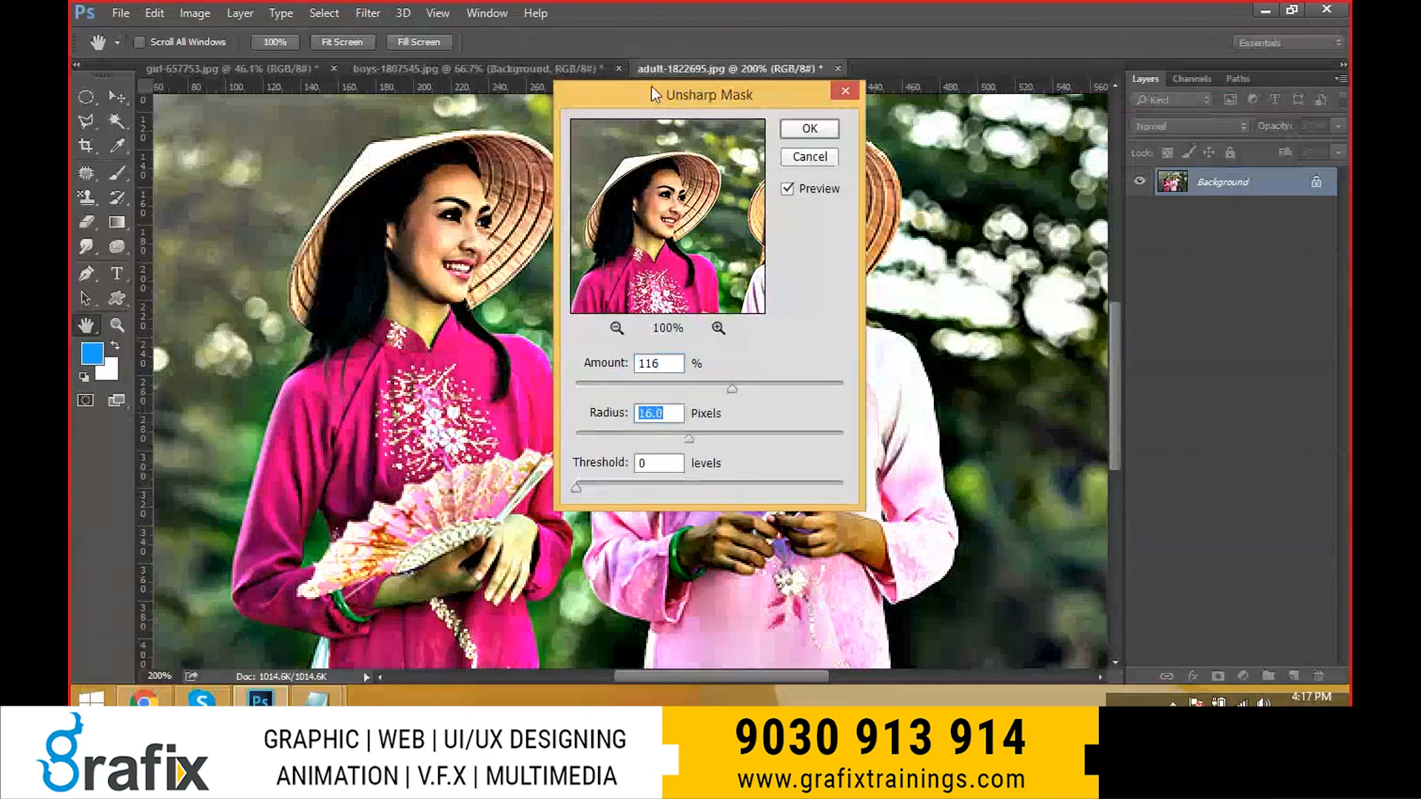
pyautogui.moveTo(651, 86); pyautogui.dragTo(948, 85)
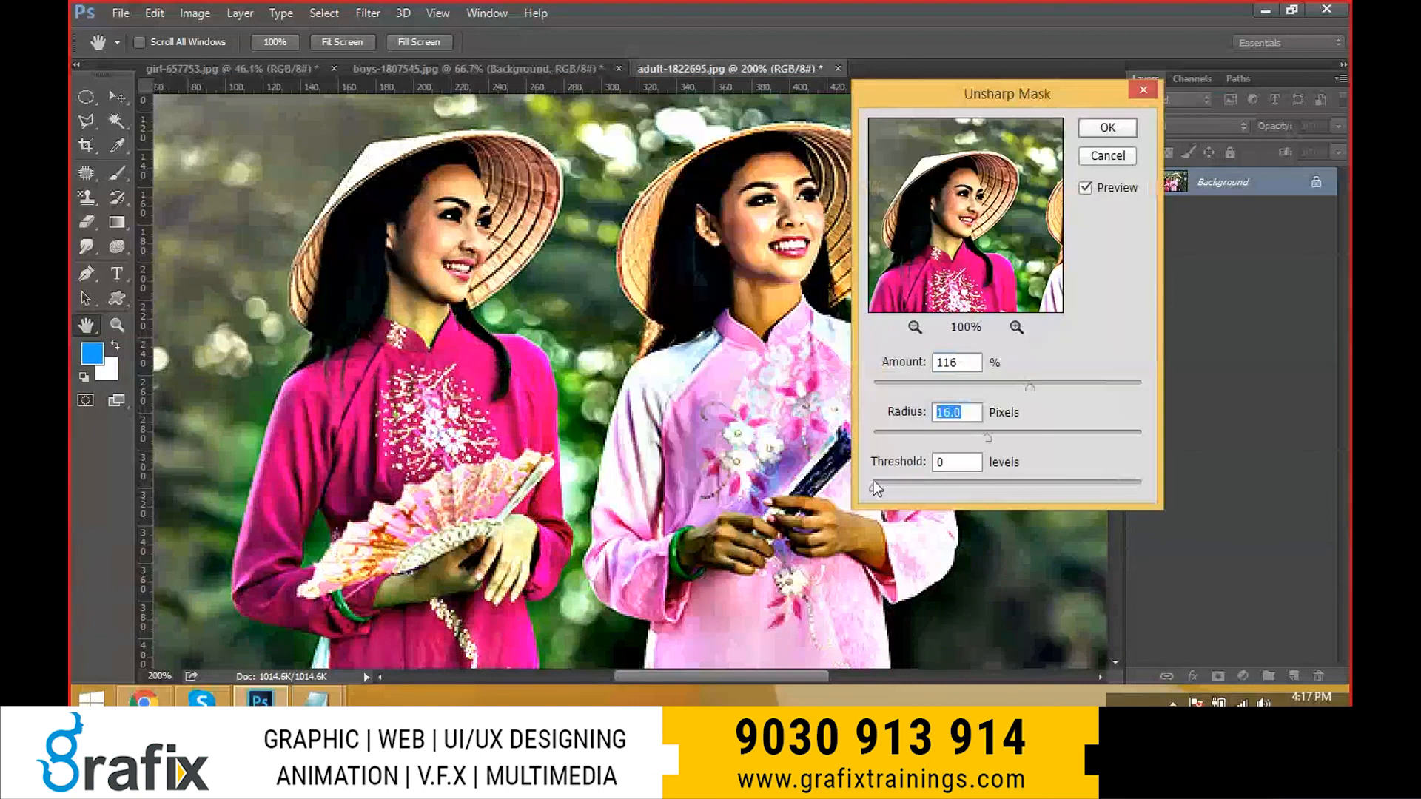
# - Apply Unsharp Mask to the photo with amount 80%, radius 3.8 pixels and threshold 26 levels
pyautogui.moveTo(874, 486); pyautogui.dragTo(899, 486)
pyautogui.moveTo(986, 438); pyautogui.dragTo(930, 437)
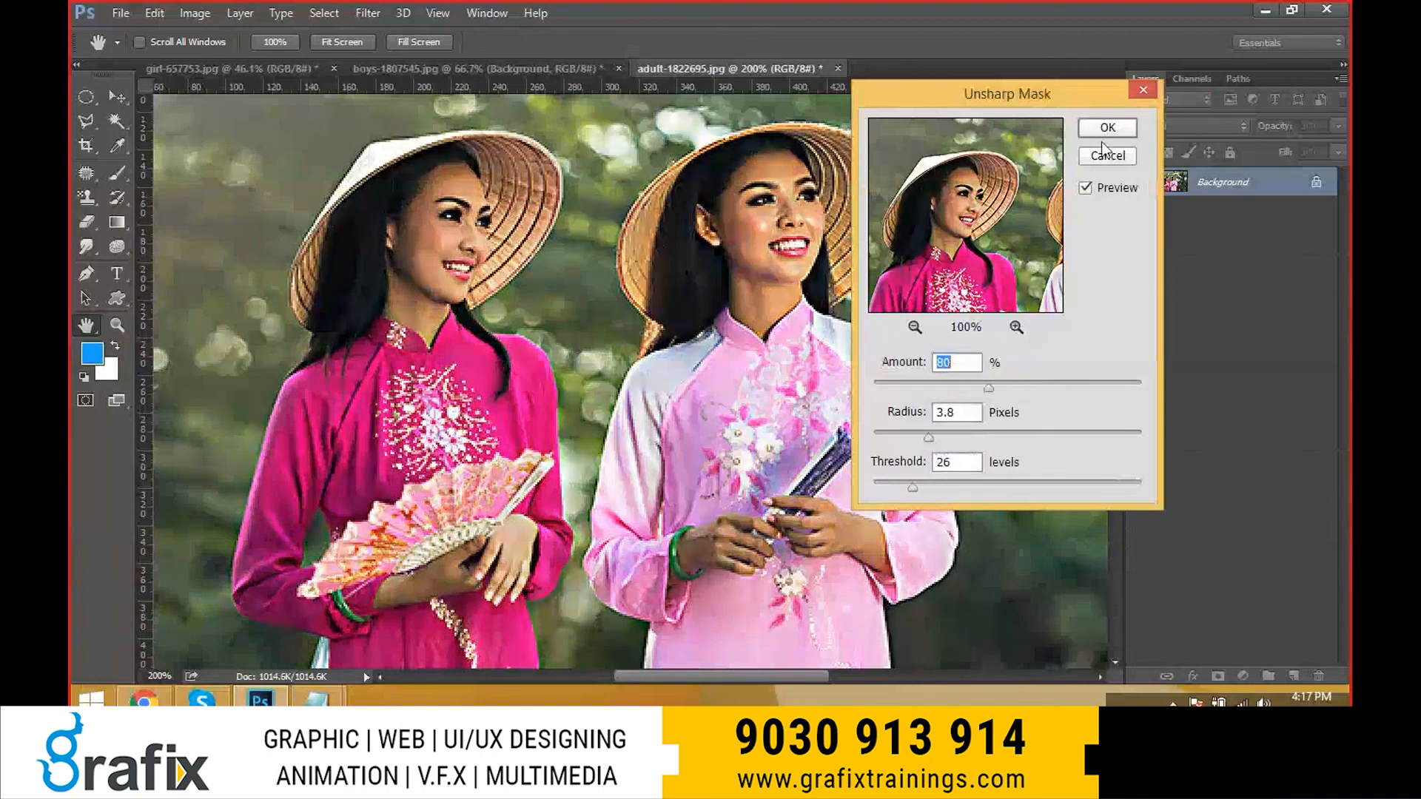
pyautogui.click(1107, 132)
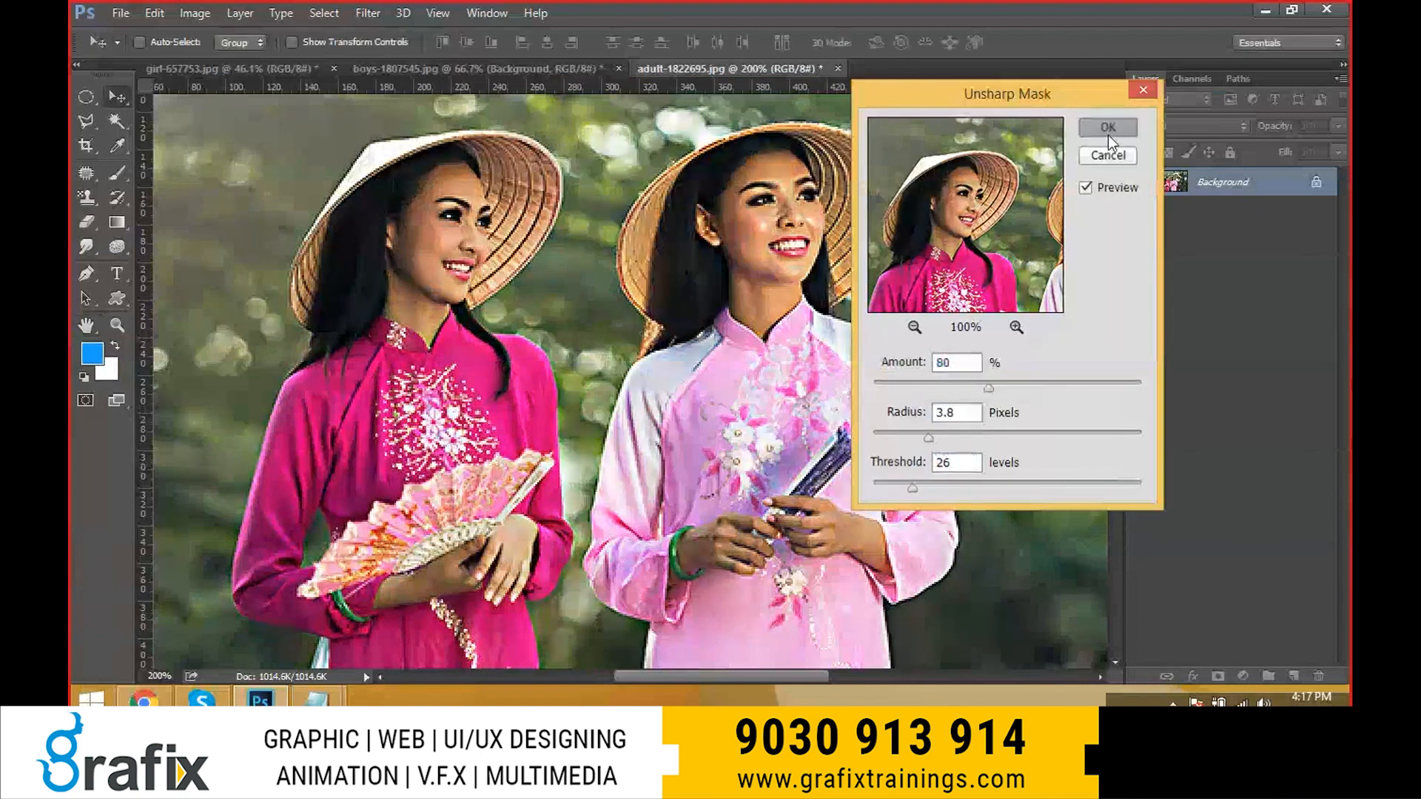
# - Try the Diffuse filter in Normal mode on the photo, adjusting its preview magnification, and undo the filter
pyautogui.click(367, 13)
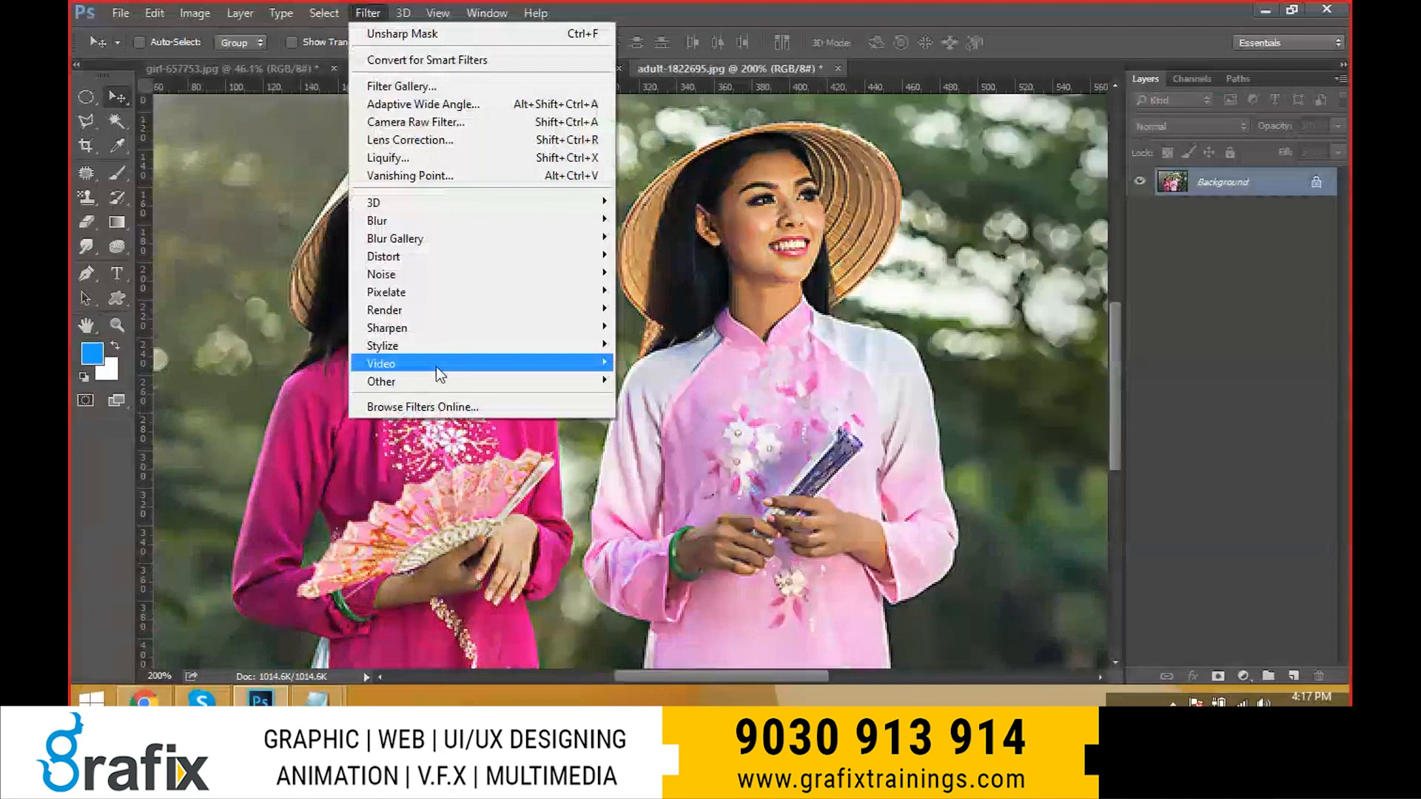
pyautogui.moveTo(433, 346)
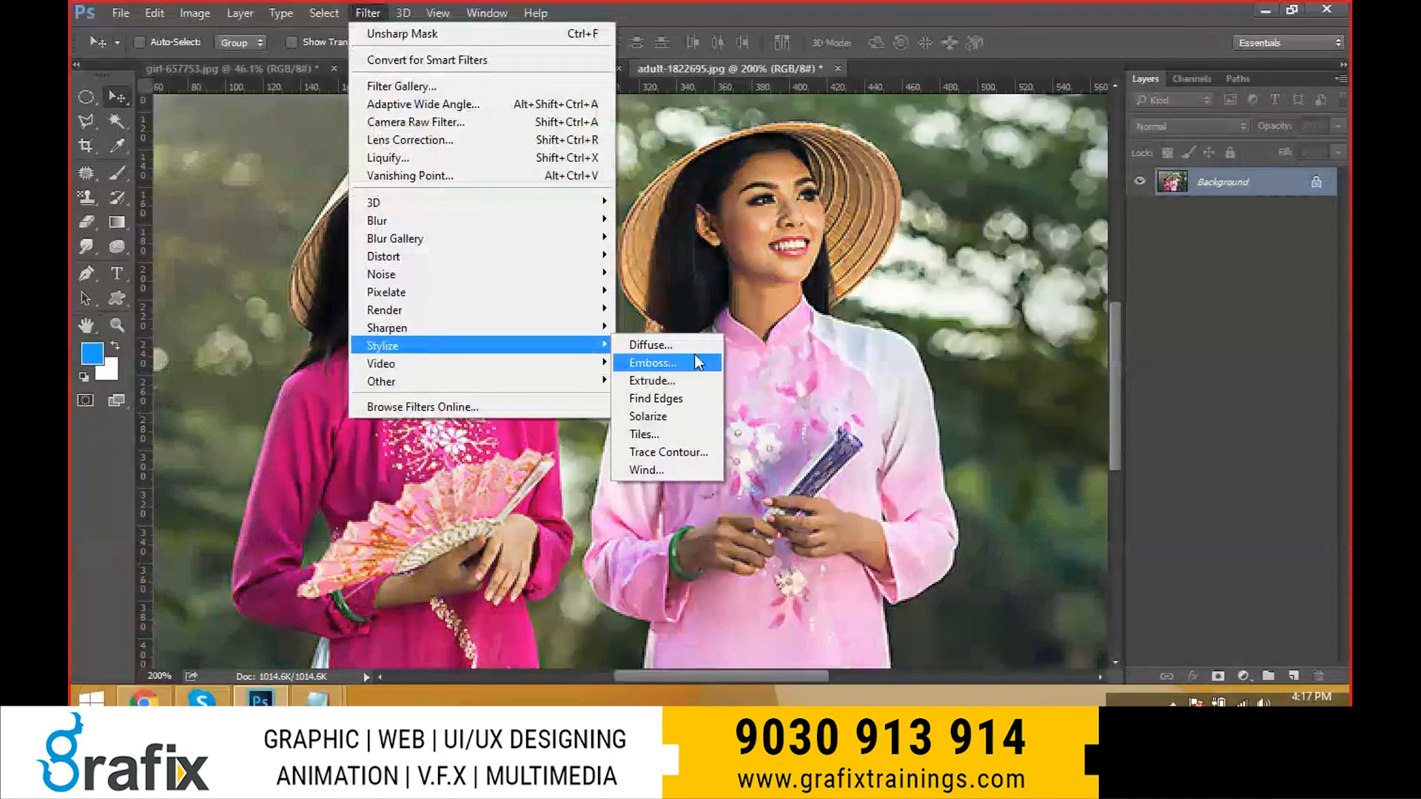
pyautogui.click(650, 345)
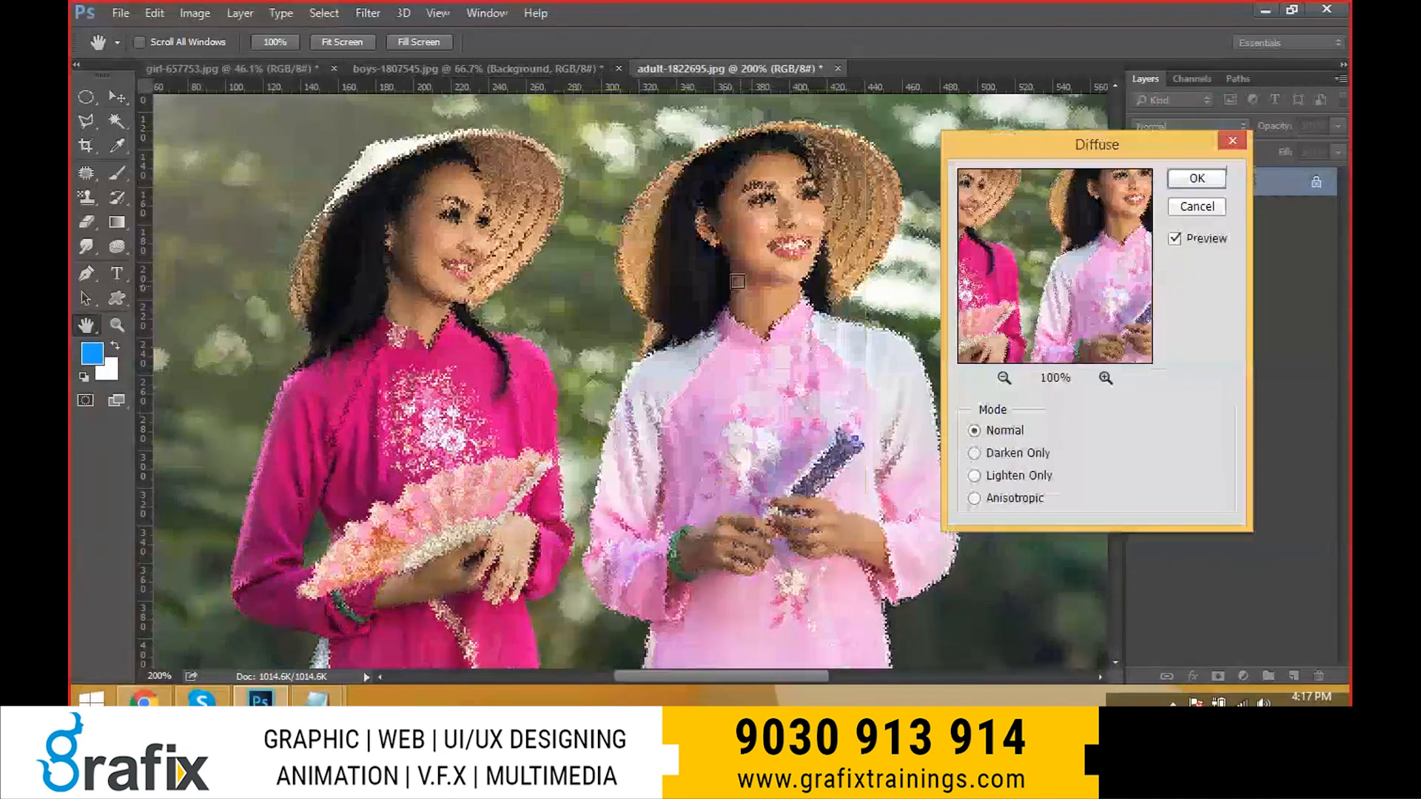
pyautogui.click(1003, 377)
pyautogui.click(1004, 377)
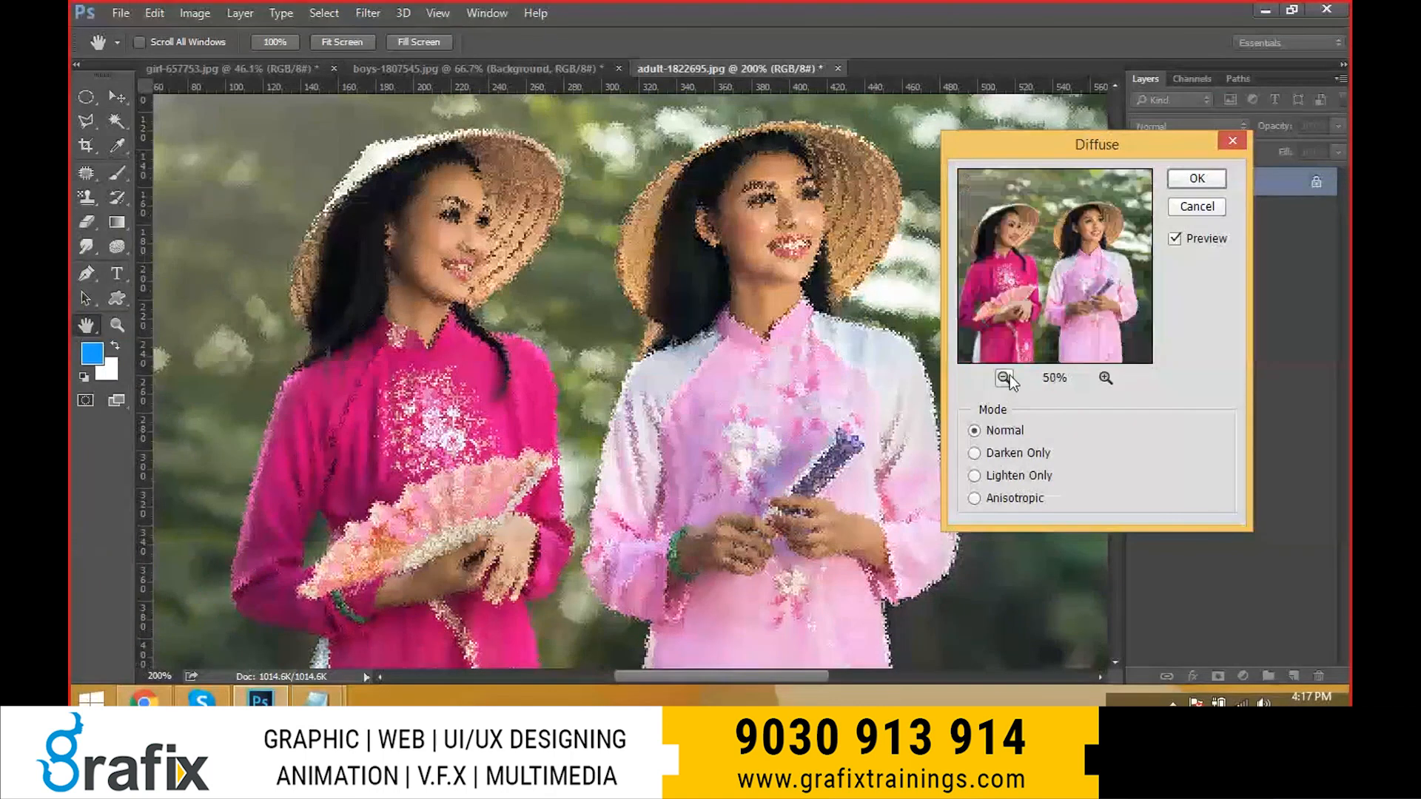
pyautogui.click(1105, 378)
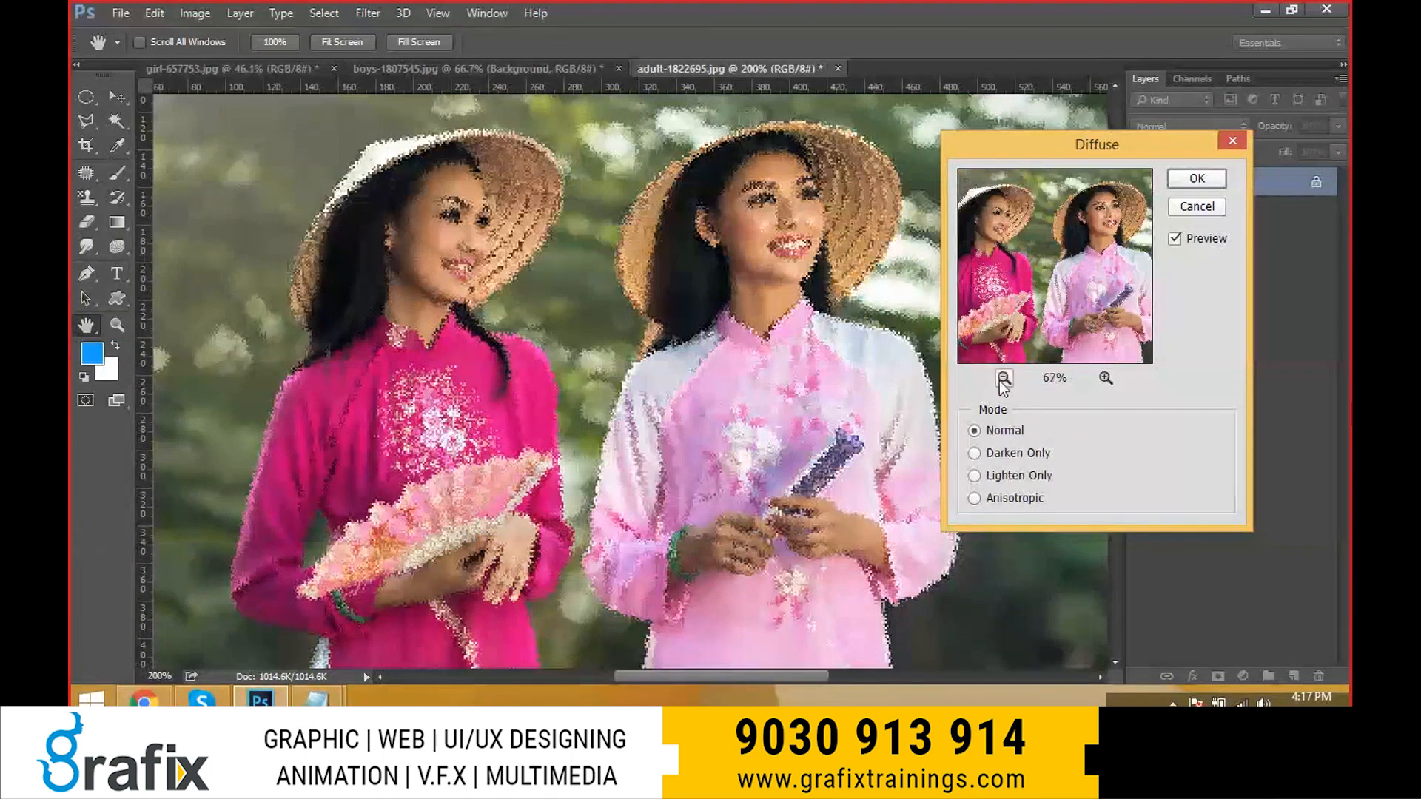
pyautogui.click(1190, 176)
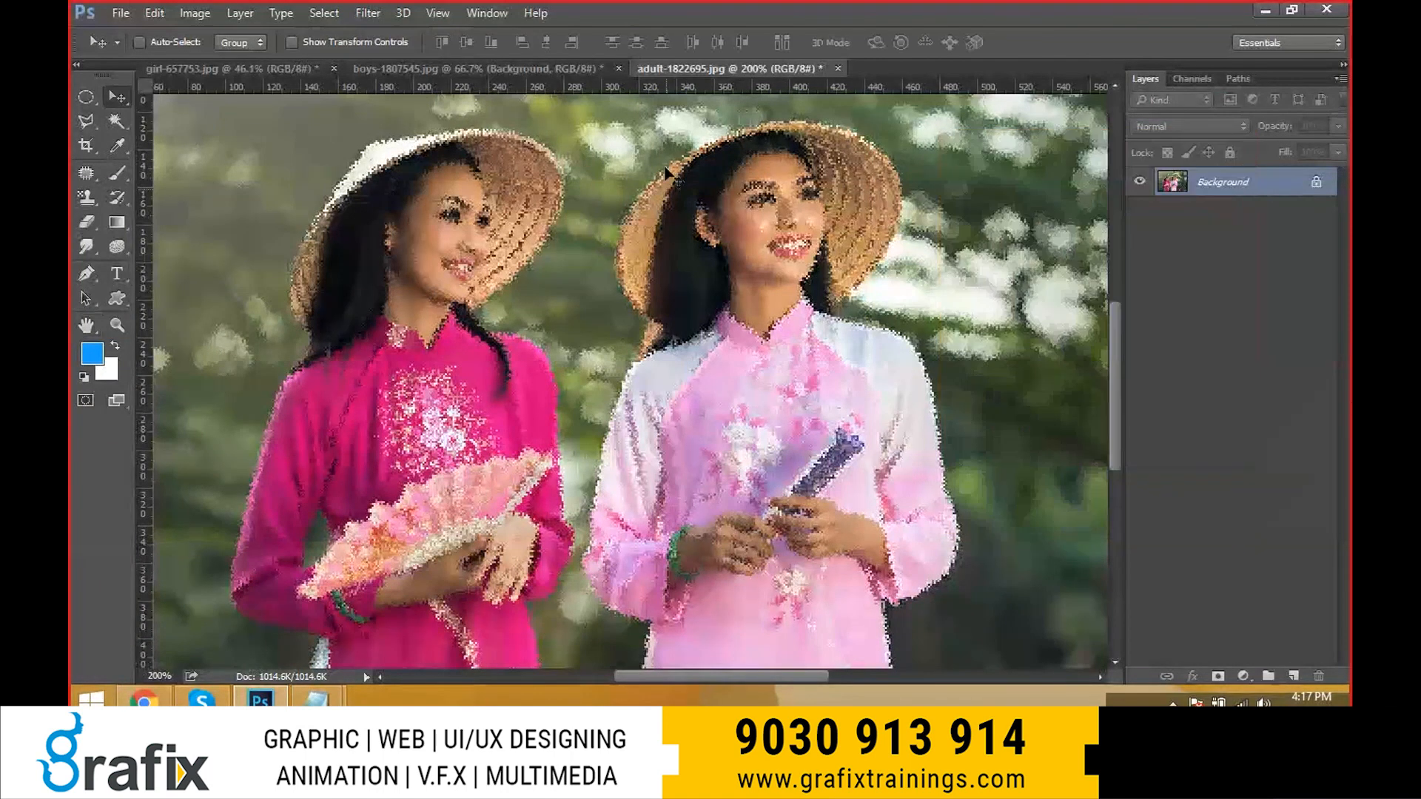
pyautogui.hotkey('ctrl', 'z')
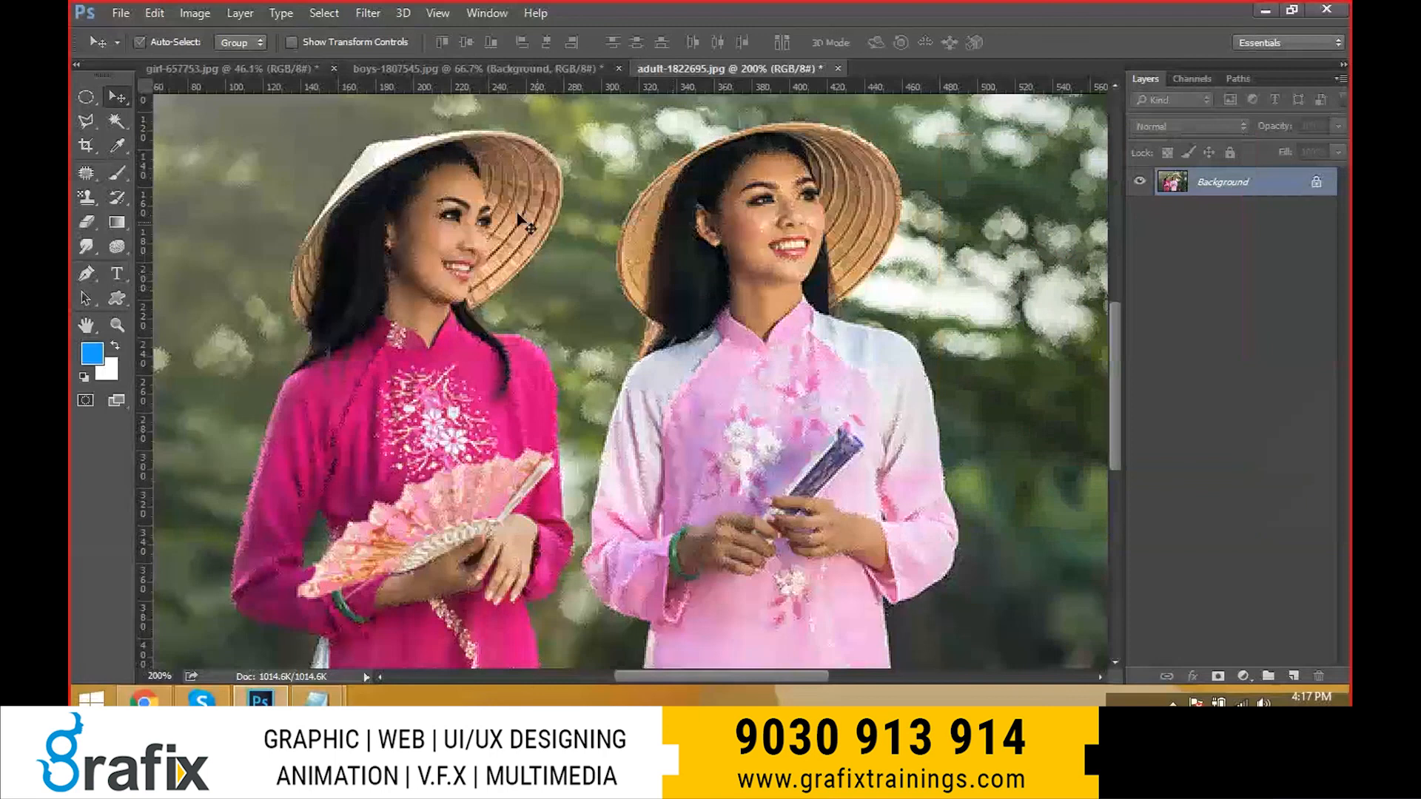
# - Open the Emboss filter on the photo and set the height to 1 pixel
pyautogui.click(364, 14)
pyautogui.moveTo(437, 352)
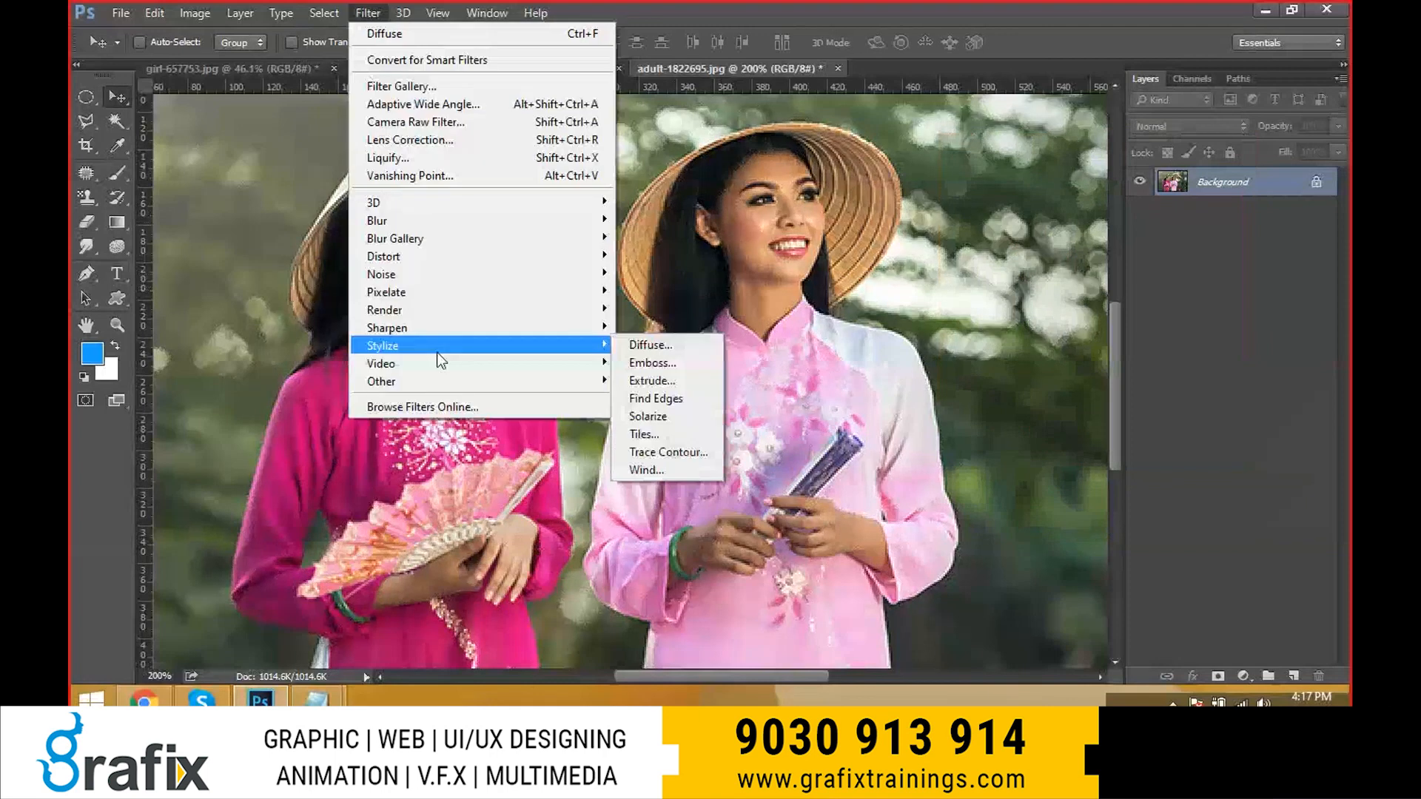
pyautogui.click(647, 362)
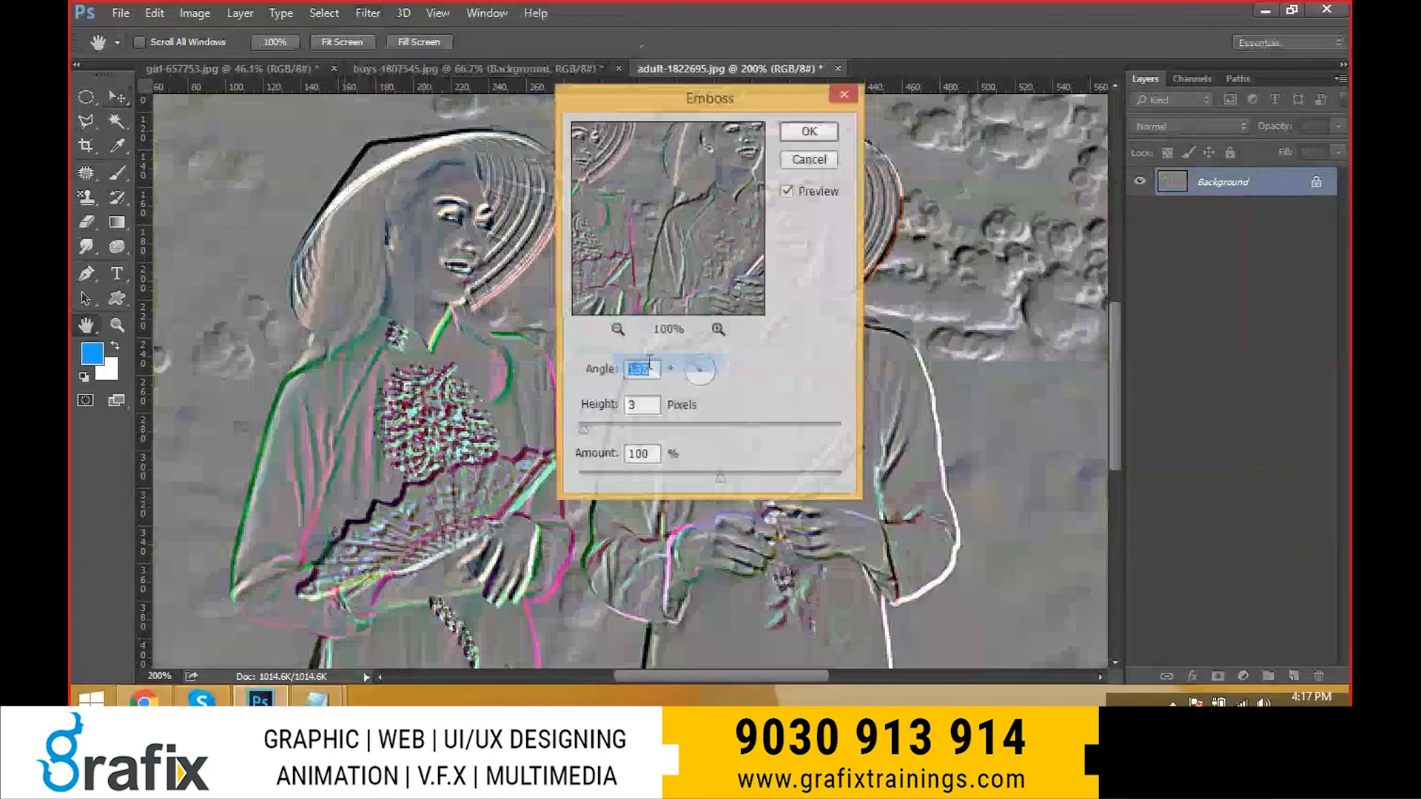
pyautogui.moveTo(709, 97); pyautogui.dragTo(1087, 136)
pyautogui.press('Tab')
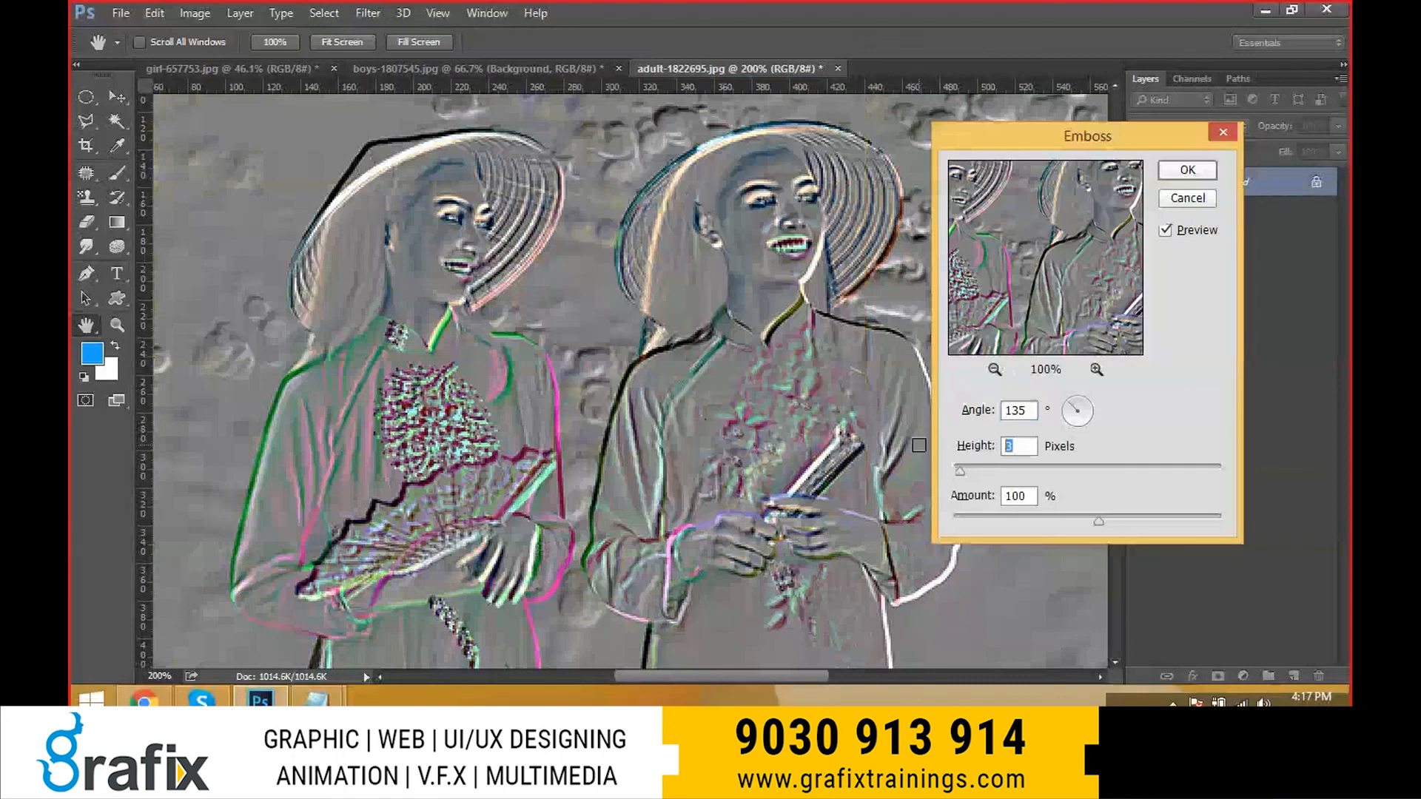
pyautogui.write('1')
pyautogui.press('Tab')
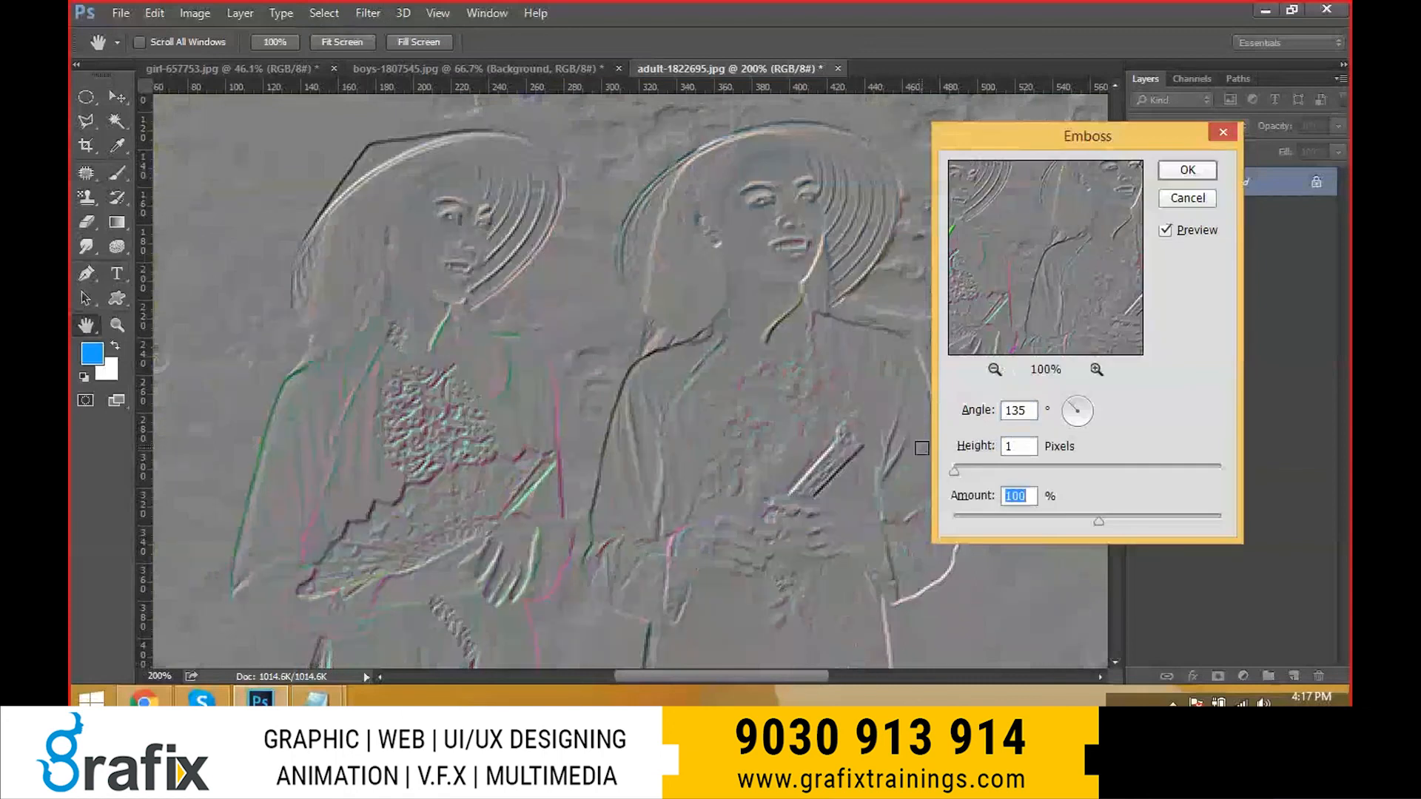
# - Set the emboss amount to 62%, try different light angles and apply the filter
pyautogui.moveTo(1098, 522); pyautogui.dragTo(1041, 527)
pyautogui.click(1089, 397)
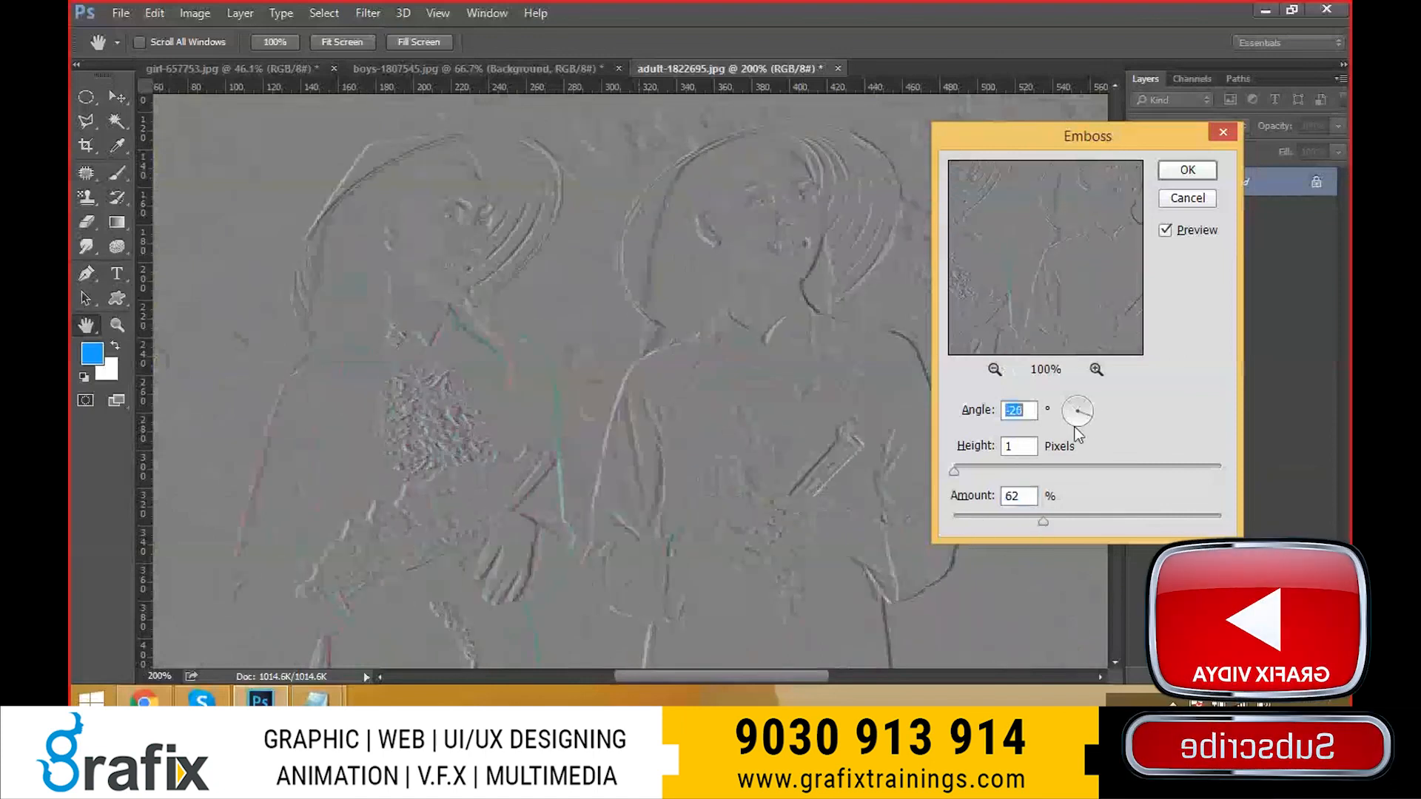
pyautogui.click(1073, 424)
pyautogui.click(1178, 177)
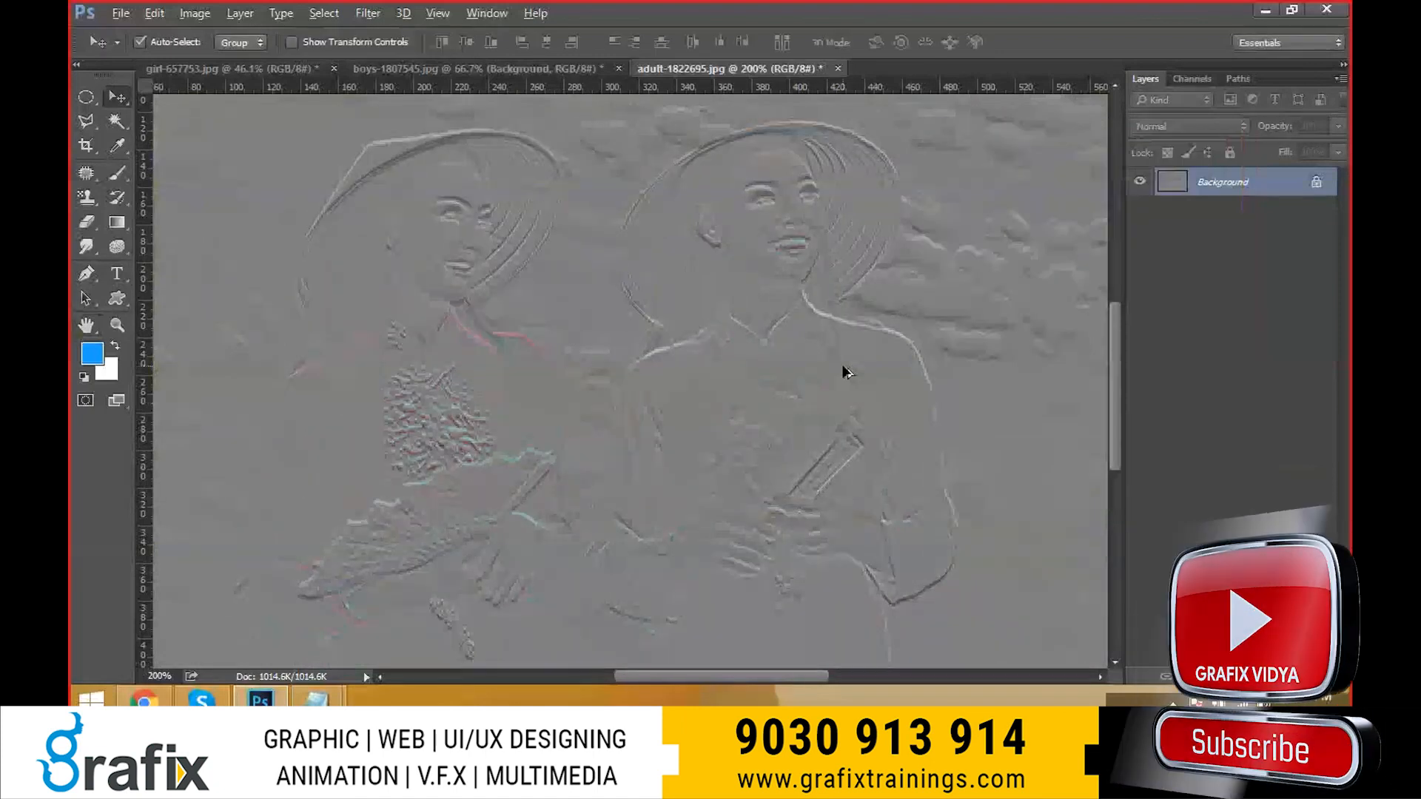
# - Undo the Emboss filter and open the Extrude filter for the photo
pyautogui.hotkey('ctrl', '0')
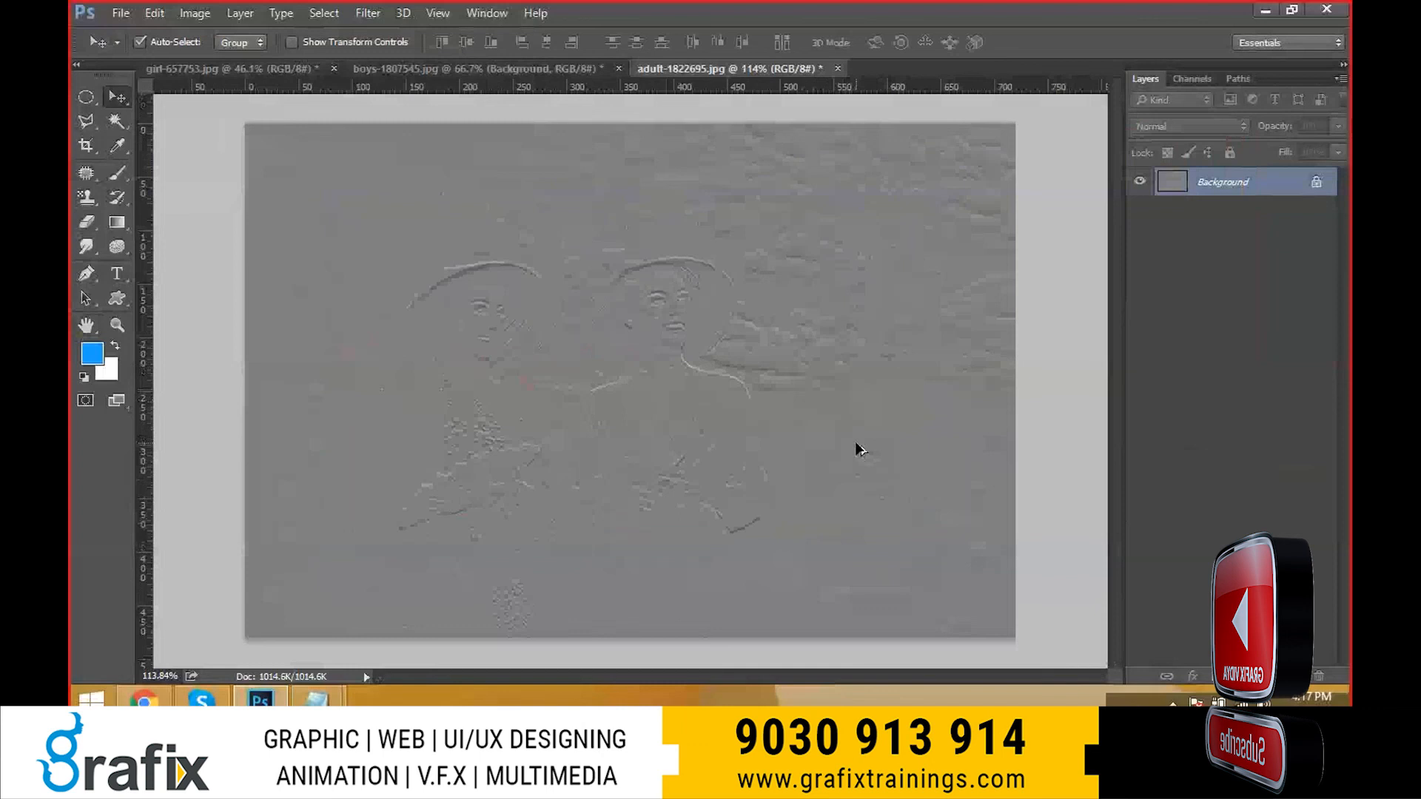
pyautogui.hotkey('ctrl', 'z')
pyautogui.click(368, 13)
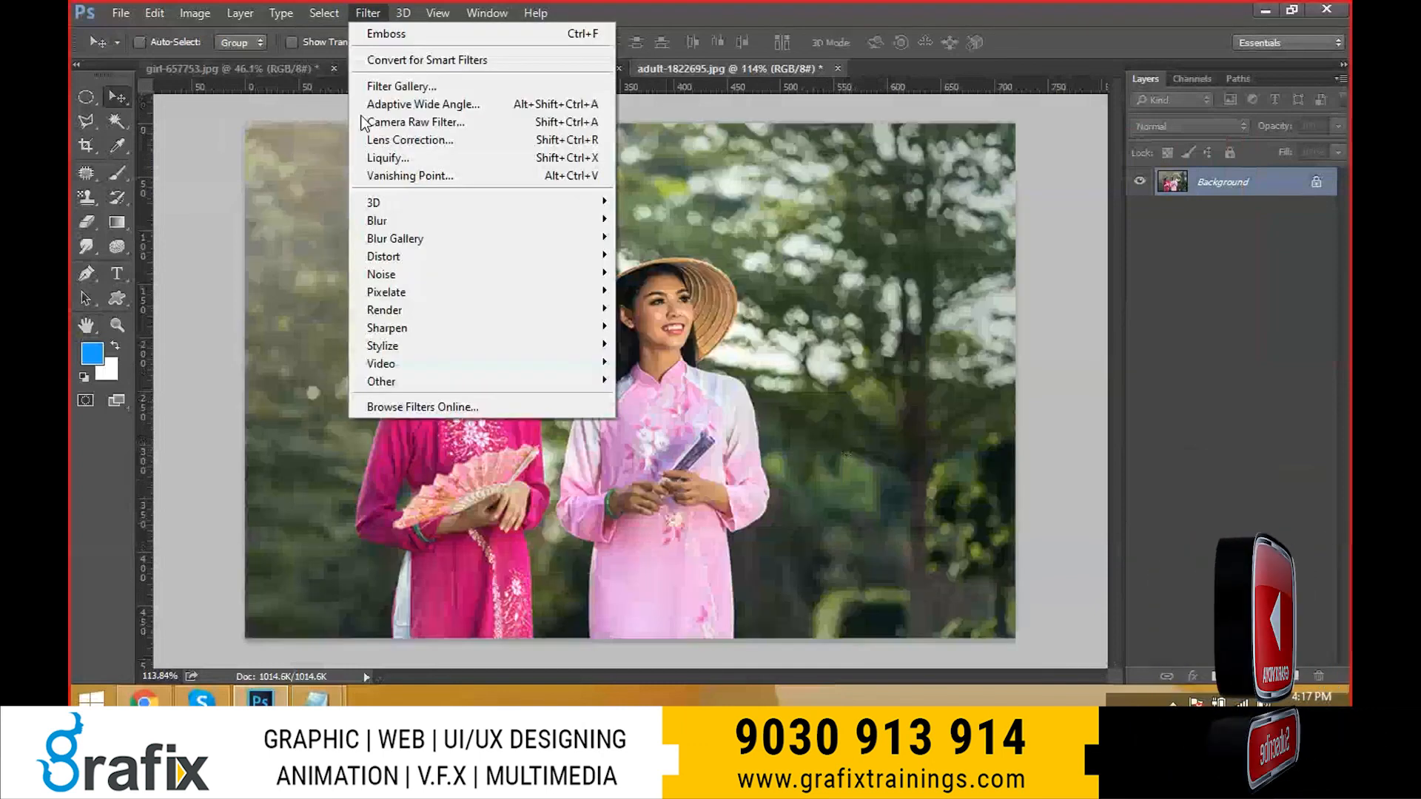
pyautogui.moveTo(476, 347)
pyautogui.click(669, 383)
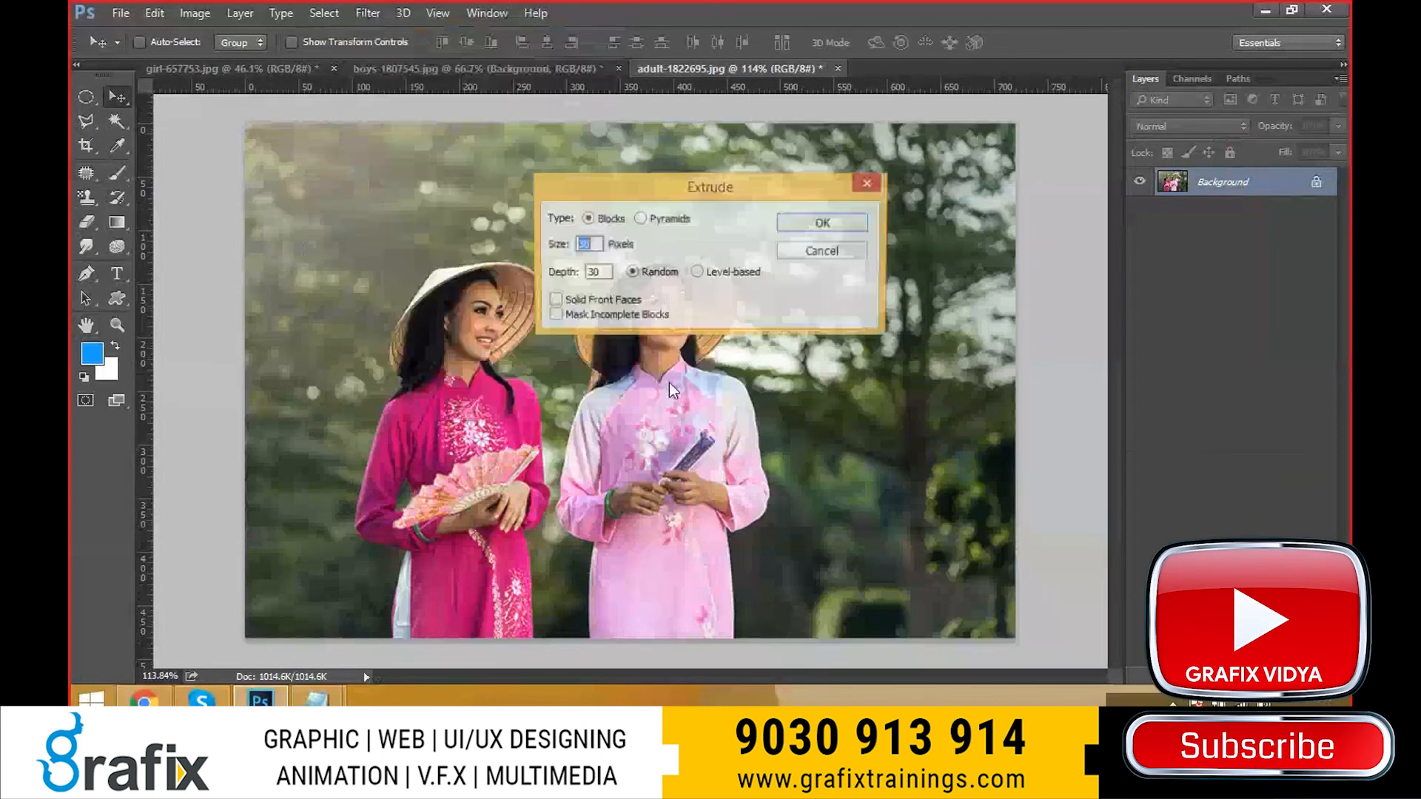
# - Try the Extrude filter with random blocks of 10 pixels size and depth 10, inspect the effect up close, and undo it
pyautogui.moveTo(695, 188); pyautogui.dragTo(1022, 227)
pyautogui.write('10')
pyautogui.press('Tab')
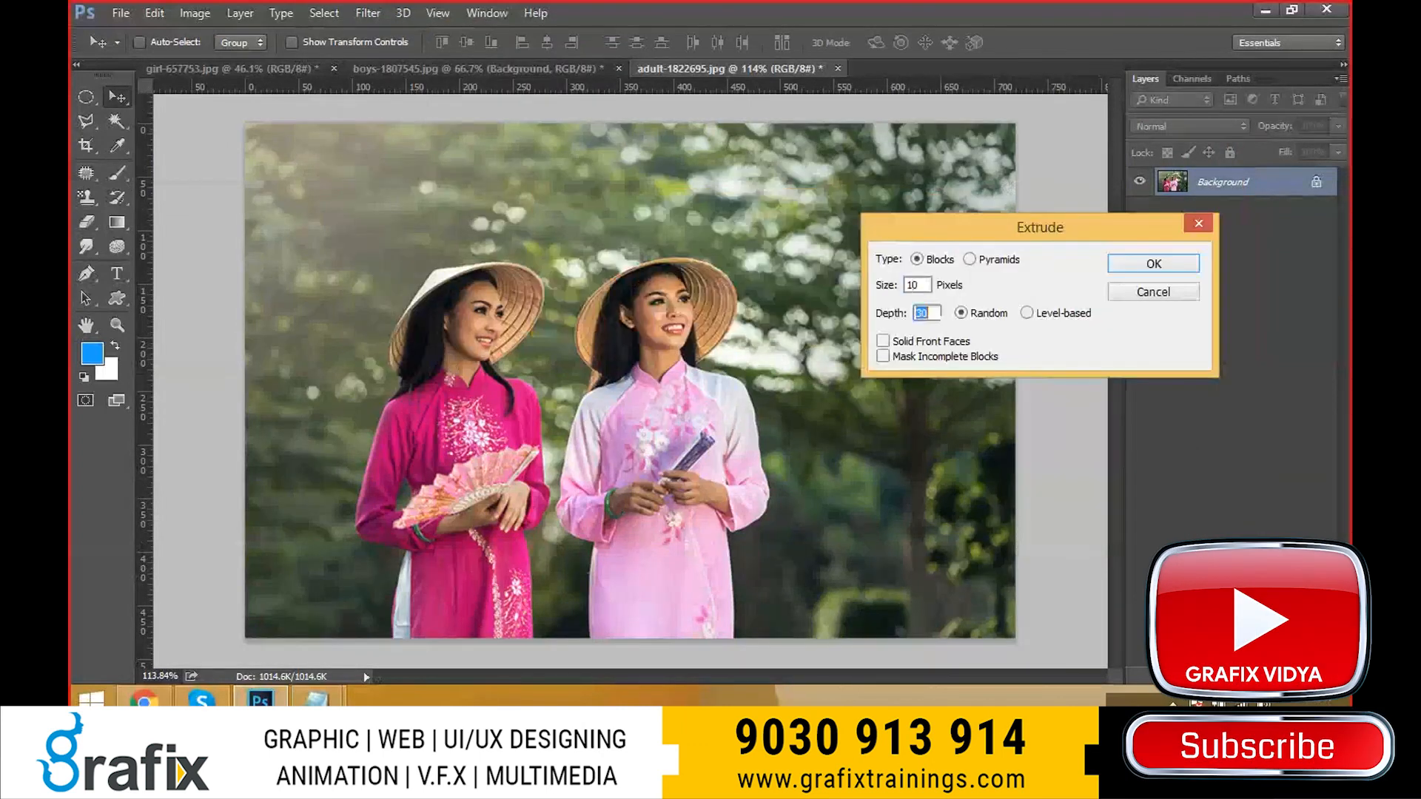
pyautogui.press('Return')
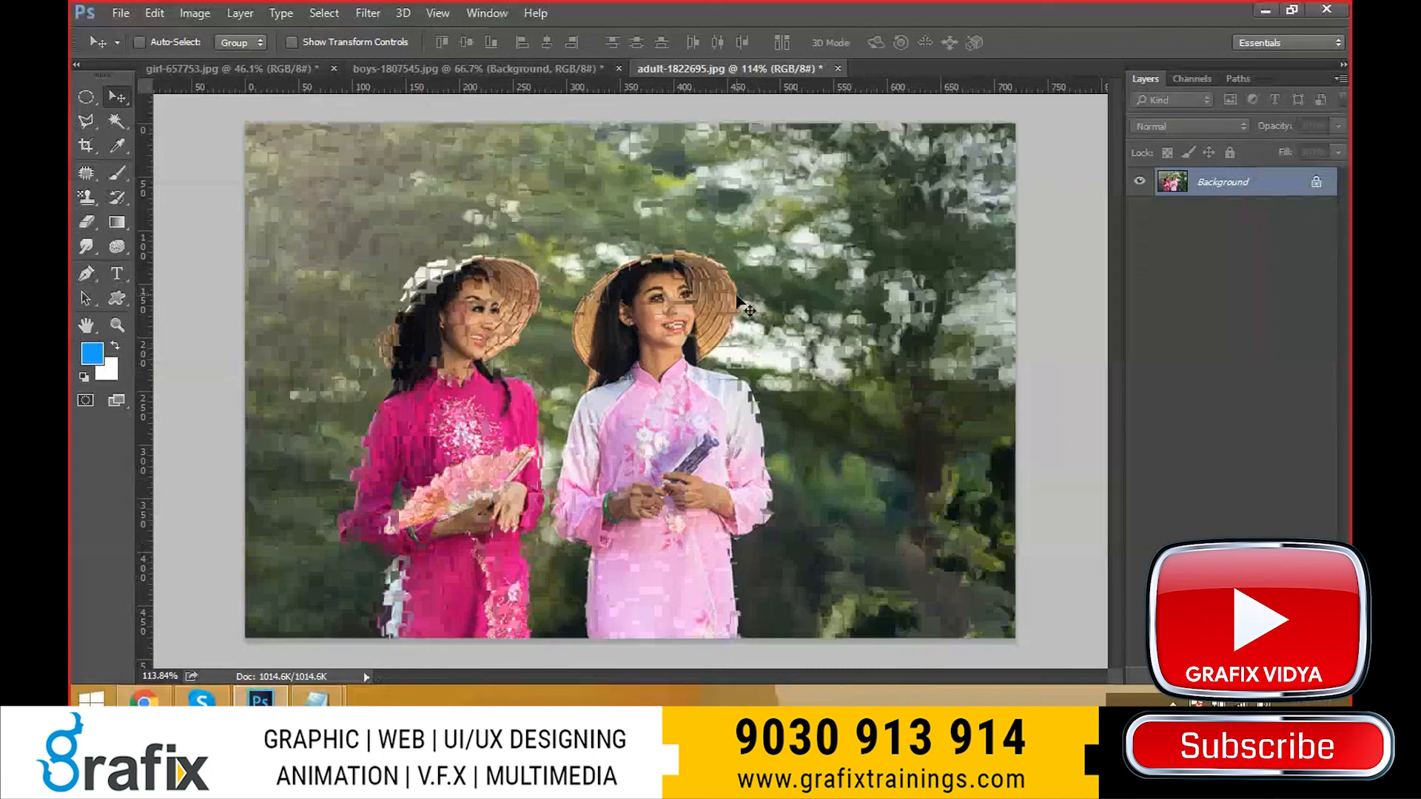
pyautogui.keyDown('ctrl'); pyautogui.click(608, 349); pyautogui.keyUp('ctrl')
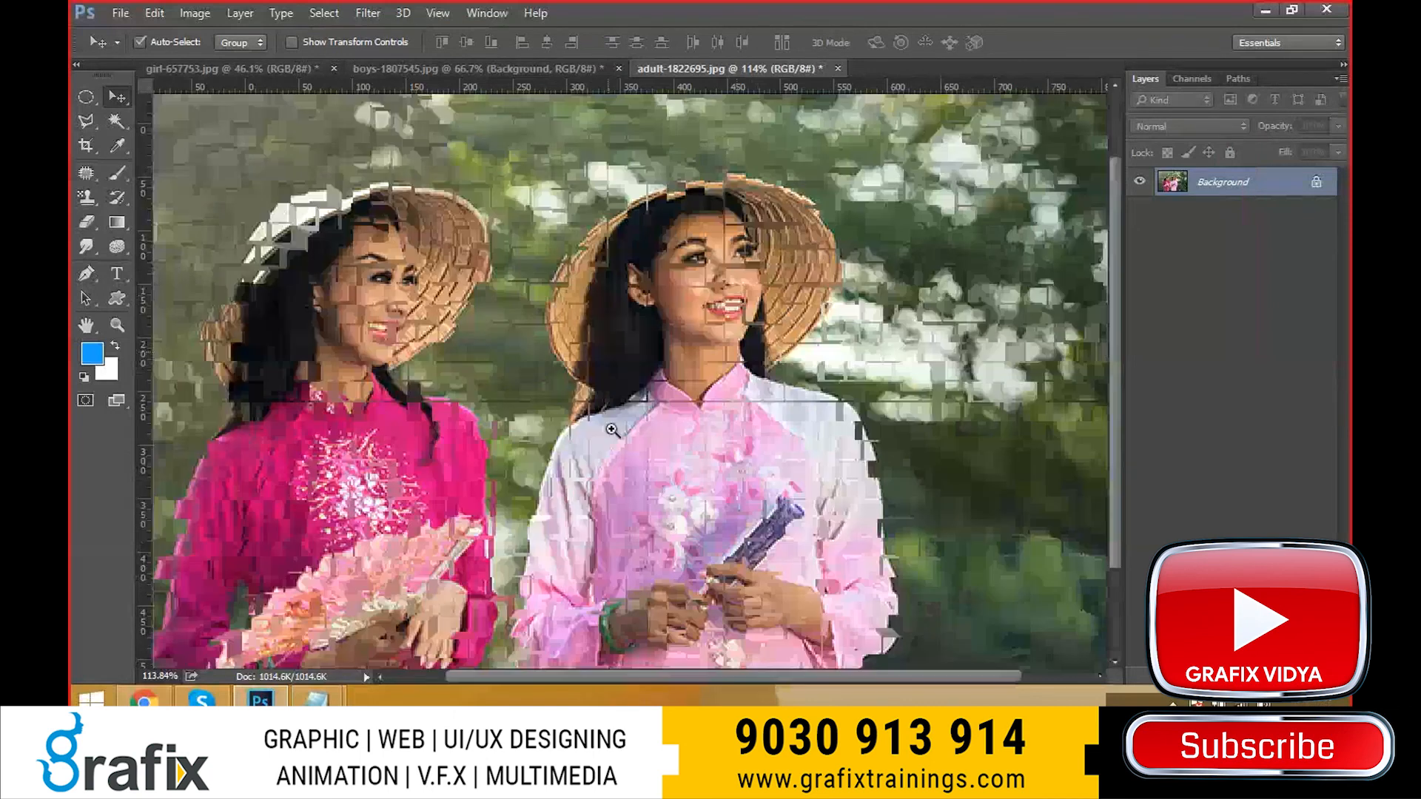
pyautogui.keyDown('ctrl'); pyautogui.click(611, 429); pyautogui.keyUp('ctrl')
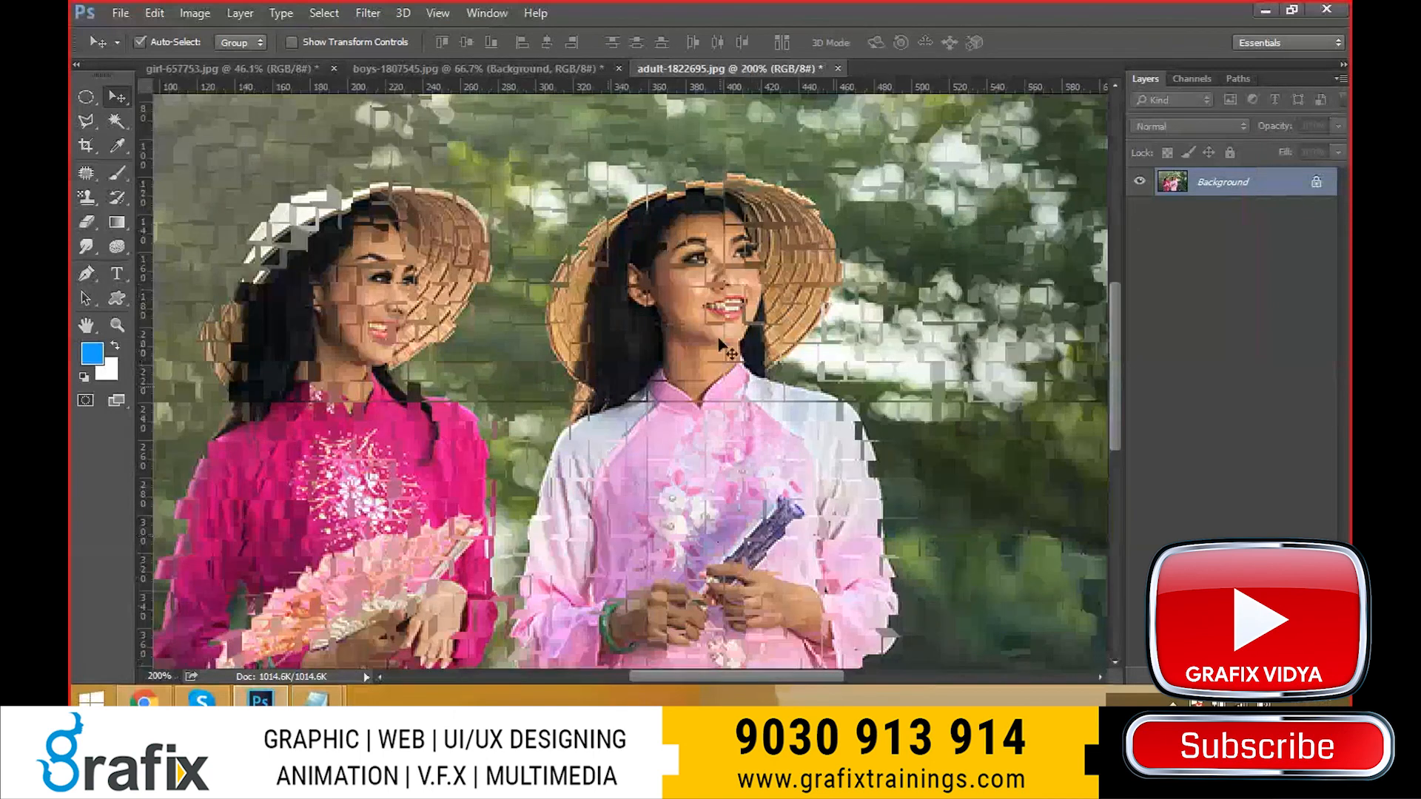
pyautogui.scroll(-2, 718, 345)
pyautogui.hotkey('ctrl', 'z')
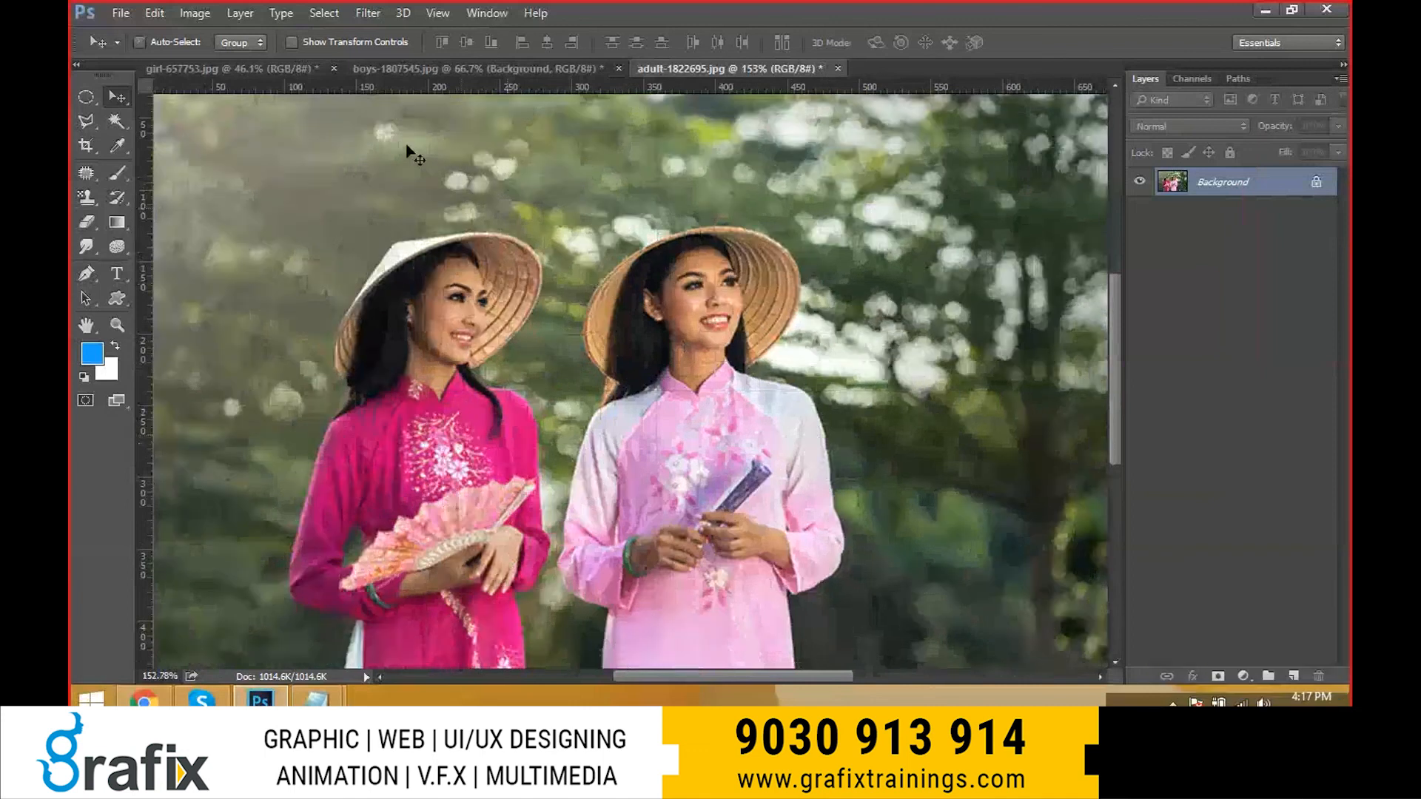
# - Try the Extrude filter with pyramids of 30 pixels size and random depth 30, compare before and after, and undo it
pyautogui.click(368, 13)
pyautogui.moveTo(419, 331)
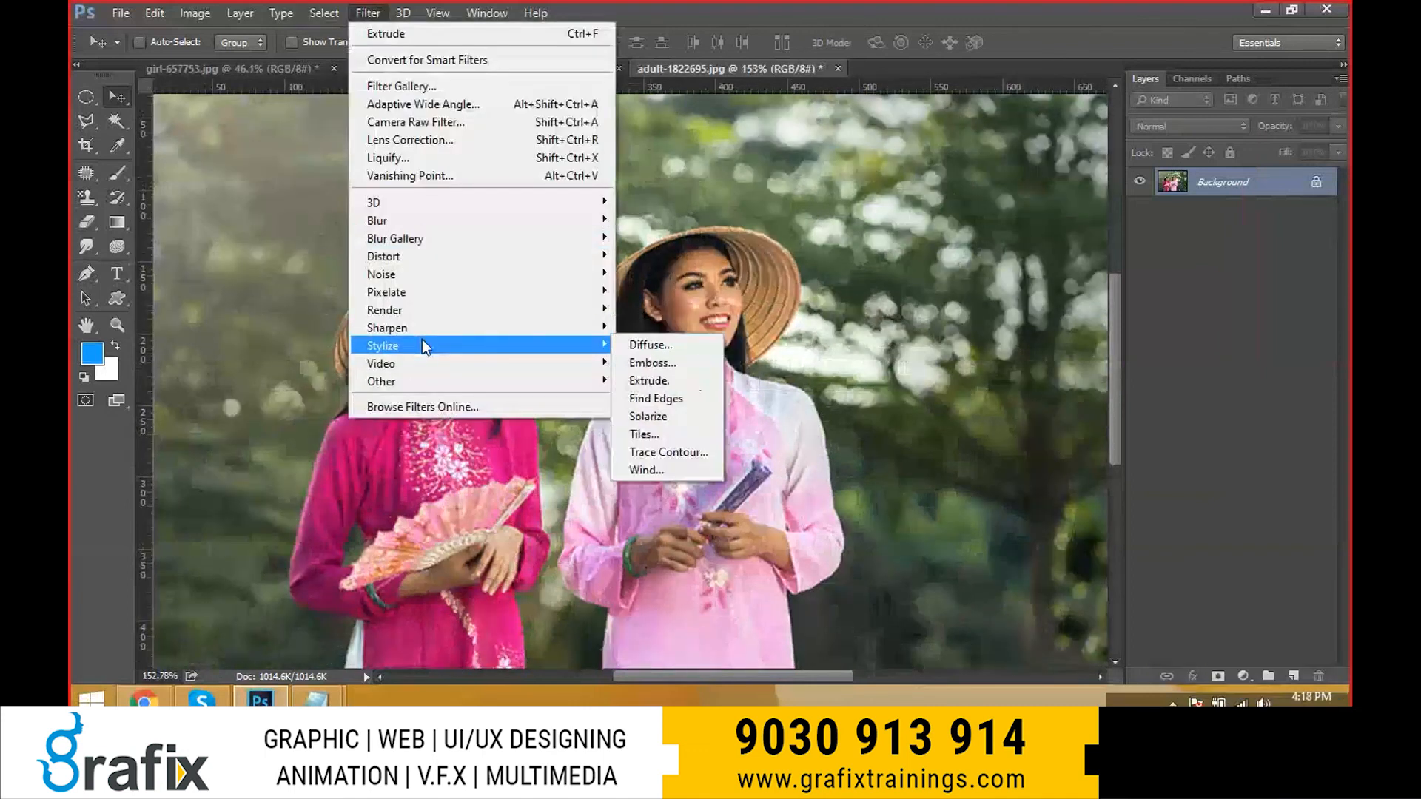
pyautogui.click(703, 381)
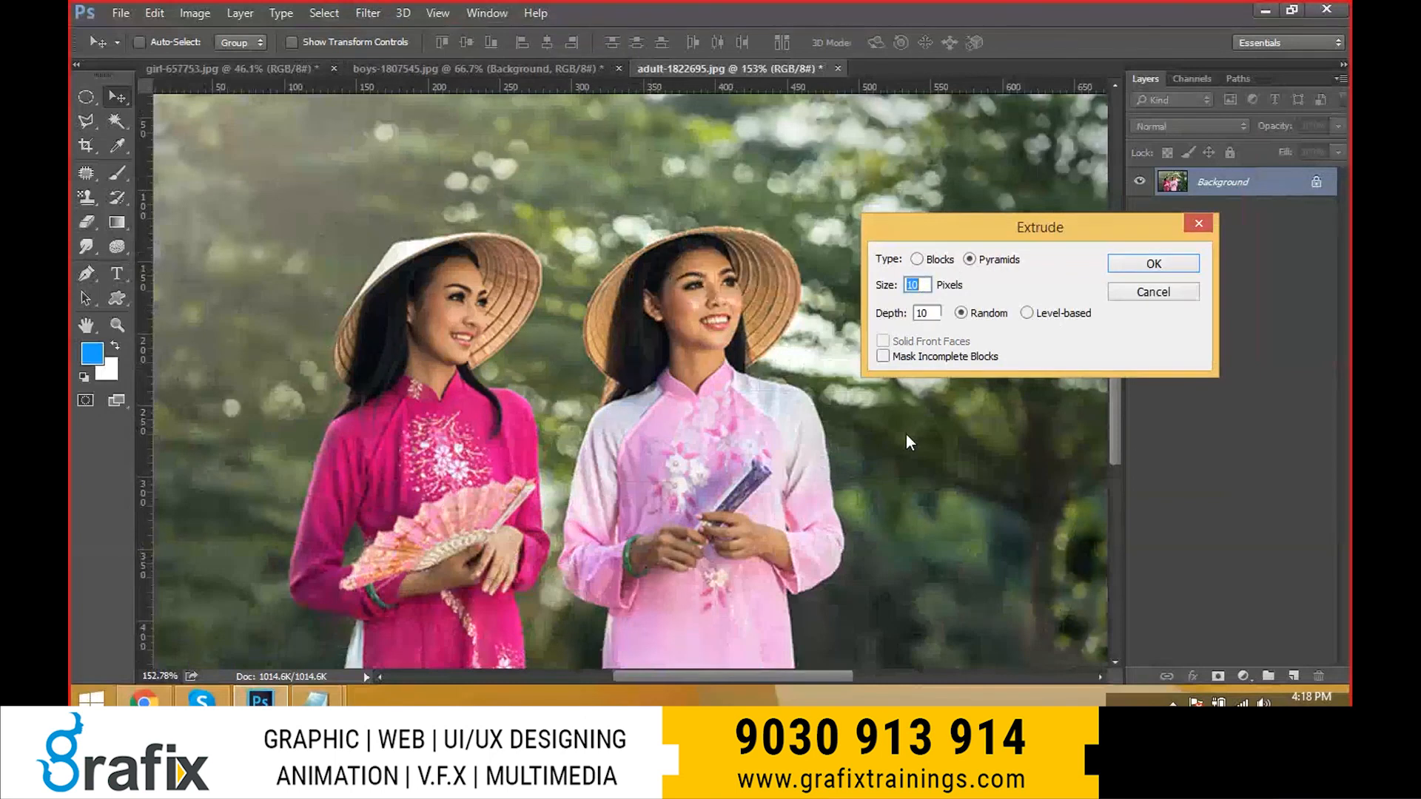
pyautogui.write('30')
pyautogui.press('Tab')
pyautogui.write('30')
pyautogui.click(989, 315)
pyautogui.click(1137, 268)
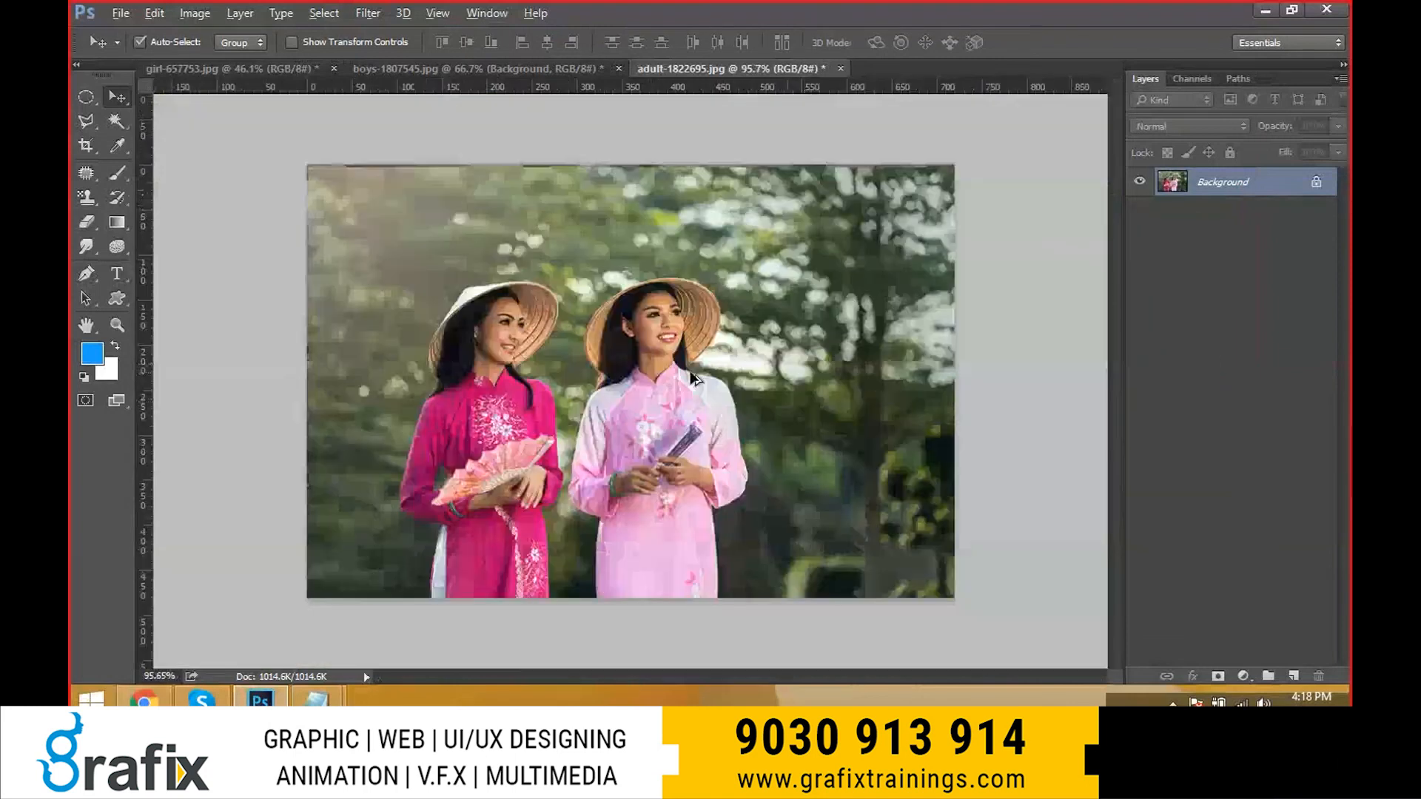
pyautogui.hotkey('ctrl', 'z')
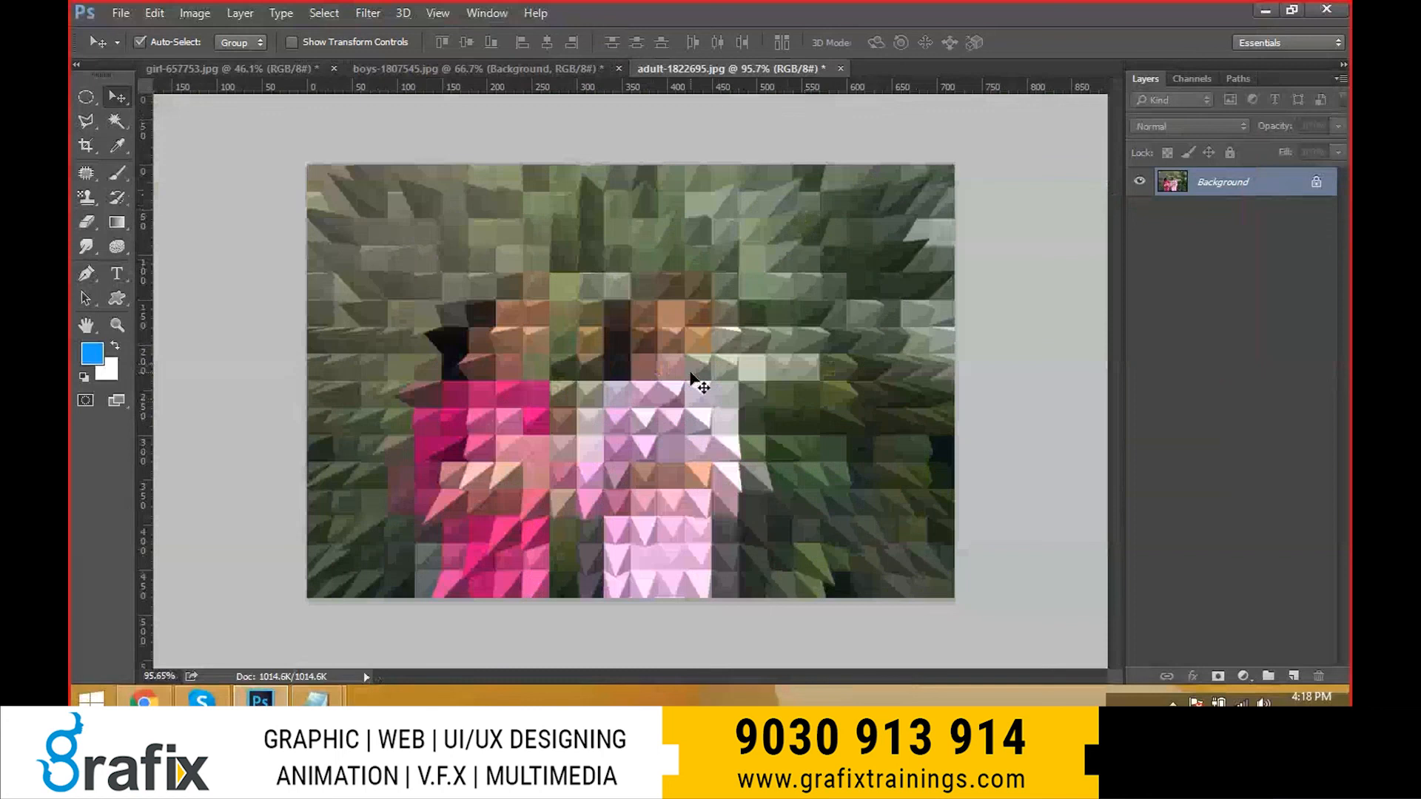
pyautogui.hotkey('ctrl', 'z')
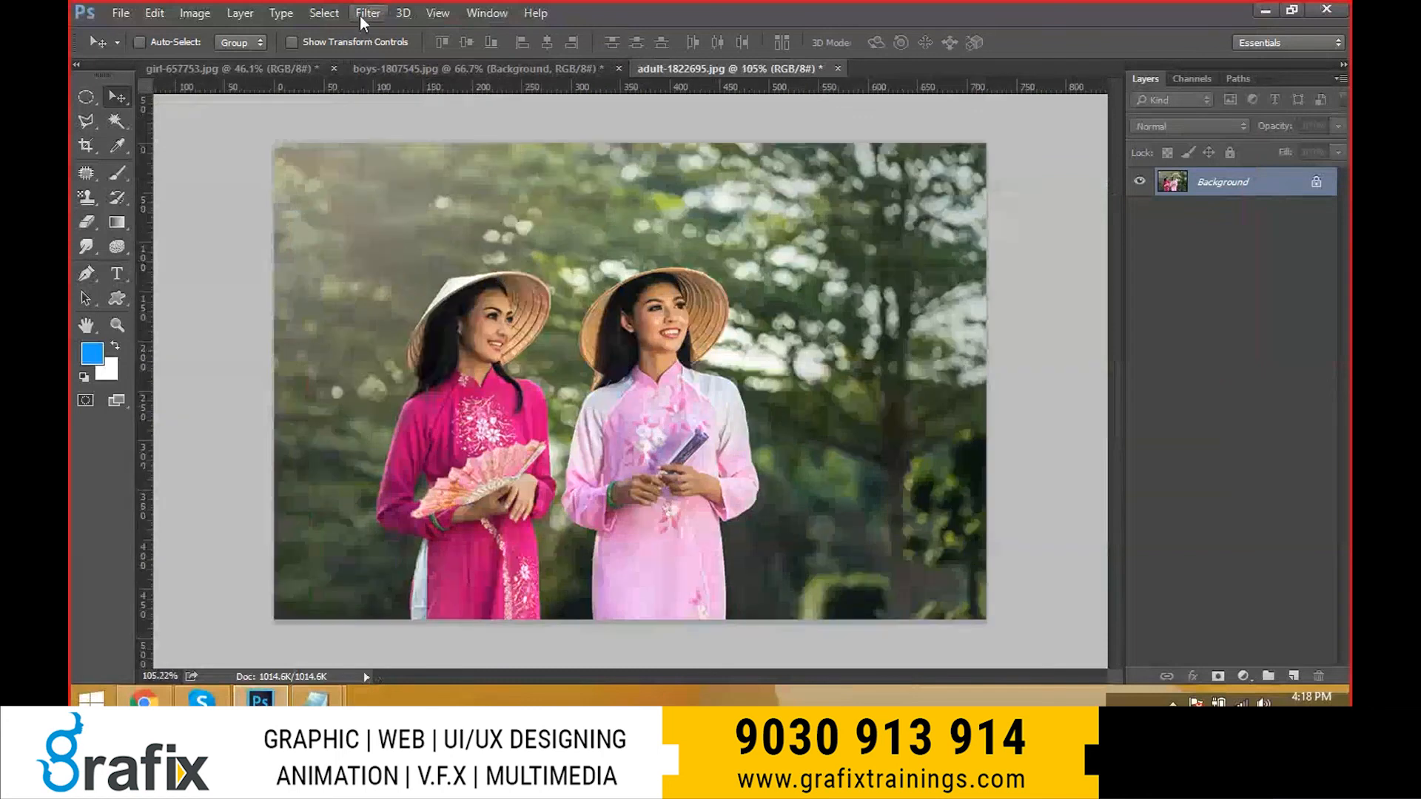
# - Try the Extrude filter with pyramids of 10 pixels size and random depth 10, and undo it
pyautogui.click(367, 14)
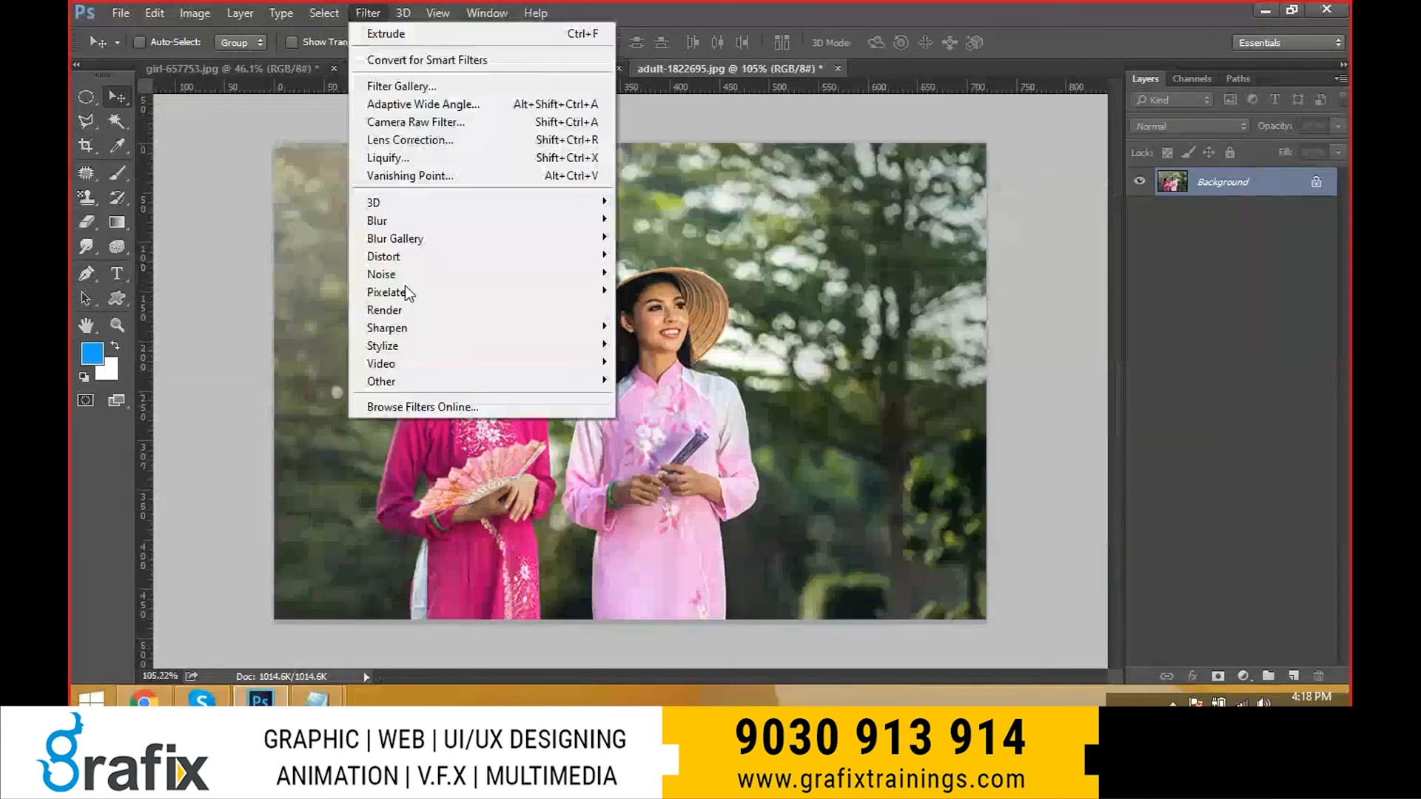
pyautogui.moveTo(419, 346)
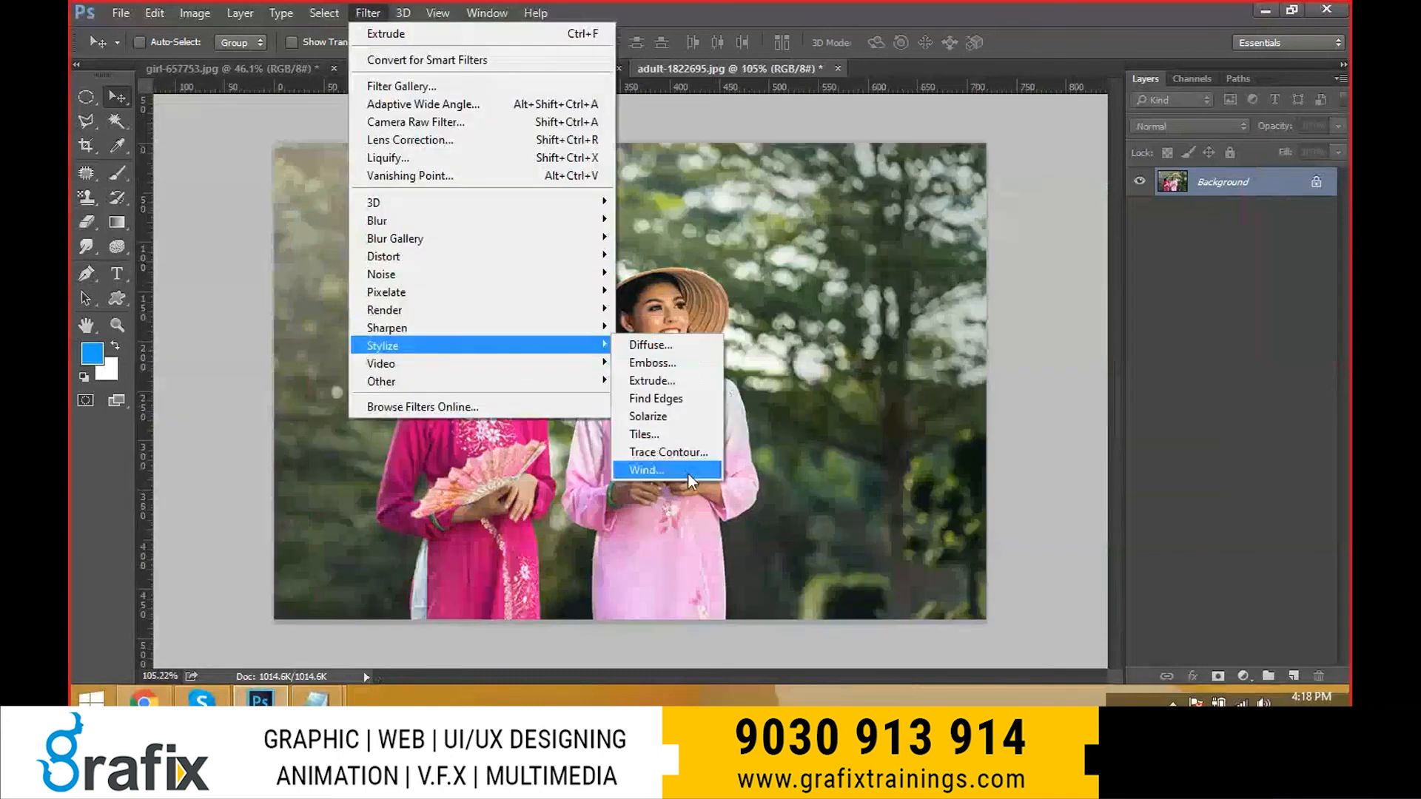
pyautogui.click(668, 382)
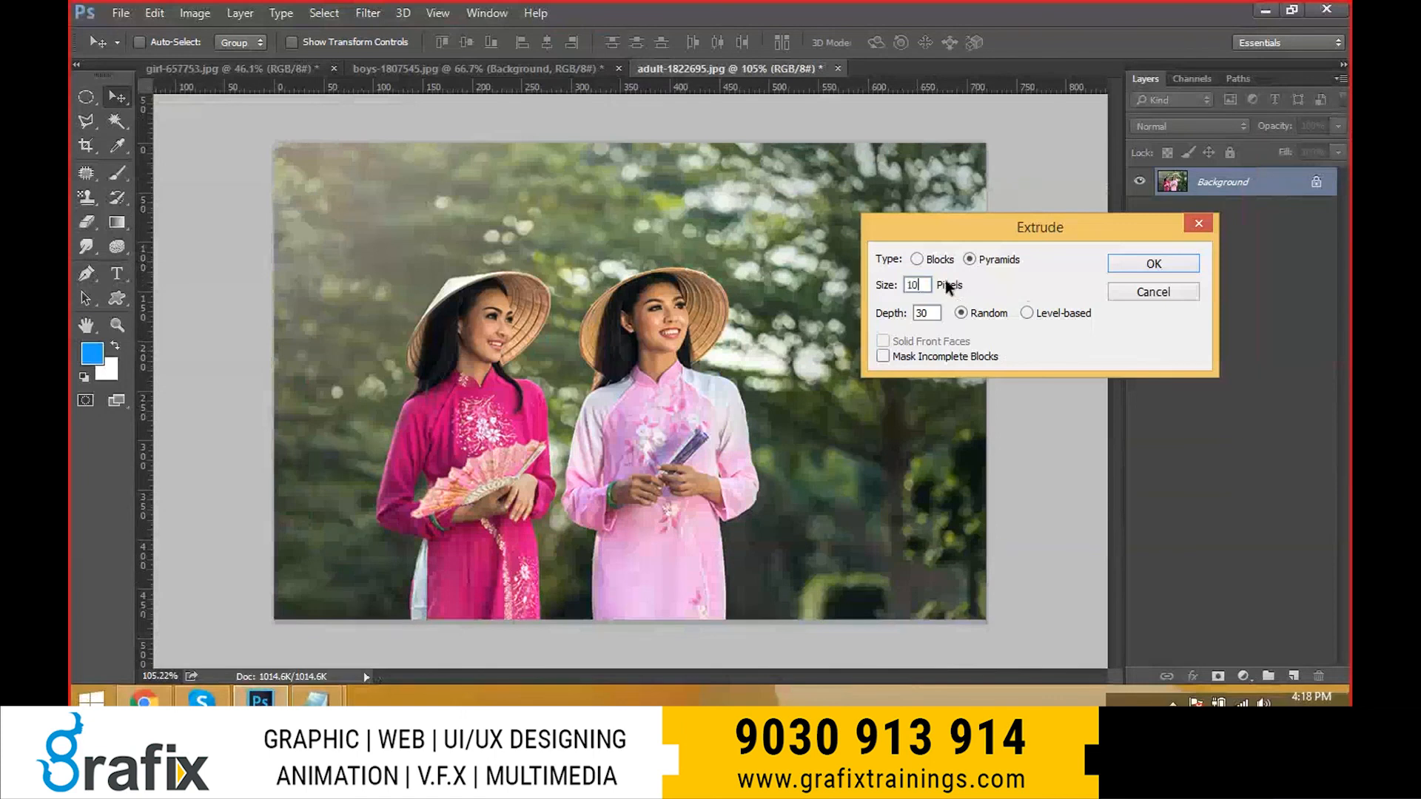
pyautogui.press('Tab')
pyautogui.write('10')
pyautogui.click(1192, 259)
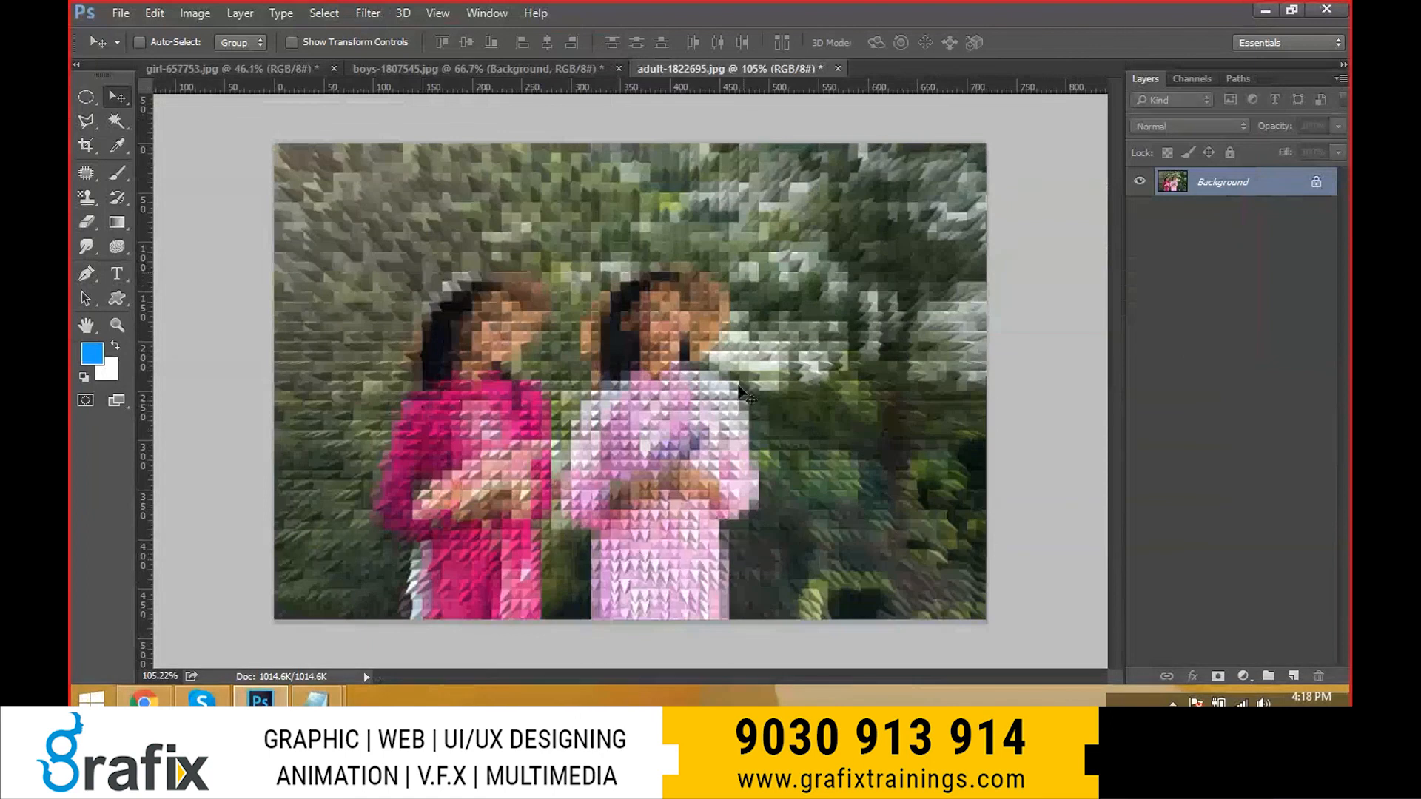
pyautogui.hotkey('ctrl', 'z')
# - Try the Extrude filter with pyramids of 5 pixels size and random depth 5, inspect the effect up close, and undo it
pyautogui.click(384, 14)
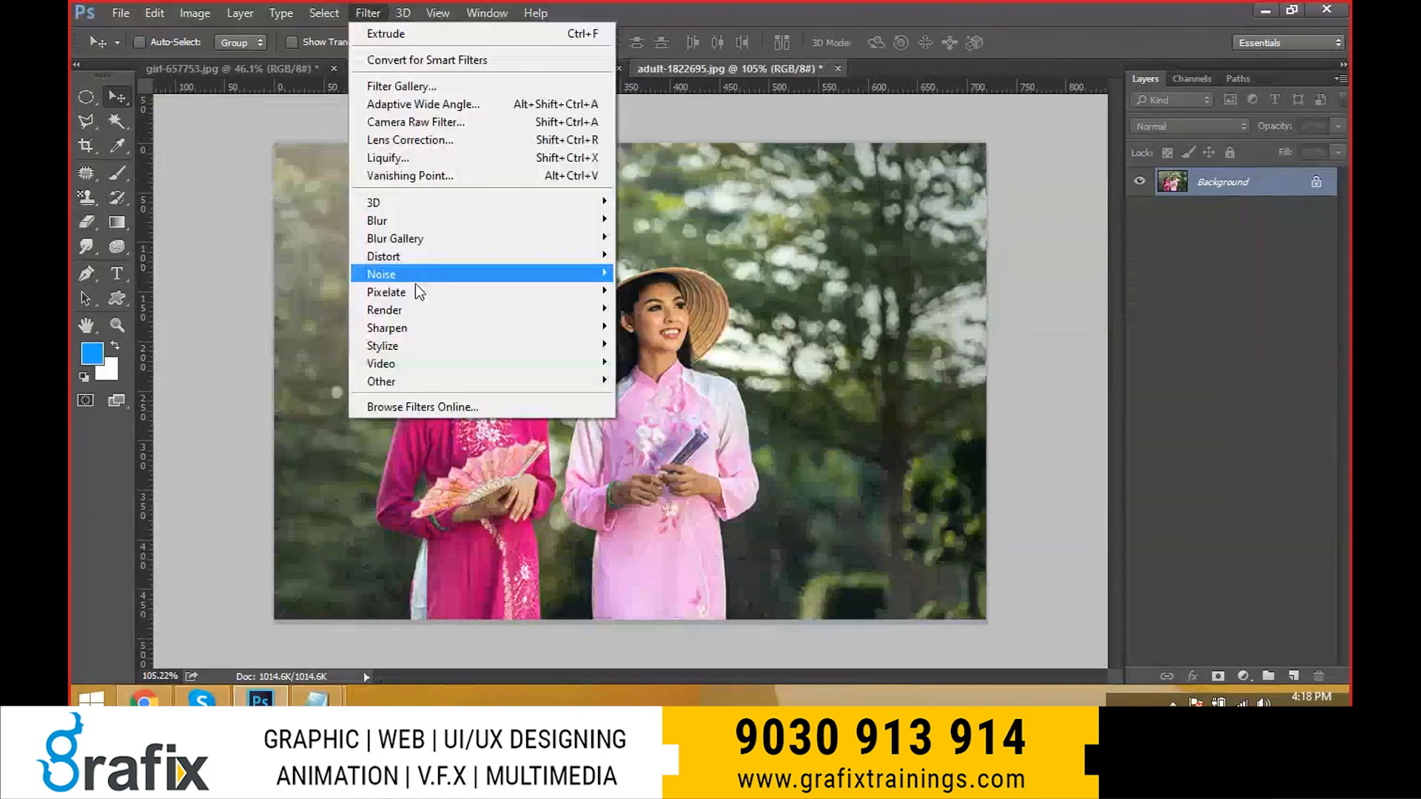
pyautogui.moveTo(425, 315)
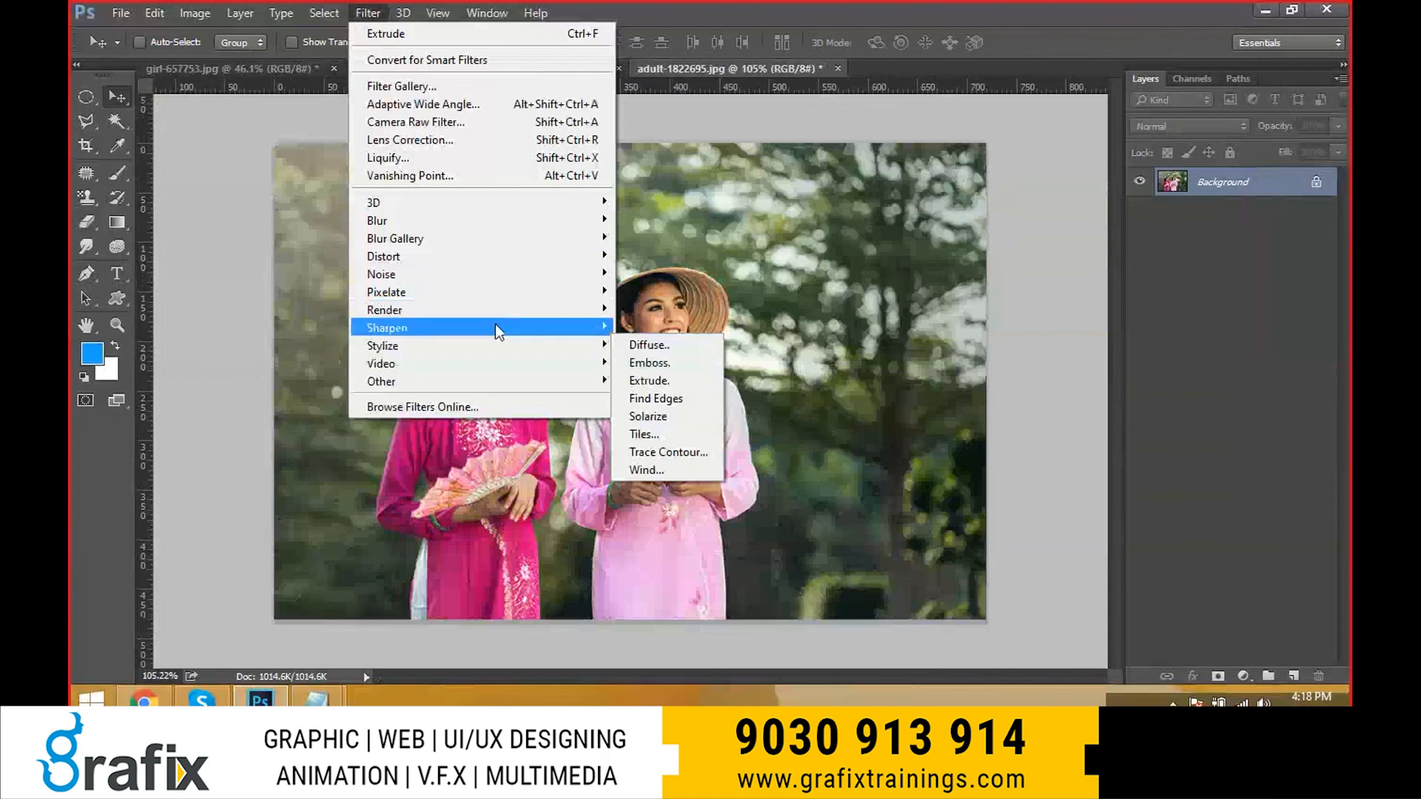
pyautogui.moveTo(490, 344)
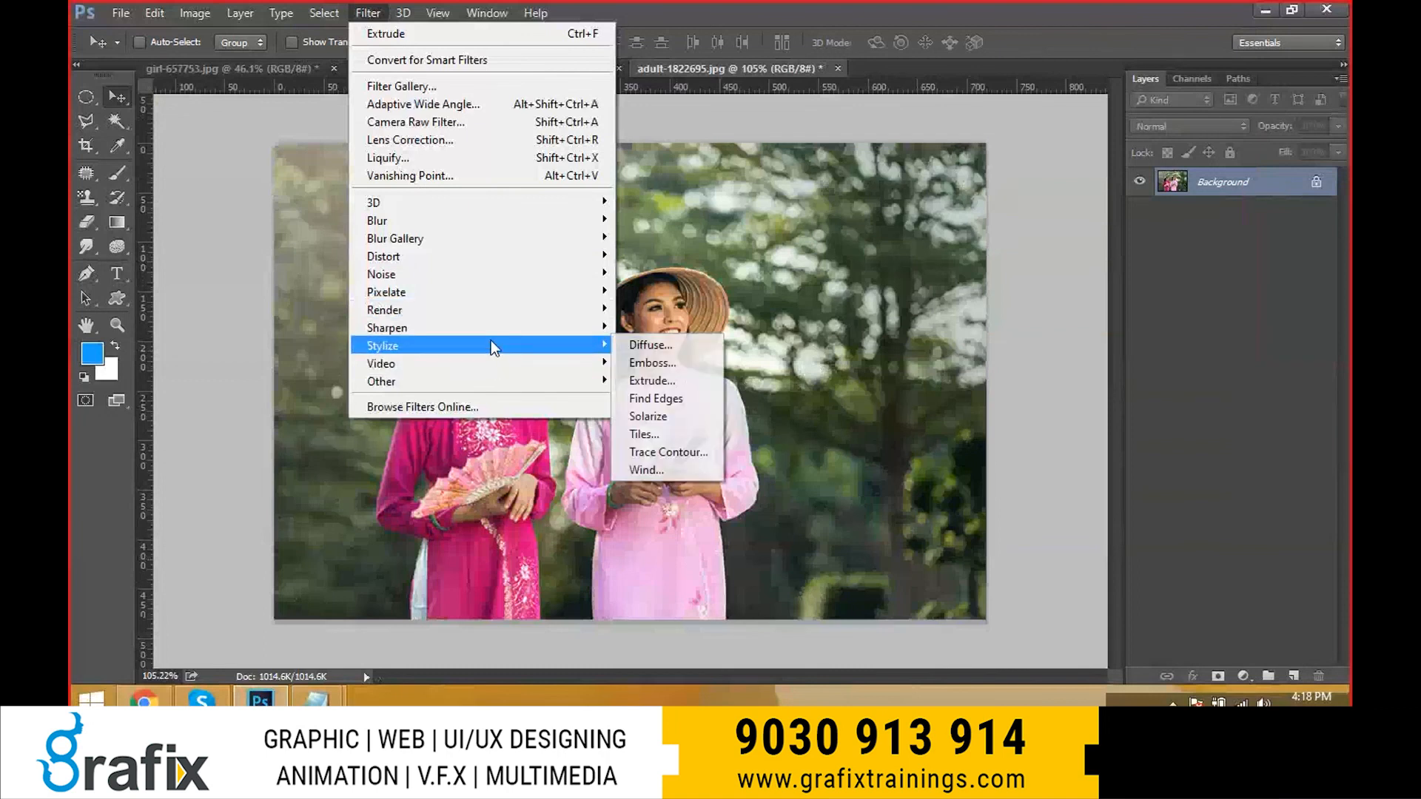
pyautogui.click(676, 380)
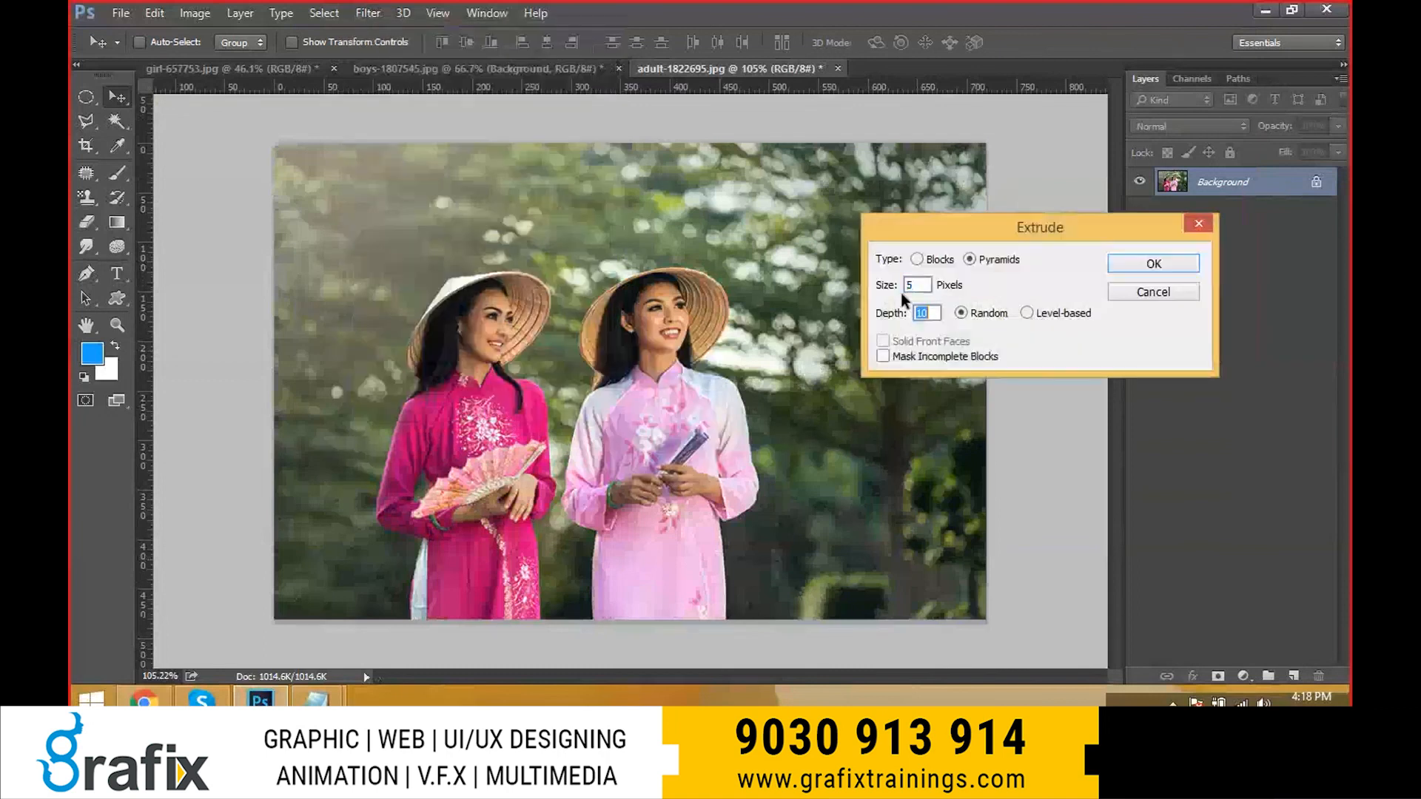
pyautogui.write('5')
pyautogui.press('Return')
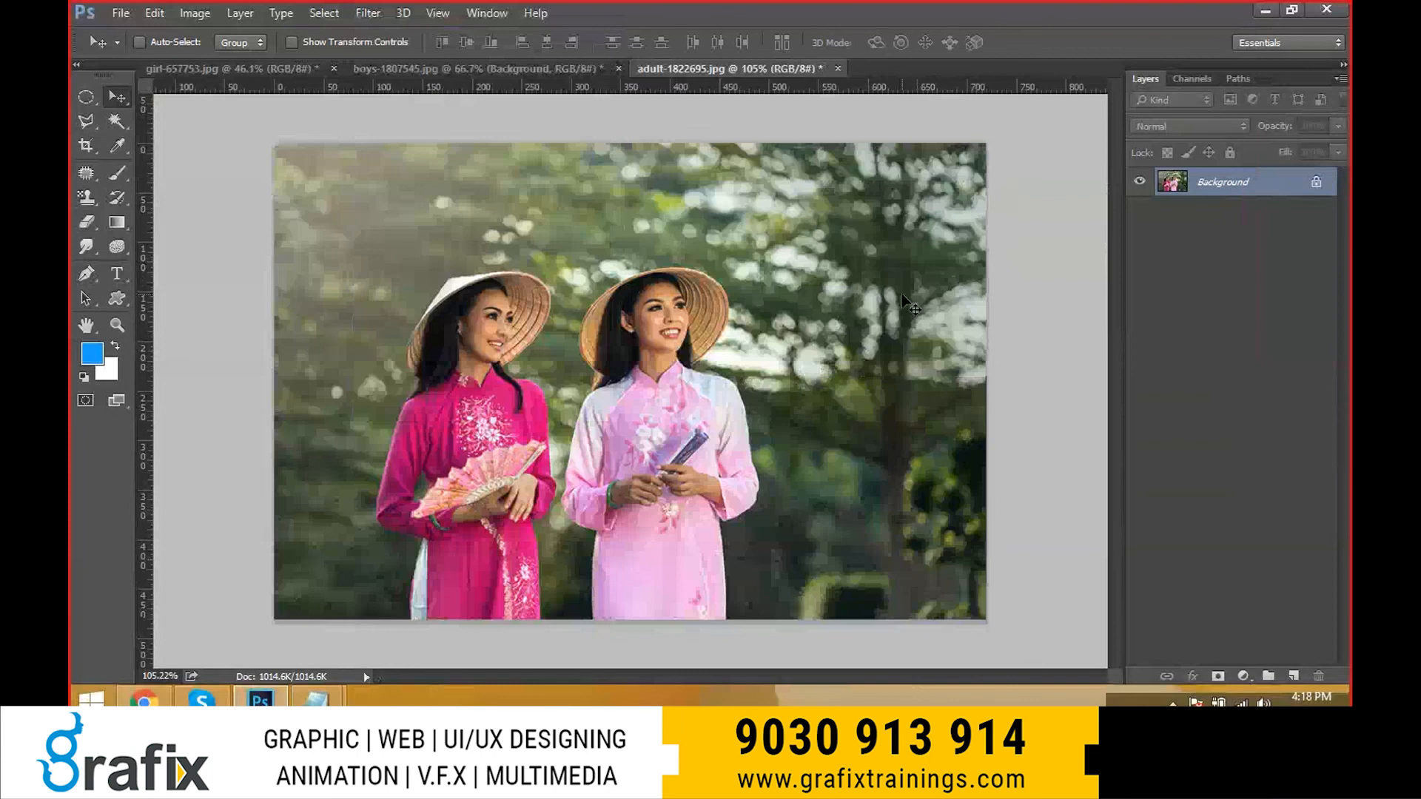
pyautogui.moveTo(603, 414); pyautogui.dragTo(617, 415)
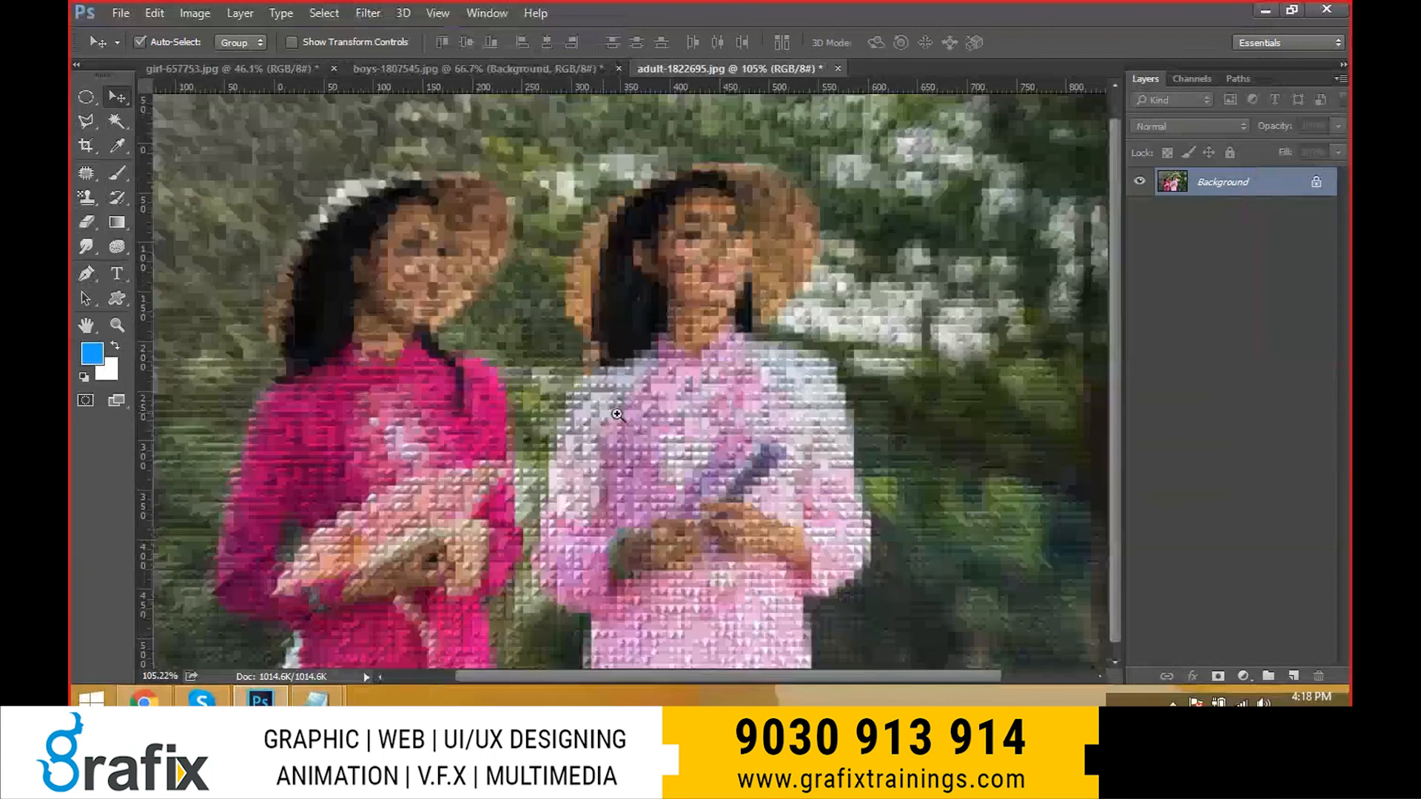
pyautogui.click(617, 415)
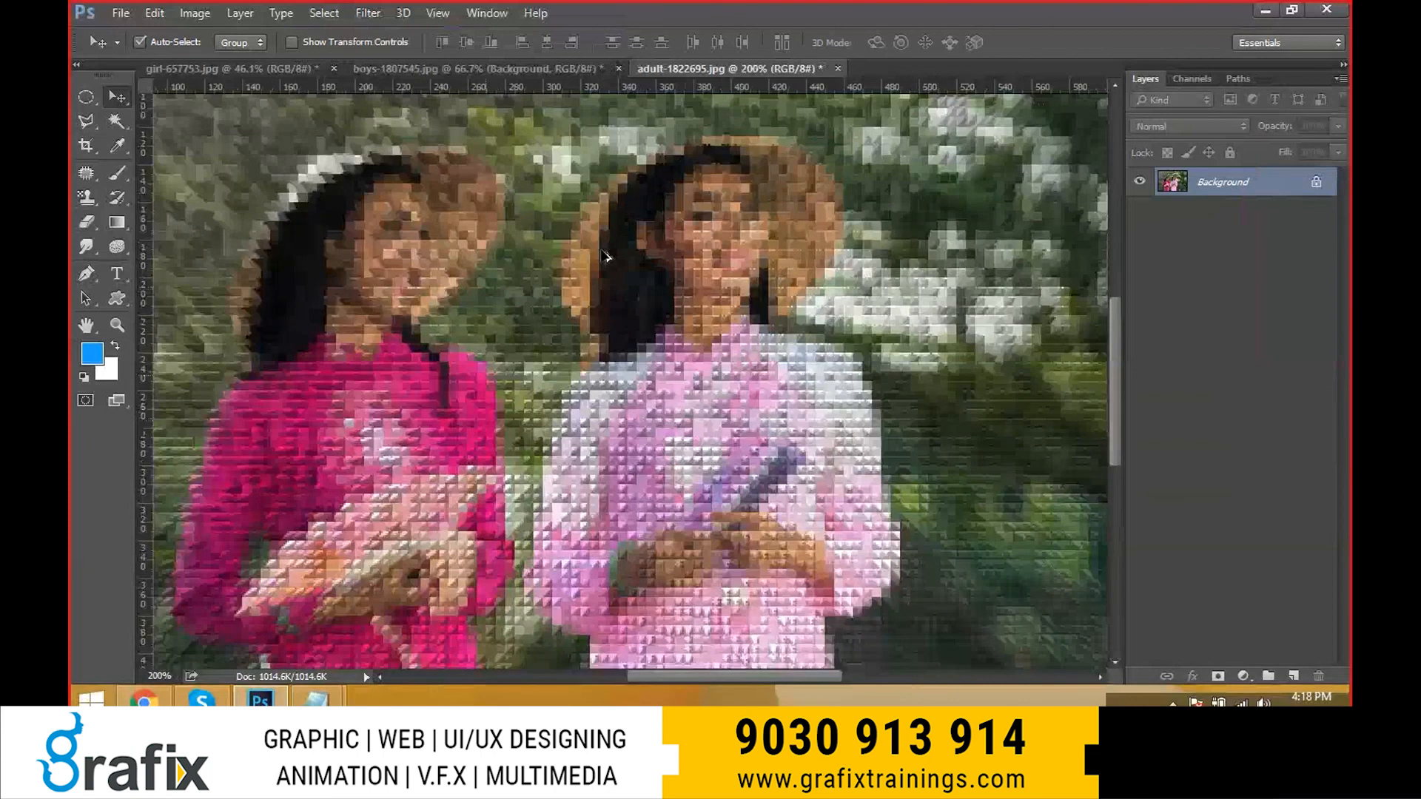
pyautogui.scroll(-2, 605, 256)
pyautogui.scroll(-1, 607, 231)
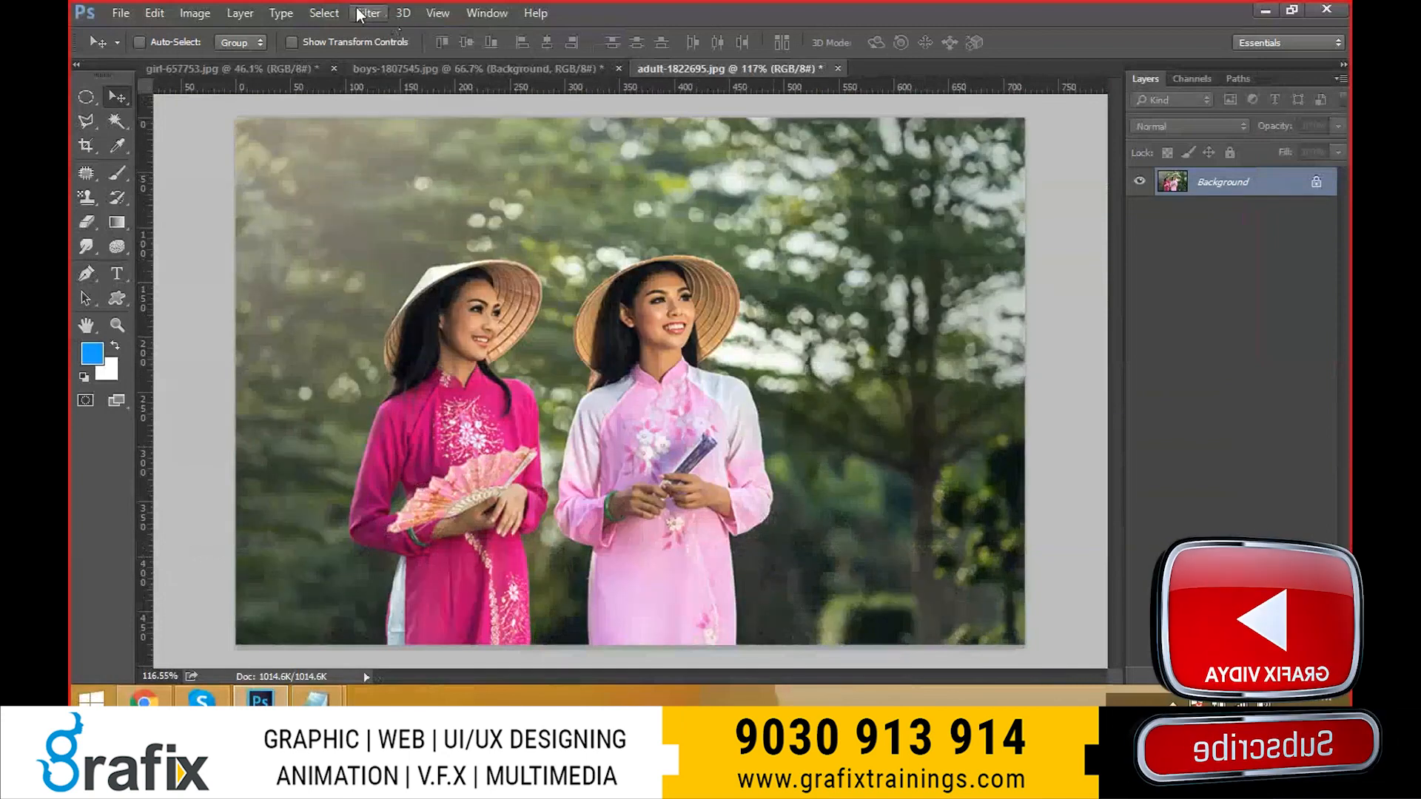
# - Try the Find Edges filter on the photo and undo it
pyautogui.click(358, 15)
pyautogui.moveTo(474, 342)
pyautogui.click(672, 413)
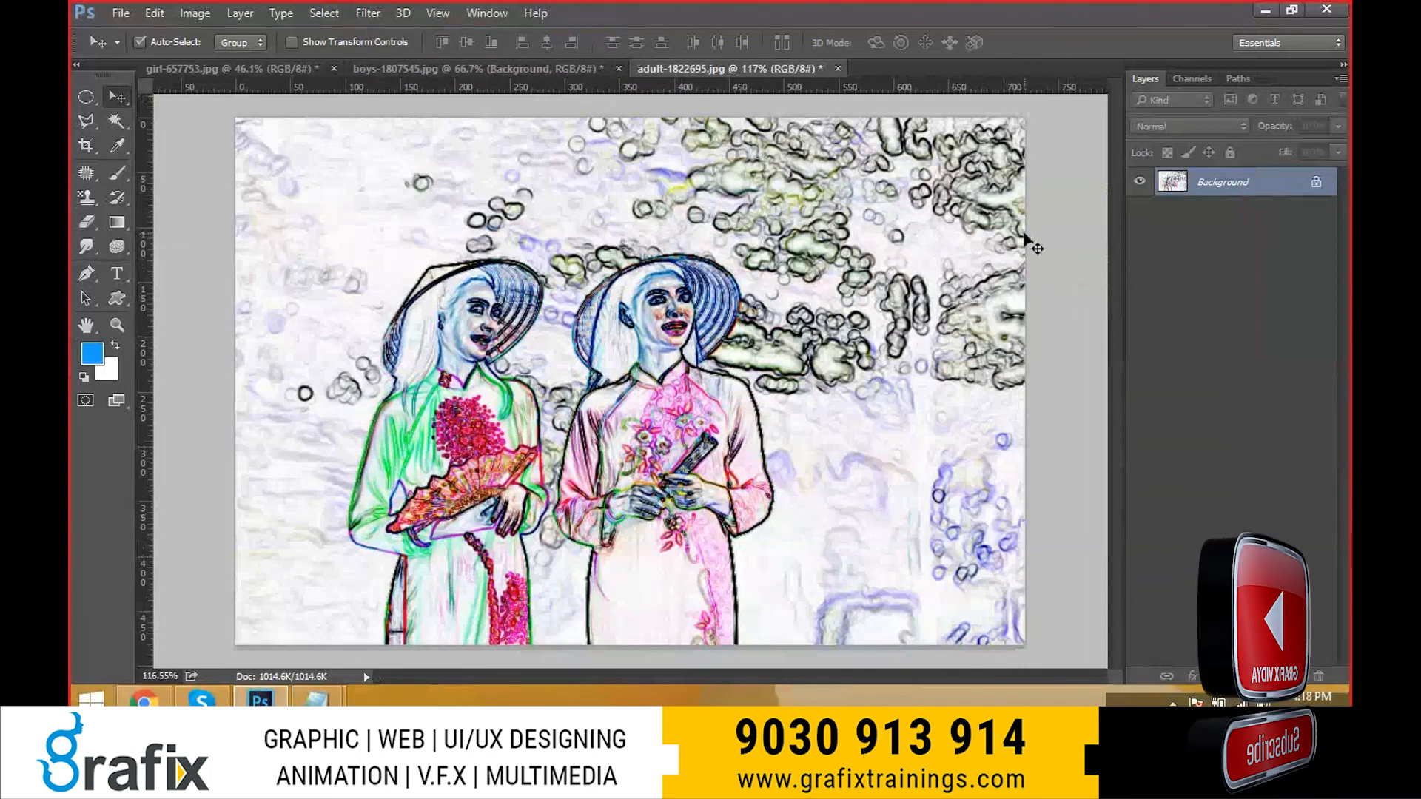
pyautogui.hotkey('ctrl', 'z')
# - Try the Solarize filter on the photo, compare it with the original, and undo it
pyautogui.click(385, 13)
pyautogui.moveTo(474, 343)
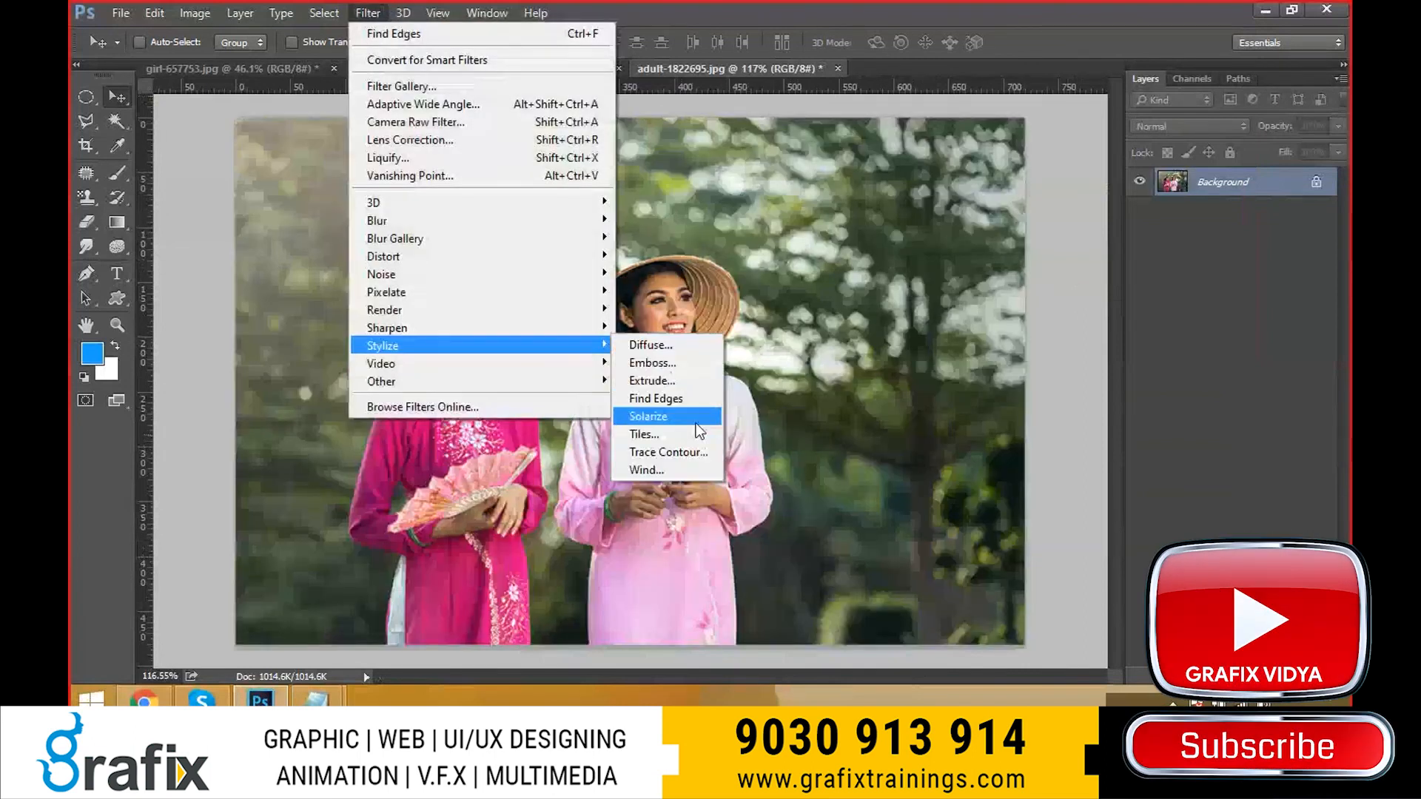
pyautogui.click(651, 415)
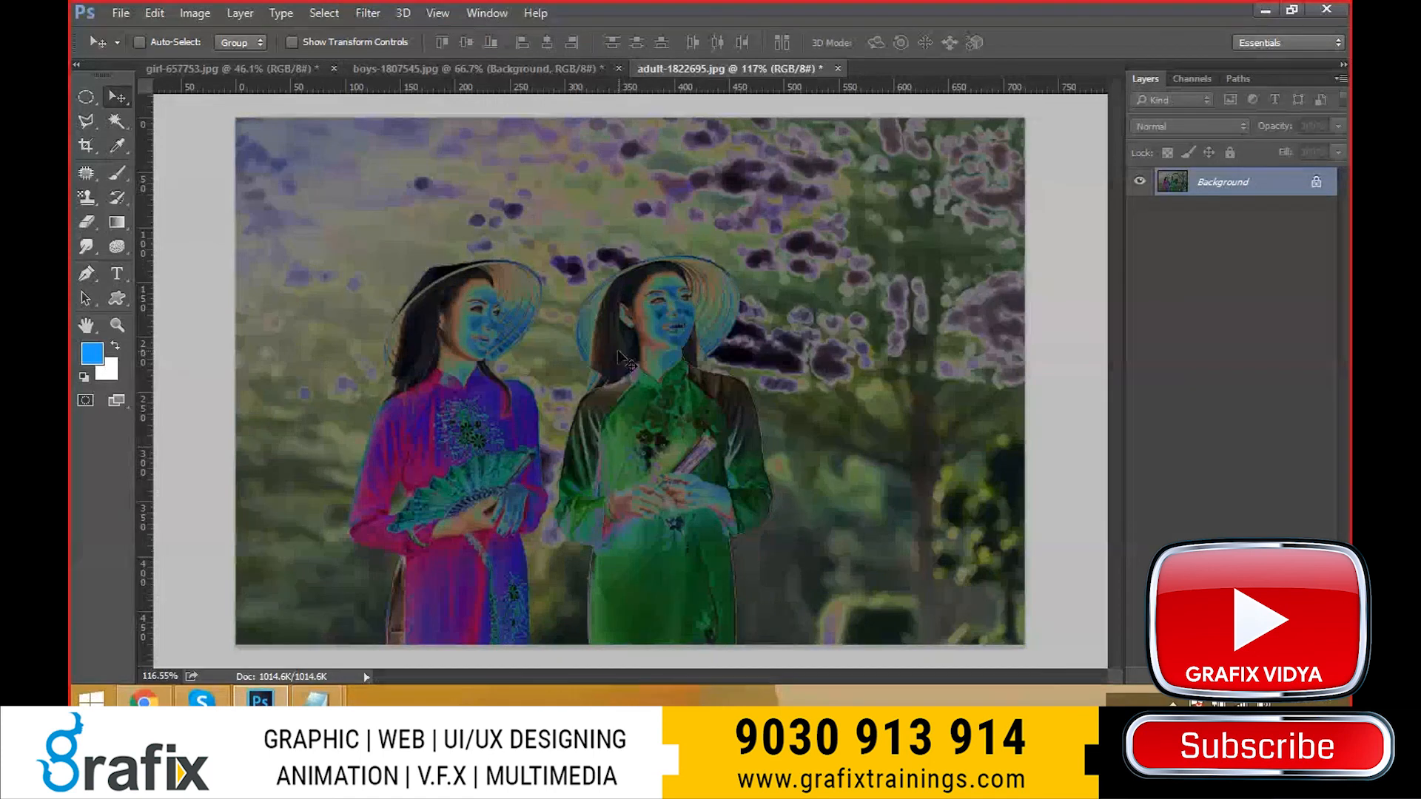
pyautogui.hotkey('ctrl', 'z')
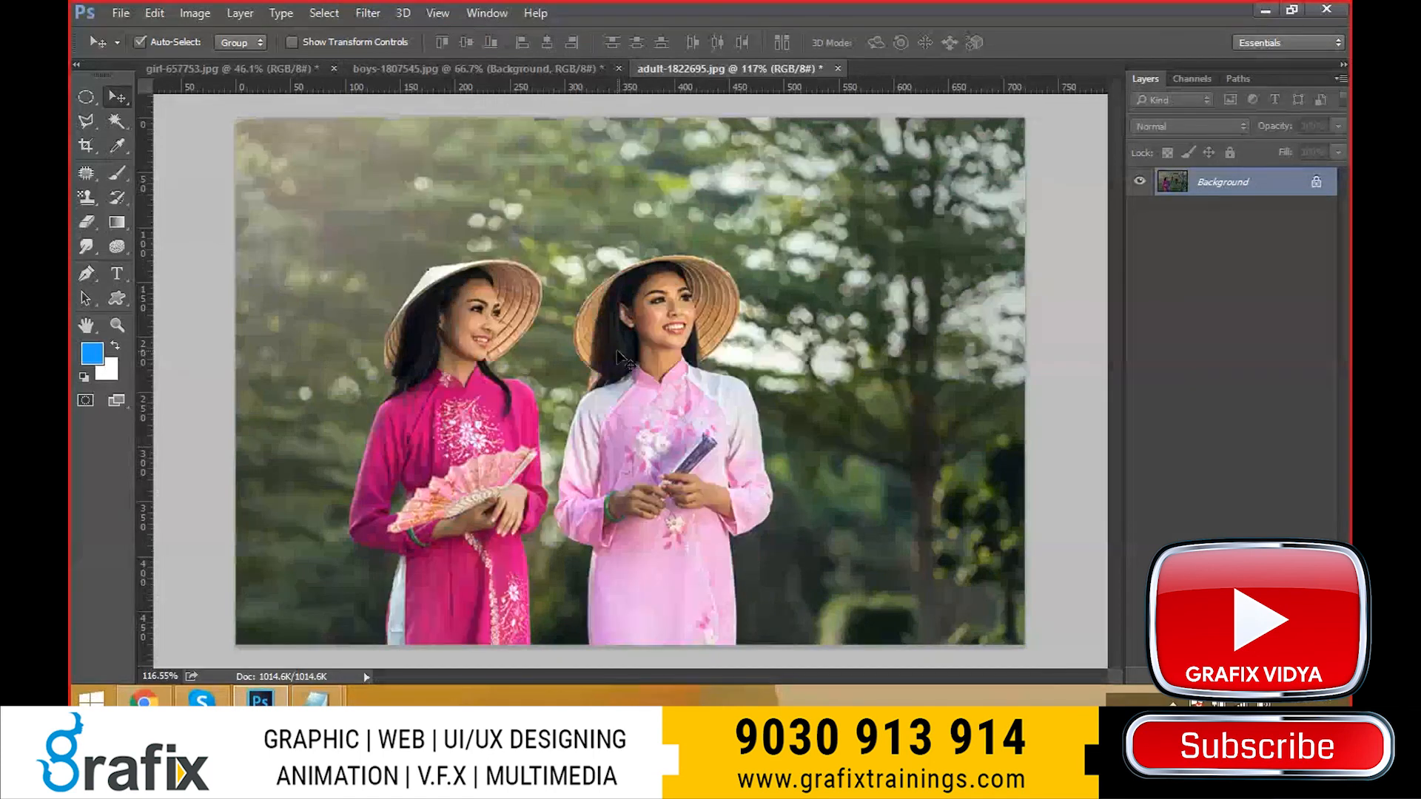
pyautogui.hotkey('ctrl', 'z')
pyautogui.hotkey('ctrl', 'z')
# - Try the Tiles filter with 10 tiles, 10% maximum offset and gaps filled with the background color, and undo it
pyautogui.click(367, 13)
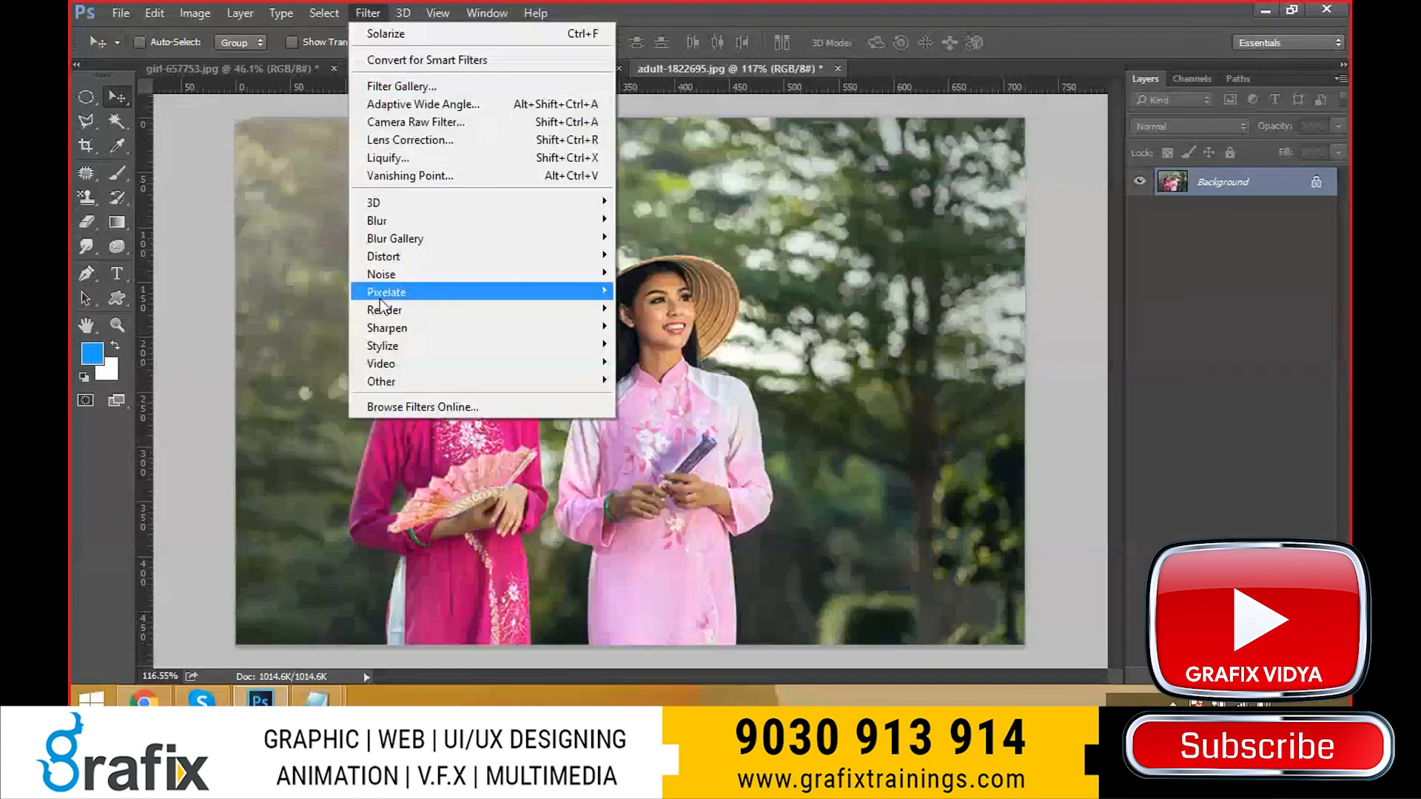
pyautogui.moveTo(414, 345)
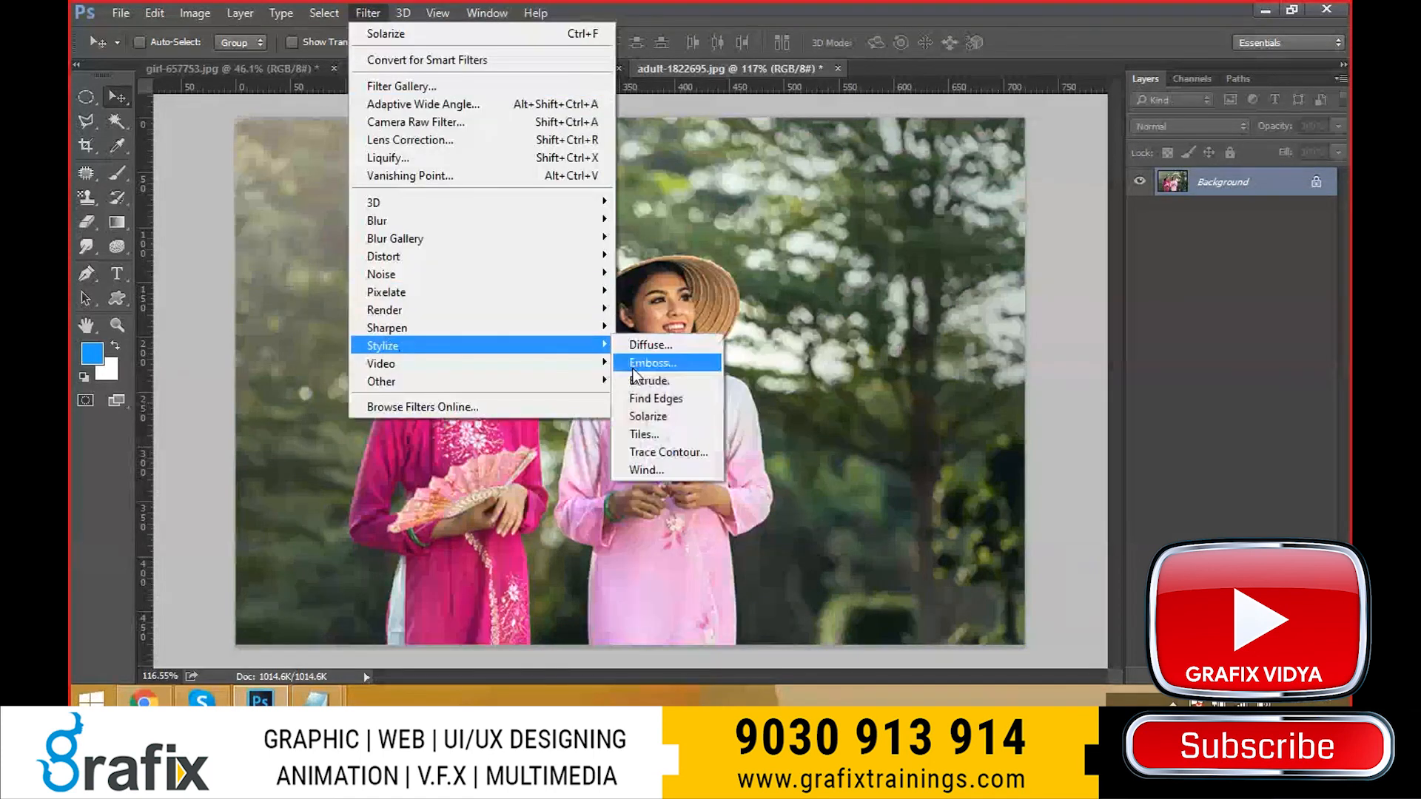
pyautogui.click(660, 434)
pyautogui.click(811, 207)
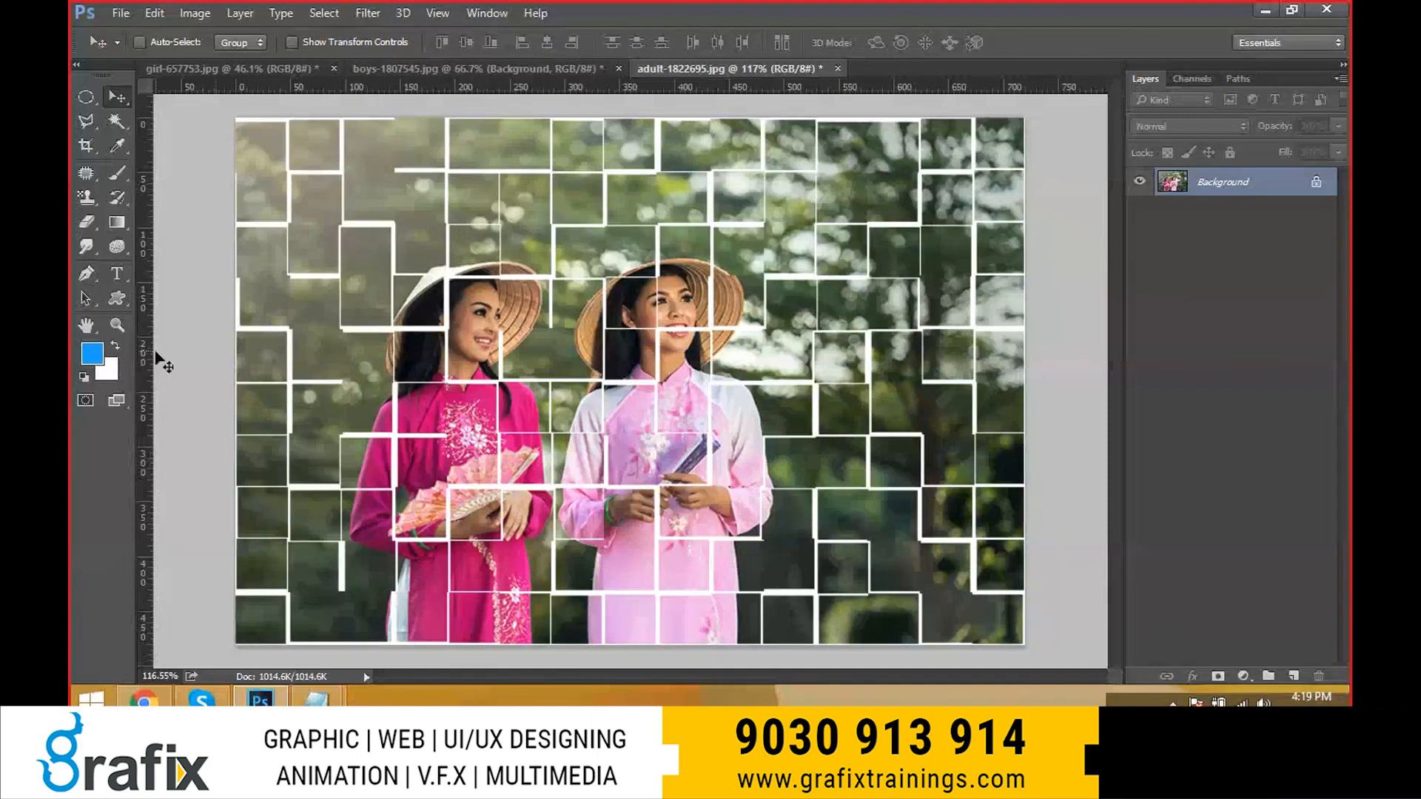
pyautogui.hotkey('ctrl', 'z')
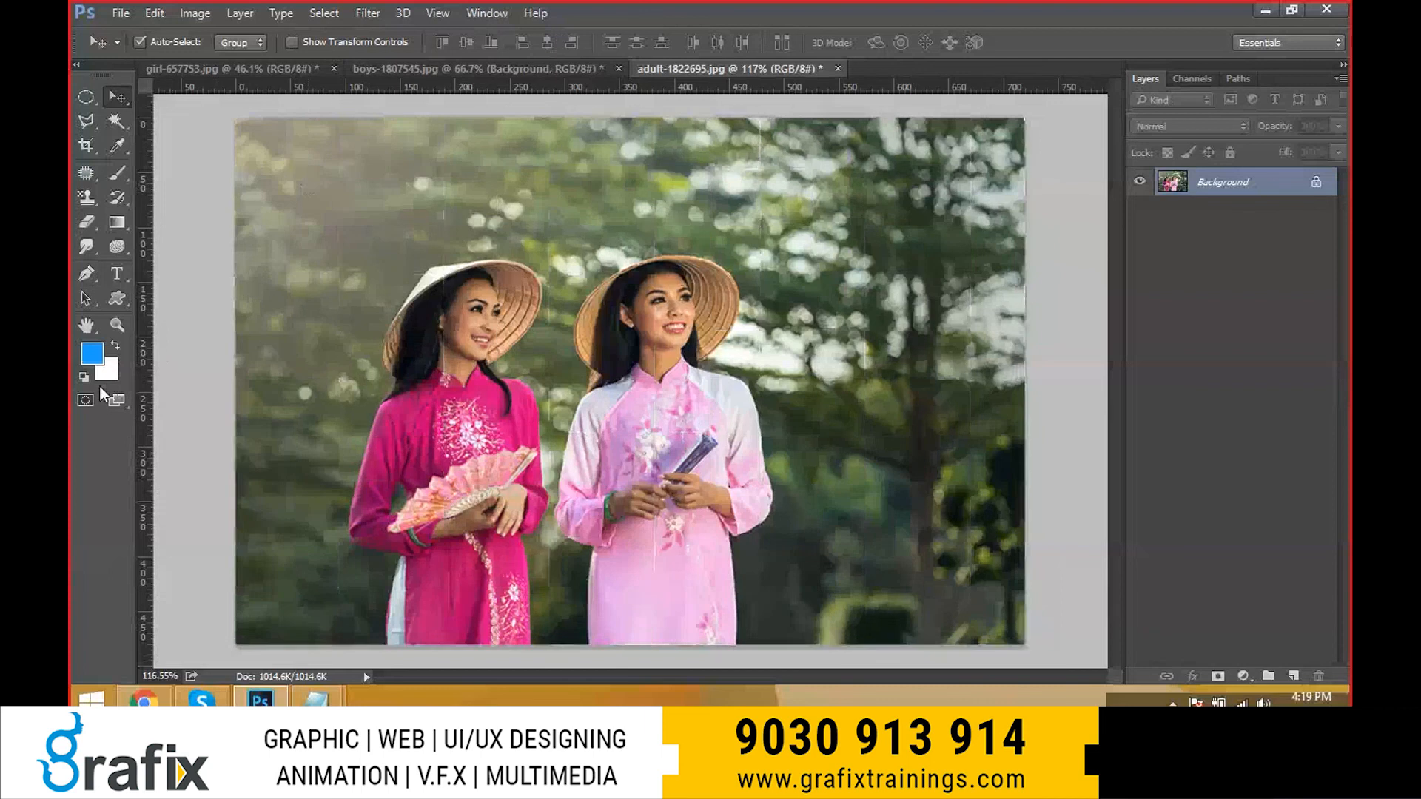
pyautogui.click(368, 13)
pyautogui.moveTo(414, 346)
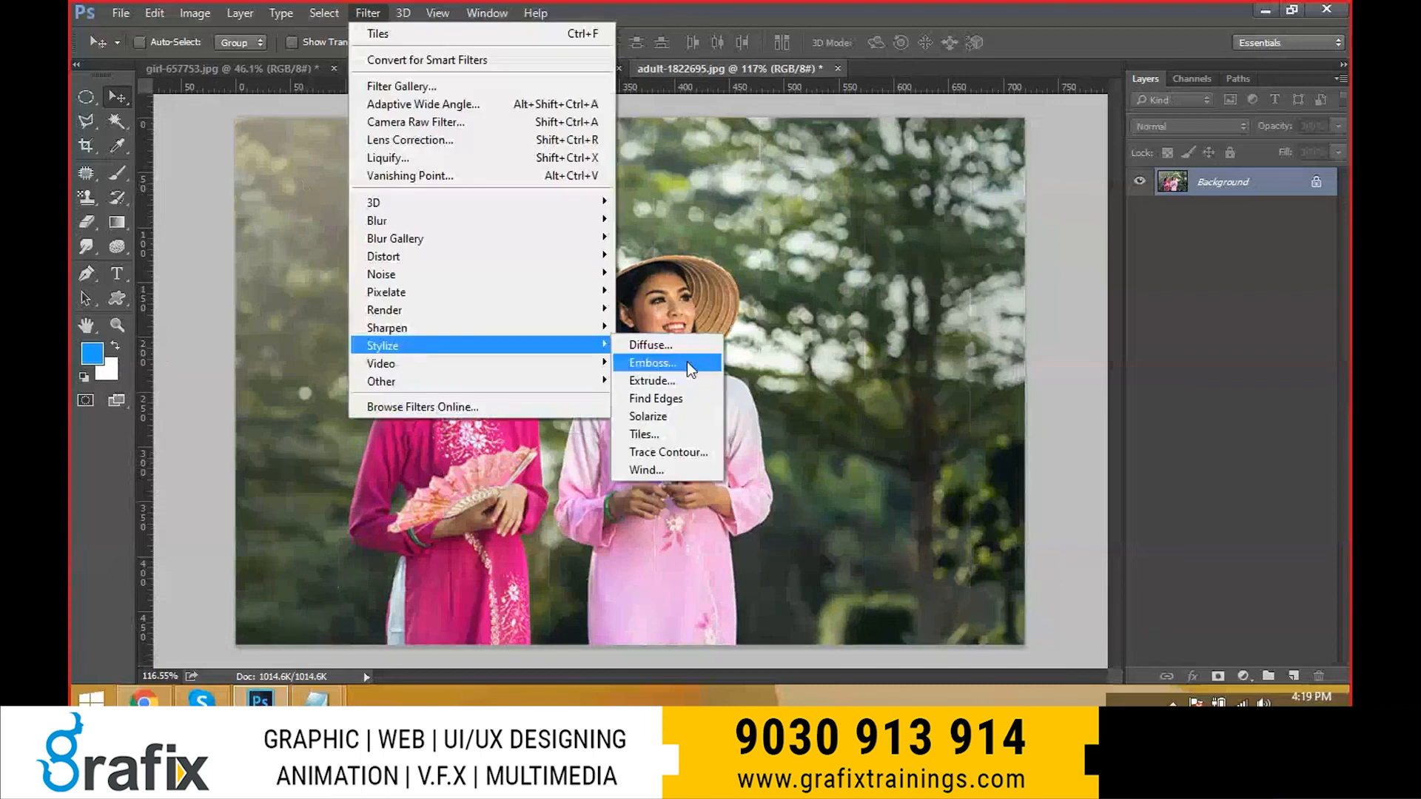
pyautogui.click(682, 437)
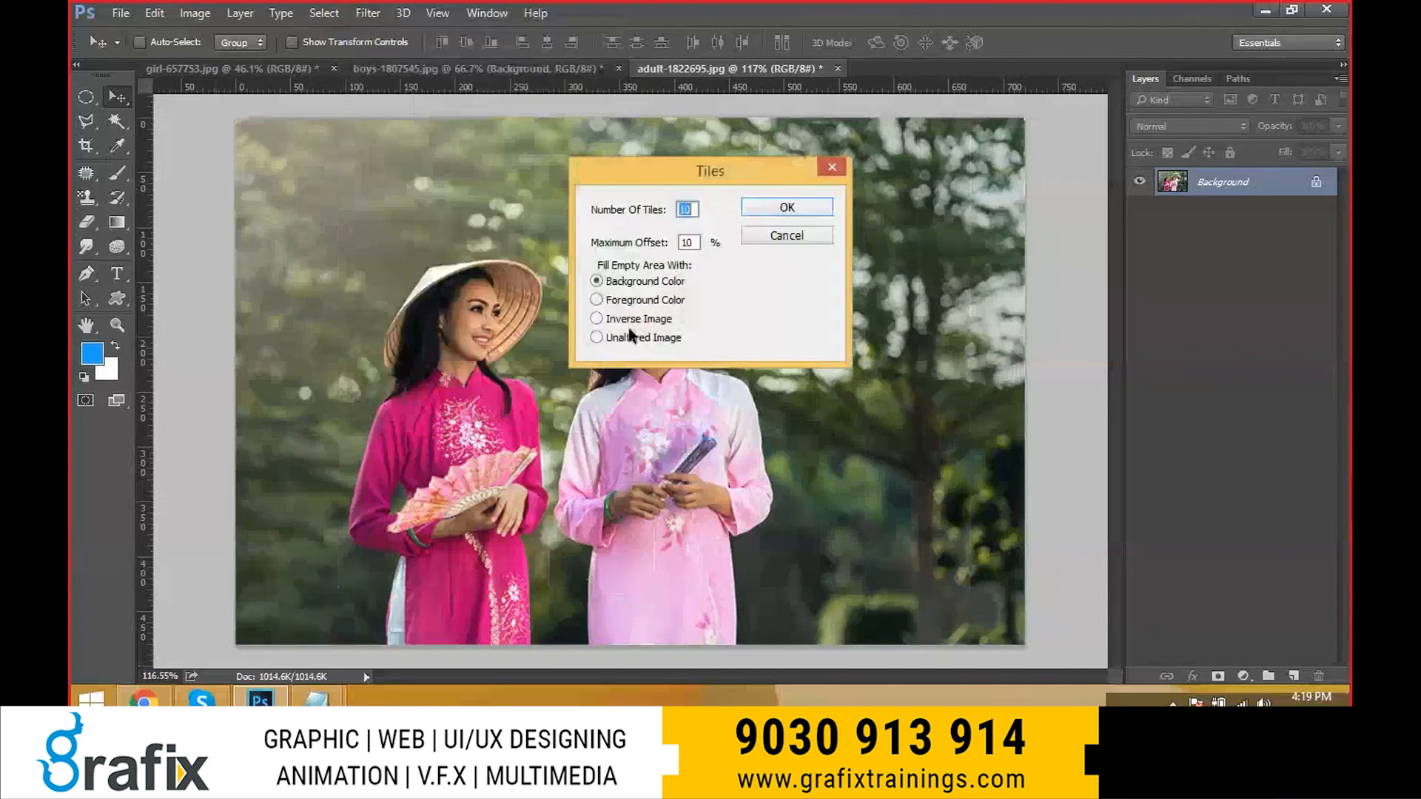
pyautogui.press('Escape')
# - Preview the Trace Contour filter on the photo with the Upper edge option and a raised level, and discard it
pyautogui.click(383, 12)
pyautogui.moveTo(407, 348)
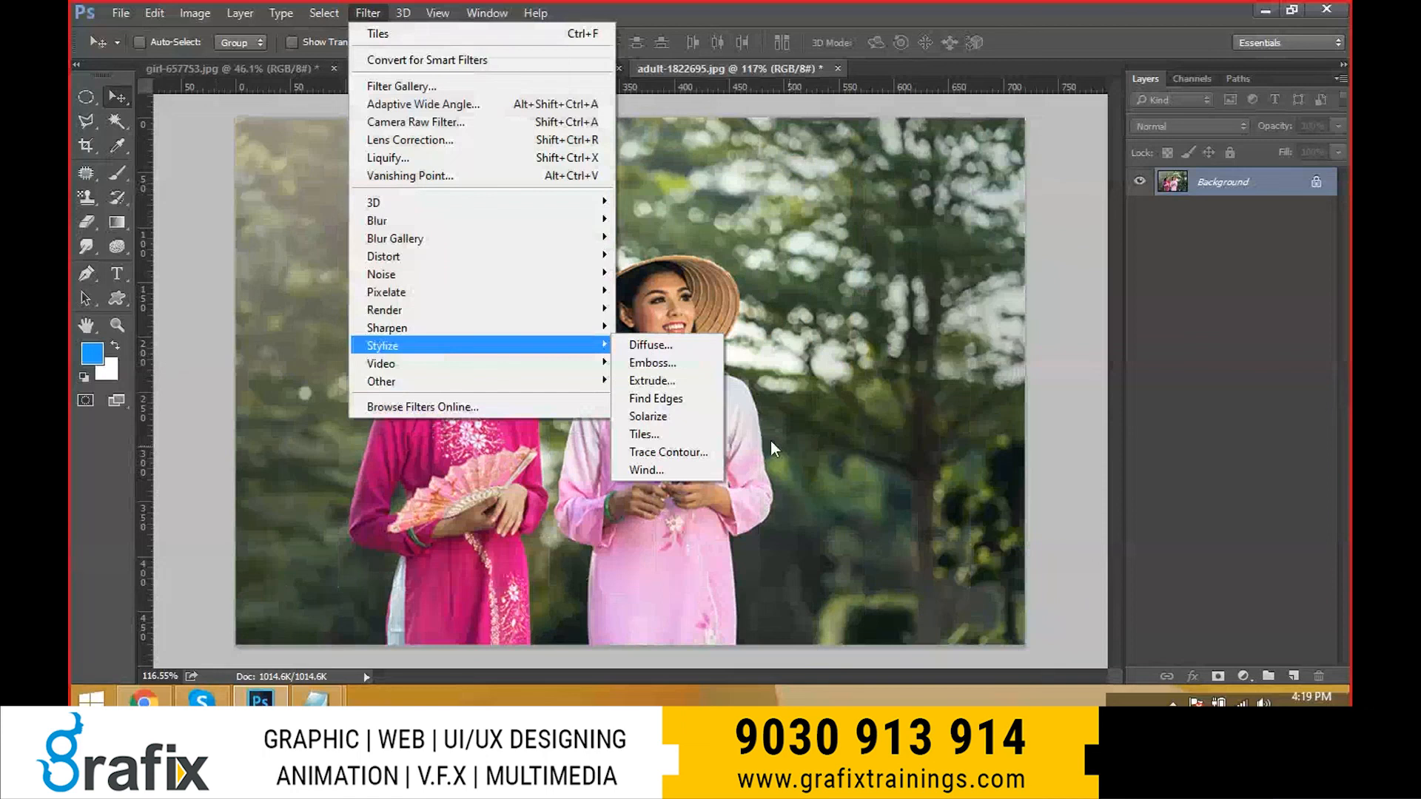
pyautogui.click(700, 452)
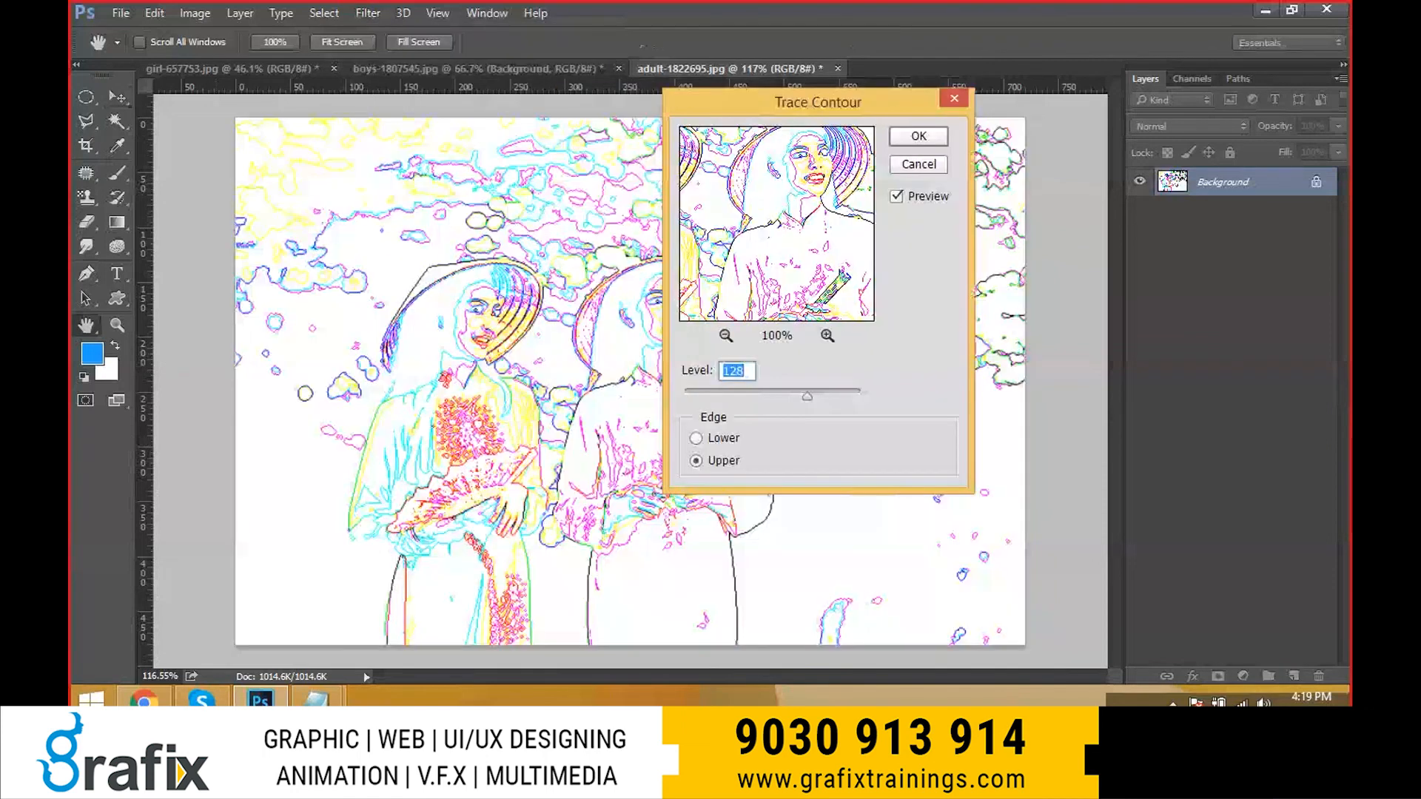
pyautogui.moveTo(818, 102); pyautogui.dragTo(895, 91)
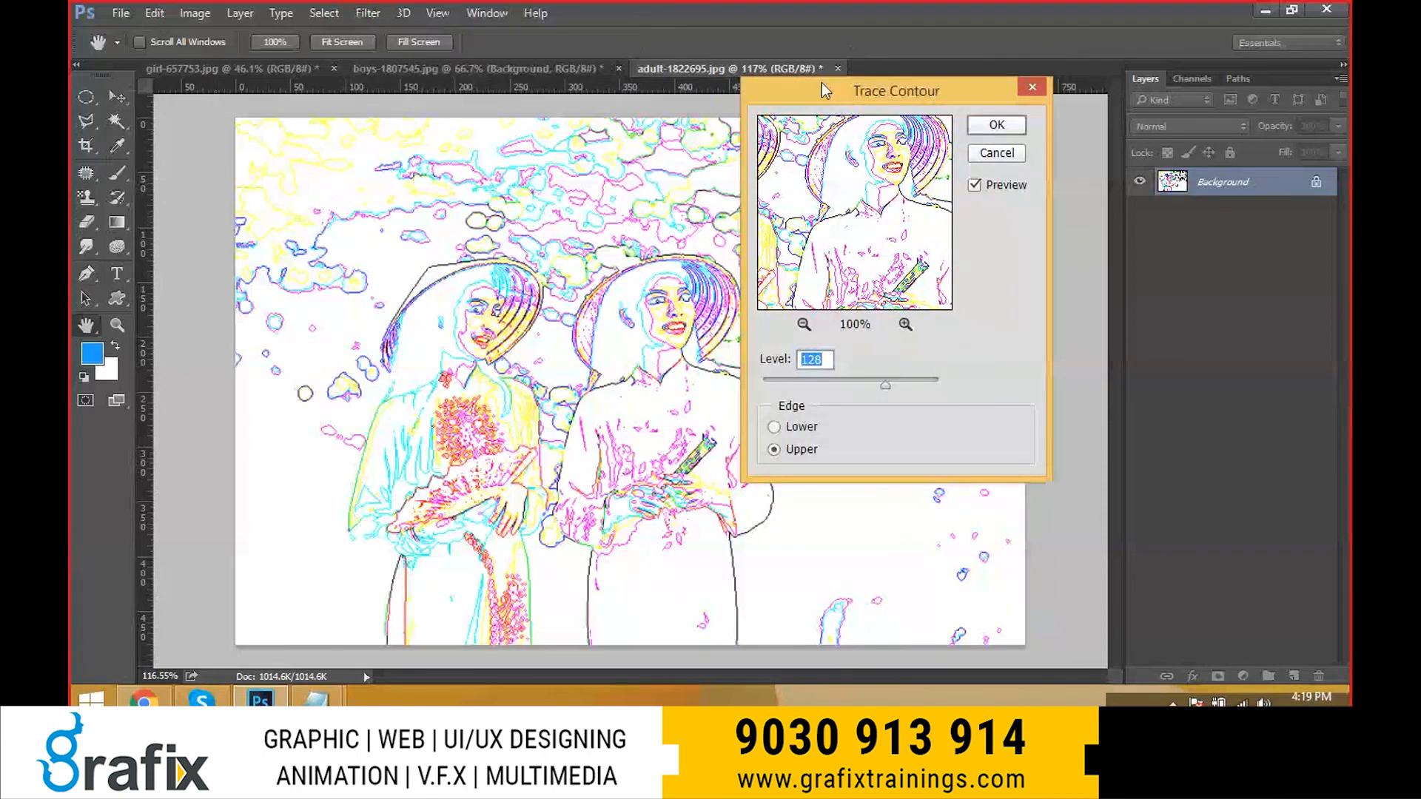
pyautogui.moveTo(821, 83); pyautogui.dragTo(1104, 112)
pyautogui.moveTo(1168, 413)
pyautogui.mouseDown()
pyautogui.moveTo(1116, 415)
pyautogui.moveTo(1198, 418)
pyautogui.mouseUp()
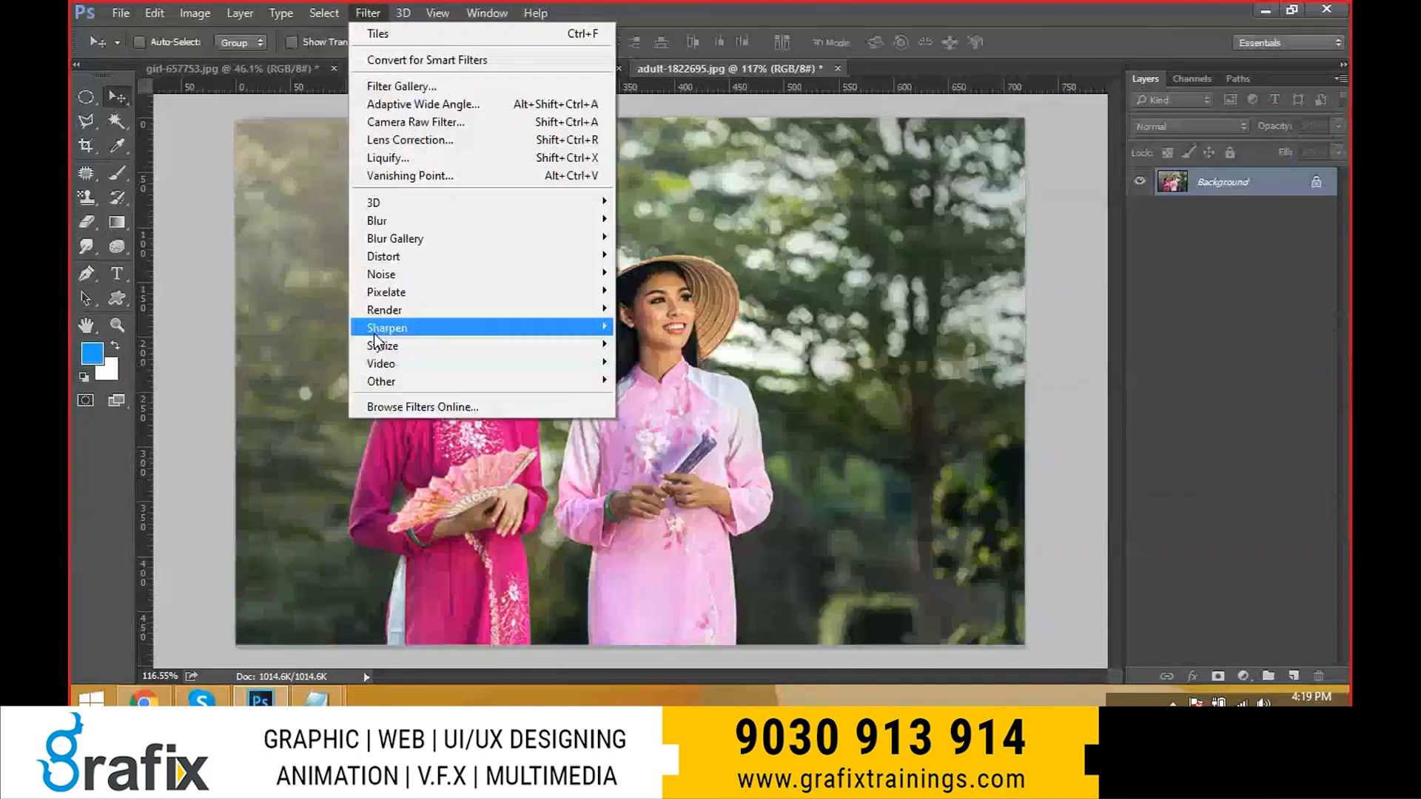
# - Compare the Wind filter's Wind, Blast and Stagger methods, apply Wind from the right to the photo, and undo it
pyautogui.moveTo(562, 345)
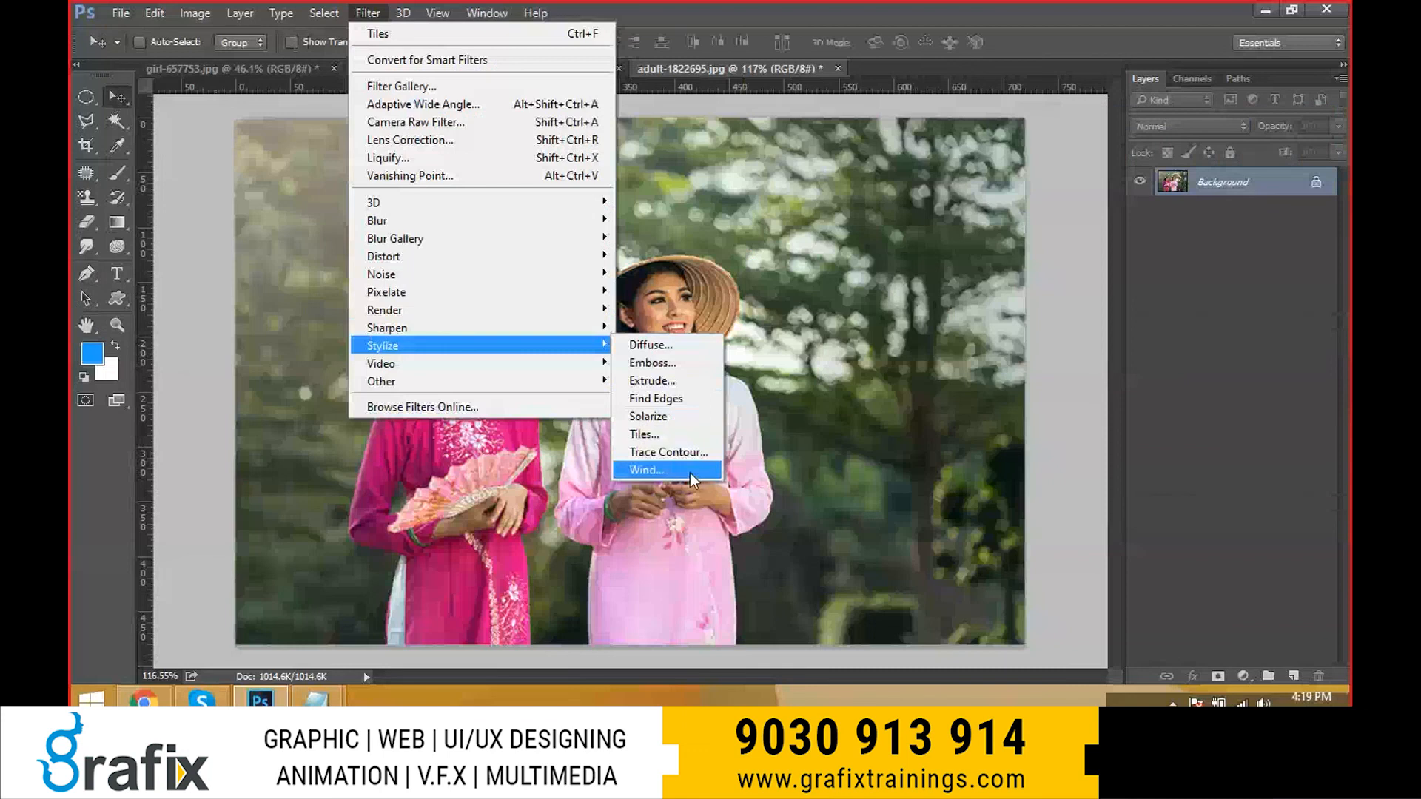
pyautogui.click(690, 473)
pyautogui.moveTo(698, 104); pyautogui.dragTo(962, 145)
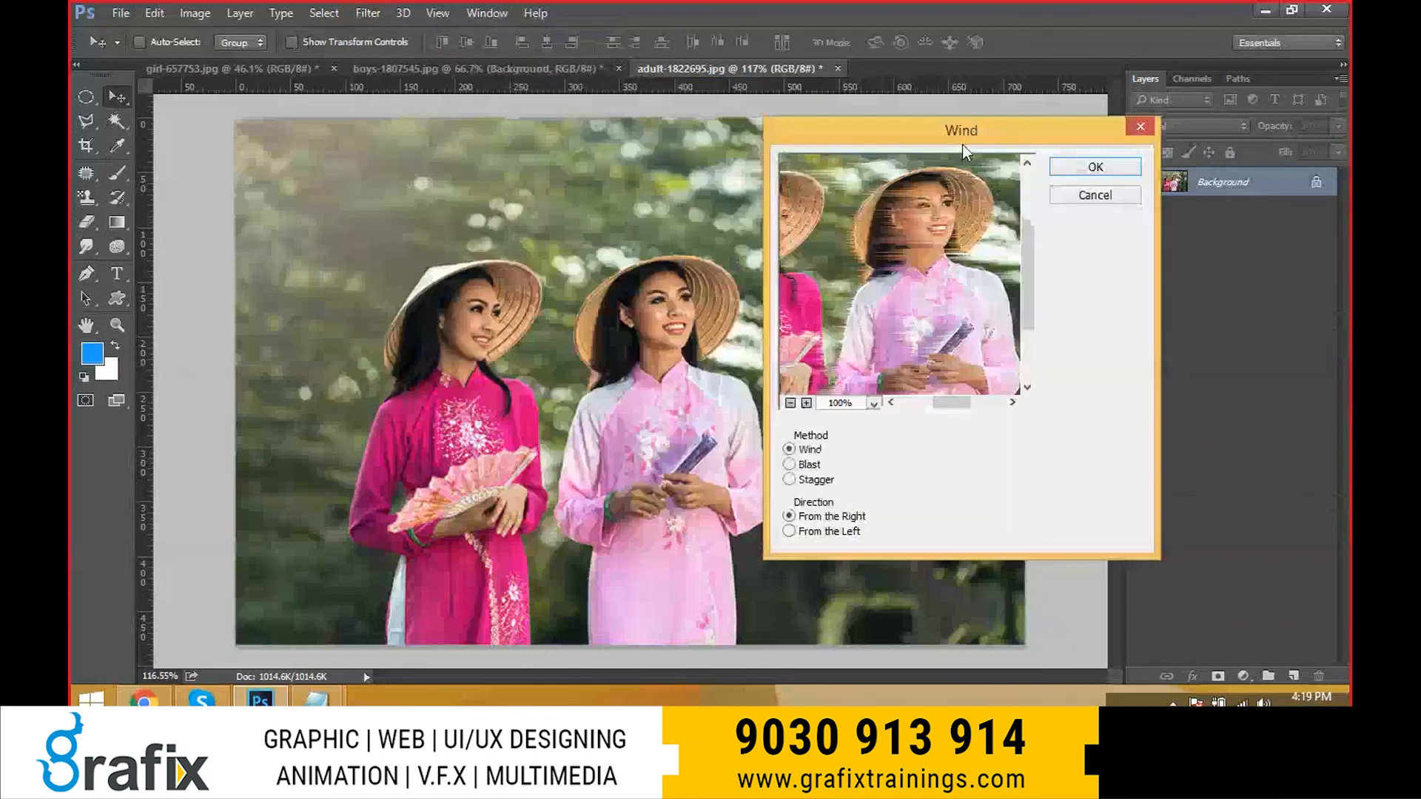
pyautogui.click(808, 465)
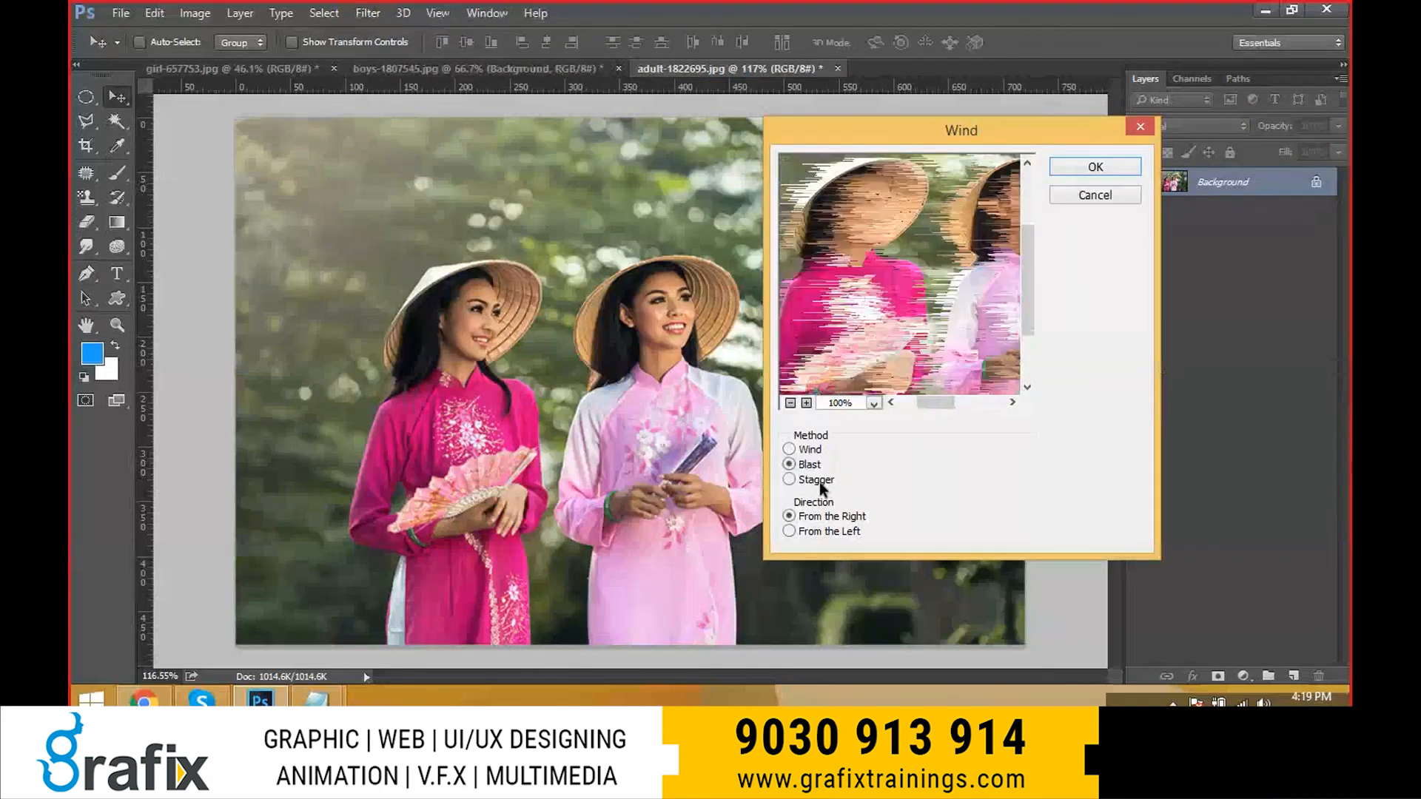
pyautogui.click(817, 479)
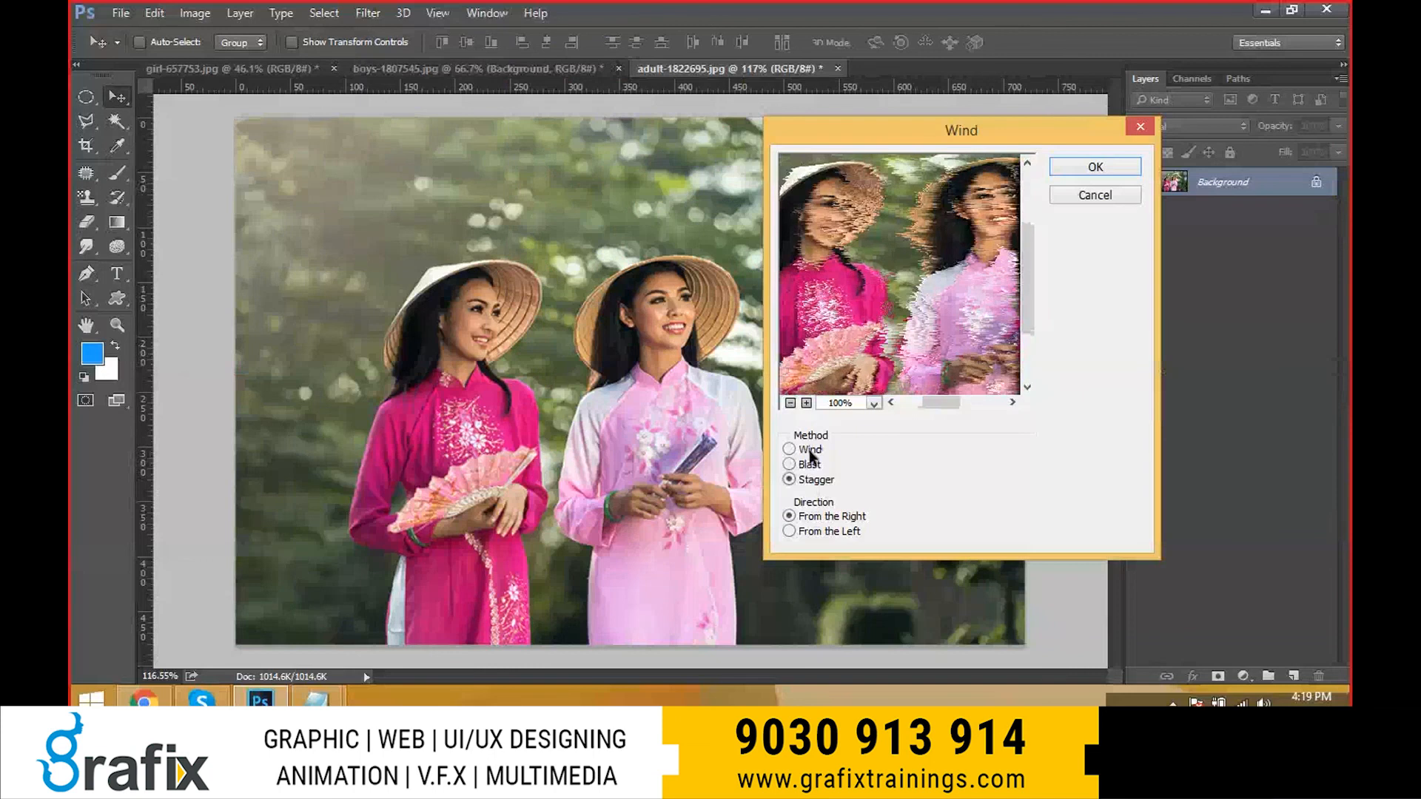
pyautogui.click(810, 451)
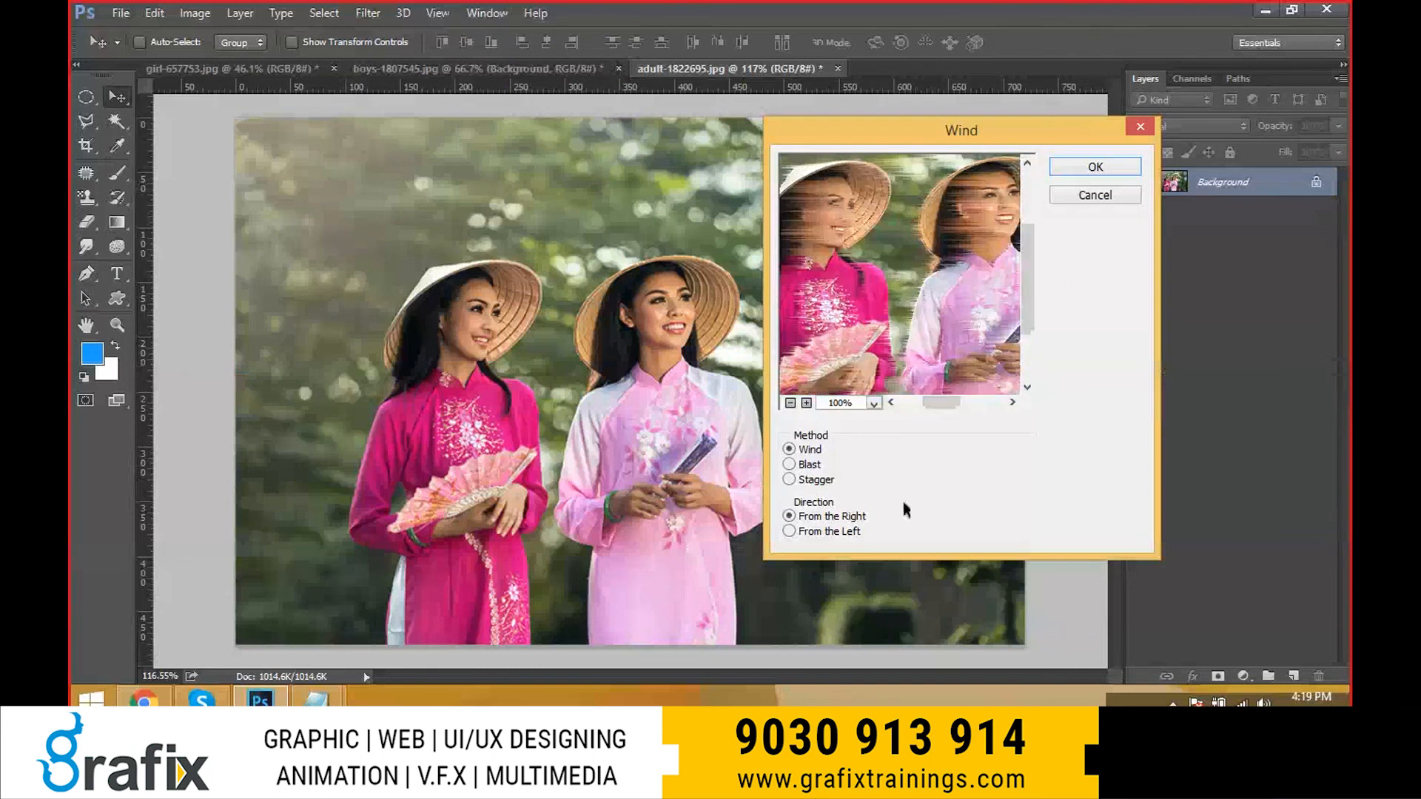
pyautogui.click(1082, 169)
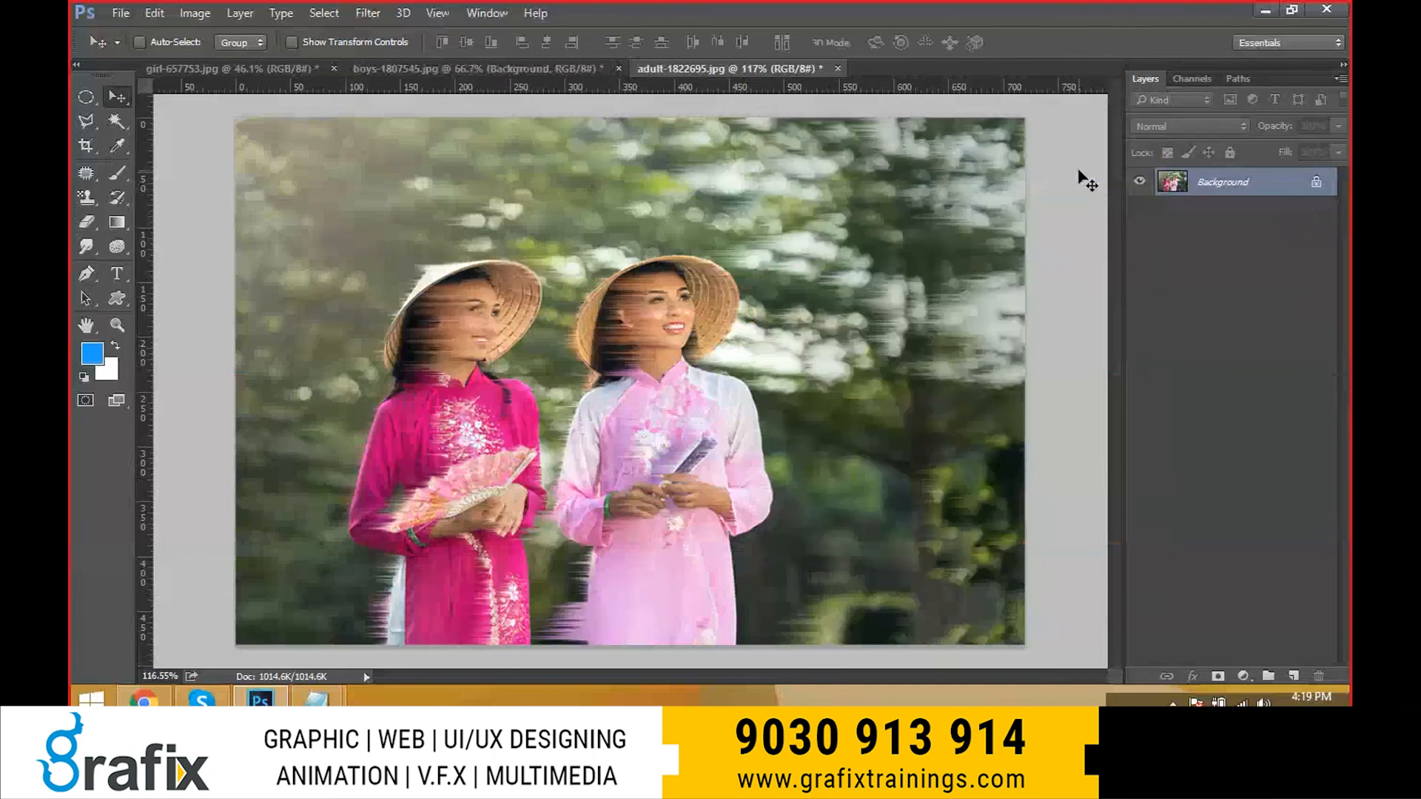
pyautogui.hotkey('ctrl', 'z')
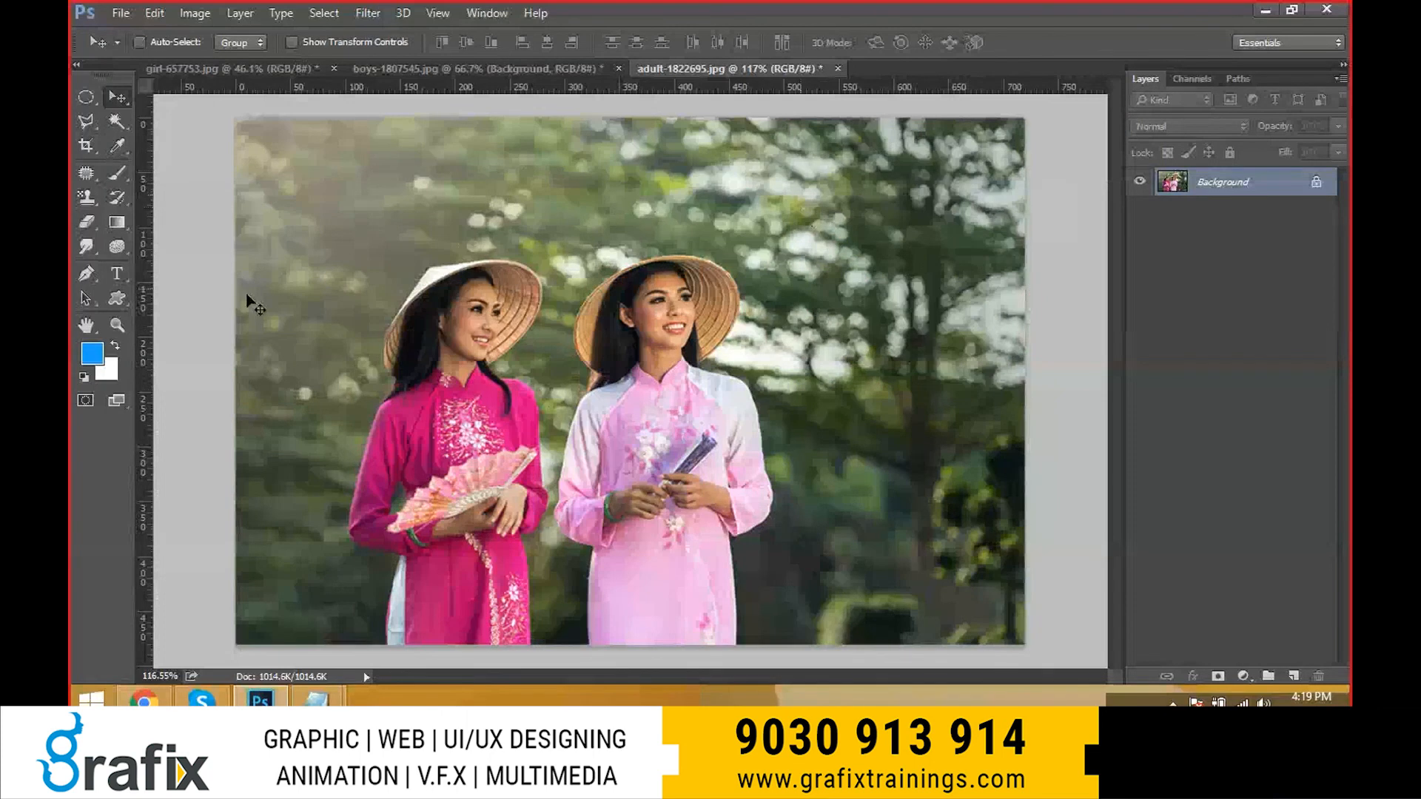
# - Try adding the text "TEXT" enlarged to 45 pt above the women in the photo, and delete it
pyautogui.click(117, 273)
pyautogui.click(496, 184)
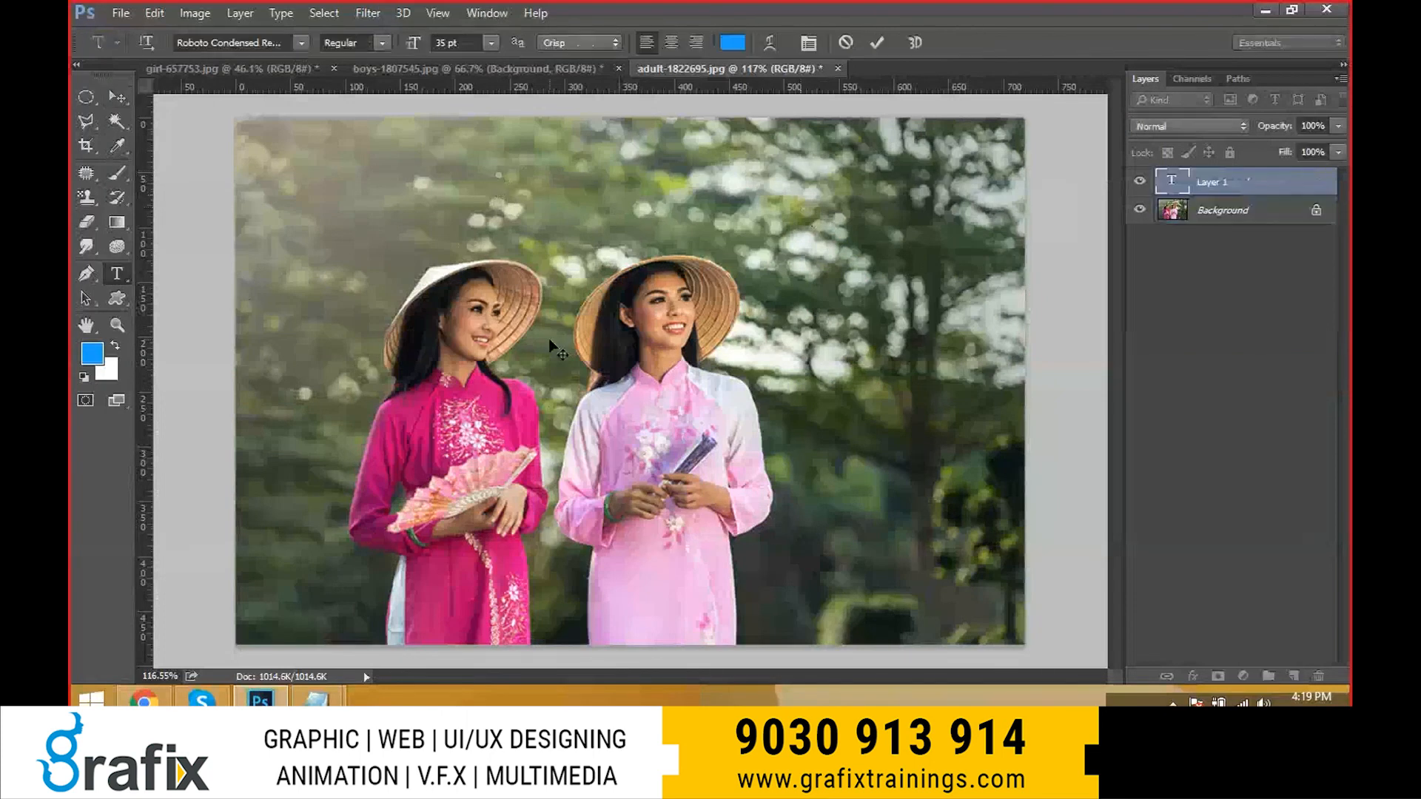
pyautogui.write('TEXT')
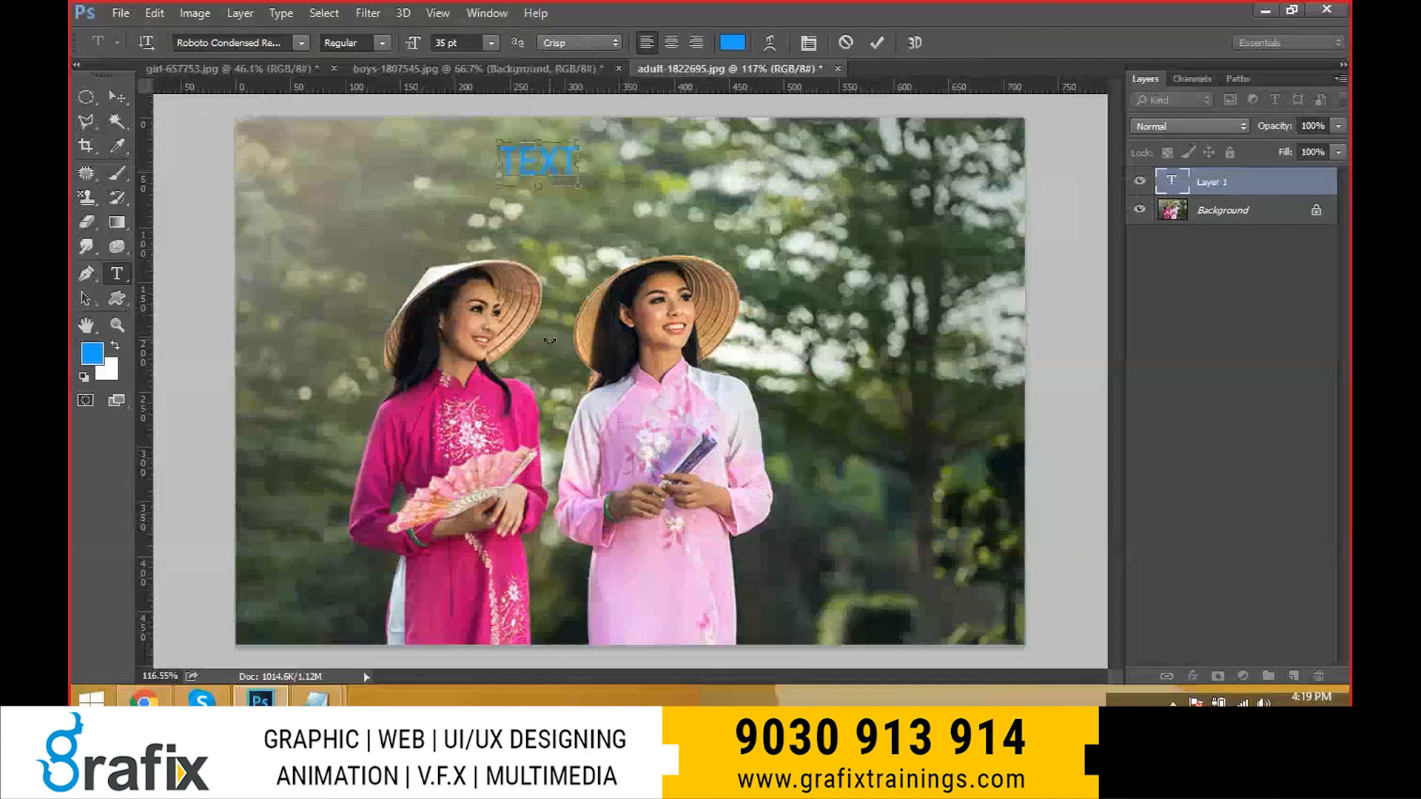
pyautogui.hotkey('ctrl', 'a')
pyautogui.hotkey('ctrl', 'shift', '.')
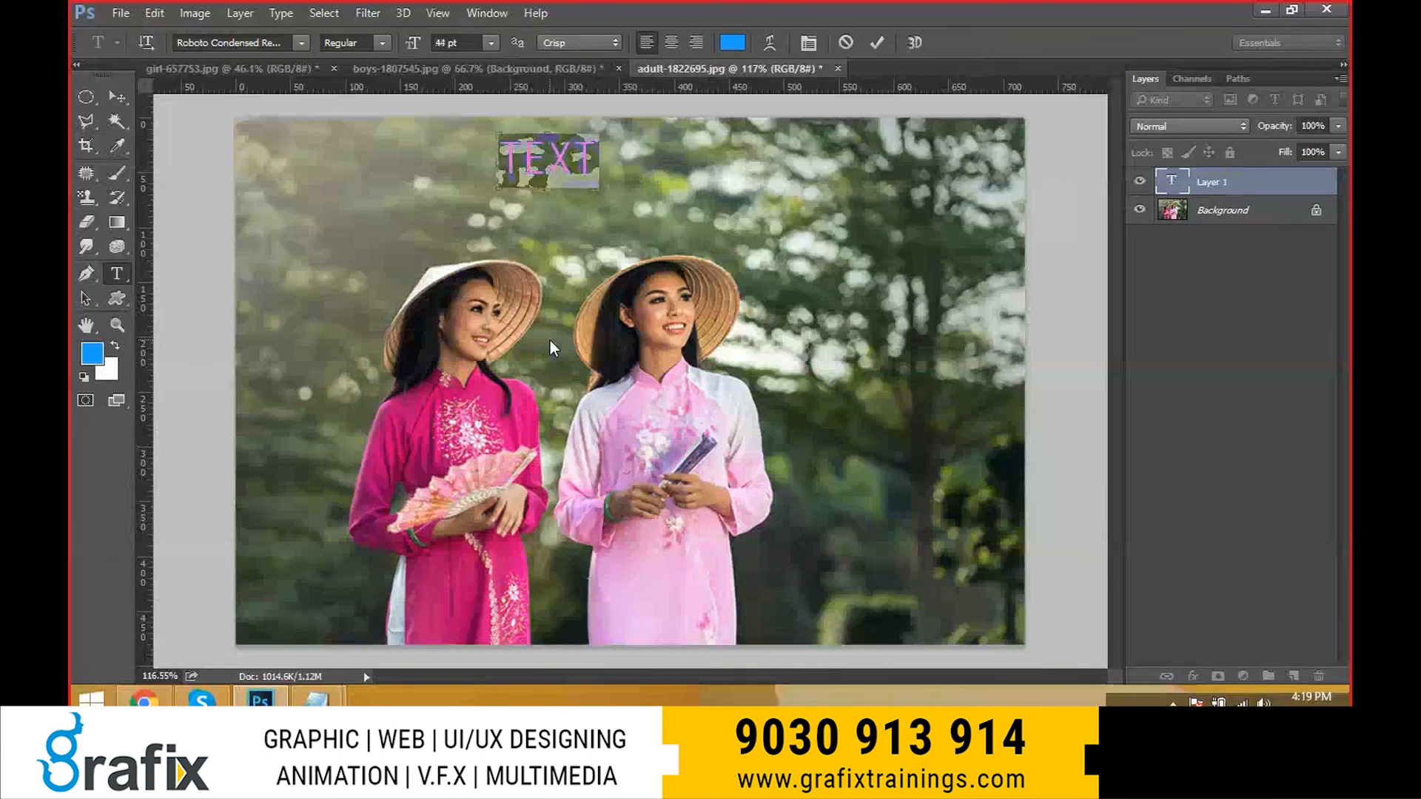
pyautogui.hotkey('ctrl', 'Return')
pyautogui.press('v')
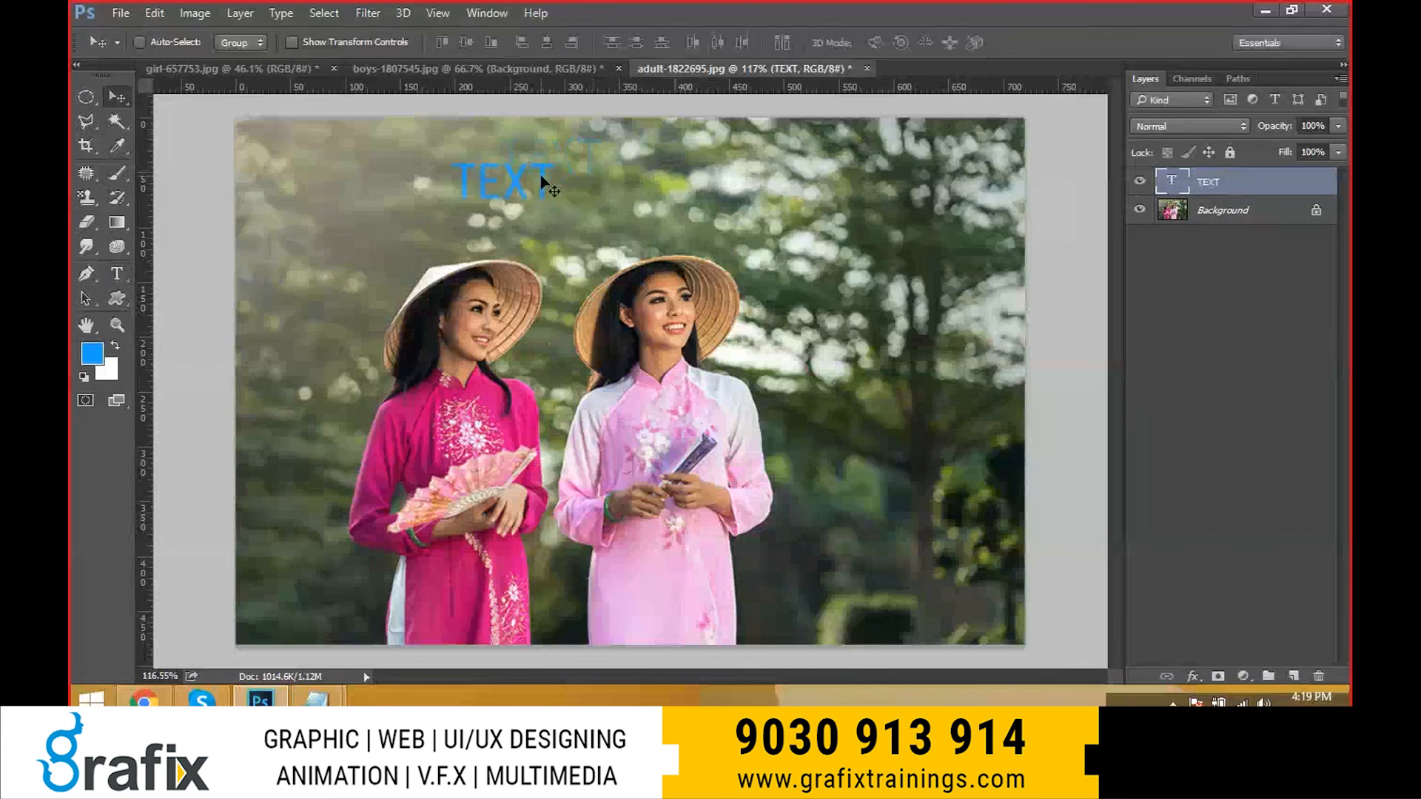
pyautogui.press('Delete')
# - Create a new 12 by 12 inch RGB document at 72 pixels/inch with a white background
pyautogui.hotkey('ctrl', 'n')
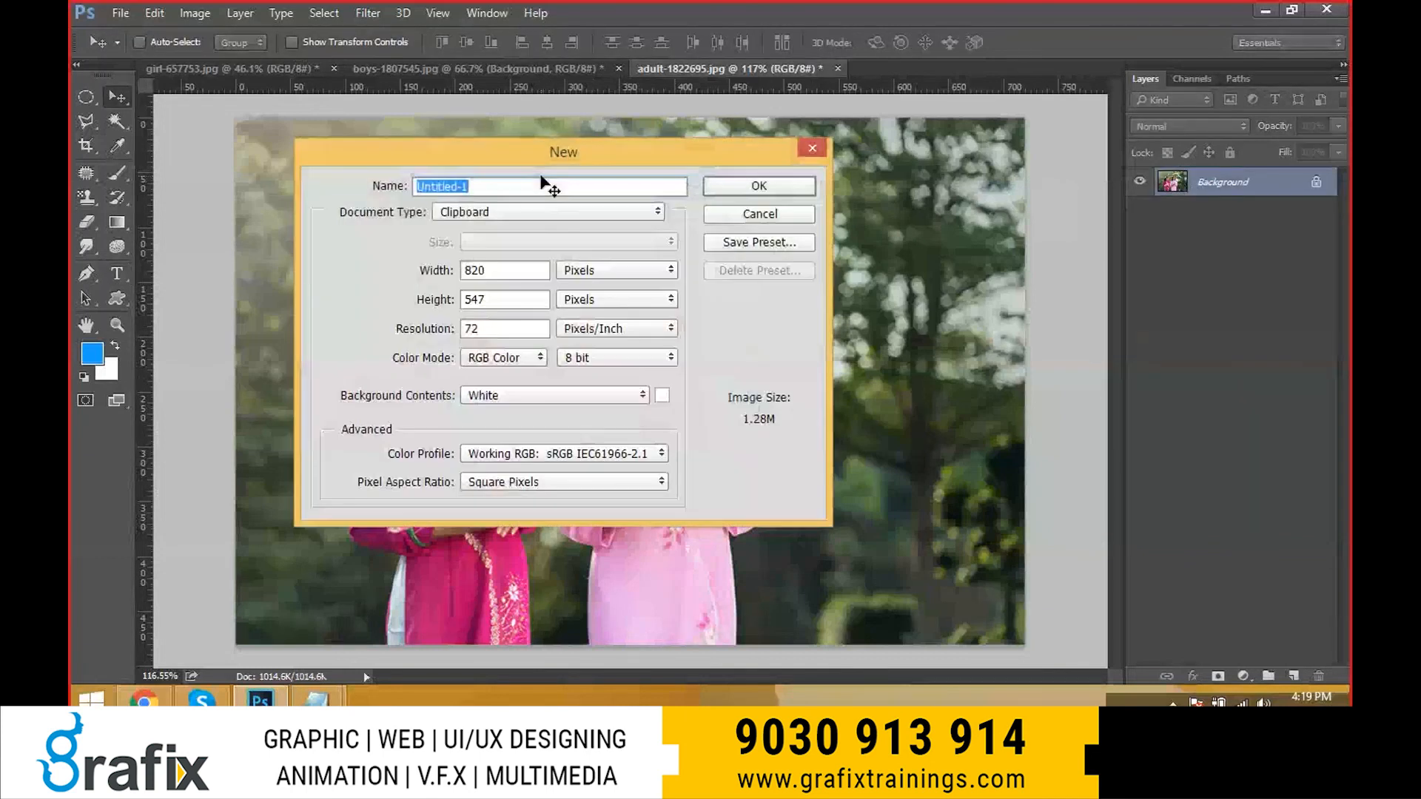
pyautogui.click(583, 269)
pyautogui.click(584, 299)
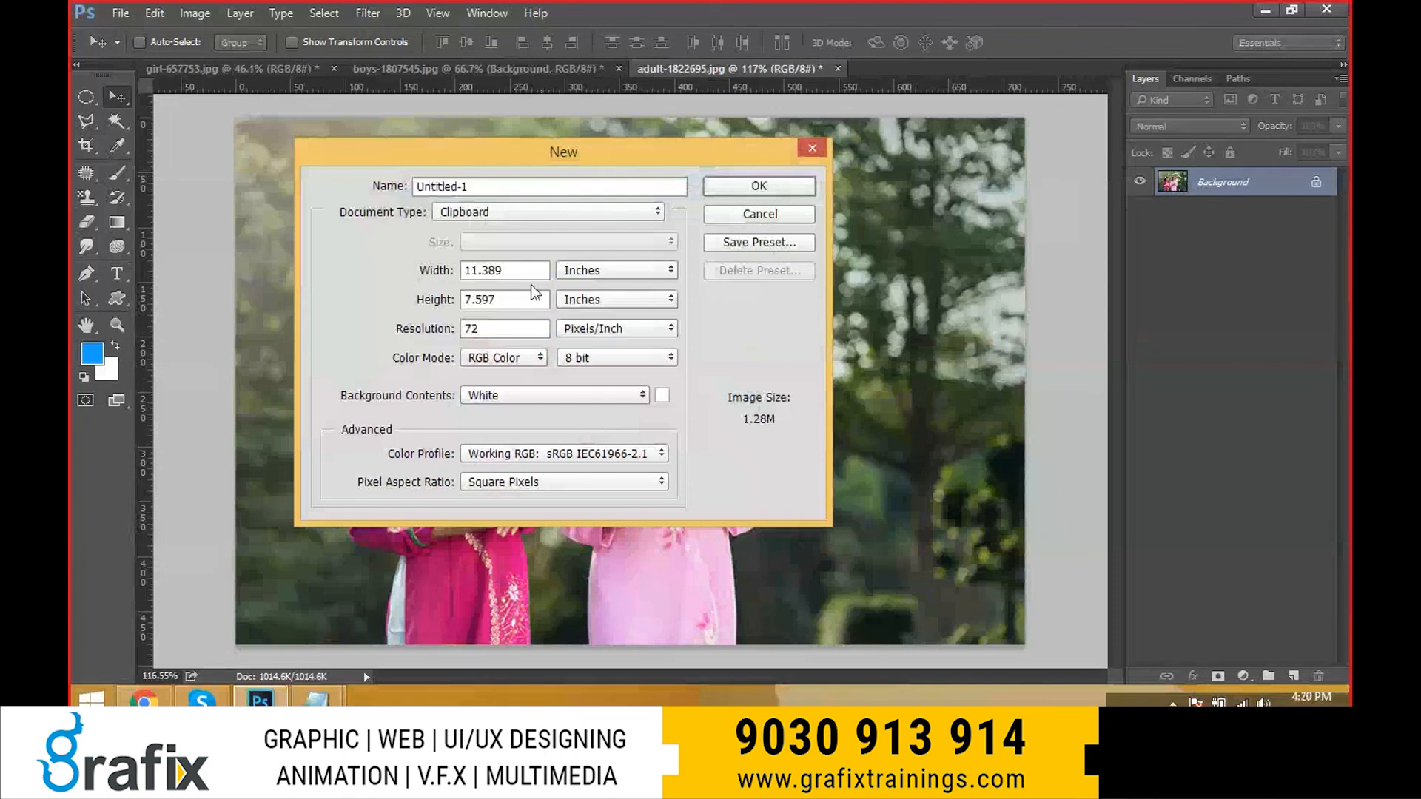
pyautogui.write('12')
pyautogui.press('Tab')
pyautogui.write('12')
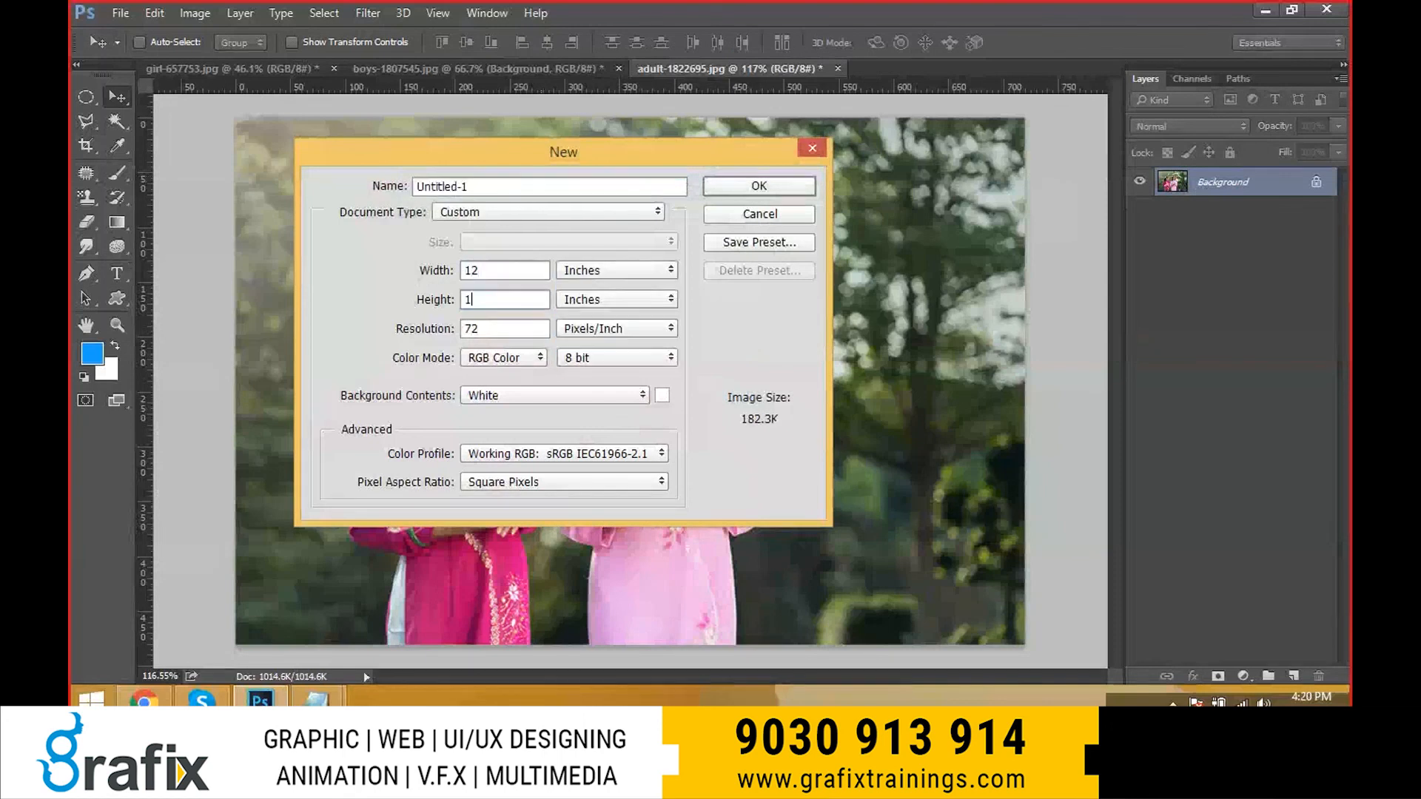
pyautogui.press('Return')
# - Add a first name in capitals as blue 45 pt text near the middle of the white canvas
pyautogui.click(127, 274)
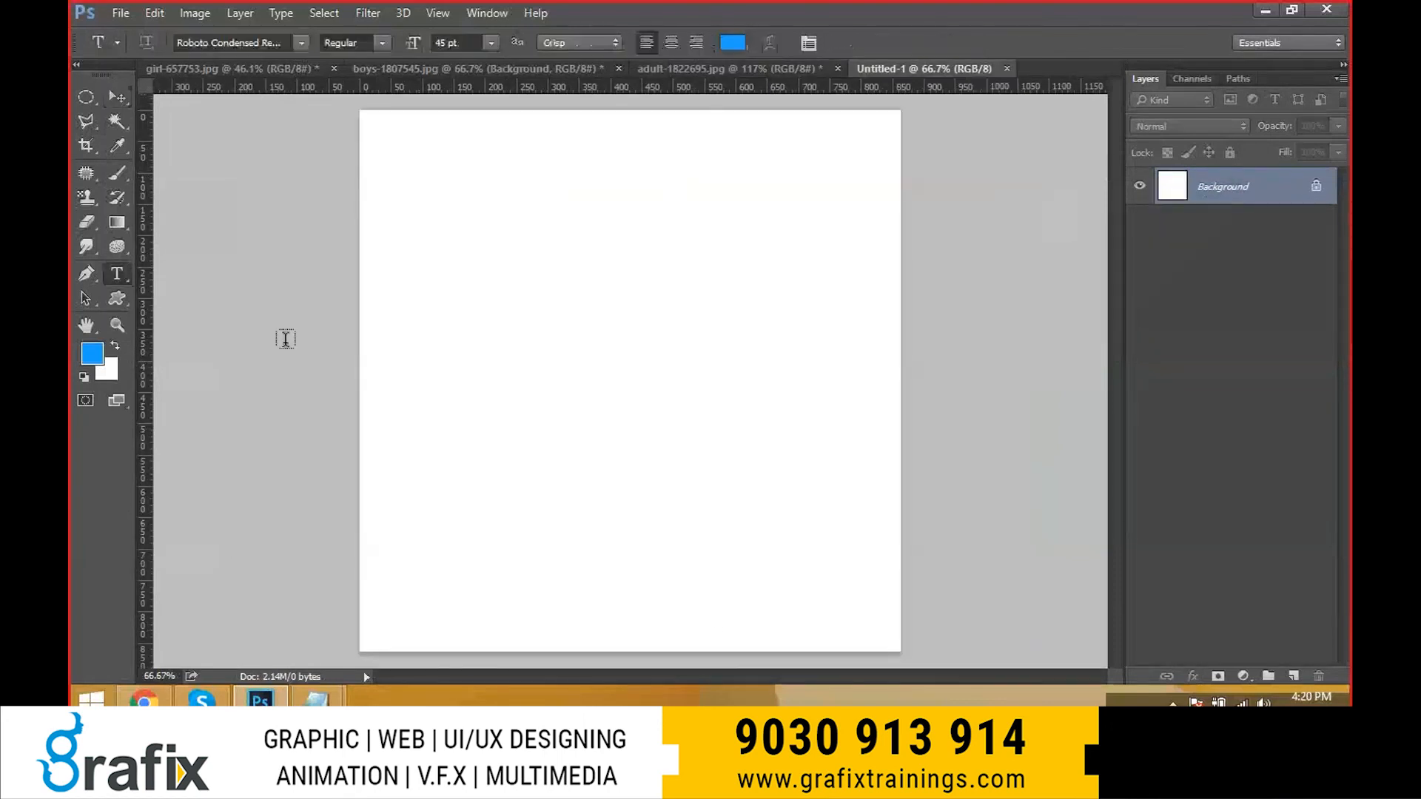
pyautogui.click(502, 351)
pyautogui.write('KRISH')
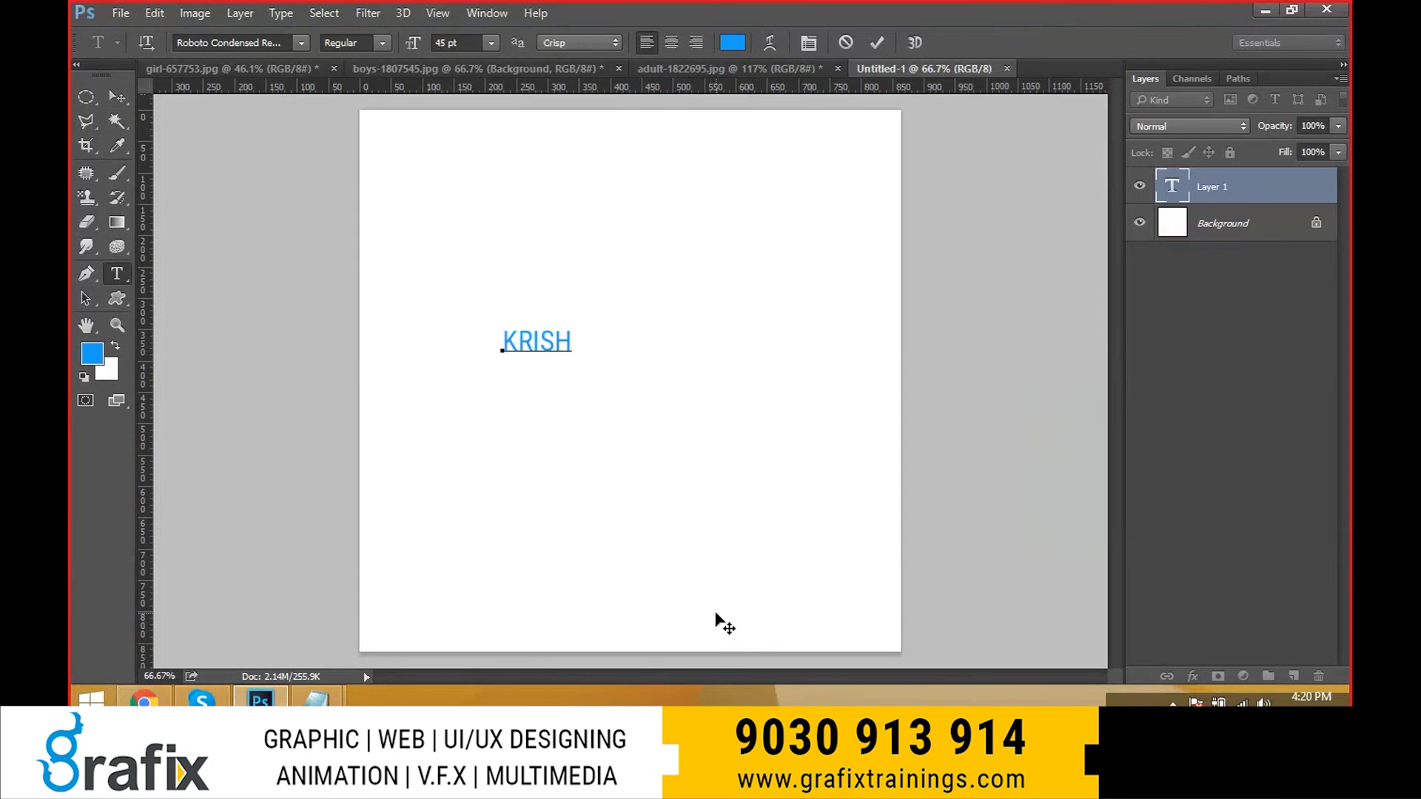
# - Try the Poppins styles on the whole text and choose Poppins Black
pyautogui.hotkey('ctrl', 'a')
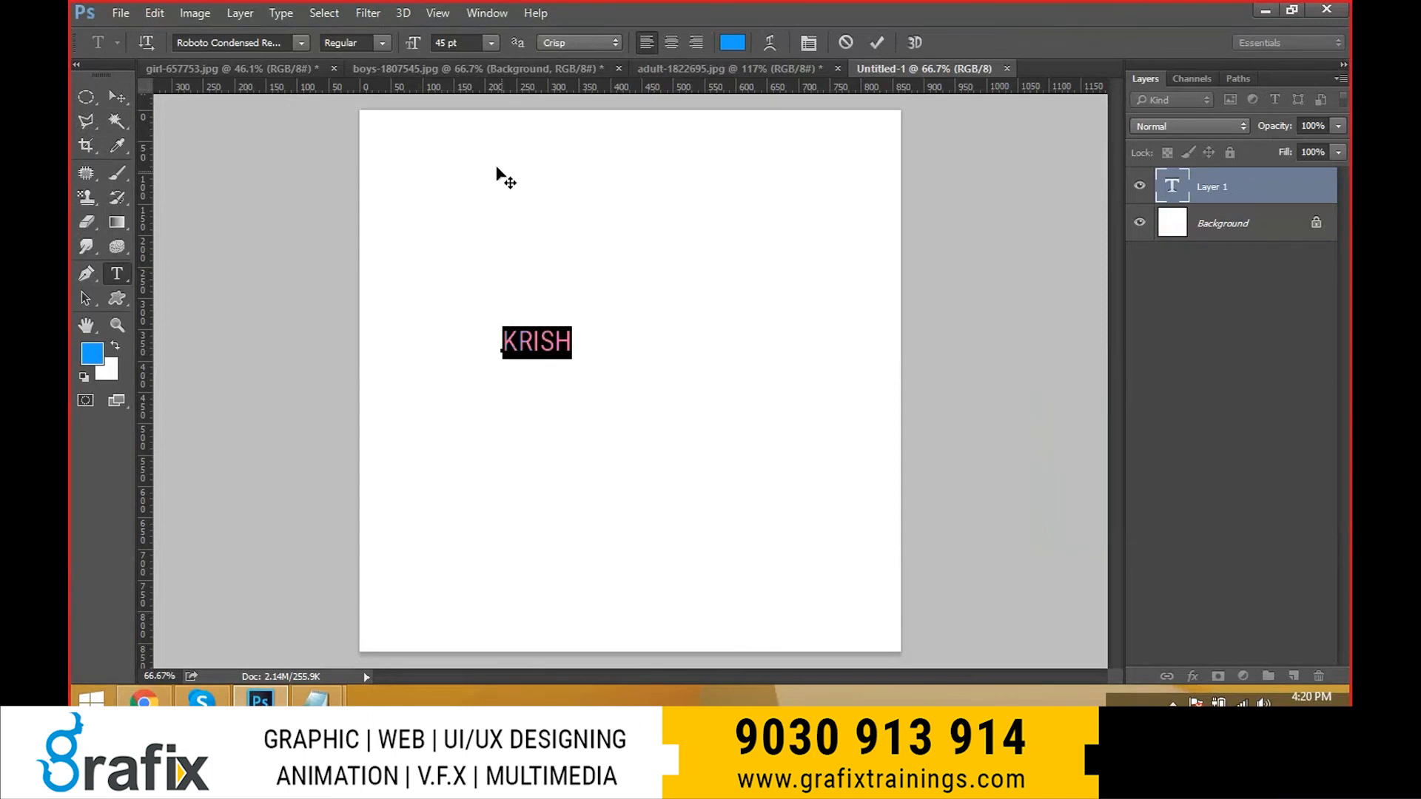
pyautogui.click(282, 43)
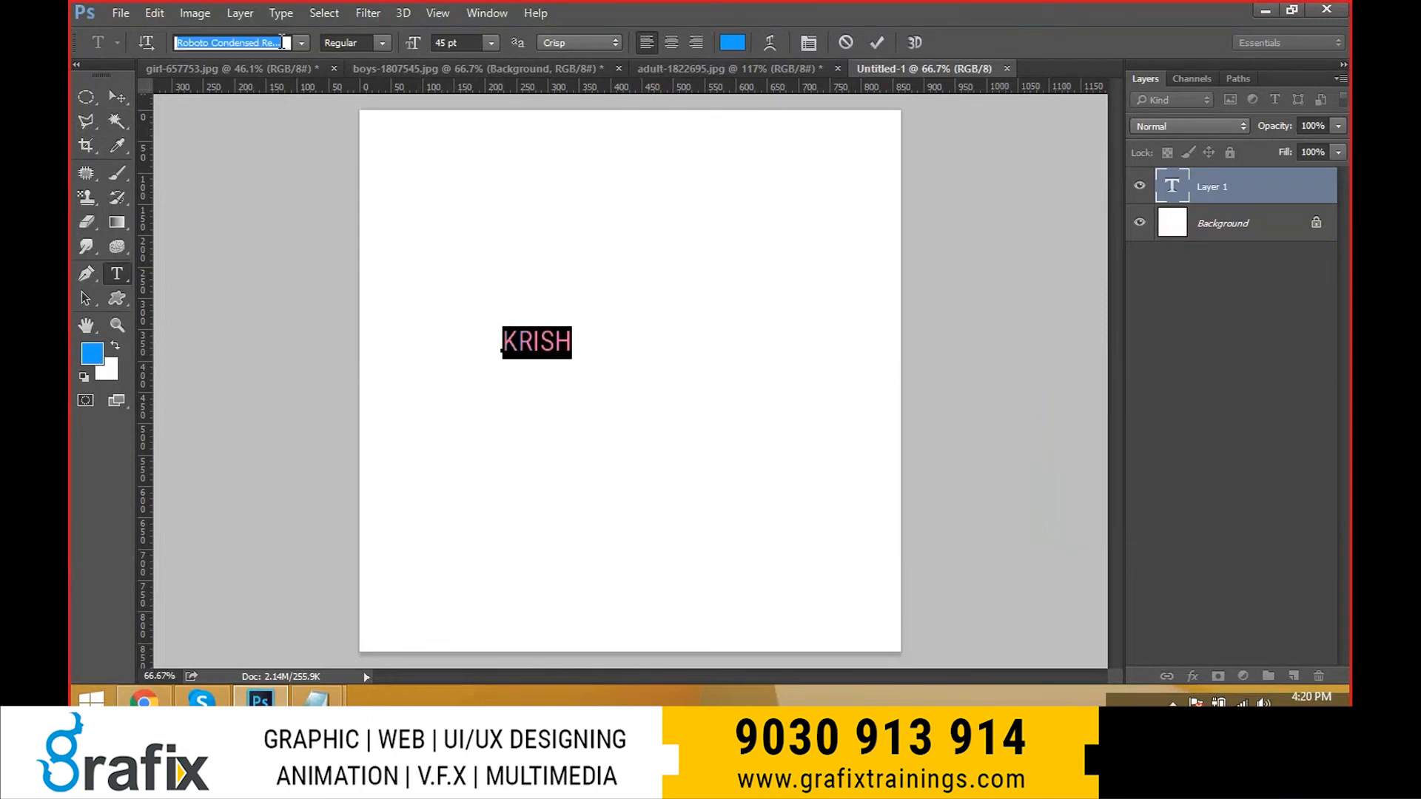
pyautogui.write('ima')
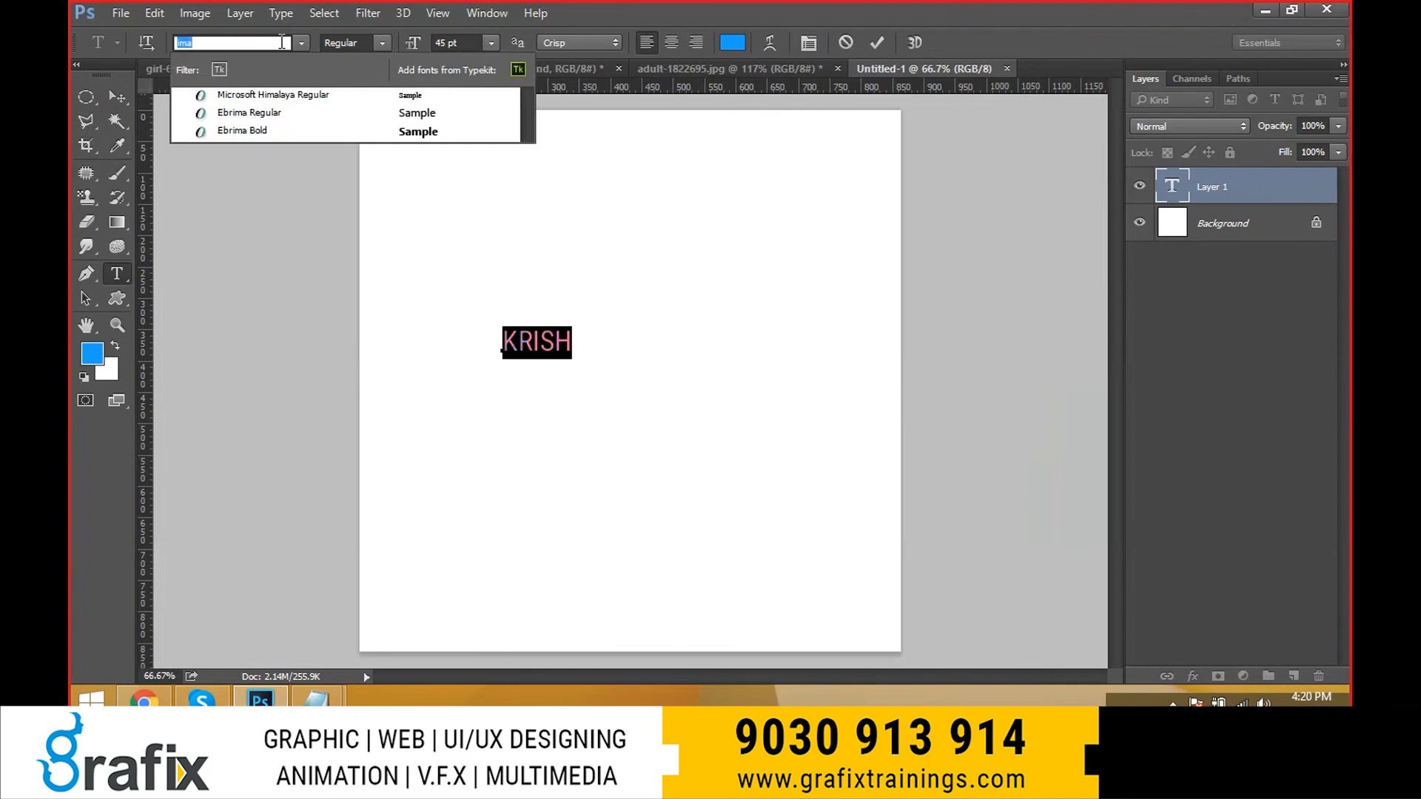
pyautogui.write('popp')
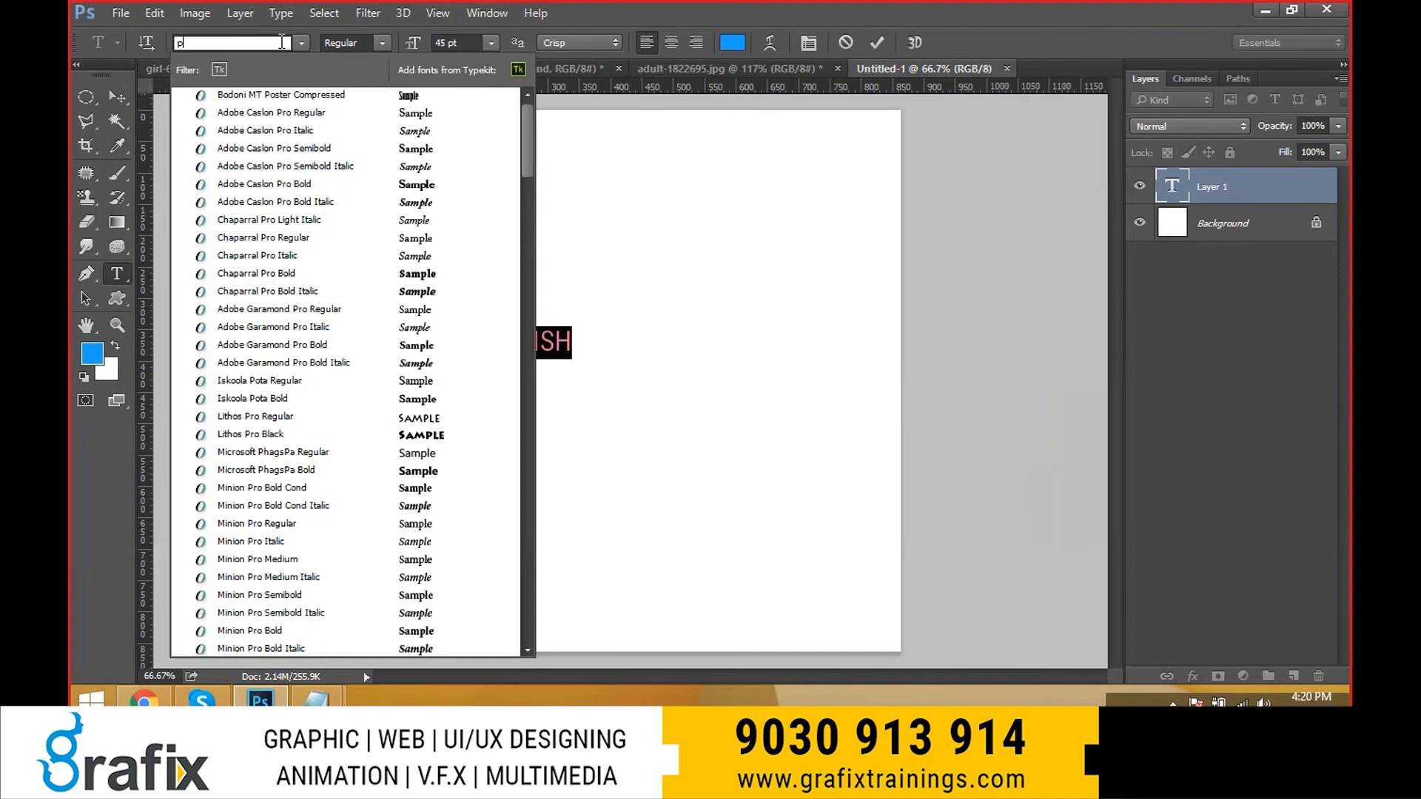
pyautogui.press('Down')
pyautogui.press('Down')
pyautogui.press('Down')
pyautogui.press('Down')
pyautogui.press('Down')
pyautogui.press('Down')
pyautogui.press('Down')
pyautogui.press('Down')
pyautogui.press('Down')
pyautogui.press('Down')
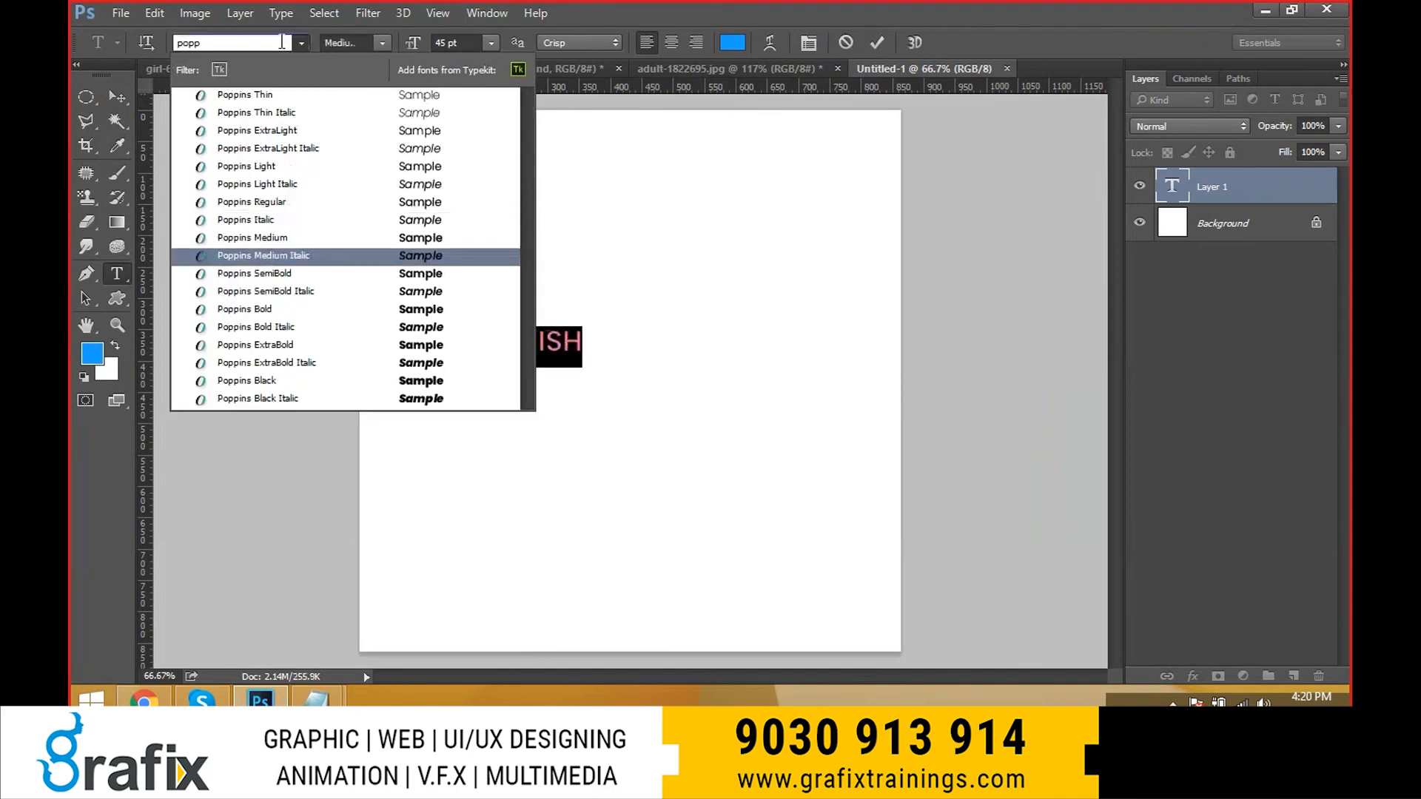
pyautogui.press('Down')
pyautogui.press('Down')
pyautogui.press('Down')
pyautogui.press('Down')
pyautogui.press('Down')
pyautogui.press('Down')
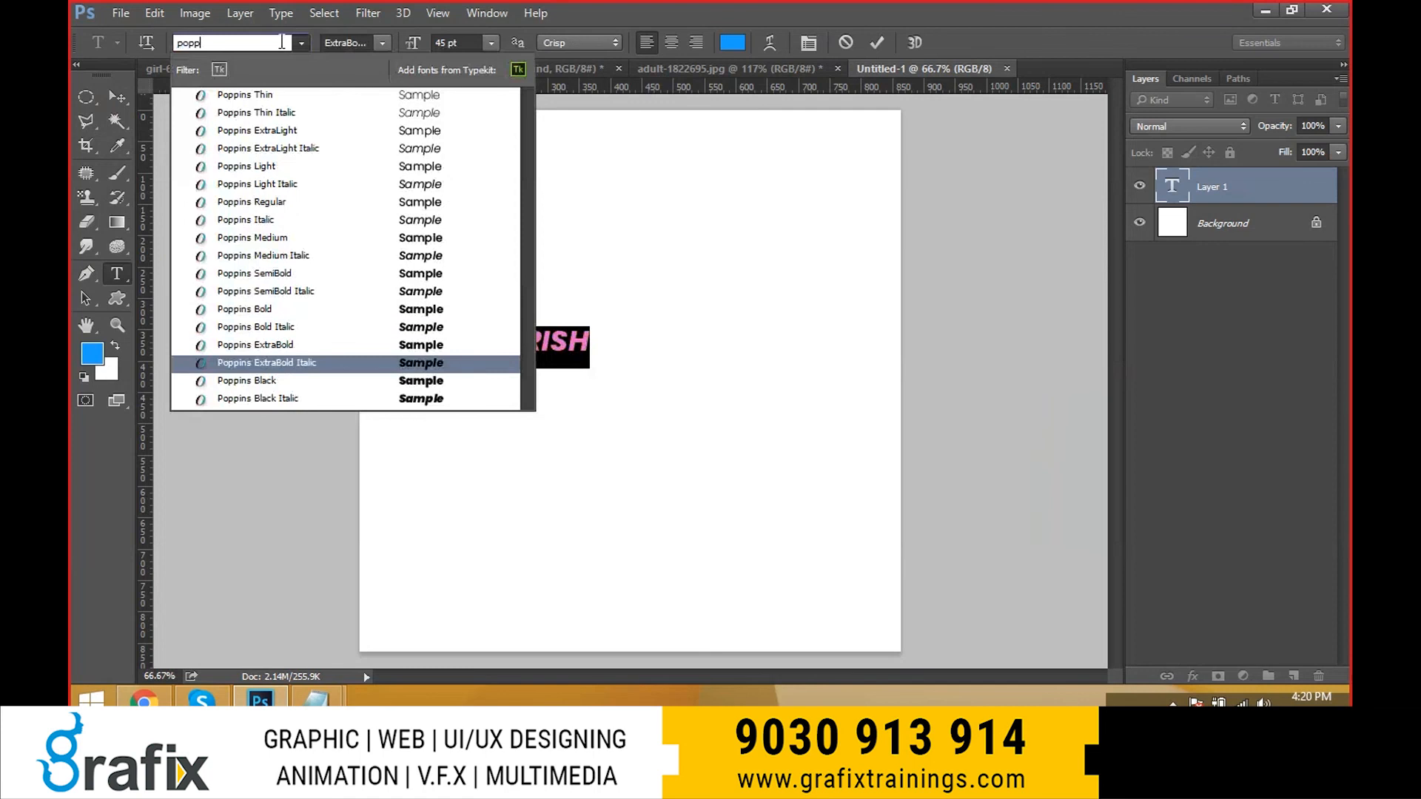
pyautogui.press('Down')
pyautogui.press('Return')
# - Commit the text, scale it up to about 176 pt and position it near the middle of the canvas
pyautogui.hotkey('ctrl', 'Return')
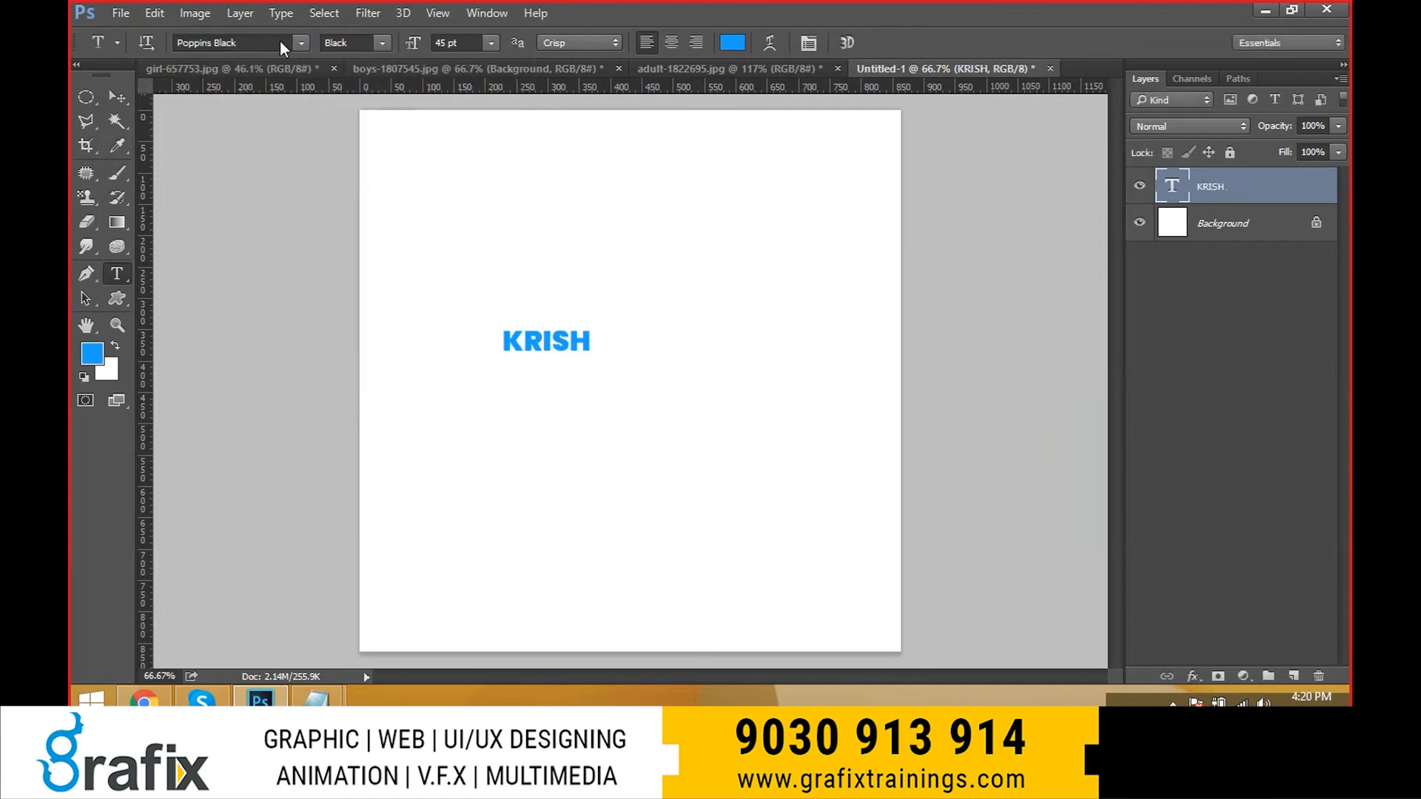
pyautogui.hotkey('ctrl', 't')
pyautogui.moveTo(597, 371); pyautogui.dragTo(818, 493)
pyautogui.press('Return')
pyautogui.moveTo(768, 423); pyautogui.dragTo(743, 369)
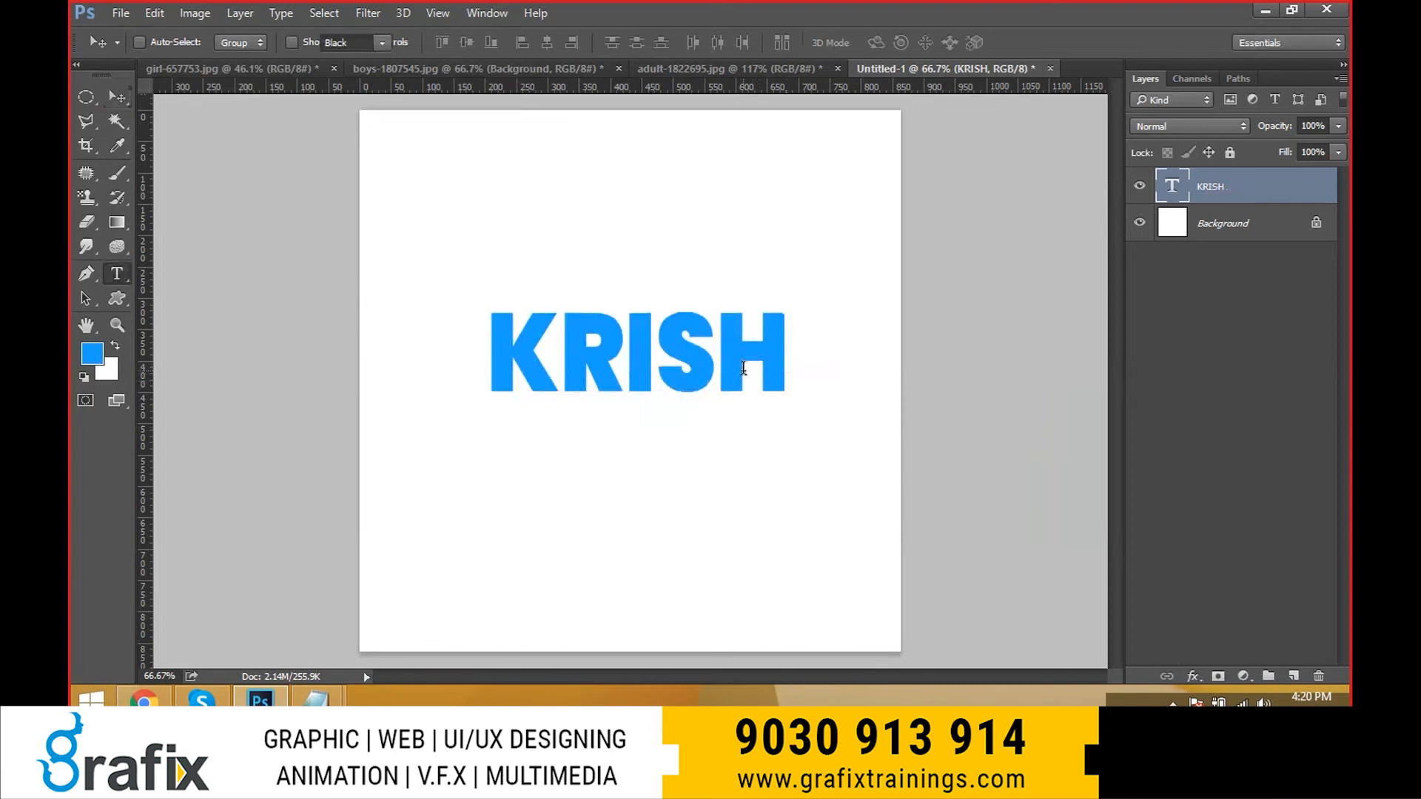
pyautogui.click(283, 62)
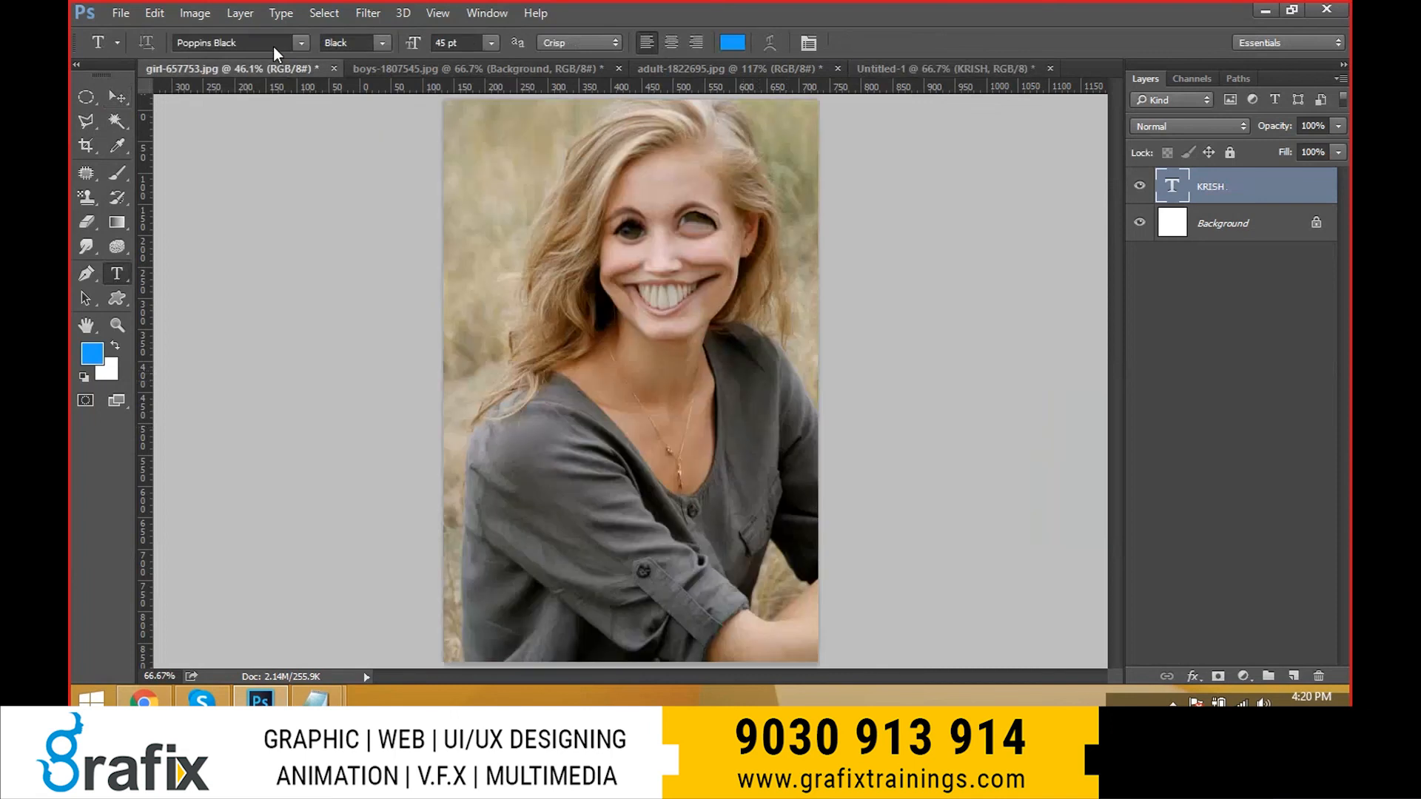
pyautogui.click(273, 47)
pyautogui.click(989, 69)
# - Search the fonts for a different heavy typeface and set the text to Roboto Black
pyautogui.click(246, 42)
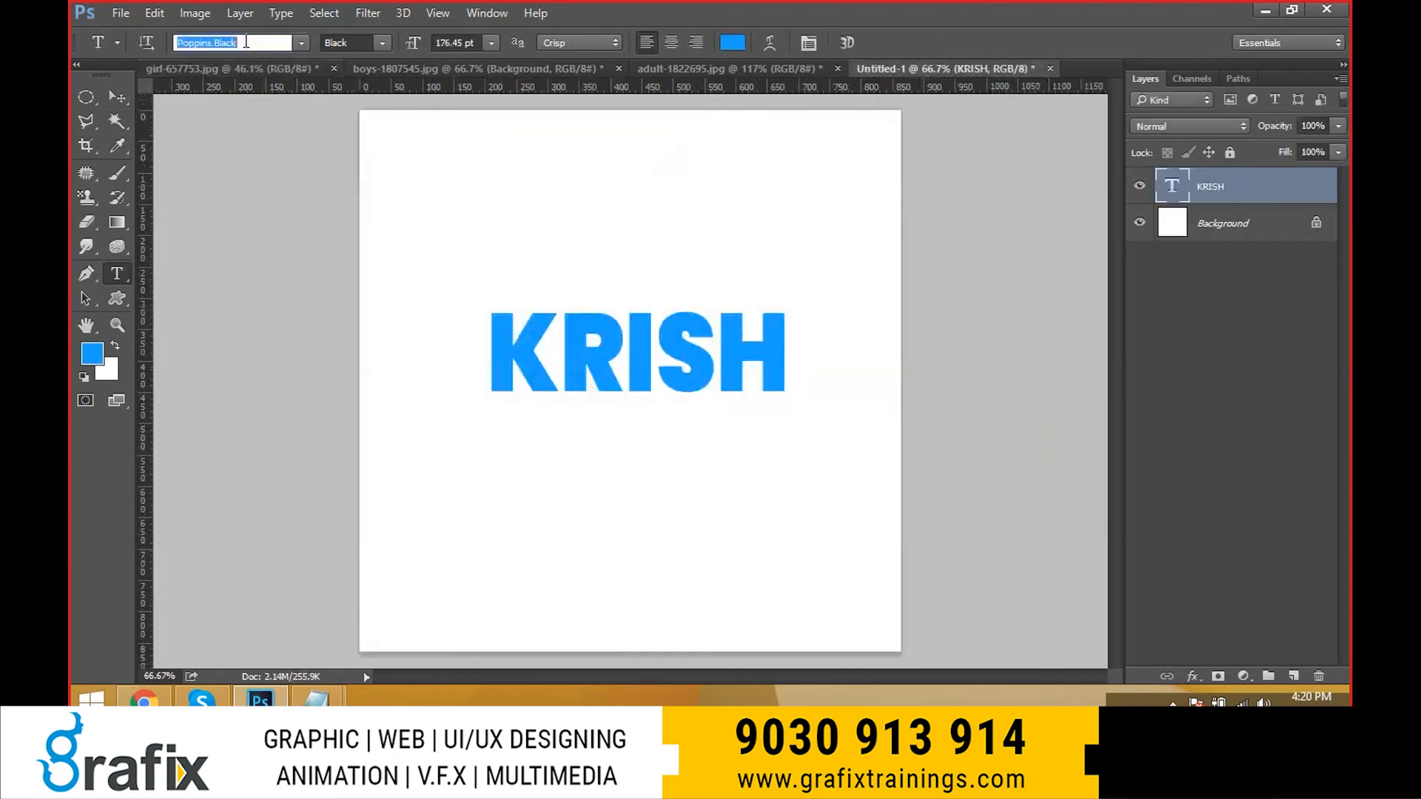
pyautogui.write('nex')
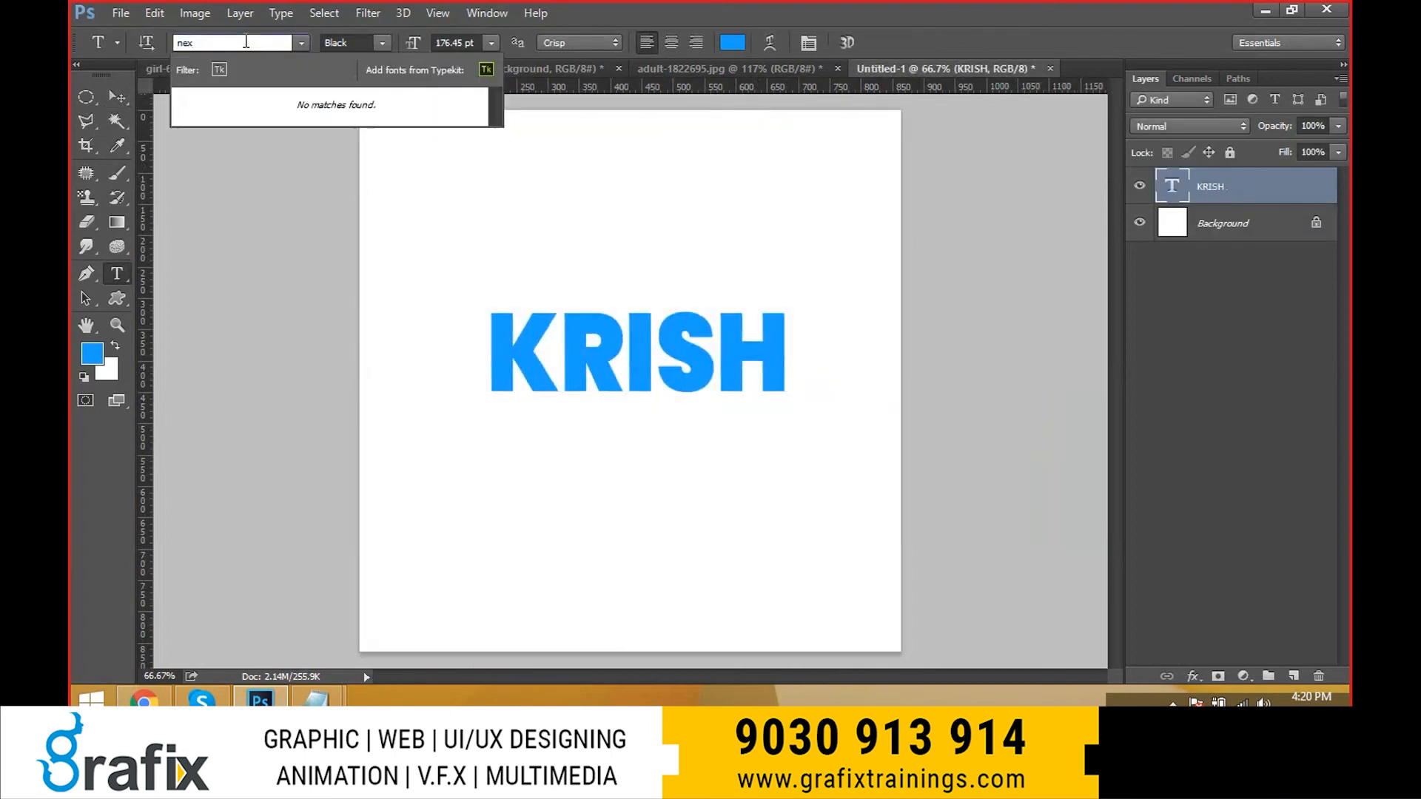
pyautogui.click(246, 43)
pyautogui.write('or')
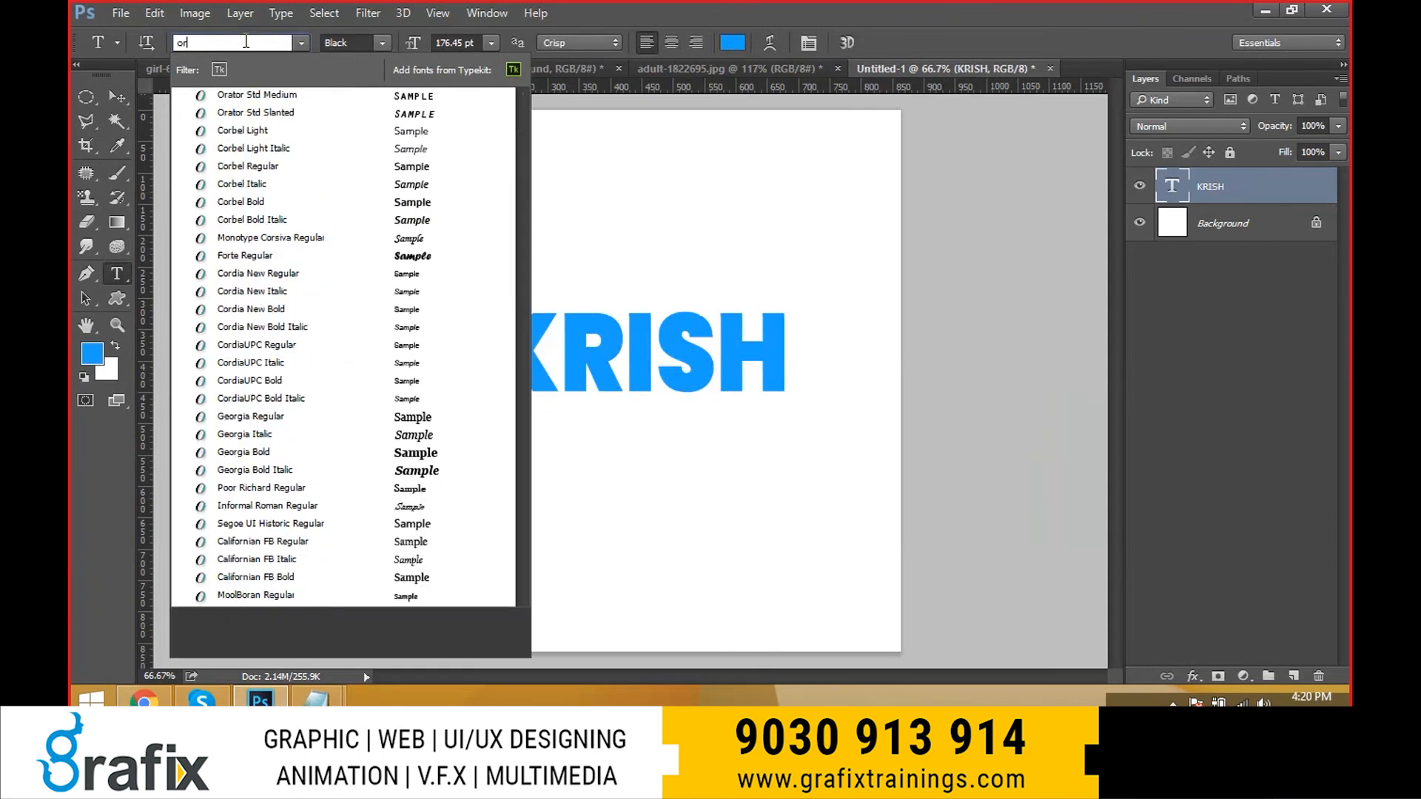
pyautogui.press('BackSpace')
pyautogui.press('BackSpace')
pyautogui.write('robo')
pyautogui.click(283, 277)
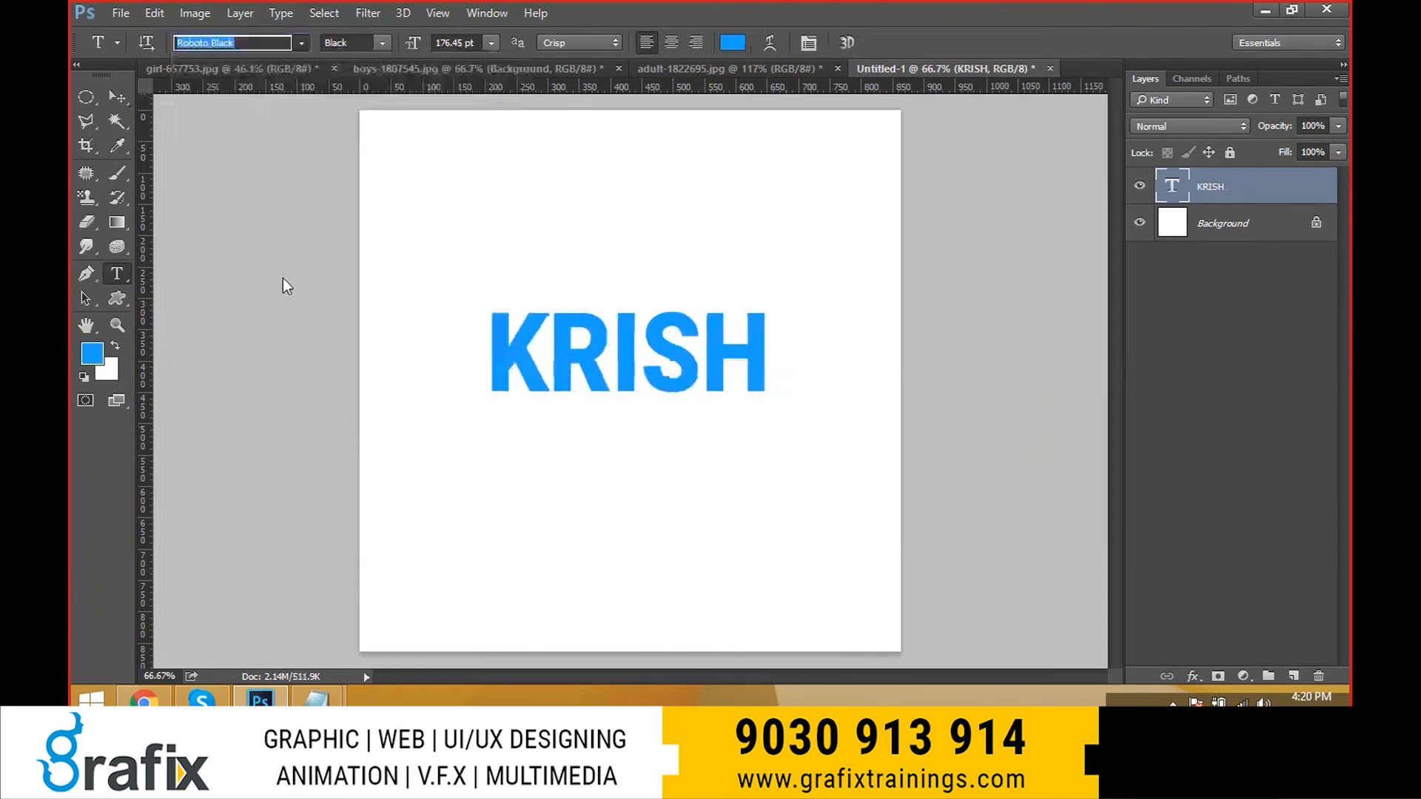
# - Nudge the text slightly down, duplicate its layer, and place the copy beneath the original text layer
pyautogui.click(115, 104)
pyautogui.moveTo(766, 403); pyautogui.dragTo(754, 413)
pyautogui.hotkey('ctrl', 'j')
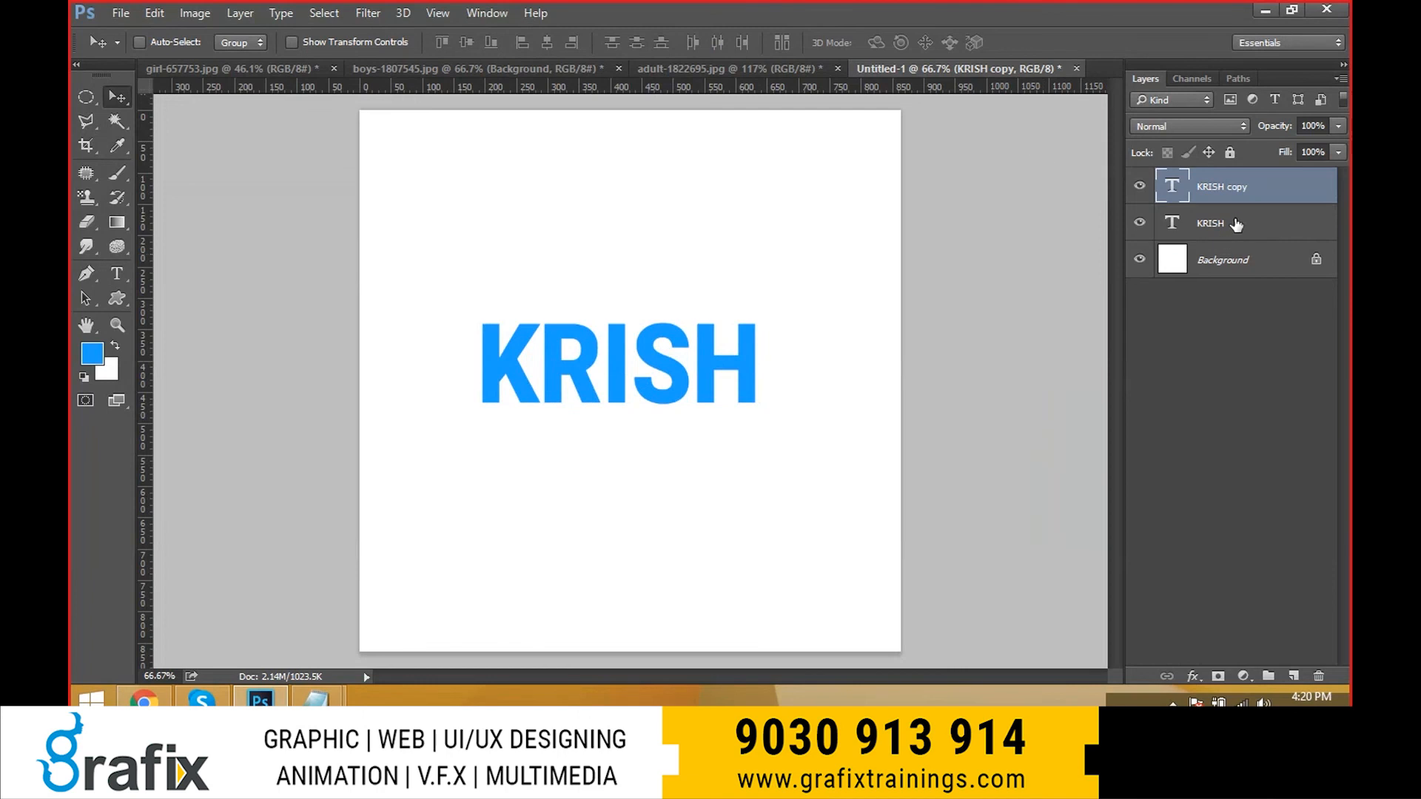
pyautogui.moveTo(1256, 228); pyautogui.dragTo(1247, 183)
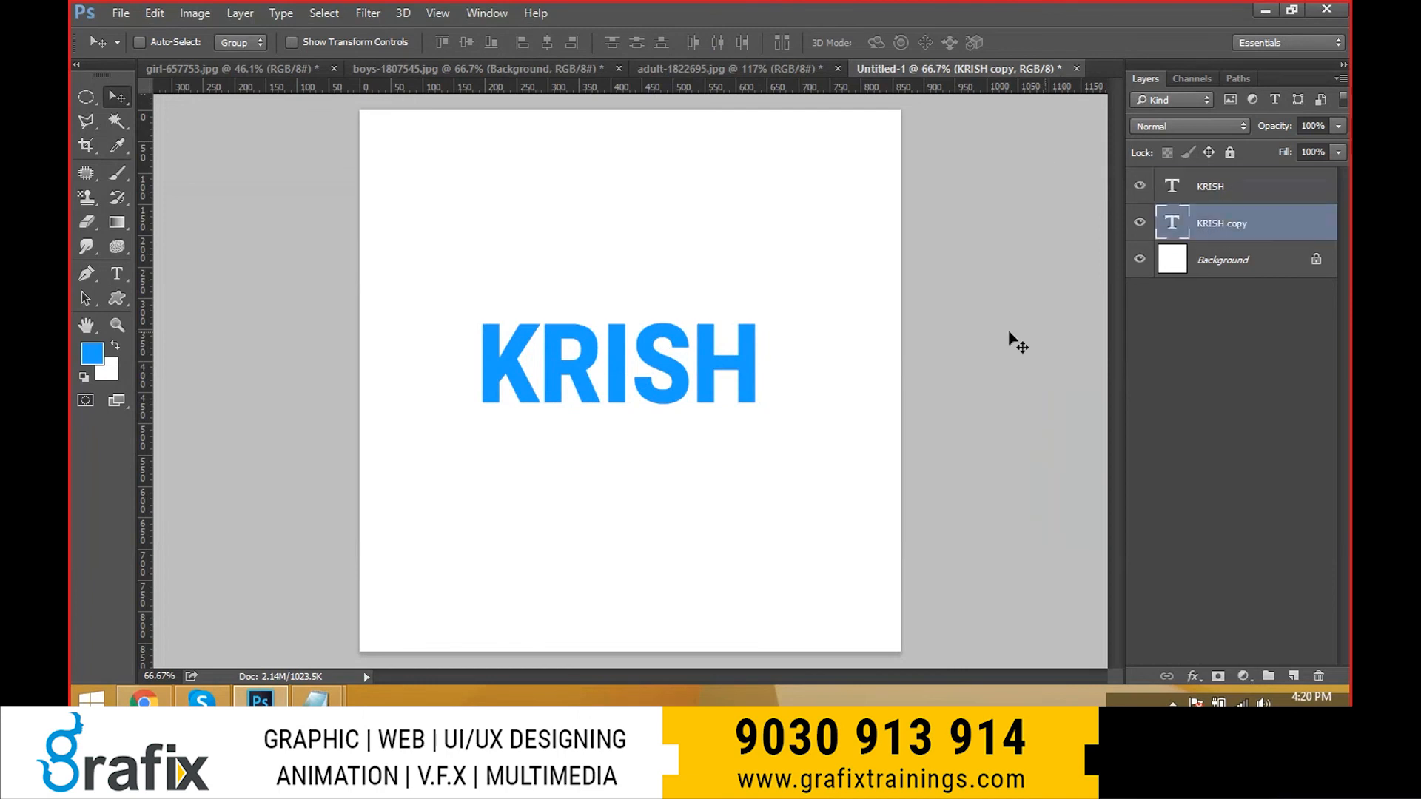
# - Reset the default colours and set the background colour to a fully saturated blue
pyautogui.press('d')
pyautogui.click(108, 361)
pyautogui.click(750, 362)
pyautogui.moveTo(1086, 276); pyautogui.dragTo(1087, 236)
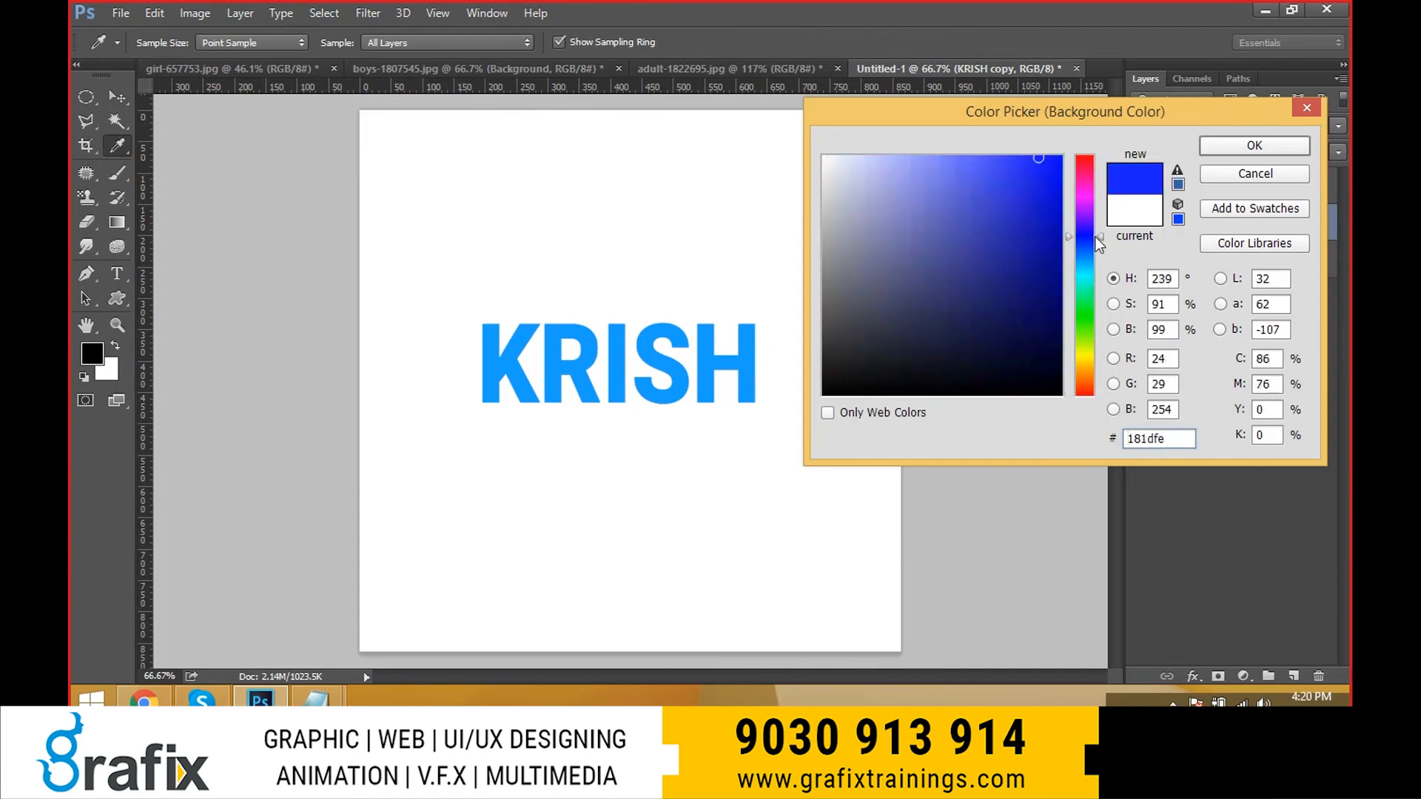
pyautogui.moveTo(1042, 164); pyautogui.dragTo(1160, 125)
pyautogui.click(1300, 153)
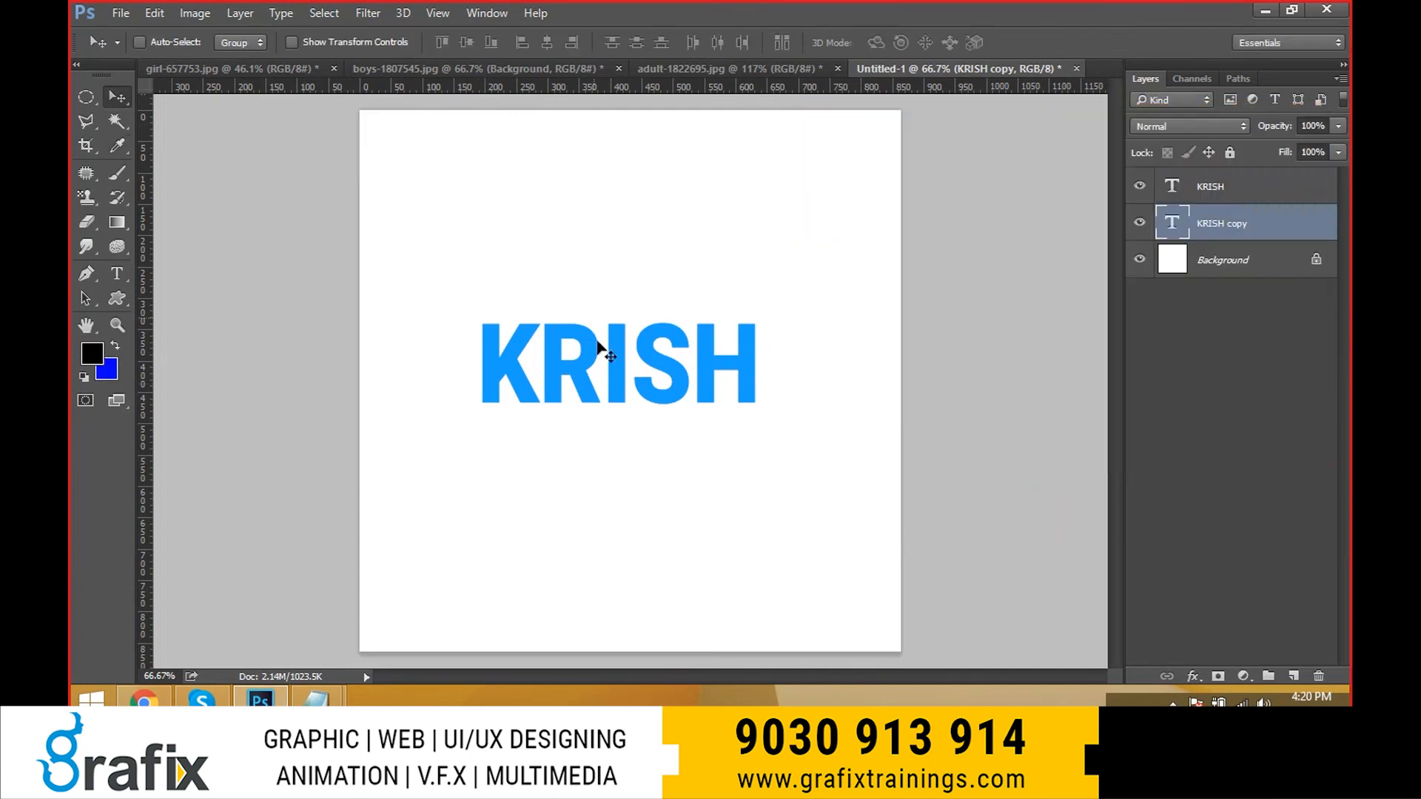
# - Fill the lower text copy with the blue background colour, check it by shifting the copy, and undo the shift
pyautogui.moveTo(592, 340); pyautogui.dragTo(747, 467)
pyautogui.hotkey('ctrl', 'z')
pyautogui.hotkey('ctrl', 'z')
pyautogui.hotkey('ctrl', 'z')
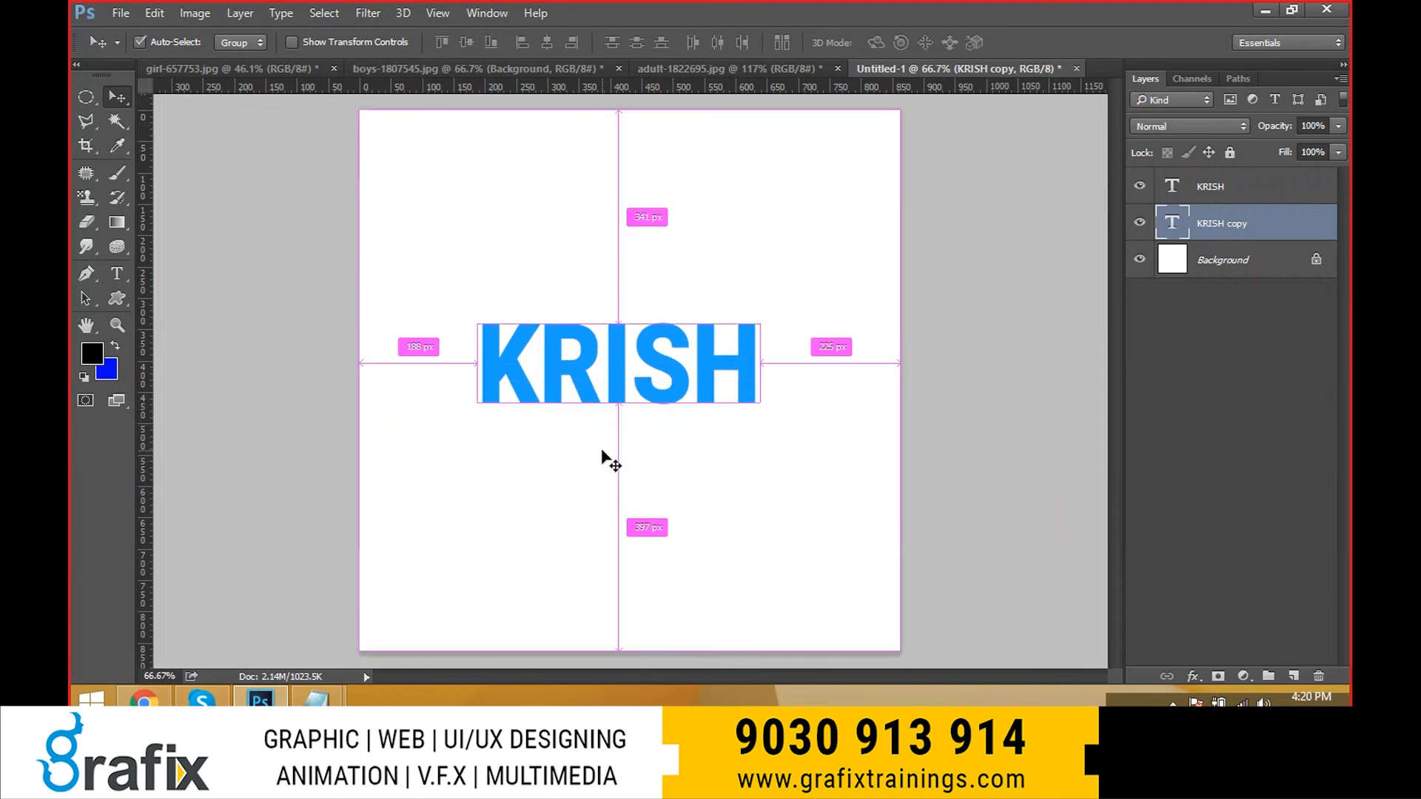
pyautogui.moveTo(610, 461); pyautogui.dragTo(590, 482)
pyautogui.hotkey('ctrl', 'z')
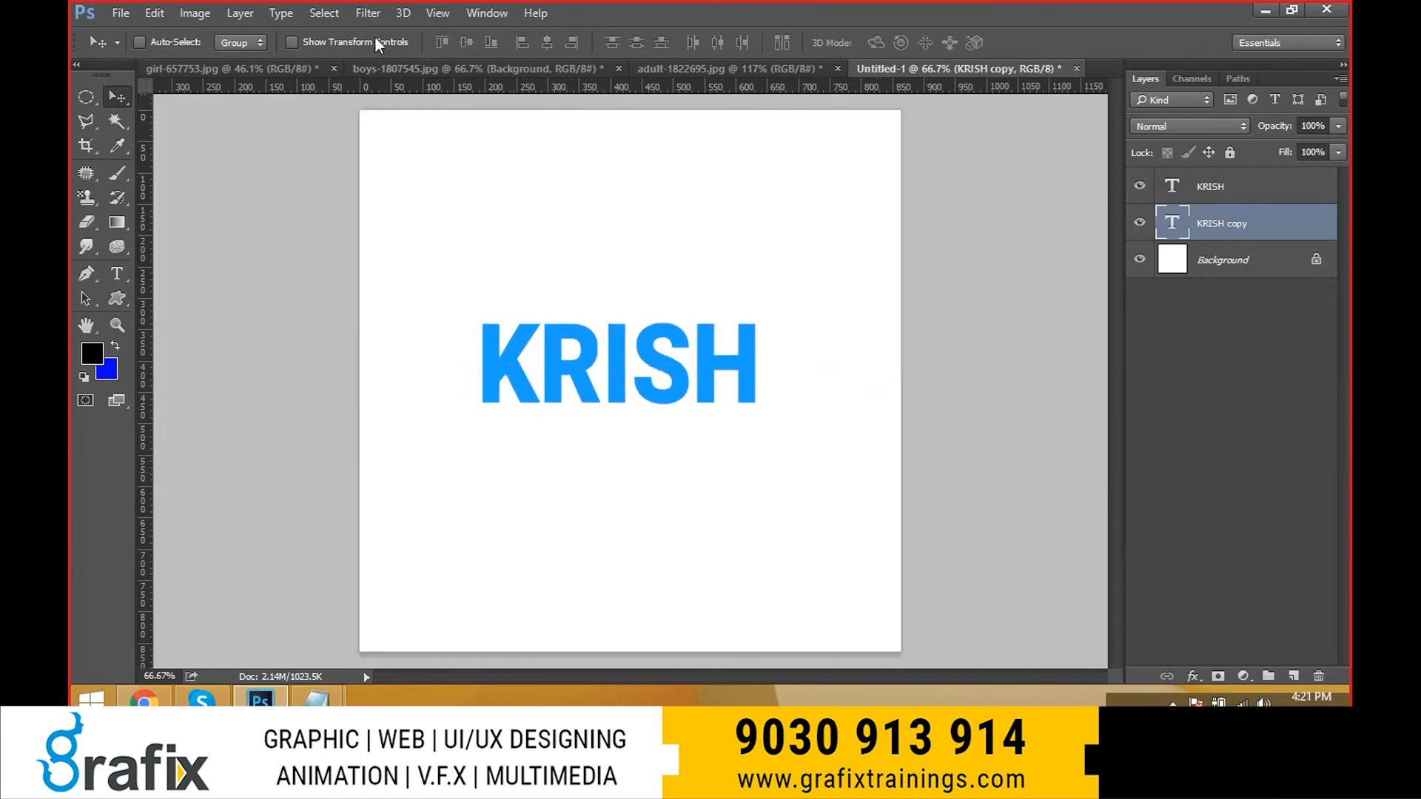
pyautogui.click(374, 18)
pyautogui.moveTo(412, 344)
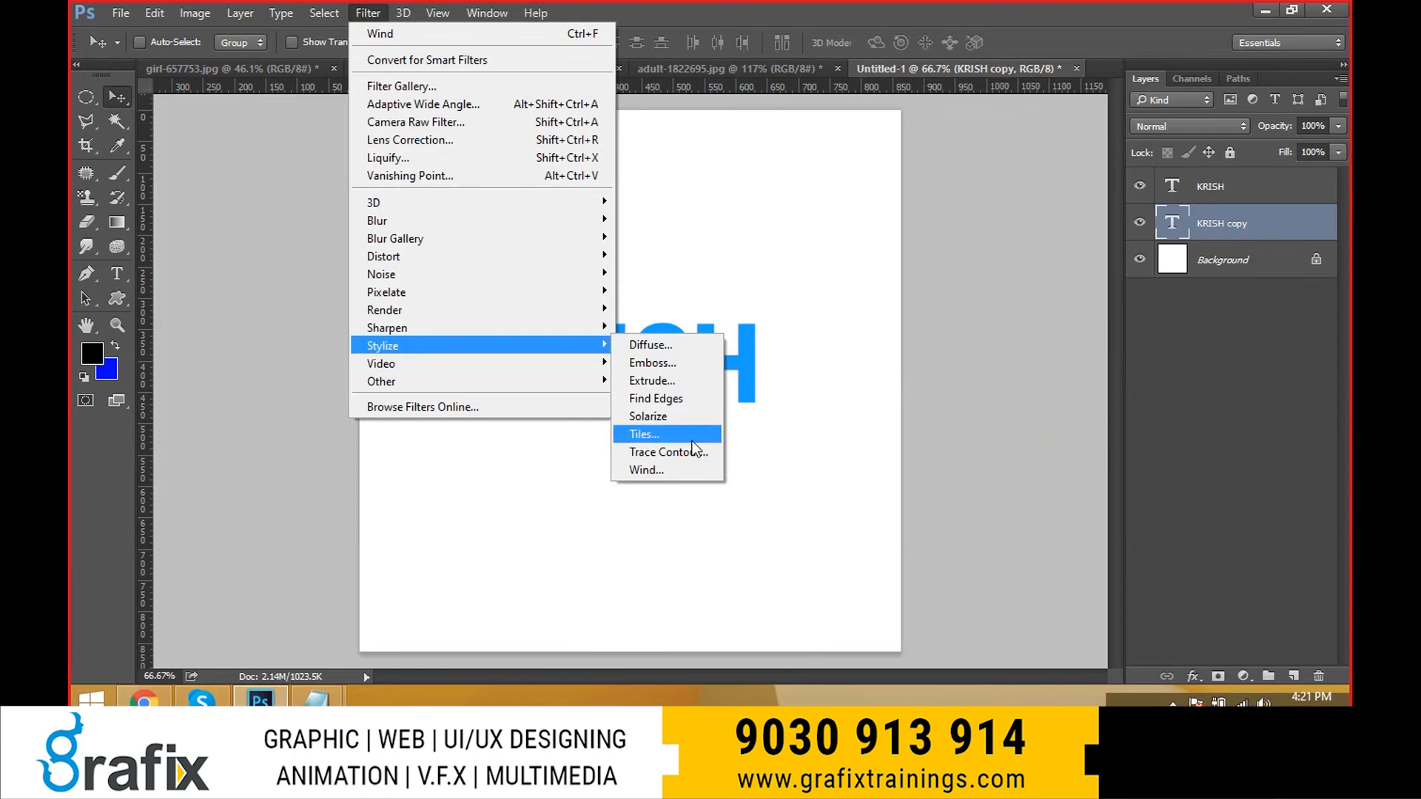
pyautogui.click(686, 470)
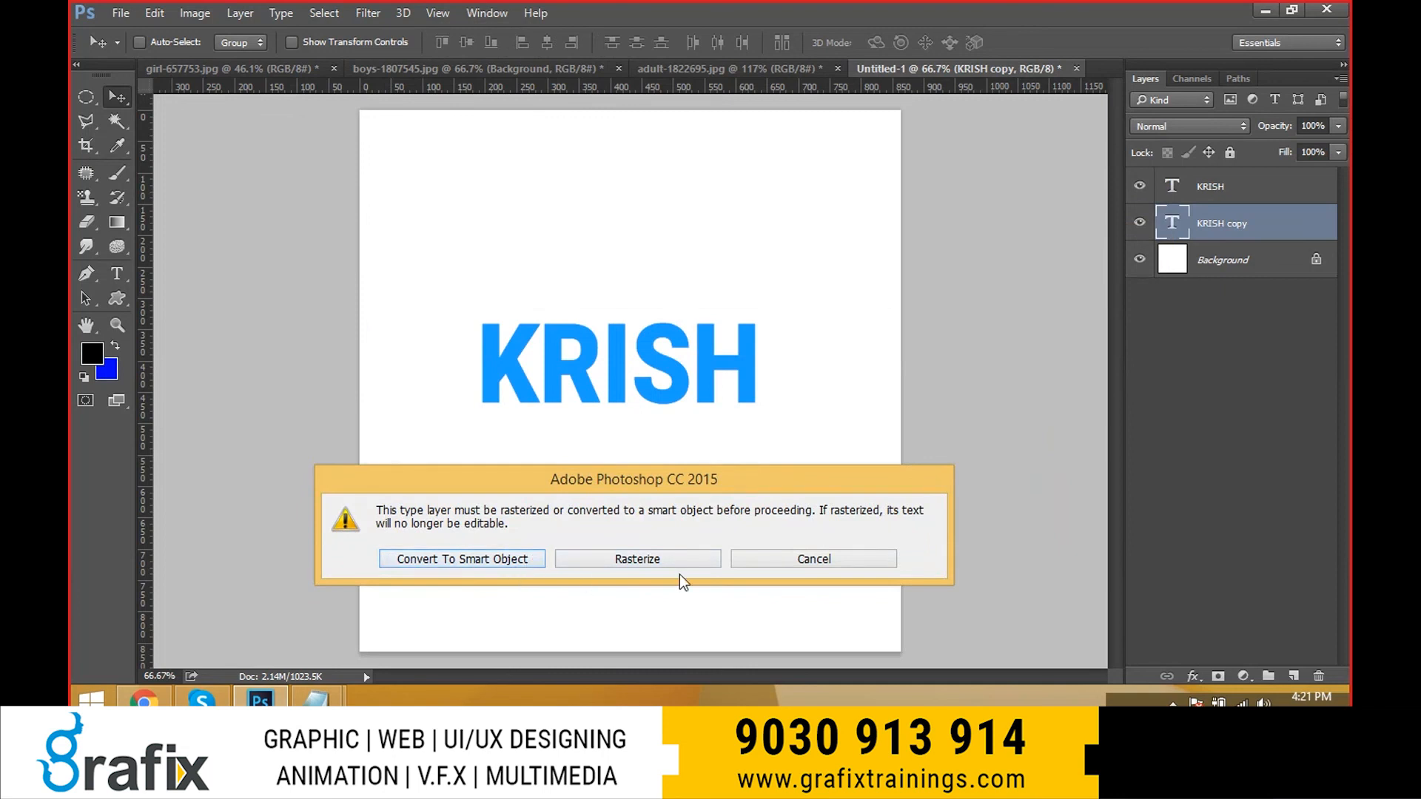
pyautogui.click(817, 558)
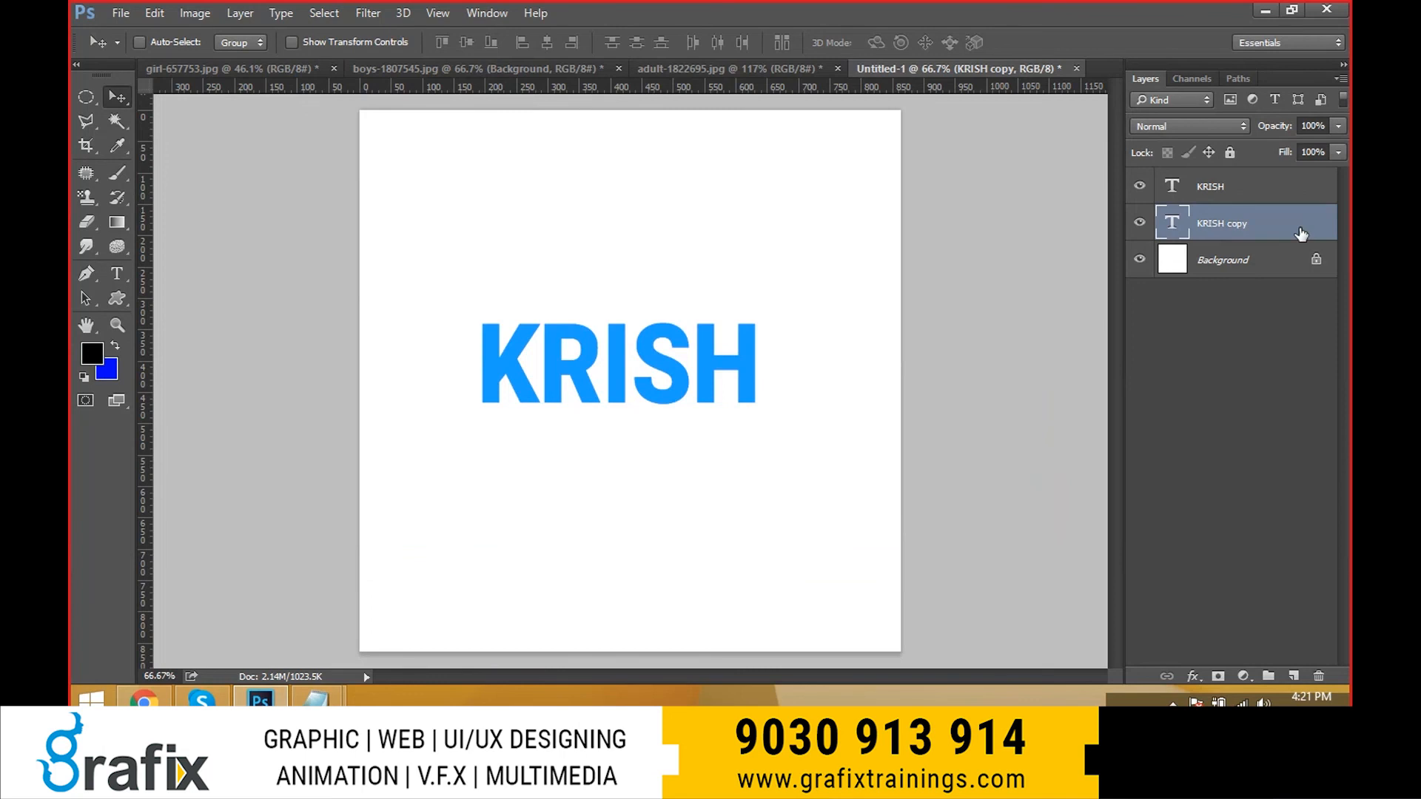
# - Rasterize the lower text copy, offset it below the original to check it, and undo both changes
pyautogui.rightClick(1301, 234)
pyautogui.click(951, 368)
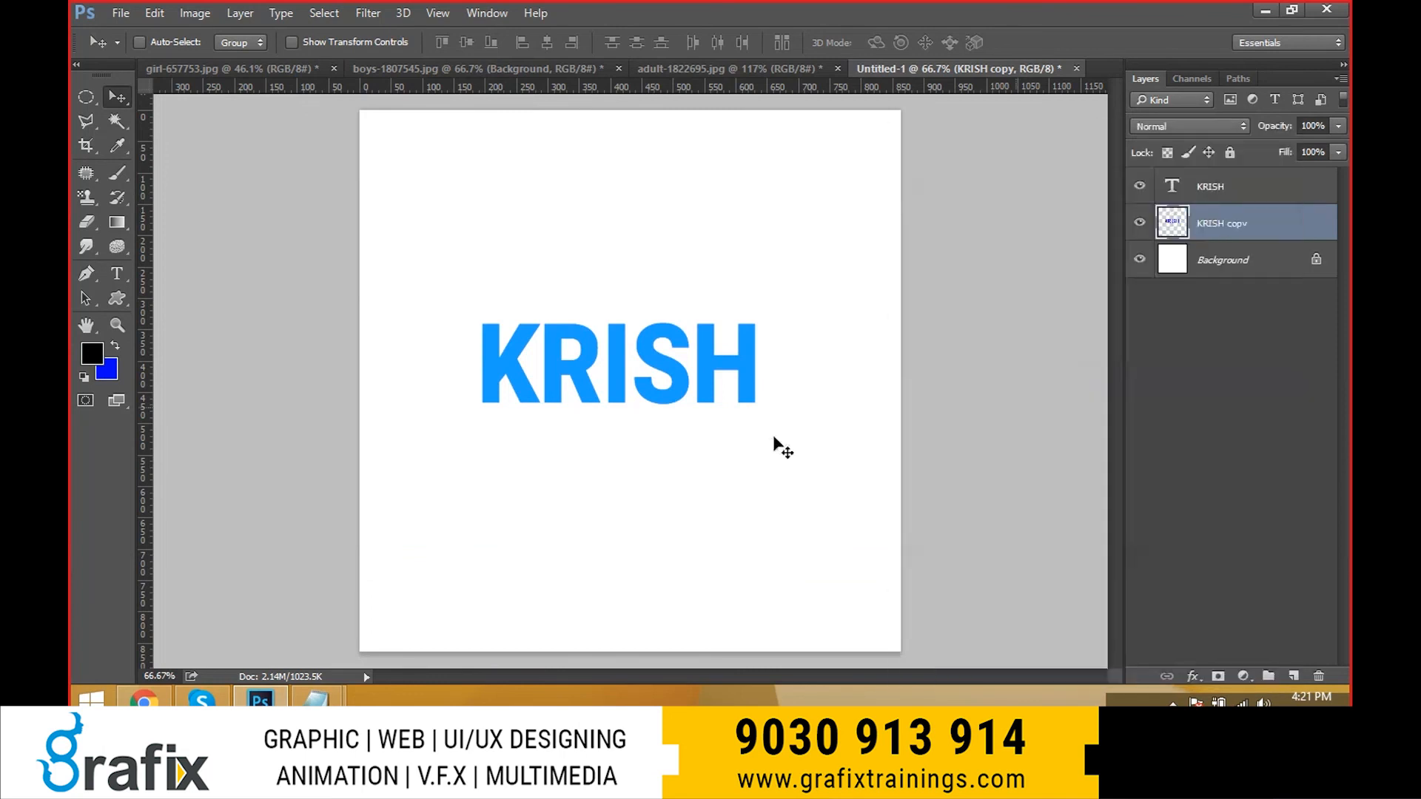
pyautogui.moveTo(745, 441); pyautogui.dragTo(750, 467)
pyautogui.hotkey('ctrl', 'z')
pyautogui.hotkey('ctrl', 'z')
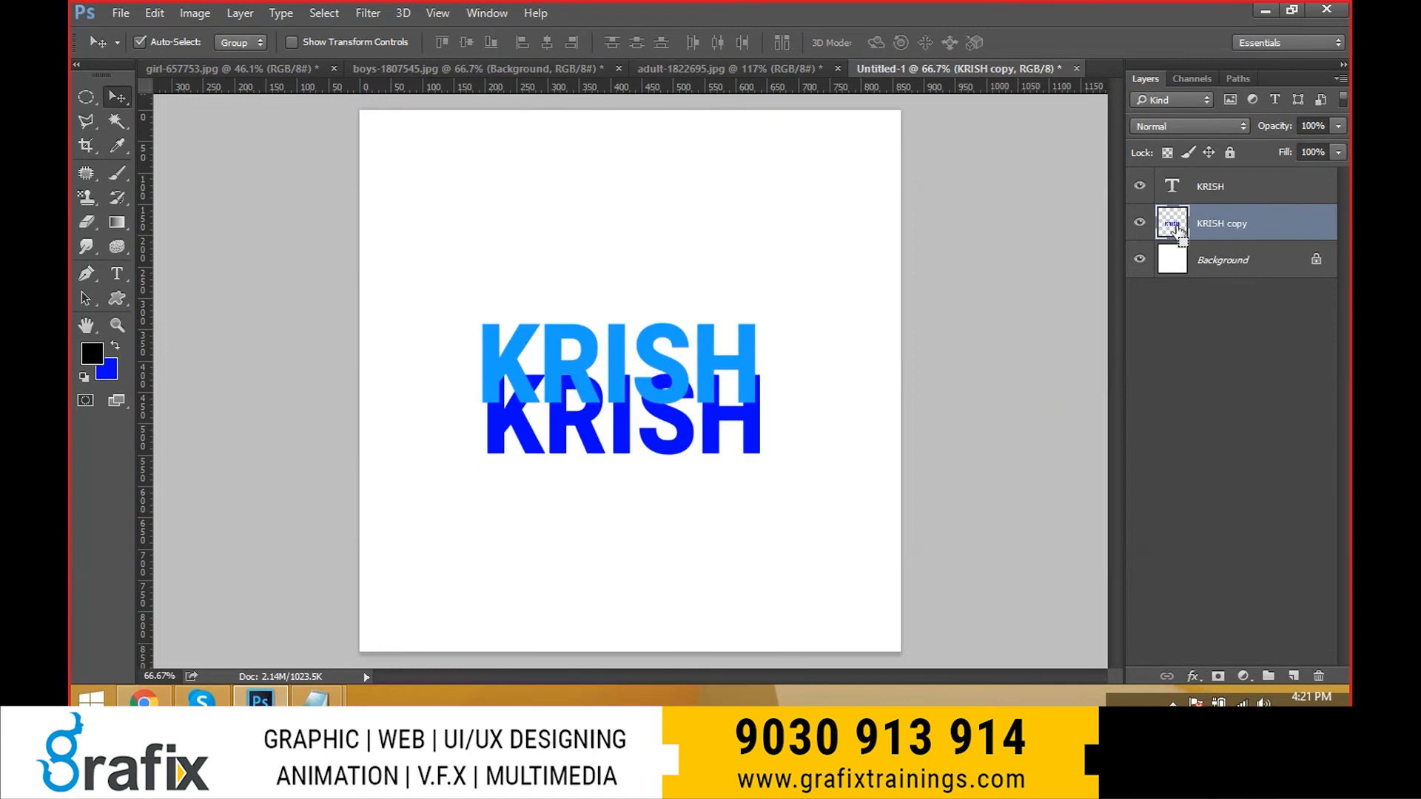
pyautogui.hotkey('ctrl', 'z')
pyautogui.hotkey('ctrl', 'z')
pyautogui.hotkey('ctrl', 'z')
pyautogui.hotkey('ctrl', 'alt', 'z')
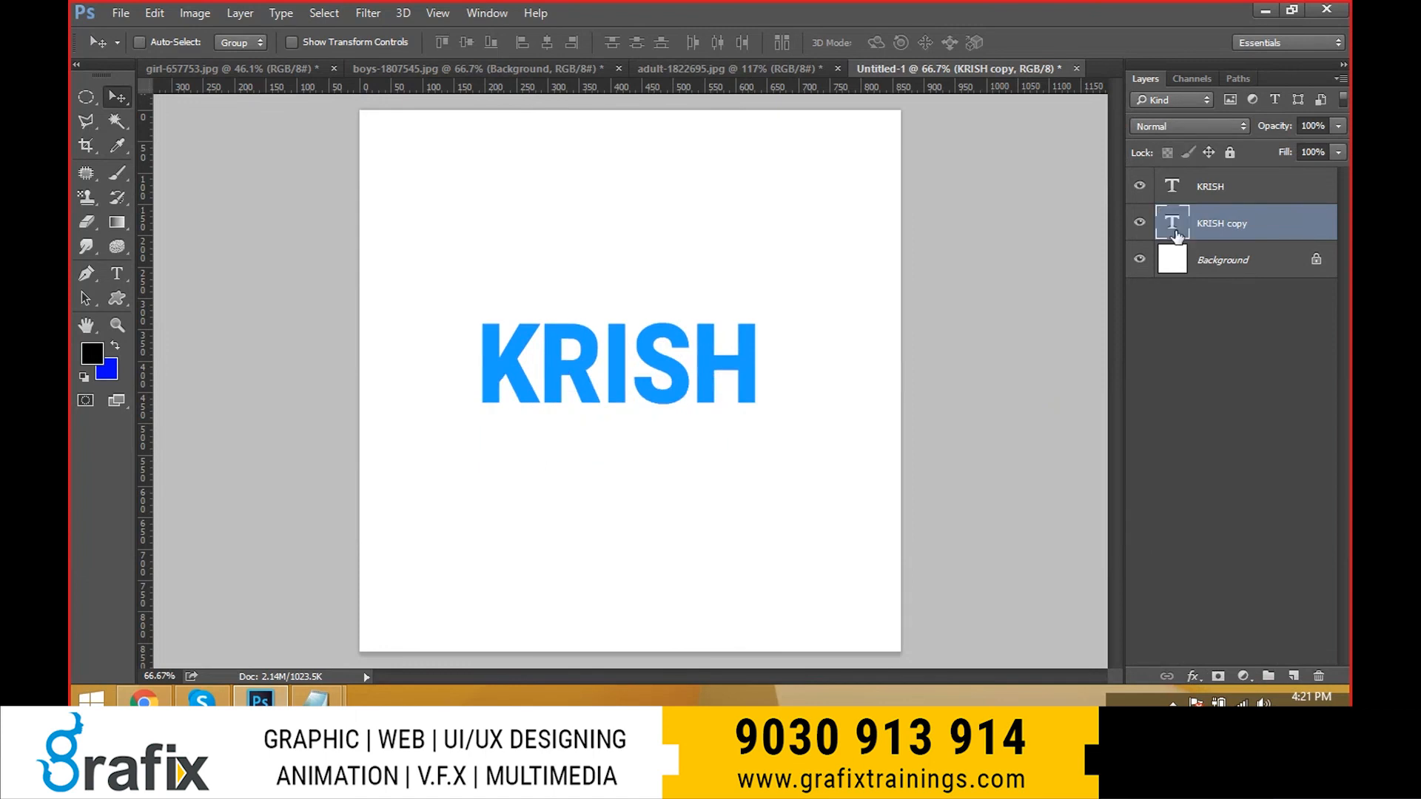
# - Rasterize the lower text copy and apply the Wind filter to it with the Wind method from the right
pyautogui.rightClick(1322, 230)
pyautogui.click(965, 371)
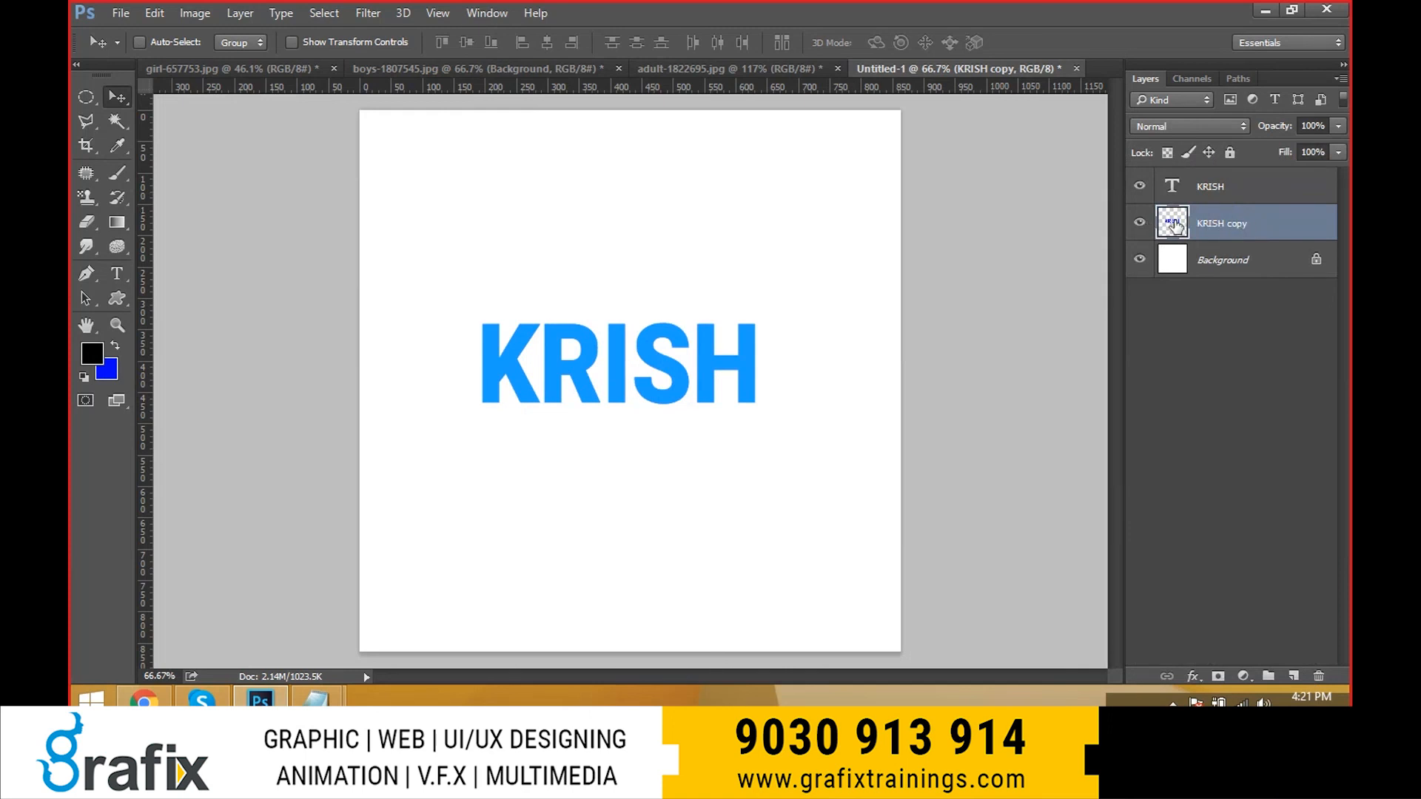
pyautogui.click(368, 14)
pyautogui.moveTo(424, 345)
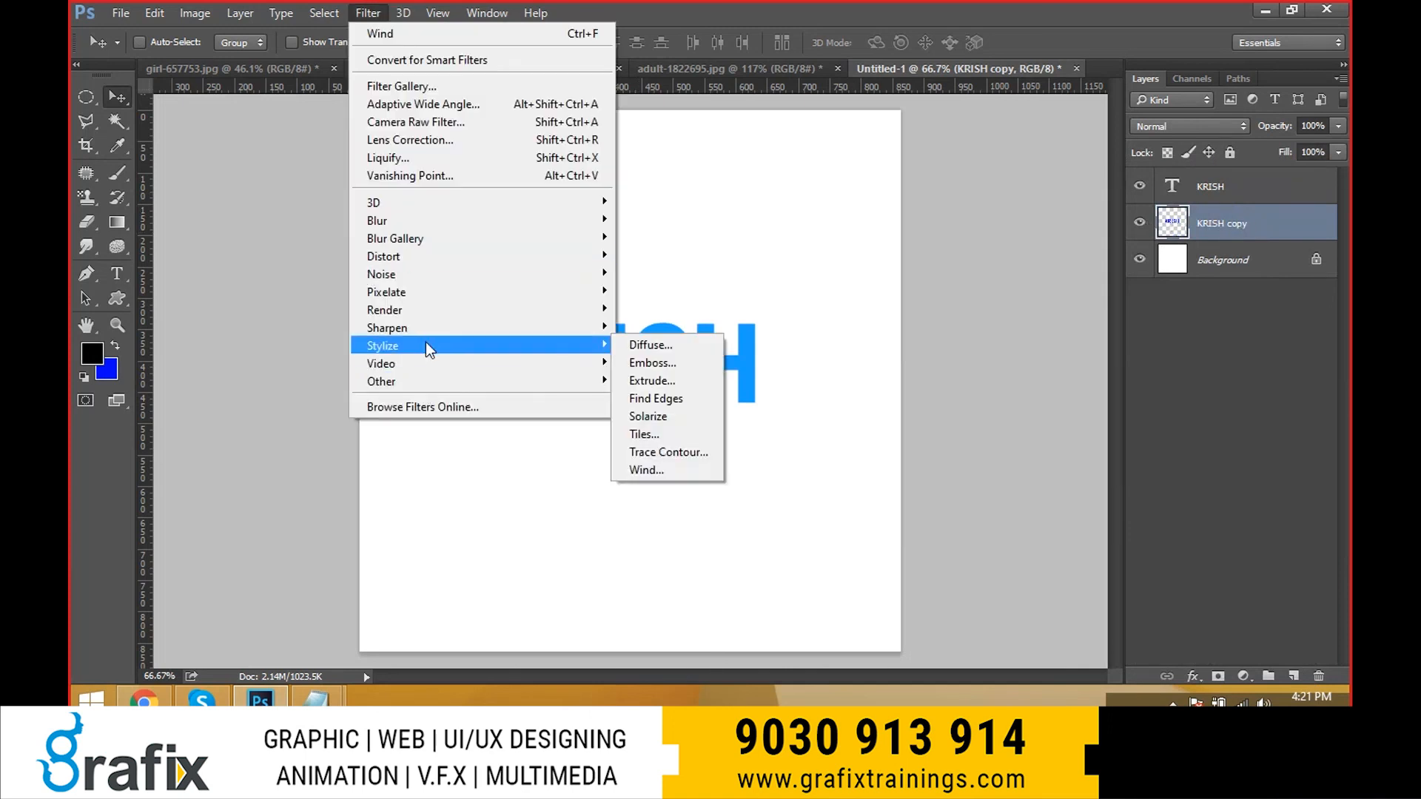
pyautogui.click(646, 471)
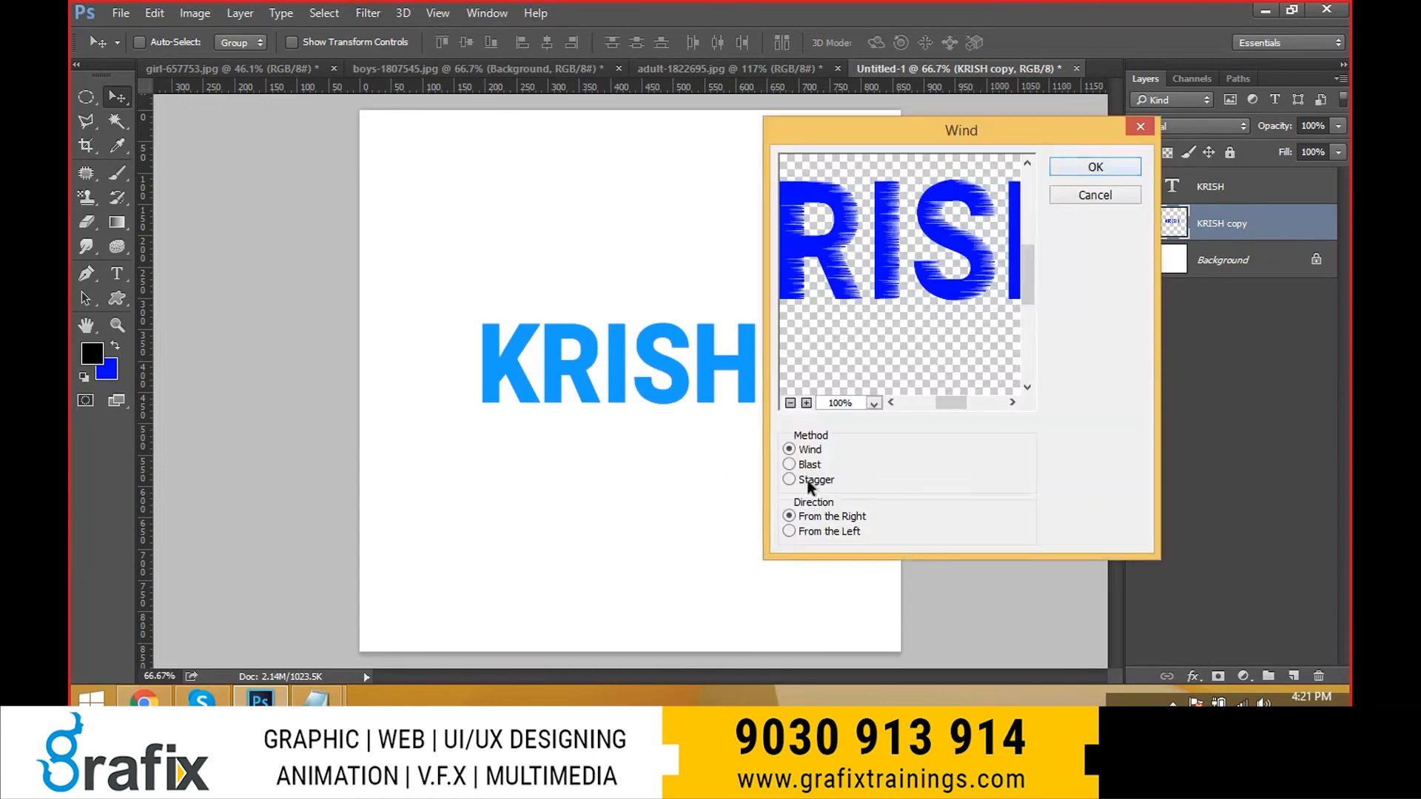
pyautogui.click(805, 481)
pyautogui.click(808, 449)
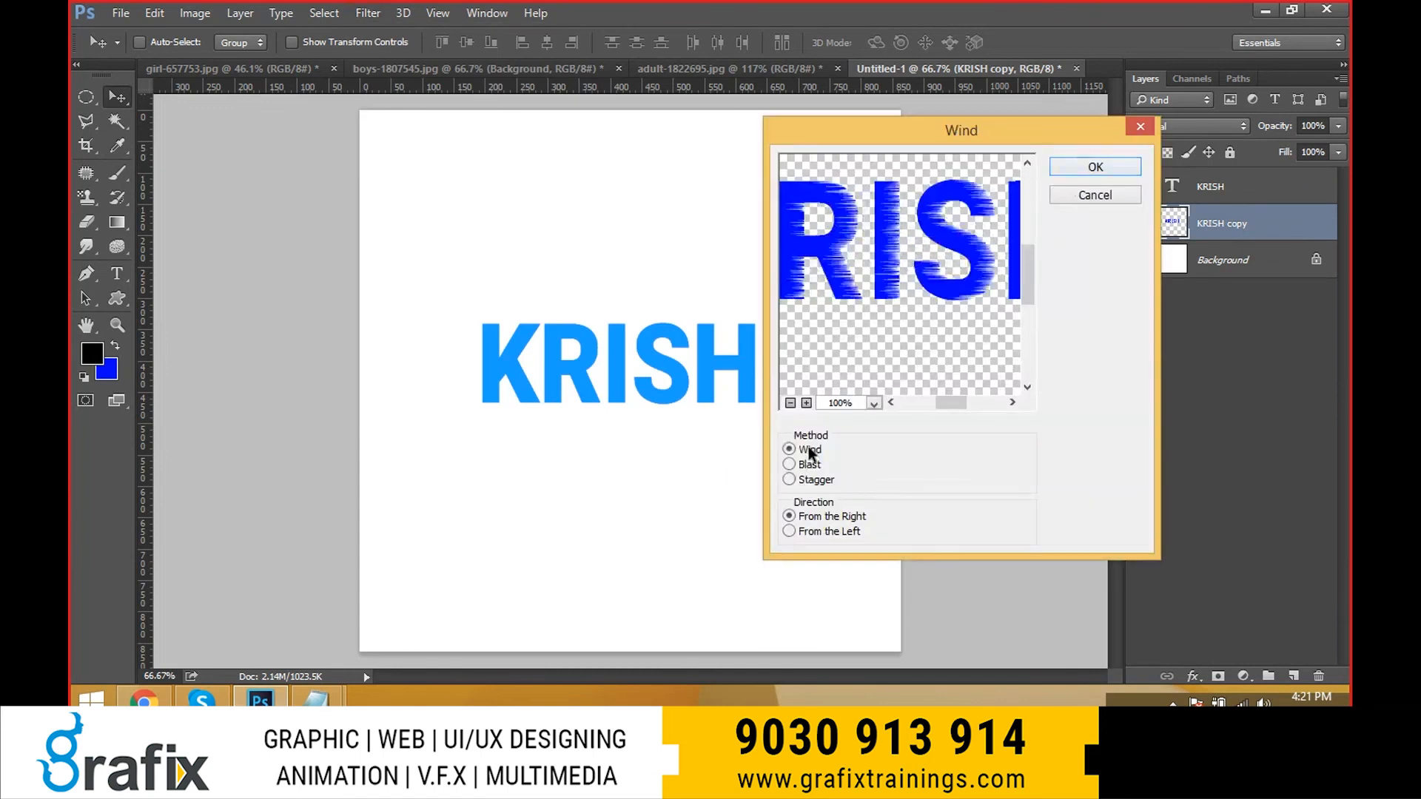
pyautogui.click(1114, 169)
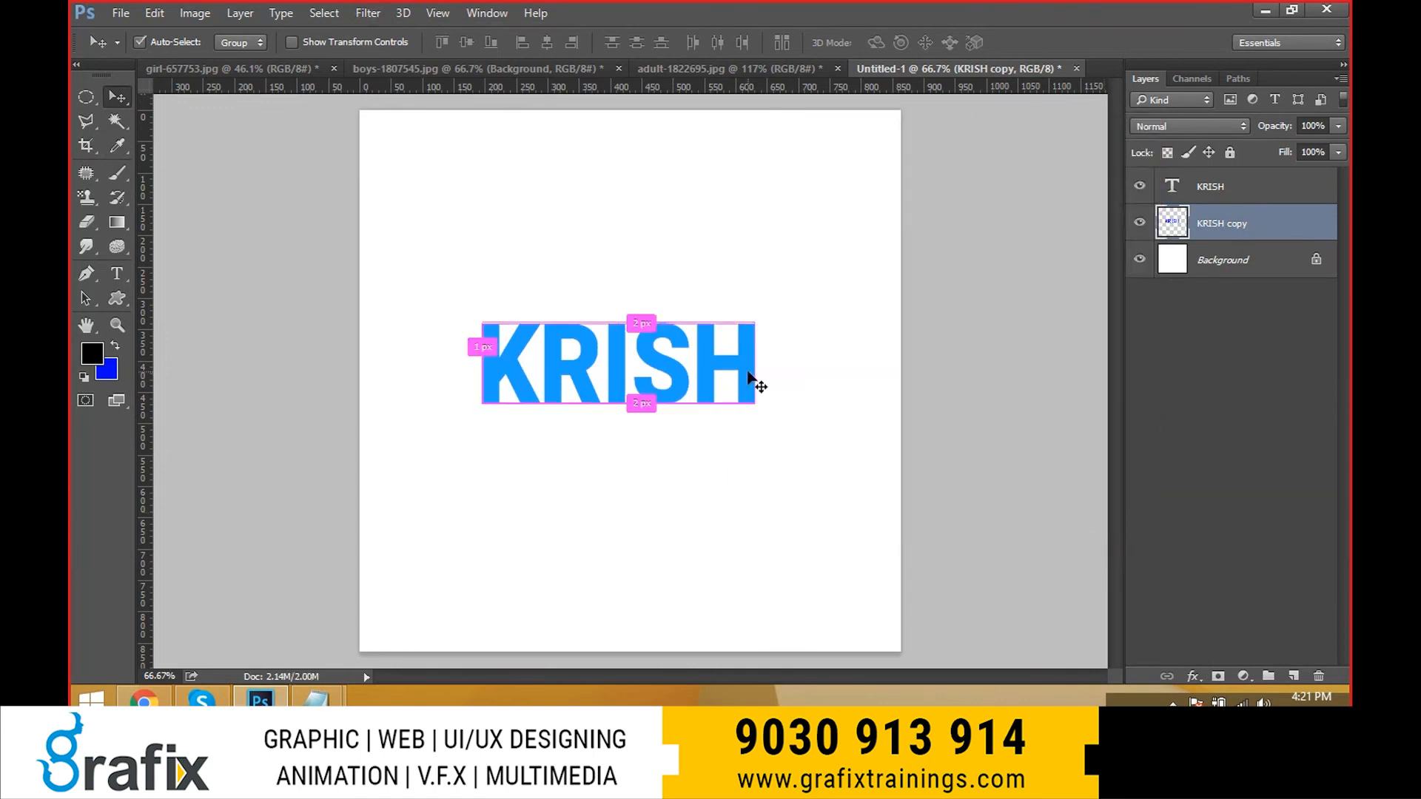
# - Reapply the last Wind filter to the copy, shift it down to inspect the streaks, and undo the shift
pyautogui.hotkey('ctrl', 'f')
pyautogui.moveTo(752, 393); pyautogui.dragTo(750, 468)
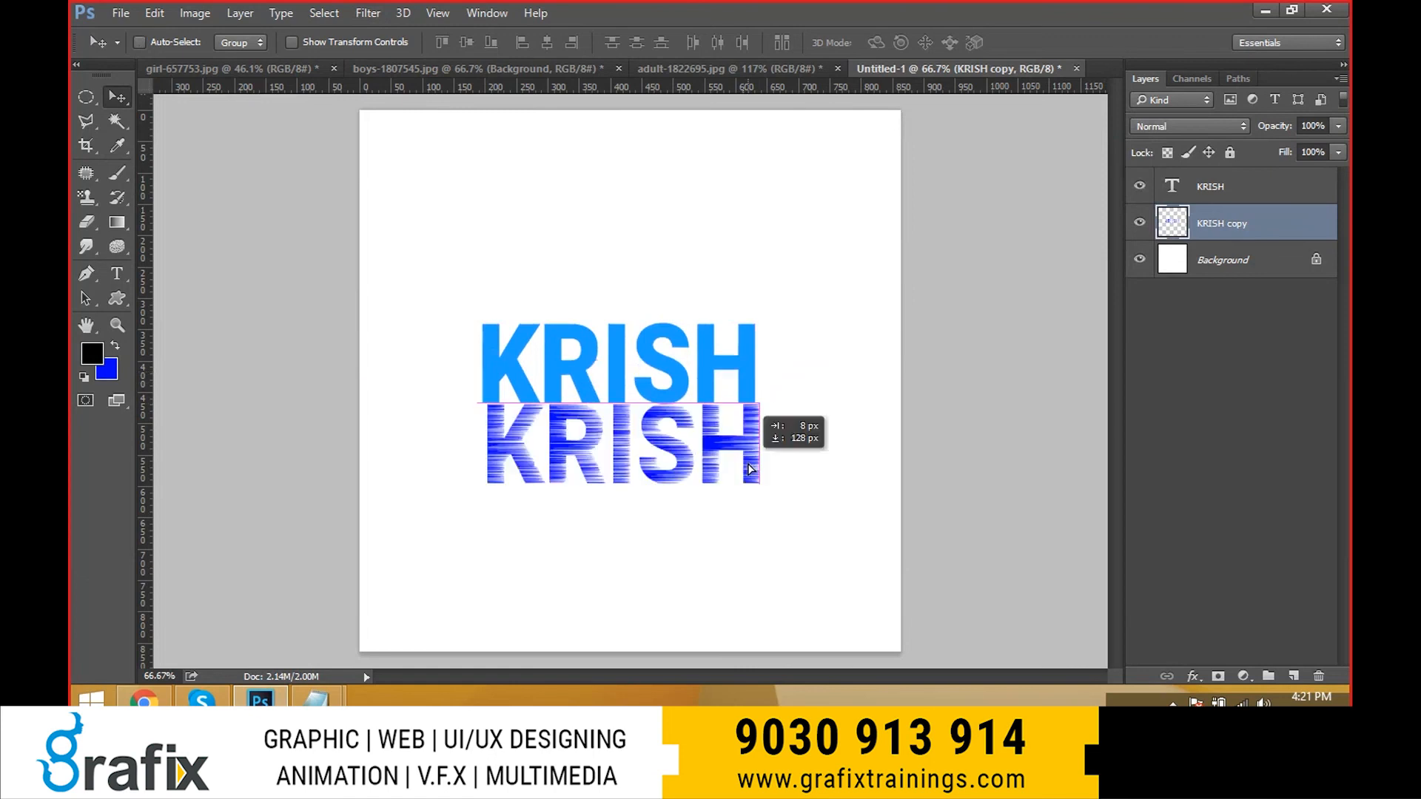
pyautogui.hotkey('ctrl', 'z')
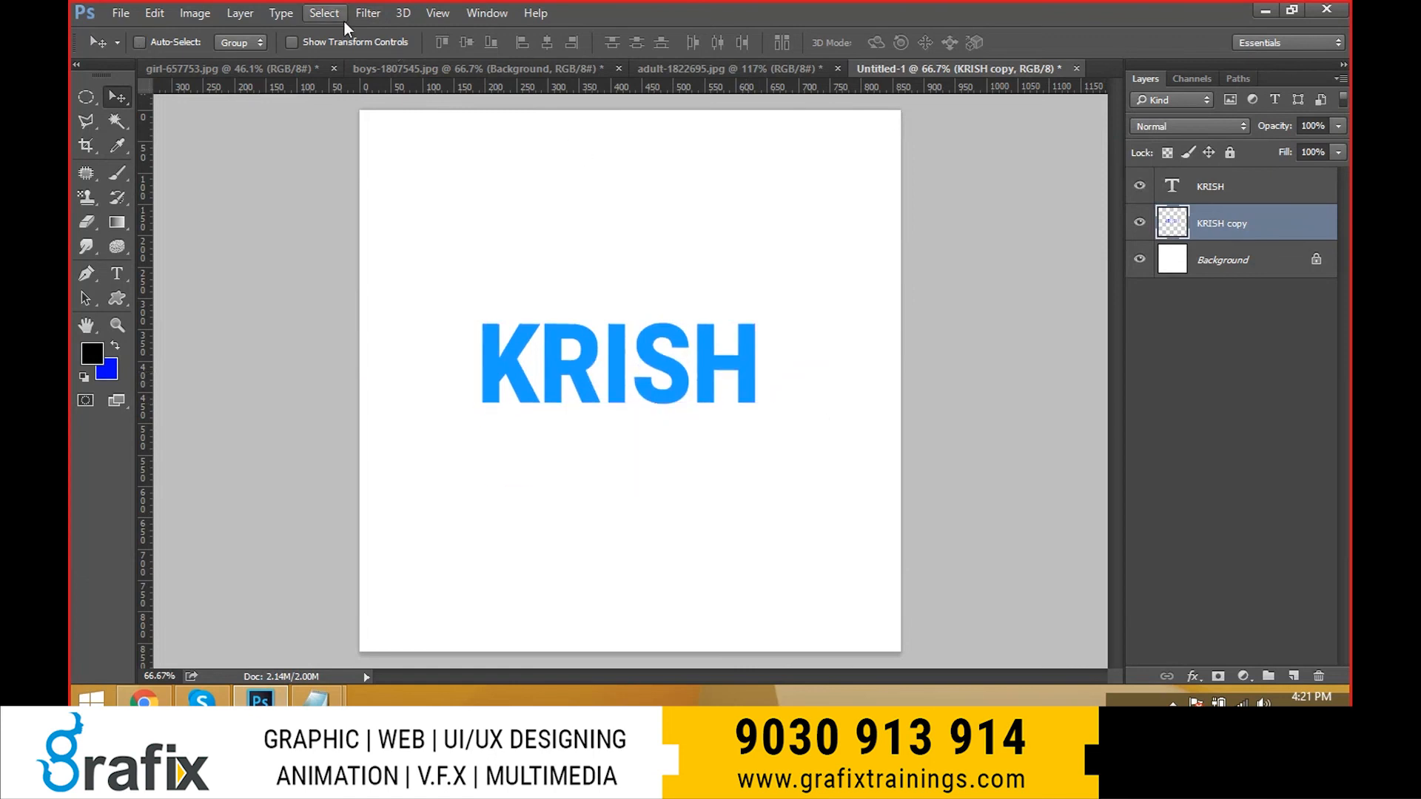
# - Apply the Wind filter to the rasterized copy again, using the Wind method from the left
pyautogui.click(368, 13)
pyautogui.moveTo(466, 346)
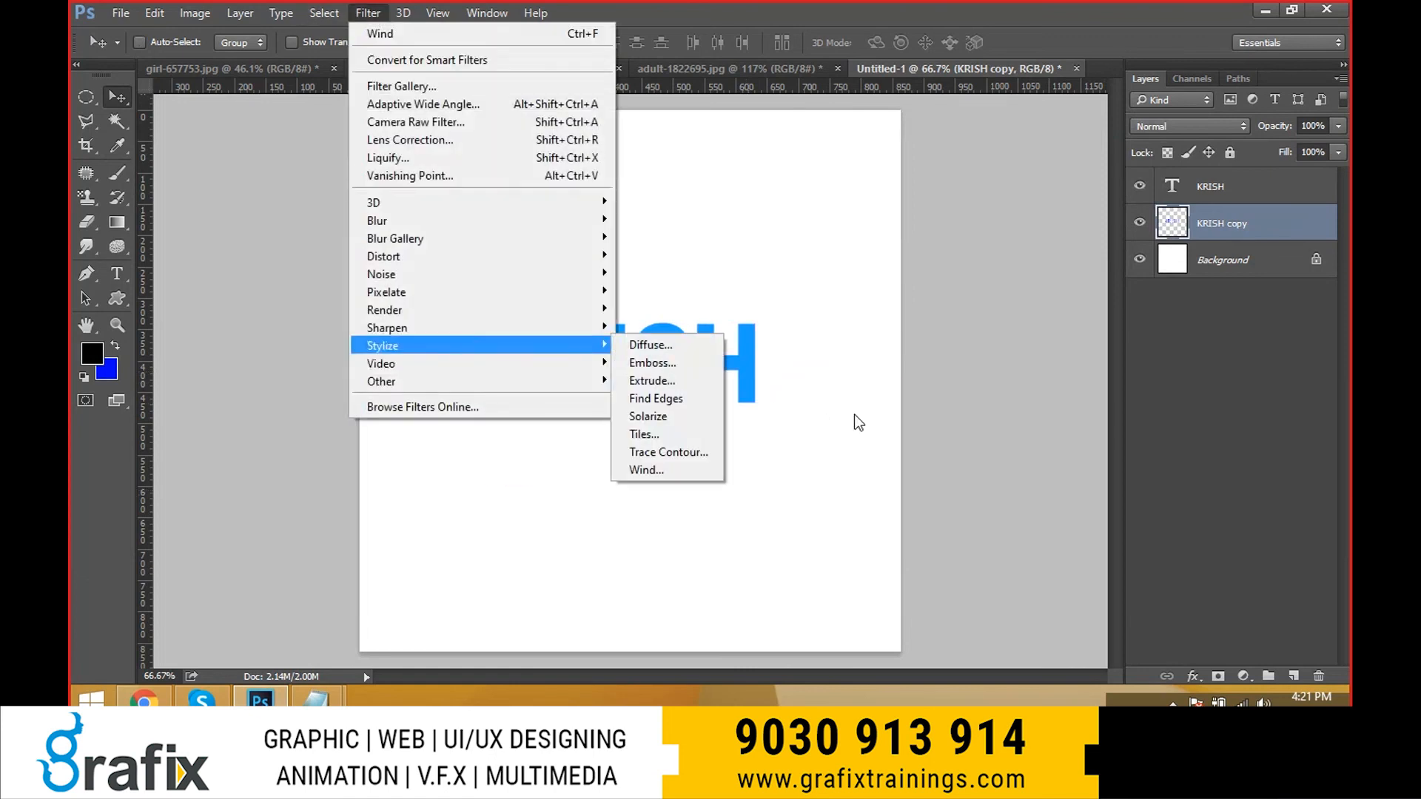
pyautogui.click(678, 466)
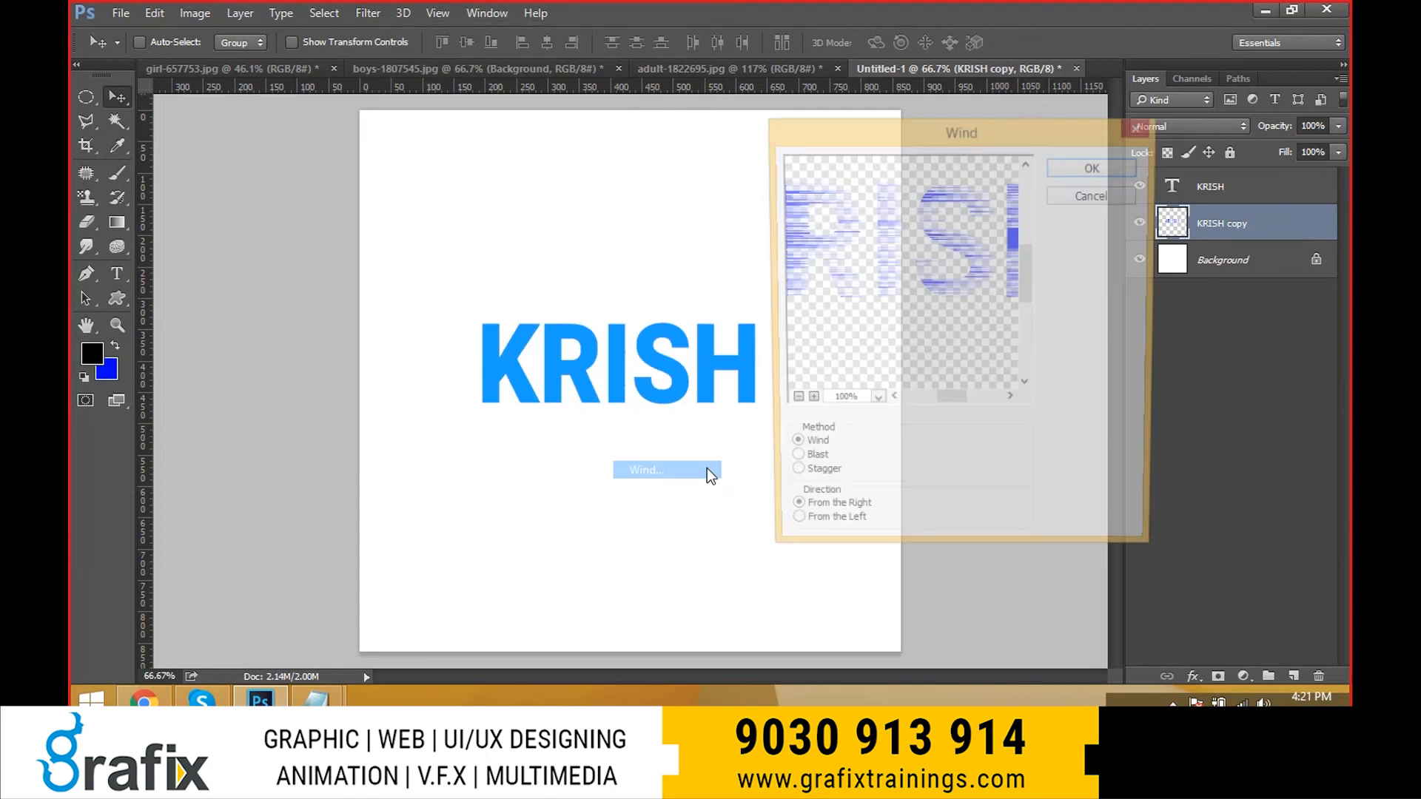
pyautogui.click(810, 466)
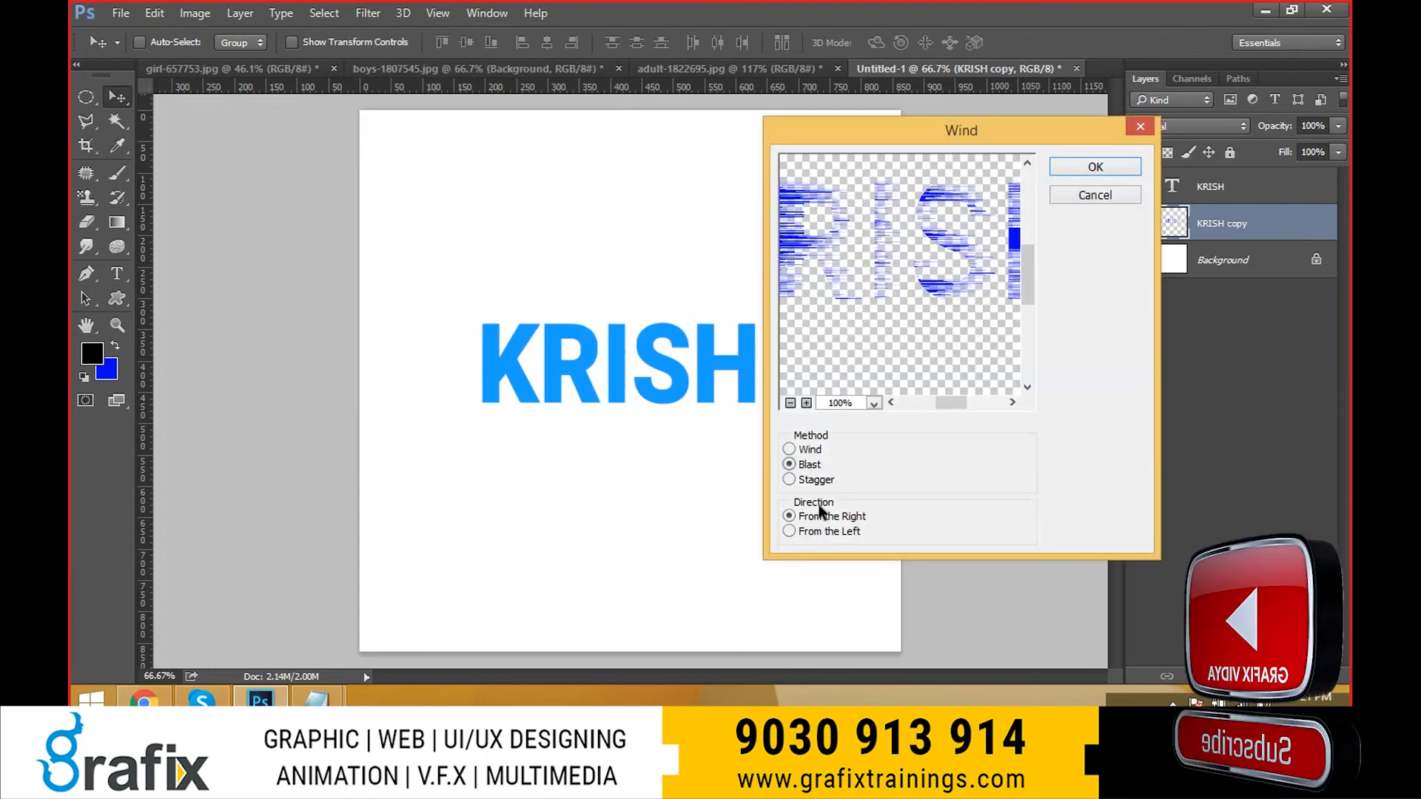
pyautogui.click(819, 531)
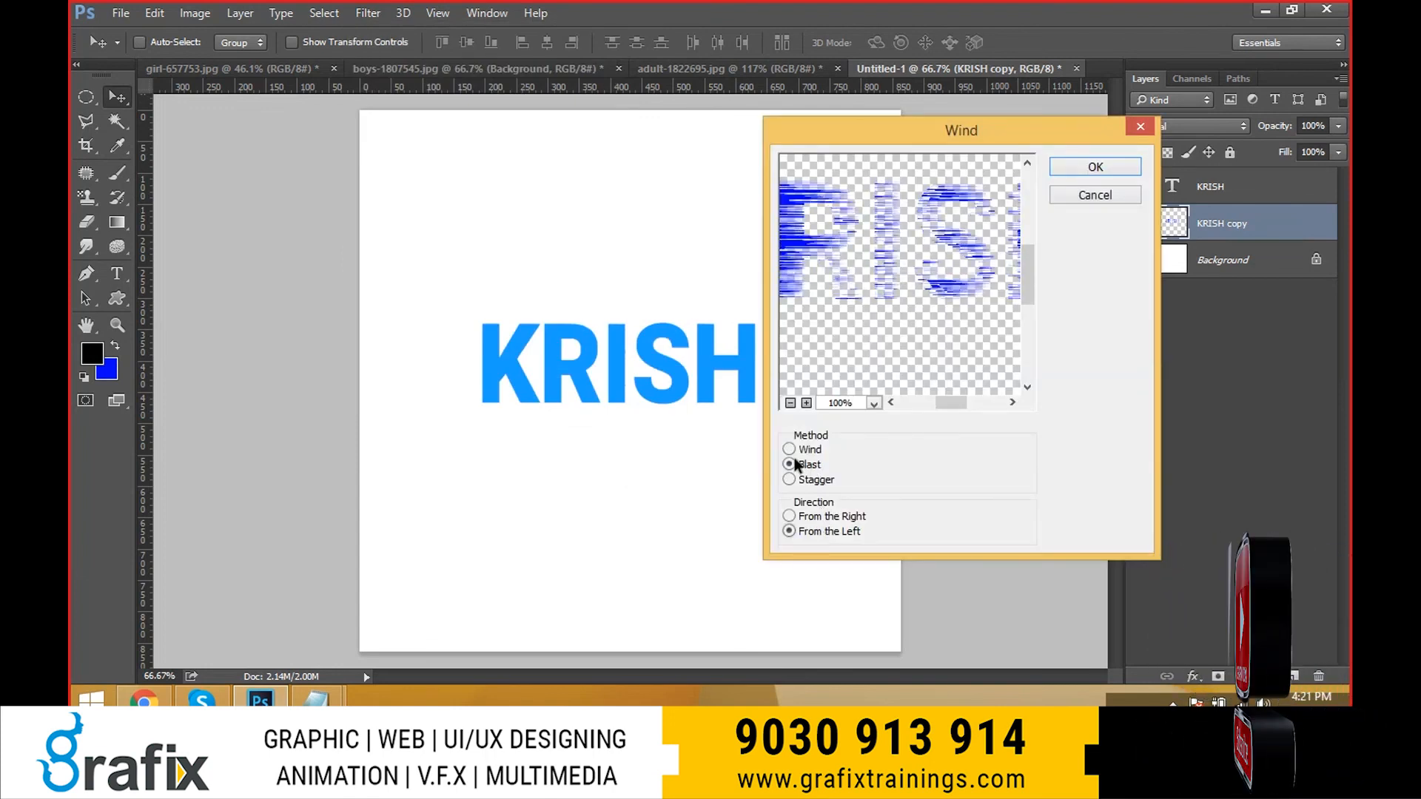
pyautogui.click(796, 450)
pyautogui.click(1107, 169)
# - Scale the wind-streaked copy up slightly around its centre and nudge it into place behind the main text
pyautogui.hotkey('ctrl', 't')
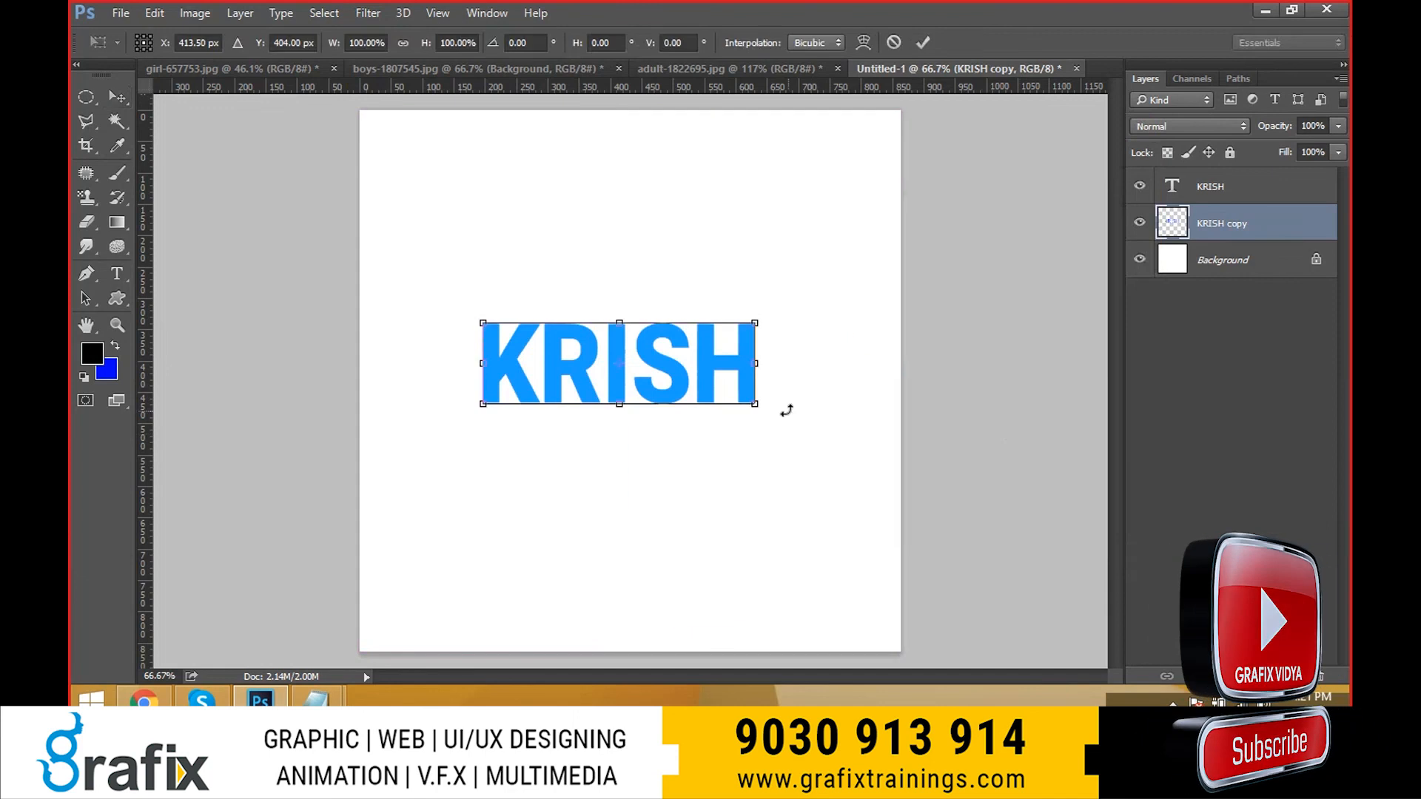
pyautogui.hotkey('ctrl', '+')
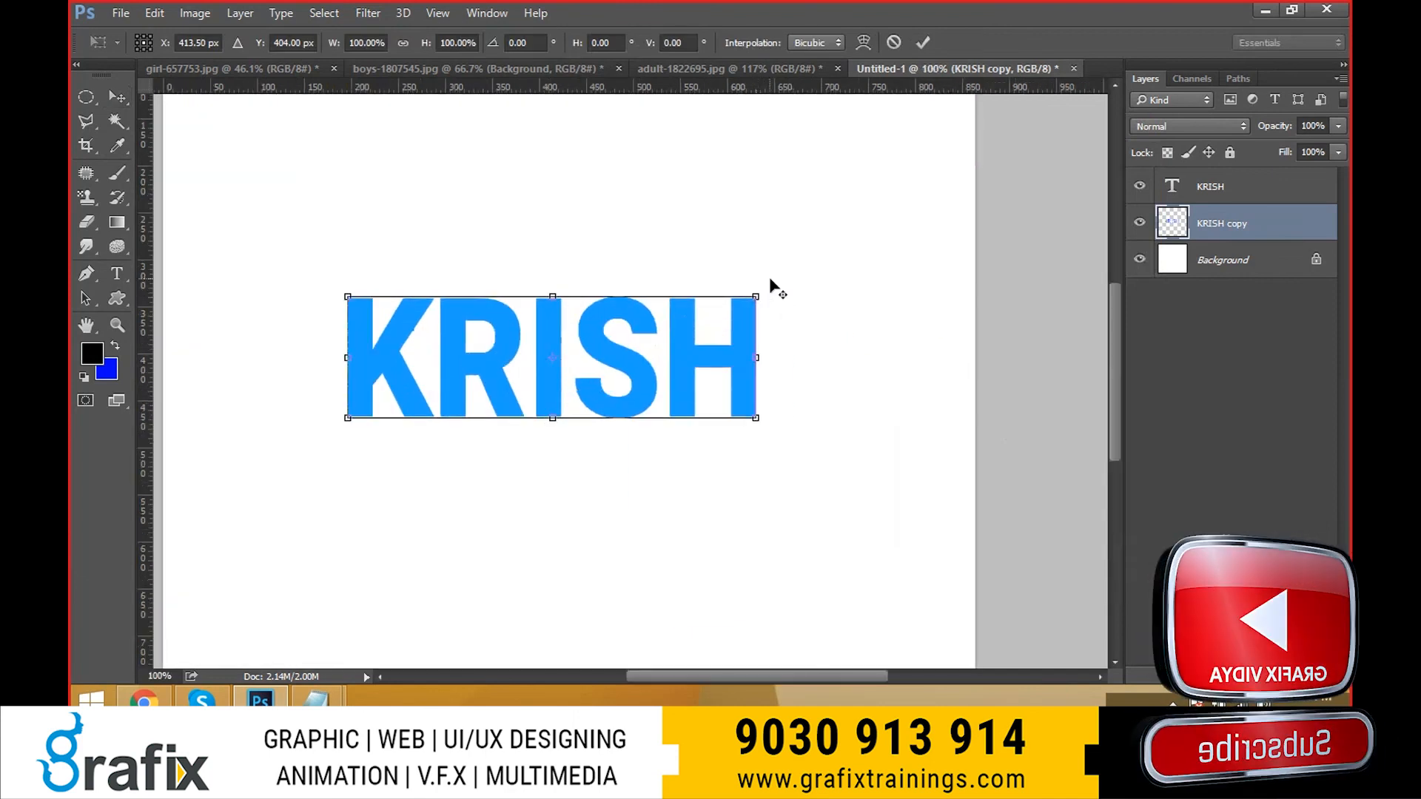
pyautogui.moveTo(757, 297); pyautogui.dragTo(767, 293)
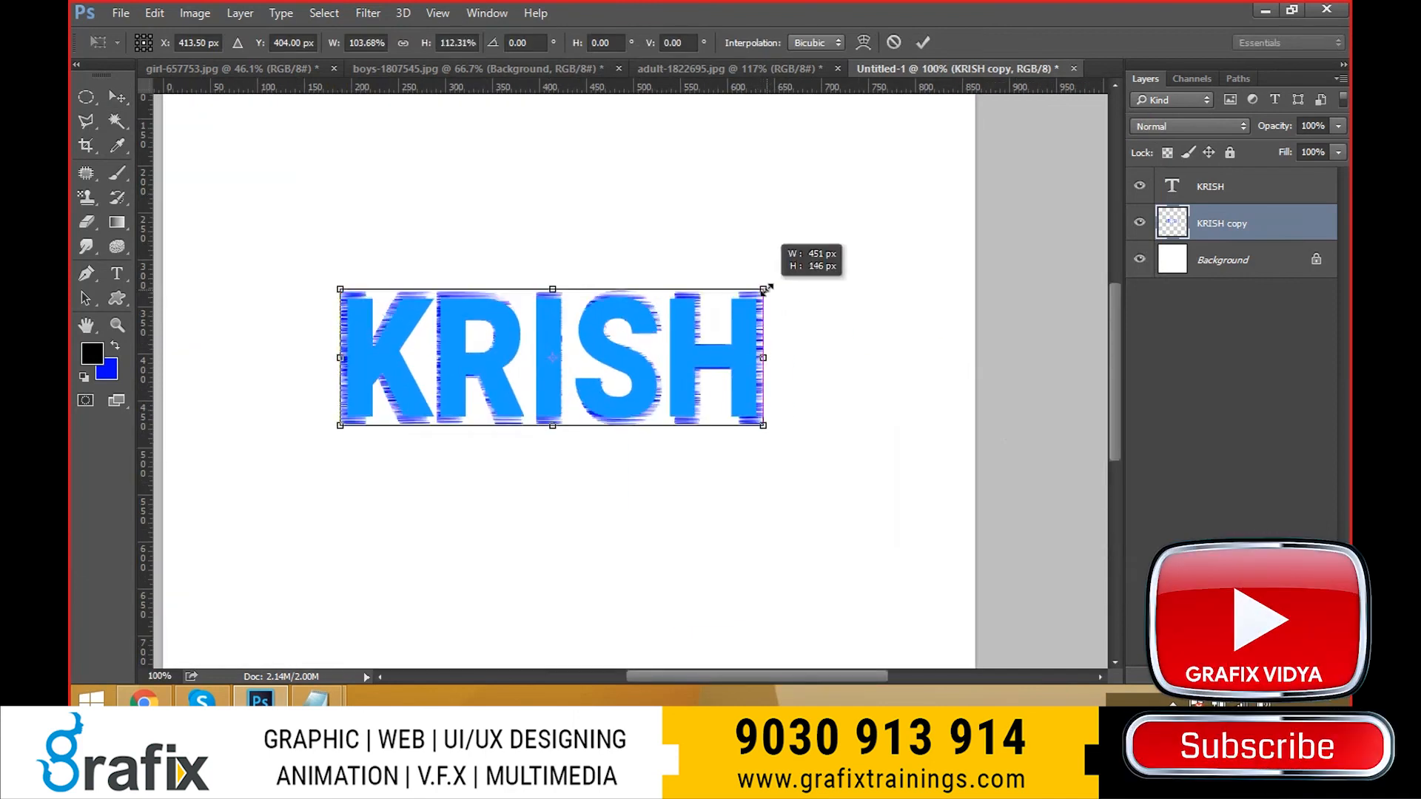
pyautogui.press('Return')
pyautogui.moveTo(638, 408); pyautogui.dragTo(635, 412)
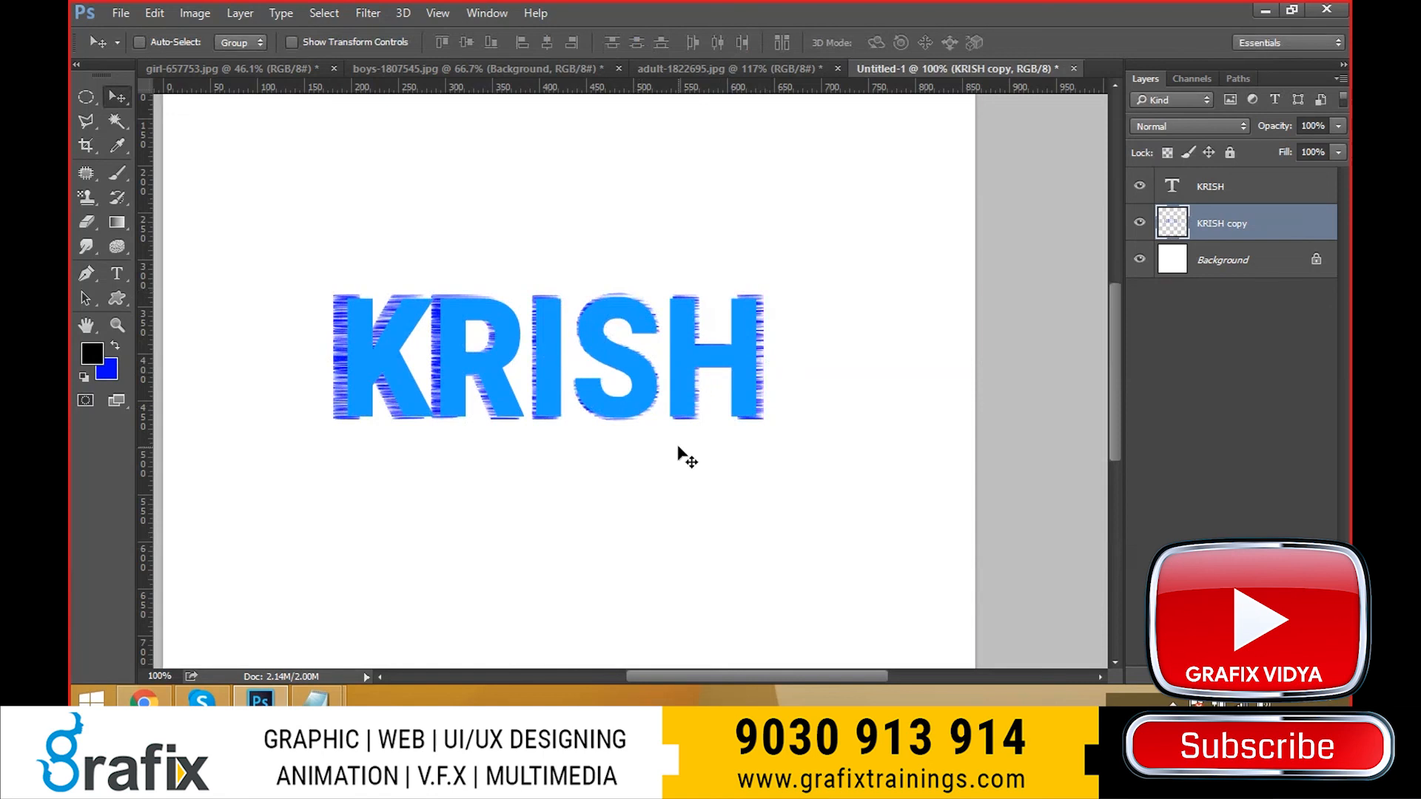
# - Select the Background layer and fill it with the default black foreground colour
pyautogui.rightClick(685, 462)
pyautogui.click(740, 461)
pyautogui.press('d')
pyautogui.hotkey('alt', 'BackSpace')
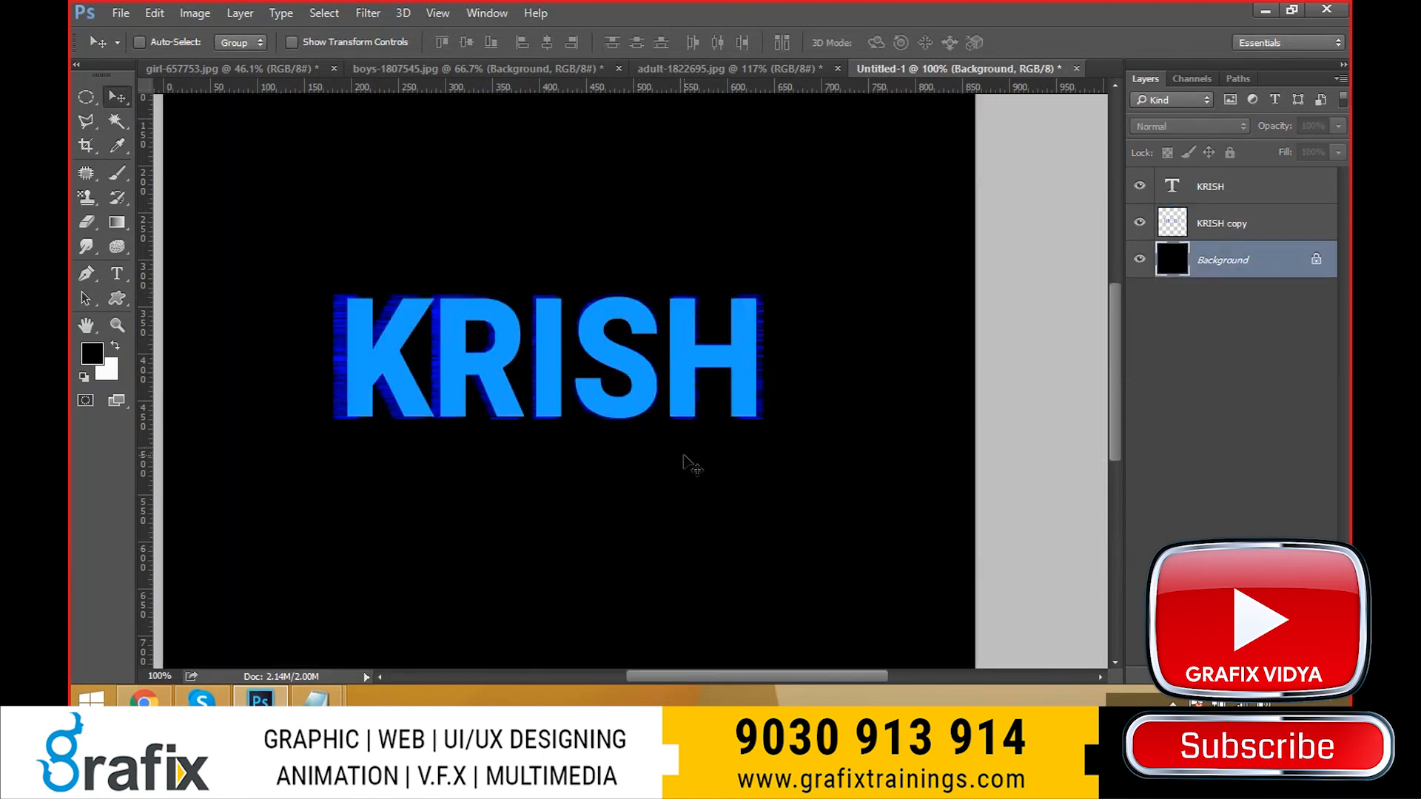
# - Duplicate the wind-streaked copy layer and apply a Gaussian Blur to the duplicate for a soft glow
pyautogui.rightClick(631, 363)
pyautogui.click(659, 367)
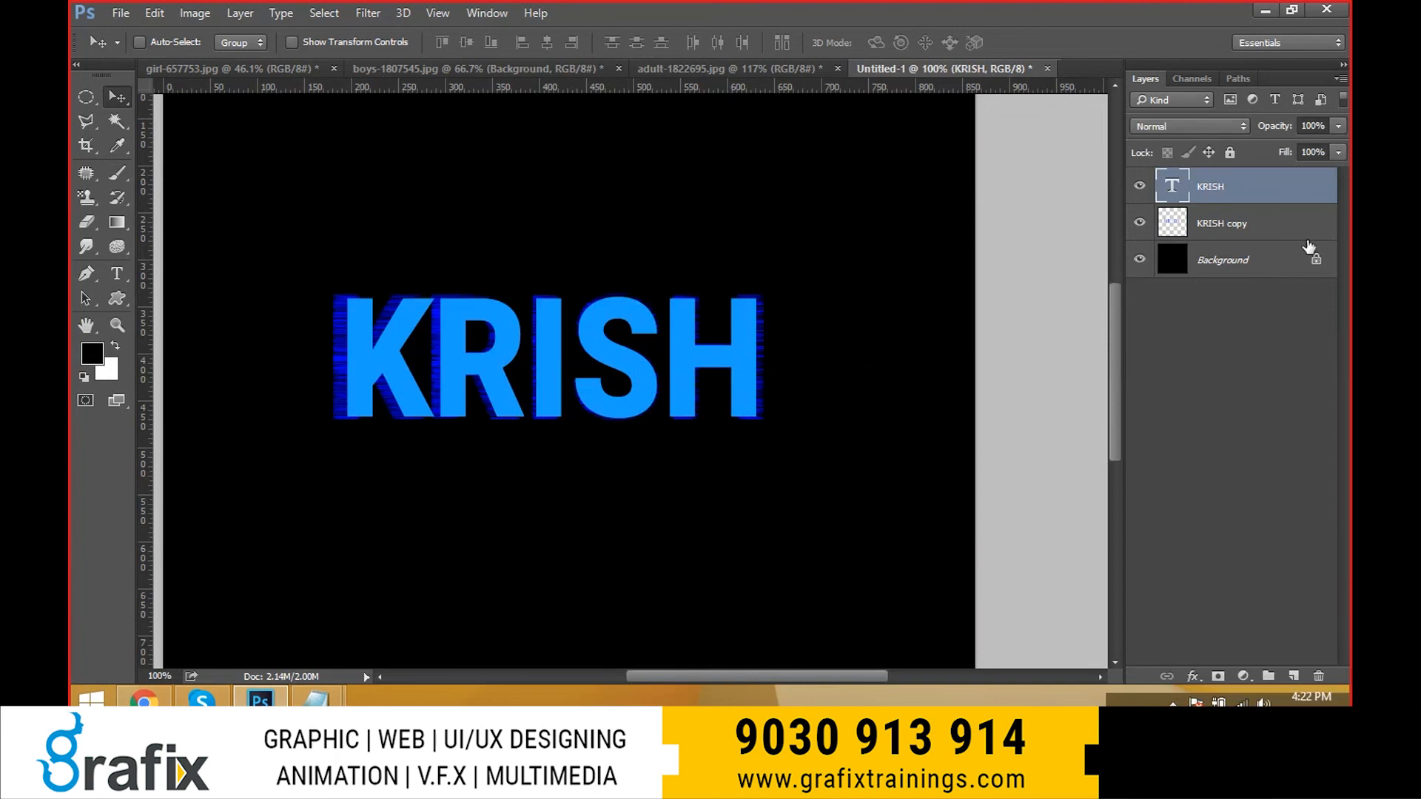
pyautogui.click(1221, 223)
pyautogui.hotkey('ctrl', 'j')
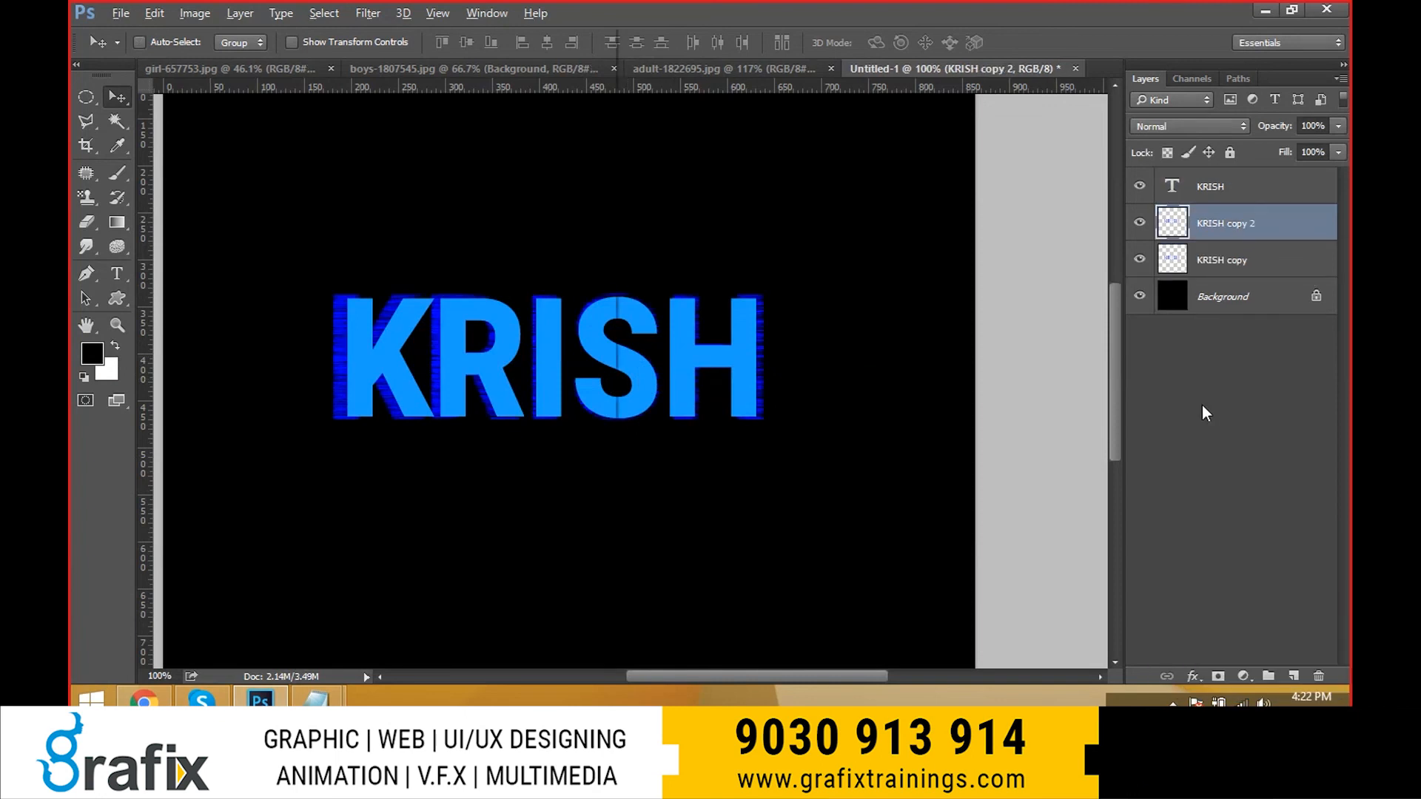
pyautogui.click(368, 12)
pyautogui.moveTo(508, 220)
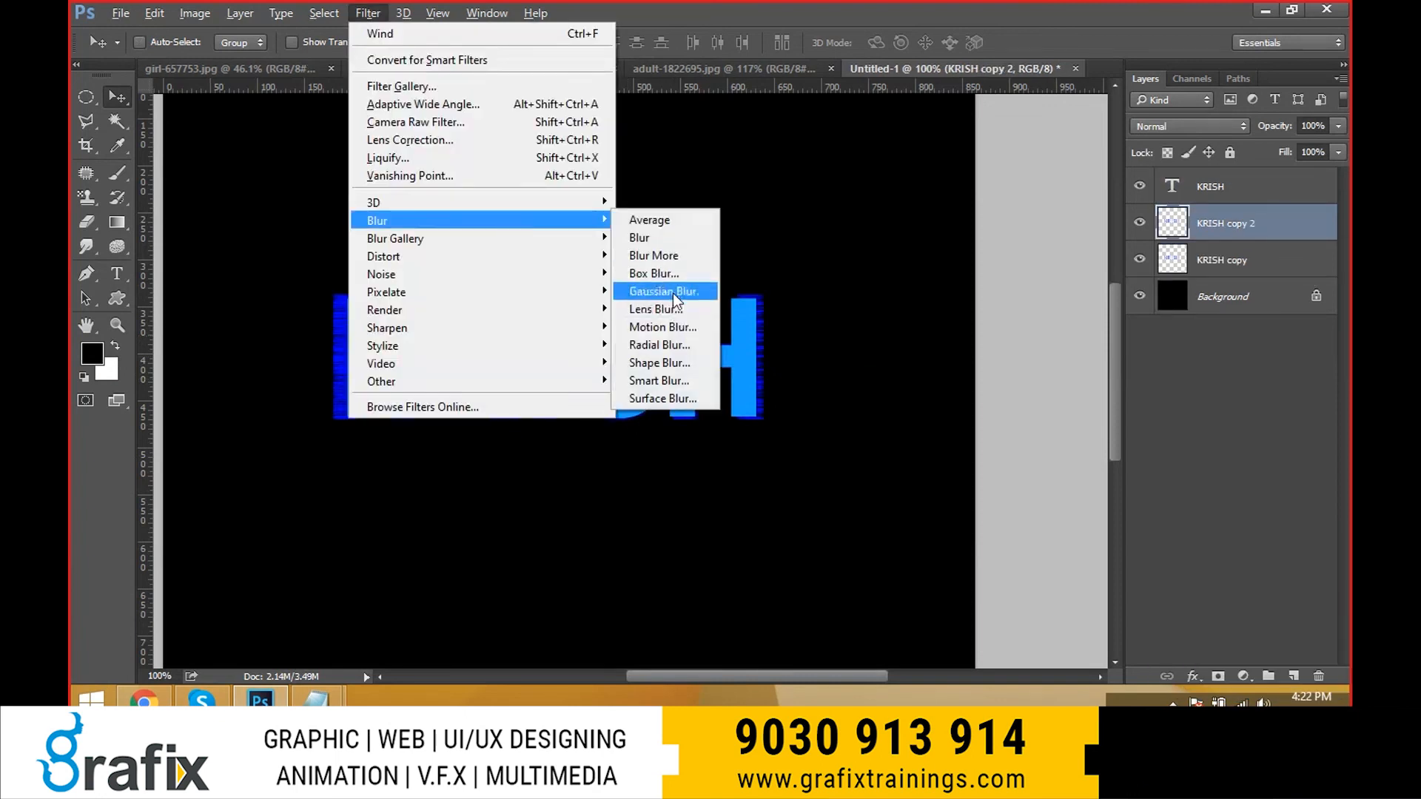
pyautogui.click(675, 299)
pyautogui.moveTo(995, 436); pyautogui.dragTo(1040, 436)
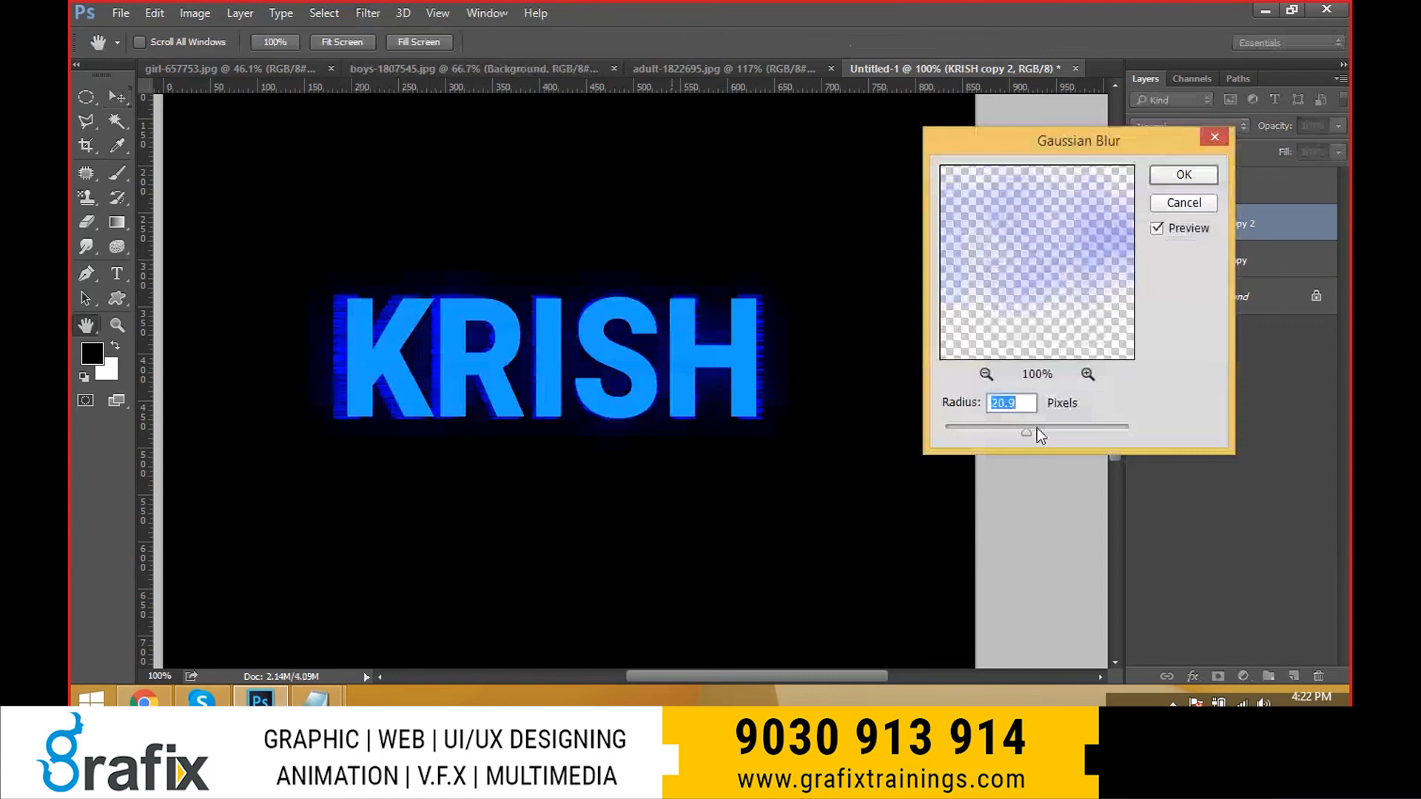
pyautogui.press('Return')
# - Fit the canvas on screen, undo a trial move of the blurred glow, and hide the unblurred streaked copy
pyautogui.rightClick(771, 356)
pyautogui.click(812, 370)
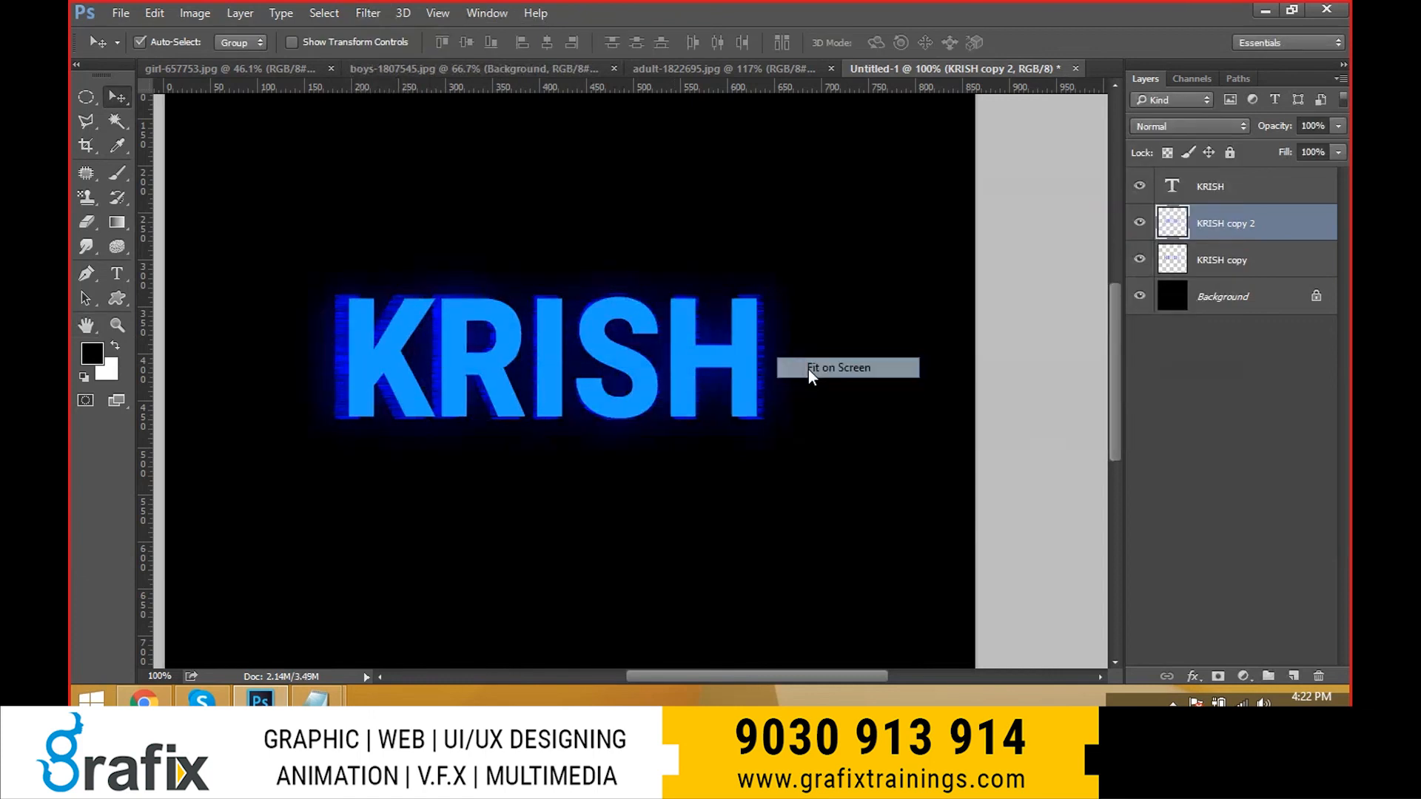
pyautogui.moveTo(735, 412); pyautogui.dragTo(743, 498)
pyautogui.hotkey('ctrl', 'z')
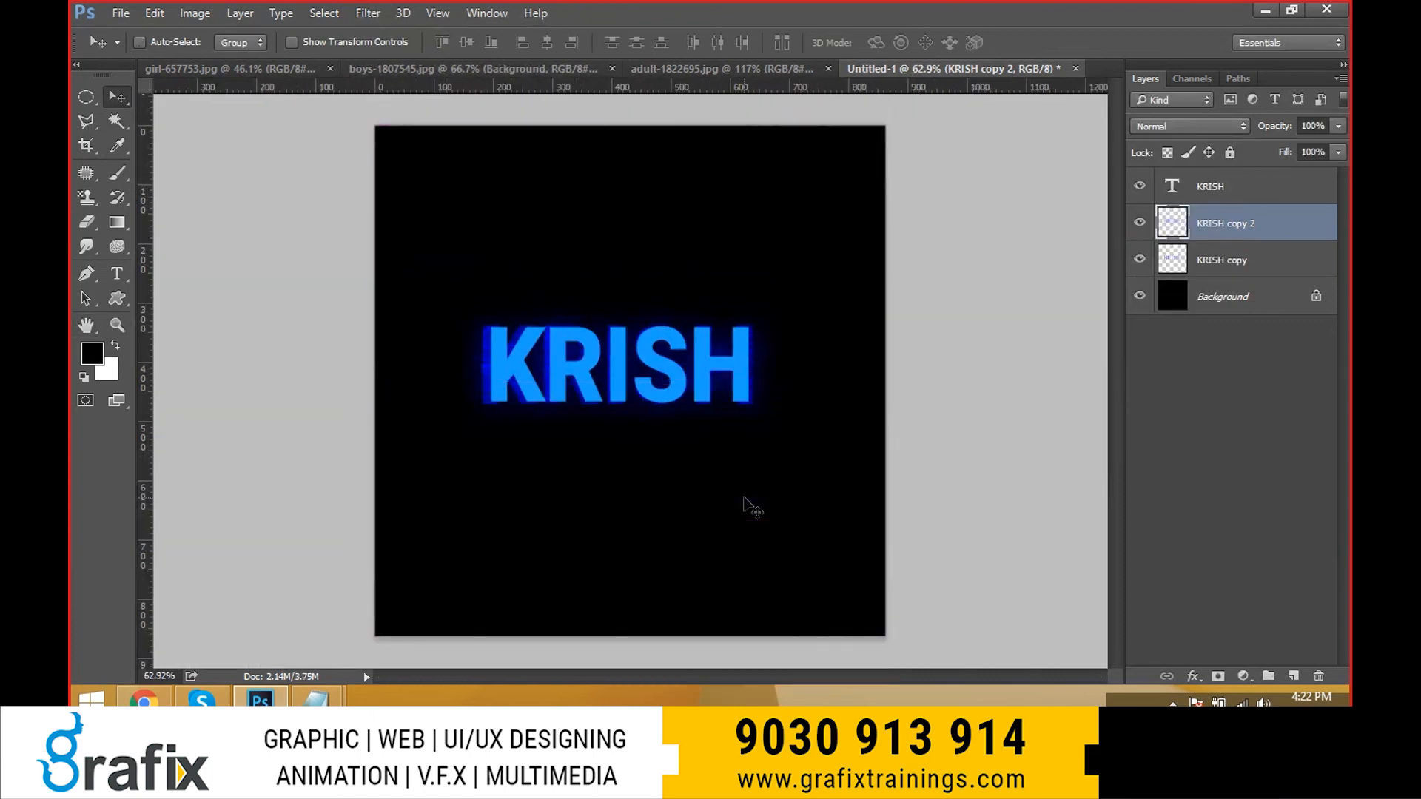
pyautogui.click(1267, 267)
pyautogui.click(1141, 261)
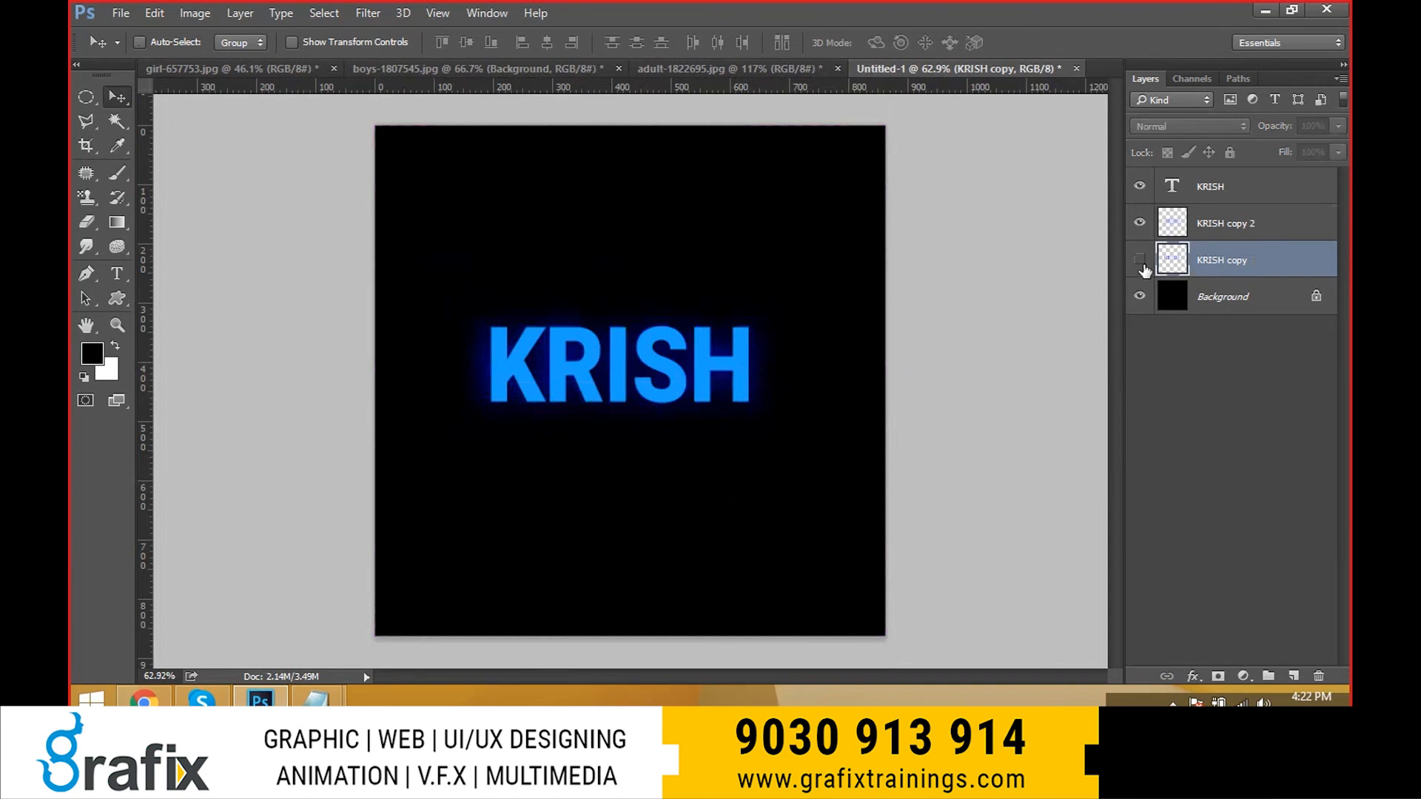
# - Show the unblurred wind-streaked copy, duplicate it twice, and nudge the topmost duplicate down slightly to extend the streaks
pyautogui.click(1141, 261)
pyautogui.press('ctrl')
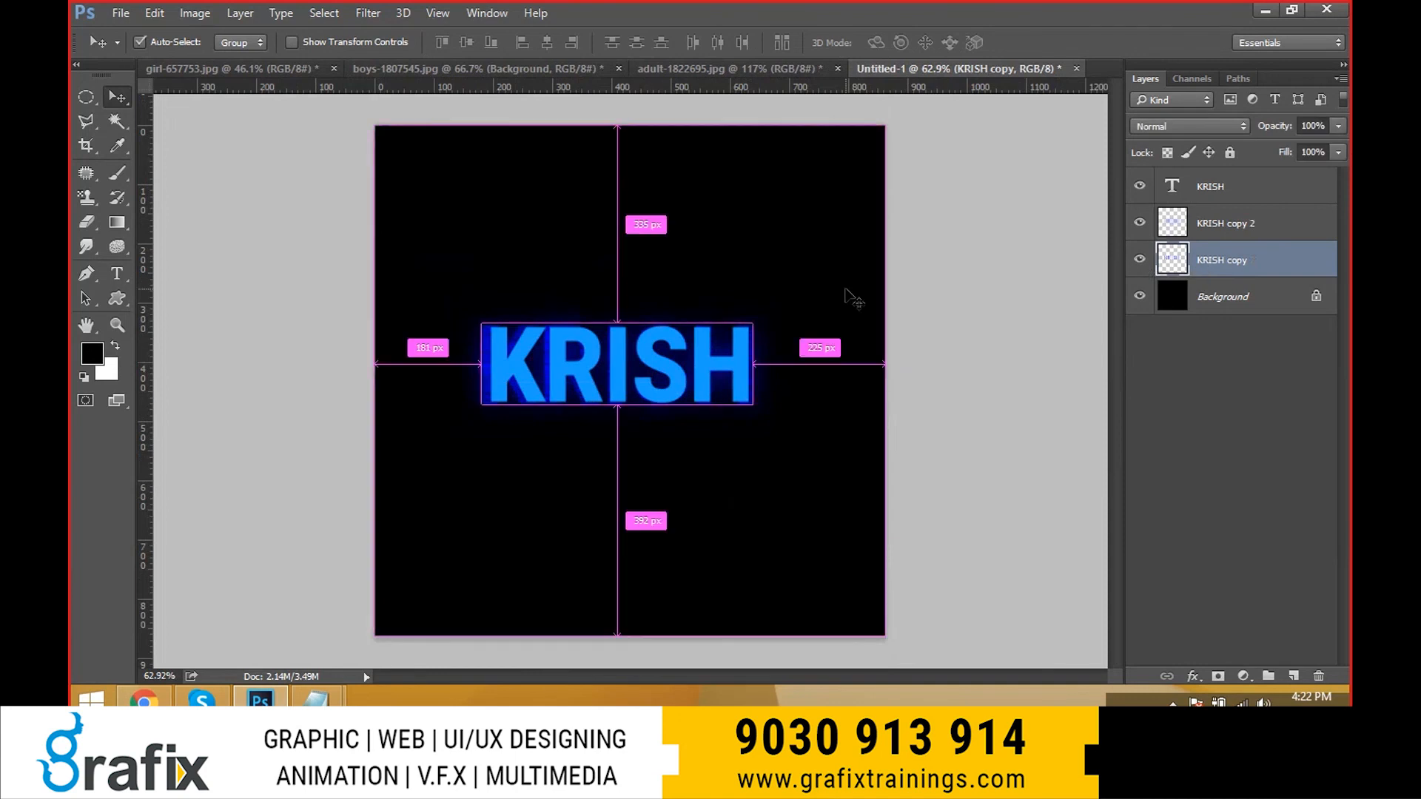
pyautogui.hotkey('ctrl', 'j')
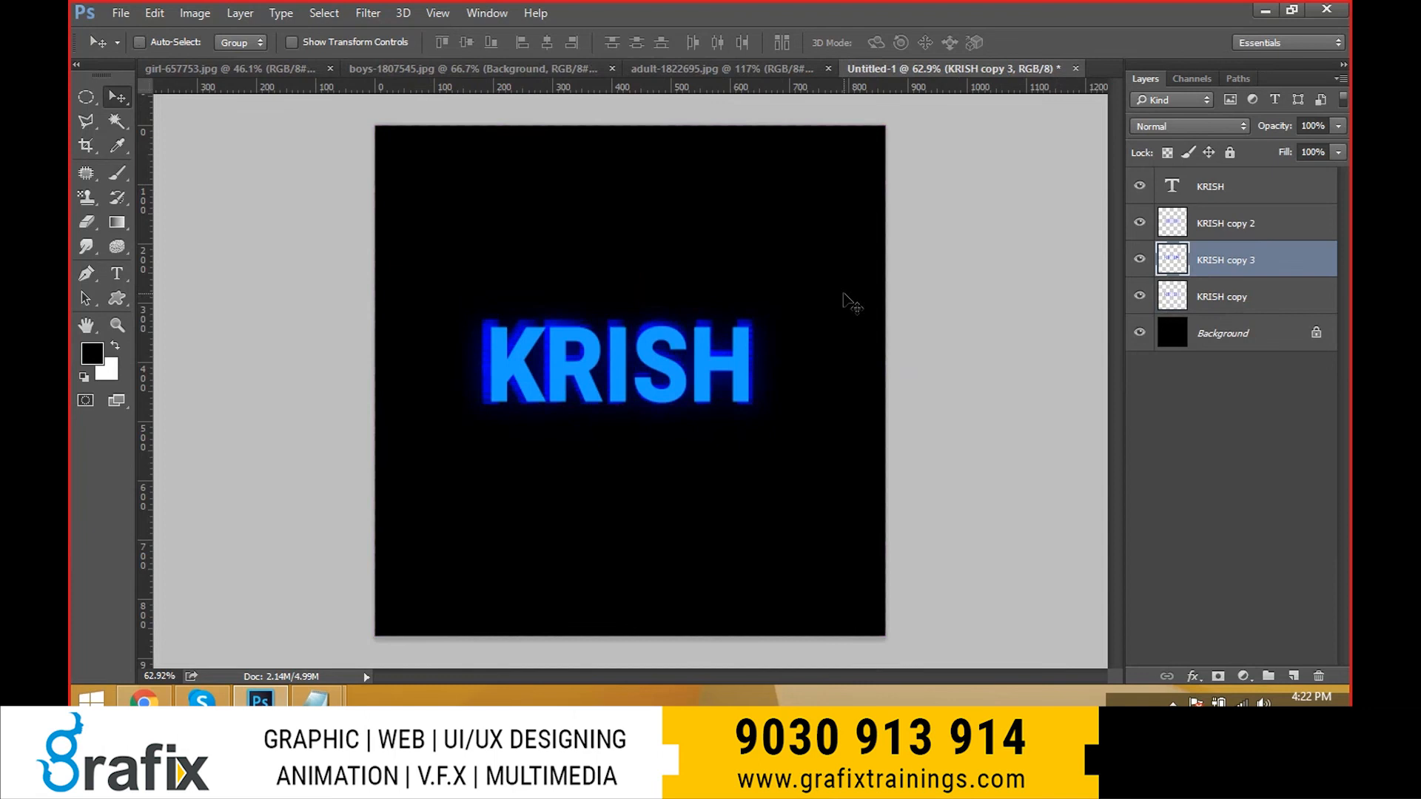
pyautogui.hotkey('ctrl', 'j')
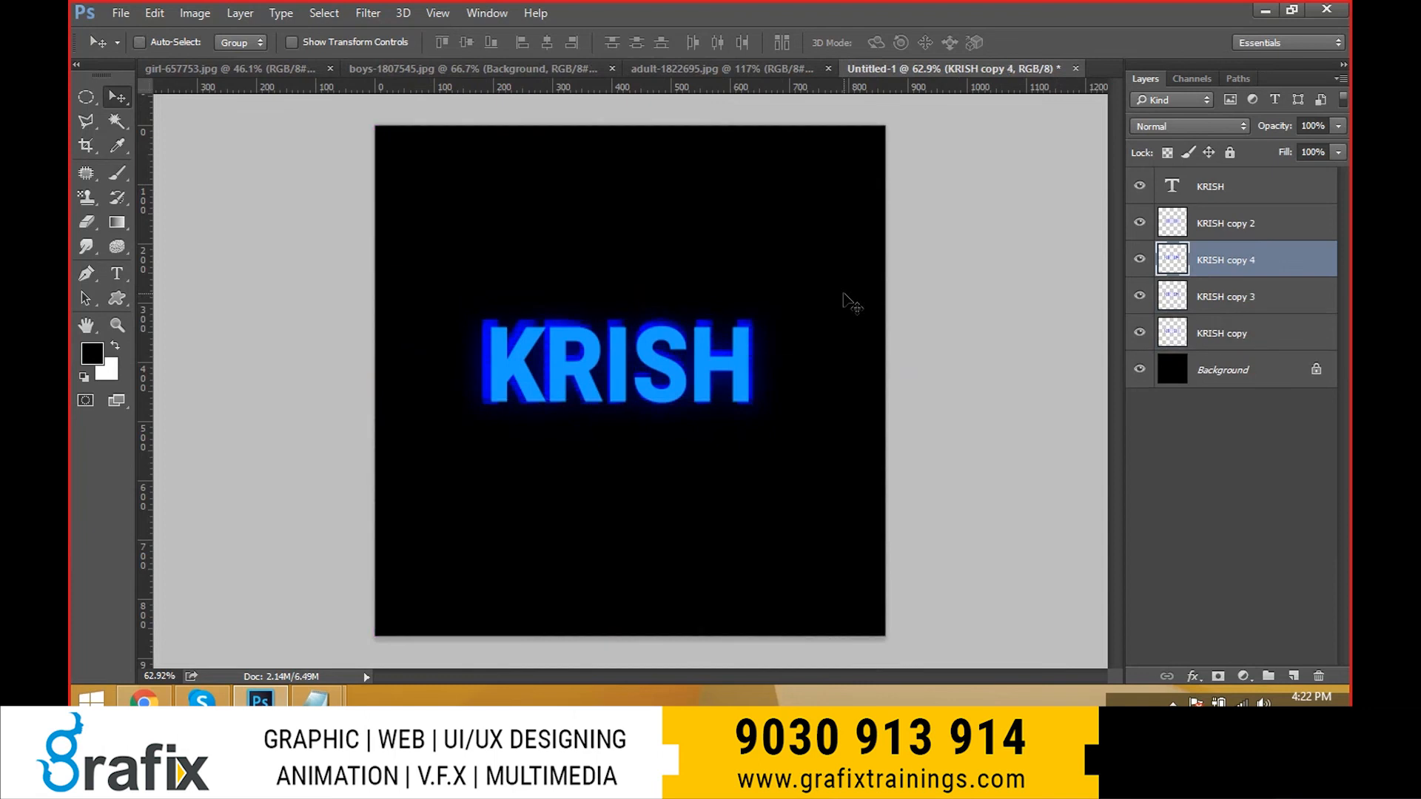
pyautogui.hotkey('shift', 'Down')
pyautogui.hotkey('shift', 'Down')
pyautogui.hotkey('shift', 'Up')
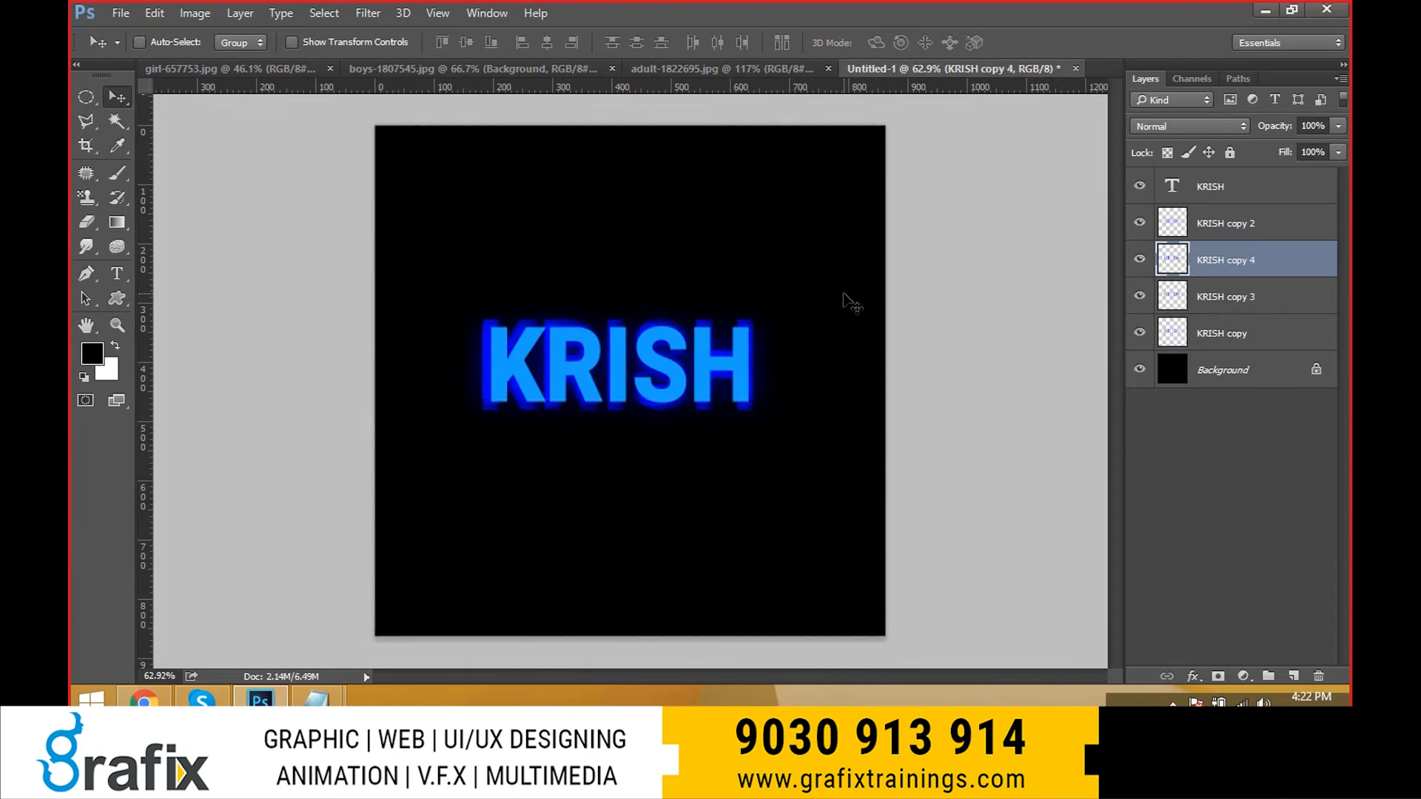
# - Examine the streaked and blurred copies up close, checking individual layers' visibility and how each contributes to the glow
pyautogui.press('ctrl')
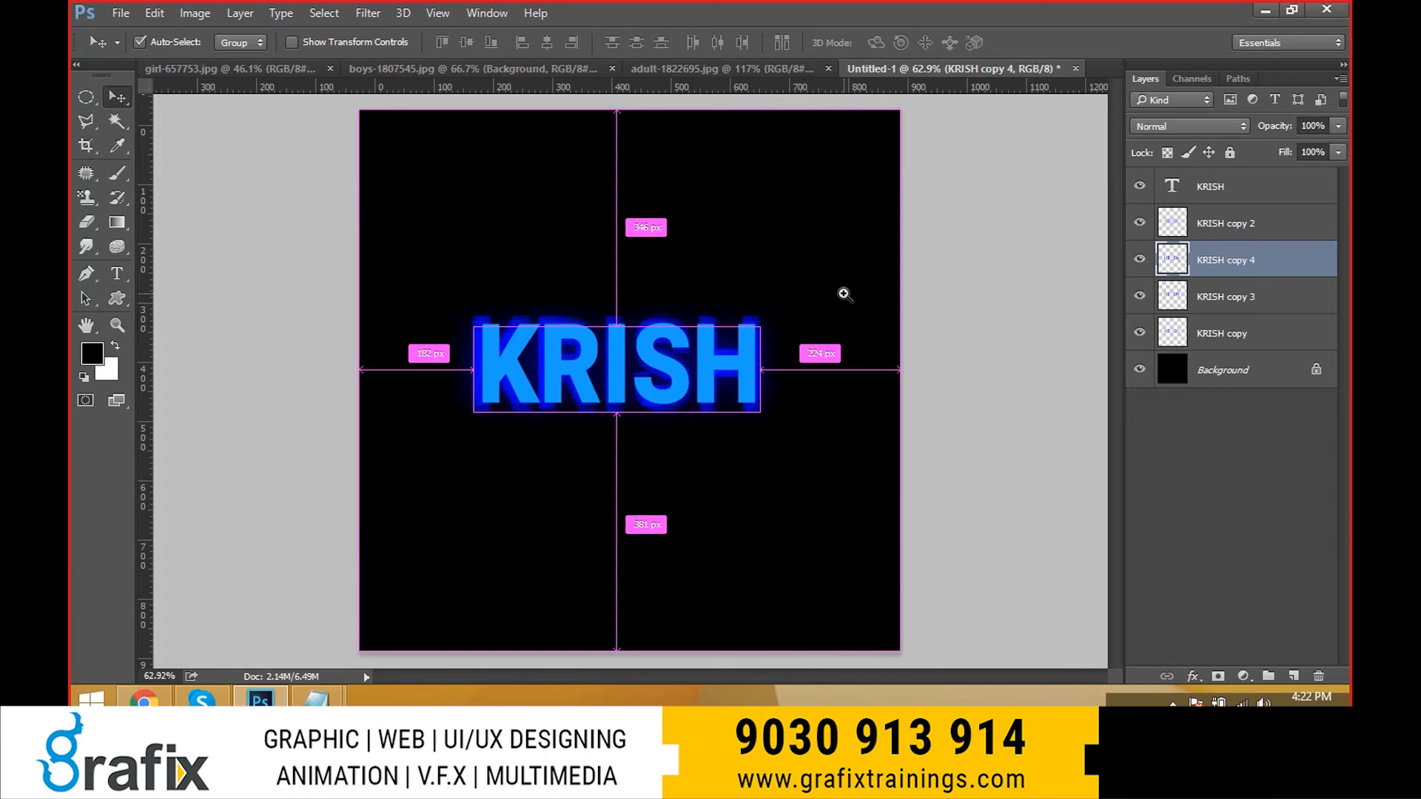
pyautogui.keyDown('ctrl'); pyautogui.click(733, 397); pyautogui.keyUp('ctrl')
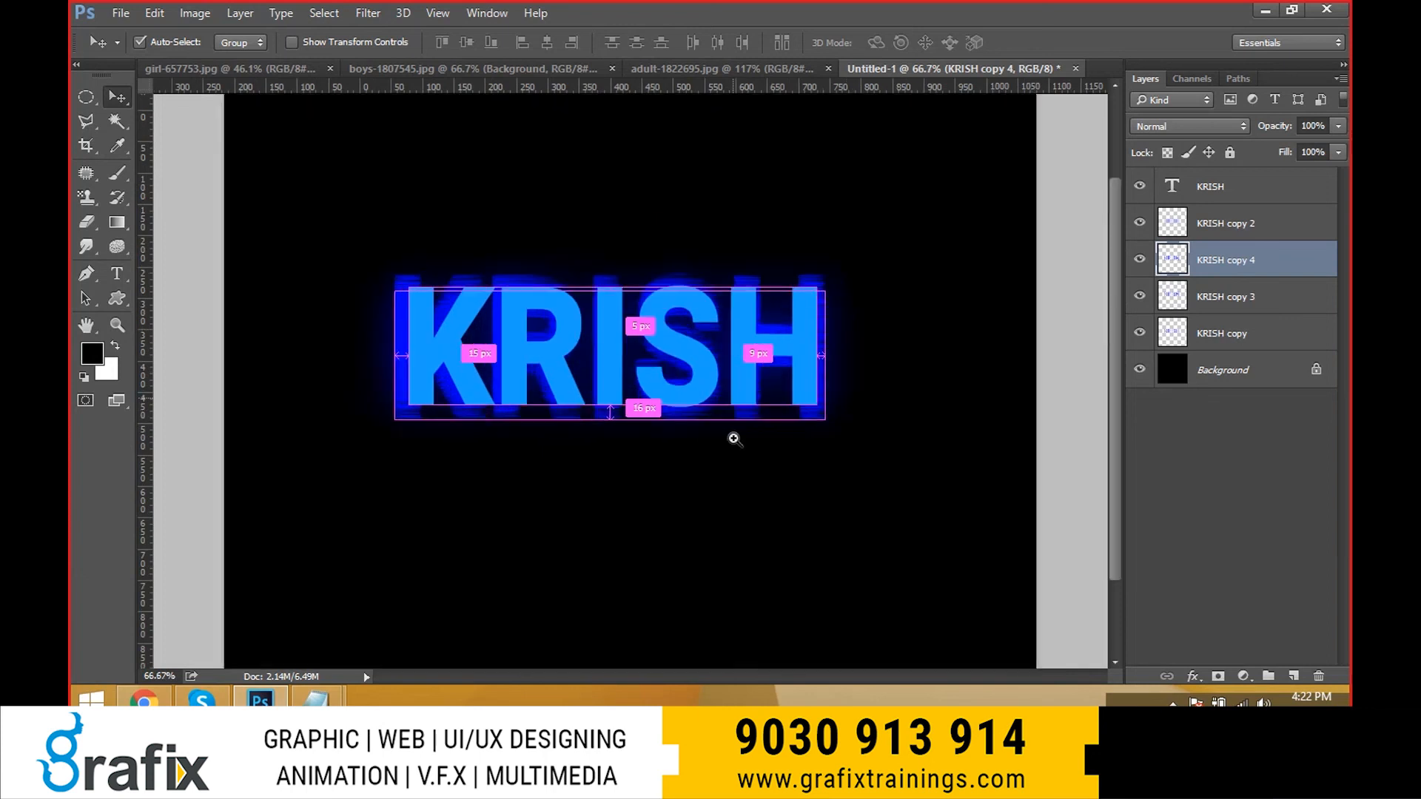
pyautogui.click(1275, 348)
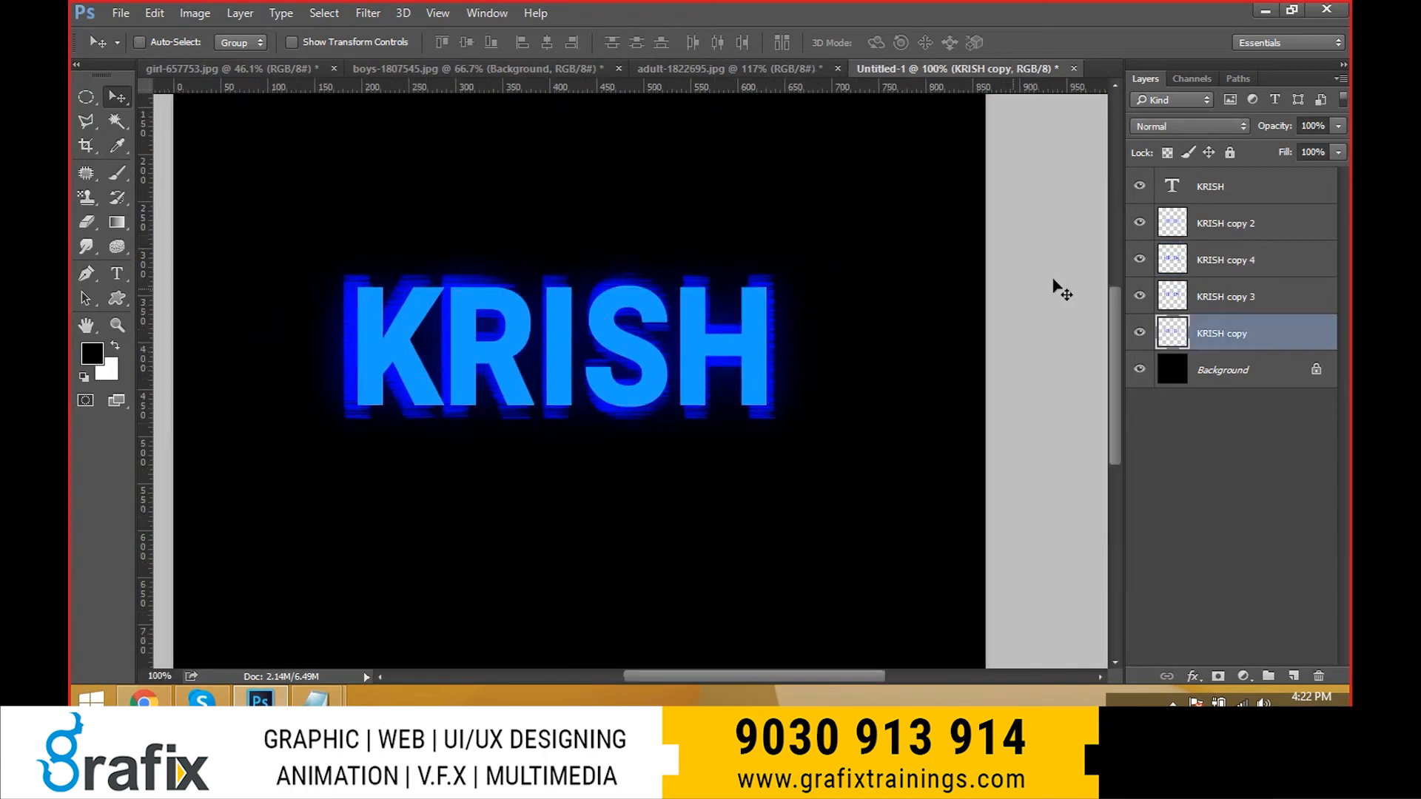
pyautogui.click(1183, 291)
pyautogui.click(1161, 262)
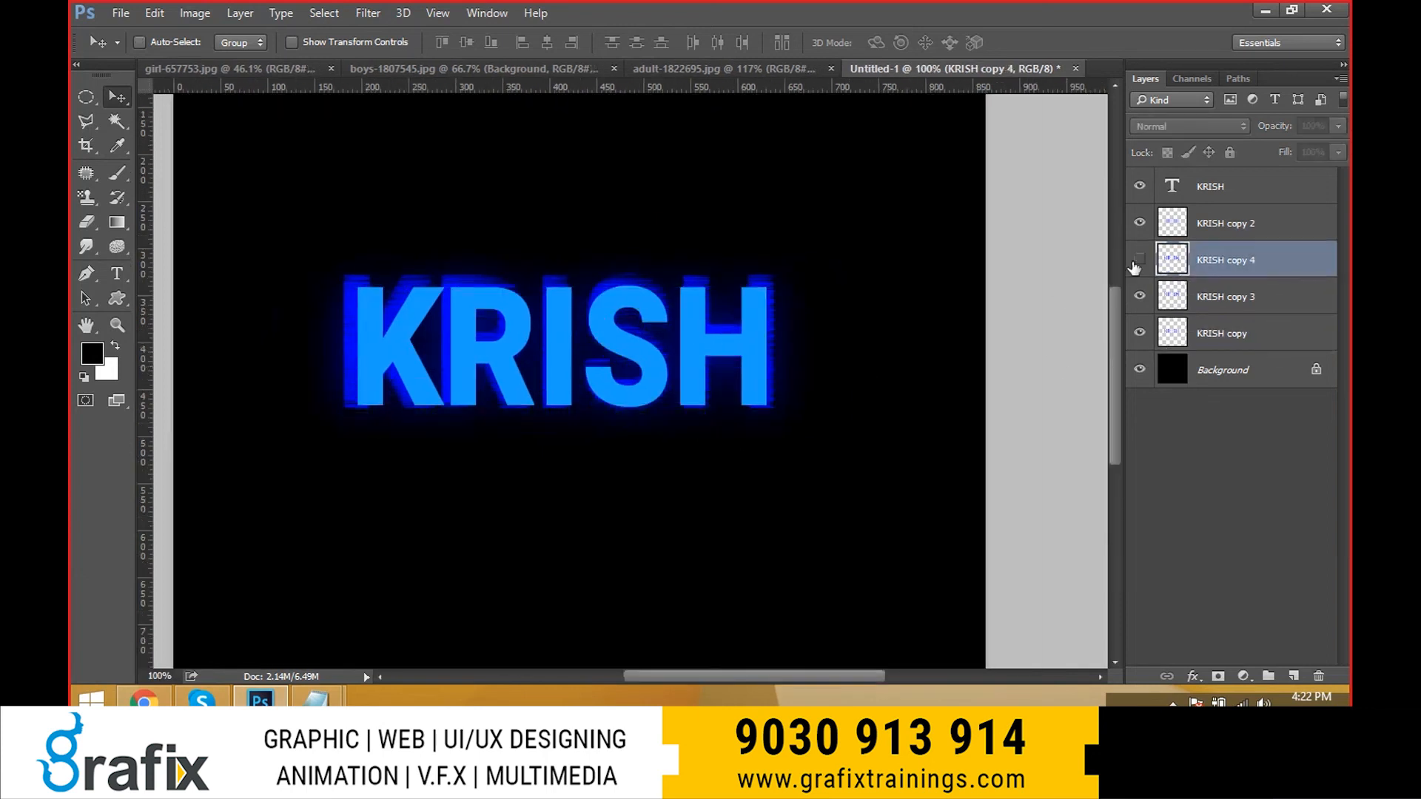
pyautogui.click(1156, 222)
pyautogui.press('h')
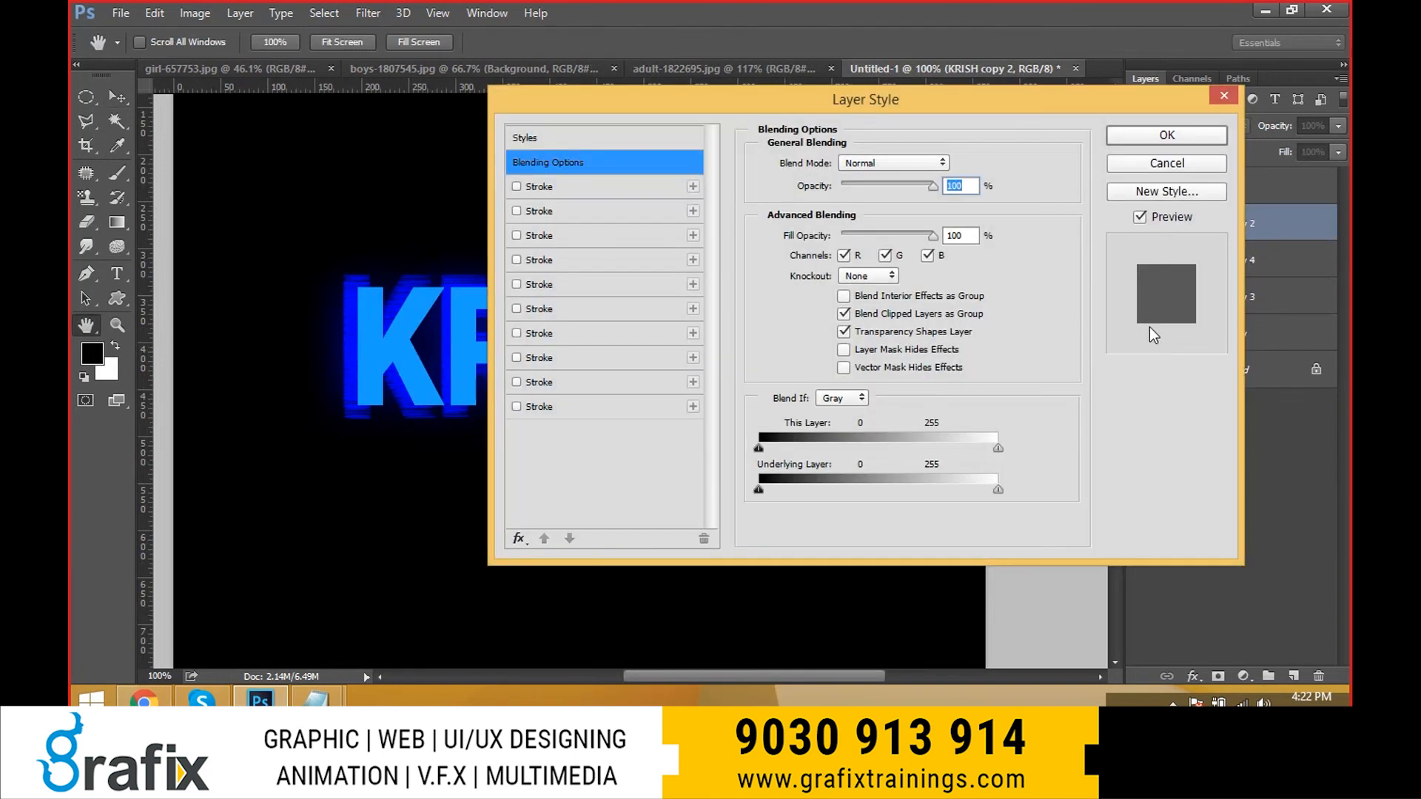
pyautogui.press('Escape')
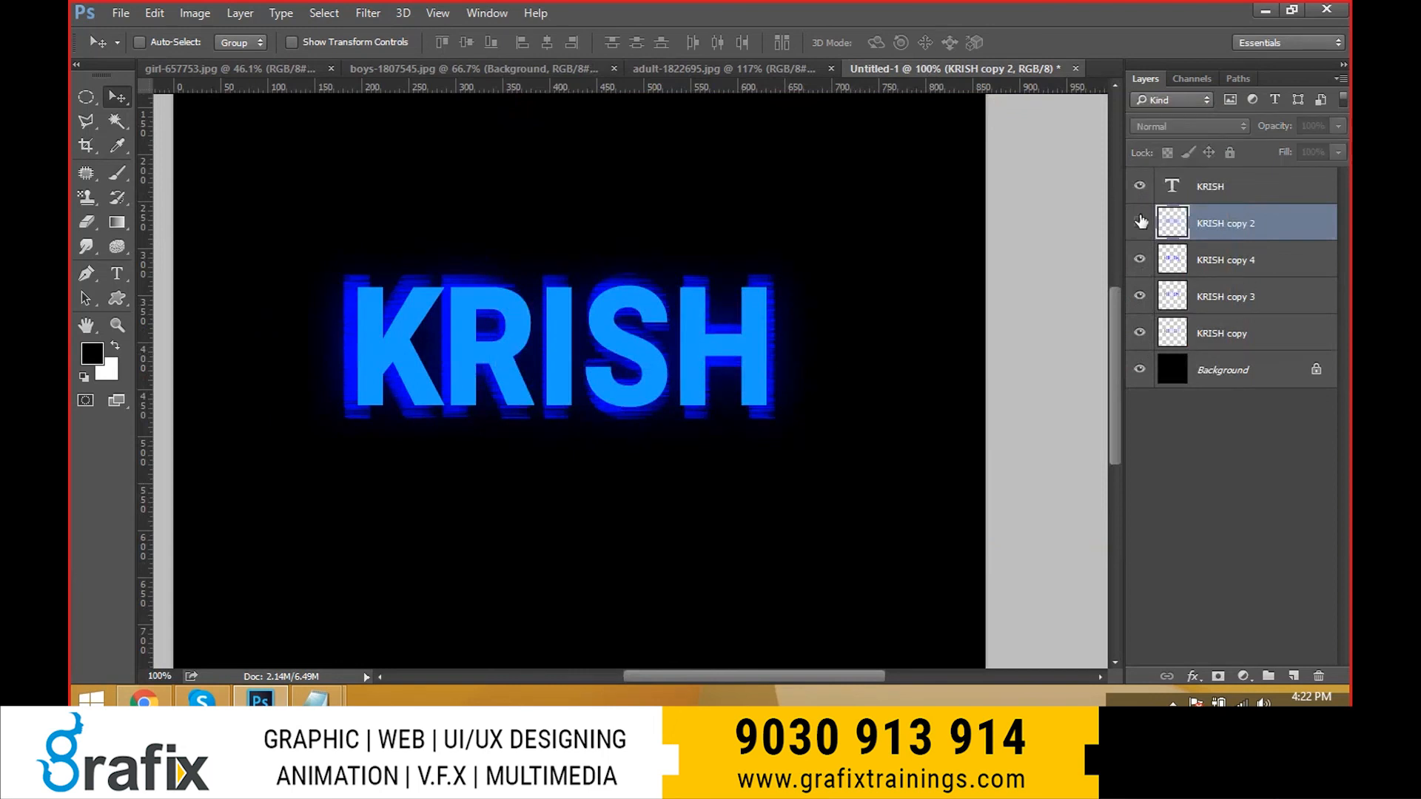
pyautogui.moveTo(847, 325); pyautogui.dragTo(879, 211)
pyautogui.hotkey('ctrl', 'z')
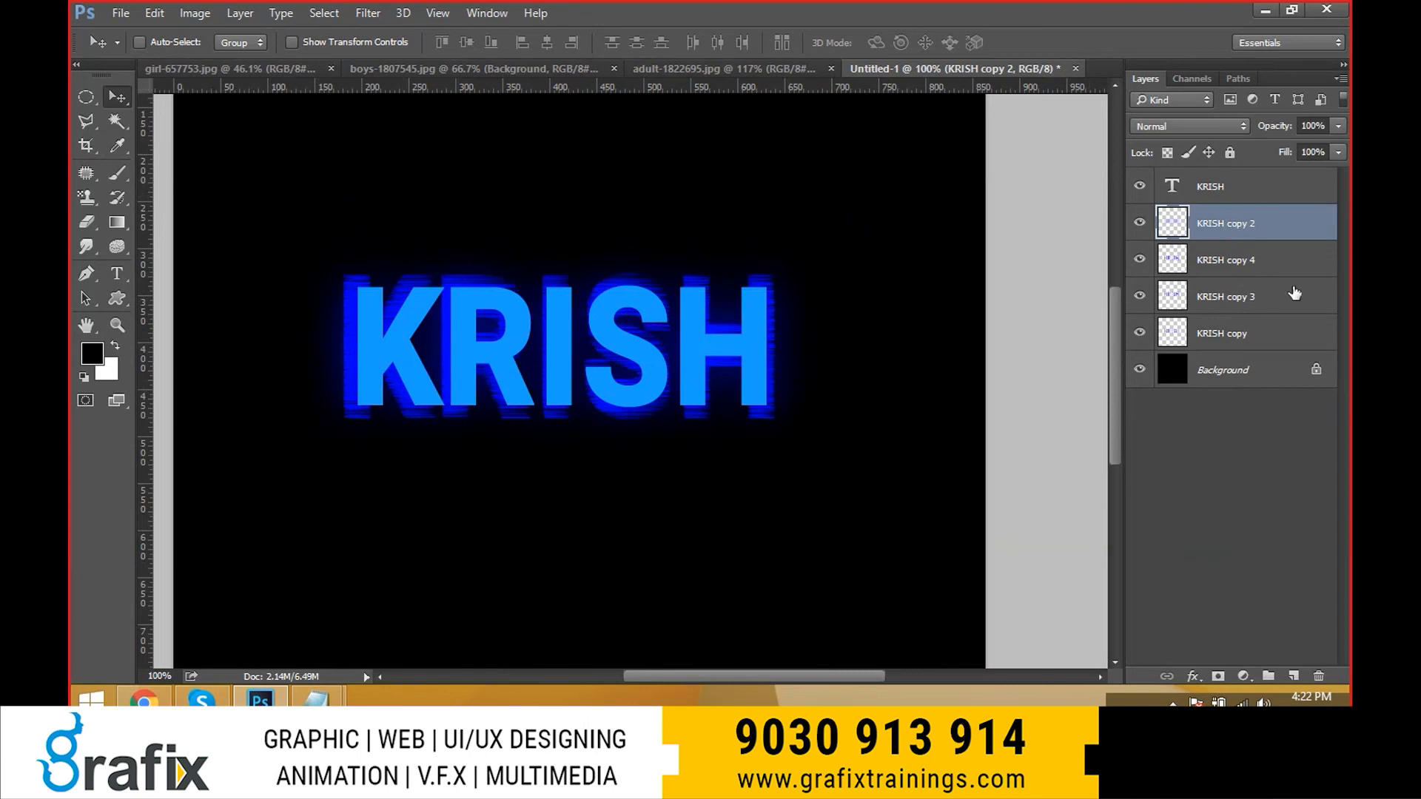
# - Select the three wind-streaked copies and move them above the blurred glow layer, directly beneath the main text
pyautogui.click(1291, 293)
pyautogui.click(1266, 333)
pyautogui.keyDown('ctrl'); pyautogui.click(1259, 268); pyautogui.keyUp('ctrl')
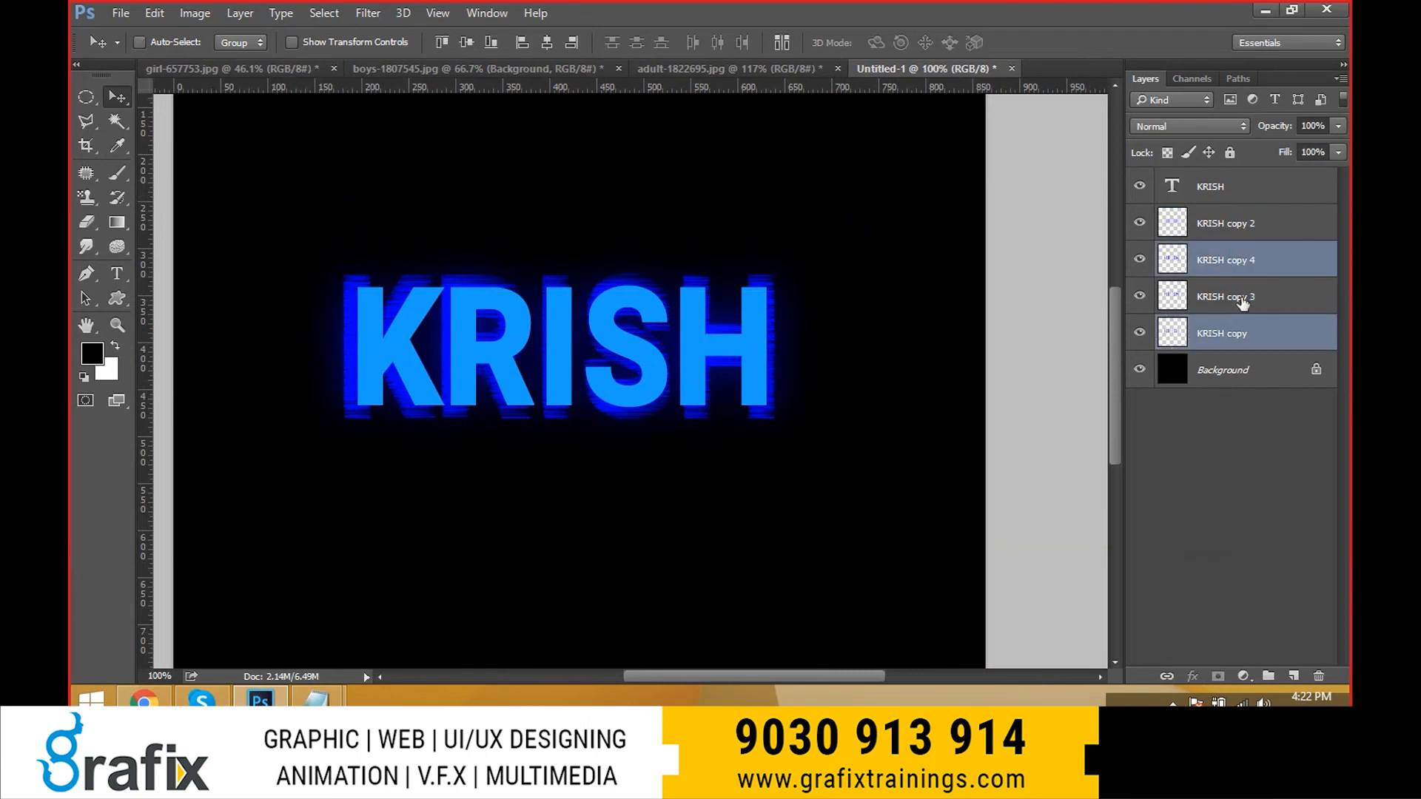
pyautogui.keyDown('ctrl'); pyautogui.click(1270, 300); pyautogui.keyUp('ctrl')
pyautogui.moveTo(1257, 289); pyautogui.dragTo(1241, 217)
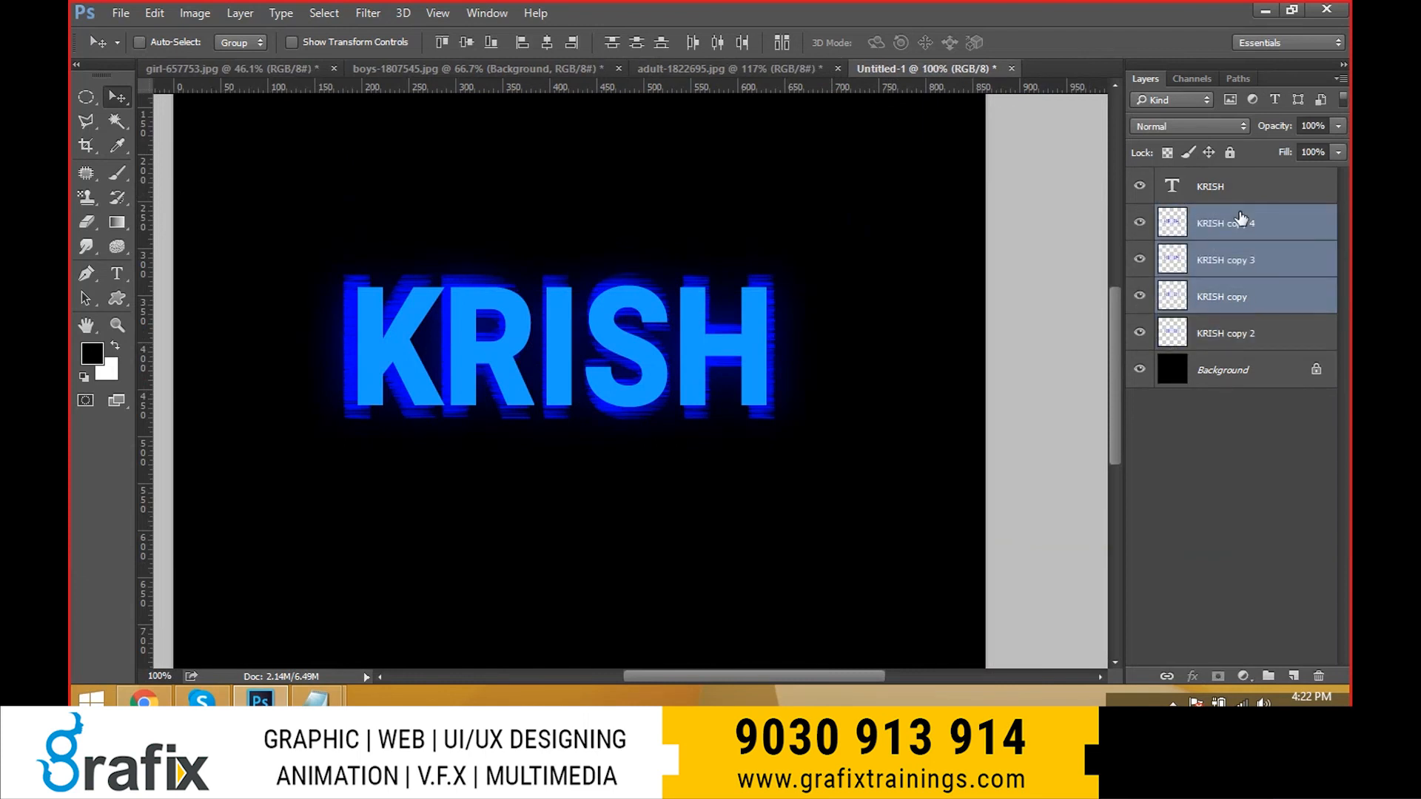
# - Duplicate the blurred glow layer and fill the duplicate's existing pixels with a light blue foreground colour
pyautogui.click(1243, 338)
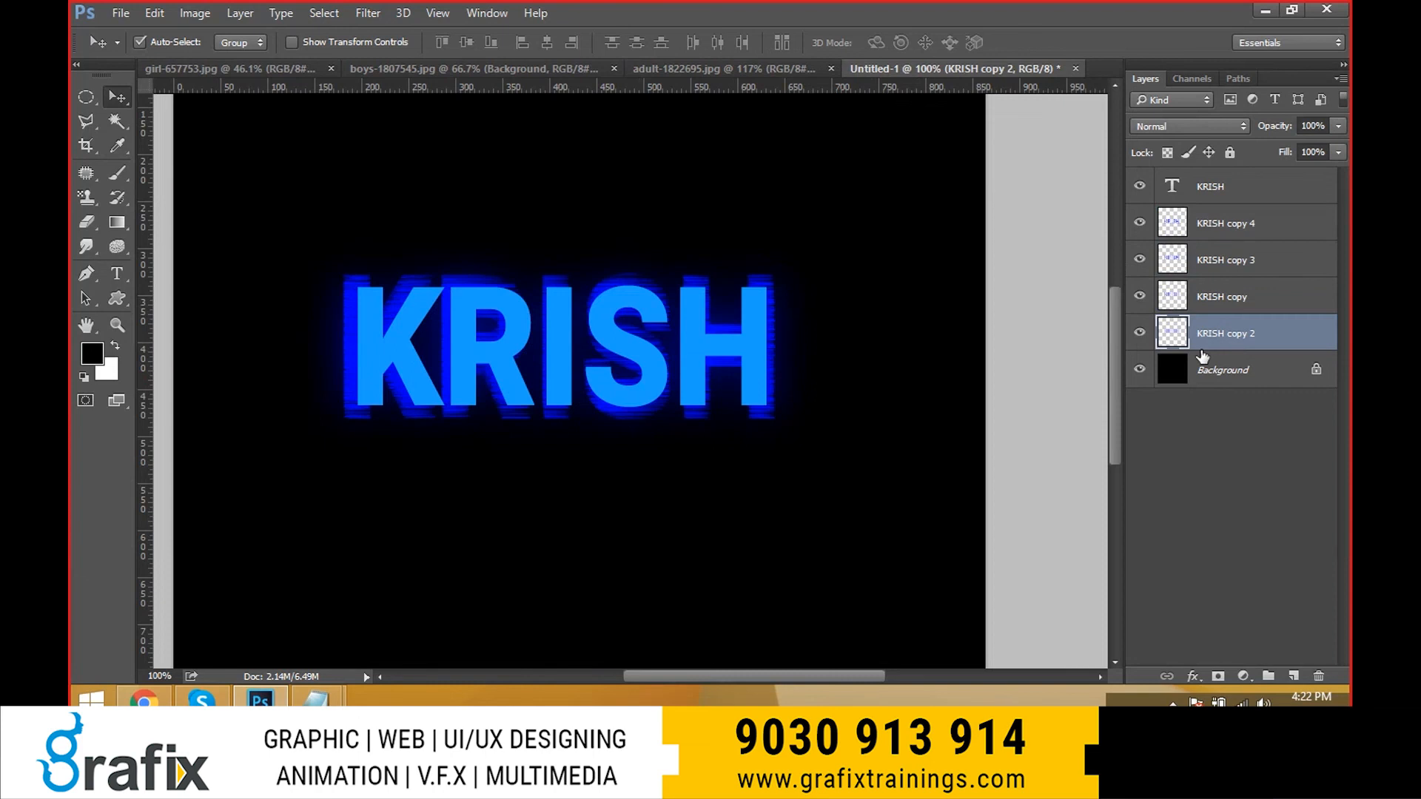
pyautogui.hotkey('ctrl', 'j')
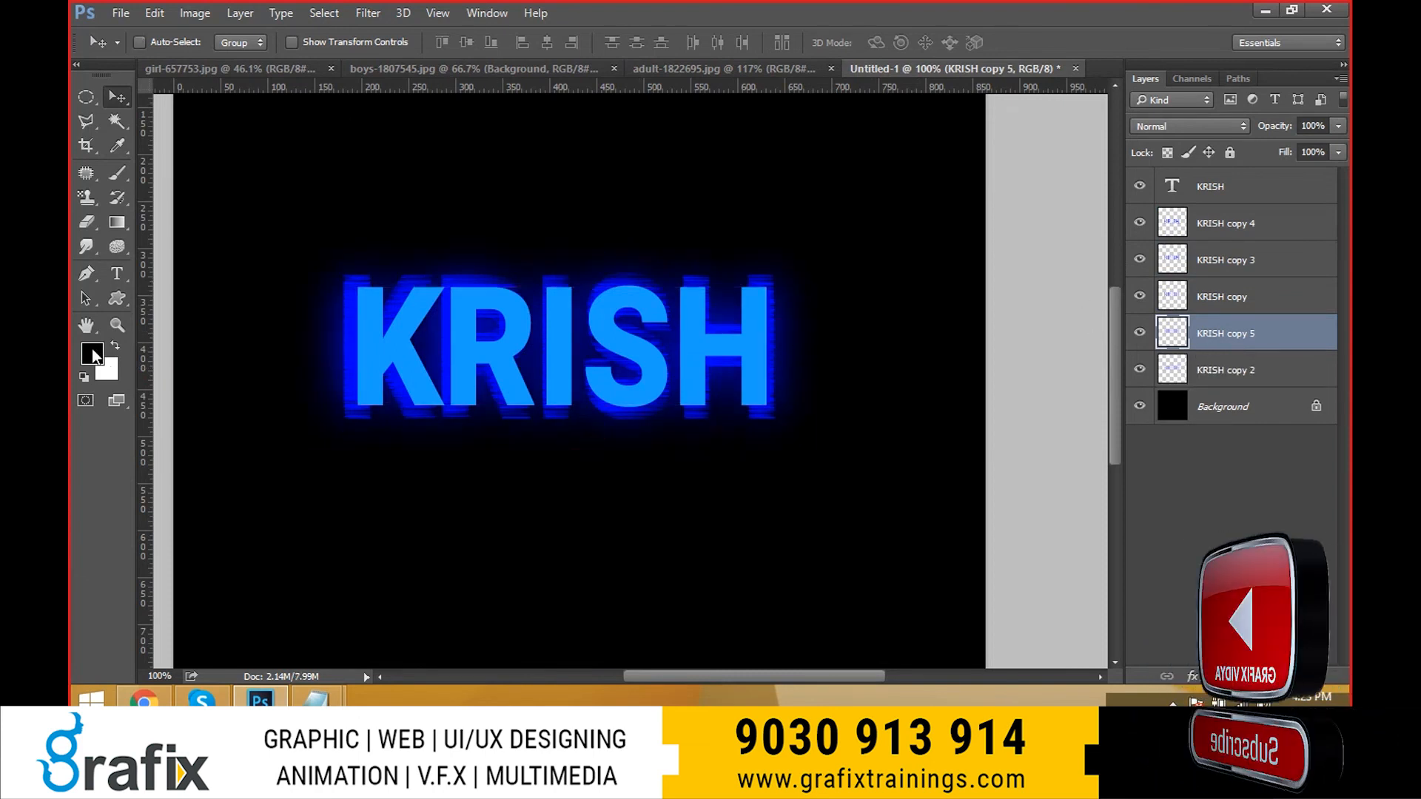
pyautogui.click(92, 354)
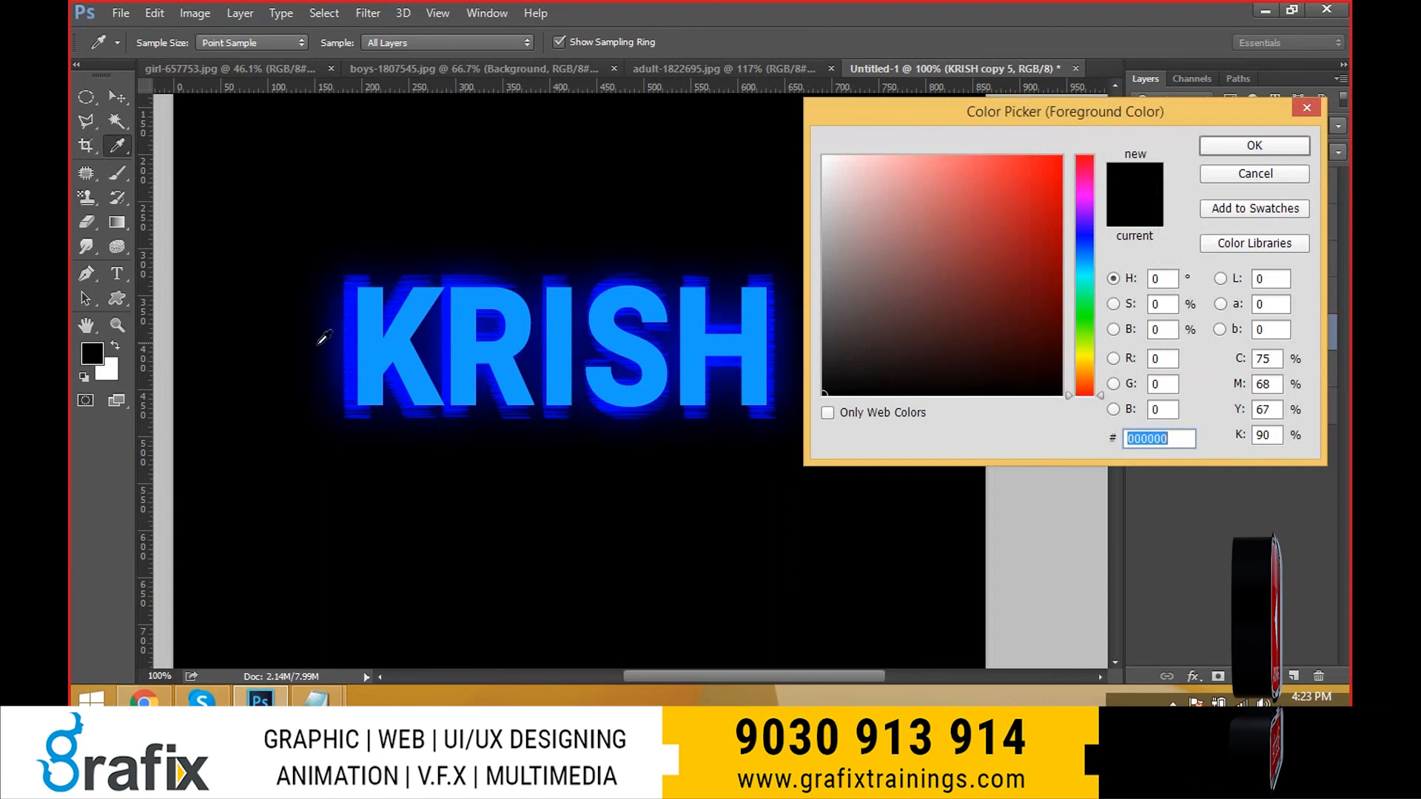
pyautogui.click(358, 325)
pyautogui.moveTo(950, 129); pyautogui.dragTo(959, 127)
pyautogui.moveTo(1099, 259); pyautogui.dragTo(1099, 266)
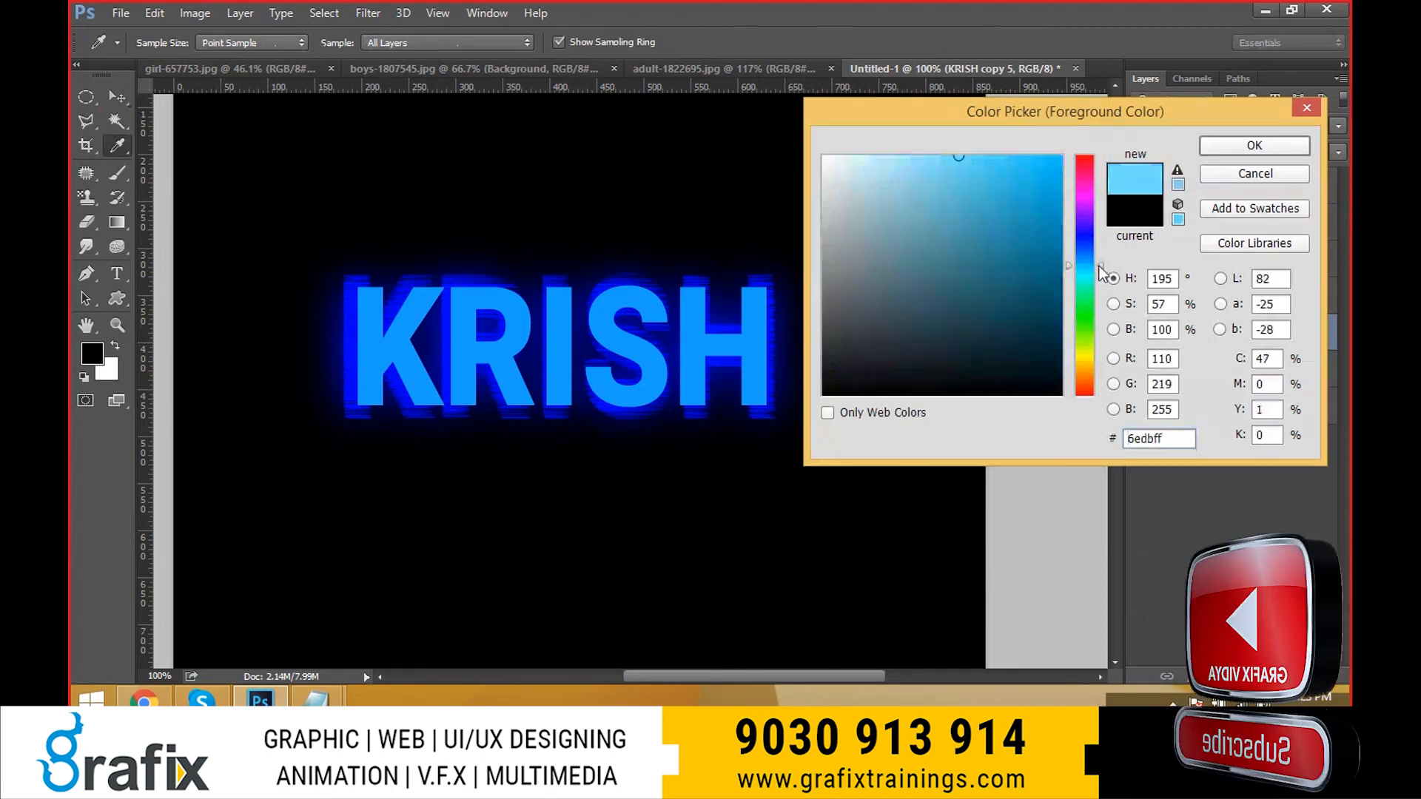
pyautogui.click(1254, 145)
pyautogui.press('v')
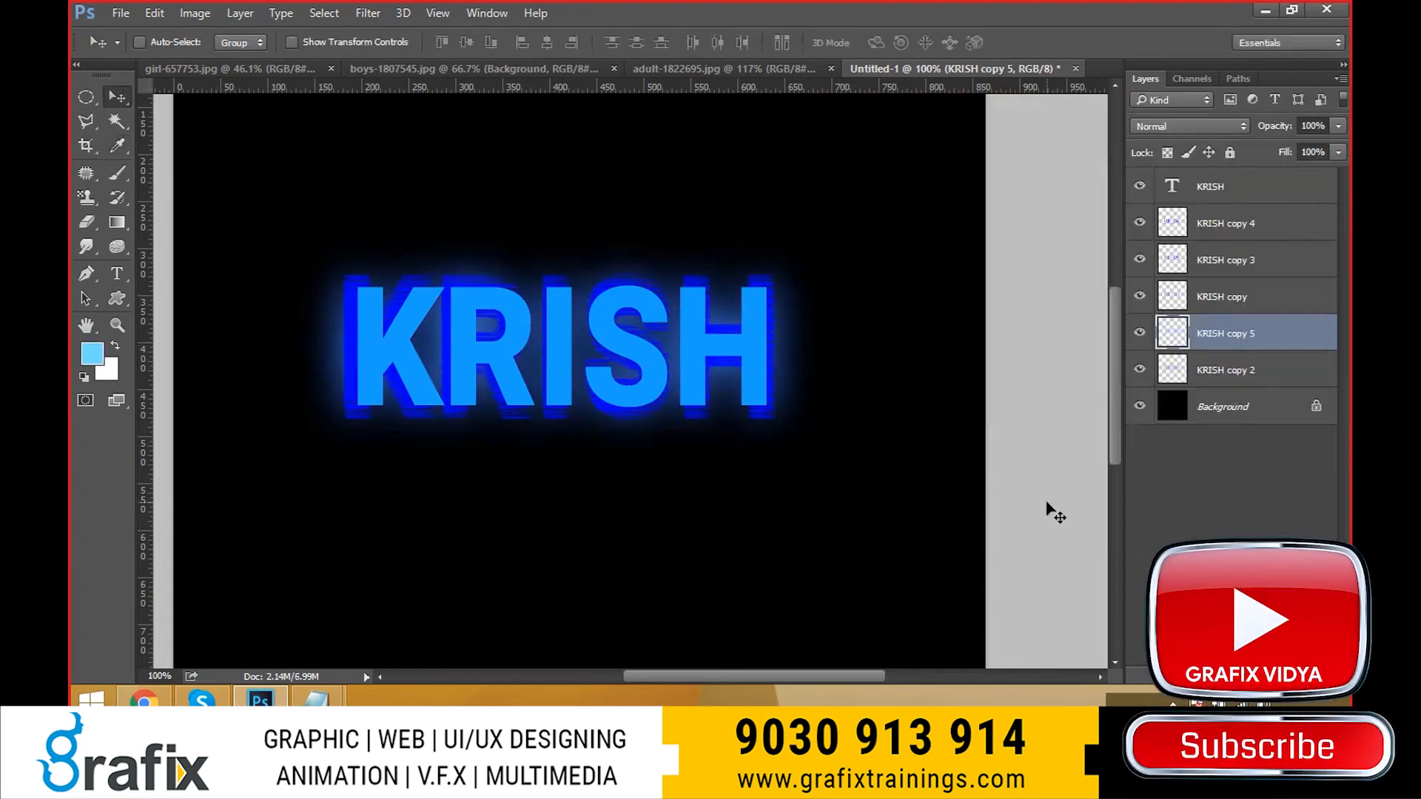
# - Try the Multiply, Linear Burn, Screen, Overlay and Linear Light blend modes on the light blue glow duplicate
pyautogui.moveTo(812, 463); pyautogui.dragTo(808, 521)
pyautogui.hotkey('ctrl', 'z')
pyautogui.click(1187, 128)
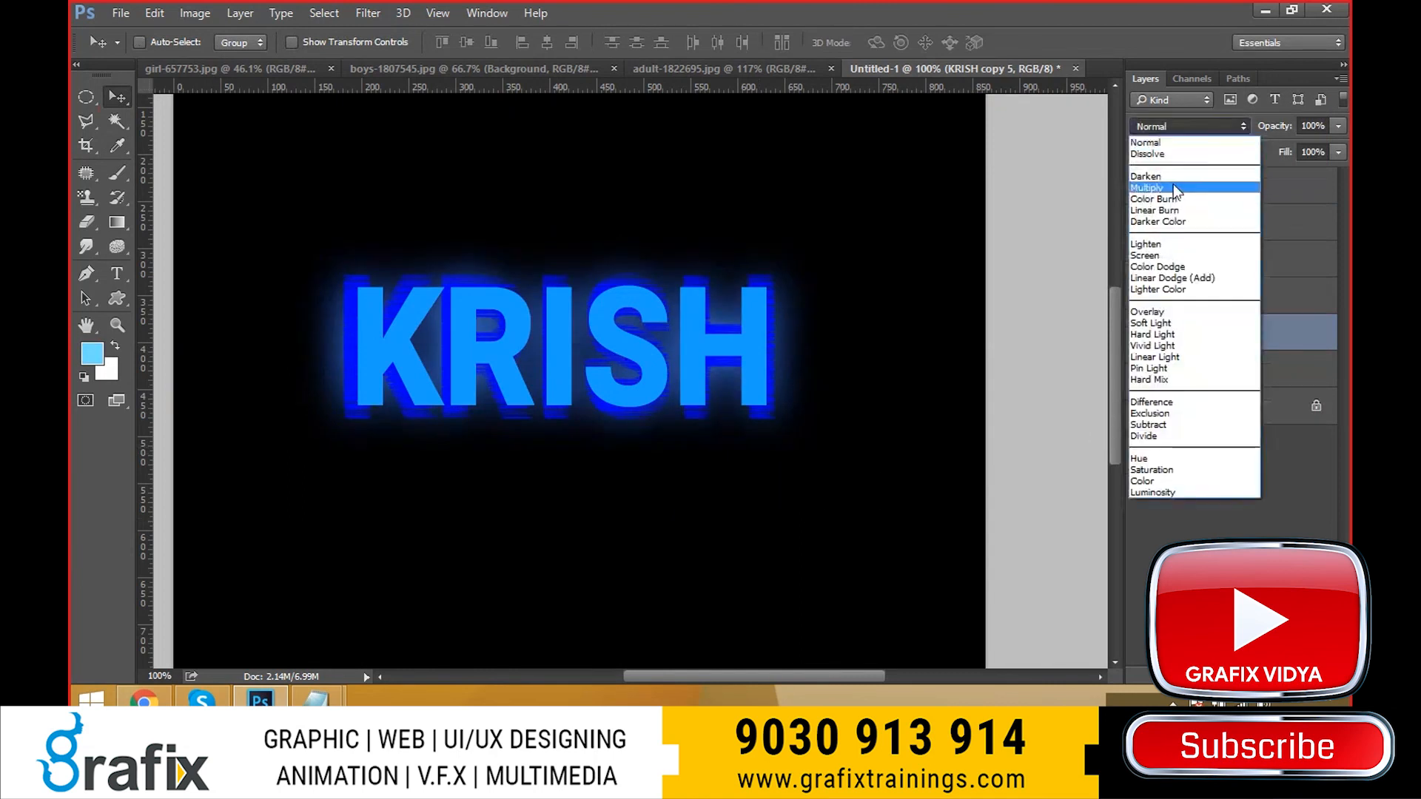
pyautogui.click(1173, 188)
pyautogui.click(1176, 127)
pyautogui.click(1169, 211)
pyautogui.click(1177, 126)
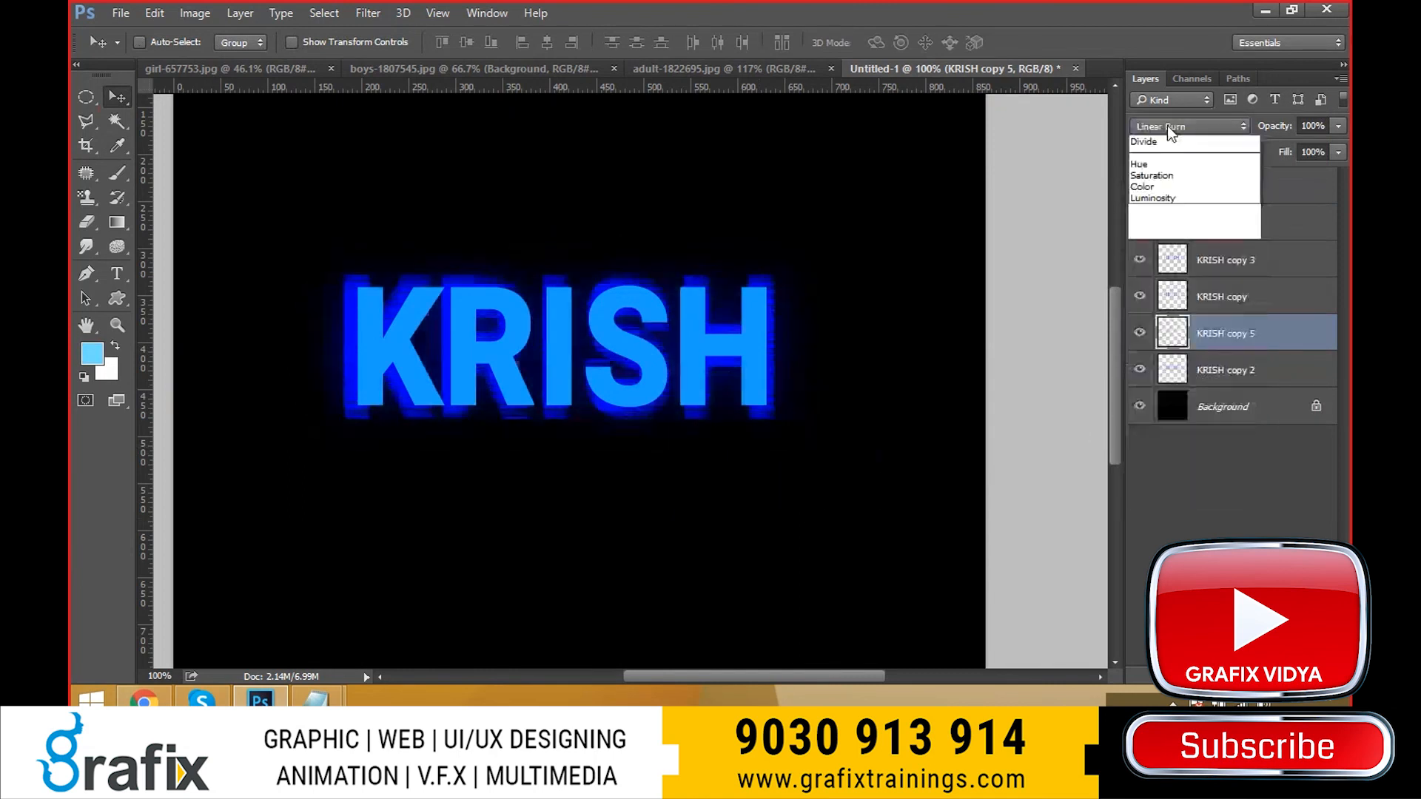
pyautogui.click(1173, 250)
pyautogui.click(1163, 131)
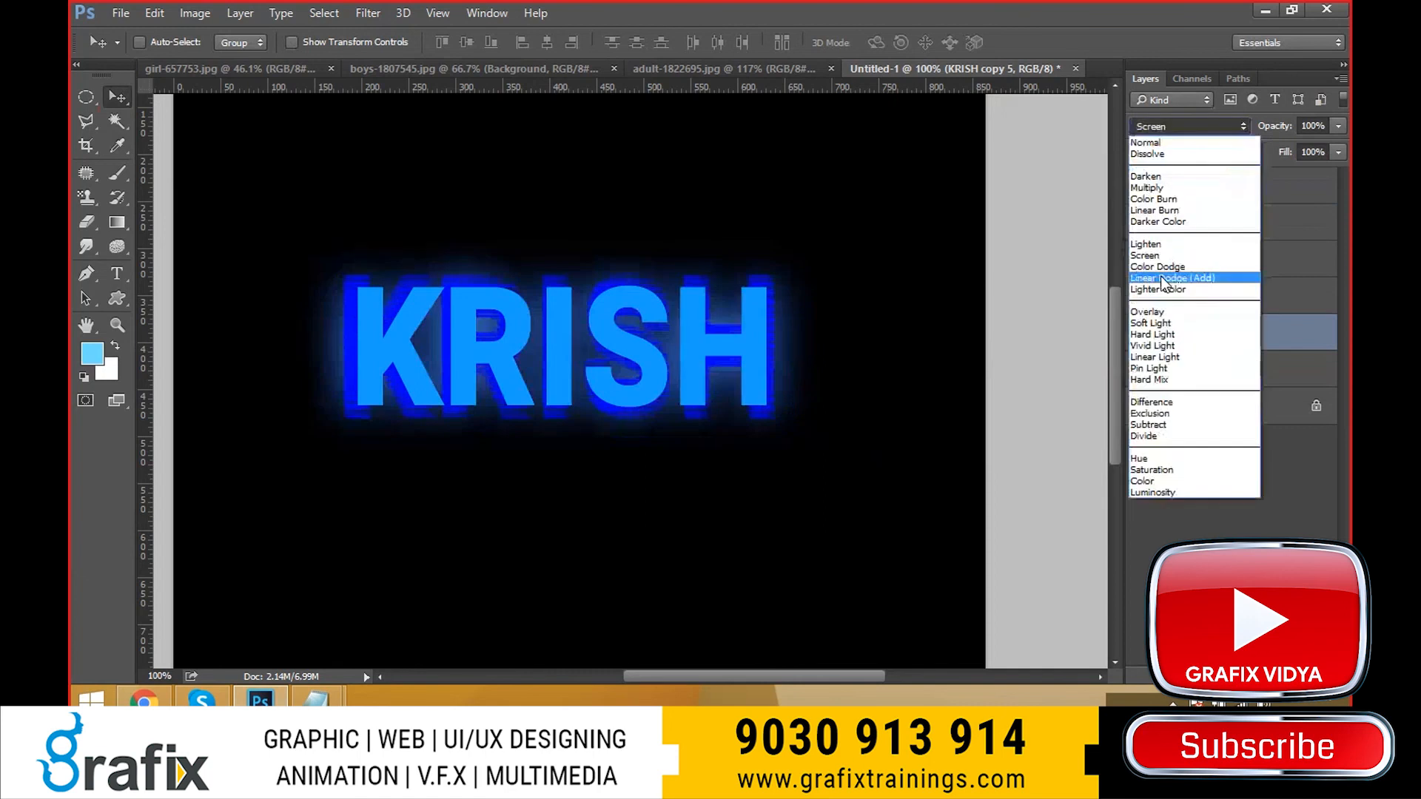
pyautogui.click(1173, 302)
pyautogui.moveTo(617, 518); pyautogui.dragTo(880, 598)
pyautogui.click(1183, 129)
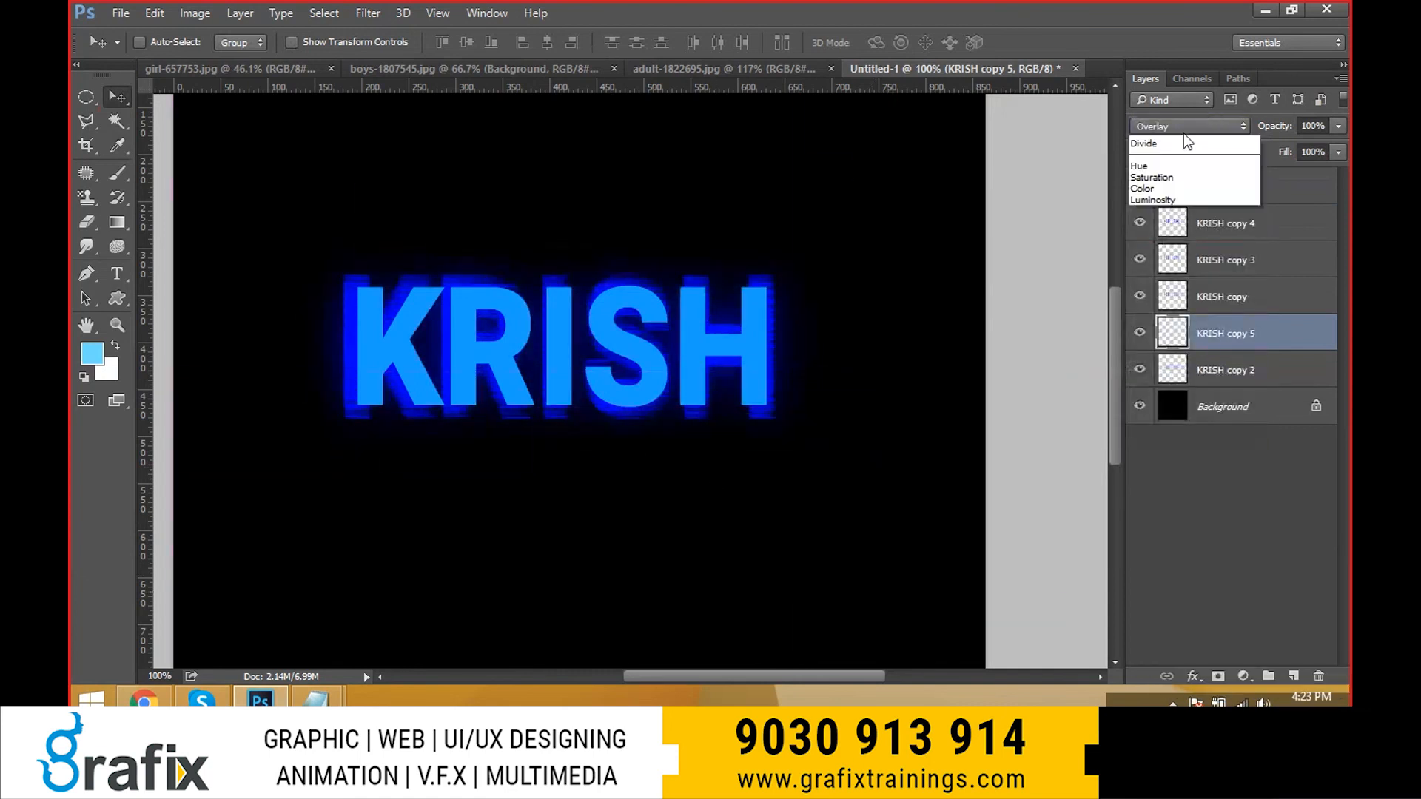
pyautogui.click(1167, 360)
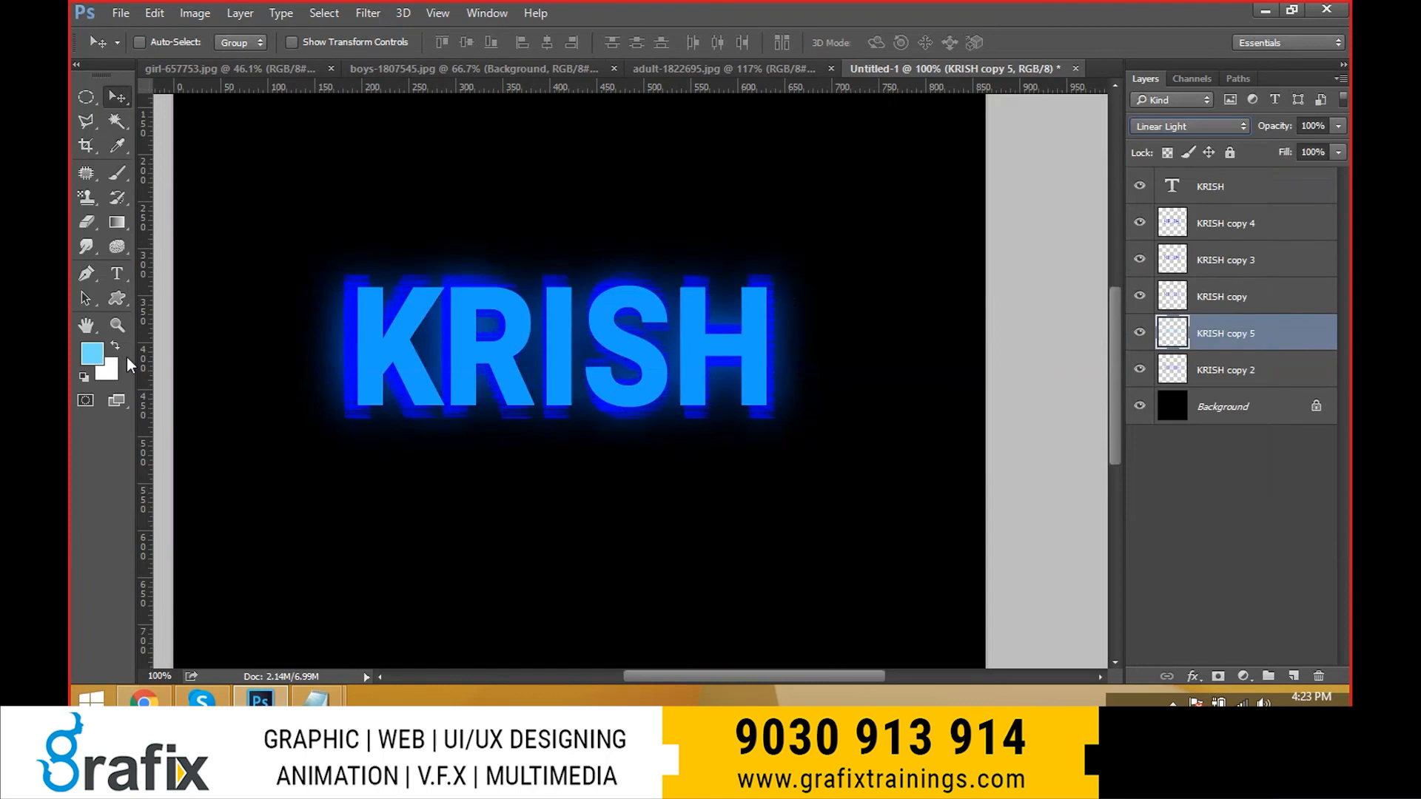
# - Change the foreground colour to yellow-green, refill the glow duplicate's pixels with it, and undo a trial move
pyautogui.click(92, 354)
pyautogui.click(1089, 349)
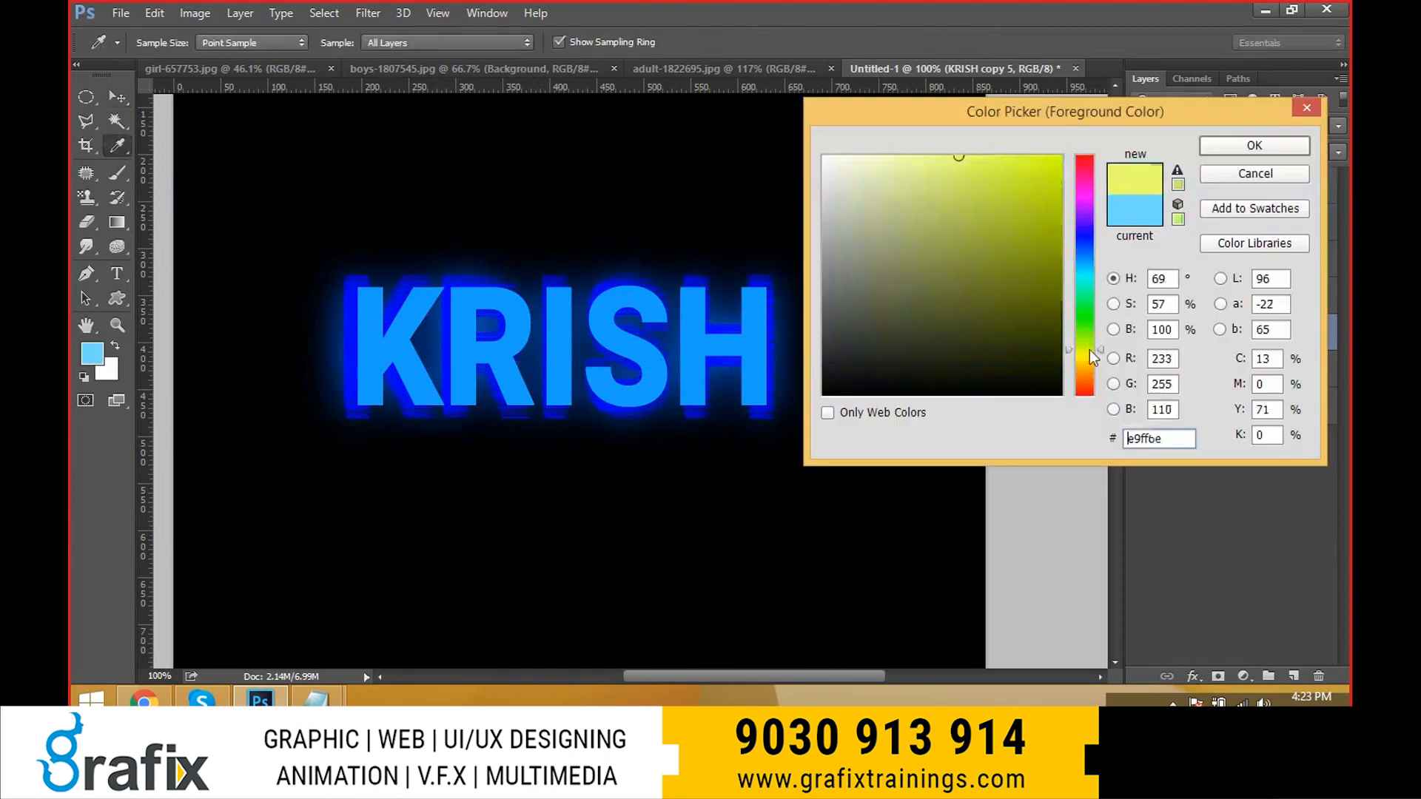
pyautogui.click(1233, 139)
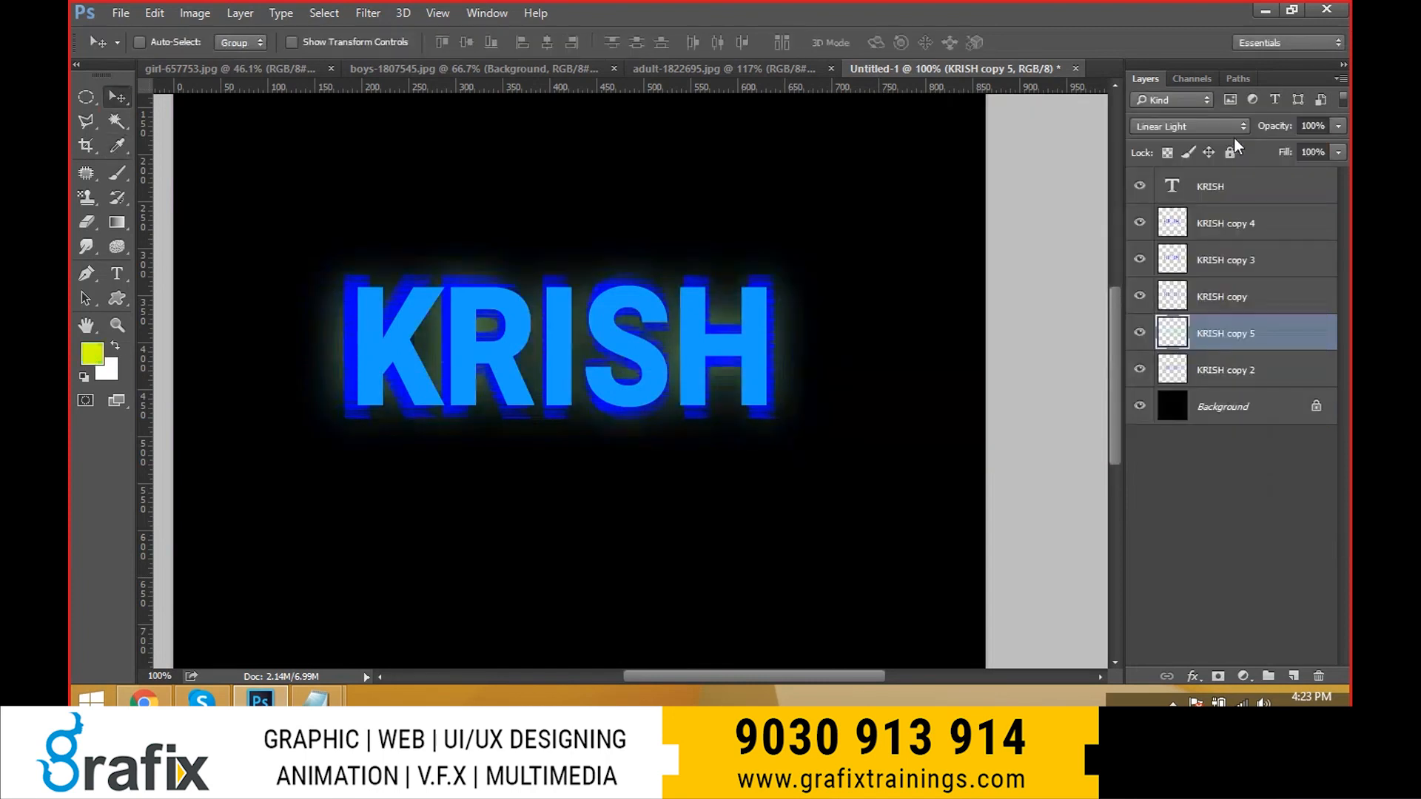
pyautogui.moveTo(537, 466); pyautogui.dragTo(539, 590)
pyautogui.hotkey('ctrl', 'z')
# - Try the Multiply, Color Dodge, Vivid Light, Exclusion and Saturation blend modes on the yellow-green glow duplicate
pyautogui.click(1190, 127)
pyautogui.click(1180, 186)
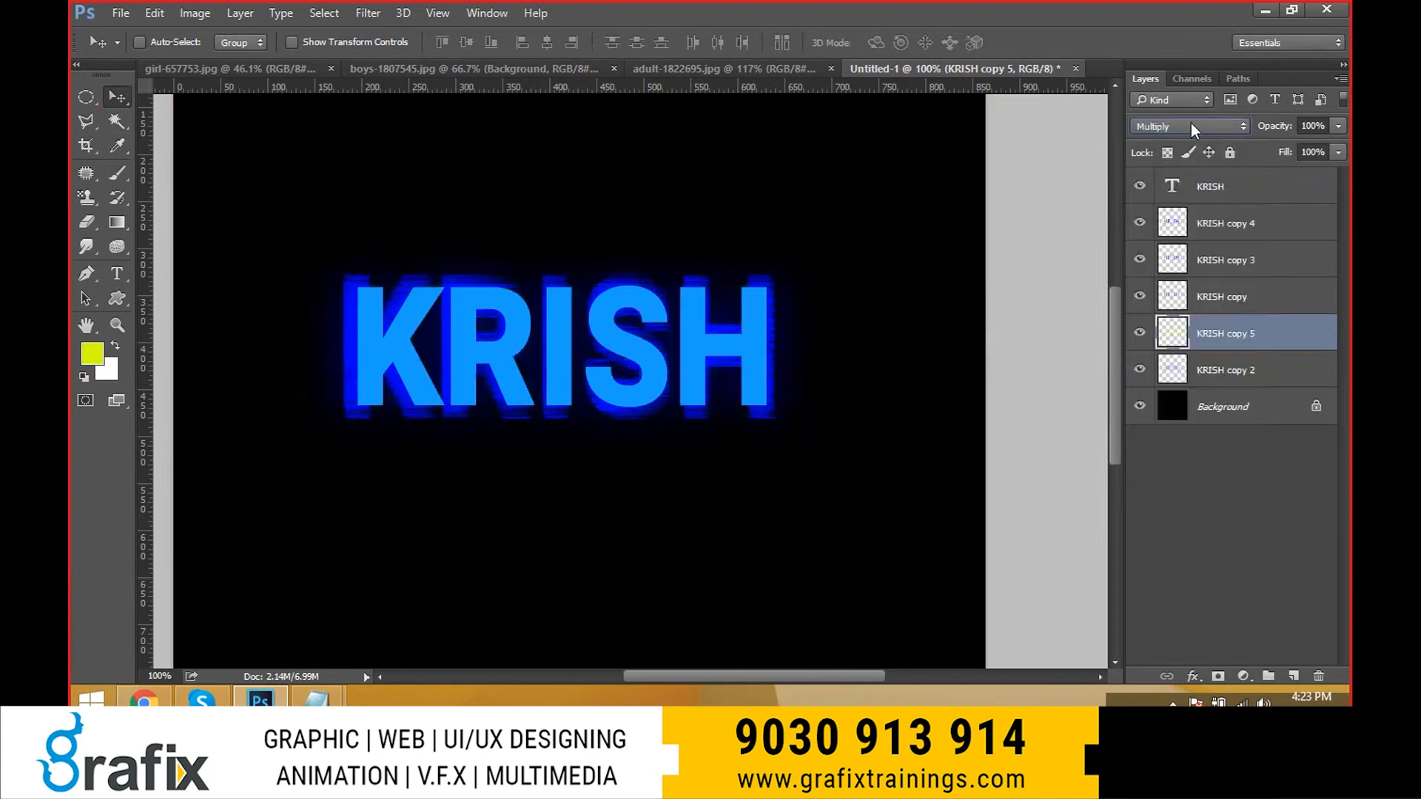
pyautogui.click(1192, 125)
pyautogui.click(1187, 266)
pyautogui.click(1197, 127)
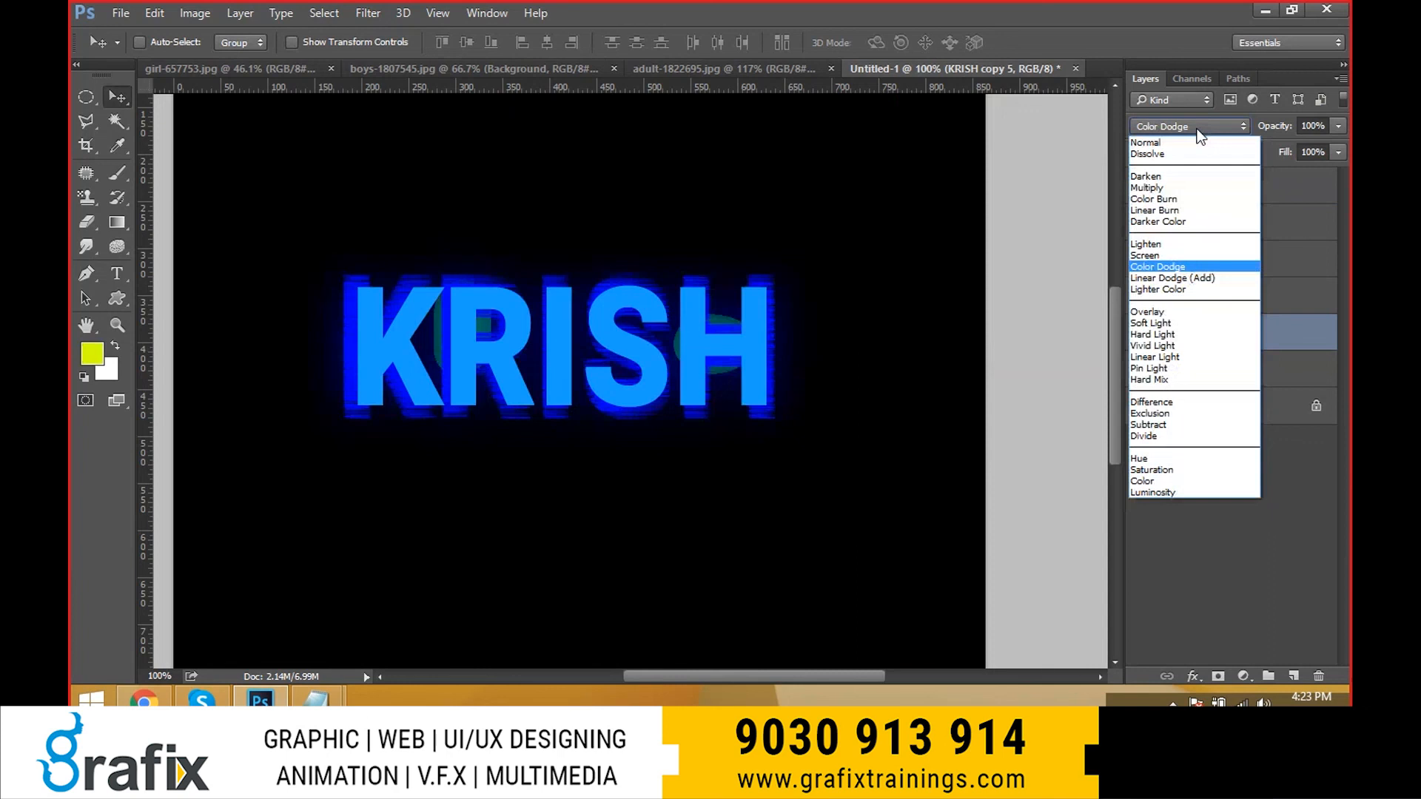
pyautogui.click(1170, 344)
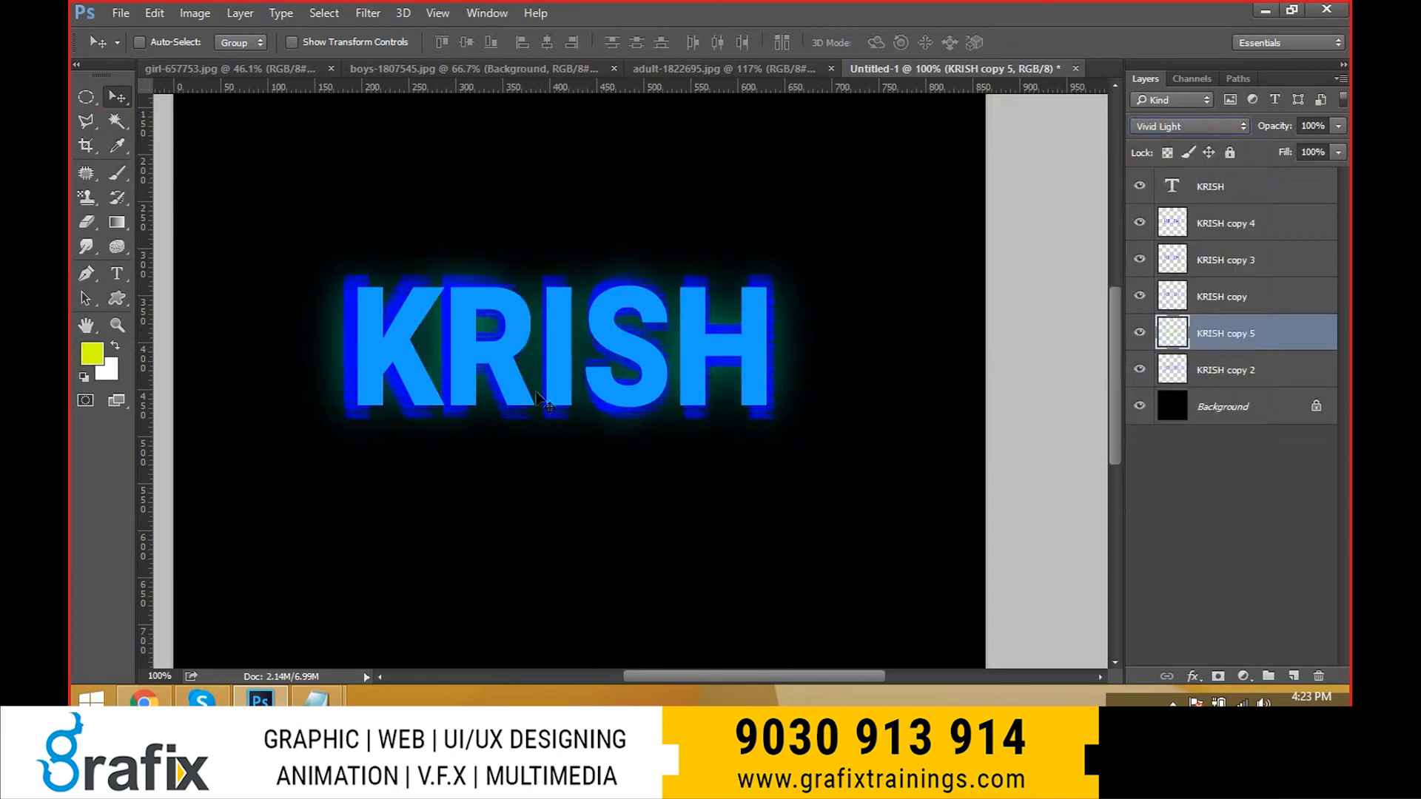
pyautogui.moveTo(642, 407)
pyautogui.mouseDown()
pyautogui.moveTo(656, 433)
pyautogui.moveTo(624, 370)
pyautogui.moveTo(641, 408)
pyautogui.mouseUp()
pyautogui.click(1191, 127)
pyautogui.click(1170, 406)
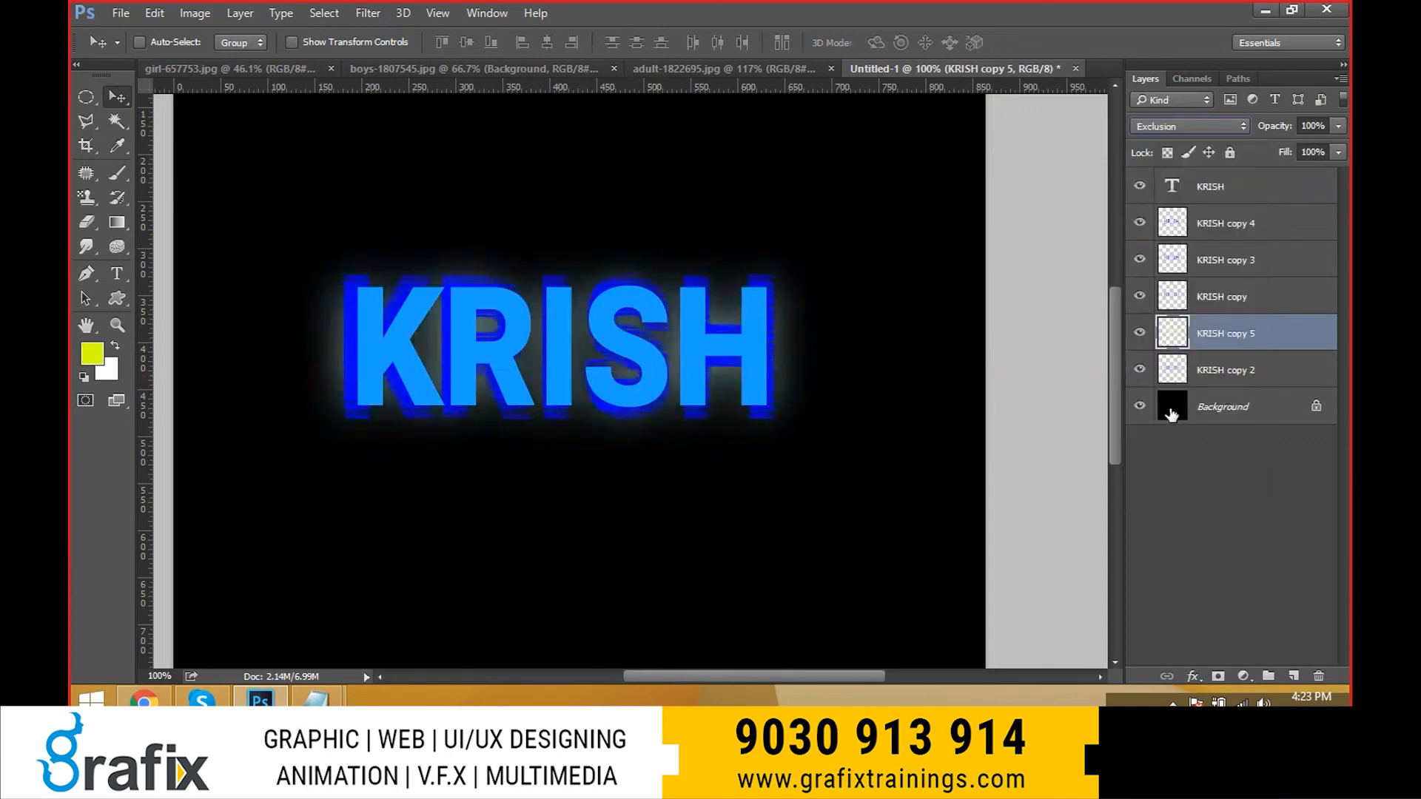
pyautogui.moveTo(724, 383); pyautogui.dragTo(746, 282)
pyautogui.hotkey('ctrl', 'z')
pyautogui.click(1179, 124)
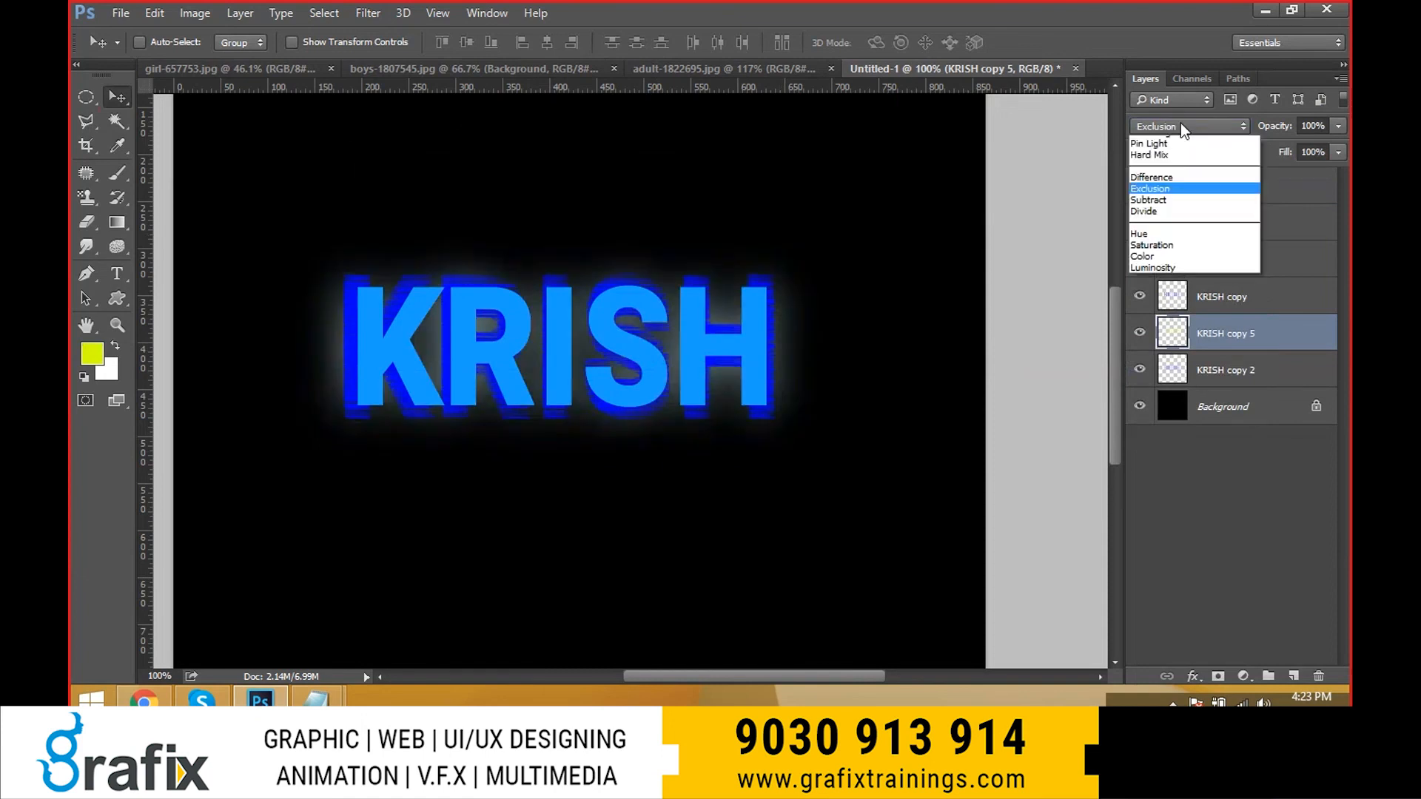
pyautogui.click(1188, 471)
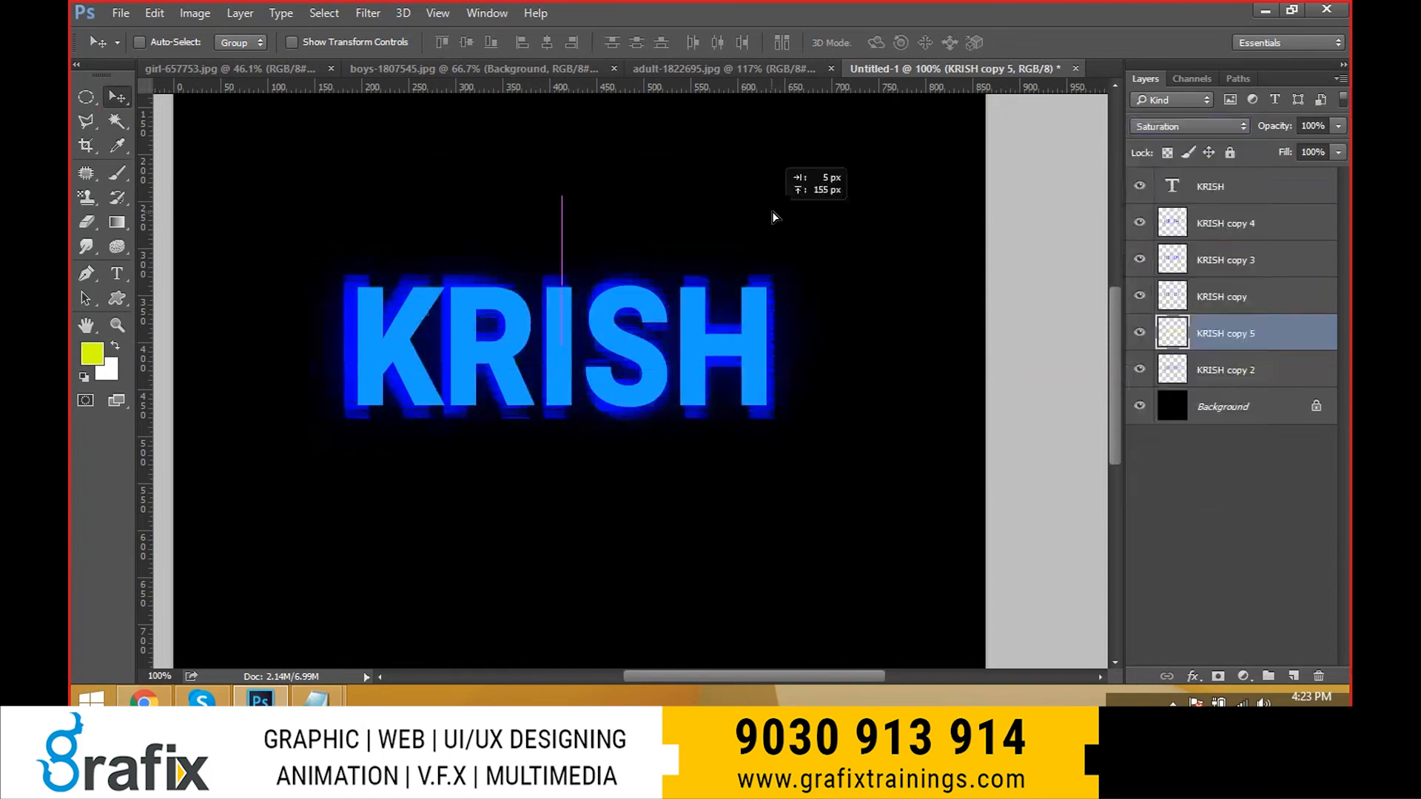
# - Set the glow duplicate's blend mode to Luminosity and undo the trial moves of the layer
pyautogui.click(1232, 128)
pyautogui.click(1163, 487)
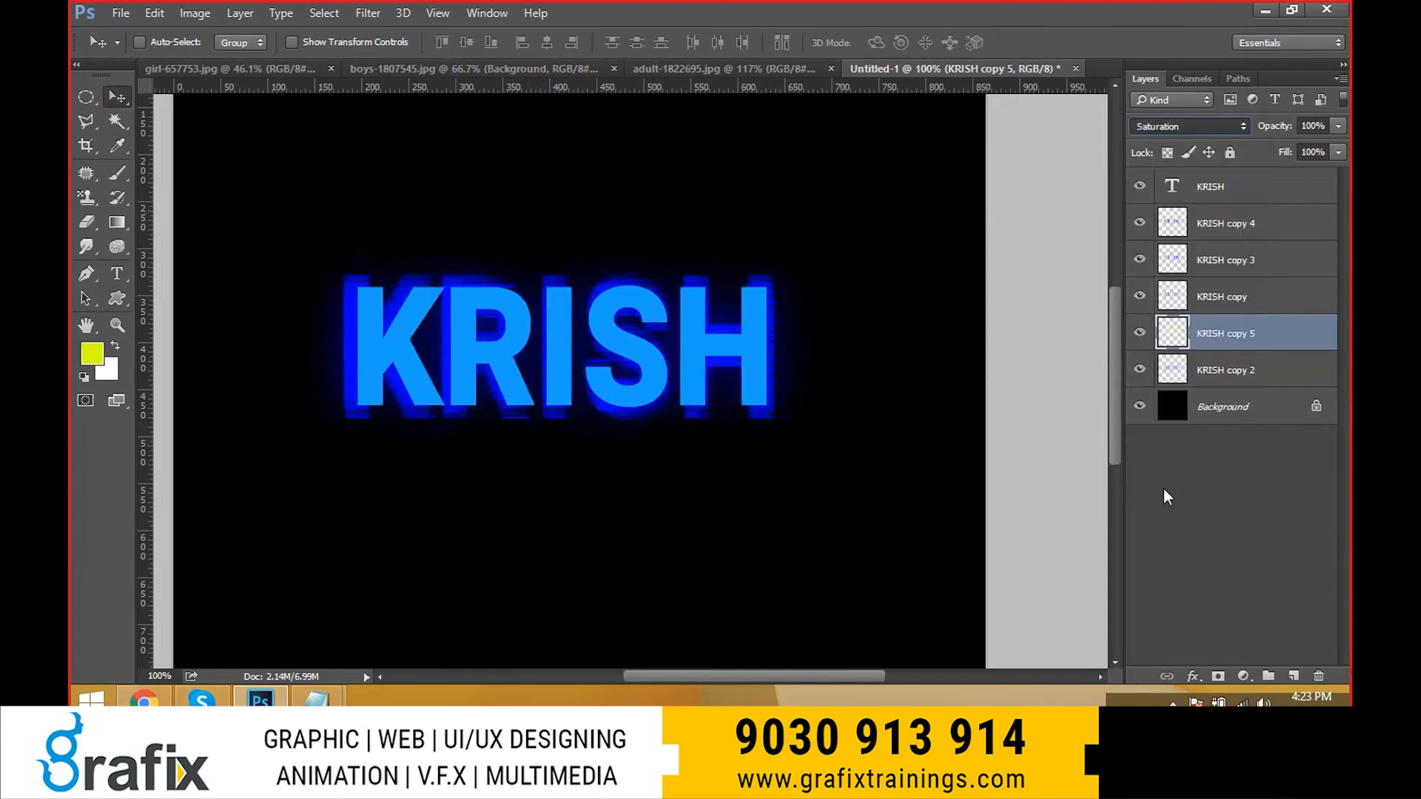
pyautogui.moveTo(834, 357); pyautogui.dragTo(851, 253)
pyautogui.hotkey('ctrl', 'z')
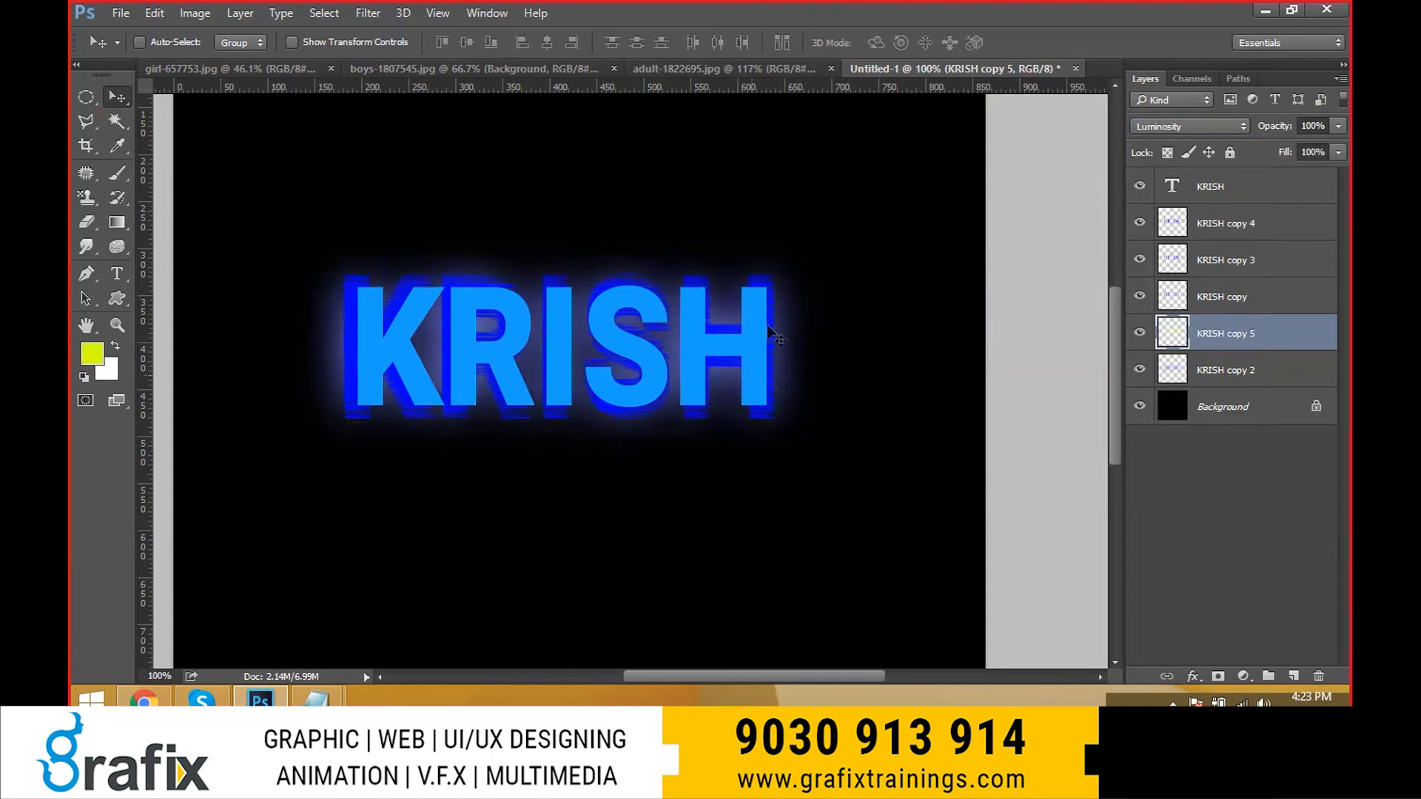
pyautogui.moveTo(764, 376); pyautogui.dragTo(778, 330)
pyautogui.hotkey('ctrl', 'z')
# - Compare the glow with its duplicate hidden and shown, and reduce the duplicate's opacity to 56%
pyautogui.click(1139, 334)
pyautogui.click(1142, 336)
pyautogui.click(1141, 336)
pyautogui.click(1139, 334)
pyautogui.click(1136, 370)
pyautogui.click(1338, 126)
pyautogui.moveTo(1307, 149); pyautogui.dragTo(1294, 149)
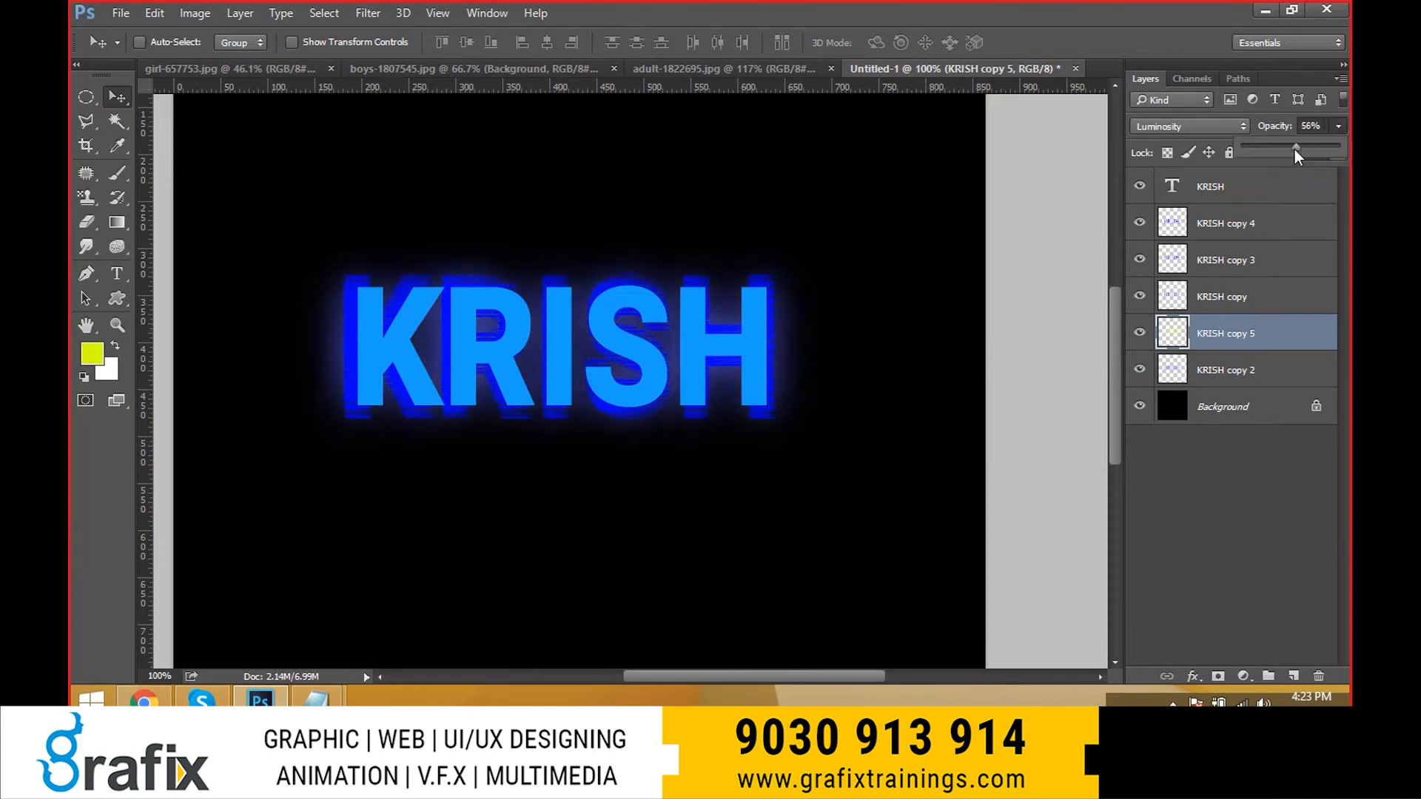
pyautogui.rightClick(553, 271)
pyautogui.click(566, 278)
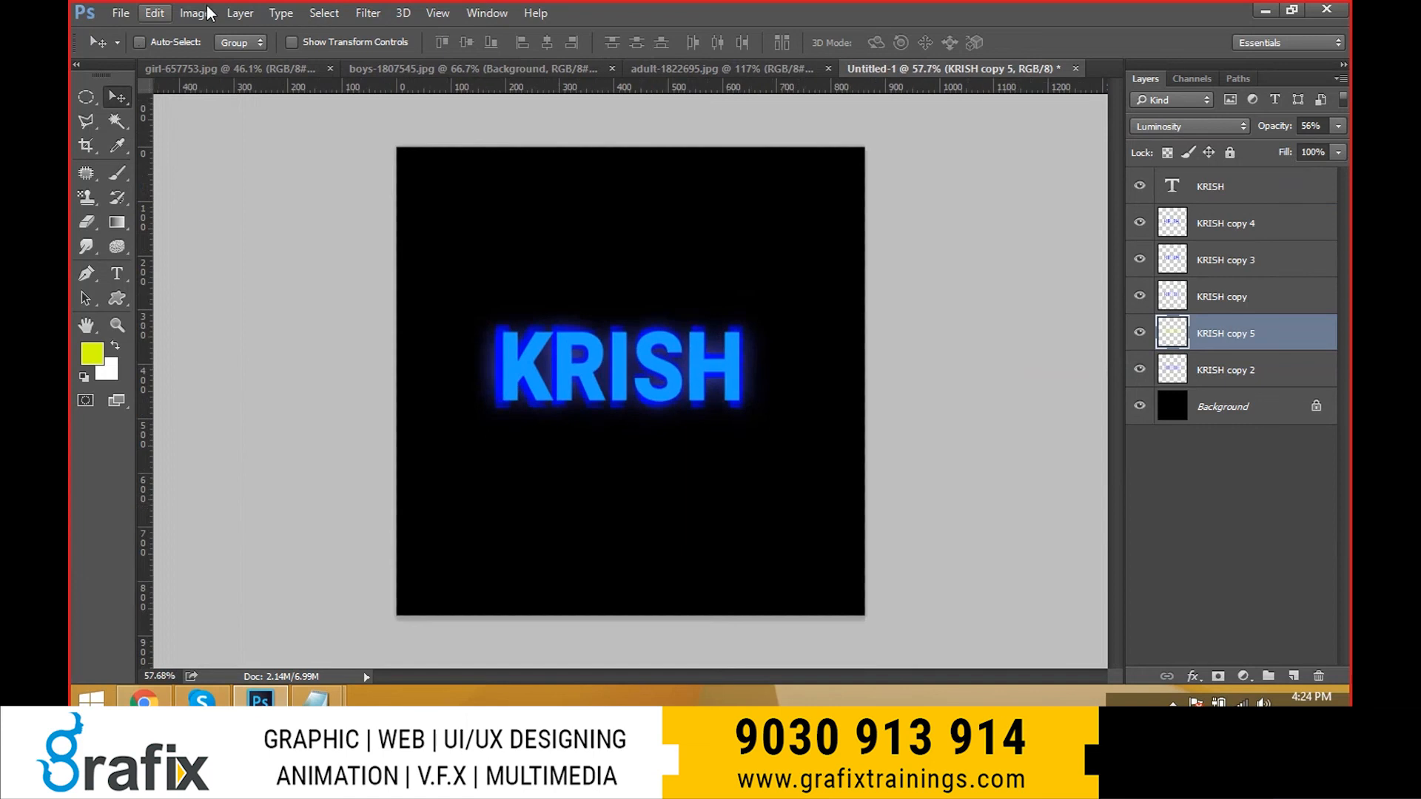
pyautogui.click(368, 13)
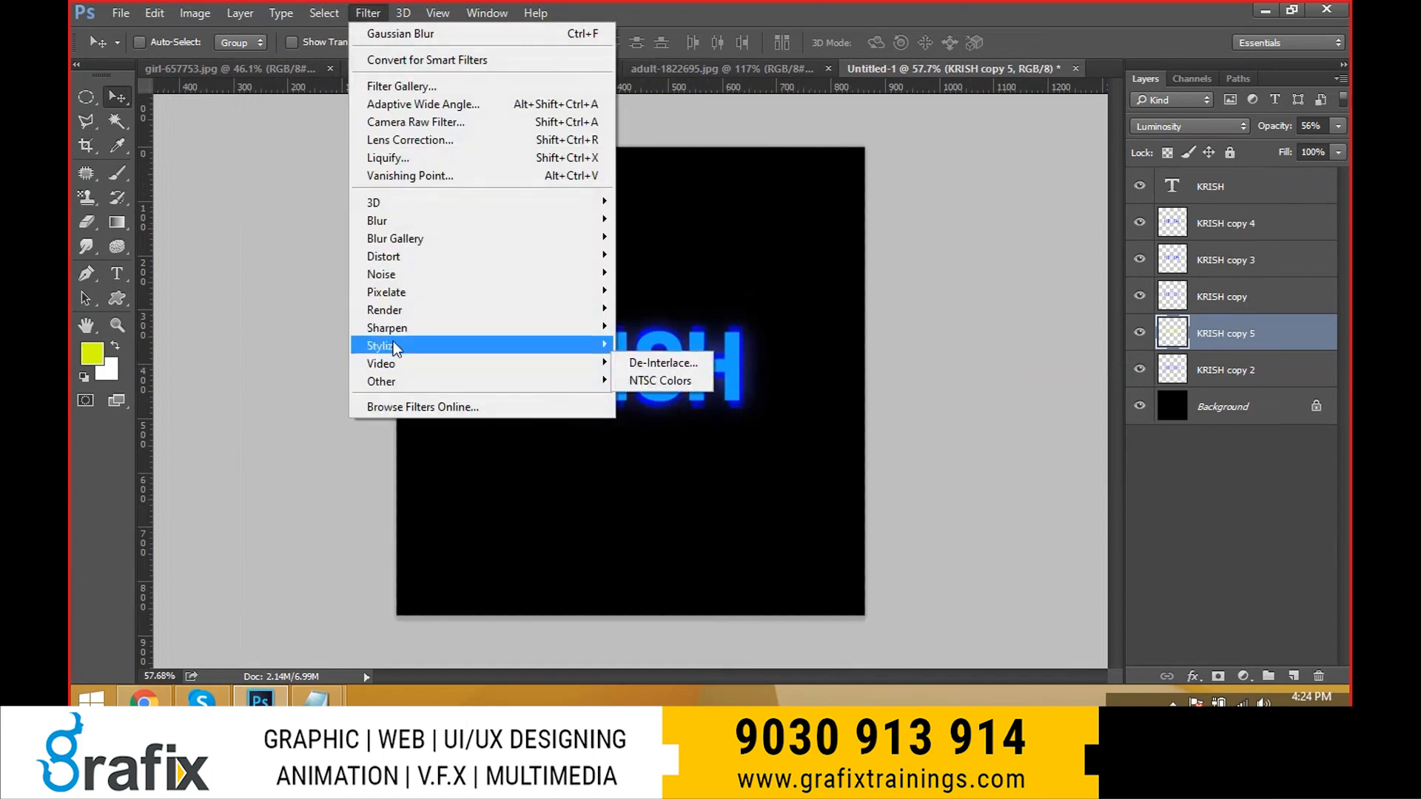
pyautogui.click(680, 548)
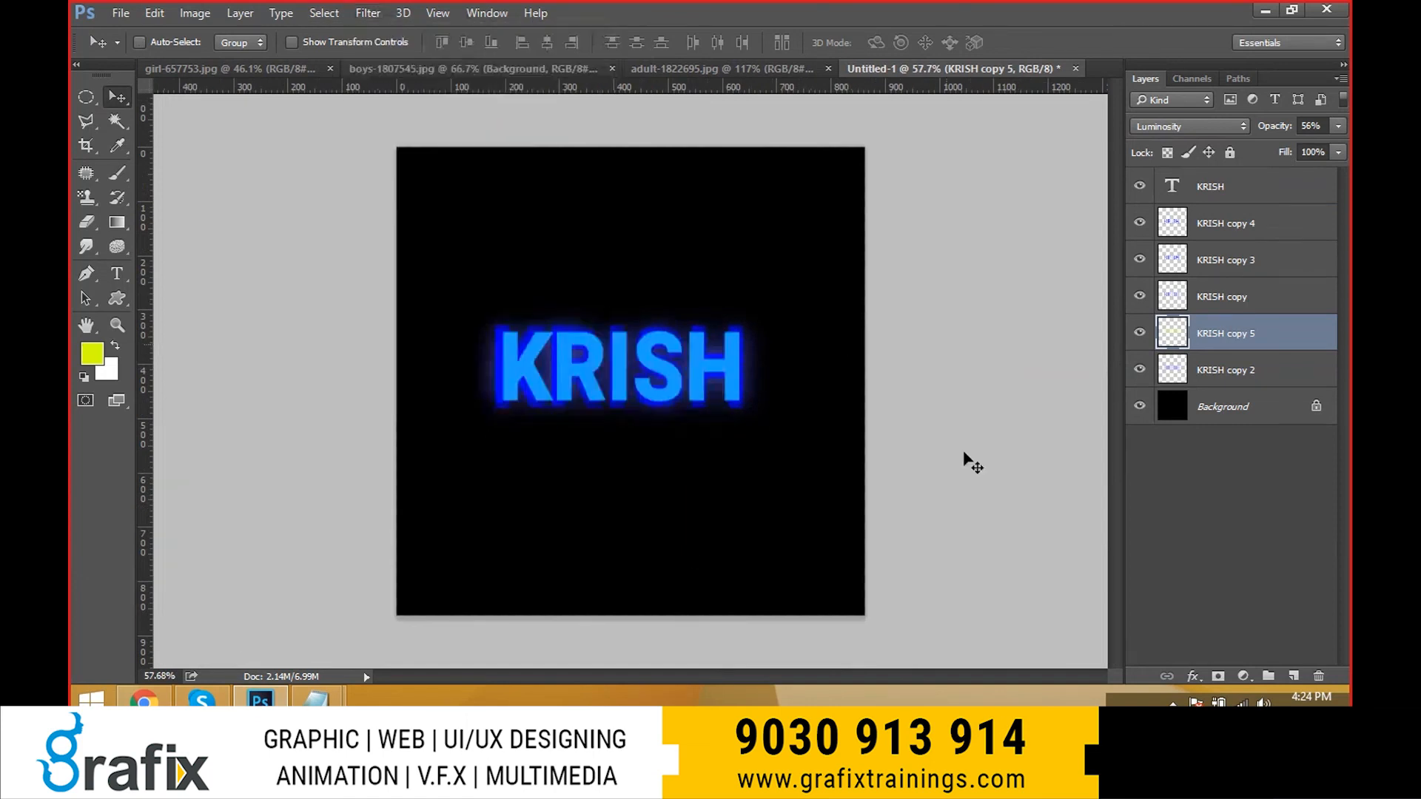
pyautogui.click(369, 14)
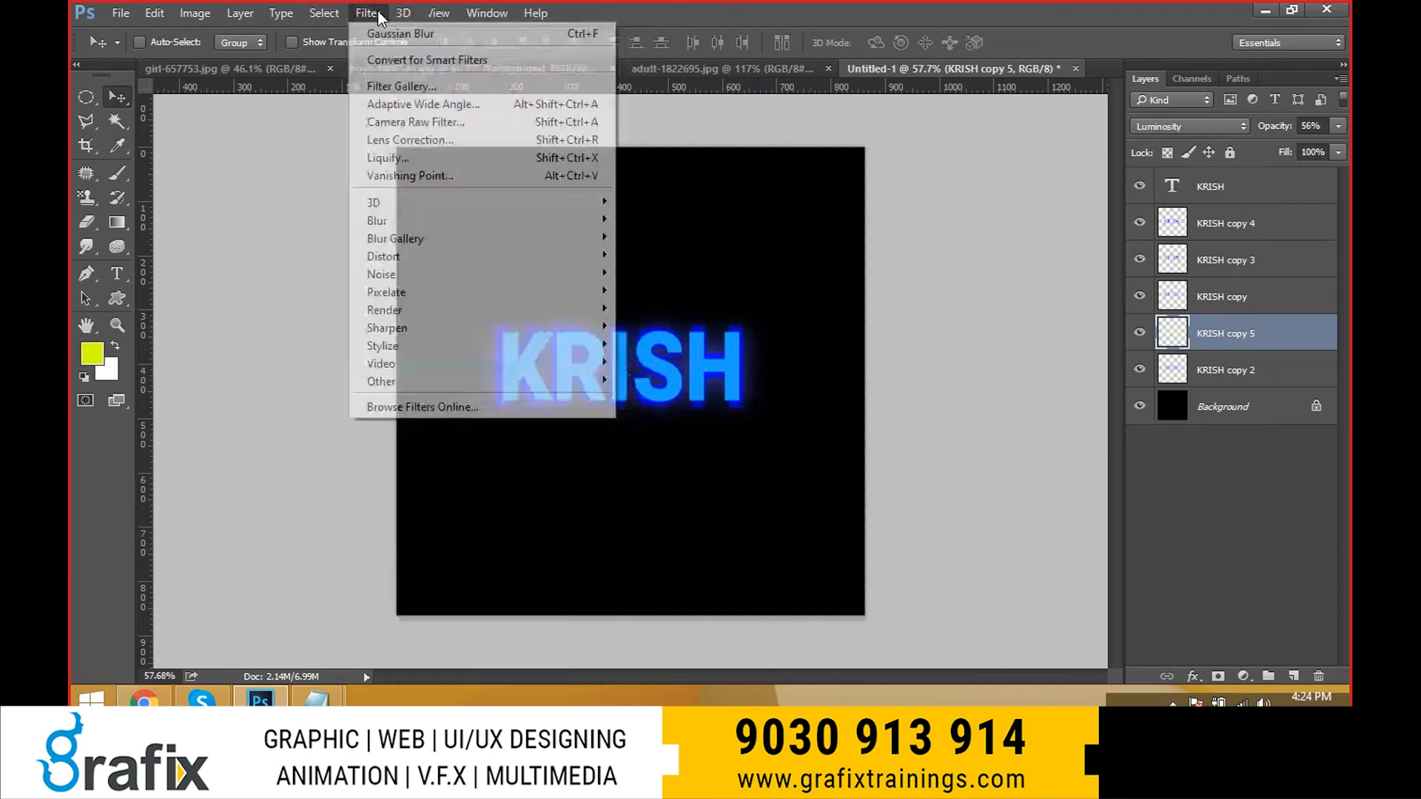
pyautogui.moveTo(545, 383)
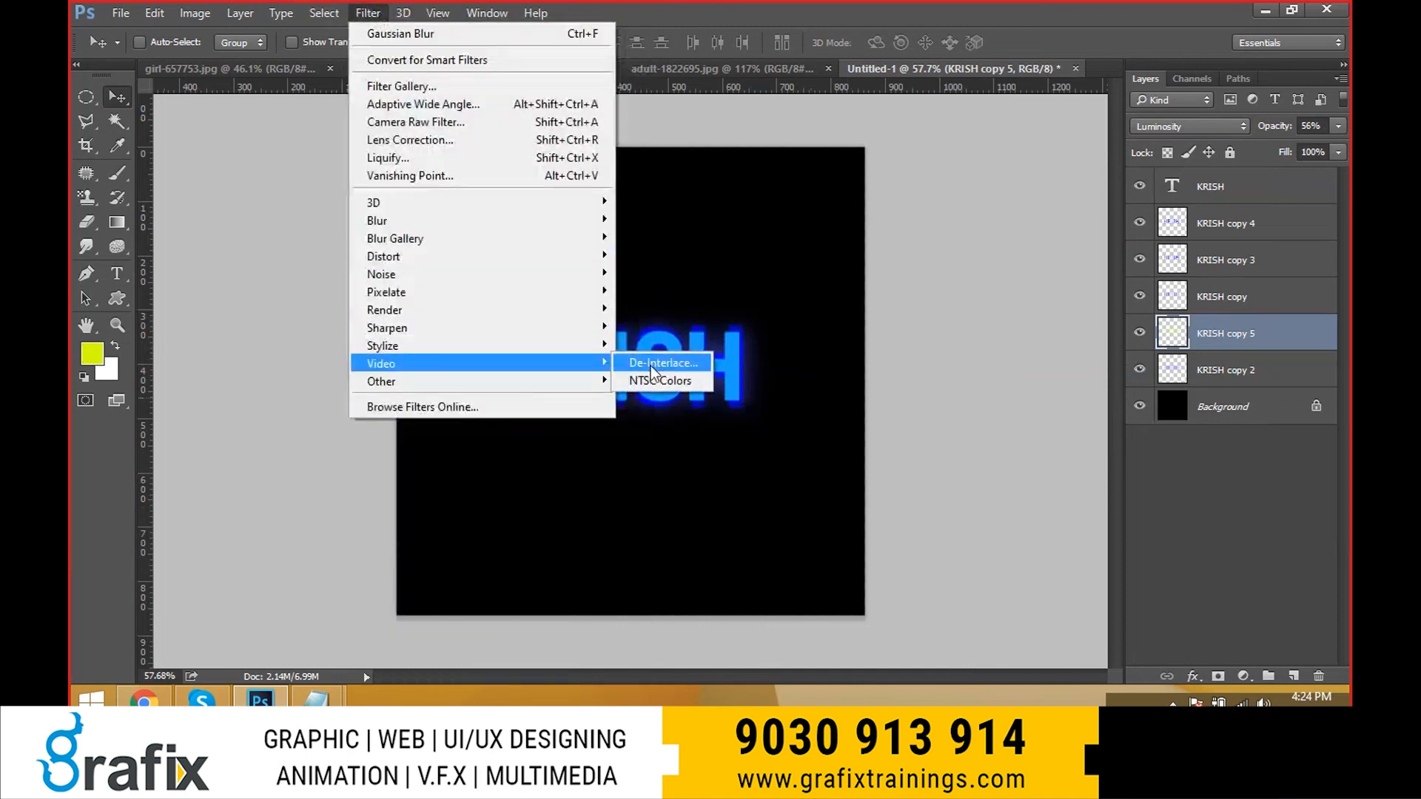
pyautogui.click(873, 419)
# - Apply the De-Interlace filter to adult-1822695.jpg, eliminating odd lines and creating new fields by interpolation
pyautogui.click(649, 71)
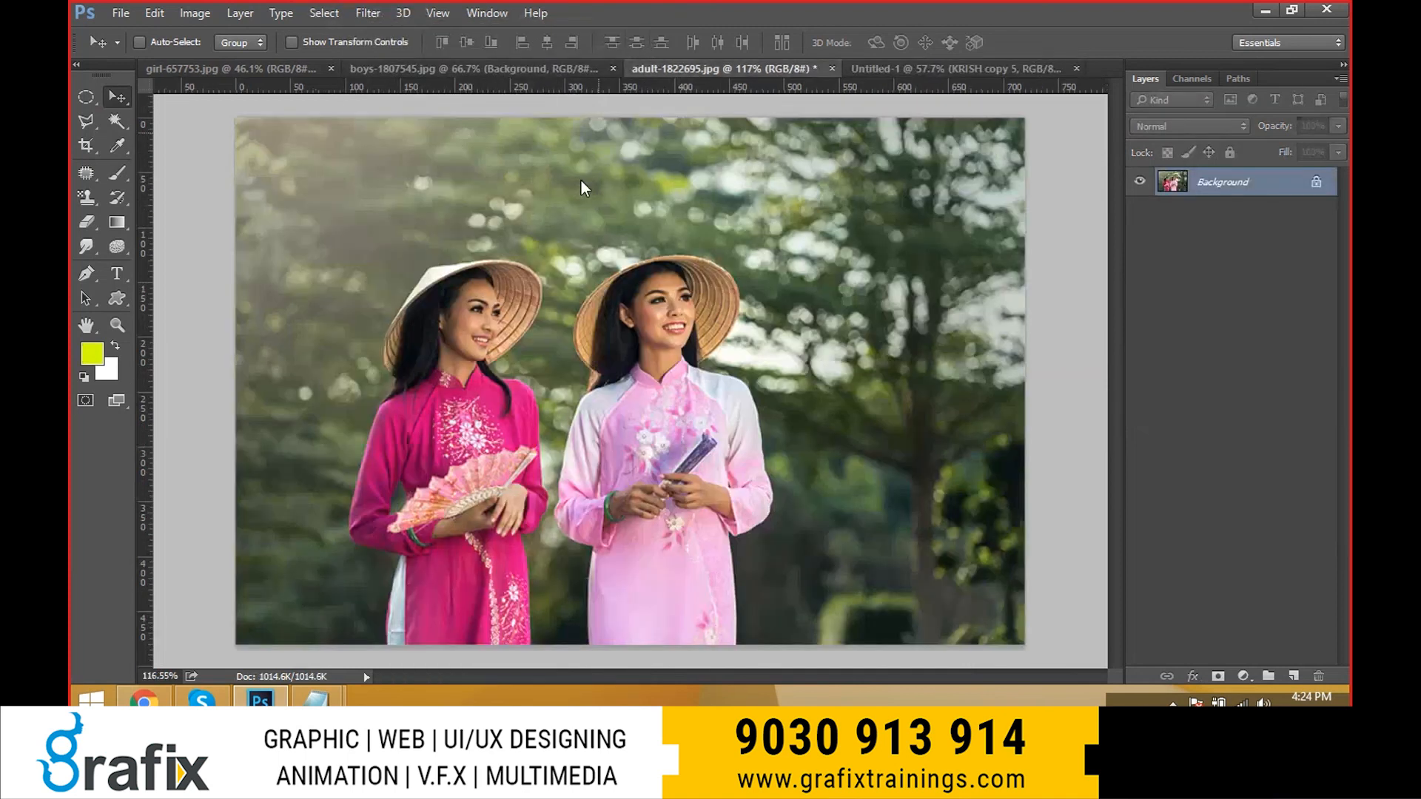
pyautogui.click(368, 13)
pyautogui.moveTo(456, 363)
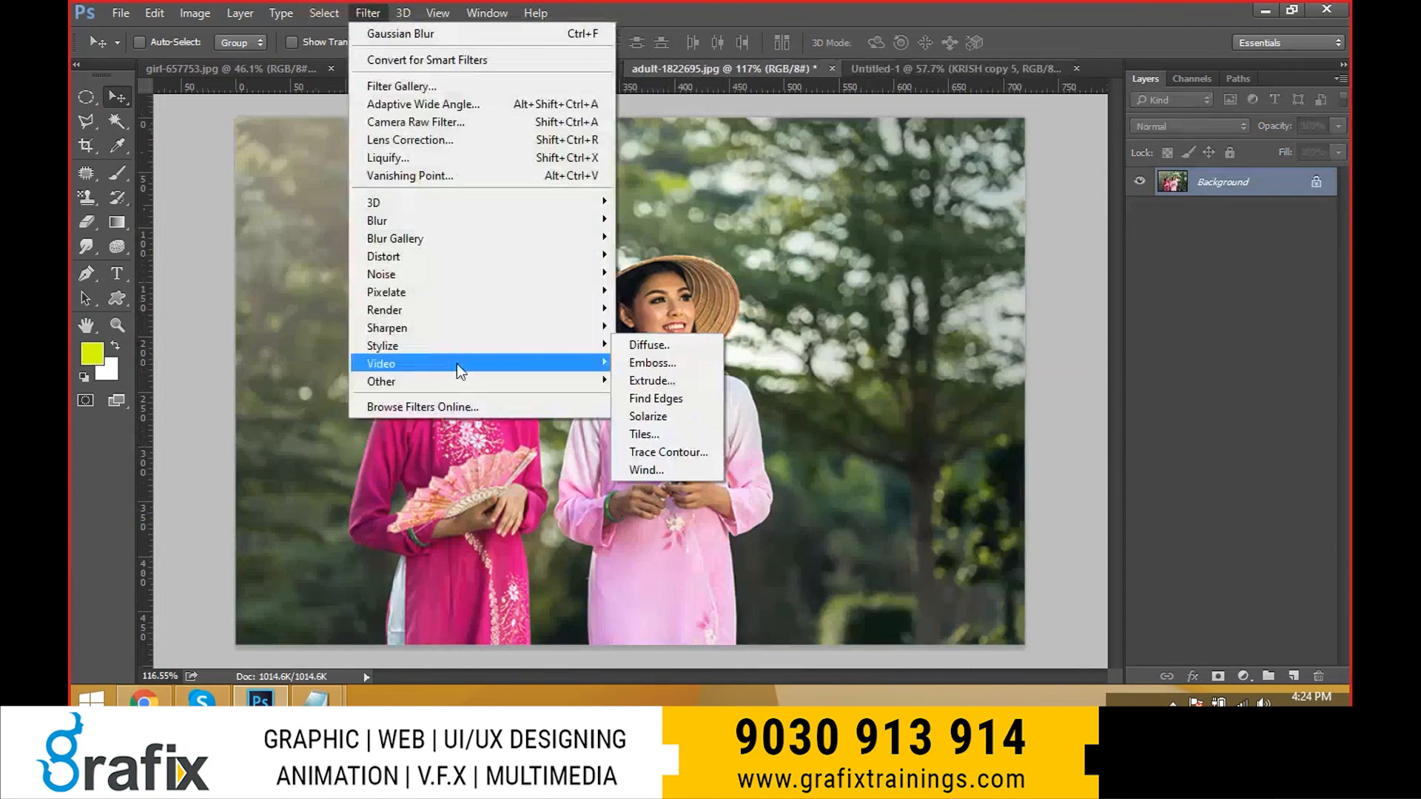
pyautogui.click(687, 364)
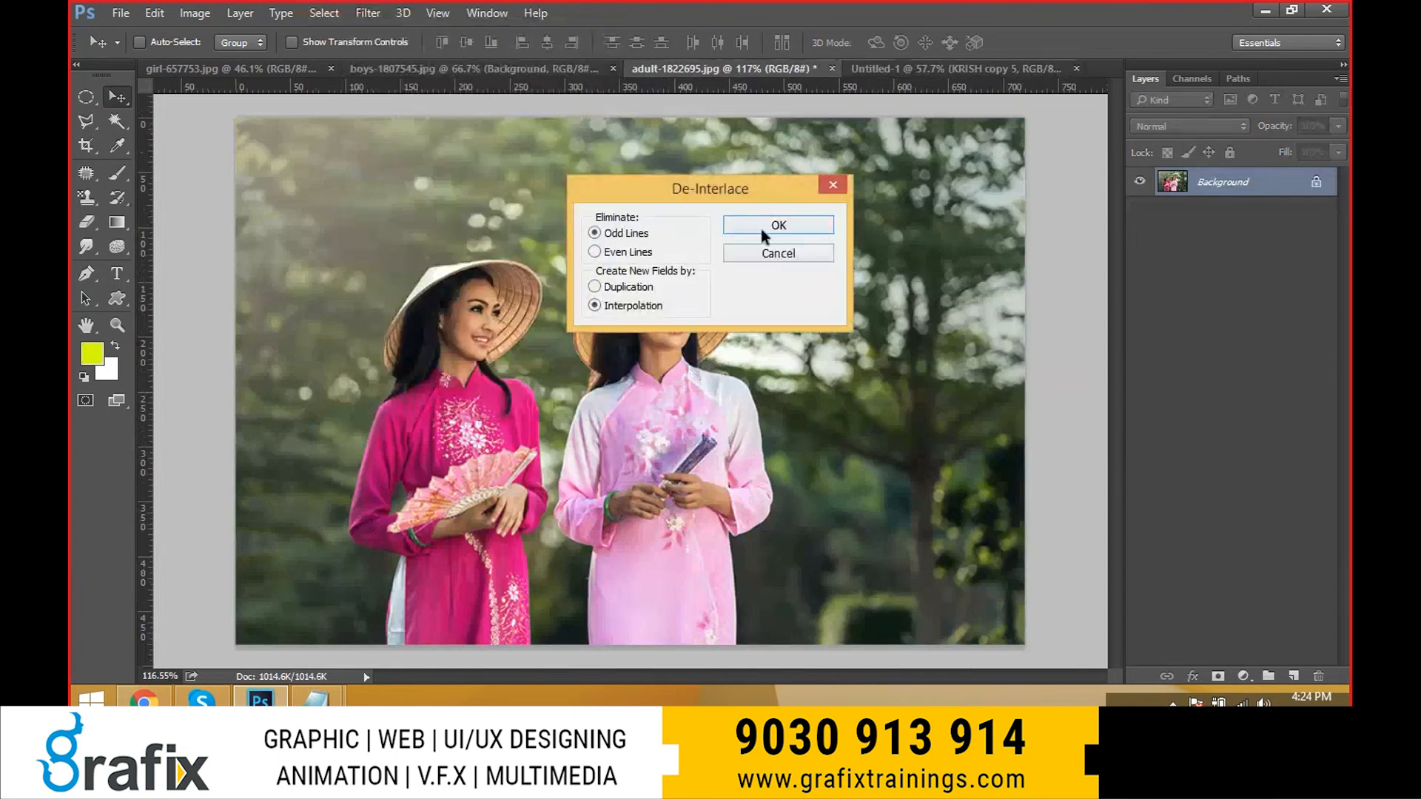
pyautogui.click(761, 229)
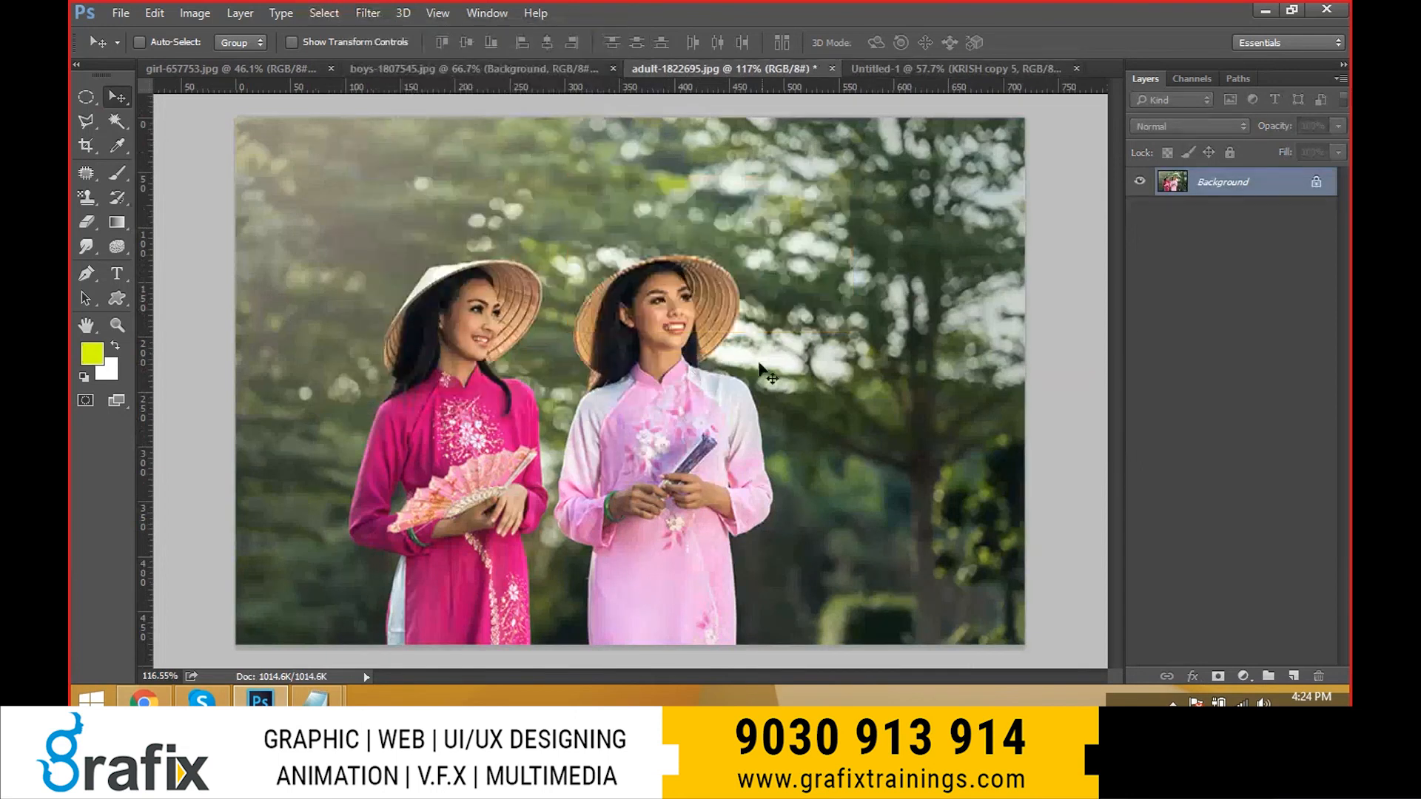
# - Apply the NTSC Colors video filter to the photo of the two women
pyautogui.keyDown('ctrl'); pyautogui.click(660, 323); pyautogui.keyUp('ctrl')
pyautogui.keyDown('ctrl'); pyautogui.click(660, 324); pyautogui.keyUp('ctrl')
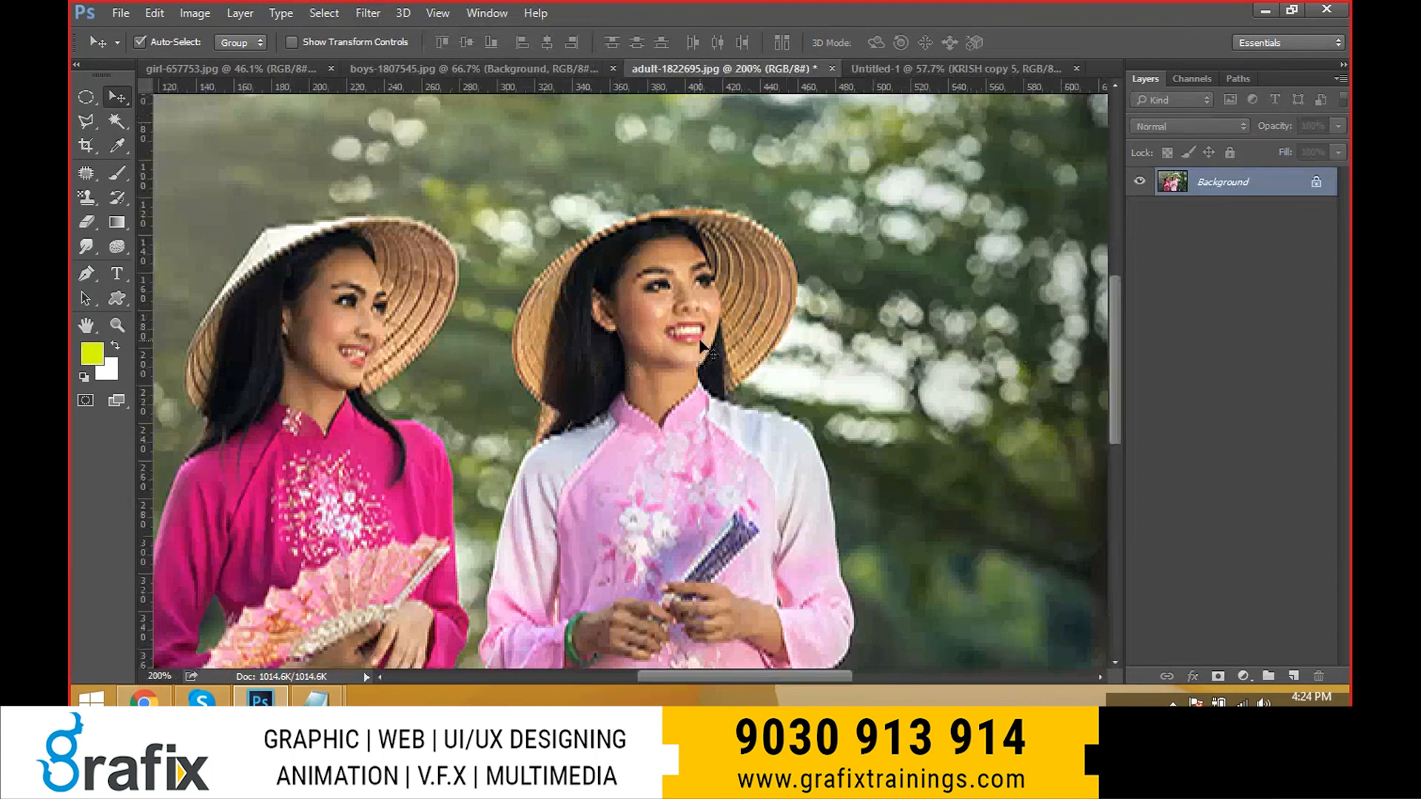
pyautogui.click(368, 13)
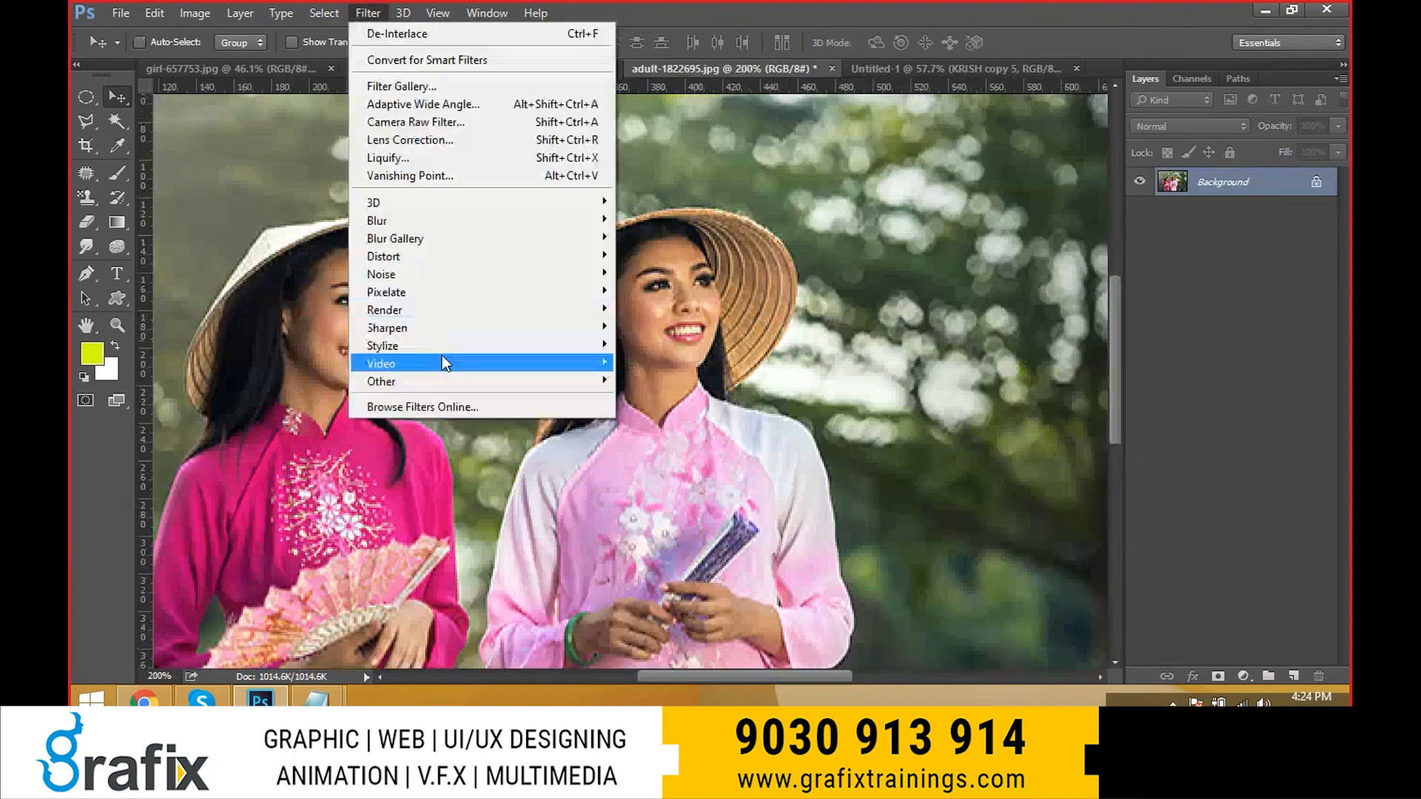
pyautogui.moveTo(442, 357)
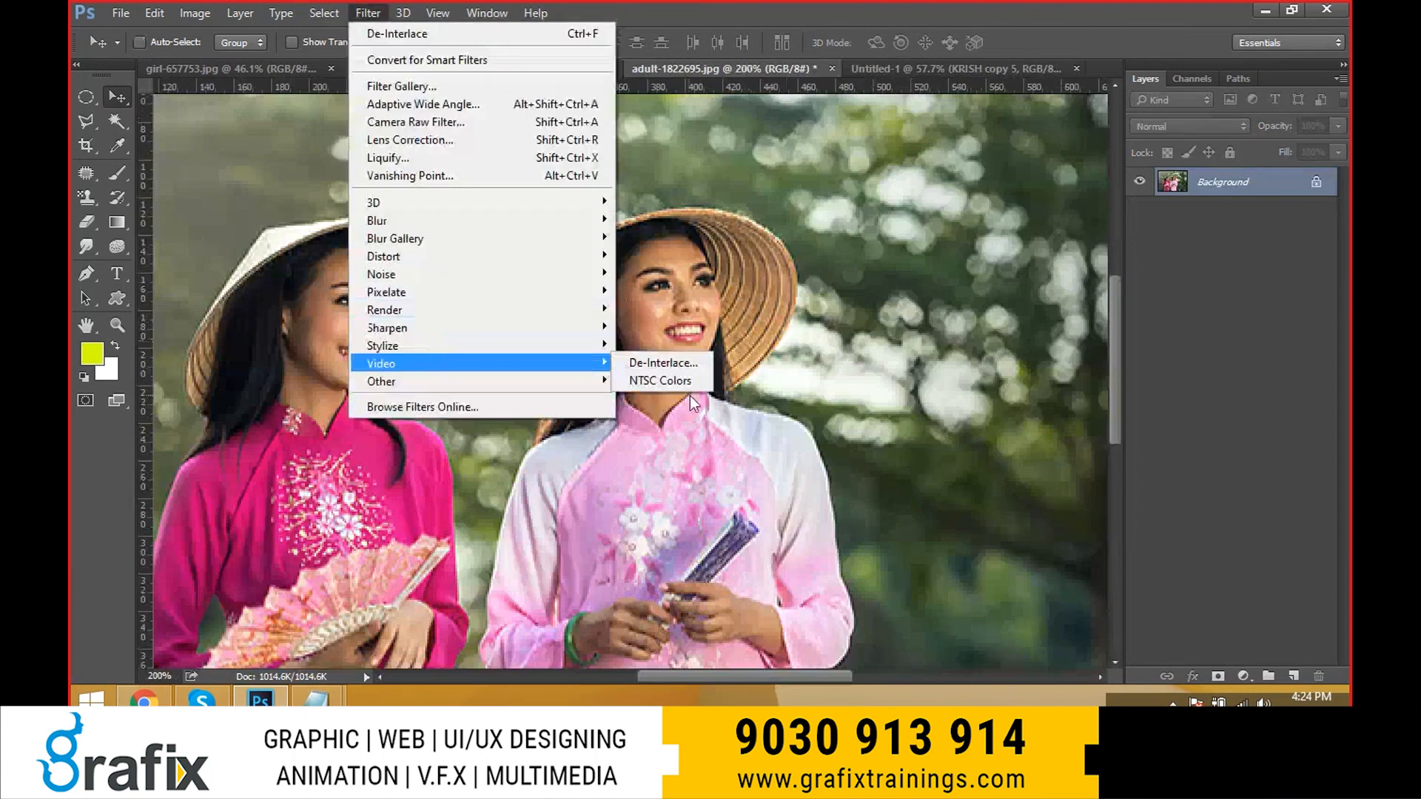
pyautogui.click(677, 380)
# - Try the Custom filter on the photo with a centre weight of 5, four adjacent weights of -1 and scale 1
pyautogui.click(357, 14)
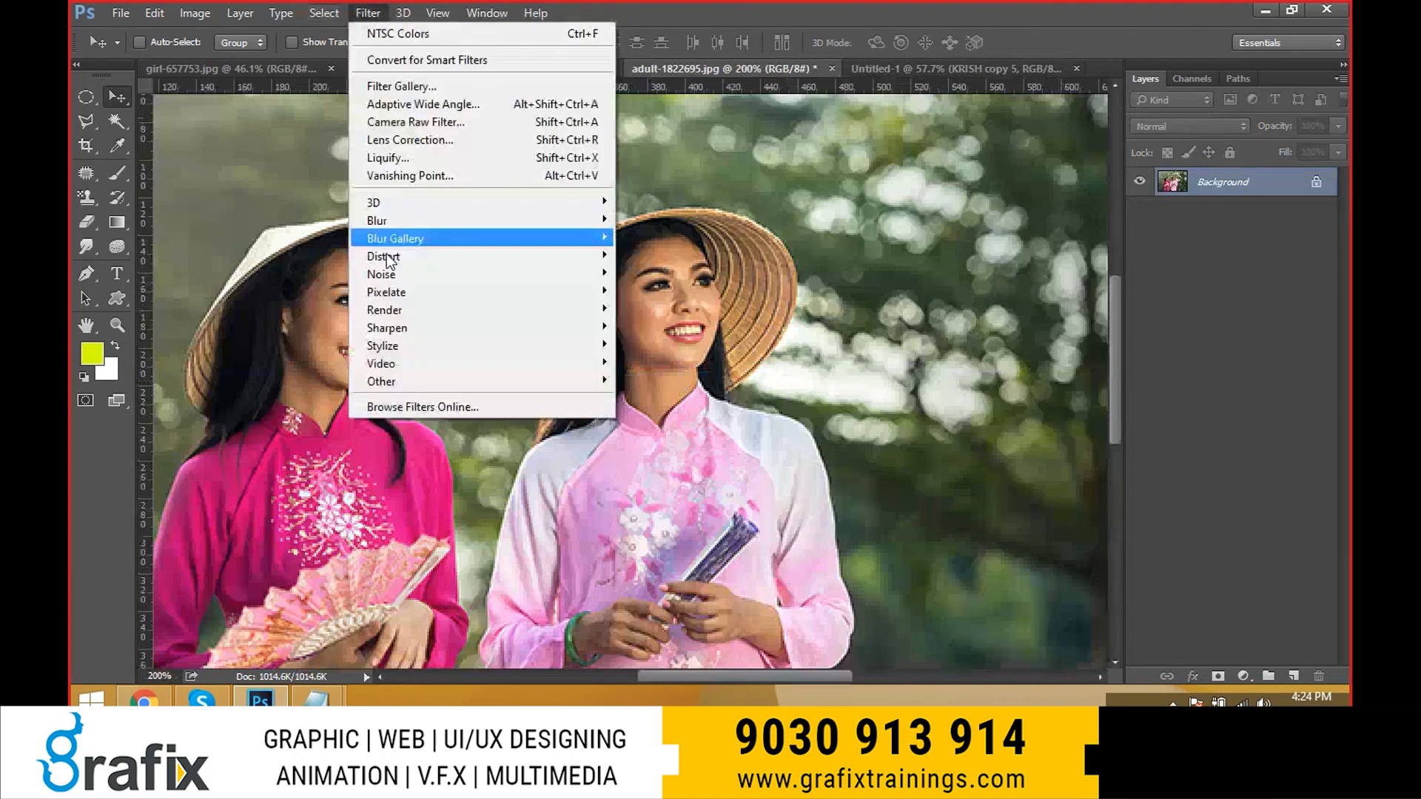
pyautogui.moveTo(404, 364)
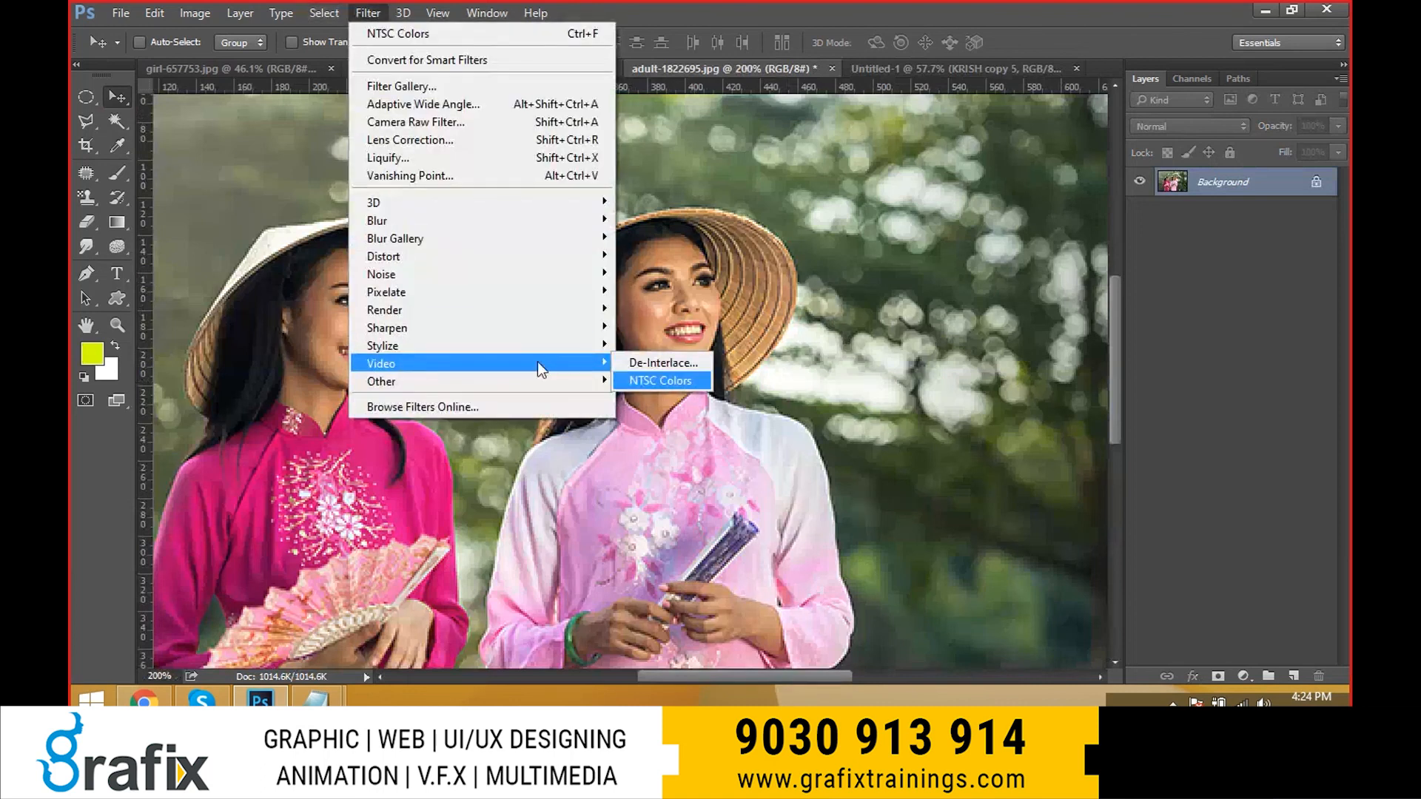
pyautogui.moveTo(537, 381)
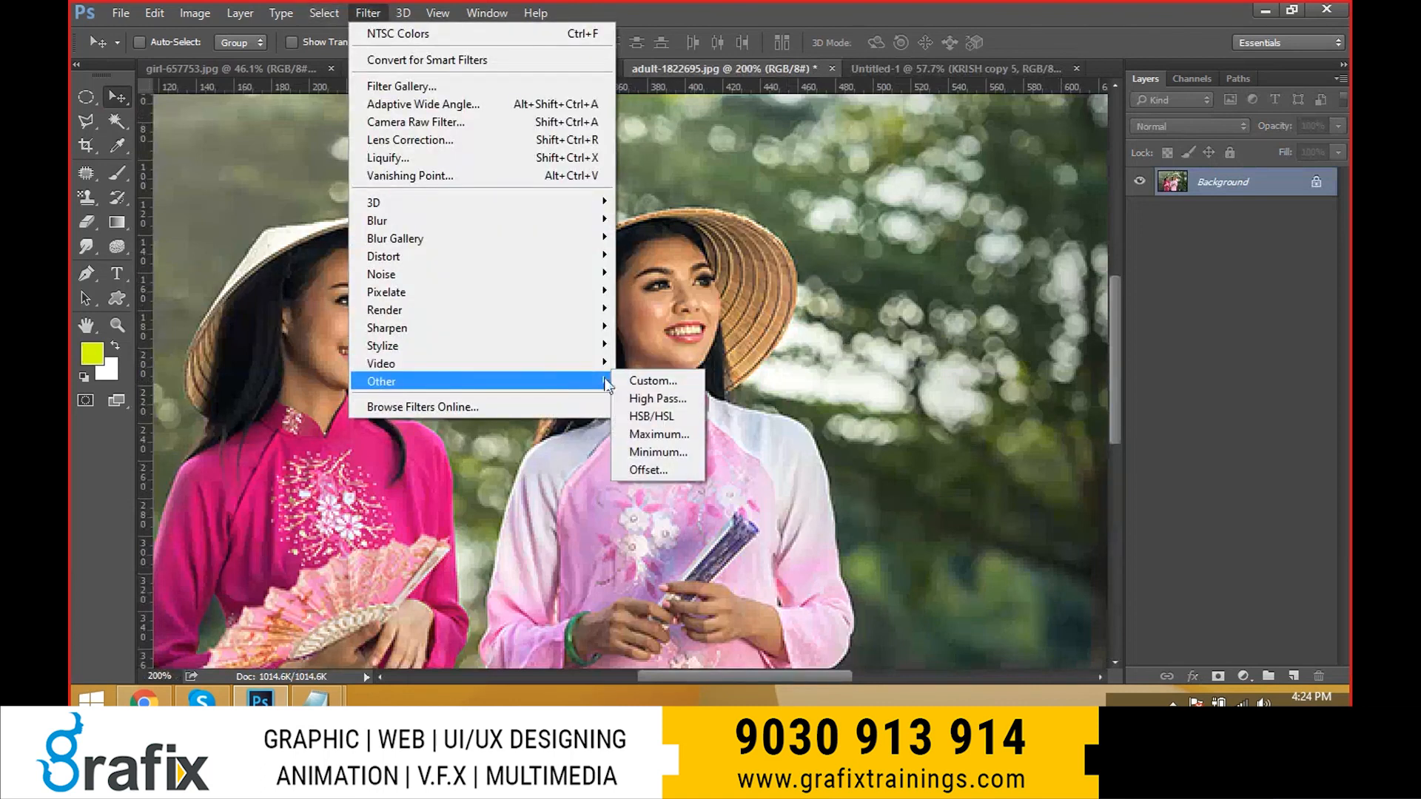
pyautogui.click(643, 383)
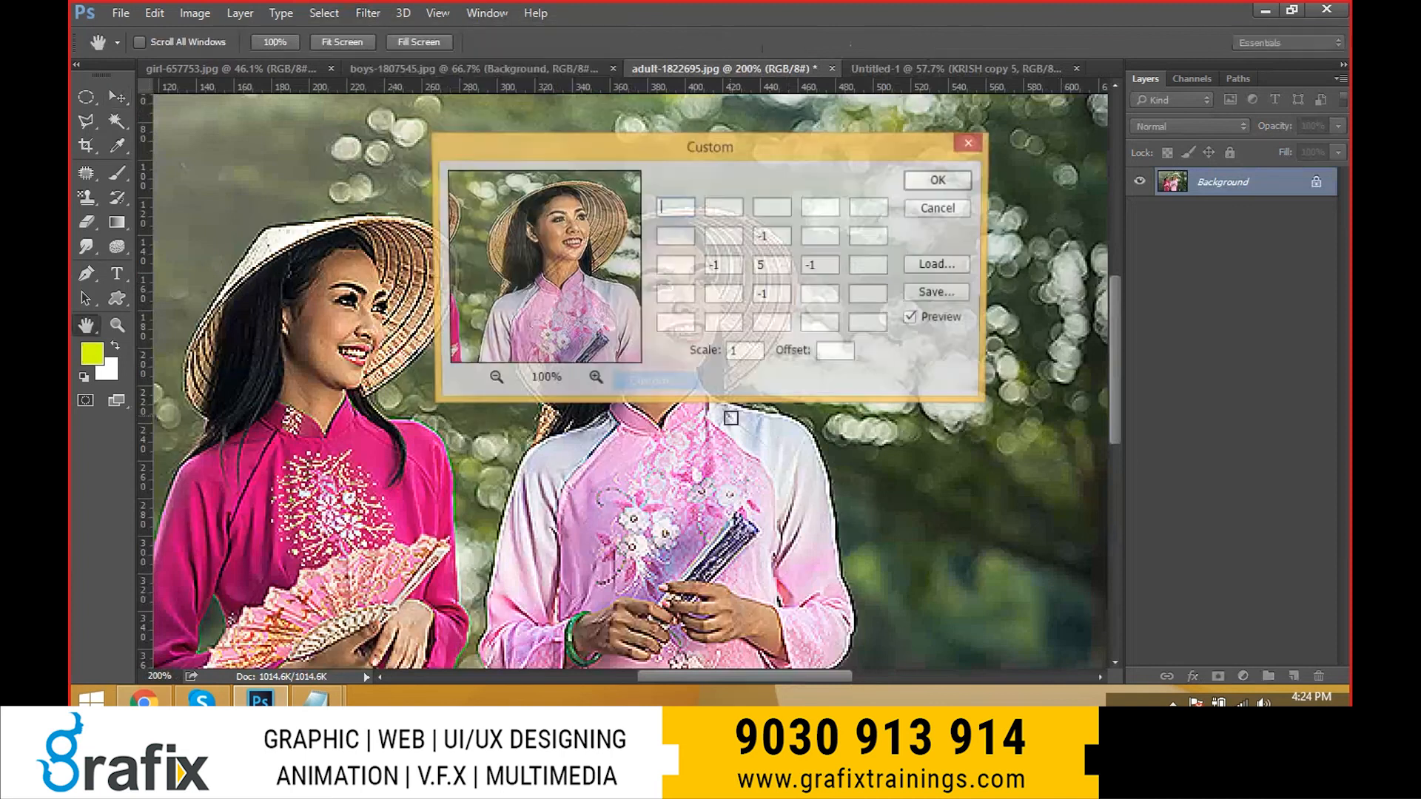
pyautogui.moveTo(655, 153); pyautogui.dragTo(755, 88)
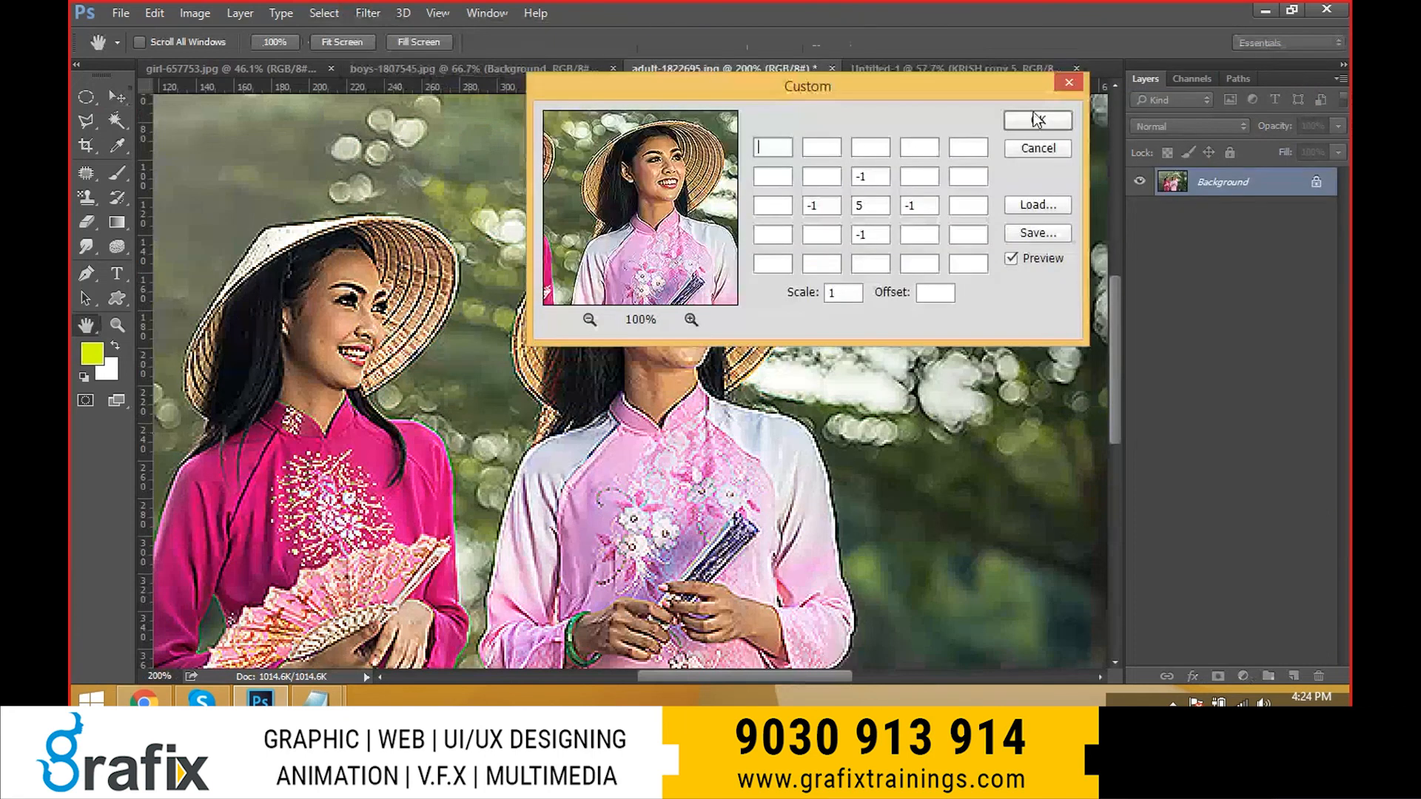
pyautogui.click(1033, 117)
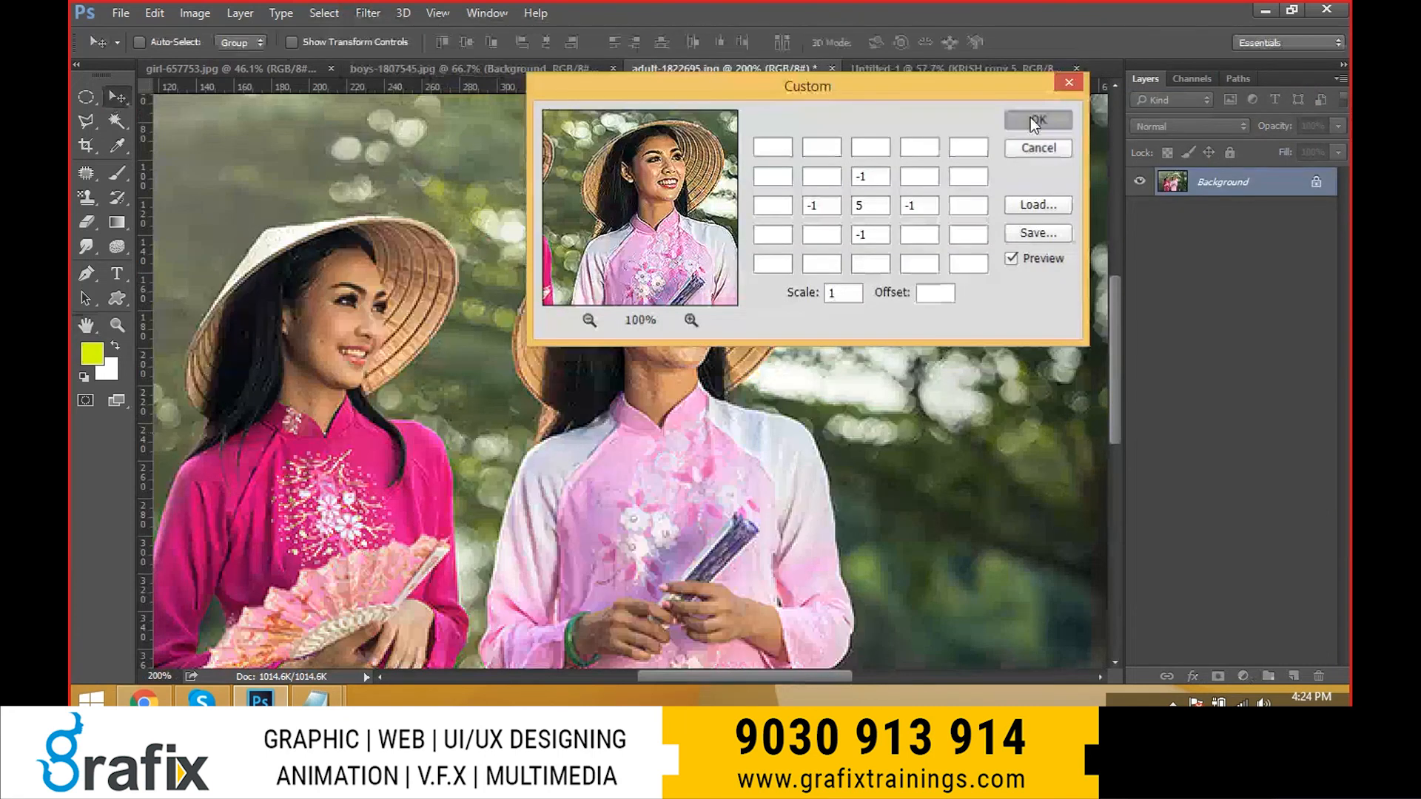
# - Try the High Pass filter on the photo, reducing the radius to 0.1 pixels, and discard it
pyautogui.click(367, 13)
pyautogui.moveTo(577, 368)
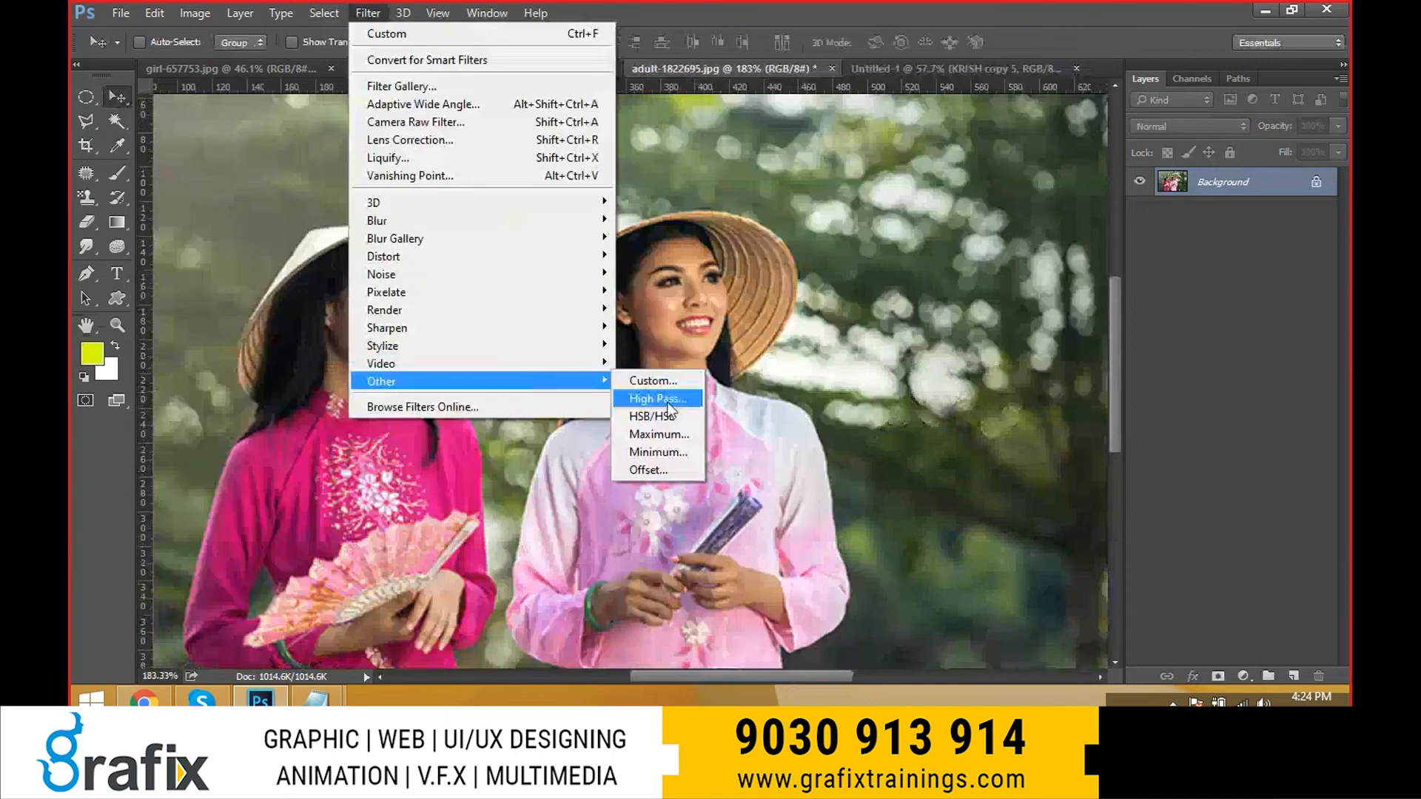
pyautogui.click(660, 397)
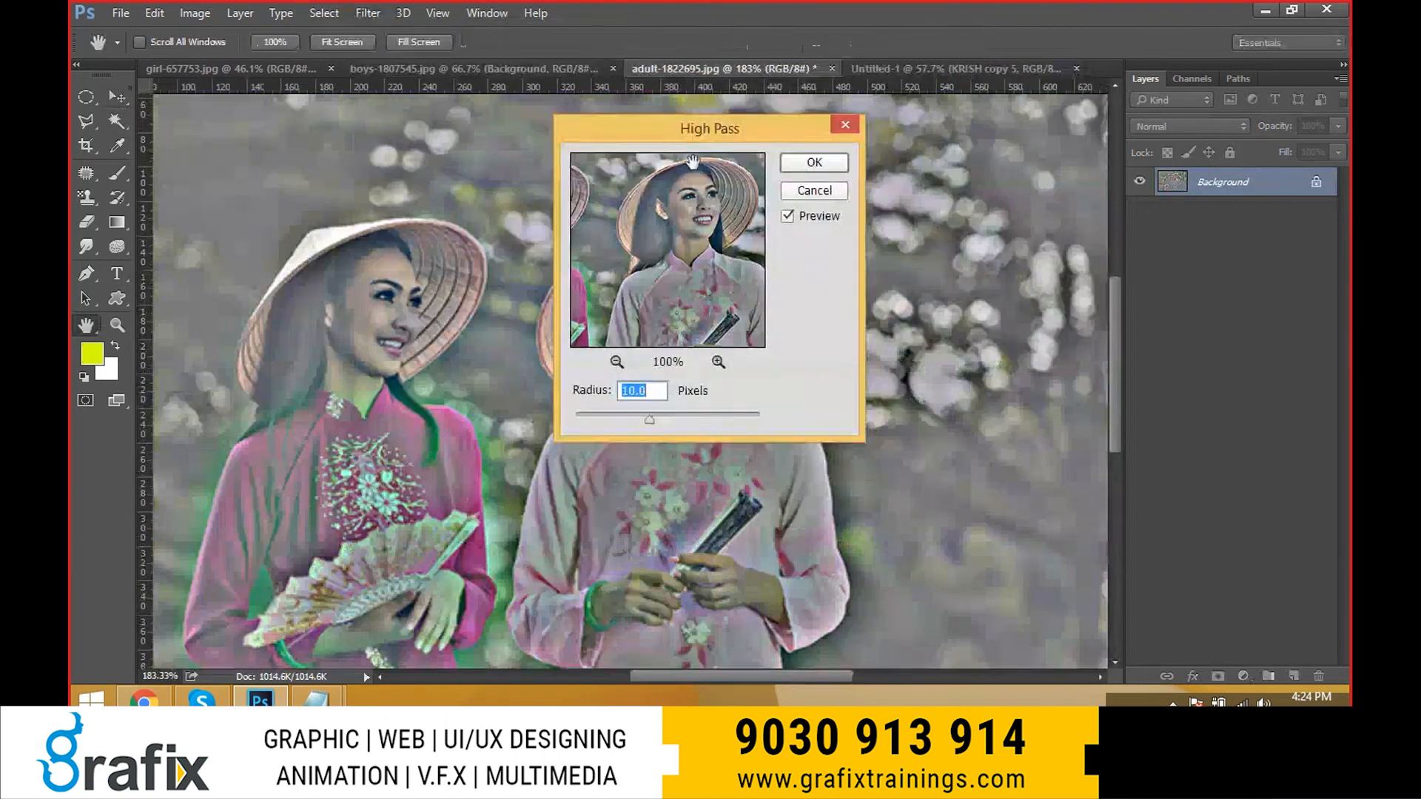
pyautogui.moveTo(710, 129); pyautogui.dragTo(1172, 110)
pyautogui.moveTo(1111, 400); pyautogui.dragTo(860, 391)
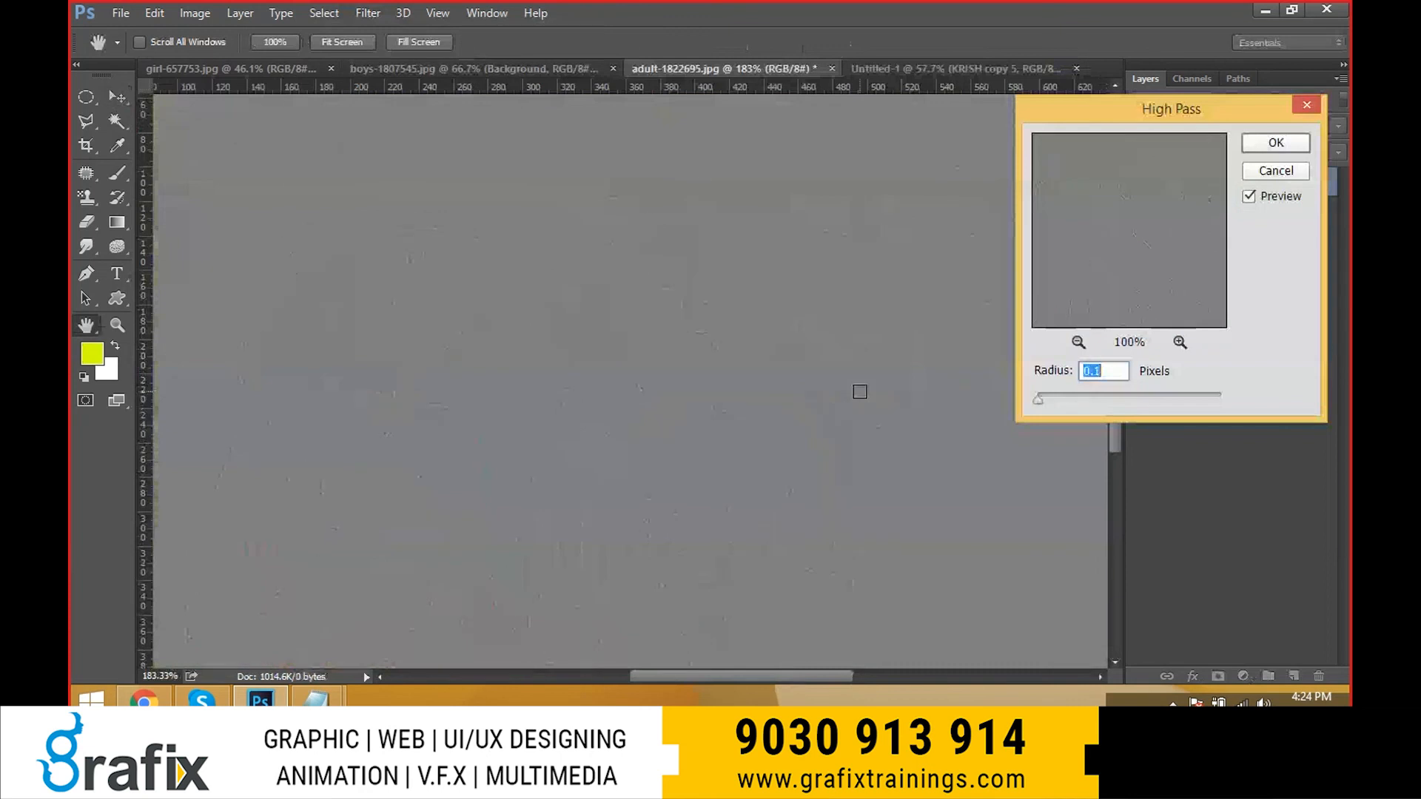
pyautogui.press('Escape')
# - Try the HSB/HSL filter with RGB input mode and HSB row order on the whole photo, and undo it
pyautogui.click(368, 13)
pyautogui.moveTo(518, 374)
pyautogui.click(659, 428)
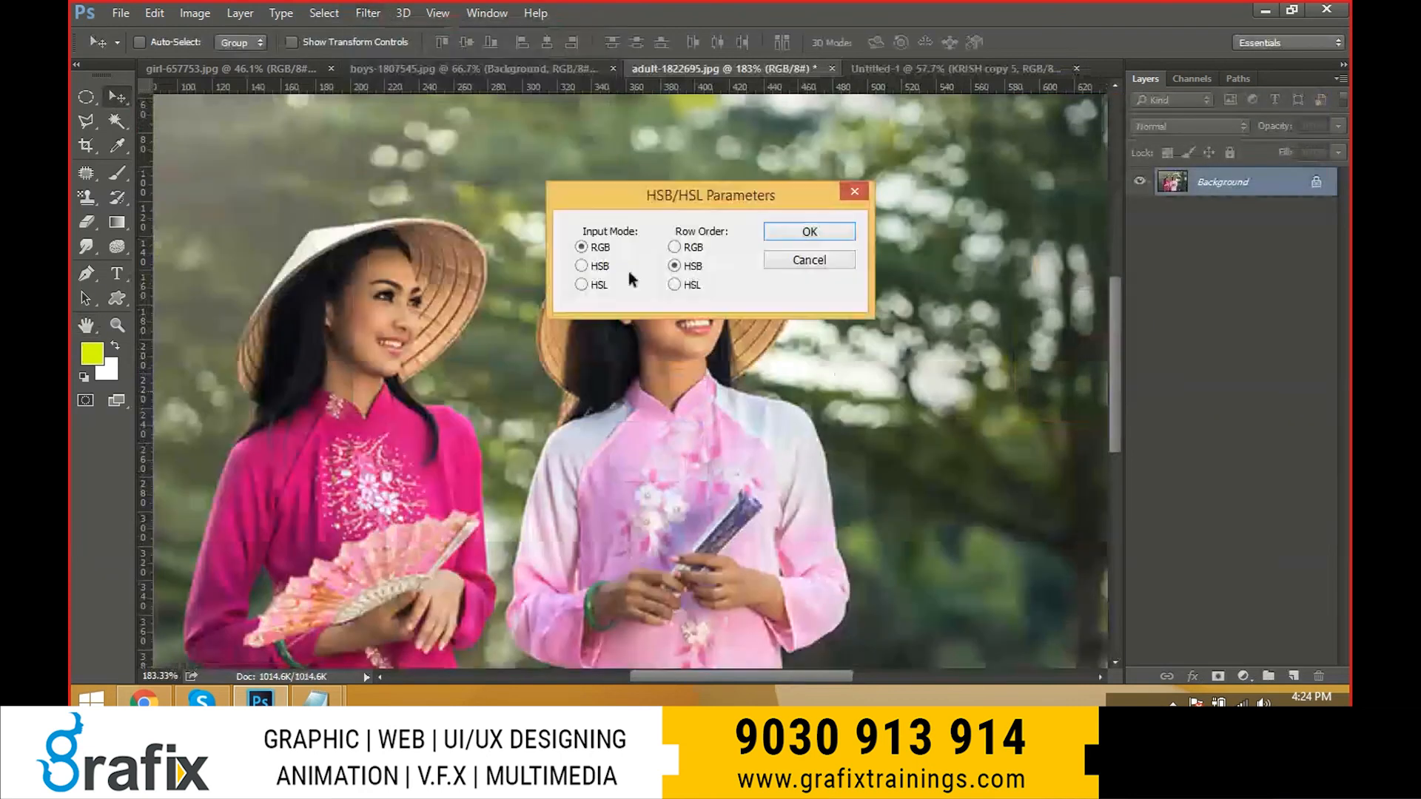
pyautogui.click(810, 233)
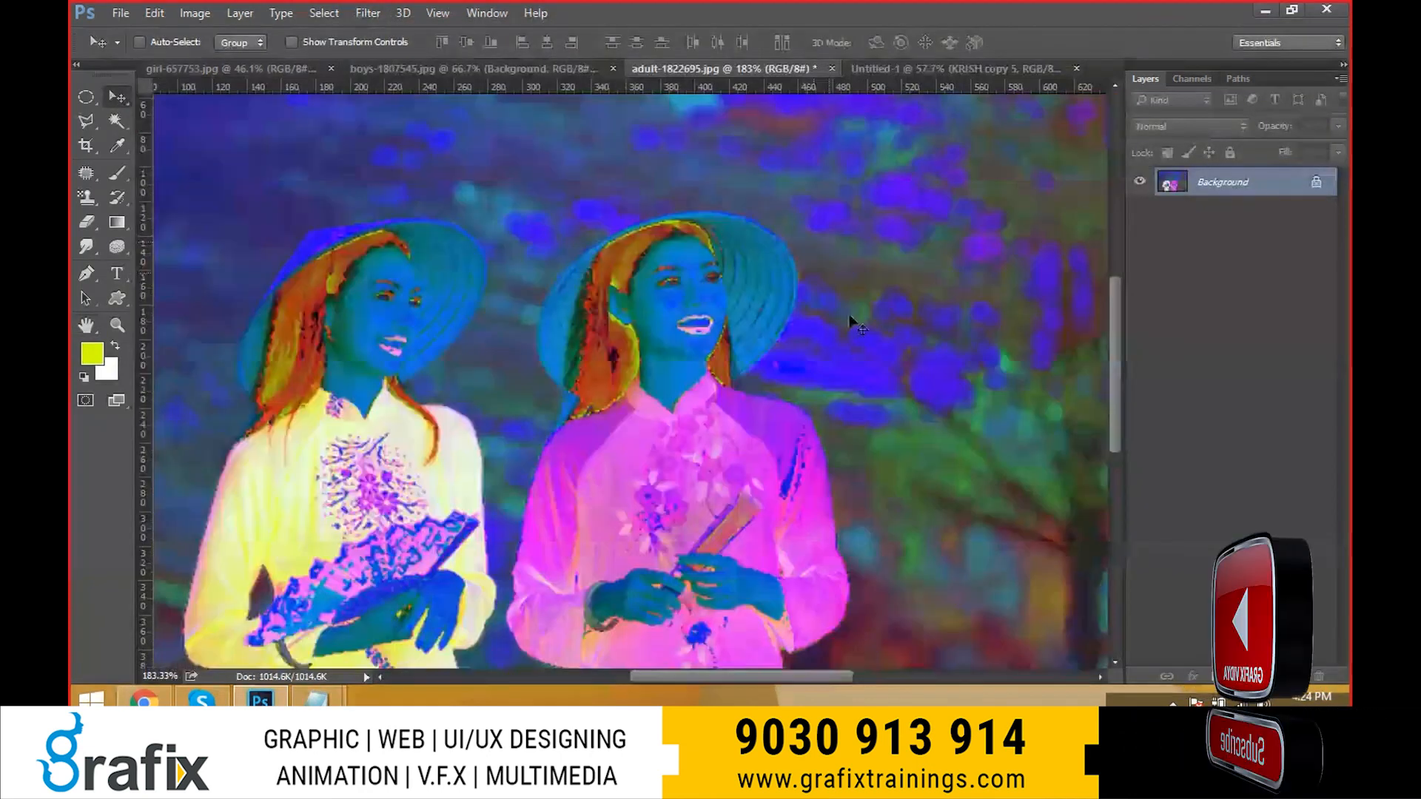
pyautogui.hotkey('ctrl', '0')
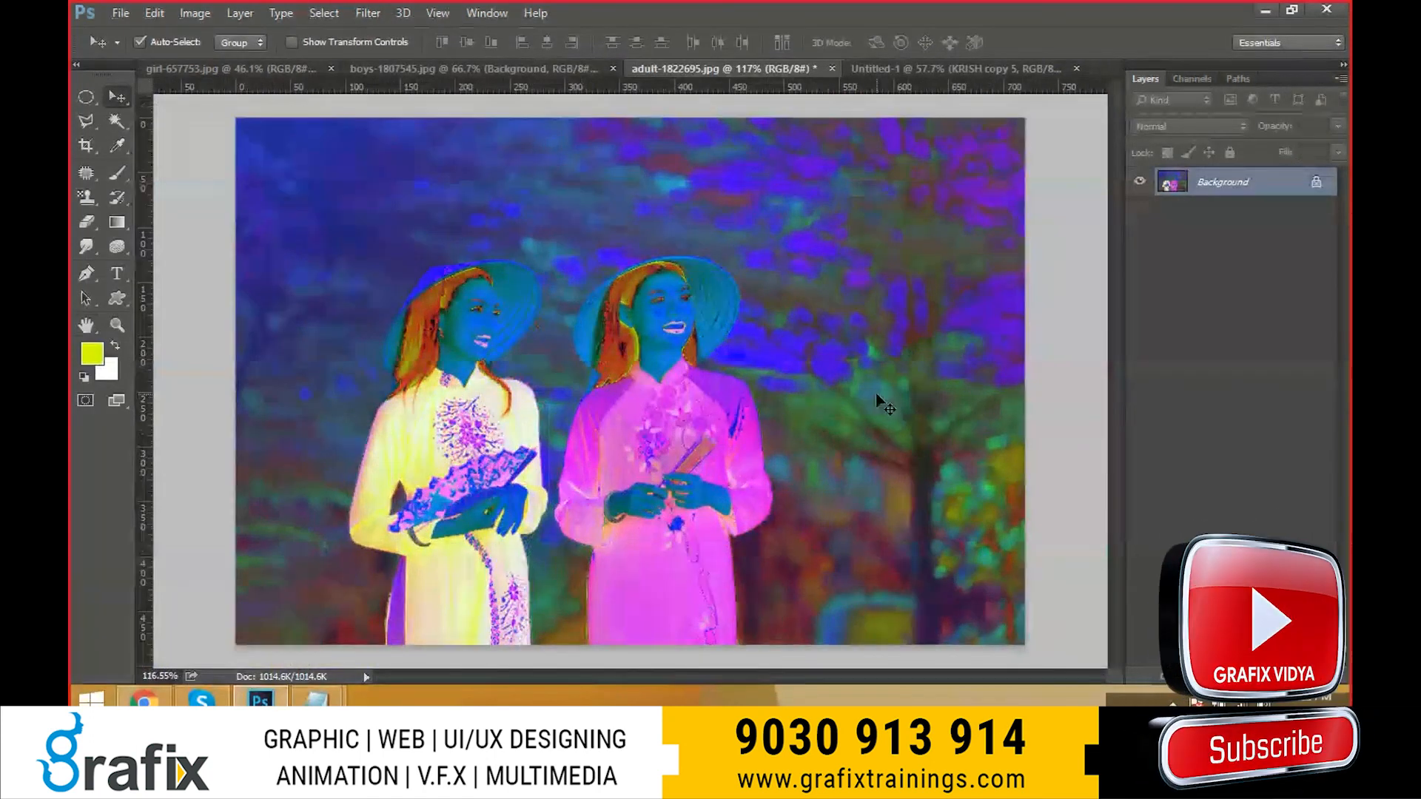
pyautogui.hotkey('ctrl', 'z')
# - Preview the Maximum filter on the photo down to a radius of 1 pixel with Squareness preserved, and discard it
pyautogui.click(364, 13)
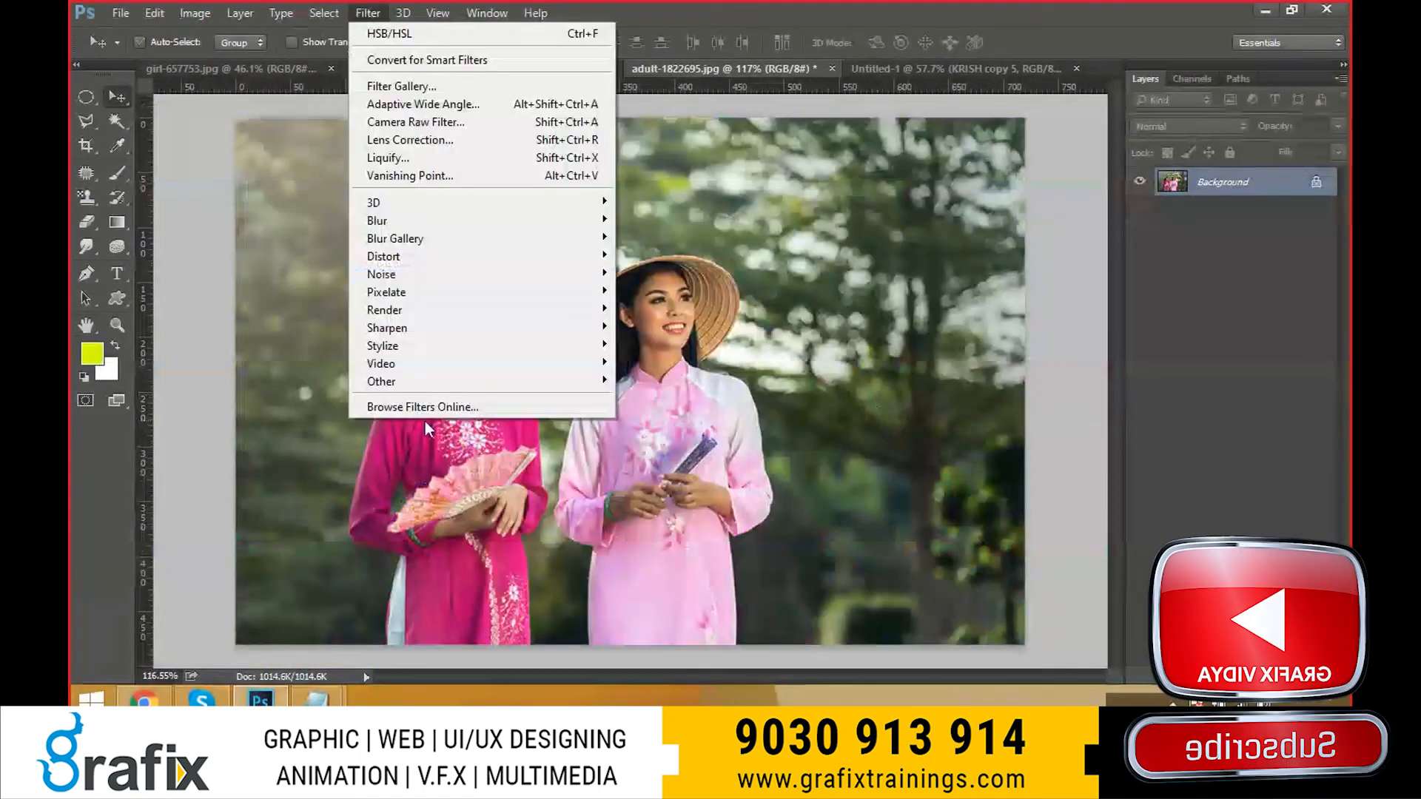
pyautogui.moveTo(584, 381)
pyautogui.click(669, 433)
pyautogui.moveTo(709, 110); pyautogui.dragTo(973, 171)
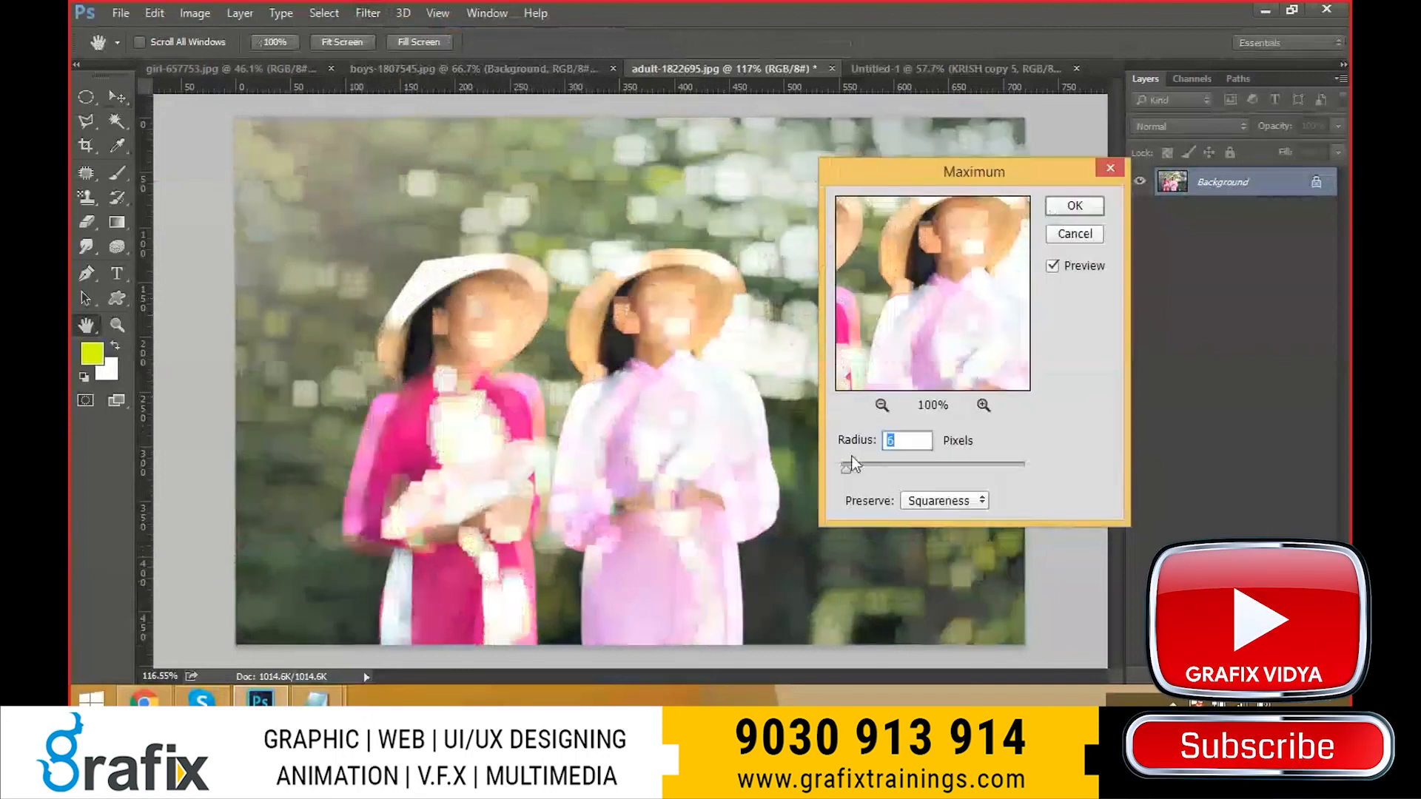
pyautogui.moveTo(837, 468)
pyautogui.mouseDown()
pyautogui.moveTo(857, 469)
pyautogui.moveTo(833, 465)
pyautogui.mouseUp()
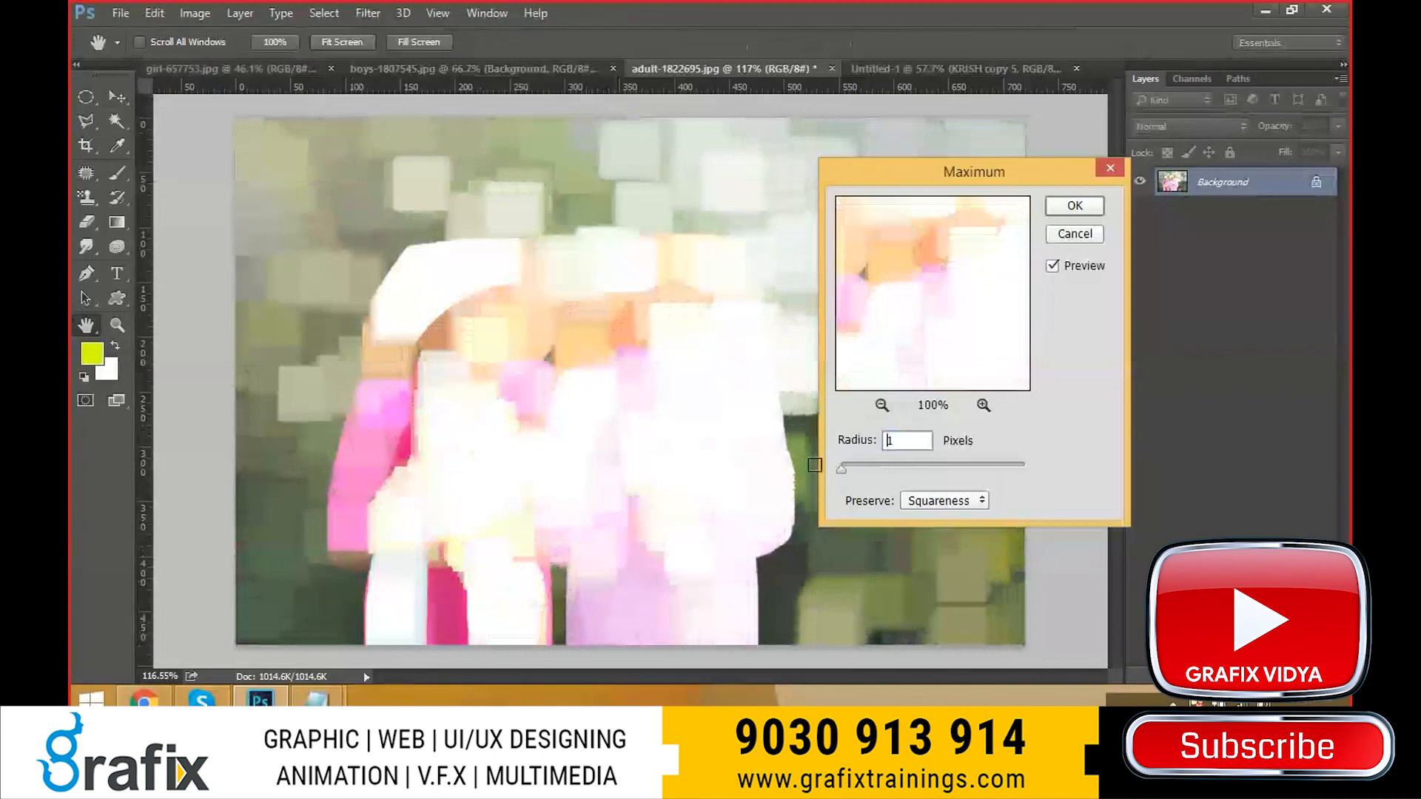
pyautogui.press('Escape')
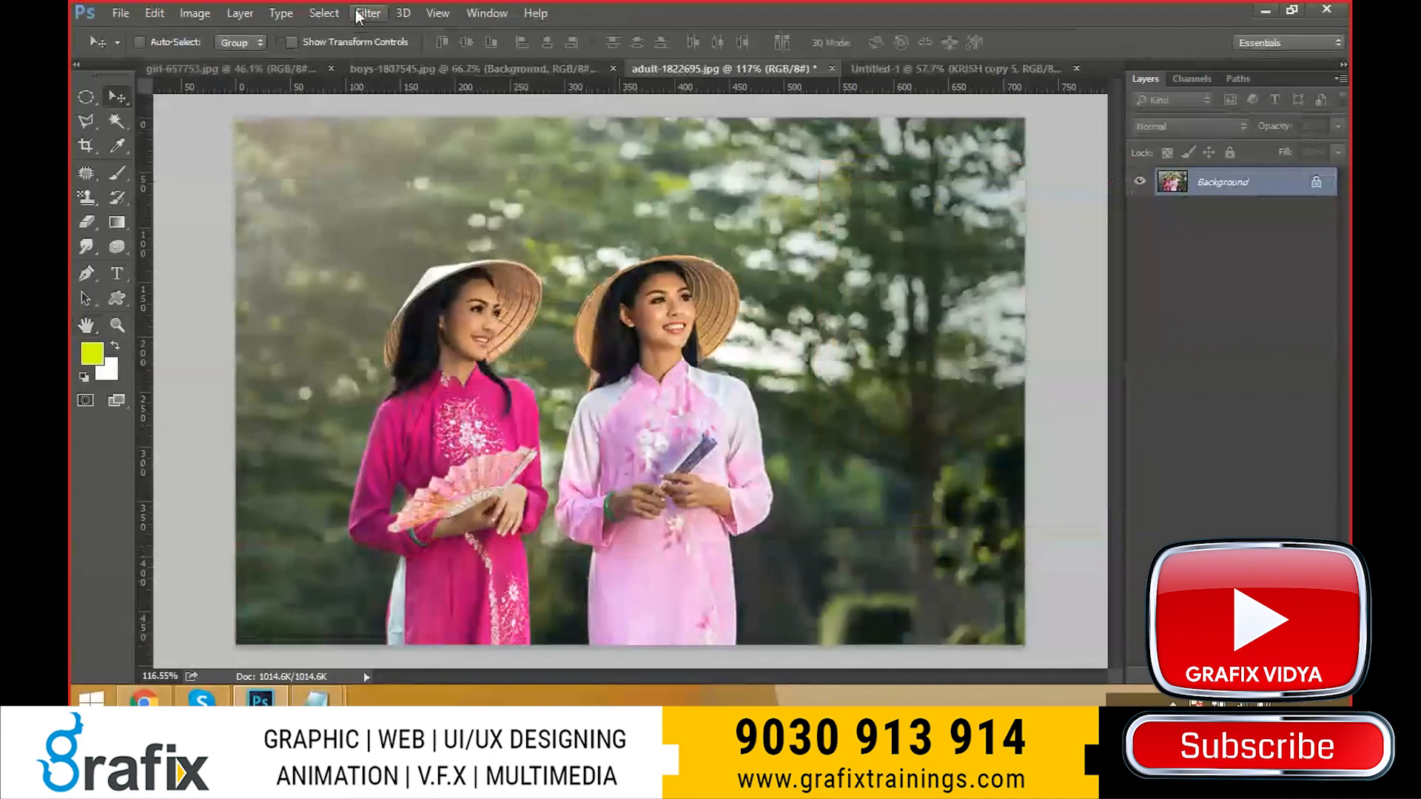
# - Preview the Minimum filter on the photo at radii of 15 and 1 pixels with Squareness preserved, and discard it
pyautogui.click(357, 13)
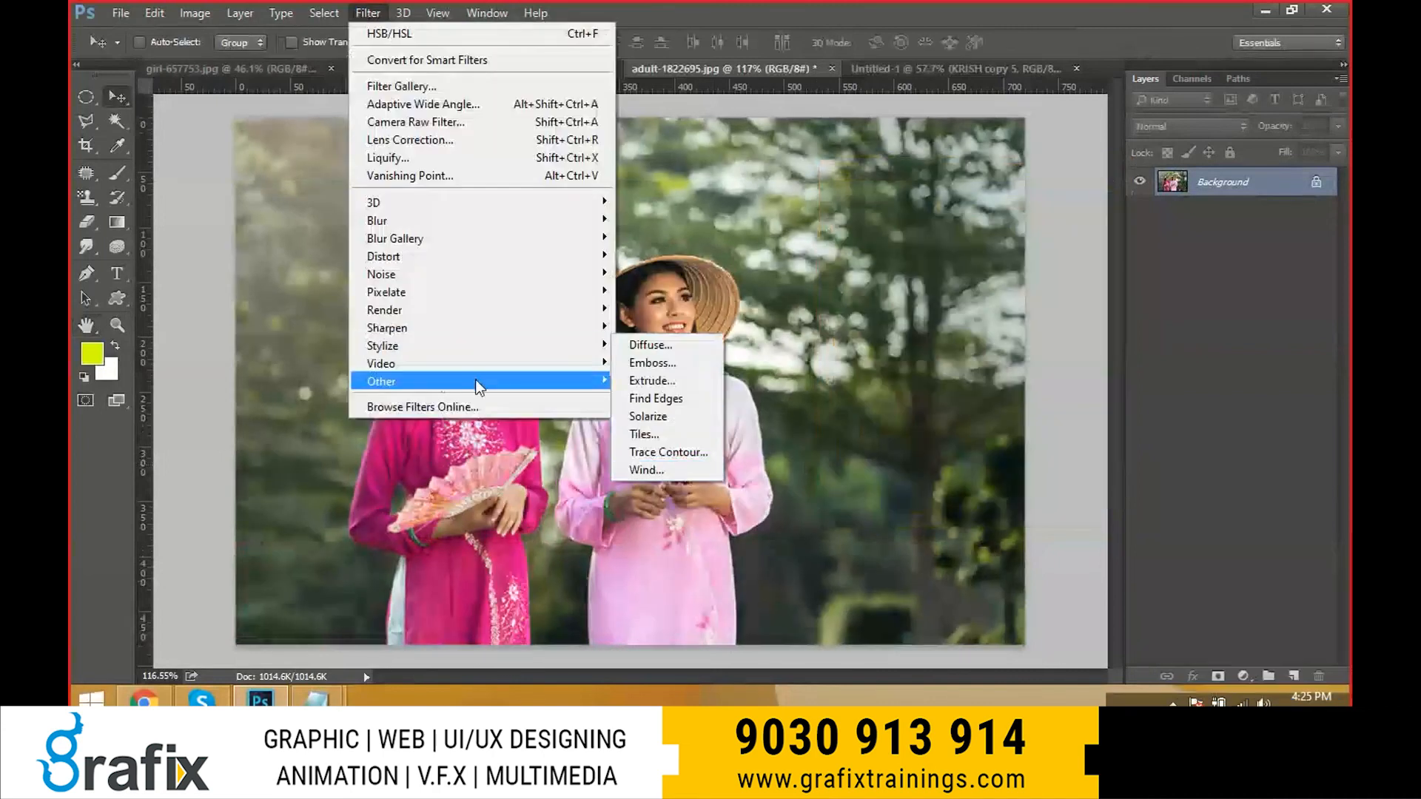
pyautogui.moveTo(475, 381)
pyautogui.click(669, 453)
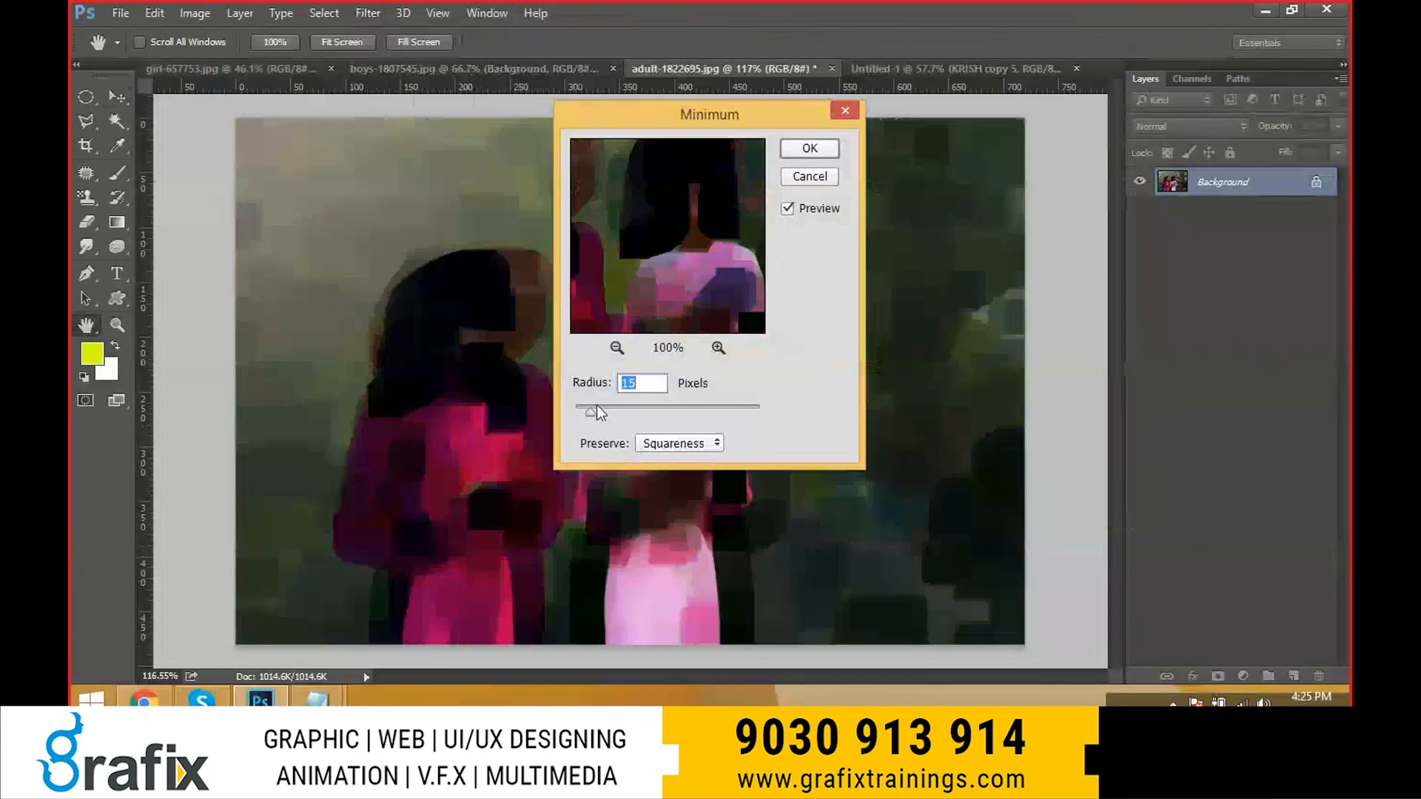
pyautogui.moveTo(601, 406); pyautogui.dragTo(523, 395)
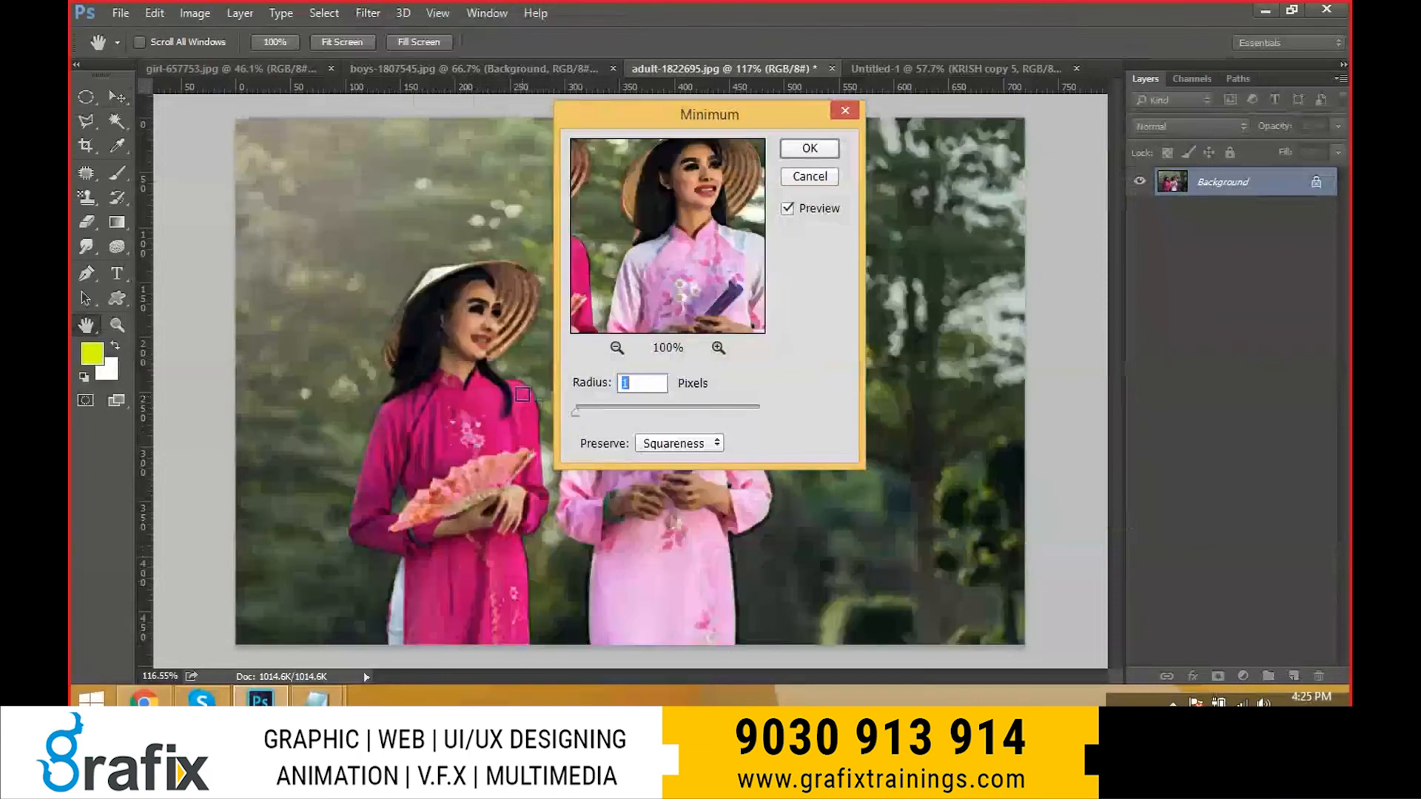
pyautogui.press('Escape')
# - Start the Offset filter on the photo and shift it horizontally by +413 pixels with Wrap Around
pyautogui.click(364, 20)
pyautogui.moveTo(481, 381)
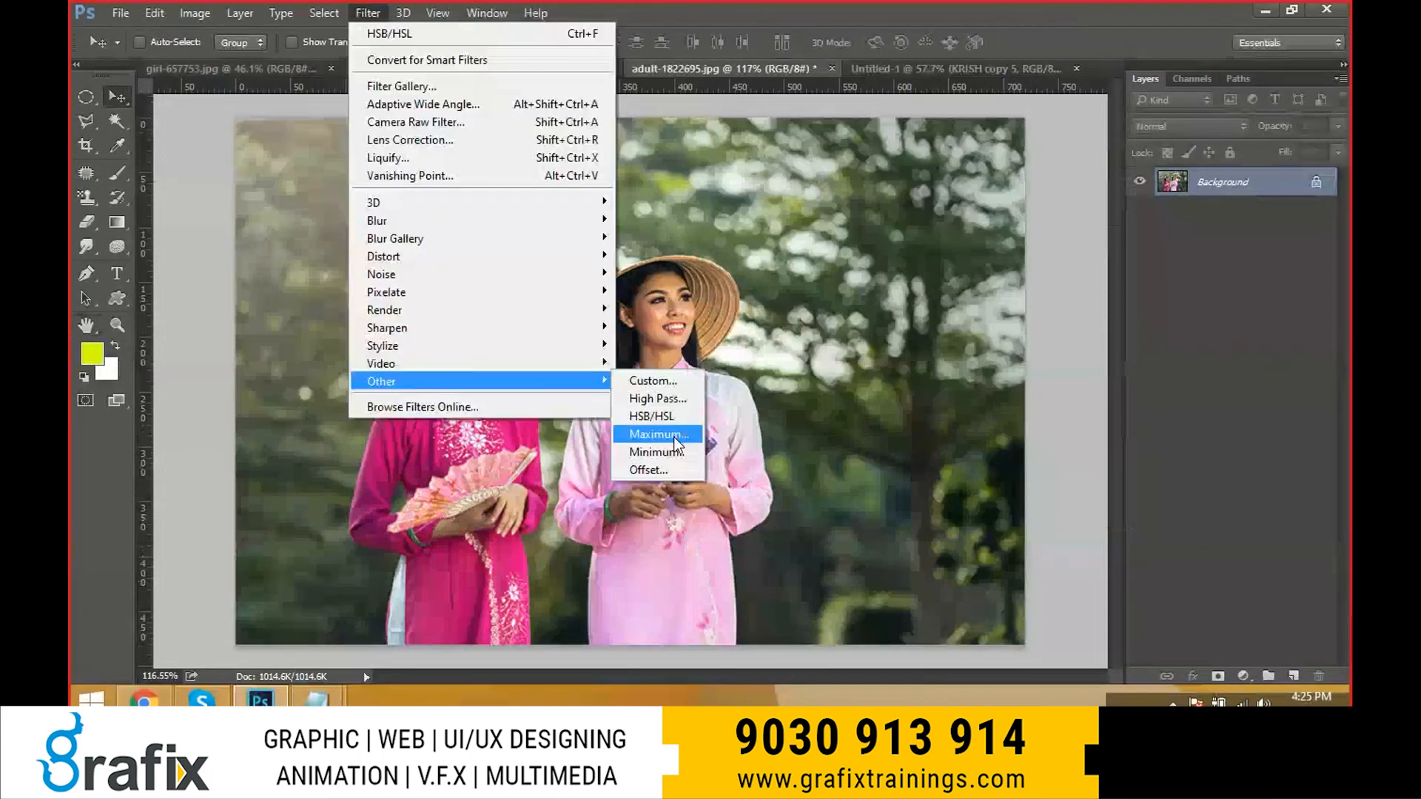
pyautogui.click(664, 468)
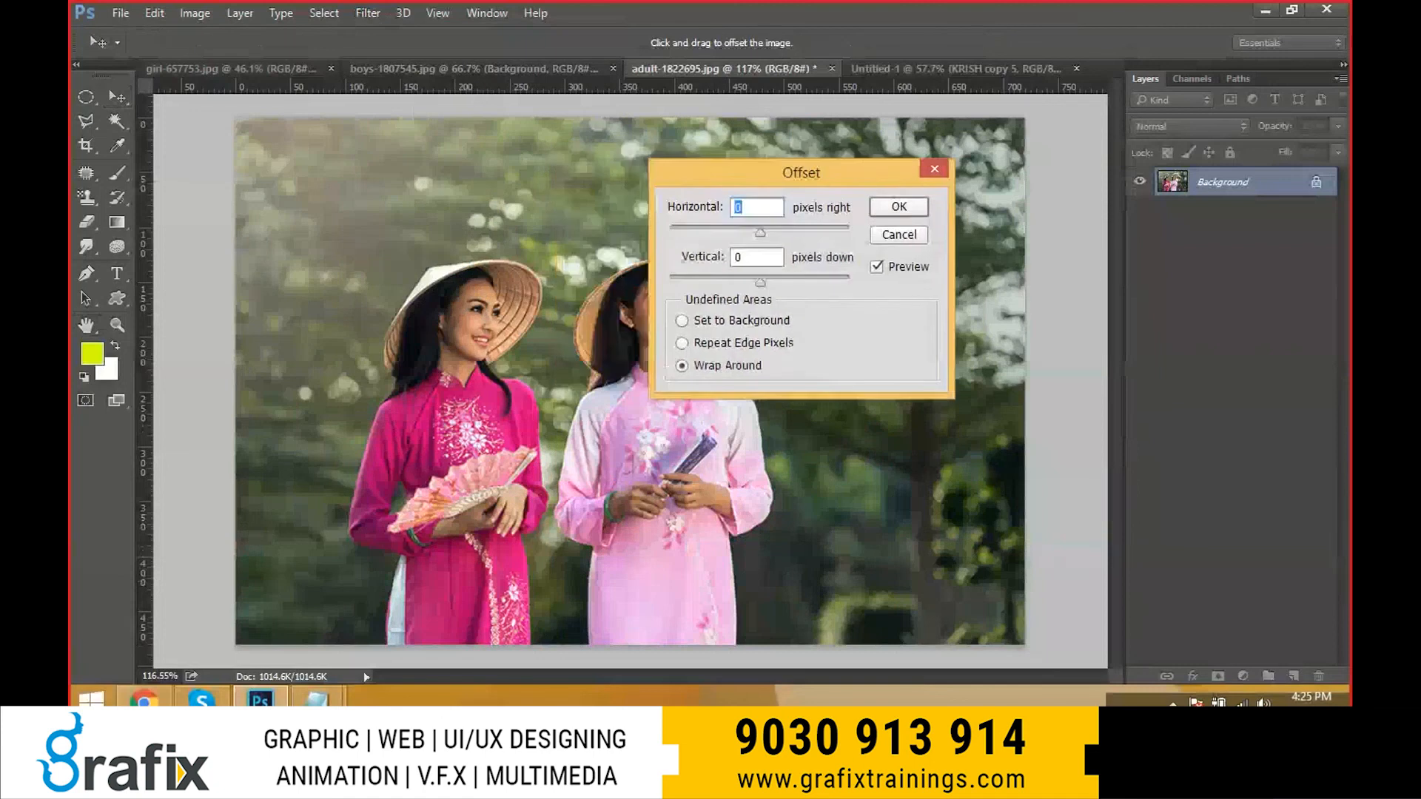
pyautogui.moveTo(793, 240); pyautogui.dragTo(820, 240)
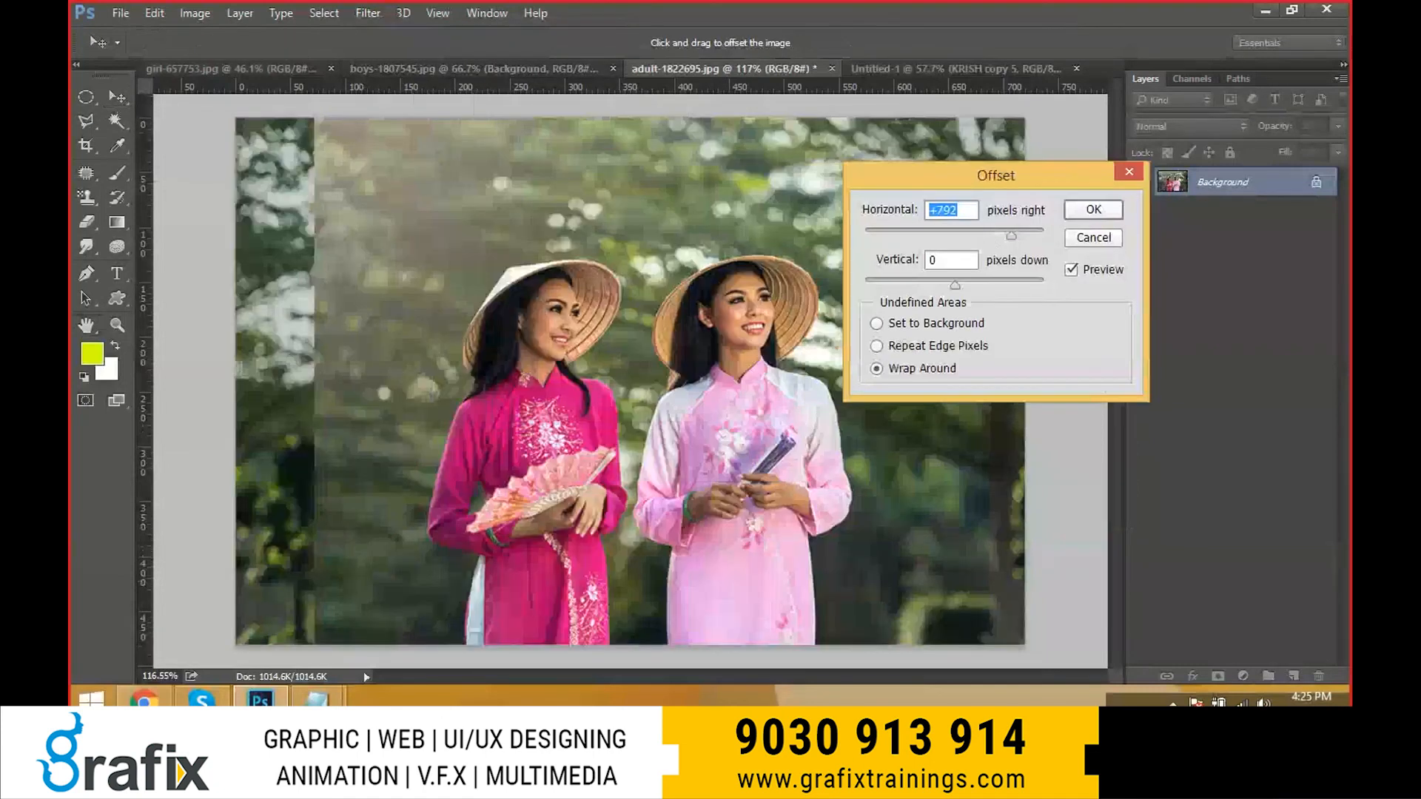
pyautogui.moveTo(1012, 235)
pyautogui.mouseDown()
pyautogui.moveTo(1032, 236)
pyautogui.moveTo(872, 229)
pyautogui.moveTo(984, 234)
pyautogui.mouseUp()
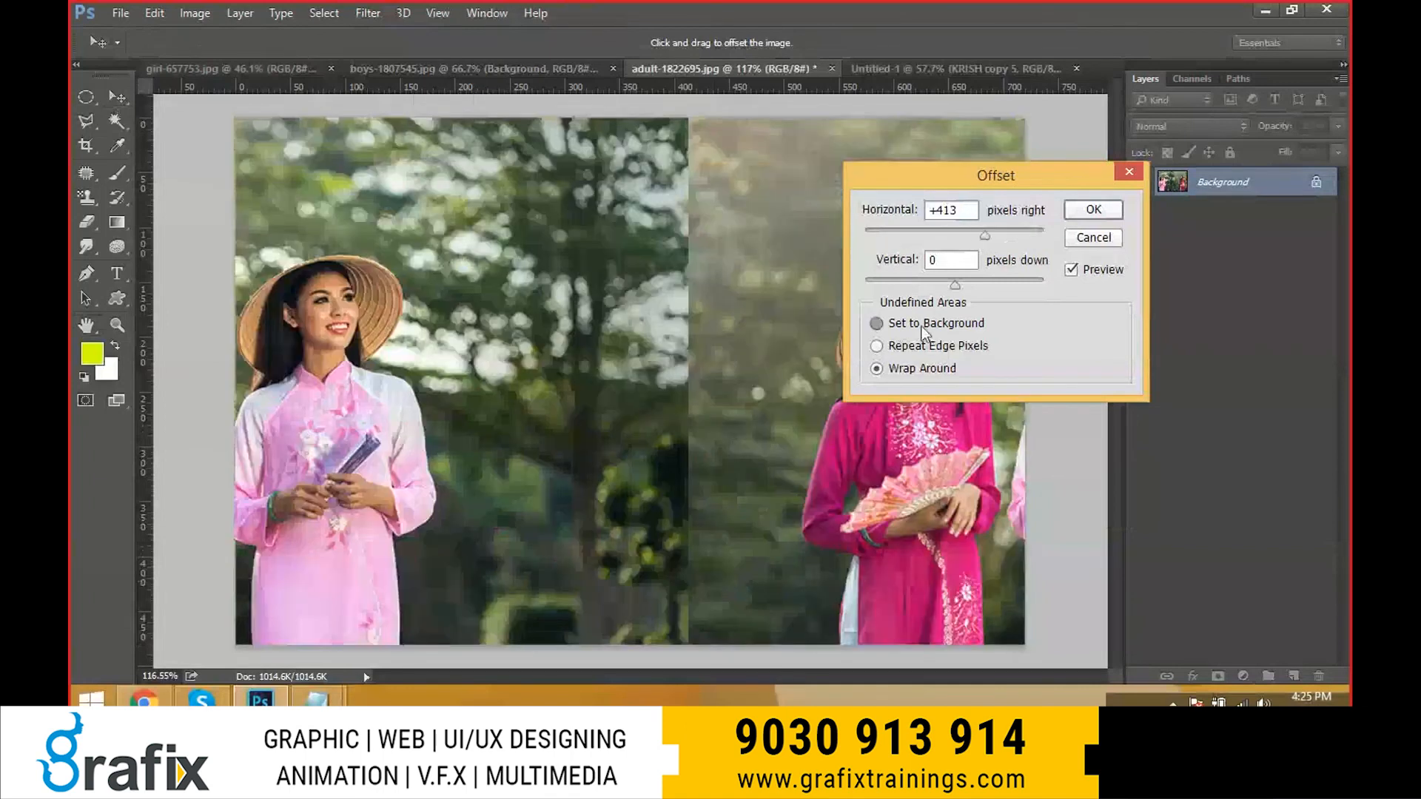
# - Compare the Repeat Edge Pixels, Set to Background and Wrap Around options, changing the horizontal offset to -184 pixels
pyautogui.click(923, 335)
pyautogui.click(916, 348)
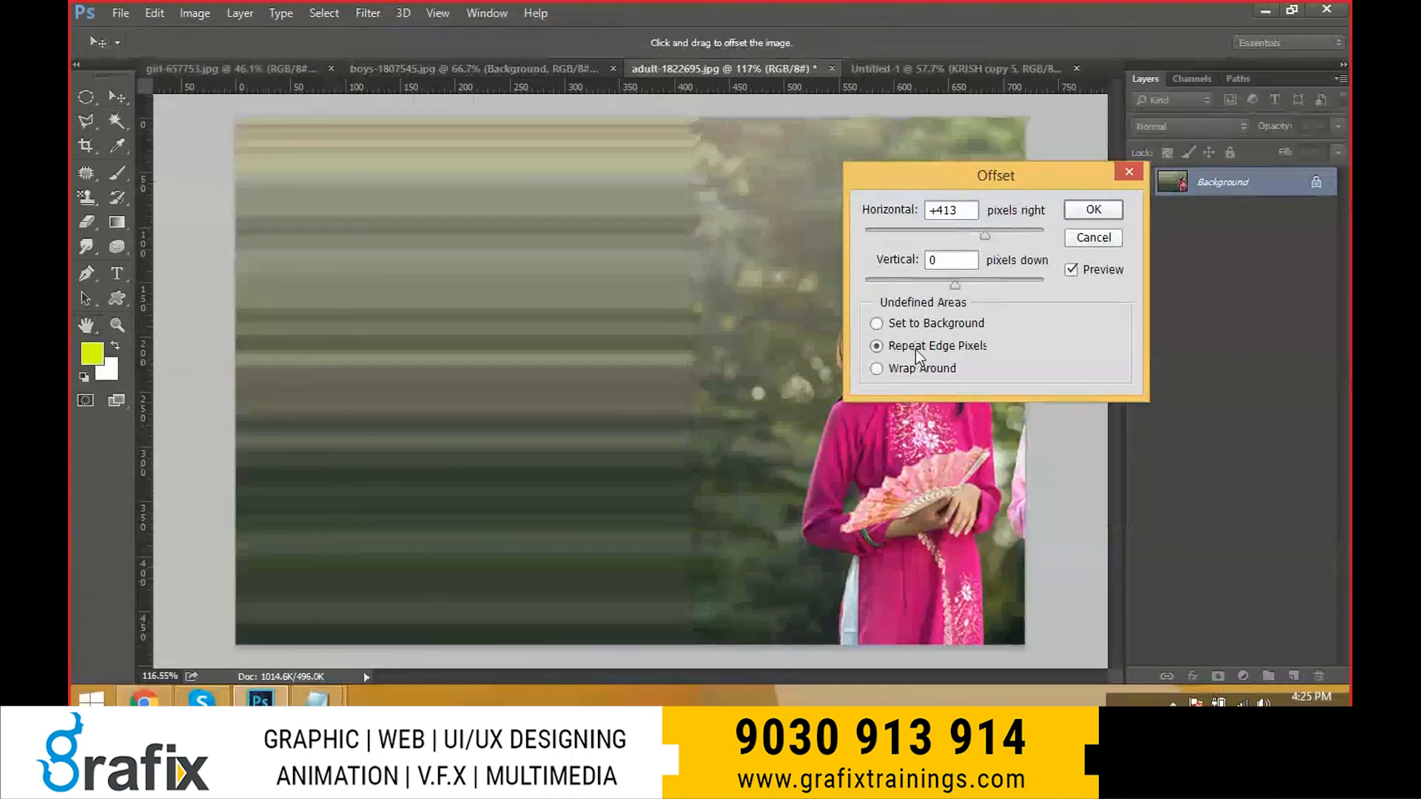
pyautogui.moveTo(948, 240)
pyautogui.mouseDown()
pyautogui.moveTo(918, 237)
pyautogui.moveTo(1006, 240)
pyautogui.moveTo(940, 238)
pyautogui.mouseUp()
pyautogui.click(935, 324)
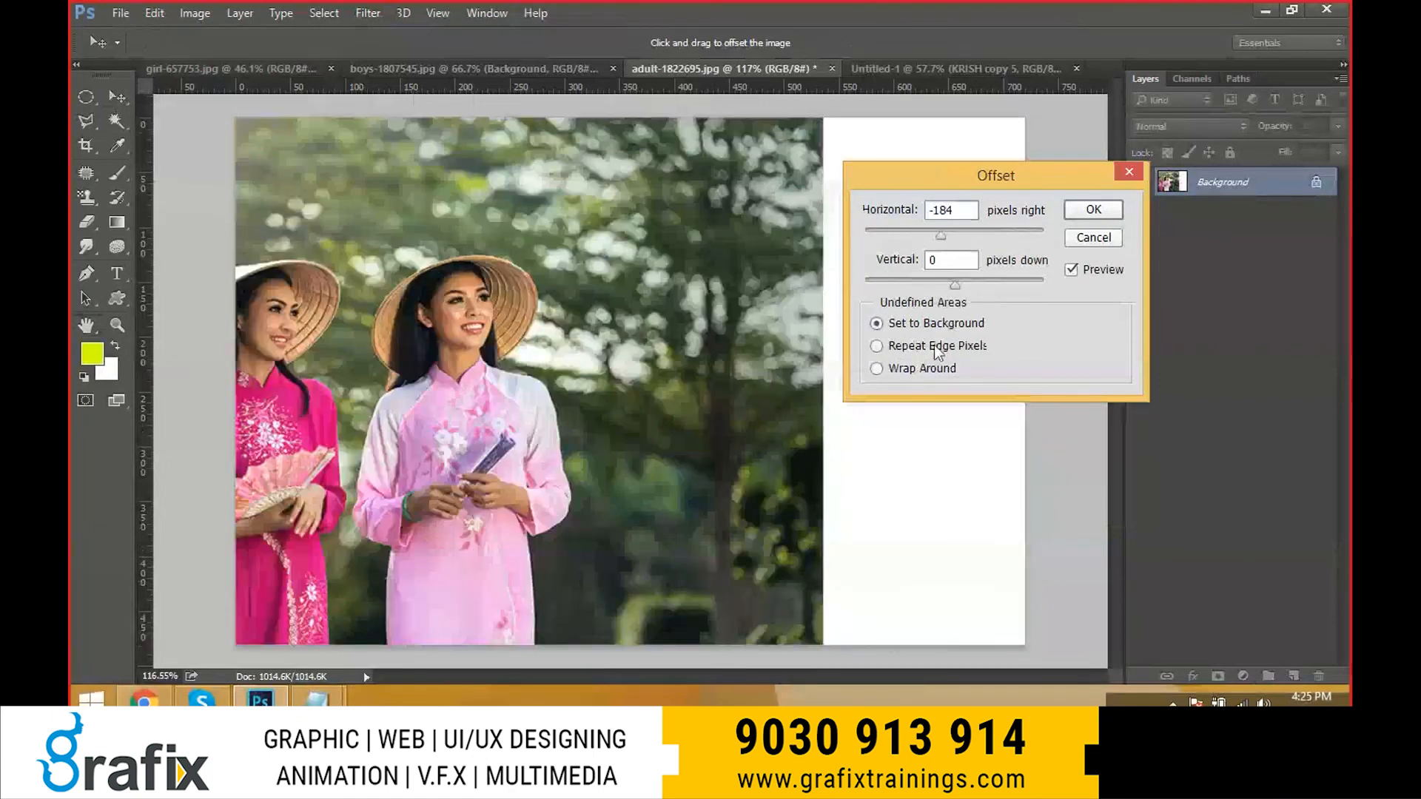
pyautogui.click(922, 371)
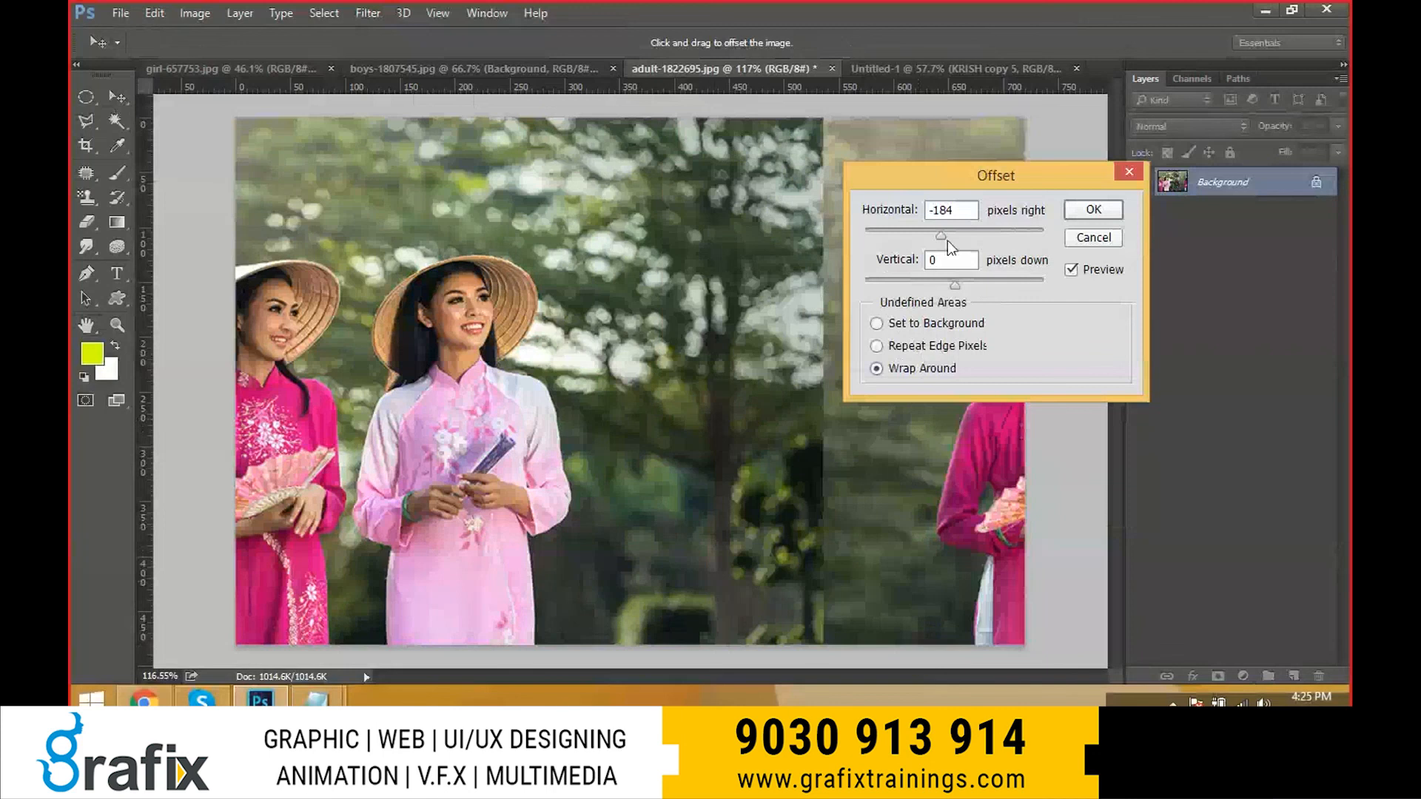
# - Readjust the horizontal offset of the photo with Wrap Around and apply the Offset filter
pyautogui.moveTo(975, 236); pyautogui.dragTo(1011, 241)
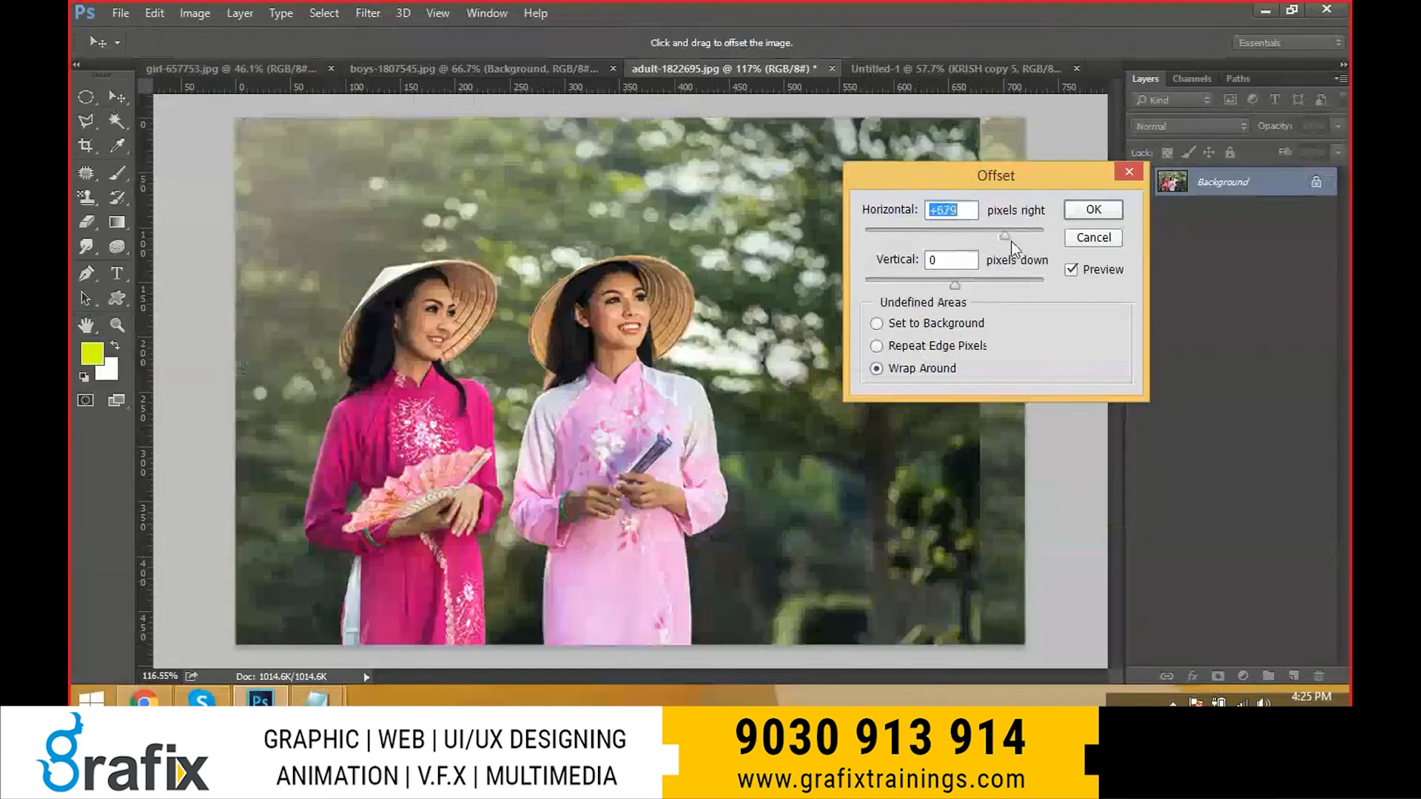
pyautogui.moveTo(955, 284); pyautogui.dragTo(927, 235)
pyautogui.click(1093, 210)
pyautogui.click(368, 14)
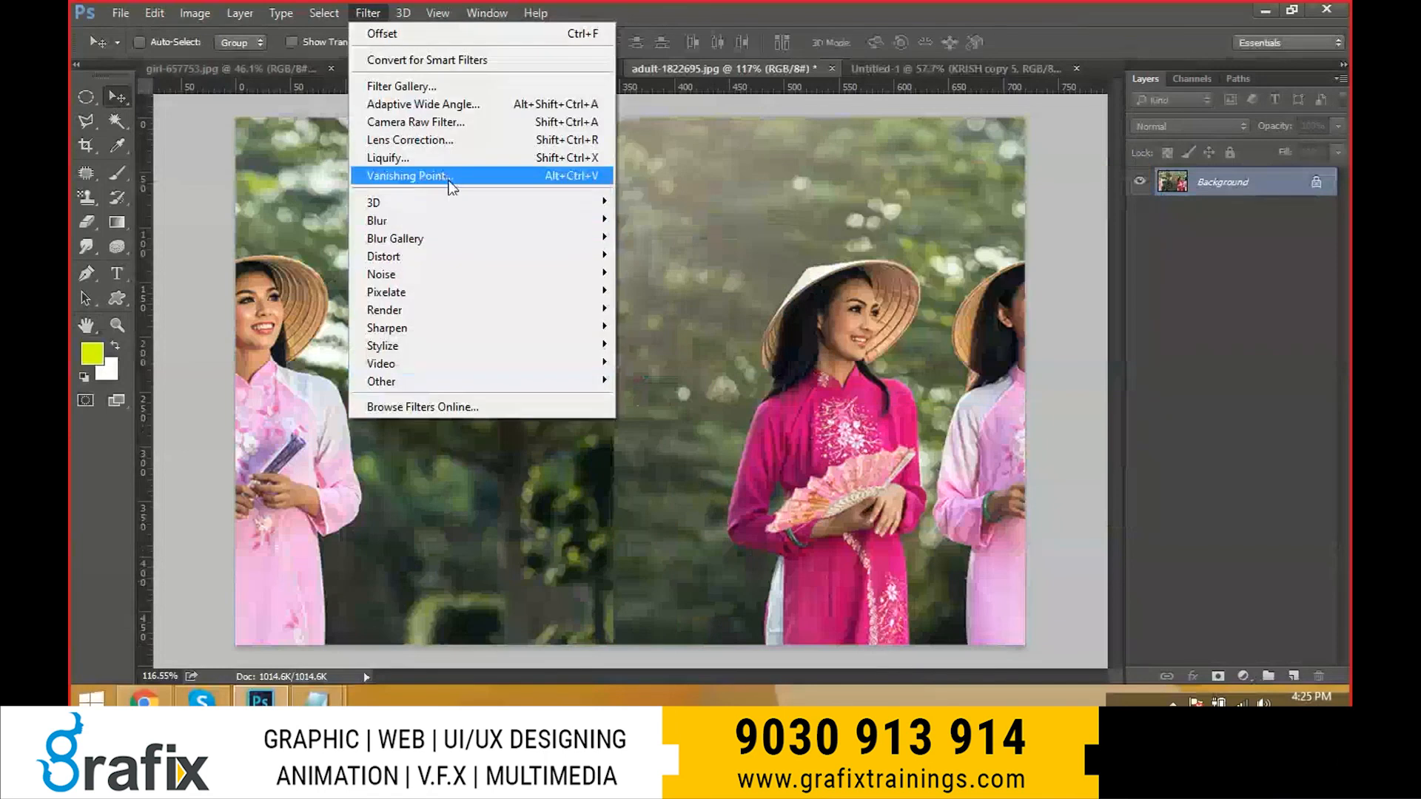
pyautogui.moveTo(524, 290)
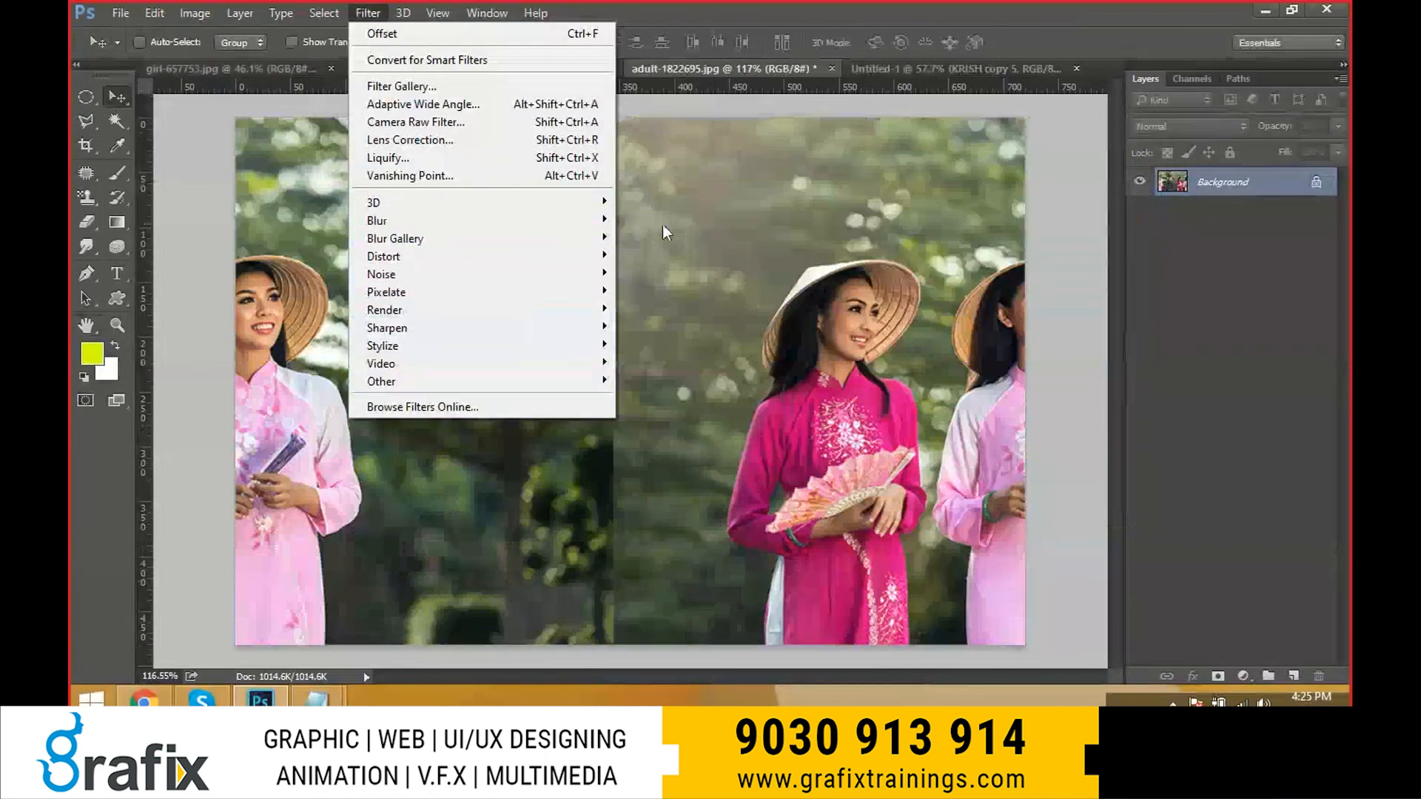